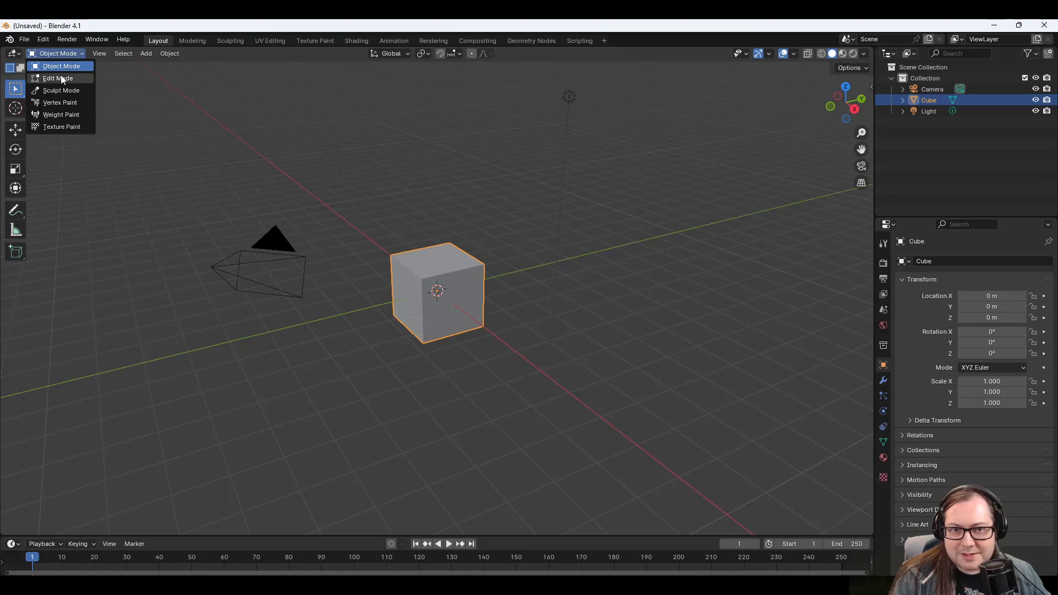
Switch the default cube from Object Mode to Edit Mode.
{"action": "left_click", "coordinate": [58, 79]}
{"action": "middle_click_drag", "start_coordinate": [560, 236], "coordinate": [516, 229]}
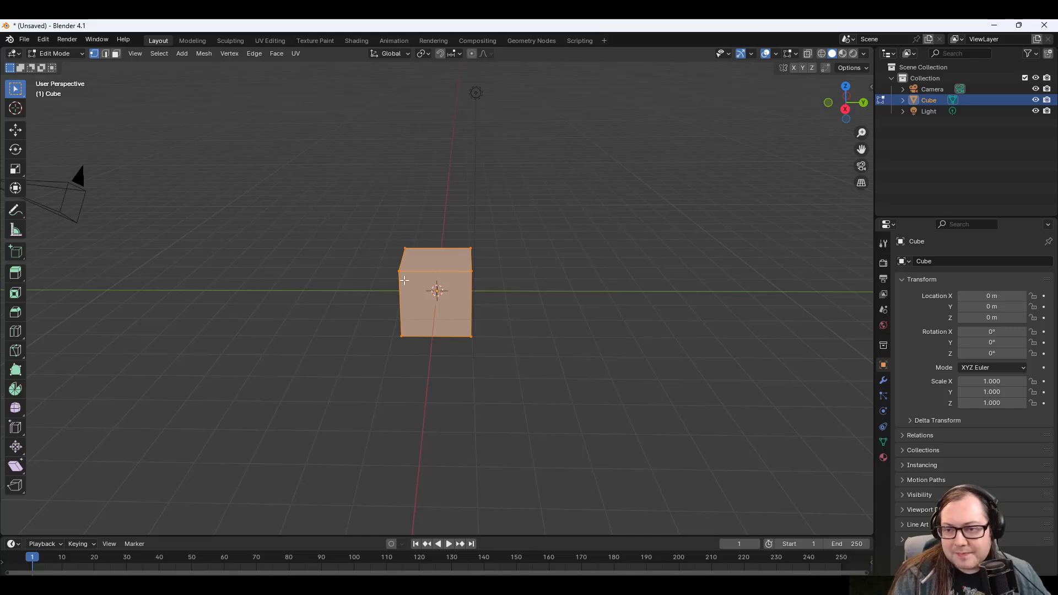
{"action": "mouse_move", "coordinate": [491, 257]}
{"action": "middle_mouse_down"}
{"action": "mouse_move", "coordinate": [544, 253]}
{"action": "mouse_move", "coordinate": [496, 243]}
{"action": "middle_mouse_up"}
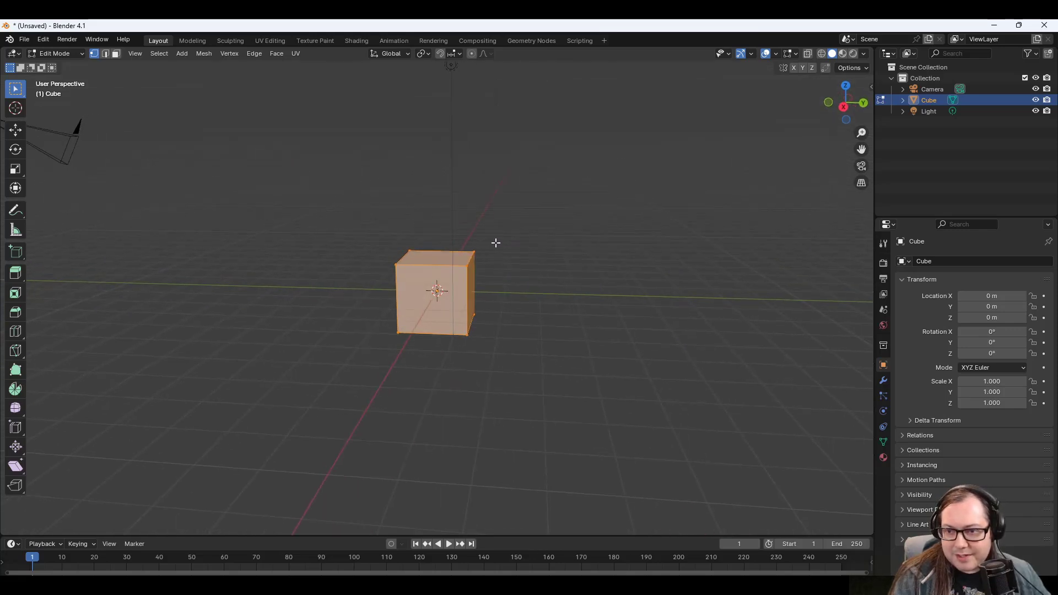
{"action": "middle_click_drag", "start_coordinate": [397, 250], "coordinate": [418, 243]}
{"action": "scroll", "coordinate": [447, 271], "scroll_direction": "up", "scroll_amount": 2}
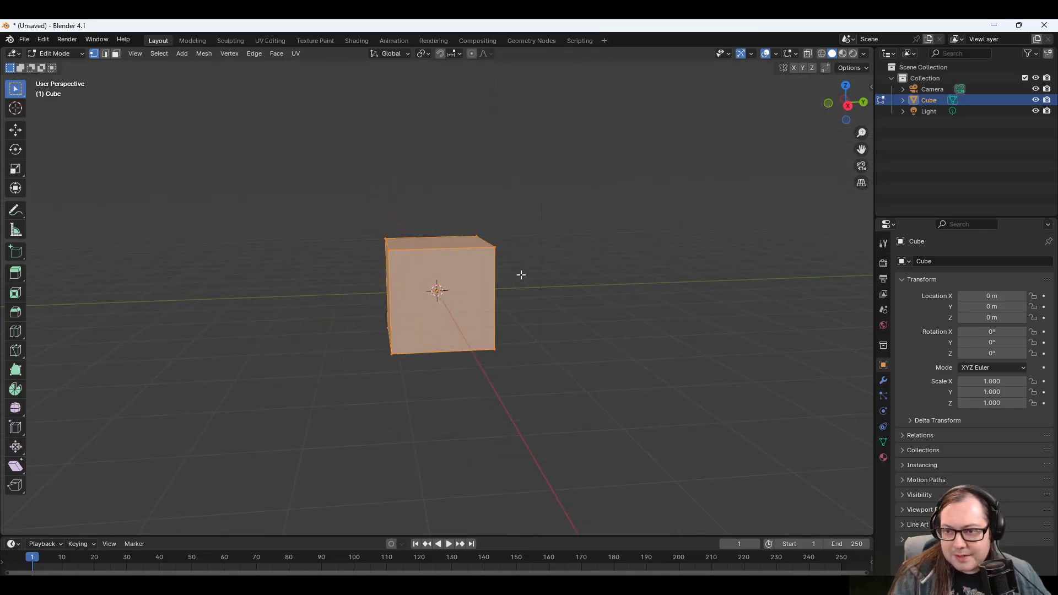
{"action": "mouse_move", "coordinate": [529, 224]}
{"action": "middle_mouse_down"}
{"action": "mouse_move", "coordinate": [510, 205]}
{"action": "mouse_move", "coordinate": [529, 215]}
{"action": "middle_mouse_up"}
Clear the selection and select the four top corner vertices of the cube.
{"action": "key", "text": "alt+a"}
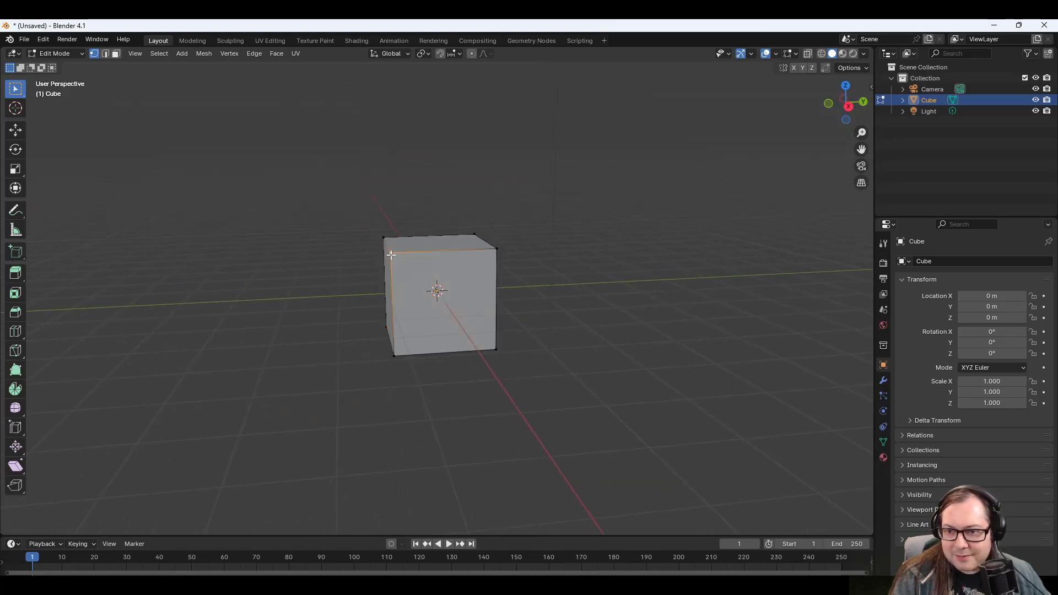
{"action": "left_click", "coordinate": [496, 248]}
{"action": "middle_click_drag", "start_coordinate": [409, 235], "coordinate": [362, 245]}
{"action": "left_click", "coordinate": [368, 241], "text": "shift"}
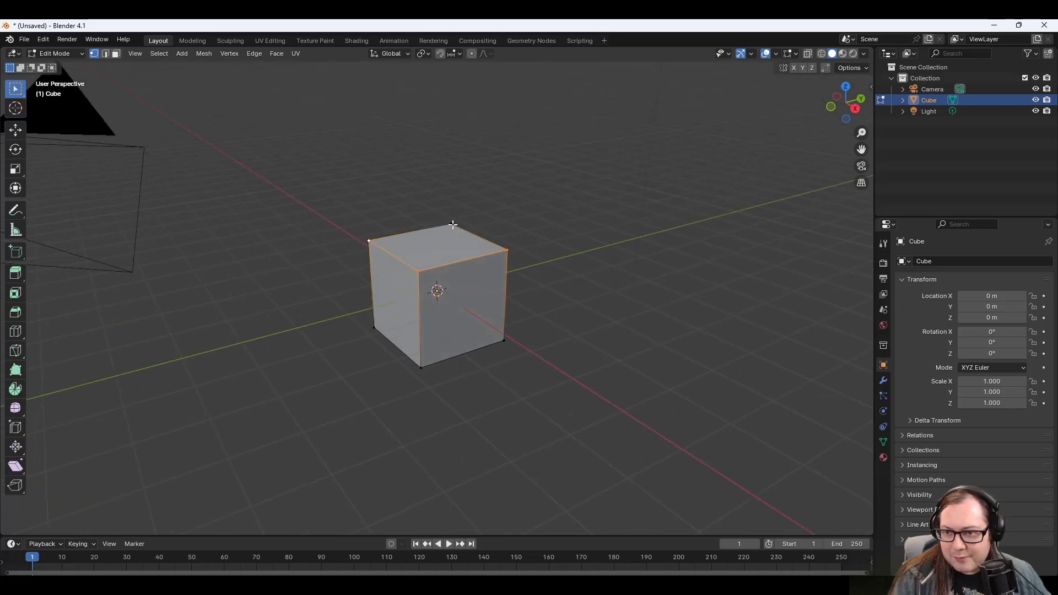
{"action": "left_click", "coordinate": [451, 225], "text": "shift"}
{"action": "middle_click_drag", "start_coordinate": [593, 289], "coordinate": [628, 289]}
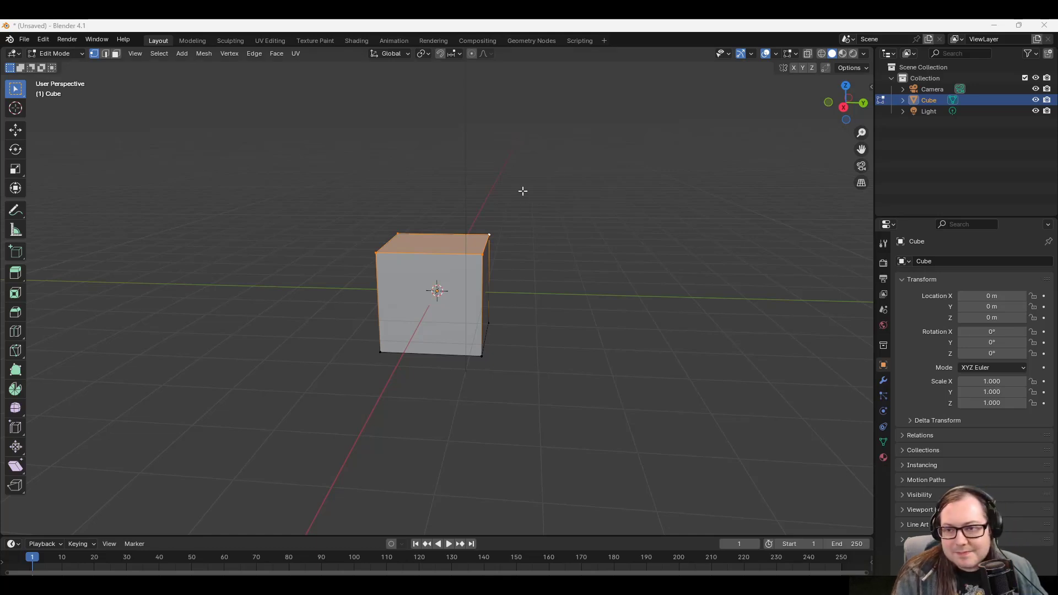
Select the two near top corner vertices of the cube and subdivide the edge between them.
{"action": "middle_click_drag", "start_coordinate": [522, 189], "coordinate": [503, 243]}
{"action": "scroll", "coordinate": [468, 220], "scroll_direction": "down", "scroll_amount": 4}
{"action": "scroll", "coordinate": [444, 269], "scroll_direction": "up", "scroll_amount": 3}
{"action": "left_click", "coordinate": [391, 262]}
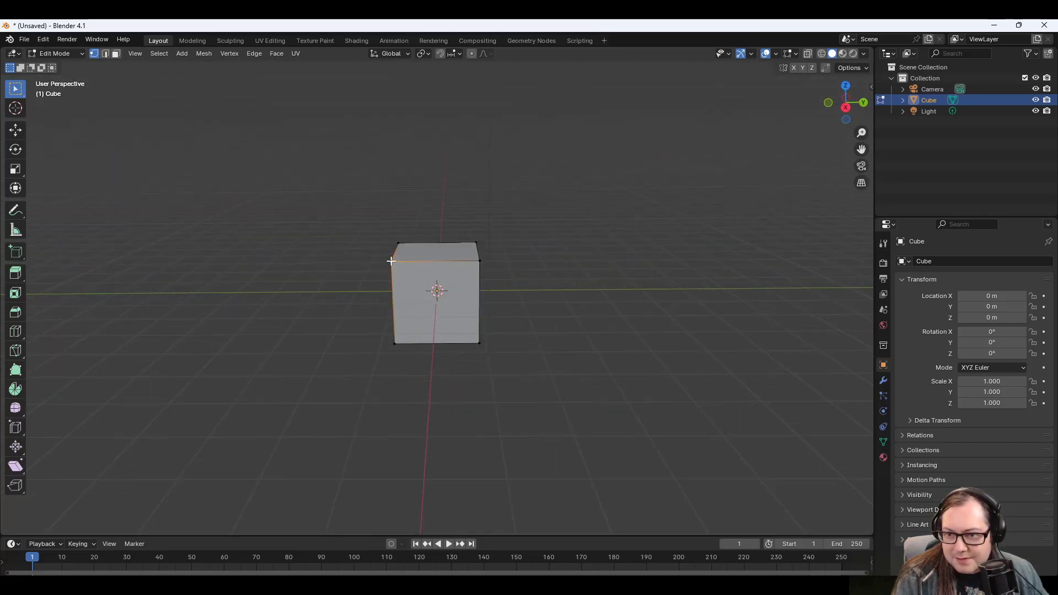
{"action": "left_click", "coordinate": [479, 262], "text": "shift"}
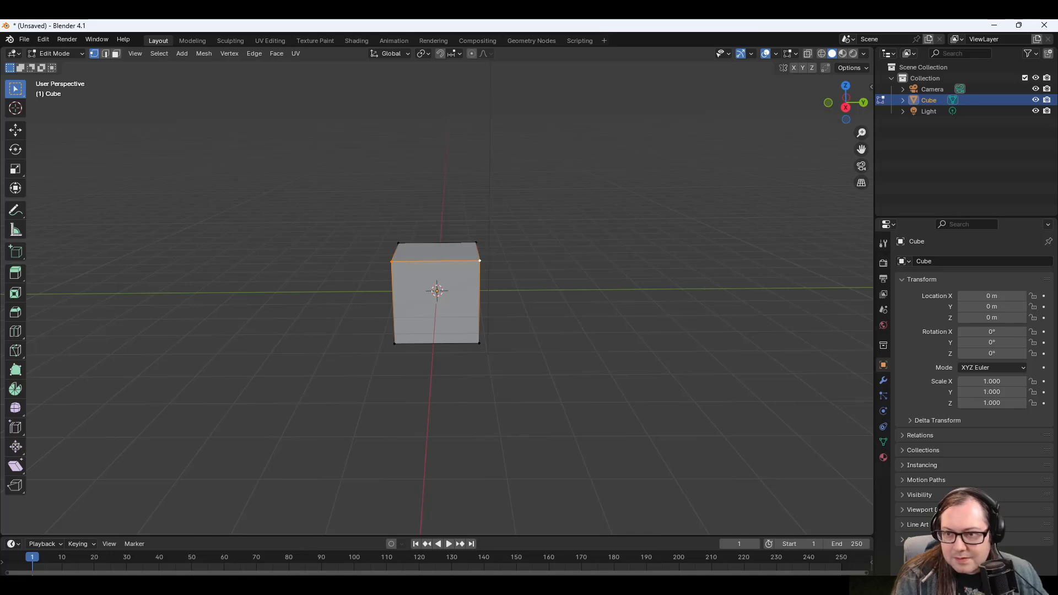
{"action": "key", "text": "s"}
{"action": "key", "text": "Escape"}
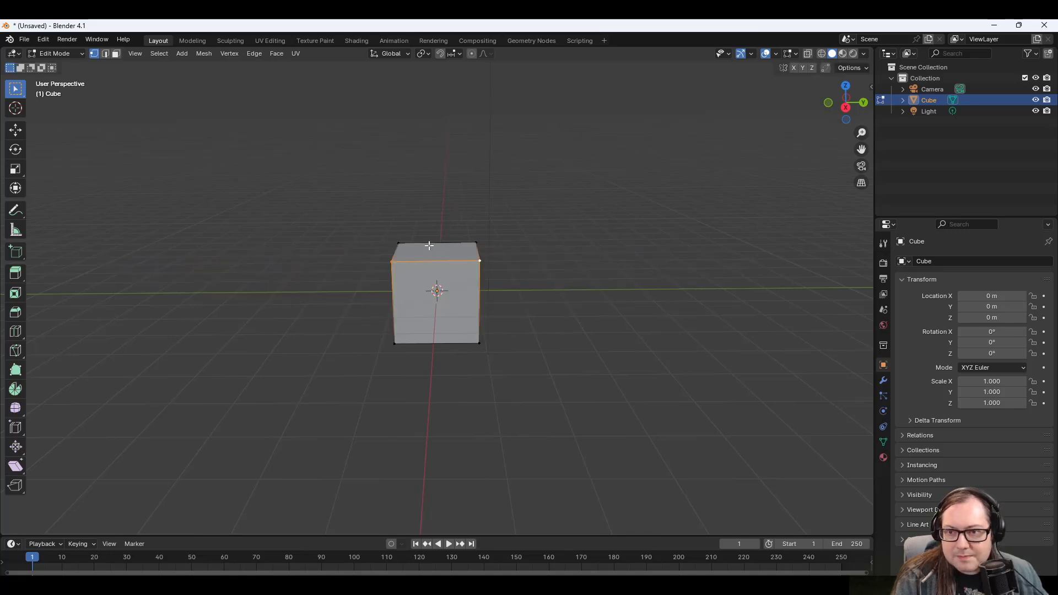
{"action": "right_click", "coordinate": [478, 260]}
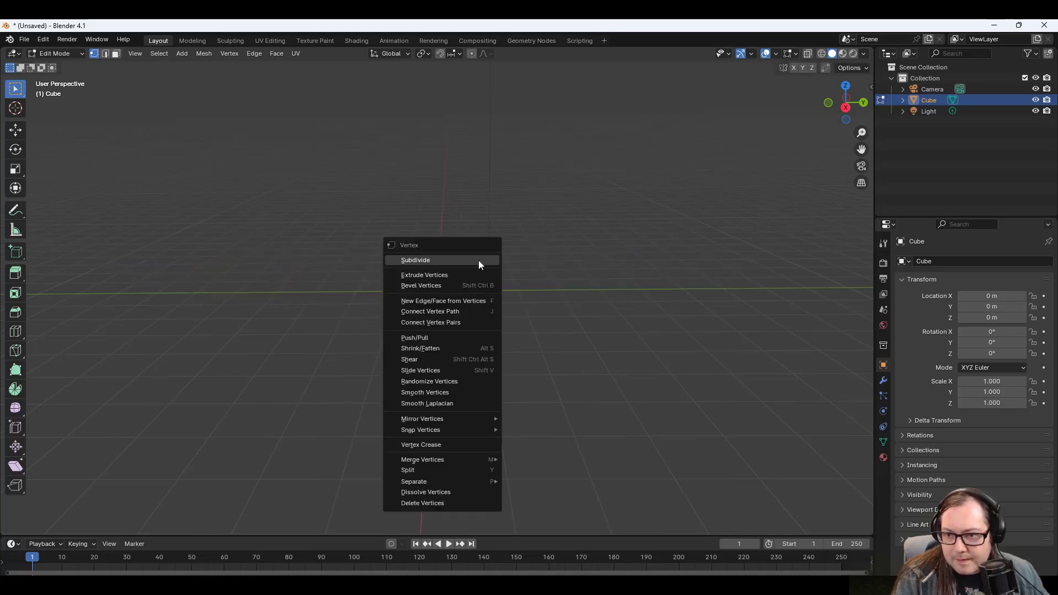
{"action": "left_click", "coordinate": [430, 261]}
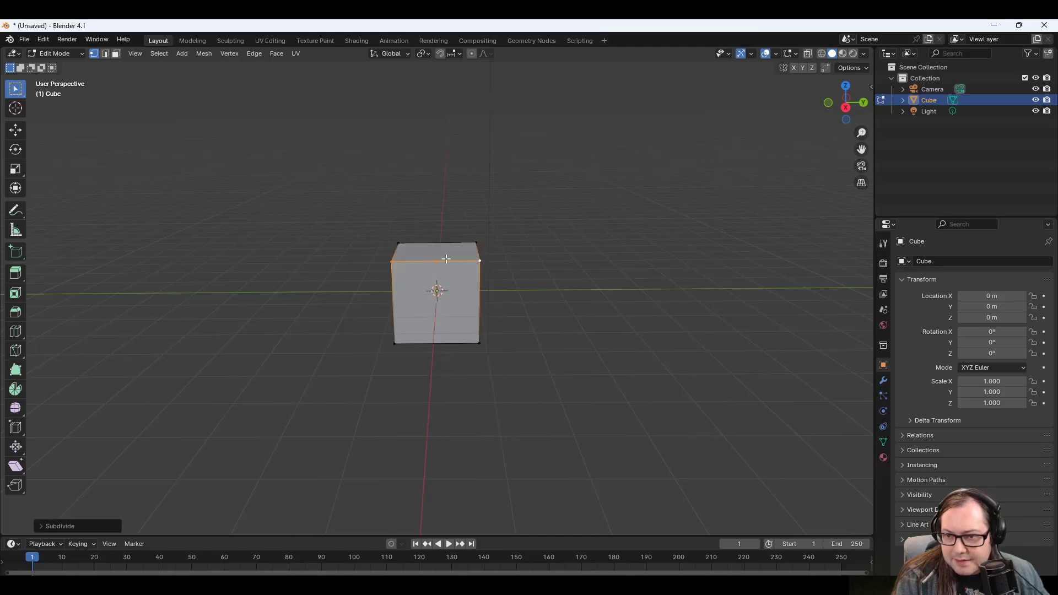
Subdivide the near top edge a second time so it is split into four segments.
{"action": "middle_click_drag", "start_coordinate": [446, 258], "coordinate": [442, 255]}
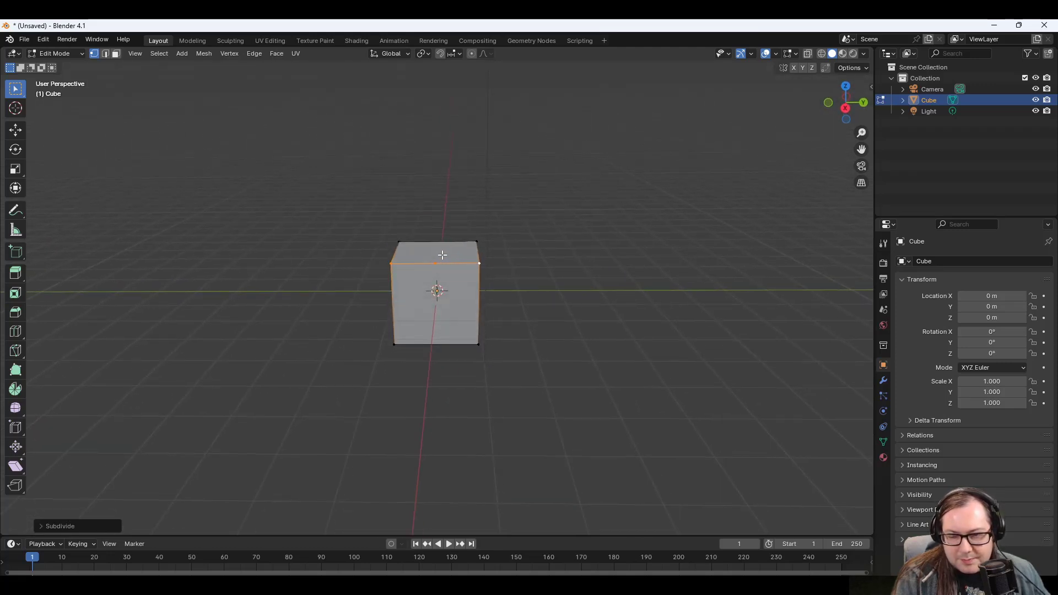
{"action": "right_click", "coordinate": [477, 263]}
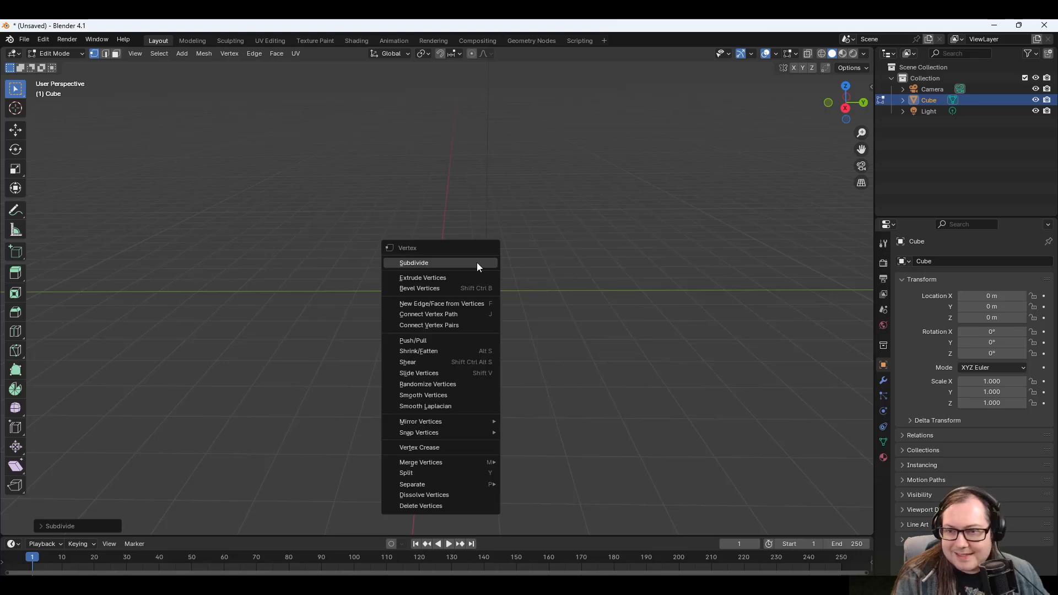
{"action": "left_click", "coordinate": [472, 263]}
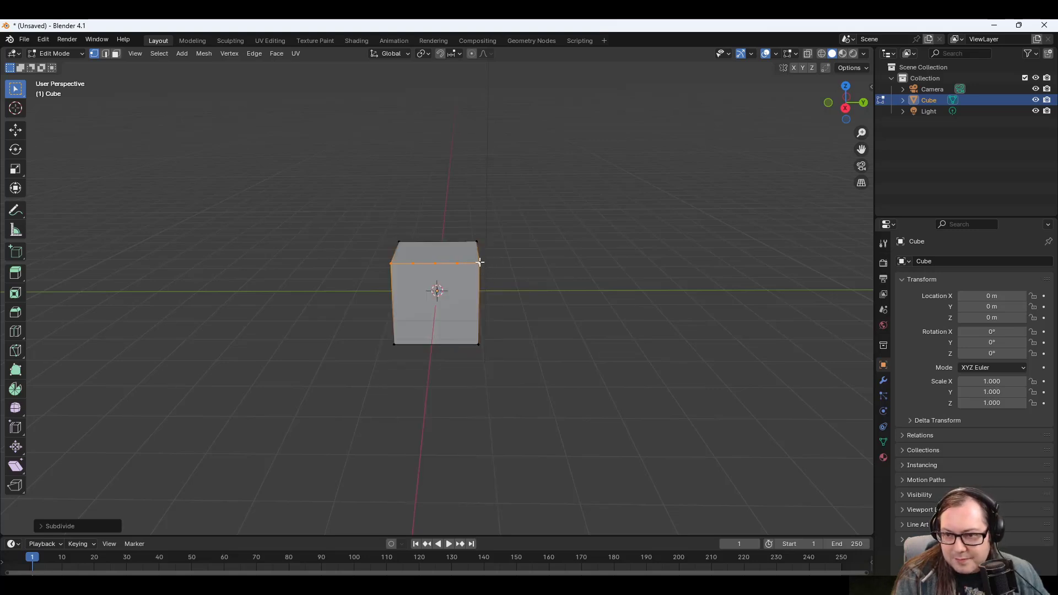
Select the two far top corner vertices and subdivide the edge between them twice.
{"action": "scroll", "coordinate": [475, 262], "scroll_direction": "up", "scroll_amount": 2}
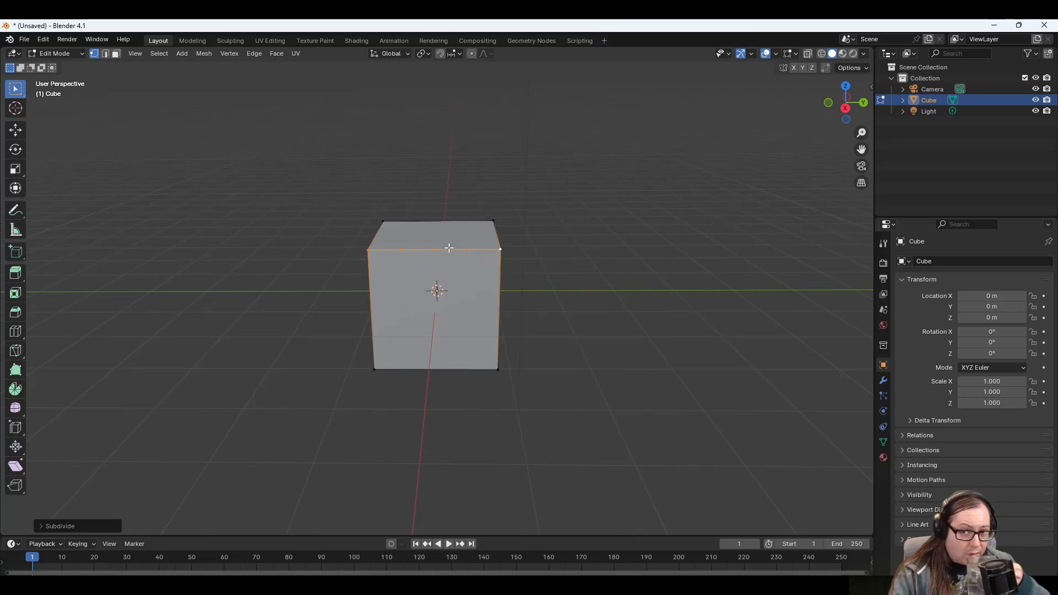
{"action": "left_click", "coordinate": [388, 221]}
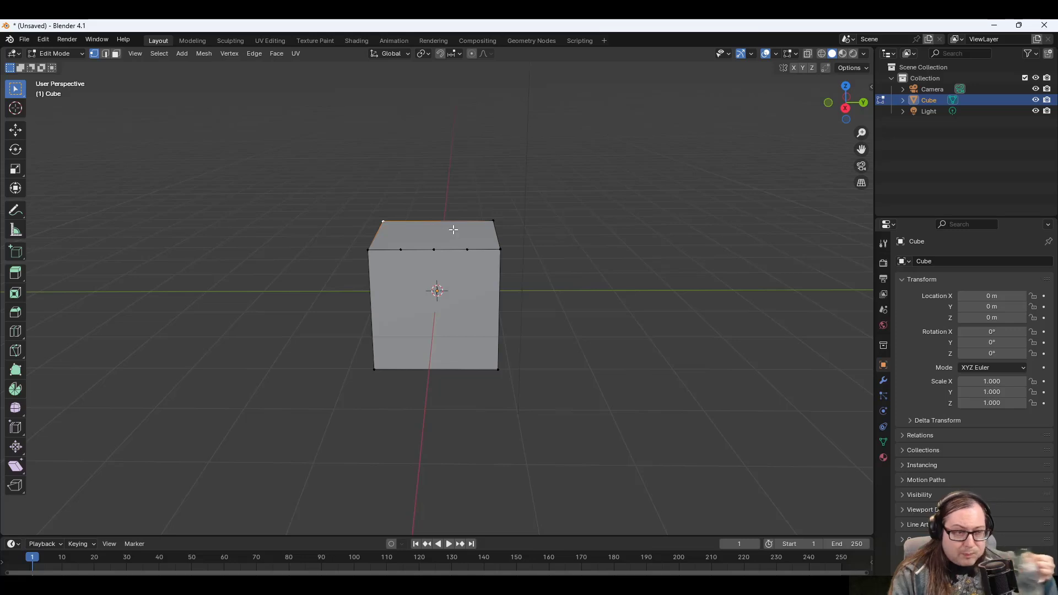
{"action": "left_click", "coordinate": [491, 221], "text": "shift"}
{"action": "right_click", "coordinate": [460, 221]}
{"action": "left_click", "coordinate": [459, 220]}
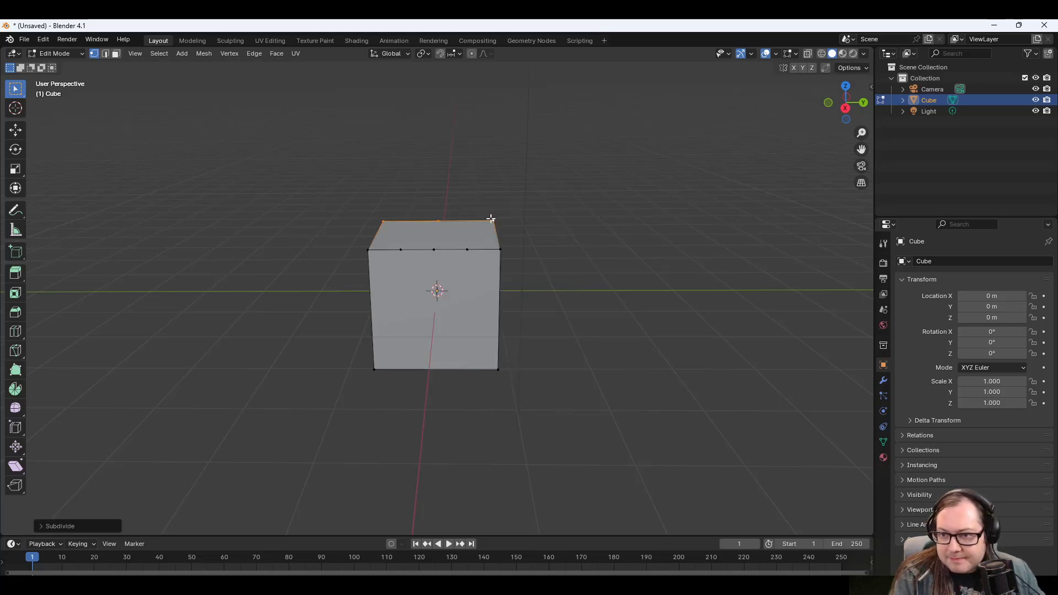
{"action": "right_click", "coordinate": [491, 219]}
{"action": "left_click", "coordinate": [490, 220]}
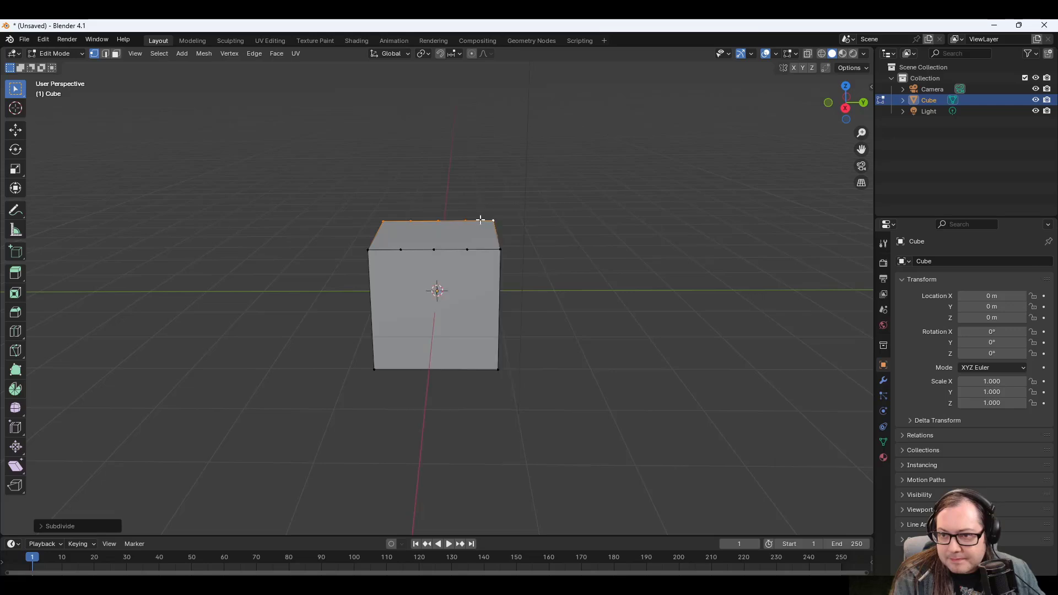
Select only the four outer corner vertices of the cube's top face, leaving out the new subdivision vertices.
{"action": "left_click", "coordinate": [400, 251]}
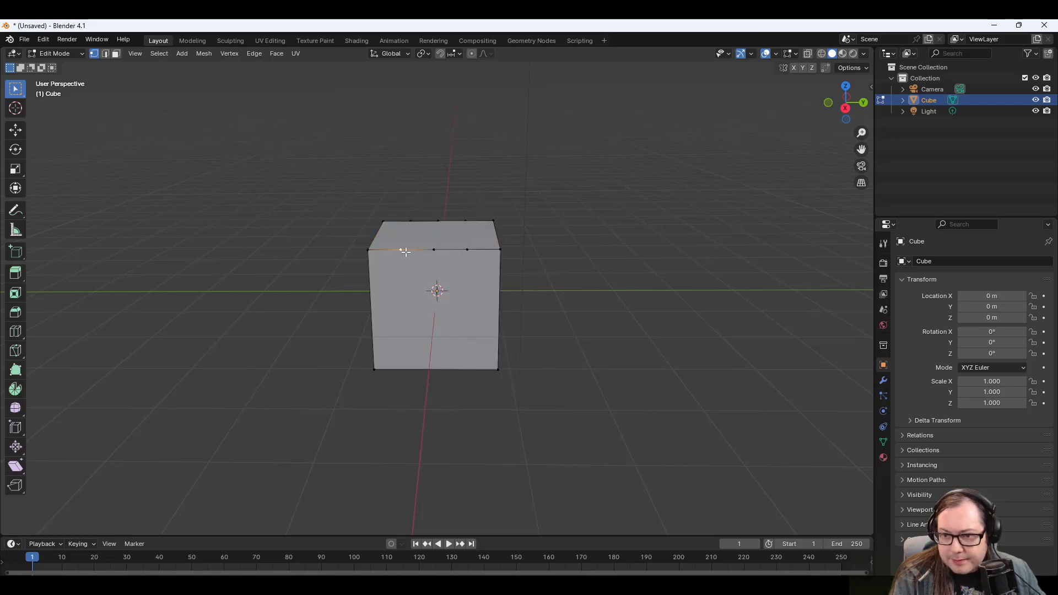
{"action": "left_click", "coordinate": [368, 251]}
{"action": "middle_click_drag", "start_coordinate": [368, 251], "coordinate": [364, 229]}
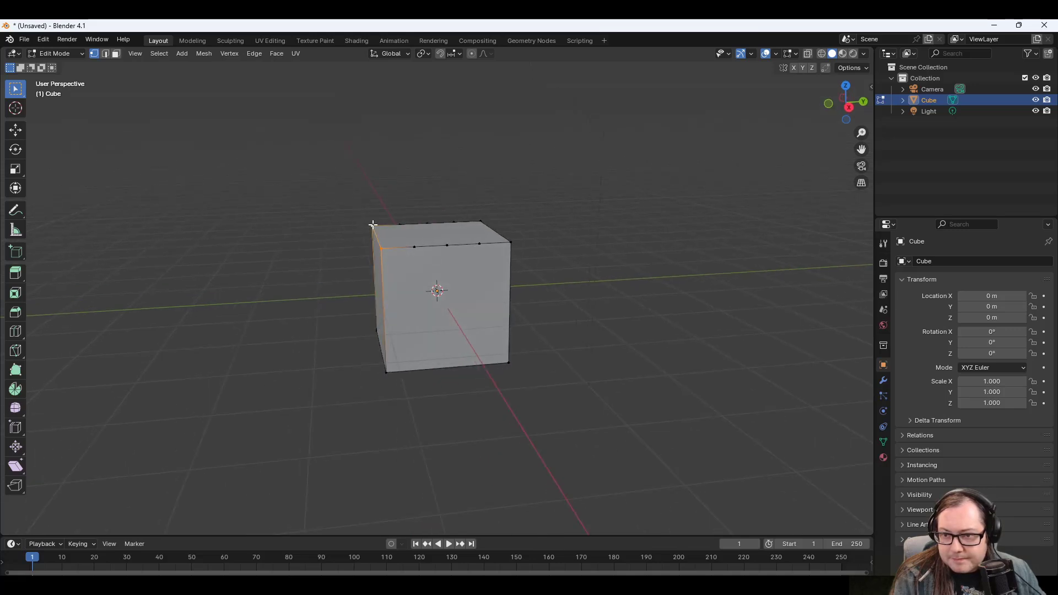
{"action": "middle_click_drag", "start_coordinate": [543, 241], "coordinate": [447, 250]}
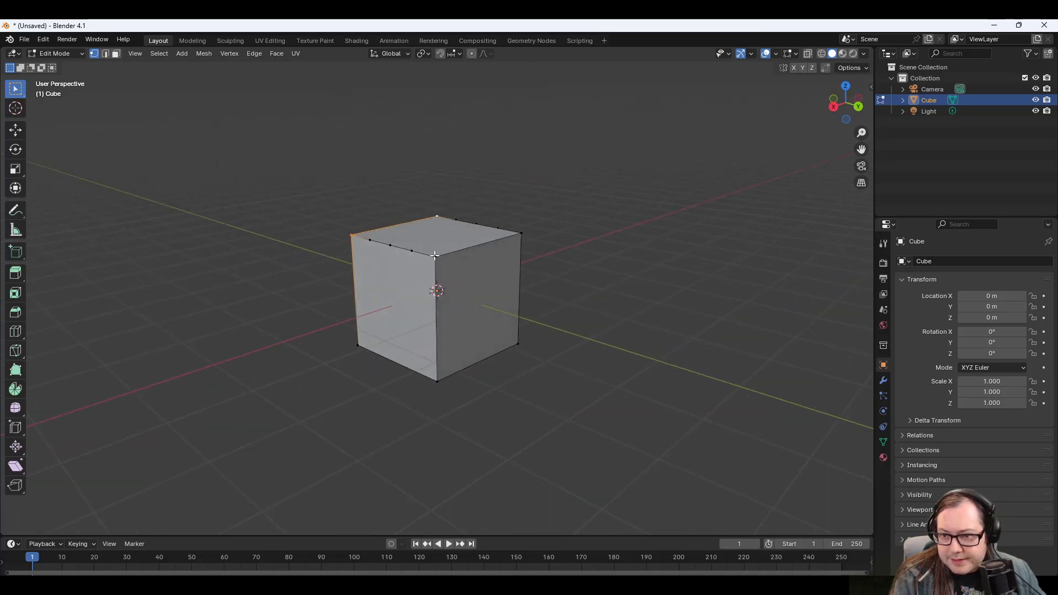
{"action": "left_click", "coordinate": [521, 233], "text": "shift"}
{"action": "middle_click_drag", "start_coordinate": [403, 315], "coordinate": [491, 300]}
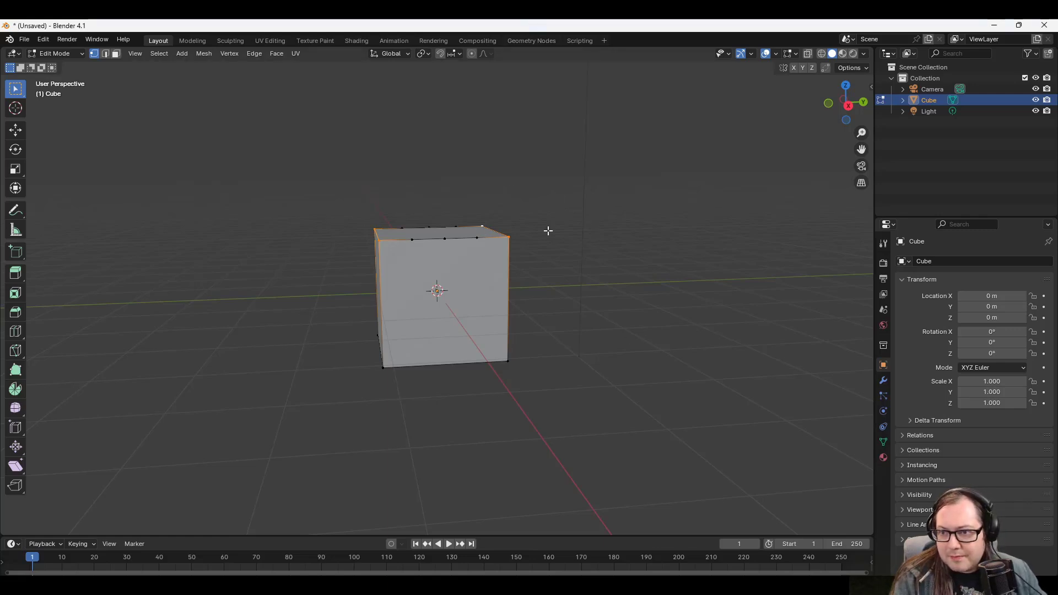
Try moving the four top corner vertices 0.25 m along the global Y axis and undo the move.
{"action": "key", "text": "g"}
{"action": "right_click", "coordinate": [514, 237]}
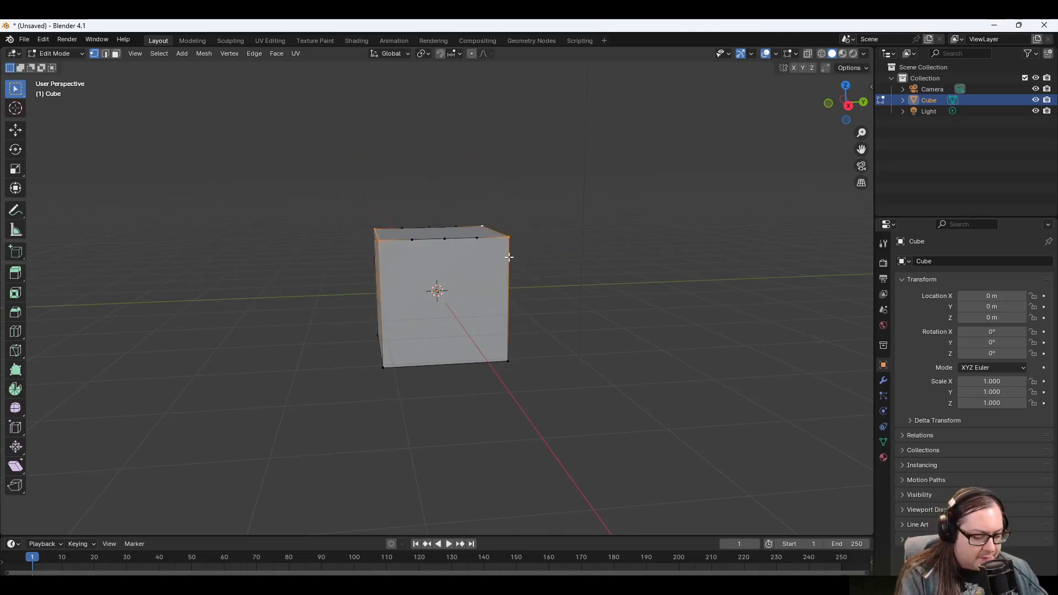
{"action": "key", "text": "g"}
{"action": "key", "text": "y"}
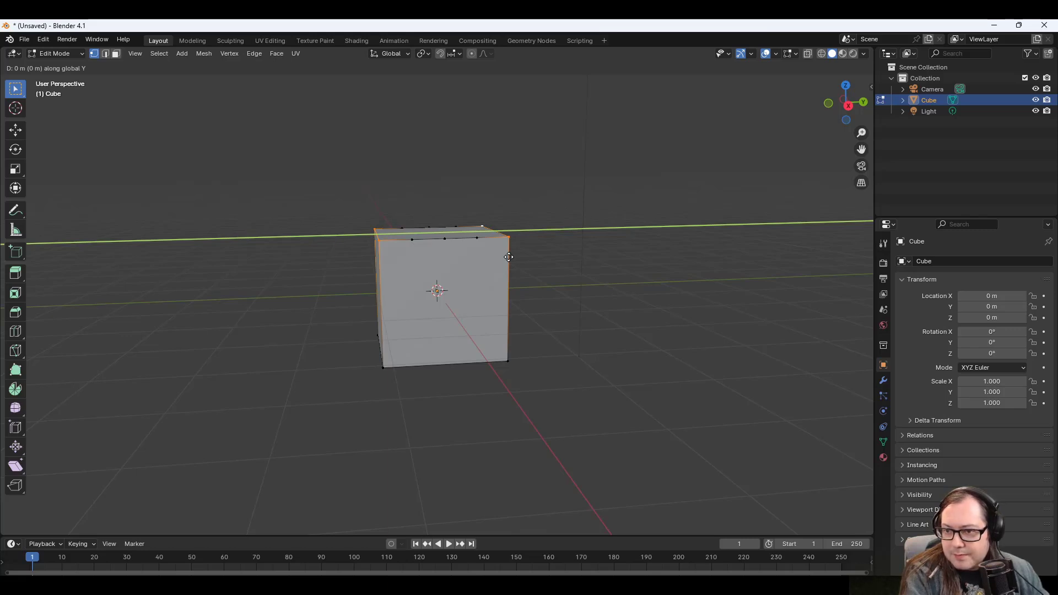
{"action": "type", "text": ".25"}
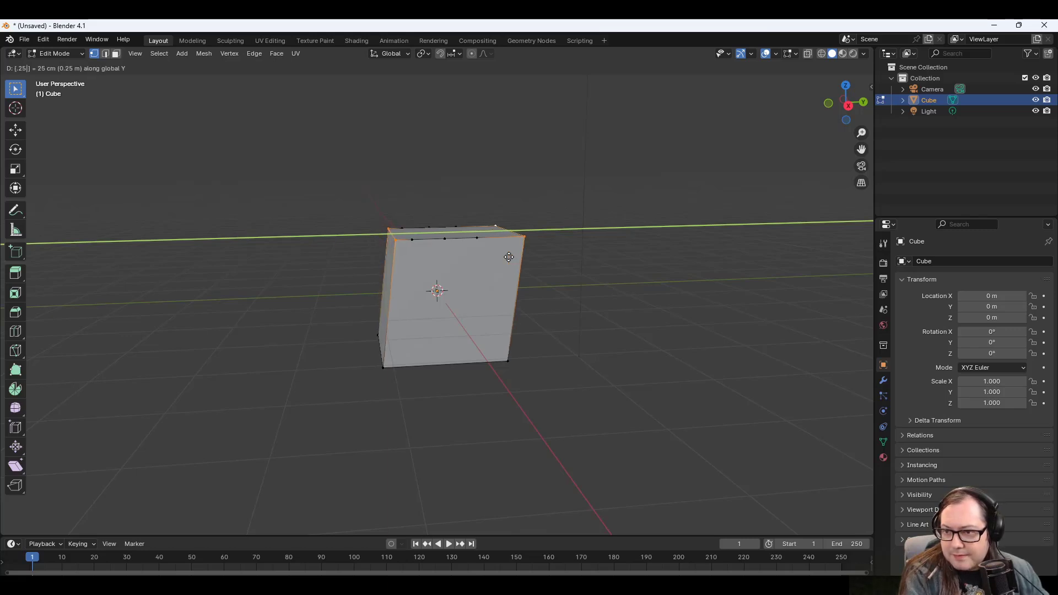
{"action": "key", "text": "Return"}
{"action": "key", "text": "ctrl+z"}
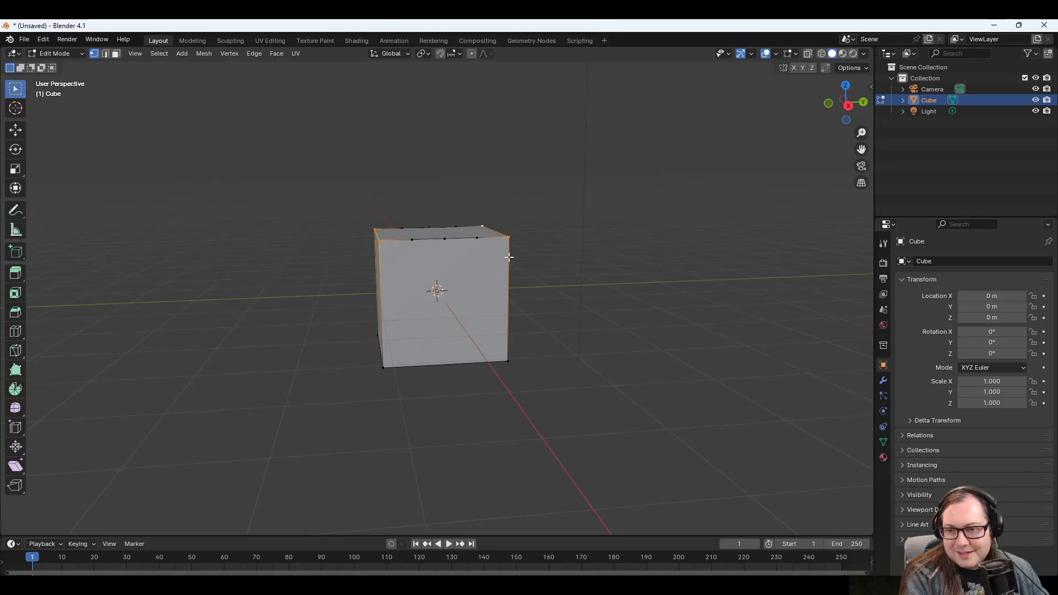
Try moving the four top corner vertices 0.5 m up the global Z axis and undo the move.
{"action": "key", "text": "g"}
{"action": "type", "text": "z"}
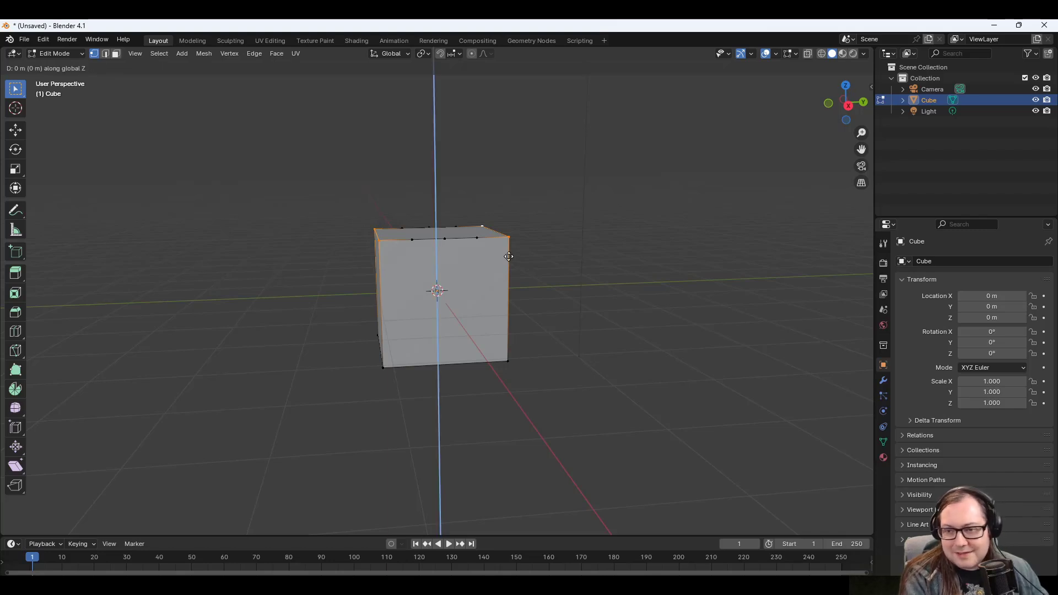
{"action": "type", "text": ".5"}
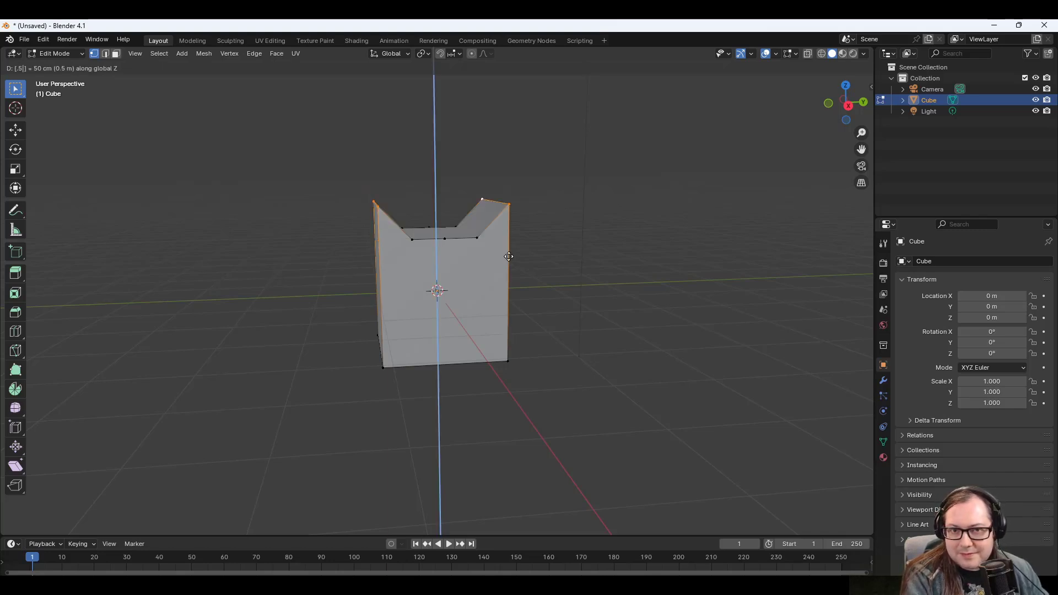
{"action": "key", "text": "Return"}
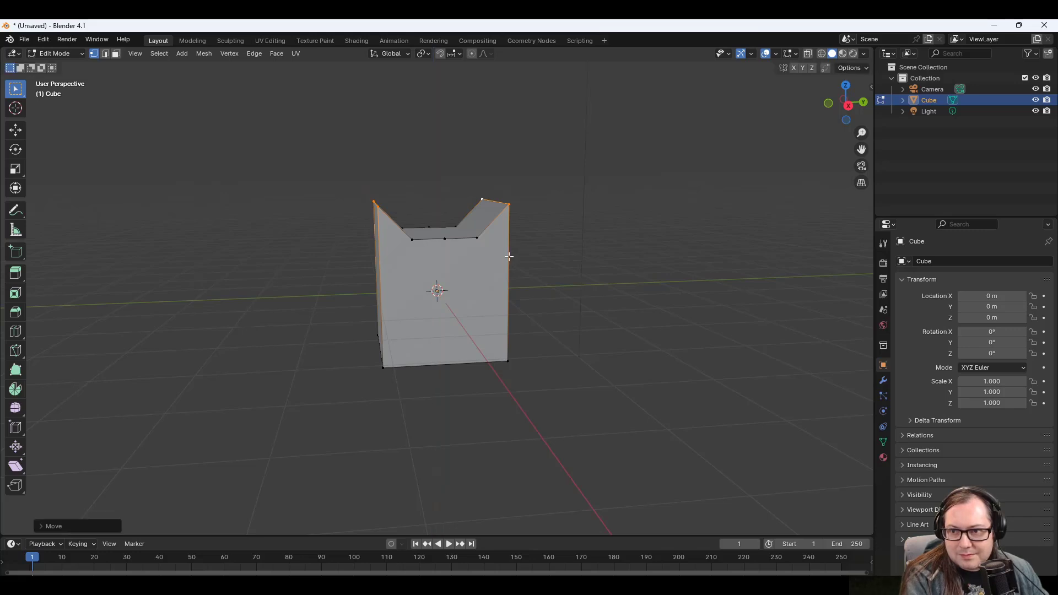
{"action": "key", "text": "ctrl+z"}
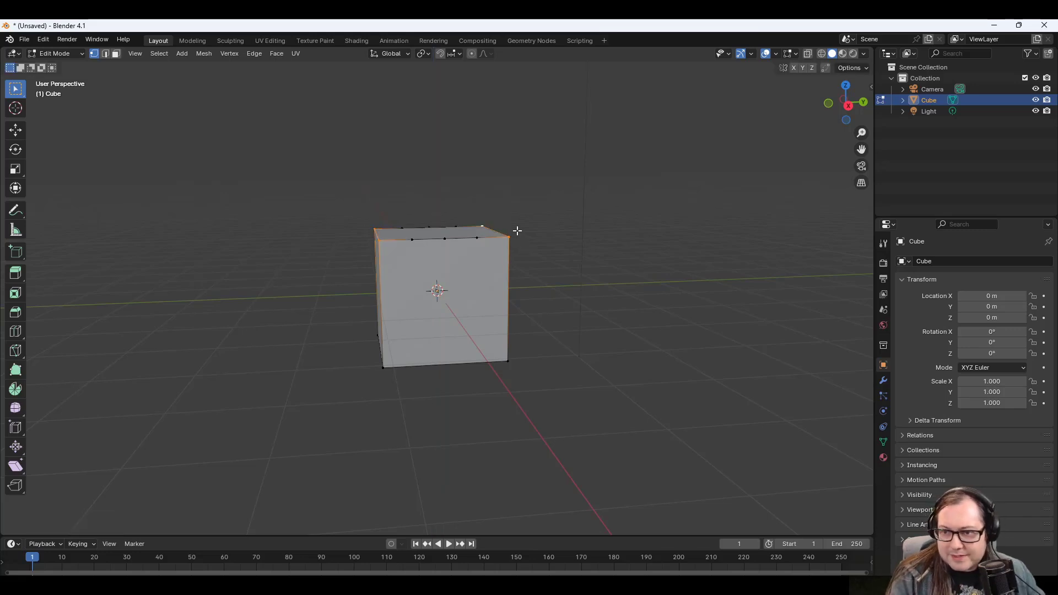
Move the four top corner vertices by -0.5 m along the global Z axis.
{"action": "middle_click_drag", "start_coordinate": [517, 255], "coordinate": [509, 255]}
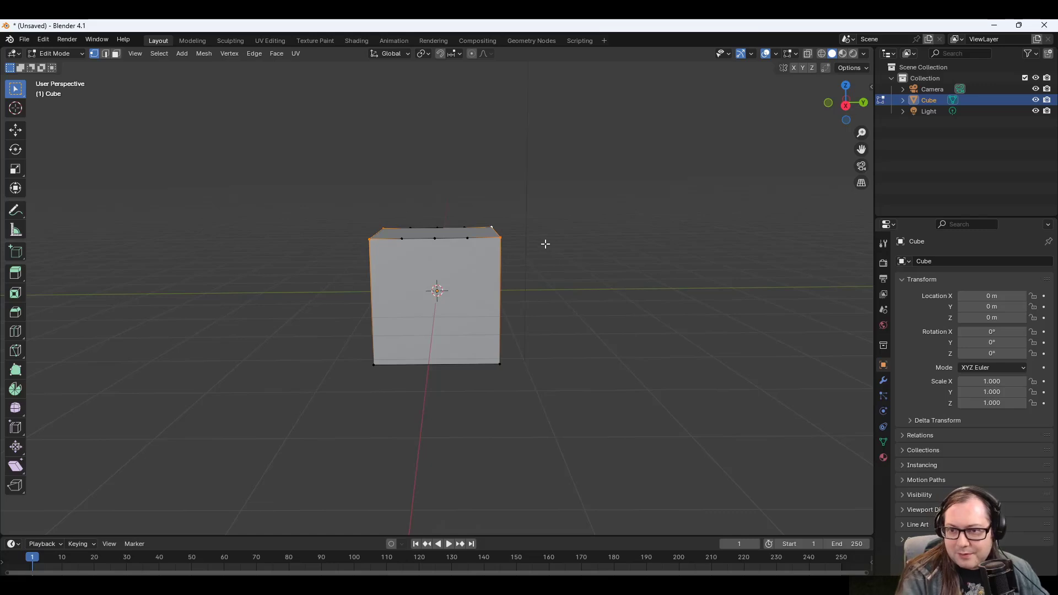
{"action": "key", "text": "g"}
{"action": "key", "text": "z"}
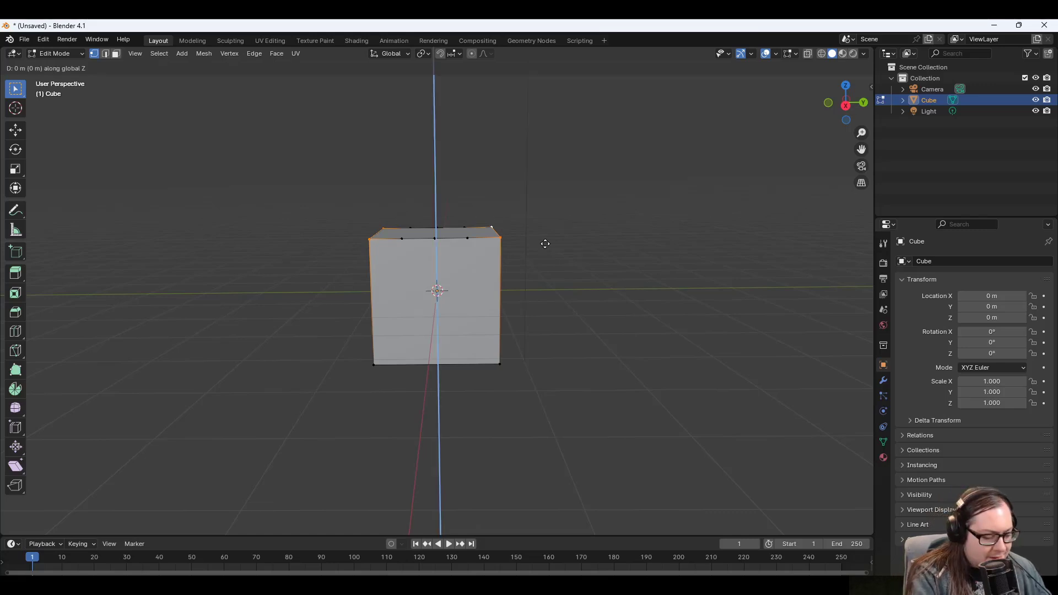
{"action": "key", "text": "minus"}
{"action": "type", "text": ".5"}
{"action": "key", "text": "Return"}
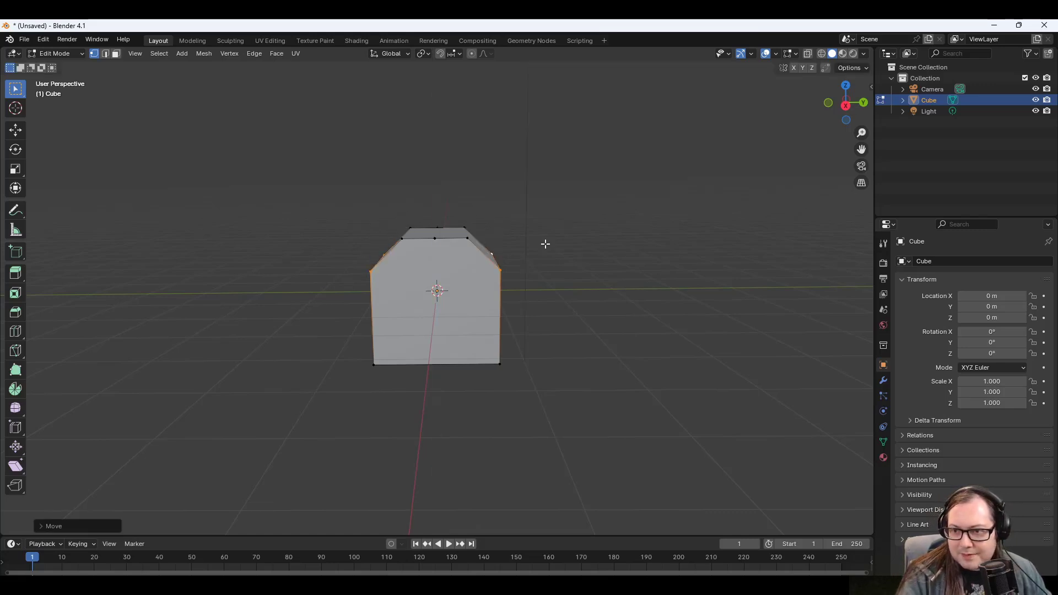
{"action": "middle_click_drag", "start_coordinate": [544, 245], "coordinate": [529, 276]}
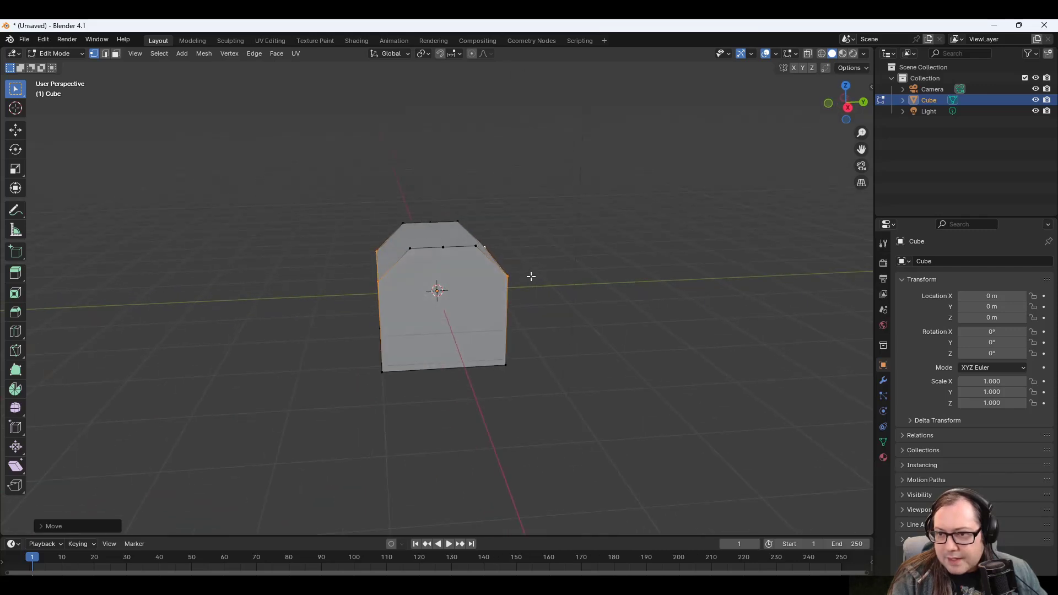
{"action": "left_click", "coordinate": [444, 247]}
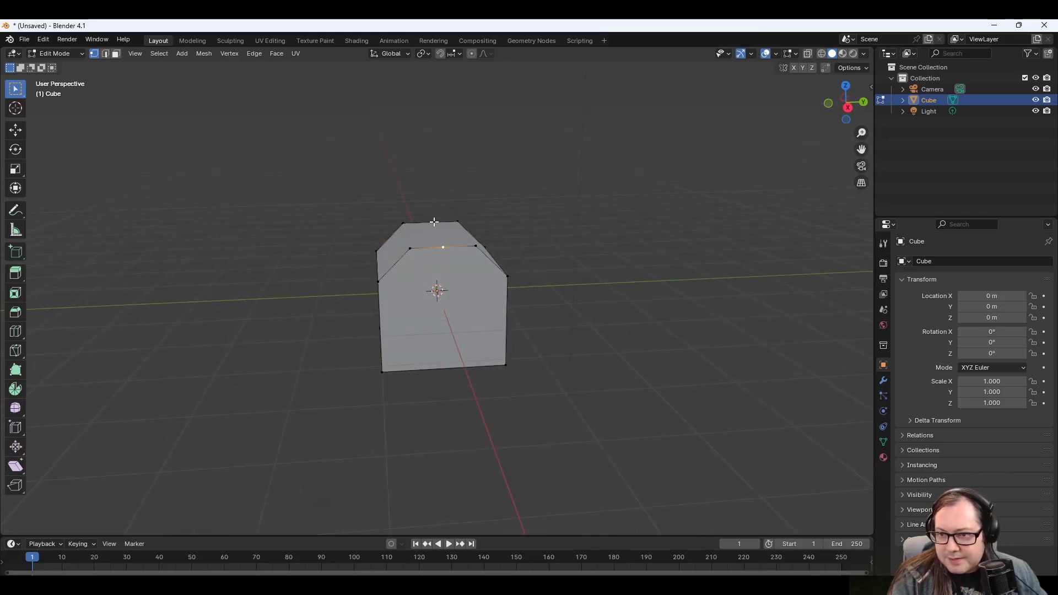
{"action": "left_click", "coordinate": [434, 222], "text": "shift"}
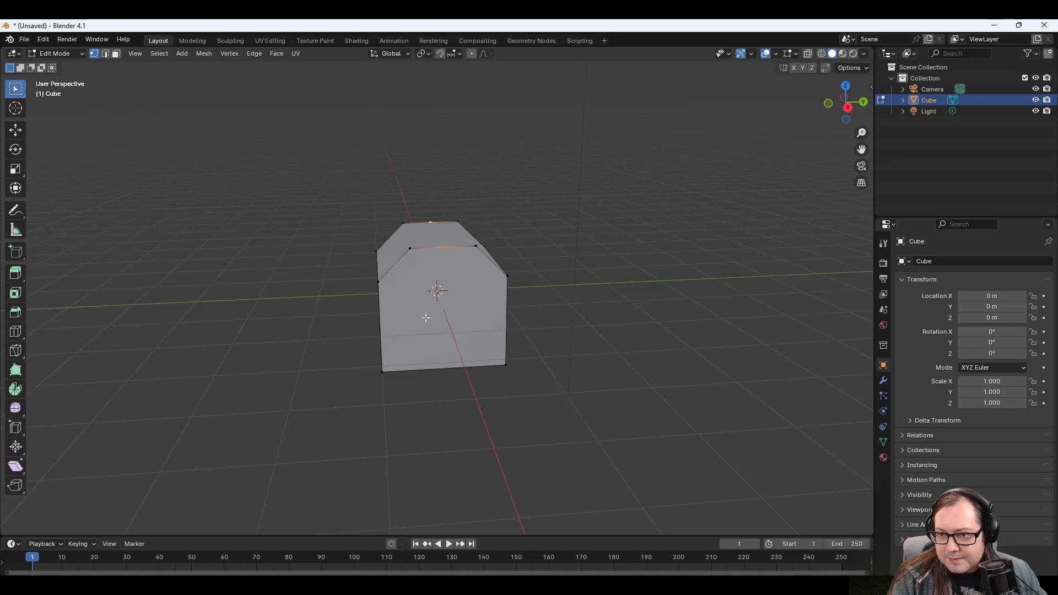
{"action": "left_click", "coordinate": [410, 250]}
{"action": "left_click", "coordinate": [446, 248], "text": "shift"}
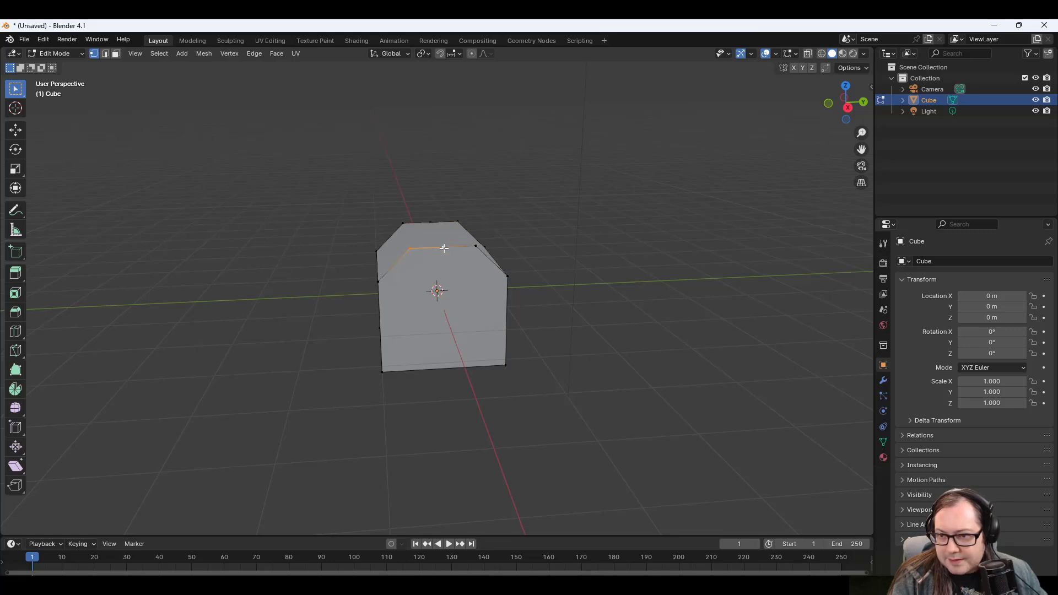
{"action": "left_click", "coordinate": [472, 245], "text": "shift"}
{"action": "right_click", "coordinate": [439, 247]}
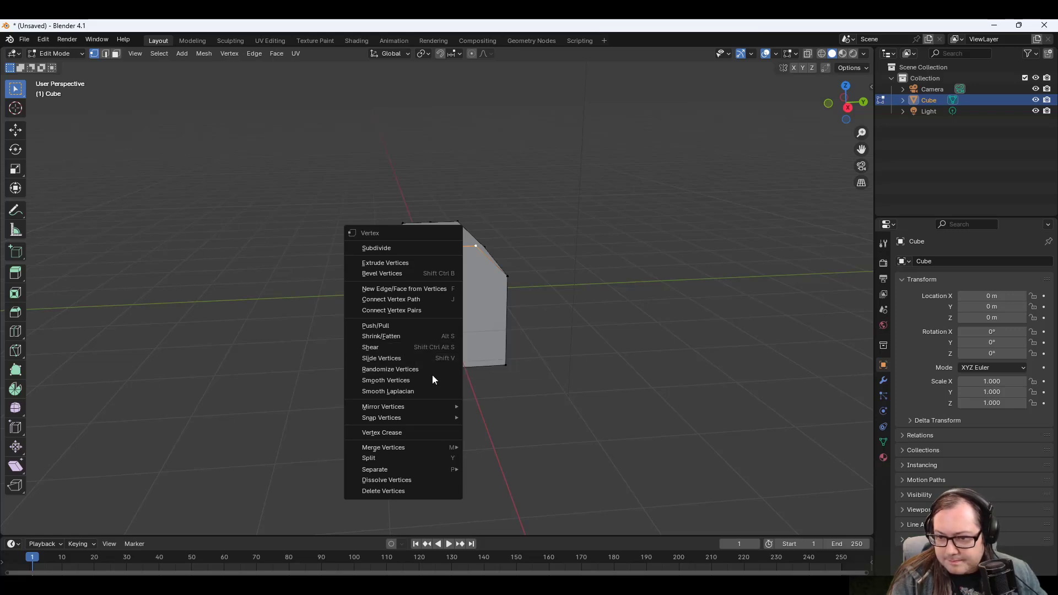
{"action": "mouse_move", "coordinate": [411, 448]}
{"action": "left_click", "coordinate": [488, 447]}
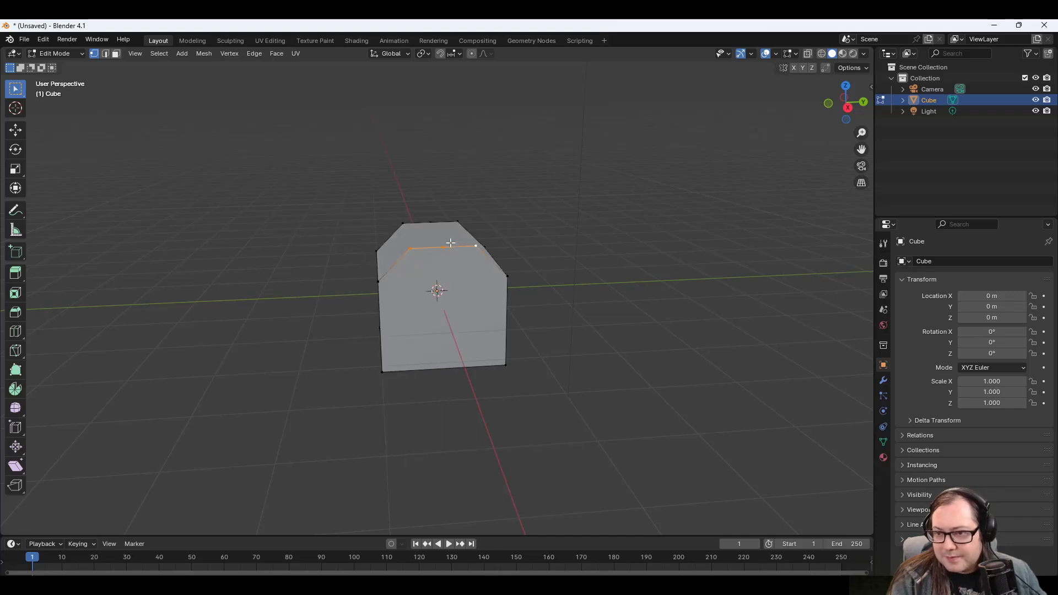
Select the -Y end vertex and the middle vertex of the +X side's flat top edge, and merge them At First.
{"action": "left_click", "coordinate": [408, 251]}
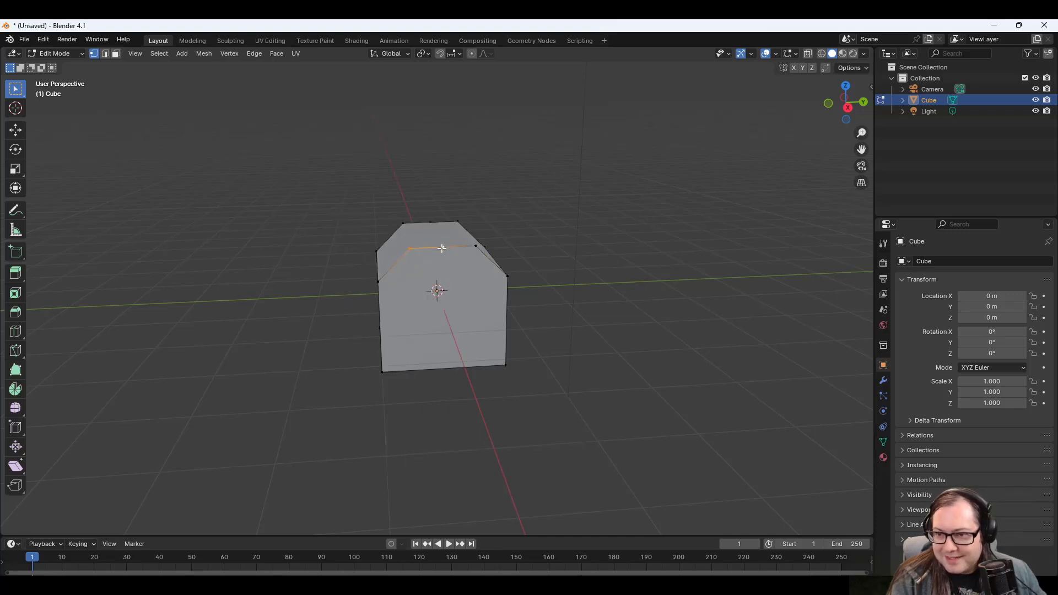
{"action": "key", "text": "ctrl+v"}
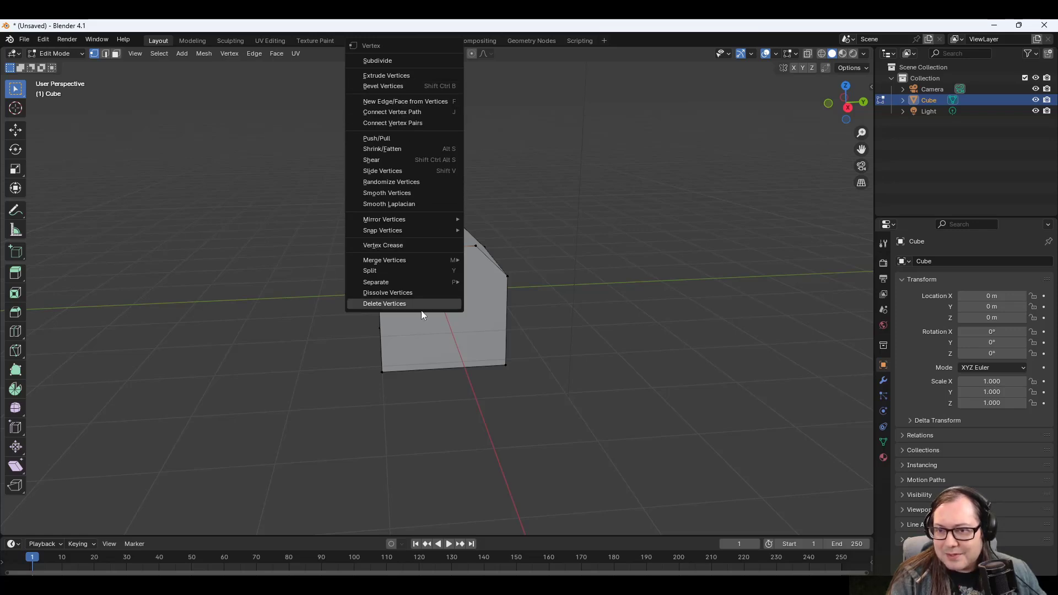
{"action": "mouse_move", "coordinate": [436, 260]}
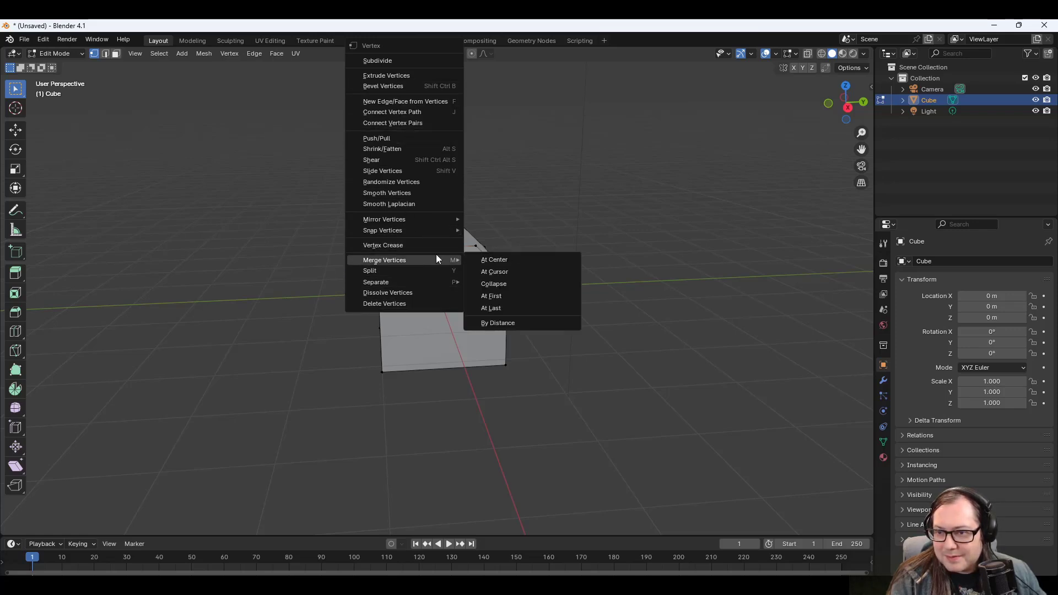
{"action": "left_click", "coordinate": [521, 296]}
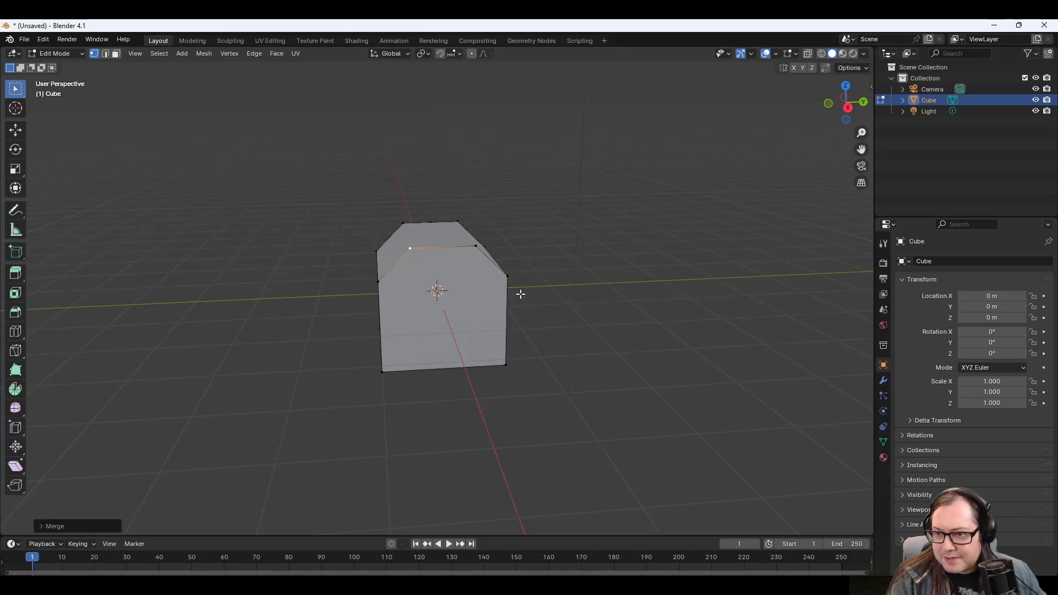
On the -X side's flat top edge, select the +Y end vertex plus the middle vertex and merge them At First.
{"action": "middle_click_drag", "start_coordinate": [479, 229], "coordinate": [647, 268]}
{"action": "middle_click_drag", "start_coordinate": [446, 301], "coordinate": [486, 294]}
{"action": "left_click", "coordinate": [425, 243]}
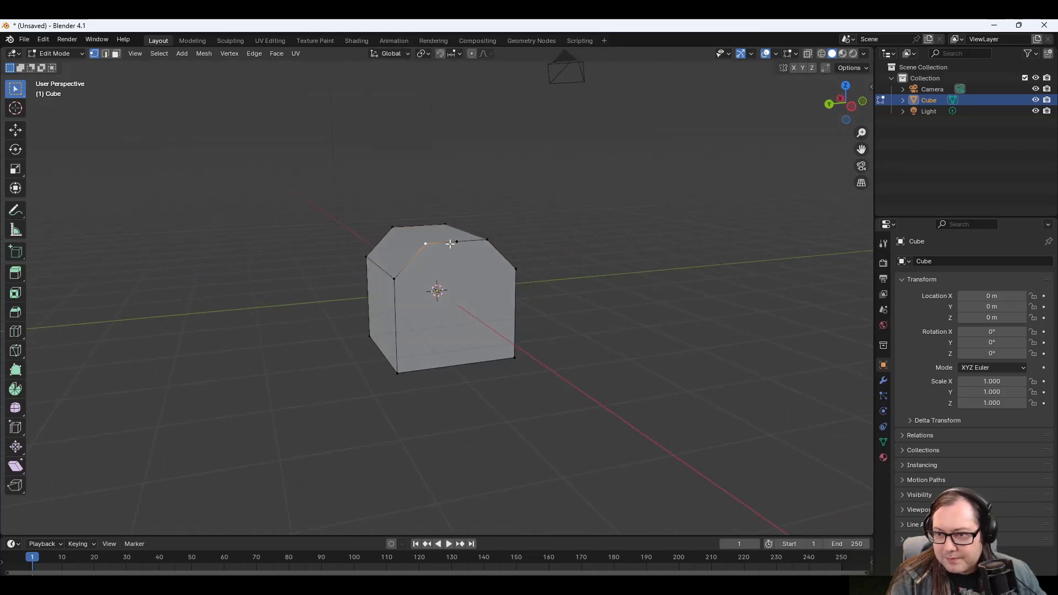
{"action": "left_click", "coordinate": [457, 242], "text": "shift"}
{"action": "right_click", "coordinate": [456, 242]}
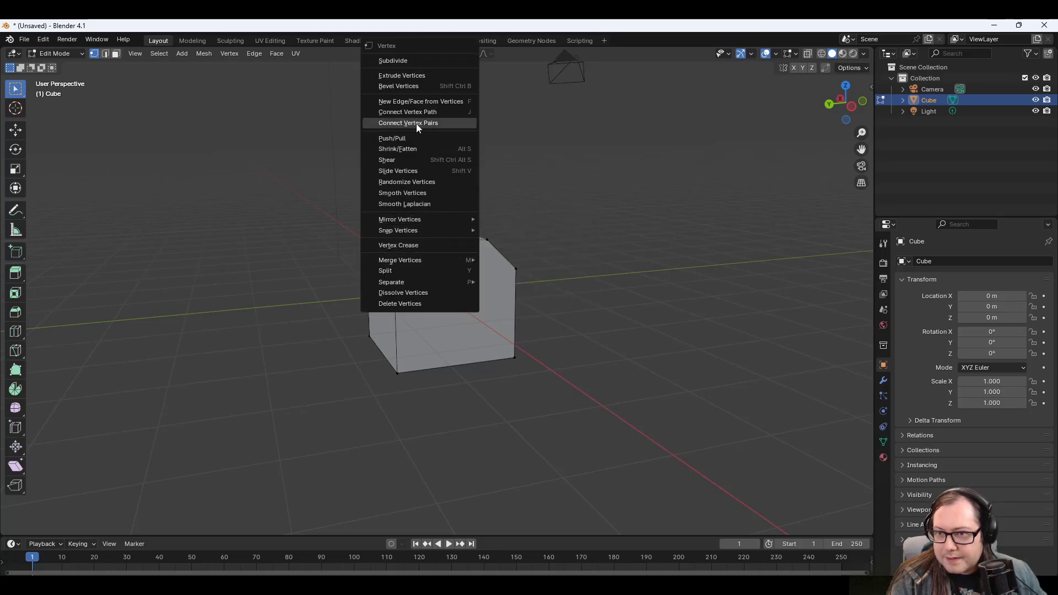
{"action": "mouse_move", "coordinate": [428, 260]}
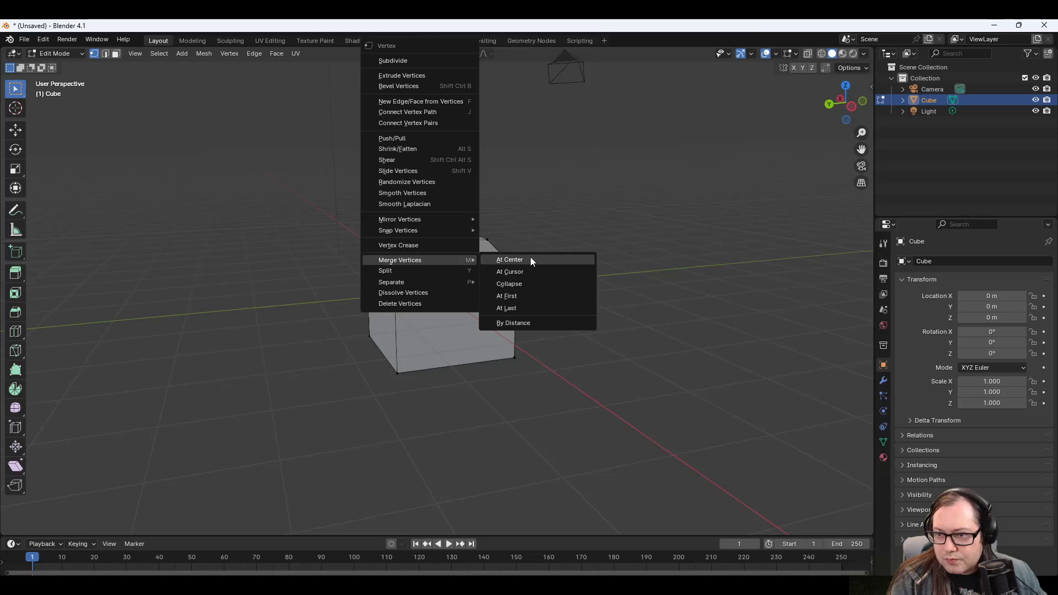
{"action": "left_click", "coordinate": [531, 296]}
Select the four outer vertices where the sloped top faces meet the vertical sides.
{"action": "middle_click_drag", "start_coordinate": [515, 283], "coordinate": [405, 305]}
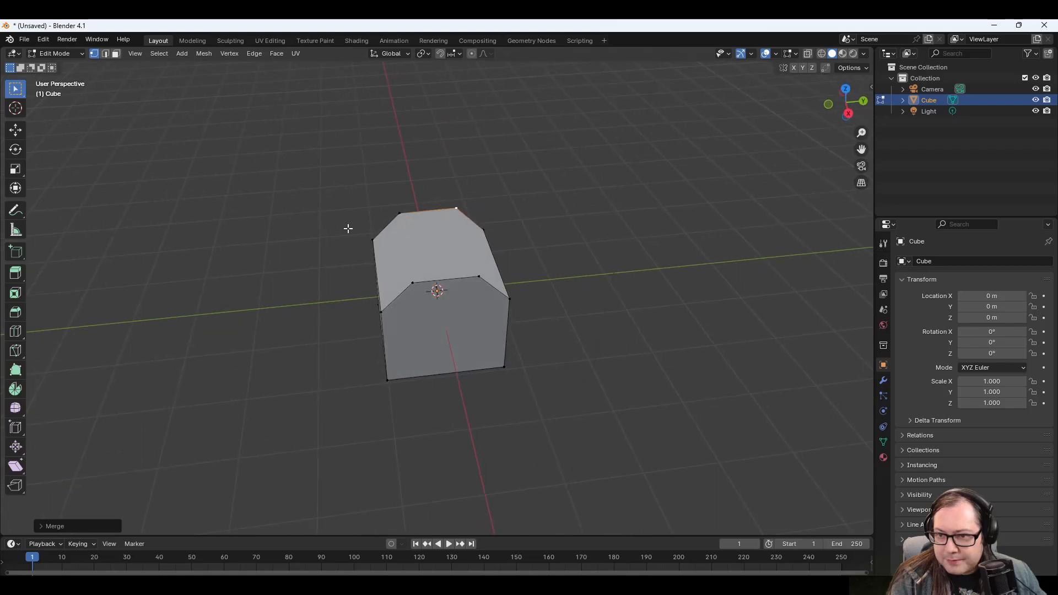
{"action": "left_click", "coordinate": [374, 242], "text": "shift"}
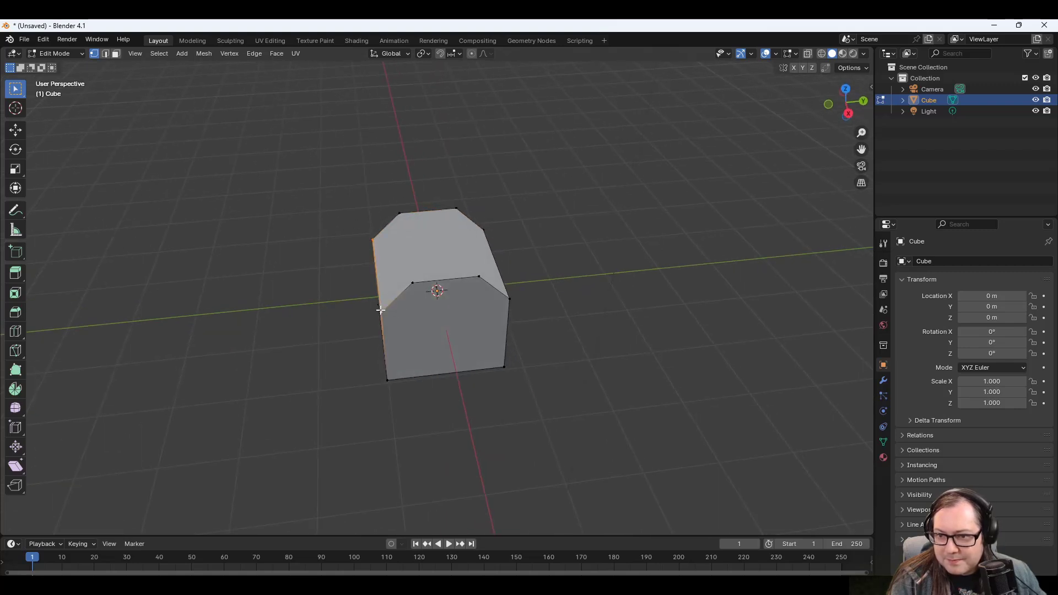
{"action": "middle_click_drag", "start_coordinate": [580, 296], "coordinate": [441, 297]}
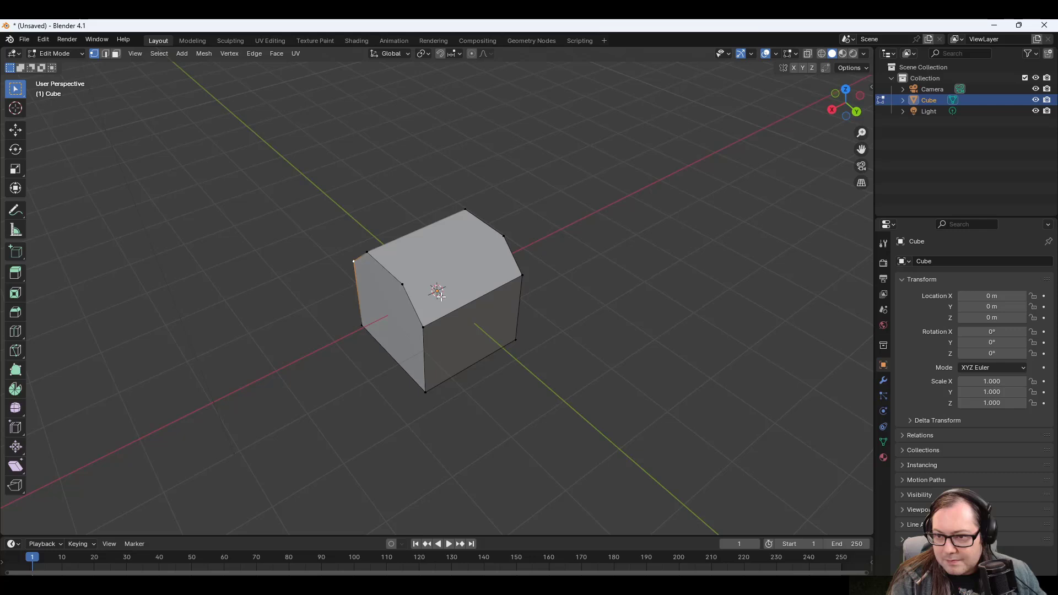
{"action": "left_click", "coordinate": [424, 326], "text": "shift"}
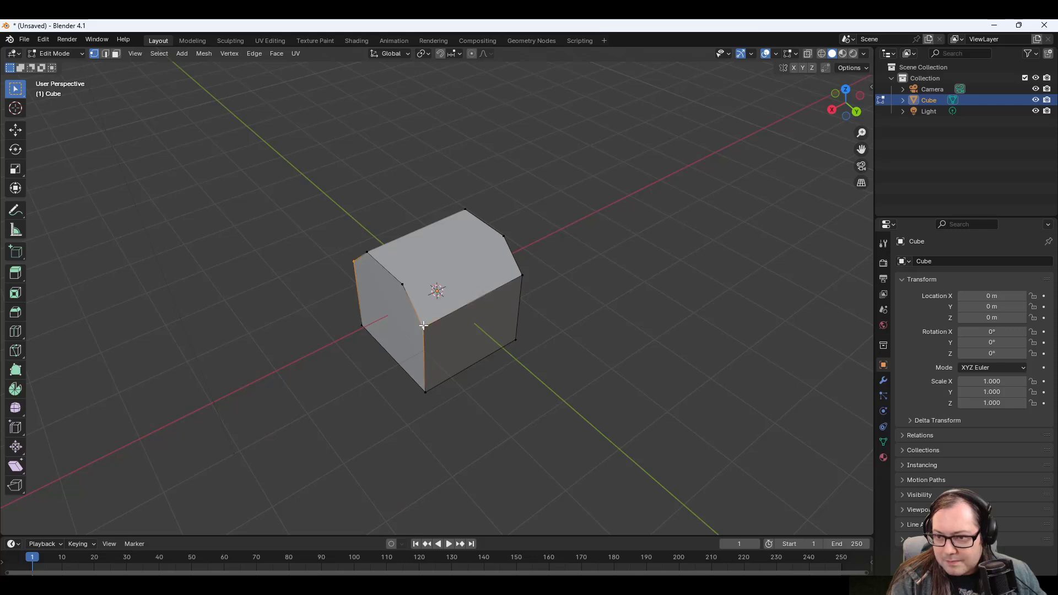
{"action": "left_click", "coordinate": [522, 276], "text": "shift"}
{"action": "middle_click_drag", "start_coordinate": [455, 344], "coordinate": [493, 349]}
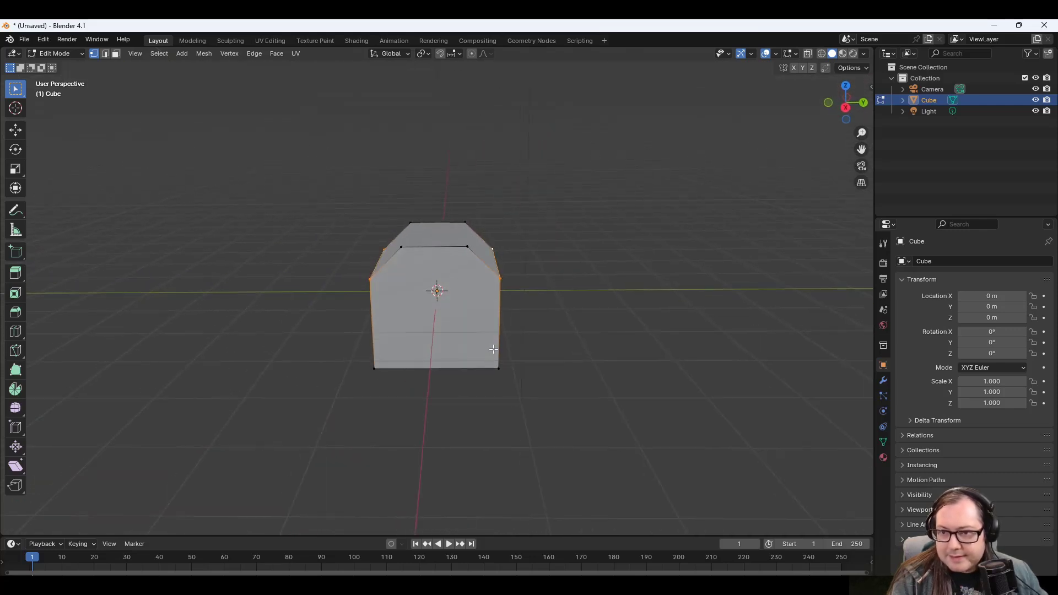
Try moving the four outer shoulder vertices down along the global Z axis and undo the move.
{"action": "key", "text": "g"}
{"action": "key", "text": "z"}
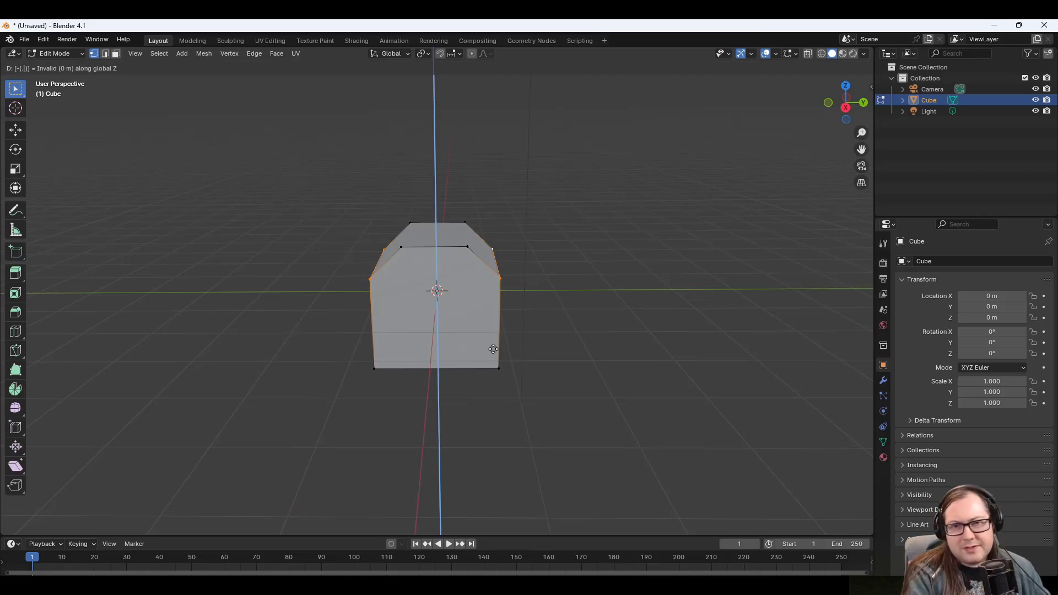
{"action": "left_click", "coordinate": [493, 349]}
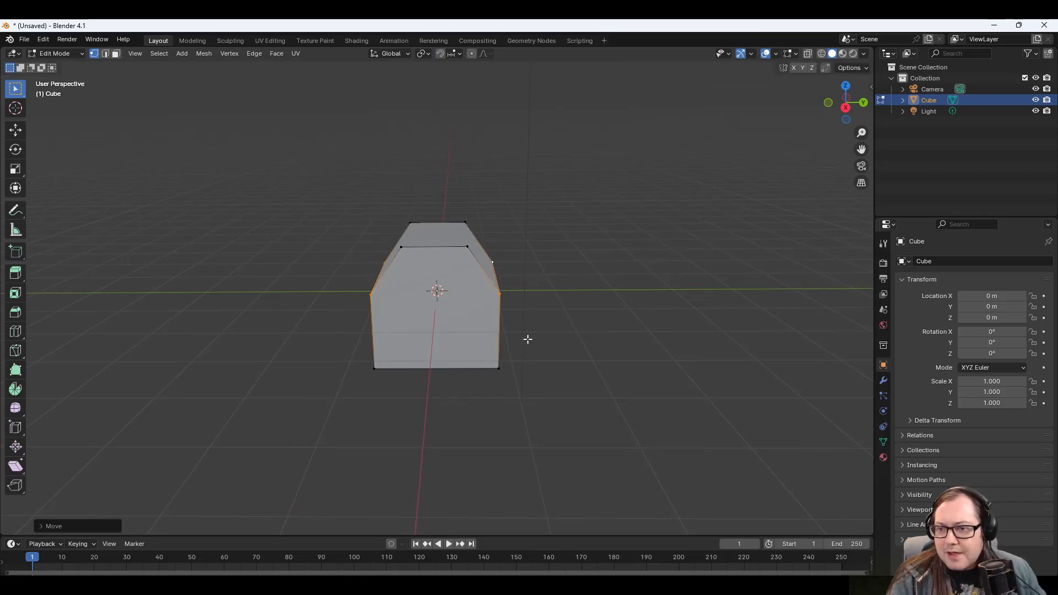
{"action": "key", "text": "ctrl+z"}
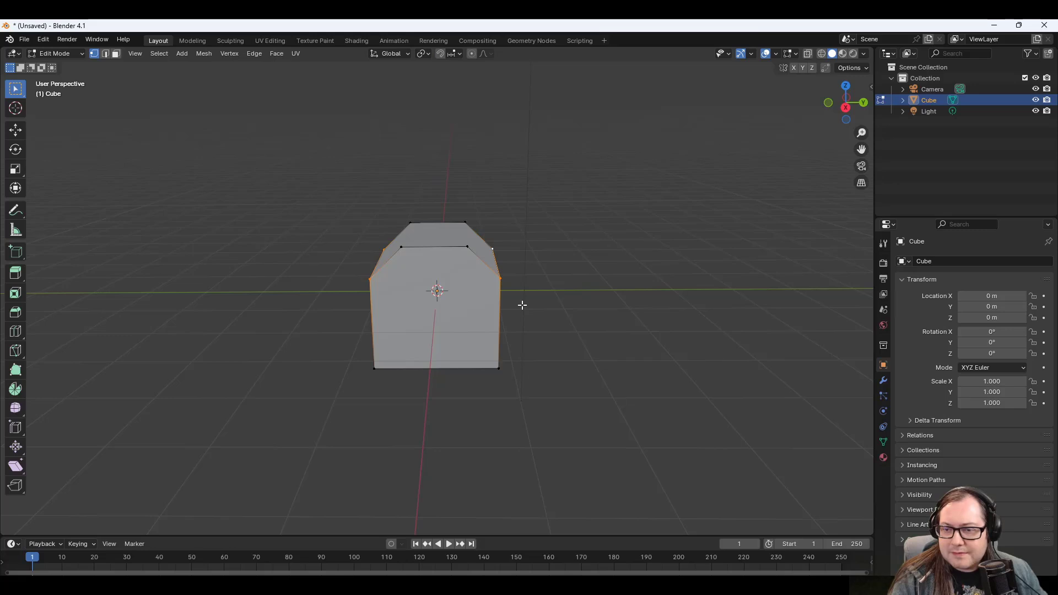
Try moving the four outer shoulder vertices 0.25 m along the global Z axis.
{"action": "type", "text": "g"}
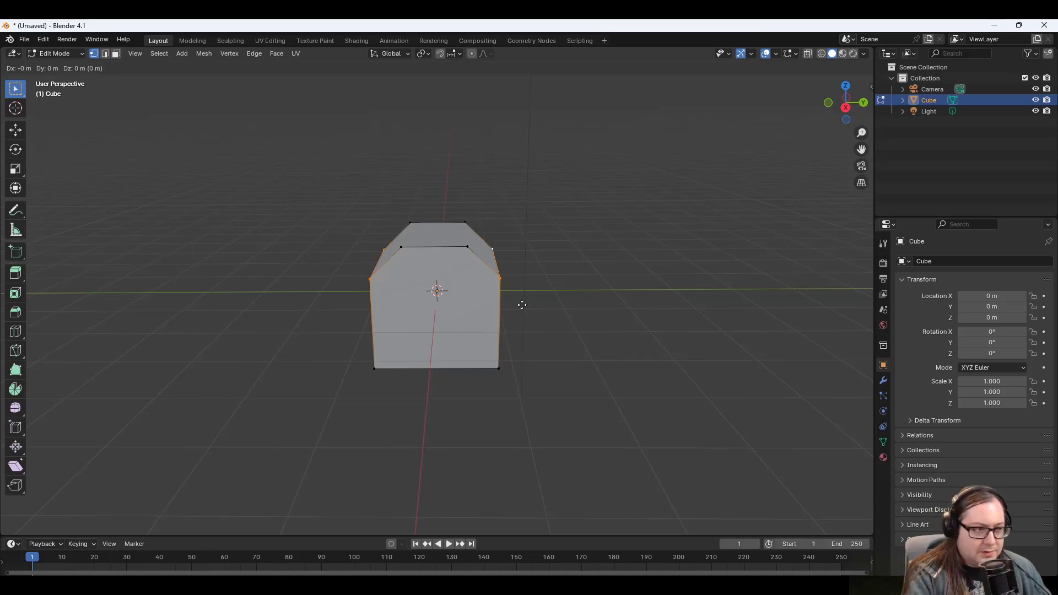
{"action": "type", "text": "z0."}
{"action": "type", "text": "25"}
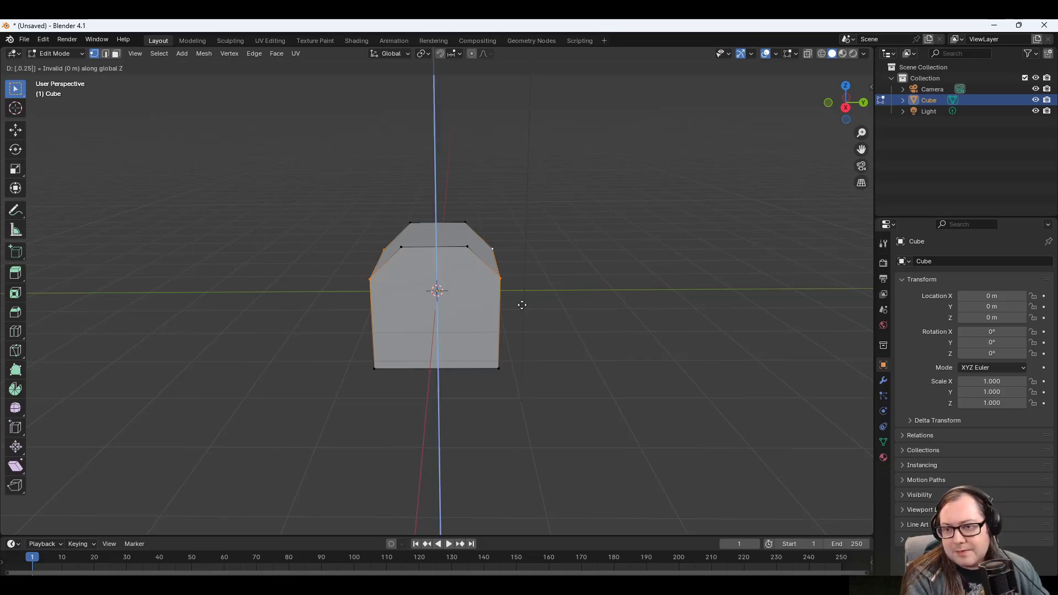
{"action": "key", "text": "Return"}
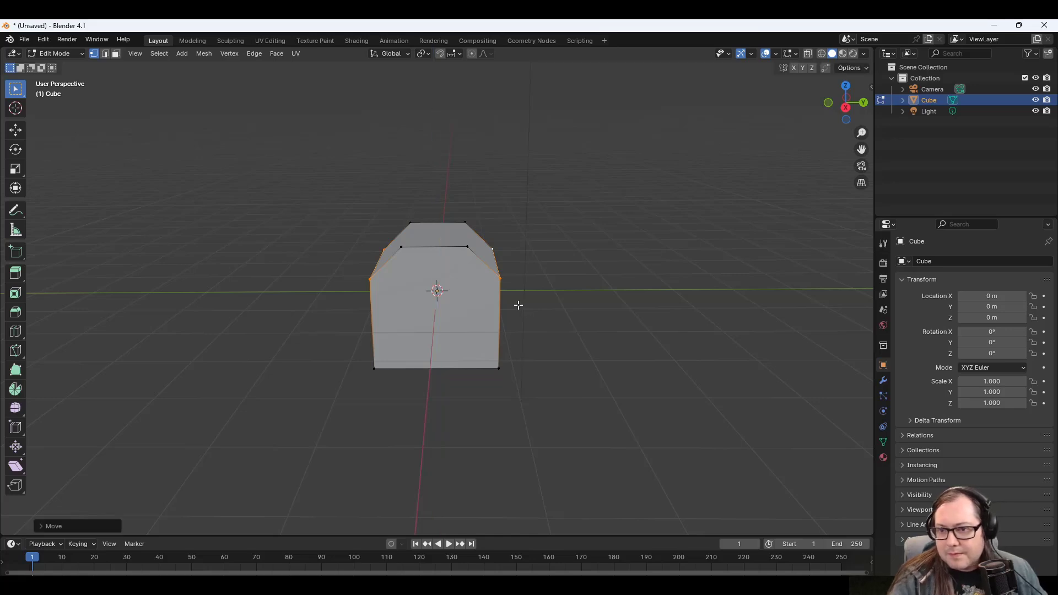
Try moving the four outer shoulder vertices 1 m up the global Z axis and undo the move.
{"action": "middle_click_drag", "start_coordinate": [517, 305], "coordinate": [538, 295]}
{"action": "key", "text": "g"}
{"action": "key", "text": "z"}
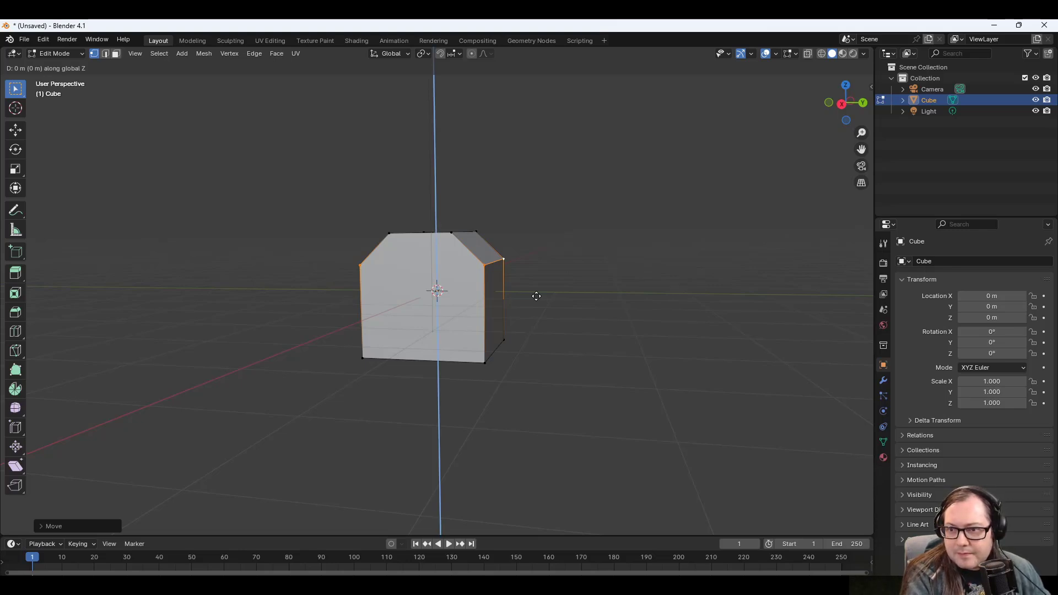
{"action": "type", "text": "1"}
{"action": "key", "text": "Return"}
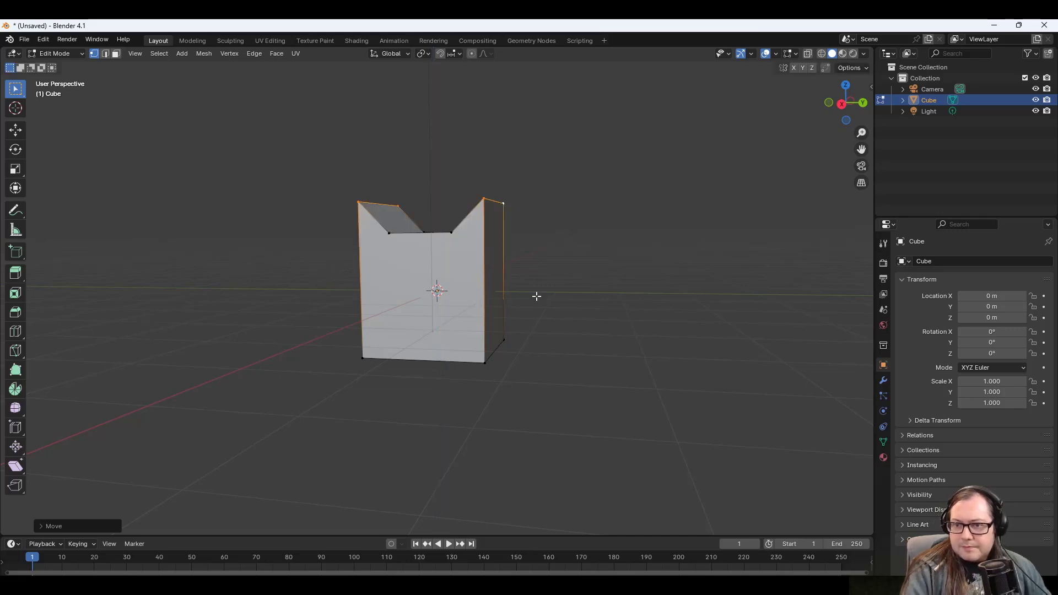
{"action": "key", "text": "ctrl+z"}
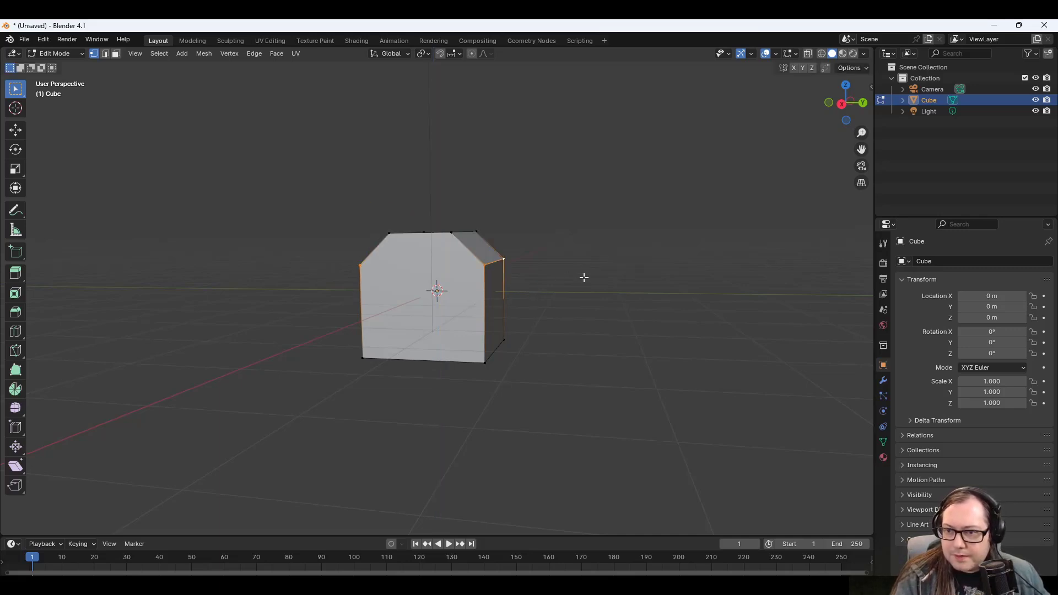
Move the four outer shoulder vertices 0.25 m up along the global Z axis.
{"action": "middle_click_drag", "start_coordinate": [584, 276], "coordinate": [490, 312]}
{"action": "middle_click_drag", "start_coordinate": [279, 319], "coordinate": [323, 307]}
{"action": "type", "text": "gz"}
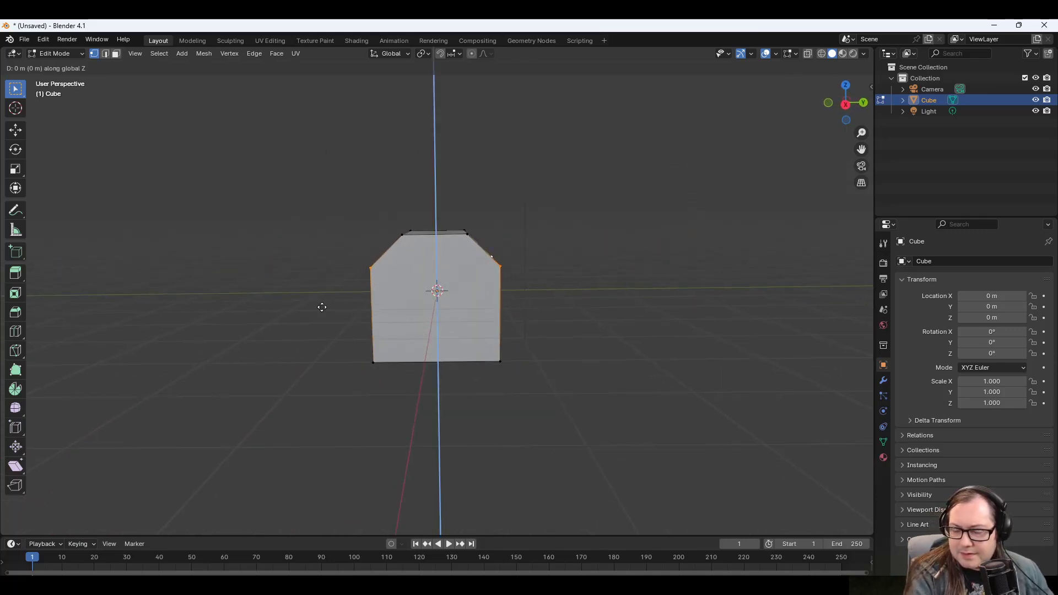
{"action": "type", "text": ".25"}
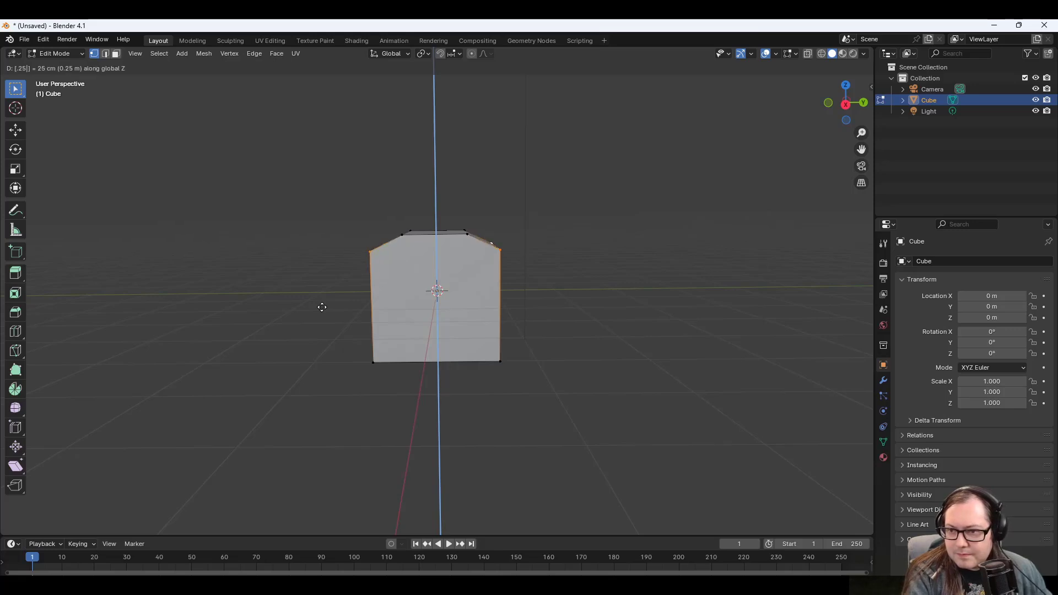
{"action": "key", "text": "Return"}
{"action": "middle_click_drag", "start_coordinate": [321, 307], "coordinate": [461, 339]}
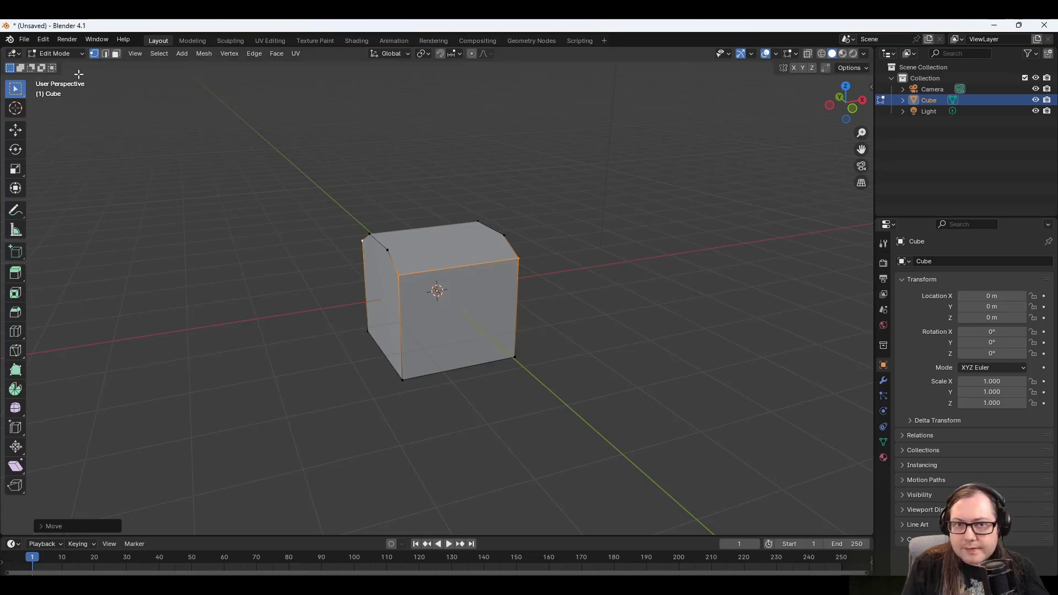
{"action": "left_click", "coordinate": [59, 53]}
{"action": "left_click", "coordinate": [67, 51]}
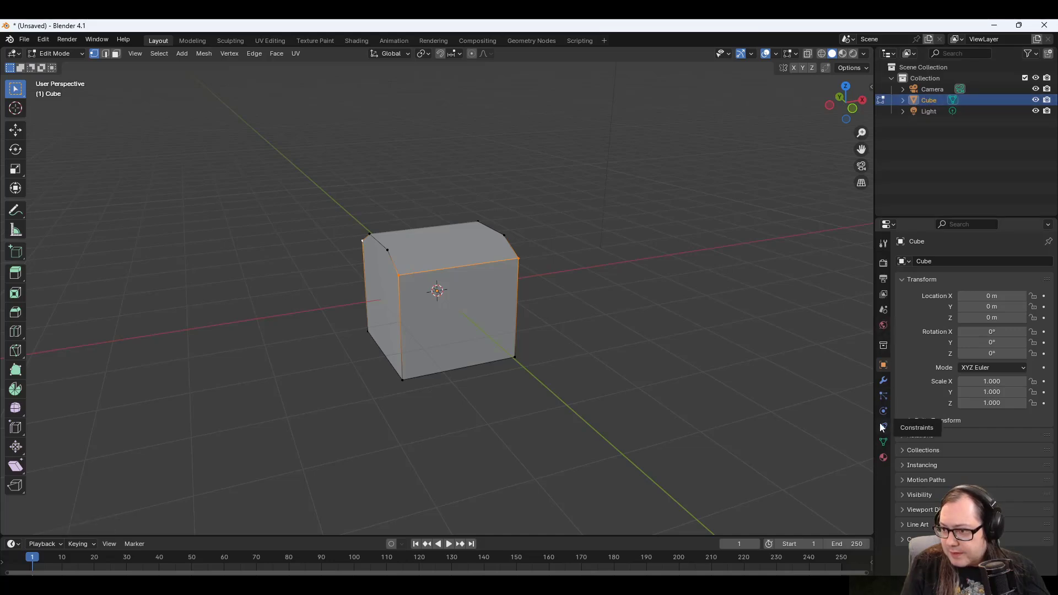
Assign an Image Texture to the Base Color of the cube's material.
{"action": "left_click", "coordinate": [883, 458]}
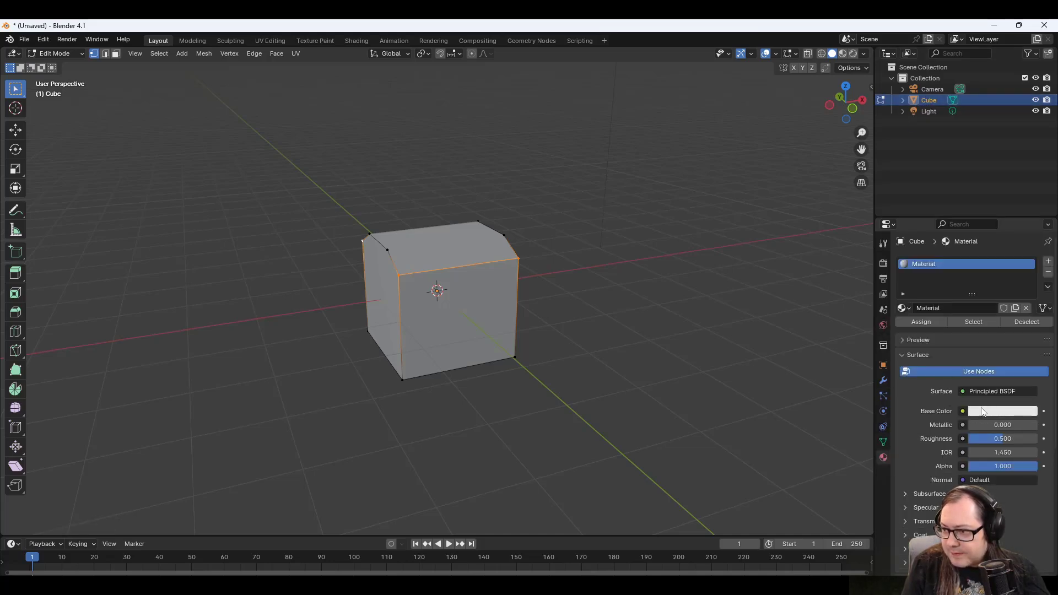
{"action": "left_click", "coordinate": [962, 412]}
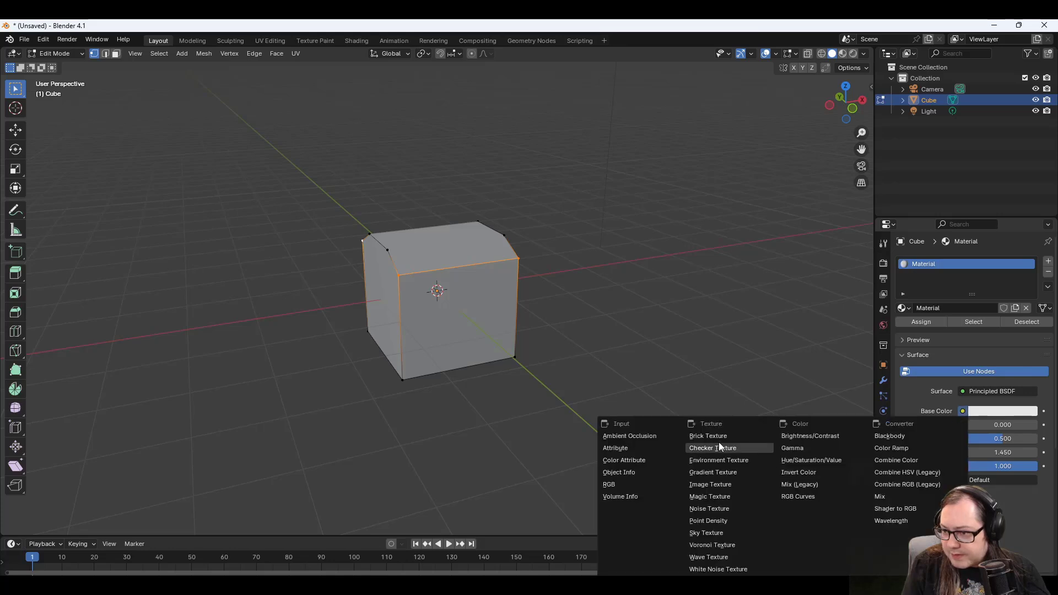
{"action": "left_click", "coordinate": [716, 484]}
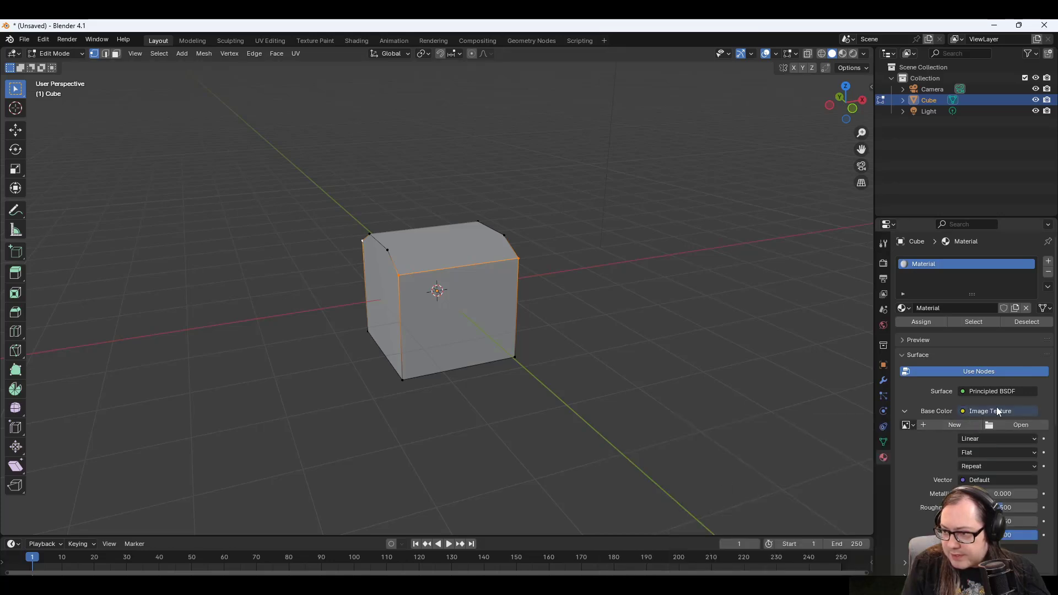
Try hedge_ivy.png from the Latest folder as the Base Color image and unlink it.
{"action": "left_click", "coordinate": [1006, 425]}
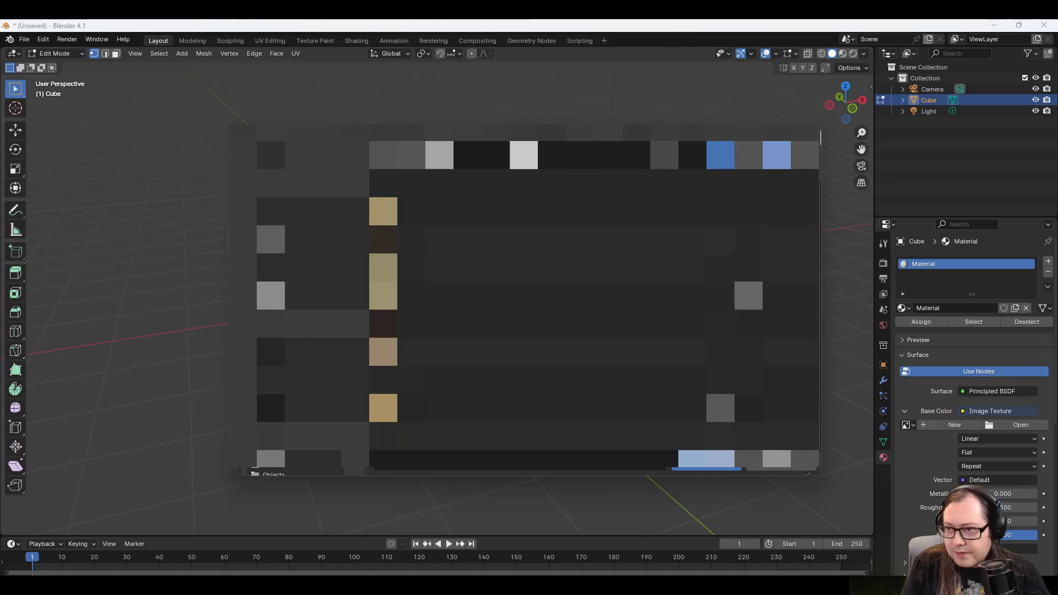
{"action": "left_click", "coordinate": [808, 137]}
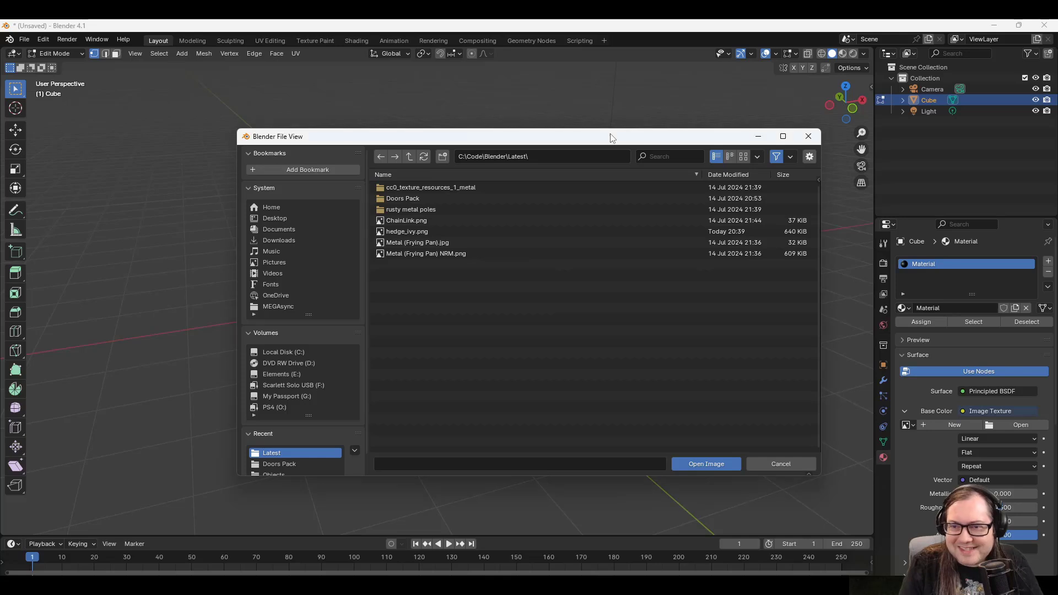
{"action": "left_click", "coordinate": [407, 231]}
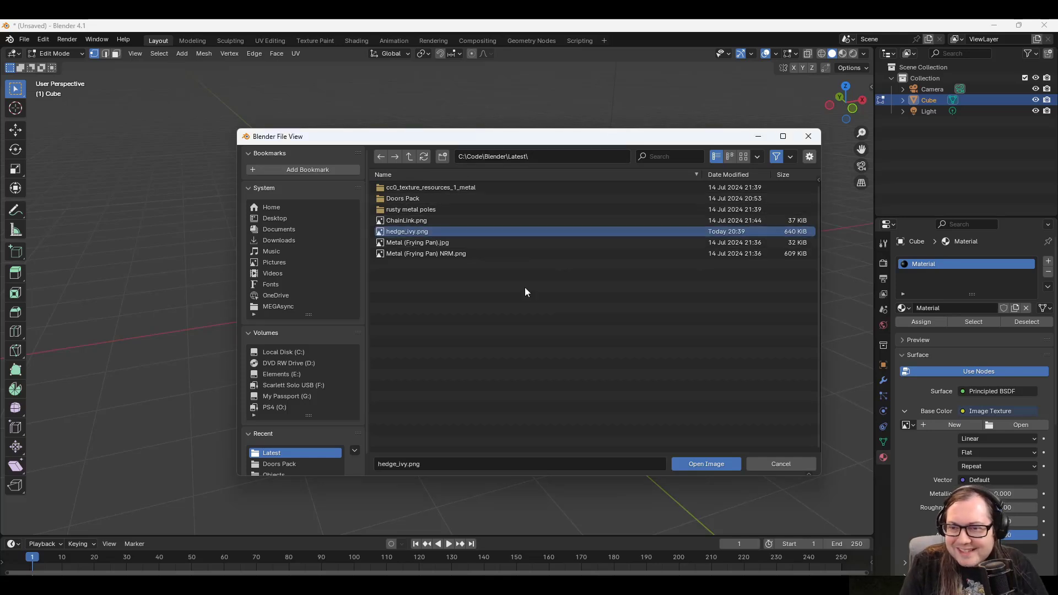
{"action": "left_click", "coordinate": [720, 465]}
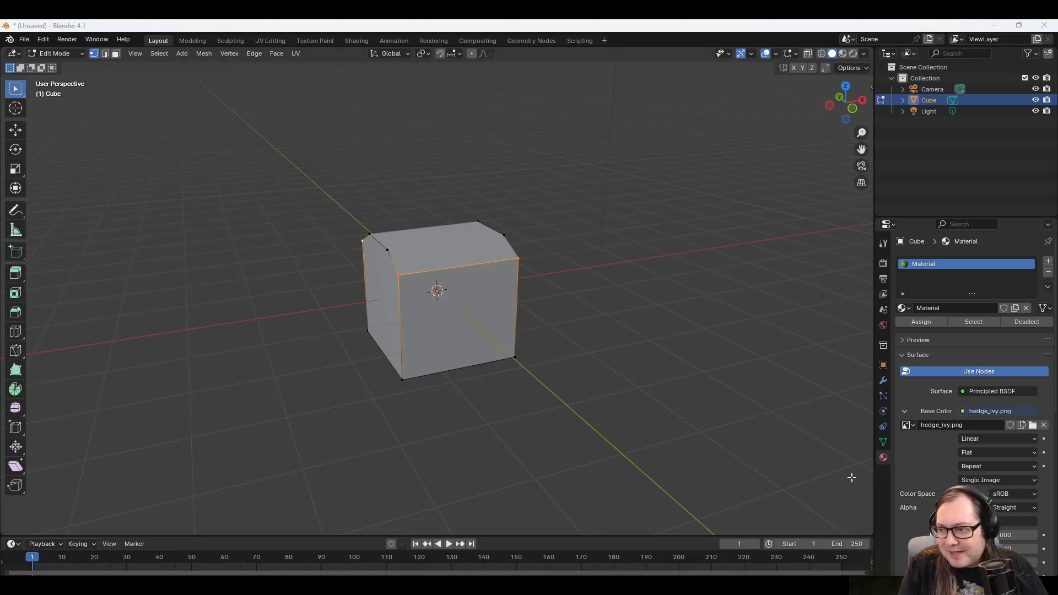
{"action": "left_click", "coordinate": [1043, 425]}
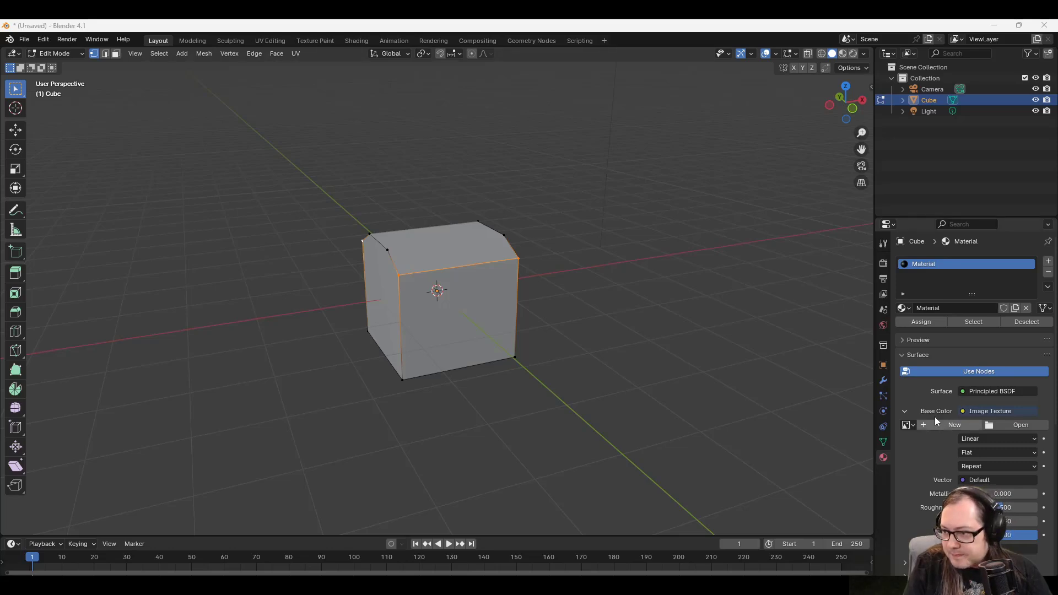
Load grasshedge.png as the material's Base Color image texture and view the cube in Material Preview shading.
{"action": "left_click", "coordinate": [964, 414]}
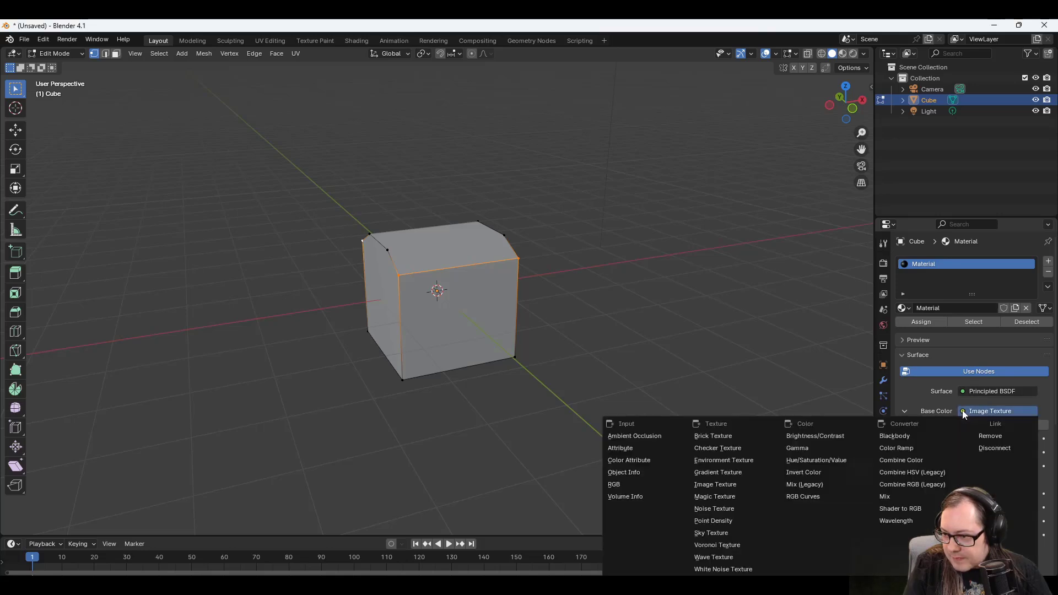
{"action": "left_click", "coordinate": [729, 484]}
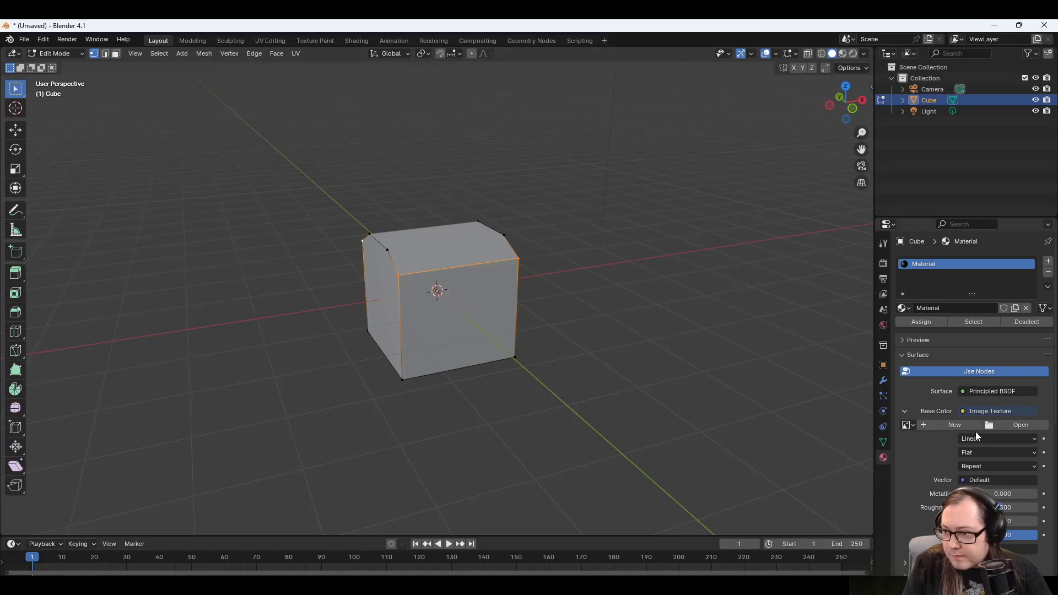
{"action": "left_click", "coordinate": [1005, 425]}
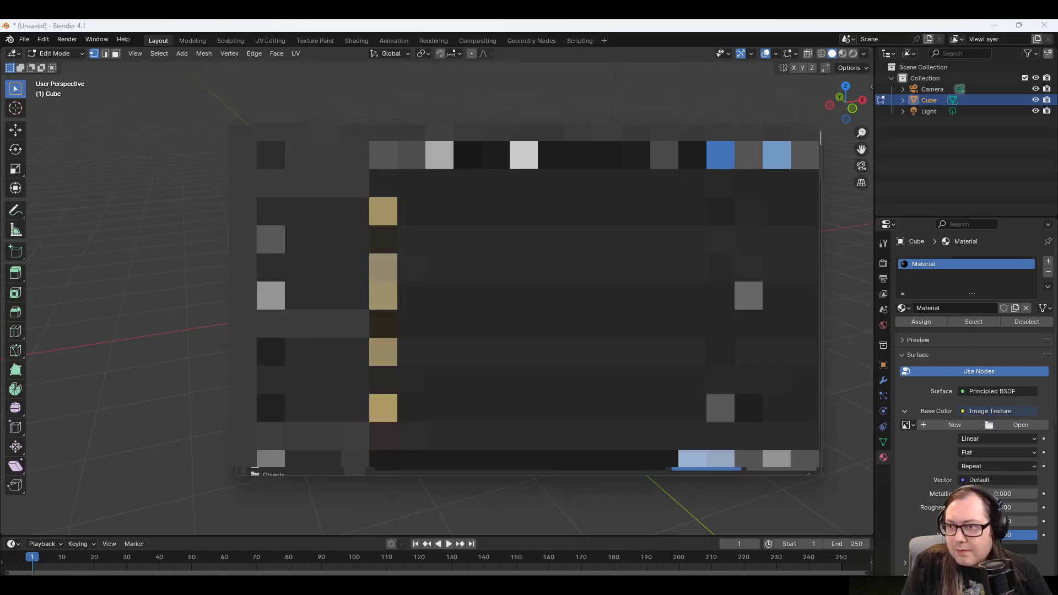
{"action": "left_click", "coordinate": [808, 137]}
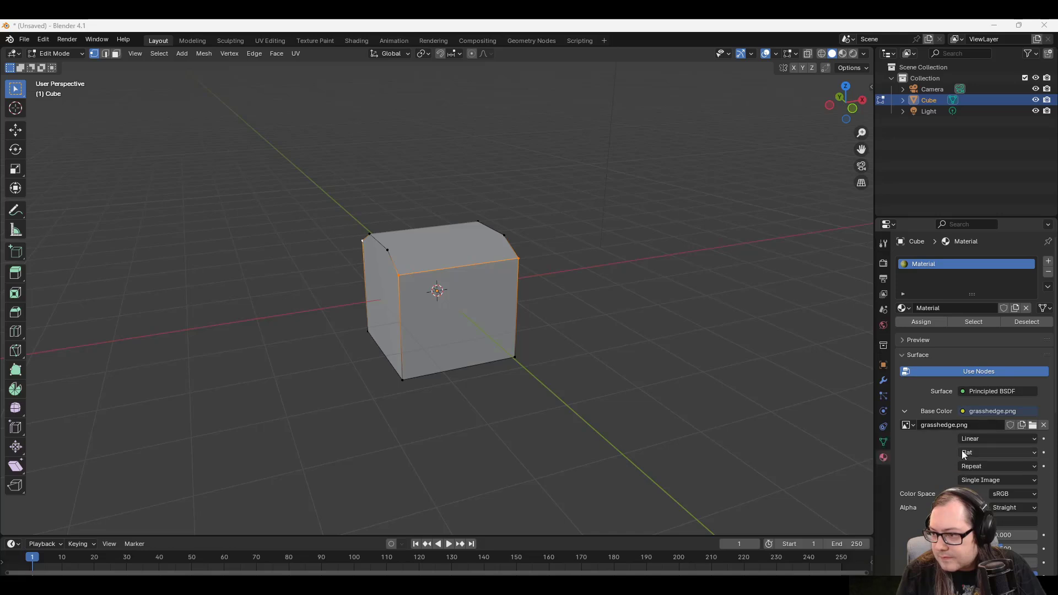
{"action": "left_click", "coordinate": [842, 53]}
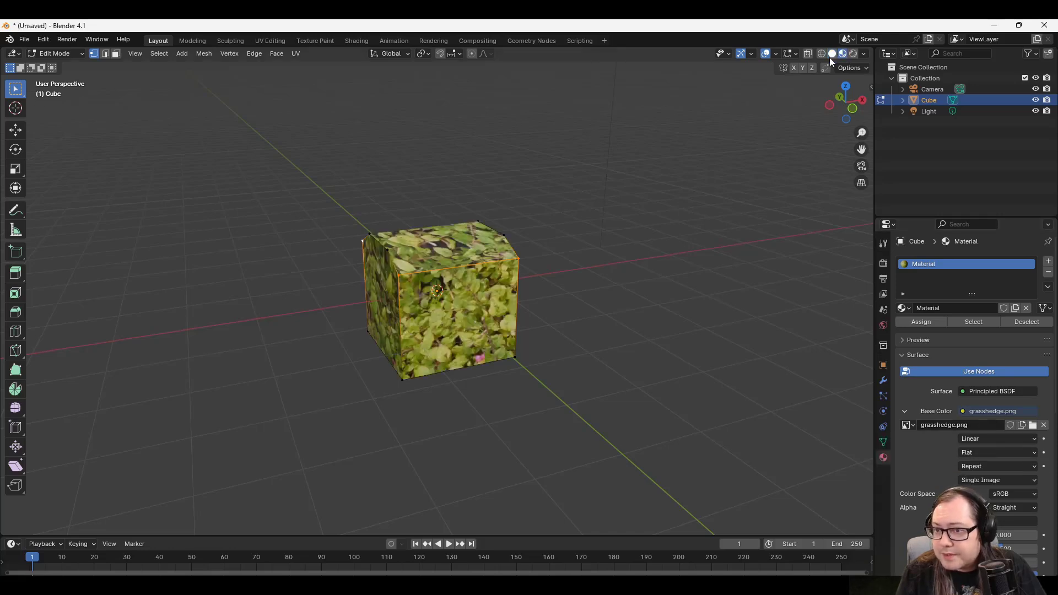
{"action": "middle_click_drag", "start_coordinate": [565, 265], "coordinate": [631, 259]}
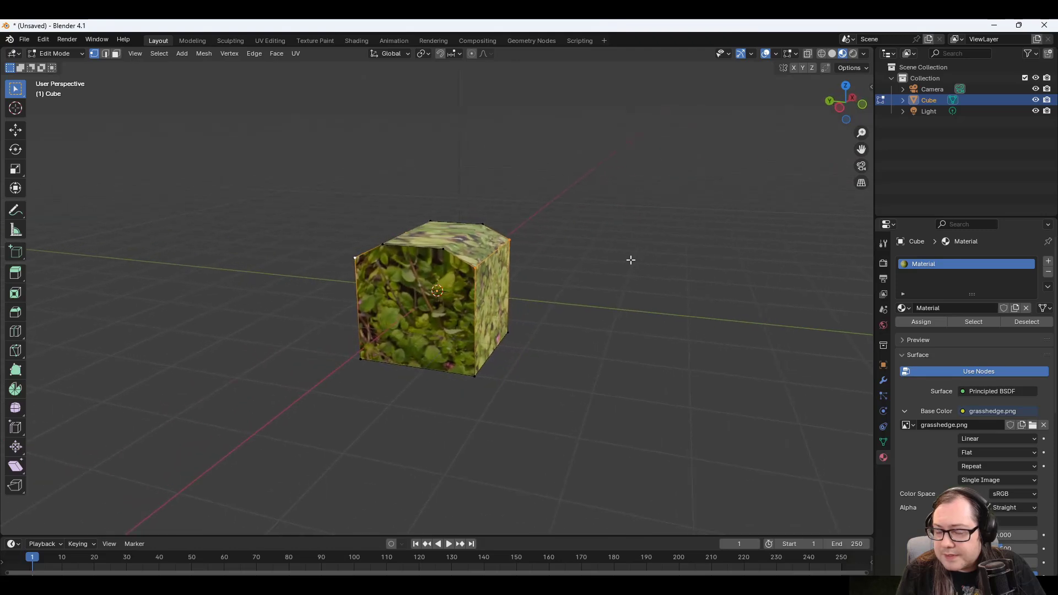
Open the UV Editing workspace and expand the cube's UV Maps list, keeping the existing map name.
{"action": "left_click", "coordinate": [277, 41]}
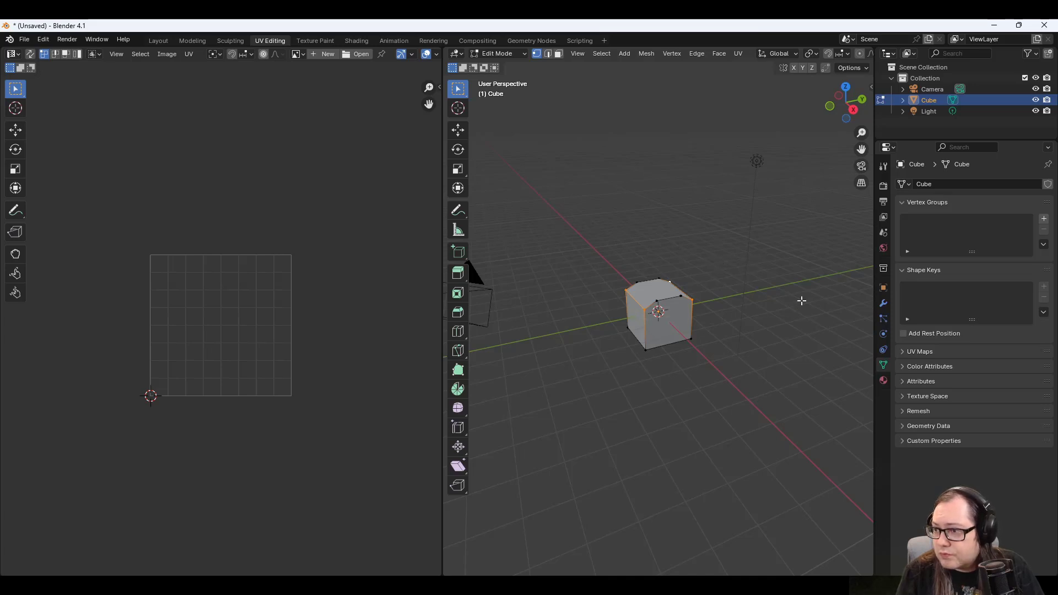
{"action": "left_click", "coordinate": [913, 351]}
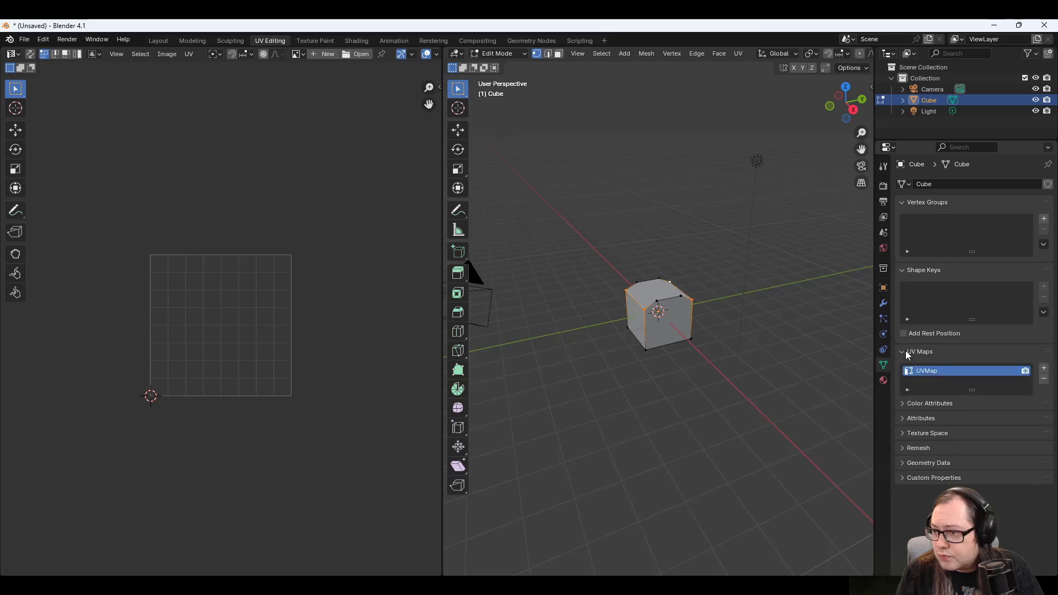
{"action": "double_click", "coordinate": [931, 371]}
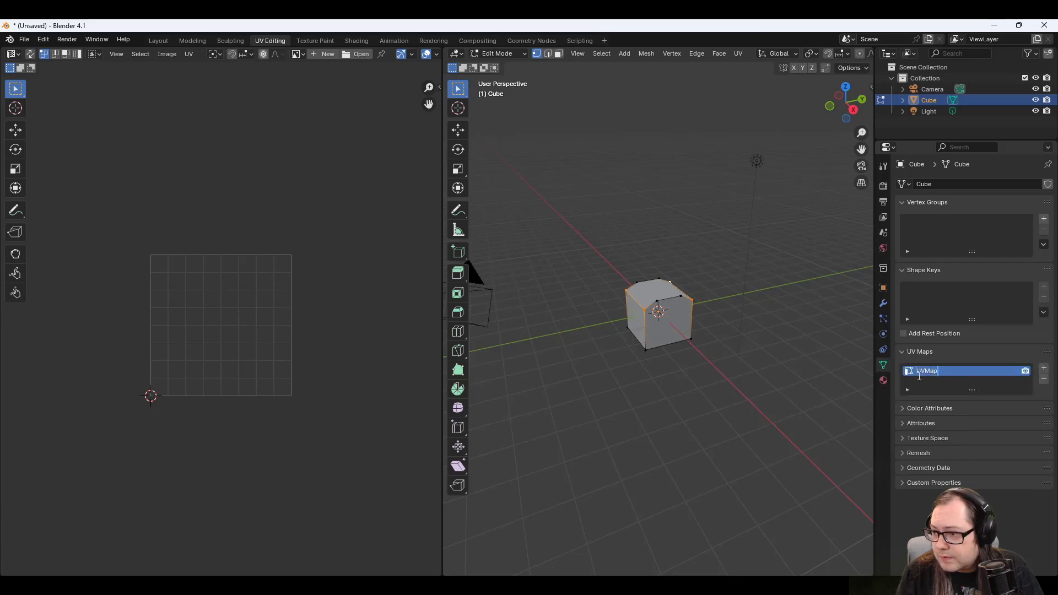
{"action": "left_click", "coordinate": [968, 378]}
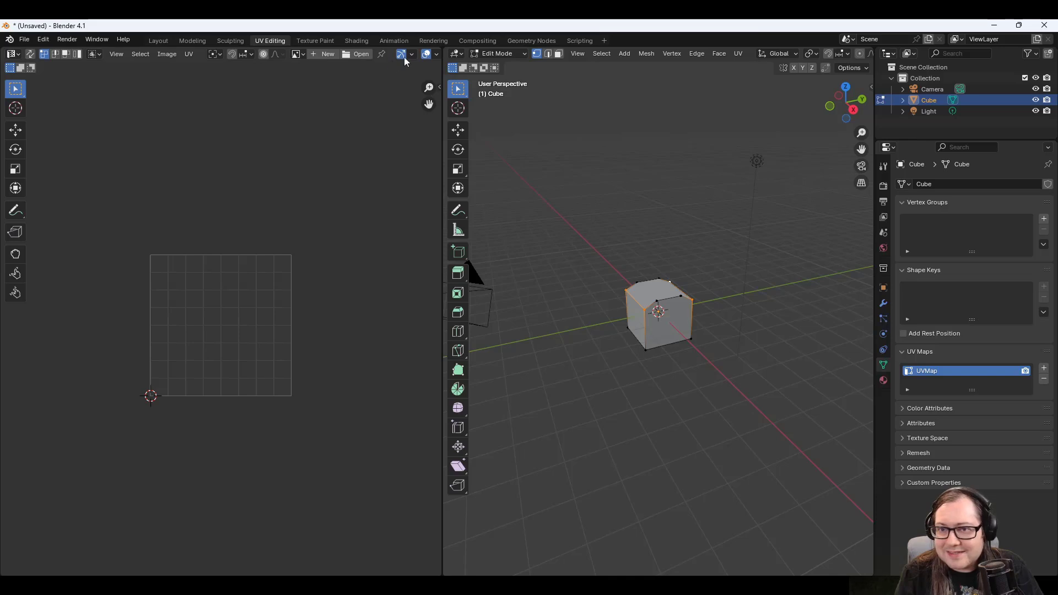
Examine the cube in the Sculpting workspace with the Blob brush chosen.
{"action": "left_click", "coordinate": [229, 41]}
{"action": "left_click", "coordinate": [193, 41]}
{"action": "left_click", "coordinate": [231, 40]}
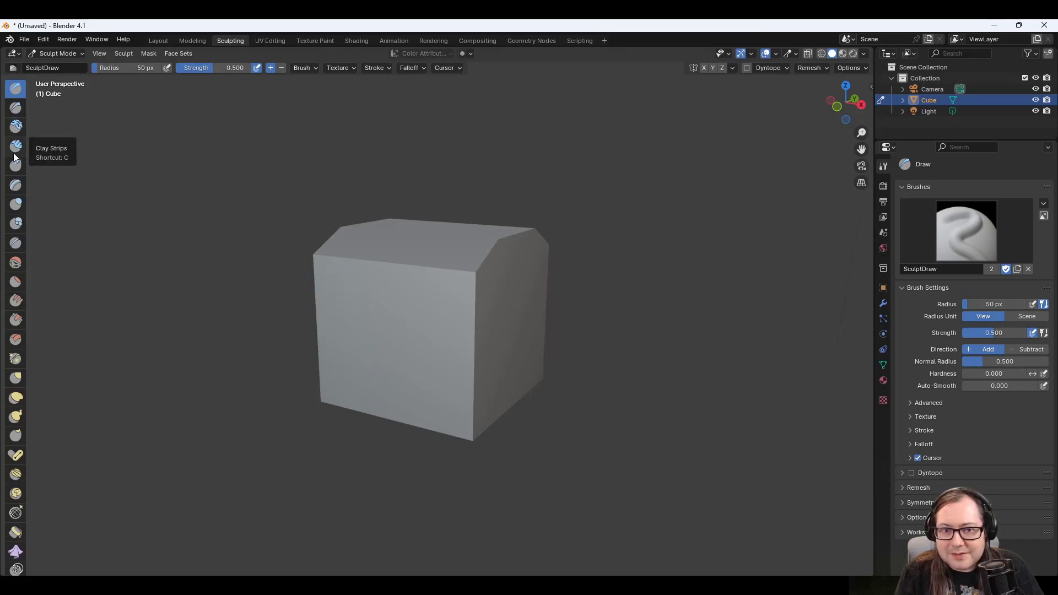
{"action": "left_click", "coordinate": [17, 222]}
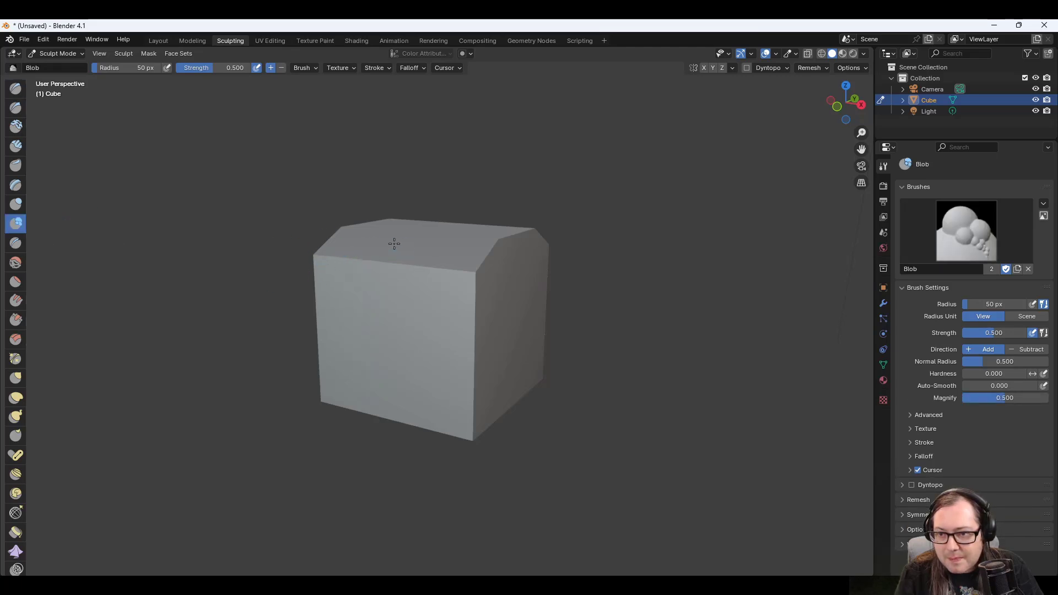
{"action": "mouse_move", "coordinate": [426, 279]}
{"action": "middle_mouse_down"}
{"action": "mouse_move", "coordinate": [503, 292]}
{"action": "mouse_move", "coordinate": [489, 298]}
{"action": "middle_mouse_up"}
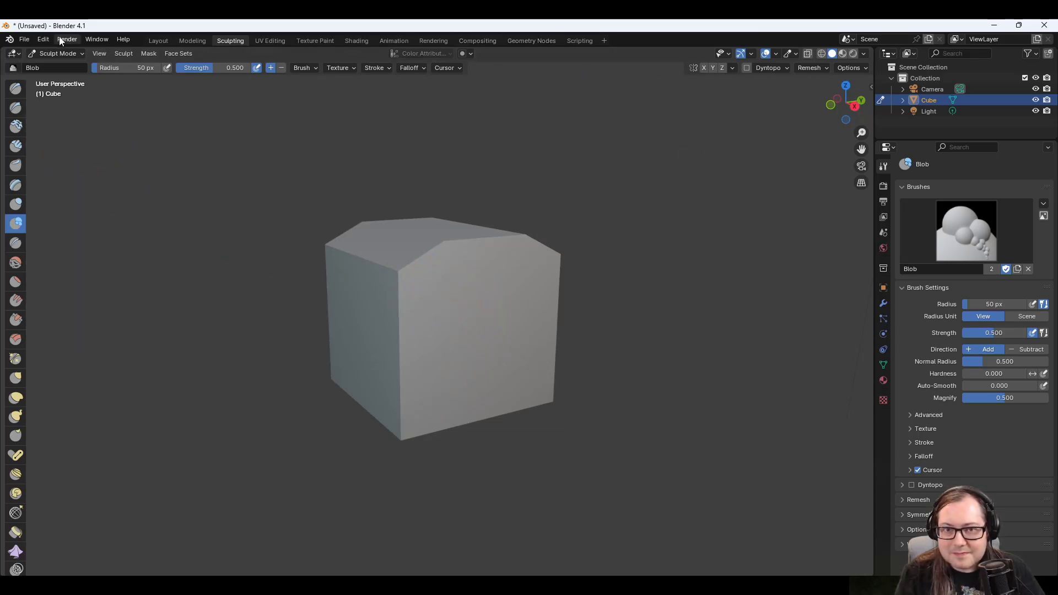
Switch the 3D views of the Modeling and UV Editing workspaces to Material Preview shading.
{"action": "left_click", "coordinate": [209, 43]}
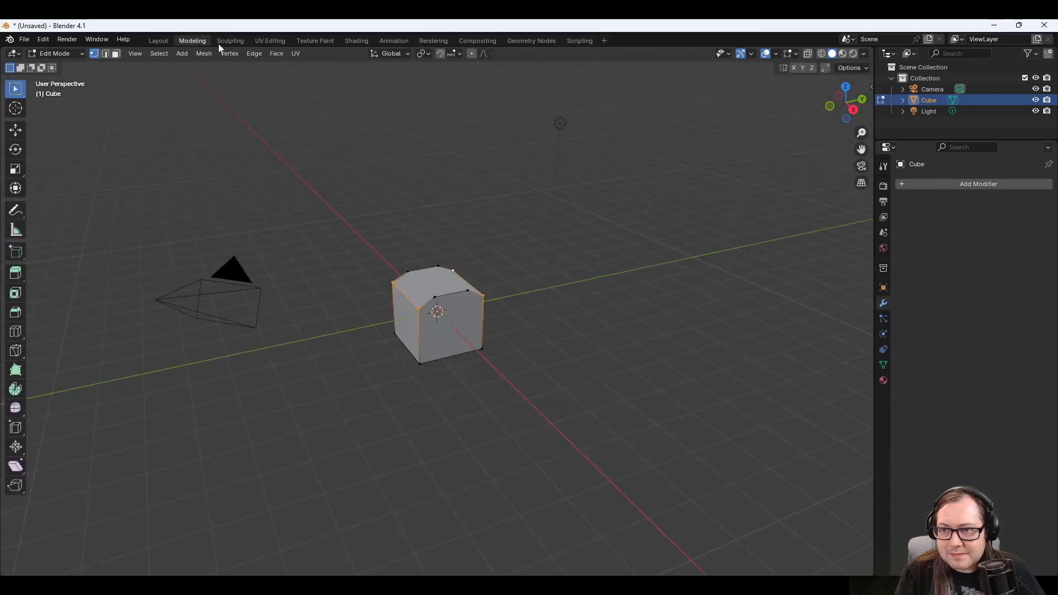
{"action": "left_click", "coordinate": [842, 55]}
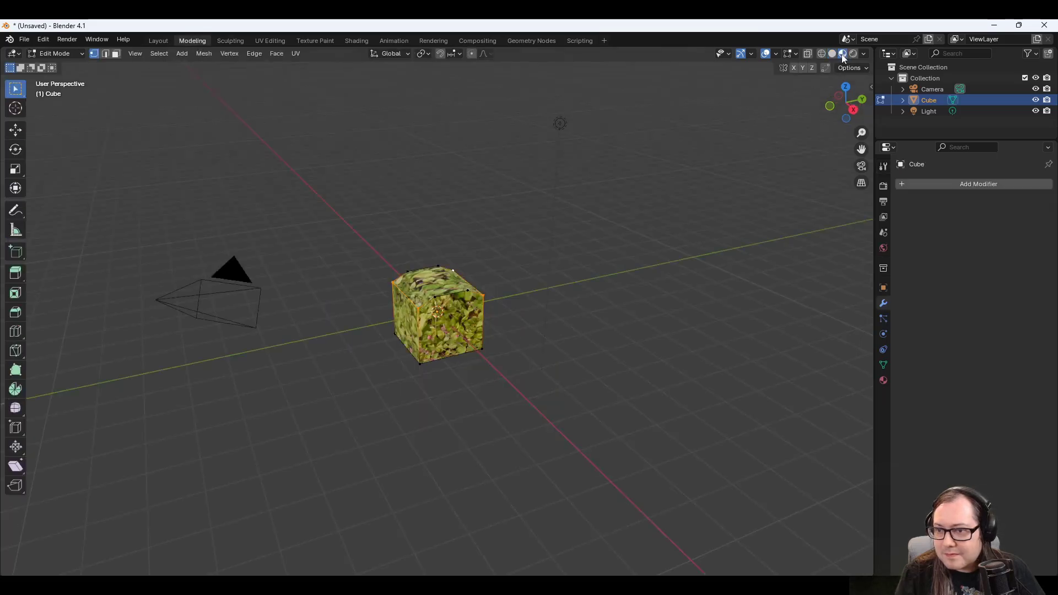
{"action": "left_click", "coordinate": [264, 41]}
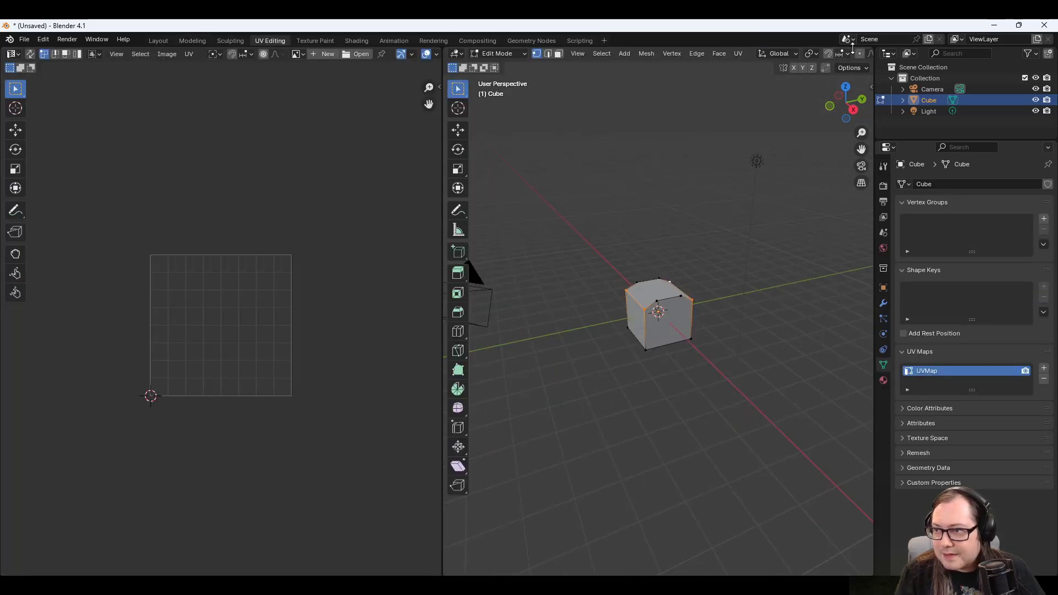
{"action": "scroll", "coordinate": [853, 55], "scroll_direction": "down", "scroll_amount": 8}
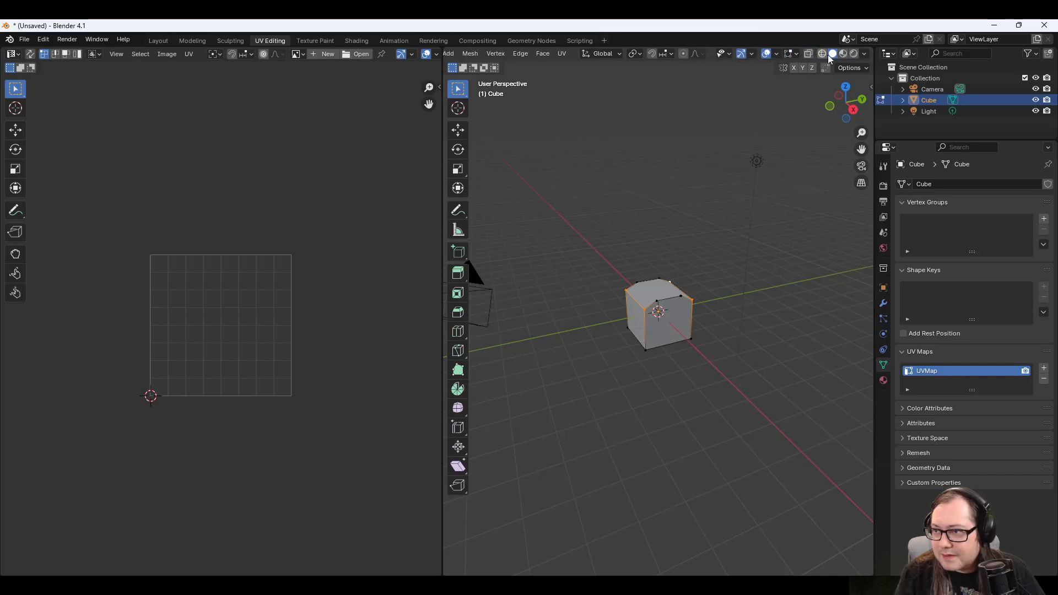
{"action": "left_click", "coordinate": [844, 54]}
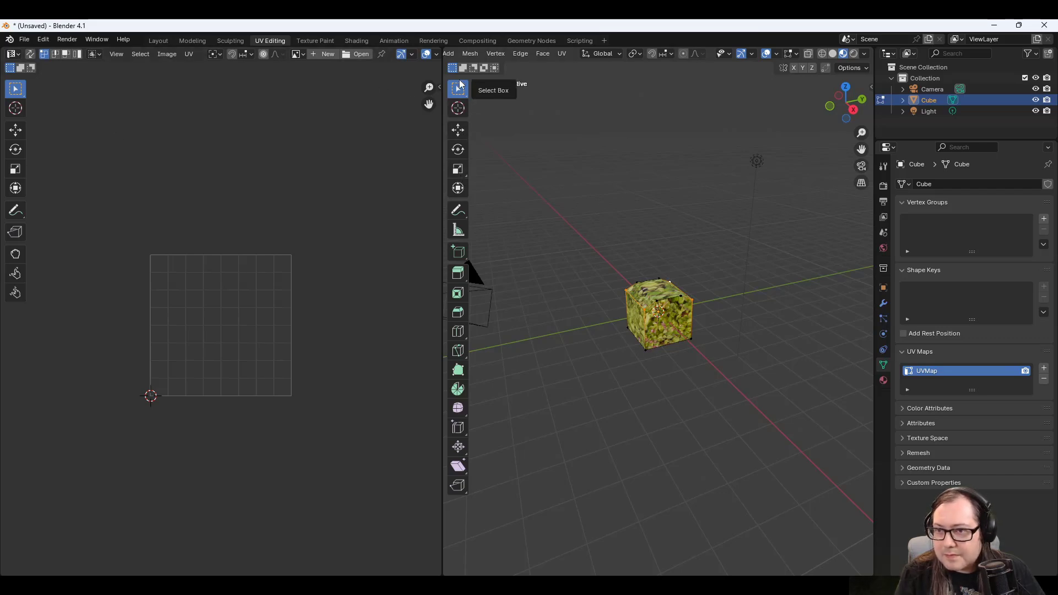
Select the cube's entire mesh to bring up its UV layout over the grasshedge.png texture.
{"action": "left_click", "coordinate": [663, 329]}
{"action": "left_click", "coordinate": [661, 277]}
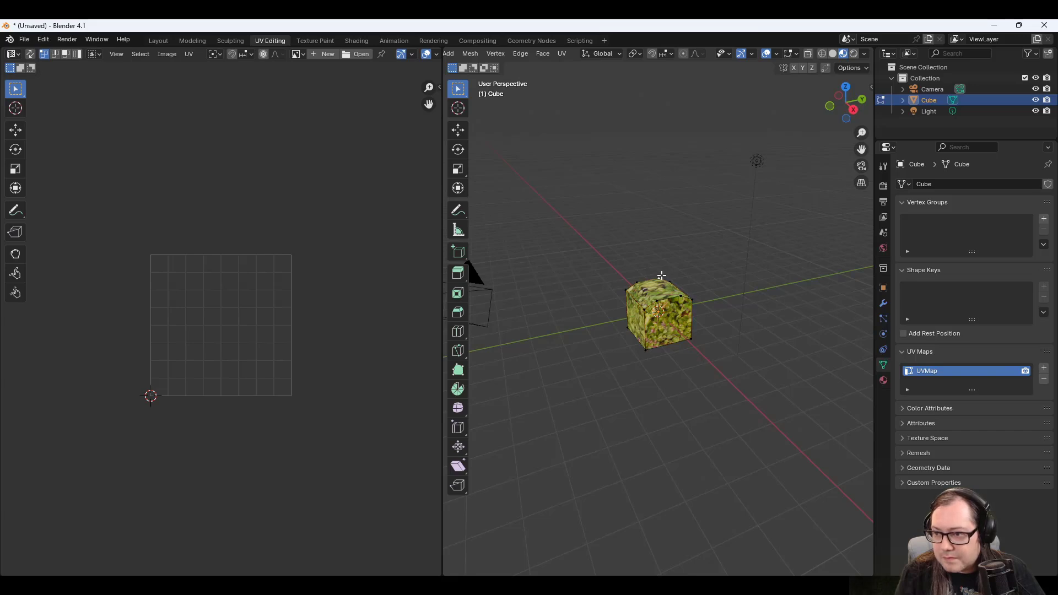
{"action": "left_click", "coordinate": [659, 295]}
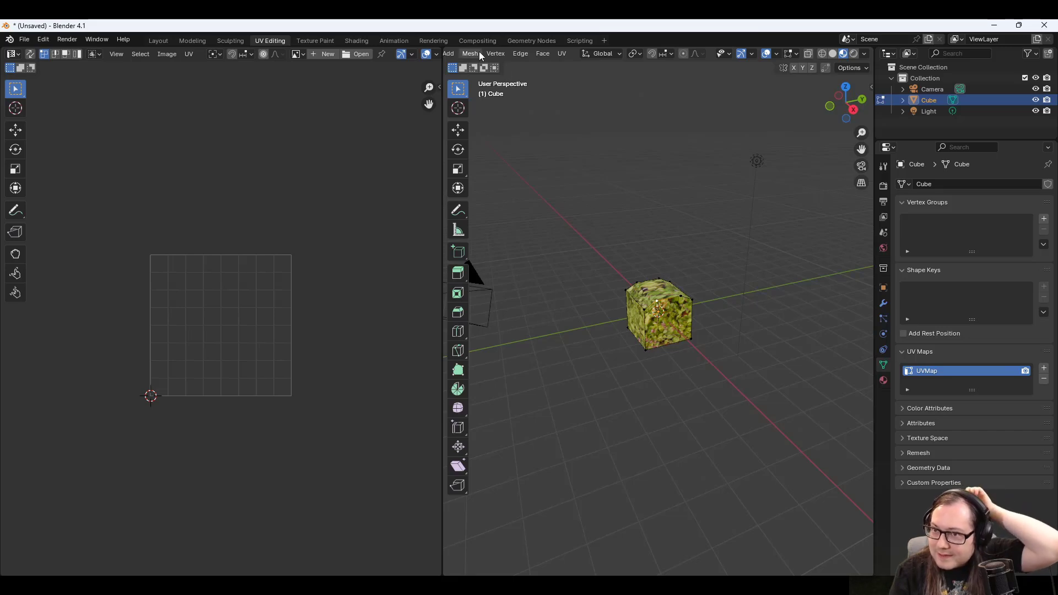
{"action": "left_click", "coordinate": [543, 54]}
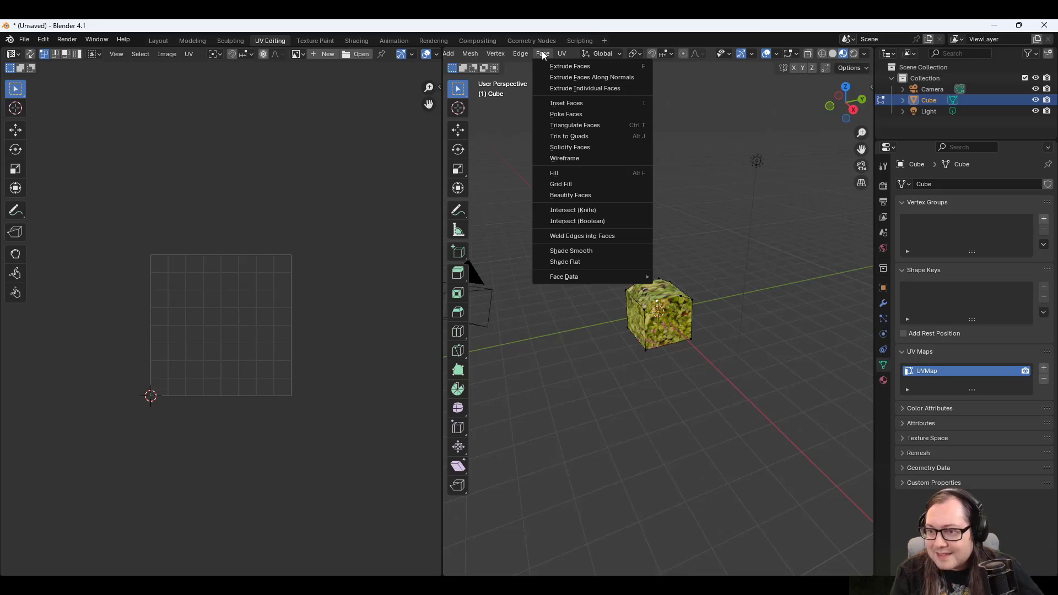
{"action": "left_click", "coordinate": [543, 56]}
{"action": "key", "text": "a"}
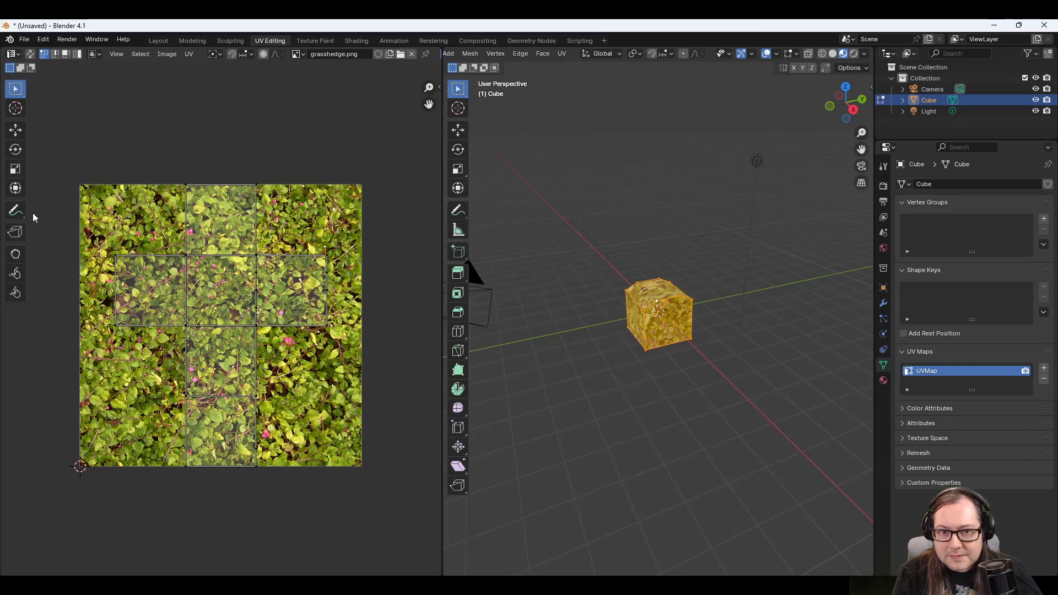
Select the cube's whole UV layout and scale it by 2.
{"action": "left_click", "coordinate": [15, 171]}
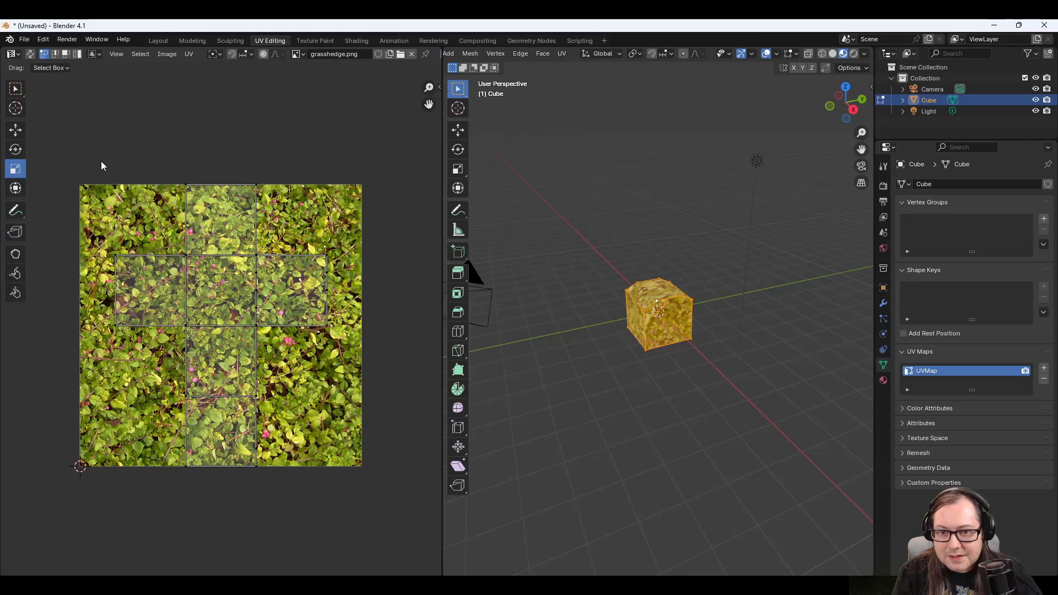
{"action": "left_click_drag", "start_coordinate": [101, 165], "coordinate": [353, 471]}
{"action": "key", "text": "s"}
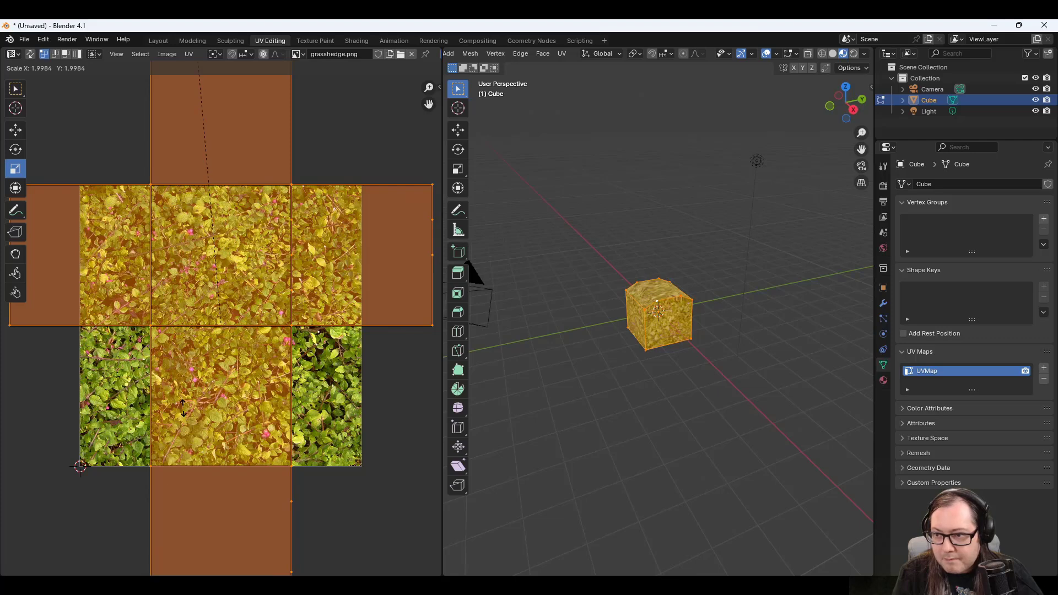
{"action": "mouse_move", "coordinate": [184, 408]}
{"action": "left_mouse_down"}
{"action": "mouse_move", "coordinate": [184, 274]}
{"action": "mouse_move", "coordinate": [189, 423]}
{"action": "left_mouse_up"}
{"action": "key", "text": "2"}
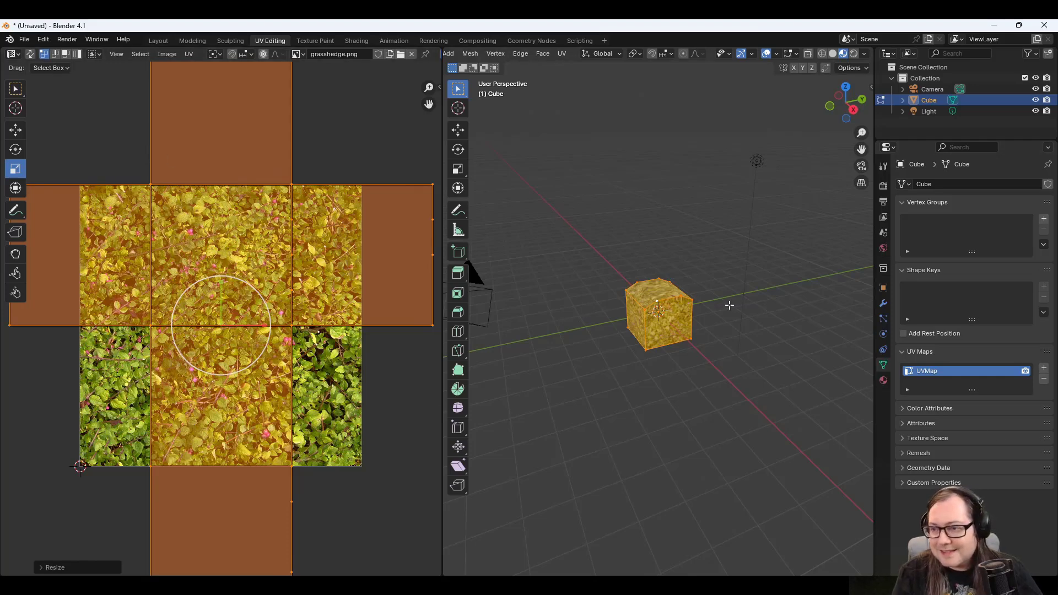
Deselect the mesh and inspect the rescaled hedge texture on the cube's top and beveled edges up close.
{"action": "scroll", "coordinate": [709, 281], "scroll_direction": "up", "scroll_amount": 10}
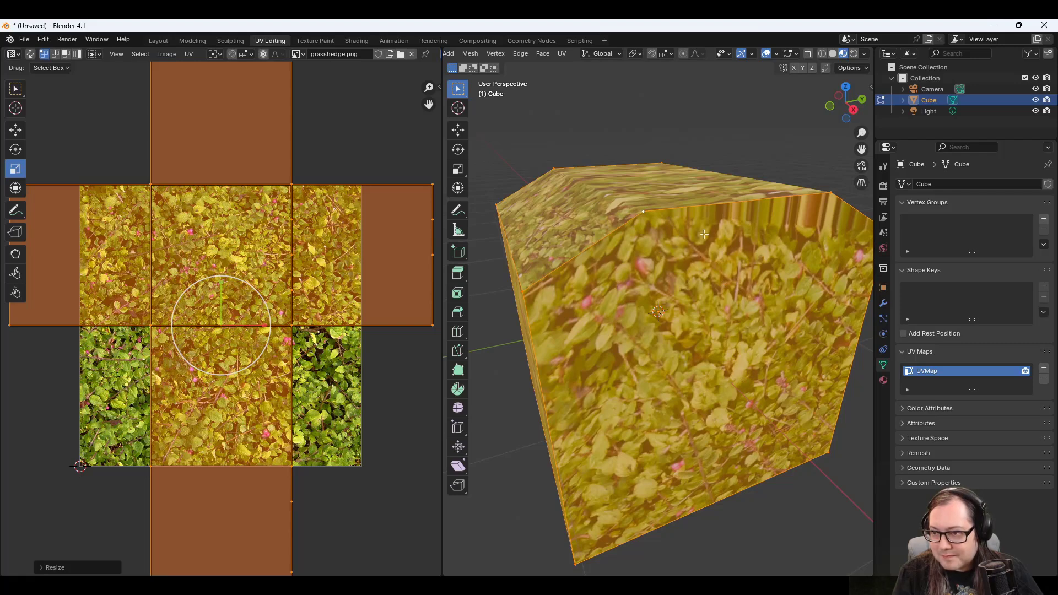
{"action": "left_click", "coordinate": [784, 139]}
{"action": "middle_click_drag", "start_coordinate": [743, 177], "coordinate": [756, 214]}
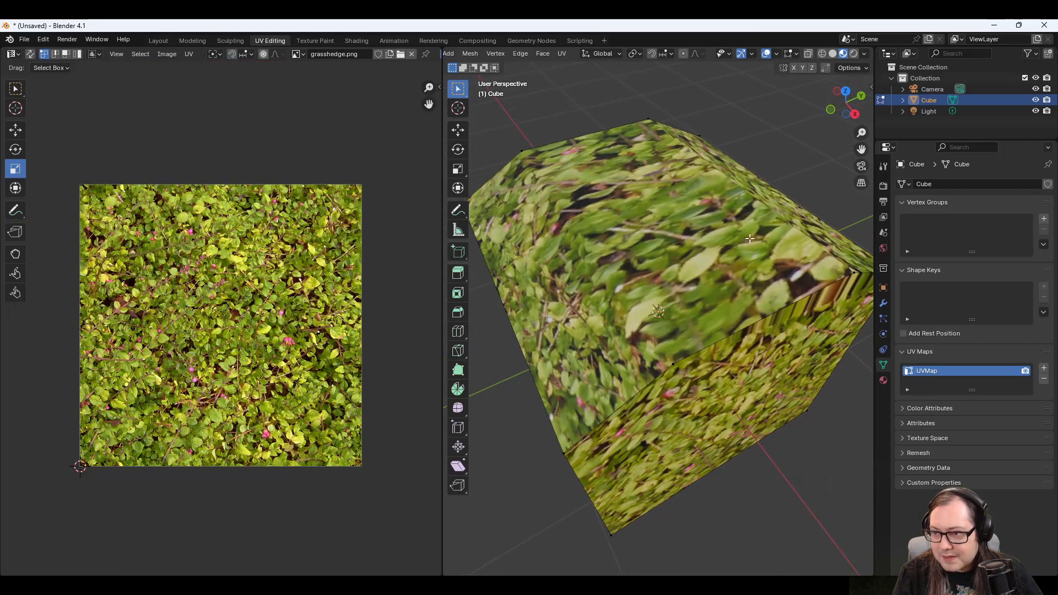
Select the six corner vertices of the hedge's end face that has the stretched strip along its top, bringing up its UV island.
{"action": "scroll", "coordinate": [739, 265], "scroll_direction": "down", "scroll_amount": 2}
{"action": "scroll", "coordinate": [706, 361], "scroll_direction": "up", "scroll_amount": 2}
{"action": "scroll", "coordinate": [705, 363], "scroll_direction": "down", "scroll_amount": 1}
{"action": "middle_click_drag", "start_coordinate": [716, 392], "coordinate": [693, 283]}
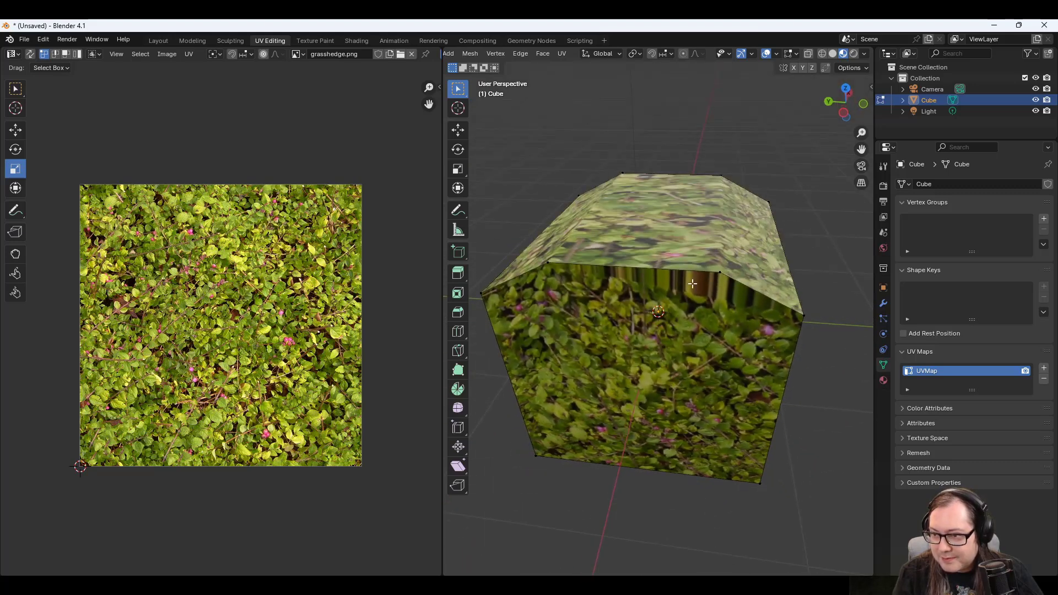
{"action": "left_click", "coordinate": [718, 271]}
{"action": "left_click", "coordinate": [544, 261], "text": "shift"}
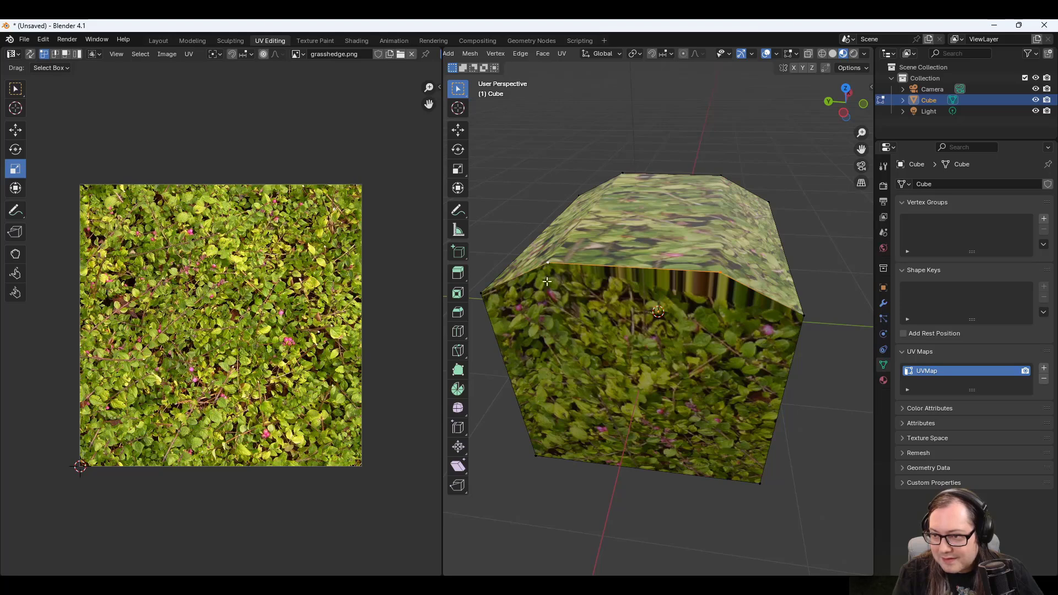
{"action": "middle_click_drag", "start_coordinate": [545, 261], "coordinate": [508, 240]}
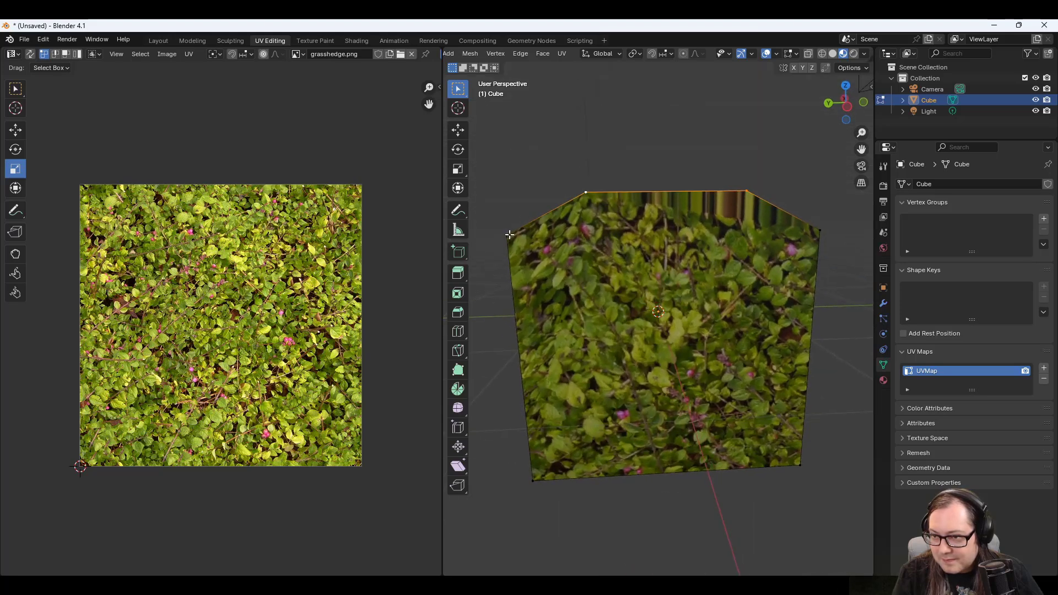
{"action": "left_click", "coordinate": [508, 235], "text": "shift"}
{"action": "left_click", "coordinate": [533, 480], "text": "shift"}
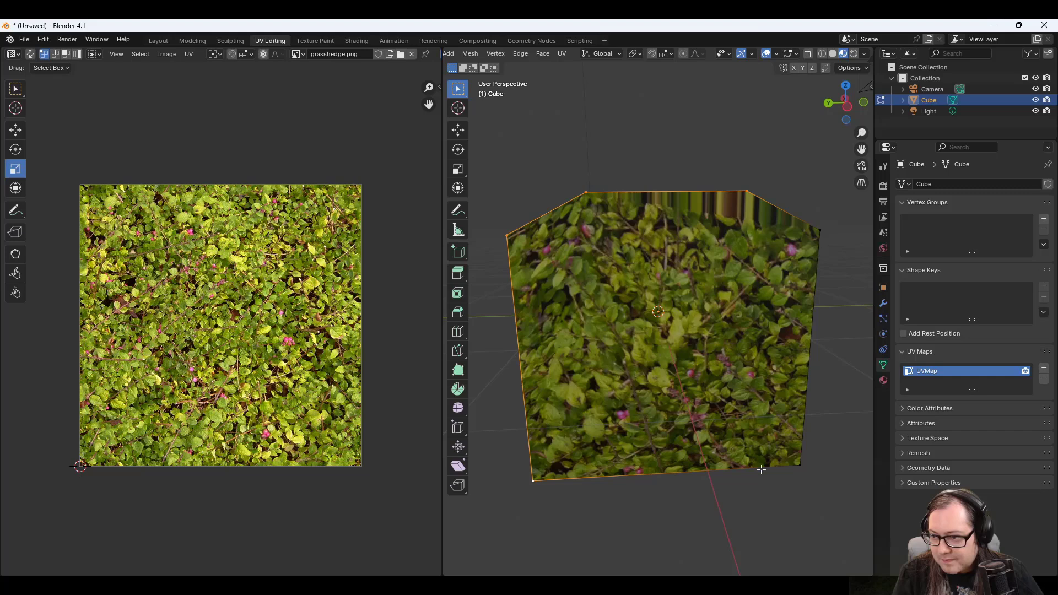
{"action": "left_click", "coordinate": [799, 468], "text": "shift"}
{"action": "left_click", "coordinate": [820, 230], "text": "shift"}
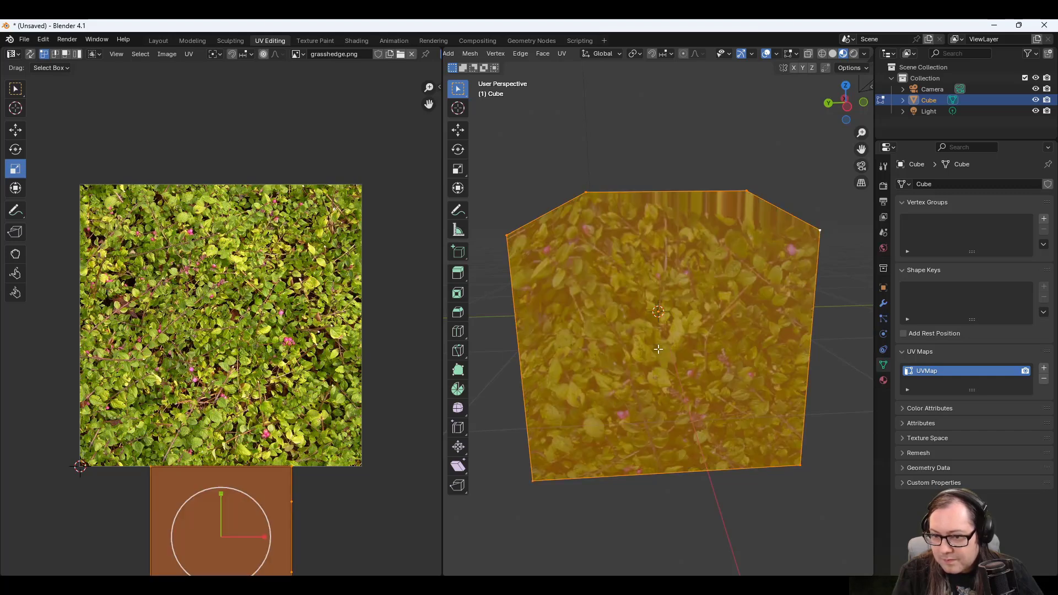
{"action": "middle_click_drag", "start_coordinate": [658, 349], "coordinate": [693, 359]}
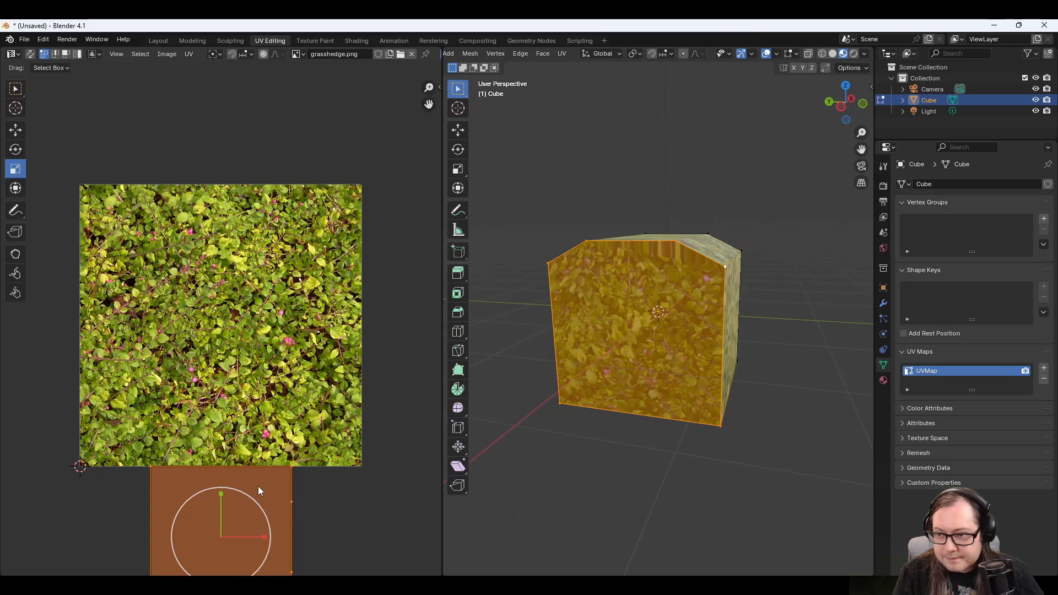
Activate the Move tool in the UV editor and select the upper of the two inner vertices on the end-face island's straight right edge.
{"action": "left_click", "coordinate": [267, 458]}
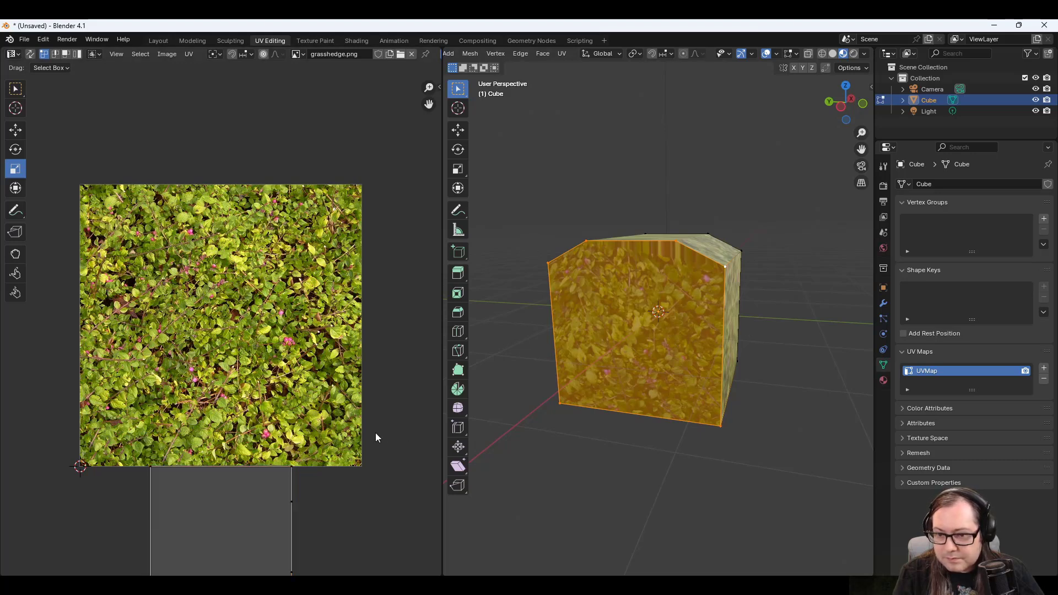
{"action": "left_click", "coordinate": [21, 131]}
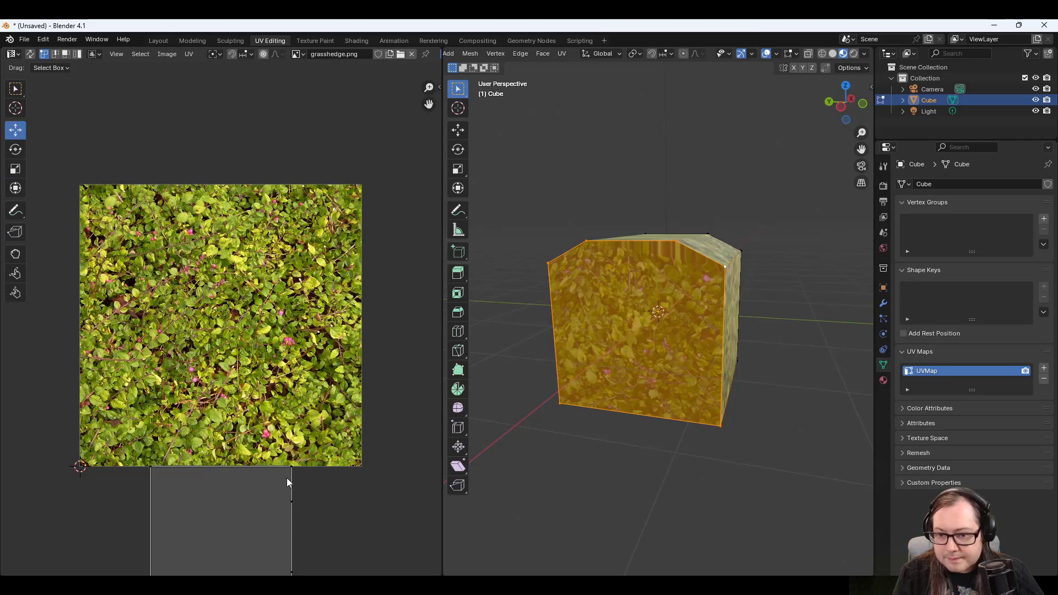
{"action": "scroll", "coordinate": [385, 474], "scroll_direction": "down", "scroll_amount": 2}
{"action": "left_click_drag", "start_coordinate": [372, 383], "coordinate": [161, 543]}
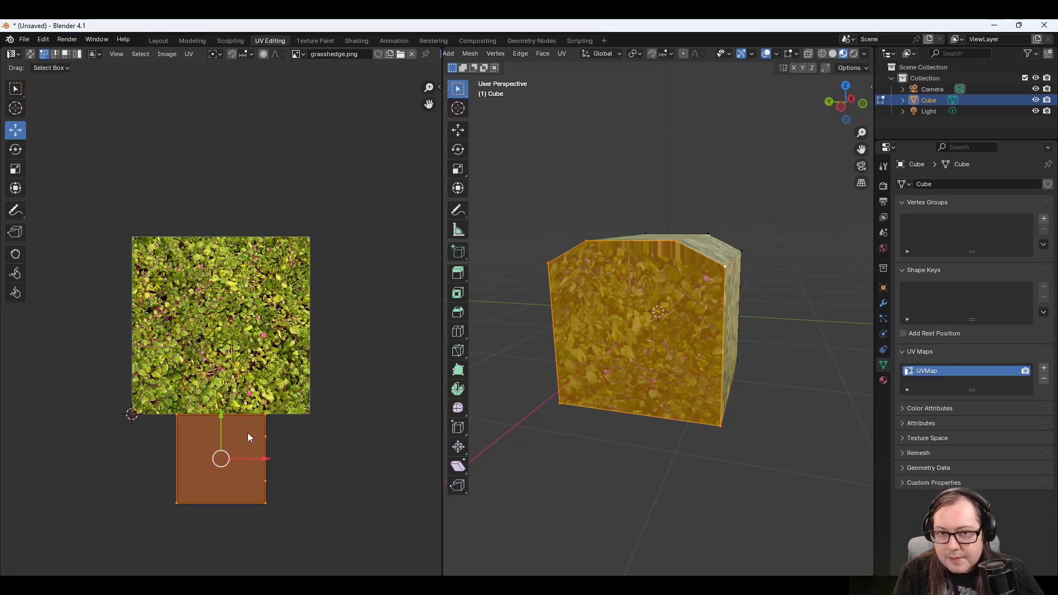
{"action": "left_click", "coordinate": [265, 415]}
{"action": "left_click_drag", "start_coordinate": [357, 339], "coordinate": [133, 573]}
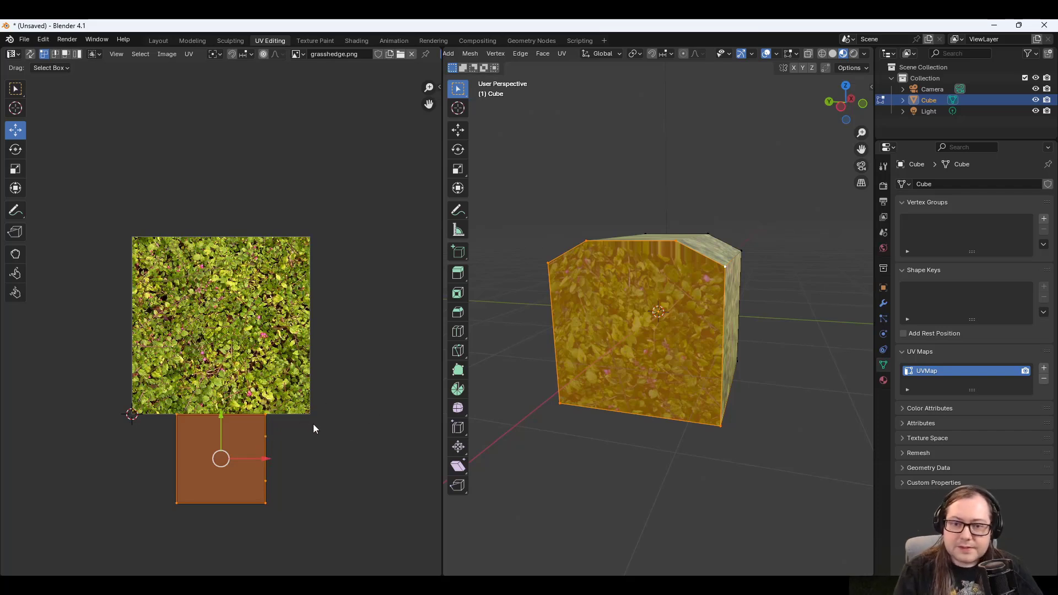
{"action": "left_click", "coordinate": [266, 436]}
Try to move the selected UV vertex freehand outward from the island's edge.
{"action": "left_click_drag", "start_coordinate": [266, 435], "coordinate": [303, 434]}
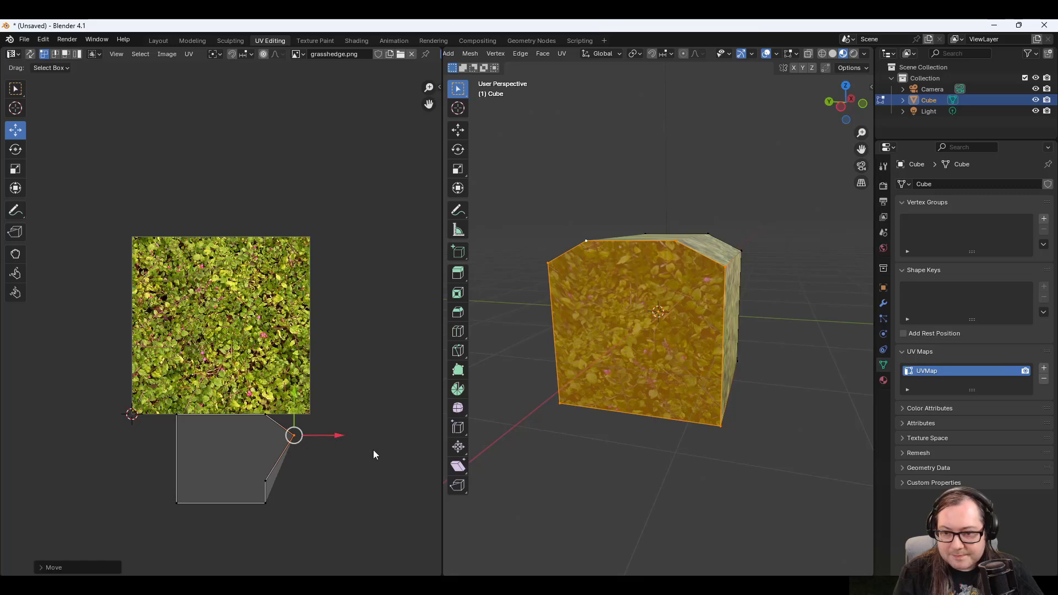
{"action": "key", "text": "ctrl+z"}
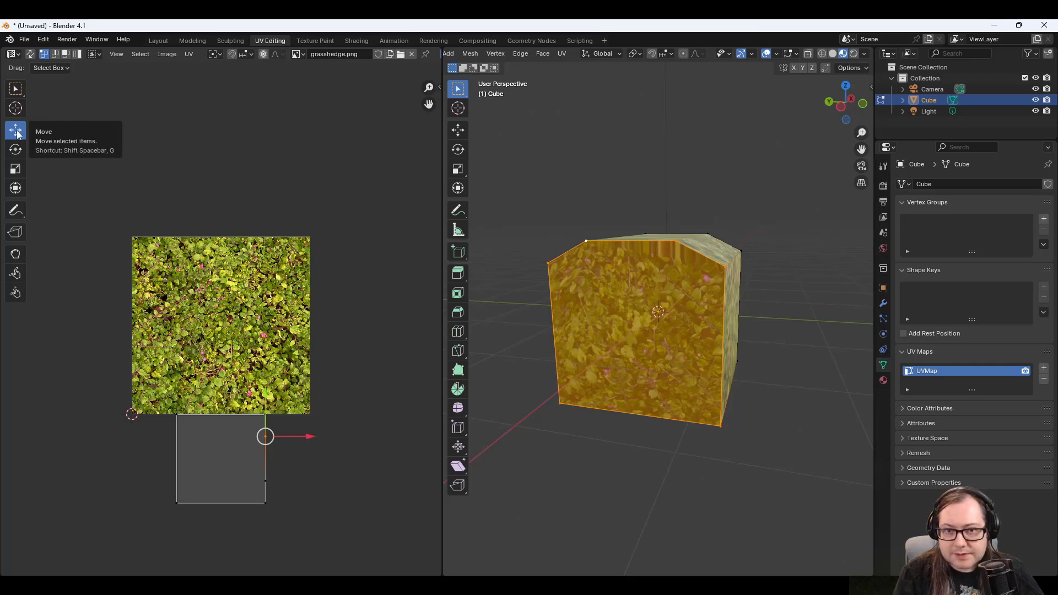
{"action": "key", "text": "g"}
{"action": "right_click", "coordinate": [415, 281]}
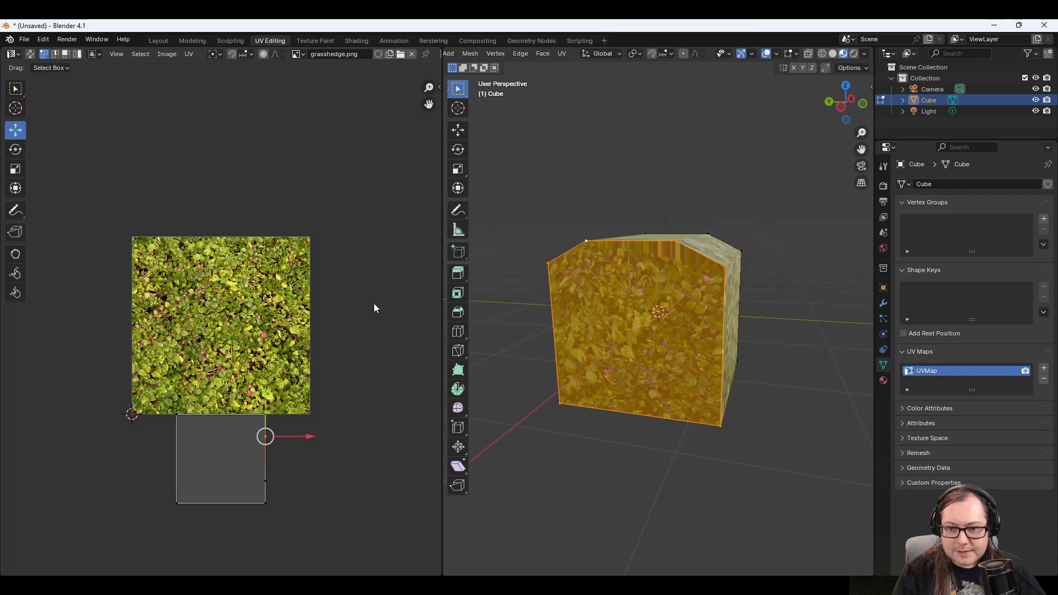
Try to move the selected UV vertex 0.25 along X, and undo the move.
{"action": "key", "text": "g"}
{"action": "key", "text": "x"}
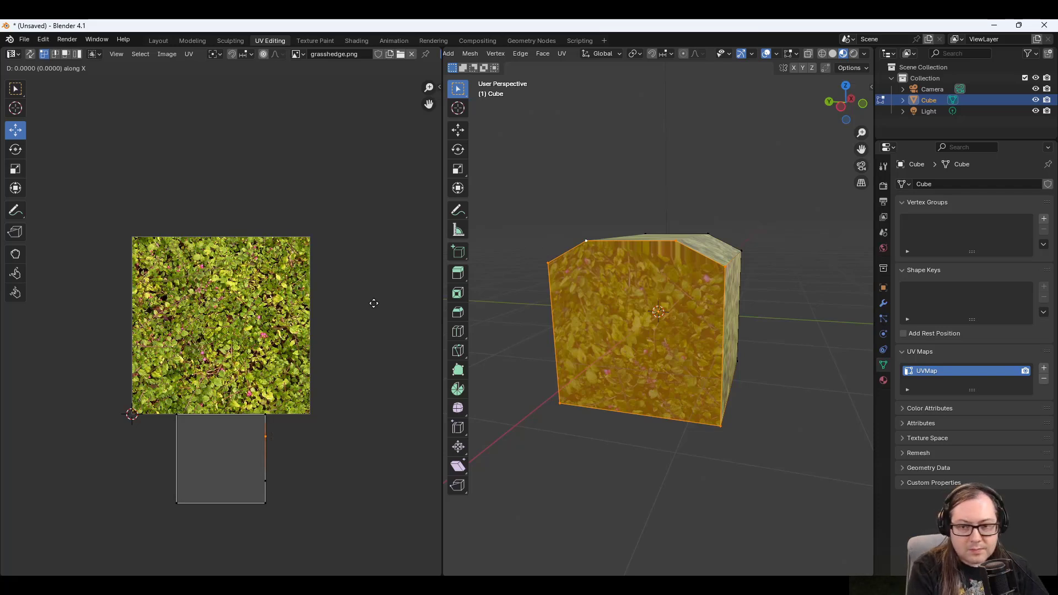
{"action": "type", "text": ".25"}
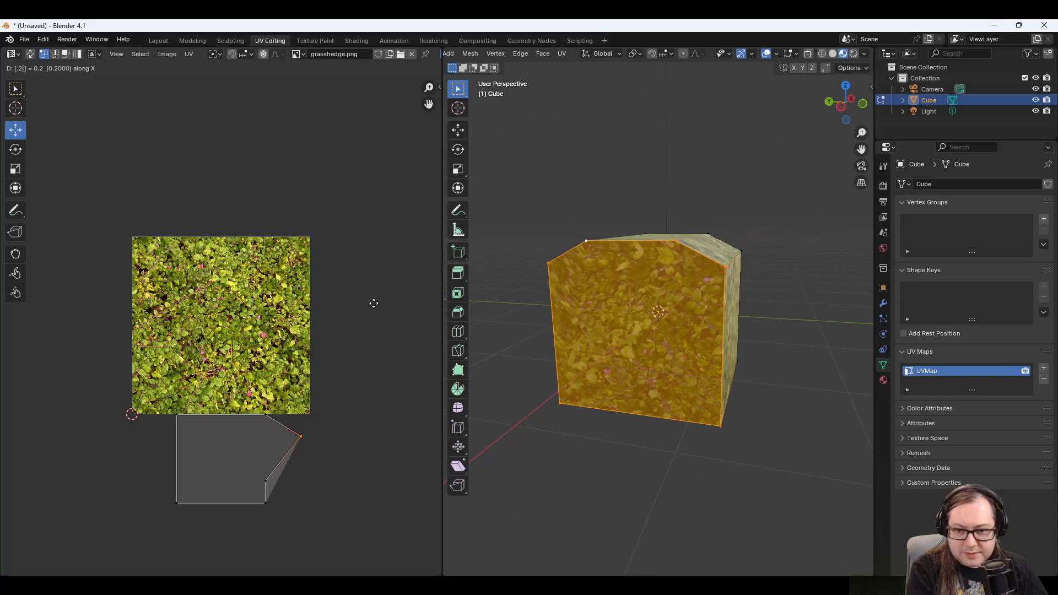
{"action": "key", "text": "Return"}
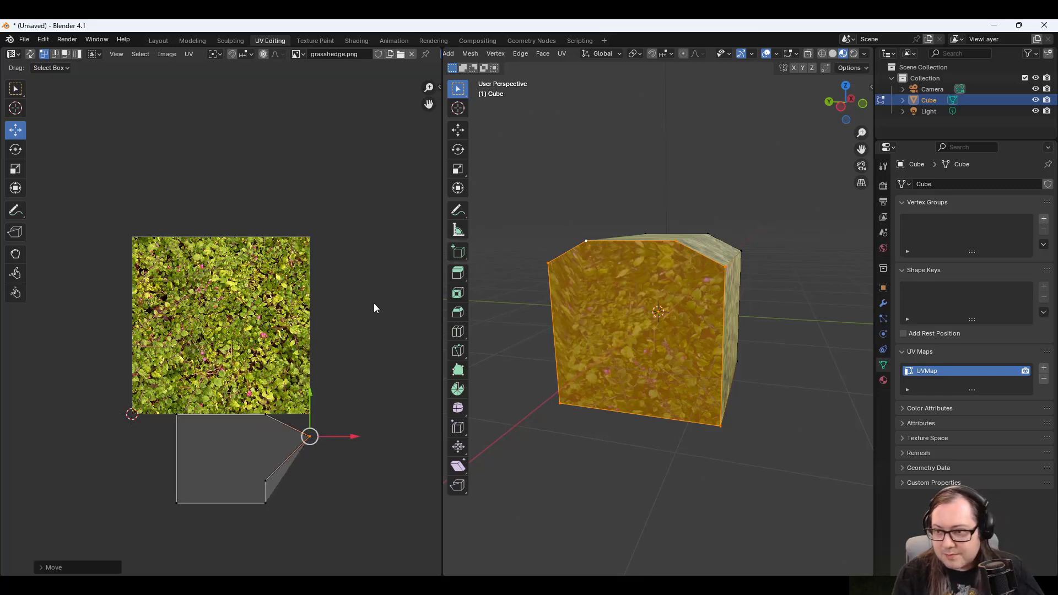
{"action": "key", "text": "ctrl+z"}
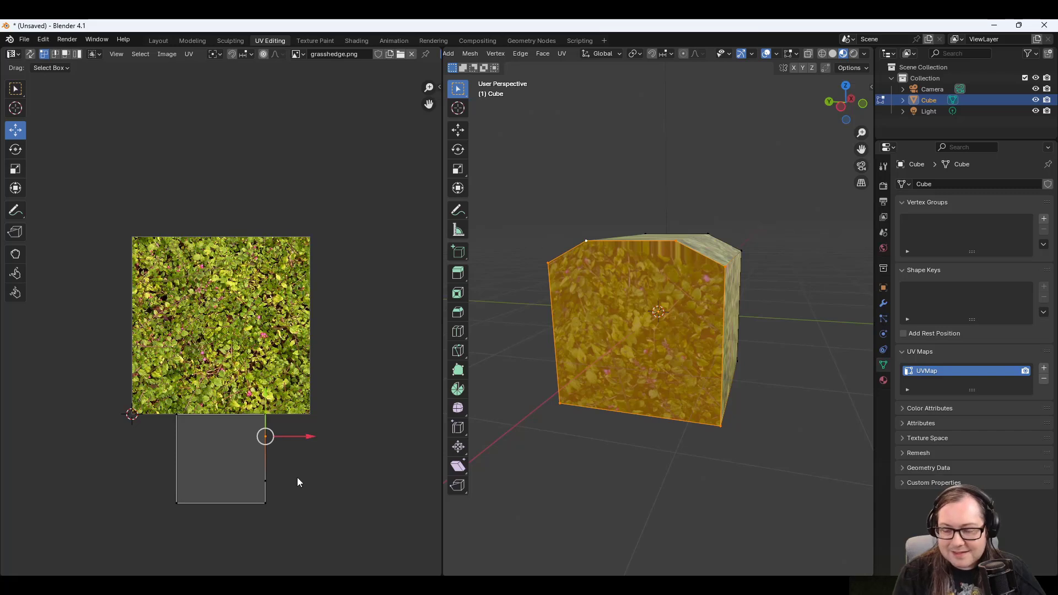
Try to move the selected UV vertex 0.025 along X, and undo the move.
{"action": "type", "text": "gx"}
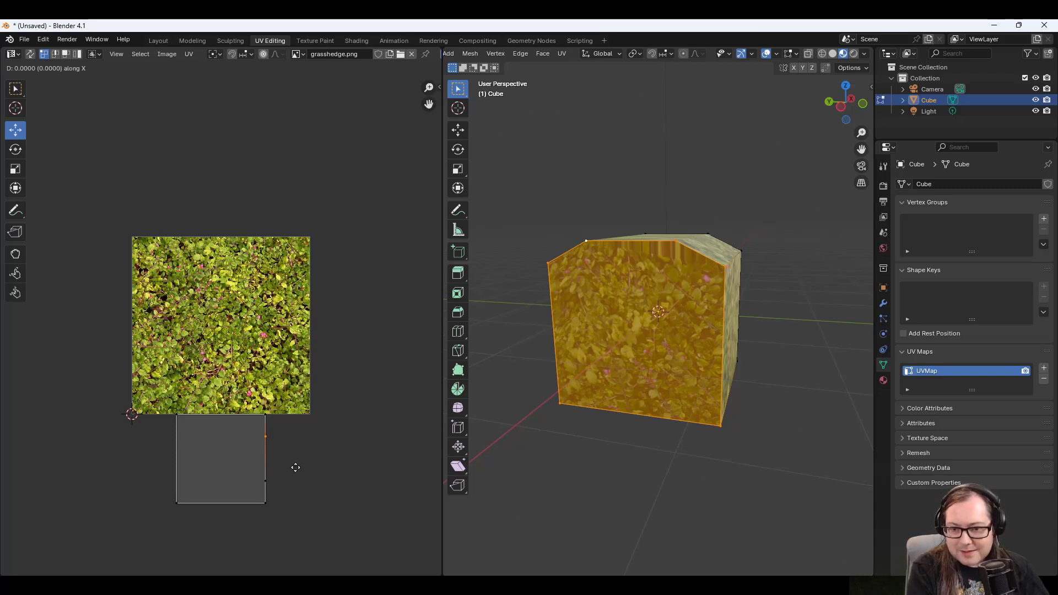
{"action": "type", "text": ".025"}
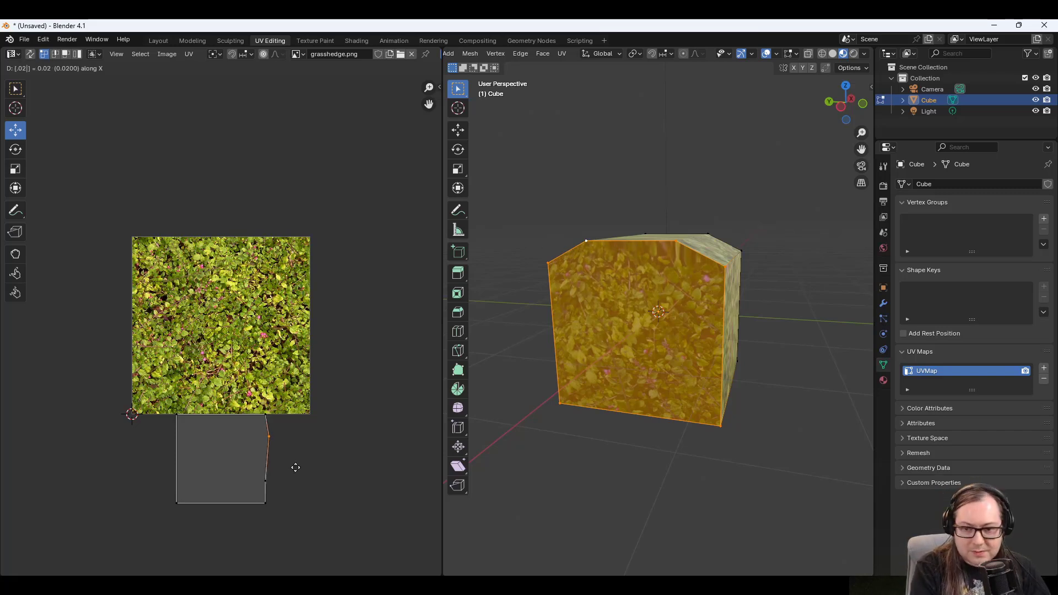
{"action": "key", "text": "Return"}
{"action": "key", "text": "ctrl+z"}
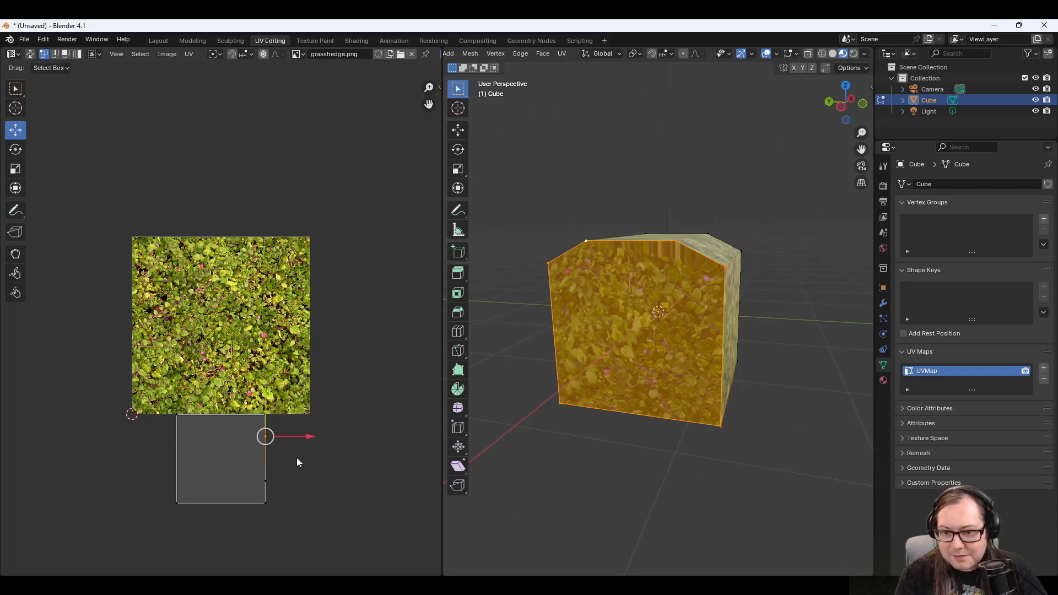
Add the lower inner vertex on the same island edge to the UV selection.
{"action": "left_click", "coordinate": [266, 481], "text": "shift"}
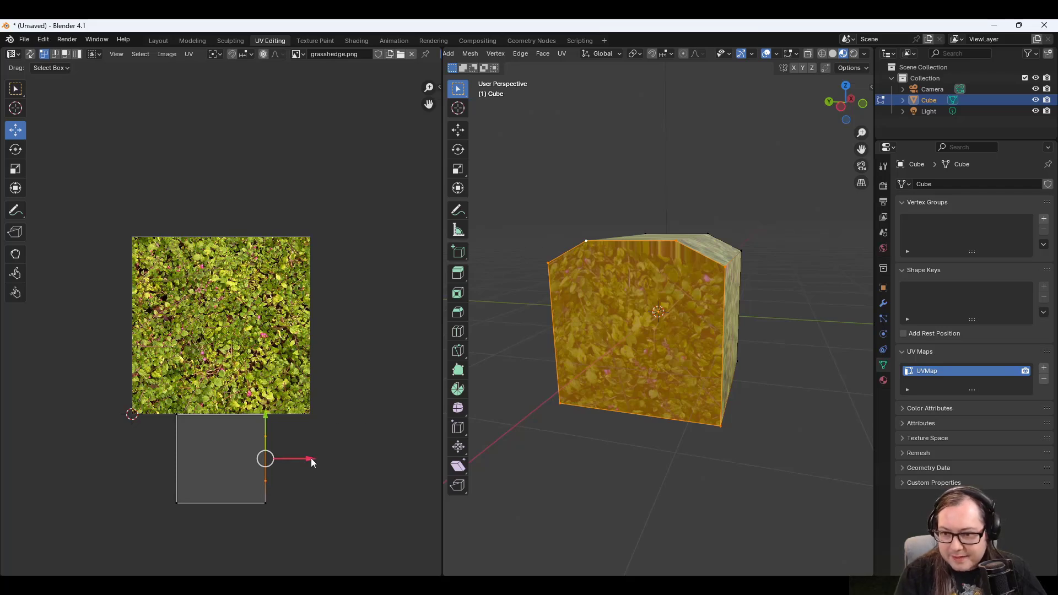
Try to move both selected UV vertices freehand outward along X.
{"action": "left_click_drag", "start_coordinate": [312, 459], "coordinate": [336, 456]}
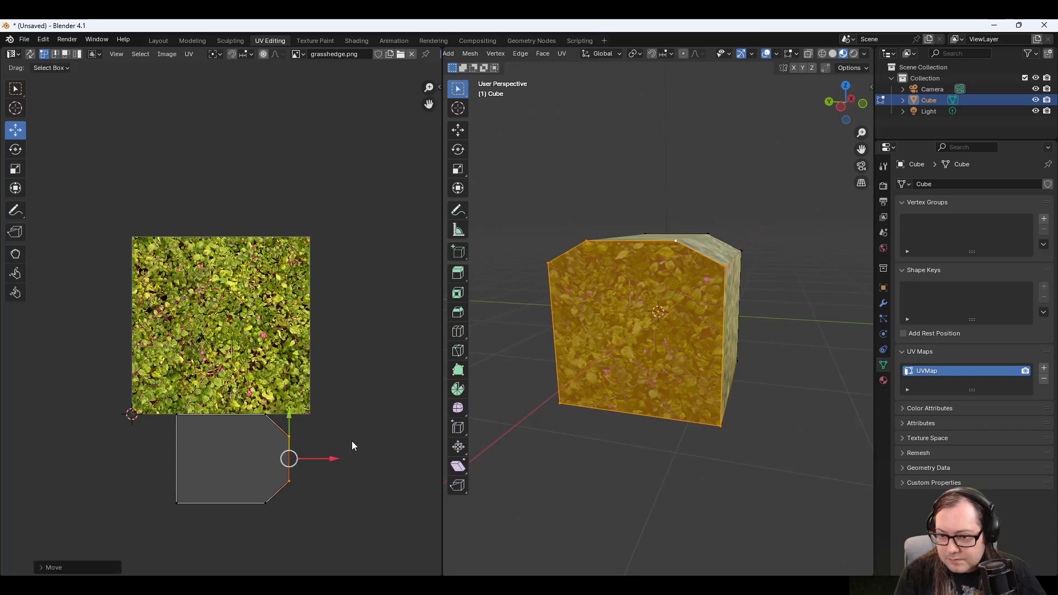
{"action": "key", "text": "ctrl+z"}
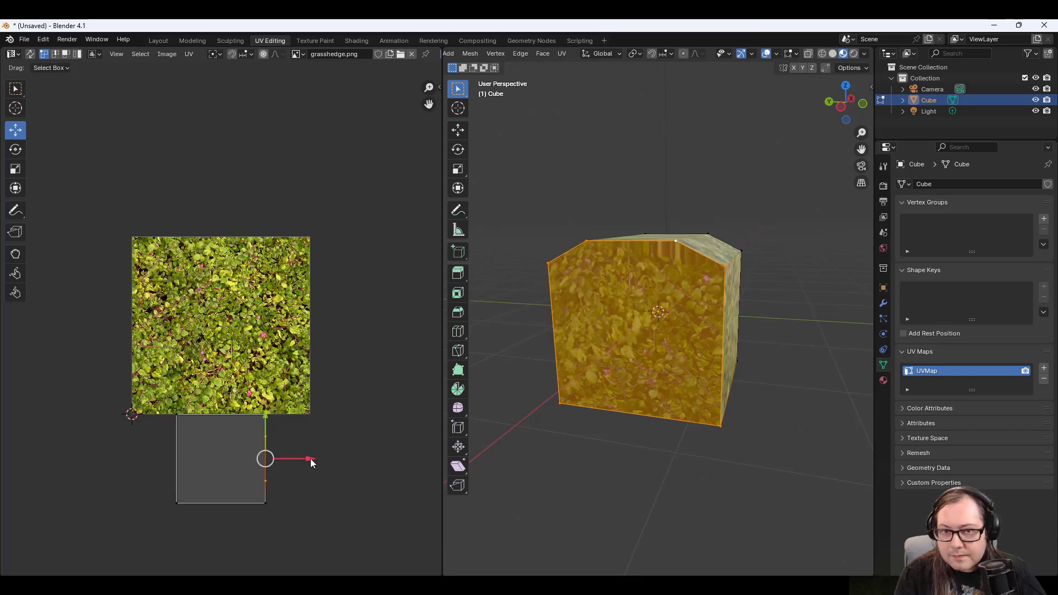
{"action": "left_click_drag", "start_coordinate": [311, 459], "coordinate": [340, 444]}
{"action": "key", "text": "ctrl+z"}
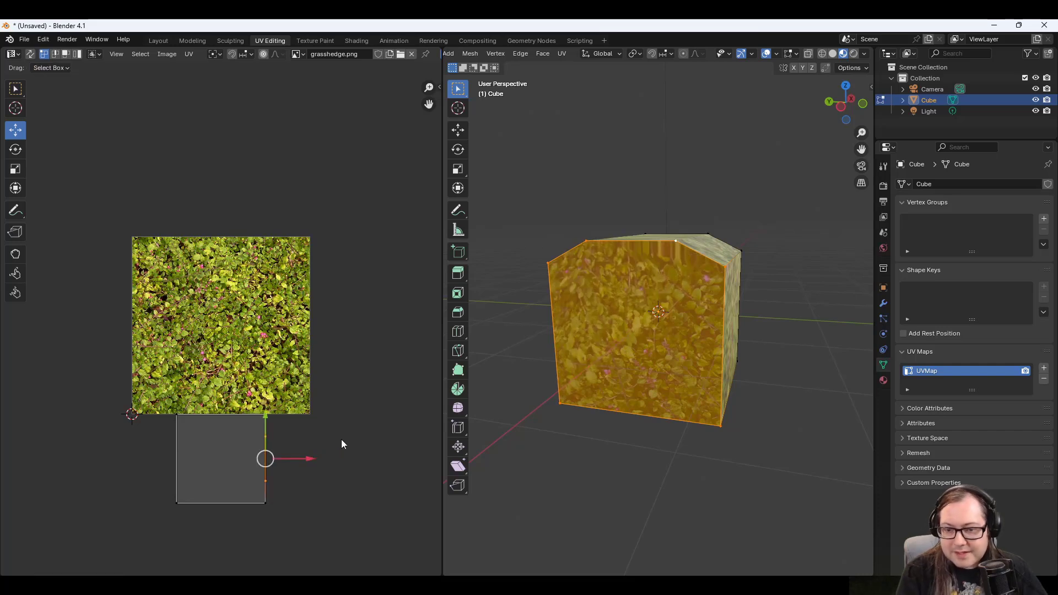
Try to move both selected UV vertices by 0.015, and undo the move.
{"action": "type", "text": "g.0"}
{"action": "type", "text": "15"}
{"action": "key", "text": "Return"}
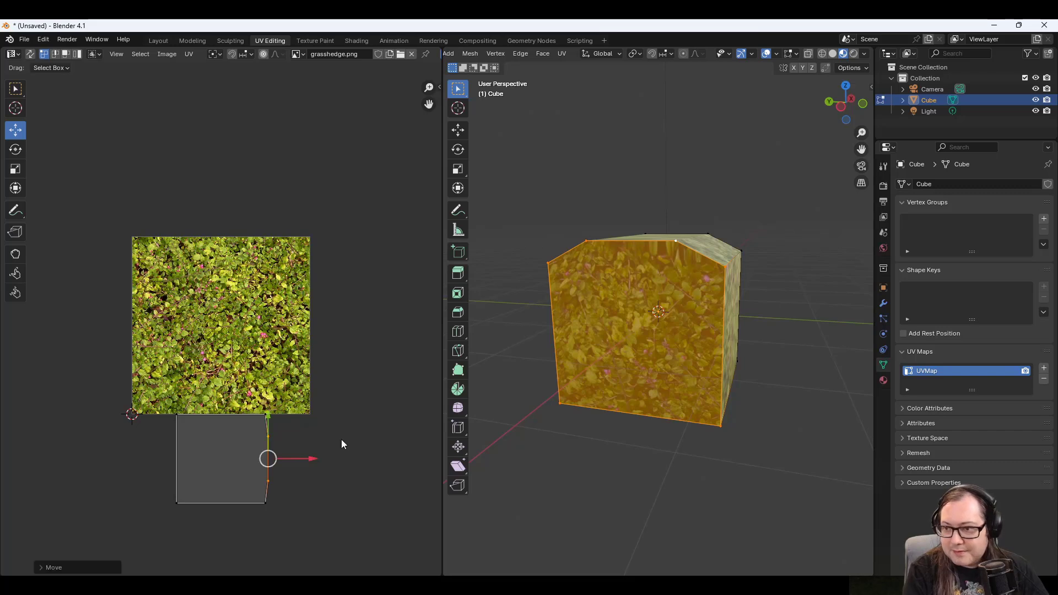
{"action": "key", "text": "ctrl+z"}
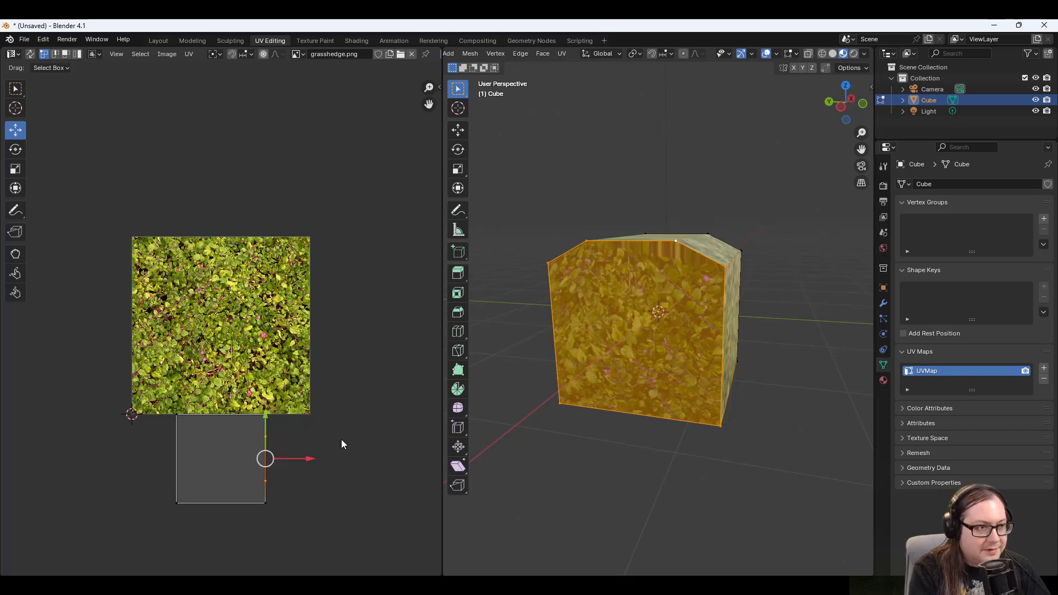
Move both selected UV vertices 0.15 along X so the island follows the end face's beveled outline.
{"action": "type", "text": "gx."}
{"action": "type", "text": "15"}
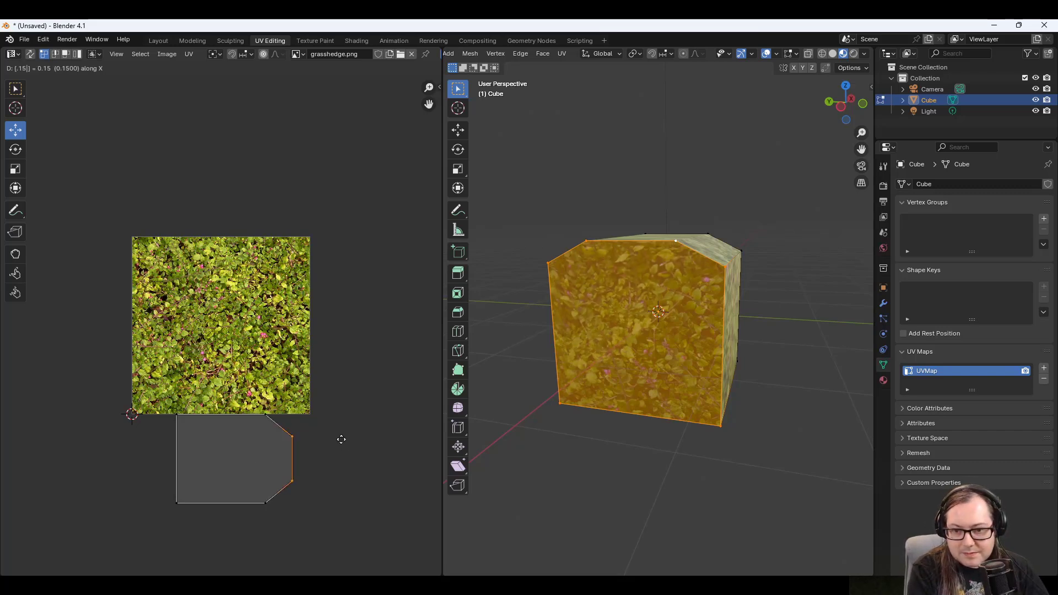
{"action": "key", "text": "Return"}
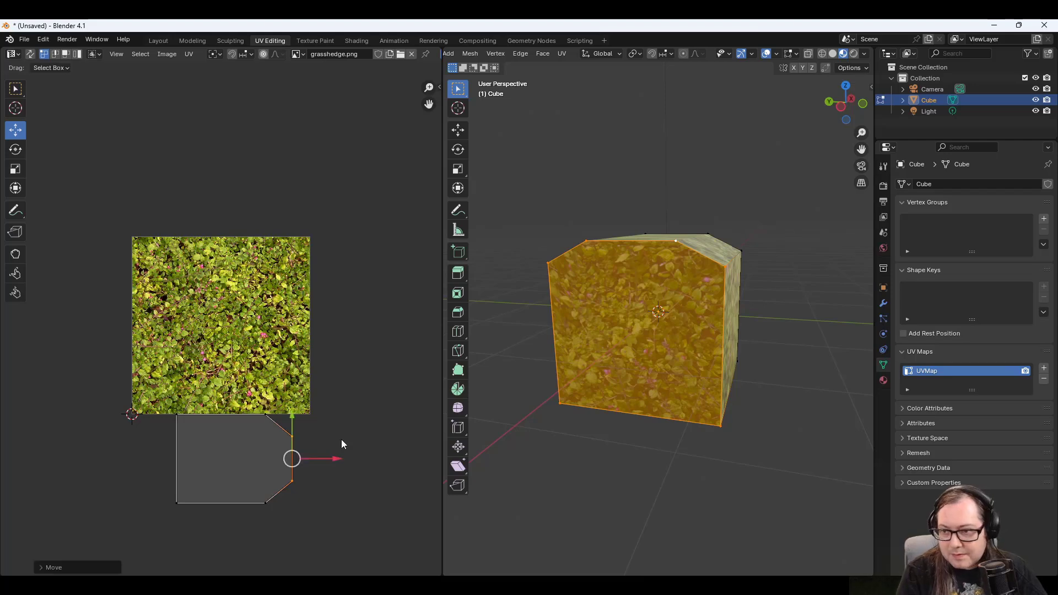
Deselect the finished end face and select the six corner vertices of the opposite end face one by one.
{"action": "left_click", "coordinate": [805, 270]}
{"action": "middle_click_drag", "start_coordinate": [782, 292], "coordinate": [591, 264]}
{"action": "left_click", "coordinate": [580, 254]}
{"action": "left_click", "coordinate": [628, 228], "text": "shift"}
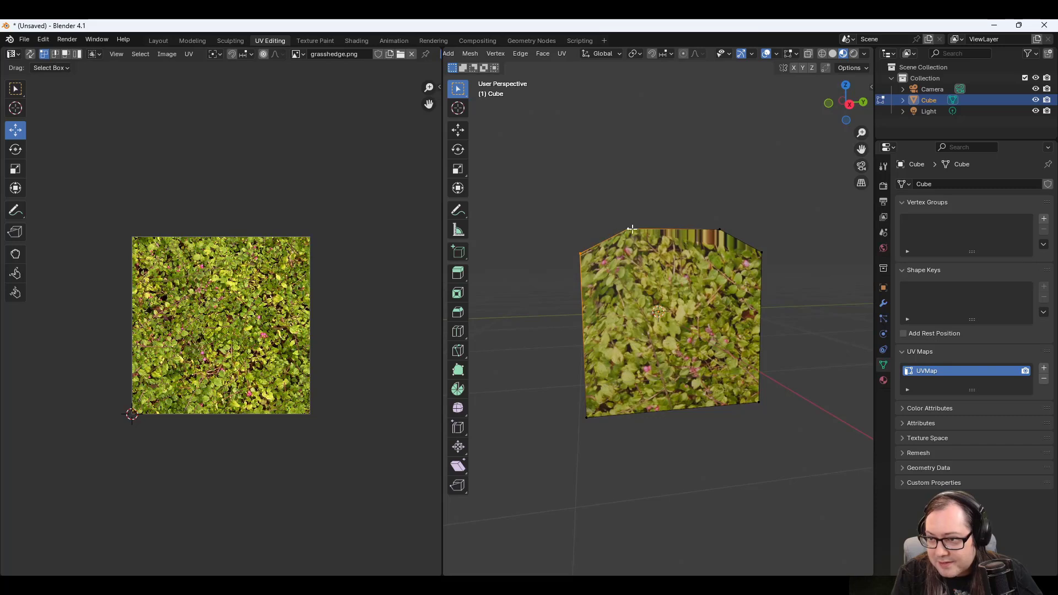
{"action": "left_click", "coordinate": [720, 229], "text": "shift"}
{"action": "left_click", "coordinate": [761, 252], "text": "shift"}
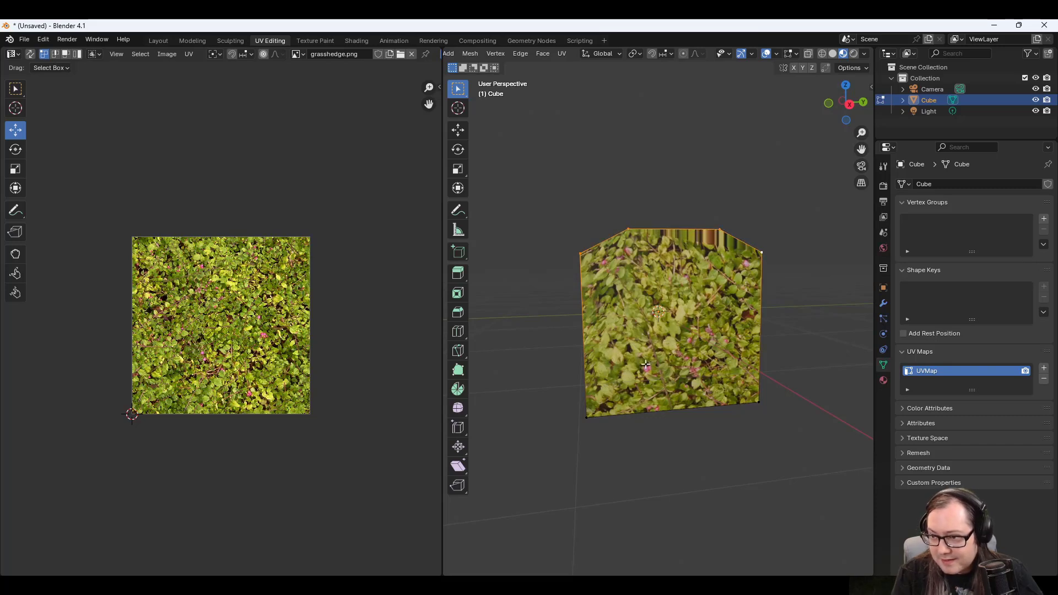
{"action": "left_click", "coordinate": [584, 418], "text": "shift"}
{"action": "left_click", "coordinate": [759, 402], "text": "shift"}
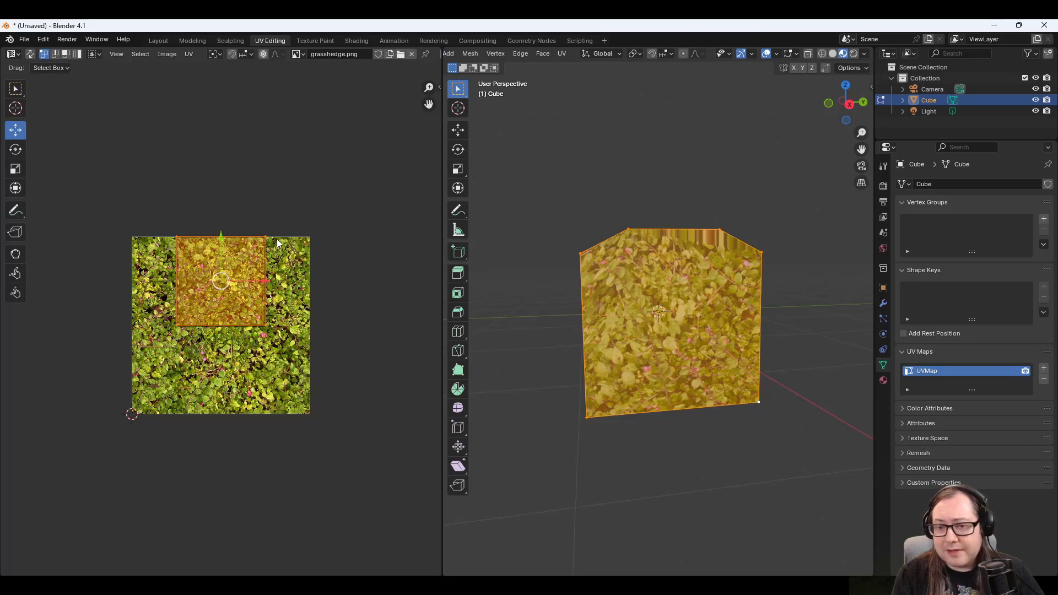
{"action": "scroll", "coordinate": [285, 279], "scroll_direction": "up", "scroll_amount": 3}
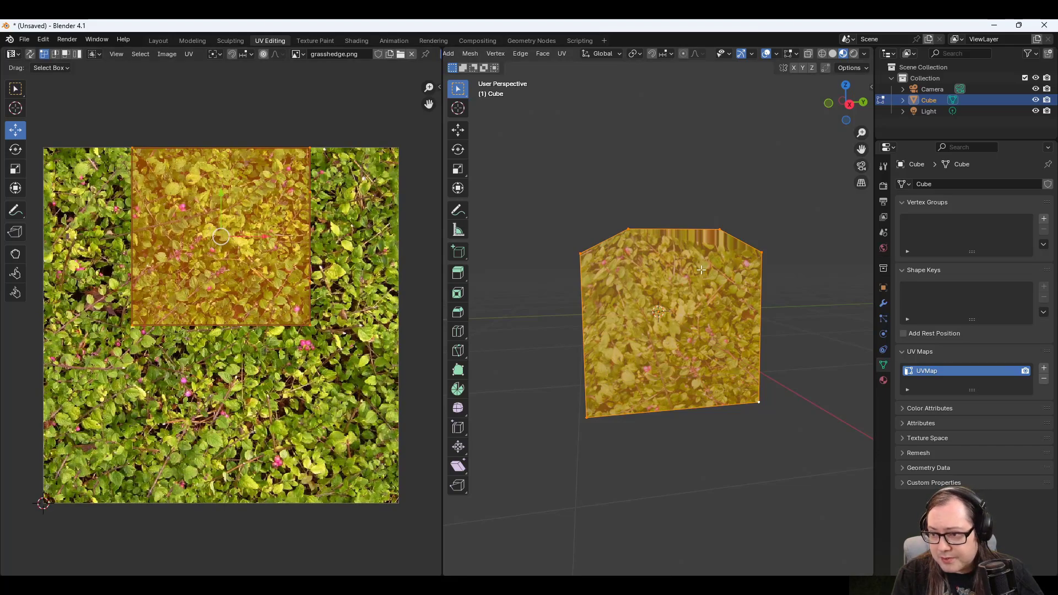
Clear the selection and box-select all vertices of the opposite end face from a side view to bring up its UV island.
{"action": "left_click", "coordinate": [758, 403]}
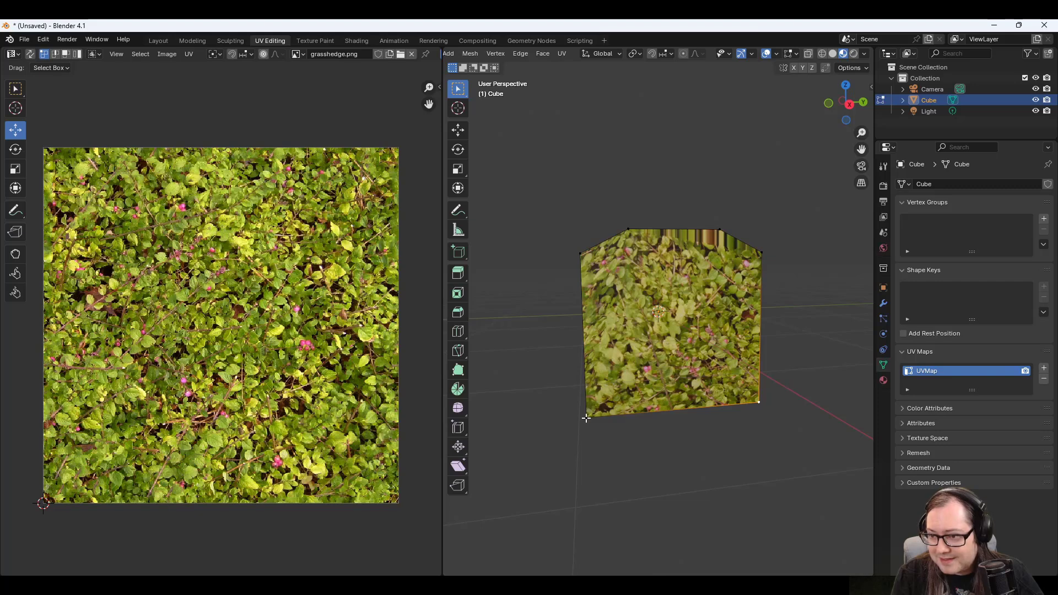
{"action": "middle_click_drag", "start_coordinate": [565, 430], "coordinate": [733, 485]}
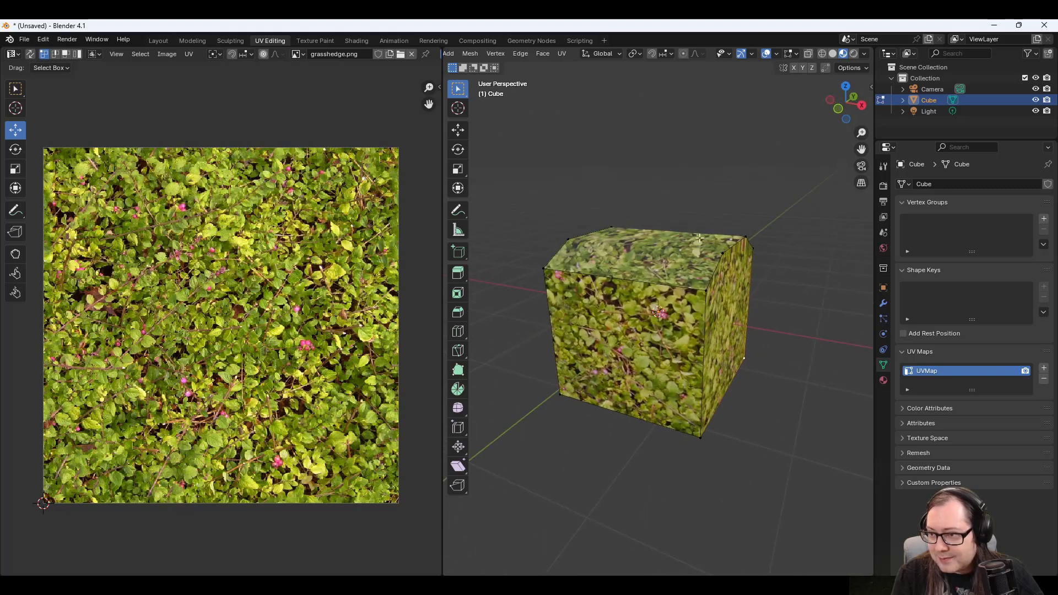
{"action": "left_click_drag", "start_coordinate": [700, 193], "coordinate": [788, 462]}
{"action": "middle_click_drag", "start_coordinate": [803, 359], "coordinate": [659, 359]}
{"action": "scroll", "coordinate": [216, 262], "scroll_direction": "down", "scroll_amount": 2}
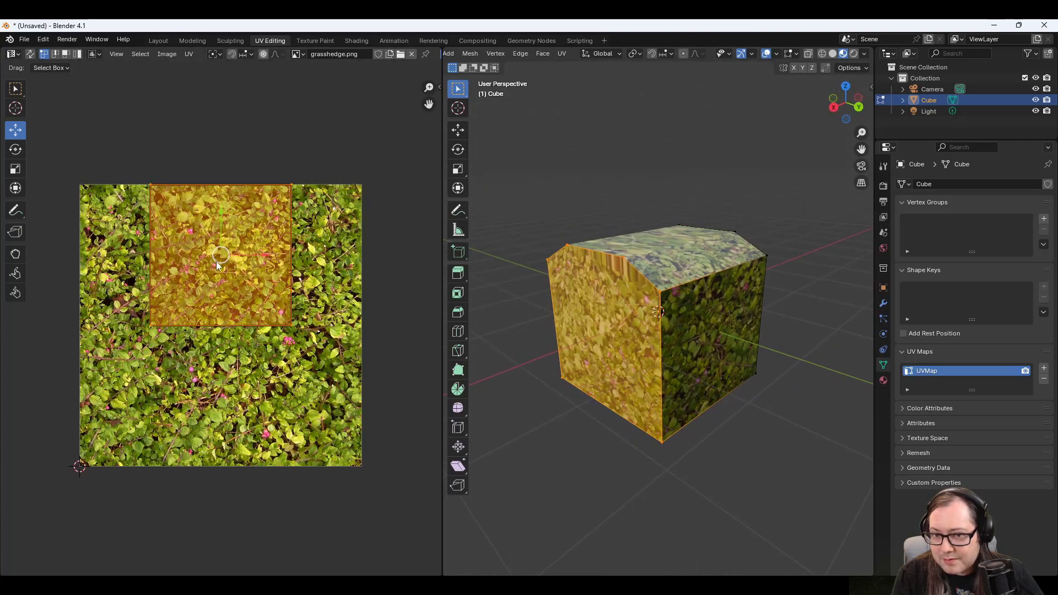
Try to select the UV vertices on the bevel-side edge of the end face's island.
{"action": "scroll", "coordinate": [224, 256], "scroll_direction": "up", "scroll_amount": 3}
{"action": "scroll", "coordinate": [249, 240], "scroll_direction": "up", "scroll_amount": 2}
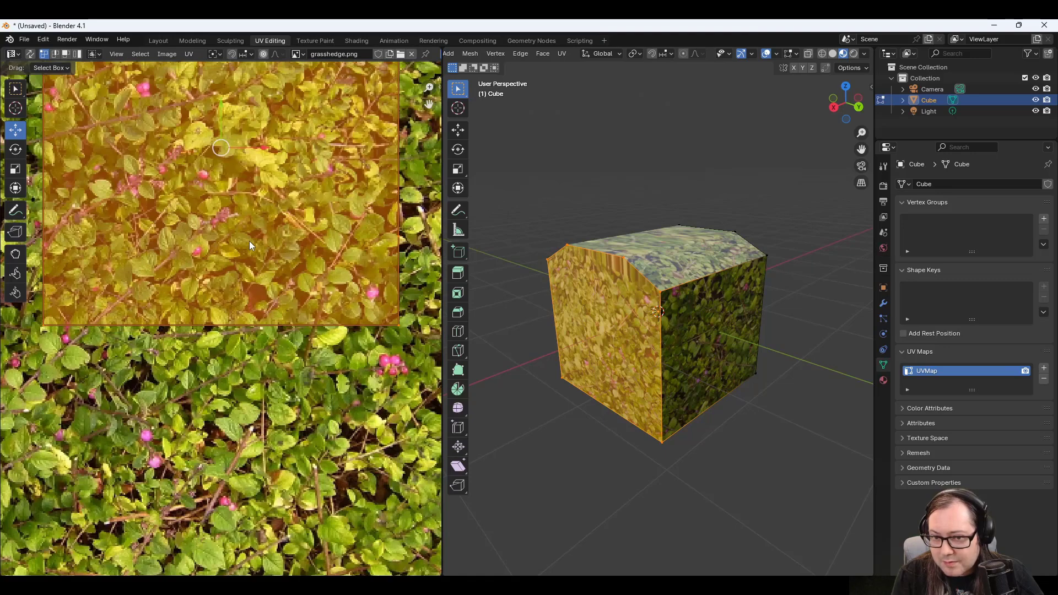
{"action": "scroll", "coordinate": [248, 249], "scroll_direction": "down", "scroll_amount": 2}
{"action": "left_click", "coordinate": [336, 210]}
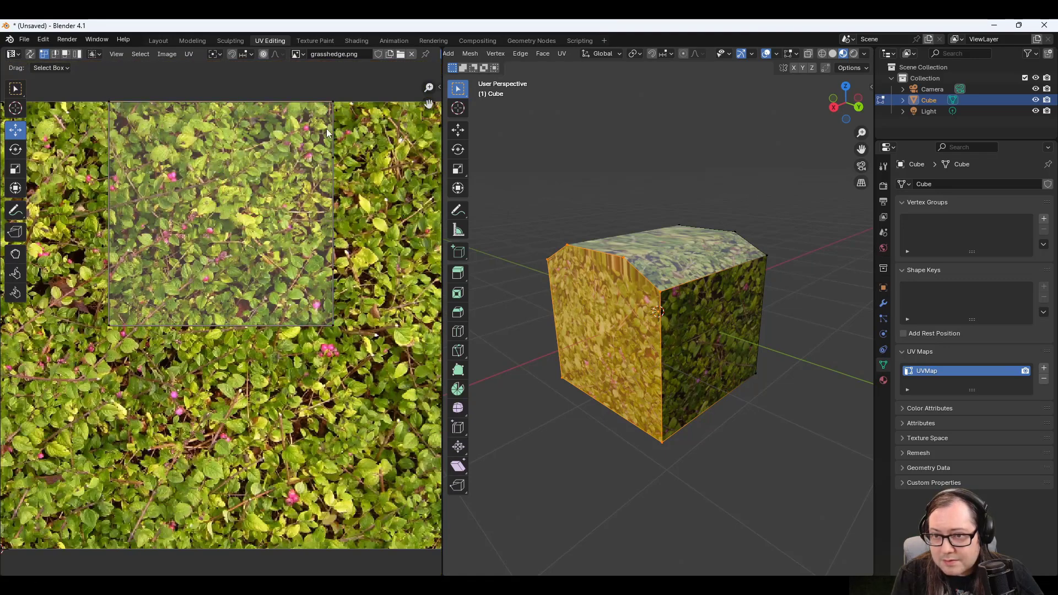
{"action": "left_click_drag", "start_coordinate": [112, 115], "coordinate": [146, 414]}
{"action": "left_click", "coordinate": [183, 375]}
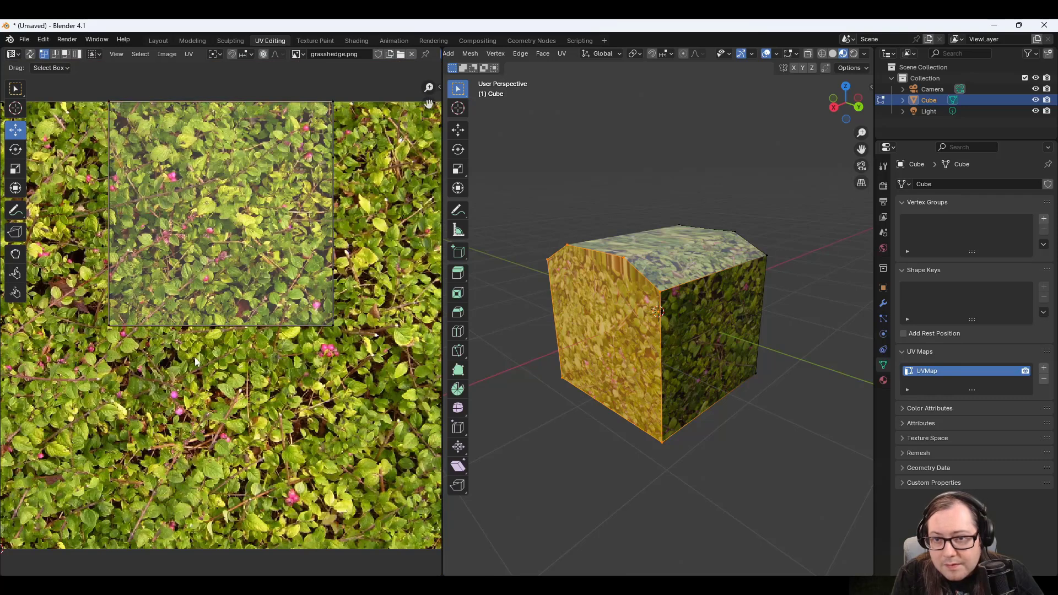
{"action": "key", "text": "a"}
{"action": "left_click", "coordinate": [190, 358]}
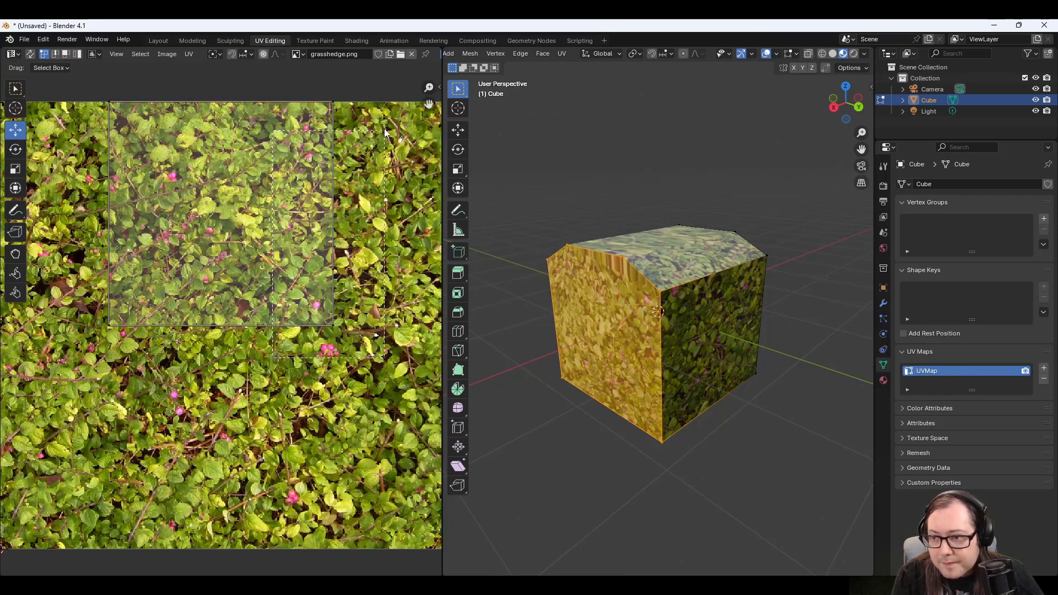
Box-select the already corrected end face on the other side and examine its UV island for comparison.
{"action": "middle_click_drag", "start_coordinate": [720, 357], "coordinate": [763, 390]}
{"action": "scroll", "coordinate": [770, 406], "scroll_direction": "down", "scroll_amount": 1}
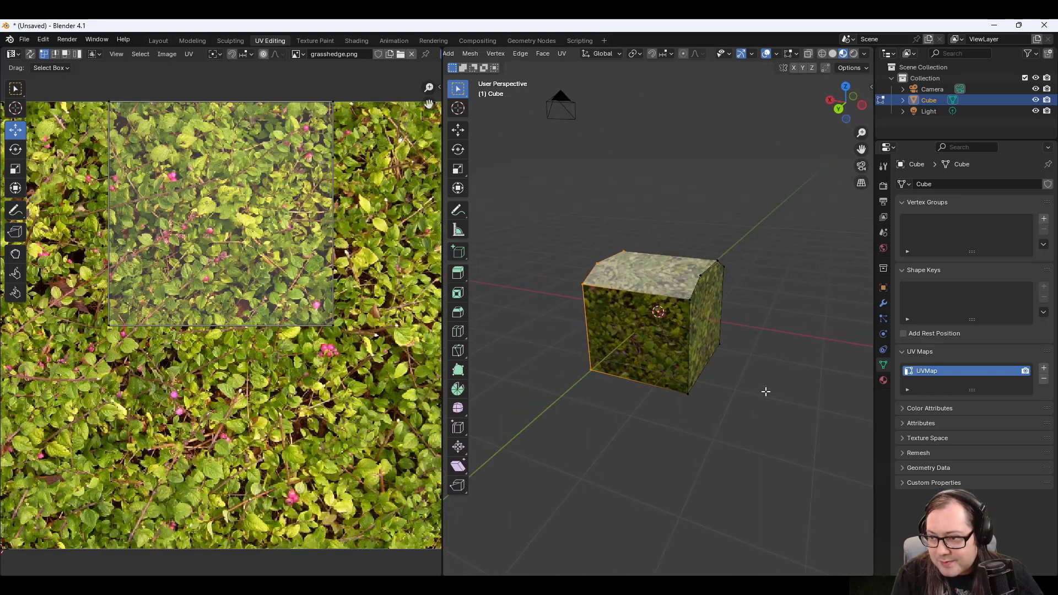
{"action": "left_click", "coordinate": [744, 269]}
{"action": "left_click_drag", "start_coordinate": [685, 236], "coordinate": [733, 345]}
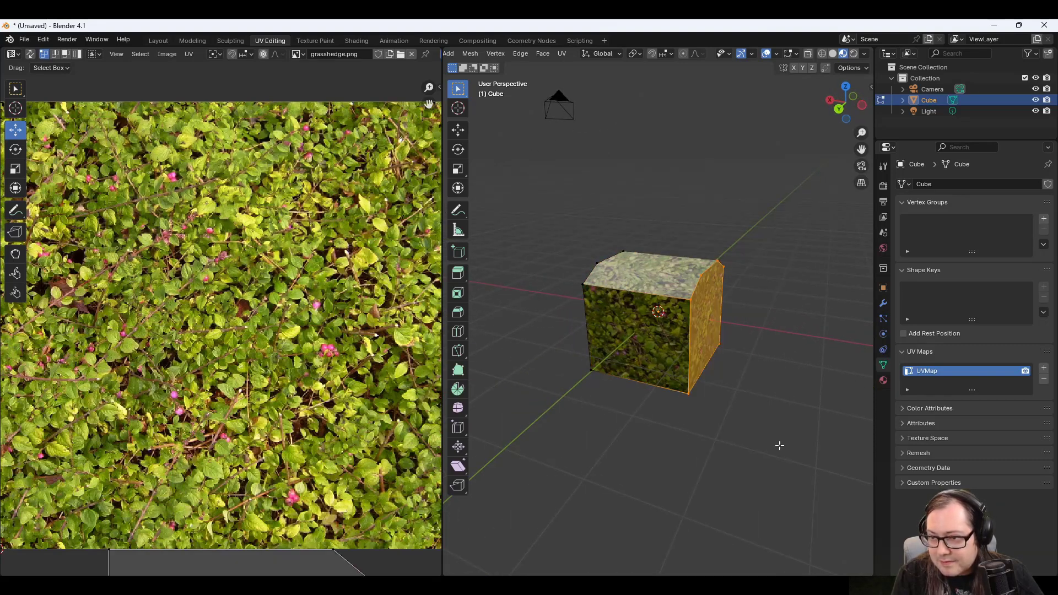
{"action": "scroll", "coordinate": [314, 444], "scroll_direction": "down", "scroll_amount": 3}
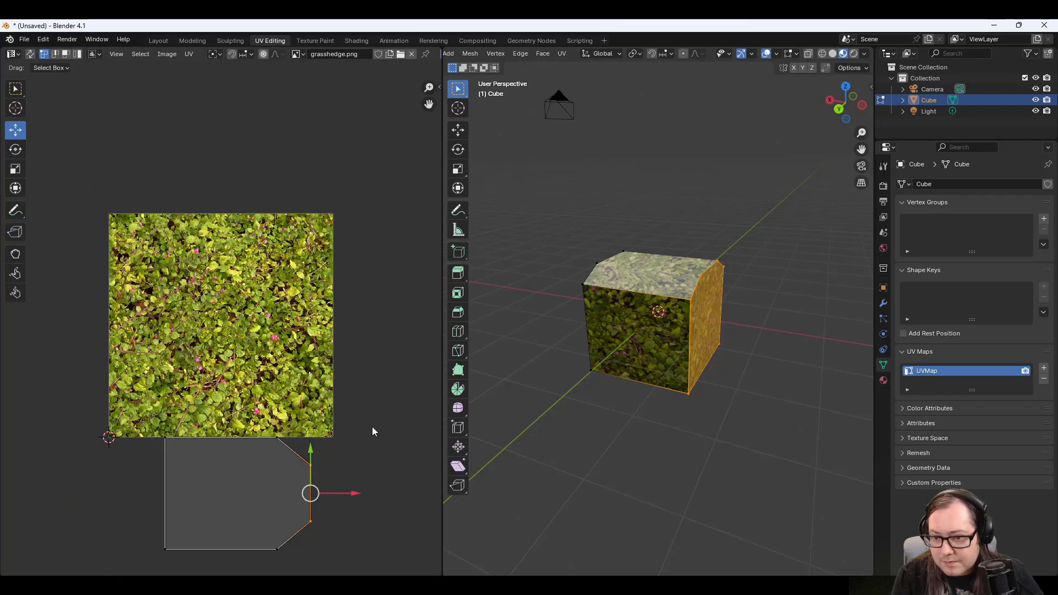
Clear the selection and box-select all vertices of the uncorrected end face to bring back its UV island.
{"action": "left_click", "coordinate": [729, 400]}
{"action": "middle_click_drag", "start_coordinate": [715, 406], "coordinate": [668, 409]}
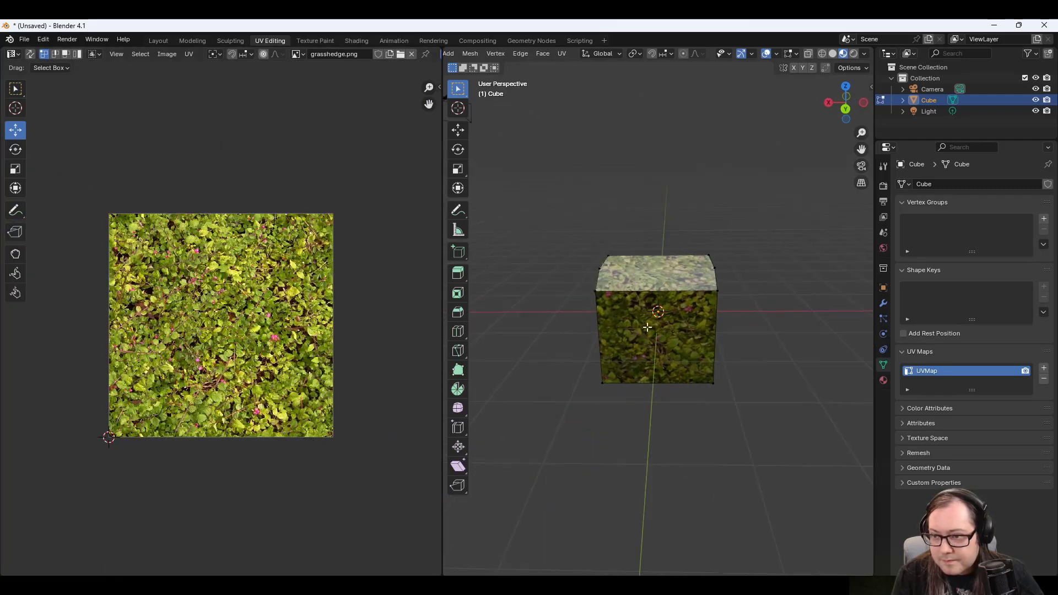
{"action": "left_click_drag", "start_coordinate": [663, 206], "coordinate": [542, 463]}
{"action": "middle_click_drag", "start_coordinate": [622, 433], "coordinate": [673, 425]}
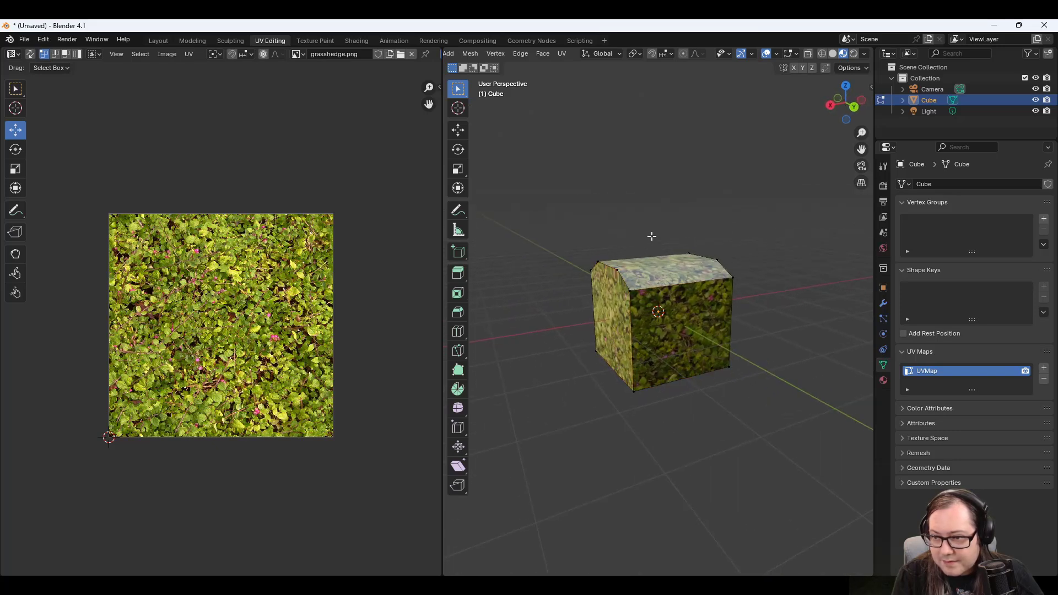
{"action": "left_click_drag", "start_coordinate": [644, 240], "coordinate": [549, 416]}
{"action": "middle_click_drag", "start_coordinate": [602, 411], "coordinate": [672, 429]}
{"action": "scroll", "coordinate": [257, 283], "scroll_direction": "up", "scroll_amount": 3}
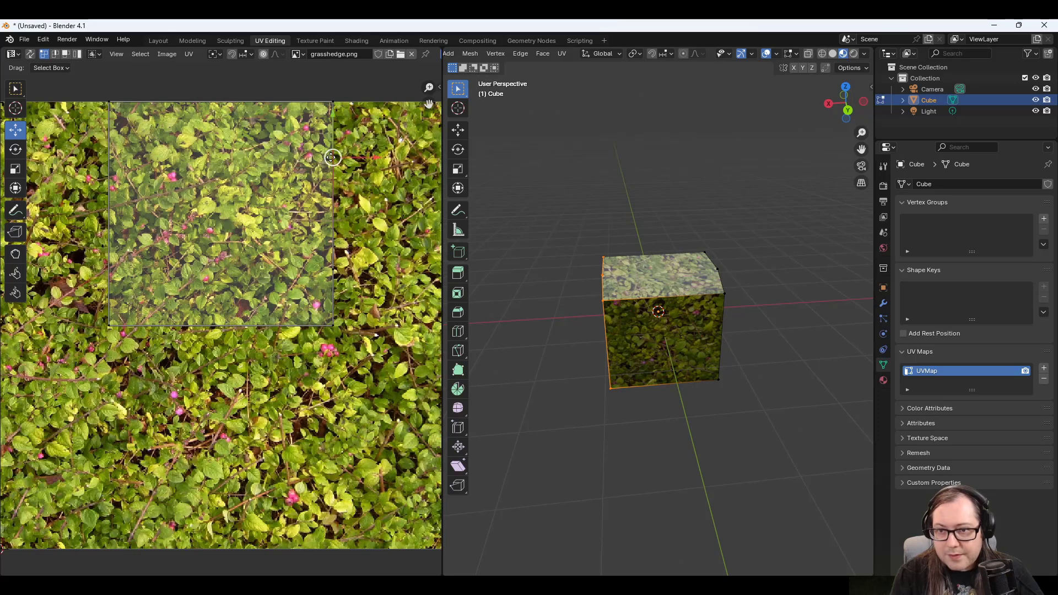
Select the two middle UV vertices on the island's bevel-side edge and move them 0.12 along X.
{"action": "right_click", "coordinate": [335, 250], "text": "shift"}
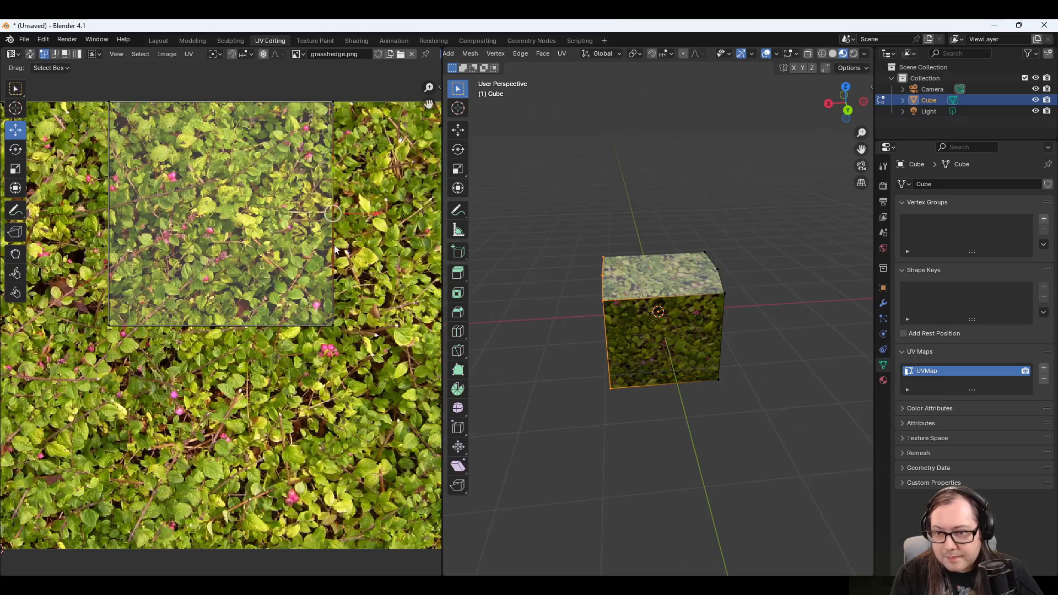
{"action": "key", "text": "g"}
{"action": "type", "text": "x"}
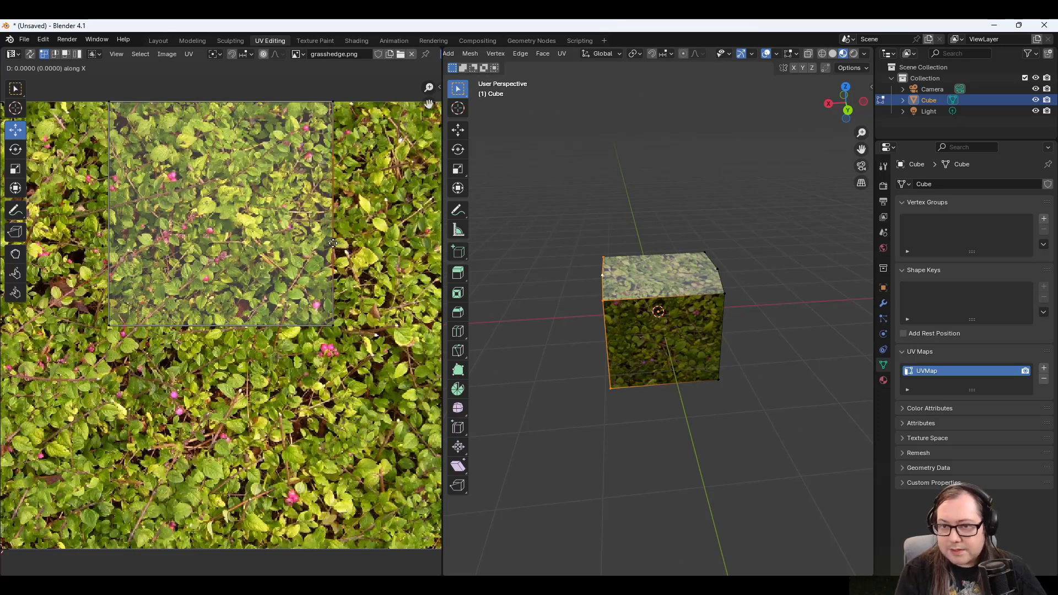
{"action": "type", "text": ".12"}
{"action": "key", "text": "Return"}
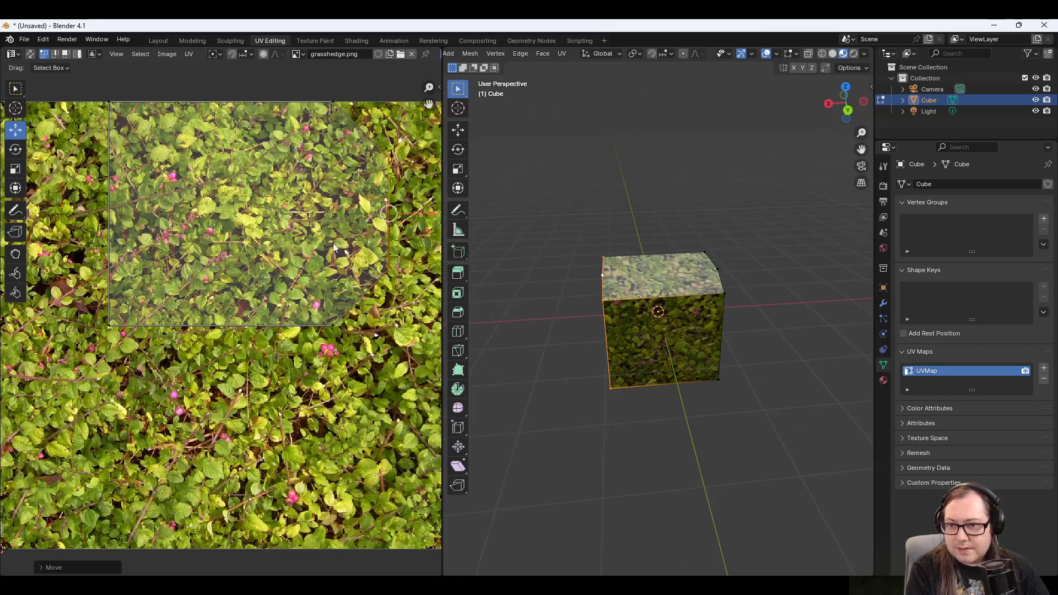
Clear the mesh selection and examine the texture on the block's end faces and beveled top.
{"action": "middle_click_drag", "start_coordinate": [754, 341], "coordinate": [646, 324]}
{"action": "left_click", "coordinate": [754, 342]}
{"action": "middle_click_drag", "start_coordinate": [658, 352], "coordinate": [657, 391]}
{"action": "scroll", "coordinate": [753, 271], "scroll_direction": "up", "scroll_amount": 1}
{"action": "scroll", "coordinate": [765, 267], "scroll_direction": "up", "scroll_amount": 1}
{"action": "middle_click_drag", "start_coordinate": [782, 262], "coordinate": [717, 284]}
{"action": "scroll", "coordinate": [663, 286], "scroll_direction": "up", "scroll_amount": 1}
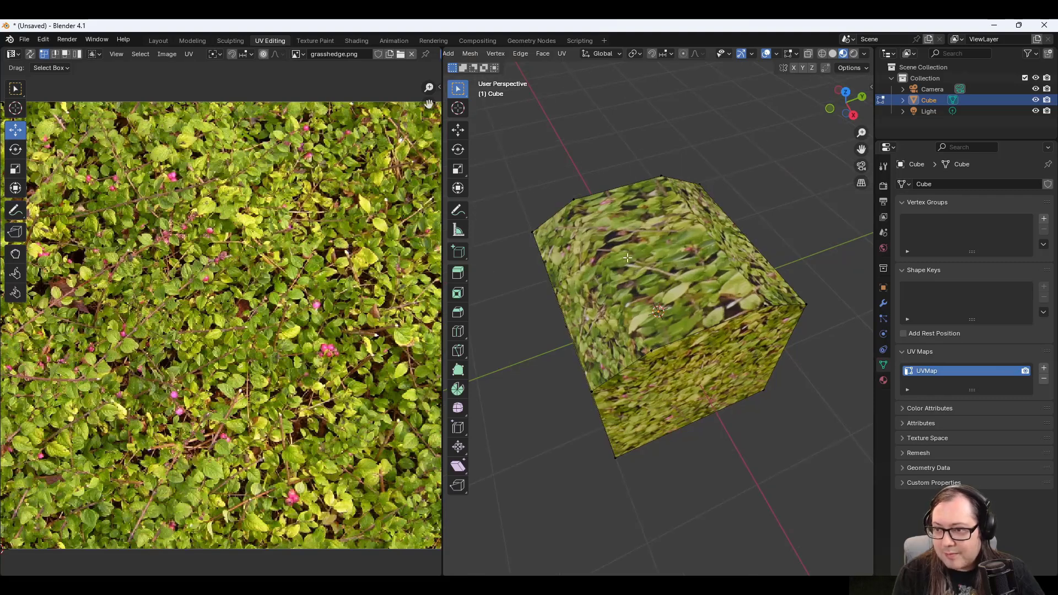
{"action": "middle_click_drag", "start_coordinate": [628, 258], "coordinate": [733, 357]}
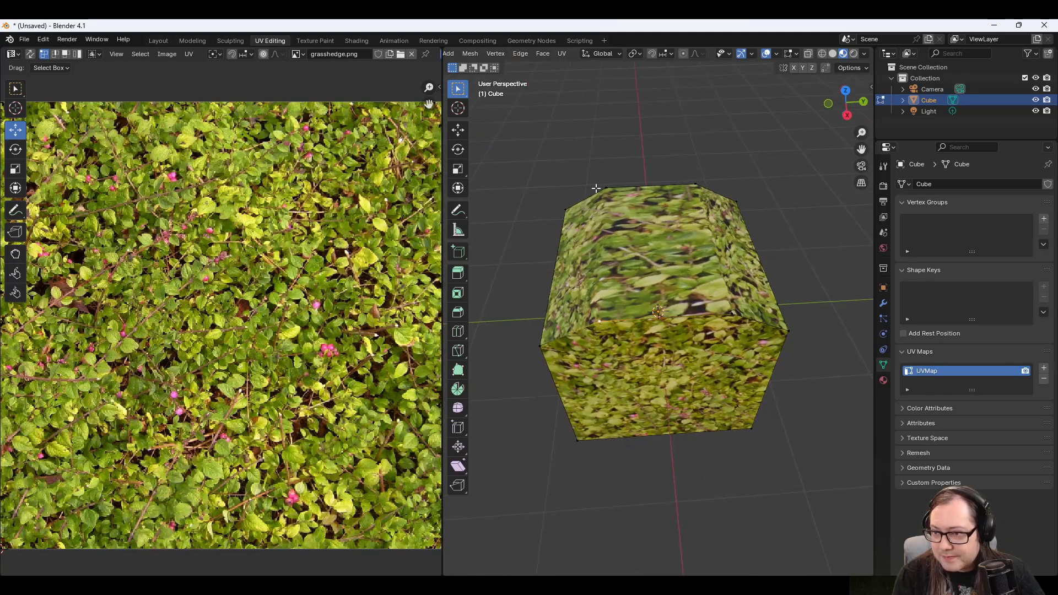
Select the eight vertices surrounding the top face and its two beveled side strips to bring up their UV islands.
{"action": "left_click", "coordinate": [699, 183], "text": "shift"}
{"action": "left_click", "coordinate": [733, 314], "text": "shift"}
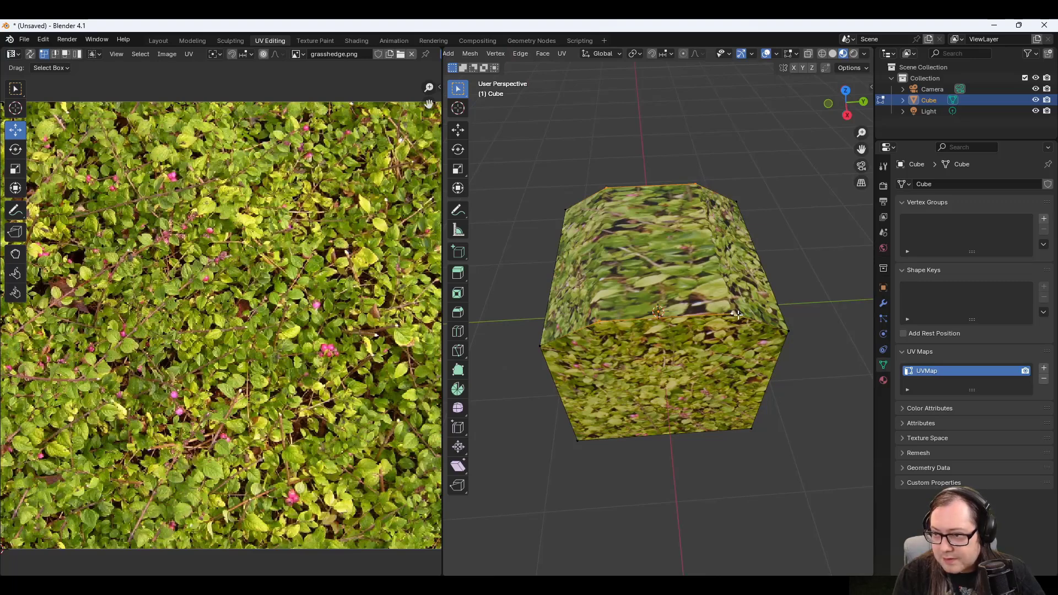
{"action": "left_click", "coordinate": [541, 346]}
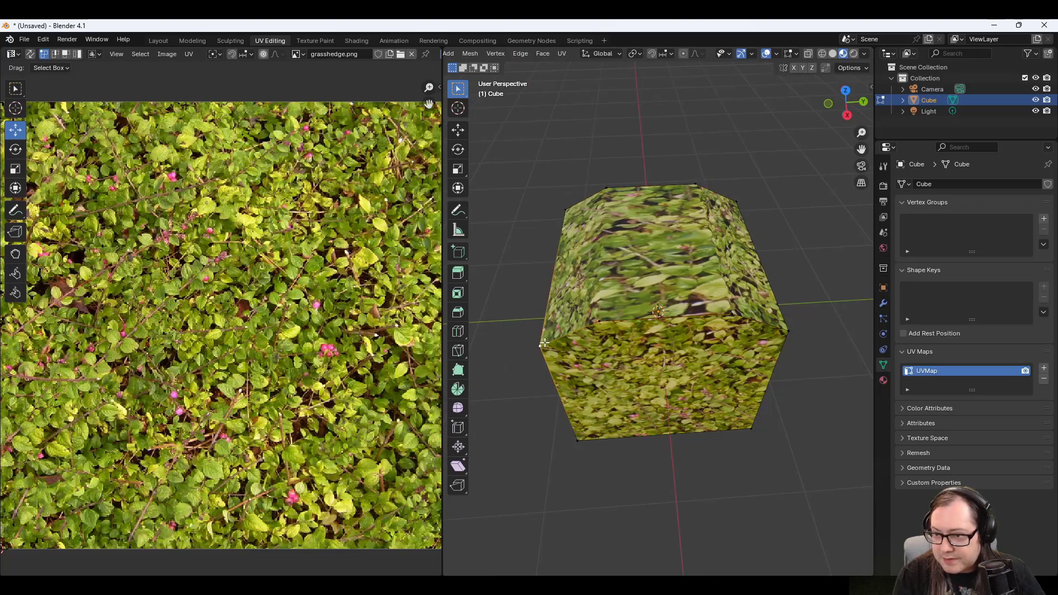
{"action": "left_click", "coordinate": [565, 209], "text": "shift"}
{"action": "left_click", "coordinate": [606, 188], "text": "shift"}
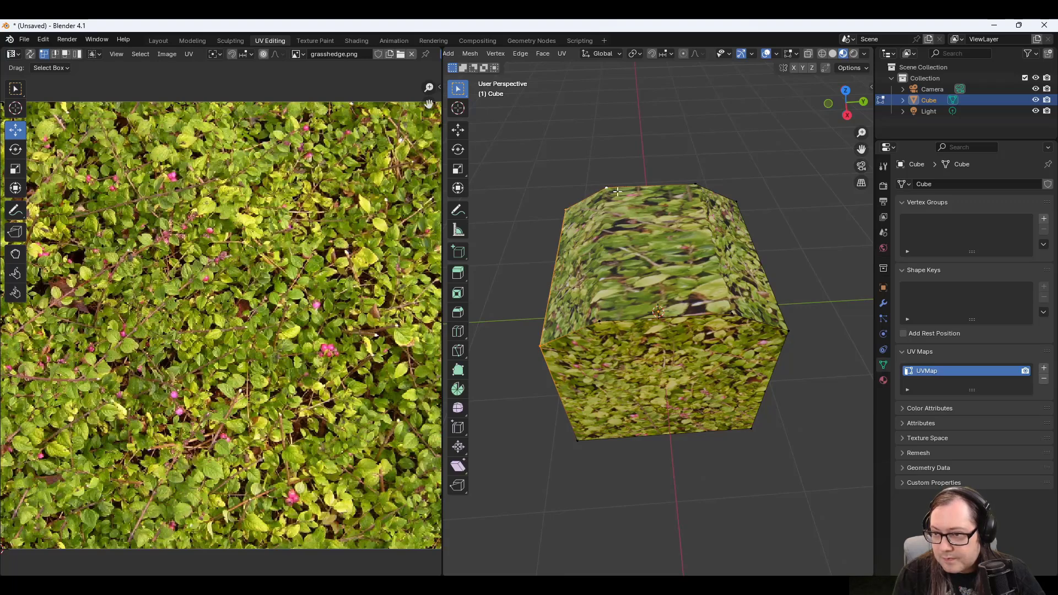
{"action": "left_click", "coordinate": [699, 185], "text": "shift"}
{"action": "left_click", "coordinate": [736, 201], "text": "shift"}
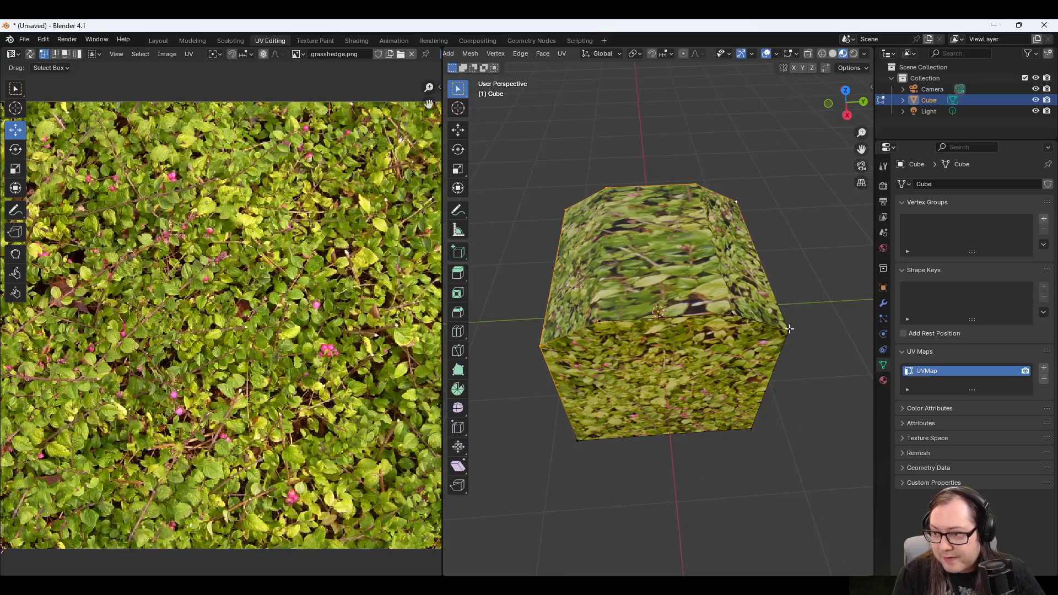
{"action": "left_click", "coordinate": [735, 314], "text": "shift"}
{"action": "left_click", "coordinate": [600, 320], "text": "shift"}
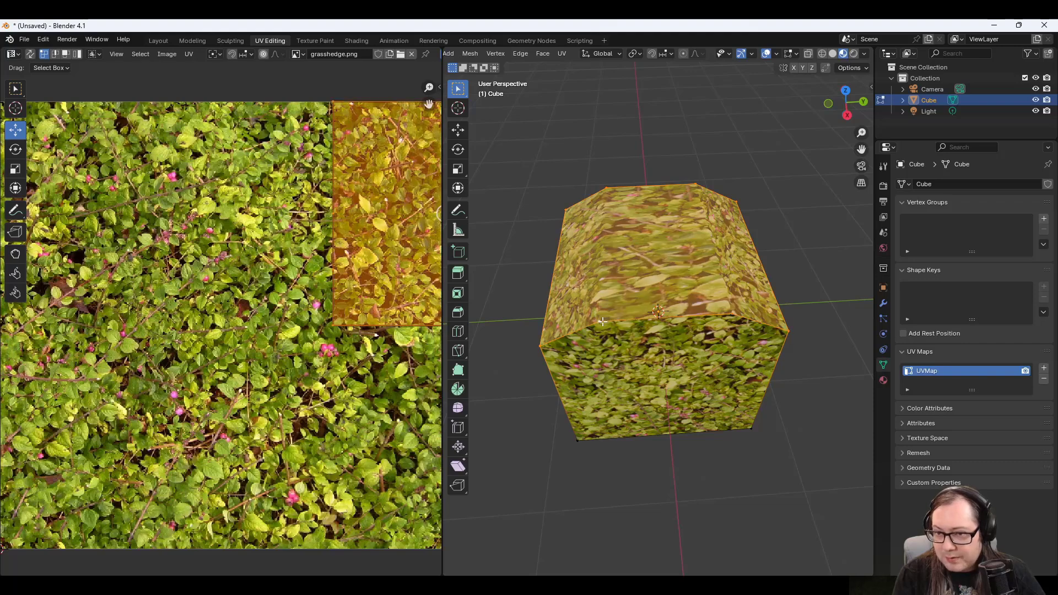
Box-select the two middle UV vertices on the outer edge of the top faces' islands and try moving them along X.
{"action": "scroll", "coordinate": [338, 389], "scroll_direction": "down", "scroll_amount": 5}
{"action": "middle_click_drag", "start_coordinate": [390, 279], "coordinate": [344, 291]}
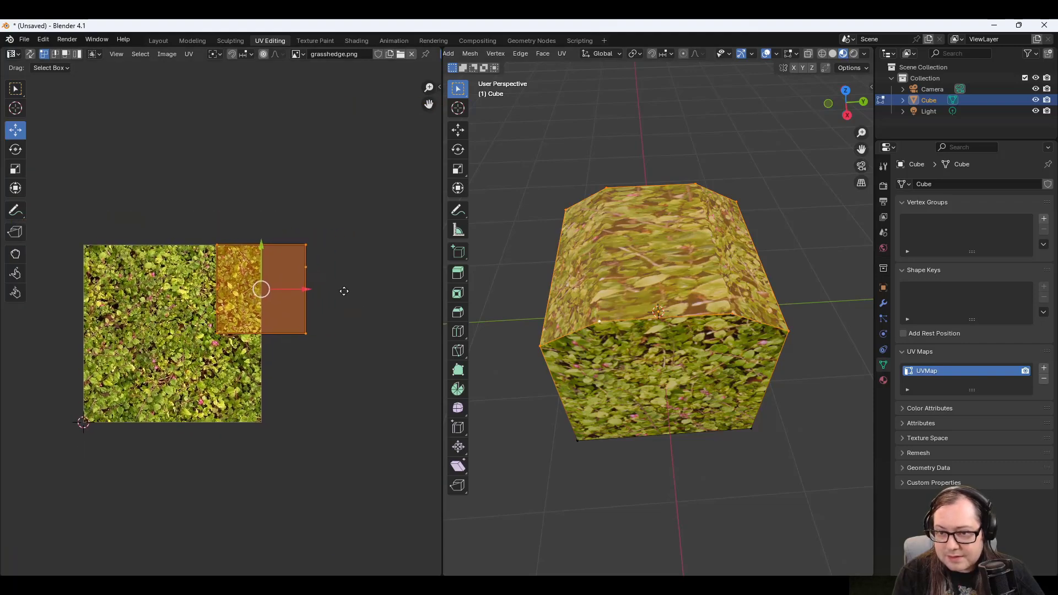
{"action": "scroll", "coordinate": [344, 291], "scroll_direction": "up", "scroll_amount": 3}
{"action": "middle_click_drag", "start_coordinate": [406, 274], "coordinate": [334, 293]}
{"action": "left_click", "coordinate": [335, 258]}
{"action": "left_click_drag", "start_coordinate": [338, 224], "coordinate": [291, 301]}
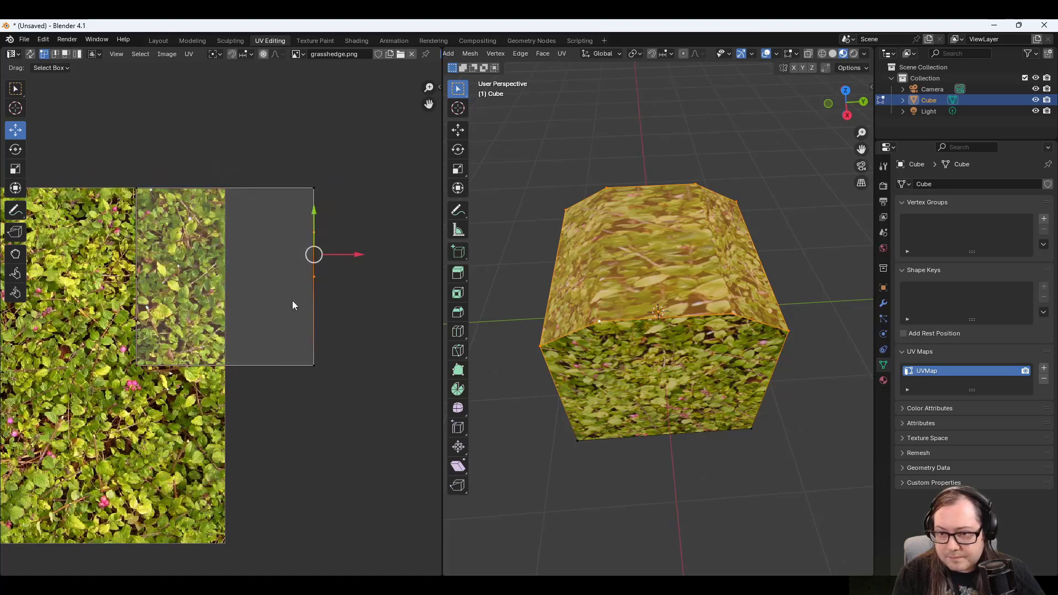
{"action": "key", "text": "g"}
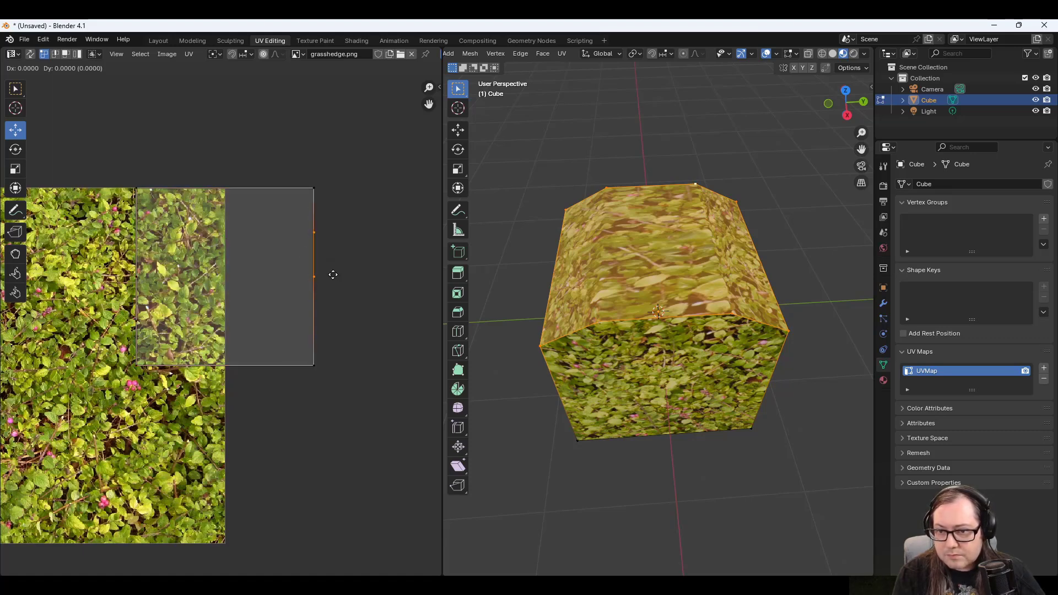
{"action": "key", "text": "x"}
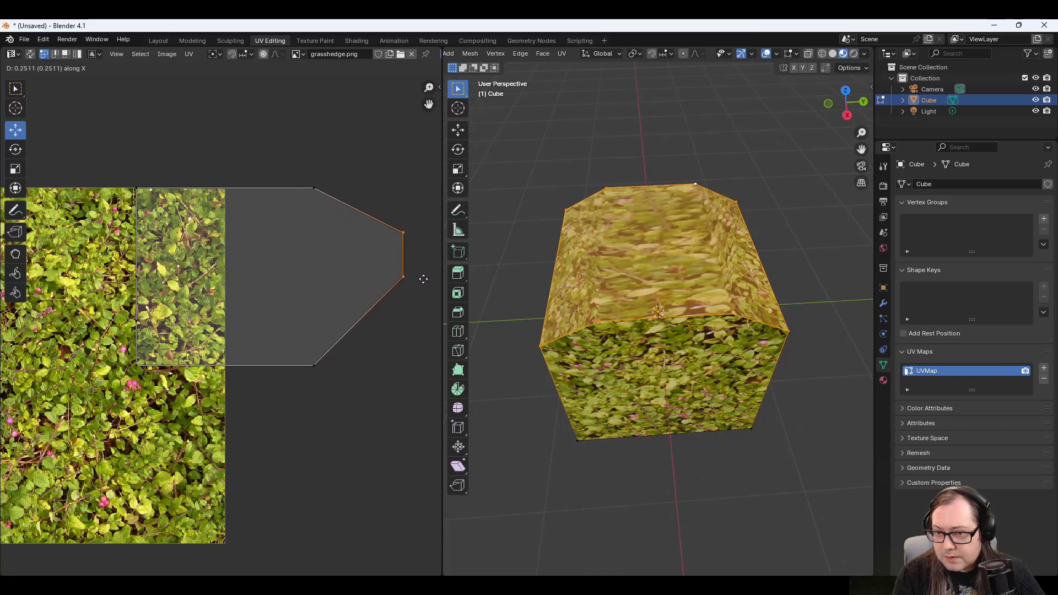
{"action": "right_click", "coordinate": [375, 279]}
Try to move the lower middle UV vertex on the outer edge about -0.085 along Y.
{"action": "left_click", "coordinate": [315, 275]}
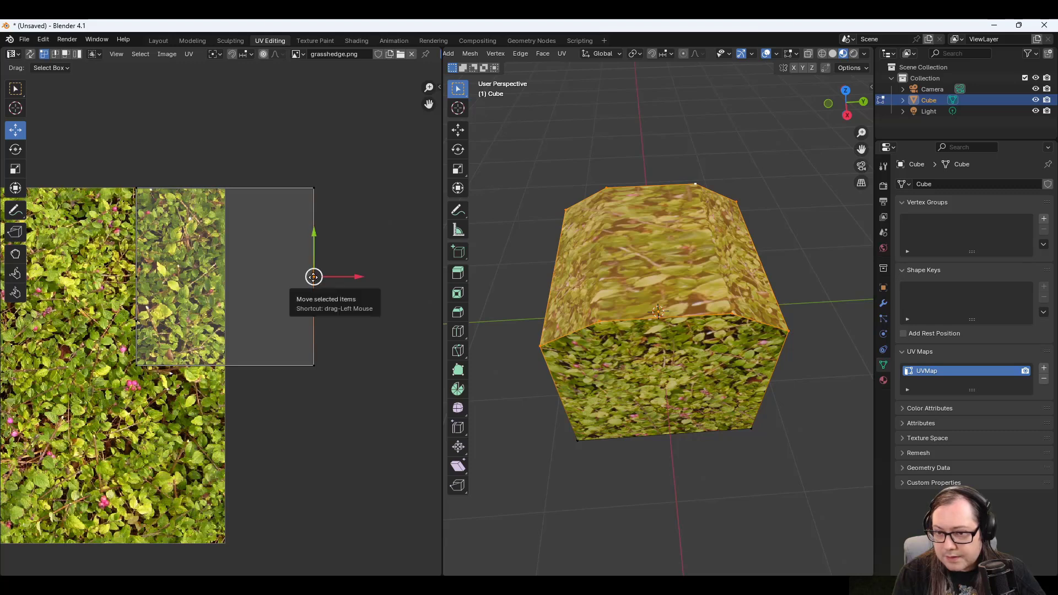
{"action": "left_click", "coordinate": [313, 277]}
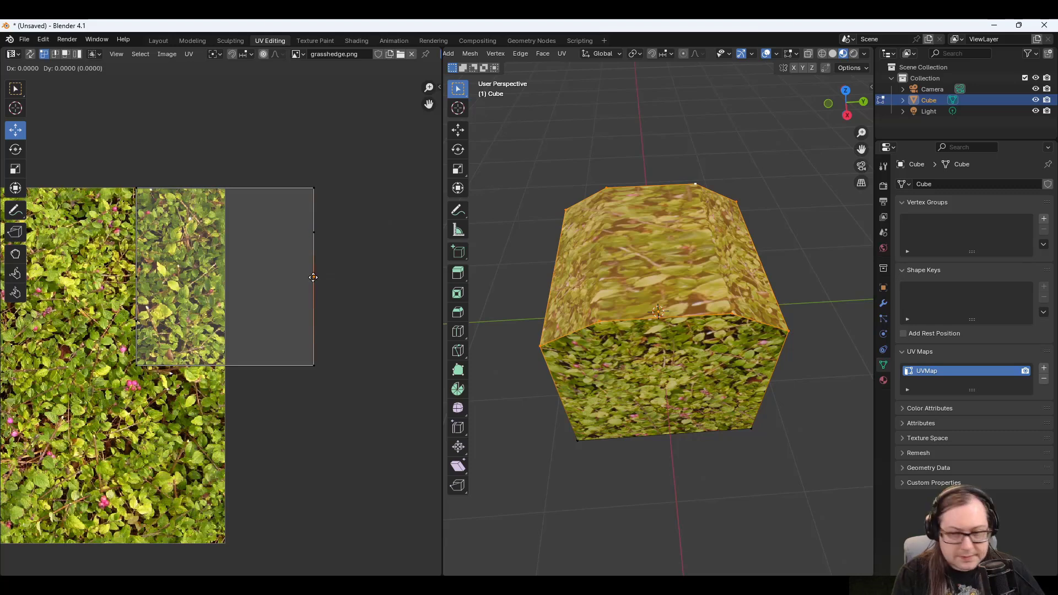
{"action": "key", "text": "y"}
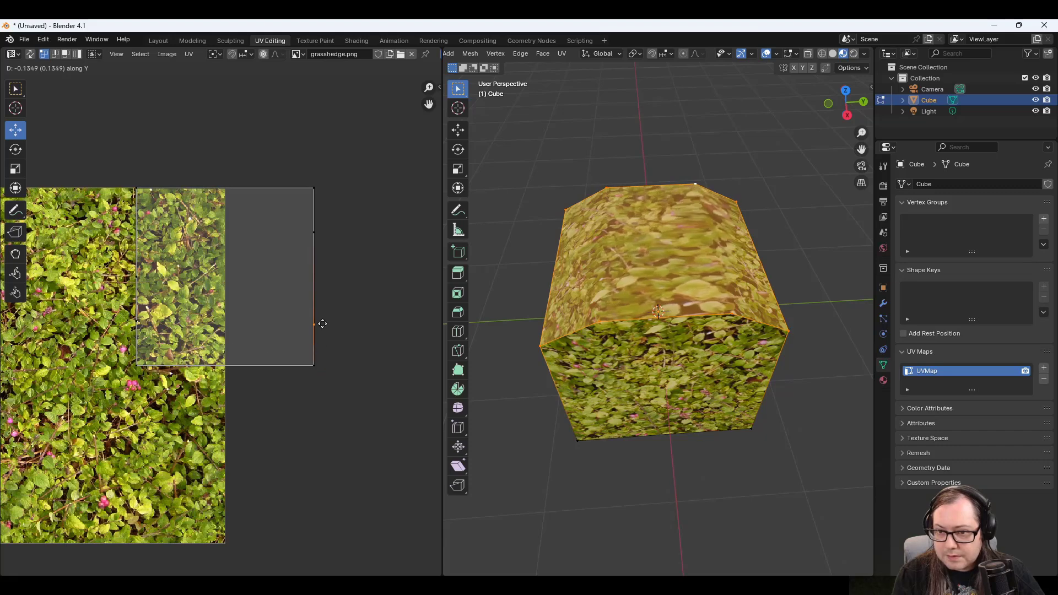
{"action": "left_click_drag", "start_coordinate": [322, 324], "coordinate": [321, 307]}
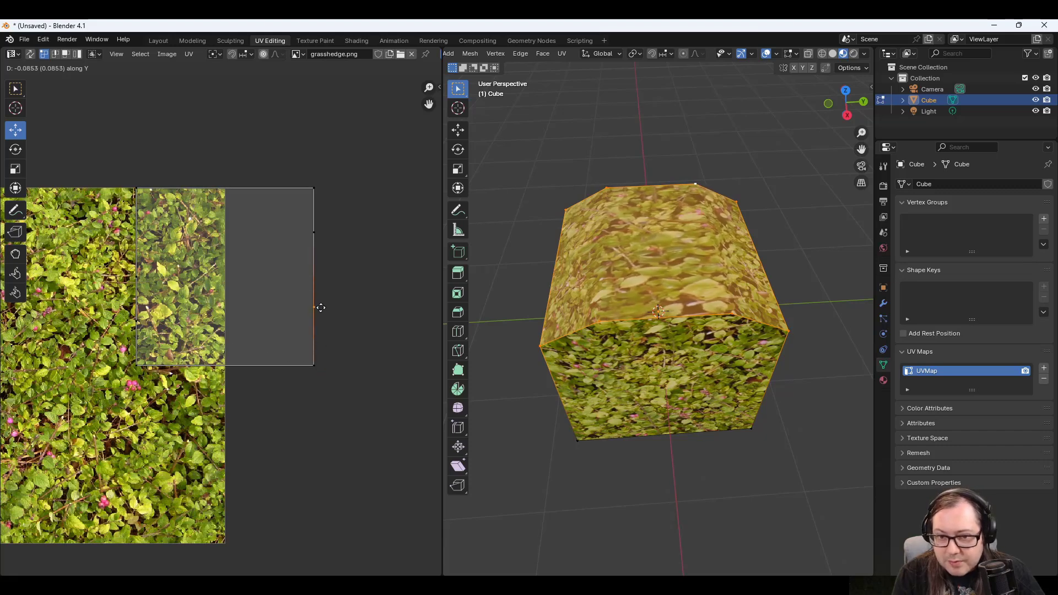
{"action": "right_click", "coordinate": [320, 308]}
Select individual UV vertices along both vertical edges of the top faces' islands to examine how the strips divide.
{"action": "left_click", "coordinate": [134, 276]}
{"action": "left_click", "coordinate": [361, 217]}
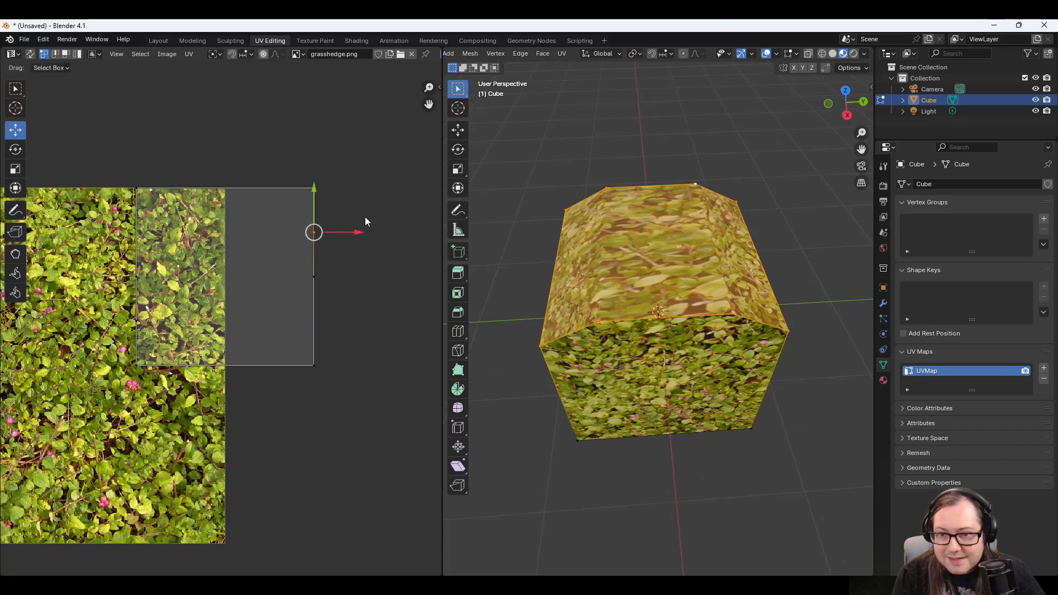
{"action": "left_click", "coordinate": [137, 313]}
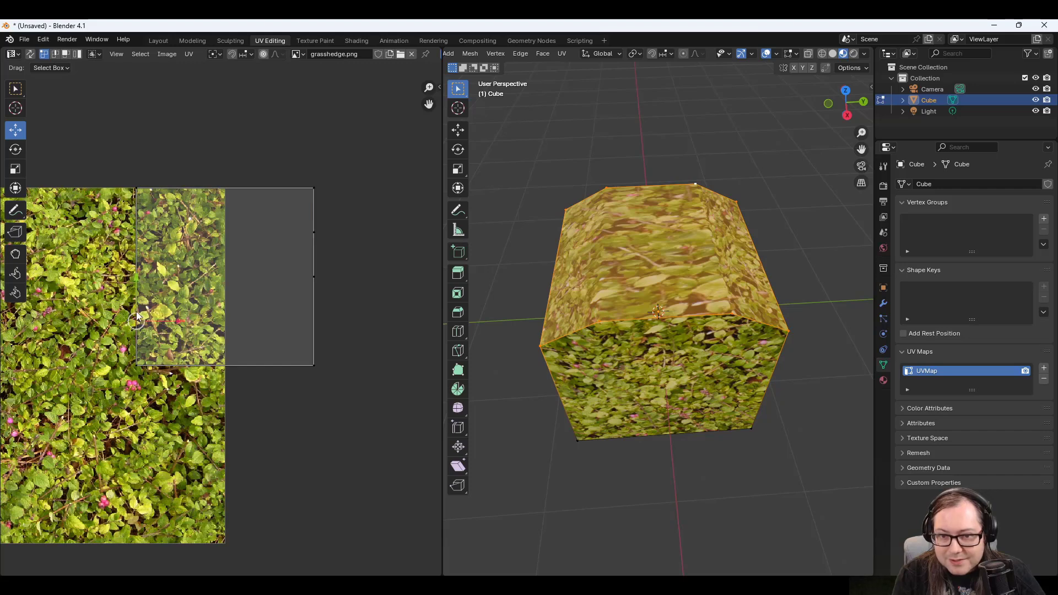
{"action": "left_click", "coordinate": [136, 253]}
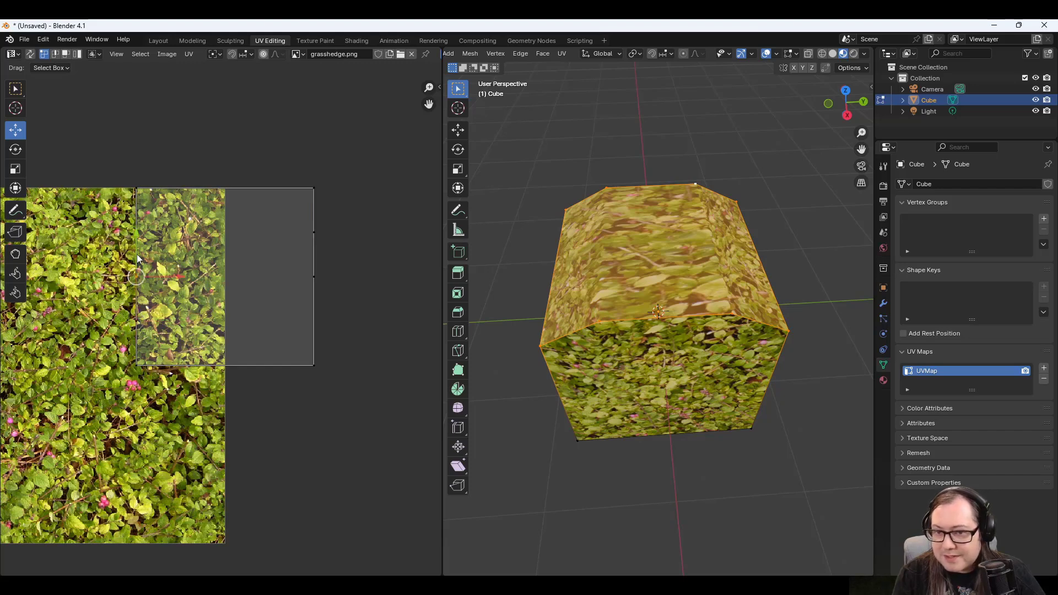
{"action": "left_click", "coordinate": [315, 228]}
{"action": "left_click", "coordinate": [314, 276]}
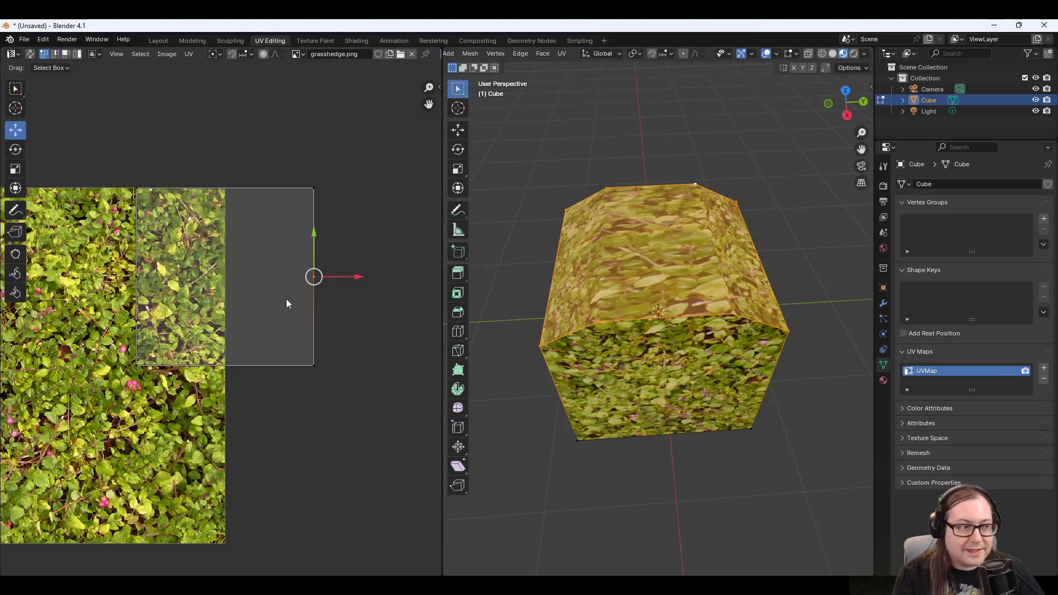
{"action": "scroll", "coordinate": [315, 317], "scroll_direction": "up", "scroll_amount": 4}
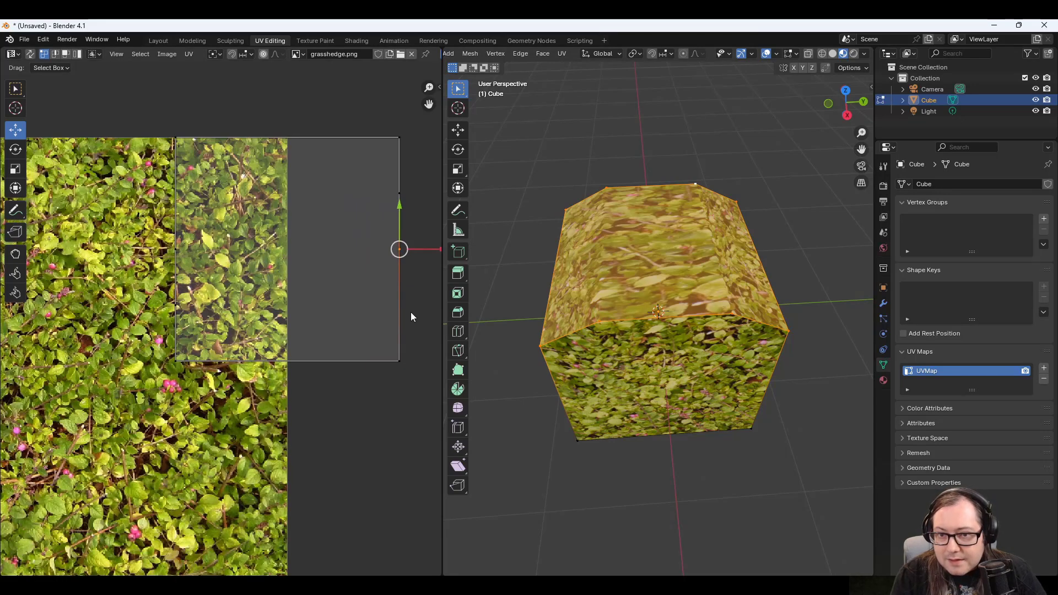
{"action": "scroll", "coordinate": [303, 237], "scroll_direction": "down", "scroll_amount": 4}
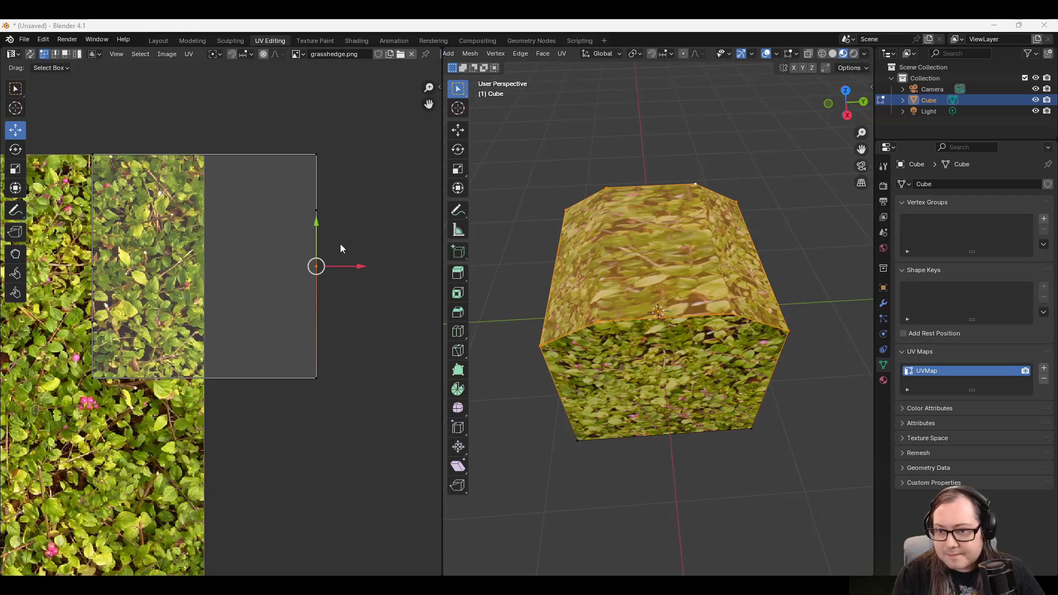
{"action": "left_click", "coordinate": [92, 267]}
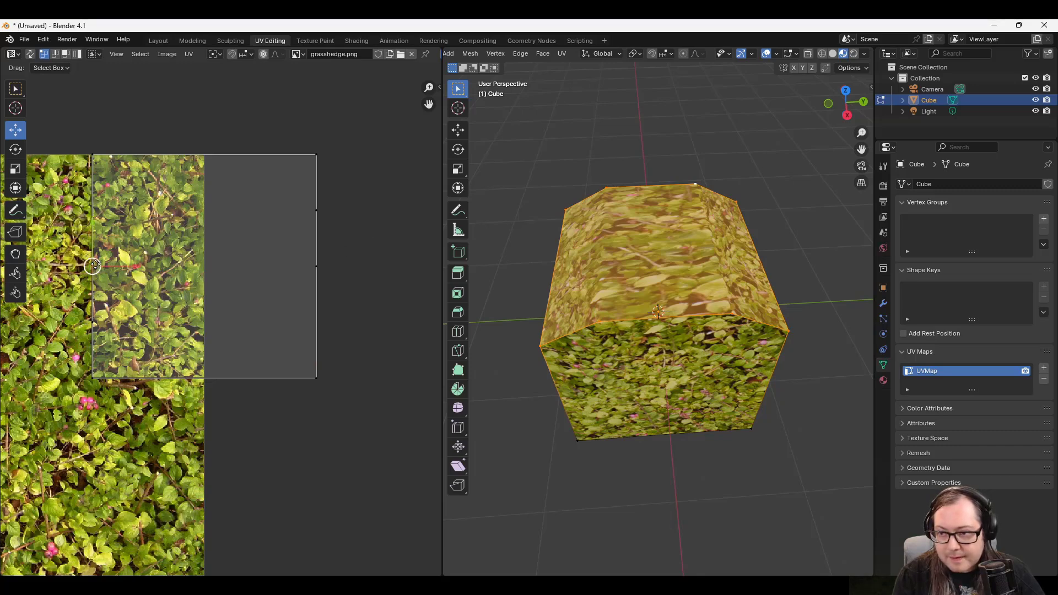
Try moving the two middle UV vertices on the left edge of the top faces' islands up about 0.13 and inspect the block.
{"action": "left_click", "coordinate": [94, 322], "text": "shift"}
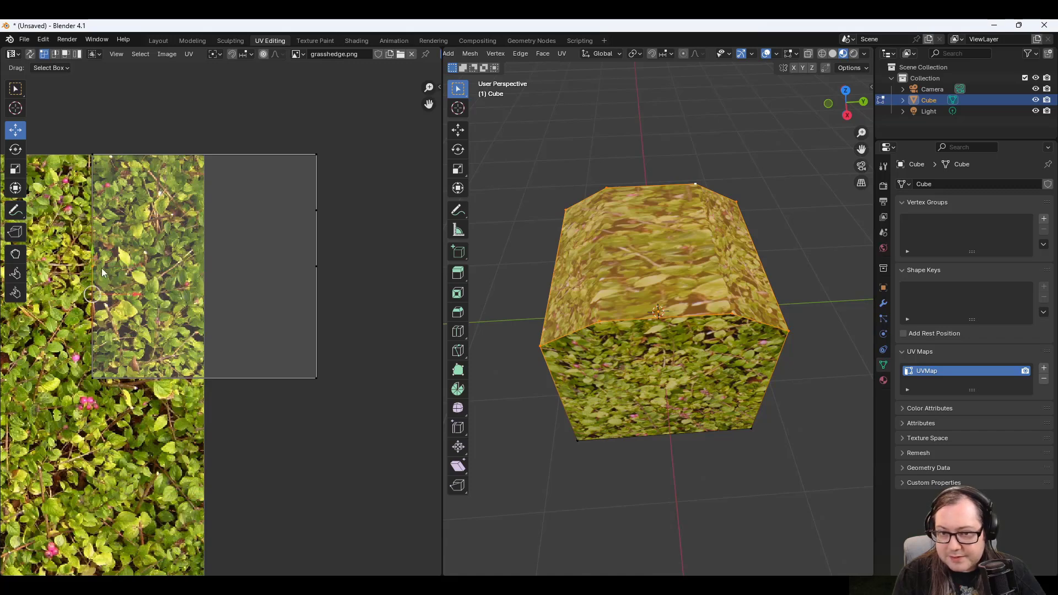
{"action": "key", "text": "g"}
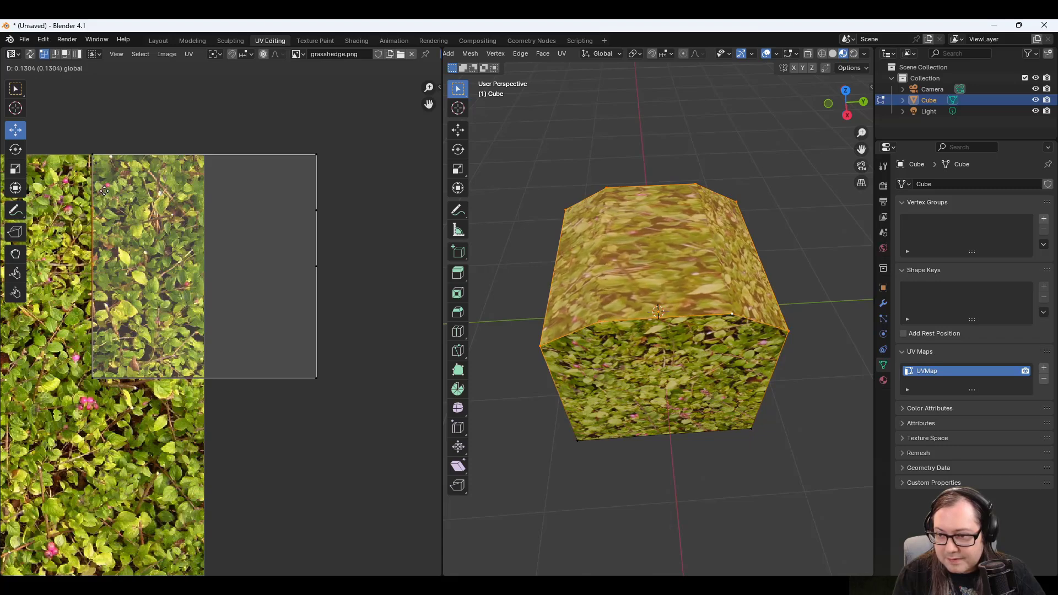
{"action": "left_click", "coordinate": [104, 190]}
{"action": "middle_click_drag", "start_coordinate": [554, 389], "coordinate": [587, 336]}
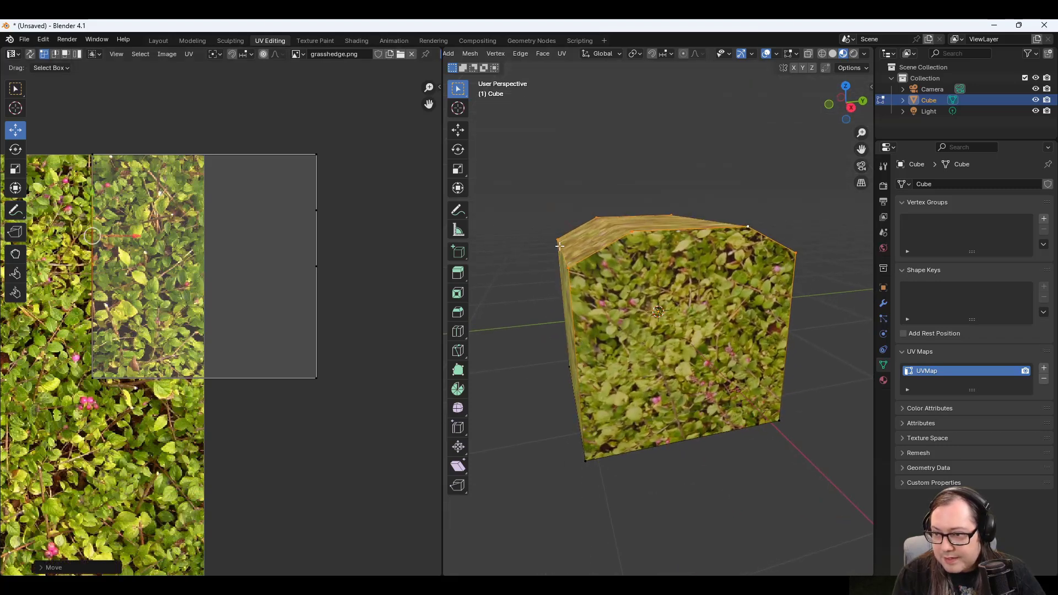
{"action": "middle_click_drag", "start_coordinate": [615, 262], "coordinate": [664, 275]}
{"action": "middle_click_drag", "start_coordinate": [713, 246], "coordinate": [634, 251]}
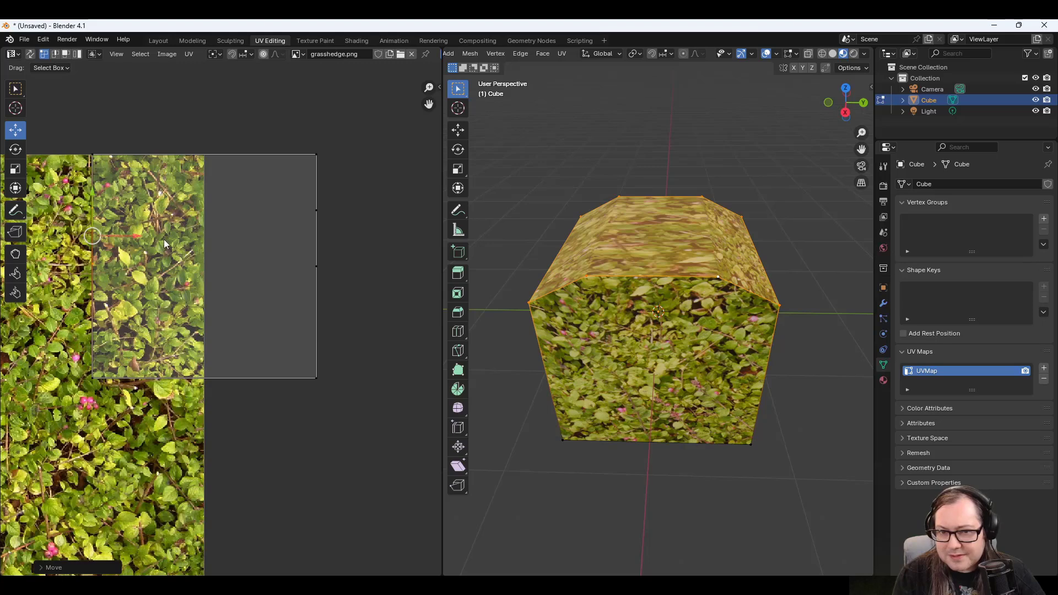
{"action": "middle_click_drag", "start_coordinate": [163, 267], "coordinate": [259, 247]}
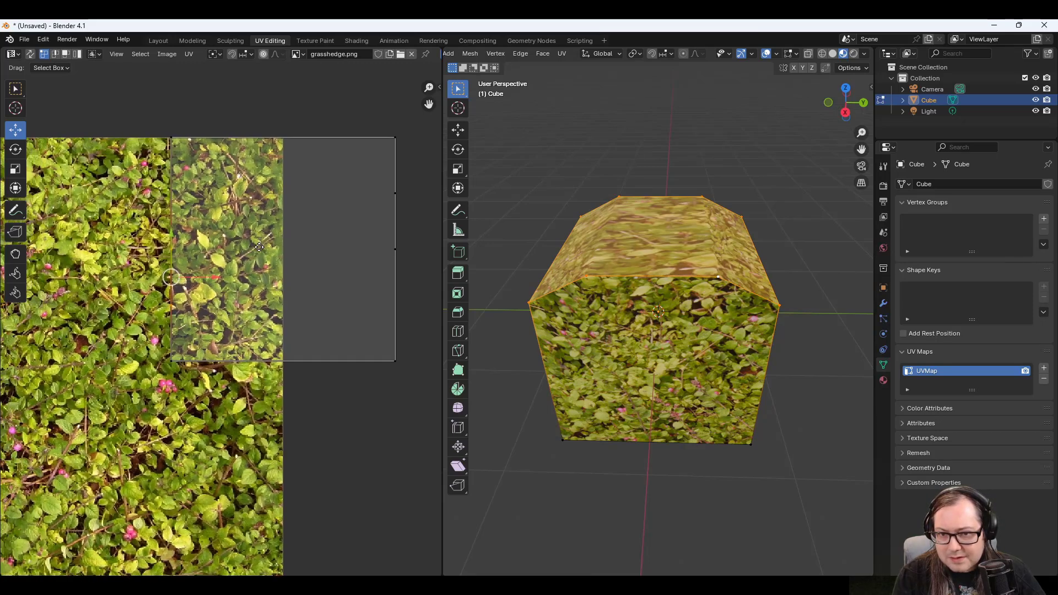
{"action": "scroll", "coordinate": [259, 247], "scroll_direction": "up", "scroll_amount": 3}
{"action": "middle_click_drag", "start_coordinate": [292, 187], "coordinate": [227, 296]}
{"action": "left_click", "coordinate": [120, 113]}
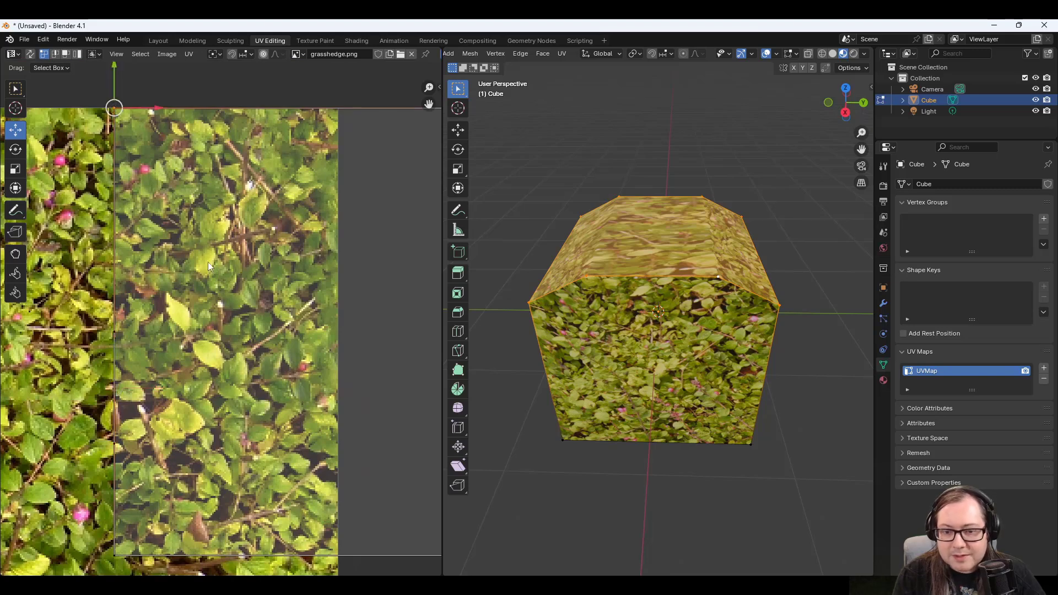
{"action": "right_click", "coordinate": [113, 109]}
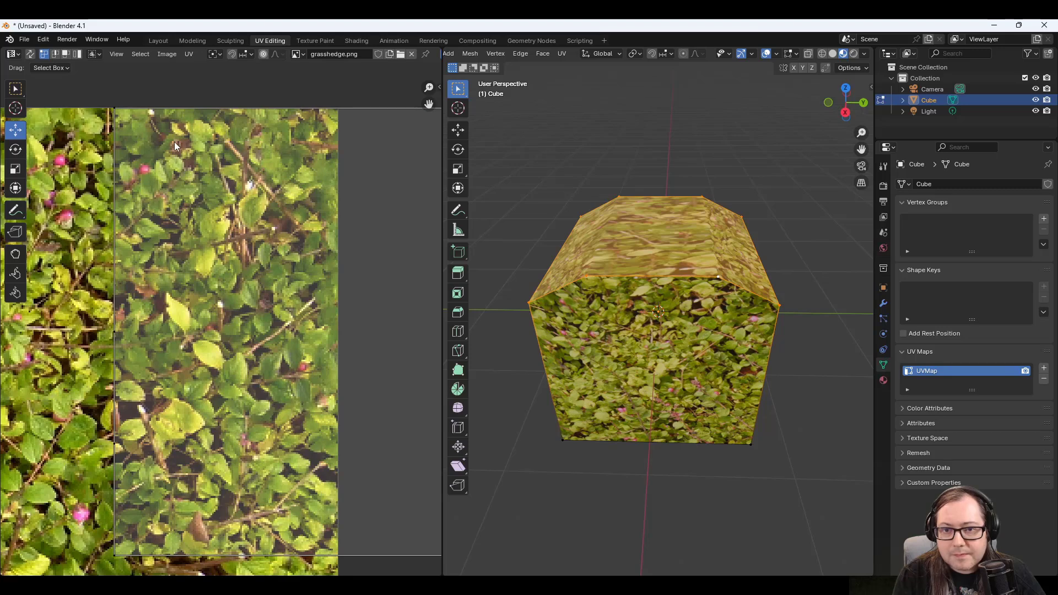
{"action": "right_click", "coordinate": [111, 108]}
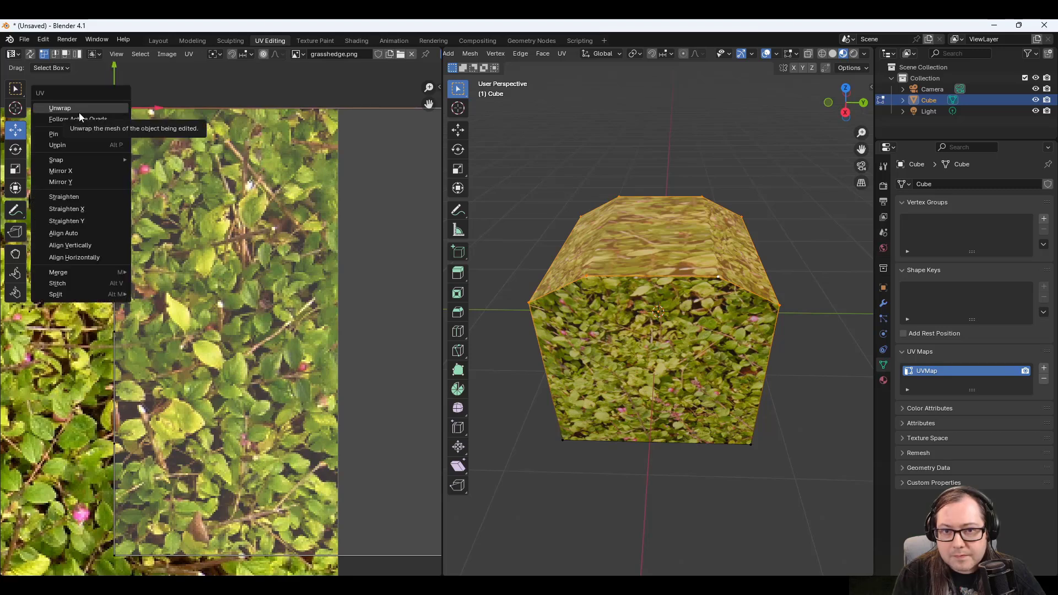
{"action": "left_click", "coordinate": [198, 197]}
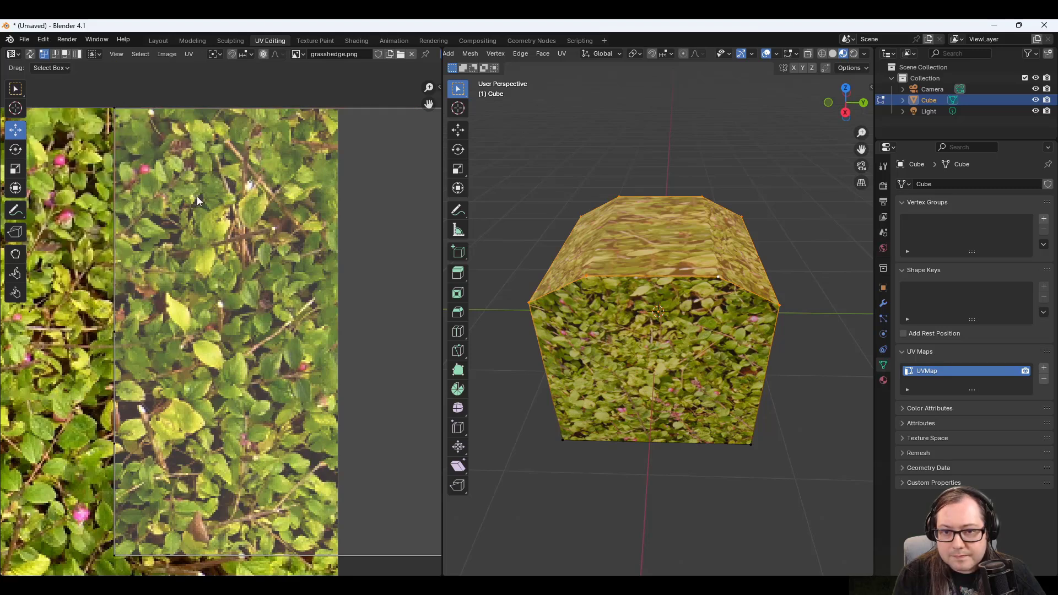
Select the two middle UV vertices on the left edge of the top faces' islands and move them 0.1 along Y.
{"action": "left_click", "coordinate": [115, 331]}
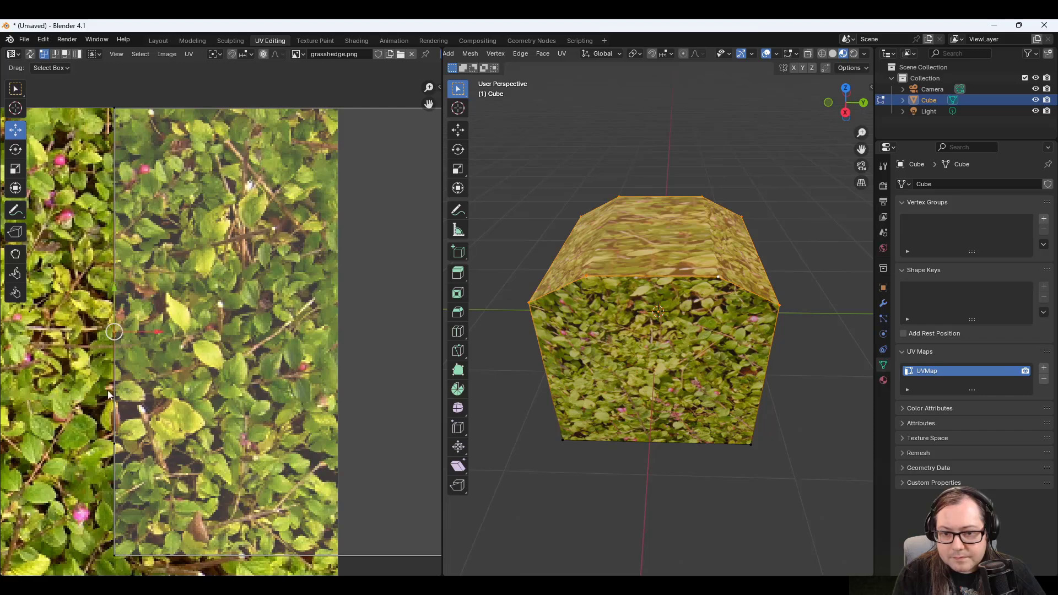
{"action": "left_click", "coordinate": [118, 446], "text": "shift"}
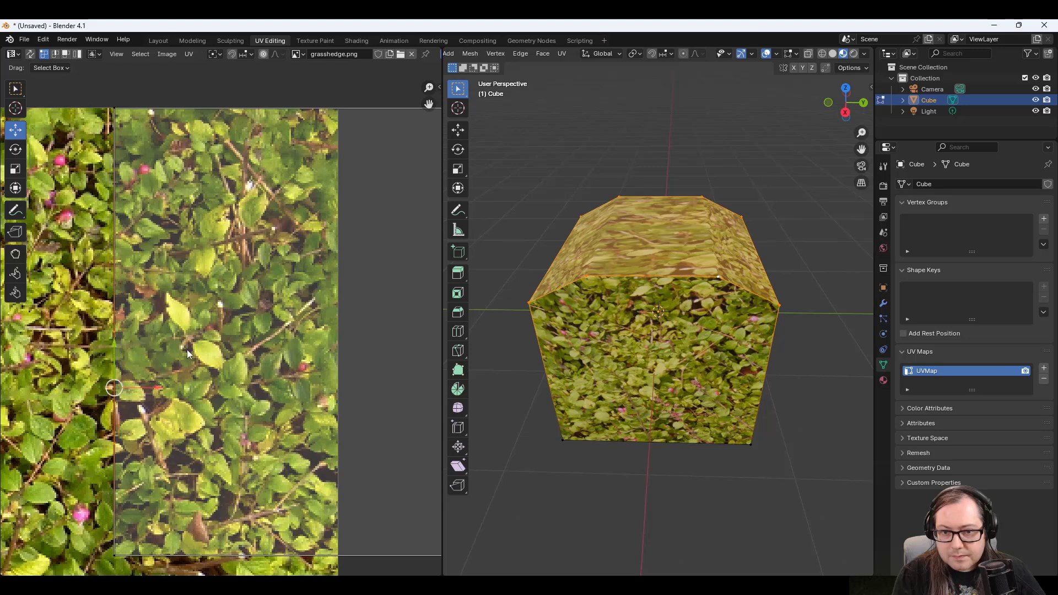
{"action": "left_click_drag", "start_coordinate": [115, 342], "coordinate": [130, 255]}
{"action": "scroll", "coordinate": [120, 263], "scroll_direction": "down", "scroll_amount": 4}
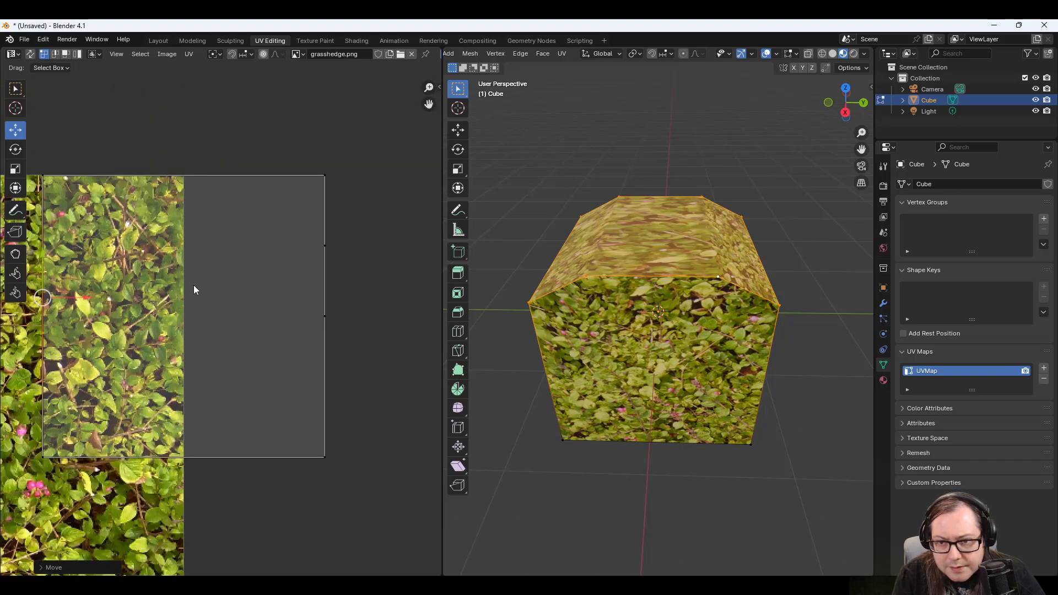
{"action": "middle_click_drag", "start_coordinate": [193, 289], "coordinate": [261, 273]}
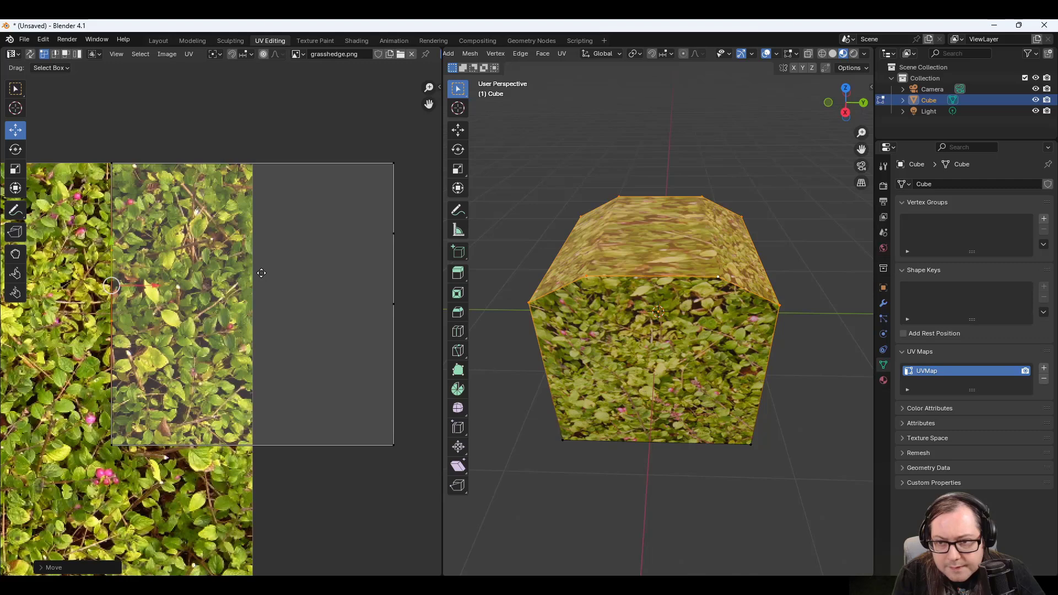
{"action": "key", "text": "ctrl+z"}
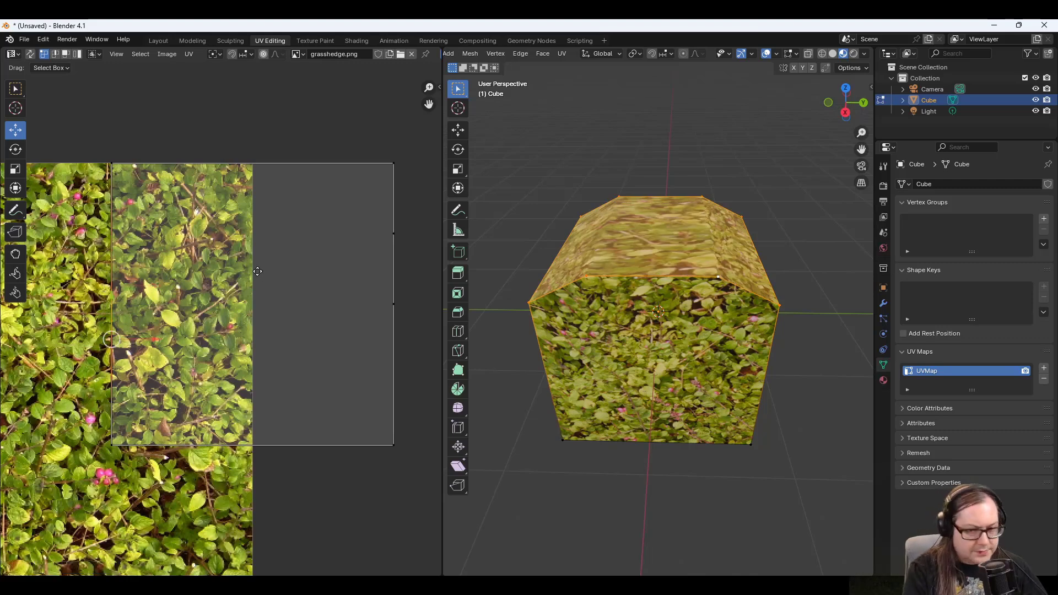
{"action": "type", "text": "gy"}
{"action": "type", "text": ".1"}
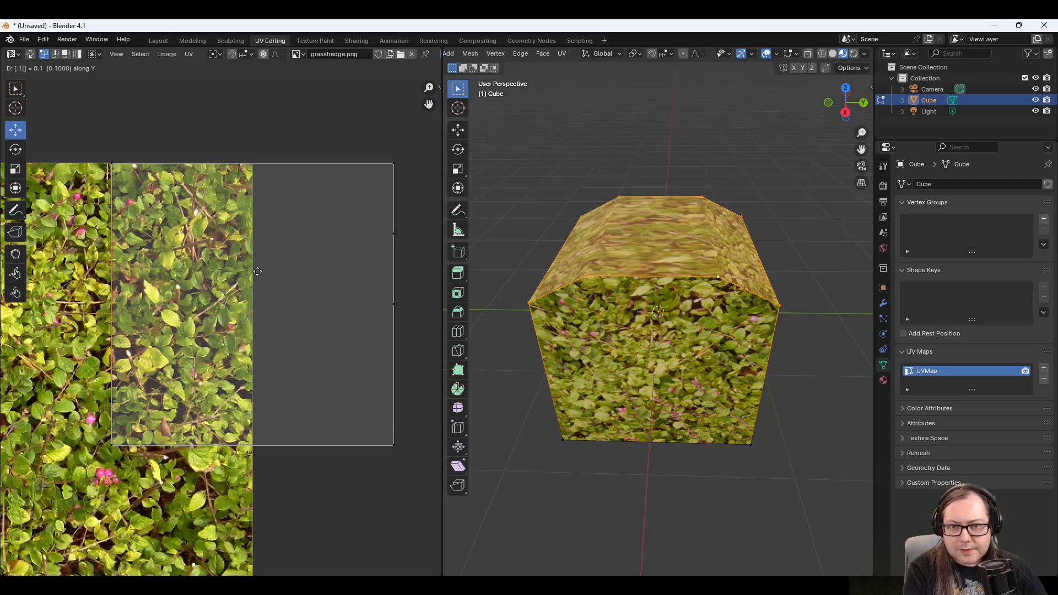
{"action": "key", "text": "Return"}
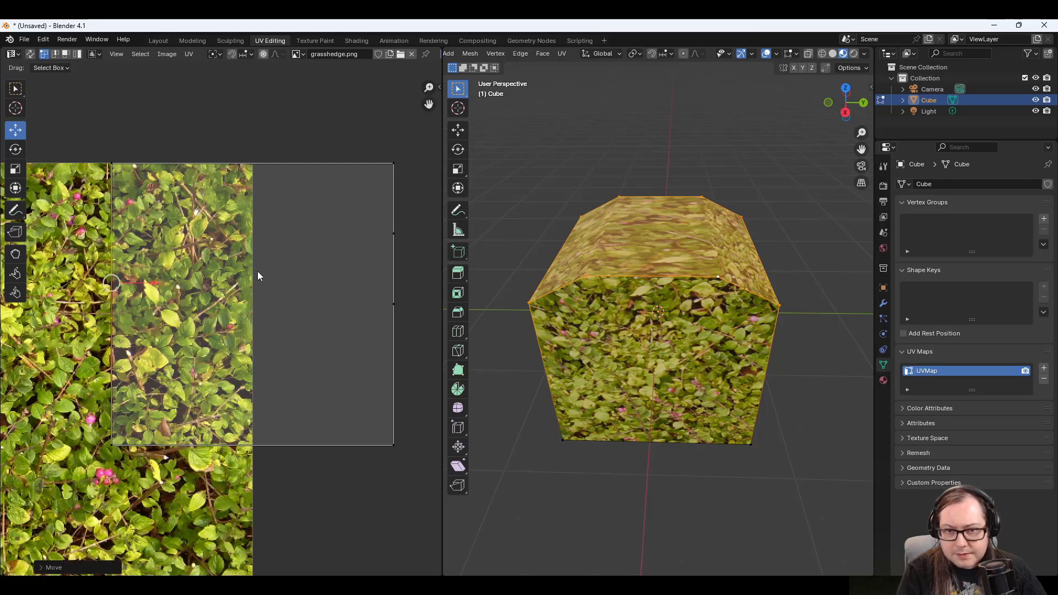
Move the two middle UV vertices on the islands' right edge -0.1 along Y and inspect the block's top.
{"action": "left_click", "coordinate": [393, 234]}
{"action": "left_click", "coordinate": [392, 302], "text": "shift"}
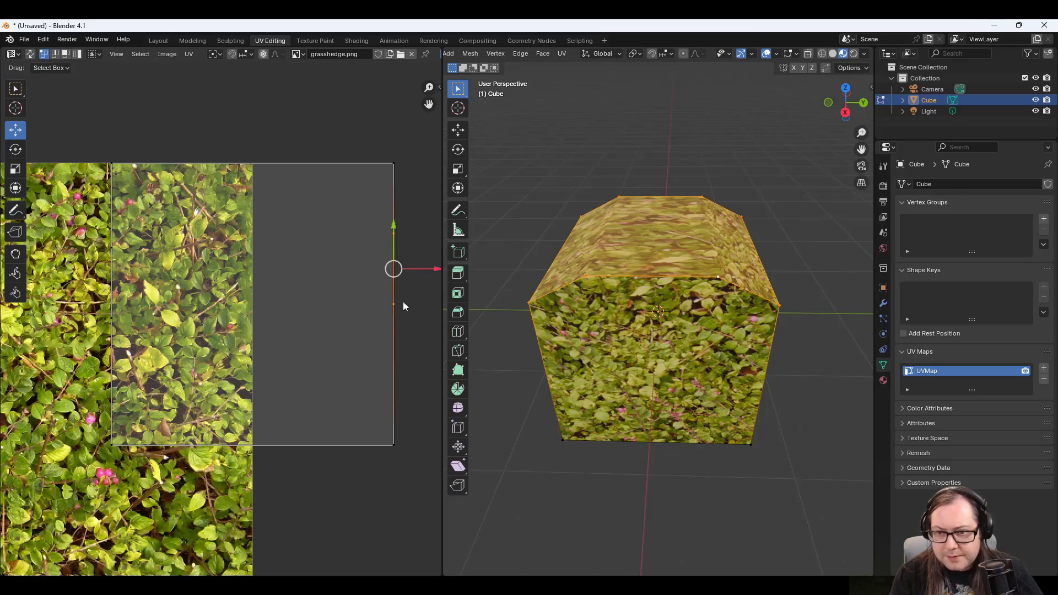
{"action": "type", "text": "gy"}
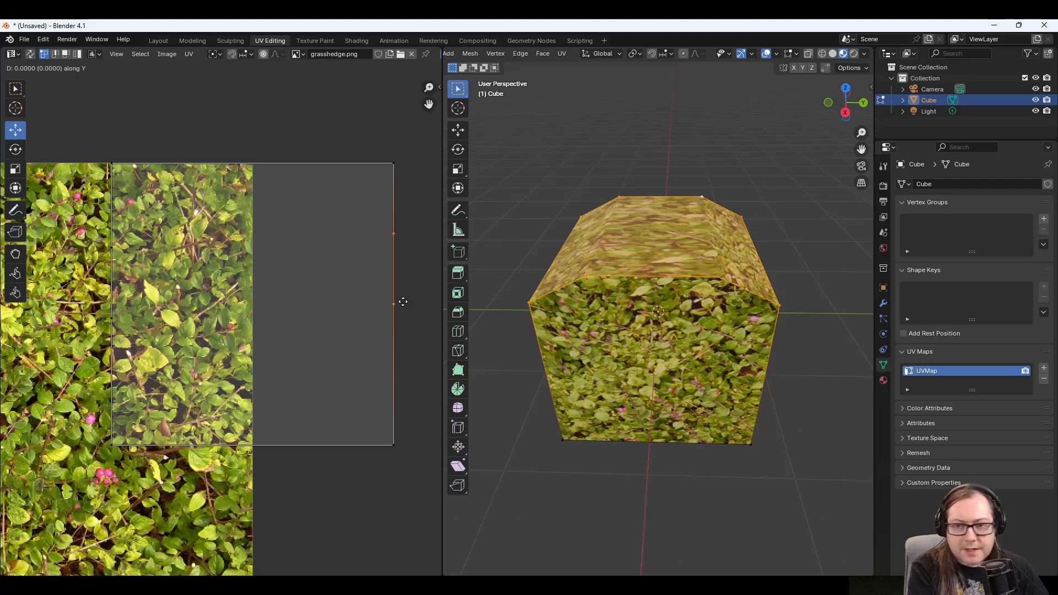
{"action": "type", "text": "-.1"}
{"action": "key", "text": "Return"}
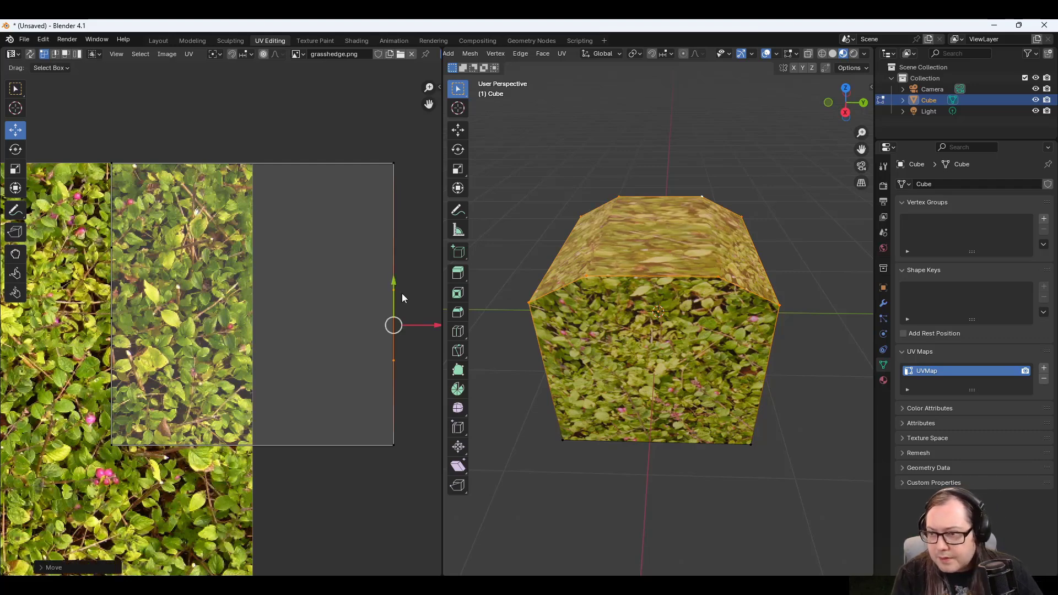
{"action": "scroll", "coordinate": [641, 216], "scroll_direction": "up", "scroll_amount": 2}
{"action": "middle_click_drag", "start_coordinate": [641, 216], "coordinate": [702, 252]}
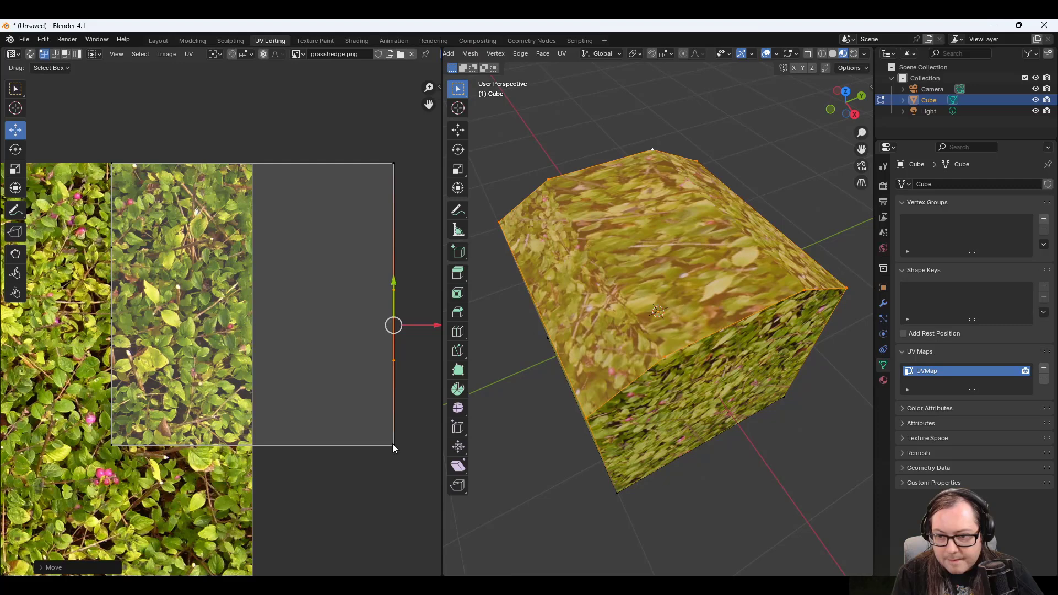
Select the upper middle UV vertex on the islands' right edge and try sliding it upward along Y.
{"action": "left_click", "coordinate": [396, 283]}
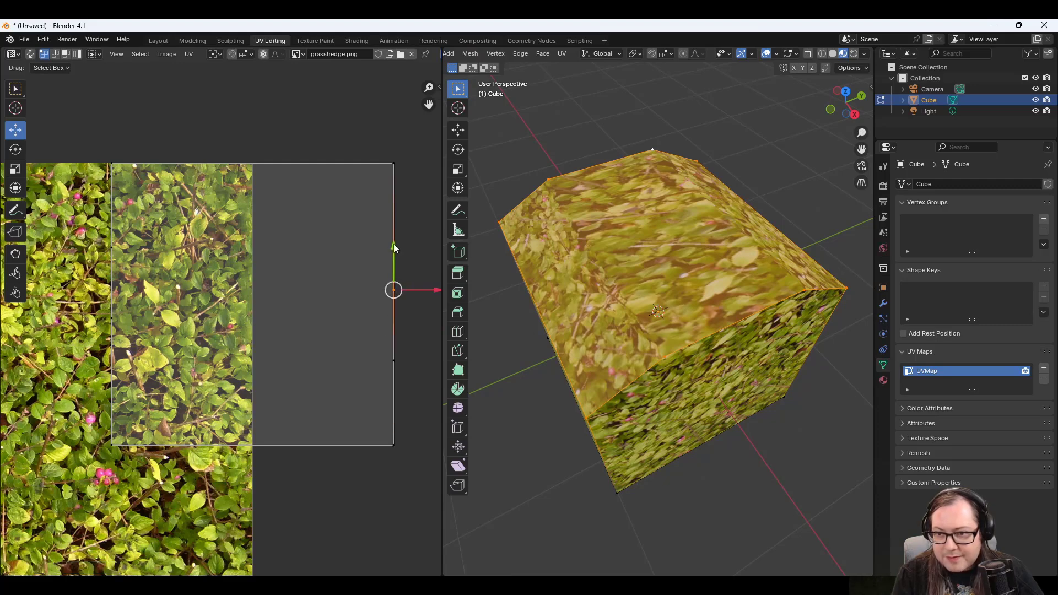
{"action": "left_click_drag", "start_coordinate": [393, 246], "coordinate": [393, 198]}
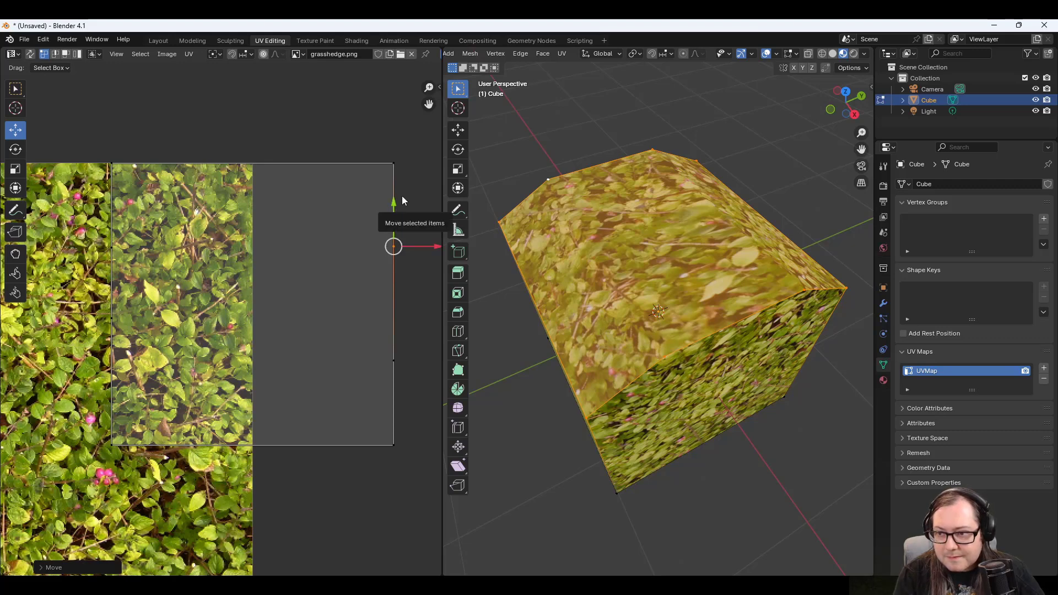
{"action": "left_click_drag", "start_coordinate": [402, 197], "coordinate": [399, 241]}
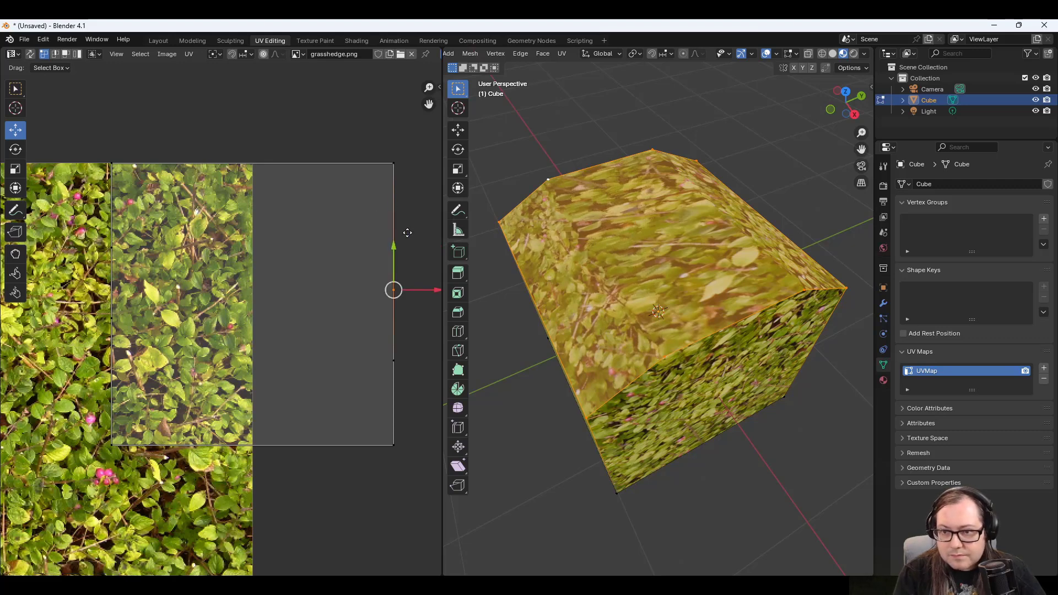
Try moving the selected right-edge UV vertex 0.75 along Y, undoing each attempt.
{"action": "type", "text": "gy"}
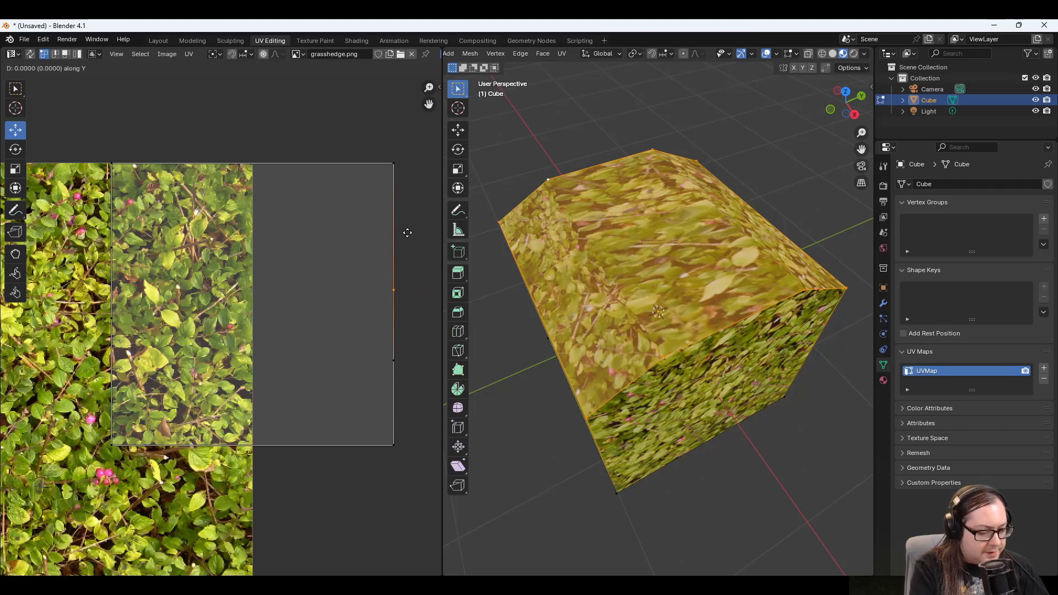
{"action": "type", "text": ".75"}
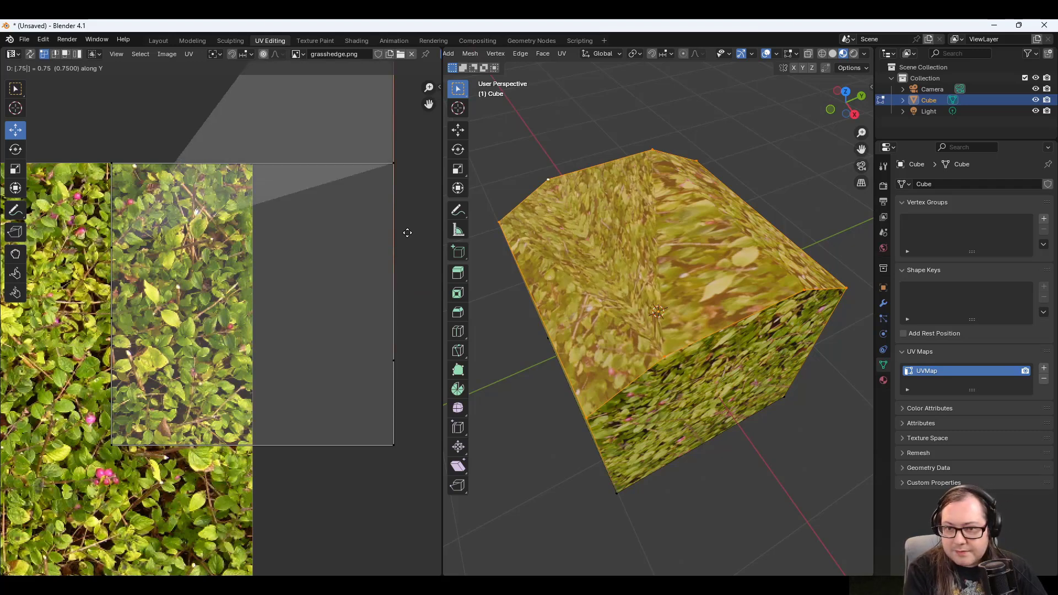
{"action": "key", "text": "Return"}
{"action": "key", "text": "ctrl+z"}
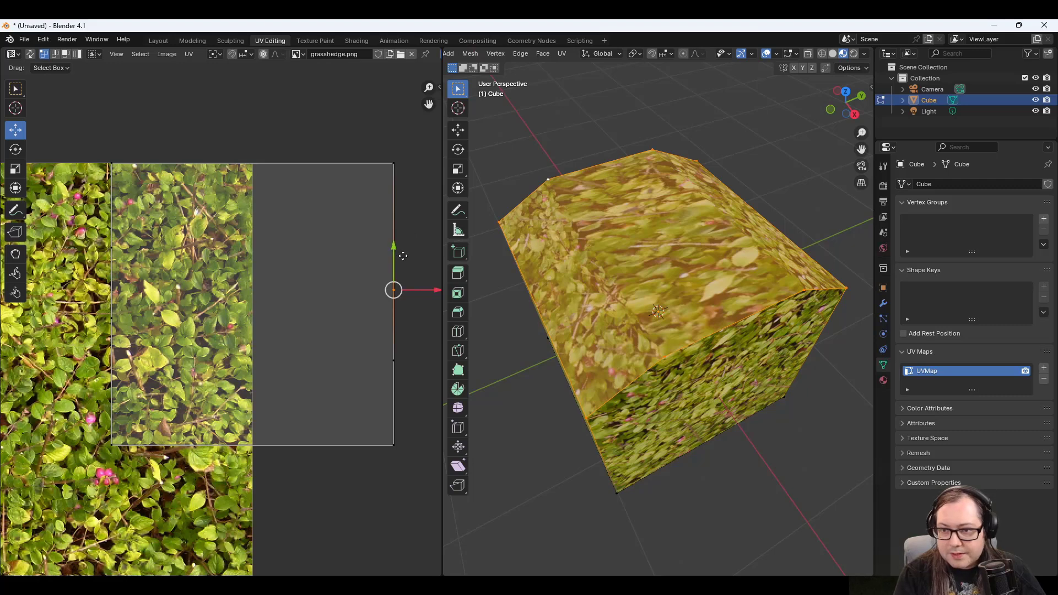
{"action": "type", "text": "gy"}
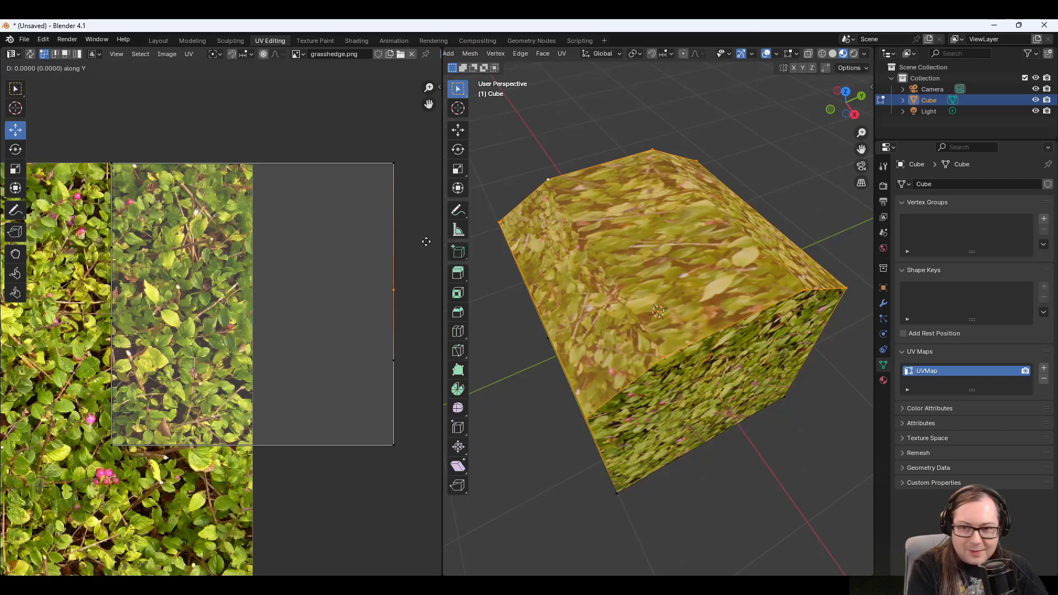
{"action": "type", "text": ".75"}
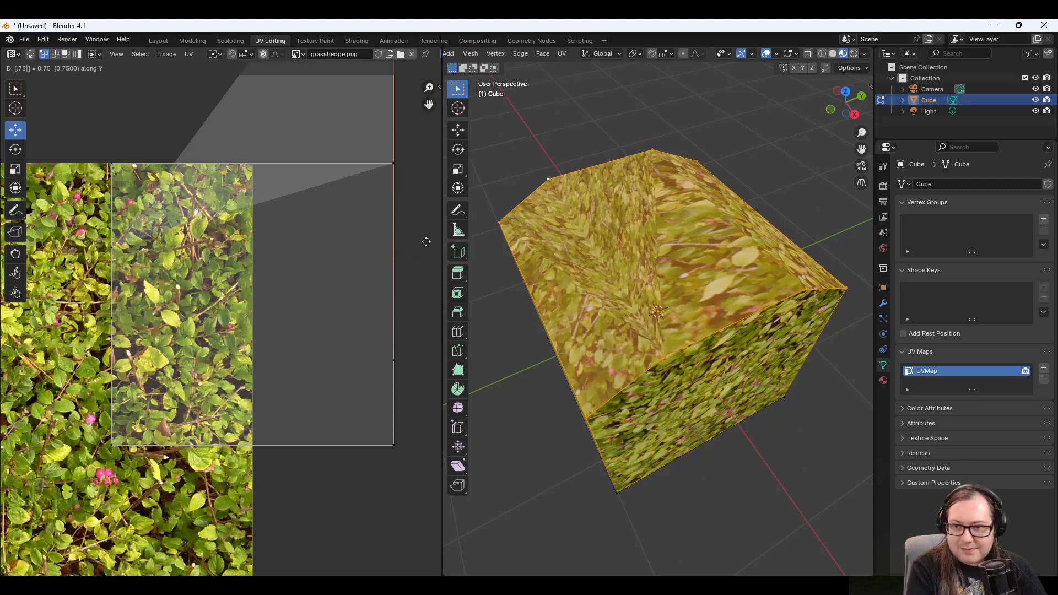
{"action": "key", "text": "Return"}
{"action": "key", "text": "ctrl+z"}
Move the upper middle UV vertex on the islands' right edge 0.075 along Y.
{"action": "type", "text": "gy: 0.0000 (0.0000"}
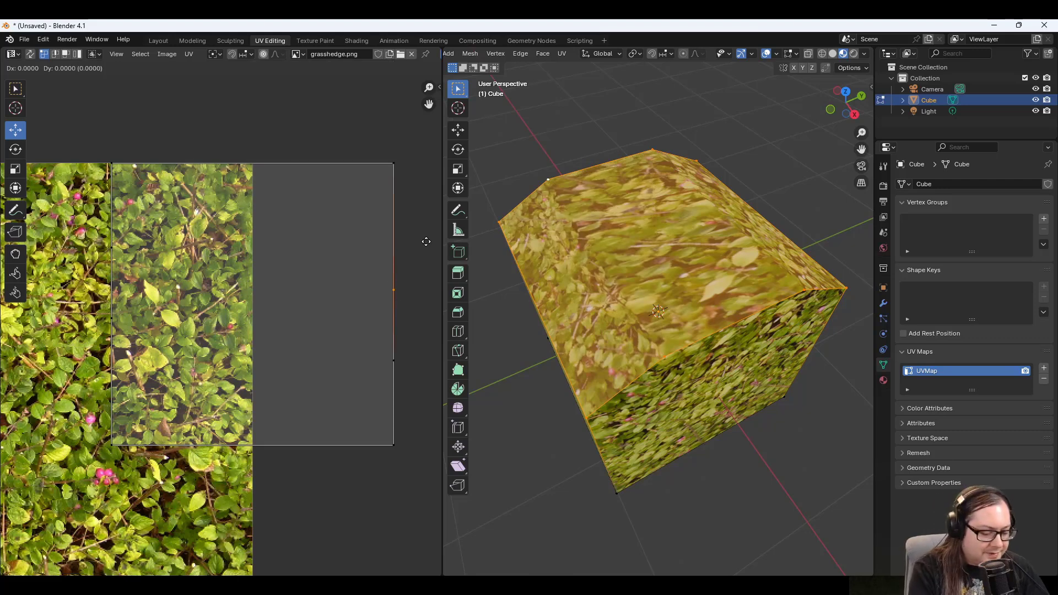
{"action": "type", "text": ".075"}
{"action": "key", "text": "Return"}
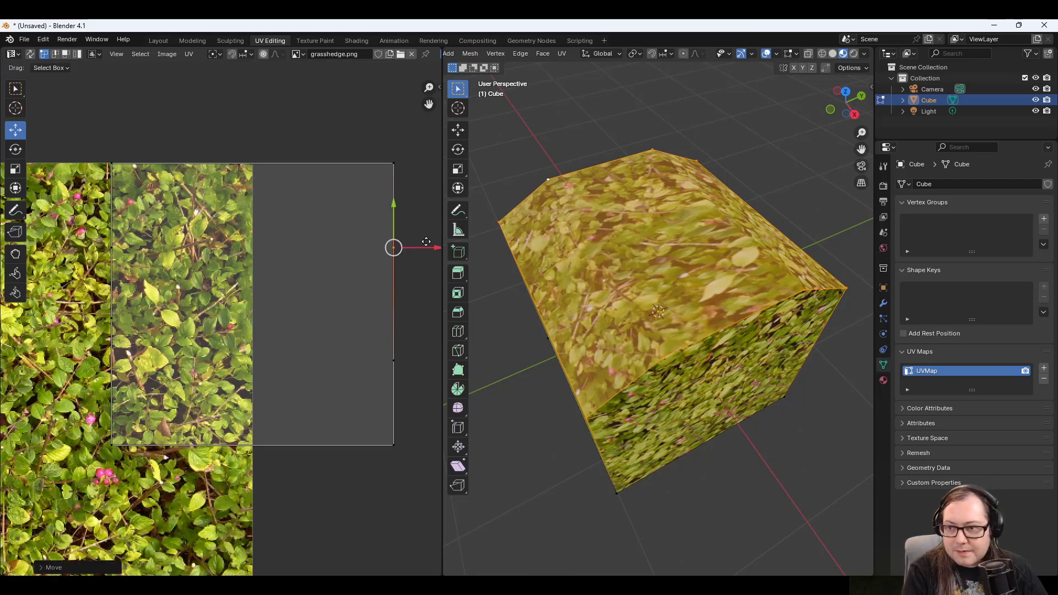
Move the lower middle UV vertex on the islands' left edge -0.075 along Y, deselect everything, and inspect the block.
{"action": "left_click", "coordinate": [111, 247]}
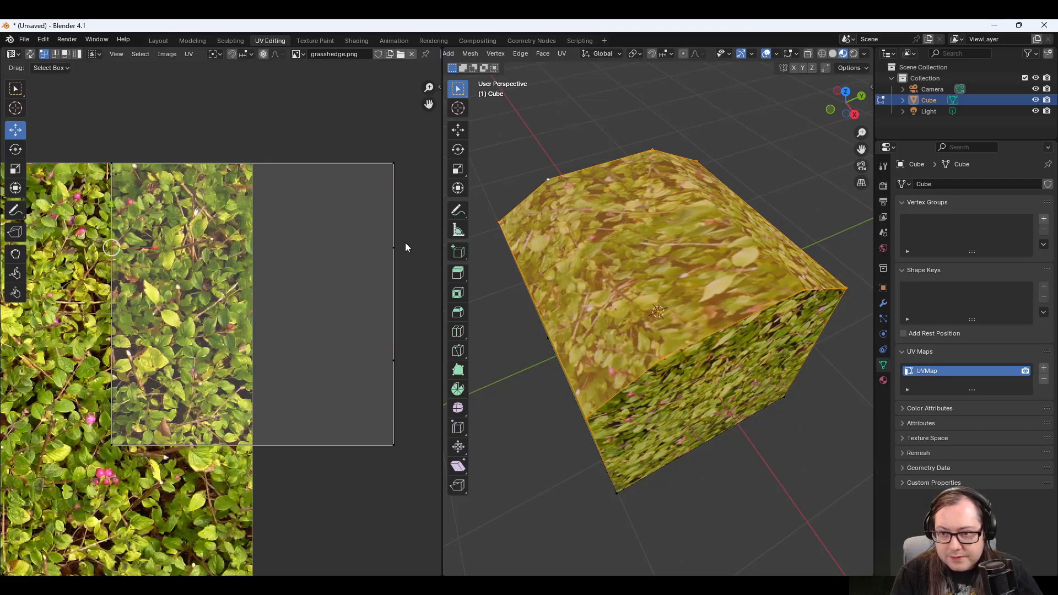
{"action": "left_click", "coordinate": [111, 323]}
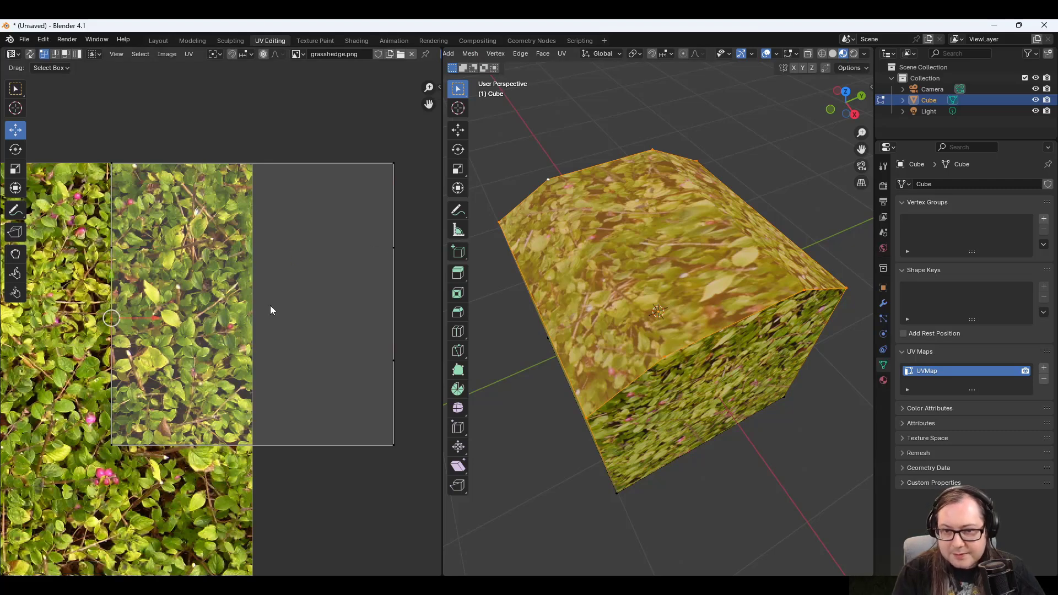
{"action": "key", "text": "g"}
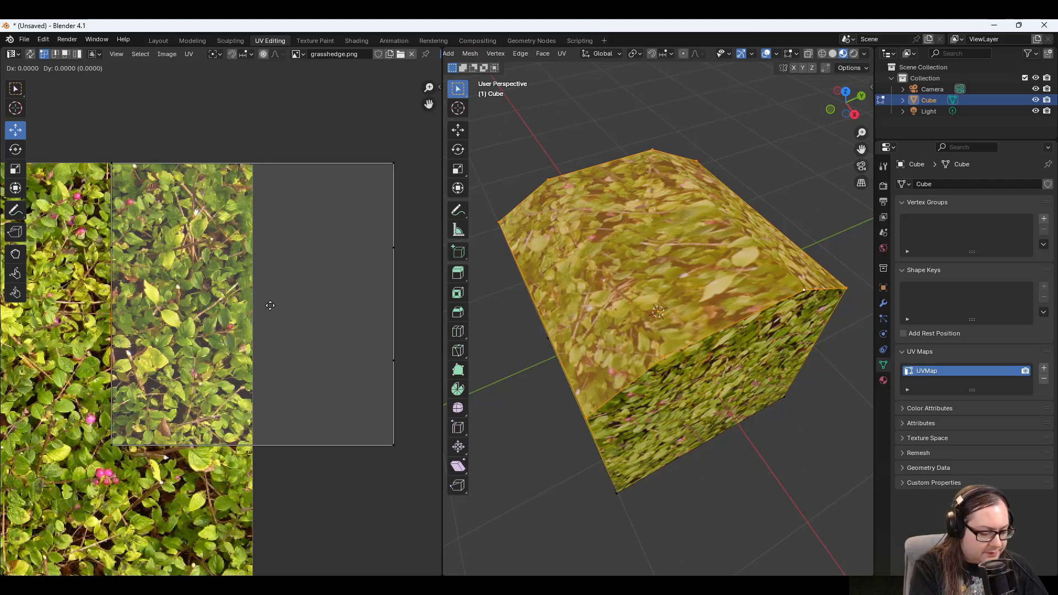
{"action": "type", "text": "y"}
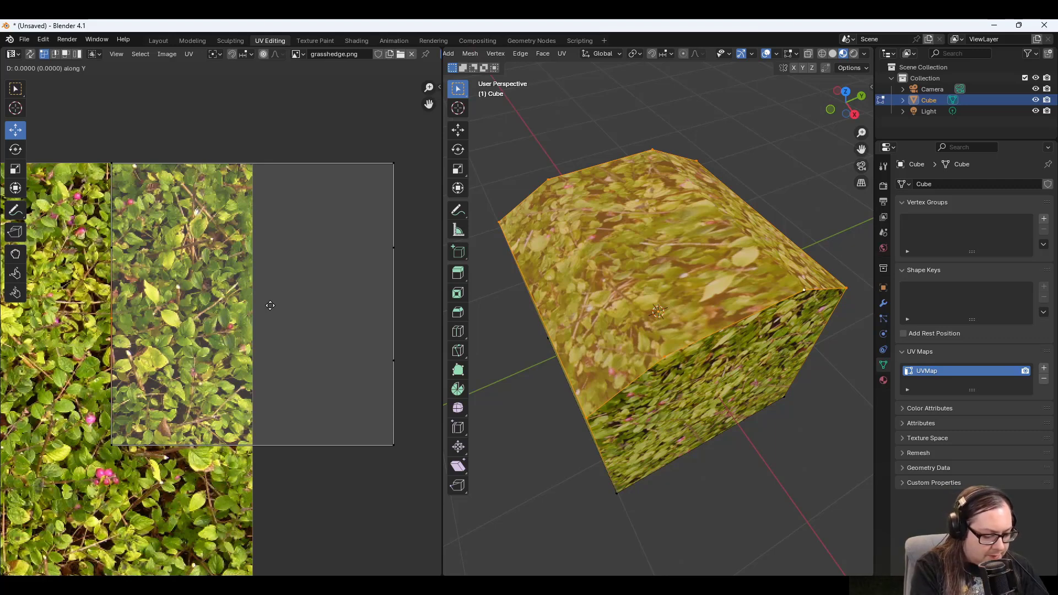
{"action": "type", "text": "-0."}
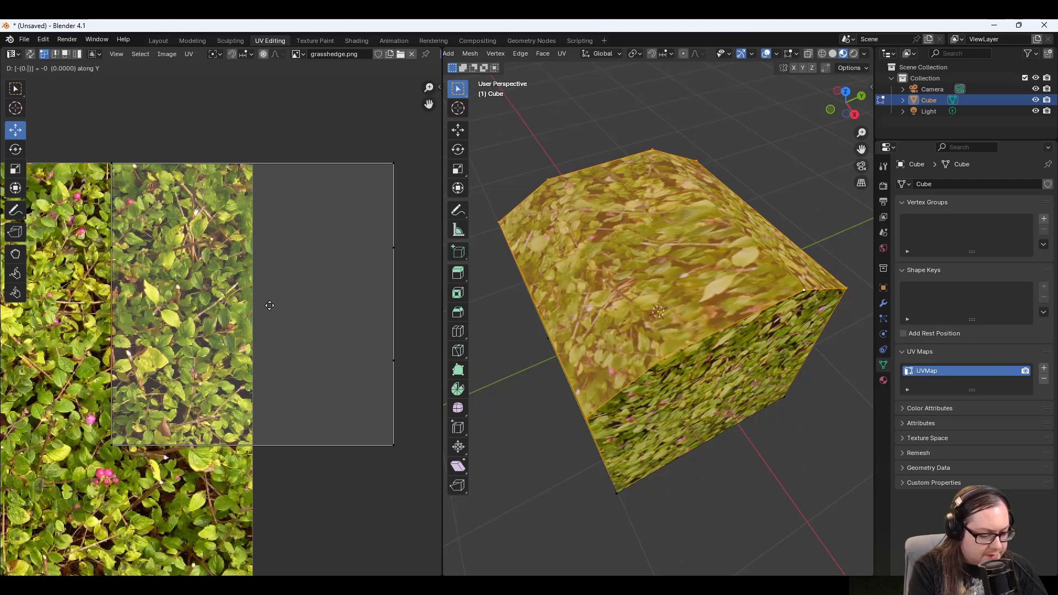
{"action": "type", "text": "075"}
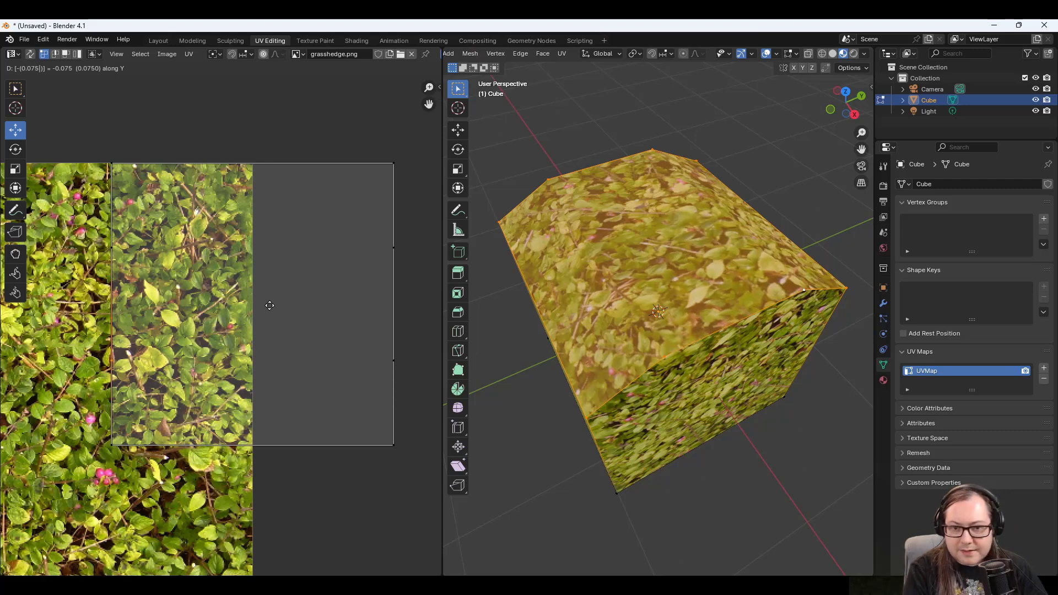
{"action": "key", "text": "Return"}
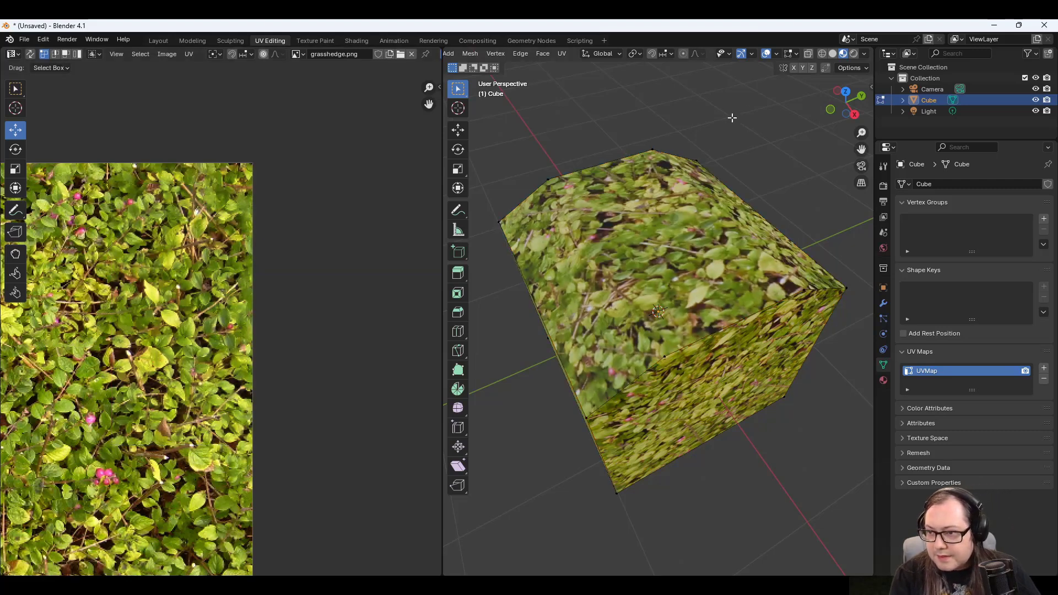
{"action": "key", "text": "alt+a"}
{"action": "middle_click_drag", "start_coordinate": [789, 284], "coordinate": [694, 287]}
{"action": "middle_click_drag", "start_coordinate": [594, 224], "coordinate": [708, 187]}
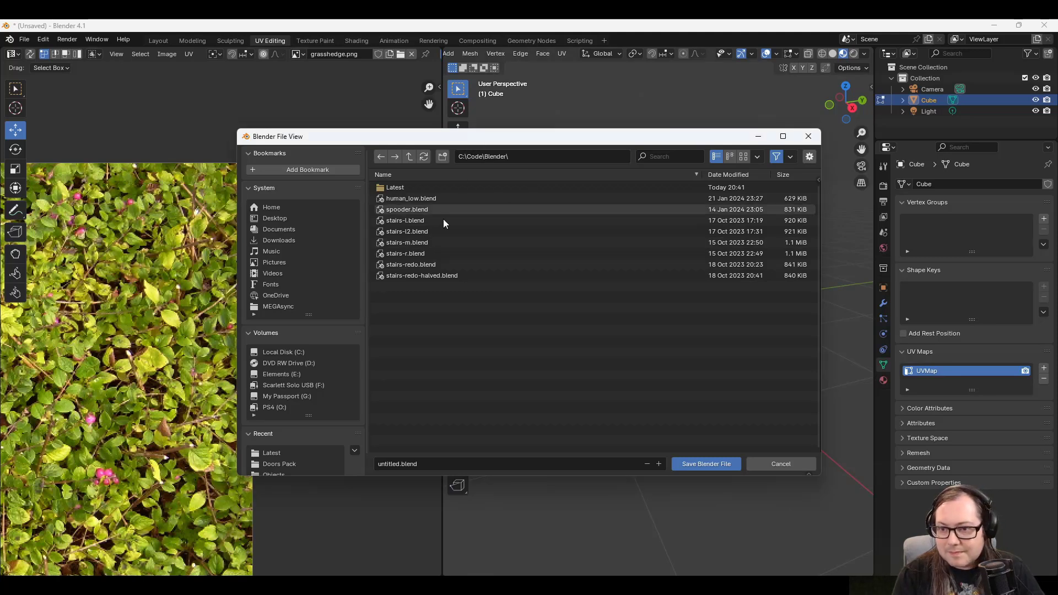
Save the file as Hedge.blend in the C:\Code\Blender\Latest folder.
{"action": "left_click", "coordinate": [441, 464]}
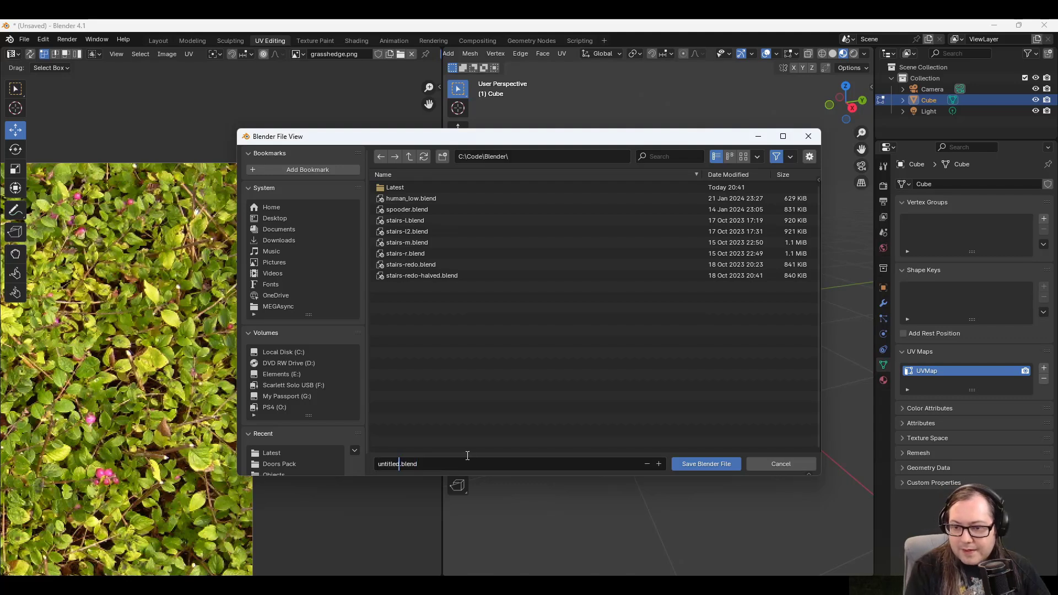
{"action": "type", "text": "H"}
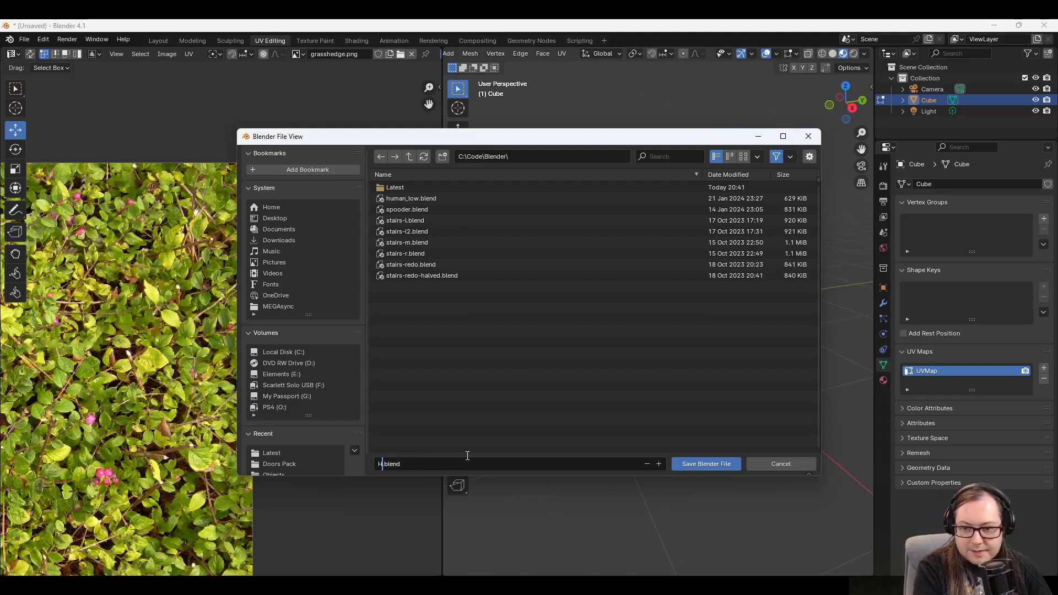
{"action": "key", "text": "BackSpace"}
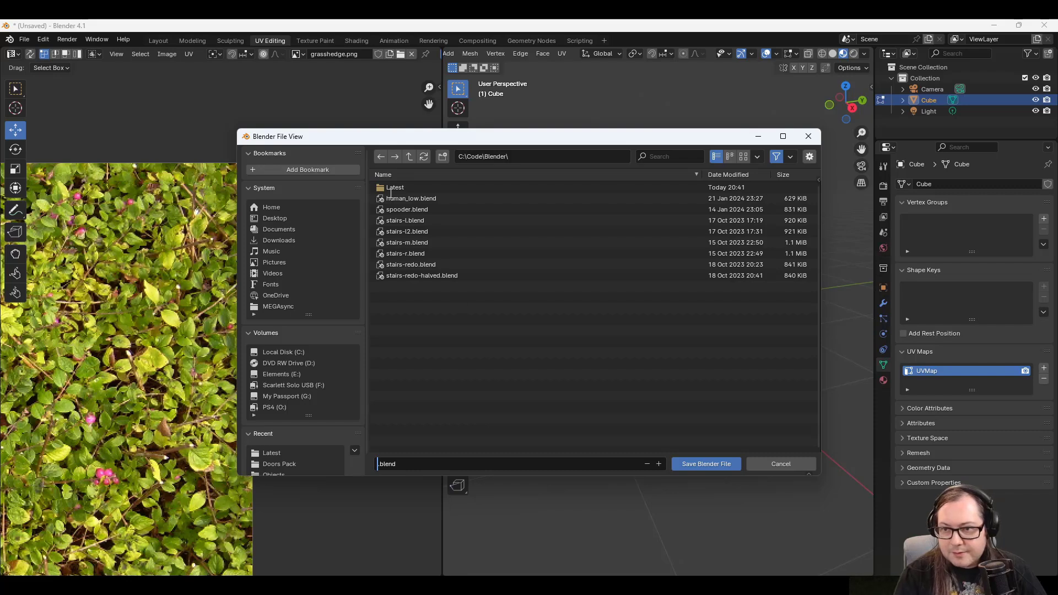
{"action": "double_click", "coordinate": [395, 187]}
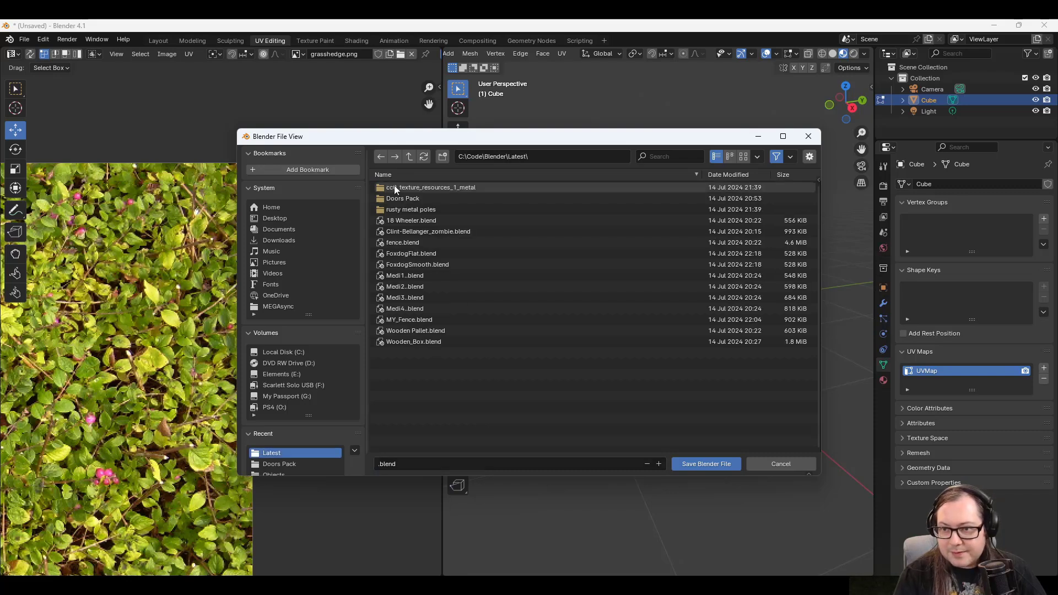
{"action": "left_click", "coordinate": [418, 464]}
{"action": "type", "text": "Hed"}
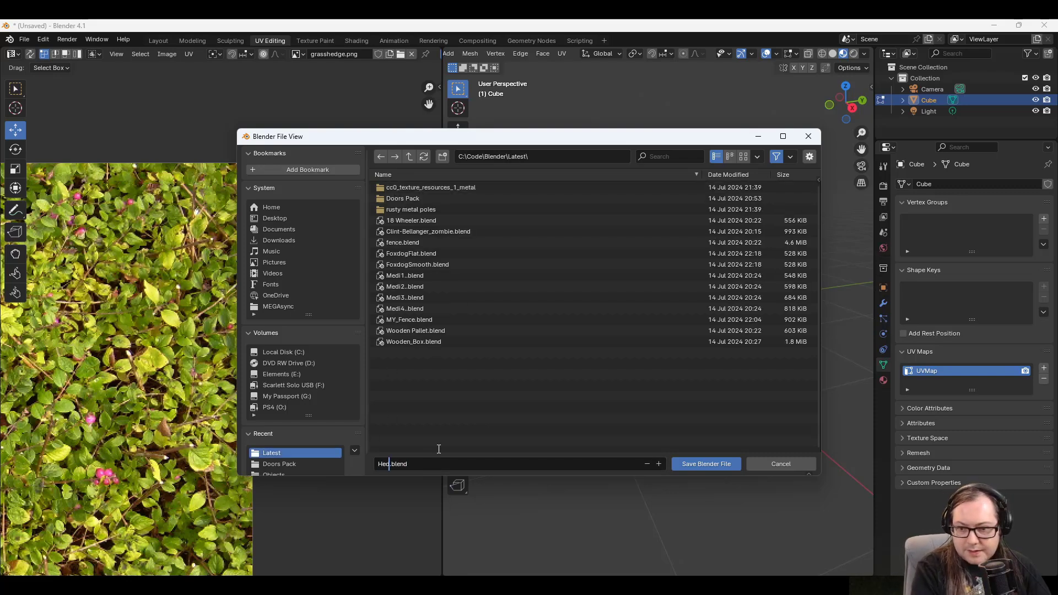
{"action": "type", "text": "ge"}
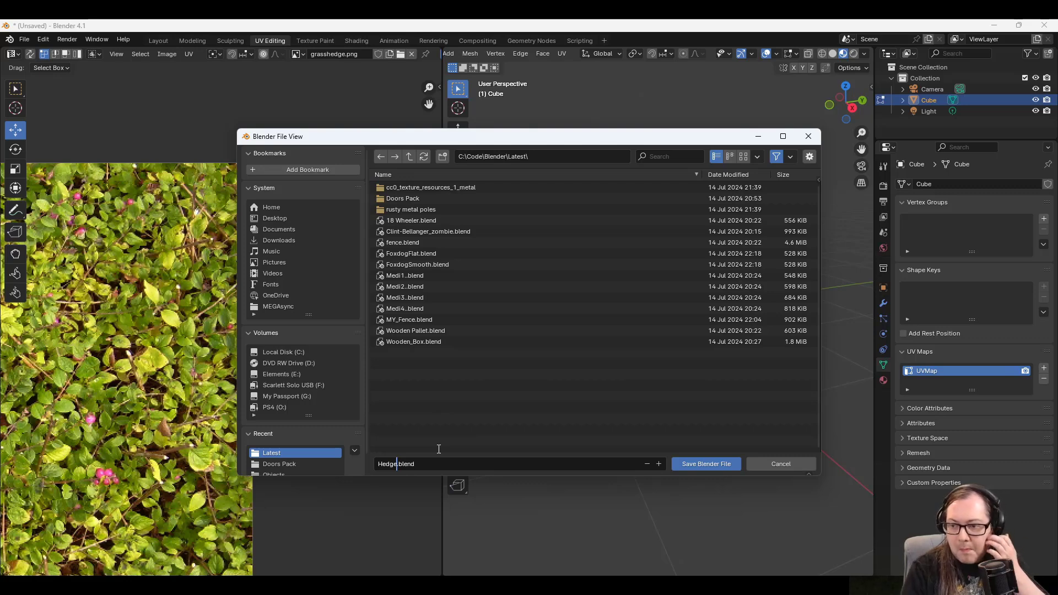
{"action": "left_click", "coordinate": [723, 467]}
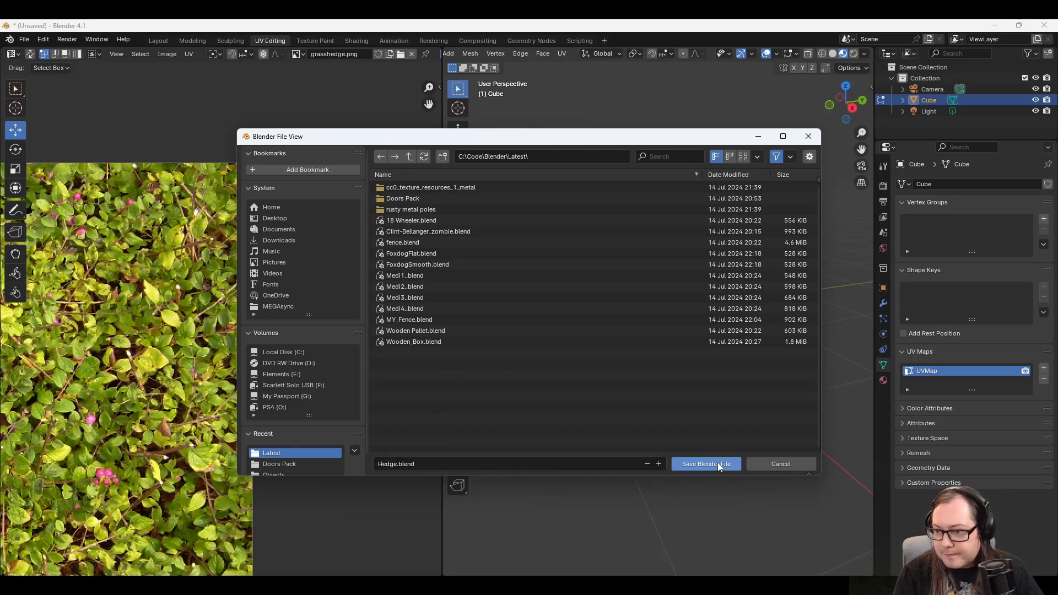
{"action": "left_click", "coordinate": [717, 462]}
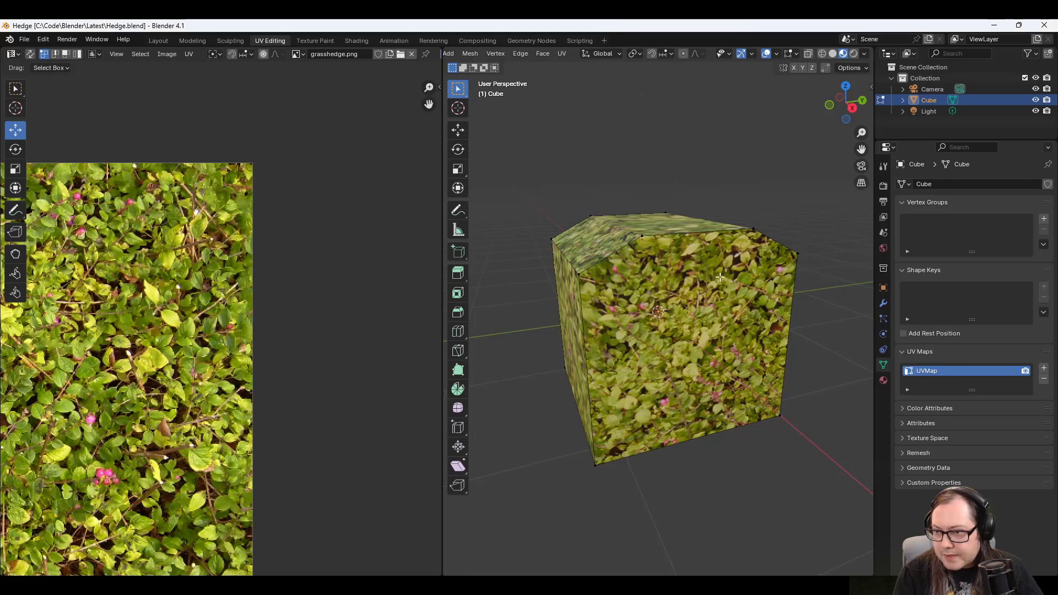
Export the hedge as a glTF Binary file named Hedge.glb in the Latest folder.
{"action": "middle_click_drag", "start_coordinate": [798, 236], "coordinate": [756, 217]}
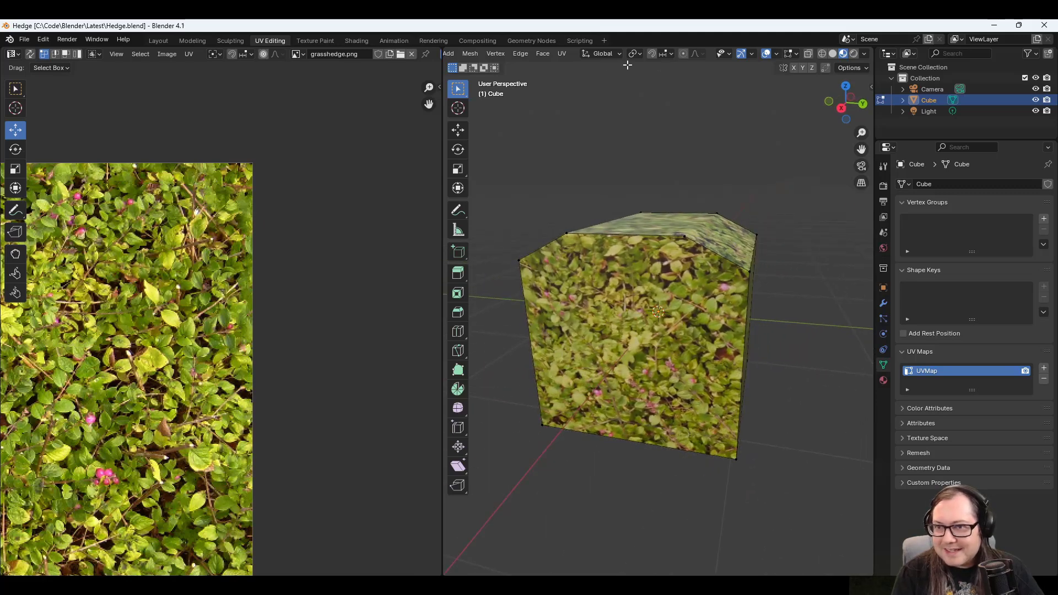
{"action": "left_click", "coordinate": [31, 34]}
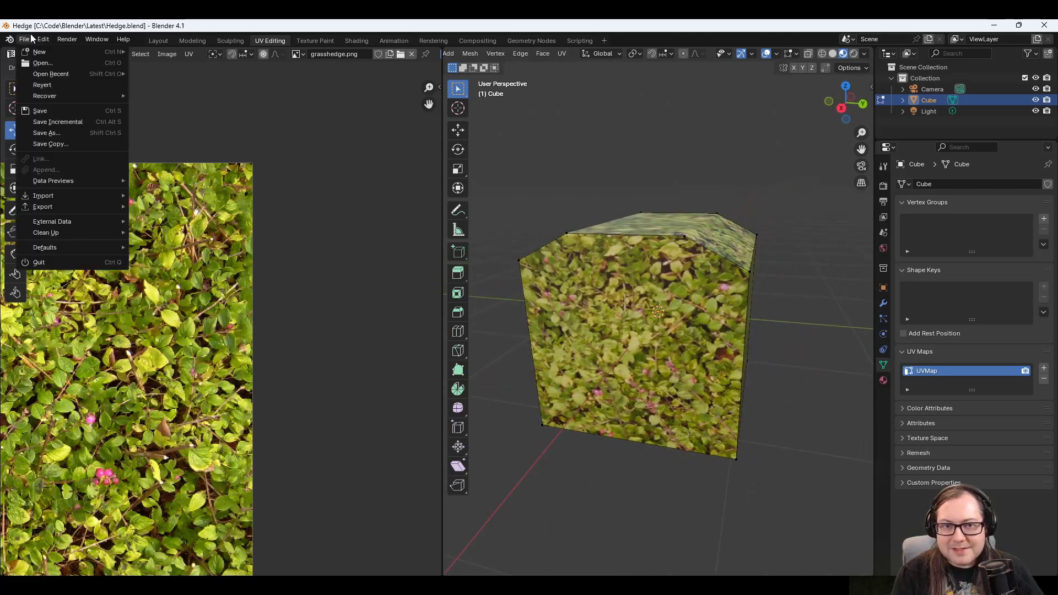
{"action": "mouse_move", "coordinate": [55, 206]}
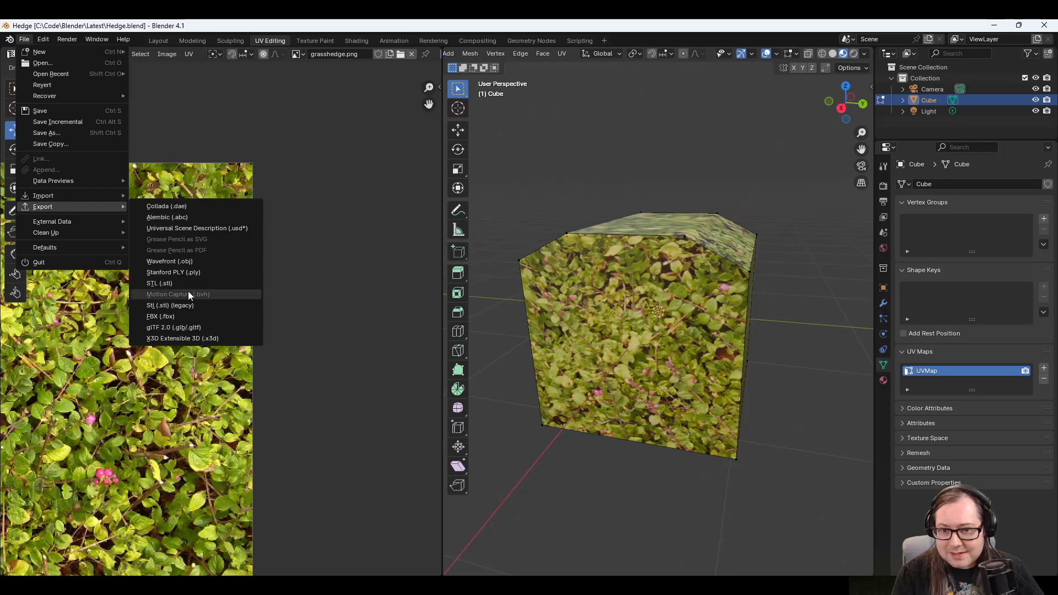
{"action": "left_click", "coordinate": [176, 327]}
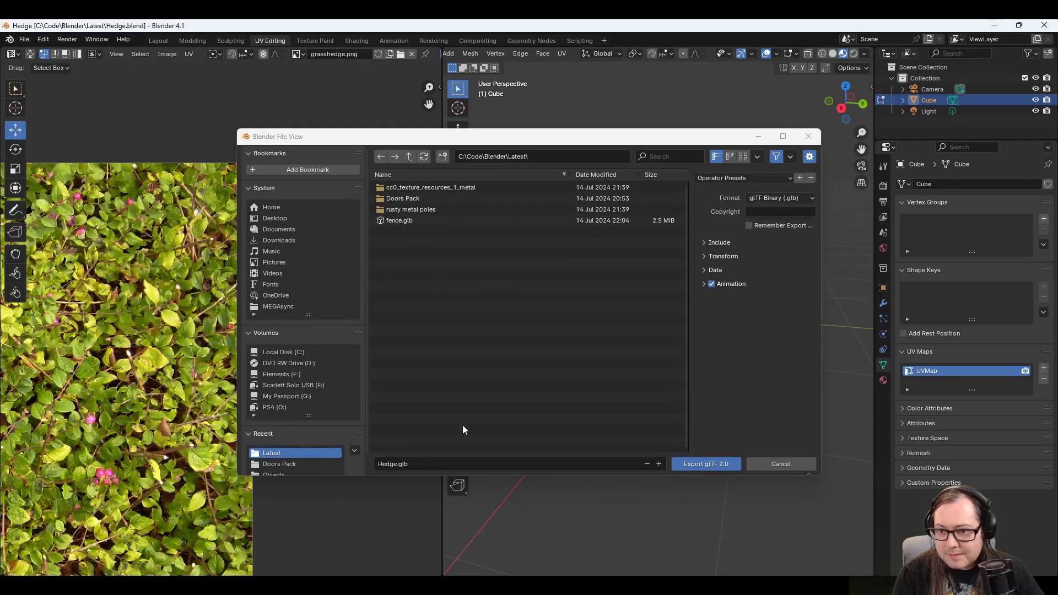
{"action": "left_click", "coordinate": [691, 463]}
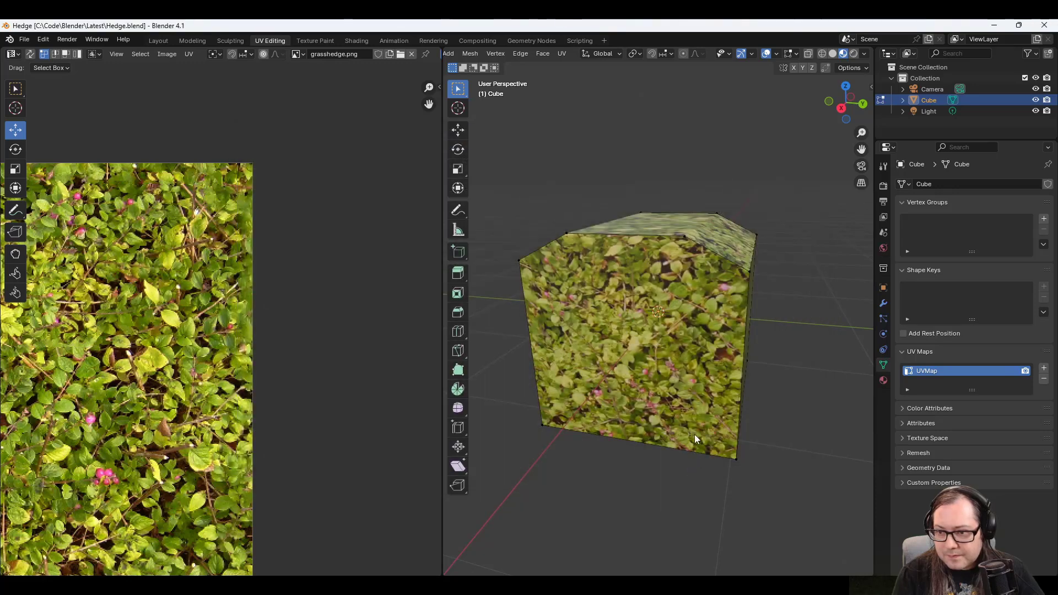
Switch to Godot and select the Tiles folder under models in the project's file system.
{"action": "left_click", "coordinate": [677, 584]}
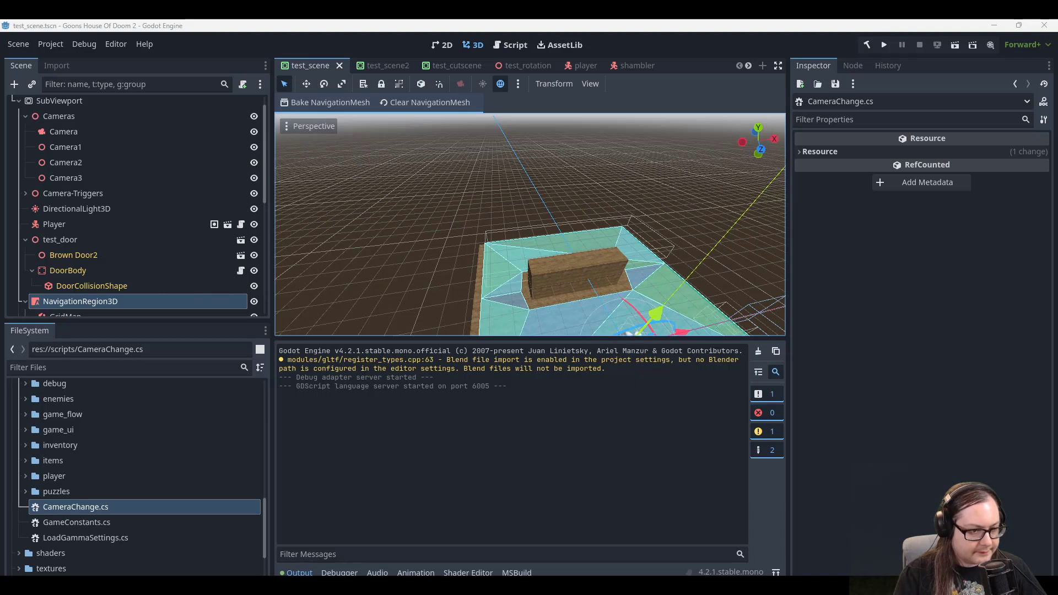
{"action": "scroll", "coordinate": [219, 505], "scroll_direction": "down", "scroll_amount": 3}
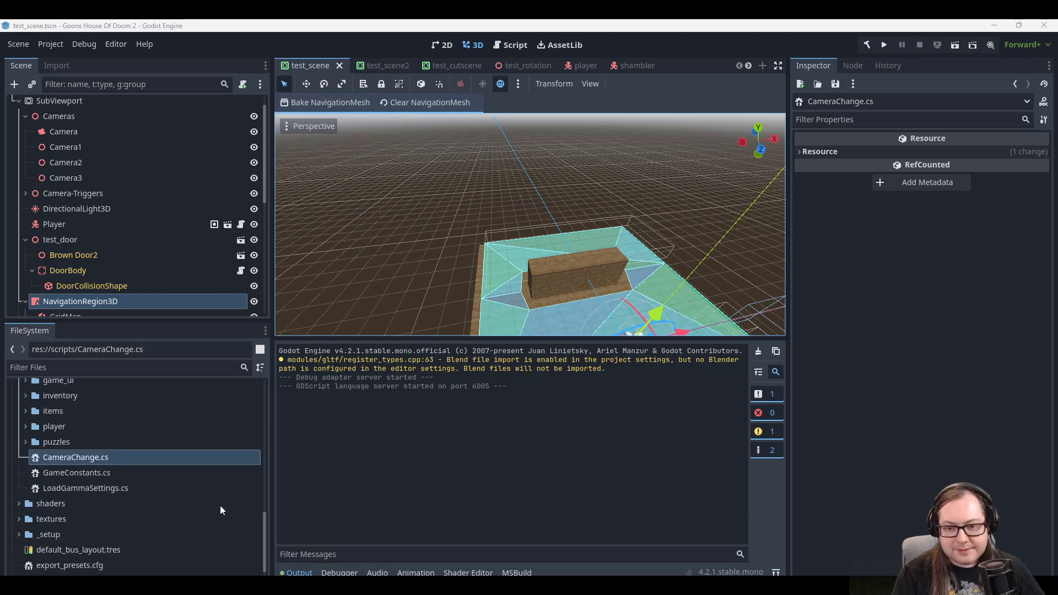
{"action": "scroll", "coordinate": [211, 501], "scroll_direction": "up", "scroll_amount": 2}
{"action": "scroll", "coordinate": [182, 505], "scroll_direction": "down", "scroll_amount": 1}
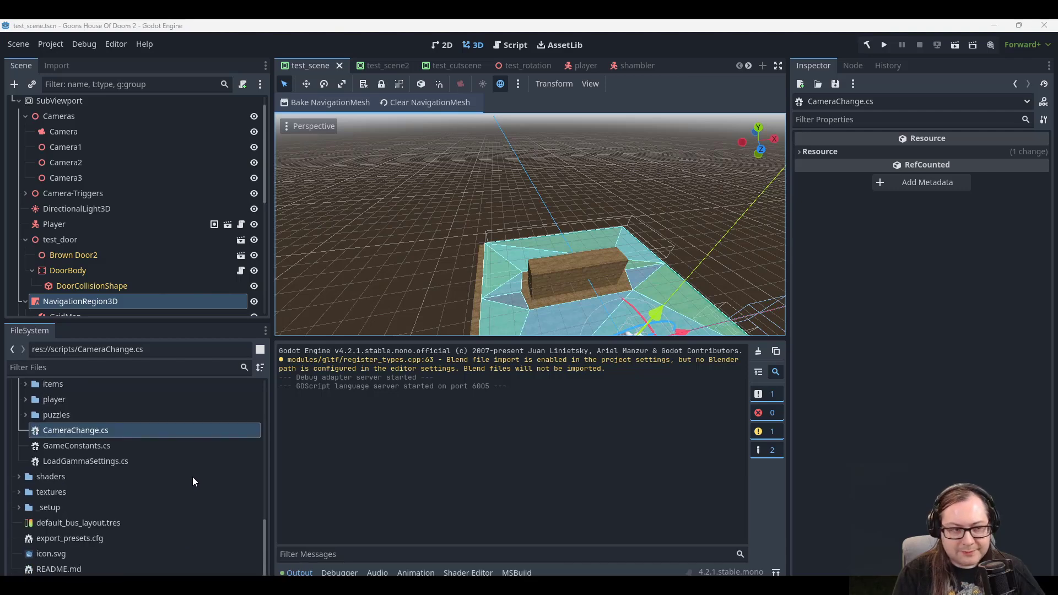
{"action": "scroll", "coordinate": [192, 478], "scroll_direction": "up", "scroll_amount": 2}
{"action": "scroll", "coordinate": [193, 475], "scroll_direction": "down", "scroll_amount": 2}
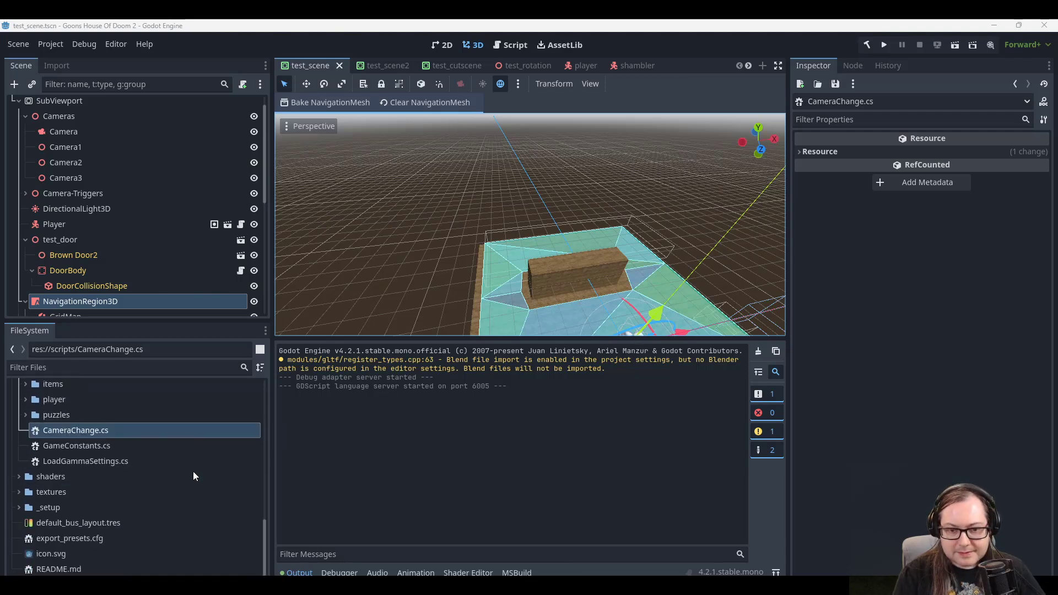
{"action": "scroll", "coordinate": [75, 483], "scroll_direction": "up", "scroll_amount": 10}
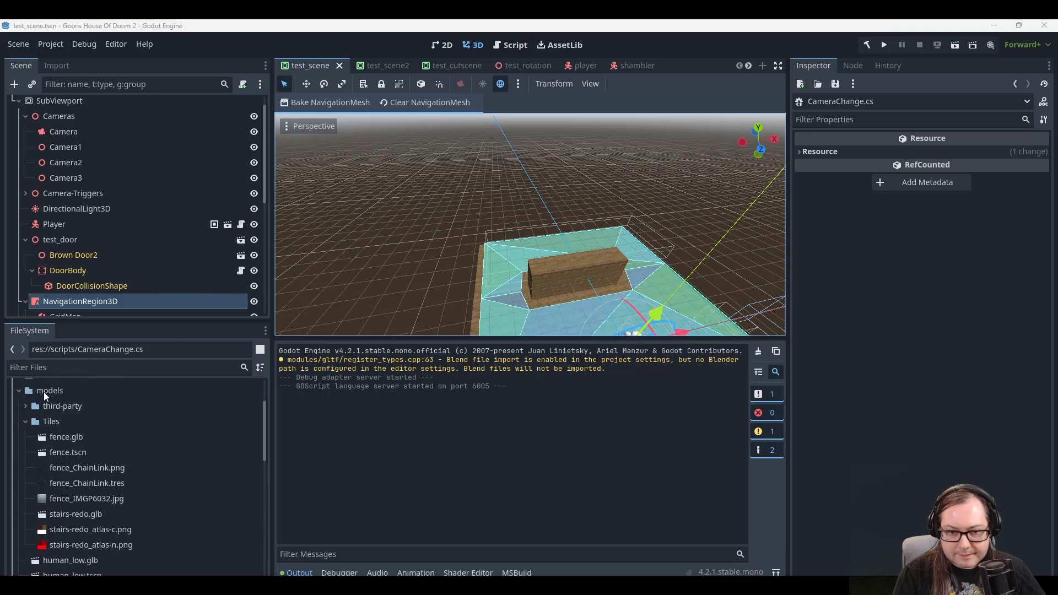
{"action": "left_click", "coordinate": [46, 421]}
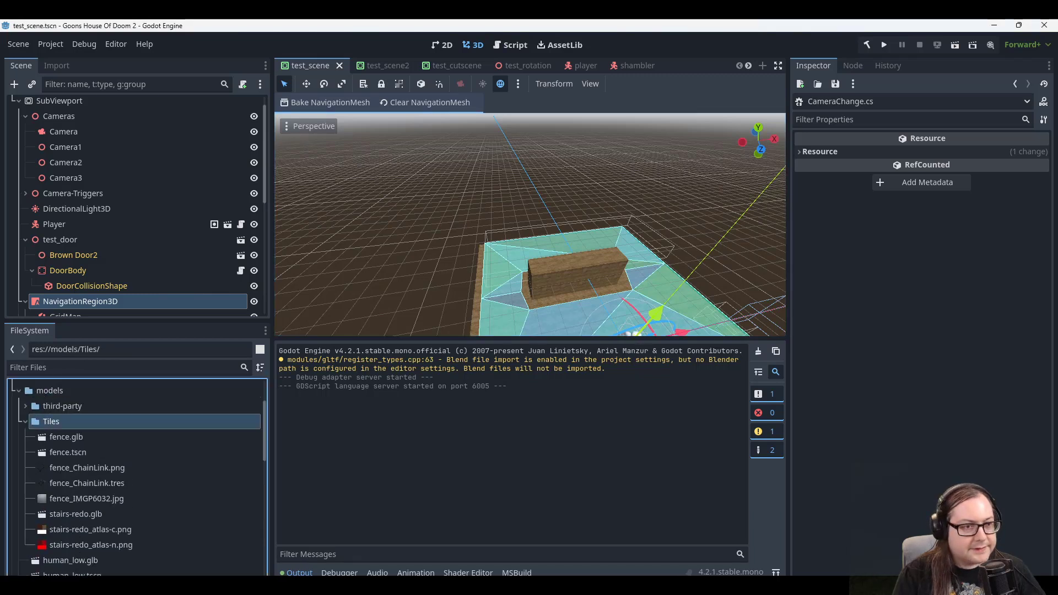
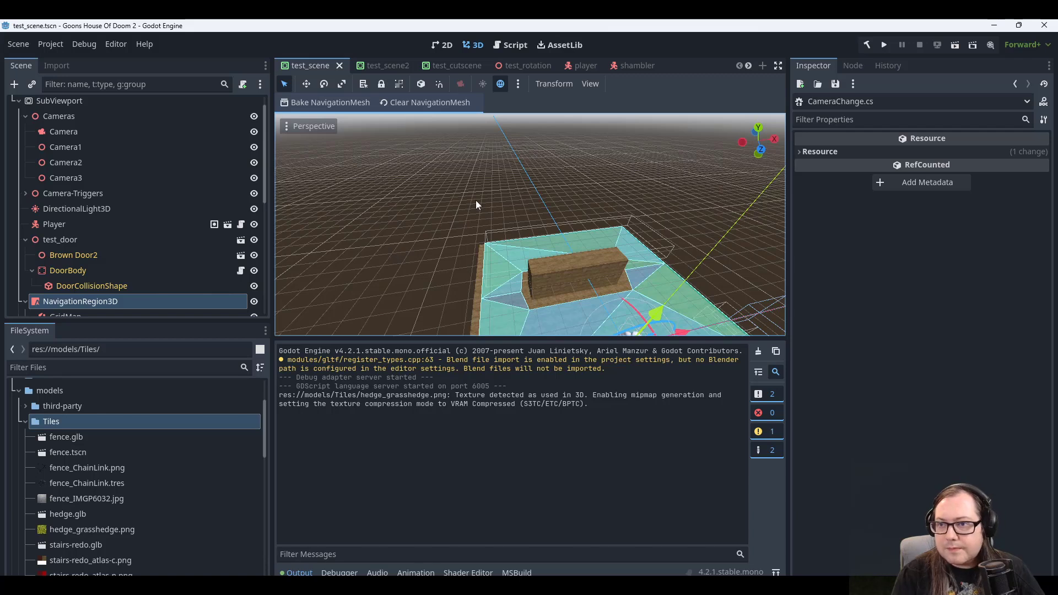
Open the advanced import settings of hedge.glb, inspect the textured model in the preview, and close them.
{"action": "scroll", "coordinate": [78, 501], "scroll_direction": "down", "scroll_amount": 3}
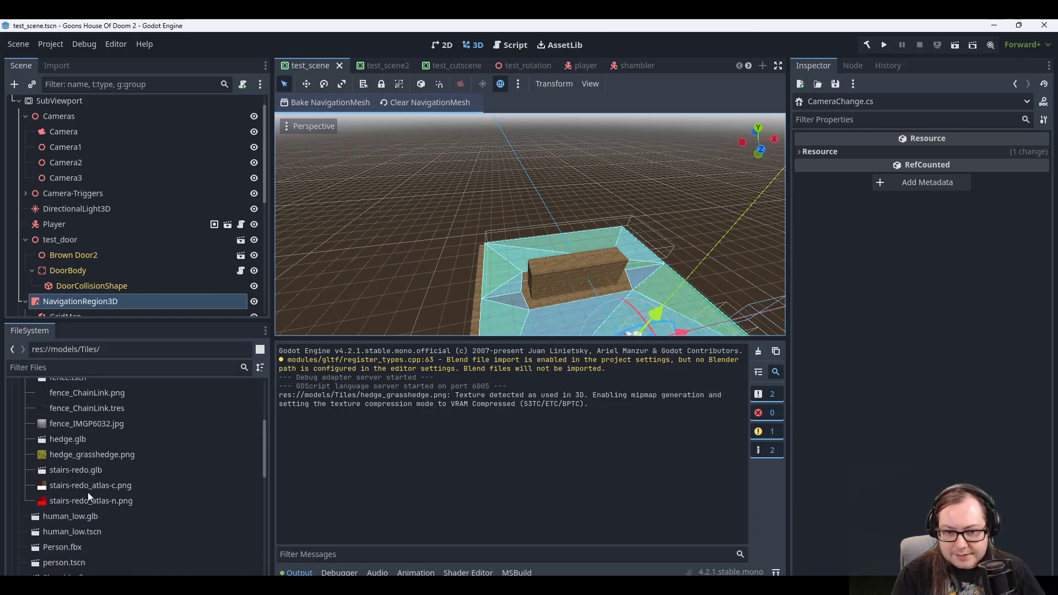
{"action": "scroll", "coordinate": [85, 485], "scroll_direction": "up", "scroll_amount": 2}
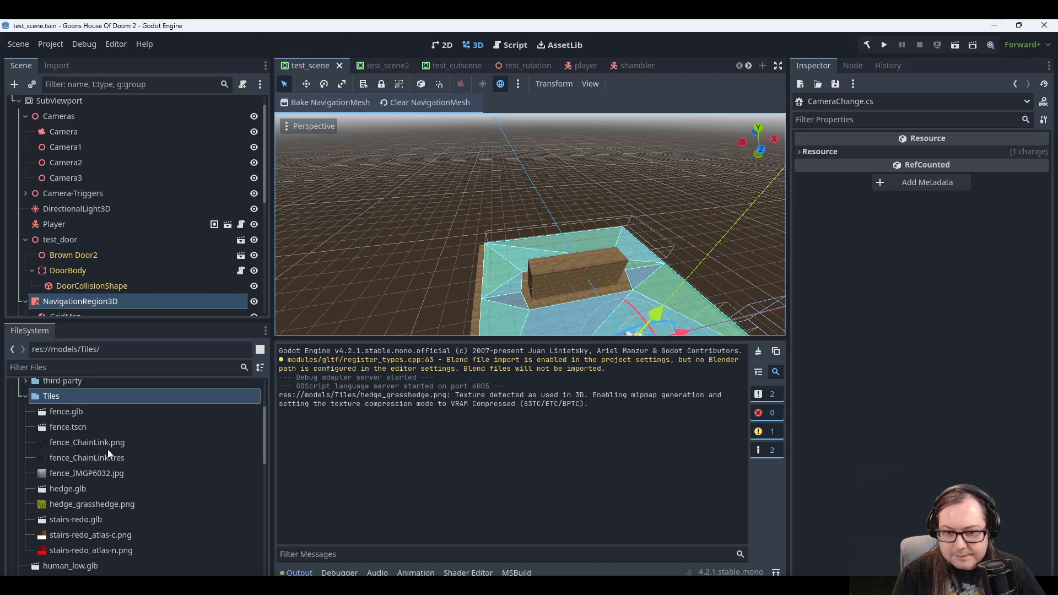
{"action": "left_click", "coordinate": [65, 487]}
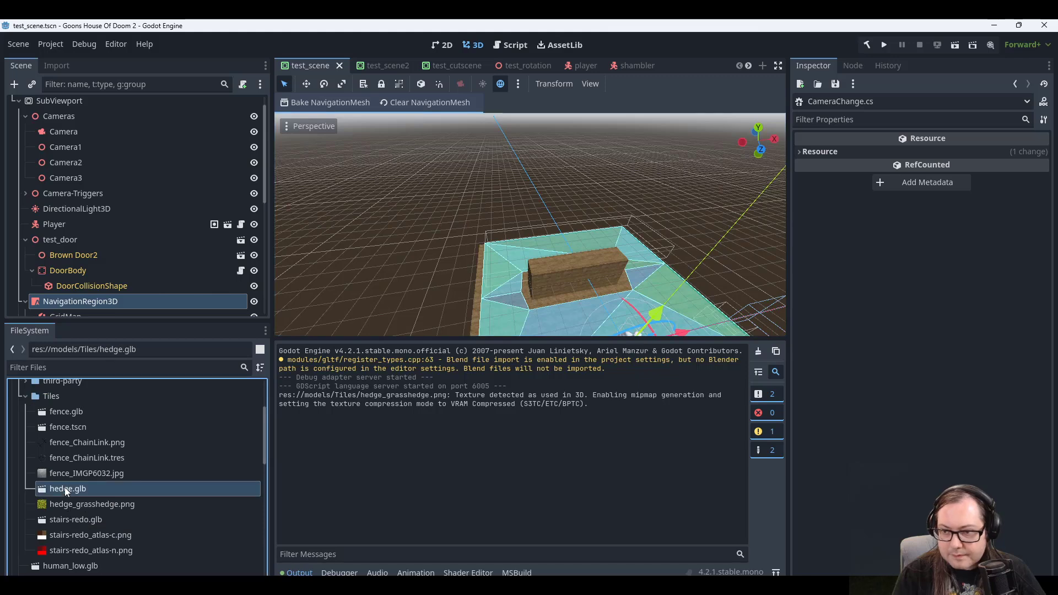
{"action": "double_click", "coordinate": [65, 487]}
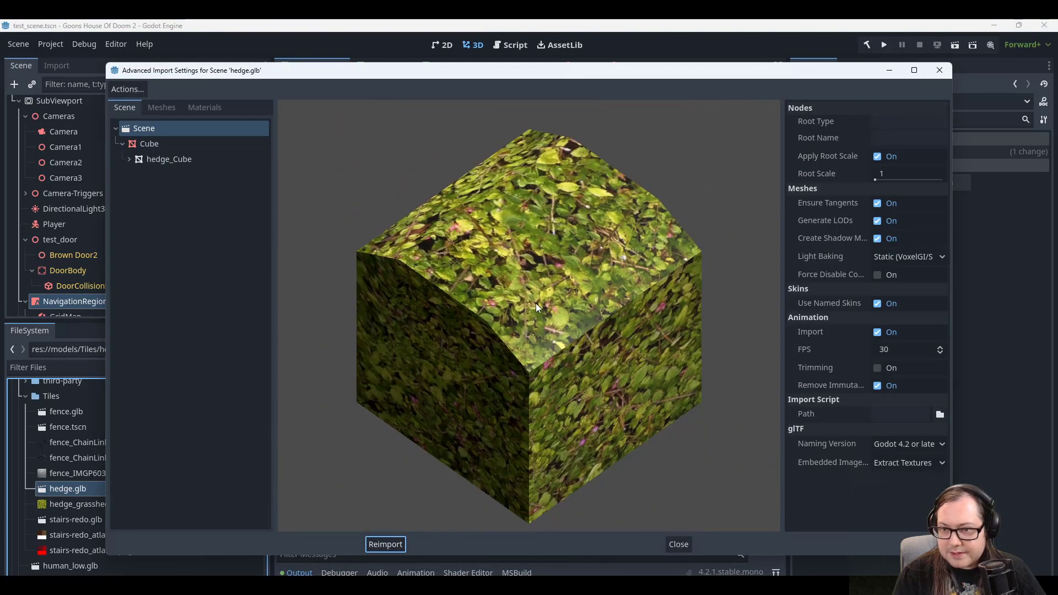
{"action": "left_click_drag", "start_coordinate": [535, 303], "coordinate": [561, 304]}
{"action": "left_click", "coordinate": [681, 545]}
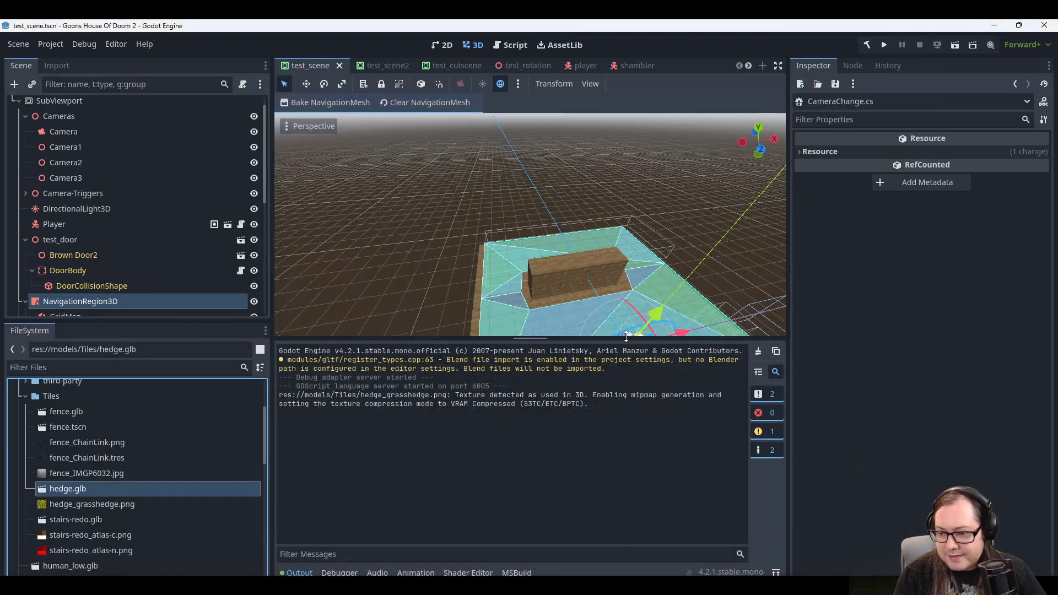
Switch back to the Blender window containing the Hedge file.
{"action": "left_click", "coordinate": [686, 587]}
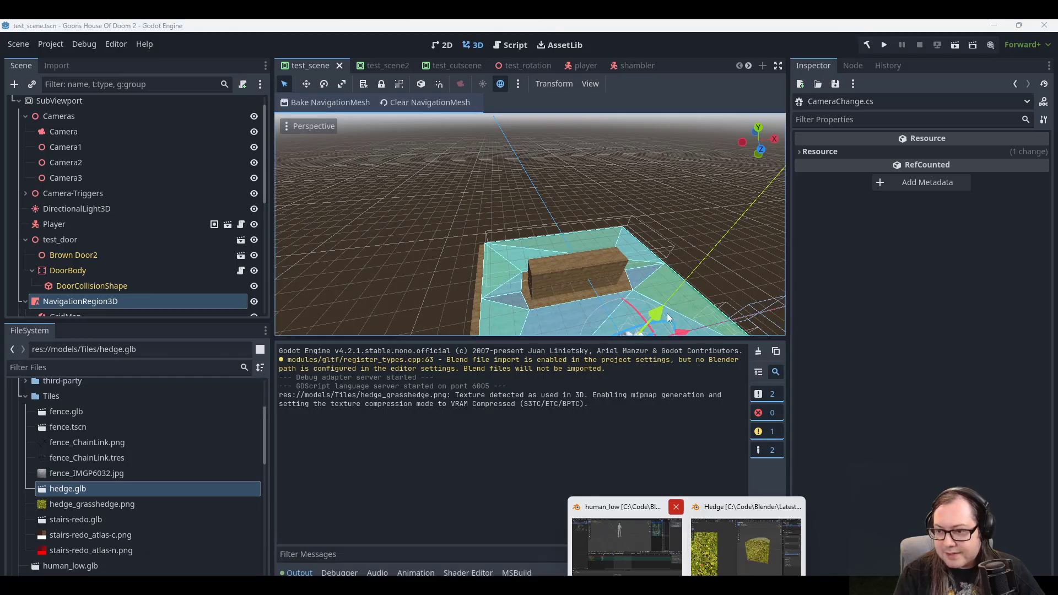
{"action": "left_click", "coordinate": [724, 523]}
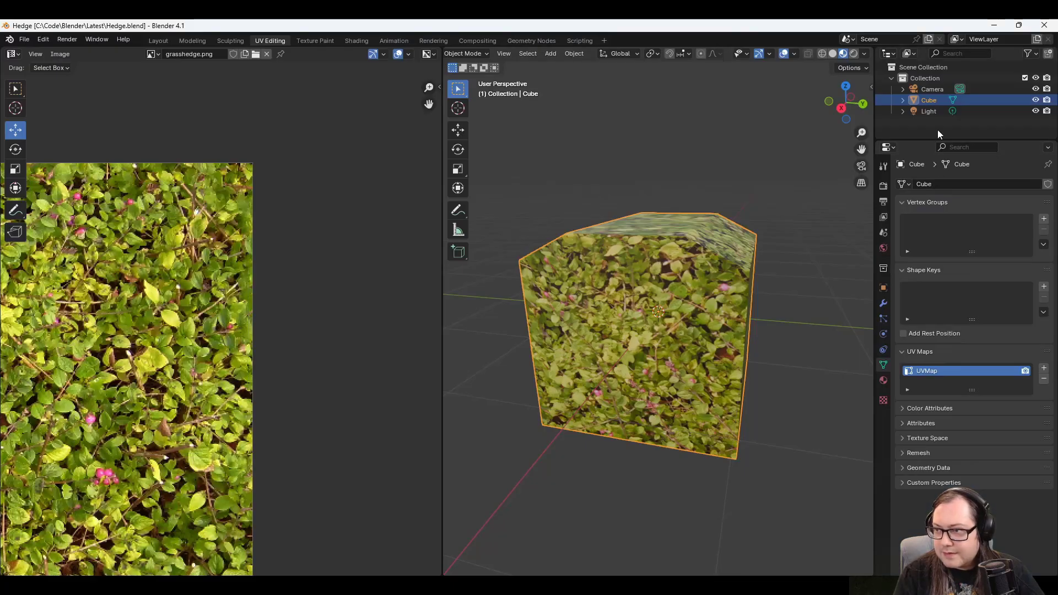
Delete the Camera and Light objects from the hedge scene and save the file.
{"action": "left_click", "coordinate": [928, 90]}
{"action": "key", "text": "Delete"}
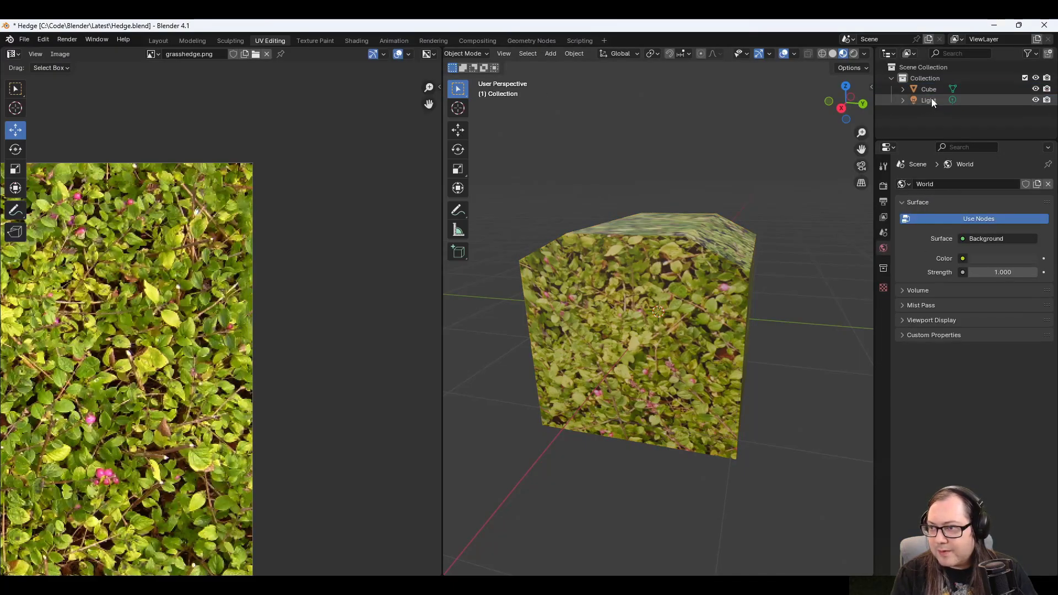
{"action": "left_click", "coordinate": [930, 100]}
{"action": "key", "text": "Delete"}
{"action": "key", "text": "ctrl+s"}
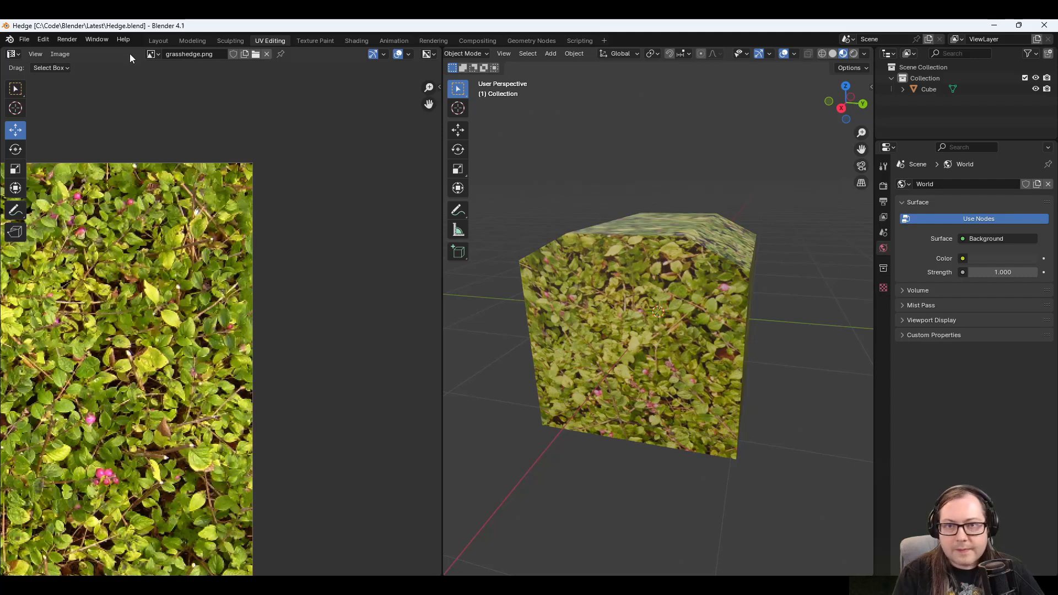
Export the scene again as a glTF Binary file, overwriting hedge.glb in the Latest folder.
{"action": "left_click", "coordinate": [23, 39]}
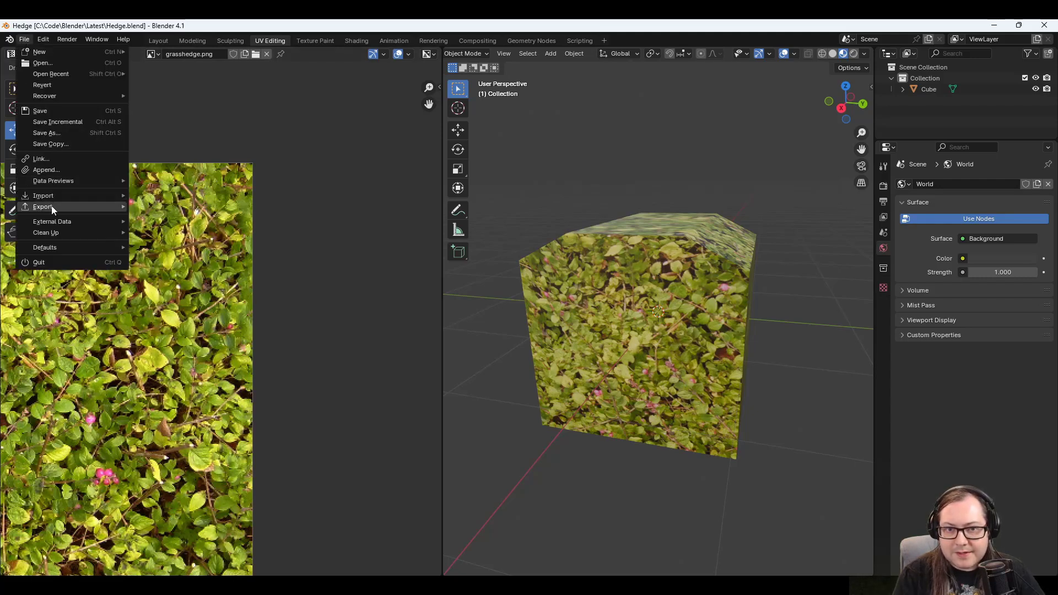
{"action": "mouse_move", "coordinate": [48, 209]}
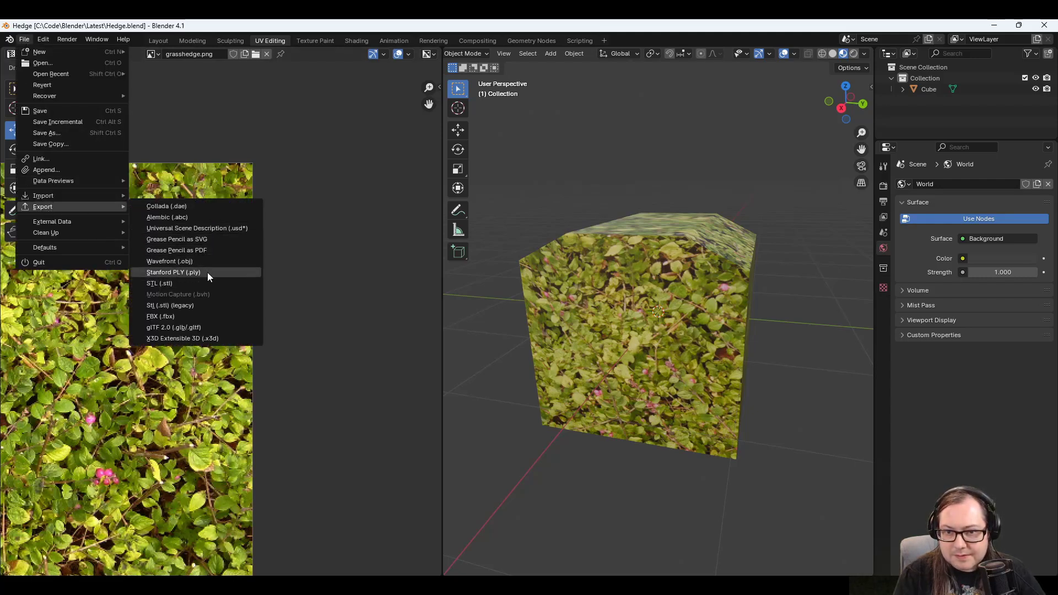
{"action": "left_click", "coordinate": [197, 328]}
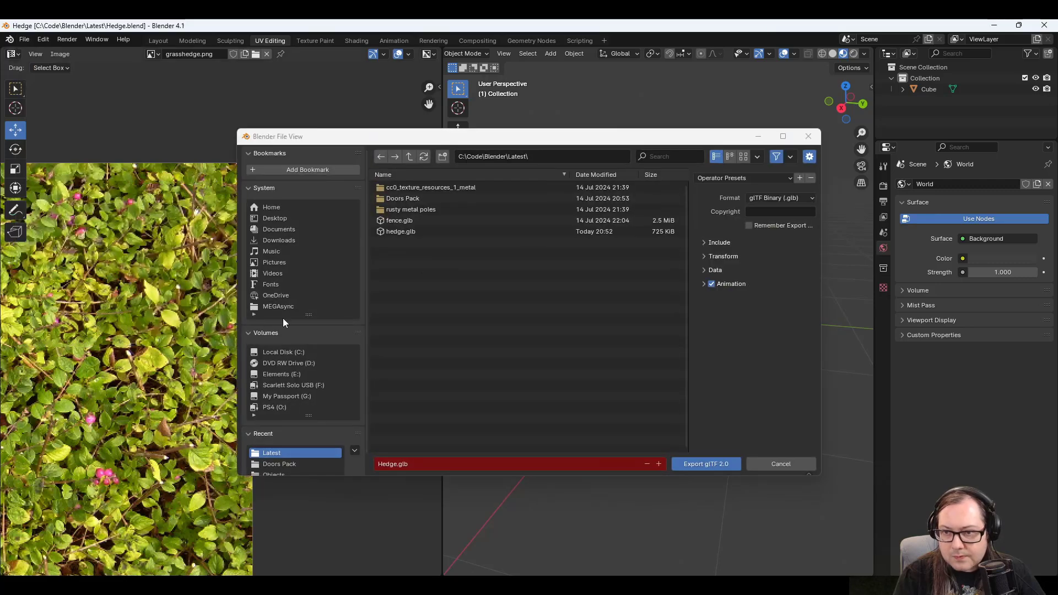
{"action": "left_click", "coordinate": [408, 231]}
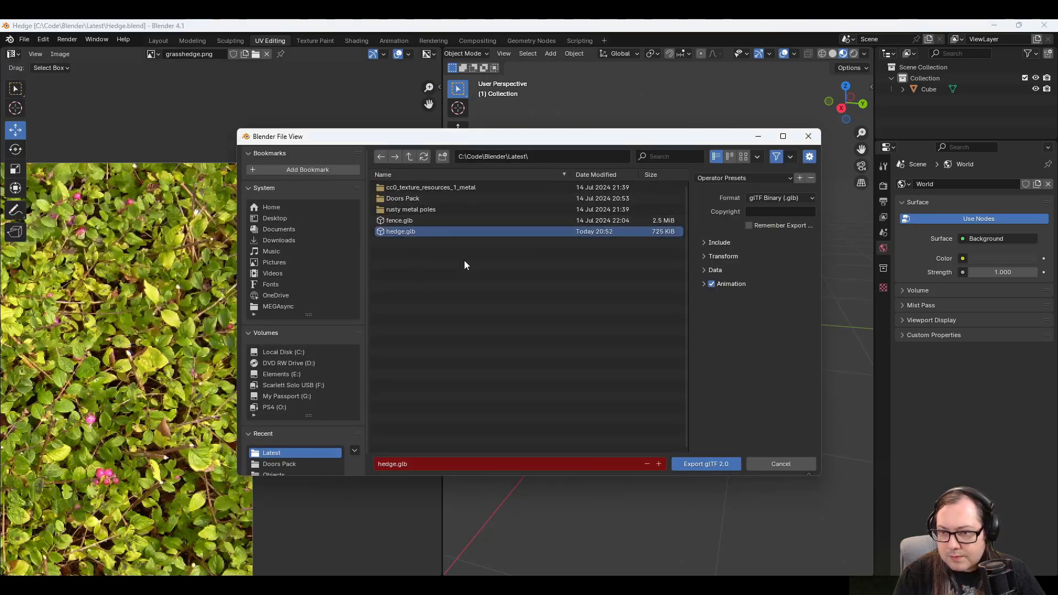
{"action": "left_click", "coordinate": [706, 465]}
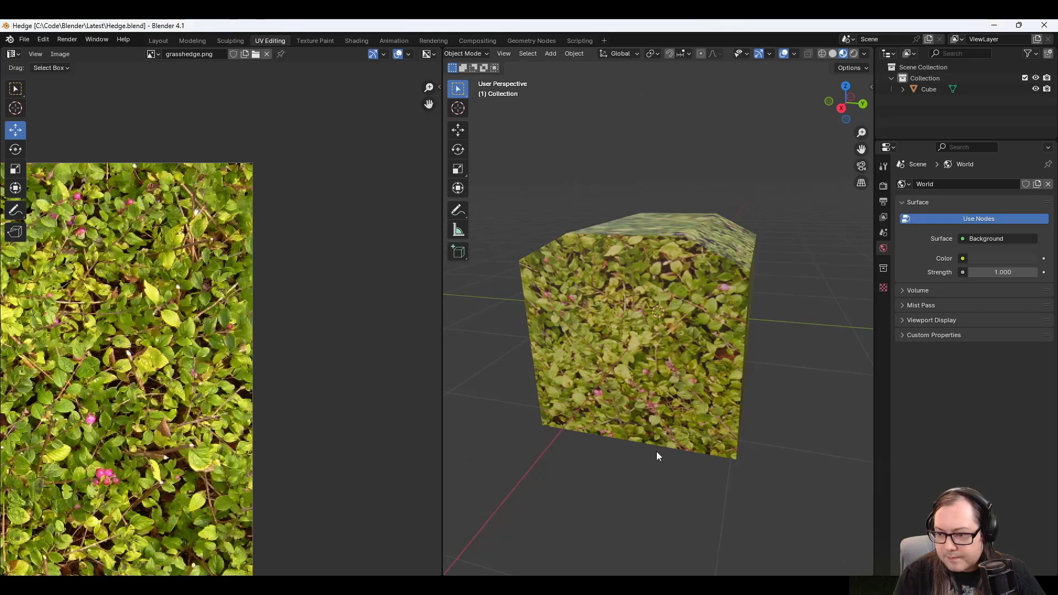
Switch to Godot, examine the model in the advanced import settings of hedge.glb, and close them.
{"action": "left_click", "coordinate": [631, 585]}
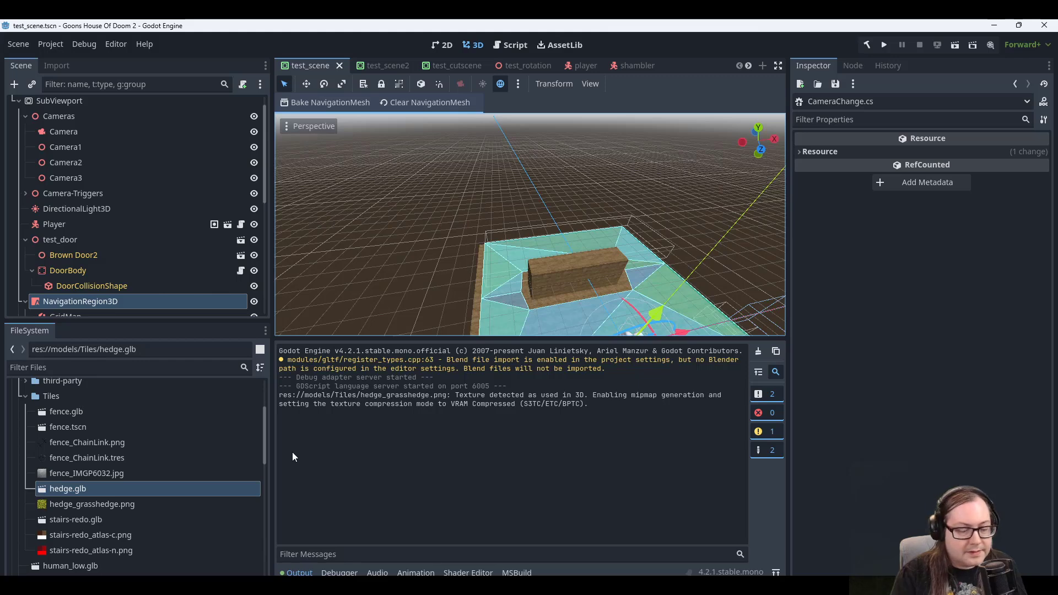
{"action": "left_click_drag", "start_coordinate": [264, 451], "coordinate": [261, 450]}
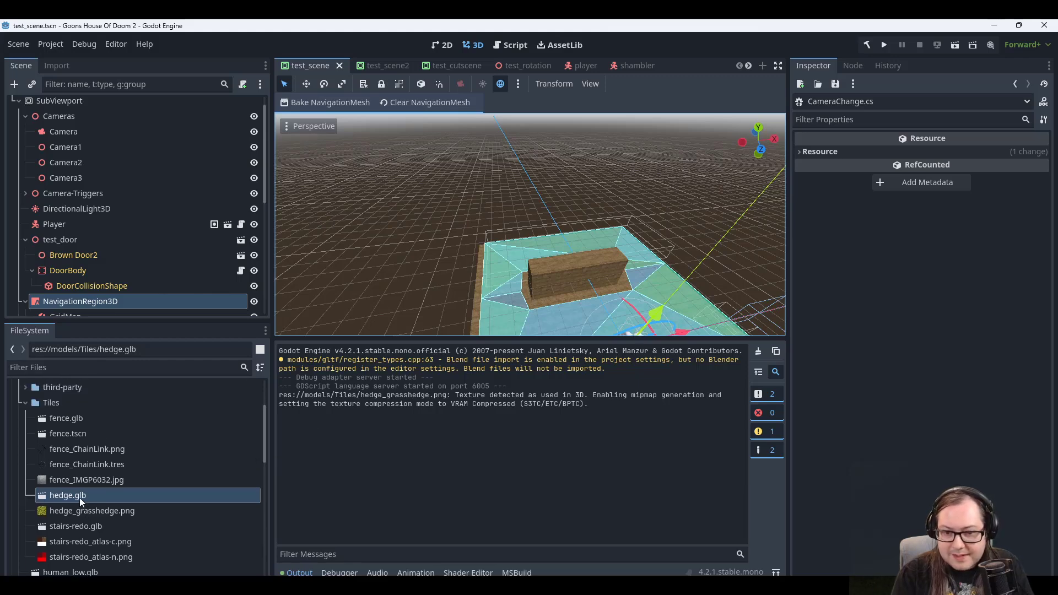
{"action": "double_click", "coordinate": [79, 498]}
{"action": "left_click_drag", "start_coordinate": [498, 353], "coordinate": [581, 299]}
{"action": "scroll", "coordinate": [553, 323], "scroll_direction": "down", "scroll_amount": 3}
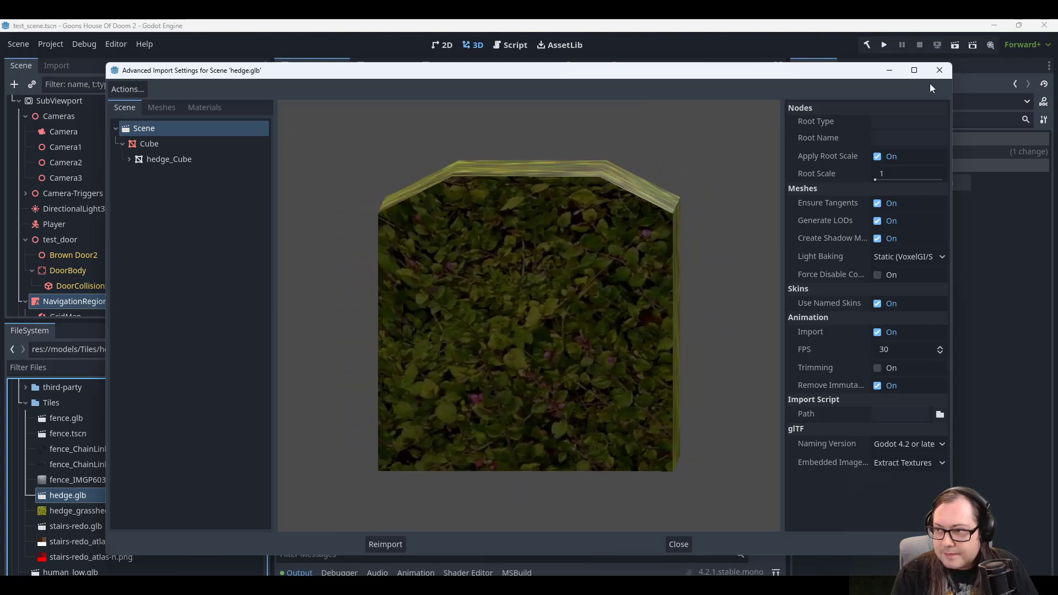
{"action": "left_click", "coordinate": [939, 70]}
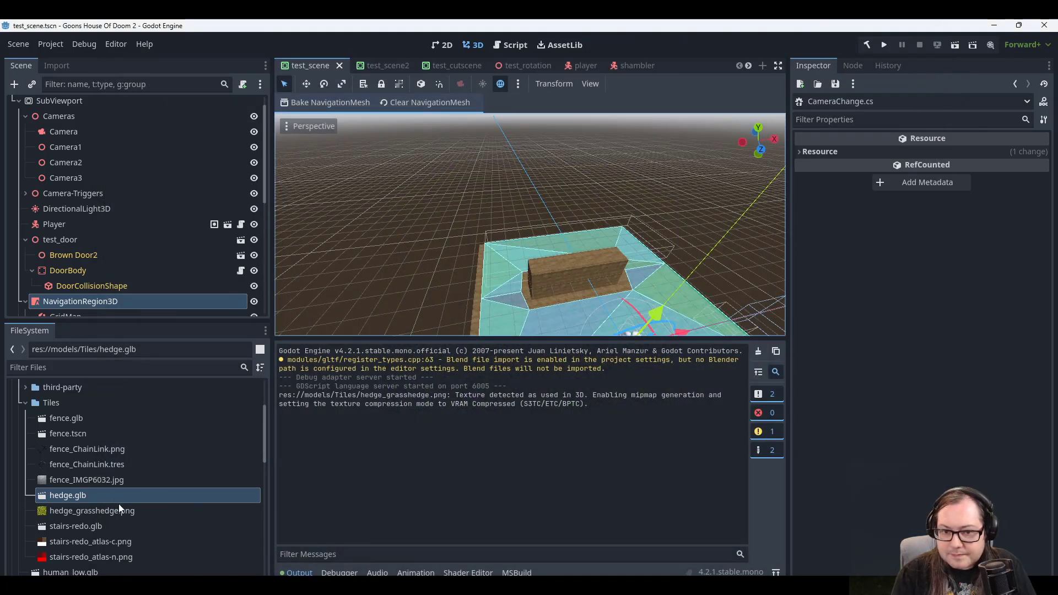
Reopen the import settings of hedge.glb, review its material, mesh and scene hierarchy, and close them.
{"action": "double_click", "coordinate": [111, 499]}
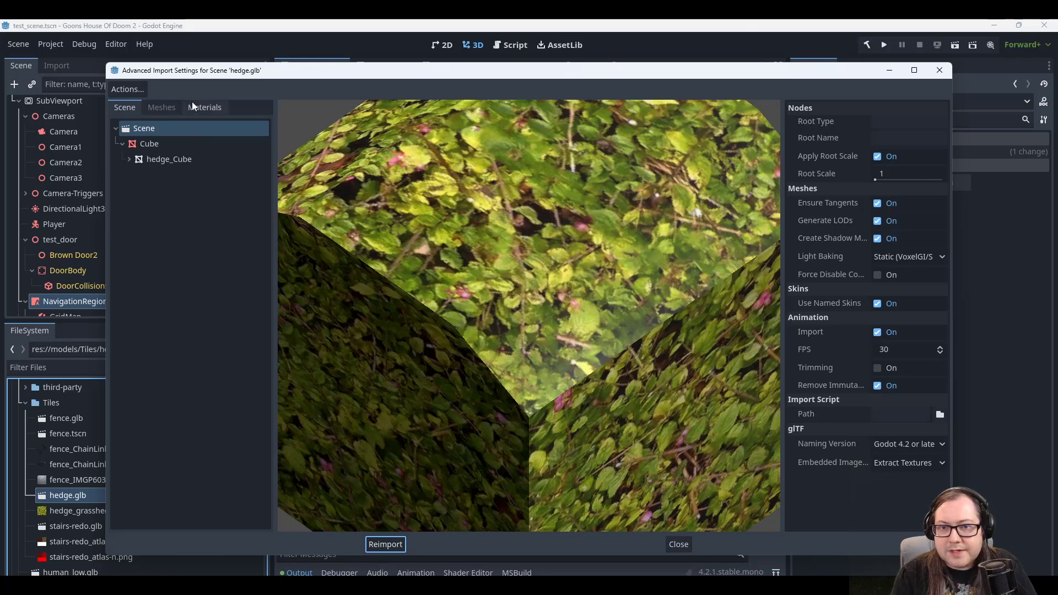
{"action": "left_click", "coordinate": [194, 104]}
{"action": "left_click", "coordinate": [157, 126]}
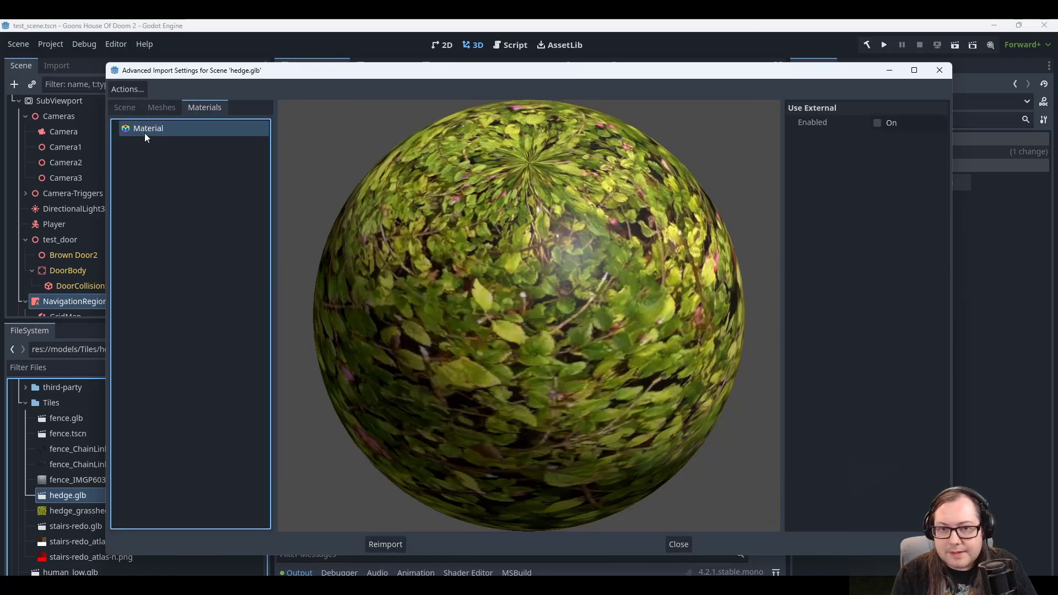
{"action": "left_click", "coordinate": [159, 108]}
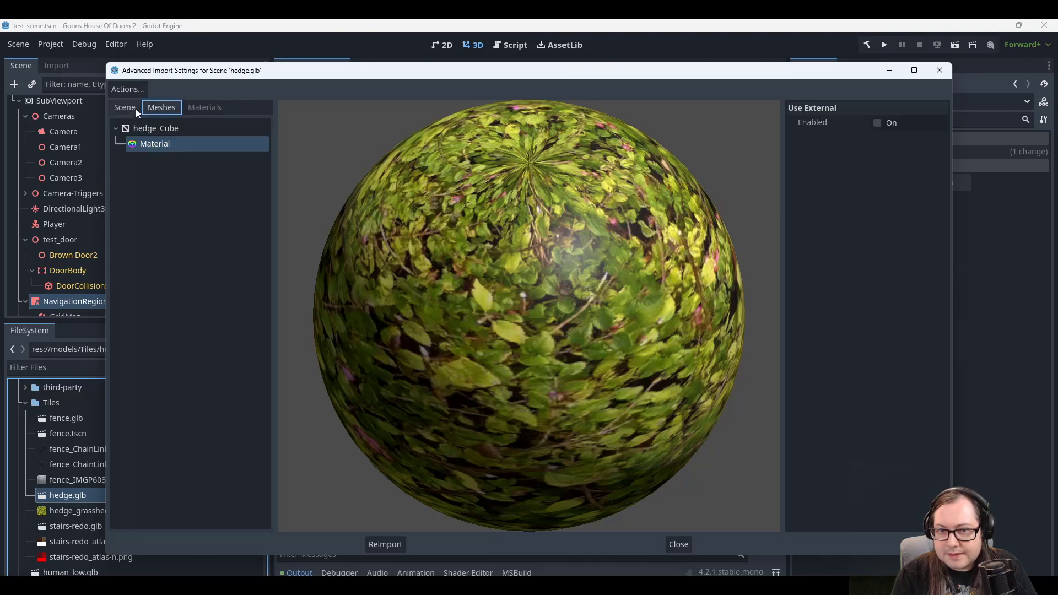
{"action": "left_click", "coordinate": [129, 109]}
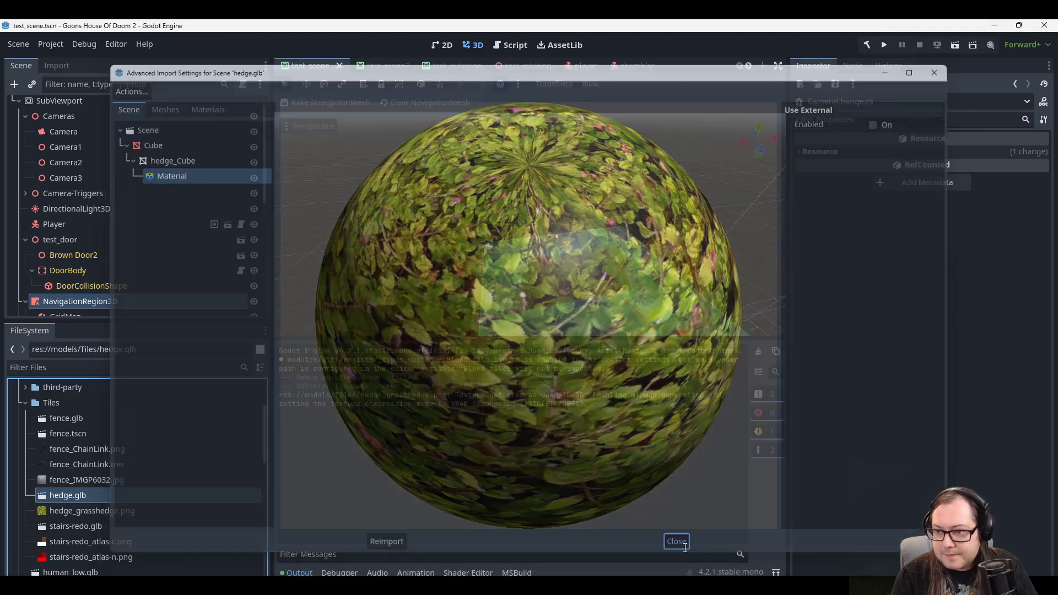
{"action": "left_click", "coordinate": [677, 544]}
Place an instance of hedge.glb on the floor beside the doors in test_scene and save the scene.
{"action": "middle_click_drag", "start_coordinate": [637, 253], "coordinate": [603, 226]}
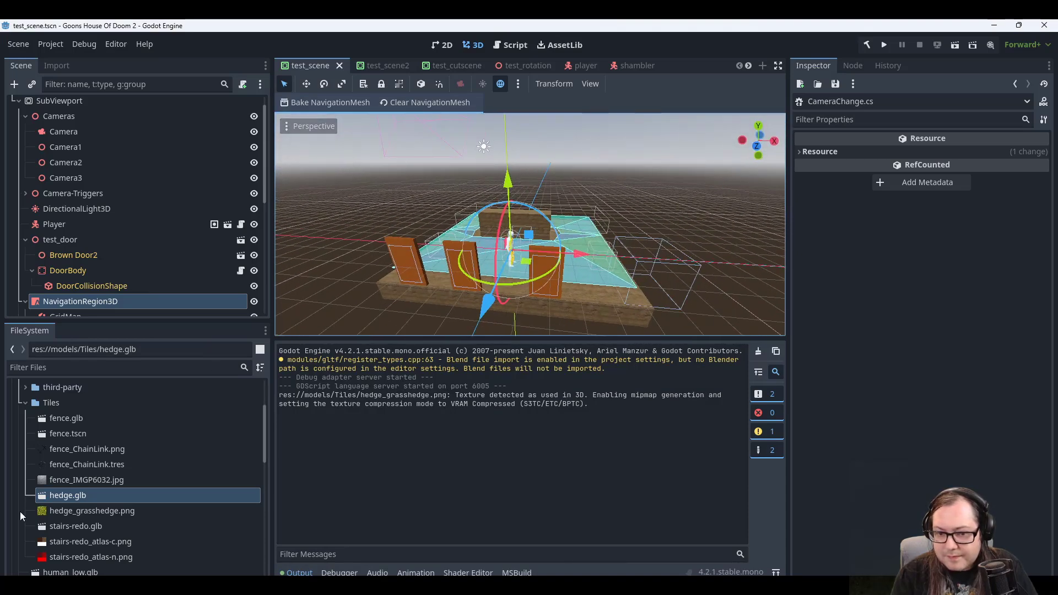
{"action": "left_click_drag", "start_coordinate": [64, 498], "coordinate": [600, 263]}
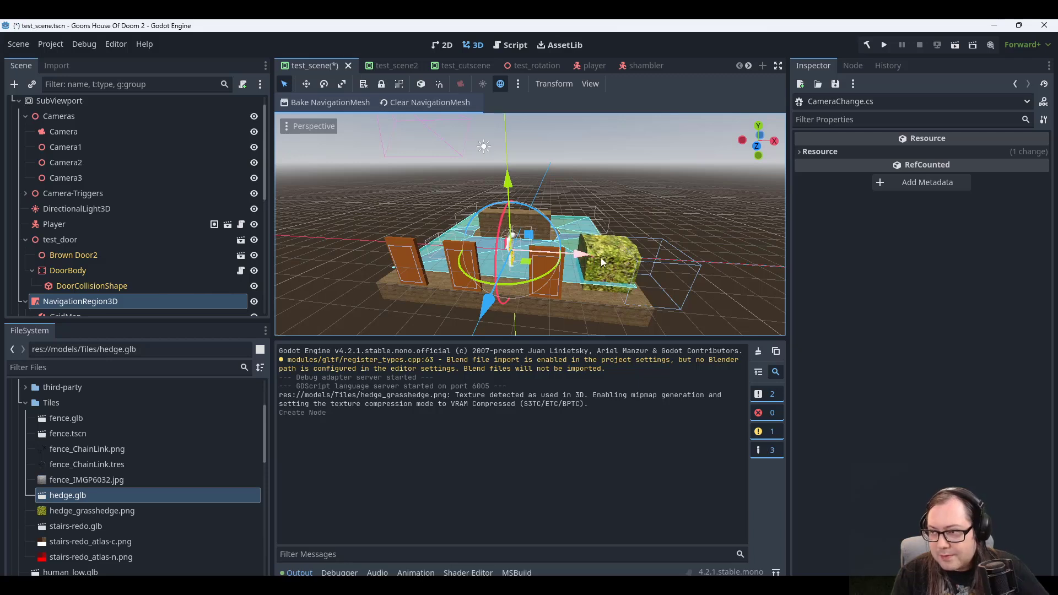
{"action": "key", "text": "ctrl+s"}
Run the project, walk the character around to check how the hedge looks in game, and close the game window.
{"action": "left_click", "coordinate": [885, 44]}
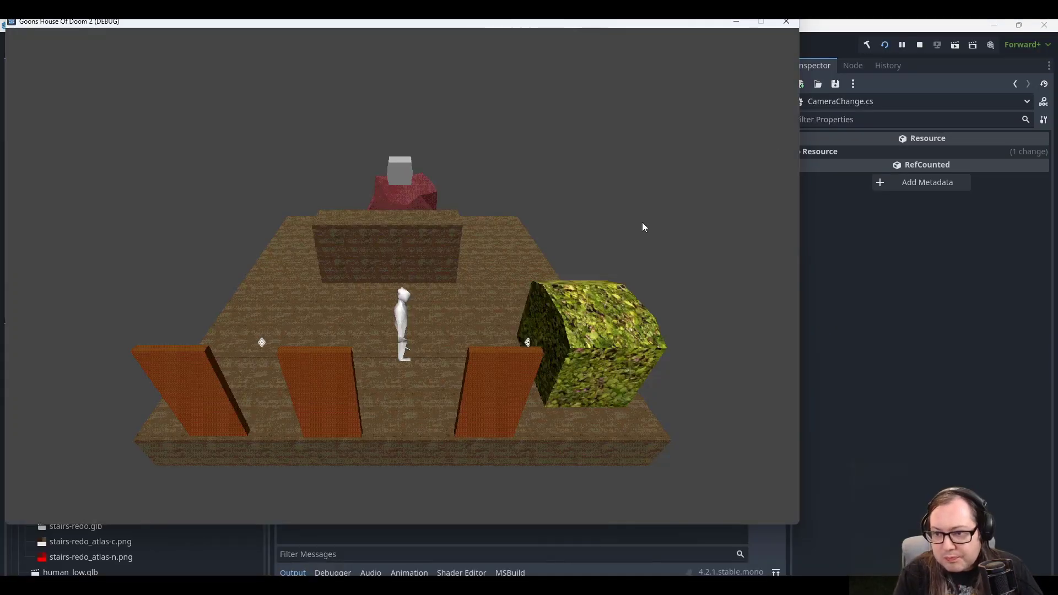
{"action": "key", "text": "d"}
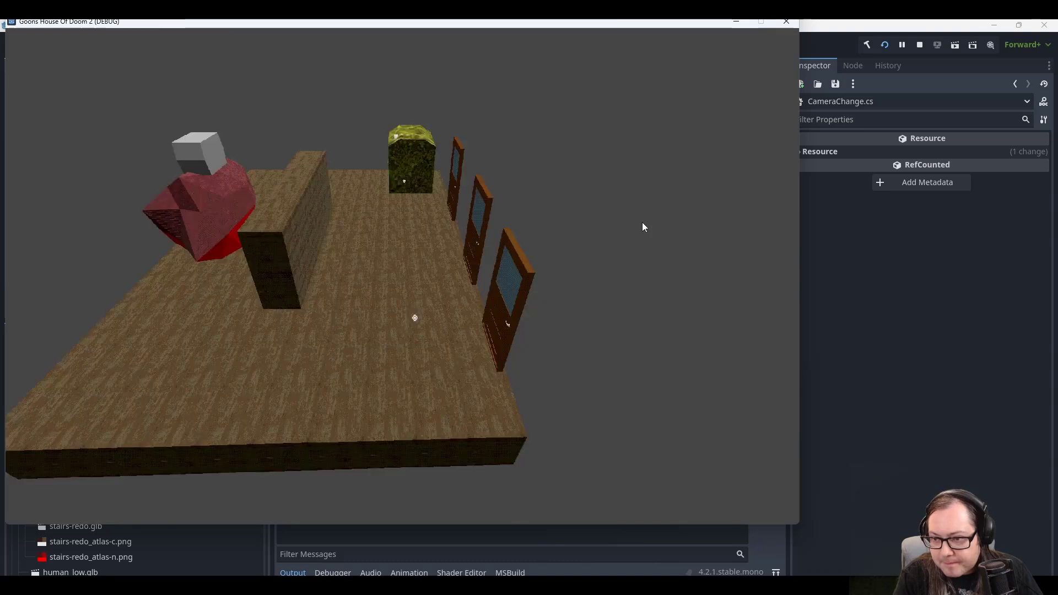
{"action": "key", "text": "s"}
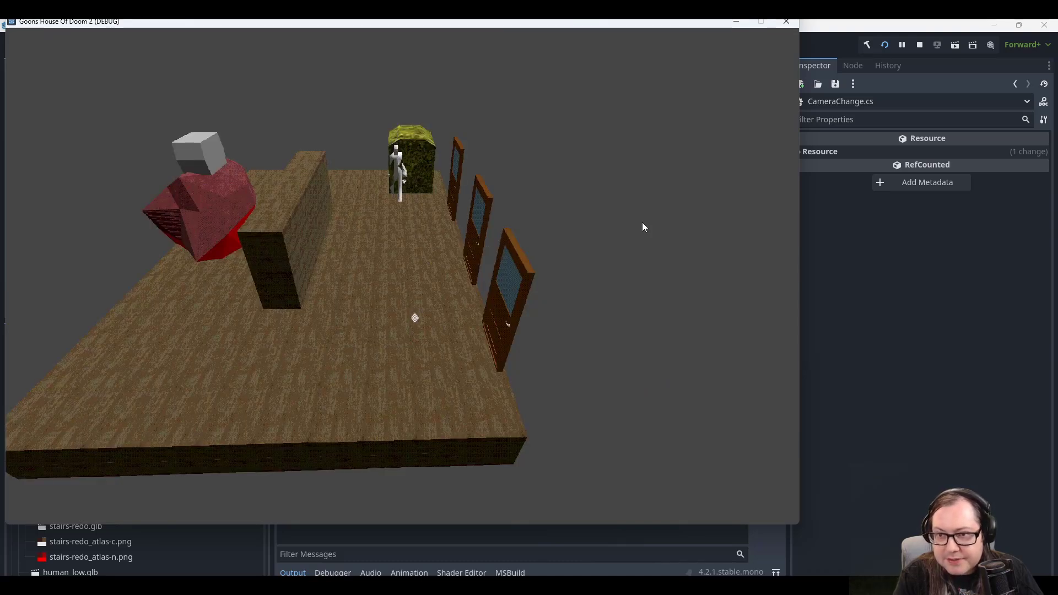
{"action": "key", "text": "w"}
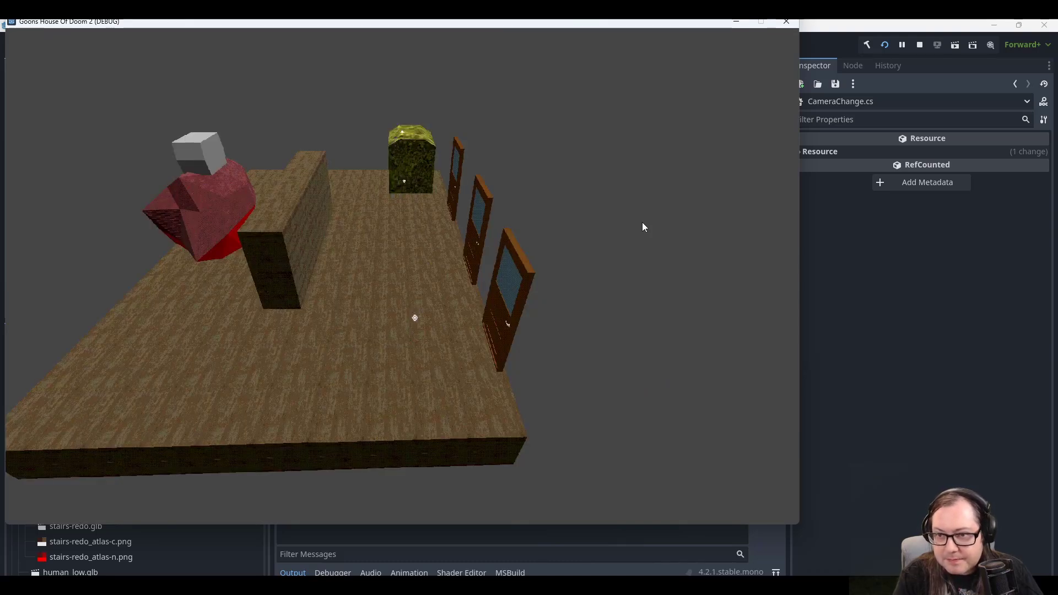
{"action": "left_click", "coordinate": [787, 22]}
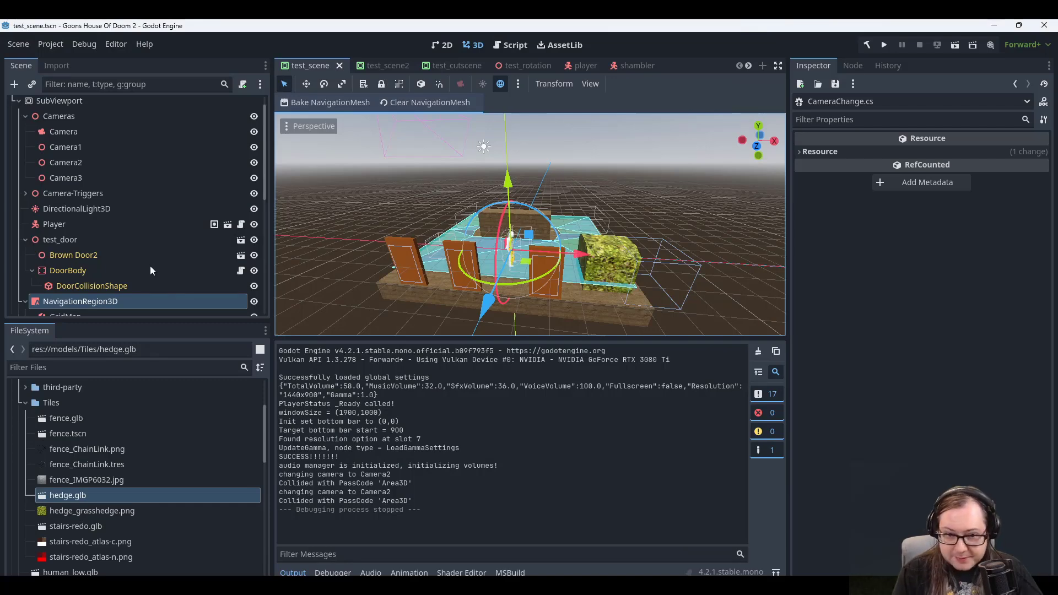
Delete the hedge node from test_scene.
{"action": "scroll", "coordinate": [101, 265], "scroll_direction": "down", "scroll_amount": 10}
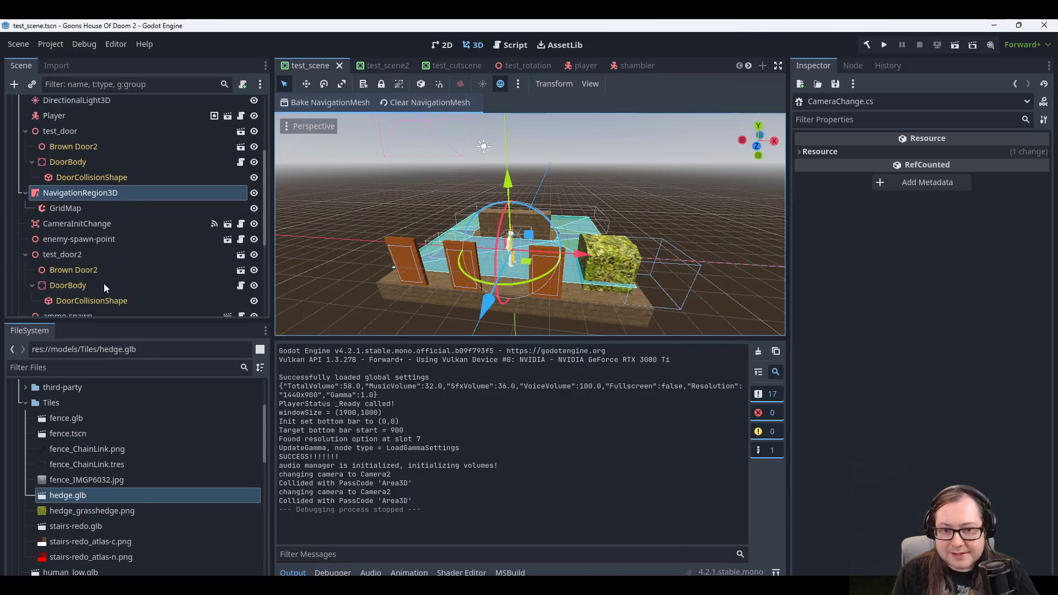
{"action": "left_click", "coordinate": [44, 307]}
{"action": "key", "text": "Delete"}
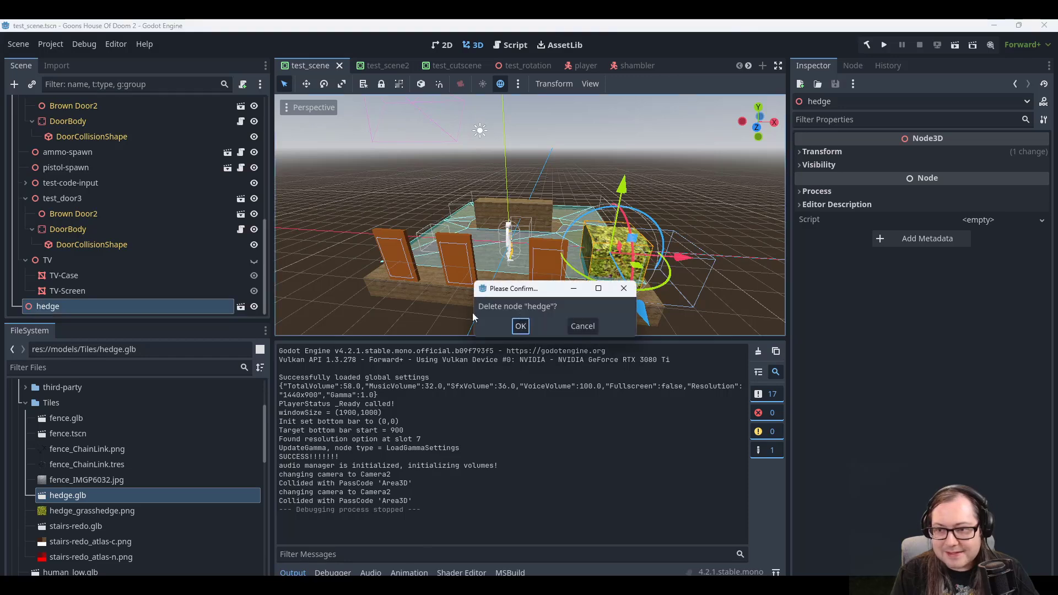
{"action": "key", "text": "Return"}
Select the TV node in test_scene and toggle its visibility on and off to check it.
{"action": "left_click", "coordinate": [56, 276]}
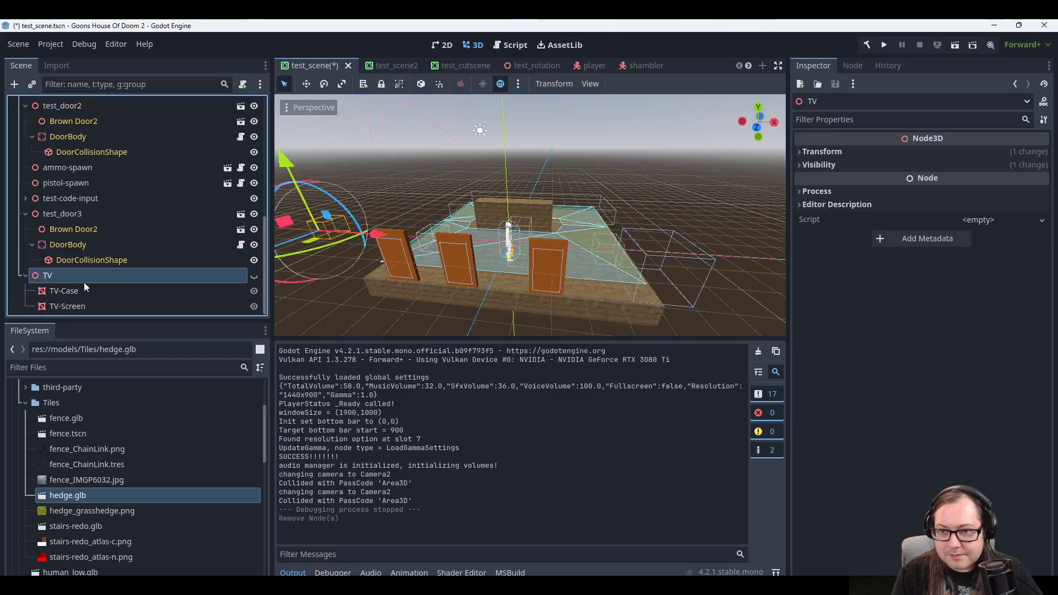
{"action": "middle_click_drag", "start_coordinate": [439, 189], "coordinate": [506, 186]}
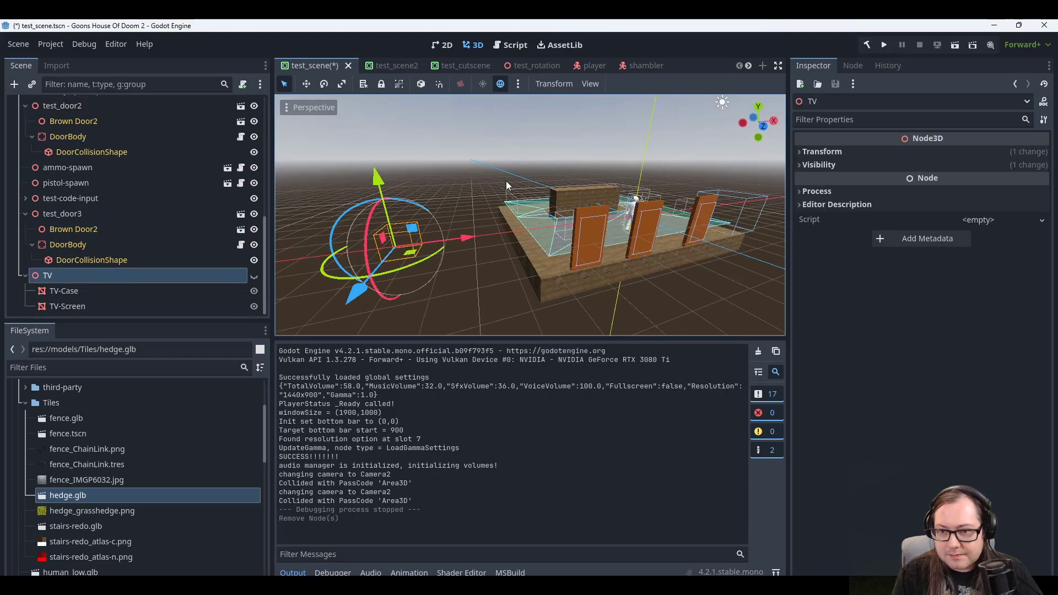
{"action": "left_click", "coordinate": [254, 276]}
{"action": "left_click", "coordinate": [254, 275]}
{"action": "middle_click_drag", "start_coordinate": [613, 188], "coordinate": [540, 191]}
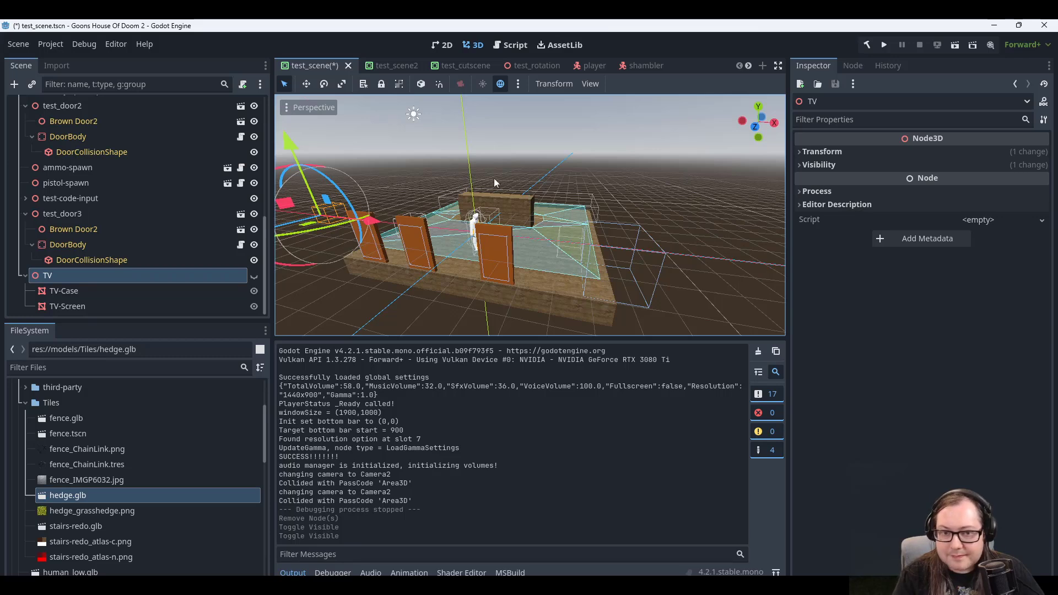
Delete the TV node and its TV-Case and TV-Screen children from test_scene.
{"action": "left_click", "coordinate": [81, 295]}
{"action": "left_click", "coordinate": [82, 298]}
{"action": "left_click", "coordinate": [81, 289]}
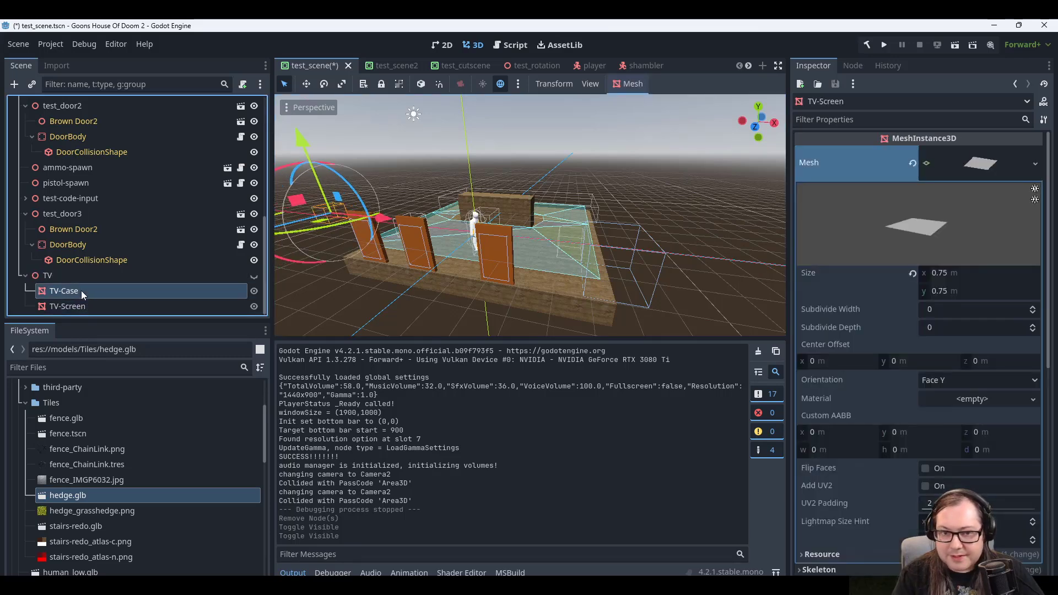
{"action": "left_click", "coordinate": [77, 280]}
{"action": "key", "text": "Delete"}
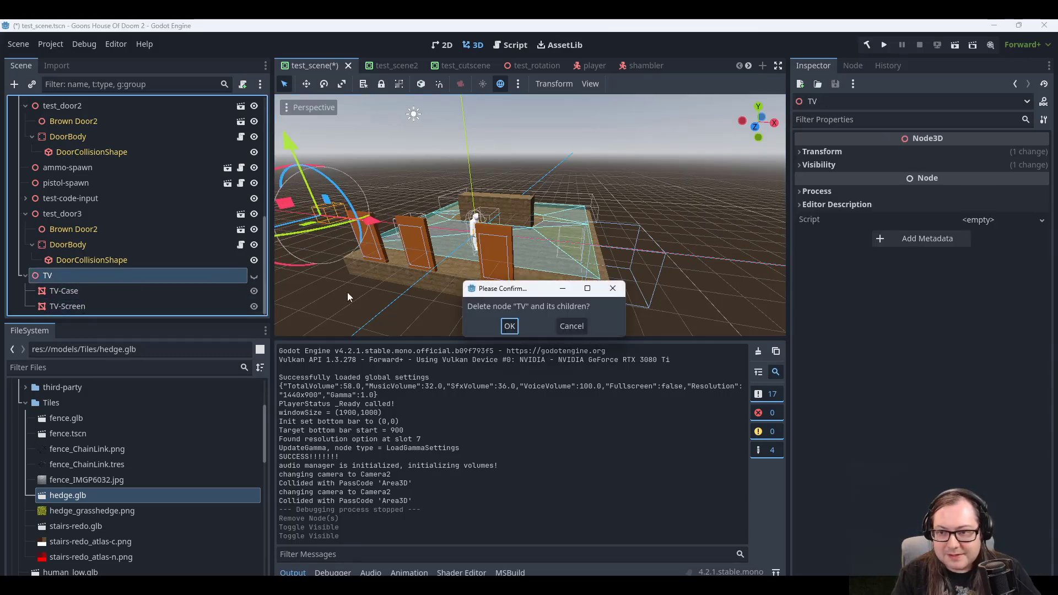
{"action": "left_click", "coordinate": [510, 326]}
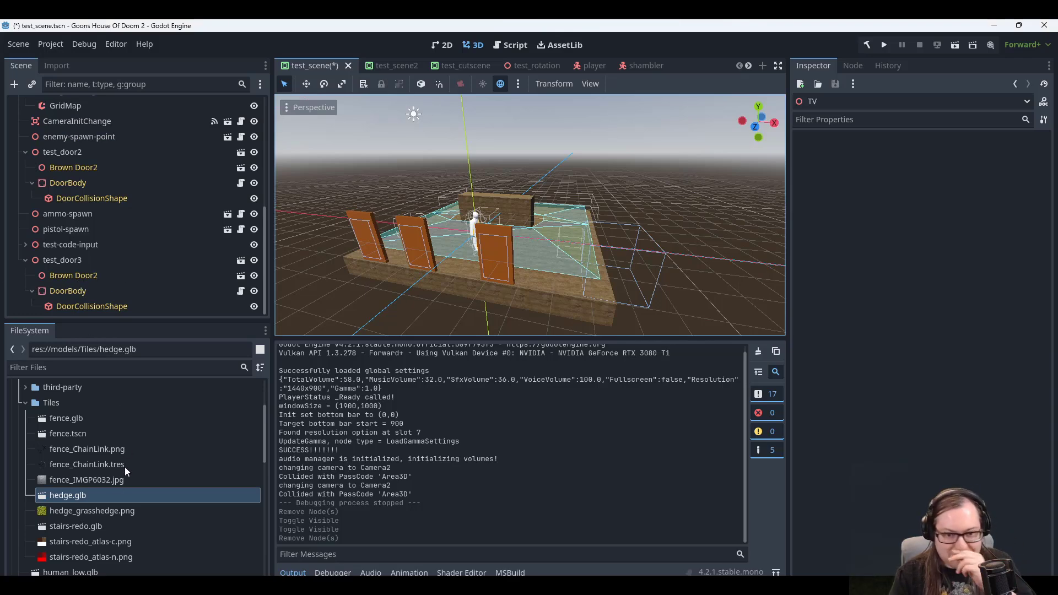
Open the fence.tscn scene from the Tiles folder to check how the fence tile is structured.
{"action": "double_click", "coordinate": [78, 435]}
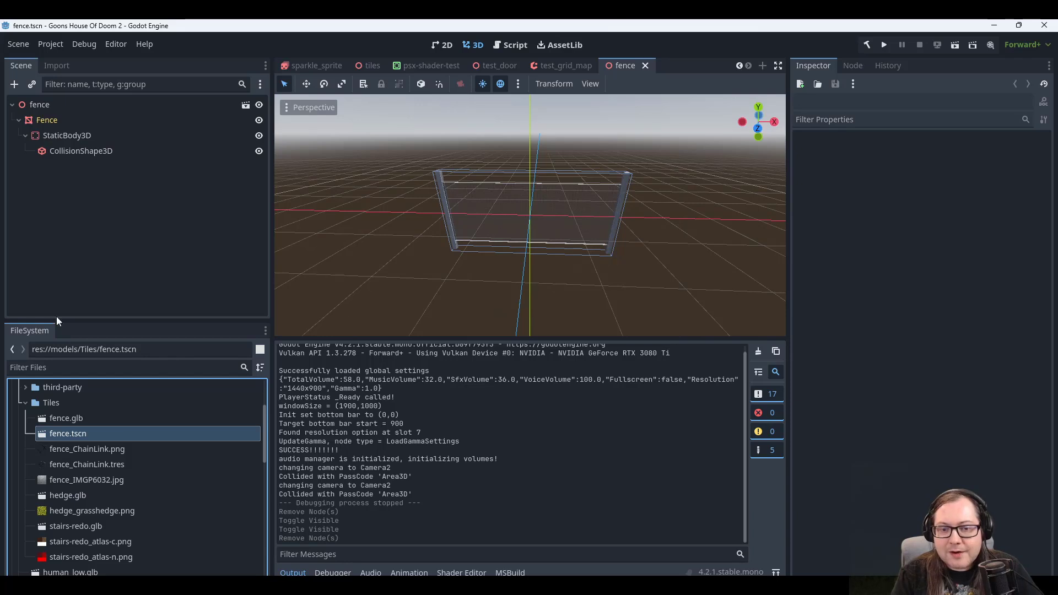
{"action": "left_click", "coordinate": [50, 404]}
{"action": "right_click", "coordinate": [50, 404]}
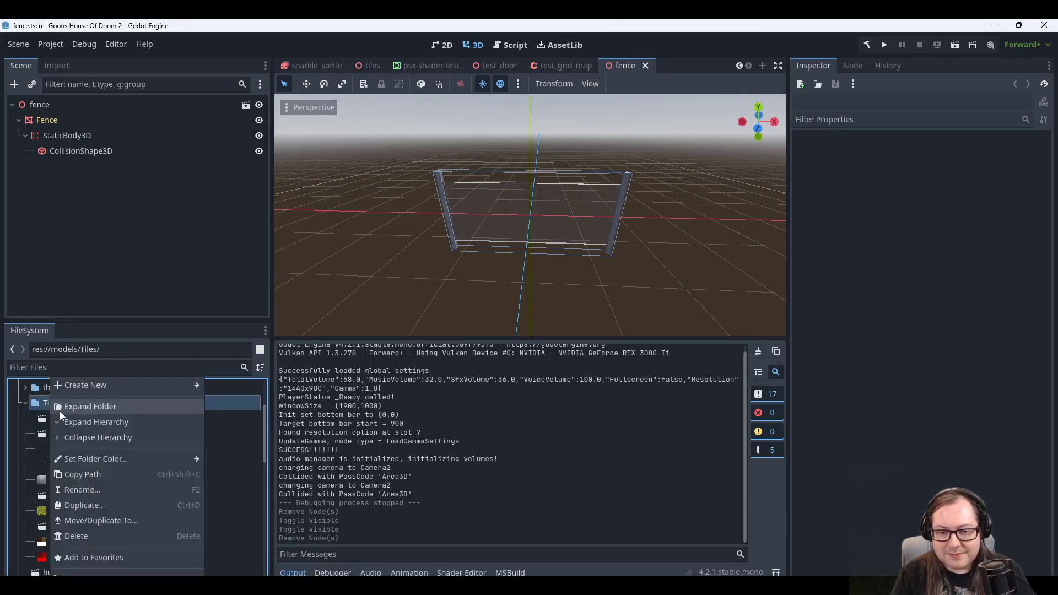
{"action": "mouse_move", "coordinate": [202, 386]}
{"action": "left_click", "coordinate": [227, 400]}
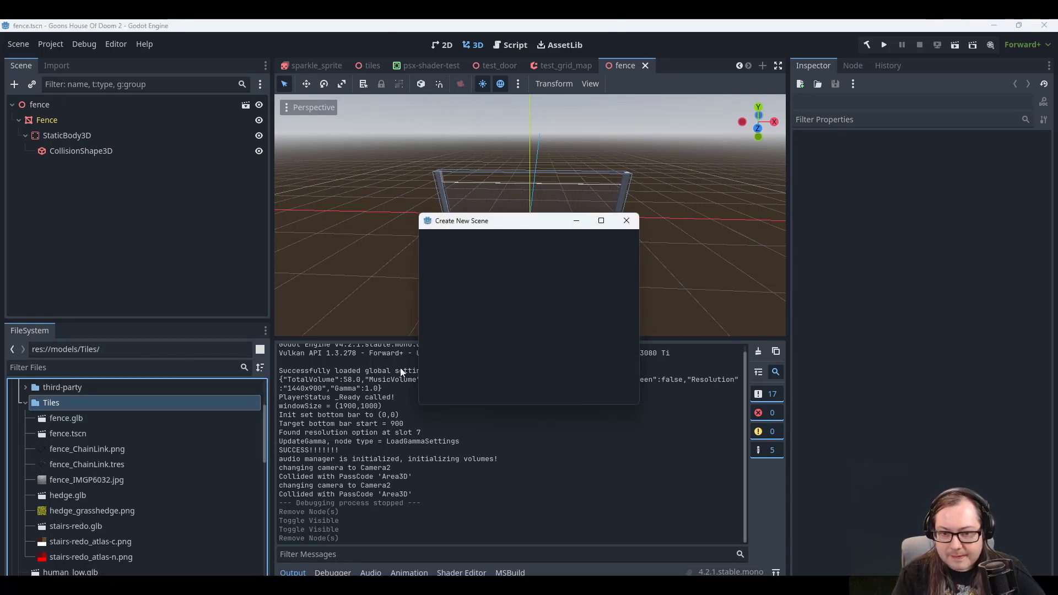
{"action": "type", "text": "hedge"}
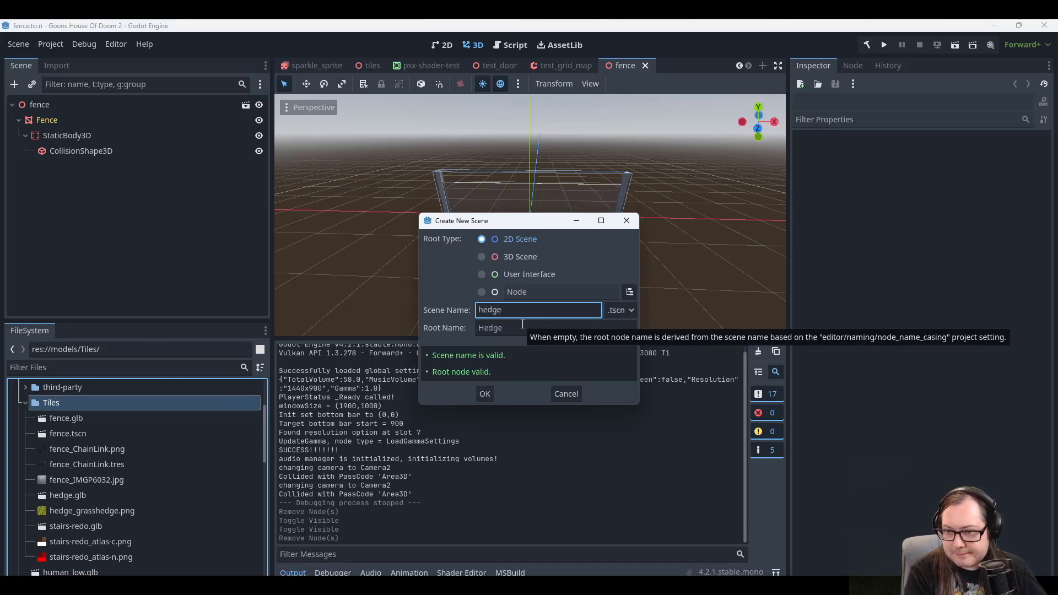
{"action": "left_click", "coordinate": [514, 257]}
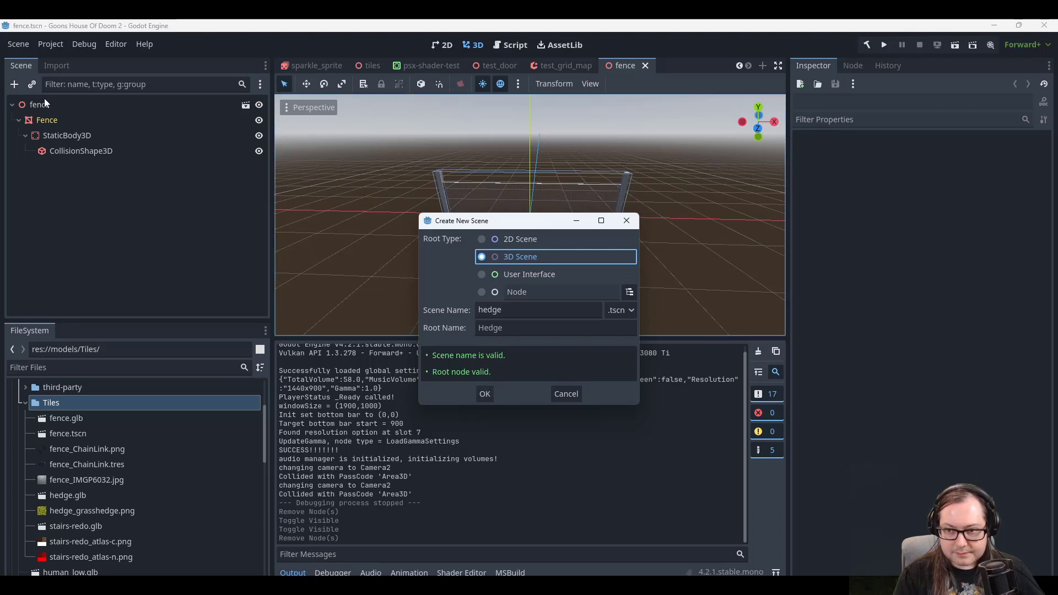
{"action": "left_click", "coordinate": [568, 394]}
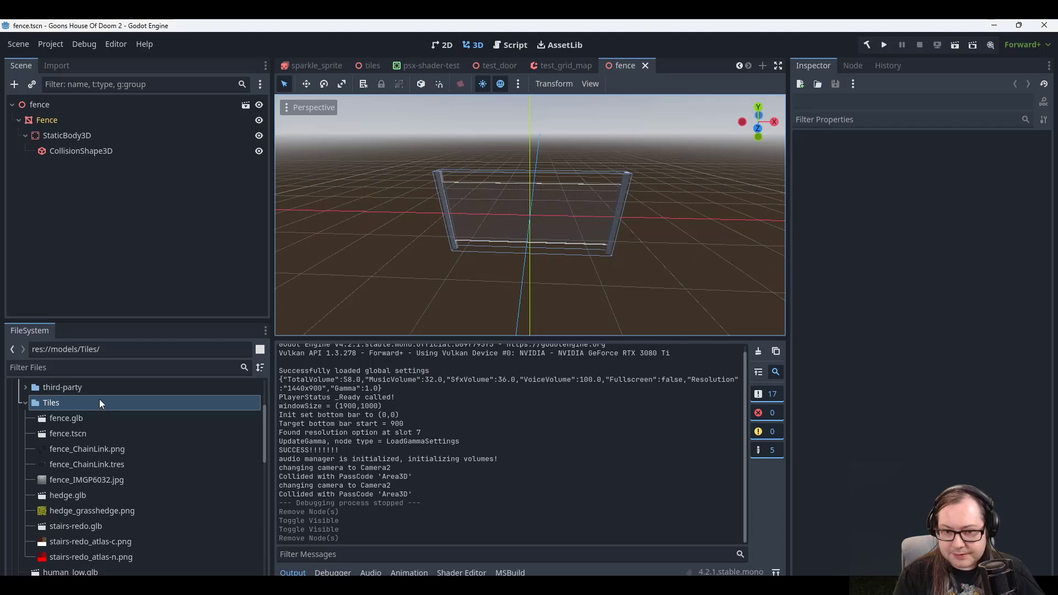
Inspect the root node and the Fence mesh node of the fence scene as a reference.
{"action": "left_click", "coordinate": [71, 435]}
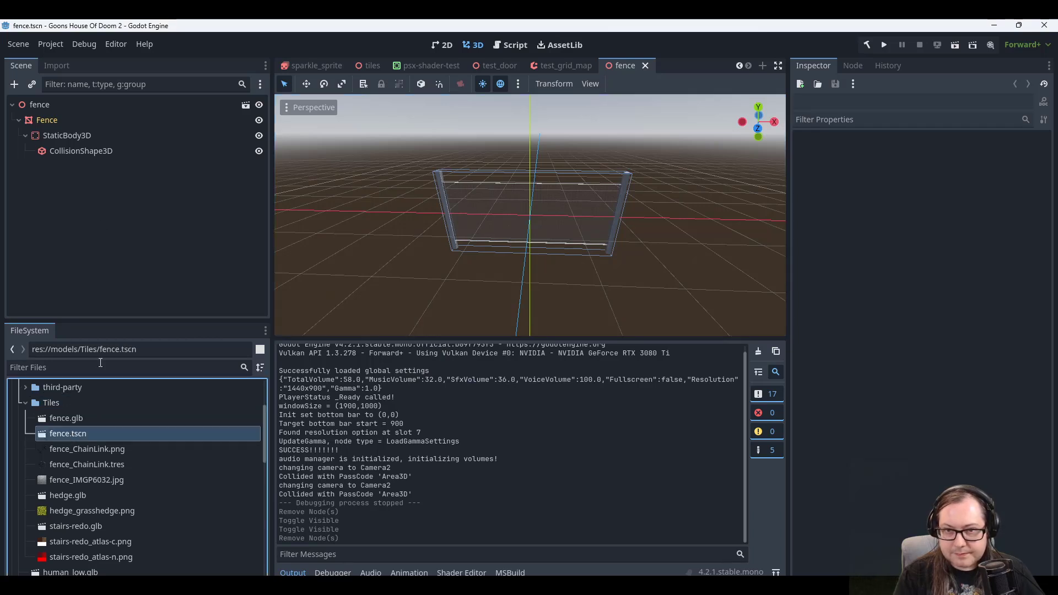
{"action": "left_click", "coordinate": [74, 105]}
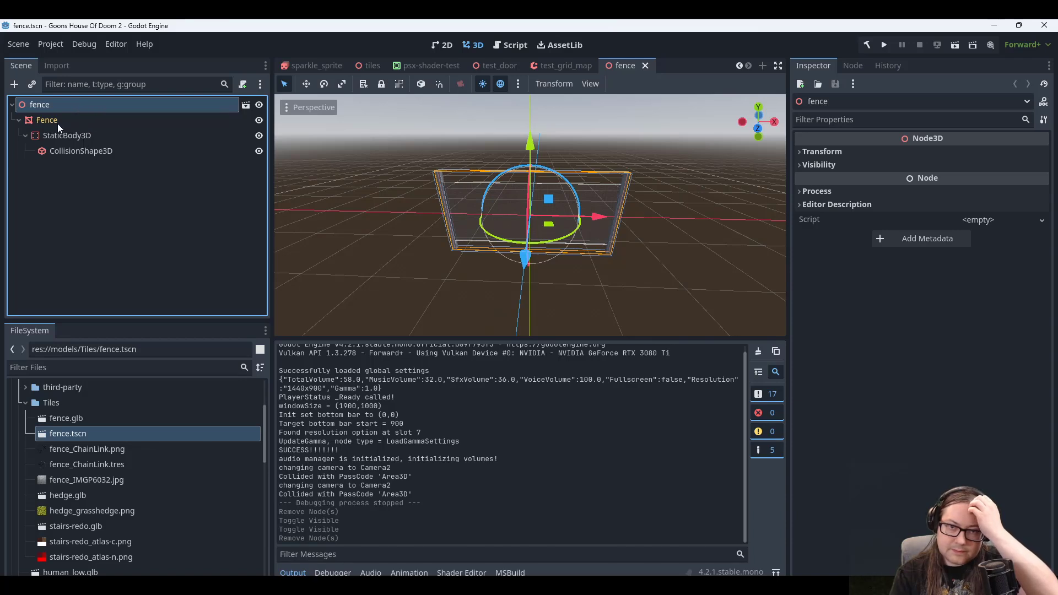
{"action": "left_click", "coordinate": [58, 123]}
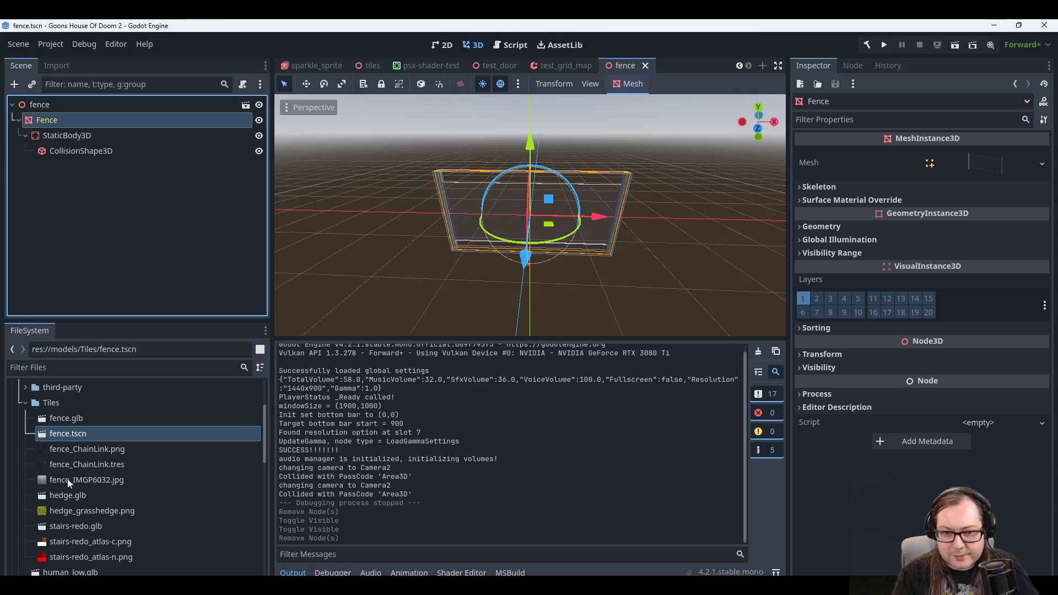
Create a new inherited scene from hedge.glb in the Tiles folder.
{"action": "left_click", "coordinate": [65, 494]}
{"action": "right_click", "coordinate": [61, 493]}
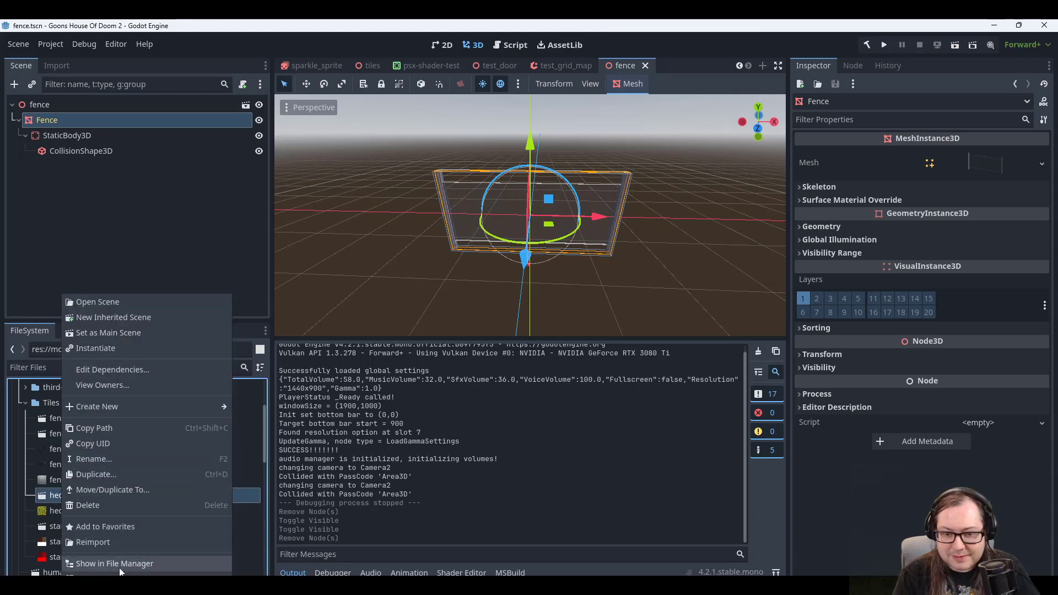
{"action": "left_click", "coordinate": [120, 317]}
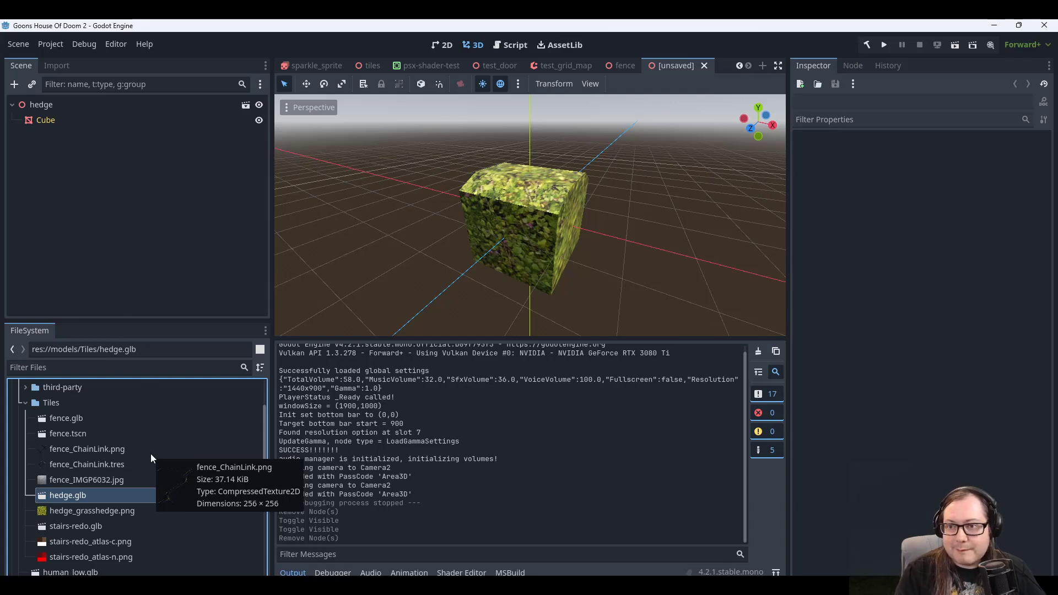
Try to rename the Cube mesh node in the inherited hedge scene.
{"action": "left_click", "coordinate": [45, 118]}
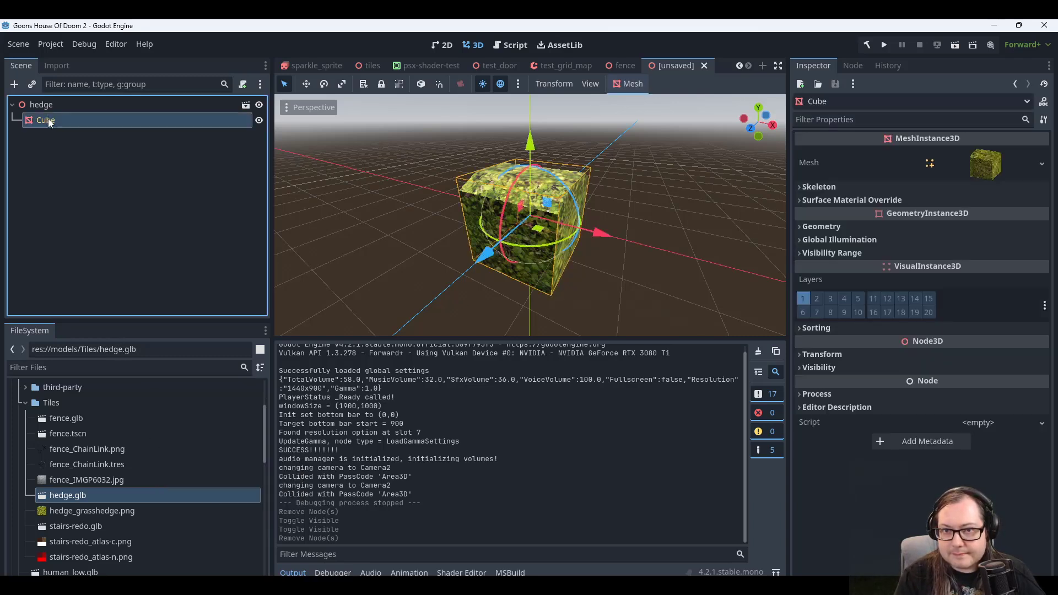
{"action": "right_click", "coordinate": [48, 120]}
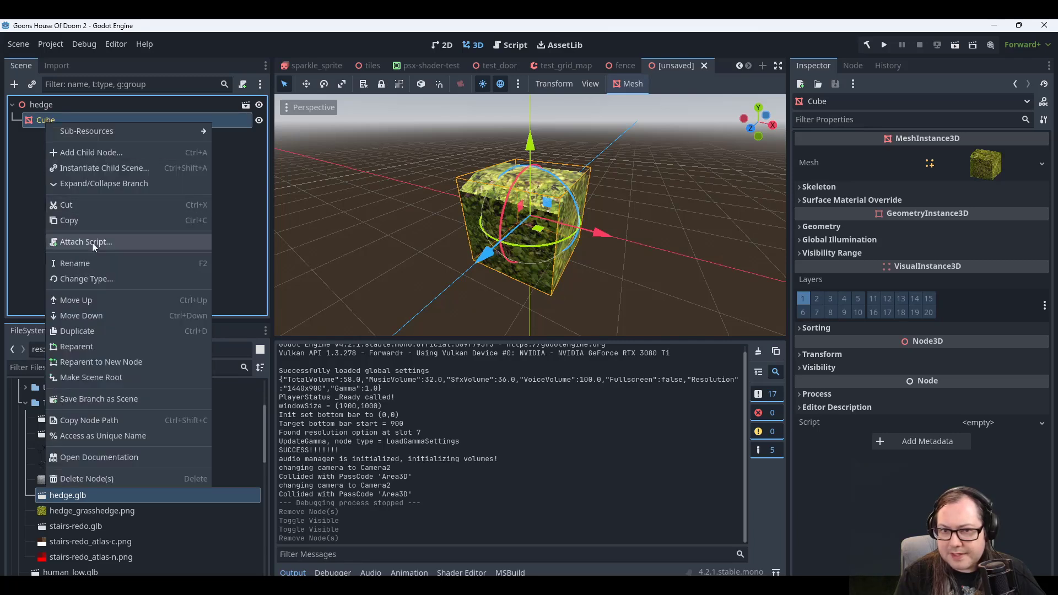
{"action": "left_click", "coordinate": [97, 266]}
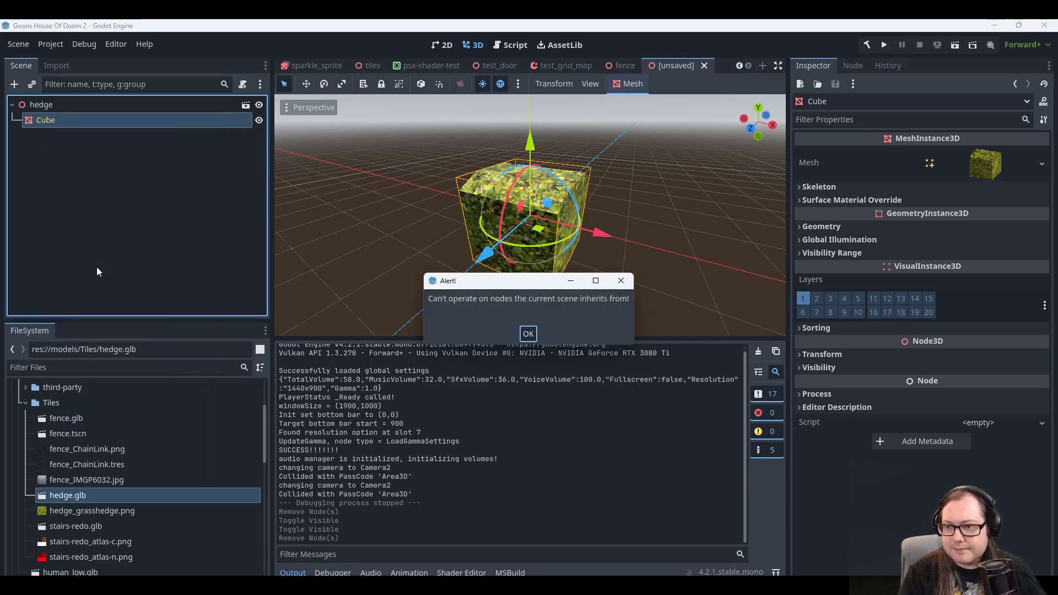
{"action": "left_click", "coordinate": [528, 333]}
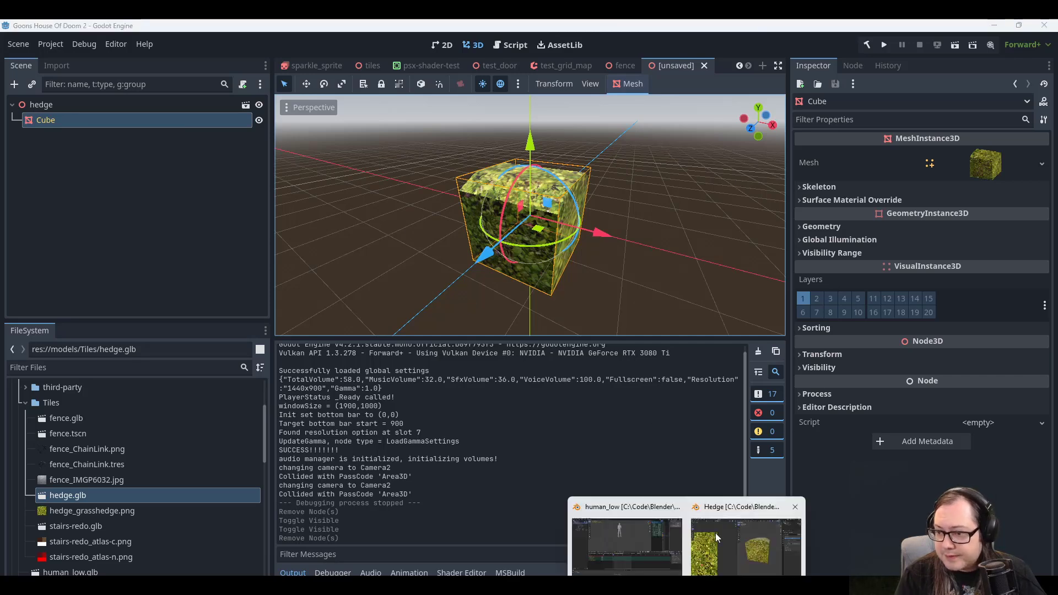
Switch to the Hedge file in Blender, rename the Cube object to Hedge, and save the file.
{"action": "left_click", "coordinate": [715, 533]}
{"action": "left_click", "coordinate": [925, 89]}
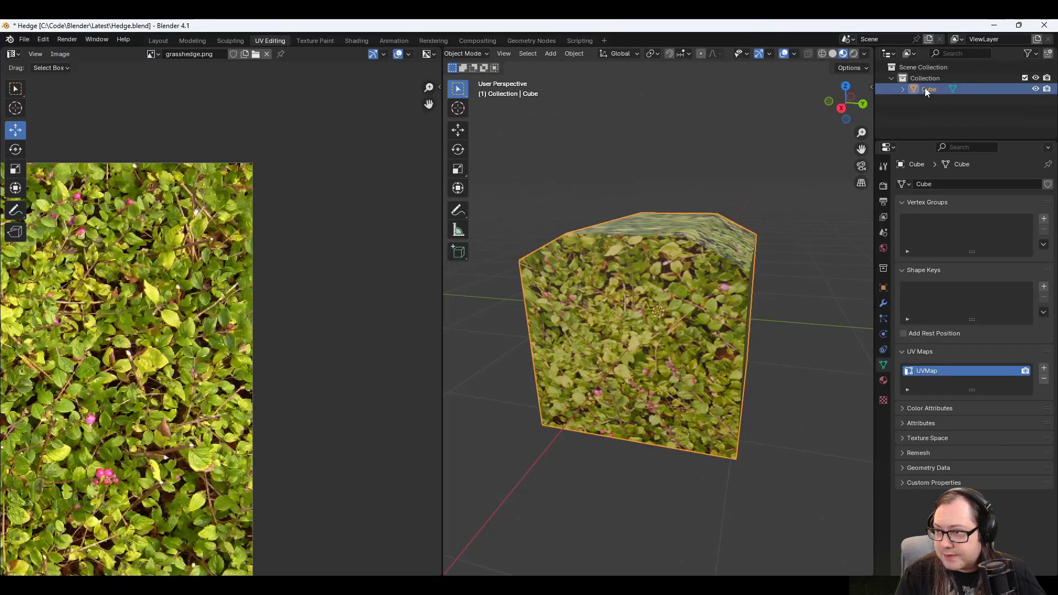
{"action": "double_click", "coordinate": [926, 89]}
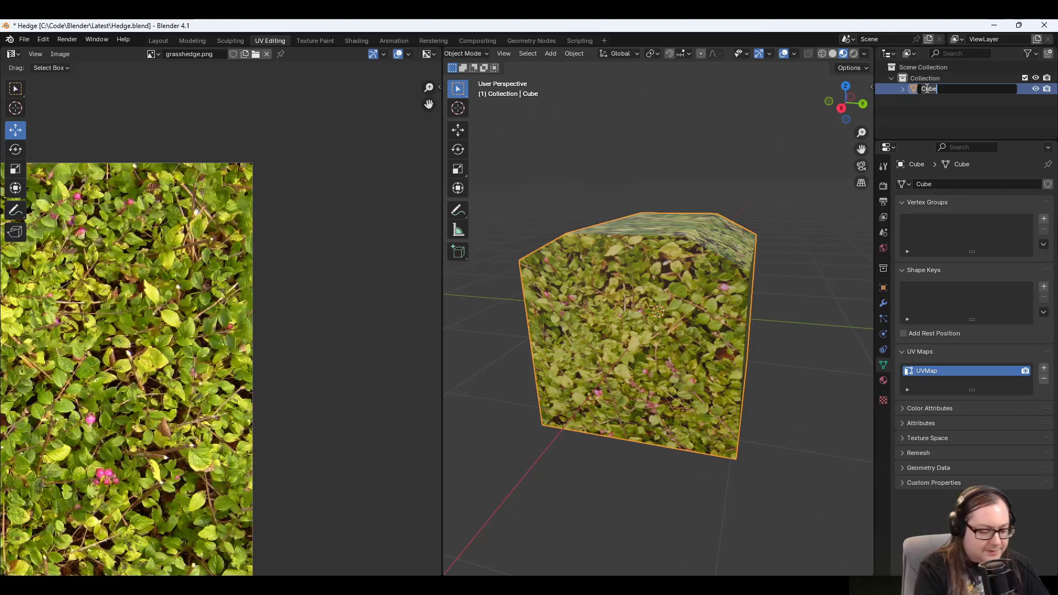
{"action": "type", "text": "Hedge"}
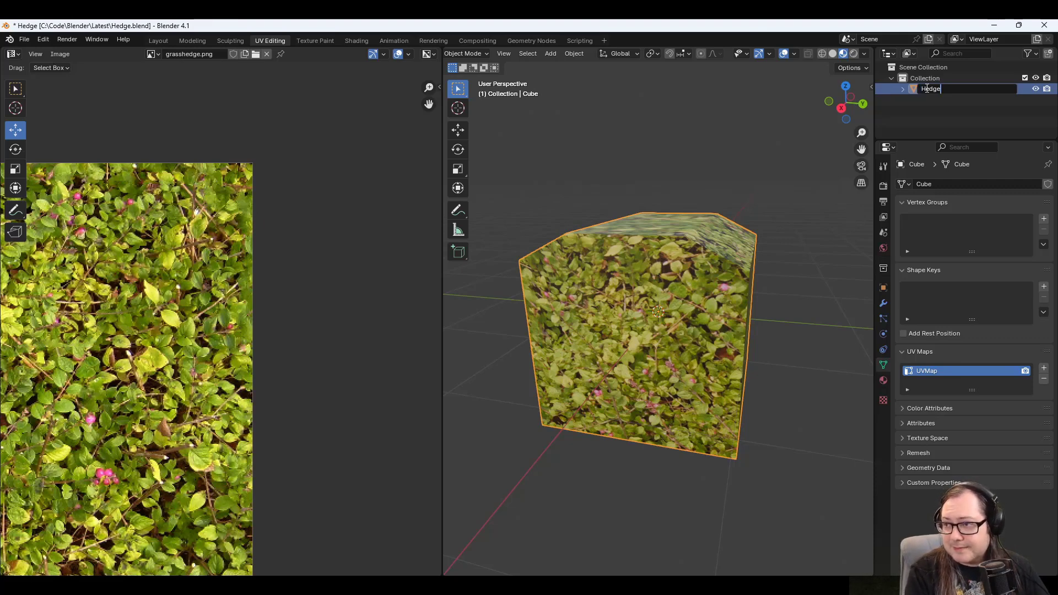
{"action": "key", "text": "Return"}
{"action": "key", "text": "ctrl+s"}
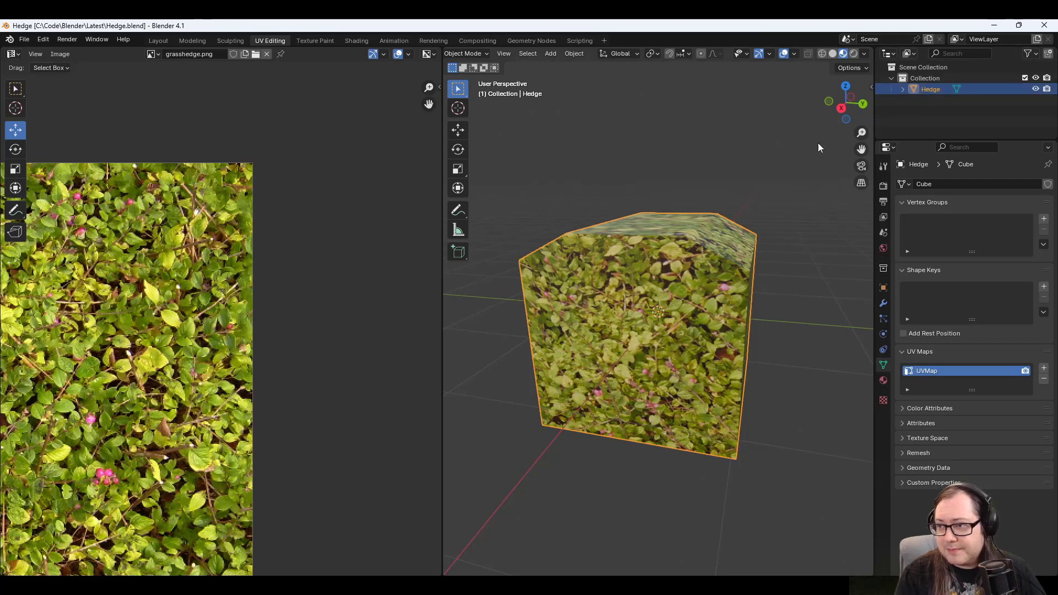
Export the renamed hedge as glTF Binary, overwriting hedge.glb in the Latest folder.
{"action": "left_click", "coordinate": [192, 41]}
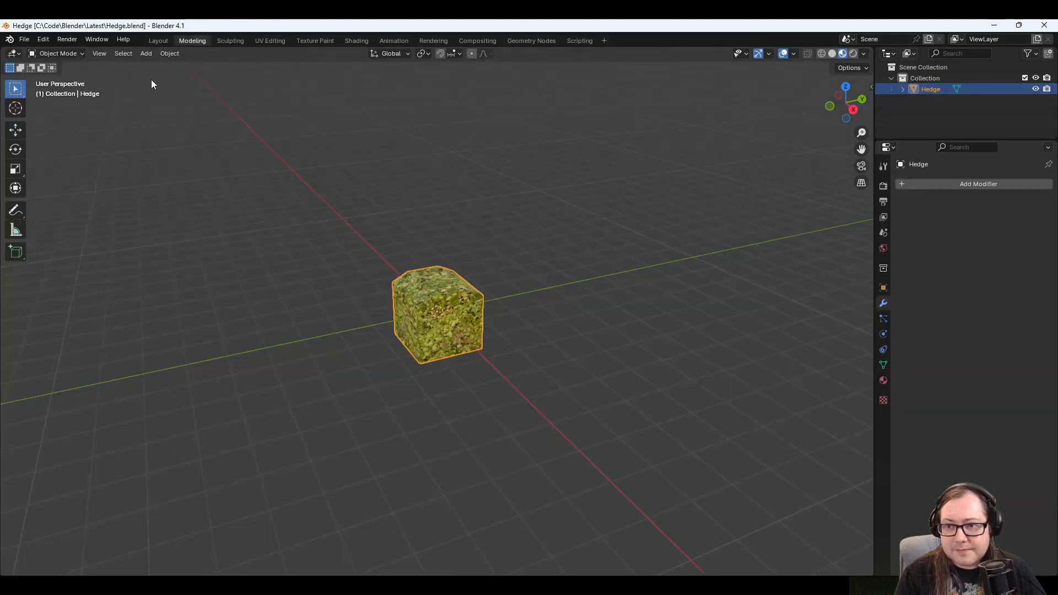
{"action": "left_click", "coordinate": [24, 39]}
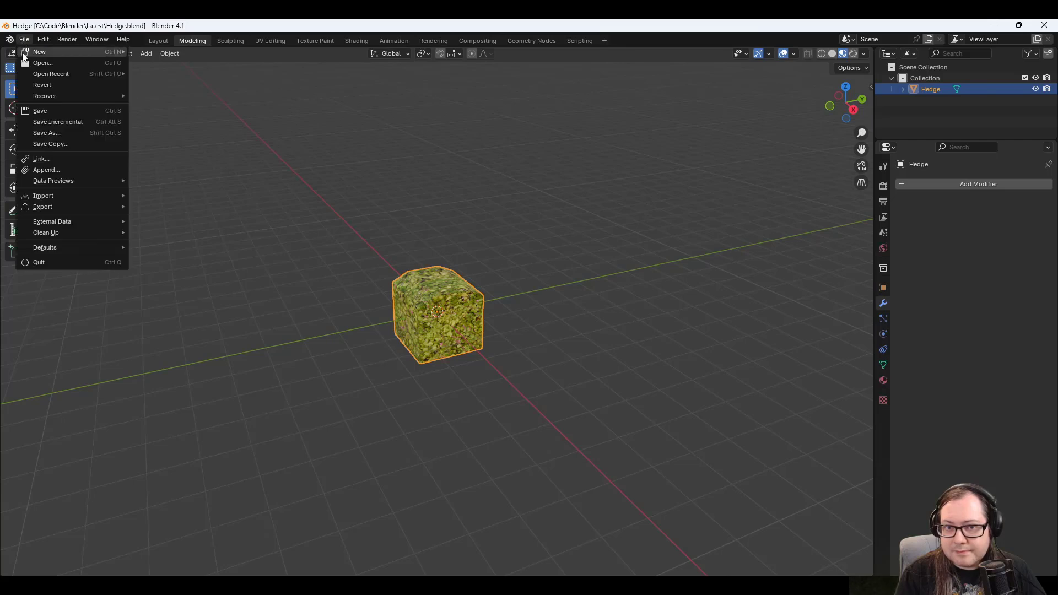
{"action": "mouse_move", "coordinate": [49, 209]}
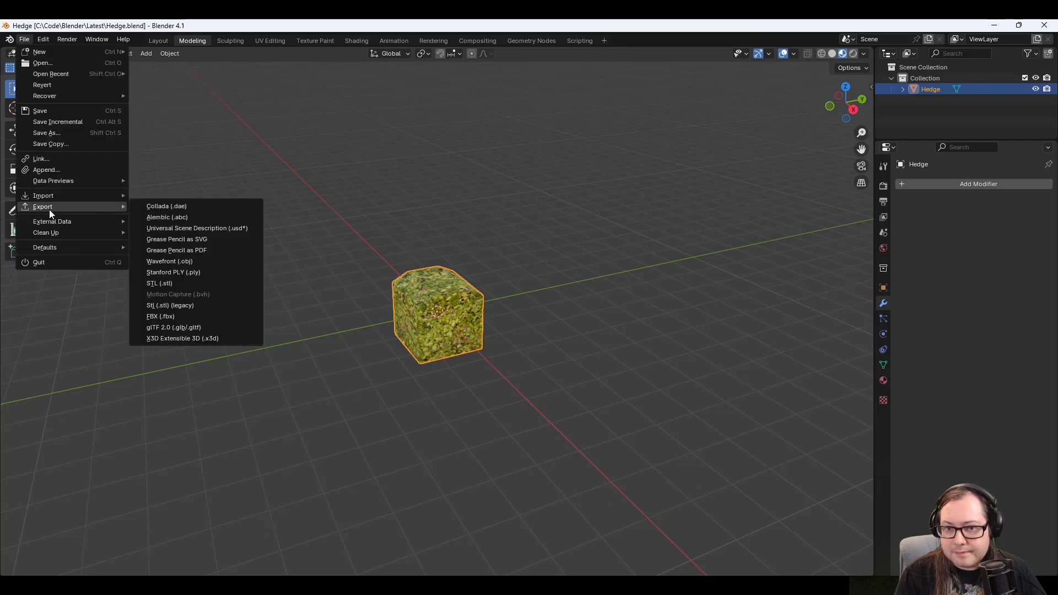
{"action": "left_click", "coordinate": [199, 325]}
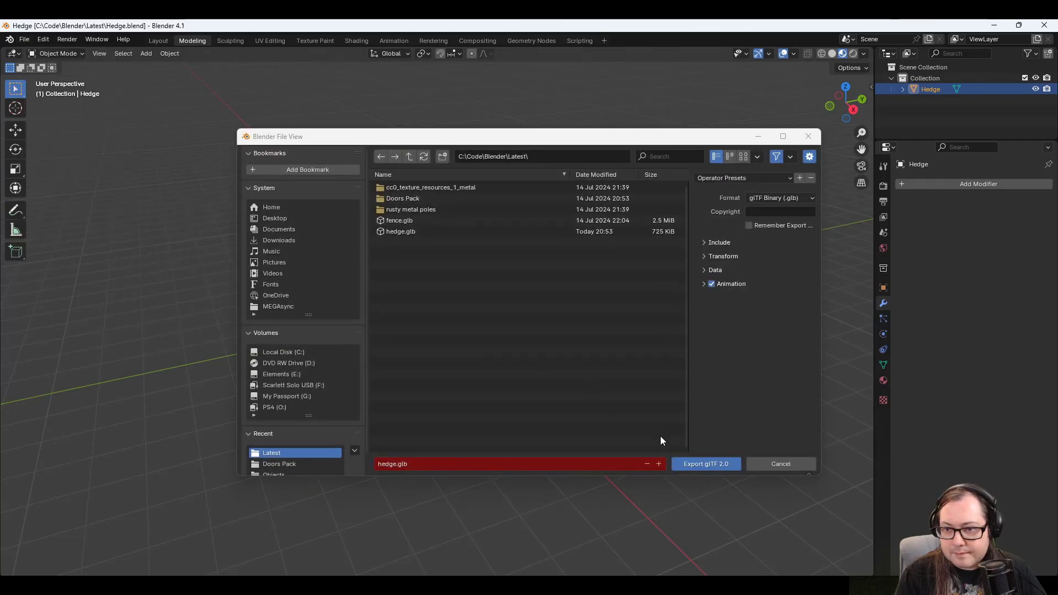
{"action": "left_click", "coordinate": [707, 465]}
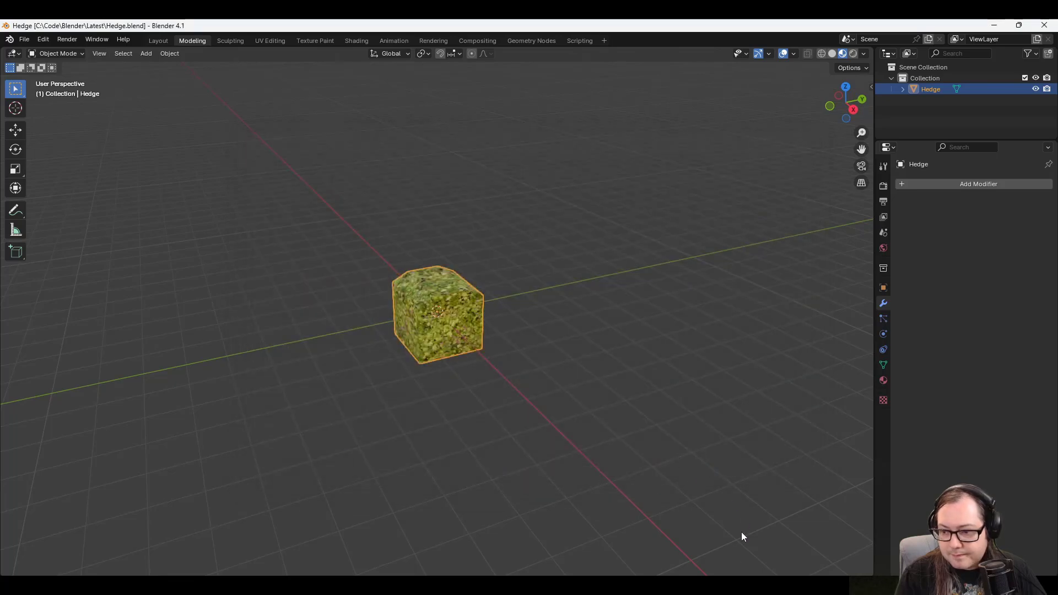
Switch back to Godot and save the inherited hedge scene as hedge.tscn in res://models/Tiles.
{"action": "left_click", "coordinate": [656, 584]}
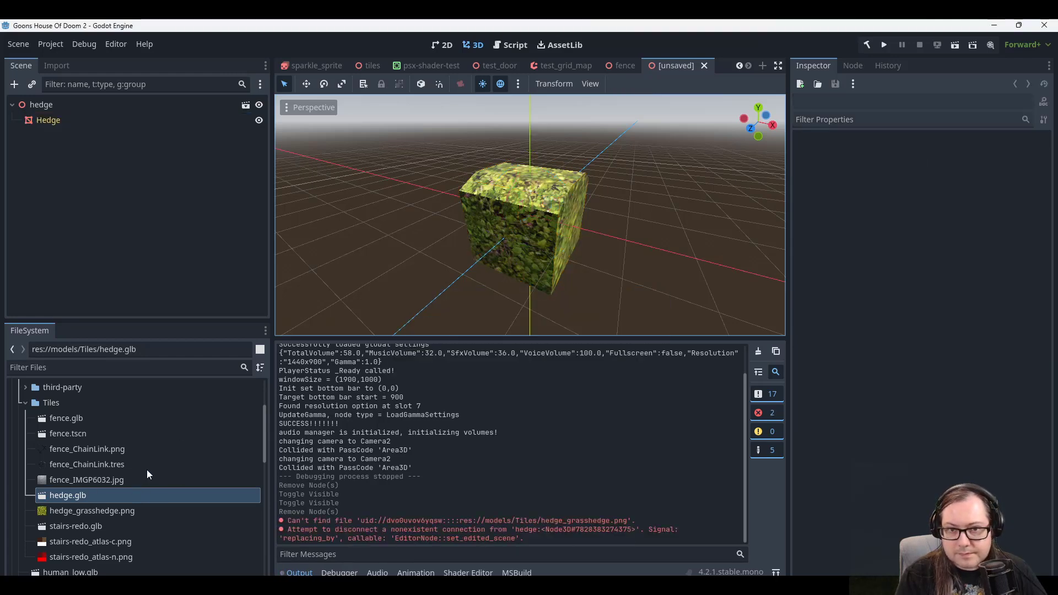
{"action": "key", "text": "ctrl+s"}
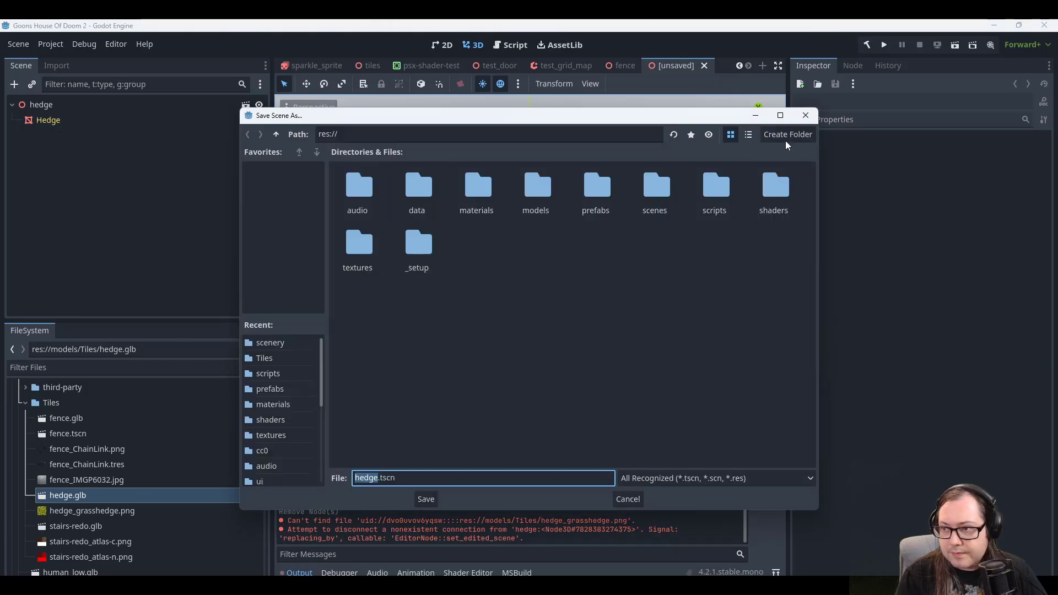
{"action": "left_click", "coordinate": [805, 115]}
{"action": "left_click", "coordinate": [38, 105]}
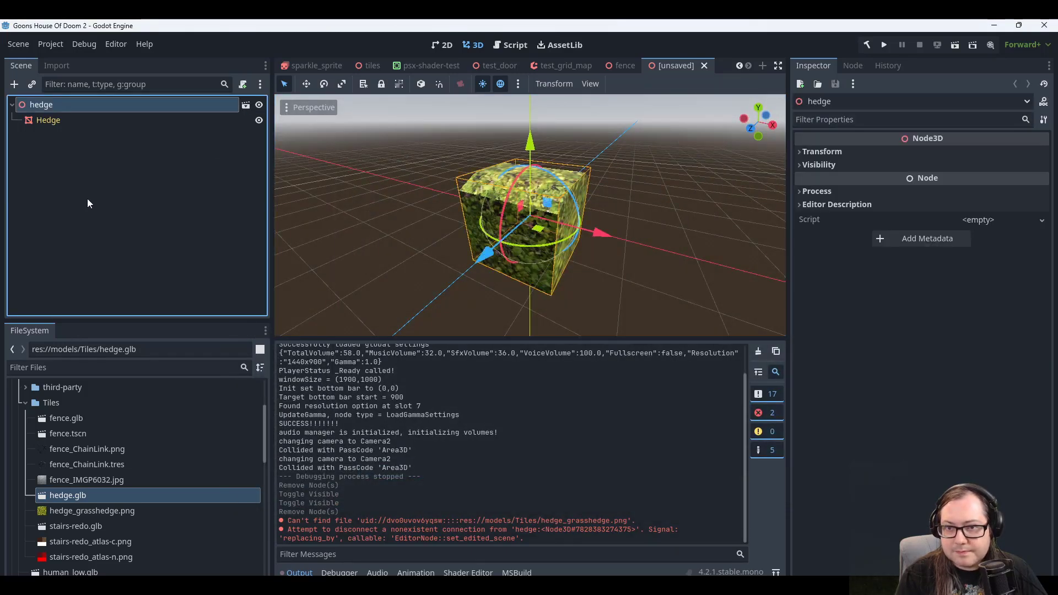
{"action": "key", "text": "ctrl+s"}
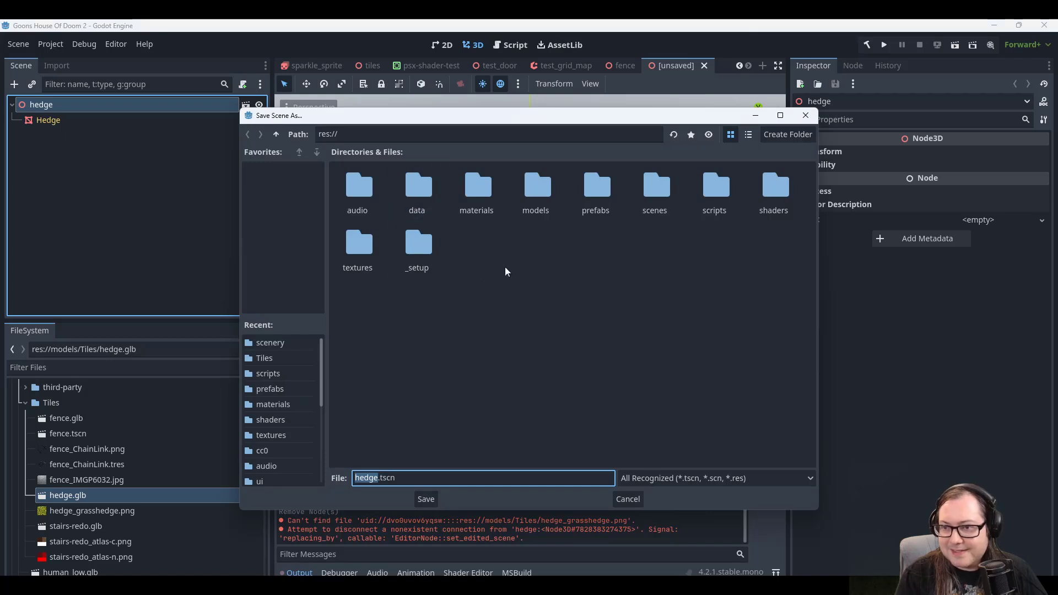
{"action": "double_click", "coordinate": [532, 195]}
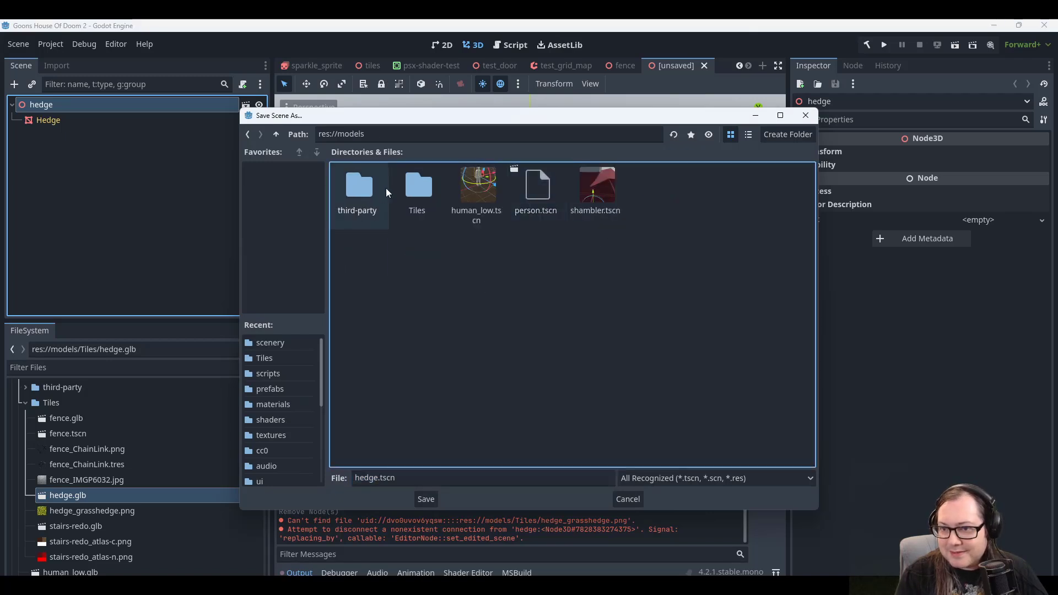
{"action": "double_click", "coordinate": [410, 188]}
{"action": "left_click", "coordinate": [426, 500]}
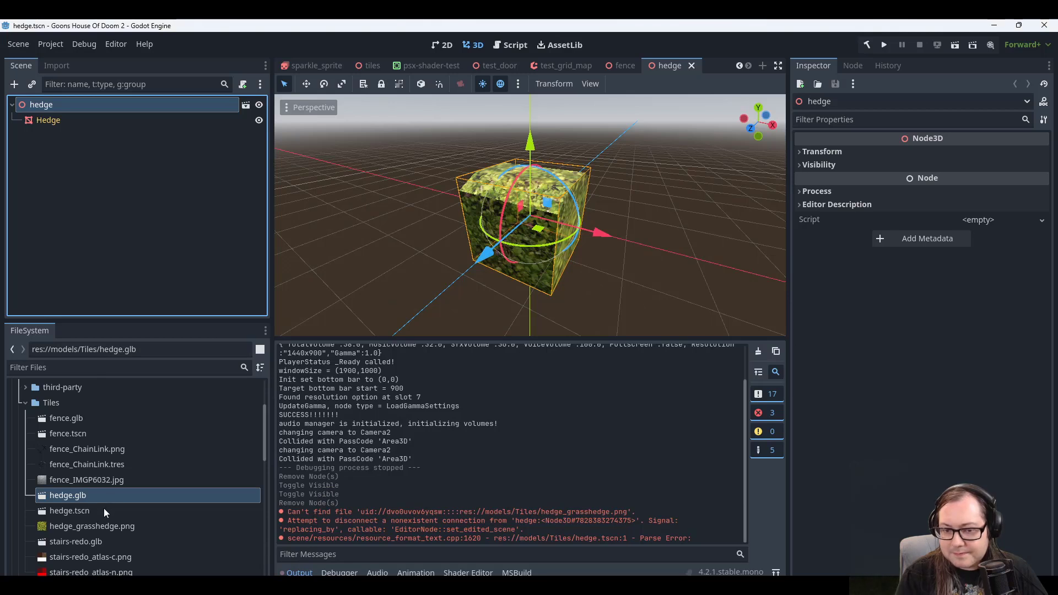
Compare the Hedge mesh node with the node structure of fence.tscn, and return to hedge.tscn.
{"action": "left_click", "coordinate": [69, 120]}
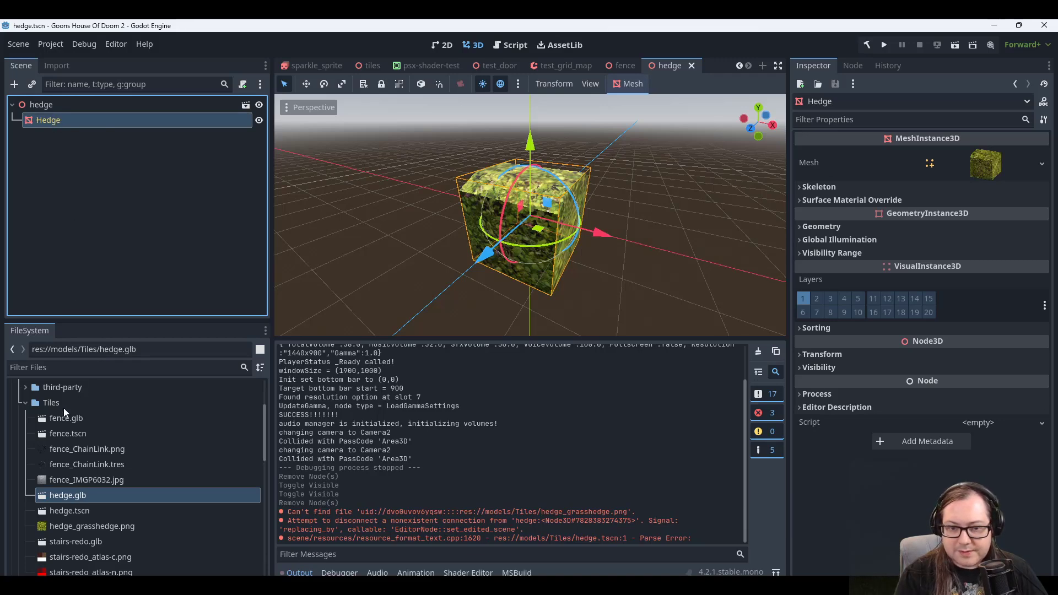
{"action": "double_click", "coordinate": [68, 433]}
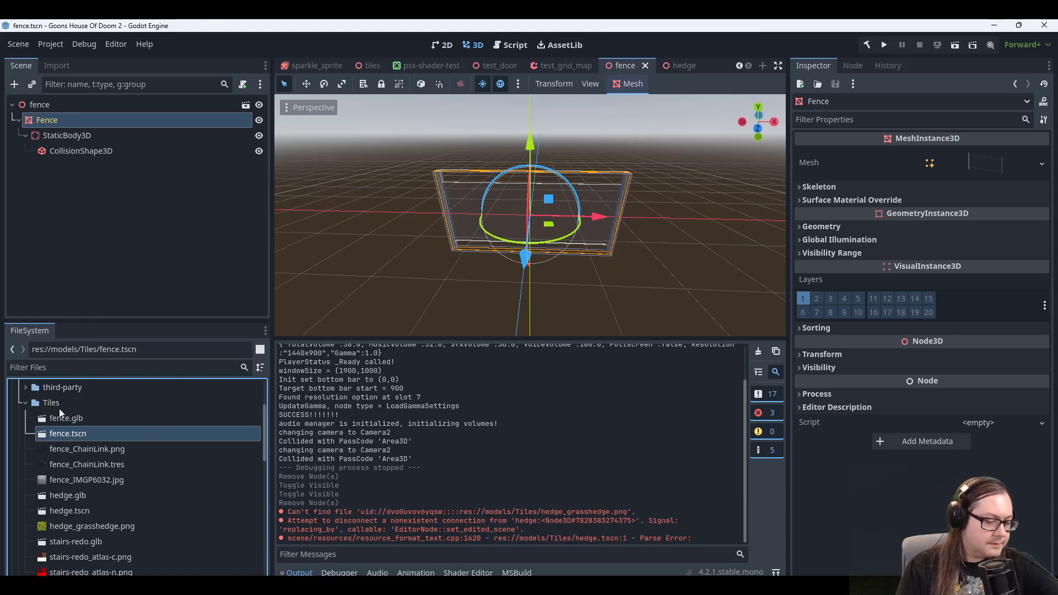
{"action": "double_click", "coordinate": [76, 510]}
Add a CollisionShape3D child node to the Hedge mesh node.
{"action": "right_click", "coordinate": [54, 123]}
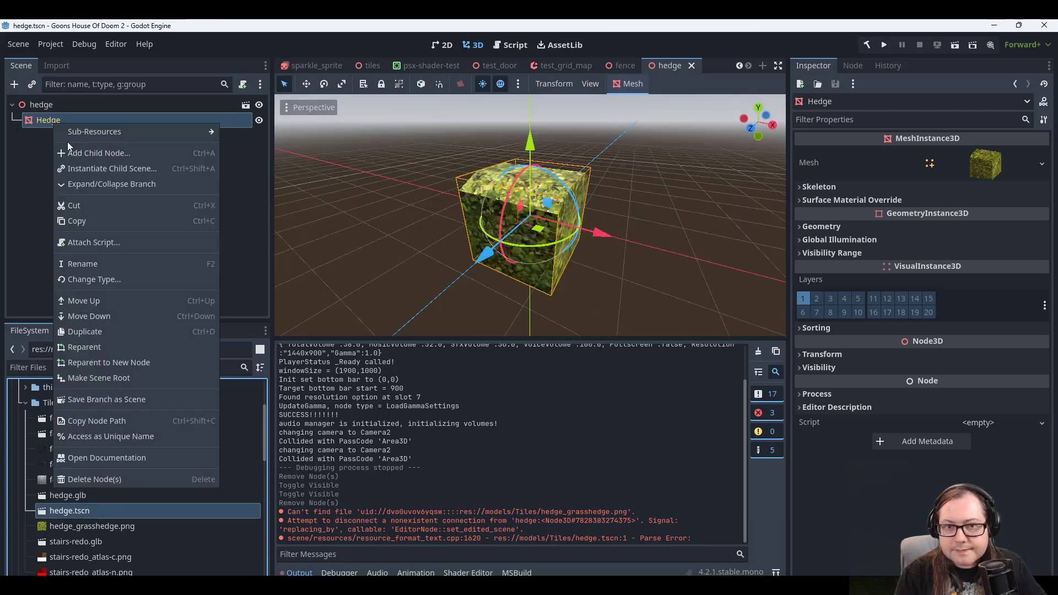
{"action": "left_click", "coordinate": [88, 153]}
{"action": "type", "text": "Collis"}
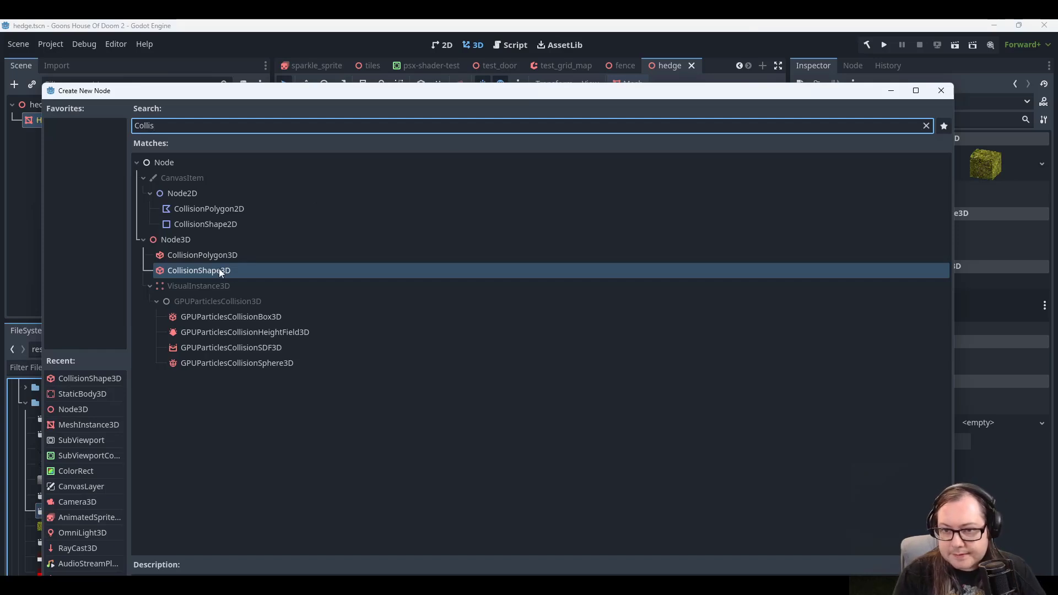
{"action": "double_click", "coordinate": [219, 270]}
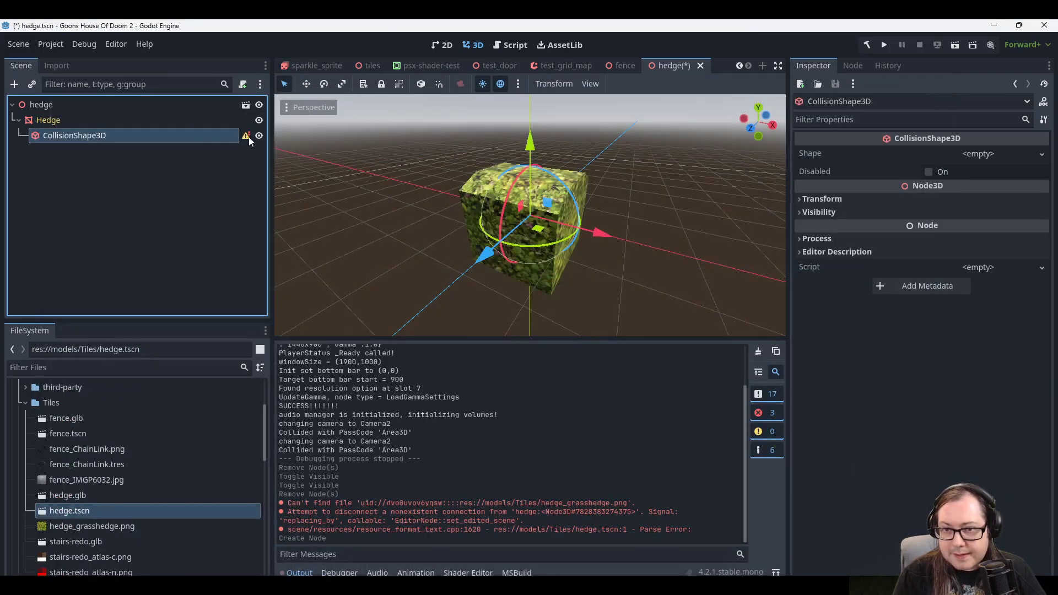
Check how the collision nodes are arranged in fence.tscn, and return to hedge.tscn.
{"action": "mouse_move", "coordinate": [249, 136]}
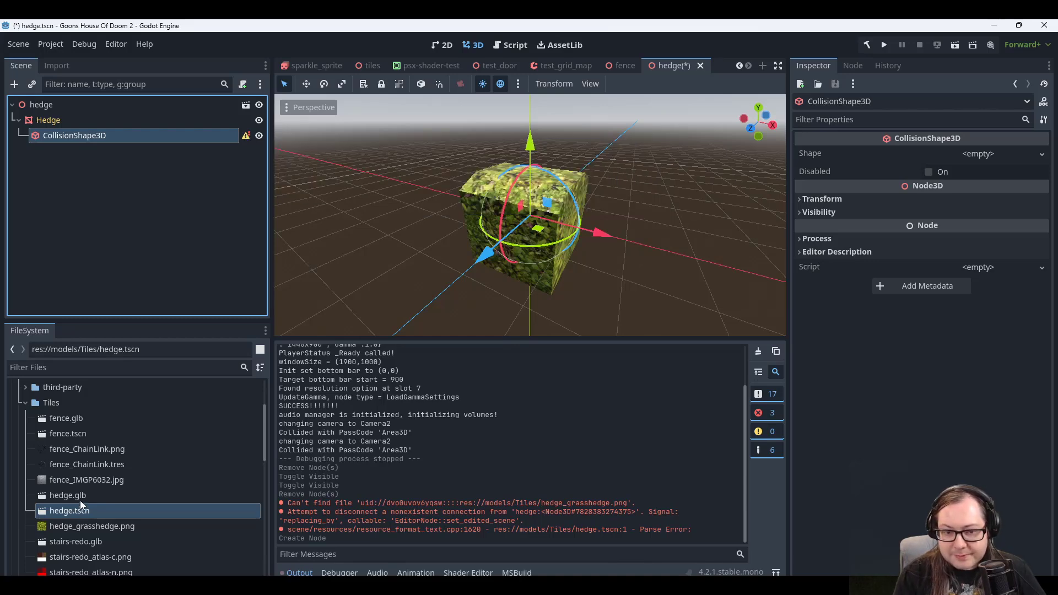
{"action": "double_click", "coordinate": [68, 434]}
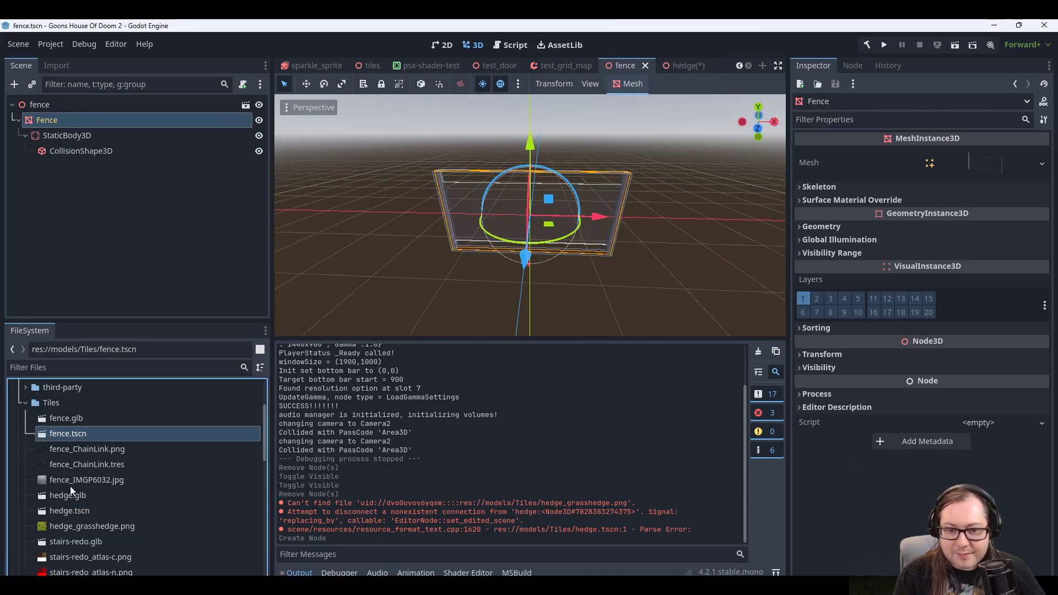
{"action": "double_click", "coordinate": [66, 512]}
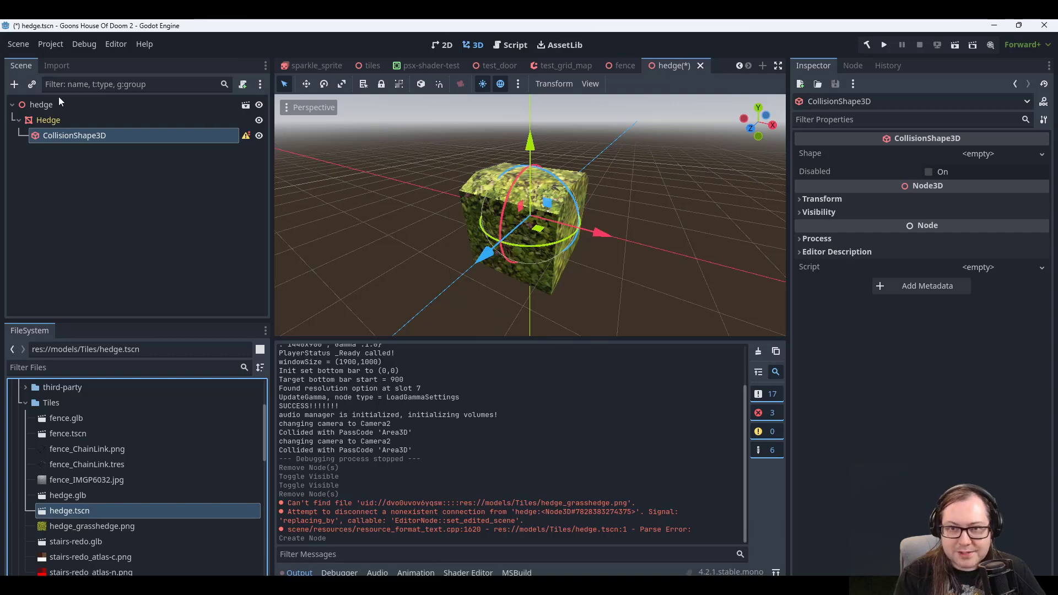
Add a StaticBody3D child node to the Hedge mesh node and reparent CollisionShape3D under it.
{"action": "right_click", "coordinate": [41, 117]}
{"action": "left_click", "coordinate": [66, 148]}
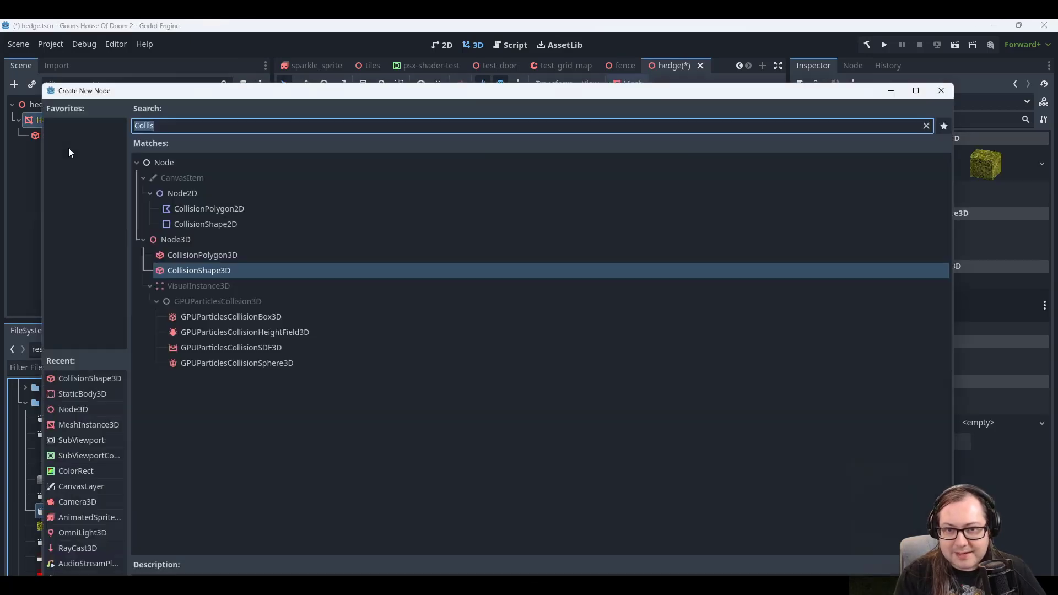
{"action": "type", "text": "S"}
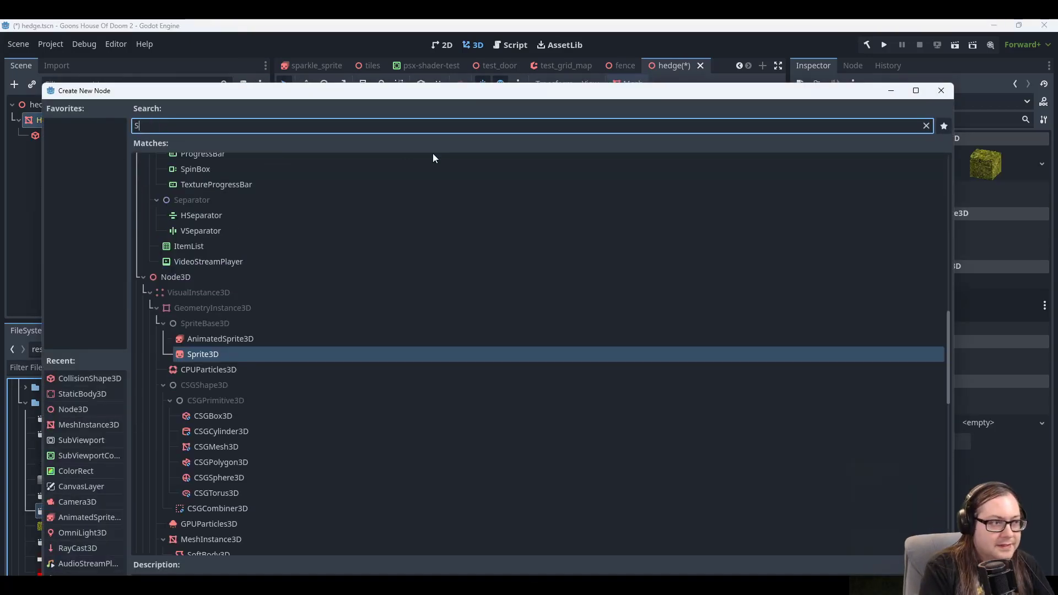
{"action": "type", "text": "tatic"}
{"action": "double_click", "coordinate": [230, 349]}
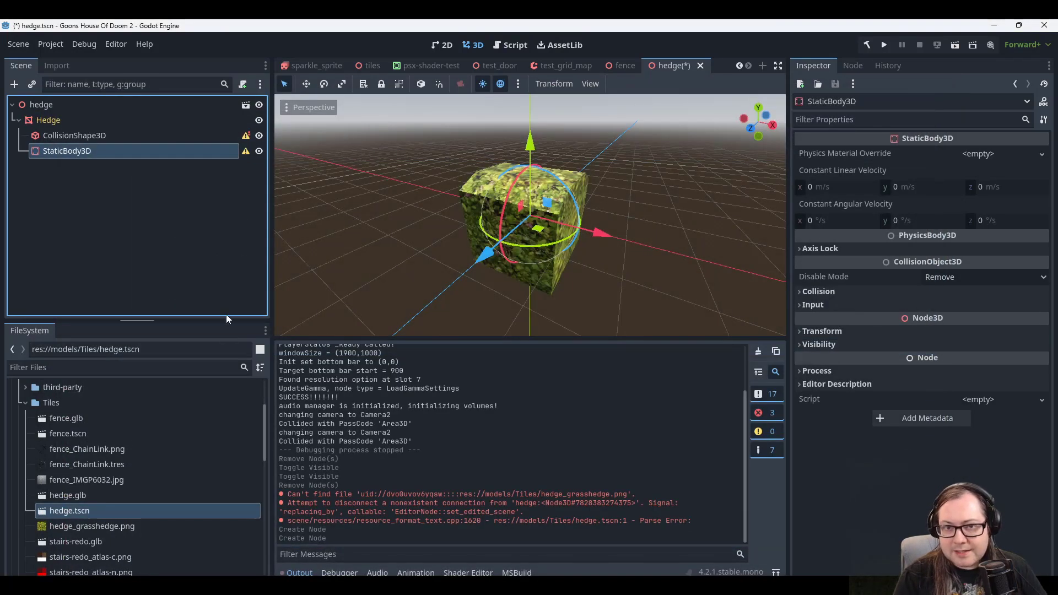
{"action": "mouse_move", "coordinate": [75, 135]}
{"action": "left_mouse_down"}
{"action": "mouse_move", "coordinate": [80, 154]}
{"action": "mouse_move", "coordinate": [77, 135]}
{"action": "left_mouse_up"}
Assign a new BoxShape3D as the shape of the CollisionShape3D node.
{"action": "left_click", "coordinate": [71, 152]}
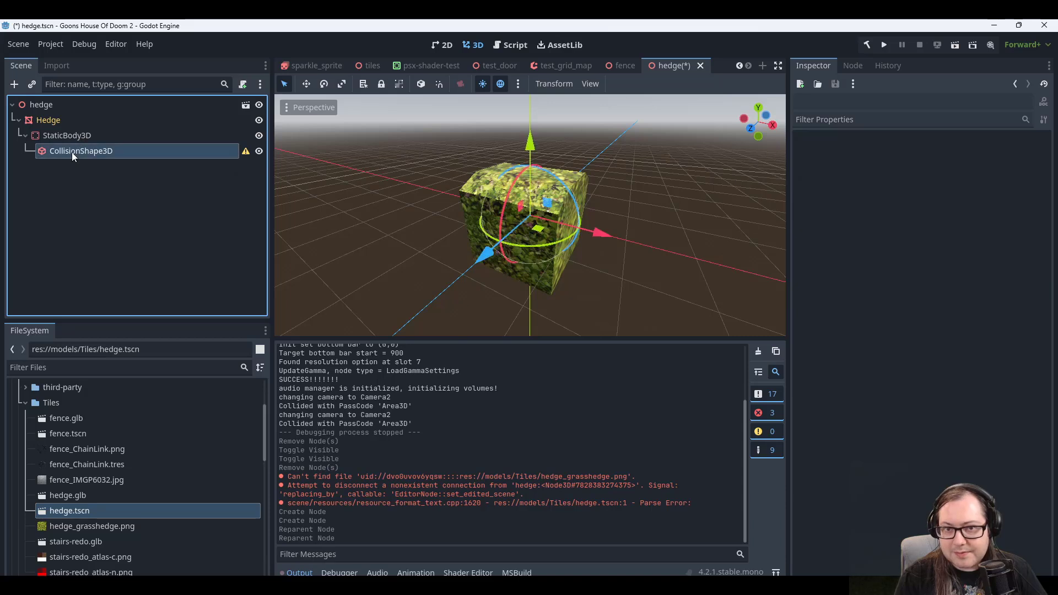
{"action": "left_click", "coordinate": [992, 153]}
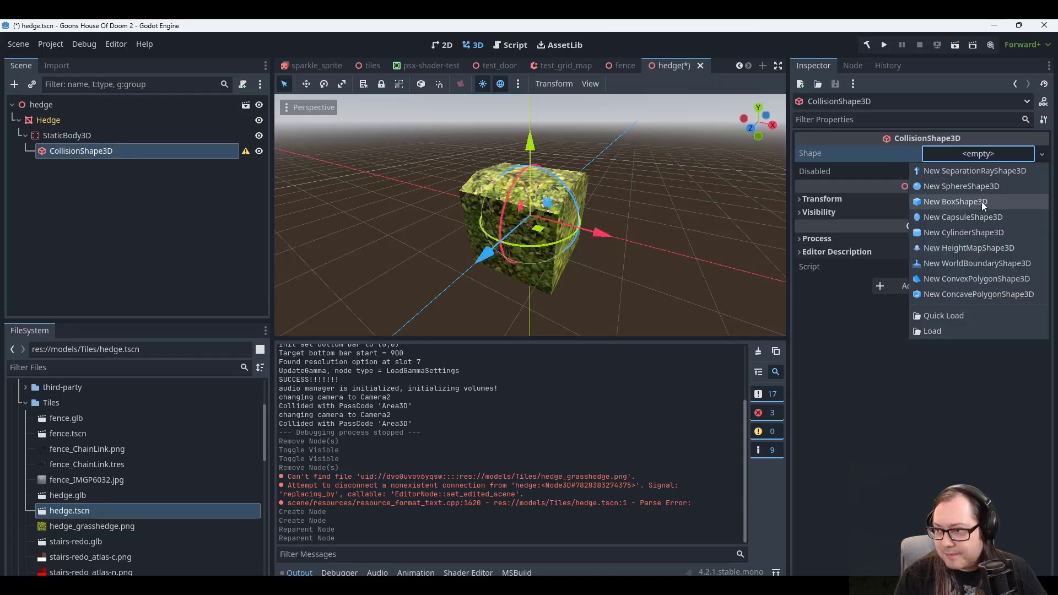
{"action": "left_click", "coordinate": [966, 203]}
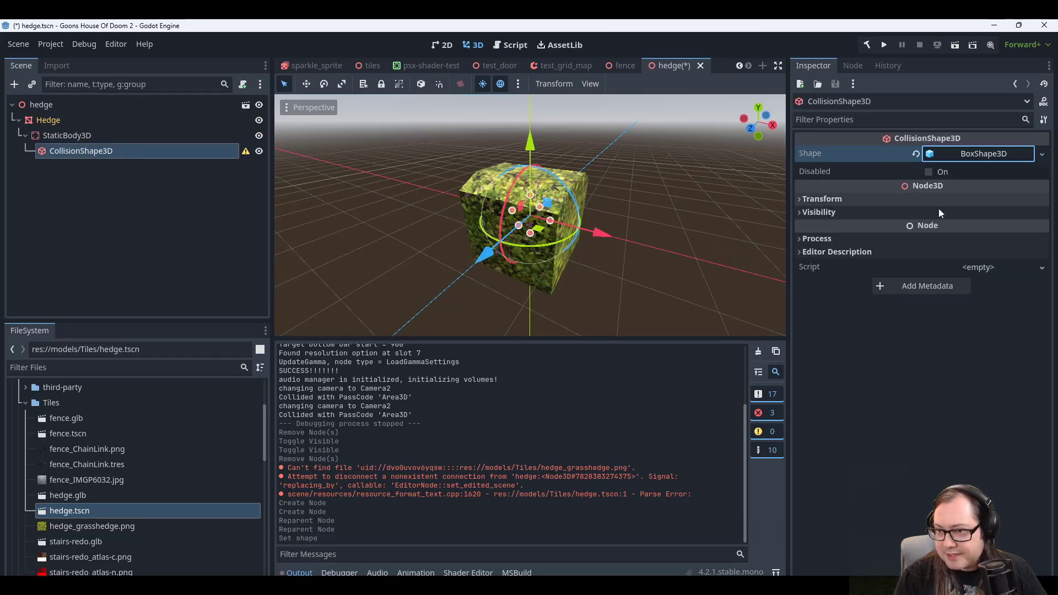
{"action": "middle_click_drag", "start_coordinate": [632, 220], "coordinate": [317, 142]}
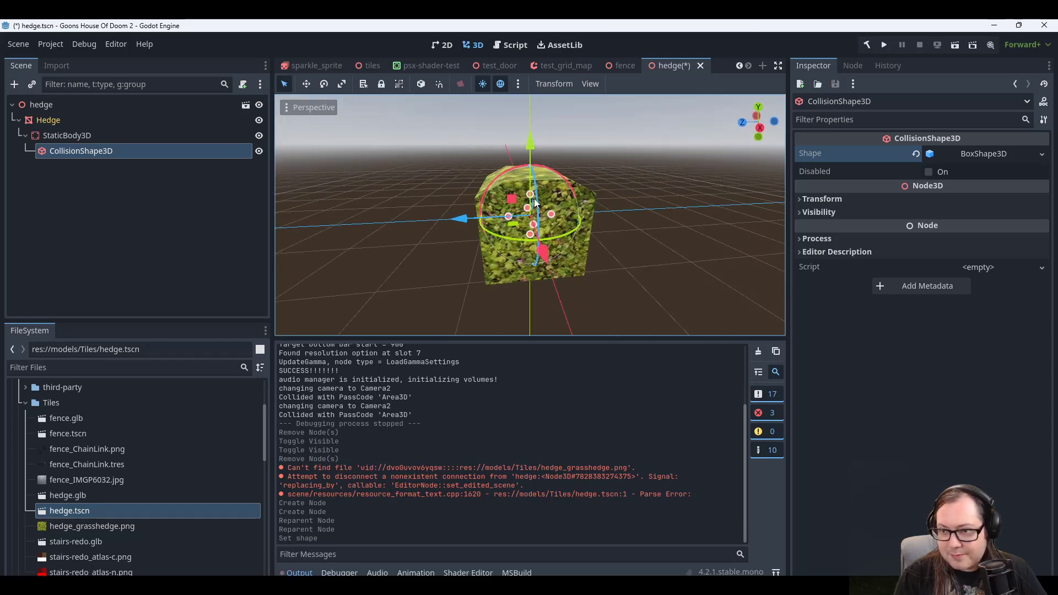
Inspect the collision settings of the StaticBody3D node.
{"action": "left_click", "coordinate": [69, 135]}
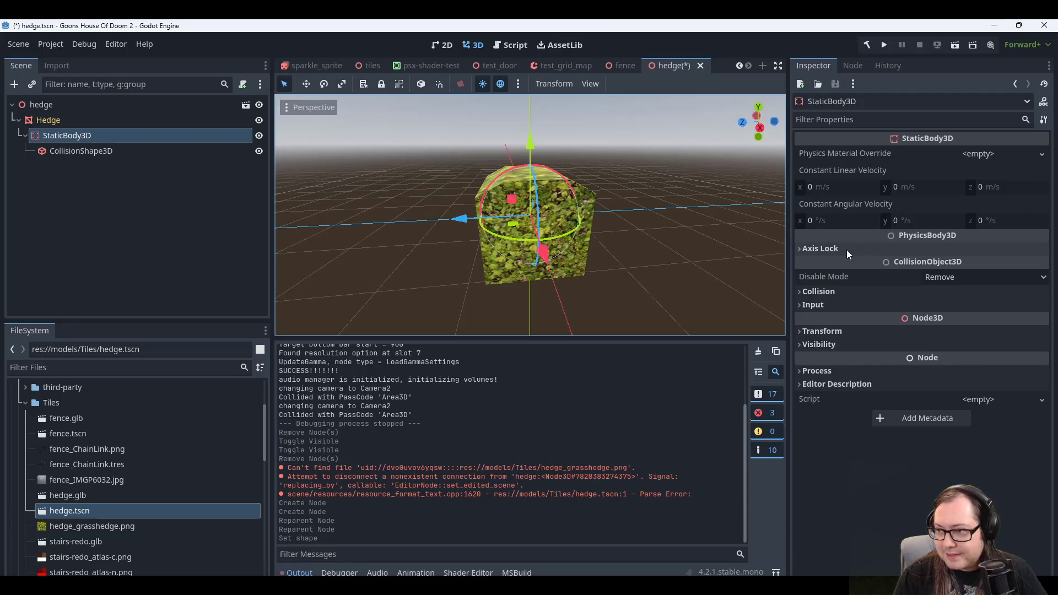
{"action": "left_click", "coordinate": [841, 292]}
{"action": "left_click", "coordinate": [842, 292]}
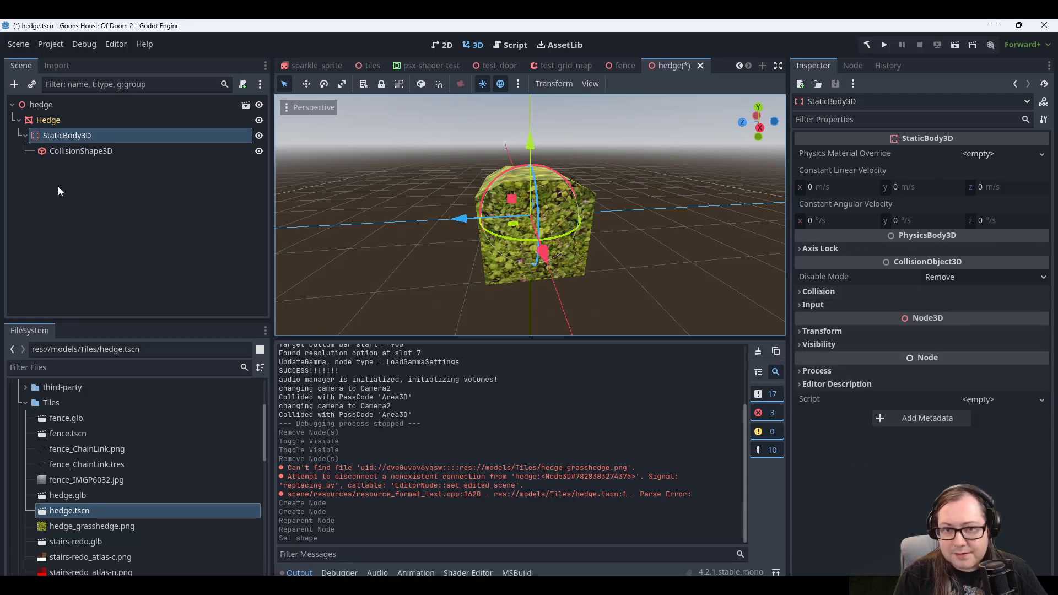
Set the collision box size to 2 m on x, y and z, and save the hedge scene.
{"action": "left_click", "coordinate": [76, 147]}
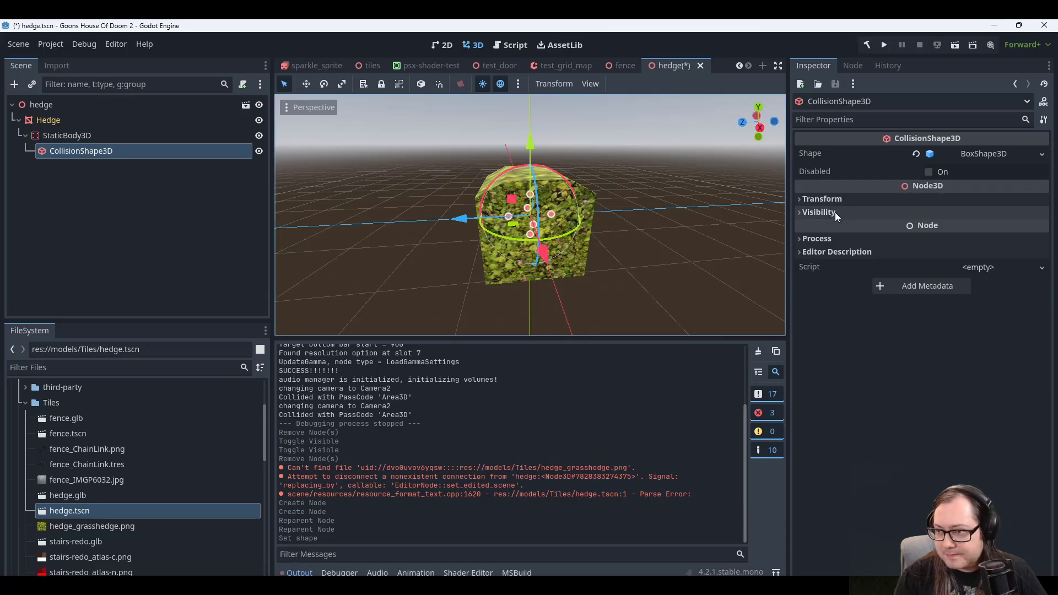
{"action": "left_click", "coordinate": [988, 155]}
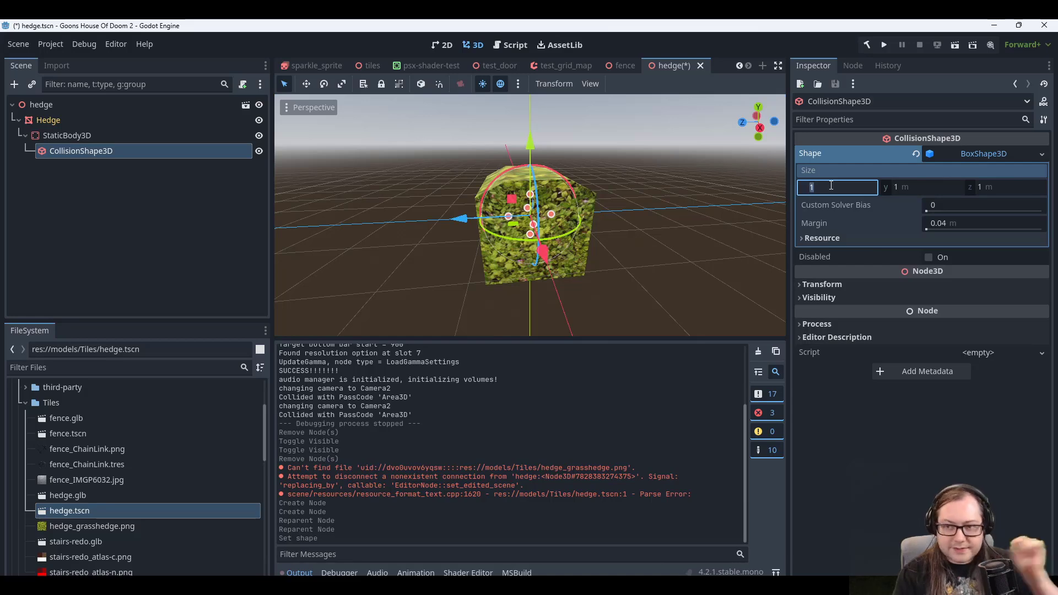
{"action": "scroll", "coordinate": [636, 199], "scroll_direction": "down", "scroll_amount": 2}
{"action": "scroll", "coordinate": [640, 194], "scroll_direction": "up", "scroll_amount": 2}
{"action": "middle_click_drag", "start_coordinate": [640, 191], "coordinate": [695, 209]}
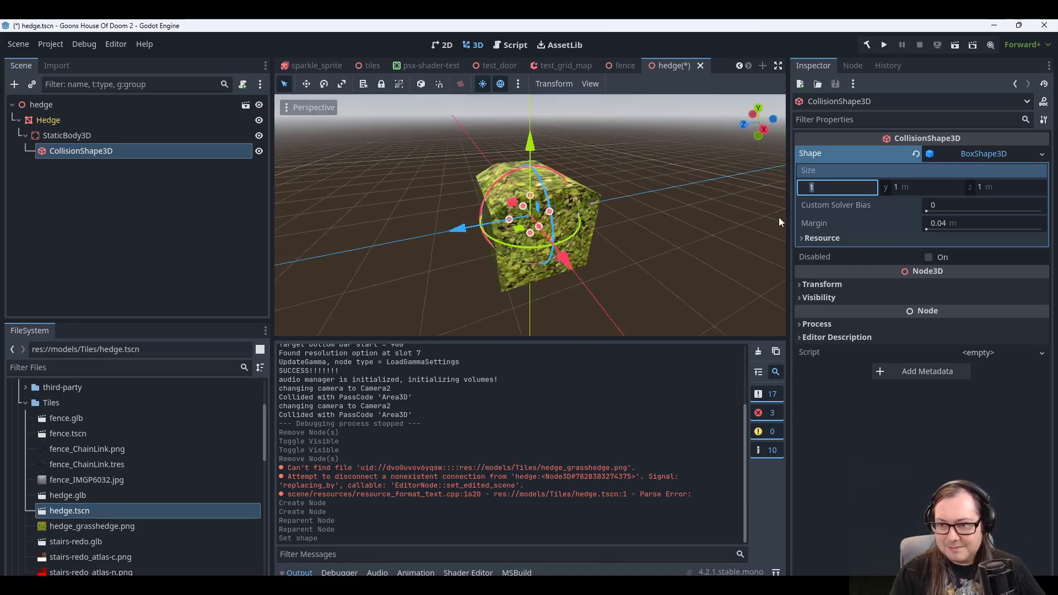
{"action": "type", "text": "2"}
{"action": "left_click", "coordinate": [913, 187]}
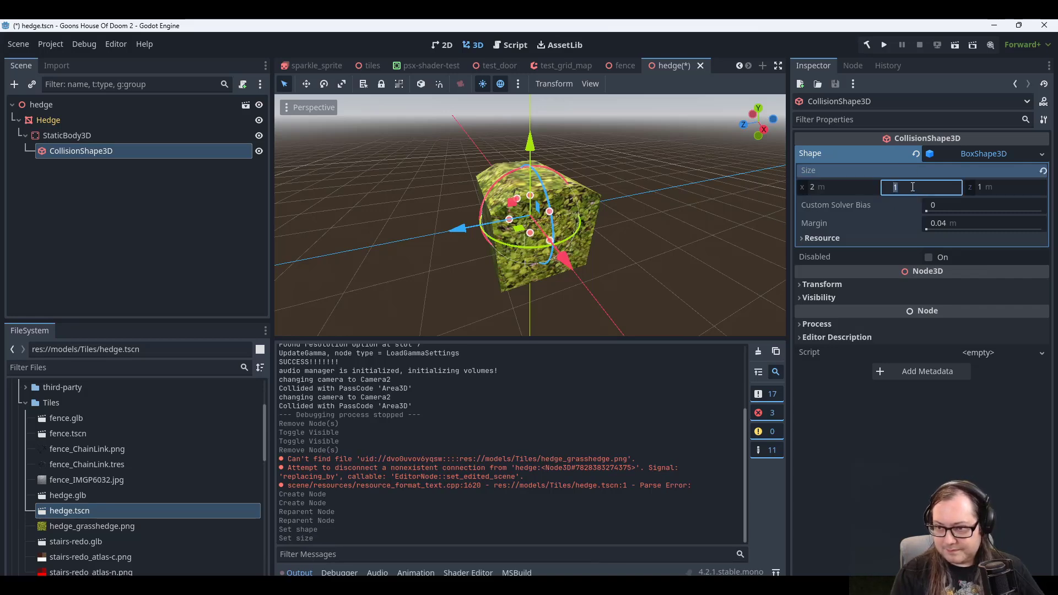
{"action": "middle_click_drag", "start_coordinate": [498, 304], "coordinate": [618, 259]}
{"action": "type", "text": "2"}
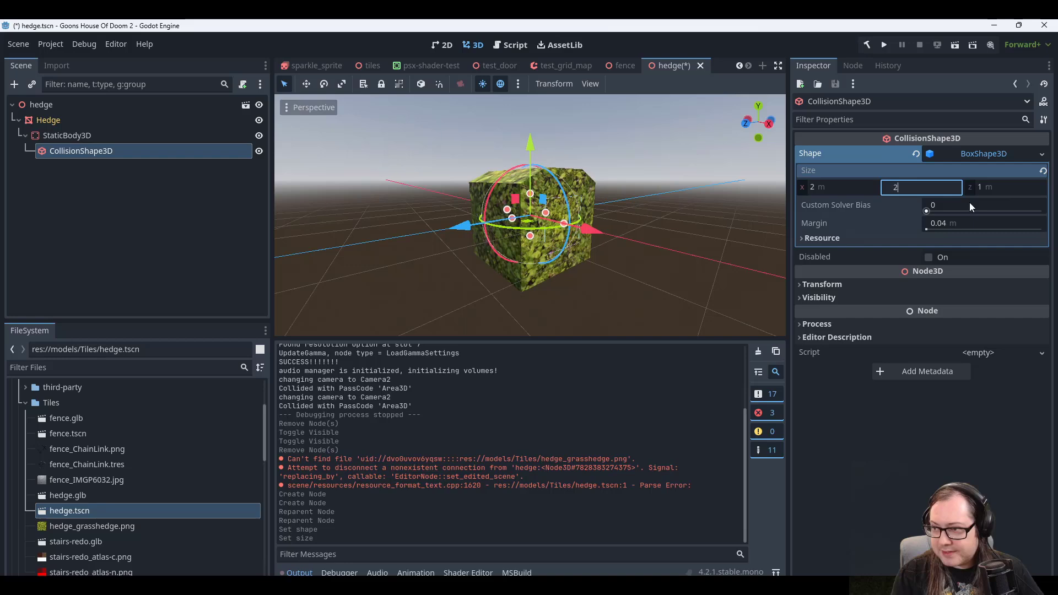
{"action": "left_click", "coordinate": [994, 188]}
{"action": "type", "text": "2"}
{"action": "left_click", "coordinate": [914, 186]}
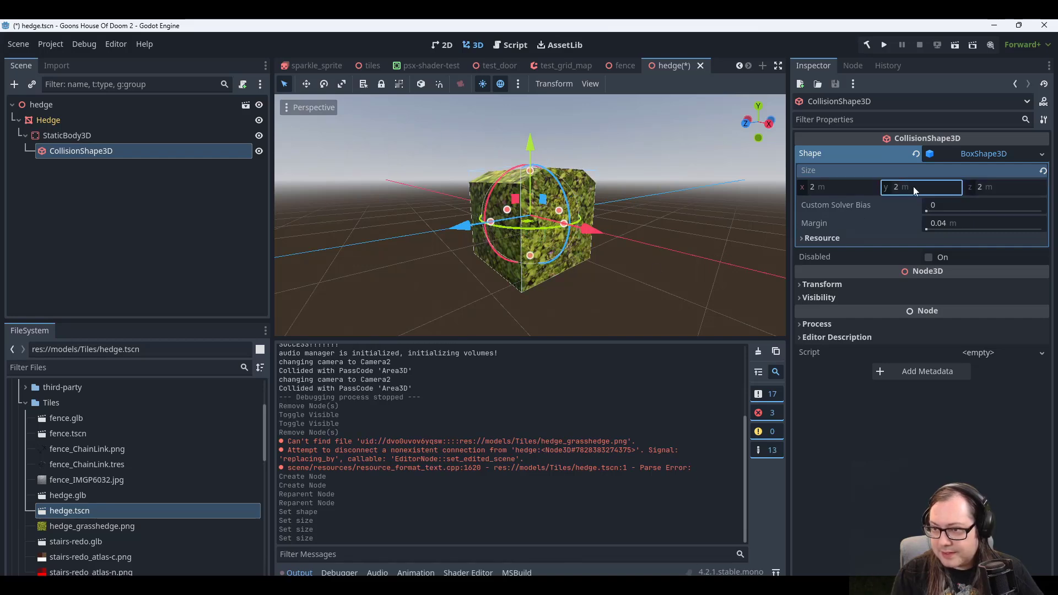
{"action": "middle_click_drag", "start_coordinate": [623, 240], "coordinate": [556, 214]}
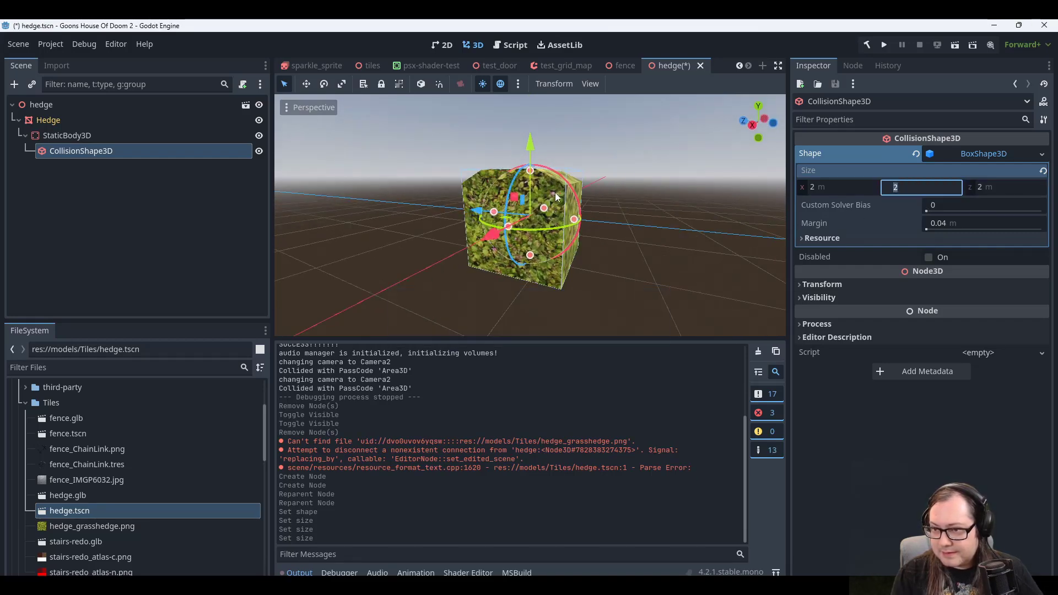
{"action": "key", "text": "ctrl+s"}
{"action": "middle_click_drag", "start_coordinate": [645, 256], "coordinate": [699, 252]}
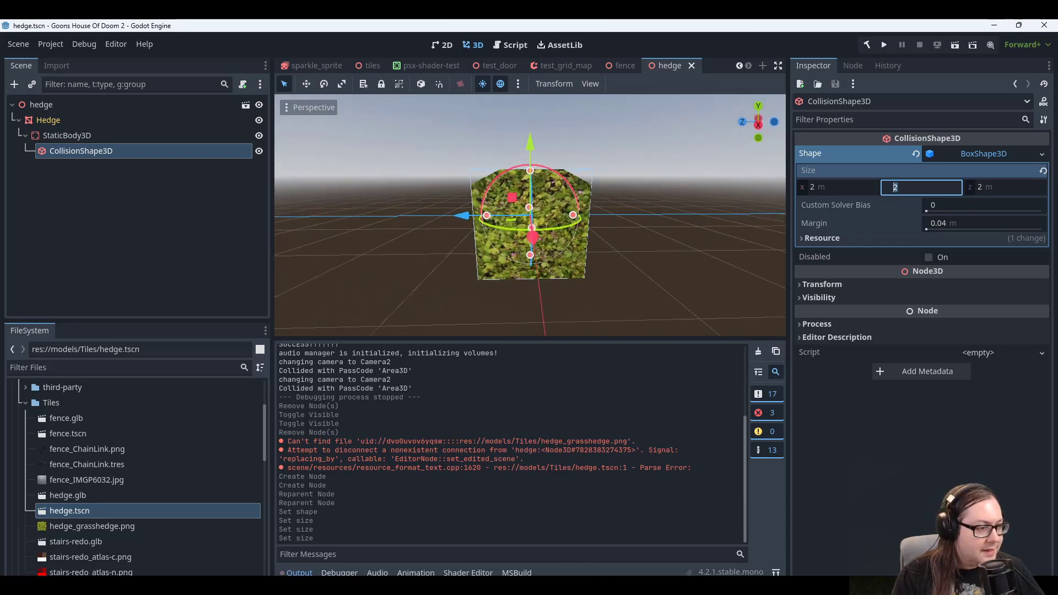
{"action": "middle_click_drag", "start_coordinate": [435, 180], "coordinate": [496, 165]}
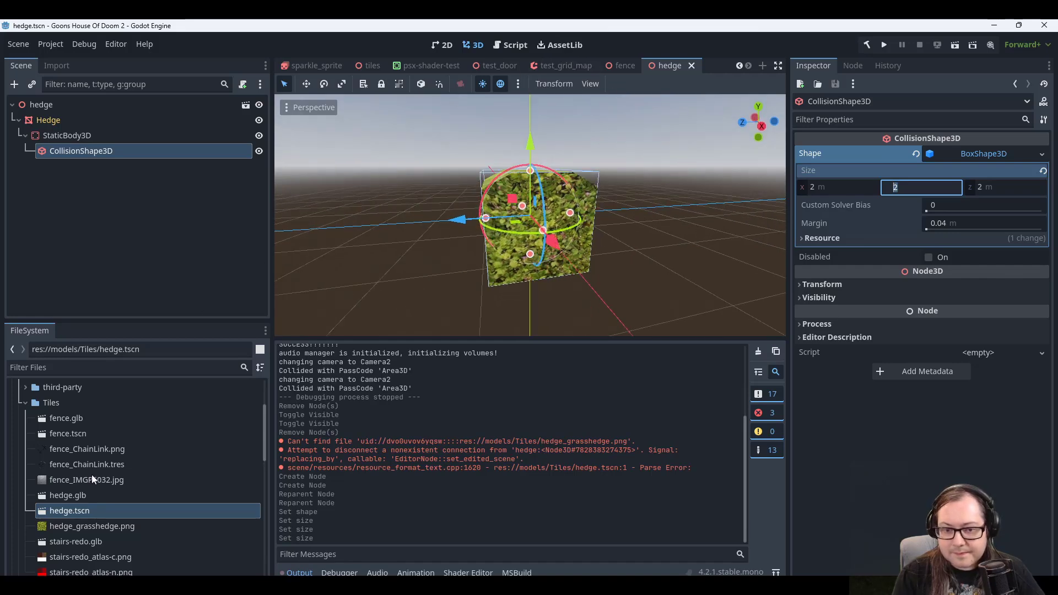
Filter the project files for "tiles" and open the tiles.tscn scene from prefabs/scenery.
{"action": "scroll", "coordinate": [96, 475], "scroll_direction": "up", "scroll_amount": 2}
{"action": "scroll", "coordinate": [99, 474], "scroll_direction": "down", "scroll_amount": 3}
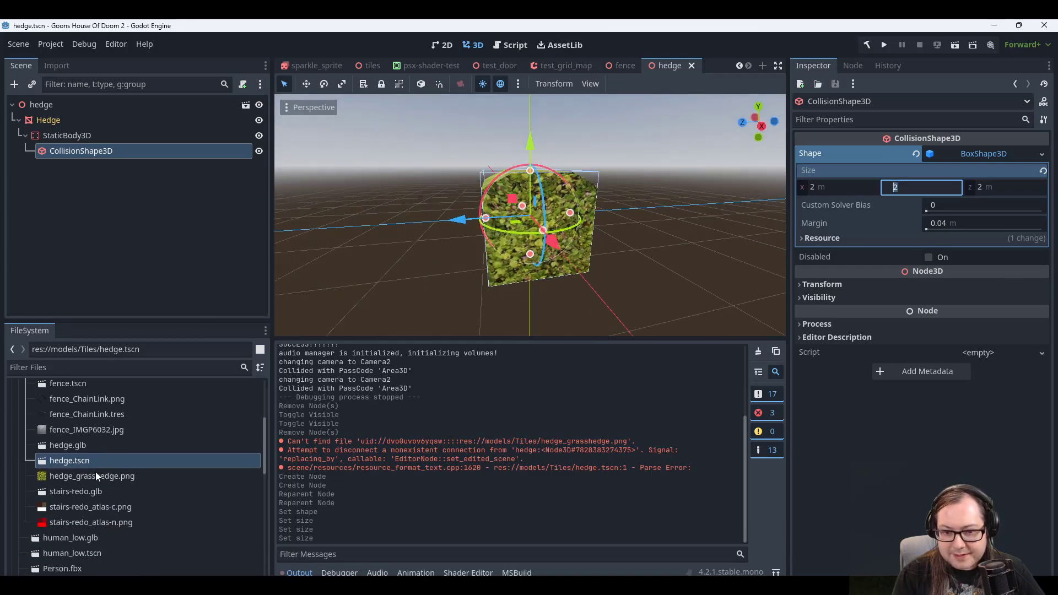
{"action": "scroll", "coordinate": [96, 474], "scroll_direction": "up", "scroll_amount": 3}
{"action": "scroll", "coordinate": [66, 543], "scroll_direction": "down", "scroll_amount": 5}
{"action": "scroll", "coordinate": [68, 530], "scroll_direction": "up", "scroll_amount": 4}
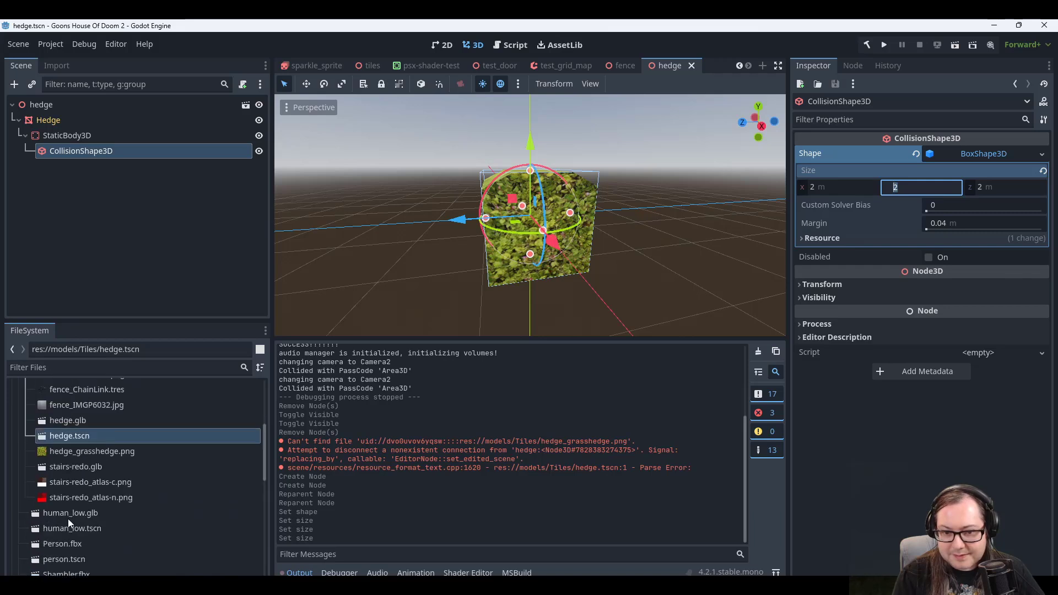
{"action": "left_click", "coordinate": [87, 366]}
{"action": "type", "text": "tiles"}
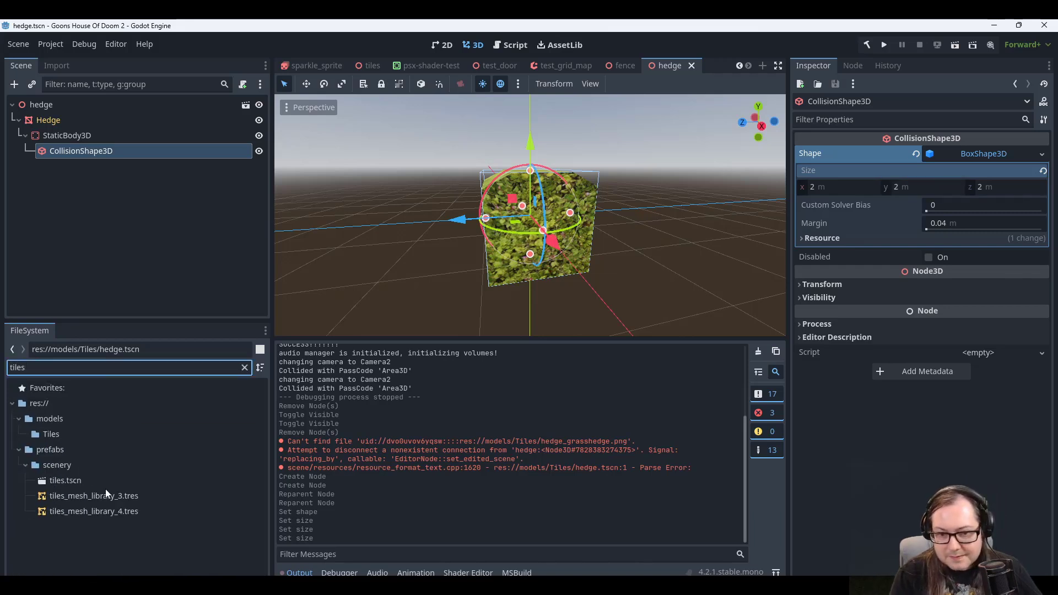
{"action": "double_click", "coordinate": [67, 480]}
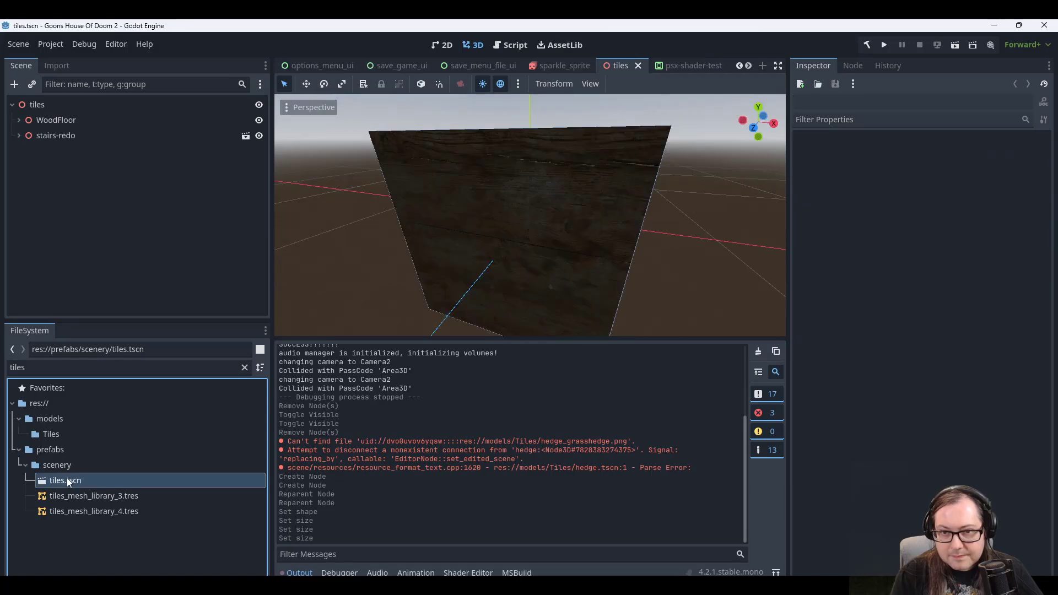
Filter the project files for "hedge", instance hedge.tscn under the tiles root node, and save the tiles scene.
{"action": "left_click", "coordinate": [34, 103]}
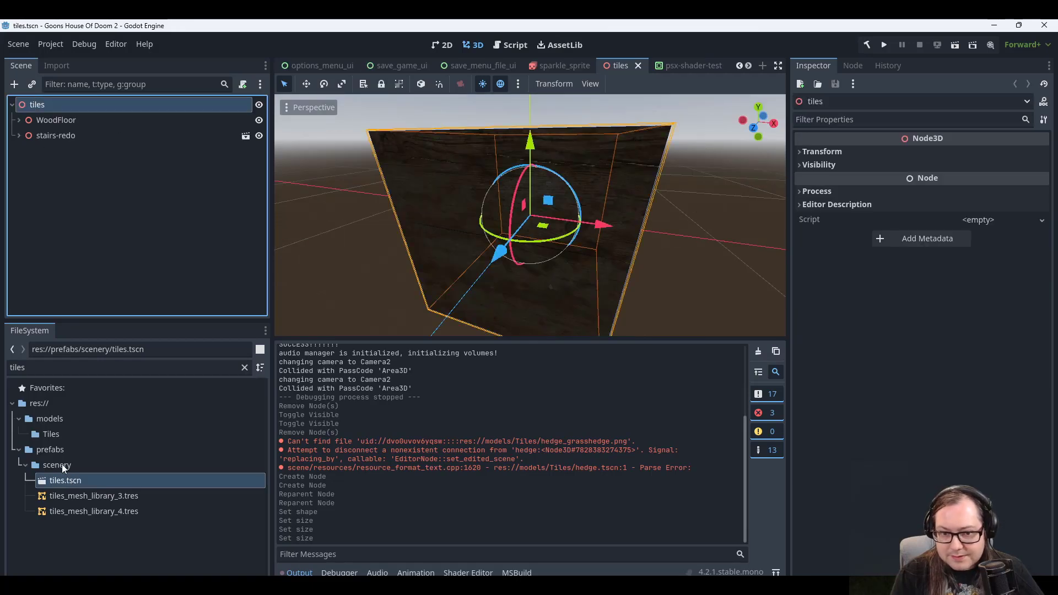
{"action": "double_click", "coordinate": [224, 373]}
{"action": "type", "text": "hedge"}
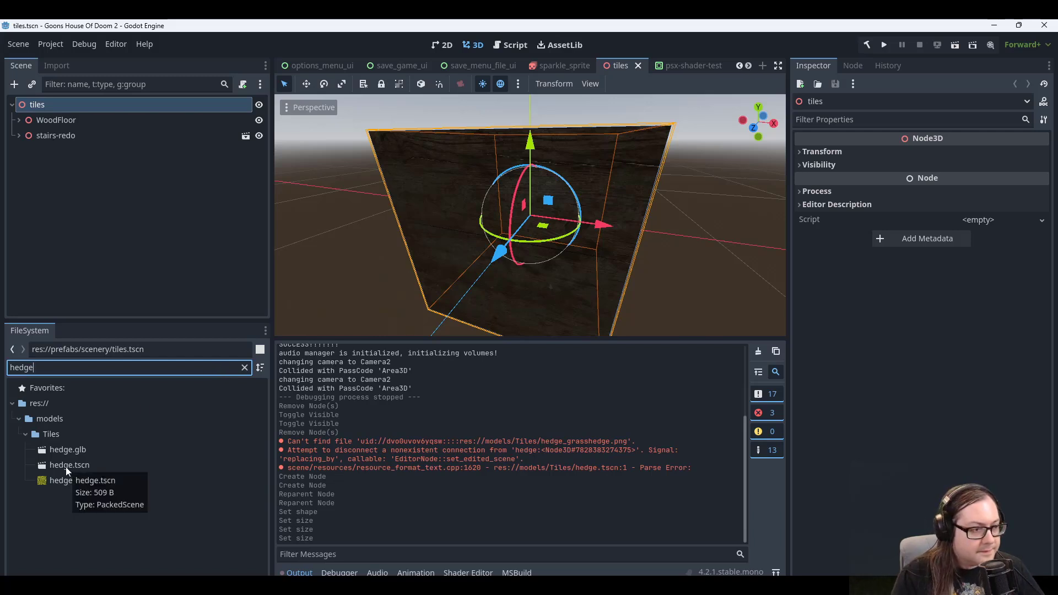
{"action": "left_click_drag", "start_coordinate": [51, 468], "coordinate": [48, 113]}
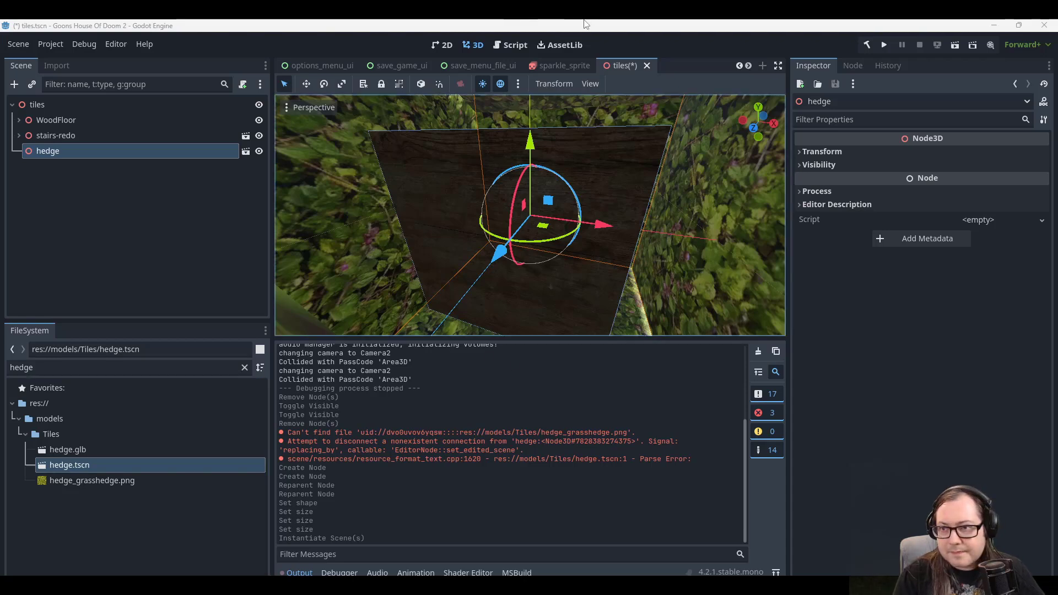
{"action": "scroll", "coordinate": [613, 197], "scroll_direction": "up", "scroll_amount": 3}
{"action": "scroll", "coordinate": [610, 206], "scroll_direction": "down", "scroll_amount": 10}
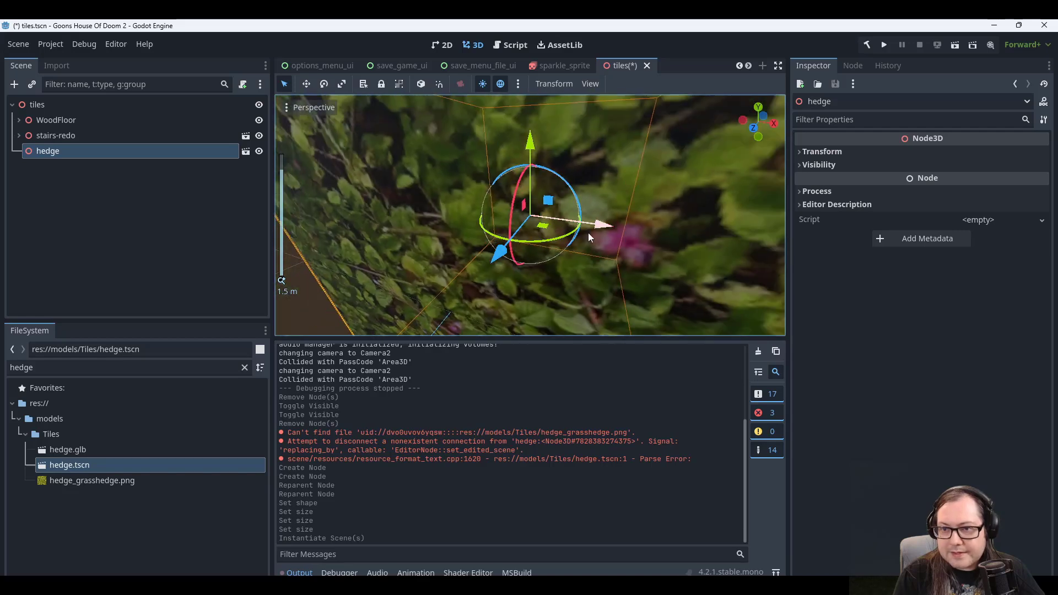
{"action": "mouse_move", "coordinate": [611, 210]}
{"action": "middle_mouse_down"}
{"action": "mouse_move", "coordinate": [590, 187]}
{"action": "mouse_move", "coordinate": [508, 201]}
{"action": "mouse_move", "coordinate": [650, 202]}
{"action": "mouse_move", "coordinate": [608, 198]}
{"action": "middle_mouse_up"}
{"action": "key", "text": "ctrl+s"}
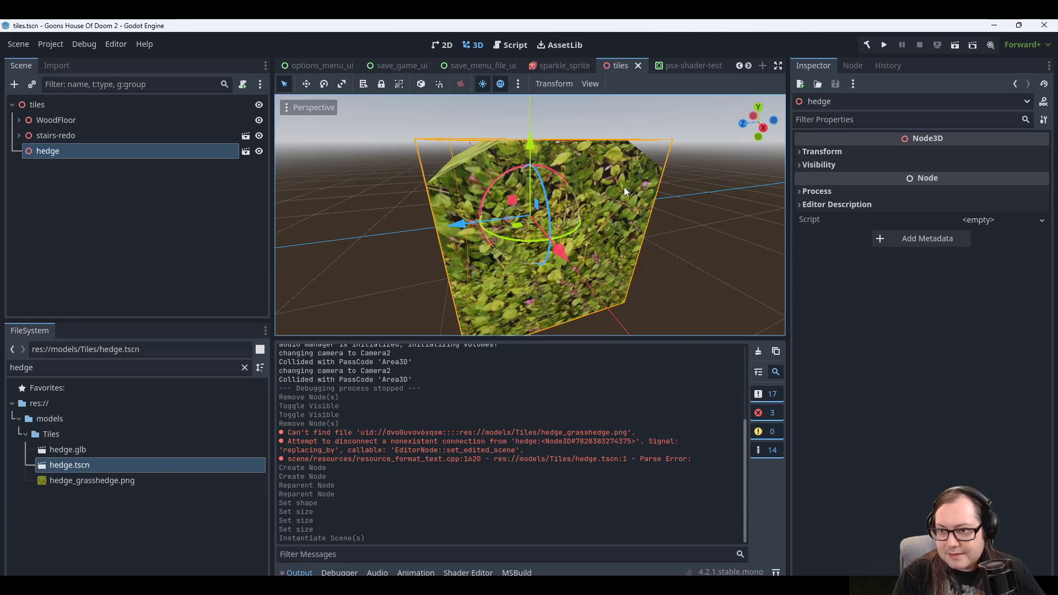
{"action": "left_click", "coordinate": [42, 104]}
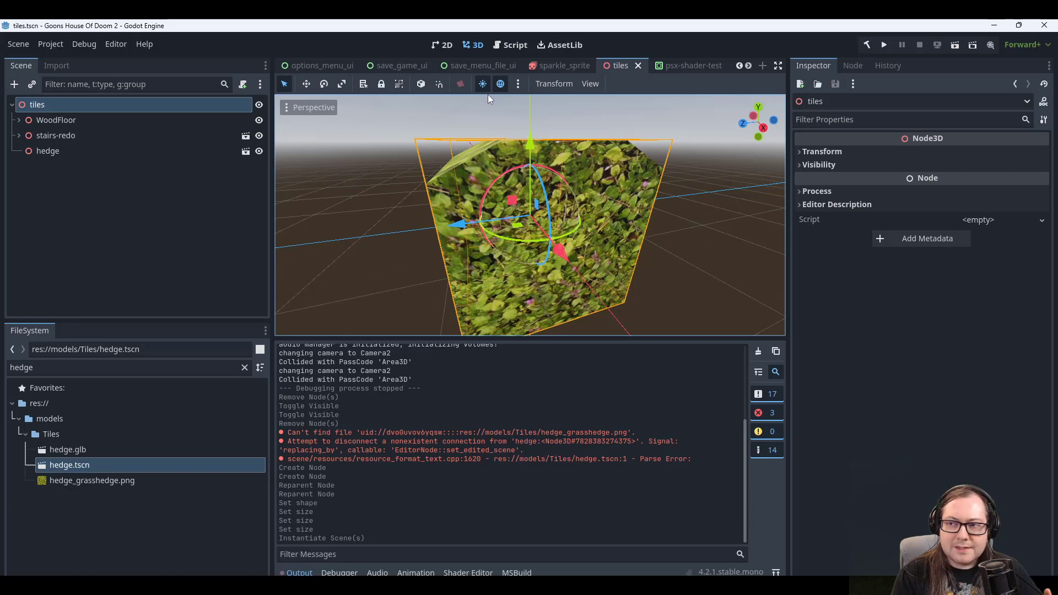
{"action": "scroll", "coordinate": [483, 65], "scroll_direction": "down", "scroll_amount": 5}
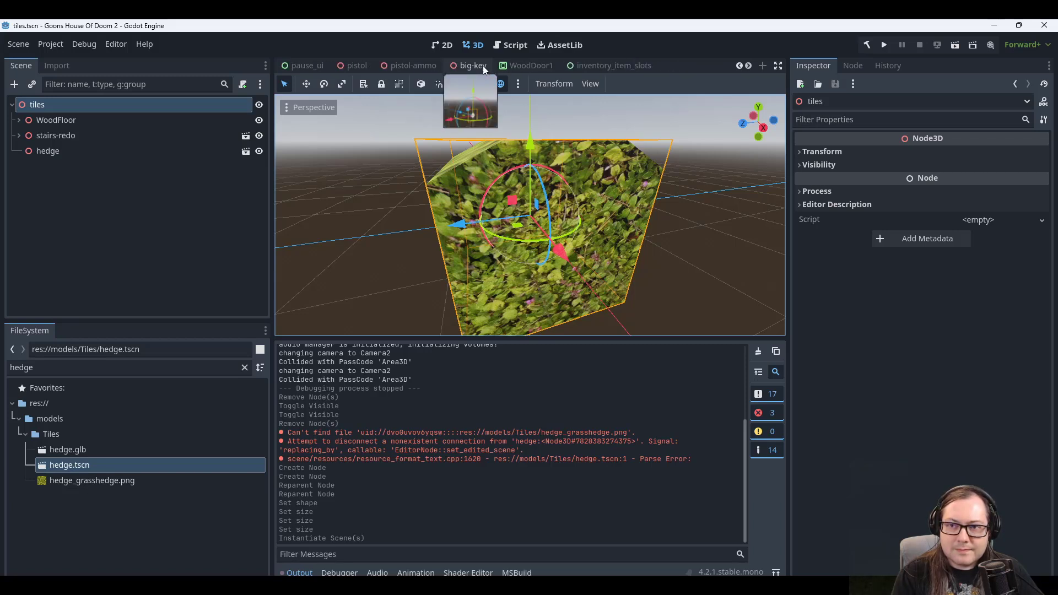
{"action": "scroll", "coordinate": [484, 65], "scroll_direction": "down", "scroll_amount": 6}
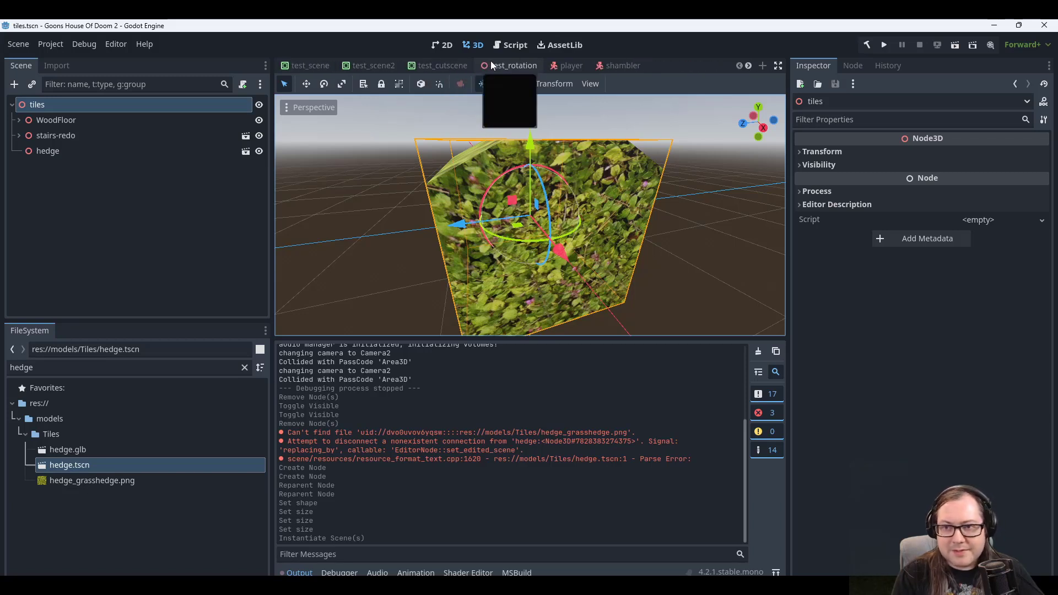
{"action": "scroll", "coordinate": [491, 62], "scroll_direction": "down", "scroll_amount": 5}
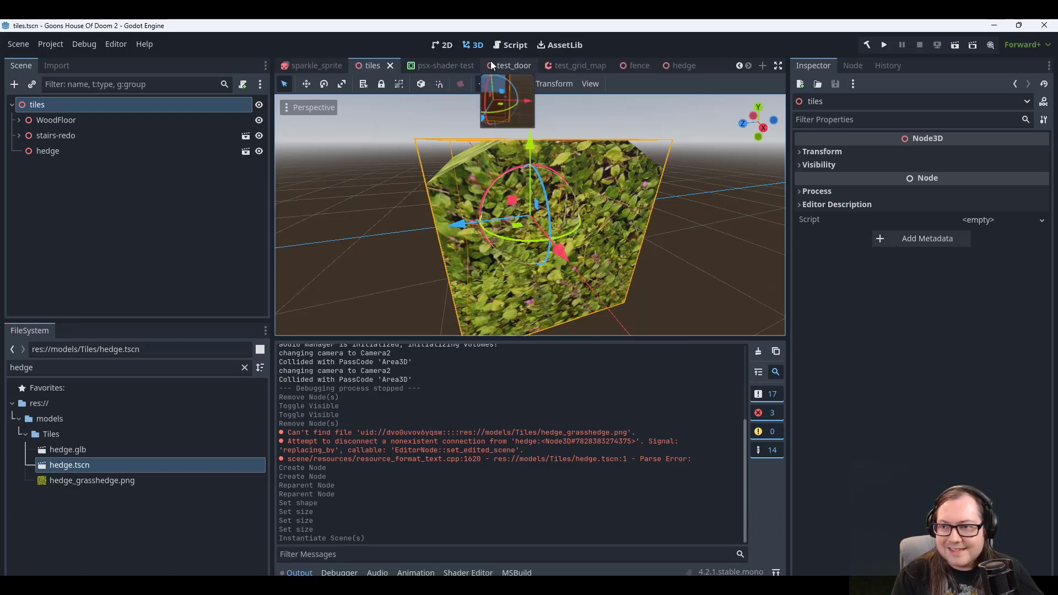
{"action": "scroll", "coordinate": [659, 69], "scroll_direction": "up", "scroll_amount": 10}
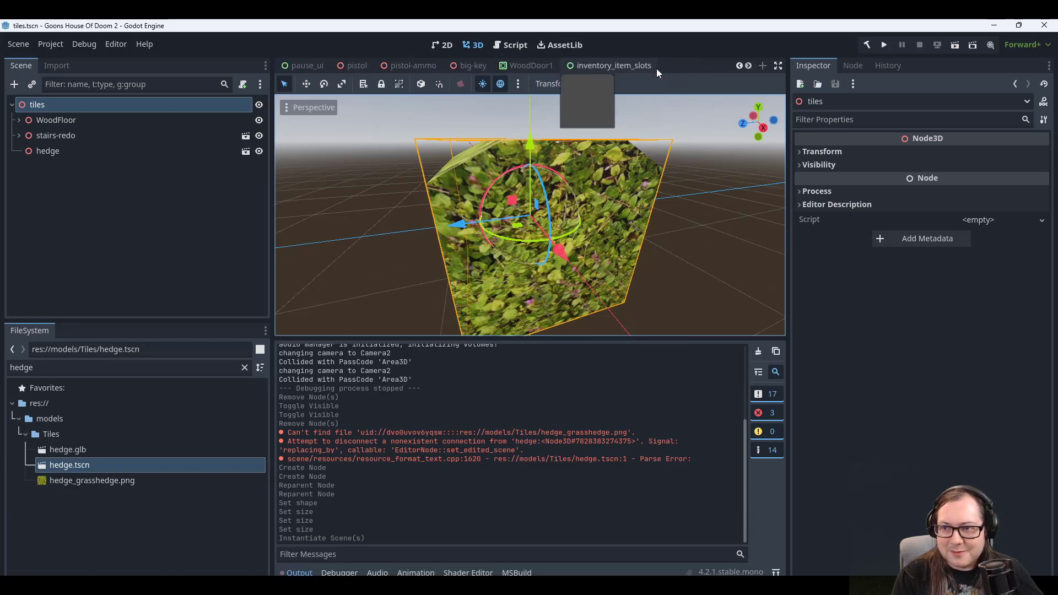
Clear the file filter and look through the project's folders, from models down to the root files.
{"action": "scroll", "coordinate": [657, 68], "scroll_direction": "down", "scroll_amount": 6}
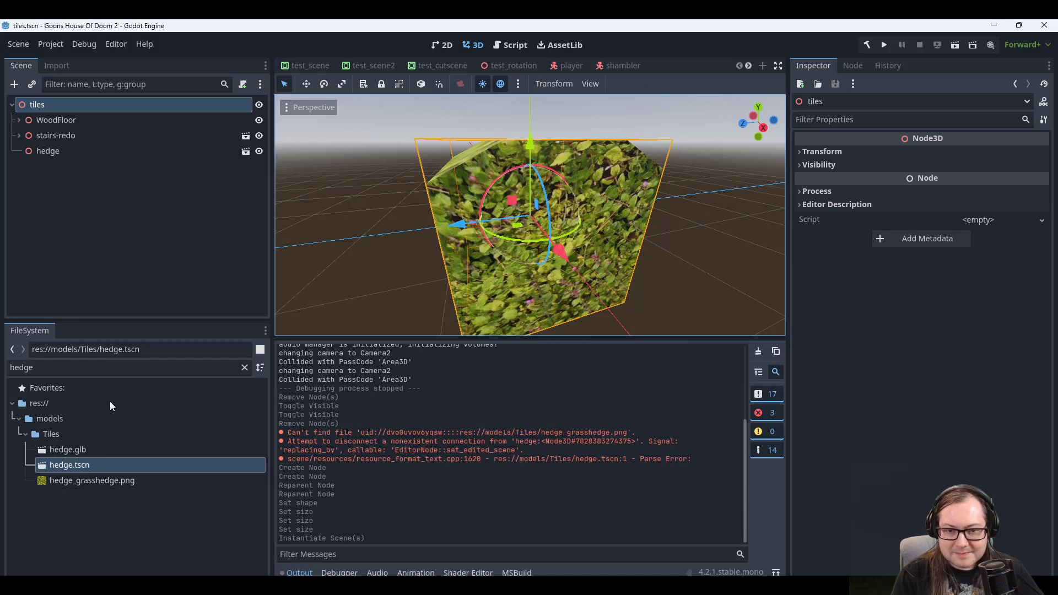
{"action": "left_click", "coordinate": [243, 368]}
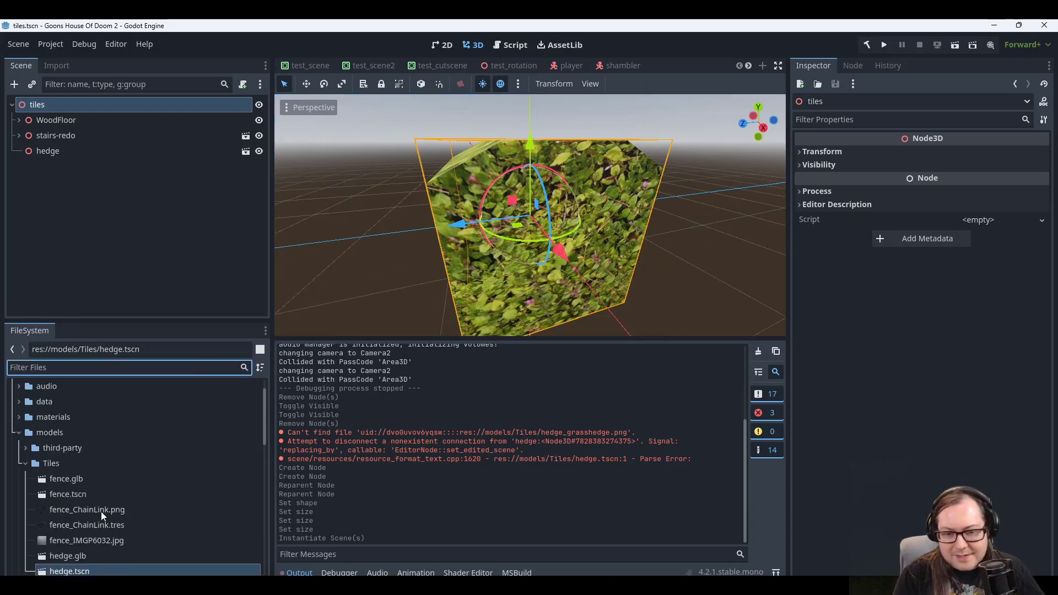
{"action": "scroll", "coordinate": [158, 484], "scroll_direction": "down", "scroll_amount": 8}
{"action": "scroll", "coordinate": [124, 492], "scroll_direction": "down", "scroll_amount": 3}
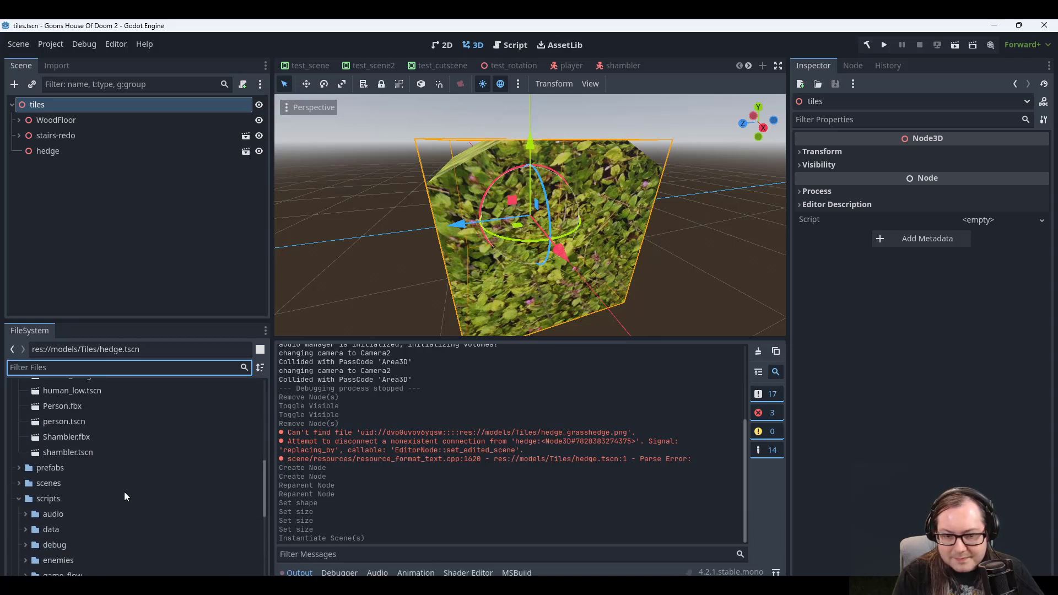
{"action": "scroll", "coordinate": [124, 490], "scroll_direction": "down", "scroll_amount": 5}
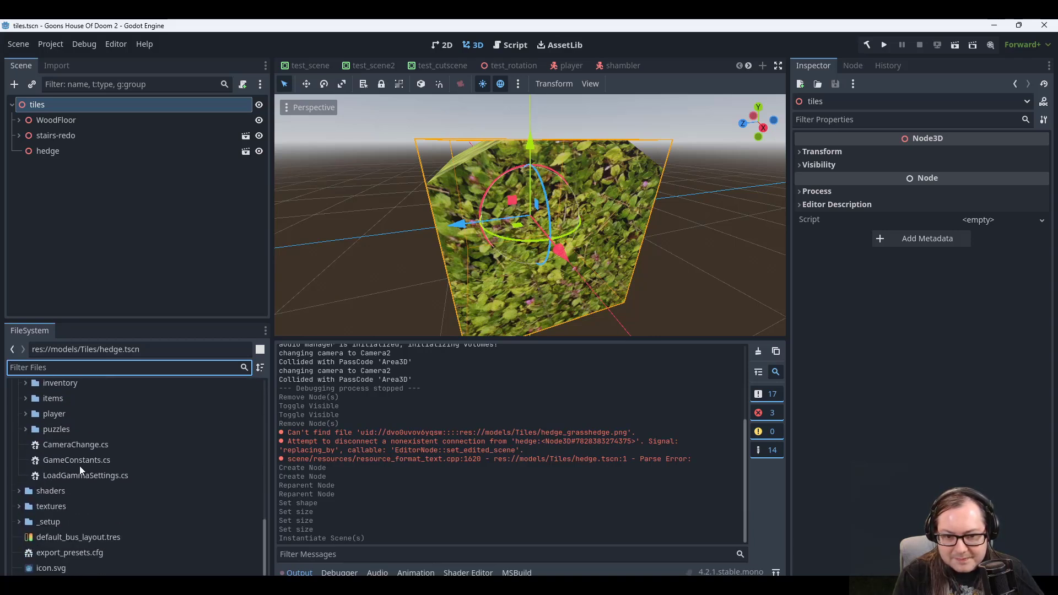
{"action": "scroll", "coordinate": [238, 540], "scroll_direction": "down", "scroll_amount": 1}
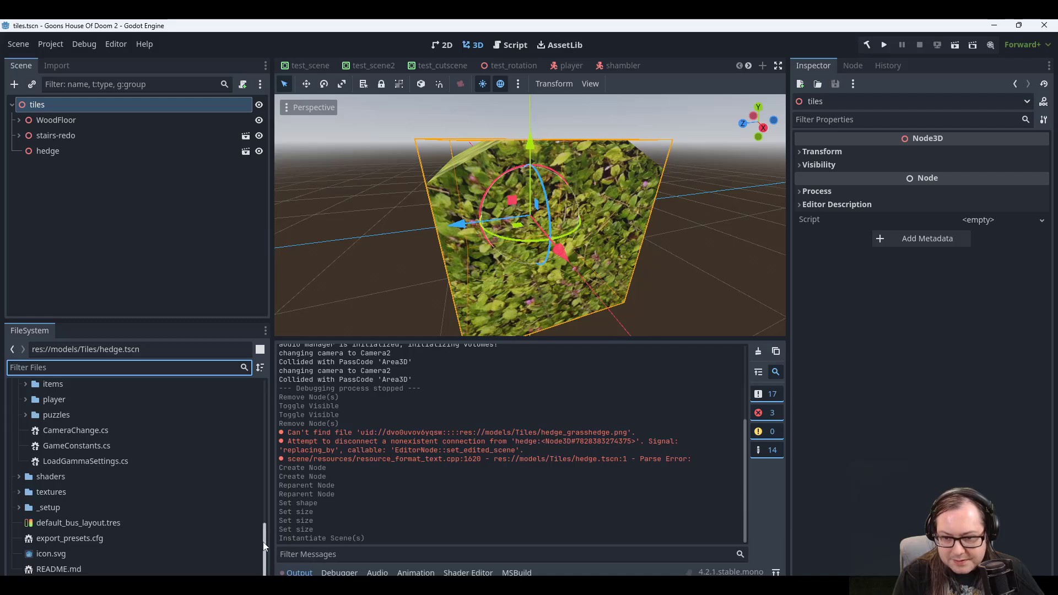
Open the test_scene scene and inspect its level around the wooden wall block.
{"action": "left_click", "coordinate": [306, 65]}
{"action": "left_click", "coordinate": [88, 150]}
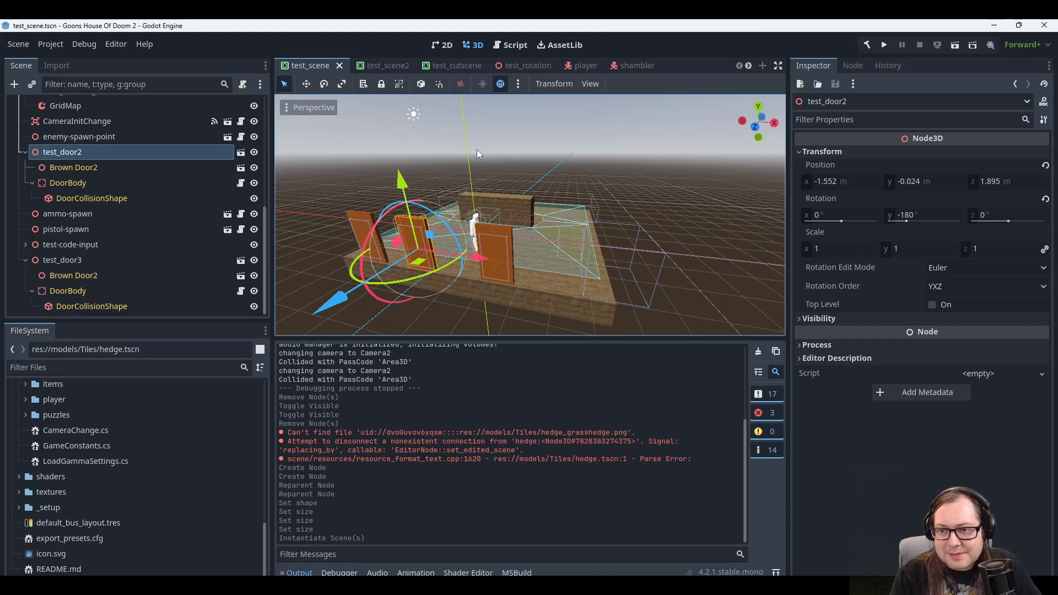
{"action": "middle_click_drag", "start_coordinate": [477, 150], "coordinate": [559, 186]}
{"action": "scroll", "coordinate": [590, 211], "scroll_direction": "up", "scroll_amount": 5}
{"action": "scroll", "coordinate": [617, 216], "scroll_direction": "up", "scroll_amount": 1}
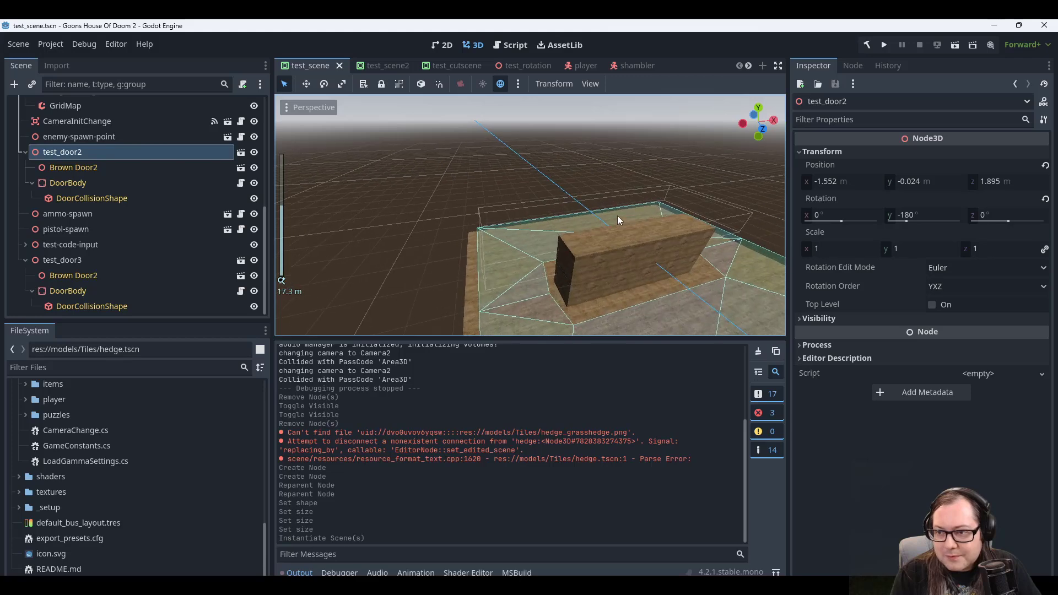
{"action": "scroll", "coordinate": [616, 214], "scroll_direction": "down", "scroll_amount": 3}
{"action": "middle_click_drag", "start_coordinate": [640, 212], "coordinate": [579, 219]}
{"action": "scroll", "coordinate": [594, 196], "scroll_direction": "up", "scroll_amount": 2}
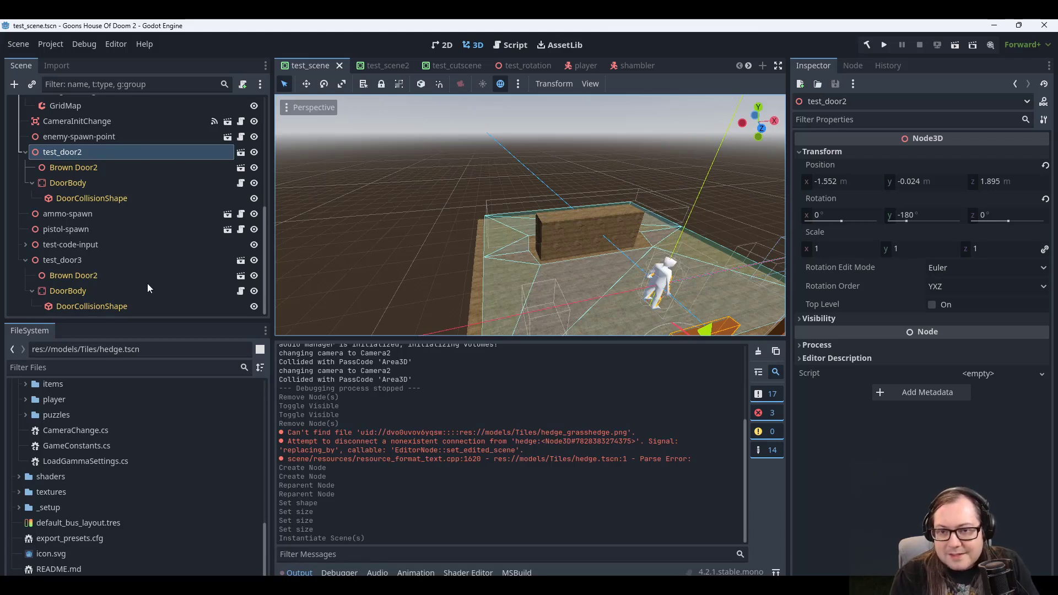
Find and select the GridMap node under NavigationRegion3D in the test_scene node tree.
{"action": "left_click", "coordinate": [77, 244]}
{"action": "scroll", "coordinate": [80, 198], "scroll_direction": "up", "scroll_amount": 5}
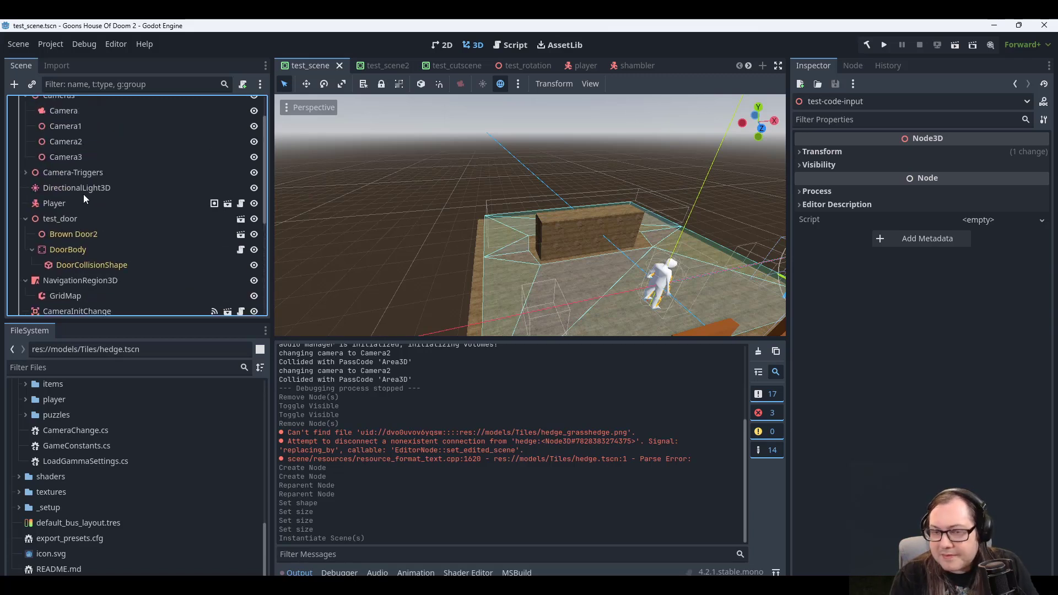
{"action": "left_click", "coordinate": [85, 173]}
{"action": "scroll", "coordinate": [85, 173], "scroll_direction": "up", "scroll_amount": 2}
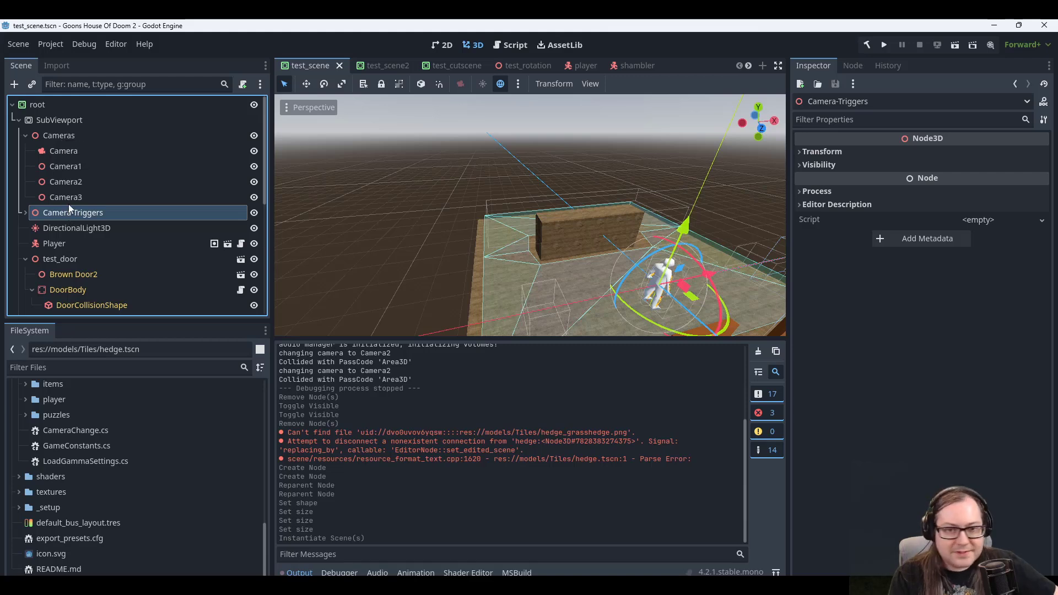
{"action": "left_click", "coordinate": [64, 228]}
{"action": "left_click", "coordinate": [64, 242]}
{"action": "scroll", "coordinate": [68, 263], "scroll_direction": "down", "scroll_amount": 5}
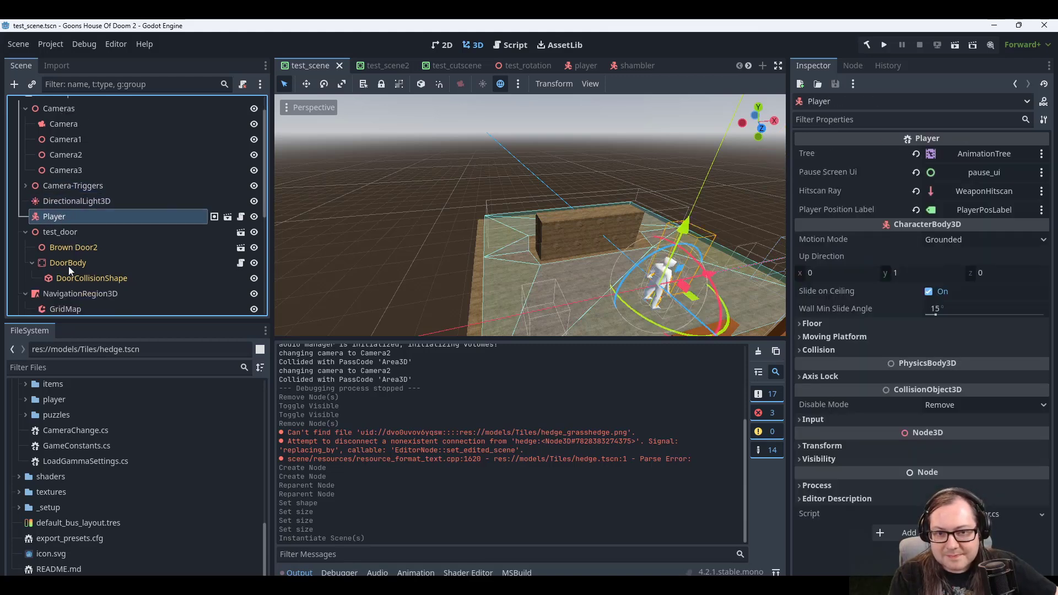
{"action": "scroll", "coordinate": [69, 263], "scroll_direction": "down", "scroll_amount": 1}
{"action": "left_click", "coordinate": [64, 172]}
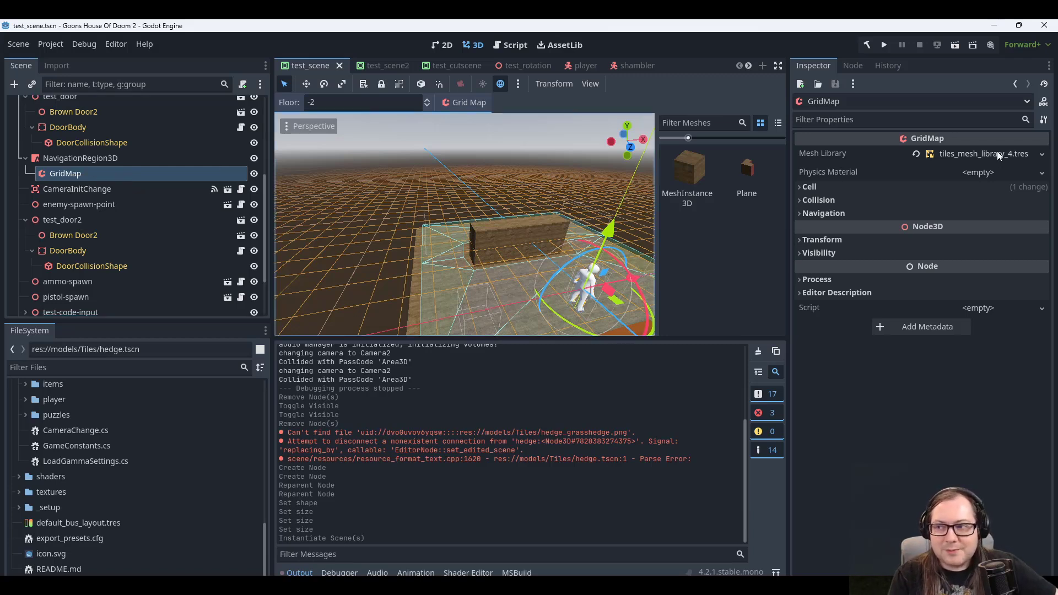
Filter the project files for "tiles_mes", open tiles_mesh_library_4.tres and expand its Item list.
{"action": "left_click", "coordinate": [120, 368]}
{"action": "type", "text": "tile"}
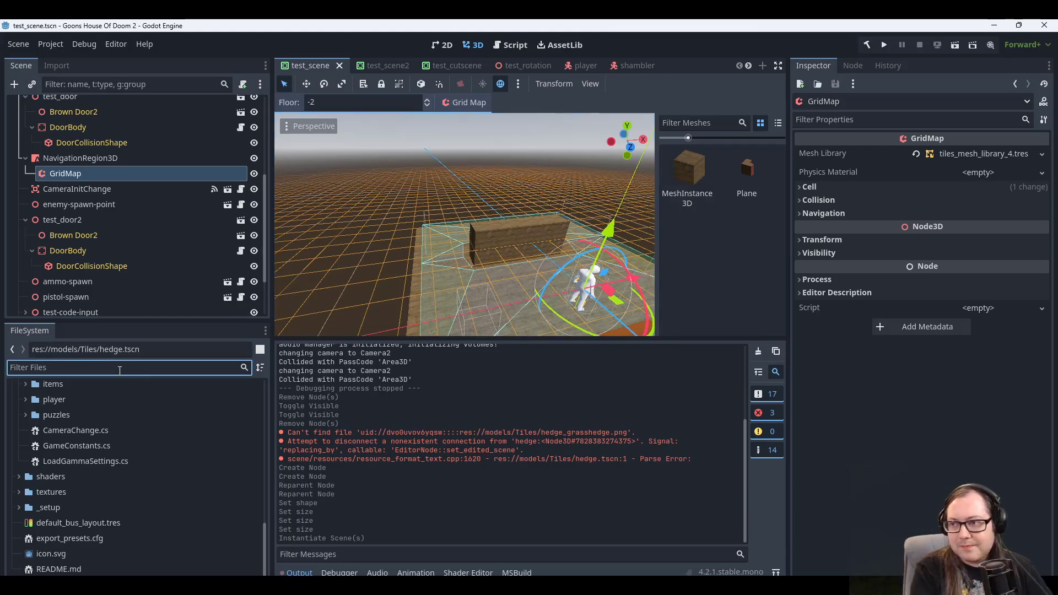
{"action": "type", "text": "s_mes"}
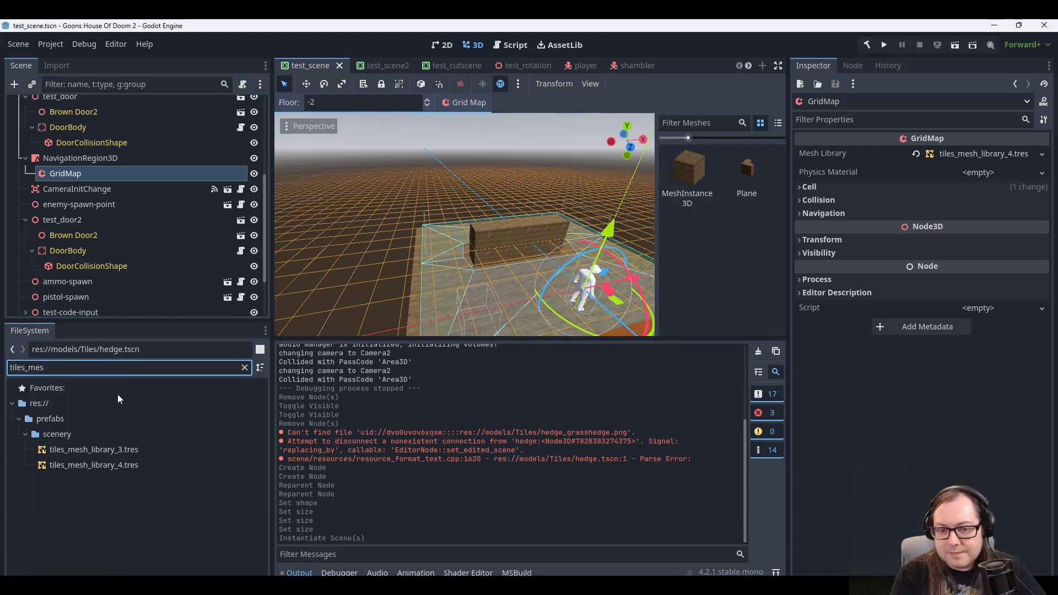
{"action": "double_click", "coordinate": [116, 464]}
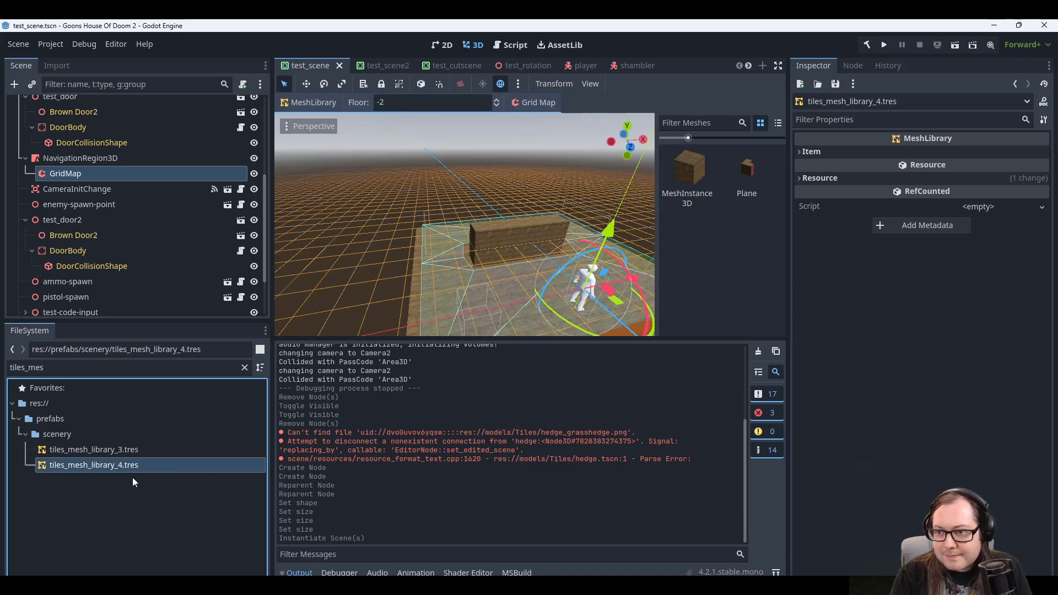
{"action": "left_click", "coordinate": [854, 153]}
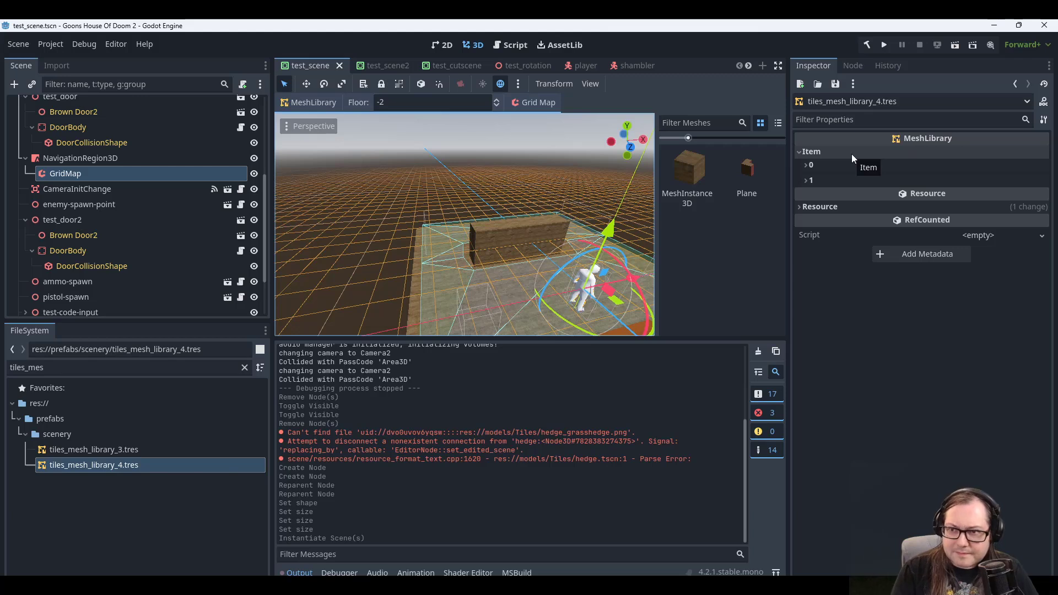
{"action": "left_click", "coordinate": [313, 102]}
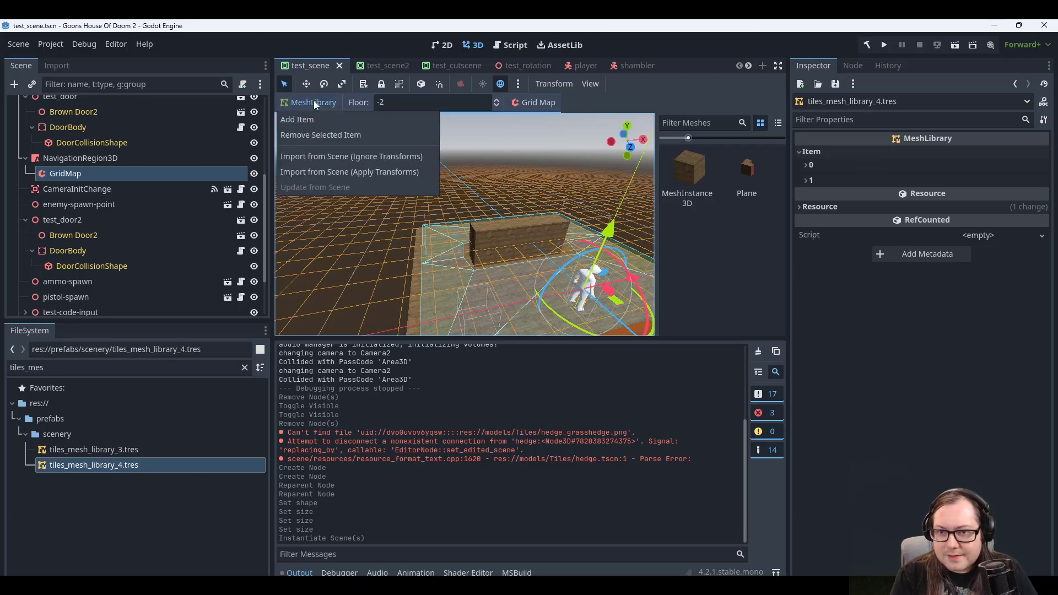
{"action": "left_click", "coordinate": [338, 156]}
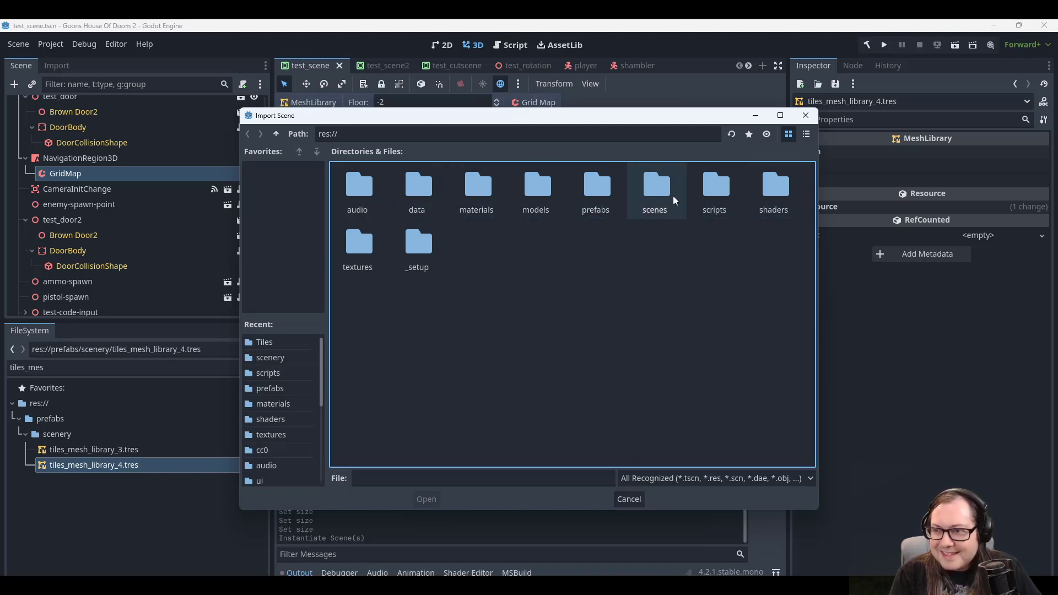
{"action": "double_click", "coordinate": [657, 195]}
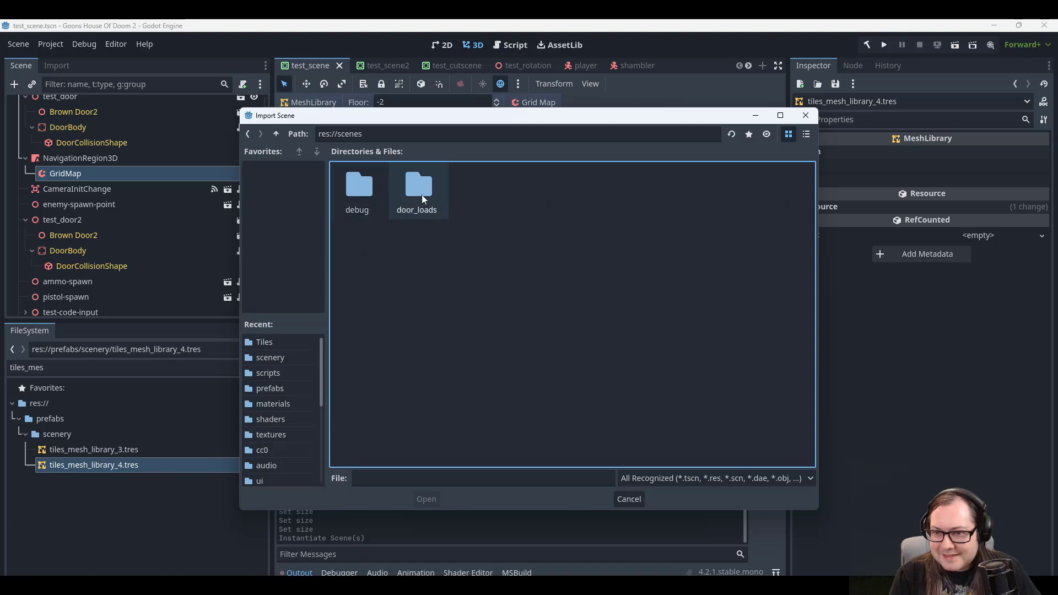
{"action": "left_click", "coordinate": [248, 135]}
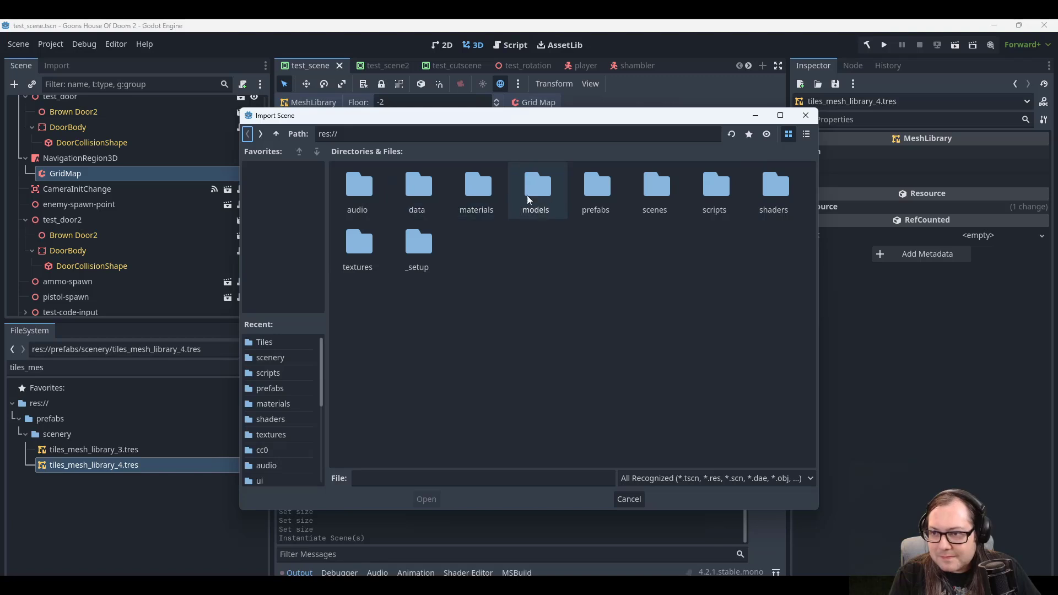
{"action": "left_click", "coordinate": [626, 499]}
Filter the project files for "tile" and import prefabs/scenery/tiles.tscn into the mesh library, ignoring transforms.
{"action": "left_click", "coordinate": [72, 370]}
{"action": "double_click", "coordinate": [71, 370]}
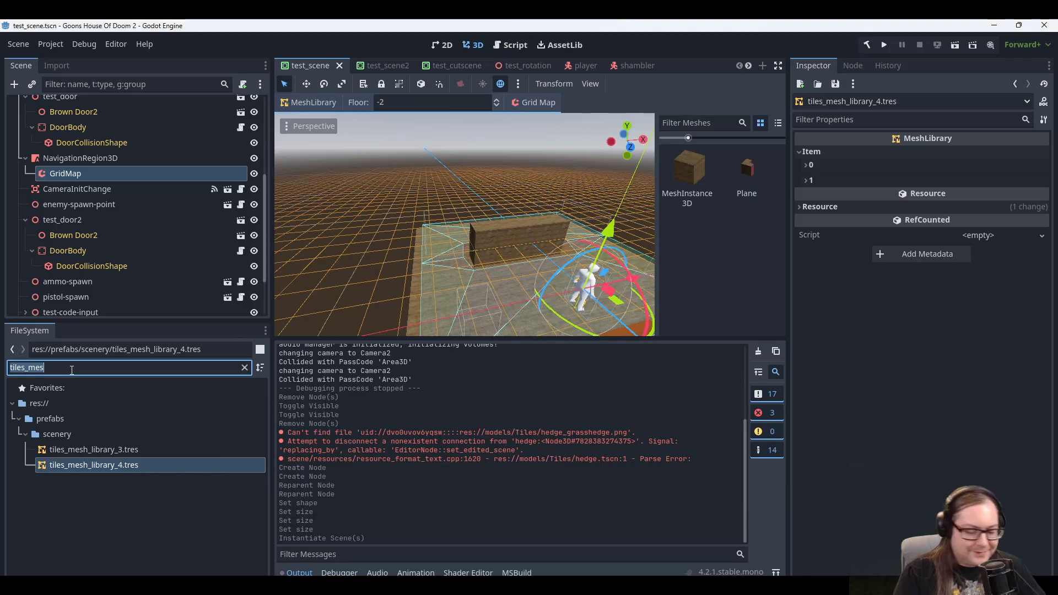
{"action": "type", "text": "tile"}
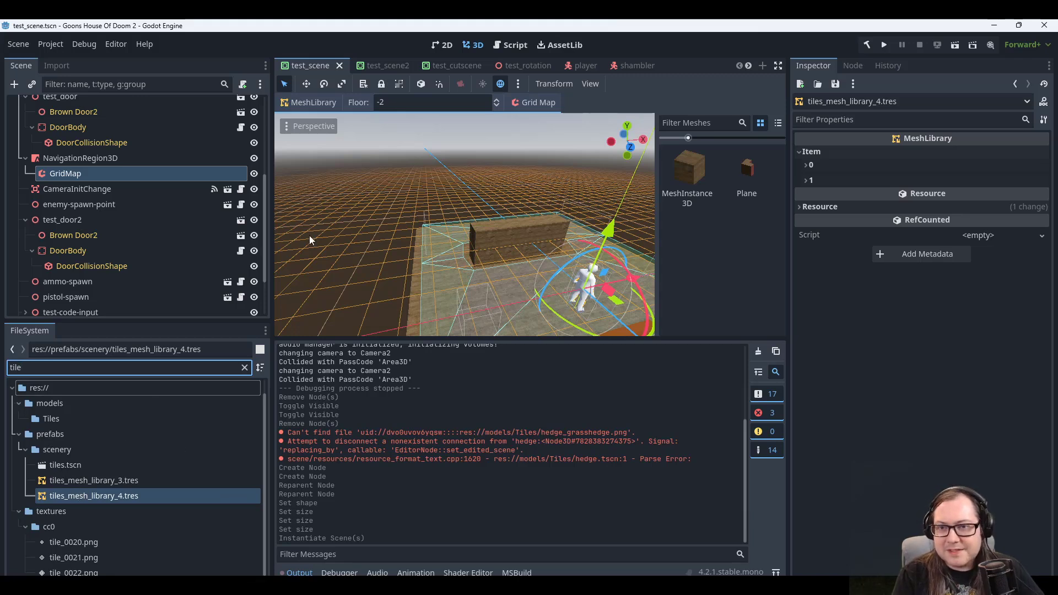
{"action": "left_click", "coordinate": [317, 101]}
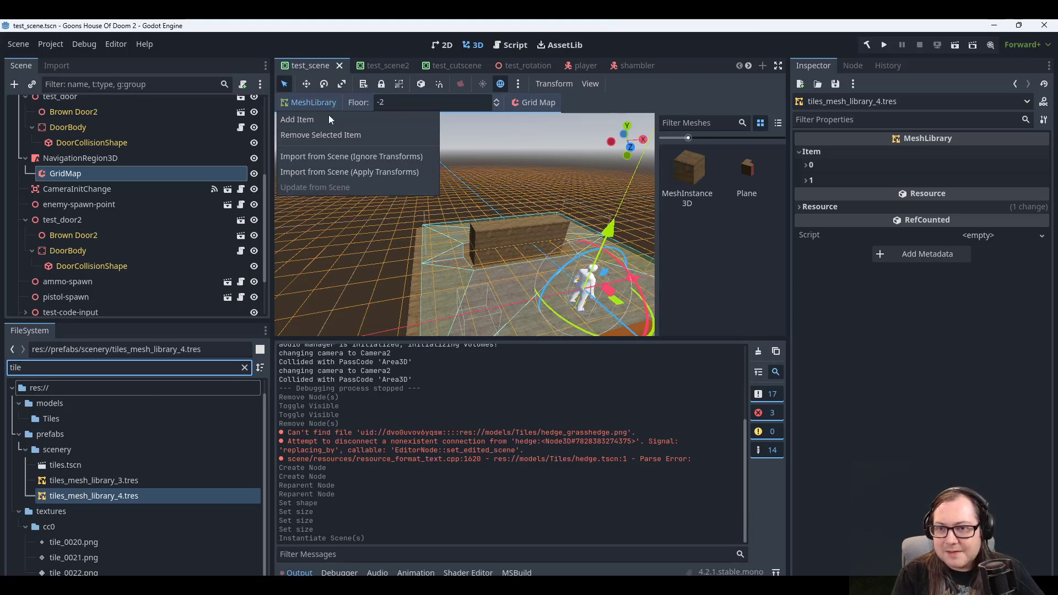
{"action": "left_click", "coordinate": [314, 157]}
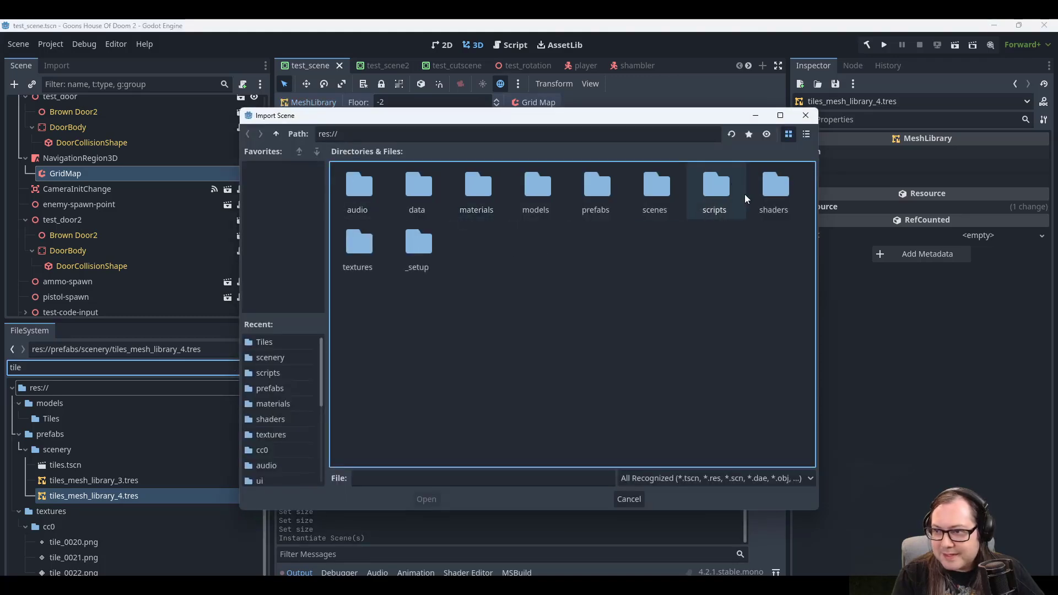
{"action": "double_click", "coordinate": [585, 197]}
{"action": "double_click", "coordinate": [475, 188]}
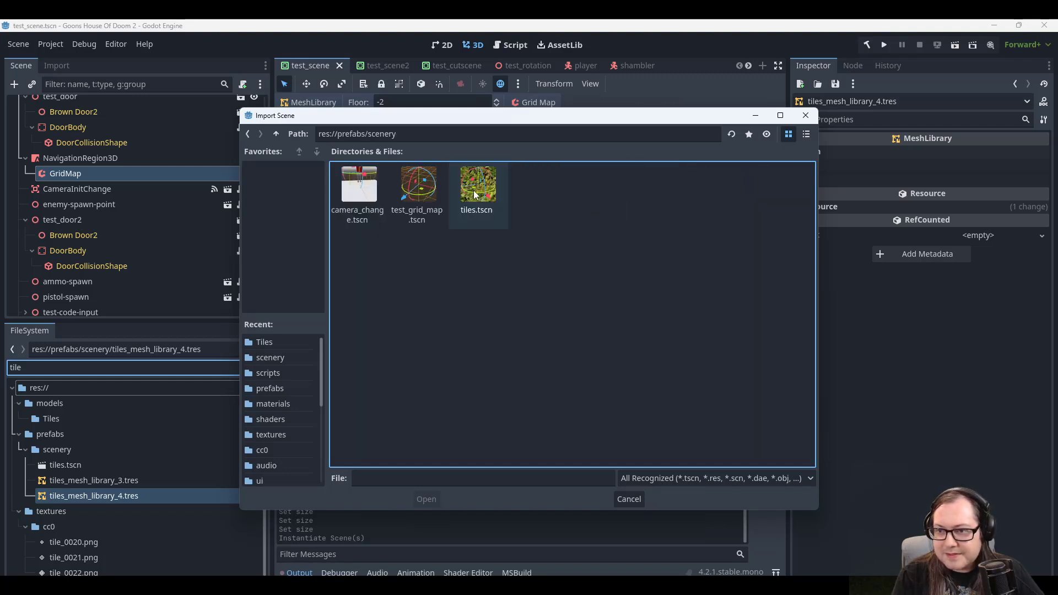
{"action": "left_click", "coordinate": [480, 194]}
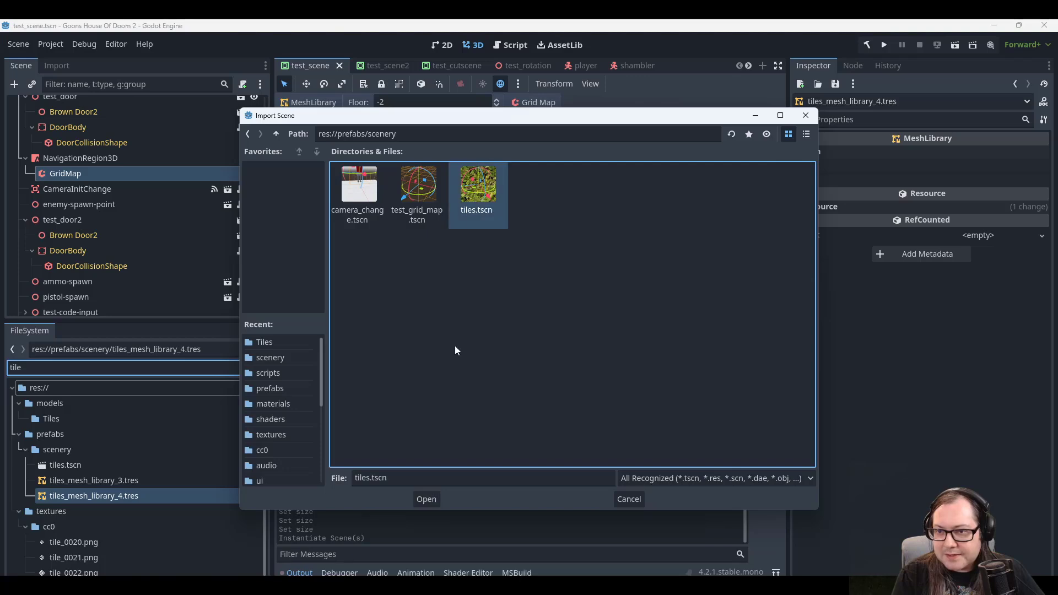
{"action": "left_click", "coordinate": [432, 500]}
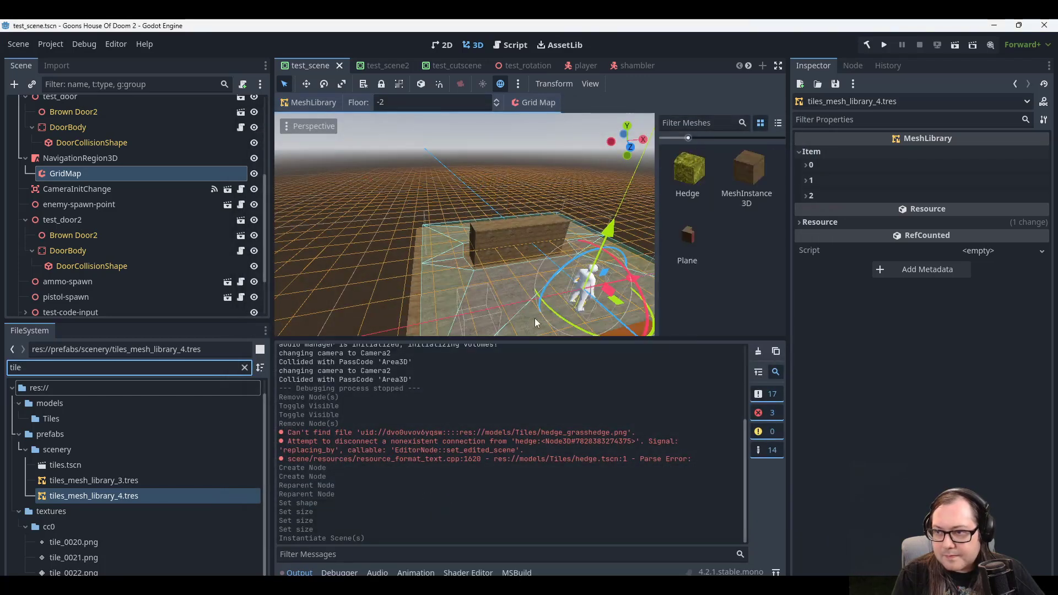
Paint three Hedge tiles in a row on grid map floor 0 along the platform side beside the doors, and save test_scene.
{"action": "left_click", "coordinate": [692, 176]}
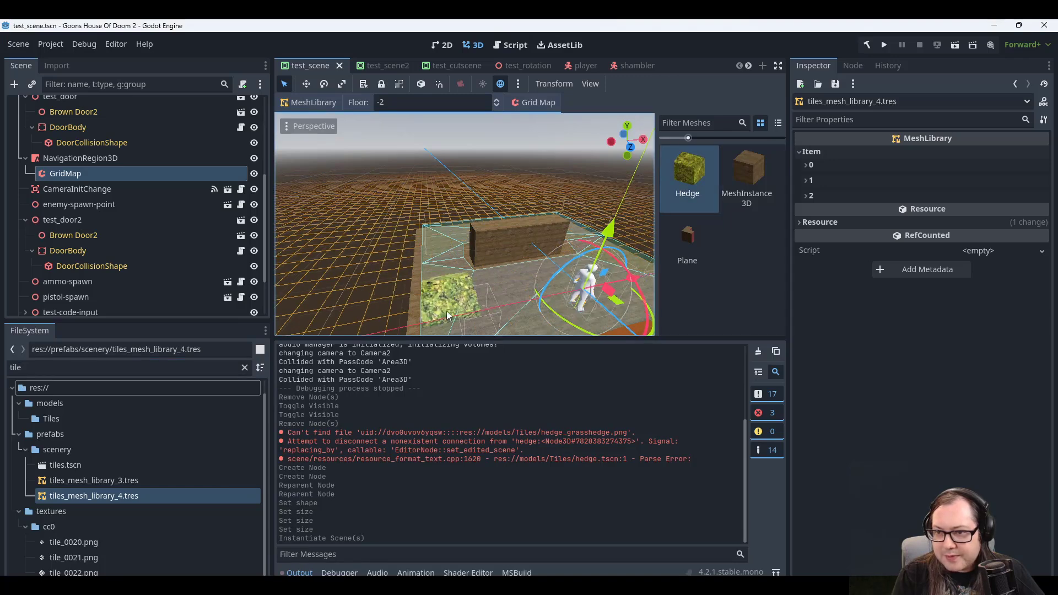
{"action": "mouse_move", "coordinate": [448, 302]}
{"action": "middle_mouse_down"}
{"action": "mouse_move", "coordinate": [478, 292]}
{"action": "mouse_move", "coordinate": [456, 293]}
{"action": "middle_mouse_up"}
{"action": "key", "text": "e"}
{"action": "key", "text": "e"}
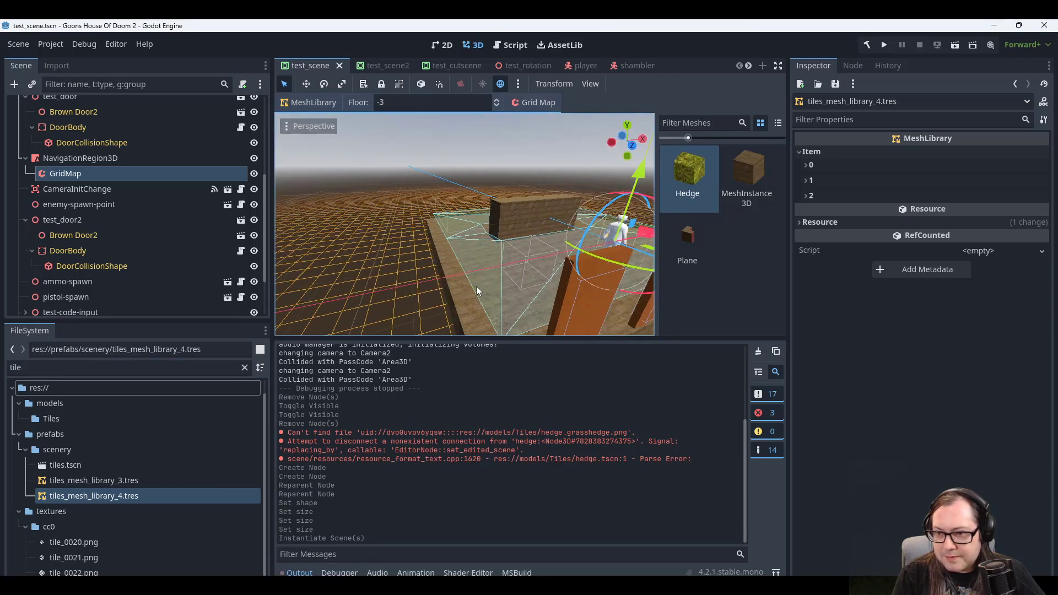
{"action": "middle_click_drag", "start_coordinate": [478, 256], "coordinate": [546, 214]}
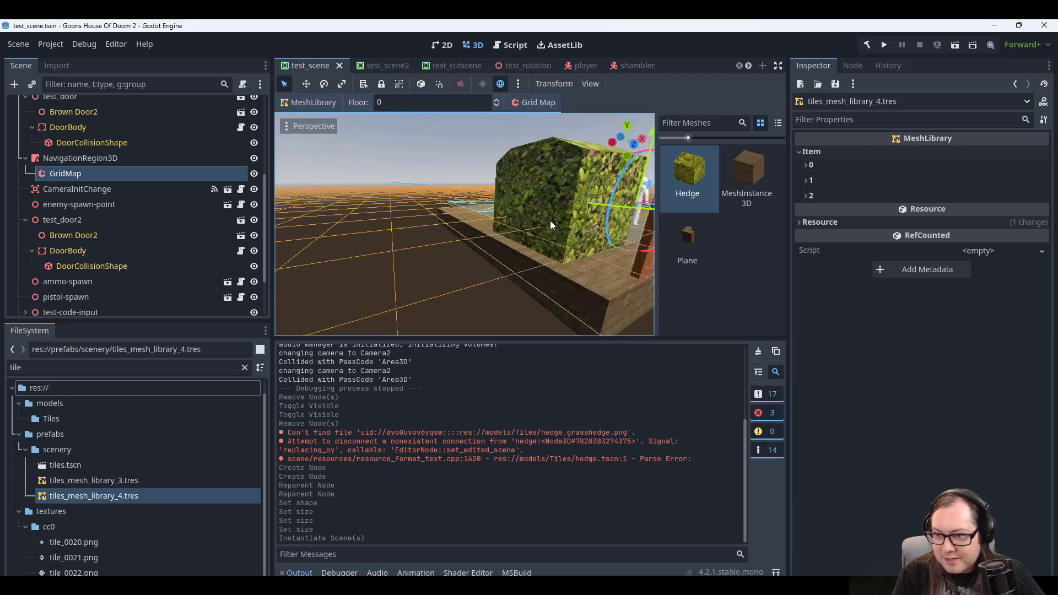
{"action": "scroll", "coordinate": [558, 221], "scroll_direction": "down", "scroll_amount": 8}
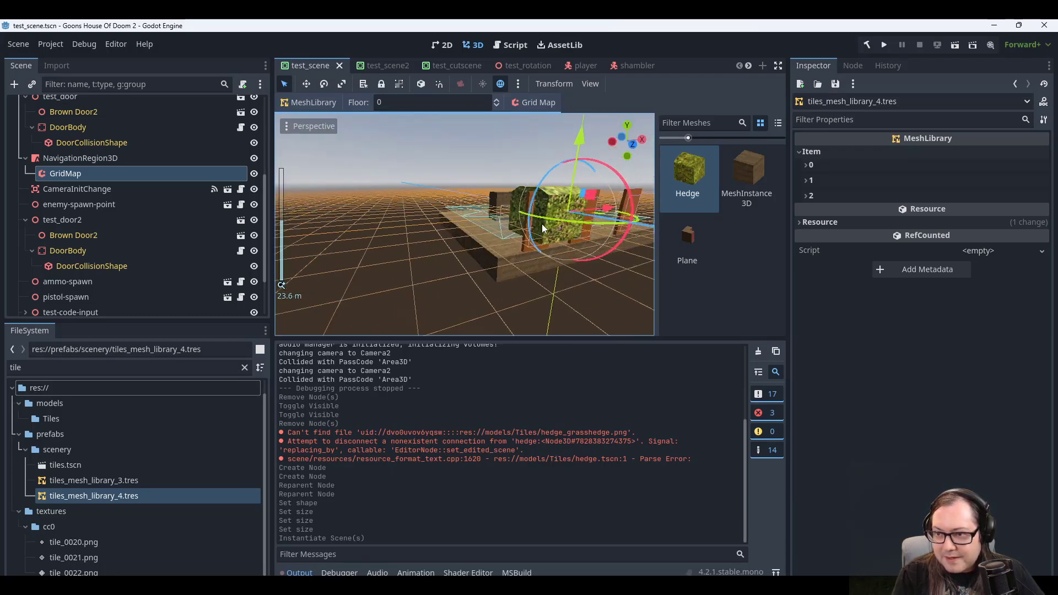
{"action": "middle_click_drag", "start_coordinate": [541, 224], "coordinate": [480, 234]}
{"action": "left_click", "coordinate": [538, 267]}
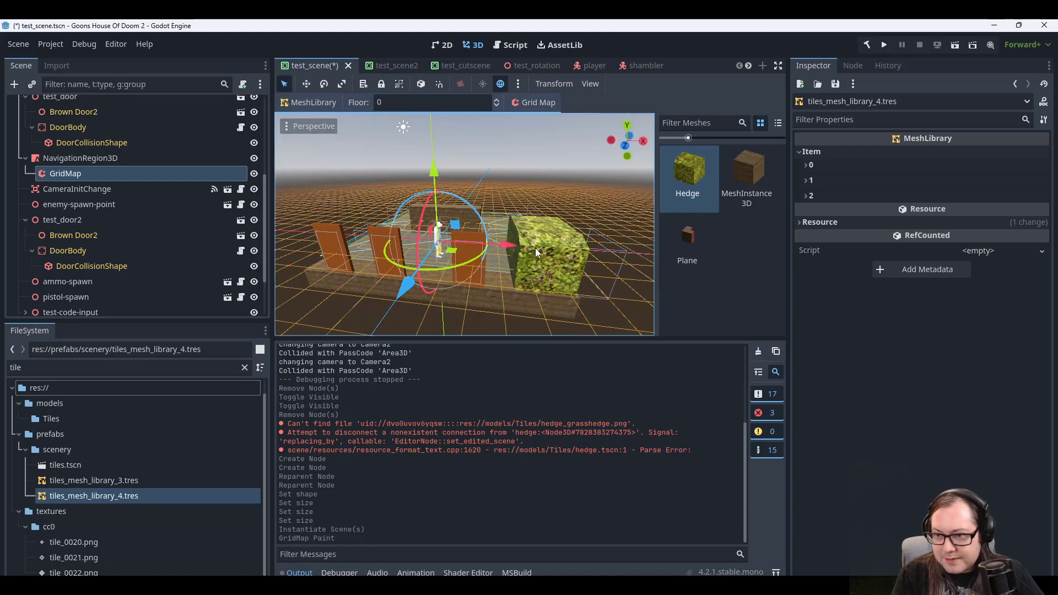
{"action": "left_click", "coordinate": [534, 248]}
{"action": "left_click", "coordinate": [528, 236]}
{"action": "middle_click_drag", "start_coordinate": [527, 236], "coordinate": [603, 214]}
{"action": "key", "text": "ctrl+s"}
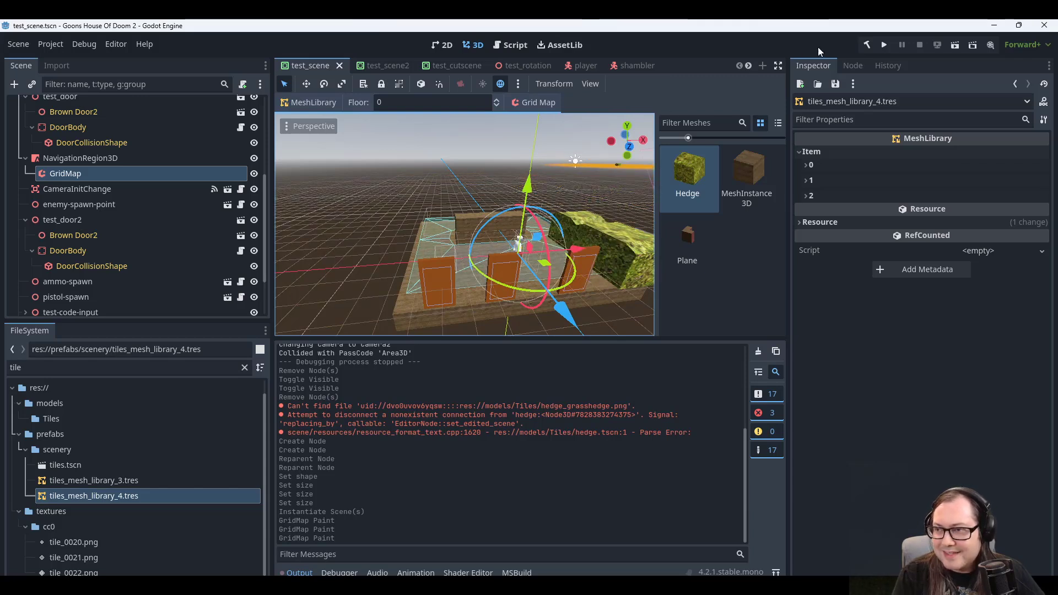
Run the project and walk the player character into the hedge to test its collision.
{"action": "left_click", "coordinate": [884, 45]}
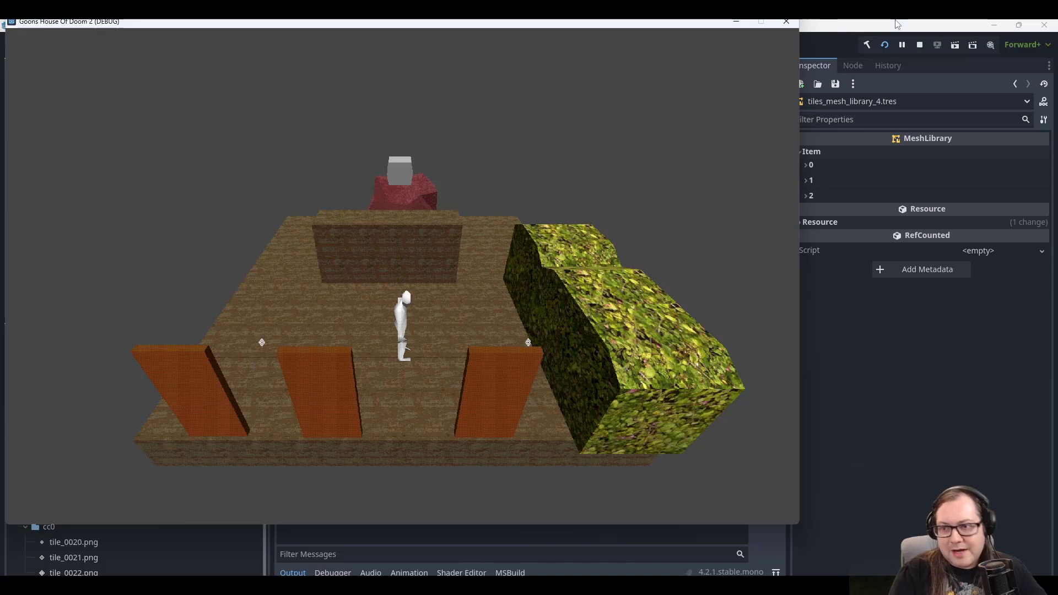
{"action": "key", "text": "d"}
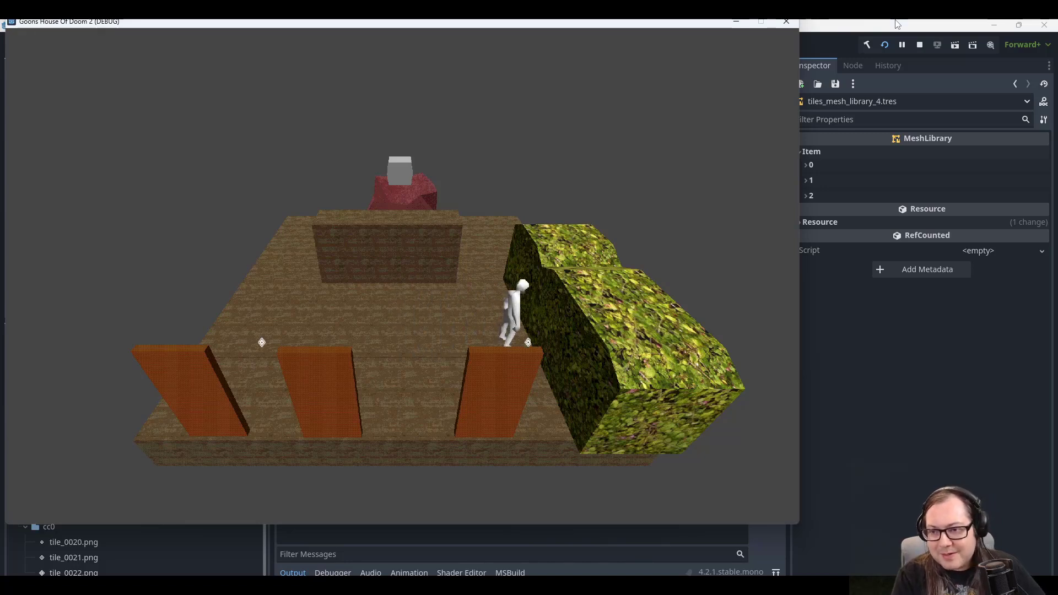
Walk the player character back and forth along the inner side of the hedge row to test its collision.
{"action": "key", "text": "e"}
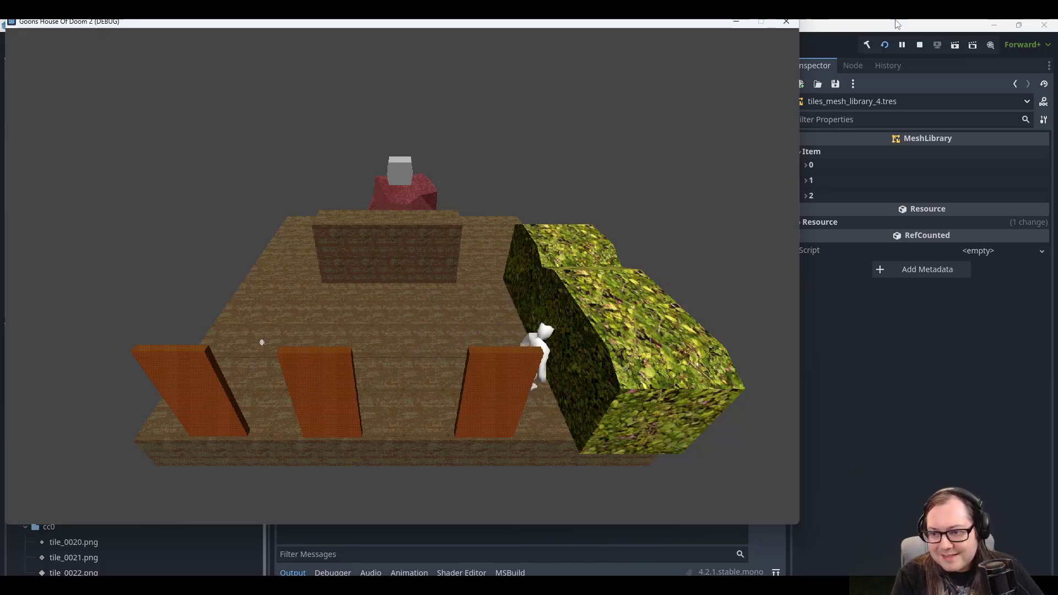
{"action": "key", "text": "w"}
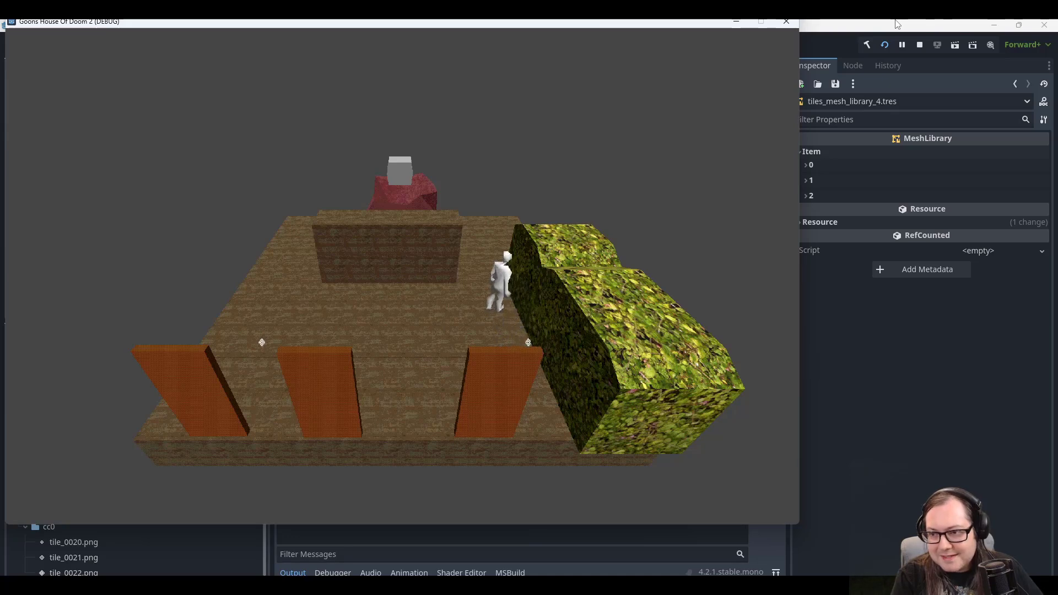
{"action": "key", "text": "s"}
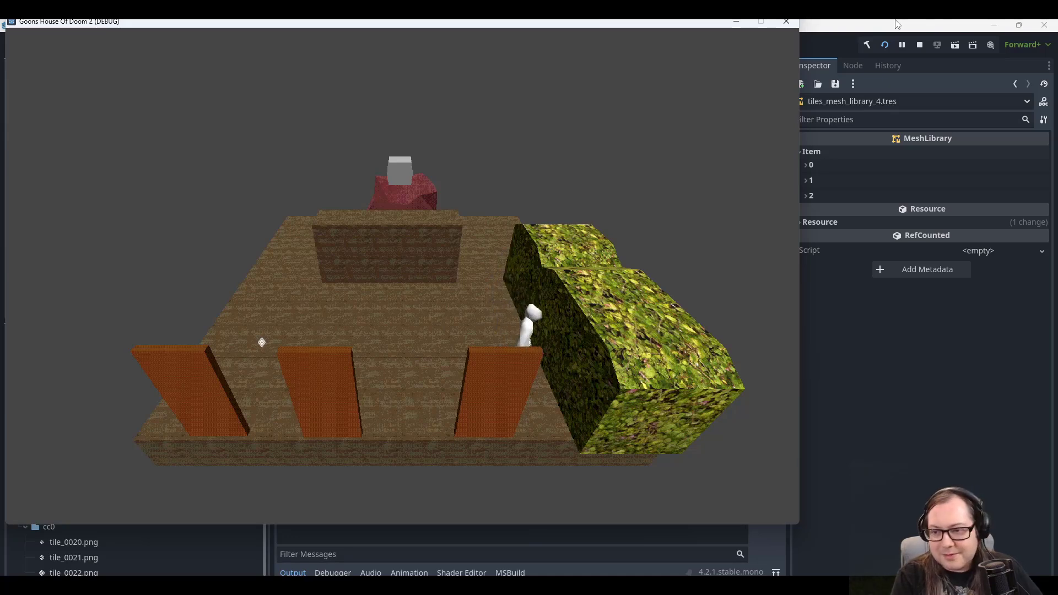
{"action": "key", "text": "w"}
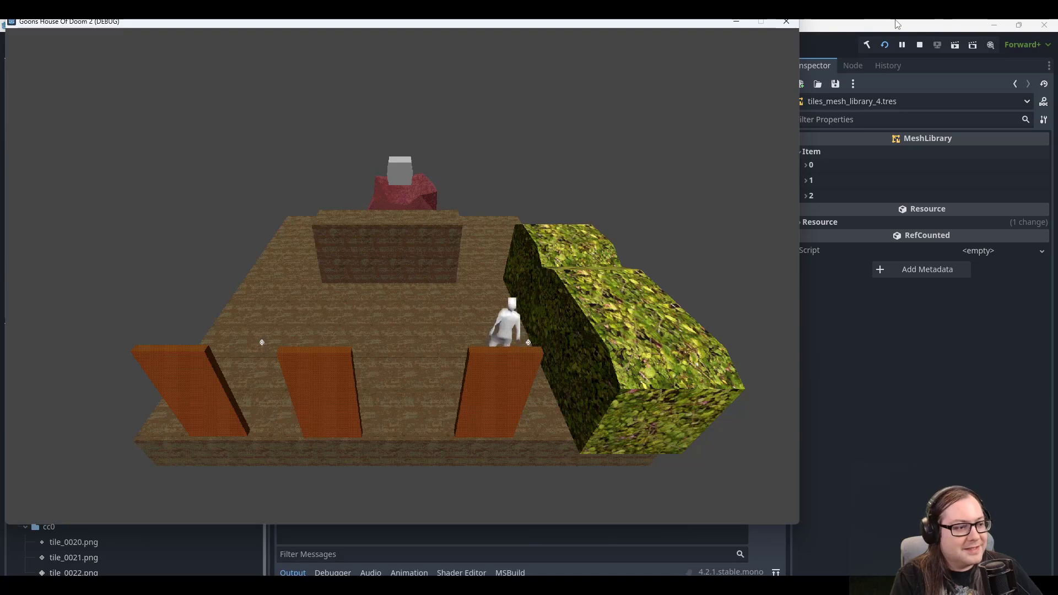
{"action": "key", "text": "w"}
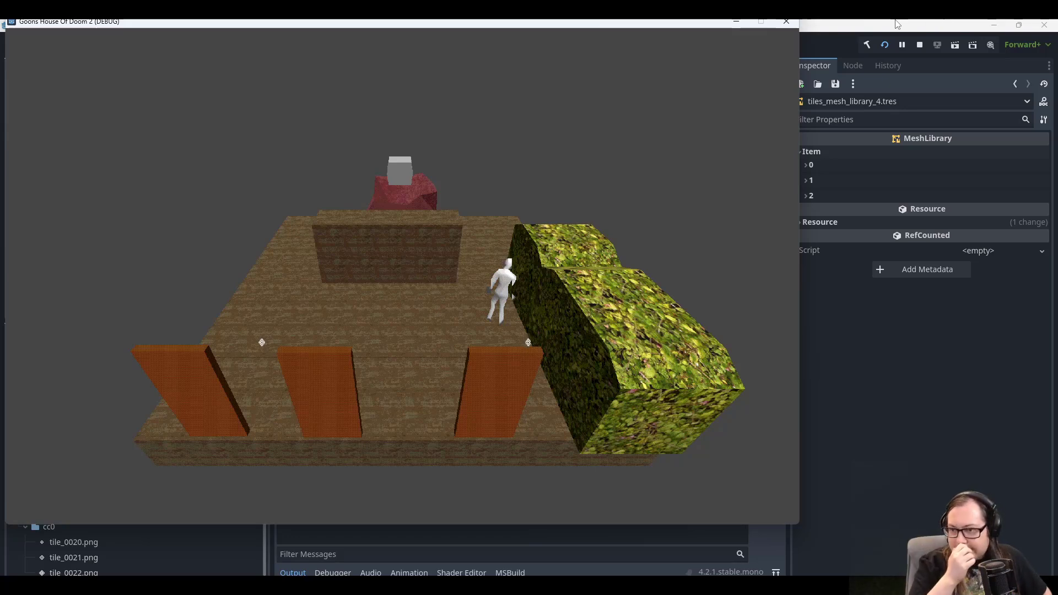
{"action": "key", "text": "s"}
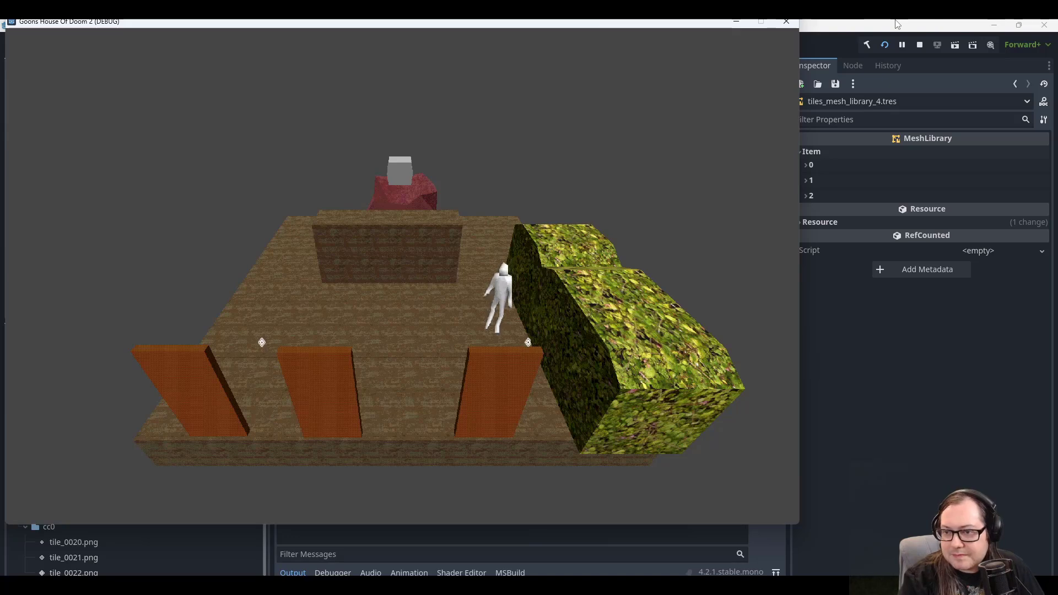
{"action": "key", "text": "d"}
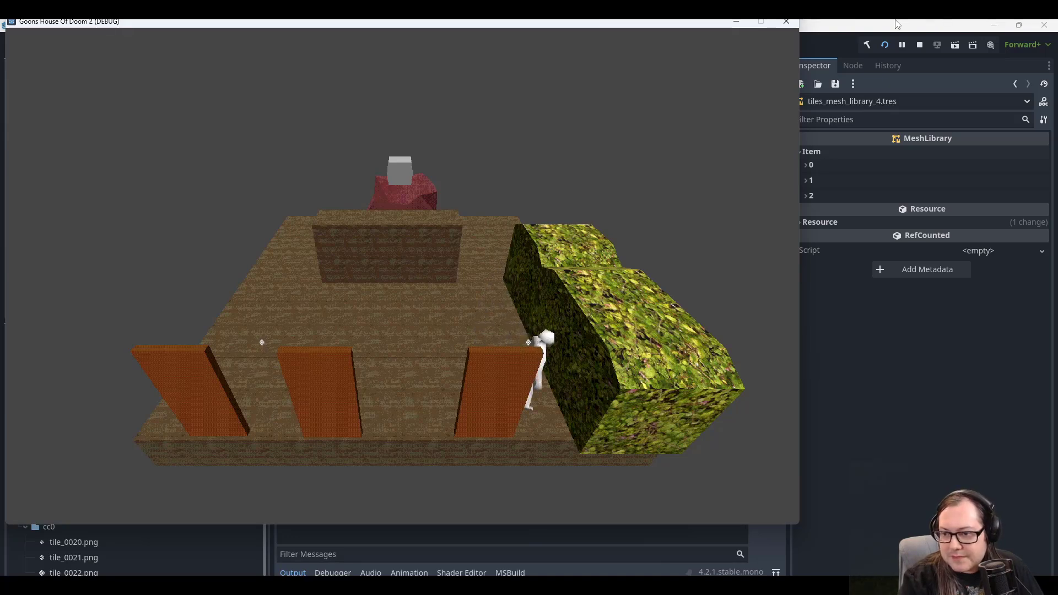
{"action": "key", "text": "w"}
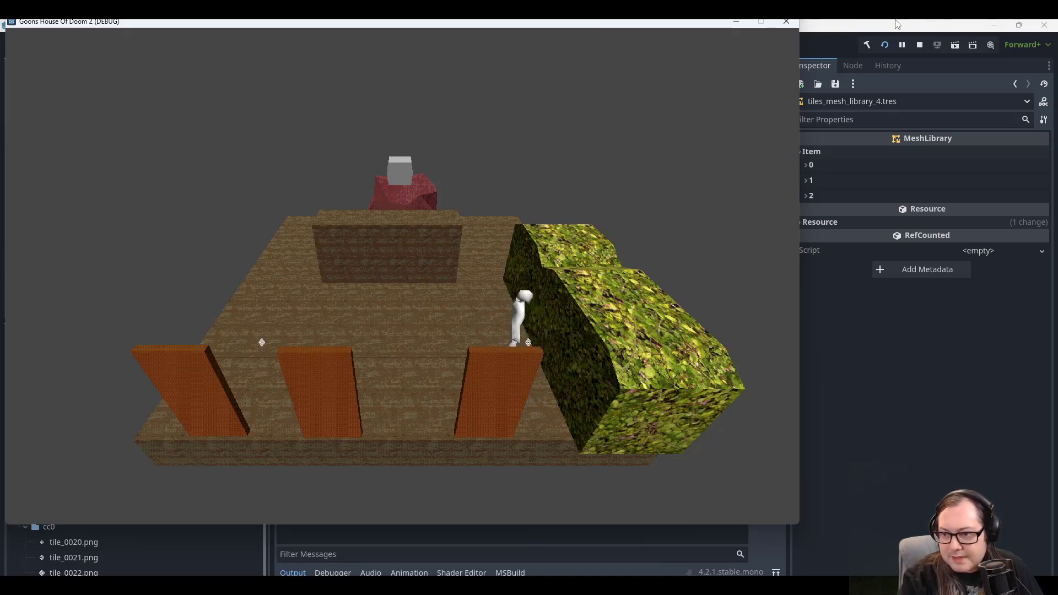
{"action": "key", "text": "s"}
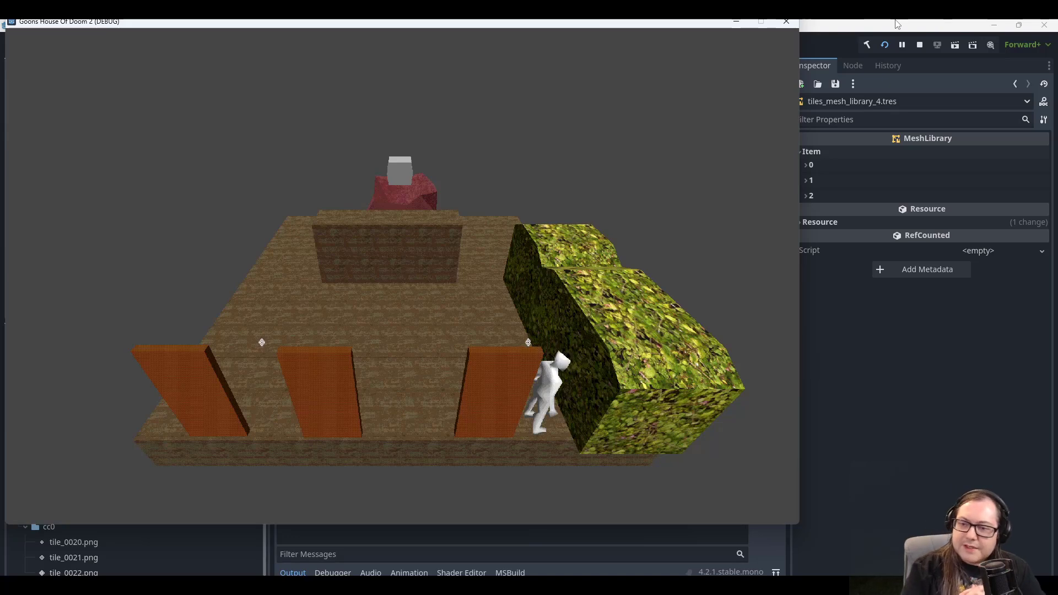
{"action": "key", "text": "w"}
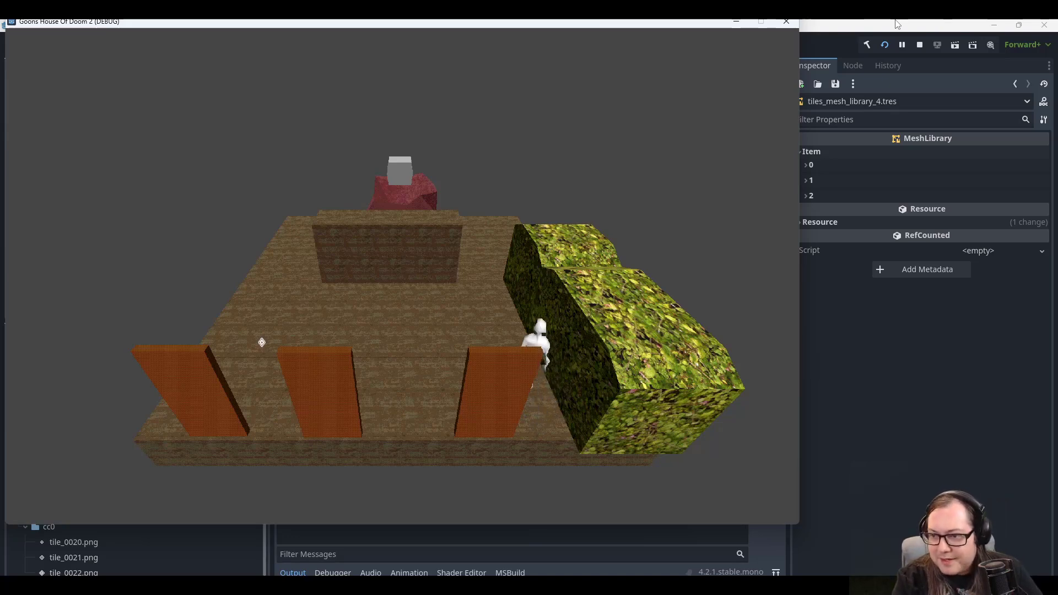
Walk the player character across the platform to the edge opposite the hedge and back to the hedge.
{"action": "key", "text": "a"}
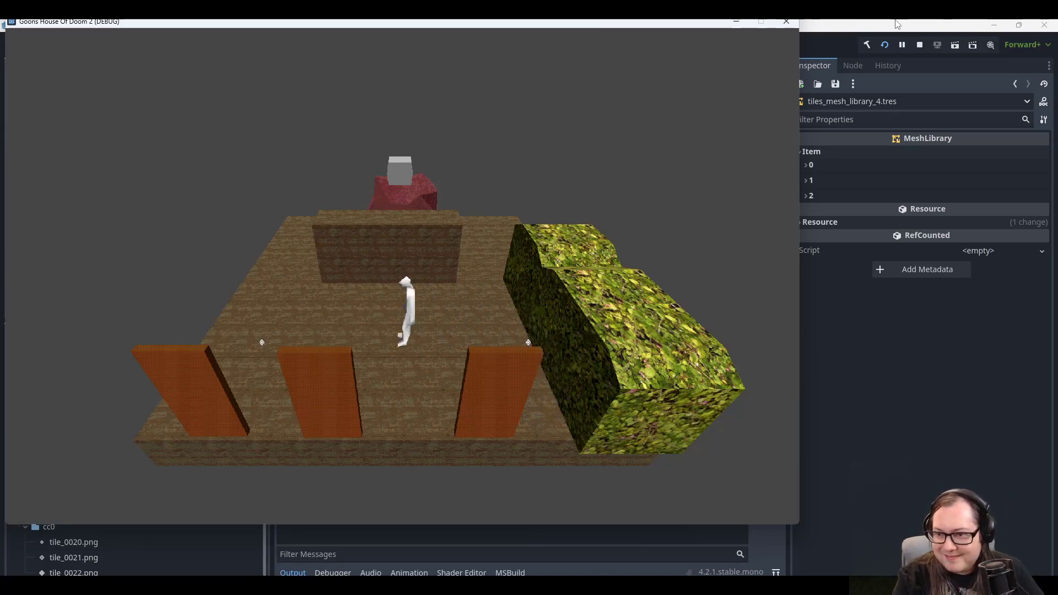
{"action": "key", "text": "a"}
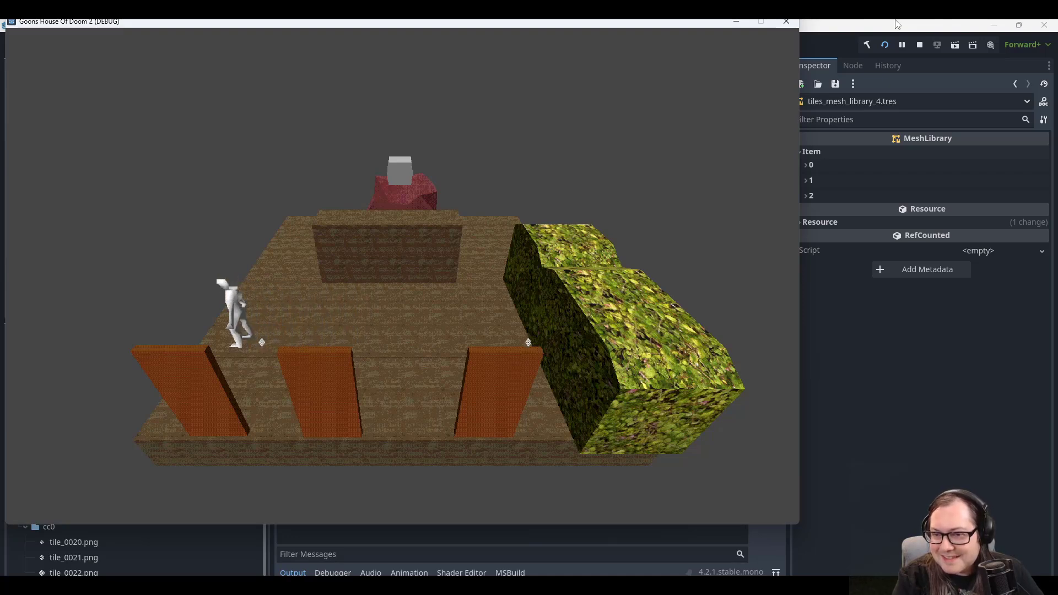
{"action": "key", "text": "d"}
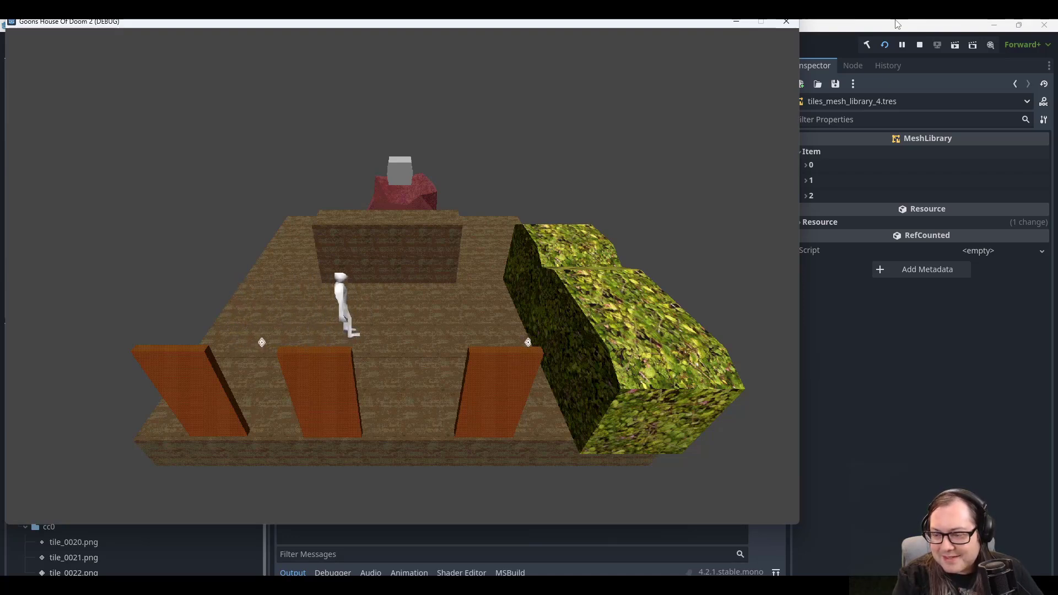
{"action": "key", "text": "s"}
{"action": "key", "text": "d"}
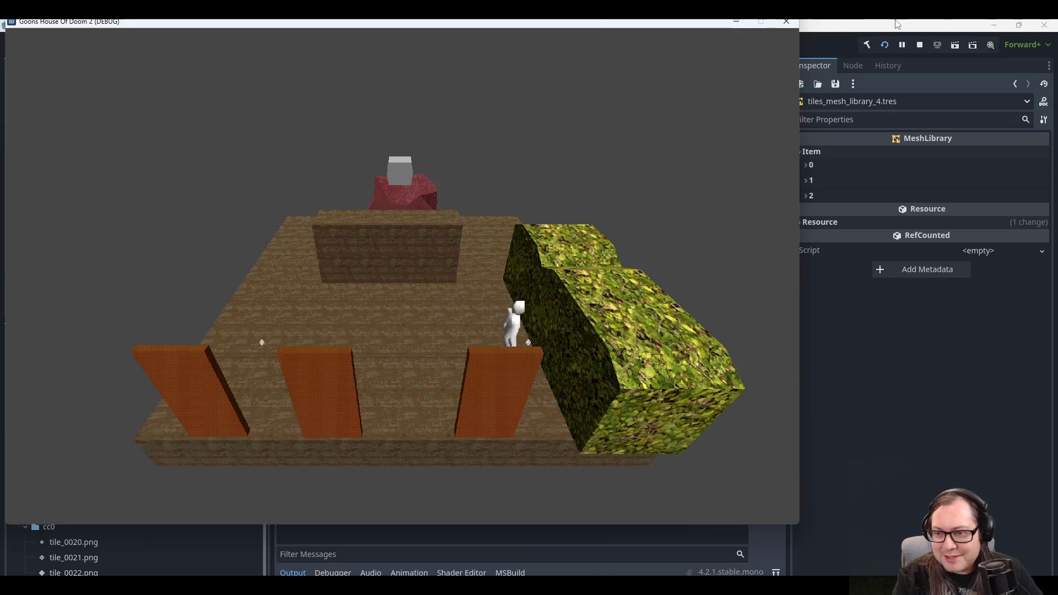
Walk the player character toward the hedge's far end near the red enemy, and retreat across the platform to the back wall.
{"action": "key", "text": "w"}
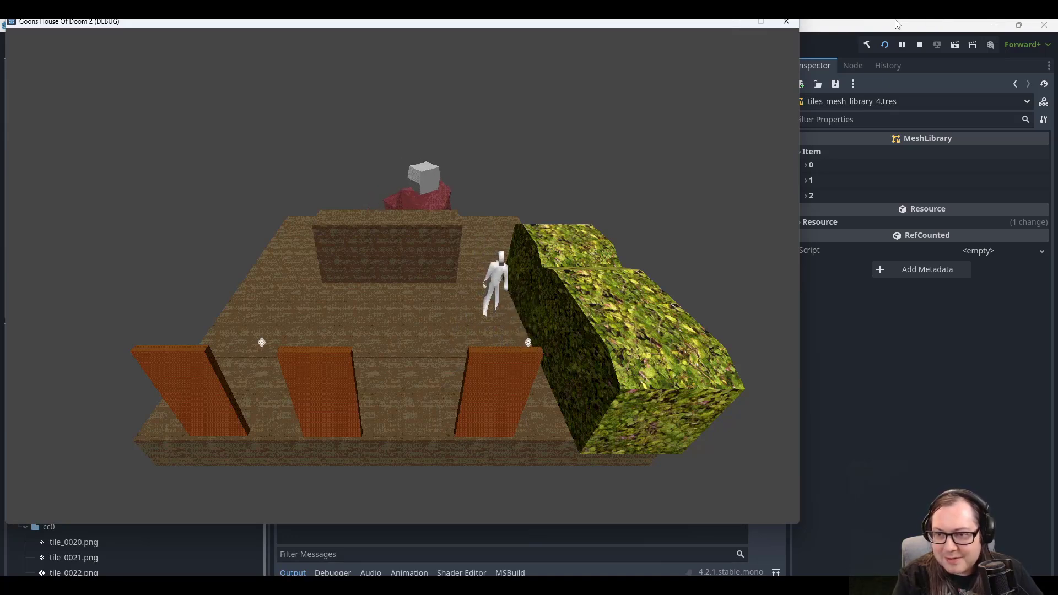
{"action": "key", "text": "w"}
{"action": "key", "text": "s"}
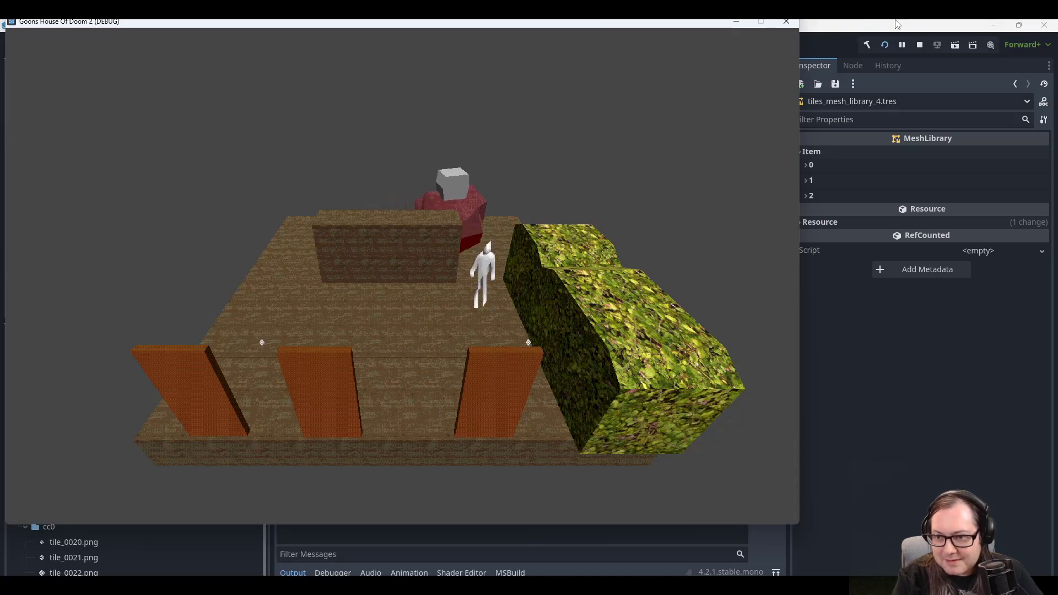
{"action": "key", "text": "a"}
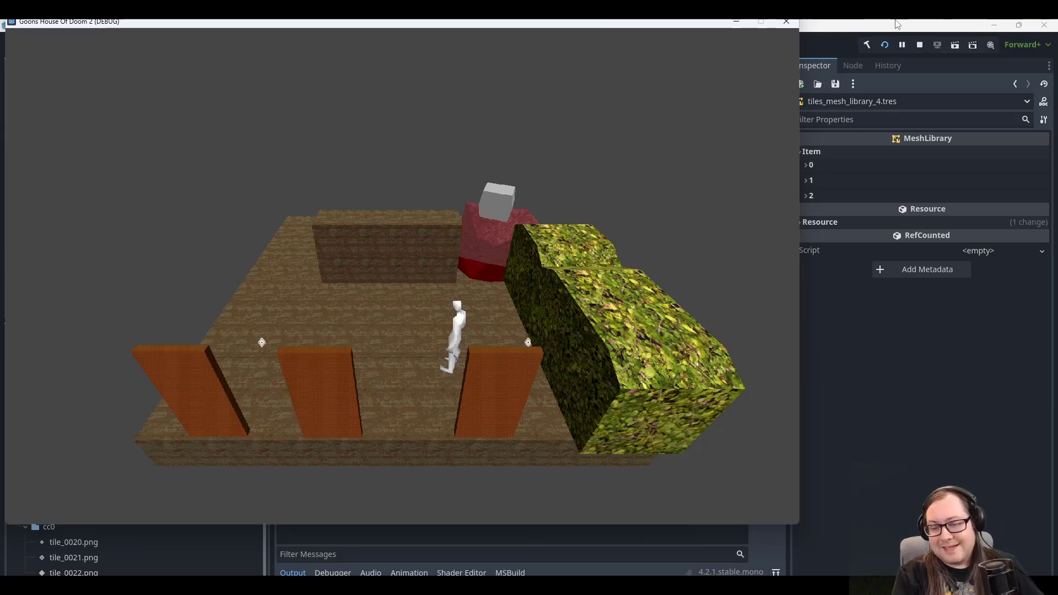
{"action": "key", "text": "w"}
{"action": "key", "text": "a"}
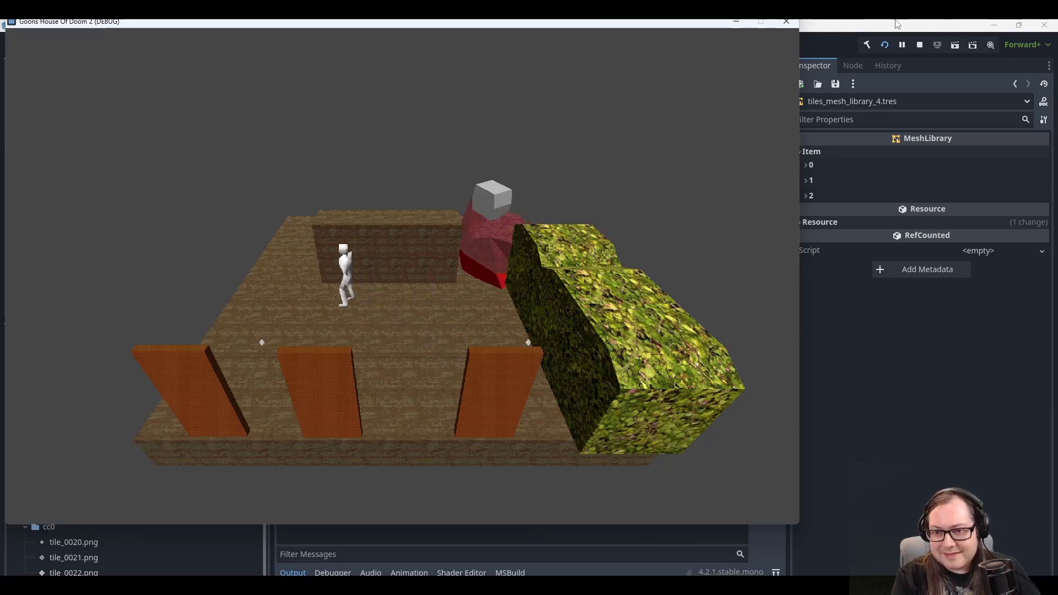
Playtest the camera switching by walking the player around the wall, doors and hedges, and close the running game.
{"action": "key", "text": "w"}
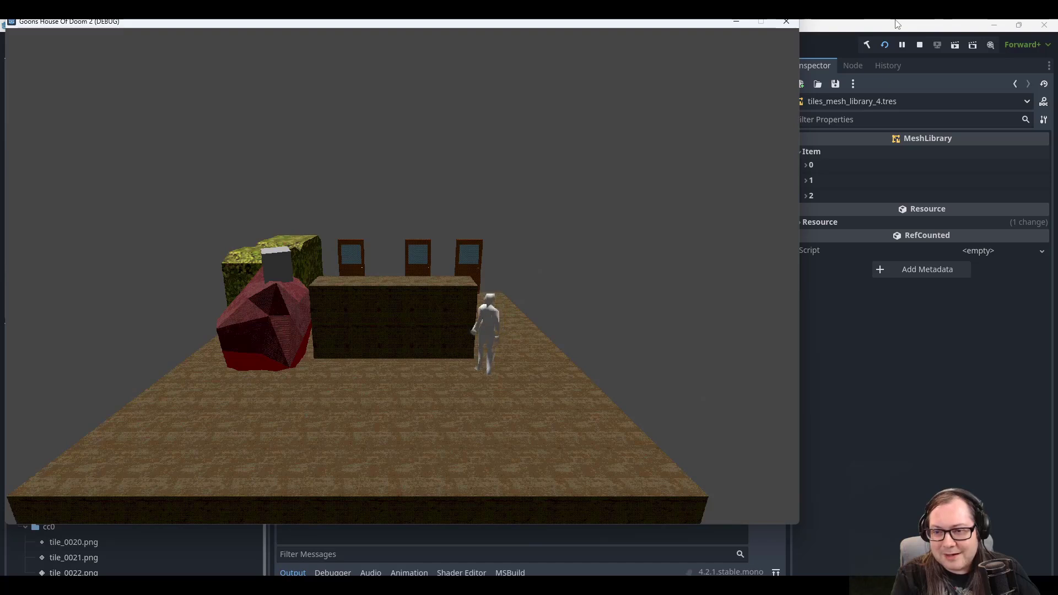
{"action": "key", "text": "a"}
{"action": "key", "text": "a"}
{"action": "key", "text": "s"}
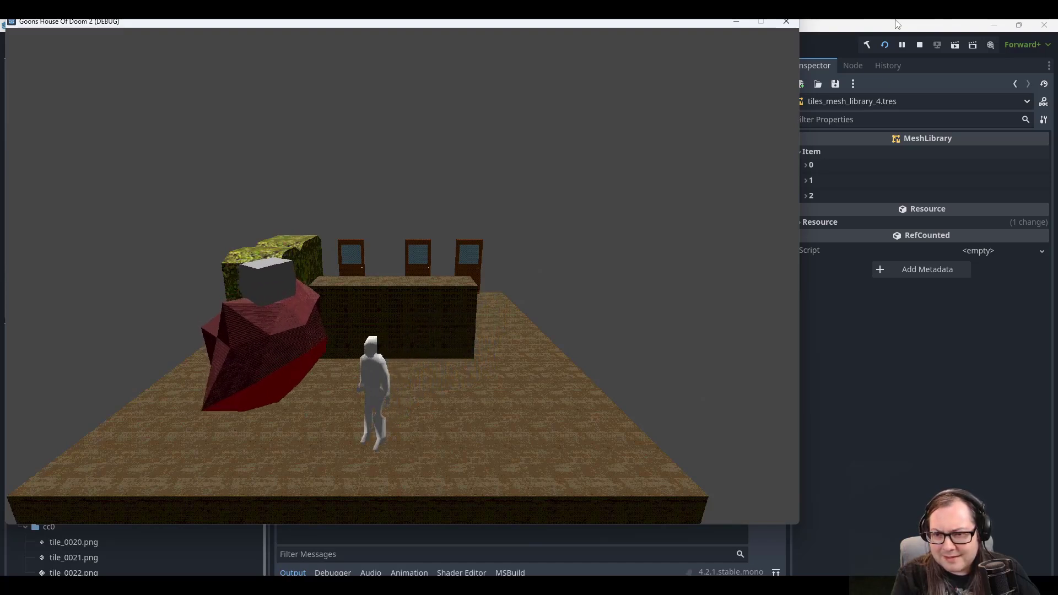
{"action": "key", "text": "w"}
{"action": "key", "text": "d"}
{"action": "key", "text": "w"}
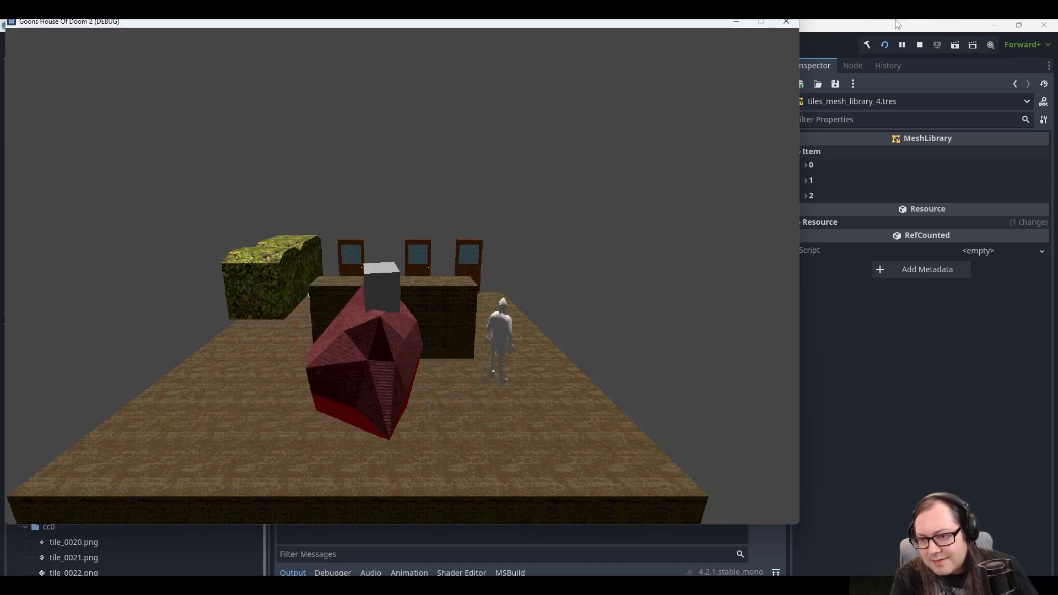
{"action": "key", "text": "w"}
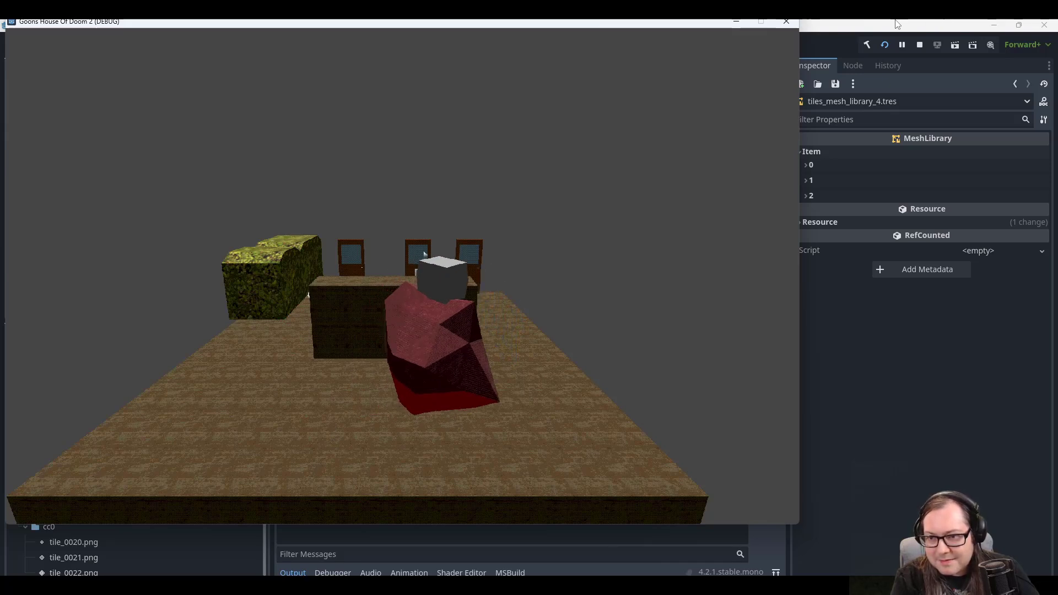
{"action": "key", "text": "a"}
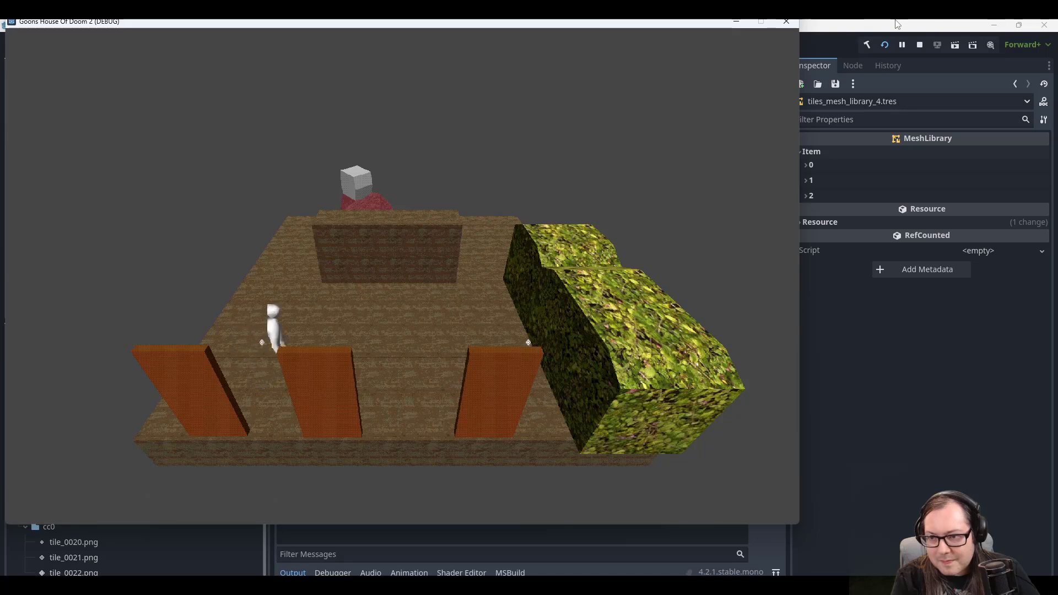
{"action": "key", "text": "a"}
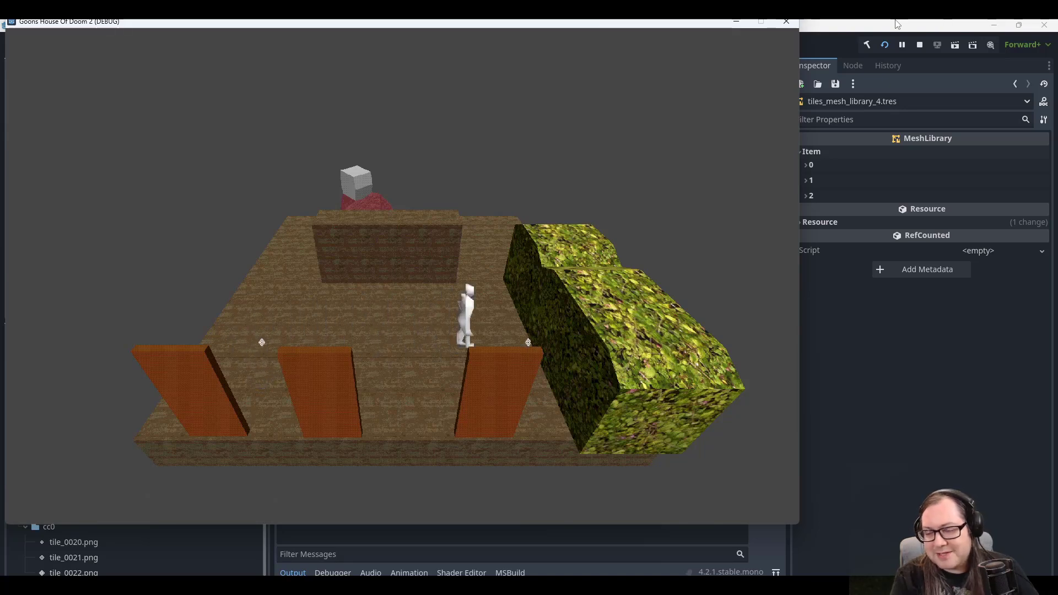
{"action": "key", "text": "a"}
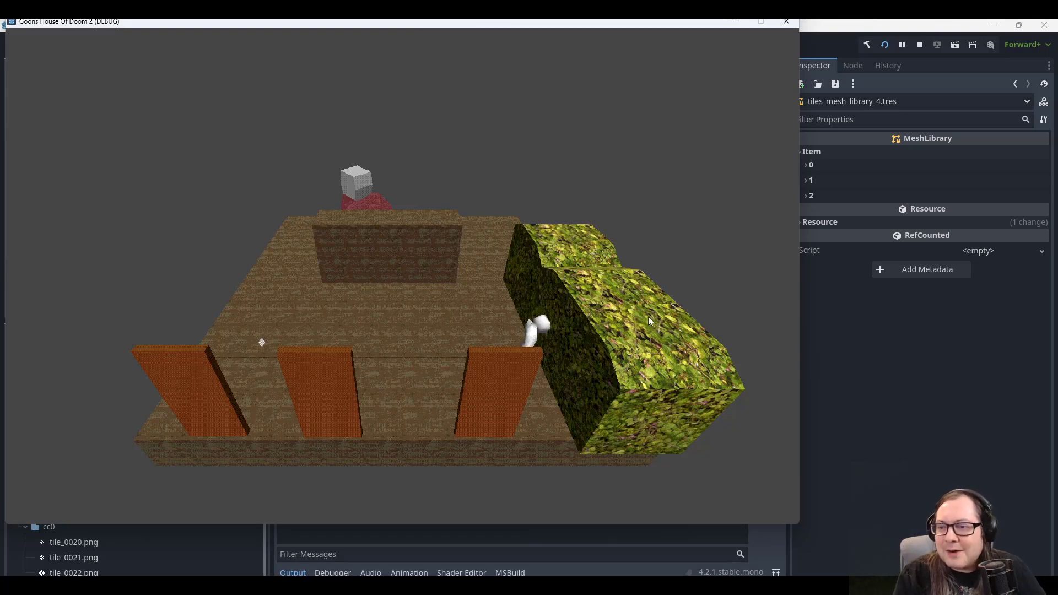
{"action": "left_click", "coordinate": [787, 22]}
Erase the hedge blocks from the GridMap in test_scene and save the scene.
{"action": "middle_click_drag", "start_coordinate": [491, 266], "coordinate": [514, 247]}
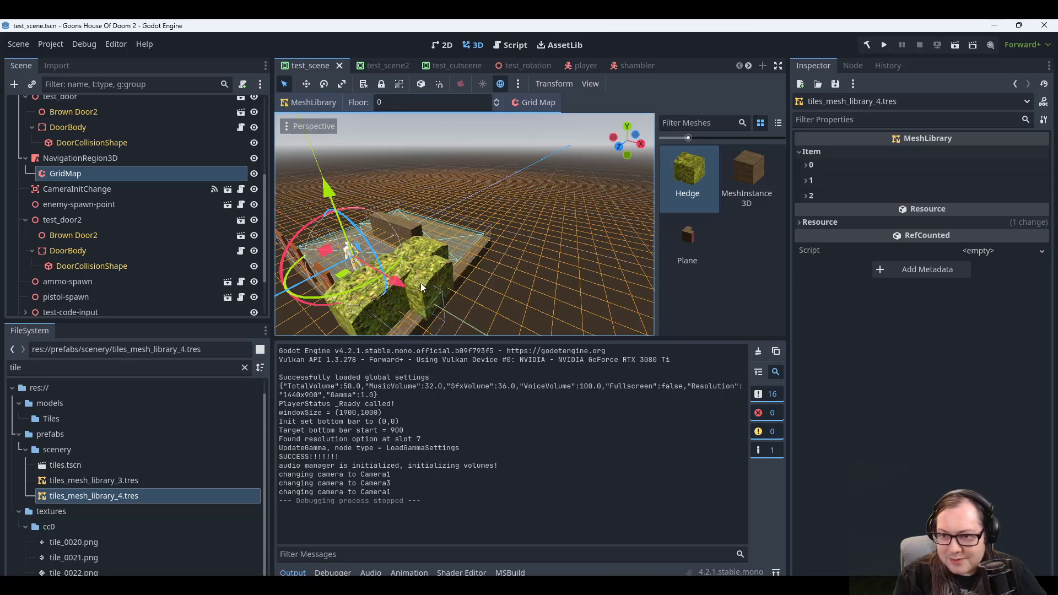
{"action": "left_click", "coordinate": [406, 291]}
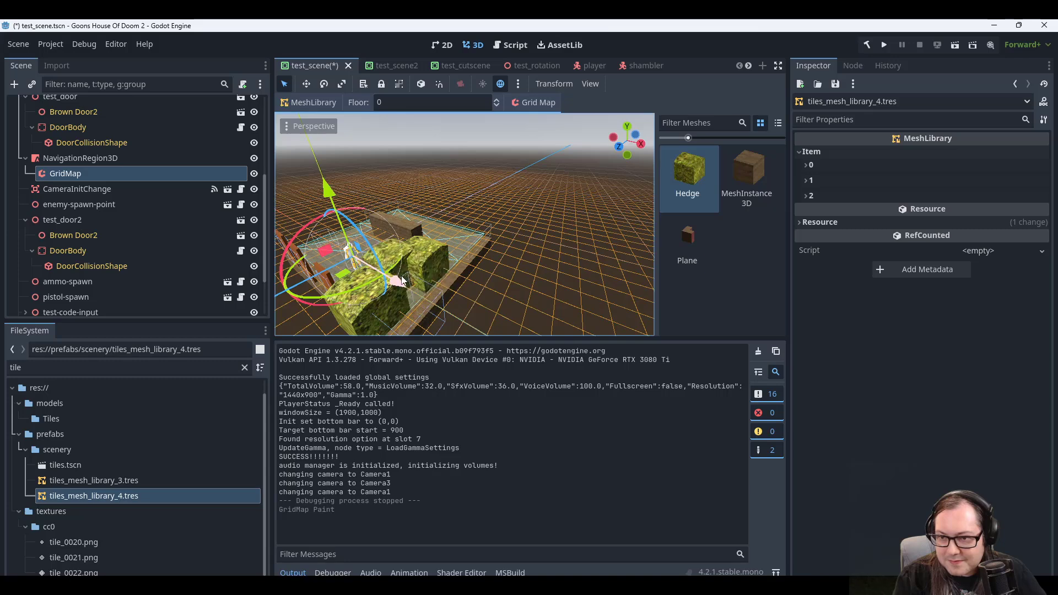
{"action": "left_click", "coordinate": [372, 303]}
{"action": "middle_click_drag", "start_coordinate": [373, 303], "coordinate": [551, 278]}
{"action": "key", "text": "ctrl+s"}
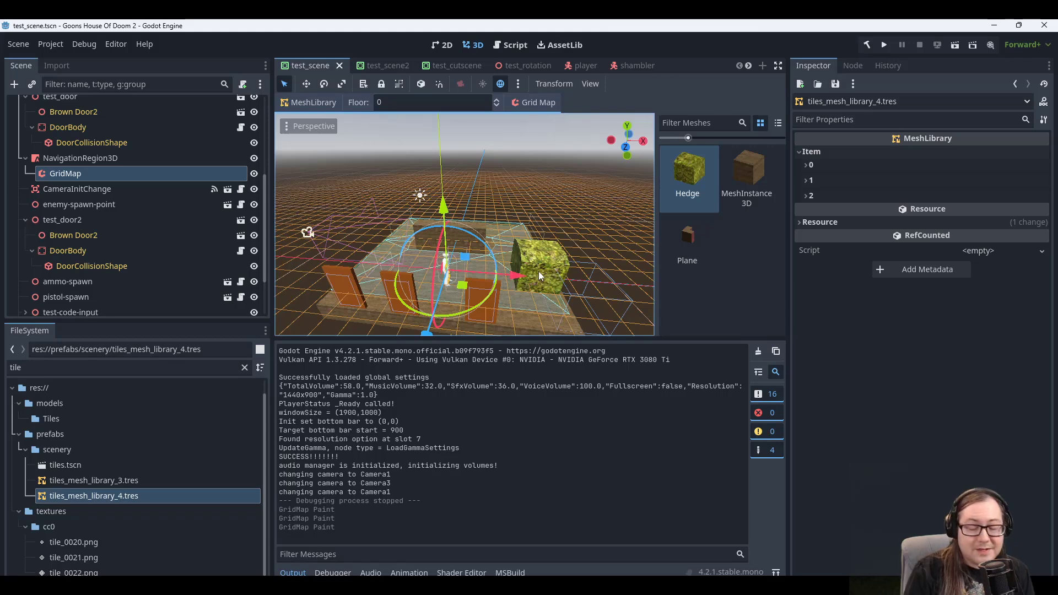
Inspect the cleared room and the transform properties of the Camera1 node.
{"action": "middle_click_drag", "start_coordinate": [500, 253], "coordinate": [532, 259]}
{"action": "scroll", "coordinate": [531, 259], "scroll_direction": "up", "scroll_amount": 10}
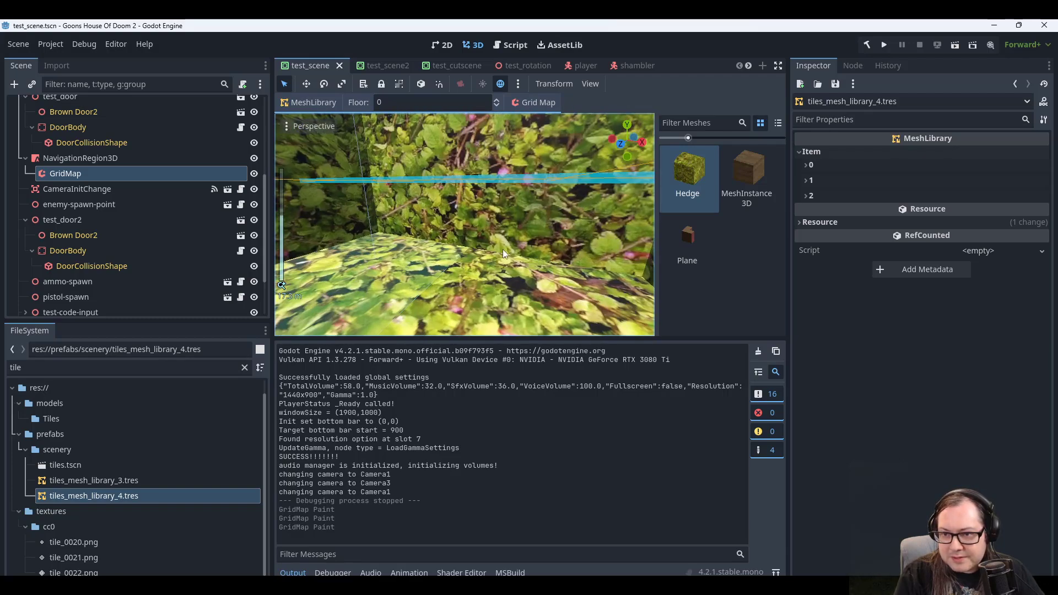
{"action": "scroll", "coordinate": [504, 253], "scroll_direction": "down", "scroll_amount": 5}
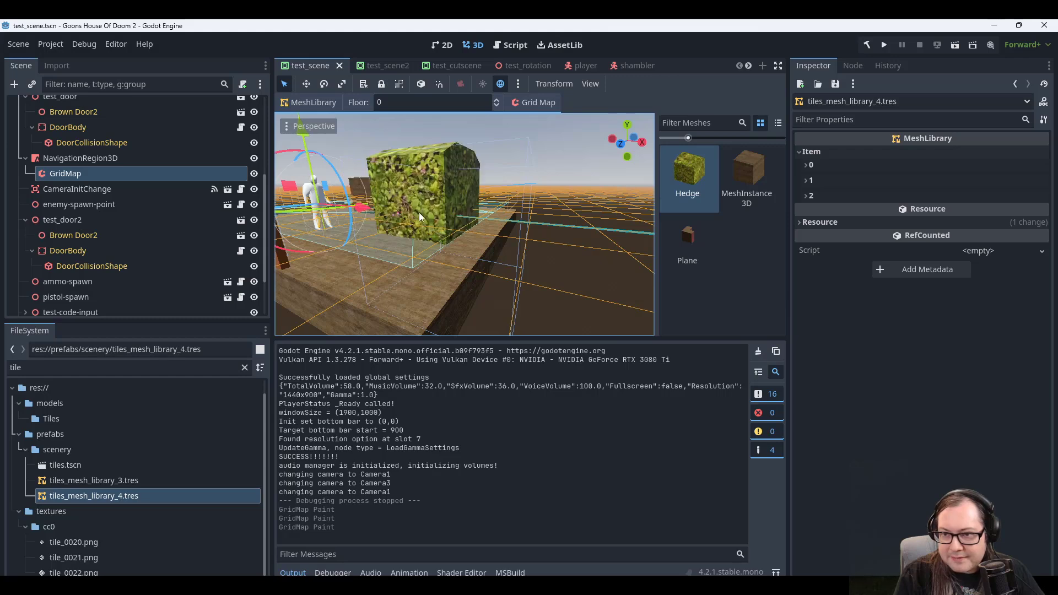
{"action": "middle_click_drag", "start_coordinate": [419, 213], "coordinate": [468, 236]}
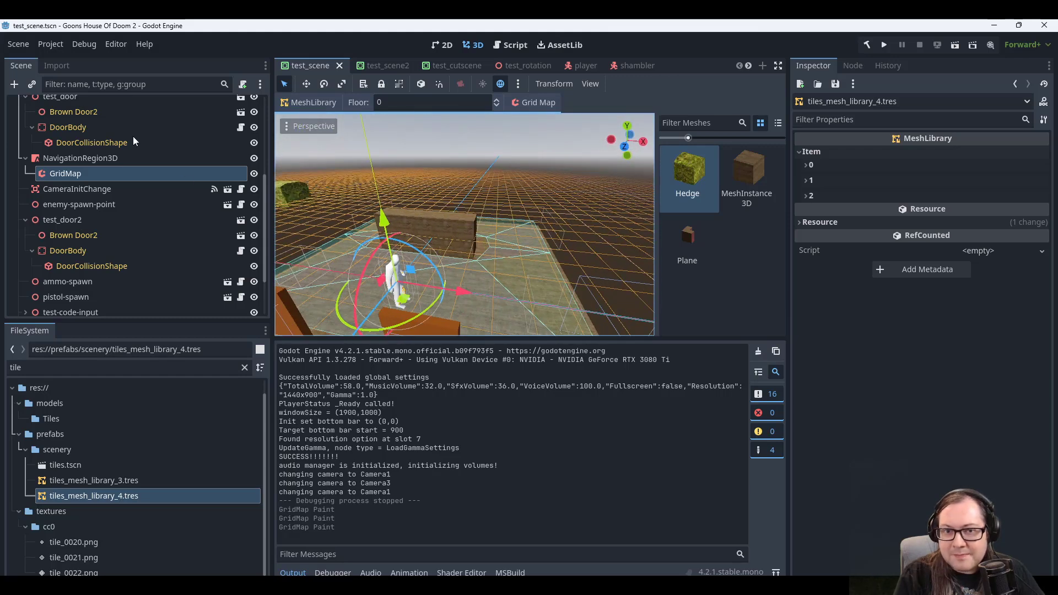
{"action": "scroll", "coordinate": [75, 259], "scroll_direction": "up", "scroll_amount": 1}
{"action": "scroll", "coordinate": [55, 239], "scroll_direction": "up", "scroll_amount": 4}
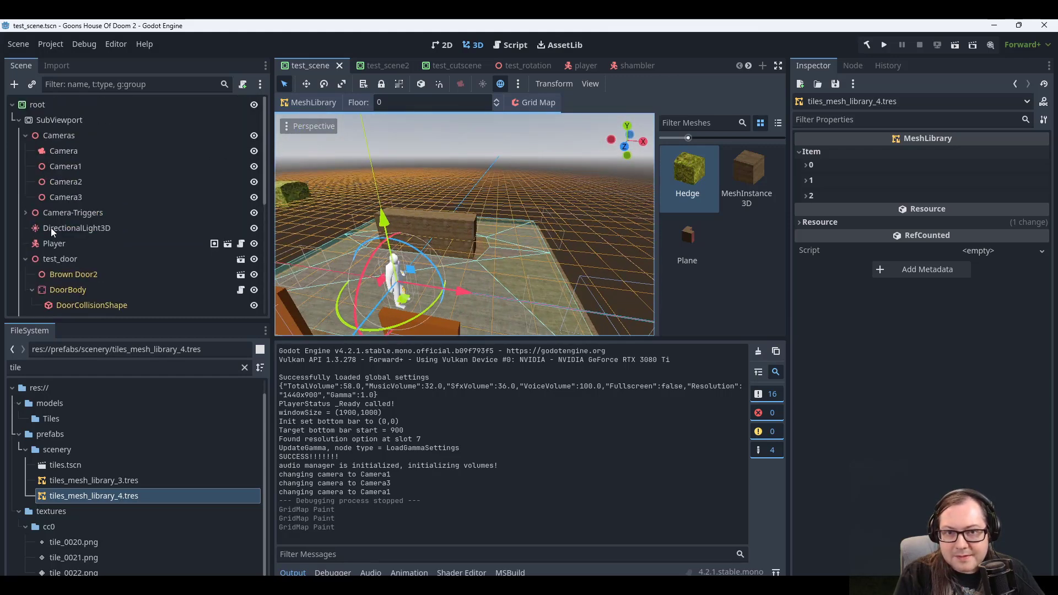
{"action": "left_click", "coordinate": [60, 169]}
{"action": "scroll", "coordinate": [677, 248], "scroll_direction": "down", "scroll_amount": 4}
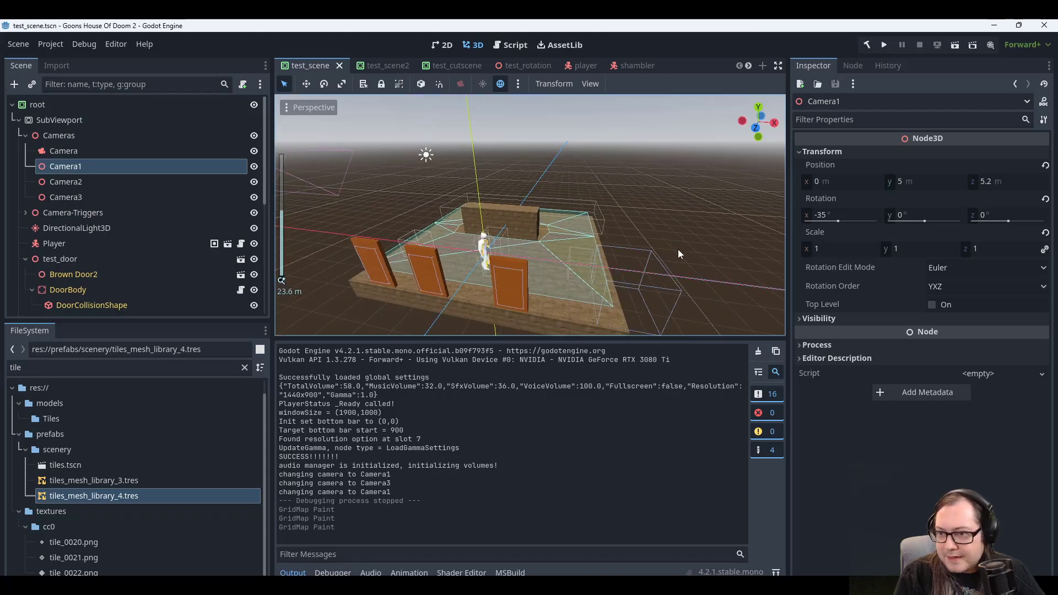
Expand the Camera-Triggers group and examine the Camera1Change area's placement, target camera and target camera position.
{"action": "left_click", "coordinate": [24, 213]}
{"action": "left_click", "coordinate": [78, 229]}
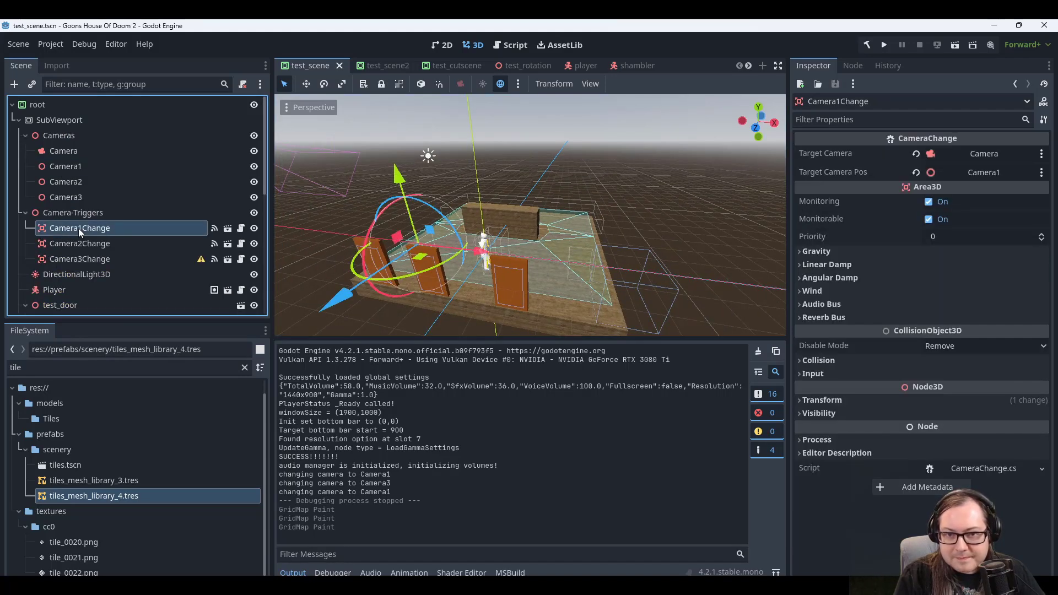
{"action": "middle_click_drag", "start_coordinate": [405, 230], "coordinate": [500, 227]}
{"action": "scroll", "coordinate": [574, 268], "scroll_direction": "up", "scroll_amount": 9}
{"action": "scroll", "coordinate": [562, 300], "scroll_direction": "down", "scroll_amount": 7}
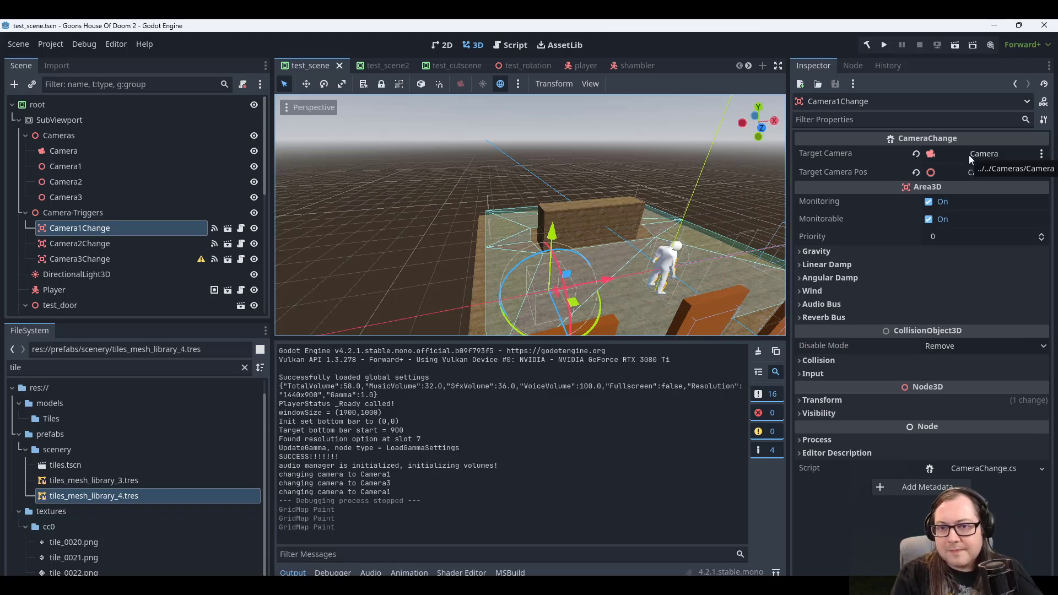
{"action": "scroll", "coordinate": [656, 220], "scroll_direction": "down", "scroll_amount": 3}
{"action": "middle_click_drag", "start_coordinate": [656, 216], "coordinate": [683, 231]}
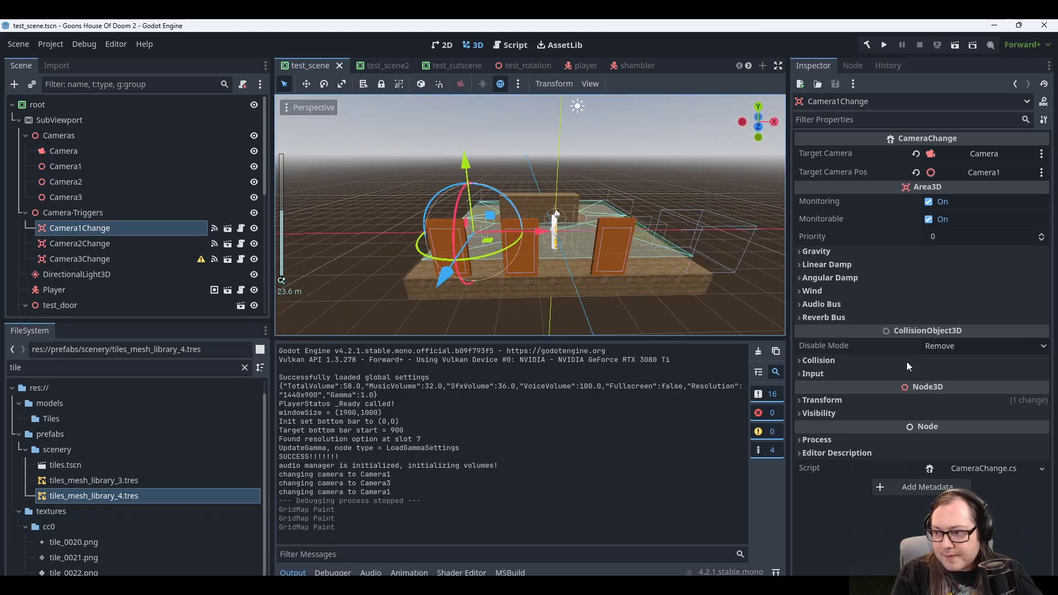
Open the CameraChange.cs script in Visual Studio and examine the null checks in OnBodyEntered.
{"action": "left_click", "coordinate": [981, 468]}
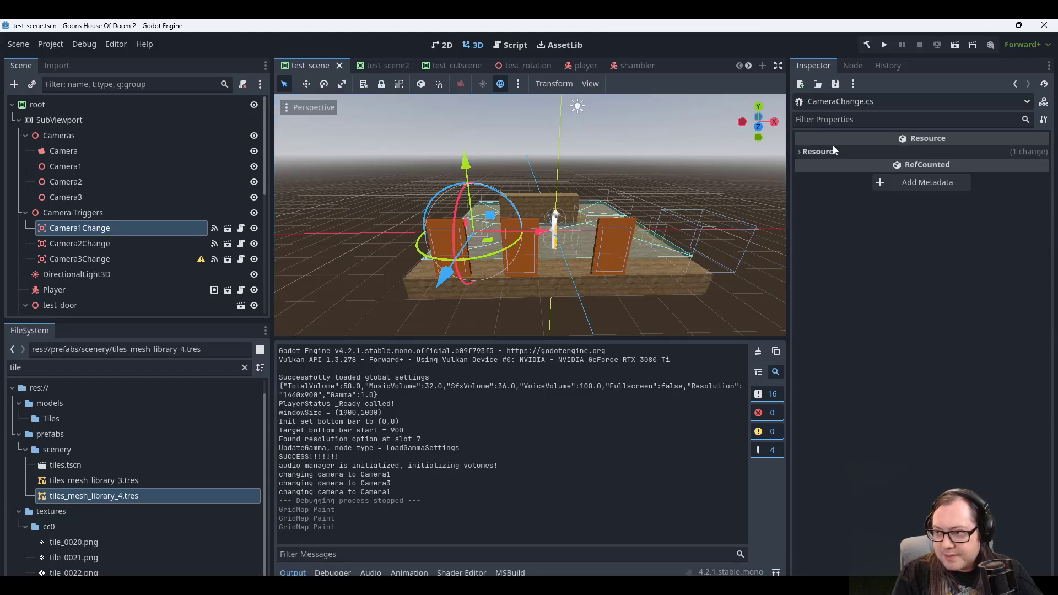
{"action": "scroll", "coordinate": [397, 324], "scroll_direction": "down", "scroll_amount": 2}
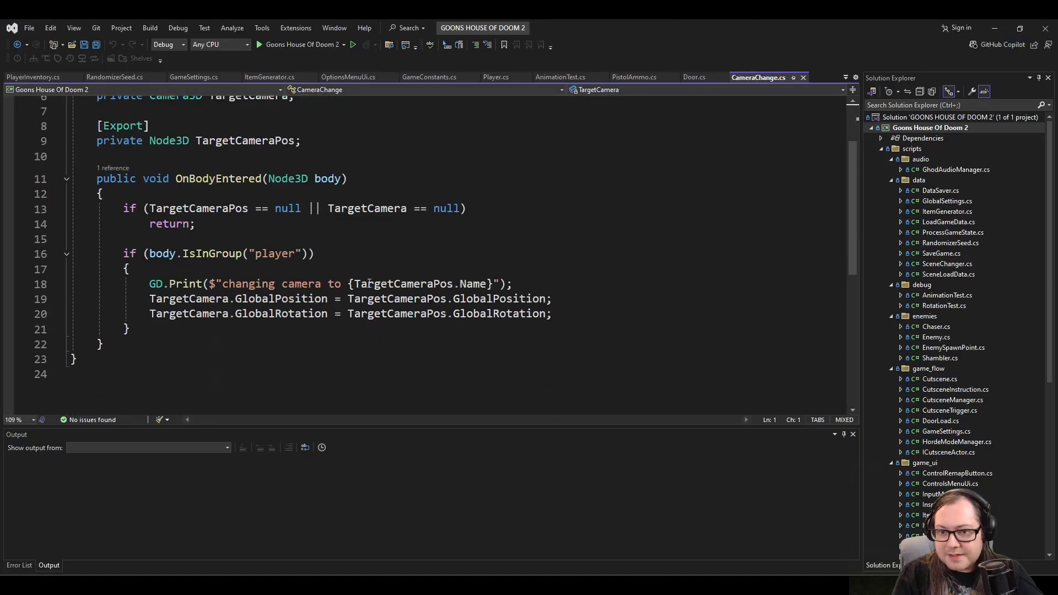
{"action": "left_click", "coordinate": [189, 314]}
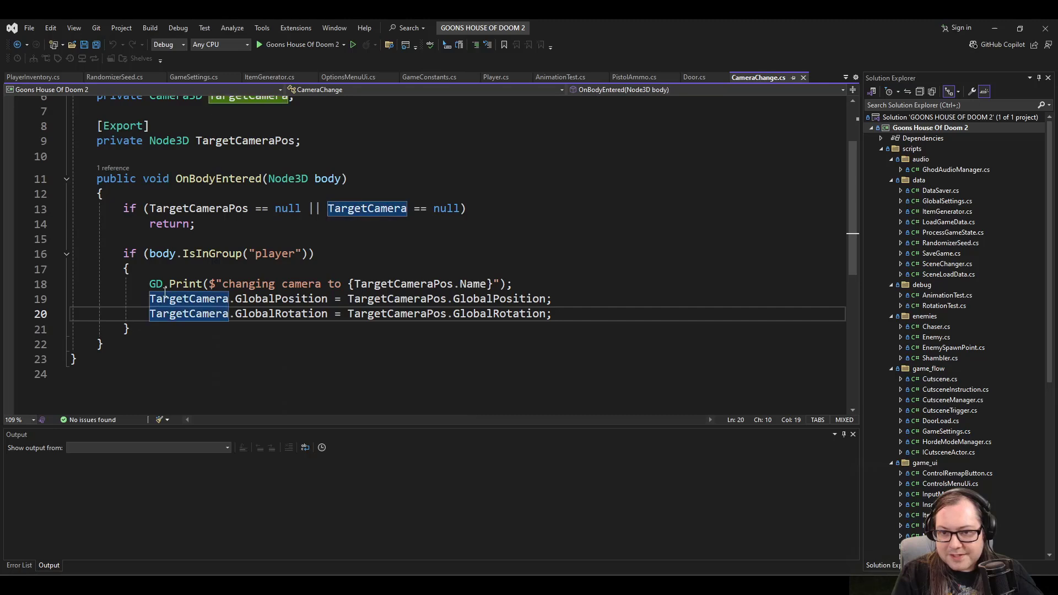
{"action": "left_click", "coordinate": [167, 254]}
{"action": "left_click", "coordinate": [180, 208]}
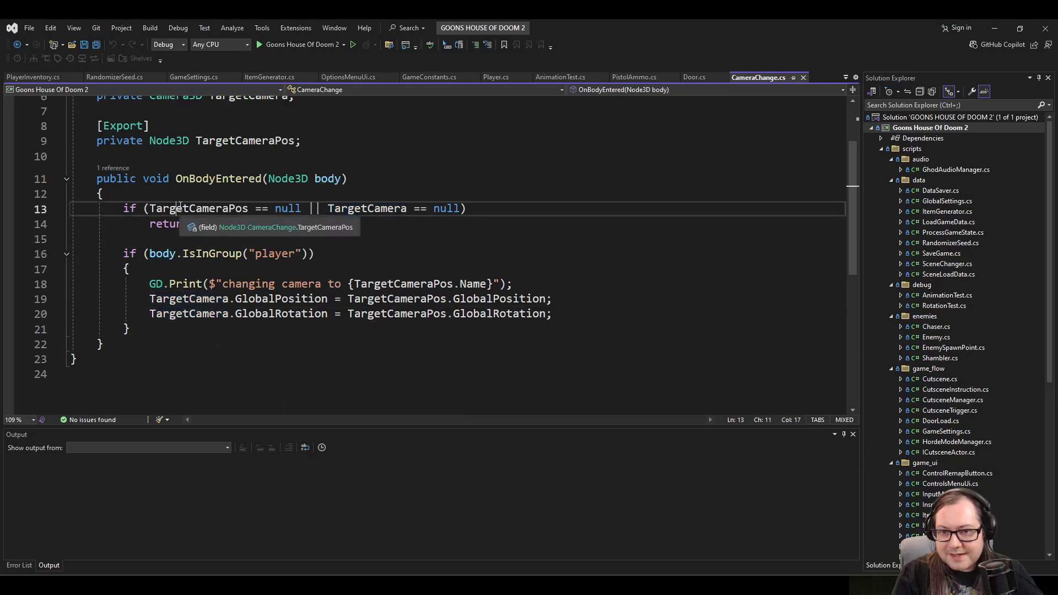
{"action": "left_click", "coordinate": [376, 208]}
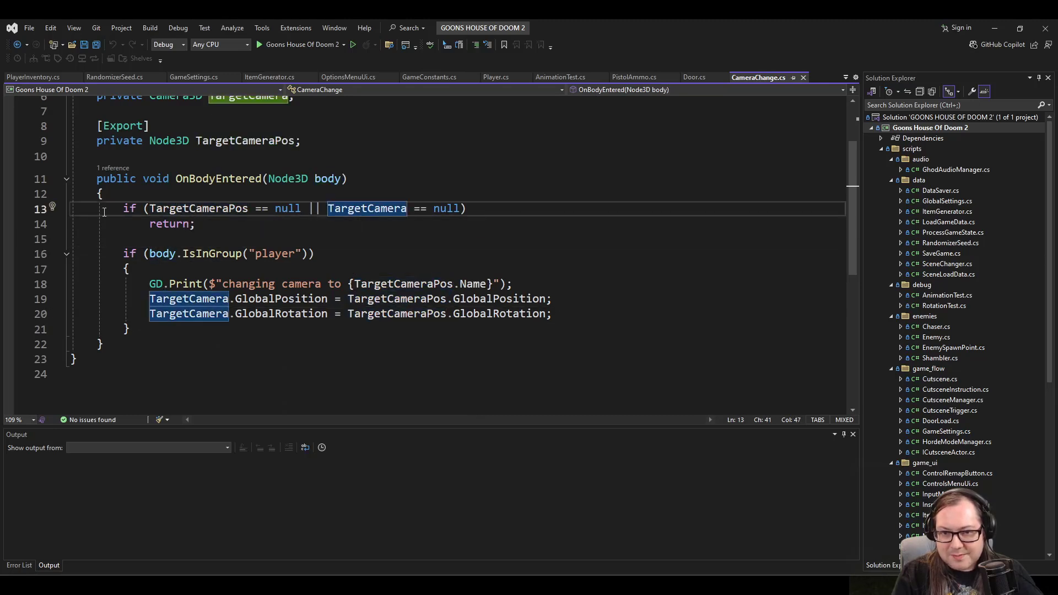
{"action": "left_click_drag", "start_coordinate": [119, 210], "coordinate": [238, 222]}
{"action": "left_click", "coordinate": [237, 224]}
{"action": "left_click", "coordinate": [150, 253]}
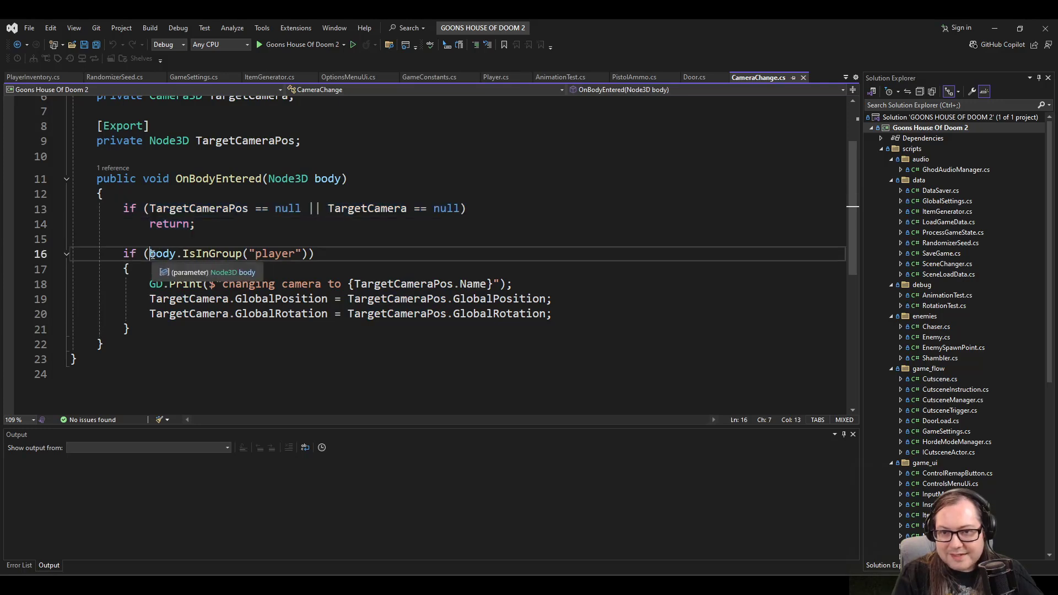
Examine how OnBodyEntered checks the "player" group and copies the target's global position and rotation to the camera.
{"action": "double_click", "coordinate": [189, 182]}
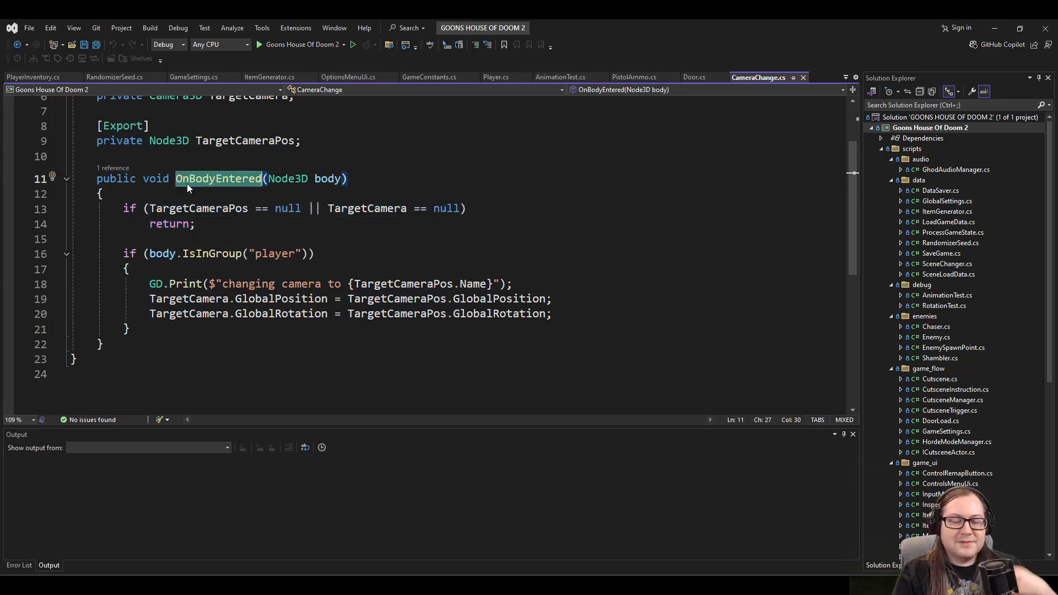
{"action": "left_click", "coordinate": [161, 255]}
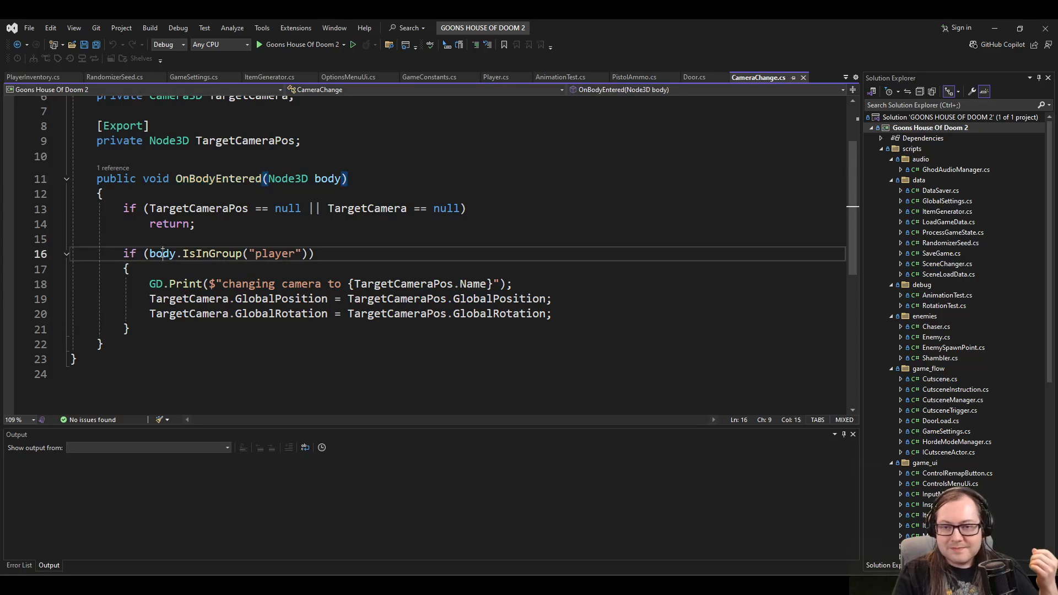
{"action": "left_click", "coordinate": [267, 252]}
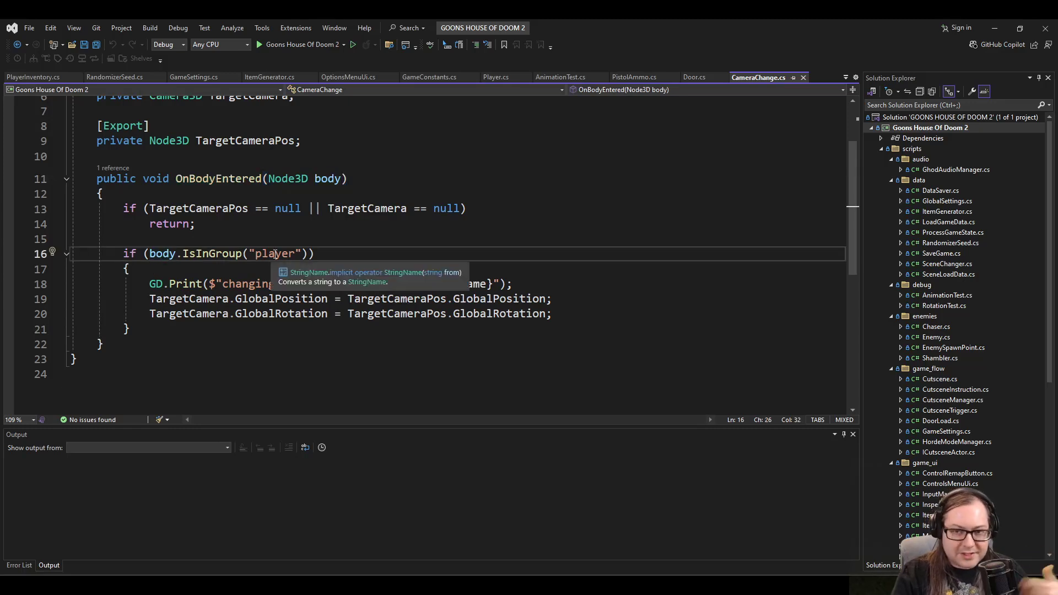
{"action": "double_click", "coordinate": [275, 255]}
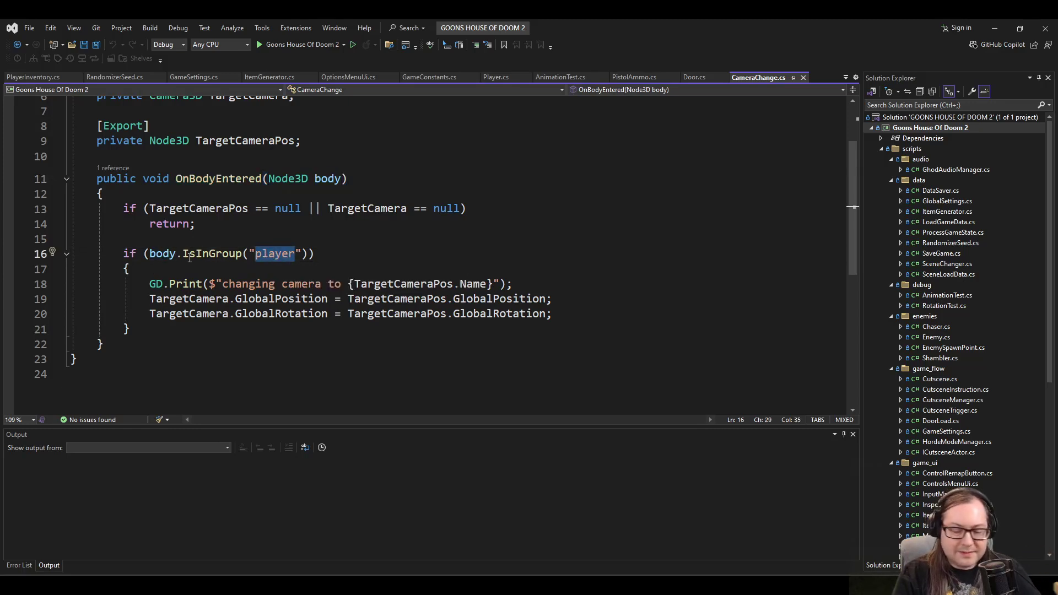
{"action": "left_click", "coordinate": [156, 256]}
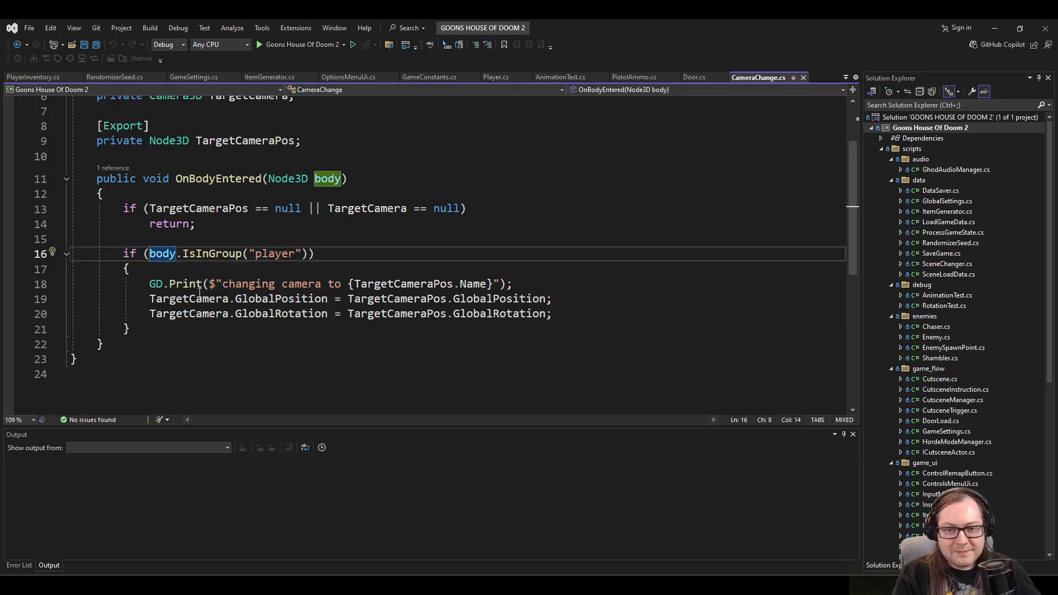
{"action": "double_click", "coordinate": [172, 299]}
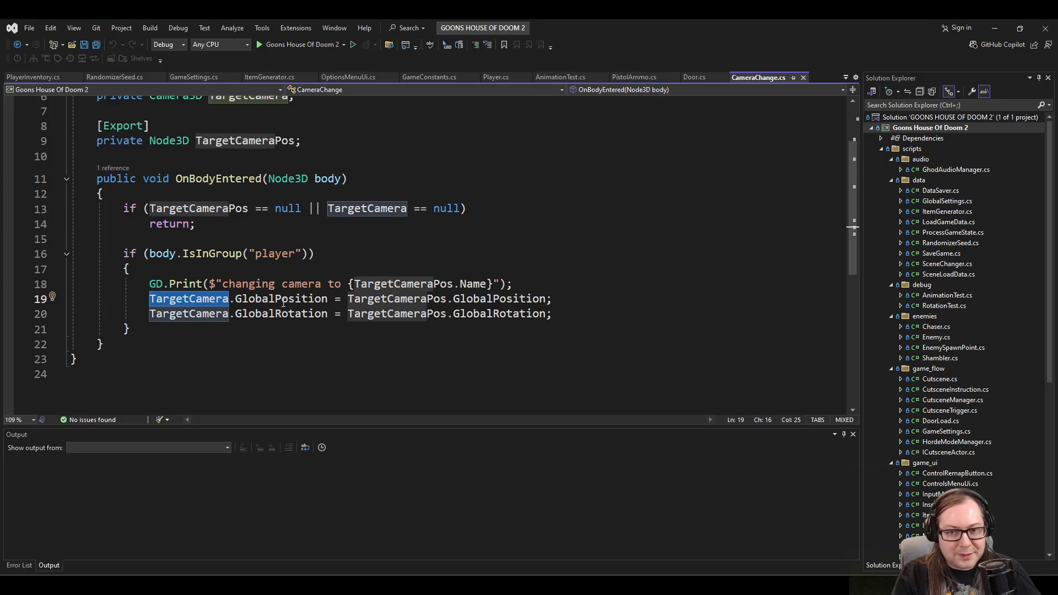
{"action": "left_click", "coordinate": [341, 226]}
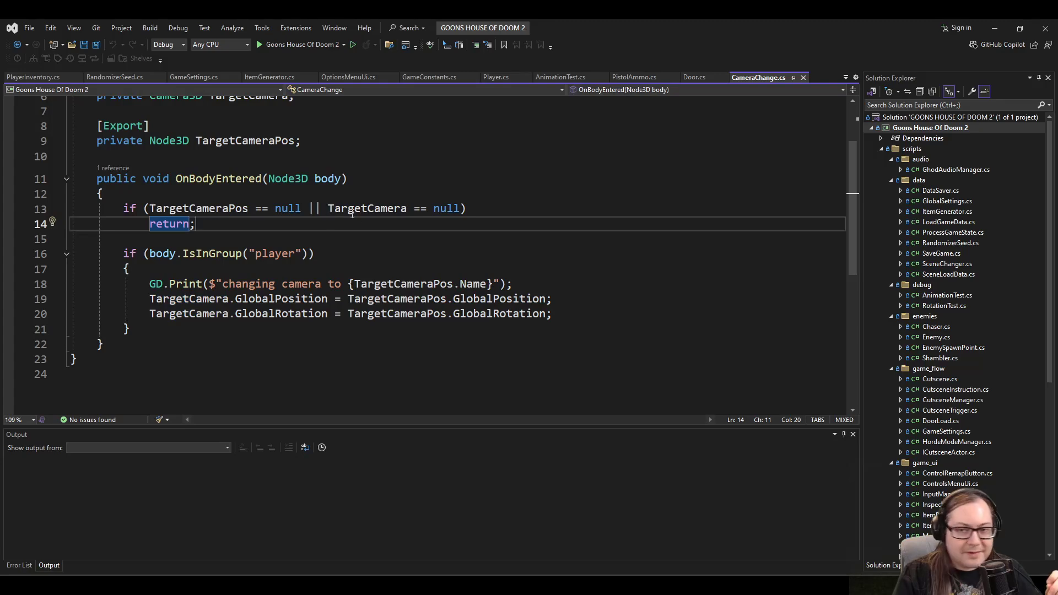
Switch back to Godot and review the trigger areas around the room and the remaining nodes in the scene tree.
{"action": "left_click", "coordinate": [994, 29]}
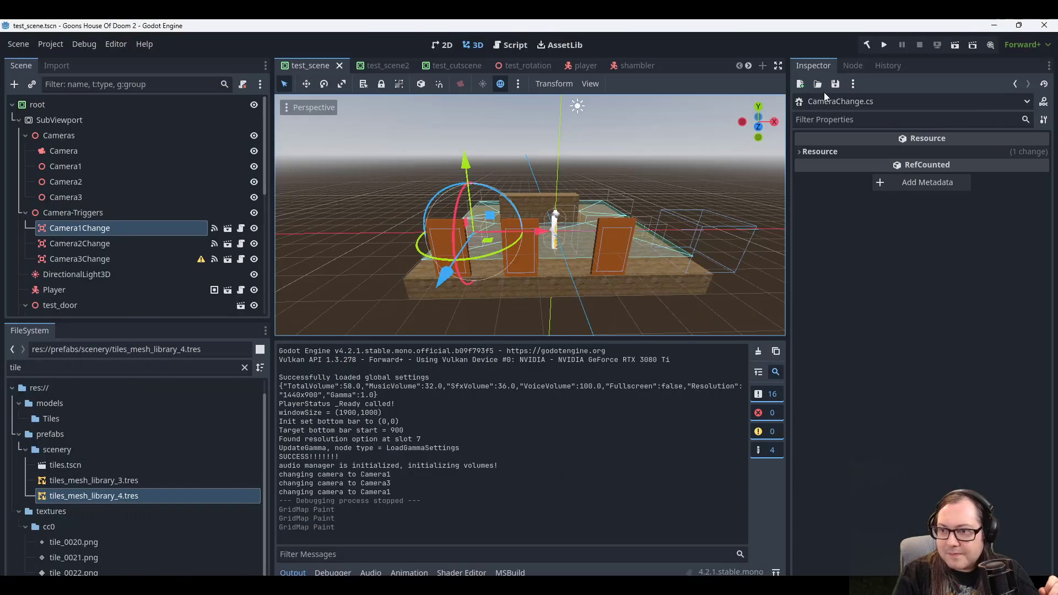
{"action": "middle_click_drag", "start_coordinate": [655, 174], "coordinate": [633, 183]}
{"action": "scroll", "coordinate": [623, 207], "scroll_direction": "up", "scroll_amount": 7}
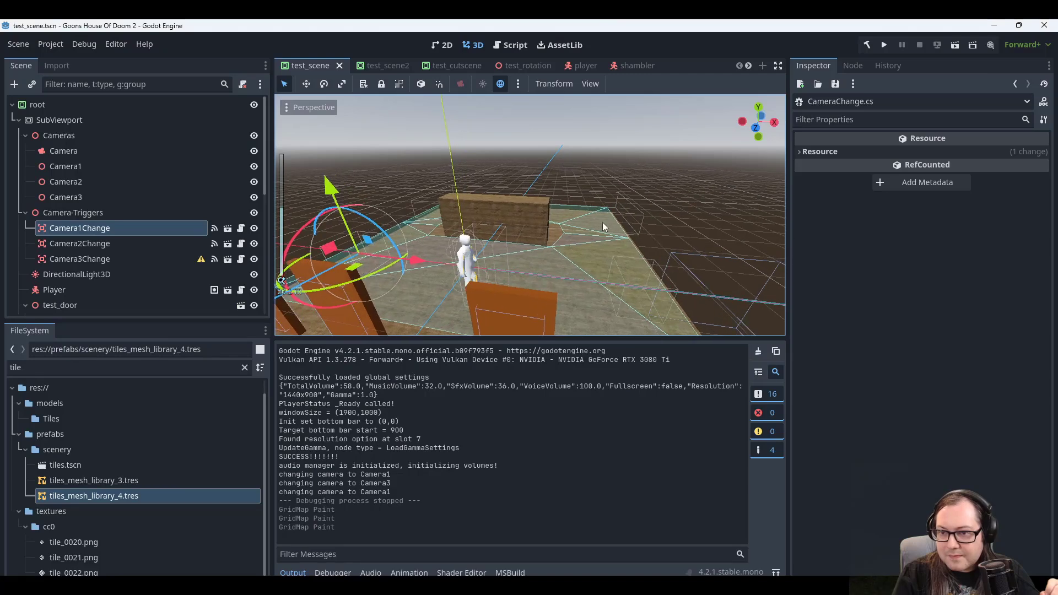
{"action": "scroll", "coordinate": [601, 222], "scroll_direction": "down", "scroll_amount": 7}
{"action": "middle_click_drag", "start_coordinate": [595, 223], "coordinate": [580, 223]}
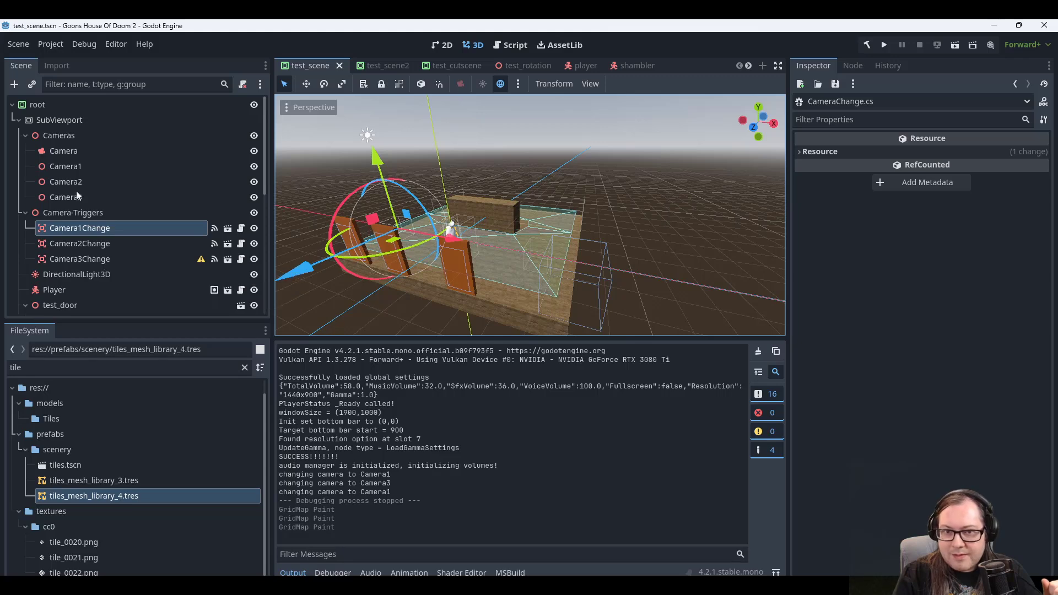
{"action": "scroll", "coordinate": [80, 218], "scroll_direction": "down", "scroll_amount": 5}
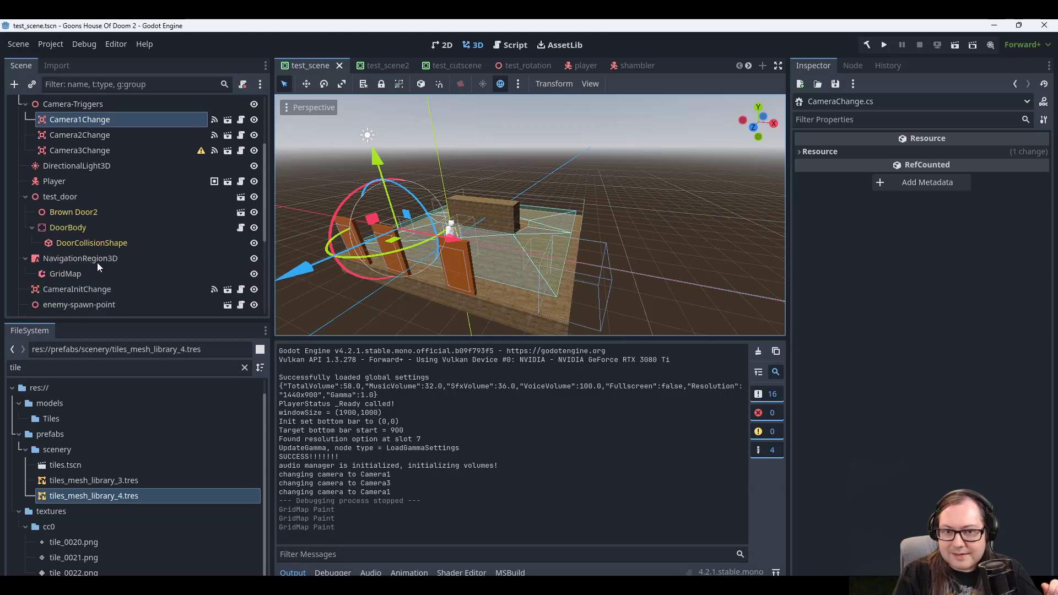
Select the GridMap node and paint a Hedge tile on floor 0 at the platform's edge.
{"action": "left_click", "coordinate": [80, 216]}
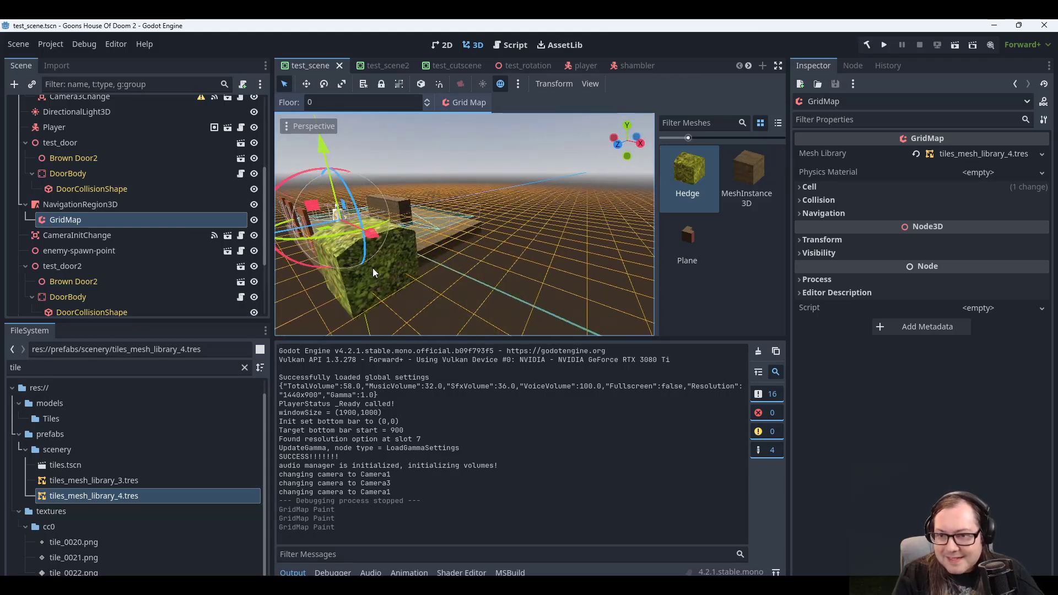
{"action": "middle_click_drag", "start_coordinate": [373, 268], "coordinate": [406, 199]}
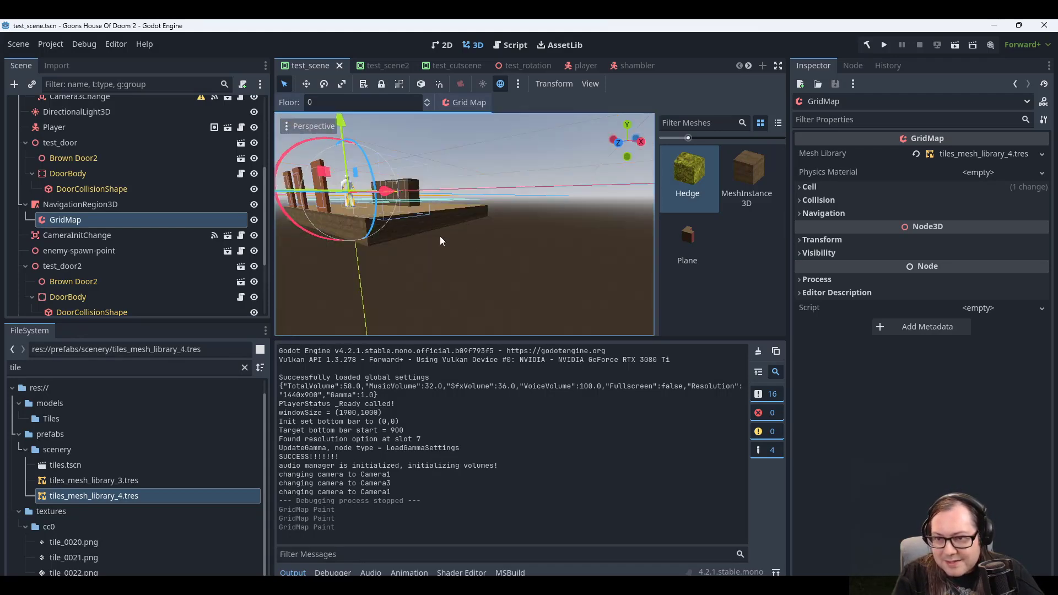
{"action": "middle_click_drag", "start_coordinate": [440, 236], "coordinate": [457, 213]}
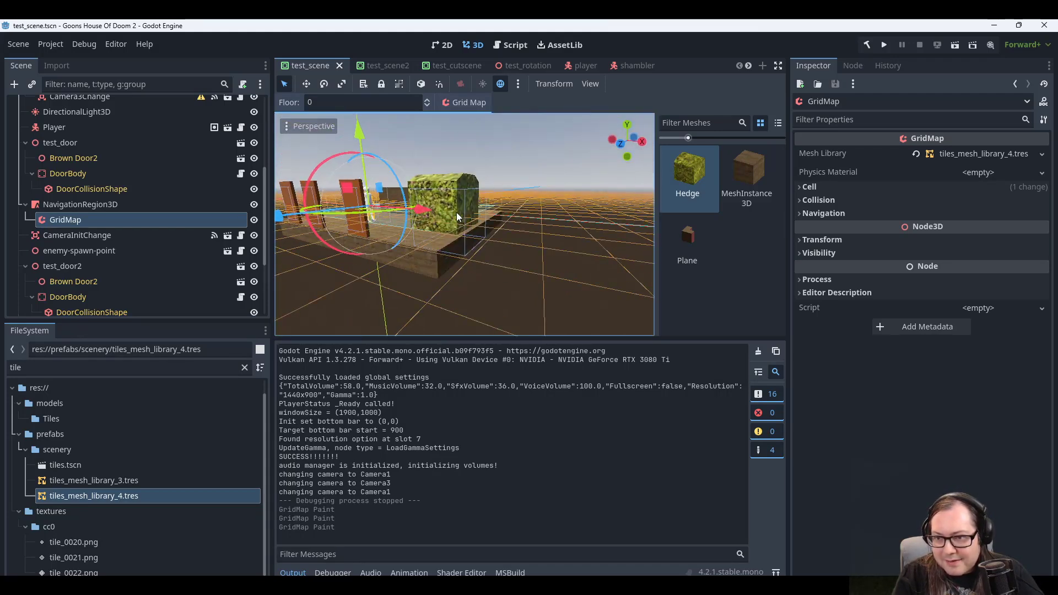
{"action": "left_click", "coordinate": [428, 221]}
{"action": "scroll", "coordinate": [479, 235], "scroll_direction": "up", "scroll_amount": 5}
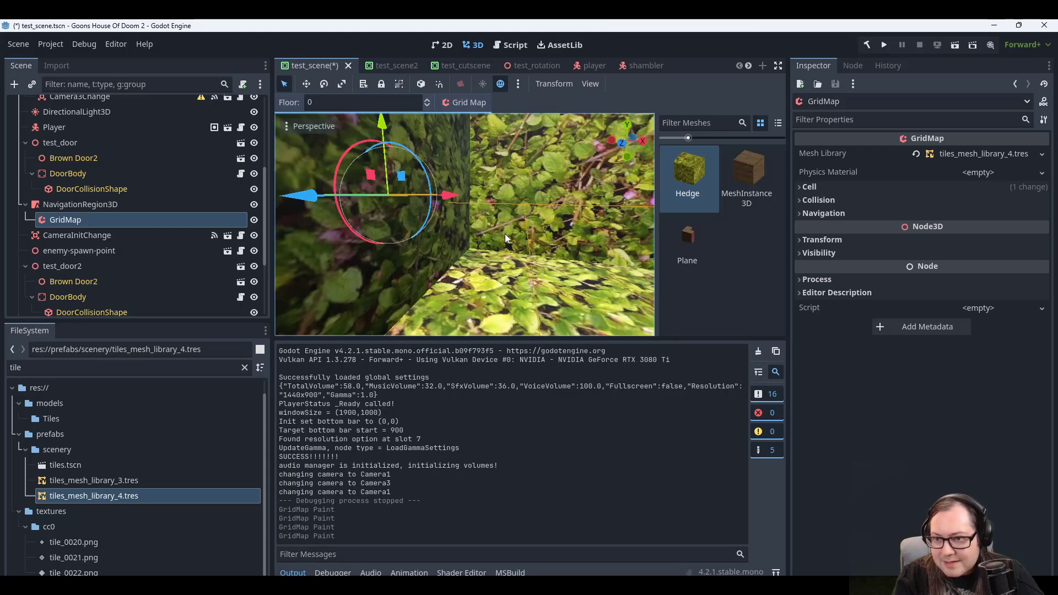
{"action": "middle_click_drag", "start_coordinate": [505, 233], "coordinate": [520, 225]}
{"action": "scroll", "coordinate": [597, 166], "scroll_direction": "up", "scroll_amount": 4}
{"action": "scroll", "coordinate": [597, 166], "scroll_direction": "down", "scroll_amount": 3}
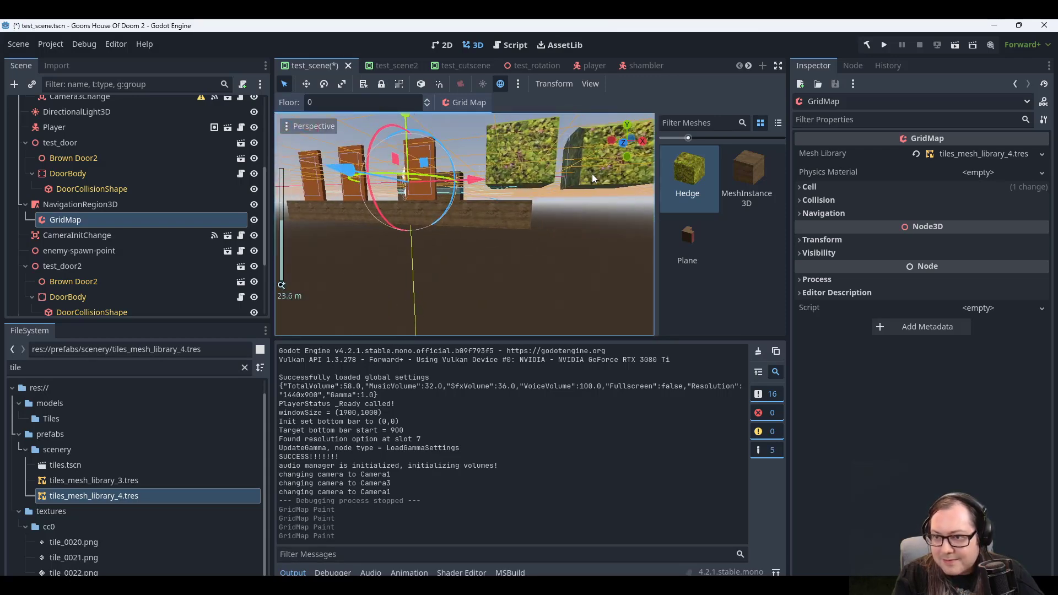
Erase the painted hedge and paint another Hedge tile on floor 0 of the platform.
{"action": "middle_click_drag", "start_coordinate": [592, 175], "coordinate": [544, 199]}
{"action": "right_click", "coordinate": [356, 246]}
{"action": "mouse_move", "coordinate": [356, 246]}
{"action": "middle_mouse_down", "text": "shift"}
{"action": "mouse_move", "coordinate": [428, 248]}
{"action": "mouse_move", "coordinate": [456, 265]}
{"action": "mouse_move", "coordinate": [492, 247]}
{"action": "mouse_move", "coordinate": [423, 231]}
{"action": "middle_mouse_up", "text": "shift"}
{"action": "left_click", "coordinate": [444, 279]}
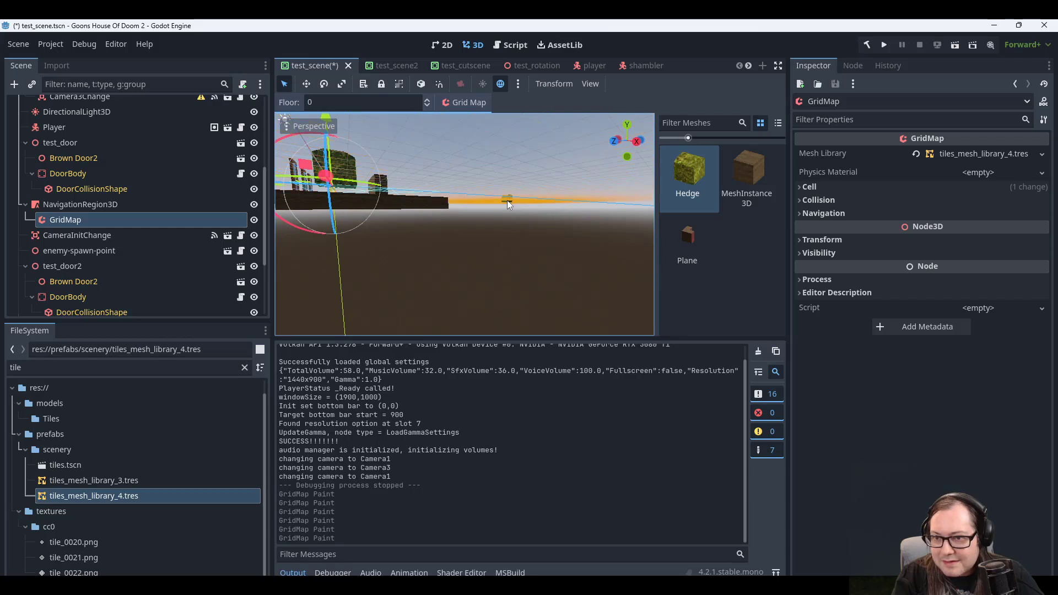
{"action": "middle_click_drag", "start_coordinate": [507, 200], "coordinate": [494, 181]}
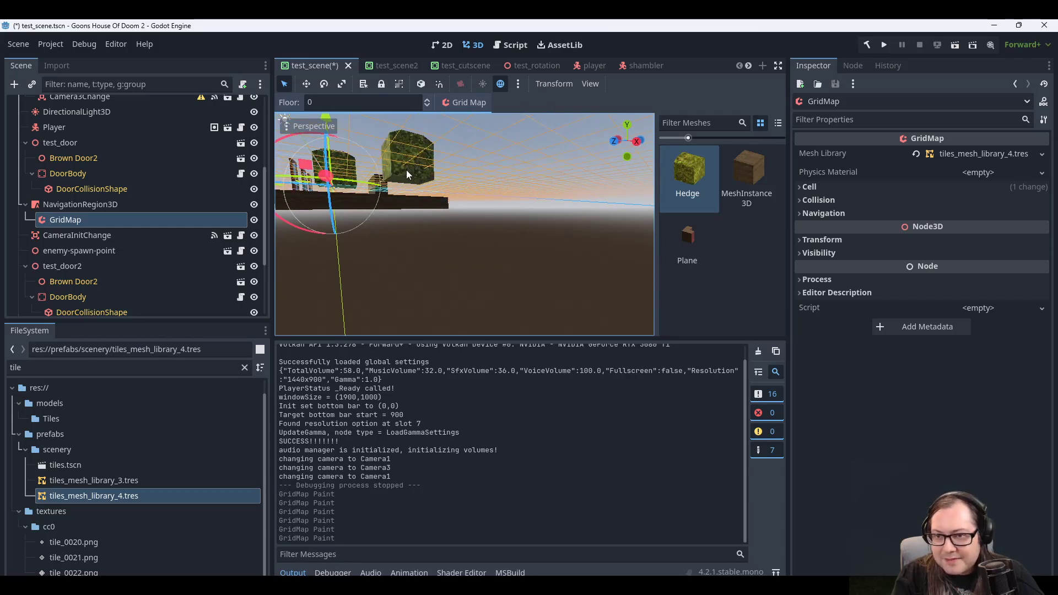
{"action": "middle_click_drag", "start_coordinate": [409, 169], "coordinate": [411, 235]}
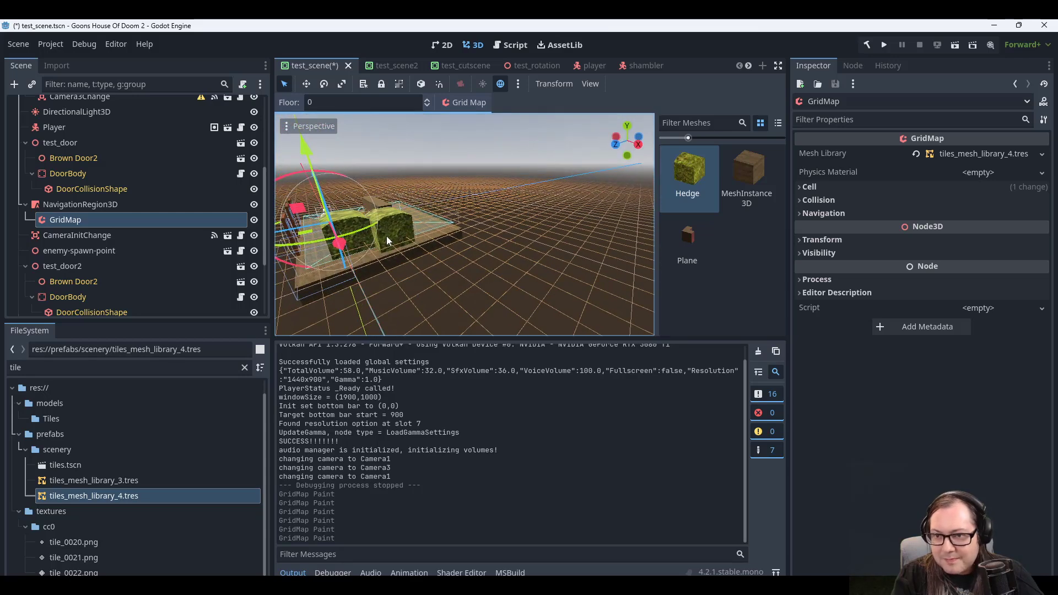
Lower the GridMap floor to -1 and paint a Hedge tile just beyond the platform's edge.
{"action": "key", "text": "e"}
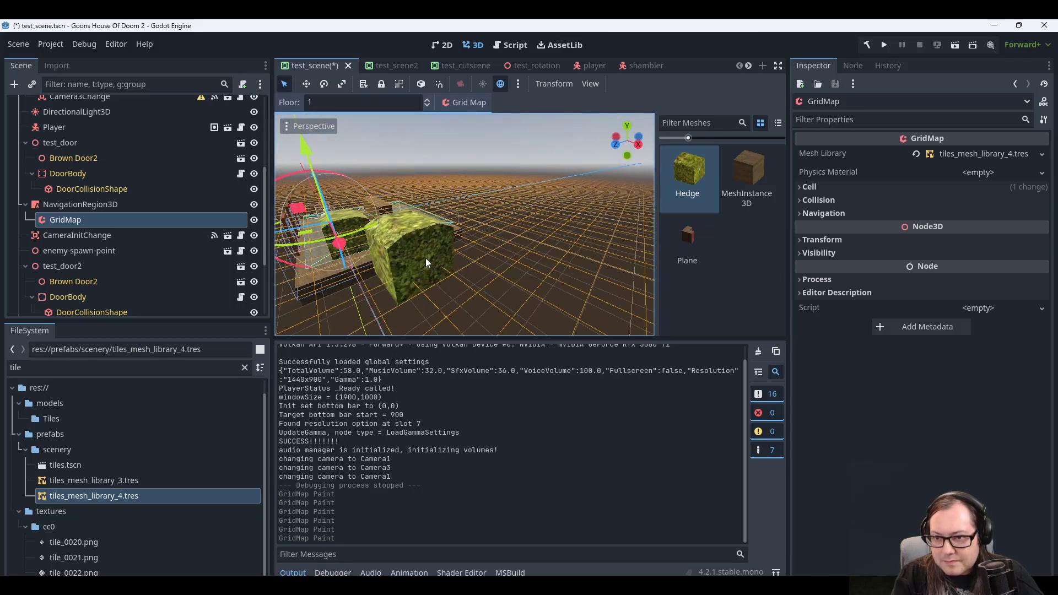
{"action": "key", "text": "q"}
{"action": "key", "text": "q"}
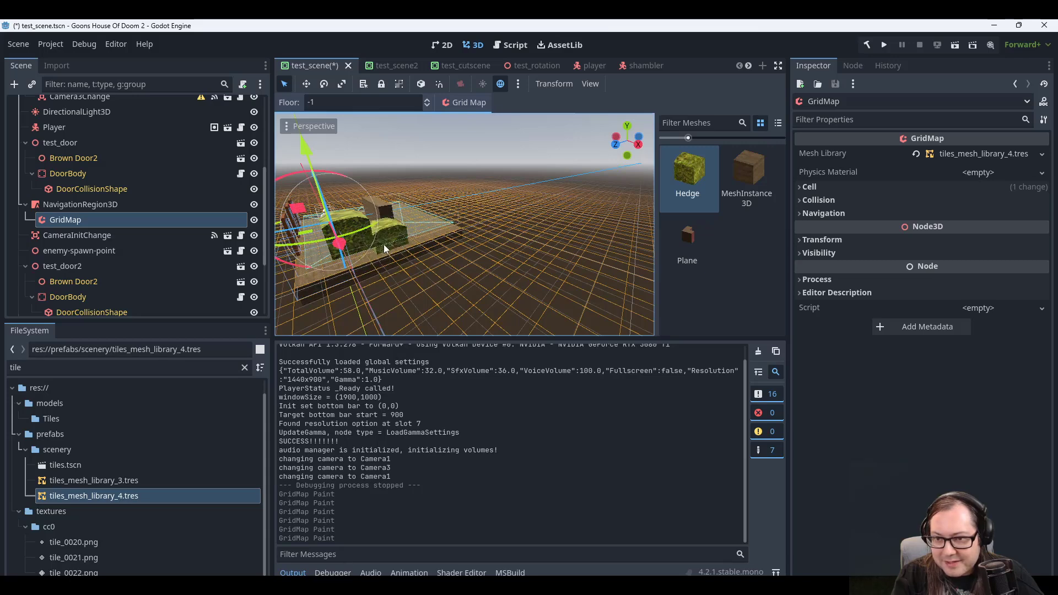
{"action": "left_click", "coordinate": [391, 251]}
{"action": "scroll", "coordinate": [419, 253], "scroll_direction": "up", "scroll_amount": 6}
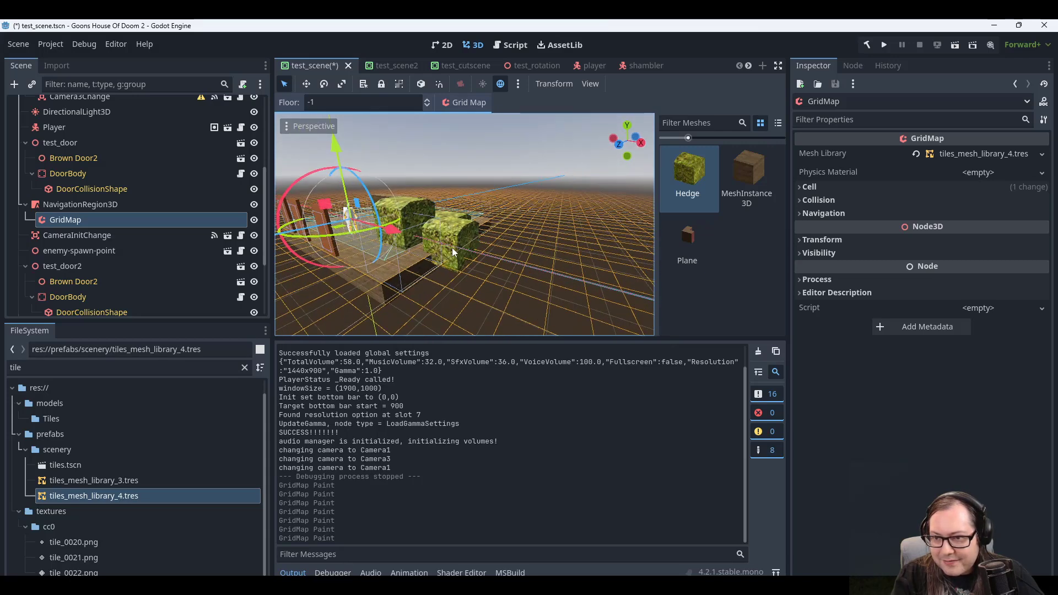
{"action": "scroll", "coordinate": [496, 246], "scroll_direction": "down", "scroll_amount": 2}
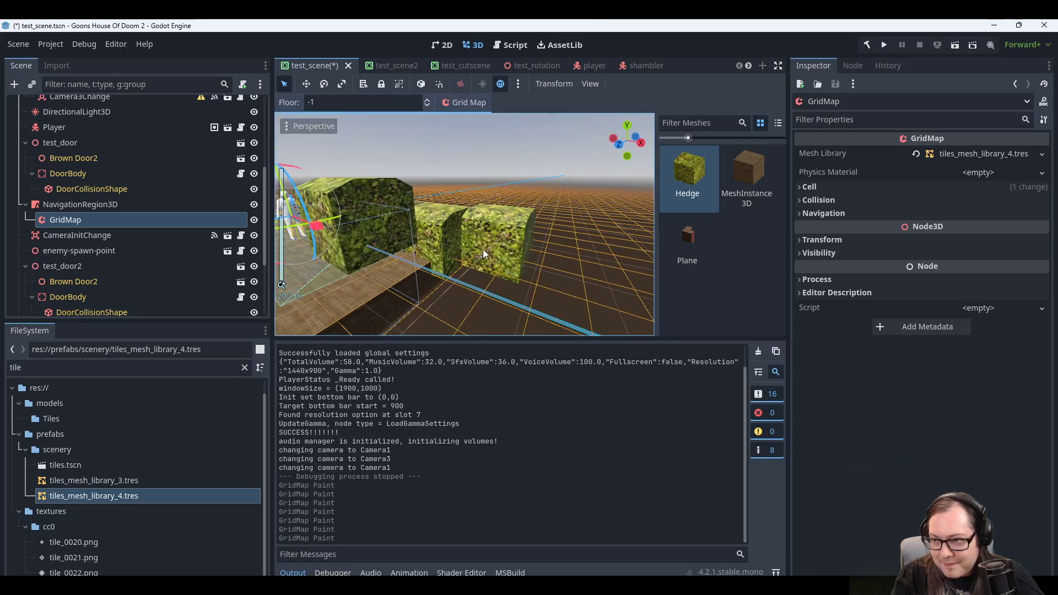
Choose the MeshInstance3D wood tile and paint two blocks on floor -3 beside the platform.
{"action": "left_click", "coordinate": [748, 175]}
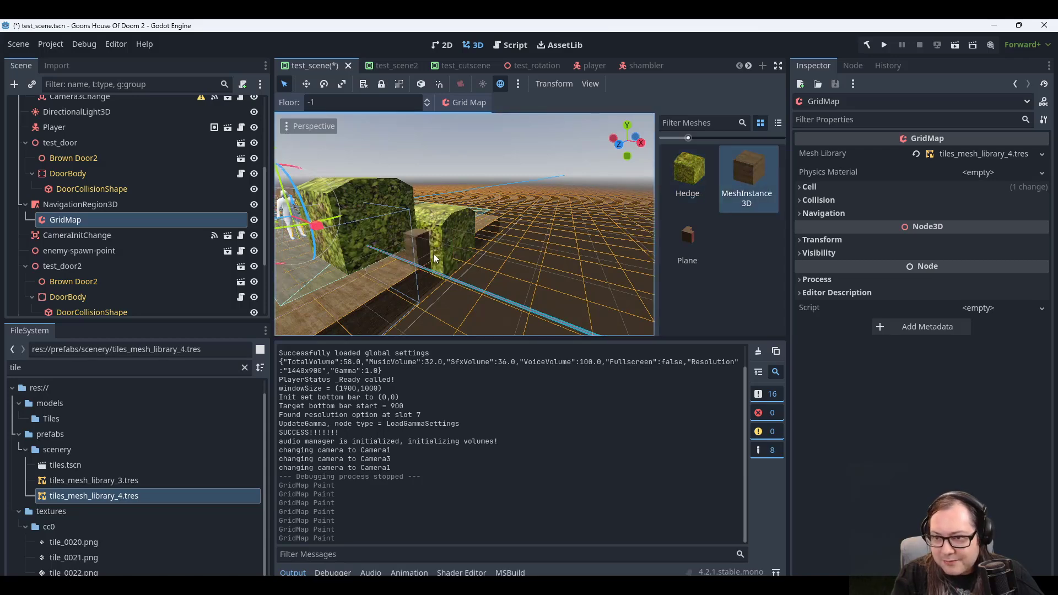
{"action": "key", "text": "q"}
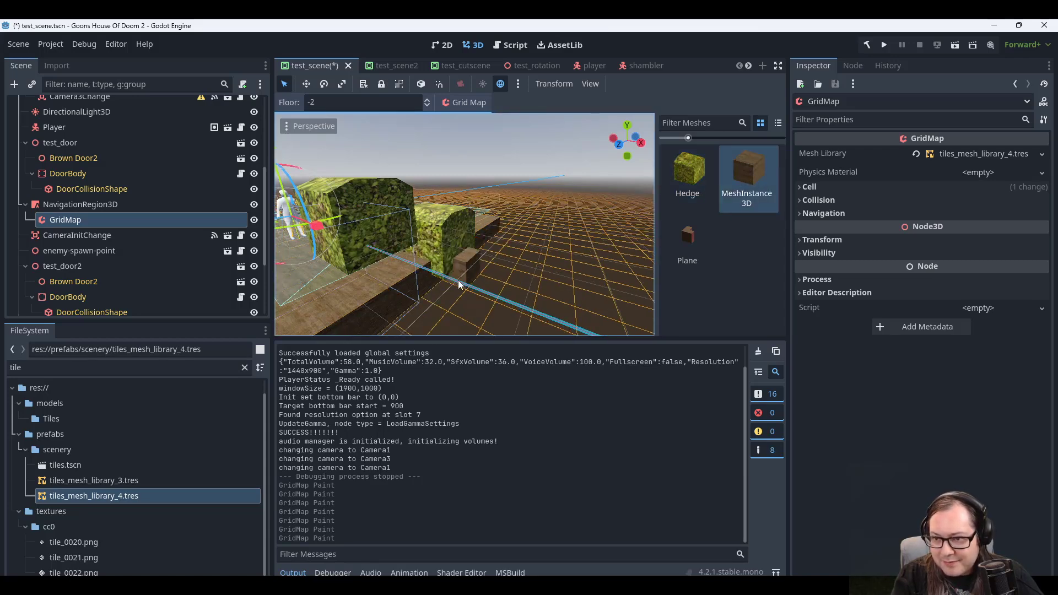
{"action": "key", "text": "q"}
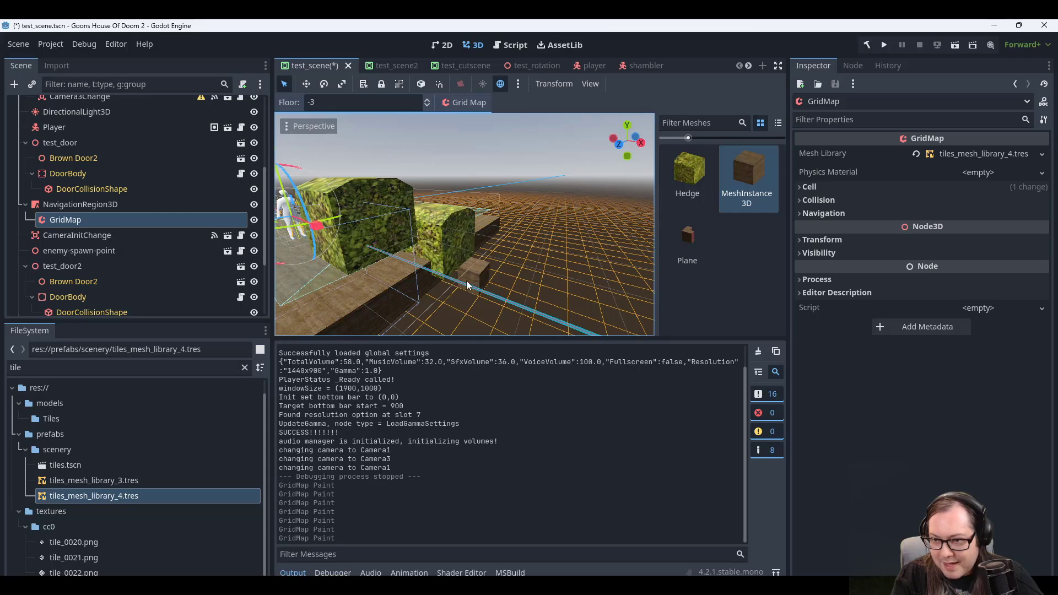
{"action": "left_click", "coordinate": [457, 275]}
{"action": "left_click", "coordinate": [441, 294]}
{"action": "mouse_move", "coordinate": [514, 278]}
{"action": "middle_mouse_down"}
{"action": "mouse_move", "coordinate": [499, 255]}
{"action": "mouse_move", "coordinate": [512, 247]}
{"action": "mouse_move", "coordinate": [462, 217]}
{"action": "mouse_move", "coordinate": [425, 243]}
{"action": "middle_mouse_up"}
Raise the GridMap floor to -2 and paint two more wood blocks there.
{"action": "key", "text": "e"}
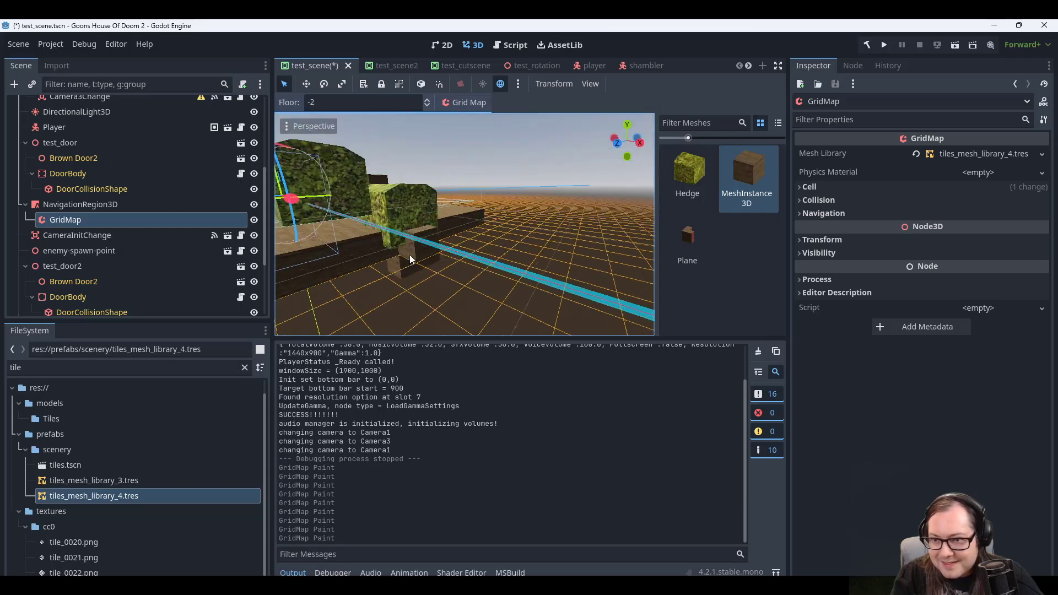
{"action": "left_click", "coordinate": [396, 247]}
{"action": "left_click", "coordinate": [415, 244]}
{"action": "middle_click_drag", "start_coordinate": [469, 282], "coordinate": [488, 260]}
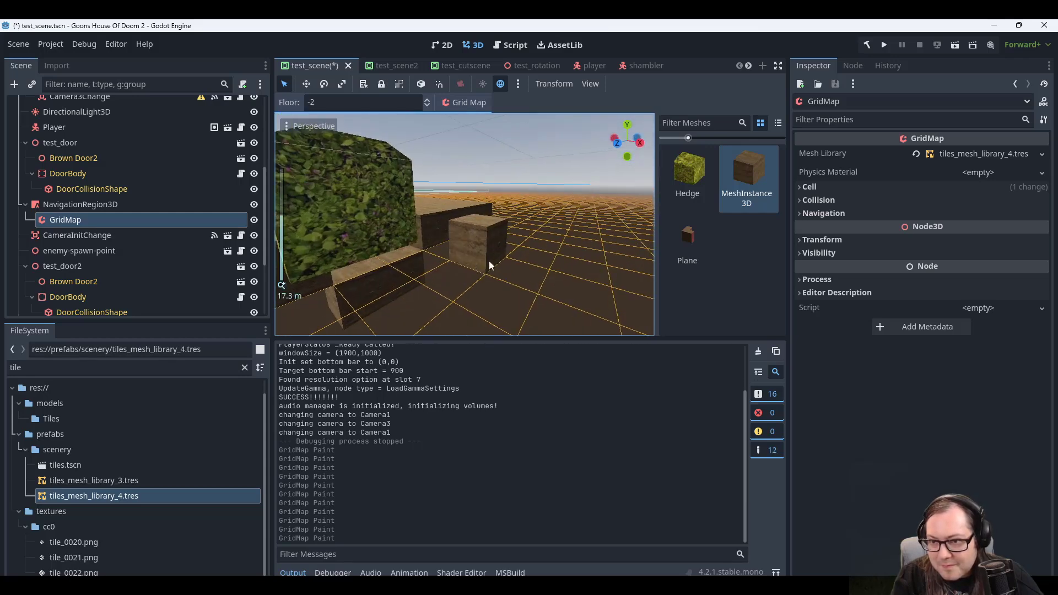
Undo the four wood block placements and the two remaining hedge tile placements.
{"action": "key", "text": "ctrl+z"}
{"action": "key", "text": "ctrl+z"}
{"action": "key", "text": "ctrl+z"}
{"action": "key", "text": "ctrl+z"}
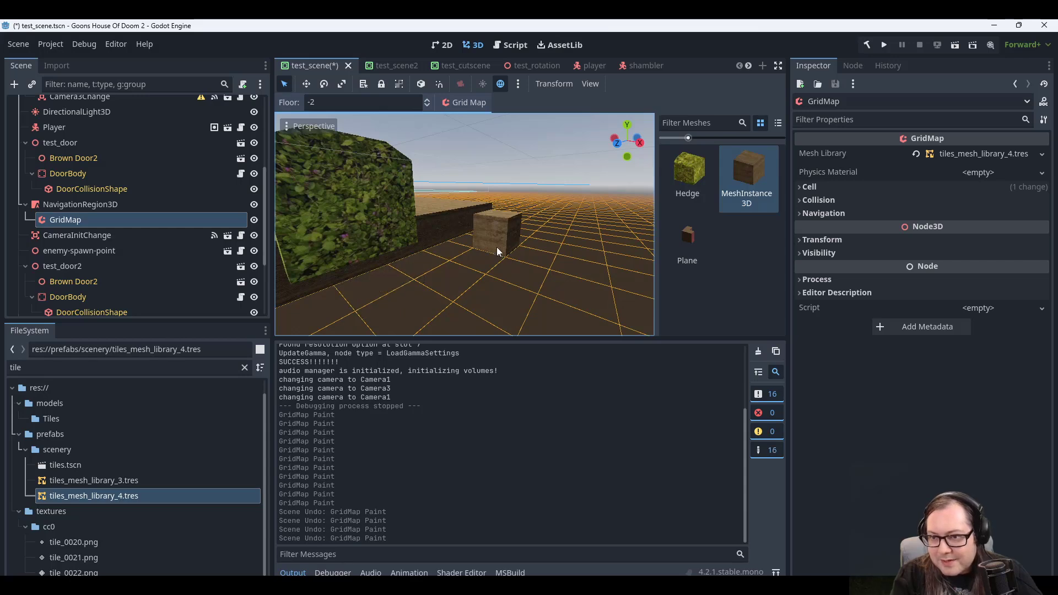
{"action": "scroll", "coordinate": [466, 274], "scroll_direction": "down", "scroll_amount": 5}
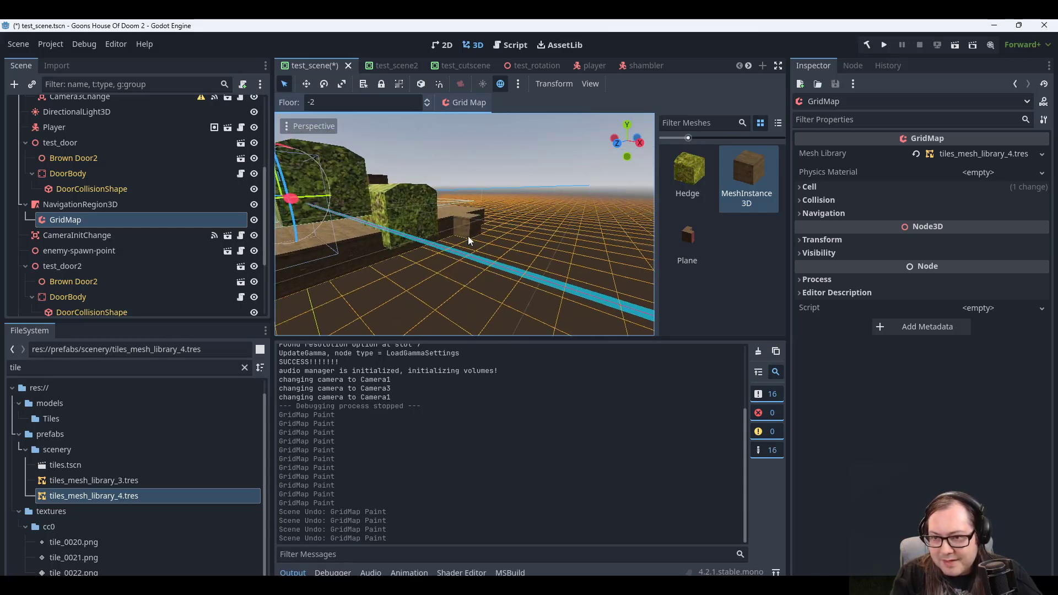
{"action": "middle_click_drag", "start_coordinate": [471, 236], "coordinate": [485, 241]}
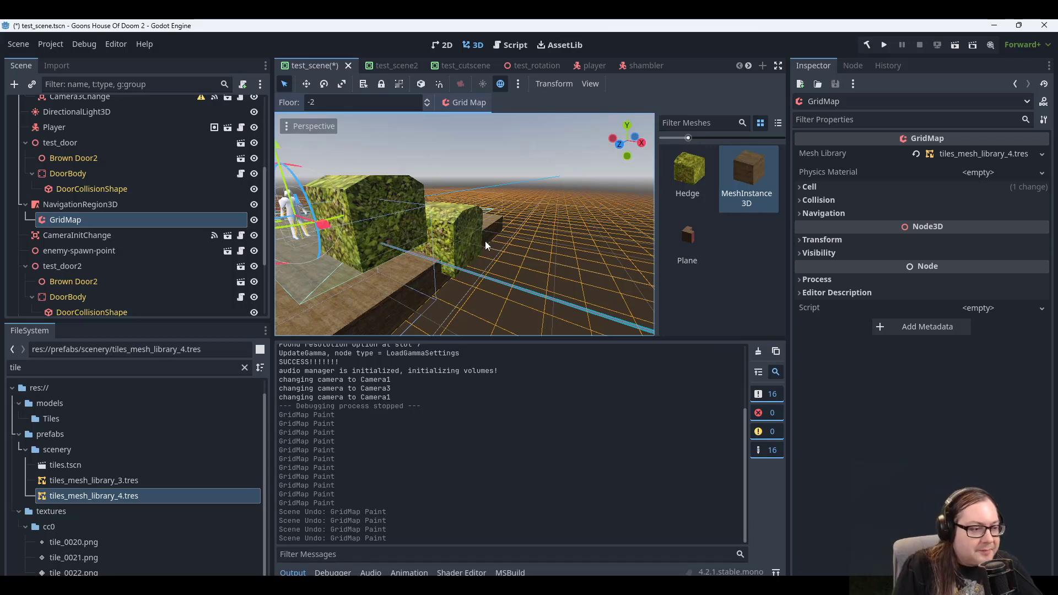
{"action": "middle_click_drag", "start_coordinate": [547, 255], "coordinate": [553, 256]}
{"action": "key", "text": "ctrl+z"}
{"action": "key", "text": "ctrl+z"}
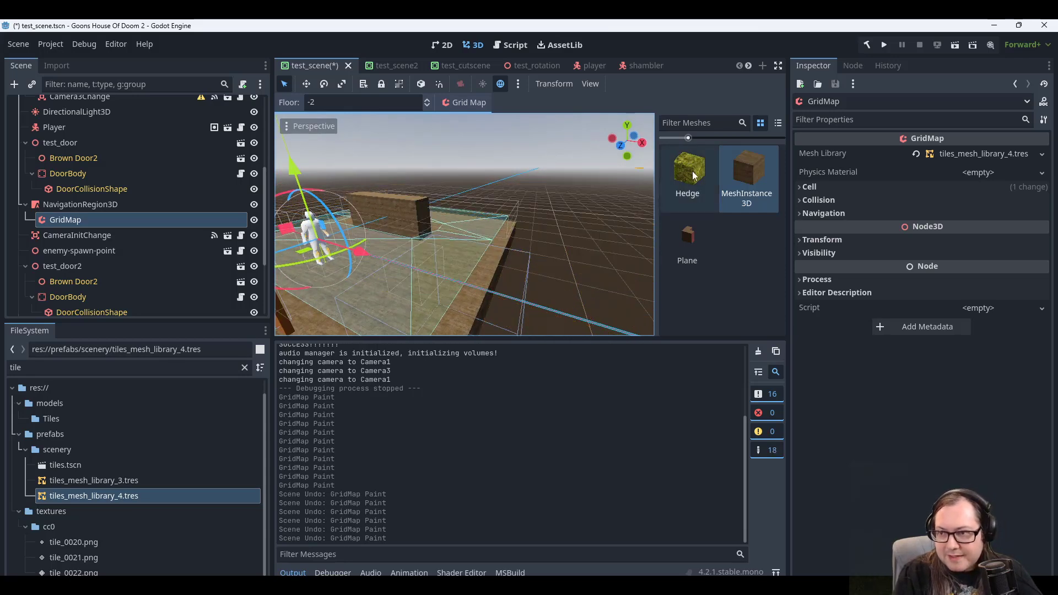
Choose the Hedge mesh again, return the GridMap floor to 0 and save the test scene.
{"action": "left_click", "coordinate": [689, 171]}
{"action": "key", "text": "e"}
{"action": "key", "text": "e"}
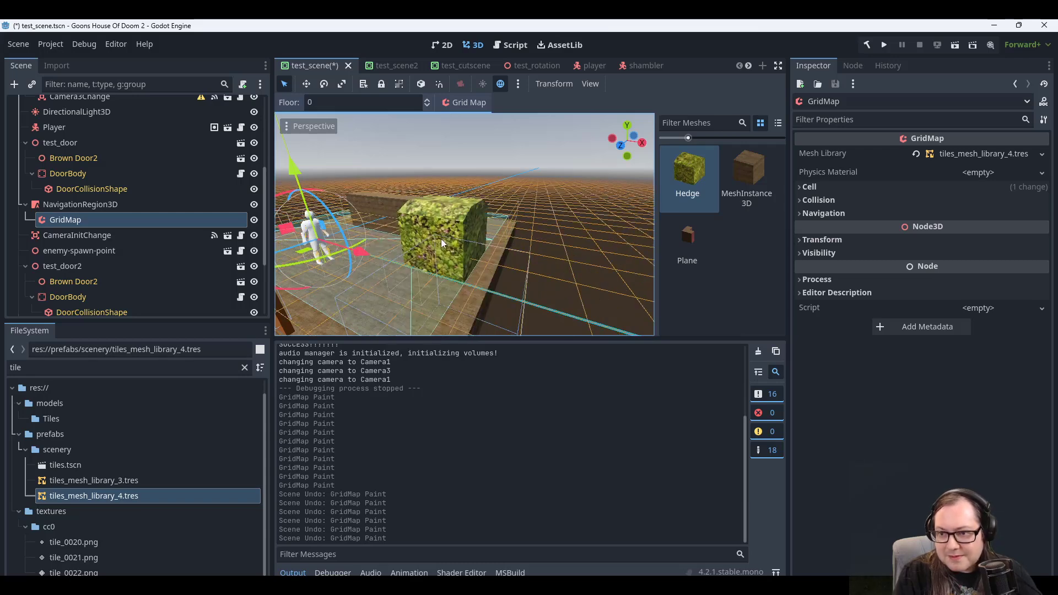
{"action": "scroll", "coordinate": [440, 242], "scroll_direction": "up", "scroll_amount": 4}
{"action": "middle_click_drag", "start_coordinate": [441, 243], "coordinate": [412, 219]}
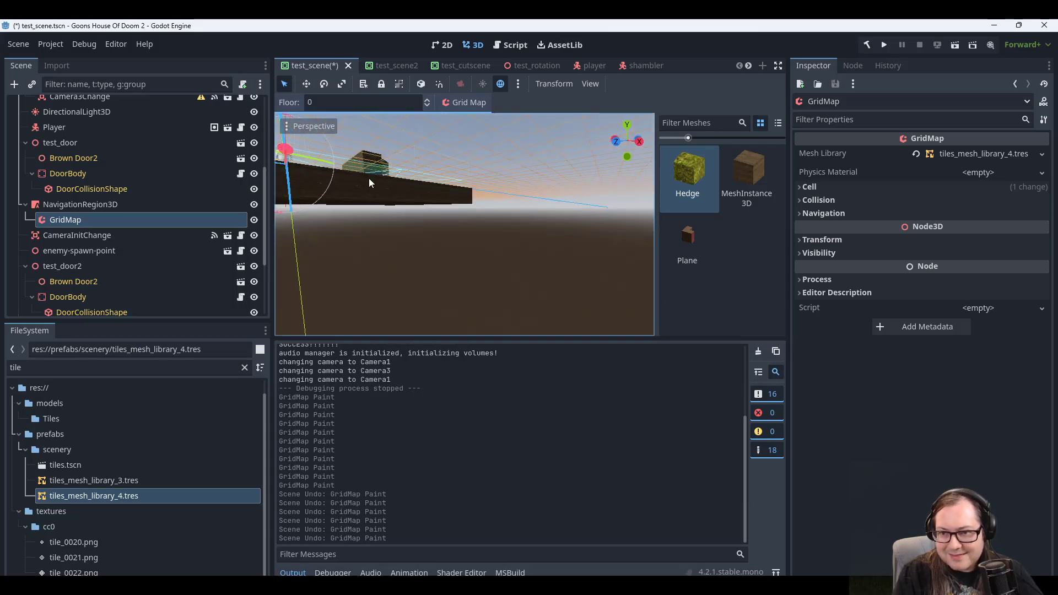
{"action": "middle_click_drag", "start_coordinate": [345, 174], "coordinate": [478, 254]}
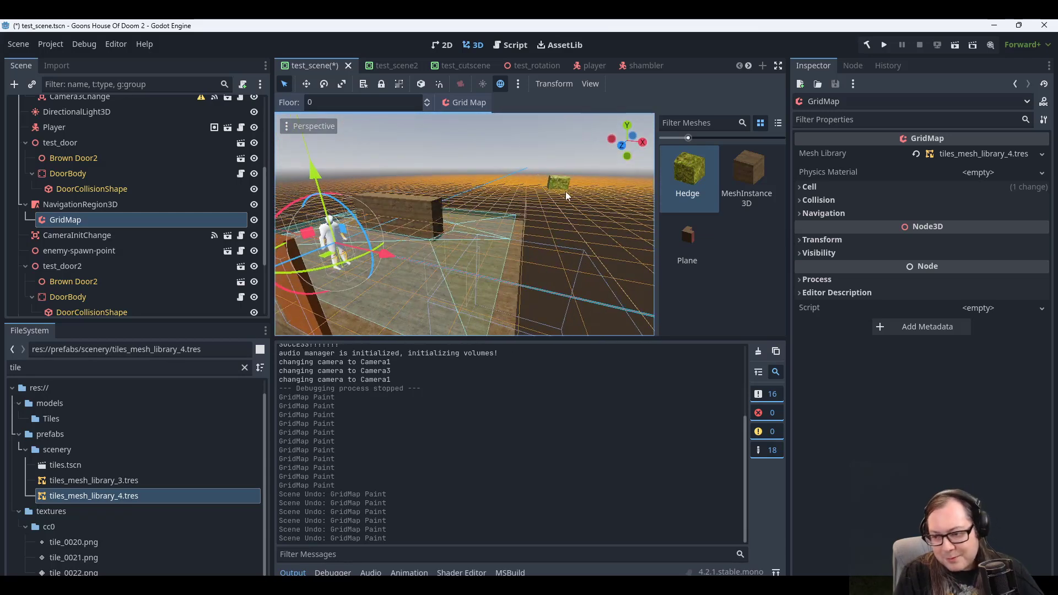
{"action": "key", "text": "ctrl+s"}
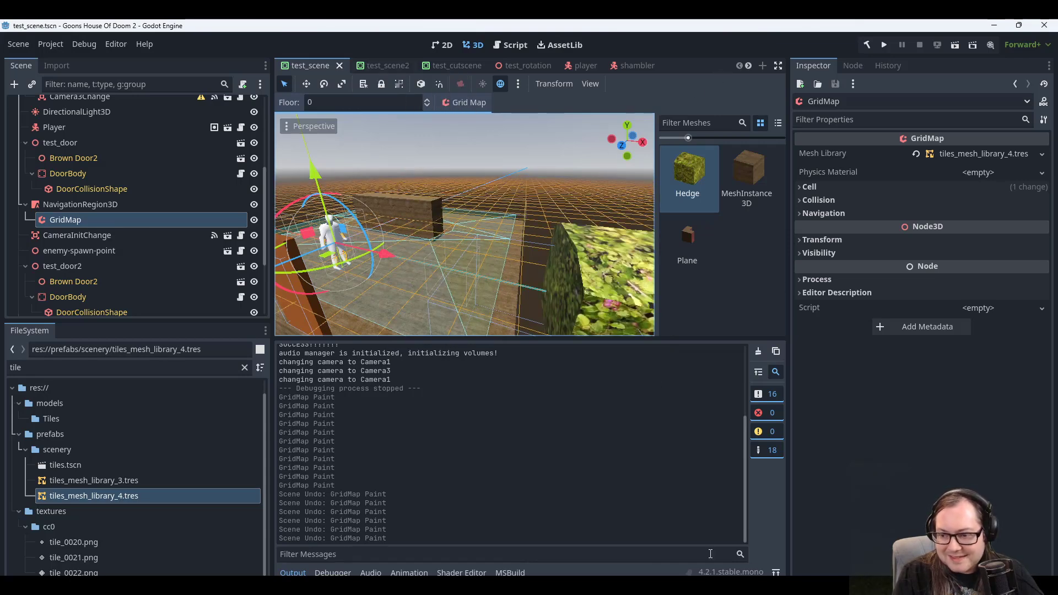
Switch to Blender and examine the Hedge model from Hedge.blend.
{"action": "left_click", "coordinate": [687, 586]}
{"action": "left_click", "coordinate": [745, 542]}
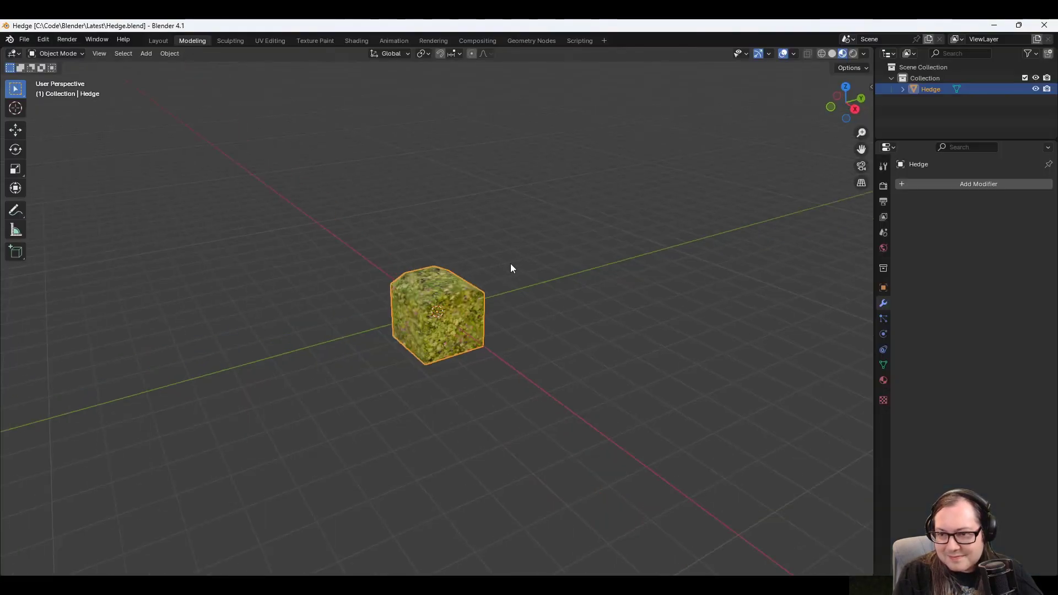
{"action": "scroll", "coordinate": [543, 303], "scroll_direction": "up", "scroll_amount": 3}
{"action": "scroll", "coordinate": [537, 320], "scroll_direction": "down", "scroll_amount": 6}
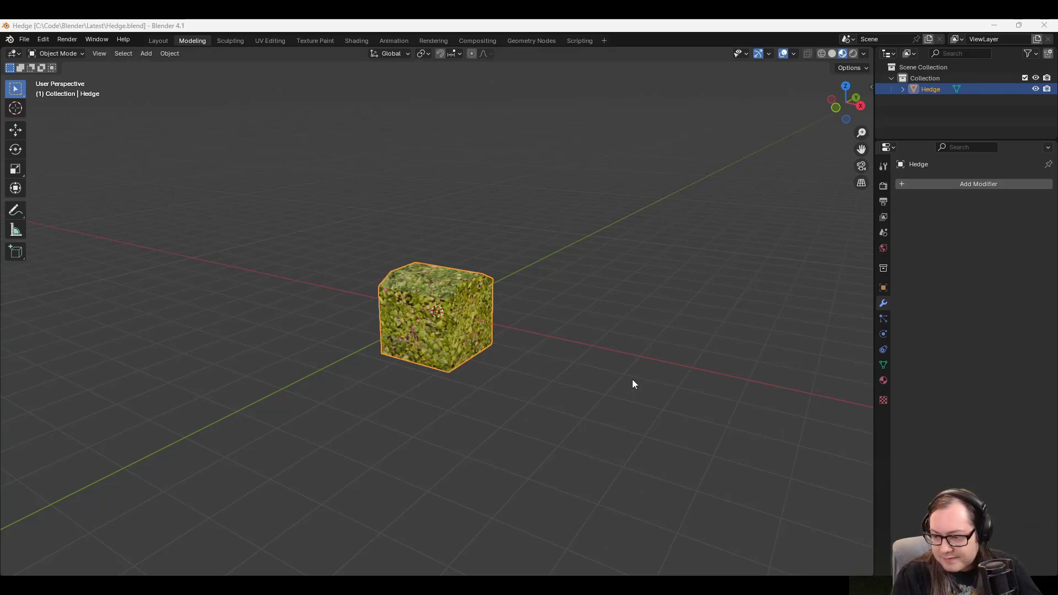
Switch back to Godot, open the tiles.tscn scene and inspect its stairs-redo node.
{"action": "mouse_move", "coordinate": [687, 585]}
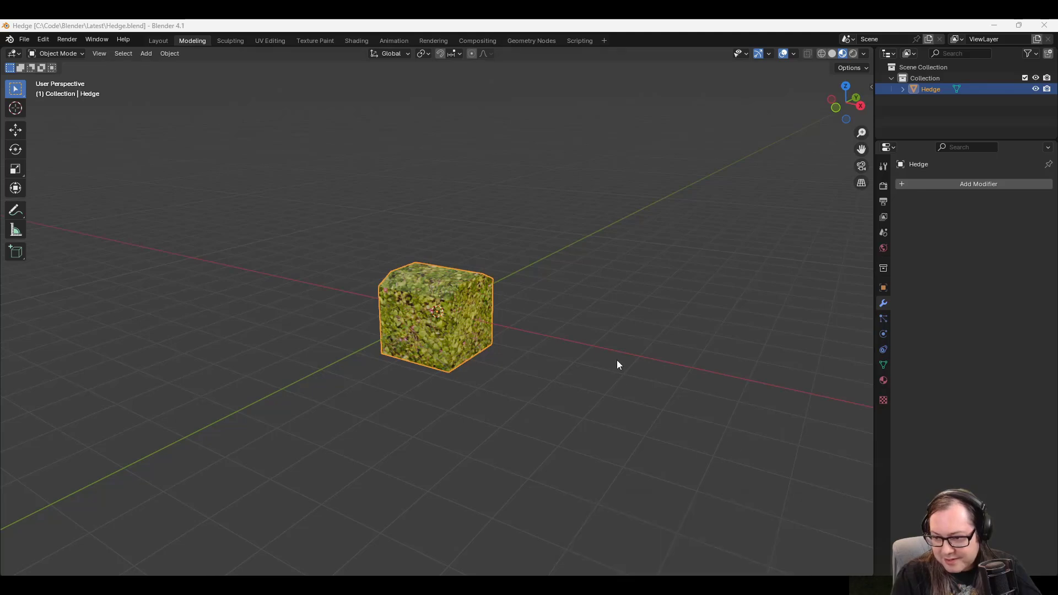
{"action": "left_click", "coordinate": [659, 585]}
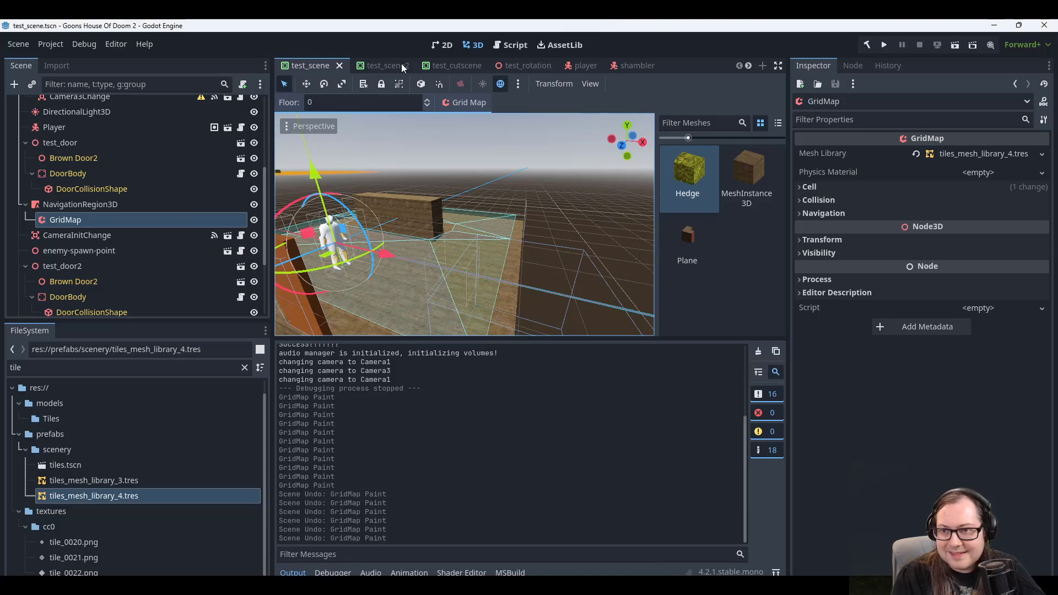
{"action": "double_click", "coordinate": [61, 465]}
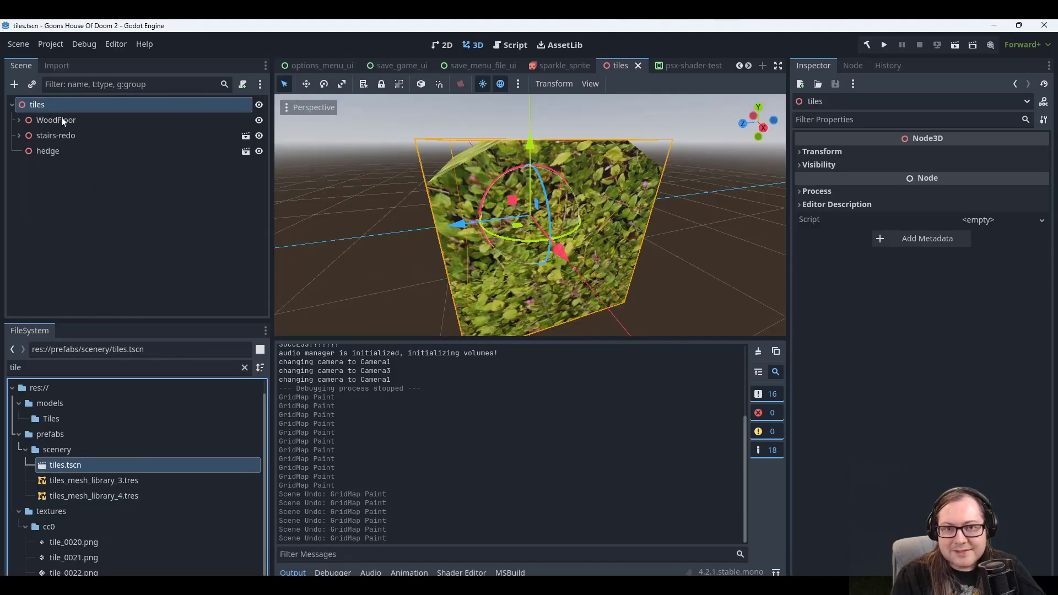
{"action": "left_click", "coordinate": [49, 136]}
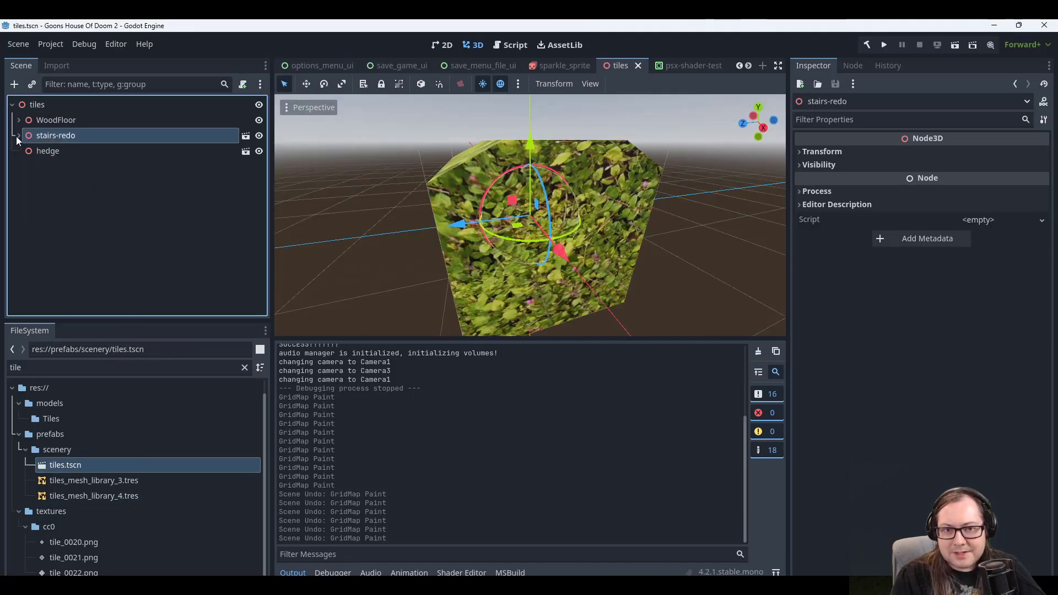
{"action": "left_click", "coordinate": [19, 136]}
{"action": "left_click", "coordinate": [18, 136]}
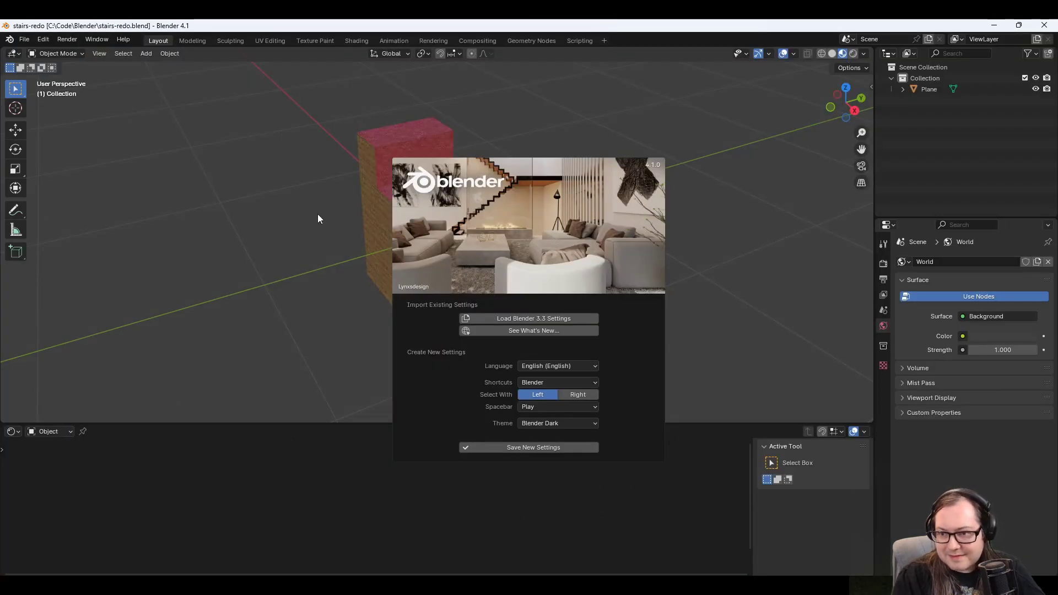
Dismiss the Blender splash screen and examine the stairs-redo model from several sides.
{"action": "left_click", "coordinate": [318, 215]}
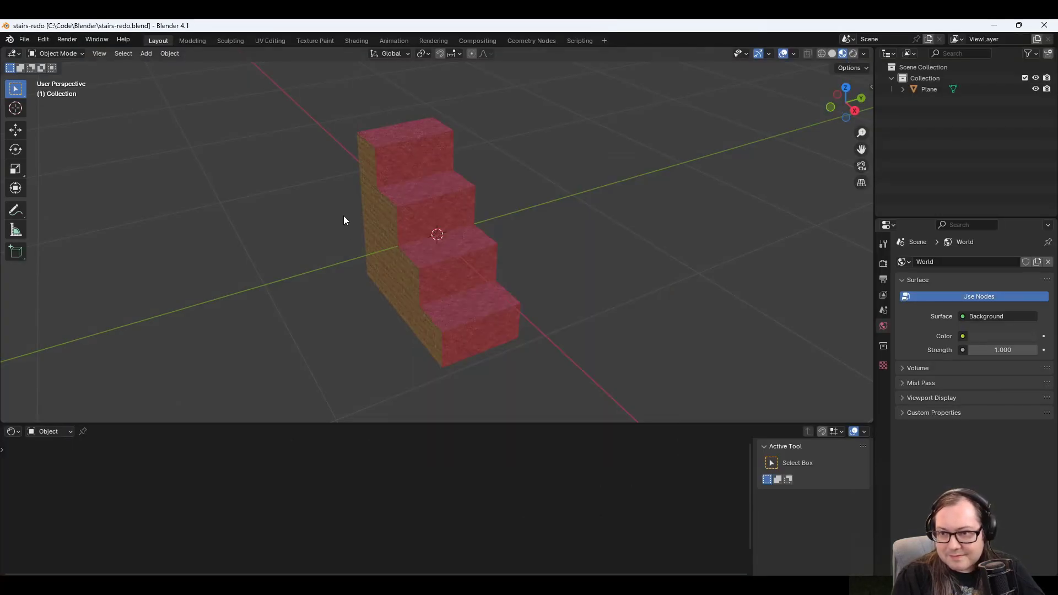
{"action": "middle_click_drag", "start_coordinate": [342, 216], "coordinate": [469, 217]}
{"action": "scroll", "coordinate": [538, 244], "scroll_direction": "up", "scroll_amount": 2}
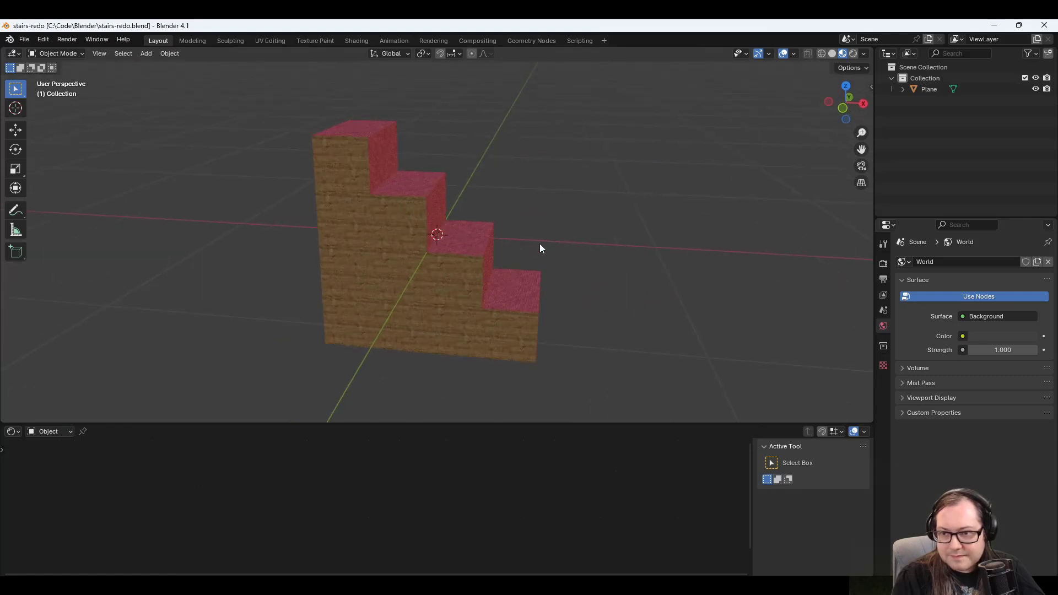
{"action": "middle_click_drag", "start_coordinate": [577, 203], "coordinate": [474, 266]}
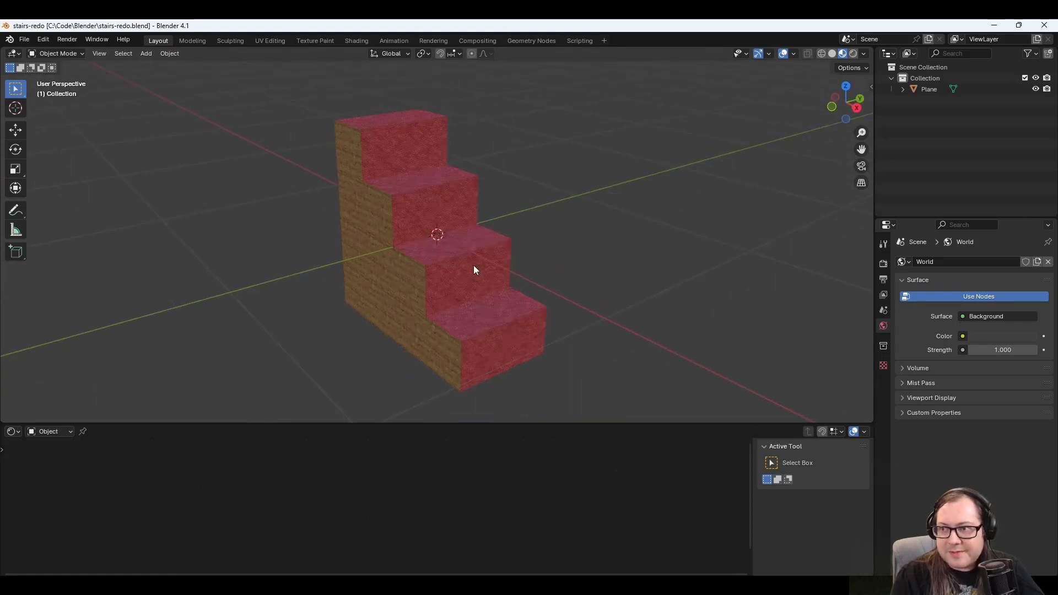
Select the stairs' Plane object, expand its data and view the whole atlas-n.png texture in the UV Editing workspace.
{"action": "left_click", "coordinate": [921, 88]}
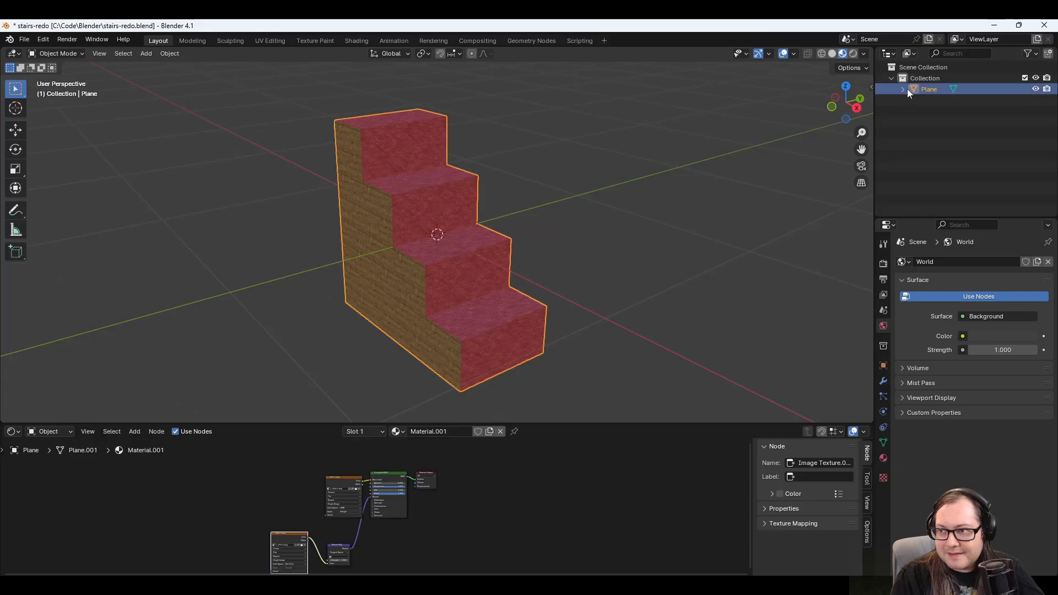
{"action": "left_click", "coordinate": [902, 89]}
{"action": "left_click", "coordinate": [942, 101]}
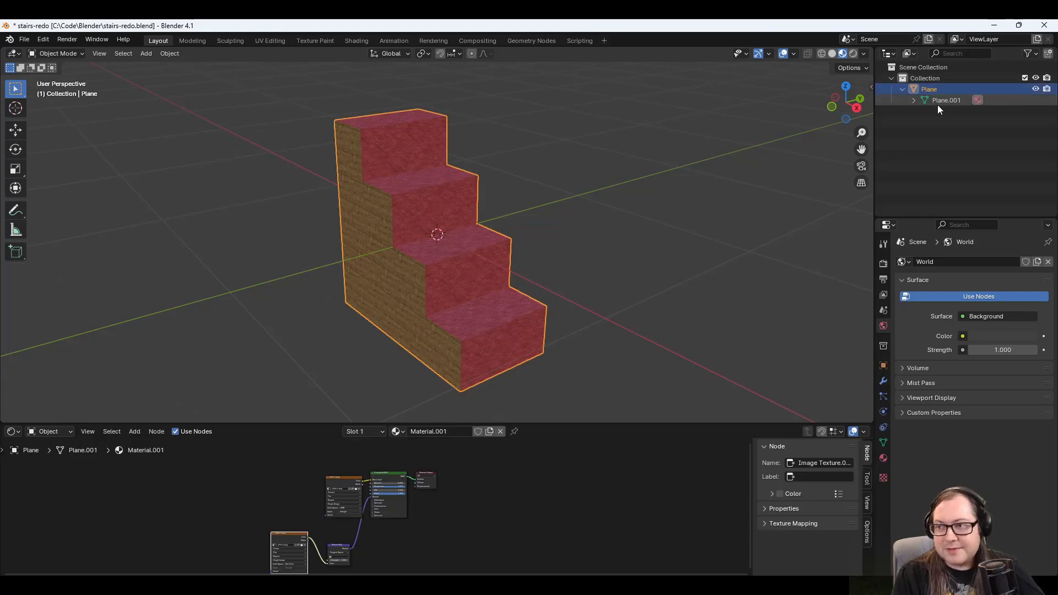
{"action": "left_click", "coordinate": [270, 40]}
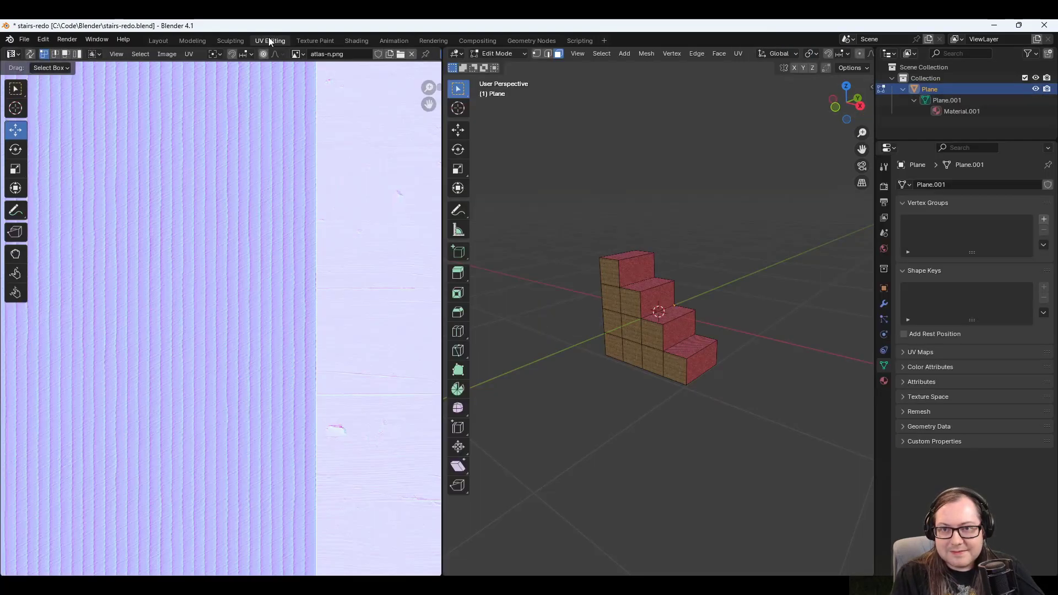
{"action": "middle_click_drag", "start_coordinate": [390, 294], "coordinate": [385, 206]}
{"action": "scroll", "coordinate": [389, 221], "scroll_direction": "up", "scroll_amount": 2}
{"action": "scroll", "coordinate": [371, 215], "scroll_direction": "down", "scroll_amount": 2}
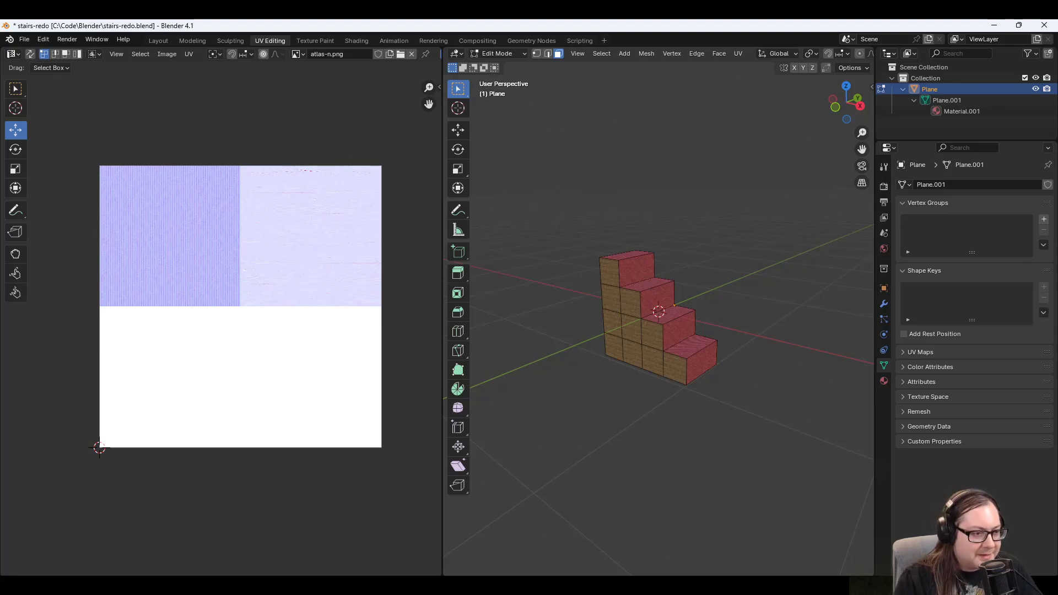
Switch to MY_Fence.blend, dismiss the splash screen and examine the fence model from several sides.
{"action": "key", "text": "alt+Tab"}
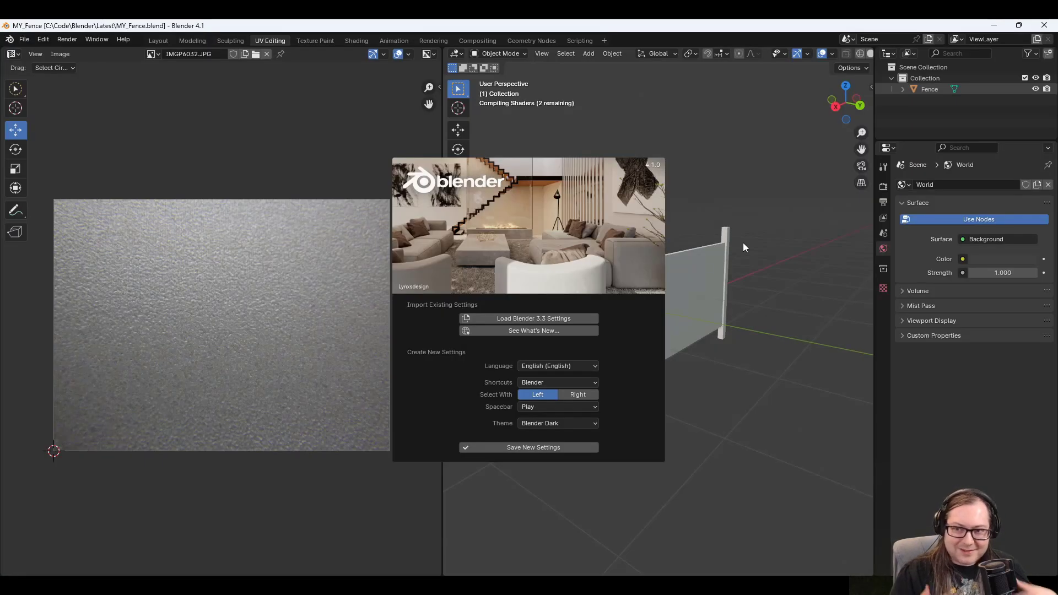
{"action": "left_click", "coordinate": [743, 239]}
{"action": "middle_click_drag", "start_coordinate": [769, 235], "coordinate": [676, 313]}
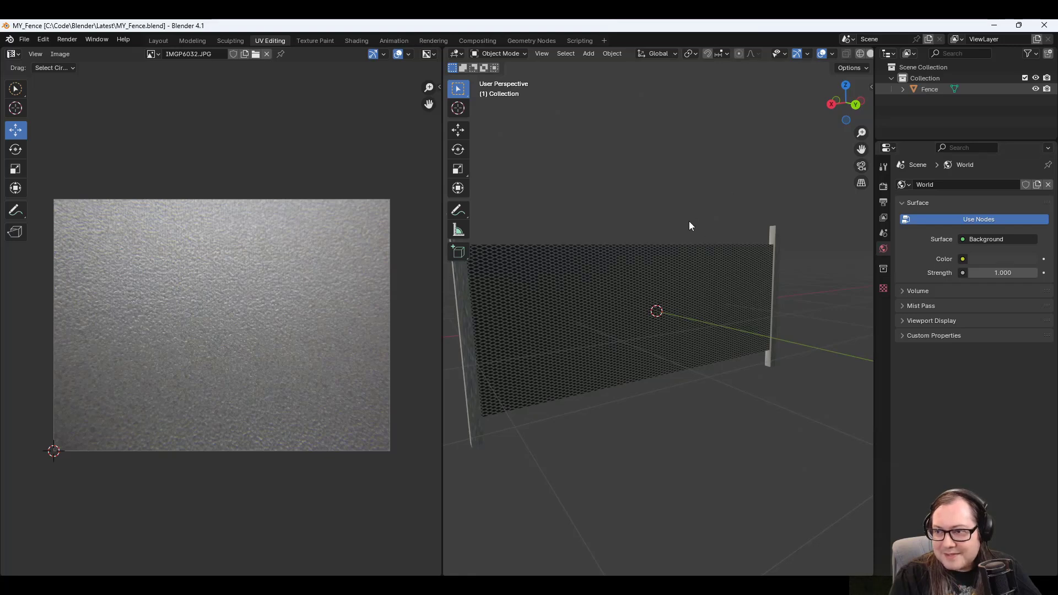
{"action": "middle_click_drag", "start_coordinate": [564, 224], "coordinate": [702, 282]}
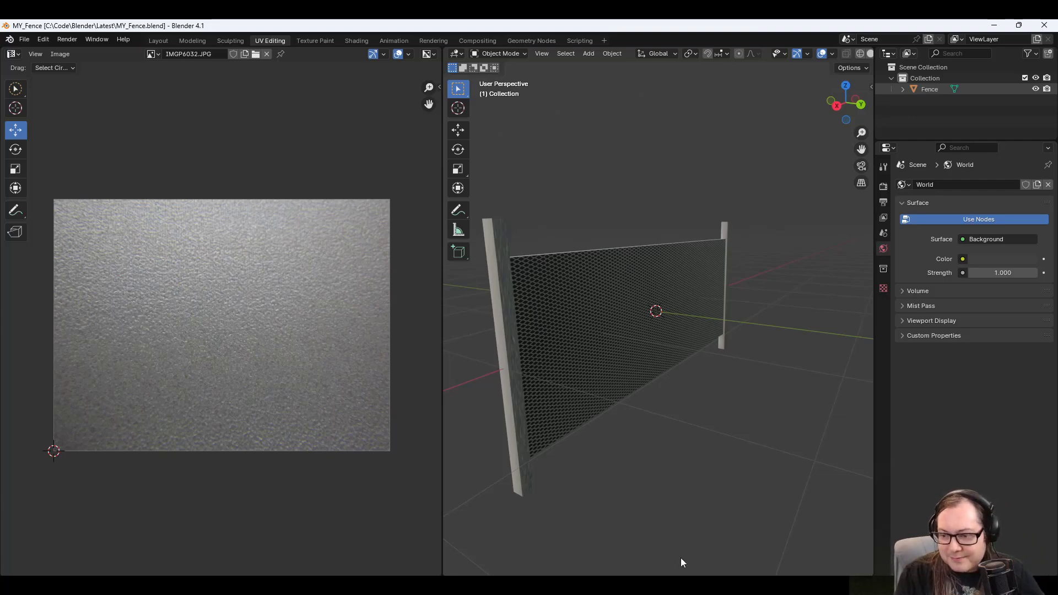
{"action": "left_click", "coordinate": [679, 586]}
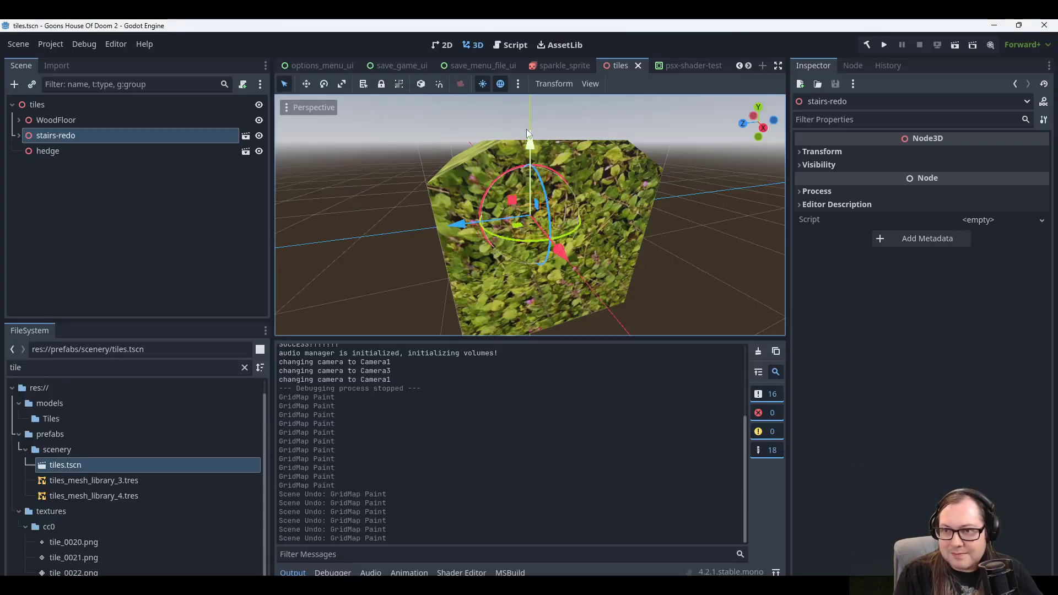
{"action": "scroll", "coordinate": [541, 65], "scroll_direction": "up", "scroll_amount": 2}
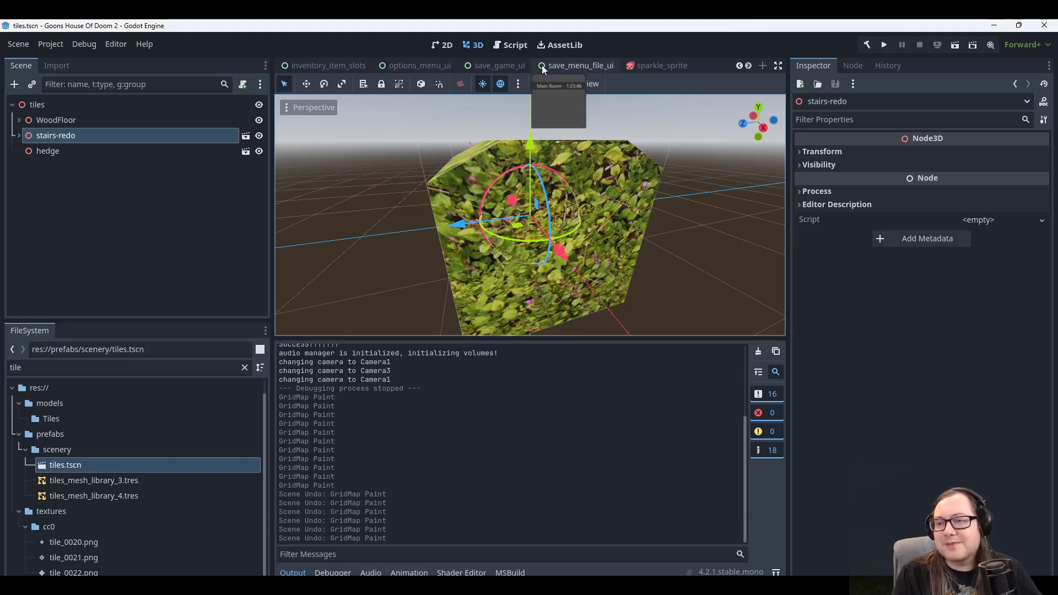
{"action": "scroll", "coordinate": [541, 65], "scroll_direction": "down", "scroll_amount": 2}
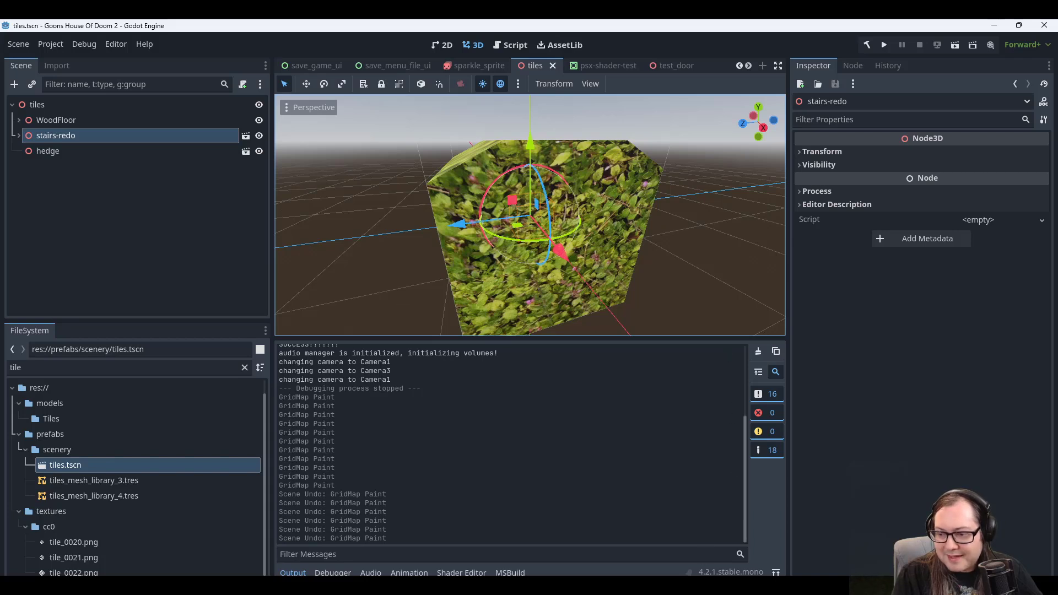
{"action": "mouse_move", "coordinate": [690, 584]}
{"action": "left_click", "coordinate": [852, 527]}
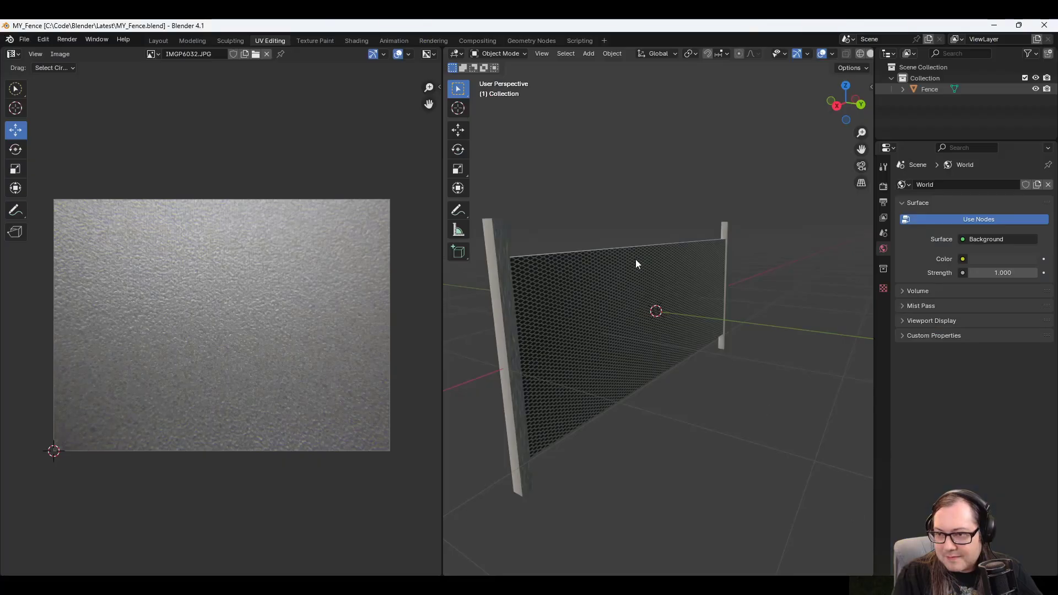
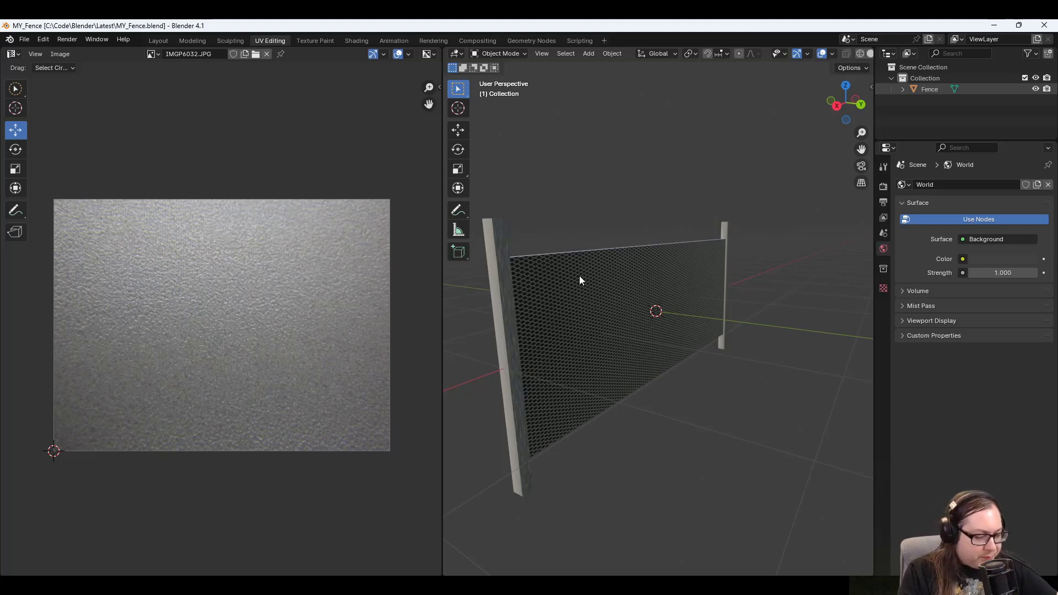
Switch to Godot and examine the hedge in the tiles scene from near and far.
{"action": "left_click", "coordinate": [663, 585]}
{"action": "middle_click_drag", "start_coordinate": [663, 216], "coordinate": [616, 226]}
{"action": "scroll", "coordinate": [617, 226], "scroll_direction": "up", "scroll_amount": 3}
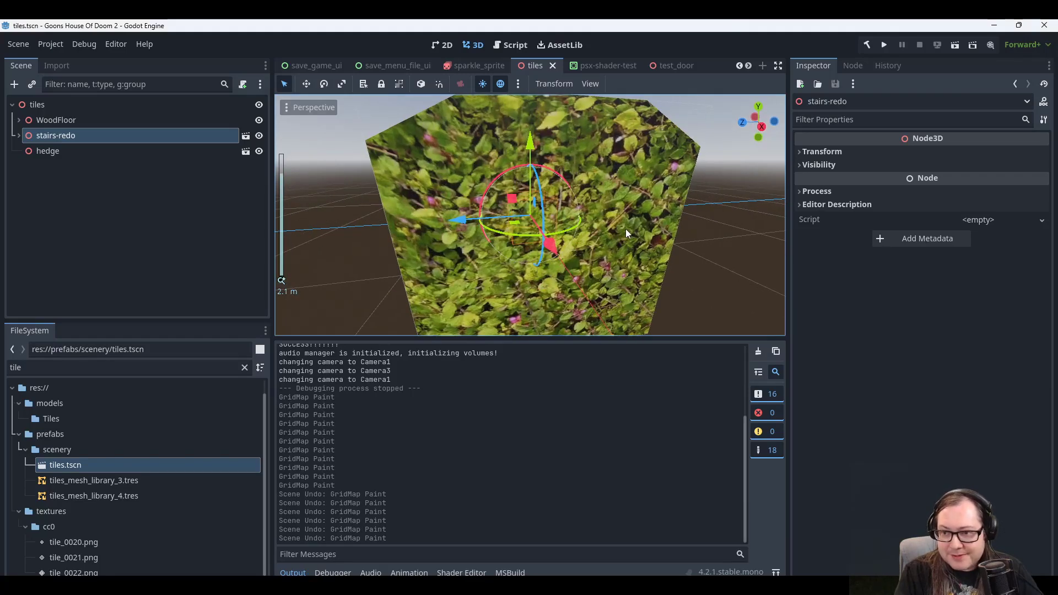
{"action": "scroll", "coordinate": [628, 220], "scroll_direction": "down", "scroll_amount": 3}
{"action": "scroll", "coordinate": [631, 208], "scroll_direction": "down", "scroll_amount": 3}
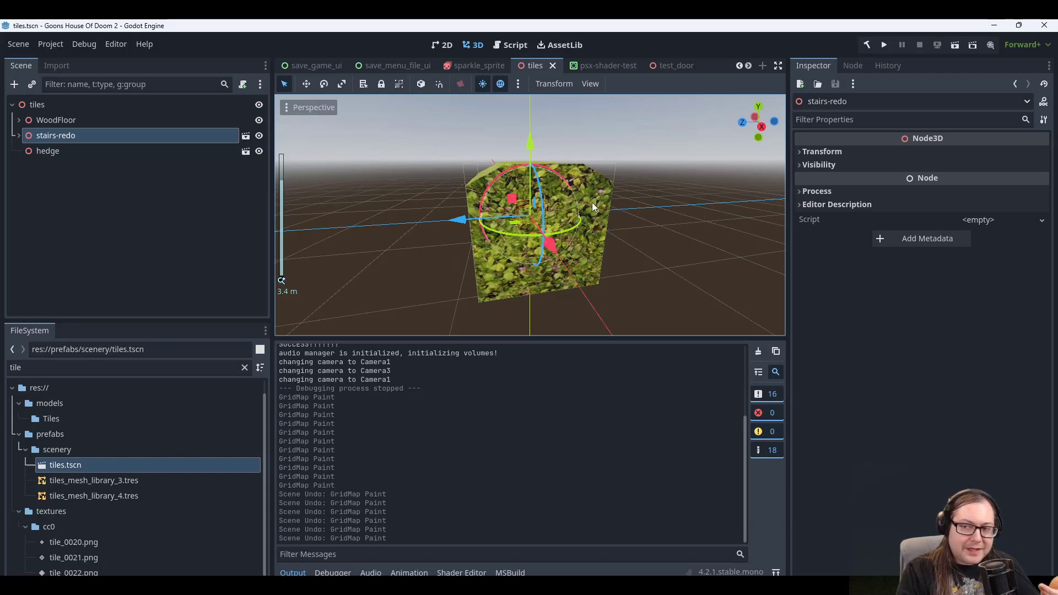
{"action": "scroll", "coordinate": [593, 207], "scroll_direction": "up", "scroll_amount": 2}
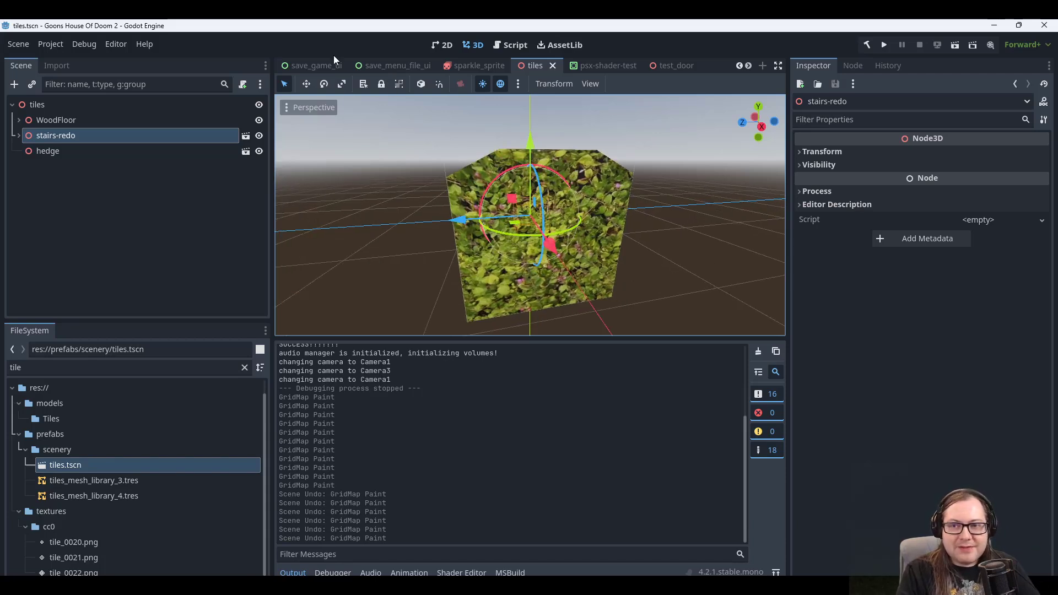
Open the test_scene scene and look over the hedge and floor tiles of its GridMap.
{"action": "scroll", "coordinate": [331, 65], "scroll_direction": "down", "scroll_amount": 6}
{"action": "scroll", "coordinate": [322, 67], "scroll_direction": "down", "scroll_amount": 4}
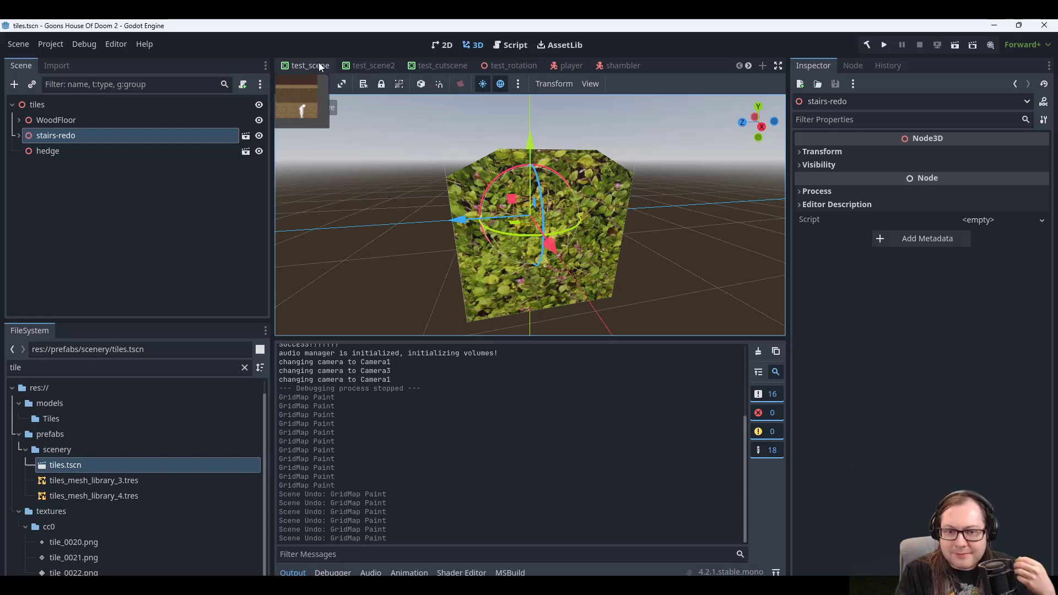
{"action": "left_click", "coordinate": [310, 65]}
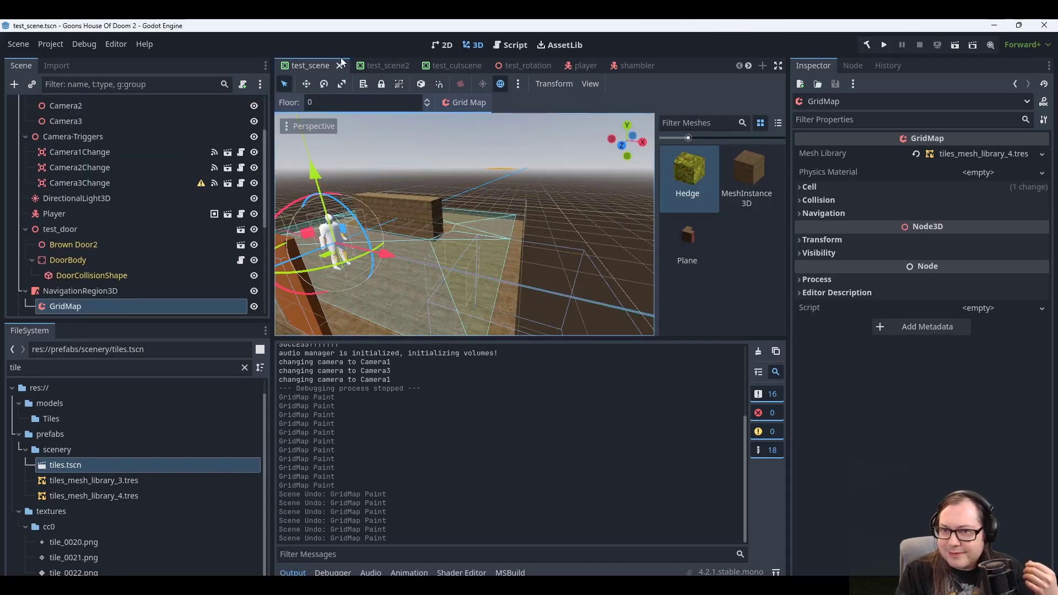
{"action": "middle_click_drag", "start_coordinate": [522, 243], "coordinate": [498, 233]}
{"action": "scroll", "coordinate": [497, 233], "scroll_direction": "down", "scroll_amount": 3}
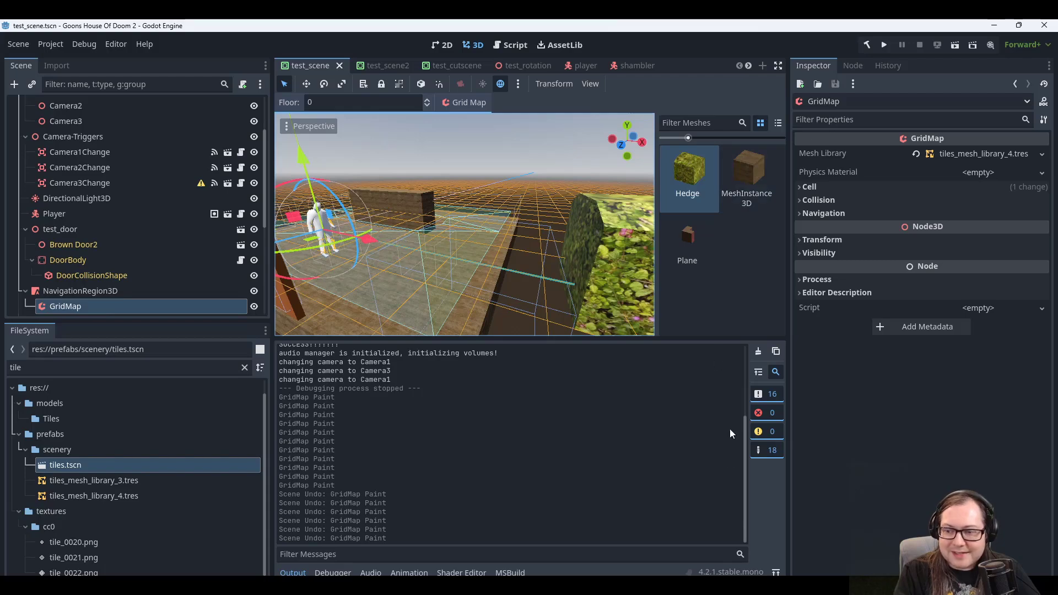
Switch to the stairs-redo file in Blender and examine the atlas-n.png texture in the UV editor.
{"action": "left_click", "coordinate": [687, 587]}
{"action": "left_click", "coordinate": [813, 526]}
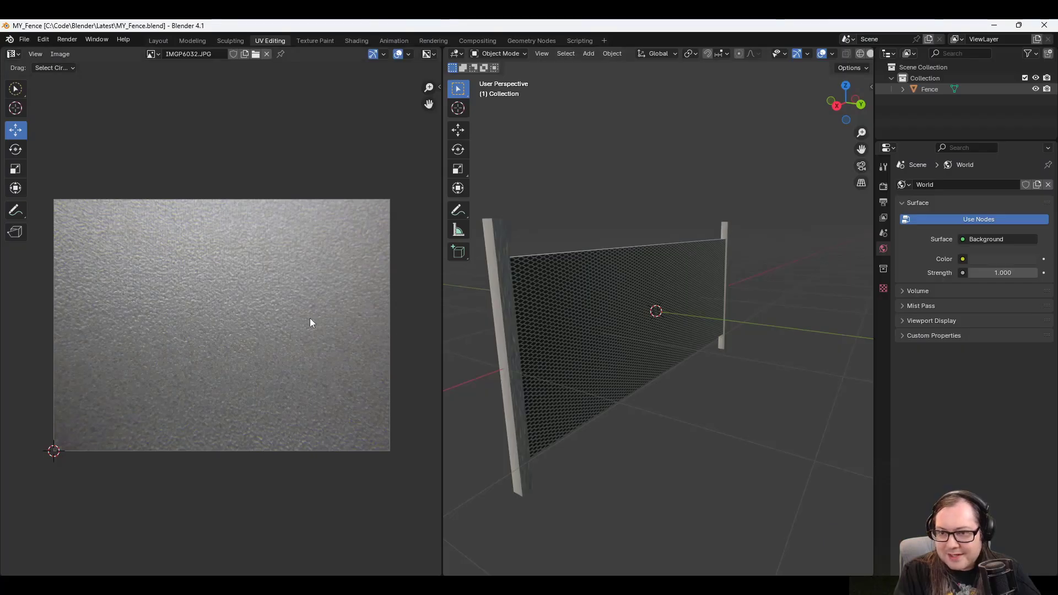
{"action": "mouse_move", "coordinate": [711, 586]}
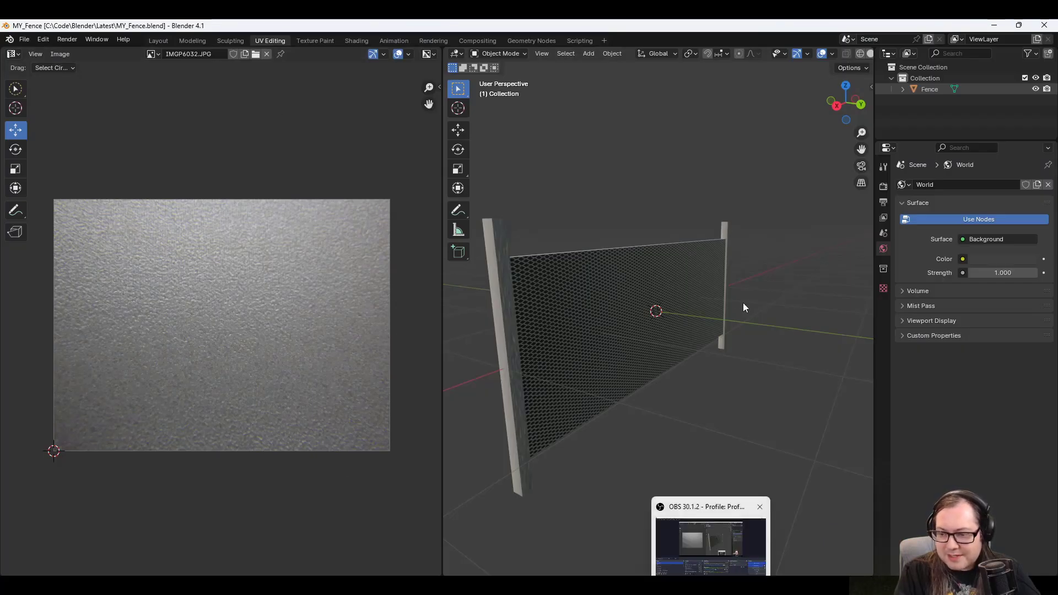
{"action": "left_click", "coordinate": [507, 537]}
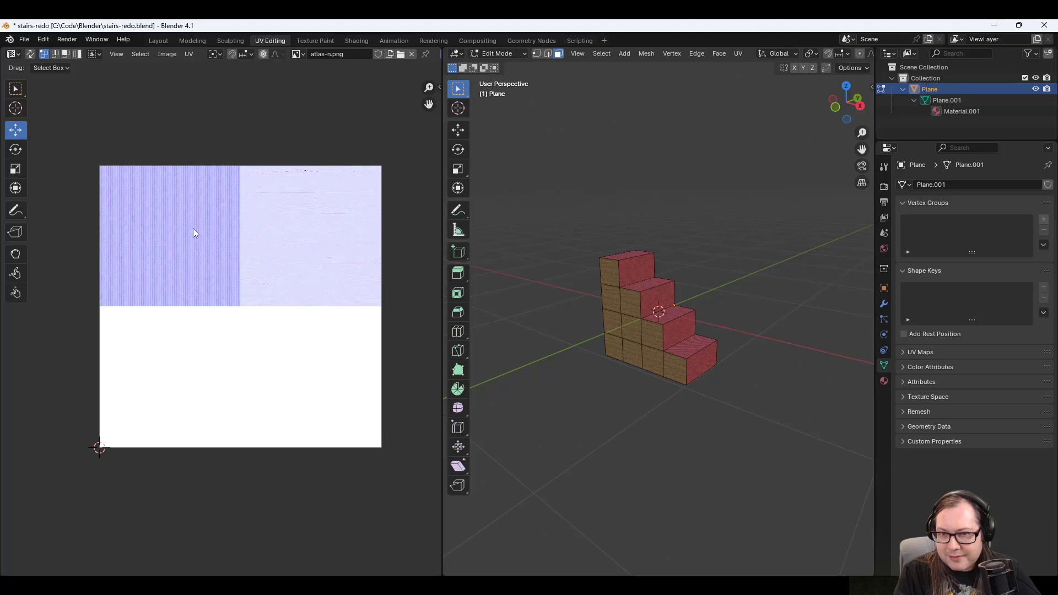
{"action": "left_click", "coordinate": [187, 54]}
{"action": "left_click", "coordinate": [187, 54]}
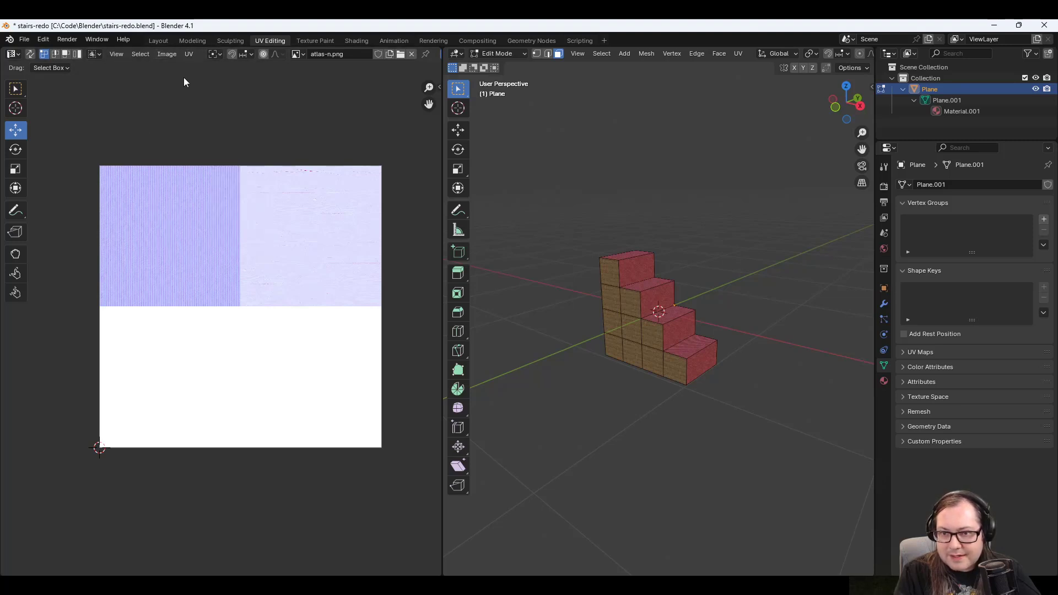
{"action": "scroll", "coordinate": [224, 247], "scroll_direction": "up", "scroll_amount": 3}
{"action": "scroll", "coordinate": [248, 160], "scroll_direction": "down", "scroll_amount": 3}
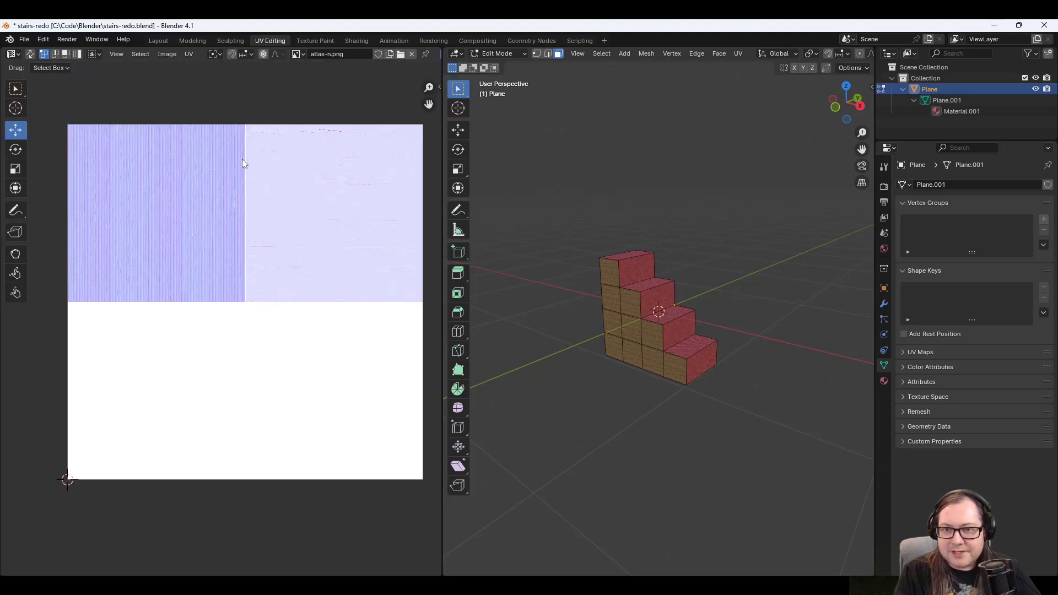
Select the red tread and riser faces of the stairs one after another to check their UV area on the atlas.
{"action": "left_click", "coordinate": [649, 283]}
{"action": "left_click", "coordinate": [678, 323]}
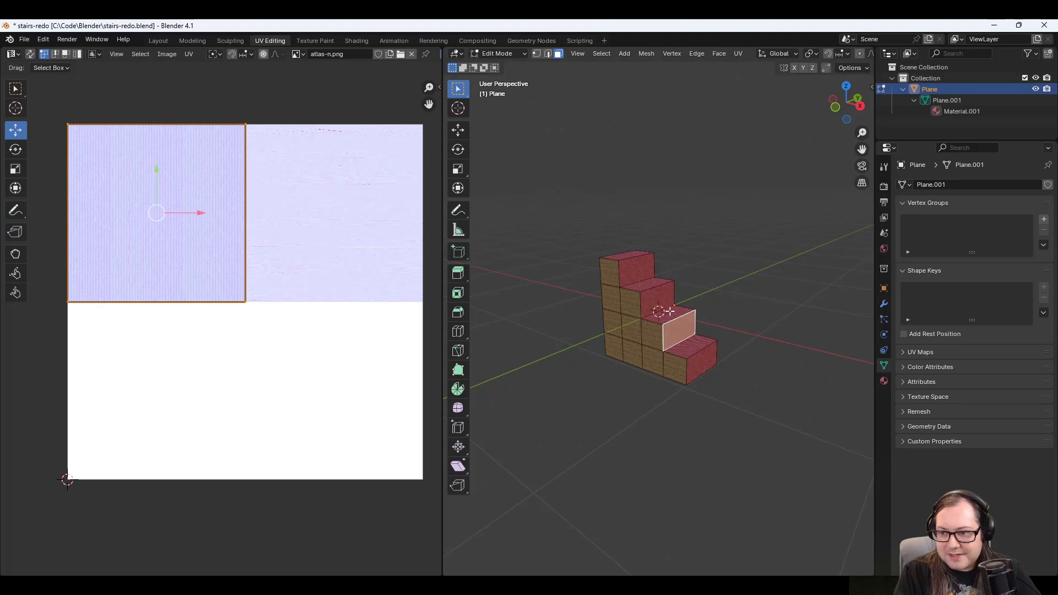
{"action": "left_click", "coordinate": [669, 311]}
{"action": "left_click", "coordinate": [691, 350]}
{"action": "left_click", "coordinate": [710, 366]}
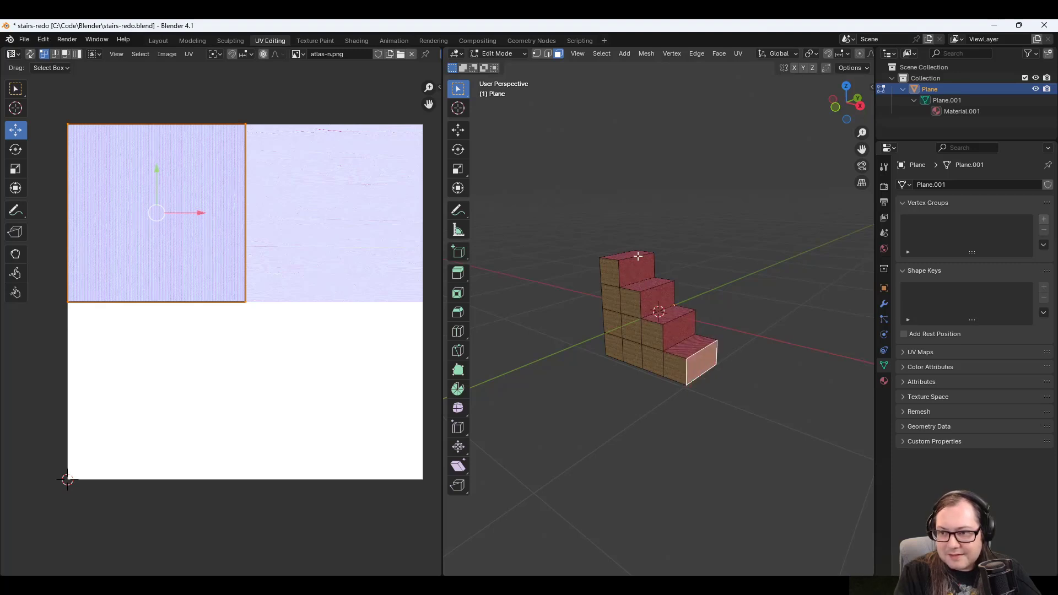
{"action": "left_click", "coordinate": [638, 257]}
{"action": "middle_click_drag", "start_coordinate": [602, 357], "coordinate": [634, 346]}
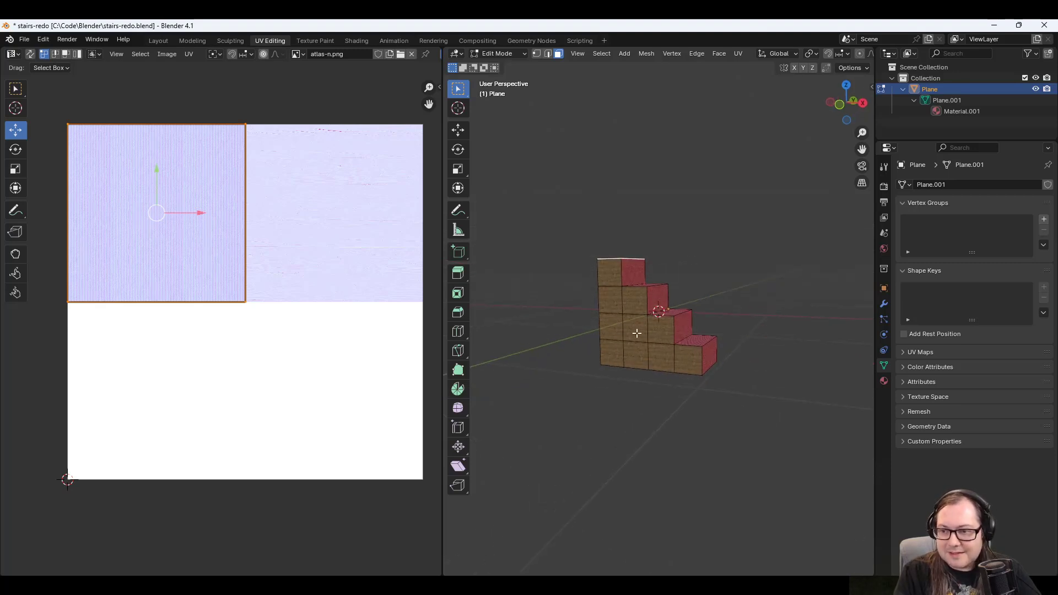
Select several wooden side faces on both sides of the stairs to check their UV area on the atlas.
{"action": "left_click", "coordinate": [635, 329]}
{"action": "left_click", "coordinate": [634, 300]}
{"action": "middle_click_drag", "start_coordinate": [658, 304], "coordinate": [781, 351]}
{"action": "left_click", "coordinate": [618, 334]}
{"action": "left_click", "coordinate": [624, 343]}
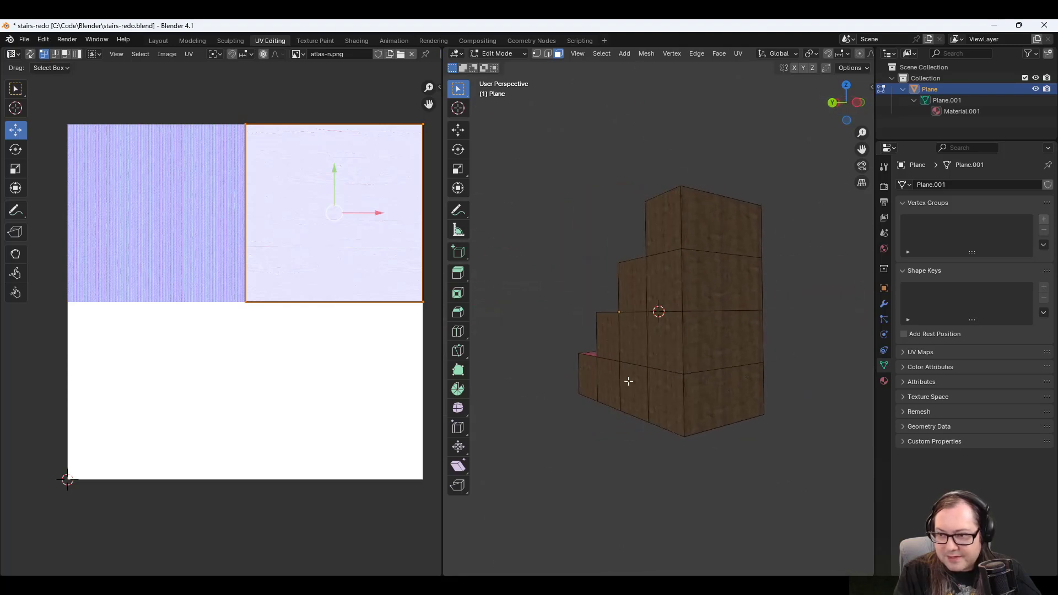
{"action": "middle_click_drag", "start_coordinate": [629, 381], "coordinate": [649, 344]}
{"action": "left_click", "coordinate": [662, 378]}
{"action": "left_click", "coordinate": [650, 344]}
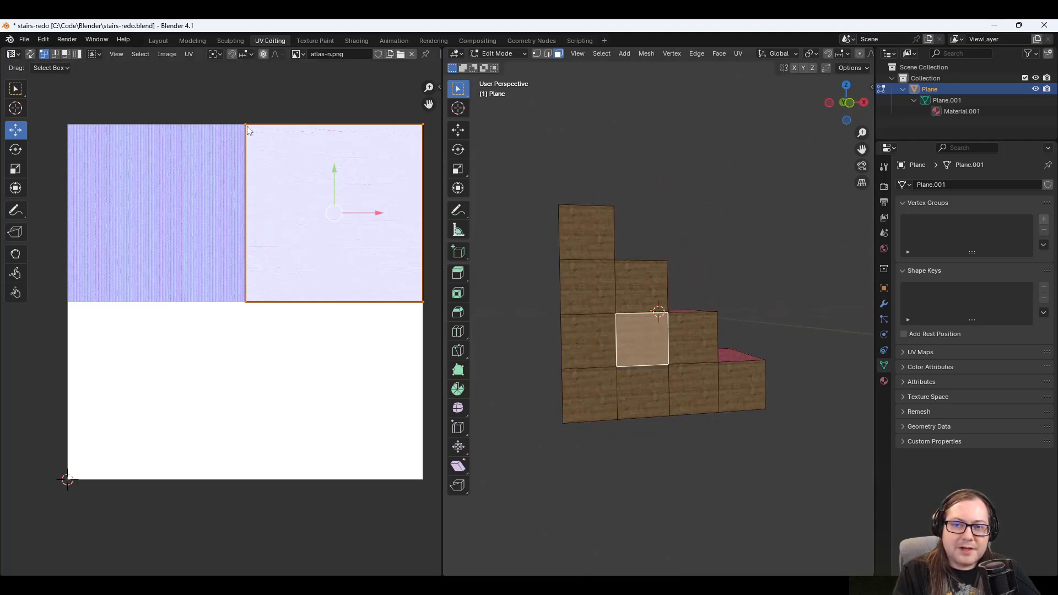
{"action": "middle_click_drag", "start_coordinate": [592, 276], "coordinate": [663, 320]}
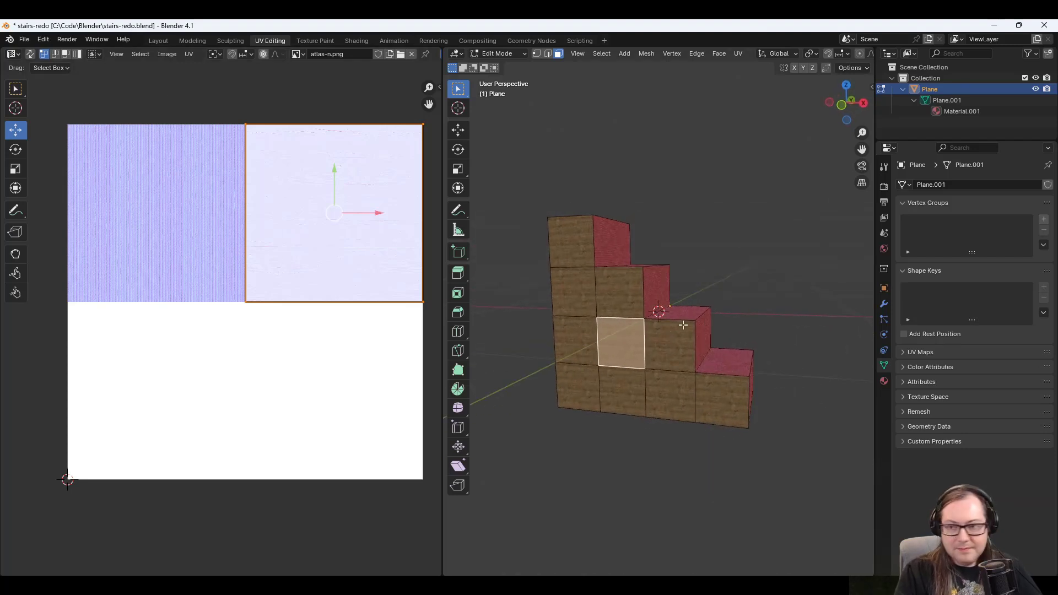
Close the stairs-redo and MY_Fence Blender windows and examine the Hedge model in Hedge.blend.
{"action": "left_click", "coordinate": [1044, 25]}
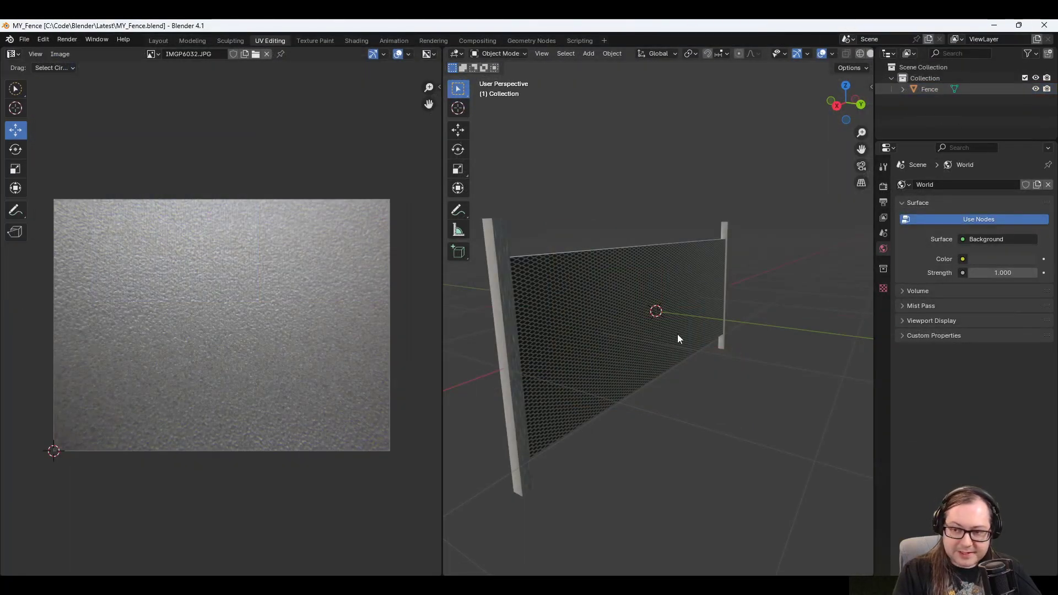
{"action": "left_click", "coordinate": [1045, 25]}
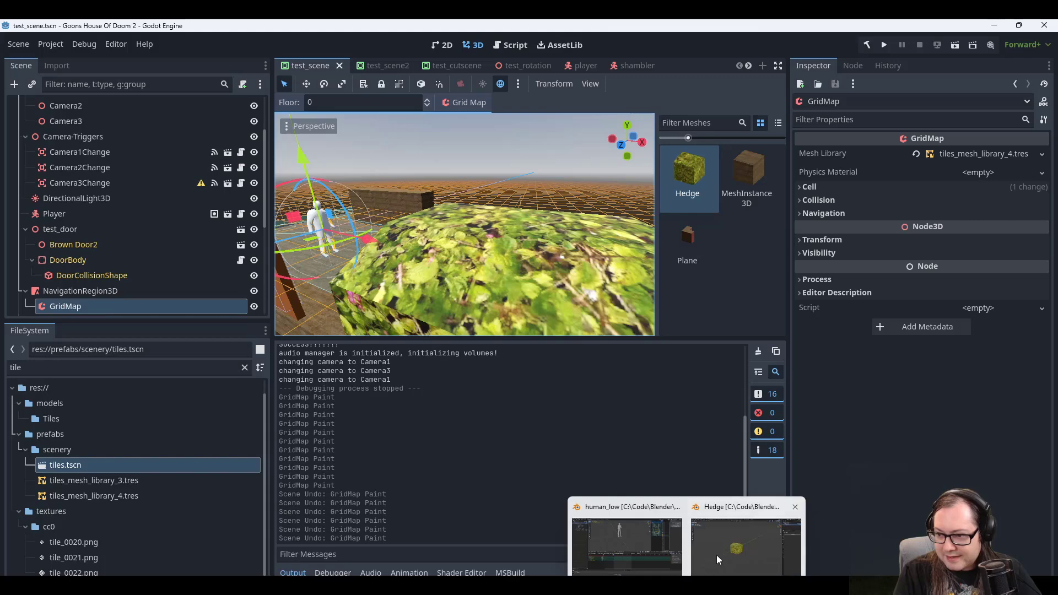
{"action": "left_click", "coordinate": [695, 527]}
{"action": "scroll", "coordinate": [534, 338], "scroll_direction": "up", "scroll_amount": 4}
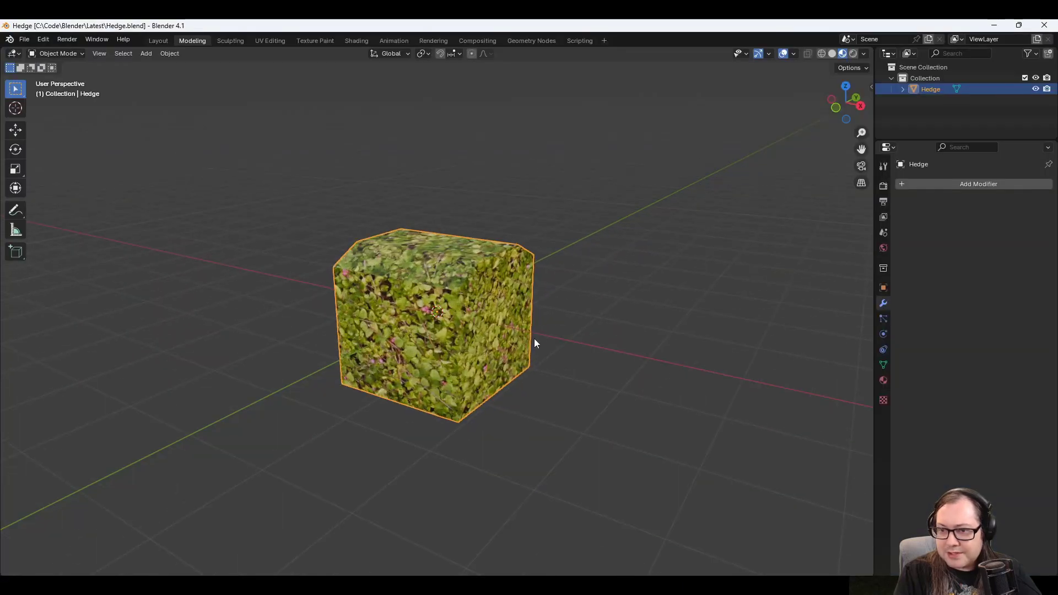
{"action": "mouse_move", "coordinate": [567, 375]}
{"action": "middle_mouse_down"}
{"action": "mouse_move", "coordinate": [594, 362]}
{"action": "mouse_move", "coordinate": [581, 376]}
{"action": "middle_mouse_up"}
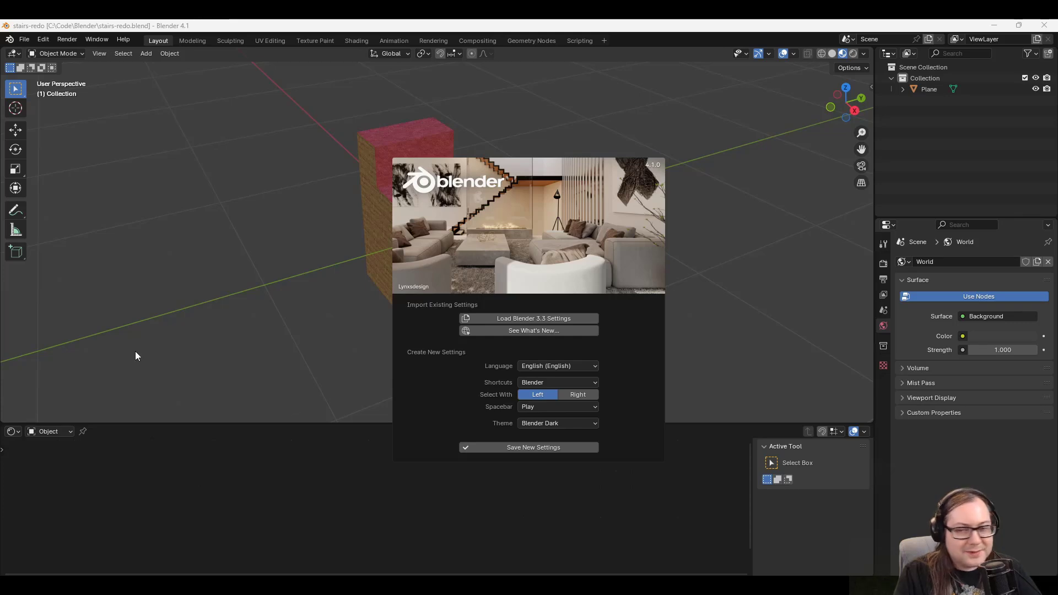
Dismiss the splash screen of the reopened stairs-redo file and view the staircase from its side and front.
{"action": "left_click", "coordinate": [349, 230]}
{"action": "middle_click_drag", "start_coordinate": [418, 275], "coordinate": [458, 284]}
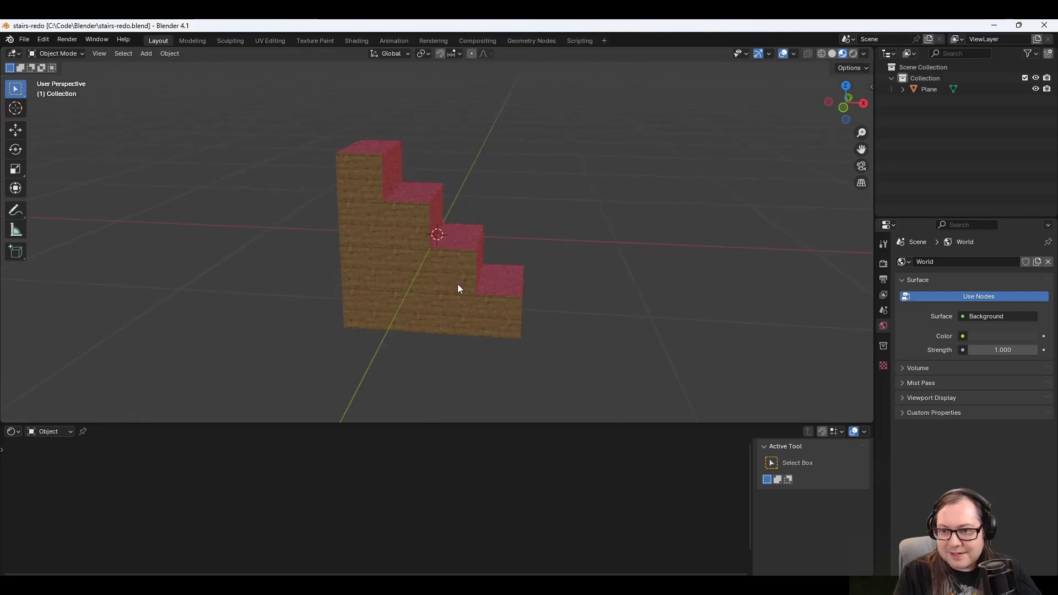
{"action": "middle_click_drag", "start_coordinate": [537, 200], "coordinate": [480, 206]}
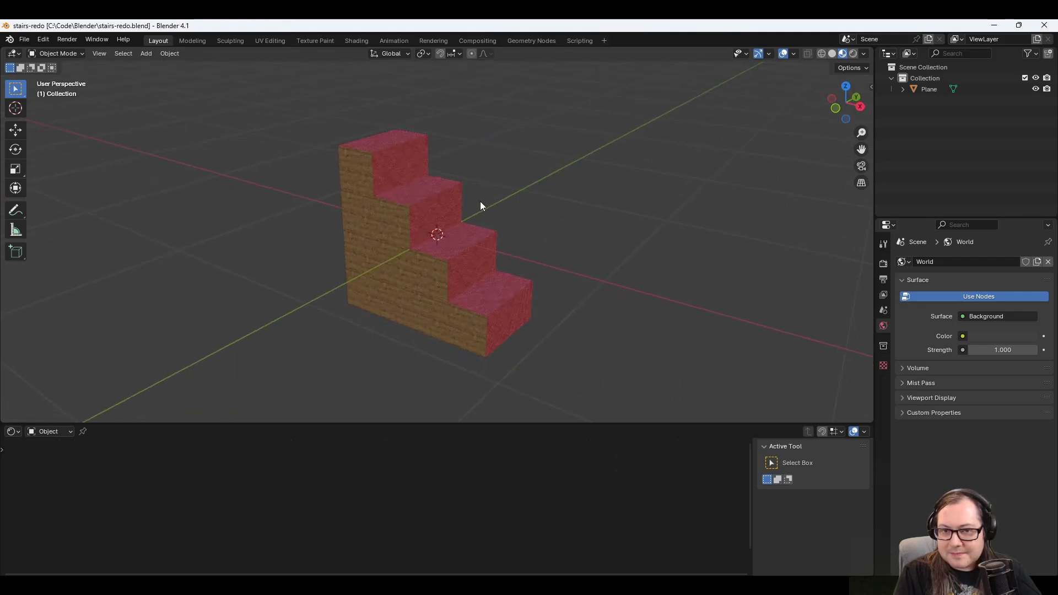
Switch to Godot's test_scene and pick the Plane stairs tile for the GridMap, previewing it near the floor's edge.
{"action": "middle_click_drag", "start_coordinate": [319, 327], "coordinate": [391, 296]}
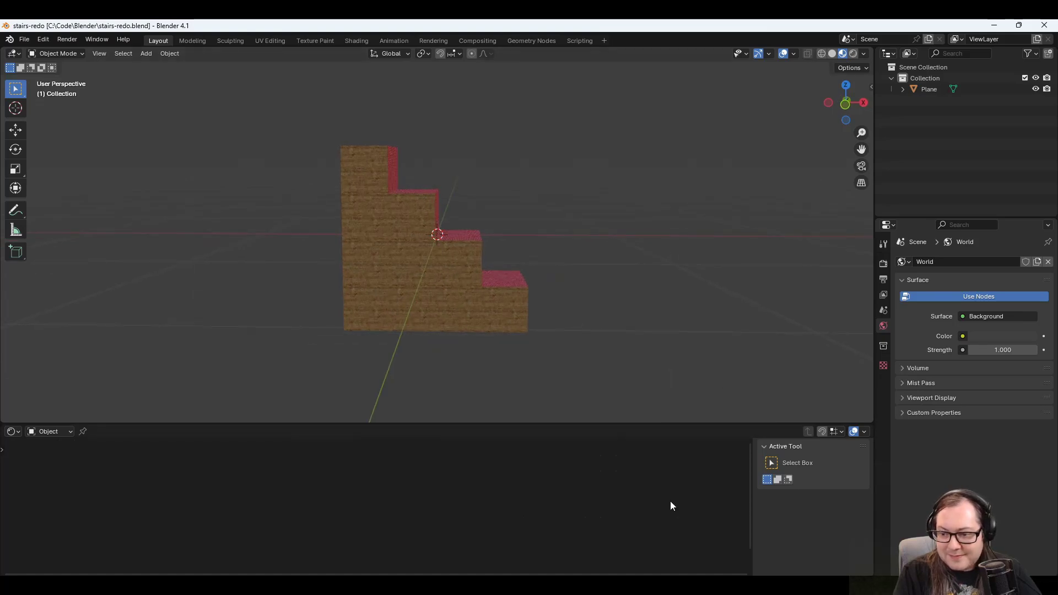
{"action": "left_click", "coordinate": [669, 542]}
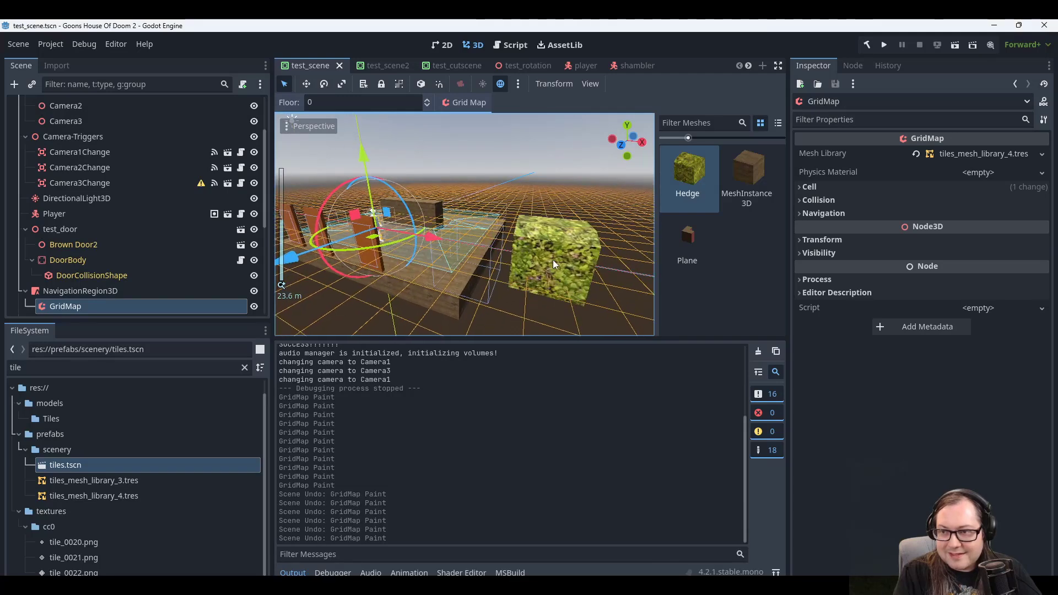
{"action": "left_click", "coordinate": [690, 242]}
{"action": "scroll", "coordinate": [457, 263], "scroll_direction": "down", "scroll_amount": 3}
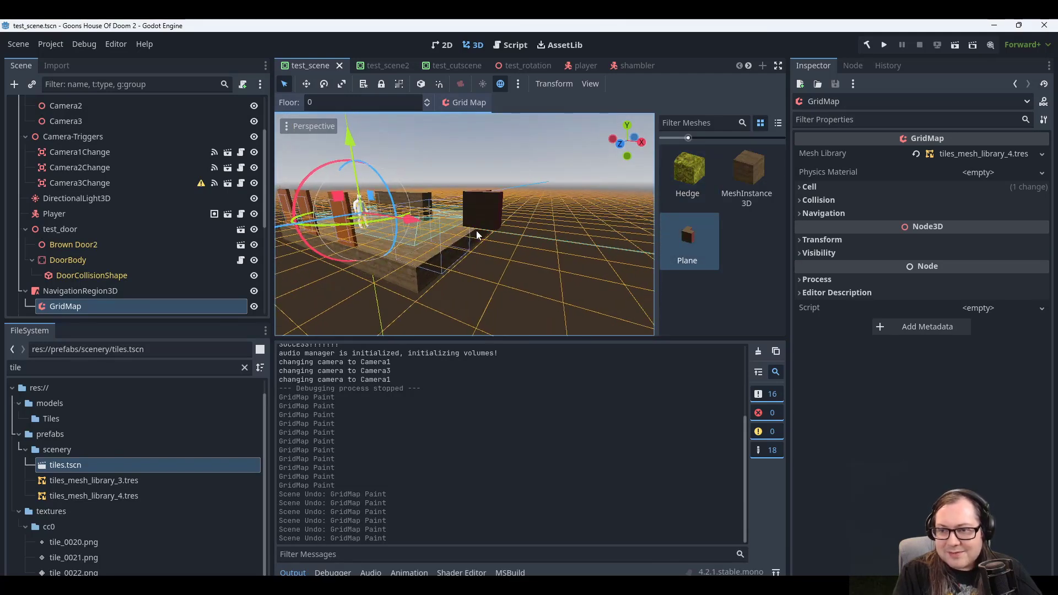
{"action": "scroll", "coordinate": [476, 234], "scroll_direction": "up", "scroll_amount": 5}
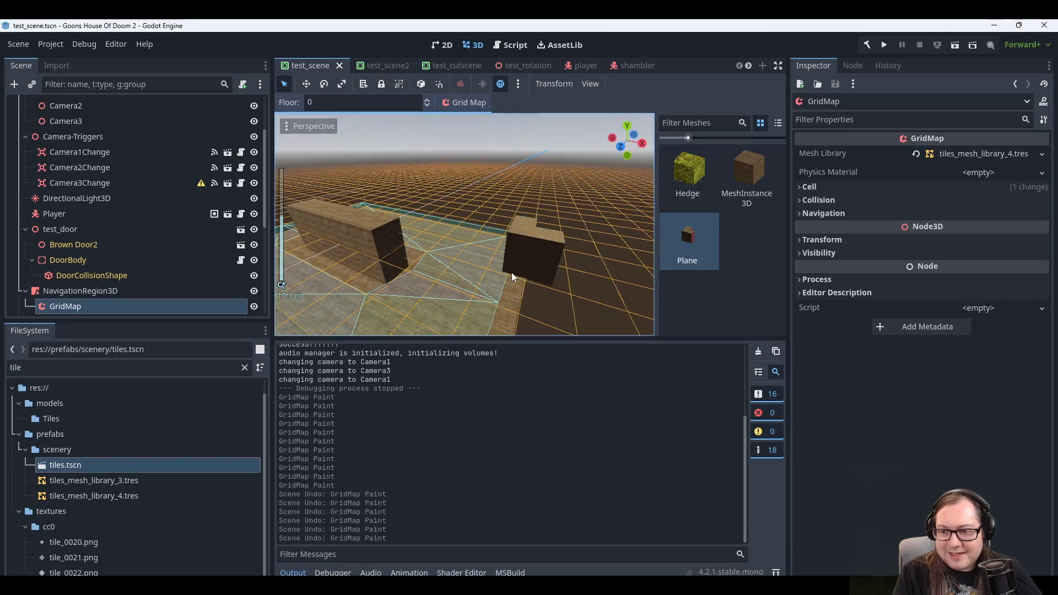
{"action": "middle_click_drag", "start_coordinate": [511, 273], "coordinate": [489, 258]}
Set the GridMap floor level to -1 and preview the Plane stairs tile at that height along the floor's edge.
{"action": "key", "text": "q"}
{"action": "middle_click_drag", "start_coordinate": [422, 253], "coordinate": [422, 247]}
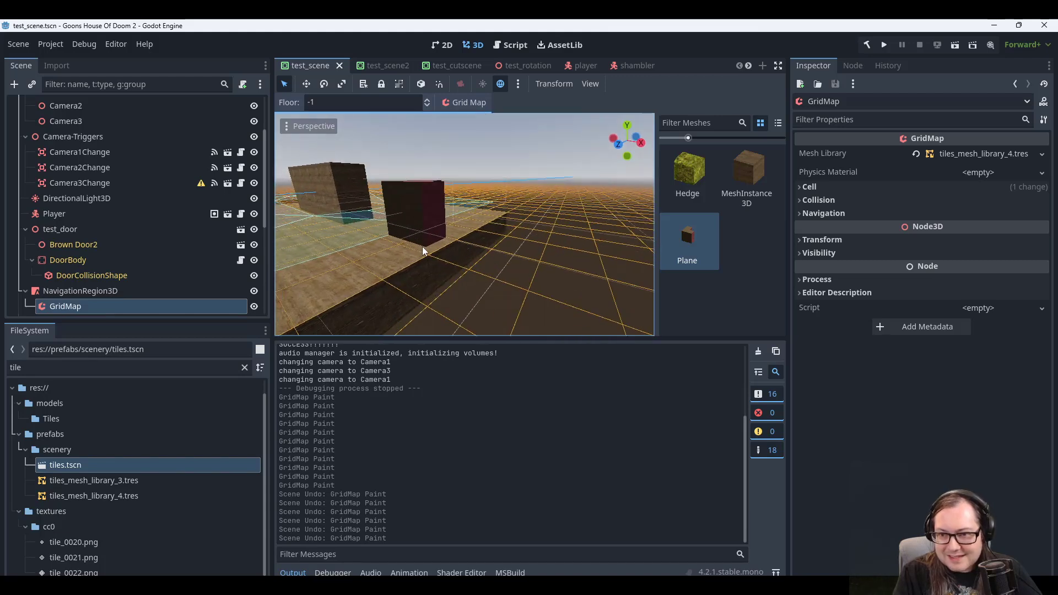
{"action": "key", "text": "q"}
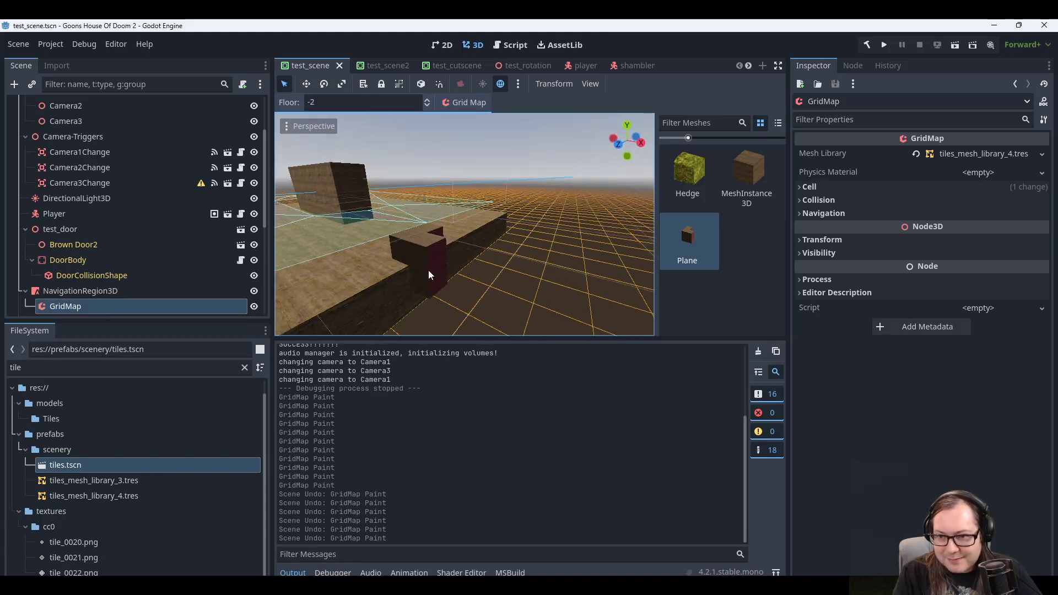
{"action": "key", "text": "e"}
{"action": "scroll", "coordinate": [425, 251], "scroll_direction": "up", "scroll_amount": 3}
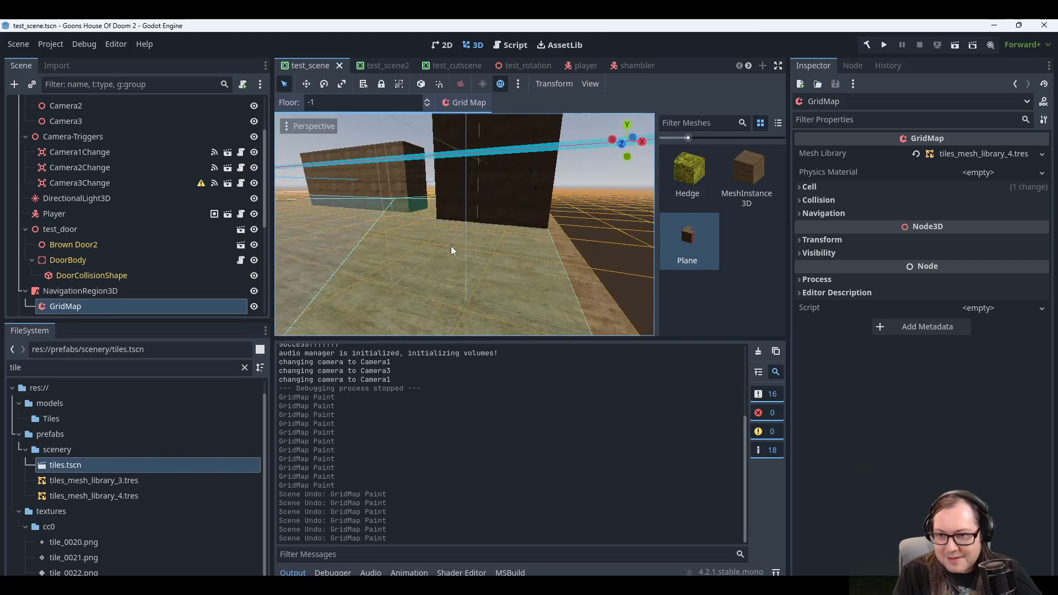
{"action": "scroll", "coordinate": [450, 254], "scroll_direction": "up", "scroll_amount": 1}
{"action": "scroll", "coordinate": [448, 256], "scroll_direction": "down", "scroll_amount": 5}
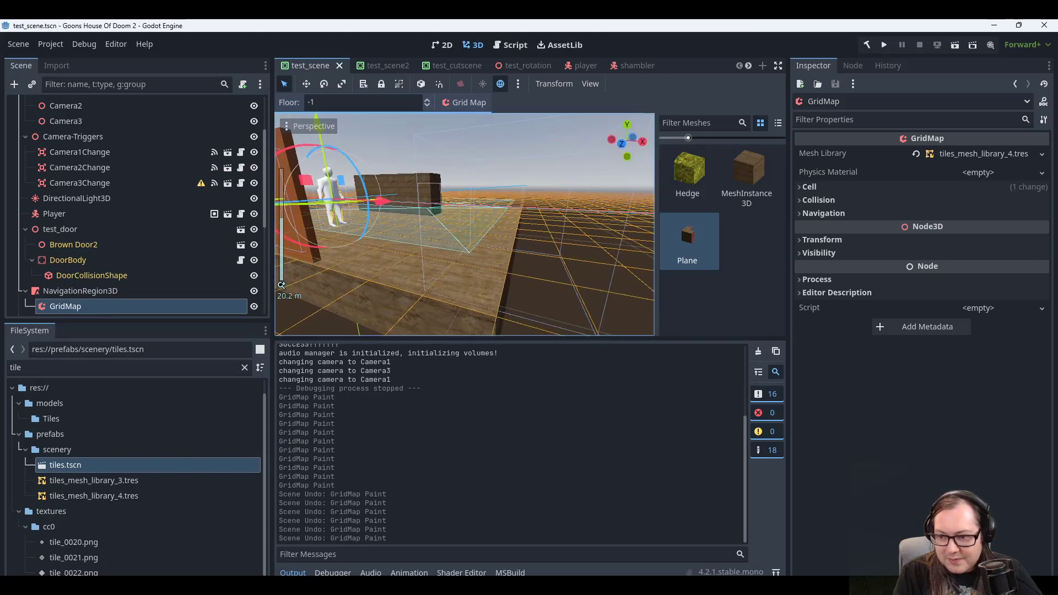
View the staircase's side profile in the stairs-redo Blender file and return to the Godot test scene.
{"action": "left_click", "coordinate": [731, 529]}
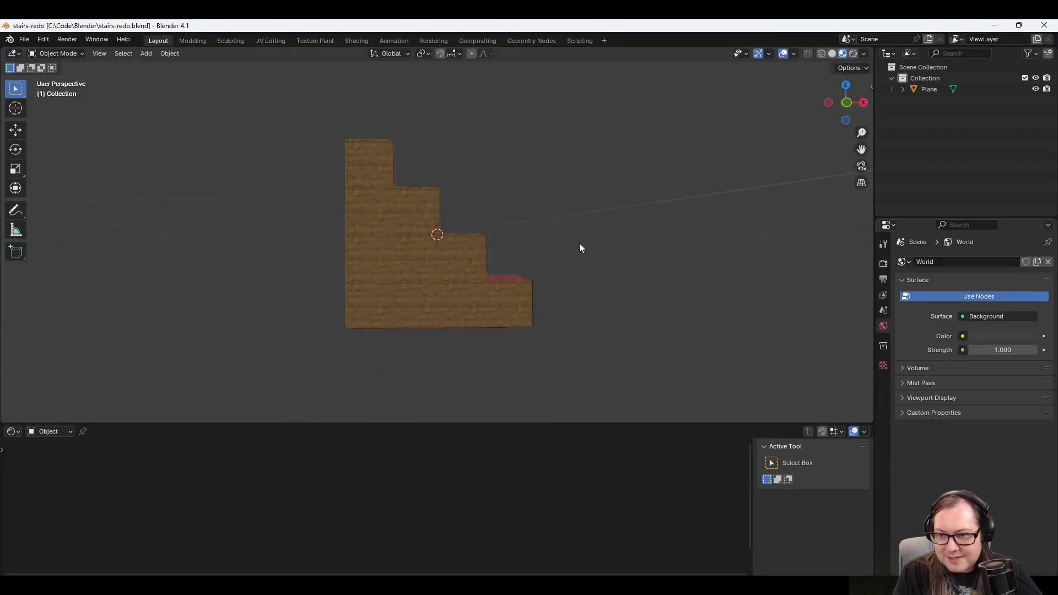
{"action": "middle_click_drag", "start_coordinate": [579, 243], "coordinate": [568, 245]}
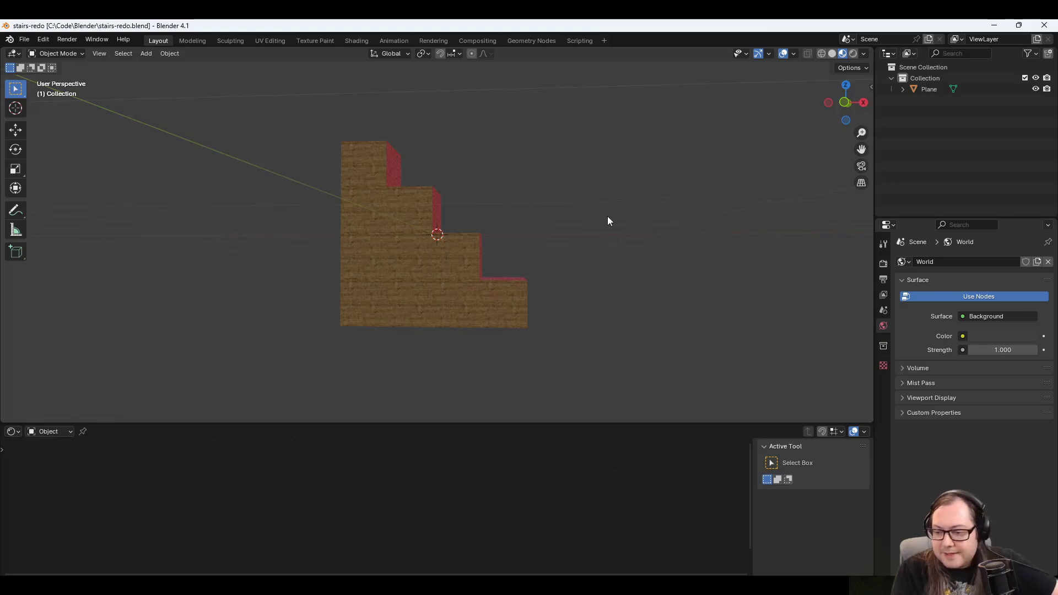
{"action": "left_click", "coordinate": [664, 586]}
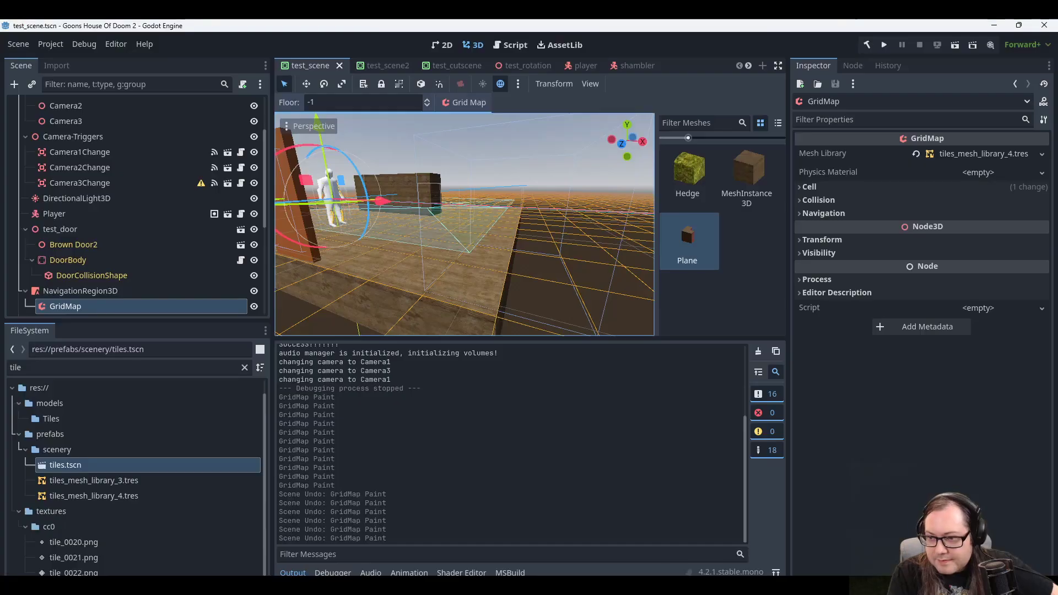
Compare previews of the Plane stairs tile and the MeshInstance3D block against the wall and floor of the GridMap.
{"action": "scroll", "coordinate": [447, 189], "scroll_direction": "down", "scroll_amount": 10}
{"action": "middle_click_drag", "start_coordinate": [495, 248], "coordinate": [515, 292]}
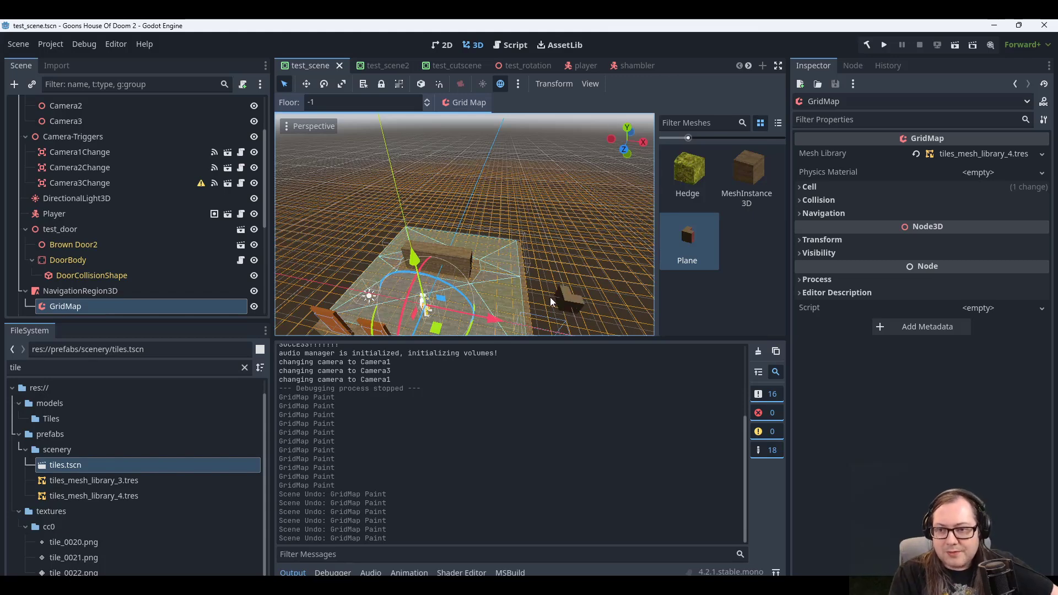
{"action": "scroll", "coordinate": [550, 296], "scroll_direction": "up", "scroll_amount": 5}
{"action": "middle_click_drag", "start_coordinate": [550, 297], "coordinate": [514, 253]}
{"action": "scroll", "coordinate": [521, 273], "scroll_direction": "up", "scroll_amount": 6}
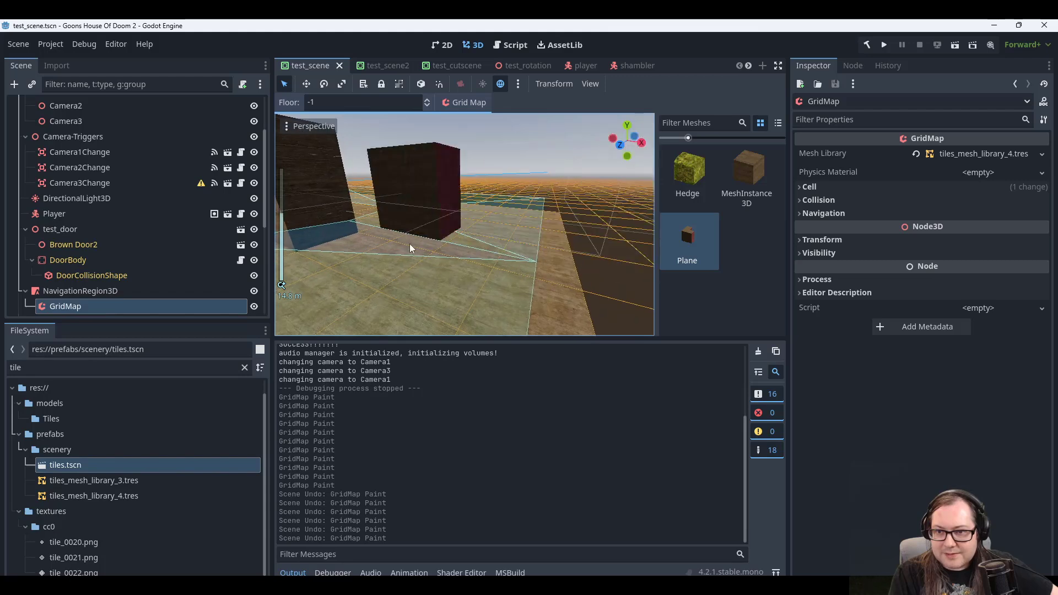
{"action": "middle_click_drag", "start_coordinate": [513, 259], "coordinate": [528, 260]}
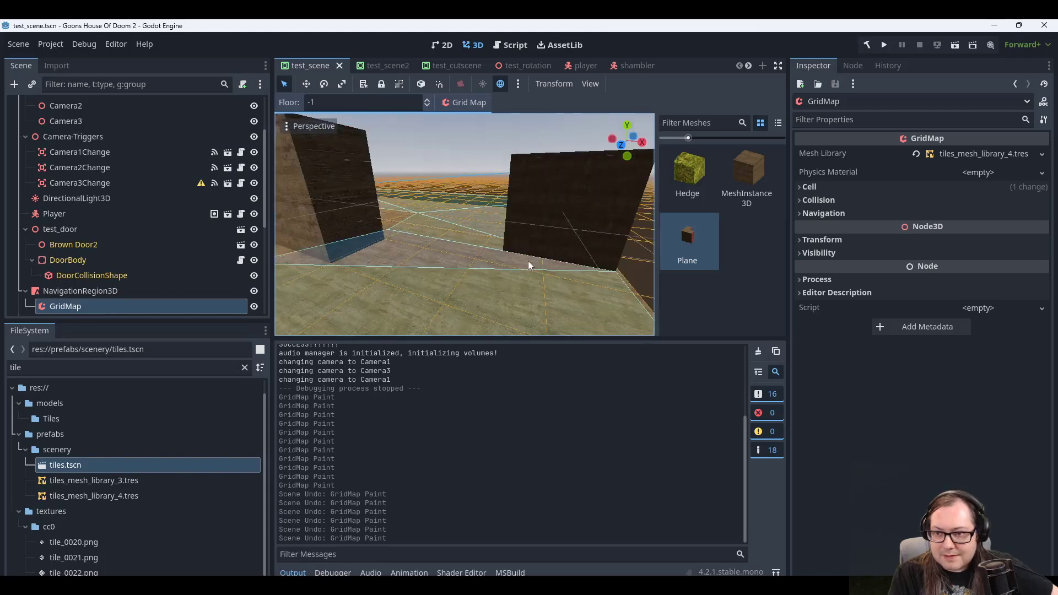
{"action": "scroll", "coordinate": [528, 260], "scroll_direction": "down", "scroll_amount": 2}
{"action": "scroll", "coordinate": [523, 268], "scroll_direction": "down", "scroll_amount": 2}
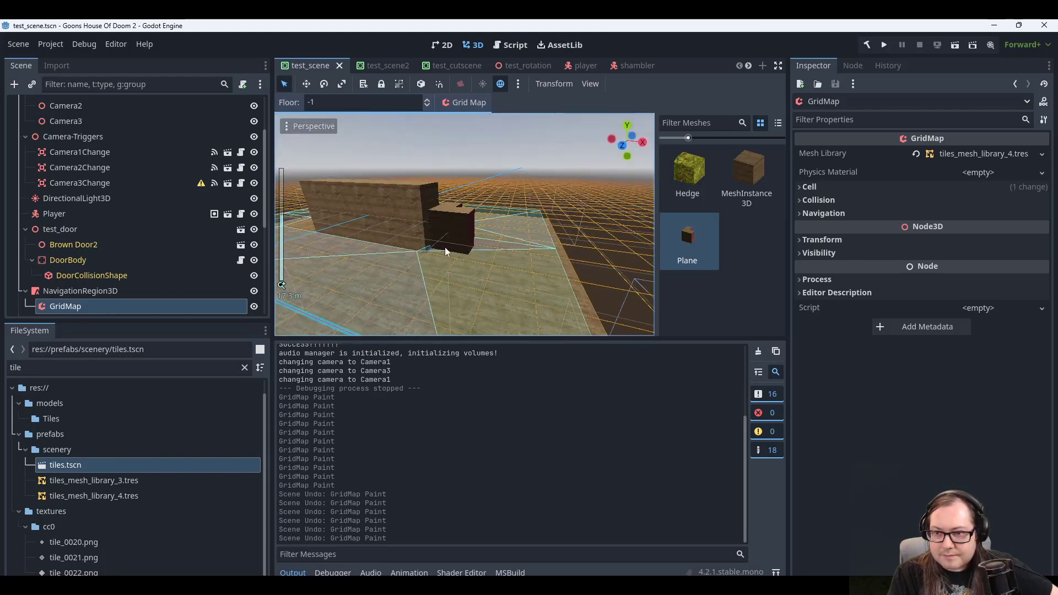
{"action": "left_click", "coordinate": [748, 176]}
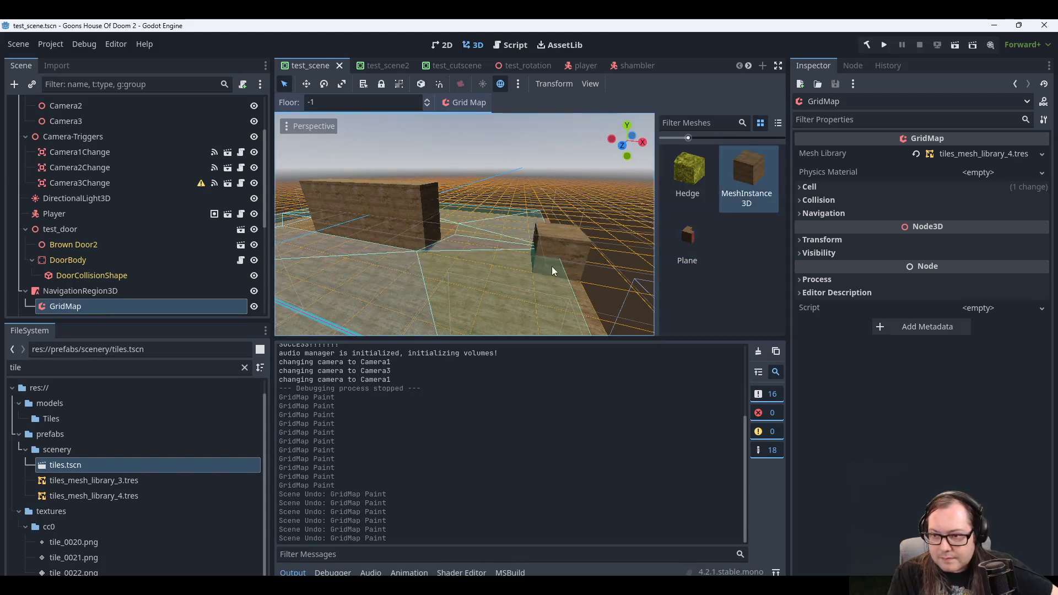
{"action": "middle_click_drag", "start_coordinate": [551, 266], "coordinate": [541, 264]}
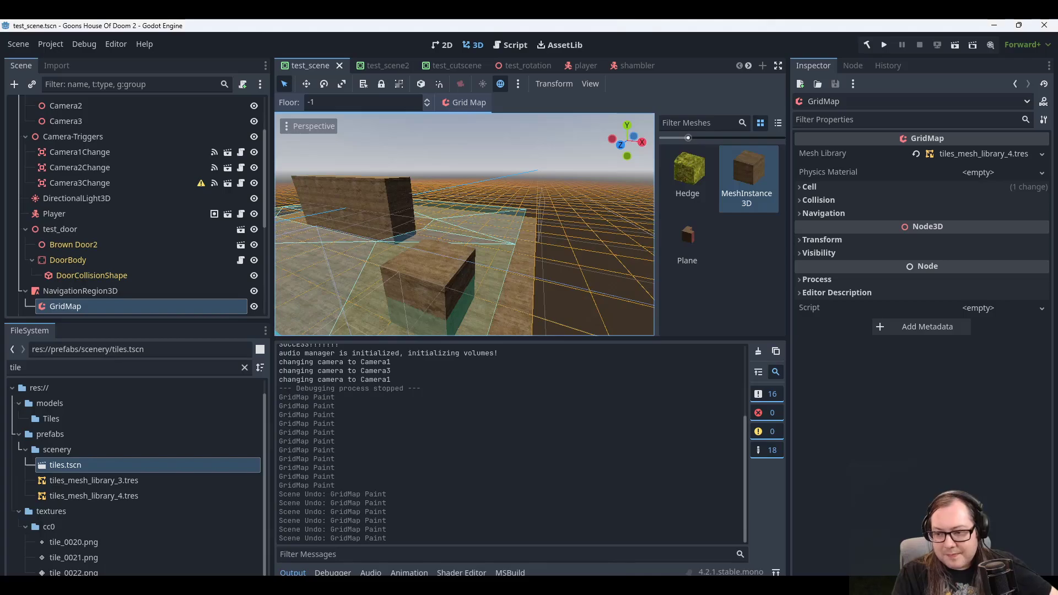
Switch to Hedge.blend in Blender and look through its render, output and view layer properties.
{"action": "left_click", "coordinate": [693, 540]}
{"action": "middle_click_drag", "start_coordinate": [594, 382], "coordinate": [543, 326]}
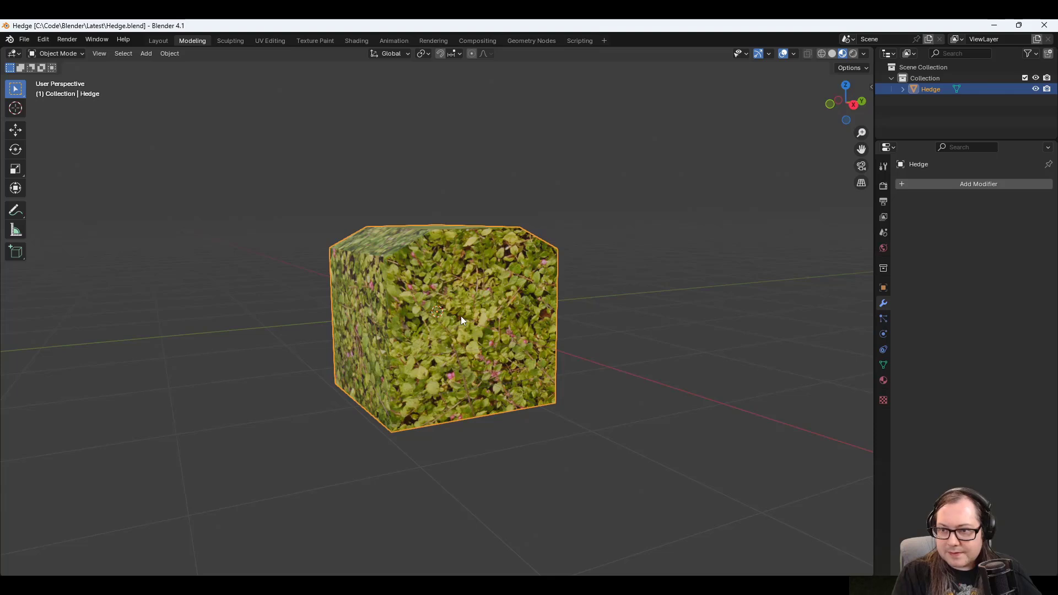
{"action": "left_click", "coordinate": [886, 165]}
{"action": "left_click", "coordinate": [883, 187]}
{"action": "left_click", "coordinate": [883, 202]}
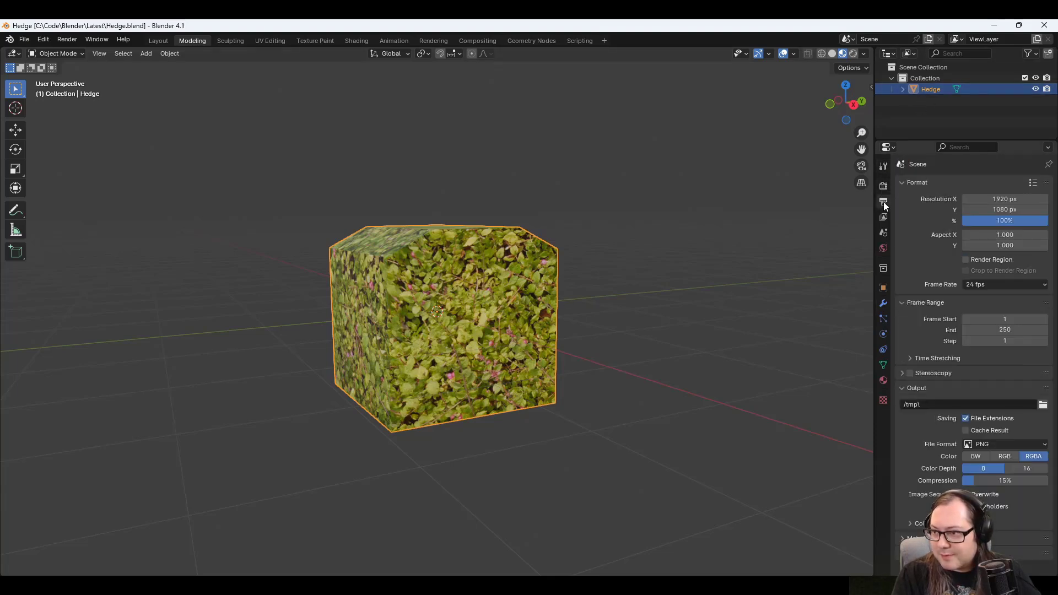
{"action": "left_click", "coordinate": [882, 218]}
{"action": "left_click", "coordinate": [882, 202]}
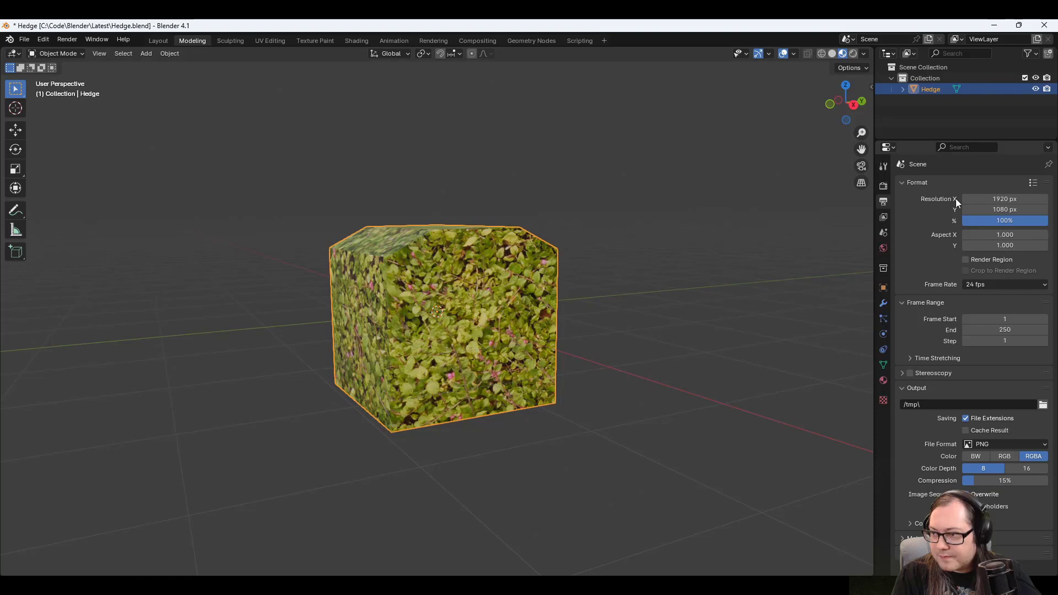
{"action": "left_click", "coordinate": [883, 217]}
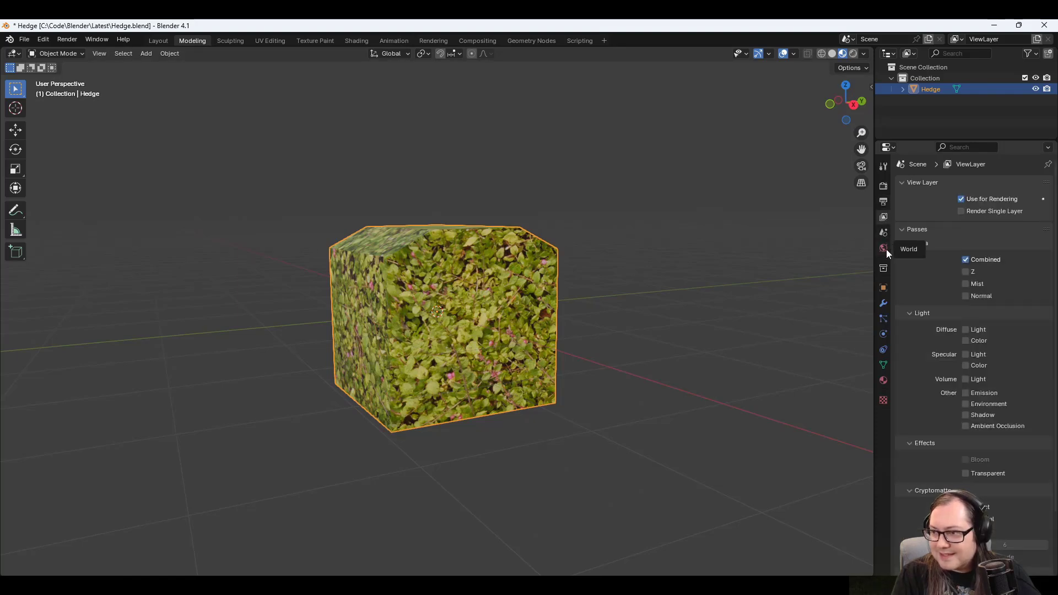
Expand the Hedge object's hierarchy and inspect its Cube mesh data properties, including UV Maps.
{"action": "left_click", "coordinate": [903, 90]}
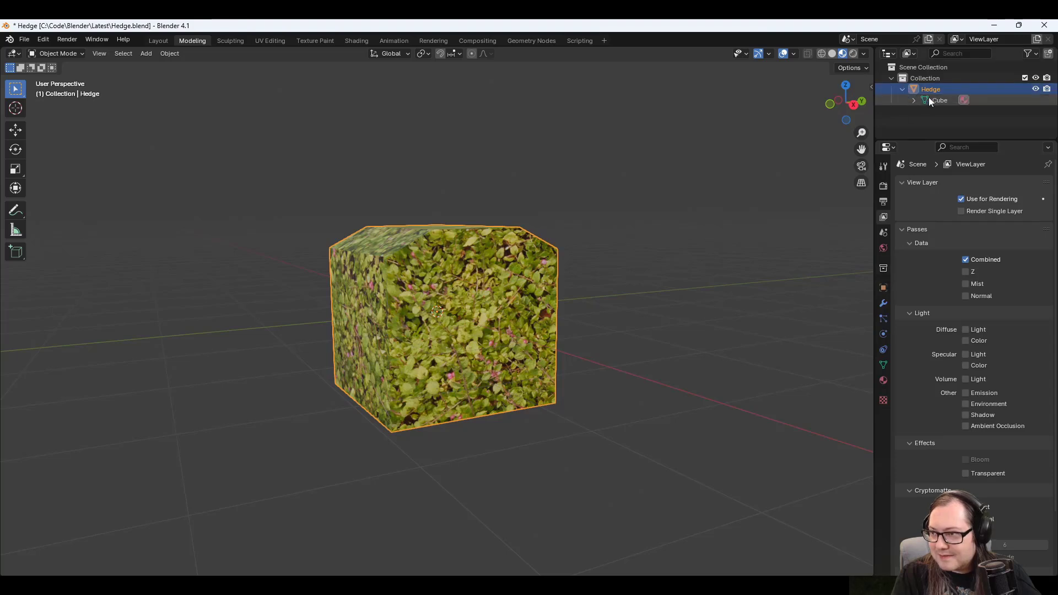
{"action": "left_click", "coordinate": [915, 101]}
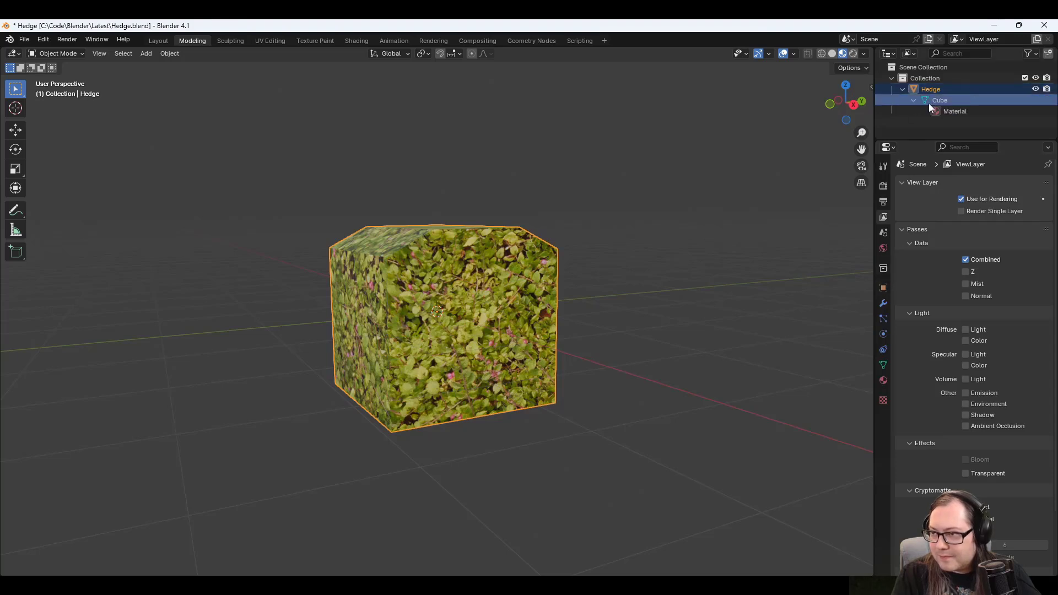
{"action": "left_click", "coordinate": [914, 100]}
{"action": "double_click", "coordinate": [930, 101]}
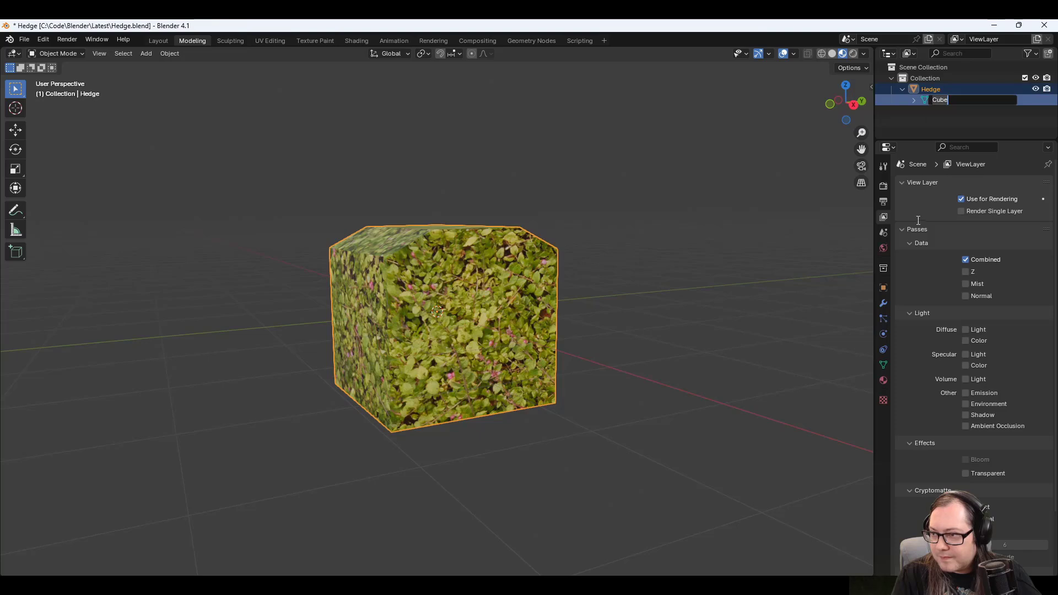
{"action": "left_click", "coordinate": [885, 366]}
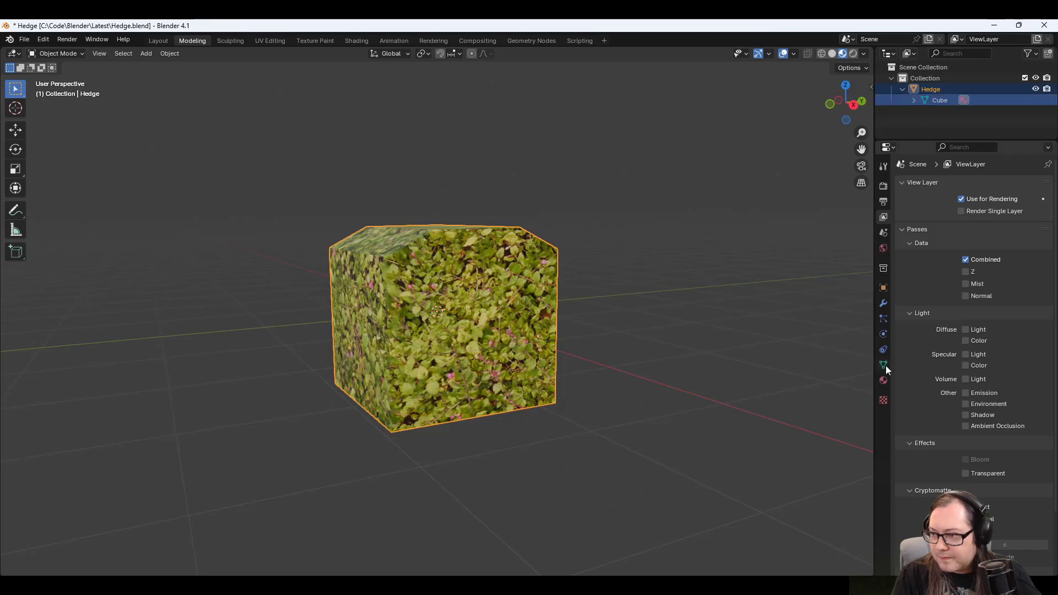
{"action": "left_click", "coordinate": [885, 366]}
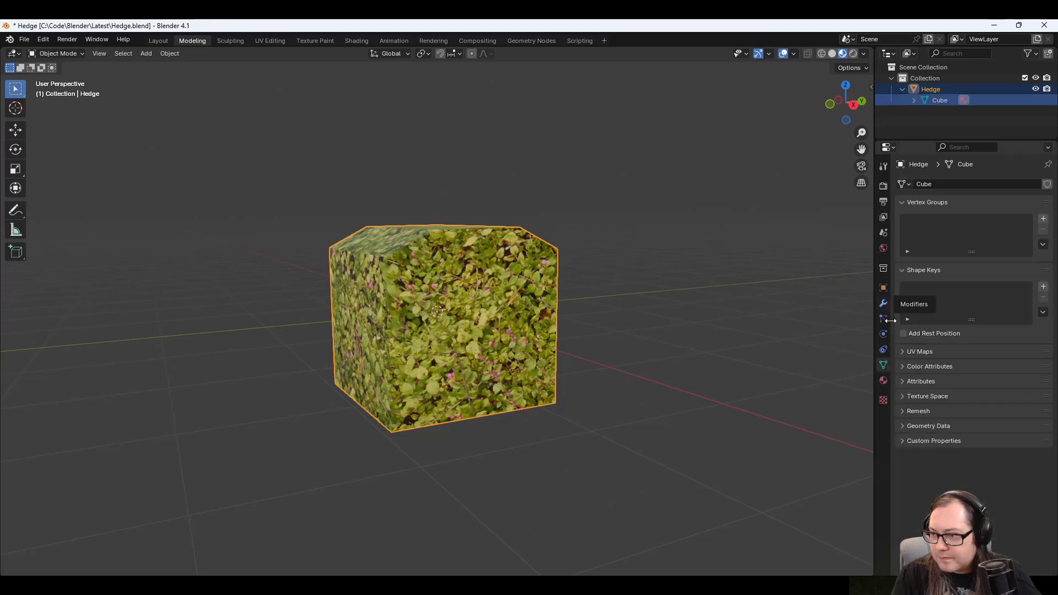
{"action": "left_click", "coordinate": [901, 351]}
{"action": "left_click", "coordinate": [901, 352]}
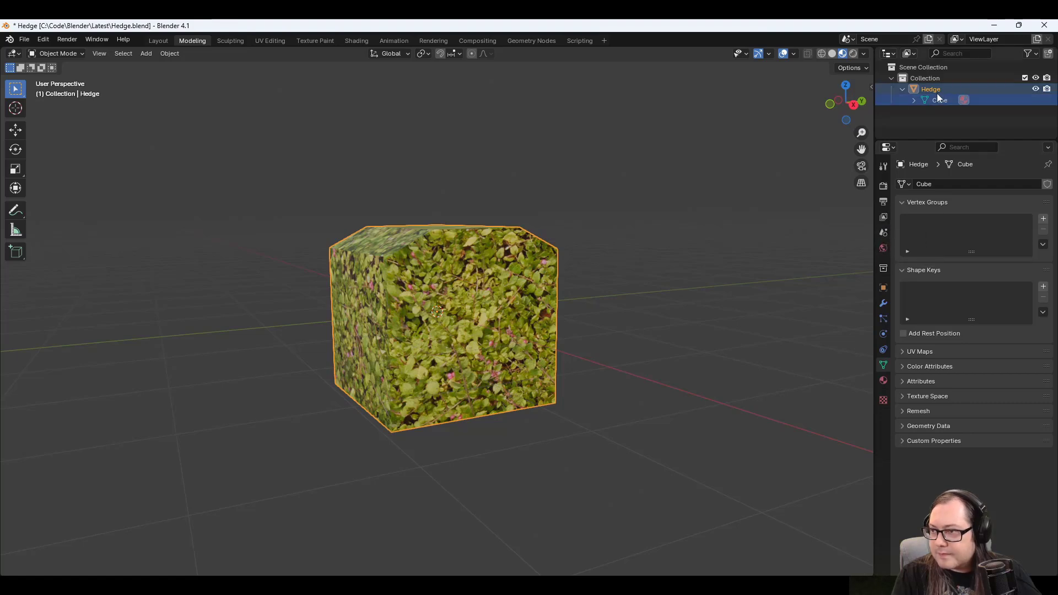
{"action": "left_click", "coordinate": [918, 89]}
{"action": "left_click", "coordinate": [902, 88]}
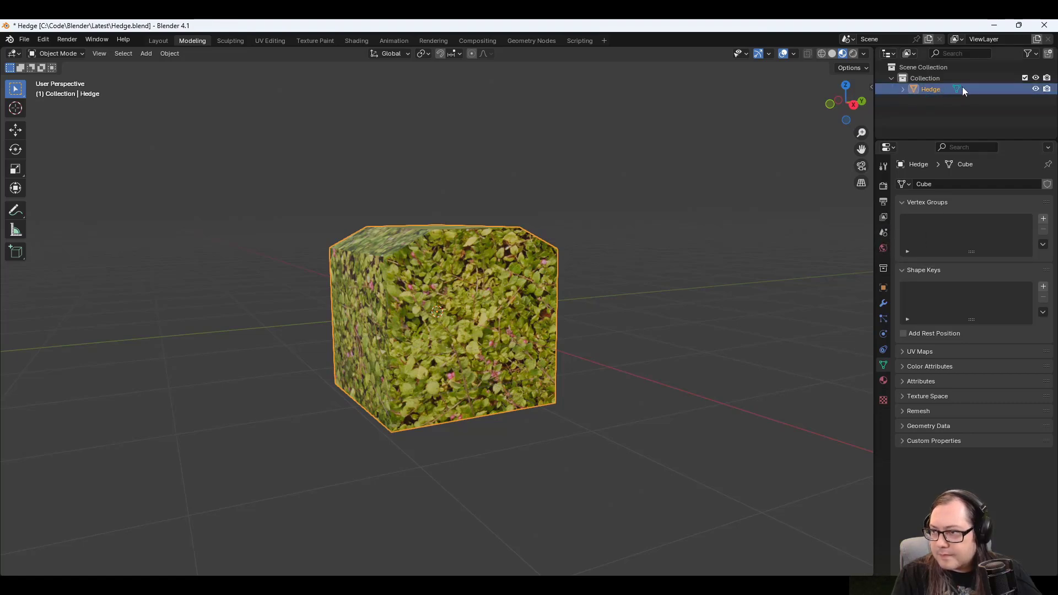
Put the Hedge mesh in Edit Mode and select a vertex at one end of its top edge.
{"action": "middle_click_drag", "start_coordinate": [370, 189], "coordinate": [548, 266]}
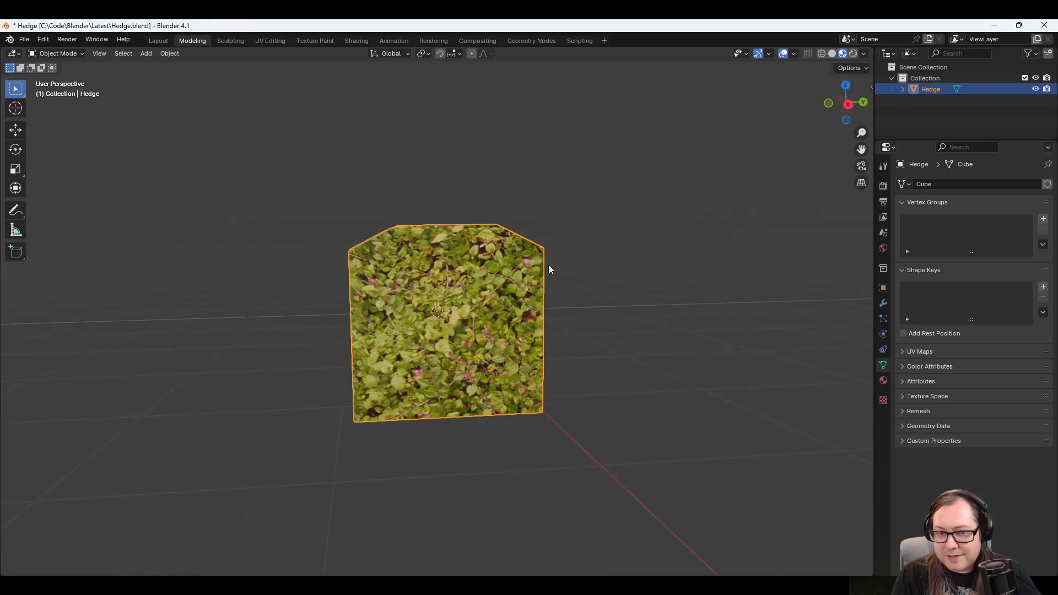
{"action": "left_click", "coordinate": [55, 53]}
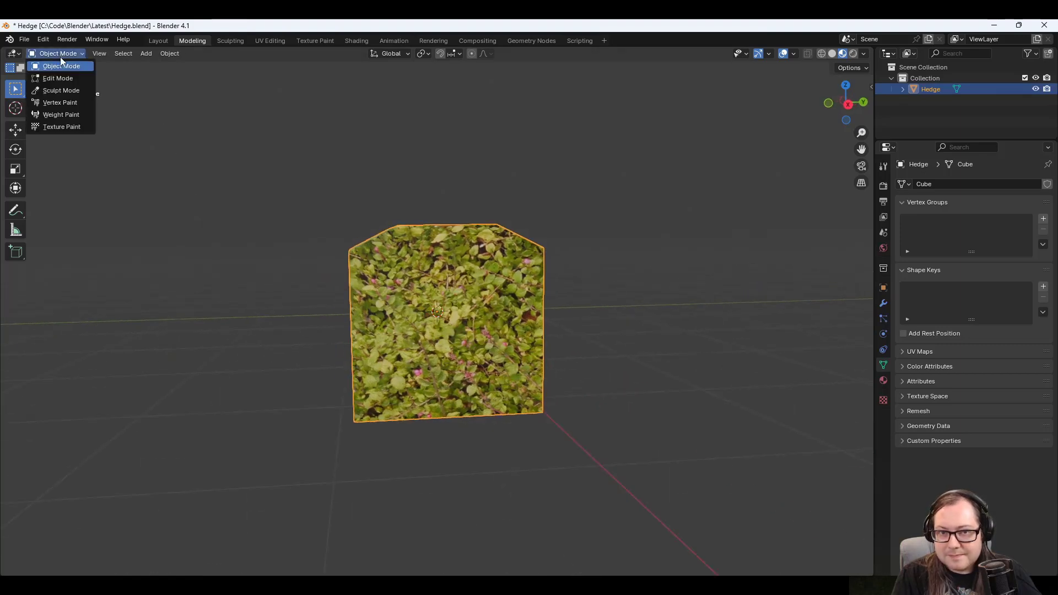
{"action": "left_click", "coordinate": [58, 80]}
{"action": "left_click", "coordinate": [399, 226]}
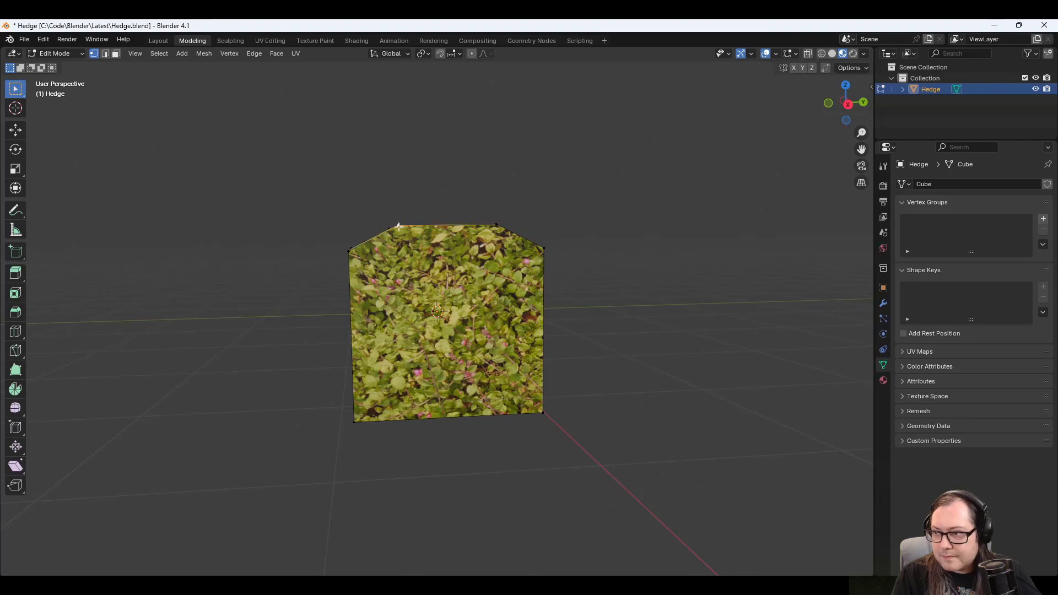
Check the vertex operations offered for the selected top vertex and the mesh's Attributes list.
{"action": "right_click", "coordinate": [400, 226]}
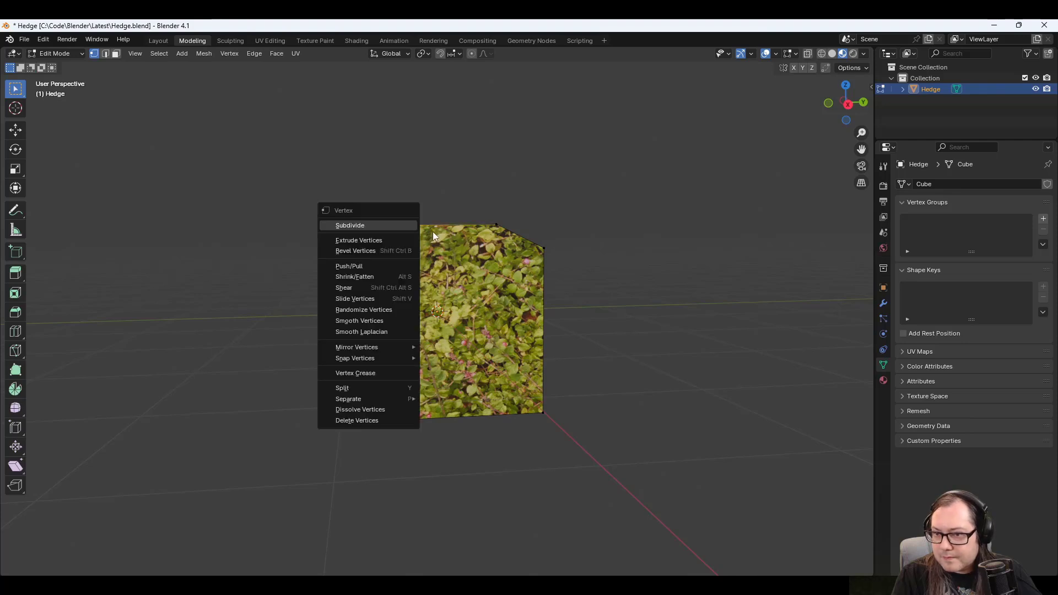
{"action": "right_click", "coordinate": [400, 226]}
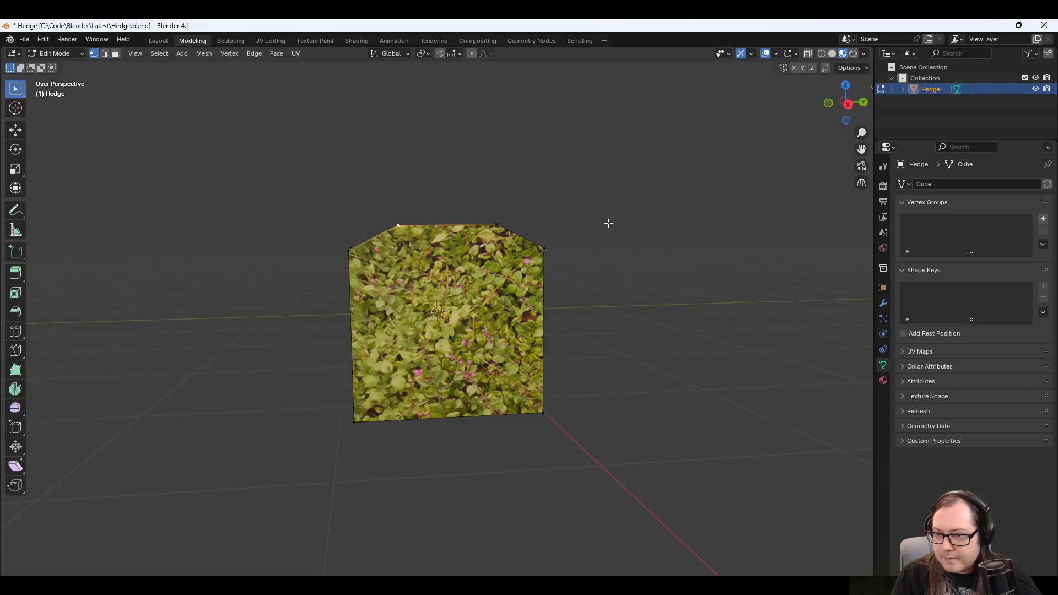
{"action": "left_click", "coordinate": [398, 224]}
{"action": "left_click", "coordinate": [907, 382]}
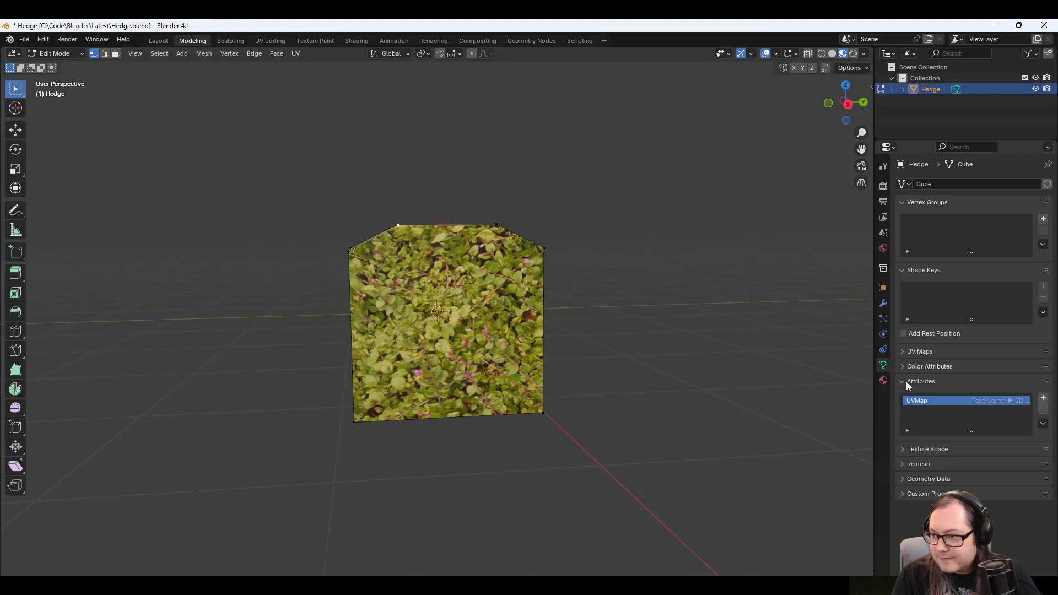
{"action": "left_click", "coordinate": [906, 381]}
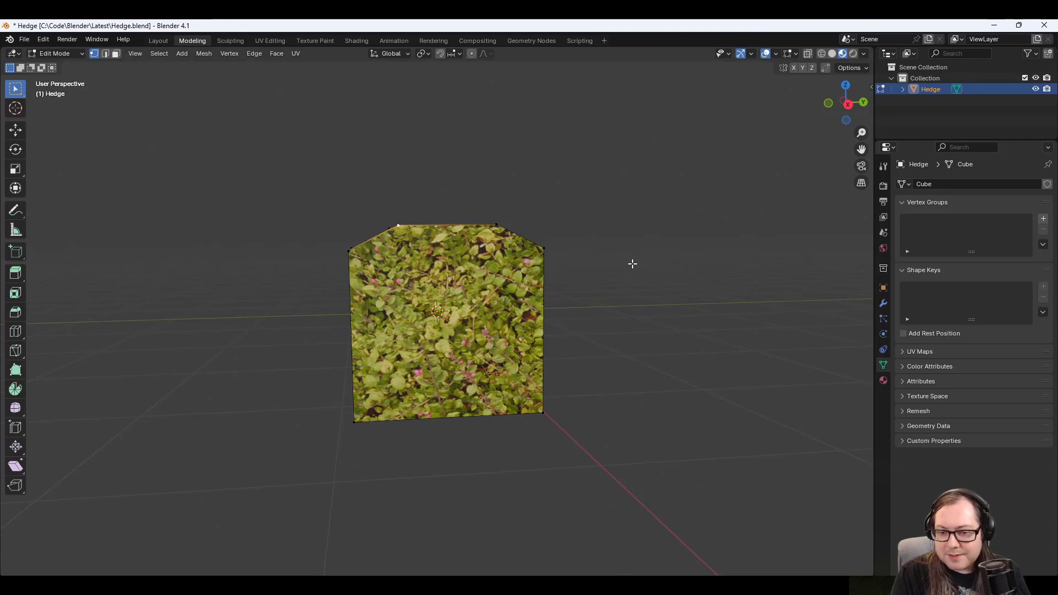
Show the vertex transform values and compare the coordinates of the hedge's bottom corner, upper corner and top-edge vertices.
{"action": "middle_click_drag", "start_coordinate": [630, 262], "coordinate": [678, 278]}
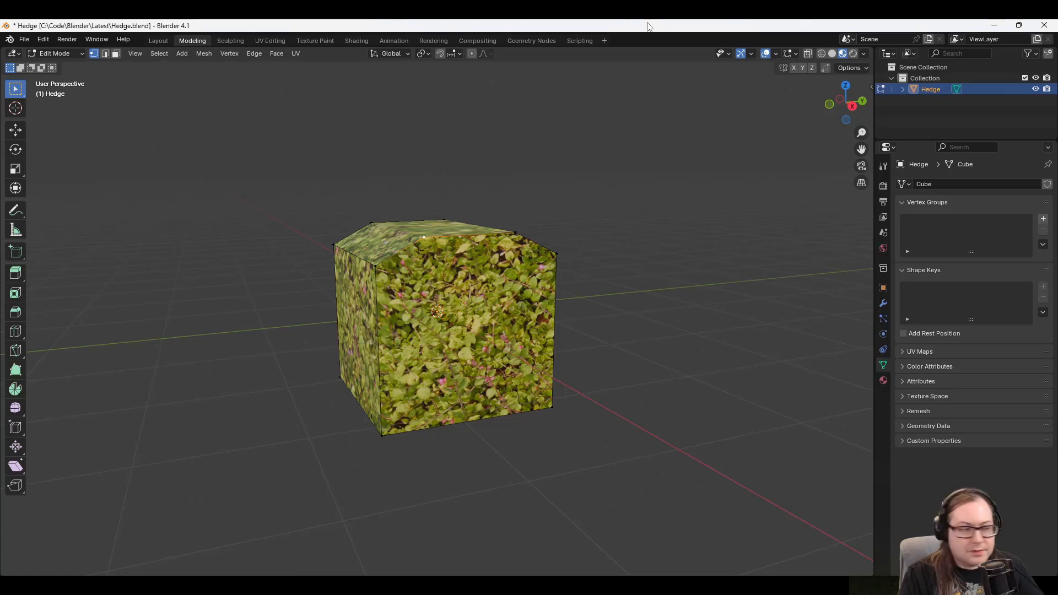
{"action": "key", "text": "n"}
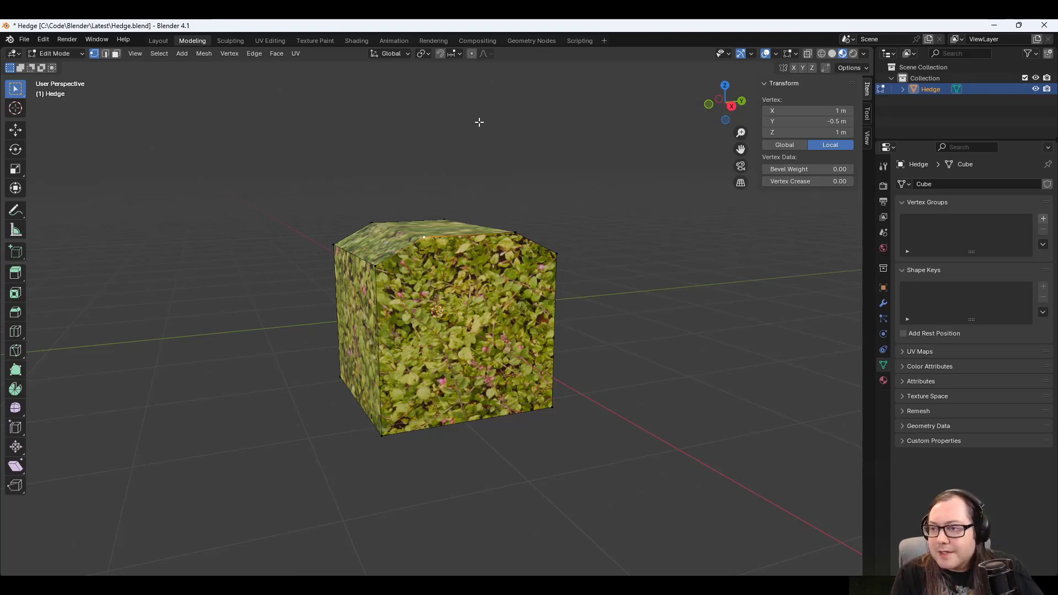
{"action": "left_click", "coordinate": [384, 431]}
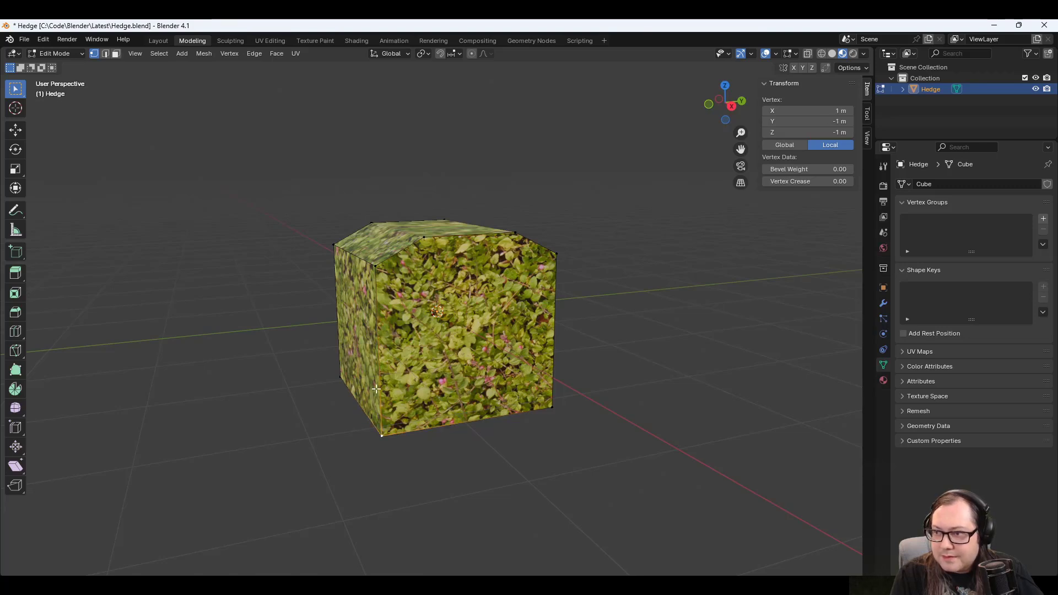
{"action": "left_click", "coordinate": [375, 265]}
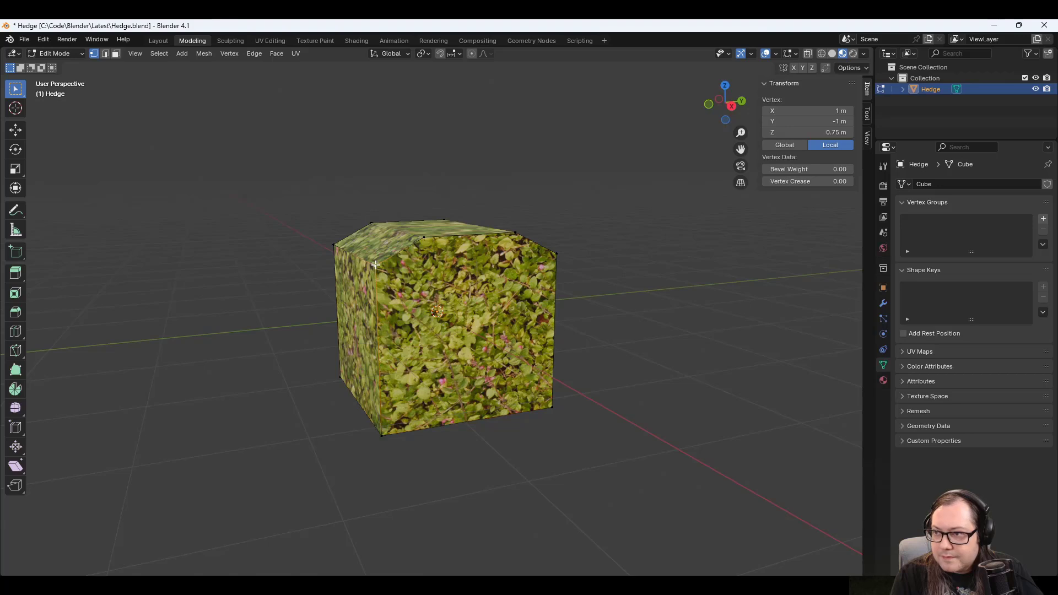
{"action": "left_click", "coordinate": [383, 431]}
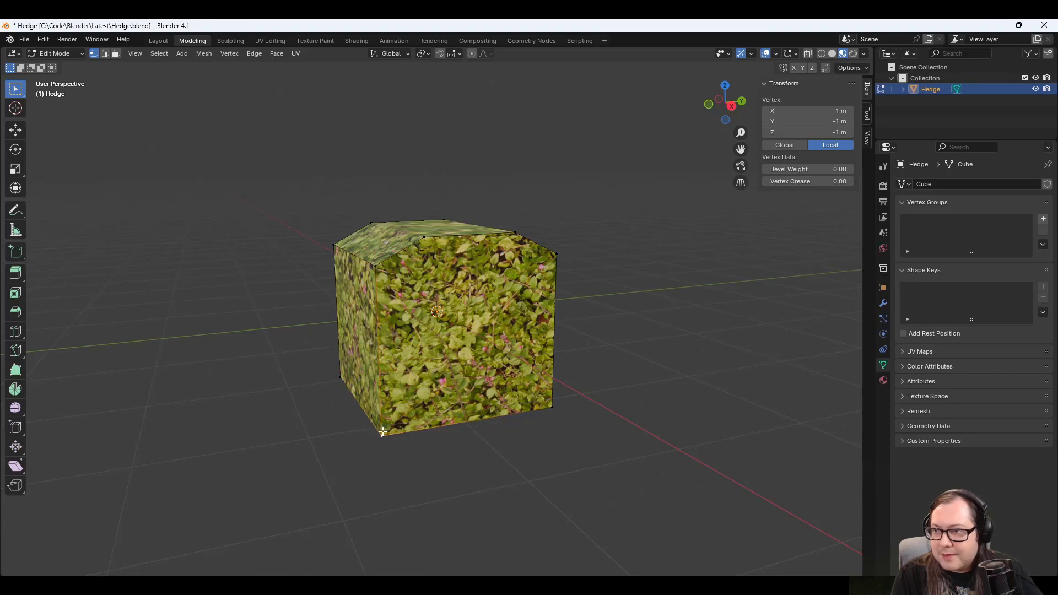
{"action": "left_click", "coordinate": [424, 236]}
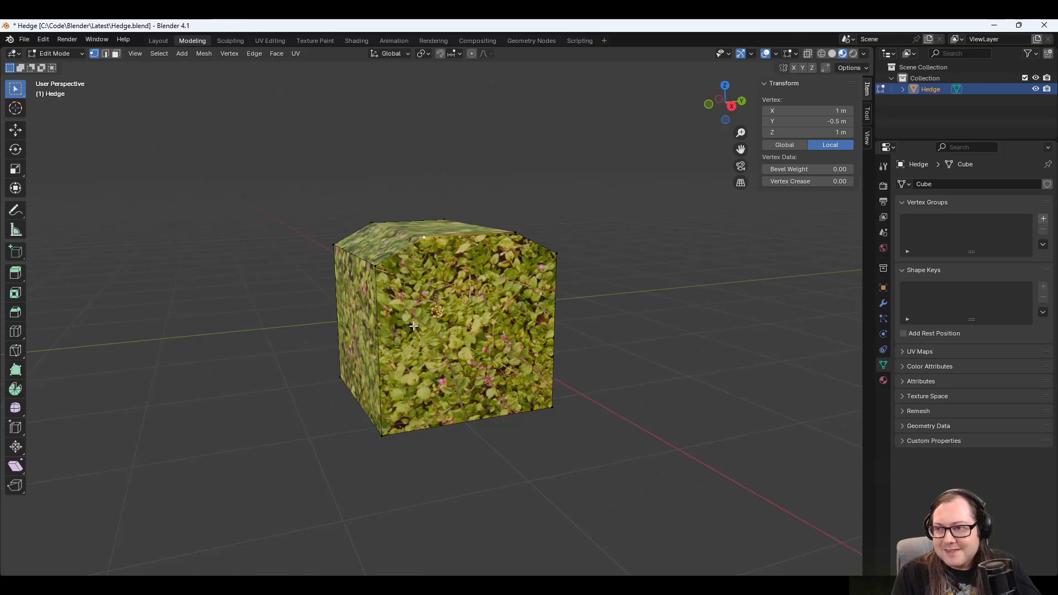
{"action": "left_click", "coordinate": [382, 434]}
Return the hedge to Object Mode and move it up 1 m along the Z axis.
{"action": "middle_click_drag", "start_coordinate": [474, 423], "coordinate": [356, 152]}
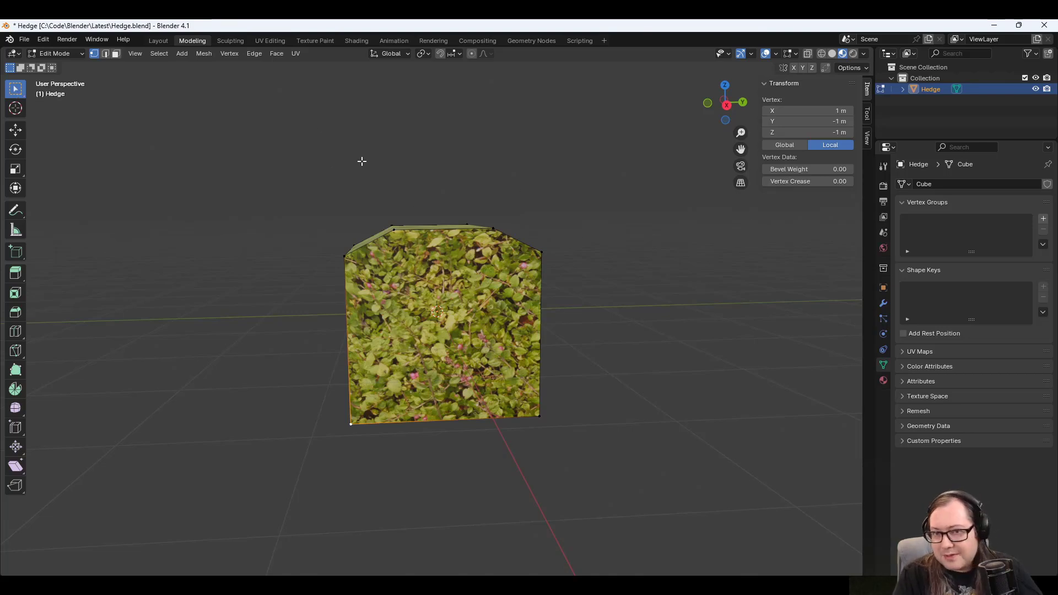
{"action": "left_click", "coordinate": [55, 53]}
{"action": "left_click", "coordinate": [55, 67]}
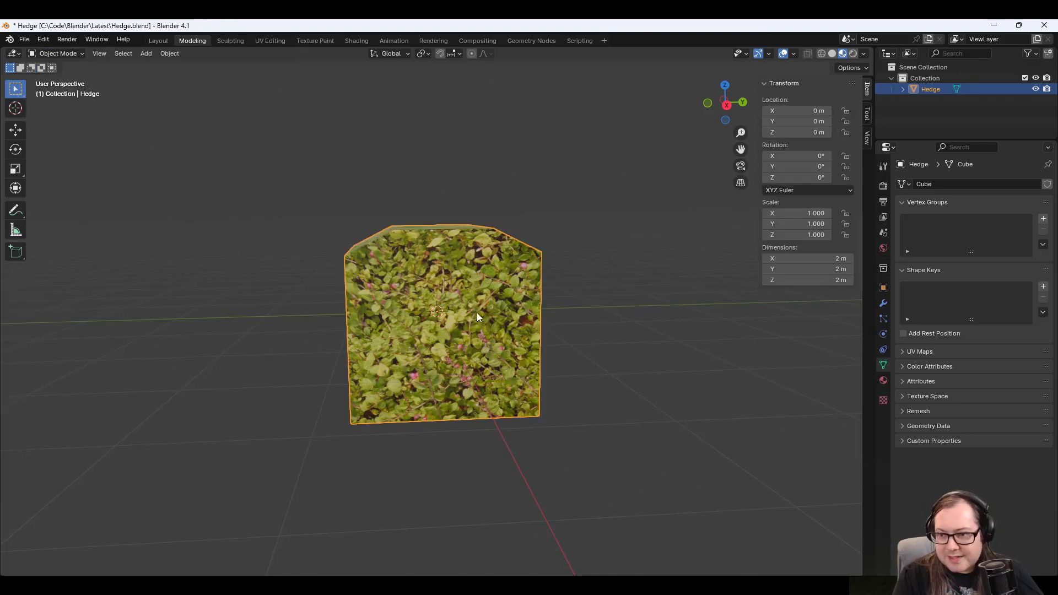
{"action": "type", "text": "gz"}
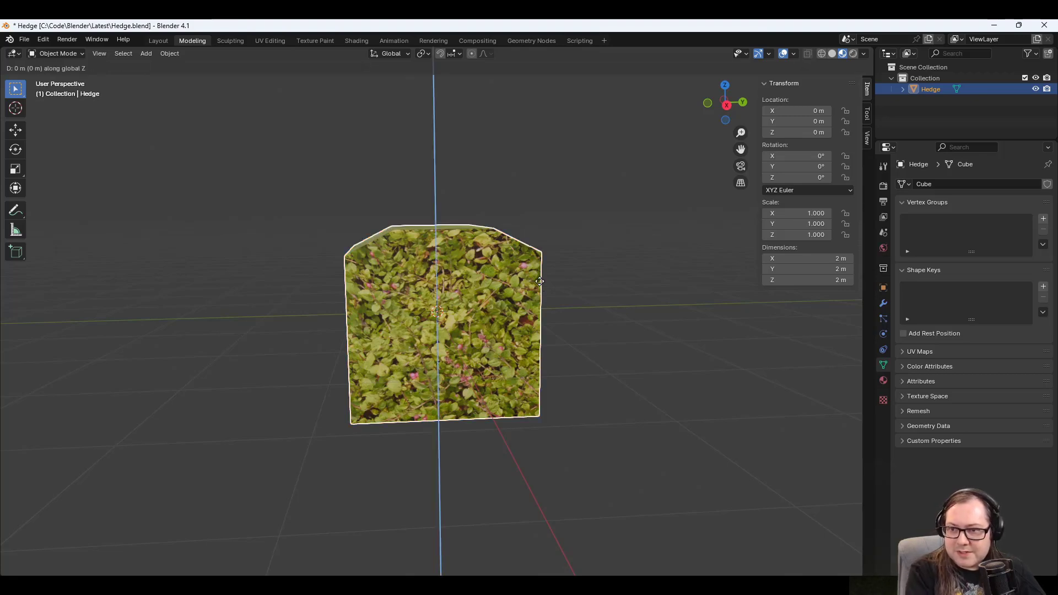
{"action": "type", "text": "1"}
{"action": "key", "text": "Return"}
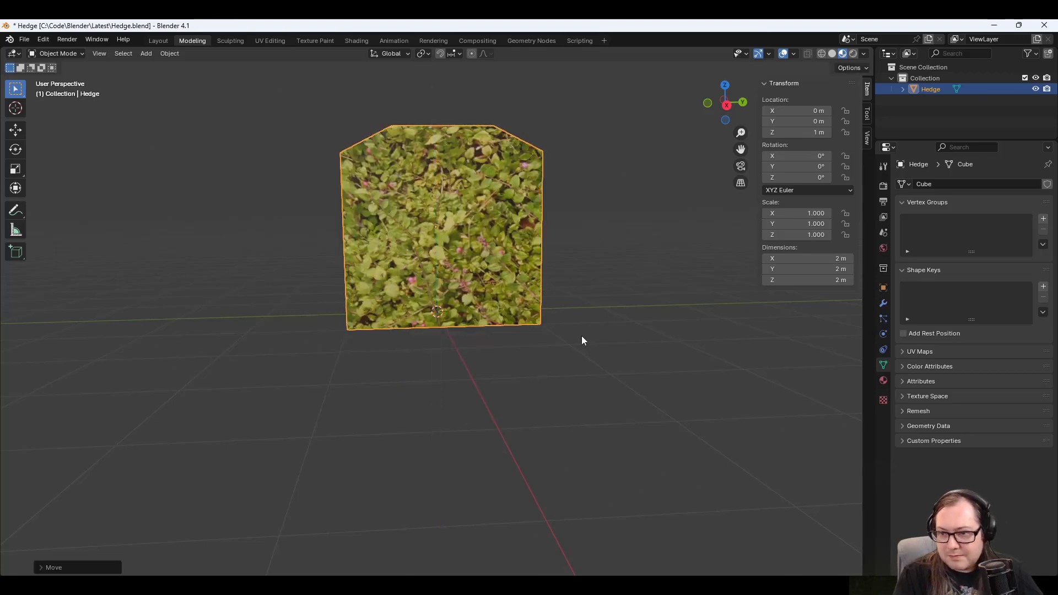
Save Hedge.blend and export the hedge as glTF Binary over hedge.glb in the Latest folder.
{"action": "middle_click_drag", "start_coordinate": [580, 336], "coordinate": [672, 325]}
{"action": "middle_click_drag", "start_coordinate": [656, 341], "coordinate": [623, 347]}
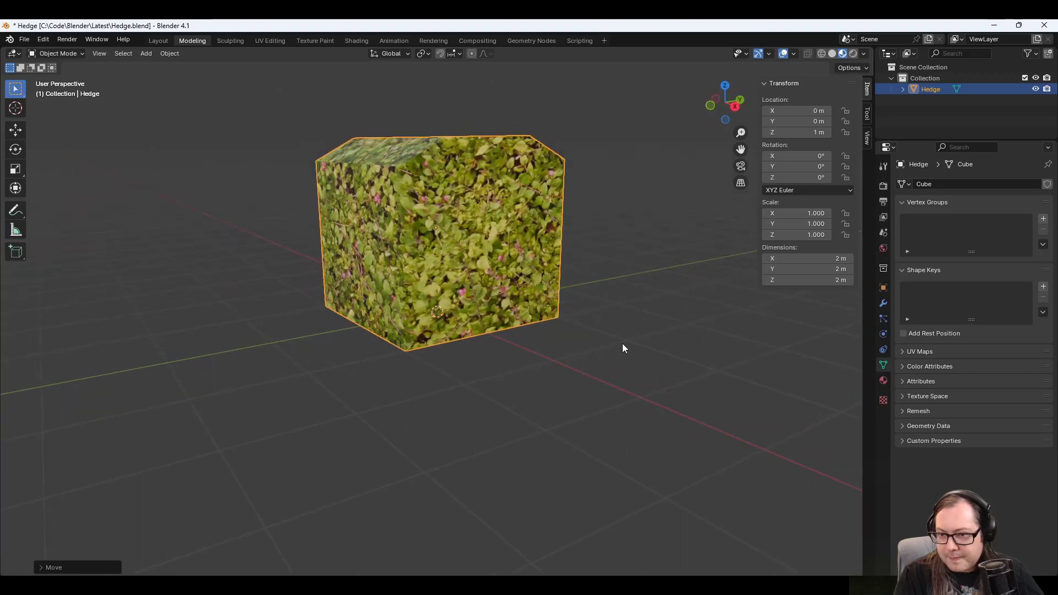
{"action": "key", "text": "ctrl+s"}
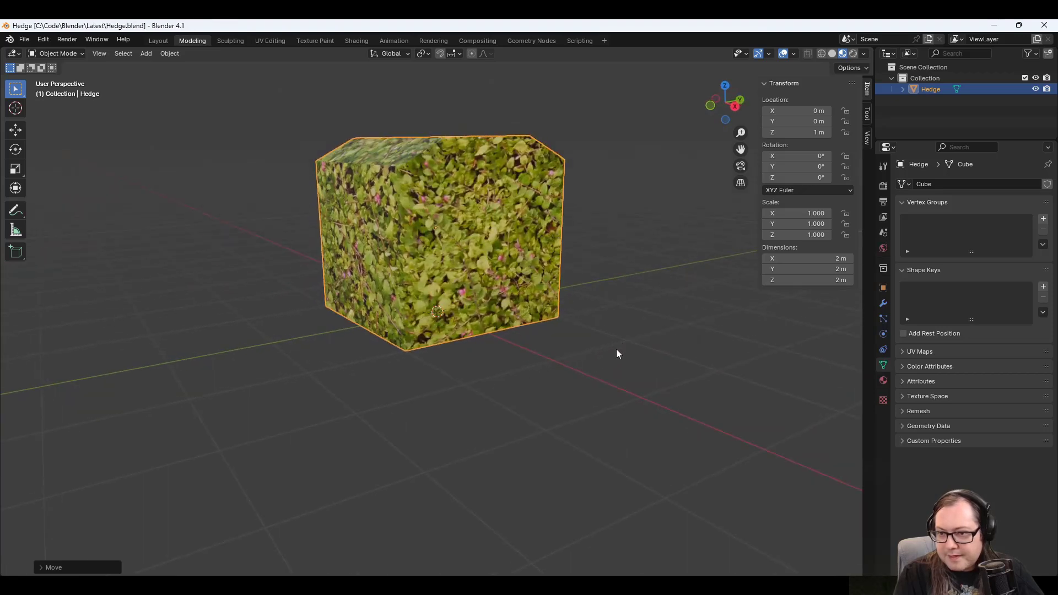
{"action": "left_click", "coordinate": [23, 42]}
{"action": "mouse_move", "coordinate": [75, 209]}
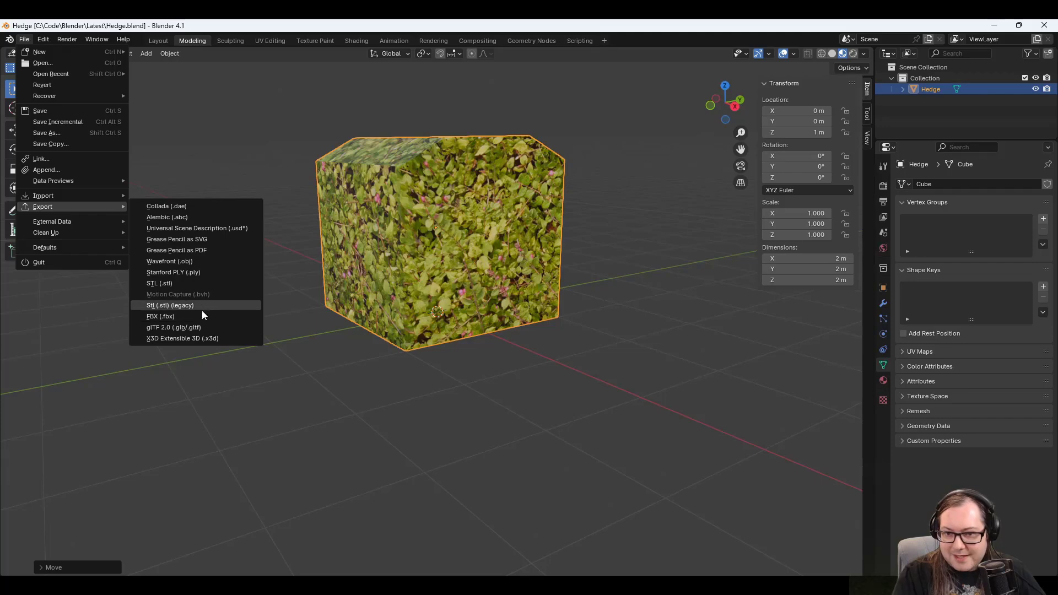
{"action": "left_click", "coordinate": [202, 327]}
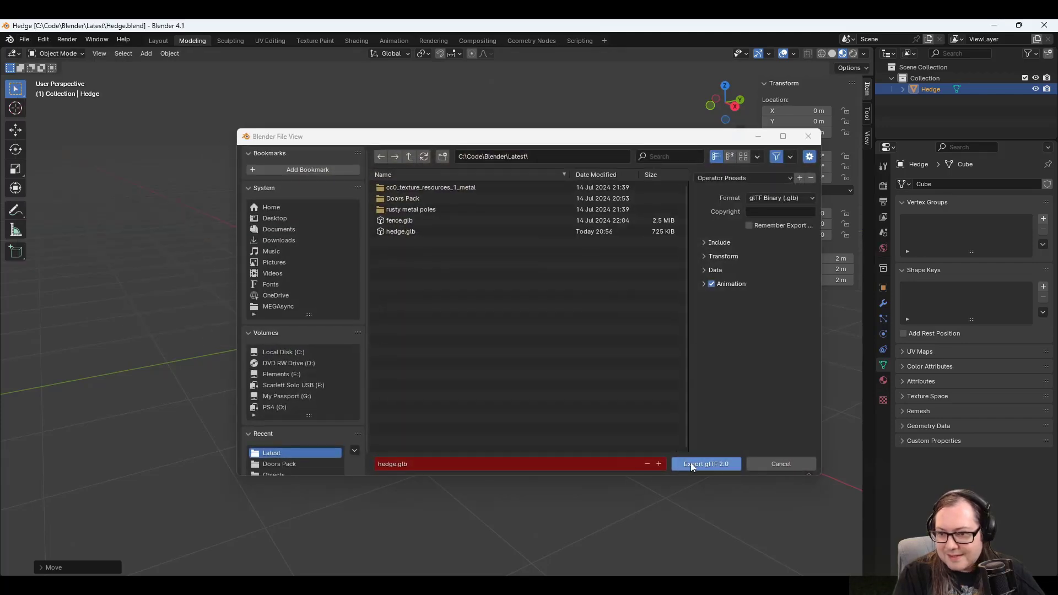
{"action": "left_click", "coordinate": [692, 466]}
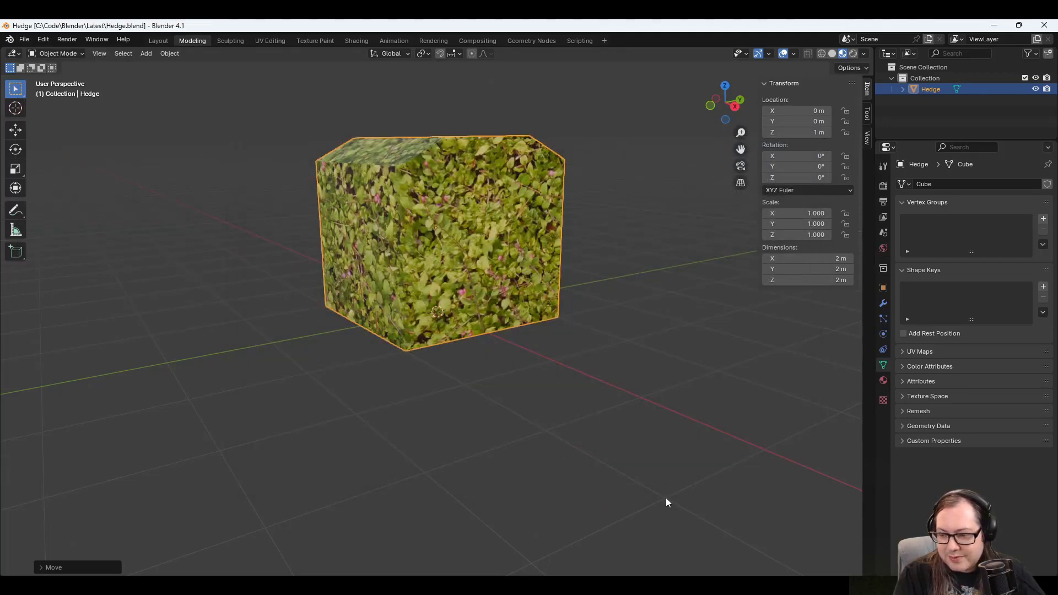
Switch to Godot, clear the file filter and select the models/Tiles folder.
{"action": "left_click", "coordinate": [664, 543]}
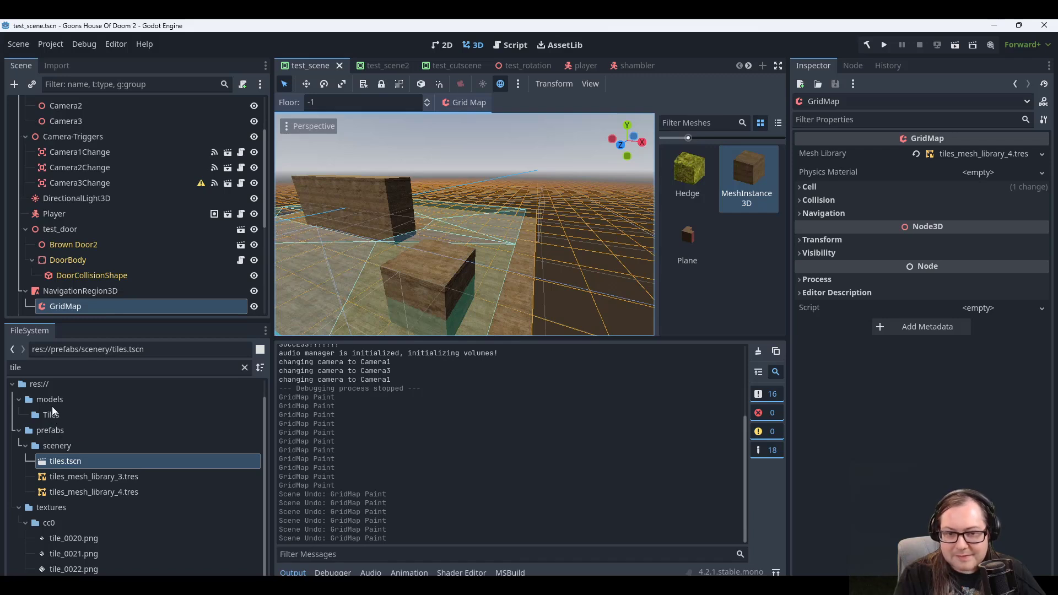
{"action": "left_click", "coordinate": [245, 367]}
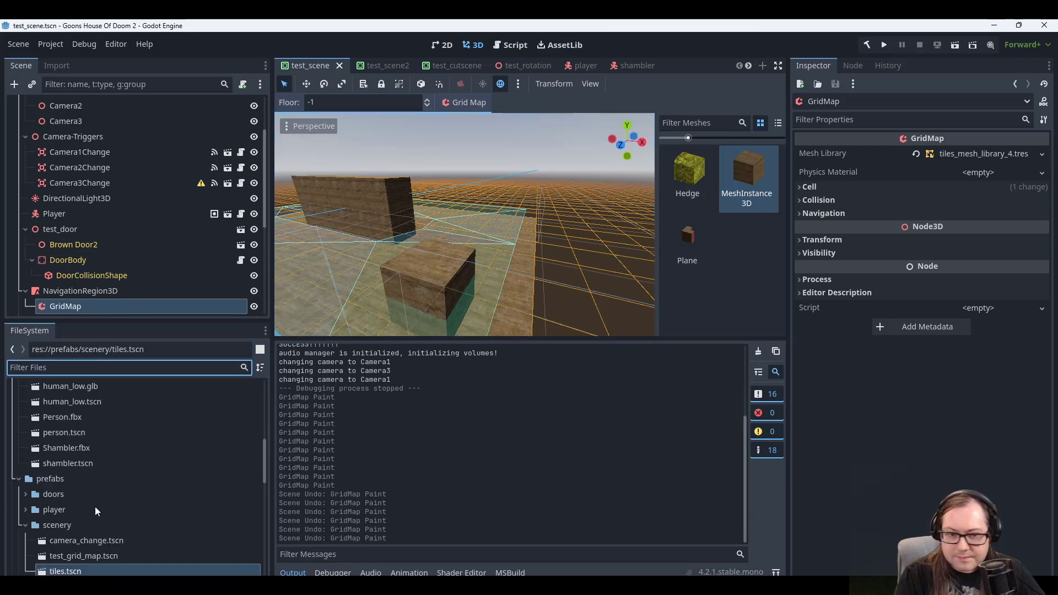
{"action": "scroll", "coordinate": [93, 504], "scroll_direction": "up", "scroll_amount": 10}
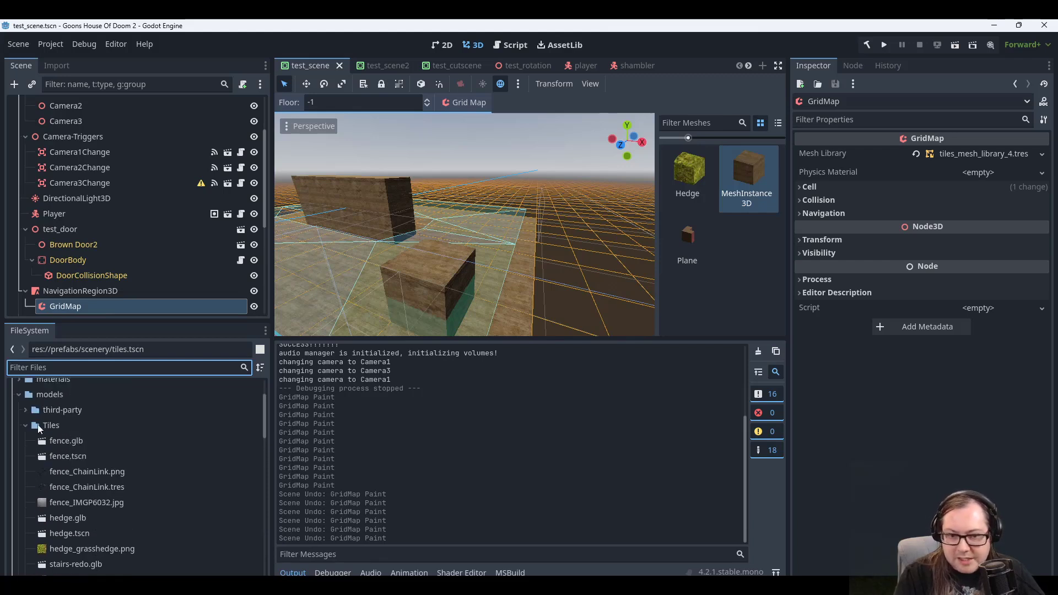
{"action": "left_click", "coordinate": [48, 394]}
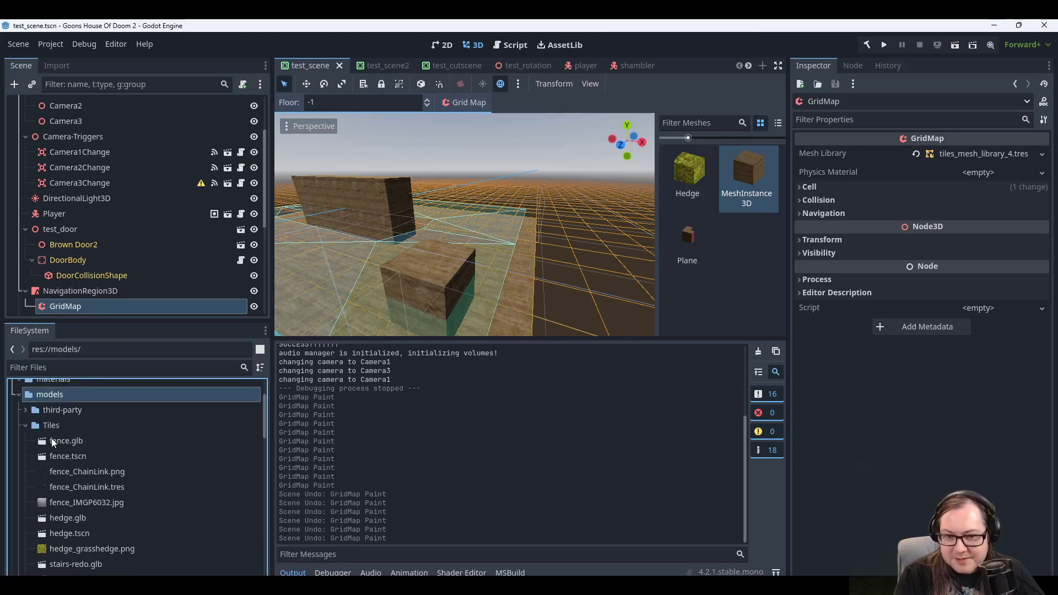
{"action": "left_click", "coordinate": [54, 424]}
{"action": "scroll", "coordinate": [75, 530], "scroll_direction": "down", "scroll_amount": 2}
{"action": "scroll", "coordinate": [80, 521], "scroll_direction": "up", "scroll_amount": 2}
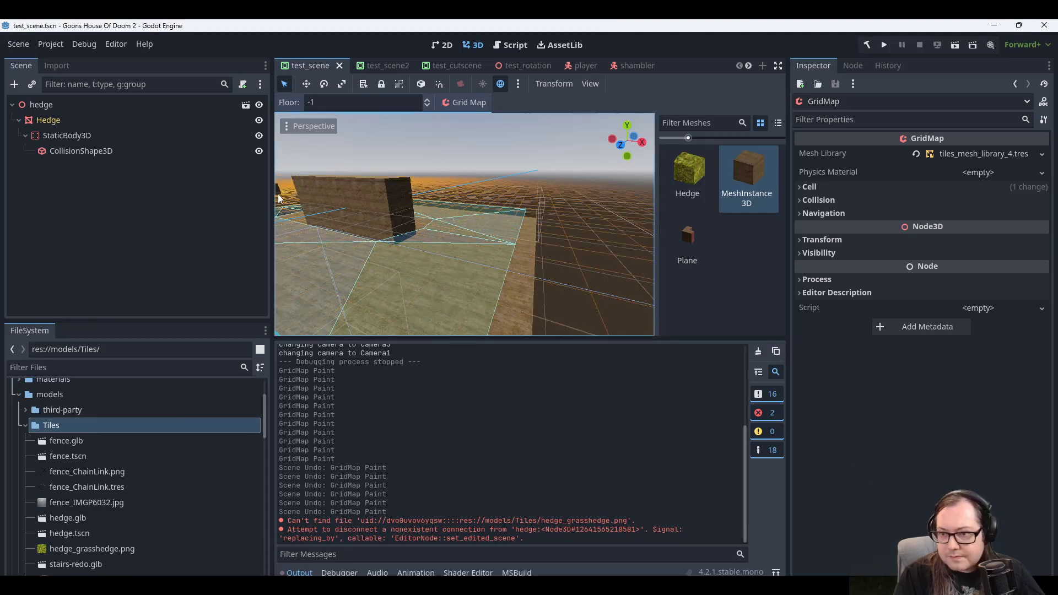
Choose the Hedge tile for painting and raise the GridMap floor to 0.
{"action": "left_click", "coordinate": [690, 175]}
{"action": "middle_click_drag", "start_coordinate": [494, 272], "coordinate": [482, 269]}
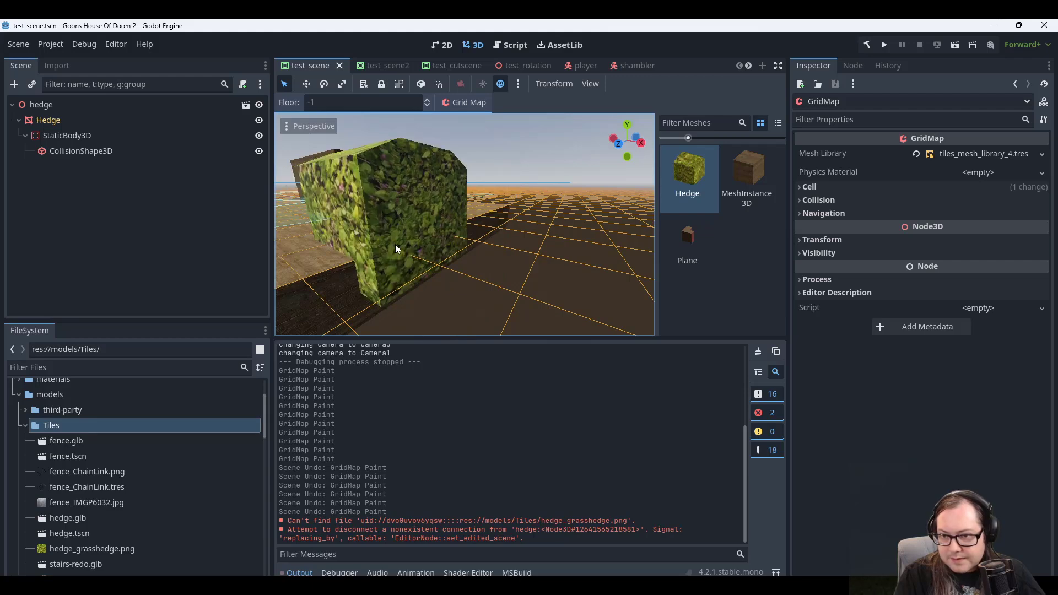
{"action": "scroll", "coordinate": [396, 244], "scroll_direction": "up", "scroll_amount": 6}
{"action": "scroll", "coordinate": [412, 237], "scroll_direction": "down", "scroll_amount": 6}
{"action": "middle_click_drag", "start_coordinate": [412, 237], "coordinate": [395, 246]}
{"action": "key", "text": "e"}
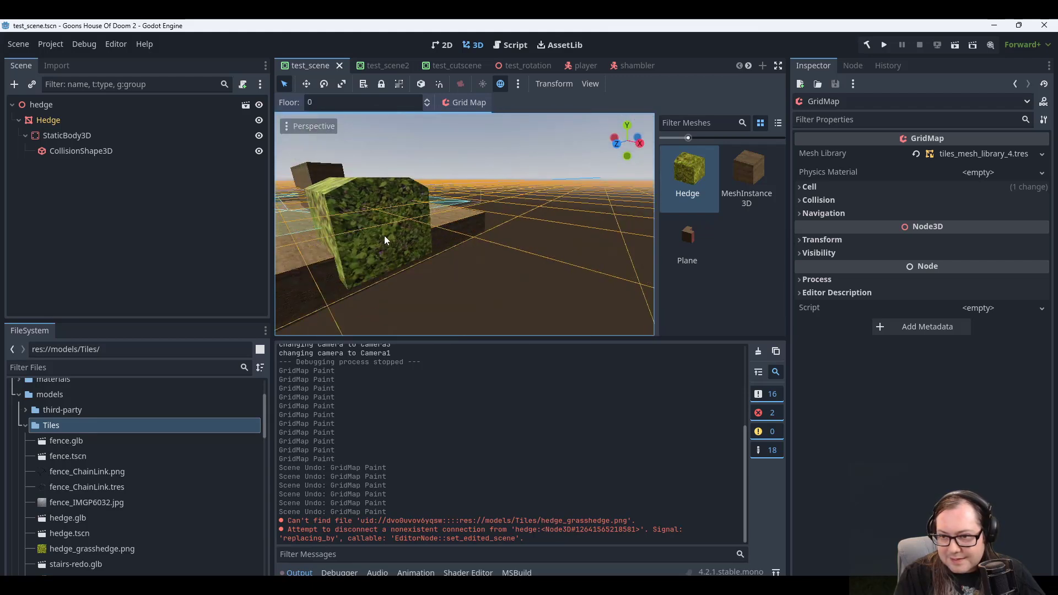
Try painting a Hedge tile at floor 0, and undo the placement.
{"action": "left_click", "coordinate": [366, 204]}
{"action": "middle_click_drag", "start_coordinate": [366, 204], "coordinate": [488, 211]}
{"action": "mouse_move", "coordinate": [511, 162]}
{"action": "middle_mouse_down"}
{"action": "mouse_move", "coordinate": [516, 210]}
{"action": "mouse_move", "coordinate": [438, 242]}
{"action": "mouse_move", "coordinate": [460, 239]}
{"action": "mouse_move", "coordinate": [451, 253]}
{"action": "middle_mouse_up"}
{"action": "key", "text": "ctrl+z"}
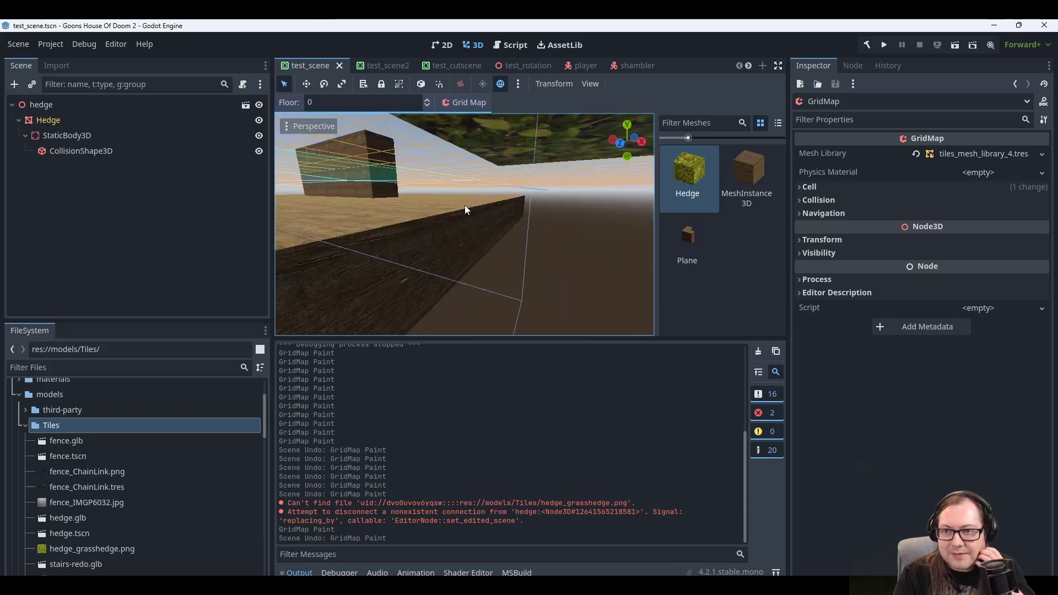
Paint Hedge tiles at floor 0 on the wooden platform behind the doors.
{"action": "mouse_move", "coordinate": [465, 210]}
{"action": "middle_mouse_down"}
{"action": "mouse_move", "coordinate": [487, 187]}
{"action": "mouse_move", "coordinate": [476, 208]}
{"action": "middle_mouse_up"}
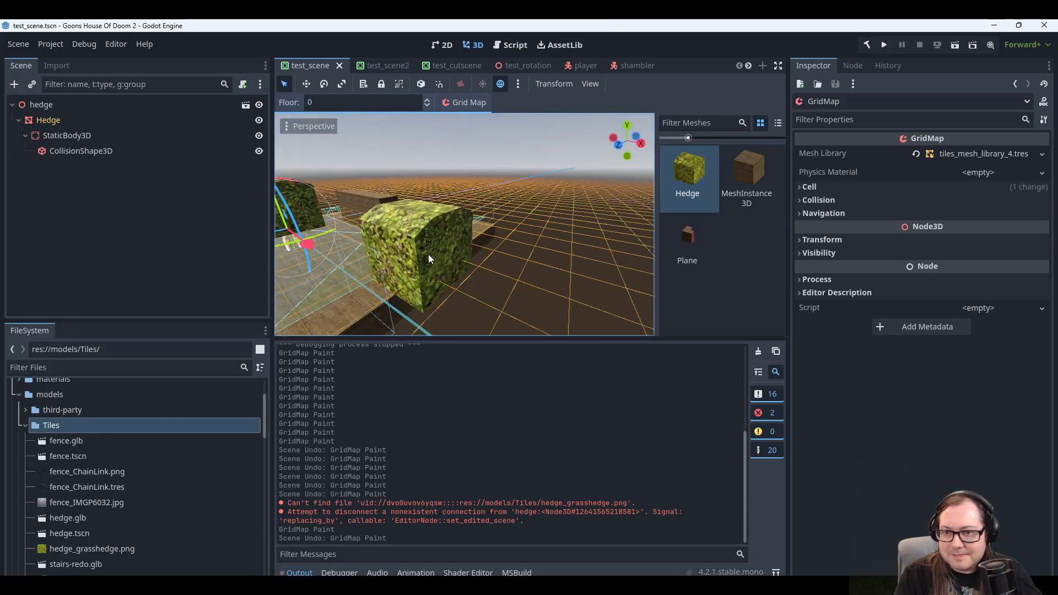
{"action": "mouse_move", "coordinate": [428, 254]}
{"action": "middle_mouse_down"}
{"action": "mouse_move", "coordinate": [459, 250]}
{"action": "mouse_move", "coordinate": [411, 243]}
{"action": "middle_mouse_up"}
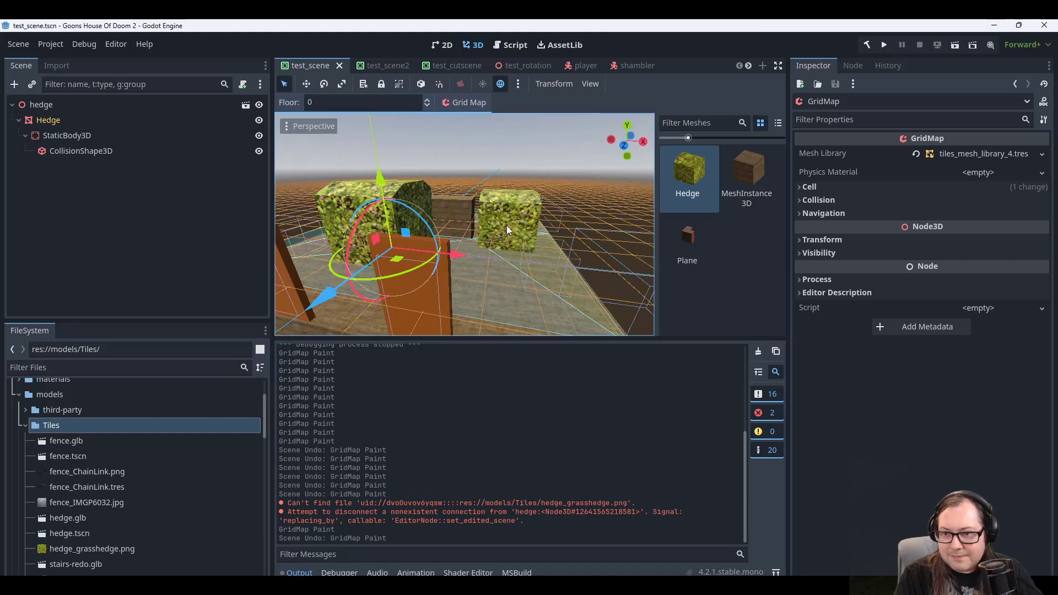
{"action": "scroll", "coordinate": [457, 246], "scroll_direction": "down", "scroll_amount": 6}
{"action": "left_click", "coordinate": [355, 249]}
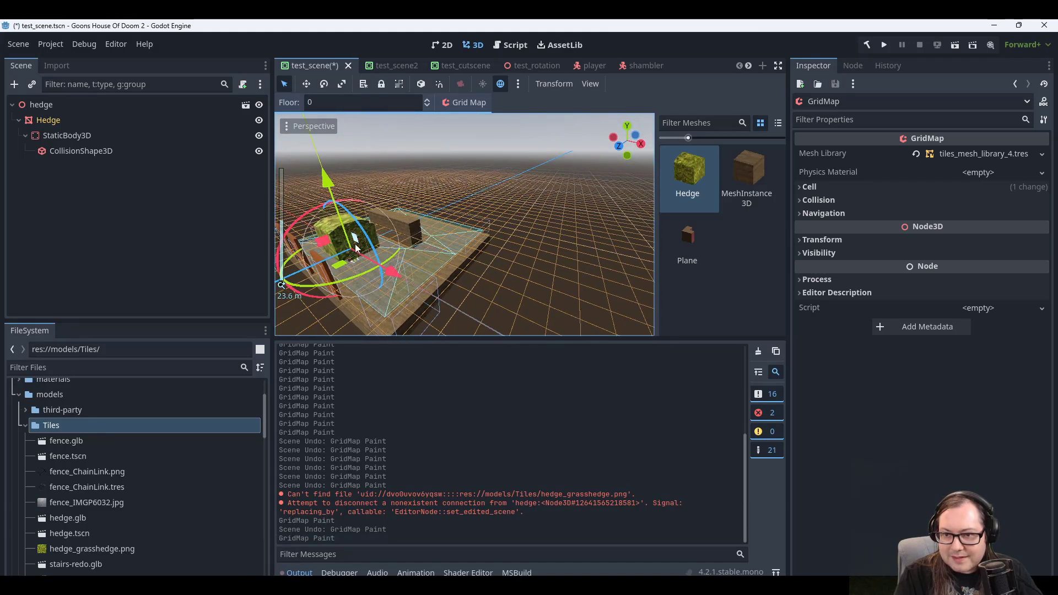
{"action": "left_click", "coordinate": [357, 245]}
{"action": "left_click", "coordinate": [344, 253]}
{"action": "left_click", "coordinate": [347, 269]}
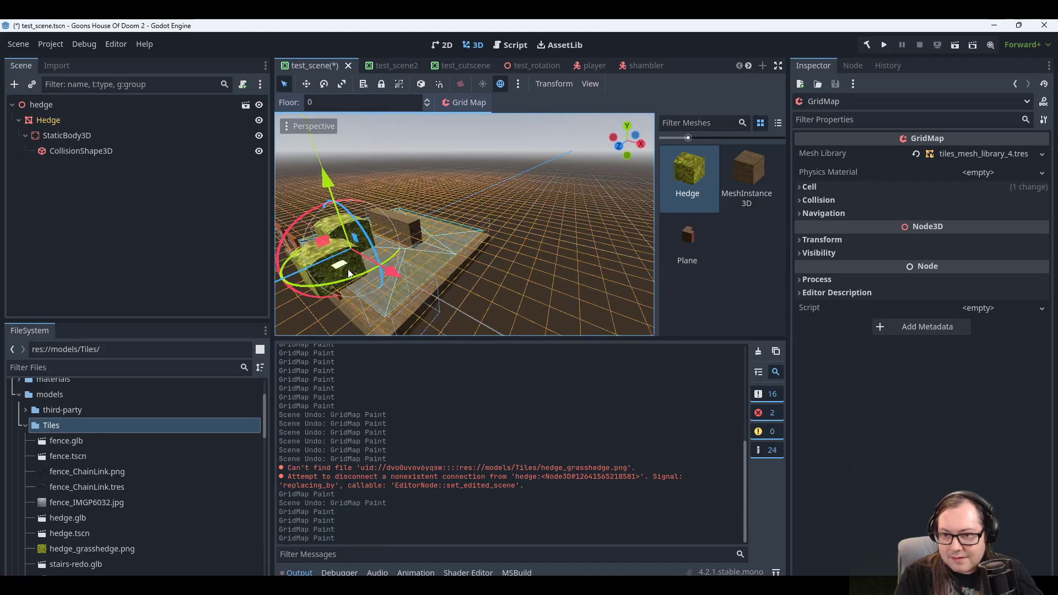
Raise the GridMap floor to 1 and paint four more Hedge tiles around the existing hedges.
{"action": "key", "text": "e"}
{"action": "left_click", "coordinate": [343, 255]}
{"action": "left_click", "coordinate": [354, 240]}
{"action": "left_click", "coordinate": [355, 236]}
{"action": "left_click", "coordinate": [352, 237]}
Lower the GridMap floor to 0 and paint two further Hedge tiles behind the doors.
{"action": "middle_click_drag", "start_coordinate": [367, 243], "coordinate": [415, 249]}
{"action": "key", "text": "q"}
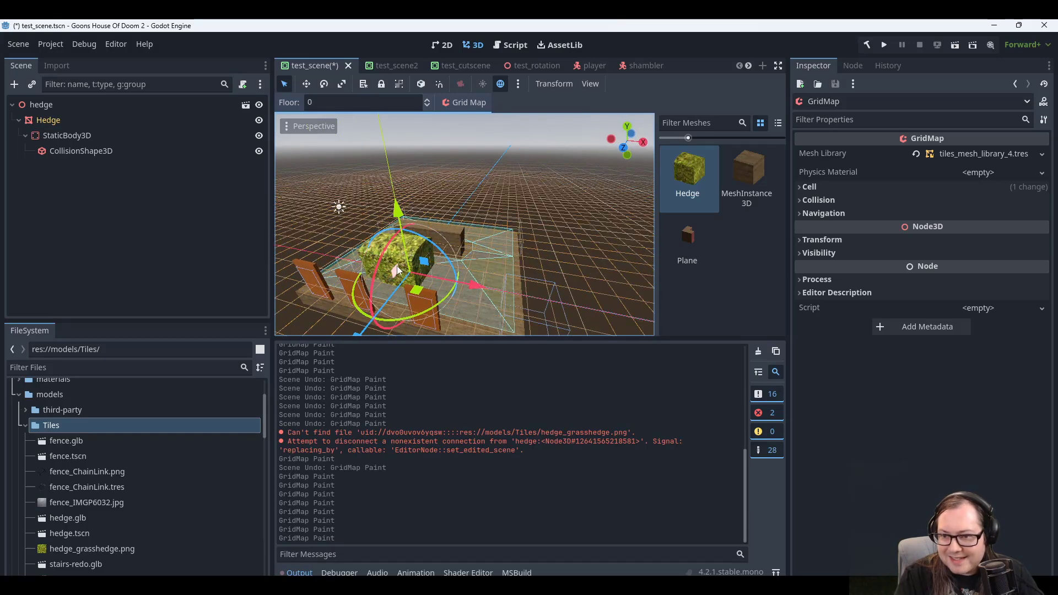
{"action": "left_click", "coordinate": [398, 266]}
{"action": "left_click", "coordinate": [422, 263]}
{"action": "mouse_move", "coordinate": [551, 261]}
{"action": "middle_mouse_down"}
{"action": "mouse_move", "coordinate": [610, 248]}
{"action": "mouse_move", "coordinate": [494, 261]}
{"action": "mouse_move", "coordinate": [596, 227]}
{"action": "middle_mouse_up"}
{"action": "scroll", "coordinate": [587, 250], "scroll_direction": "up", "scroll_amount": 6}
{"action": "scroll", "coordinate": [523, 247], "scroll_direction": "up", "scroll_amount": 4}
{"action": "scroll", "coordinate": [520, 248], "scroll_direction": "down", "scroll_amount": 5}
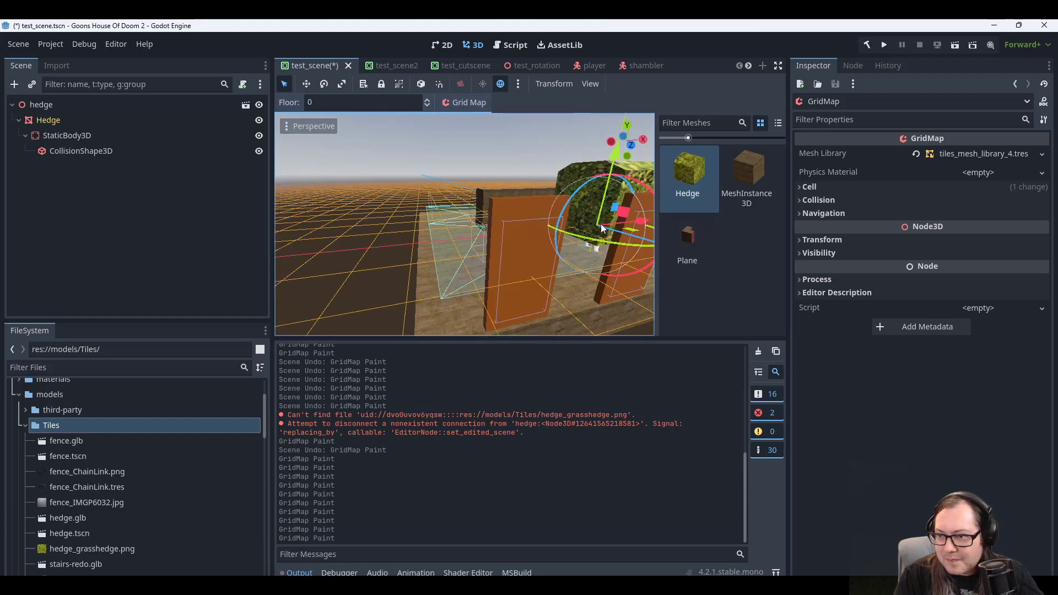
Raise the GridMap floor to 1, paint Hedge tiles above the hedges near the doors, and erase tiles at the same spot.
{"action": "key", "text": "e"}
{"action": "left_click", "coordinate": [601, 211]}
{"action": "left_click", "coordinate": [601, 196]}
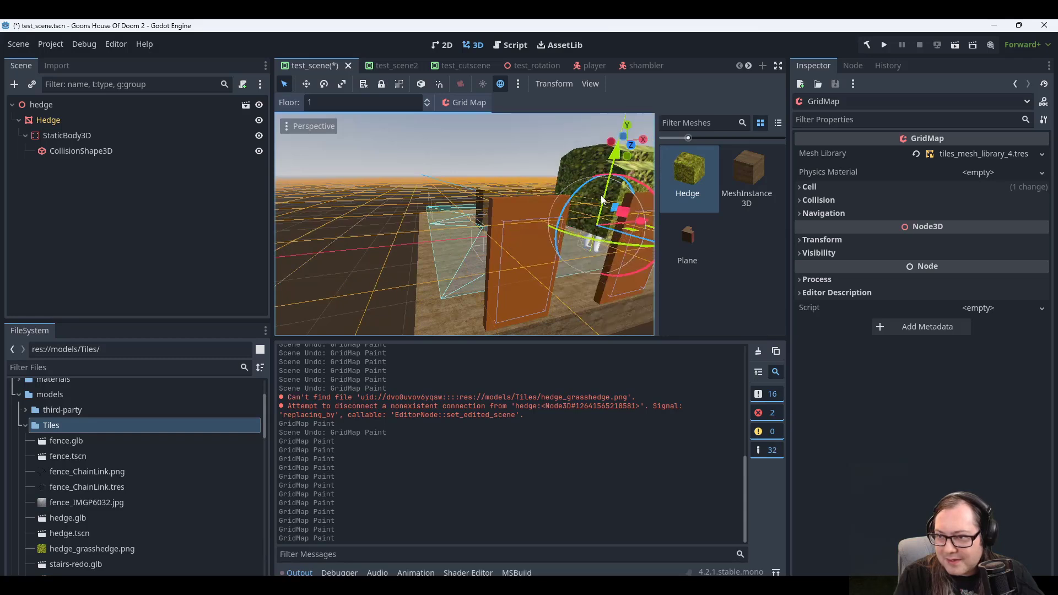
{"action": "right_click", "coordinate": [601, 198]}
{"action": "right_click", "coordinate": [600, 205]}
{"action": "right_click", "coordinate": [599, 197]}
{"action": "mouse_move", "coordinate": [598, 194]}
{"action": "middle_mouse_down"}
{"action": "mouse_move", "coordinate": [571, 208]}
{"action": "mouse_move", "coordinate": [564, 242]}
{"action": "mouse_move", "coordinate": [501, 250]}
{"action": "middle_mouse_up"}
{"action": "scroll", "coordinate": [564, 243], "scroll_direction": "down", "scroll_amount": 3}
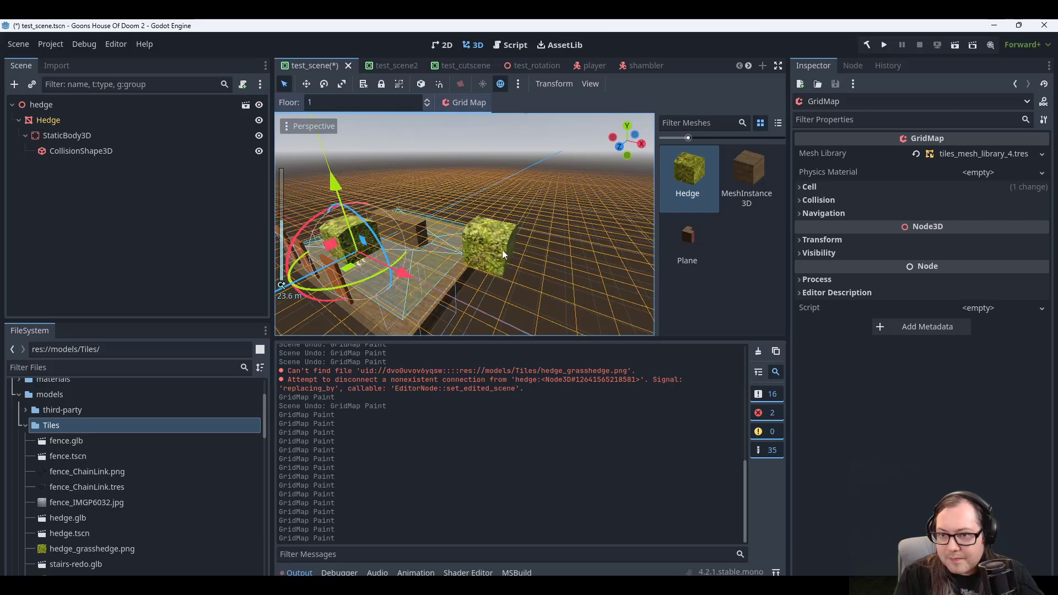
{"action": "scroll", "coordinate": [502, 251], "scroll_direction": "down", "scroll_amount": 3}
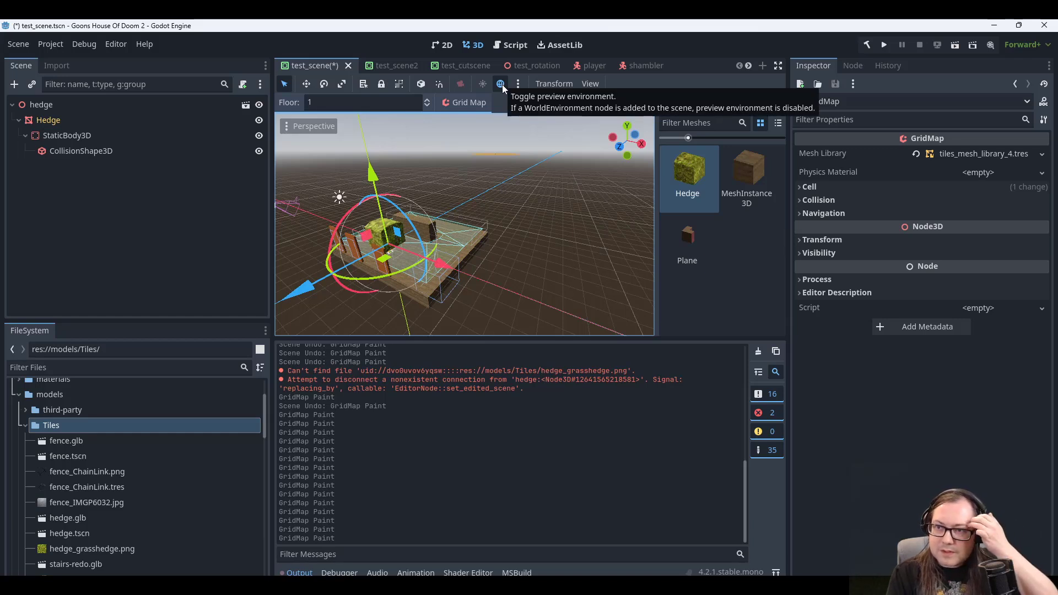
Turn on snapping for the 3D viewport and inspect the painted hedges up close.
{"action": "left_click", "coordinate": [518, 84]}
{"action": "left_click", "coordinate": [521, 86]}
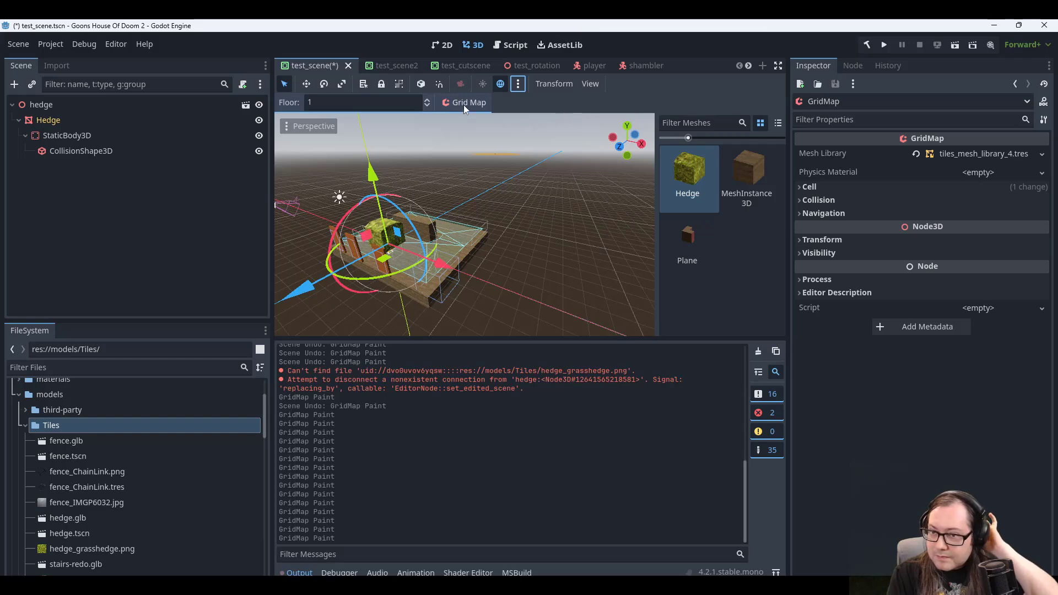
{"action": "left_click", "coordinate": [440, 83]}
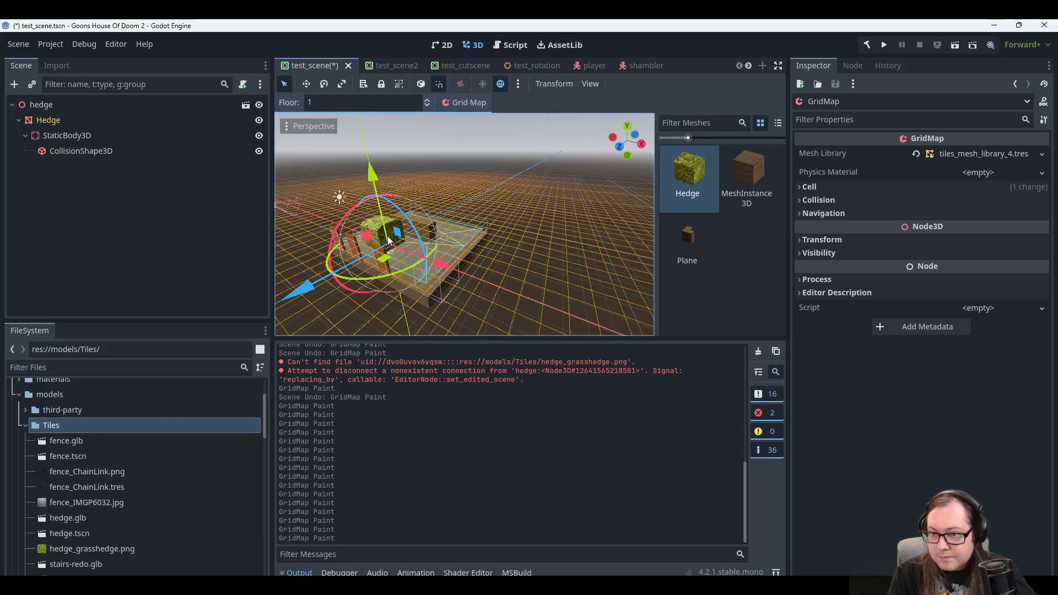
{"action": "middle_click_drag", "start_coordinate": [437, 245], "coordinate": [514, 253]}
{"action": "scroll", "coordinate": [513, 248], "scroll_direction": "up", "scroll_amount": 8}
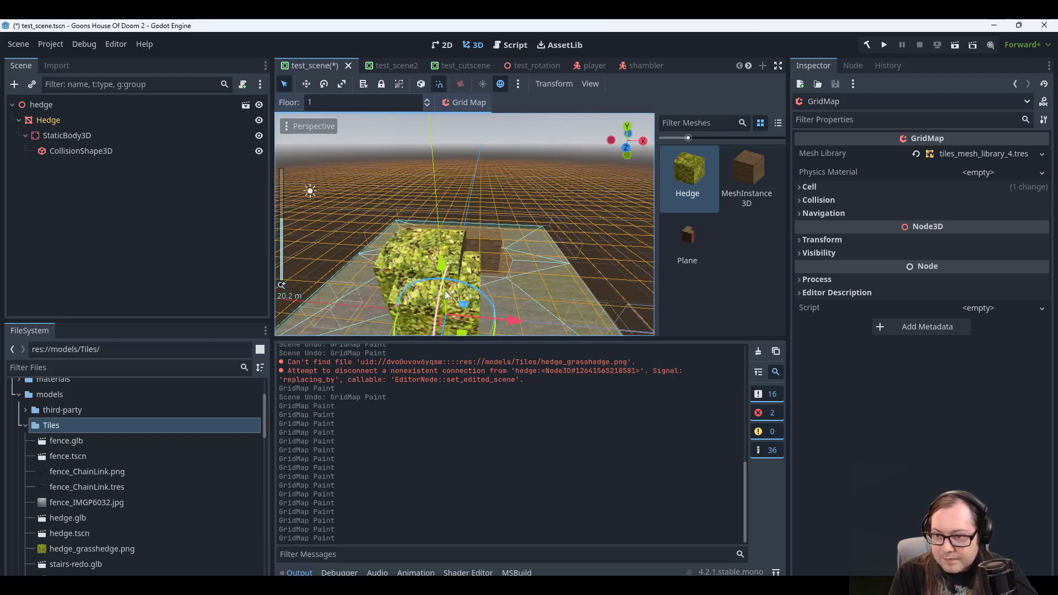
Set the GridMap floor to 0, paint Hedge tiles in front of the wooden blocks, and erase at a nearby spot.
{"action": "key", "text": "e"}
{"action": "key", "text": "q"}
{"action": "key", "text": "q"}
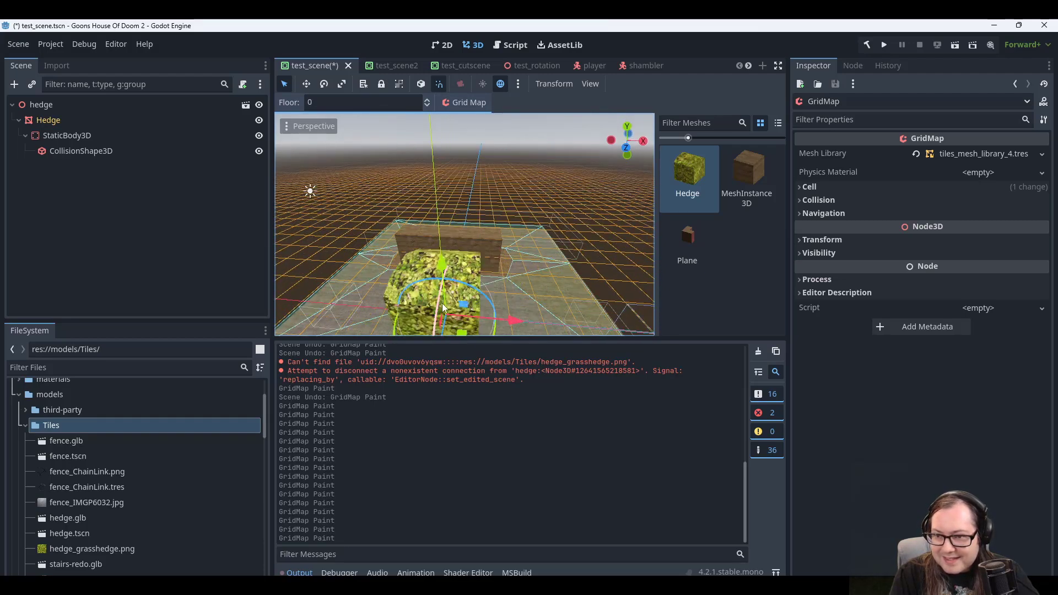
{"action": "left_click", "coordinate": [444, 304]}
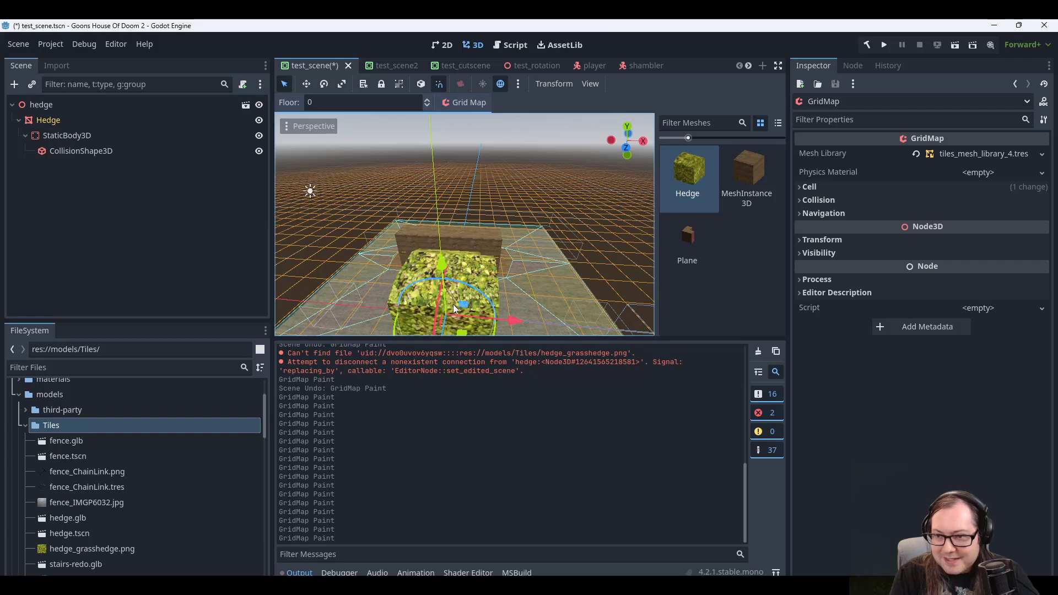
{"action": "left_click", "coordinate": [574, 265]}
{"action": "scroll", "coordinate": [560, 265], "scroll_direction": "up", "scroll_amount": 5}
{"action": "right_click", "coordinate": [542, 259]}
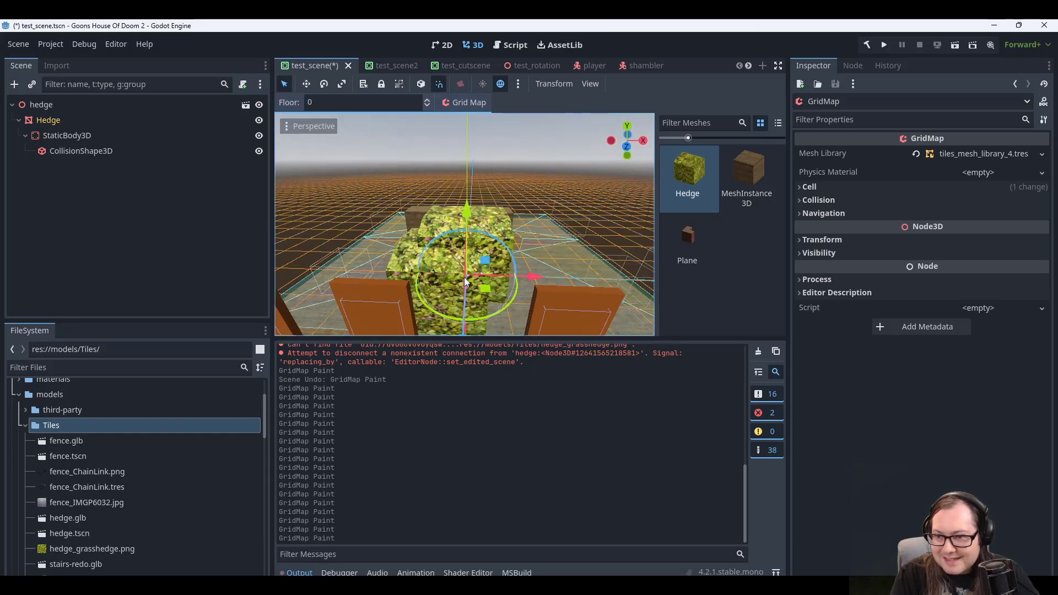
Raise the GridMap floor to 1, paint a Hedge tile at the existing hedges, and inspect the placement from the side.
{"action": "middle_click_drag", "start_coordinate": [512, 271], "coordinate": [488, 258]}
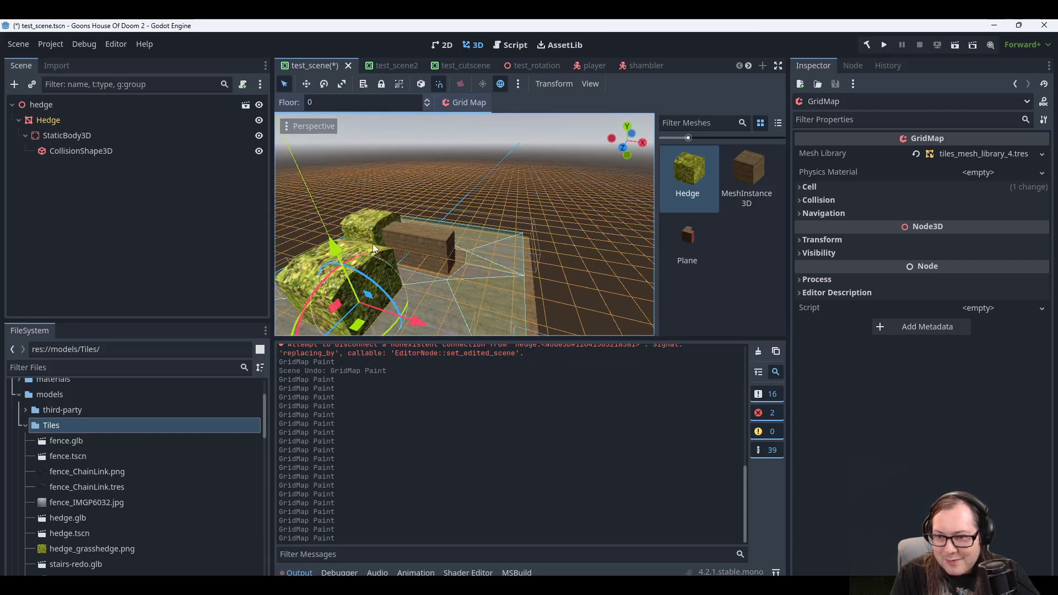
{"action": "key", "text": "e"}
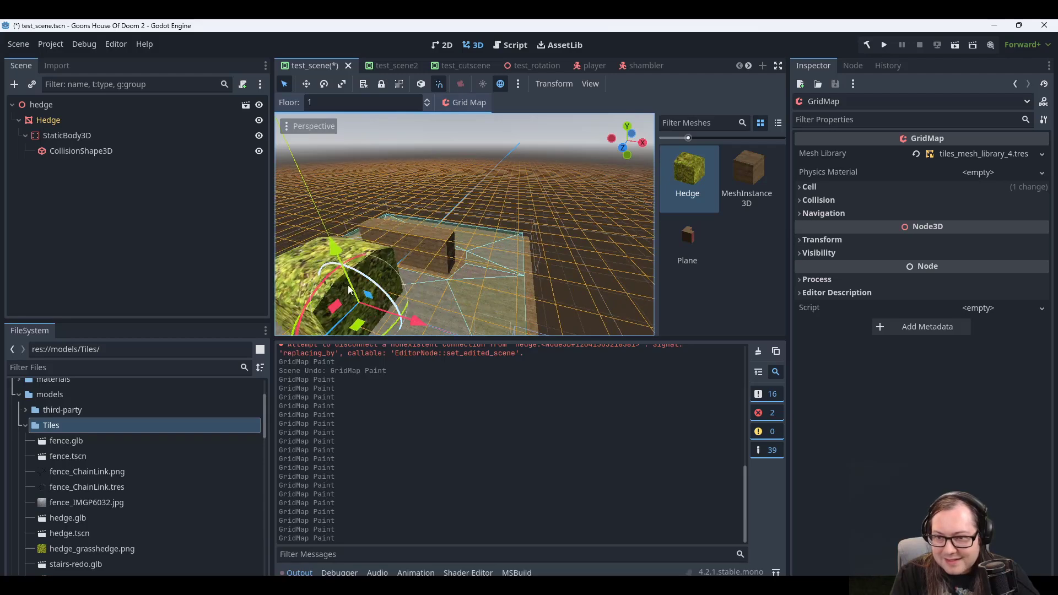
{"action": "left_click", "coordinate": [358, 286]}
{"action": "mouse_move", "coordinate": [533, 271]}
{"action": "middle_mouse_down"}
{"action": "mouse_move", "coordinate": [484, 239]}
{"action": "mouse_move", "coordinate": [455, 249]}
{"action": "middle_mouse_up"}
{"action": "scroll", "coordinate": [452, 250], "scroll_direction": "down", "scroll_amount": 6}
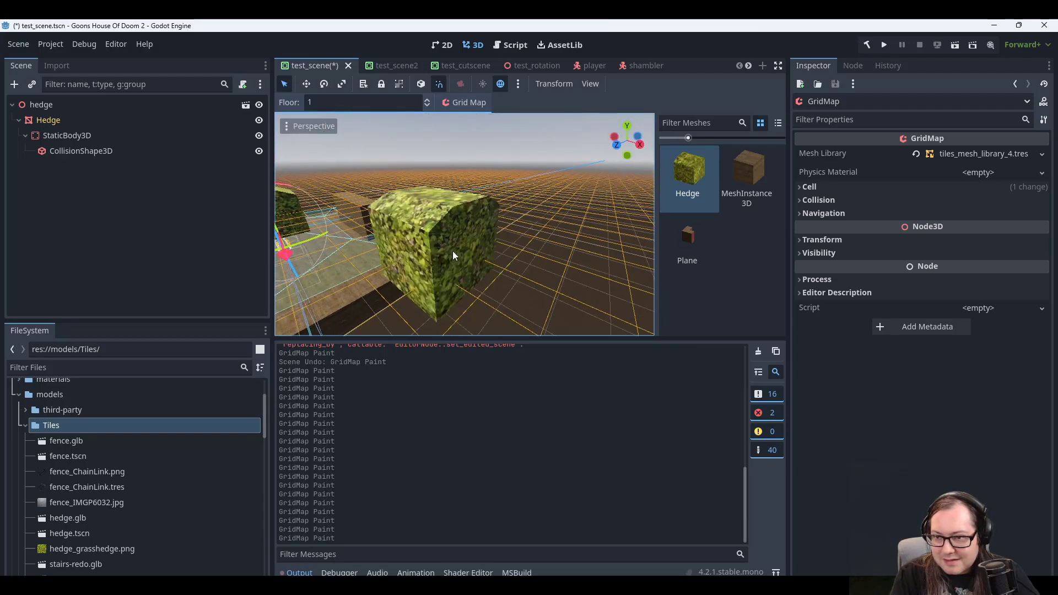
{"action": "scroll", "coordinate": [401, 235], "scroll_direction": "up", "scroll_amount": 5}
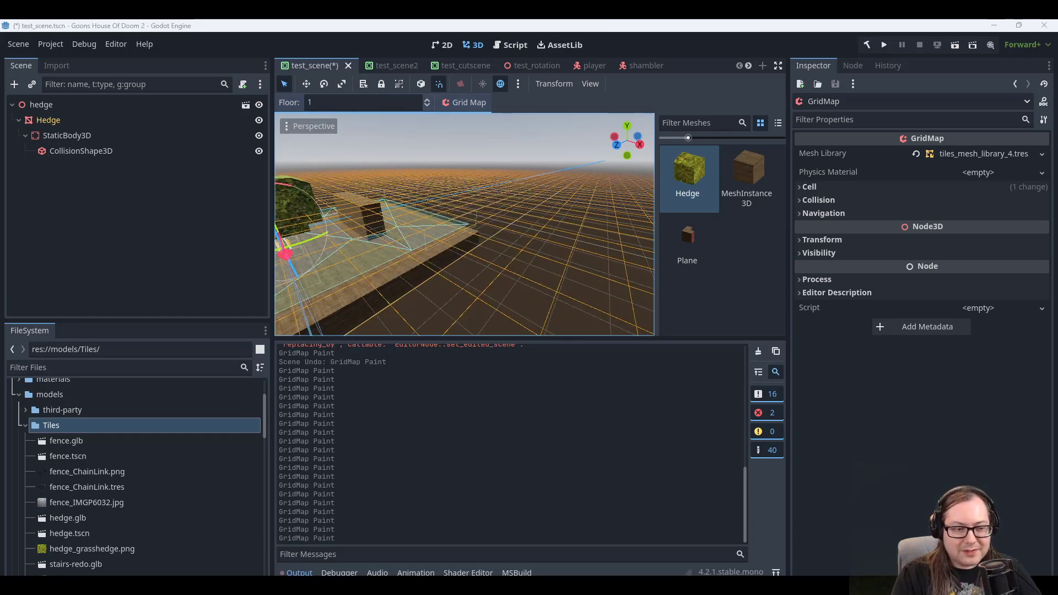
Switch to Blender, undo the hedge's last vertical move, and export the model as glTF 2.0.
{"action": "key", "text": "alt+Tab"}
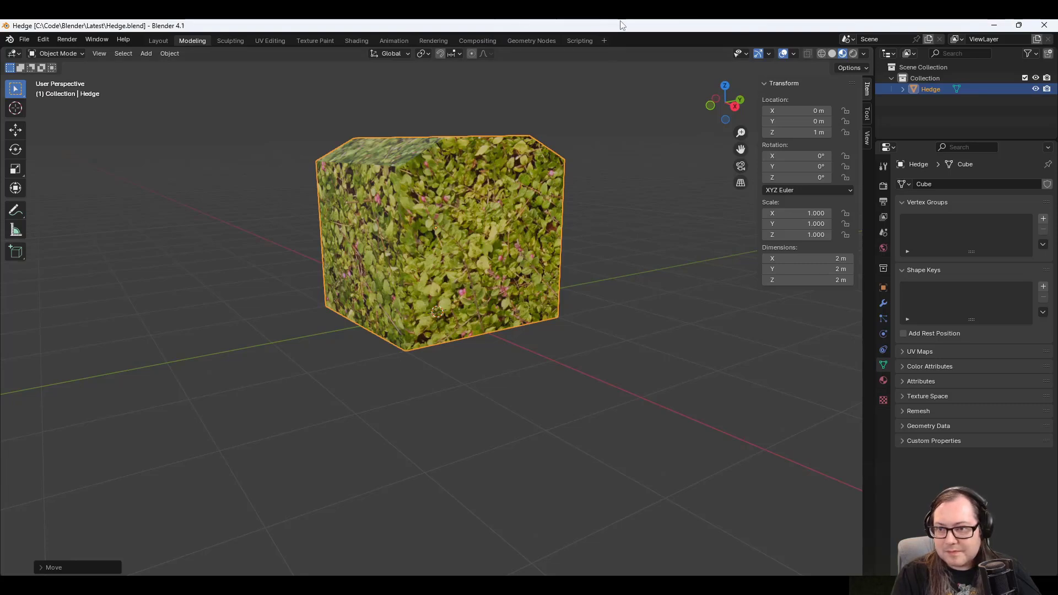
{"action": "key", "text": "ctrl+z"}
{"action": "left_click", "coordinate": [22, 40]}
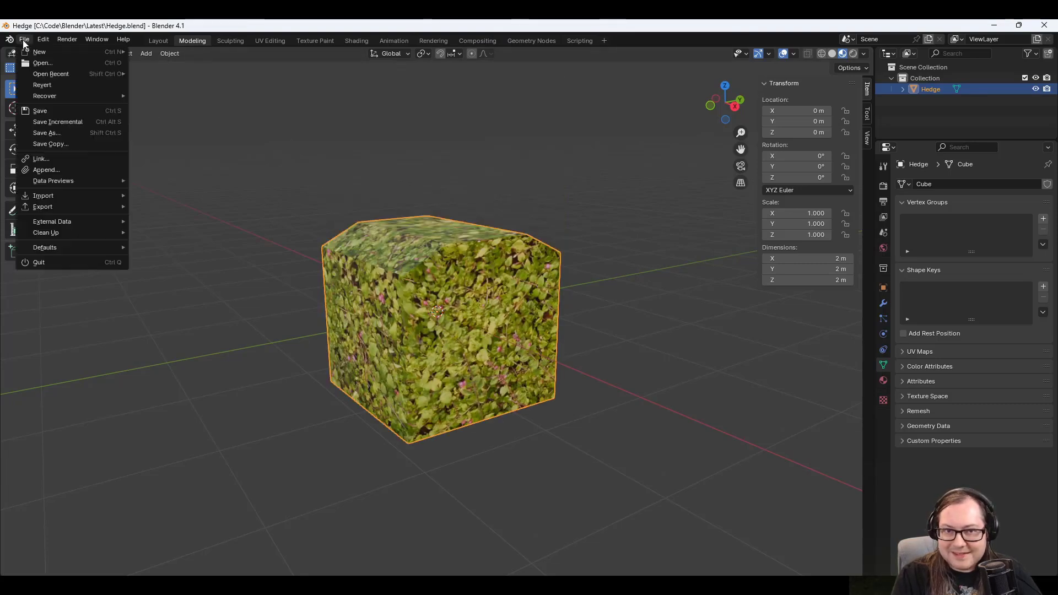
{"action": "mouse_move", "coordinate": [52, 206]}
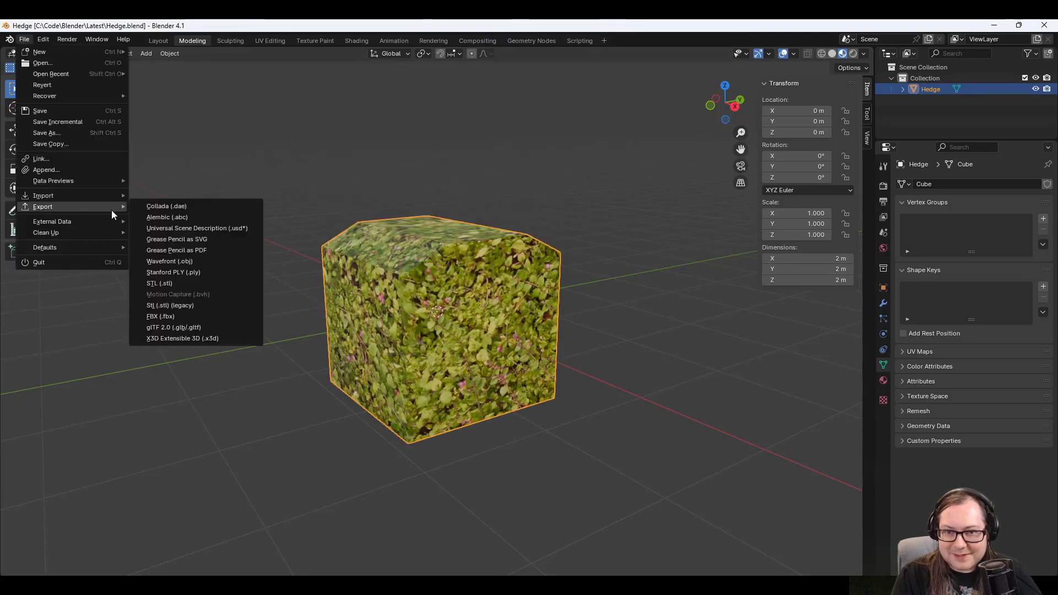
{"action": "left_click", "coordinate": [182, 326]}
{"action": "left_click", "coordinate": [709, 465]}
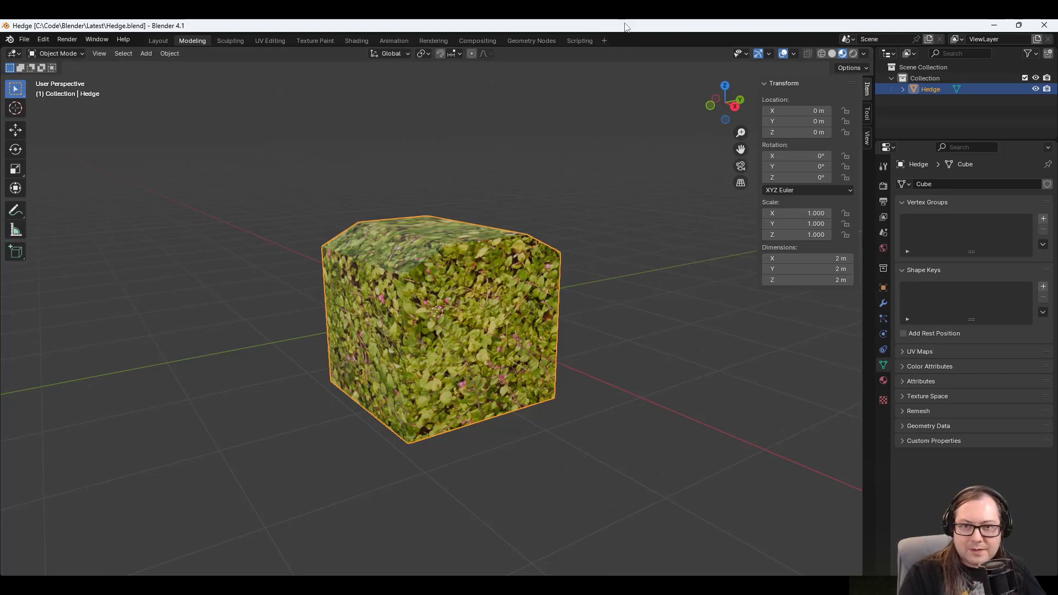
Redo the hedge's vertical move so its Z location is 1 m.
{"action": "left_click", "coordinate": [16, 38]}
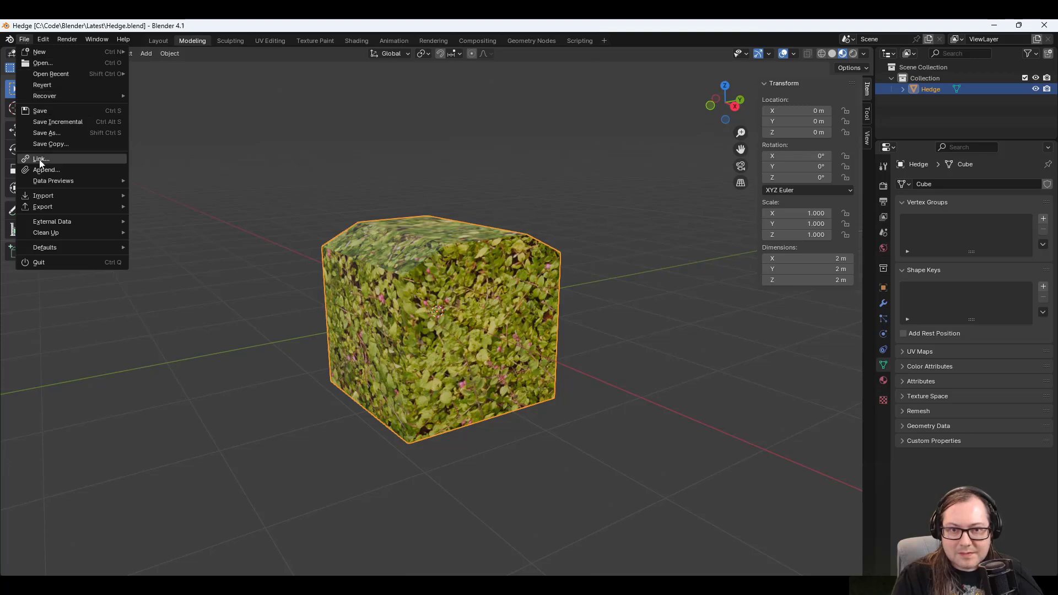
{"action": "mouse_move", "coordinate": [48, 38]}
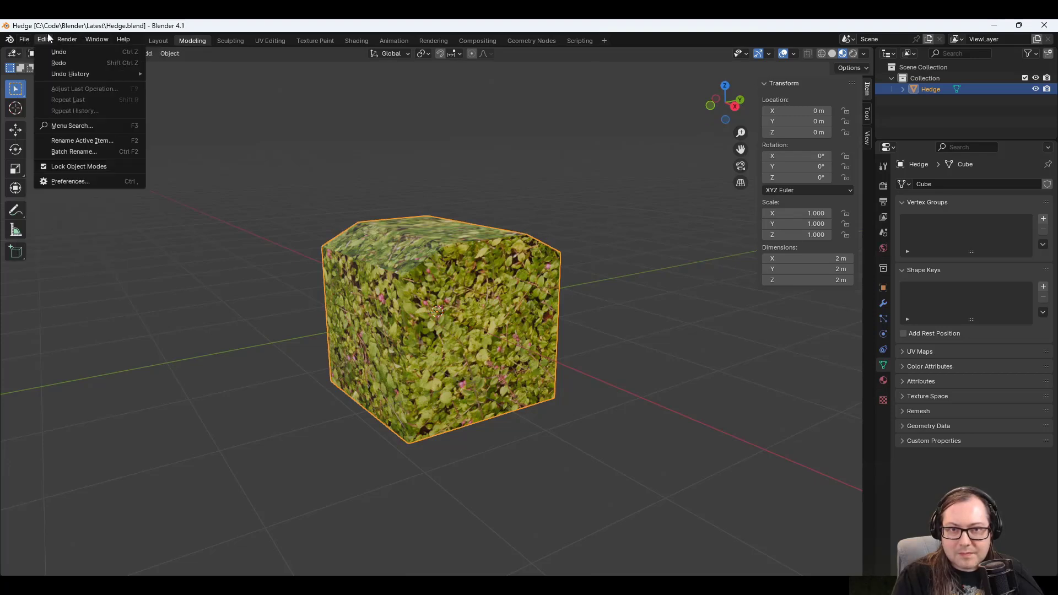
{"action": "left_click", "coordinate": [59, 64]}
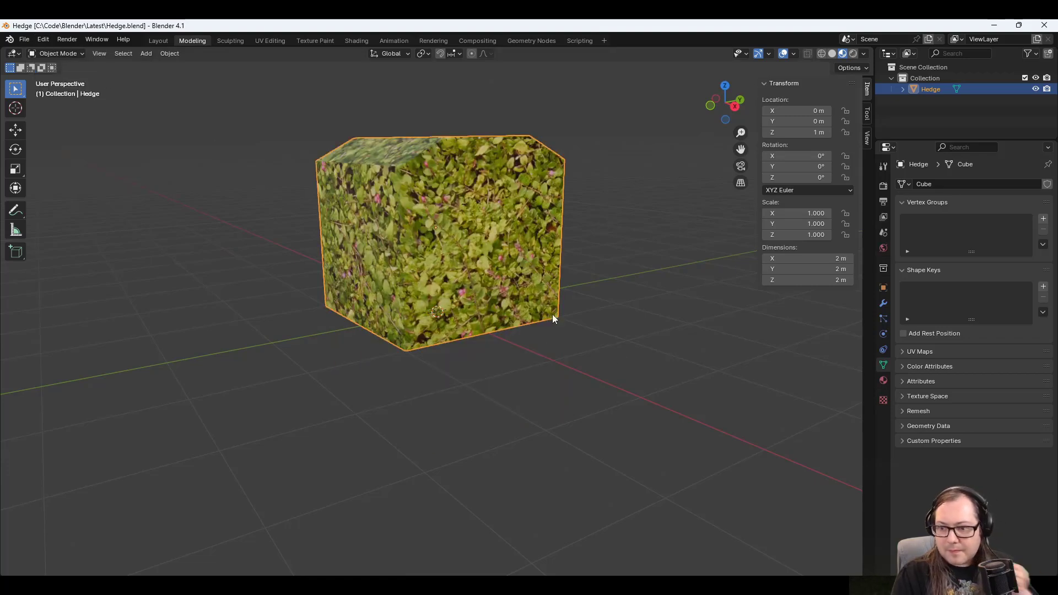
Switch back to Godot and inspect the re-exported hedge beside the doors in test_scene.
{"action": "key", "text": "alt+Tab"}
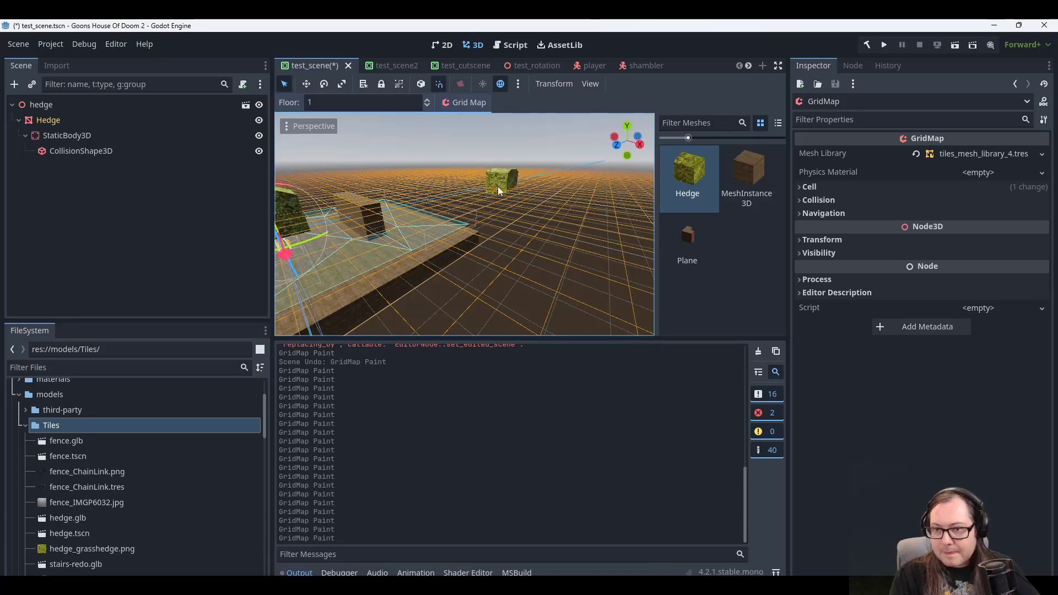
{"action": "middle_click_drag", "start_coordinate": [453, 222], "coordinate": [510, 222]}
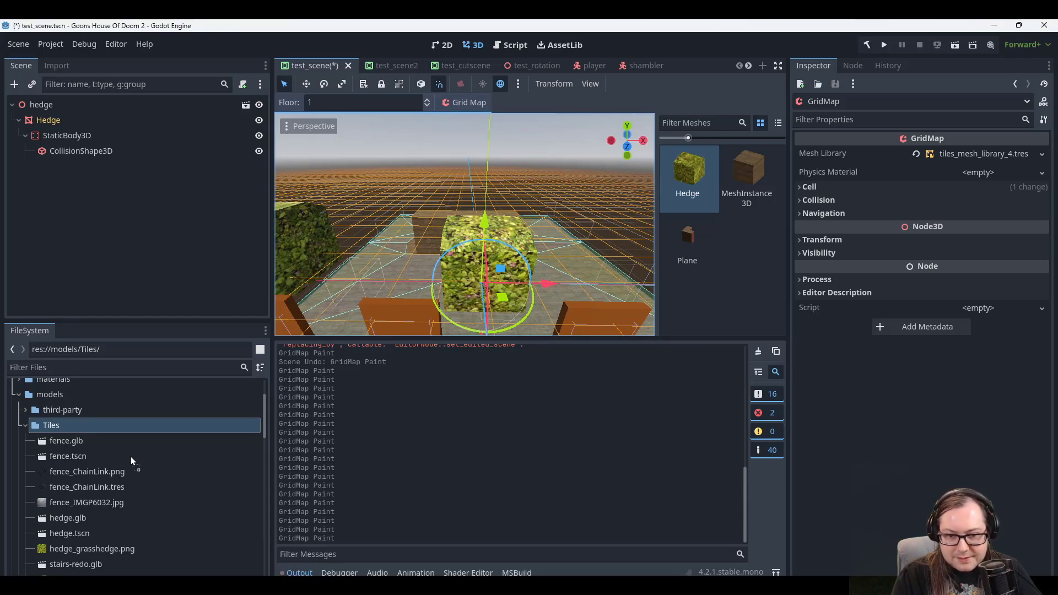
{"action": "left_click_drag", "start_coordinate": [58, 434], "coordinate": [68, 441]}
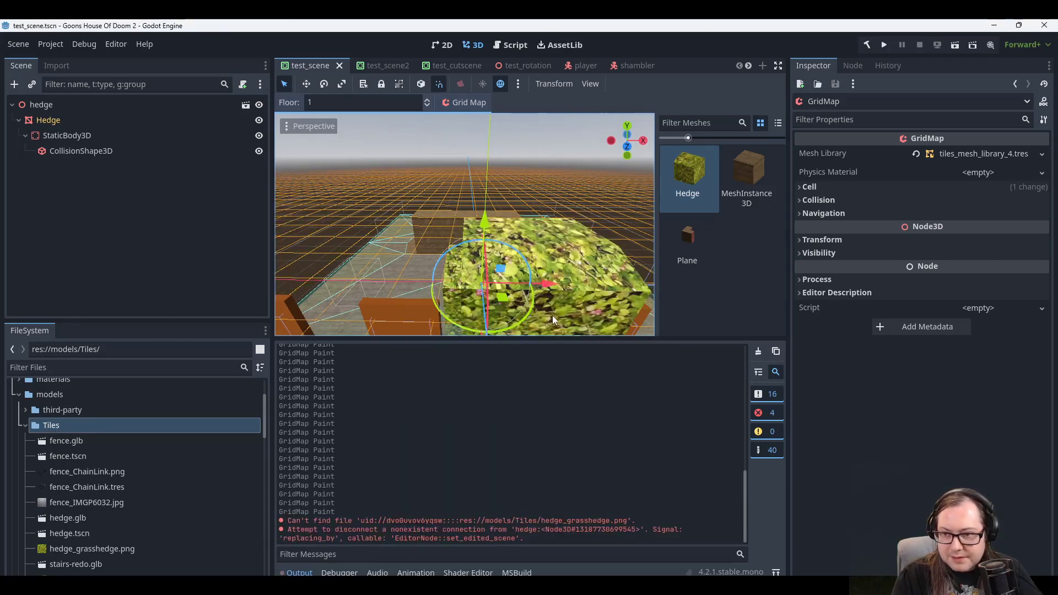
{"action": "middle_click_drag", "start_coordinate": [556, 316], "coordinate": [439, 248]}
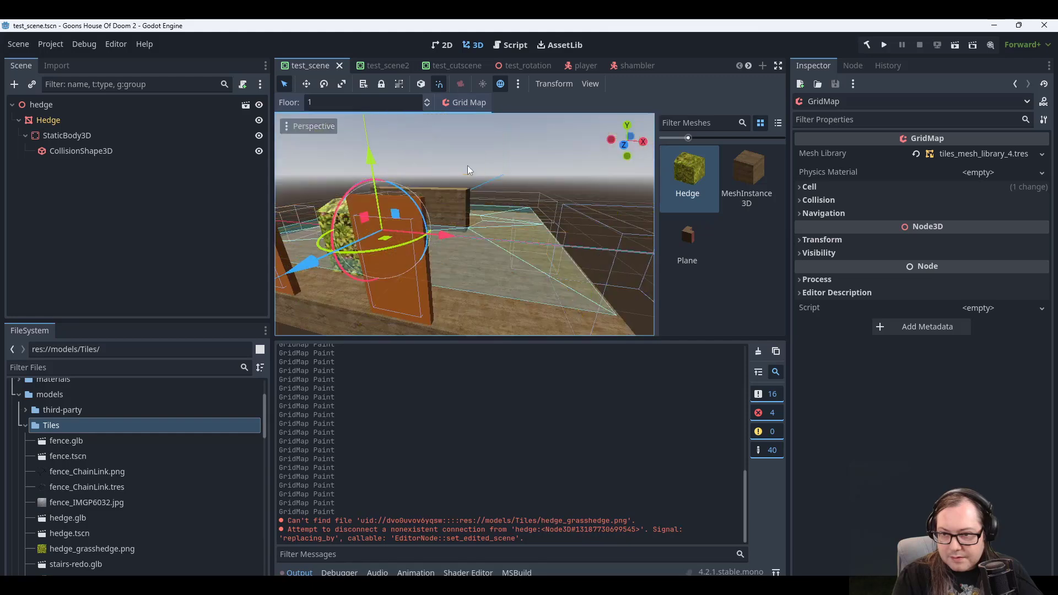
Lower the GridMap floor to 0, then paint and erase Hedge tiles at several spots behind the doors.
{"action": "key", "text": "q"}
{"action": "middle_click_drag", "start_coordinate": [334, 234], "coordinate": [371, 260]}
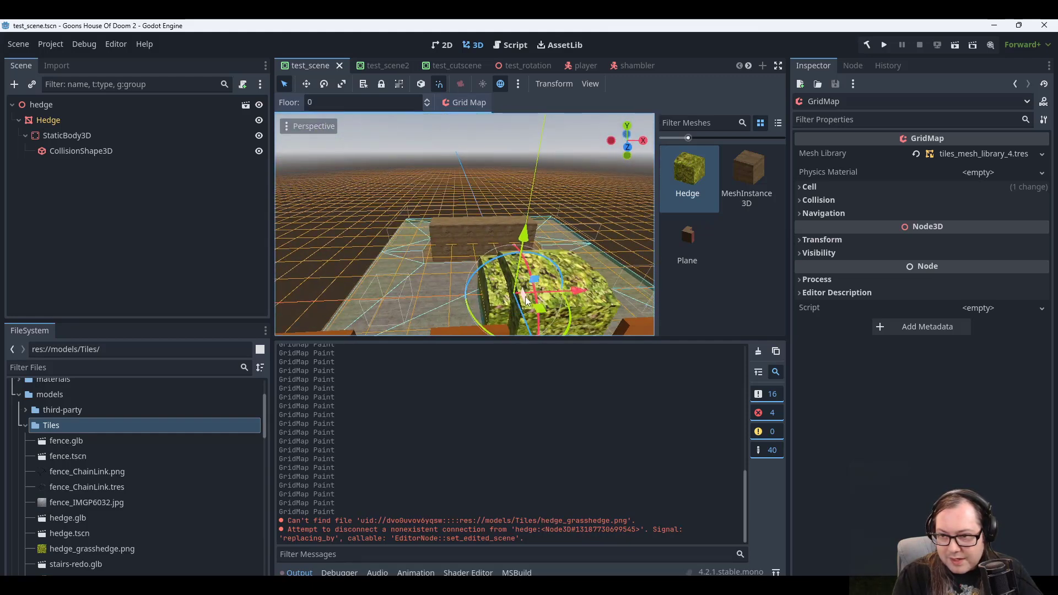
{"action": "left_click", "coordinate": [568, 266]}
{"action": "middle_click_drag", "start_coordinate": [567, 266], "coordinate": [547, 286]}
{"action": "left_click", "coordinate": [448, 269]}
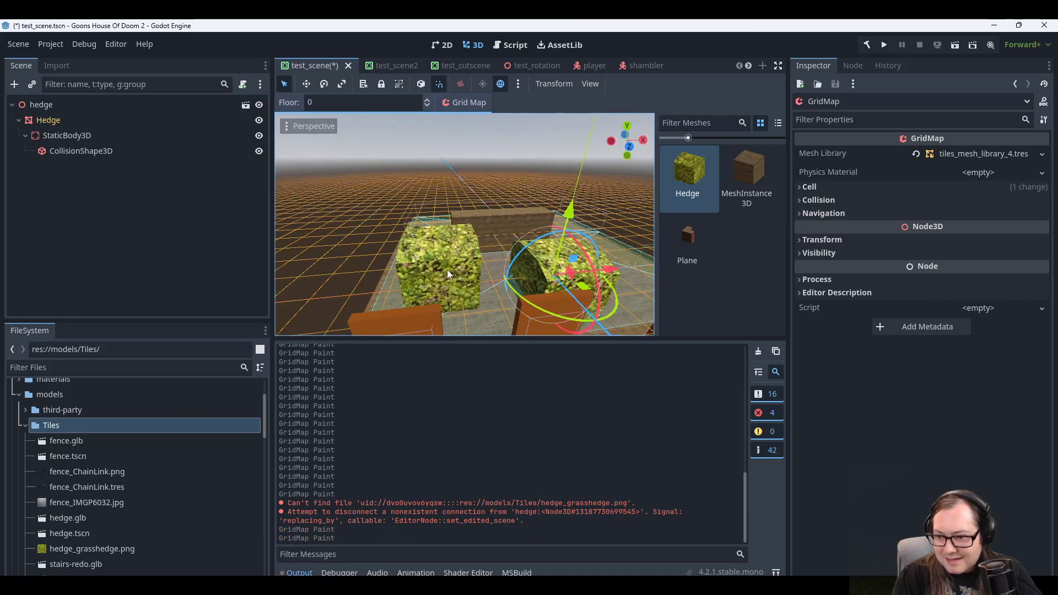
{"action": "right_click", "coordinate": [468, 269]}
{"action": "left_click", "coordinate": [557, 271]}
{"action": "right_click", "coordinate": [568, 271]}
{"action": "left_click", "coordinate": [573, 271]}
{"action": "right_click", "coordinate": [573, 271]}
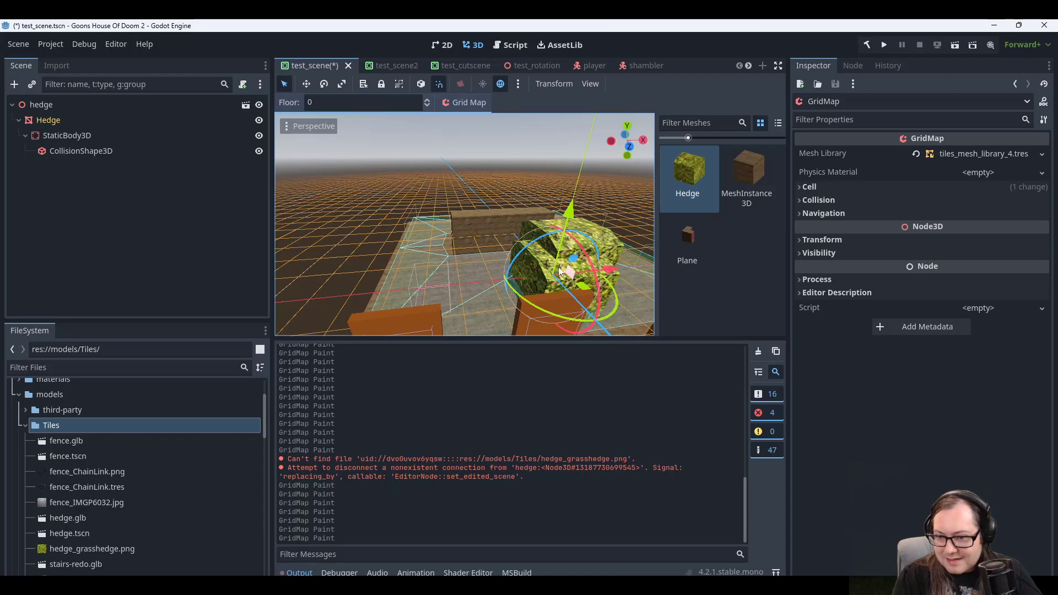
Examine from low angles how the hedge and the wooden blocks sit on the platform.
{"action": "middle_click_drag", "start_coordinate": [558, 267], "coordinate": [478, 250]}
{"action": "scroll", "coordinate": [451, 204], "scroll_direction": "up", "scroll_amount": 2}
{"action": "scroll", "coordinate": [435, 198], "scroll_direction": "down", "scroll_amount": 2}
{"action": "scroll", "coordinate": [396, 199], "scroll_direction": "up", "scroll_amount": 2}
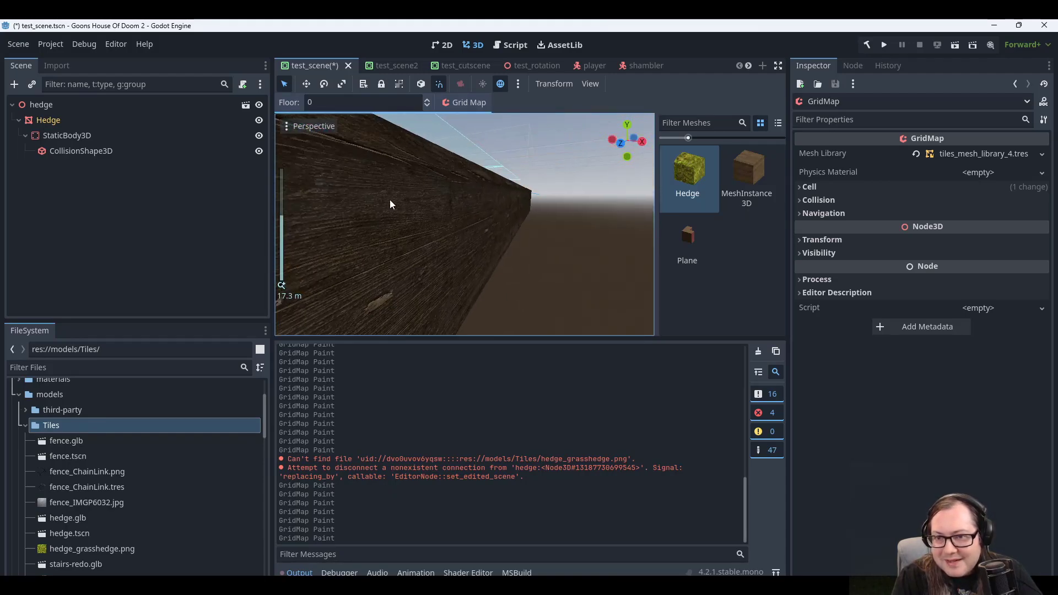
{"action": "scroll", "coordinate": [385, 195], "scroll_direction": "down", "scroll_amount": 4}
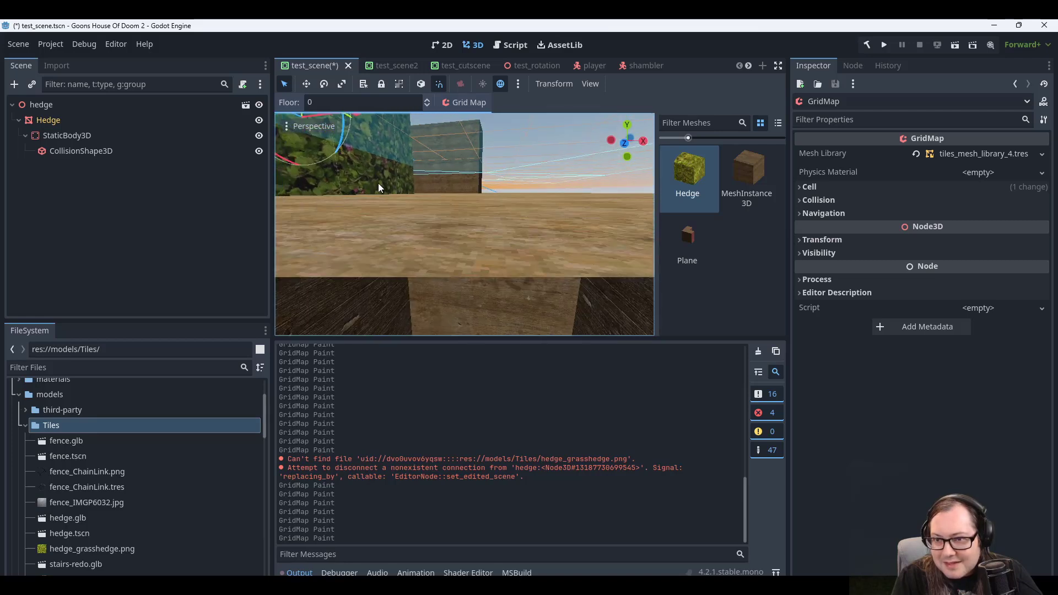
{"action": "middle_click_drag", "start_coordinate": [378, 183], "coordinate": [408, 208]}
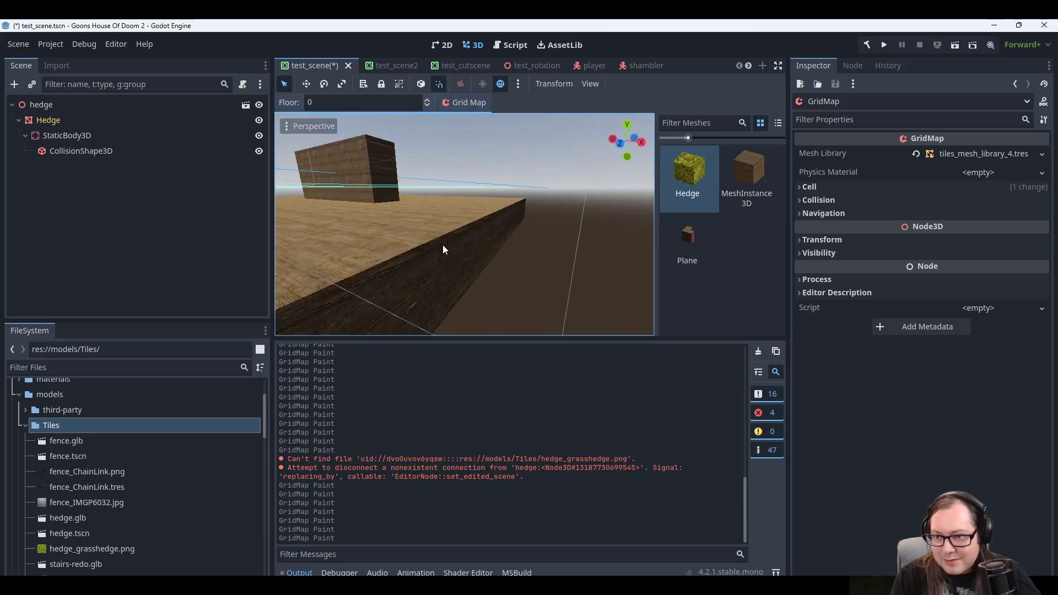
{"action": "scroll", "coordinate": [496, 221], "scroll_direction": "down", "scroll_amount": 4}
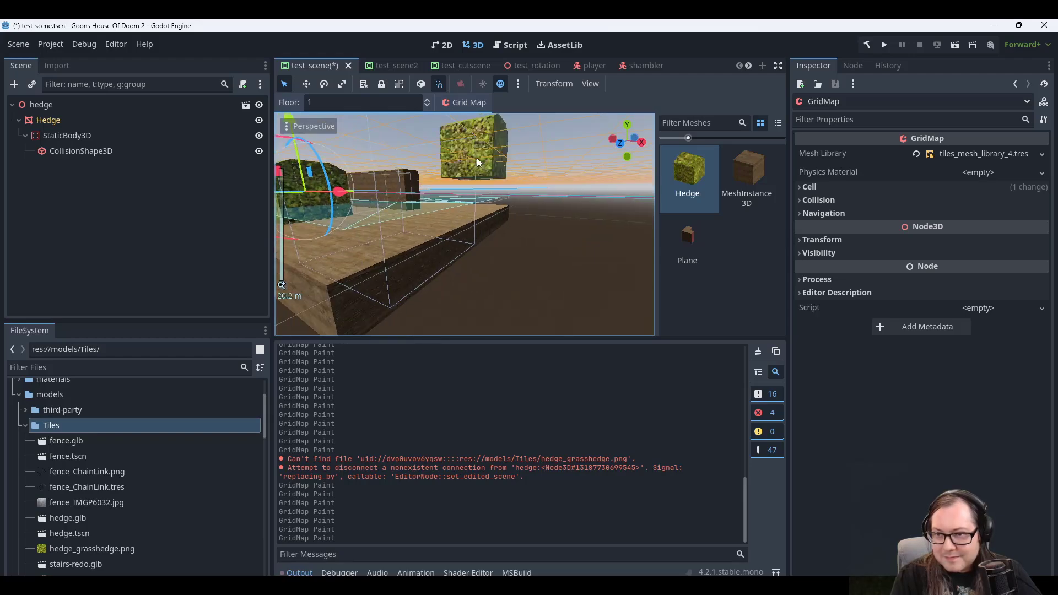
{"action": "scroll", "coordinate": [463, 210], "scroll_direction": "up", "scroll_amount": 7}
{"action": "scroll", "coordinate": [466, 214], "scroll_direction": "down", "scroll_amount": 7}
{"action": "middle_click_drag", "start_coordinate": [445, 216], "coordinate": [446, 246]}
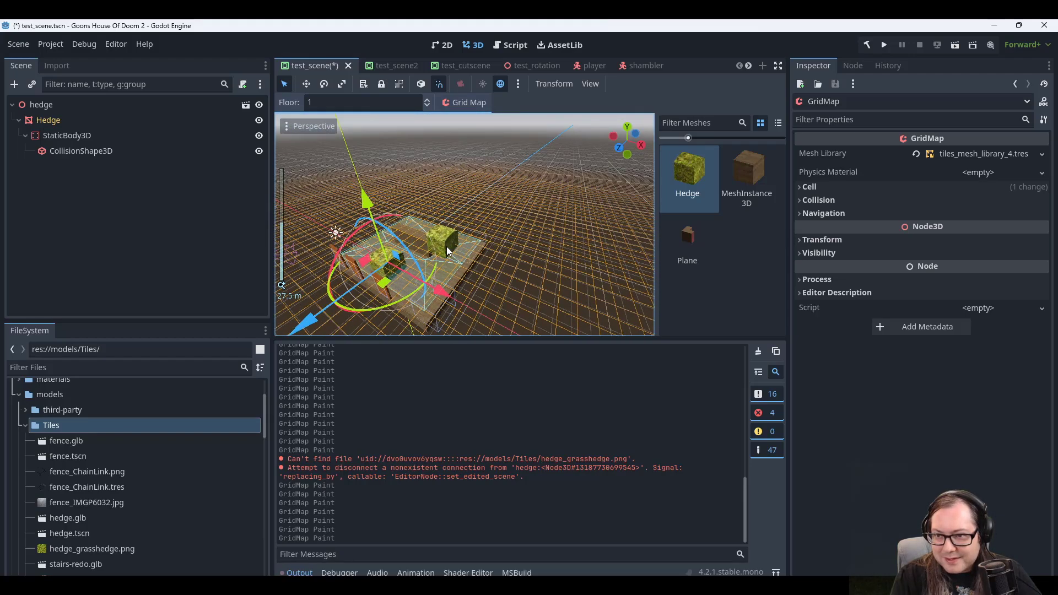
Step the GridMap floor to -1 and back to 0, checking the Hedge tile preview's height against the platform edge.
{"action": "key", "text": "q"}
{"action": "key", "text": "q"}
{"action": "scroll", "coordinate": [457, 261], "scroll_direction": "up", "scroll_amount": 5}
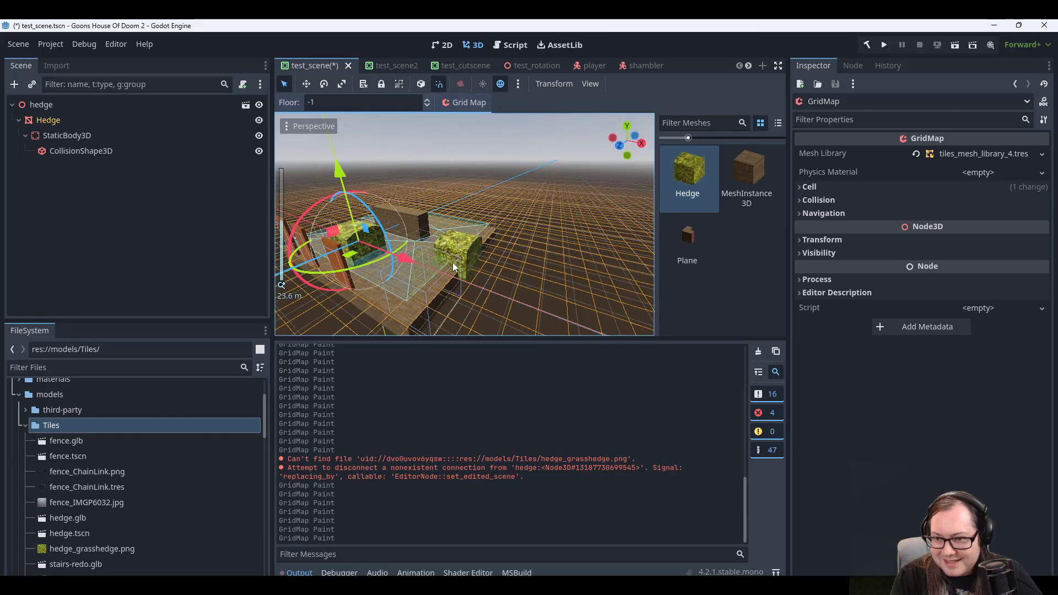
{"action": "key", "text": "e"}
{"action": "key", "text": "a"}
{"action": "key", "text": "a"}
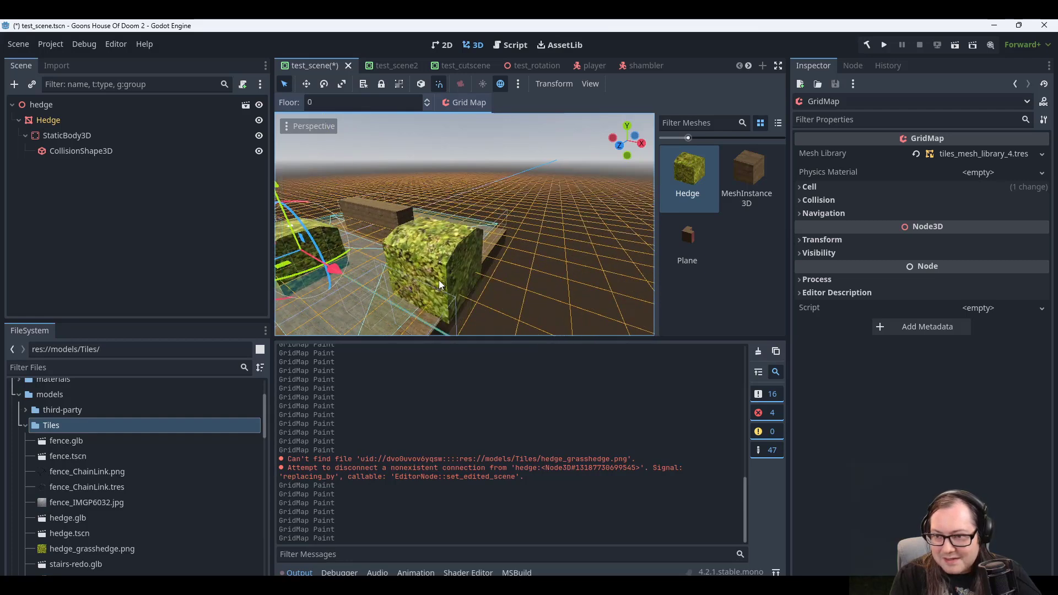
{"action": "scroll", "coordinate": [438, 272], "scroll_direction": "up", "scroll_amount": 3}
{"action": "middle_click_drag", "start_coordinate": [437, 266], "coordinate": [428, 243]}
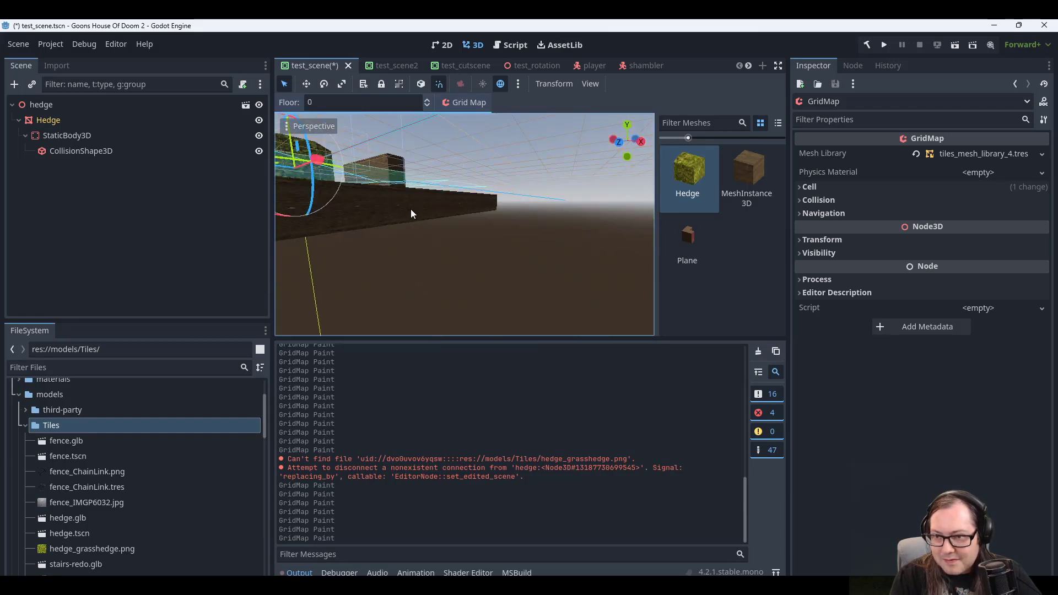
{"action": "scroll", "coordinate": [439, 237], "scroll_direction": "down", "scroll_amount": 5}
{"action": "scroll", "coordinate": [439, 234], "scroll_direction": "up", "scroll_amount": 2}
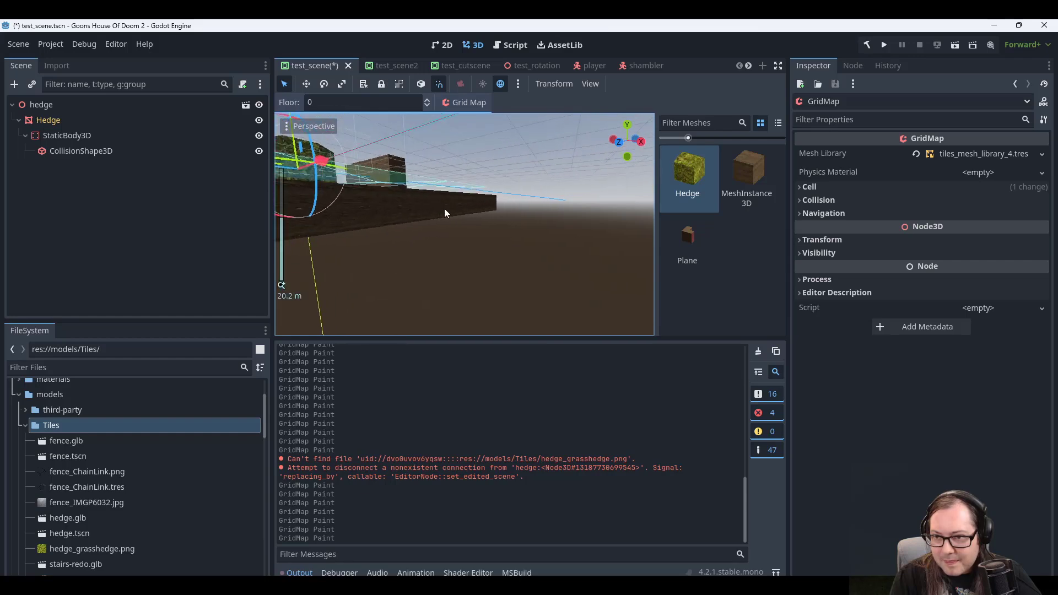
{"action": "middle_click_drag", "start_coordinate": [444, 208], "coordinate": [433, 248]}
{"action": "left_click", "coordinate": [437, 287]}
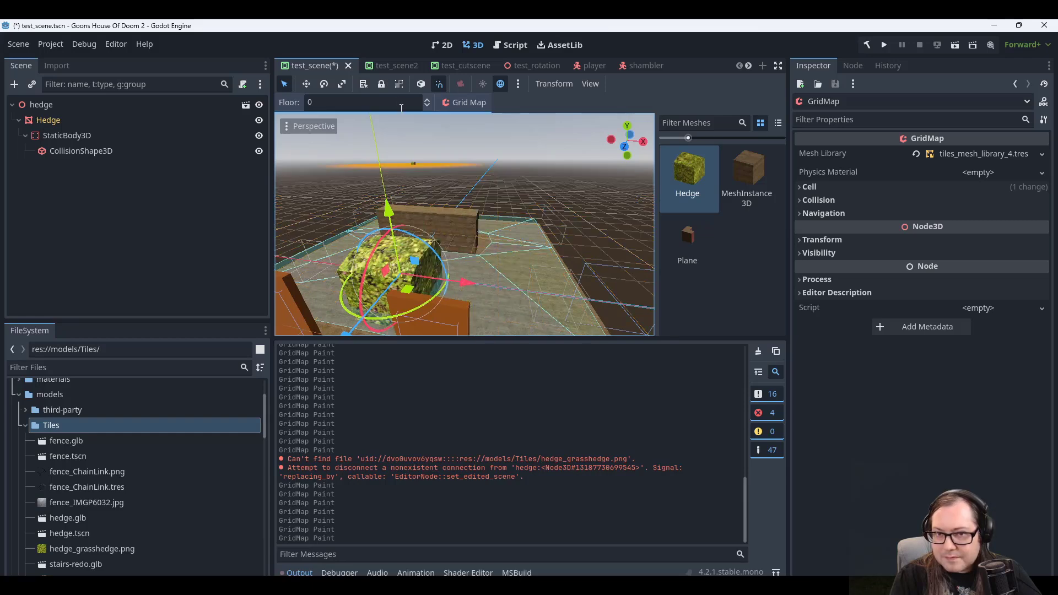
Bring back test_scene's node tree by switching to test_scene2 and returning, and select the test_door3 node.
{"action": "left_click", "coordinate": [380, 68]}
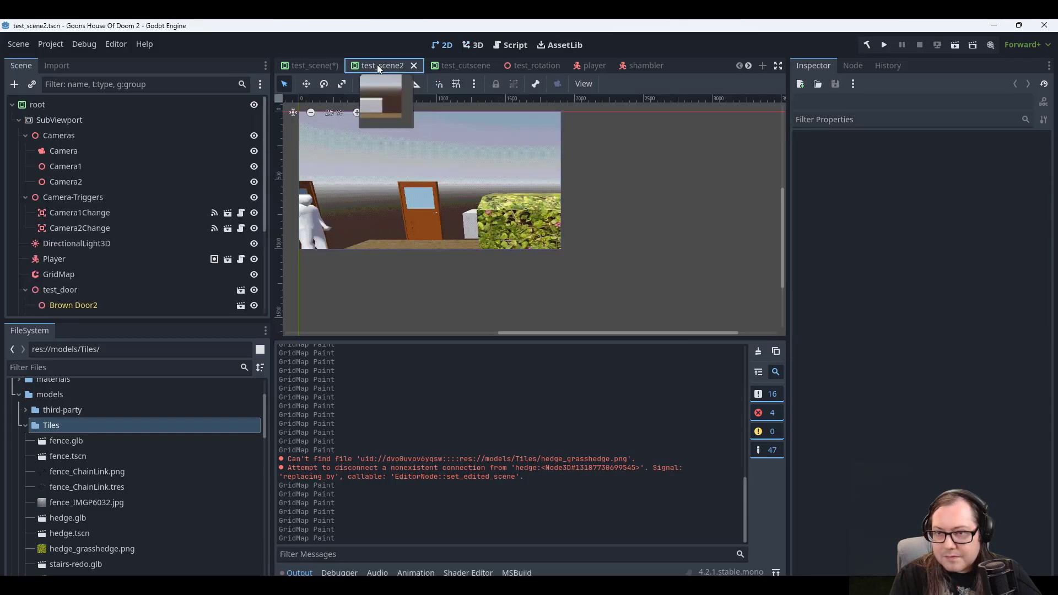
{"action": "left_click", "coordinate": [308, 65]}
{"action": "scroll", "coordinate": [125, 265], "scroll_direction": "up", "scroll_amount": 3}
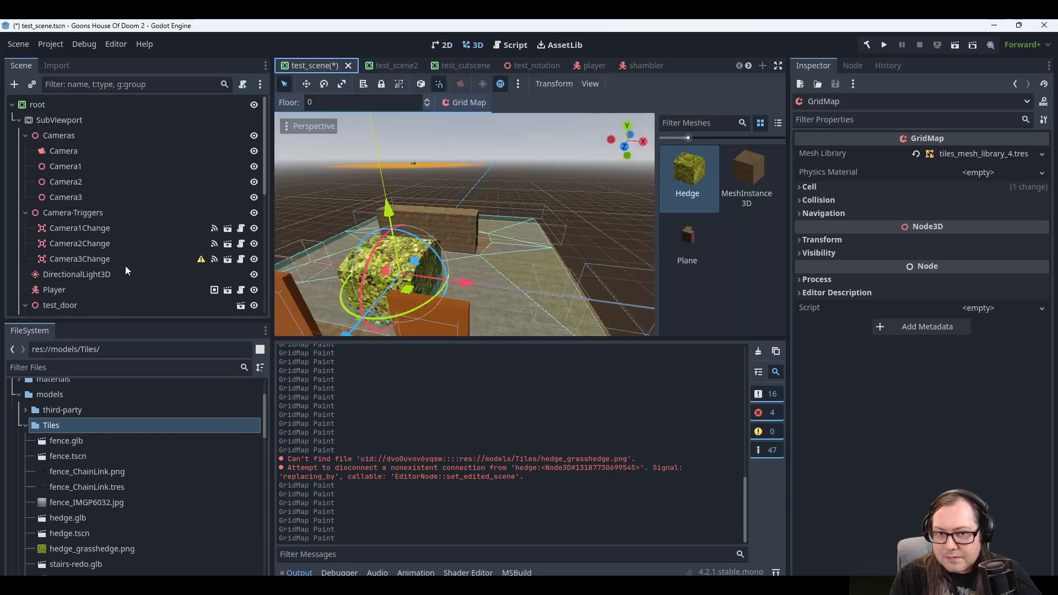
{"action": "scroll", "coordinate": [125, 262], "scroll_direction": "down", "scroll_amount": 8}
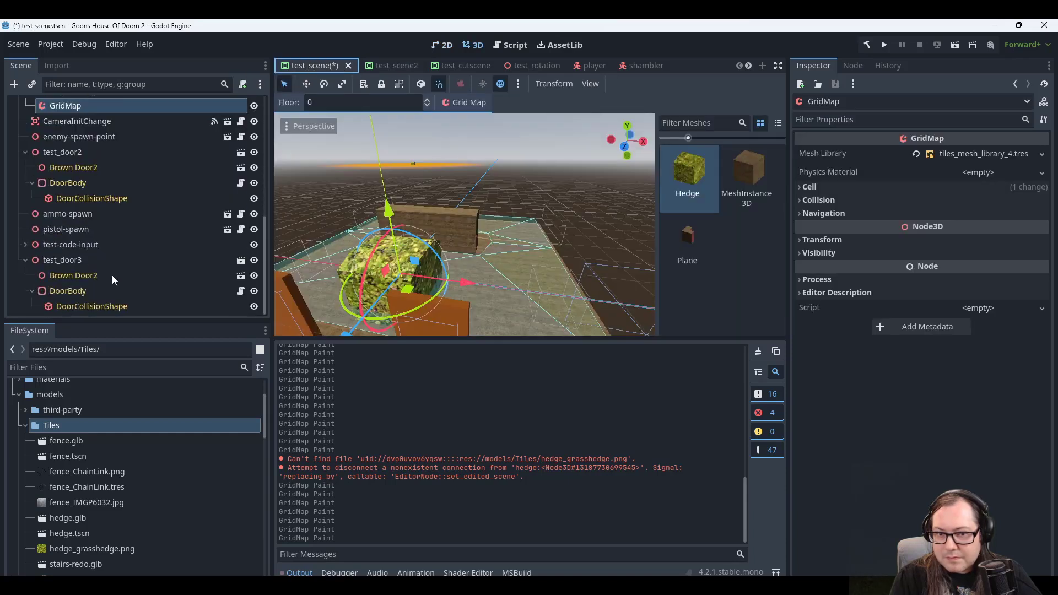
{"action": "left_click", "coordinate": [79, 261]}
{"action": "scroll", "coordinate": [115, 164], "scroll_direction": "up", "scroll_amount": 10}
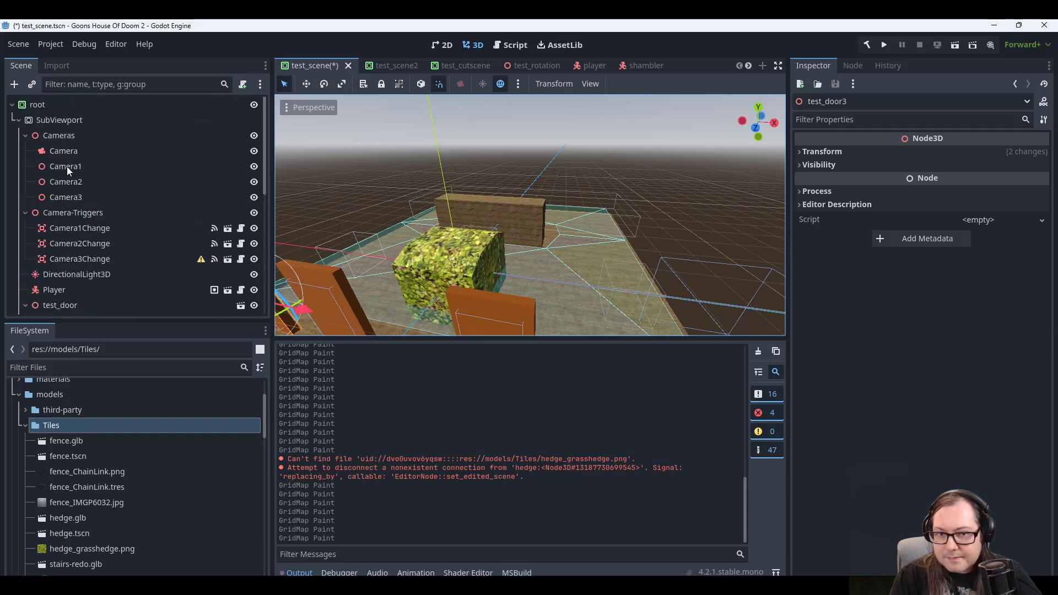
Select the GridMap node and try erasing and painting Hedge tiles behind the doors, undoing the last painted tile.
{"action": "scroll", "coordinate": [68, 166], "scroll_direction": "down", "scroll_amount": 6}
{"action": "left_click", "coordinate": [65, 194]}
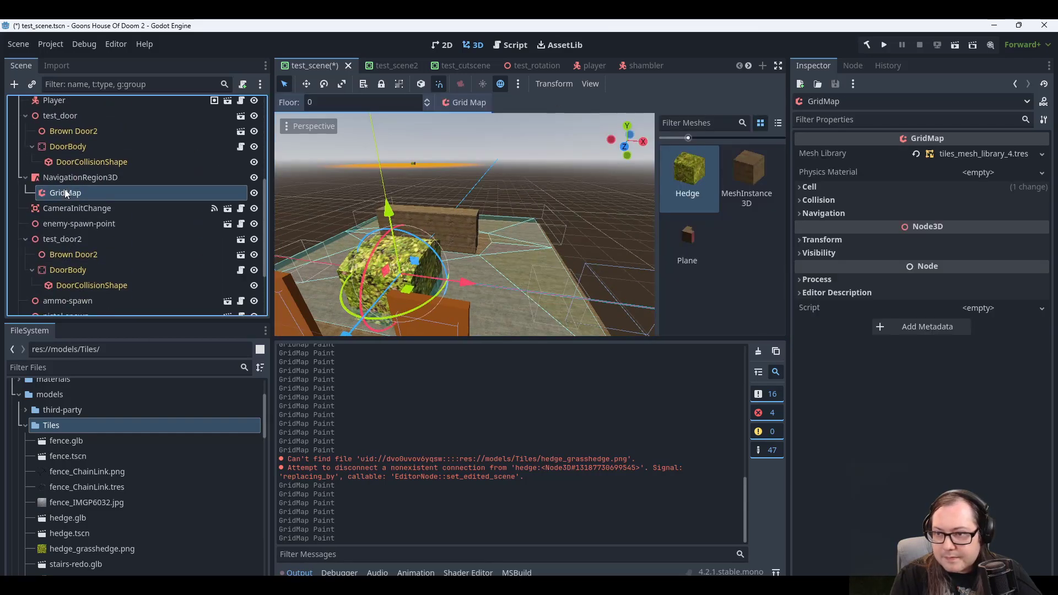
{"action": "right_click", "coordinate": [406, 265]}
{"action": "right_click", "coordinate": [374, 281]}
{"action": "middle_click_drag", "start_coordinate": [504, 274], "coordinate": [563, 263]}
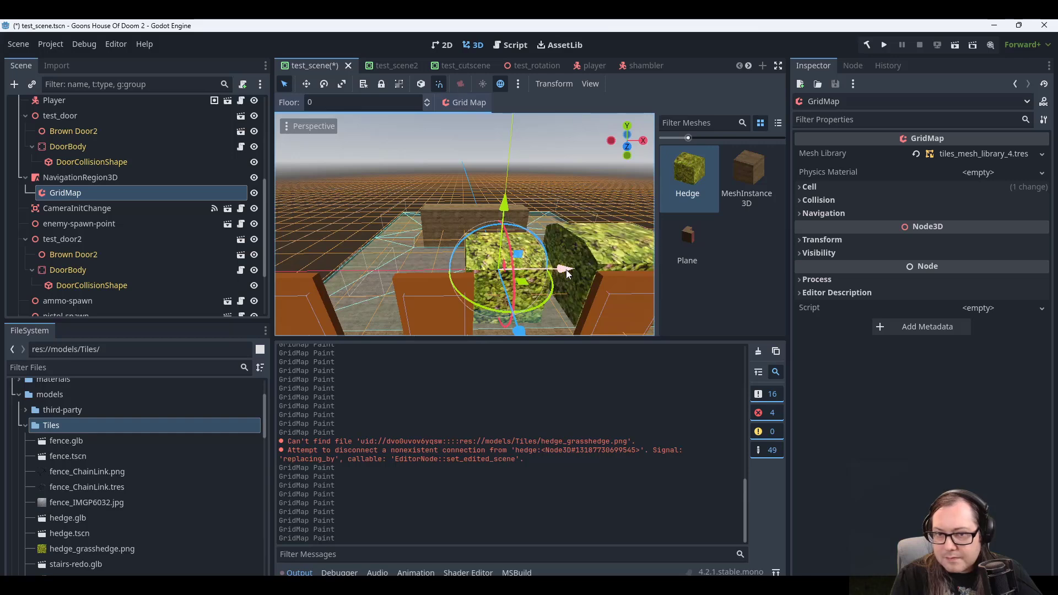
{"action": "left_click", "coordinate": [566, 269]}
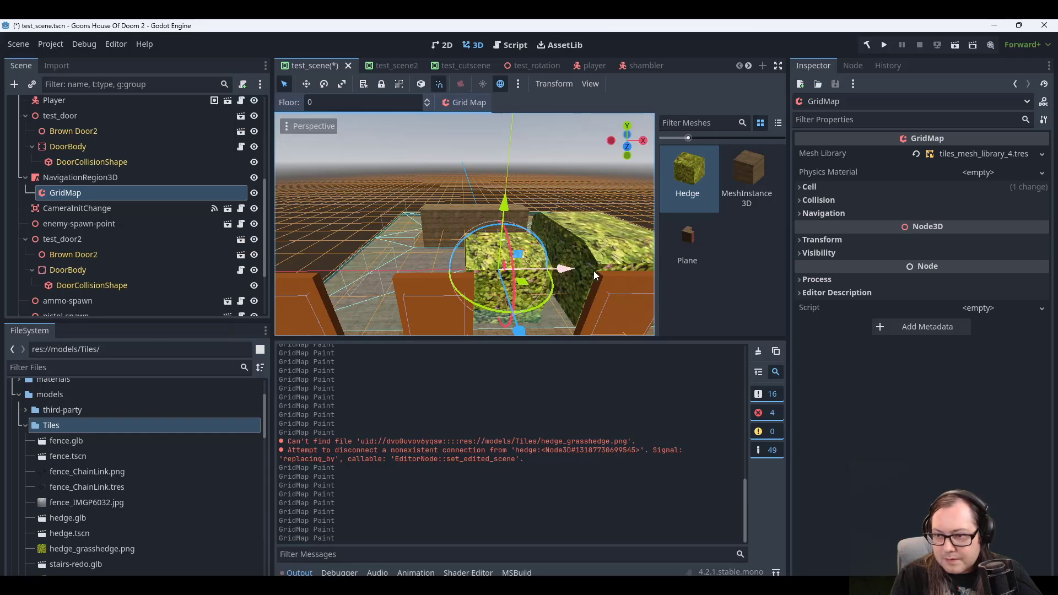
{"action": "key", "text": "ctrl+z"}
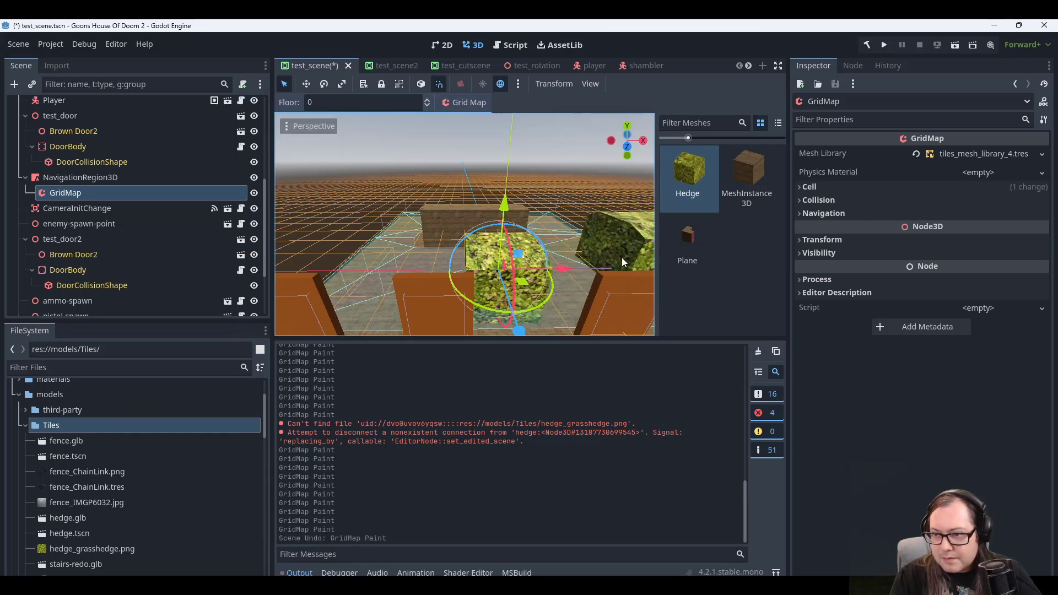
Try shifting the GridMap along its X axis with the Move tool, undo the resulting change, and return to the Select tool.
{"action": "middle_click_drag", "start_coordinate": [621, 257], "coordinate": [569, 253]}
{"action": "left_click", "coordinate": [306, 83]}
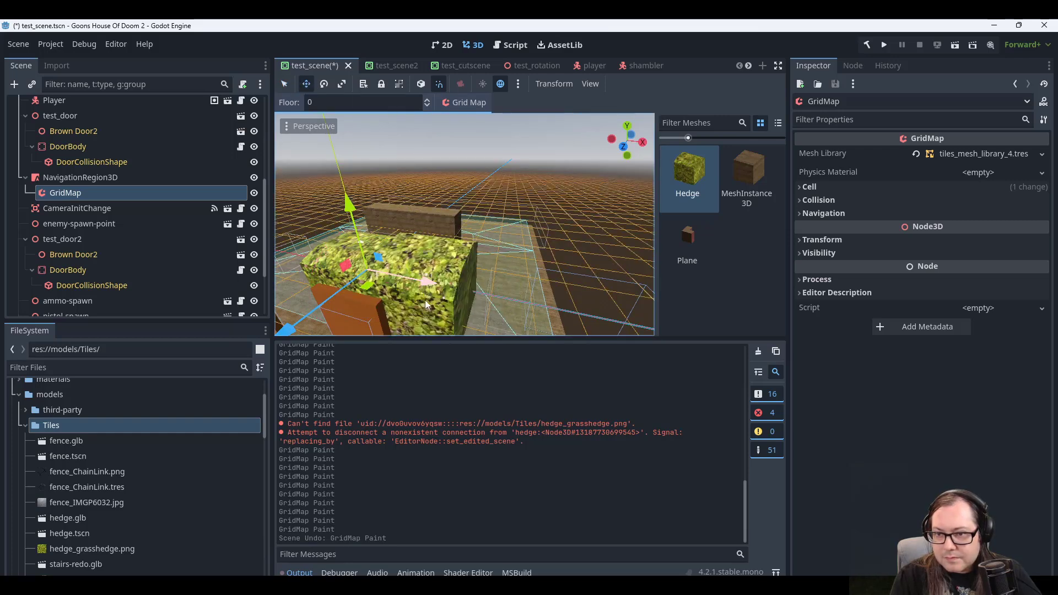
{"action": "left_click_drag", "start_coordinate": [423, 280], "coordinate": [501, 297]}
{"action": "key", "text": "ctrl+z"}
{"action": "key", "text": "q"}
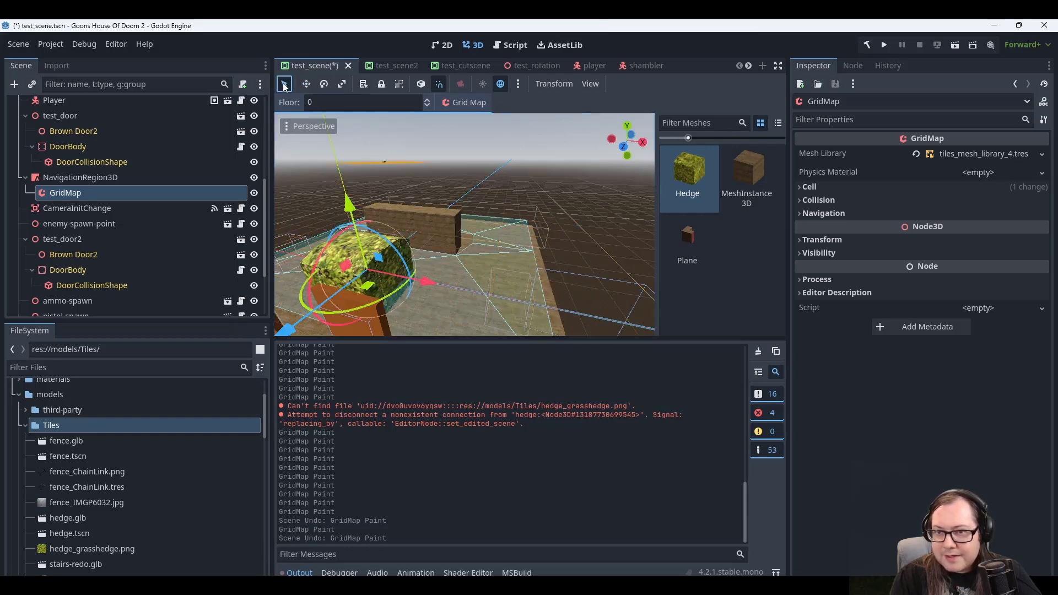
Check the GridMap node's Navigation and Collision properties for a setting that affects tile placement.
{"action": "left_click", "coordinate": [682, 173]}
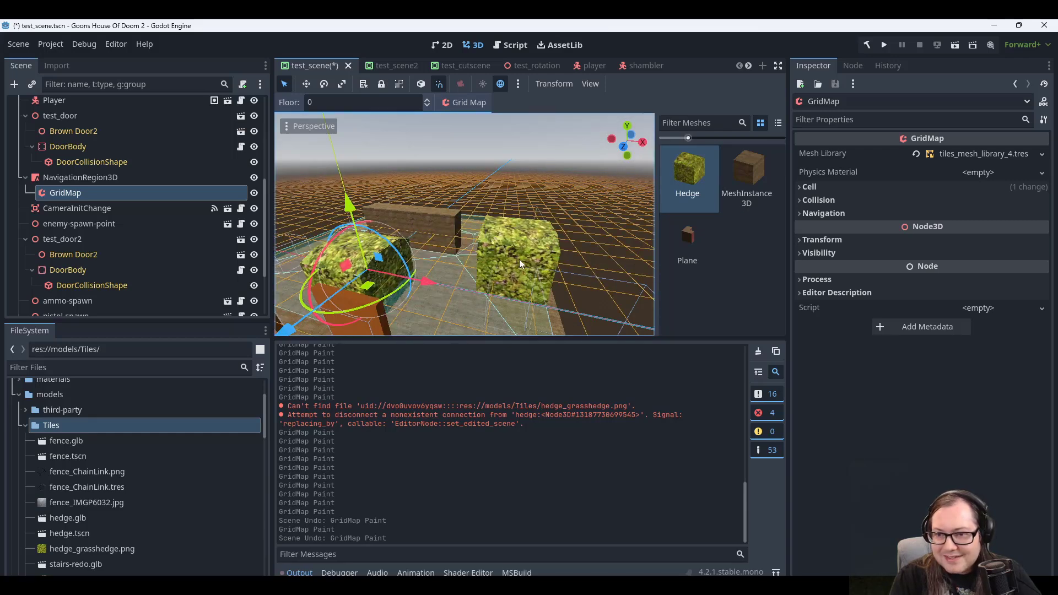
{"action": "left_click", "coordinate": [79, 177]}
{"action": "left_click", "coordinate": [80, 193]}
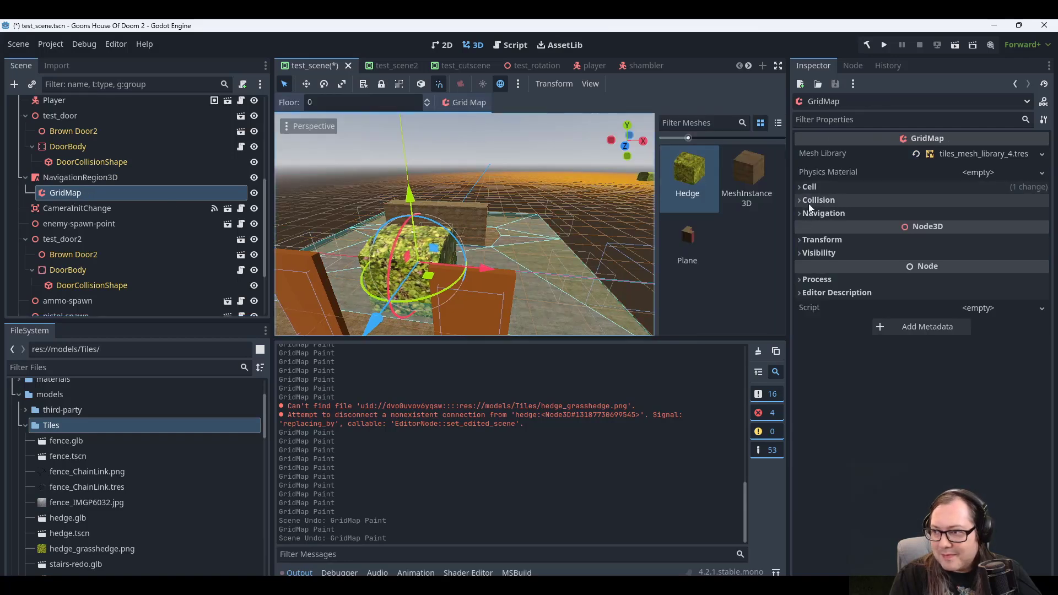
{"action": "left_click", "coordinate": [833, 214]}
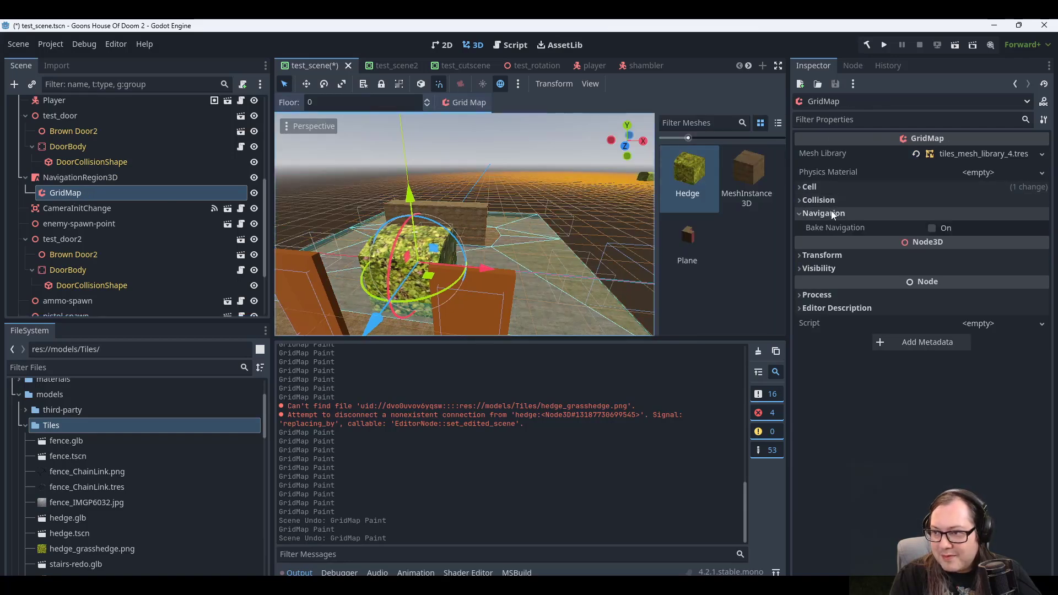
{"action": "left_click", "coordinate": [830, 212]}
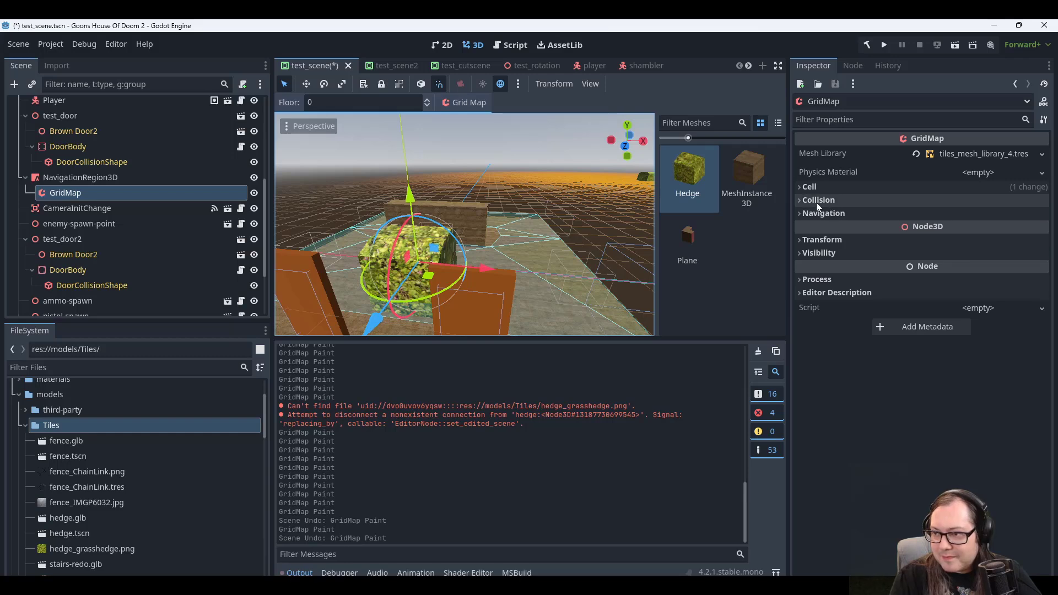
{"action": "left_click", "coordinate": [816, 203]}
{"action": "left_click", "coordinate": [816, 203]}
{"action": "left_click", "coordinate": [809, 215]}
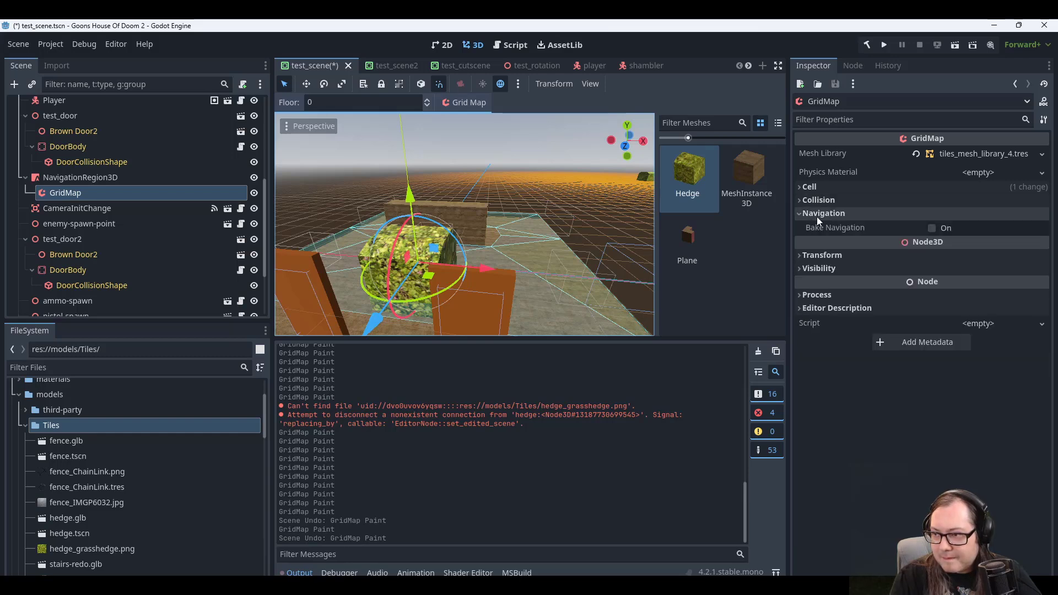
{"action": "left_click", "coordinate": [817, 215]}
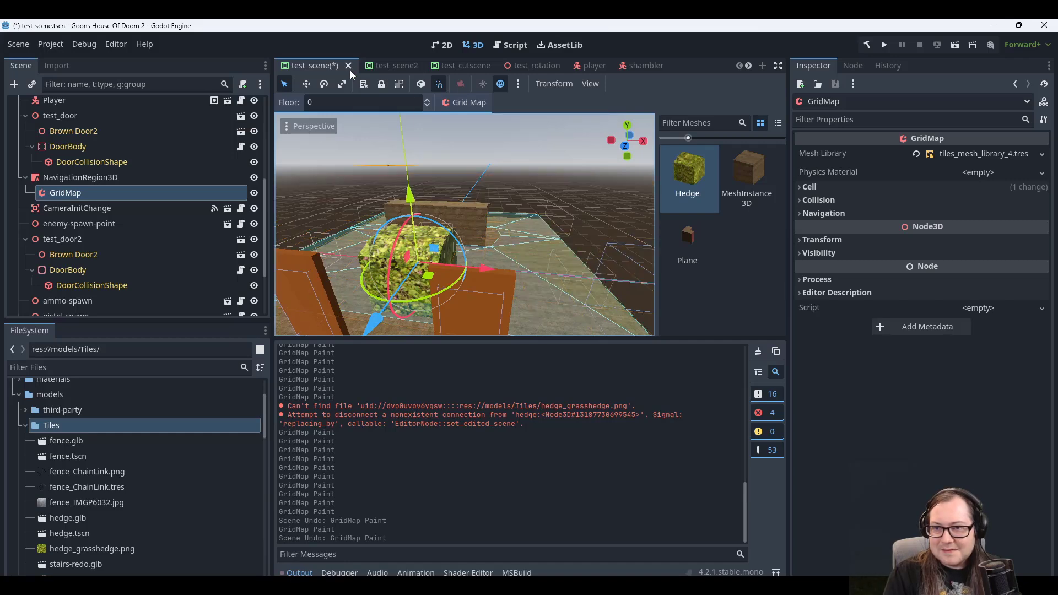
Toggle snapping in the 3D view, run the project to look at the scene in game, and close the game window.
{"action": "left_click", "coordinate": [439, 84]}
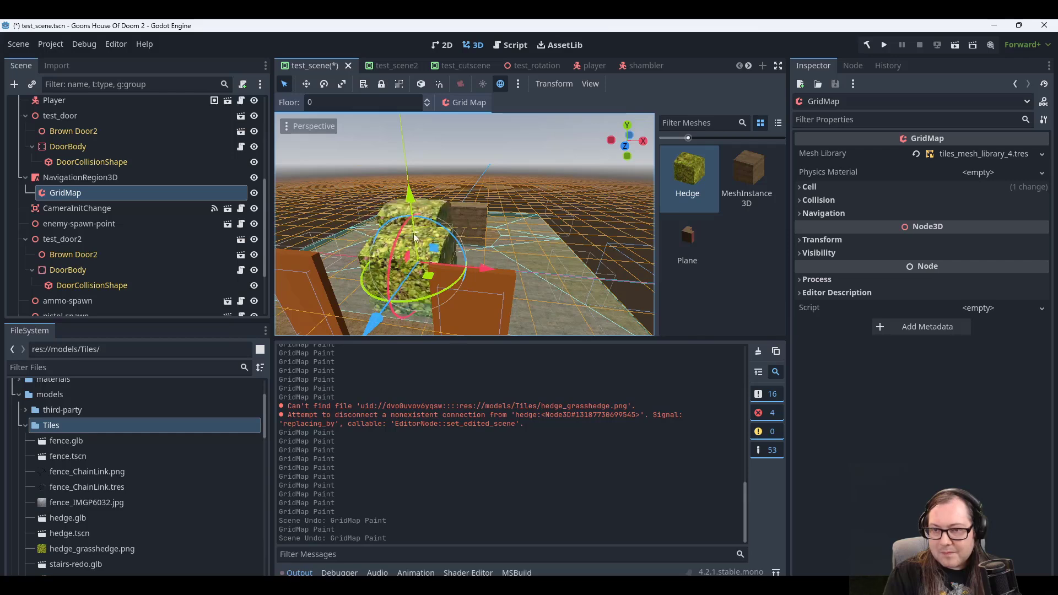
{"action": "left_click", "coordinate": [884, 46]}
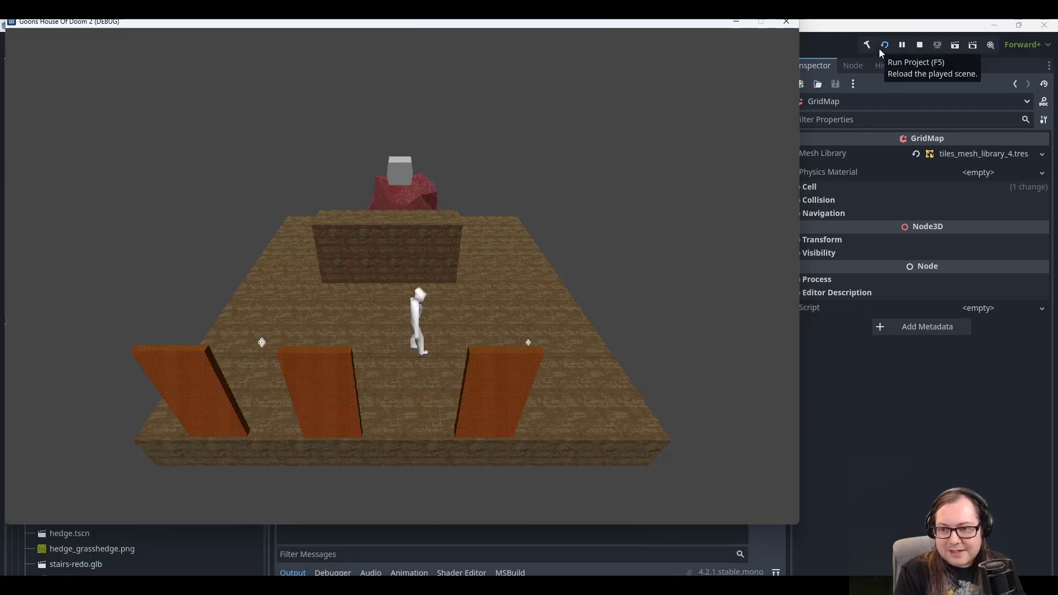
{"action": "left_click", "coordinate": [786, 22]}
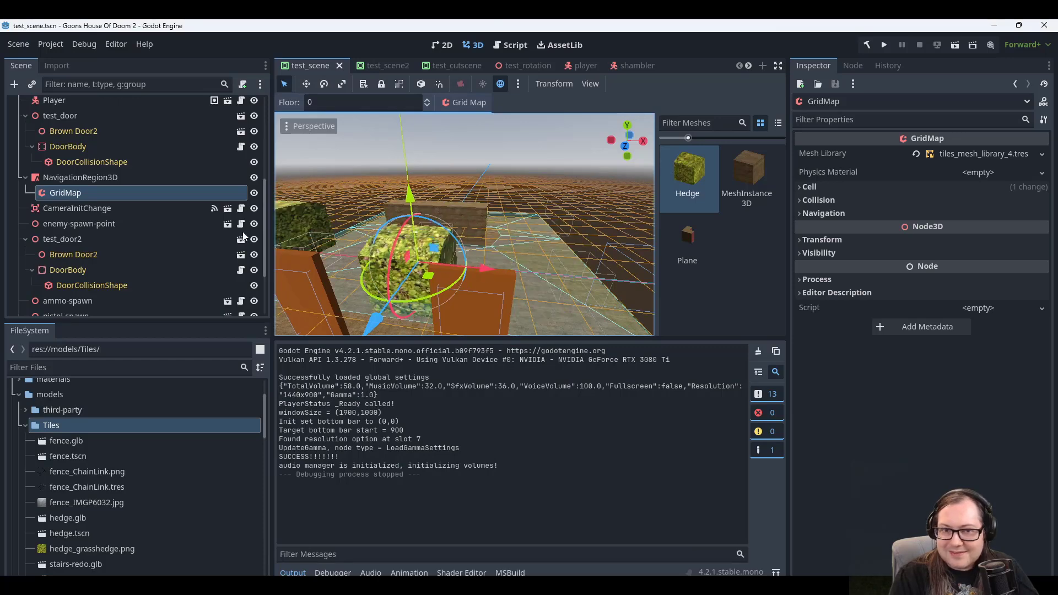
Check what is selected around the hedge and door in the tree and 3D view, and inspect the hedge's placement from the side.
{"action": "left_click", "coordinate": [69, 166]}
{"action": "left_click", "coordinate": [64, 190]}
{"action": "left_click", "coordinate": [71, 165]}
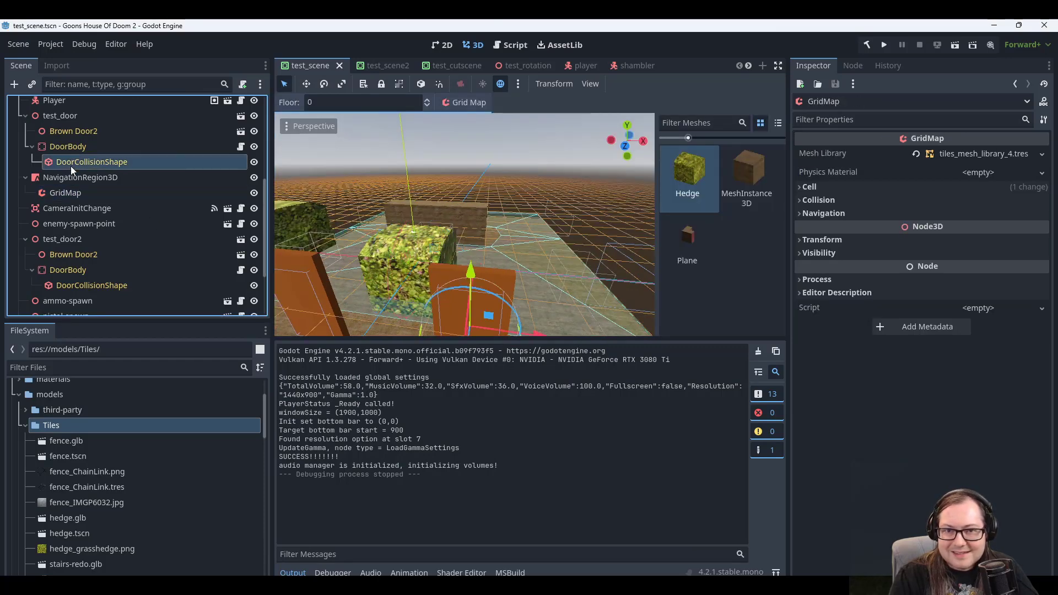
{"action": "left_click", "coordinate": [66, 135]}
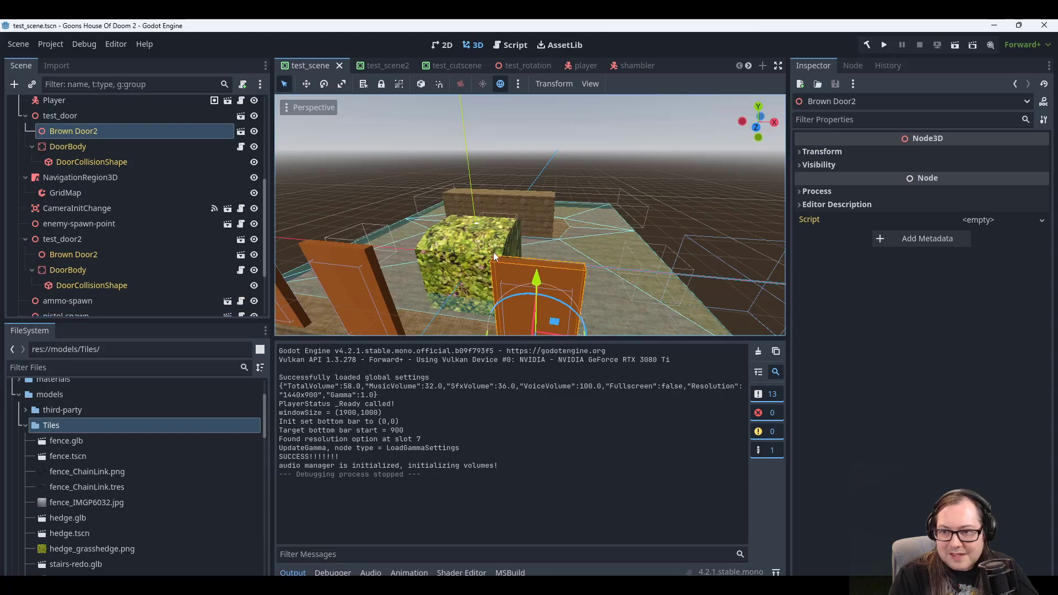
{"action": "left_click", "coordinate": [481, 237]}
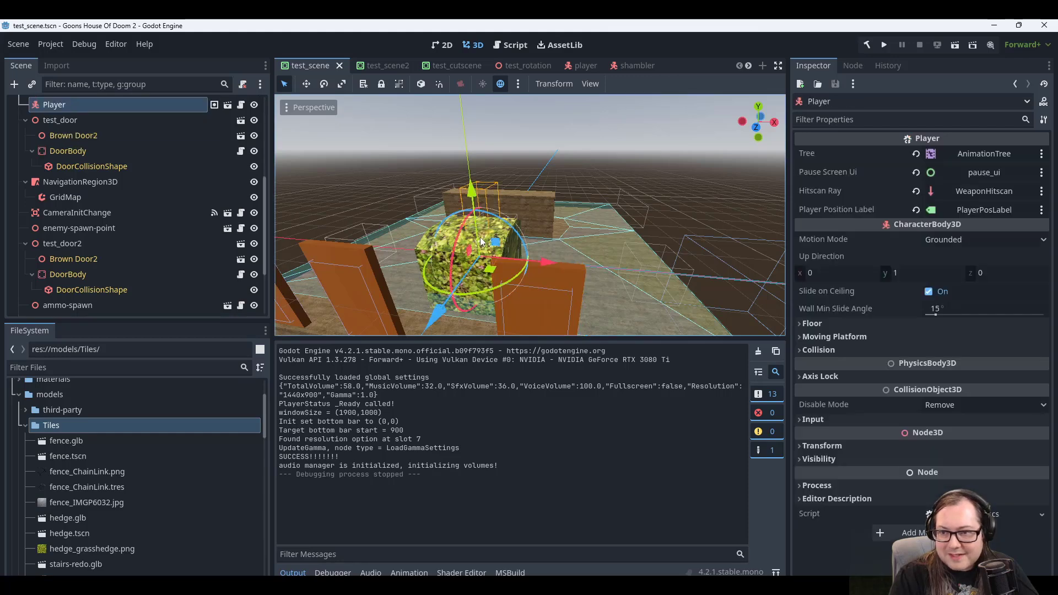
{"action": "left_click", "coordinate": [425, 242]}
{"action": "left_click", "coordinate": [692, 242]}
{"action": "scroll", "coordinate": [684, 248], "scroll_direction": "down", "scroll_amount": 5}
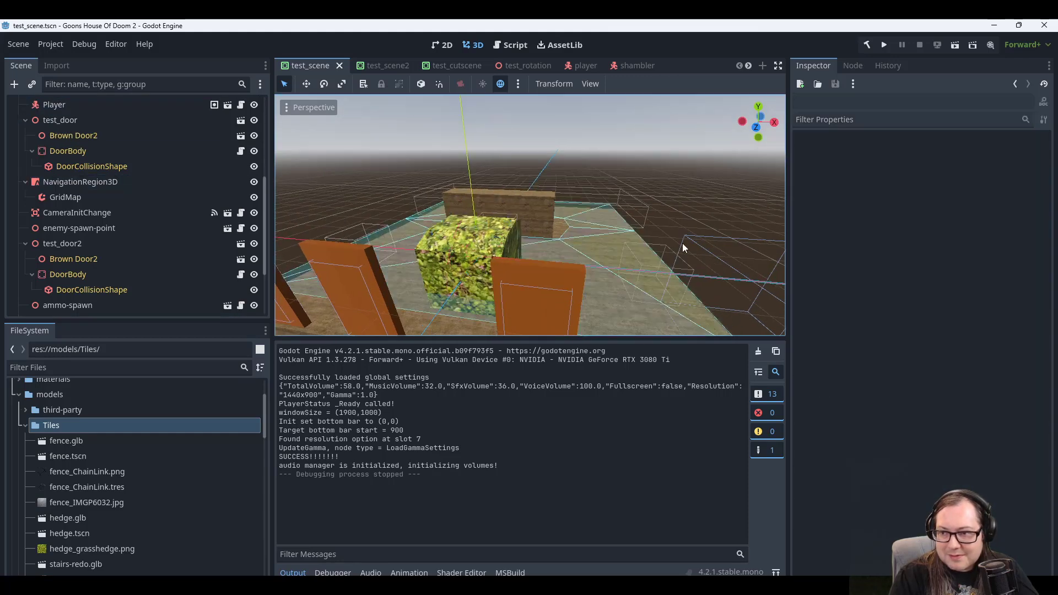
{"action": "middle_click_drag", "start_coordinate": [677, 253], "coordinate": [614, 239]}
{"action": "scroll", "coordinate": [613, 237], "scroll_direction": "up", "scroll_amount": 2}
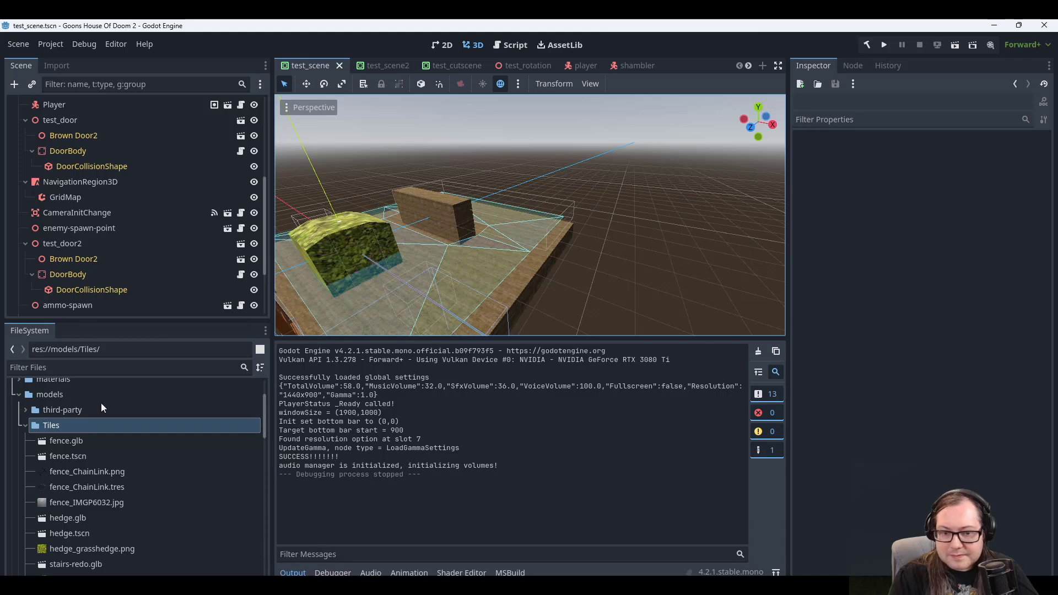
{"action": "scroll", "coordinate": [115, 456], "scroll_direction": "down", "scroll_amount": 1}
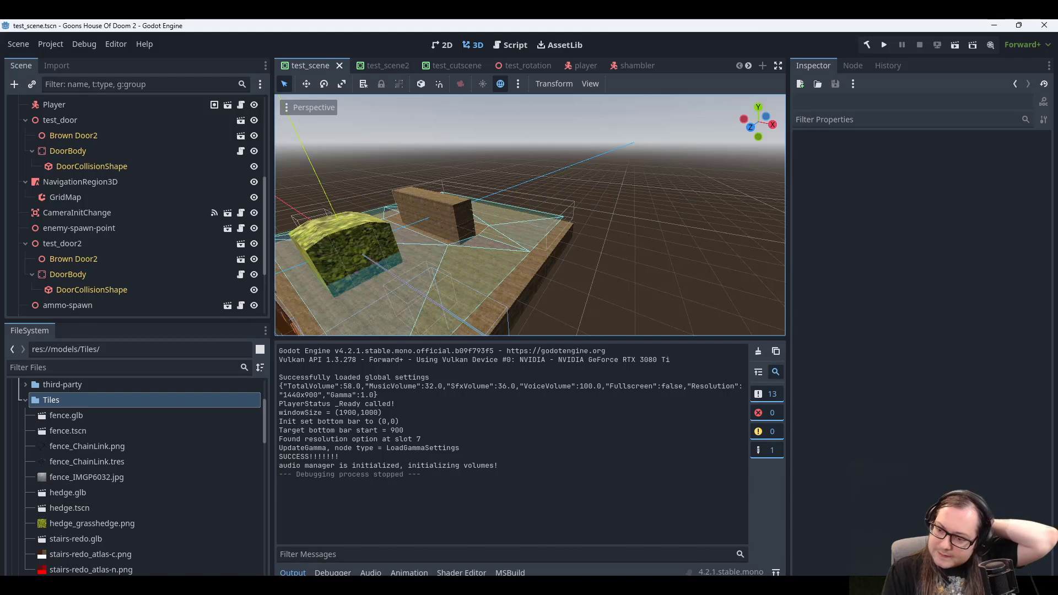
Switch to Hedge.blend in Blender and examine from several angles how the Hedge sits around the world origin.
{"action": "mouse_move", "coordinate": [686, 586]}
{"action": "left_click", "coordinate": [702, 526]}
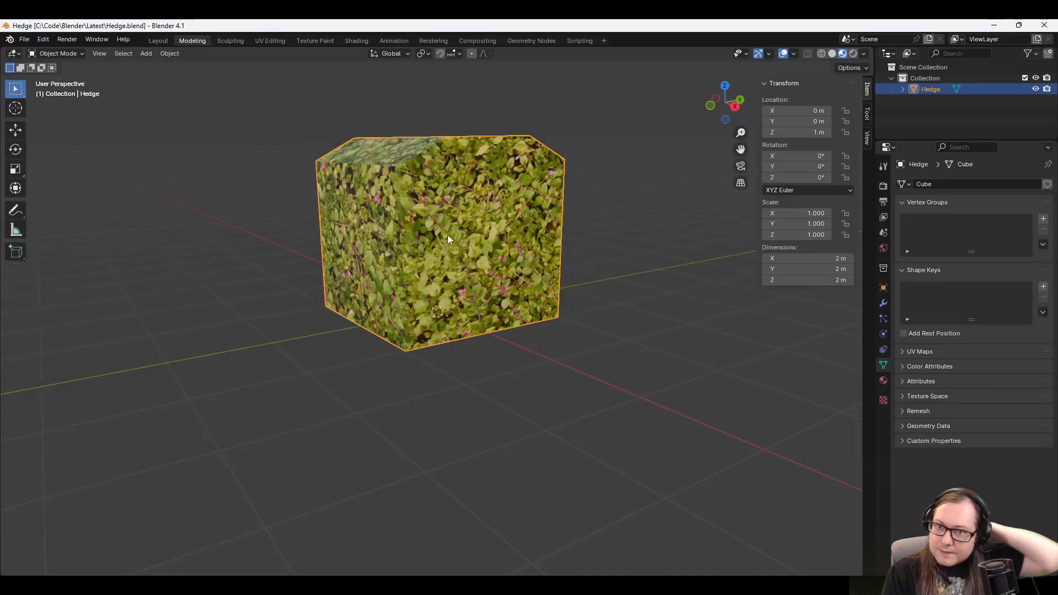
{"action": "left_click", "coordinate": [24, 40]}
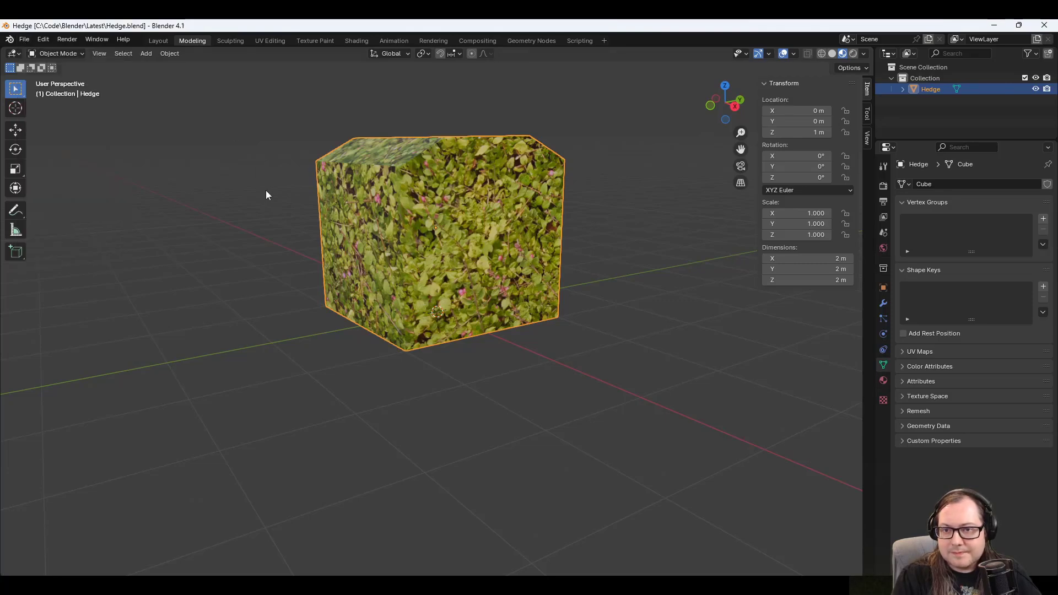
{"action": "left_click", "coordinate": [237, 203]}
{"action": "middle_click_drag", "start_coordinate": [246, 250], "coordinate": [436, 292]}
{"action": "scroll", "coordinate": [437, 291], "scroll_direction": "down", "scroll_amount": 2}
{"action": "middle_click_drag", "start_coordinate": [544, 289], "coordinate": [422, 261]}
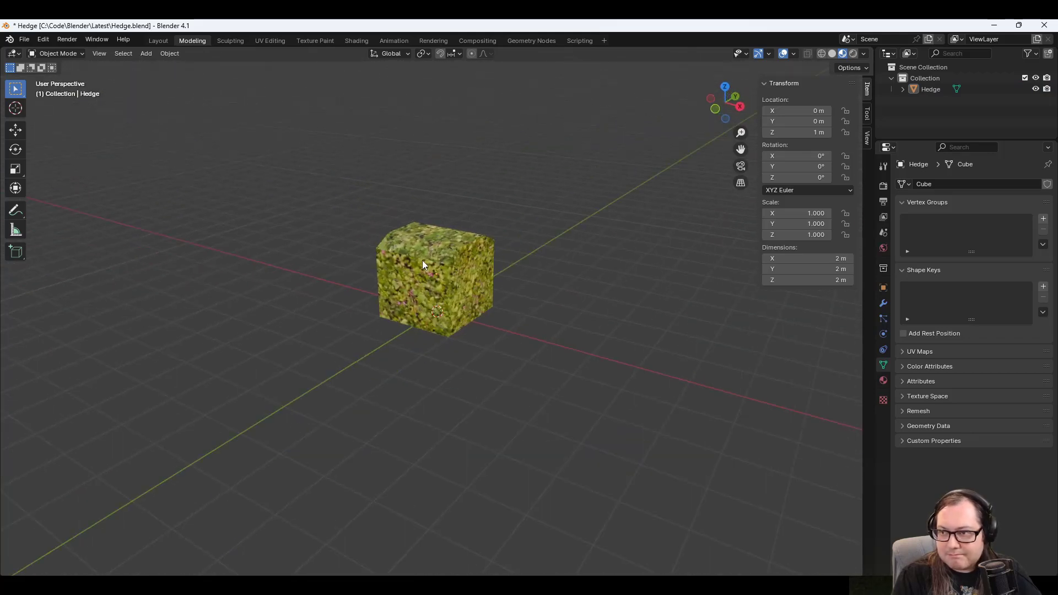
{"action": "left_click", "coordinate": [422, 261]}
{"action": "middle_click_drag", "start_coordinate": [486, 319], "coordinate": [448, 318]}
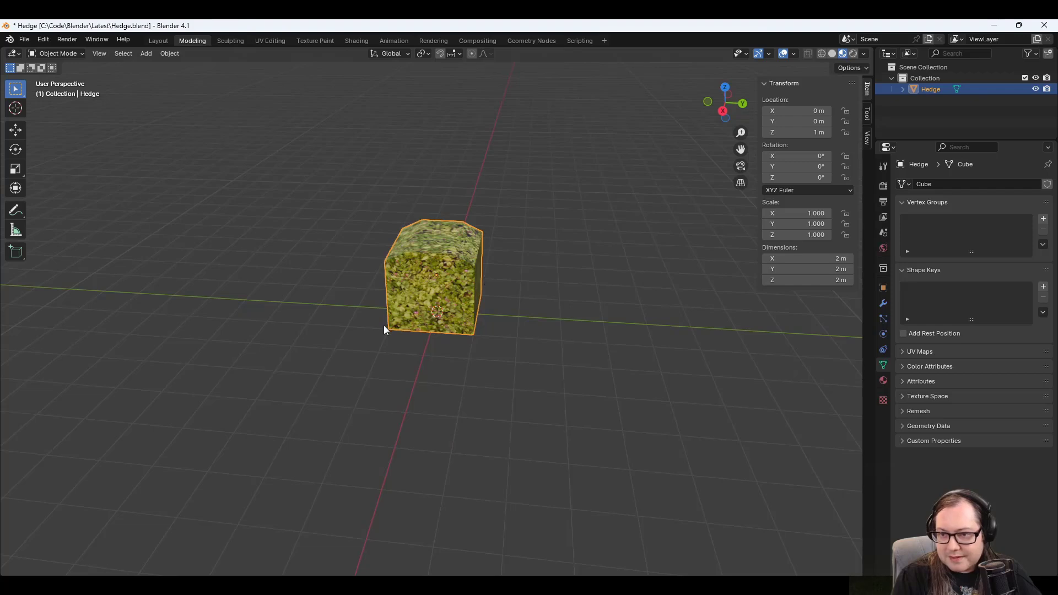
{"action": "middle_click_drag", "start_coordinate": [469, 303], "coordinate": [521, 291]}
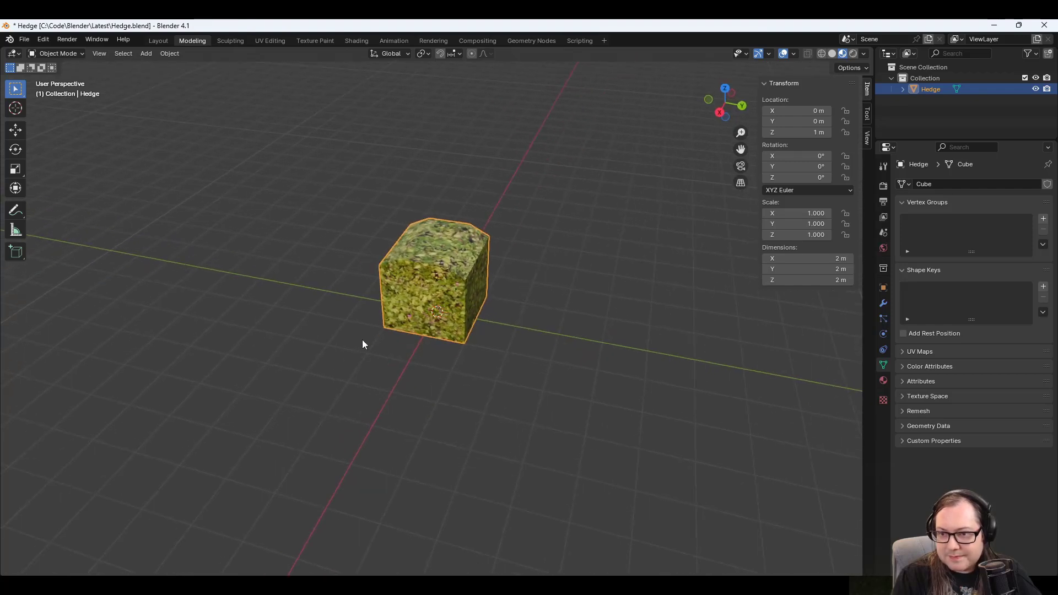
{"action": "middle_click_drag", "start_coordinate": [362, 341], "coordinate": [477, 319]}
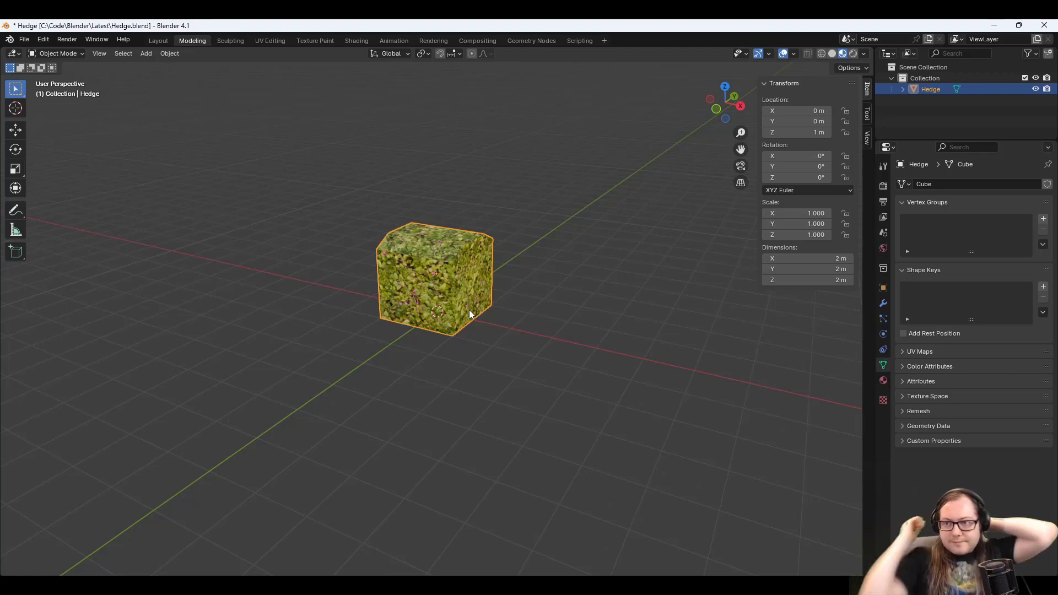
{"action": "middle_click_drag", "start_coordinate": [543, 205], "coordinate": [453, 201]}
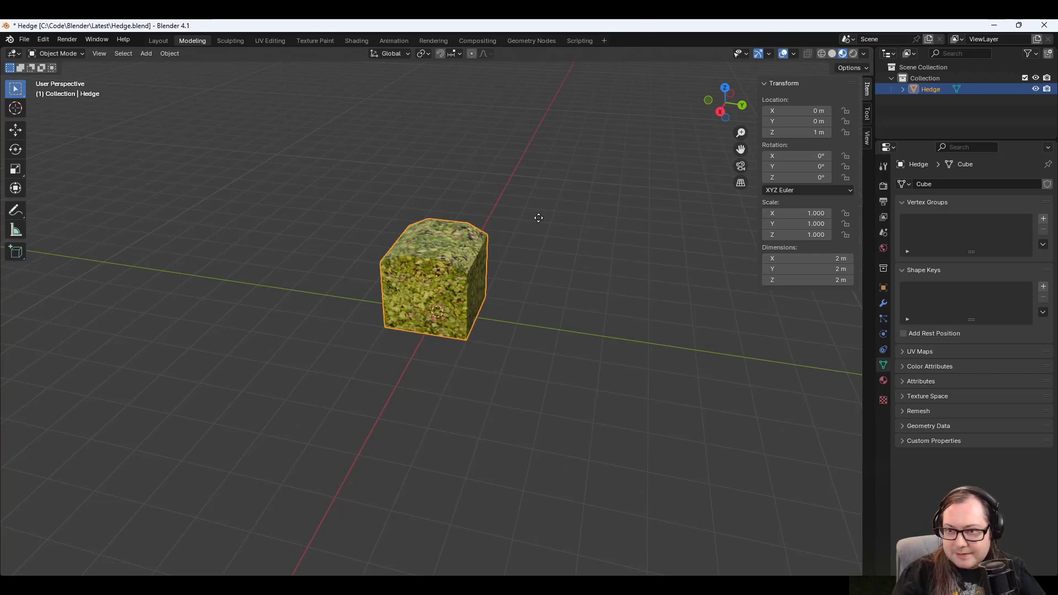
Try moving the Hedge 1 m along the X axis, and undo the move.
{"action": "key", "text": "g"}
{"action": "type", "text": "x"}
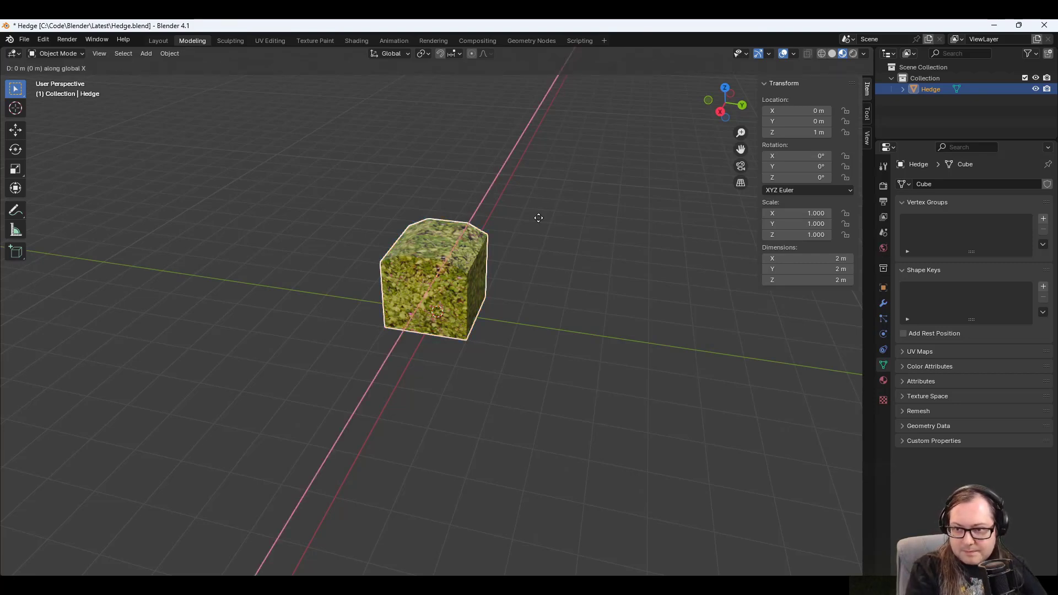
{"action": "type", "text": "1"}
{"action": "key", "text": "Return"}
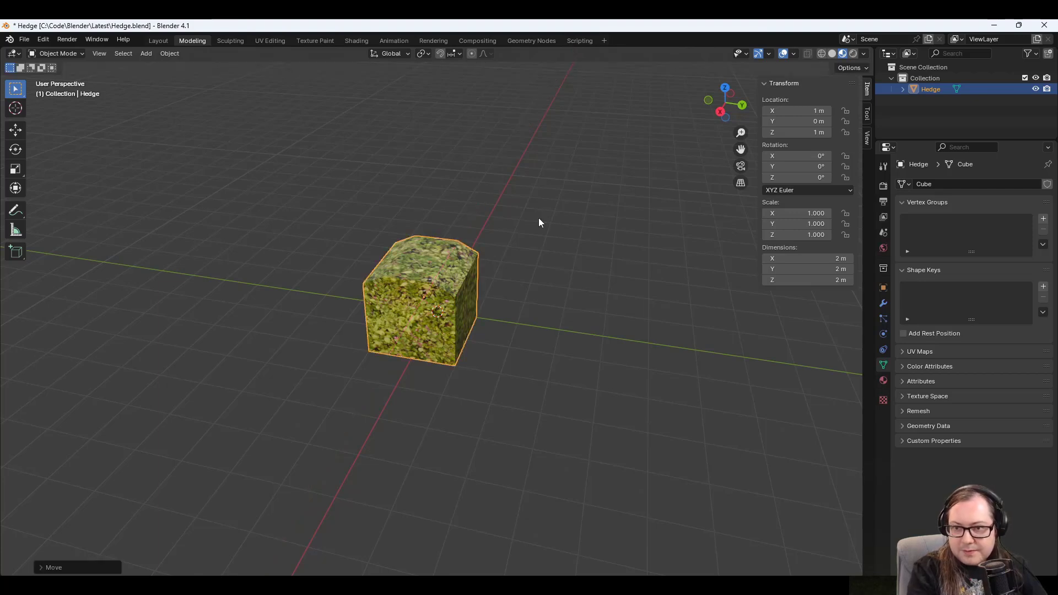
{"action": "key", "text": "ctrl+z"}
Move the Hedge -1 m along the X axis and 1 m along the Y axis.
{"action": "middle_click_drag", "start_coordinate": [489, 282], "coordinate": [535, 286]}
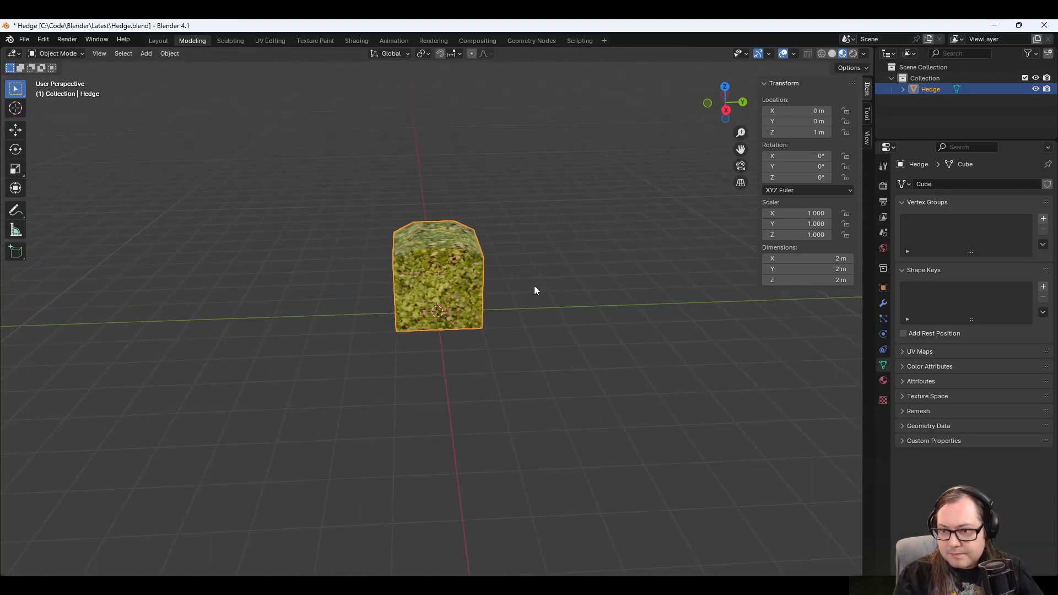
{"action": "key", "text": "g"}
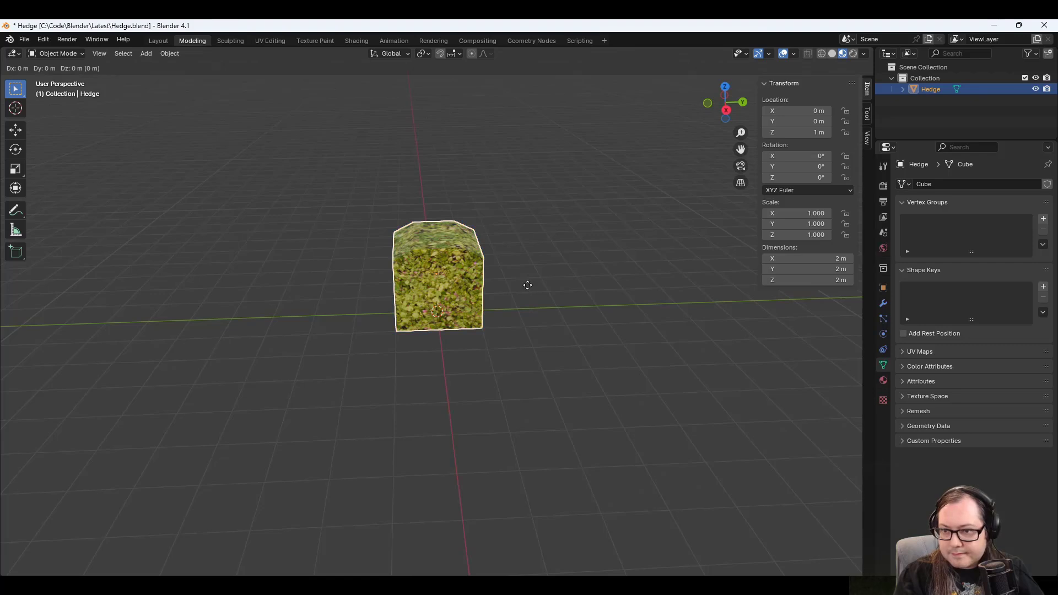
{"action": "type", "text": "x"}
{"action": "type", "text": "-1"}
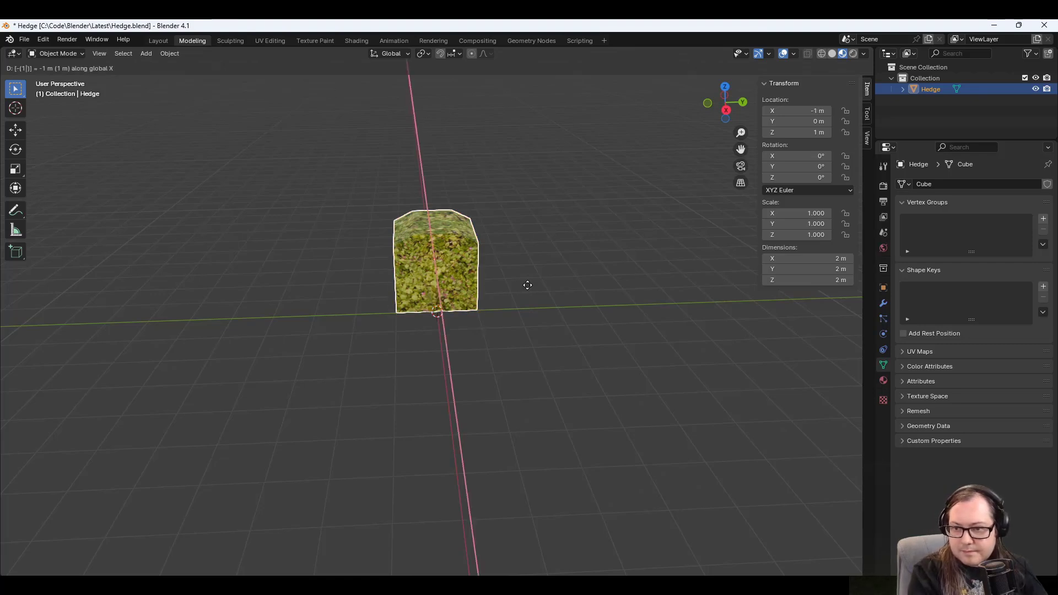
{"action": "key", "text": "Return"}
{"action": "key", "text": "g"}
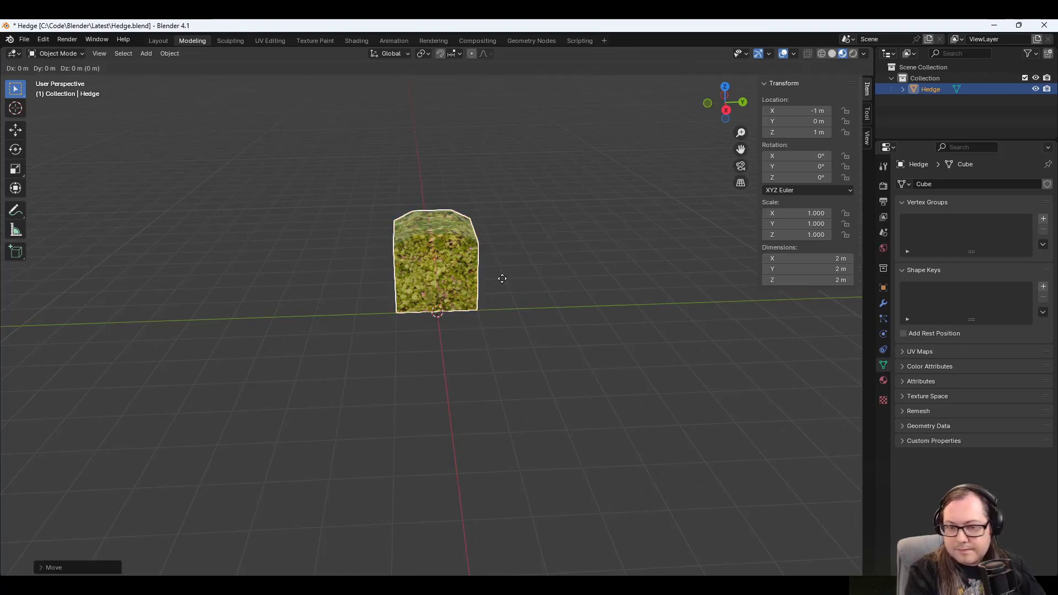
{"action": "type", "text": "y"}
{"action": "type", "text": "1"}
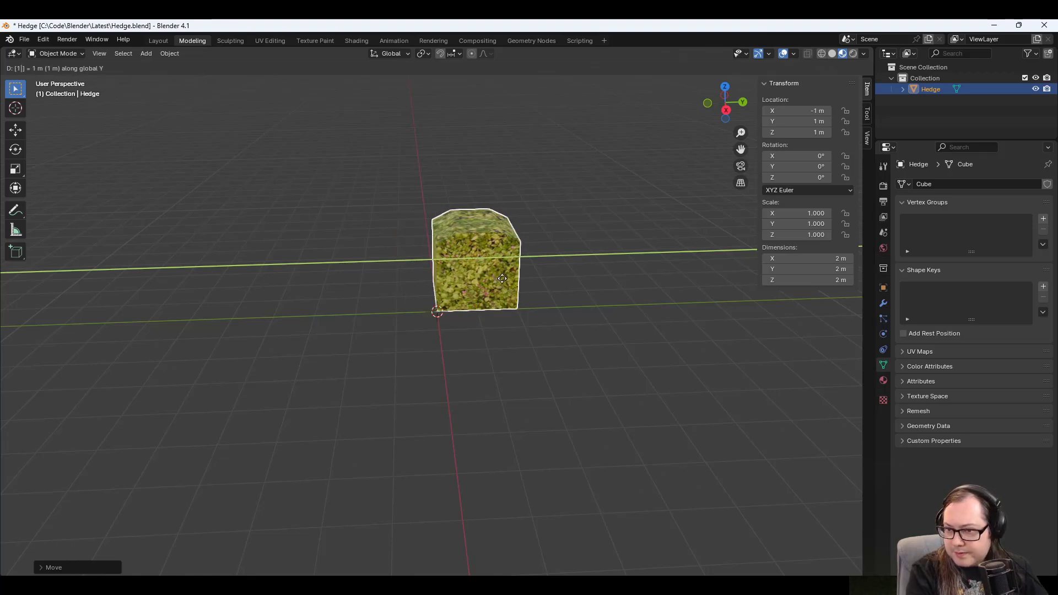
{"action": "key", "text": "Return"}
Enter Edit Mode on the Hedge and check its corner vertices' global coordinates against the world origin.
{"action": "scroll", "coordinate": [436, 350], "scroll_direction": "up", "scroll_amount": 8}
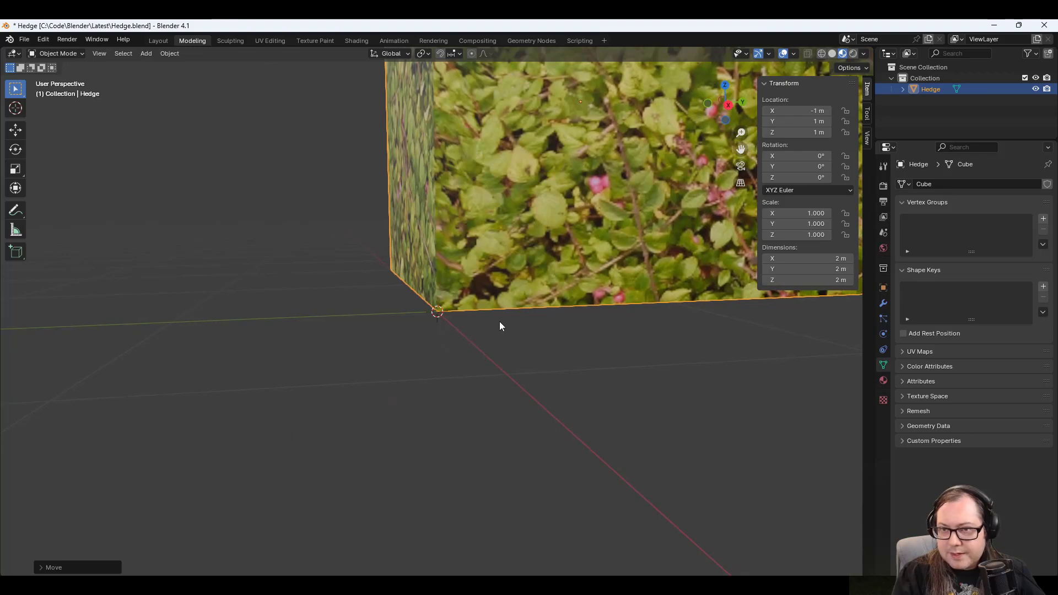
{"action": "left_click", "coordinate": [69, 54]}
{"action": "left_click", "coordinate": [69, 76]}
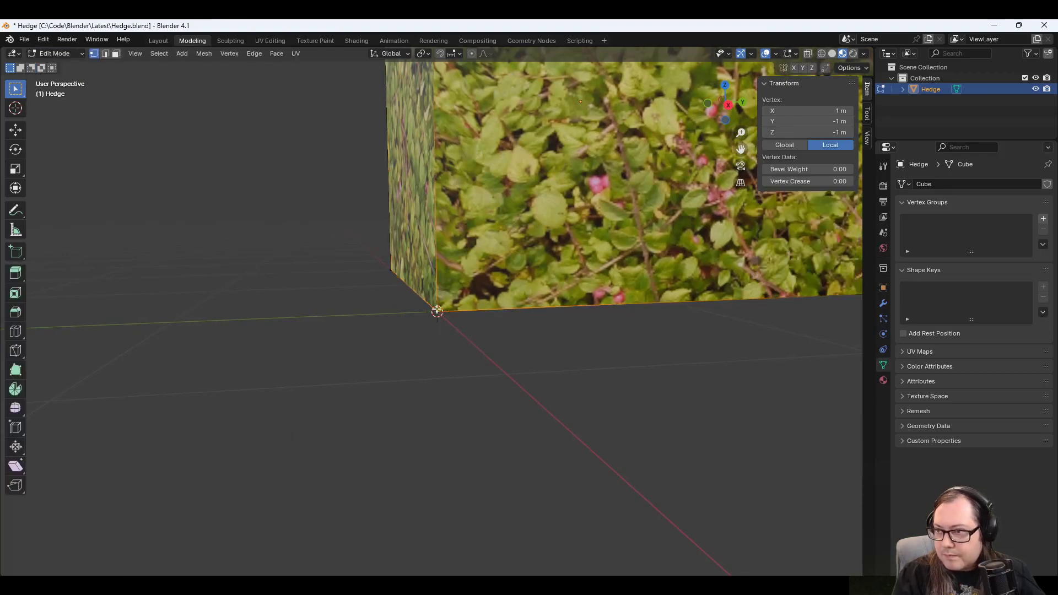
{"action": "scroll", "coordinate": [545, 212], "scroll_direction": "down", "scroll_amount": 6}
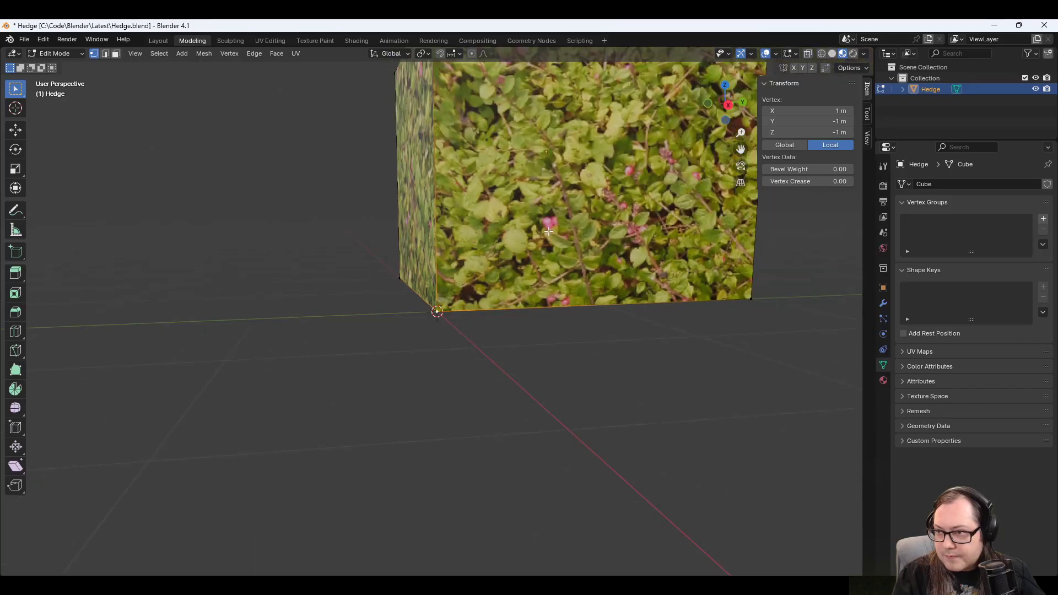
{"action": "middle_click_drag", "start_coordinate": [547, 196], "coordinate": [432, 103]}
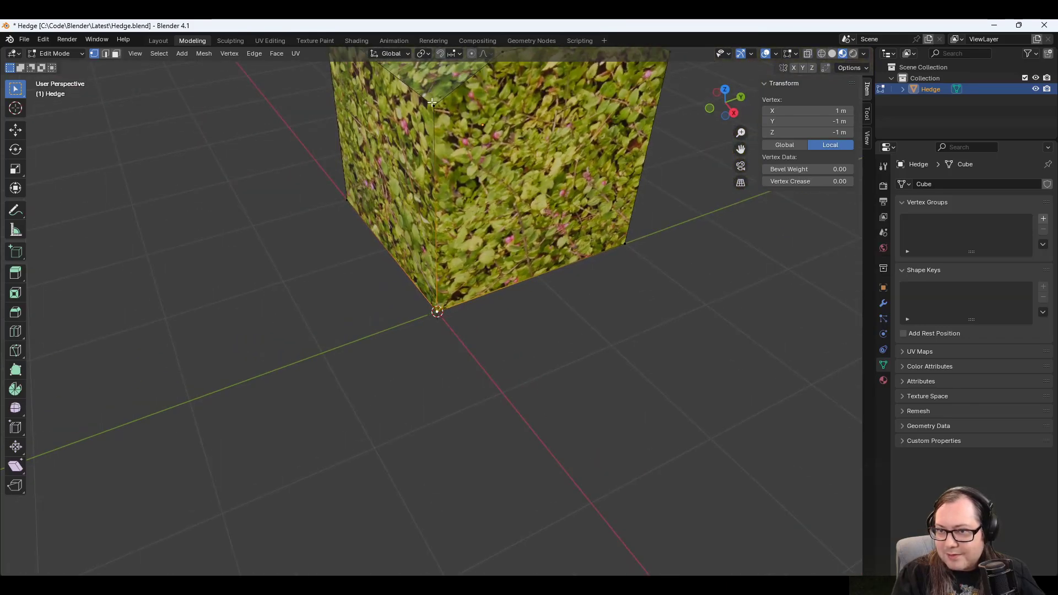
{"action": "left_click", "coordinate": [434, 102]}
{"action": "middle_click_drag", "start_coordinate": [468, 244], "coordinate": [467, 191]}
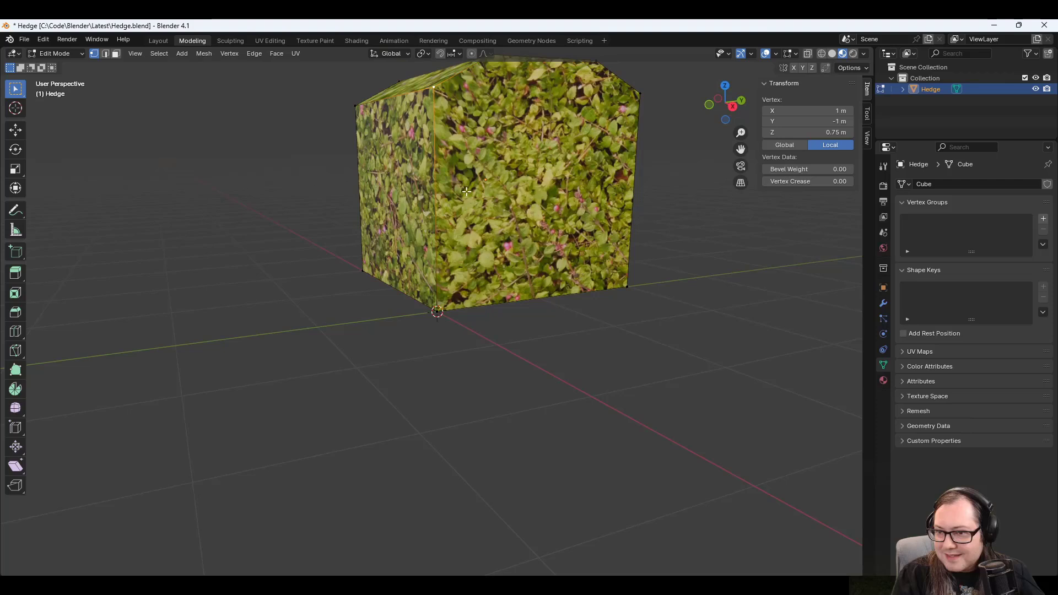
{"action": "left_click", "coordinate": [436, 309]}
{"action": "middle_click_drag", "start_coordinate": [551, 296], "coordinate": [502, 278]}
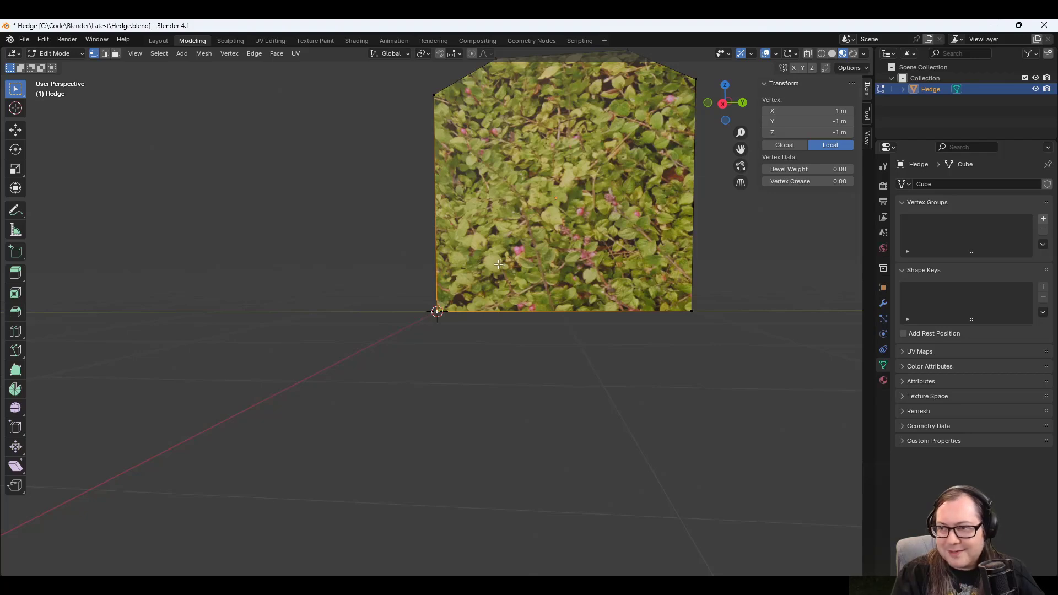
{"action": "left_click", "coordinate": [782, 146]}
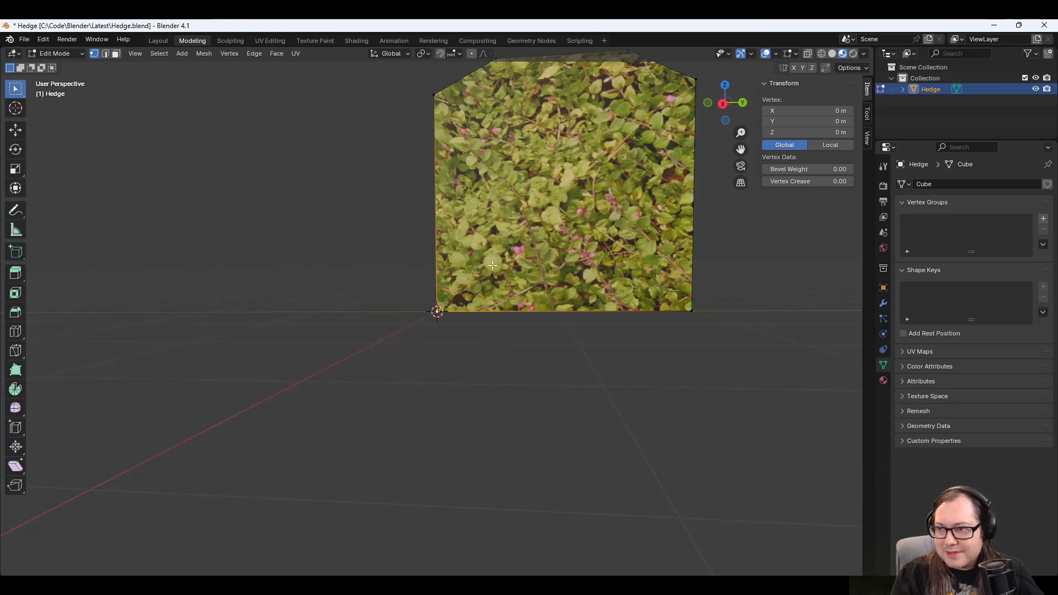
{"action": "middle_click_drag", "start_coordinate": [482, 224], "coordinate": [492, 226]}
{"action": "left_click", "coordinate": [437, 131]}
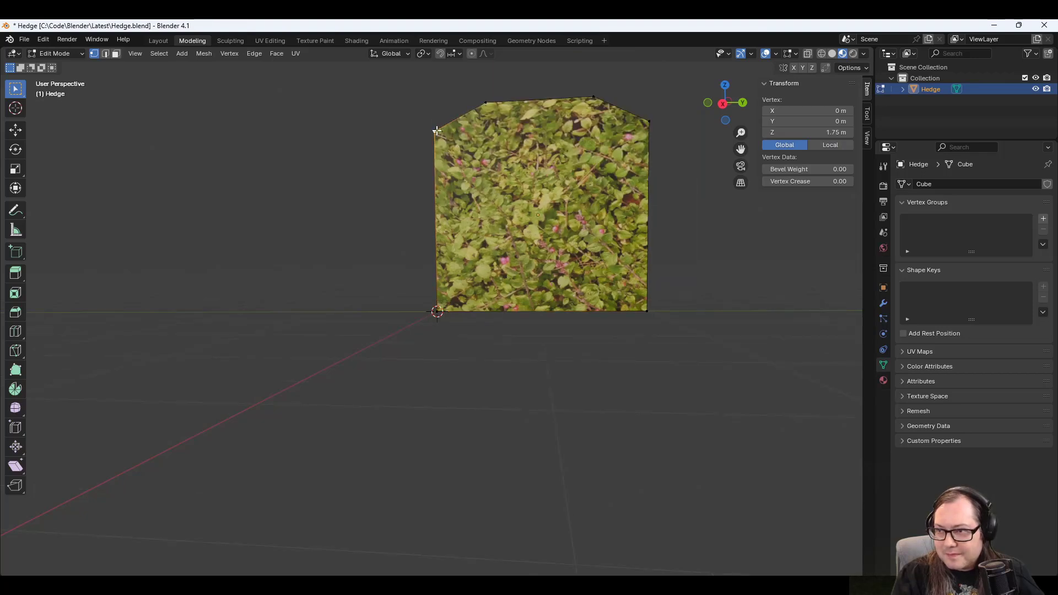
{"action": "left_click", "coordinate": [486, 102]}
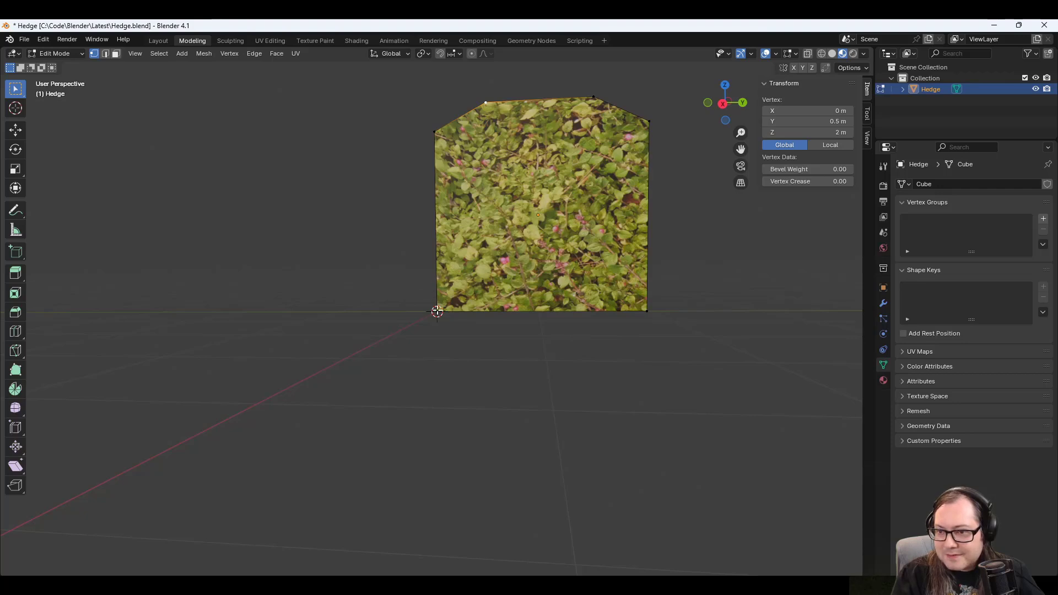
{"action": "left_click", "coordinate": [437, 312]}
{"action": "left_click", "coordinate": [647, 312]}
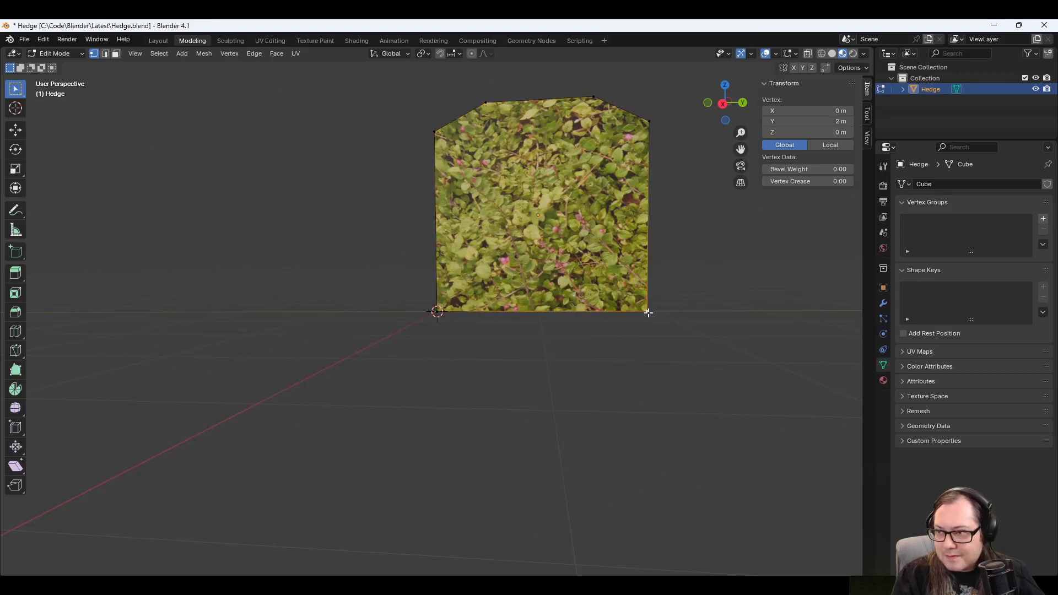
{"action": "left_click", "coordinate": [437, 311]}
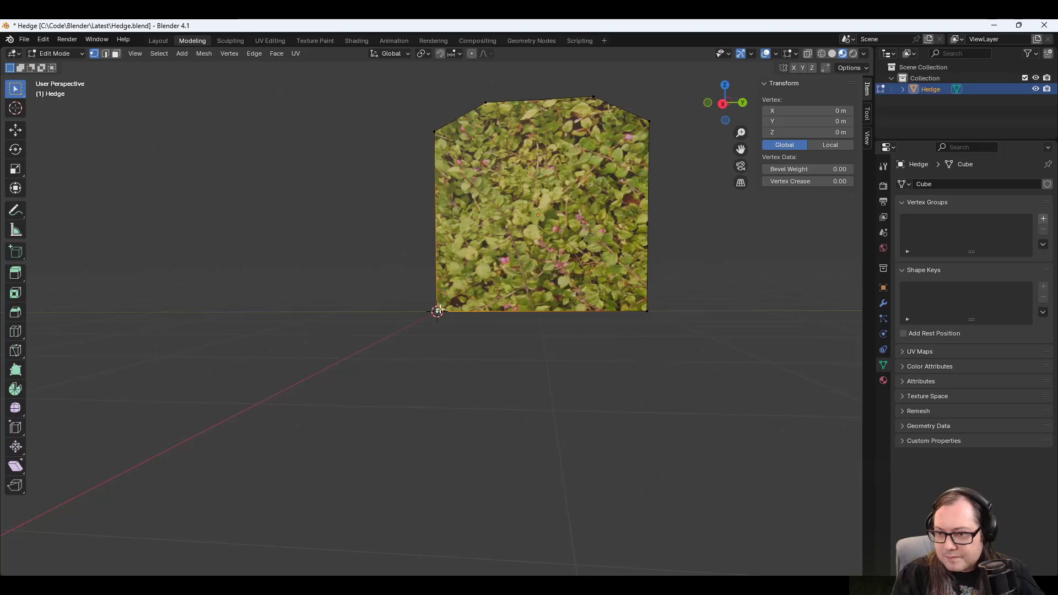
{"action": "left_click", "coordinate": [312, 244]}
Save Hedge.blend and export the hedge model as glTF 2.0.
{"action": "key", "text": "ctrl+s"}
{"action": "middle_click_drag", "start_coordinate": [331, 257], "coordinate": [356, 262]}
{"action": "left_click", "coordinate": [25, 39]}
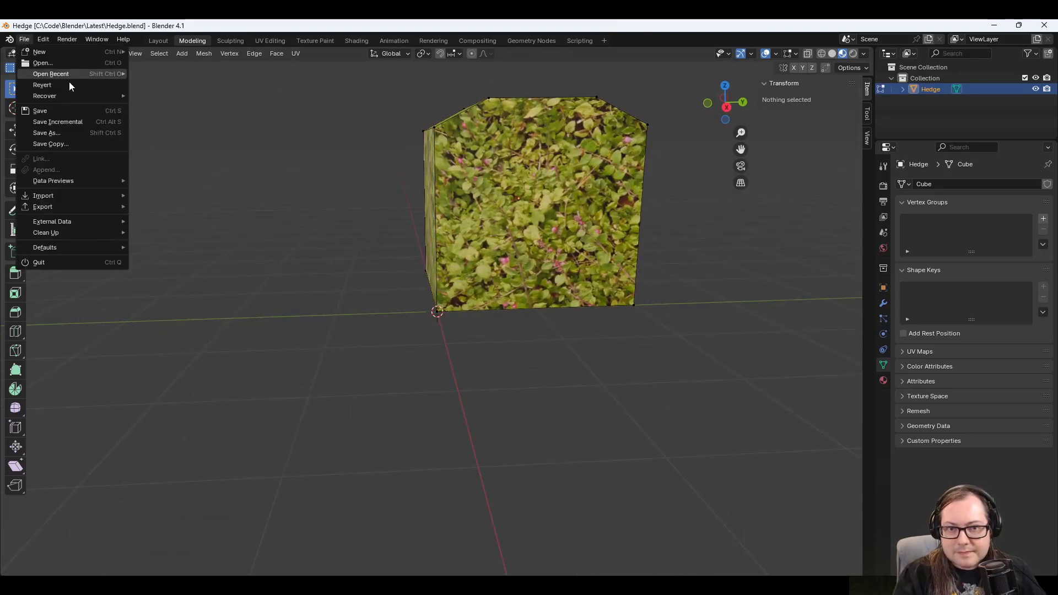
{"action": "mouse_move", "coordinate": [74, 205]}
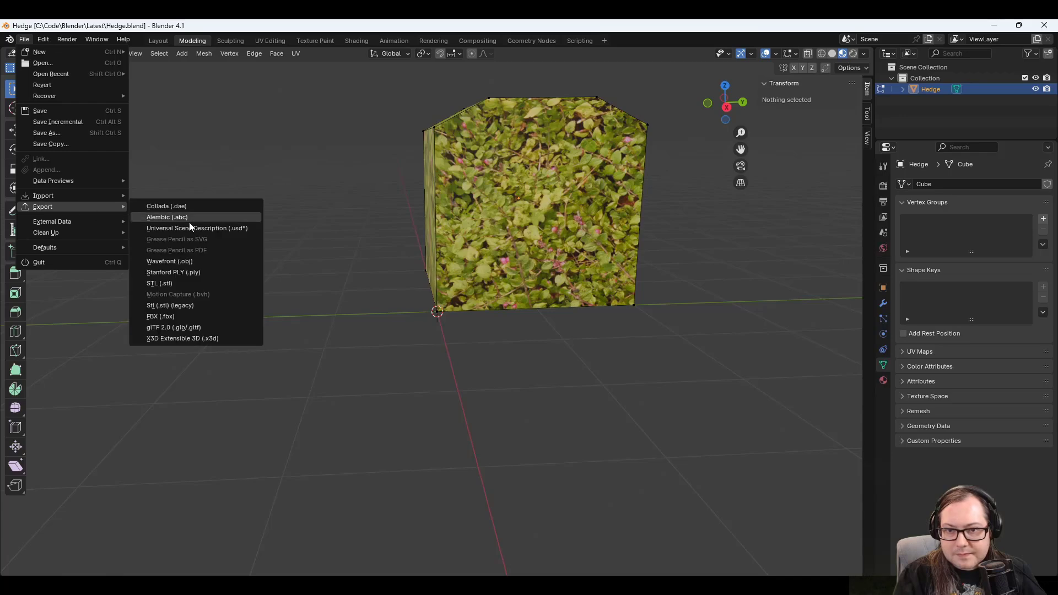
{"action": "left_click", "coordinate": [201, 325]}
{"action": "left_click", "coordinate": [706, 464]}
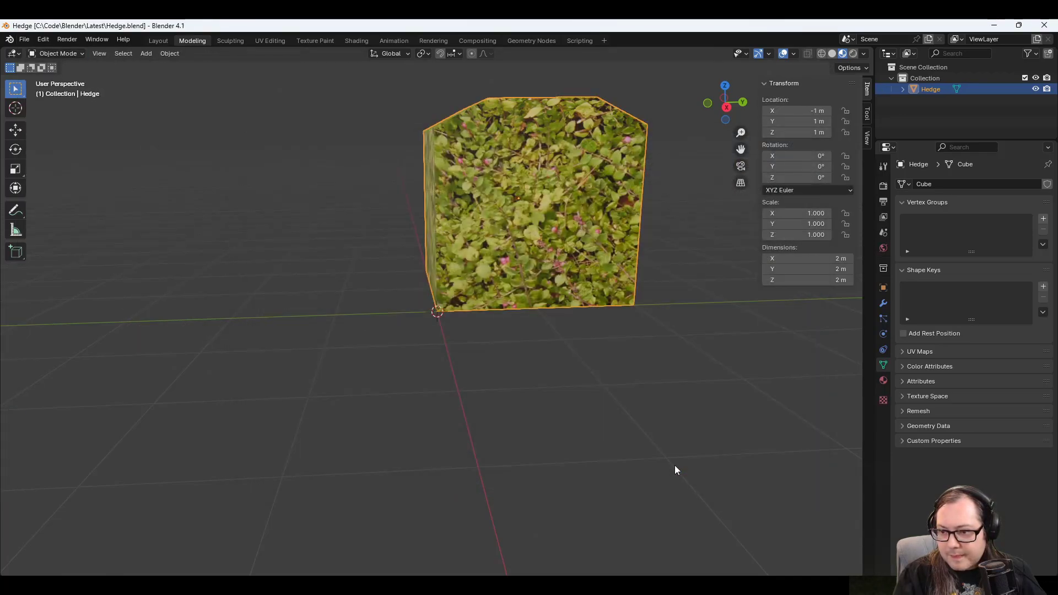
Switch to Godot and inspect how the reimported hedge sits beside the wall in test_scene's 3D view.
{"action": "key", "text": "alt+Tab"}
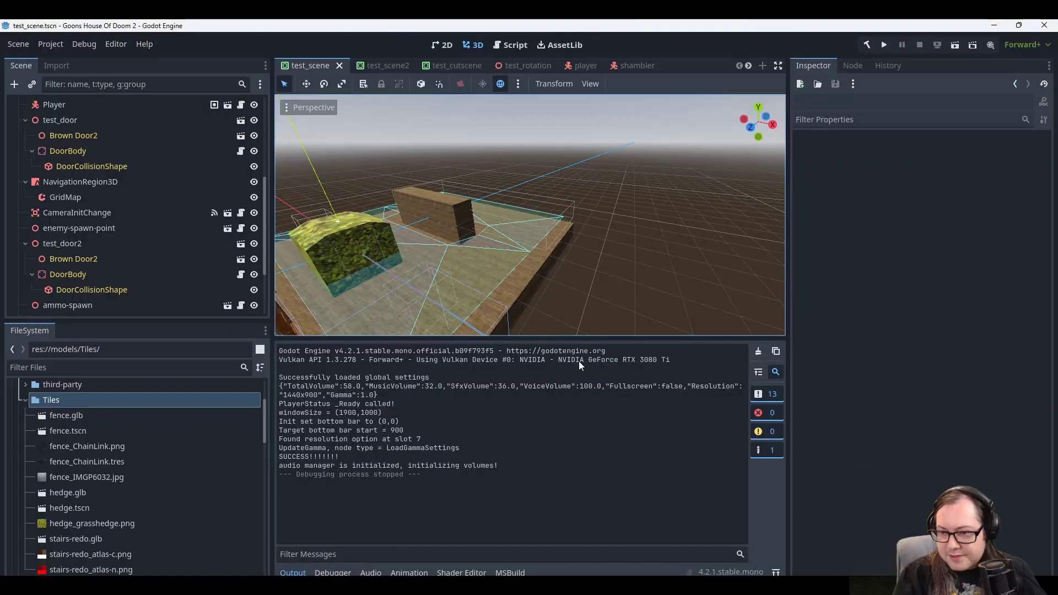
{"action": "scroll", "coordinate": [497, 197], "scroll_direction": "down", "scroll_amount": 6}
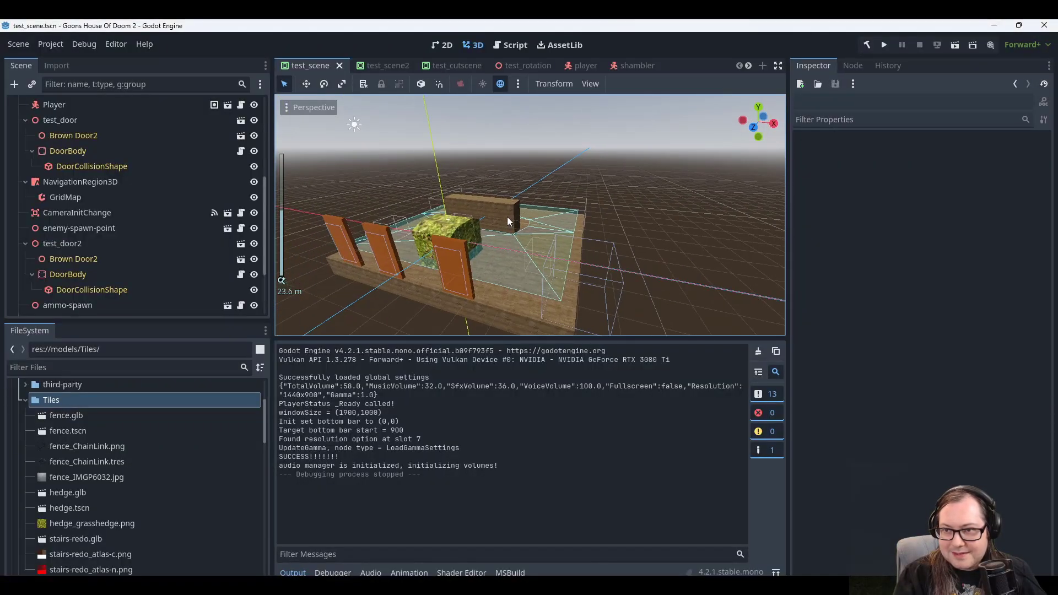
{"action": "left_click", "coordinate": [56, 401]}
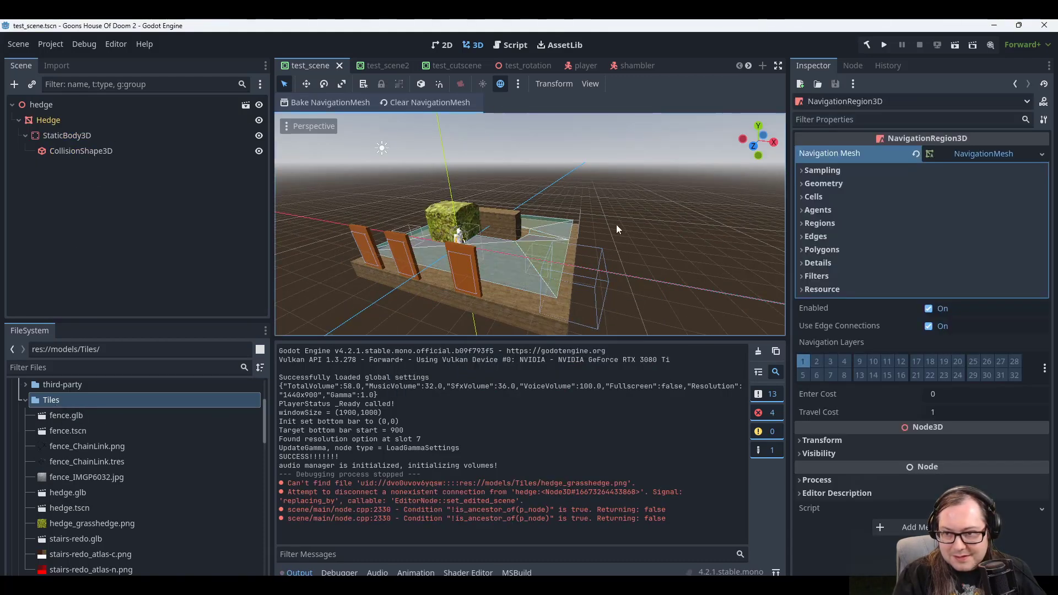
{"action": "scroll", "coordinate": [560, 217], "scroll_direction": "up", "scroll_amount": 5}
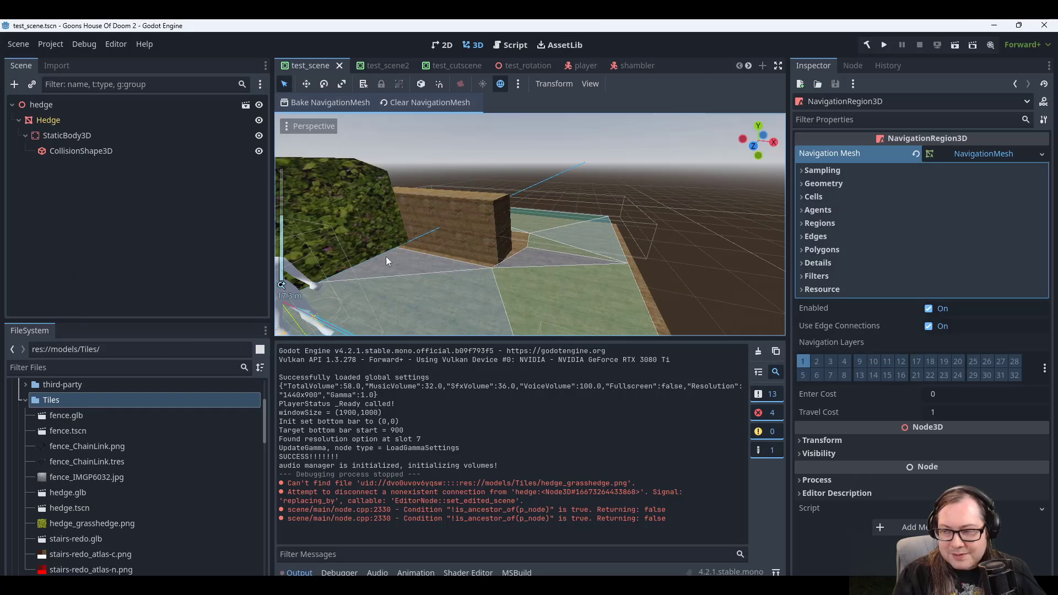
{"action": "middle_click_drag", "start_coordinate": [386, 256], "coordinate": [504, 256]}
{"action": "scroll", "coordinate": [504, 256], "scroll_direction": "down", "scroll_amount": 2}
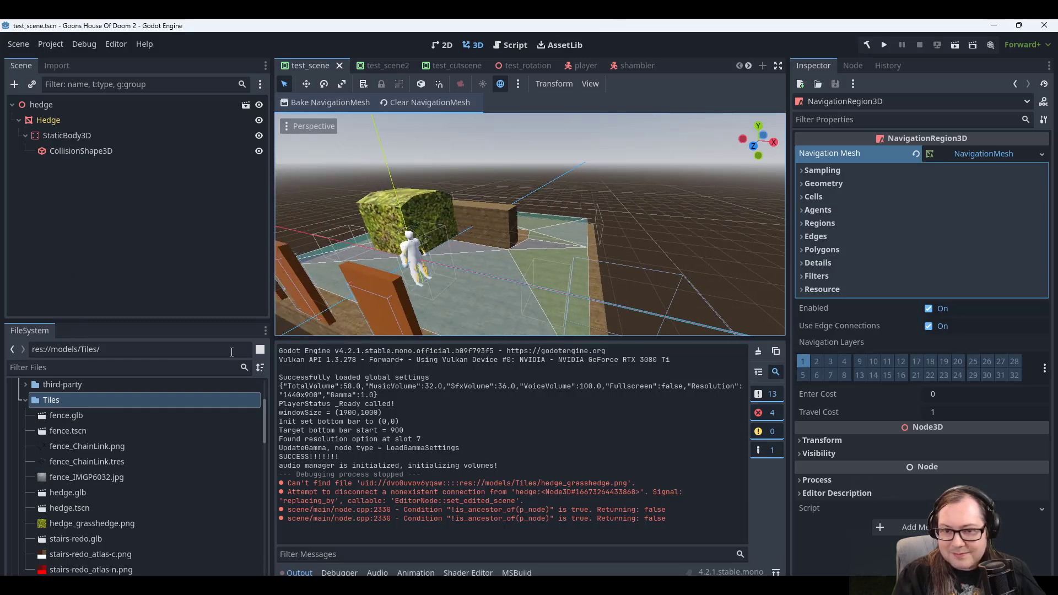
Open tiles_mesh_library_4.tres from the scenery folder and import tiles.tscn into the mesh library, ignoring transforms.
{"action": "scroll", "coordinate": [115, 499], "scroll_direction": "down", "scroll_amount": 10}
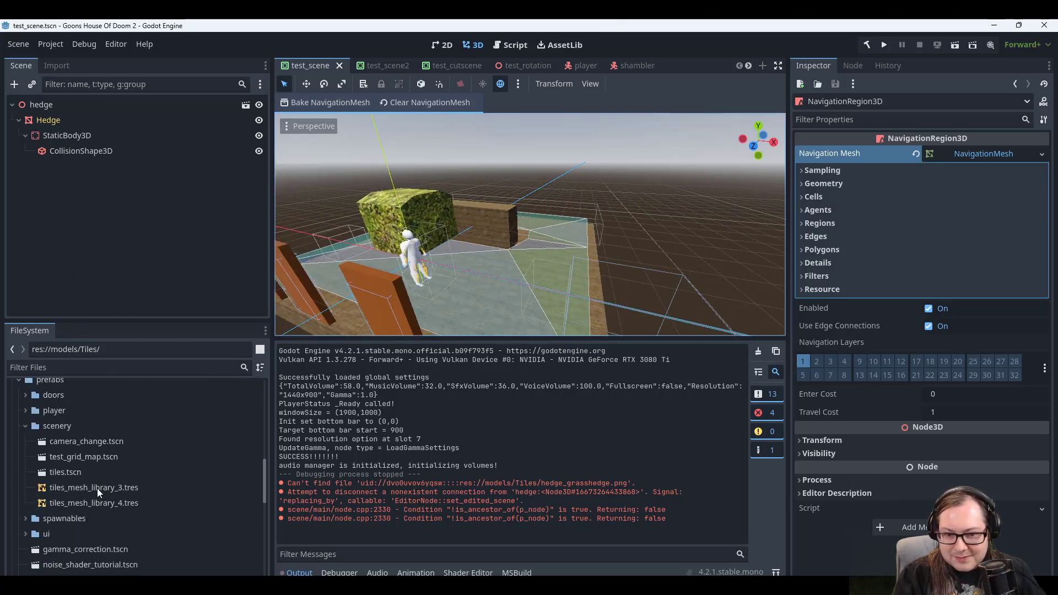
{"action": "double_click", "coordinate": [87, 499]}
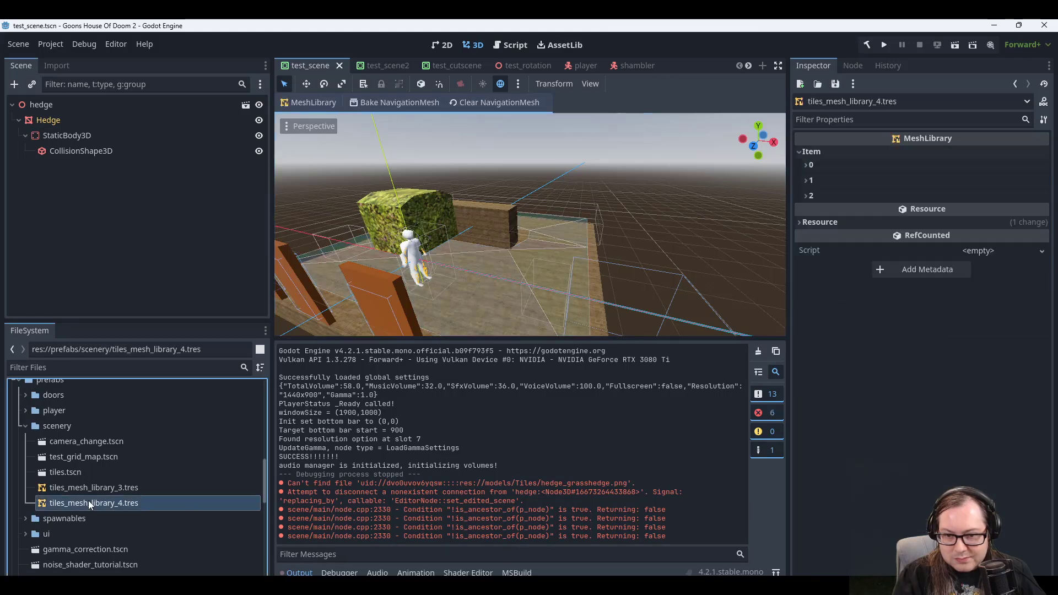
{"action": "left_click", "coordinate": [311, 103]}
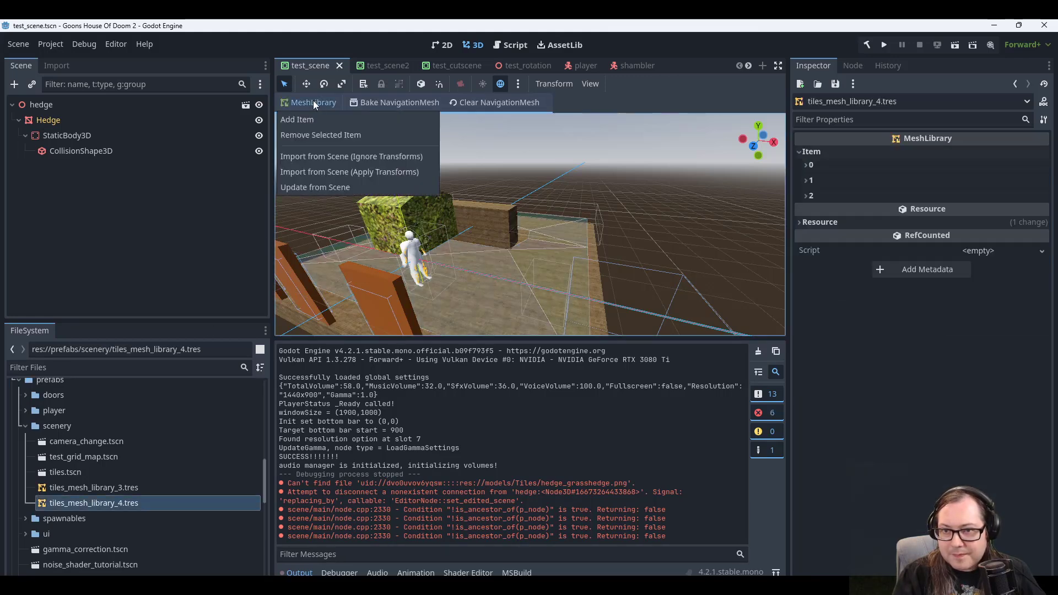
{"action": "left_click", "coordinate": [318, 156]}
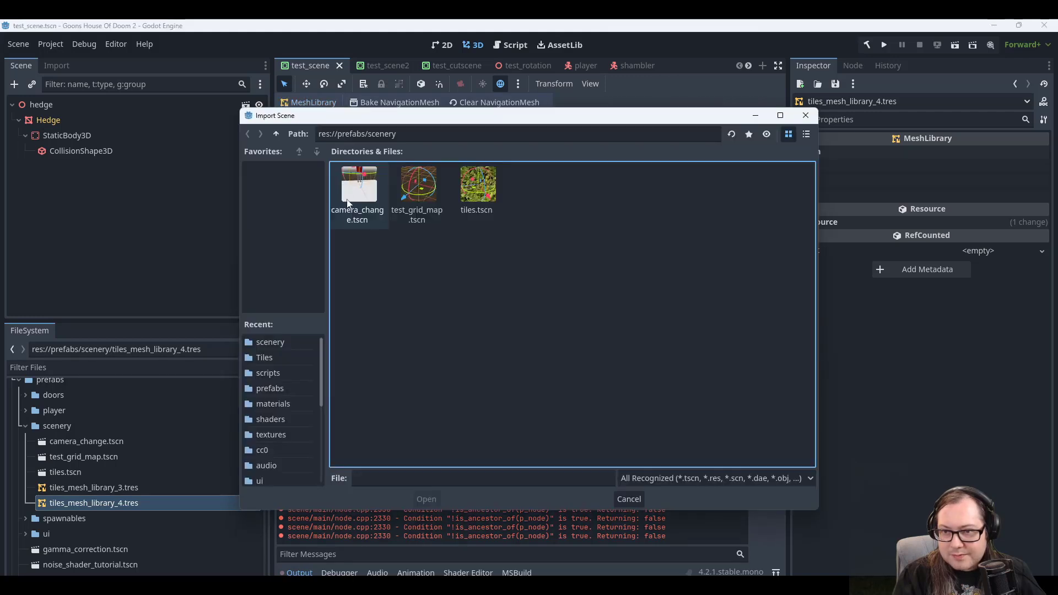
{"action": "double_click", "coordinate": [477, 191]}
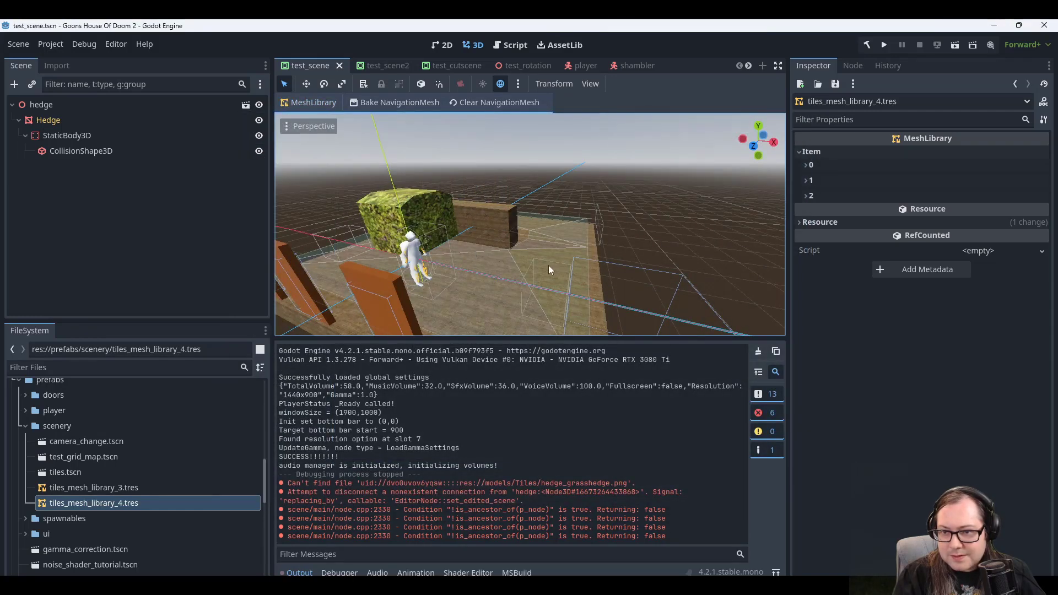
Select the models' Tiles folder, return to test_scene from test_scene2, and look through its scene tree.
{"action": "scroll", "coordinate": [131, 450], "scroll_direction": "up", "scroll_amount": 15}
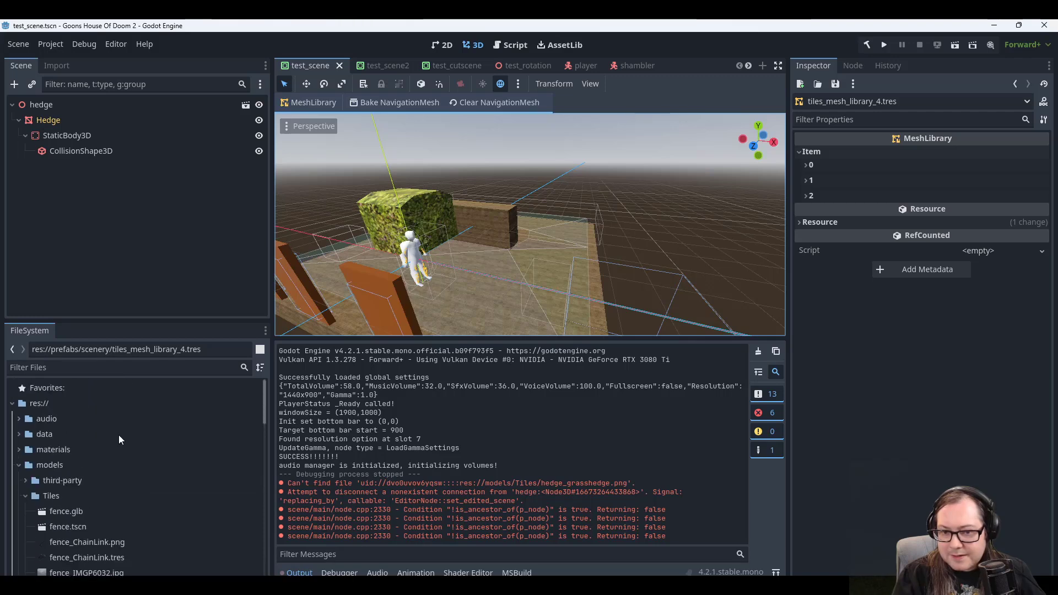
{"action": "left_click", "coordinate": [44, 497]}
{"action": "left_click", "coordinate": [315, 65]}
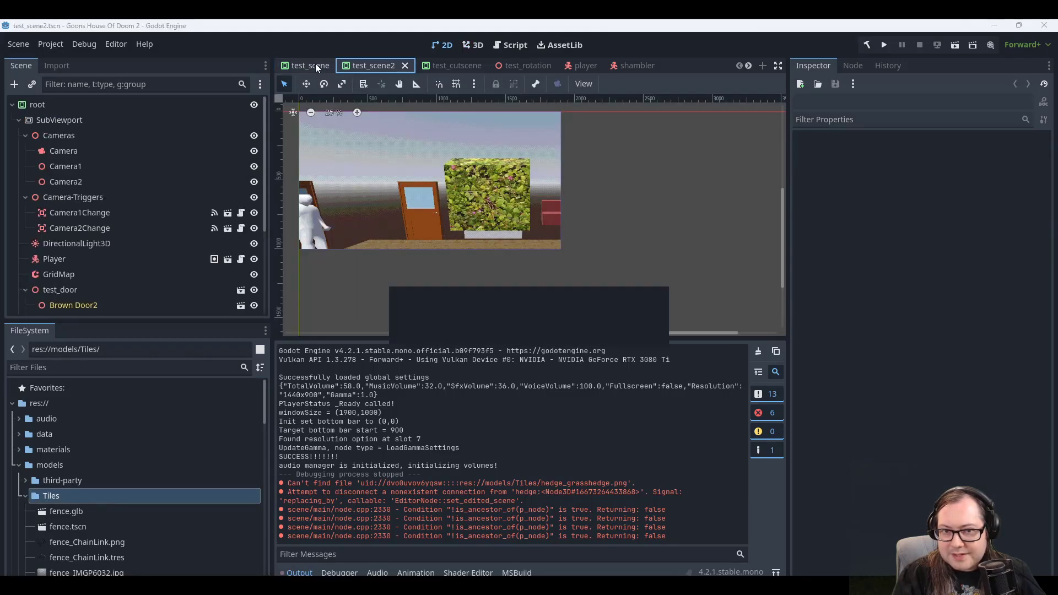
{"action": "scroll", "coordinate": [115, 268], "scroll_direction": "down", "scroll_amount": 5}
{"action": "scroll", "coordinate": [112, 263], "scroll_direction": "down", "scroll_amount": 1}
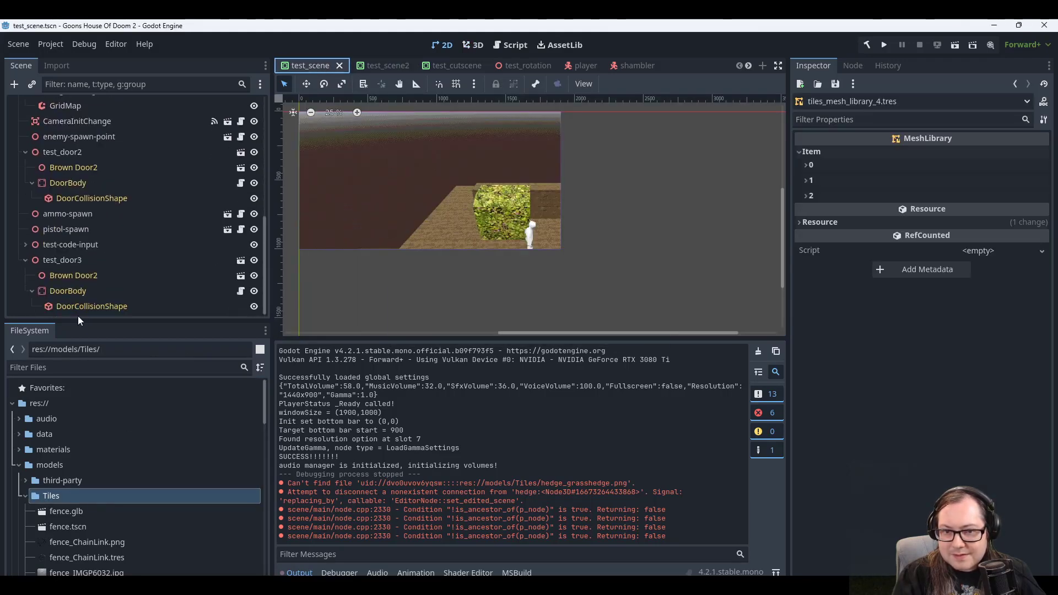
{"action": "scroll", "coordinate": [86, 274], "scroll_direction": "up", "scroll_amount": 5}
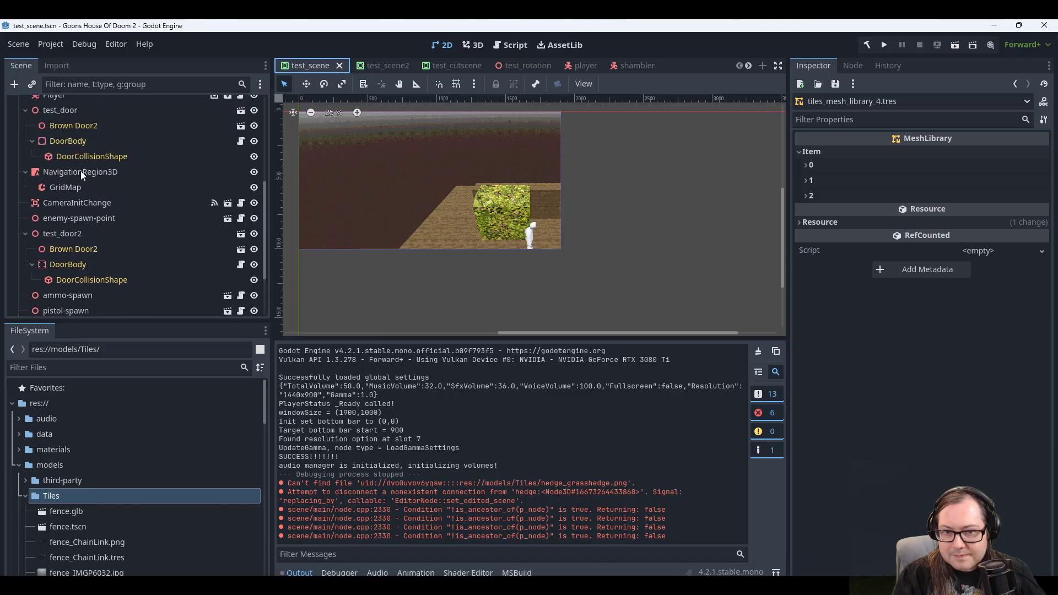
{"action": "scroll", "coordinate": [92, 278], "scroll_direction": "down", "scroll_amount": 5}
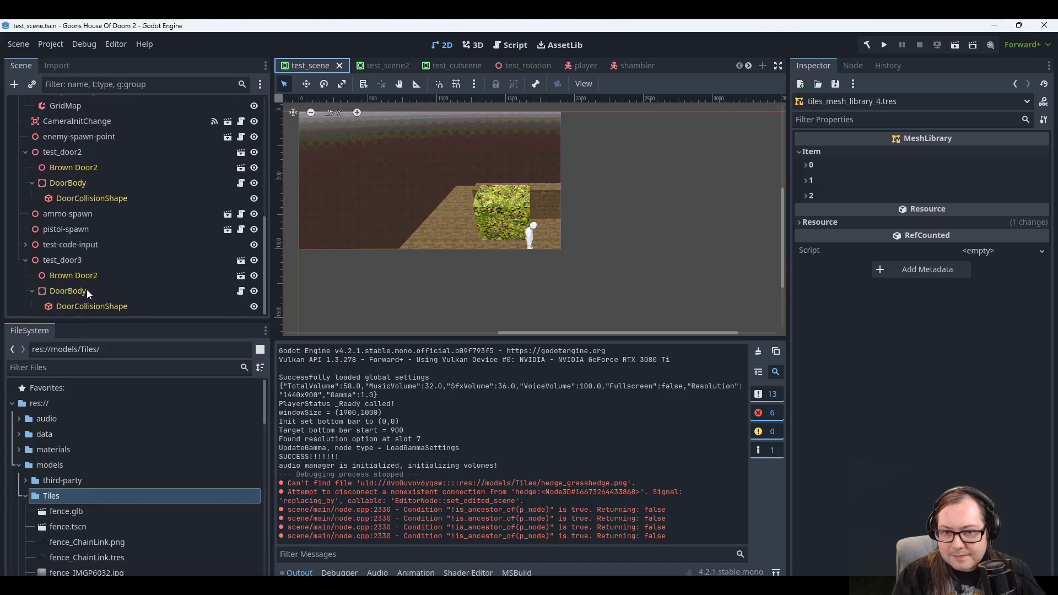
{"action": "scroll", "coordinate": [86, 281], "scroll_direction": "up", "scroll_amount": 15}
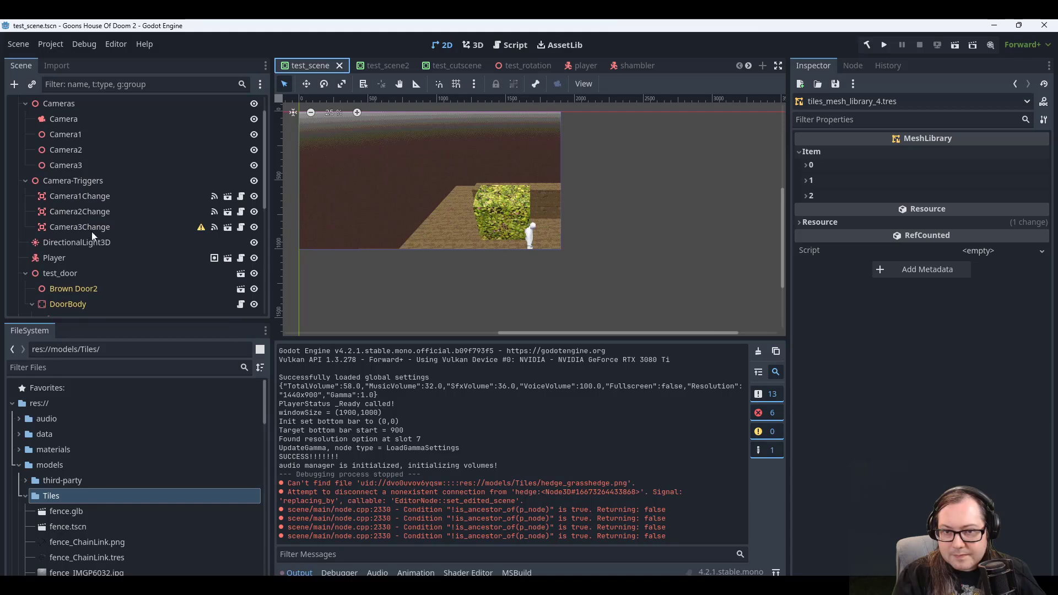
Select the GridMap node in test_scene and preview how the Hedge tile sits on floors 1, -1 and 0.
{"action": "scroll", "coordinate": [79, 216], "scroll_direction": "down", "scroll_amount": 3}
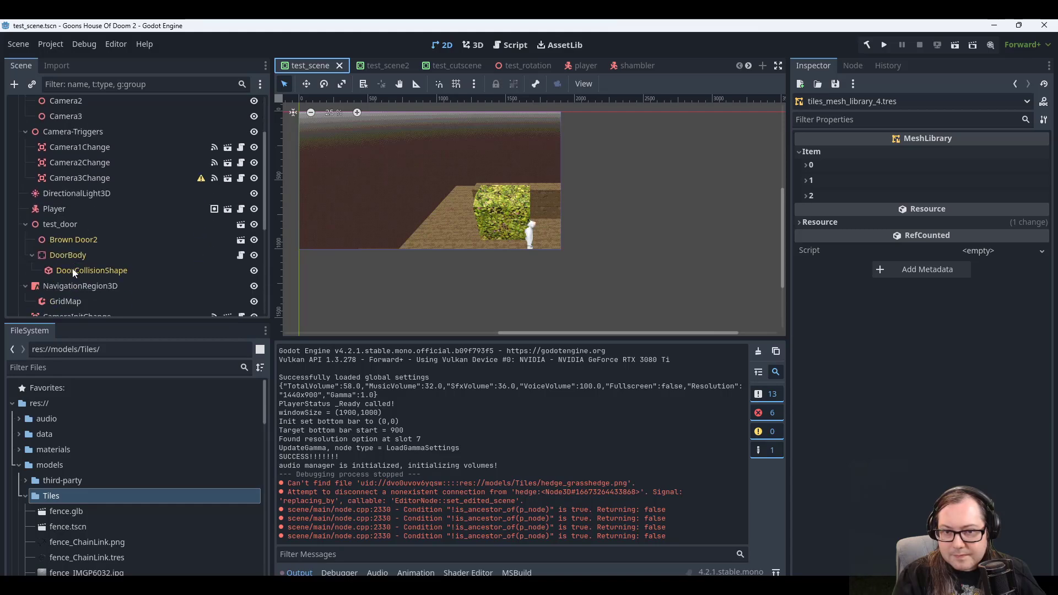
{"action": "scroll", "coordinate": [74, 272], "scroll_direction": "down", "scroll_amount": 5}
{"action": "left_click", "coordinate": [70, 219]}
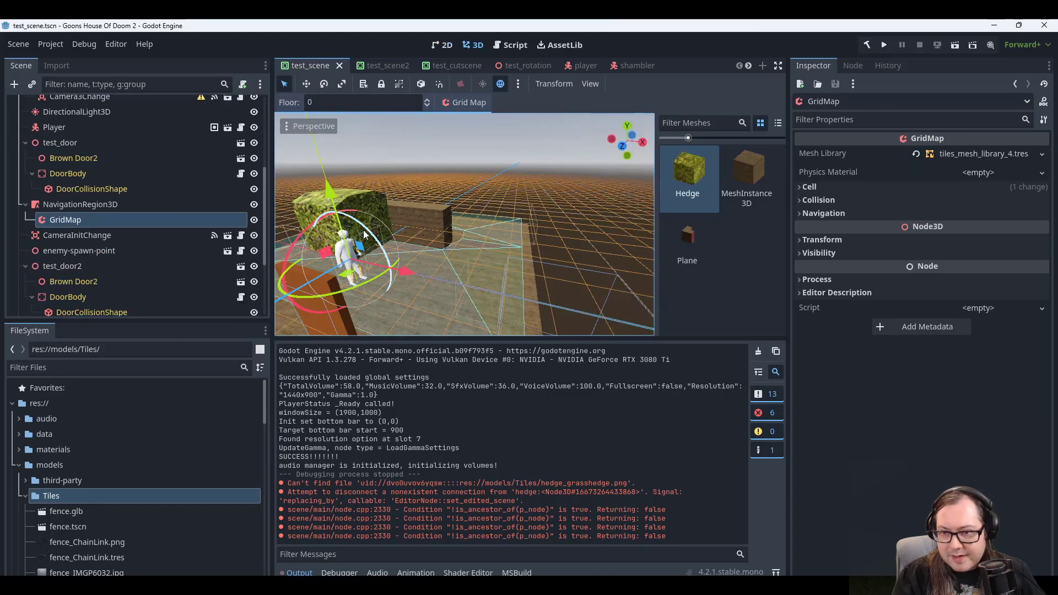
{"action": "middle_click_drag", "start_coordinate": [506, 267], "coordinate": [478, 252]}
{"action": "key", "text": "e"}
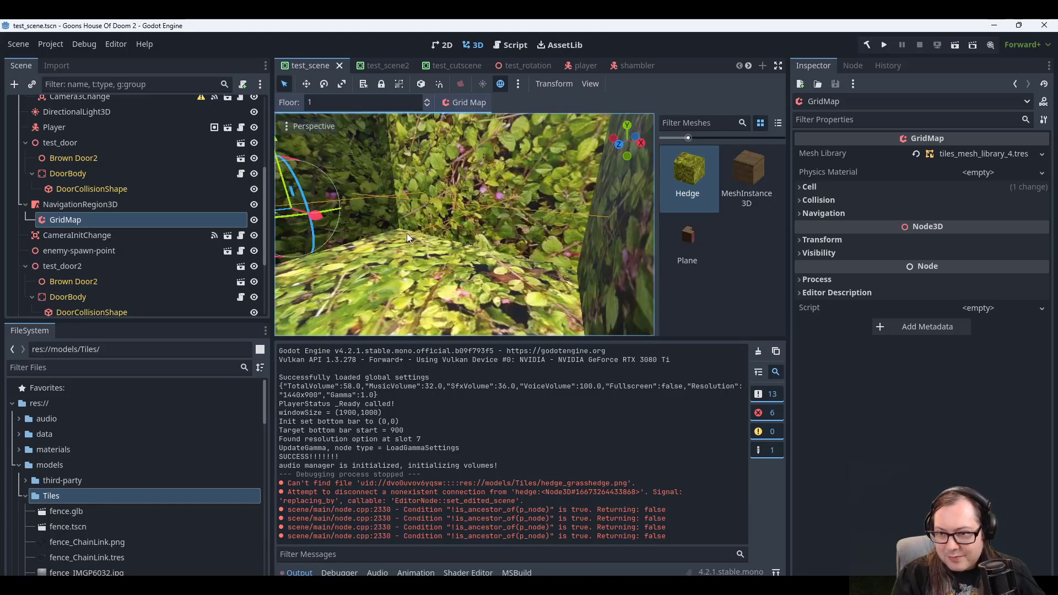
{"action": "key", "text": "q"}
{"action": "key", "text": "q"}
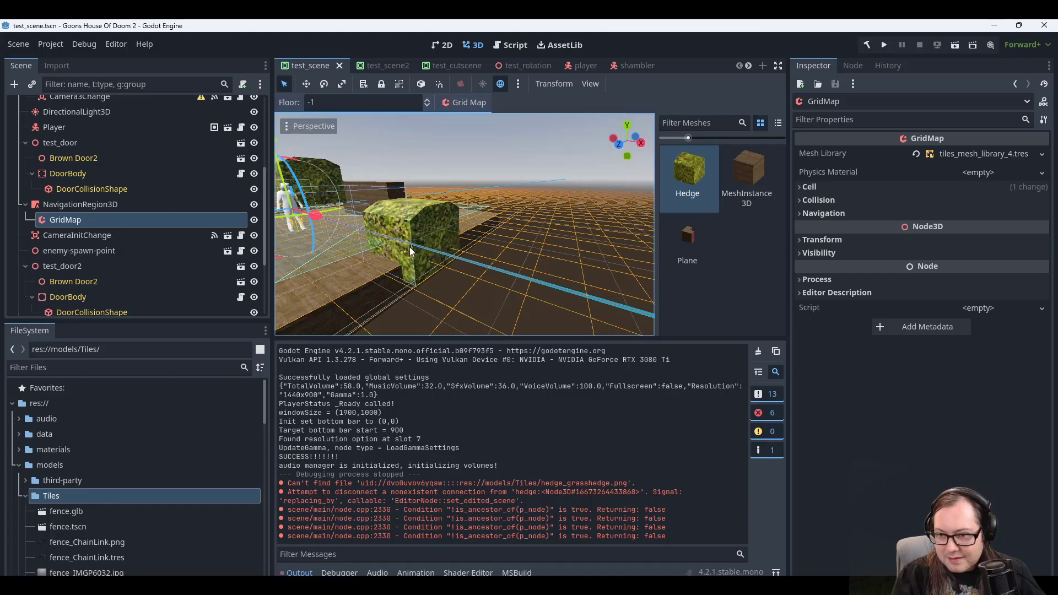
{"action": "key", "text": "e"}
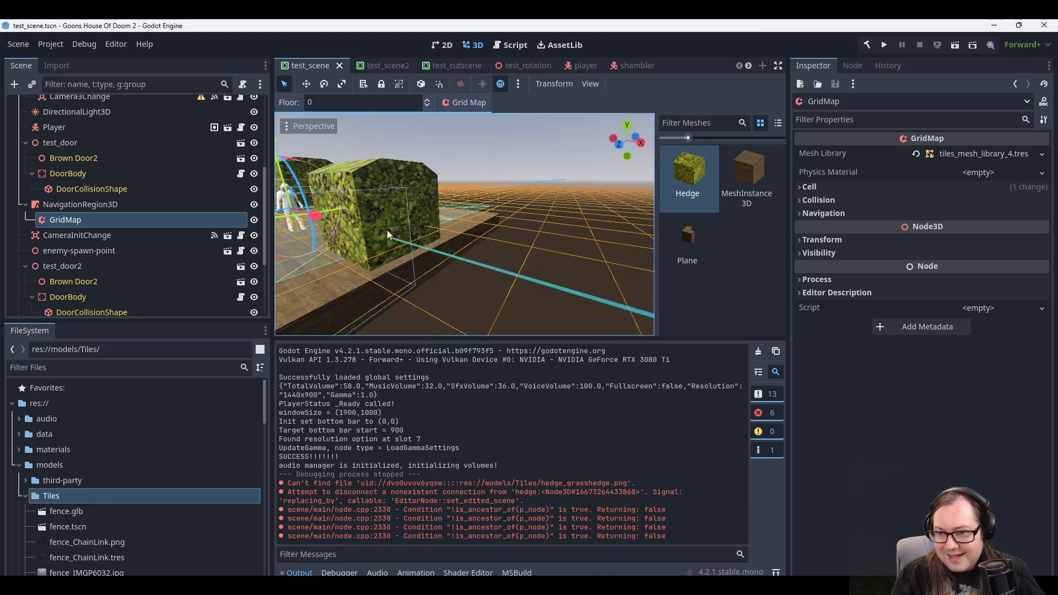
{"action": "scroll", "coordinate": [391, 226], "scroll_direction": "up", "scroll_amount": 5}
{"action": "scroll", "coordinate": [397, 224], "scroll_direction": "down", "scroll_amount": 5}
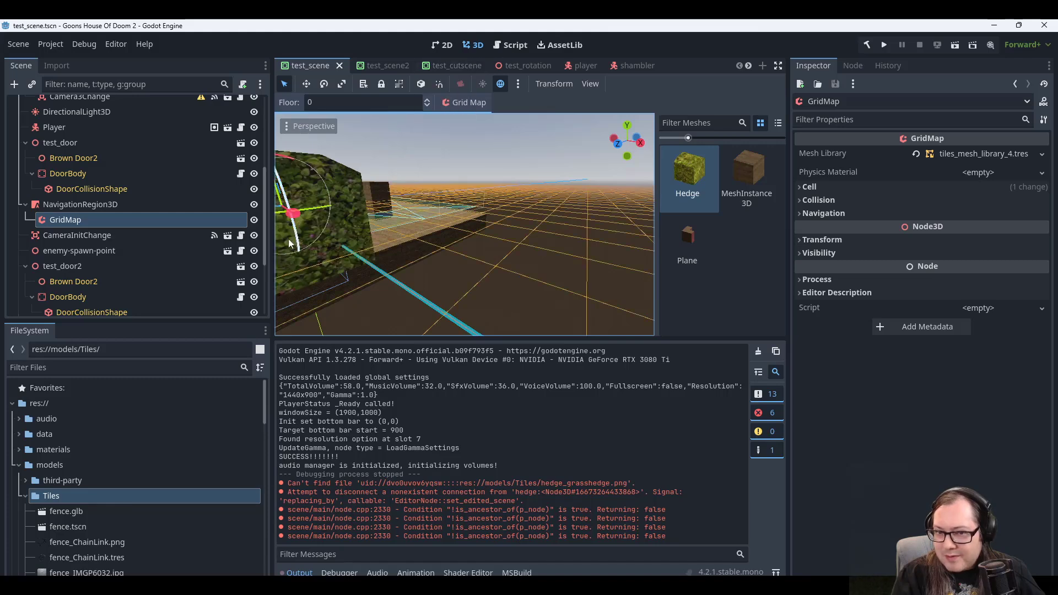
Try painting the Hedge tile along floor 0 of the GridMap, and undo the paint.
{"action": "scroll", "coordinate": [176, 253], "scroll_direction": "down", "scroll_amount": 4}
{"action": "scroll", "coordinate": [129, 497], "scroll_direction": "down", "scroll_amount": 1}
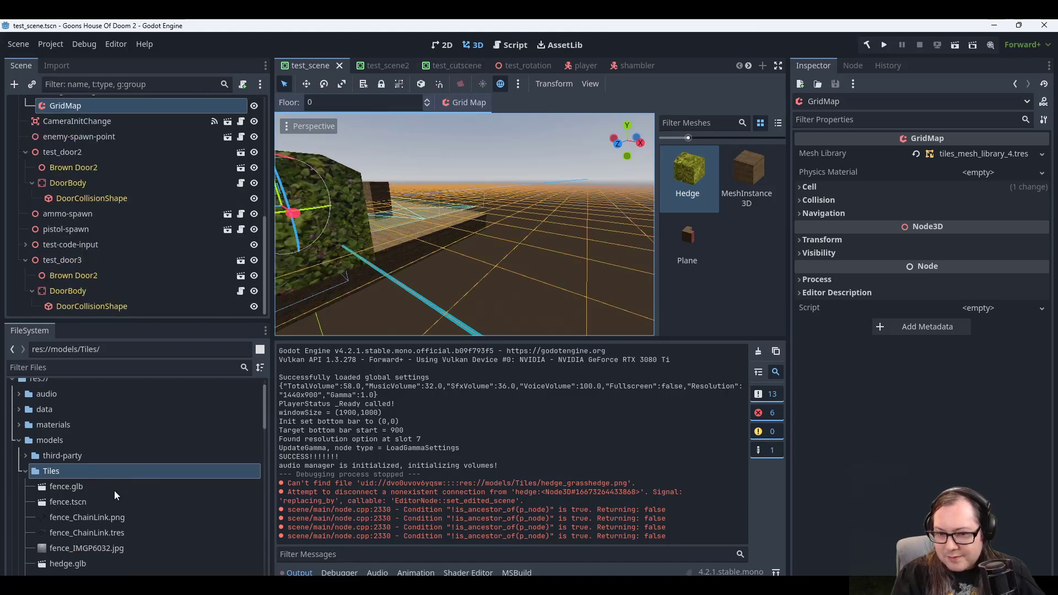
{"action": "scroll", "coordinate": [115, 488], "scroll_direction": "down", "scroll_amount": 1}
{"action": "middle_click_drag", "start_coordinate": [402, 223], "coordinate": [400, 231]}
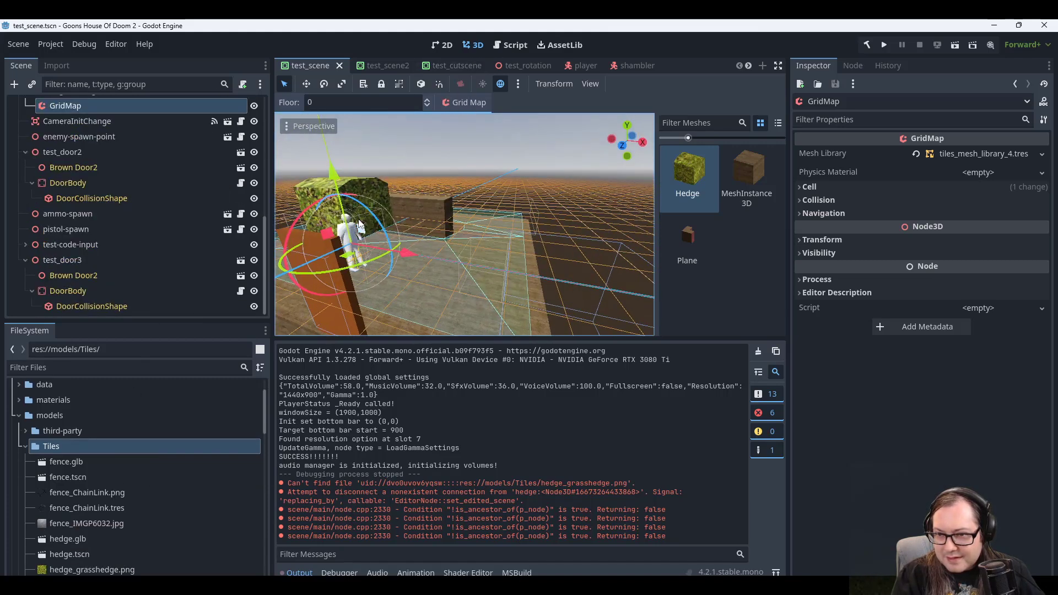
{"action": "middle_click_drag", "start_coordinate": [518, 264], "coordinate": [494, 263]}
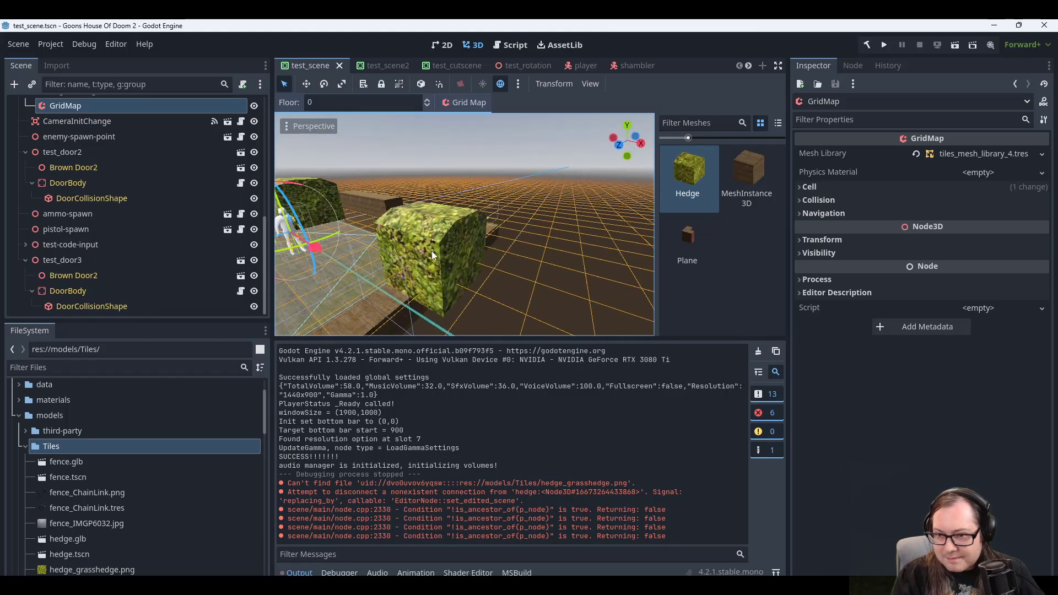
{"action": "middle_click_drag", "start_coordinate": [408, 254], "coordinate": [403, 252]}
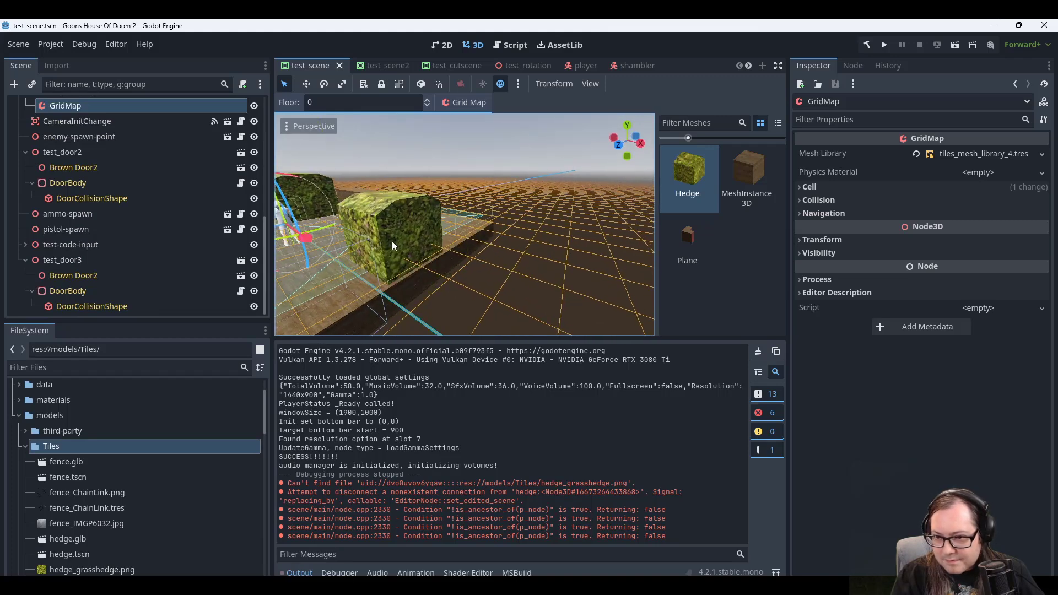
{"action": "left_click_drag", "start_coordinate": [392, 241], "coordinate": [466, 265]}
{"action": "mouse_move", "coordinate": [467, 266]}
{"action": "middle_mouse_down"}
{"action": "mouse_move", "coordinate": [472, 236]}
{"action": "mouse_move", "coordinate": [456, 247]}
{"action": "middle_mouse_up"}
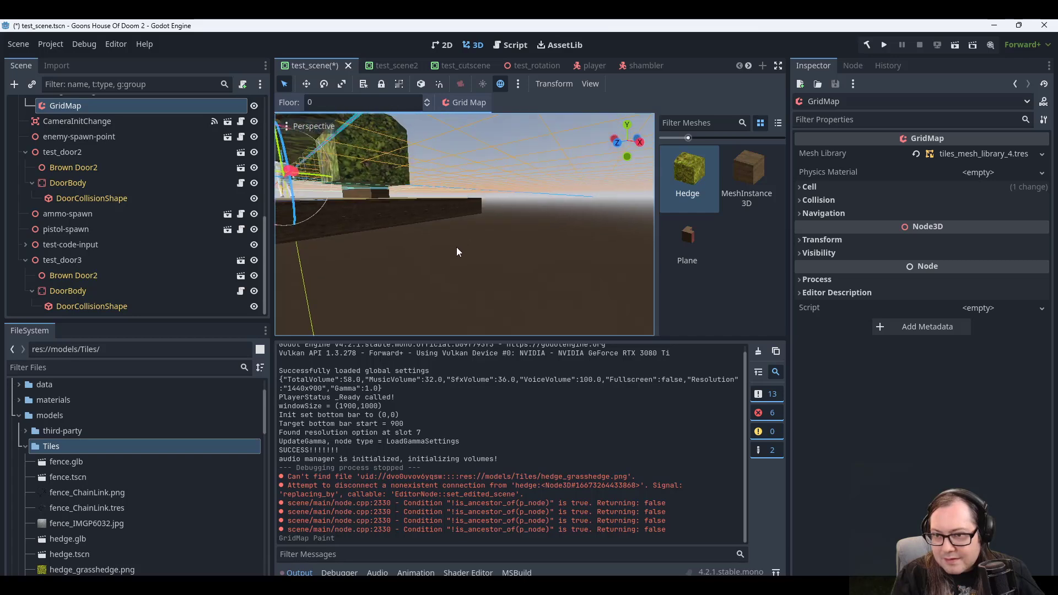
{"action": "key", "text": "ctrl+z"}
Open tiles_mesh_library_4.tres from the scenery folder and import the tiles scene into the mesh library again.
{"action": "scroll", "coordinate": [407, 216], "scroll_direction": "down", "scroll_amount": 5}
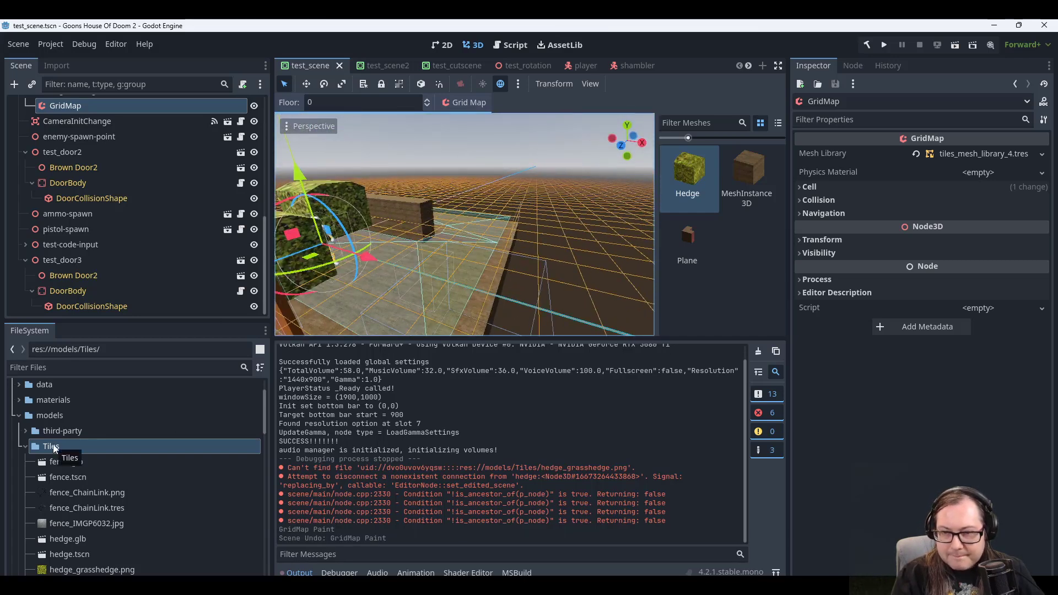
{"action": "scroll", "coordinate": [58, 454], "scroll_direction": "down", "scroll_amount": 10}
{"action": "scroll", "coordinate": [62, 497], "scroll_direction": "down", "scroll_amount": 1}
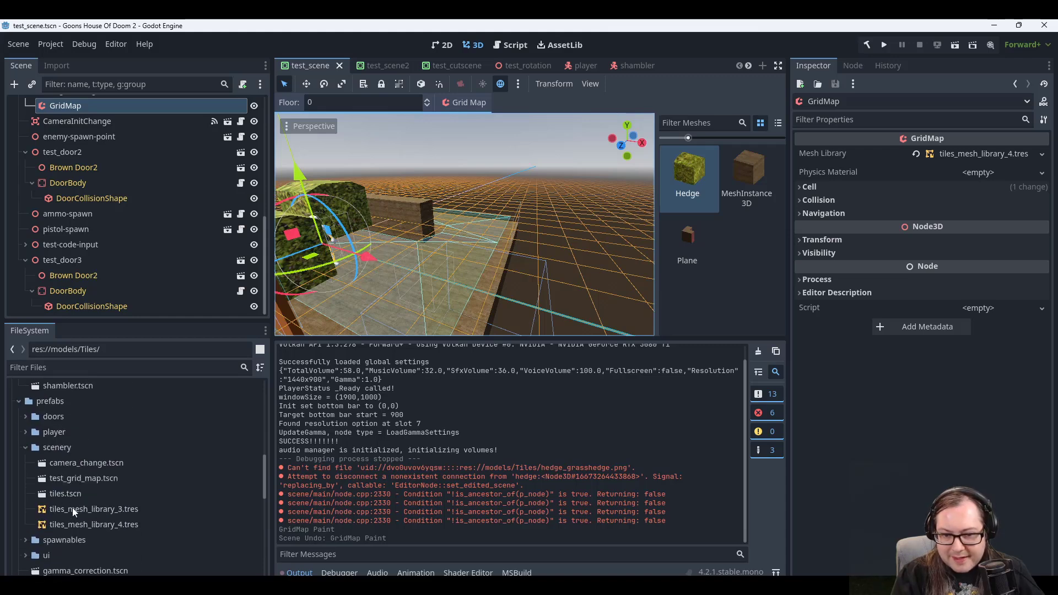
{"action": "left_click", "coordinate": [78, 522]}
{"action": "left_click", "coordinate": [306, 101]}
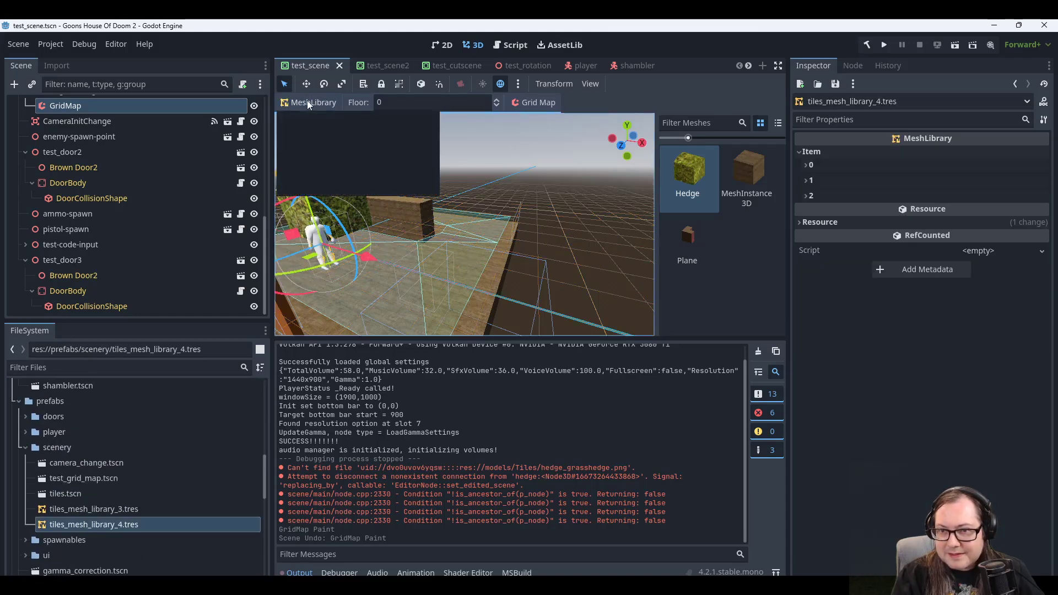
{"action": "left_click", "coordinate": [331, 157]}
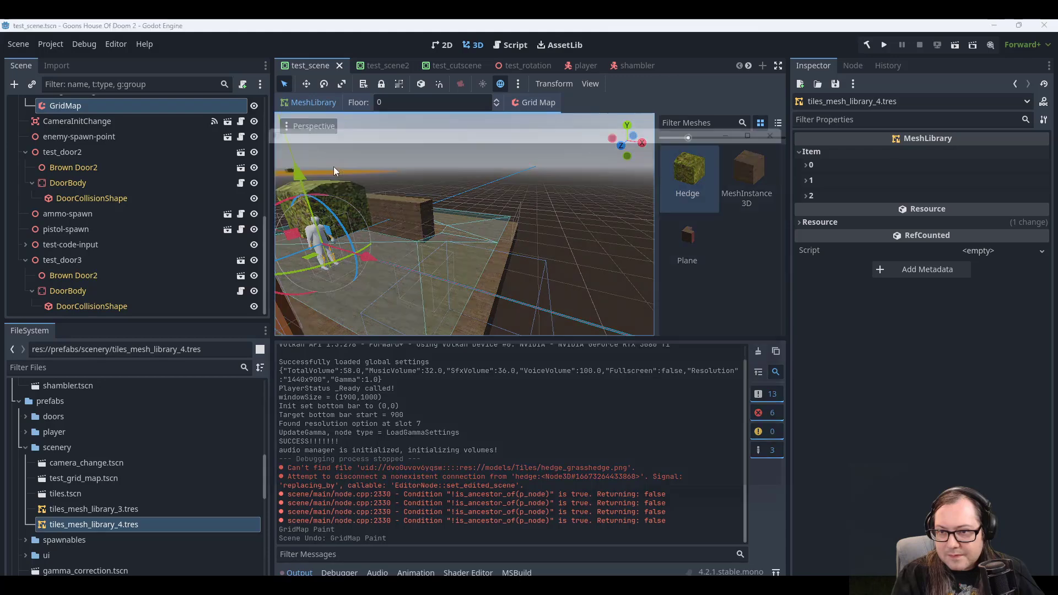
{"action": "double_click", "coordinate": [472, 194]}
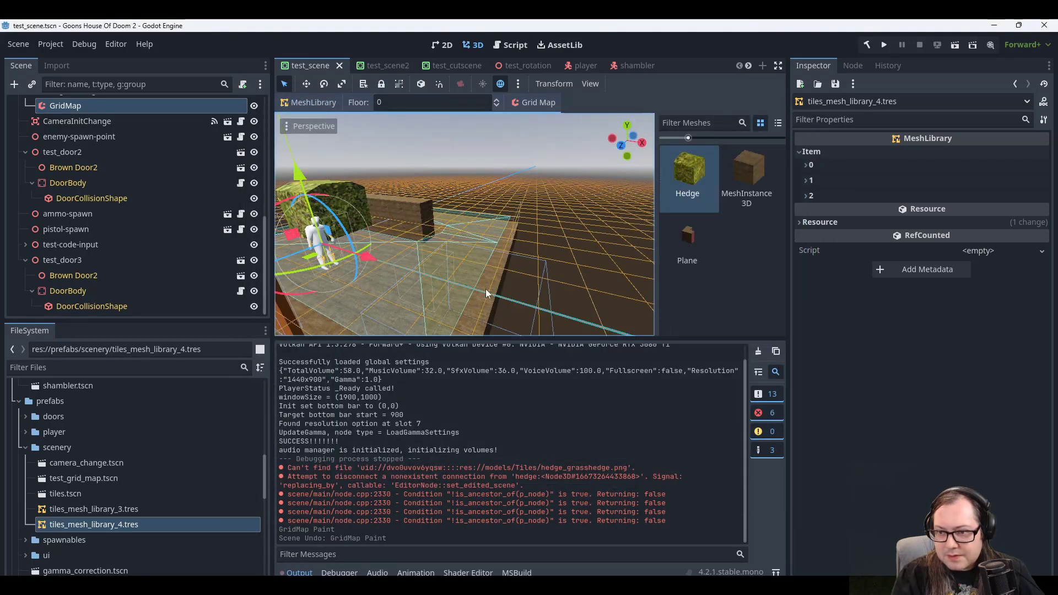
Examine the floor 0 grid around the platform from near and far, and check the GridMap options.
{"action": "scroll", "coordinate": [473, 237], "scroll_direction": "down", "scroll_amount": 5}
{"action": "scroll", "coordinate": [472, 234], "scroll_direction": "down", "scroll_amount": 3}
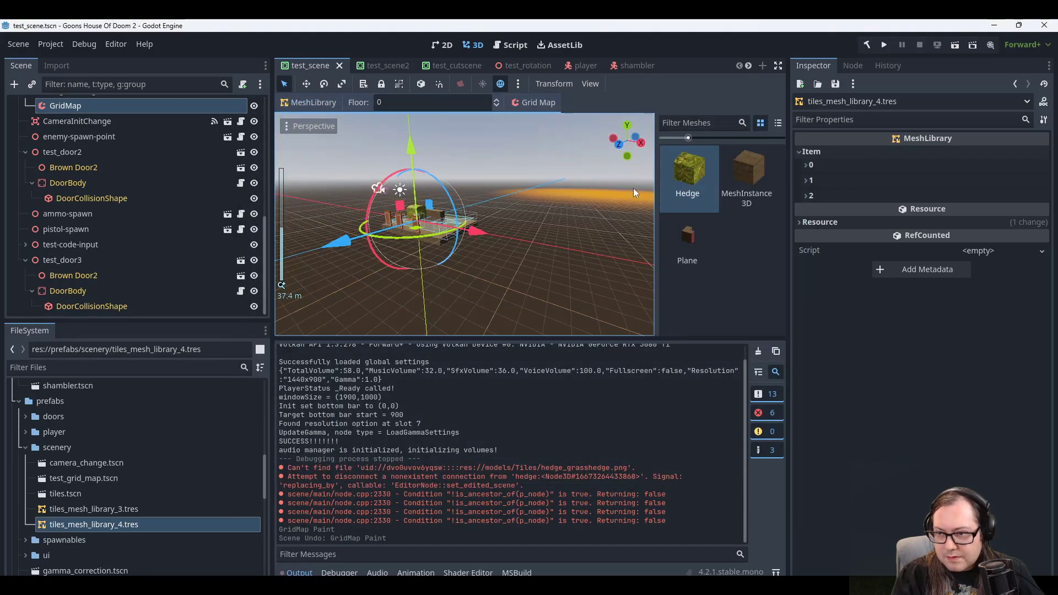
{"action": "scroll", "coordinate": [463, 252], "scroll_direction": "up", "scroll_amount": 10}
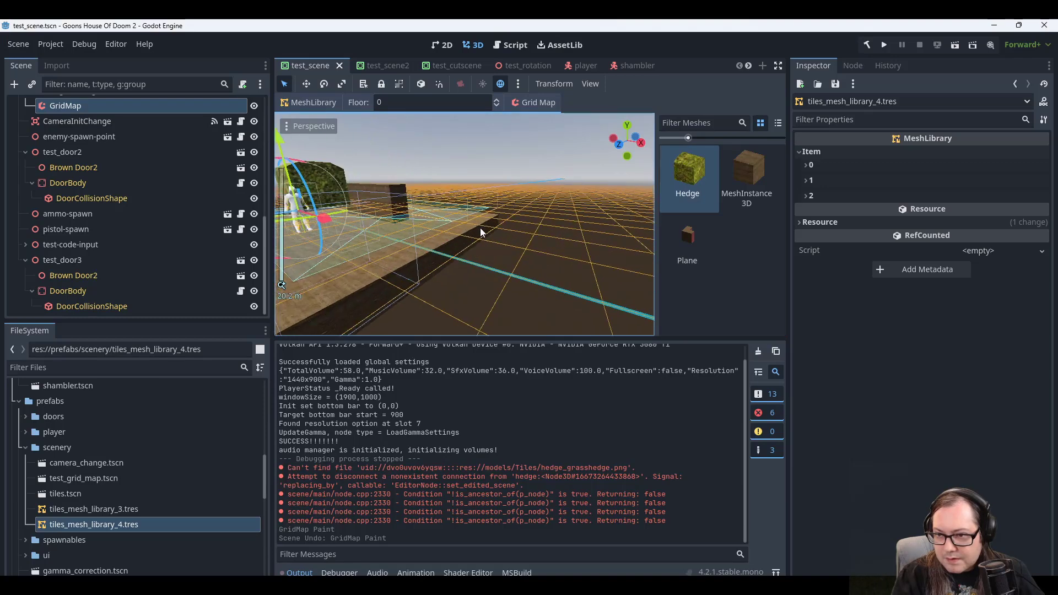
{"action": "scroll", "coordinate": [457, 242], "scroll_direction": "down", "scroll_amount": 12}
{"action": "scroll", "coordinate": [453, 237], "scroll_direction": "up", "scroll_amount": 2}
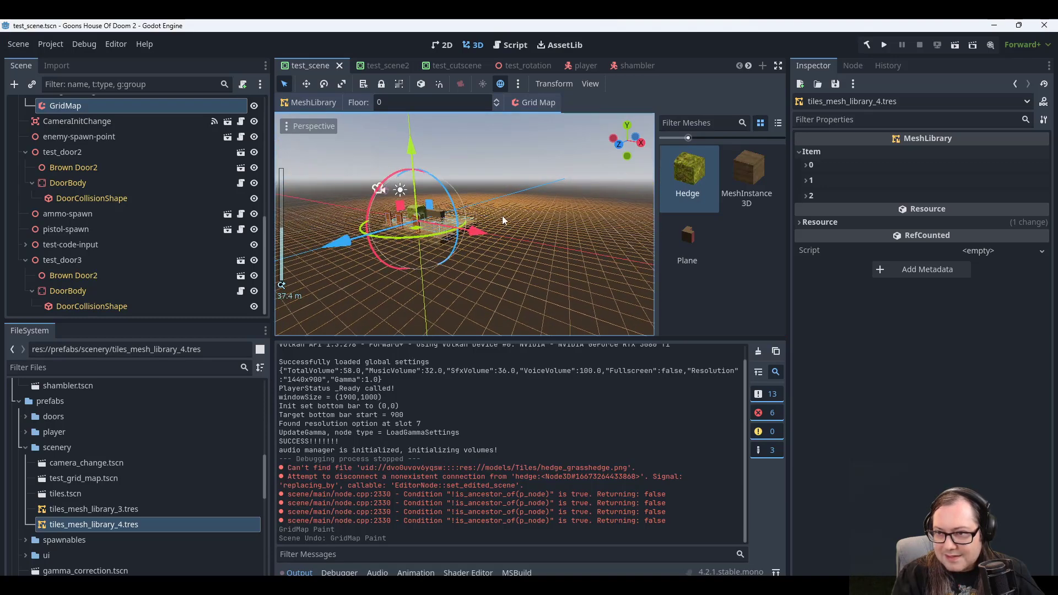
{"action": "left_click", "coordinate": [541, 102]}
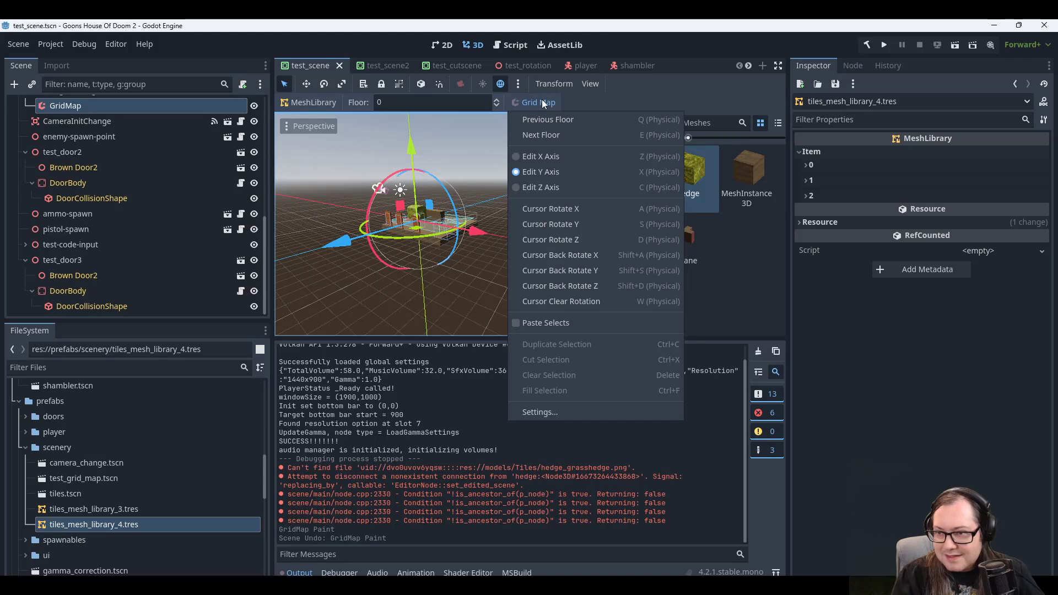
{"action": "left_click", "coordinate": [587, 100]}
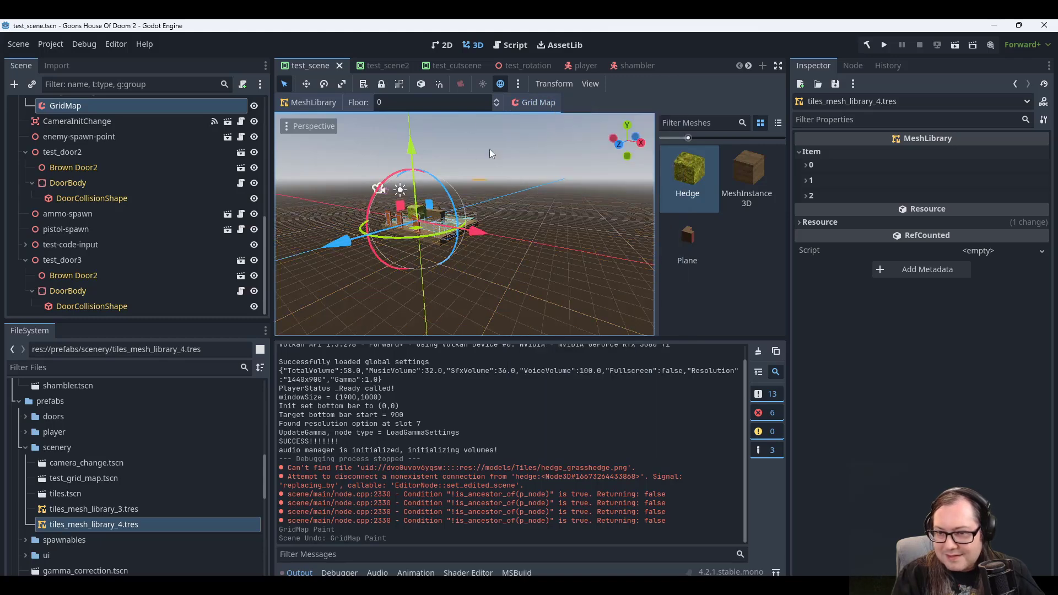
{"action": "middle_click_drag", "start_coordinate": [489, 148], "coordinate": [524, 245]}
{"action": "scroll", "coordinate": [526, 240], "scroll_direction": "up", "scroll_amount": 3}
Preview the MeshInstance3D and Plane tiles near the platform's edge, checking the Plane tile down to floor -2.
{"action": "left_click", "coordinate": [748, 173]}
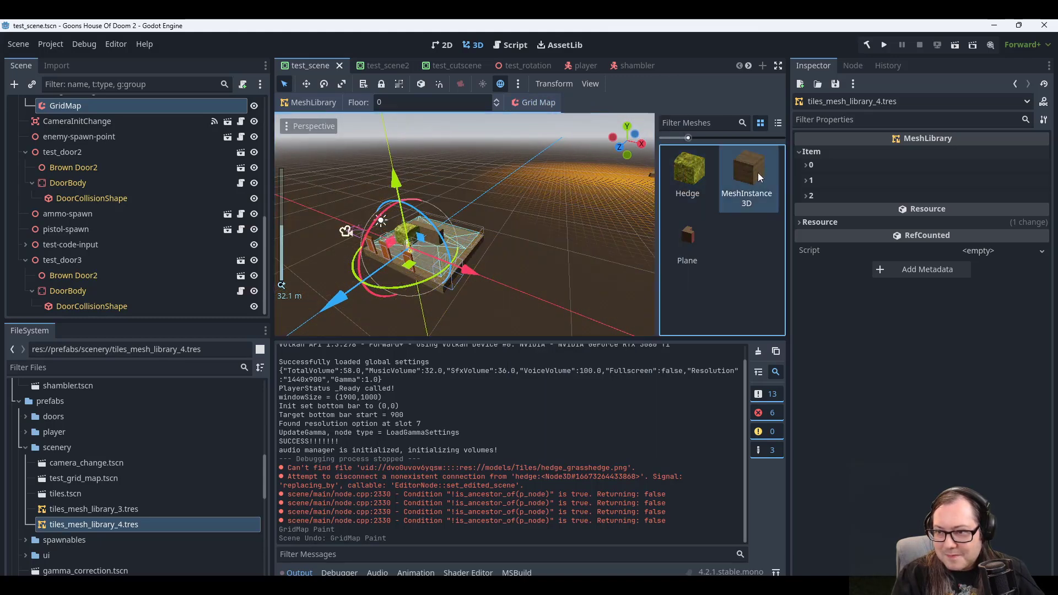
{"action": "scroll", "coordinate": [468, 237], "scroll_direction": "up", "scroll_amount": 3}
{"action": "scroll", "coordinate": [483, 259], "scroll_direction": "up", "scroll_amount": 7}
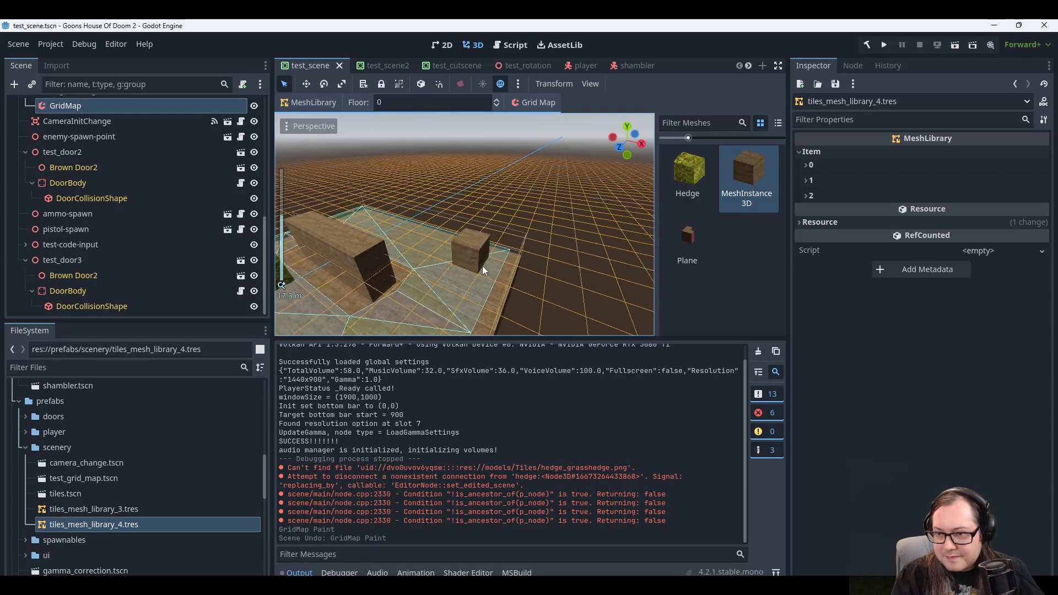
{"action": "middle_click_drag", "start_coordinate": [382, 274], "coordinate": [650, 222]}
{"action": "left_click", "coordinate": [663, 236]}
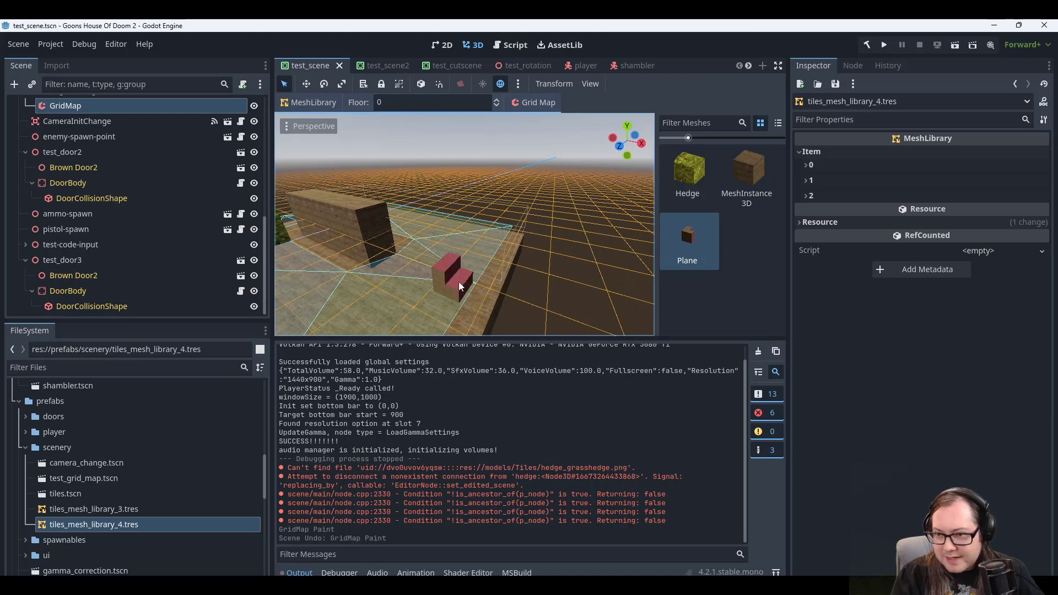
{"action": "middle_click_drag", "start_coordinate": [399, 266], "coordinate": [437, 206]}
{"action": "key", "text": "q"}
{"action": "key", "text": "q"}
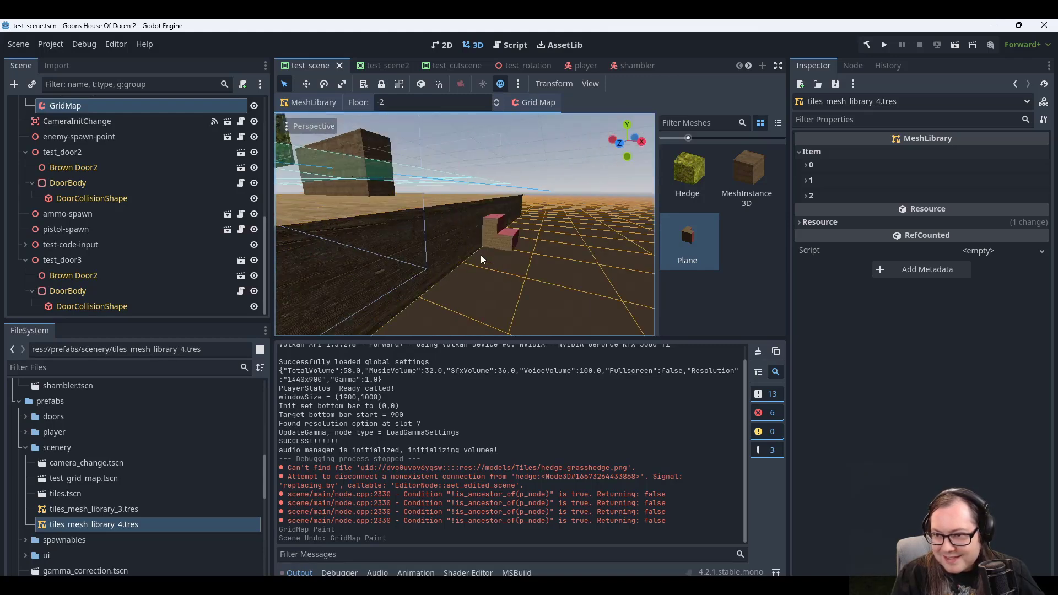
{"action": "key", "text": "e"}
Preview the Hedge tile on floor -1 and compare its alignment with the grid and platform edge.
{"action": "middle_click_drag", "start_coordinate": [469, 178], "coordinate": [451, 262]}
{"action": "left_click", "coordinate": [687, 180]}
{"action": "key", "text": "q"}
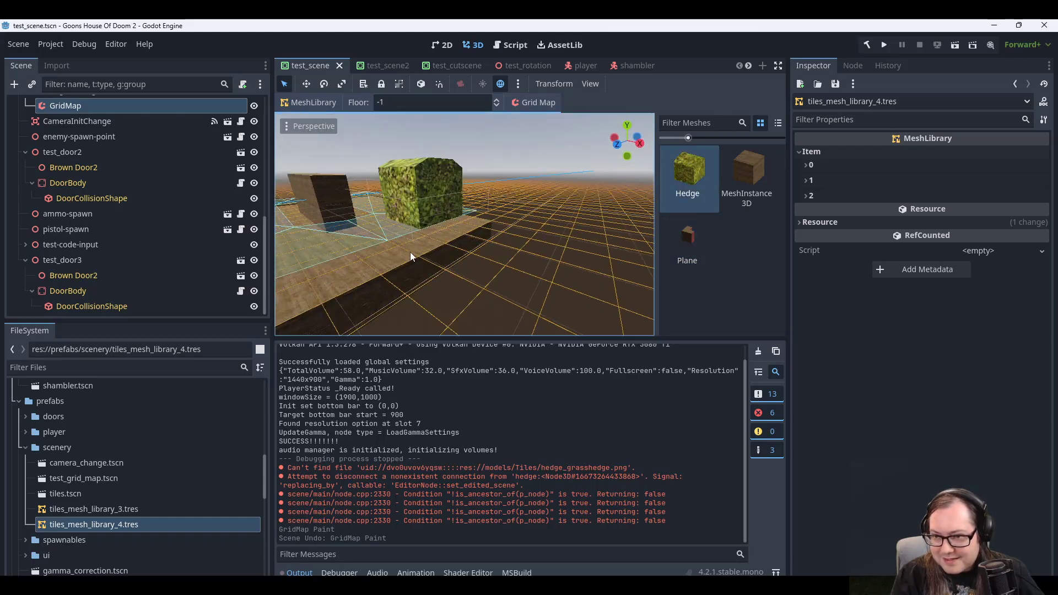
{"action": "key", "text": "e"}
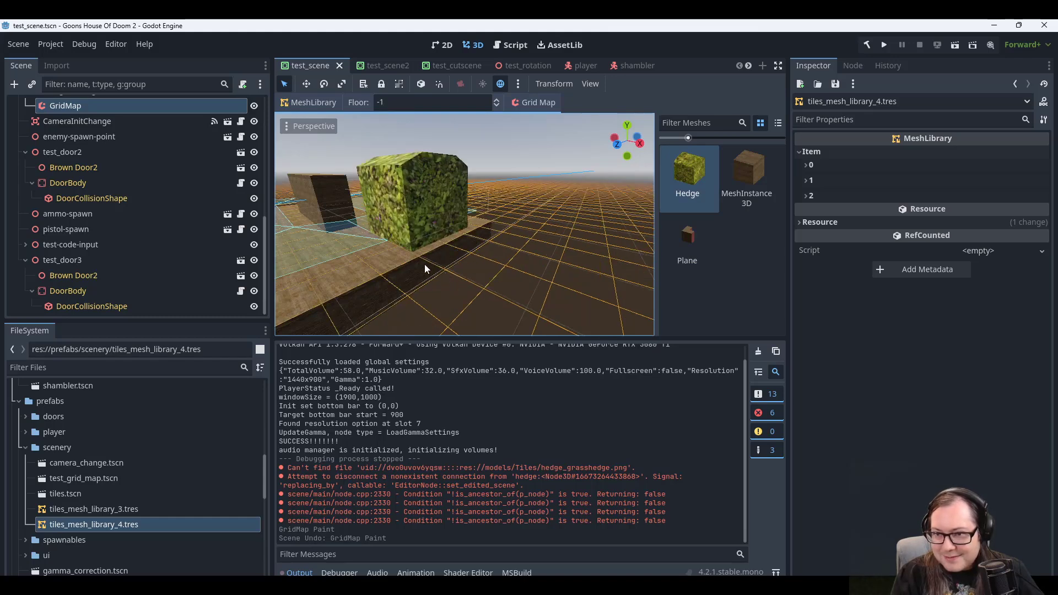
{"action": "middle_click_drag", "start_coordinate": [425, 251], "coordinate": [438, 249]}
{"action": "scroll", "coordinate": [454, 259], "scroll_direction": "down", "scroll_amount": 3}
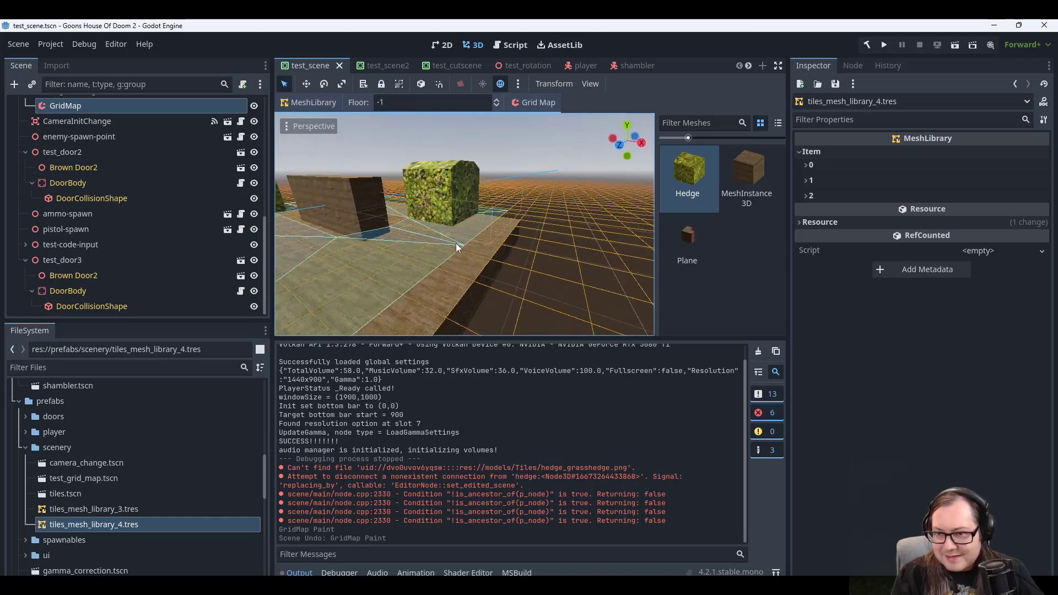
{"action": "scroll", "coordinate": [464, 266], "scroll_direction": "up", "scroll_amount": 3}
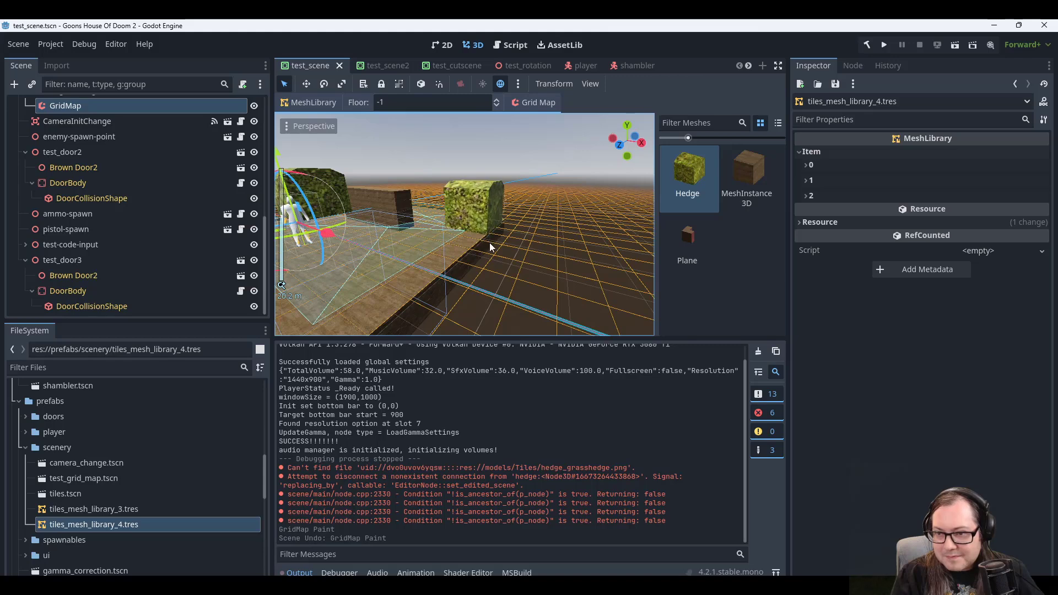
{"action": "middle_click_drag", "start_coordinate": [466, 243], "coordinate": [448, 245]}
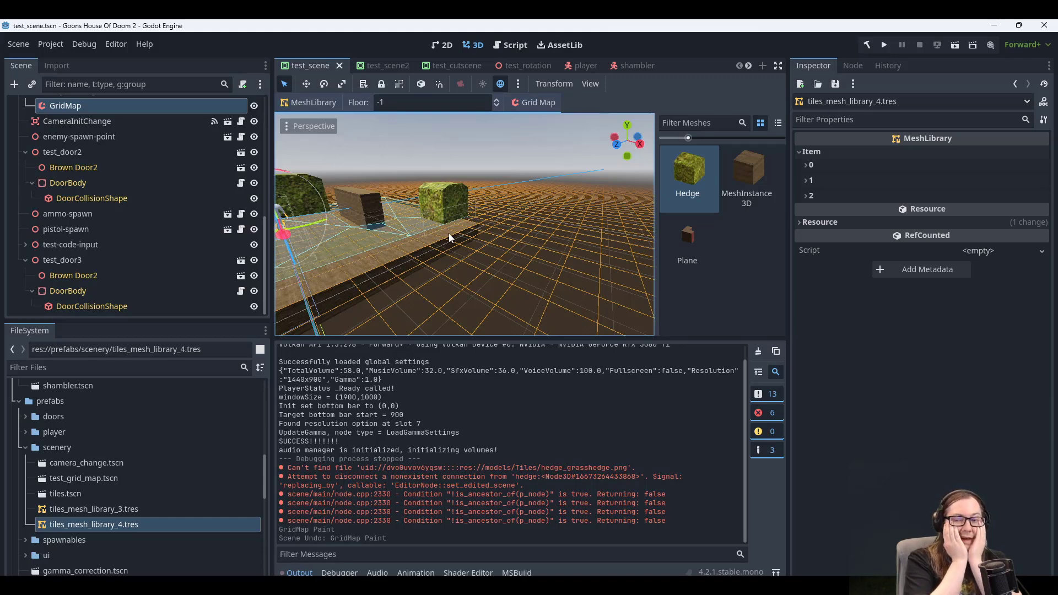
Expand item 2 (Hedge) of the mesh library and inspect its mesh, mesh transform and collision shapes array.
{"action": "left_click", "coordinate": [811, 166]}
{"action": "left_click", "coordinate": [811, 164]}
{"action": "left_click", "coordinate": [813, 194]}
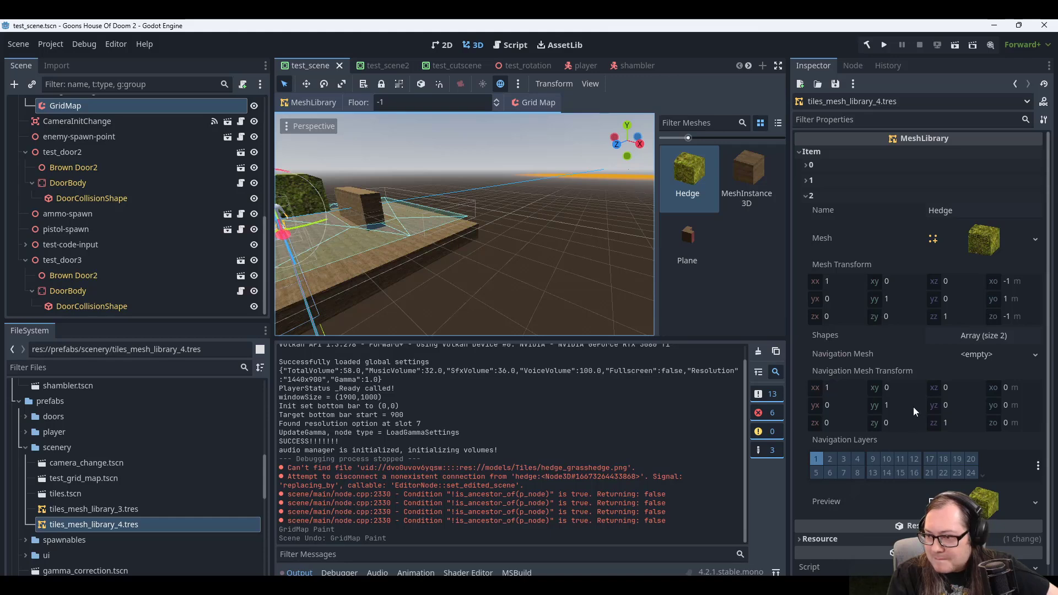
{"action": "scroll", "coordinate": [917, 444], "scroll_direction": "down", "scroll_amount": 1}
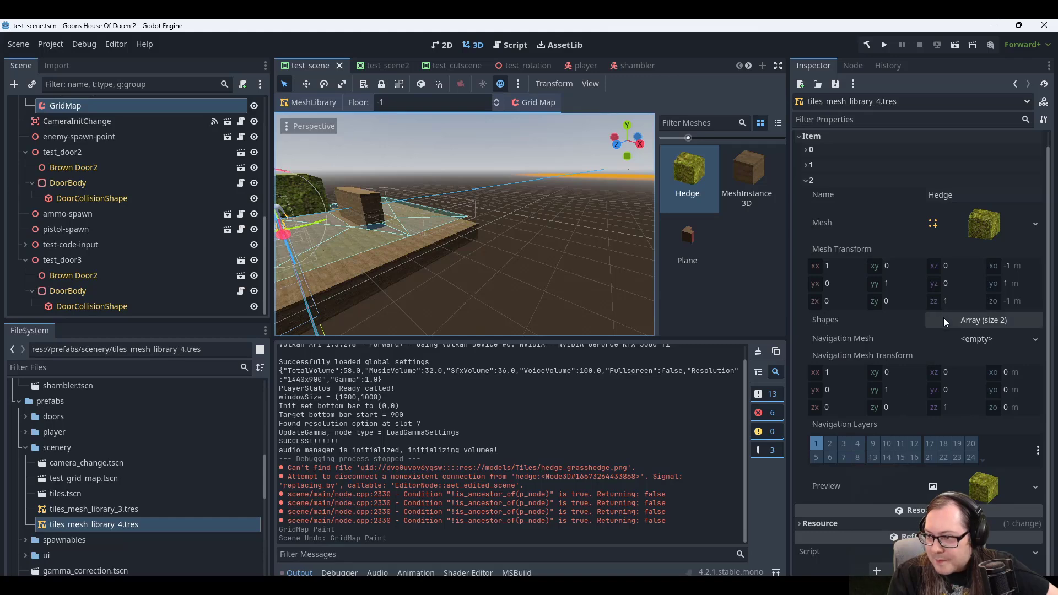
{"action": "left_click", "coordinate": [984, 217]}
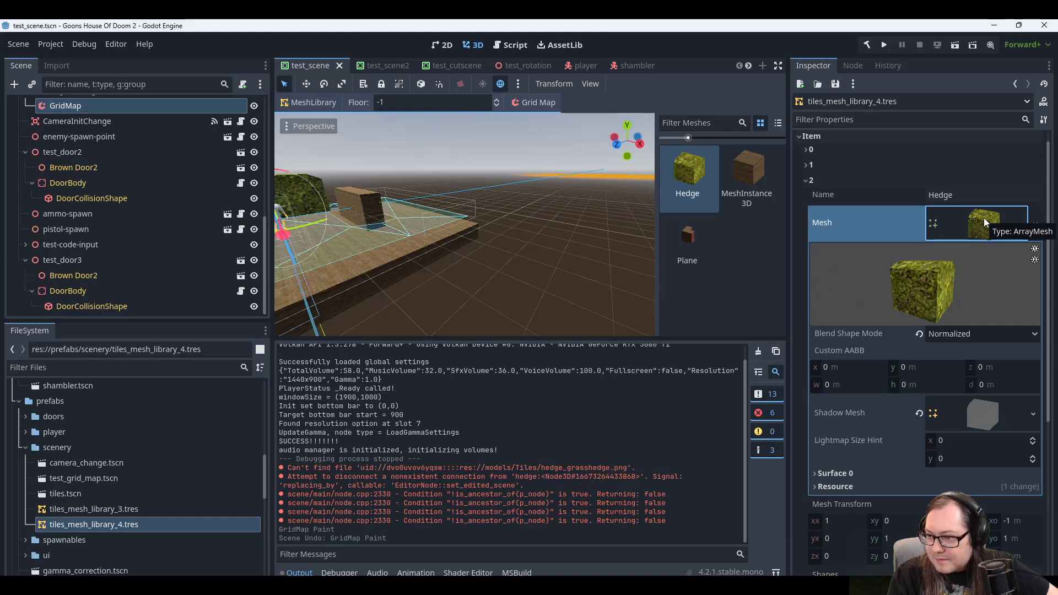
{"action": "left_click", "coordinate": [984, 217]}
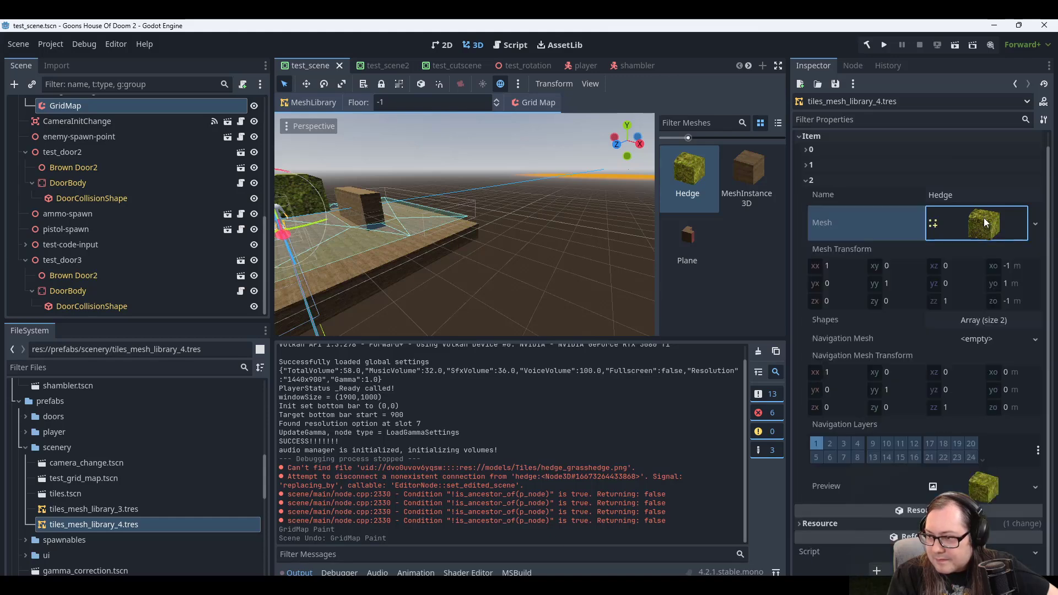
{"action": "left_click", "coordinate": [952, 321]}
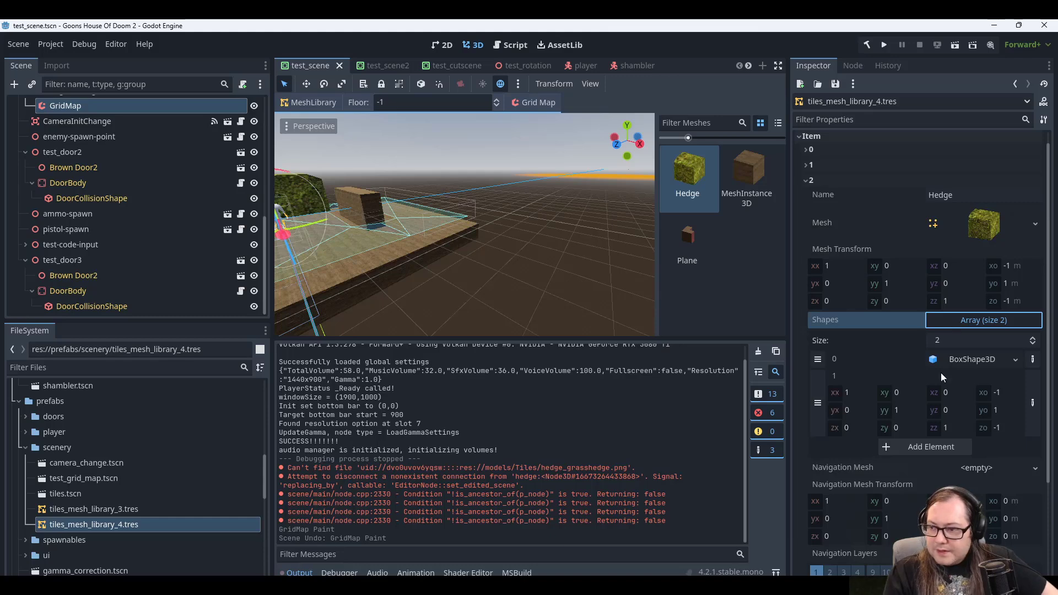
Collapse the Hedge item's shapes array and compare the Hedge tile preview with the platform edge from several angles.
{"action": "scroll", "coordinate": [925, 412], "scroll_direction": "down", "scroll_amount": 1}
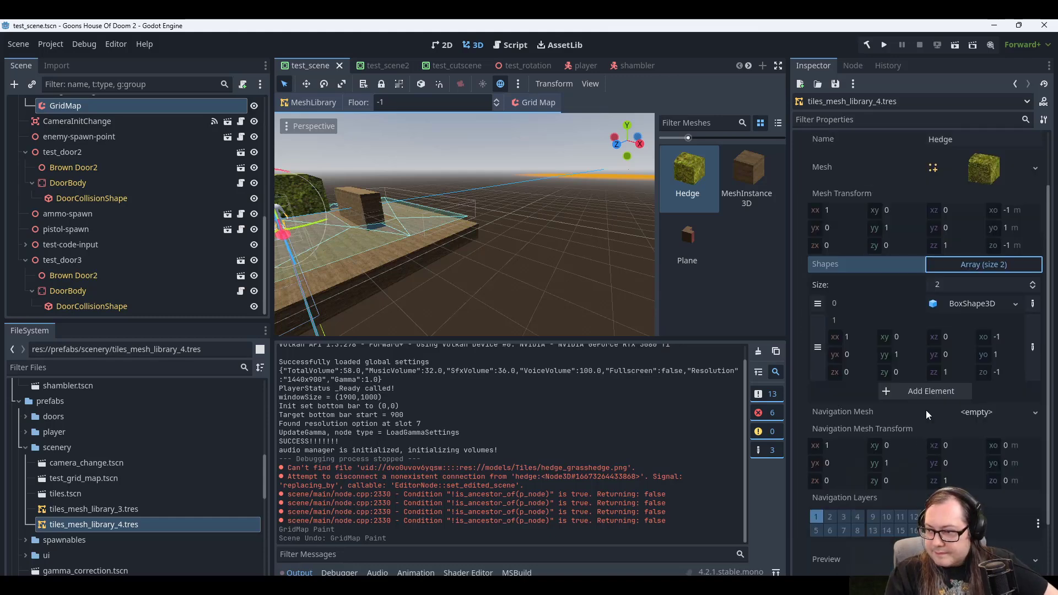
{"action": "left_click", "coordinate": [962, 266]}
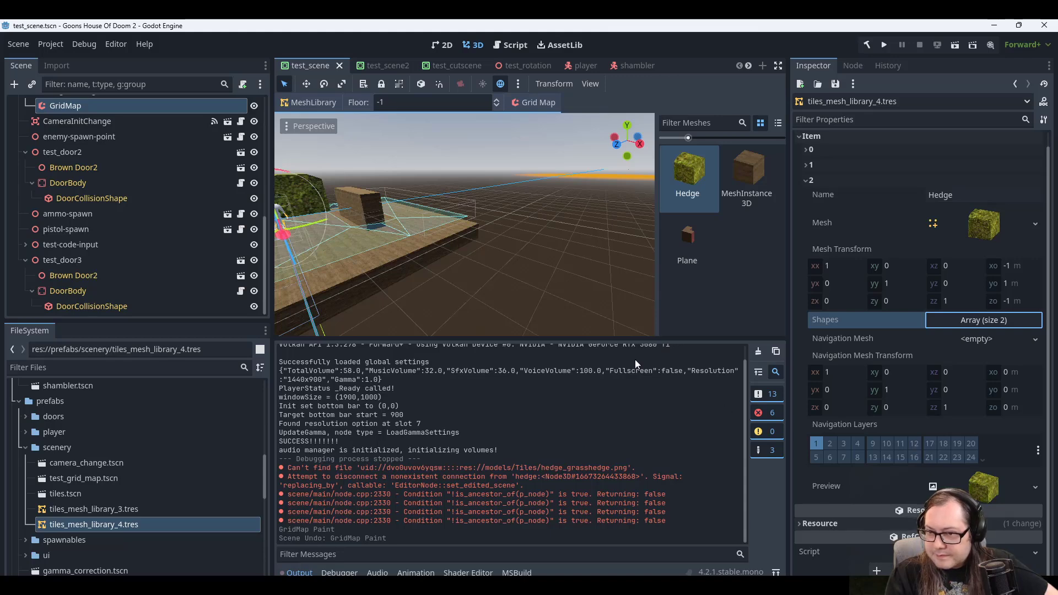
{"action": "middle_click_drag", "start_coordinate": [404, 274], "coordinate": [442, 259]}
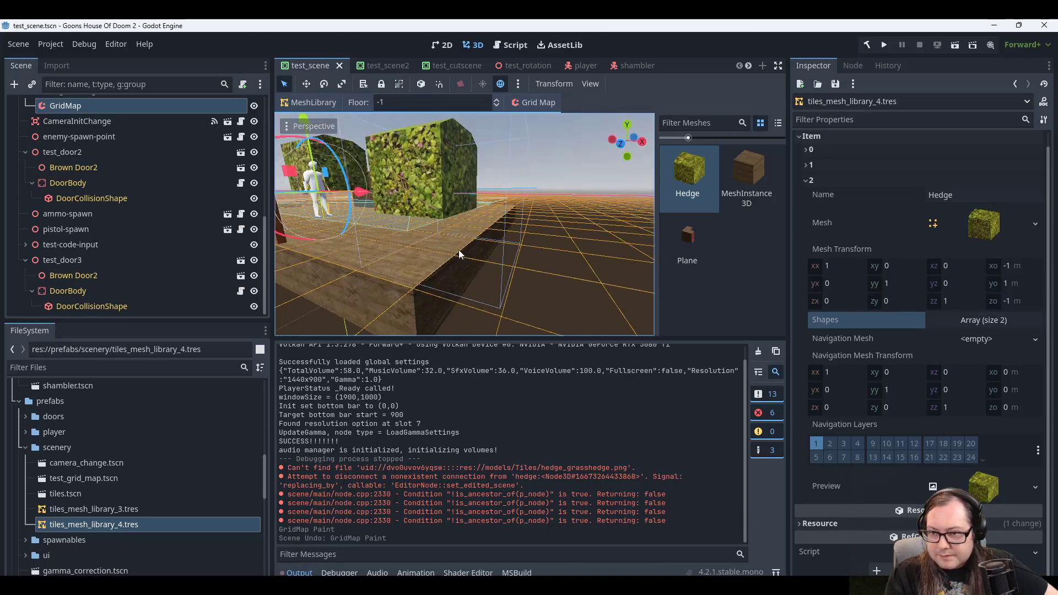
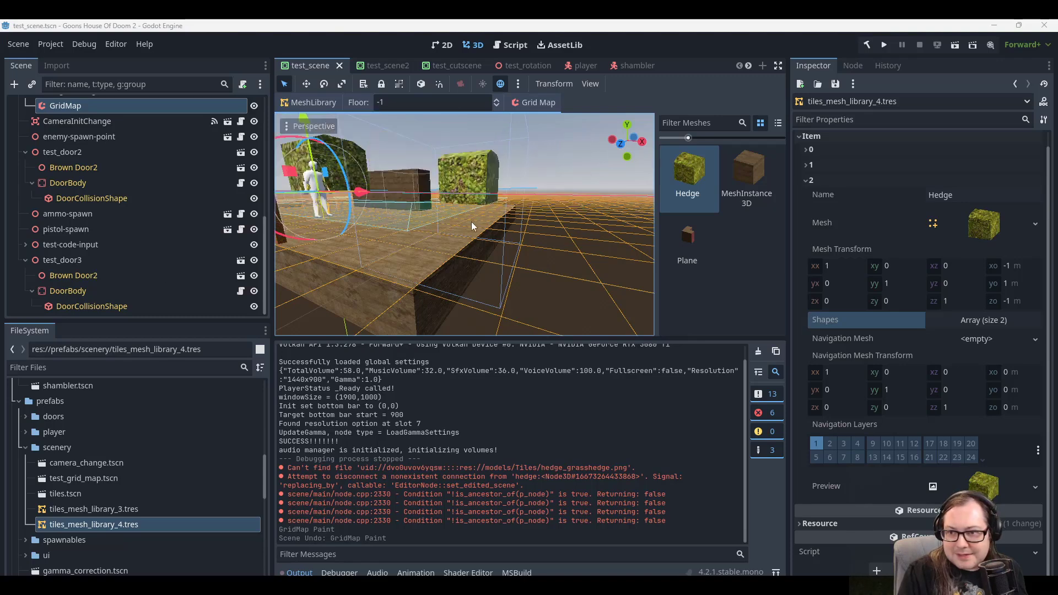
{"action": "mouse_move", "coordinate": [462, 222]}
{"action": "middle_mouse_down"}
{"action": "mouse_move", "coordinate": [478, 232]}
{"action": "mouse_move", "coordinate": [466, 249]}
{"action": "middle_mouse_up"}
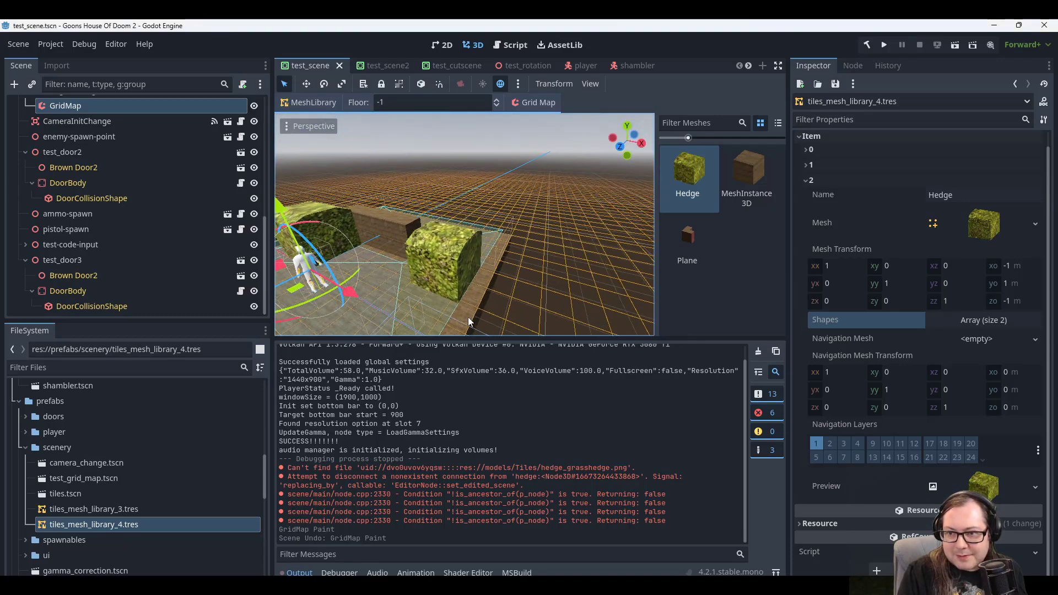
{"action": "mouse_move", "coordinate": [491, 290]}
{"action": "middle_mouse_down"}
{"action": "mouse_move", "coordinate": [460, 289]}
{"action": "mouse_move", "coordinate": [462, 279]}
{"action": "middle_mouse_up"}
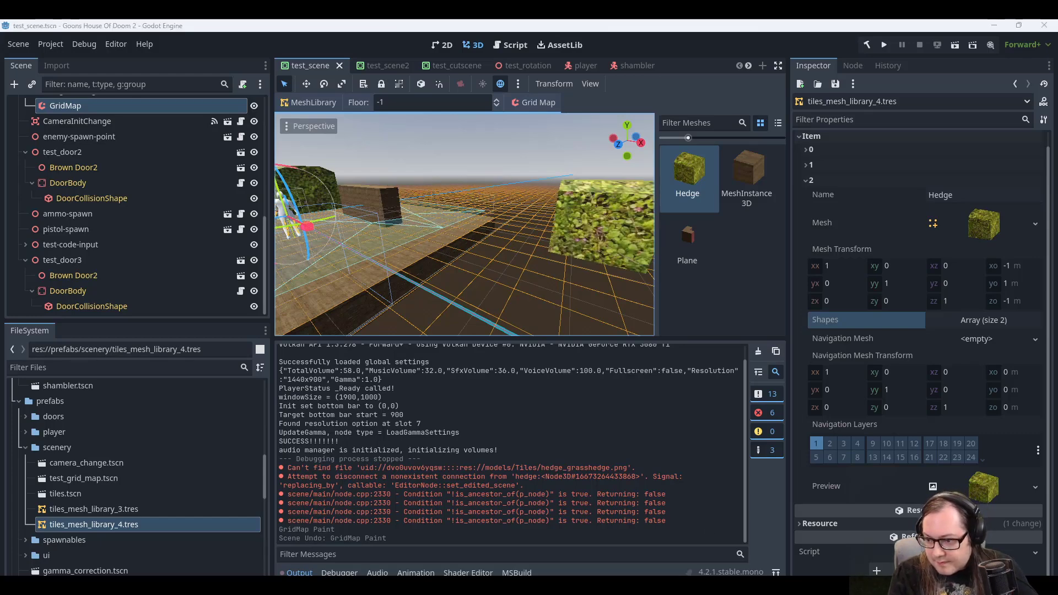
Switch to the Hedge file in Blender and examine how the hedge's bottom corner sits at the world origin.
{"action": "left_click", "coordinate": [707, 541]}
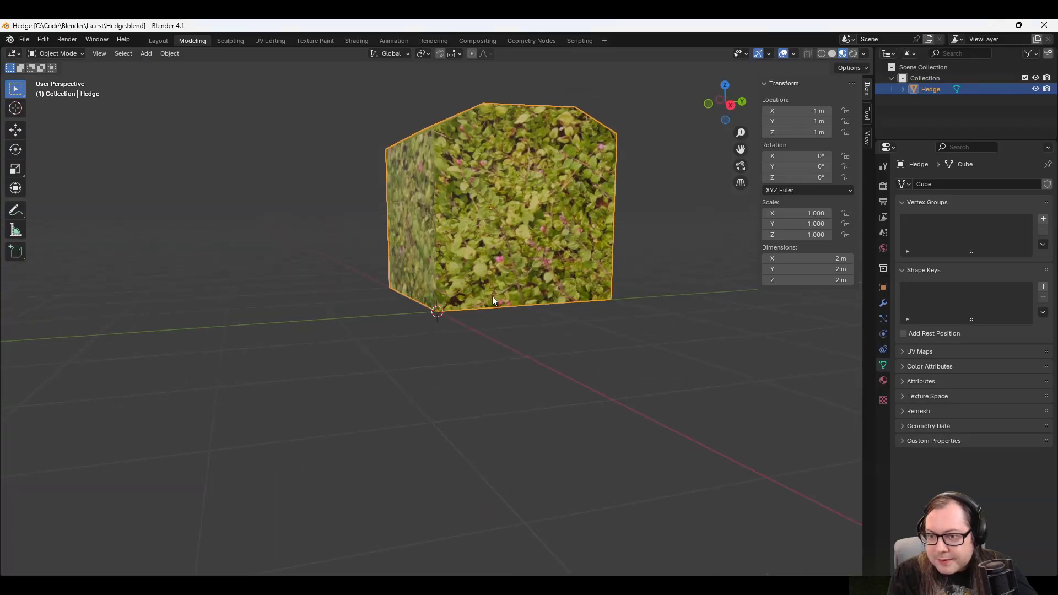
{"action": "scroll", "coordinate": [492, 299], "scroll_direction": "up", "scroll_amount": 6}
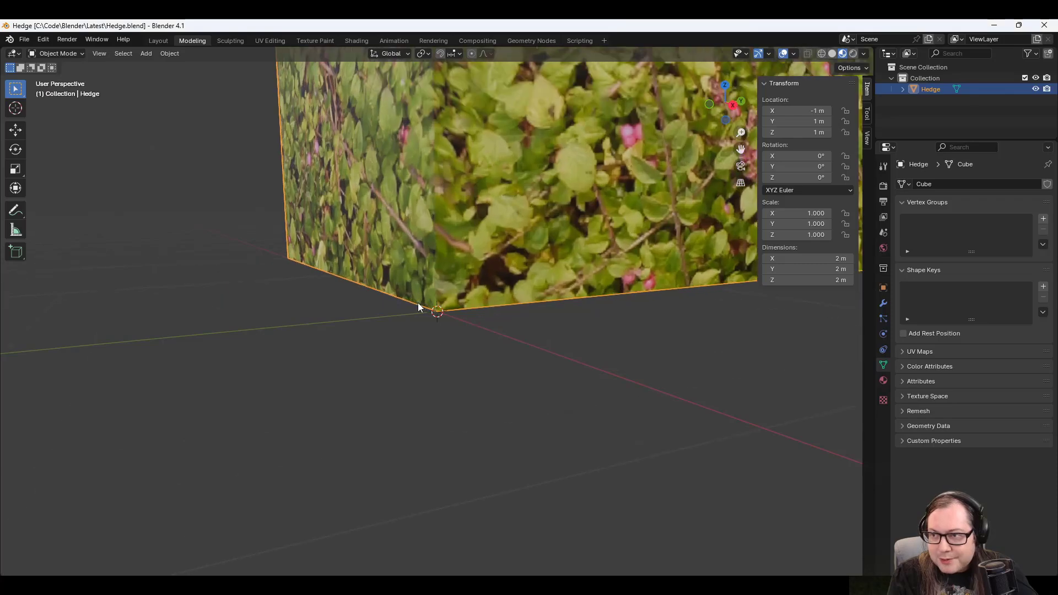
{"action": "scroll", "coordinate": [574, 238], "scroll_direction": "down", "scroll_amount": 8}
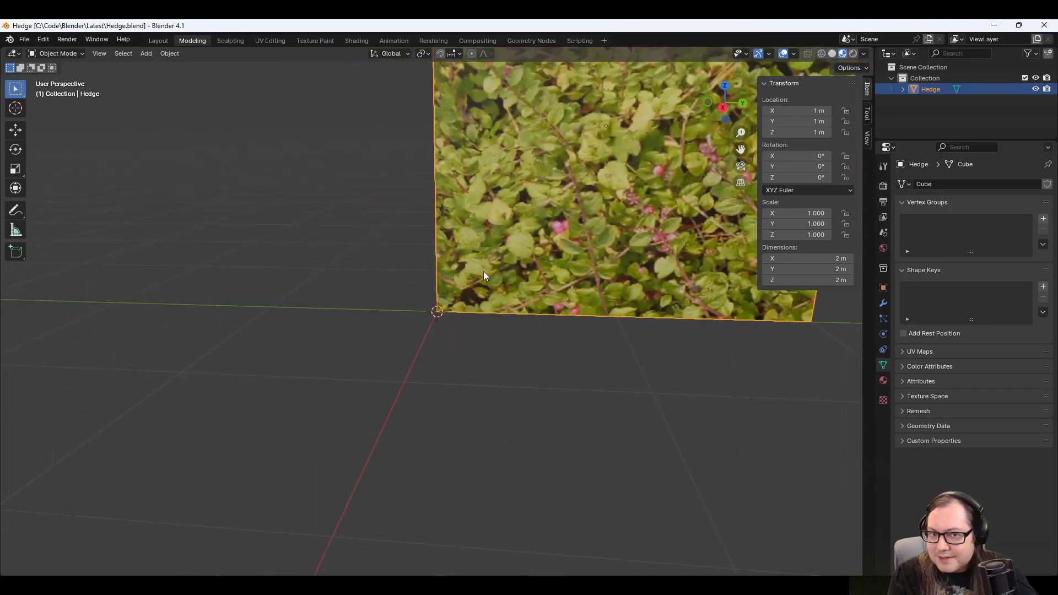
{"action": "mouse_move", "coordinate": [468, 277]}
{"action": "middle_mouse_down"}
{"action": "mouse_move", "coordinate": [500, 262]}
{"action": "mouse_move", "coordinate": [473, 266]}
{"action": "middle_mouse_up"}
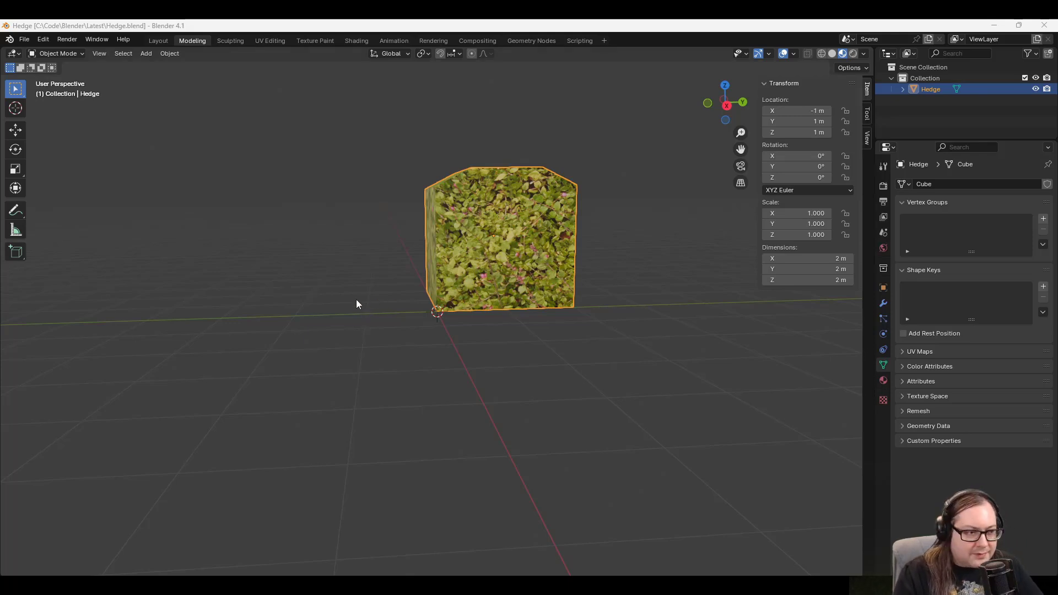
{"action": "middle_click_drag", "start_coordinate": [357, 284], "coordinate": [423, 290]}
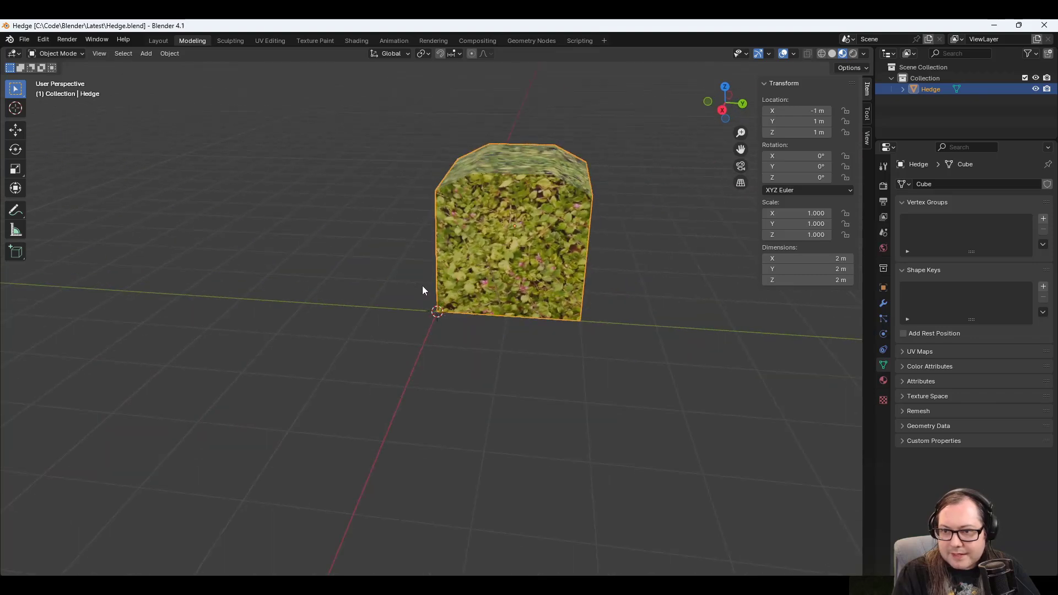
Move the hedge to X 0 m, Y 0 m, Z 1 m so it is centred over the world origin.
{"action": "key", "text": "Tab"}
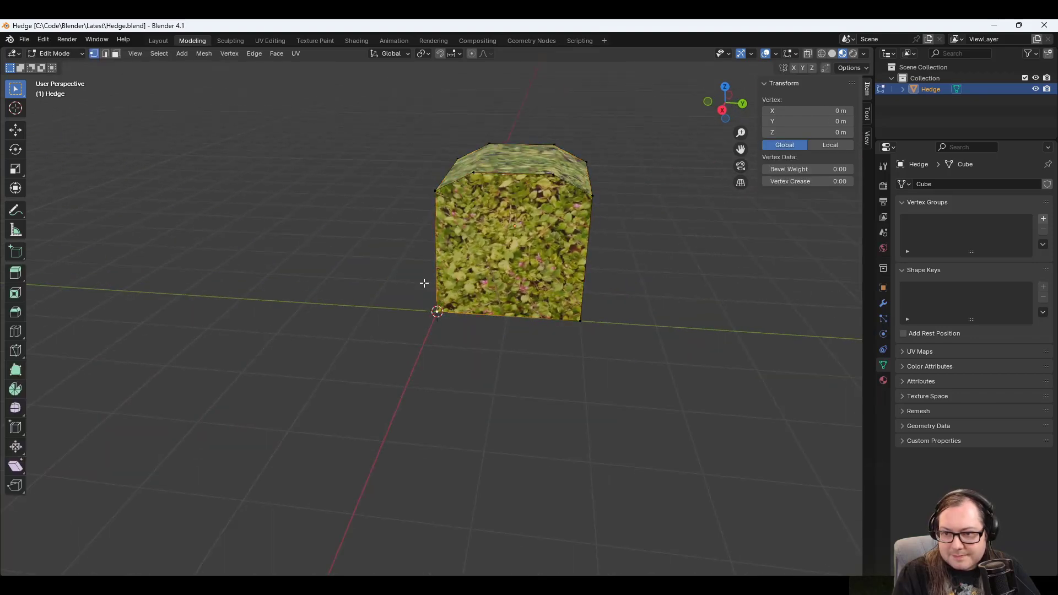
{"action": "key", "text": "Tab"}
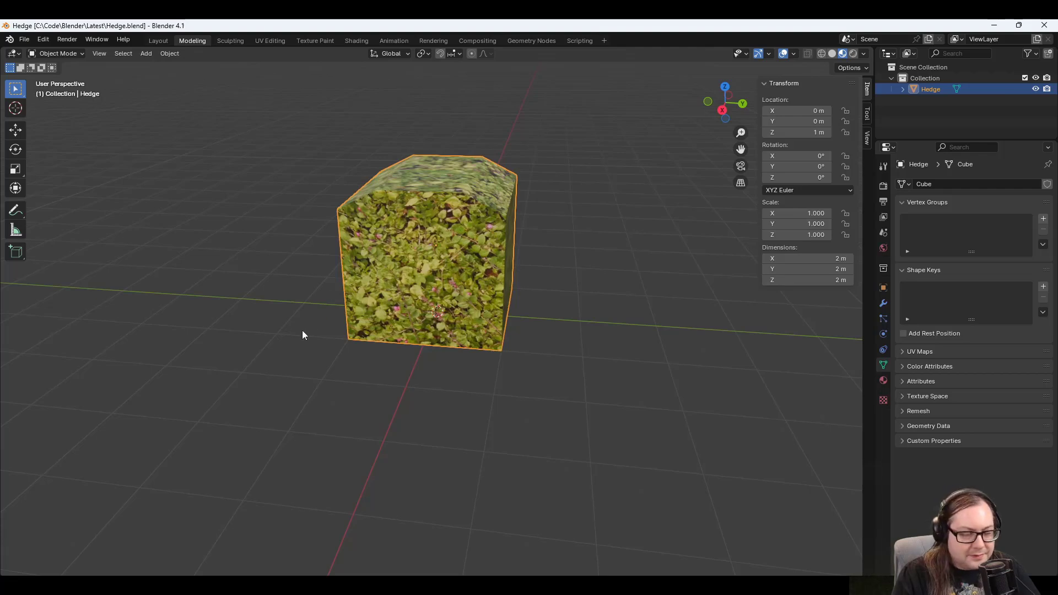
{"action": "middle_click_drag", "start_coordinate": [275, 311], "coordinate": [324, 319]}
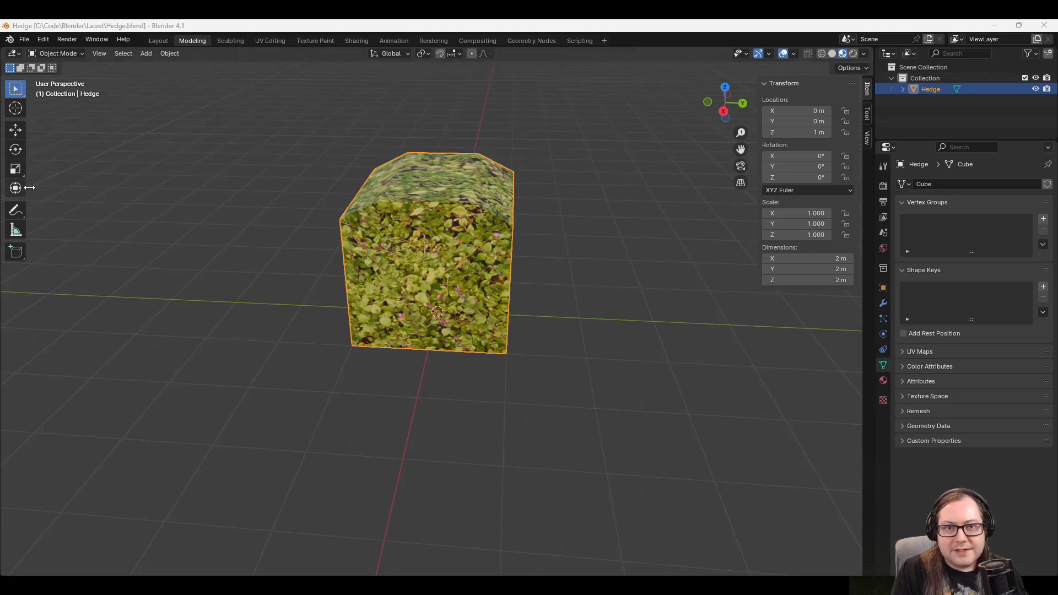
Review the FBX export options for the hedge, including the selected-objects limit, and leave without exporting.
{"action": "left_click", "coordinate": [27, 36]}
{"action": "mouse_move", "coordinate": [47, 205]}
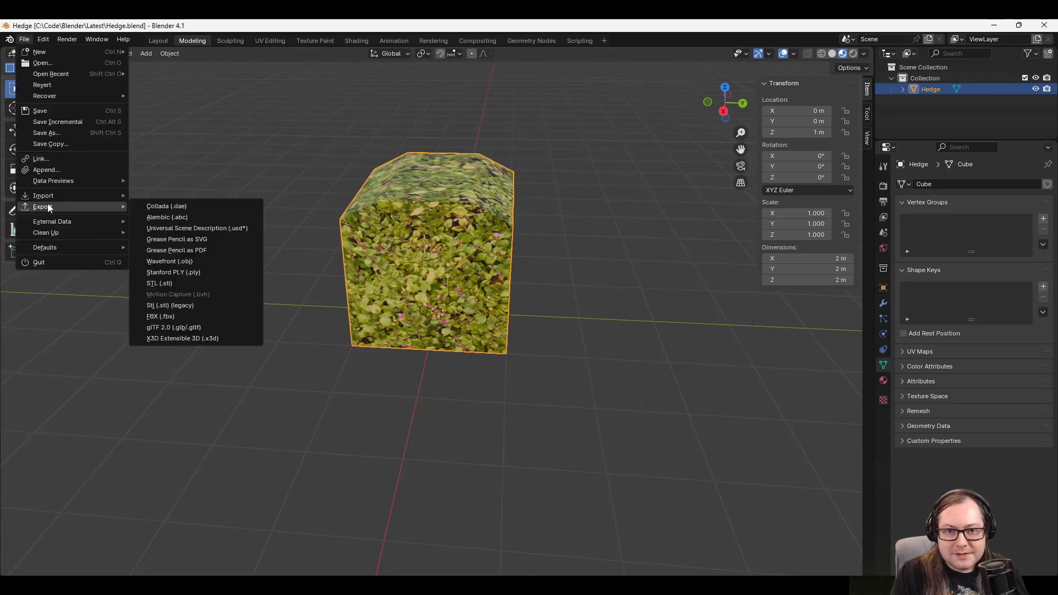
{"action": "left_click", "coordinate": [190, 316]}
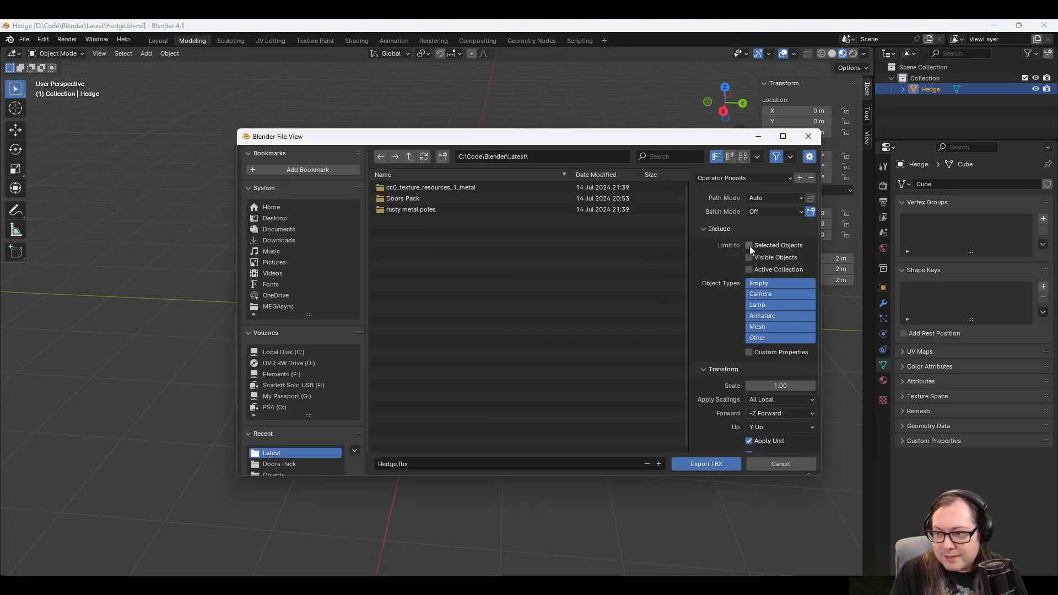
{"action": "left_click", "coordinate": [796, 463]}
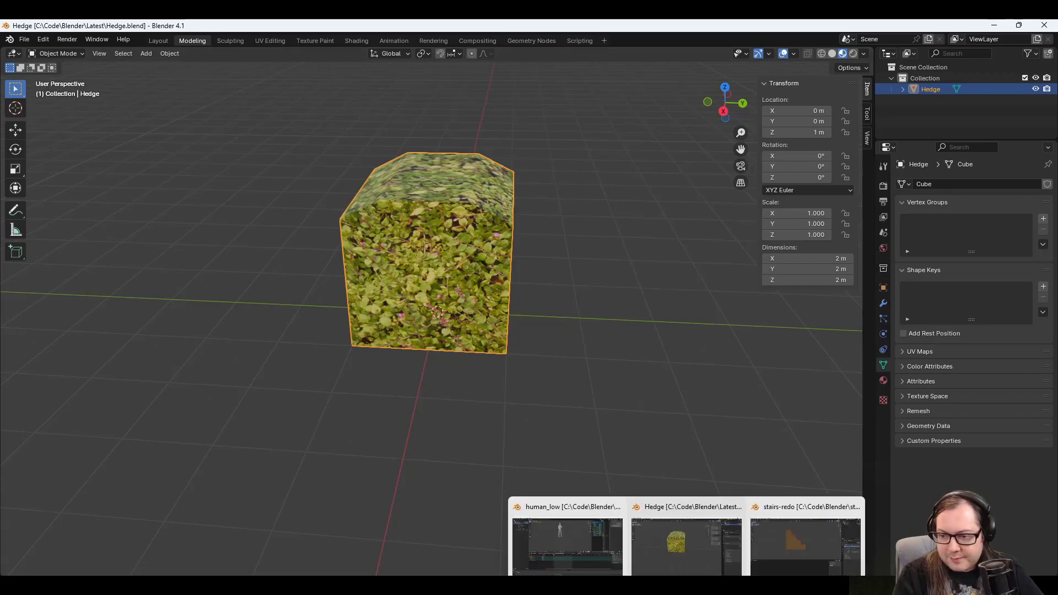
Switch to Godot and reload test_scene.tscn from disk.
{"action": "left_click", "coordinate": [661, 585]}
{"action": "middle_click_drag", "start_coordinate": [365, 233], "coordinate": [396, 254]}
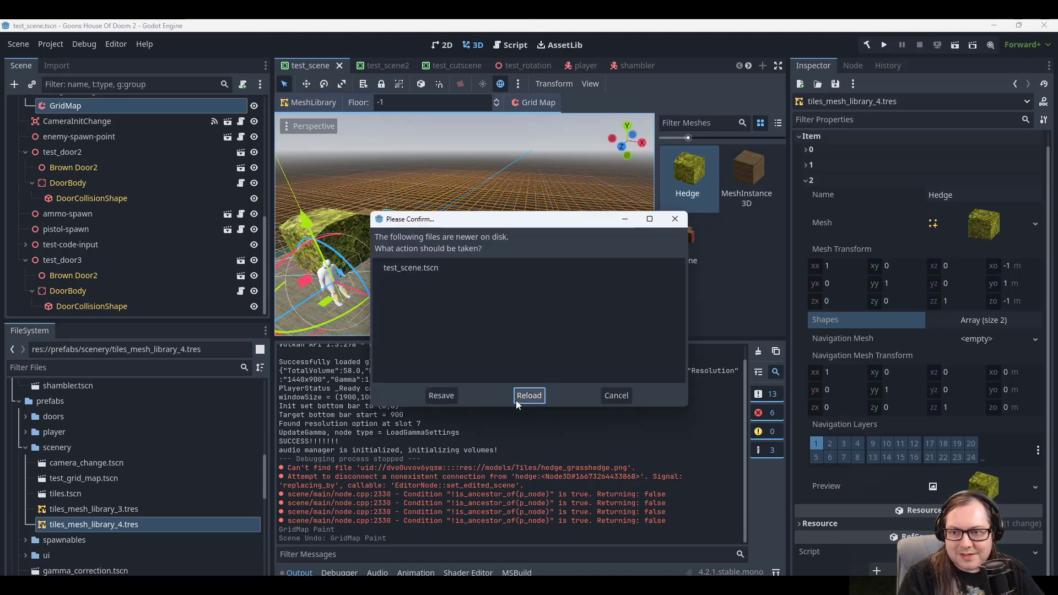
{"action": "left_click", "coordinate": [528, 396]}
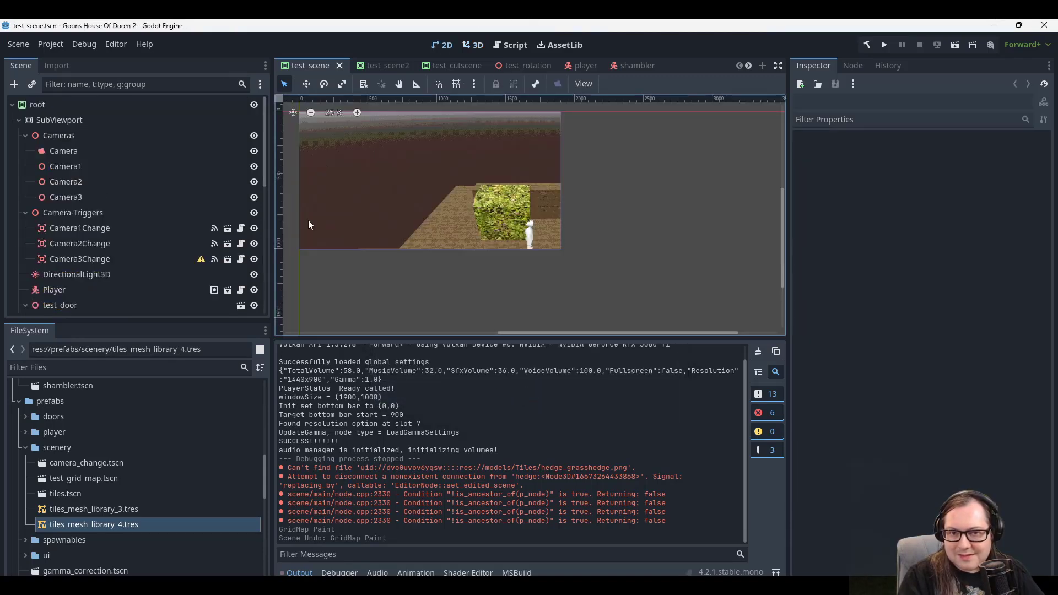
Show the reloaded test_scene in 3D and select the GridMap node under NavigationRegion3D.
{"action": "left_click", "coordinate": [72, 137]}
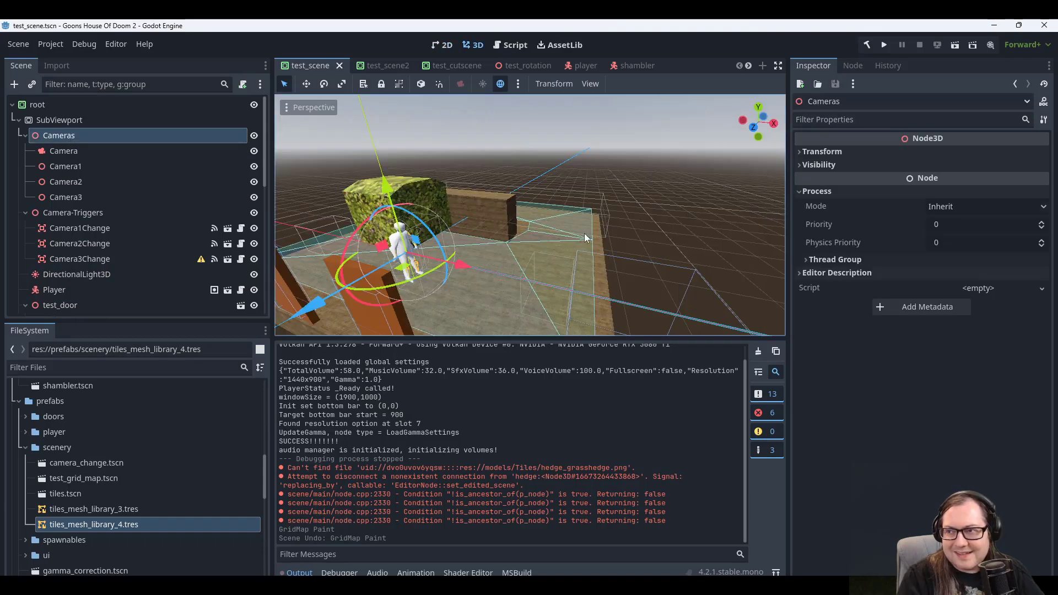
{"action": "scroll", "coordinate": [64, 235], "scroll_direction": "down", "scroll_amount": 4}
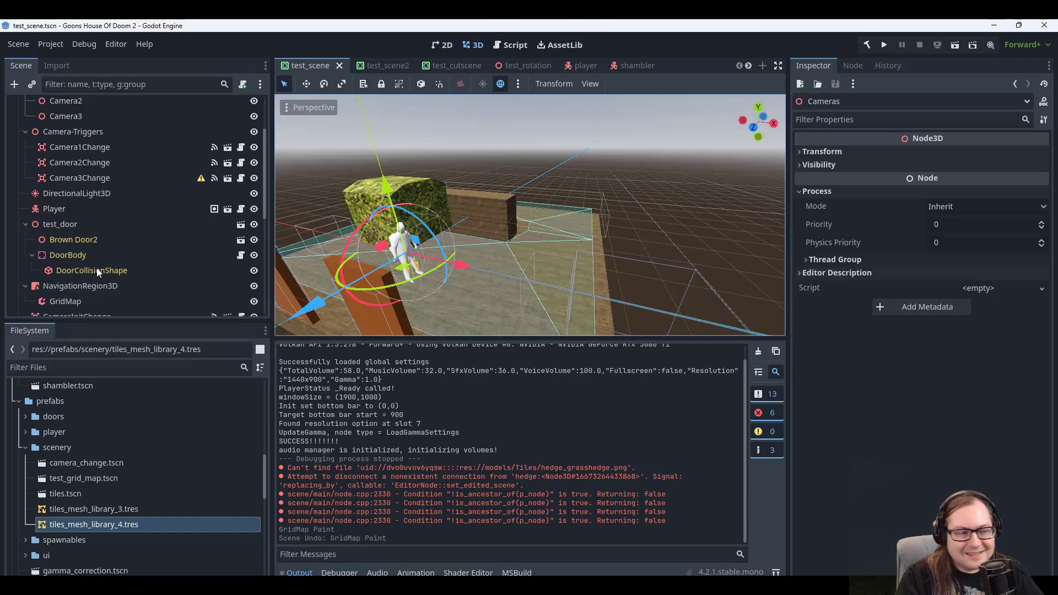
{"action": "scroll", "coordinate": [89, 231], "scroll_direction": "down", "scroll_amount": 3}
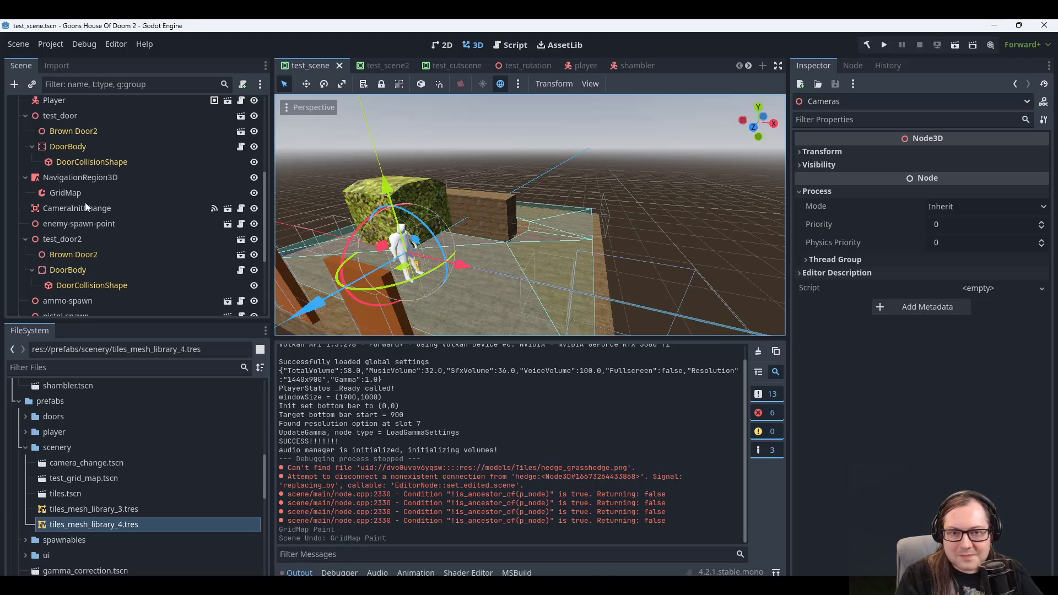
{"action": "scroll", "coordinate": [83, 268], "scroll_direction": "down", "scroll_amount": 4}
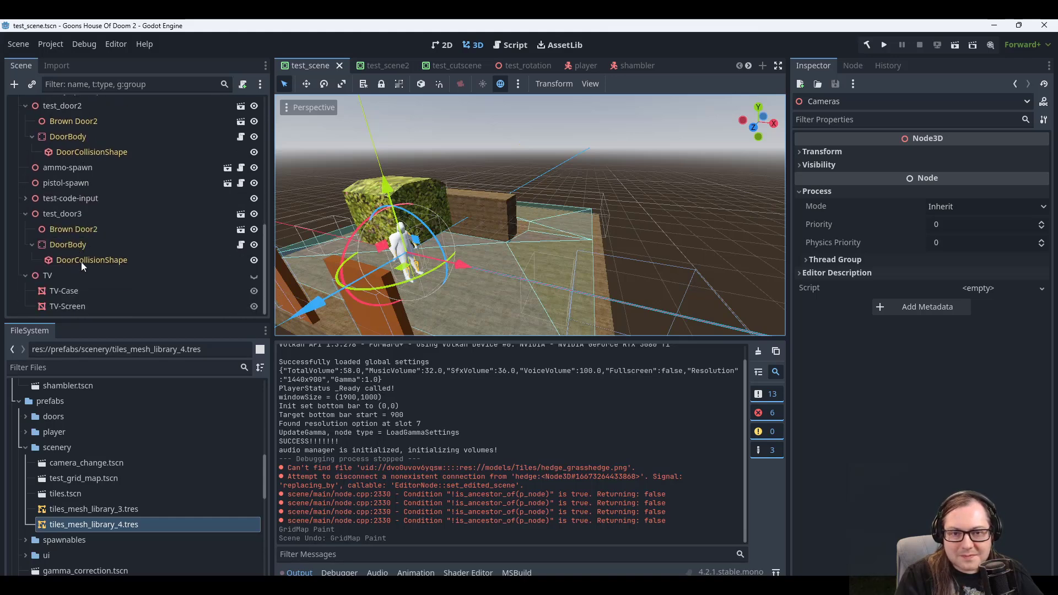
{"action": "scroll", "coordinate": [83, 256], "scroll_direction": "up", "scroll_amount": 11}
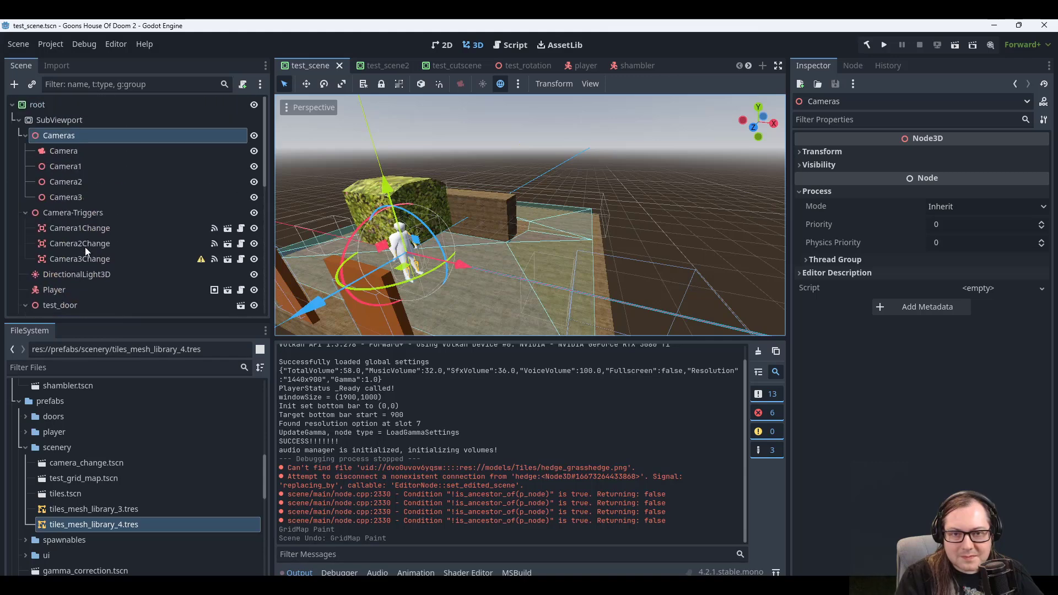
{"action": "scroll", "coordinate": [85, 247], "scroll_direction": "down", "scroll_amount": 3}
{"action": "scroll", "coordinate": [72, 224], "scroll_direction": "down", "scroll_amount": 3}
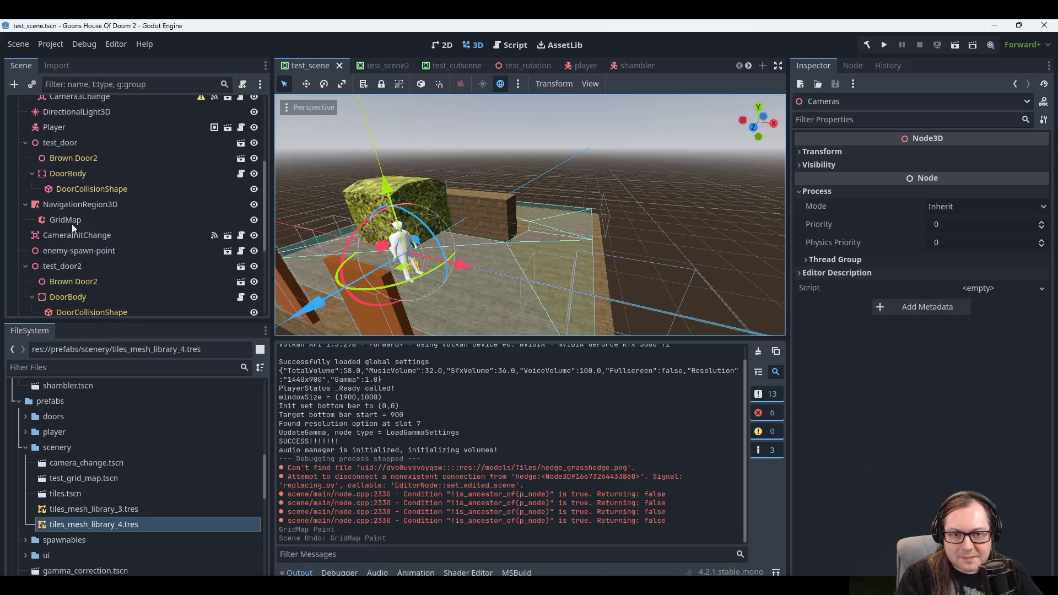
{"action": "left_click", "coordinate": [65, 220]}
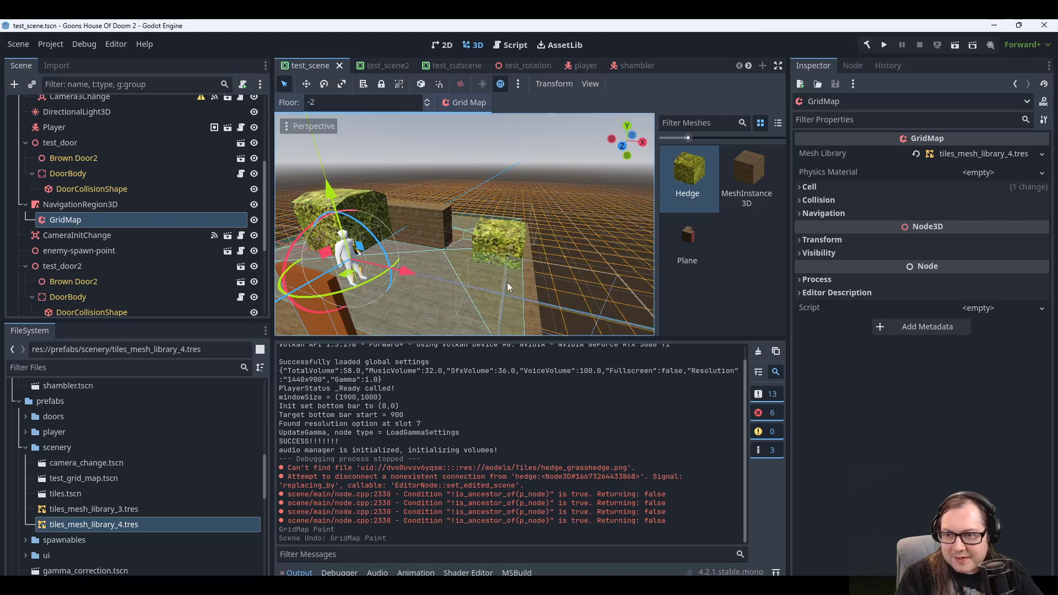
Try to paint the MeshInstance3D tile over the existing hedge beside the player on floor 0.
{"action": "key", "text": "e"}
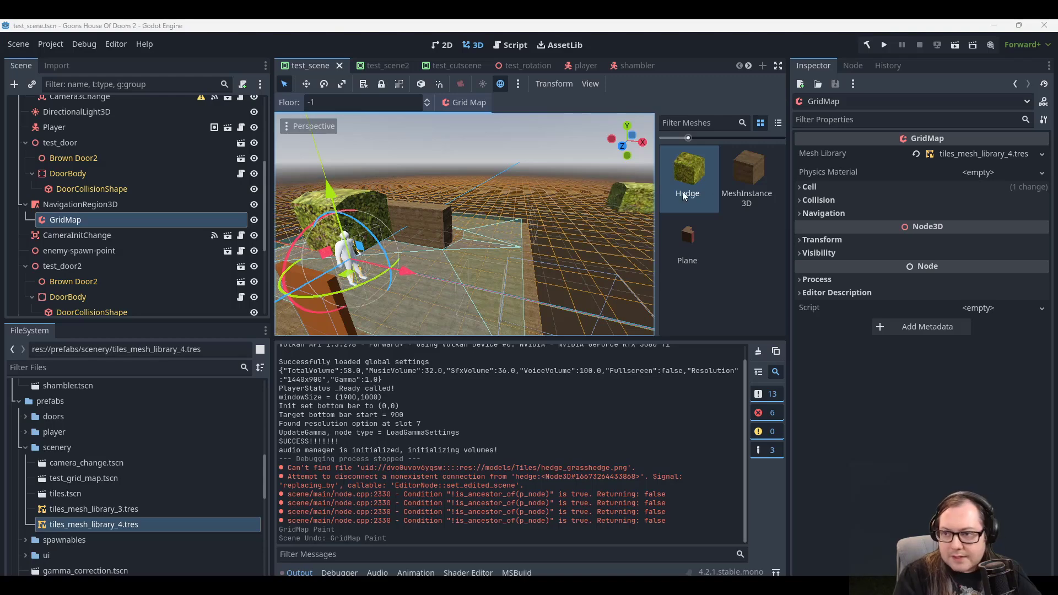
{"action": "left_click", "coordinate": [747, 175]}
{"action": "key", "text": "e"}
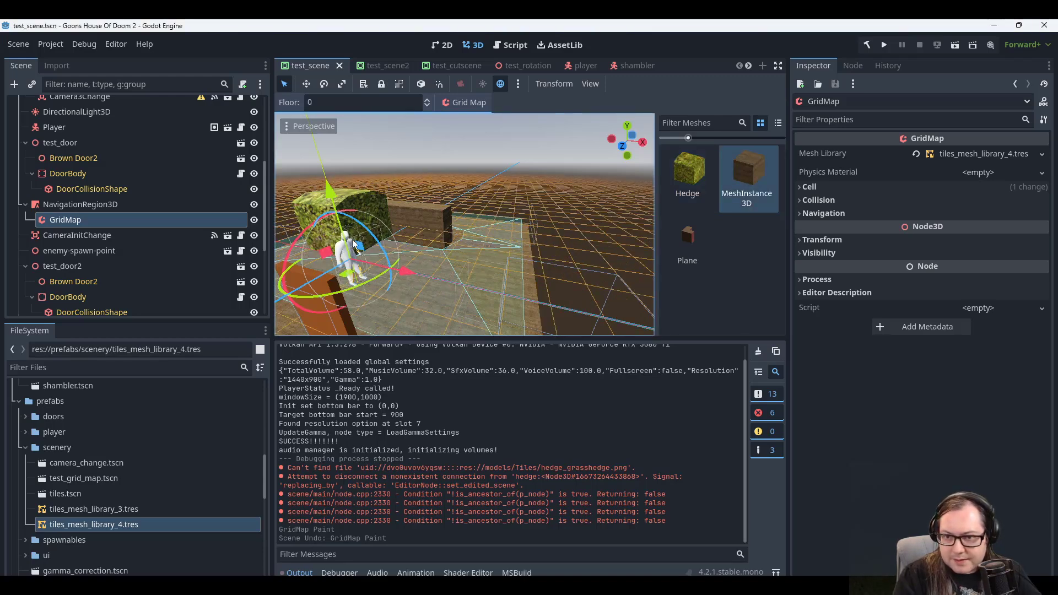
{"action": "left_click", "coordinate": [353, 244]}
{"action": "left_click", "coordinate": [355, 243]}
{"action": "mouse_move", "coordinate": [380, 223]}
{"action": "middle_mouse_down"}
{"action": "mouse_move", "coordinate": [329, 242]}
{"action": "mouse_move", "coordinate": [344, 243]}
{"action": "middle_mouse_up"}
{"action": "left_click", "coordinate": [302, 265]}
{"action": "left_click", "coordinate": [301, 267]}
{"action": "left_click", "coordinate": [313, 278]}
{"action": "left_click", "coordinate": [316, 275]}
{"action": "left_click", "coordinate": [322, 259]}
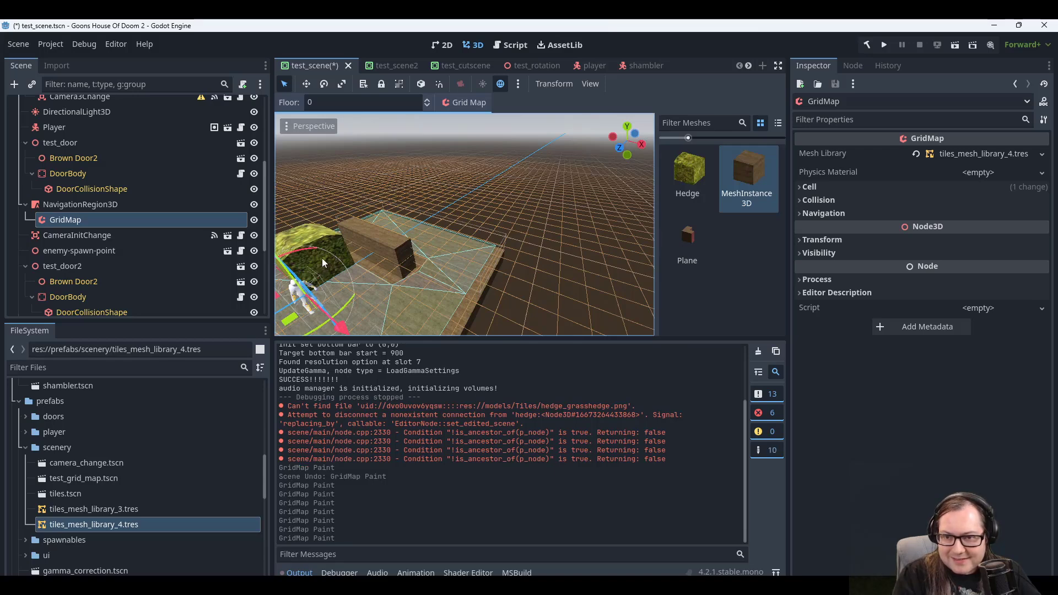
{"action": "left_click", "coordinate": [321, 258]}
Try painting the MeshInstance3D tile around the same hedge on floor 1, and erase cells there.
{"action": "key", "text": "e"}
{"action": "left_click", "coordinate": [323, 248]}
{"action": "left_click", "coordinate": [312, 248]}
{"action": "left_click", "coordinate": [306, 247]}
{"action": "left_click", "coordinate": [288, 250]}
{"action": "left_click", "coordinate": [301, 254]}
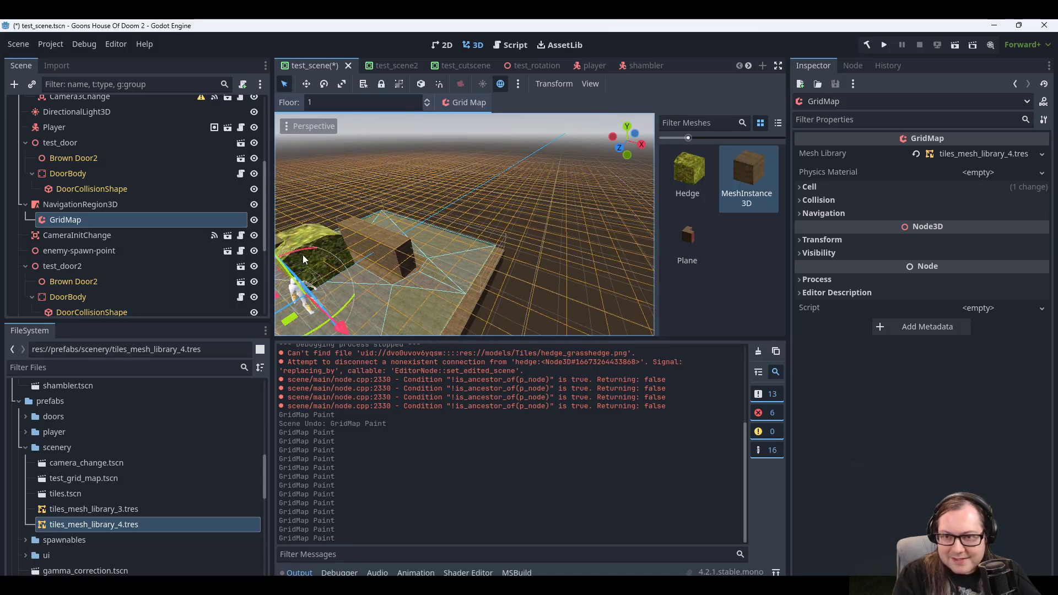
{"action": "right_click", "coordinate": [304, 255]}
{"action": "right_click", "coordinate": [331, 256]}
Place three Hedge tiles in a row along the platform's edge on floor -1 and run the project.
{"action": "middle_click_drag", "start_coordinate": [345, 256], "coordinate": [431, 263]}
{"action": "key", "text": "q"}
{"action": "key", "text": "q"}
{"action": "left_click", "coordinate": [685, 181]}
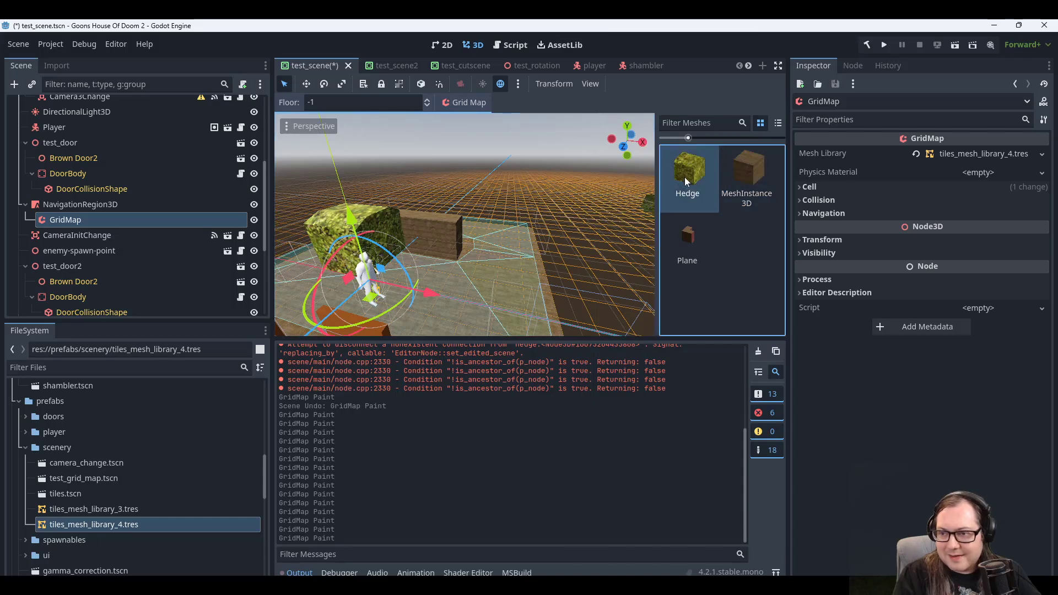
{"action": "middle_click_drag", "start_coordinate": [567, 308], "coordinate": [534, 295]}
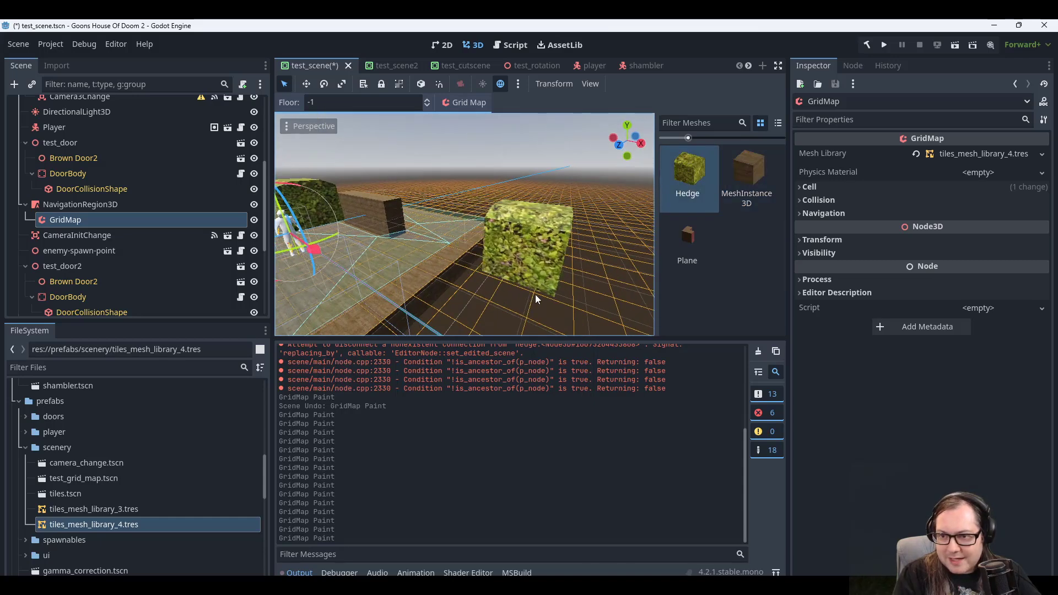
{"action": "left_click", "coordinate": [437, 302]}
{"action": "scroll", "coordinate": [421, 297], "scroll_direction": "down", "scroll_amount": 5}
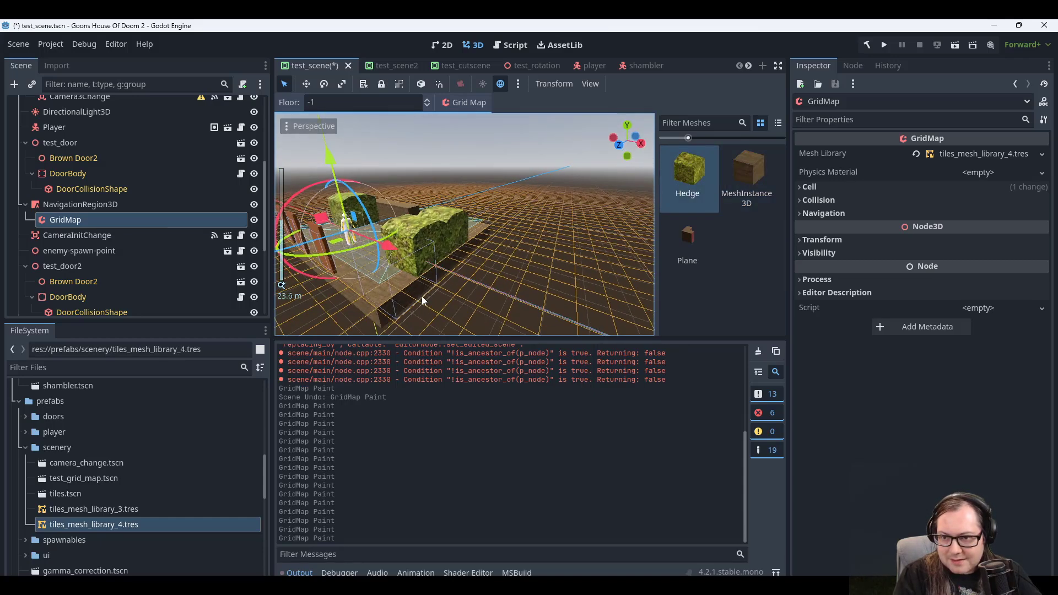
{"action": "left_click", "coordinate": [419, 298]}
{"action": "left_click", "coordinate": [379, 313]}
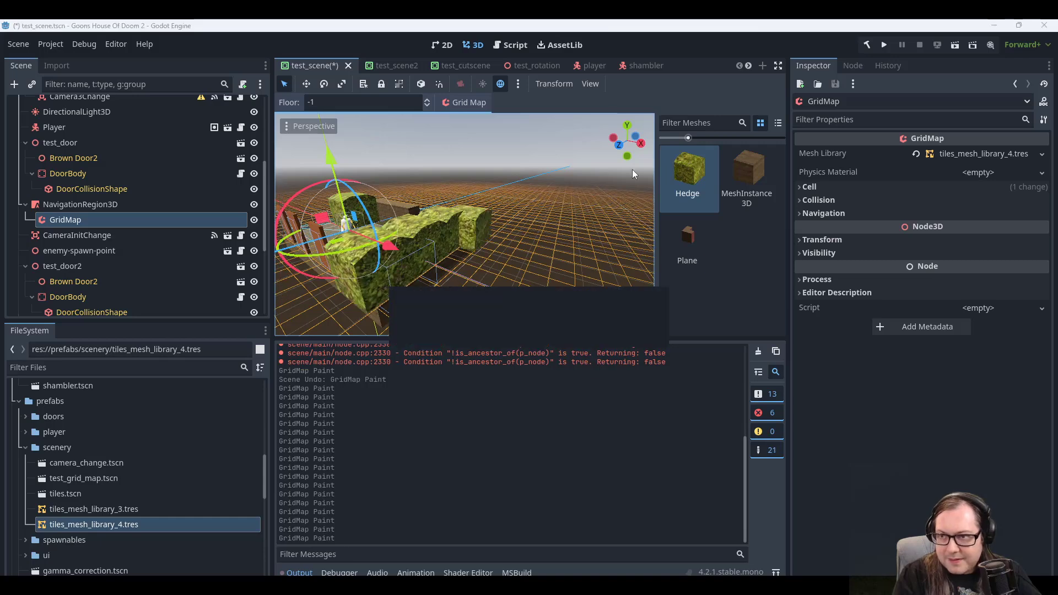
{"action": "left_click", "coordinate": [884, 44]}
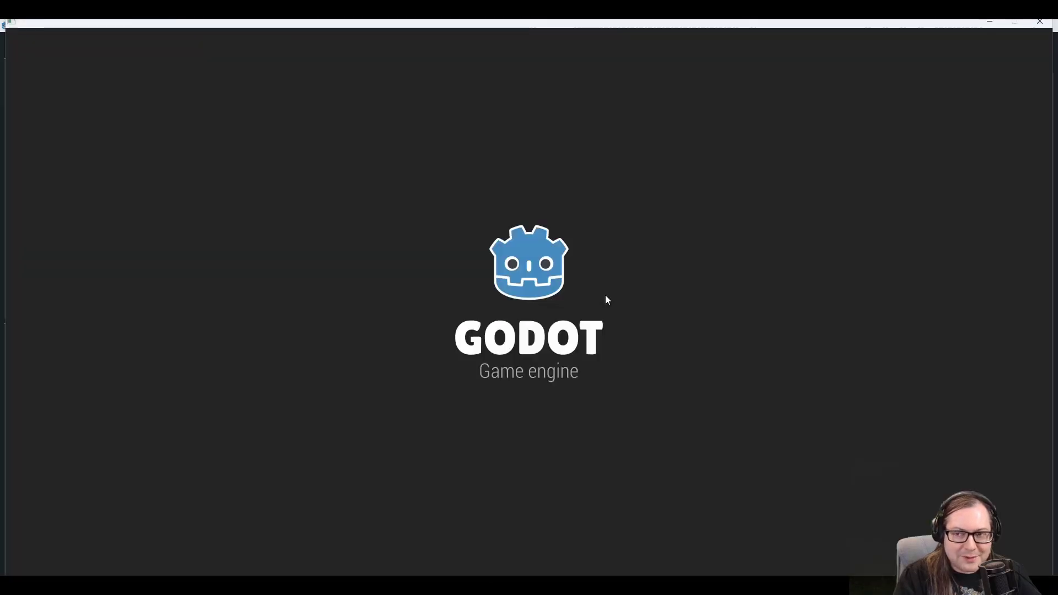
Walk the player character toward the hedge row in the running game to test it, and close the game.
{"action": "key", "text": "w"}
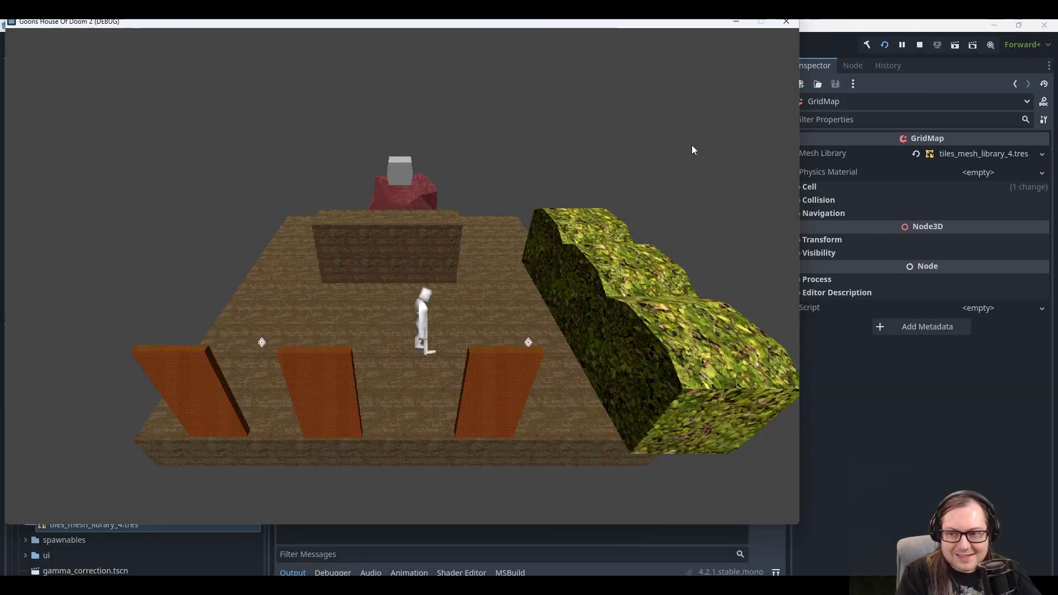
{"action": "key", "text": "a"}
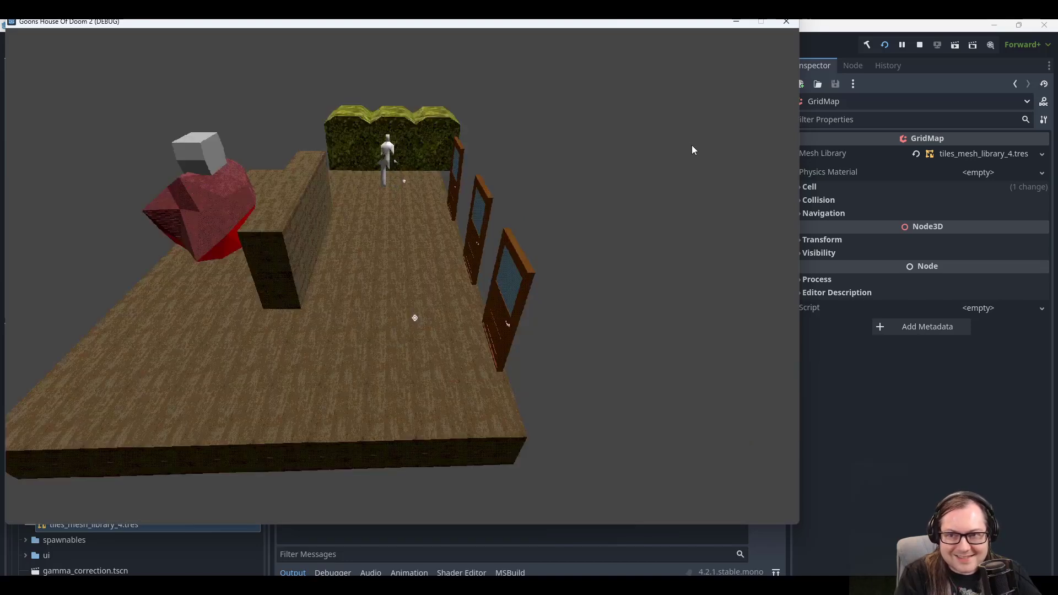
{"action": "key", "text": "w"}
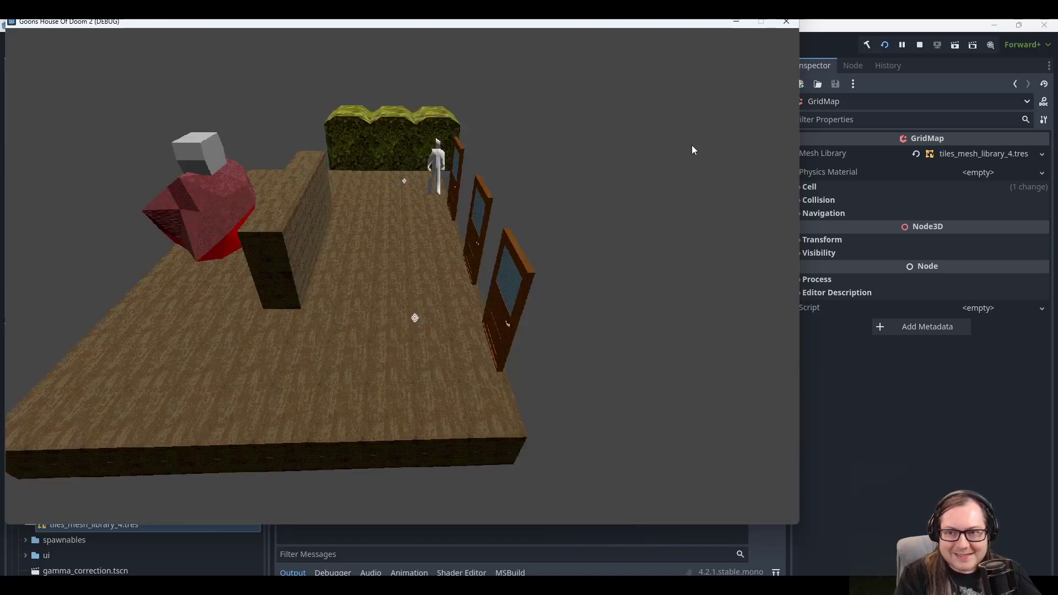
{"action": "left_click", "coordinate": [787, 25]}
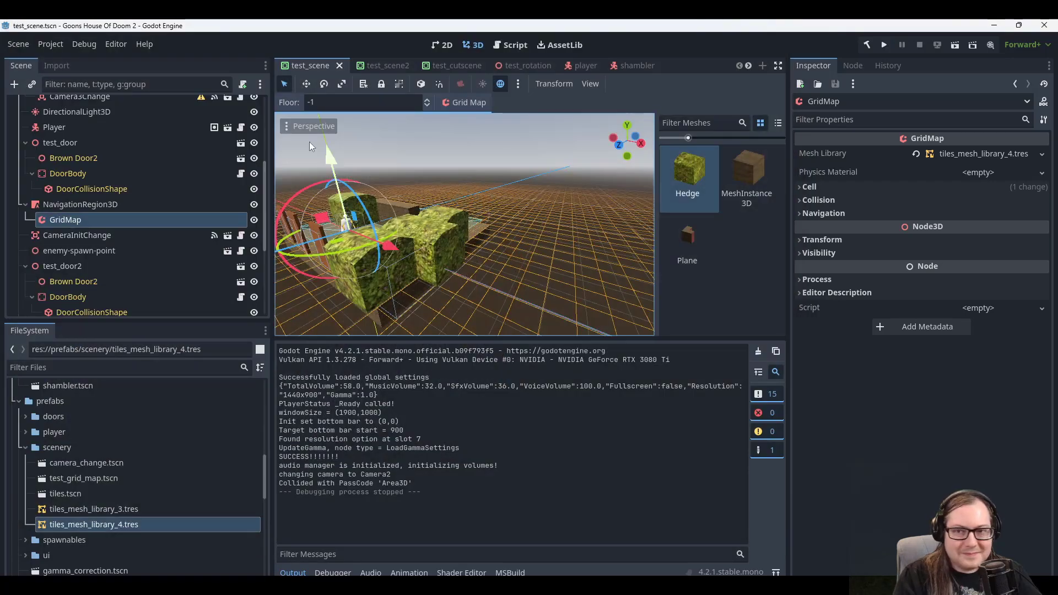
Undo the three Hedge tile placements along the platform's edge and save test_scene.
{"action": "key", "text": "ctrl+z"}
{"action": "key", "text": "ctrl+z"}
{"action": "key", "text": "ctrl+z"}
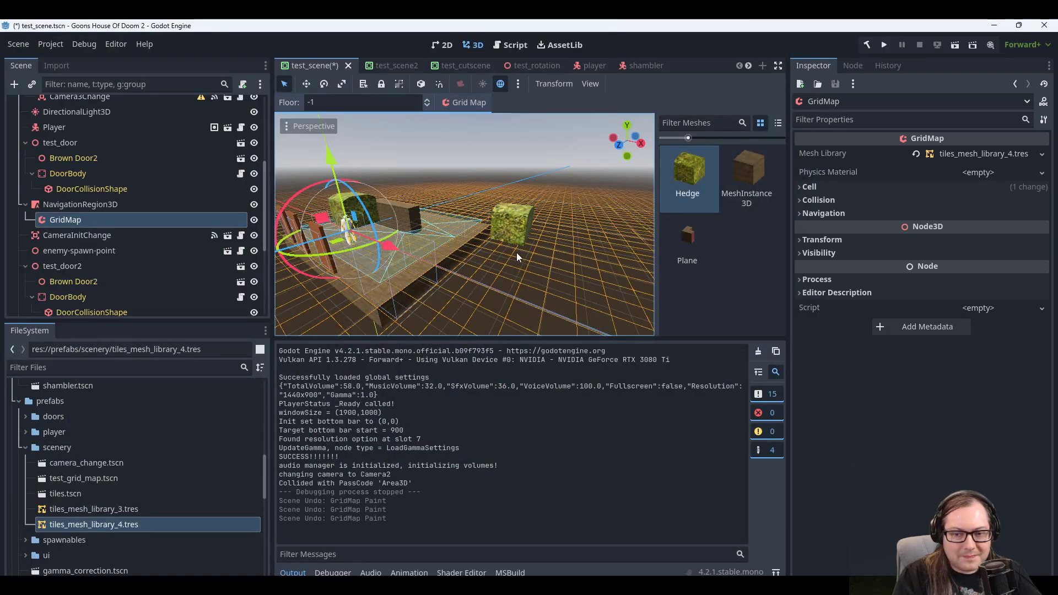
{"action": "key", "text": "ctrl+s"}
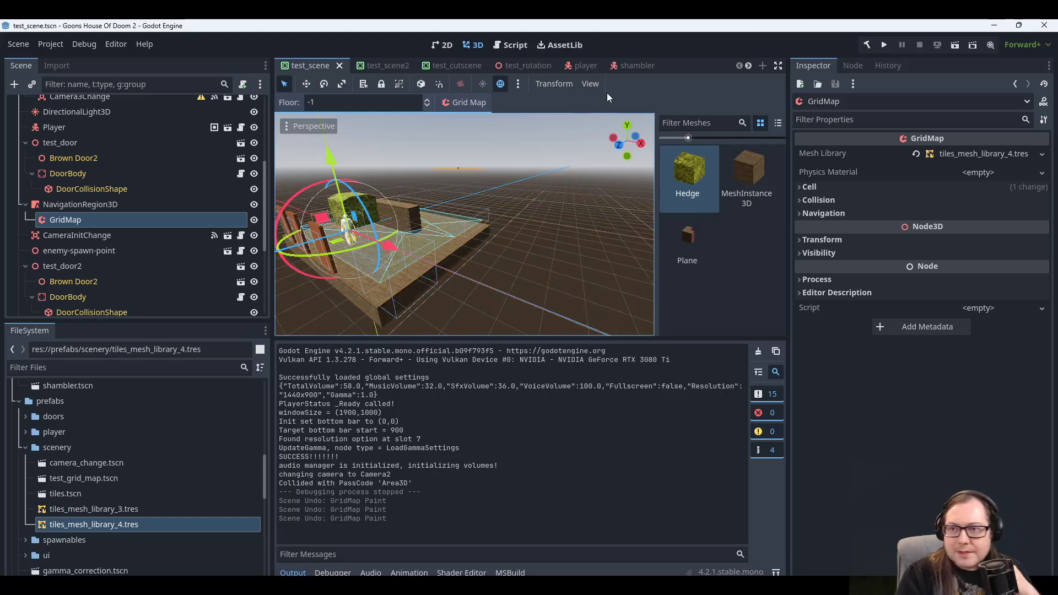
Open tiles.tscn and examine how the hedge is positioned and sized relative to the WoodFloor cube and the origin.
{"action": "double_click", "coordinate": [66, 495]}
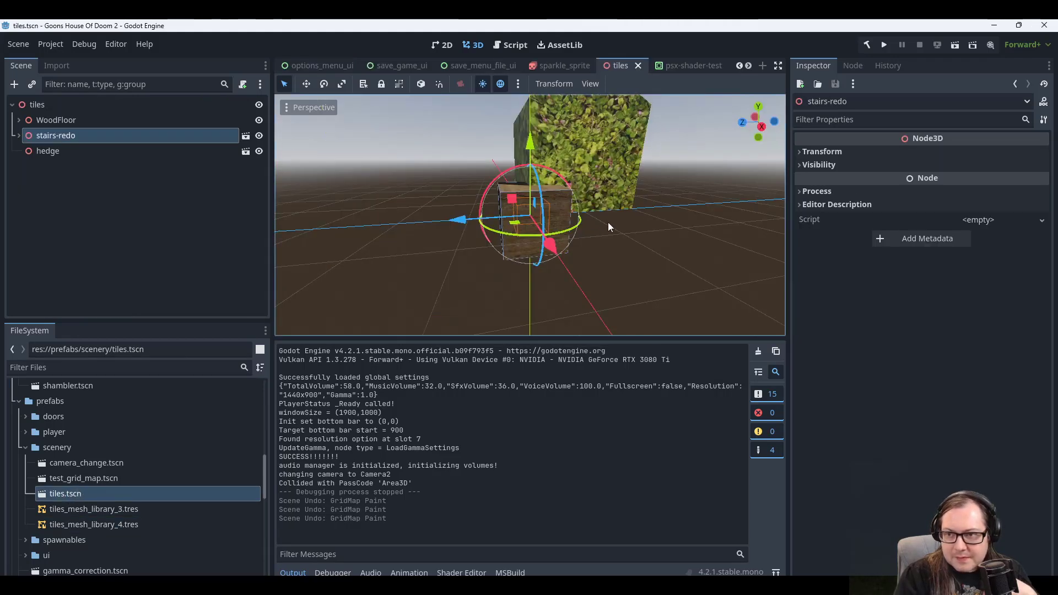
{"action": "middle_click_drag", "start_coordinate": [607, 223], "coordinate": [652, 227]}
{"action": "scroll", "coordinate": [630, 220], "scroll_direction": "up", "scroll_amount": 4}
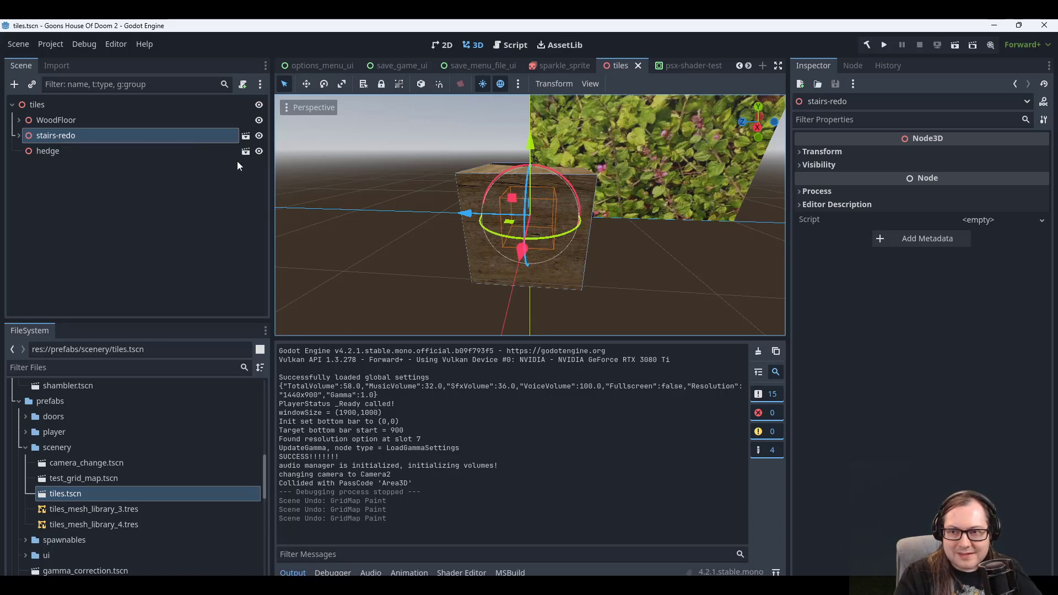
{"action": "left_click", "coordinate": [47, 150]}
{"action": "left_click", "coordinate": [59, 124]}
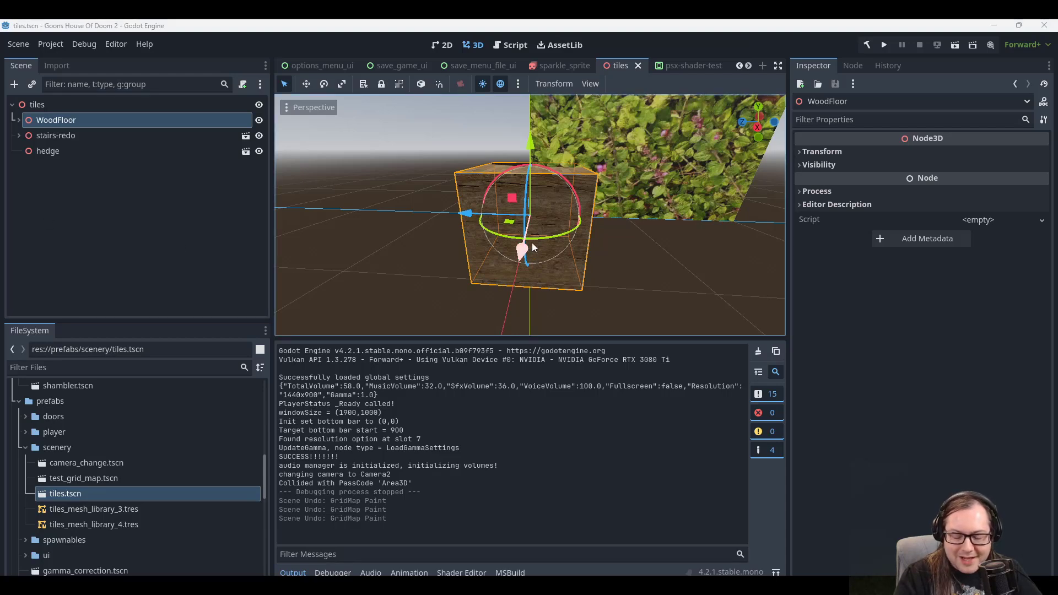
{"action": "middle_click_drag", "start_coordinate": [662, 219], "coordinate": [599, 233]}
{"action": "scroll", "coordinate": [600, 233], "scroll_direction": "down", "scroll_amount": 2}
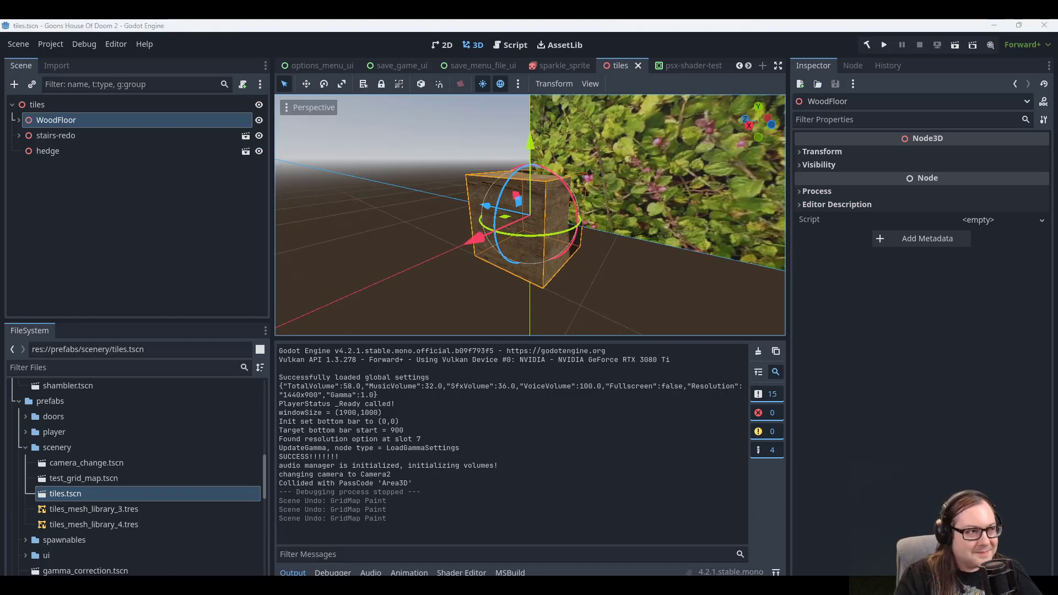
{"action": "middle_click_drag", "start_coordinate": [760, 275], "coordinate": [599, 160]}
{"action": "scroll", "coordinate": [667, 245], "scroll_direction": "down", "scroll_amount": 2}
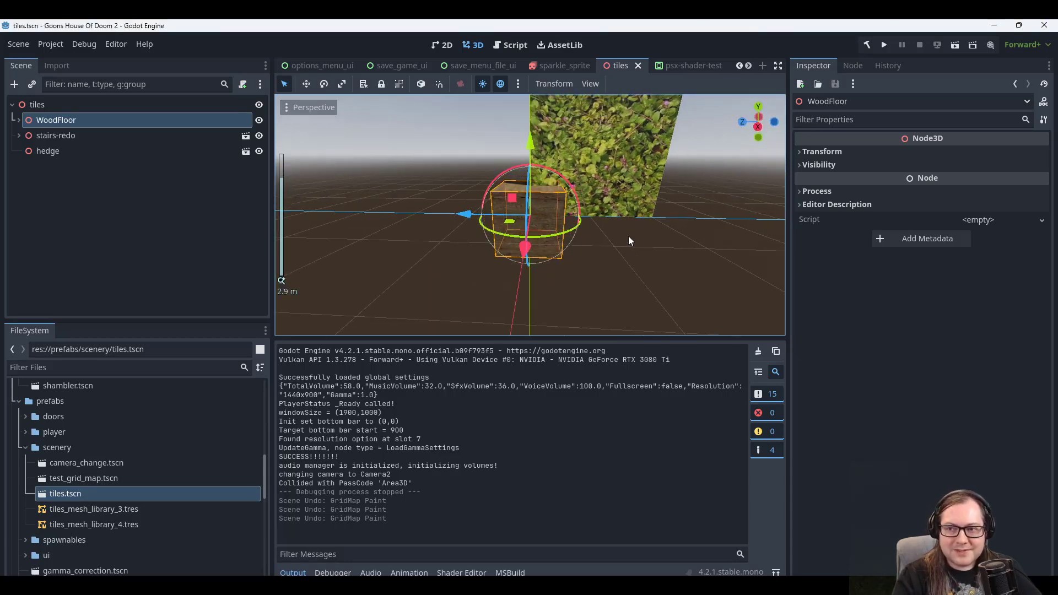
{"action": "middle_click_drag", "start_coordinate": [630, 241], "coordinate": [620, 176]}
{"action": "left_click", "coordinate": [619, 176]}
{"action": "scroll", "coordinate": [706, 246], "scroll_direction": "down", "scroll_amount": 3}
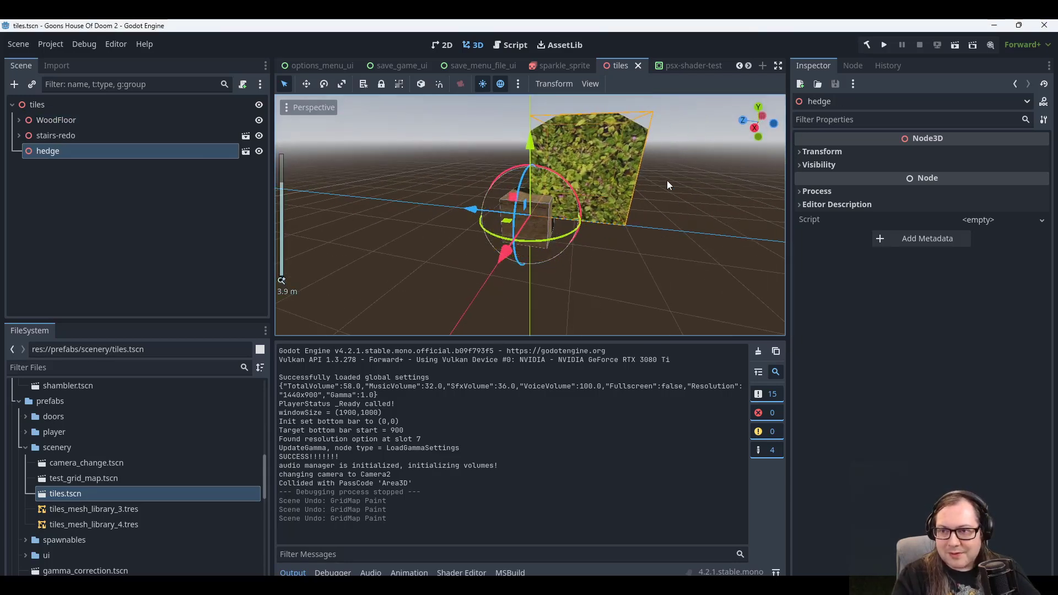
Try moving the hedge freehand in the tiles scene, including straight down, and undo both moves.
{"action": "left_click", "coordinate": [673, 166]}
{"action": "left_click", "coordinate": [584, 176]}
{"action": "left_click_drag", "start_coordinate": [519, 193], "coordinate": [551, 243]}
{"action": "key", "text": "ctrl+z"}
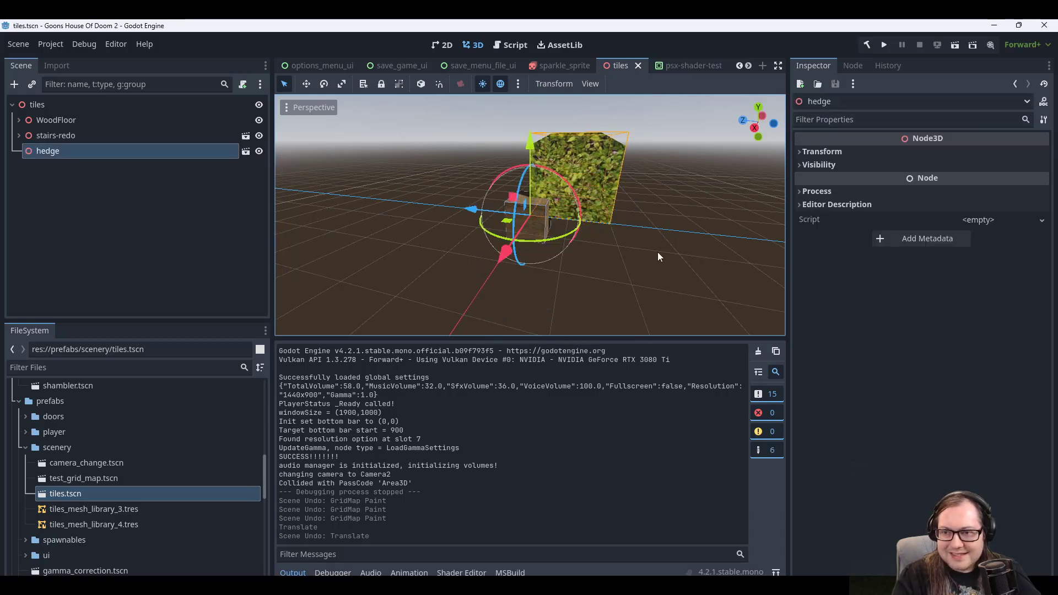
{"action": "left_click_drag", "start_coordinate": [529, 145], "coordinate": [532, 224]}
{"action": "left_click", "coordinate": [571, 153]}
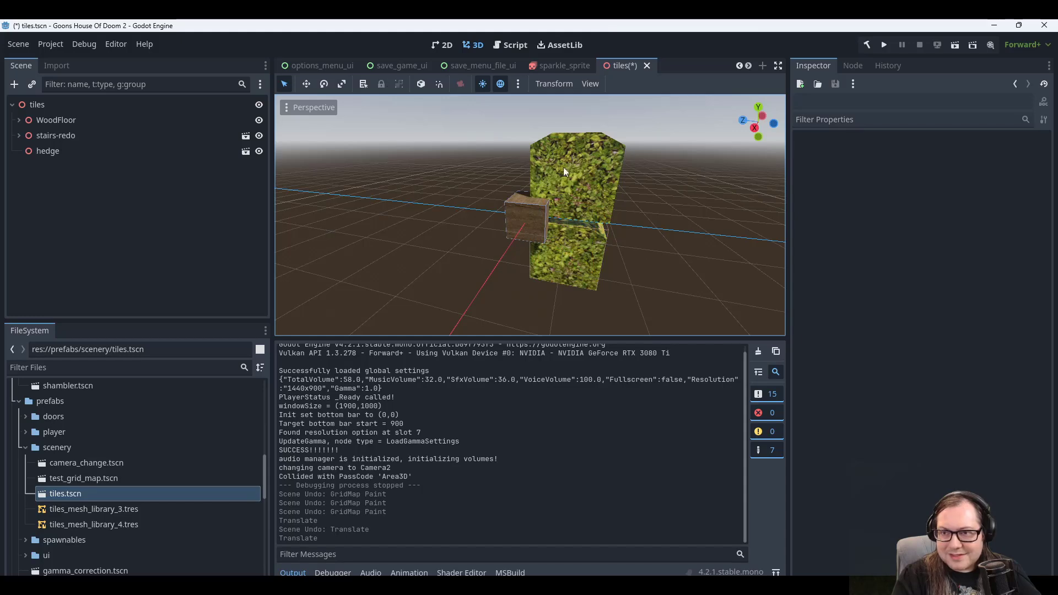
{"action": "key", "text": "ctrl+z"}
{"action": "middle_click_drag", "start_coordinate": [631, 230], "coordinate": [600, 240]}
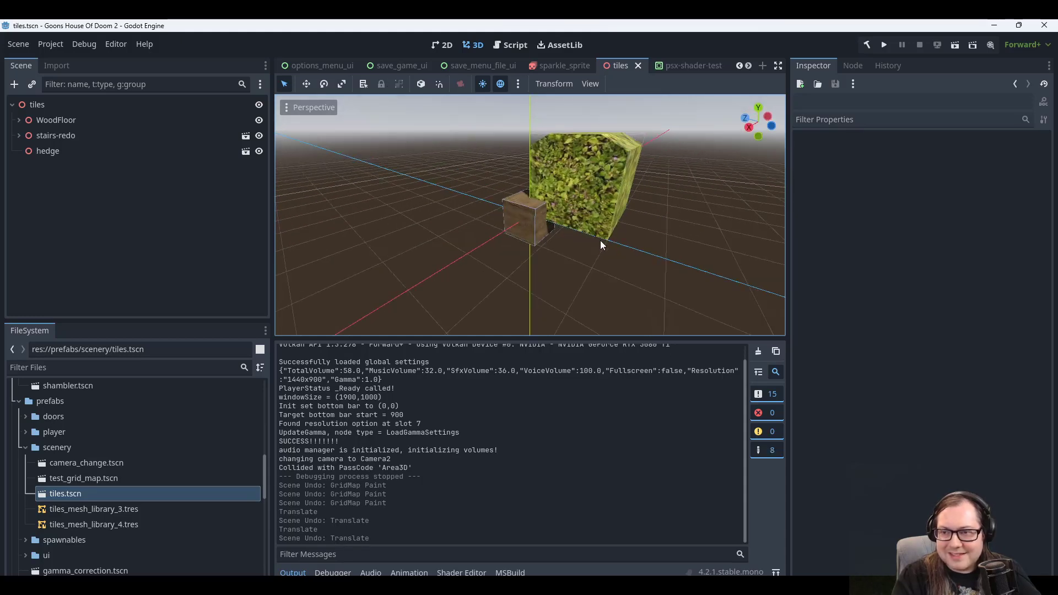
Close the Godot editor and reopen the Goons House Of Doom 2 project.
{"action": "scroll", "coordinate": [289, 64], "scroll_direction": "down", "scroll_amount": 6}
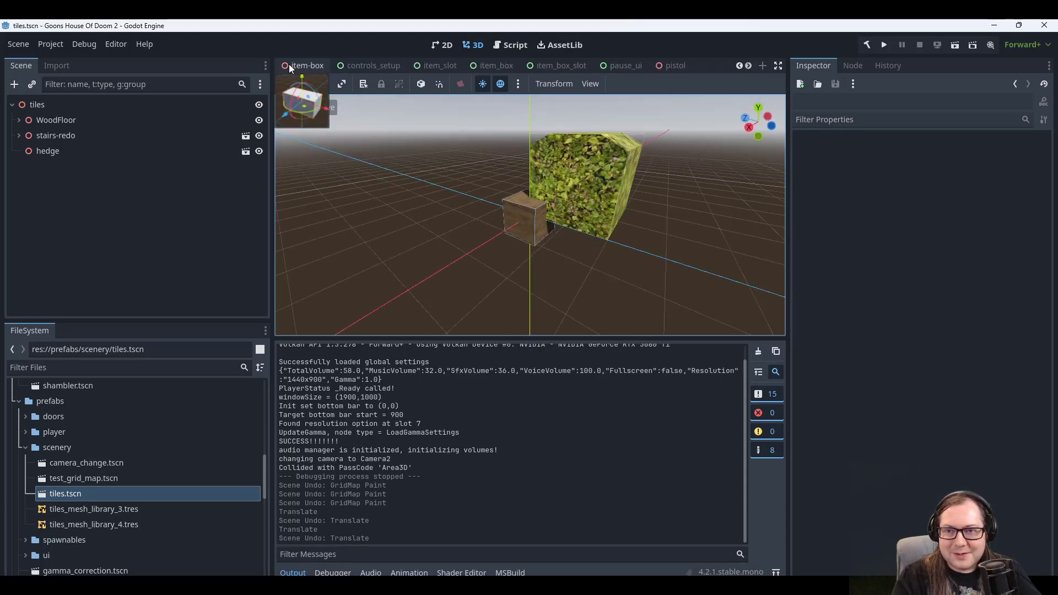
{"action": "scroll", "coordinate": [289, 64], "scroll_direction": "down", "scroll_amount": 4}
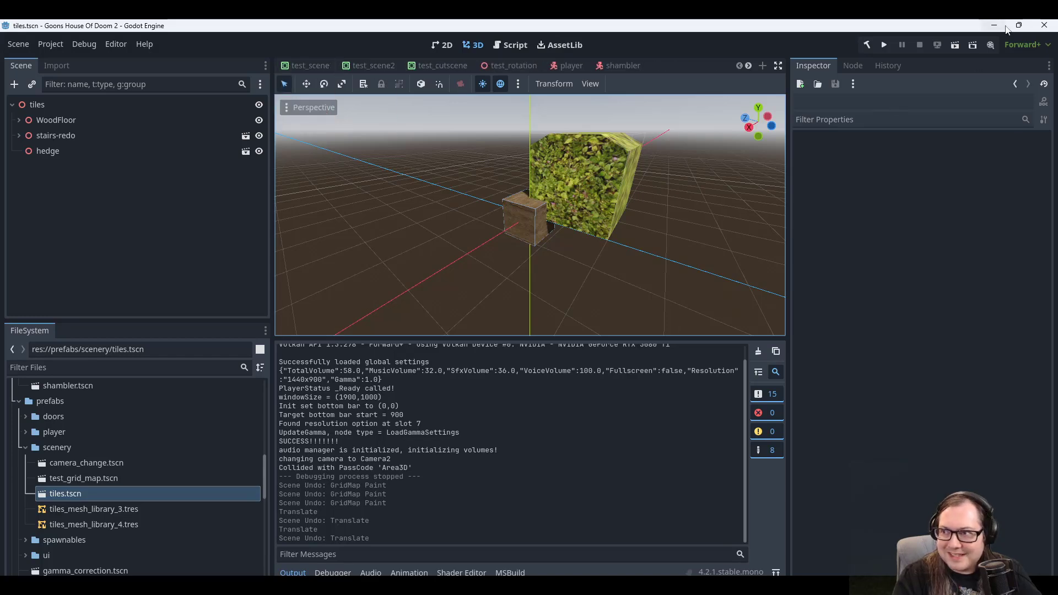
{"action": "left_click", "coordinate": [1043, 26]}
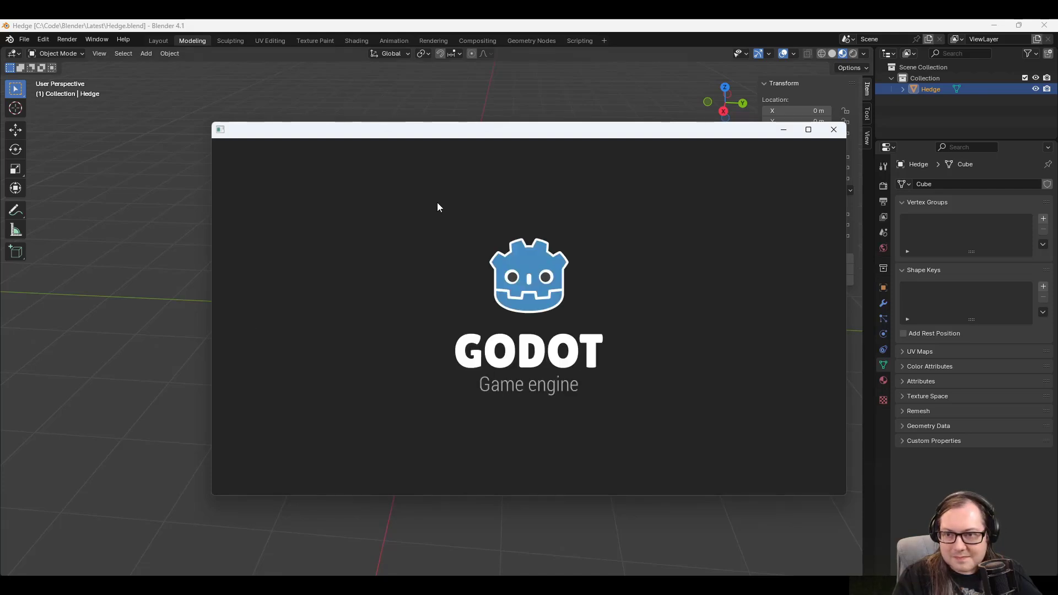
{"action": "double_click", "coordinate": [358, 201]}
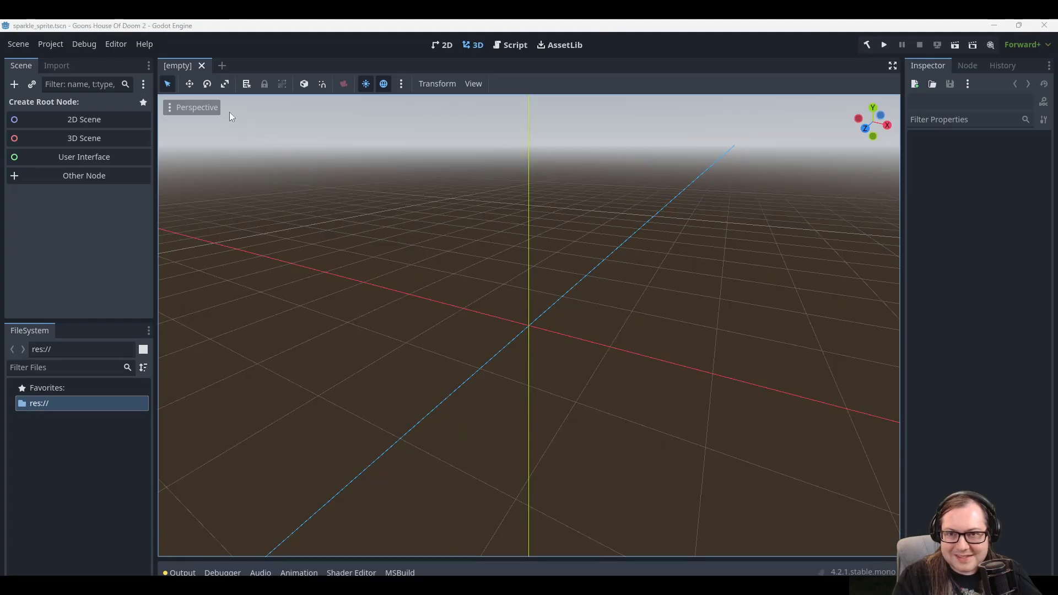
Show test_scene in the reopened project and examine the platform around the player and doors for the hedge.
{"action": "scroll", "coordinate": [625, 254], "scroll_direction": "down", "scroll_amount": 2}
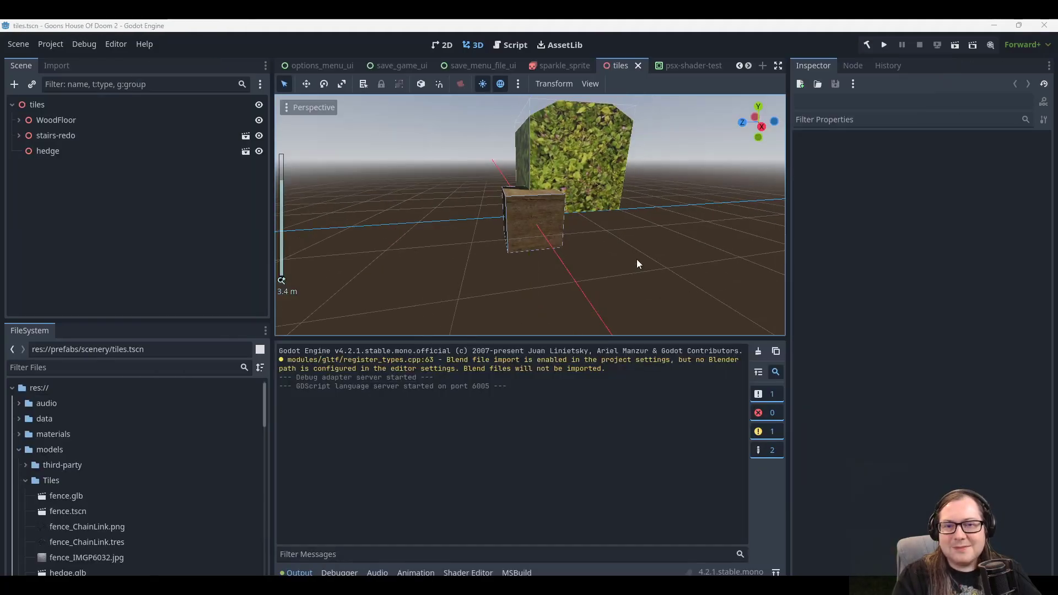
{"action": "scroll", "coordinate": [637, 259], "scroll_direction": "up", "scroll_amount": 2}
{"action": "scroll", "coordinate": [292, 67], "scroll_direction": "up", "scroll_amount": 2}
{"action": "scroll", "coordinate": [291, 68], "scroll_direction": "up", "scroll_amount": 5}
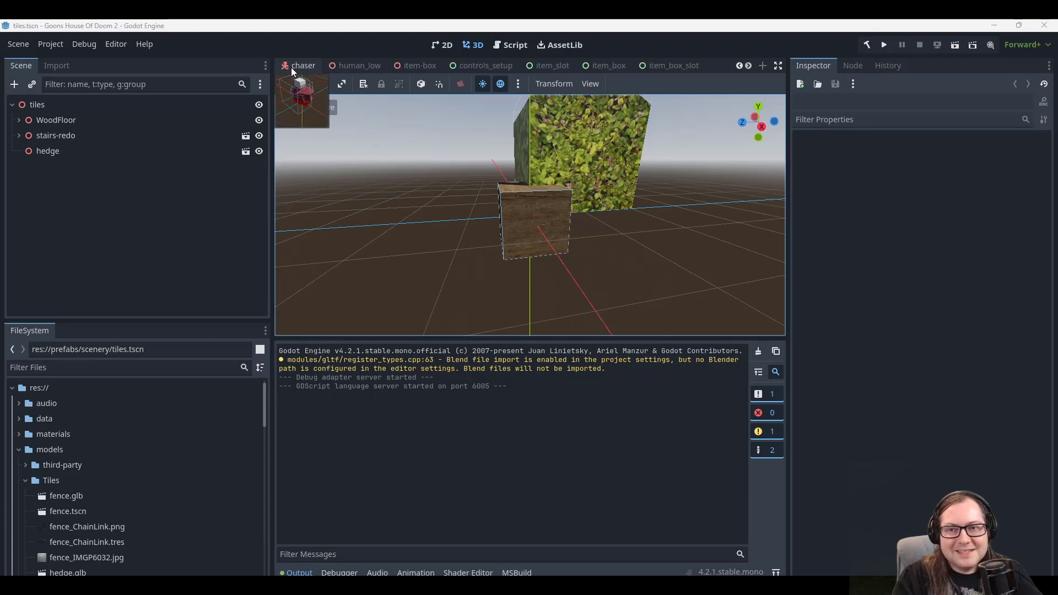
{"action": "left_click", "coordinate": [310, 64]}
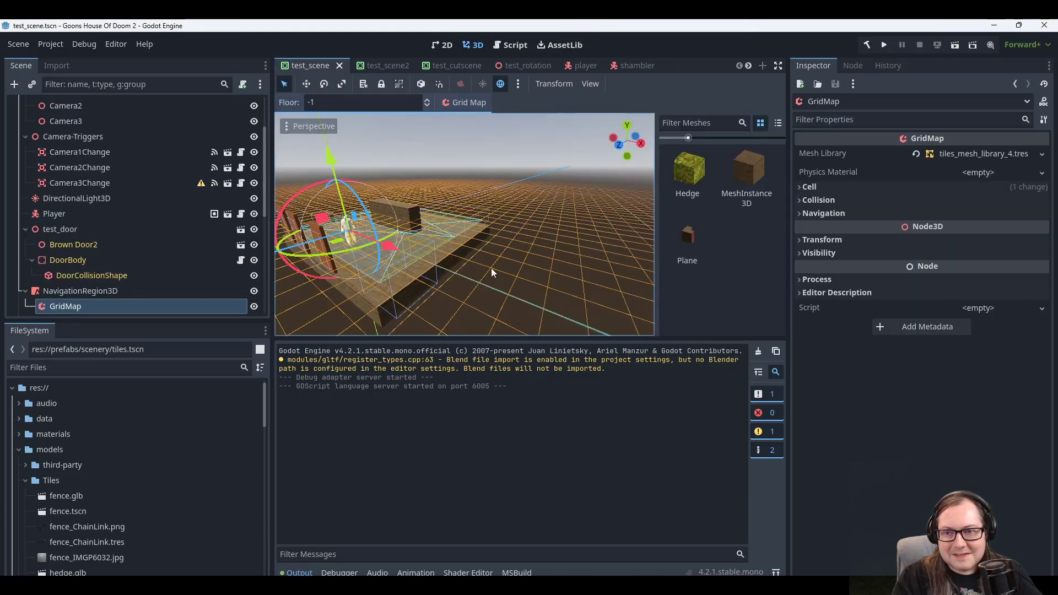
{"action": "middle_click_drag", "start_coordinate": [491, 267], "coordinate": [552, 260]}
{"action": "scroll", "coordinate": [478, 187], "scroll_direction": "down", "scroll_amount": 8}
{"action": "scroll", "coordinate": [544, 211], "scroll_direction": "up", "scroll_amount": 4}
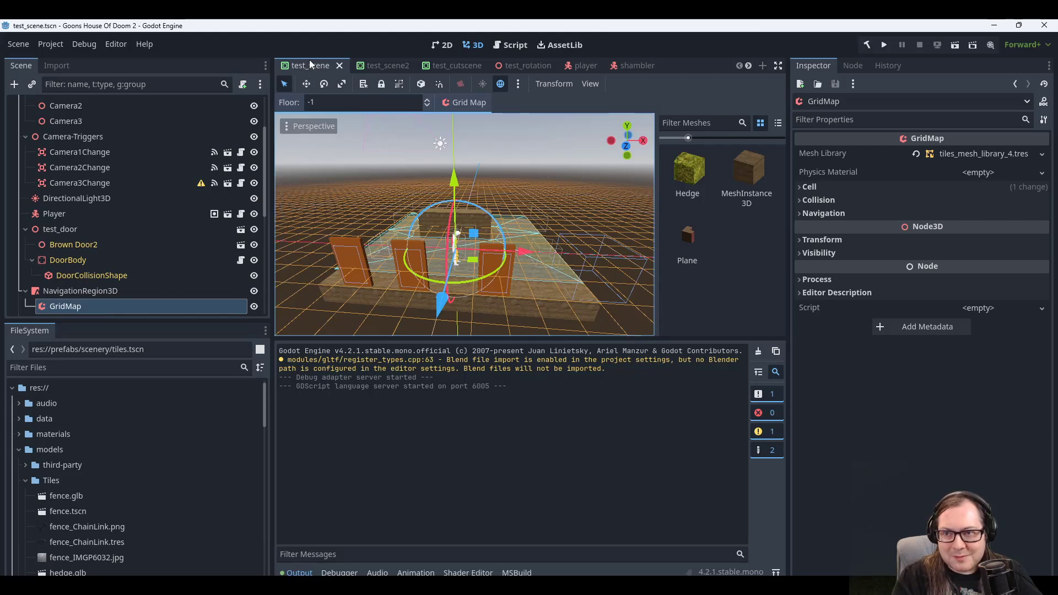
{"action": "middle_click_drag", "start_coordinate": [538, 209], "coordinate": [521, 194]}
{"action": "scroll", "coordinate": [517, 213], "scroll_direction": "up", "scroll_amount": 2}
{"action": "scroll", "coordinate": [518, 219], "scroll_direction": "down", "scroll_amount": 3}
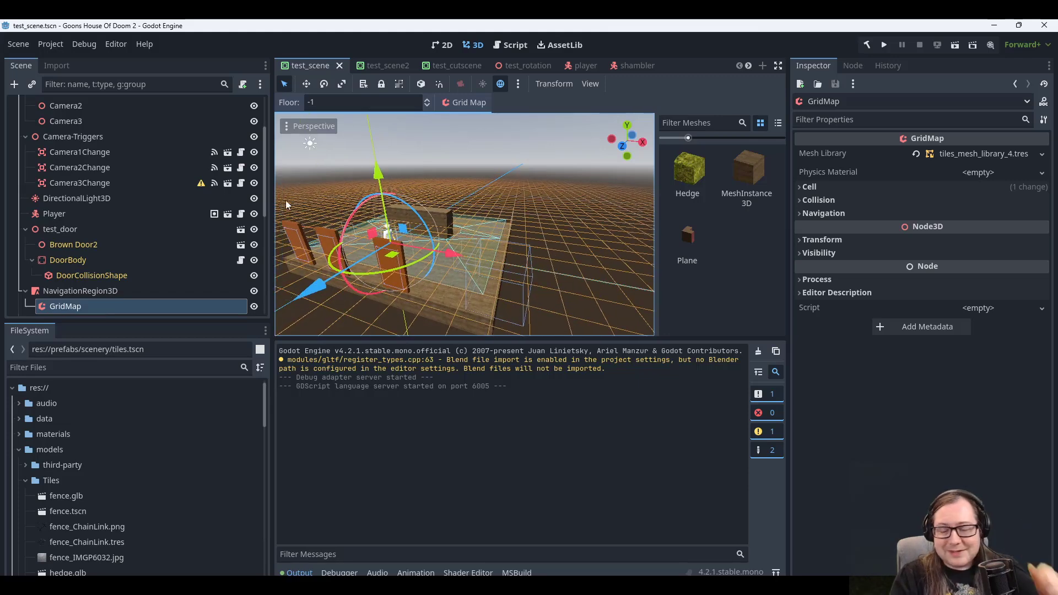
Select the Tiles folder under models in the project files.
{"action": "scroll", "coordinate": [135, 523], "scroll_direction": "down", "scroll_amount": 4}
{"action": "scroll", "coordinate": [141, 491], "scroll_direction": "up", "scroll_amount": 3}
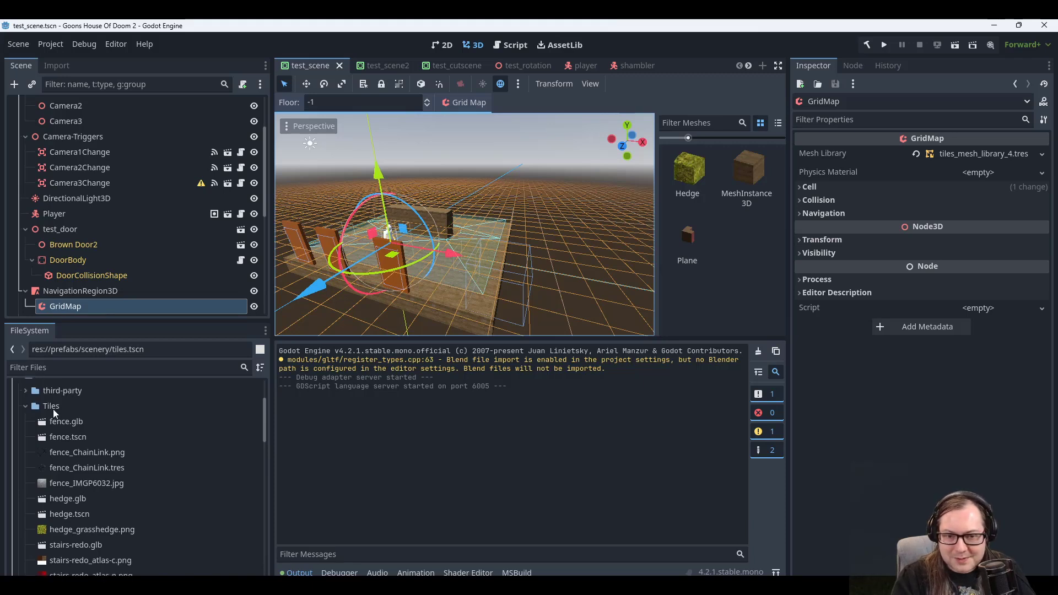
{"action": "left_click", "coordinate": [53, 408]}
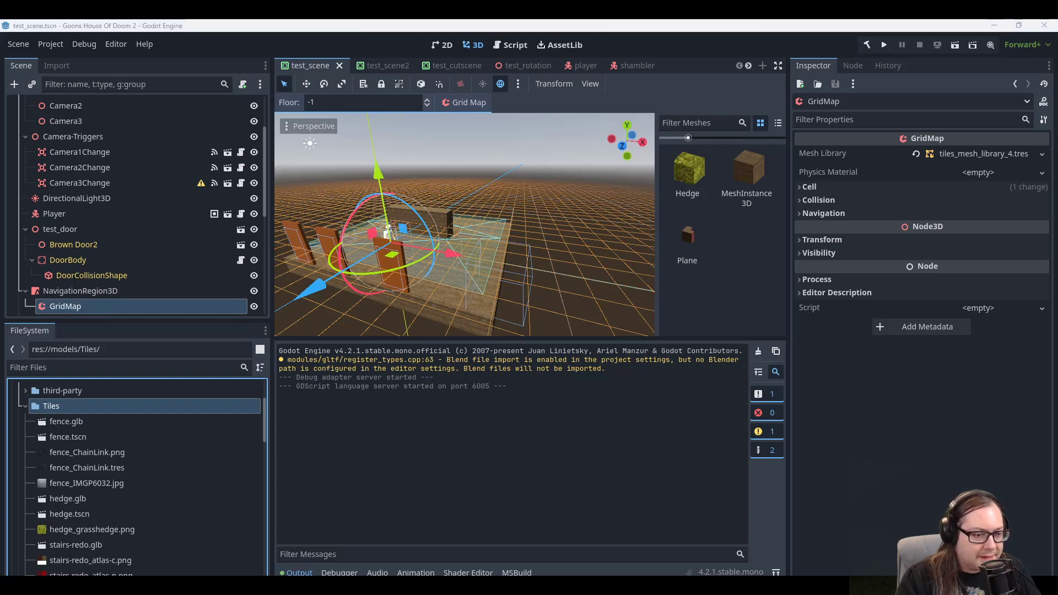
Switch to Blender and export the hedge as glTF Binary, overwriting hedge.glb in C:\Code\Blender\Latest.
{"action": "key", "text": "alt+Tab"}
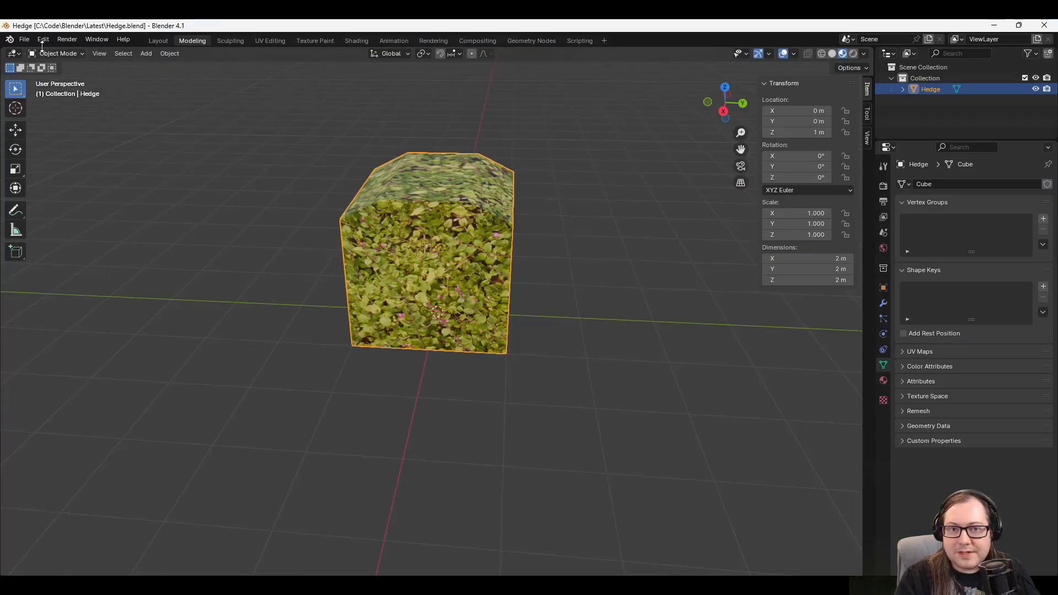
{"action": "middle_click_drag", "start_coordinate": [383, 375], "coordinate": [434, 328]}
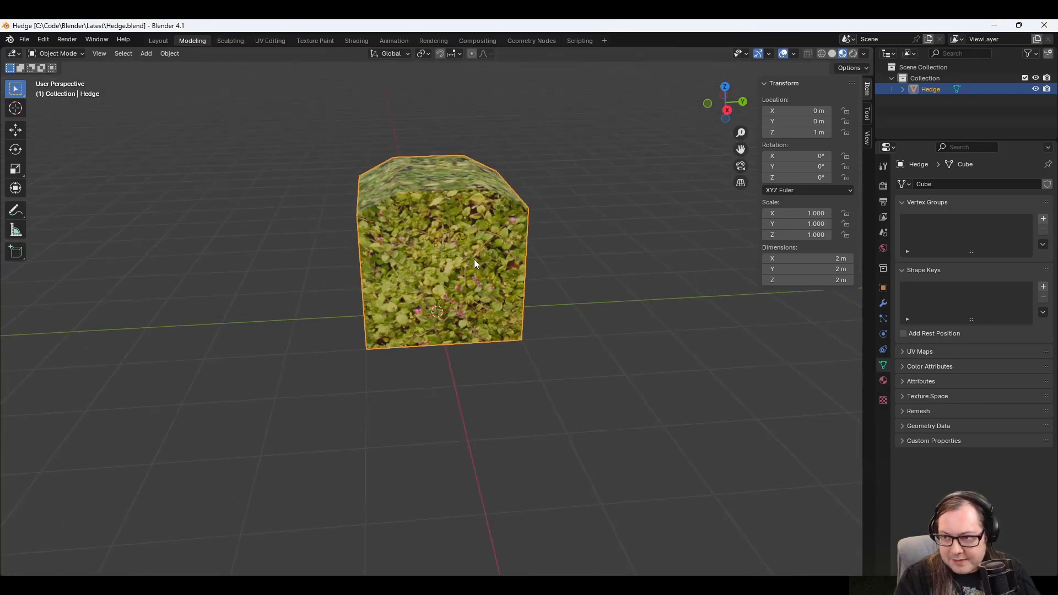
{"action": "middle_click_drag", "start_coordinate": [480, 263], "coordinate": [491, 300]}
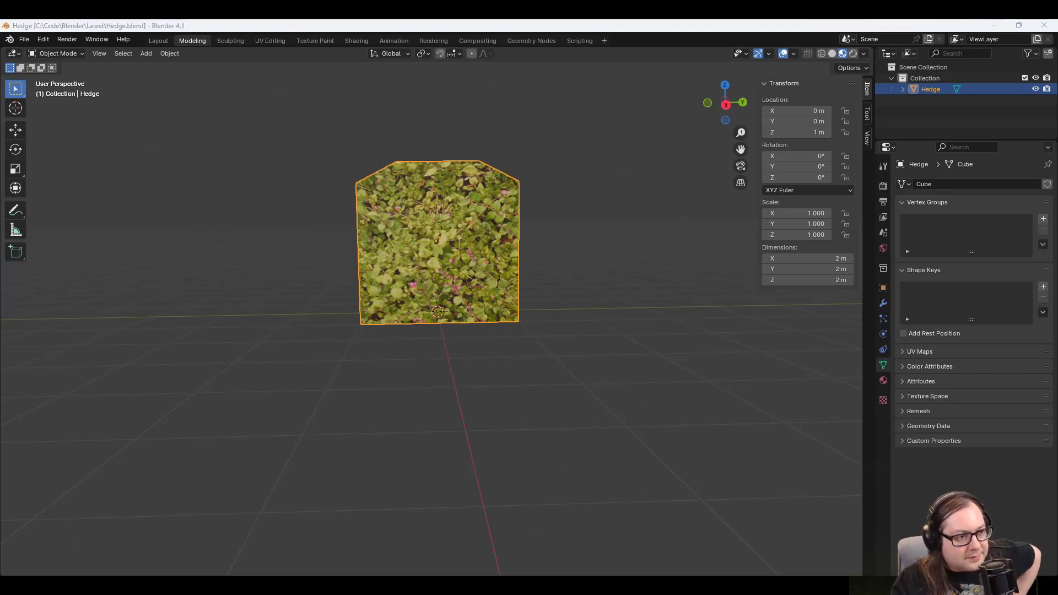
{"action": "left_click", "coordinate": [24, 39]}
{"action": "mouse_move", "coordinate": [44, 207]}
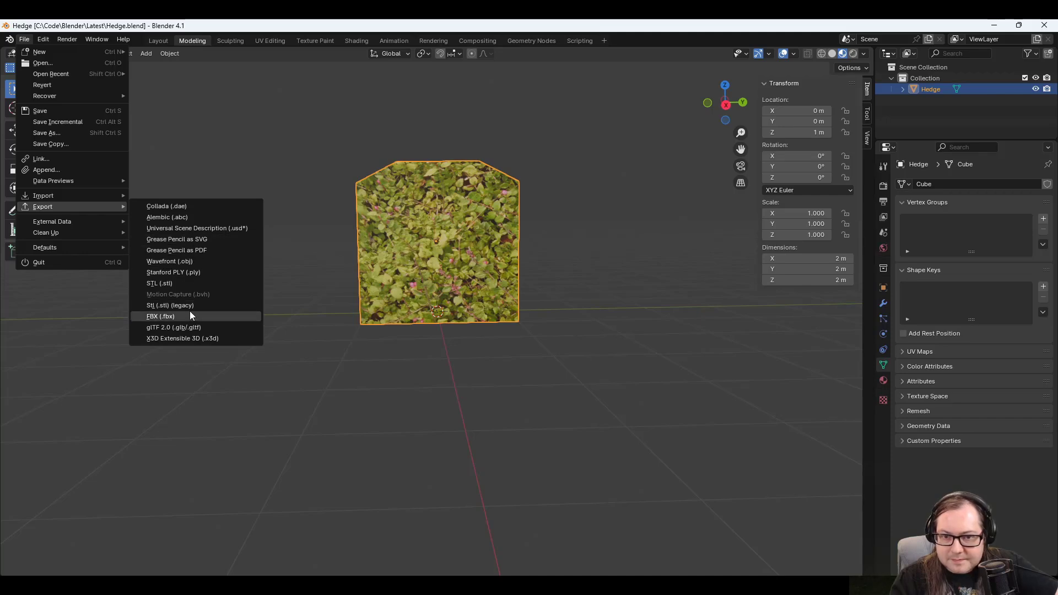
{"action": "left_click", "coordinate": [193, 327]}
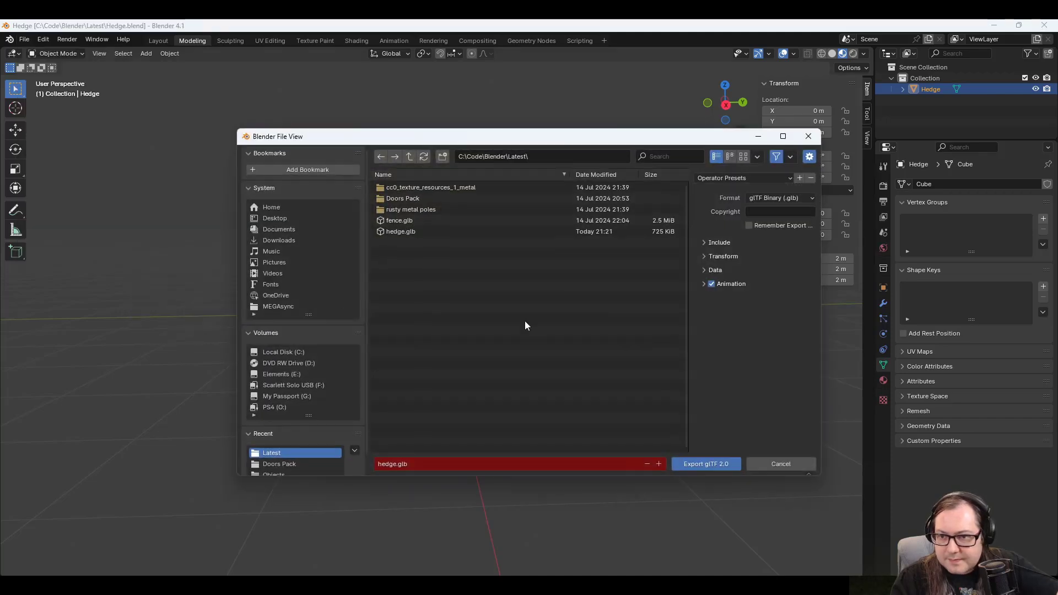
{"action": "left_click", "coordinate": [717, 466]}
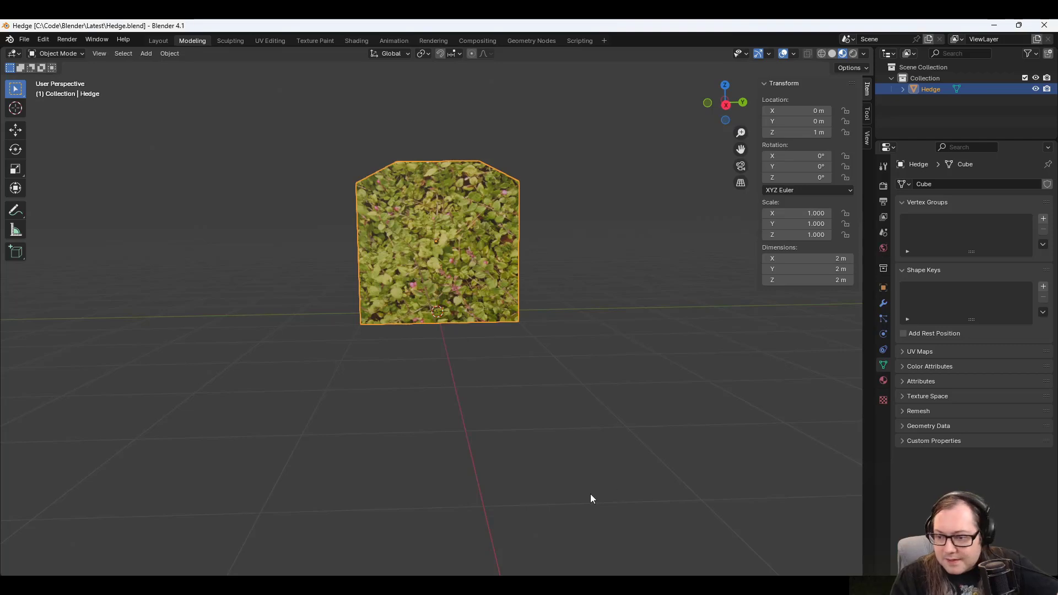
Switch to Godot, examine the hedge on the platform from several sides, and save test_scene.
{"action": "left_click", "coordinate": [717, 573]}
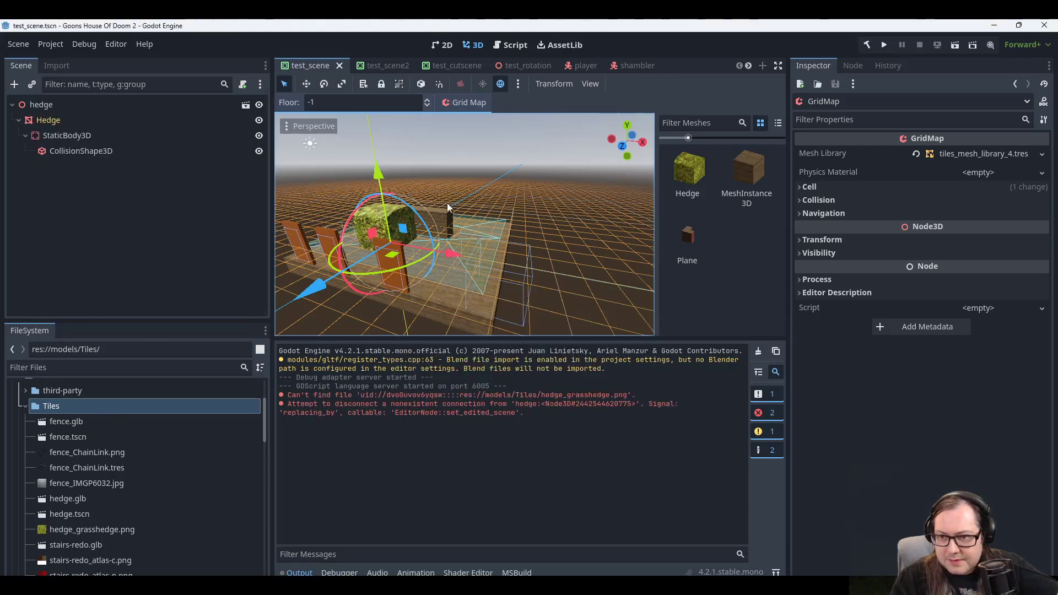
{"action": "middle_click_drag", "start_coordinate": [448, 205], "coordinate": [501, 216]}
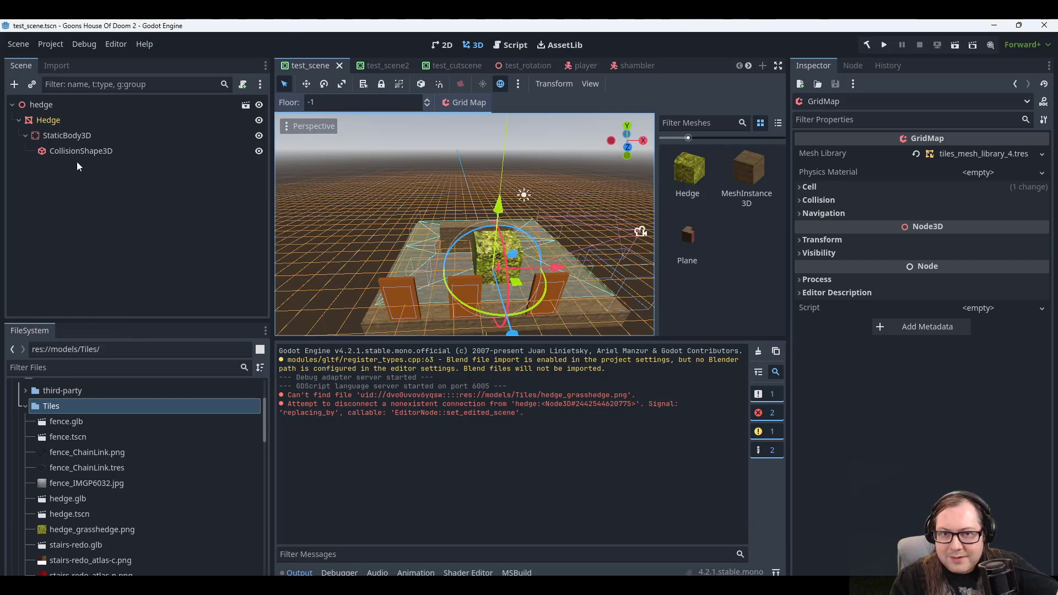
{"action": "left_click", "coordinate": [52, 65]}
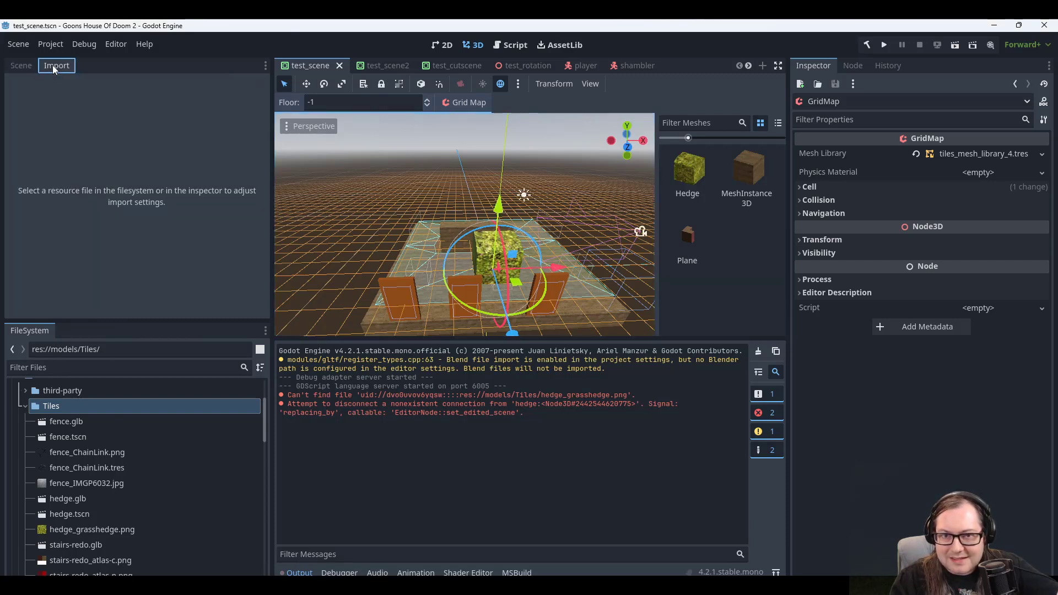
{"action": "left_click", "coordinate": [22, 65]}
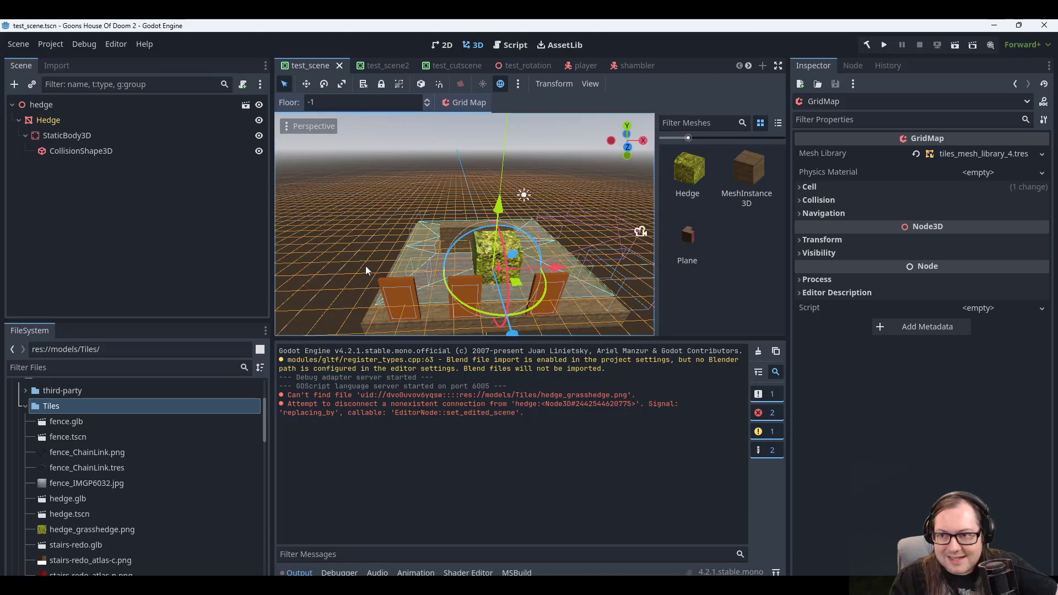
{"action": "middle_click_drag", "start_coordinate": [596, 221], "coordinate": [515, 203]}
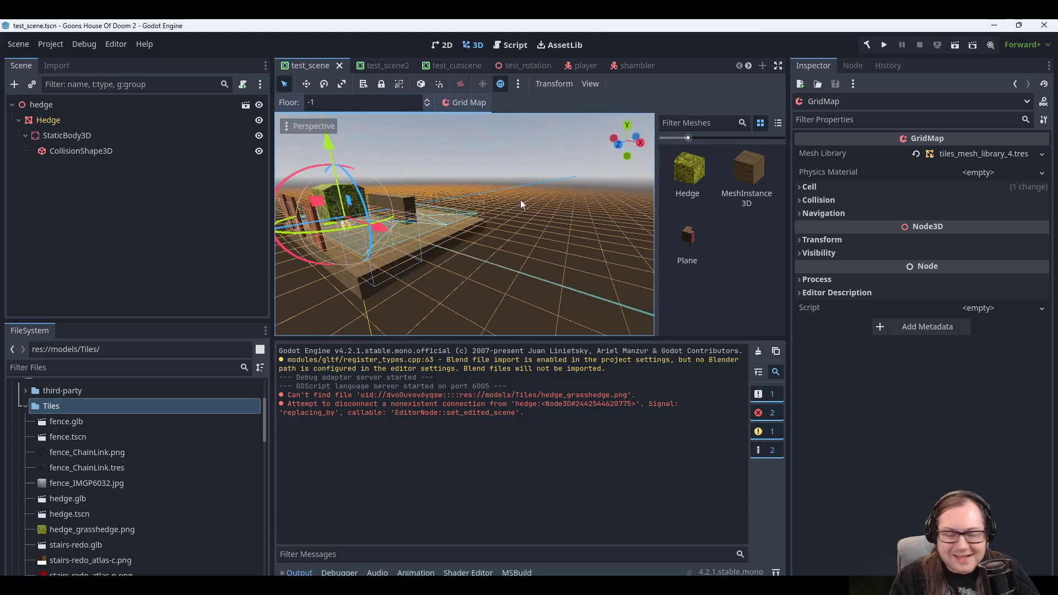
{"action": "key", "text": "ctrl+s"}
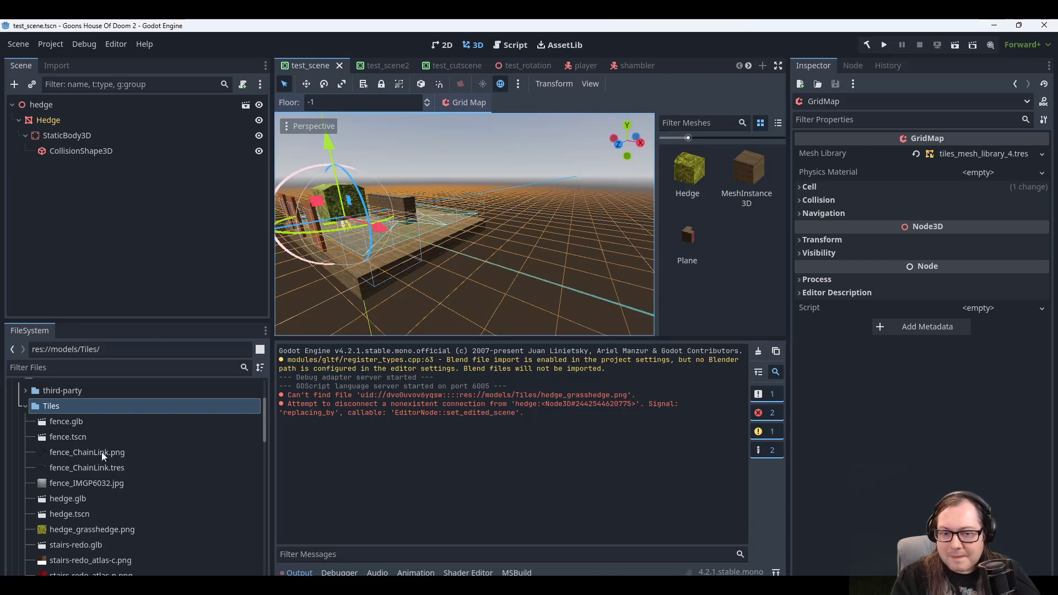
Look through the project files from the Tiles folder to the scripts folder, returning to the hedge files in Tiles.
{"action": "scroll", "coordinate": [74, 449], "scroll_direction": "up", "scroll_amount": 1}
{"action": "scroll", "coordinate": [78, 488], "scroll_direction": "down", "scroll_amount": 5}
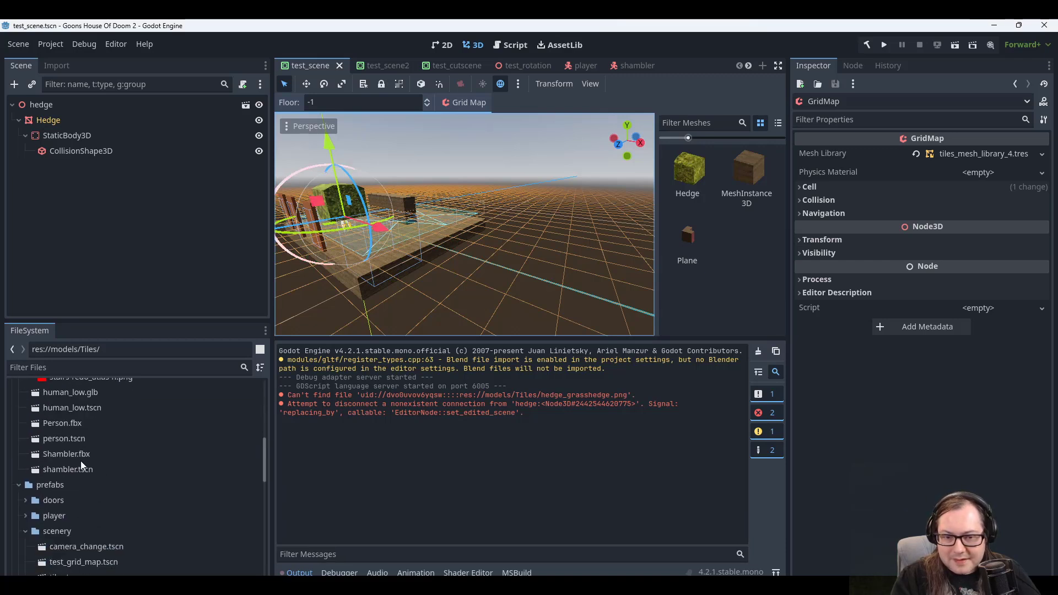
{"action": "scroll", "coordinate": [78, 425], "scroll_direction": "down", "scroll_amount": 8}
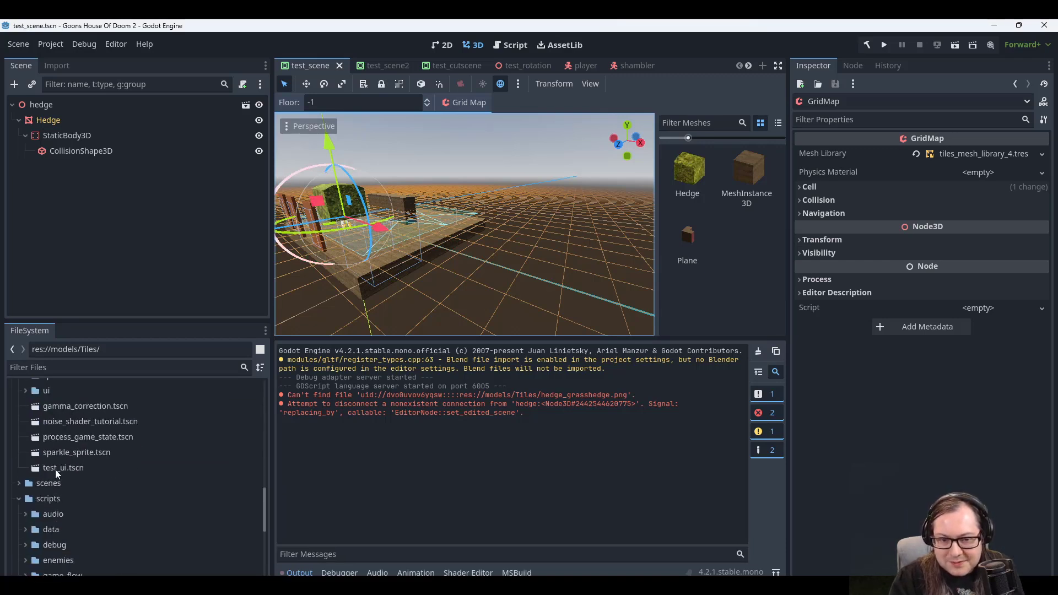
{"action": "scroll", "coordinate": [64, 483], "scroll_direction": "down", "scroll_amount": 5}
{"action": "scroll", "coordinate": [52, 515], "scroll_direction": "up", "scroll_amount": 5}
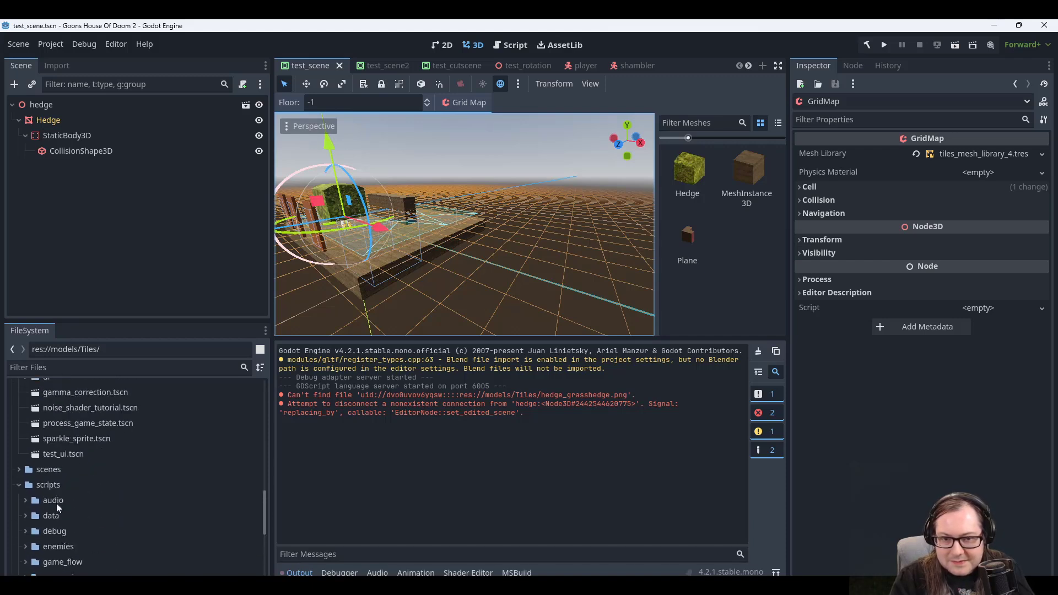
{"action": "scroll", "coordinate": [60, 498], "scroll_direction": "up", "scroll_amount": 10}
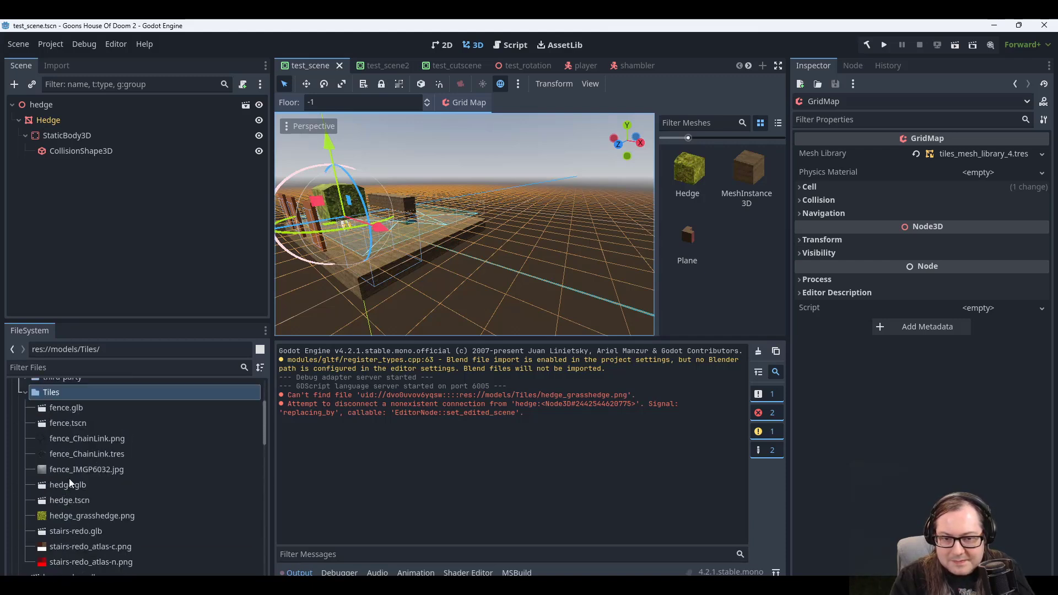
Filter the project files for "tile" and open the tiles.tscn scene.
{"action": "scroll", "coordinate": [68, 478], "scroll_direction": "up", "scroll_amount": 3}
{"action": "left_click", "coordinate": [94, 368]}
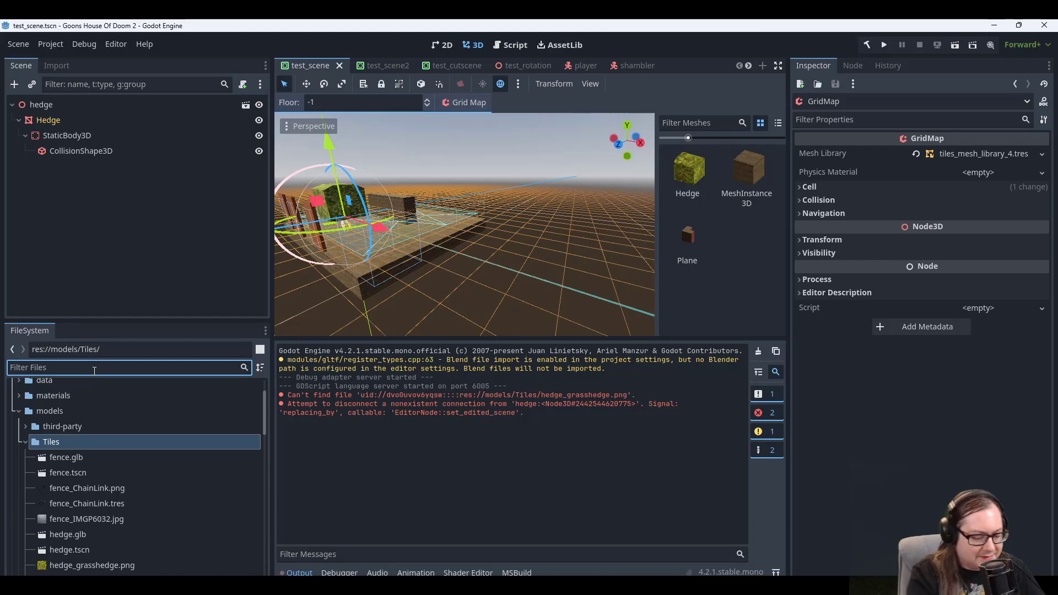
{"action": "type", "text": "tile"}
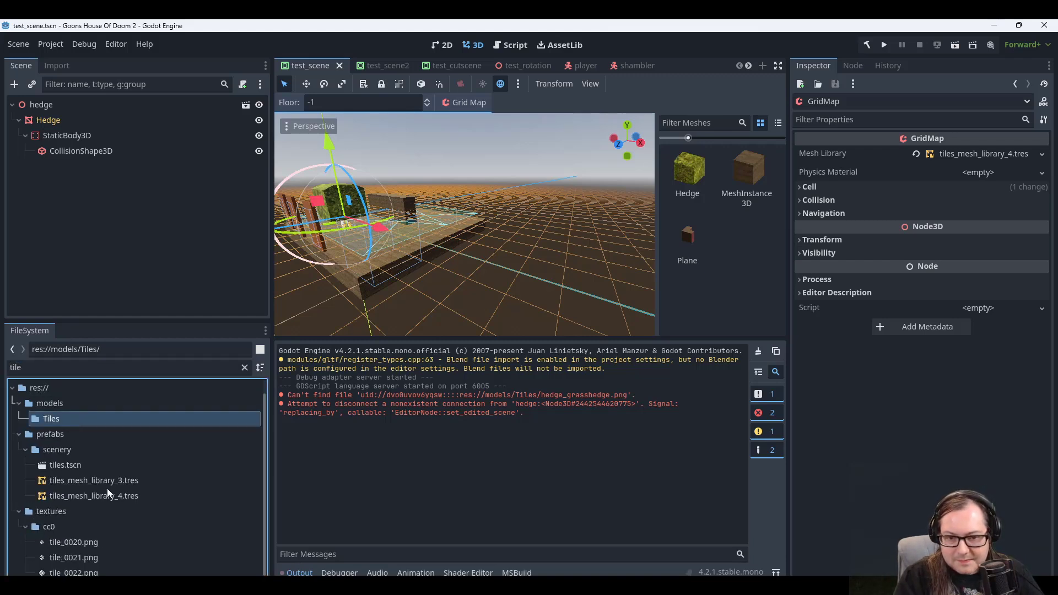
{"action": "double_click", "coordinate": [69, 465]}
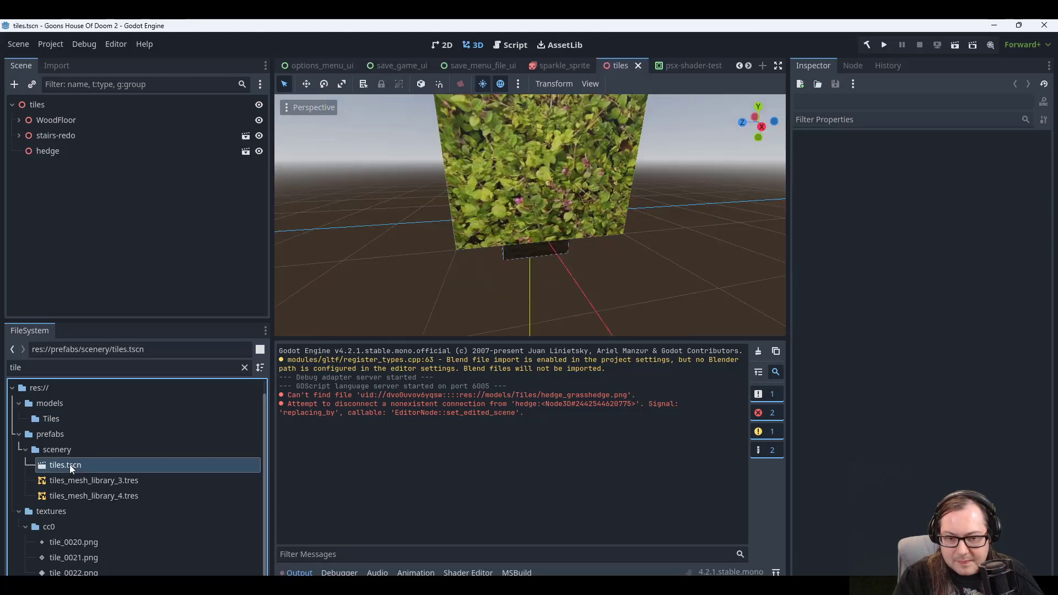
{"action": "middle_click_drag", "start_coordinate": [510, 226], "coordinate": [549, 253]}
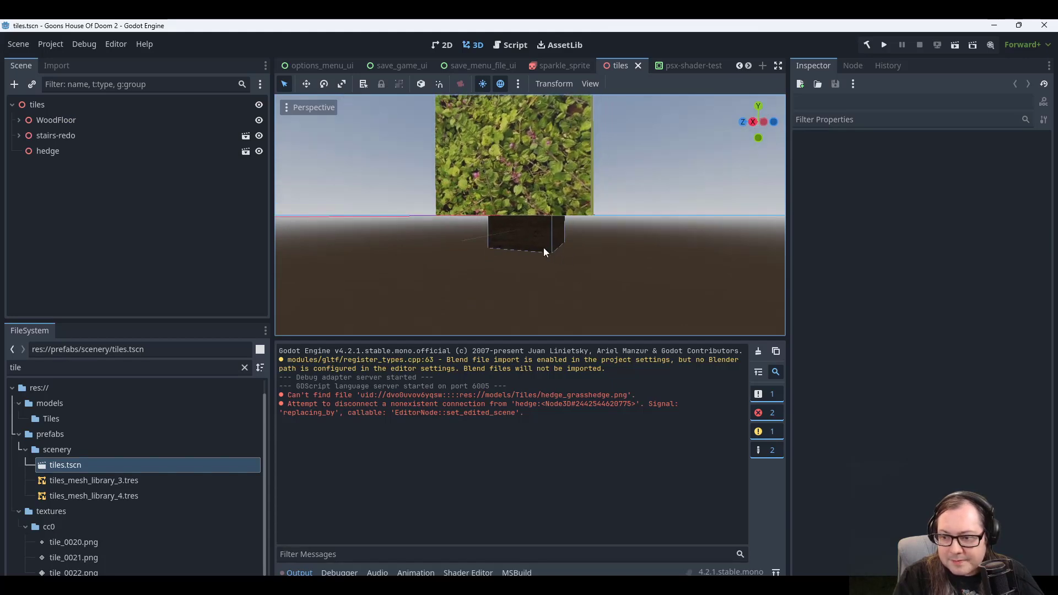
Switch to Blender and move the stairs mesh up 0.5 m along the global Z axis.
{"action": "left_click", "coordinate": [747, 540]}
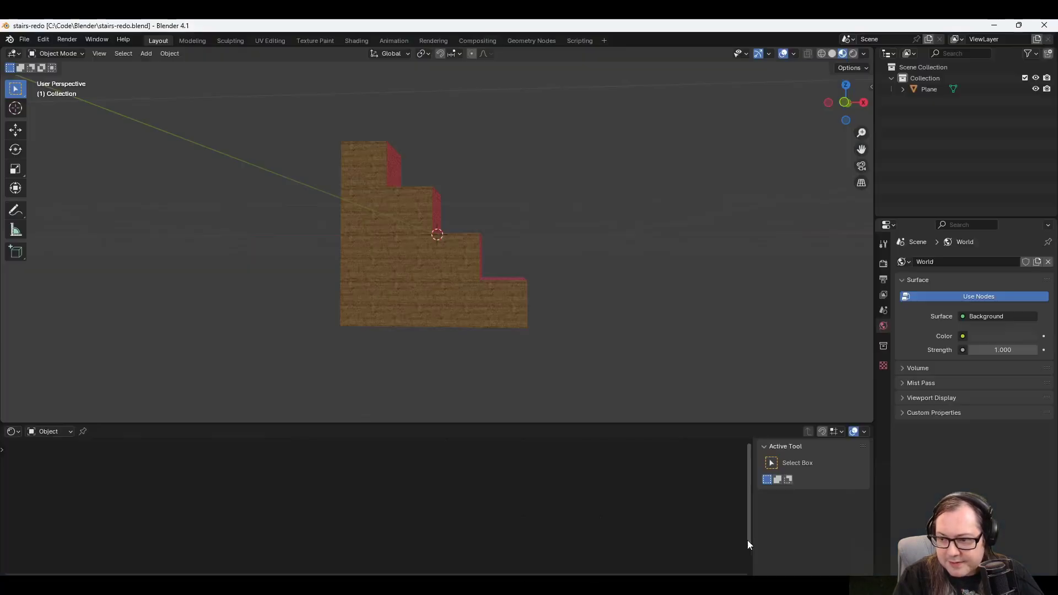
{"action": "middle_click_drag", "start_coordinate": [516, 205], "coordinate": [145, 145]}
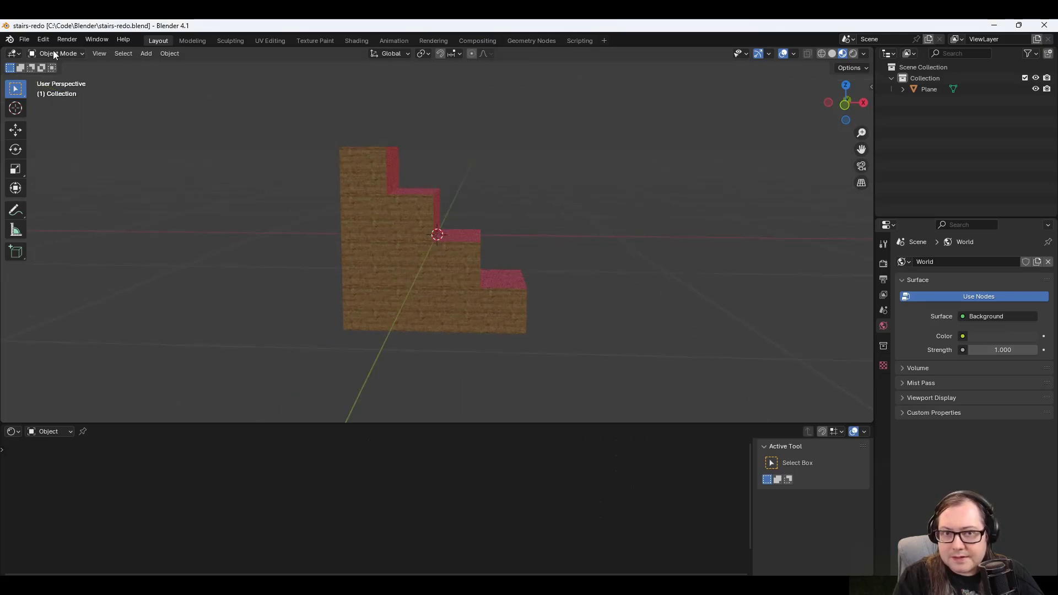
{"action": "left_click", "coordinate": [422, 206]}
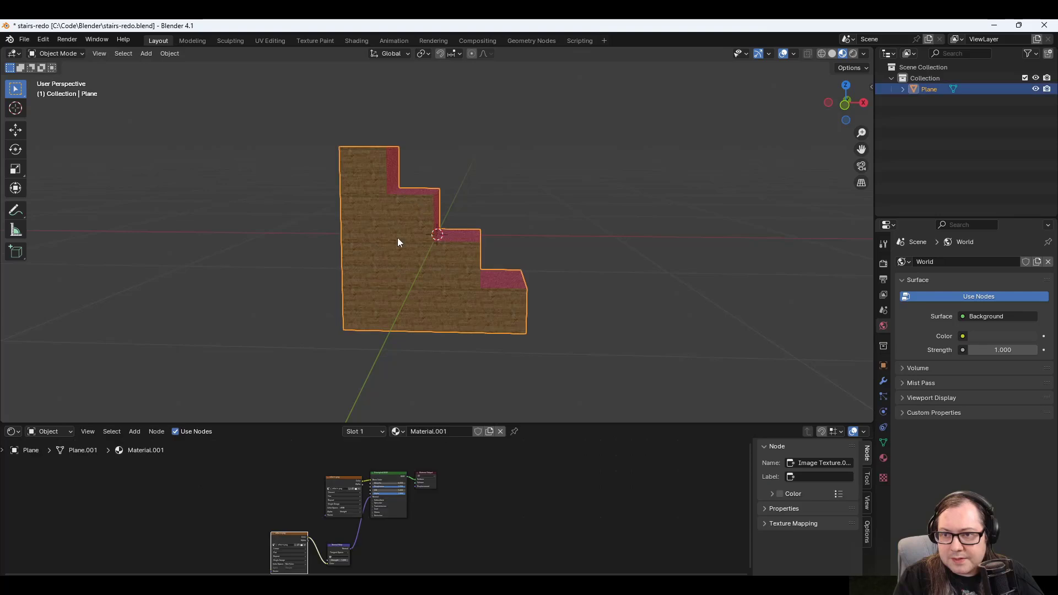
{"action": "middle_click_drag", "start_coordinate": [603, 282], "coordinate": [614, 254]}
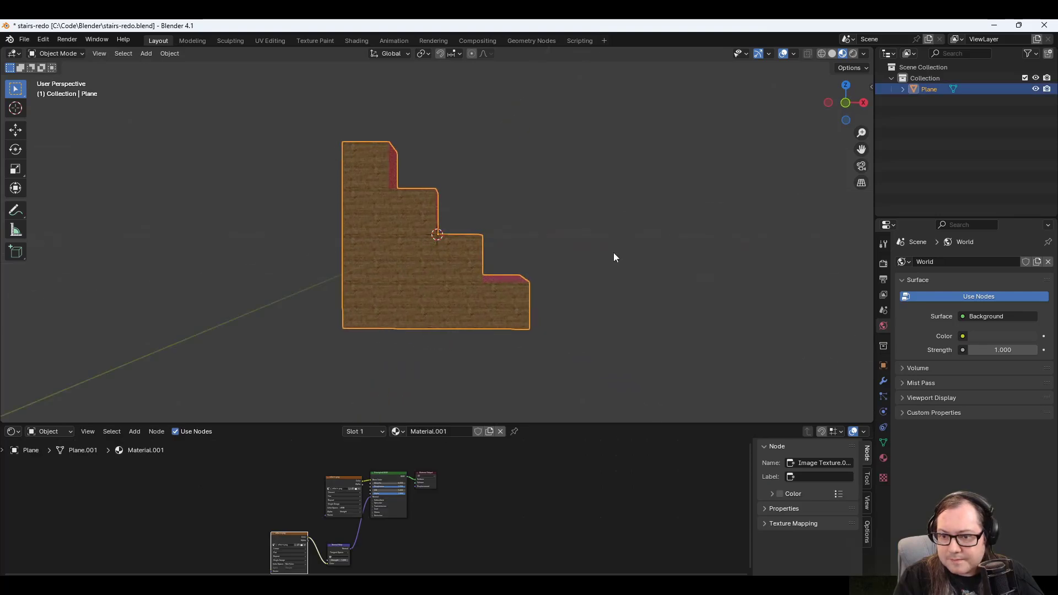
{"action": "key", "text": "g"}
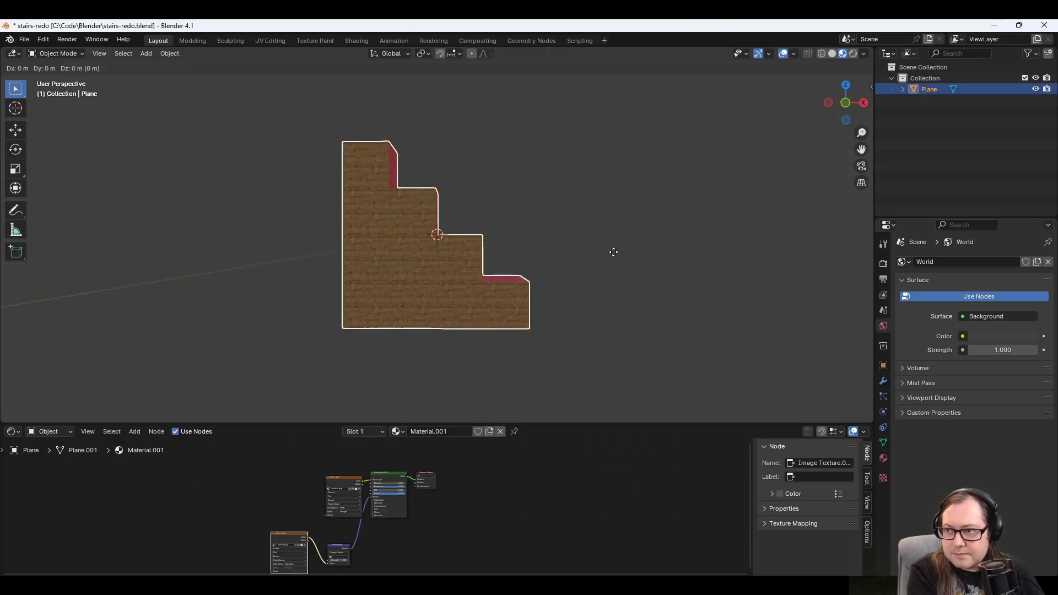
{"action": "type", "text": "z1"}
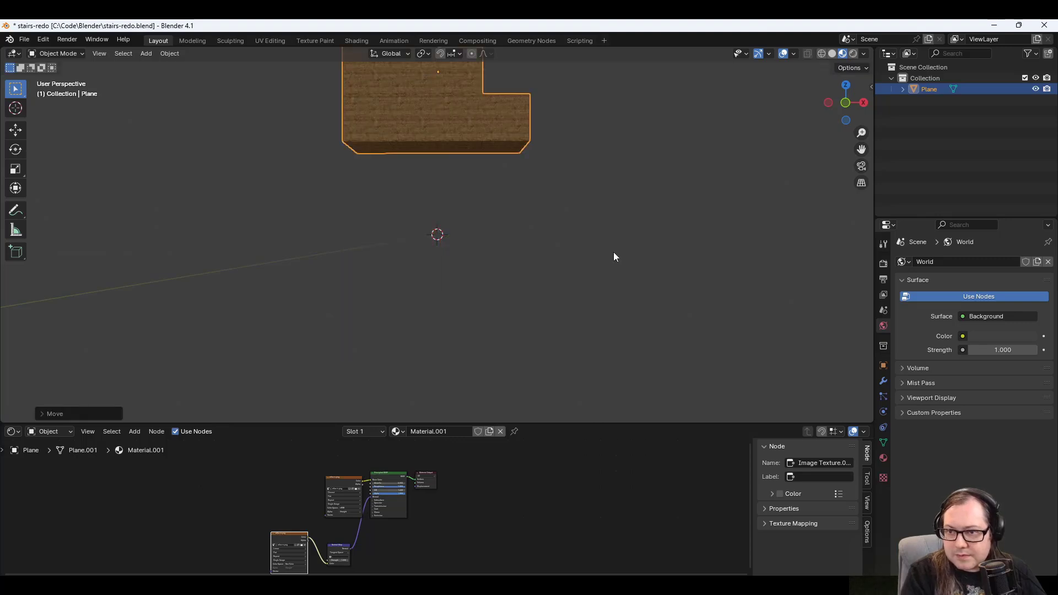
{"action": "key", "text": "BackSpace"}
{"action": "type", "text": "1"}
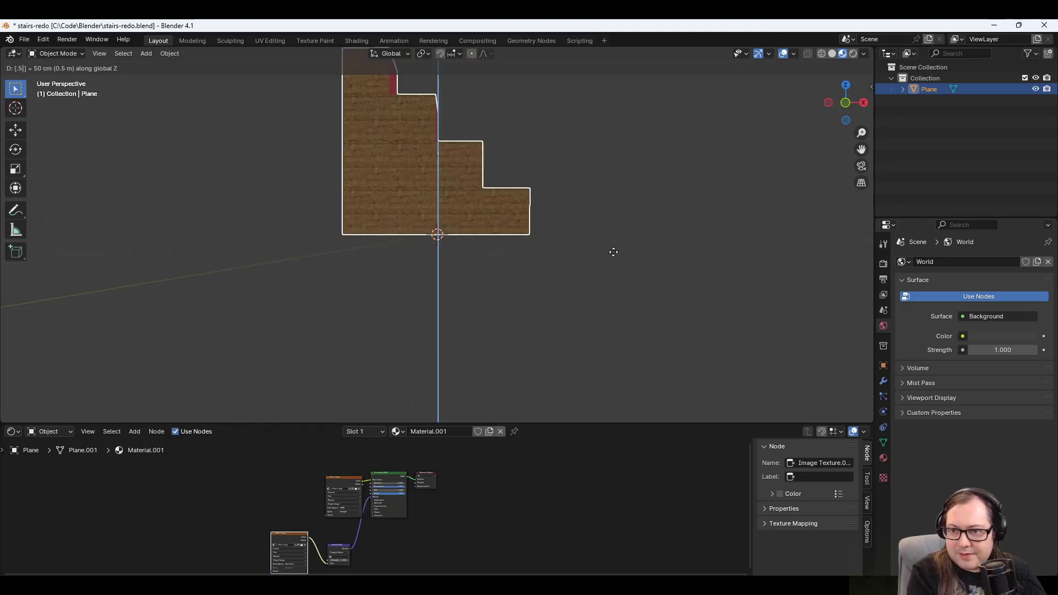
{"action": "key", "text": "Return"}
Save the stairs file and export it as glTF Binary over the existing stairs-redo.glb in C:\Code\Blender.
{"action": "middle_click_drag", "start_coordinate": [554, 233], "coordinate": [466, 256]}
{"action": "key", "text": "ctrl+s"}
{"action": "left_click", "coordinate": [24, 39]}
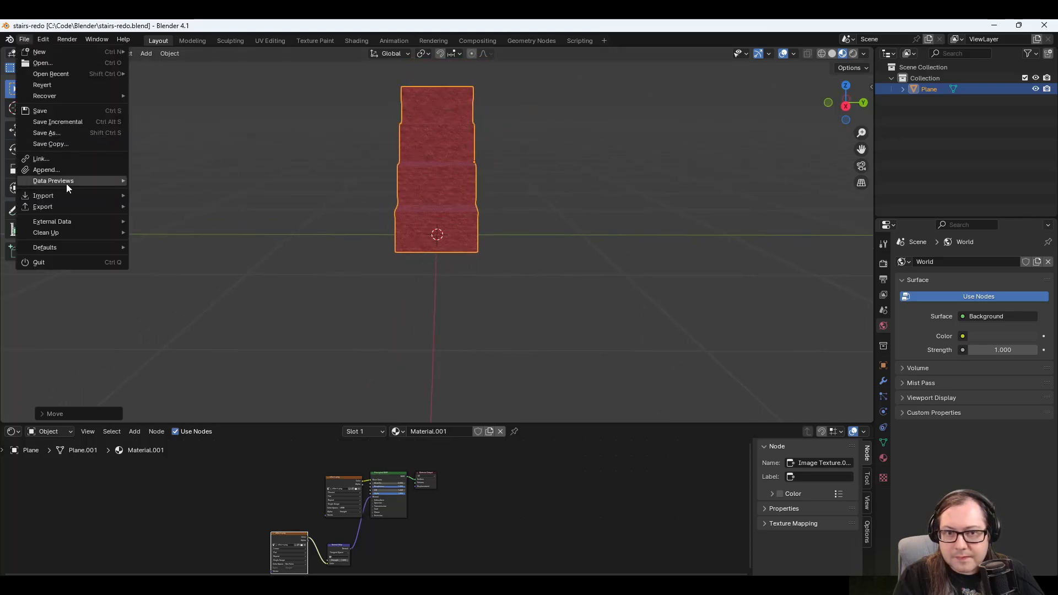
{"action": "mouse_move", "coordinate": [69, 205]}
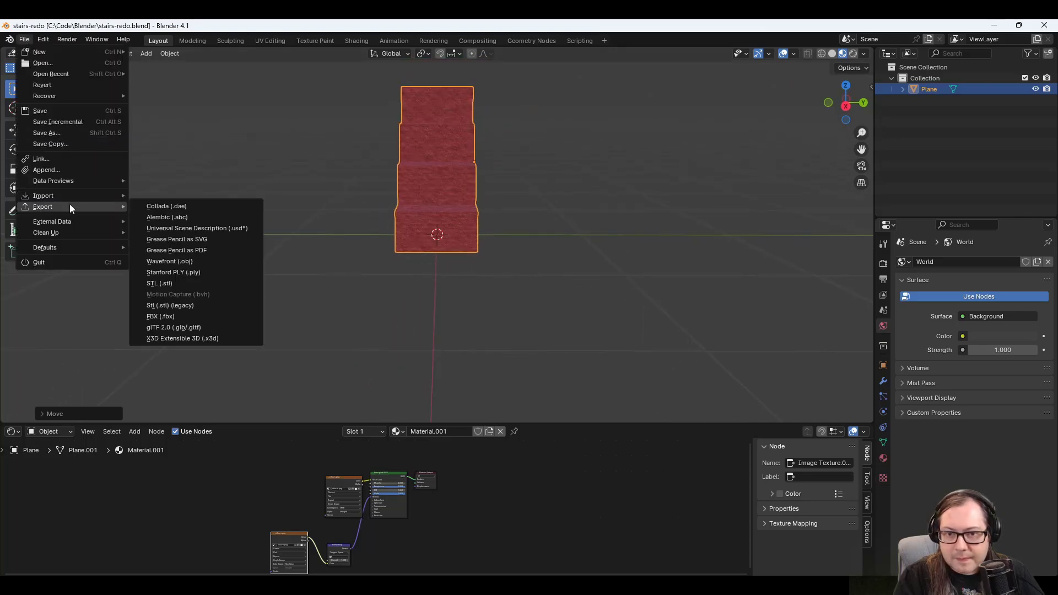
{"action": "left_click", "coordinate": [181, 328]}
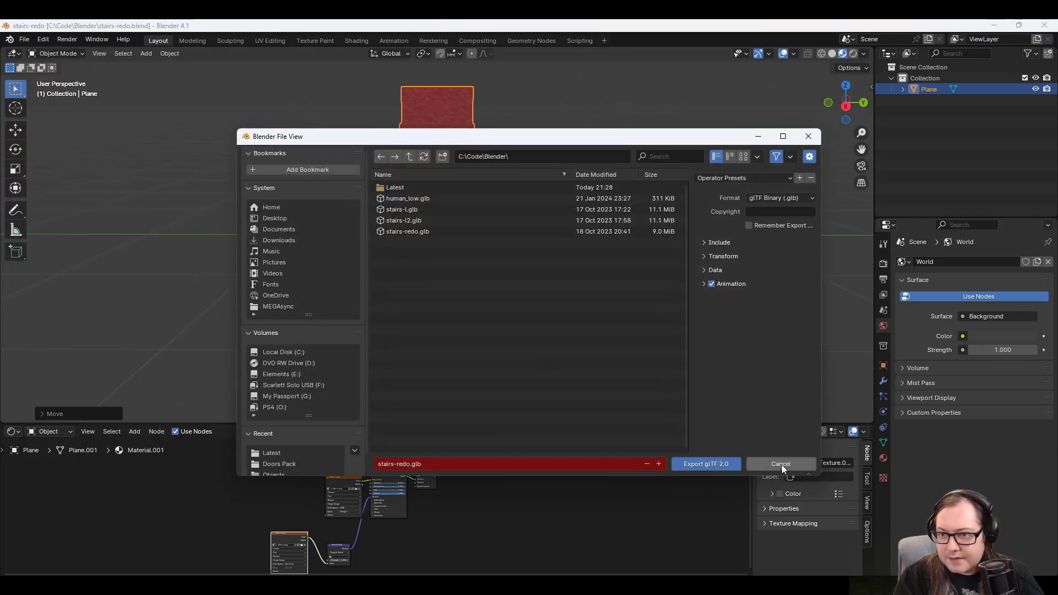
{"action": "left_click", "coordinate": [713, 464]}
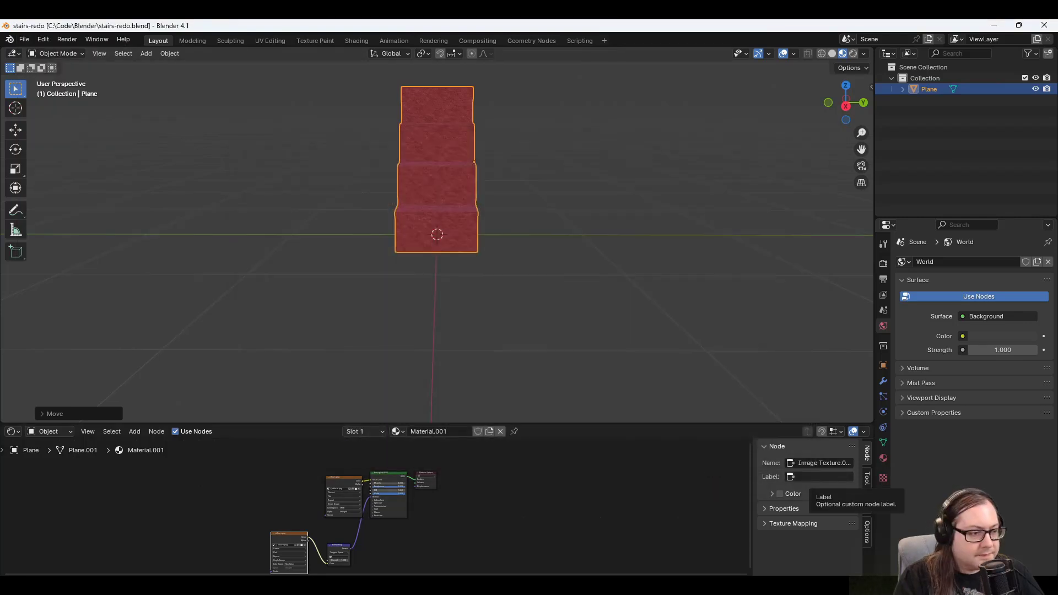
Switch to Godot, clear the file filter and bring the re-exported stairs-redo.glb into the res://models/Tiles folder.
{"action": "left_click", "coordinate": [725, 585]}
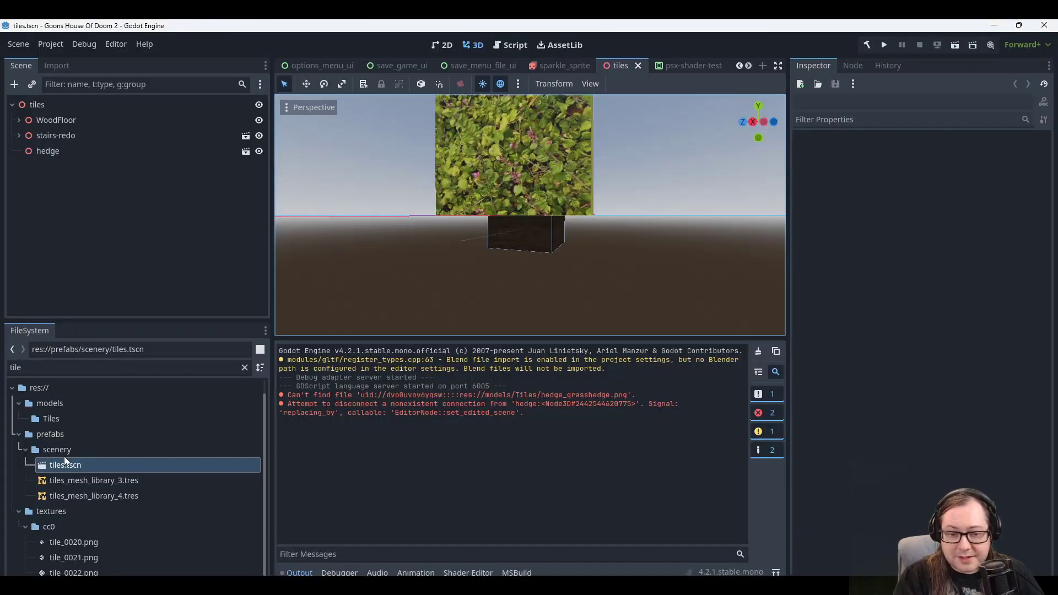
{"action": "left_click", "coordinate": [49, 416]}
{"action": "left_click", "coordinate": [245, 368]}
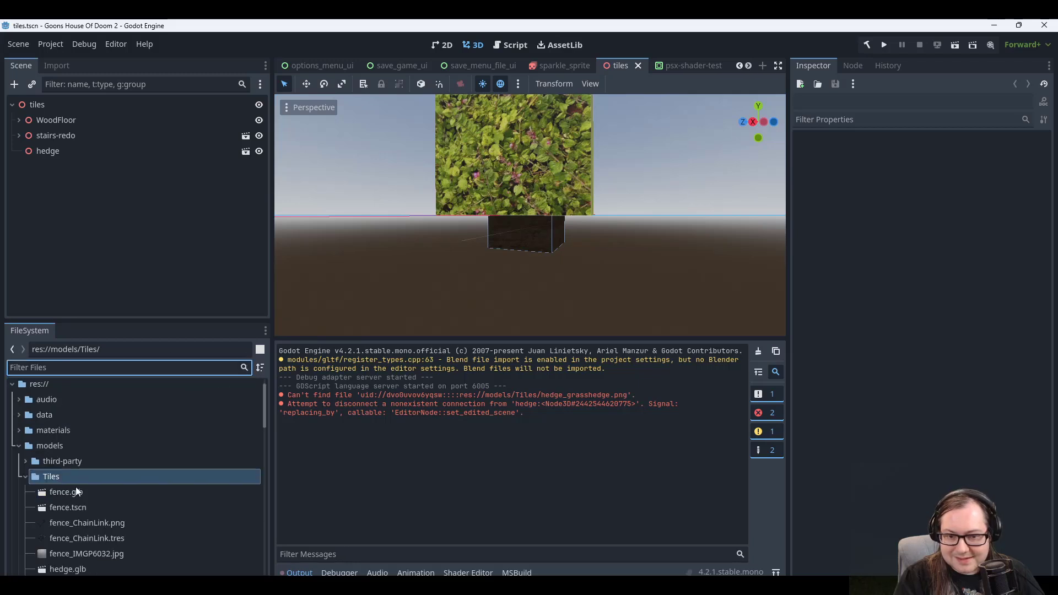
{"action": "scroll", "coordinate": [77, 485], "scroll_direction": "down", "scroll_amount": 5}
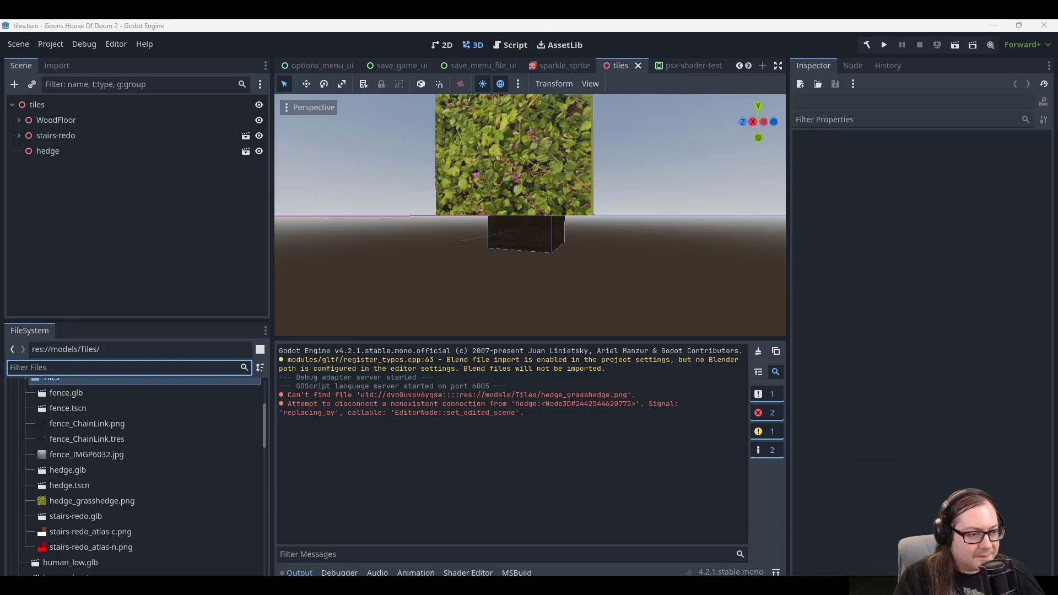
{"action": "left_click_drag", "start_coordinate": [140, 525], "coordinate": [130, 461]}
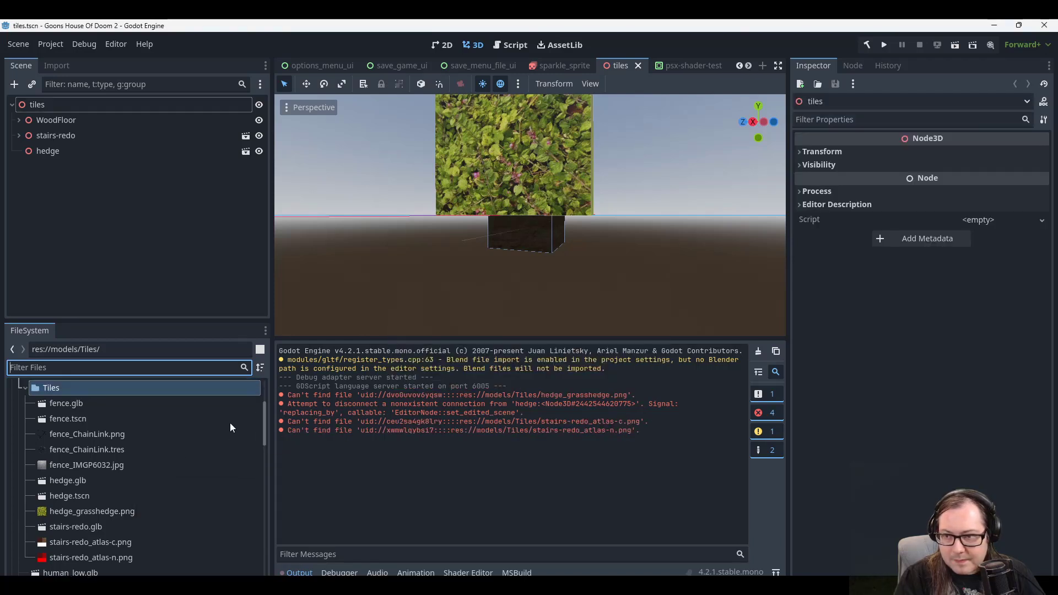
Try toggling the visibility of the hedge node in the tiles scene.
{"action": "scroll", "coordinate": [529, 230], "scroll_direction": "up", "scroll_amount": 4}
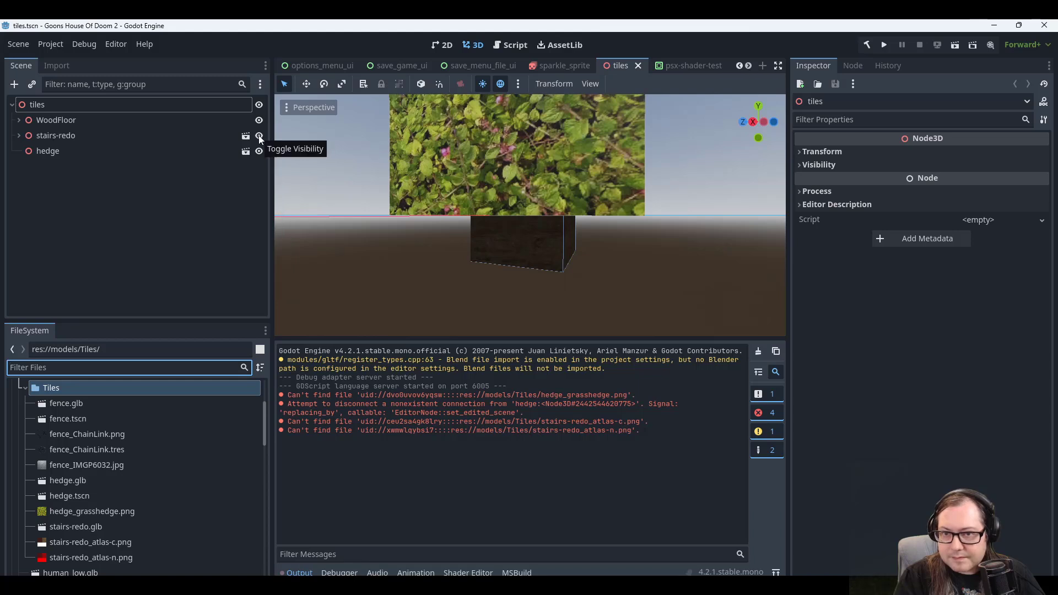
{"action": "left_click", "coordinate": [259, 151]}
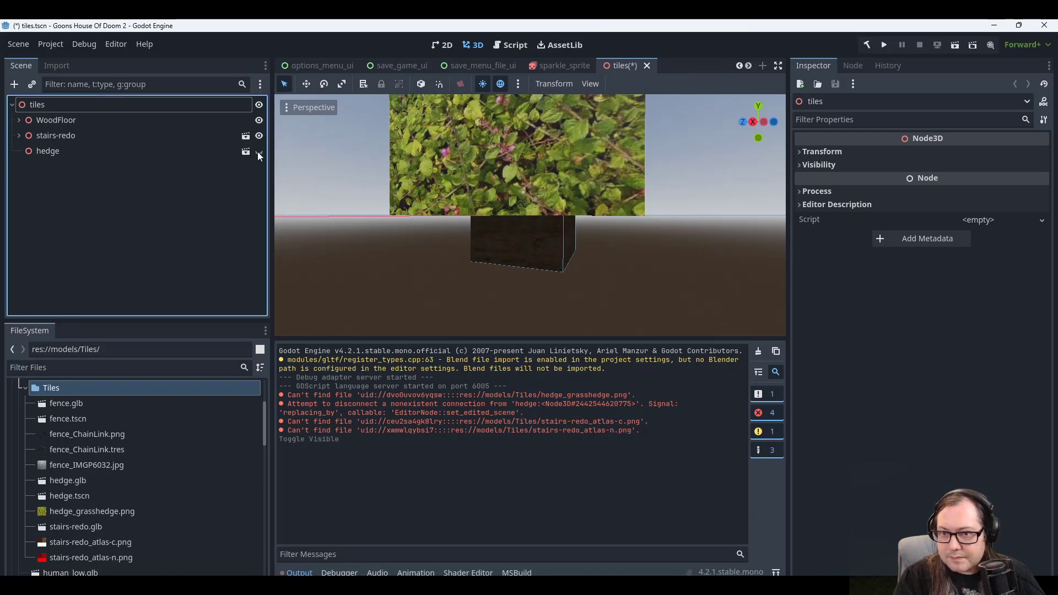
{"action": "left_click", "coordinate": [259, 151]}
{"action": "left_click", "coordinate": [259, 151]}
{"action": "left_click", "coordinate": [259, 151]}
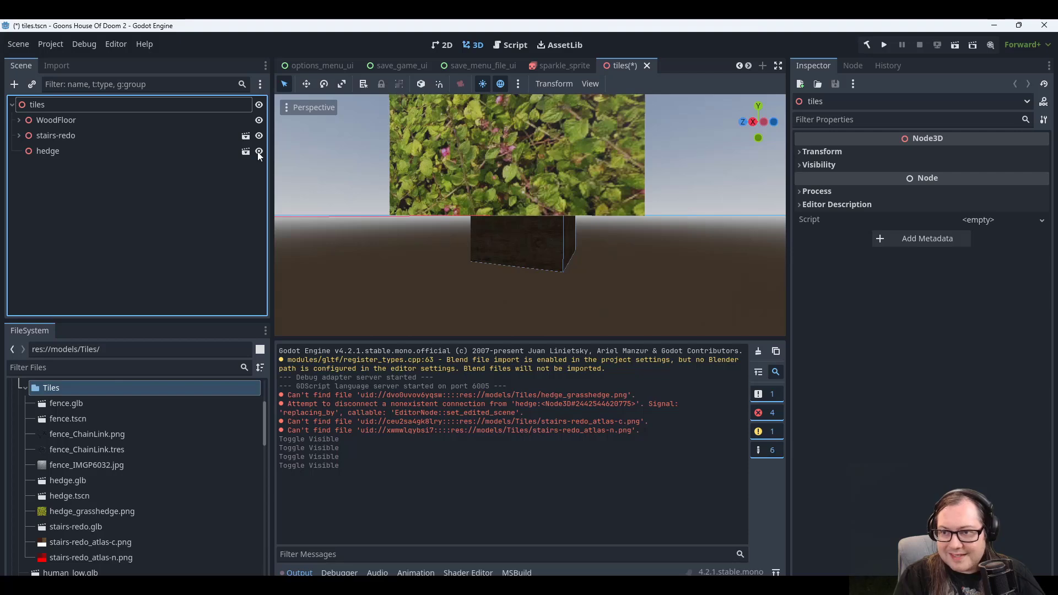
Examine how the stairs and WoodFloor tiles sit relative to the hedge and the ground plane.
{"action": "scroll", "coordinate": [586, 203], "scroll_direction": "up", "scroll_amount": 8}
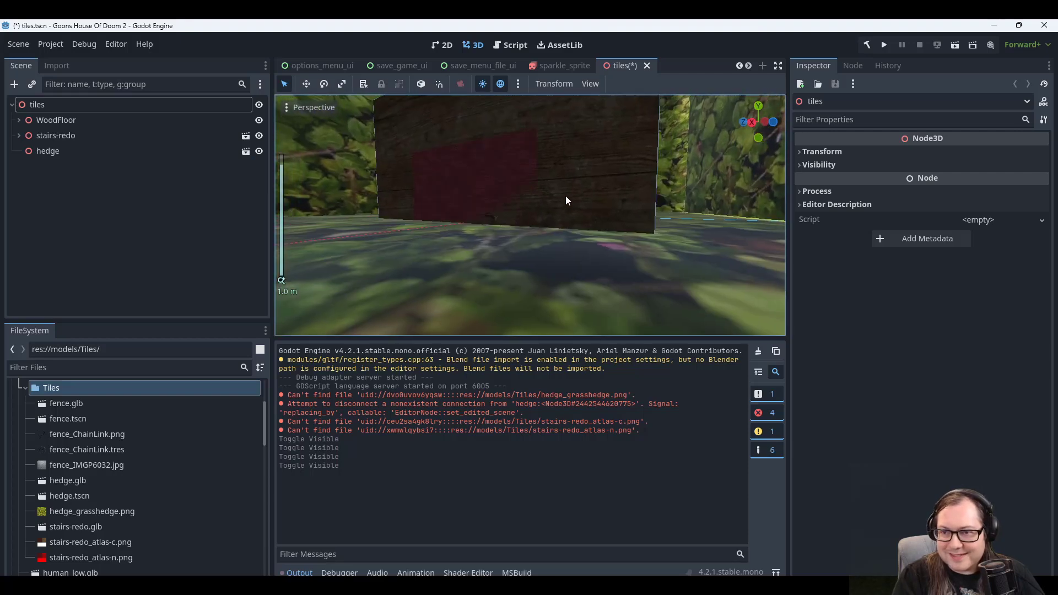
{"action": "middle_click_drag", "start_coordinate": [567, 200], "coordinate": [507, 221]}
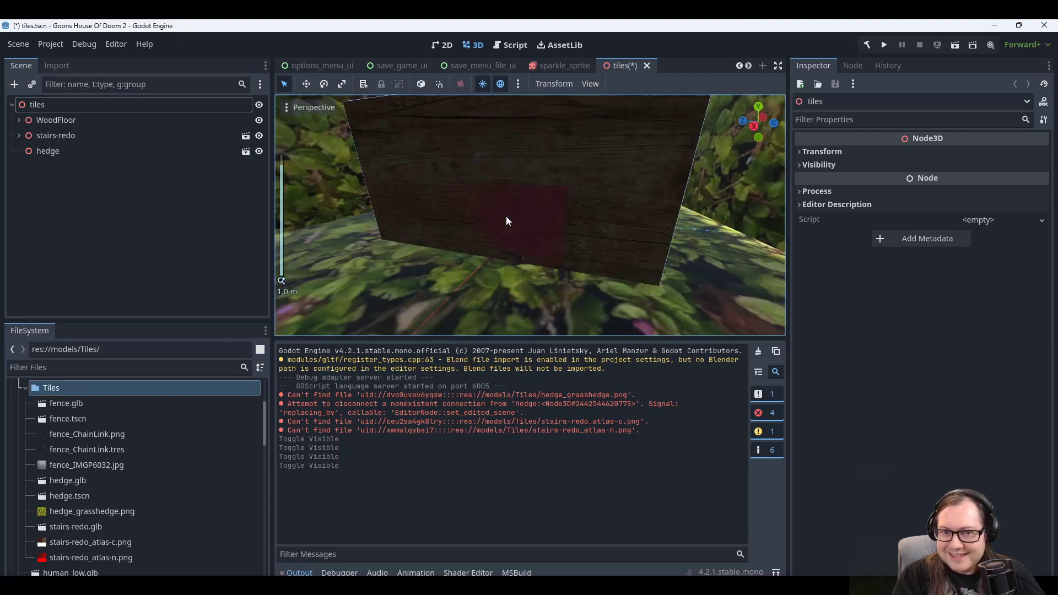
{"action": "left_click", "coordinate": [48, 132]}
{"action": "middle_click_drag", "start_coordinate": [685, 226], "coordinate": [568, 258]}
{"action": "scroll", "coordinate": [592, 183], "scroll_direction": "down", "scroll_amount": 4}
{"action": "left_click", "coordinate": [87, 122]}
{"action": "scroll", "coordinate": [491, 247], "scroll_direction": "down", "scroll_amount": 4}
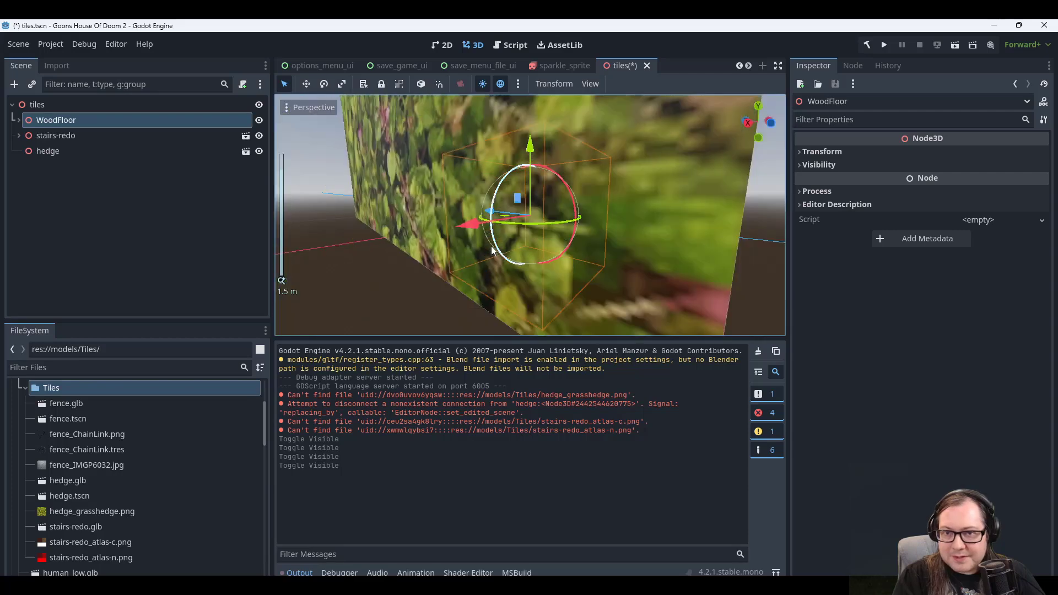
Expand the WoodFloor node and select its MeshInstance3D child.
{"action": "left_click", "coordinate": [18, 120]}
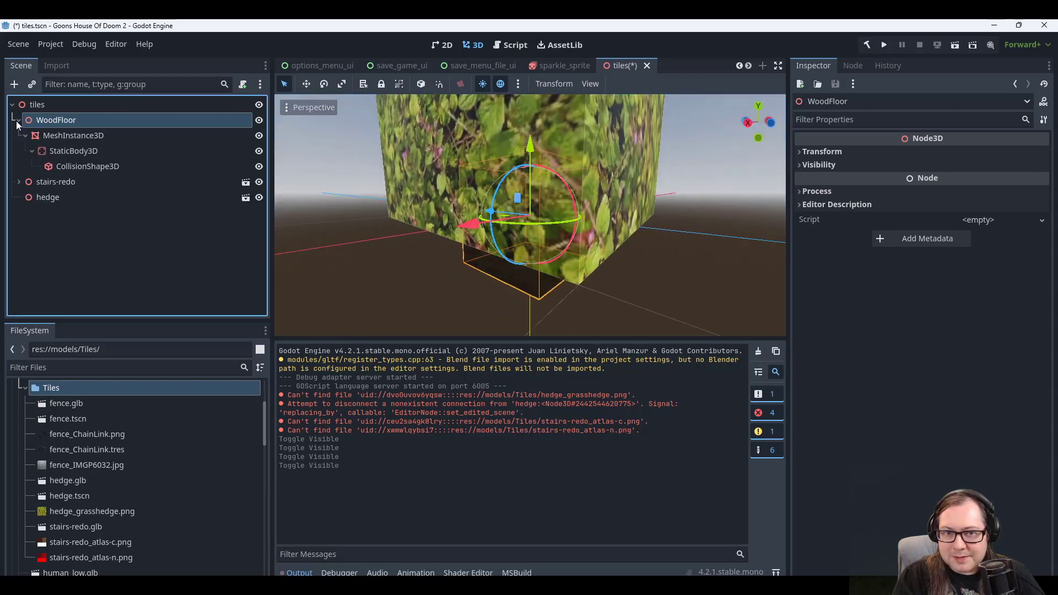
{"action": "left_click", "coordinate": [17, 121]}
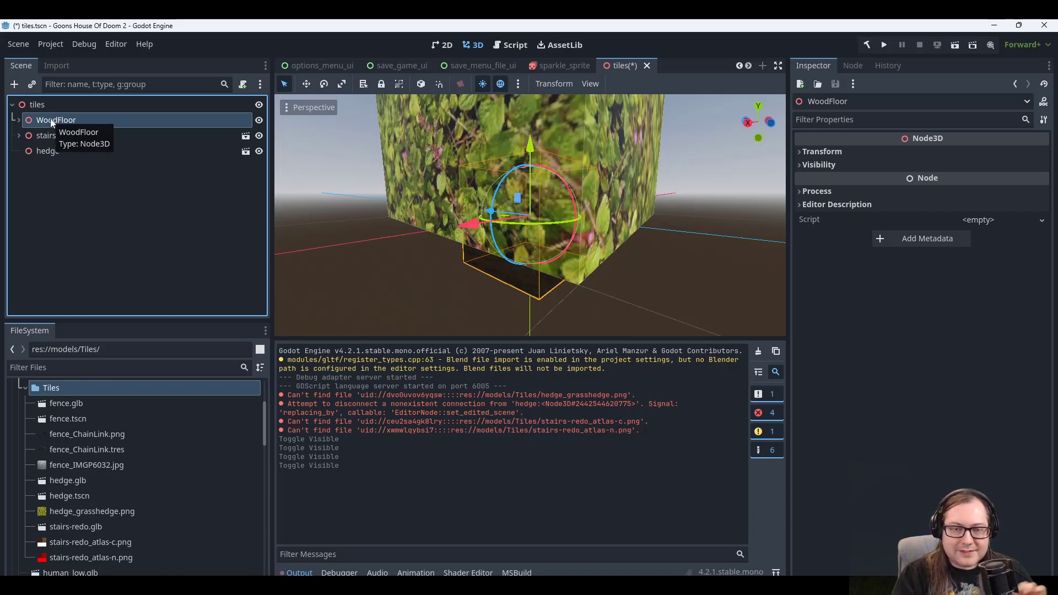
{"action": "left_click", "coordinate": [18, 120]}
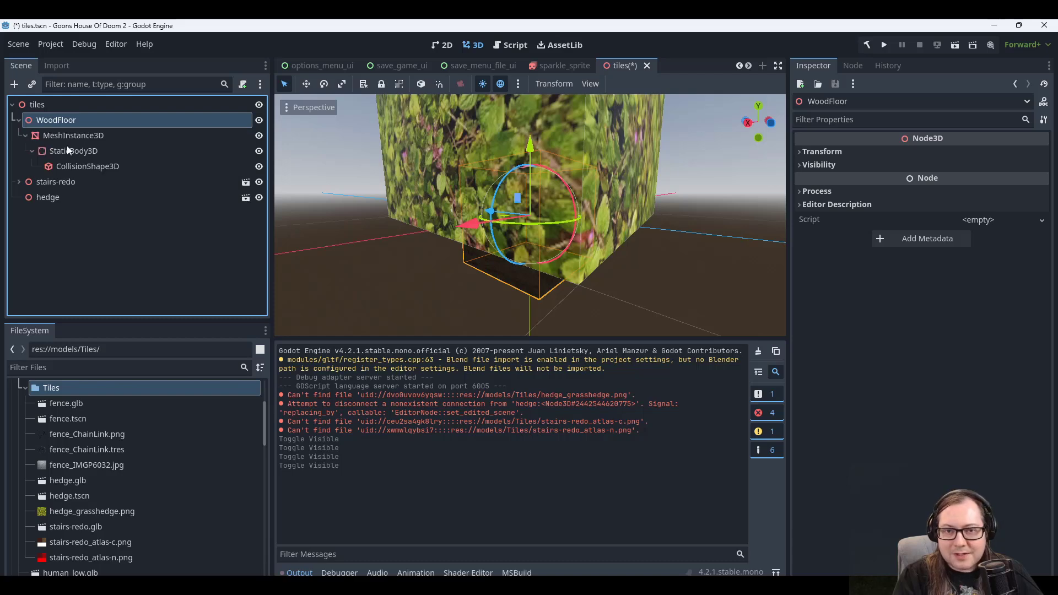
{"action": "left_click", "coordinate": [75, 136]}
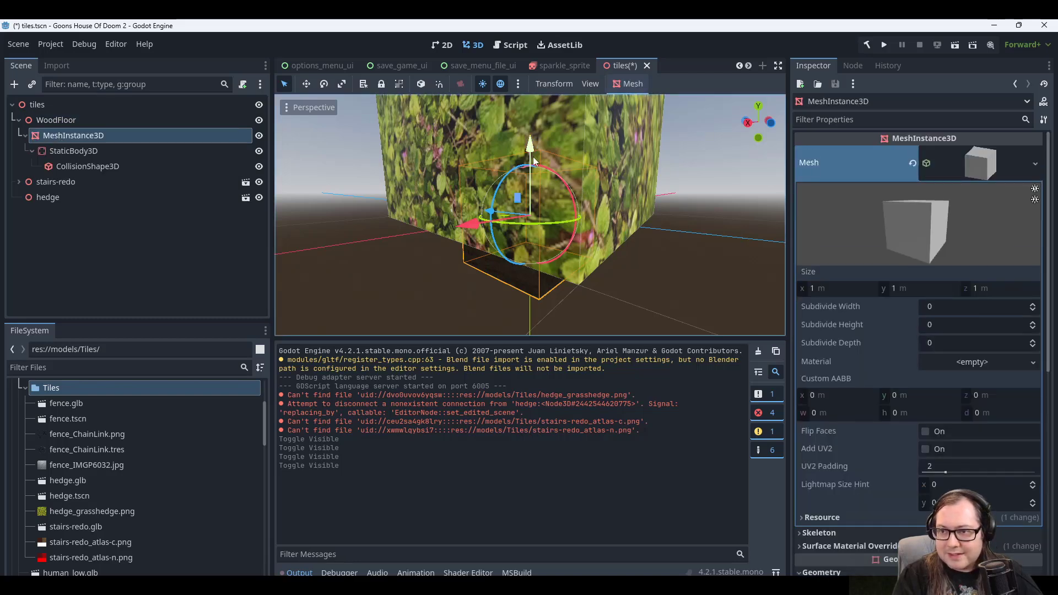
Try raising the WoodFloor mesh instance about 0.5 m along the Y axis, then undo the move.
{"action": "left_click_drag", "start_coordinate": [531, 148], "coordinate": [530, 135]}
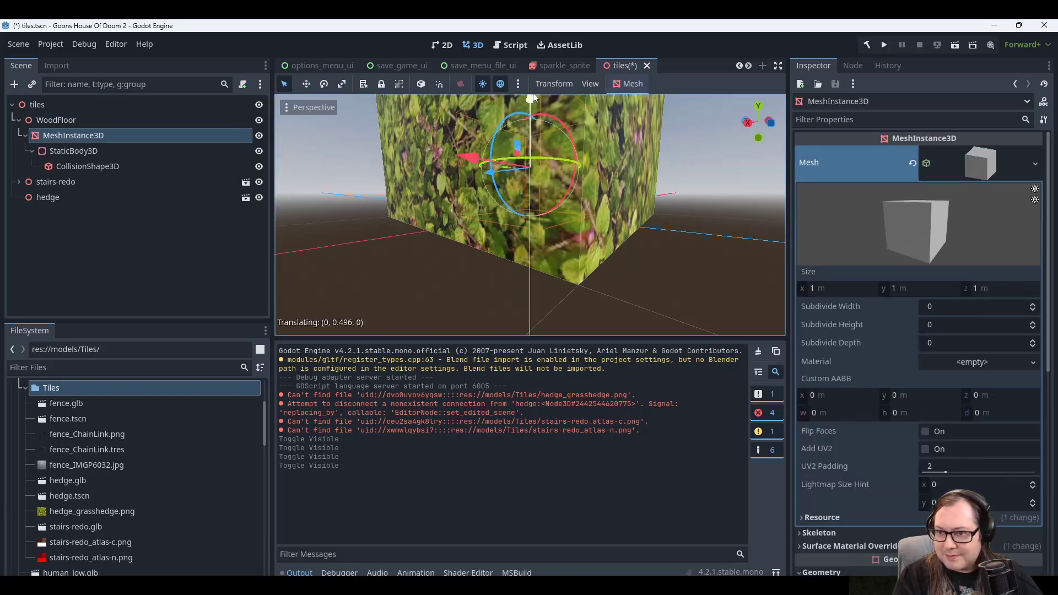
{"action": "scroll", "coordinate": [597, 183], "scroll_direction": "up", "scroll_amount": 5}
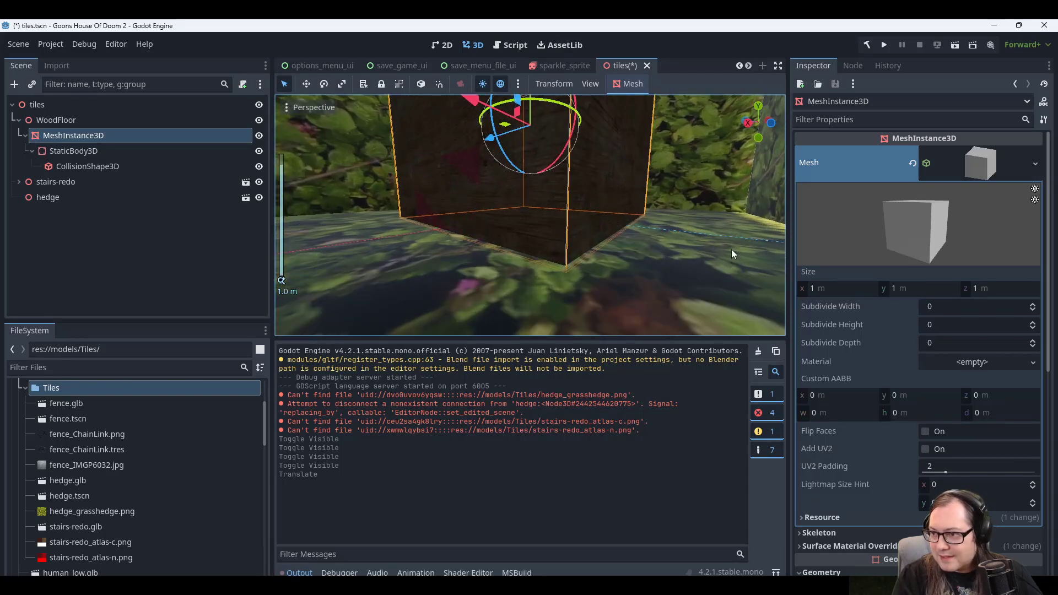
{"action": "key", "text": "ctrl+z"}
Set the Y position of the WoodFloor's MeshInstance3D to 0.5 m and save the tiles scene.
{"action": "scroll", "coordinate": [855, 381], "scroll_direction": "down", "scroll_amount": 5}
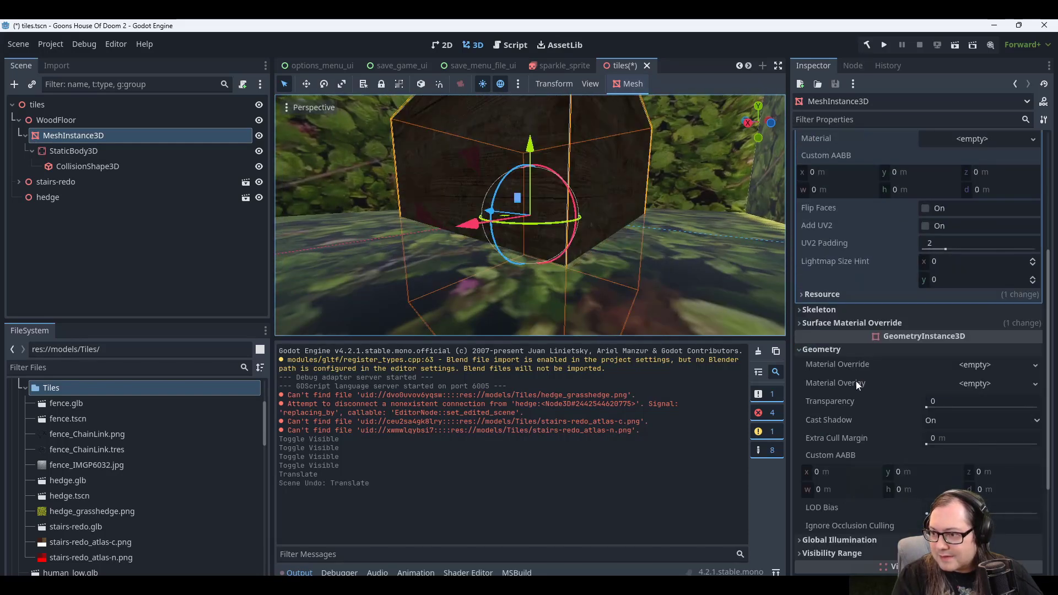
{"action": "scroll", "coordinate": [839, 355], "scroll_direction": "down", "scroll_amount": 4}
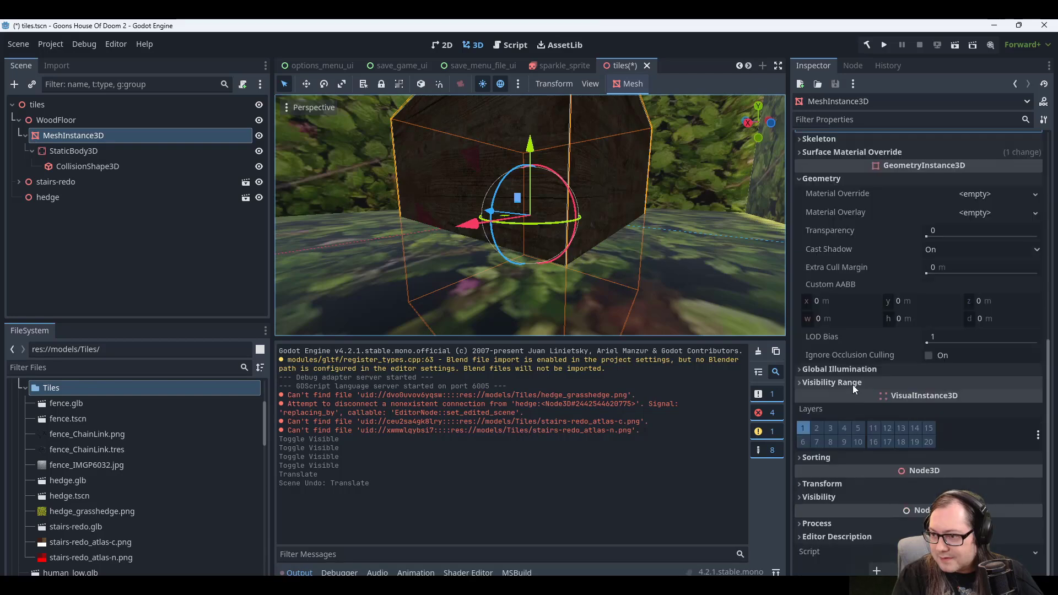
{"action": "left_click", "coordinate": [820, 483]}
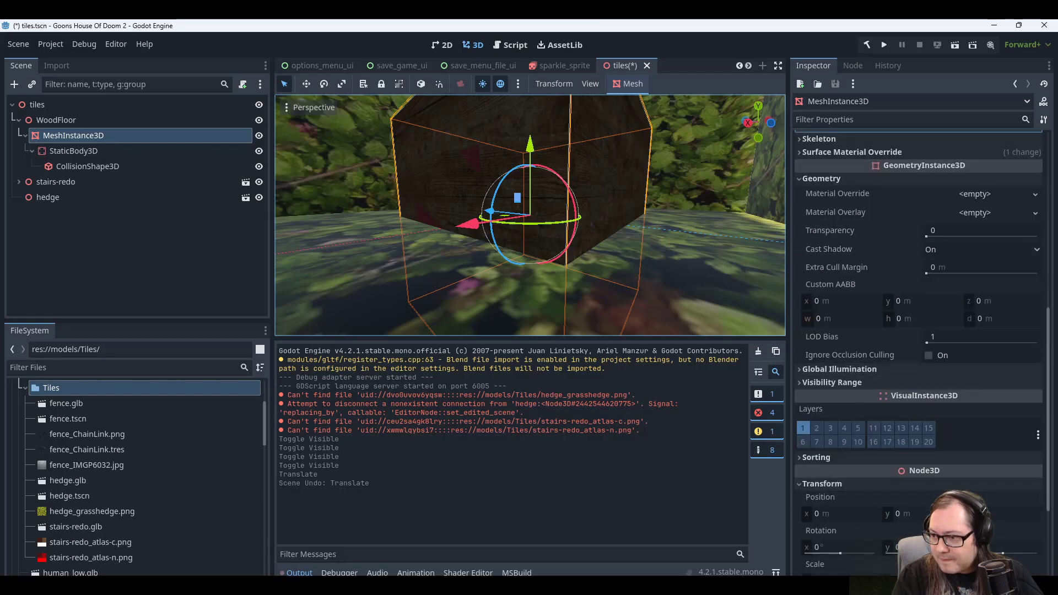
{"action": "left_click", "coordinate": [923, 513]}
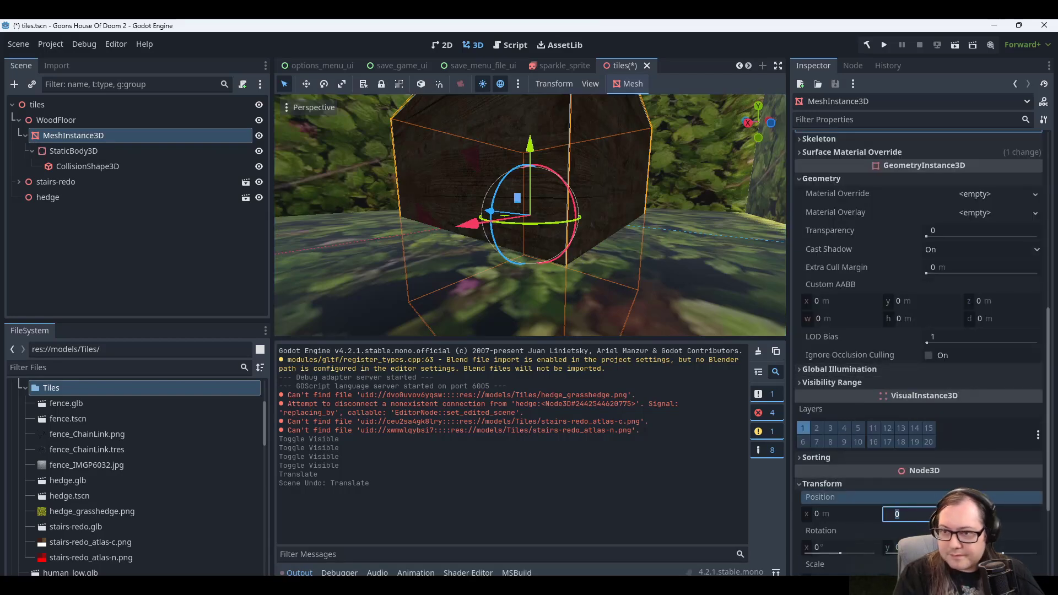
{"action": "type", "text": "0.5"}
{"action": "key", "text": "Return"}
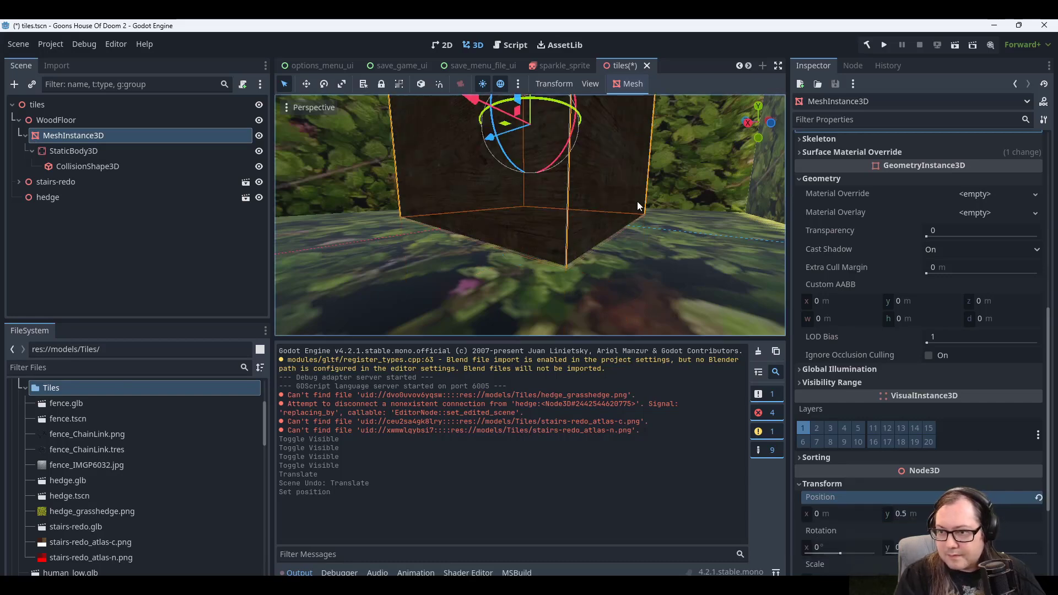
{"action": "middle_click_drag", "start_coordinate": [637, 206], "coordinate": [696, 180]}
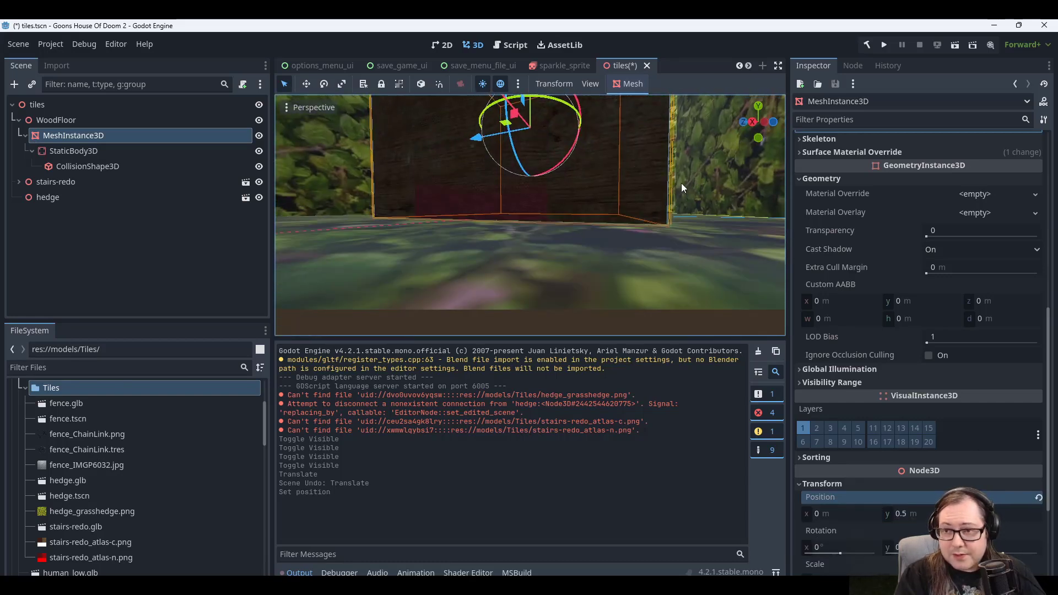
{"action": "key", "text": "ctrl+s"}
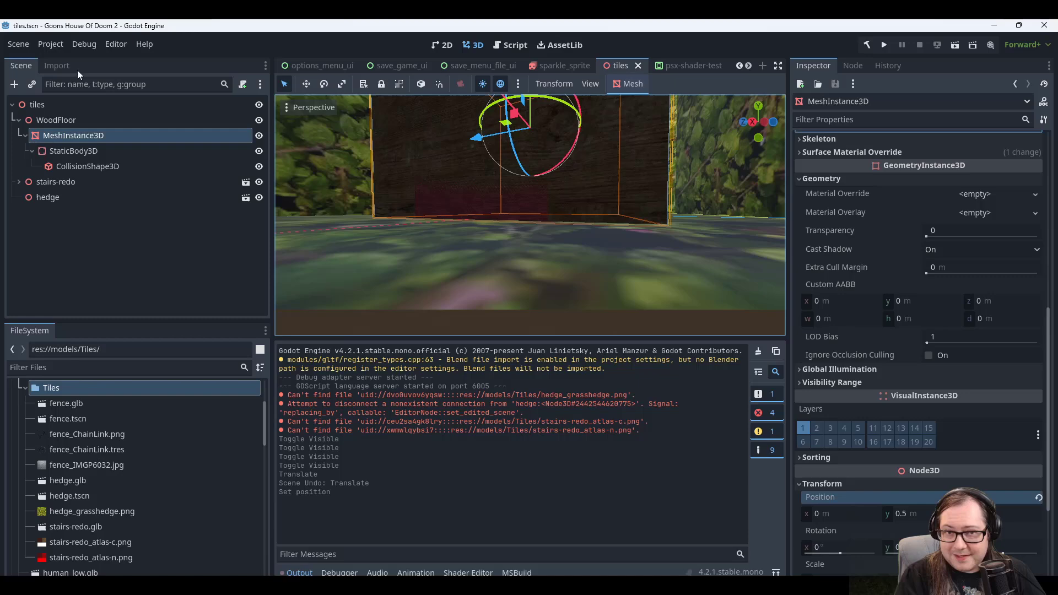
Export the tiles scene as a MeshLibrary, overwriting tiles_mesh_library_4.tres in res://prefabs/scenery with Merge With Existing enabled.
{"action": "left_click", "coordinate": [18, 44]}
{"action": "left_click", "coordinate": [18, 44]}
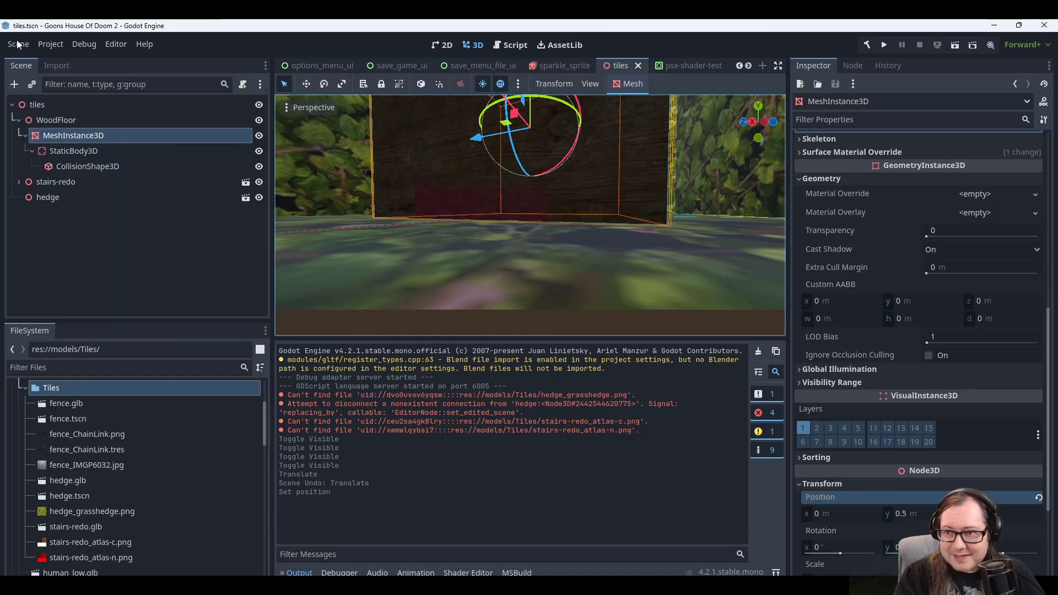
{"action": "left_click", "coordinate": [17, 43]}
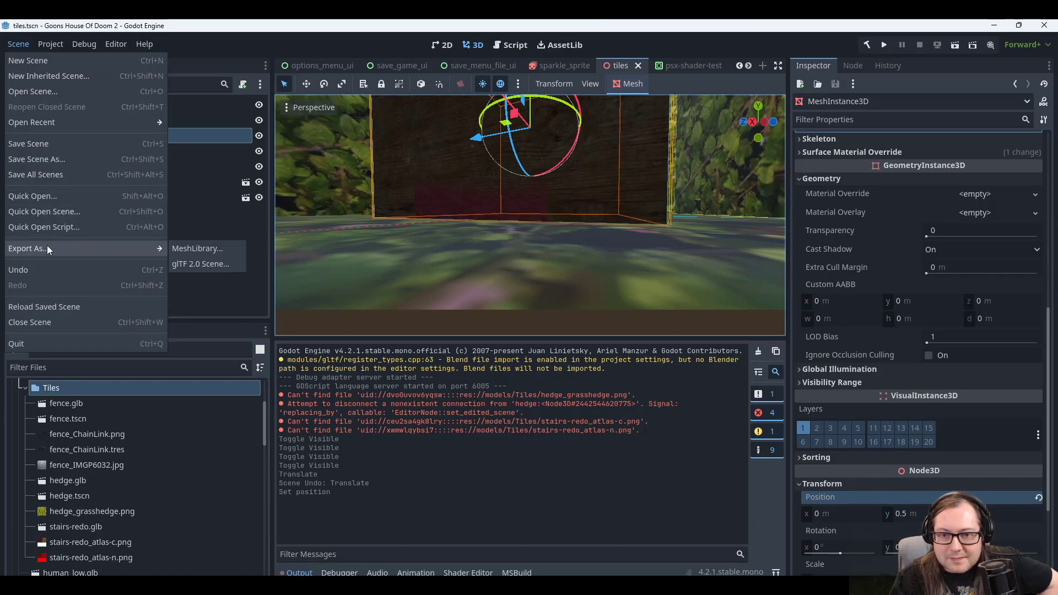
{"action": "mouse_move", "coordinate": [106, 247]}
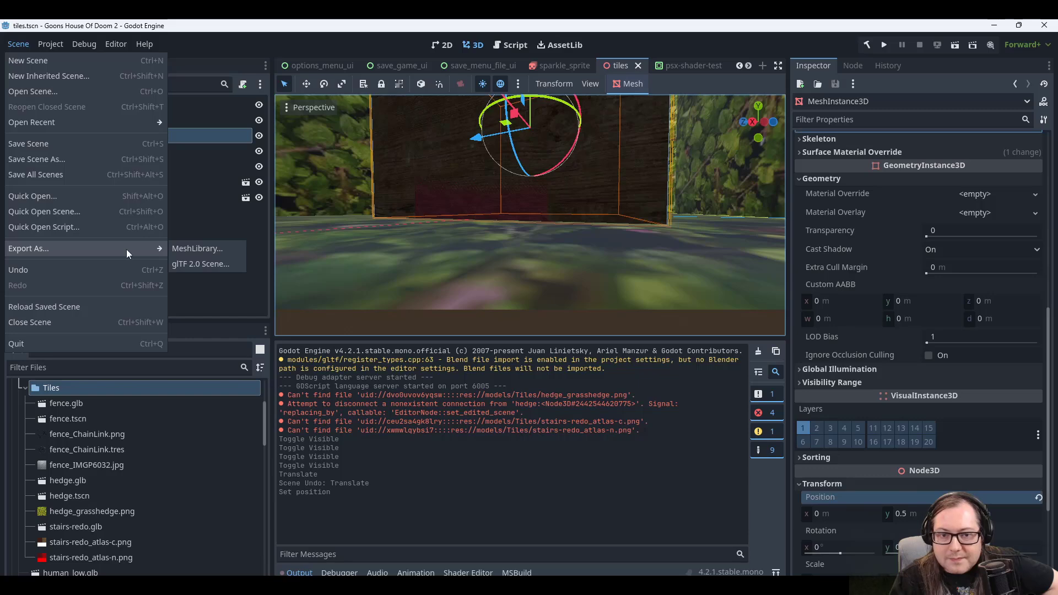
{"action": "left_click", "coordinate": [218, 244]}
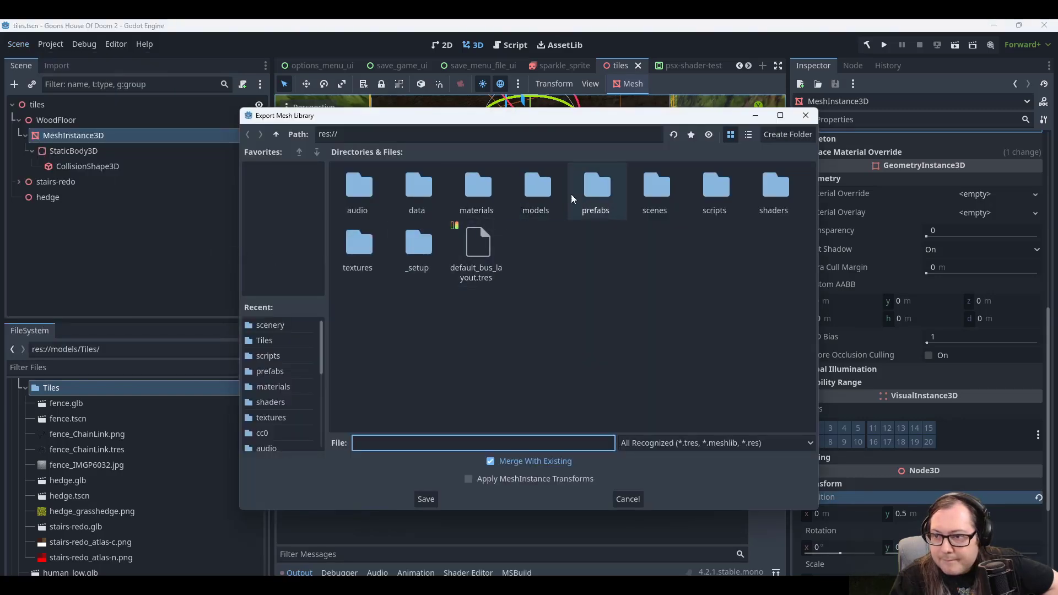
{"action": "double_click", "coordinate": [651, 190]}
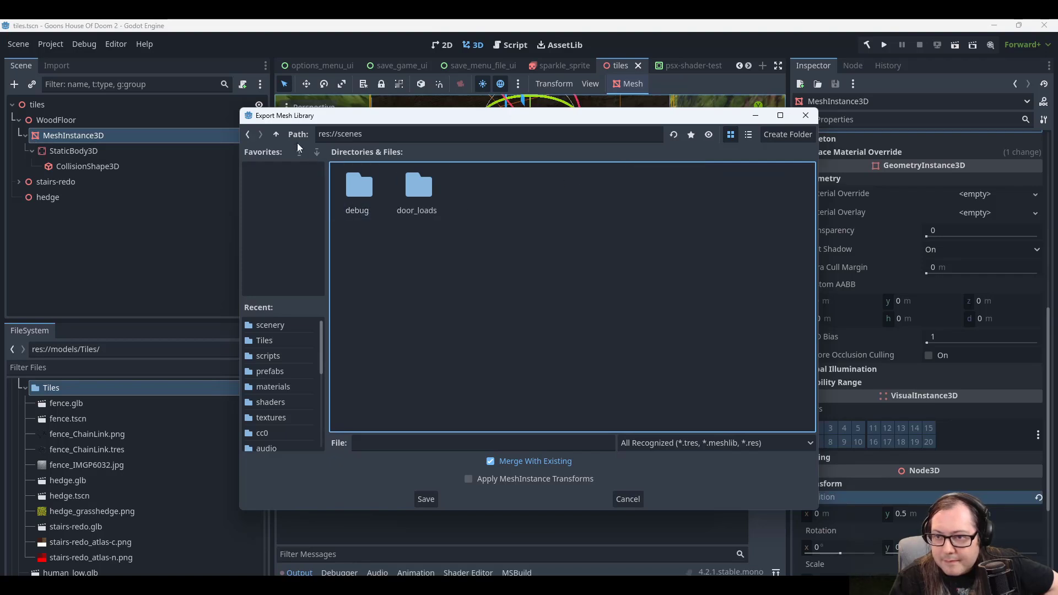
{"action": "left_click", "coordinate": [249, 134]}
{"action": "double_click", "coordinate": [603, 176]}
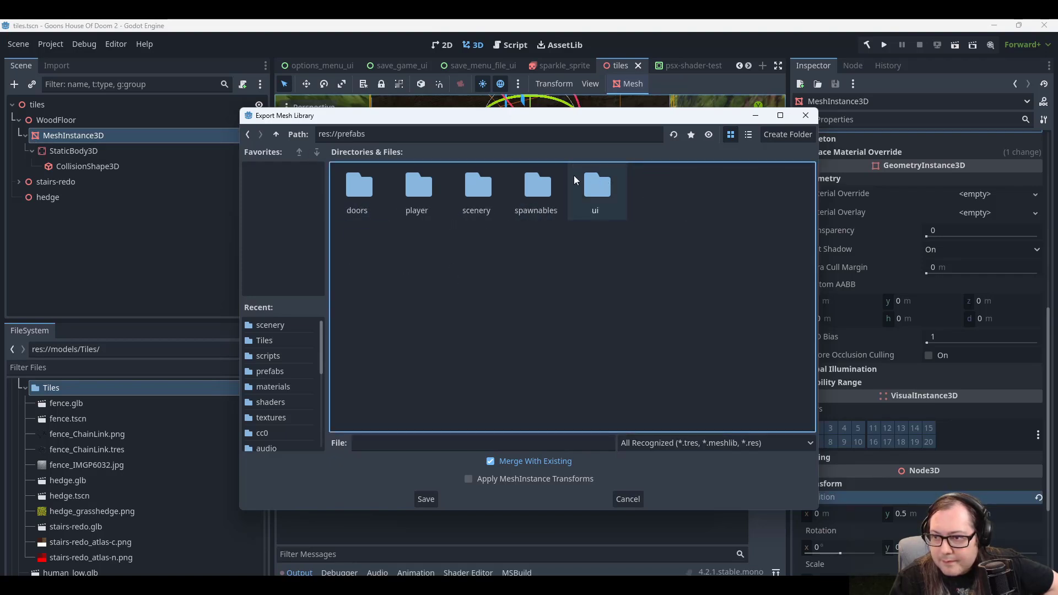
{"action": "double_click", "coordinate": [478, 182]}
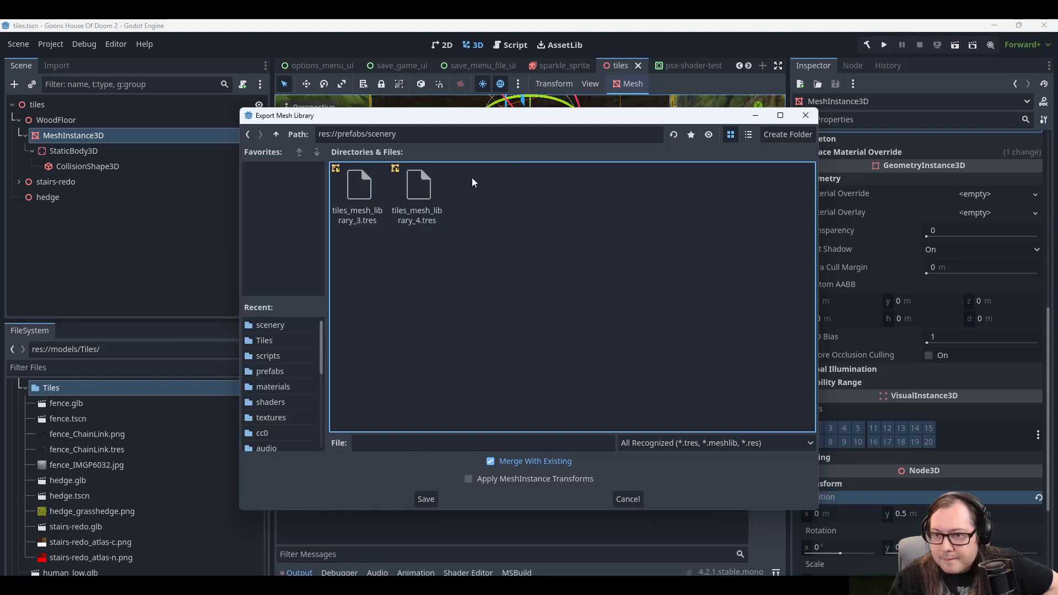
{"action": "left_click", "coordinate": [427, 186]}
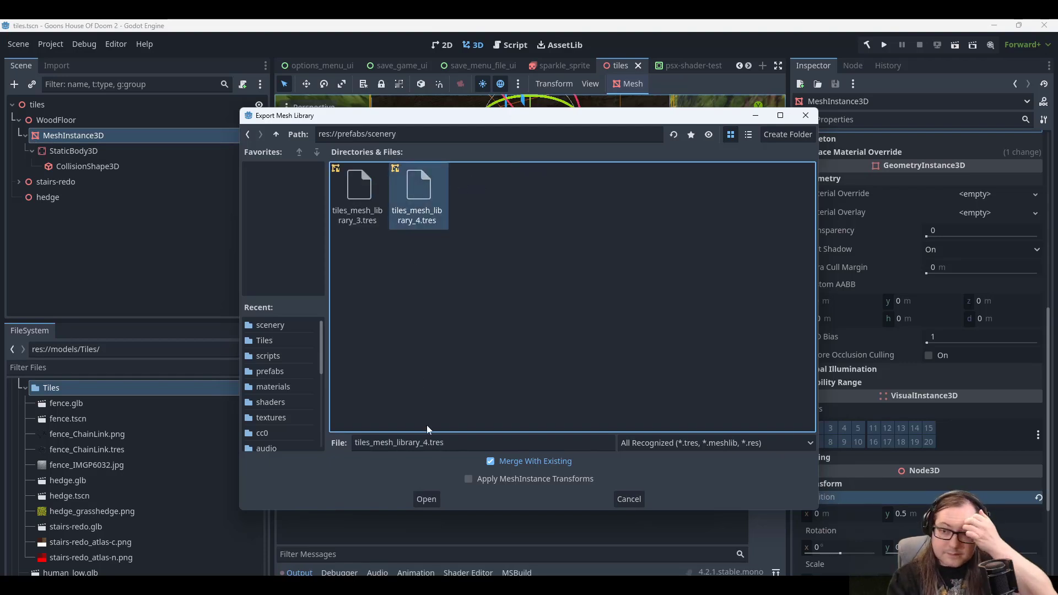
{"action": "left_click", "coordinate": [427, 498]}
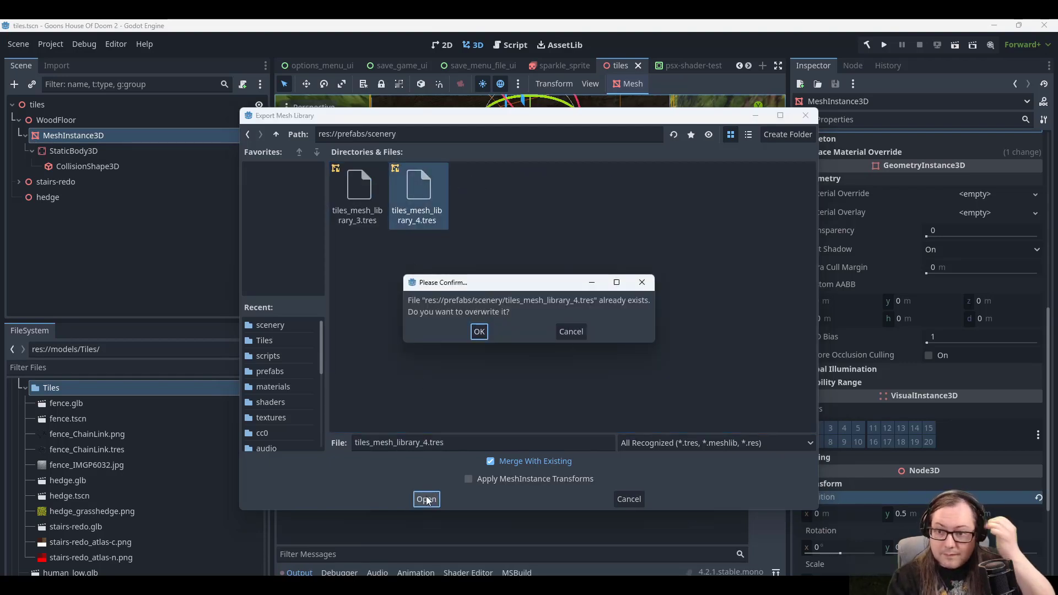
{"action": "left_click", "coordinate": [479, 331]}
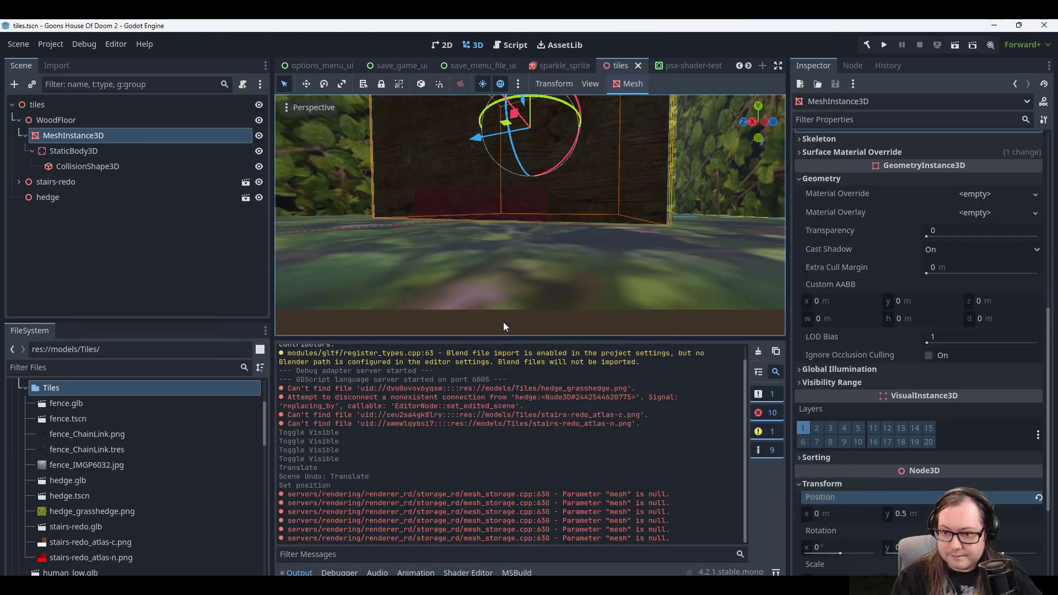
Switch to test_scene and examine the tiles placed in its GridMap.
{"action": "scroll", "coordinate": [557, 194], "scroll_direction": "down", "scroll_amount": 4}
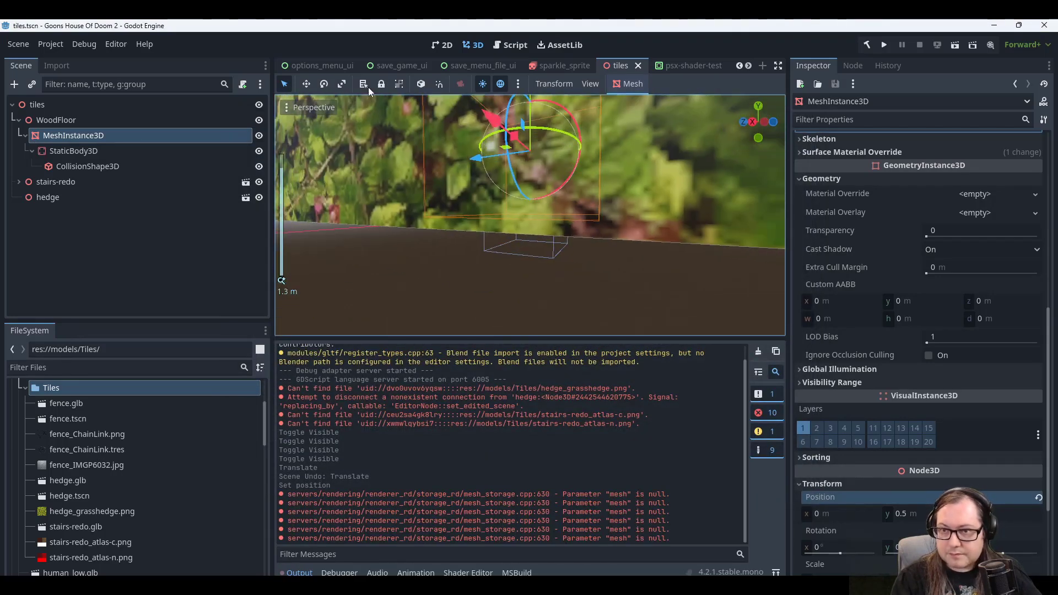
{"action": "scroll", "coordinate": [329, 66], "scroll_direction": "up", "scroll_amount": 3}
{"action": "scroll", "coordinate": [328, 65], "scroll_direction": "up", "scroll_amount": 5}
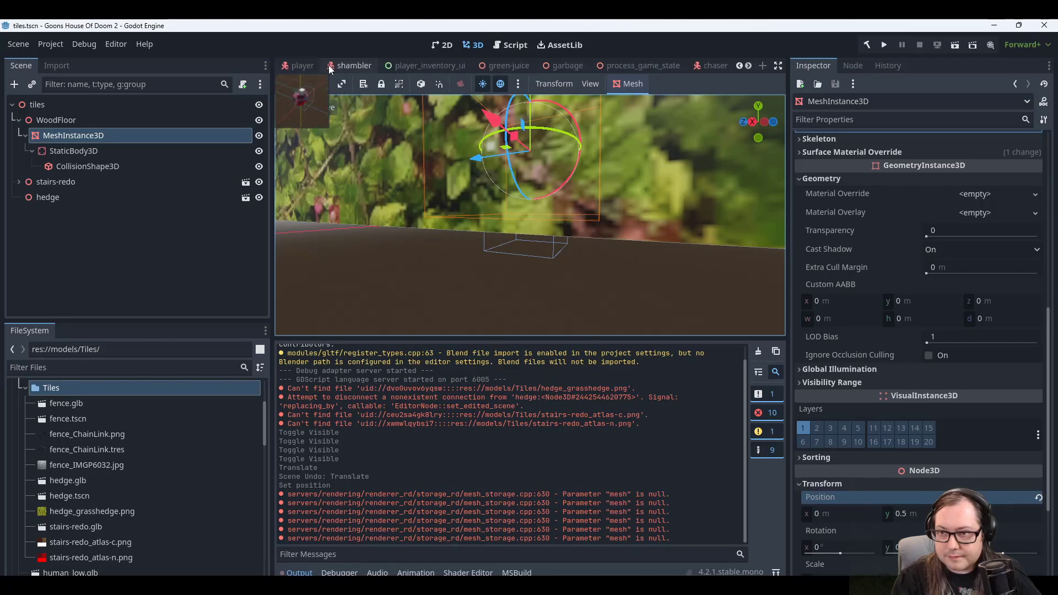
{"action": "left_click", "coordinate": [310, 65]}
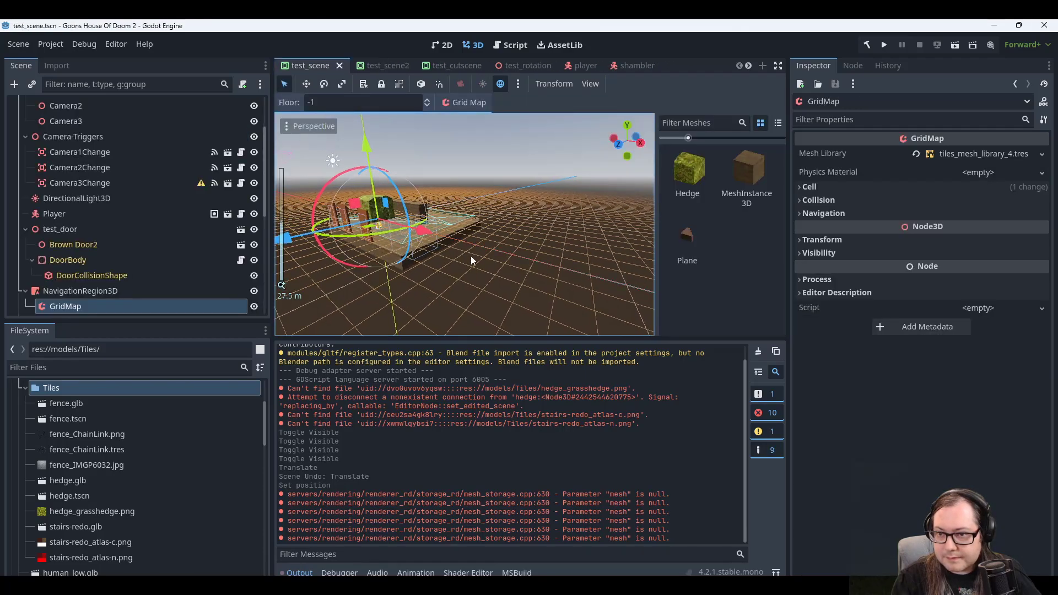
{"action": "scroll", "coordinate": [513, 256], "scroll_direction": "up", "scroll_amount": 5}
{"action": "middle_click_drag", "start_coordinate": [541, 249], "coordinate": [517, 215]}
{"action": "scroll", "coordinate": [546, 237], "scroll_direction": "down", "scroll_amount": 4}
{"action": "scroll", "coordinate": [537, 239], "scroll_direction": "up", "scroll_amount": 4}
{"action": "scroll", "coordinate": [533, 237], "scroll_direction": "down", "scroll_amount": 2}
{"action": "scroll", "coordinate": [517, 215], "scroll_direction": "down", "scroll_amount": 3}
Compare how the MeshInstance3D wood tile and the Hedge tile sit on GridMap floor -1.
{"action": "left_click", "coordinate": [746, 175]}
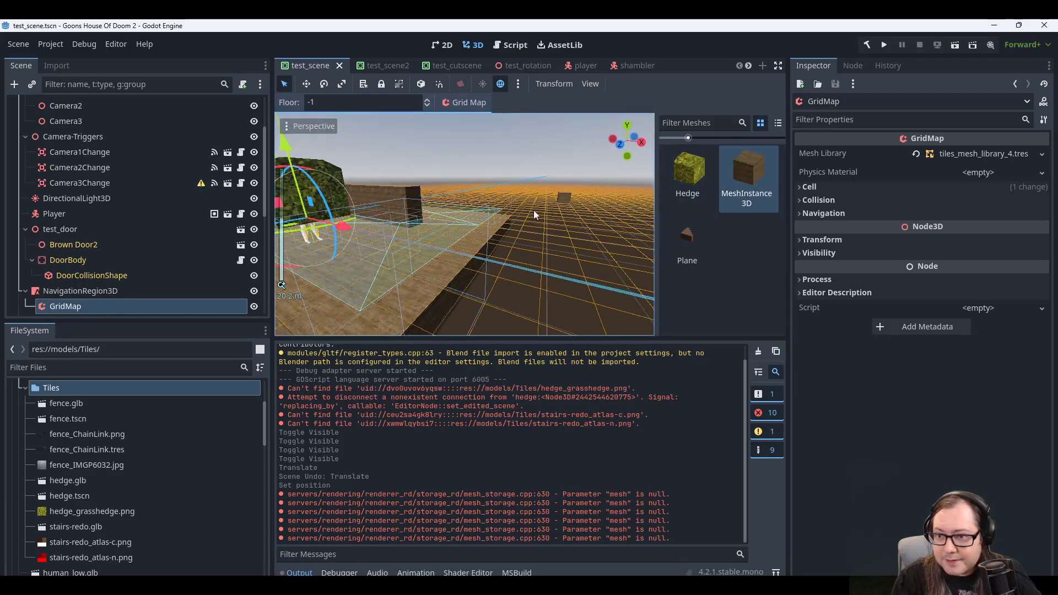
{"action": "middle_click_drag", "start_coordinate": [445, 269], "coordinate": [437, 256]}
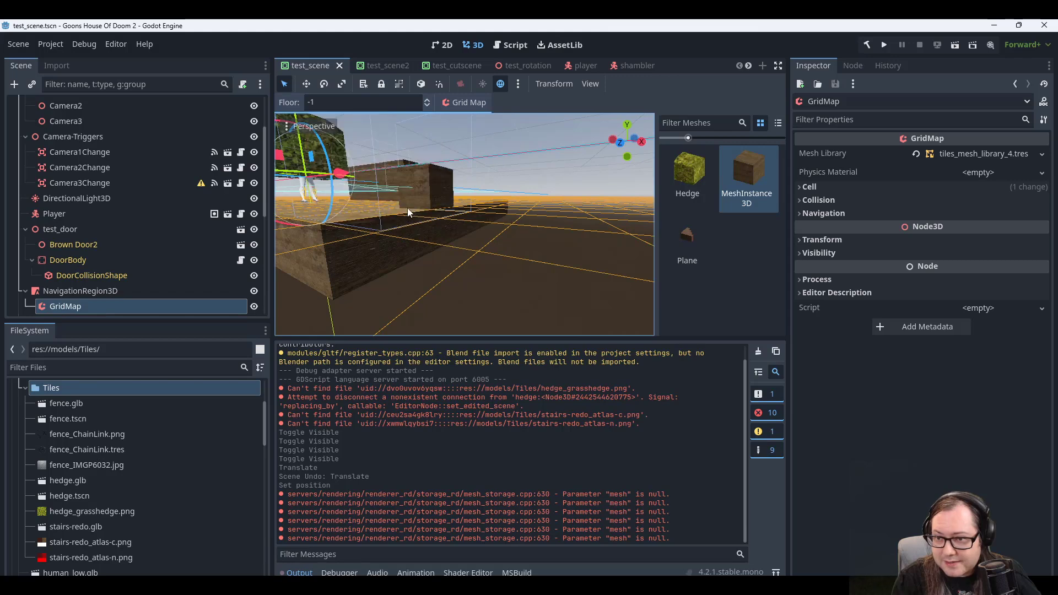
{"action": "left_click", "coordinate": [691, 182]}
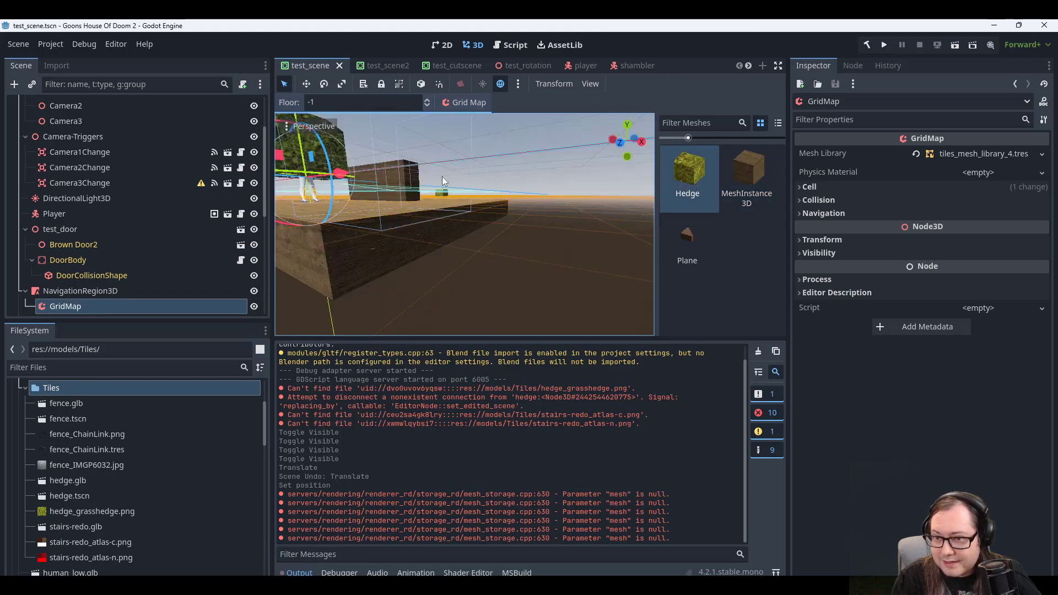
{"action": "left_click", "coordinate": [745, 175]}
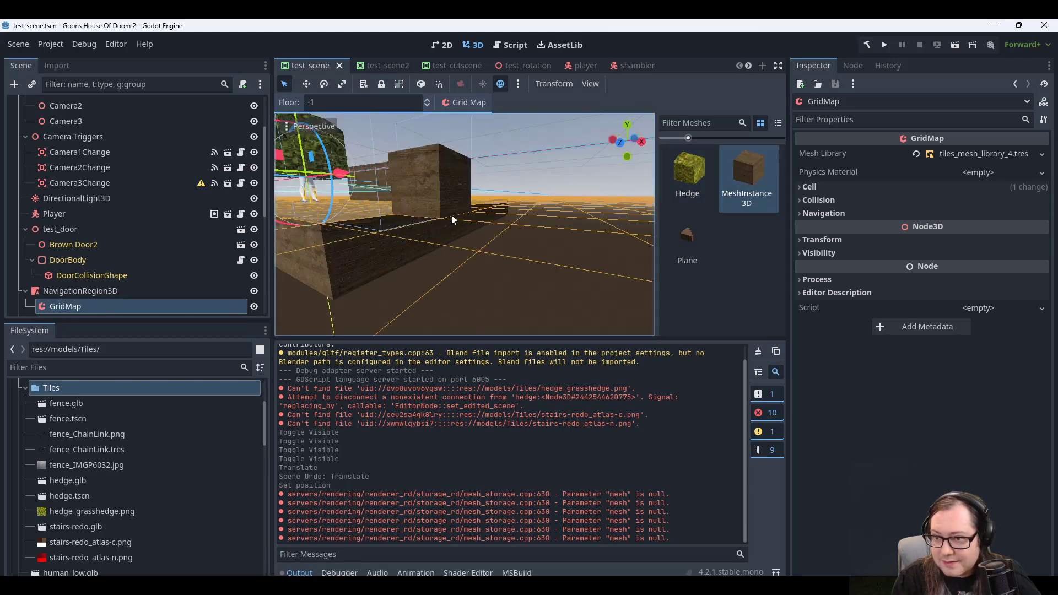
Preview the Hedge tile on GridMap floors 0, -2 and 1, and return to floor -1.
{"action": "left_click", "coordinate": [670, 185]}
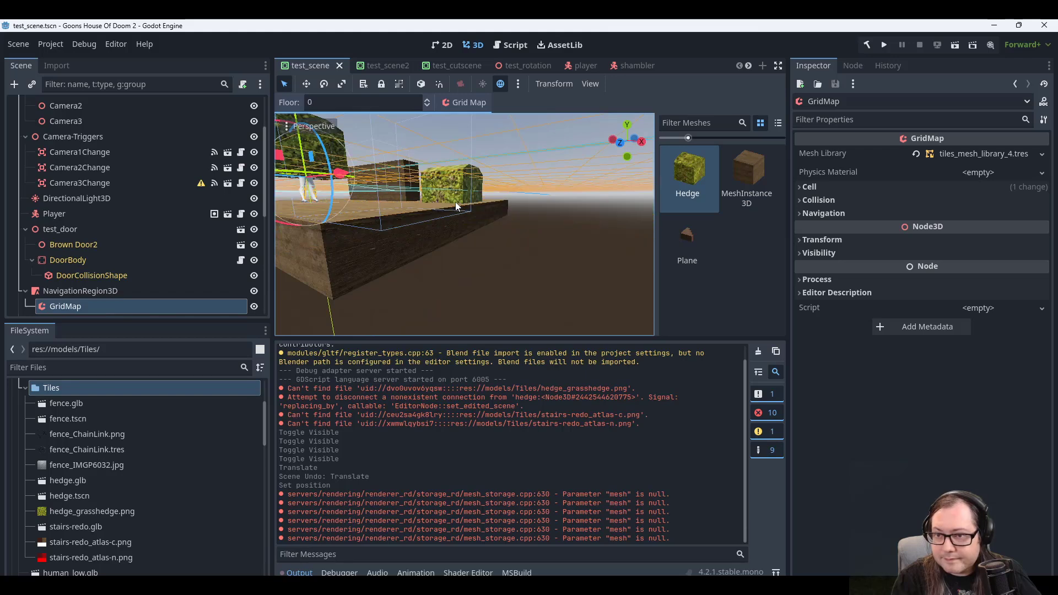
{"action": "key", "text": "q"}
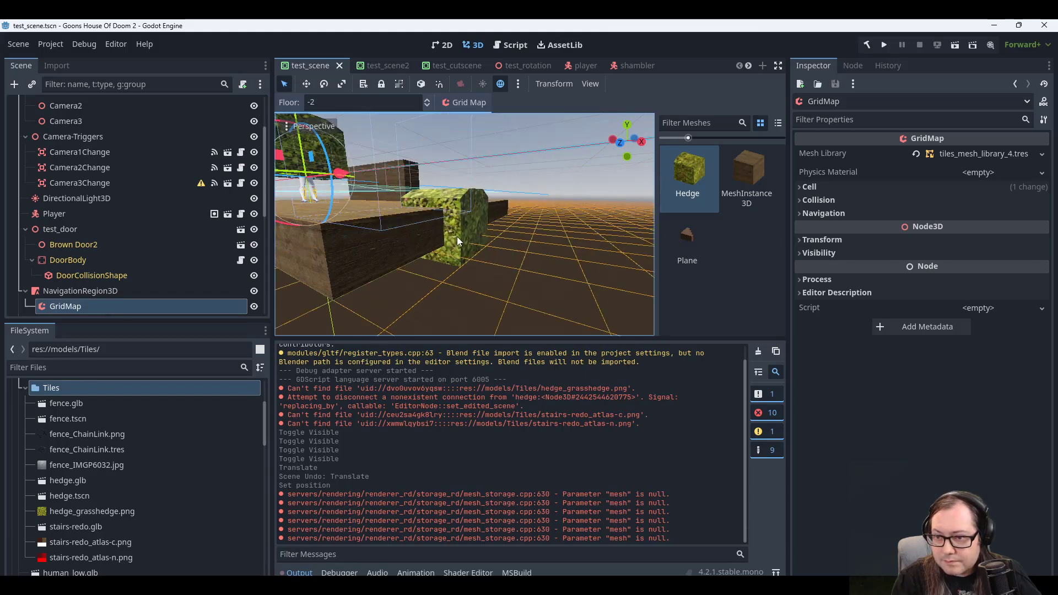
{"action": "key", "text": "e"}
{"action": "key", "text": "e"}
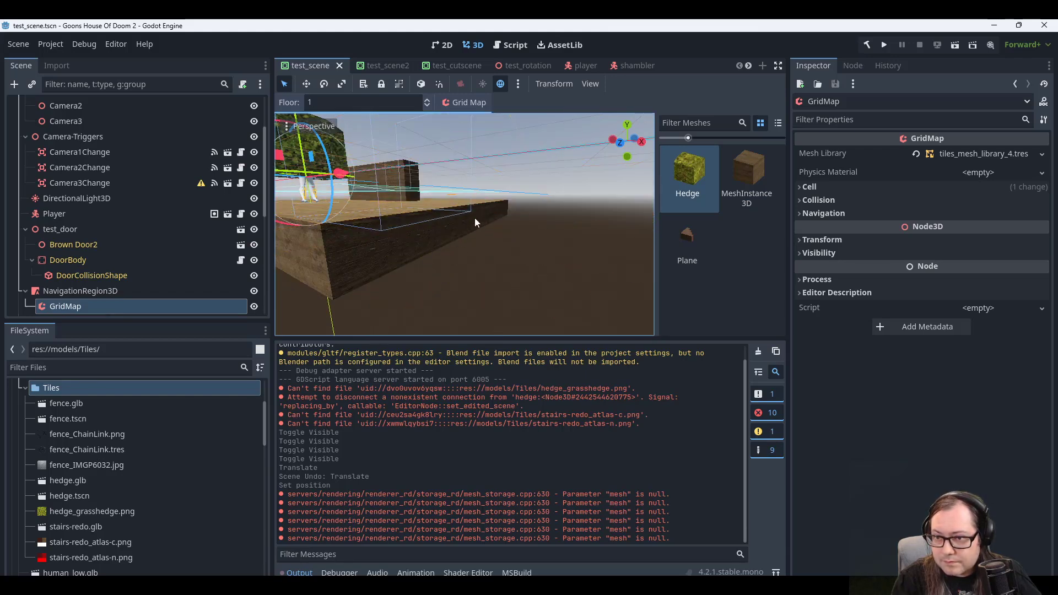
{"action": "key", "text": "q"}
{"action": "key", "text": "q"}
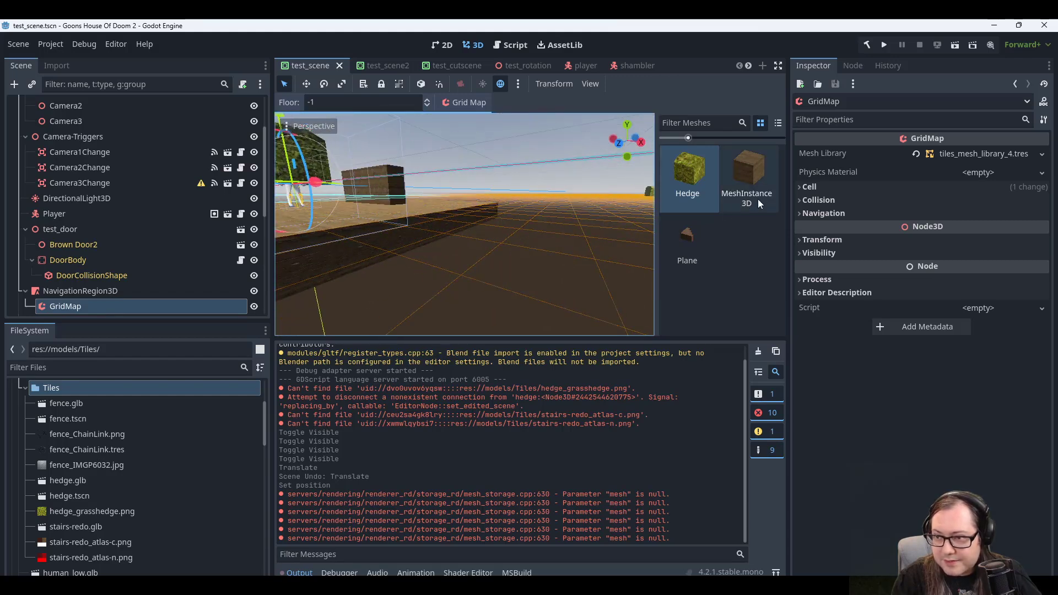
Select the Plane stairs tile and examine how its preview lines up with the wood floor on floor -1.
{"action": "left_click", "coordinate": [708, 229]}
{"action": "scroll", "coordinate": [413, 232], "scroll_direction": "up", "scroll_amount": 5}
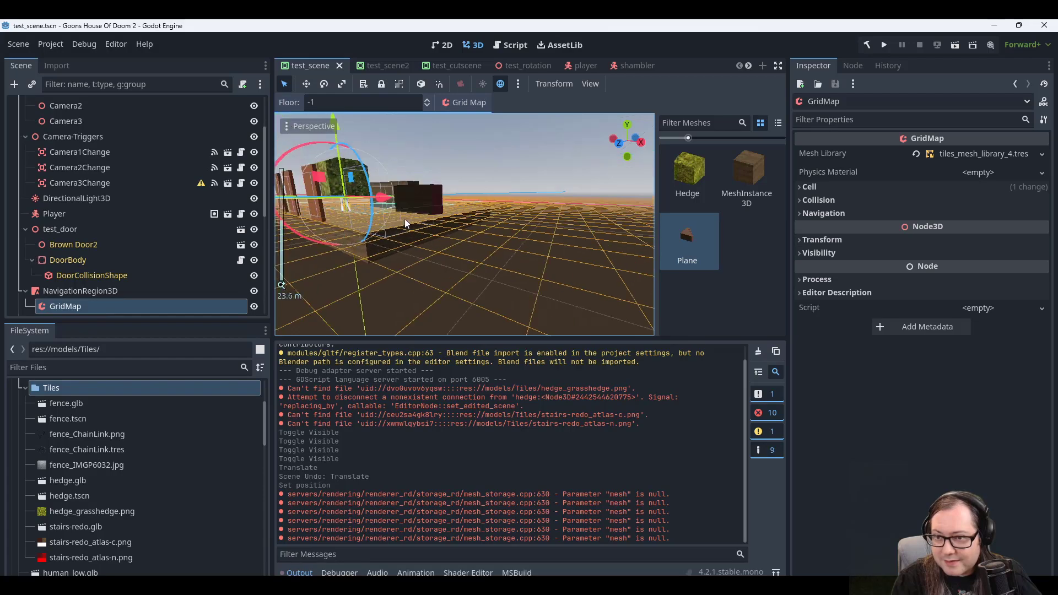
{"action": "middle_click_drag", "start_coordinate": [441, 223], "coordinate": [477, 270]}
{"action": "scroll", "coordinate": [529, 282], "scroll_direction": "up", "scroll_amount": 2}
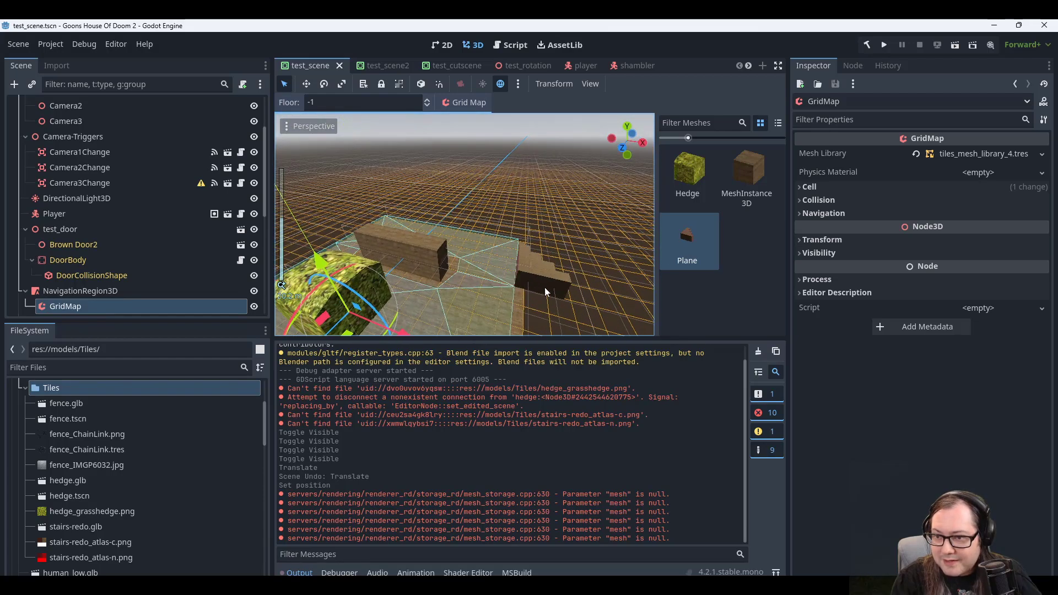
{"action": "middle_click_drag", "start_coordinate": [544, 287], "coordinate": [481, 254]}
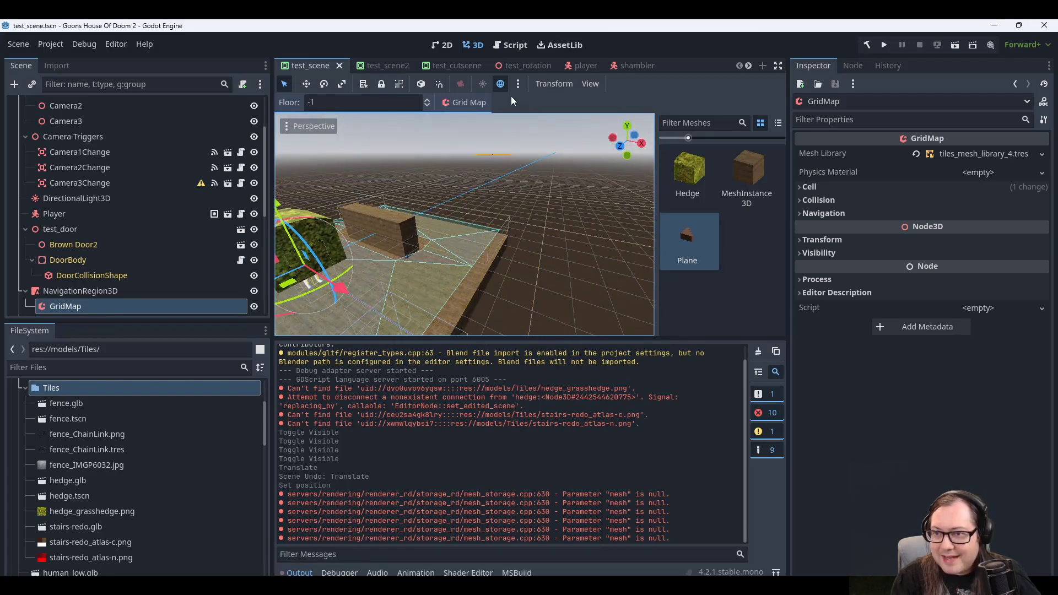
{"action": "left_click", "coordinate": [557, 84]}
{"action": "left_click", "coordinate": [560, 80]}
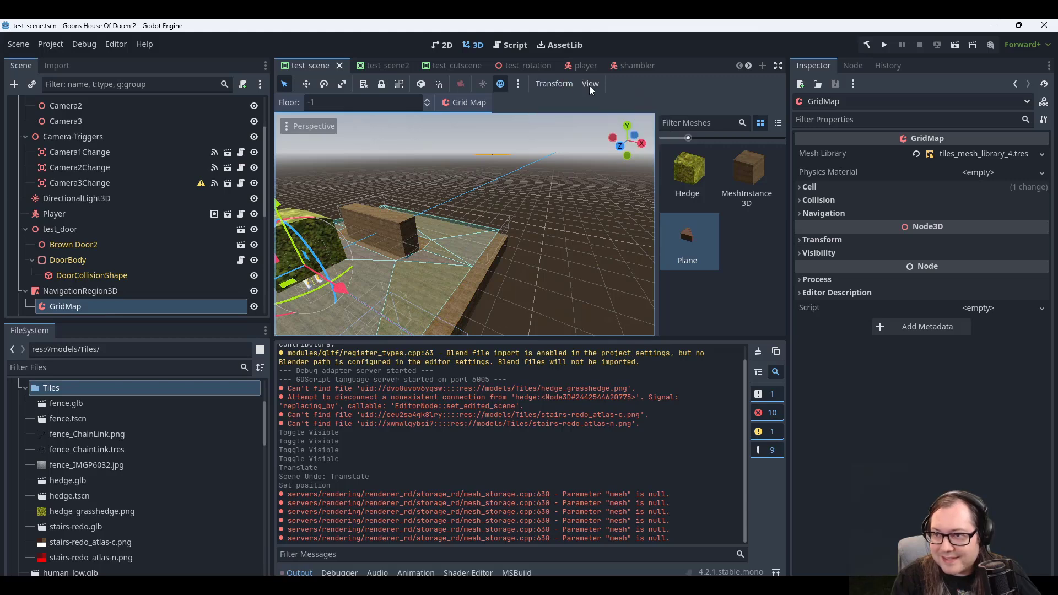
{"action": "left_click", "coordinate": [590, 85]}
{"action": "left_click", "coordinate": [590, 85]}
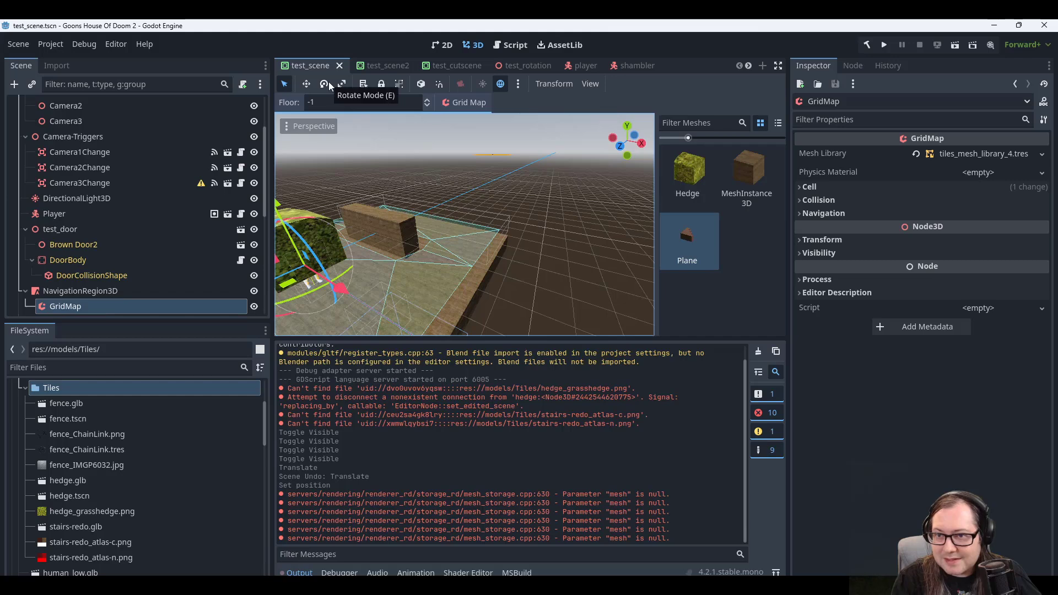
Preview the Plane stairs tile against the wood floor on GridMap floor 0, and return to floor -1.
{"action": "key", "text": "e"}
{"action": "left_click_drag", "start_coordinate": [485, 263], "coordinate": [483, 292]}
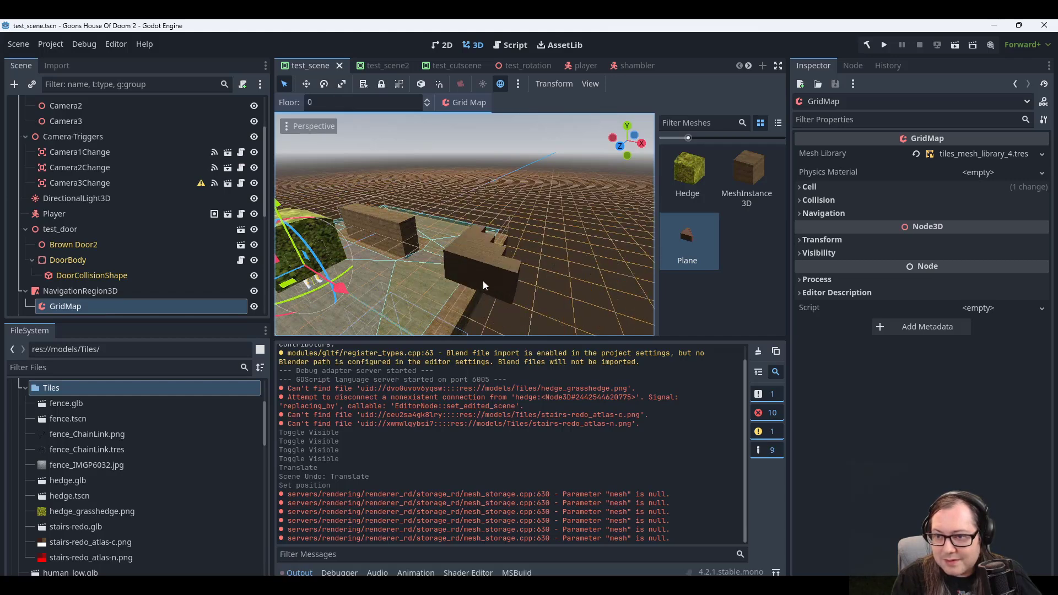
{"action": "key", "text": "q"}
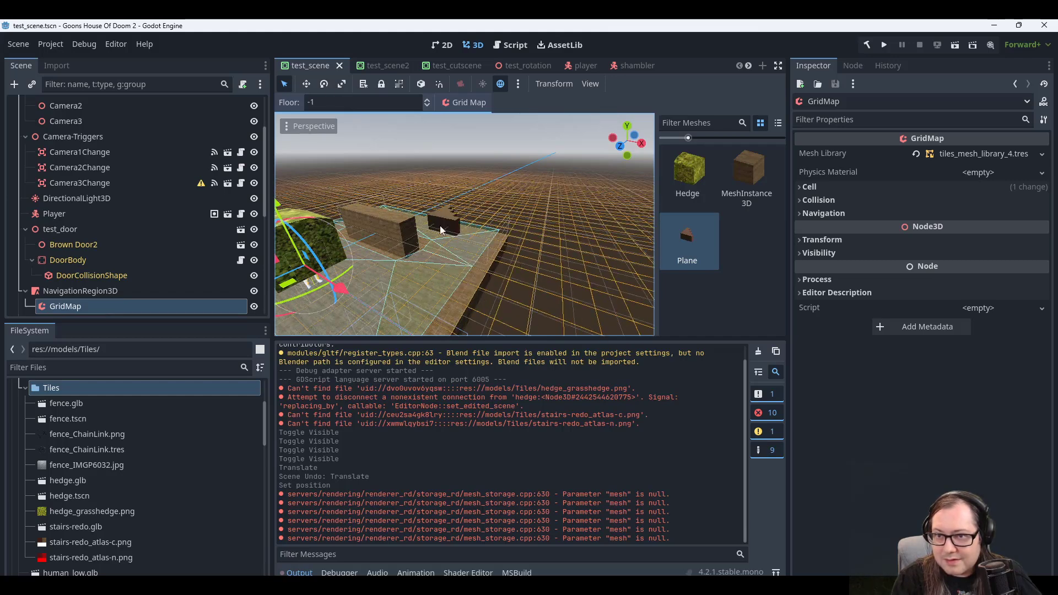
Rotate the Plane stairs tile's preview through its orientations until the steps stand upright on GridMap floor -1.
{"action": "left_click", "coordinate": [325, 84]}
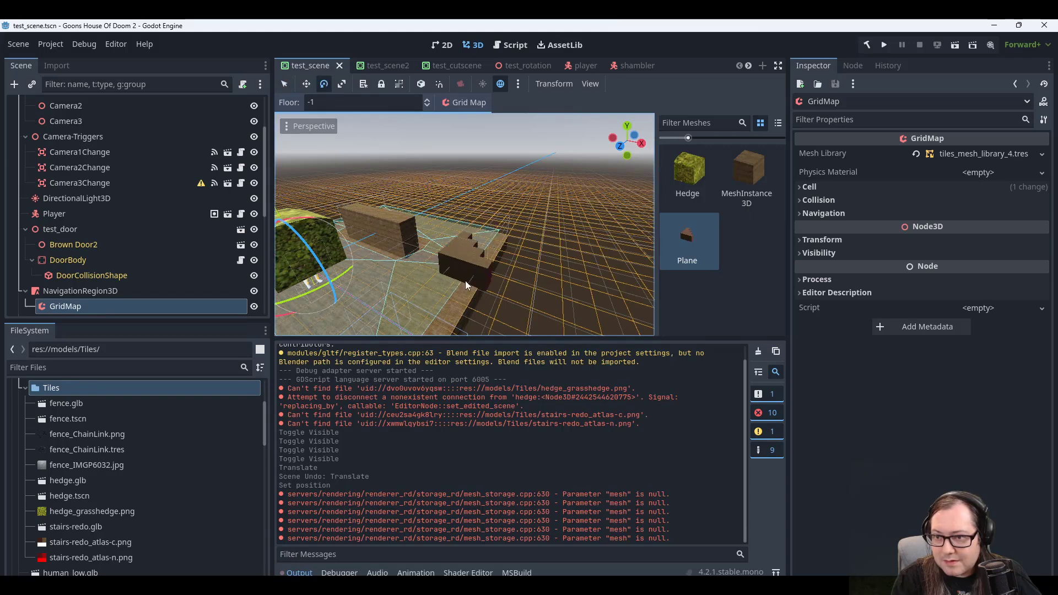
{"action": "left_click", "coordinate": [286, 84]}
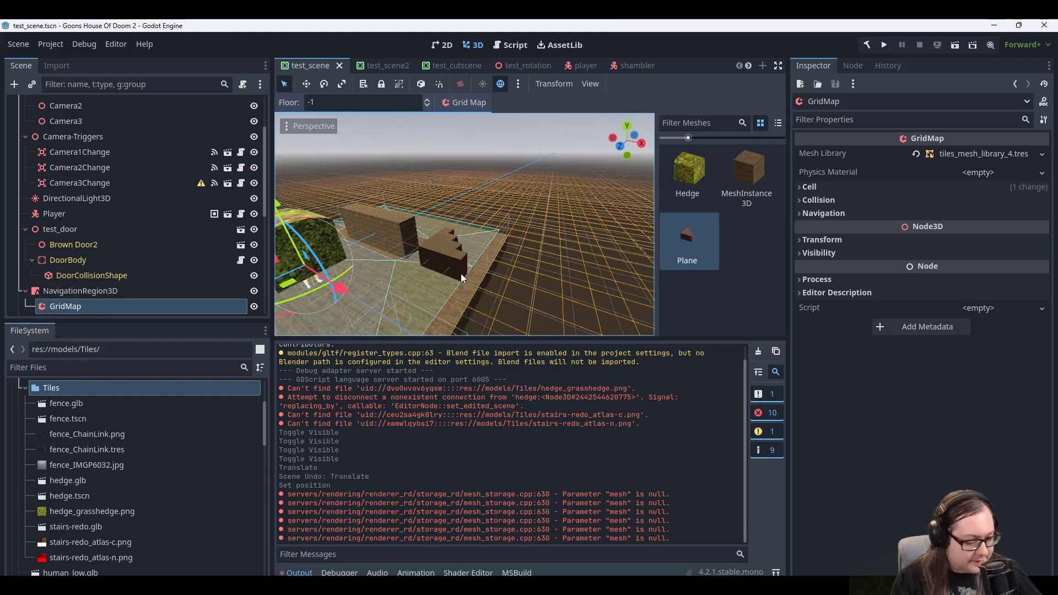
{"action": "key", "text": "s"}
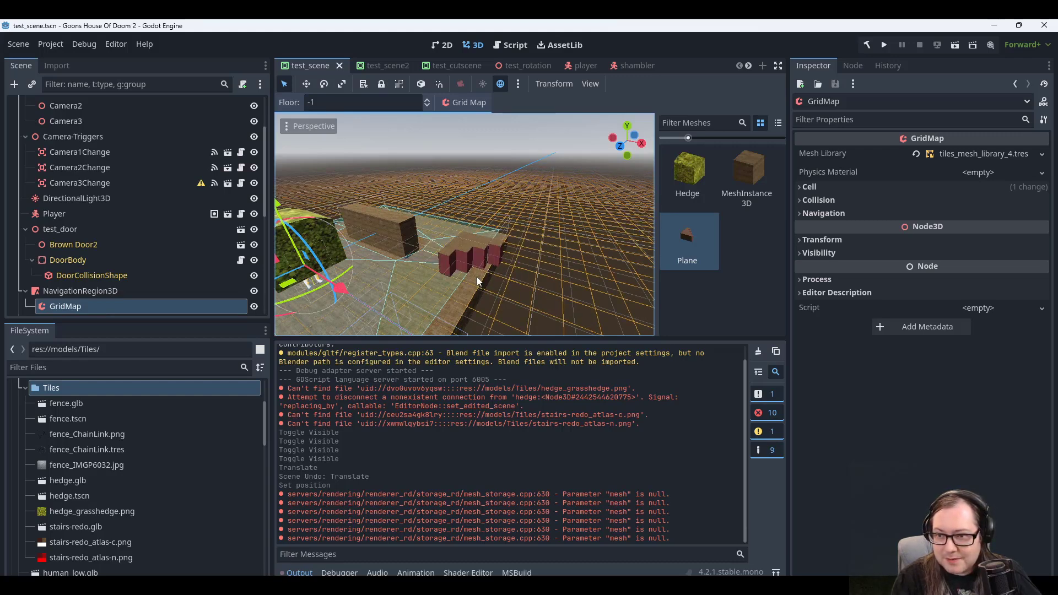
{"action": "key", "text": "s"}
{"action": "key", "text": "s"}
{"action": "key", "text": "s"}
{"action": "key", "text": "s"}
{"action": "key", "text": "a"}
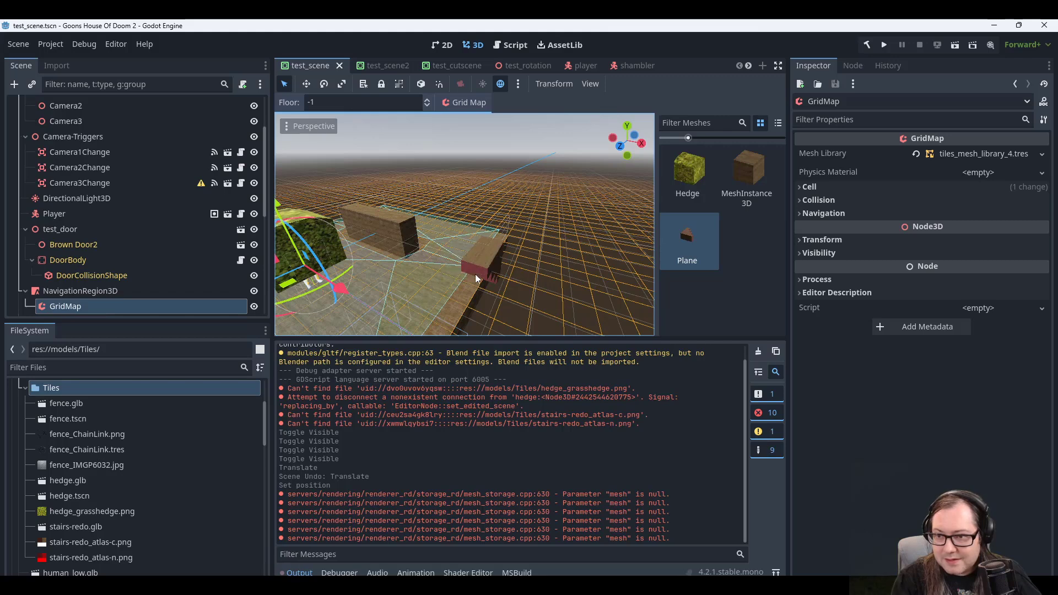
{"action": "key", "text": "a"}
{"action": "key", "text": "a"}
{"action": "key", "text": "a"}
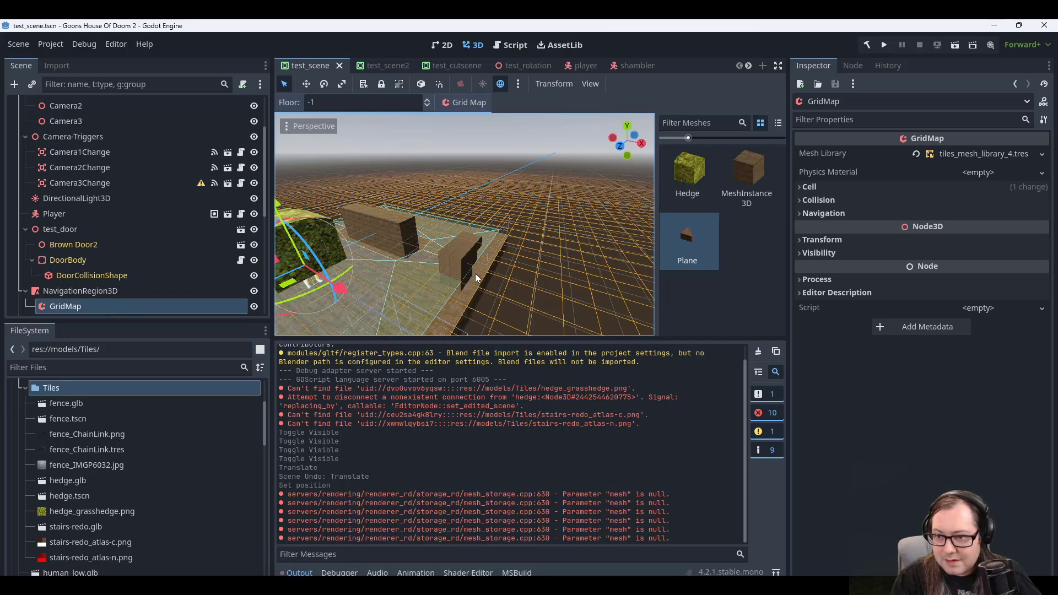
{"action": "key", "text": "a"}
{"action": "key", "text": "a"}
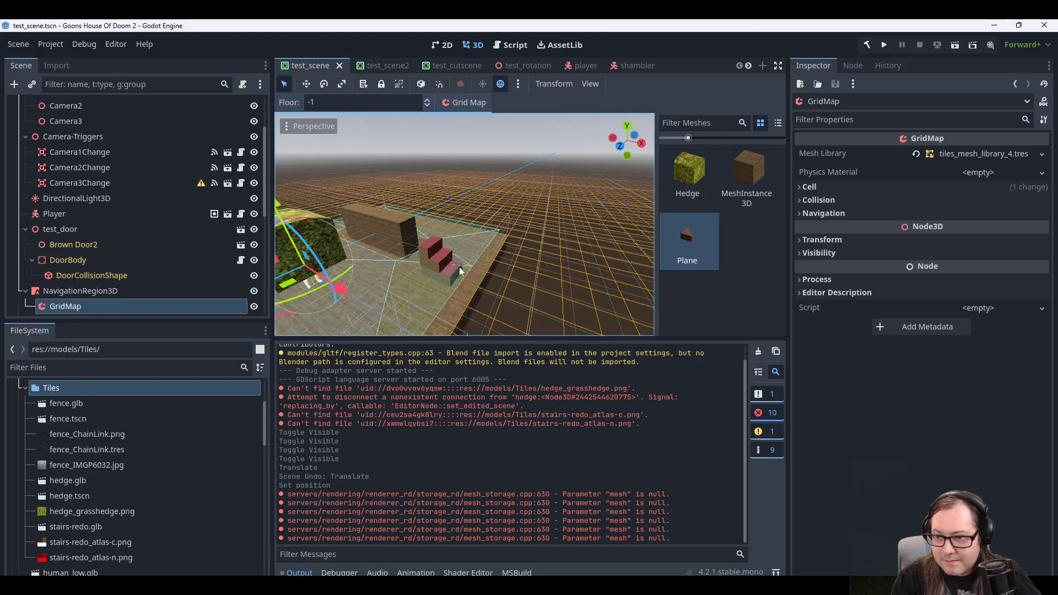
{"action": "middle_click_drag", "start_coordinate": [458, 267], "coordinate": [474, 250]}
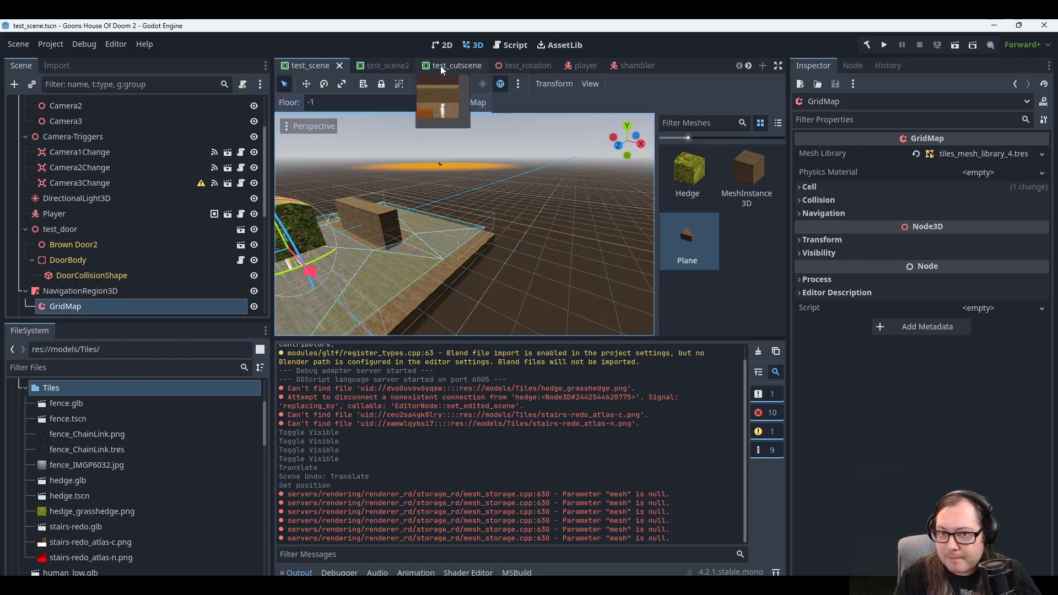
Open the tiles_mesh_library_4.tres mesh library from the prefabs/scenery folder.
{"action": "scroll", "coordinate": [83, 477], "scroll_direction": "up", "scroll_amount": 2}
{"action": "scroll", "coordinate": [84, 485], "scroll_direction": "down", "scroll_amount": 8}
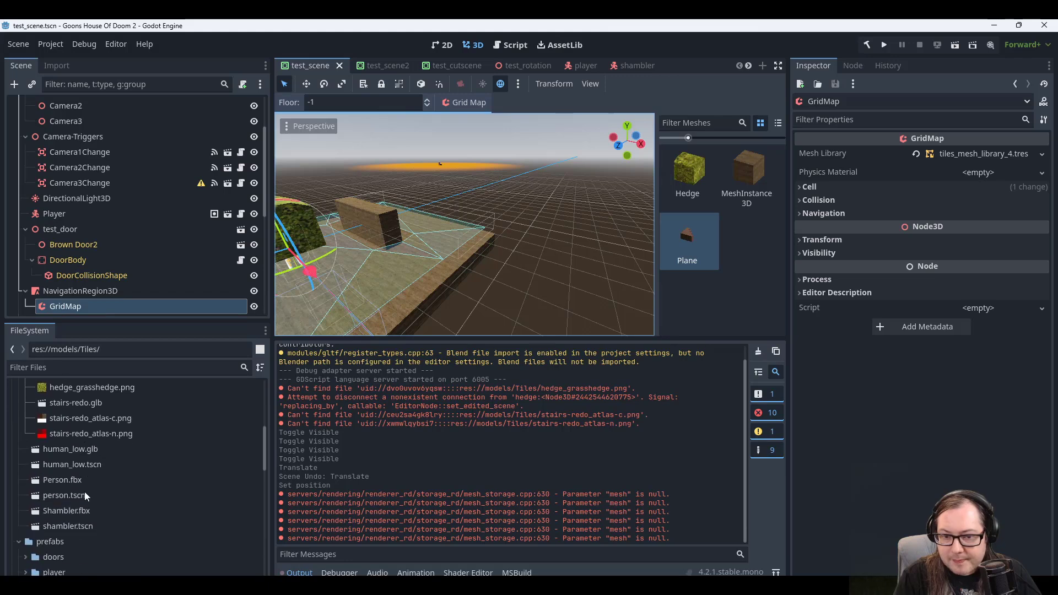
{"action": "scroll", "coordinate": [82, 483], "scroll_direction": "down", "scroll_amount": 4}
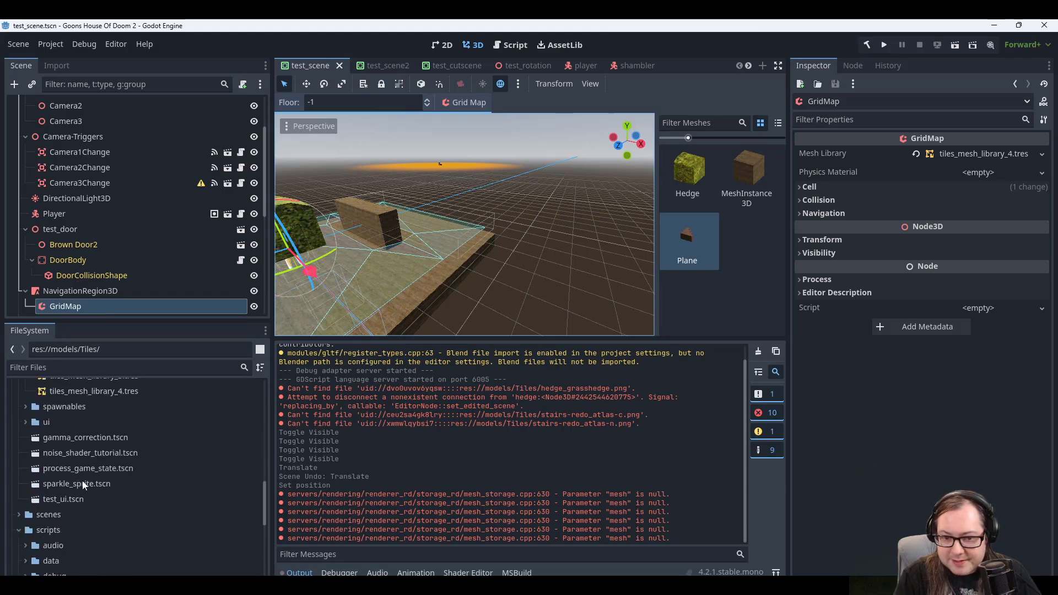
{"action": "scroll", "coordinate": [81, 480], "scroll_direction": "up", "scroll_amount": 6}
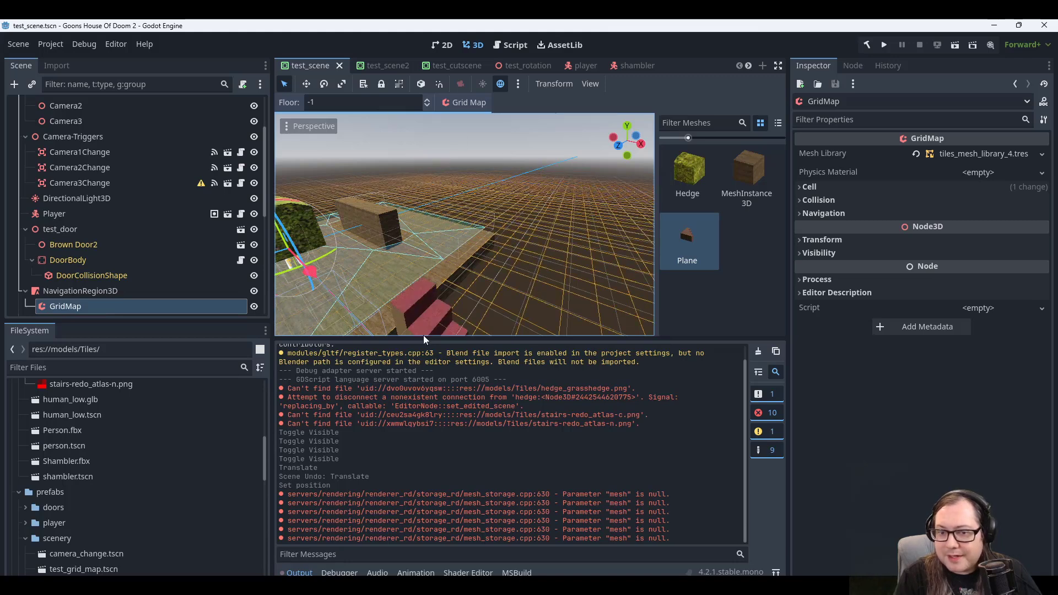
{"action": "scroll", "coordinate": [110, 512], "scroll_direction": "down", "scroll_amount": 5}
{"action": "left_click", "coordinate": [94, 417]}
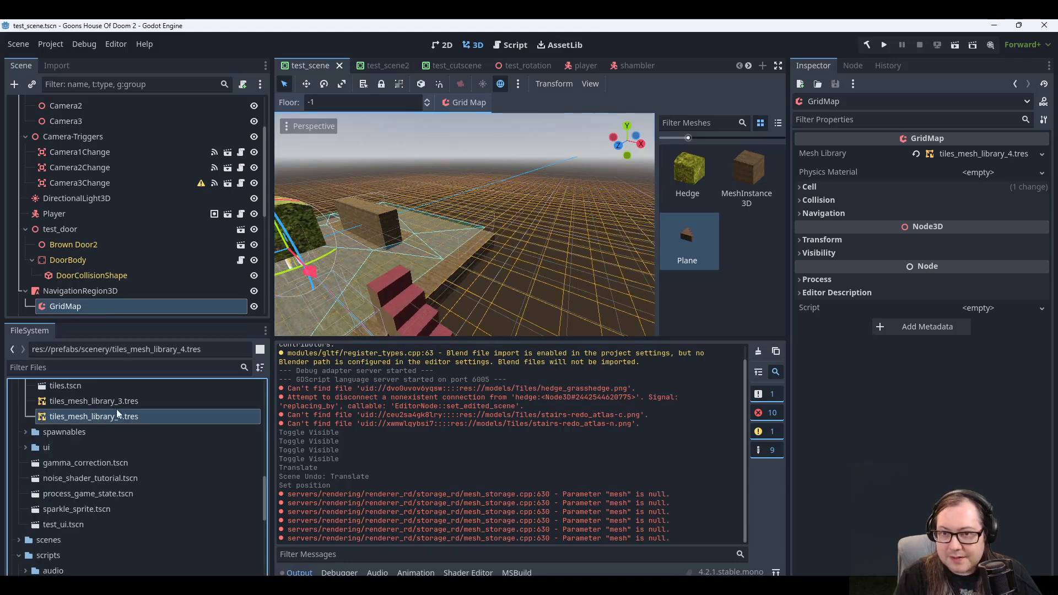
{"action": "double_click", "coordinate": [113, 420]}
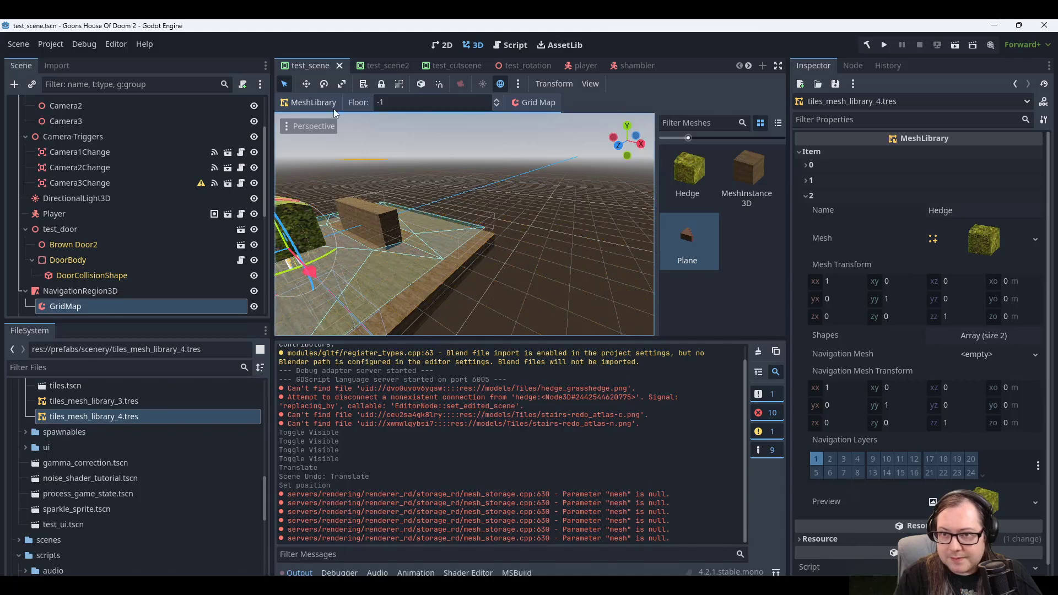
Import res://prefabs/scenery/tiles.tscn into the mesh library with transforms applied.
{"action": "left_click", "coordinate": [308, 101]}
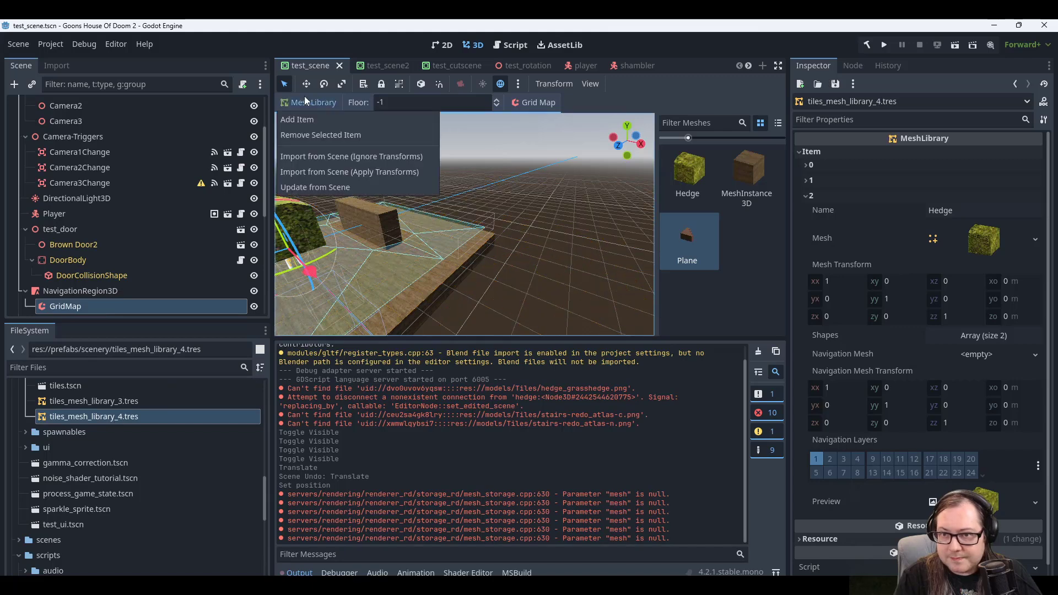
{"action": "left_click", "coordinate": [349, 170]}
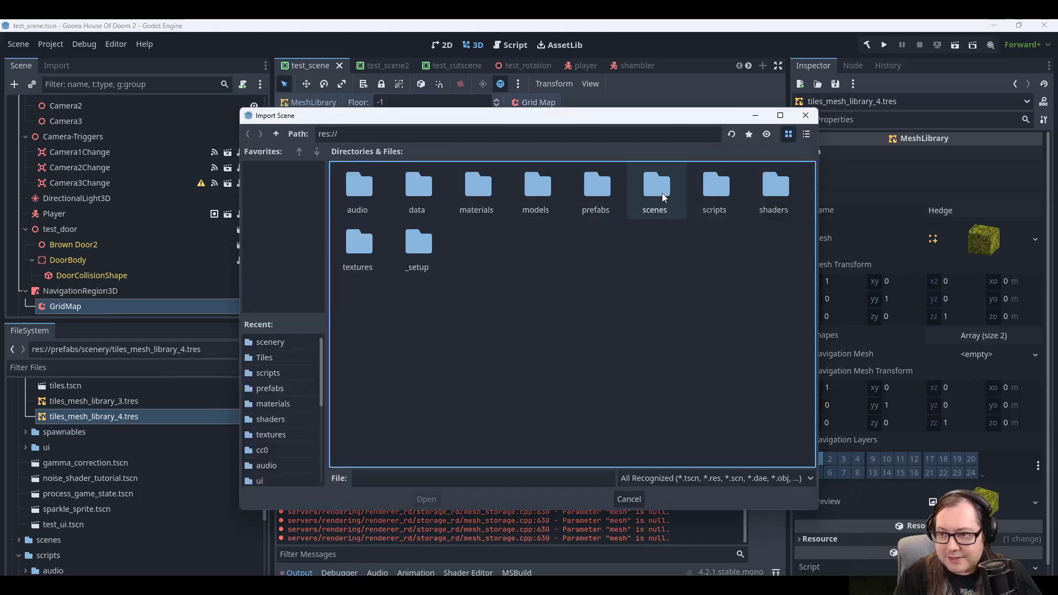
{"action": "double_click", "coordinate": [599, 187]}
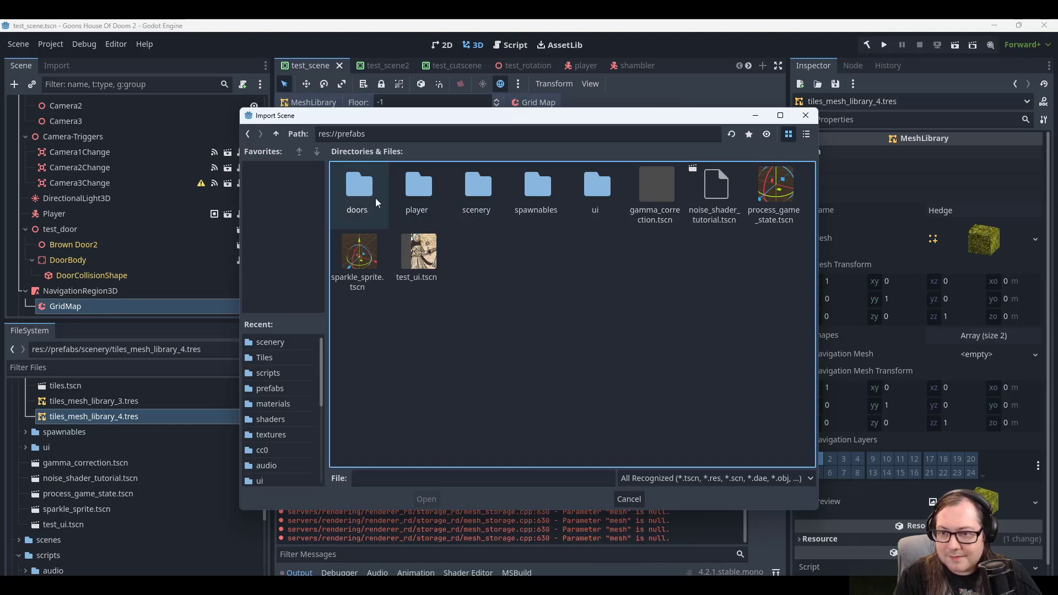
{"action": "double_click", "coordinate": [484, 207]}
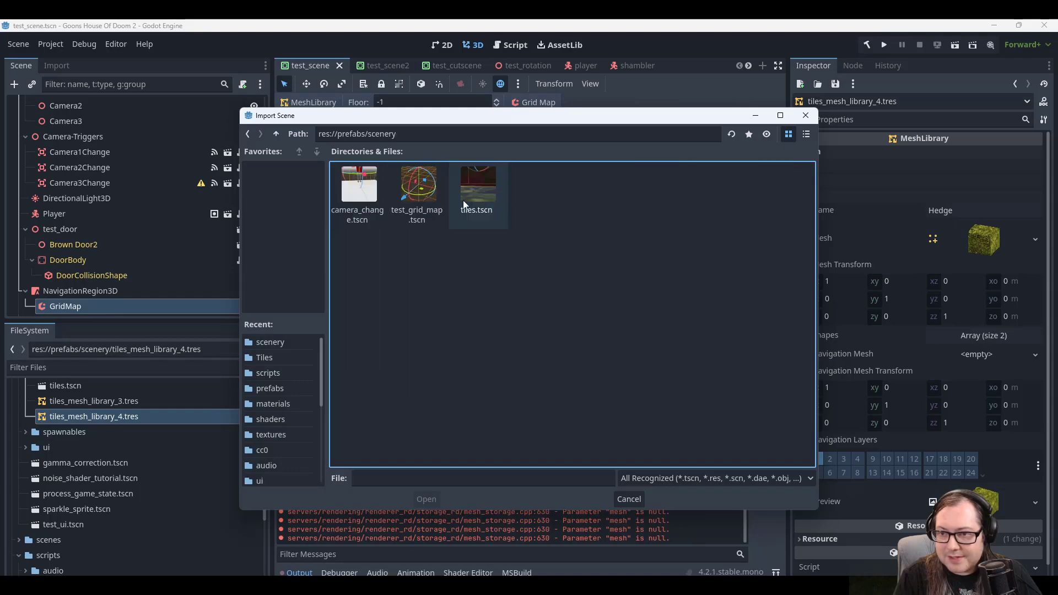
{"action": "double_click", "coordinate": [478, 189]}
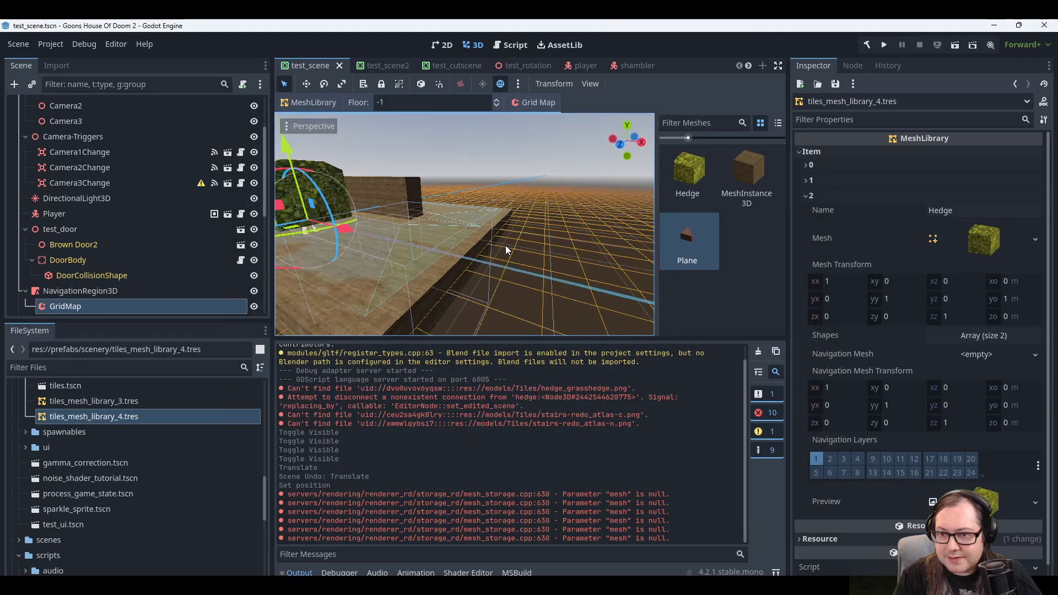
Select the Hedge tile and preview it against the wood floor on GridMap floors 0 and 1, then return to floor 0.
{"action": "middle_click_drag", "start_coordinate": [526, 247], "coordinate": [466, 257]}
{"action": "left_click", "coordinate": [689, 170]}
{"action": "middle_click_drag", "start_coordinate": [527, 236], "coordinate": [395, 240]}
{"action": "key", "text": "e"}
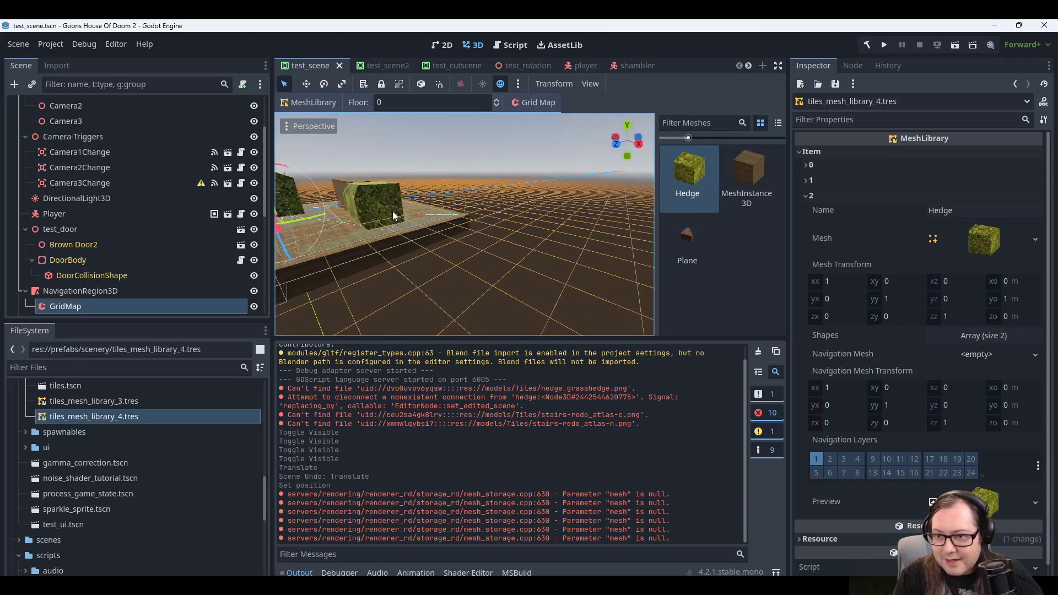
{"action": "scroll", "coordinate": [421, 220], "scroll_direction": "up", "scroll_amount": 5}
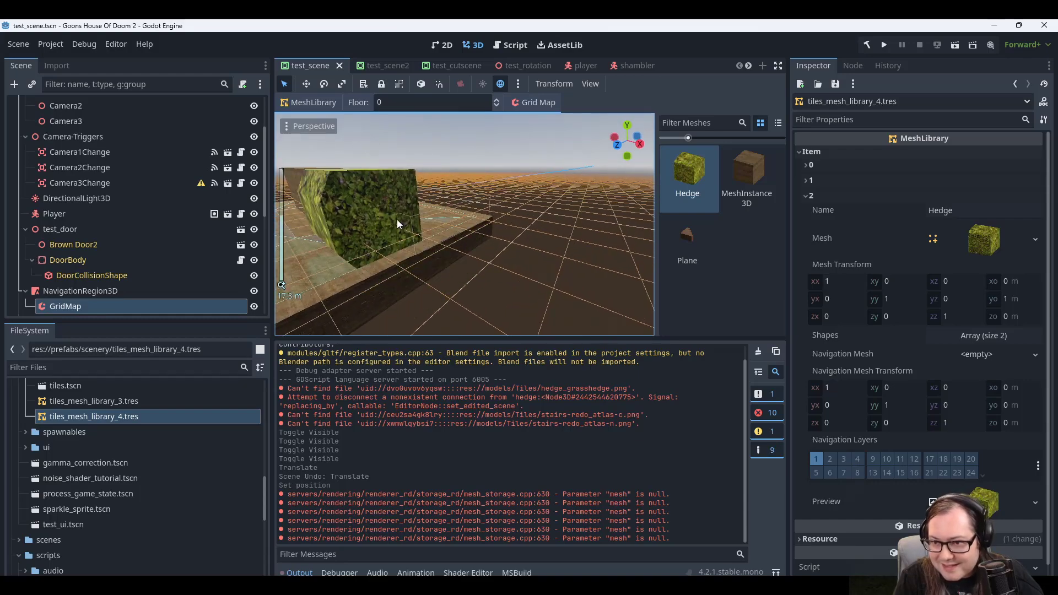
{"action": "key", "text": "f"}
{"action": "scroll", "coordinate": [595, 223], "scroll_direction": "up", "scroll_amount": 8}
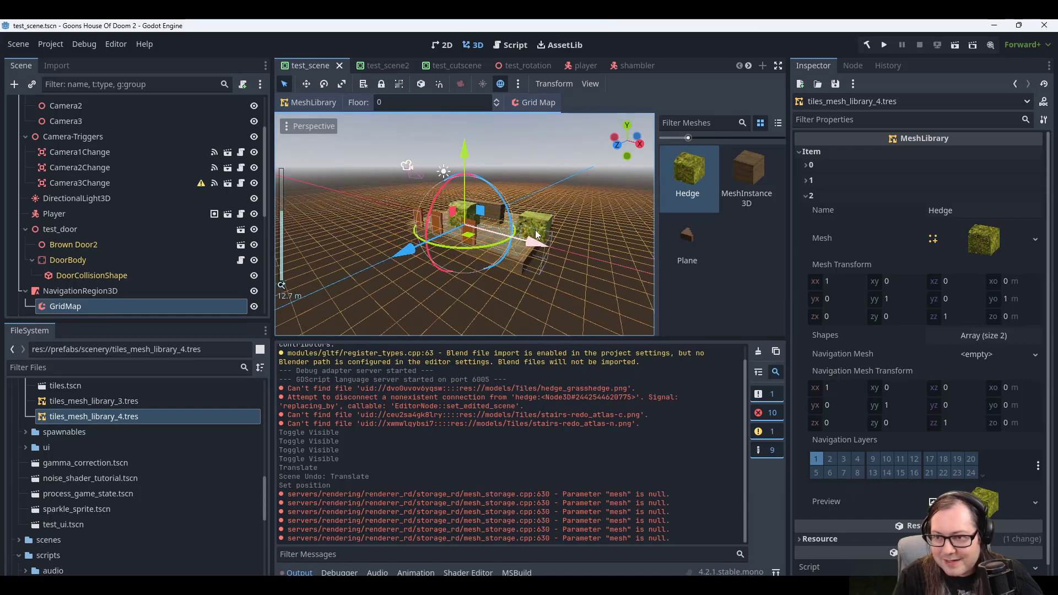
{"action": "middle_click_drag", "start_coordinate": [614, 224], "coordinate": [521, 224]}
{"action": "key", "text": "e"}
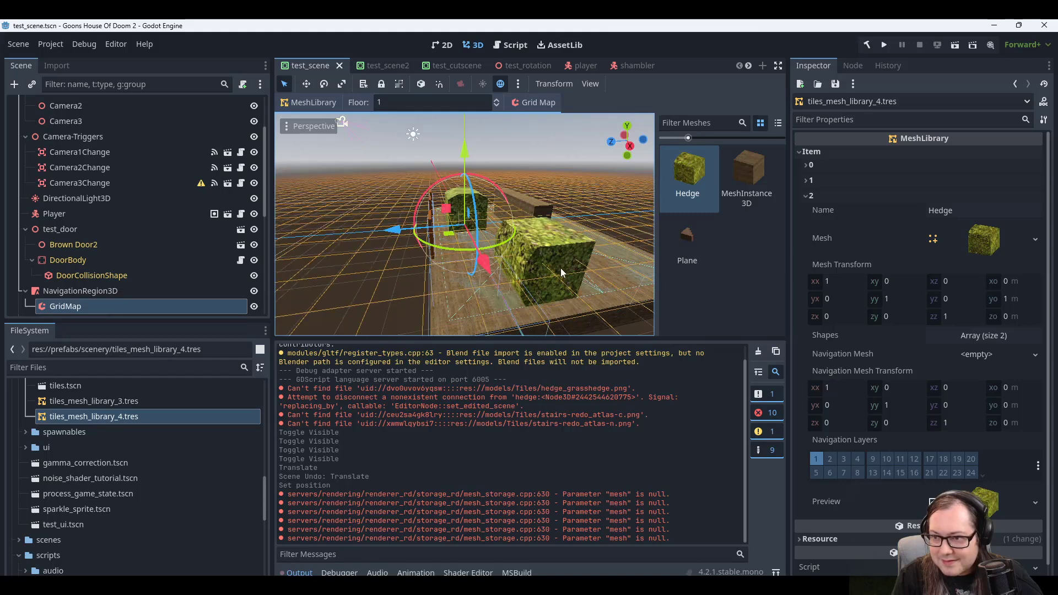
{"action": "key", "text": "q"}
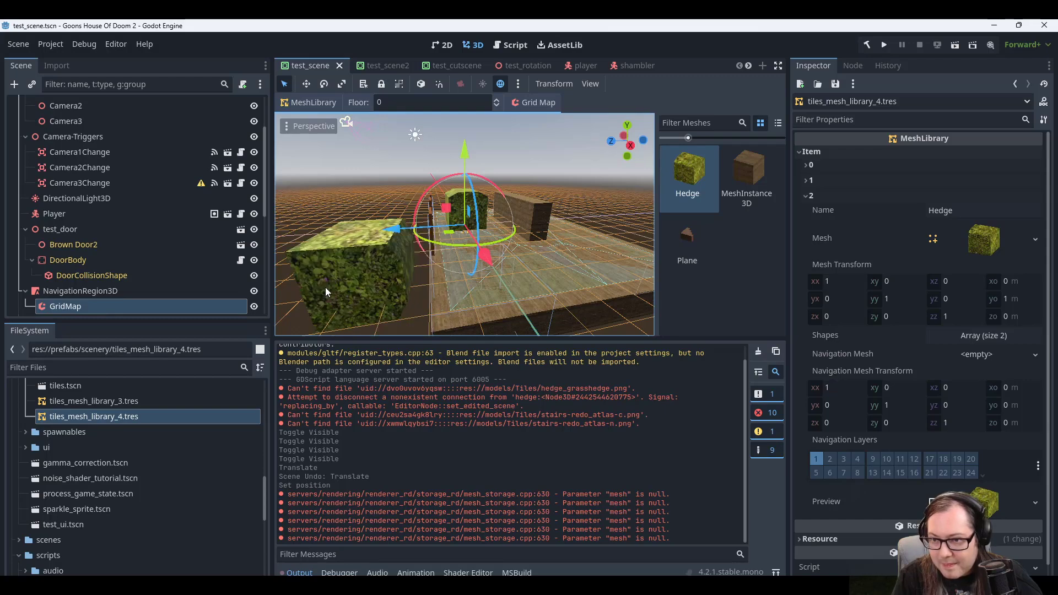
Rotate the Hedge tile and place it on top of the wood floor's edge using GridMap floor -1.
{"action": "middle_click_drag", "start_coordinate": [356, 289], "coordinate": [508, 269]}
{"action": "key", "text": "s"}
{"action": "key", "text": "s"}
{"action": "scroll", "coordinate": [507, 267], "scroll_direction": "up", "scroll_amount": 3}
{"action": "scroll", "coordinate": [504, 264], "scroll_direction": "down", "scroll_amount": 6}
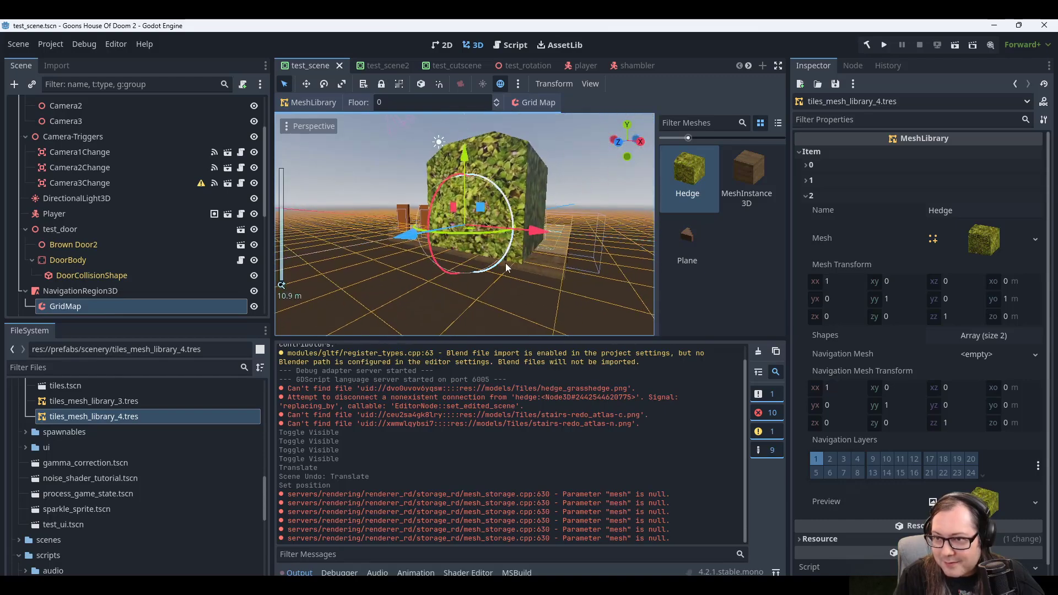
{"action": "middle_click_drag", "start_coordinate": [544, 269], "coordinate": [538, 233]}
{"action": "key", "text": "q"}
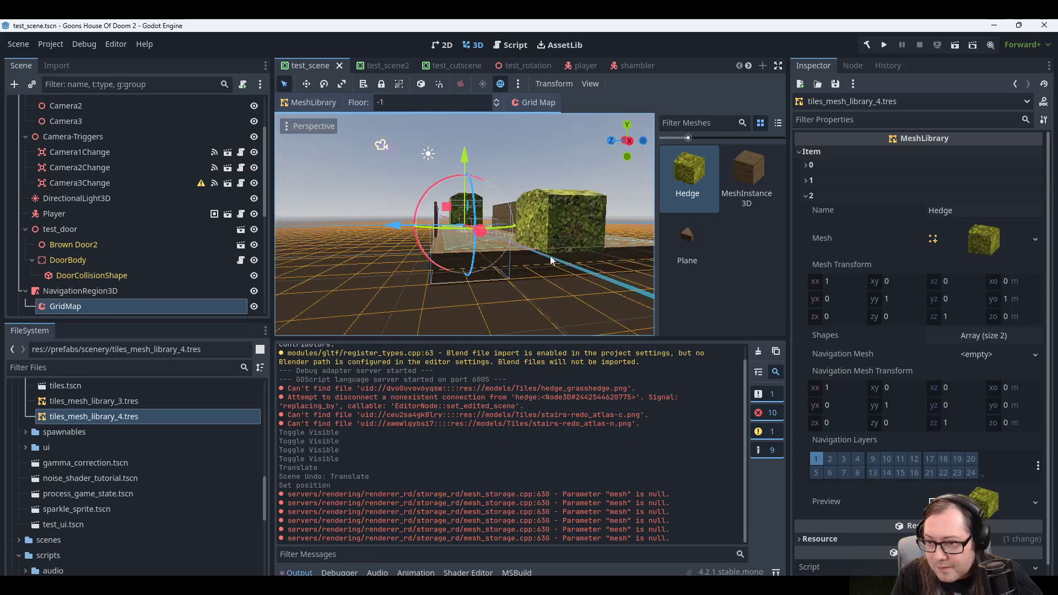
{"action": "scroll", "coordinate": [545, 260], "scroll_direction": "up", "scroll_amount": 3}
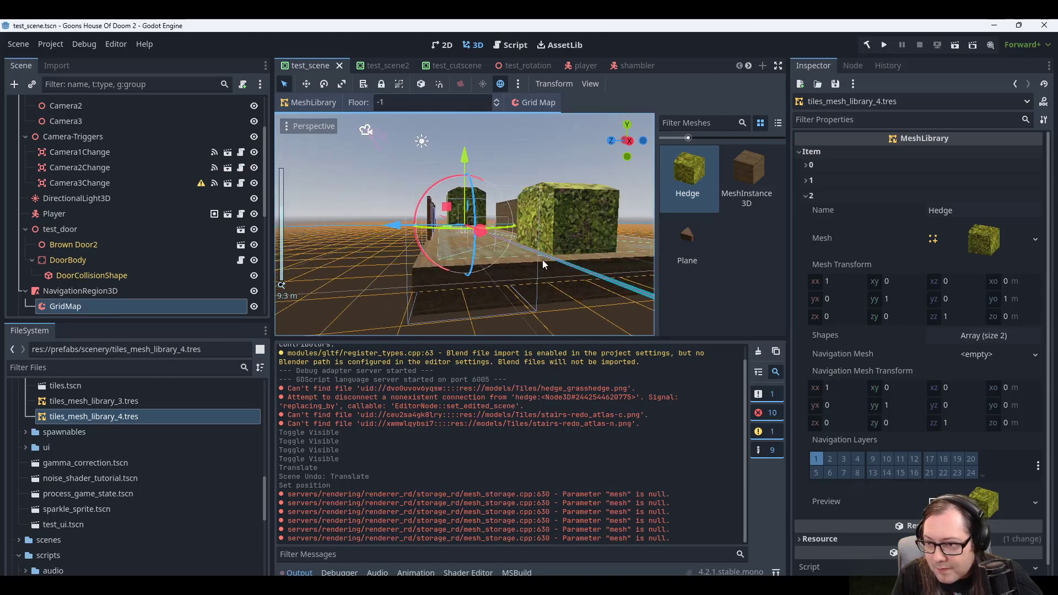
{"action": "middle_click_drag", "start_coordinate": [537, 293], "coordinate": [506, 284]}
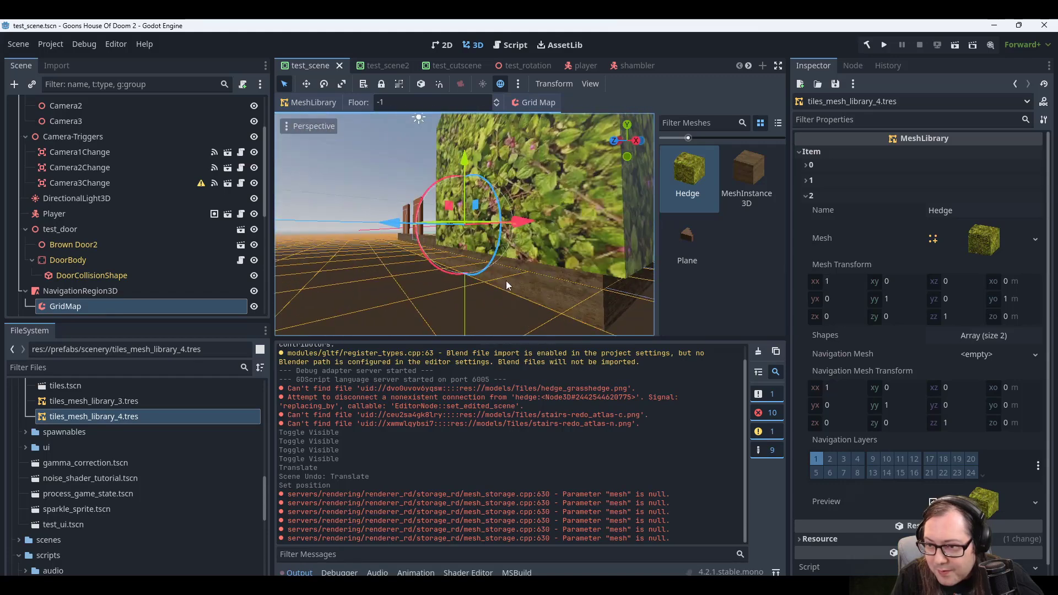
{"action": "left_click", "coordinate": [586, 265]}
{"action": "middle_click_drag", "start_coordinate": [600, 237], "coordinate": [544, 263]}
{"action": "scroll", "coordinate": [564, 266], "scroll_direction": "up", "scroll_amount": 5}
{"action": "scroll", "coordinate": [540, 257], "scroll_direction": "down", "scroll_amount": 5}
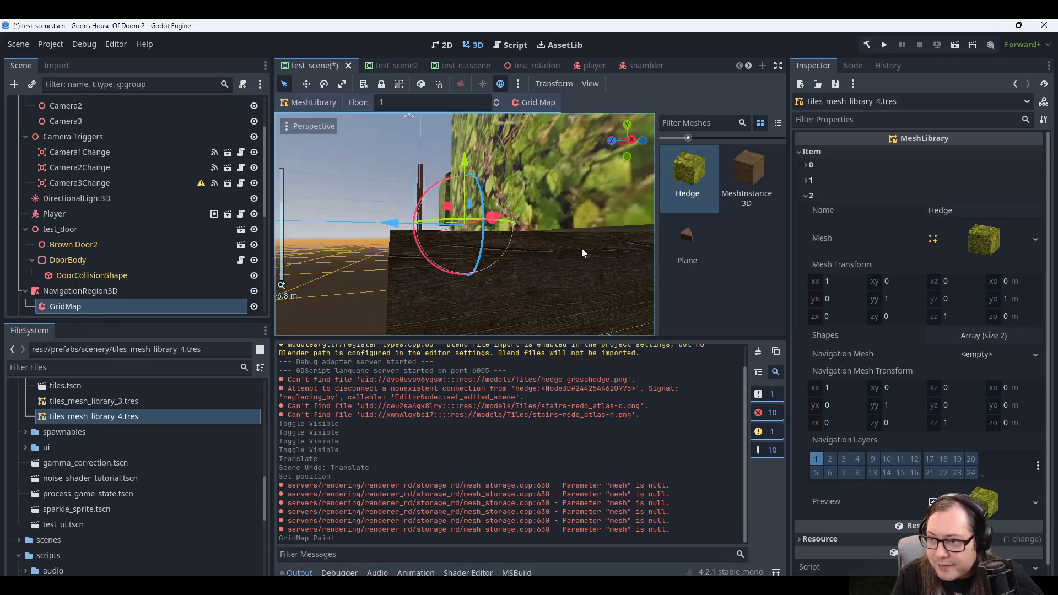
Select the Plane stairs tile and rotate its preview so the steps climb toward the wood wall on floor -1.
{"action": "left_click", "coordinate": [683, 238]}
{"action": "scroll", "coordinate": [507, 282], "scroll_direction": "down", "scroll_amount": 3}
{"action": "scroll", "coordinate": [507, 282], "scroll_direction": "down", "scroll_amount": 4}
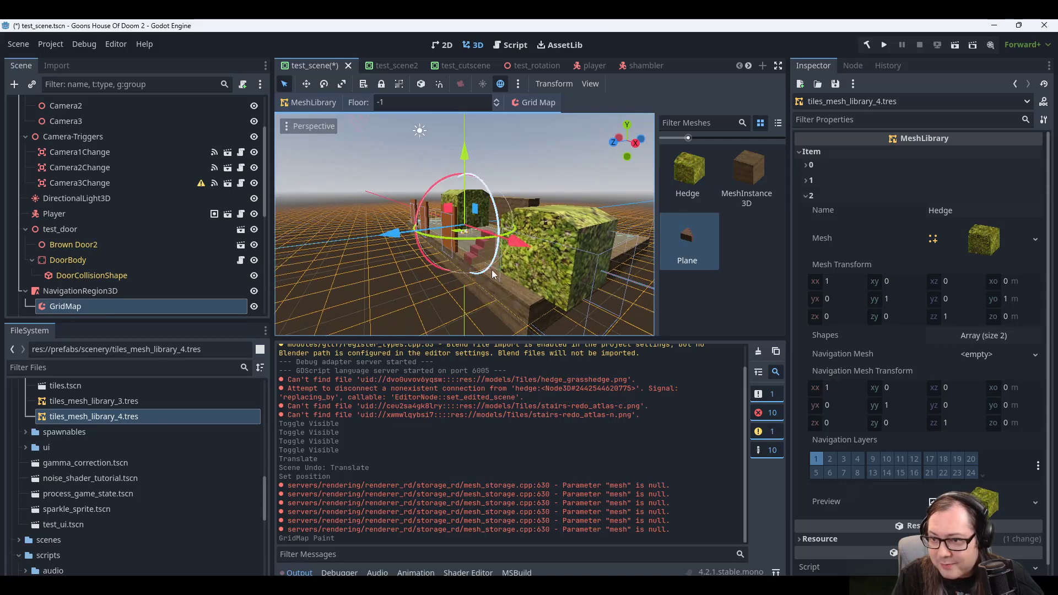
{"action": "middle_click_drag", "start_coordinate": [581, 284], "coordinate": [428, 285]}
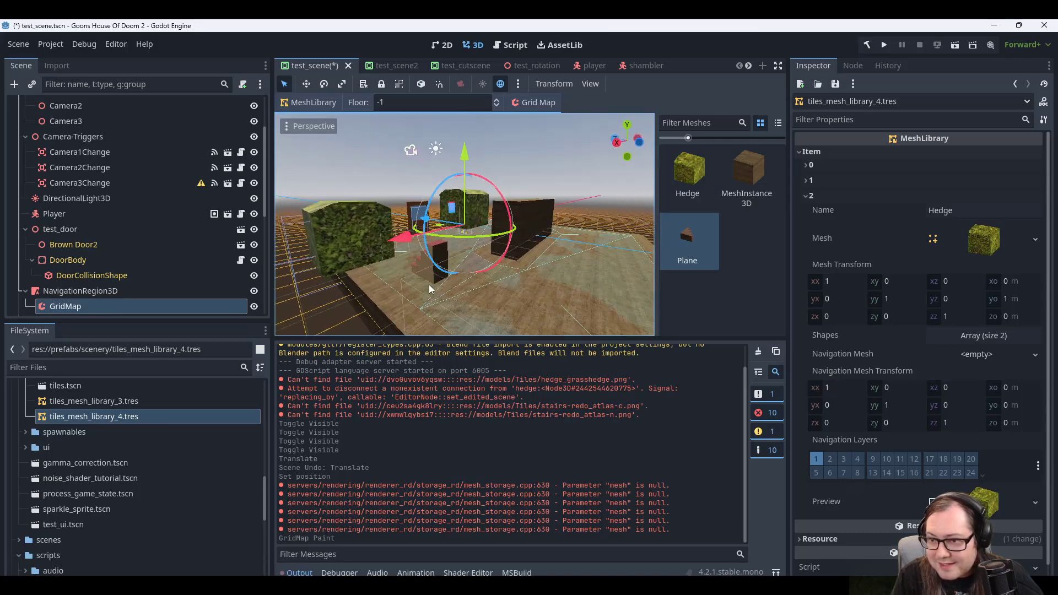
{"action": "key", "text": "s"}
{"action": "key", "text": "s"}
{"action": "key", "text": "s"}
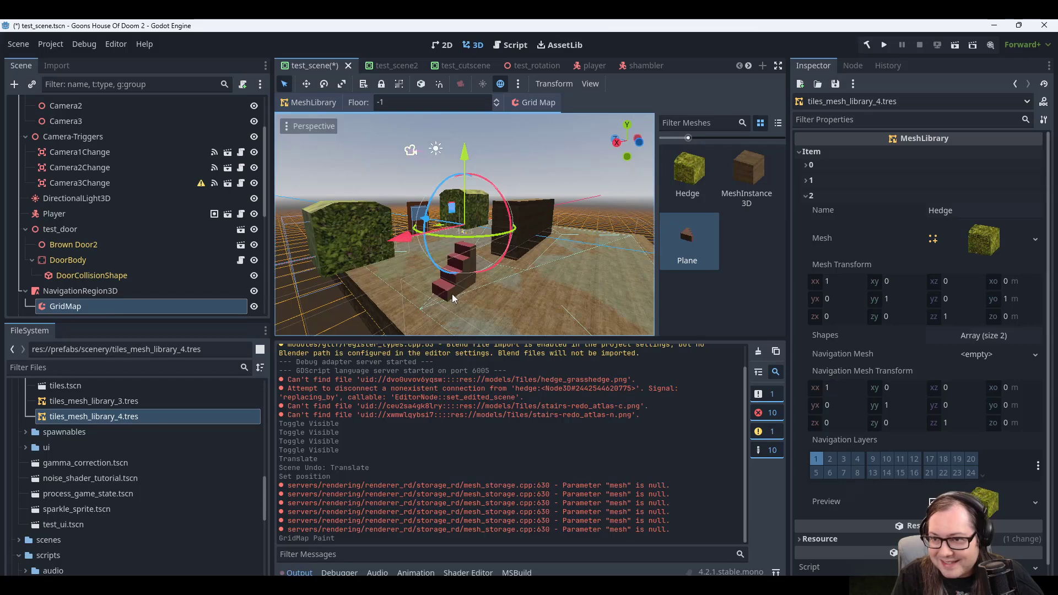
Try placing a Plane stairs tile beside the wood wall on floor -1, inspect its alignment, and undo the placement.
{"action": "left_click", "coordinate": [495, 272]}
{"action": "scroll", "coordinate": [565, 258], "scroll_direction": "up", "scroll_amount": 3}
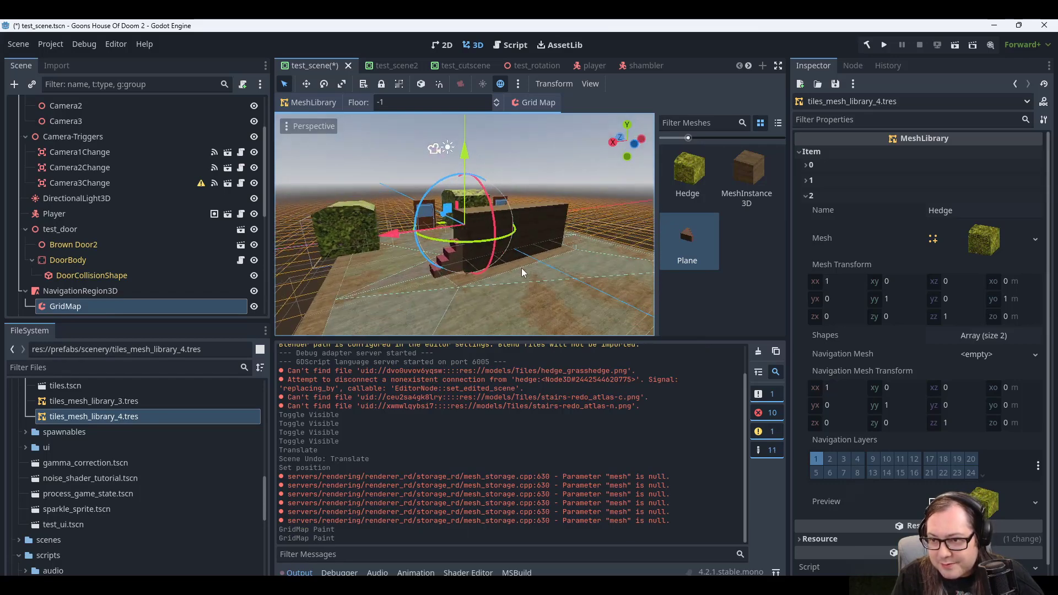
{"action": "scroll", "coordinate": [483, 295], "scroll_direction": "down", "scroll_amount": 3}
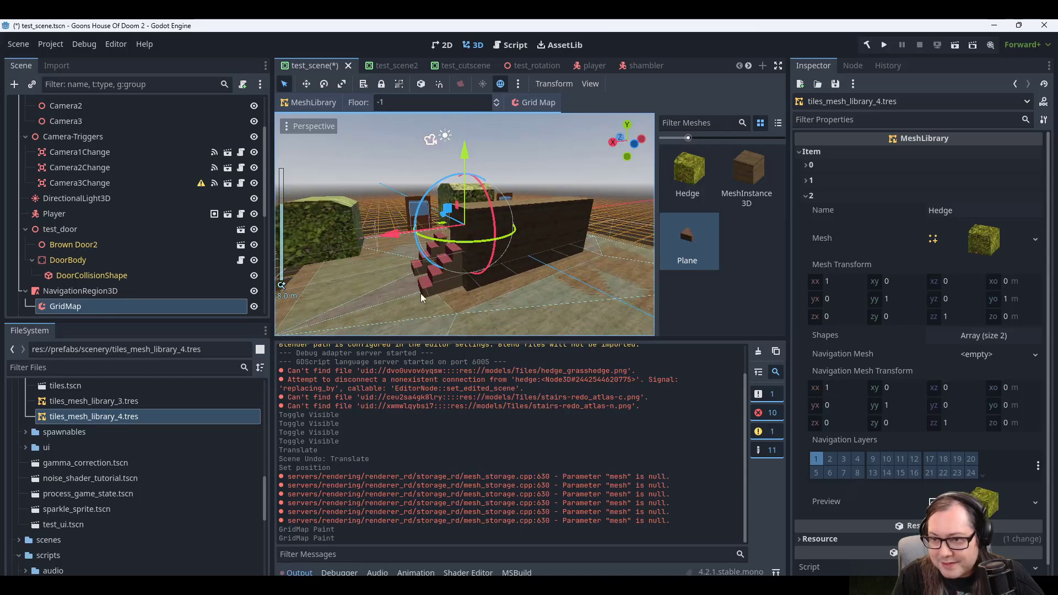
{"action": "middle_click_drag", "start_coordinate": [405, 292], "coordinate": [517, 270]}
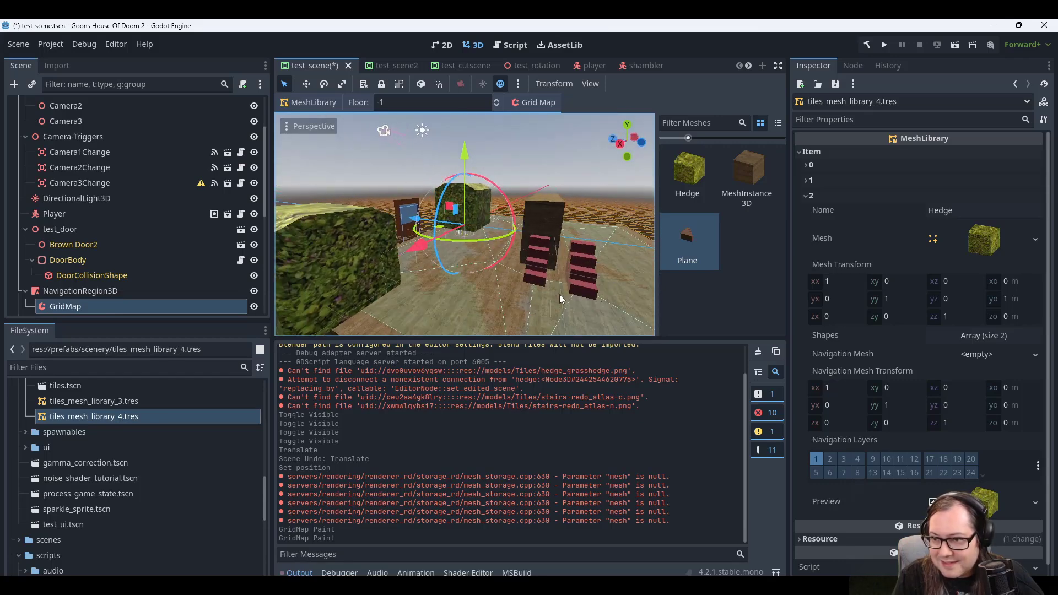
{"action": "mouse_move", "coordinate": [520, 301]}
{"action": "middle_mouse_down"}
{"action": "mouse_move", "coordinate": [494, 280]}
{"action": "mouse_move", "coordinate": [504, 287]}
{"action": "middle_mouse_up"}
{"action": "key", "text": "ctrl+z"}
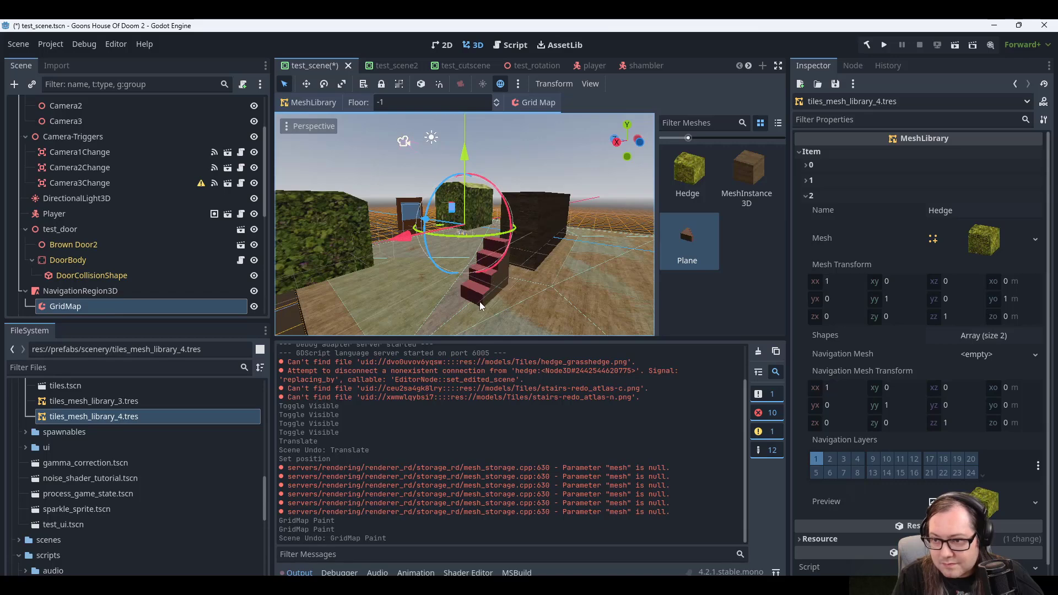
Stack Plane stairs tiles beside the wood wall on GridMap floors -1, 0 and 1 as a continuous climbing staircase.
{"action": "left_click", "coordinate": [500, 283]}
{"action": "key", "text": "e"}
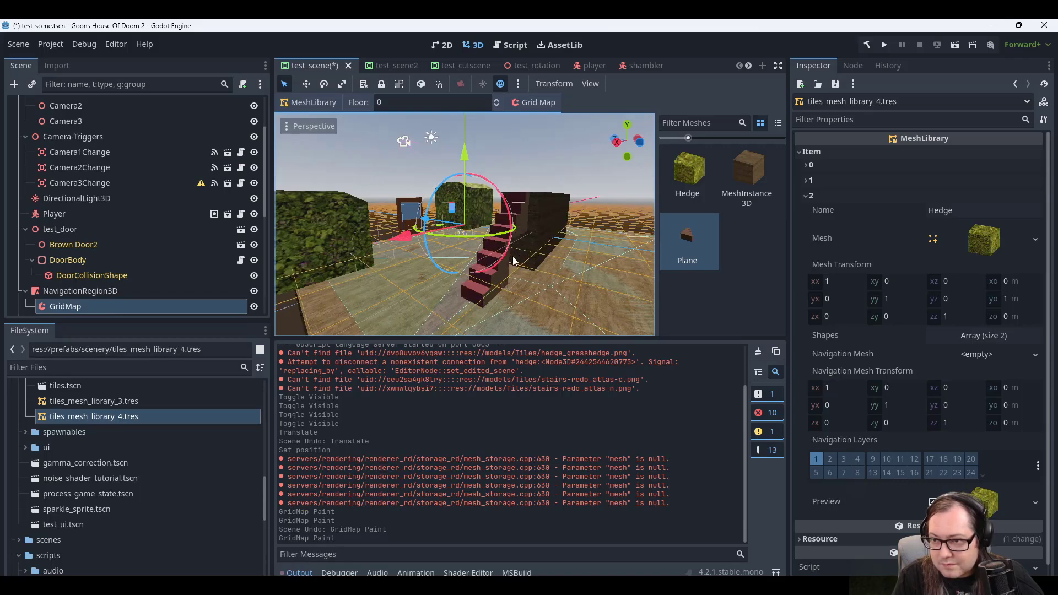
{"action": "left_click", "coordinate": [525, 256]}
{"action": "middle_click_drag", "start_coordinate": [571, 264], "coordinate": [460, 298]}
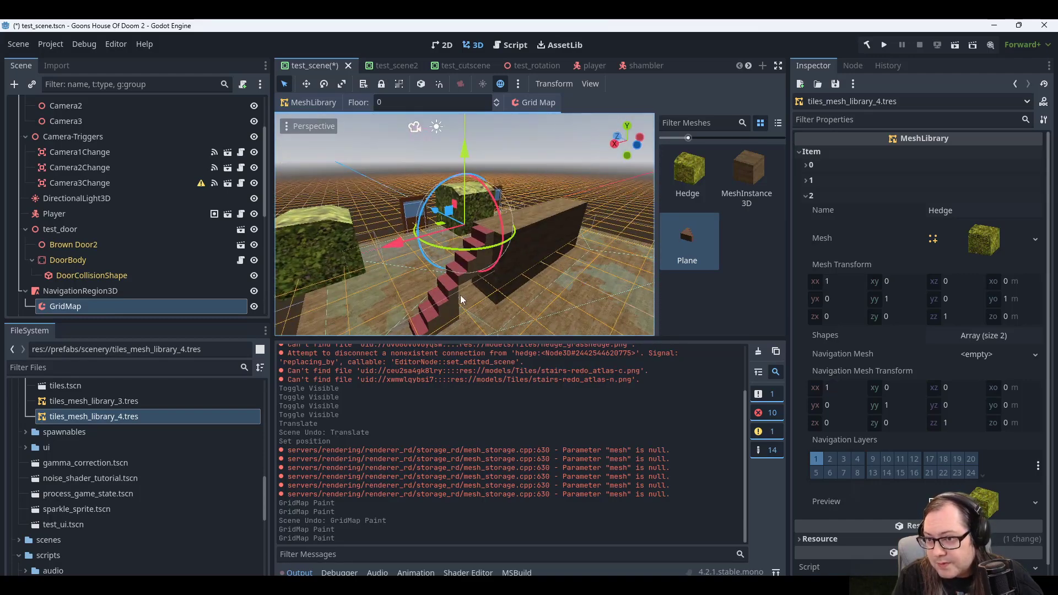
{"action": "key", "text": "e"}
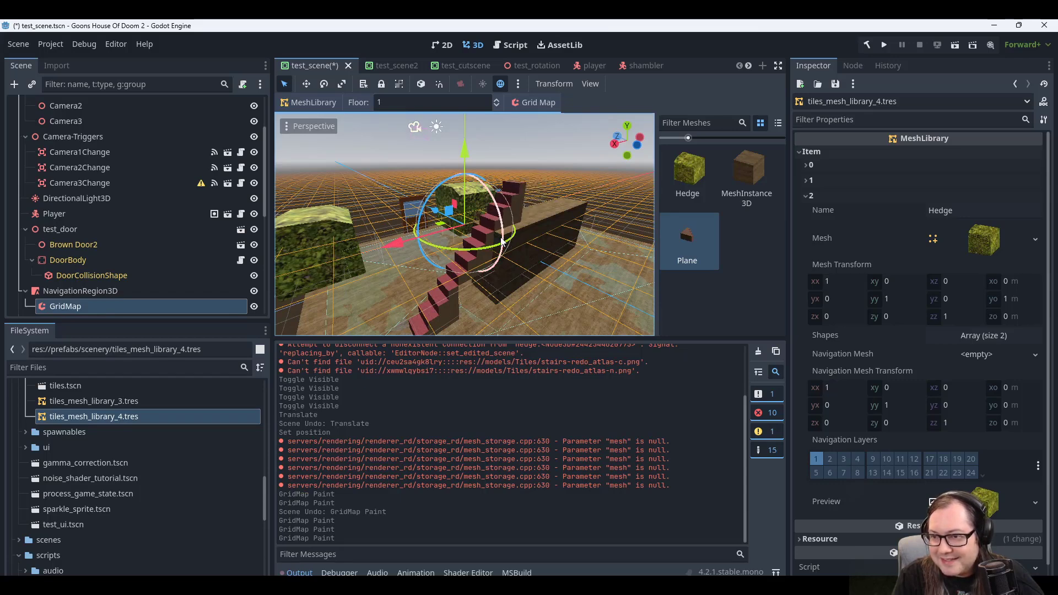
Place a MeshInstance3D wood tile beside the bottom of the staircase on floor -1 and save the scene.
{"action": "left_click", "coordinate": [747, 175]}
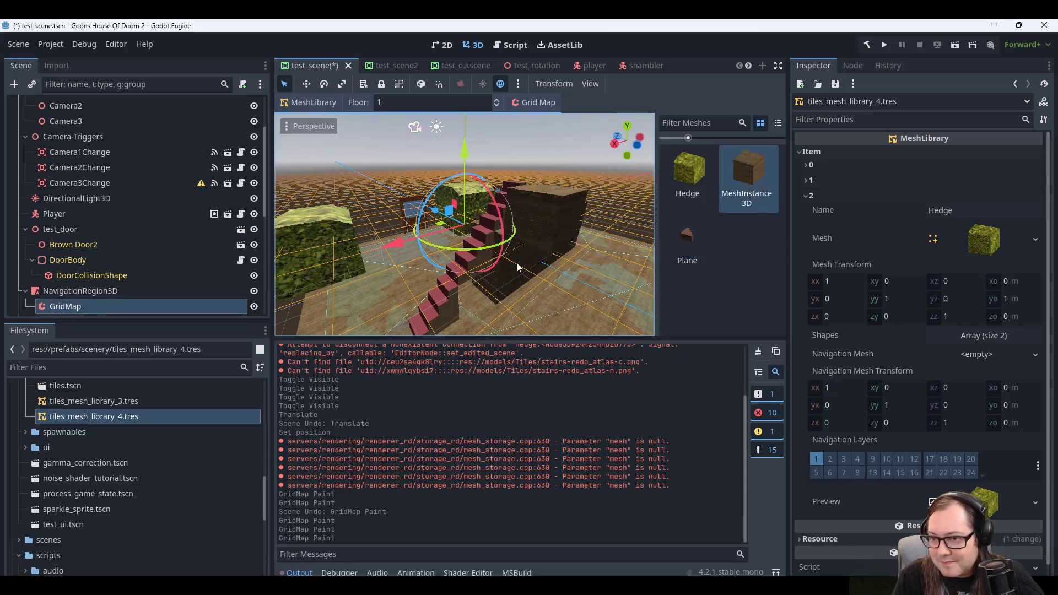
{"action": "key", "text": "q"}
{"action": "key", "text": "q"}
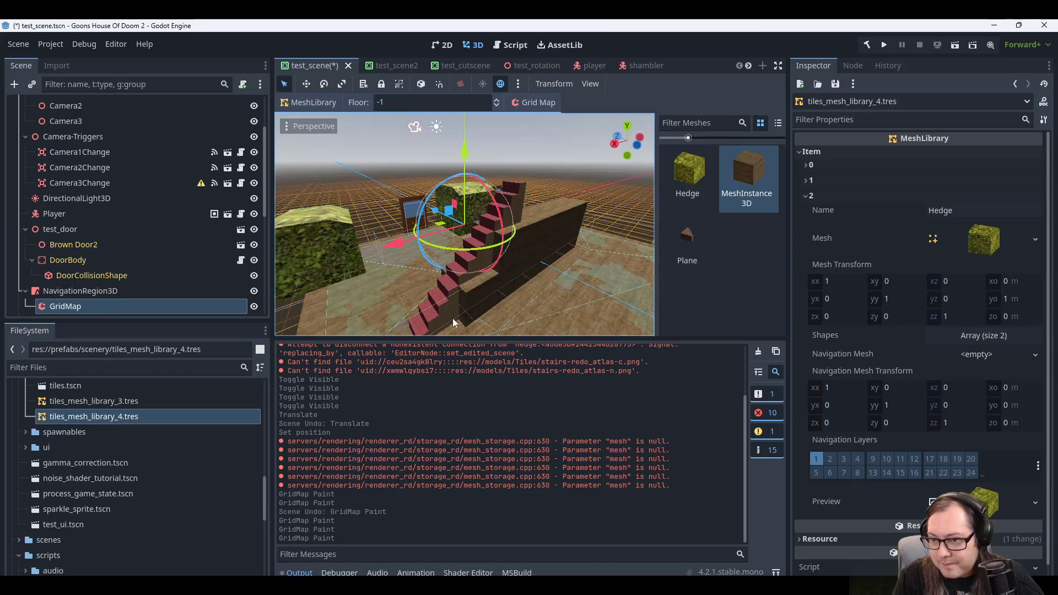
{"action": "left_click", "coordinate": [471, 305]}
{"action": "middle_click_drag", "start_coordinate": [531, 292], "coordinate": [543, 287]}
{"action": "key", "text": "ctrl+s"}
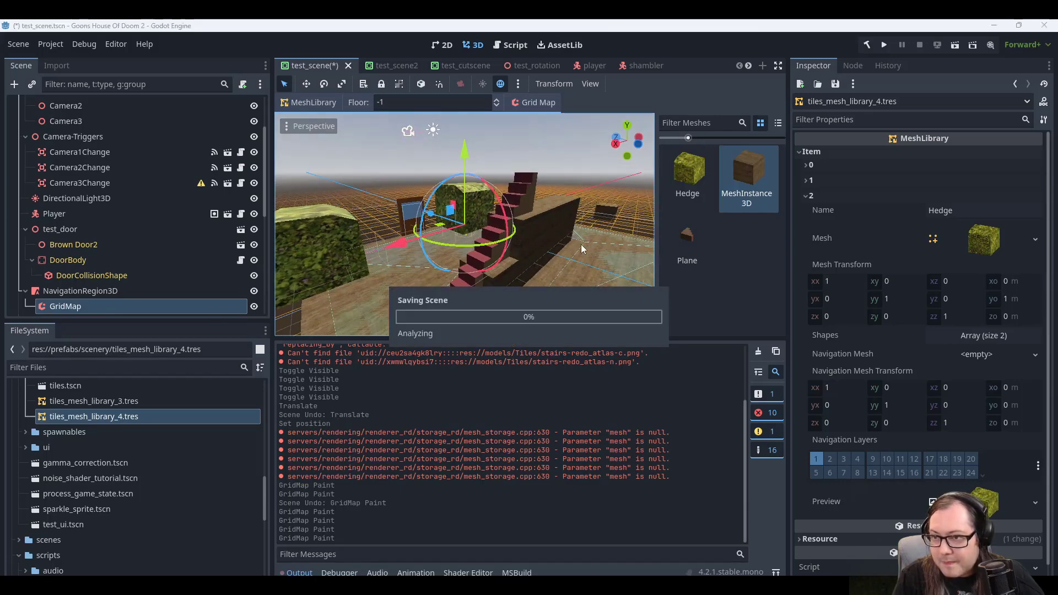
Run the game, walk the character around the stairs, hedge and wall to check their collision, and close the game.
{"action": "left_click", "coordinate": [885, 48]}
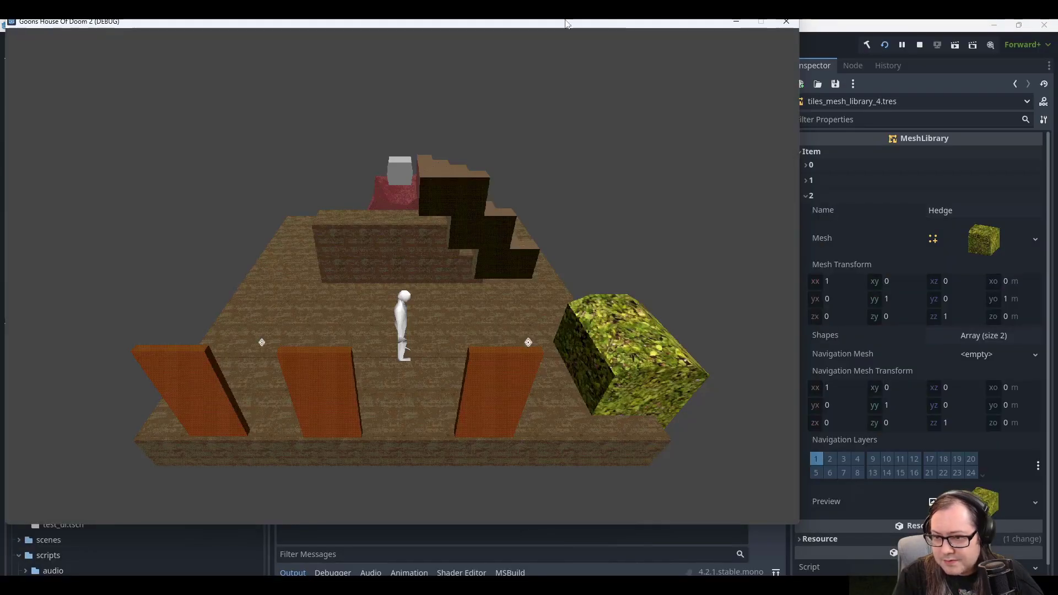
{"action": "key", "text": "d"}
{"action": "key", "text": "w"}
{"action": "key", "text": "w"}
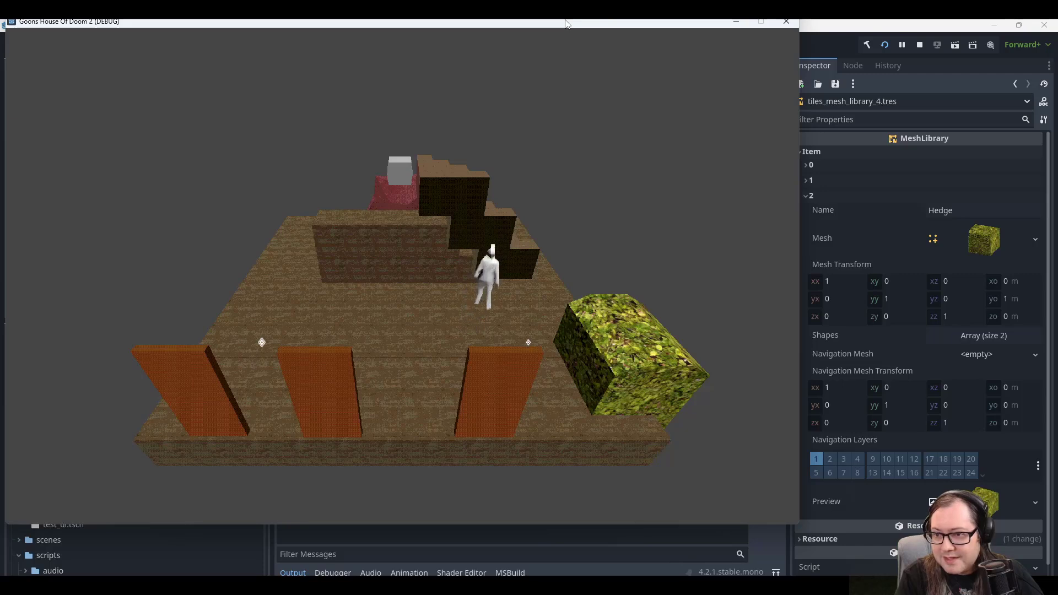
{"action": "key", "text": "s"}
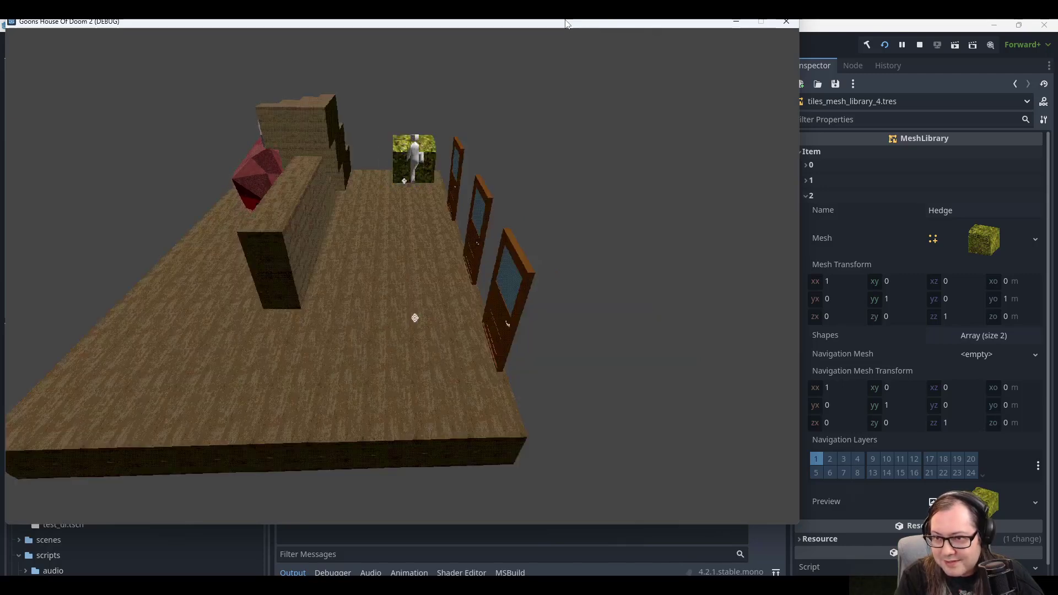
{"action": "key", "text": "a"}
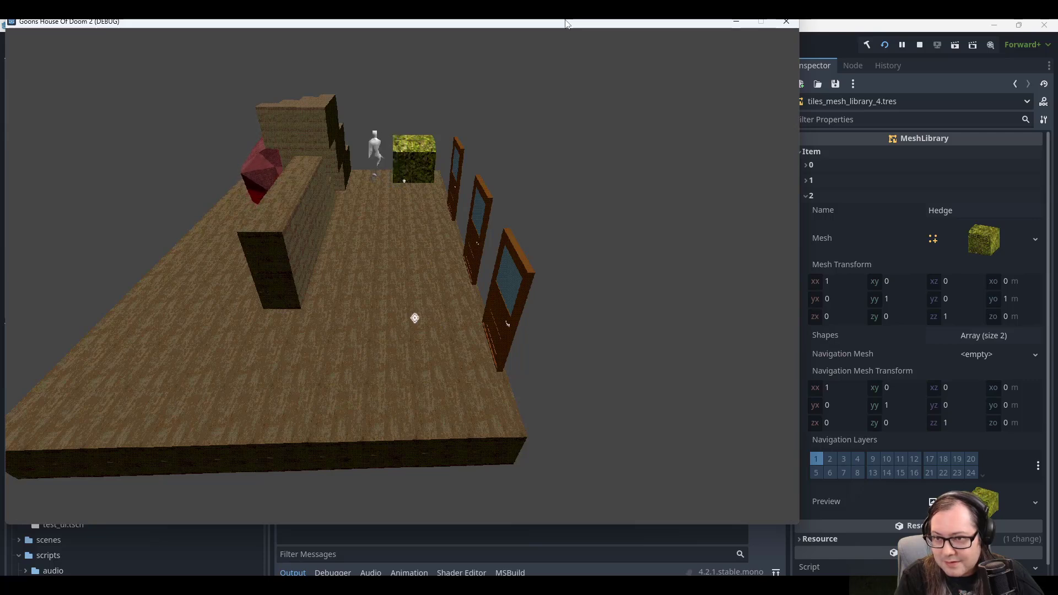
{"action": "key", "text": "s"}
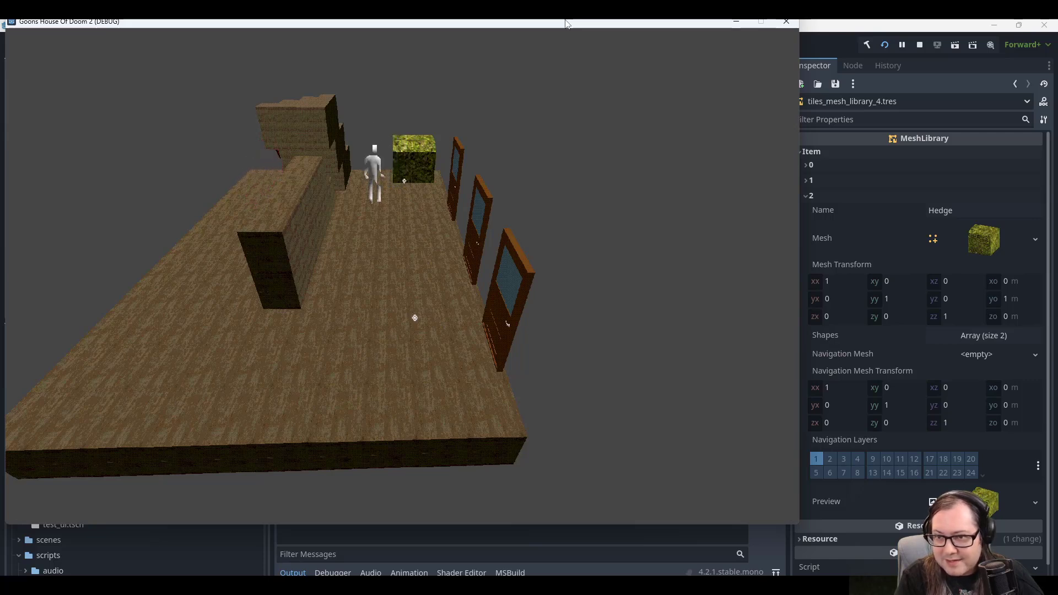
{"action": "key", "text": "s"}
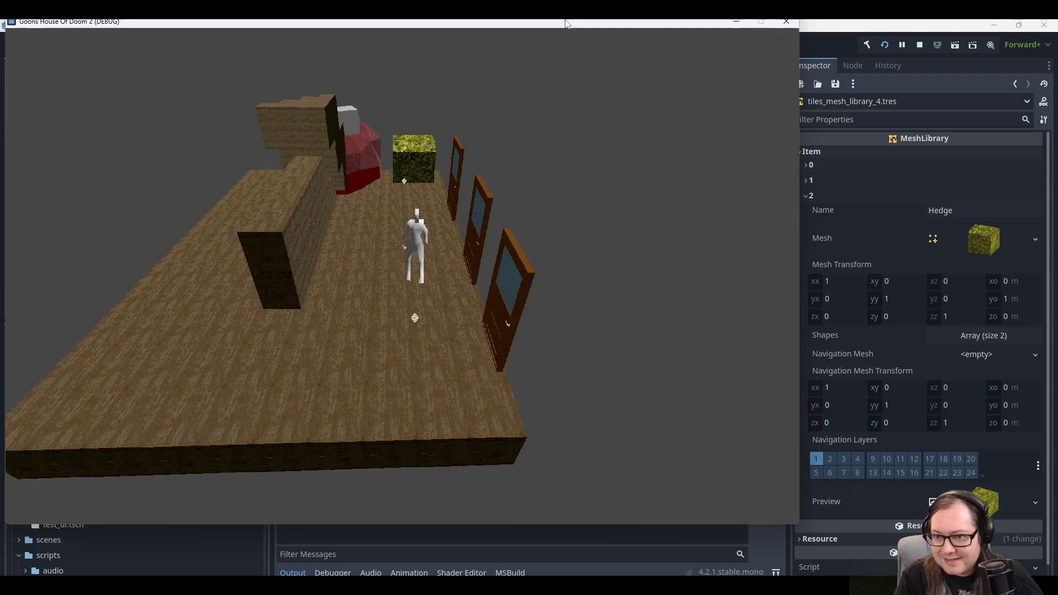
{"action": "key", "text": "s"}
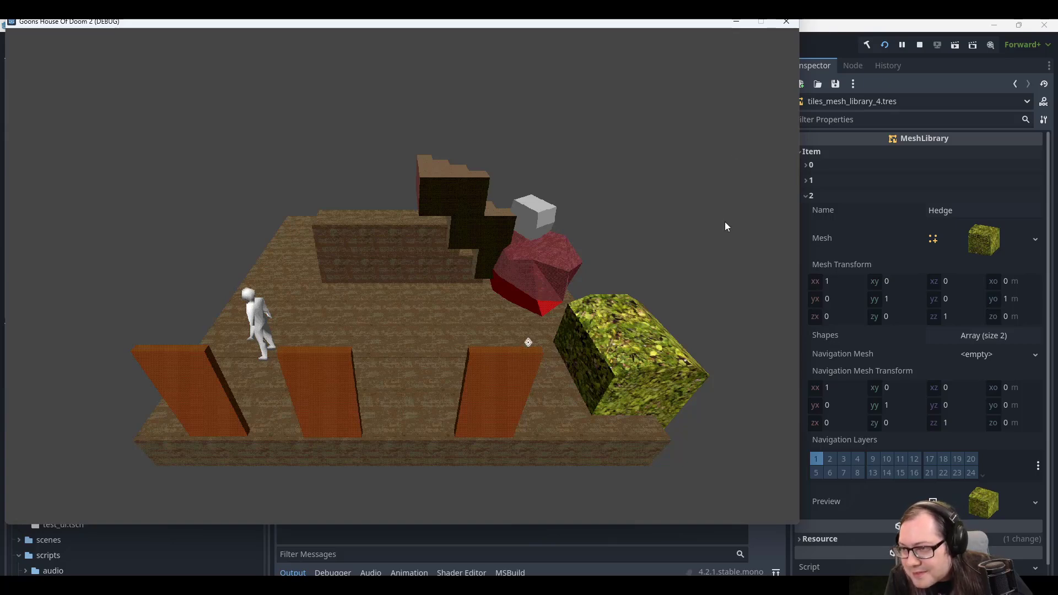
{"action": "left_click", "coordinate": [786, 28]}
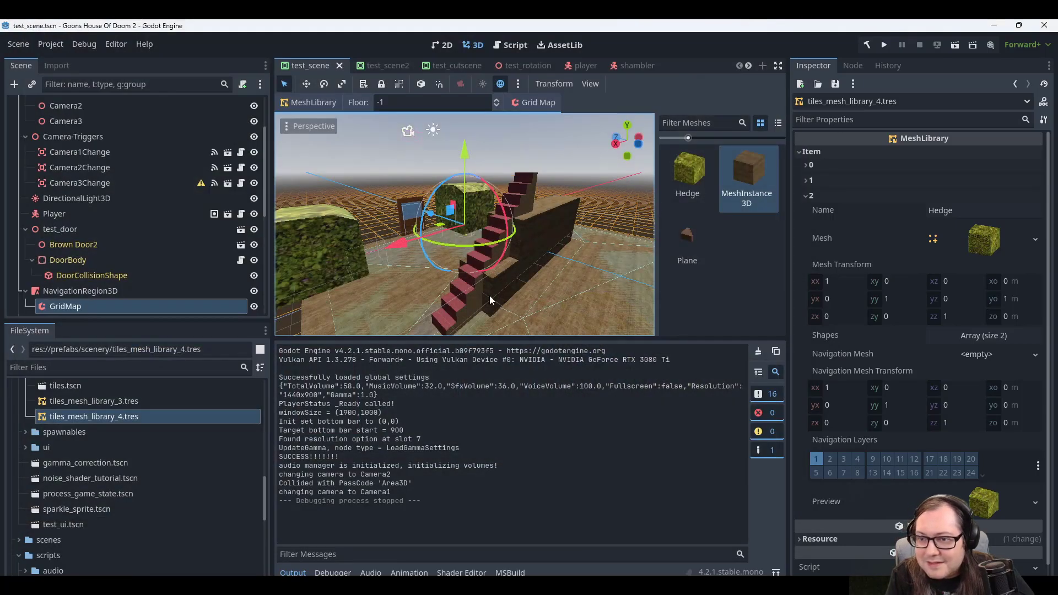
Undo the last four GridMap placements, removing the wood tile and the stacked stairs.
{"action": "key", "text": "f"}
{"action": "middle_click_drag", "start_coordinate": [281, 265], "coordinate": [500, 290]}
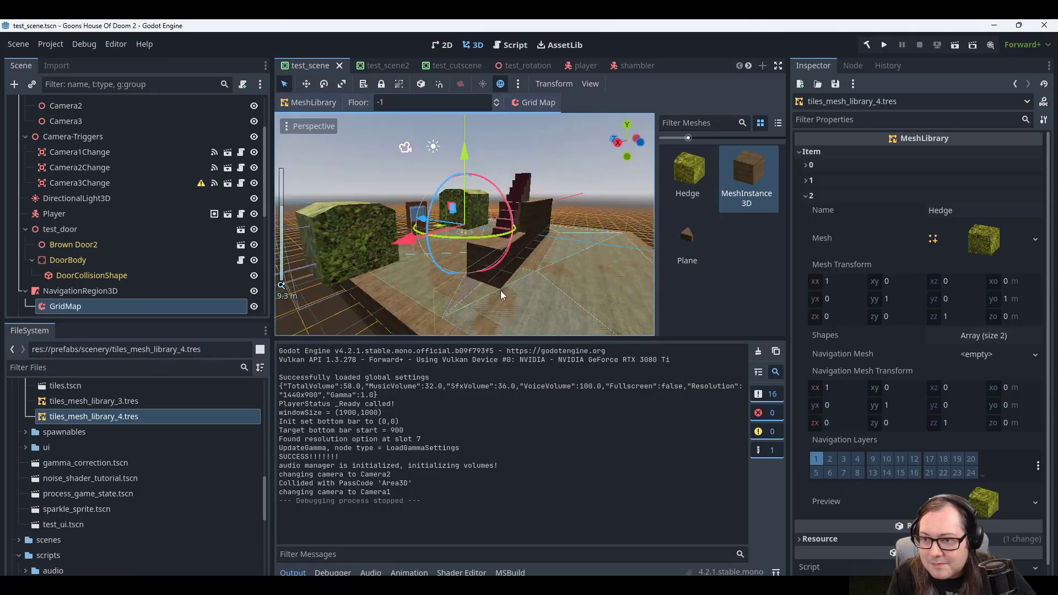
{"action": "scroll", "coordinate": [509, 269], "scroll_direction": "down", "scroll_amount": 3}
{"action": "key", "text": "ctrl+z"}
{"action": "key", "text": "ctrl+z"}
{"action": "key", "text": "ctrl+z"}
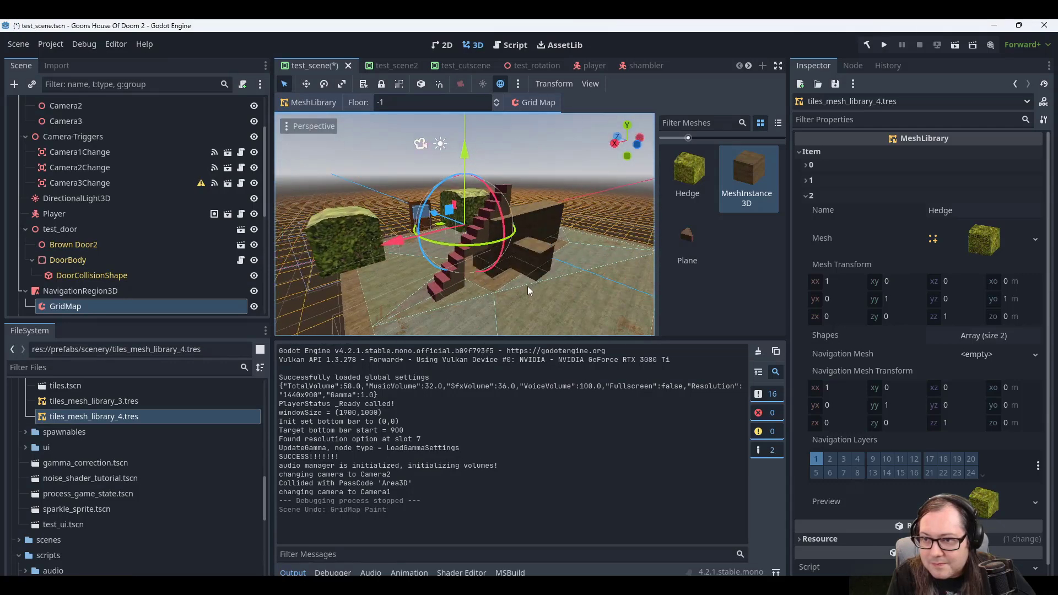
{"action": "key", "text": "ctrl+z"}
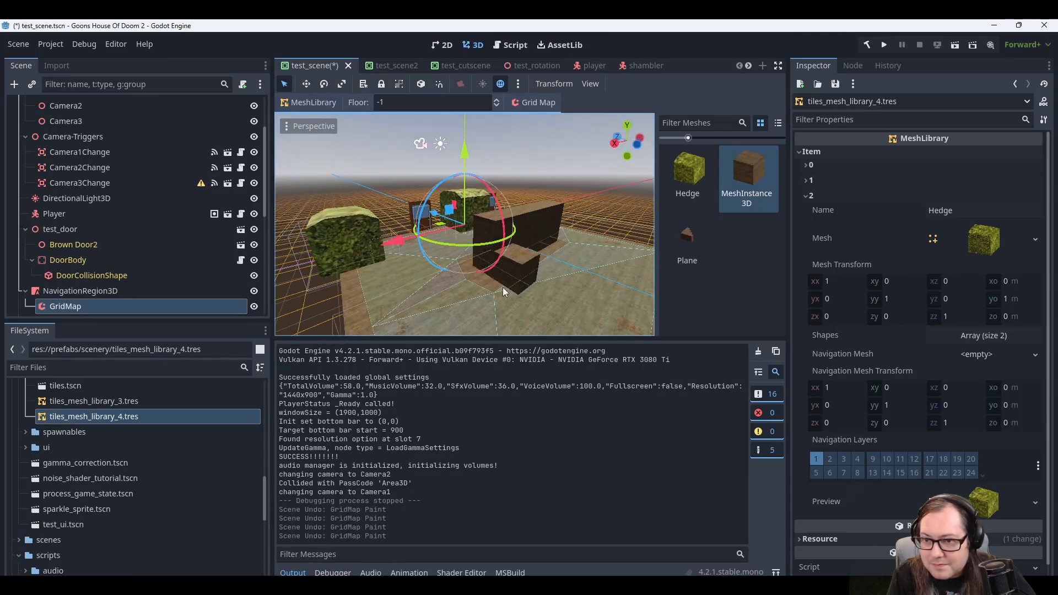
Place another Hedge tile beside the existing hedge at the floor's edge on floor -1 and save the scene.
{"action": "middle_click_drag", "start_coordinate": [503, 287], "coordinate": [573, 299]}
{"action": "left_click", "coordinate": [689, 175]}
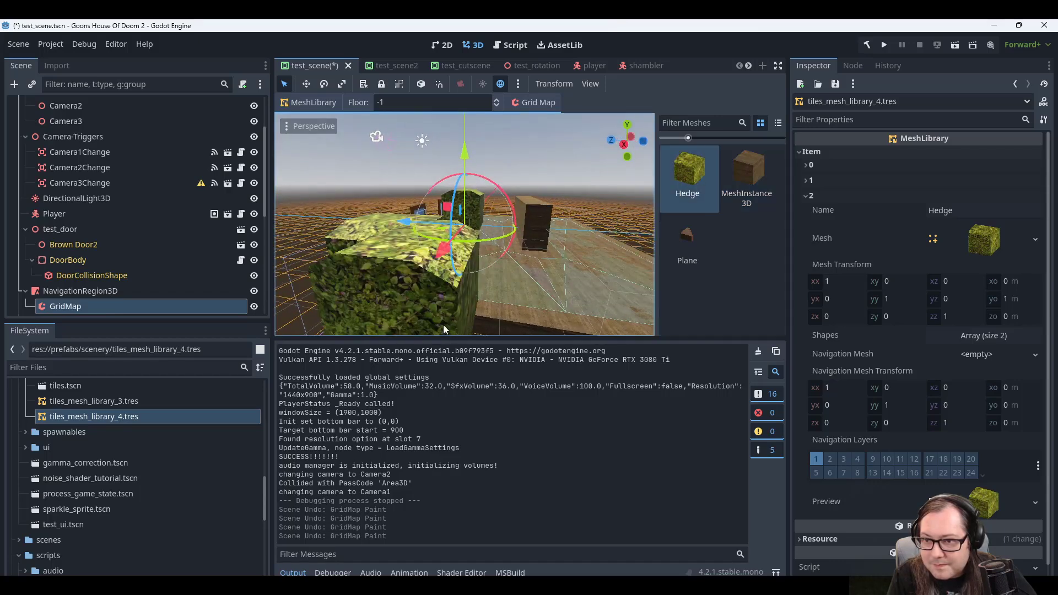
{"action": "left_click", "coordinate": [482, 312]}
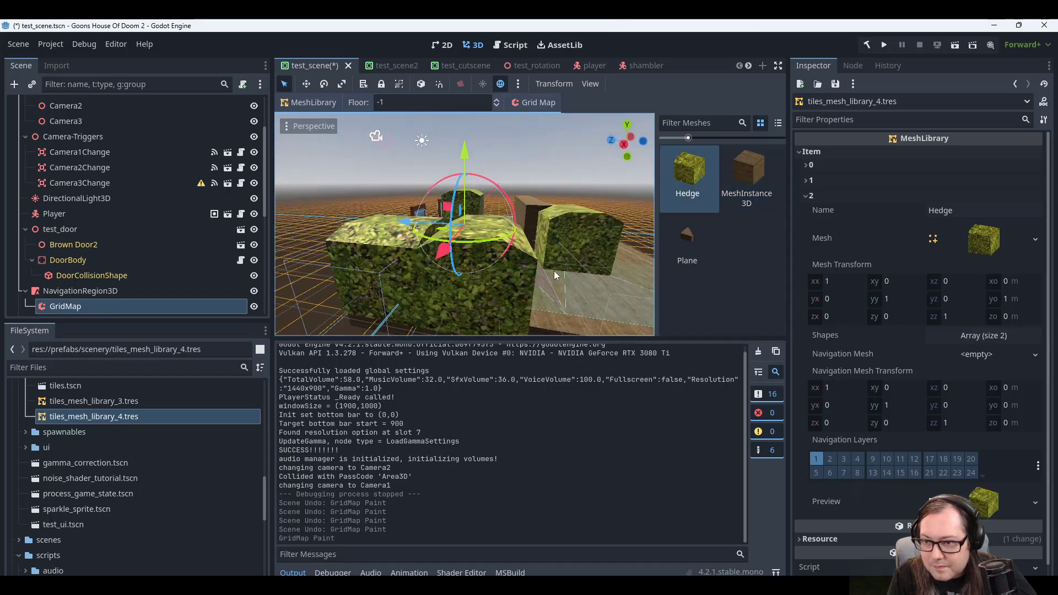
{"action": "key", "text": "ctrl+s"}
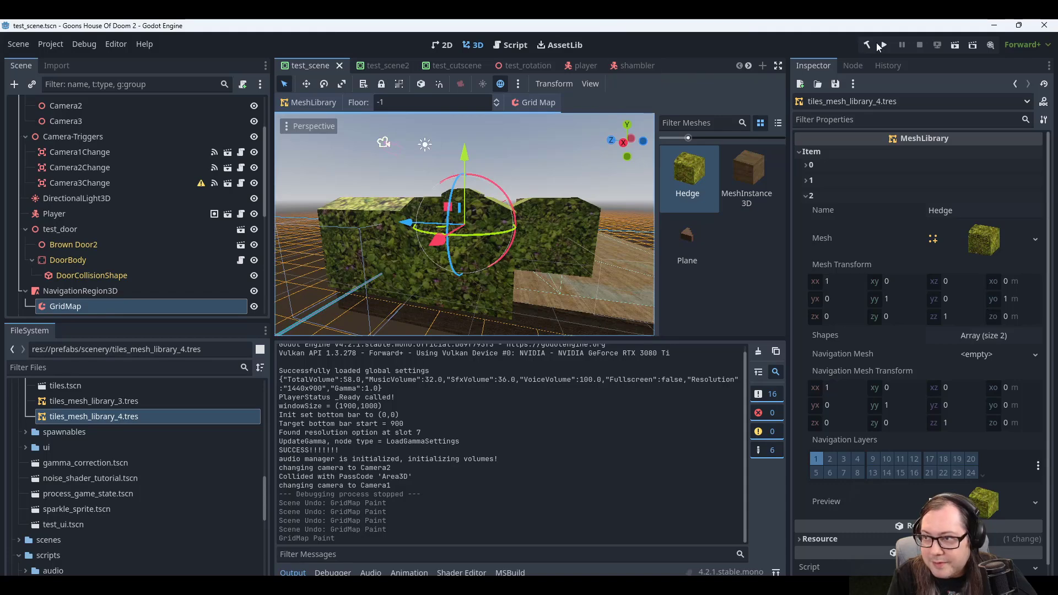
Run the game, walk the character along the two adjoining hedge tiles to check their collision, and close the game.
{"action": "left_click", "coordinate": [881, 47]}
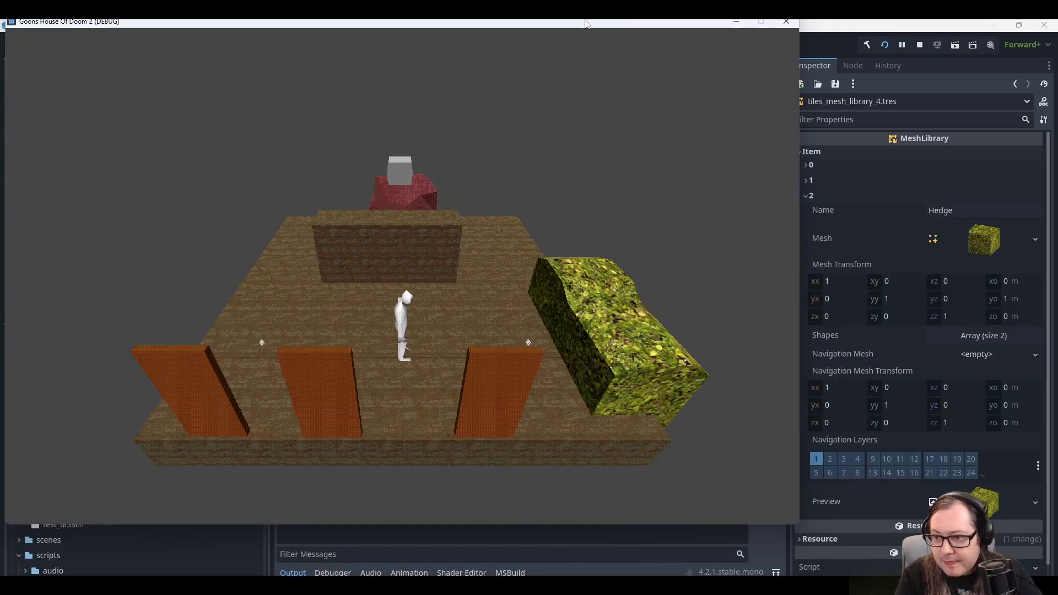
{"action": "key", "text": "d"}
{"action": "key", "text": "e"}
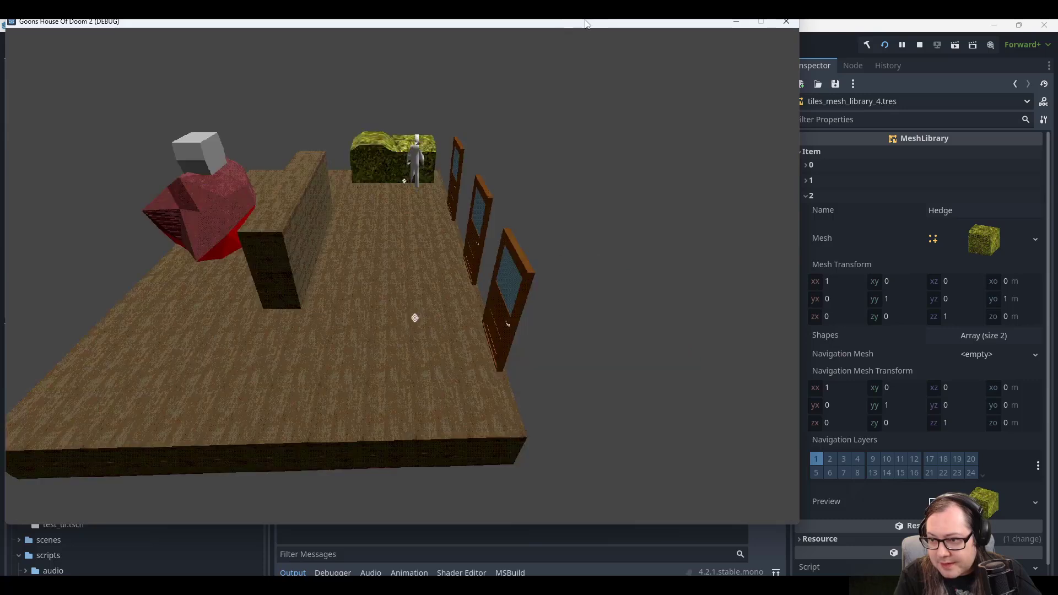
{"action": "key", "text": "a"}
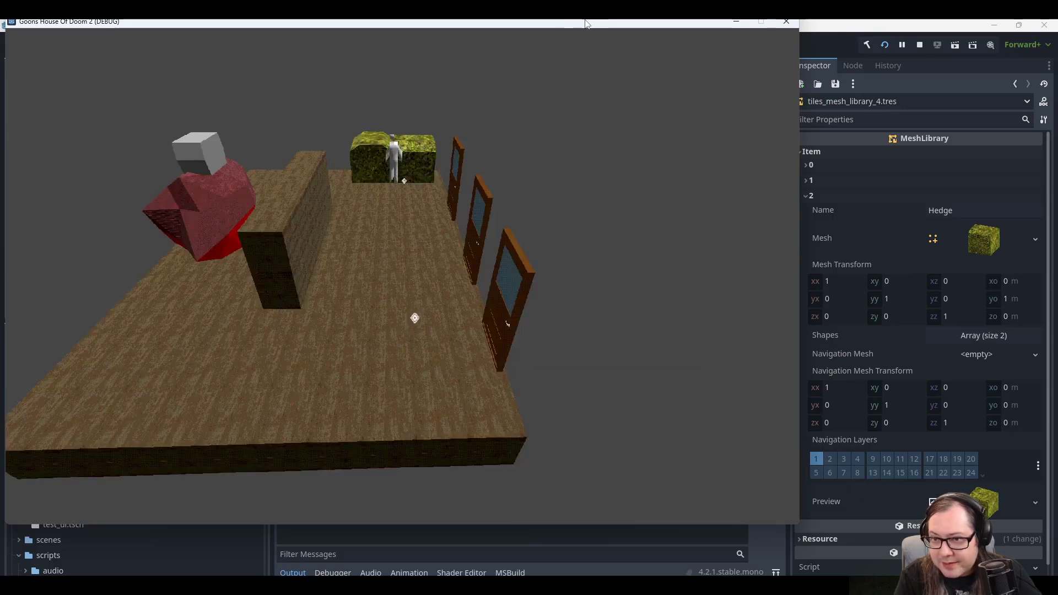
{"action": "key", "text": "a"}
{"action": "key", "text": "s"}
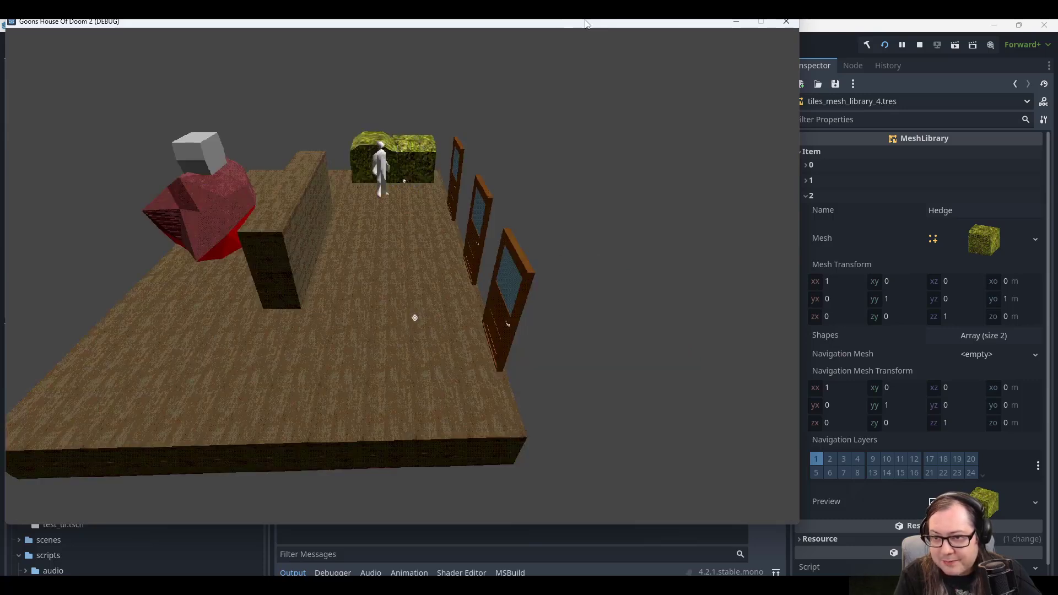
{"action": "key", "text": "d"}
{"action": "key", "text": "s"}
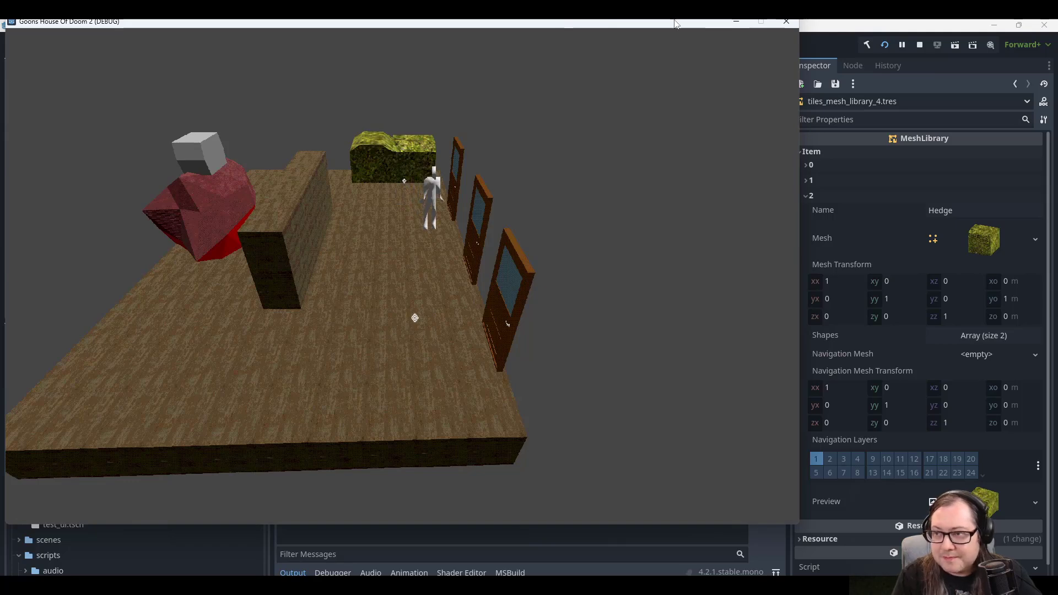
{"action": "left_click", "coordinate": [785, 28]}
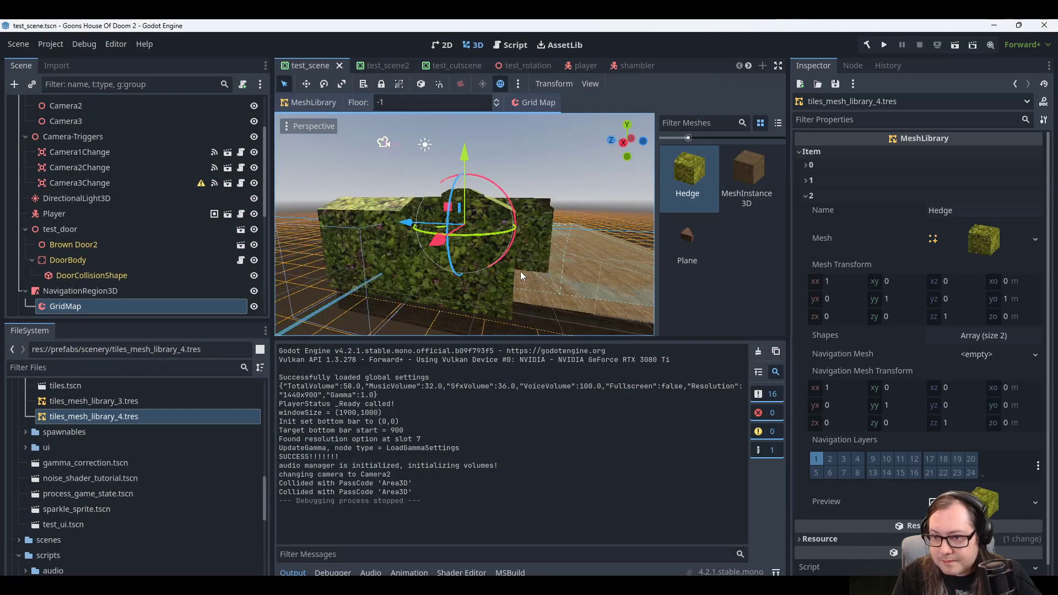
Repaint the Hedge tiles at the floor's edge on floor -1 so both have the same curved-top orientation.
{"action": "left_click", "coordinate": [390, 309]}
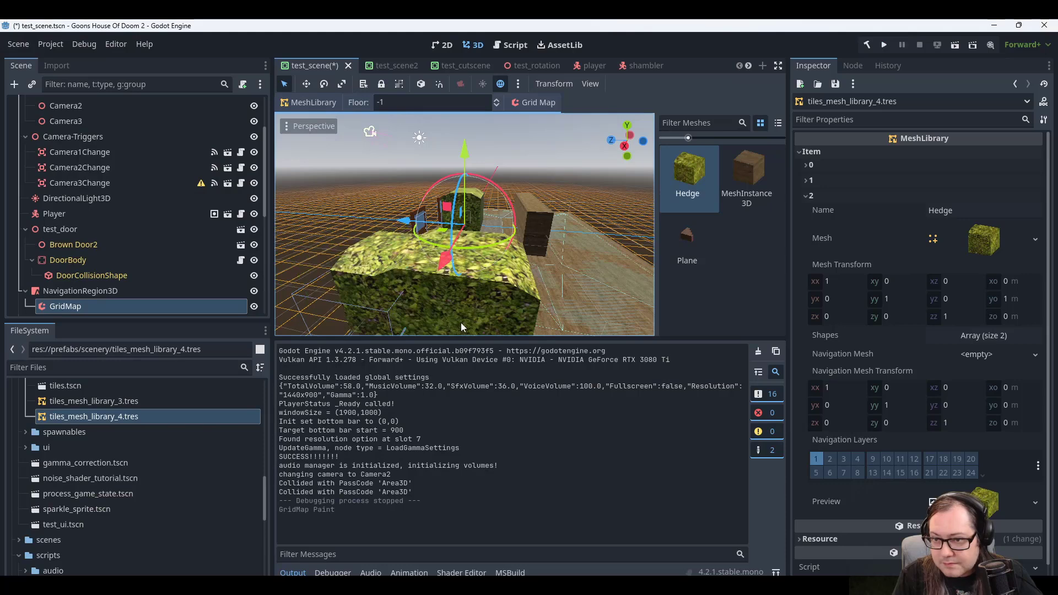
{"action": "left_click", "coordinate": [407, 311]}
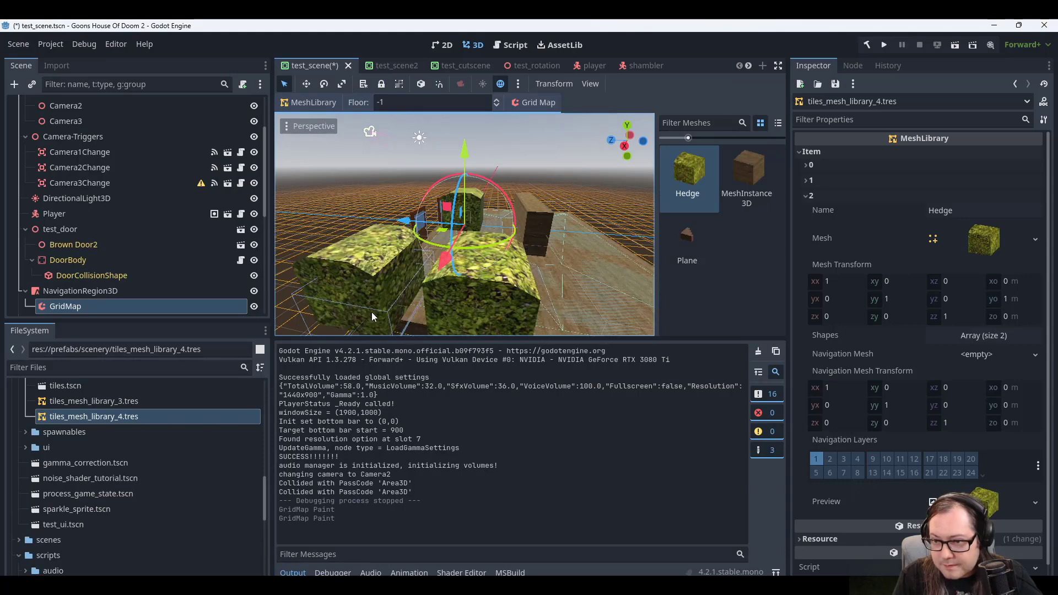
{"action": "left_click", "coordinate": [398, 320]}
Place a Plane stairs tile against the end of the wood wall on floor -1.
{"action": "left_click", "coordinate": [680, 256]}
{"action": "mouse_move", "coordinate": [634, 265]}
{"action": "middle_mouse_down"}
{"action": "mouse_move", "coordinate": [481, 297]}
{"action": "mouse_move", "coordinate": [476, 272]}
{"action": "mouse_move", "coordinate": [427, 284]}
{"action": "middle_mouse_up"}
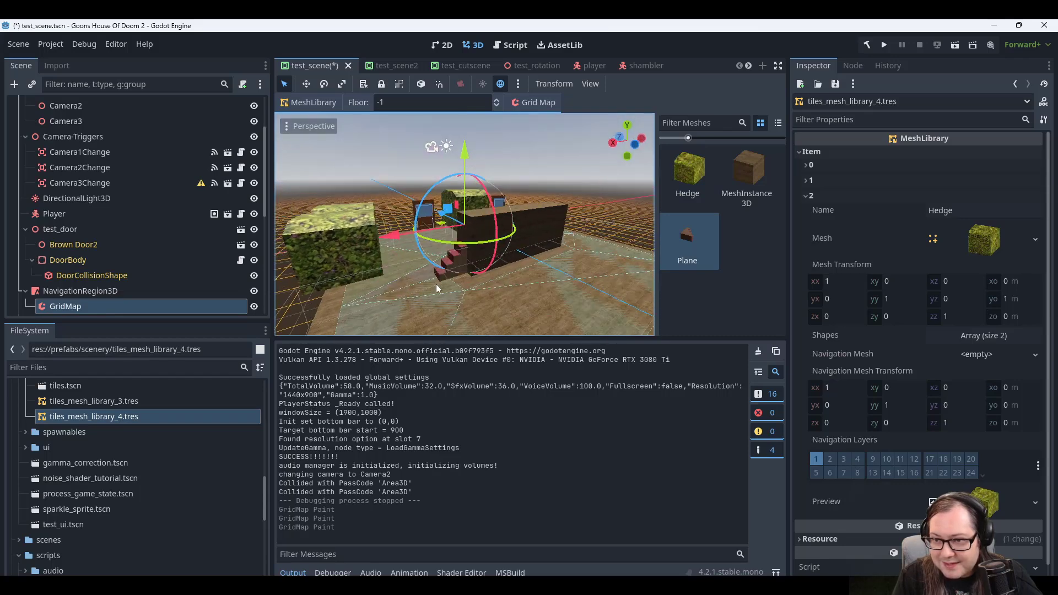
{"action": "left_click", "coordinate": [455, 289]}
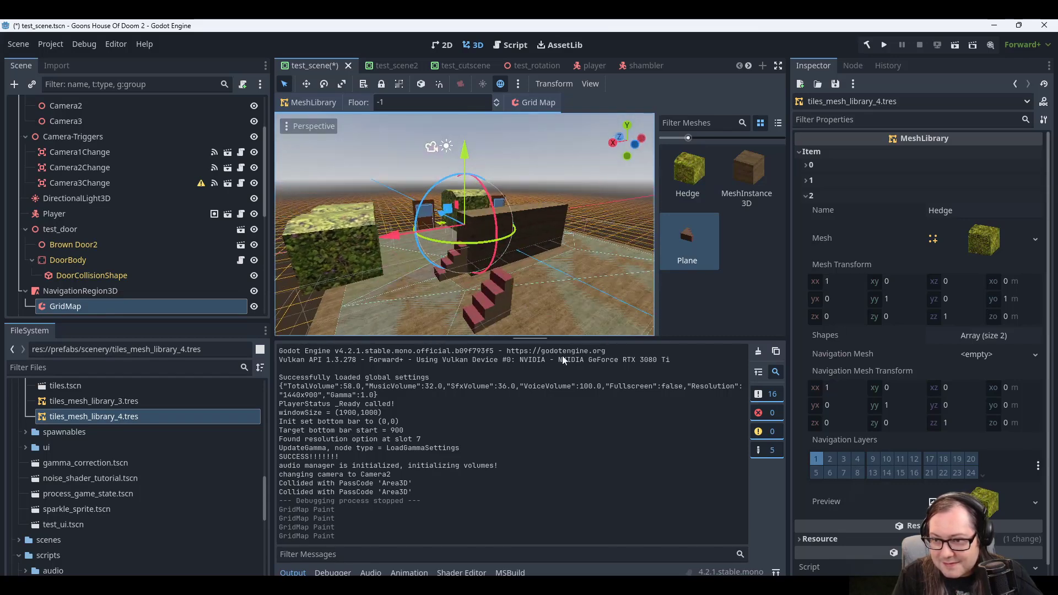
Run the game to view the stairs tile by the wood wall, close it, and erase that tile.
{"action": "left_click", "coordinate": [882, 44]}
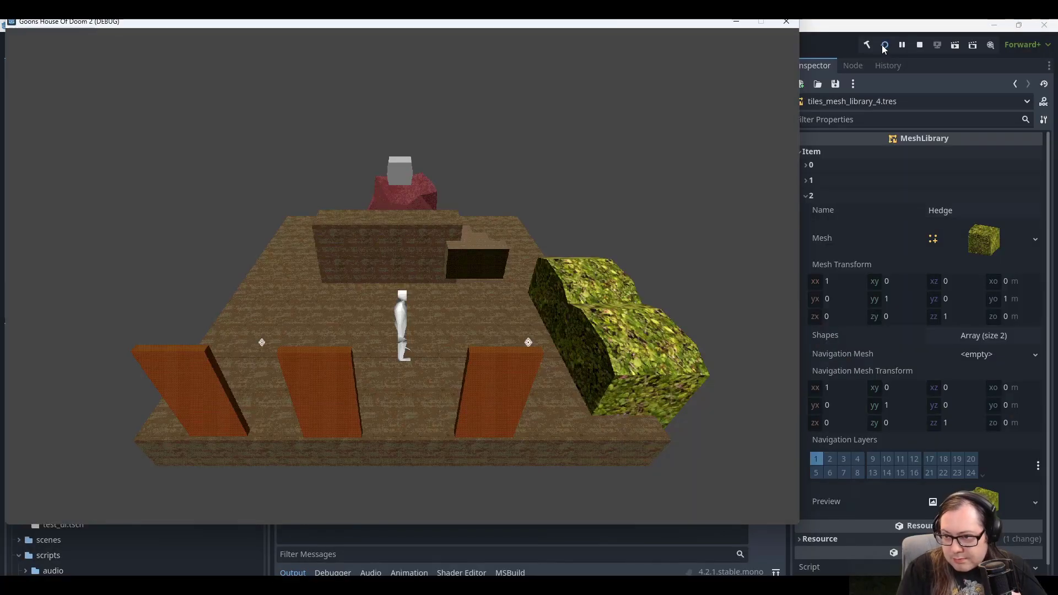
{"action": "left_click", "coordinate": [787, 25]}
{"action": "right_click", "coordinate": [451, 280]}
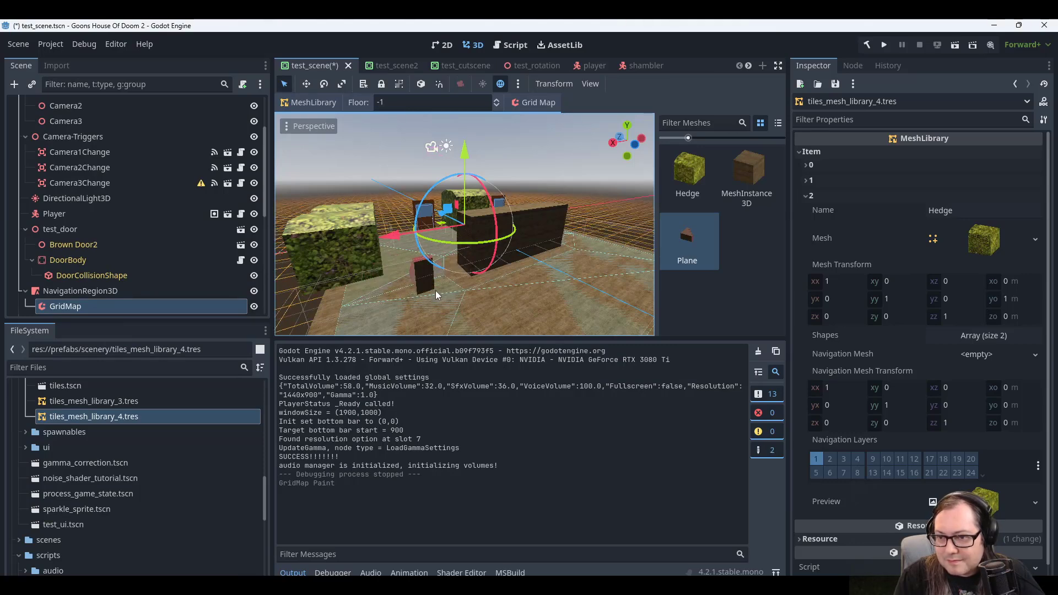
Rotate the Plane stairs tile and place it on floor 0 against the end of the wood wall.
{"action": "key", "text": "s"}
{"action": "key", "text": "s"}
{"action": "key", "text": "s"}
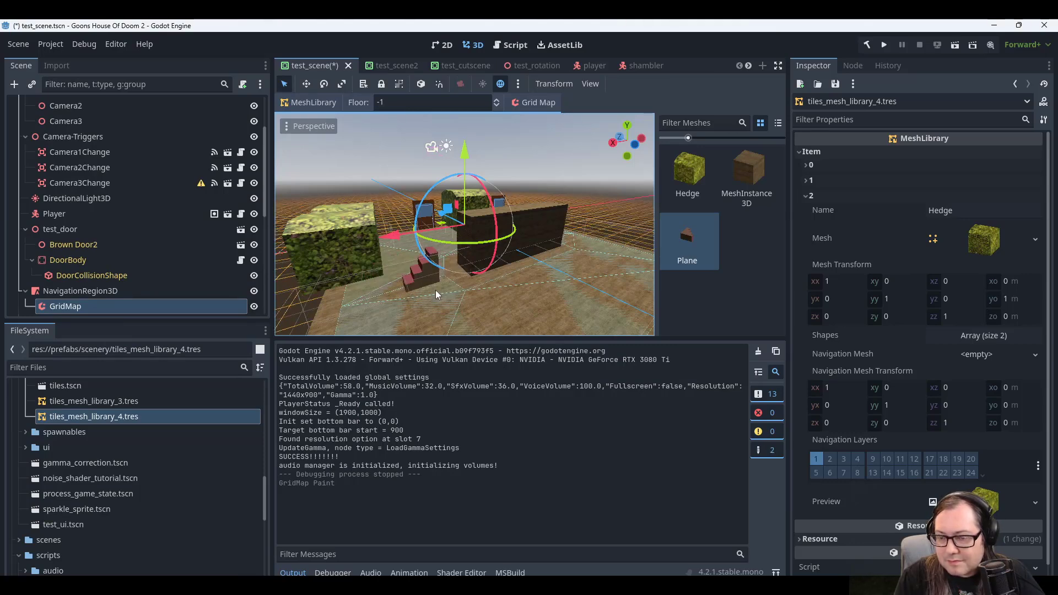
{"action": "key", "text": "d"}
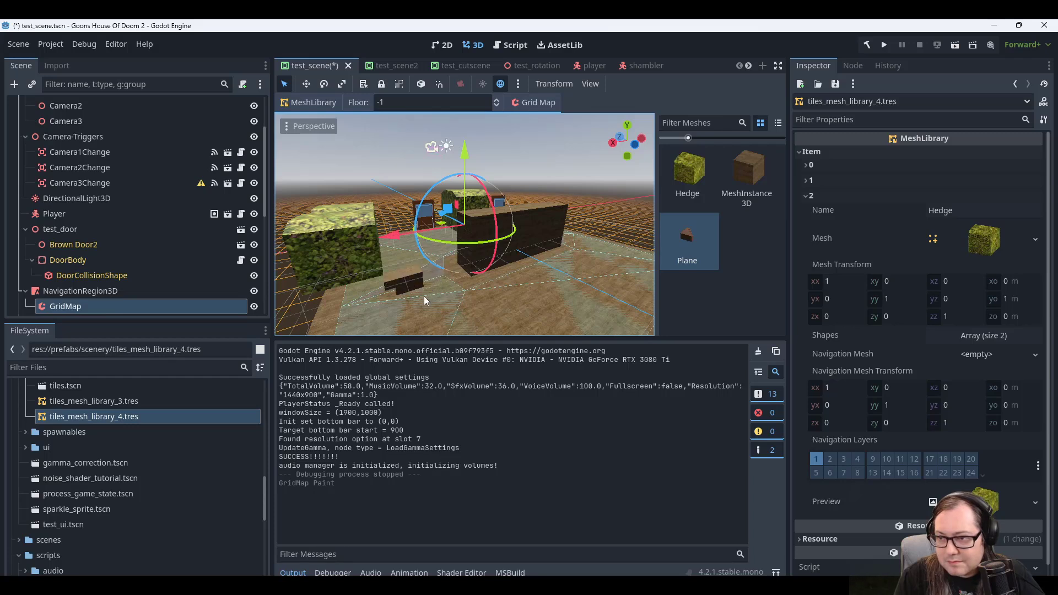
{"action": "key", "text": "d"}
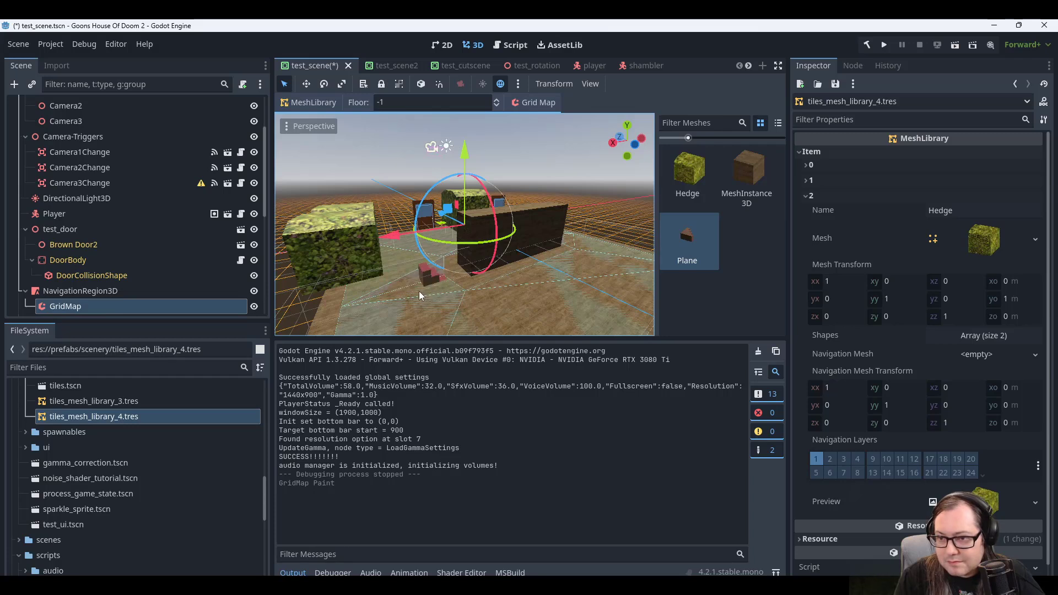
{"action": "key", "text": "q"}
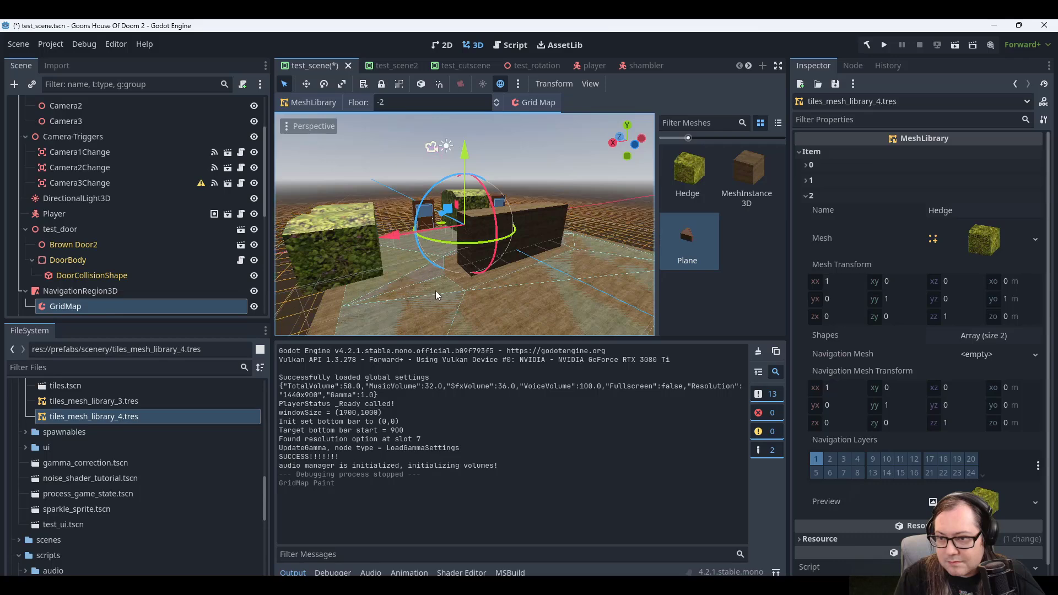
{"action": "key", "text": "e"}
{"action": "key", "text": "e"}
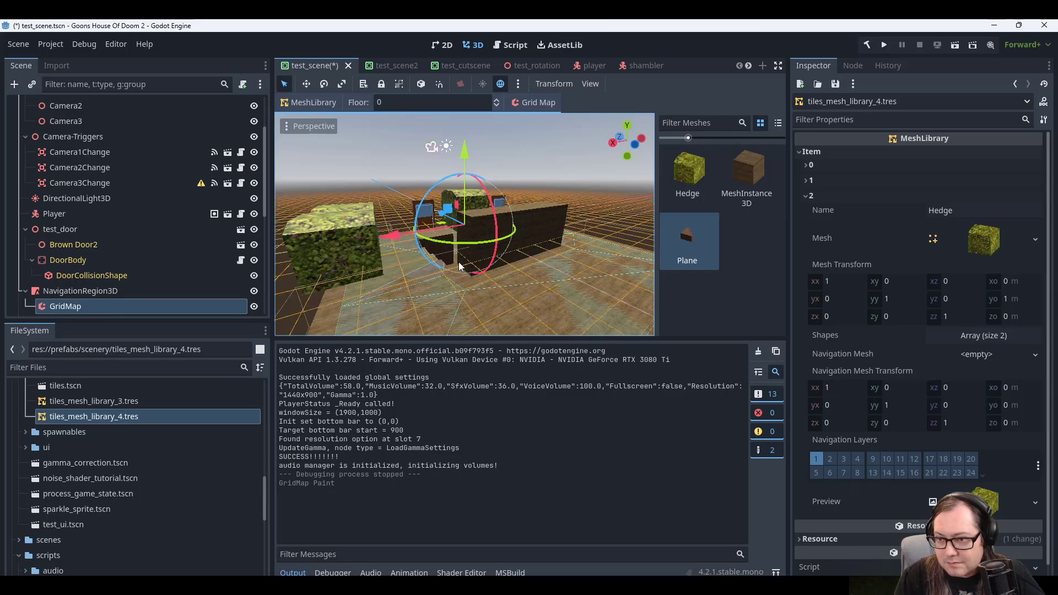
{"action": "left_click", "coordinate": [463, 273]}
{"action": "mouse_move", "coordinate": [608, 332]}
{"action": "middle_mouse_down"}
{"action": "mouse_move", "coordinate": [581, 301]}
{"action": "mouse_move", "coordinate": [604, 313]}
{"action": "middle_mouse_up"}
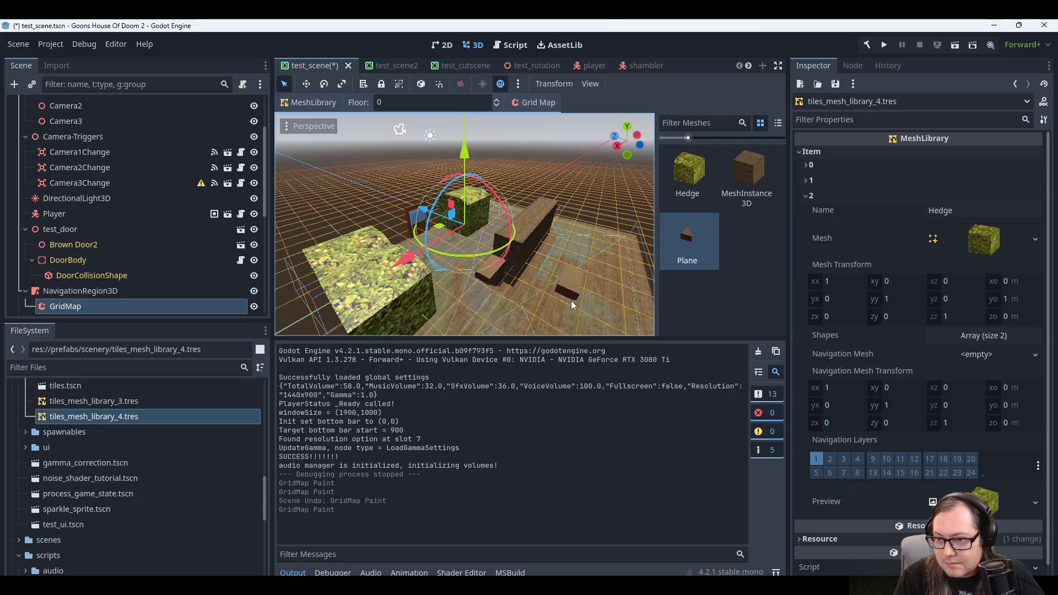
Save test_scene, run the game to check the stairs tile, close it, and erase the tile from the end of the wall.
{"action": "key", "text": "ctrl+s"}
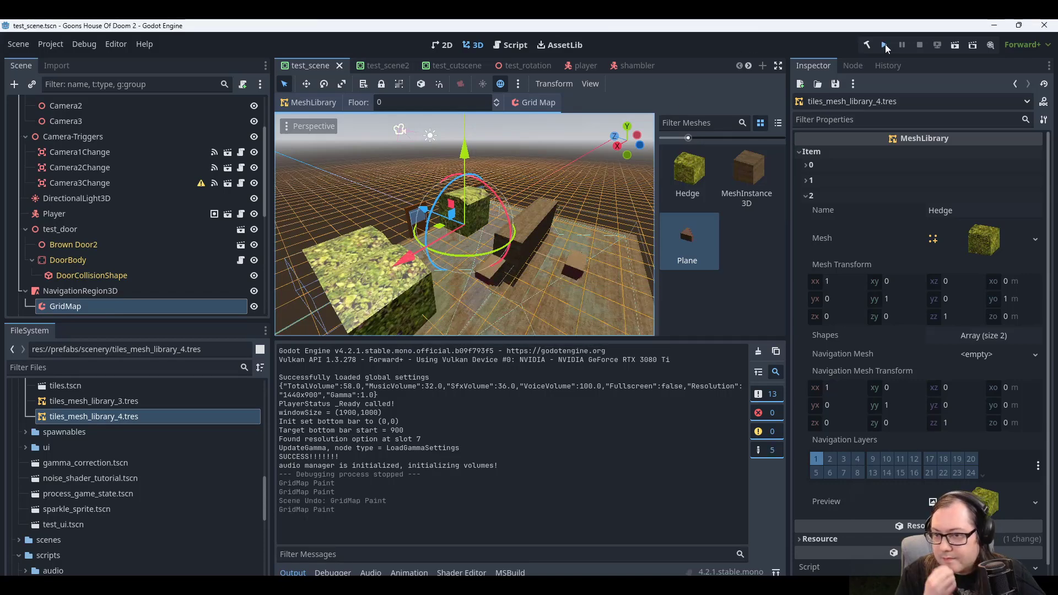
{"action": "left_click", "coordinate": [886, 44]}
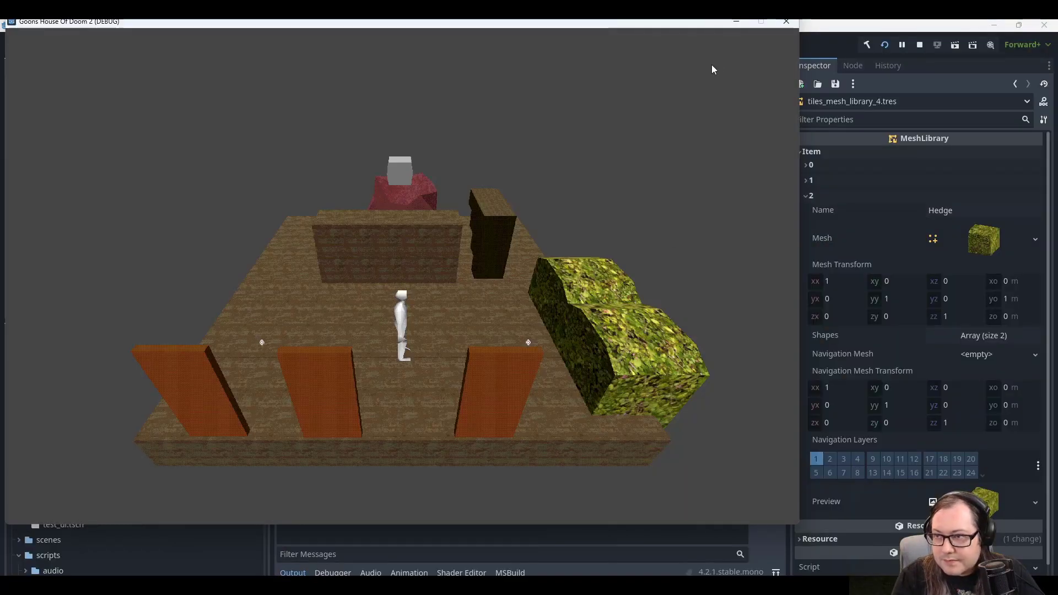
{"action": "left_click", "coordinate": [786, 22]}
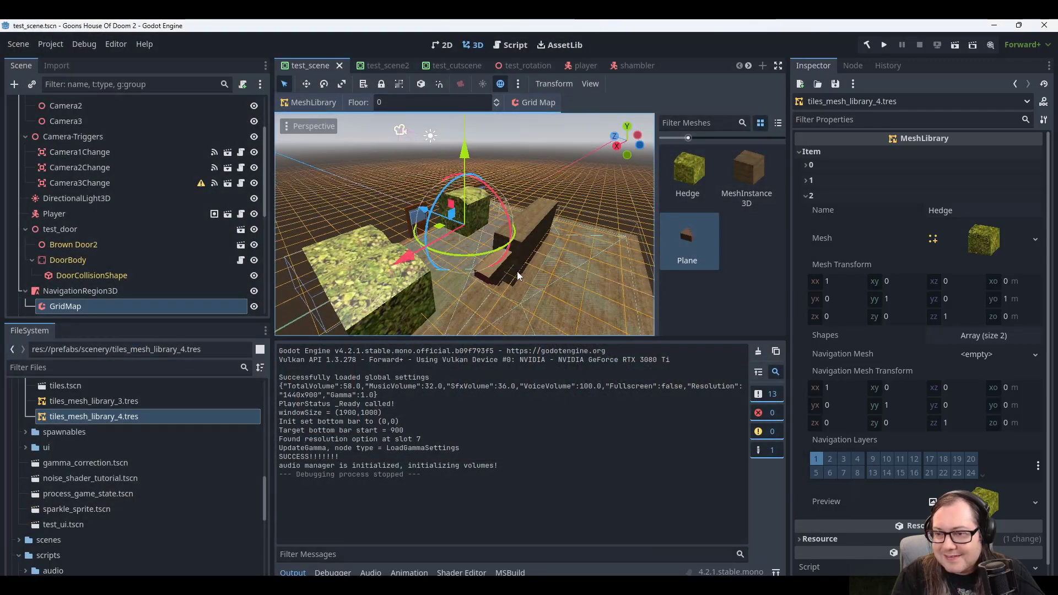
{"action": "middle_click_drag", "start_coordinate": [517, 271], "coordinate": [442, 268]}
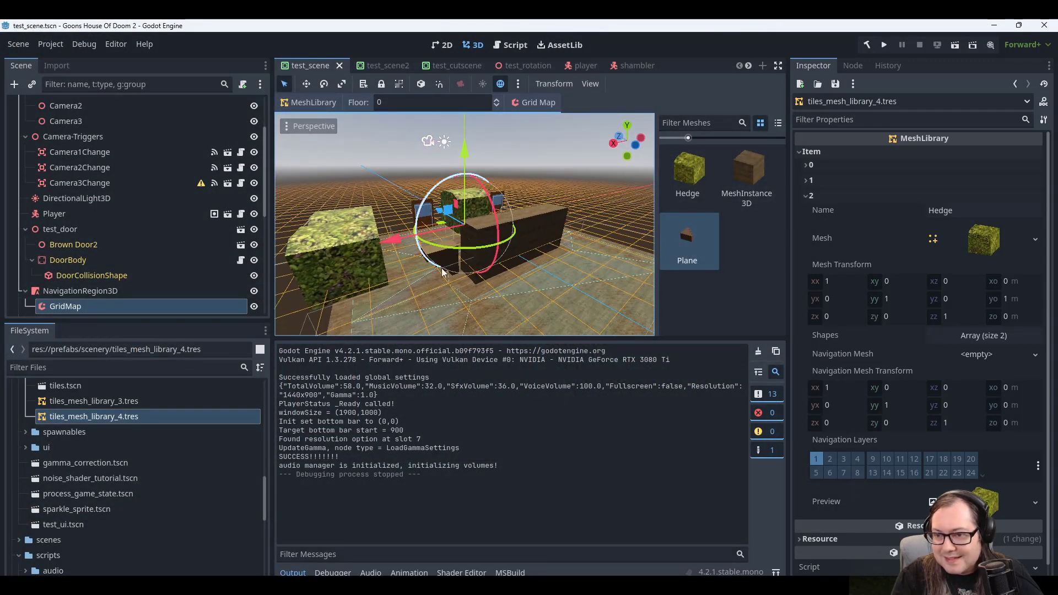
{"action": "left_click", "coordinate": [472, 306]}
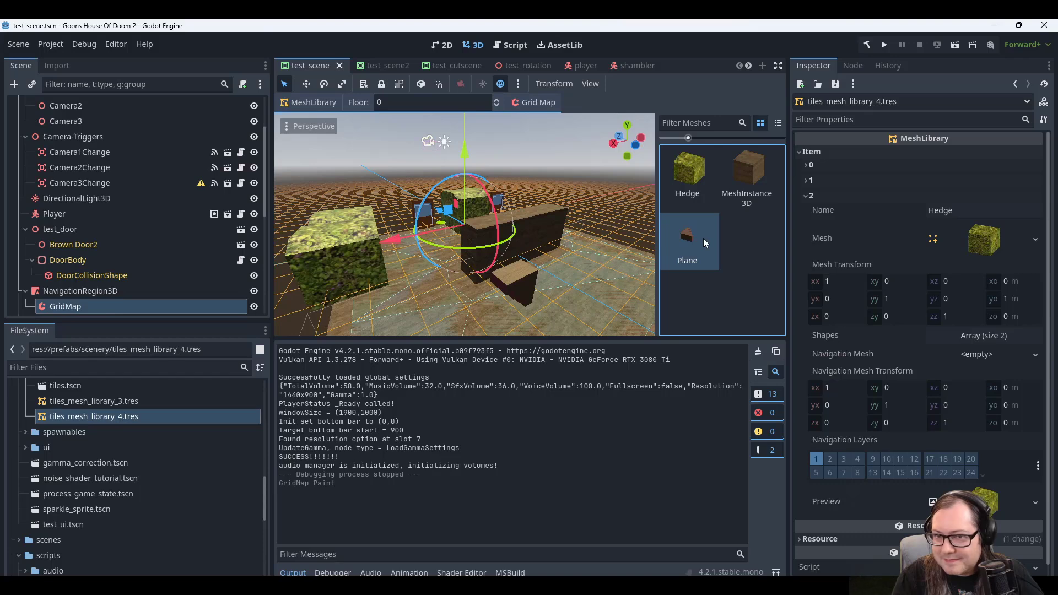
{"action": "scroll", "coordinate": [122, 259], "scroll_direction": "down", "scroll_amount": 8}
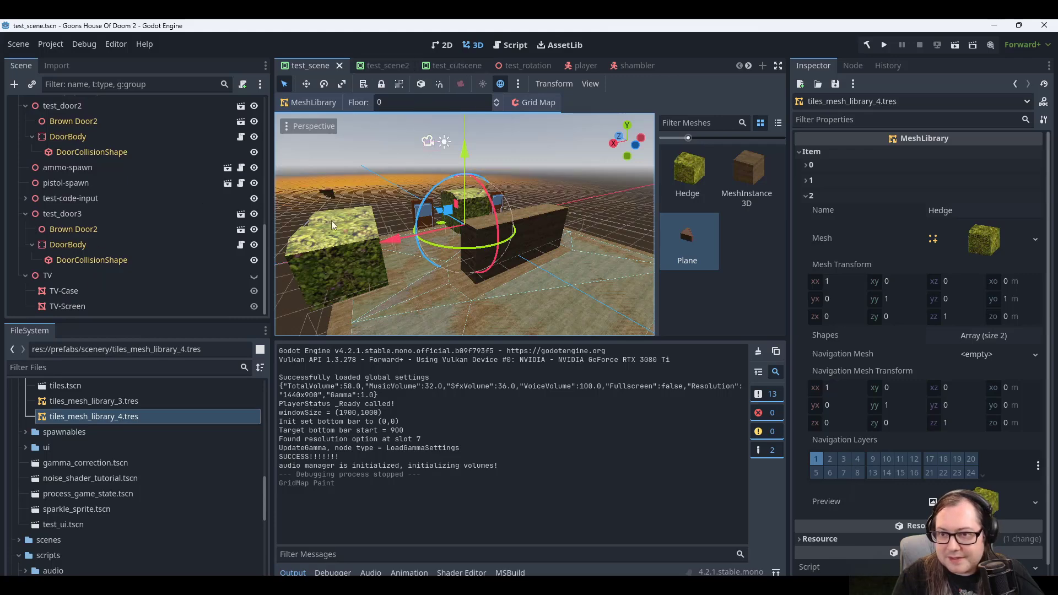
{"action": "middle_click_drag", "start_coordinate": [332, 221], "coordinate": [472, 289]}
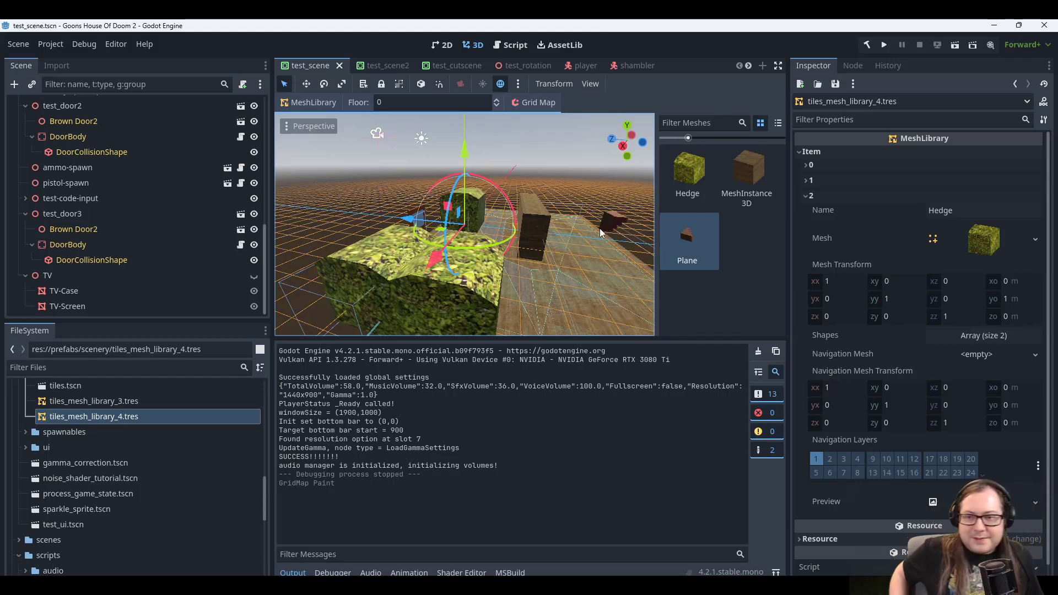
{"action": "middle_click_drag", "start_coordinate": [599, 228], "coordinate": [467, 312]}
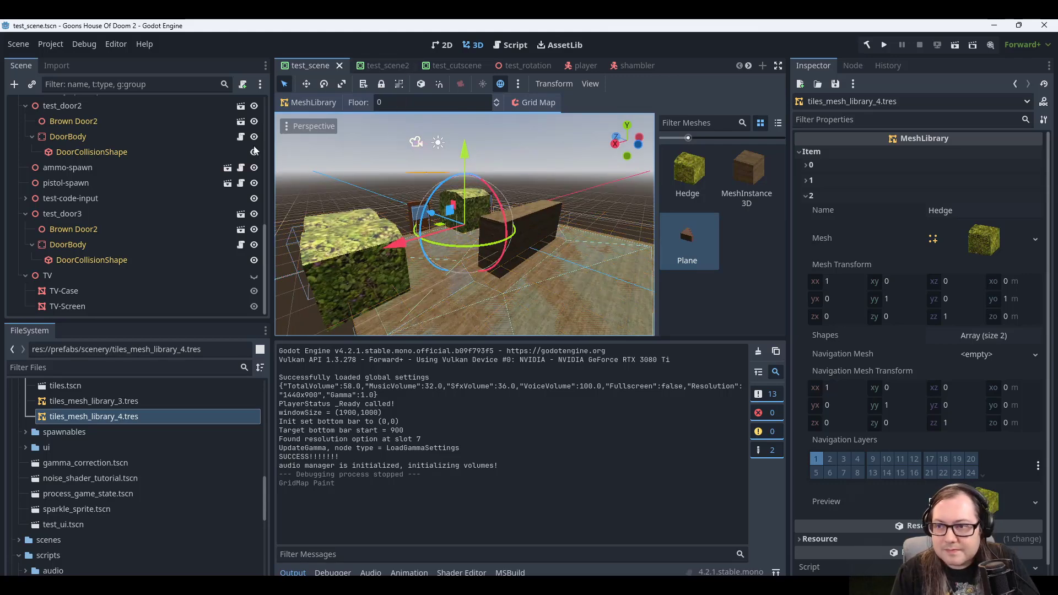
Open the tiles.tscn scene from the scenery prefabs and examine the overlapping tile meshes up close.
{"action": "scroll", "coordinate": [124, 425], "scroll_direction": "up", "scroll_amount": 4}
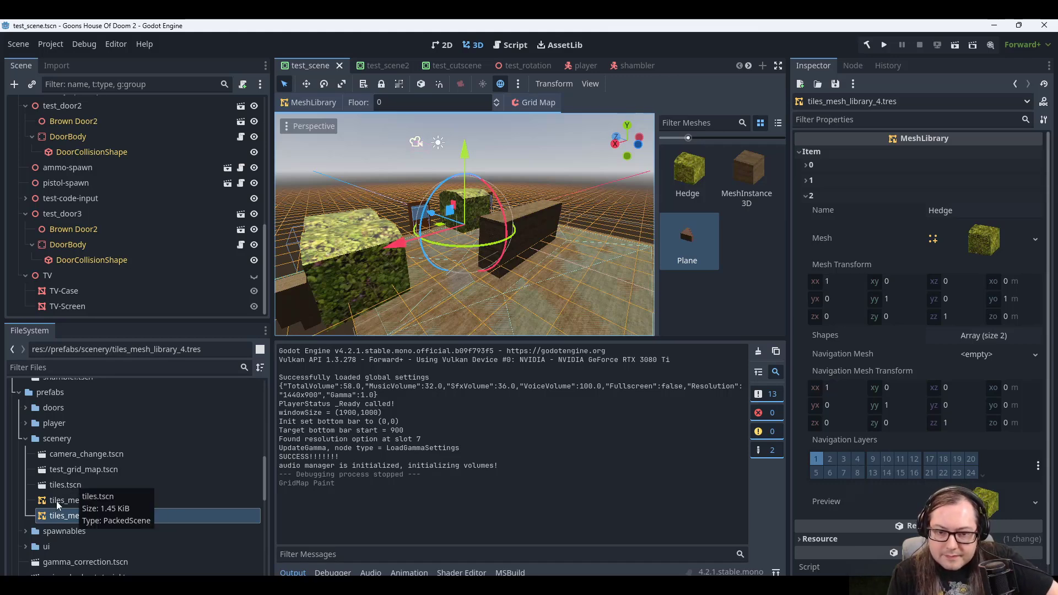
{"action": "double_click", "coordinate": [59, 484]}
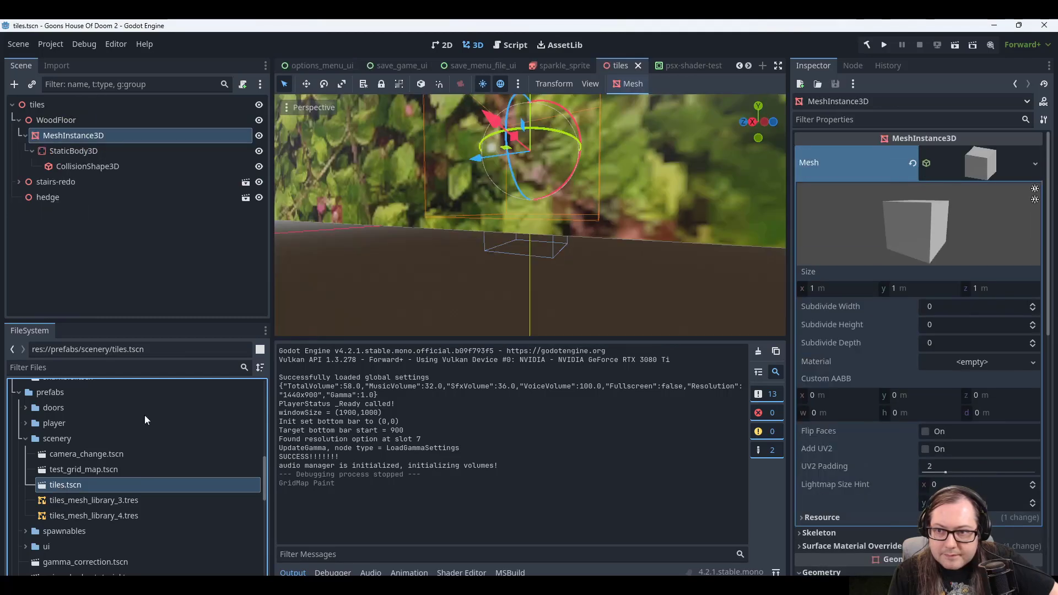
{"action": "scroll", "coordinate": [567, 199], "scroll_direction": "up", "scroll_amount": 5}
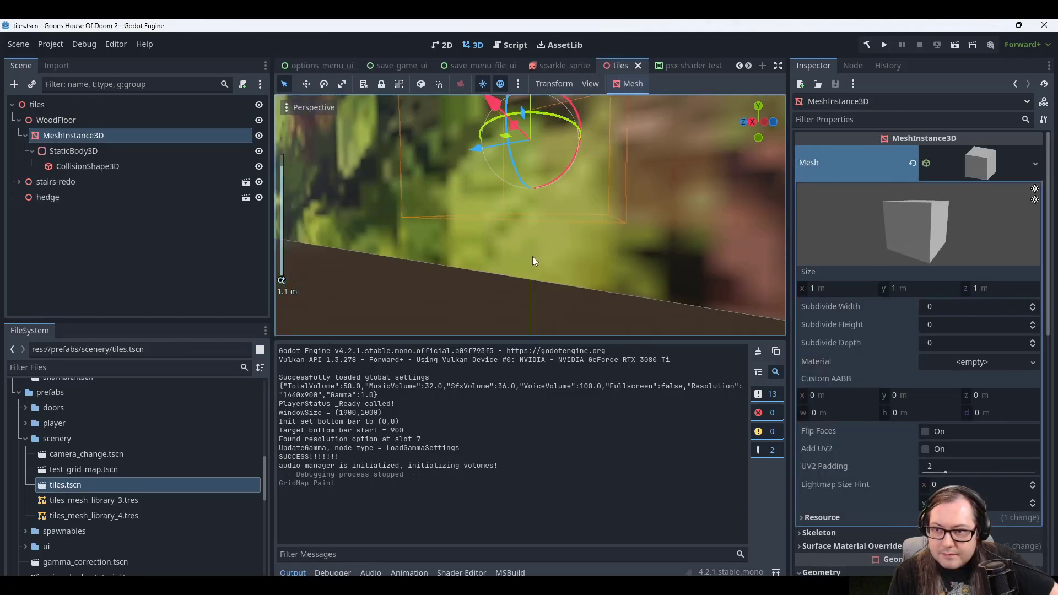
{"action": "scroll", "coordinate": [532, 261], "scroll_direction": "up", "scroll_amount": 5}
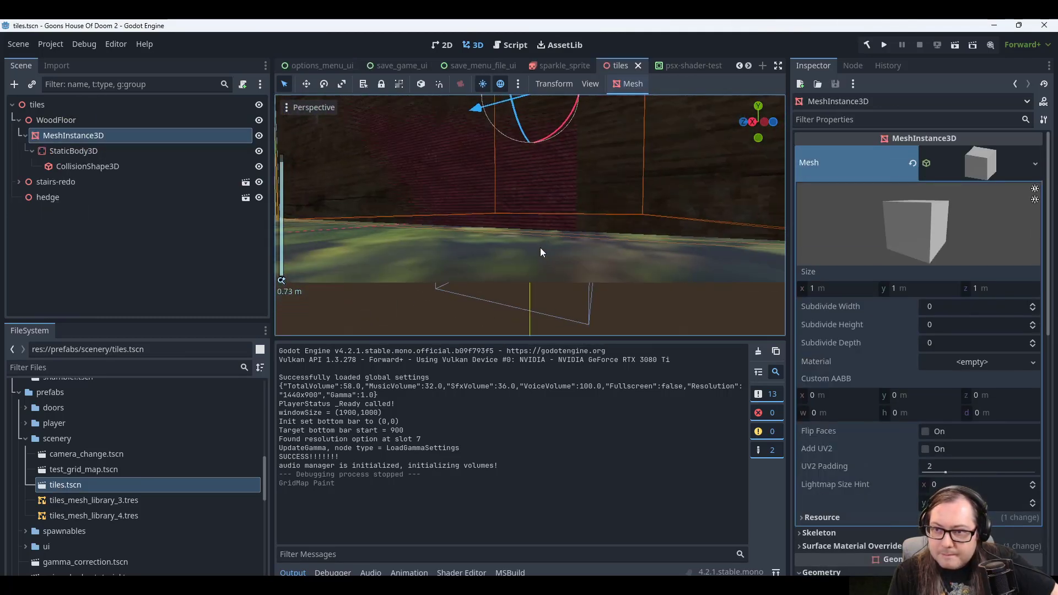
{"action": "scroll", "coordinate": [531, 253], "scroll_direction": "down", "scroll_amount": 3}
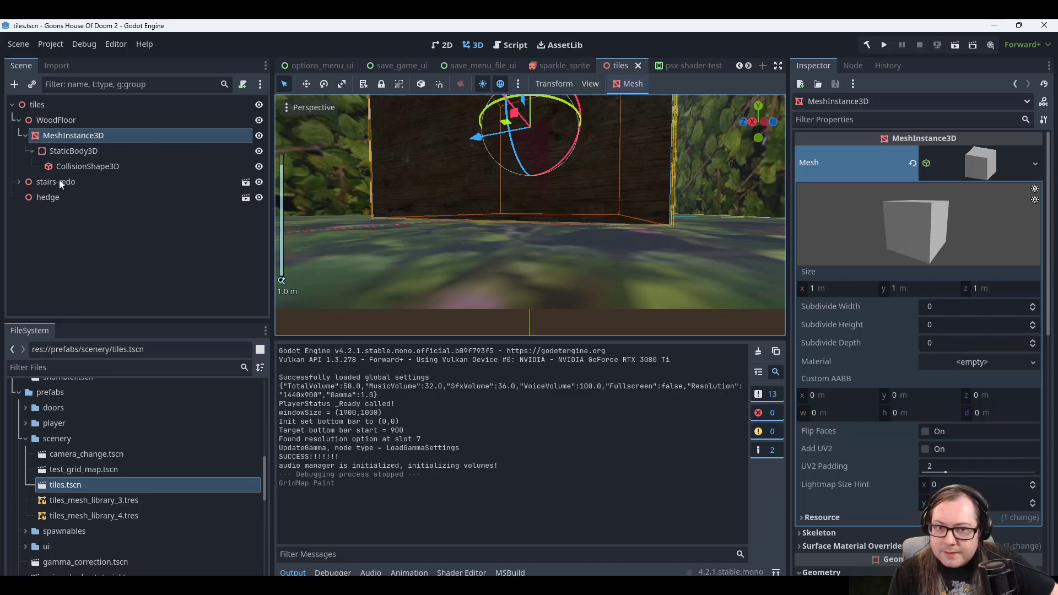
Inspect the transforms of stairs-redo and its StaticBody3D in the tiles scene.
{"action": "left_click", "coordinate": [58, 182]}
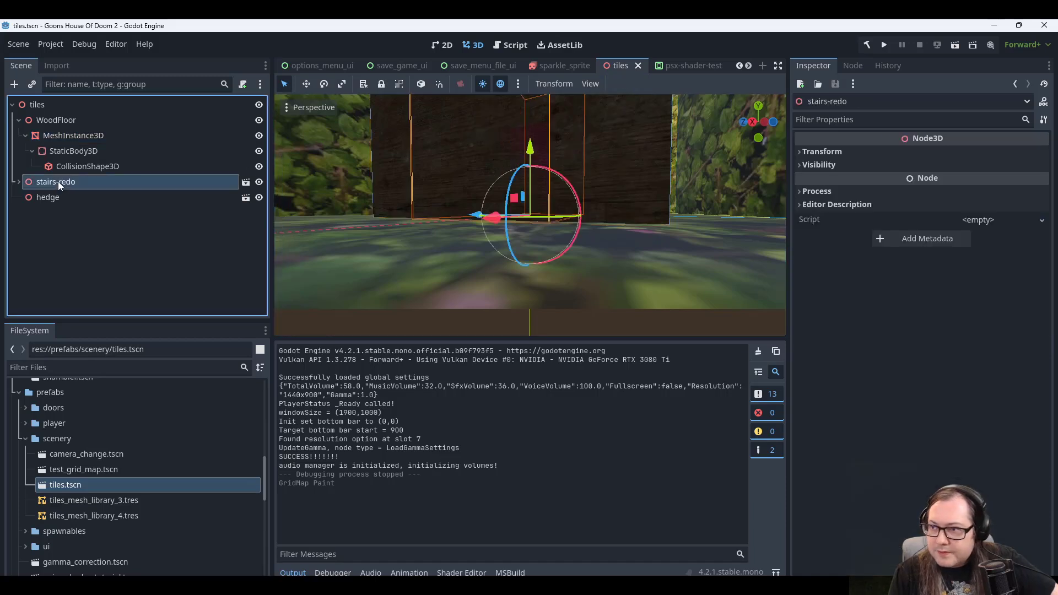
{"action": "left_click", "coordinate": [821, 153]}
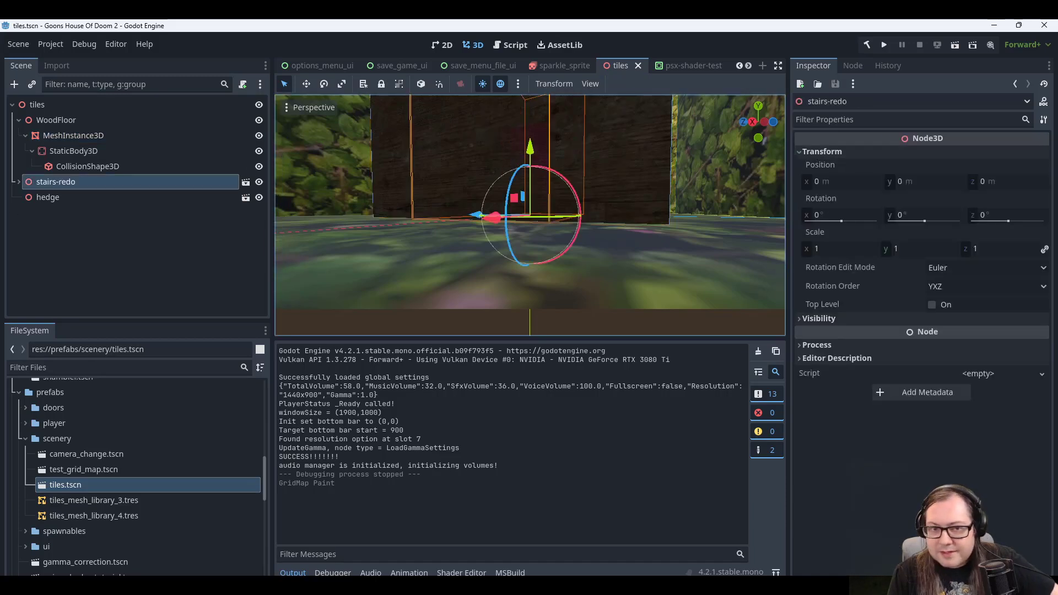
{"action": "left_click", "coordinate": [18, 181]}
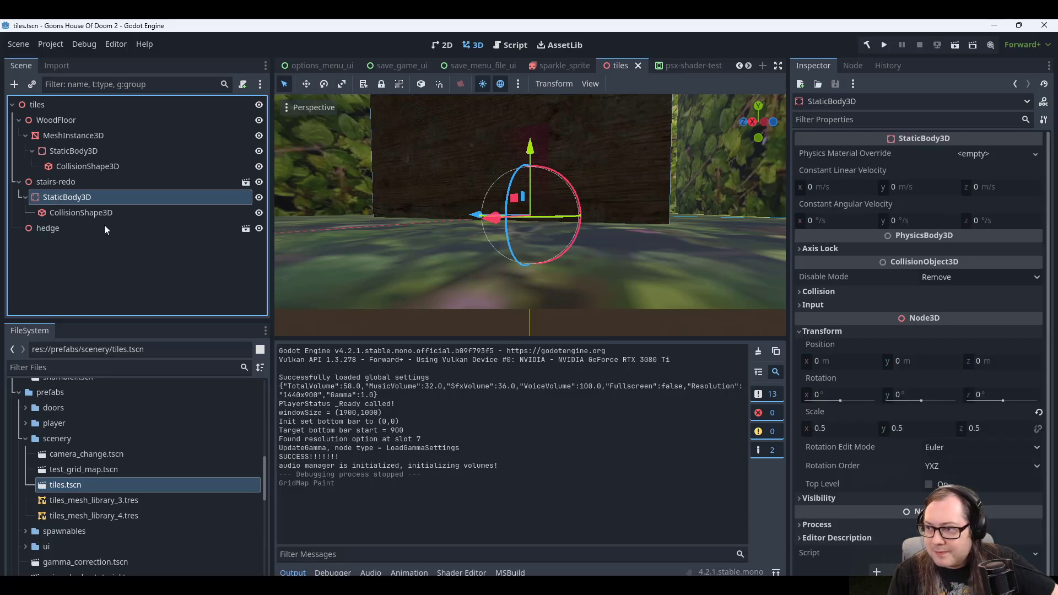
{"action": "left_click", "coordinate": [74, 213]}
{"action": "left_click", "coordinate": [60, 197]}
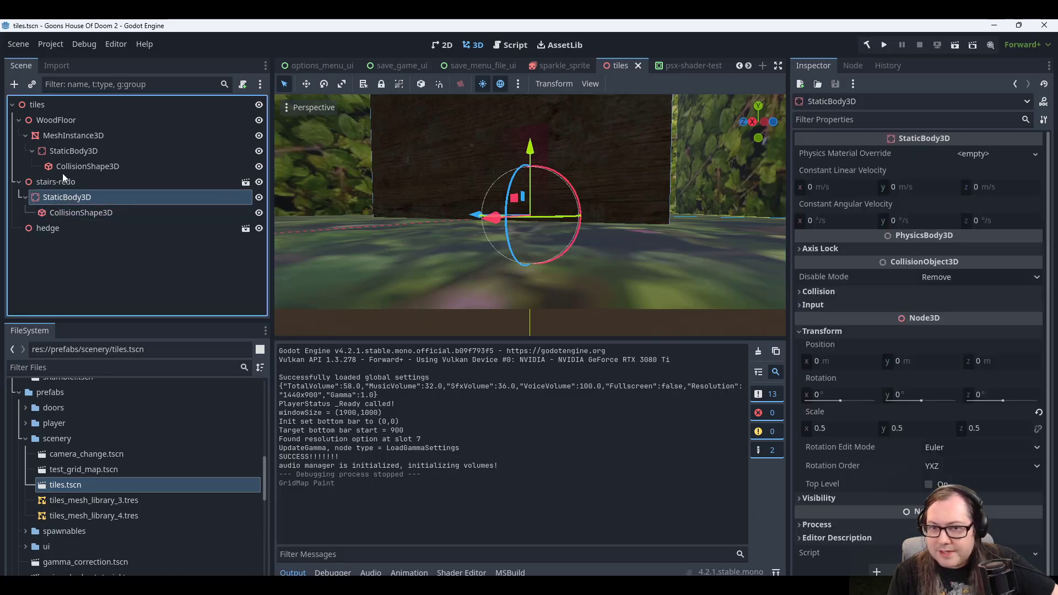
{"action": "left_click", "coordinate": [167, 186]}
{"action": "left_click", "coordinate": [246, 184]}
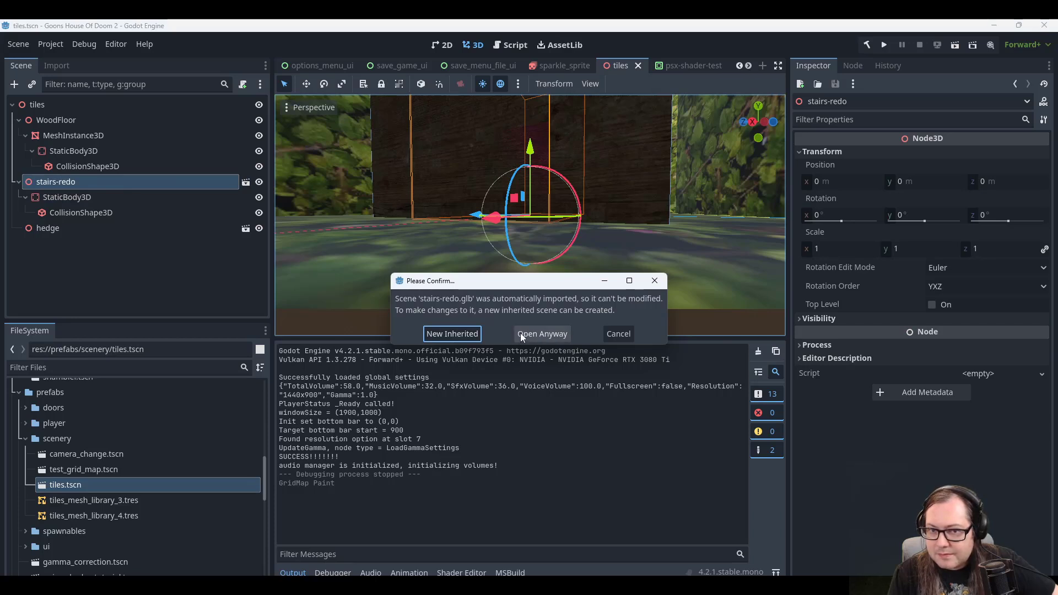
{"action": "left_click", "coordinate": [618, 334]}
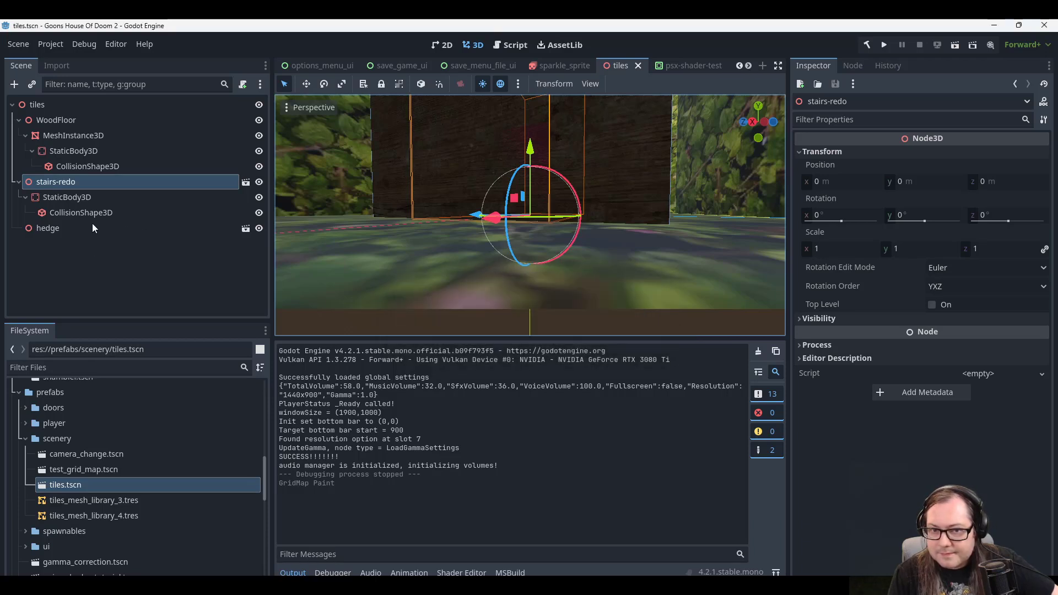
Locate stairs-redo.glb in the models/Tiles folder and look through its file options.
{"action": "scroll", "coordinate": [120, 481], "scroll_direction": "down", "scroll_amount": 8}
{"action": "scroll", "coordinate": [62, 501], "scroll_direction": "up", "scroll_amount": 8}
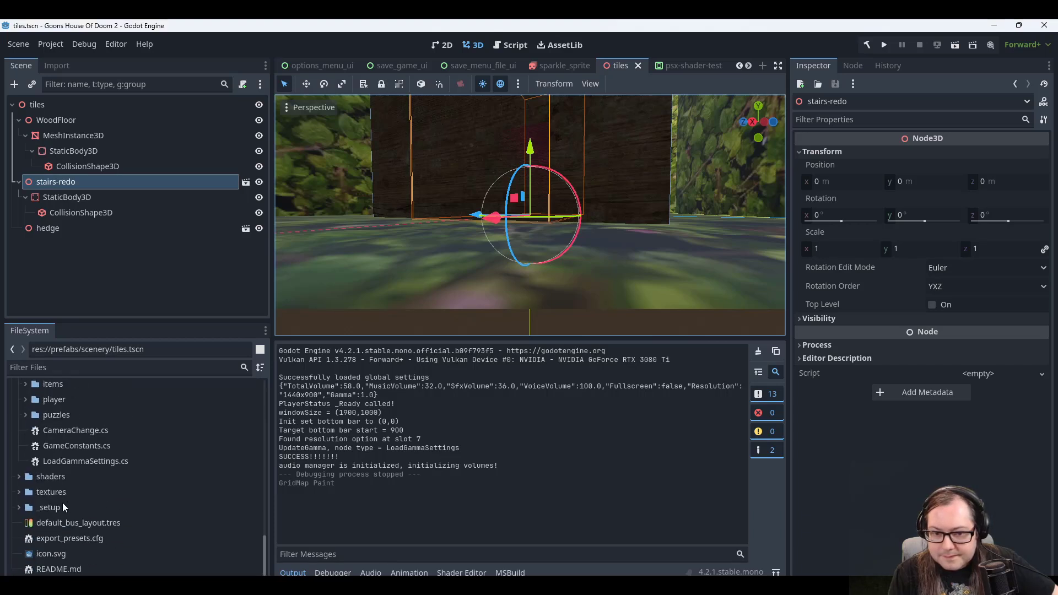
{"action": "scroll", "coordinate": [60, 493], "scroll_direction": "up", "scroll_amount": 3}
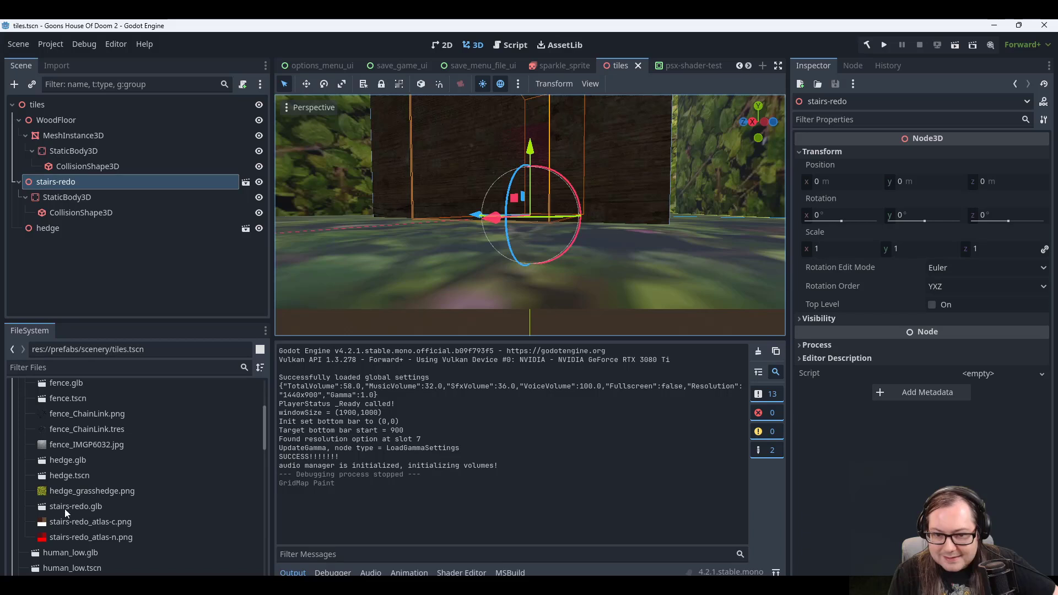
{"action": "right_click", "coordinate": [64, 508]}
{"action": "mouse_move", "coordinate": [107, 406]}
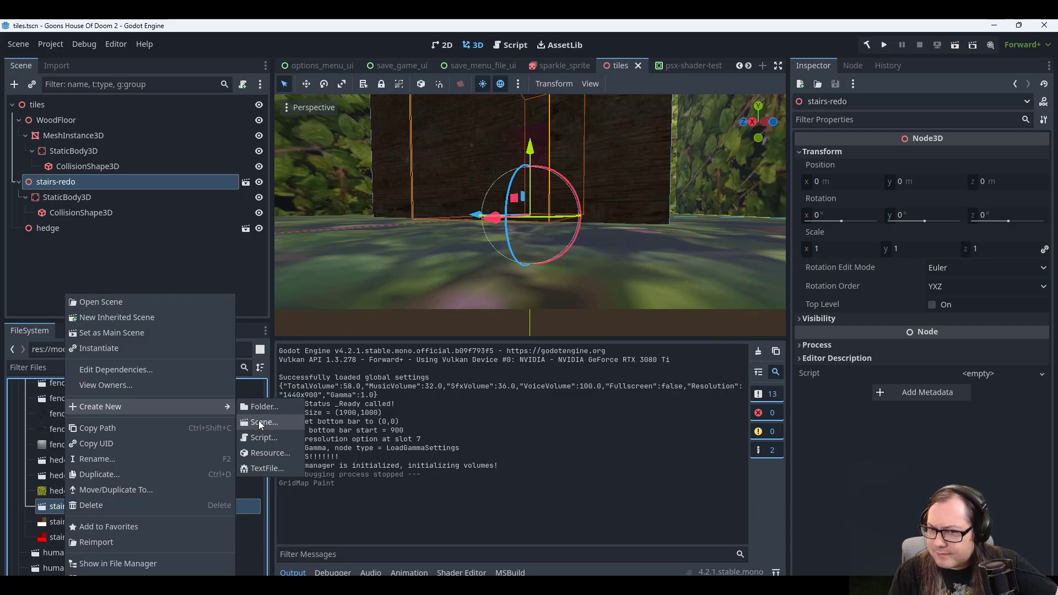
{"action": "left_click", "coordinate": [84, 197]}
Review the StaticBody3D and CollisionShape3D properties under stairs-redo, including the collision shape type.
{"action": "left_click", "coordinate": [81, 197]}
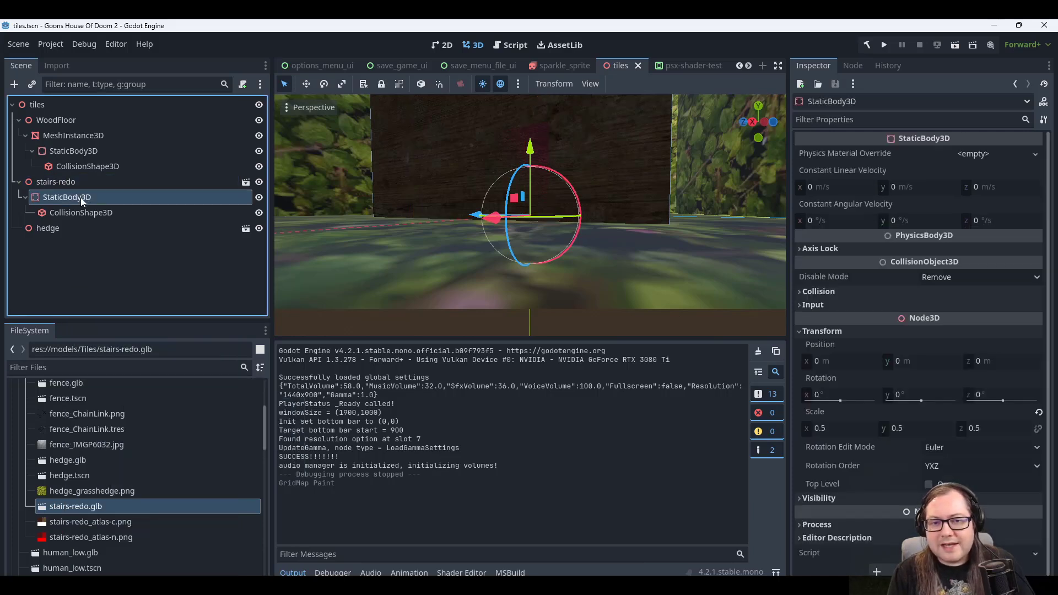
{"action": "left_click", "coordinate": [83, 211]}
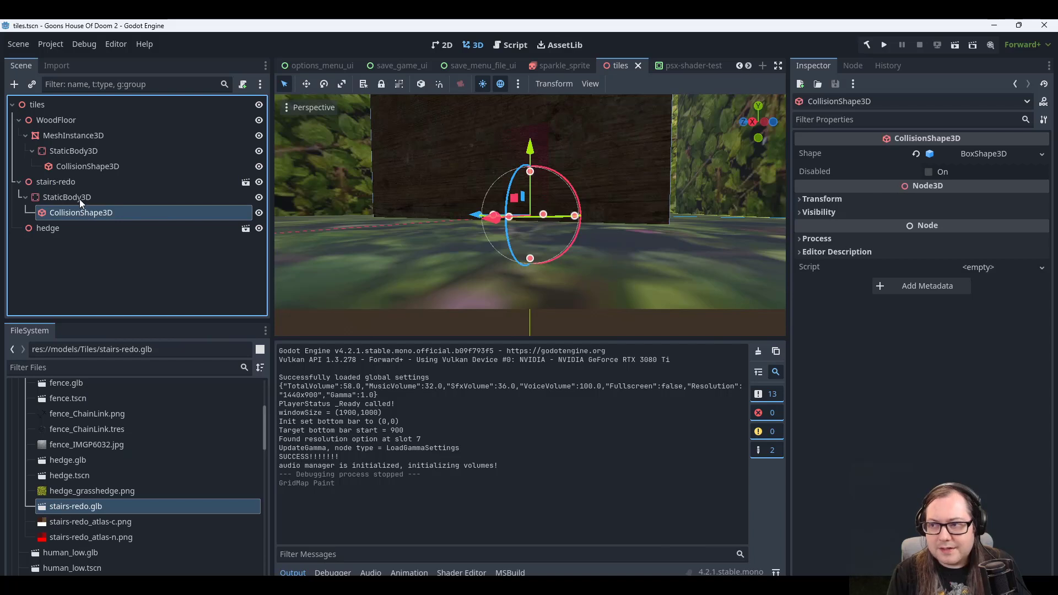
{"action": "left_click", "coordinate": [79, 199]}
{"action": "left_click", "coordinate": [81, 213]}
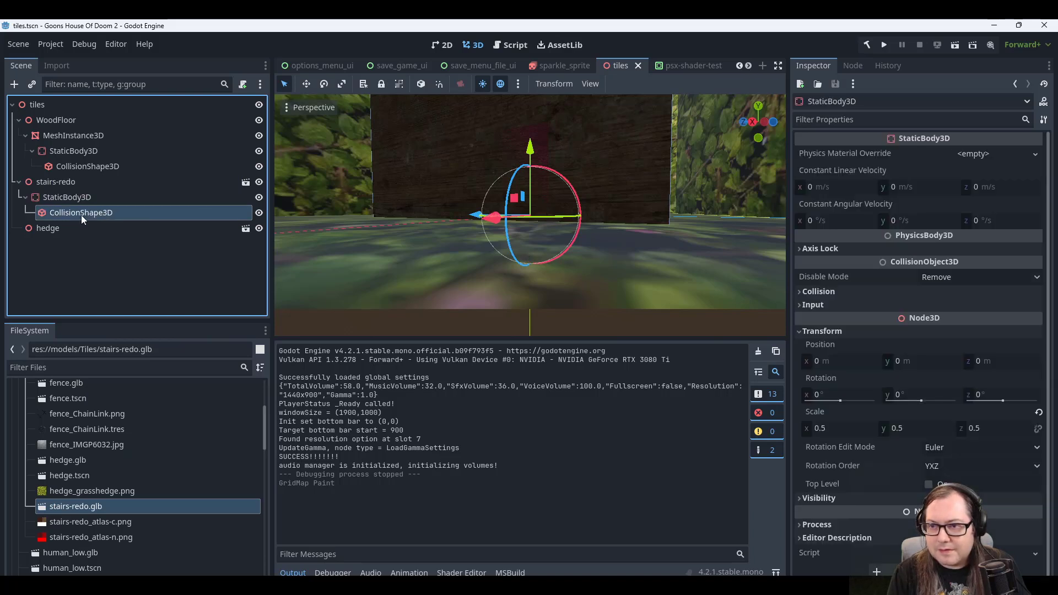
{"action": "left_click", "coordinate": [79, 200]}
{"action": "key", "text": "Delete"}
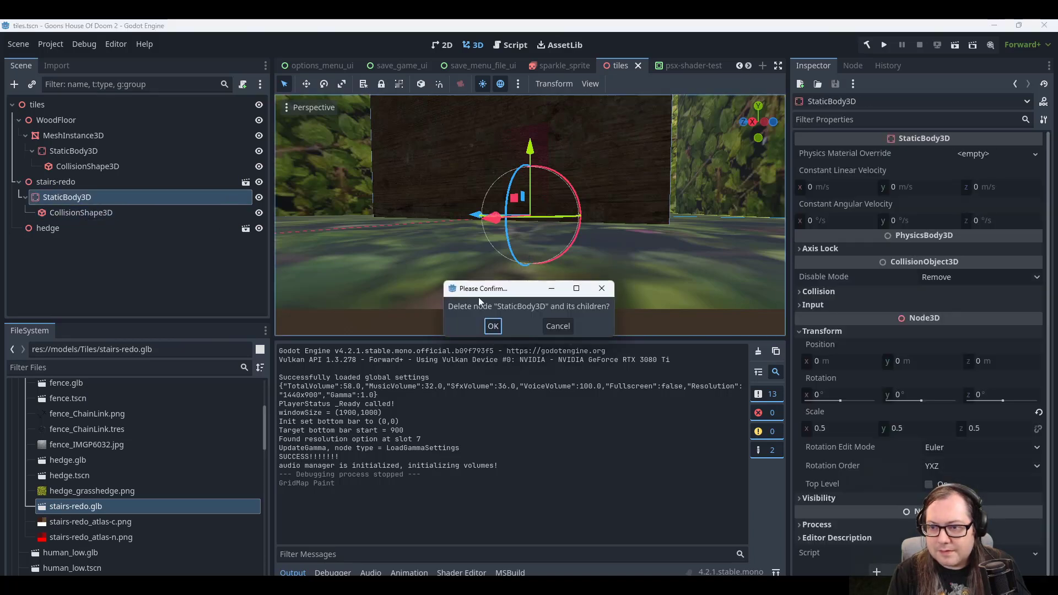
{"action": "left_click", "coordinate": [555, 327]}
Create a new inherited scene from stairs-redo.glb and select its Plane mesh.
{"action": "right_click", "coordinate": [81, 506]}
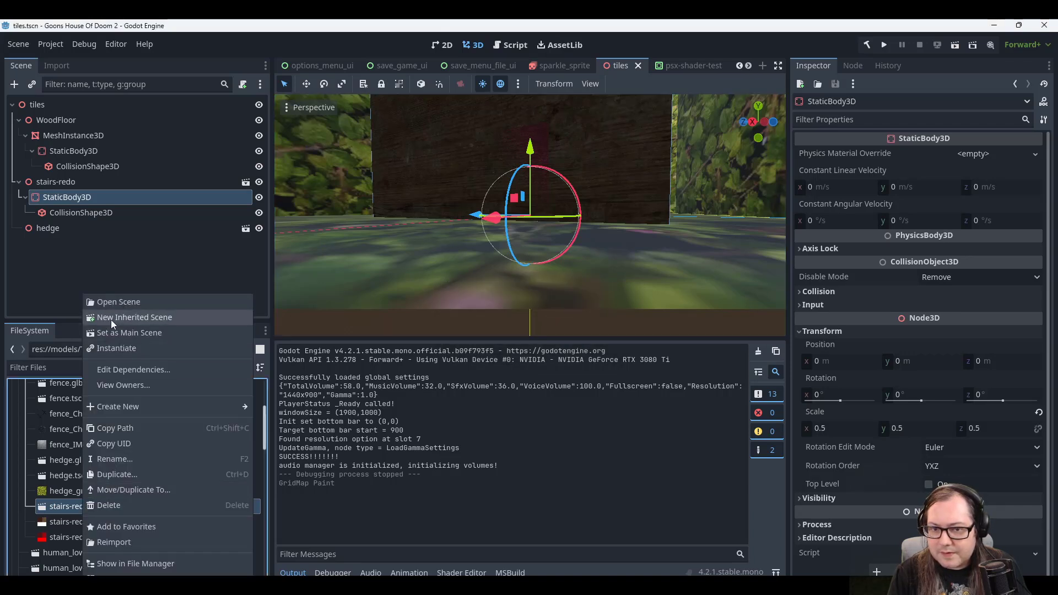
{"action": "left_click", "coordinate": [148, 318]}
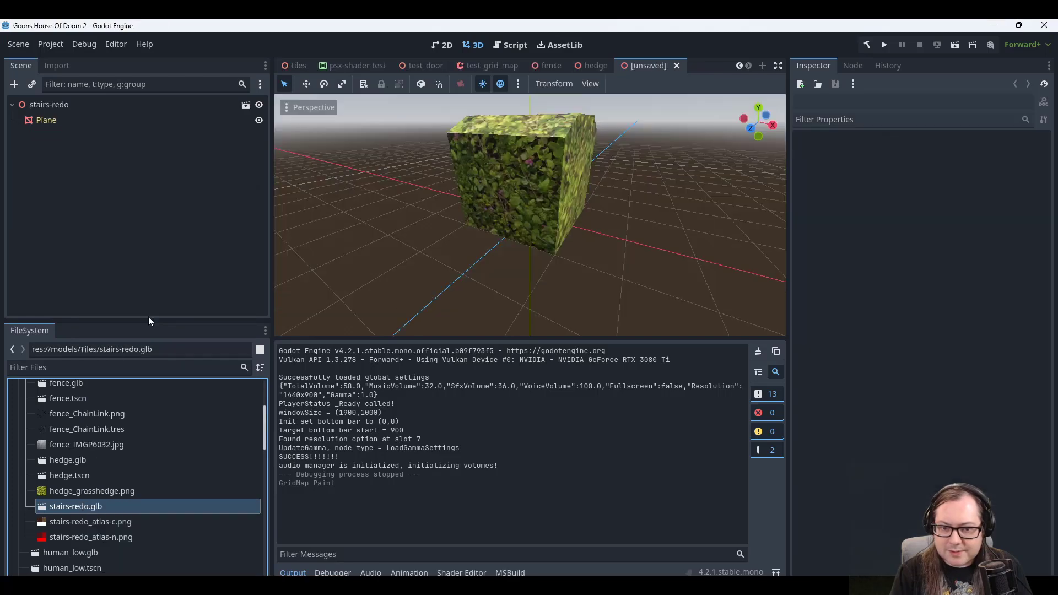
{"action": "left_click", "coordinate": [52, 120]}
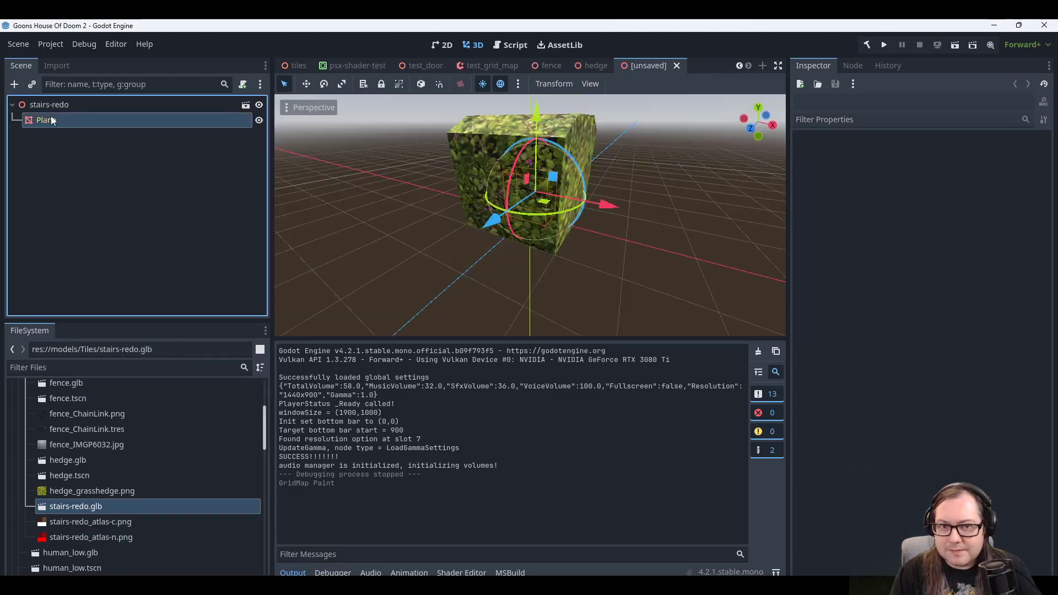
Review the properties of the Plane mesh under the stairs-redo root node.
{"action": "left_click", "coordinate": [51, 104]}
{"action": "left_click", "coordinate": [54, 120]}
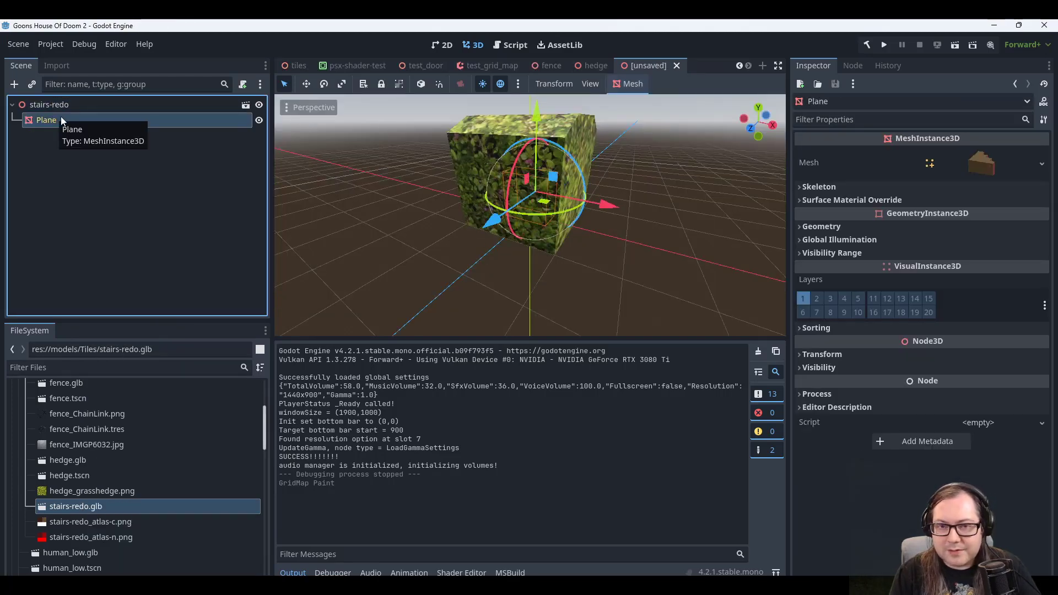
{"action": "left_click", "coordinate": [45, 105]}
{"action": "left_click", "coordinate": [51, 118]}
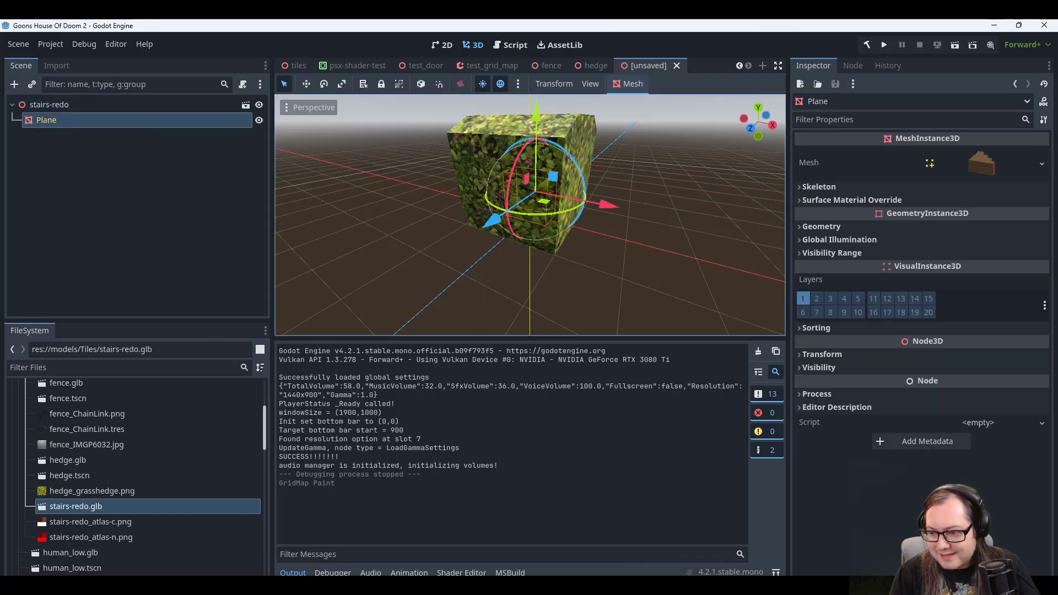
Switch to Blender and examine the stairs model from the front, side and above.
{"action": "left_click", "coordinate": [713, 524]}
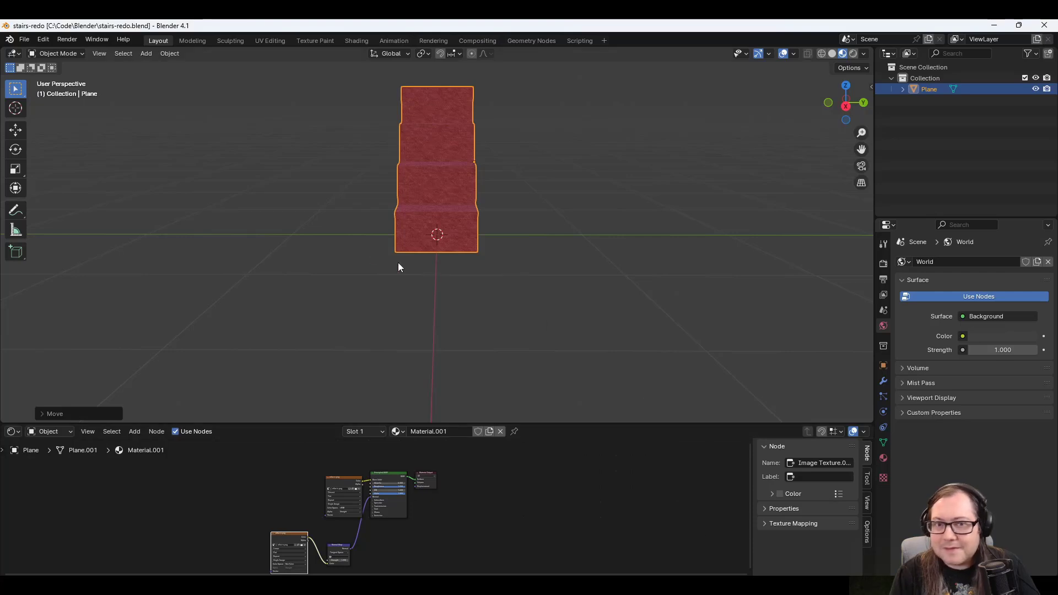
{"action": "mouse_move", "coordinate": [333, 243]}
{"action": "middle_mouse_down"}
{"action": "mouse_move", "coordinate": [453, 256]}
{"action": "mouse_move", "coordinate": [291, 229]}
{"action": "mouse_move", "coordinate": [327, 244]}
{"action": "middle_mouse_up"}
{"action": "middle_click_drag", "start_coordinate": [580, 213], "coordinate": [462, 136]}
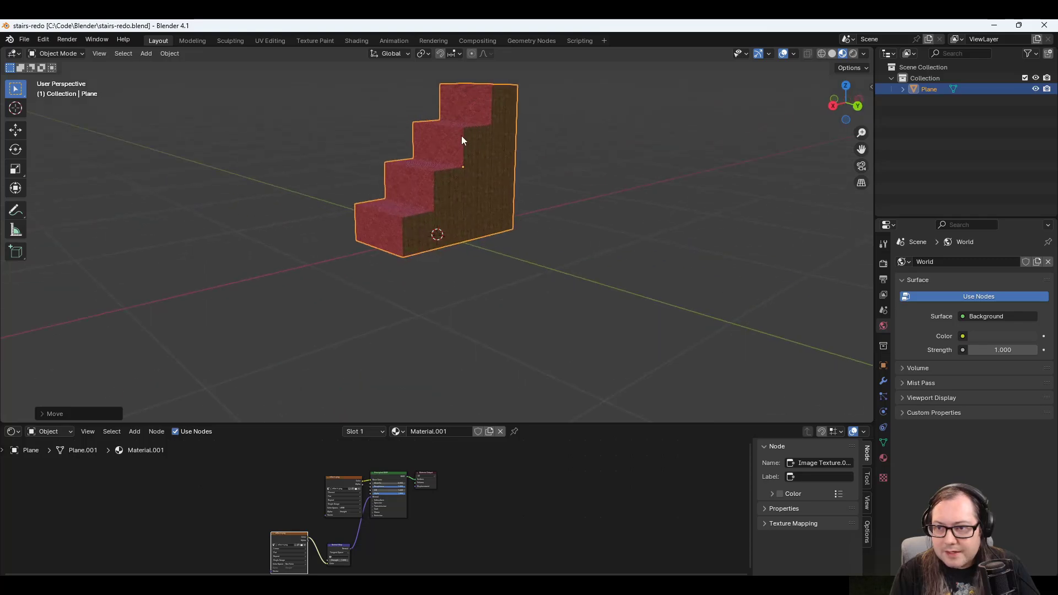
{"action": "middle_click_drag", "start_coordinate": [423, 183], "coordinate": [487, 201]}
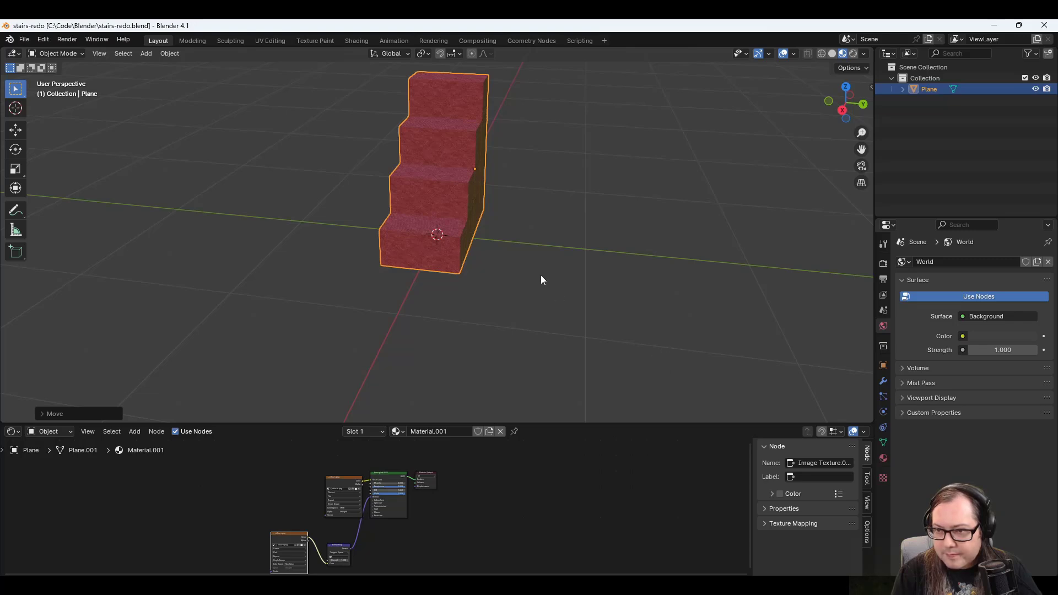
{"action": "middle_click_drag", "start_coordinate": [542, 277], "coordinate": [445, 234]}
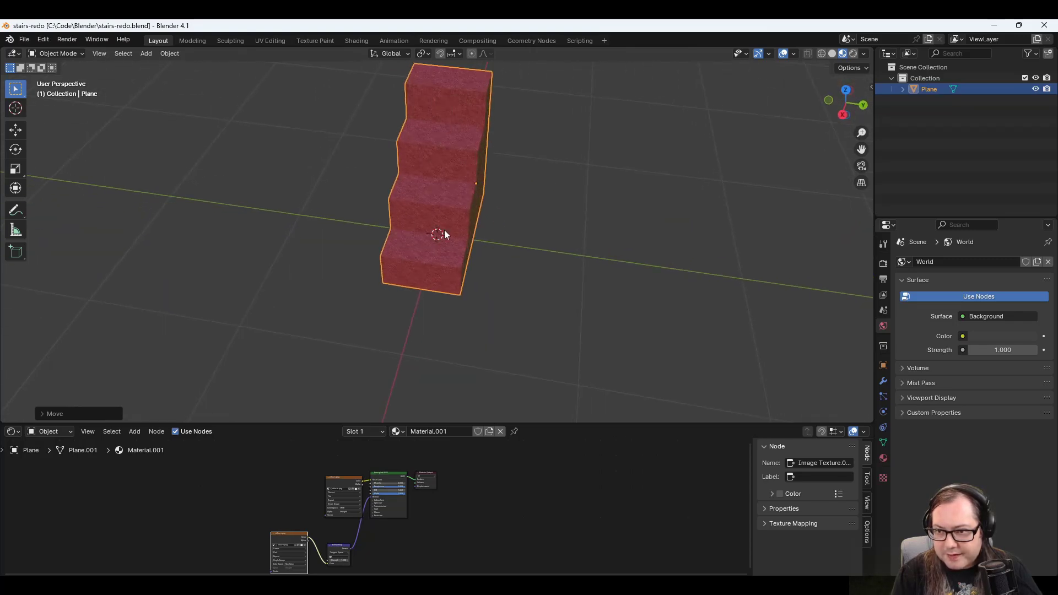
{"action": "middle_click_drag", "start_coordinate": [562, 235], "coordinate": [476, 235]}
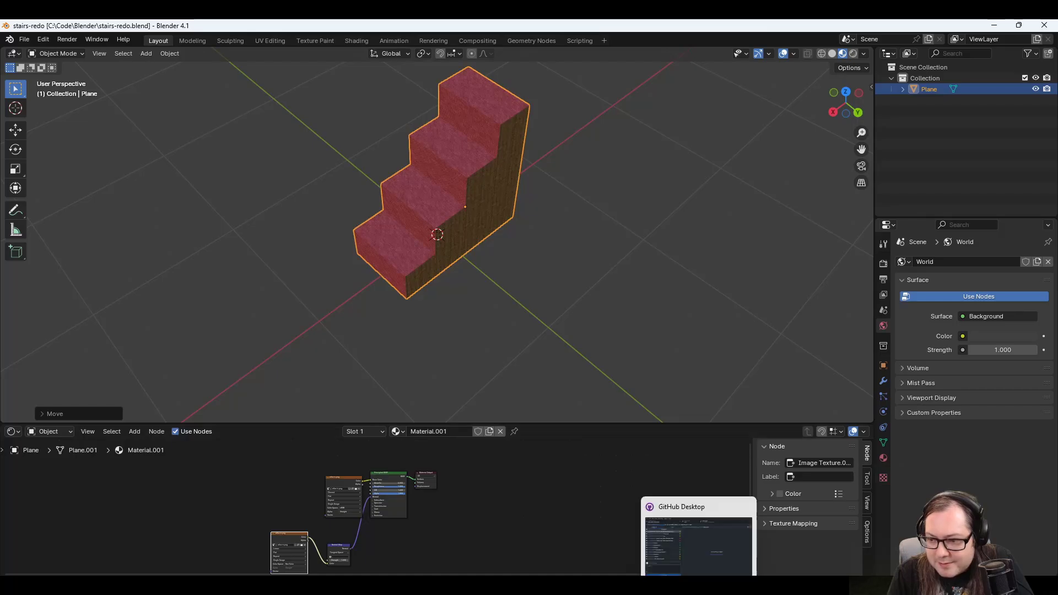
Switch back to Godot and save the inherited stairs scene as stairs_redo.tscn in the models/Tiles folder.
{"action": "left_click", "coordinate": [675, 586]}
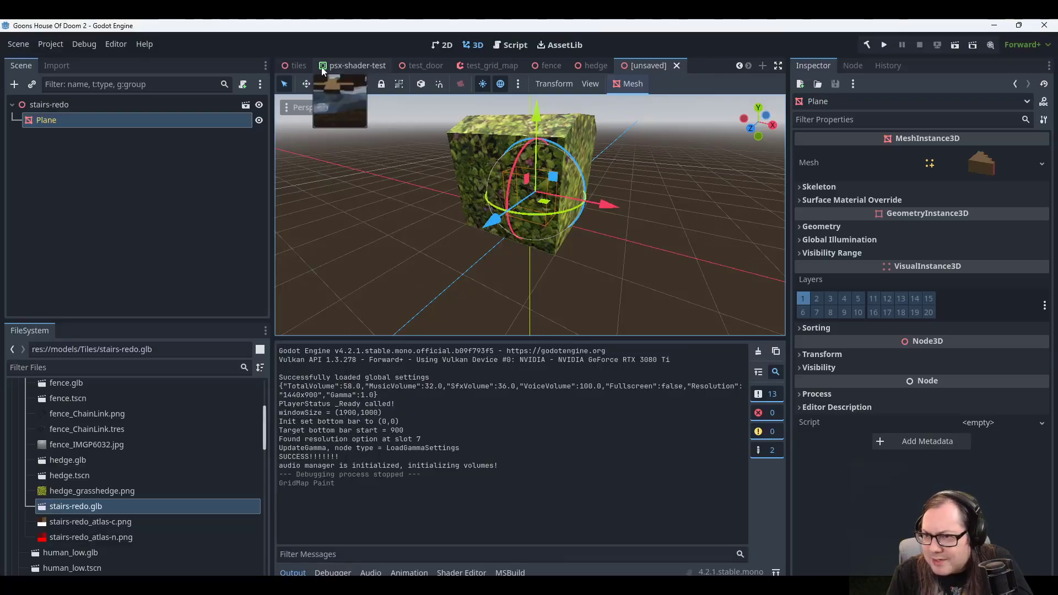
{"action": "scroll", "coordinate": [315, 71], "scroll_direction": "up", "scroll_amount": 5}
{"action": "scroll", "coordinate": [313, 70], "scroll_direction": "up", "scroll_amount": 5}
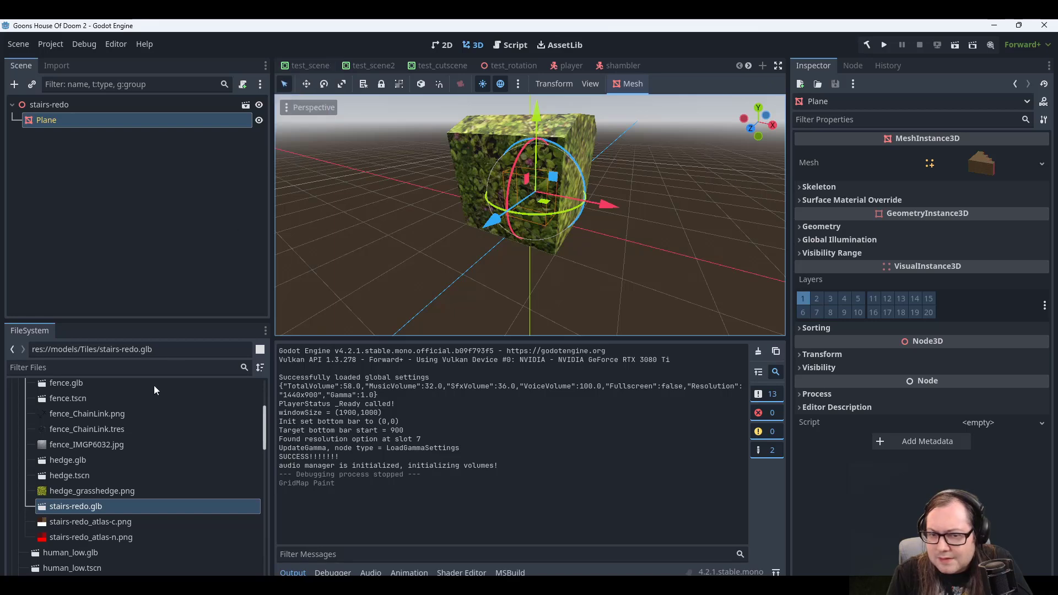
{"action": "key", "text": "ctrl+s"}
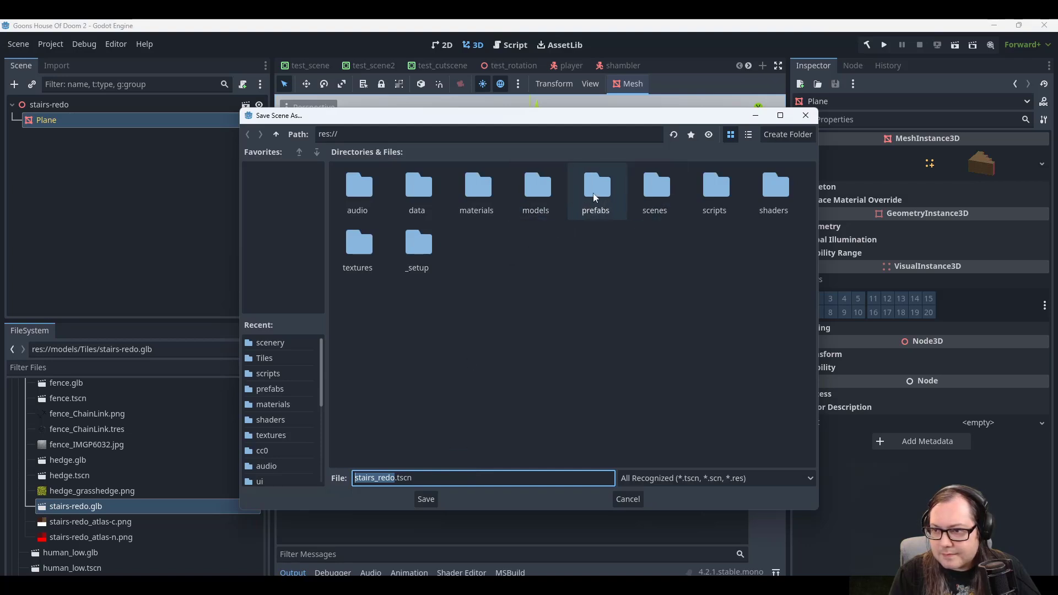
{"action": "double_click", "coordinate": [544, 196]}
{"action": "double_click", "coordinate": [424, 189]}
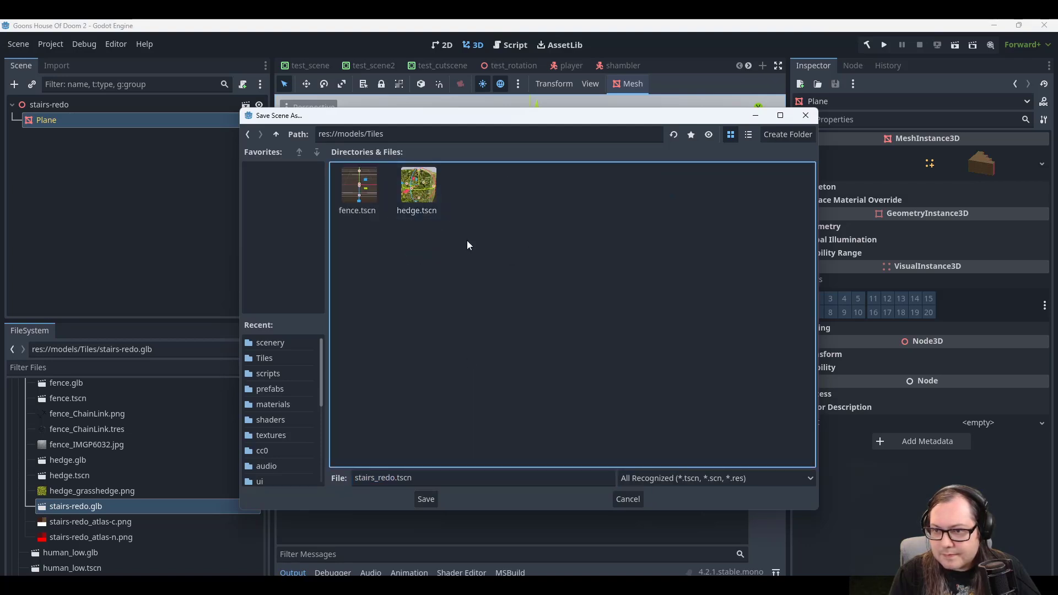
{"action": "left_click", "coordinate": [426, 499]}
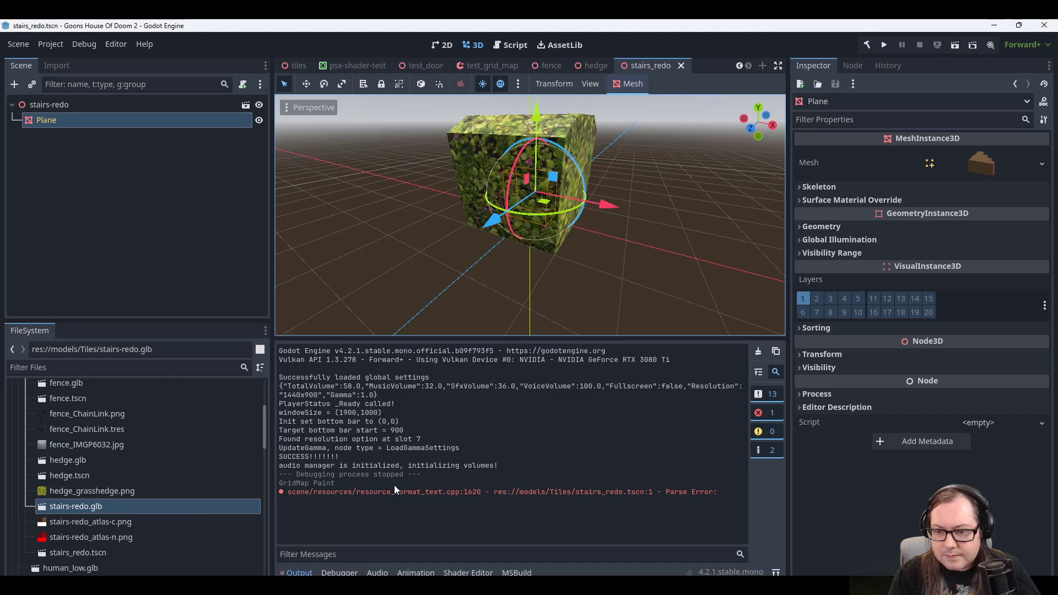
Open test_scene and inspect the Hedge item in the GridMap's tiles_mesh_library_4.tres mesh library.
{"action": "scroll", "coordinate": [97, 519], "scroll_direction": "down", "scroll_amount": 1}
{"action": "scroll", "coordinate": [102, 519], "scroll_direction": "up", "scroll_amount": 2}
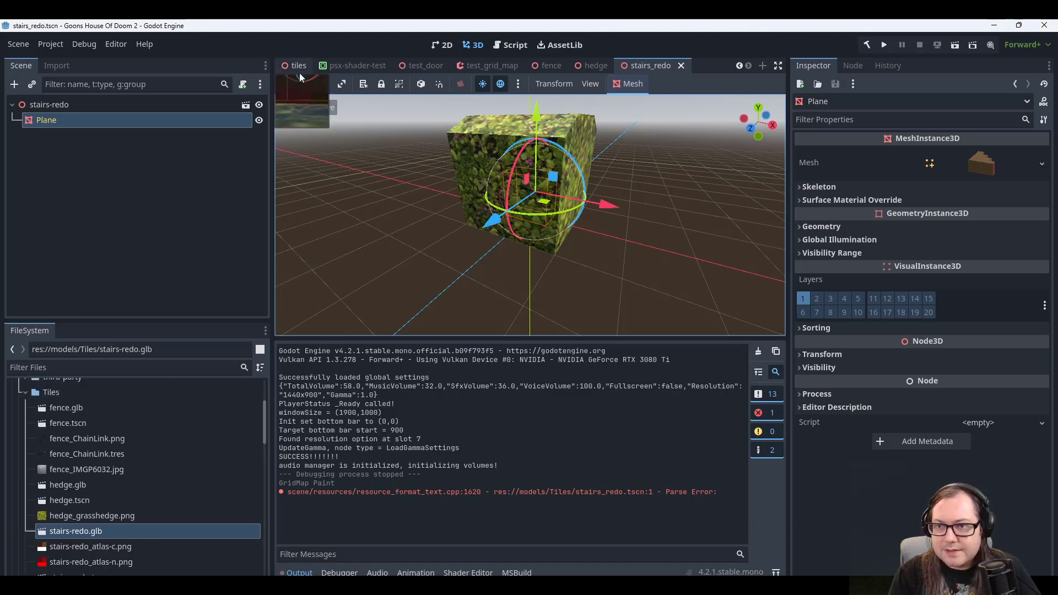
{"action": "scroll", "coordinate": [301, 70], "scroll_direction": "up", "scroll_amount": 2}
{"action": "scroll", "coordinate": [298, 67], "scroll_direction": "up", "scroll_amount": 5}
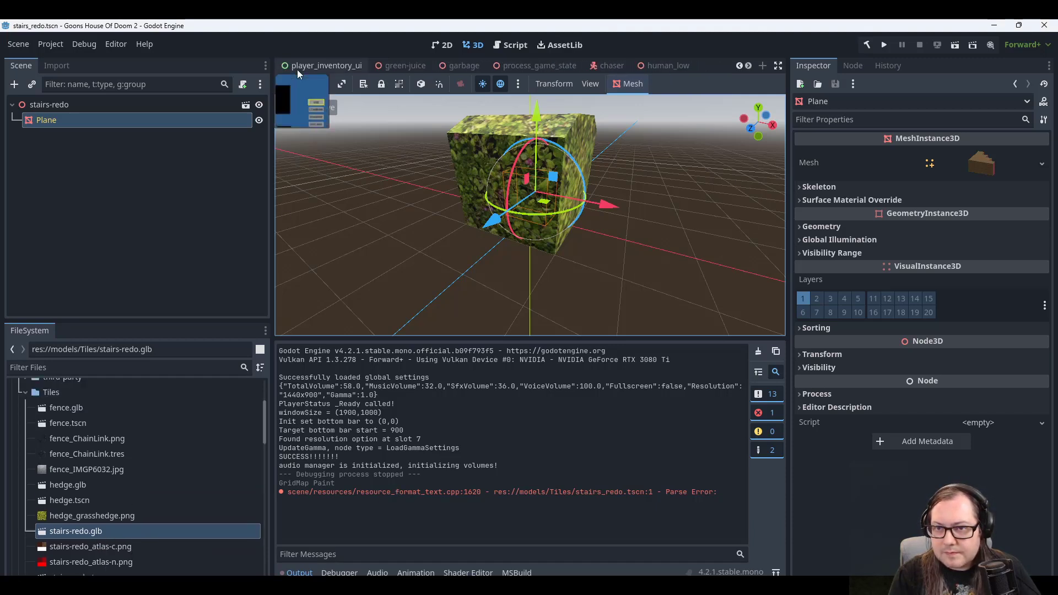
{"action": "left_click", "coordinate": [297, 69]}
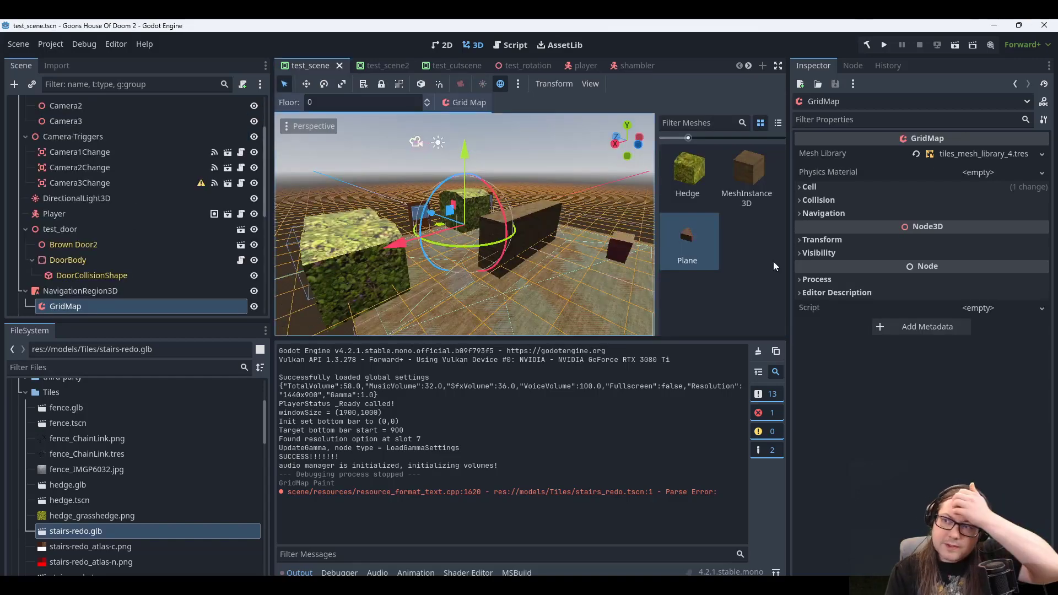
{"action": "left_click", "coordinate": [985, 154]}
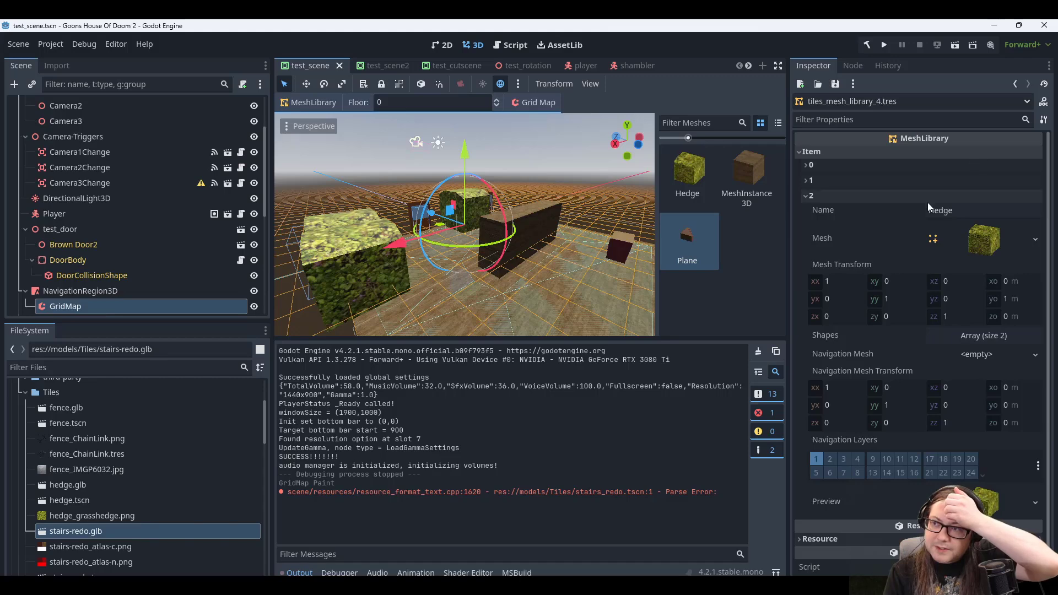
{"action": "scroll", "coordinate": [114, 234], "scroll_direction": "up", "scroll_amount": 3}
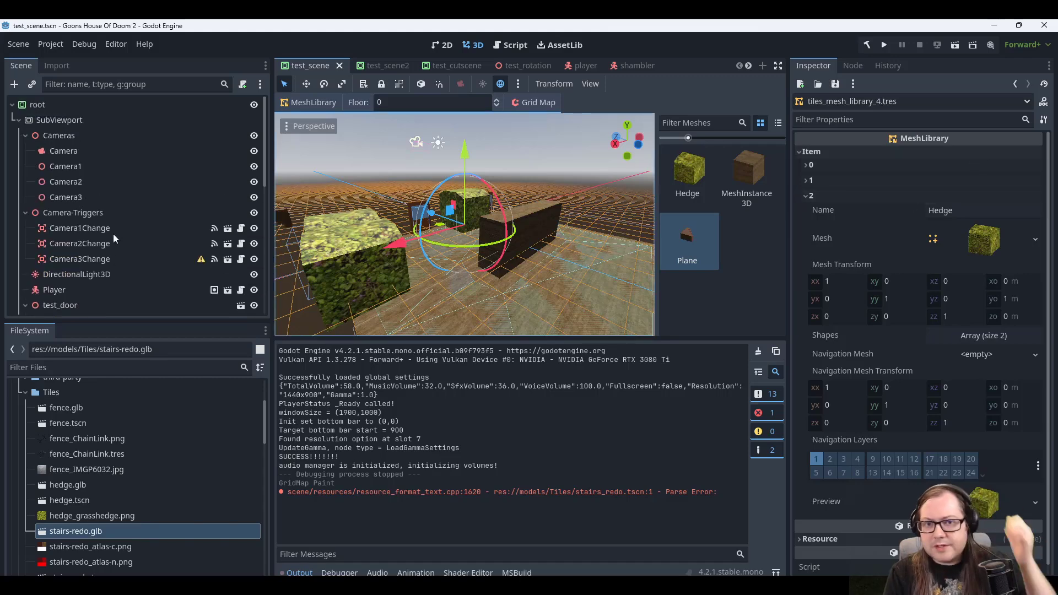
Select the GridMap under NavigationRegion3D and review its cell size, octant size, centering and scale settings.
{"action": "scroll", "coordinate": [106, 234], "scroll_direction": "down", "scroll_amount": 5}
{"action": "scroll", "coordinate": [106, 232], "scroll_direction": "down", "scroll_amount": 3}
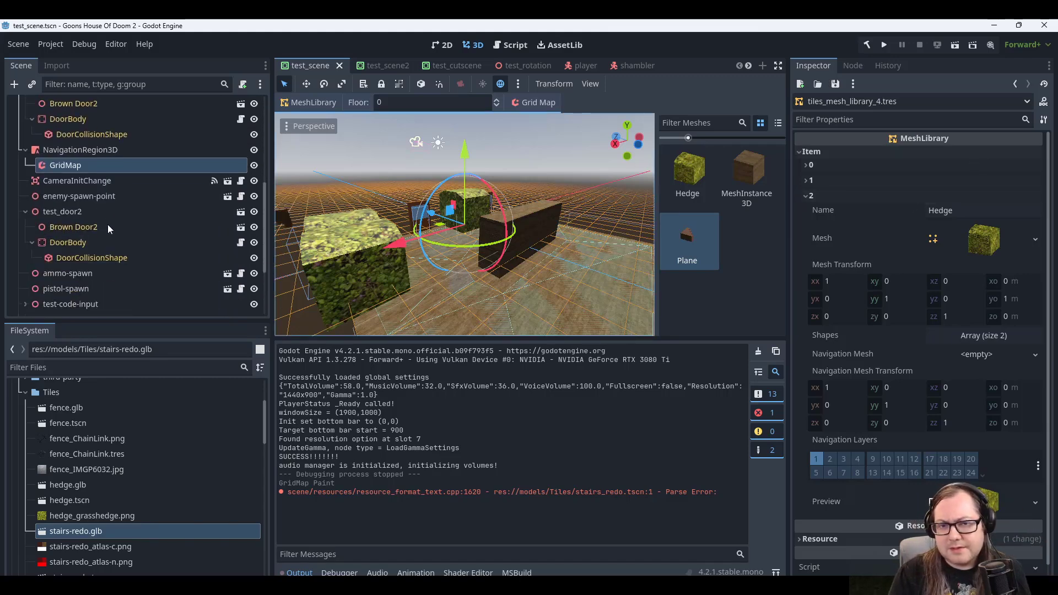
{"action": "left_click", "coordinate": [92, 151]}
{"action": "left_click", "coordinate": [88, 164]}
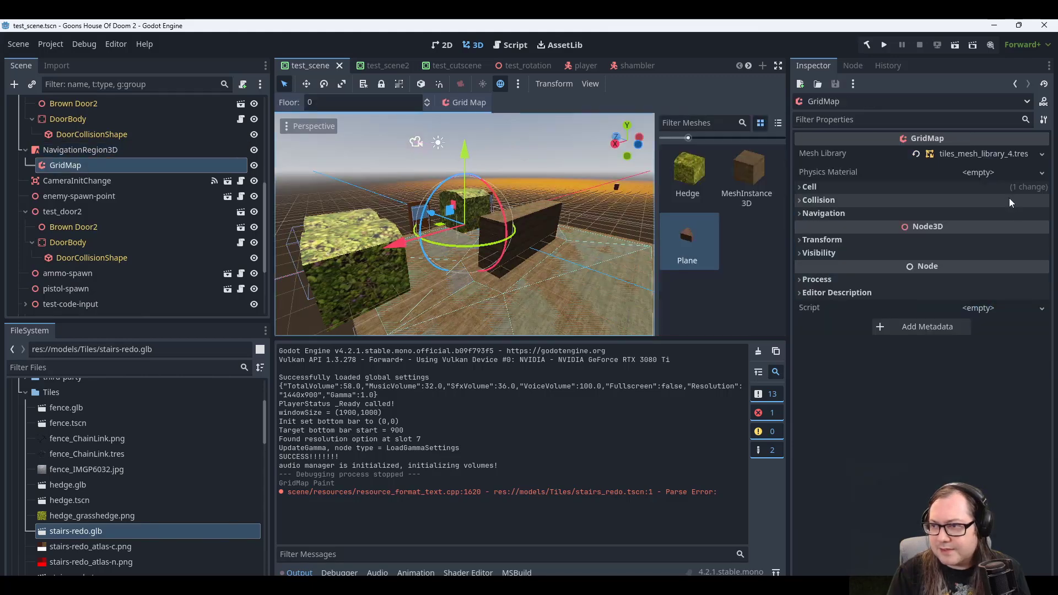
{"action": "left_click", "coordinate": [819, 201]}
{"action": "left_click", "coordinate": [818, 200]}
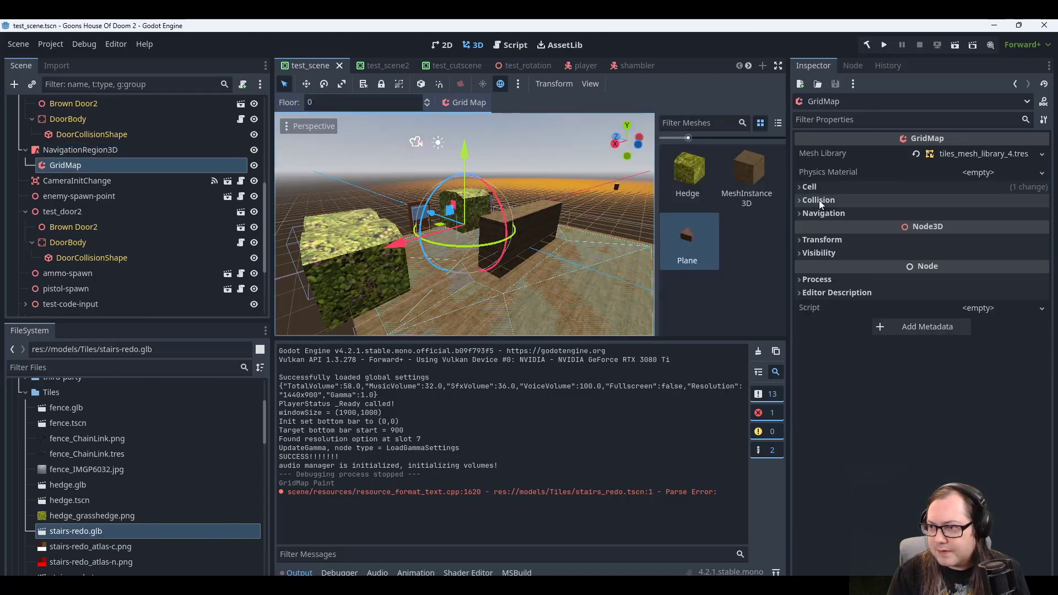
{"action": "left_click", "coordinate": [818, 188]}
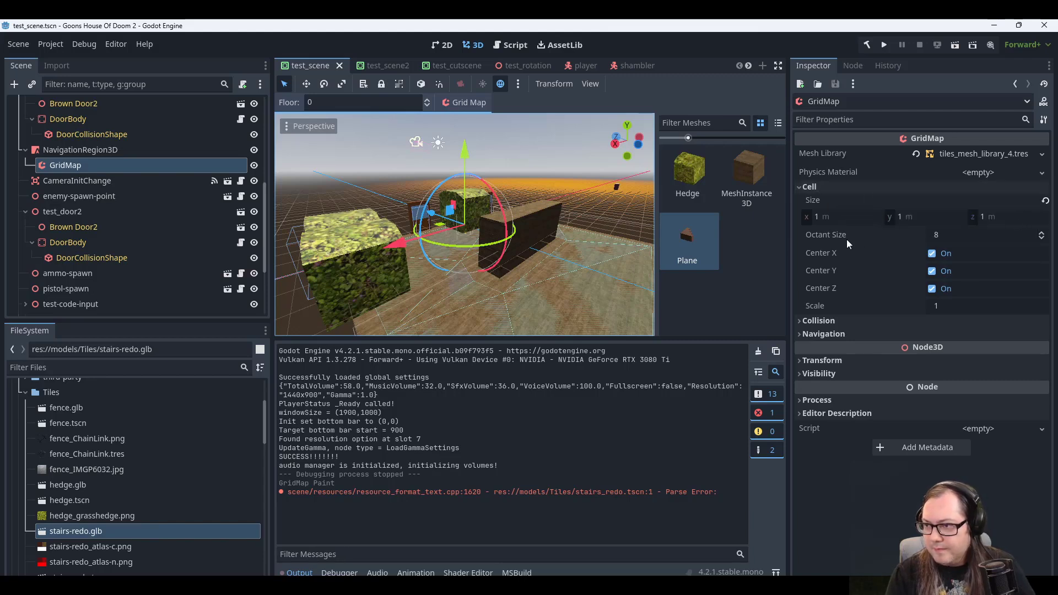
{"action": "mouse_move", "coordinate": [831, 232]}
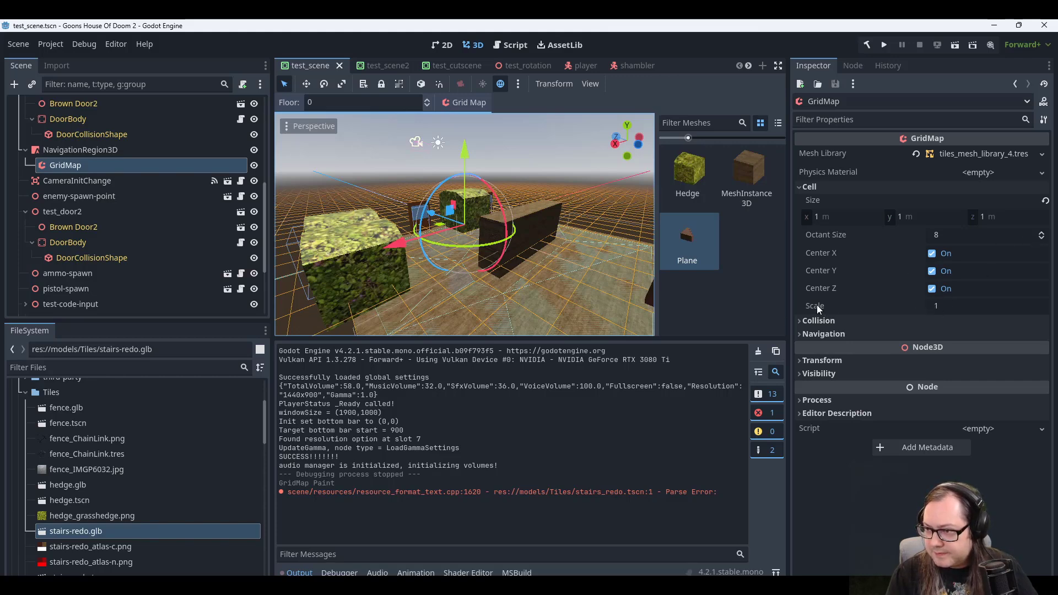
{"action": "mouse_move", "coordinate": [816, 305]}
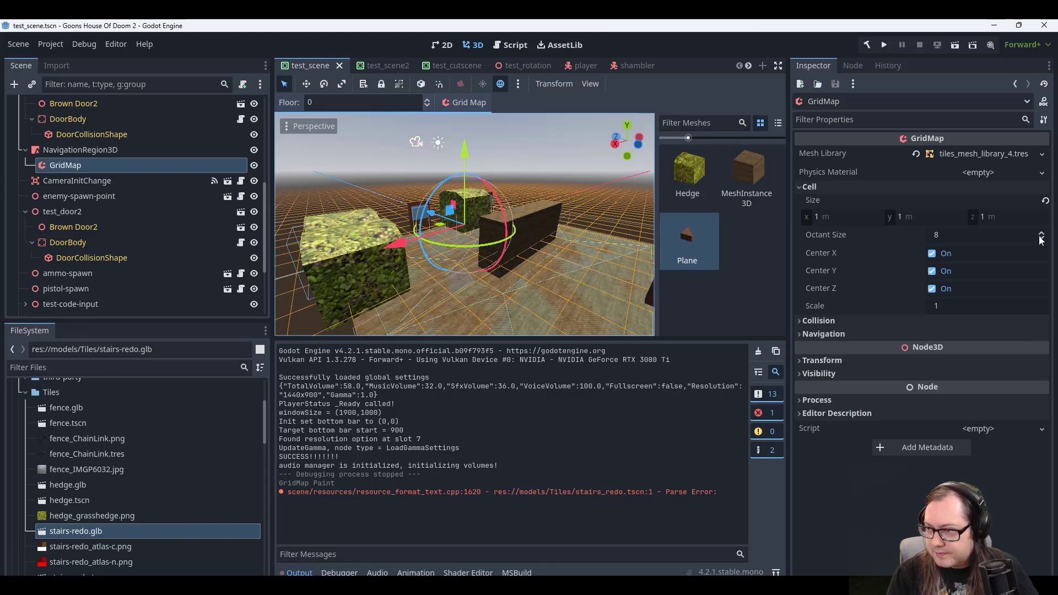
Try an octant size of 1 on the GridMap with two test stairs tiles, undoing the tiles and resetting the octant size.
{"action": "left_click", "coordinate": [985, 240]}
{"action": "type", "text": "1"}
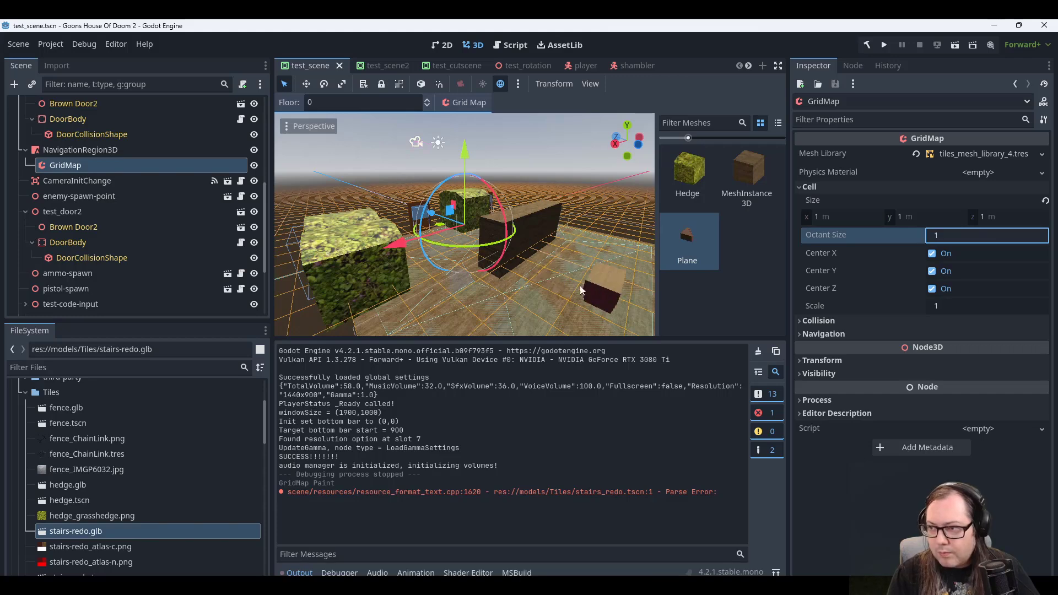
{"action": "key", "text": "Tab"}
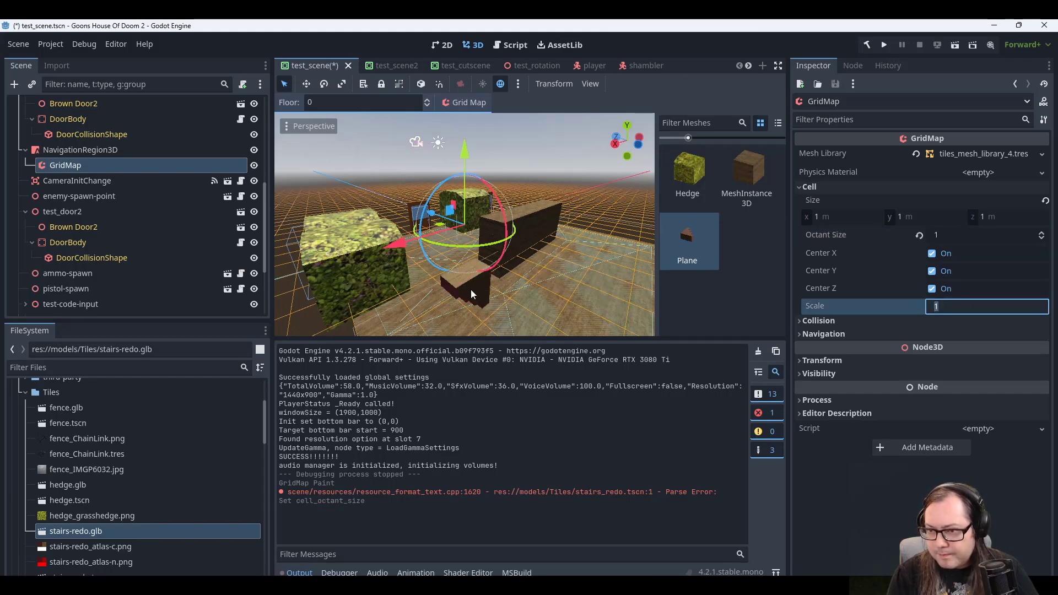
{"action": "left_click", "coordinate": [516, 305]}
{"action": "left_click", "coordinate": [493, 306]}
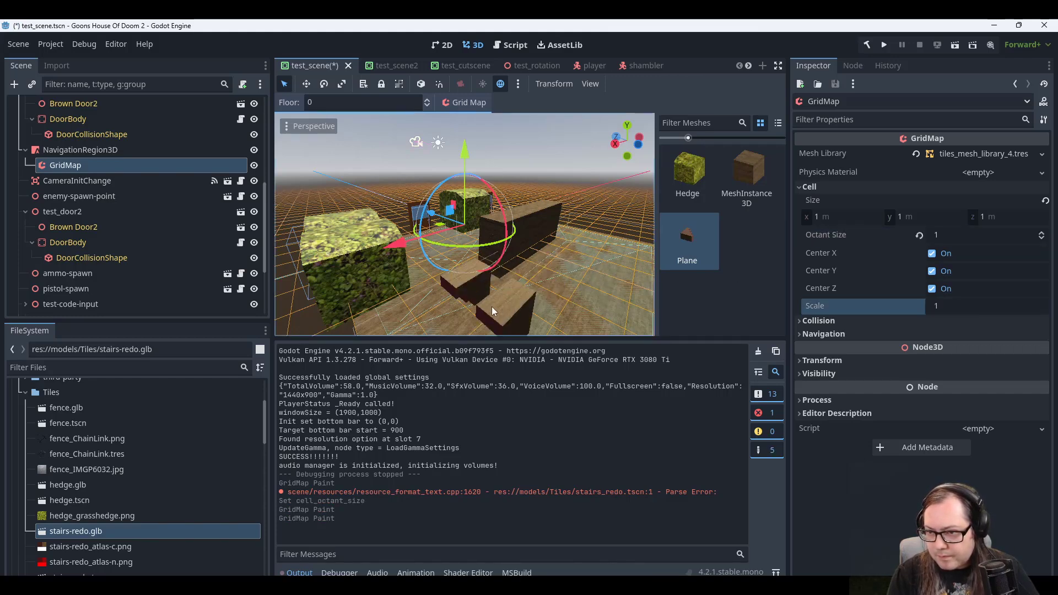
{"action": "key", "text": "ctrl+z"}
{"action": "key", "text": "ctrl+z"}
{"action": "left_click", "coordinate": [919, 235]}
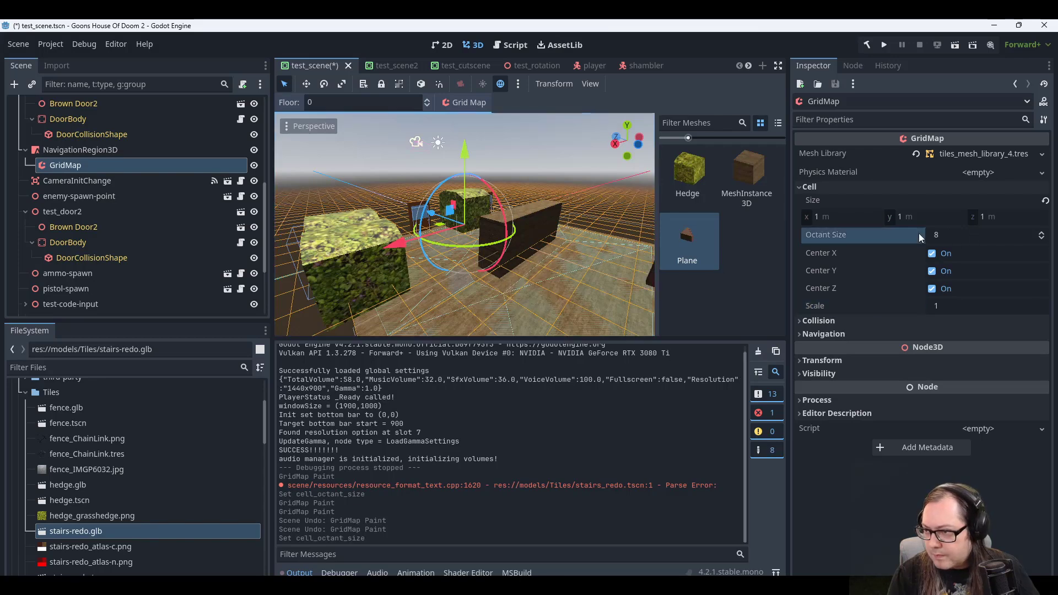
Try the default 2 m cell size on the GridMap and an X cell size of 0.5 m, undoing each change.
{"action": "left_click", "coordinate": [1045, 201]}
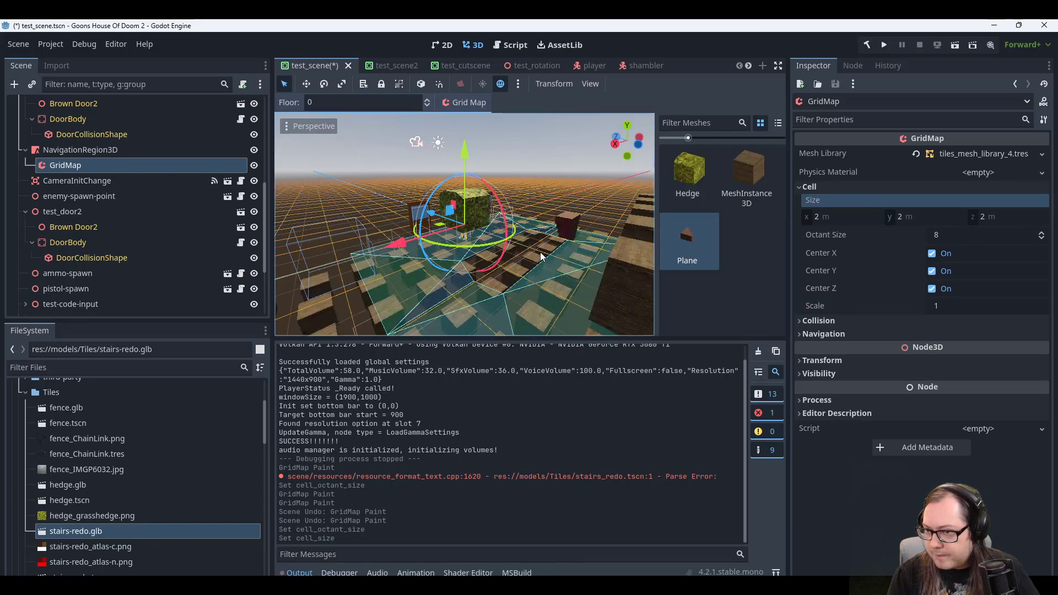
{"action": "key", "text": "ctrl+z"}
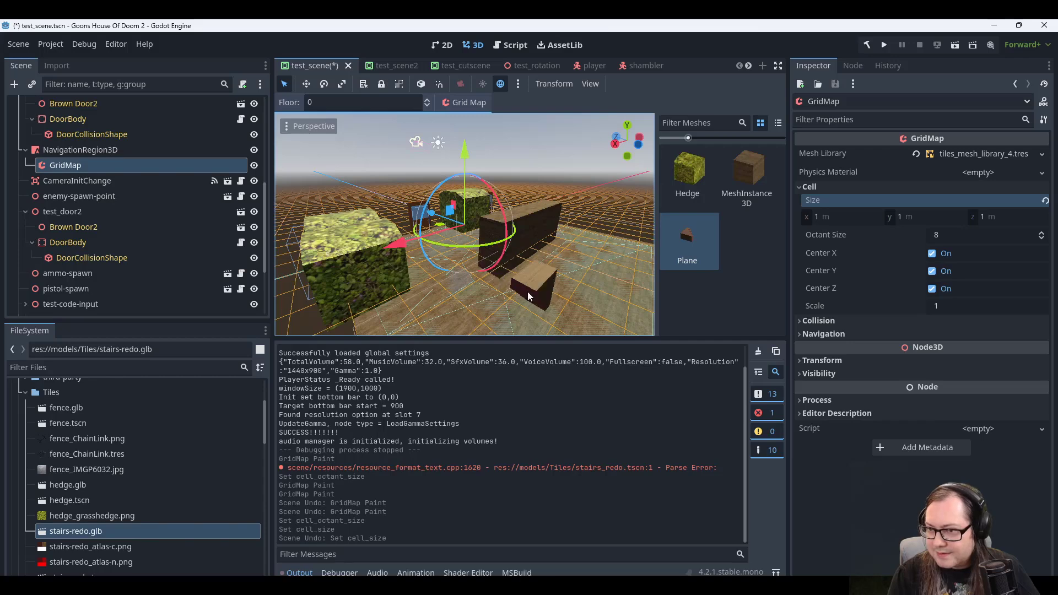
{"action": "left_click", "coordinate": [852, 221]}
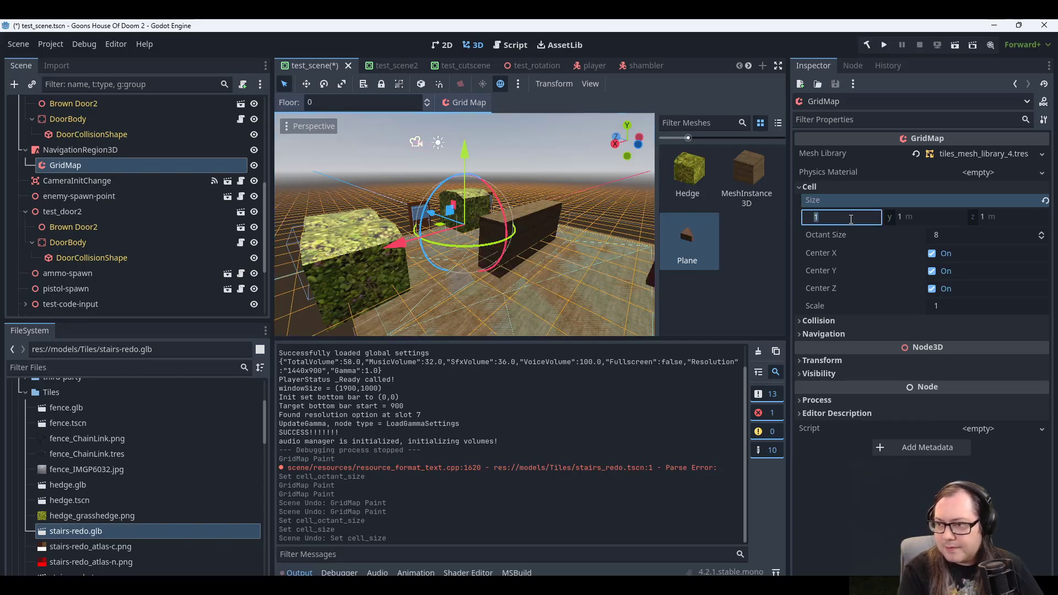
{"action": "type", "text": "0.5"}
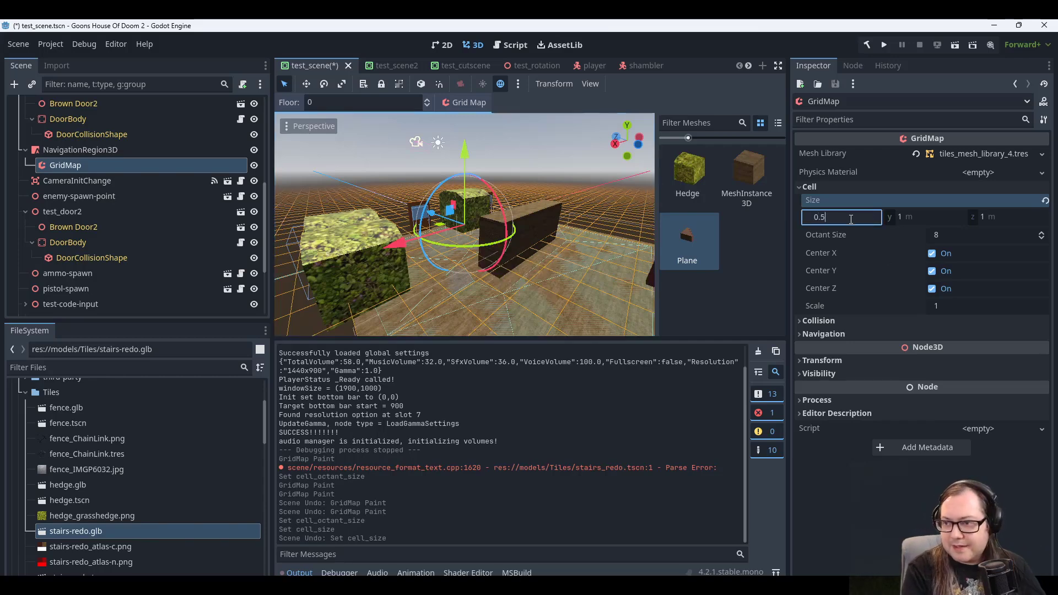
{"action": "key", "text": "Return"}
{"action": "key", "text": "ctrl+z"}
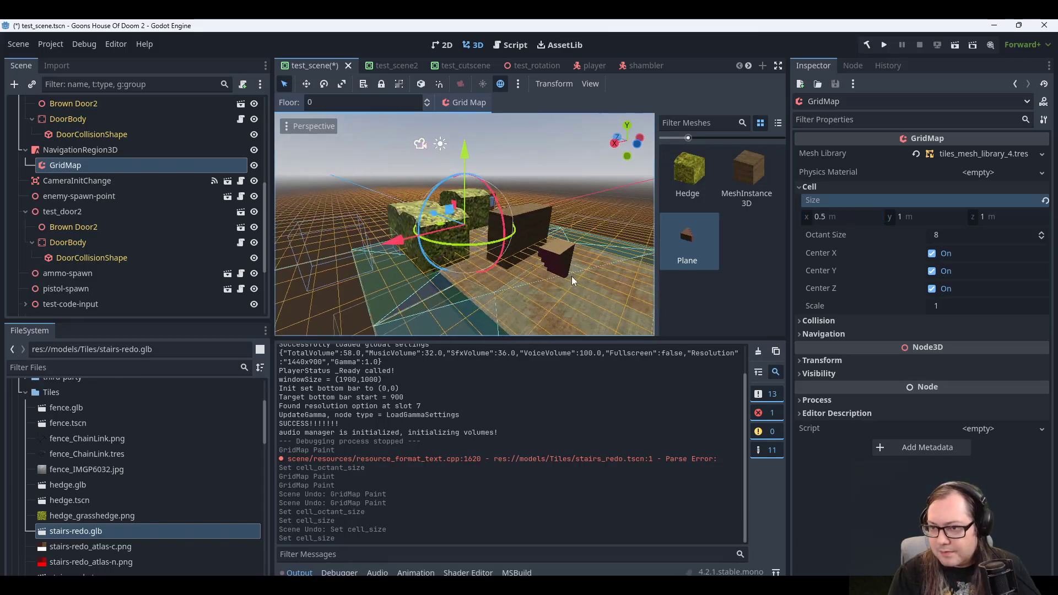
{"action": "left_click", "coordinate": [842, 216]}
{"action": "left_click", "coordinate": [1007, 215]}
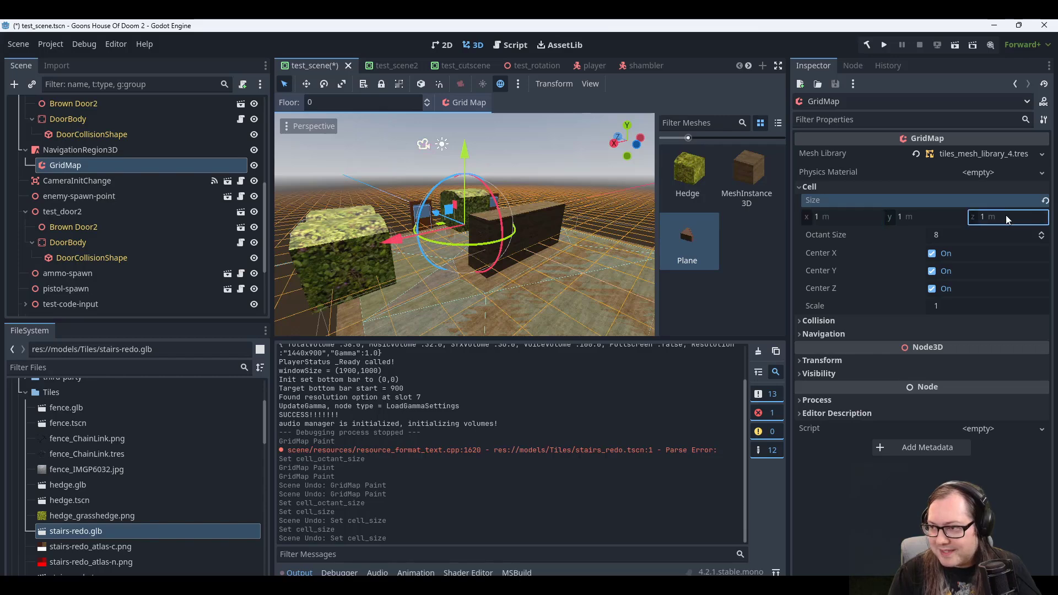
{"action": "left_click", "coordinate": [918, 213]}
{"action": "left_click", "coordinate": [837, 217]}
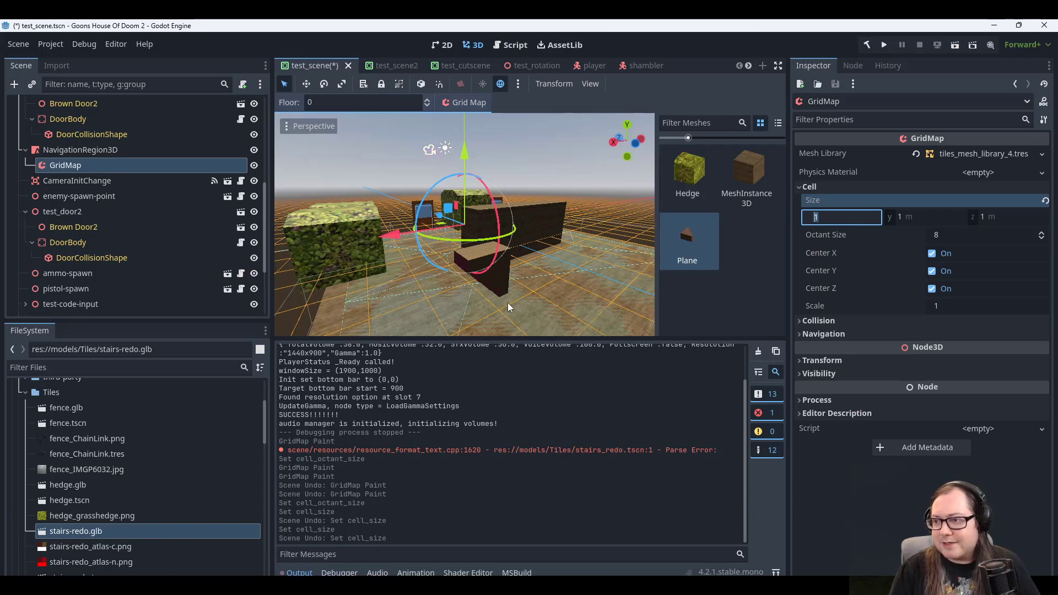
{"action": "right_click", "coordinate": [507, 306]}
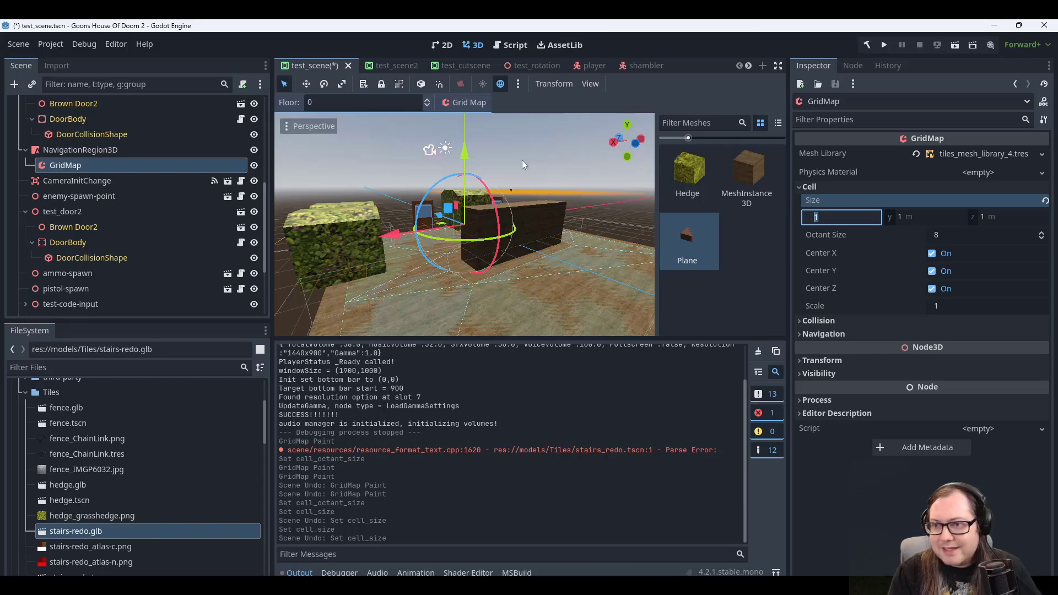
Try a GridMap cell size of 0.5 m on X, Y and Z.
{"action": "middle_click_drag", "start_coordinate": [594, 191], "coordinate": [615, 243]}
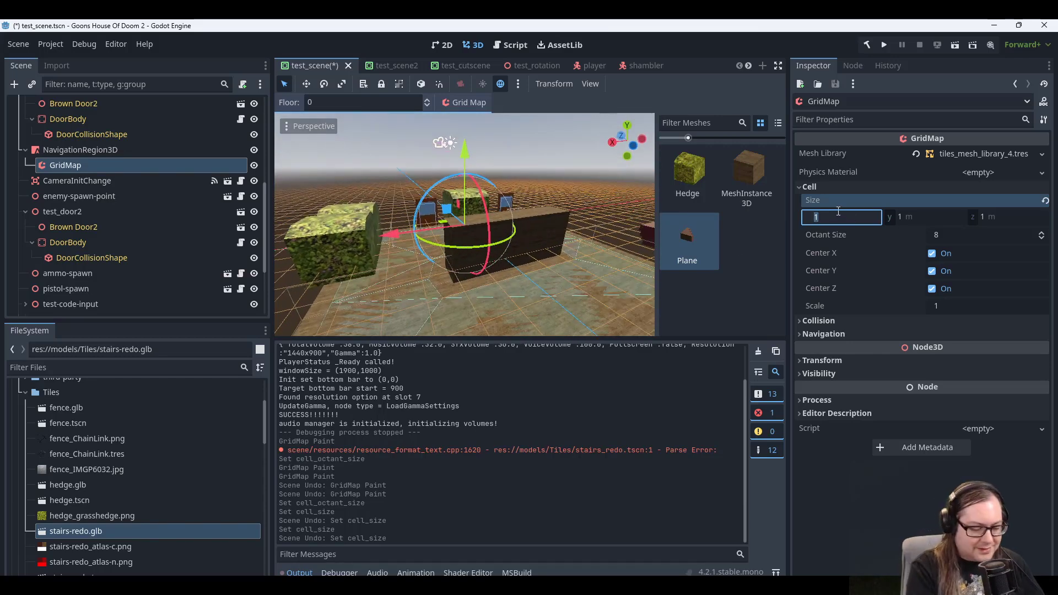
{"action": "type", "text": "0.5"}
{"action": "key", "text": "Tab"}
{"action": "type", "text": "0.5"}
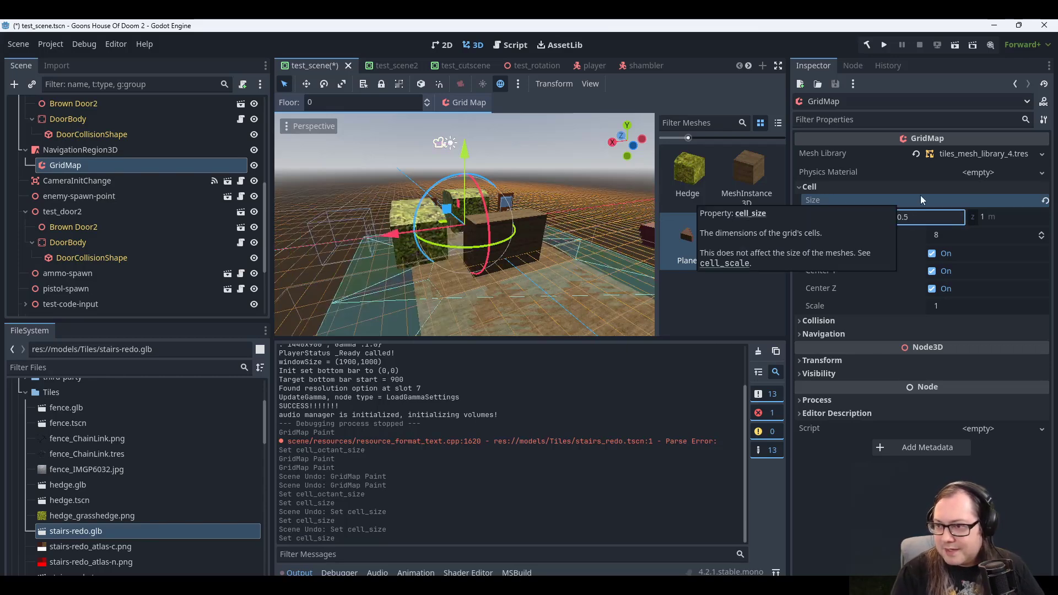
{"action": "left_click", "coordinate": [1004, 216]}
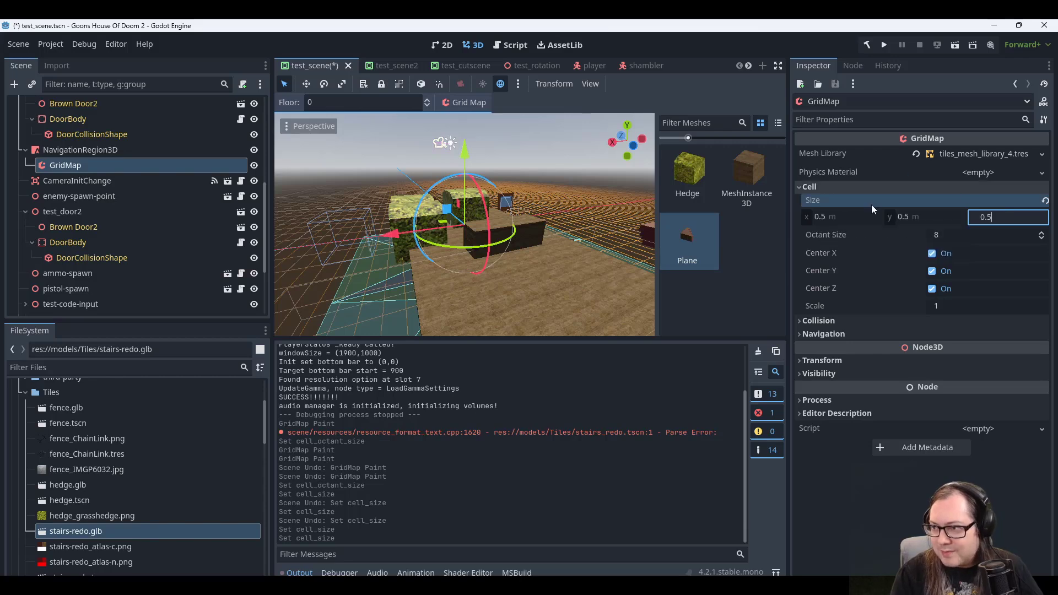
{"action": "left_click", "coordinate": [834, 217]}
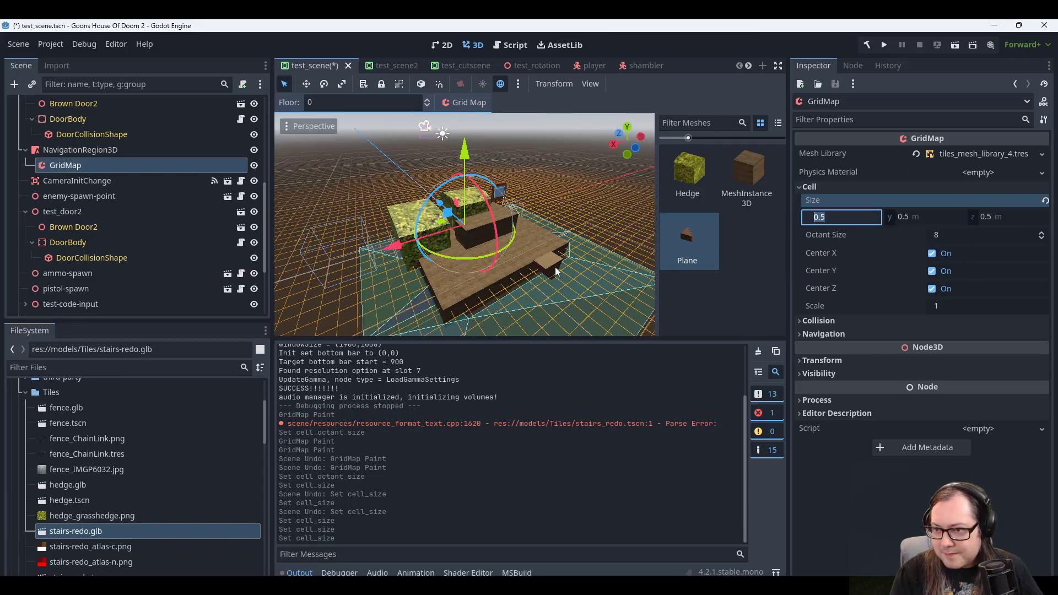
Paint three test stairs tiles next to the wooden floor on the 0.5 m grid.
{"action": "left_click", "coordinate": [587, 285]}
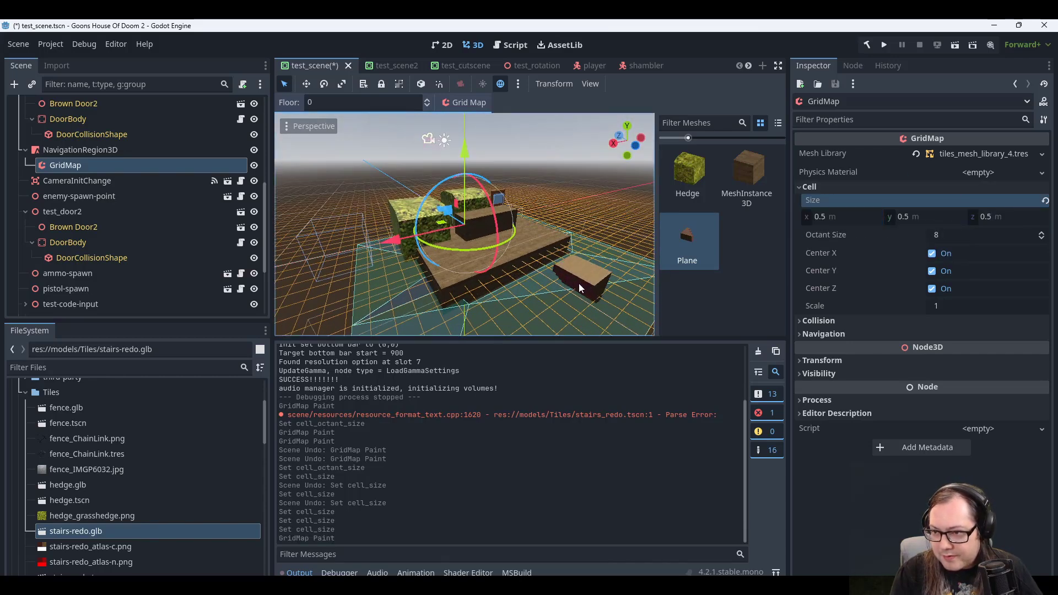
{"action": "left_click", "coordinate": [559, 279]}
{"action": "left_click", "coordinate": [565, 275]}
{"action": "mouse_move", "coordinate": [597, 281]}
{"action": "middle_mouse_down"}
{"action": "mouse_move", "coordinate": [571, 243]}
{"action": "mouse_move", "coordinate": [533, 225]}
{"action": "mouse_move", "coordinate": [660, 170]}
{"action": "middle_mouse_up"}
Paint test Hedge tiles beside the stairs tiles to compare their alignment on the grid.
{"action": "left_click", "coordinate": [688, 172]}
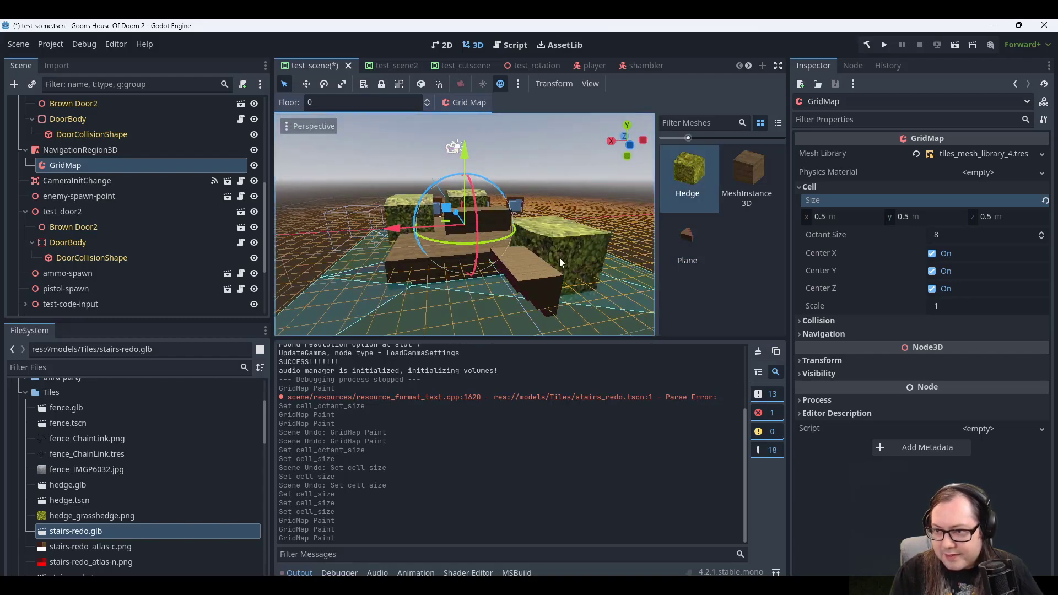
{"action": "left_click", "coordinate": [583, 270]}
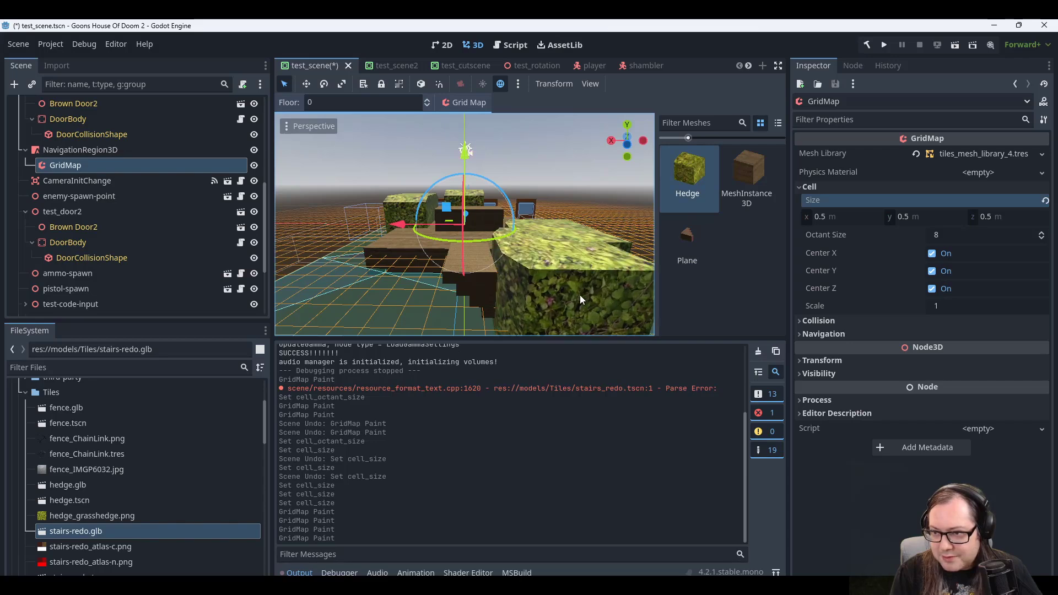
{"action": "scroll", "coordinate": [579, 281], "scroll_direction": "up", "scroll_amount": 5}
{"action": "scroll", "coordinate": [597, 285], "scroll_direction": "down", "scroll_amount": 5}
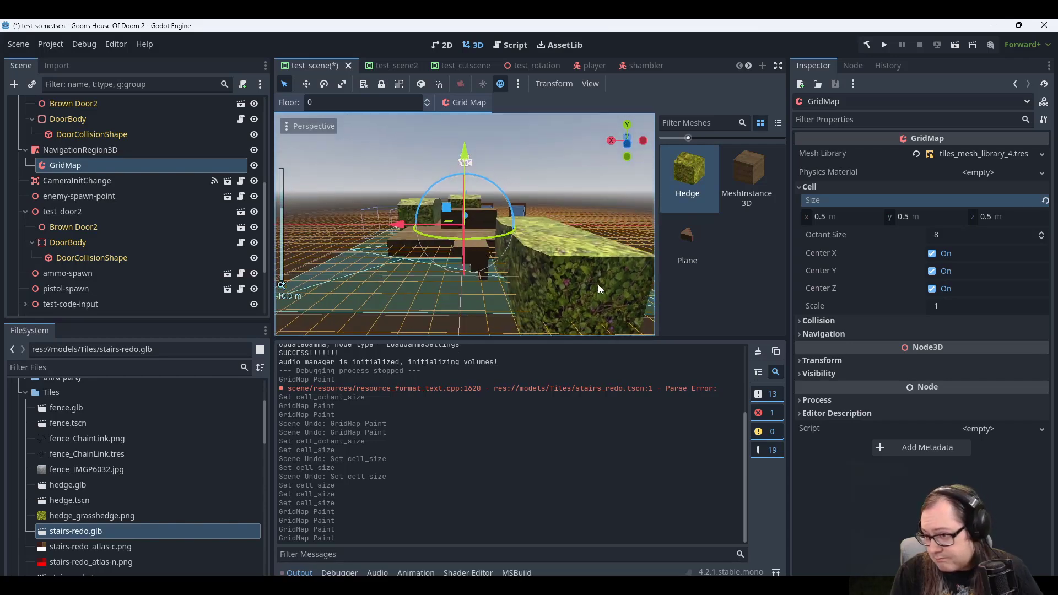
{"action": "left_click", "coordinate": [590, 325]}
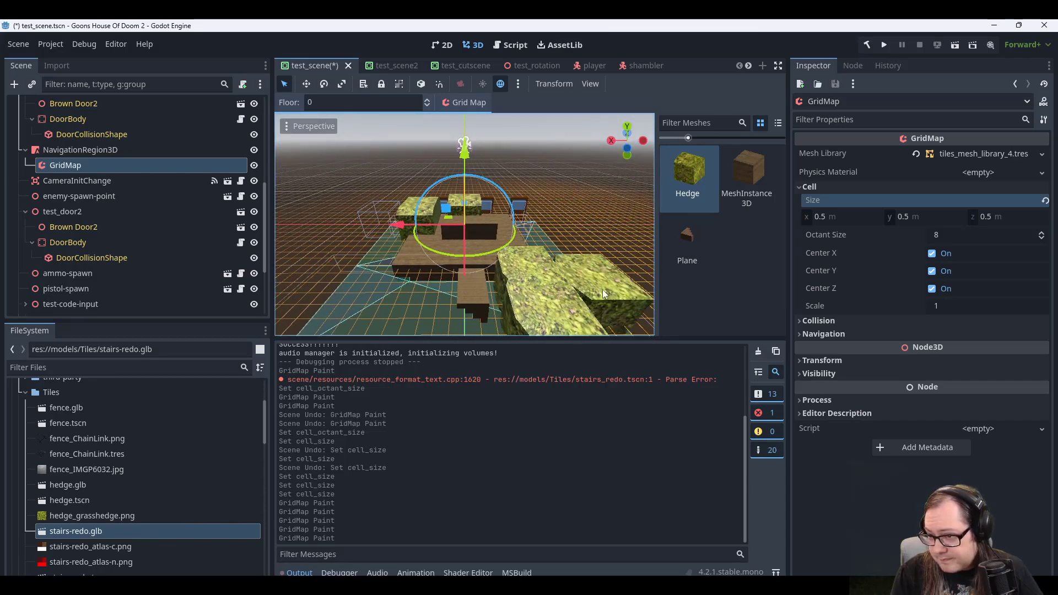
Undo the test stairs and hedge tiles and the three cell size changes on the GridMap.
{"action": "key", "text": "ctrl+z"}
{"action": "key", "text": "ctrl+z"}
{"action": "key", "text": "ctrl+z"}
{"action": "key", "text": "ctrl+z"}
{"action": "key", "text": "ctrl+z"}
{"action": "key", "text": "ctrl+z"}
{"action": "key", "text": "ctrl+z"}
{"action": "key", "text": "ctrl+z"}
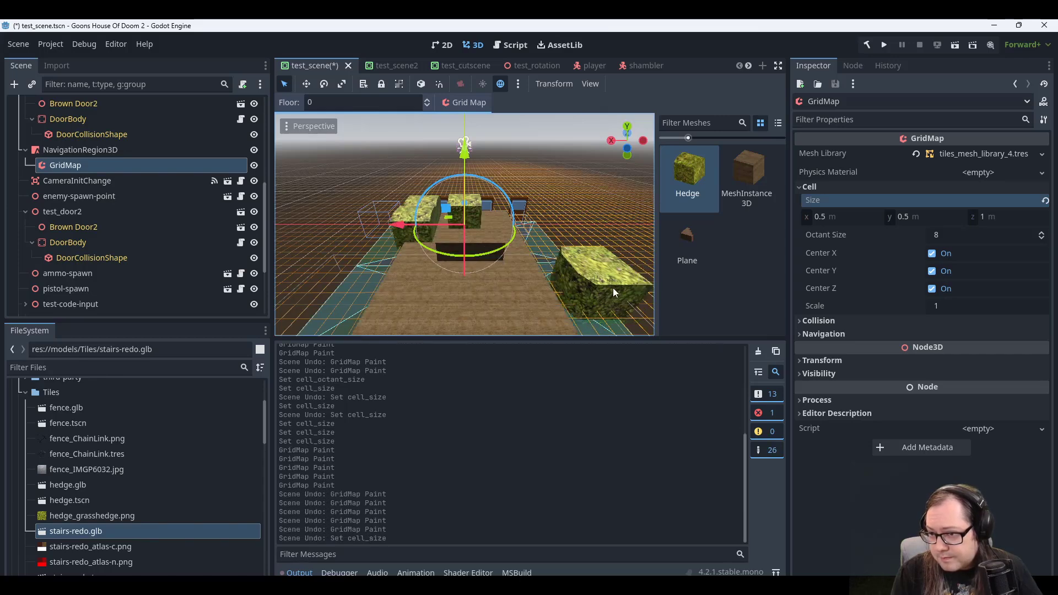
Save test_scene and close the editor window to restart the project.
{"action": "middle_click_drag", "start_coordinate": [600, 264], "coordinate": [486, 258]}
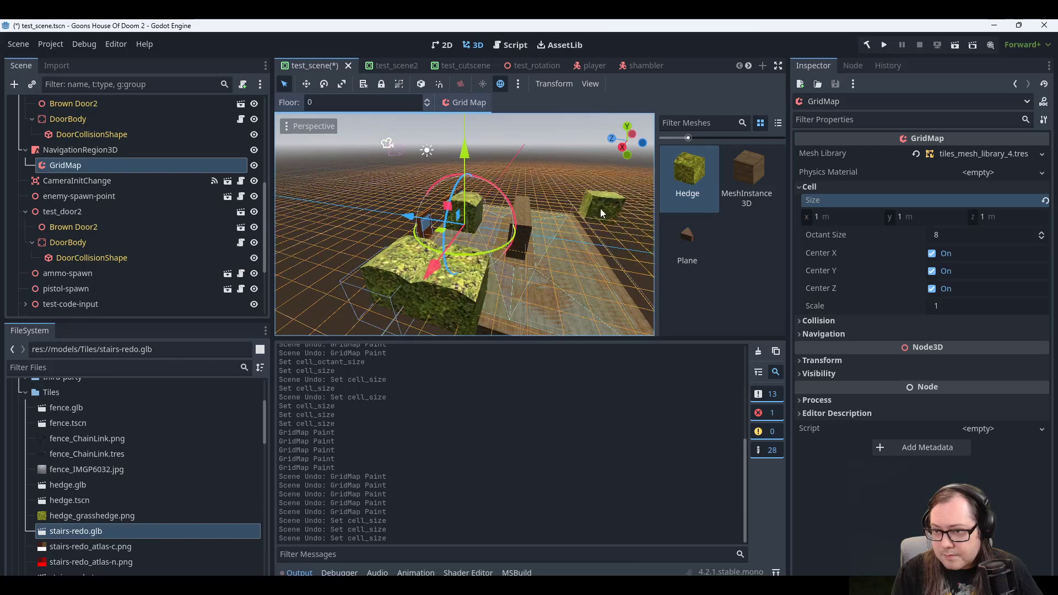
{"action": "key", "text": "ctrl+s"}
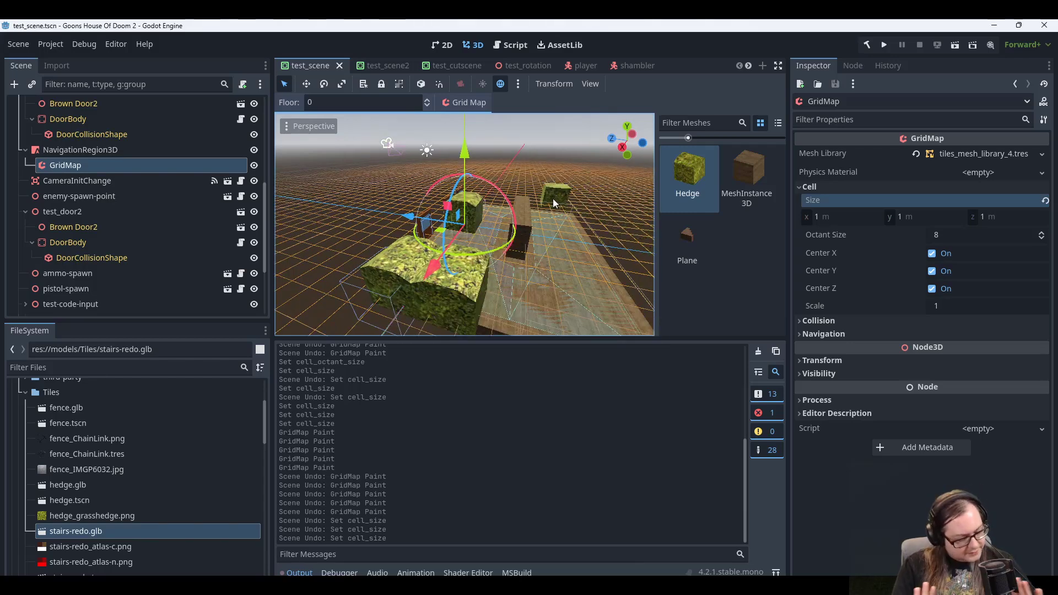
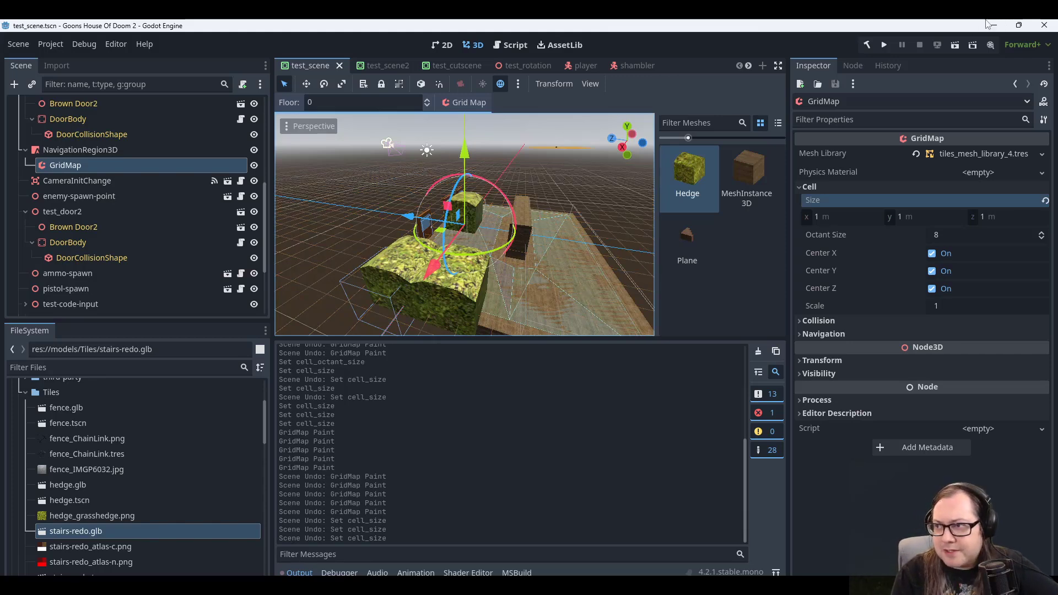
{"action": "left_click", "coordinate": [1046, 25]}
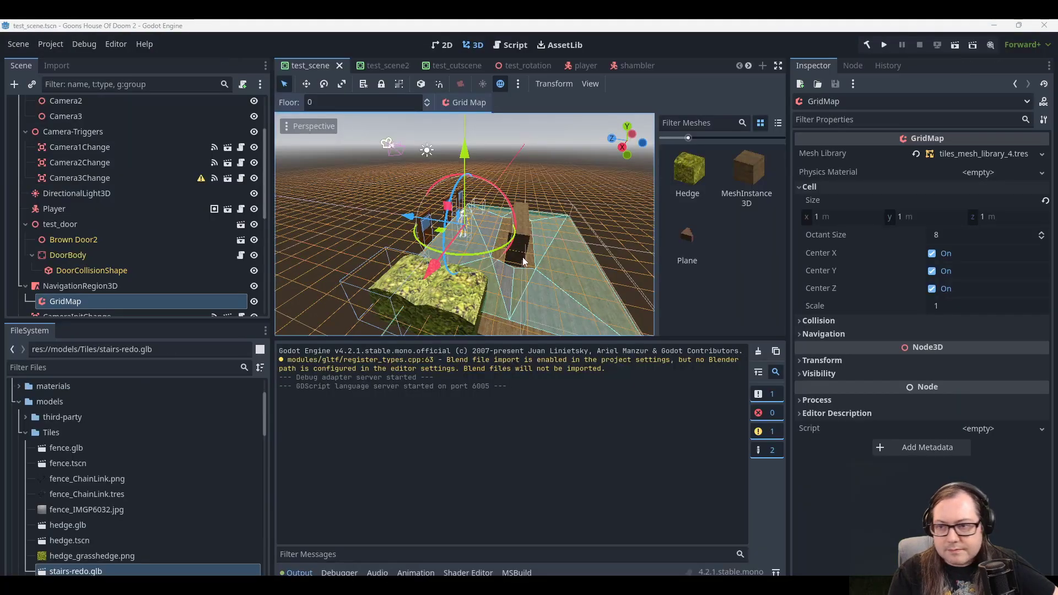
Lower the GridMap to floor -1 and erase the existing hedge tiles beside the wooden floor.
{"action": "middle_click_drag", "start_coordinate": [522, 257], "coordinate": [590, 233]}
{"action": "left_click", "coordinate": [698, 167]}
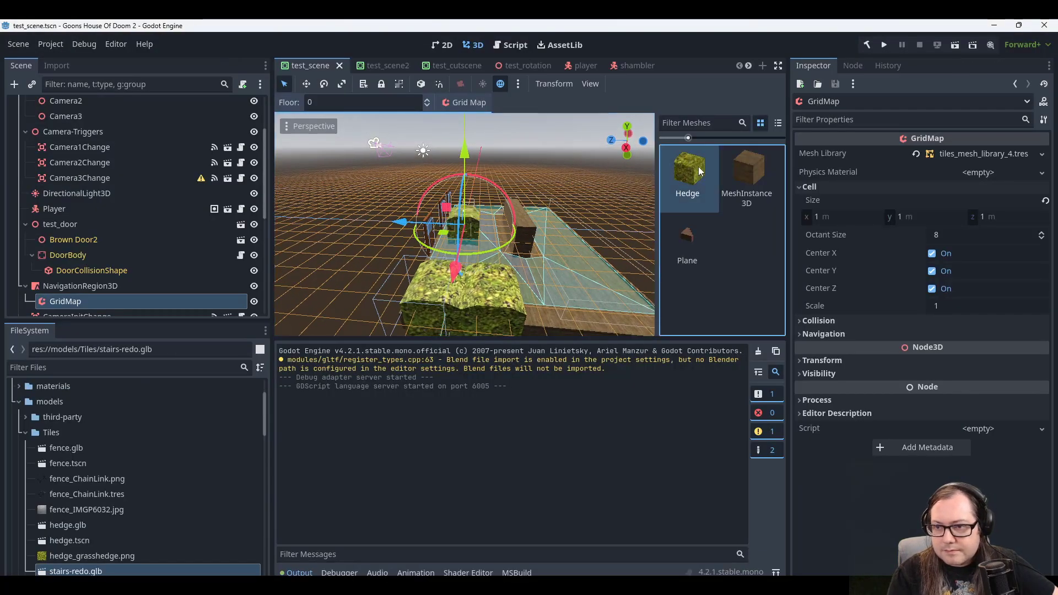
{"action": "mouse_move", "coordinate": [490, 301]}
{"action": "middle_mouse_down"}
{"action": "mouse_move", "coordinate": [503, 265]}
{"action": "mouse_move", "coordinate": [491, 262]}
{"action": "mouse_move", "coordinate": [497, 248]}
{"action": "mouse_move", "coordinate": [514, 273]}
{"action": "mouse_move", "coordinate": [514, 318]}
{"action": "middle_mouse_up"}
{"action": "key", "text": "q"}
{"action": "right_click", "coordinate": [508, 299]}
{"action": "right_click", "coordinate": [464, 303]}
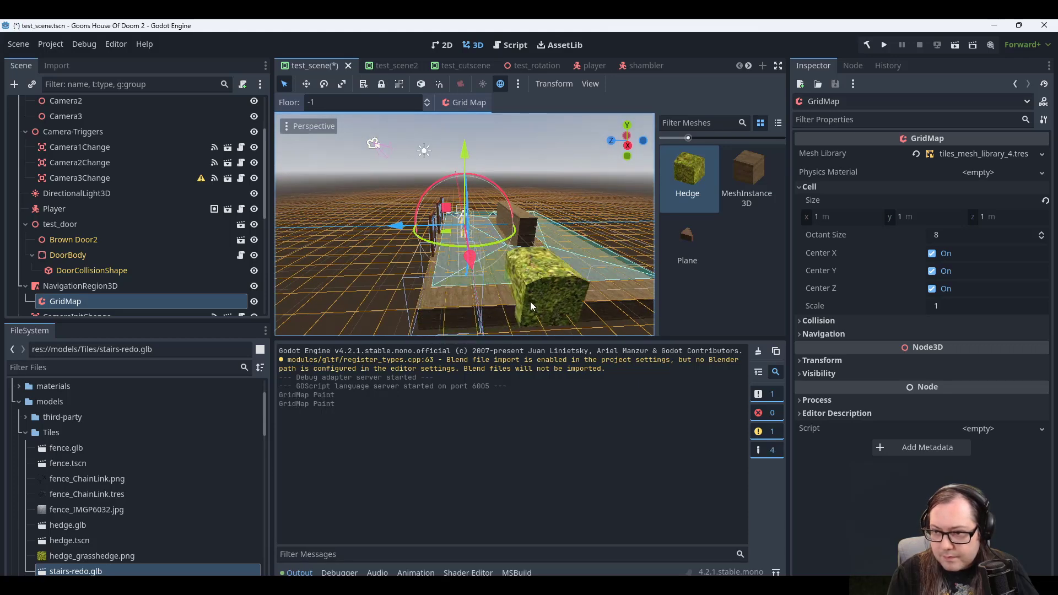
Return the GridMap to floor 0 and try a Hedge tile on the wooden floor, undoing its placement.
{"action": "left_click", "coordinate": [690, 235]}
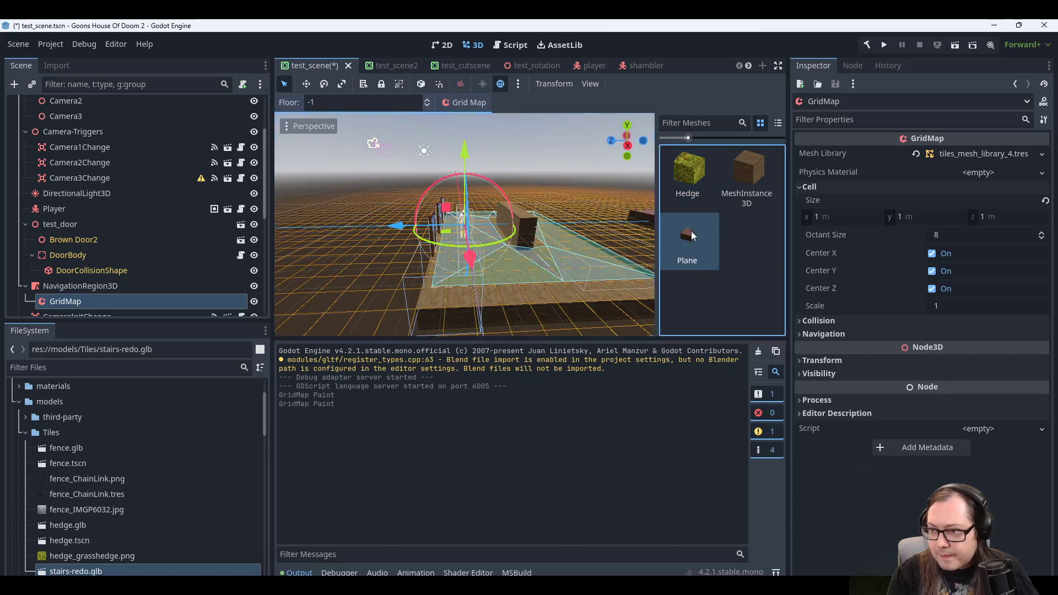
{"action": "left_click", "coordinate": [688, 187]}
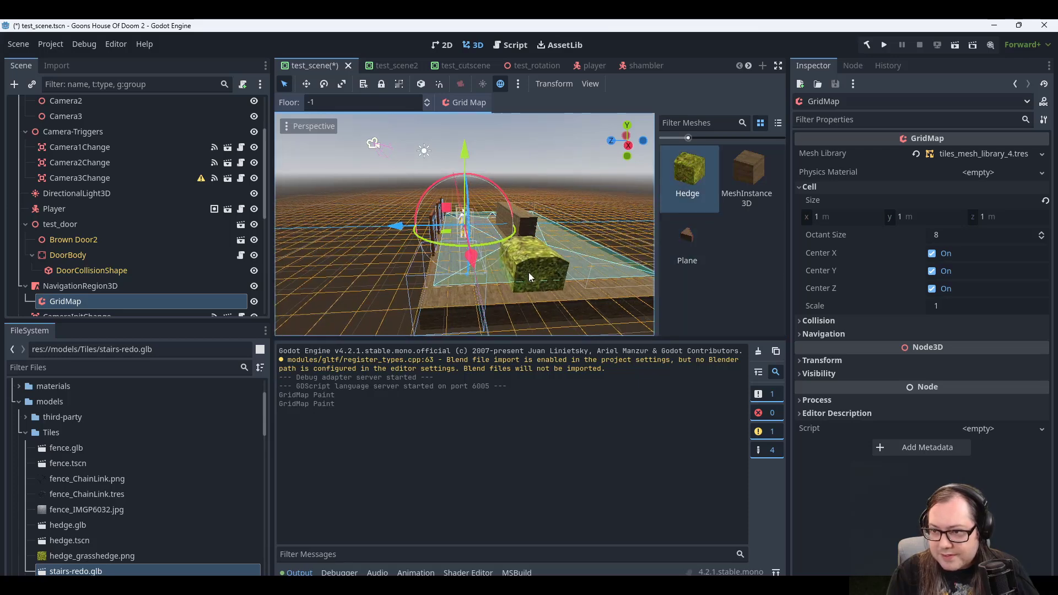
{"action": "key", "text": "e"}
{"action": "mouse_move", "coordinate": [464, 286]}
{"action": "middle_mouse_down"}
{"action": "mouse_move", "coordinate": [527, 259]}
{"action": "mouse_move", "coordinate": [517, 230]}
{"action": "mouse_move", "coordinate": [486, 245]}
{"action": "middle_mouse_up"}
{"action": "scroll", "coordinate": [529, 260], "scroll_direction": "up", "scroll_amount": 2}
{"action": "left_click", "coordinate": [535, 243]}
{"action": "key", "text": "ctrl+z"}
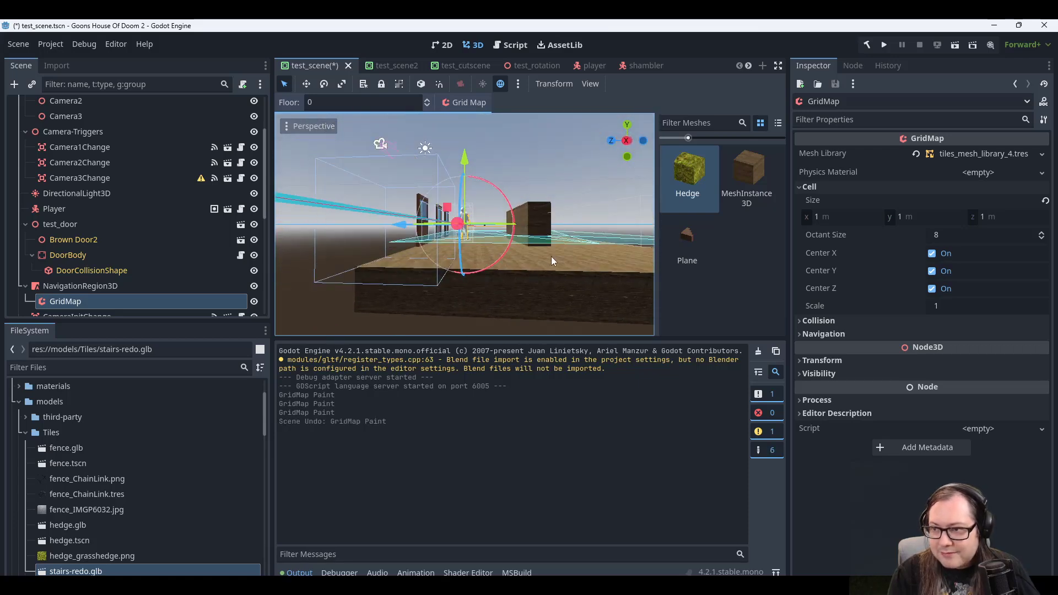
Check the GridMap layout and save test_scene with the hedge tiles removed.
{"action": "middle_click_drag", "start_coordinate": [551, 257], "coordinate": [560, 285]}
{"action": "scroll", "coordinate": [559, 285], "scroll_direction": "down", "scroll_amount": 2}
{"action": "left_click_drag", "start_coordinate": [558, 249], "coordinate": [594, 251]}
{"action": "middle_click_drag", "start_coordinate": [558, 249], "coordinate": [594, 250]}
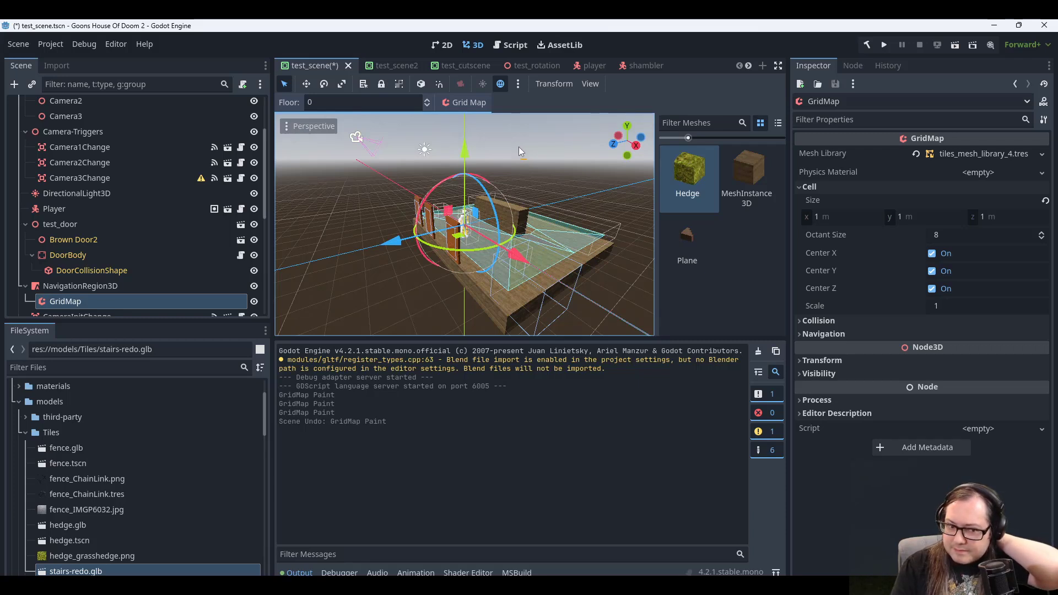
{"action": "key", "text": "ctrl+s"}
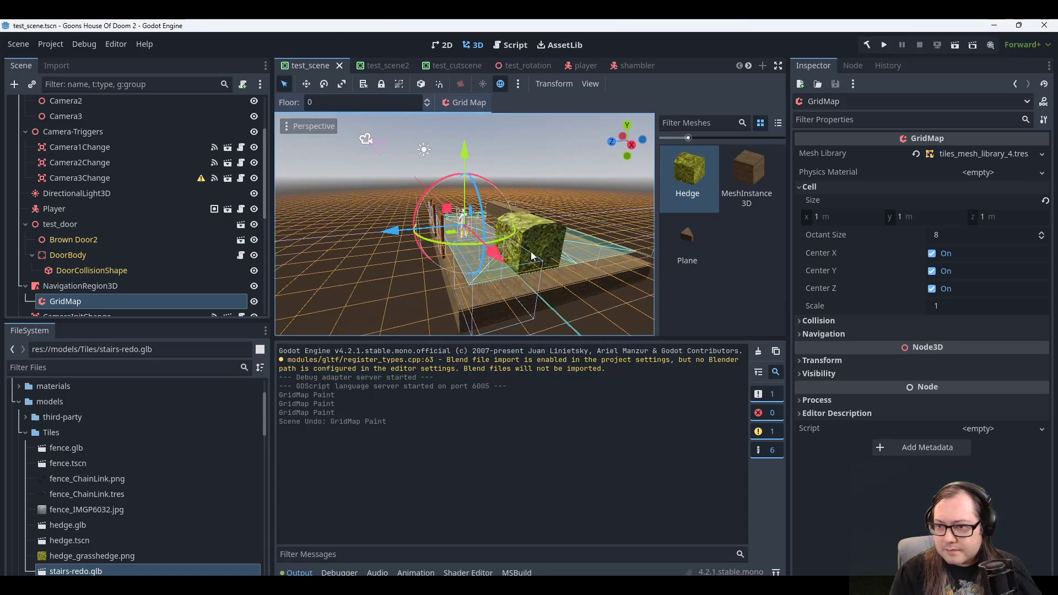
{"action": "mouse_move", "coordinate": [594, 244]}
{"action": "middle_mouse_down"}
{"action": "mouse_move", "coordinate": [614, 267]}
{"action": "mouse_move", "coordinate": [543, 260]}
{"action": "mouse_move", "coordinate": [552, 277]}
{"action": "middle_mouse_up"}
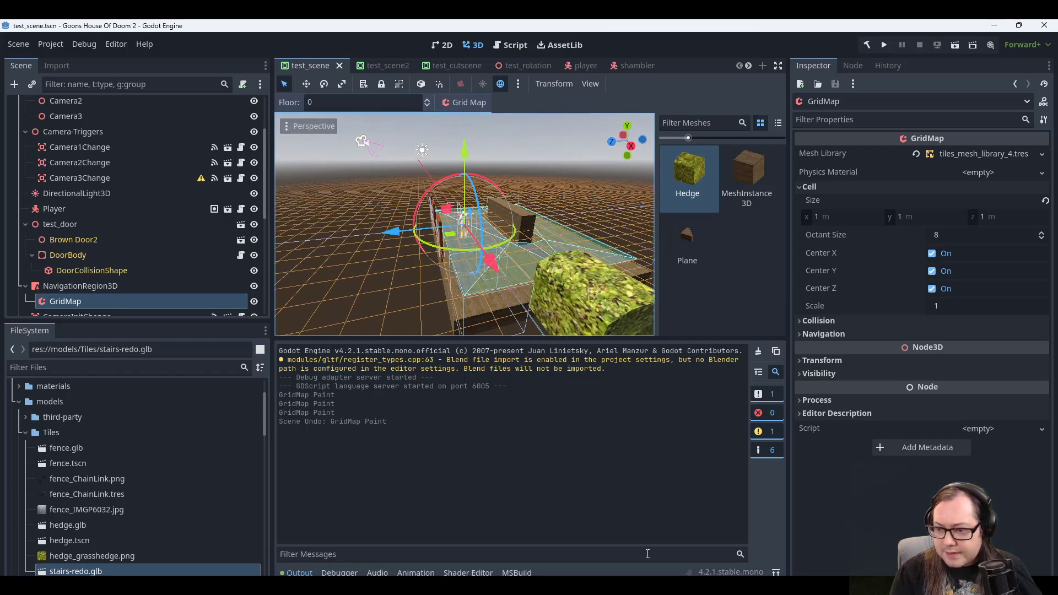
Switch to Blender to look at the stairs-redo model, and return to the Godot editor.
{"action": "left_click", "coordinate": [651, 585]}
{"action": "left_click", "coordinate": [752, 534]}
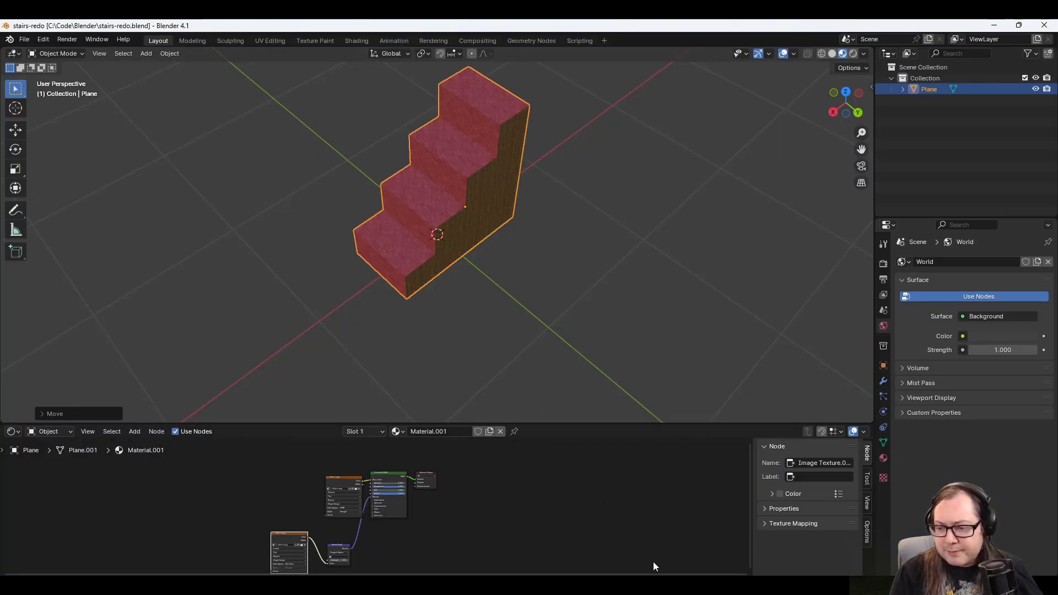
{"action": "left_click", "coordinate": [650, 585]}
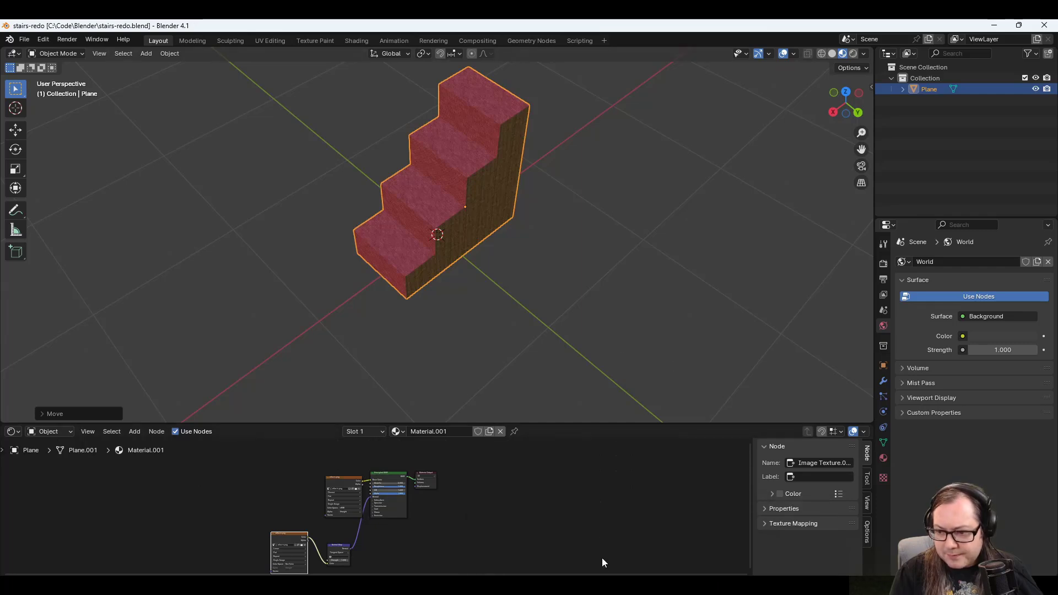
{"action": "left_click", "coordinate": [677, 585]}
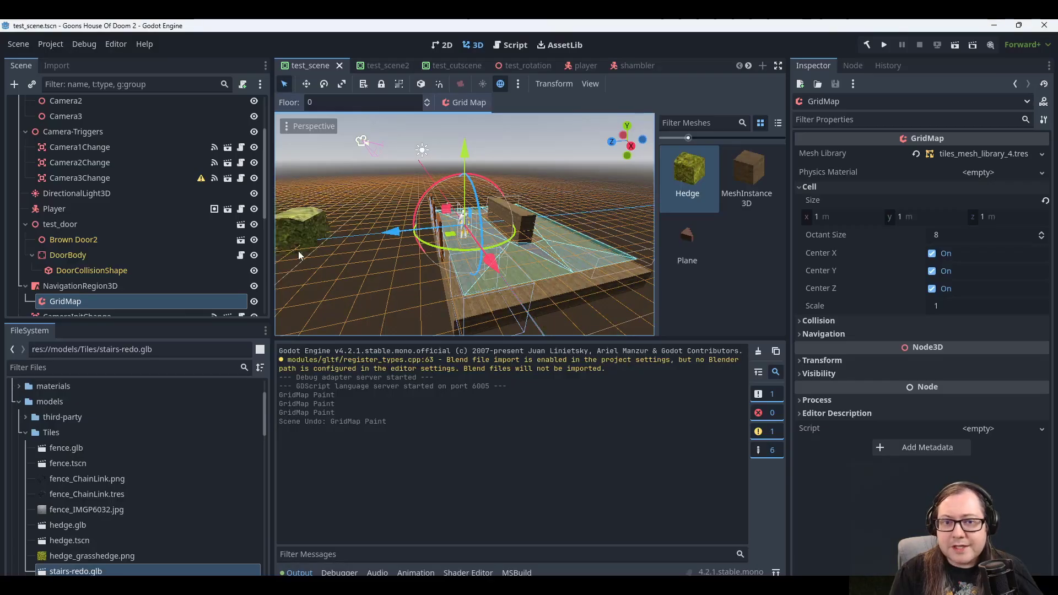
Open the stairs_redo.tscn scene from the models/Tiles folder.
{"action": "scroll", "coordinate": [163, 266], "scroll_direction": "down", "scroll_amount": 5}
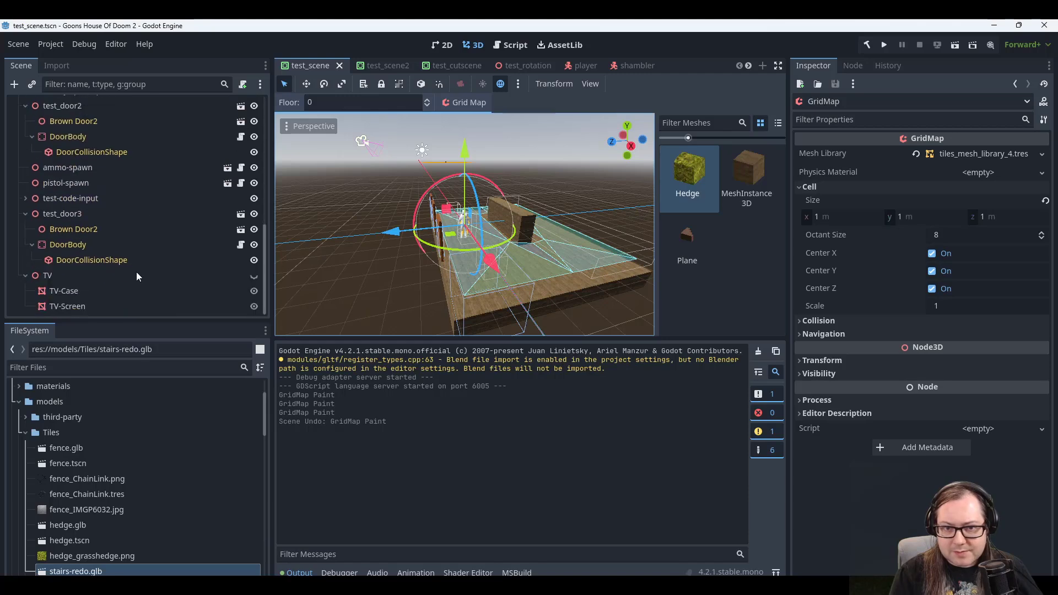
{"action": "scroll", "coordinate": [83, 496], "scroll_direction": "down", "scroll_amount": 5}
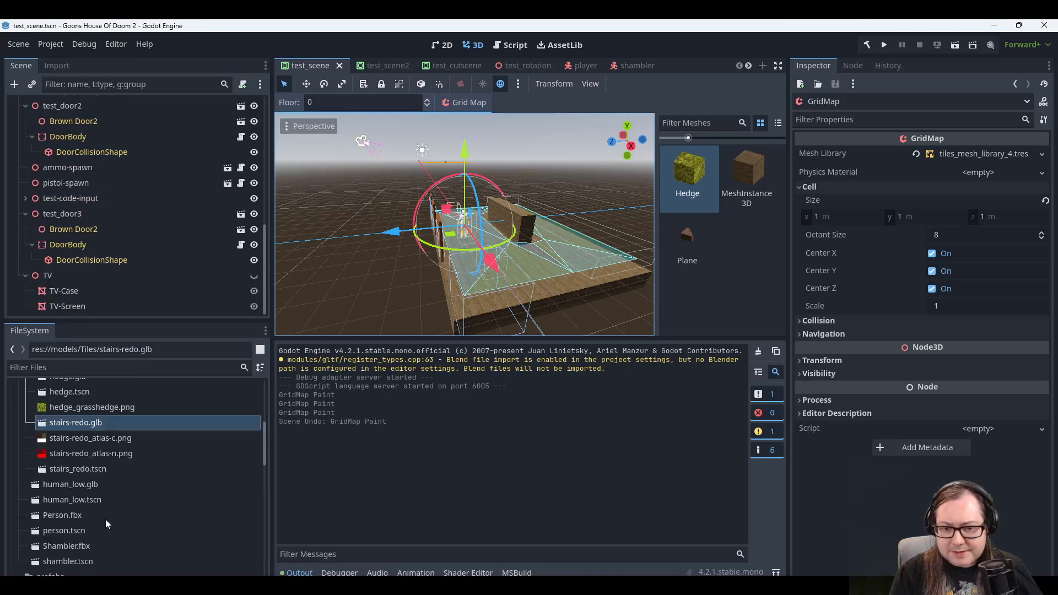
{"action": "double_click", "coordinate": [90, 468]}
{"action": "scroll", "coordinate": [684, 193], "scroll_direction": "up", "scroll_amount": 6}
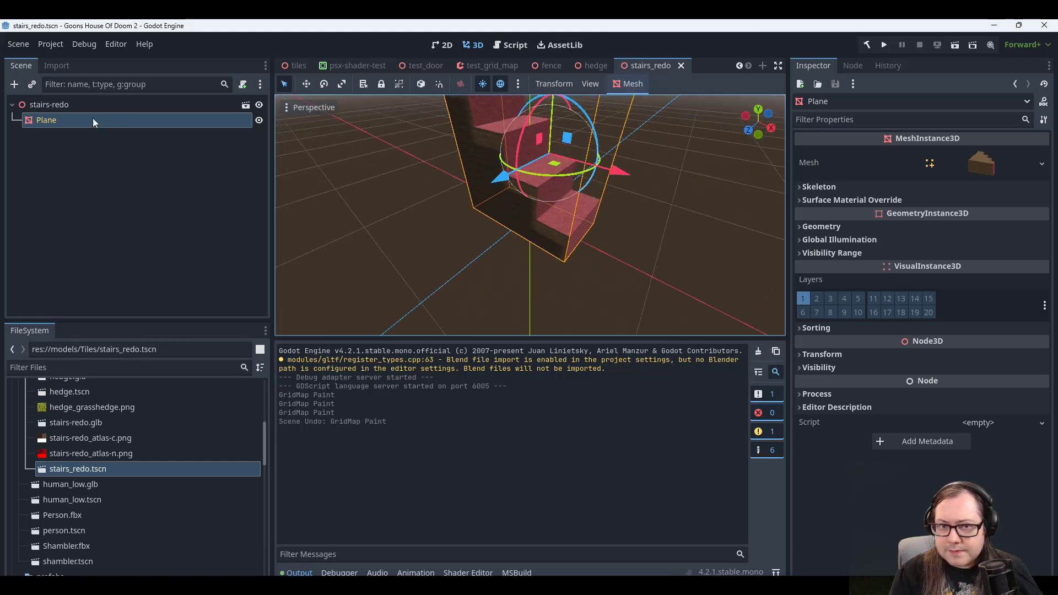
Add a StaticBody3D child node under the Plane mesh of the stairs-redo scene.
{"action": "left_click", "coordinate": [67, 106]}
{"action": "left_click", "coordinate": [63, 120]}
{"action": "right_click", "coordinate": [51, 122]}
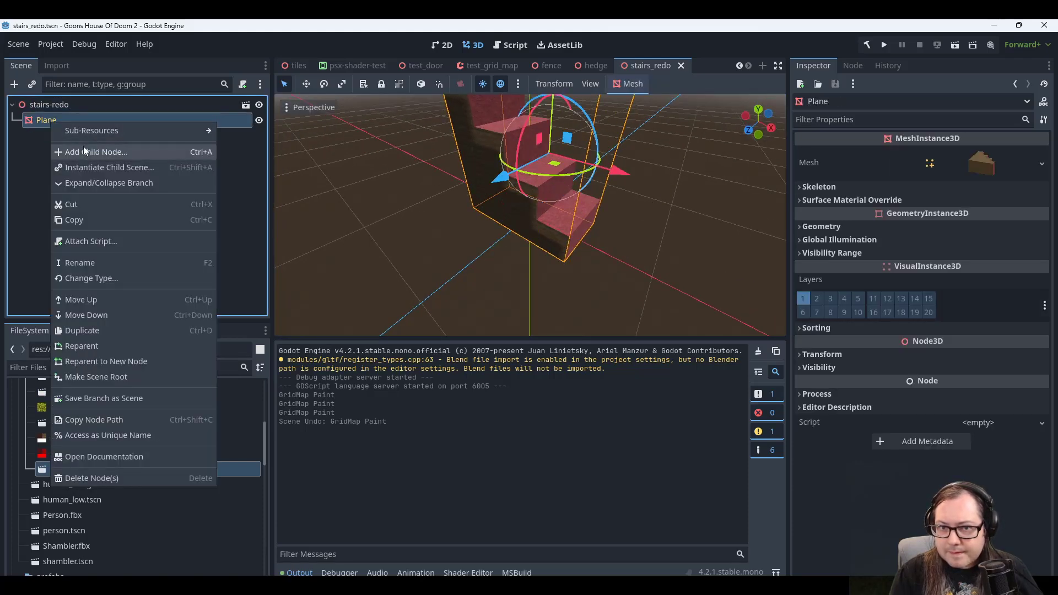
{"action": "left_click", "coordinate": [84, 149]}
{"action": "type", "text": "Static"}
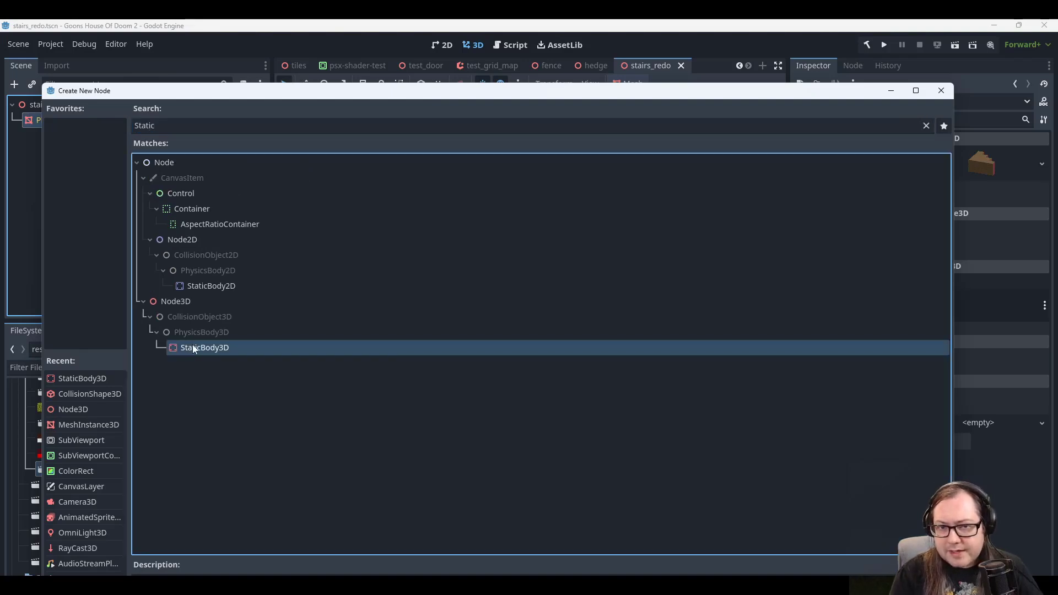
{"action": "double_click", "coordinate": [193, 345]}
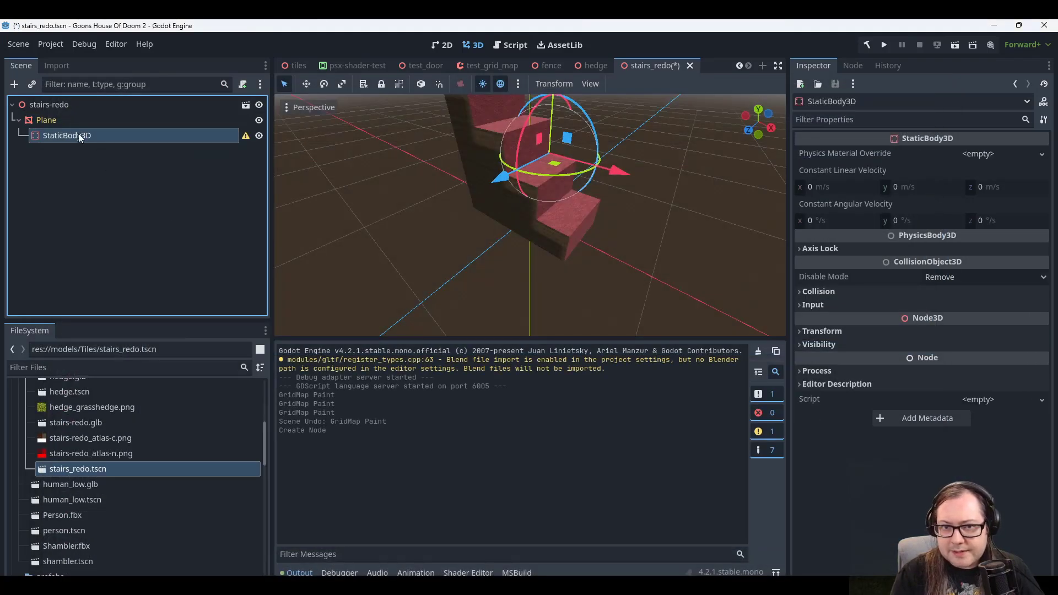
Add a CollisionShape3D child to the StaticBody3D and assign it a new ConvexPolygonShape3D.
{"action": "right_click", "coordinate": [79, 134]}
{"action": "left_click", "coordinate": [104, 141]}
{"action": "type", "text": "Collision"}
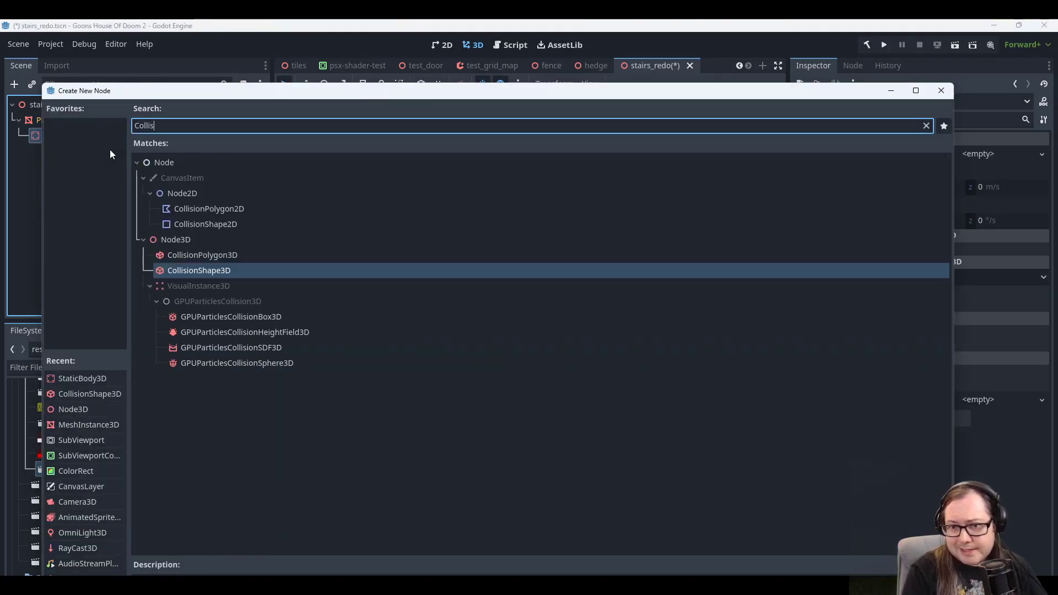
{"action": "double_click", "coordinate": [199, 271]}
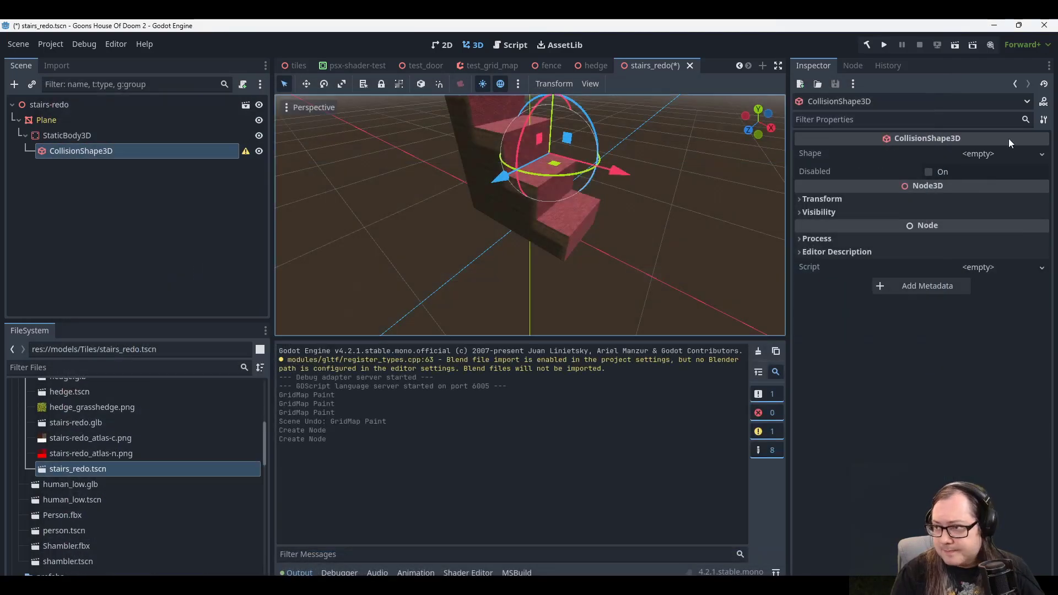
{"action": "left_click", "coordinate": [993, 157]}
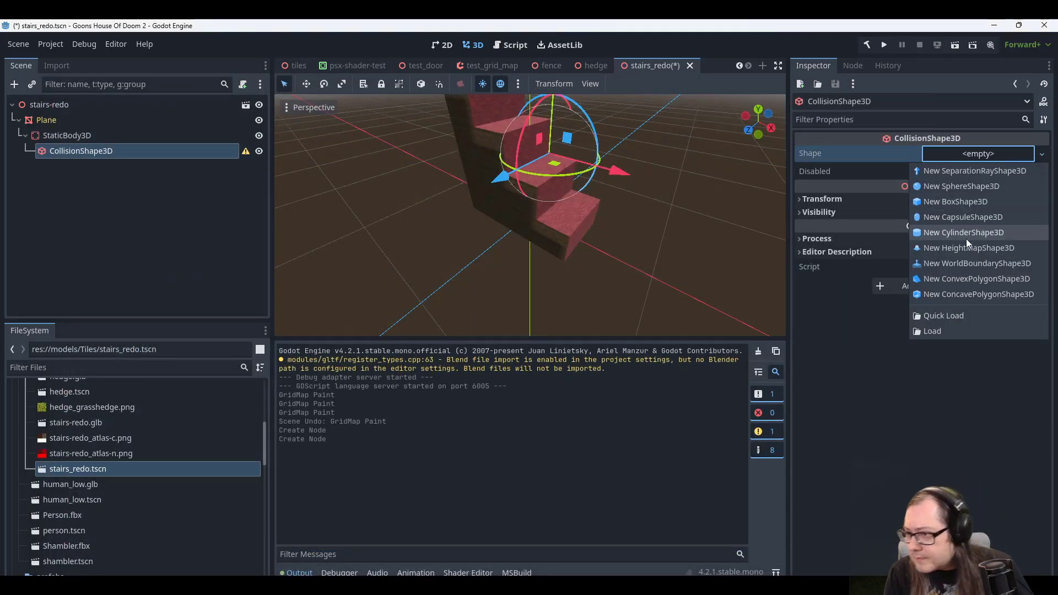
{"action": "left_click", "coordinate": [950, 282]}
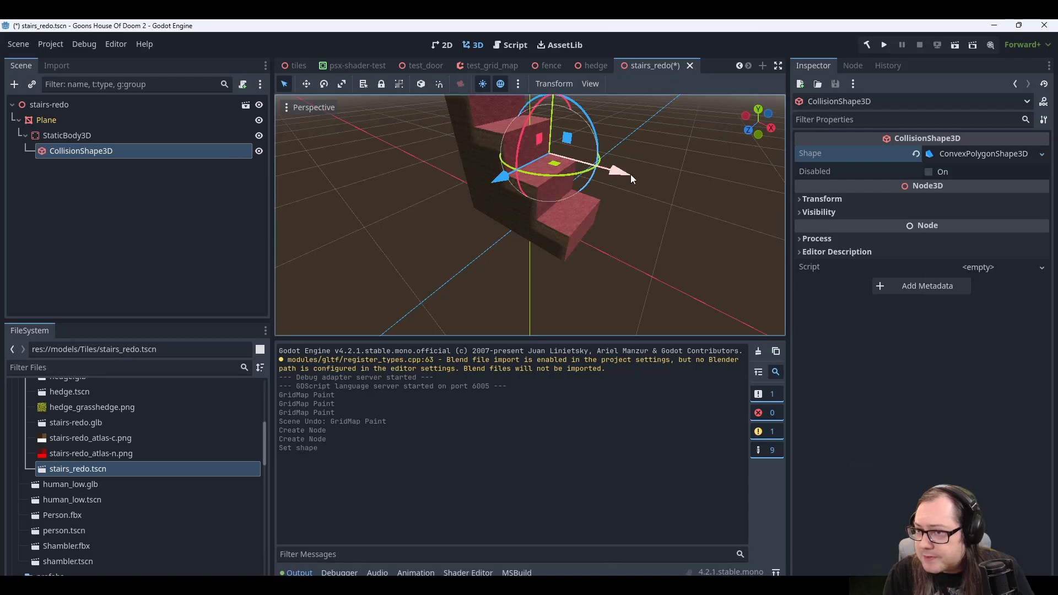
Add three elements to the Points array of the CollisionShape3D's ConvexPolygonShape3D.
{"action": "middle_click_drag", "start_coordinate": [630, 174], "coordinate": [705, 165]}
{"action": "scroll", "coordinate": [576, 138], "scroll_direction": "down", "scroll_amount": 2}
{"action": "scroll", "coordinate": [706, 165], "scroll_direction": "up", "scroll_amount": 1}
{"action": "left_click", "coordinate": [962, 156]}
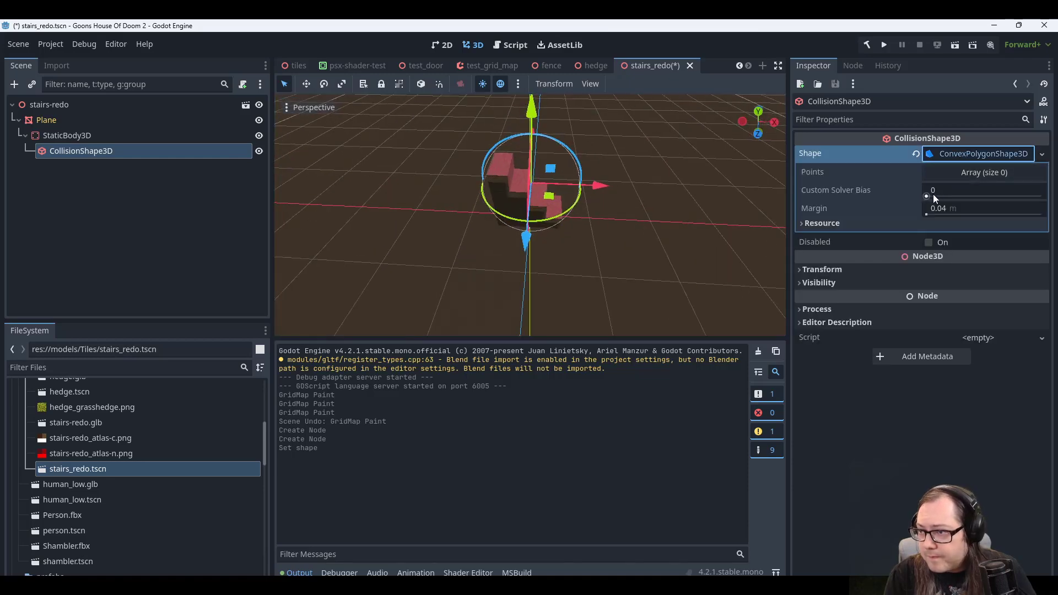
{"action": "left_click", "coordinate": [963, 174]}
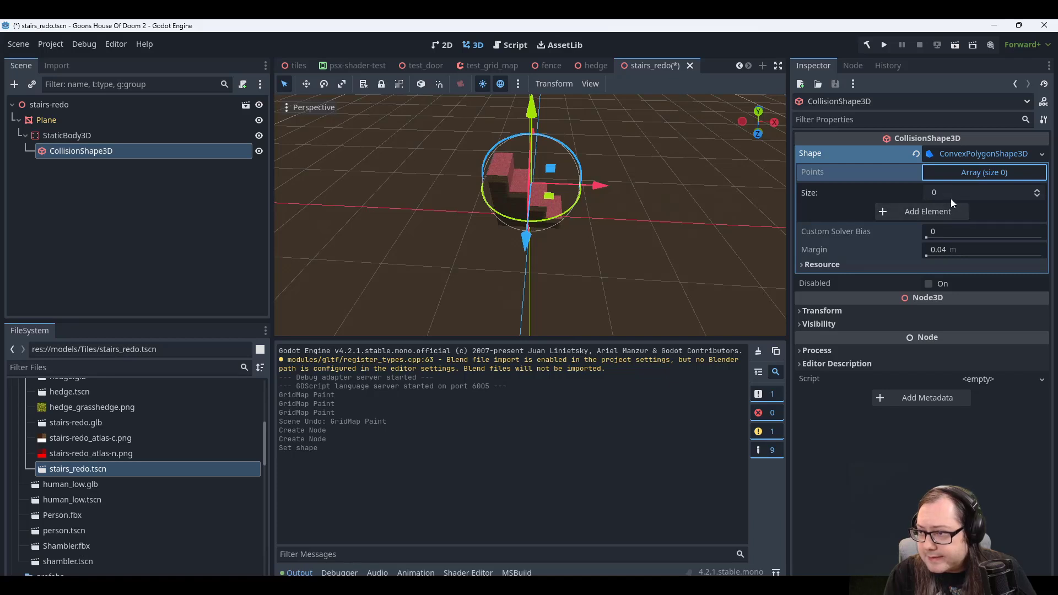
{"action": "left_click", "coordinate": [926, 210]}
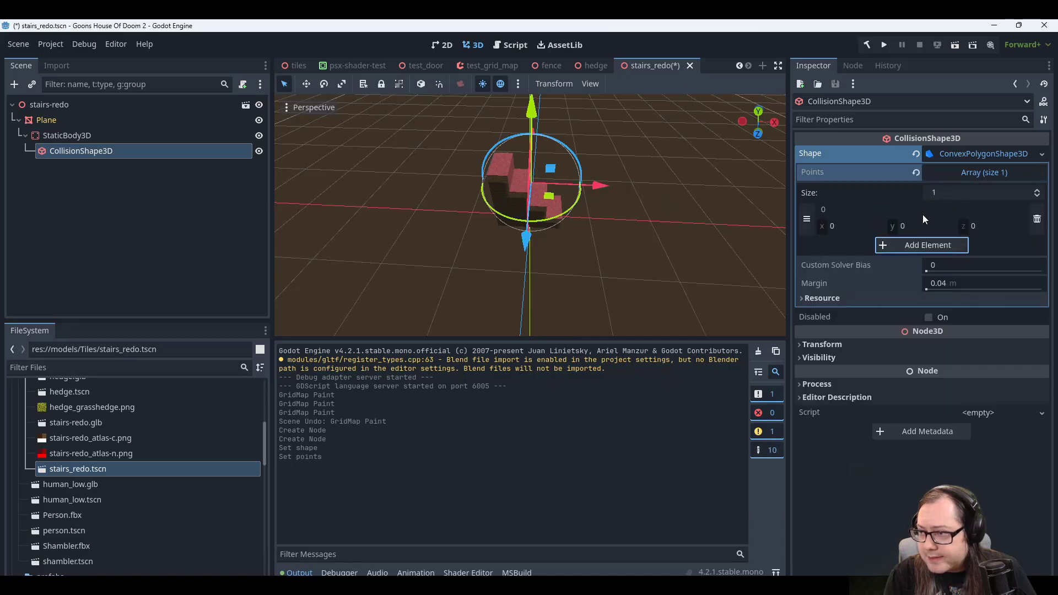
{"action": "left_click", "coordinate": [900, 243]}
{"action": "left_click", "coordinate": [896, 277]}
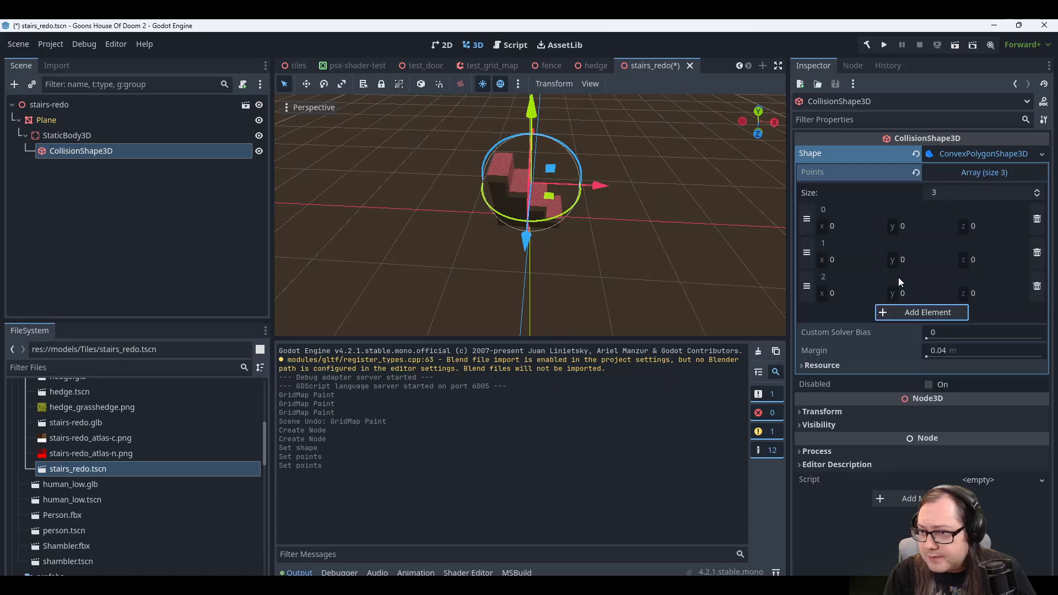
Set the y value of point 1 and the z value of point 2 to 1 in the convex shape's Points array.
{"action": "left_click", "coordinate": [858, 226]}
{"action": "middle_click_drag", "start_coordinate": [646, 220], "coordinate": [726, 225]}
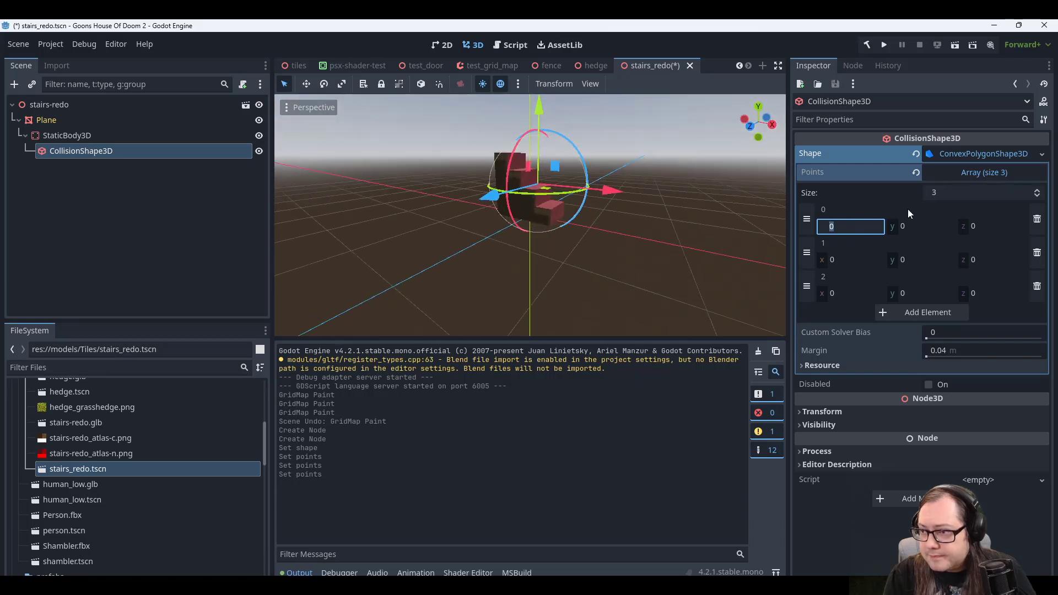
{"action": "left_click", "coordinate": [923, 226]}
{"action": "left_click", "coordinate": [930, 259]}
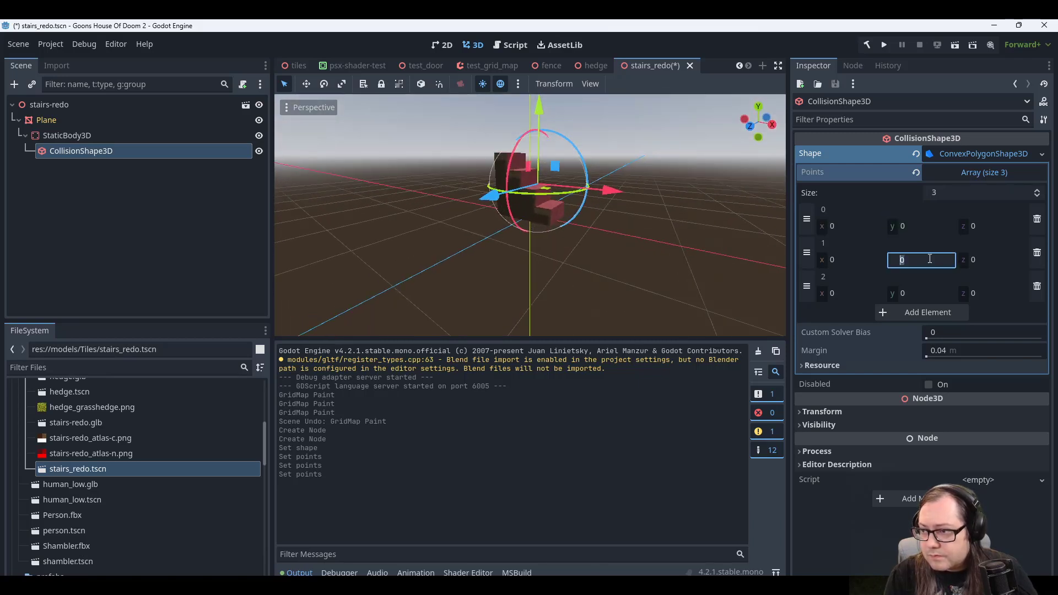
{"action": "type", "text": "1"}
{"action": "left_click", "coordinate": [984, 260]}
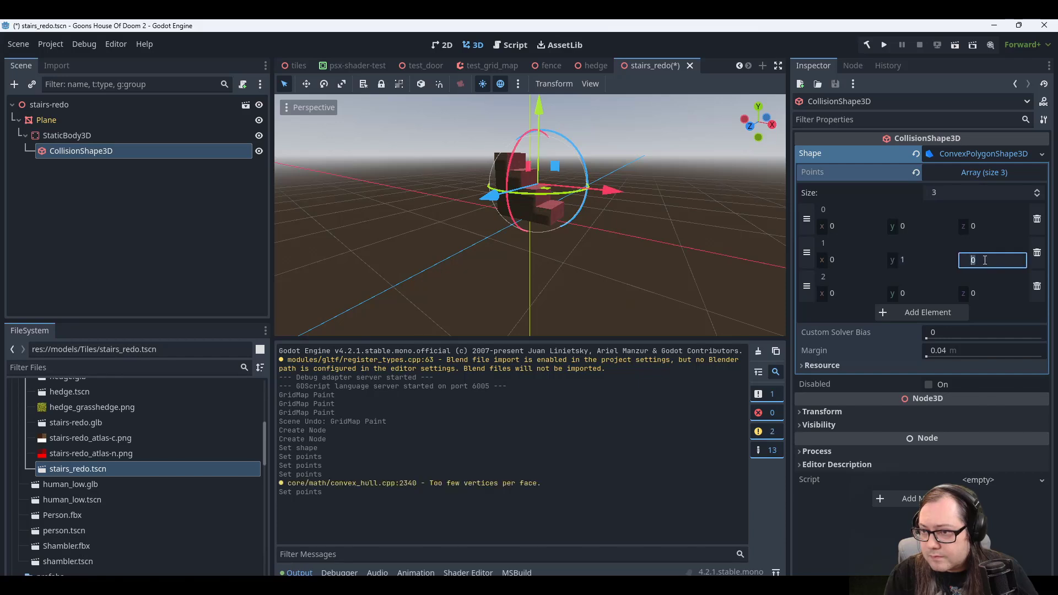
{"action": "left_click", "coordinate": [976, 295]}
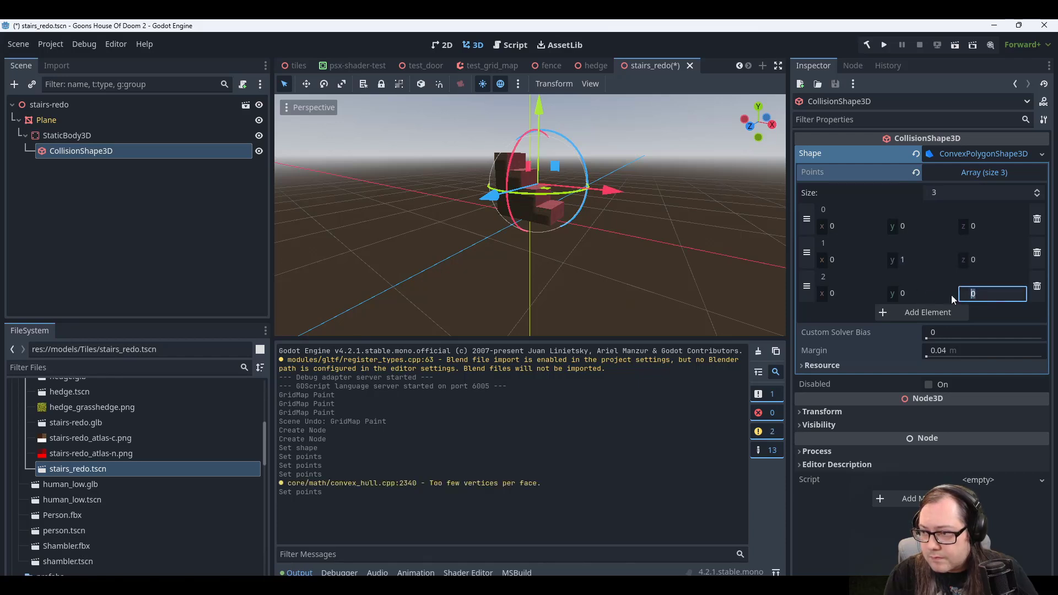
{"action": "type", "text": "1"}
{"action": "left_click", "coordinate": [988, 261]}
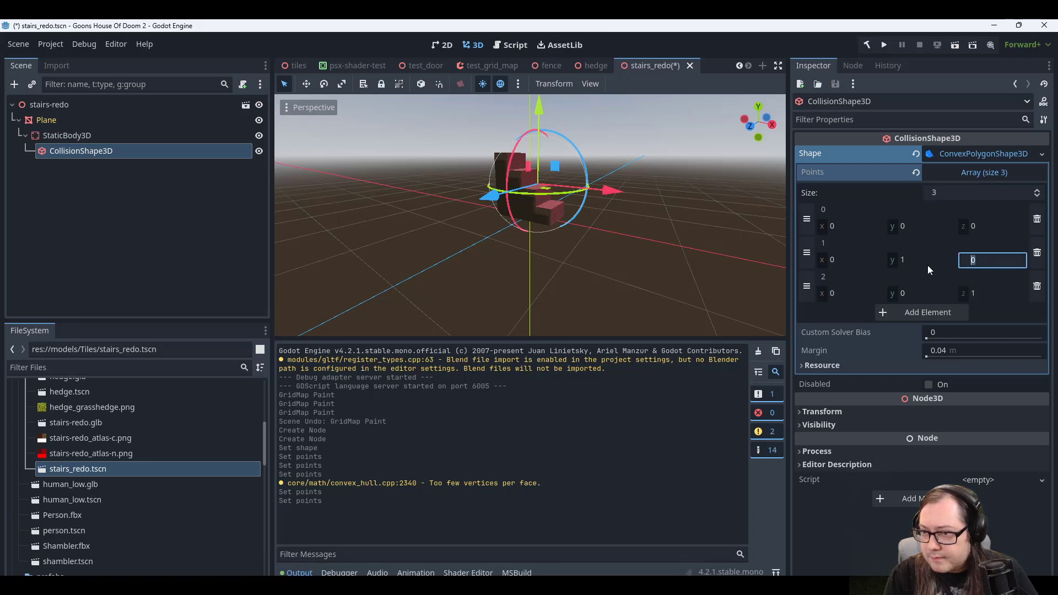
{"action": "left_click", "coordinate": [851, 224]}
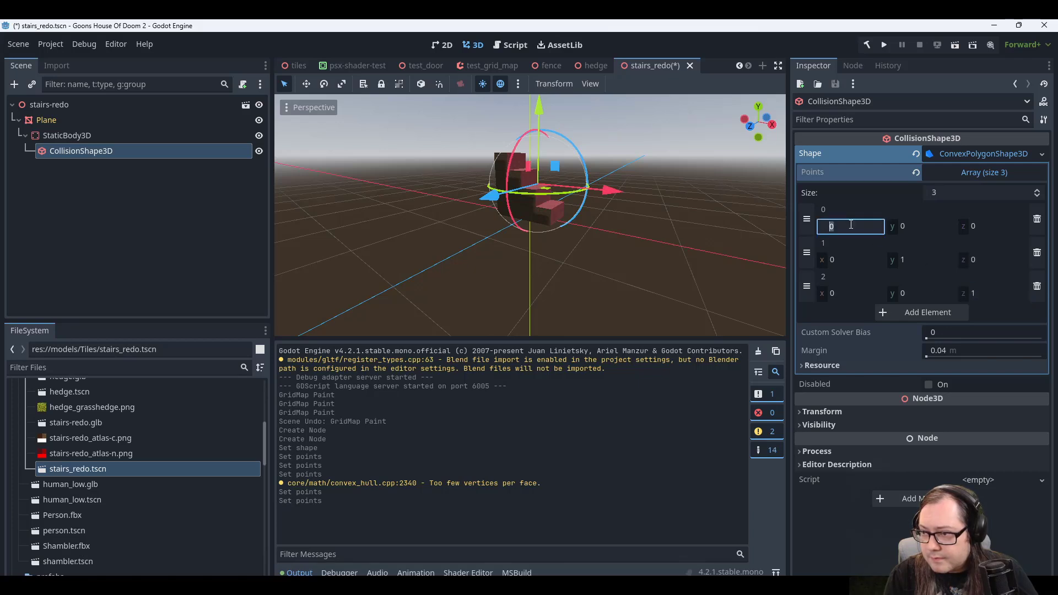
{"action": "left_click", "coordinate": [916, 260]}
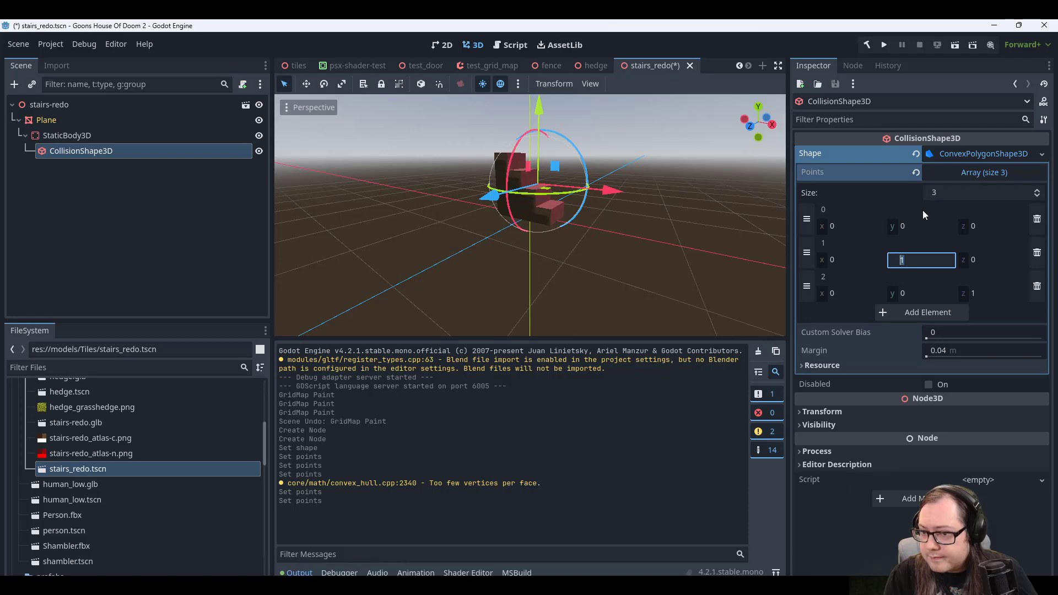
Add a fourth point to the convex shape's Points array and set its x value to 1.
{"action": "middle_click_drag", "start_coordinate": [689, 201], "coordinate": [716, 244]}
{"action": "scroll", "coordinate": [622, 260], "scroll_direction": "up", "scroll_amount": 6}
{"action": "scroll", "coordinate": [617, 260], "scroll_direction": "up", "scroll_amount": 6}
{"action": "scroll", "coordinate": [716, 242], "scroll_direction": "down", "scroll_amount": 4}
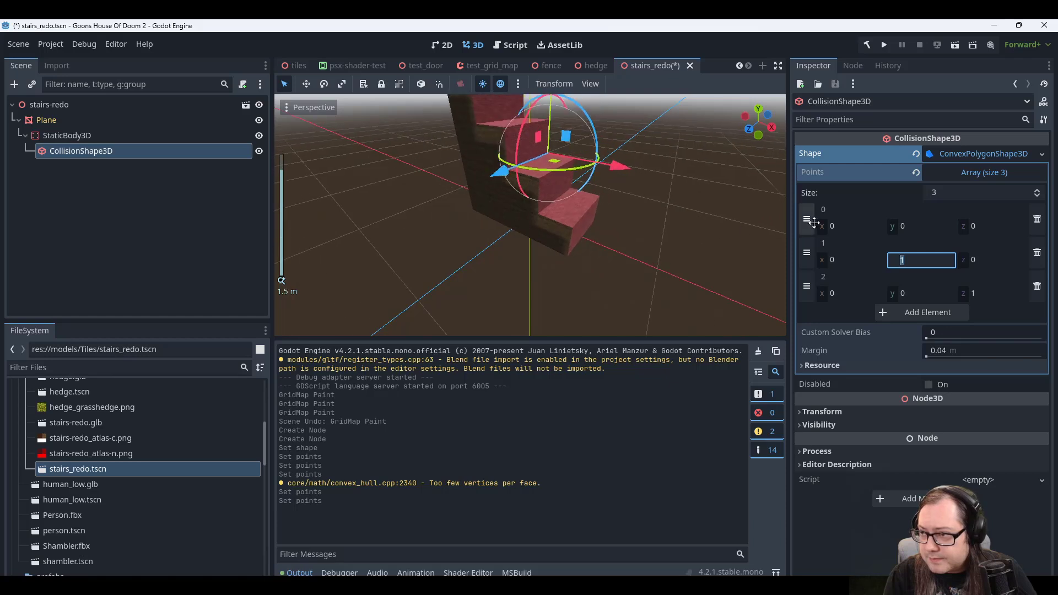
{"action": "left_click", "coordinate": [901, 312]}
{"action": "scroll", "coordinate": [640, 230], "scroll_direction": "down", "scroll_amount": 8}
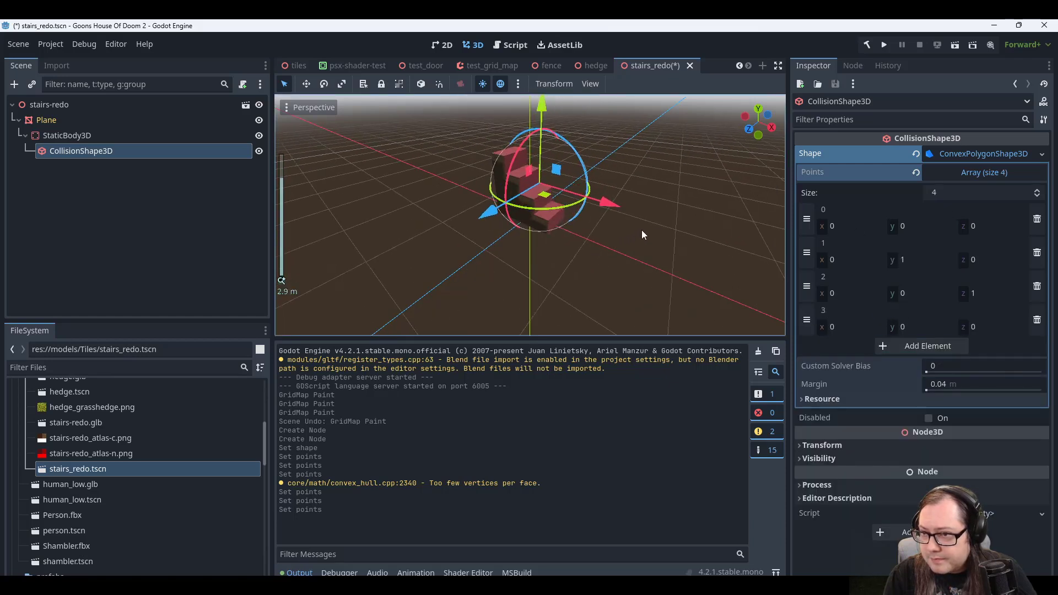
{"action": "left_click", "coordinate": [845, 328]}
{"action": "type", "text": "1"}
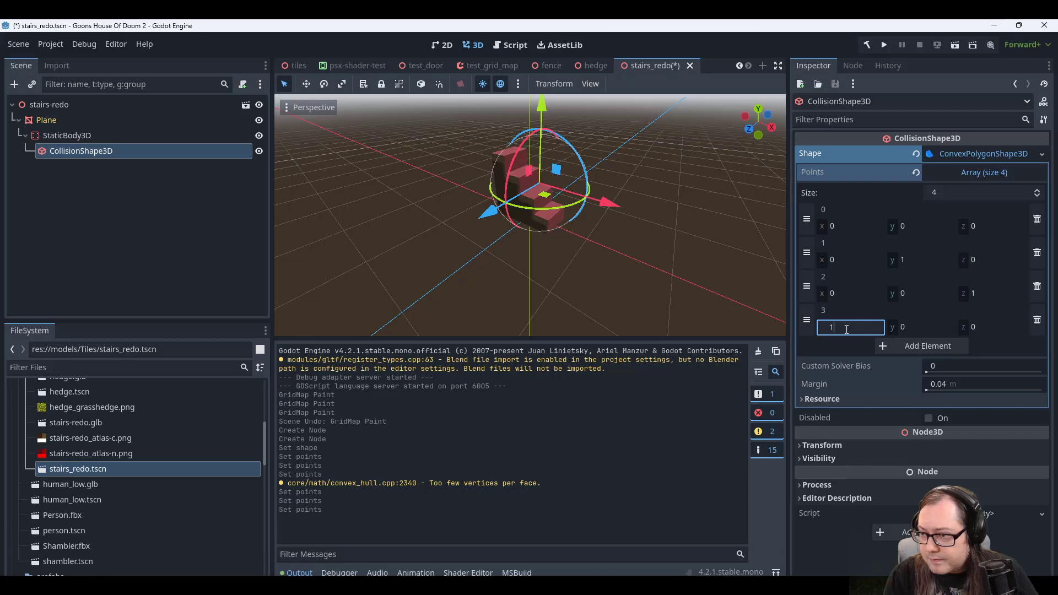
{"action": "left_click", "coordinate": [922, 290]}
{"action": "middle_click_drag", "start_coordinate": [683, 201], "coordinate": [641, 236]}
{"action": "scroll", "coordinate": [603, 194], "scroll_direction": "up", "scroll_amount": 8}
{"action": "scroll", "coordinate": [640, 237], "scroll_direction": "down", "scroll_amount": 4}
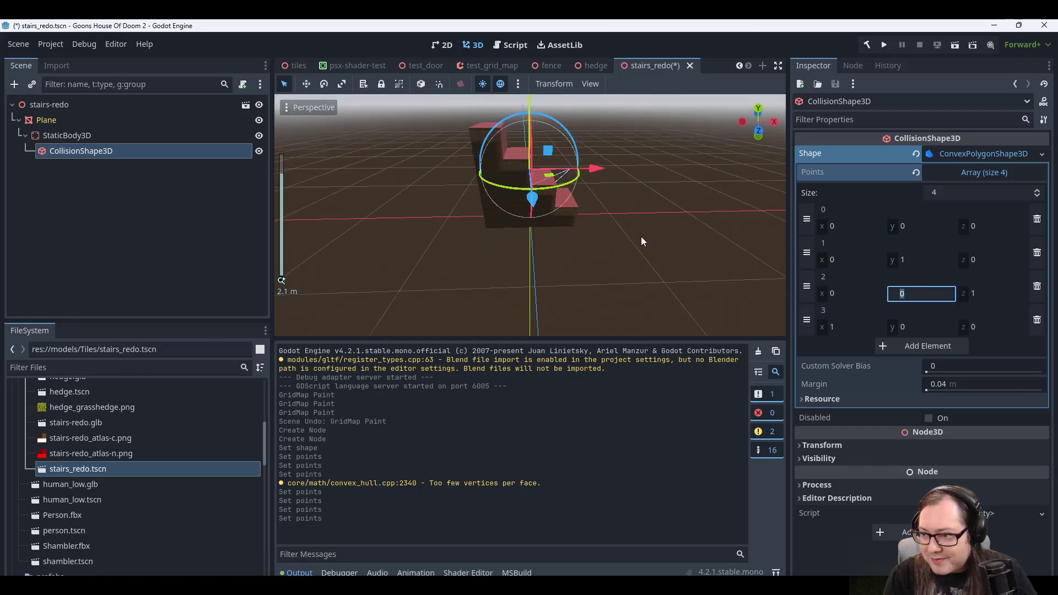
{"action": "left_click", "coordinate": [825, 397]}
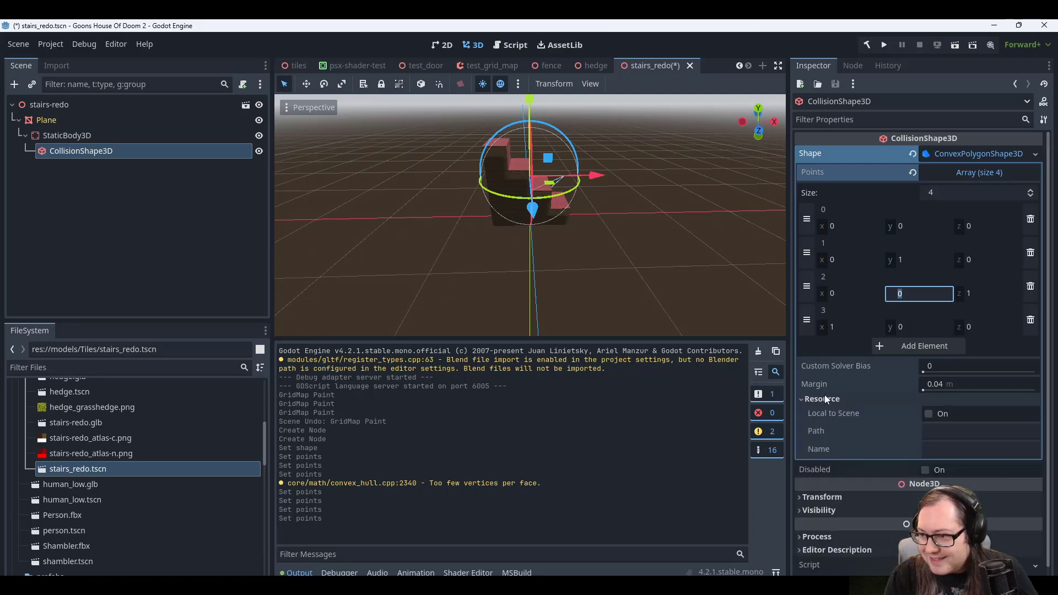
{"action": "left_click", "coordinate": [828, 396]}
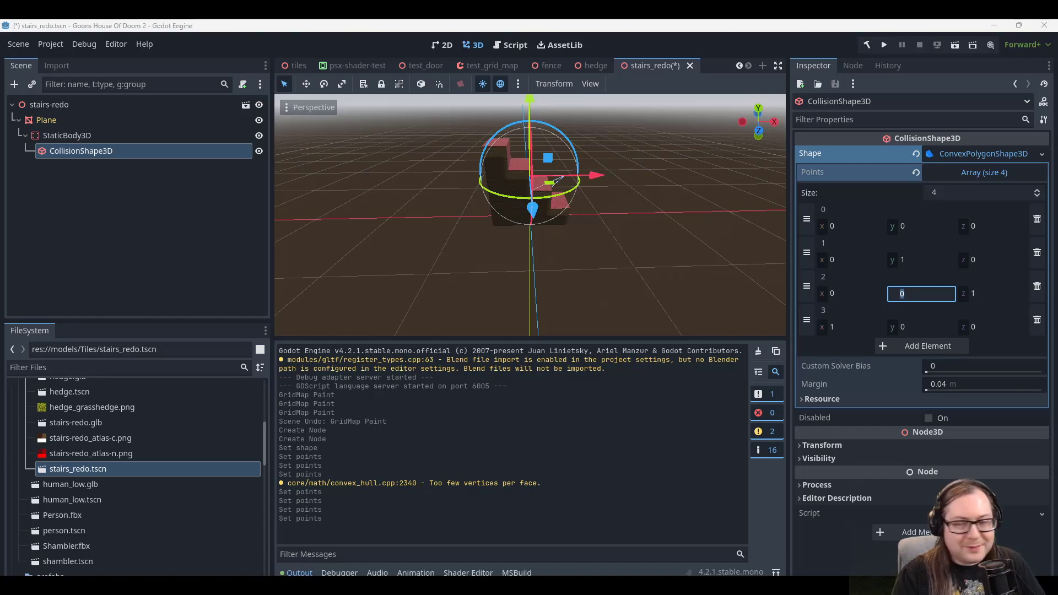
{"action": "middle_click_drag", "start_coordinate": [665, 150], "coordinate": [578, 165]}
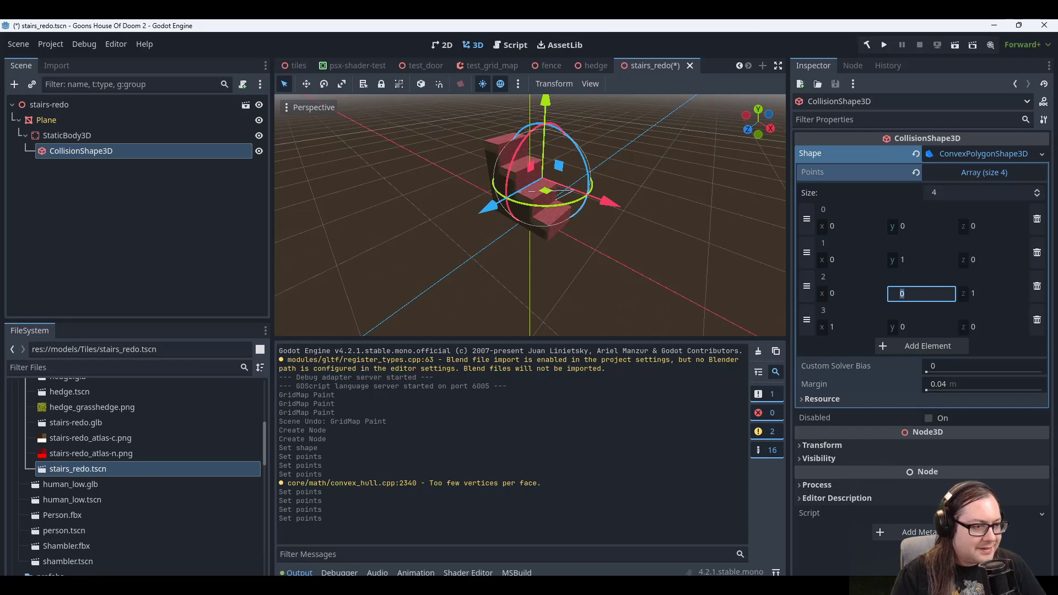
{"action": "middle_click_drag", "start_coordinate": [700, 262], "coordinate": [603, 215]}
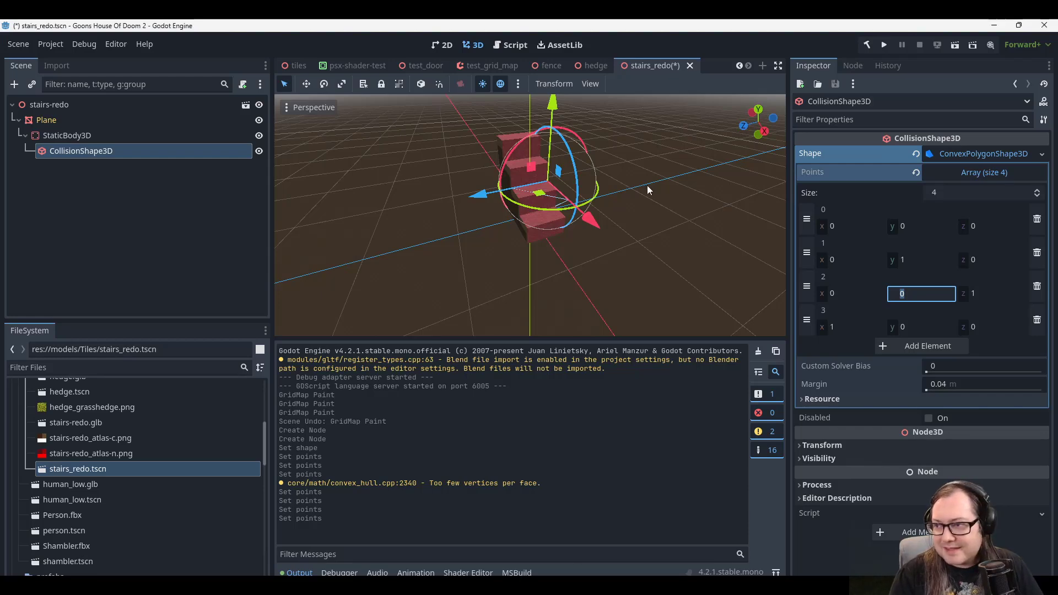
{"action": "middle_click_drag", "start_coordinate": [647, 186], "coordinate": [628, 218]}
{"action": "scroll", "coordinate": [609, 186], "scroll_direction": "up", "scroll_amount": 3}
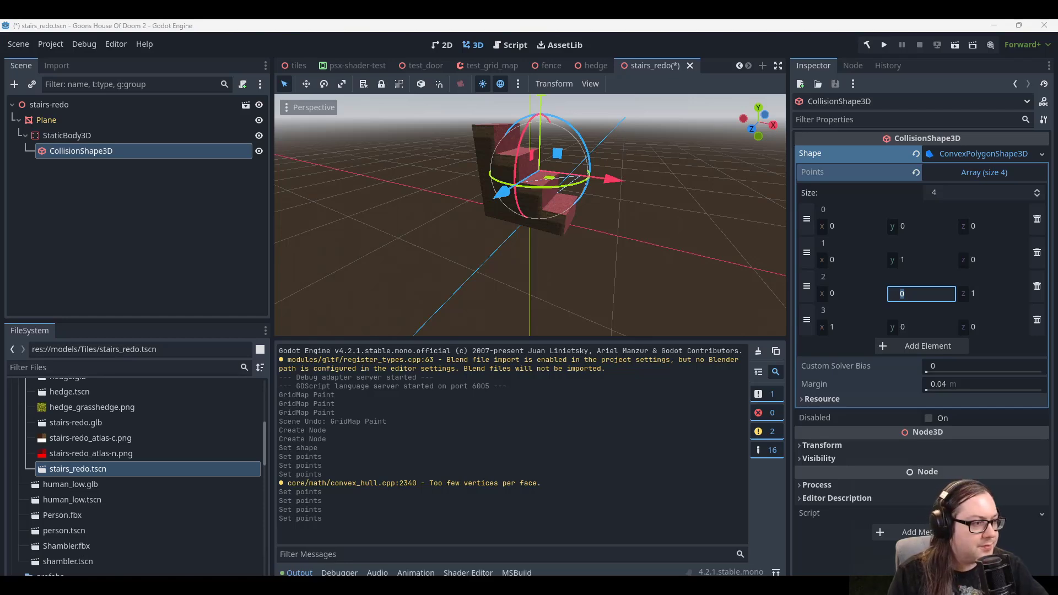
Add a CollisionPolygon3D child node to the StaticBody3D.
{"action": "right_click", "coordinate": [76, 137]}
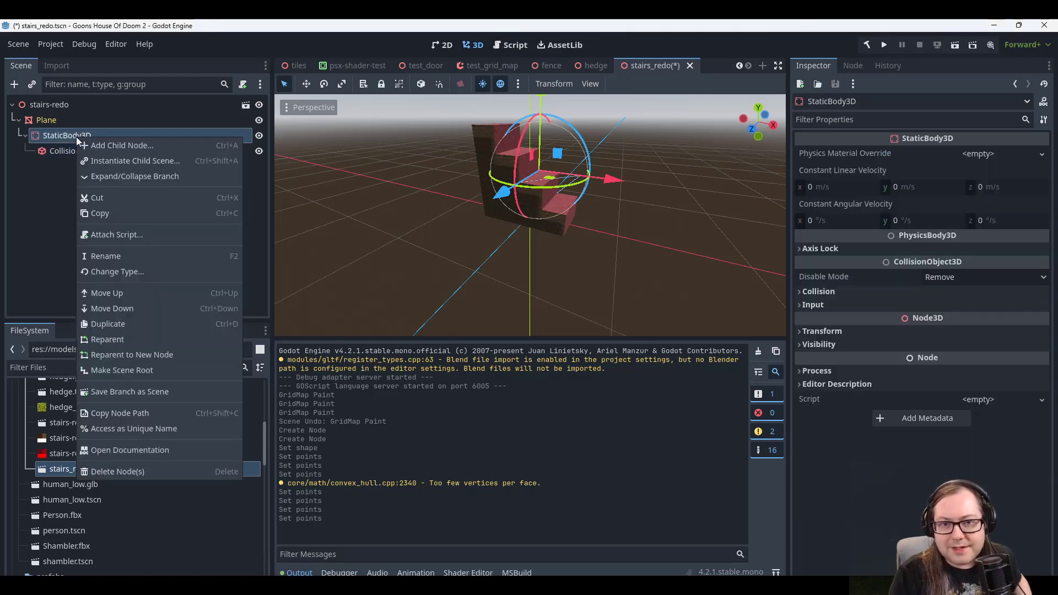
{"action": "left_click", "coordinate": [113, 146]}
{"action": "type", "text": "collisionp"}
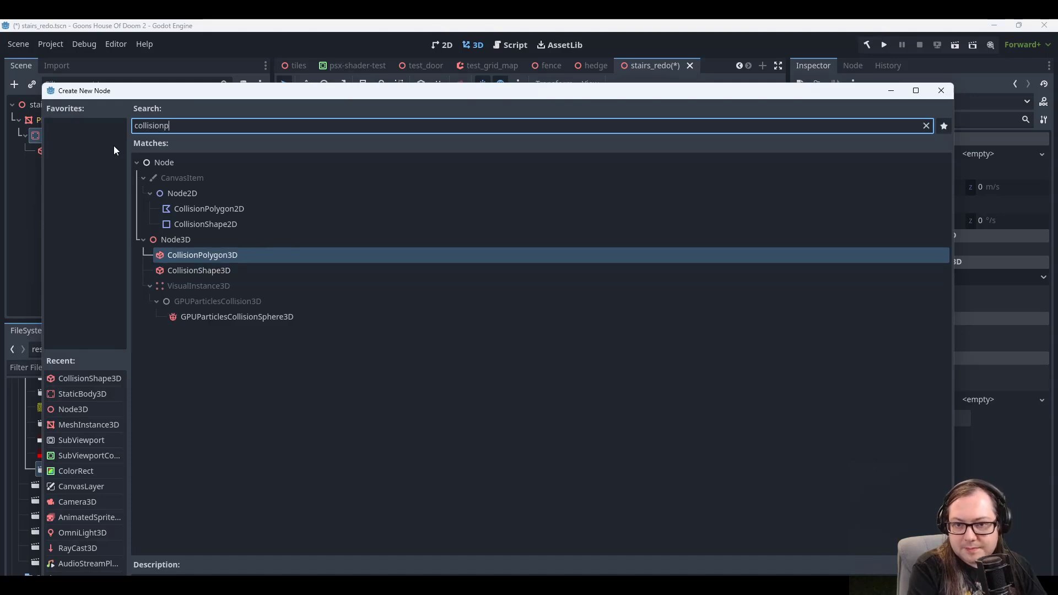
{"action": "type", "text": "o"}
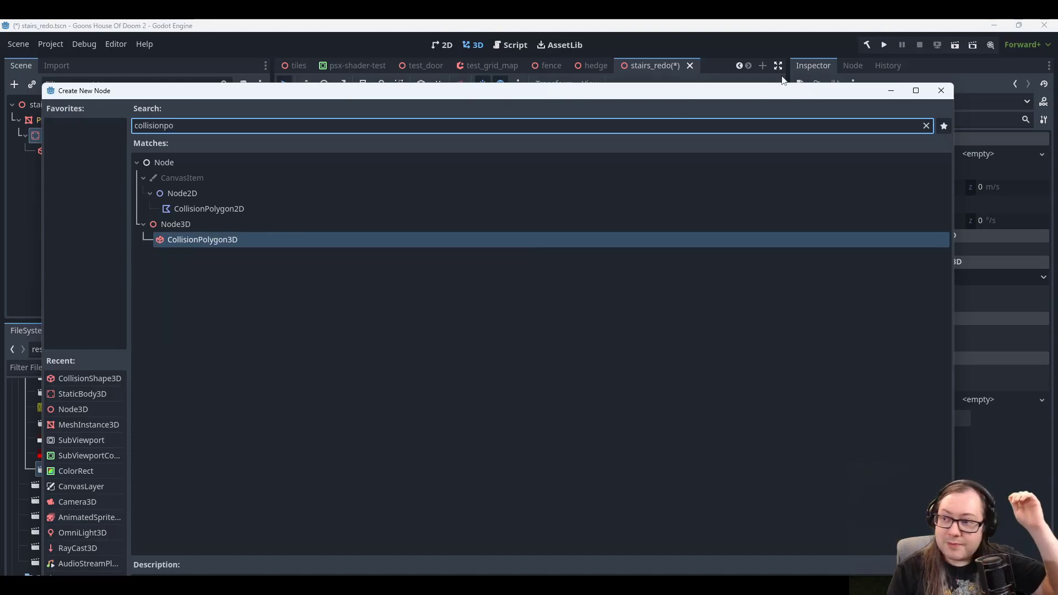
{"action": "left_click", "coordinate": [202, 242]}
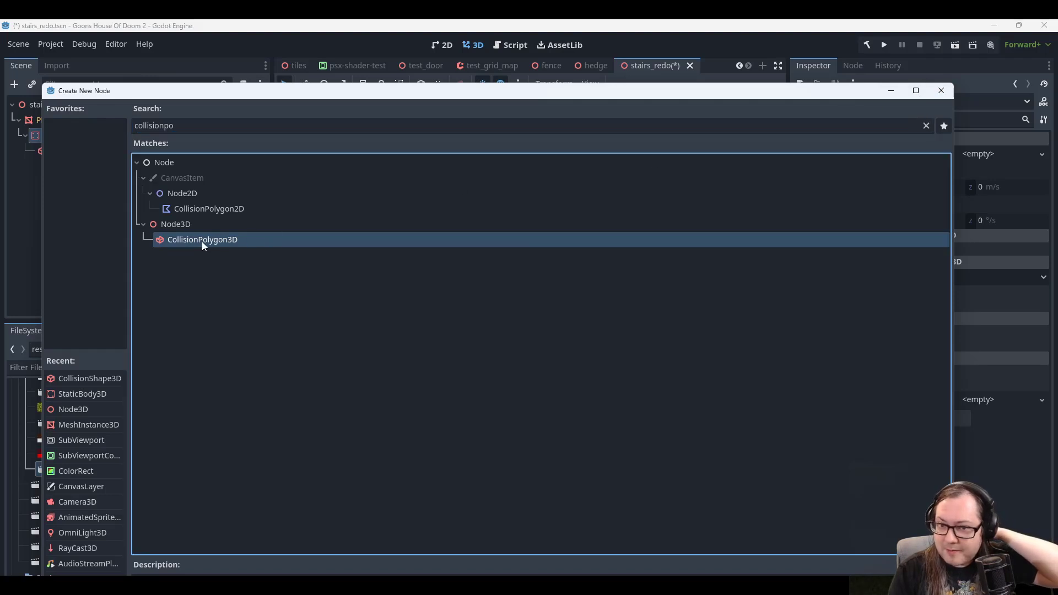
{"action": "double_click", "coordinate": [201, 242]}
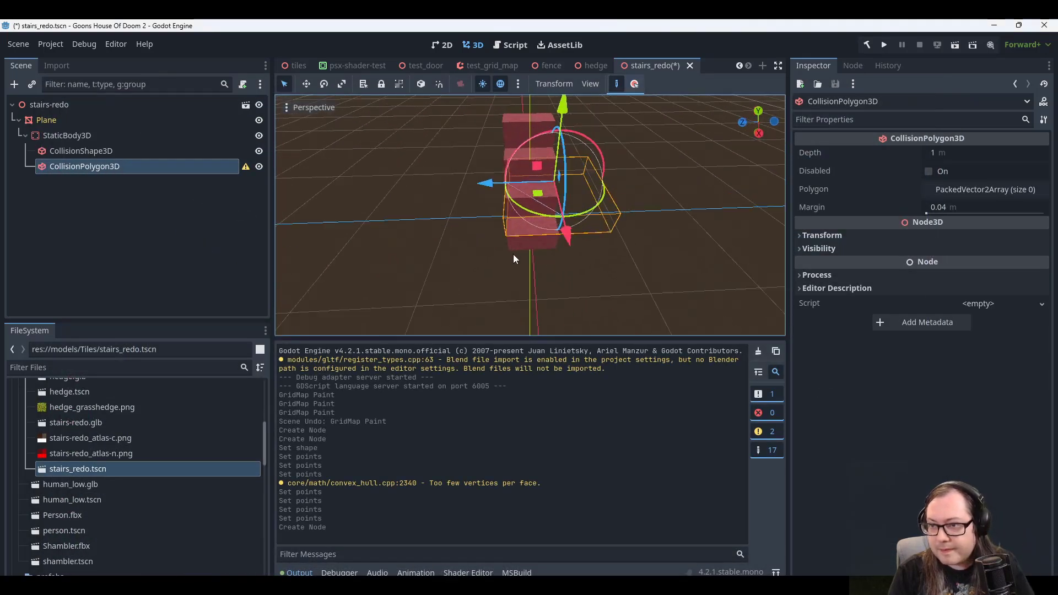
Compare the CollisionShape3D with the CollisionPolygon3D, and delete the CollisionShape3D node.
{"action": "middle_click_drag", "start_coordinate": [513, 253], "coordinate": [478, 253]}
{"action": "left_click", "coordinate": [105, 150]}
{"action": "left_click", "coordinate": [101, 163]}
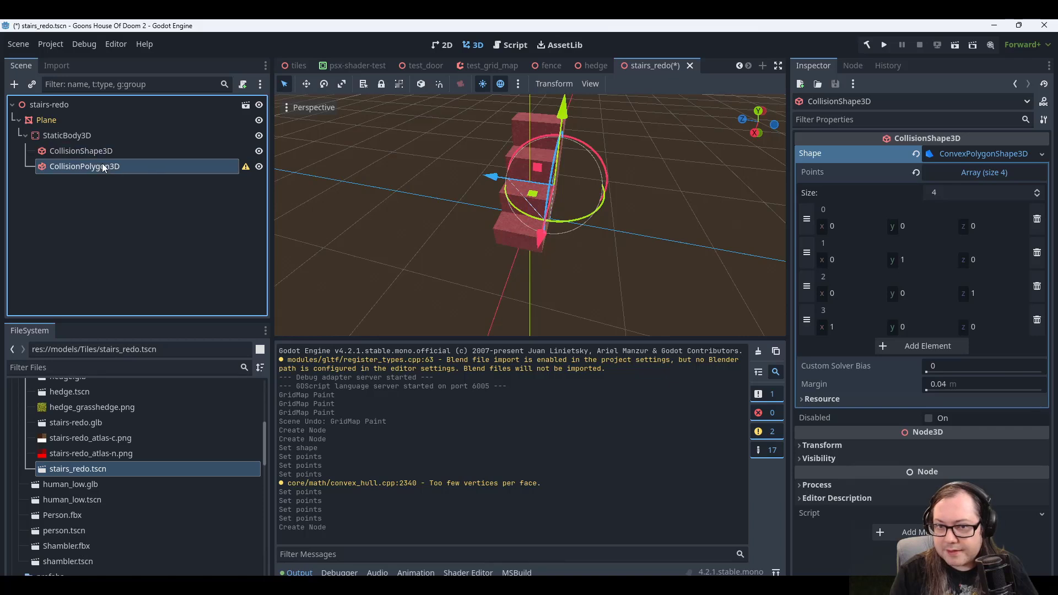
{"action": "left_click", "coordinate": [94, 149]}
{"action": "left_click", "coordinate": [91, 164]}
{"action": "left_click", "coordinate": [91, 149]}
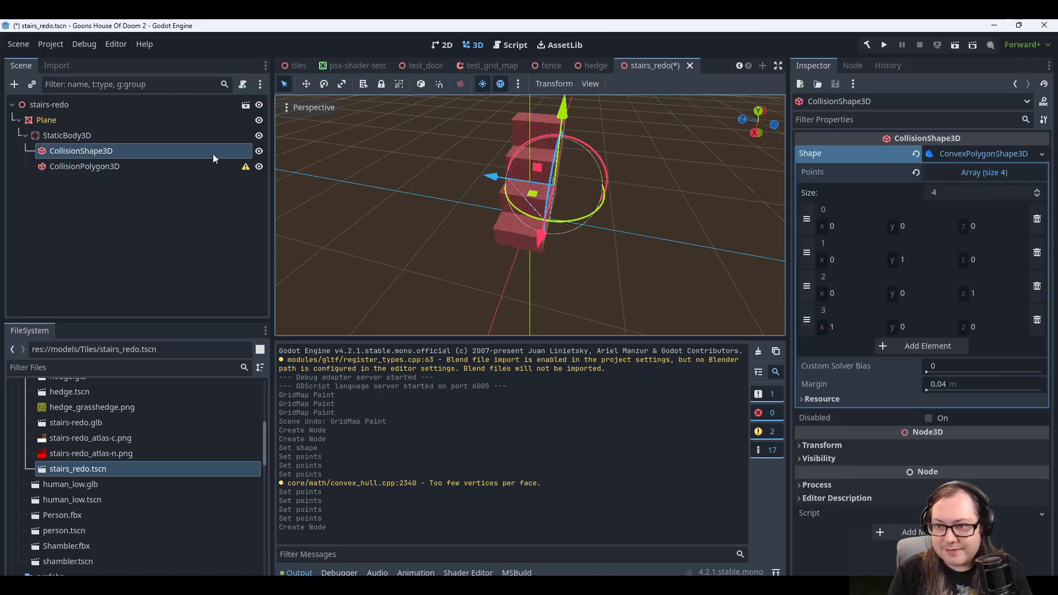
{"action": "key", "text": "Delete"}
{"action": "left_click", "coordinate": [504, 328]}
Check the CollisionPolygon3D node's properties and expand its Polygon array.
{"action": "left_click", "coordinate": [127, 151]}
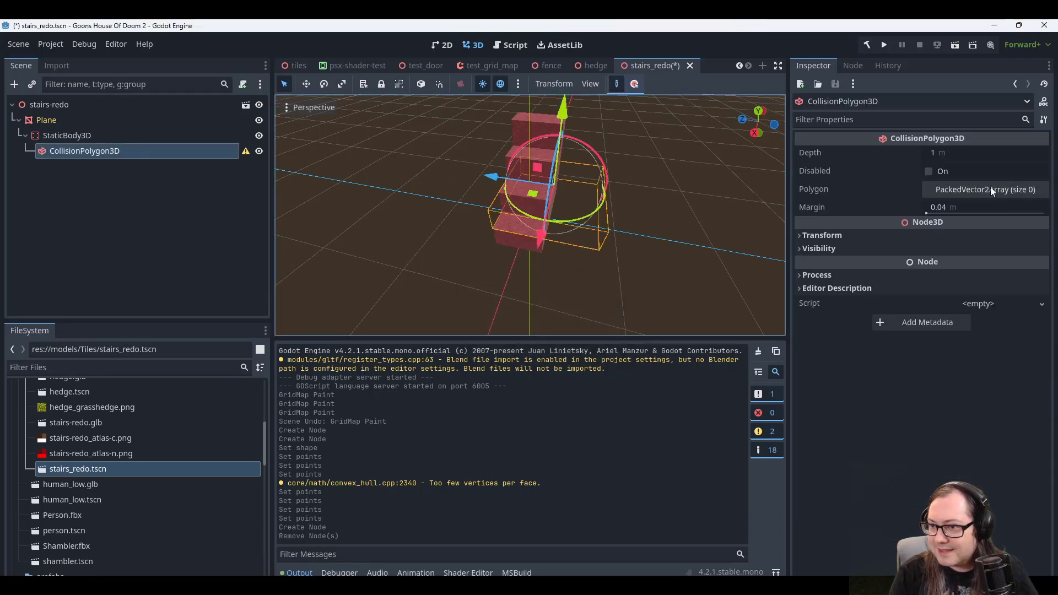
{"action": "mouse_move", "coordinate": [246, 152]}
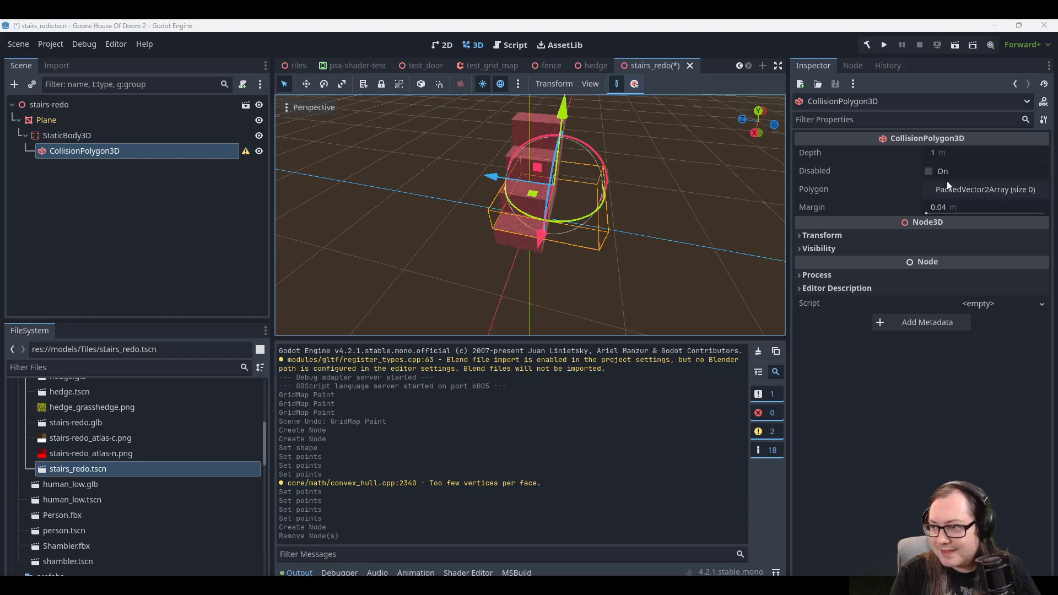
{"action": "left_click", "coordinate": [959, 190]}
{"action": "left_click", "coordinate": [931, 190]}
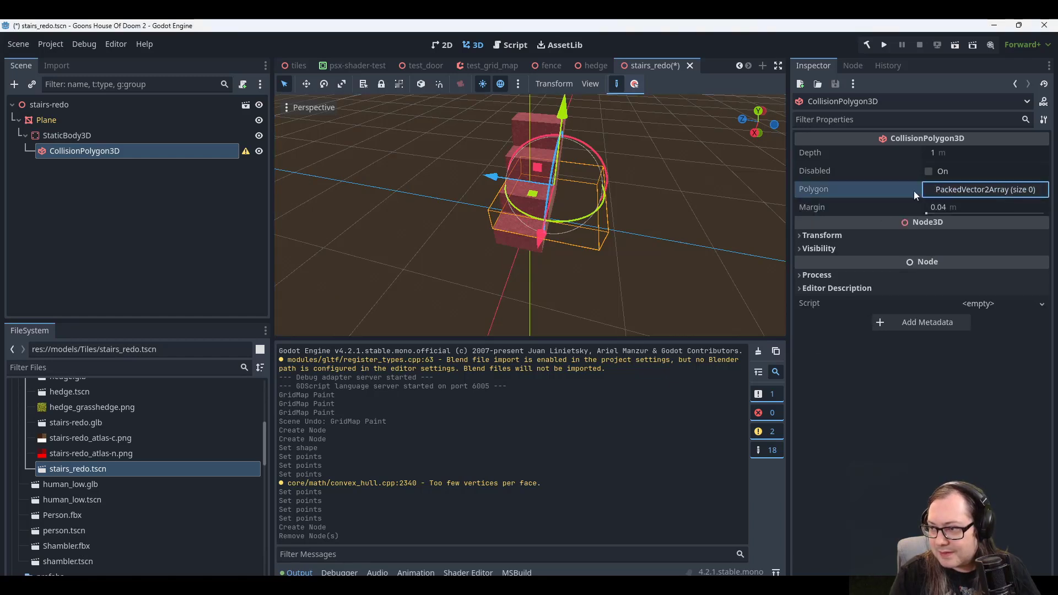
{"action": "left_click", "coordinate": [829, 237]}
{"action": "left_click", "coordinate": [829, 239]}
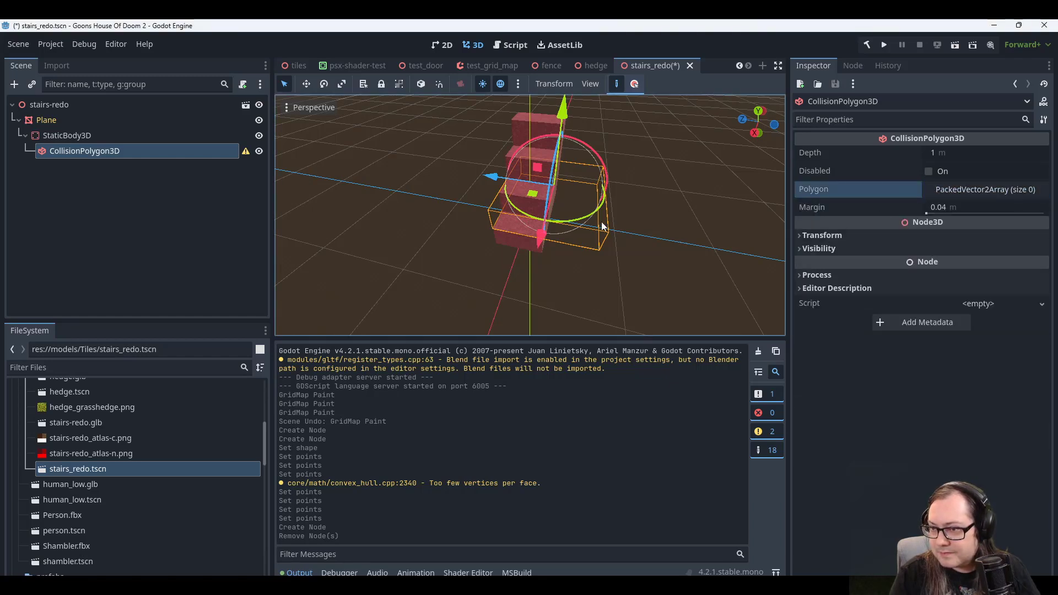
{"action": "left_click", "coordinate": [934, 190]}
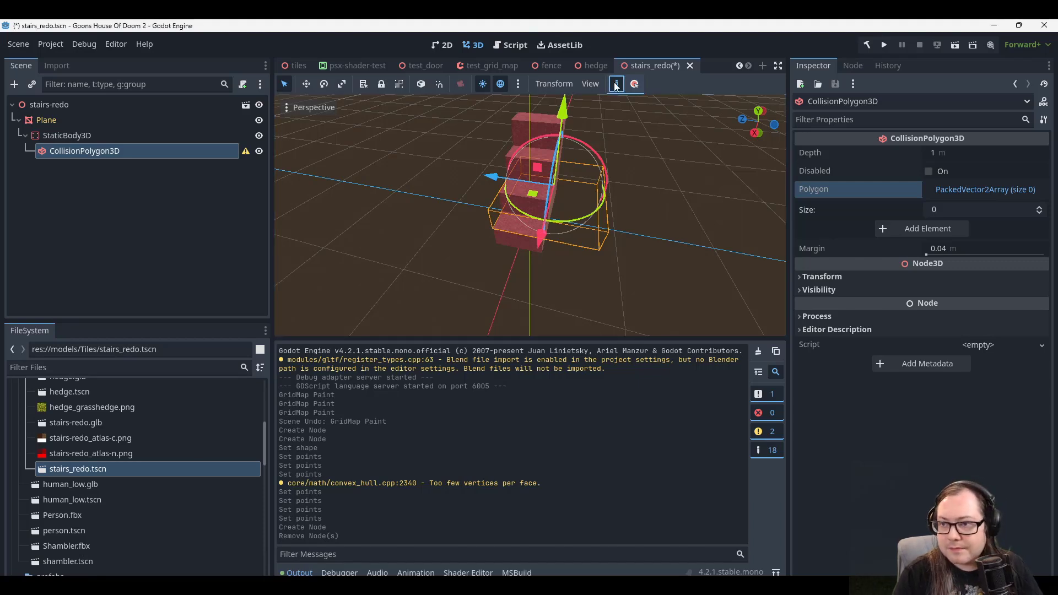
Try to draw a collision polygon around the stairs in the 3D viewport, and undo it.
{"action": "left_click", "coordinate": [475, 231]}
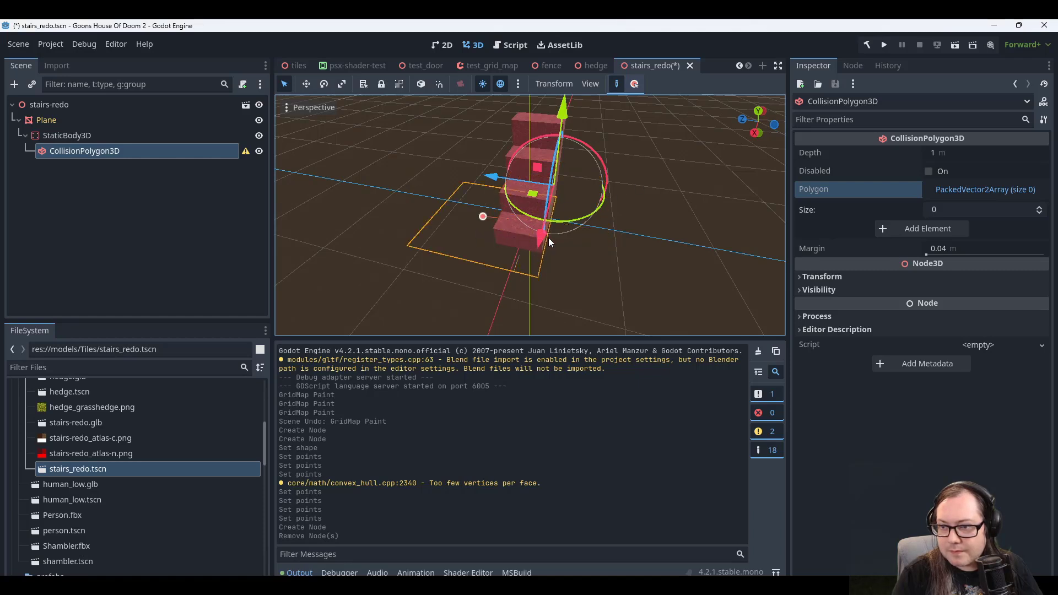
{"action": "left_click", "coordinate": [574, 238]}
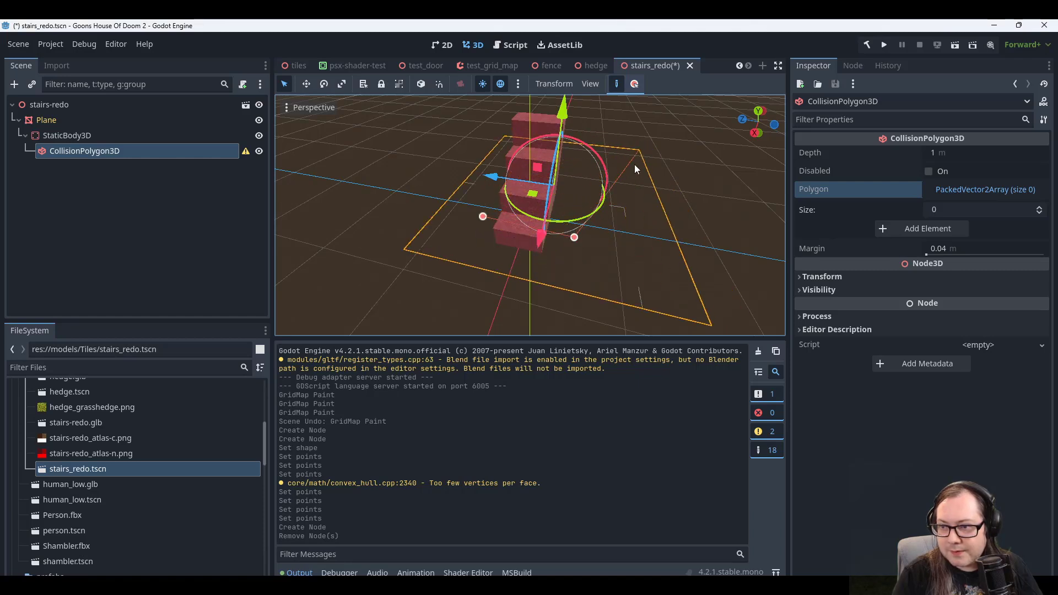
{"action": "right_click", "coordinate": [635, 165]}
{"action": "key", "text": "ctrl+z"}
{"action": "middle_click_drag", "start_coordinate": [664, 200], "coordinate": [662, 141]}
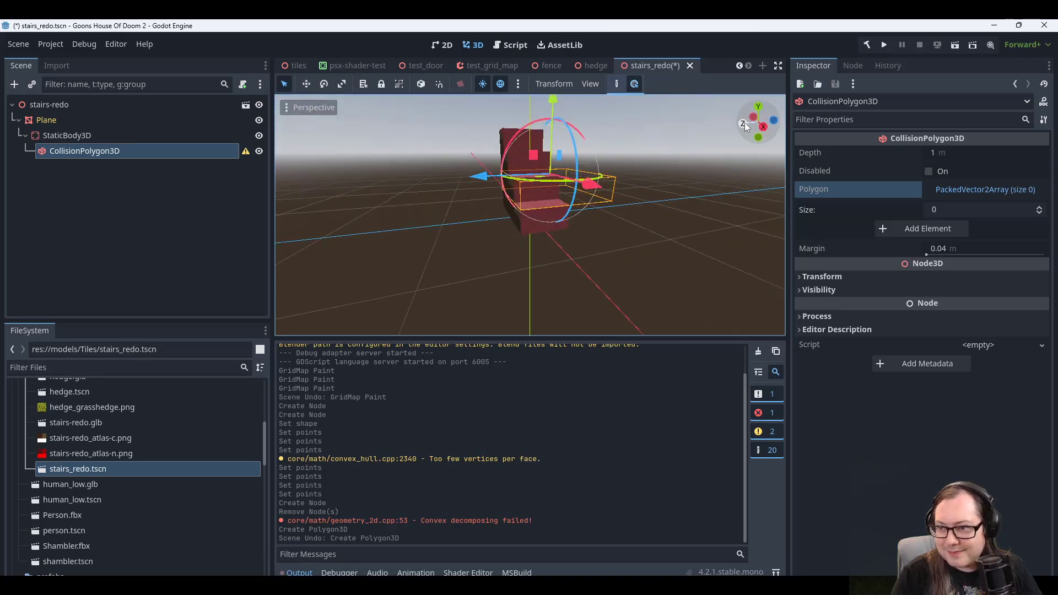
Try to draw the CollisionPolygon3D's outline around the stairs from the front orthogonal view.
{"action": "left_click", "coordinate": [744, 124]}
{"action": "left_click", "coordinate": [616, 84]}
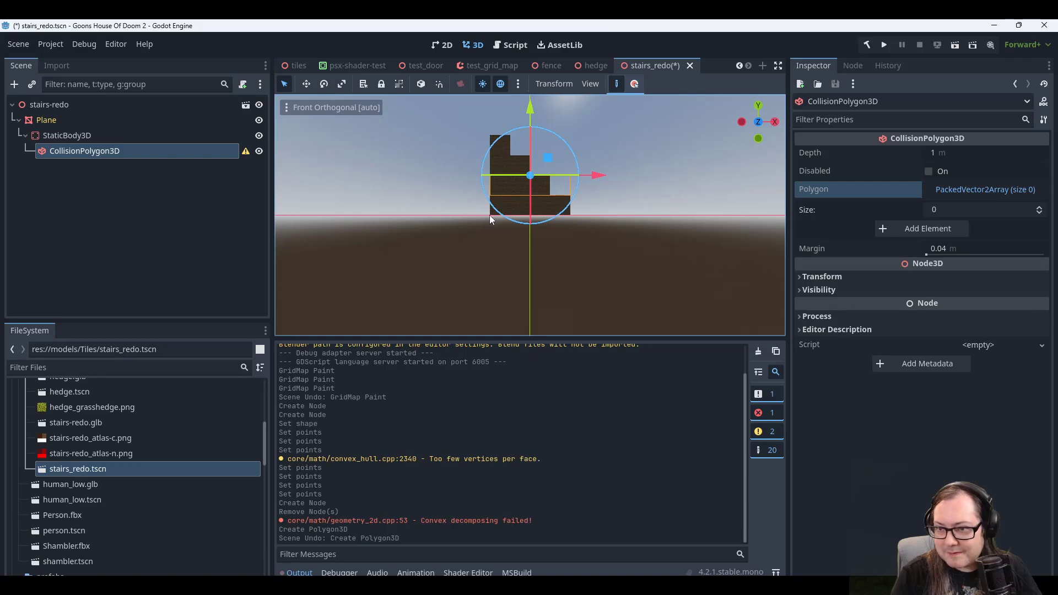
{"action": "left_click", "coordinate": [574, 219]}
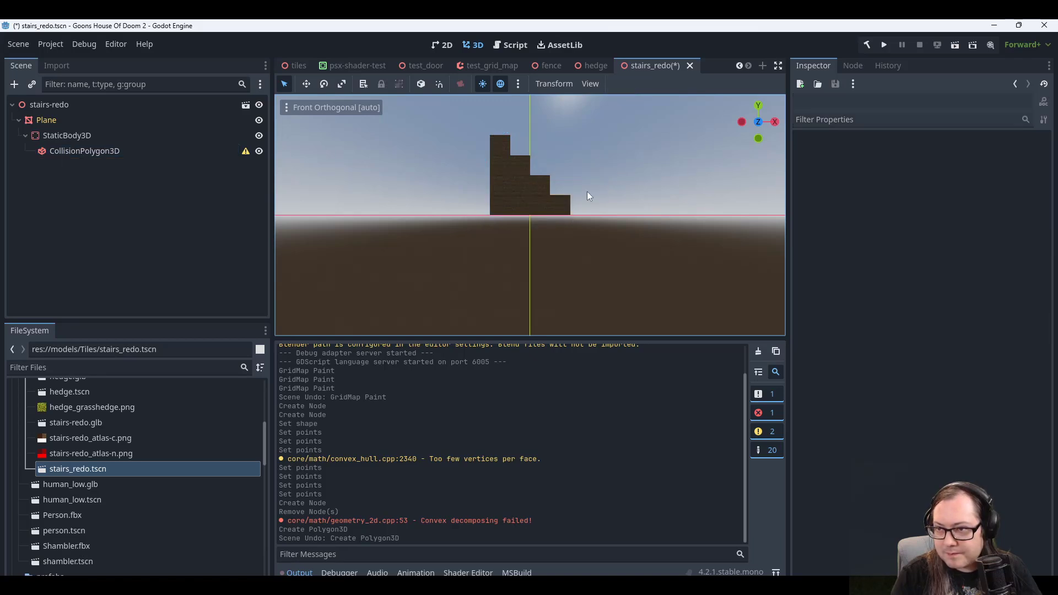
{"action": "left_click", "coordinate": [74, 152]}
{"action": "left_click", "coordinate": [617, 84]}
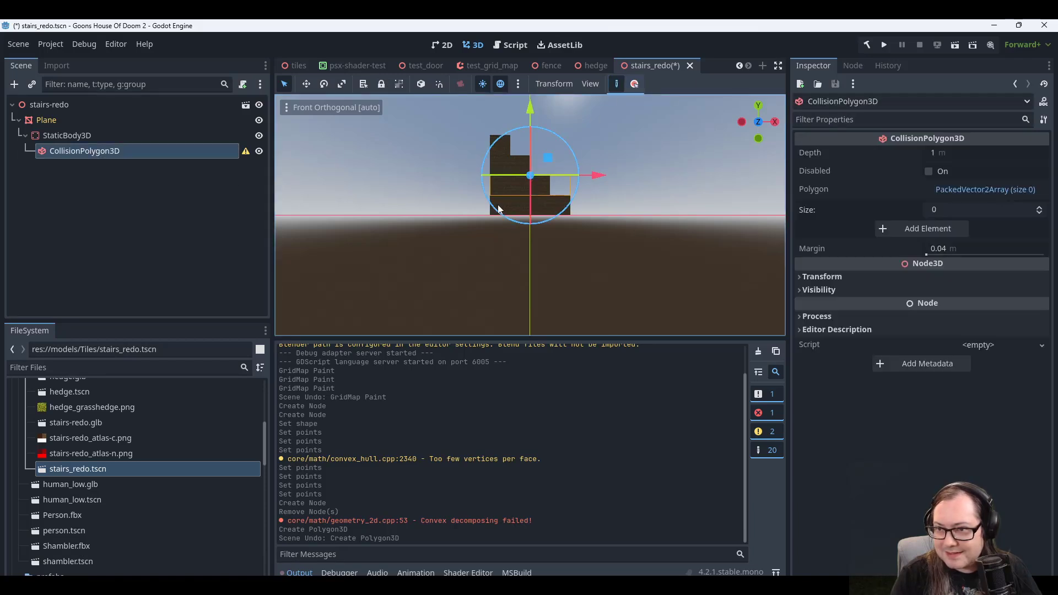
{"action": "left_click", "coordinate": [571, 220]}
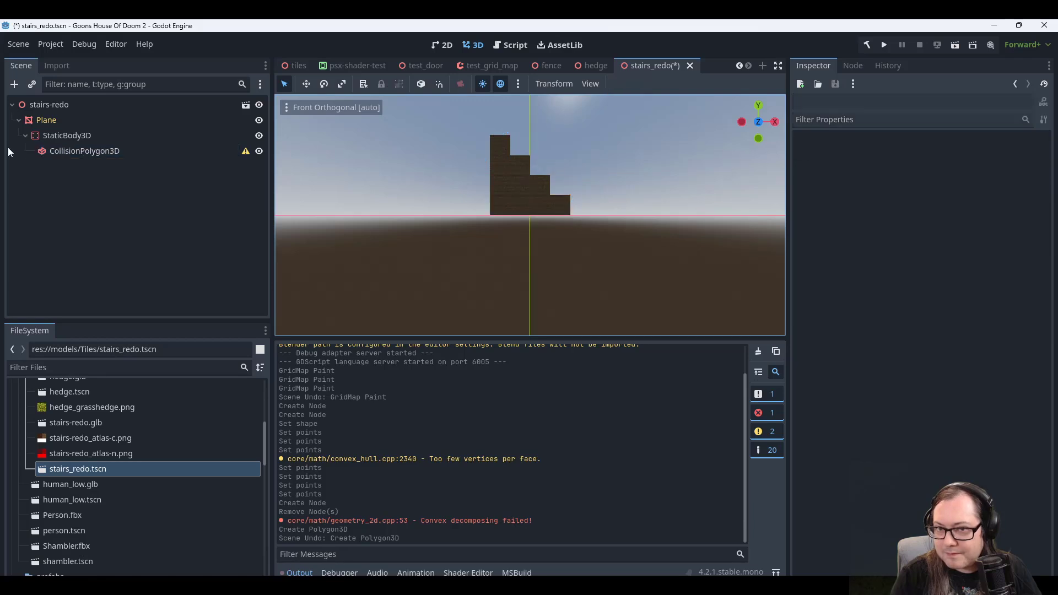
Retry drawing the collision outline along the lowest step, and undo the accidental translation of the node.
{"action": "left_click", "coordinate": [87, 150]}
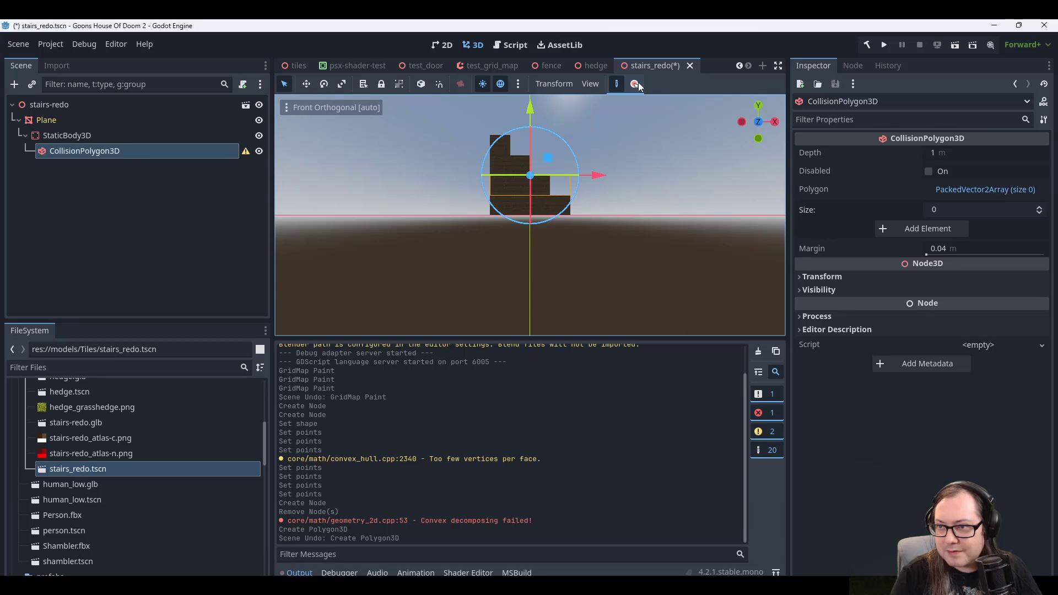
{"action": "left_click", "coordinate": [635, 84]}
{"action": "left_click", "coordinate": [617, 84]}
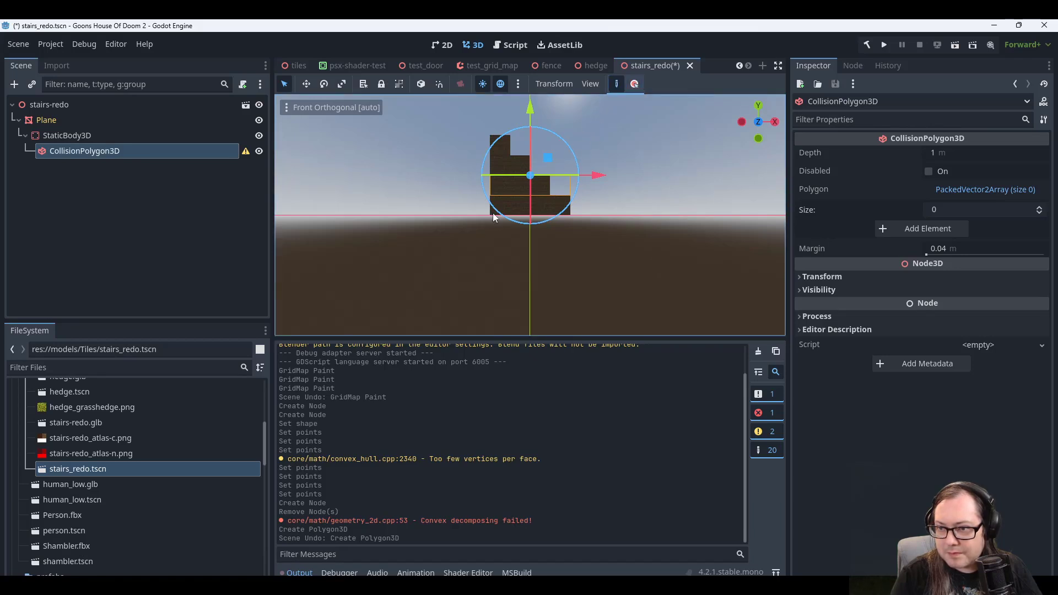
{"action": "left_click_drag", "start_coordinate": [495, 195], "coordinate": [574, 190]}
{"action": "key", "text": "ctrl+z"}
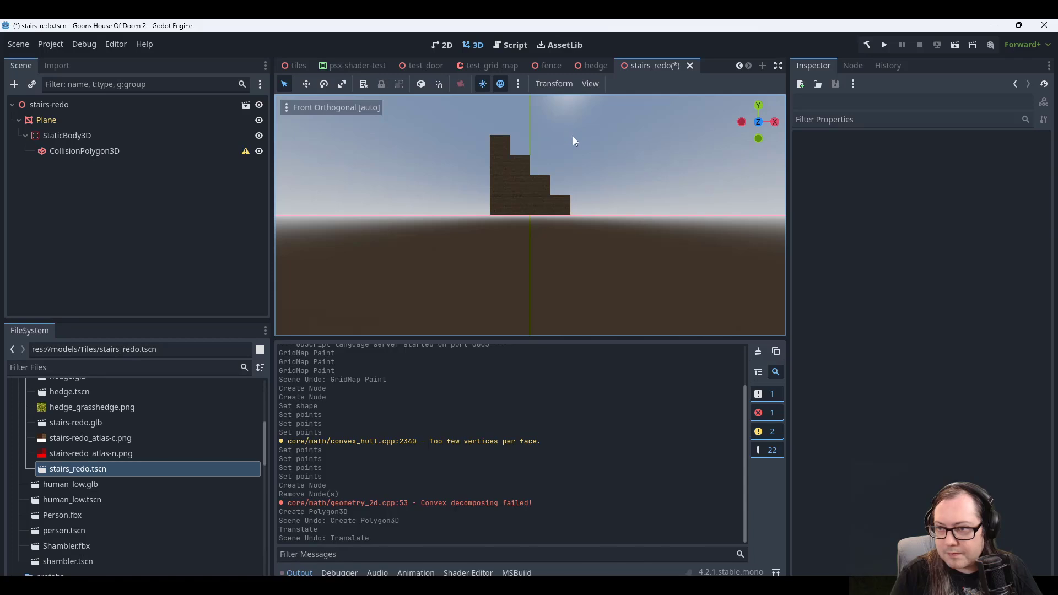
Try to place the first collision polygon point at the stairs' lower corner, reselecting the CollisionPolygon3D after each attempt.
{"action": "left_click", "coordinate": [84, 151]}
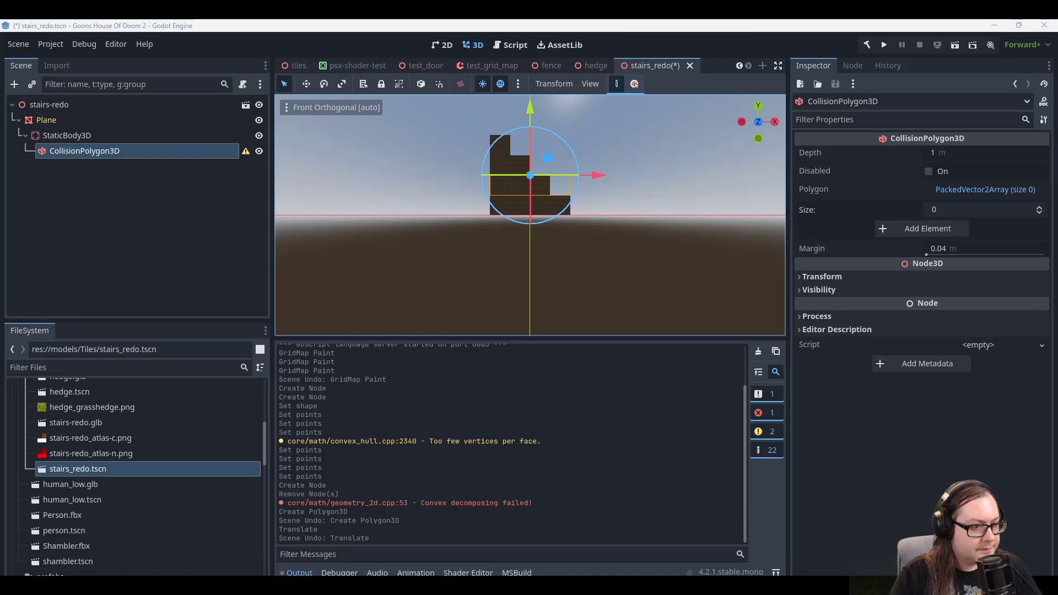
{"action": "left_click", "coordinate": [494, 221]}
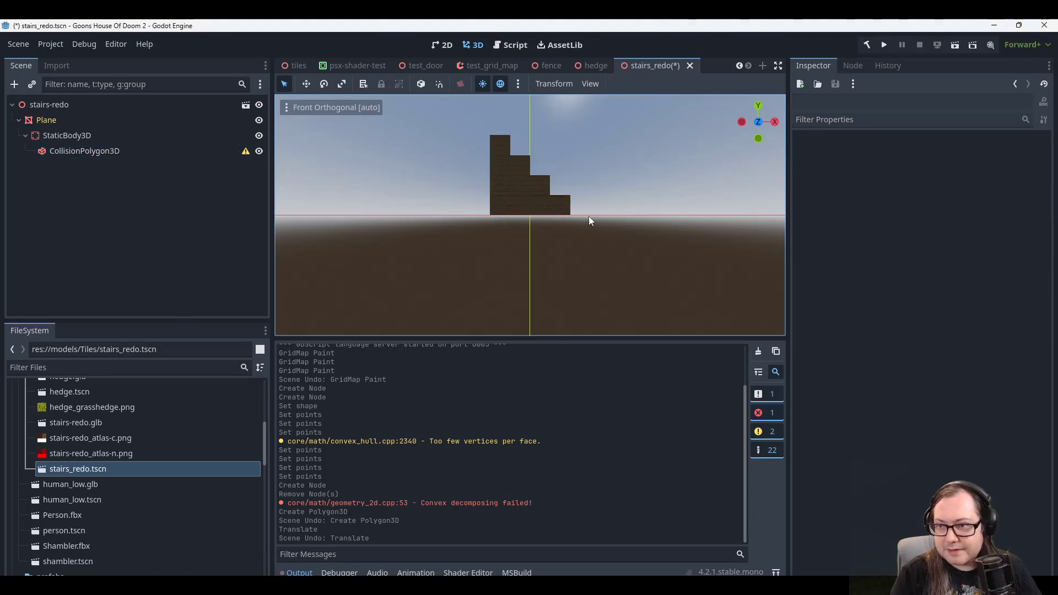
{"action": "left_click", "coordinate": [83, 152]}
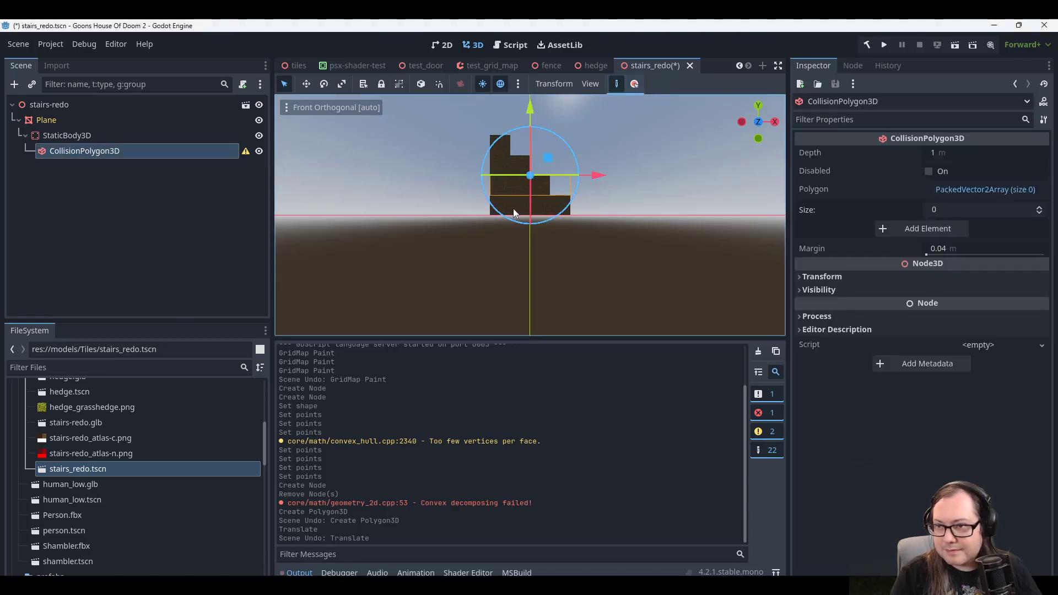
{"action": "left_click", "coordinate": [490, 215]}
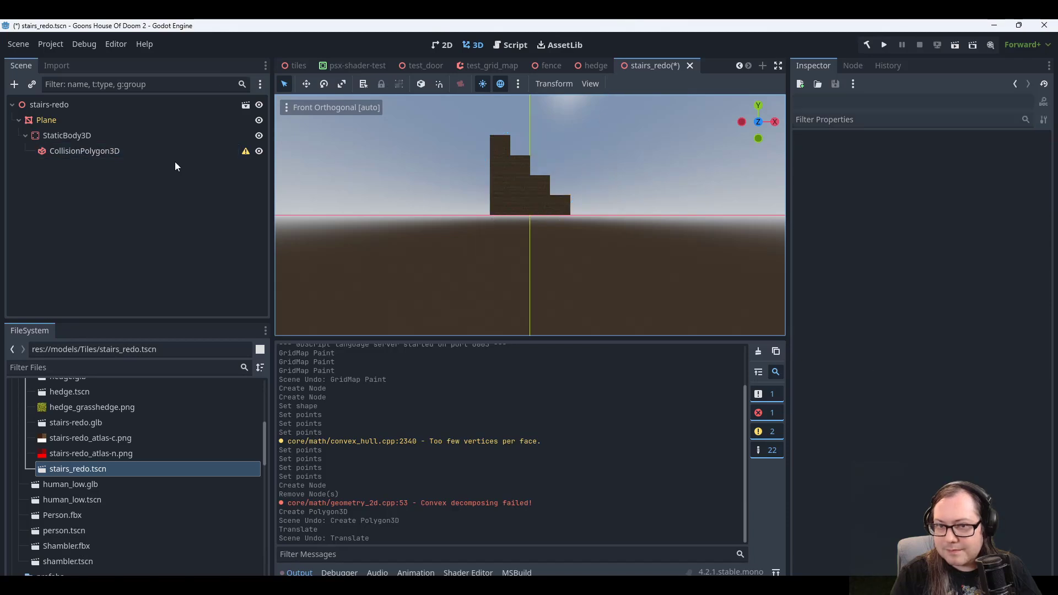
{"action": "left_click", "coordinate": [130, 153]}
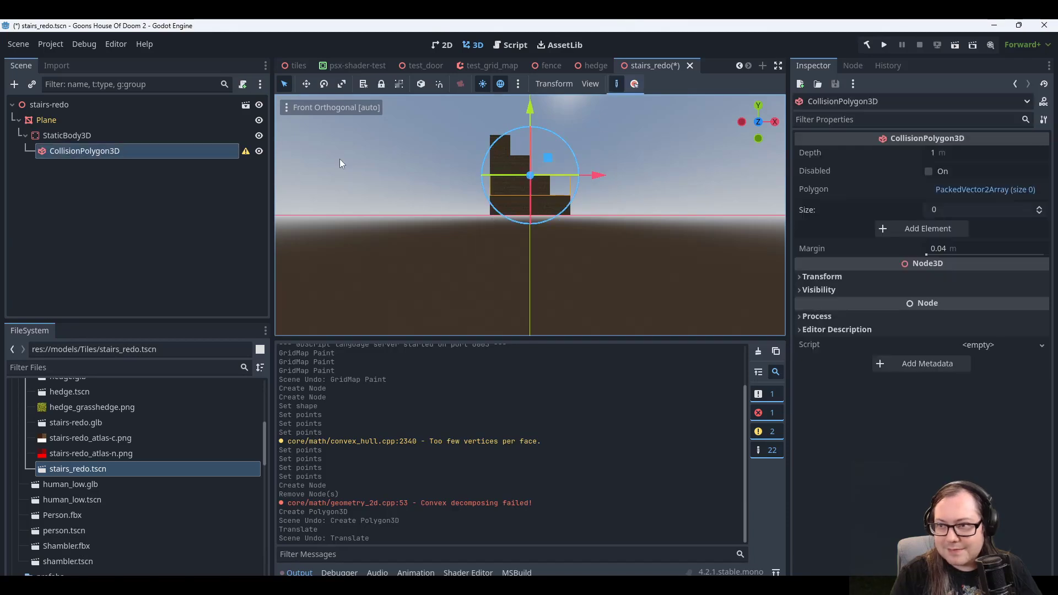
{"action": "left_click", "coordinate": [617, 86]}
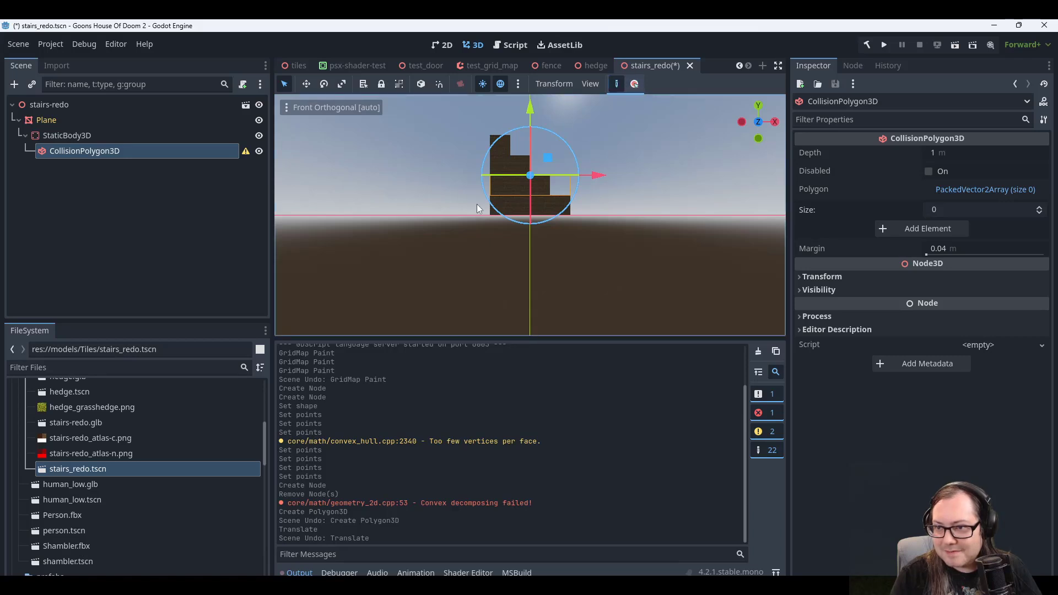
{"action": "left_click", "coordinate": [496, 215]}
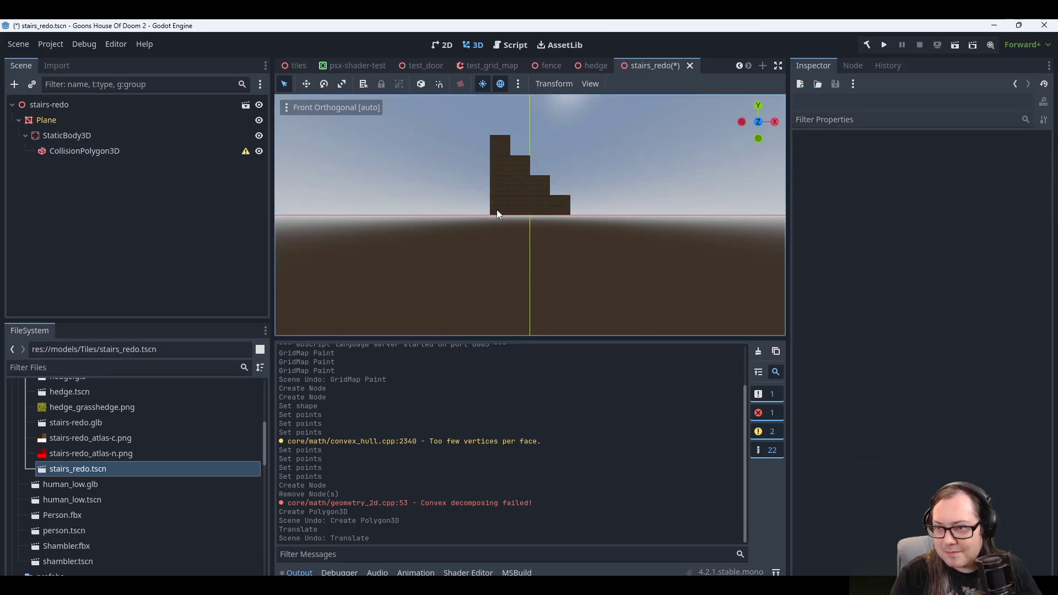
{"action": "left_click", "coordinate": [81, 149]}
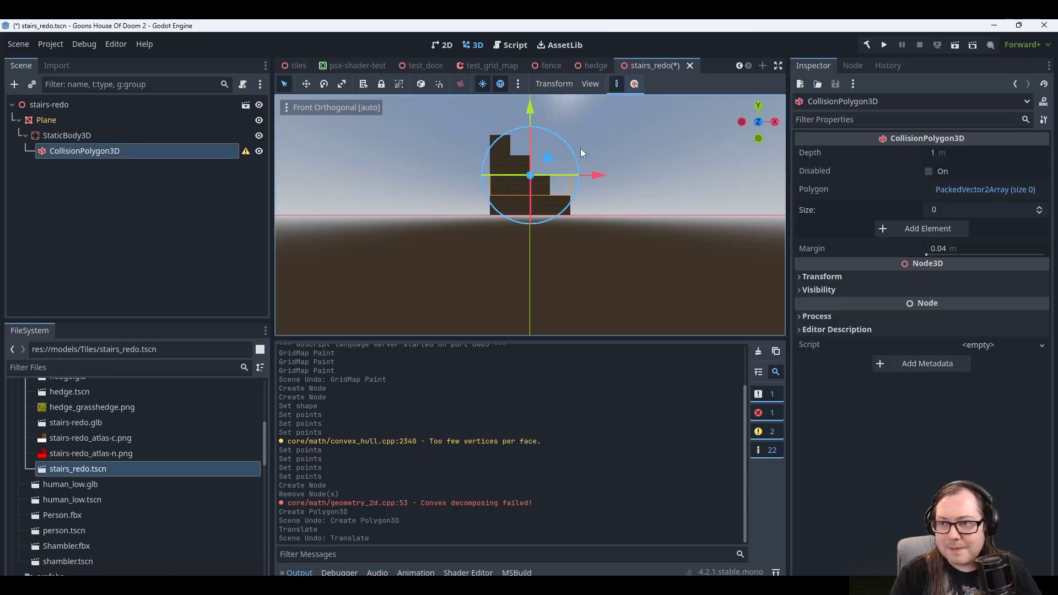
Delete the CollisionPolygon3D node and add a new CollisionPolygon3D under the StaticBody3D.
{"action": "key", "text": "Delete"}
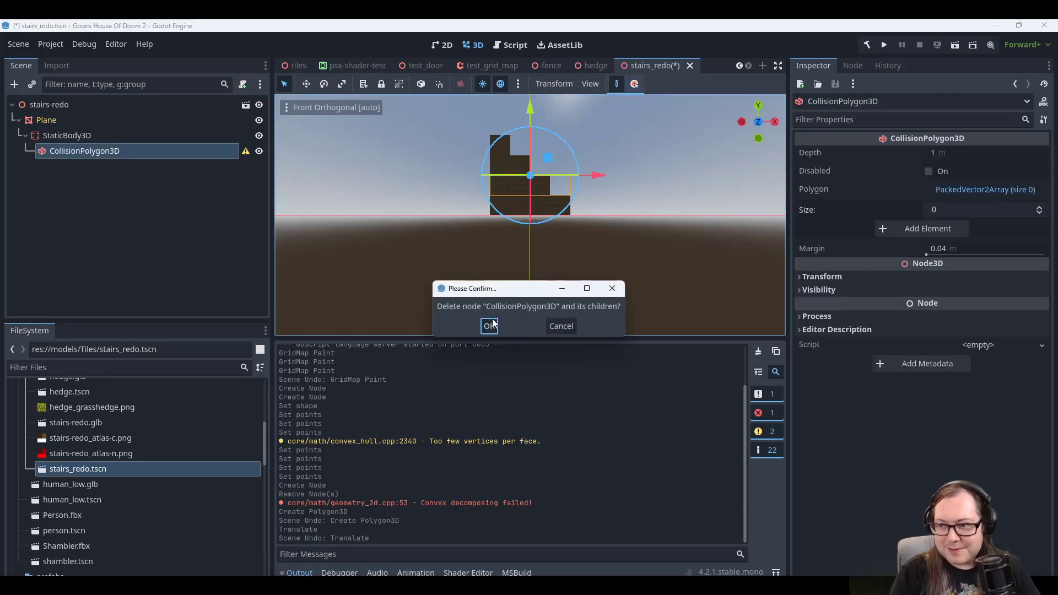
{"action": "left_click", "coordinate": [490, 326]}
{"action": "right_click", "coordinate": [81, 137]}
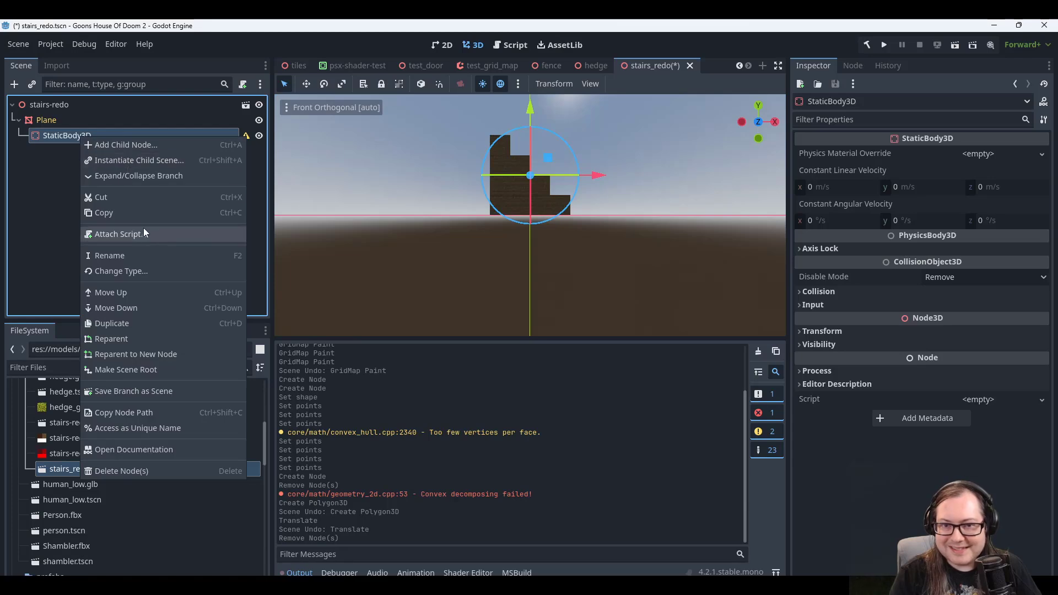
{"action": "left_click", "coordinate": [135, 146]}
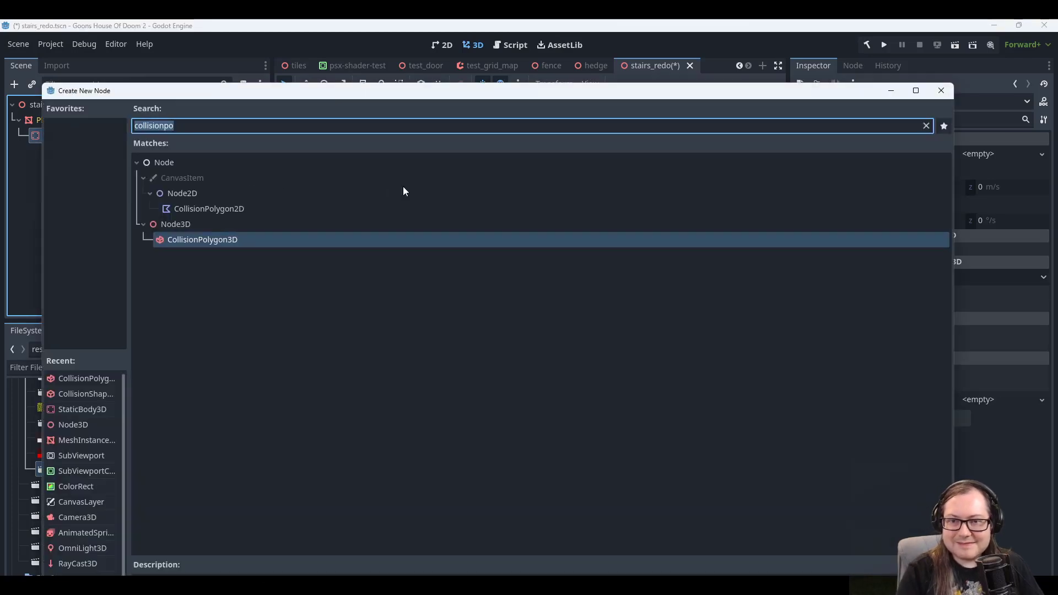
{"action": "double_click", "coordinate": [214, 239]}
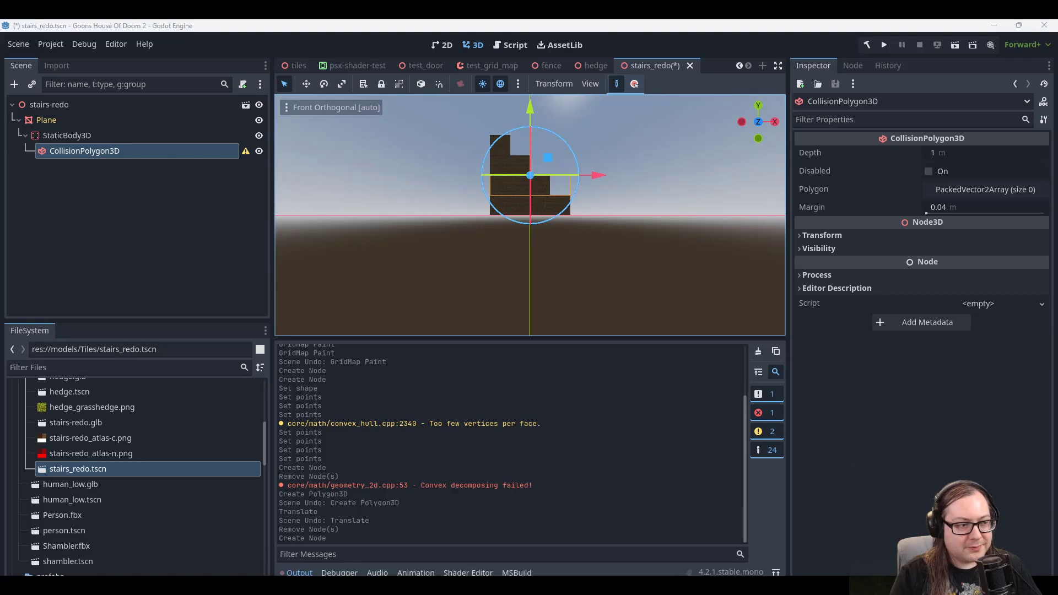
Try to outline the stairs with the new CollisionPolygon3D, and undo and redo the node's creation.
{"action": "left_click", "coordinate": [560, 24]}
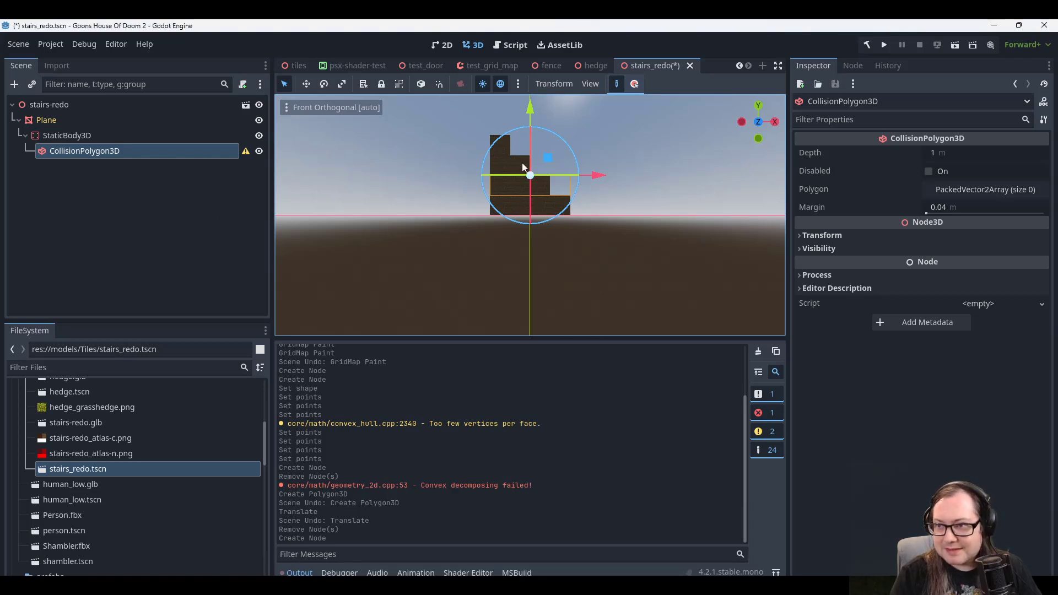
{"action": "left_click", "coordinate": [618, 84]}
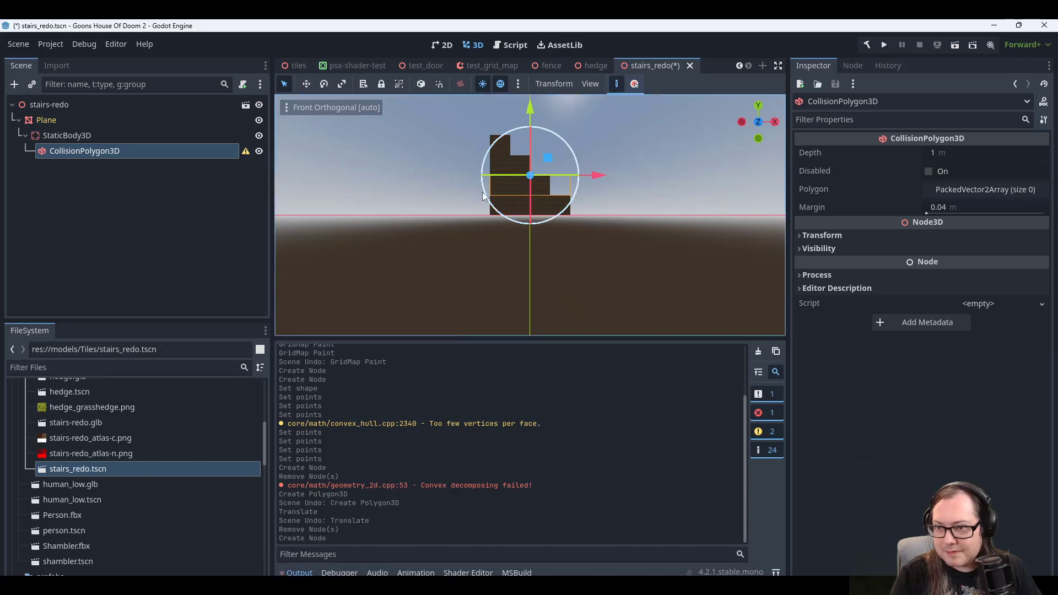
{"action": "left_click", "coordinate": [502, 198]}
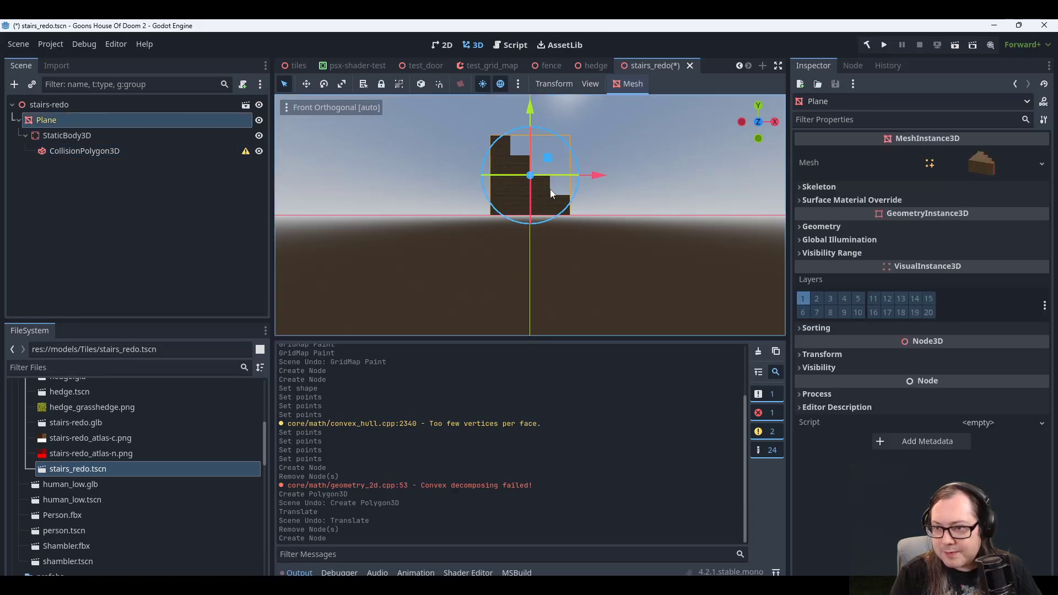
{"action": "key", "text": "ctrl+z"}
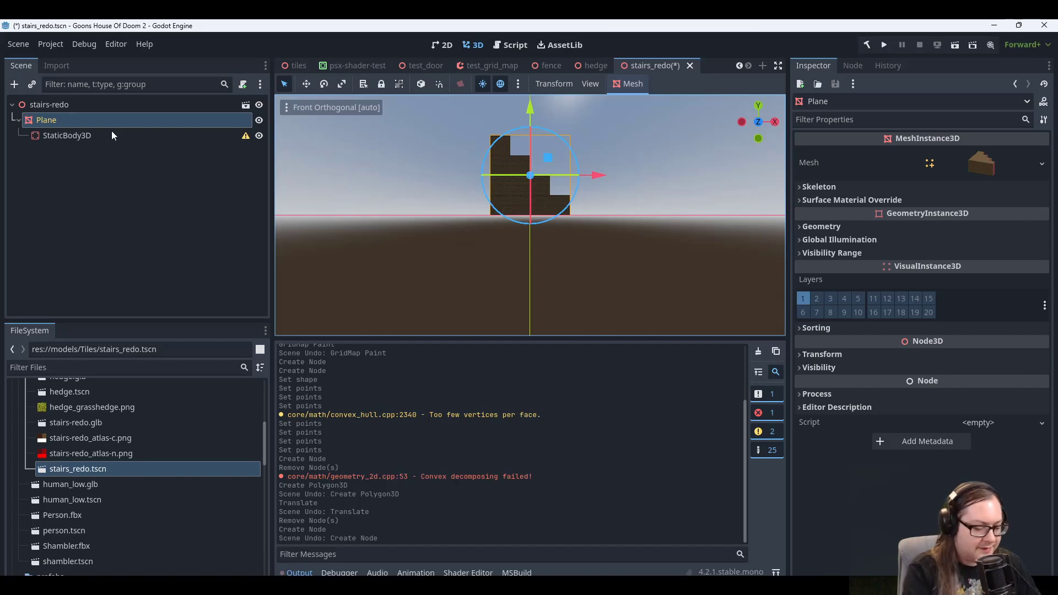
{"action": "key", "text": "ctrl+shift+z"}
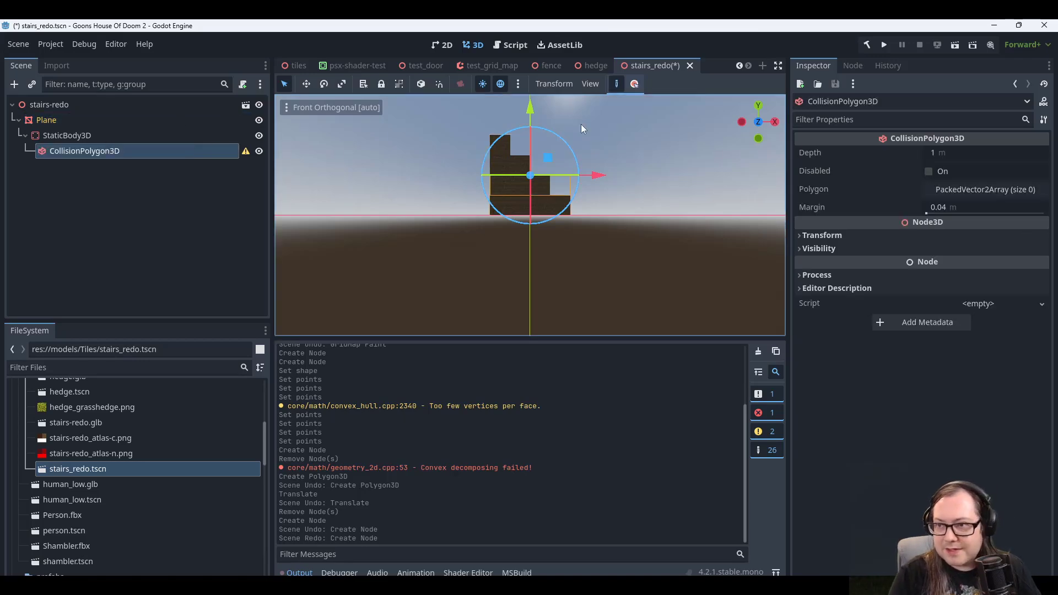
Try to draw a collision polygon over the lowest step from an angled perspective view, and undo it.
{"action": "scroll", "coordinate": [667, 194], "scroll_direction": "up", "scroll_amount": 2}
{"action": "middle_click_drag", "start_coordinate": [667, 194], "coordinate": [619, 100]}
{"action": "left_click", "coordinate": [508, 265]}
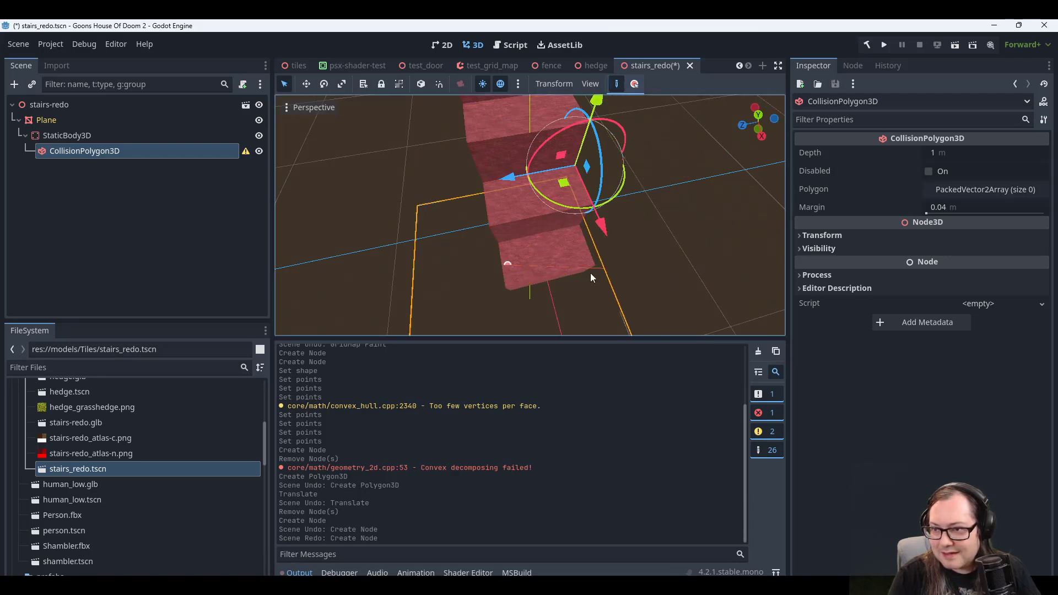
{"action": "left_click", "coordinate": [595, 259]}
{"action": "right_click", "coordinate": [644, 241]}
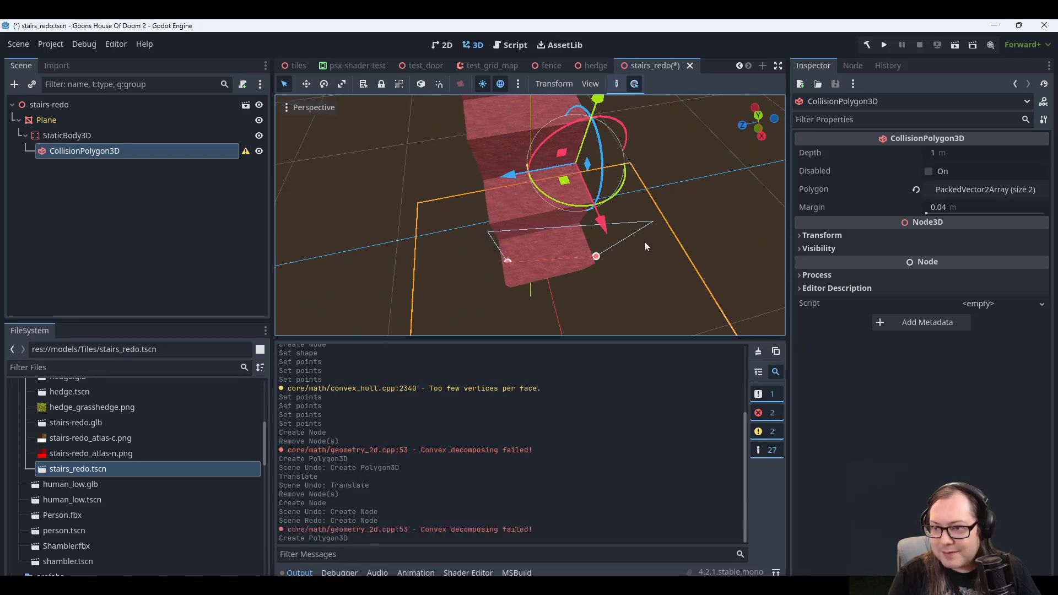
{"action": "middle_click_drag", "start_coordinate": [644, 237], "coordinate": [636, 191]}
{"action": "key", "text": "ctrl+z"}
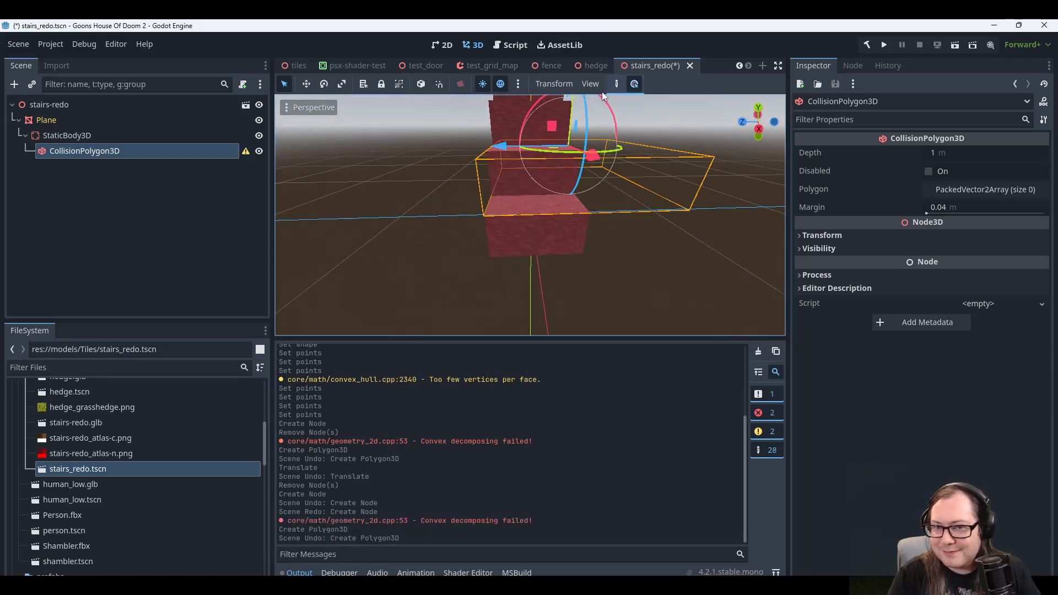
Check the transform properties of the CollisionPolygon3D and the stairs-redo root node against the stairs' orientation.
{"action": "mouse_move", "coordinate": [626, 156]}
{"action": "middle_mouse_down"}
{"action": "mouse_move", "coordinate": [725, 207]}
{"action": "mouse_move", "coordinate": [698, 213]}
{"action": "mouse_move", "coordinate": [627, 173]}
{"action": "middle_mouse_up"}
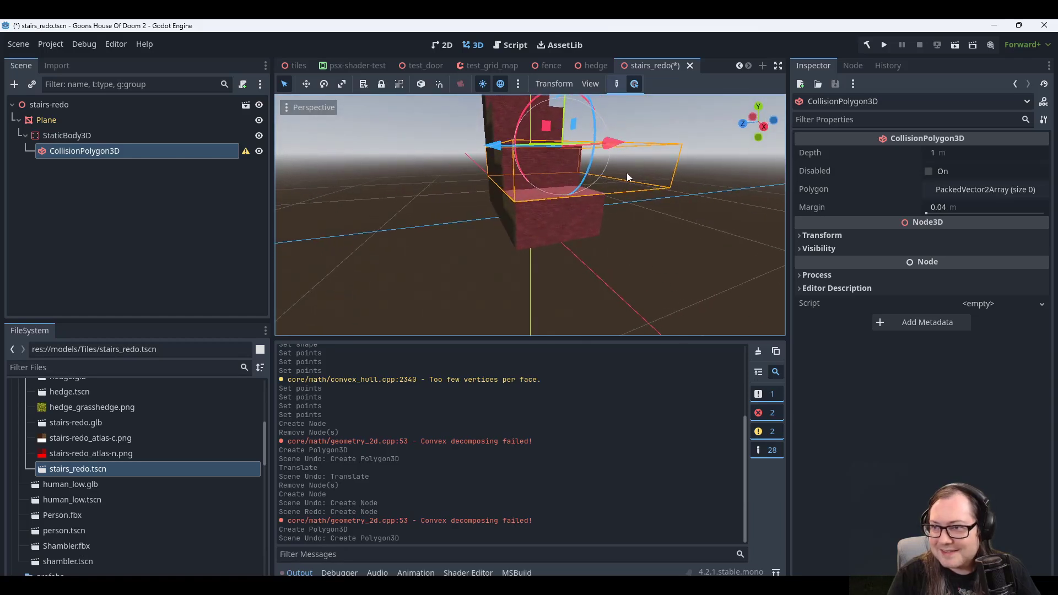
{"action": "left_click", "coordinate": [833, 237]}
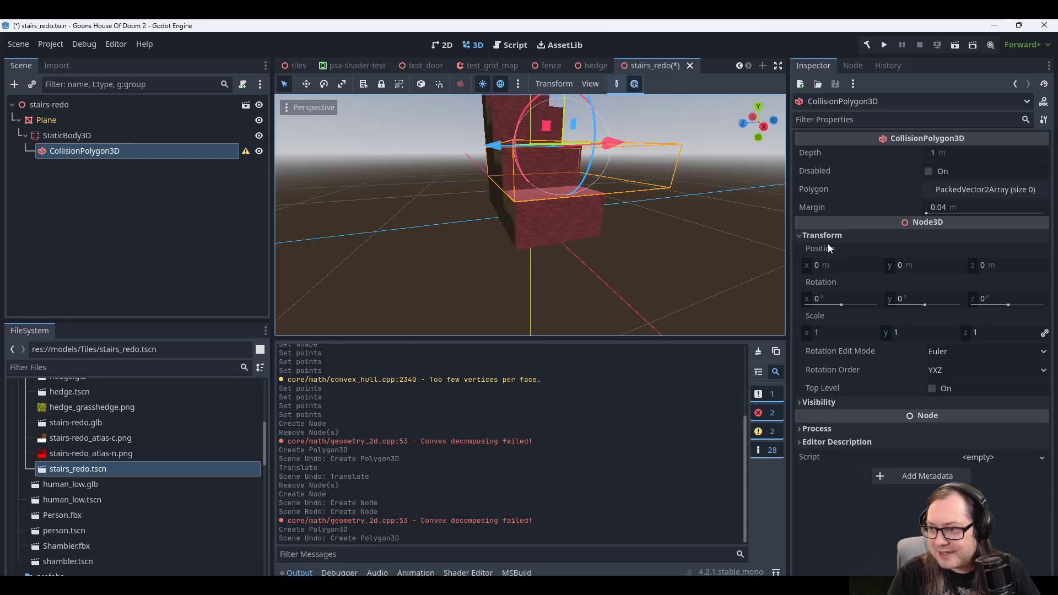
{"action": "left_click", "coordinate": [828, 240]}
{"action": "middle_click_drag", "start_coordinate": [613, 205], "coordinate": [671, 220]}
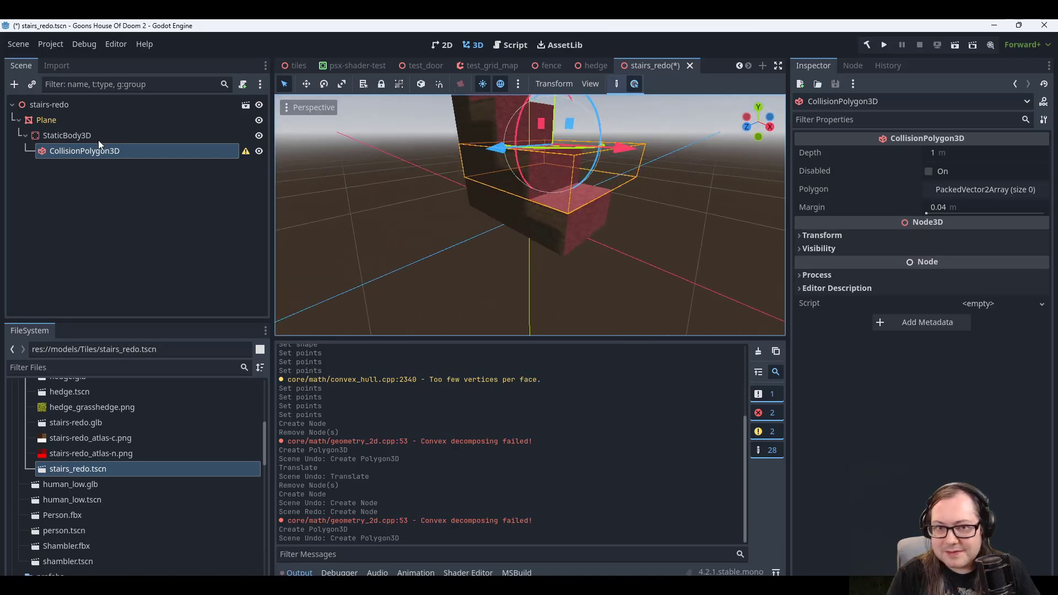
{"action": "left_click", "coordinate": [81, 109]}
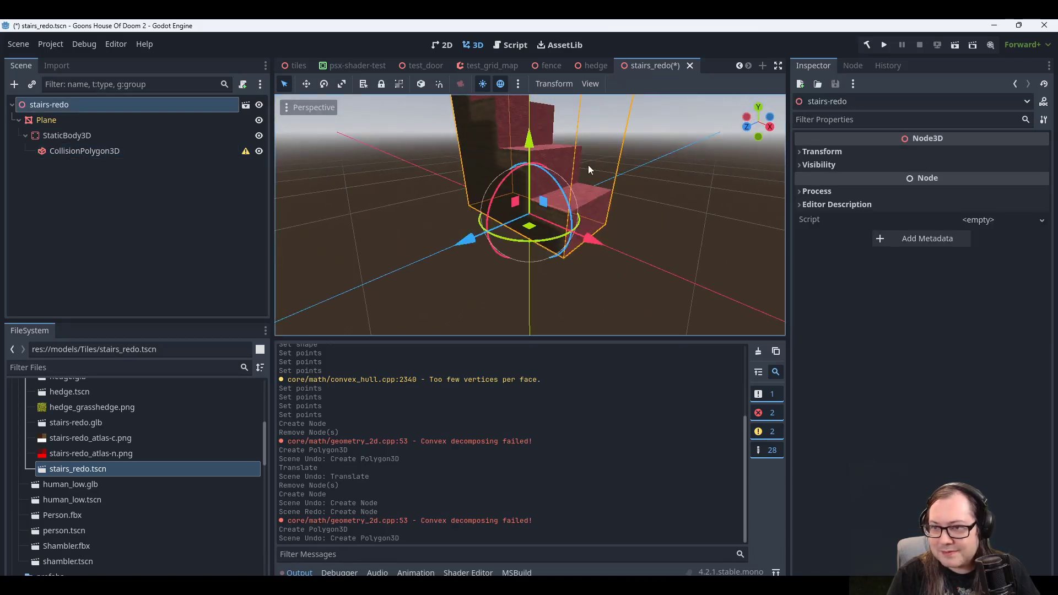
{"action": "left_click", "coordinate": [821, 153]}
{"action": "left_click", "coordinate": [822, 153]}
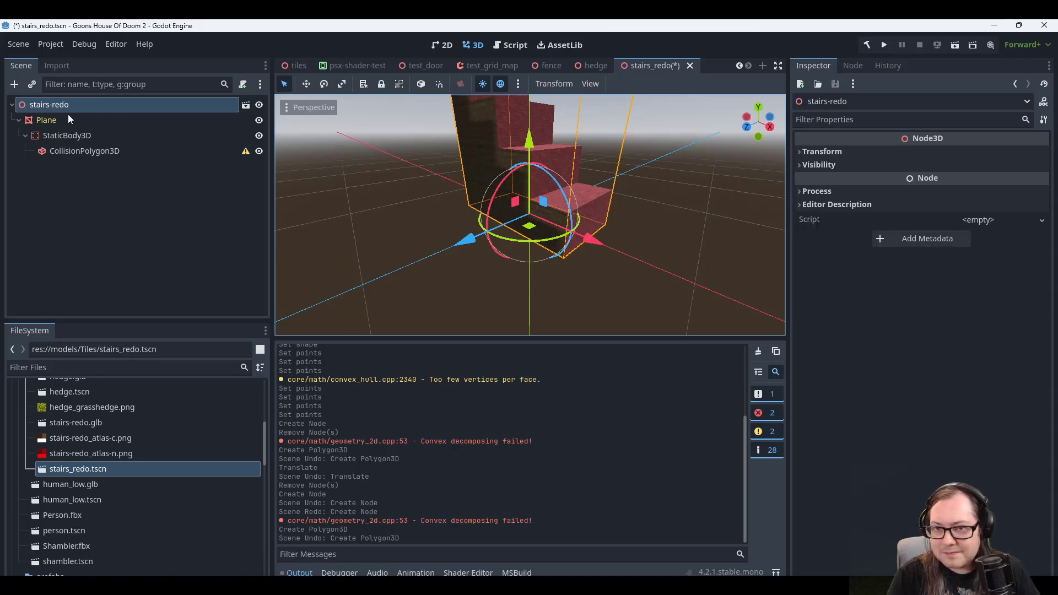
Try to start drawing the CollisionPolygon3D outline over the stairs from the front orthogonal view.
{"action": "middle_click_drag", "start_coordinate": [760, 236], "coordinate": [728, 189]}
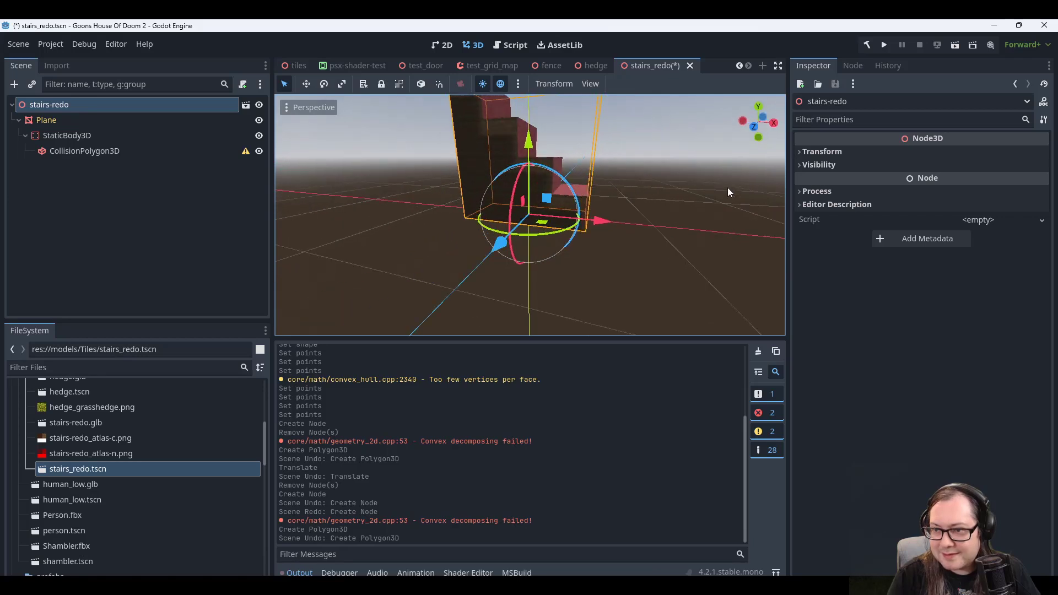
{"action": "left_click", "coordinate": [121, 148]}
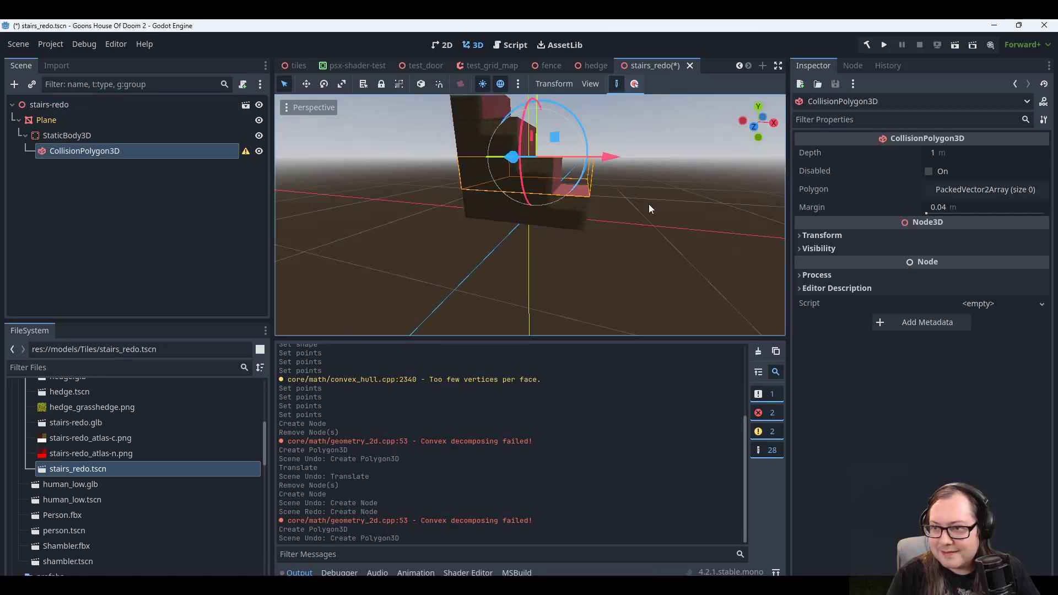
{"action": "left_click", "coordinate": [772, 127]}
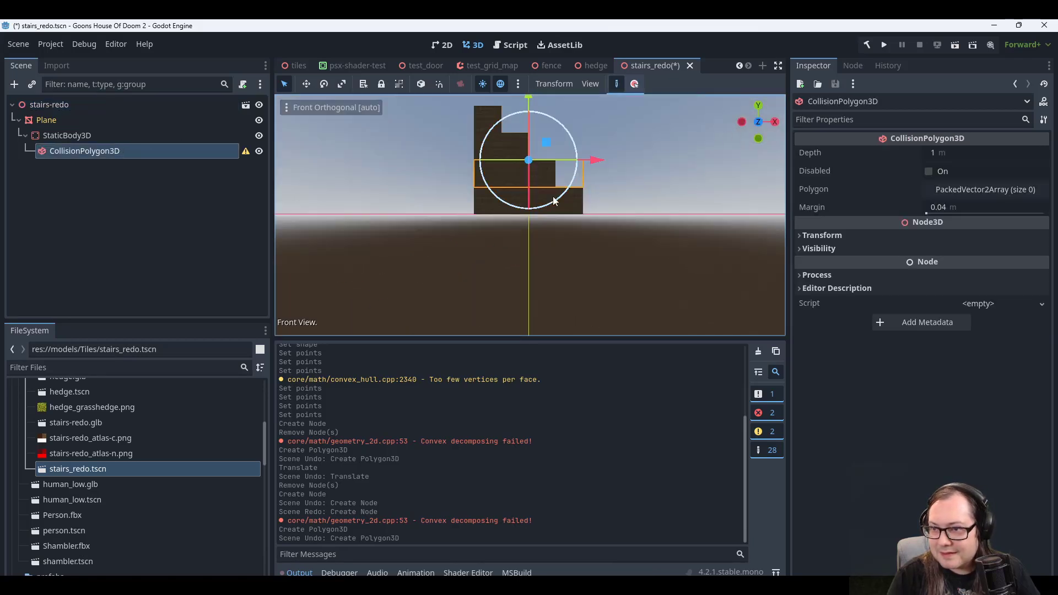
{"action": "left_click", "coordinate": [618, 84]}
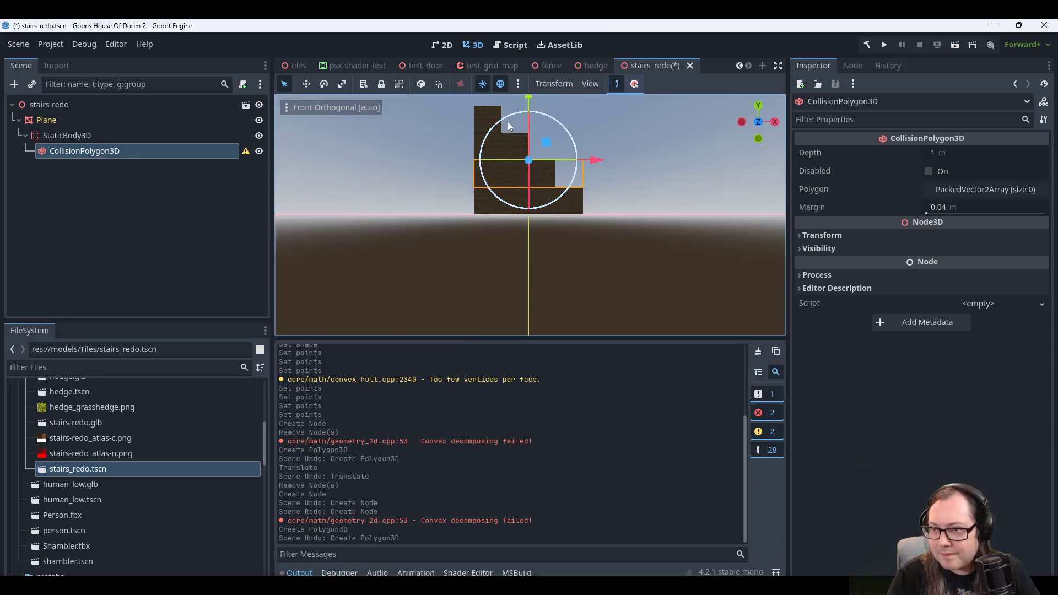
{"action": "left_click", "coordinate": [477, 170]}
{"action": "left_click", "coordinate": [117, 151]}
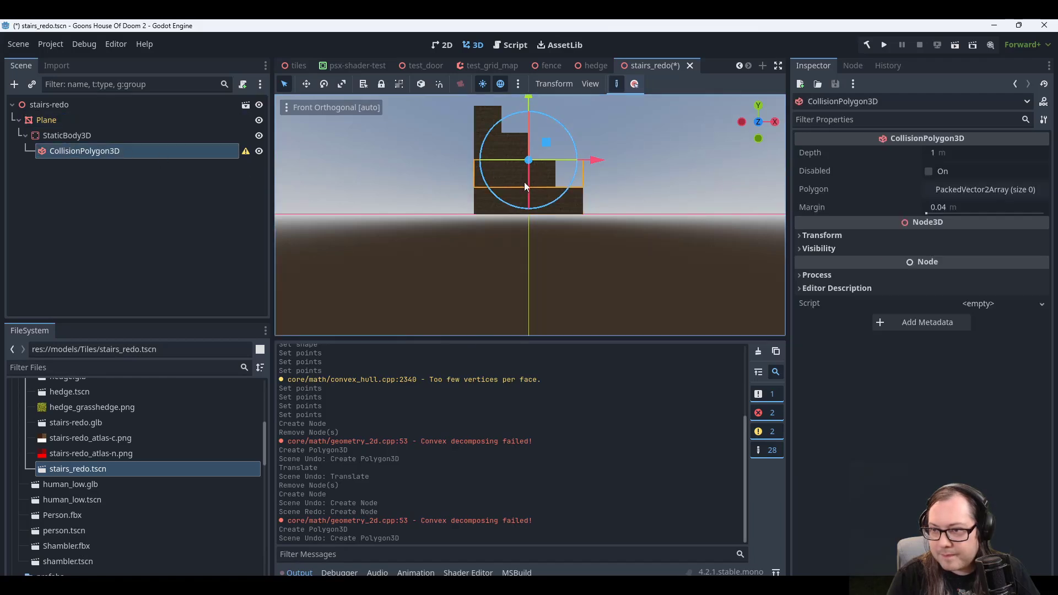
{"action": "left_click", "coordinate": [569, 177]}
{"action": "left_click", "coordinate": [159, 147]}
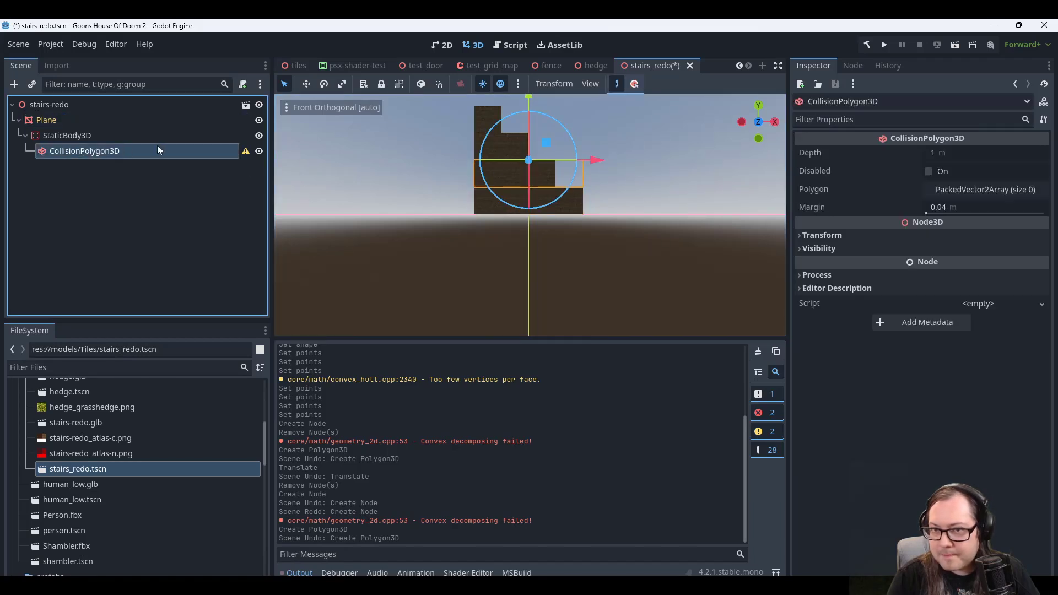
{"action": "left_click", "coordinate": [567, 180]}
{"action": "left_click", "coordinate": [92, 150]}
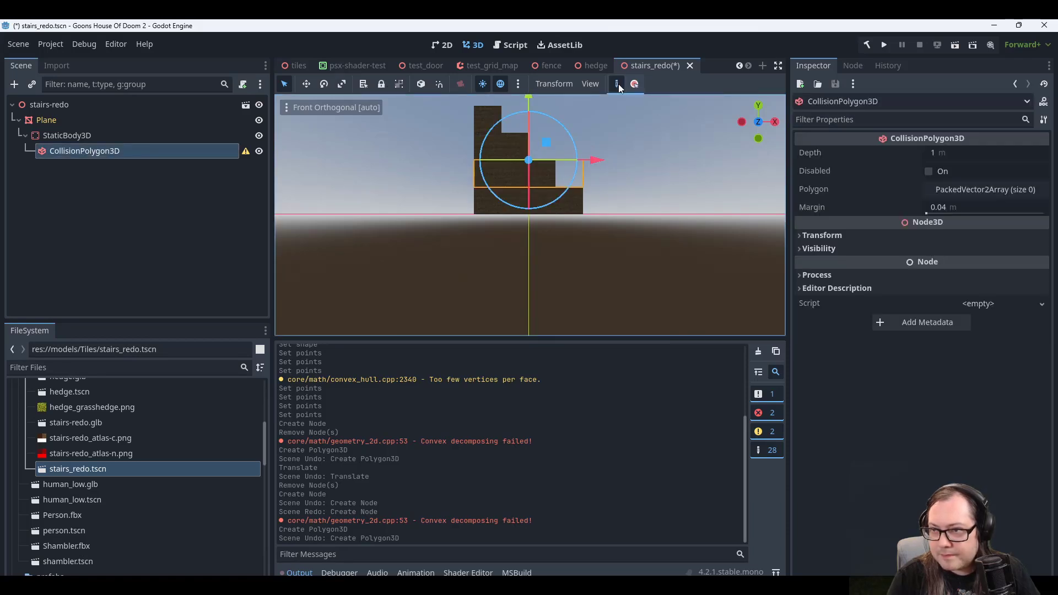
{"action": "left_click", "coordinate": [565, 173]}
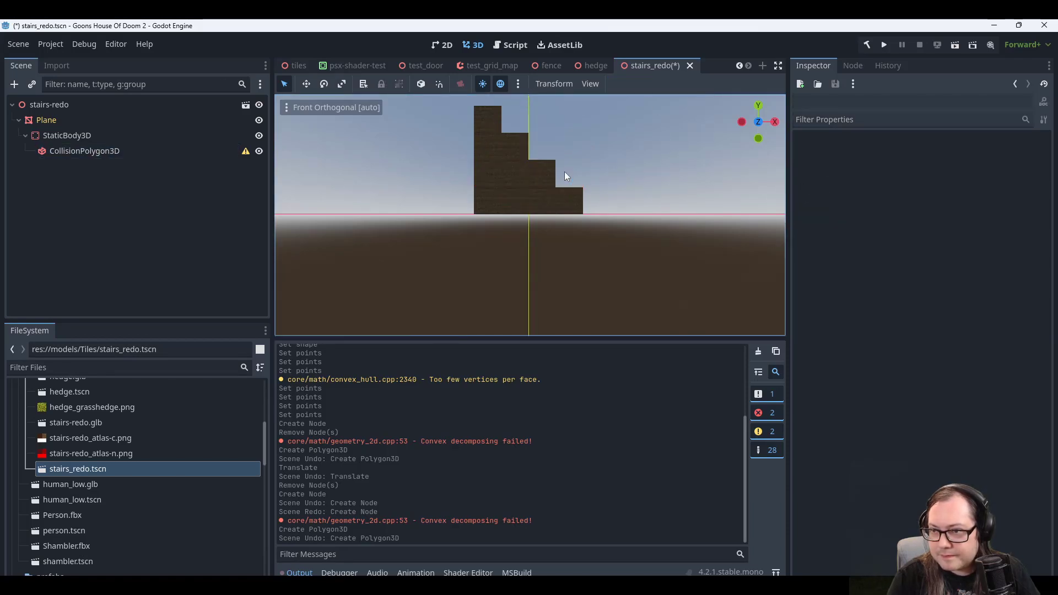
{"action": "left_click", "coordinate": [107, 150]}
Try to draw a six-point collision polygon around the stairs from angled perspective views, and undo it.
{"action": "middle_click_drag", "start_coordinate": [561, 178], "coordinate": [640, 199]}
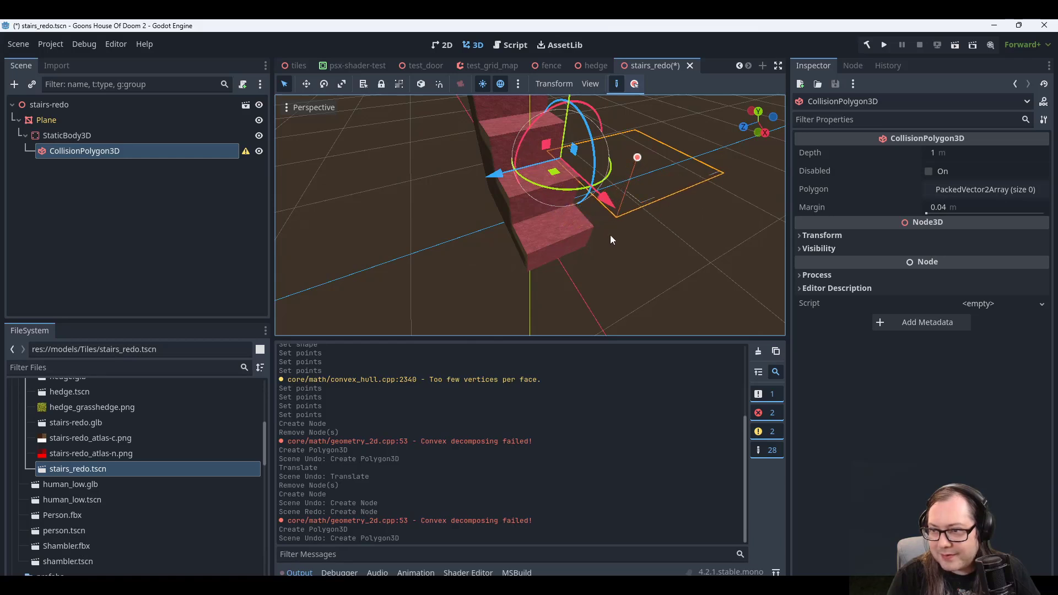
{"action": "left_click", "coordinate": [583, 246]}
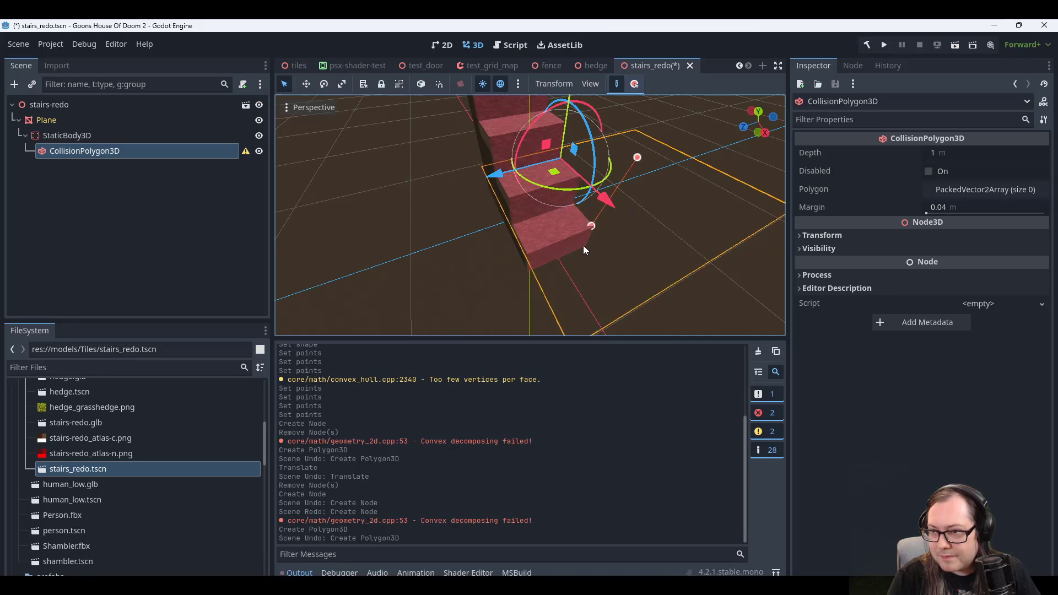
{"action": "middle_click_drag", "start_coordinate": [567, 150], "coordinate": [585, 117]}
{"action": "scroll", "coordinate": [585, 112], "scroll_direction": "down", "scroll_amount": 4}
{"action": "scroll", "coordinate": [584, 113], "scroll_direction": "down", "scroll_amount": 2}
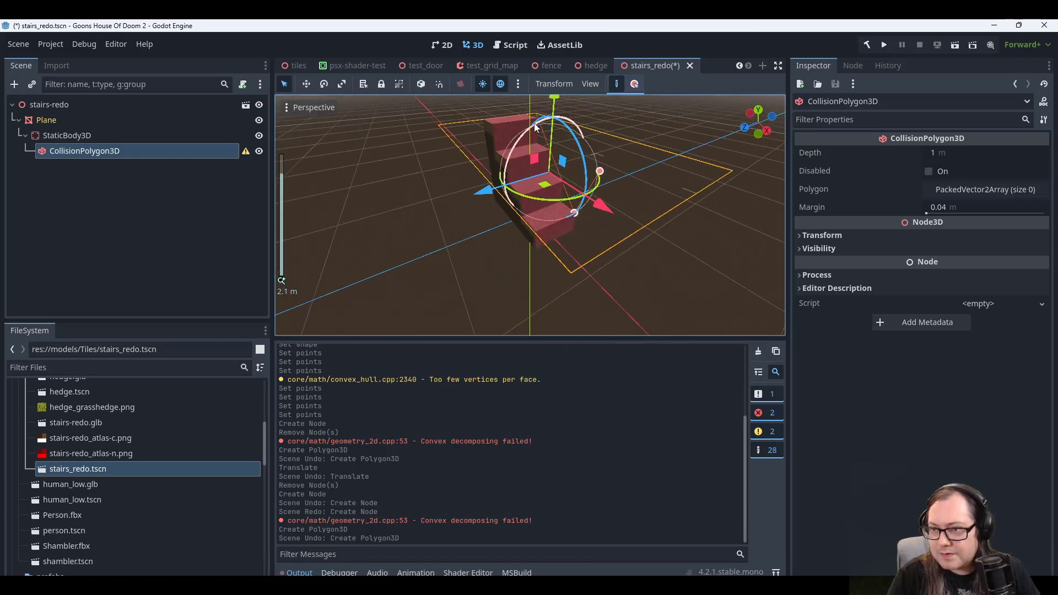
{"action": "left_click", "coordinate": [533, 114]}
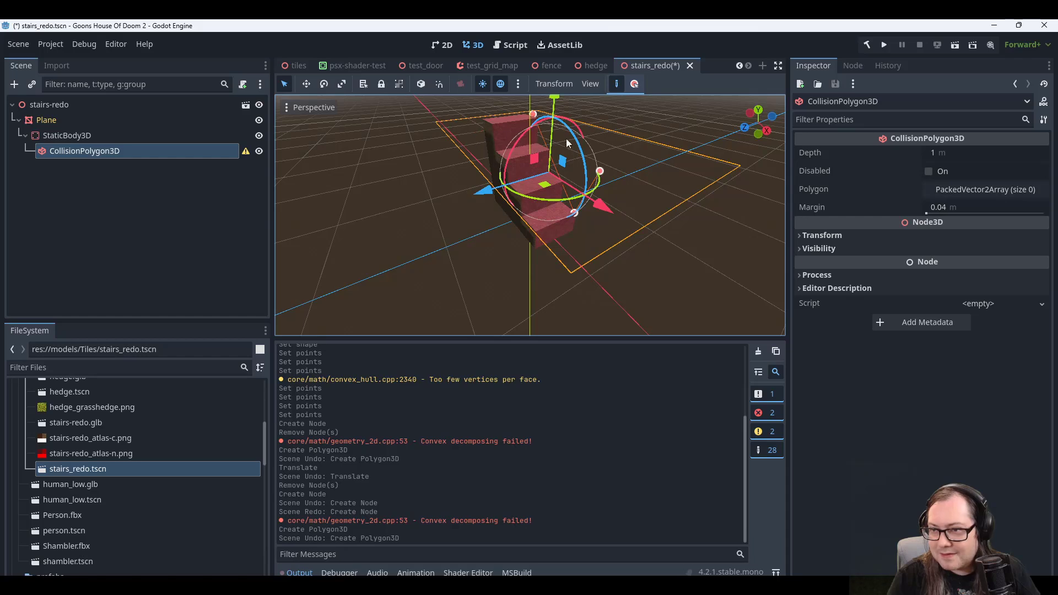
{"action": "middle_click_drag", "start_coordinate": [567, 137], "coordinate": [576, 200]}
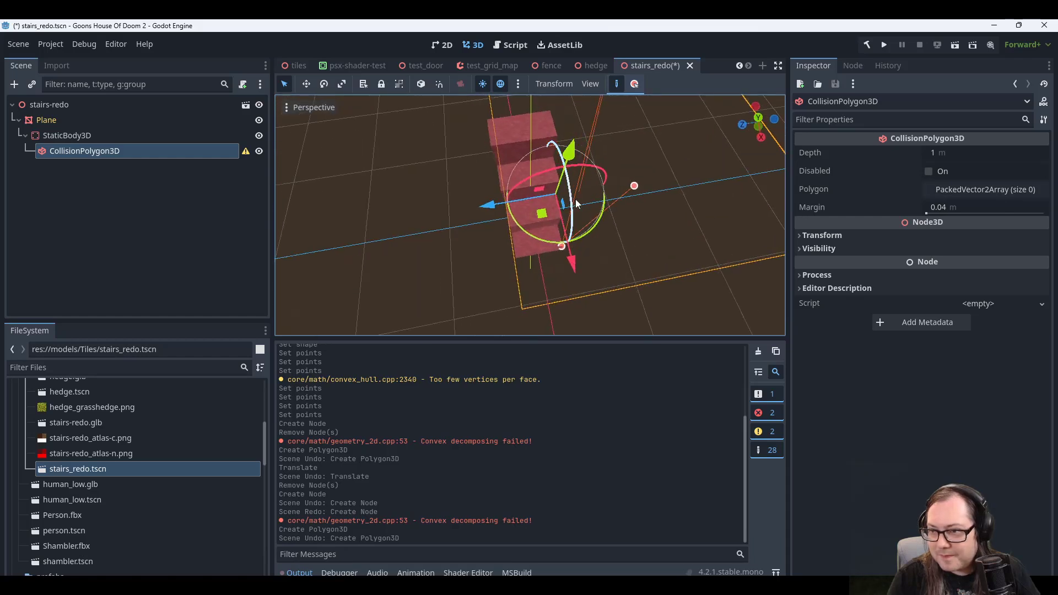
{"action": "left_click", "coordinate": [629, 189]}
{"action": "middle_click_drag", "start_coordinate": [667, 200], "coordinate": [603, 105]}
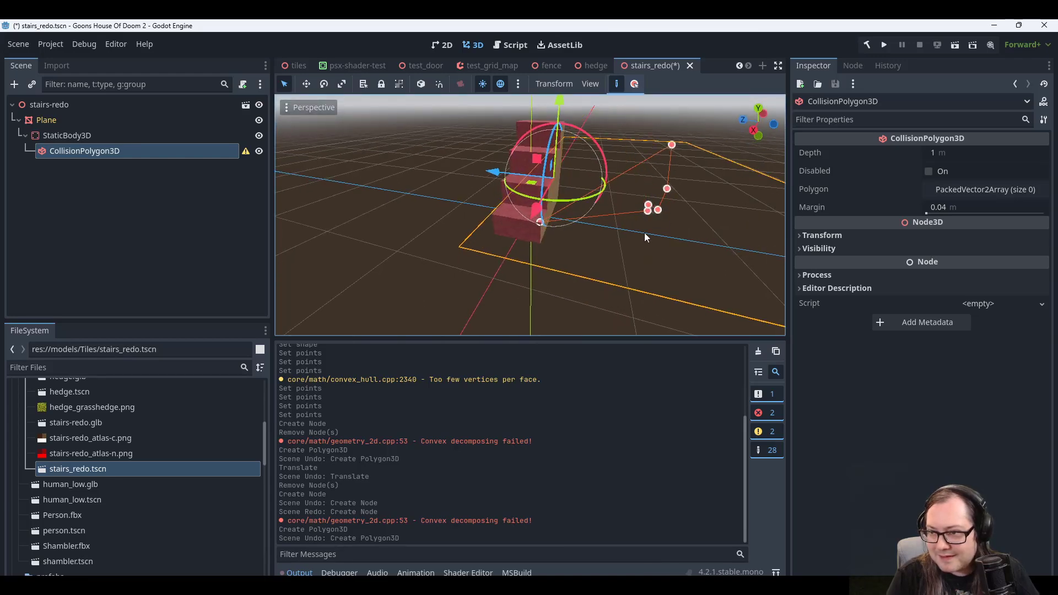
{"action": "right_click", "coordinate": [644, 228]}
{"action": "middle_click_drag", "start_coordinate": [644, 227], "coordinate": [508, 197]}
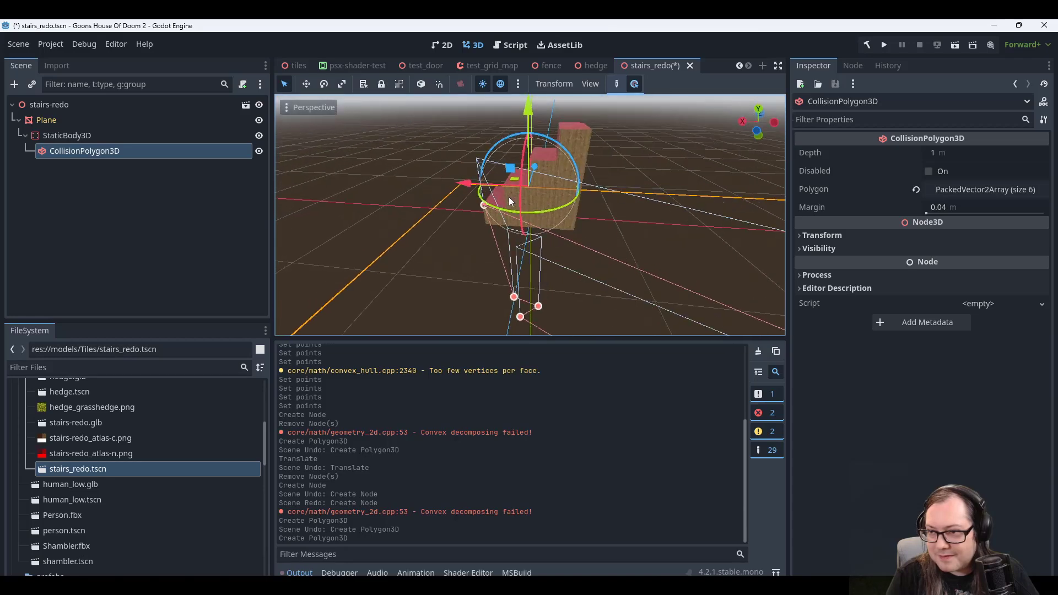
{"action": "key", "text": "ctrl+z"}
{"action": "middle_click_drag", "start_coordinate": [626, 211], "coordinate": [670, 218]}
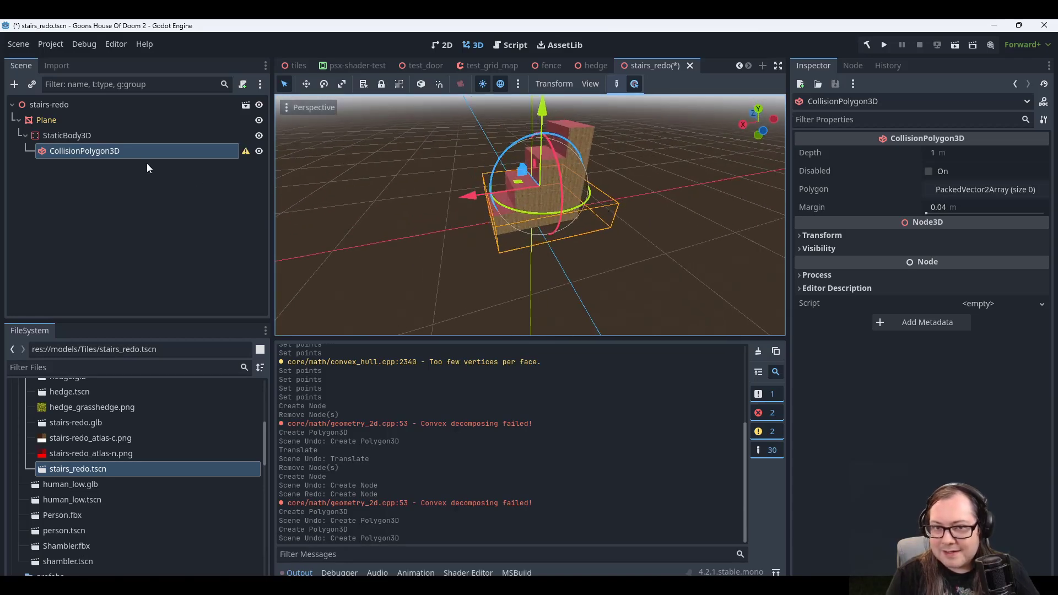
Delete the CollisionPolygon3D node from the static body.
{"action": "key", "text": "Up"}
{"action": "left_click", "coordinate": [101, 157]}
{"action": "key", "text": "Delete"}
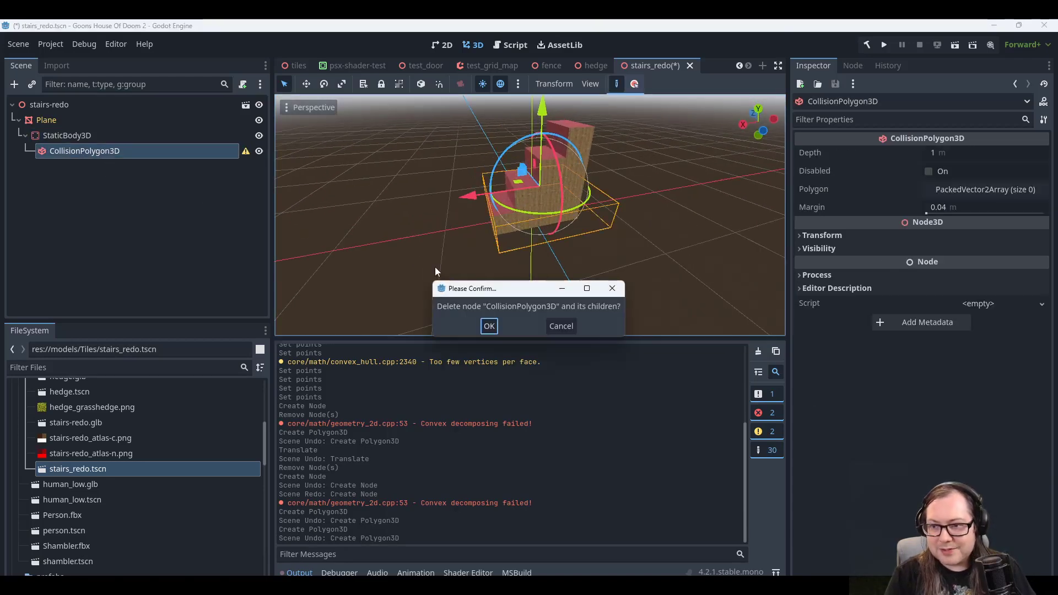
{"action": "left_click", "coordinate": [489, 326]}
Add a CollisionShape3D node as a child of the StaticBody3D.
{"action": "left_click", "coordinate": [71, 135]}
{"action": "right_click", "coordinate": [83, 135]}
{"action": "left_click", "coordinate": [101, 141]}
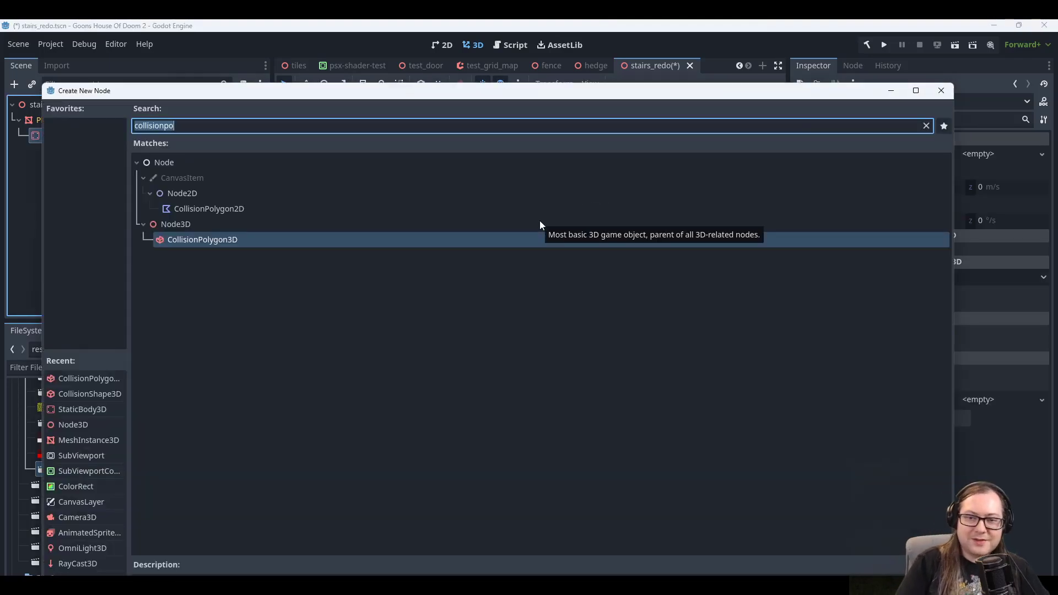
{"action": "type", "text": "shape"}
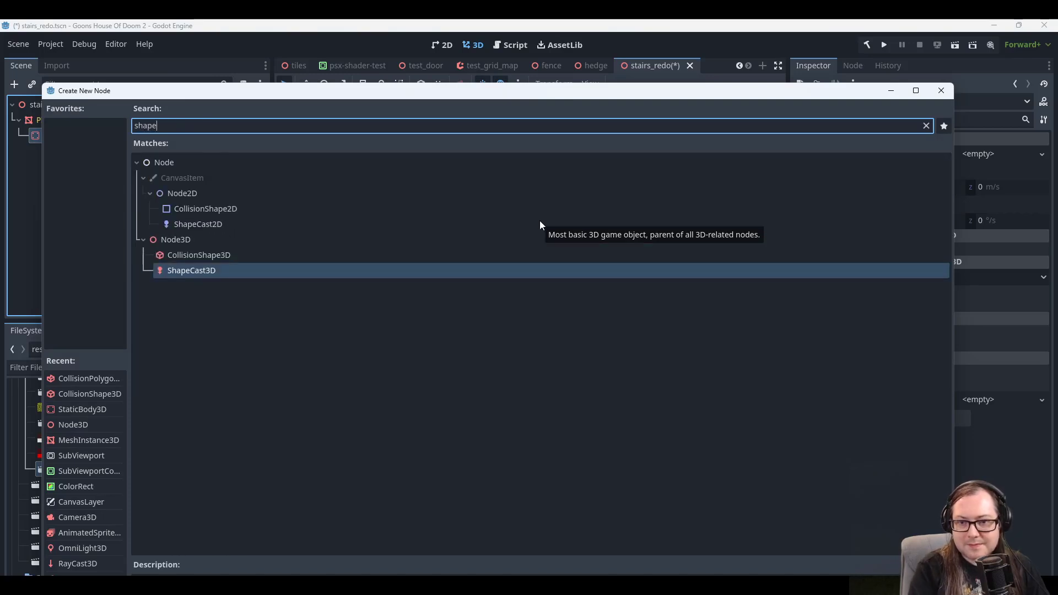
{"action": "double_click", "coordinate": [193, 255]}
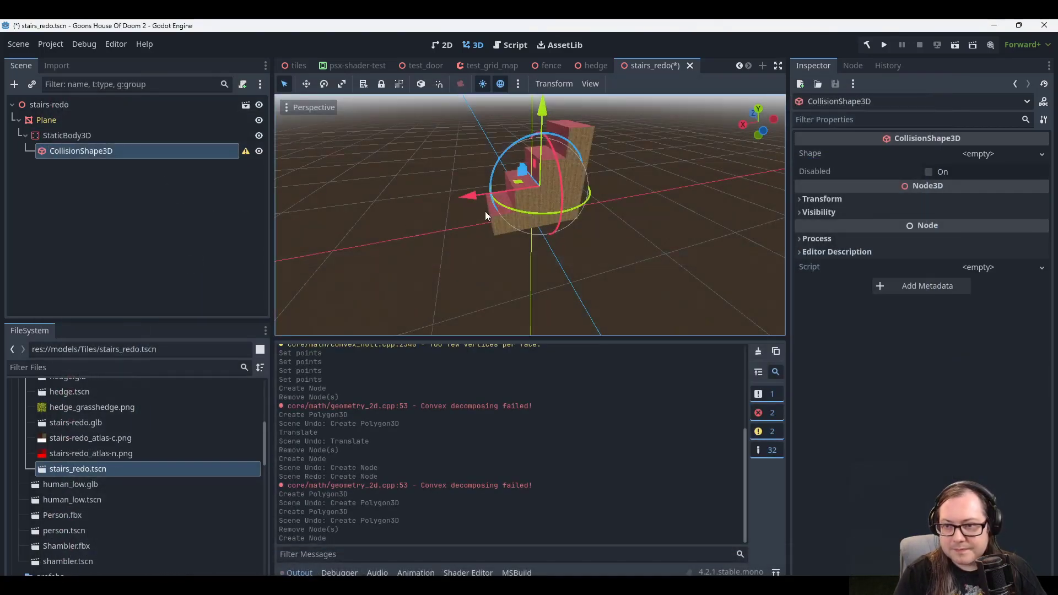
Give the CollisionShape3D a new ConvexPolygonShape3D and set the size of its points array to 6.
{"action": "left_click", "coordinate": [980, 154]}
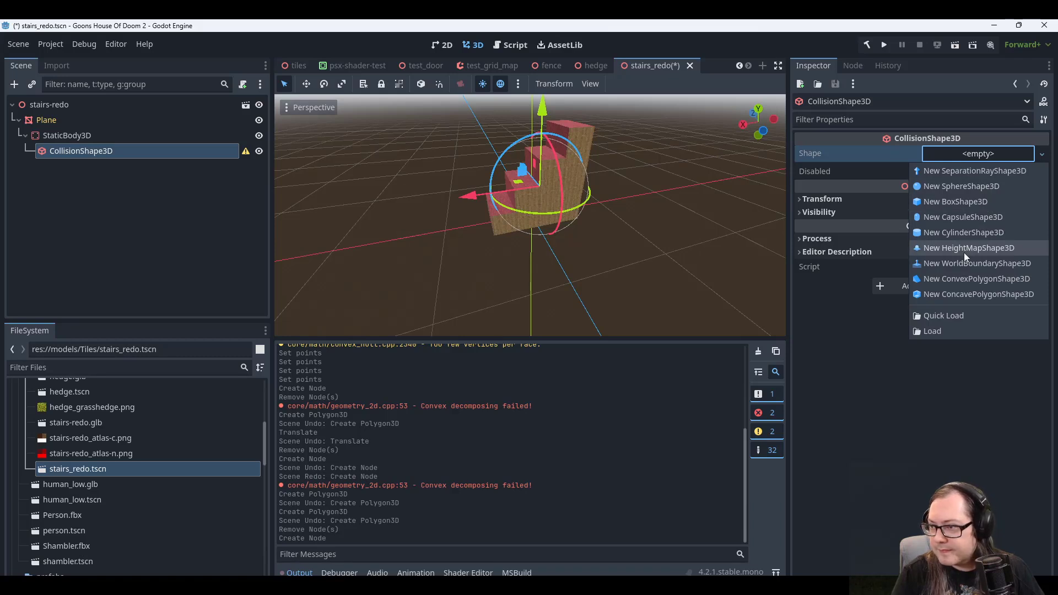
{"action": "left_click", "coordinate": [948, 278]}
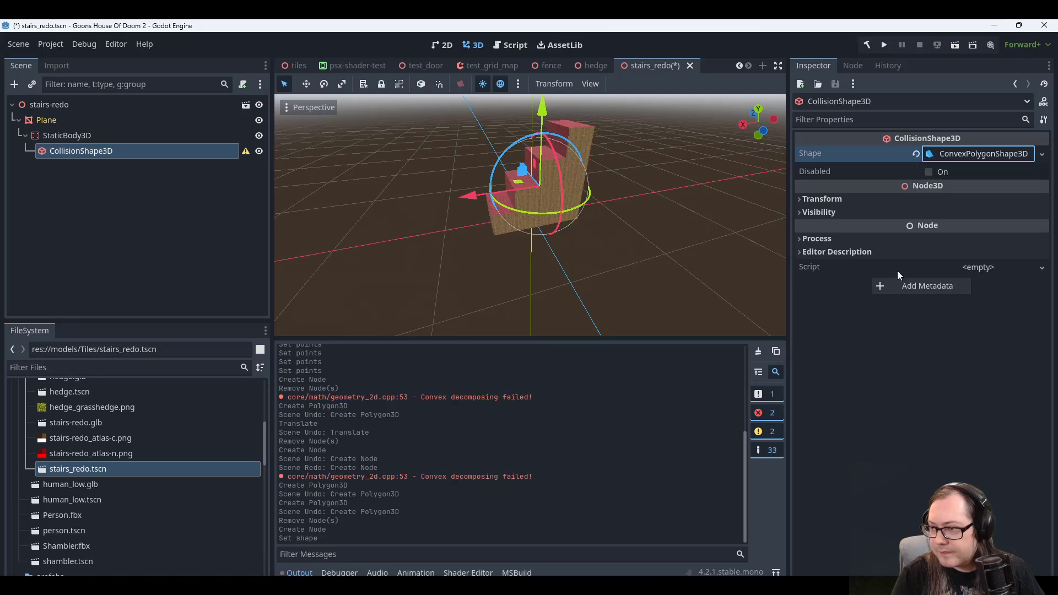
{"action": "left_click", "coordinate": [974, 154]}
{"action": "left_click", "coordinate": [970, 173]}
{"action": "left_click", "coordinate": [955, 191]}
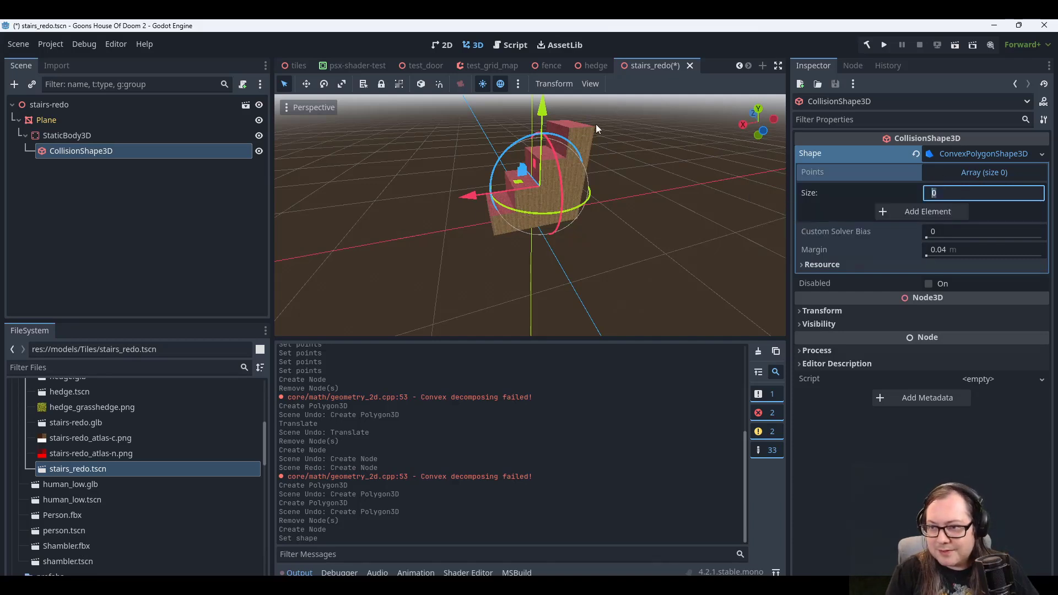
{"action": "middle_click_drag", "start_coordinate": [520, 240], "coordinate": [551, 240]}
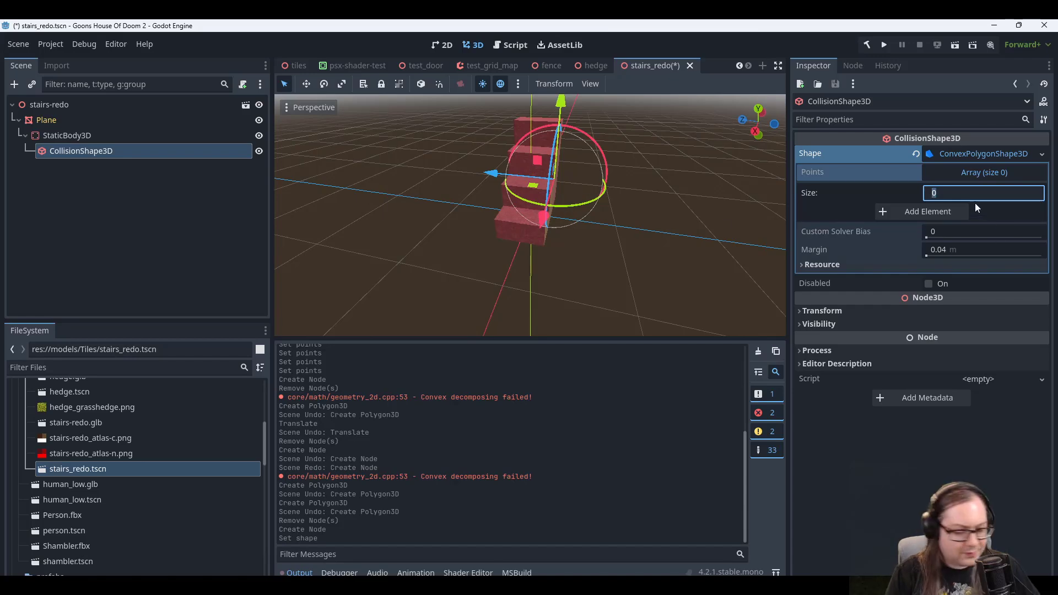
{"action": "type", "text": "6"}
{"action": "key", "text": "Return"}
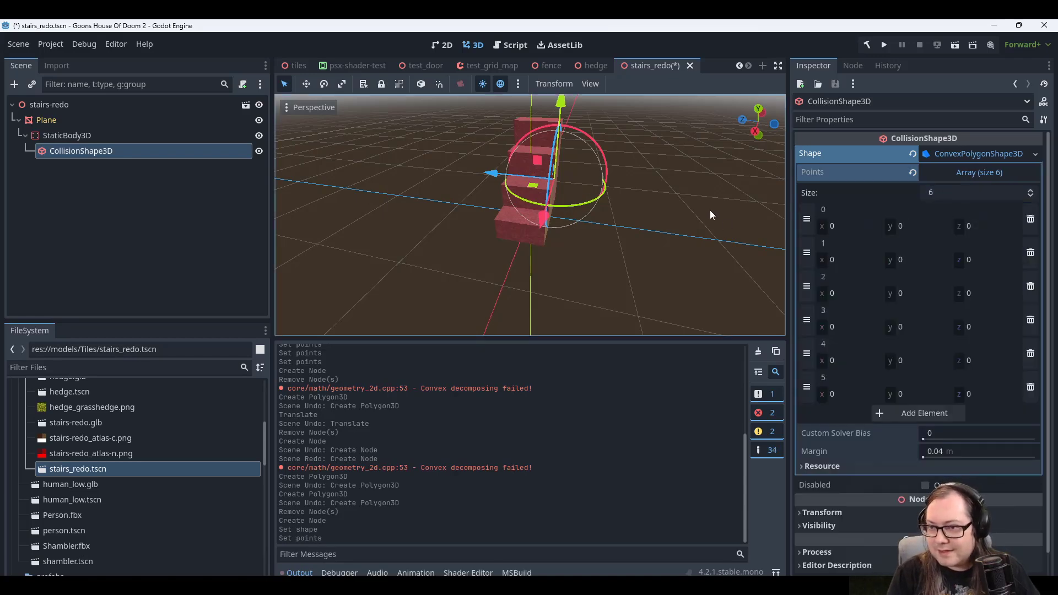
Add a Node3D as a child of the stairs-redo root node.
{"action": "middle_click_drag", "start_coordinate": [710, 210], "coordinate": [569, 213]}
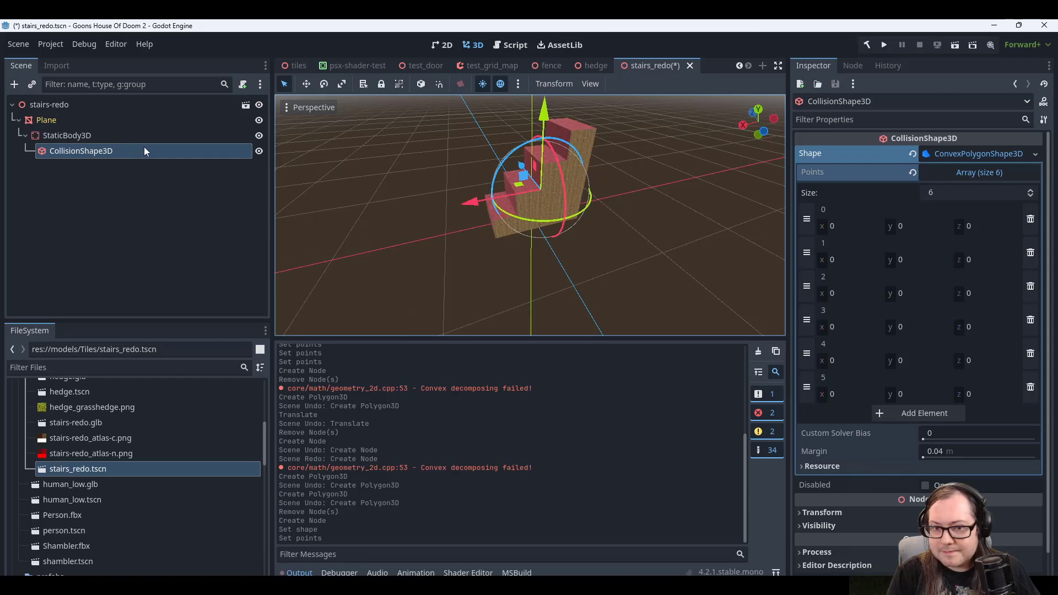
{"action": "left_click", "coordinate": [59, 107]}
{"action": "right_click", "coordinate": [59, 107]}
{"action": "left_click", "coordinate": [84, 114]}
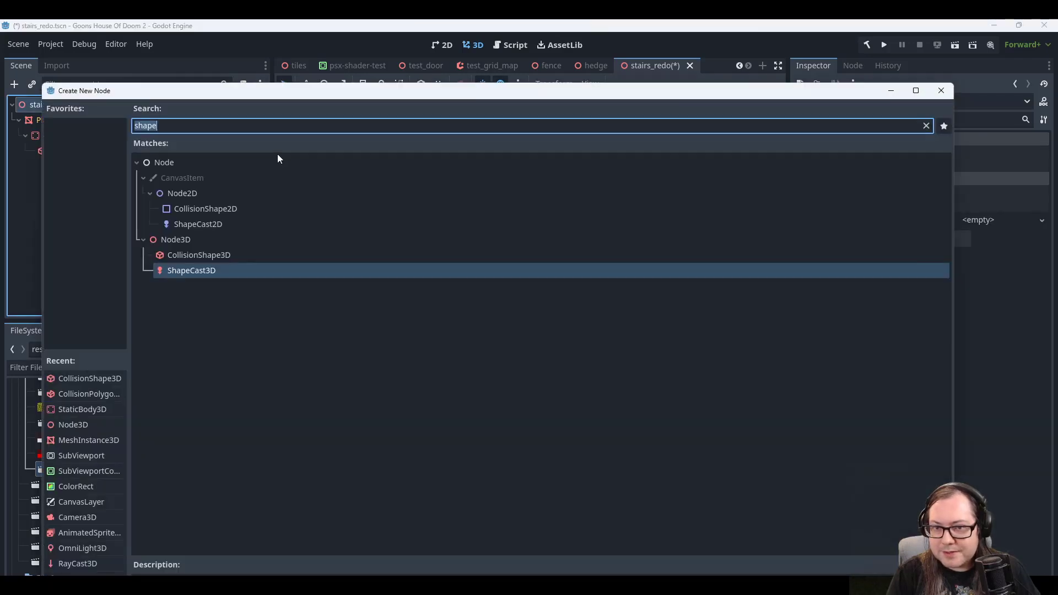
{"action": "type", "text": "node"}
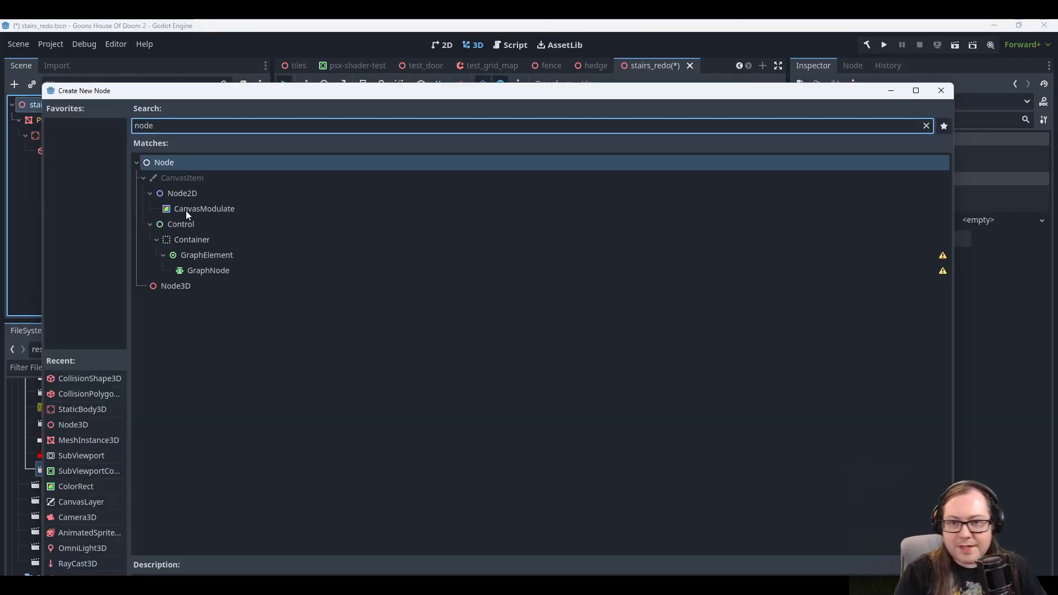
{"action": "double_click", "coordinate": [177, 283]}
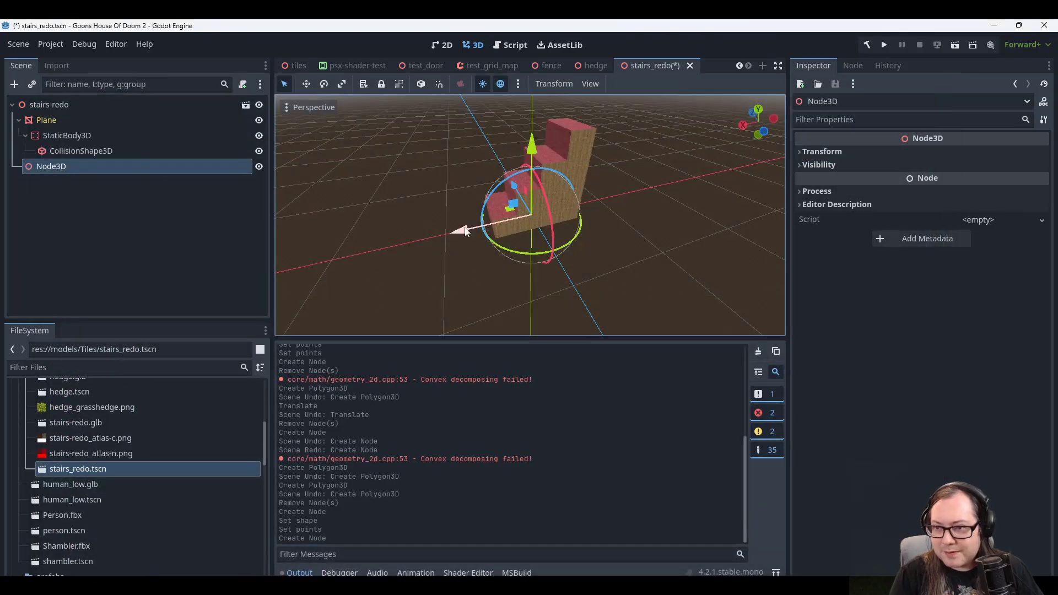
Move the new Node3D to the bottom outer corner of the lowest step, about 0.52 m on X and -0.25 m on Z.
{"action": "left_click_drag", "start_coordinate": [465, 230], "coordinate": [417, 240]}
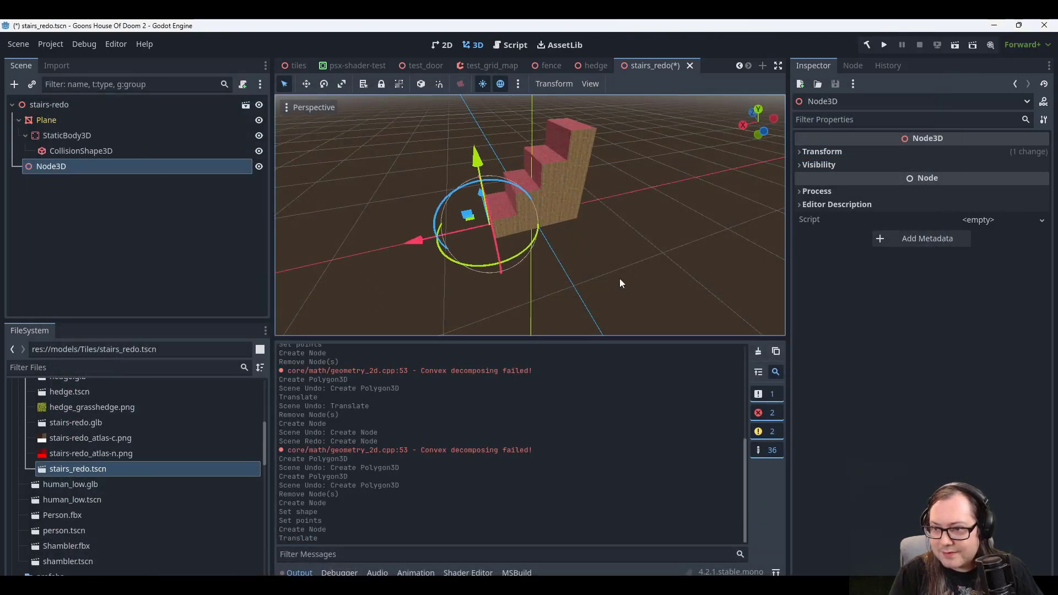
{"action": "middle_click_drag", "start_coordinate": [620, 279], "coordinate": [604, 260]}
{"action": "left_click_drag", "start_coordinate": [451, 219], "coordinate": [476, 226]}
Set the Node3D's position to 0.5 m on X and -0.25 m on Z.
{"action": "left_click", "coordinate": [132, 145]}
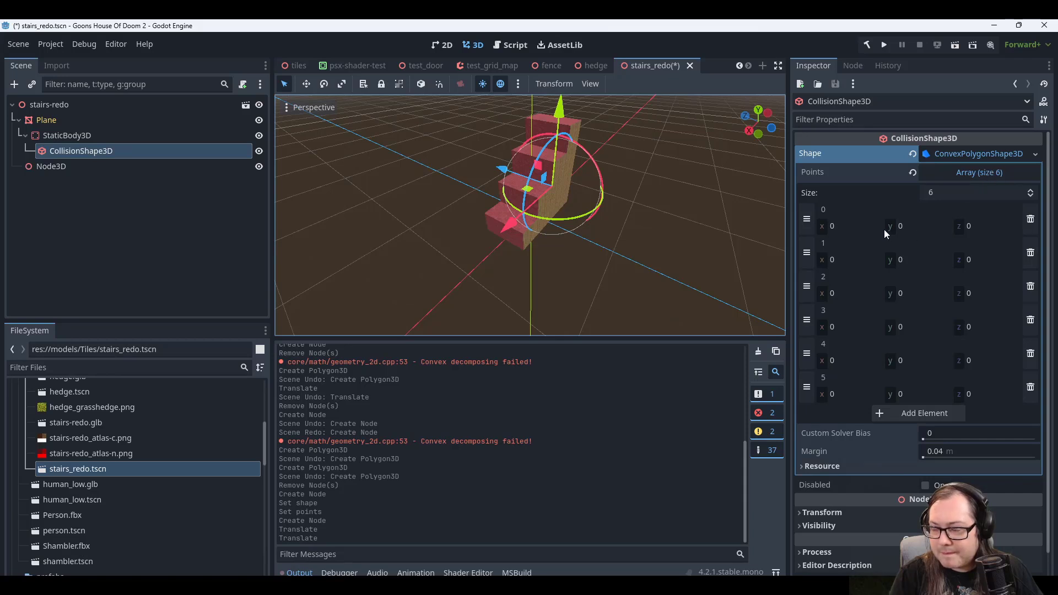
{"action": "left_click", "coordinate": [51, 166]}
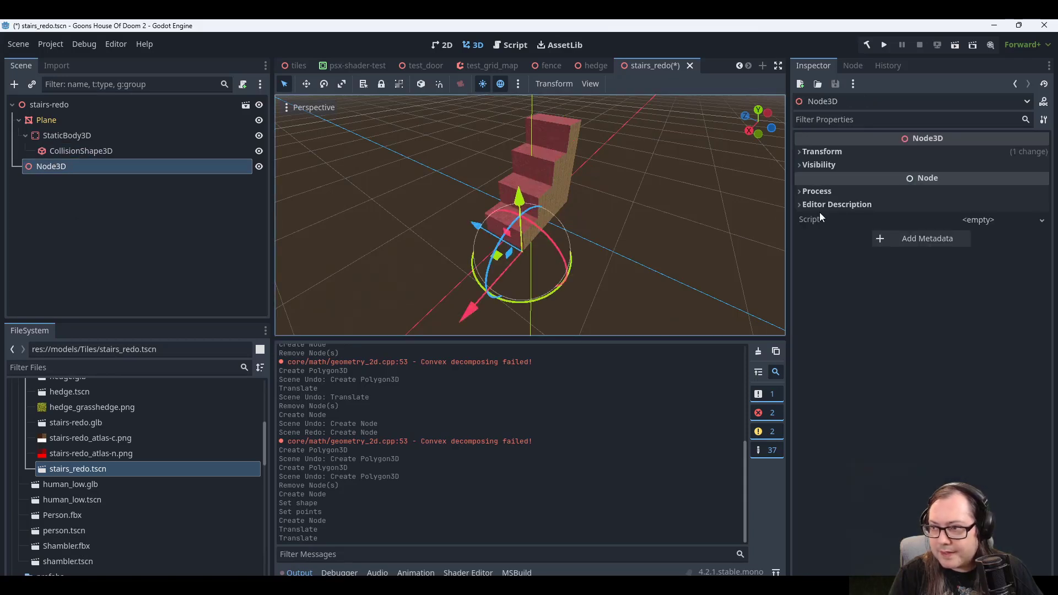
{"action": "left_click", "coordinate": [832, 156]}
{"action": "left_click", "coordinate": [836, 182]}
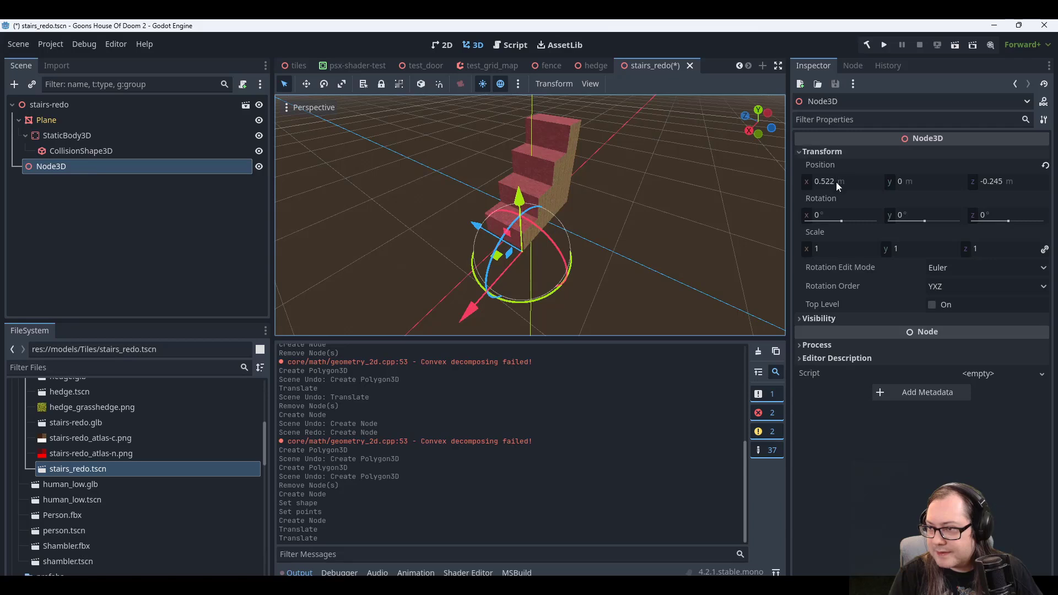
{"action": "type", "text": "0.5"}
{"action": "key", "text": "Return"}
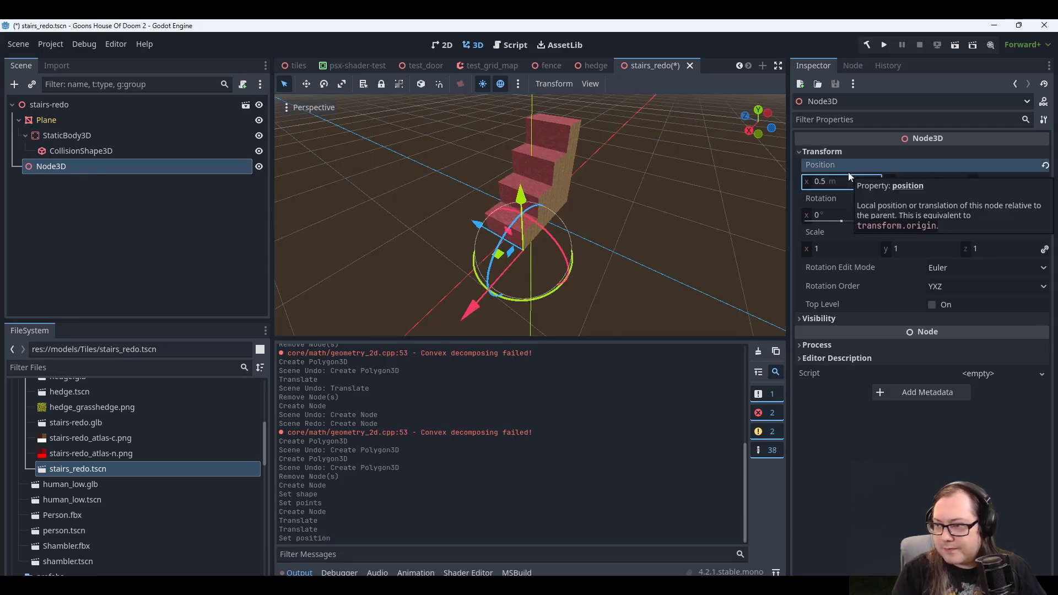
{"action": "left_click", "coordinate": [998, 183]}
{"action": "type", "text": "-"}
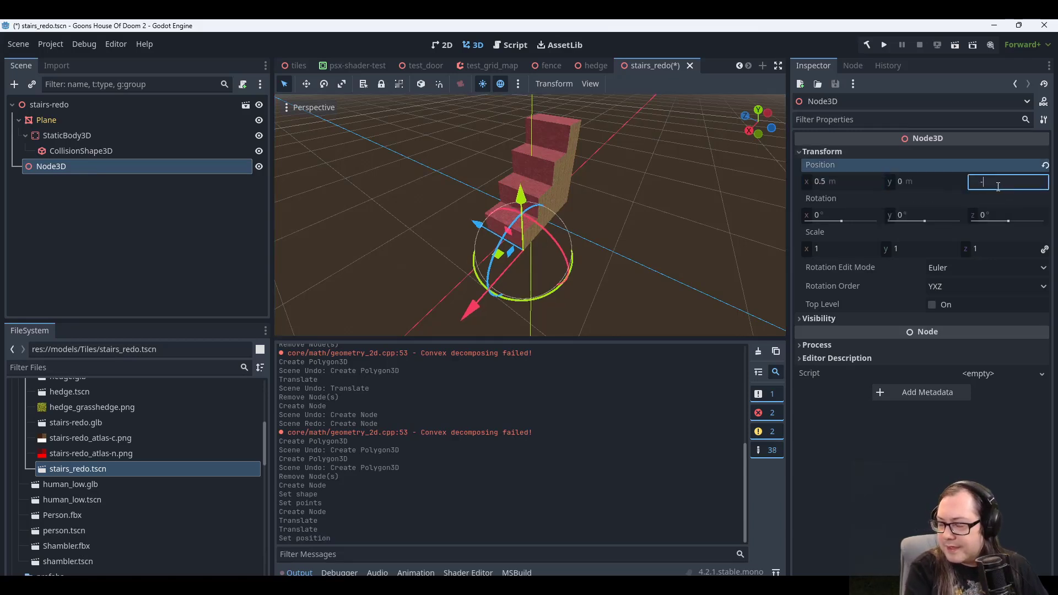
{"action": "type", "text": "0.25"}
{"action": "key", "text": "Return"}
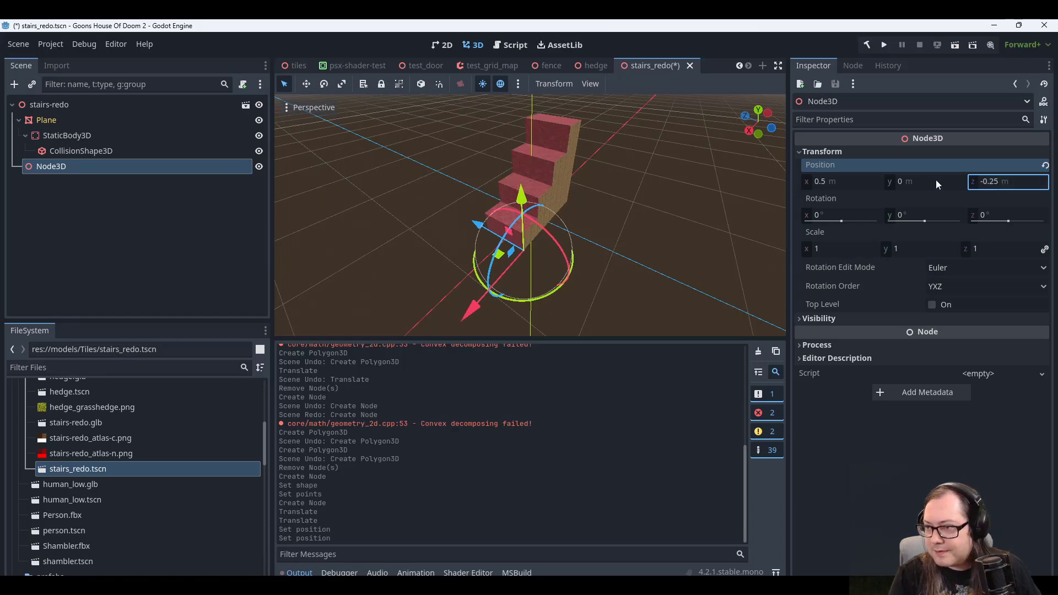
Copy the Node3D's position value into point 0 of the CollisionShape3D's convex polygon.
{"action": "right_click", "coordinate": [885, 165]}
{"action": "left_click", "coordinate": [924, 173]}
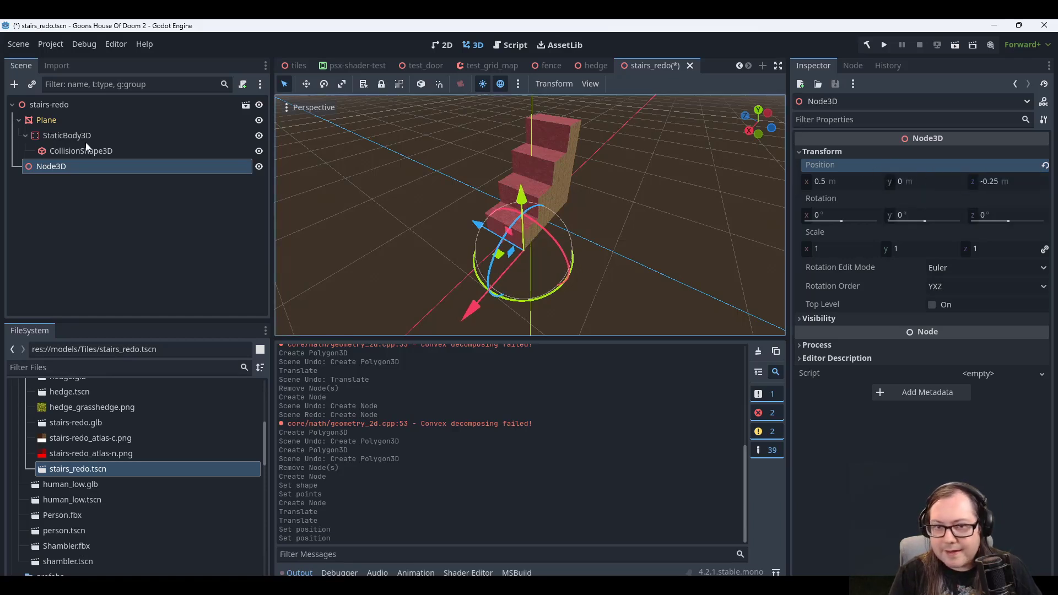
{"action": "left_click", "coordinate": [87, 151]}
{"action": "right_click", "coordinate": [842, 210]}
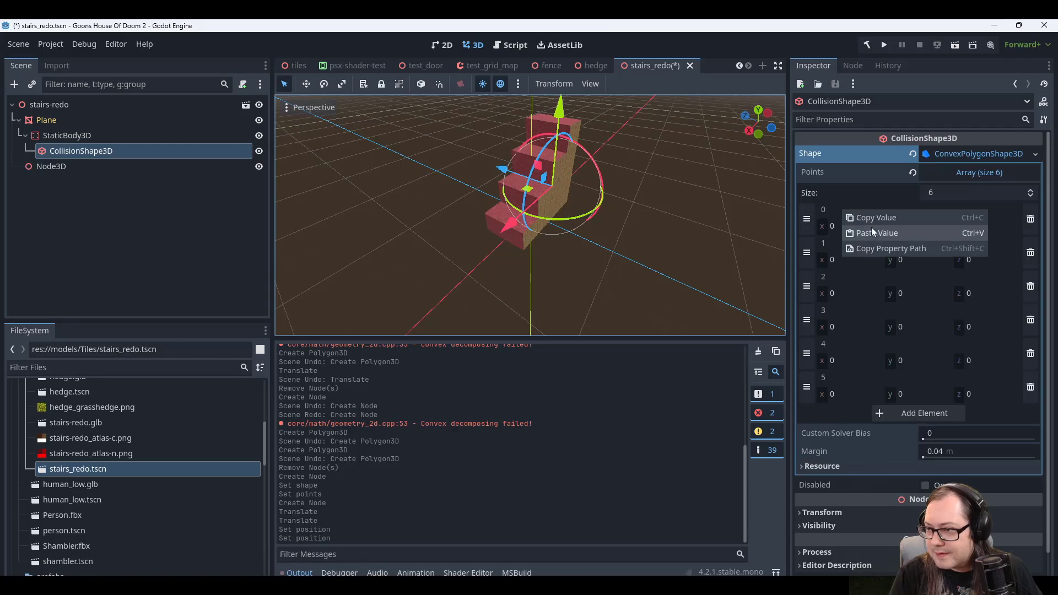
{"action": "left_click", "coordinate": [871, 229]}
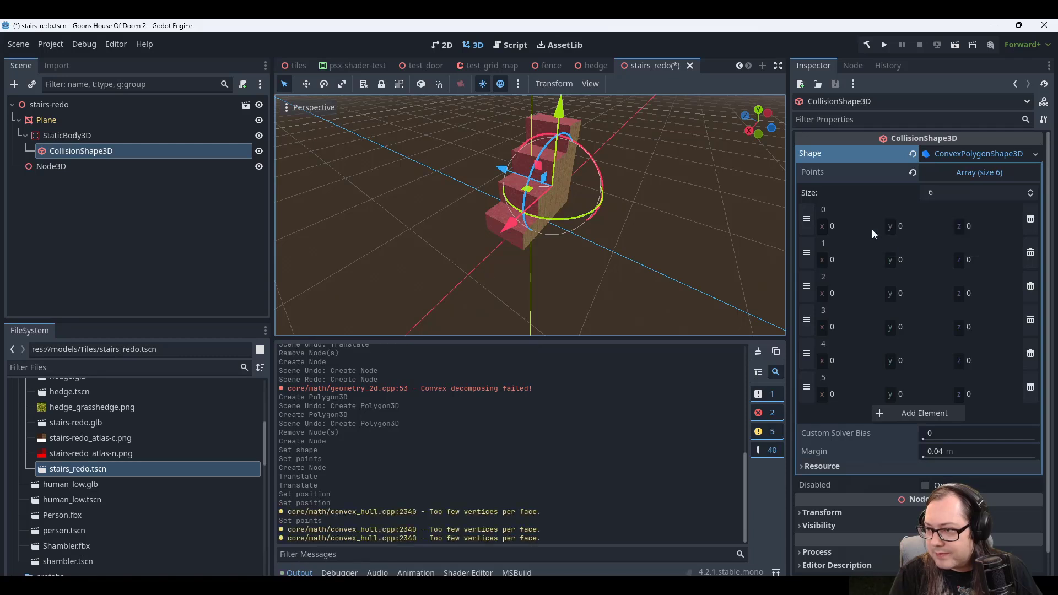
{"action": "left_click", "coordinate": [918, 228]}
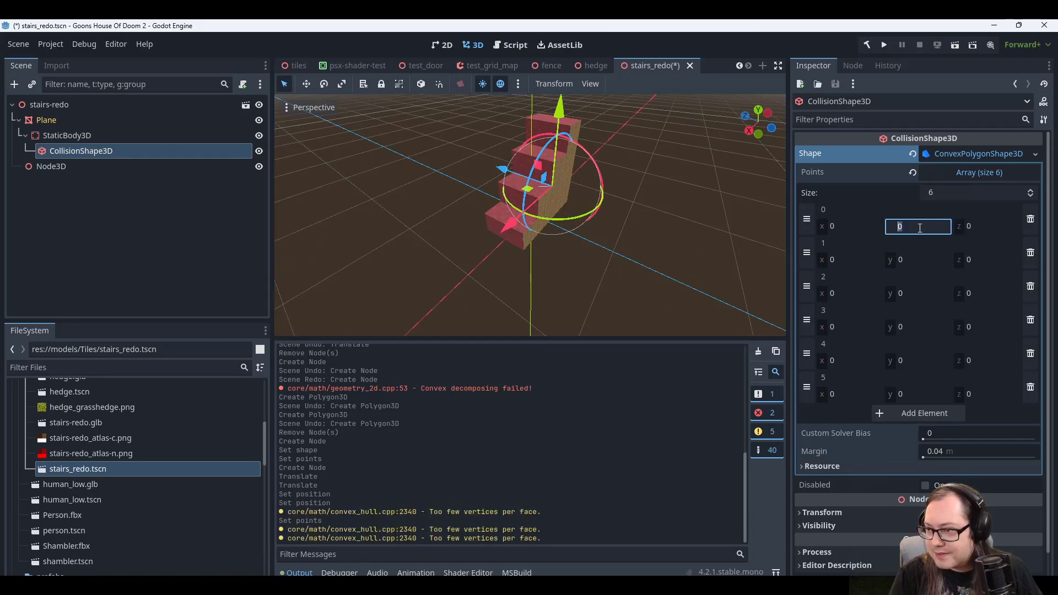
{"action": "left_click", "coordinate": [855, 227]}
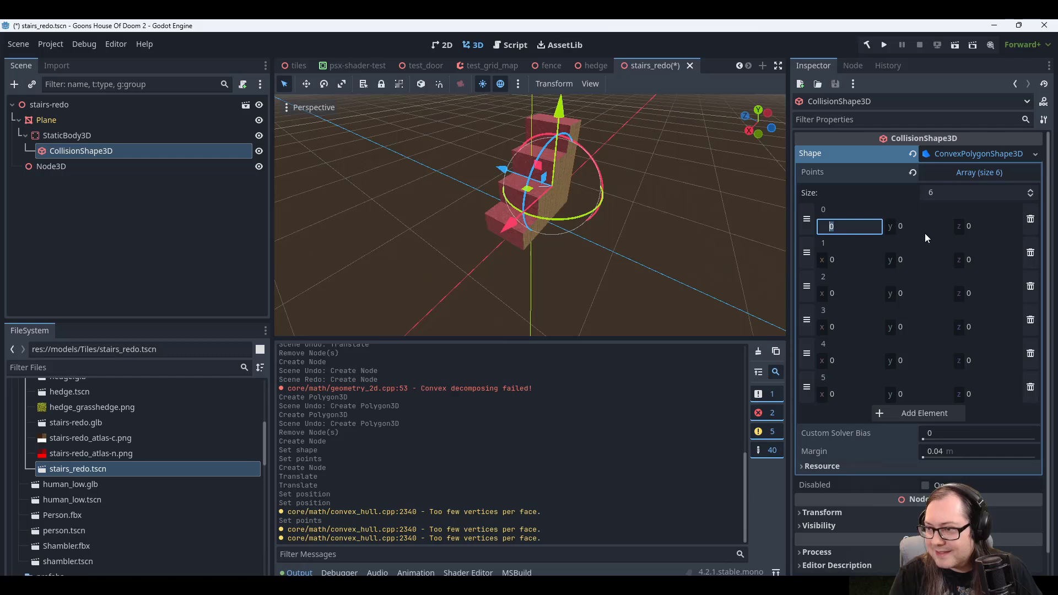
{"action": "left_click", "coordinate": [70, 166]}
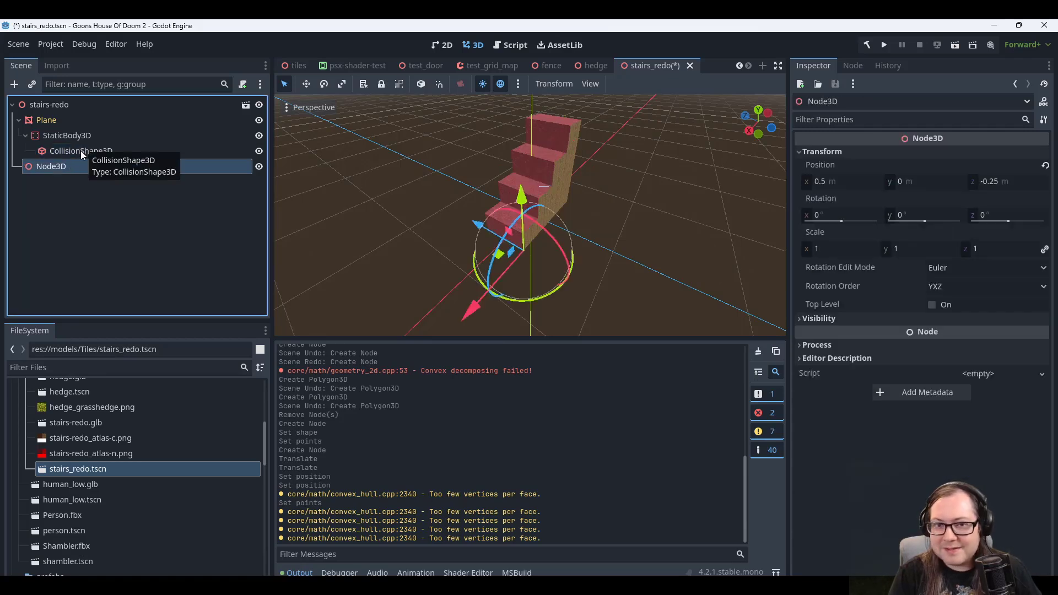
{"action": "left_click", "coordinate": [81, 153]}
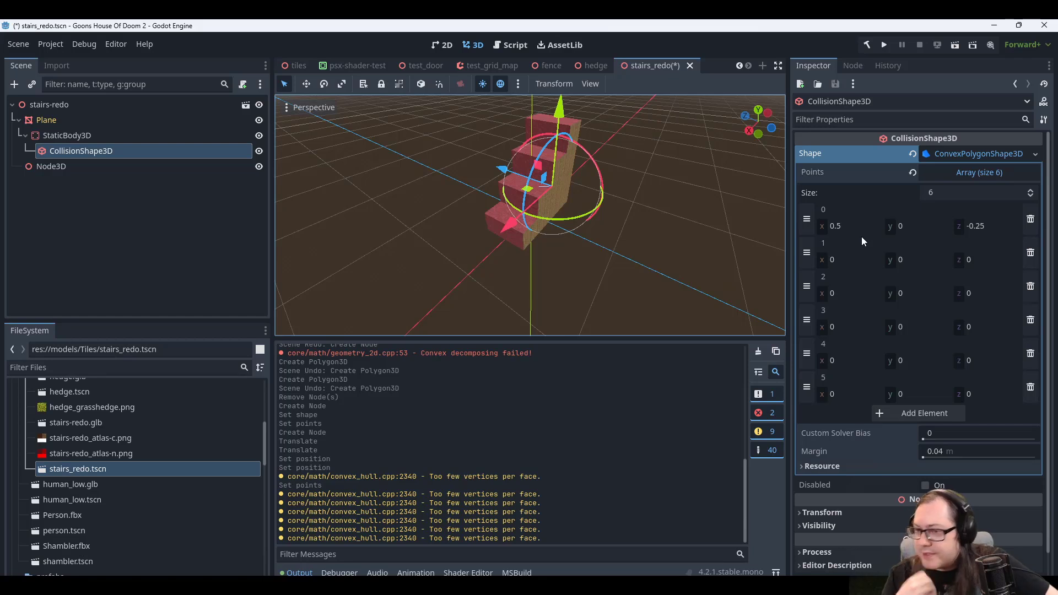
Set point 1 of the collision polygon to X 0.5 and Z 0.25.
{"action": "left_click", "coordinate": [848, 261]}
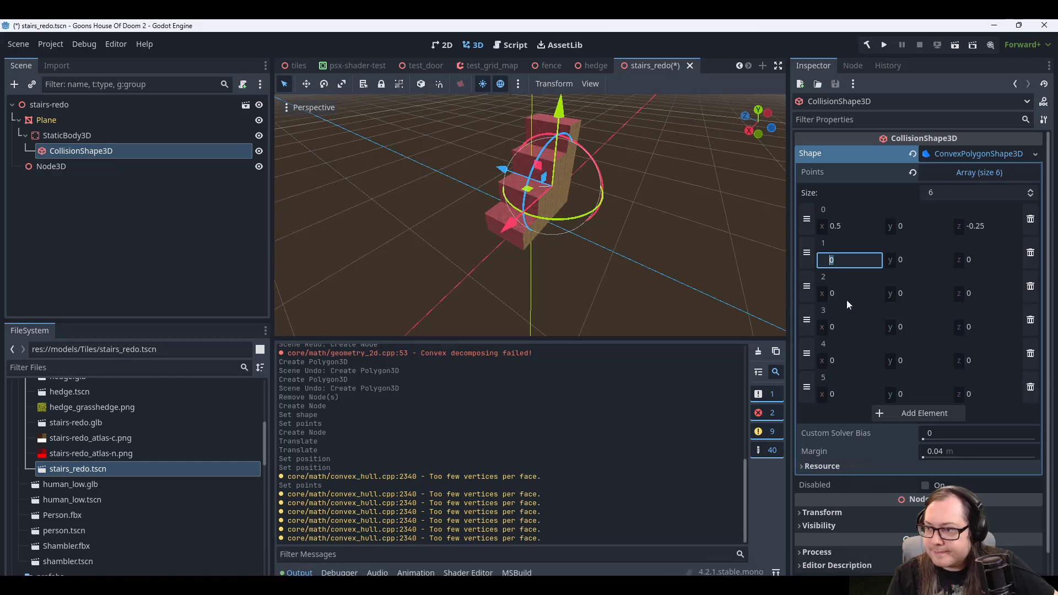
{"action": "type", "text": "-"}
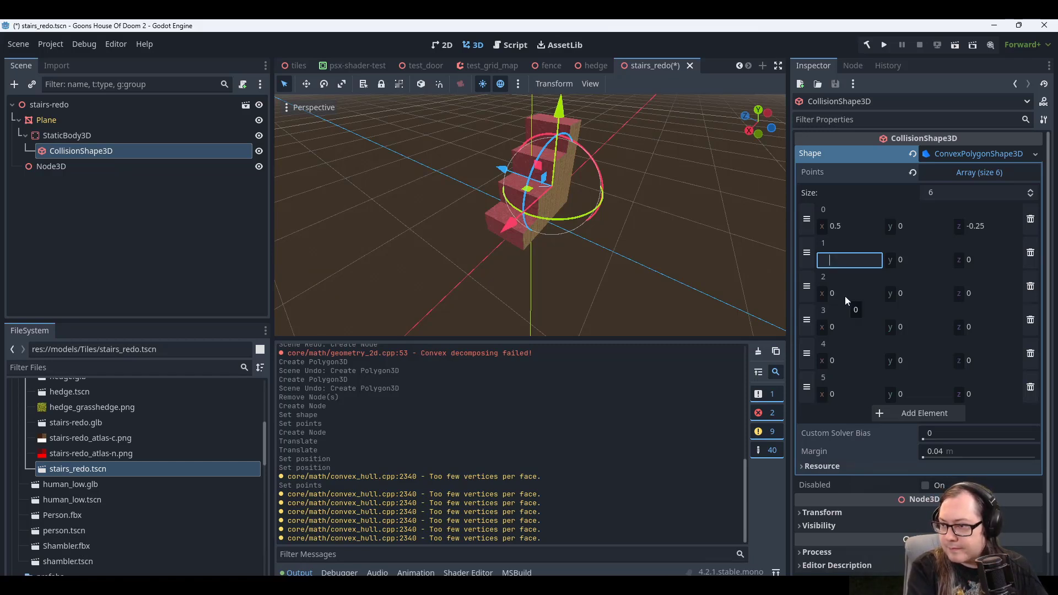
{"action": "type", "text": "0.5"}
{"action": "left_click", "coordinate": [976, 262]}
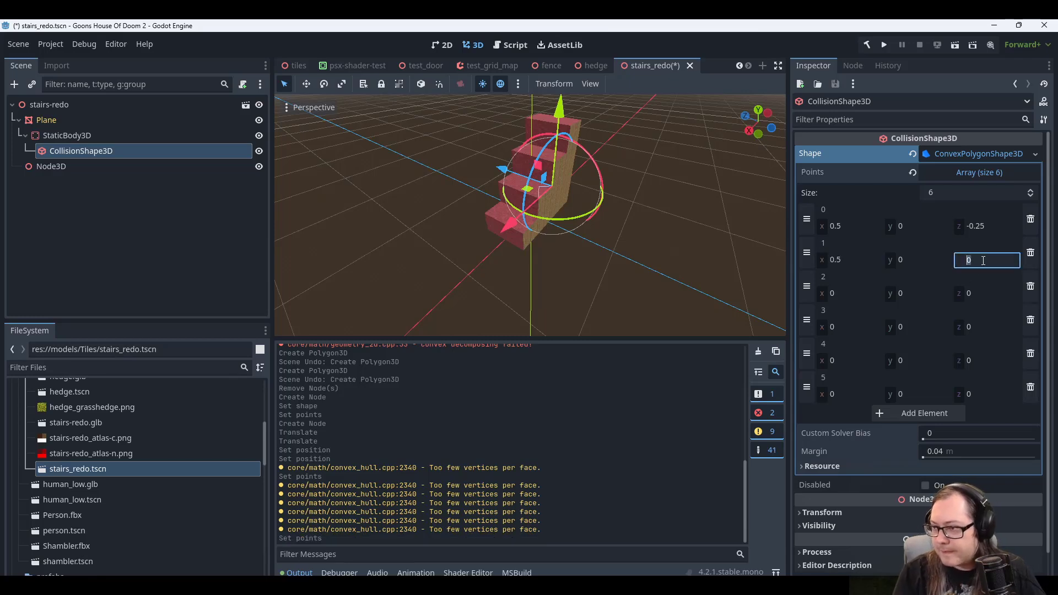
{"action": "type", "text": "0.25"}
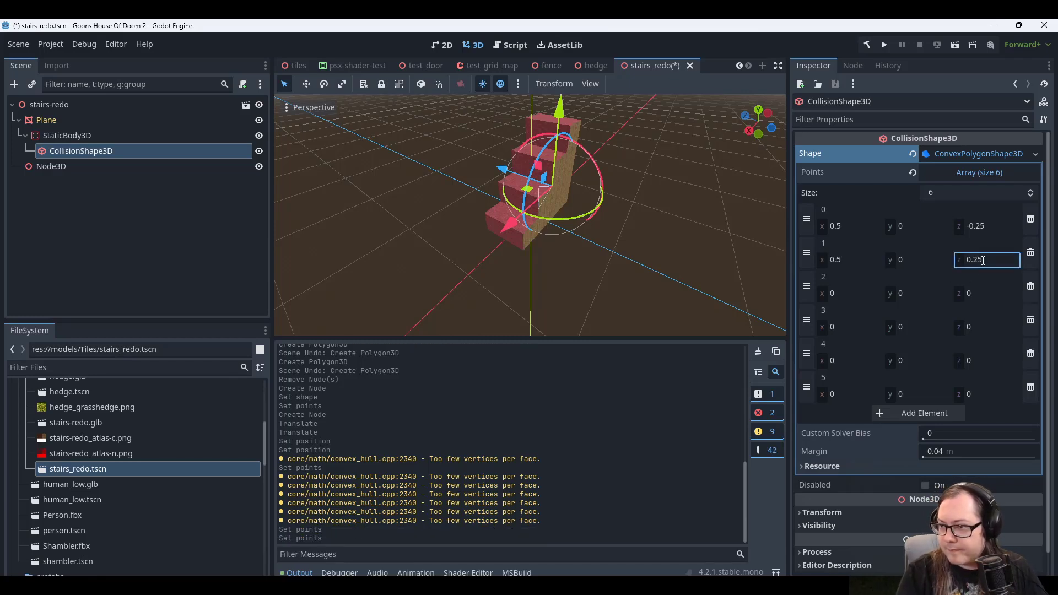
Set point 2 of the collision polygon to X -0.5 and Z 0.25.
{"action": "middle_click_drag", "start_coordinate": [663, 205], "coordinate": [682, 248]}
{"action": "scroll", "coordinate": [587, 192], "scroll_direction": "up", "scroll_amount": 5}
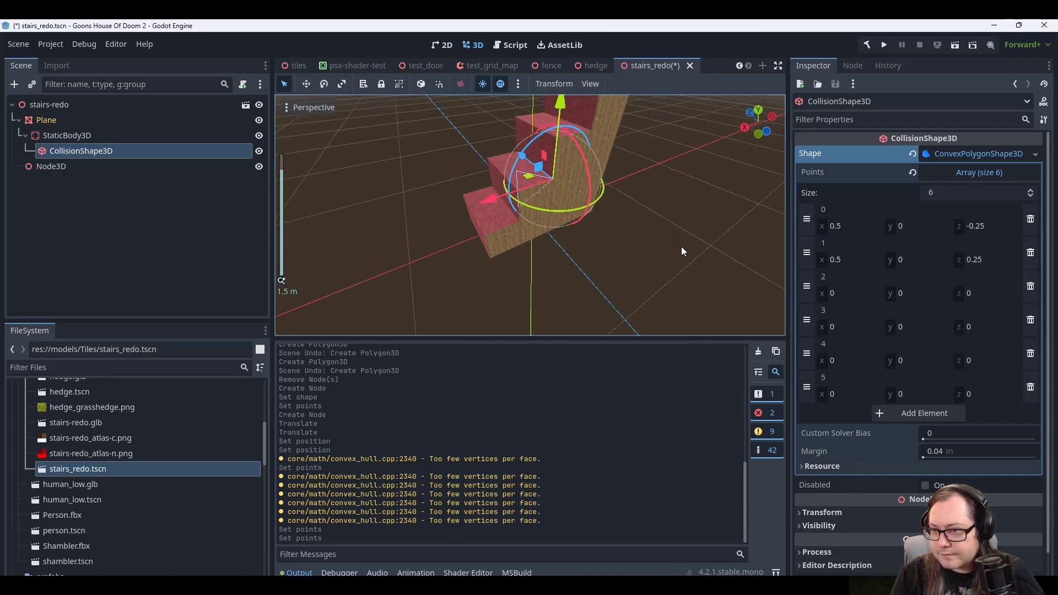
{"action": "left_click", "coordinate": [868, 296]}
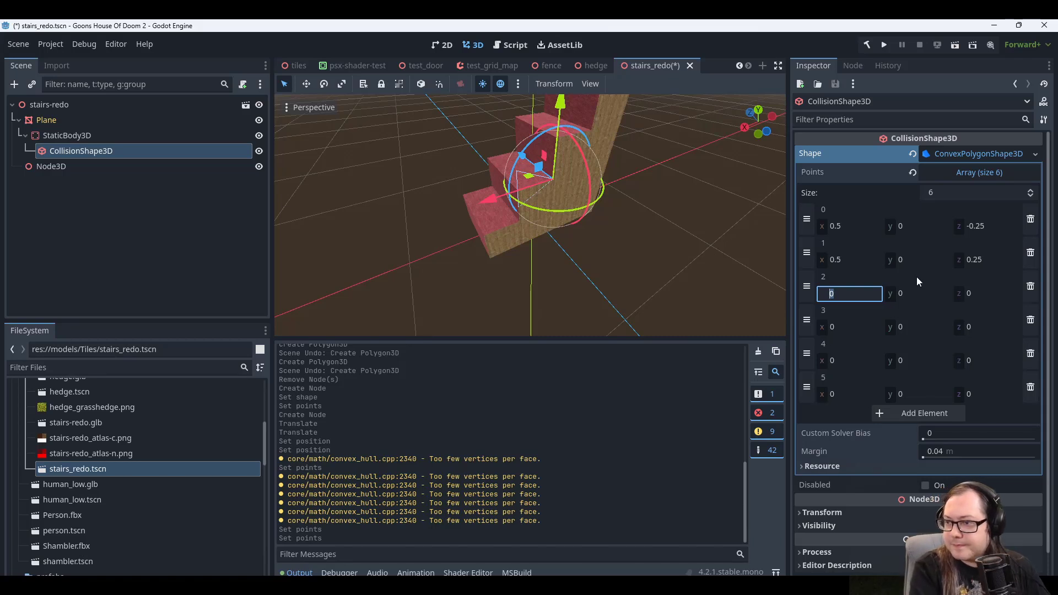
{"action": "type", "text": "-0.5"}
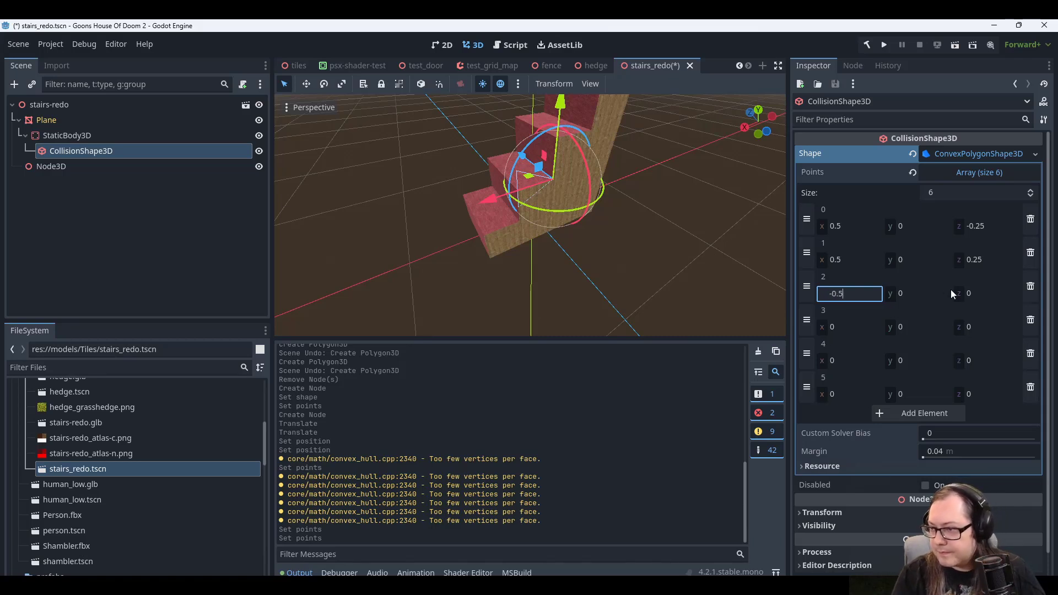
{"action": "left_click", "coordinate": [981, 296]}
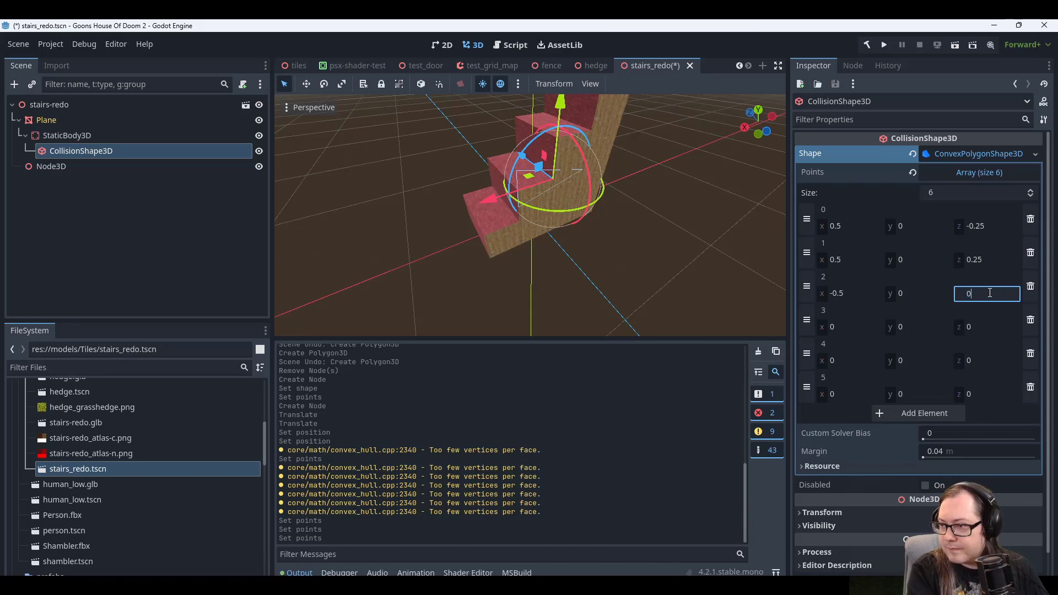
{"action": "type", "text": "0.25"}
Set point 3 of the collision polygon to X -0.5 and Z -0.25.
{"action": "left_click", "coordinate": [841, 328]}
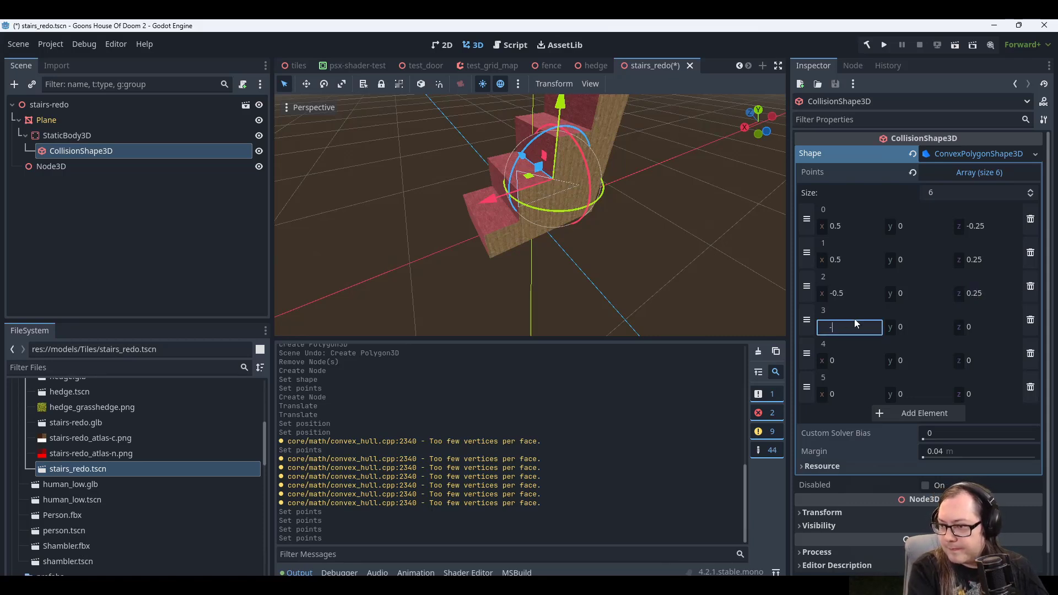
{"action": "type", "text": "-0.5"}
{"action": "left_click", "coordinate": [979, 327]}
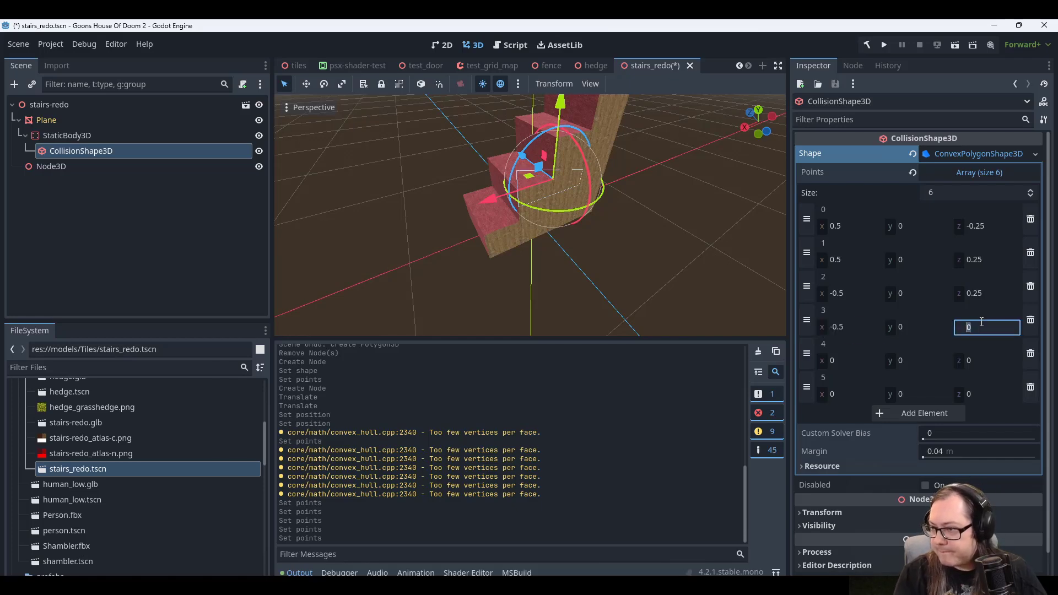
{"action": "type", "text": "-0.25"}
{"action": "key", "text": "Return"}
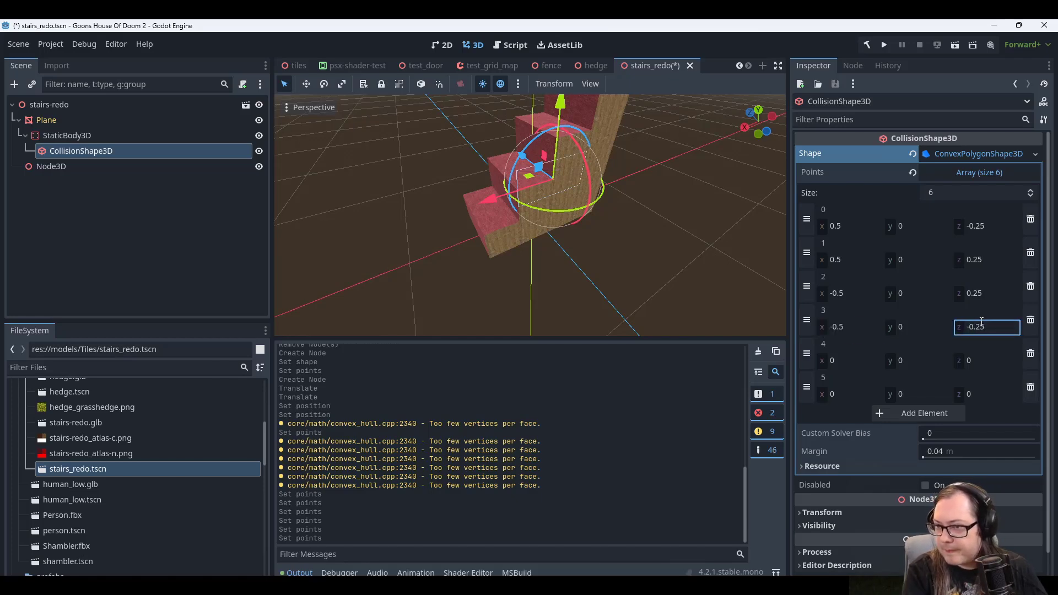
Examine the collision outline against the stair model from several angles.
{"action": "middle_click_drag", "start_coordinate": [559, 193], "coordinate": [772, 211]}
{"action": "scroll", "coordinate": [484, 244], "scroll_direction": "down", "scroll_amount": 3}
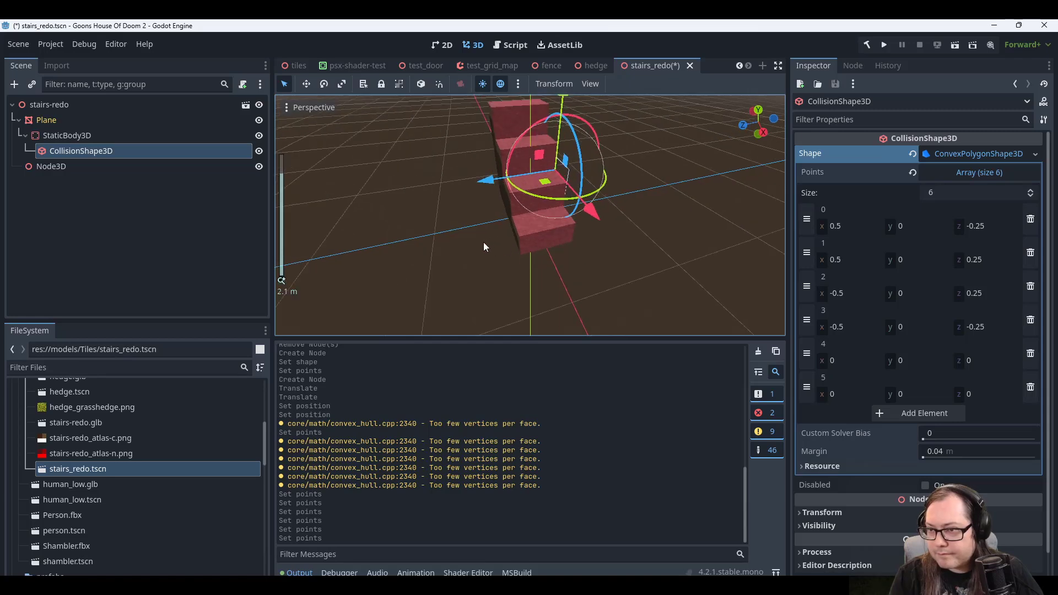
{"action": "mouse_move", "coordinate": [484, 243]}
{"action": "middle_mouse_down"}
{"action": "mouse_move", "coordinate": [636, 222]}
{"action": "mouse_move", "coordinate": [659, 206]}
{"action": "mouse_move", "coordinate": [491, 212]}
{"action": "mouse_move", "coordinate": [692, 230]}
{"action": "mouse_move", "coordinate": [663, 199]}
{"action": "mouse_move", "coordinate": [484, 181]}
{"action": "mouse_move", "coordinate": [572, 227]}
{"action": "mouse_move", "coordinate": [550, 236]}
{"action": "mouse_move", "coordinate": [609, 250]}
{"action": "mouse_move", "coordinate": [676, 252]}
{"action": "mouse_move", "coordinate": [684, 204]}
{"action": "mouse_move", "coordinate": [563, 207]}
{"action": "mouse_move", "coordinate": [494, 251]}
{"action": "middle_mouse_up"}
{"action": "scroll", "coordinate": [629, 214], "scroll_direction": "up", "scroll_amount": 4}
{"action": "scroll", "coordinate": [482, 213], "scroll_direction": "down", "scroll_amount": 2}
{"action": "scroll", "coordinate": [484, 181], "scroll_direction": "down", "scroll_amount": 1}
{"action": "scroll", "coordinate": [683, 204], "scroll_direction": "up", "scroll_amount": 1}
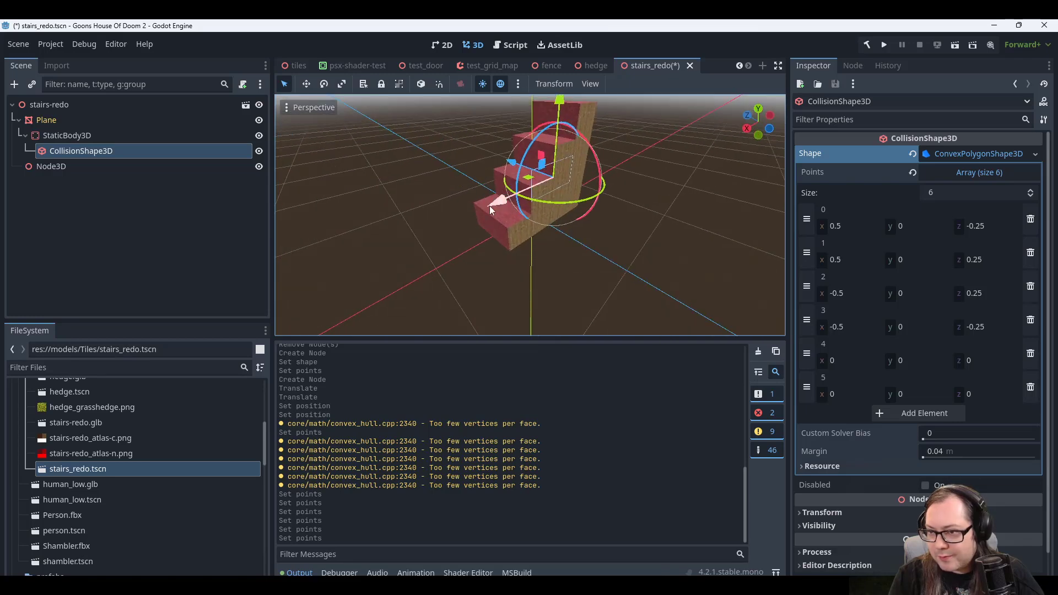
{"action": "mouse_move", "coordinate": [626, 154]}
{"action": "middle_mouse_down"}
{"action": "mouse_move", "coordinate": [577, 183]}
{"action": "mouse_move", "coordinate": [610, 156]}
{"action": "middle_mouse_up"}
{"action": "scroll", "coordinate": [610, 157], "scroll_direction": "down", "scroll_amount": 1}
Move the Node3D to the top back corner of the highest step, about -0.5 m on X and 1.04 m on Y.
{"action": "left_click", "coordinate": [135, 168]}
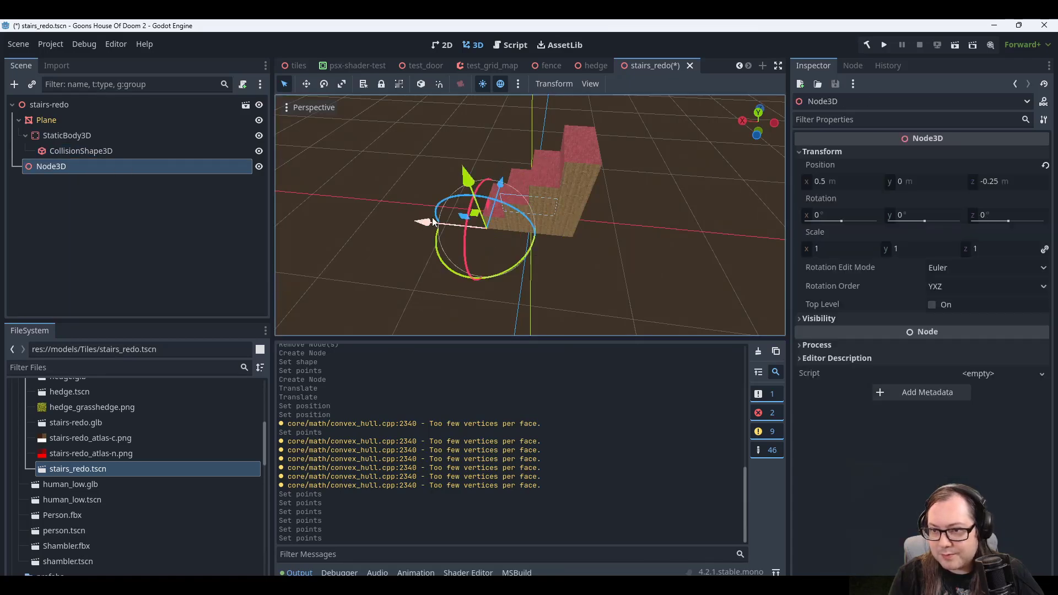
{"action": "left_click_drag", "start_coordinate": [465, 176], "coordinate": [413, 22]}
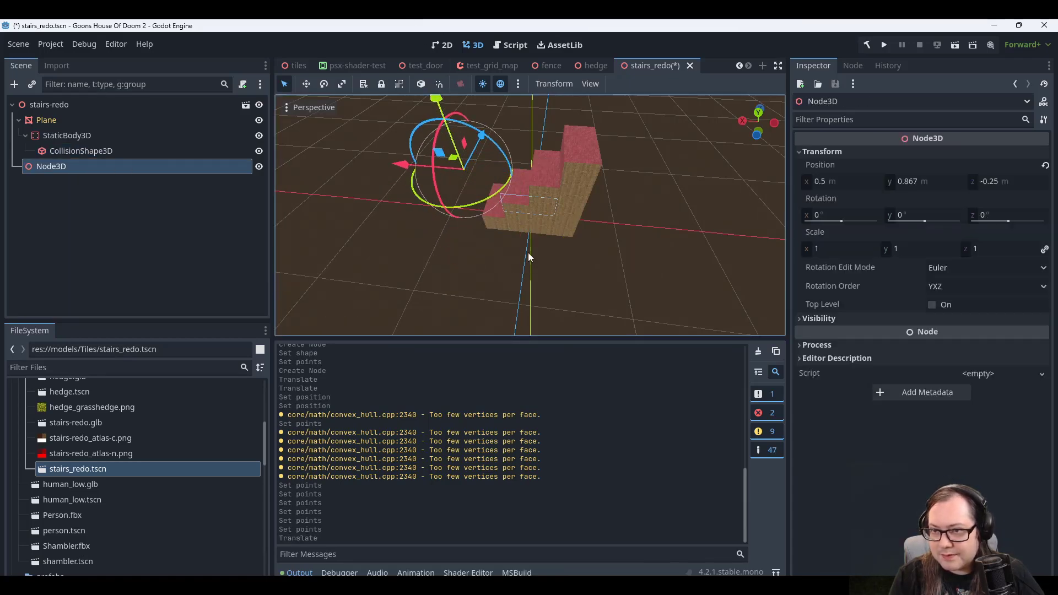
{"action": "scroll", "coordinate": [527, 253], "scroll_direction": "down", "scroll_amount": 2}
{"action": "middle_click_drag", "start_coordinate": [528, 253], "coordinate": [528, 186]}
{"action": "scroll", "coordinate": [528, 187], "scroll_direction": "down", "scroll_amount": 2}
{"action": "left_click_drag", "start_coordinate": [478, 107], "coordinate": [475, 90]}
{"action": "left_click_drag", "start_coordinate": [421, 174], "coordinate": [520, 180]}
Set the Node3D's position to exactly -0.5 m on X and 1 m on Y.
{"action": "left_click", "coordinate": [835, 181]}
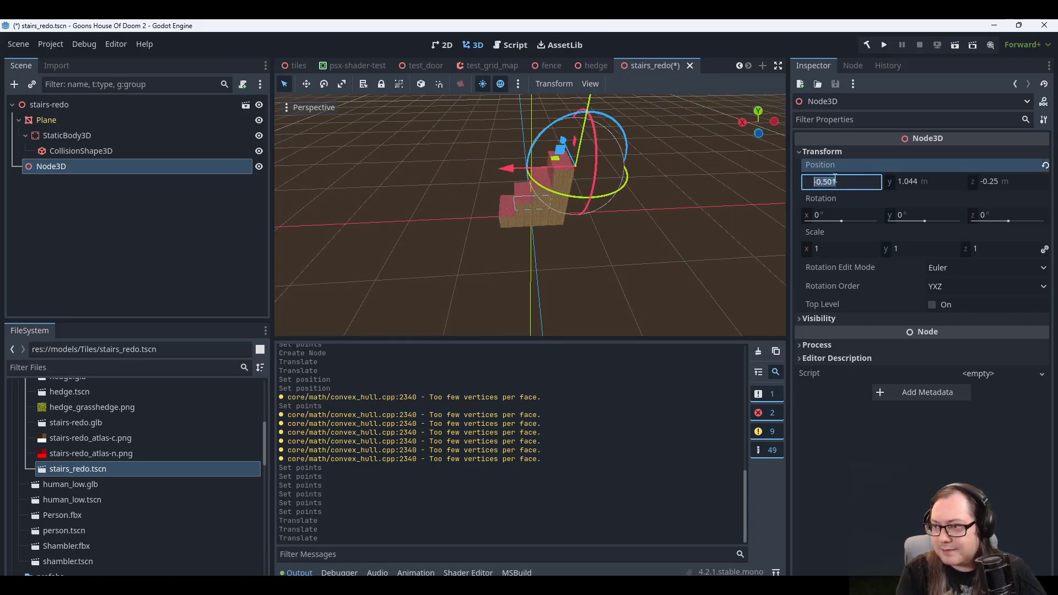
{"action": "type", "text": "-0.5"}
{"action": "key", "text": "Return"}
{"action": "left_click", "coordinate": [930, 182]}
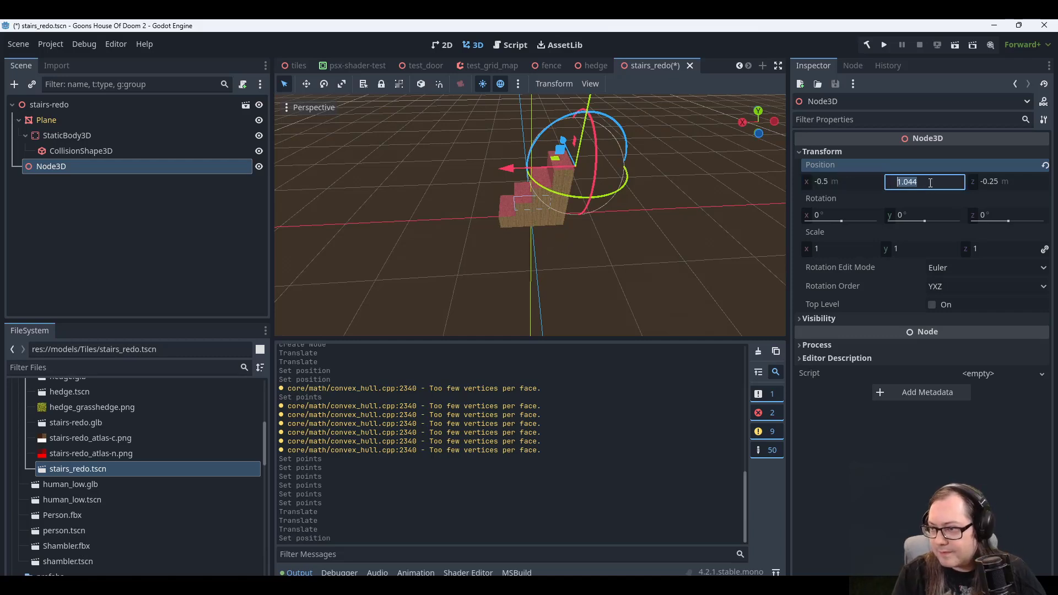
{"action": "type", "text": "1"}
{"action": "key", "text": "Return"}
{"action": "scroll", "coordinate": [659, 167], "scroll_direction": "up", "scroll_amount": 2}
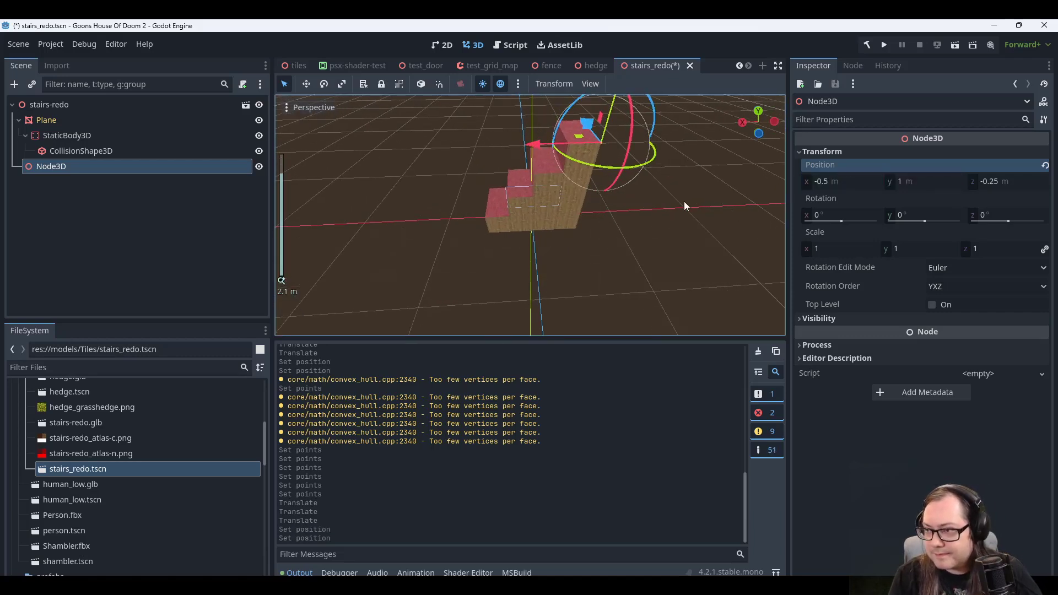
Copy the Node3D's position value into point 4 of the CollisionShape3D's convex polygon.
{"action": "right_click", "coordinate": [885, 166]}
{"action": "left_click", "coordinate": [910, 177]}
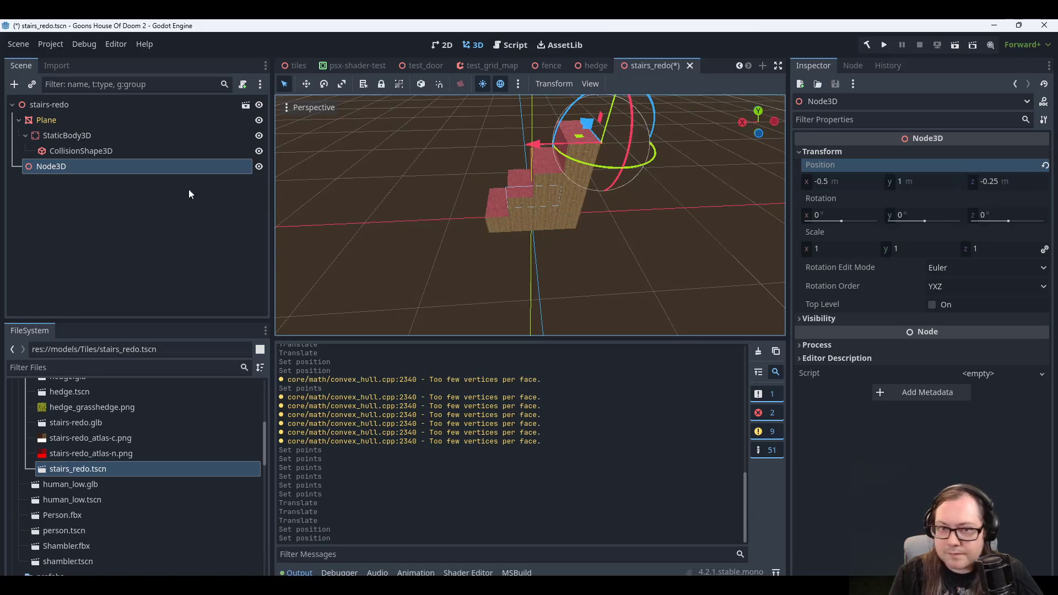
{"action": "left_click", "coordinate": [123, 150]}
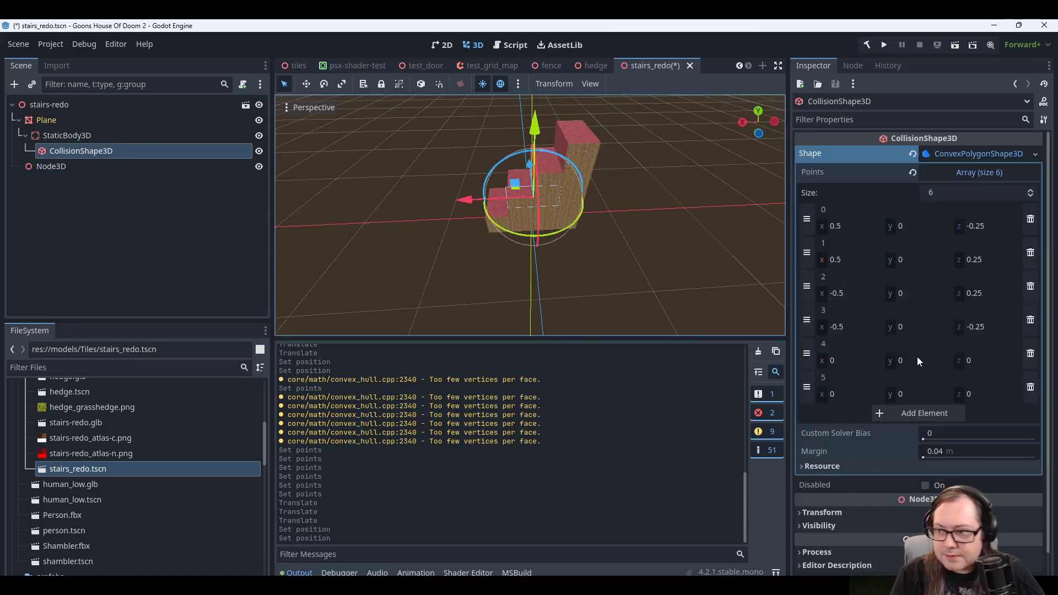
{"action": "right_click", "coordinate": [838, 345]}
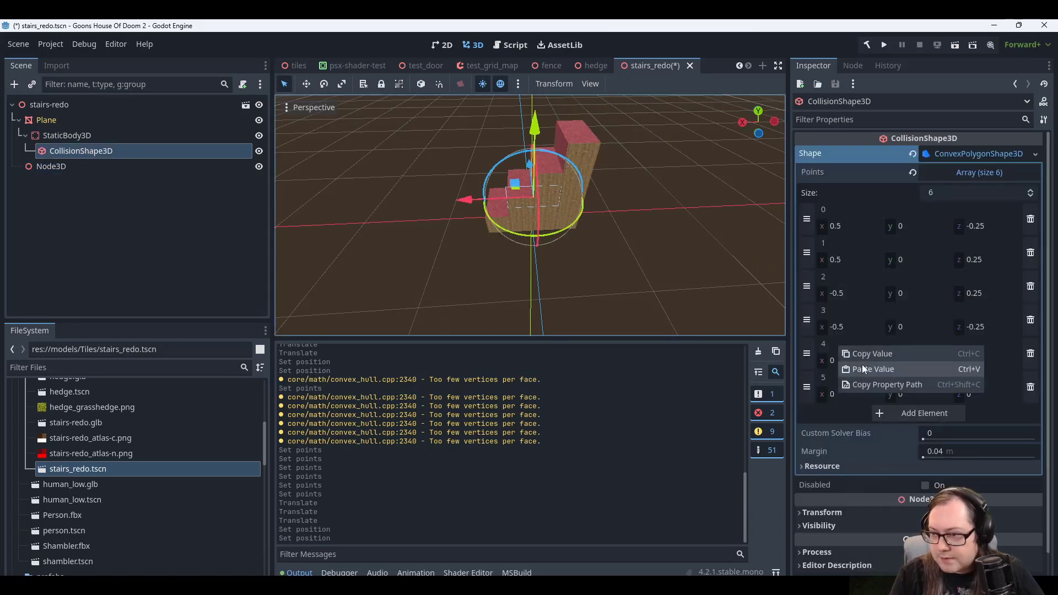
{"action": "left_click", "coordinate": [862, 368]}
{"action": "left_click", "coordinate": [83, 166]}
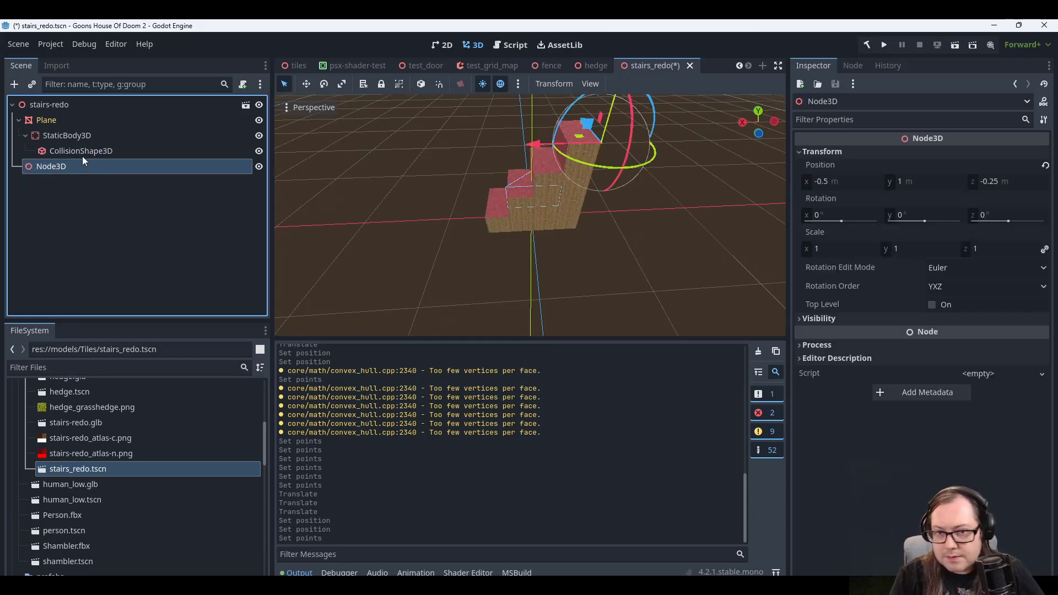
Paste the copied Node3D position into point 5 of the CollisionShape3D's convex polygon and set that point's Z to 0.25.
{"action": "left_click", "coordinate": [81, 153]}
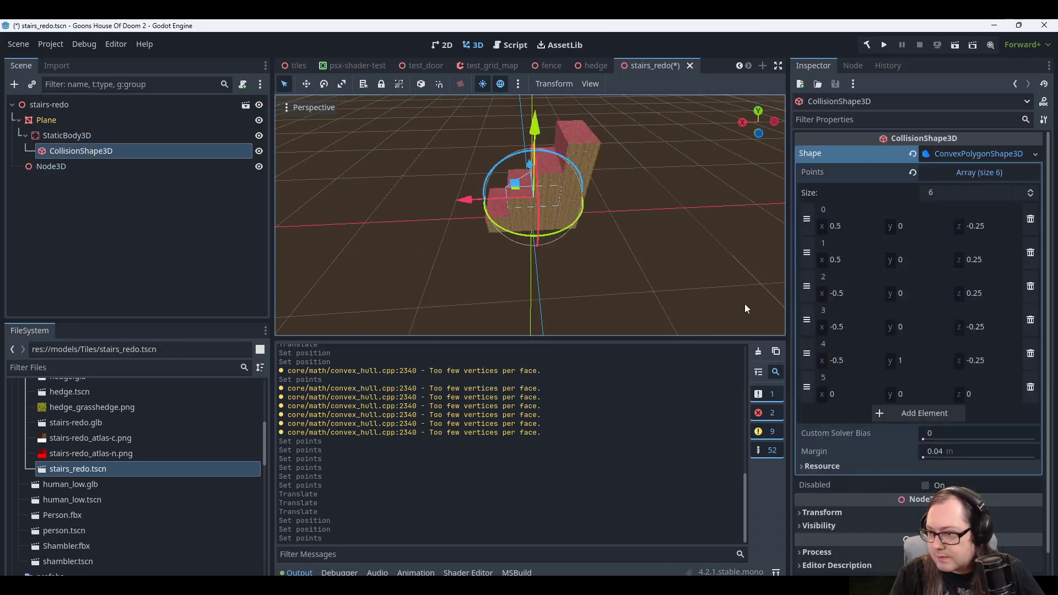
{"action": "right_click", "coordinate": [851, 379]}
{"action": "left_click", "coordinate": [877, 400]}
{"action": "left_click", "coordinate": [68, 162]}
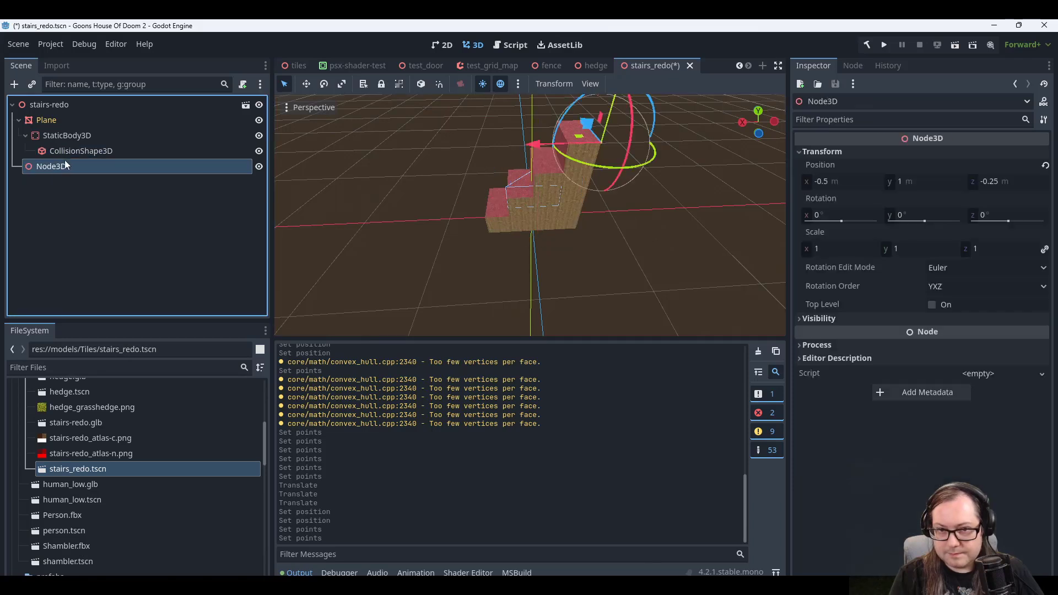
{"action": "left_click", "coordinate": [83, 151]}
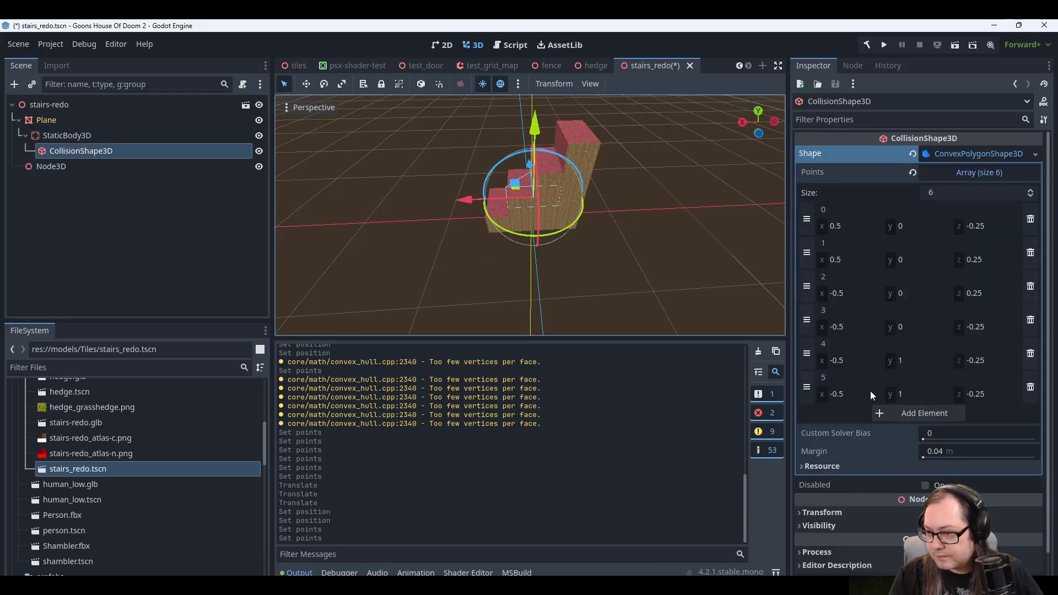
{"action": "left_click", "coordinate": [987, 391]}
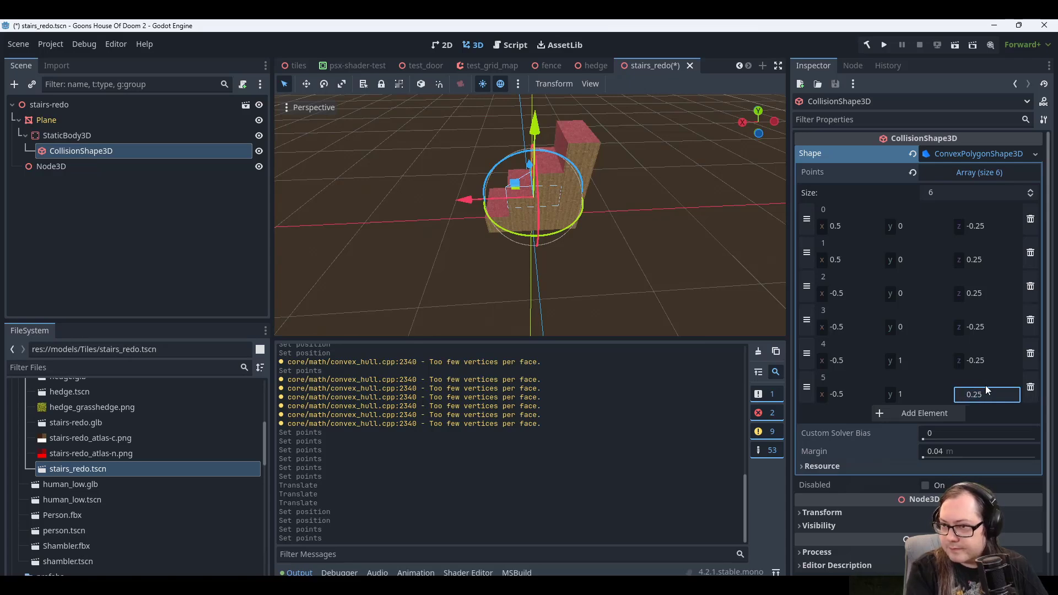
{"action": "type", "text": "0.25"}
{"action": "left_click", "coordinate": [992, 361]}
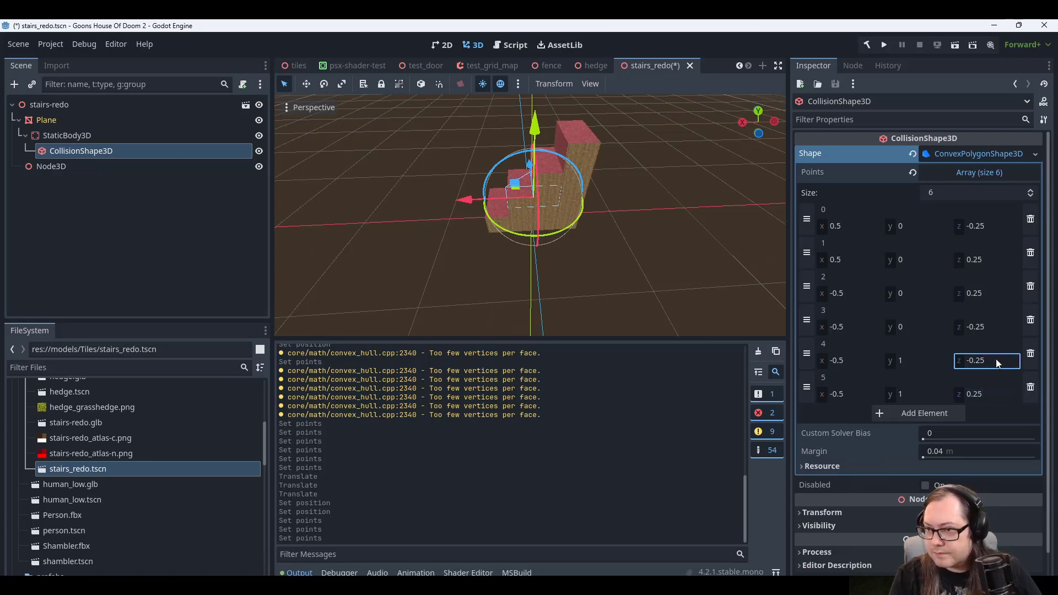
{"action": "left_click", "coordinate": [987, 391]}
Examine the collision outline around the stair model from several angles and review the convex polygon's six point values.
{"action": "scroll", "coordinate": [650, 270], "scroll_direction": "up", "scroll_amount": 3}
{"action": "middle_click_drag", "start_coordinate": [642, 281], "coordinate": [609, 182]}
{"action": "left_click", "coordinate": [665, 192]}
{"action": "scroll", "coordinate": [534, 195], "scroll_direction": "up", "scroll_amount": 6}
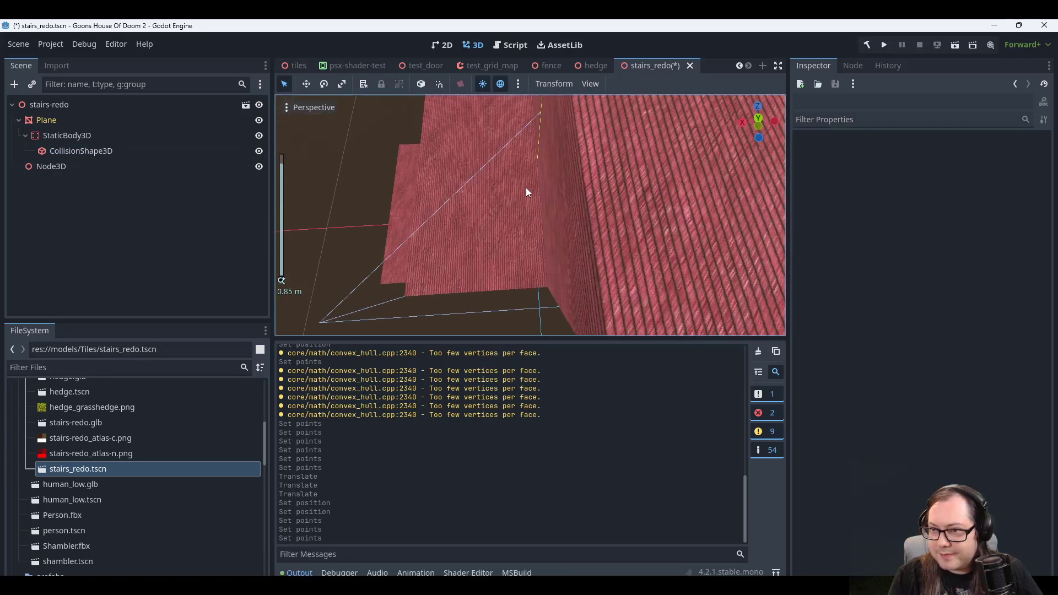
{"action": "middle_click_drag", "start_coordinate": [527, 191], "coordinate": [642, 201]}
{"action": "scroll", "coordinate": [596, 189], "scroll_direction": "down", "scroll_amount": 3}
{"action": "scroll", "coordinate": [642, 202], "scroll_direction": "down", "scroll_amount": 2}
{"action": "left_click", "coordinate": [64, 151]}
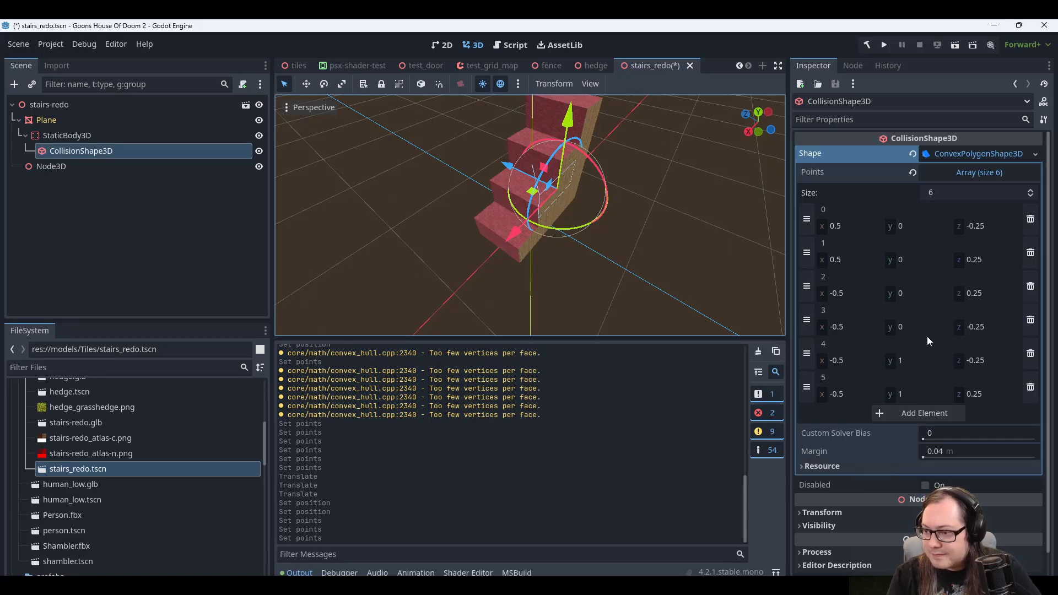
{"action": "scroll", "coordinate": [926, 419], "scroll_direction": "down", "scroll_amount": 1}
{"action": "scroll", "coordinate": [929, 435], "scroll_direction": "up", "scroll_amount": 1}
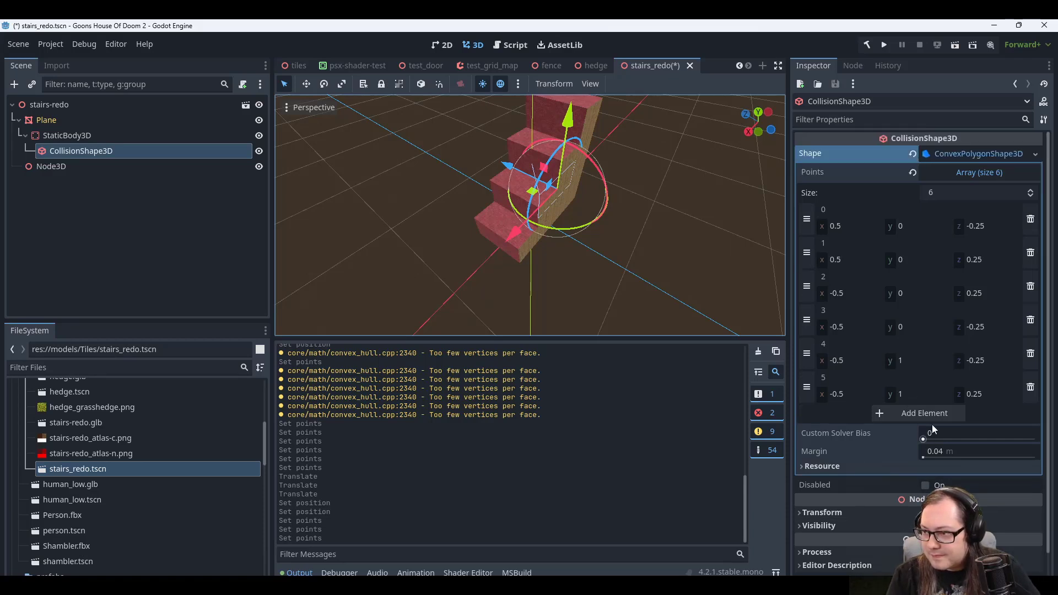
{"action": "left_click", "coordinate": [824, 226]}
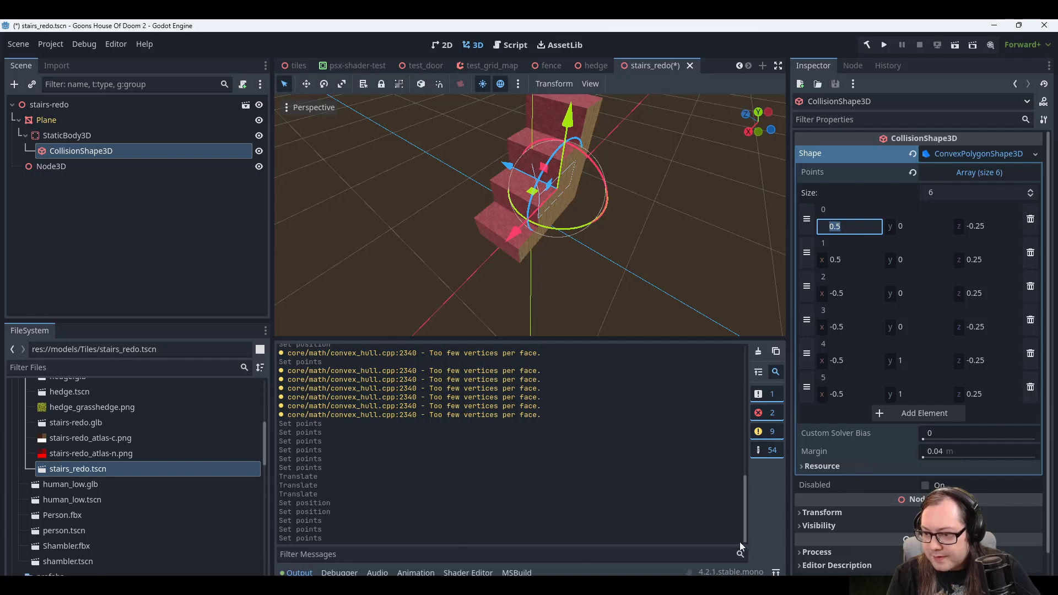
Switch to Blender's stairs-redo file and put the stair mesh into Edit Mode.
{"action": "left_click", "coordinate": [755, 536]}
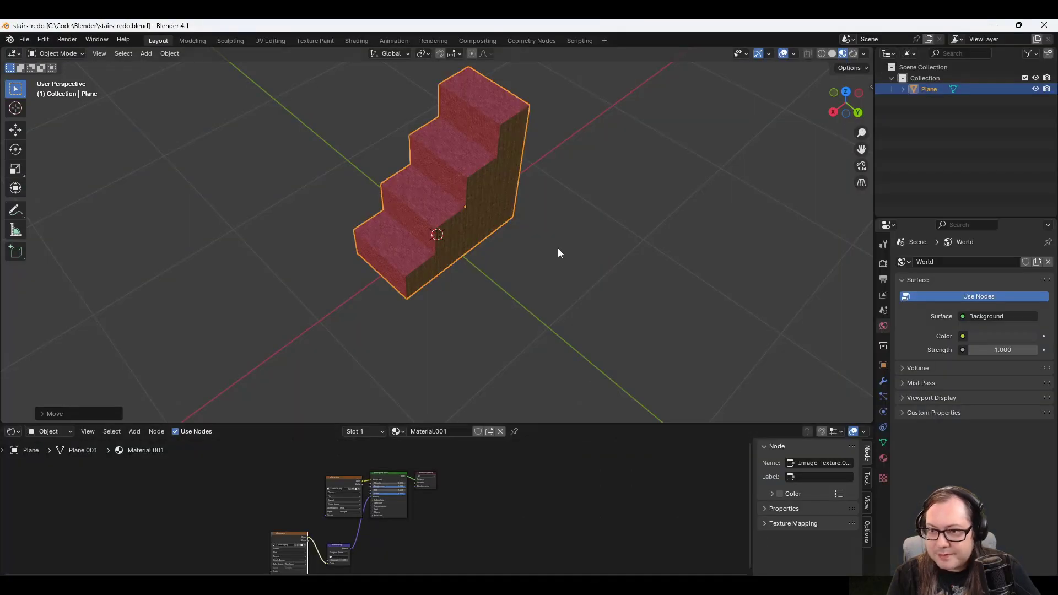
{"action": "scroll", "coordinate": [558, 253], "scroll_direction": "up", "scroll_amount": 2}
{"action": "left_click", "coordinate": [72, 54]}
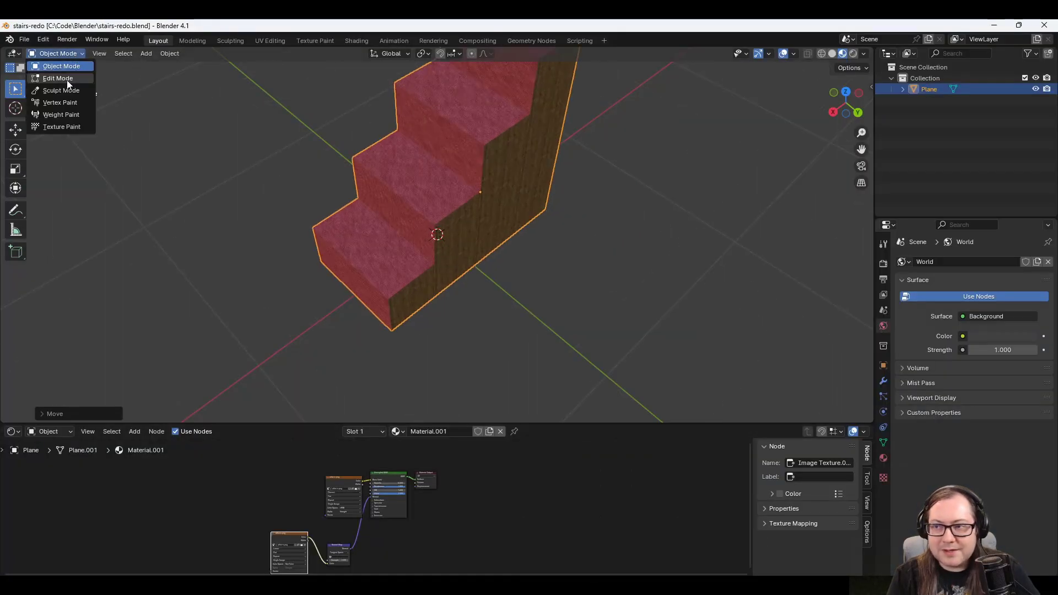
{"action": "left_click", "coordinate": [67, 80]}
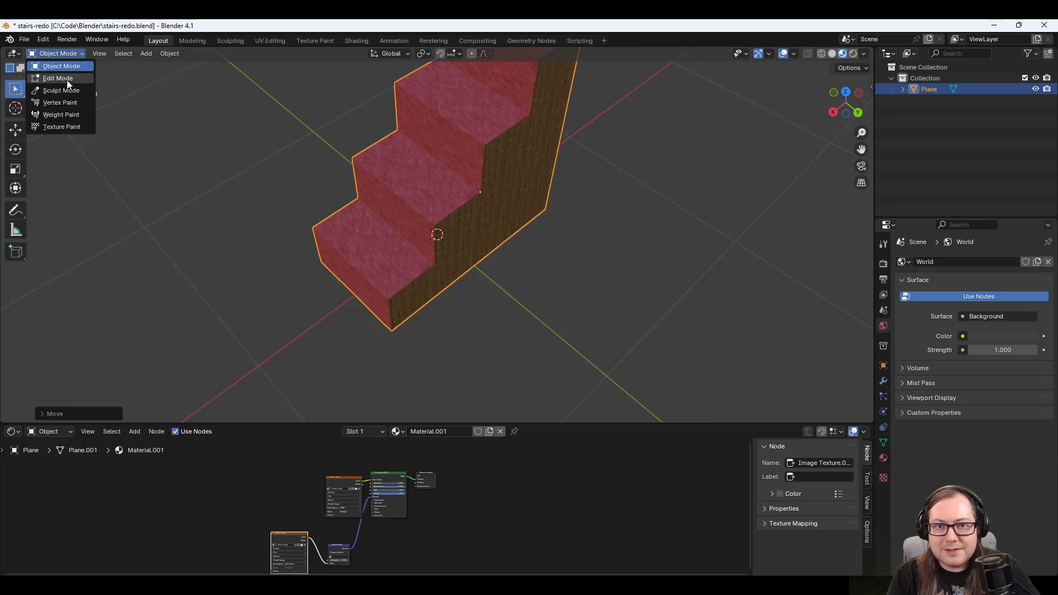
Show the selection's transform values and inspect the coordinates at the stair mesh's bottom corners.
{"action": "left_click", "coordinate": [392, 330]}
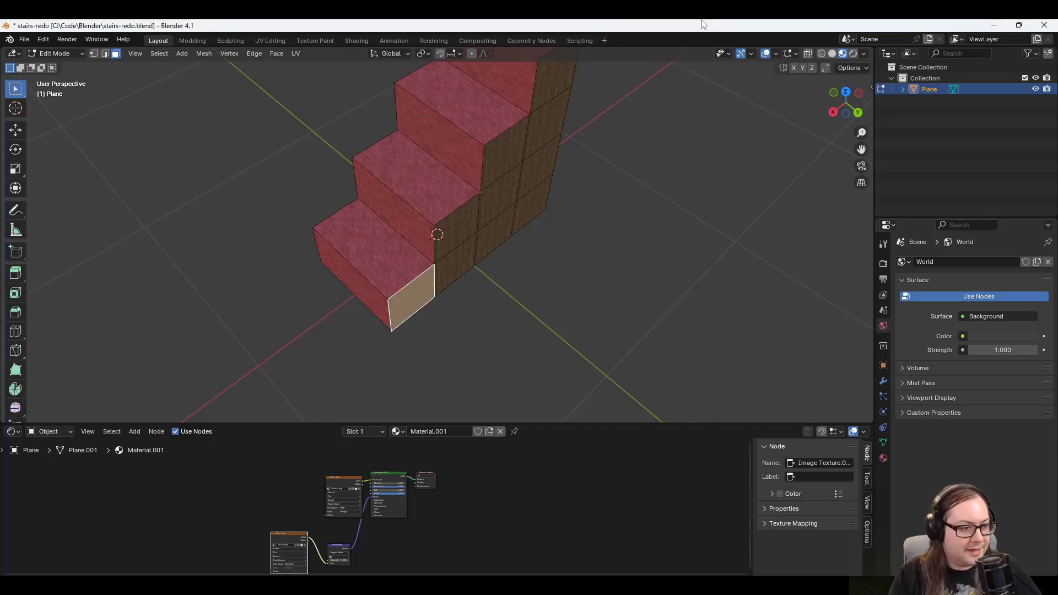
{"action": "middle_click_drag", "start_coordinate": [598, 226], "coordinate": [624, 201]}
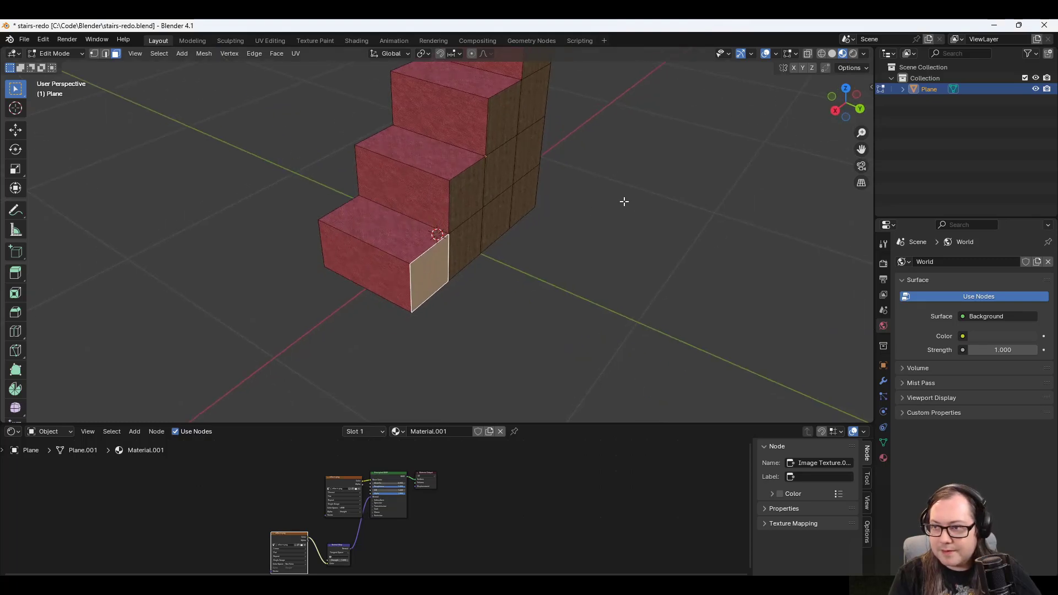
{"action": "key", "text": "n"}
{"action": "left_click", "coordinate": [414, 313]}
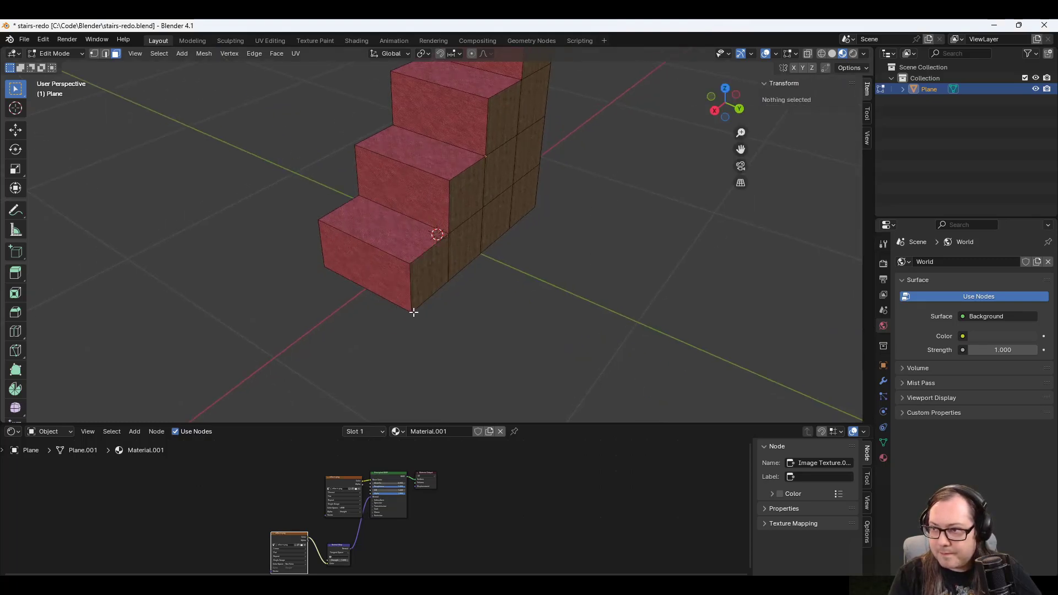
{"action": "left_click", "coordinate": [411, 310]}
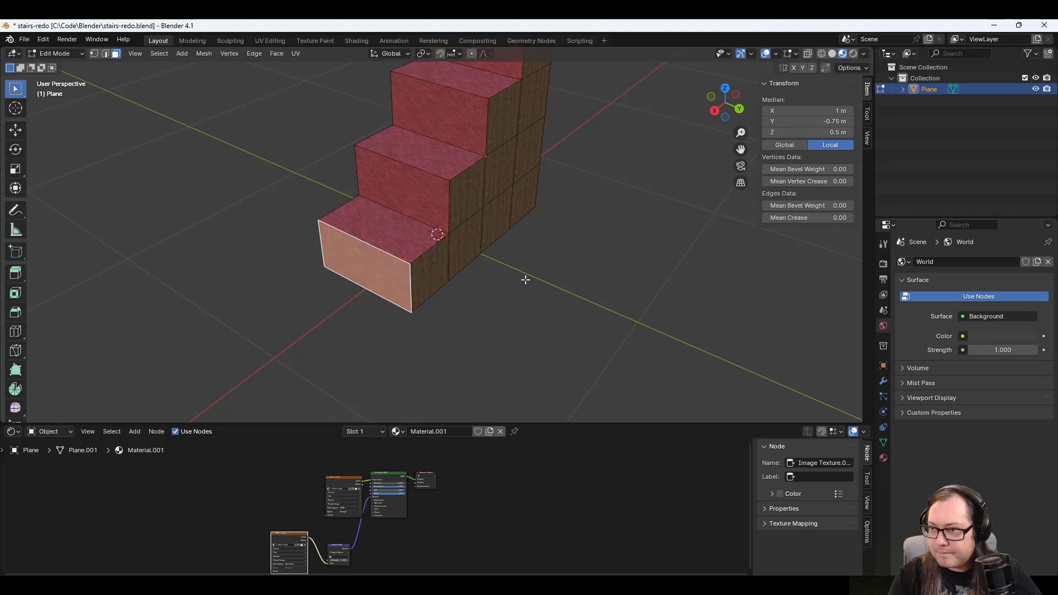
{"action": "middle_click_drag", "start_coordinate": [524, 276], "coordinate": [481, 262]}
{"action": "left_click", "coordinate": [528, 260]}
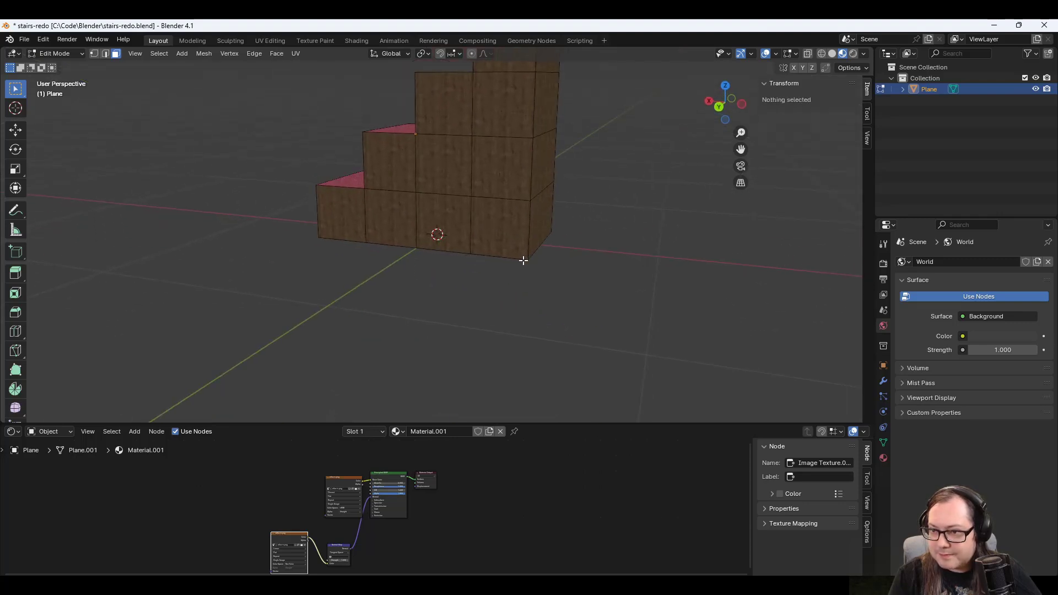
Check the coordinates of the two bottom corner vertices at the front and back of the staircase's side face, using vertex selection.
{"action": "left_click", "coordinate": [525, 259]}
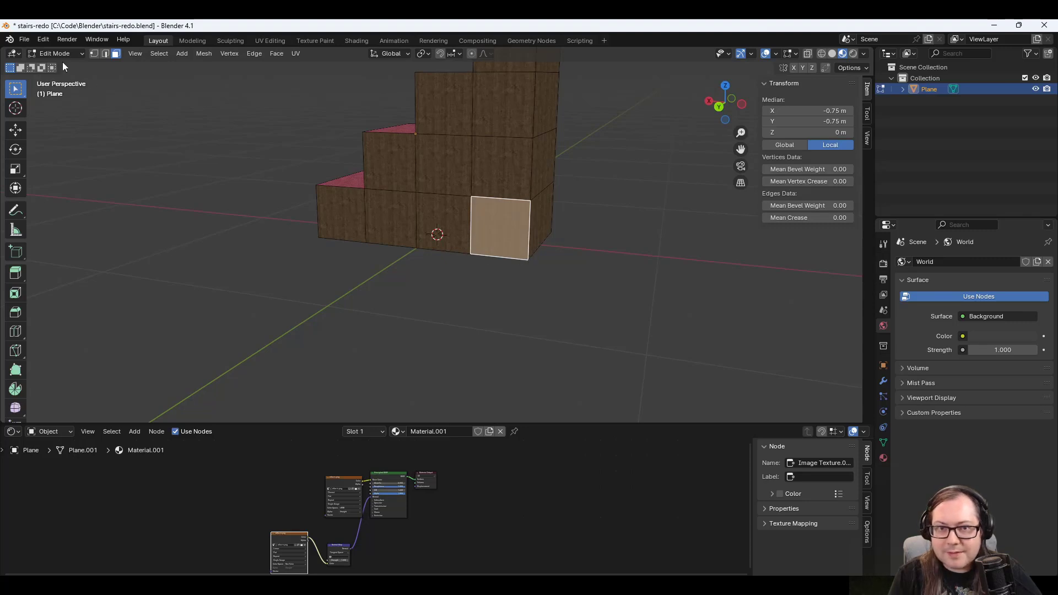
{"action": "left_click", "coordinate": [94, 53]}
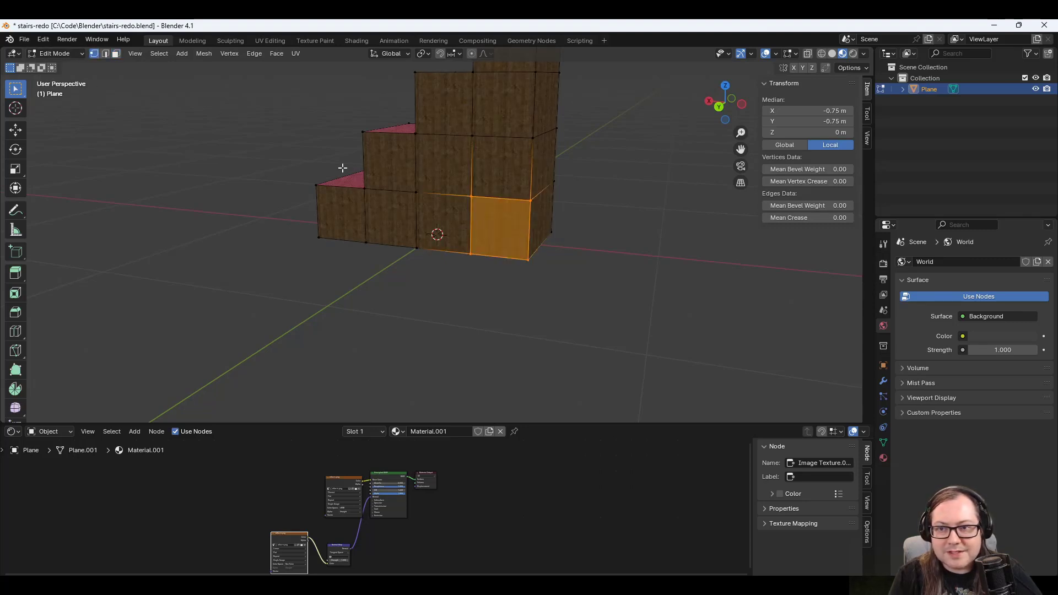
{"action": "left_click", "coordinate": [527, 259]}
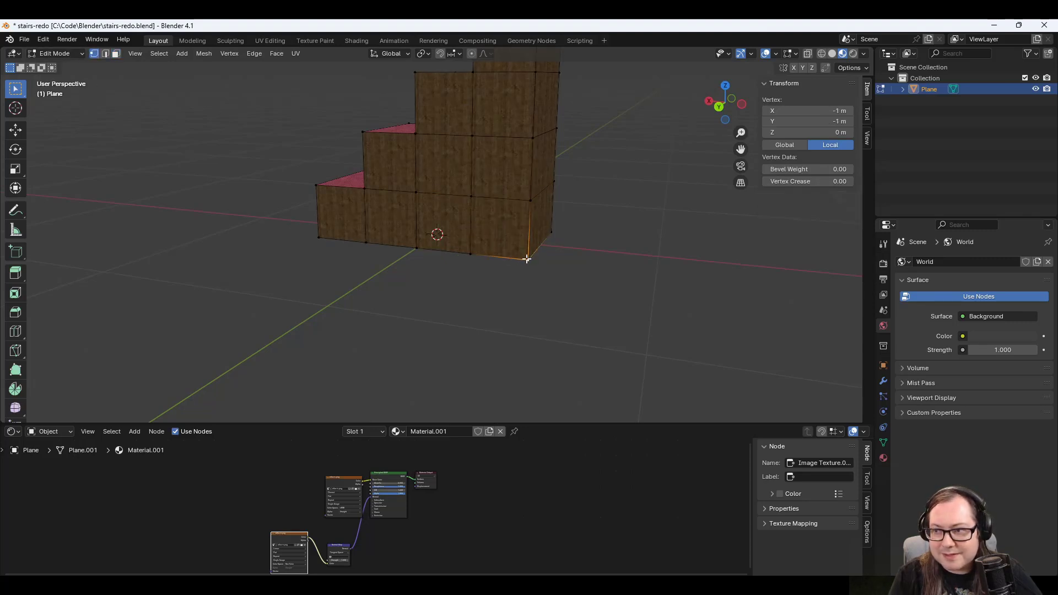
{"action": "left_click", "coordinate": [320, 236]}
{"action": "left_click", "coordinate": [528, 258]}
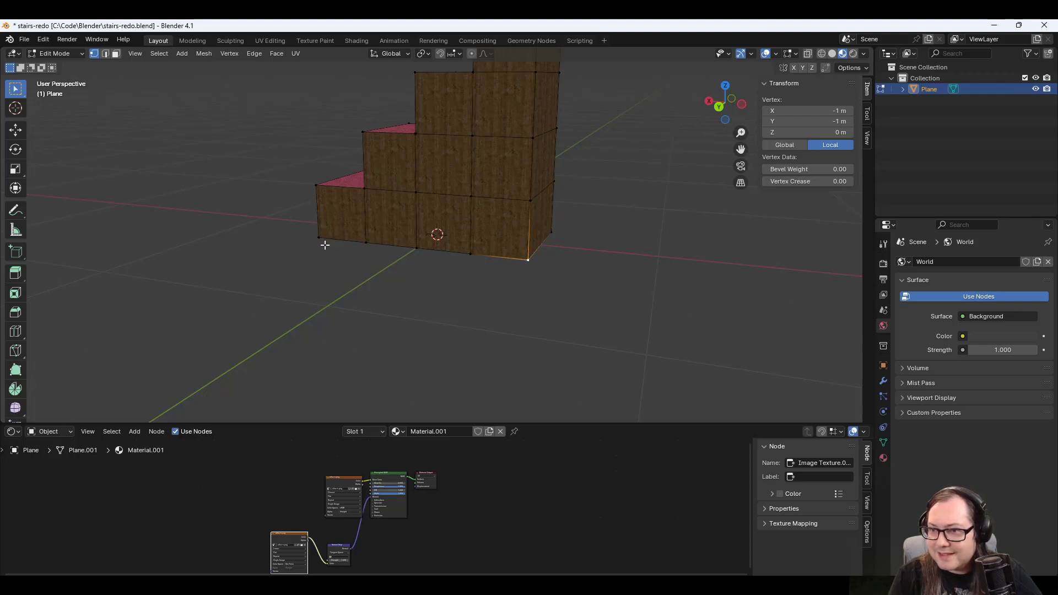
{"action": "left_click", "coordinate": [318, 237]}
{"action": "left_click", "coordinate": [529, 259]}
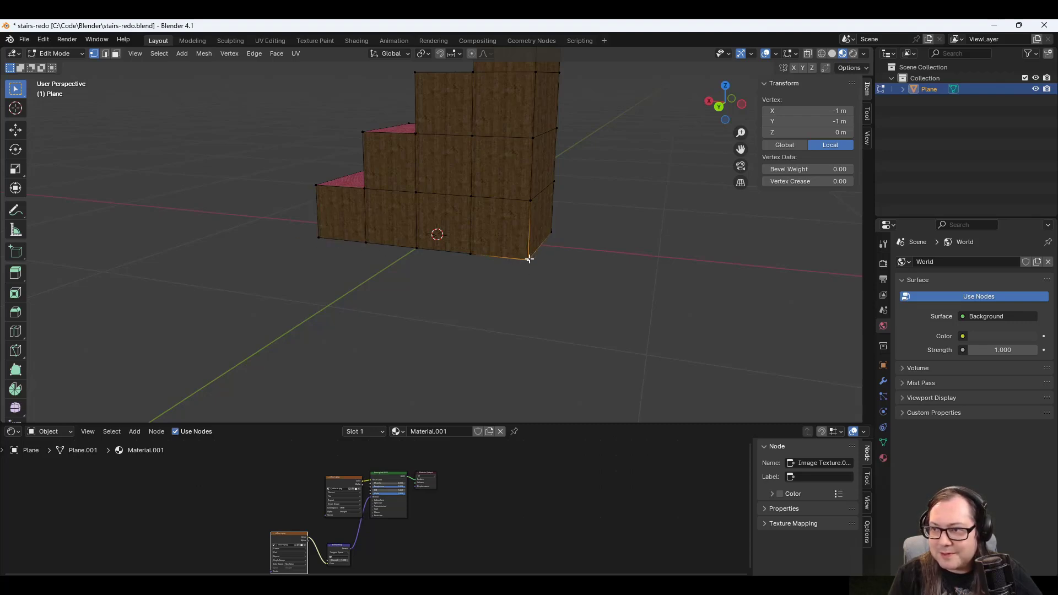
{"action": "left_click", "coordinate": [318, 237]}
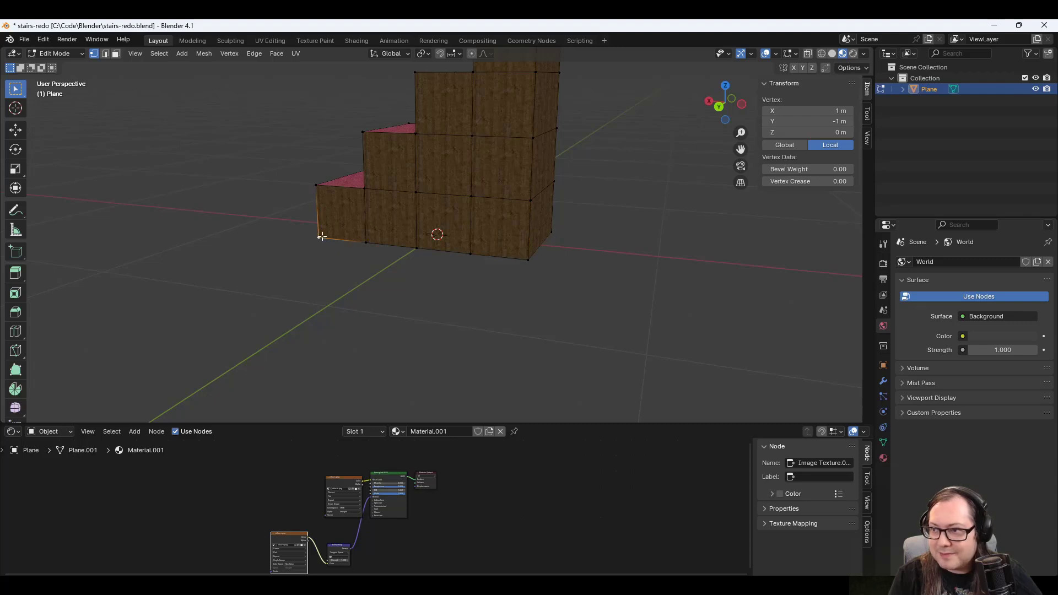
{"action": "left_click", "coordinate": [527, 260]}
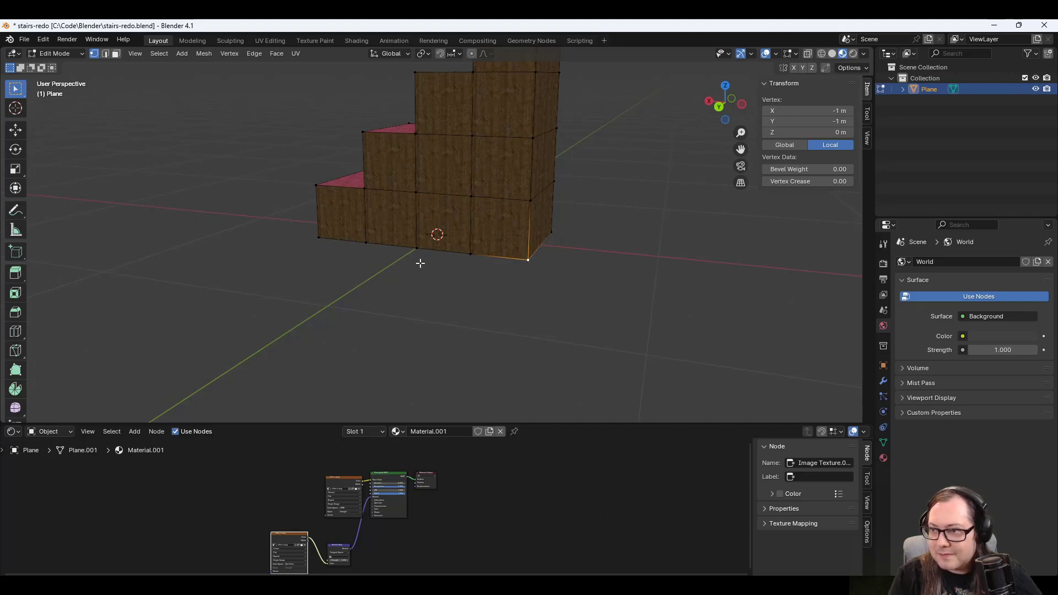
Compare the coordinates of the top and bottom vertices along the tall back edge of the staircase.
{"action": "middle_click_drag", "start_coordinate": [465, 238], "coordinate": [510, 101]}
{"action": "left_click", "coordinate": [509, 100]}
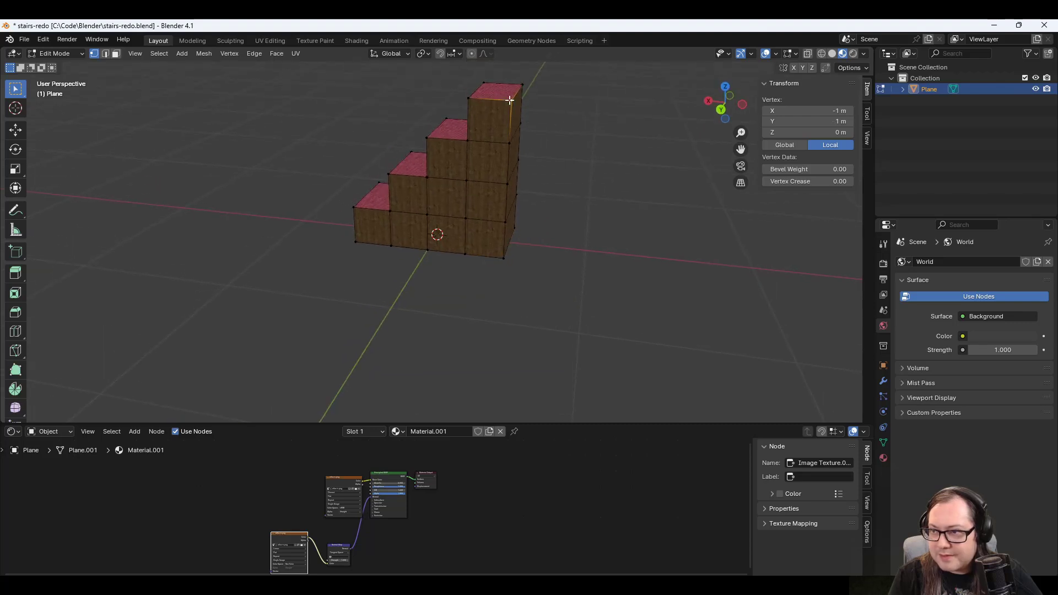
{"action": "left_click", "coordinate": [503, 257]}
{"action": "left_click", "coordinate": [511, 102]}
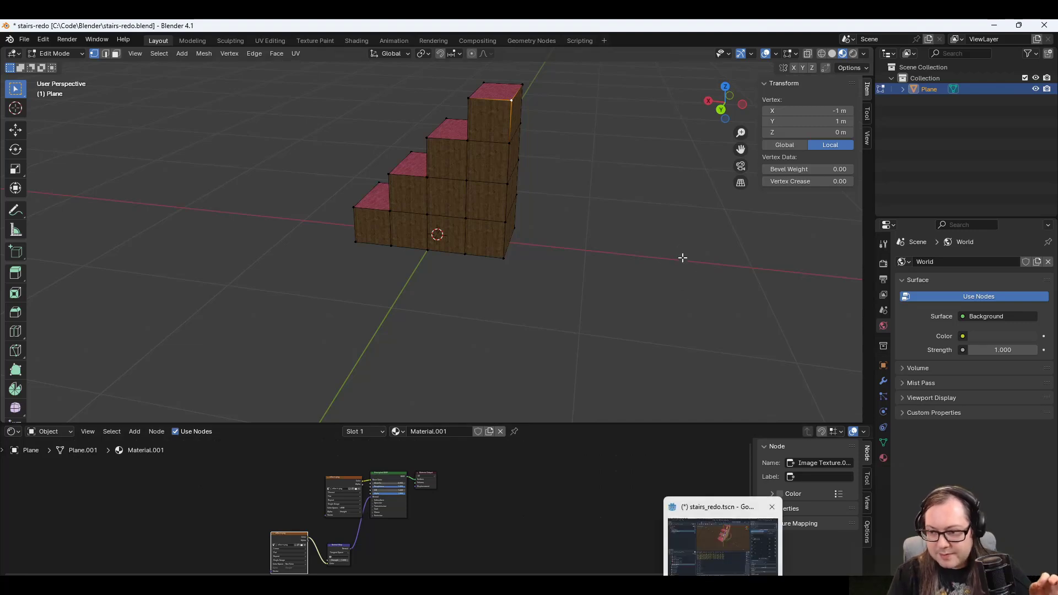
Switch to Godot and set the convex collision shape's X values to 1 for points 0 and 1 and -1 for points 2 to 5.
{"action": "left_click", "coordinate": [724, 585]}
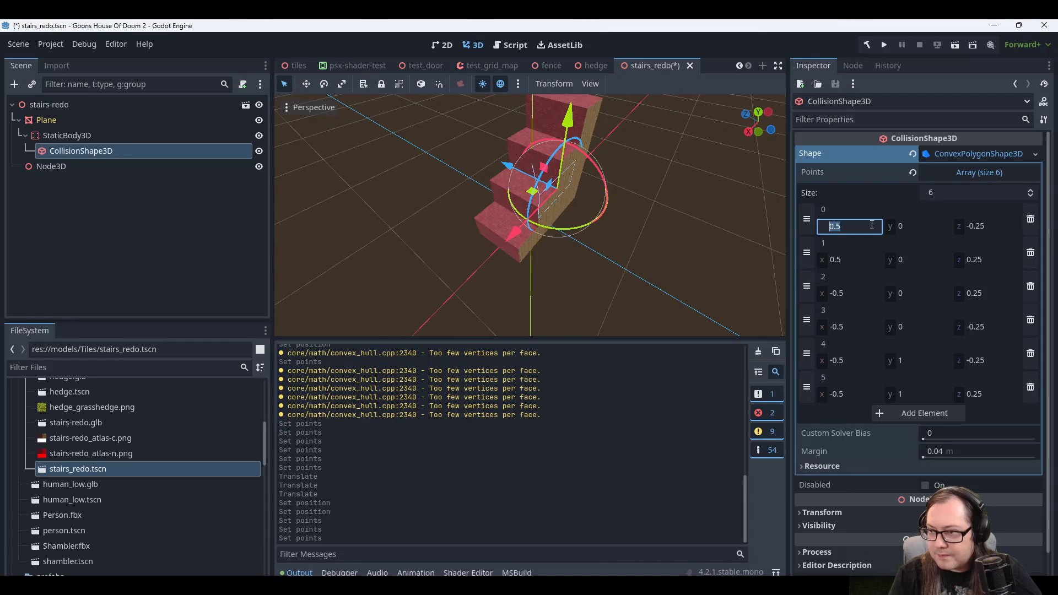
{"action": "type", "text": "1"}
{"action": "left_click", "coordinate": [852, 259]}
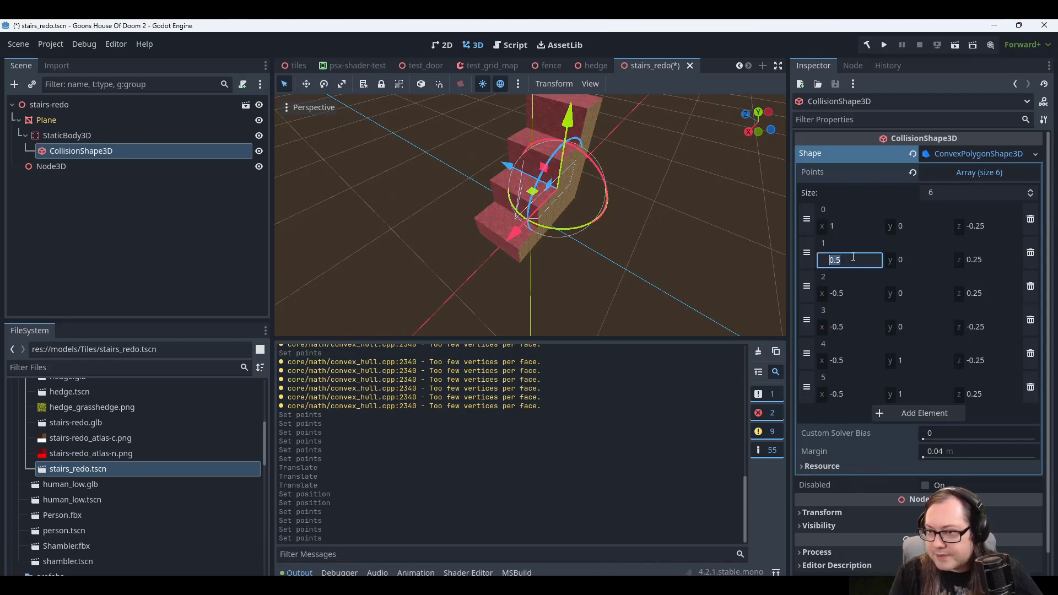
{"action": "left_click", "coordinate": [854, 294]}
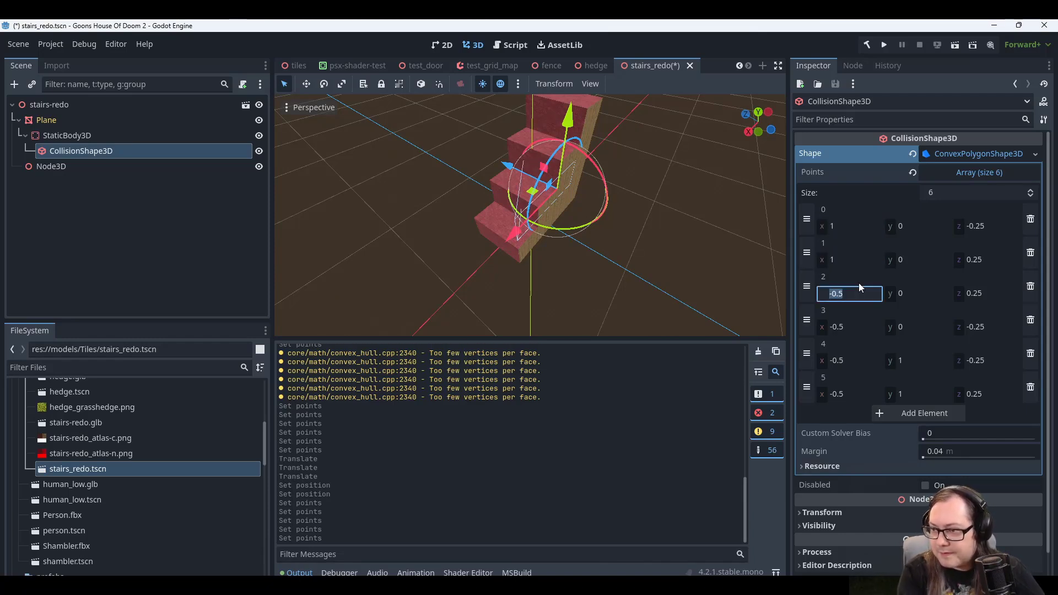
{"action": "type", "text": "-1"}
{"action": "left_click", "coordinate": [856, 323]}
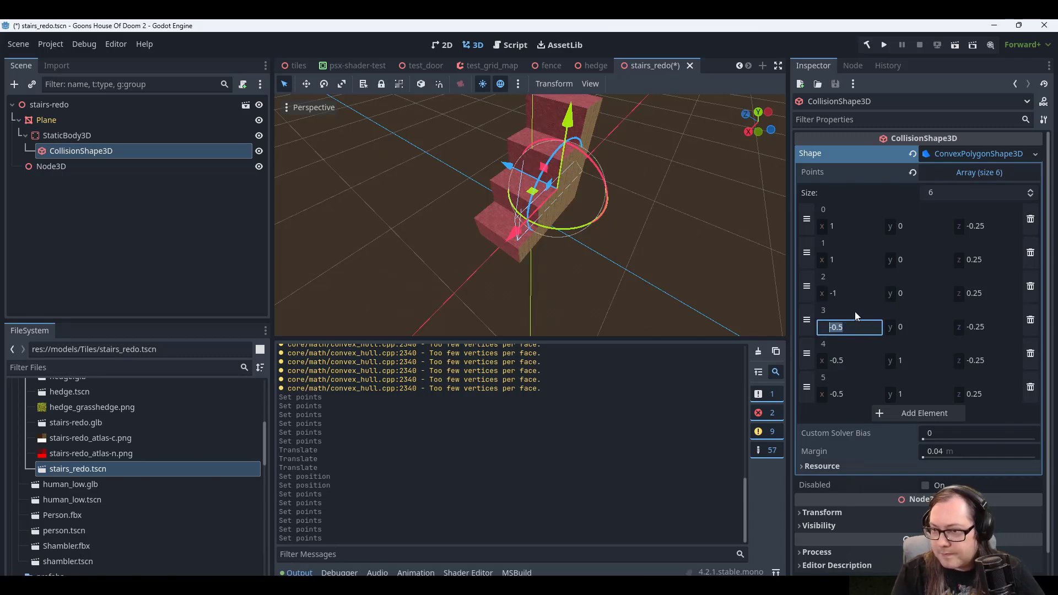
{"action": "type", "text": "-1"}
{"action": "left_click", "coordinate": [849, 361]}
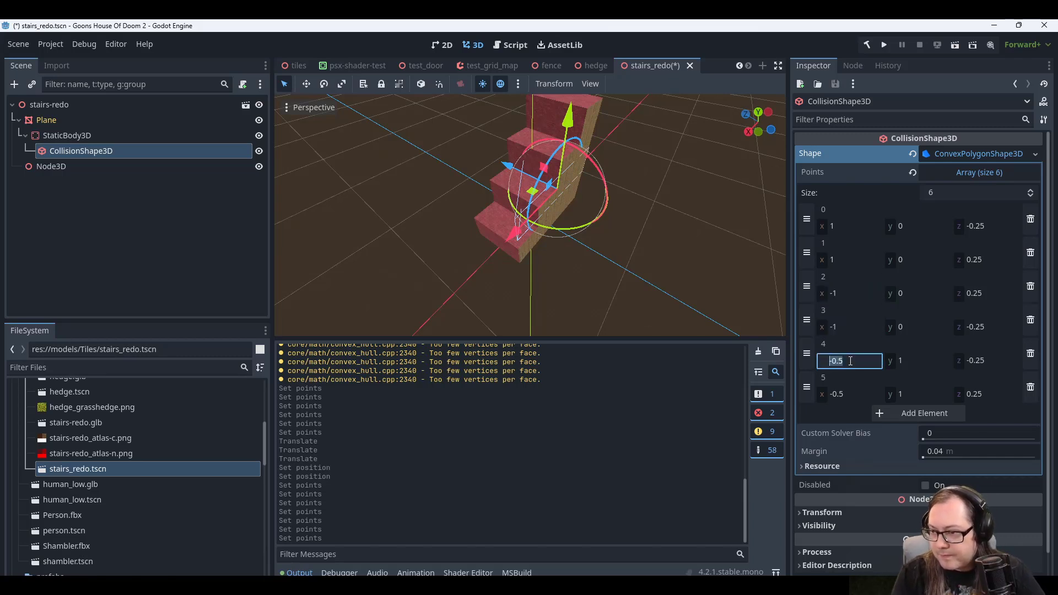
{"action": "type", "text": "-1"}
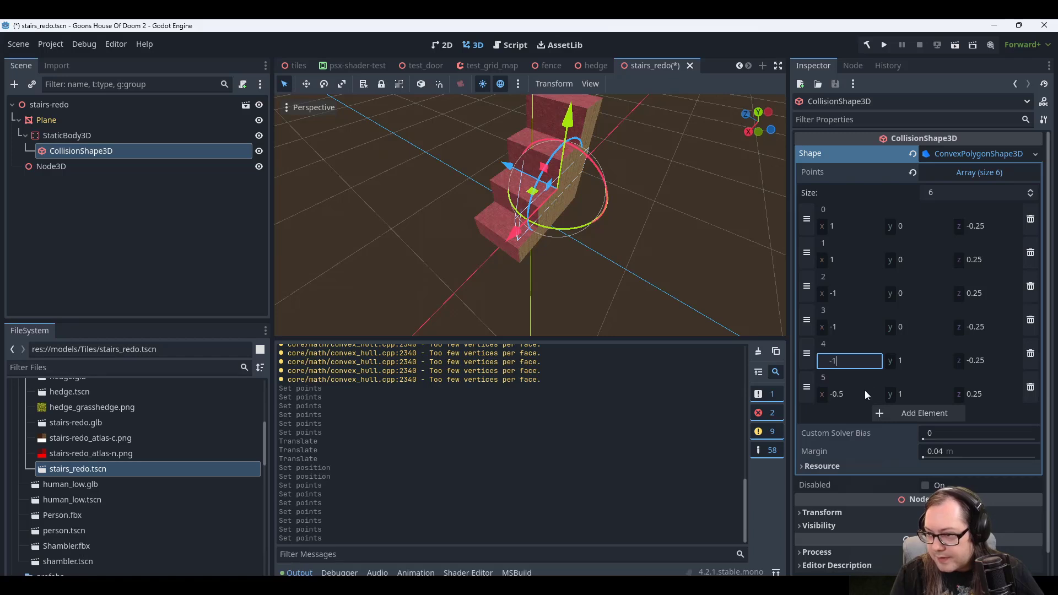
{"action": "left_click", "coordinate": [861, 391]}
{"action": "type", "text": "-1"}
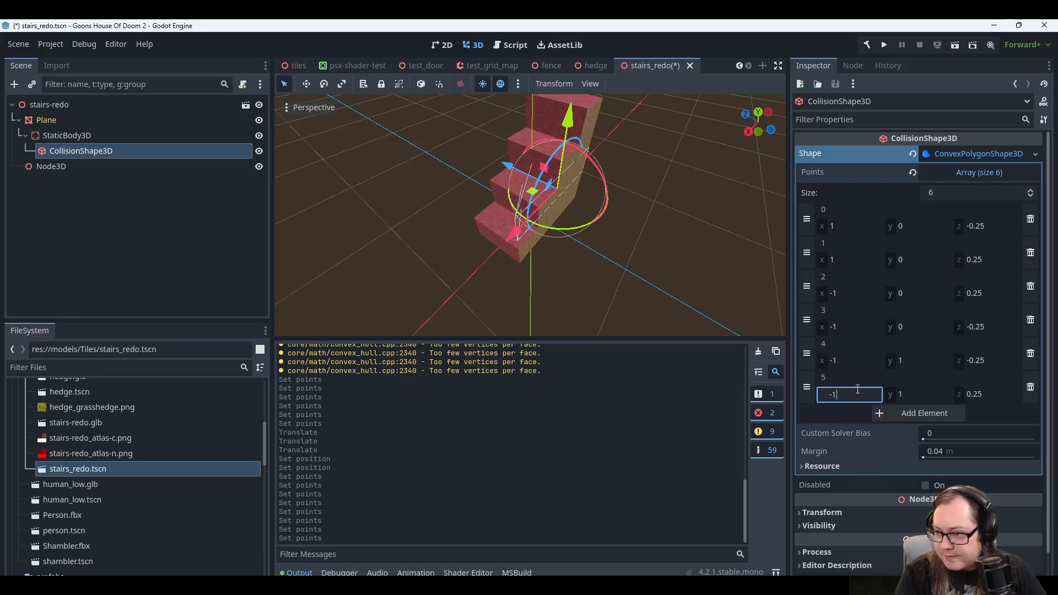
Set the Y value of points 0 to 3 of the convex collision shape to -1.
{"action": "left_click", "coordinate": [914, 391]}
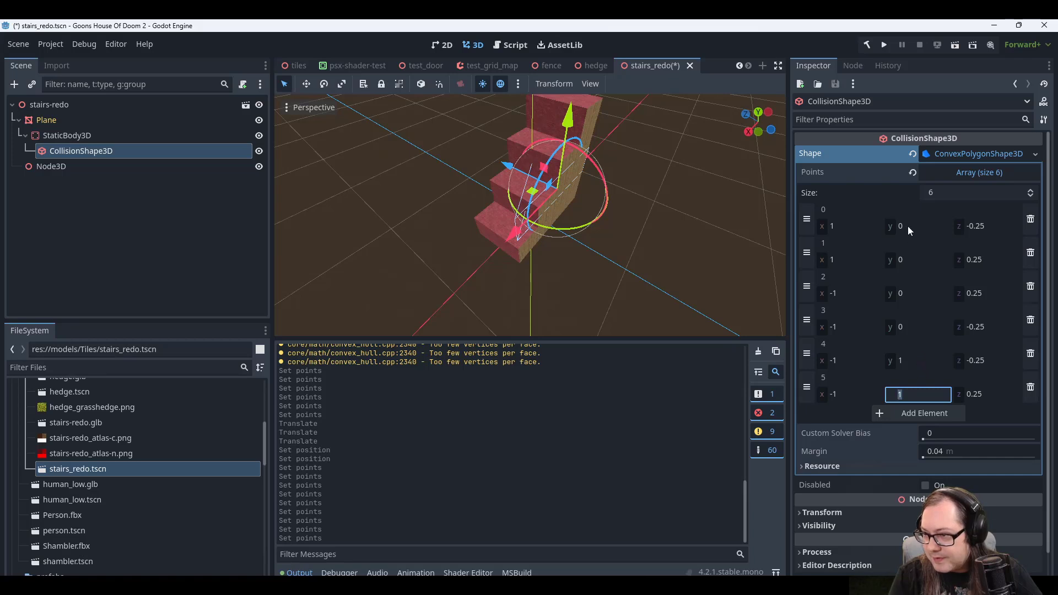
{"action": "left_click", "coordinate": [915, 327]}
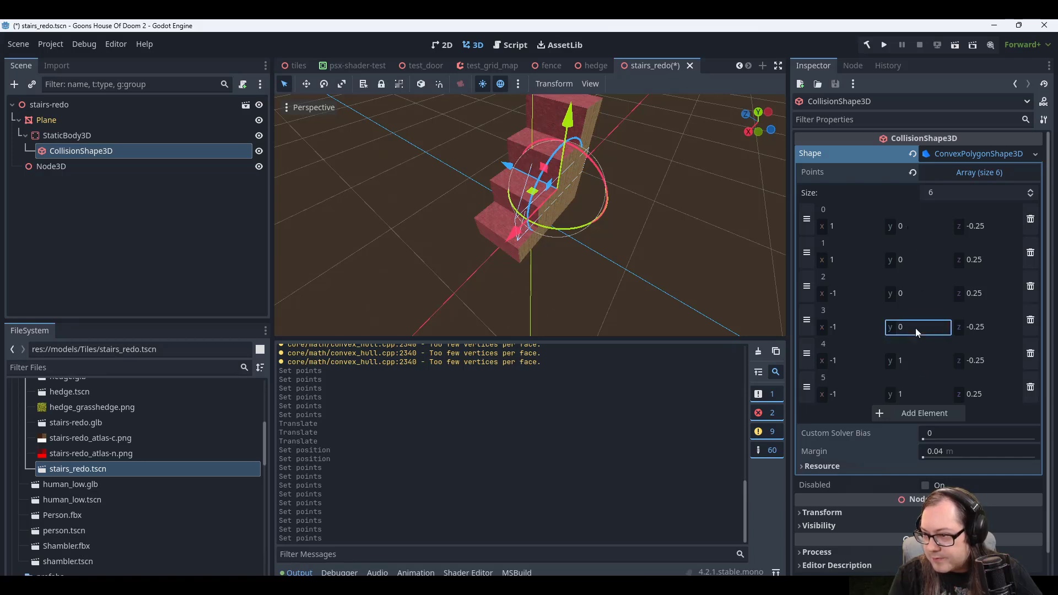
{"action": "left_click", "coordinate": [911, 230]}
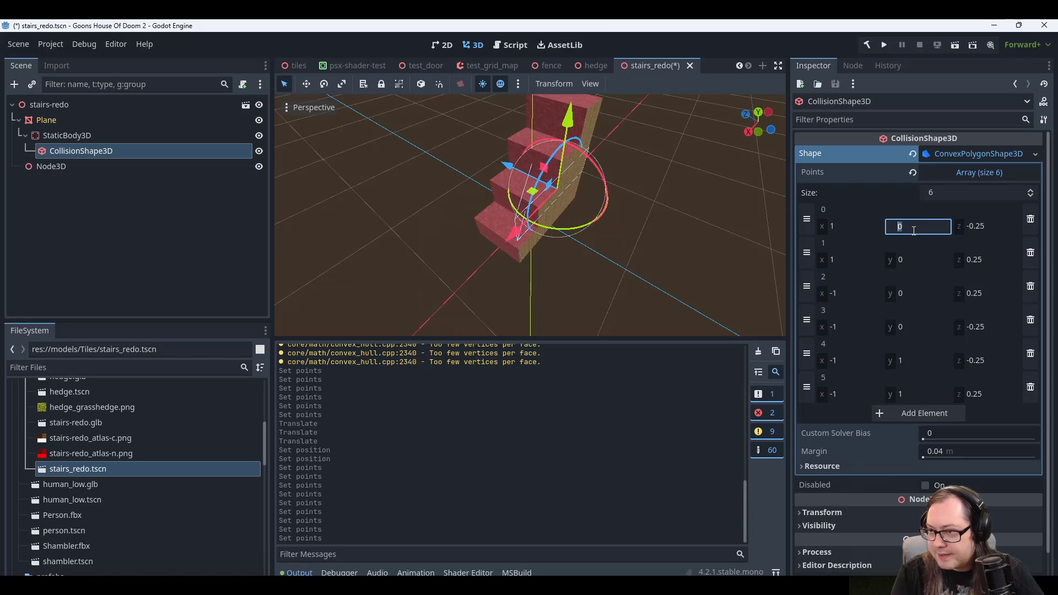
{"action": "type", "text": "-1"}
{"action": "left_click", "coordinate": [906, 259]}
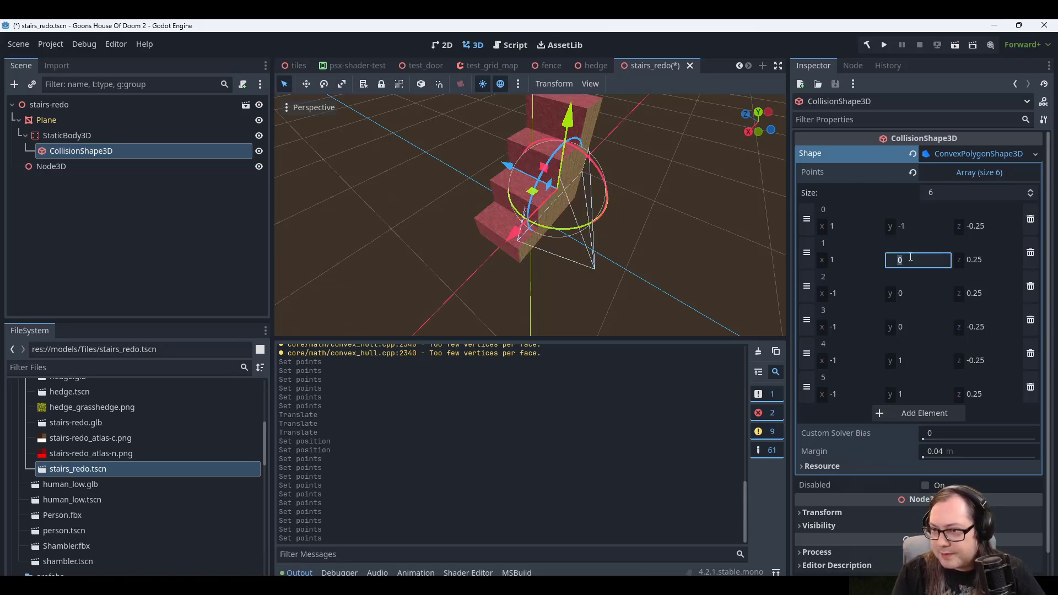
{"action": "type", "text": "-1"}
{"action": "left_click", "coordinate": [916, 294]}
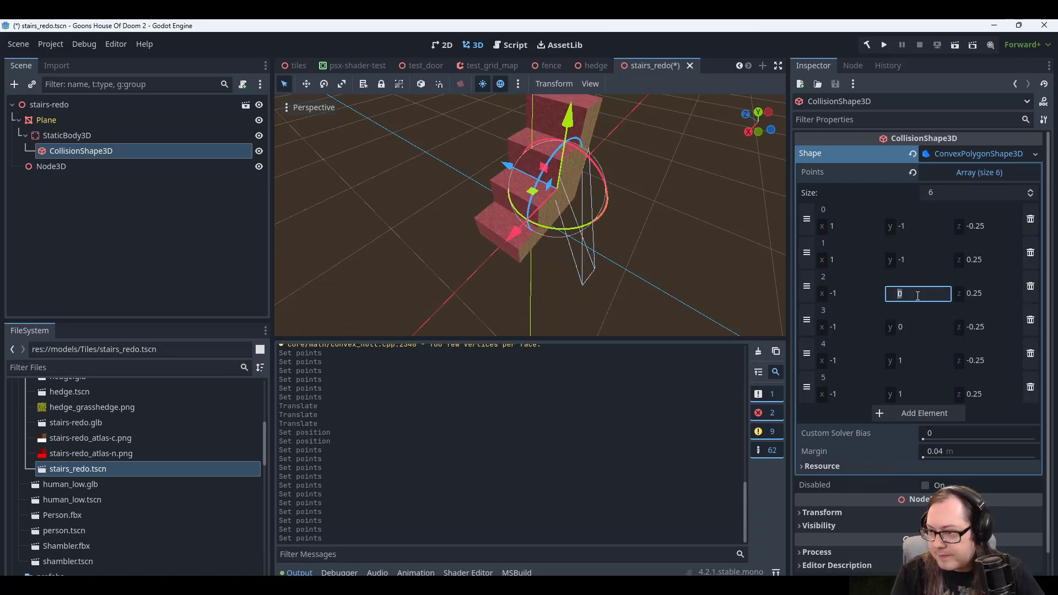
{"action": "type", "text": "-1"}
{"action": "left_click", "coordinate": [920, 325]}
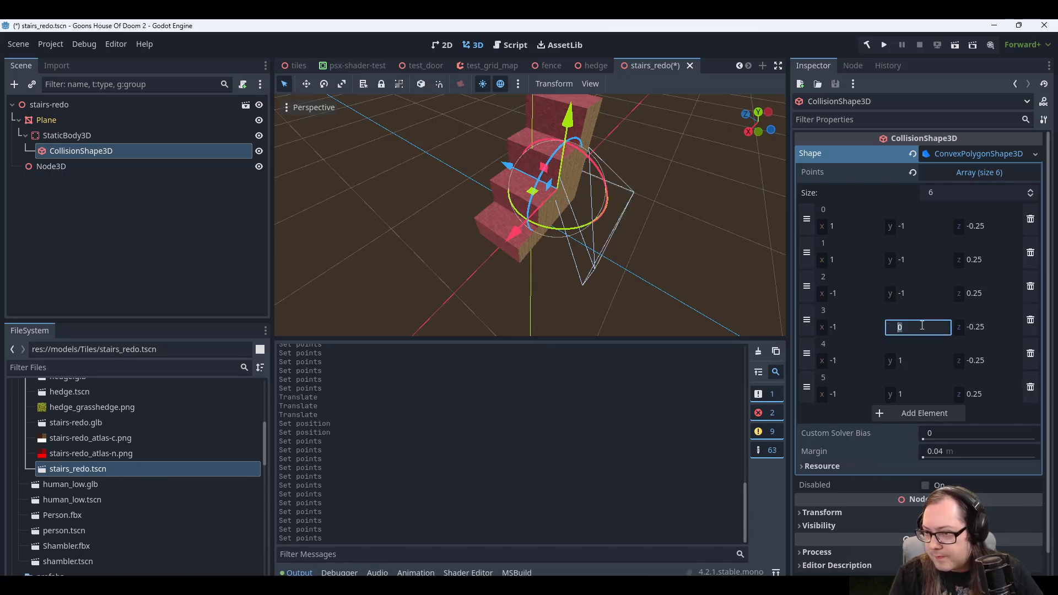
{"action": "type", "text": "-1"}
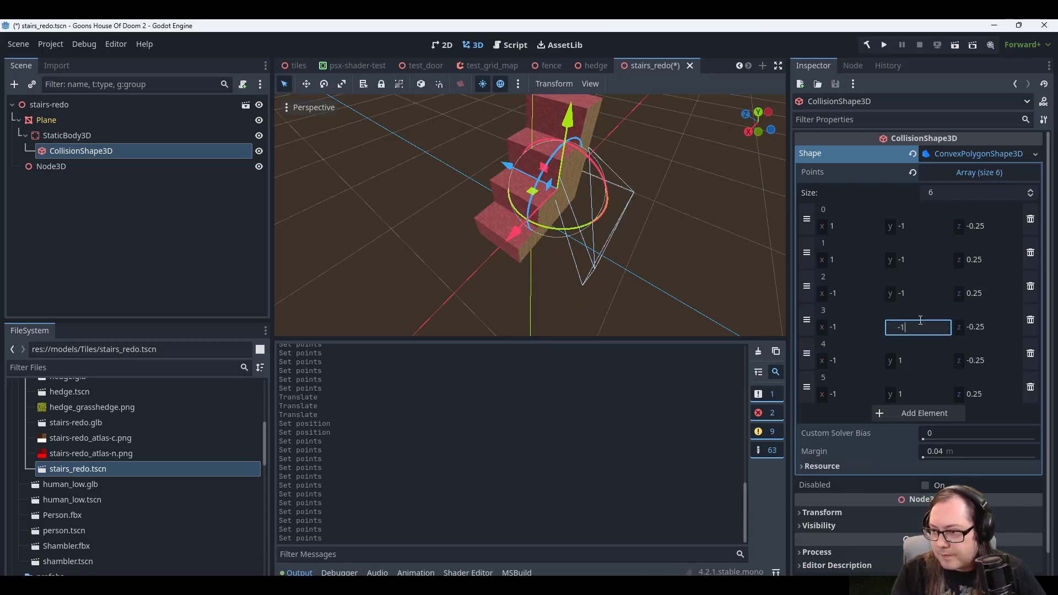
{"action": "left_click", "coordinate": [922, 356]}
Set the collision shape's Z value to -0.5 for point 0 and to 0.5 for points 1 and 2.
{"action": "left_click", "coordinate": [985, 227]}
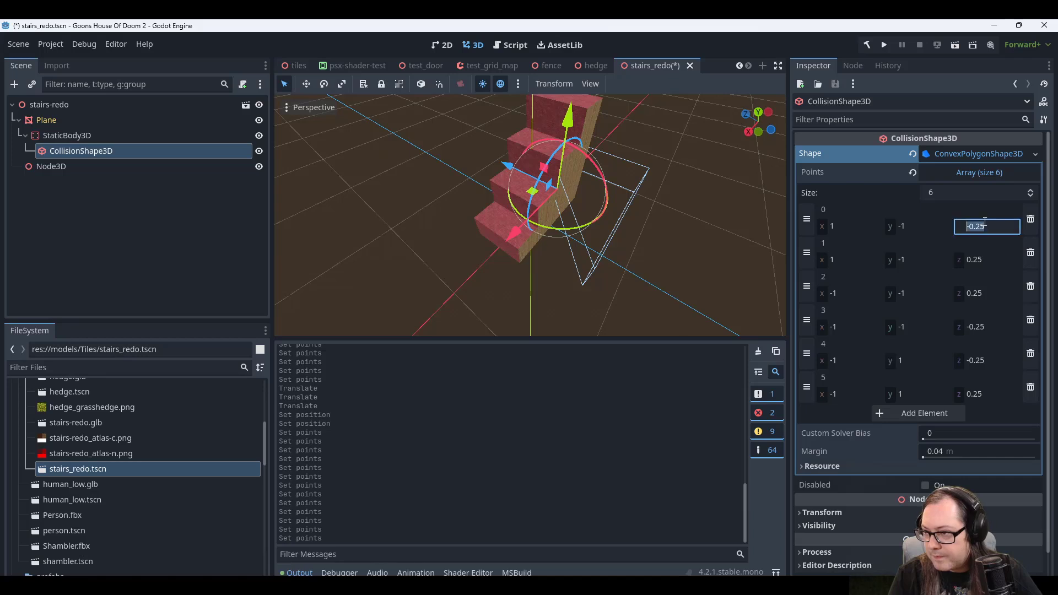
{"action": "key", "text": "Right"}
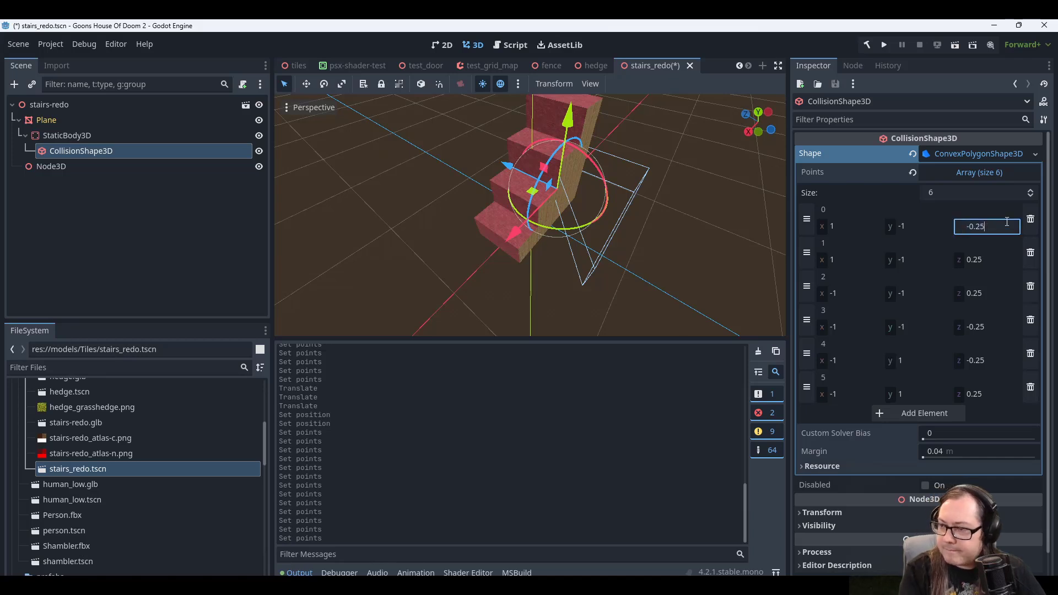
{"action": "key", "text": "shift+Left"}
{"action": "type", "text": "5"}
{"action": "left_click", "coordinate": [991, 259]}
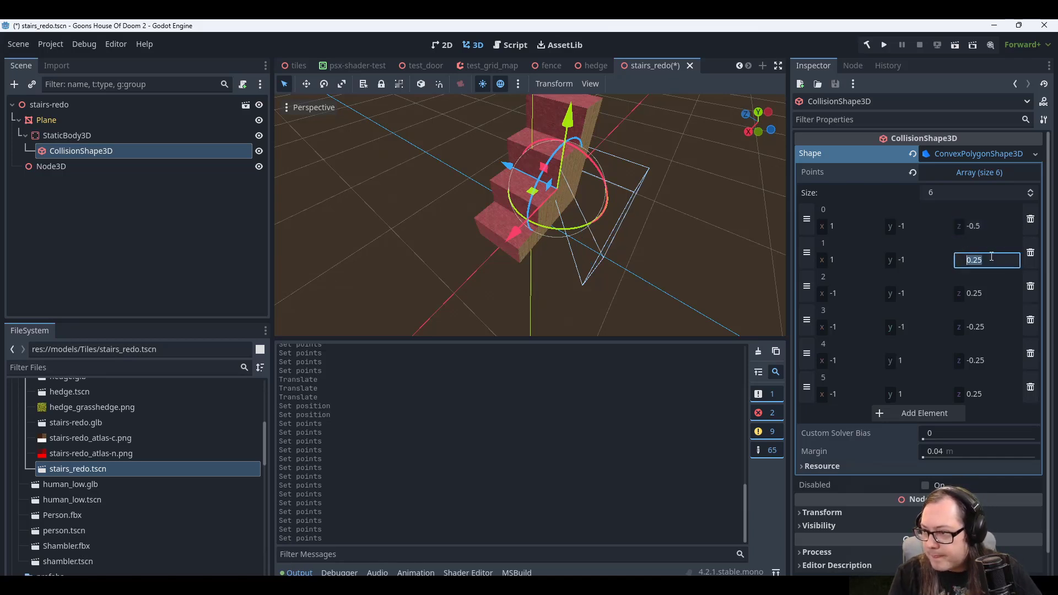
{"action": "type", "text": ".5"}
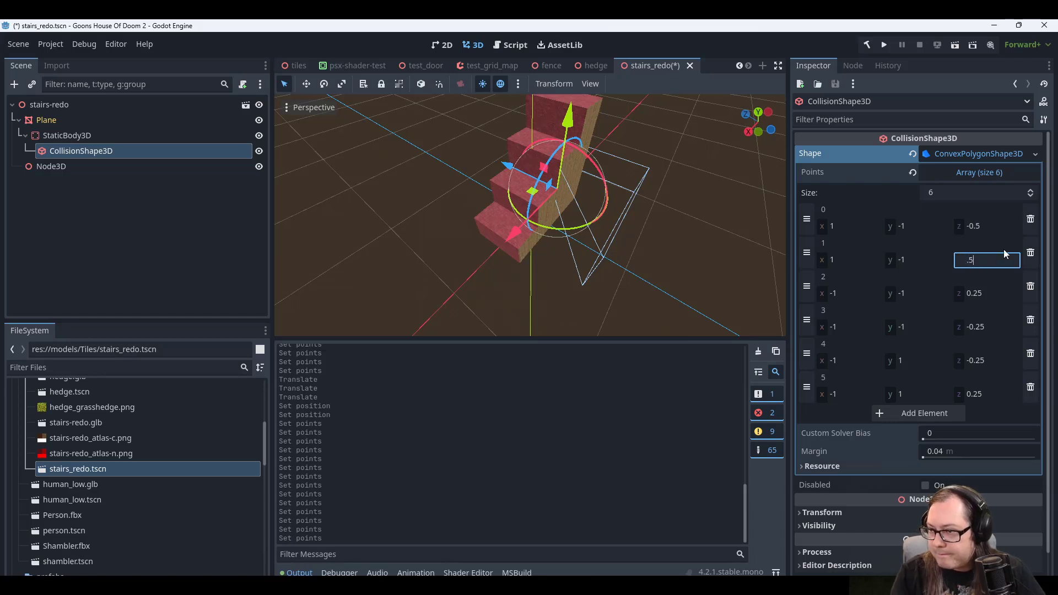
{"action": "left_click", "coordinate": [979, 293]}
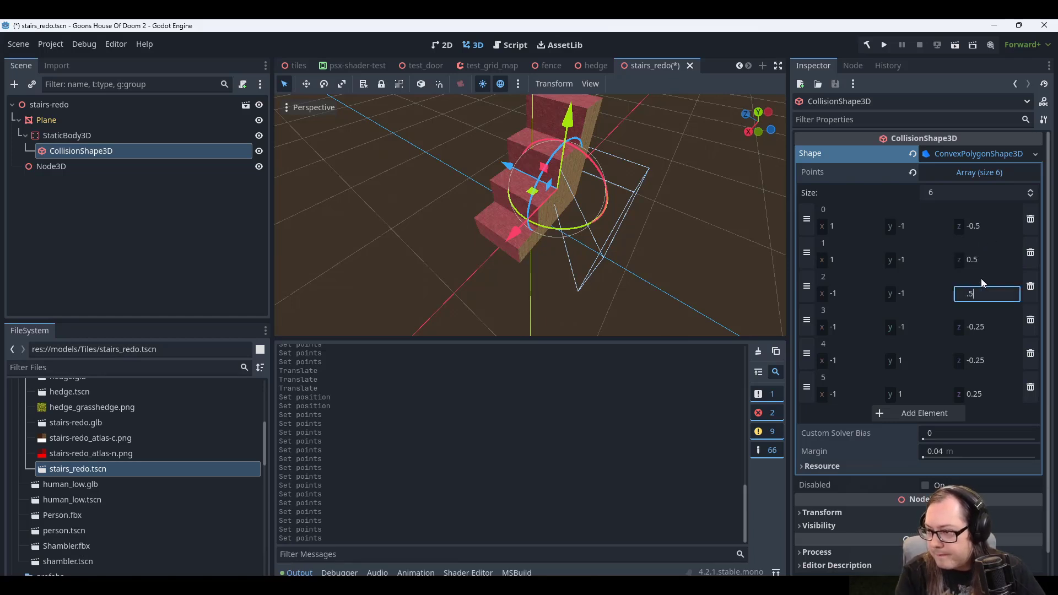
{"action": "key", "text": "Tab"}
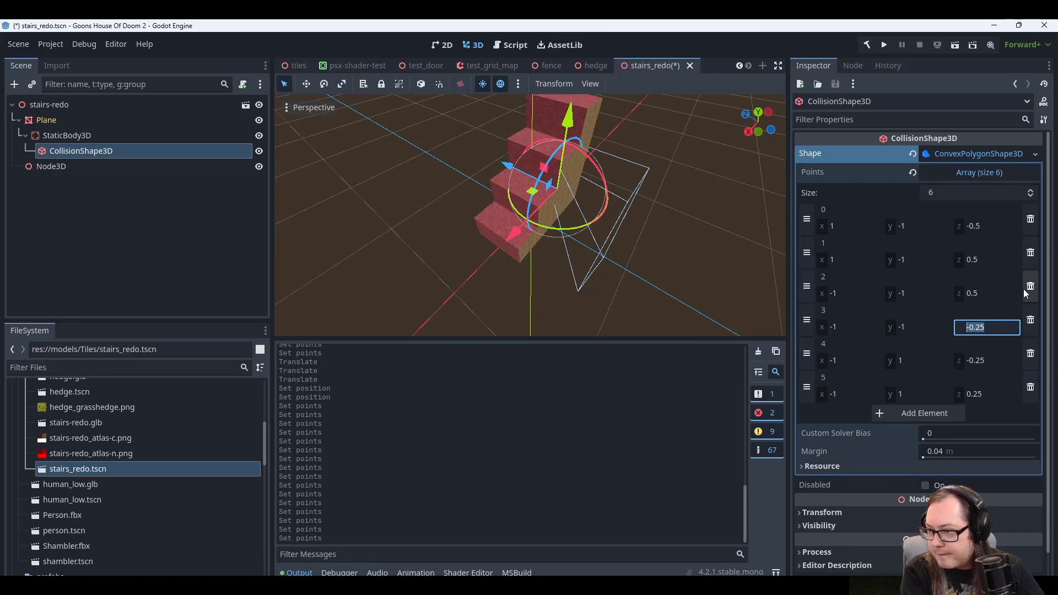
Set the collision shape's Z value to -0.5 for points 3 and 4 and to 0.5 for point 5.
{"action": "type", "text": "-.5"}
{"action": "key", "text": "Tab"}
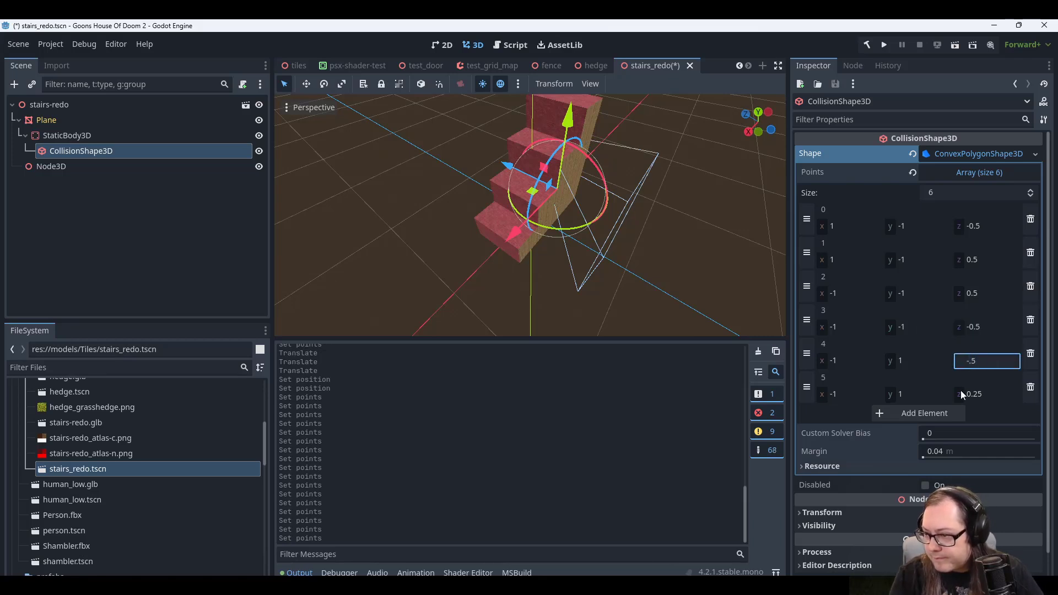
{"action": "type", "text": "-.5"}
{"action": "key", "text": "Tab"}
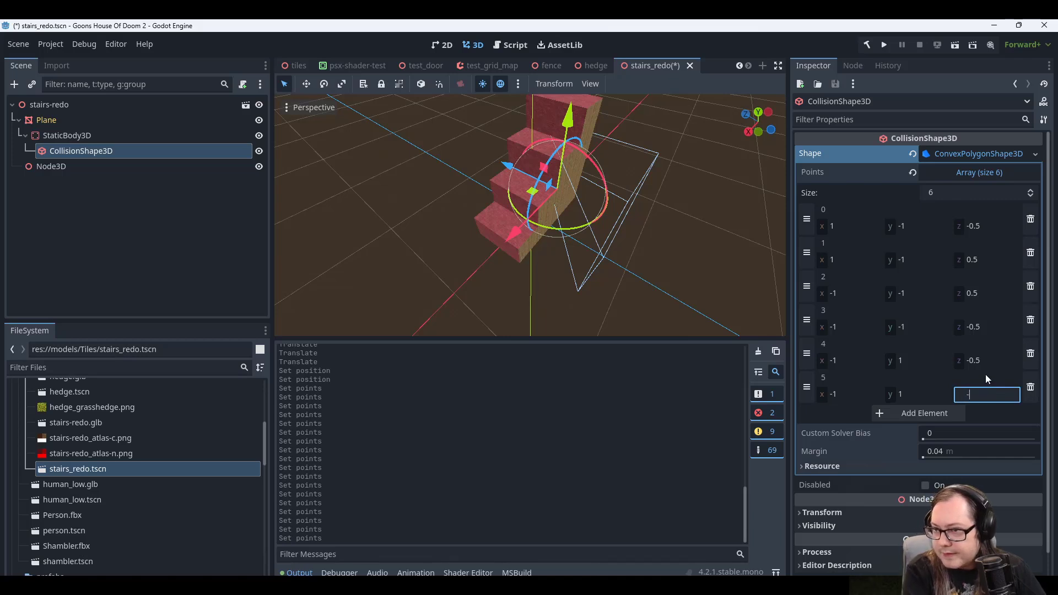
{"action": "type", "text": ".5"}
{"action": "key", "text": "Return"}
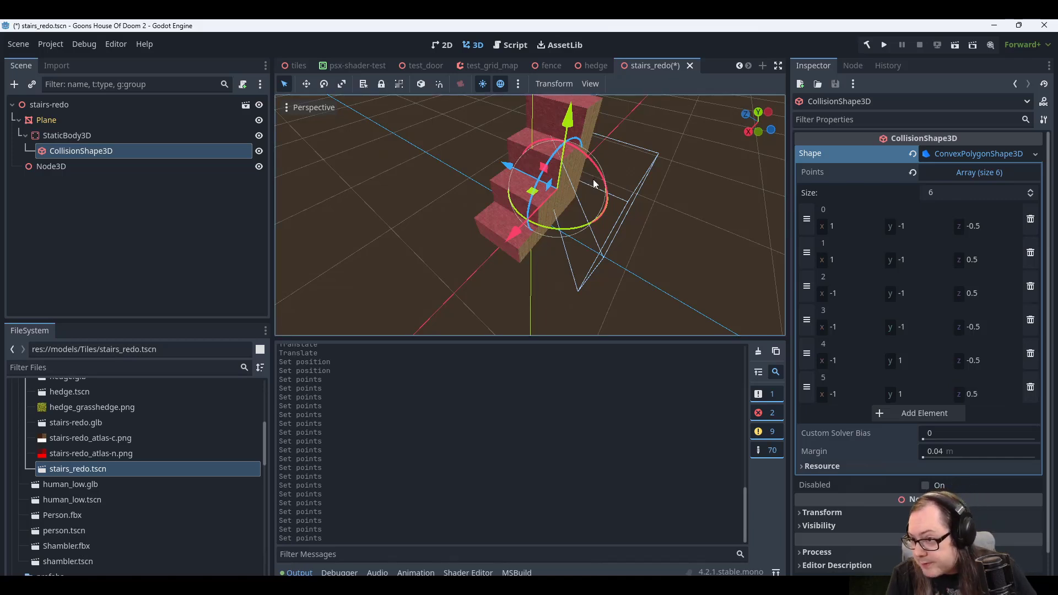
Inspect the reshaped collision wedge against the stairs model and save the stairs_redo.tscn scene.
{"action": "scroll", "coordinate": [662, 226], "scroll_direction": "up", "scroll_amount": 5}
{"action": "scroll", "coordinate": [667, 223], "scroll_direction": "up", "scroll_amount": 3}
{"action": "scroll", "coordinate": [666, 223], "scroll_direction": "down", "scroll_amount": 7}
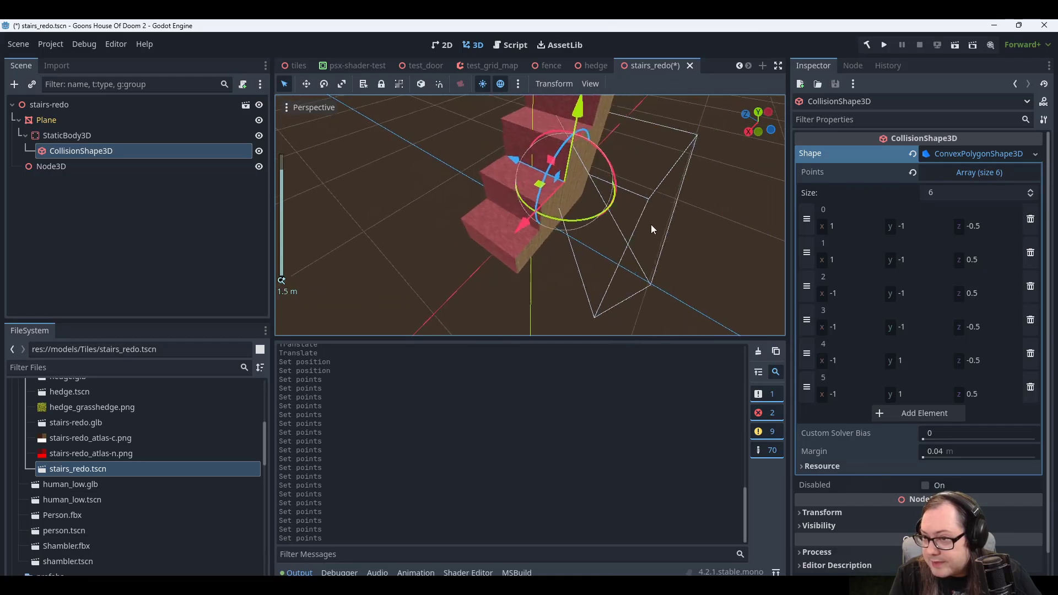
{"action": "mouse_move", "coordinate": [651, 225]}
{"action": "middle_mouse_down"}
{"action": "mouse_move", "coordinate": [713, 170]}
{"action": "mouse_move", "coordinate": [712, 131]}
{"action": "mouse_move", "coordinate": [620, 171]}
{"action": "mouse_move", "coordinate": [641, 153]}
{"action": "mouse_move", "coordinate": [582, 227]}
{"action": "middle_mouse_up"}
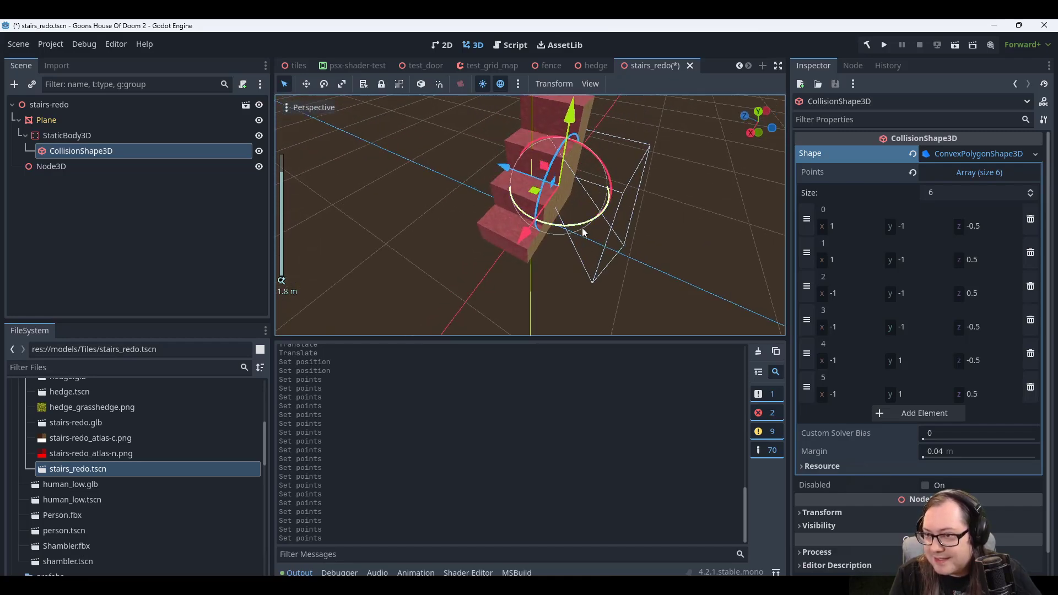
{"action": "key", "text": "ctrl+s"}
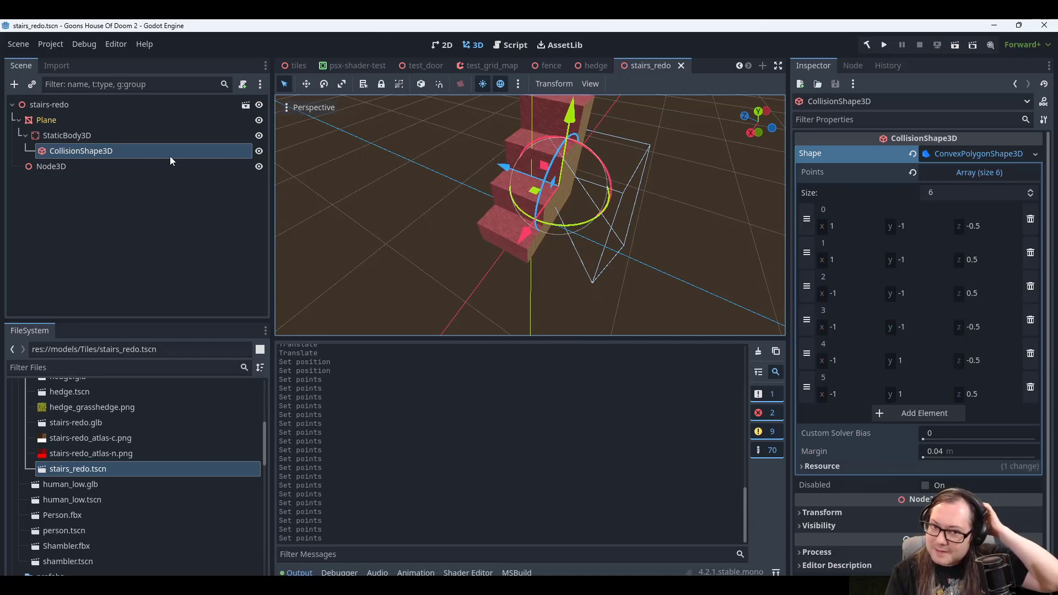
Switch to Blender and rename the Plane object of the stairs model to StairStep.
{"action": "left_click", "coordinate": [100, 134]}
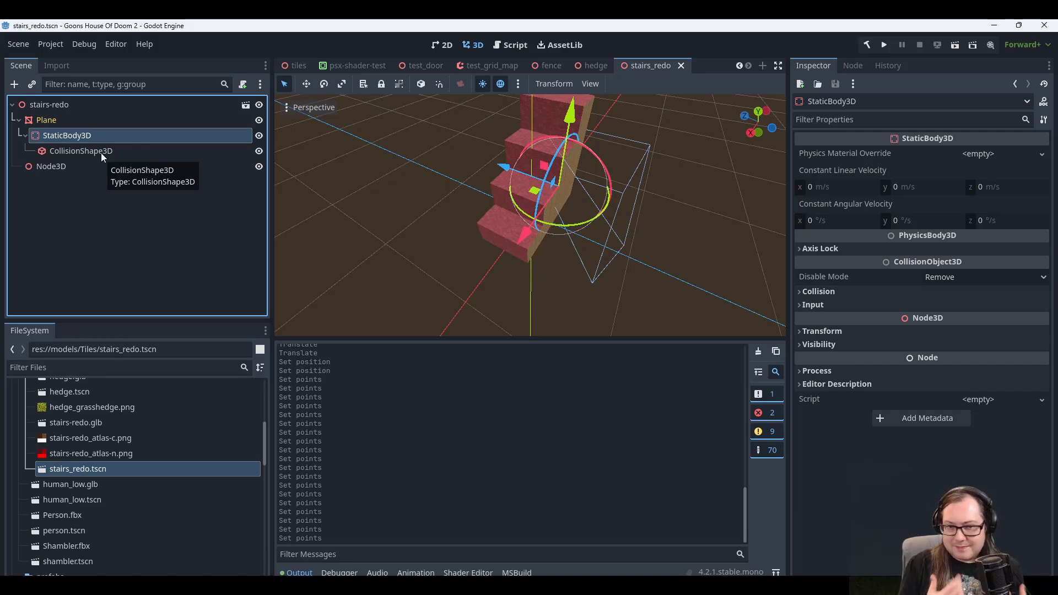
{"action": "left_click", "coordinate": [126, 121]}
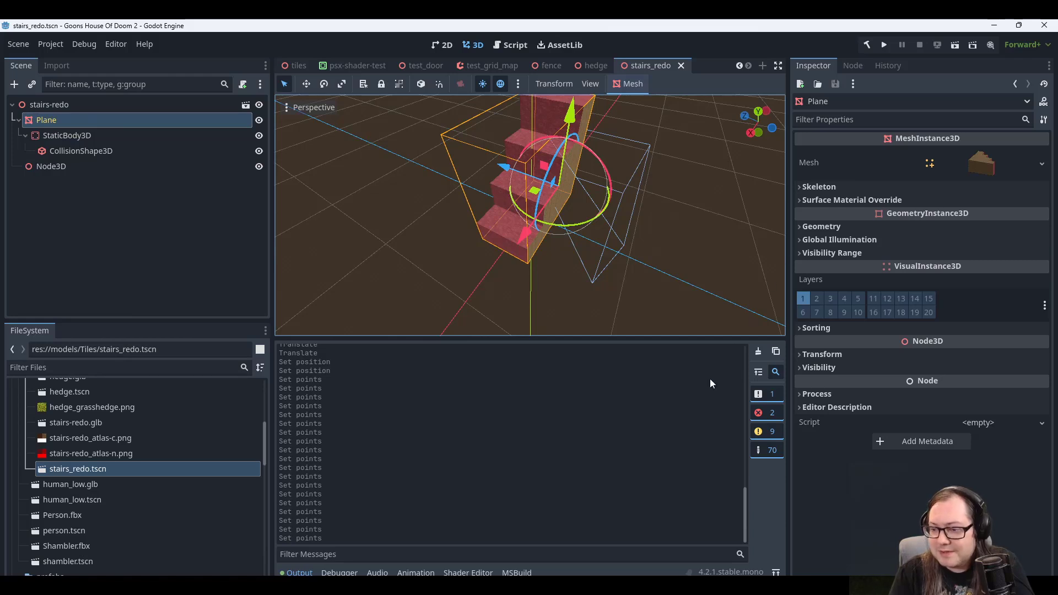
{"action": "left_click", "coordinate": [748, 539]}
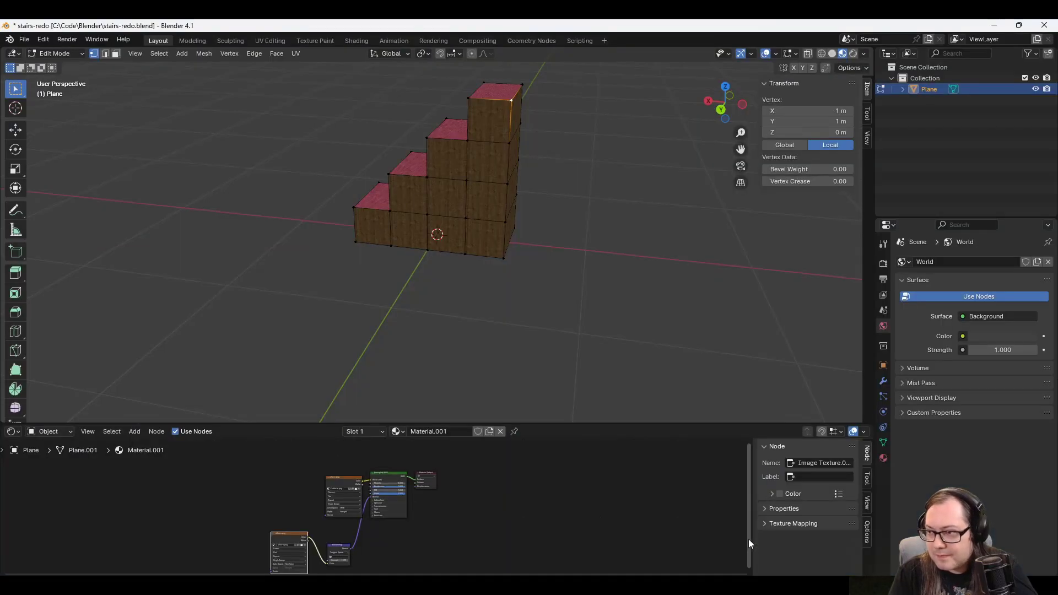
{"action": "double_click", "coordinate": [924, 91]}
{"action": "type", "text": "St"}
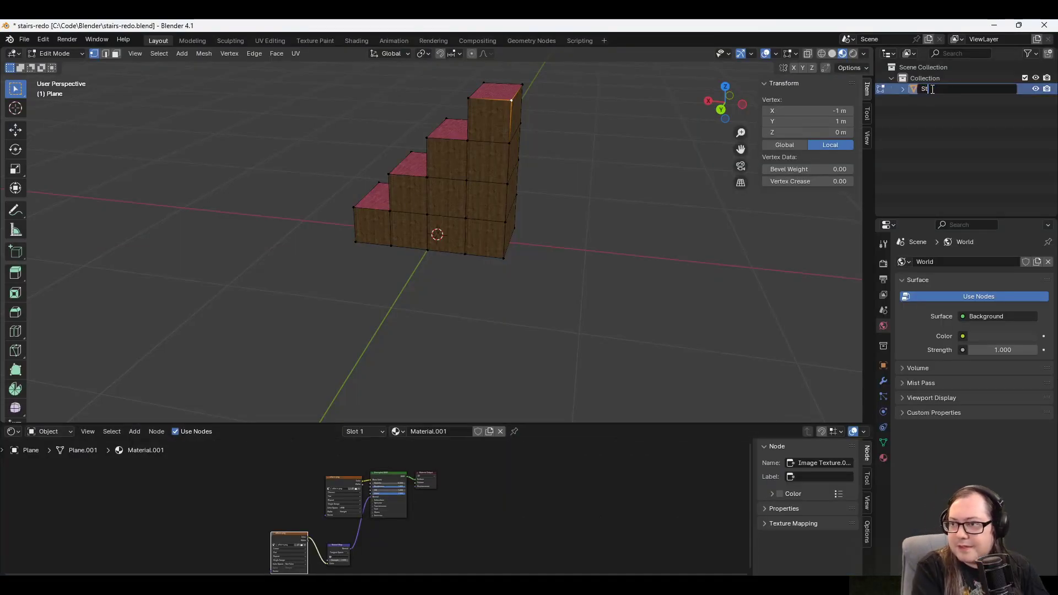
{"action": "type", "text": "airStep"}
{"action": "key", "text": "Return"}
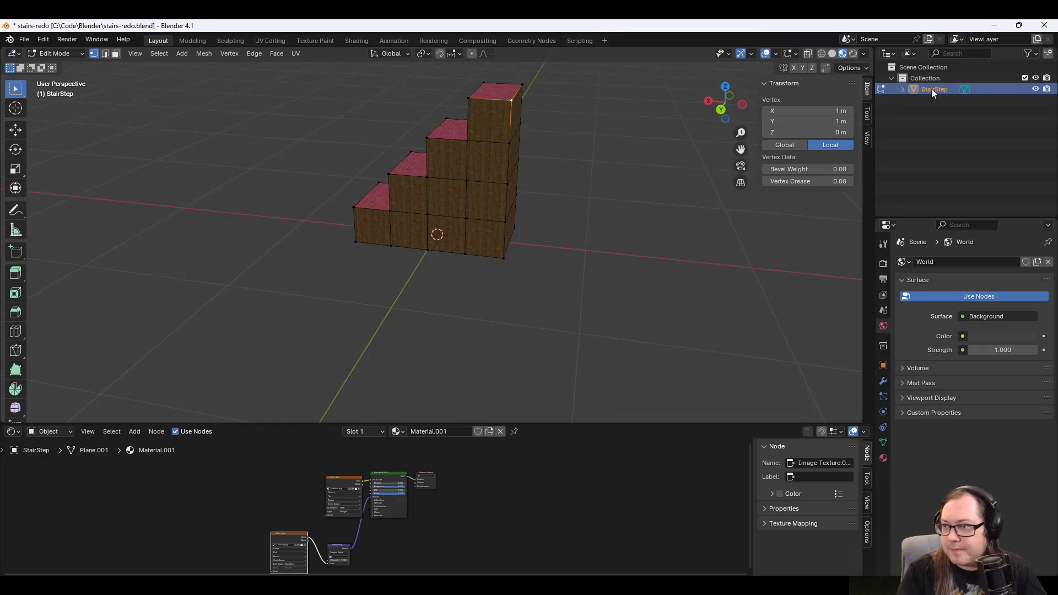
Shorten the stairs object's name to Stair.
{"action": "double_click", "coordinate": [945, 91]}
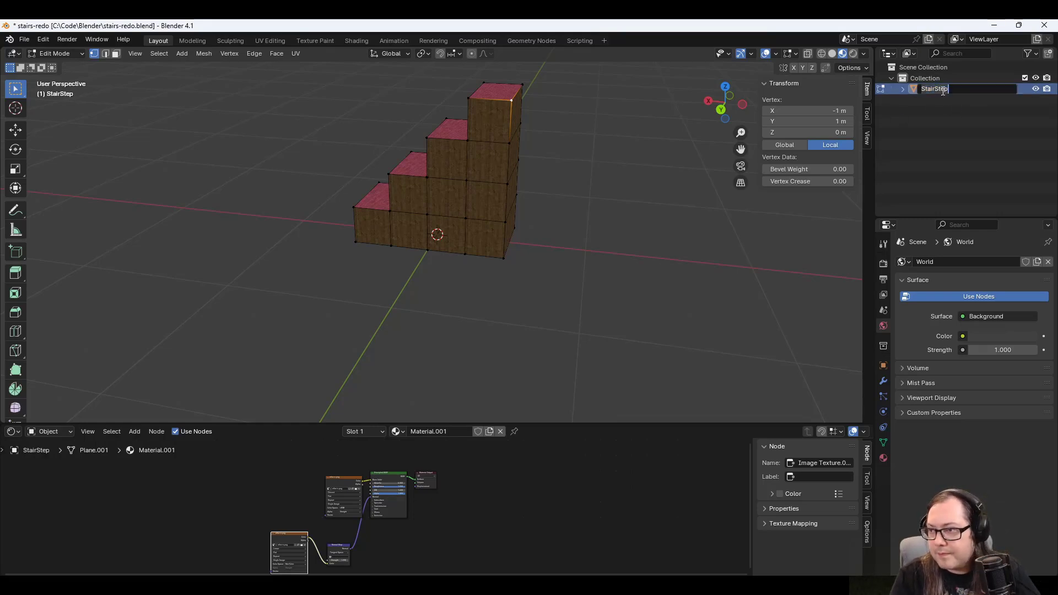
{"action": "left_click", "coordinate": [954, 90]}
{"action": "key", "text": "BackSpace"}
{"action": "key", "text": "BackSpace"}
{"action": "key", "text": "BackSpace"}
{"action": "key", "text": "BackSpace"}
{"action": "key", "text": "Return"}
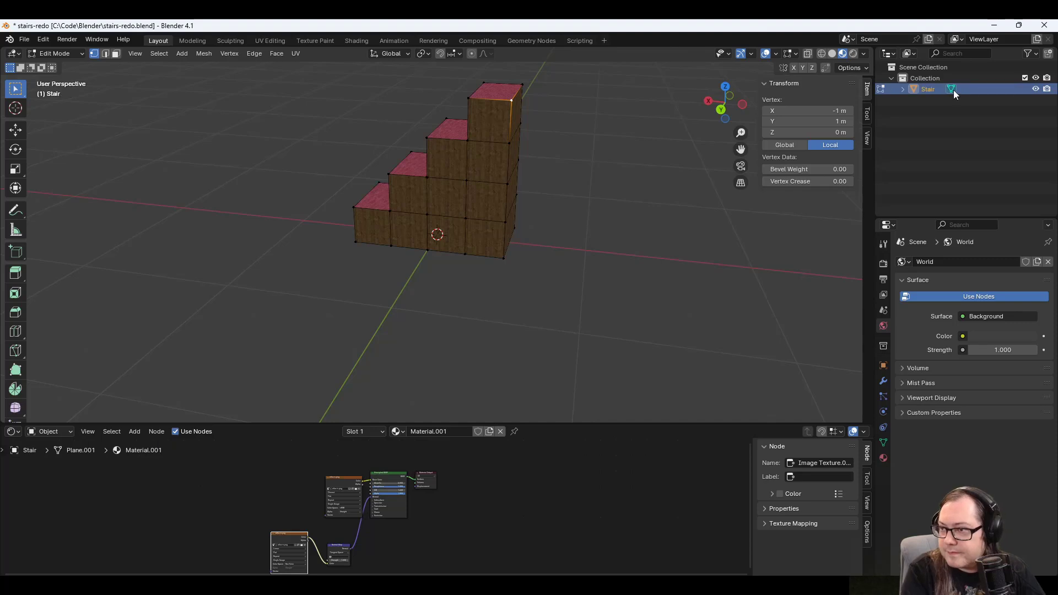
Save the blend file and export the model as glTF 2.0 over stairs-redo.glb.
{"action": "key", "text": "ctrl+s"}
{"action": "left_click", "coordinate": [25, 40]}
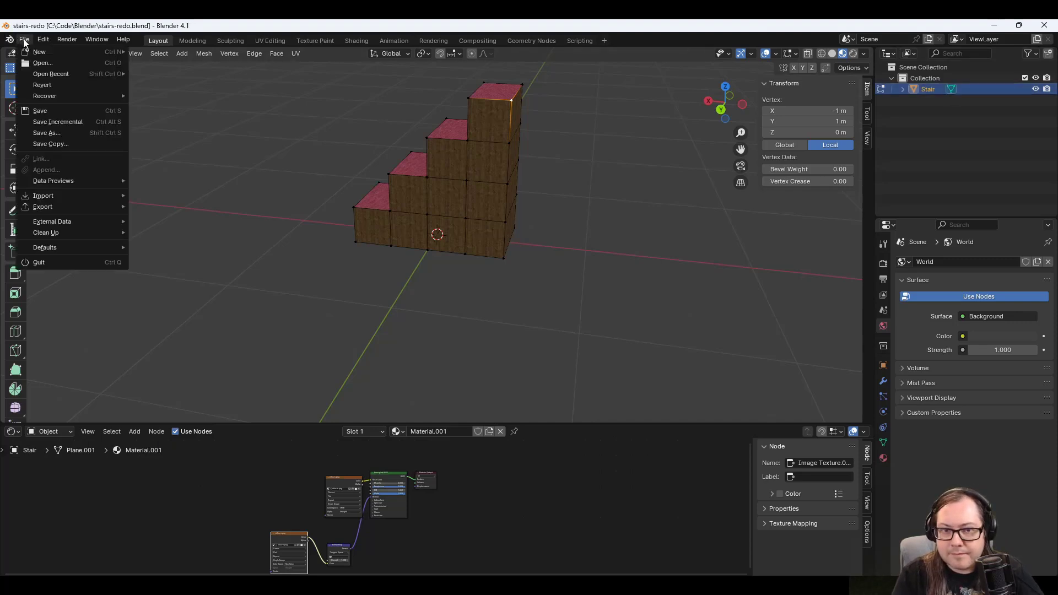
{"action": "mouse_move", "coordinate": [55, 206]}
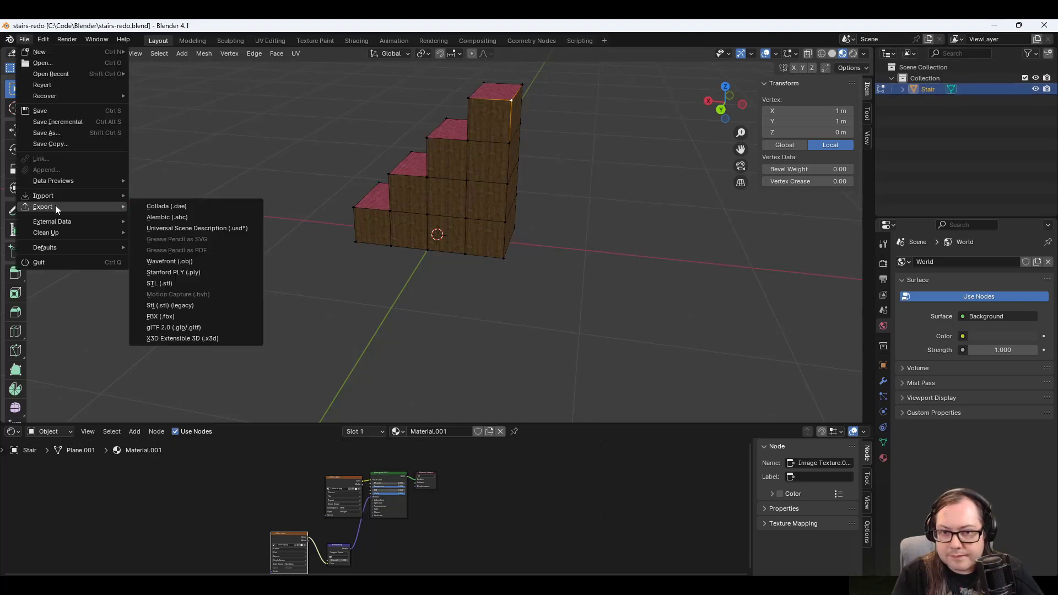
{"action": "left_click", "coordinate": [206, 329]}
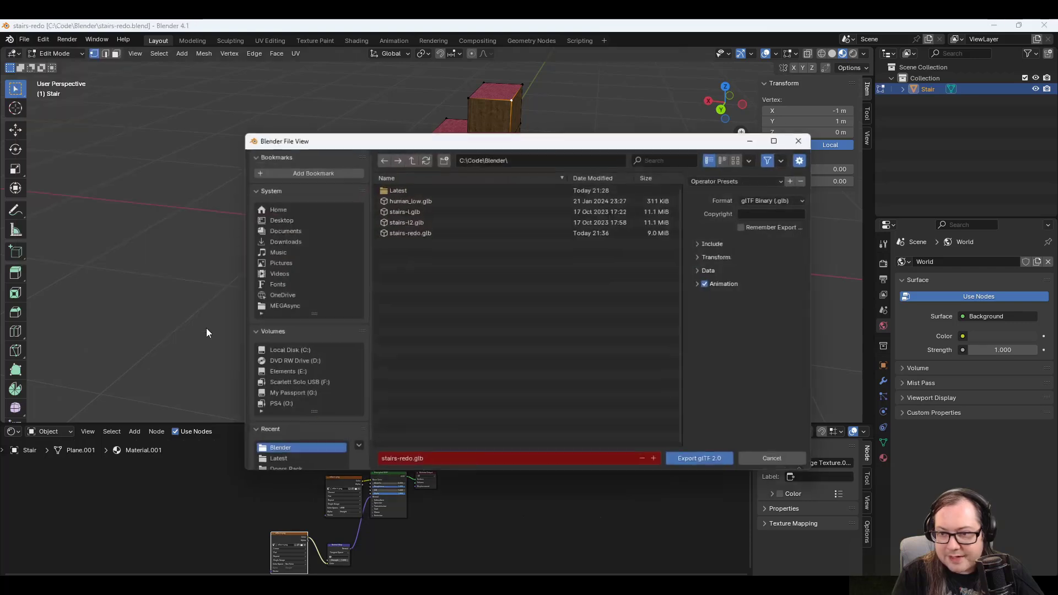
{"action": "left_click", "coordinate": [701, 461]}
Examine the stairs material's image texture and shader nodes in the node editor.
{"action": "middle_click_drag", "start_coordinate": [287, 208], "coordinate": [403, 207]}
{"action": "scroll", "coordinate": [287, 508], "scroll_direction": "up", "scroll_amount": 6}
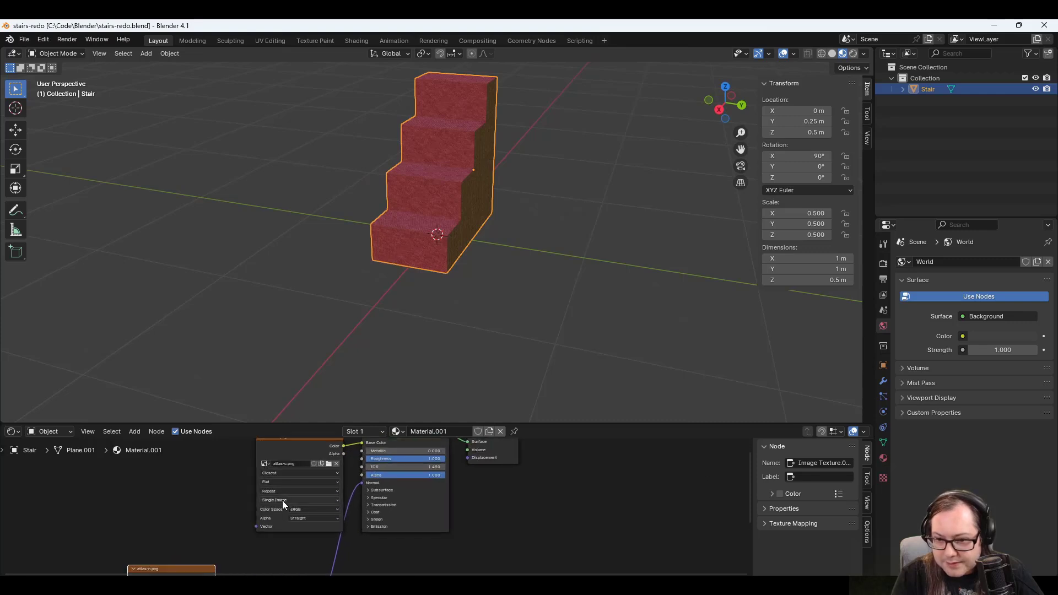
{"action": "scroll", "coordinate": [241, 464], "scroll_direction": "down", "scroll_amount": 1}
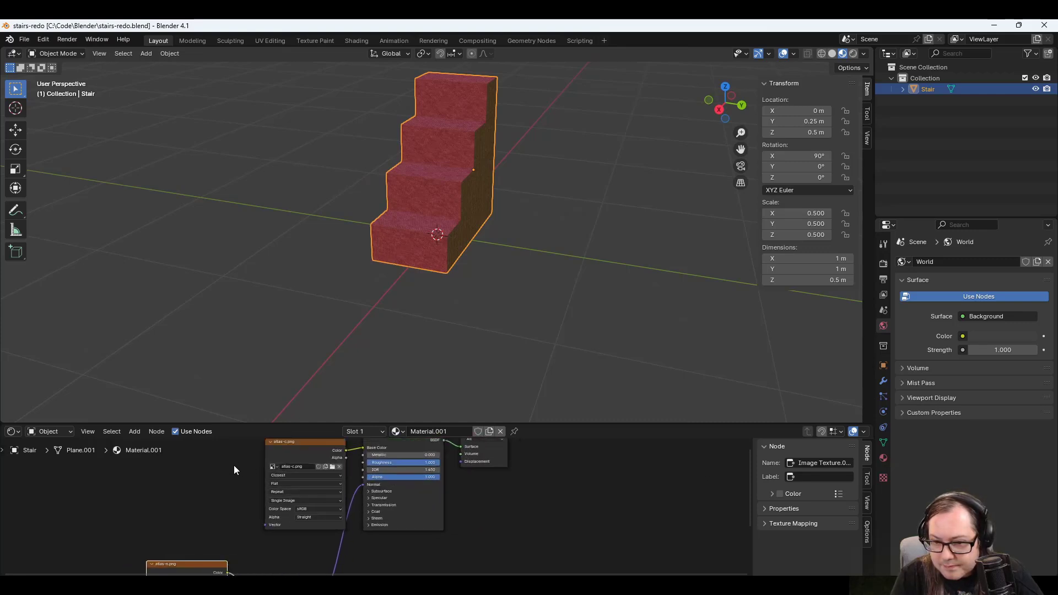
{"action": "left_click", "coordinate": [233, 465]}
{"action": "middle_click_drag", "start_coordinate": [250, 475], "coordinate": [236, 518]}
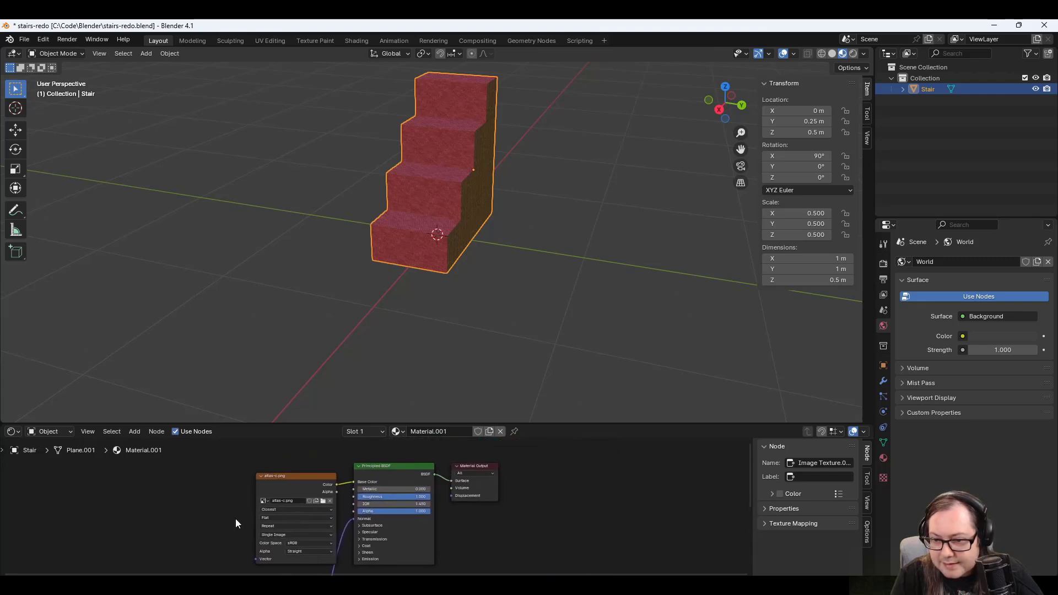
{"action": "middle_click_drag", "start_coordinate": [573, 526], "coordinate": [517, 451]}
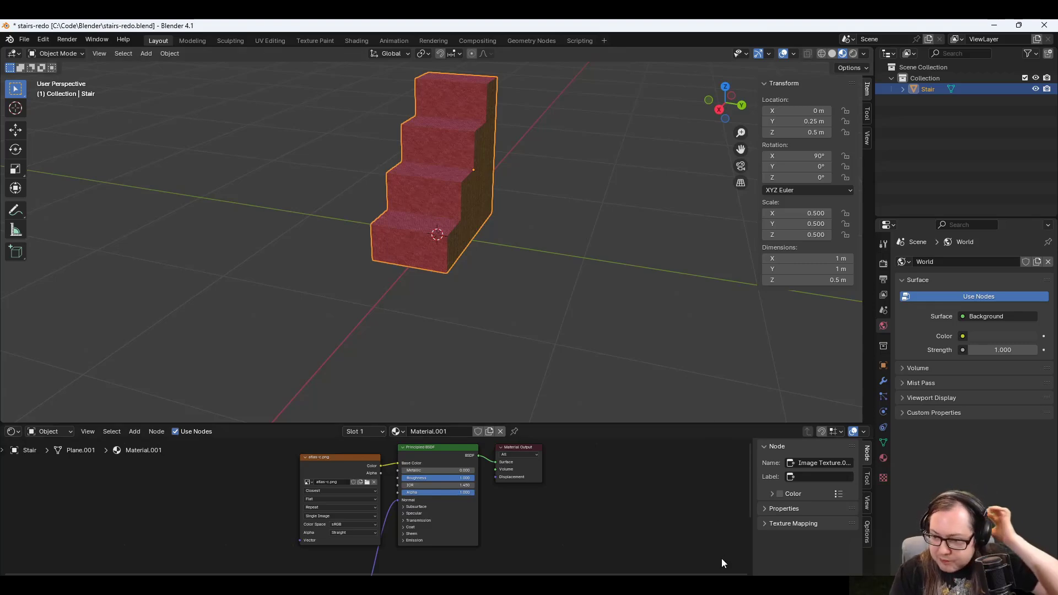
Switch back to Godot and select the models/Tiles folder in the project files.
{"action": "mouse_move", "coordinate": [723, 585]}
{"action": "left_click", "coordinate": [736, 553]}
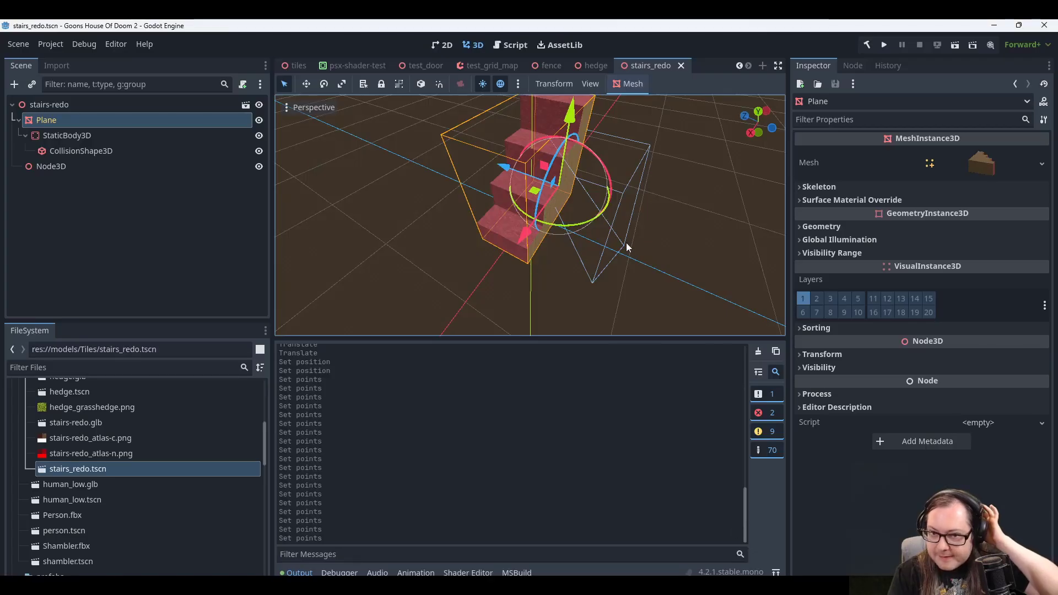
{"action": "scroll", "coordinate": [650, 166], "scroll_direction": "down", "scroll_amount": 4}
{"action": "middle_click_drag", "start_coordinate": [641, 127], "coordinate": [662, 118]}
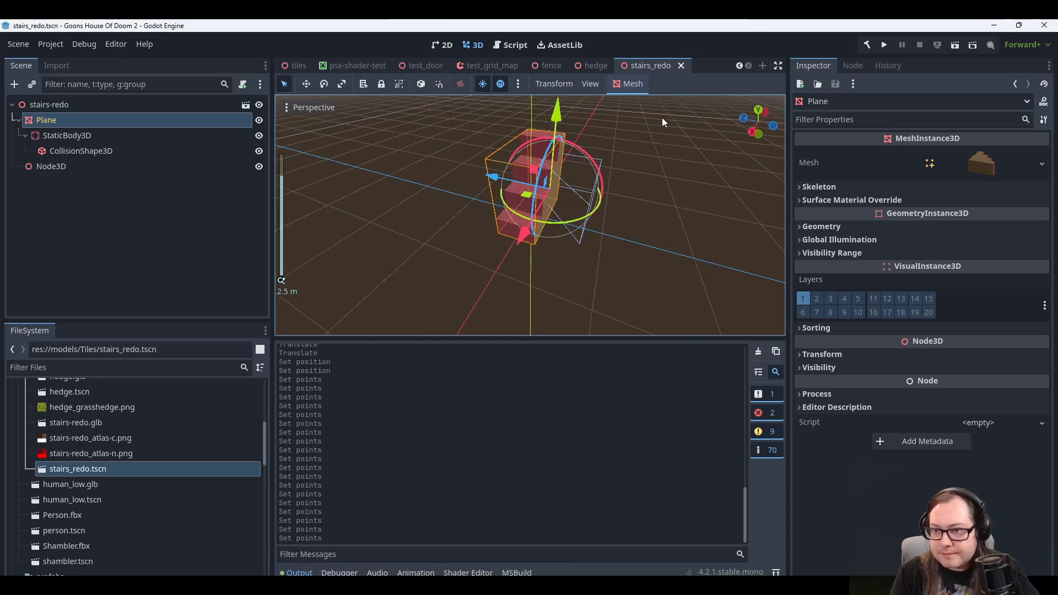
{"action": "scroll", "coordinate": [166, 451], "scroll_direction": "up", "scroll_amount": 5}
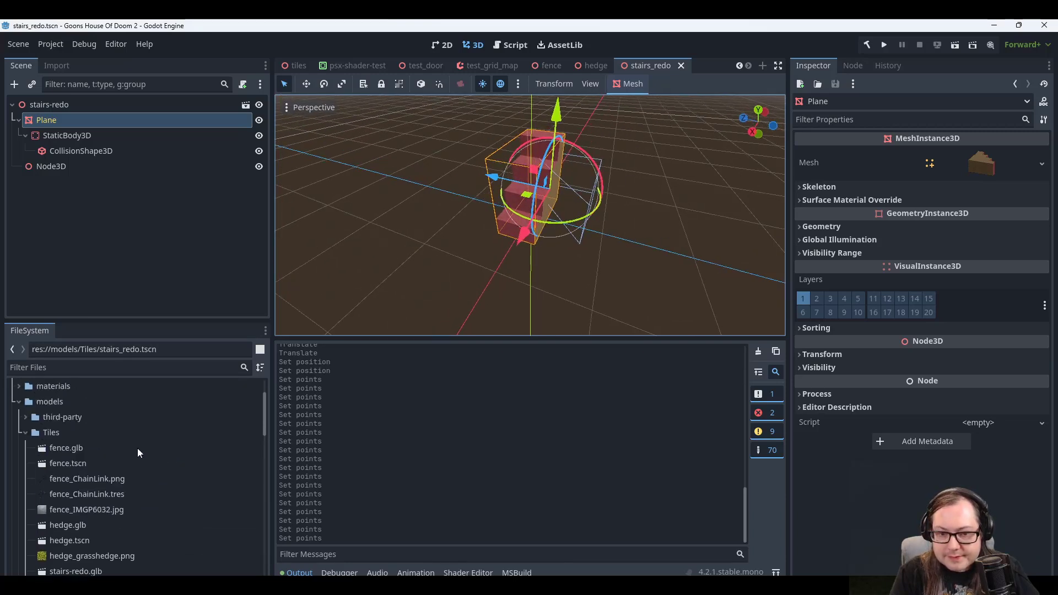
{"action": "left_click", "coordinate": [52, 433]}
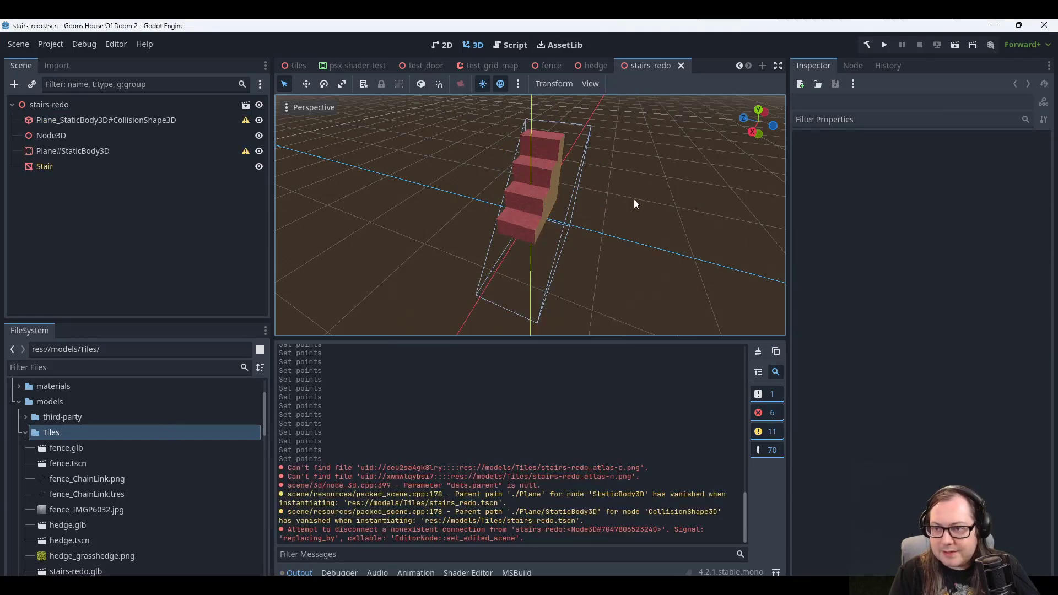
Examine the reimported stairs model from the side and check each node in the stairs-redo scene tree.
{"action": "scroll", "coordinate": [649, 202], "scroll_direction": "up", "scroll_amount": 6}
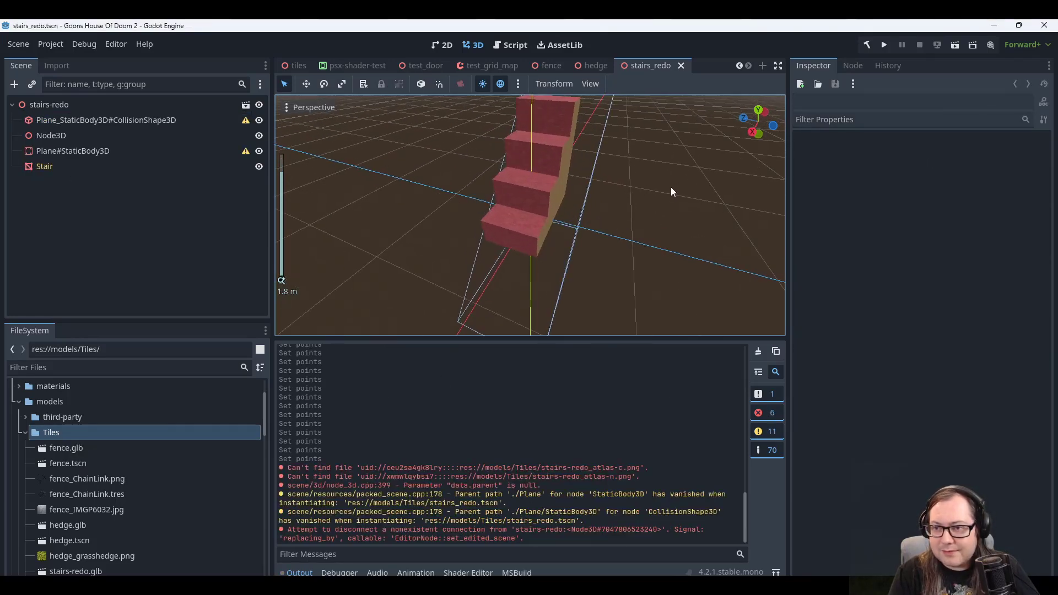
{"action": "middle_click_drag", "start_coordinate": [670, 187], "coordinate": [647, 237]}
{"action": "scroll", "coordinate": [496, 137], "scroll_direction": "down", "scroll_amount": 3}
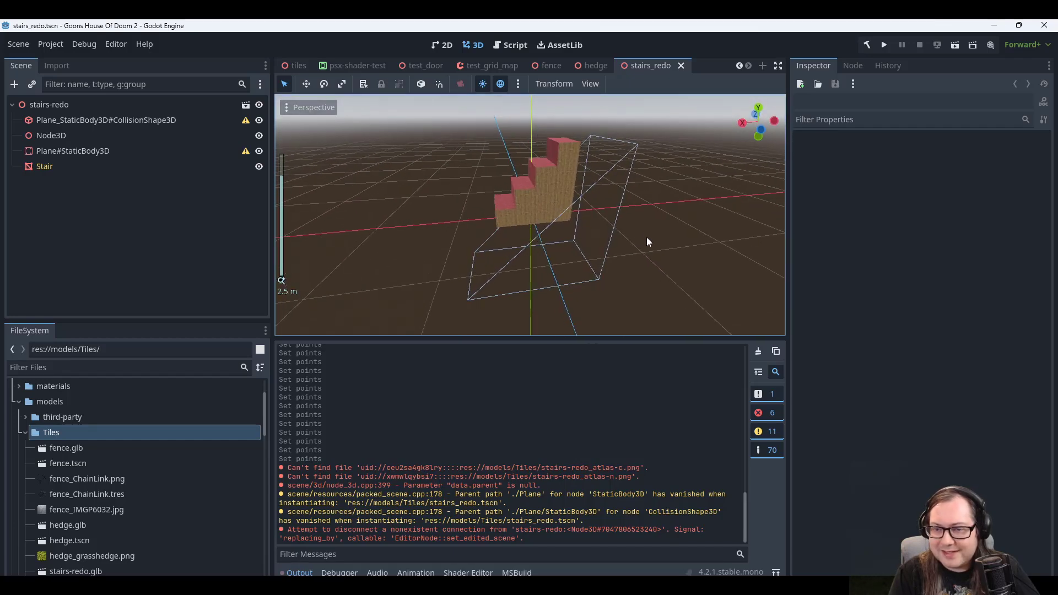
{"action": "left_click", "coordinate": [55, 167]}
{"action": "left_click", "coordinate": [70, 153]}
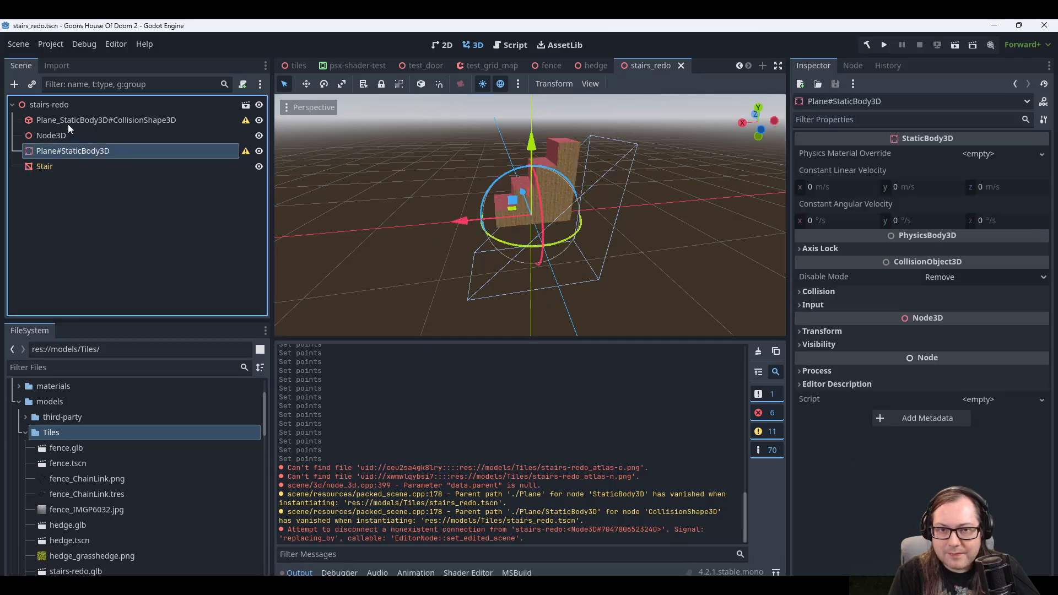
{"action": "left_click", "coordinate": [68, 123]}
{"action": "left_click", "coordinate": [66, 151]}
{"action": "left_click", "coordinate": [67, 120]}
{"action": "left_click", "coordinate": [54, 105]}
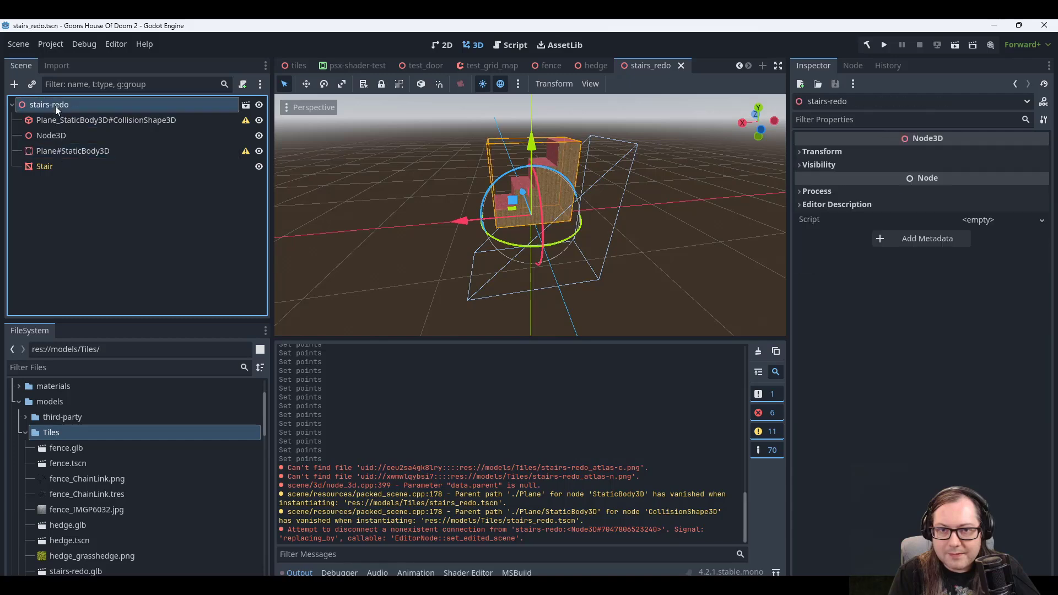
{"action": "left_click", "coordinate": [84, 151]}
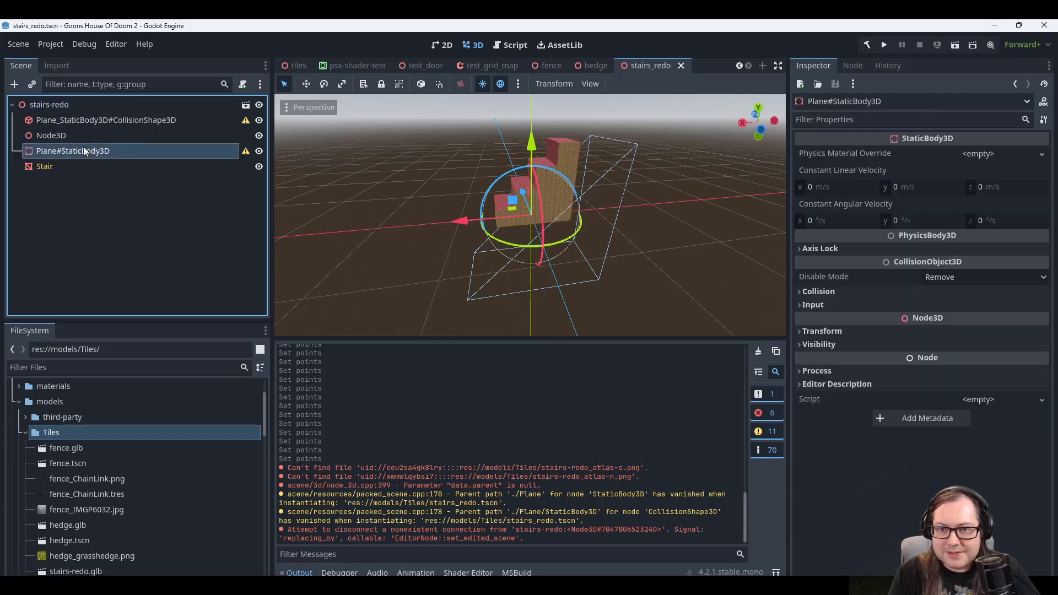
{"action": "left_click", "coordinate": [47, 166]}
Reparent the static body under the Stair node and the collision shape under the static body.
{"action": "left_click", "coordinate": [55, 148]}
{"action": "left_click", "coordinate": [71, 119]}
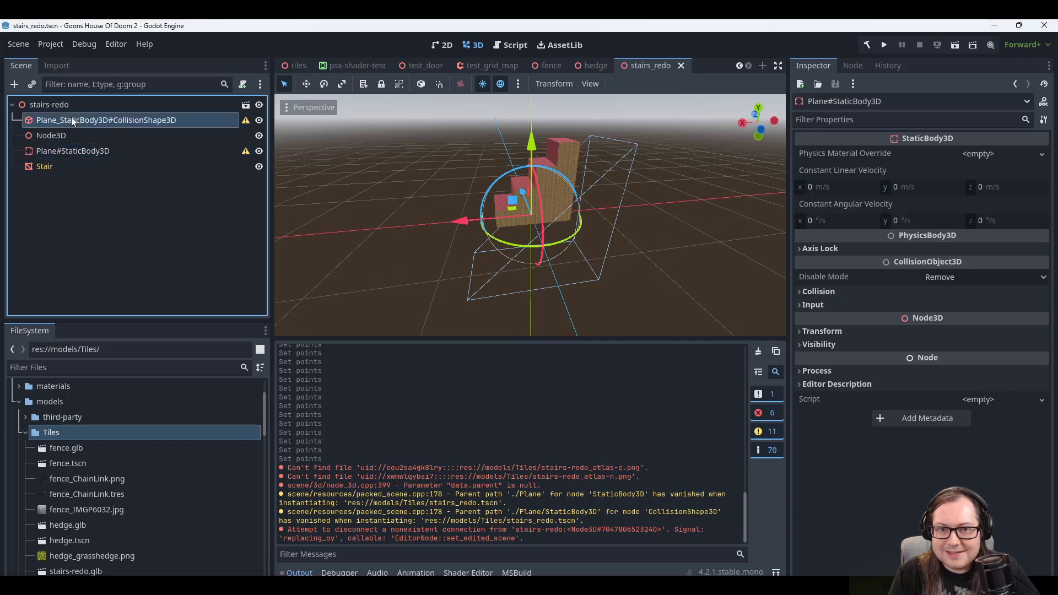
{"action": "left_click_drag", "start_coordinate": [72, 126], "coordinate": [45, 165]}
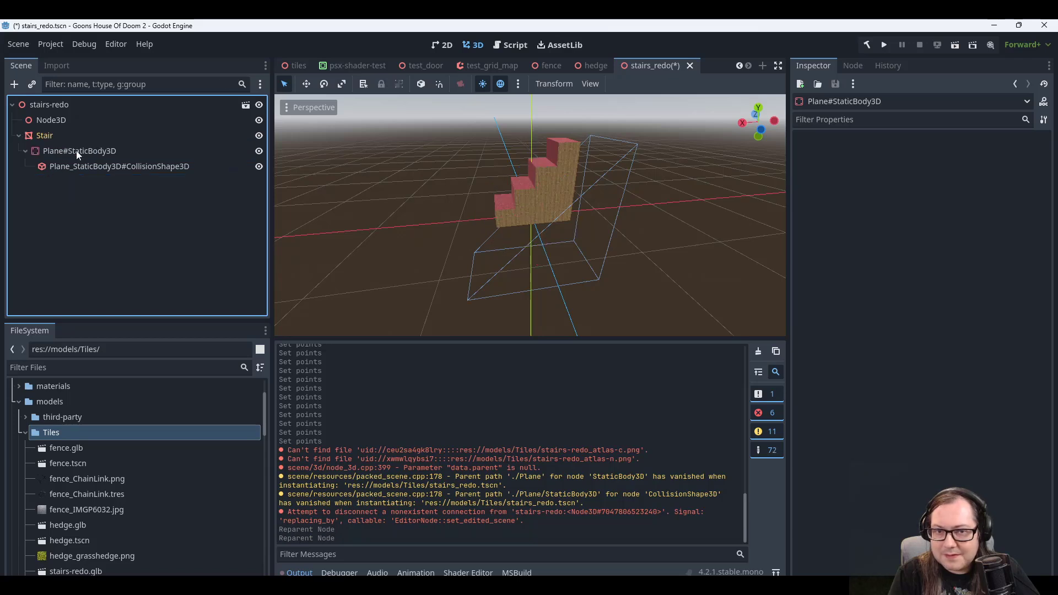
Rename the Plane#StaticBody3D node to StaticBody3D.
{"action": "left_click", "coordinate": [76, 150]}
{"action": "left_click", "coordinate": [68, 153]}
{"action": "left_click", "coordinate": [121, 152]}
{"action": "key", "text": "ctrl+Left"}
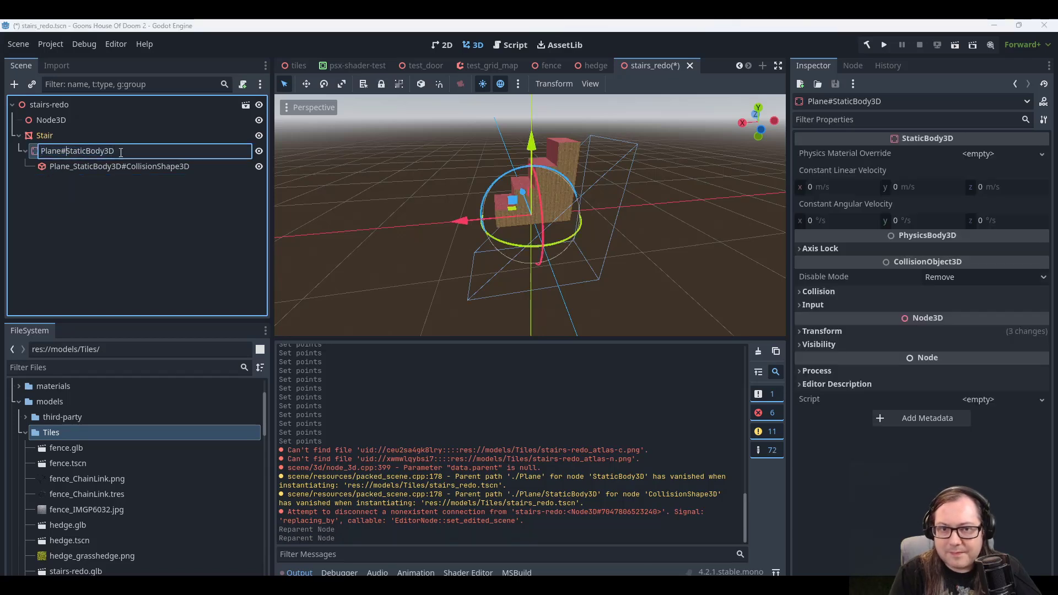
{"action": "key", "text": "ctrl+shift+Left"}
{"action": "key", "text": "BackSpace"}
{"action": "key", "text": "Return"}
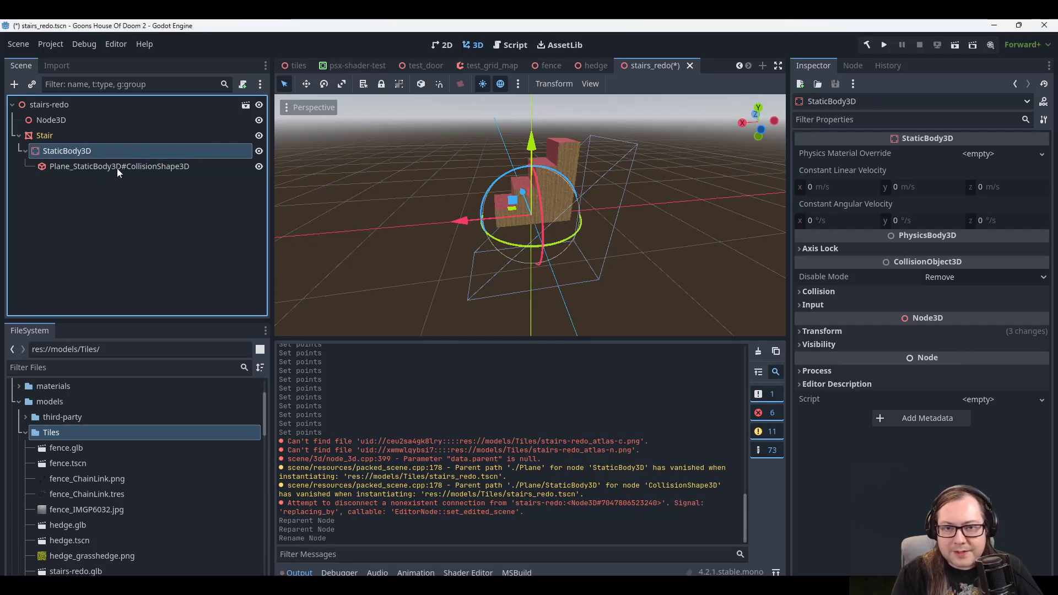
Rename the Plane_StaticBody3D#CollisionShape3D node to CollisionShape3D.
{"action": "left_click", "coordinate": [131, 167]}
{"action": "left_click", "coordinate": [131, 167]}
{"action": "left_click", "coordinate": [143, 165]}
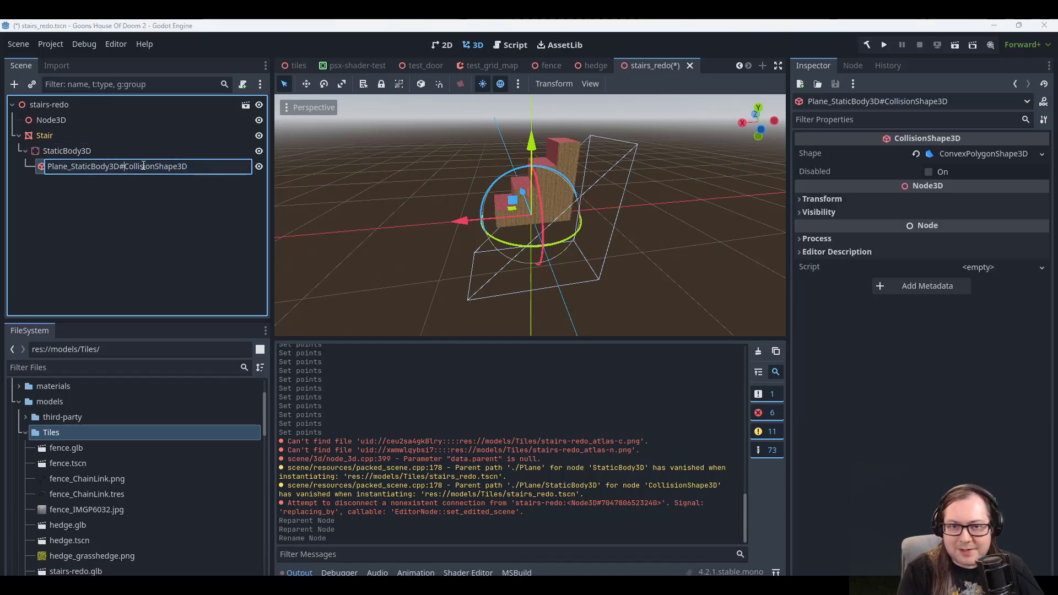
{"action": "key", "text": "ctrl+Left"}
{"action": "key", "text": "ctrl+shift+Left"}
{"action": "key", "text": "BackSpace"}
{"action": "key", "text": "Return"}
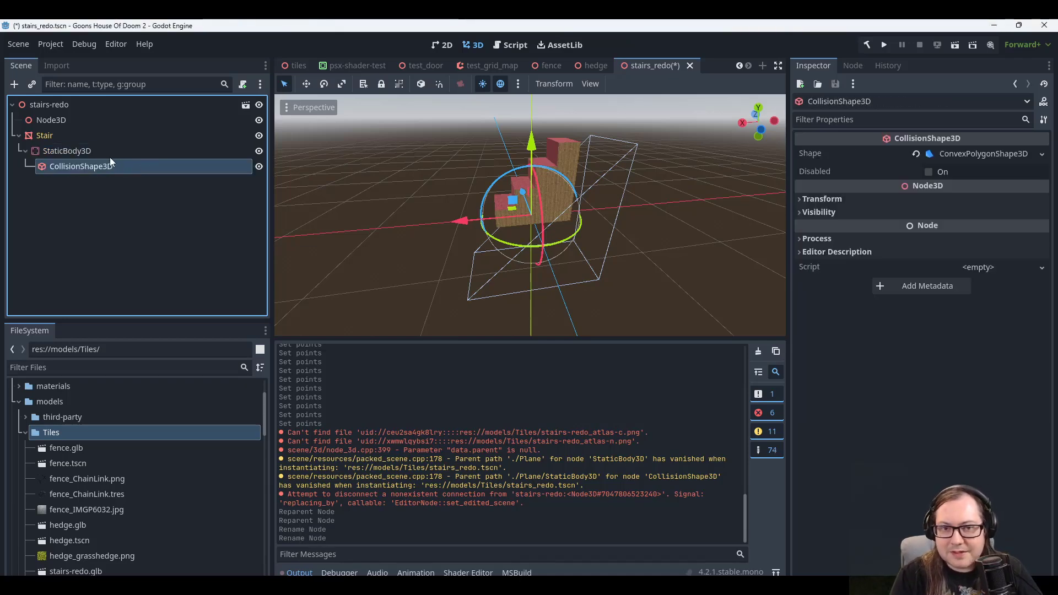
Check the properties of the static body, collision shape and Node3D nodes in the scene.
{"action": "left_click", "coordinate": [94, 151]}
{"action": "left_click", "coordinate": [85, 166]}
{"action": "left_click", "coordinate": [85, 151]}
{"action": "left_click", "coordinate": [55, 120]}
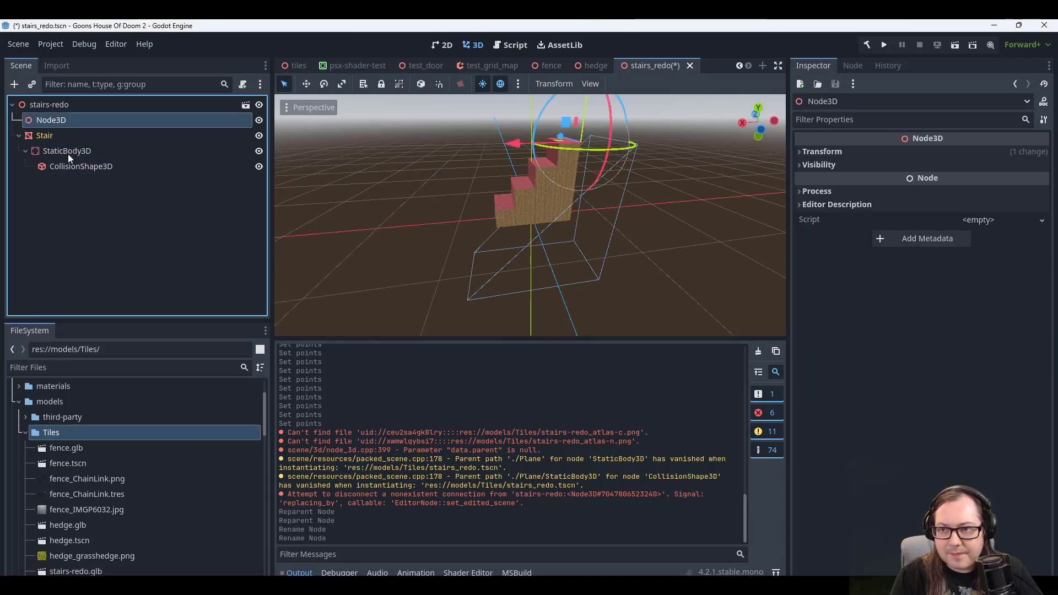
{"action": "left_click", "coordinate": [68, 154]}
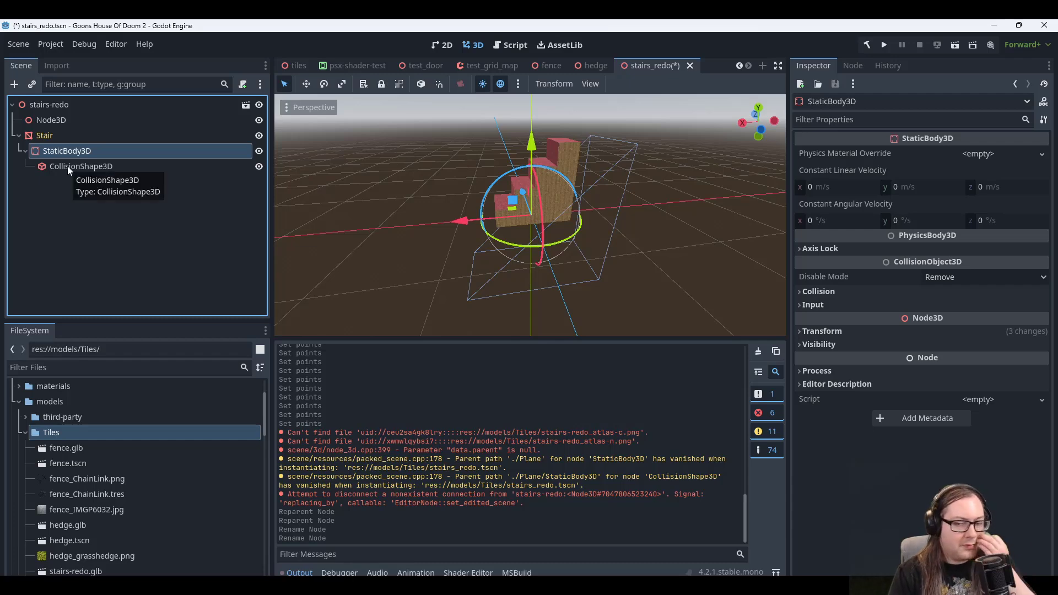
{"action": "left_click", "coordinate": [67, 166]}
{"action": "left_click", "coordinate": [71, 151]}
{"action": "left_click", "coordinate": [69, 167]}
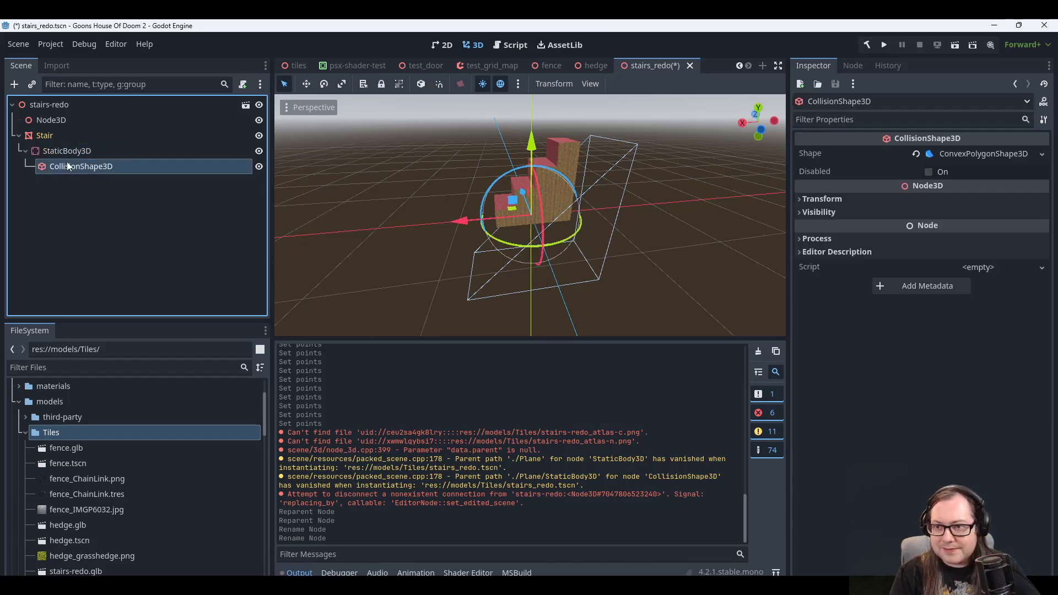
{"action": "left_click", "coordinate": [68, 150]}
Open the convex polygon shape of CollisionShape3D and expand its array of points.
{"action": "left_click", "coordinate": [70, 166]}
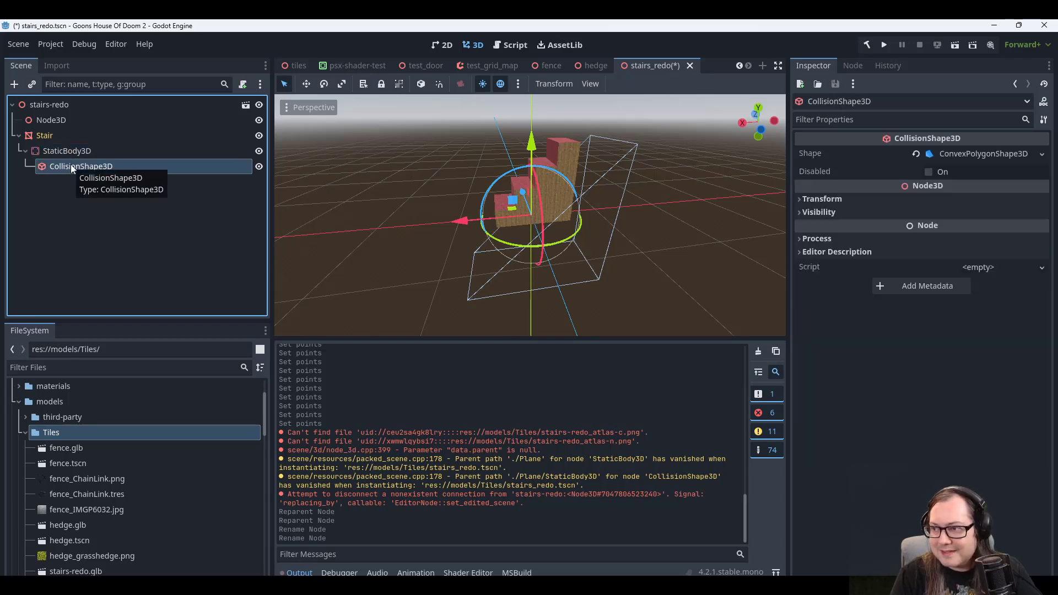
{"action": "left_click", "coordinate": [961, 157]}
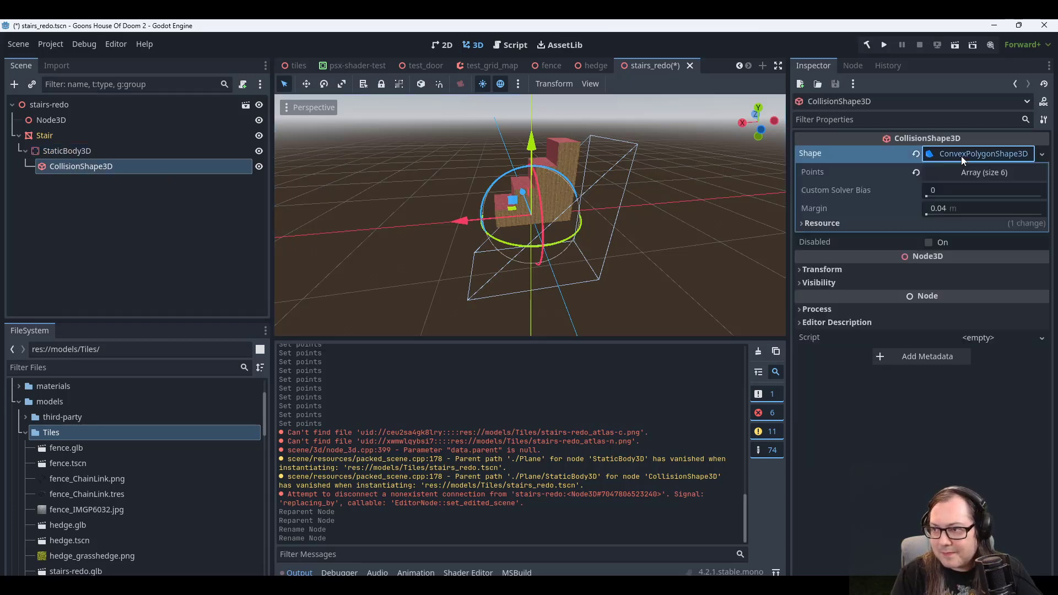
{"action": "left_click", "coordinate": [960, 174]}
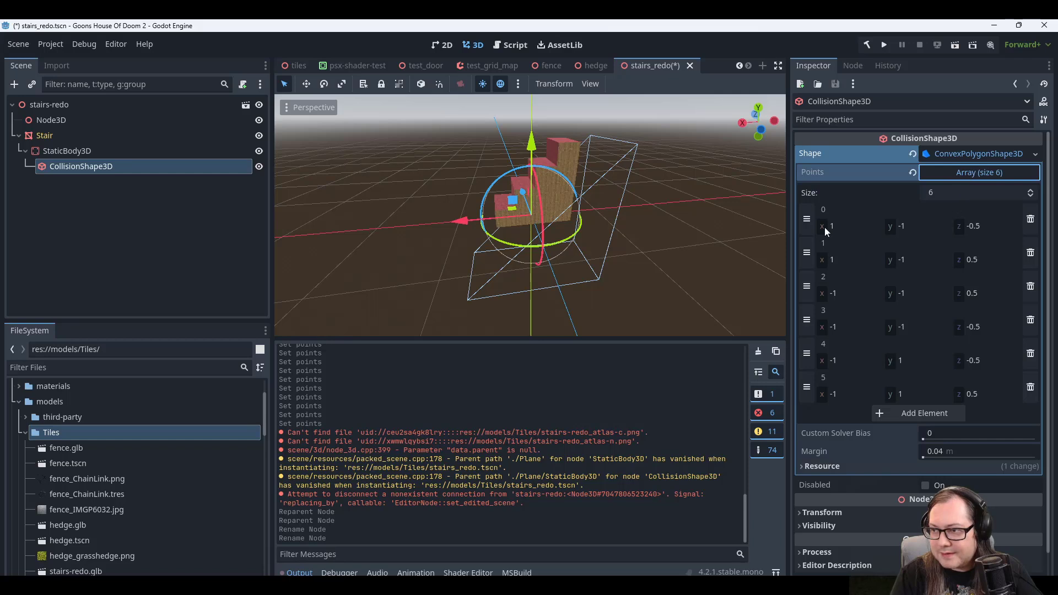
Save the stairs_redo scene and switch to the tiles scene.
{"action": "left_click", "coordinate": [843, 225]}
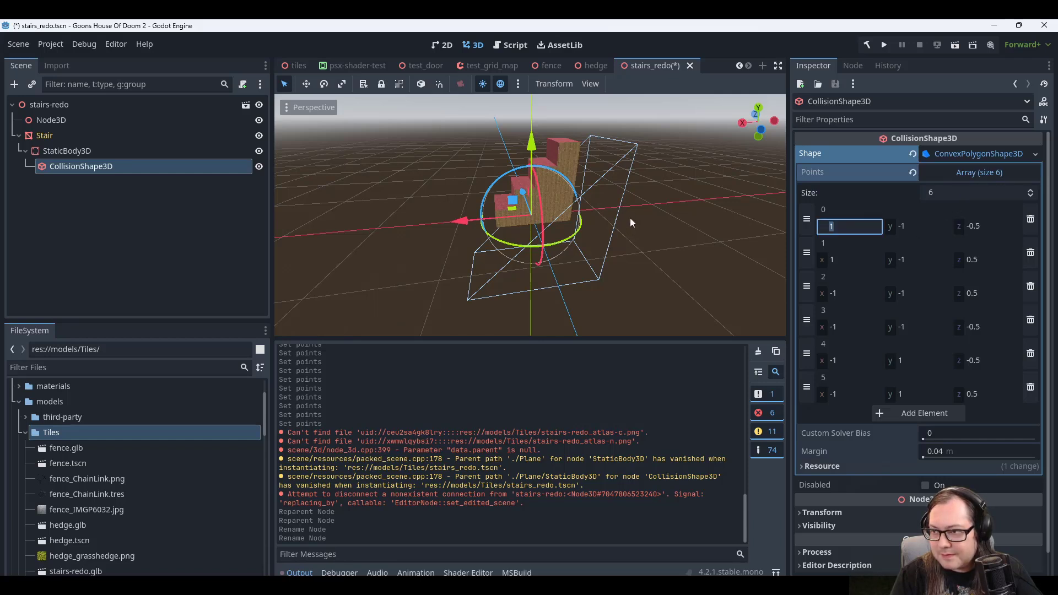
{"action": "key", "text": "ctrl+s"}
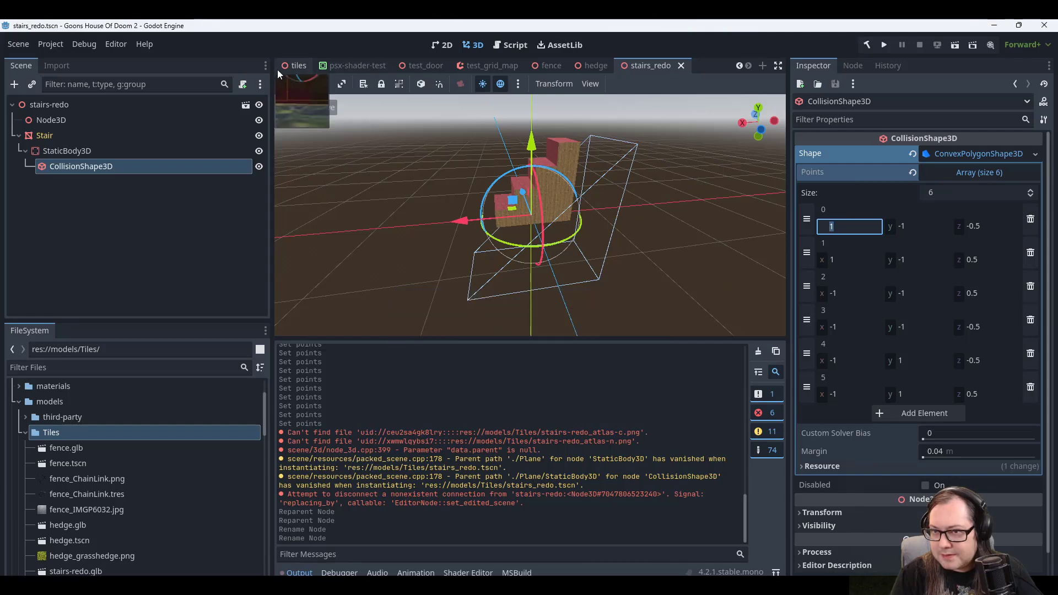
{"action": "scroll", "coordinate": [293, 65], "scroll_direction": "up", "scroll_amount": 4}
{"action": "scroll", "coordinate": [296, 62], "scroll_direction": "down", "scroll_amount": 2}
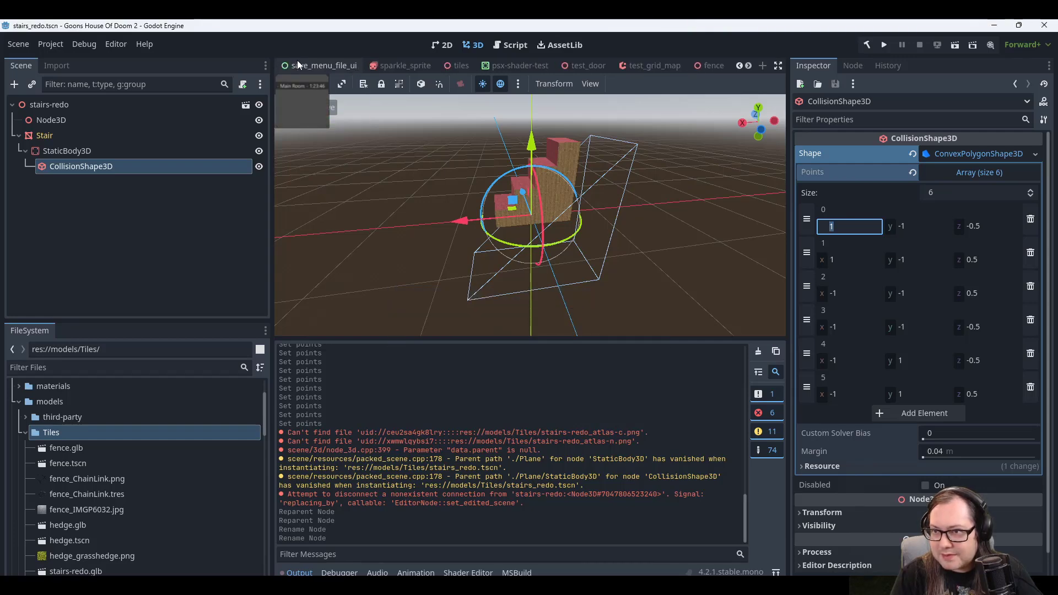
{"action": "left_click", "coordinate": [449, 63]}
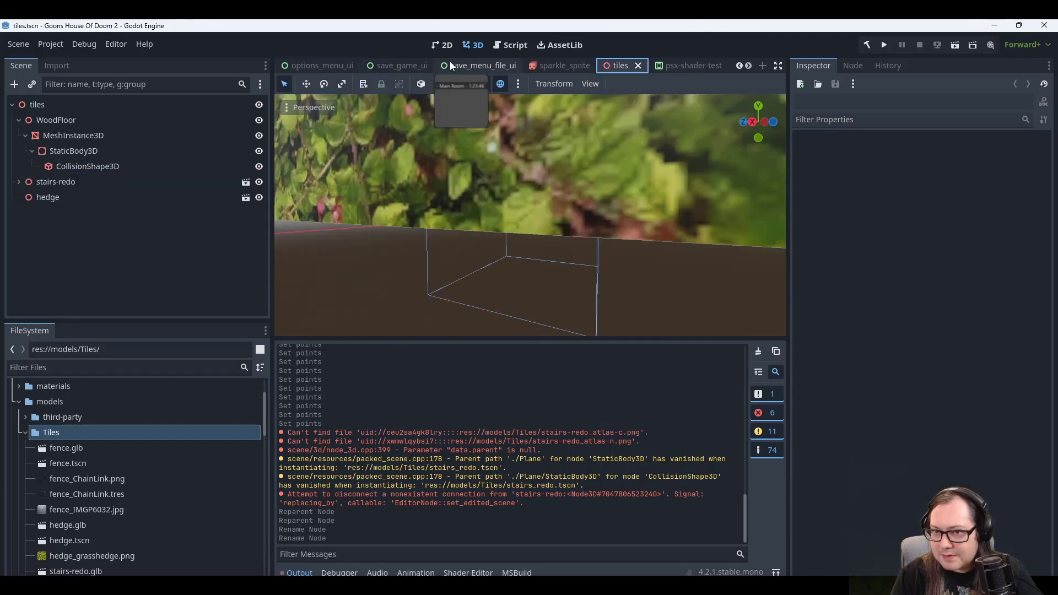
Expand the stairs-redo node in the tiles scene and examine its StaticBody3D and collision shape.
{"action": "left_click", "coordinate": [51, 182]}
{"action": "left_click", "coordinate": [18, 182]}
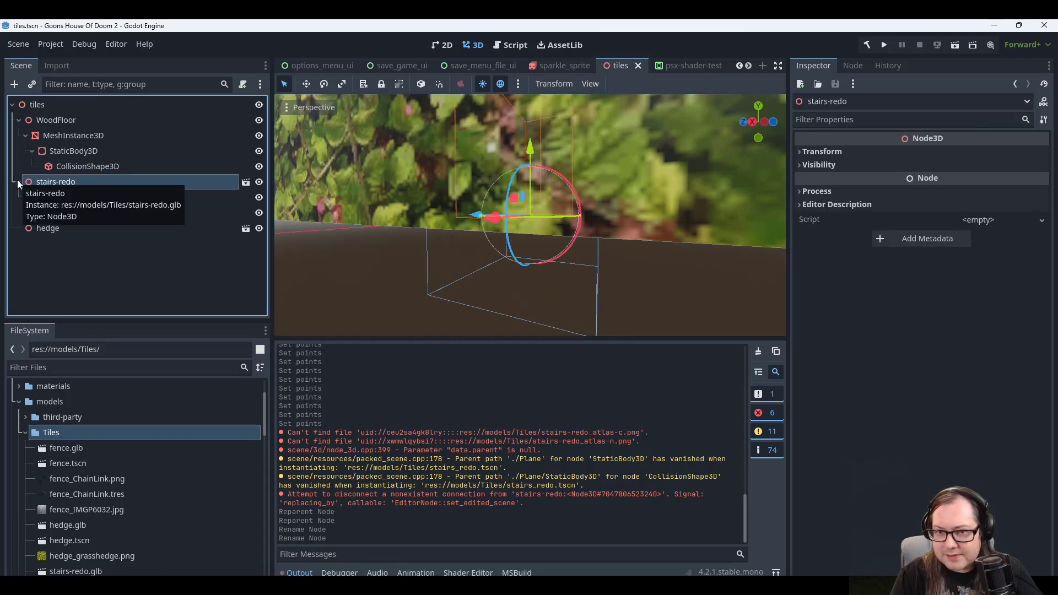
{"action": "left_click", "coordinate": [74, 212]}
{"action": "left_click", "coordinate": [79, 198]}
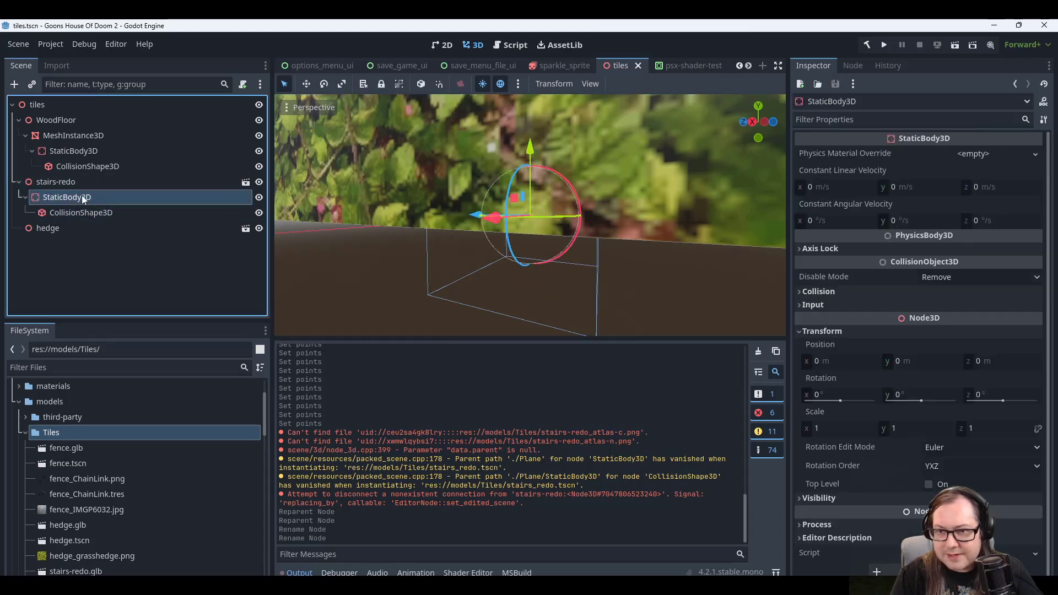
{"action": "left_click", "coordinate": [104, 212]}
{"action": "middle_click_drag", "start_coordinate": [604, 196], "coordinate": [564, 190]}
{"action": "scroll", "coordinate": [589, 205], "scroll_direction": "down", "scroll_amount": 4}
{"action": "scroll", "coordinate": [564, 185], "scroll_direction": "up", "scroll_amount": 2}
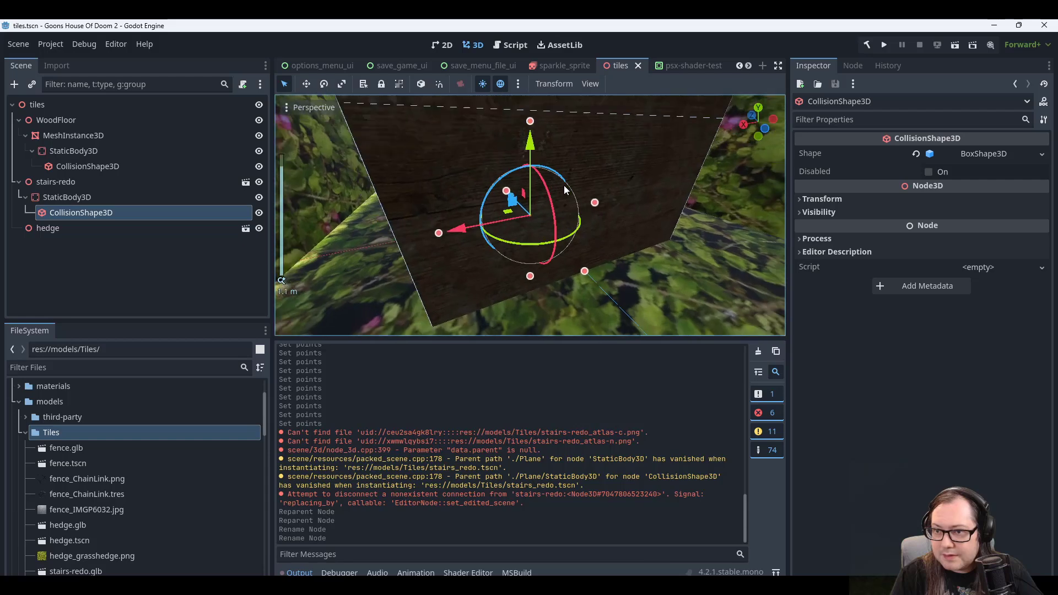
{"action": "scroll", "coordinate": [564, 185], "scroll_direction": "down", "scroll_amount": 4}
{"action": "middle_click_drag", "start_coordinate": [565, 185], "coordinate": [643, 185]}
Delete the stairs-redo node with its StaticBody3D and CollisionShape3D children from the tiles scene.
{"action": "left_click", "coordinate": [69, 183]}
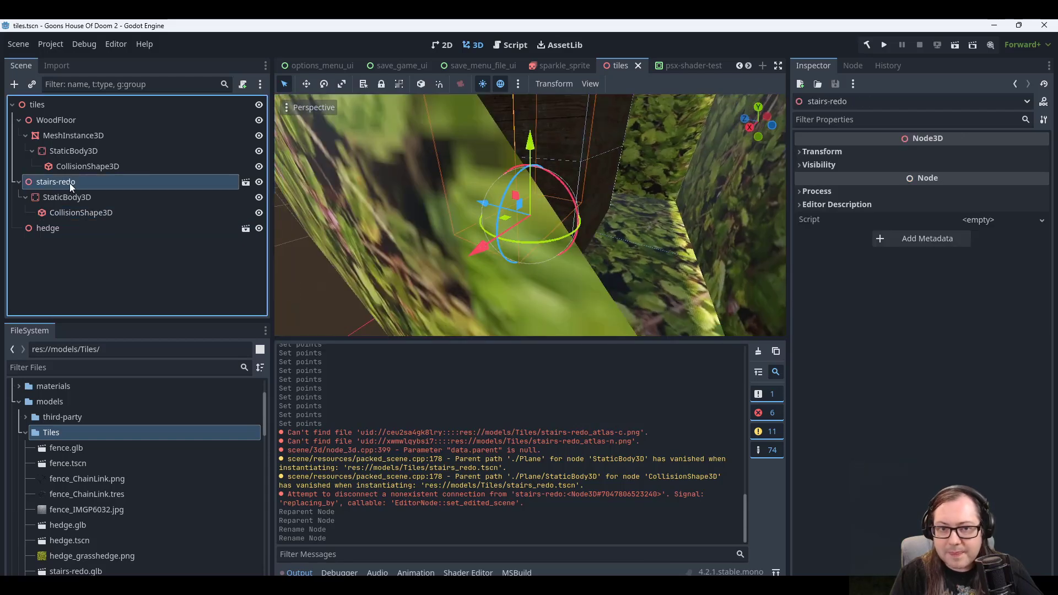
{"action": "key", "text": "Delete"}
{"action": "left_click", "coordinate": [521, 326]}
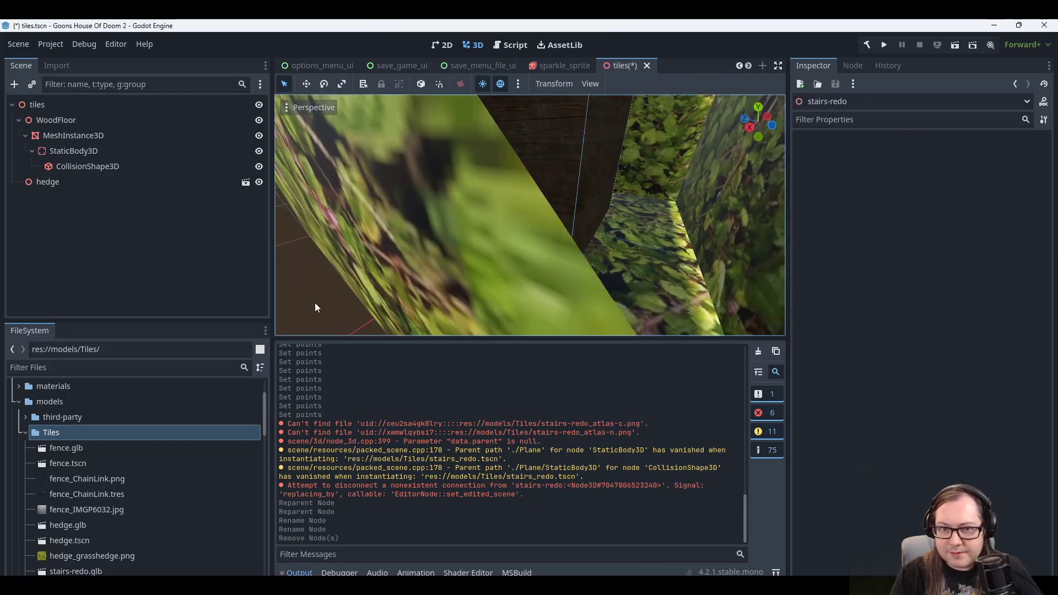
Instance stairs-redo.glb in the tiles scene between the WoodFloor and hedge nodes, and save the scene.
{"action": "scroll", "coordinate": [121, 525], "scroll_direction": "down", "scroll_amount": 3}
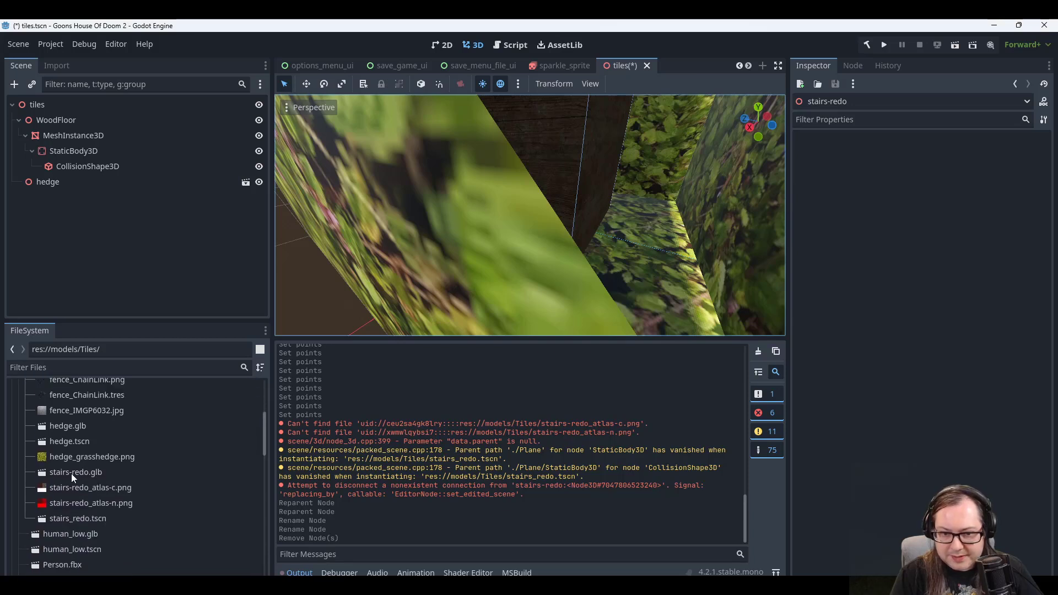
{"action": "left_click_drag", "start_coordinate": [71, 477], "coordinate": [55, 190]}
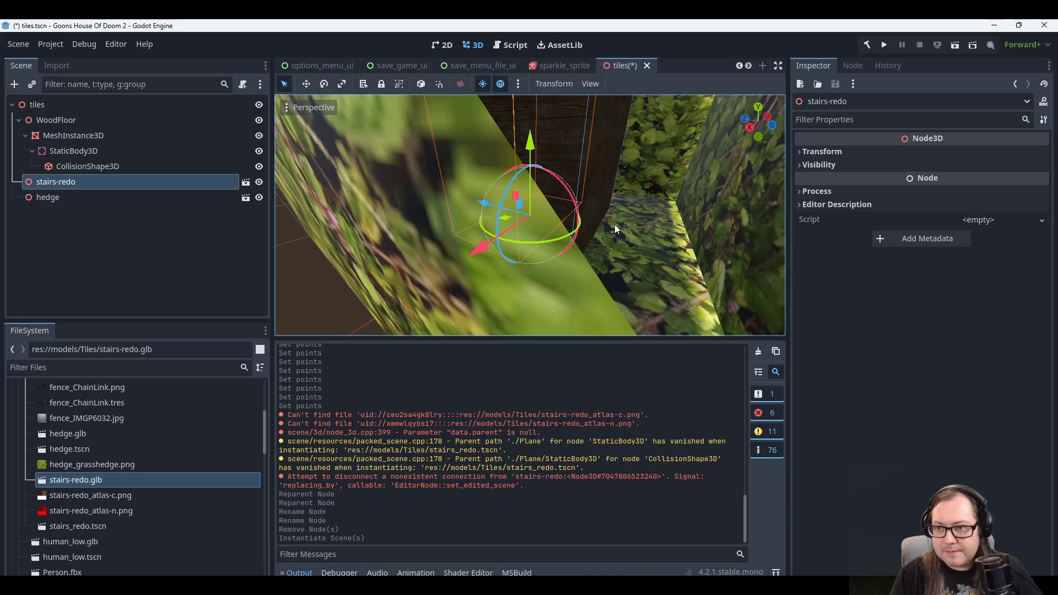
{"action": "key", "text": "ctrl+s"}
Examine the stairs-redo instance with hedge and WoodFloor temporarily hidden, and save the scene with both nodes shown again.
{"action": "scroll", "coordinate": [617, 218], "scroll_direction": "up", "scroll_amount": 5}
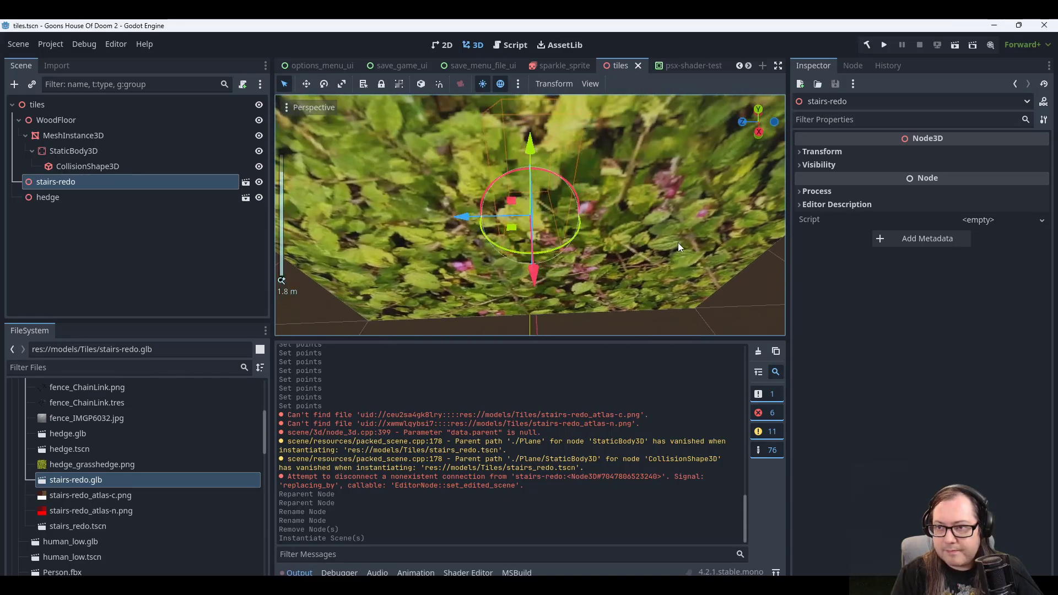
{"action": "scroll", "coordinate": [678, 247], "scroll_direction": "down", "scroll_amount": 4}
{"action": "left_click", "coordinate": [259, 197]}
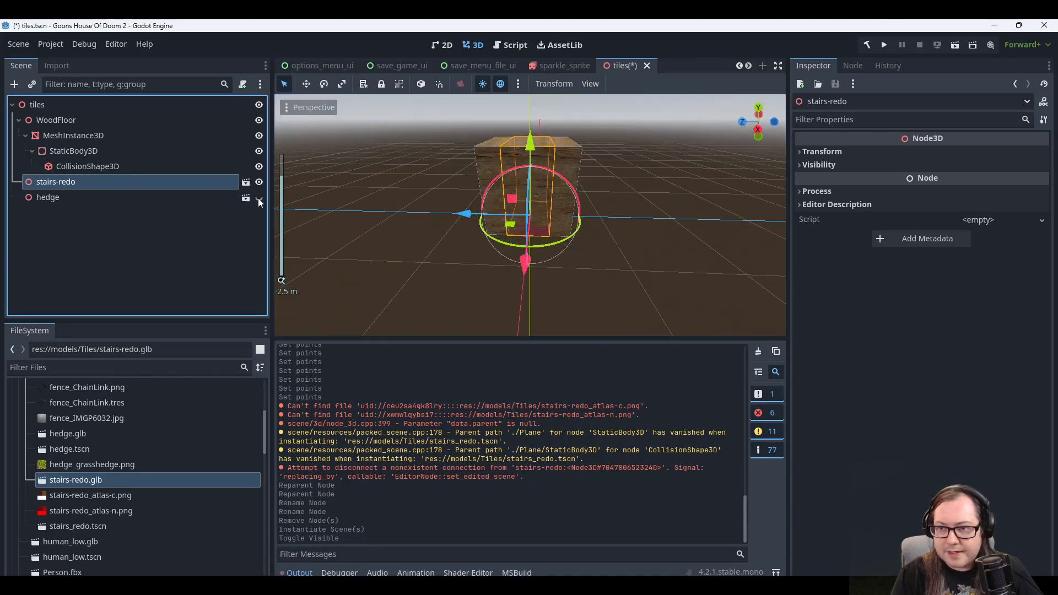
{"action": "left_click", "coordinate": [259, 120]}
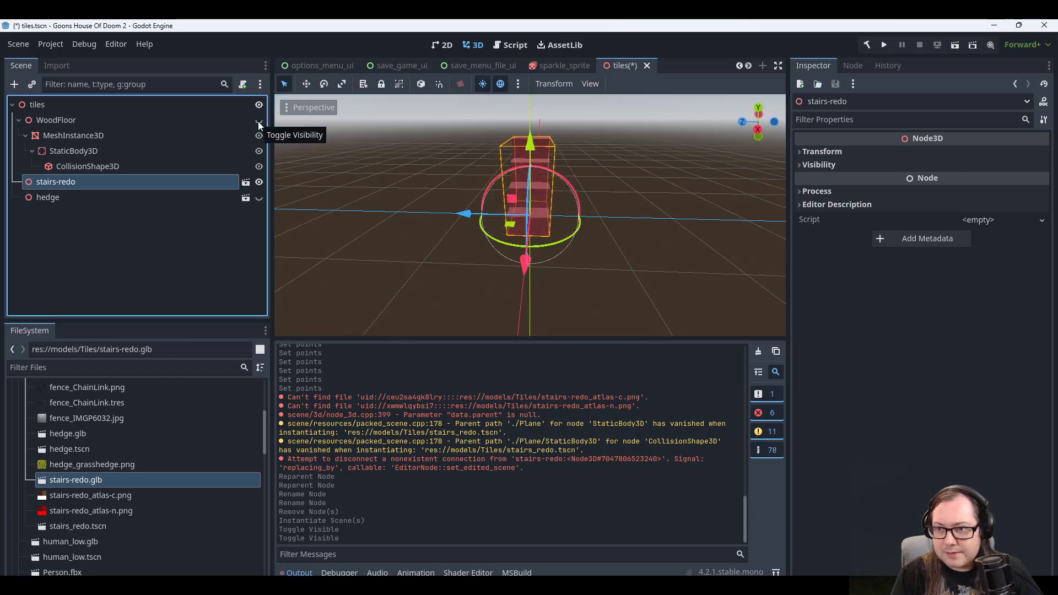
{"action": "left_click", "coordinate": [258, 120]}
{"action": "left_click", "coordinate": [259, 120]}
{"action": "middle_click_drag", "start_coordinate": [633, 155], "coordinate": [481, 131]}
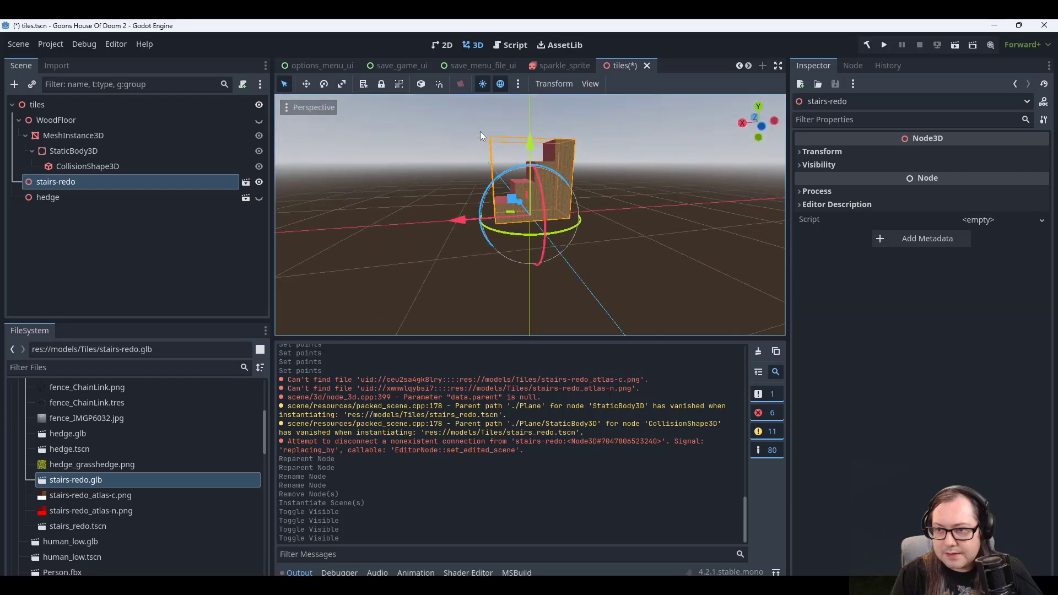
{"action": "left_click", "coordinate": [259, 197]}
{"action": "left_click", "coordinate": [259, 120]}
{"action": "middle_click_drag", "start_coordinate": [454, 197], "coordinate": [550, 200]}
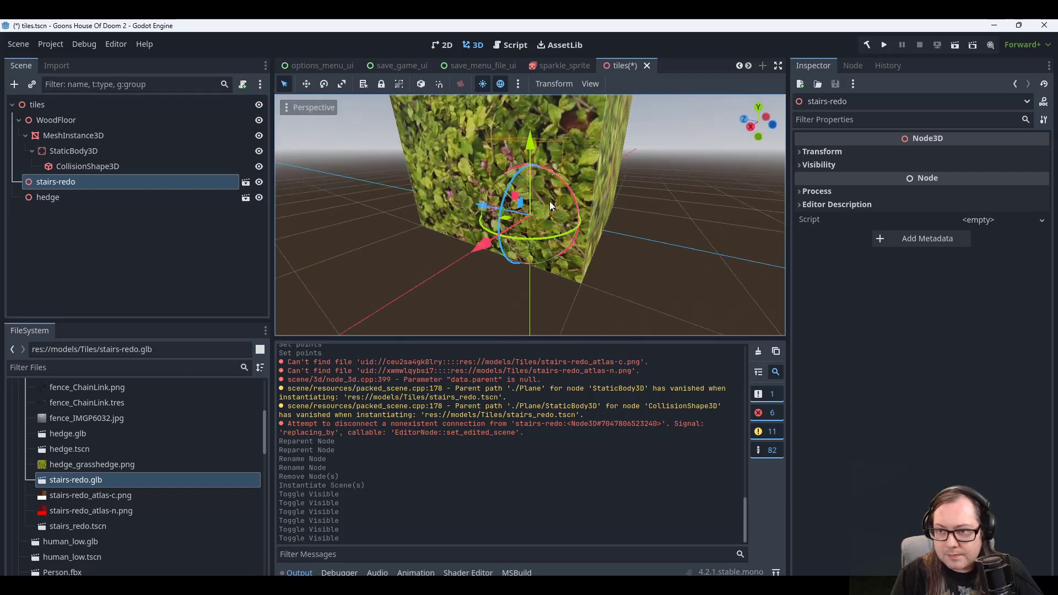
{"action": "key", "text": "ctrl+s"}
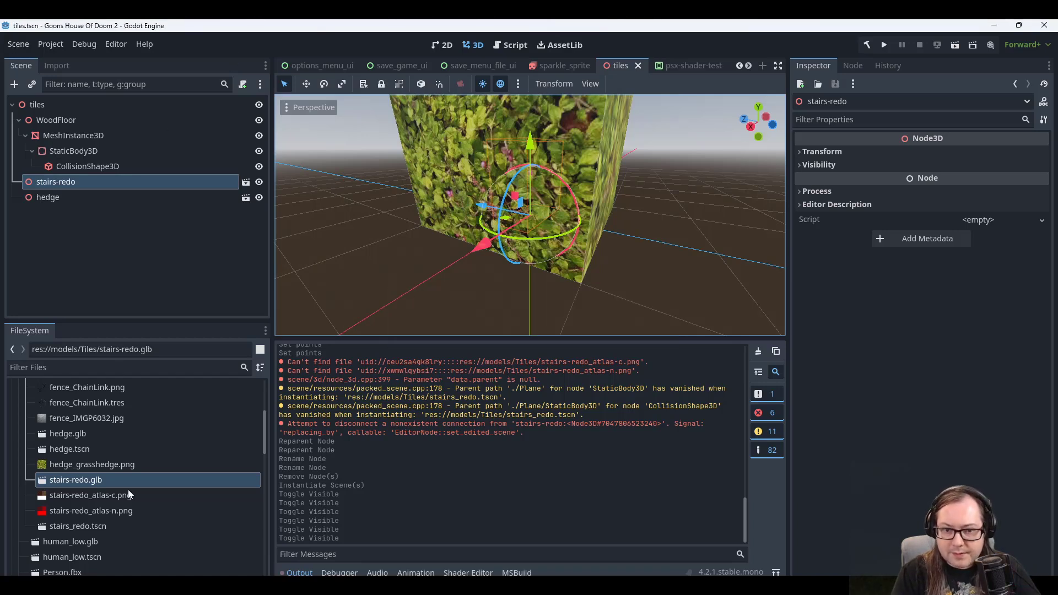
Open the tiles_mesh_library_4.tres mesh library and collapse its Hedge item.
{"action": "scroll", "coordinate": [128, 489], "scroll_direction": "down", "scroll_amount": 5}
{"action": "left_click", "coordinate": [111, 458]}
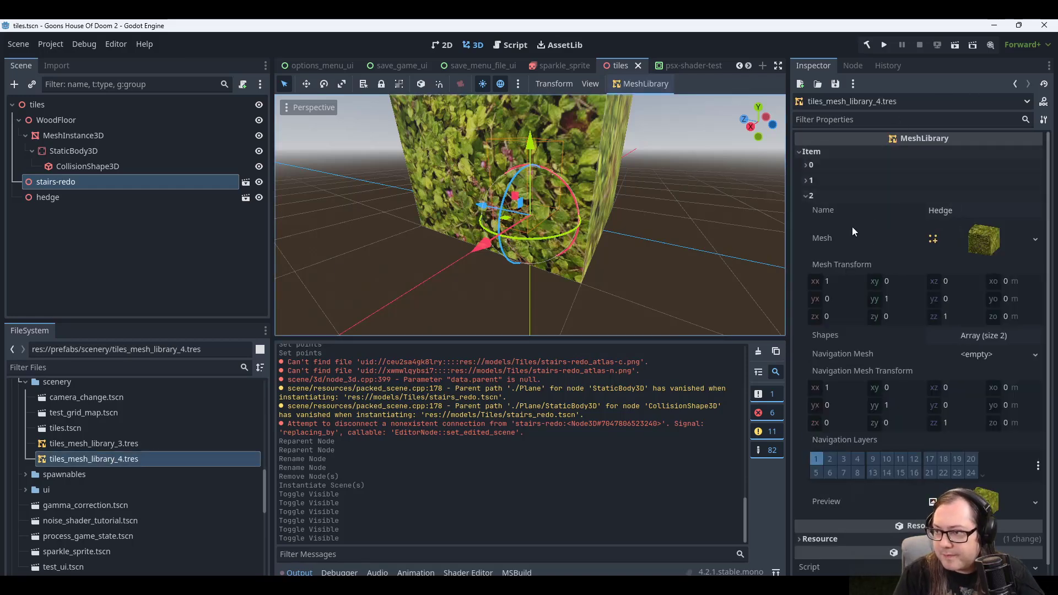
{"action": "left_click", "coordinate": [805, 195]}
{"action": "left_click", "coordinate": [805, 195]}
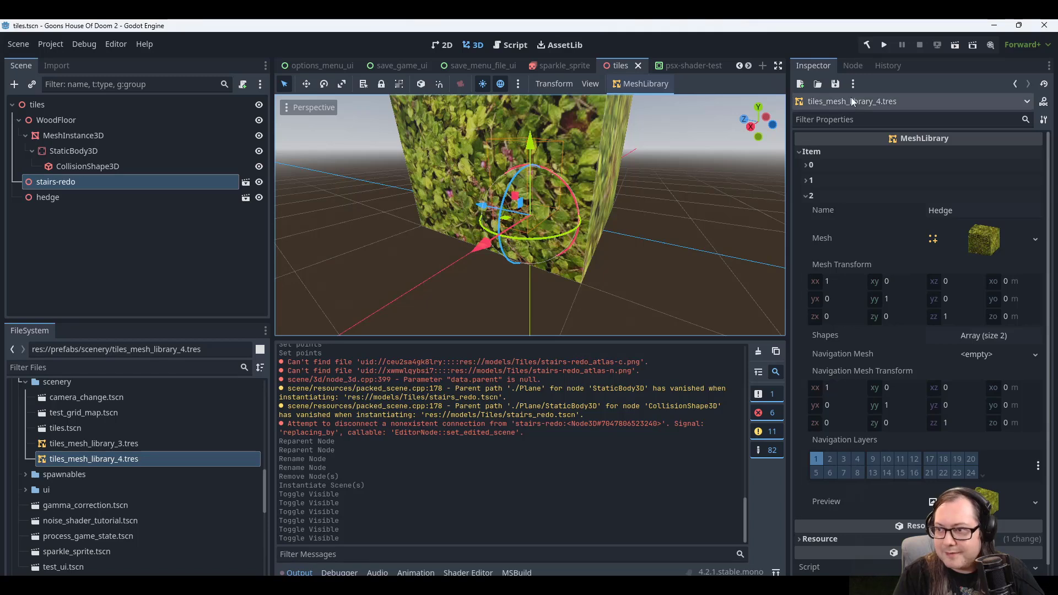
{"action": "left_click", "coordinate": [804, 196]}
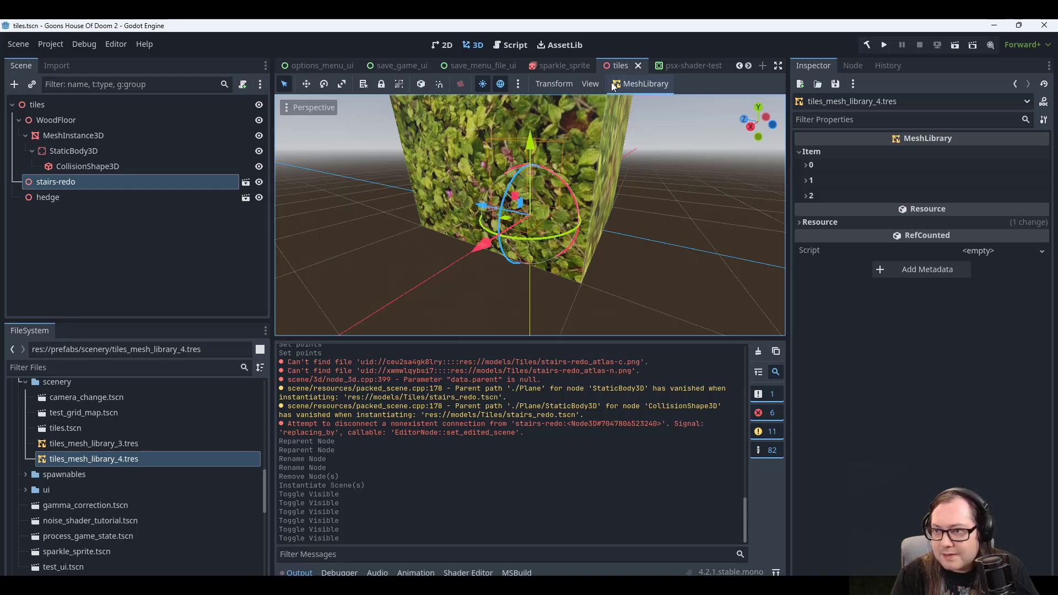
Import the scene res://prefabs/scenery/tiles.tscn into the mesh library and save.
{"action": "left_click", "coordinate": [626, 84]}
{"action": "left_click", "coordinate": [663, 147]}
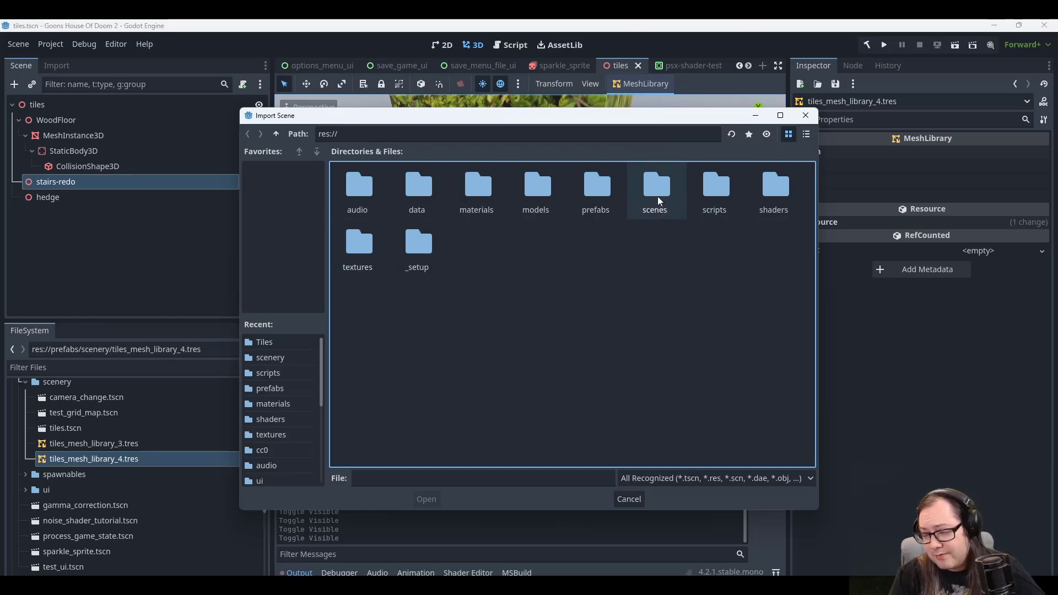
{"action": "double_click", "coordinate": [587, 187]}
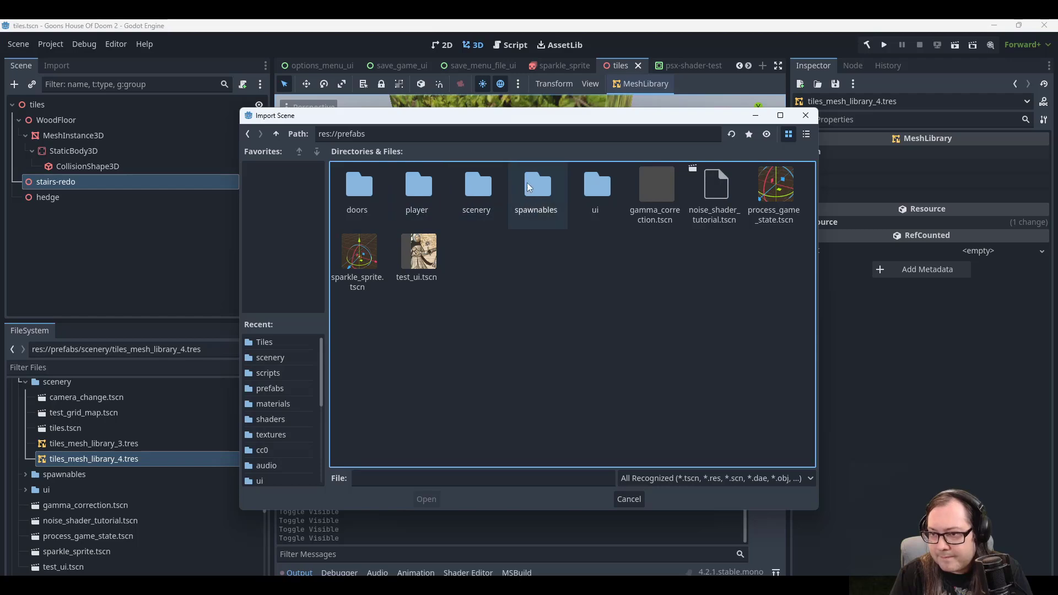
{"action": "double_click", "coordinate": [476, 188]}
{"action": "left_click", "coordinate": [479, 193]}
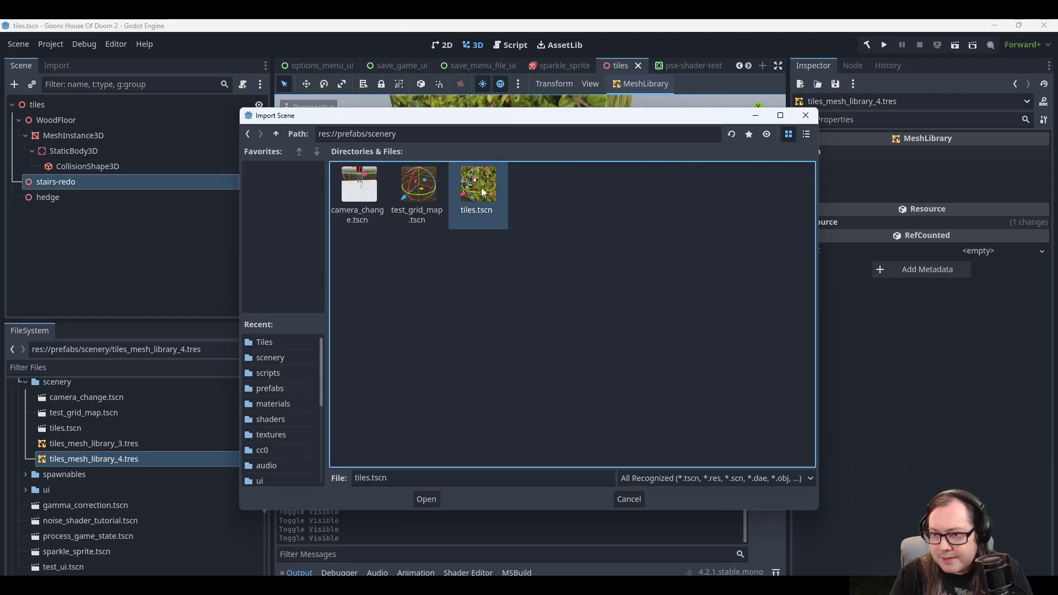
{"action": "left_click", "coordinate": [425, 500]}
{"action": "key", "text": "ctrl+s"}
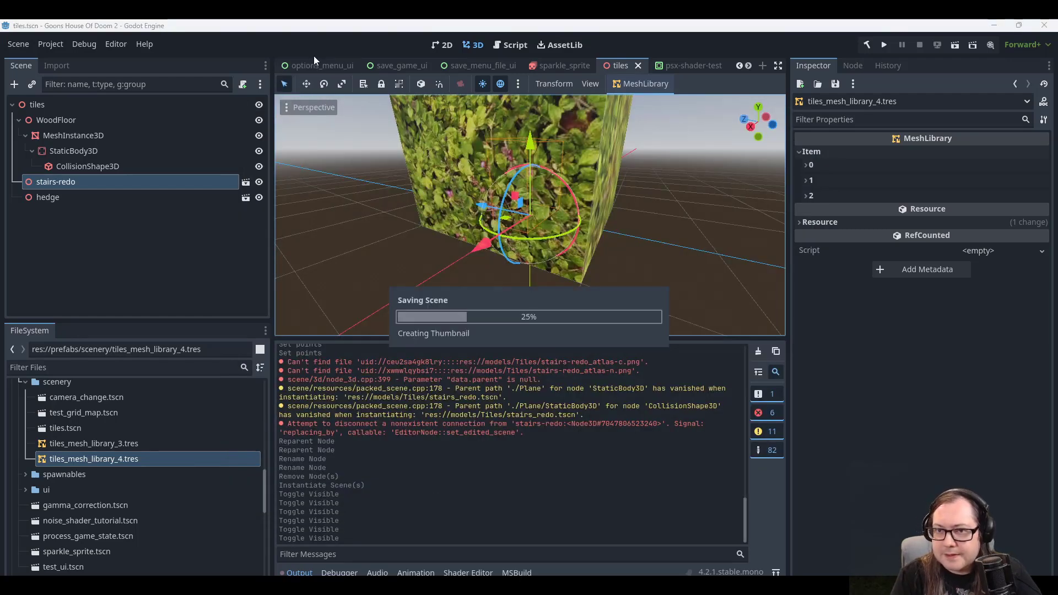
Switch to test_scene and examine the level around its GridMap.
{"action": "scroll", "coordinate": [310, 65], "scroll_direction": "down", "scroll_amount": 5}
{"action": "scroll", "coordinate": [309, 65], "scroll_direction": "down", "scroll_amount": 3}
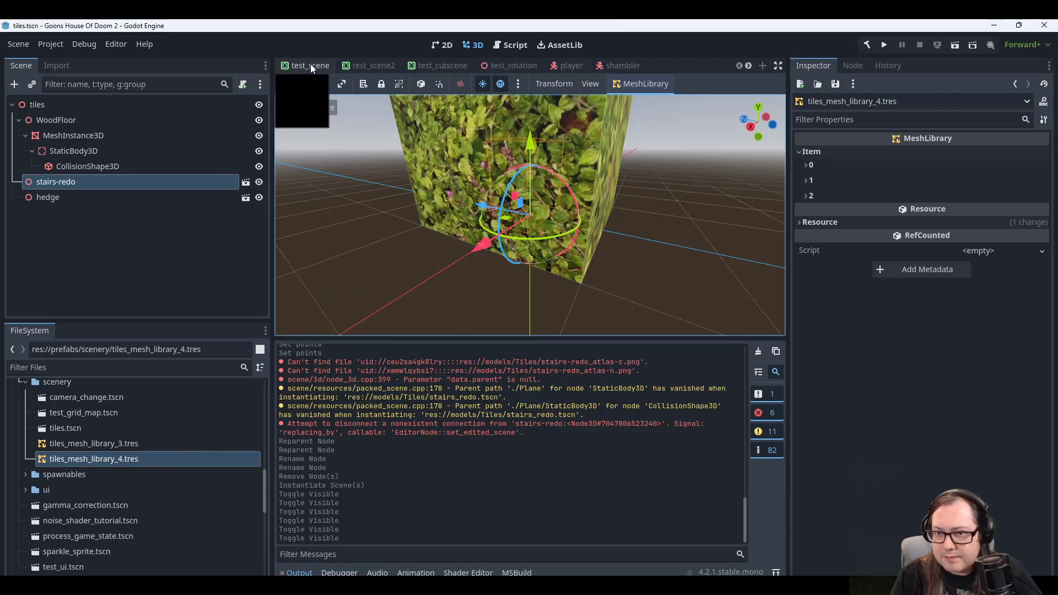
{"action": "left_click", "coordinate": [309, 65]}
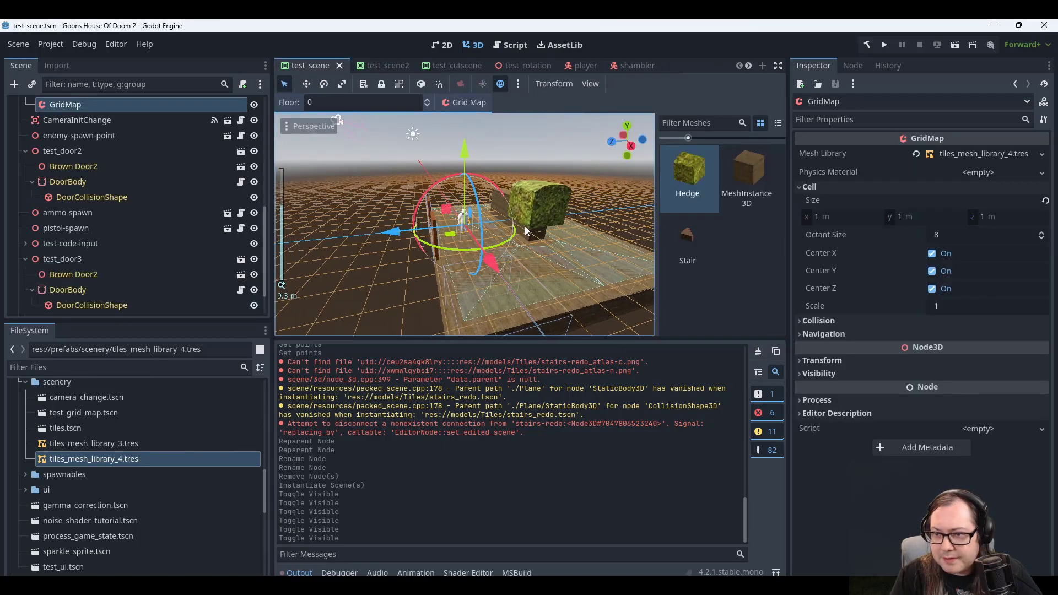
{"action": "scroll", "coordinate": [521, 231], "scroll_direction": "up", "scroll_amount": 5}
{"action": "scroll", "coordinate": [521, 231], "scroll_direction": "up", "scroll_amount": 10}
{"action": "scroll", "coordinate": [601, 215], "scroll_direction": "down", "scroll_amount": 12}
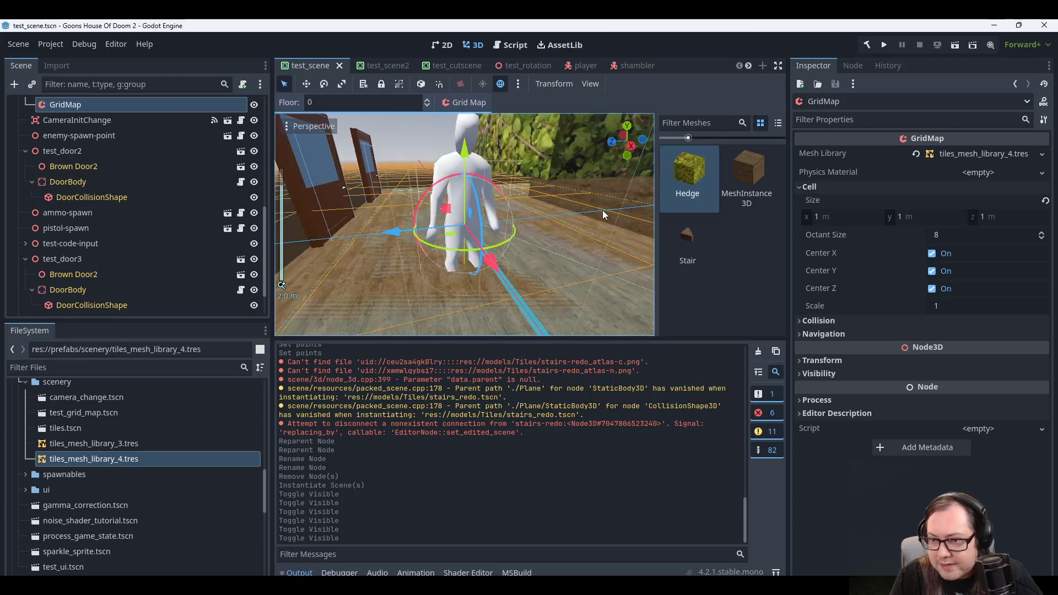
{"action": "scroll", "coordinate": [606, 263], "scroll_direction": "down", "scroll_amount": 9}
Paint a flight of two Stair tiles beside the wooden wall on the GridMap, one on floor -1 and one on floor 0.
{"action": "middle_click_drag", "start_coordinate": [610, 253], "coordinate": [508, 277]}
{"action": "key", "text": "e"}
{"action": "key", "text": "q"}
{"action": "key", "text": "q"}
{"action": "left_click", "coordinate": [693, 227]}
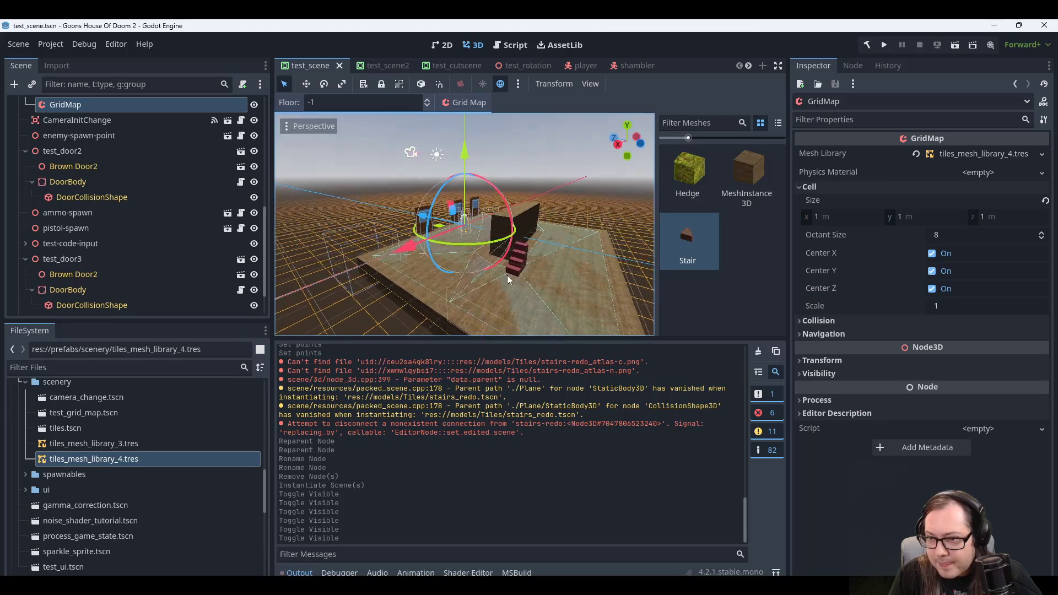
{"action": "scroll", "coordinate": [508, 277], "scroll_direction": "up", "scroll_amount": 2}
{"action": "left_click_drag", "start_coordinate": [507, 272], "coordinate": [478, 292]}
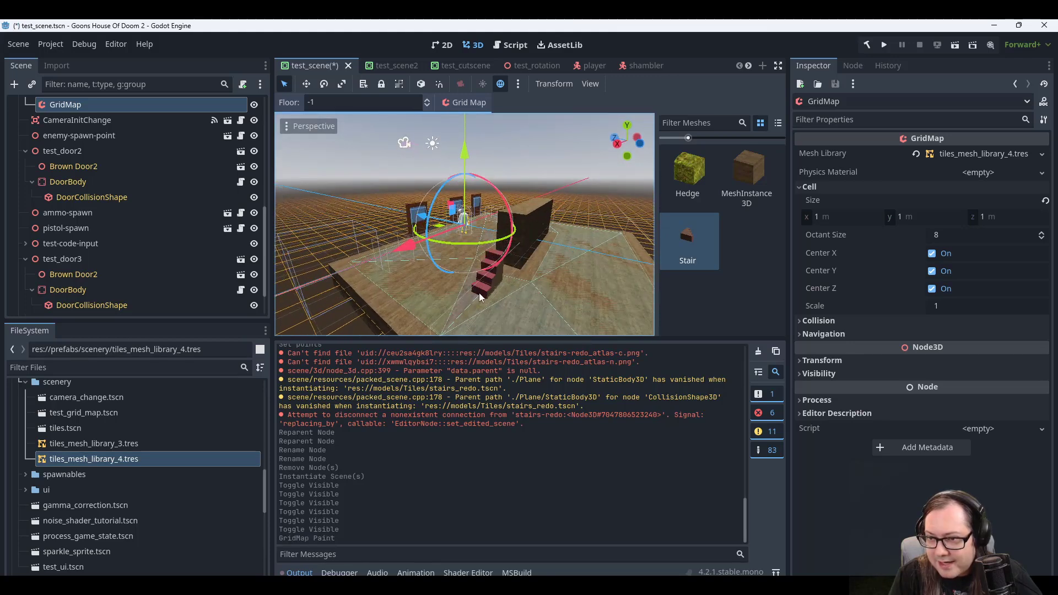
{"action": "key", "text": "e"}
{"action": "left_click", "coordinate": [502, 268]}
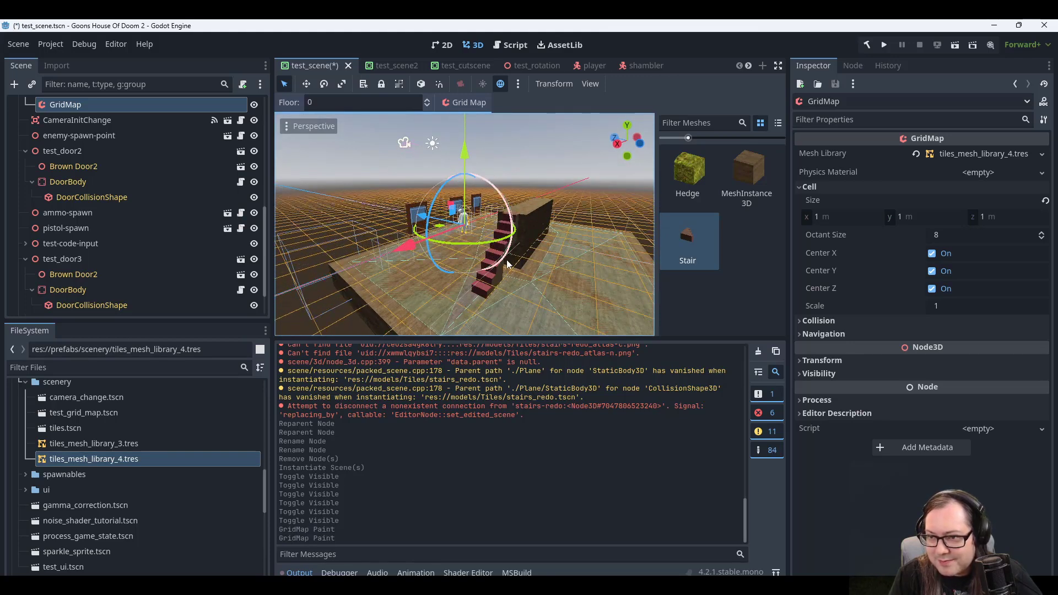
Paint a MeshInstance3D wood block on floor -1 of the GridMap, beneath the upper Stair tile.
{"action": "left_click", "coordinate": [745, 175]}
{"action": "key", "text": "q"}
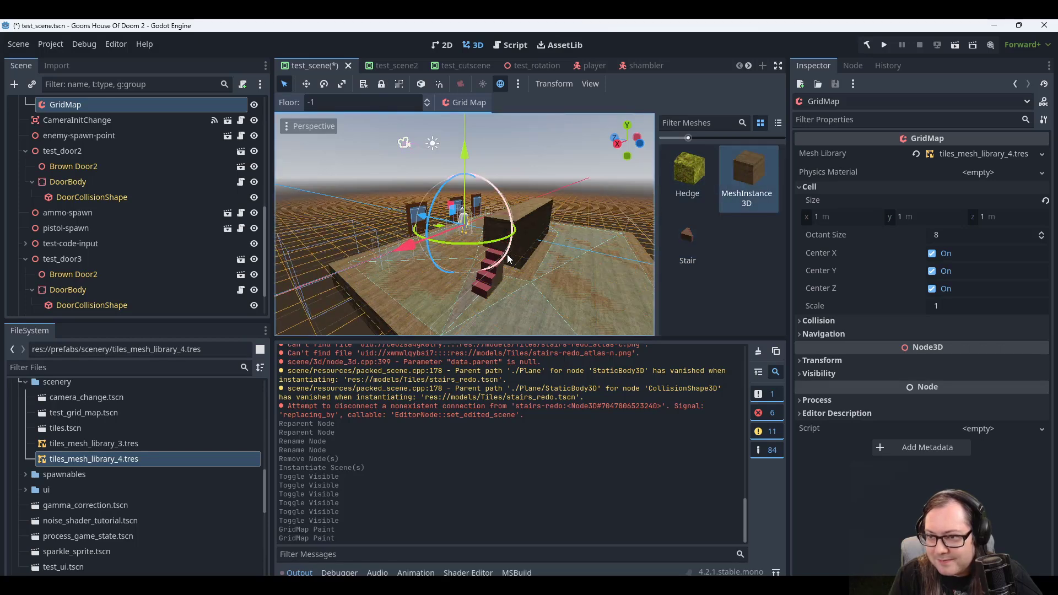
{"action": "left_click", "coordinate": [507, 282]}
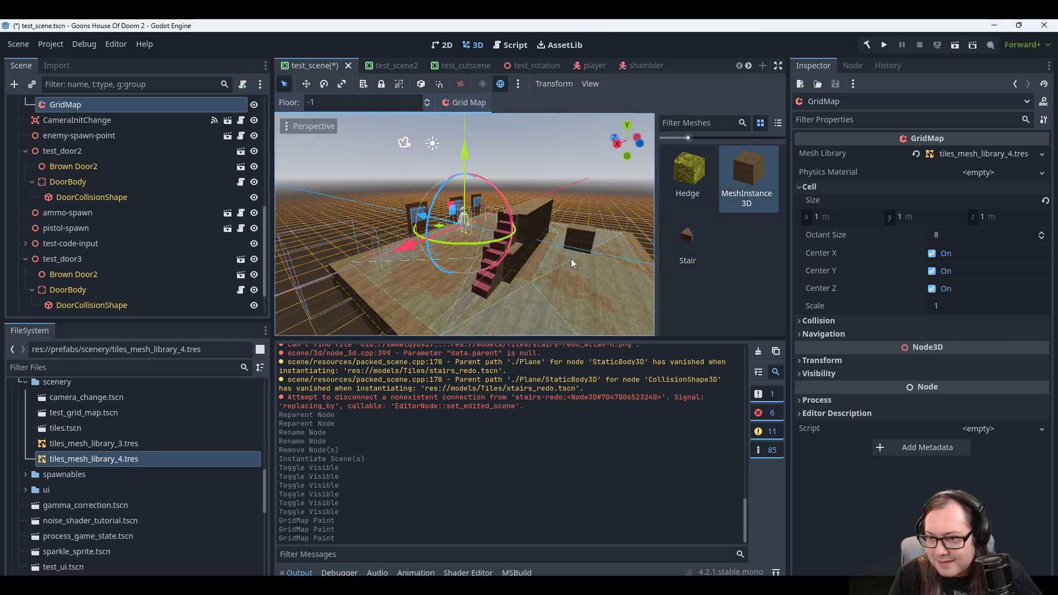
{"action": "scroll", "coordinate": [571, 259], "scroll_direction": "up", "scroll_amount": 3}
{"action": "scroll", "coordinate": [539, 291], "scroll_direction": "down", "scroll_amount": 3}
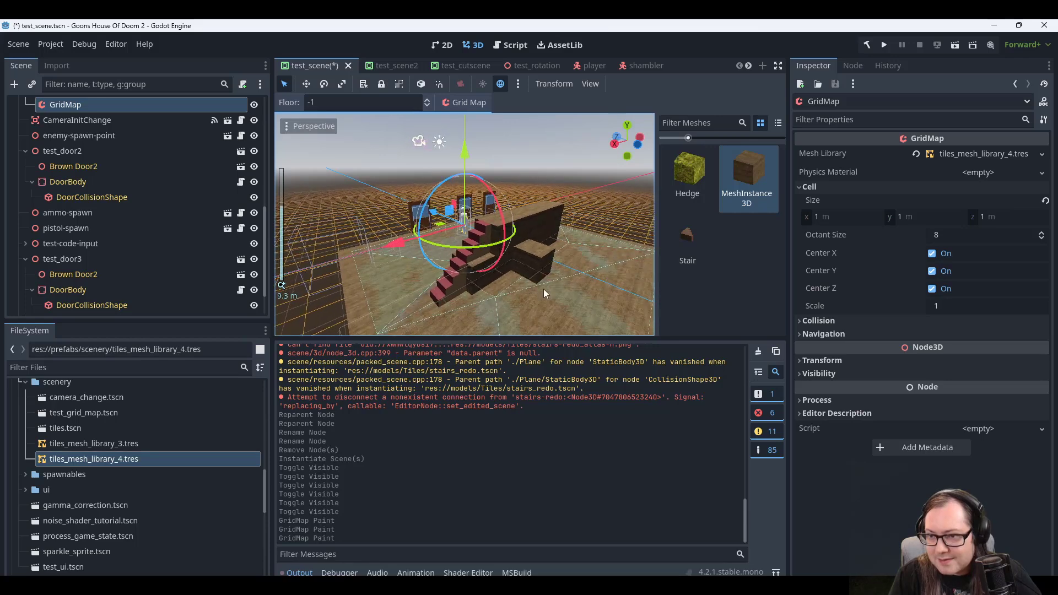
Save test_scene and run the project to test the stairs.
{"action": "key", "text": "ctrl+s"}
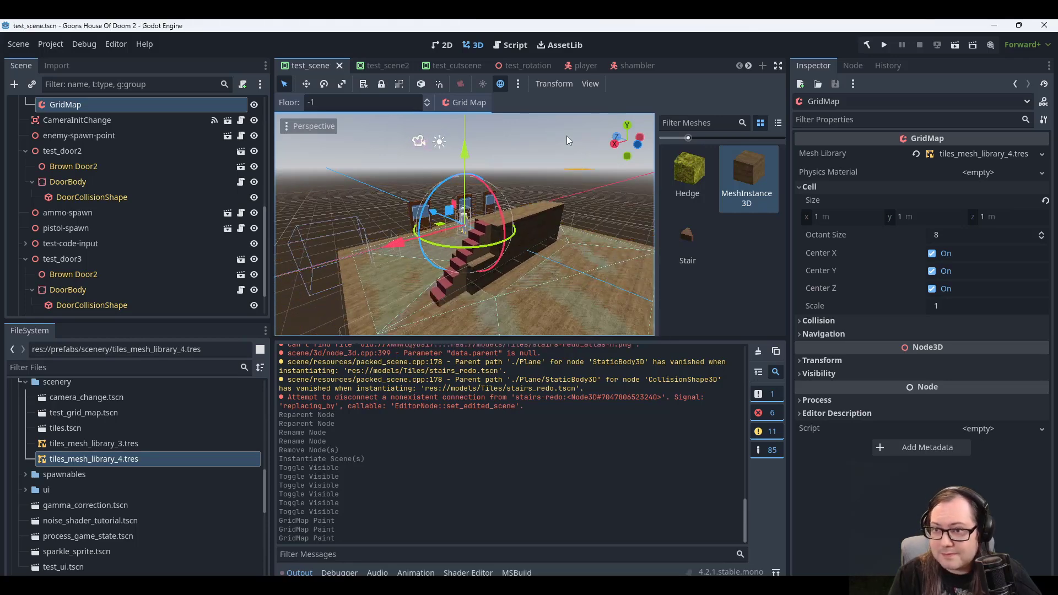
{"action": "left_click", "coordinate": [884, 46]}
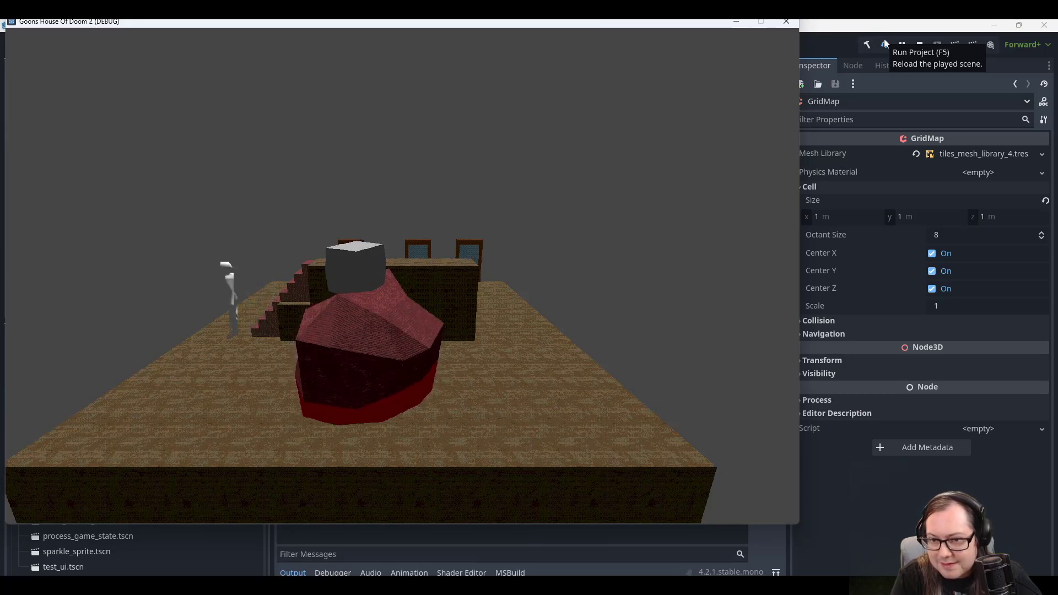
Close the running game and paint four more Stair tiles near the platform's outer edge, two on floor -1 and two on floor 0.
{"action": "left_click", "coordinate": [787, 24]}
{"action": "left_click", "coordinate": [700, 239]}
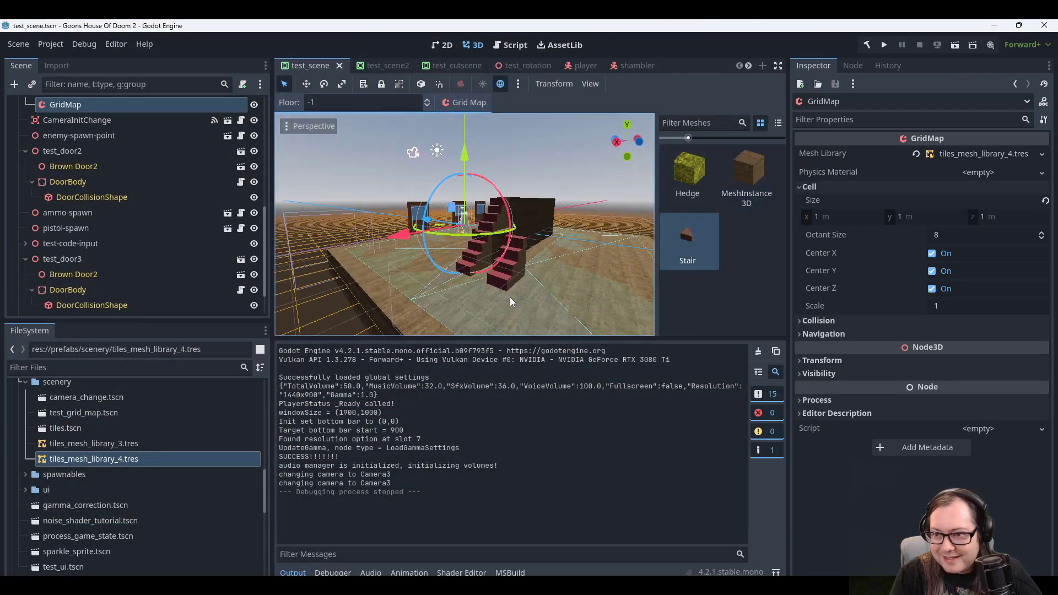
{"action": "scroll", "coordinate": [508, 299], "scroll_direction": "down", "scroll_amount": 4}
{"action": "left_click", "coordinate": [557, 297]}
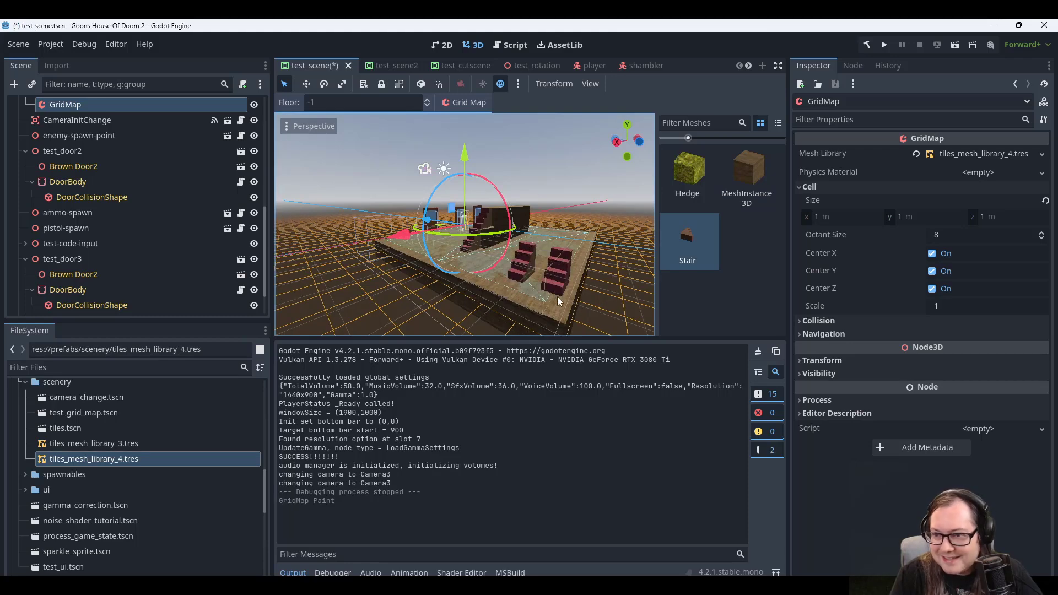
{"action": "left_click", "coordinate": [553, 286]}
{"action": "key", "text": "e"}
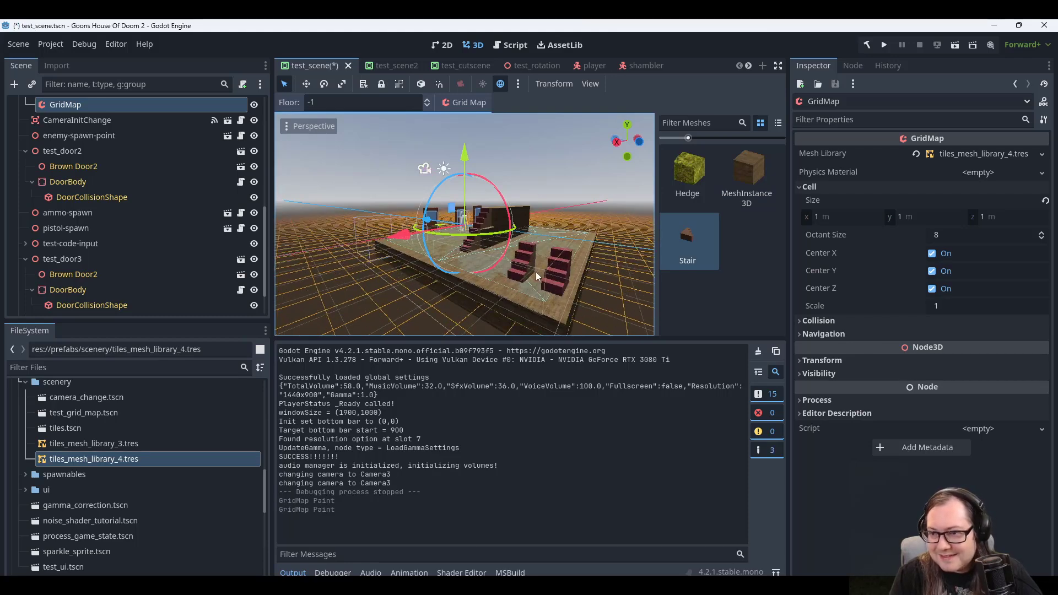
{"action": "left_click", "coordinate": [535, 251]}
{"action": "left_click", "coordinate": [558, 253]}
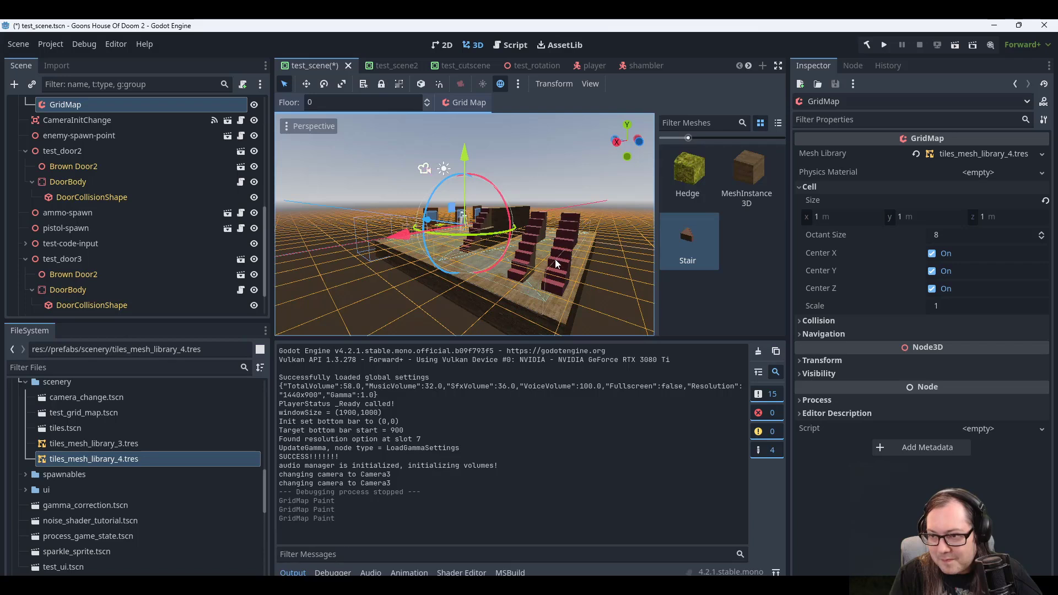
Save test_scene, run the project to test the additional stairs, and close the game.
{"action": "key", "text": "ctrl+s"}
{"action": "left_click", "coordinate": [885, 43]}
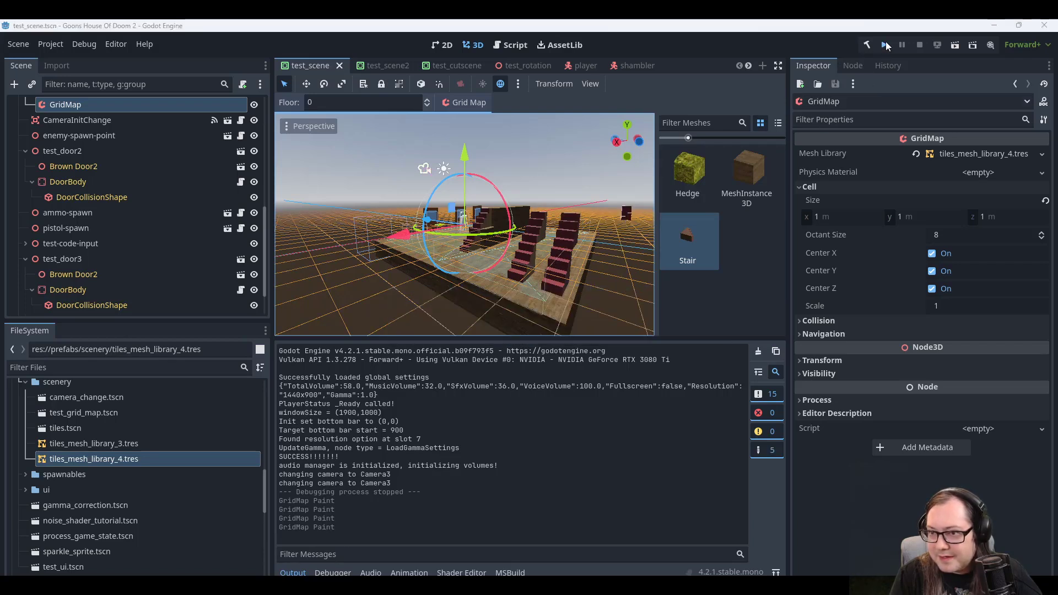
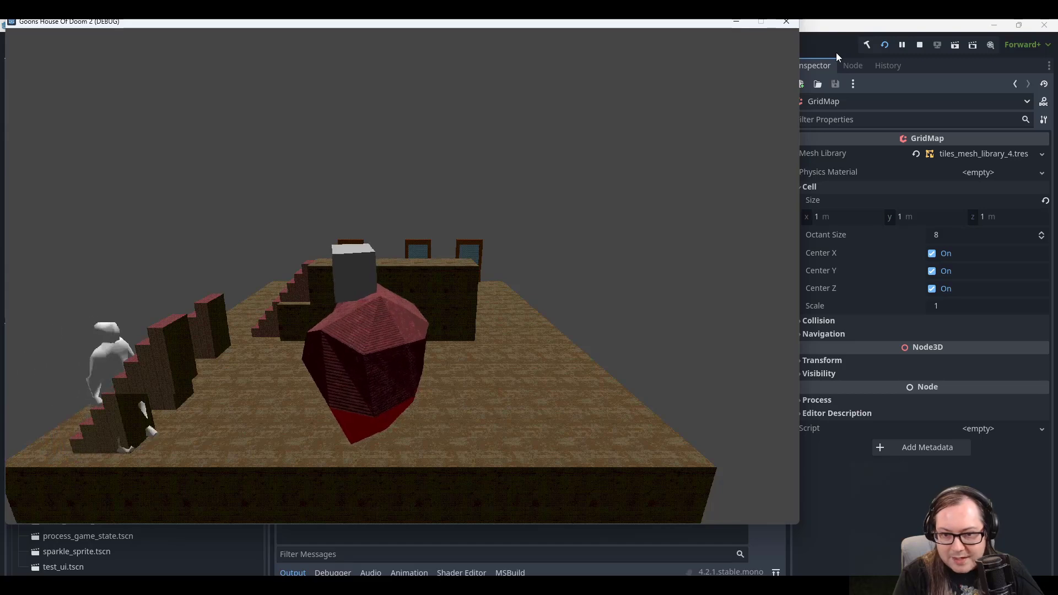
{"action": "left_click", "coordinate": [787, 21]}
Erase the extra Stair tiles near the platform's edge from floors 0 and -1 of the GridMap.
{"action": "middle_click_drag", "start_coordinate": [574, 261], "coordinate": [458, 282]}
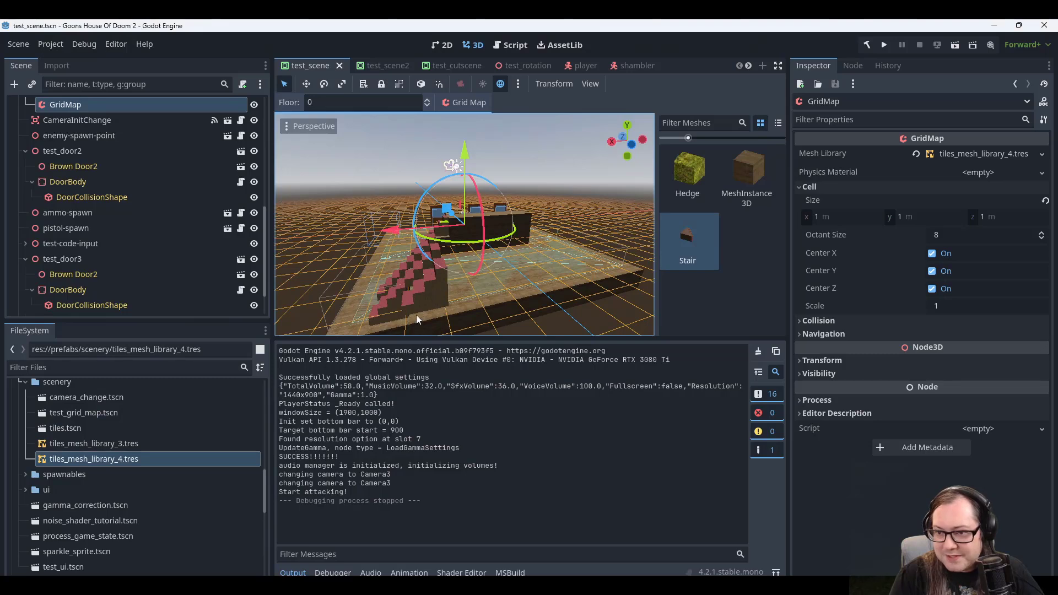
{"action": "right_click", "coordinate": [424, 274]}
{"action": "right_click", "coordinate": [406, 279]}
{"action": "key", "text": "e"}
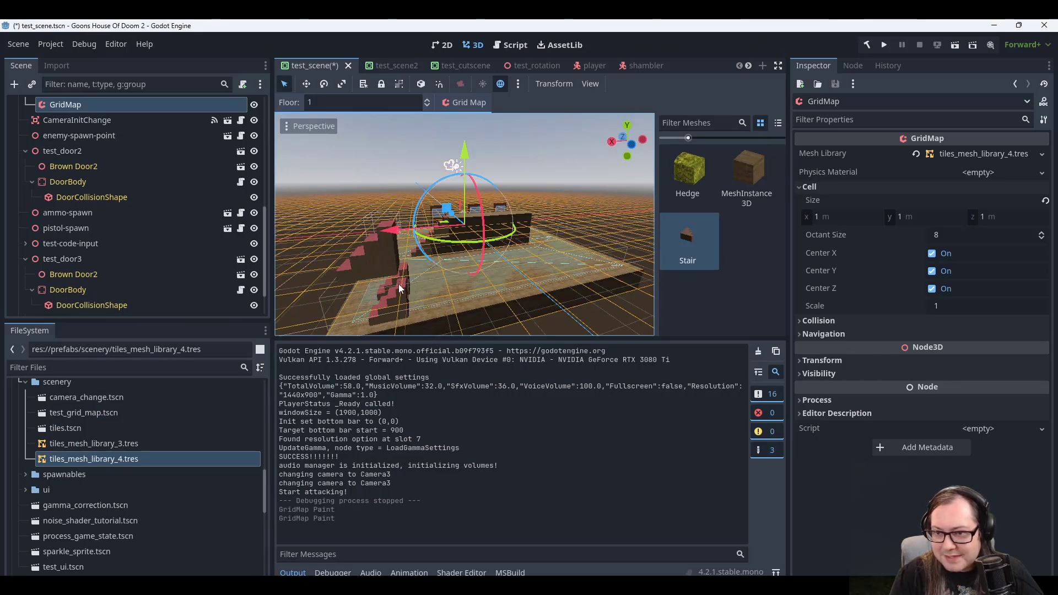
{"action": "key", "text": "q"}
{"action": "key", "text": "q"}
{"action": "right_click", "coordinate": [405, 295]}
{"action": "right_click", "coordinate": [395, 310]}
{"action": "mouse_move", "coordinate": [393, 319]}
{"action": "middle_mouse_down"}
{"action": "mouse_move", "coordinate": [465, 283]}
{"action": "mouse_move", "coordinate": [477, 299]}
{"action": "middle_mouse_up"}
{"action": "scroll", "coordinate": [477, 300], "scroll_direction": "up", "scroll_amount": 2}
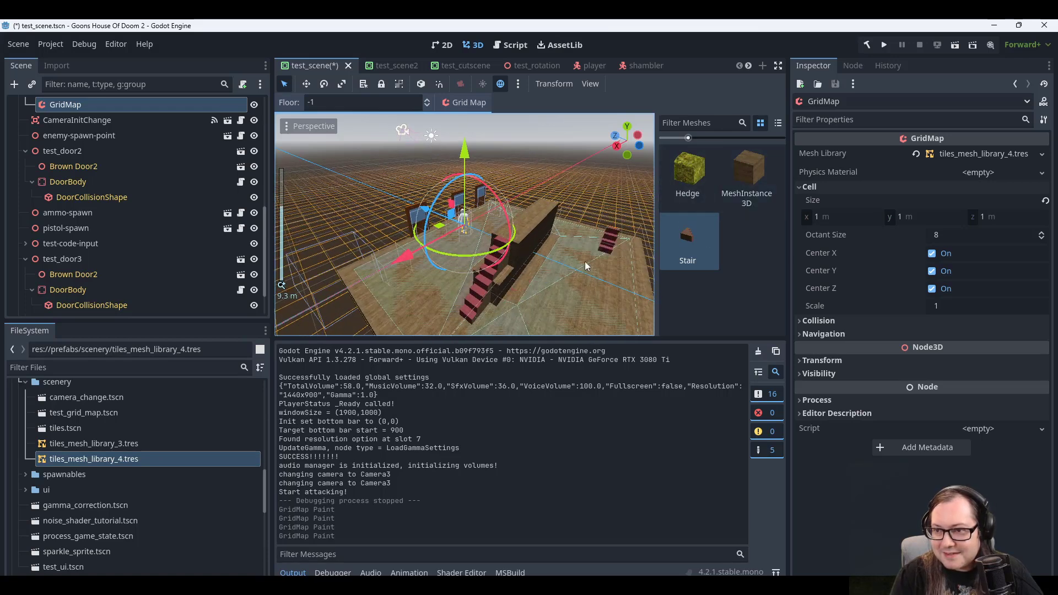
Find and open the stairs_redo.tscn scene in the project's models/Tiles folder.
{"action": "scroll", "coordinate": [557, 233], "scroll_direction": "down", "scroll_amount": 2}
{"action": "scroll", "coordinate": [586, 62], "scroll_direction": "down", "scroll_amount": 5}
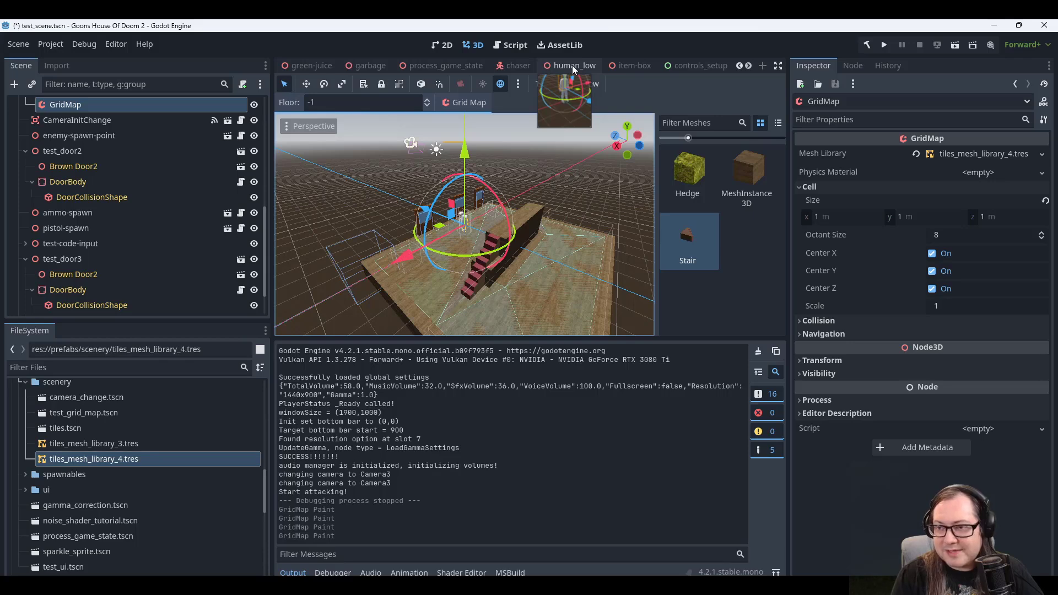
{"action": "scroll", "coordinate": [572, 66], "scroll_direction": "down", "scroll_amount": 4}
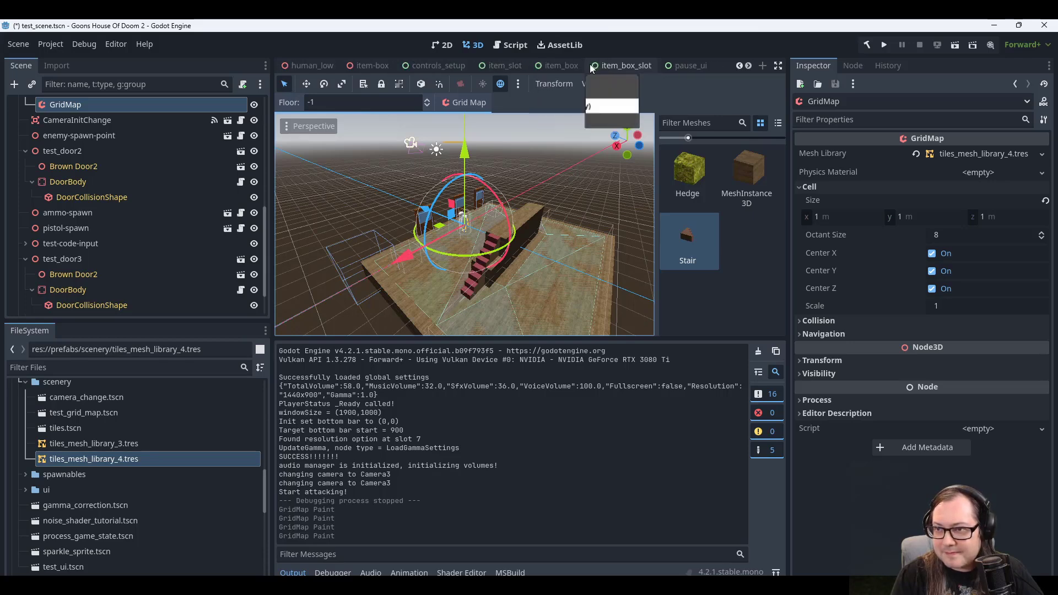
{"action": "scroll", "coordinate": [564, 68], "scroll_direction": "up", "scroll_amount": 6}
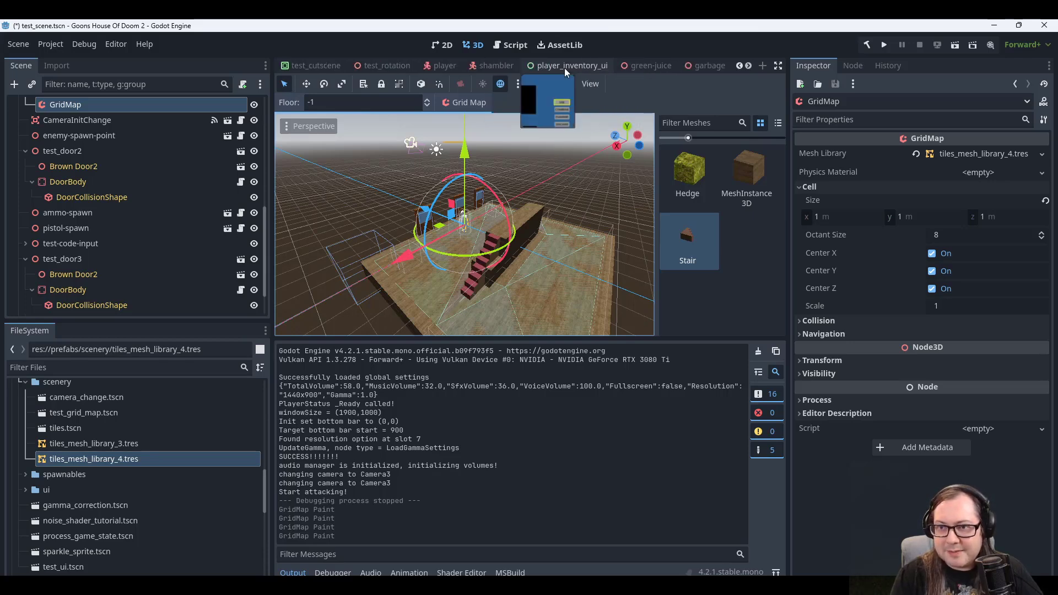
{"action": "scroll", "coordinate": [564, 68], "scroll_direction": "up", "scroll_amount": 2}
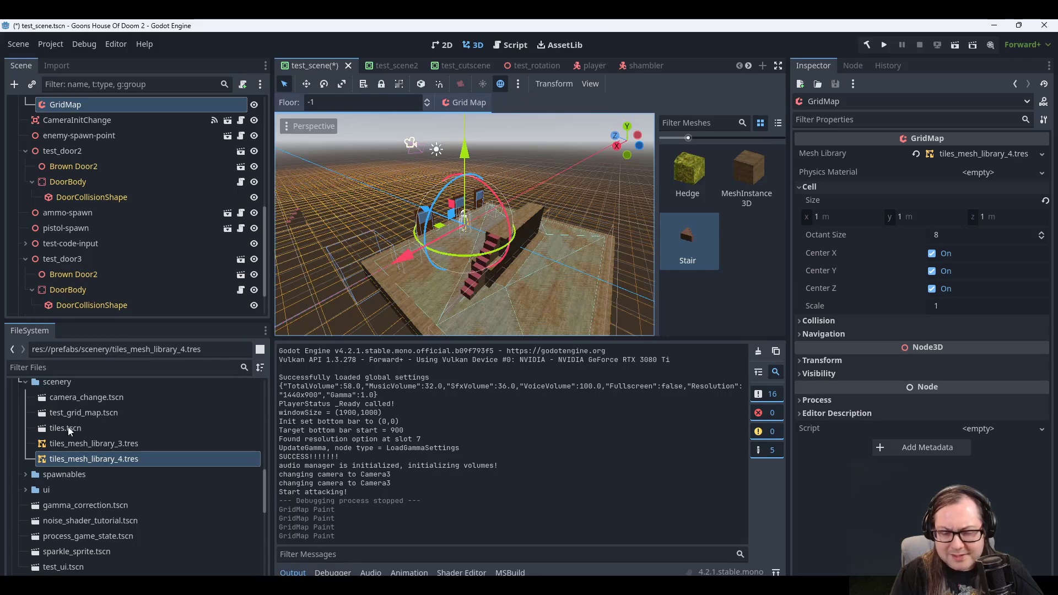
{"action": "scroll", "coordinate": [108, 425], "scroll_direction": "up", "scroll_amount": 5}
{"action": "scroll", "coordinate": [114, 497], "scroll_direction": "up", "scroll_amount": 2}
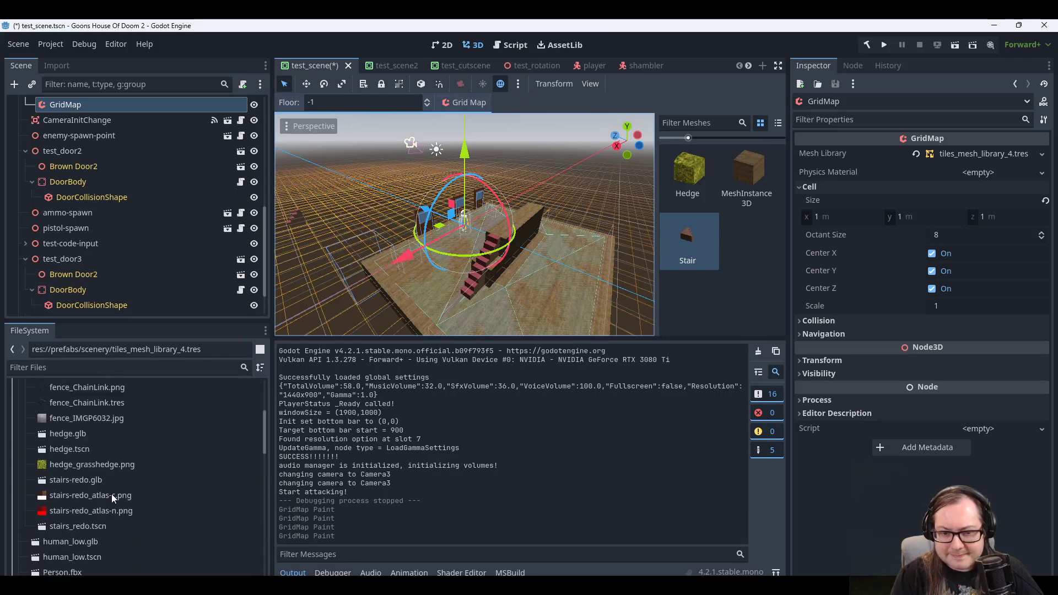
{"action": "double_click", "coordinate": [74, 479]}
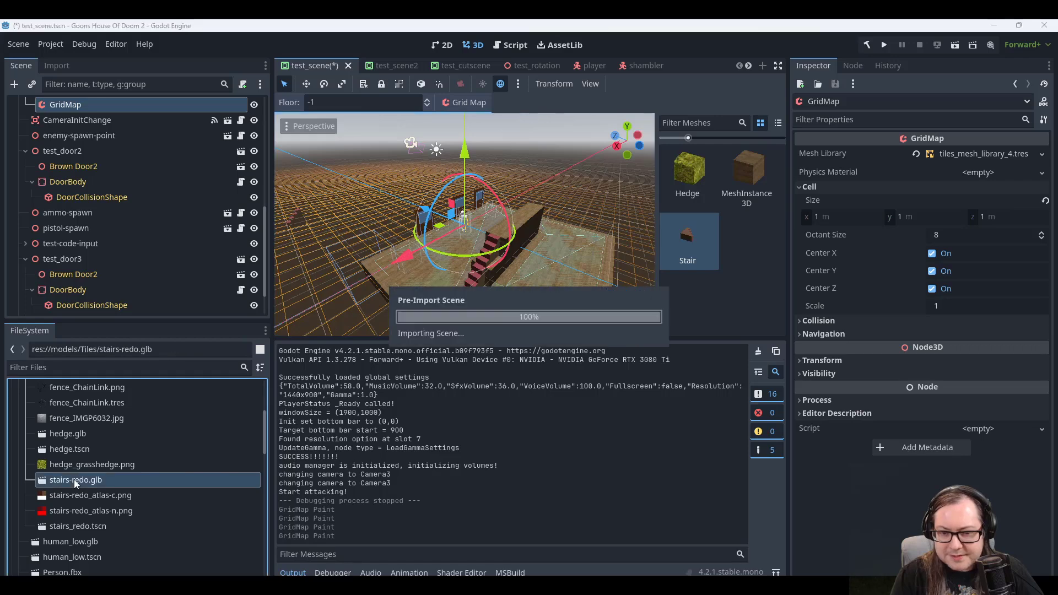
{"action": "left_click", "coordinate": [941, 71]}
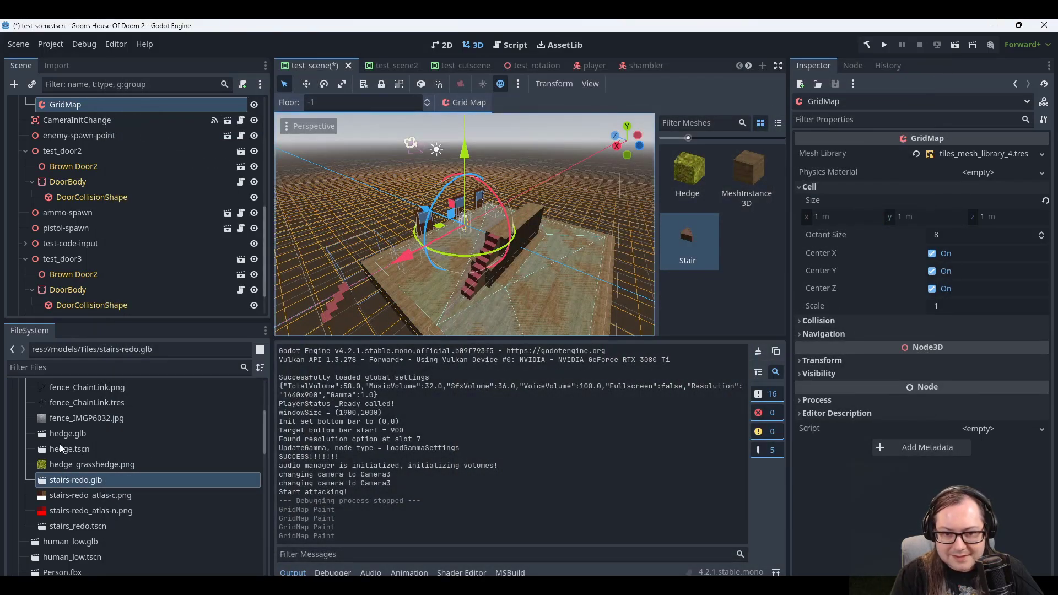
{"action": "scroll", "coordinate": [64, 474], "scroll_direction": "down", "scroll_amount": 1}
{"action": "double_click", "coordinate": [67, 501]}
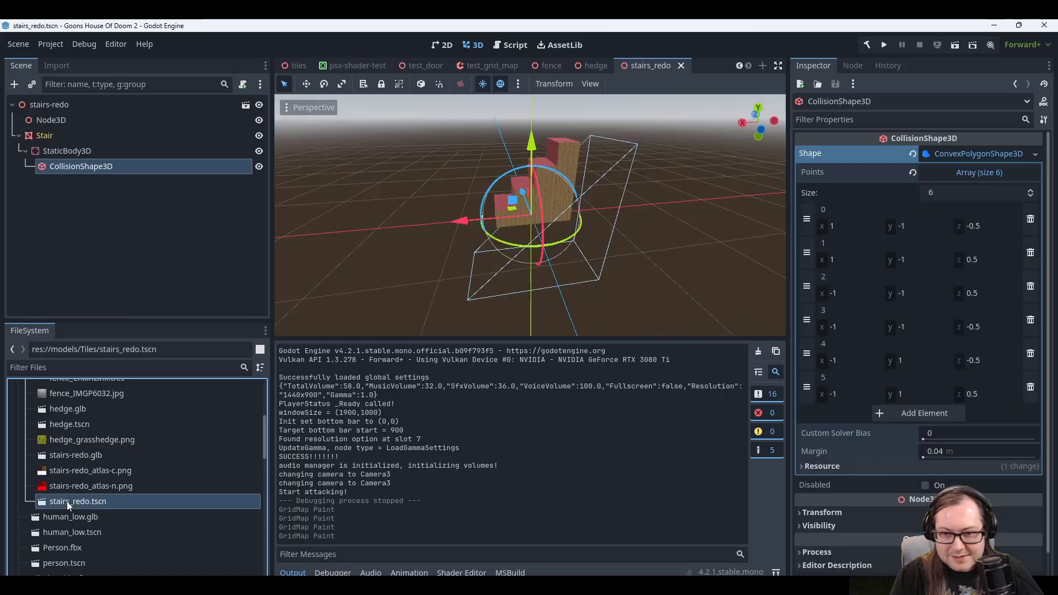
Select the CollisionShape3D and examine its convex polygon's alignment with the stair mesh from several sides.
{"action": "left_click", "coordinate": [81, 151]}
{"action": "left_click", "coordinate": [83, 172]}
{"action": "scroll", "coordinate": [619, 186], "scroll_direction": "up", "scroll_amount": 1}
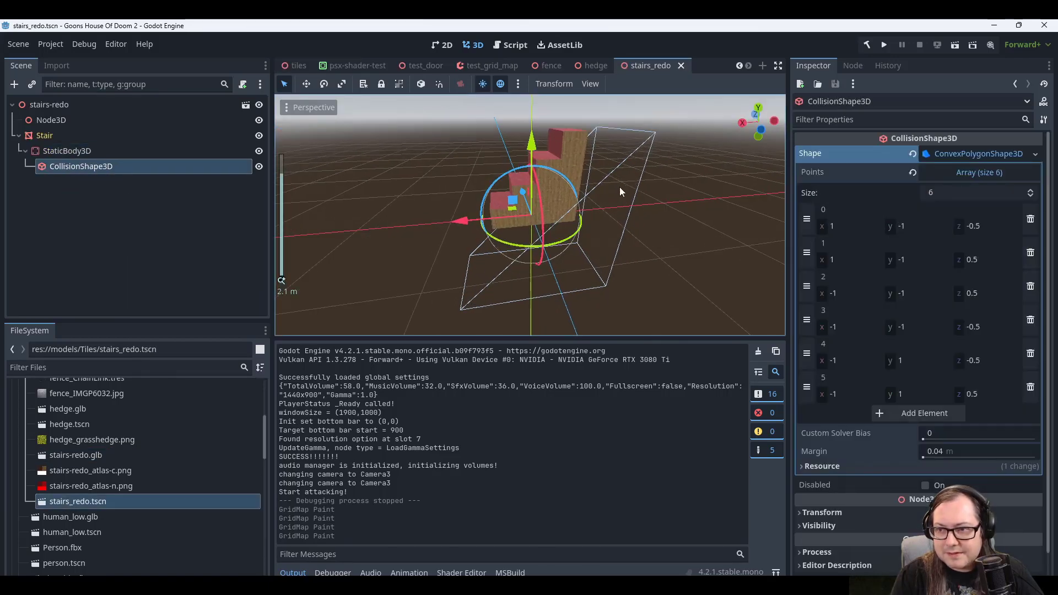
{"action": "mouse_move", "coordinate": [620, 187]}
{"action": "middle_mouse_down"}
{"action": "mouse_move", "coordinate": [643, 181]}
{"action": "mouse_move", "coordinate": [603, 186]}
{"action": "middle_mouse_up"}
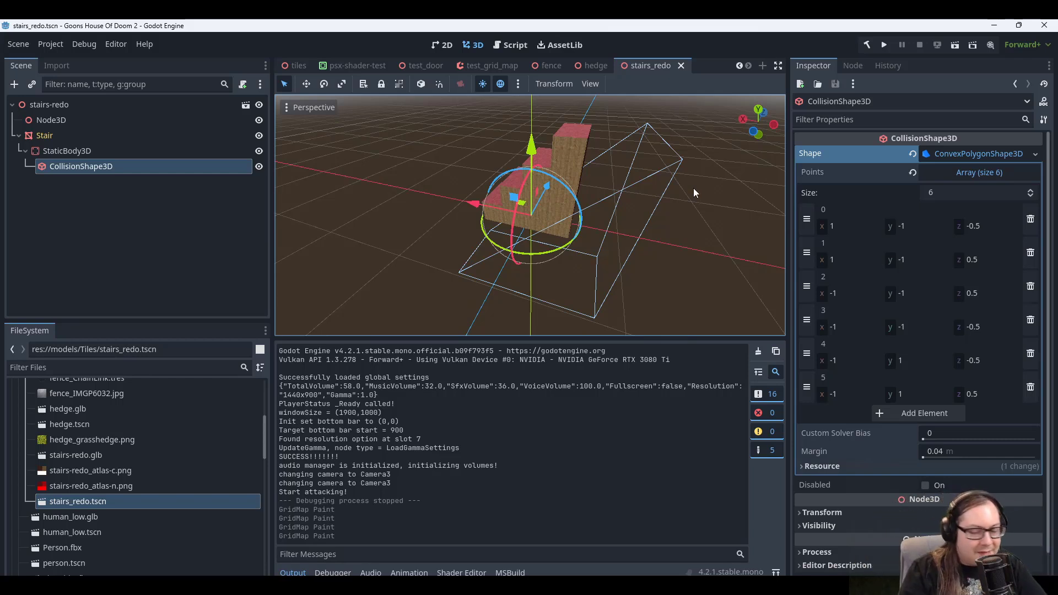
{"action": "scroll", "coordinate": [678, 188], "scroll_direction": "up", "scroll_amount": 5}
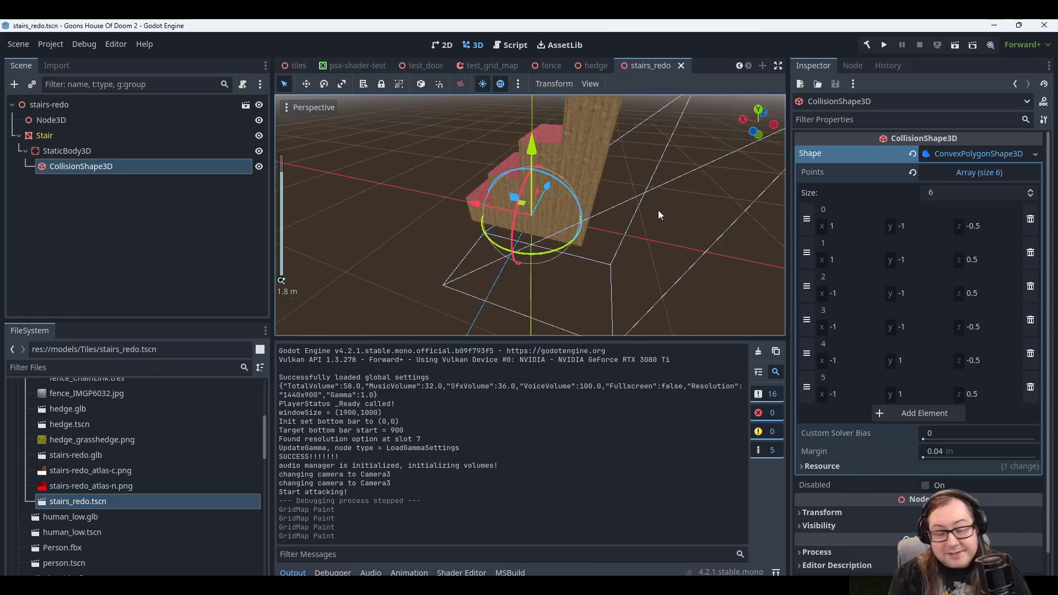
{"action": "middle_click_drag", "start_coordinate": [659, 215], "coordinate": [644, 181]}
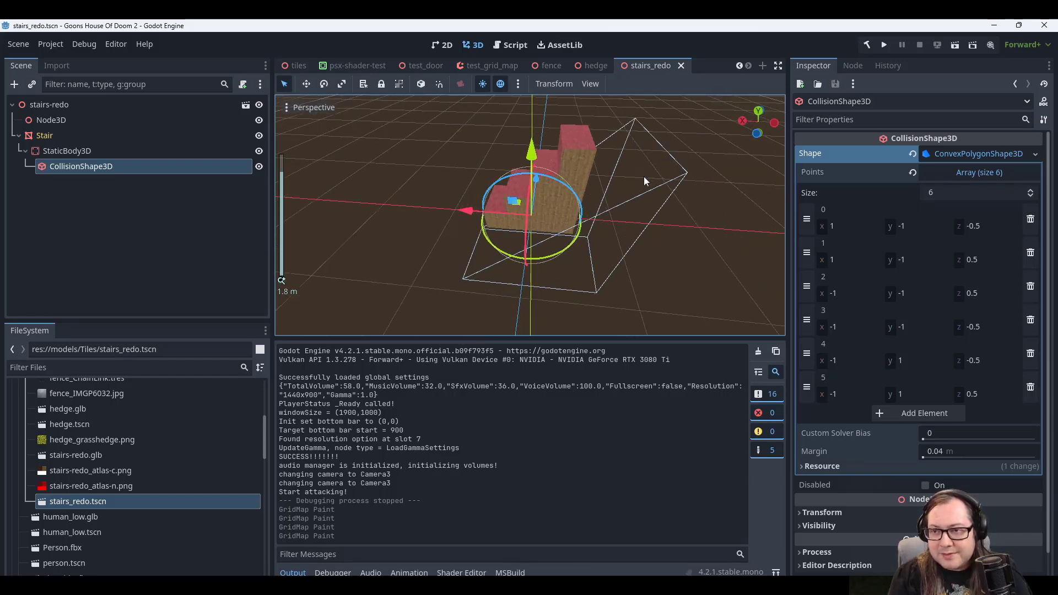
{"action": "scroll", "coordinate": [643, 177], "scroll_direction": "up", "scroll_amount": 4}
{"action": "scroll", "coordinate": [642, 172], "scroll_direction": "down", "scroll_amount": 6}
{"action": "middle_click_drag", "start_coordinate": [629, 156], "coordinate": [650, 147]}
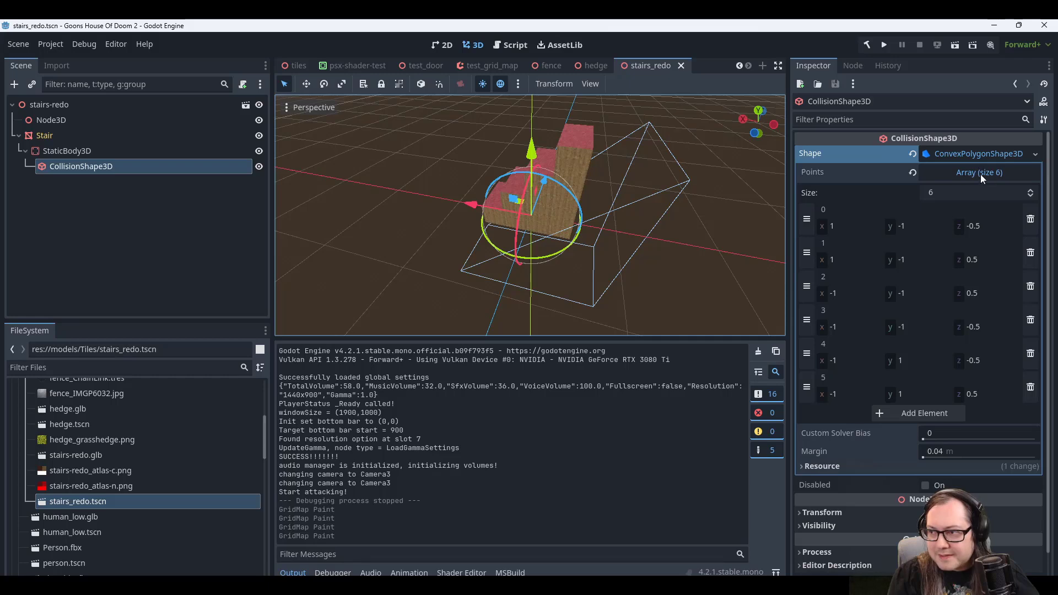
{"action": "middle_click_drag", "start_coordinate": [716, 158], "coordinate": [482, 128]}
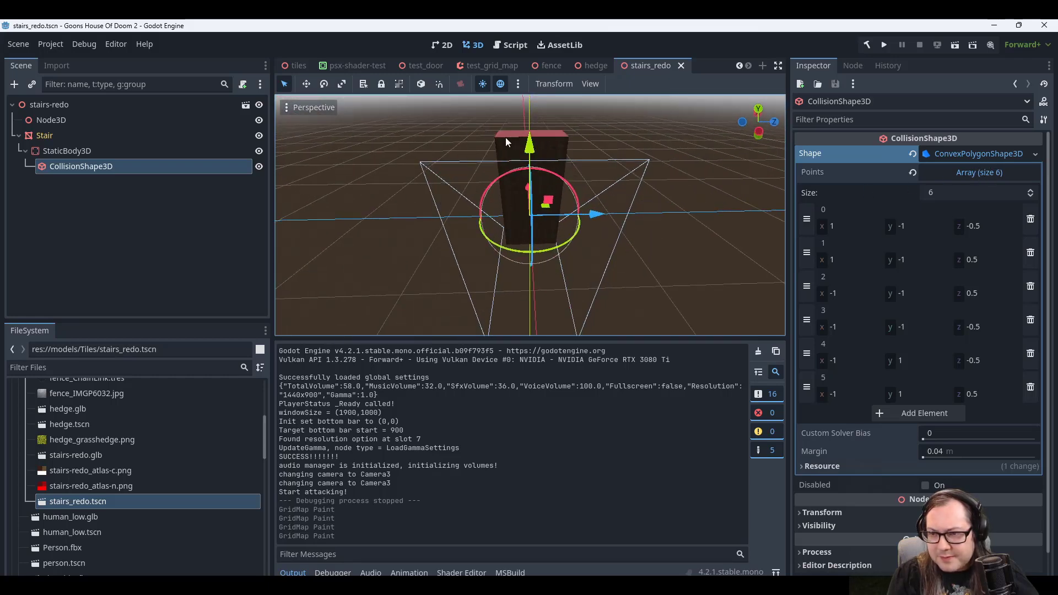
{"action": "middle_click_drag", "start_coordinate": [440, 167], "coordinate": [460, 165]}
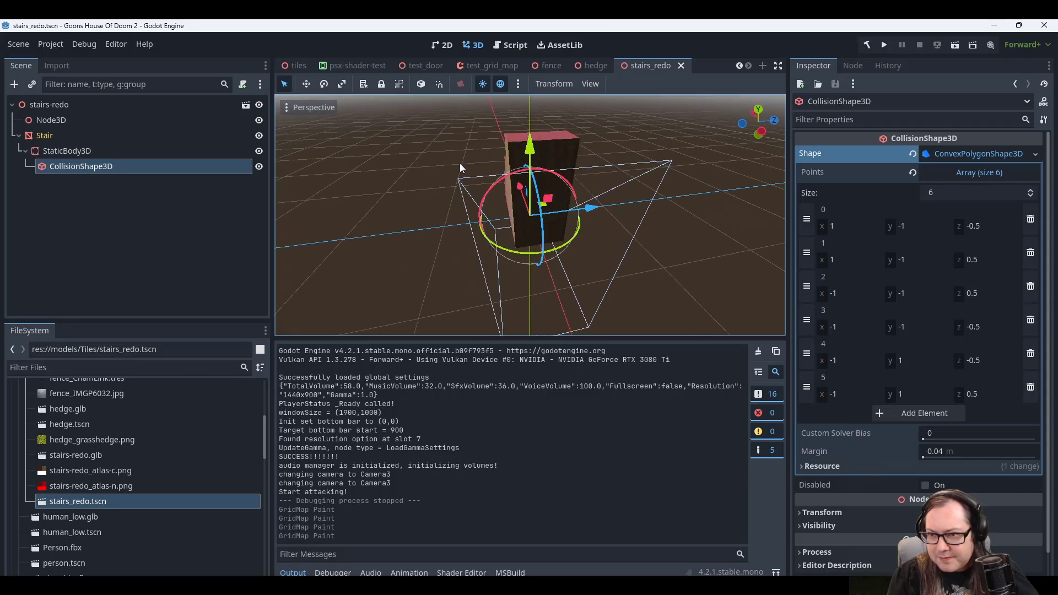
Try to move the stair's StaticBody3D upward along the Y axis.
{"action": "left_click", "coordinate": [101, 152]}
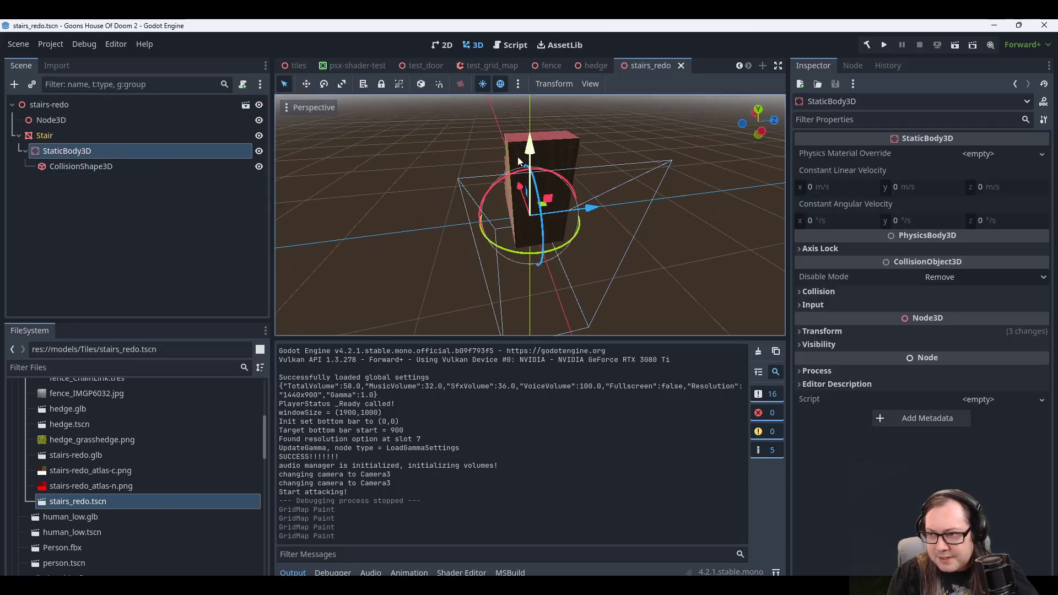
{"action": "left_click_drag", "start_coordinate": [537, 156], "coordinate": [541, 95]}
{"action": "middle_click_drag", "start_coordinate": [541, 95], "coordinate": [647, 144]}
{"action": "key", "text": "ctrl+z"}
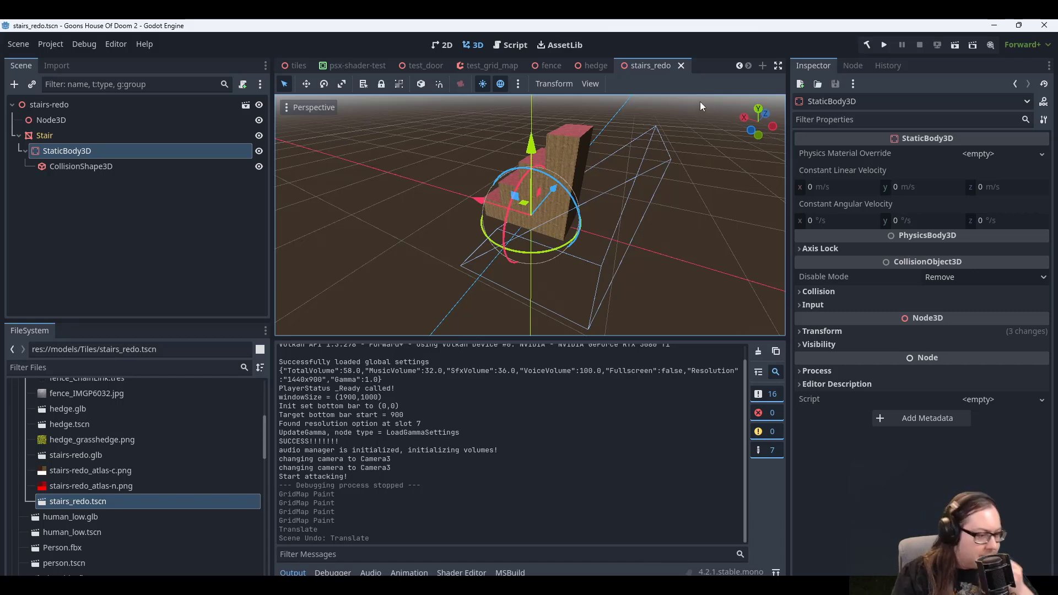
Switch to the stairs-redo file in Blender and examine the Stair model from several sides.
{"action": "mouse_move", "coordinate": [658, 585]}
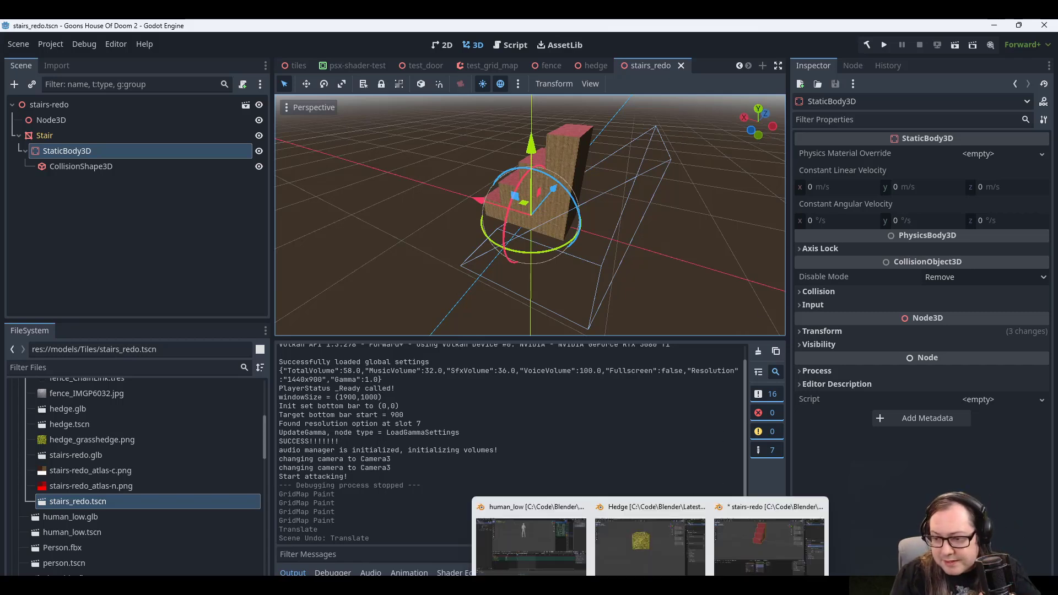
{"action": "left_click", "coordinate": [764, 543]}
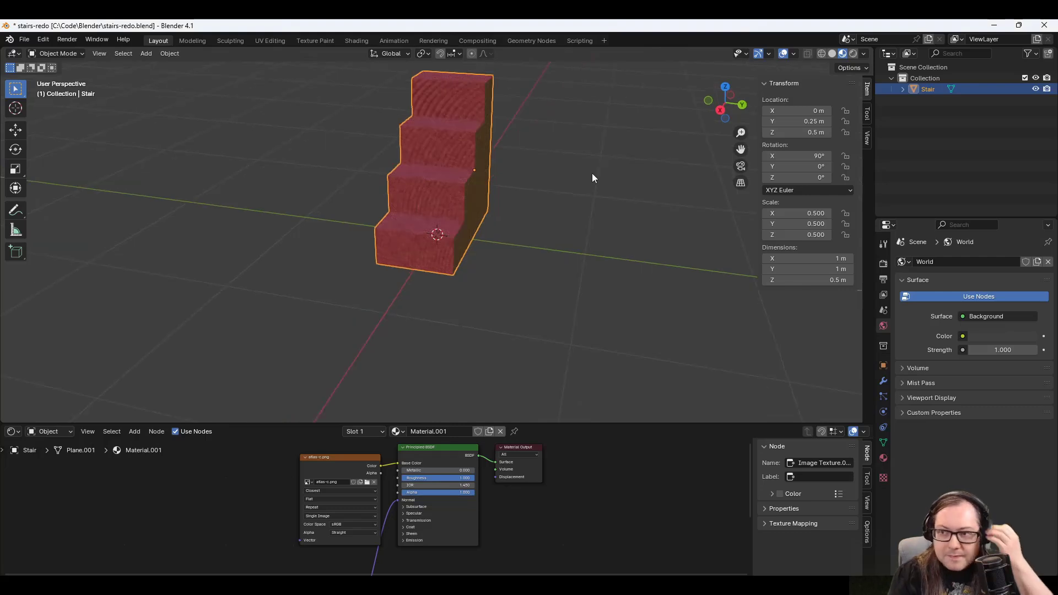
{"action": "middle_click_drag", "start_coordinate": [661, 177], "coordinate": [425, 236]}
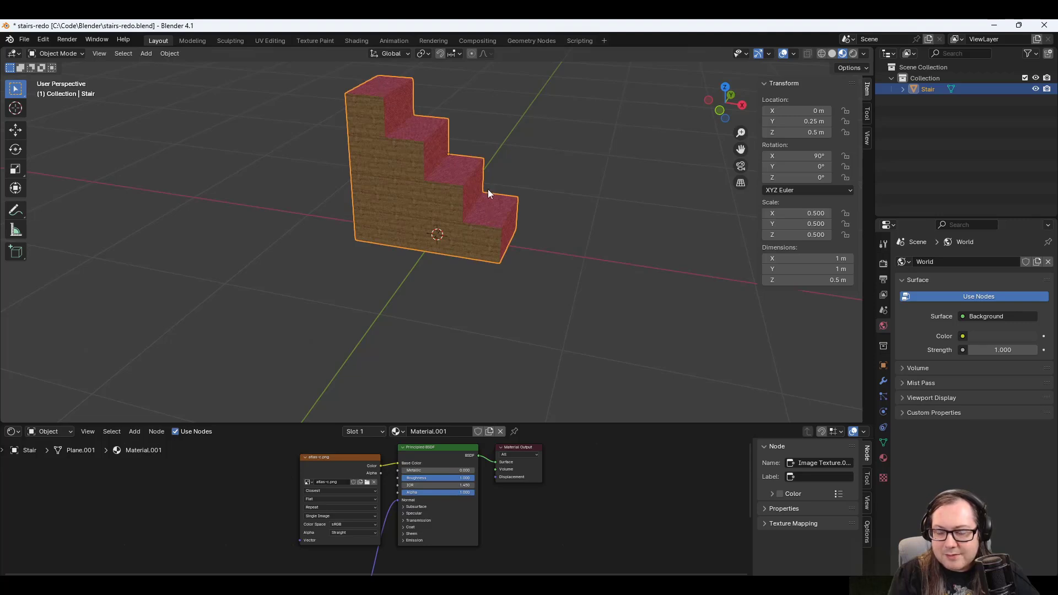
{"action": "middle_click_drag", "start_coordinate": [488, 189], "coordinate": [442, 224]}
{"action": "mouse_move", "coordinate": [371, 101]}
{"action": "middle_mouse_down"}
{"action": "mouse_move", "coordinate": [428, 126]}
{"action": "mouse_move", "coordinate": [380, 106]}
{"action": "middle_mouse_up"}
Open the UV Editing workspace and examine the atlas-n.png texture.
{"action": "left_click", "coordinate": [271, 40]}
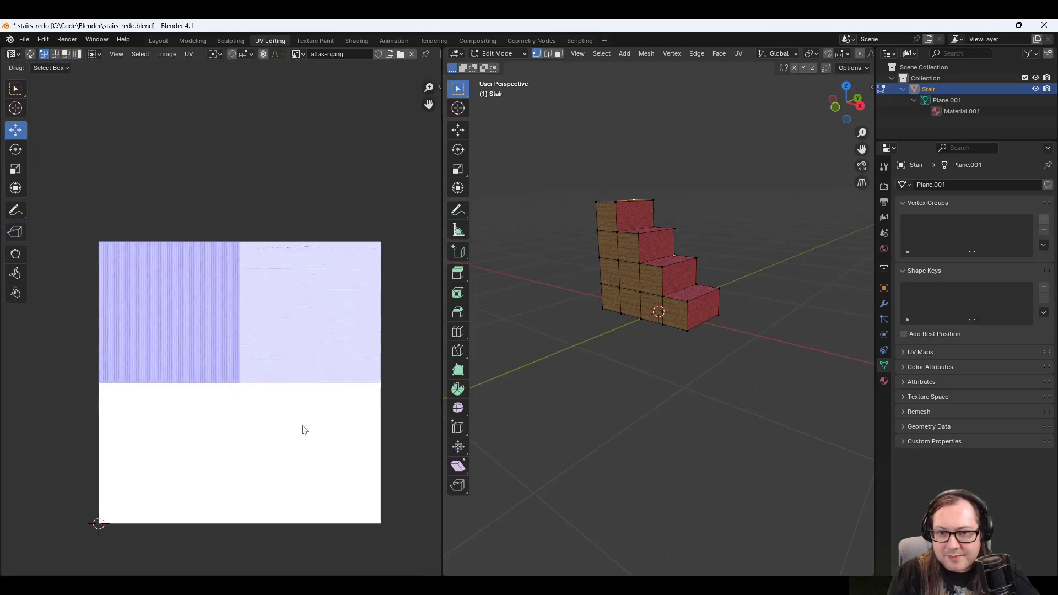
{"action": "middle_click_drag", "start_coordinate": [385, 402], "coordinate": [383, 358]}
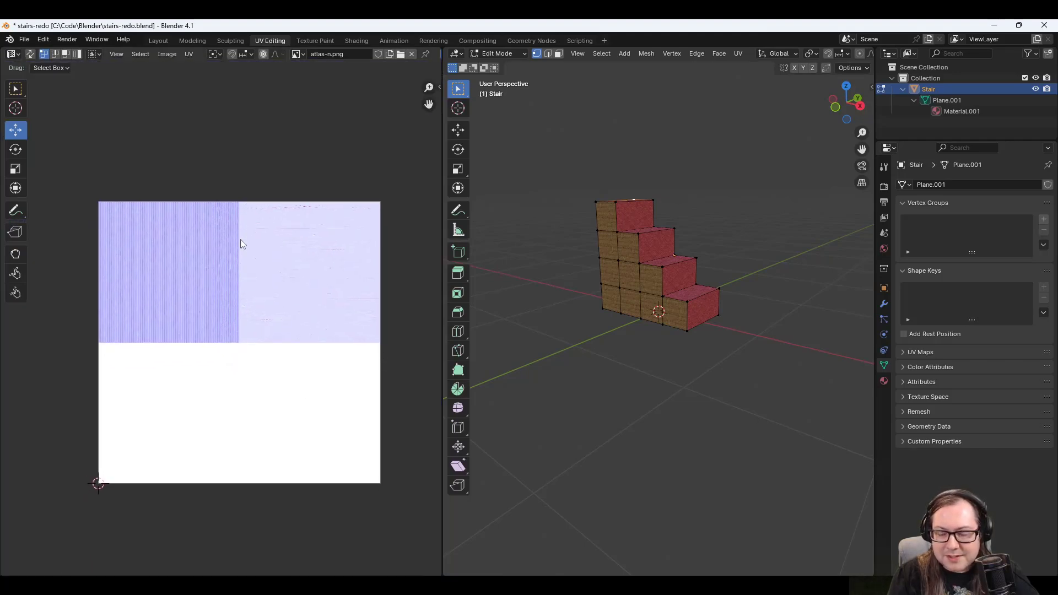
{"action": "scroll", "coordinate": [215, 248], "scroll_direction": "up", "scroll_amount": 2}
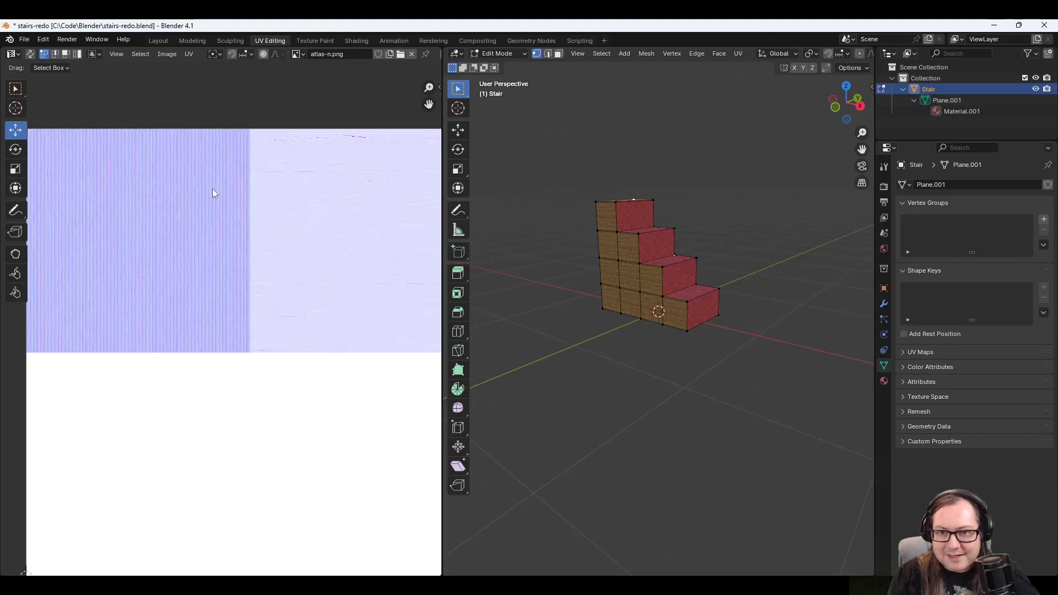
{"action": "scroll", "coordinate": [220, 221], "scroll_direction": "down", "scroll_amount": 1}
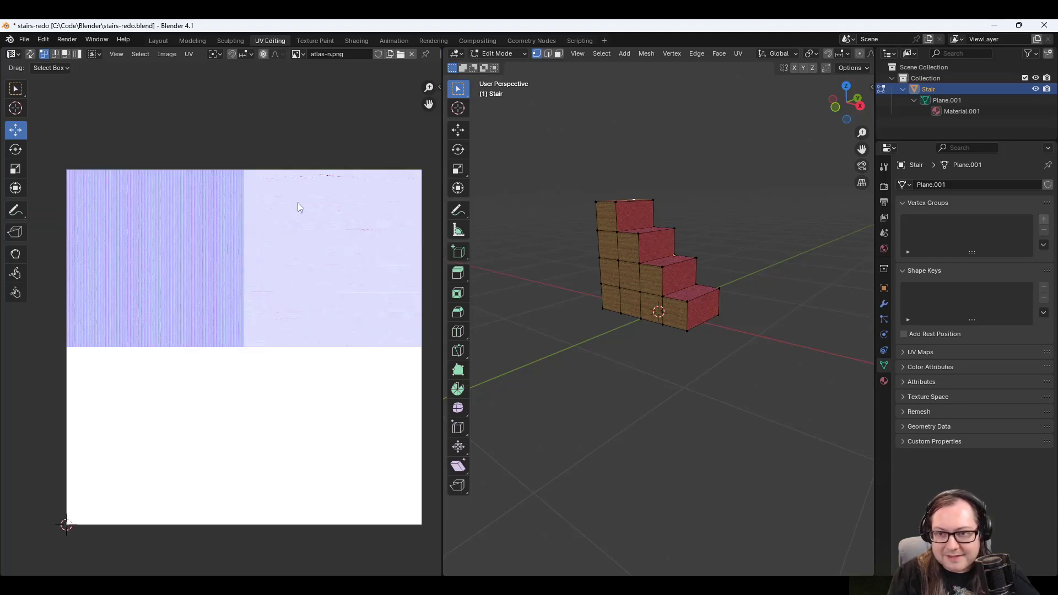
{"action": "left_click", "coordinate": [653, 253]}
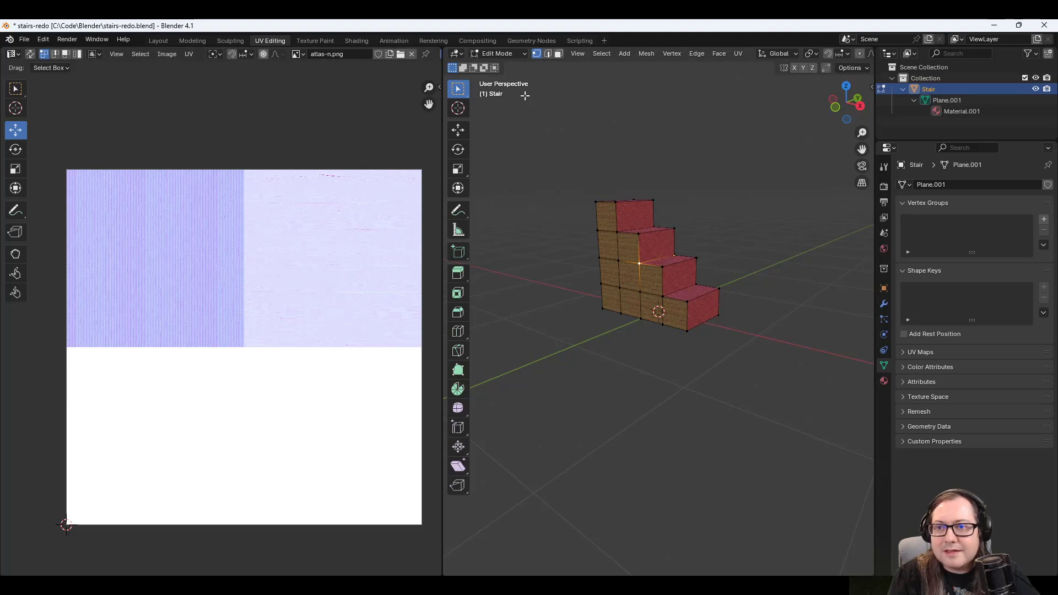
{"action": "left_click", "coordinate": [463, 67]}
{"action": "left_click", "coordinate": [638, 208]}
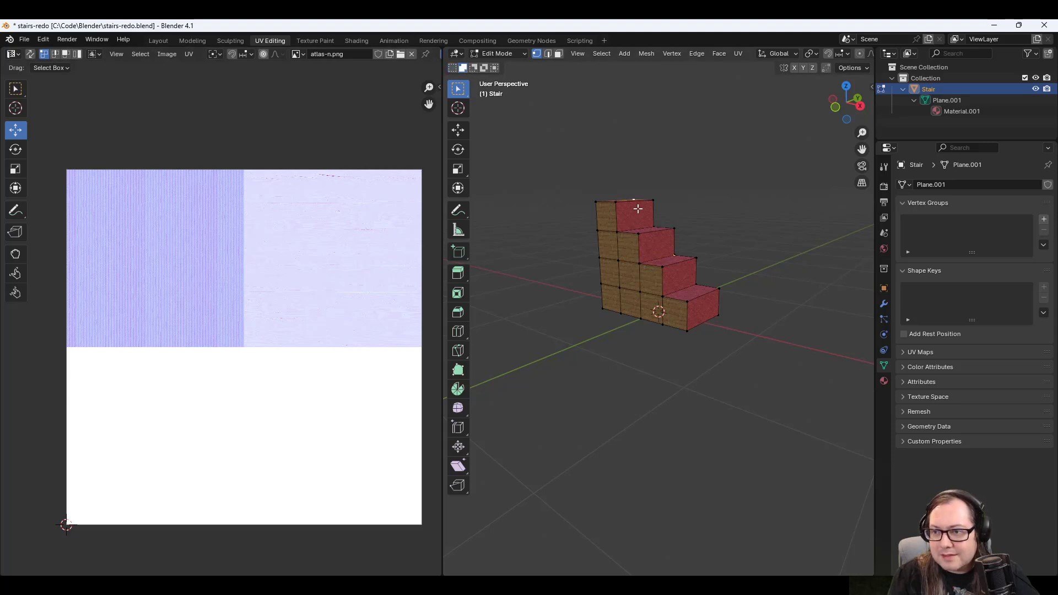
{"action": "key", "text": "ctrl+z"}
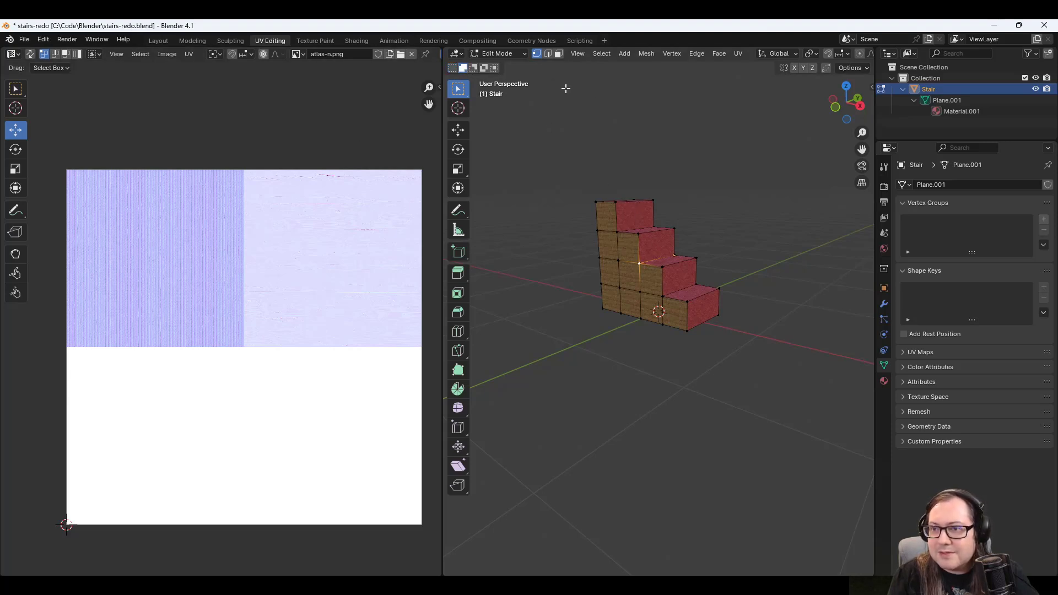
Switch to face selection and check where the red step faces map on the atlas-n.png texture.
{"action": "left_click", "coordinate": [558, 54]}
{"action": "left_click", "coordinate": [635, 218]}
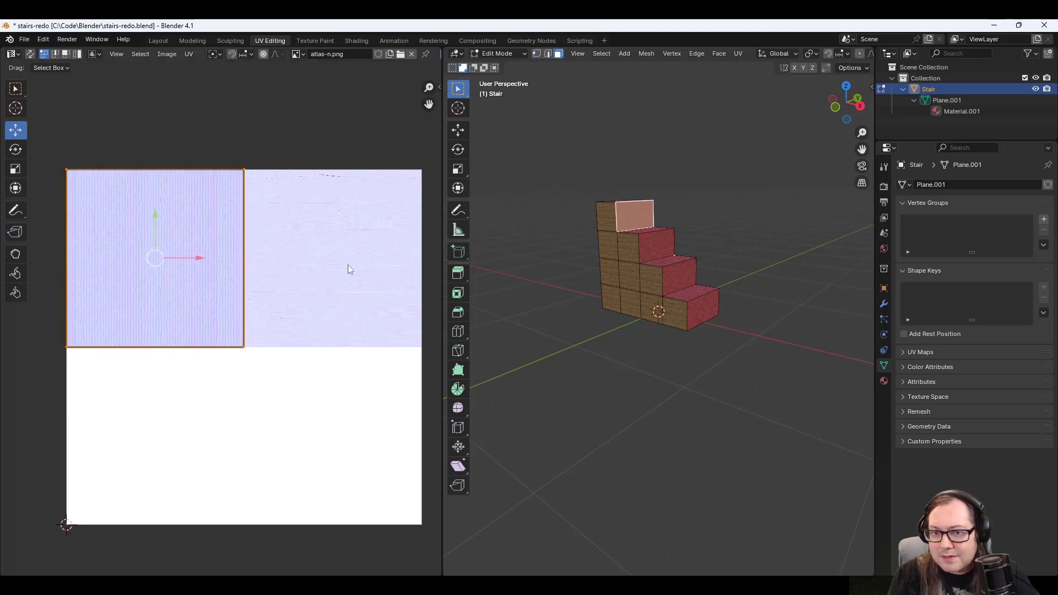
{"action": "left_click", "coordinate": [653, 241]}
{"action": "left_click", "coordinate": [672, 263]}
{"action": "left_click", "coordinate": [678, 278]}
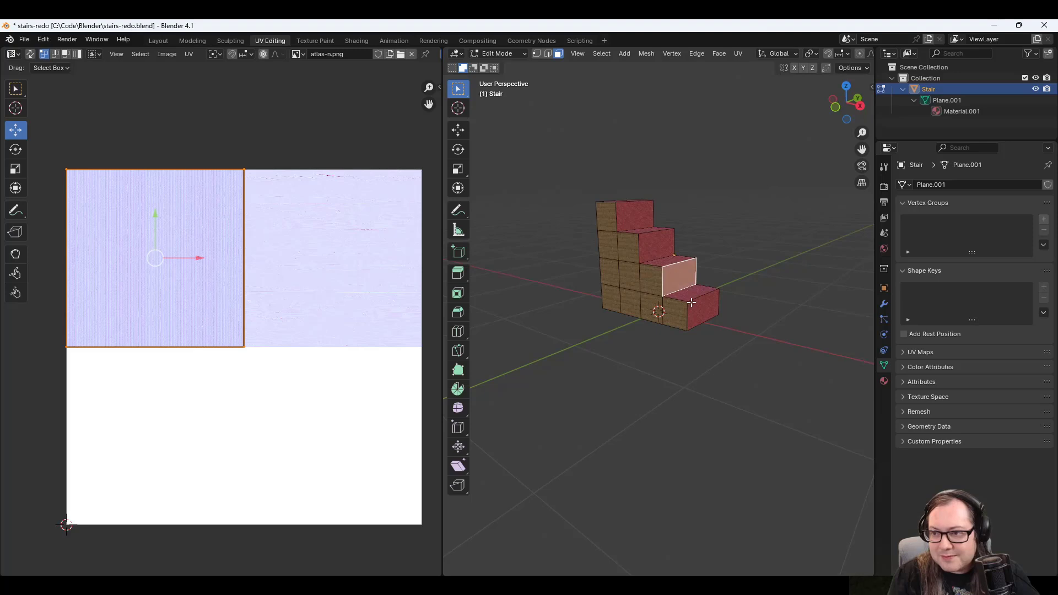
{"action": "left_click", "coordinate": [694, 303]}
{"action": "left_click", "coordinate": [689, 289]}
Check the wood side faces' UV placement on the atlas and return to vertex selection.
{"action": "left_click", "coordinate": [636, 275]}
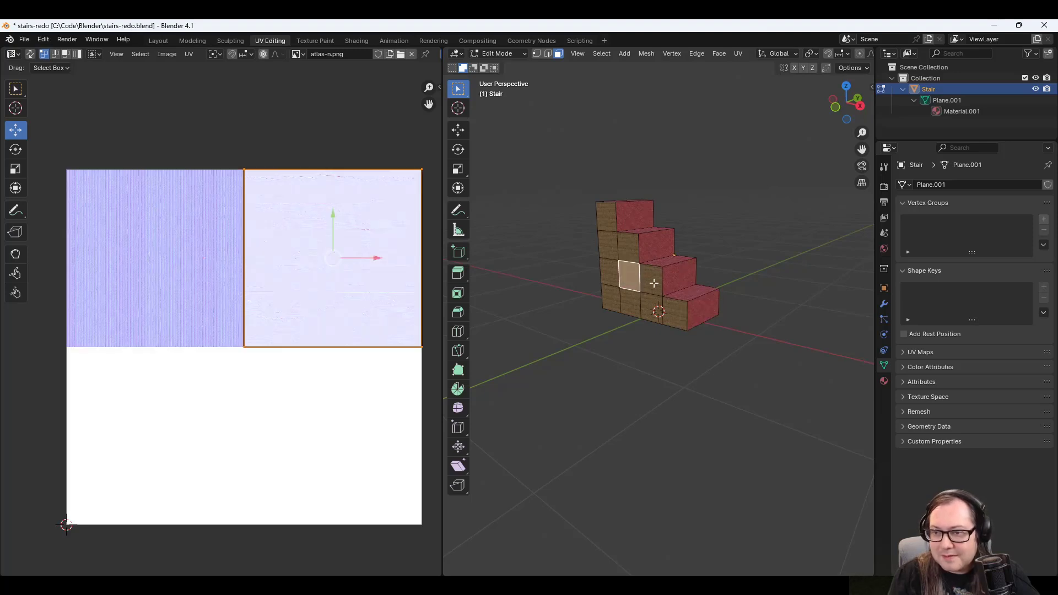
{"action": "left_click", "coordinate": [654, 283]}
{"action": "left_click", "coordinate": [632, 303]}
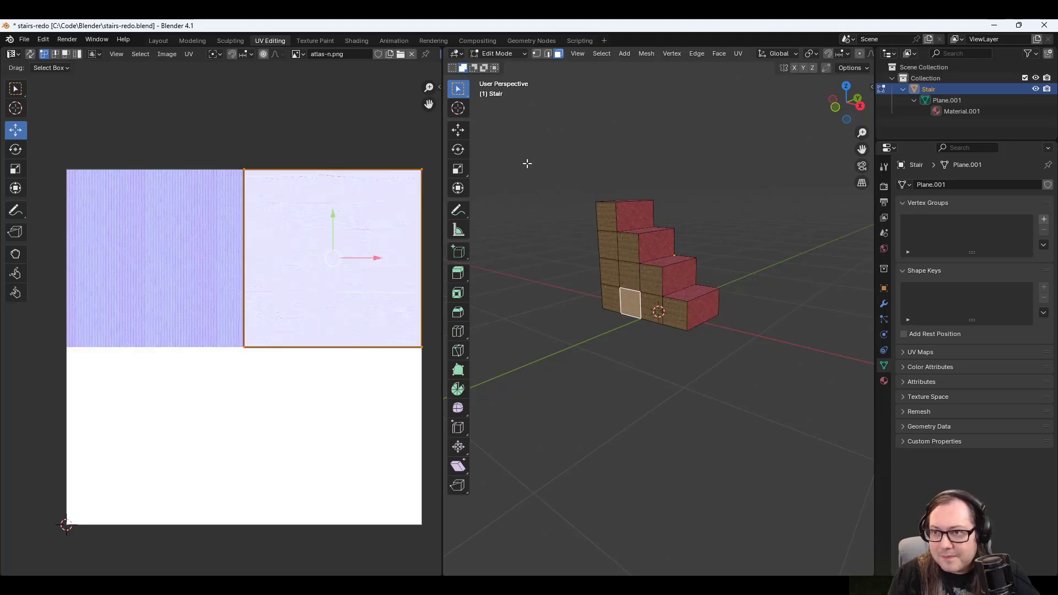
{"action": "left_click", "coordinate": [537, 54]}
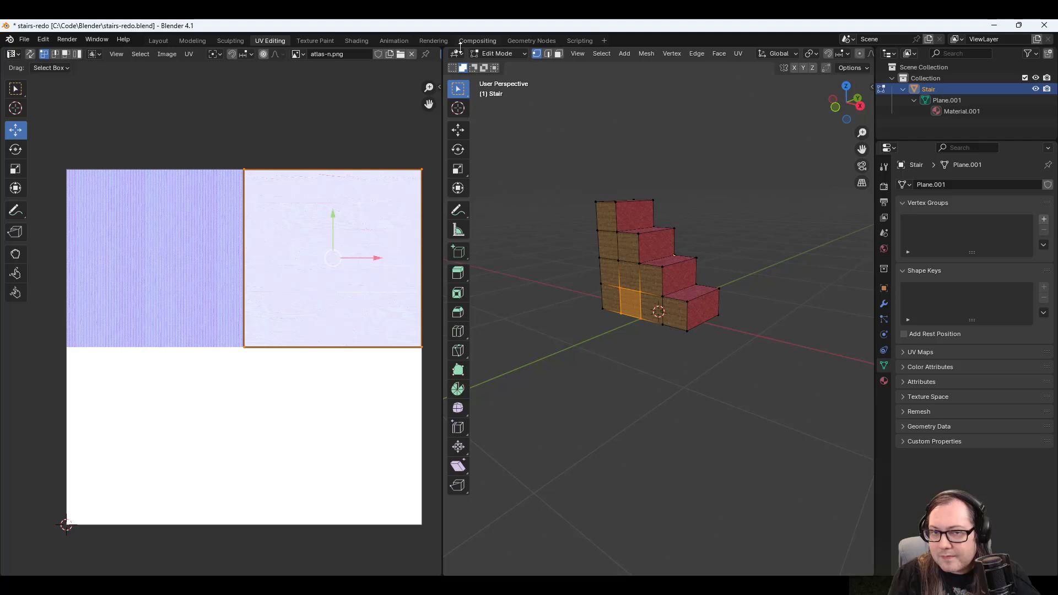
Return to the Modeling workspace and examine the Stair mesh up close from the side.
{"action": "left_click", "coordinate": [197, 41]}
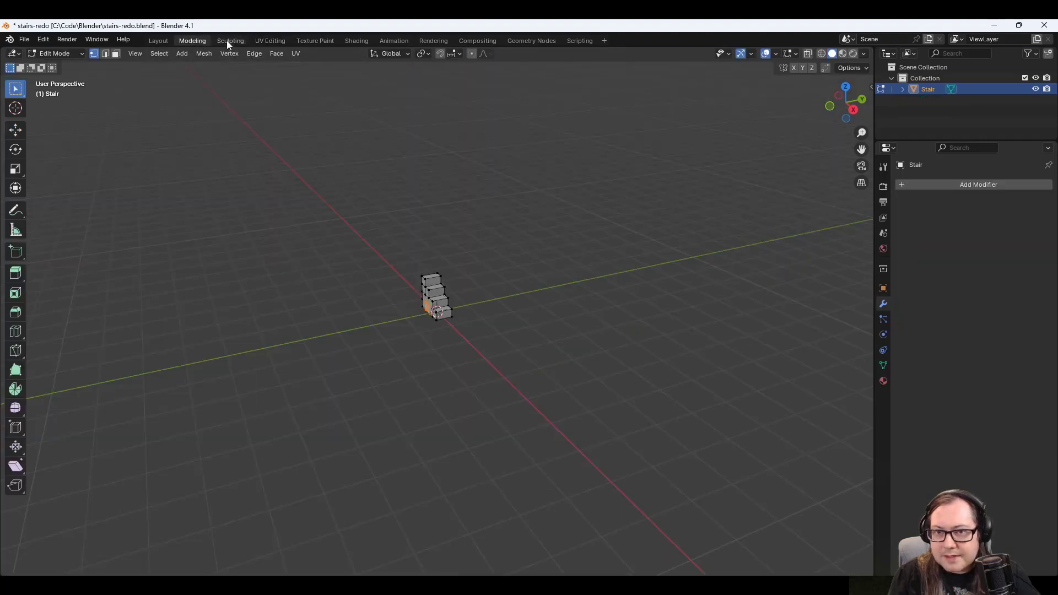
{"action": "left_click", "coordinate": [229, 40]}
{"action": "left_click", "coordinate": [197, 42]}
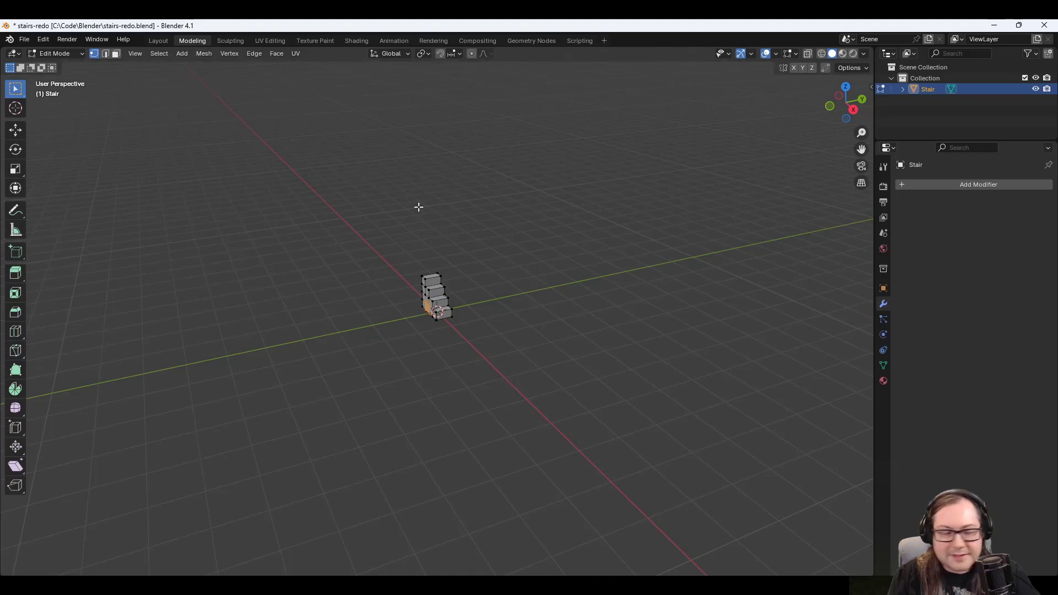
{"action": "scroll", "coordinate": [476, 259], "scroll_direction": "up", "scroll_amount": 8}
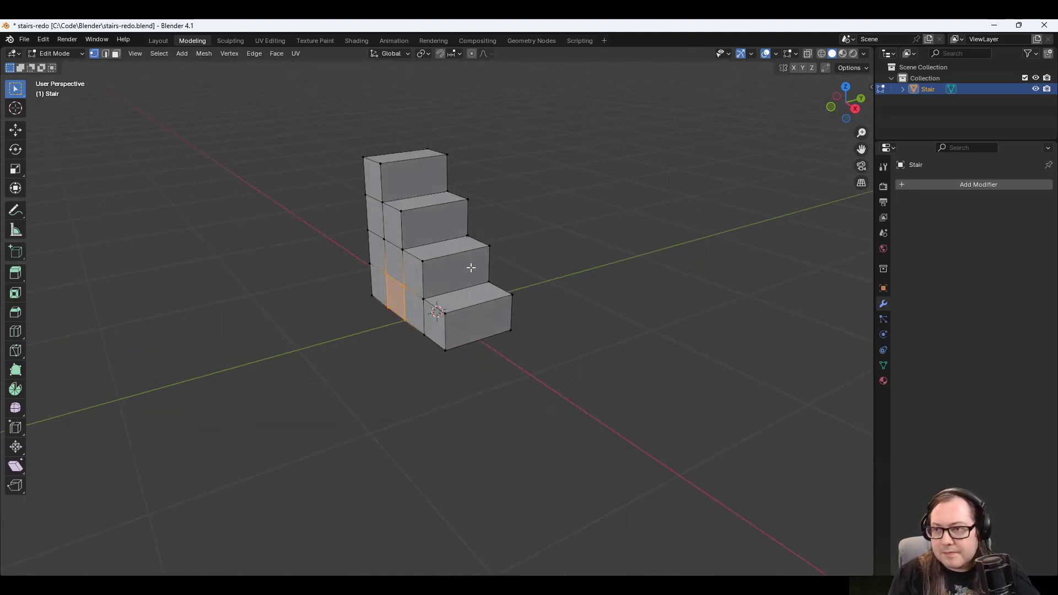
{"action": "middle_click_drag", "start_coordinate": [471, 267], "coordinate": [496, 257]}
{"action": "left_click", "coordinate": [903, 89]}
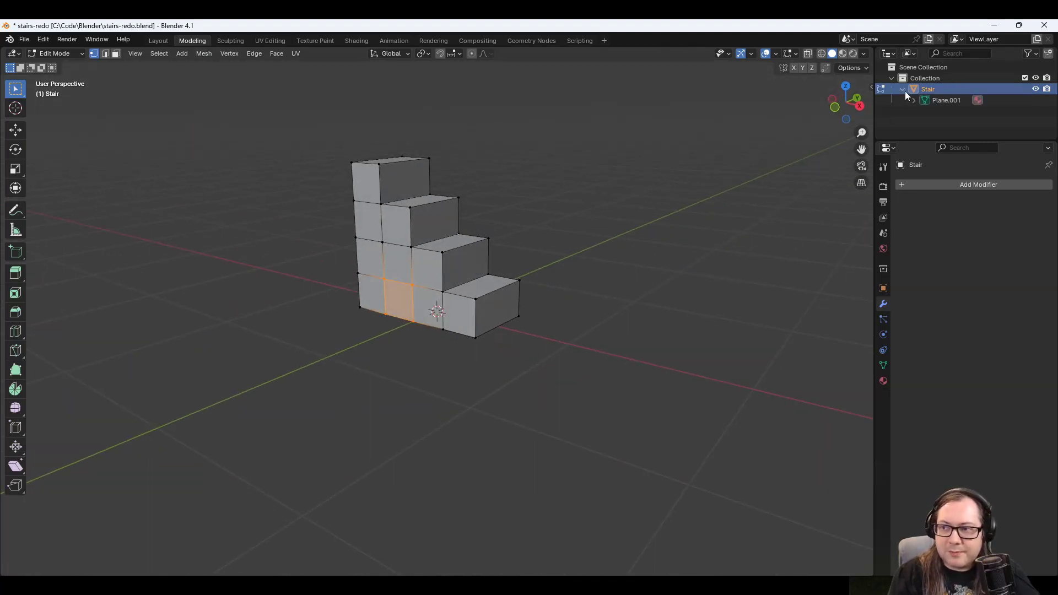
{"action": "left_click", "coordinate": [901, 88]}
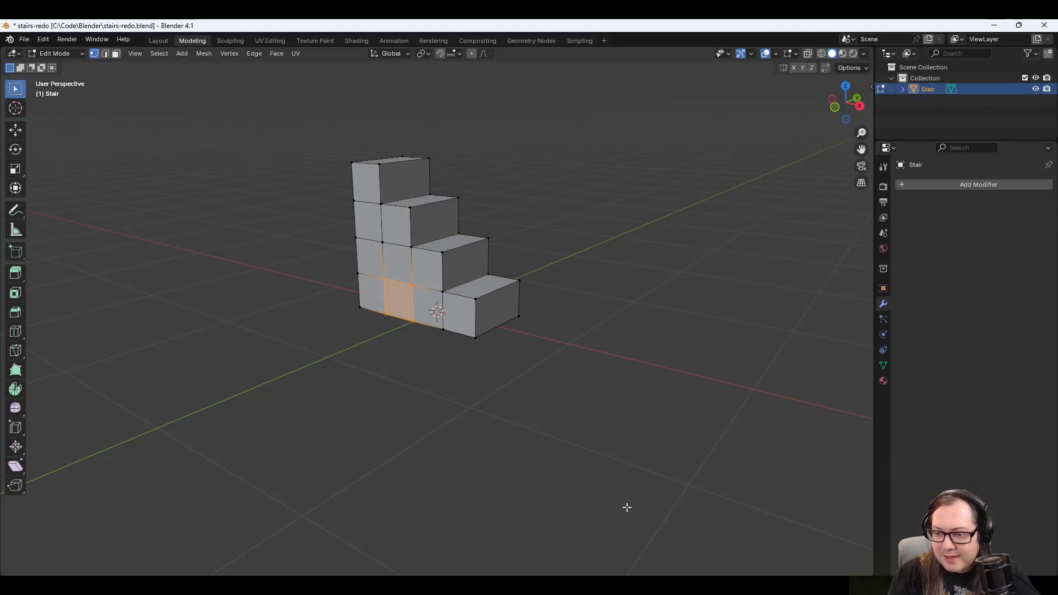
Switch to the stairs_redo scene in Godot and inspect the StaticBody3D and its collision settings.
{"action": "left_click", "coordinate": [702, 574]}
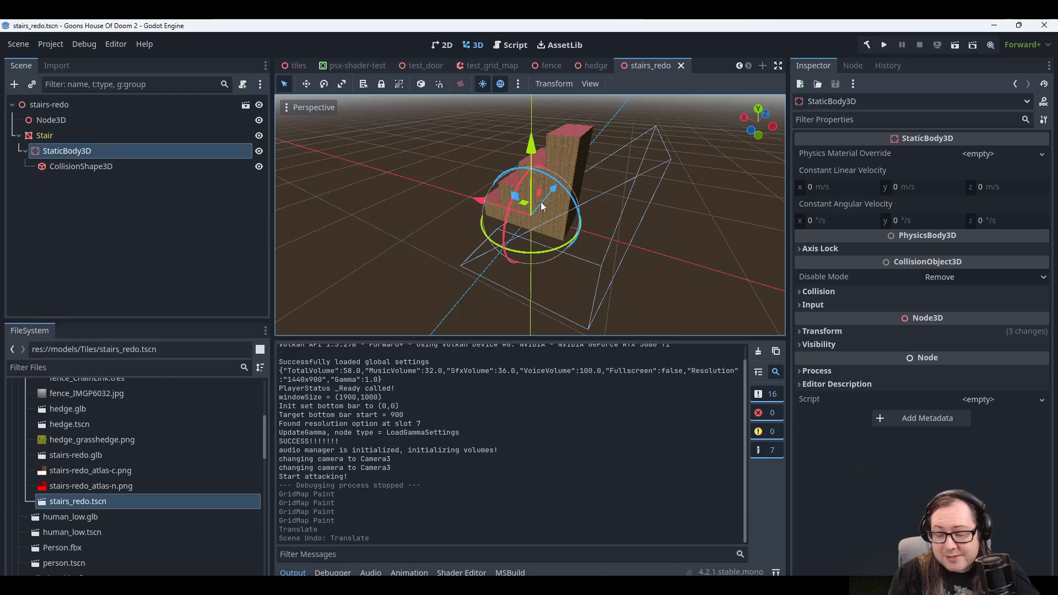
{"action": "middle_click_drag", "start_coordinate": [635, 176], "coordinate": [667, 182]}
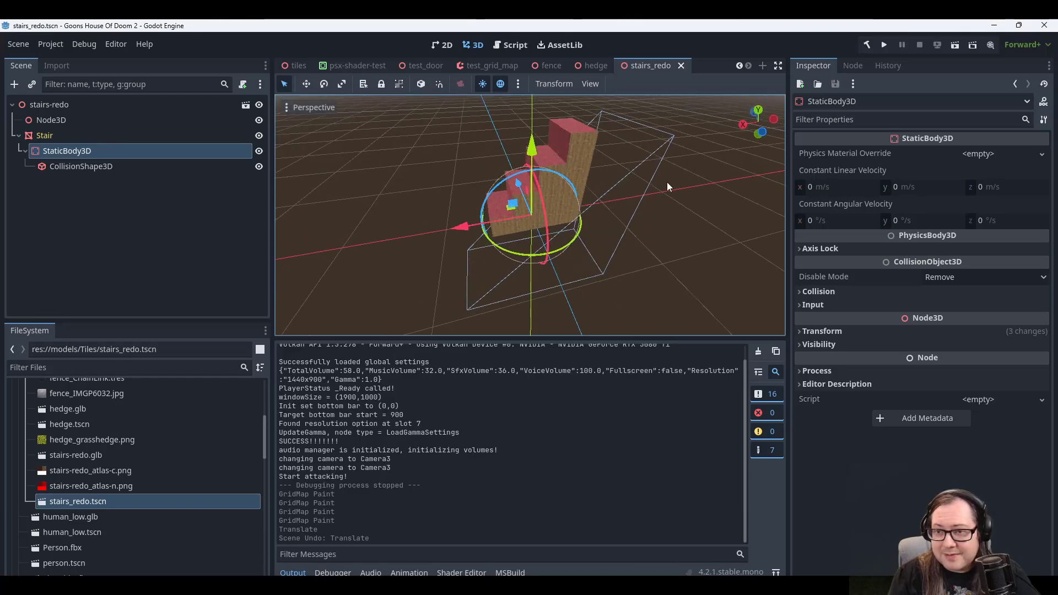
{"action": "left_click", "coordinate": [92, 164]}
{"action": "left_click", "coordinate": [91, 152]}
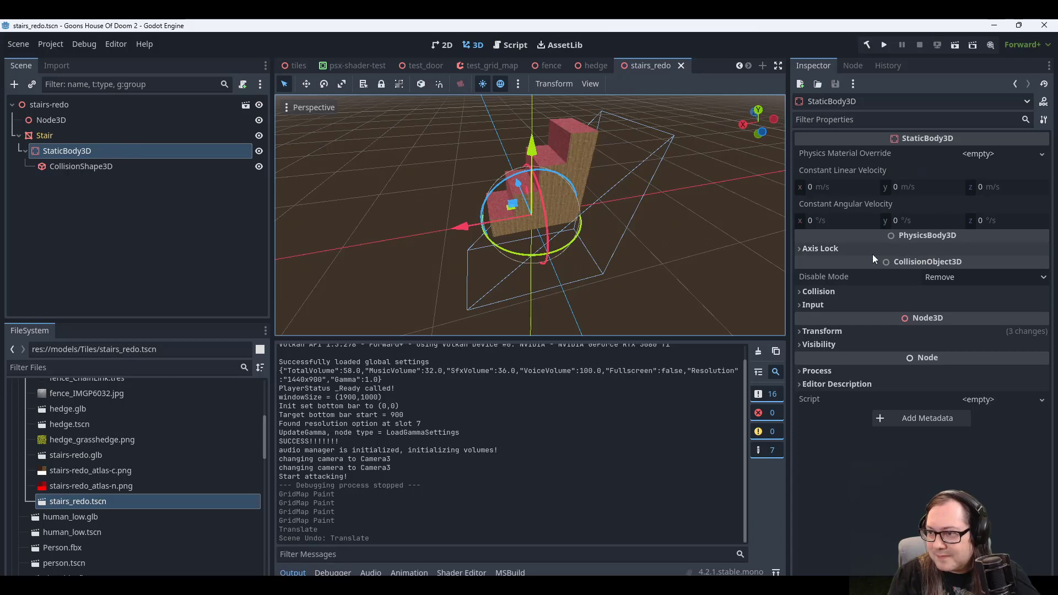
{"action": "left_click", "coordinate": [869, 292]}
{"action": "left_click", "coordinate": [858, 292]}
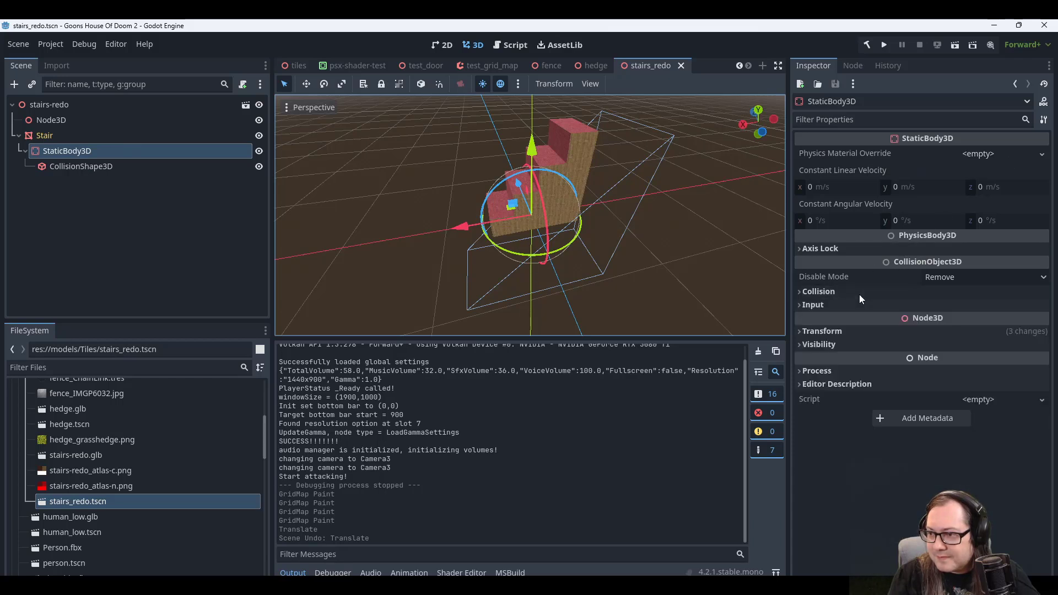
Select the CollisionShape3D and inspect the point coordinates of its ConvexPolygonShape3D.
{"action": "left_click", "coordinate": [101, 168]}
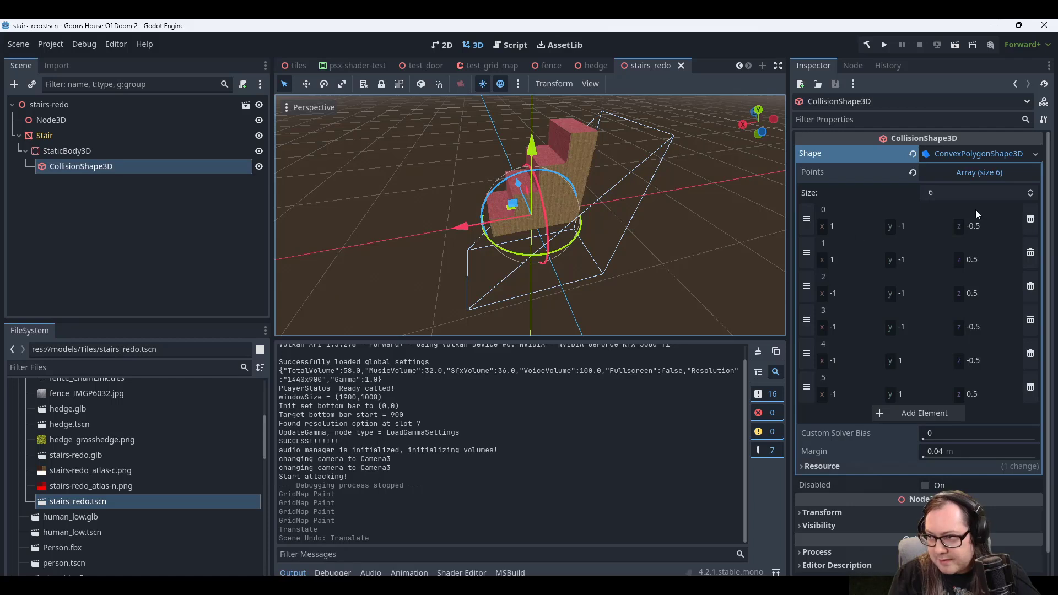
{"action": "left_click", "coordinate": [850, 224]}
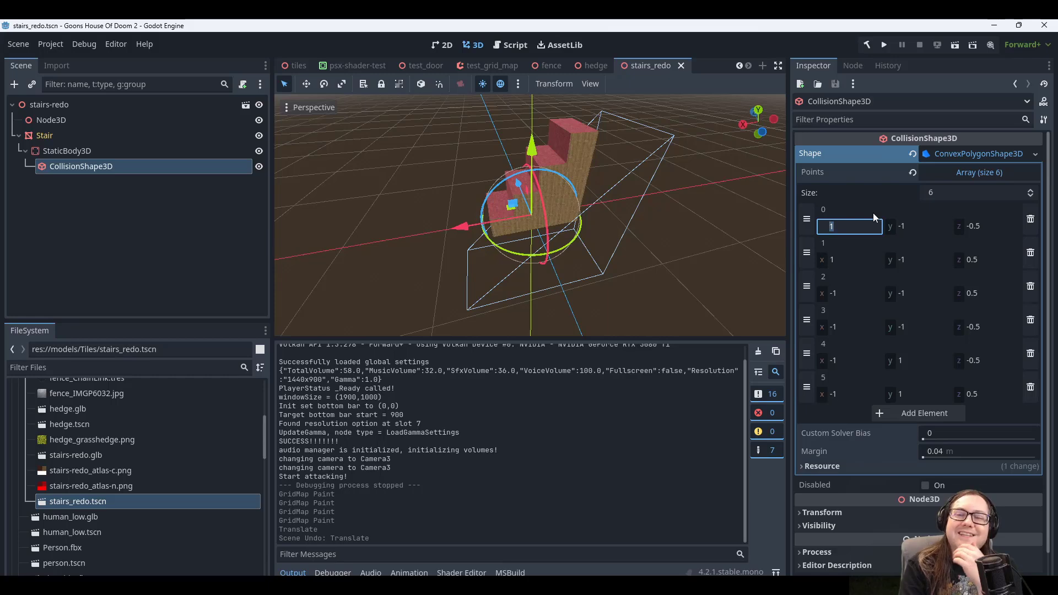
{"action": "scroll", "coordinate": [577, 125], "scroll_direction": "up", "scroll_amount": 5}
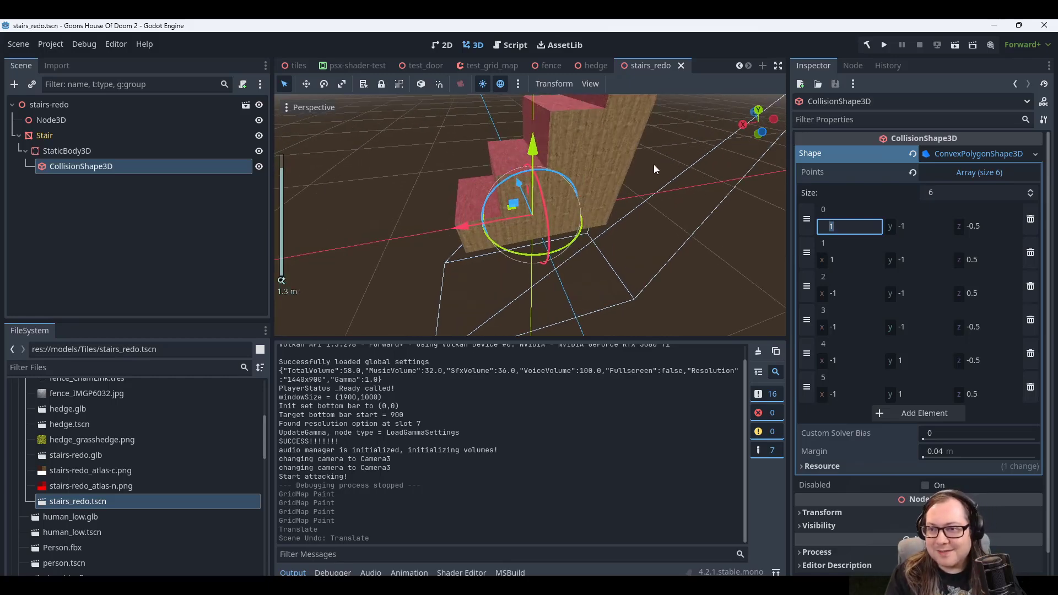
{"action": "scroll", "coordinate": [654, 164], "scroll_direction": "down", "scroll_amount": 6}
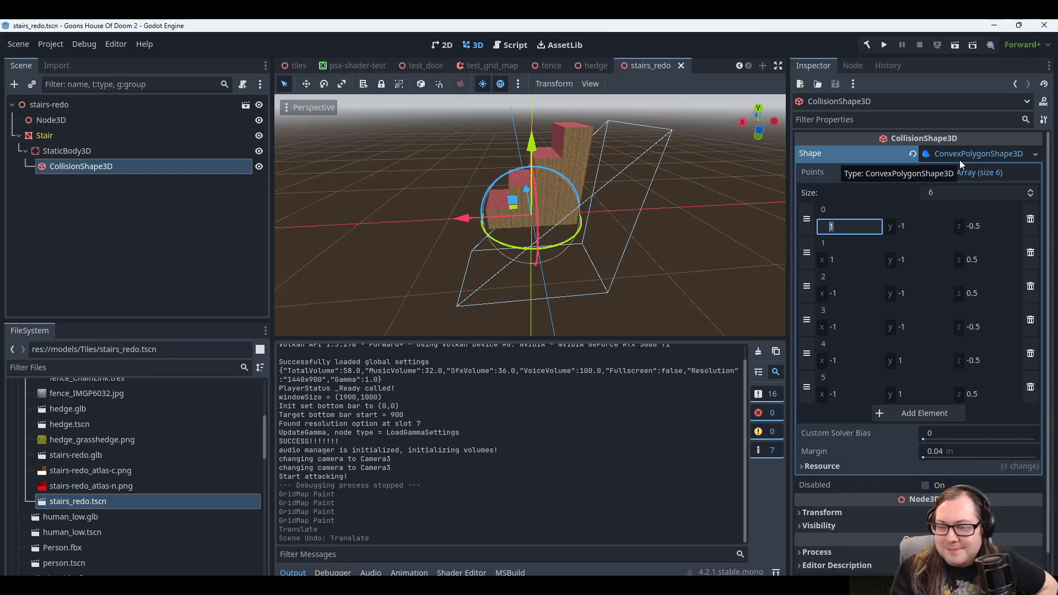
Open the test_scene scene and examine the stairs placed in its GridMap.
{"action": "scroll", "coordinate": [459, 67], "scroll_direction": "down", "scroll_amount": 6}
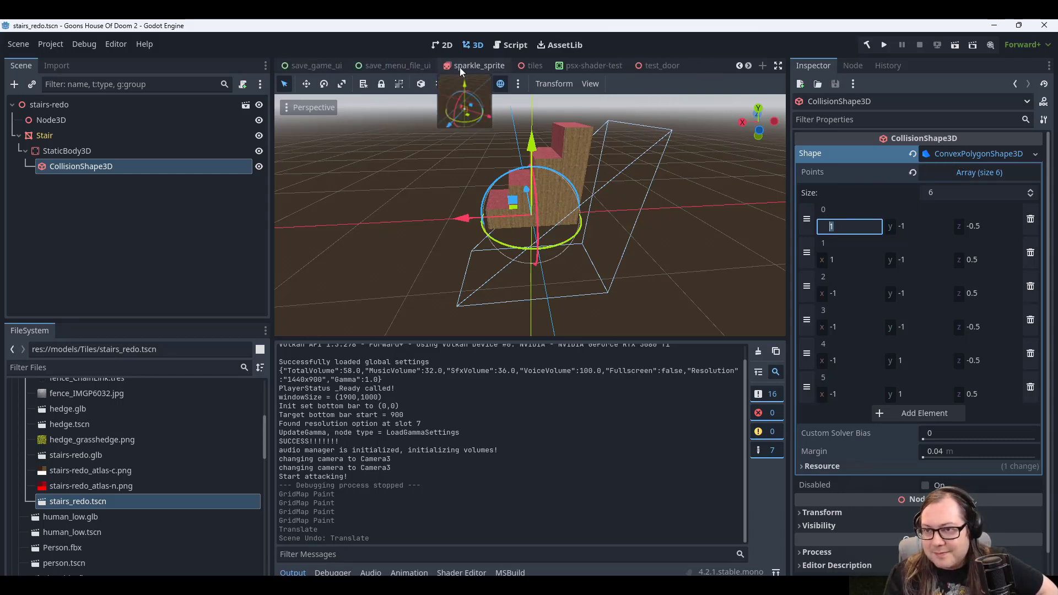
{"action": "scroll", "coordinate": [487, 68], "scroll_direction": "down", "scroll_amount": 6}
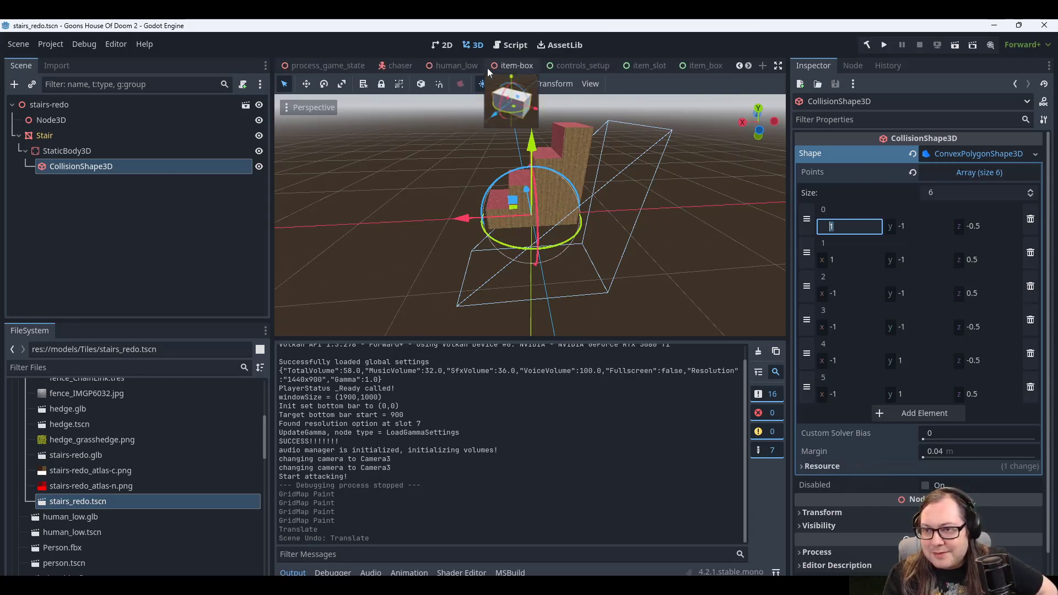
{"action": "left_click", "coordinate": [312, 65]}
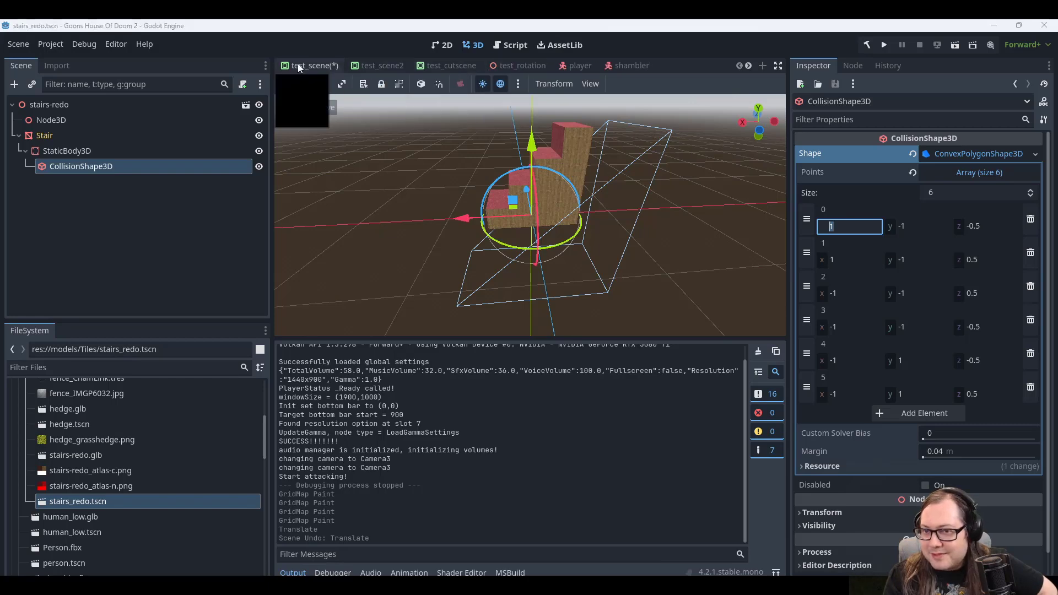
{"action": "middle_click_drag", "start_coordinate": [527, 262], "coordinate": [479, 315]}
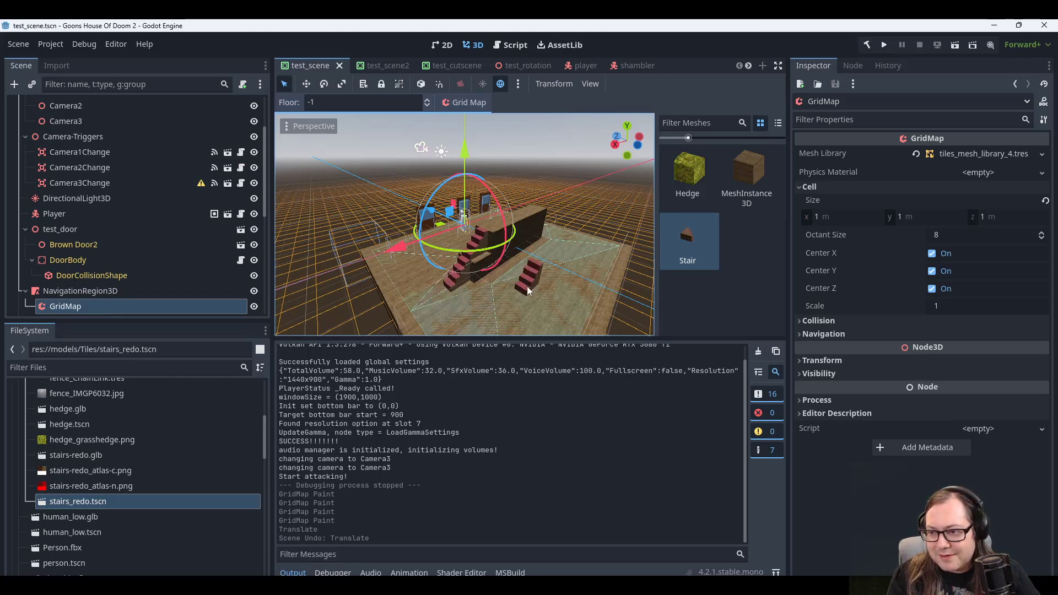
{"action": "mouse_move", "coordinate": [526, 286]}
{"action": "middle_mouse_down"}
{"action": "mouse_move", "coordinate": [503, 286]}
{"action": "mouse_move", "coordinate": [538, 281]}
{"action": "middle_mouse_up"}
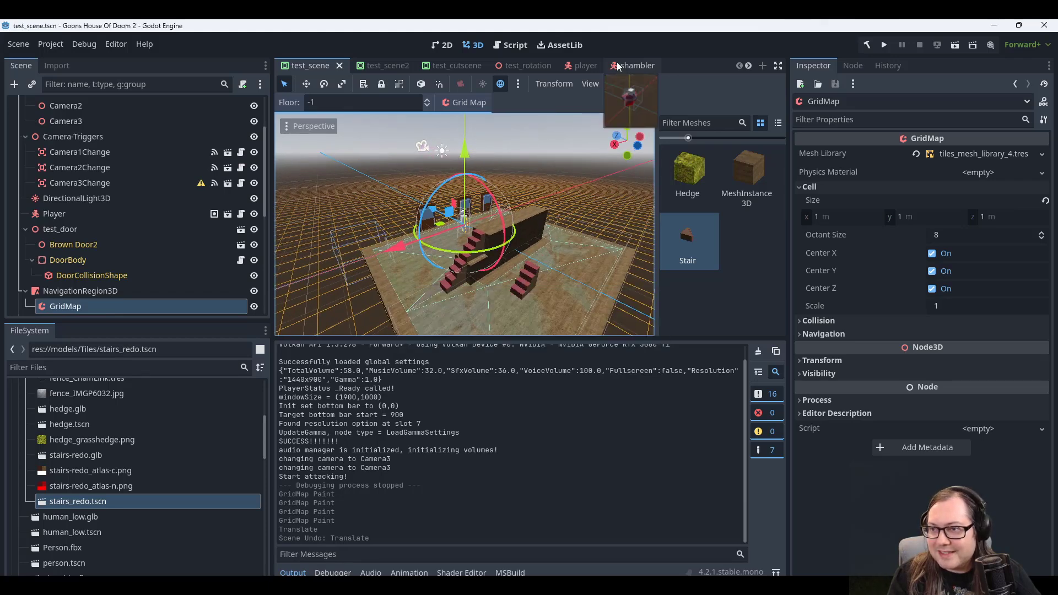
Look through the open scenes and return to stairs_redo.tscn.
{"action": "scroll", "coordinate": [617, 65], "scroll_direction": "down", "scroll_amount": 8}
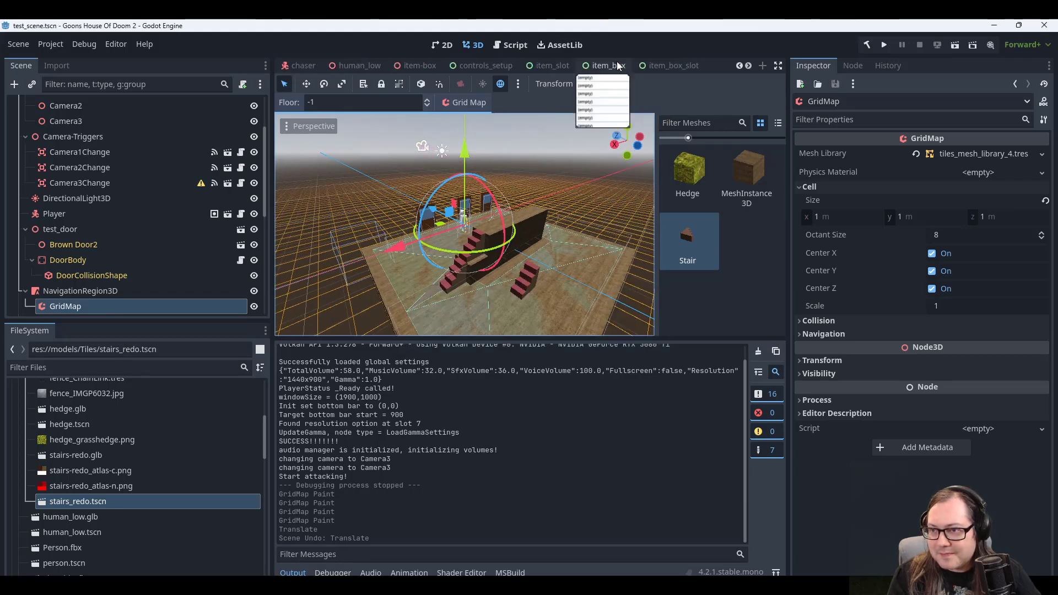
{"action": "scroll", "coordinate": [616, 61], "scroll_direction": "down", "scroll_amount": 6}
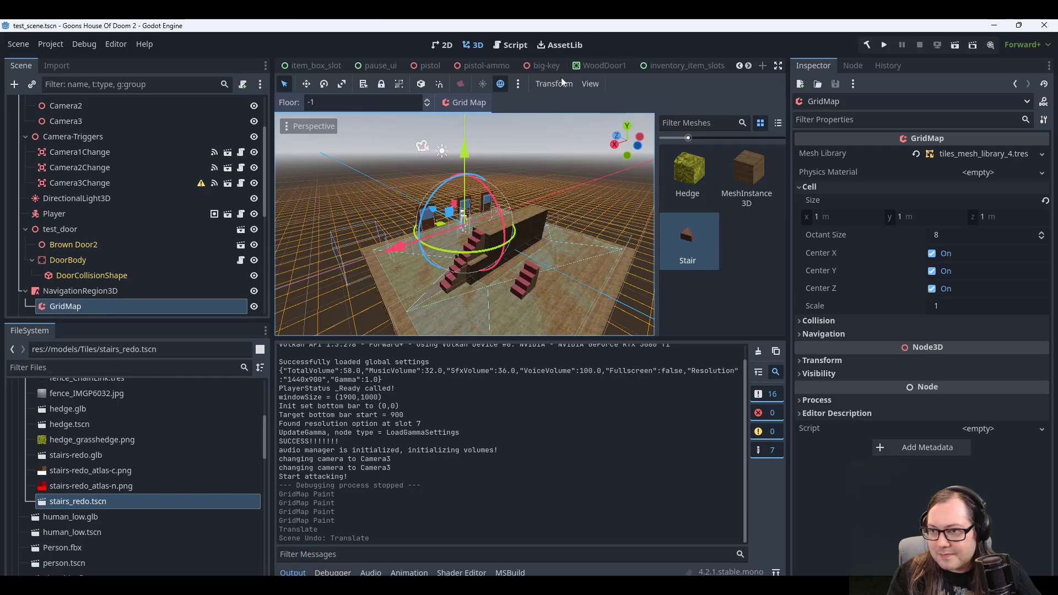
{"action": "scroll", "coordinate": [623, 68], "scroll_direction": "down", "scroll_amount": 4}
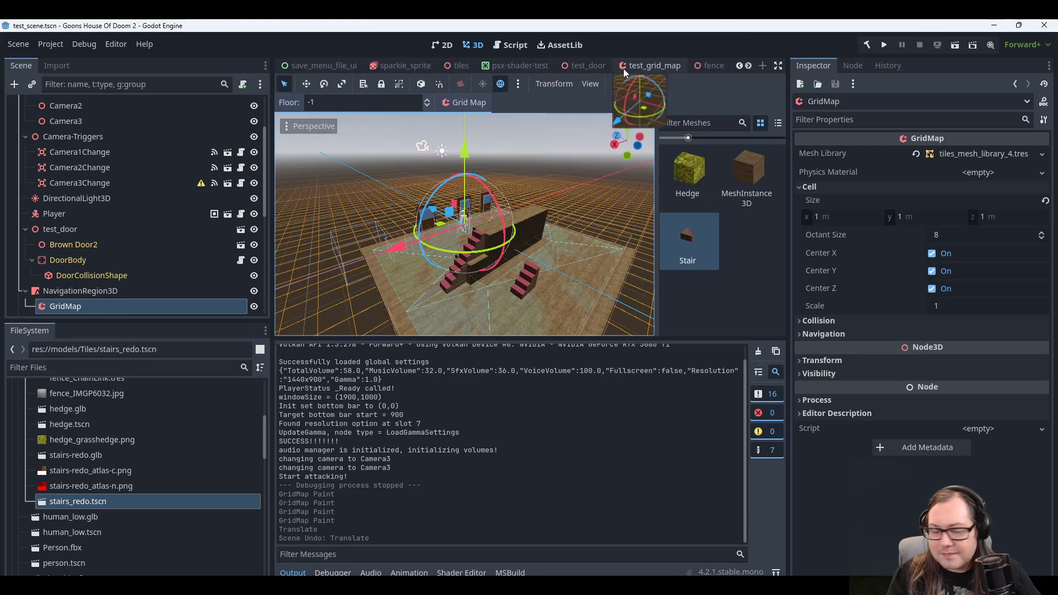
{"action": "scroll", "coordinate": [624, 68], "scroll_direction": "up", "scroll_amount": 6}
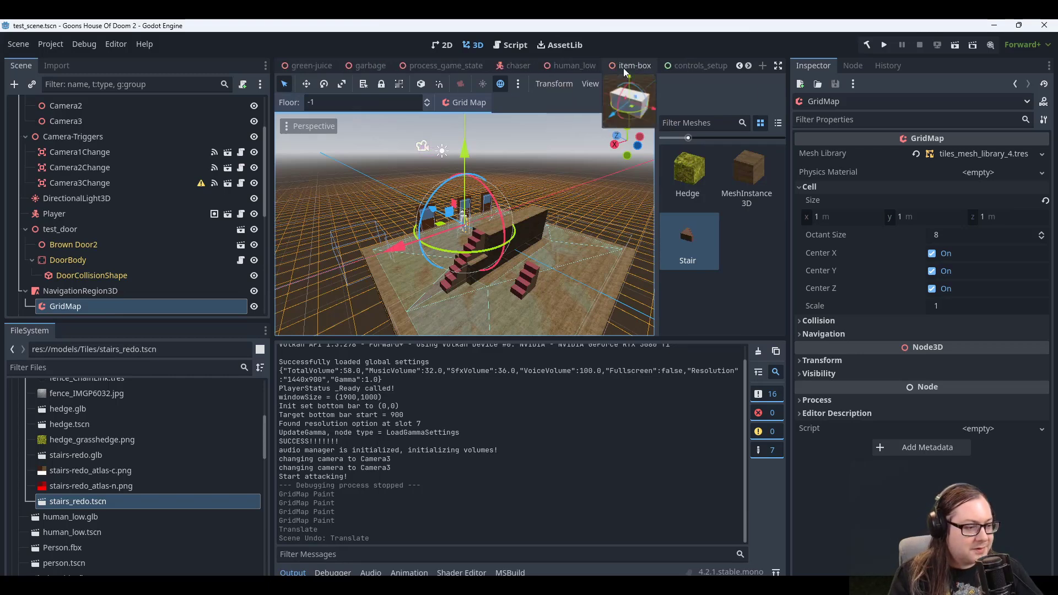
{"action": "scroll", "coordinate": [623, 68], "scroll_direction": "up", "scroll_amount": 5}
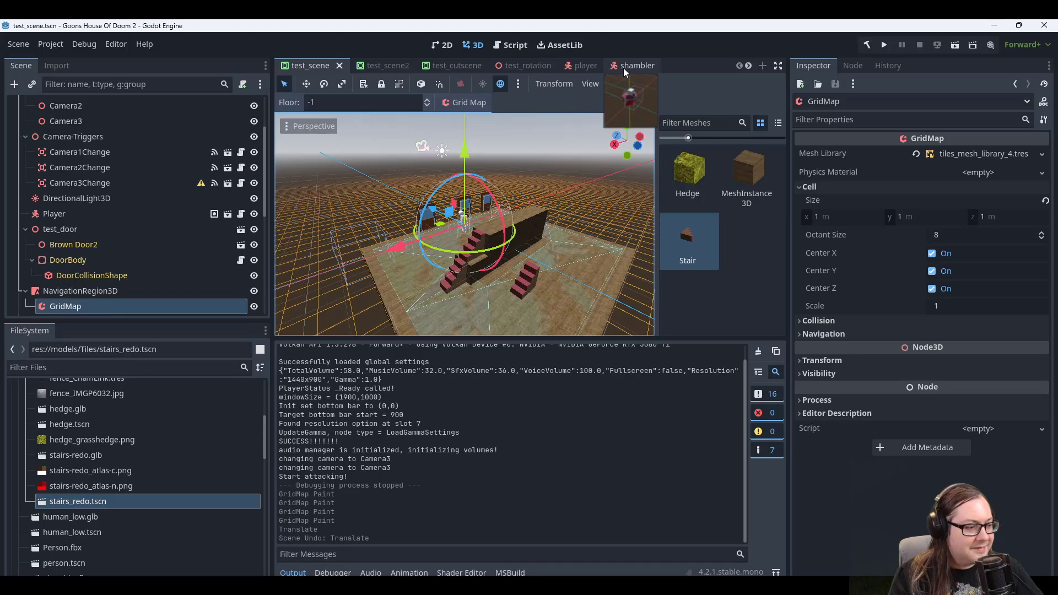
{"action": "double_click", "coordinate": [91, 502]}
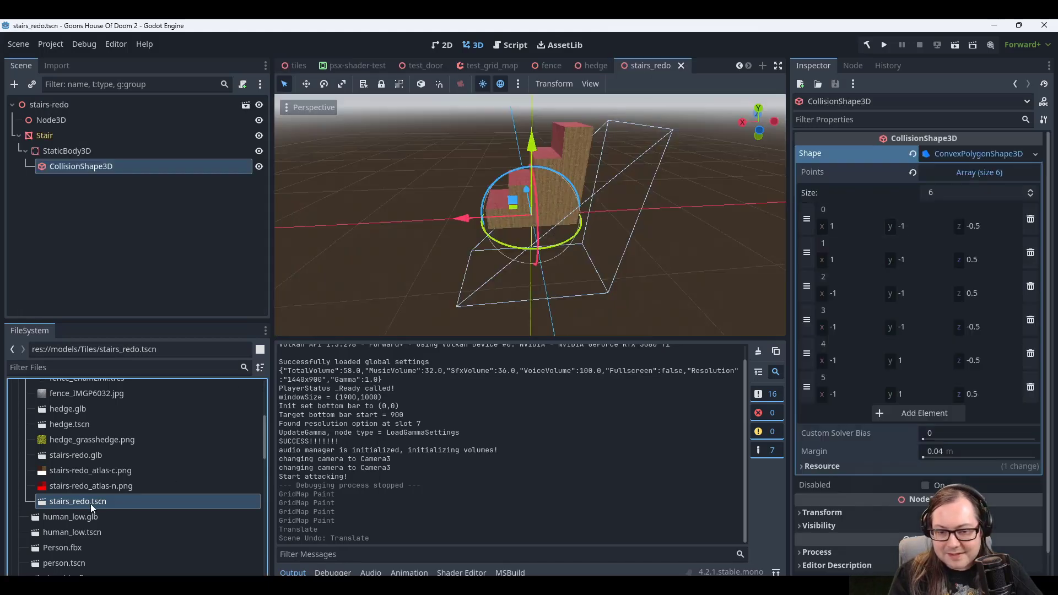
Compare the convex collision shape with the stair mesh from several angles.
{"action": "middle_click_drag", "start_coordinate": [480, 268], "coordinate": [613, 260]}
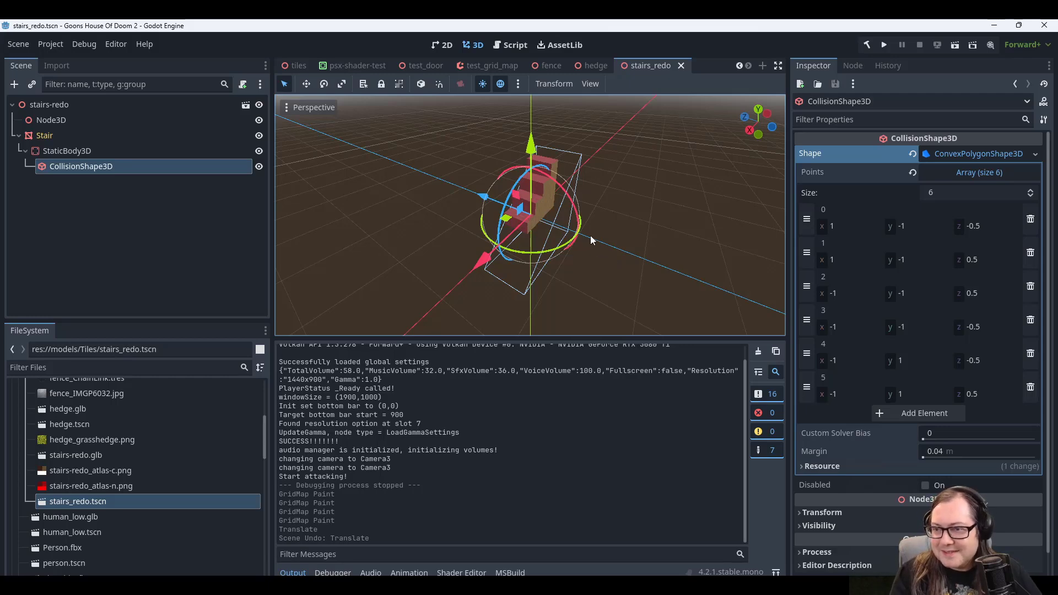
{"action": "scroll", "coordinate": [615, 213], "scroll_direction": "up", "scroll_amount": 8}
{"action": "middle_click_drag", "start_coordinate": [640, 200], "coordinate": [570, 186]}
{"action": "scroll", "coordinate": [614, 182], "scroll_direction": "down", "scroll_amount": 2}
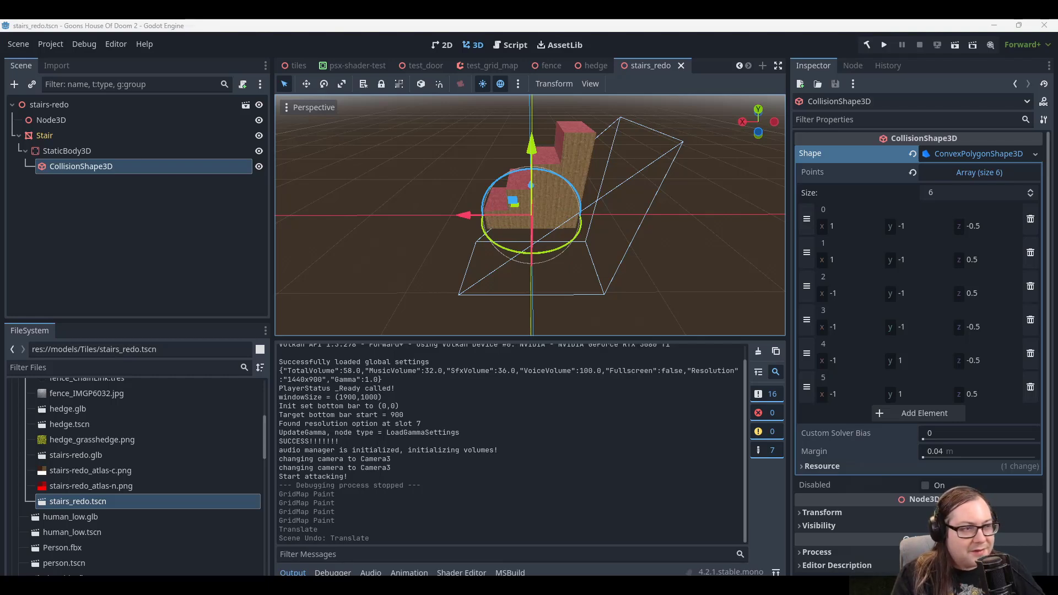
Add a CollisionPolygon3D child node to StaticBody3D and check its configuration warning.
{"action": "right_click", "coordinate": [87, 152]}
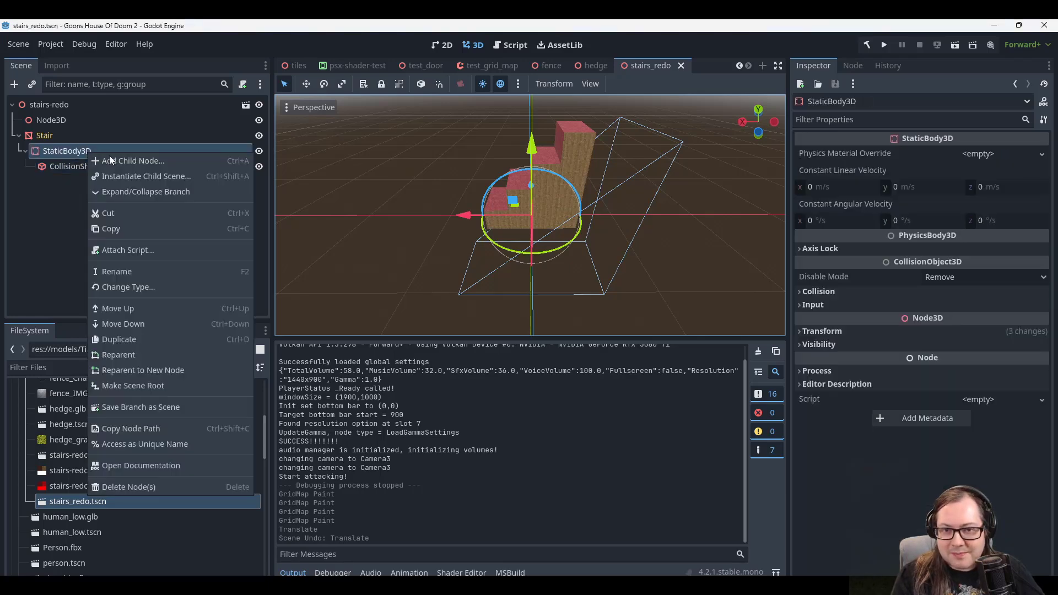
{"action": "left_click", "coordinate": [109, 157]}
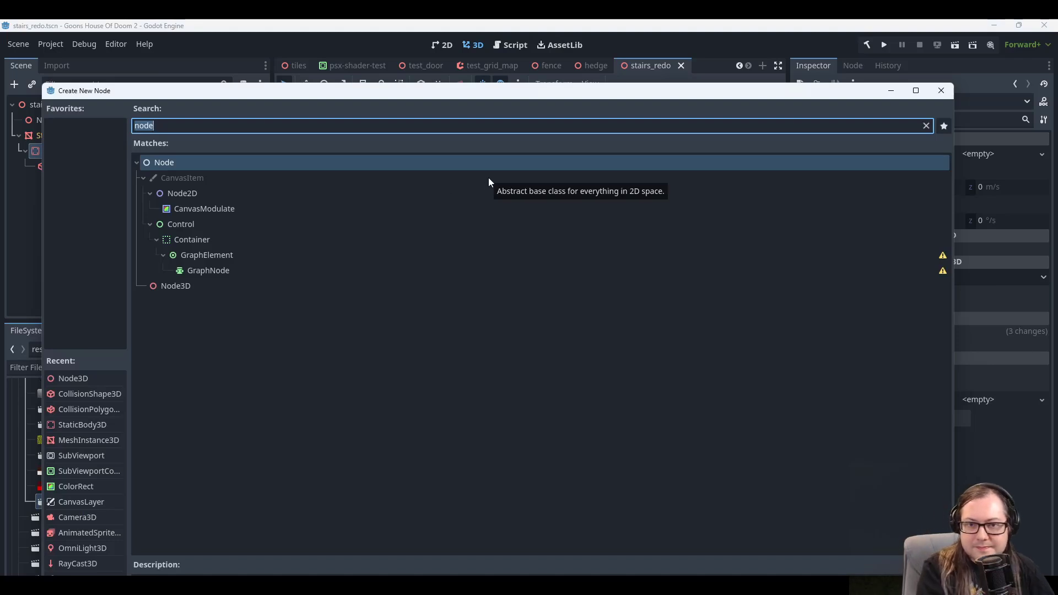
{"action": "type", "text": "poly"}
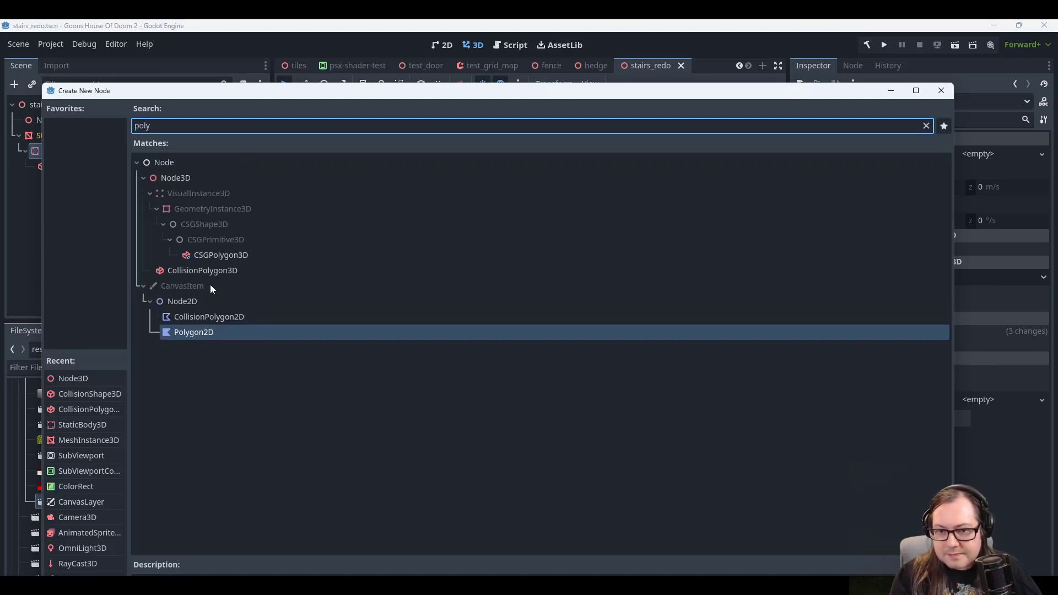
{"action": "double_click", "coordinate": [219, 270]}
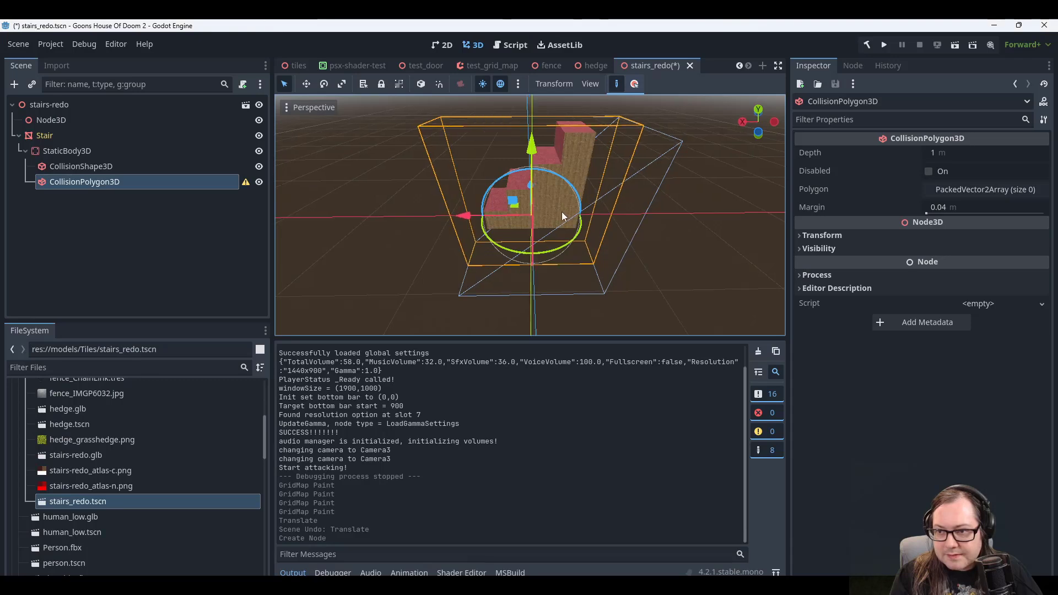
{"action": "middle_click_drag", "start_coordinate": [638, 229], "coordinate": [460, 164]}
{"action": "left_click", "coordinate": [160, 166]}
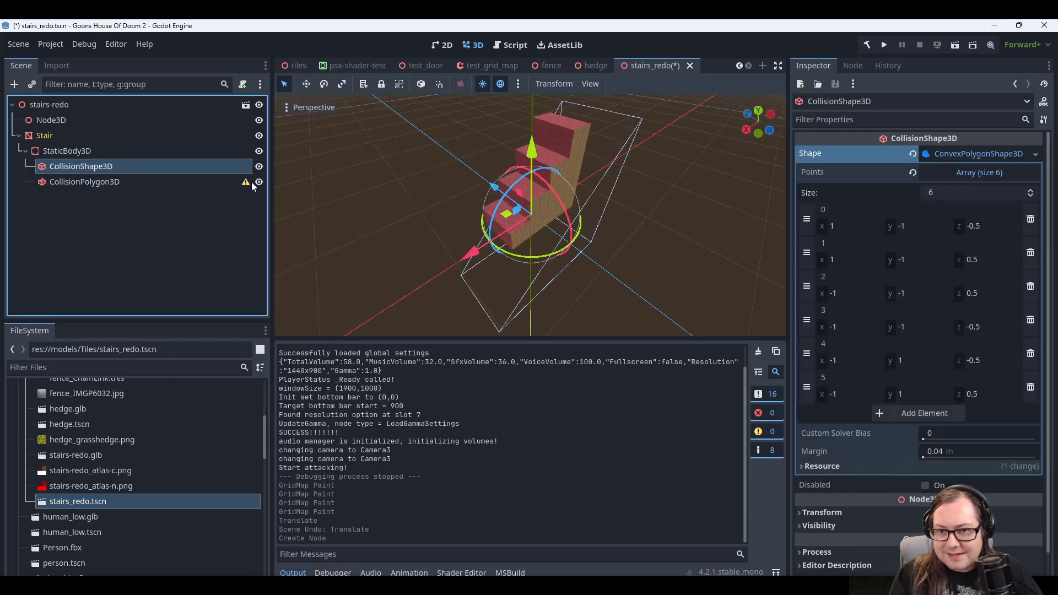
{"action": "mouse_move", "coordinate": [246, 185]}
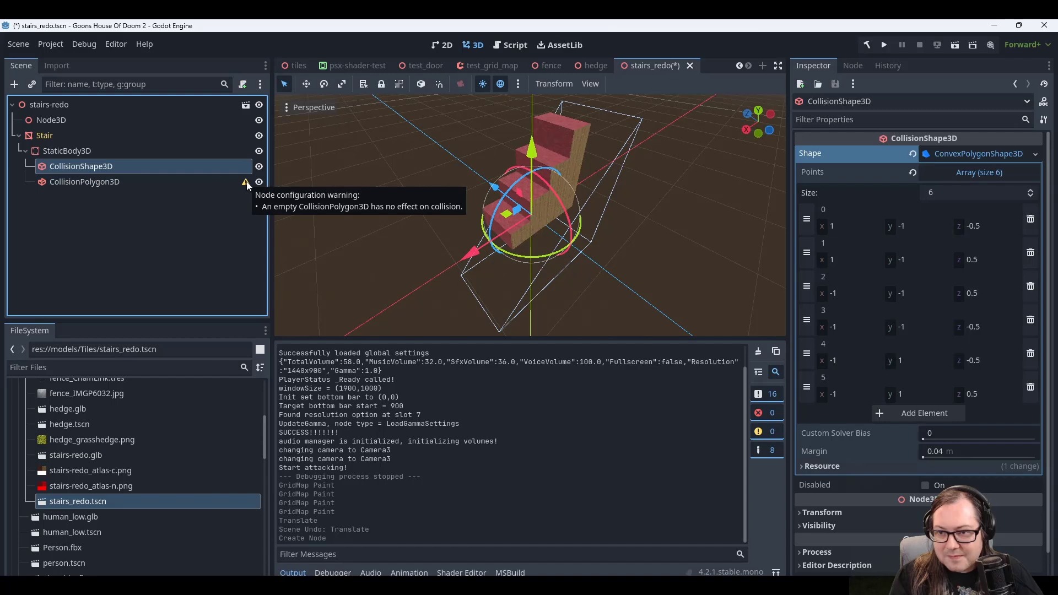
Try to place the first CollisionPolygon3D points along the lowest step, and undo back past the node's creation.
{"action": "left_click", "coordinate": [206, 181]}
{"action": "middle_click_drag", "start_coordinate": [485, 223], "coordinate": [653, 224]}
{"action": "left_click", "coordinate": [617, 86]}
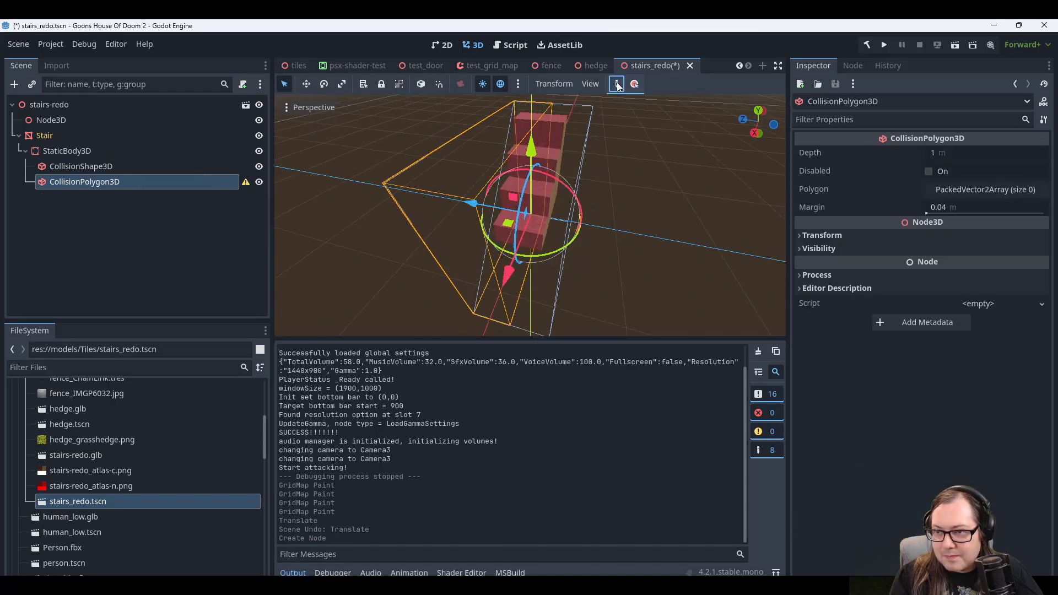
{"action": "left_click", "coordinate": [494, 238]}
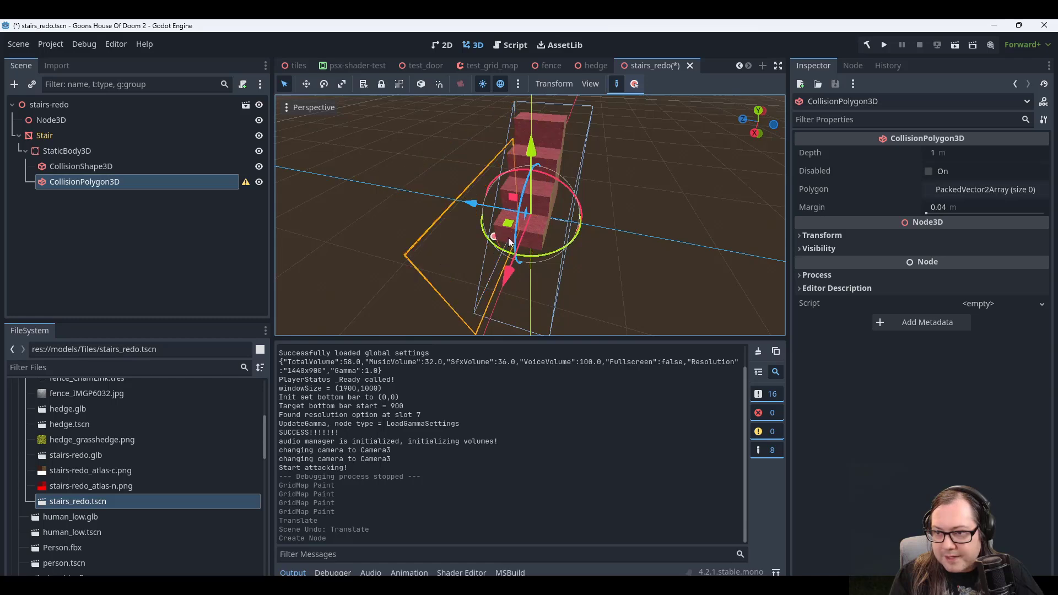
{"action": "left_click", "coordinate": [542, 248]}
{"action": "mouse_move", "coordinate": [586, 223]}
{"action": "middle_mouse_down"}
{"action": "mouse_move", "coordinate": [488, 202]}
{"action": "mouse_move", "coordinate": [583, 206]}
{"action": "middle_mouse_up"}
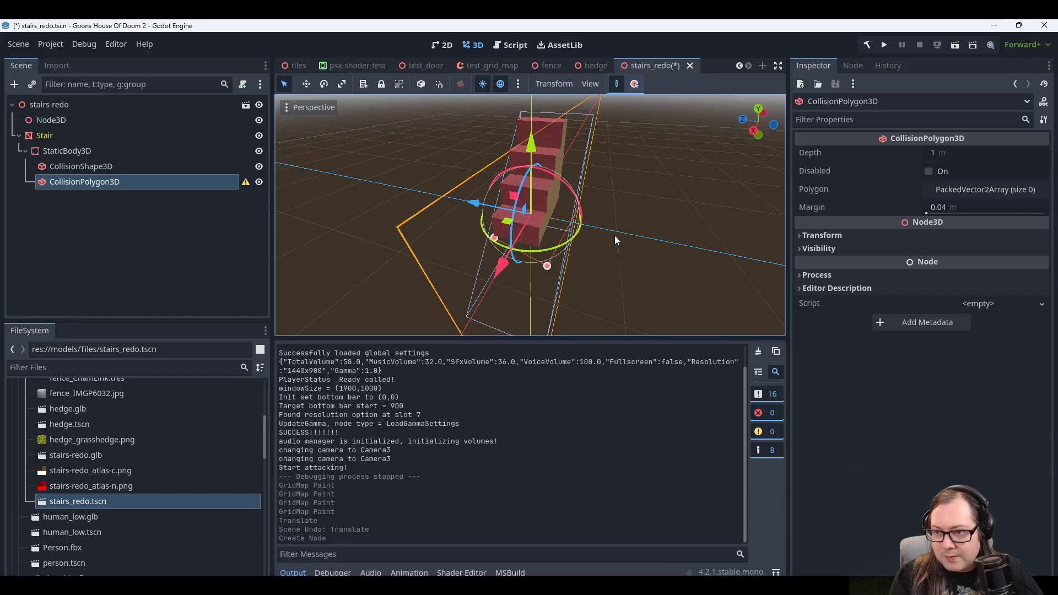
{"action": "key", "text": "ctrl+z"}
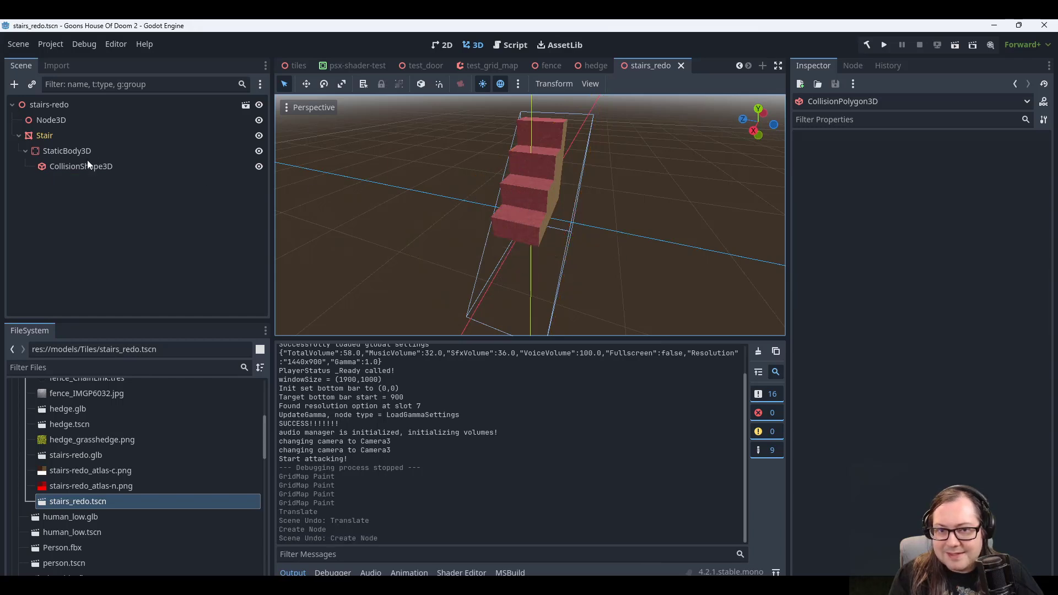
Redo the creation of the CollisionPolygon3D node under StaticBody3D.
{"action": "left_click", "coordinate": [83, 138]}
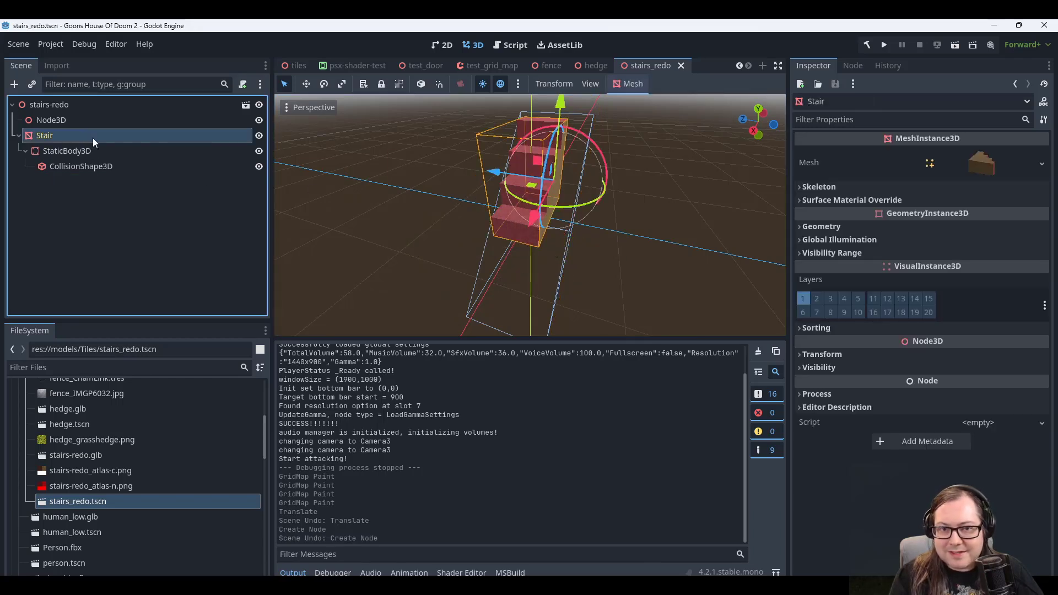
{"action": "right_click", "coordinate": [92, 137]}
{"action": "left_click", "coordinate": [64, 187]}
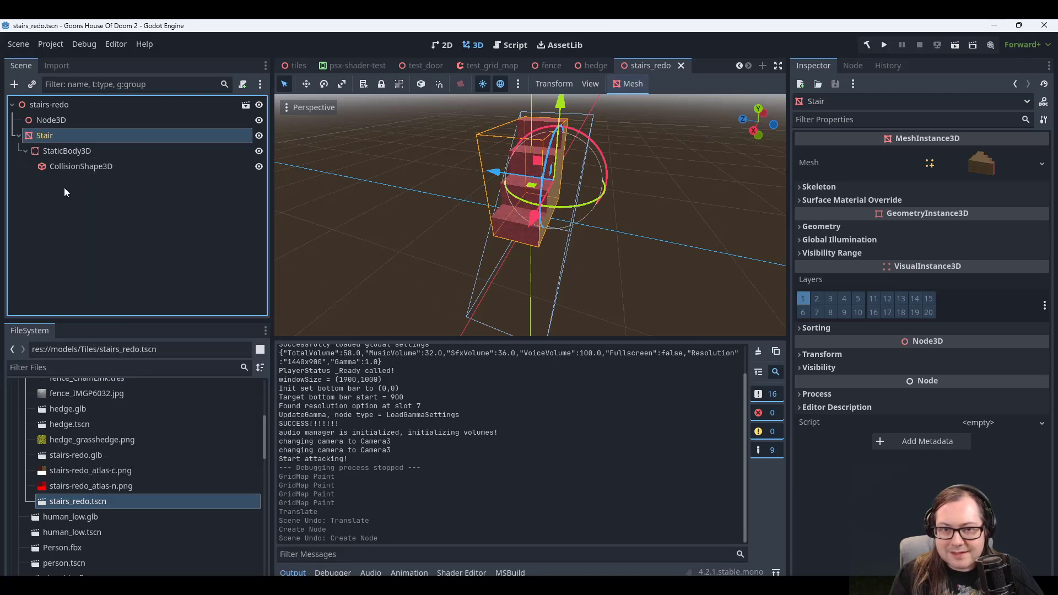
{"action": "key", "text": "ctrl+shift+z"}
In the front view, start the collision polygon along the stair base from about (-0.48, 0.04) to (0.48, 0.02).
{"action": "middle_click_drag", "start_coordinate": [606, 210], "coordinate": [391, 175]}
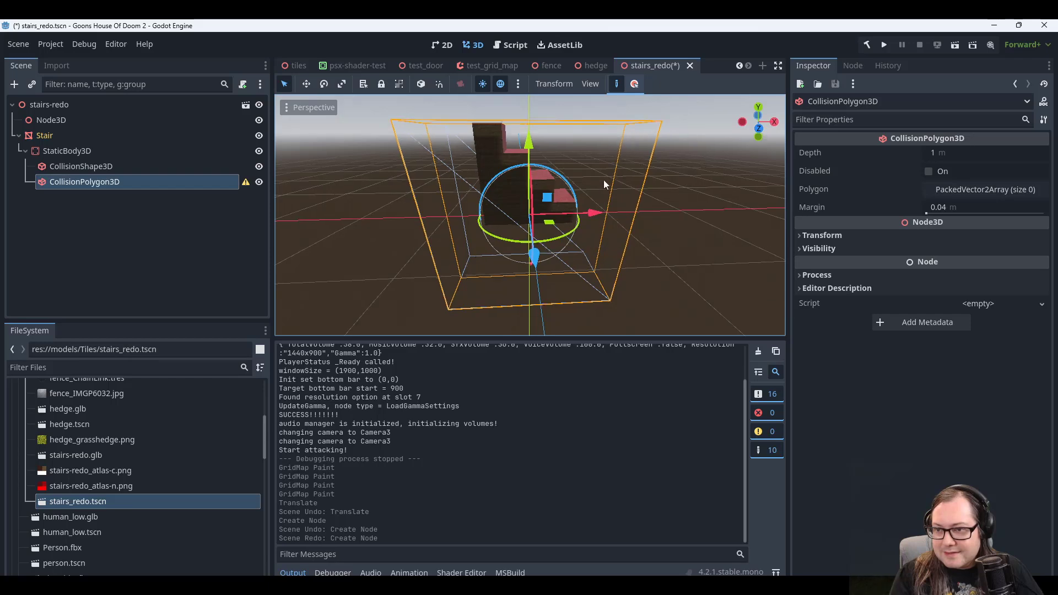
{"action": "mouse_move", "coordinate": [604, 180]}
{"action": "middle_mouse_down"}
{"action": "mouse_move", "coordinate": [605, 157]}
{"action": "mouse_move", "coordinate": [587, 169]}
{"action": "middle_mouse_up"}
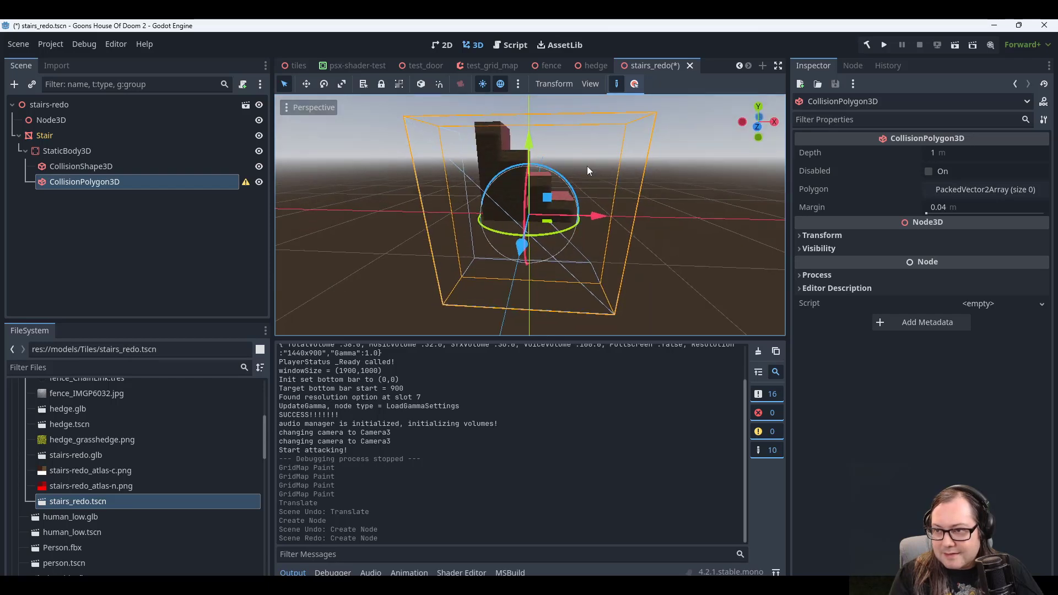
{"action": "left_click", "coordinate": [758, 127]}
{"action": "left_click", "coordinate": [491, 212]}
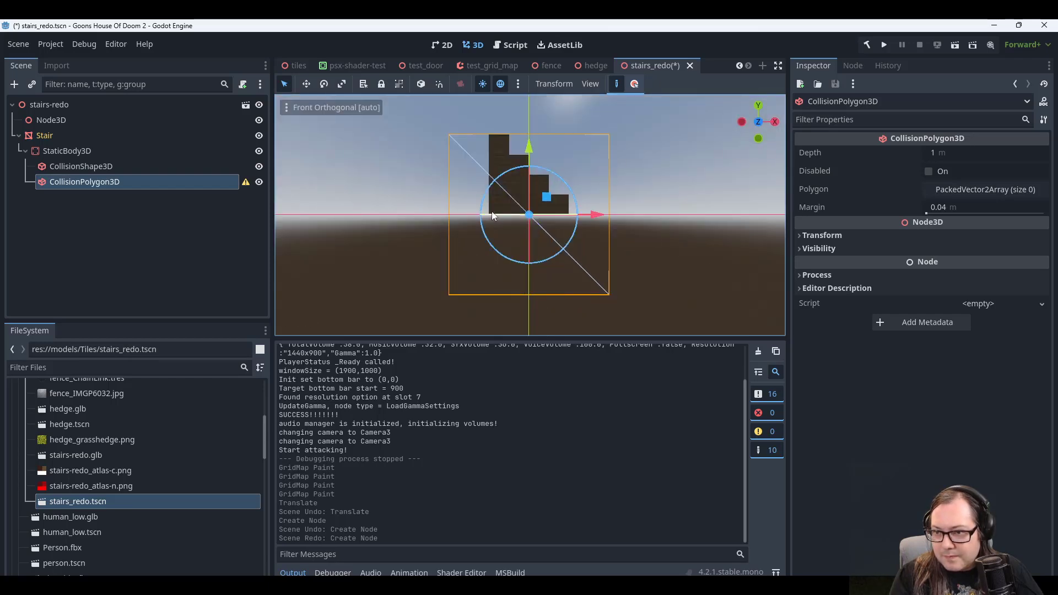
{"action": "left_click", "coordinate": [568, 213]}
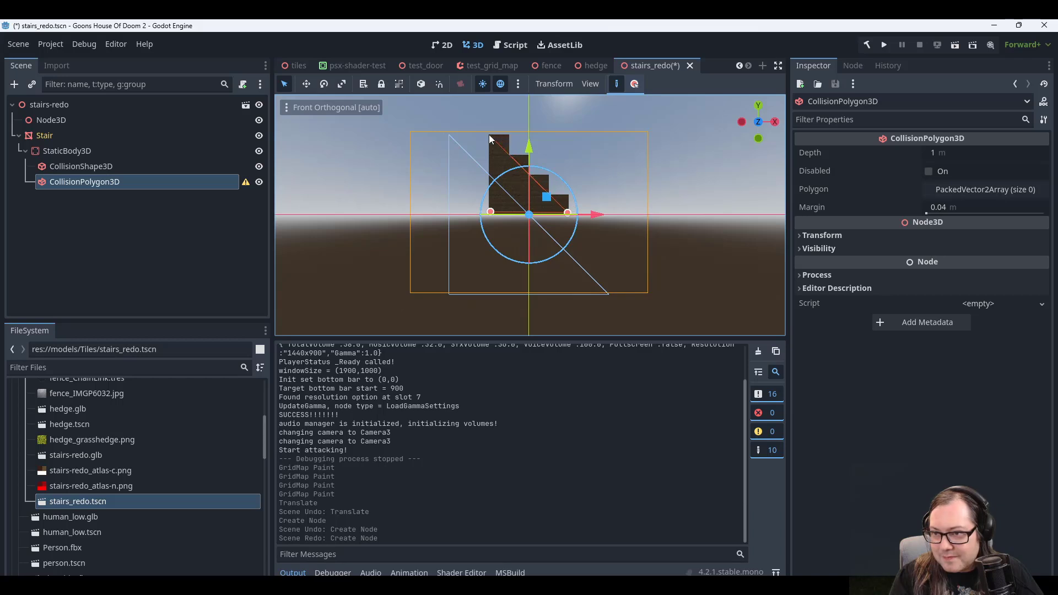
Place the collision polygon's remaining points around the stair mesh from several angles and close the outline.
{"action": "middle_click_drag", "start_coordinate": [605, 204], "coordinate": [408, 213]}
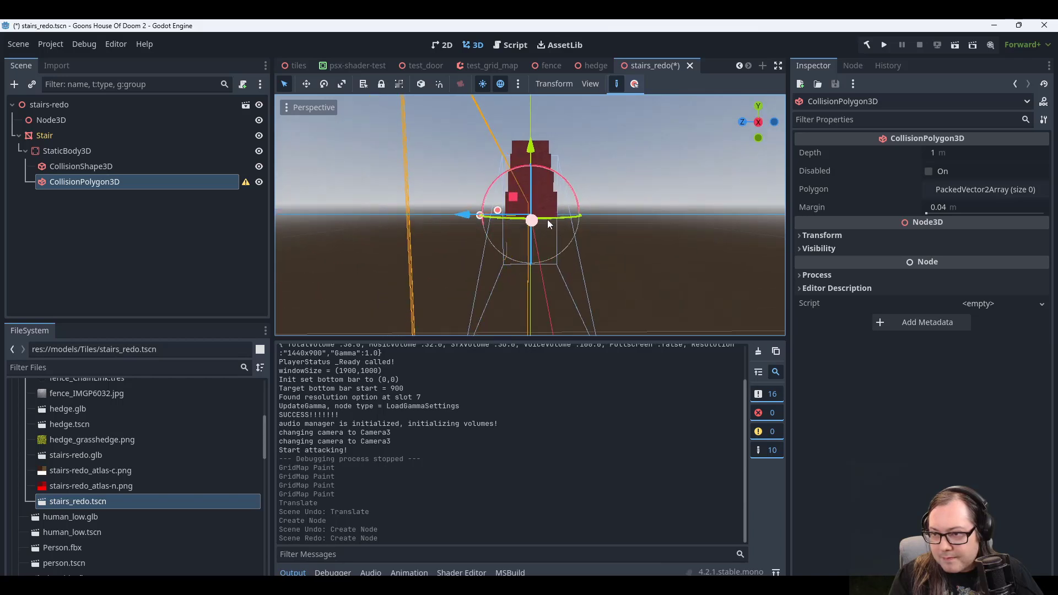
{"action": "middle_click_drag", "start_coordinate": [567, 221], "coordinate": [529, 209]}
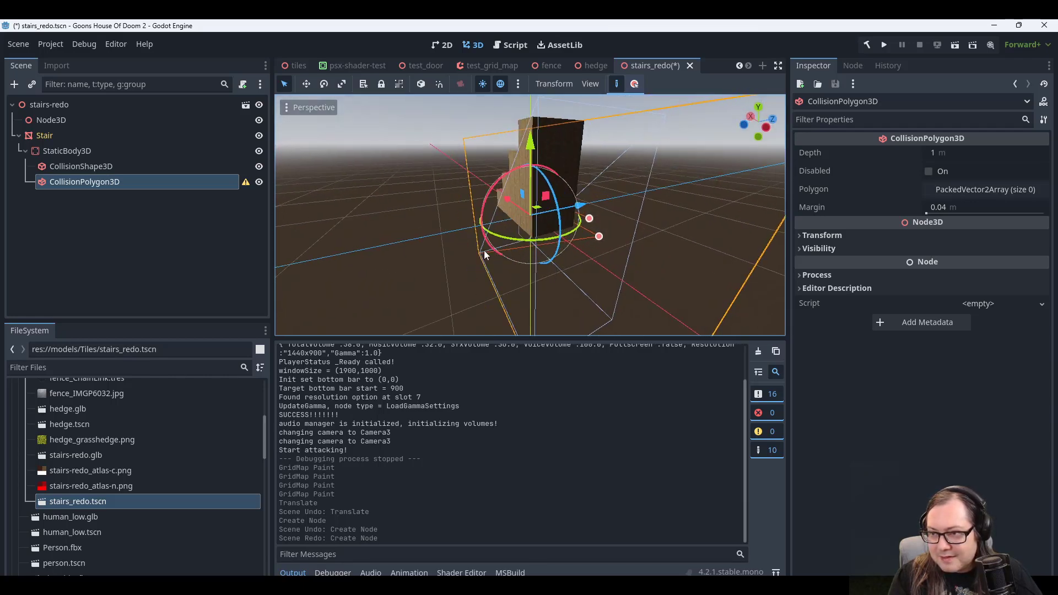
{"action": "left_click", "coordinate": [596, 121]}
{"action": "middle_click_drag", "start_coordinate": [622, 130], "coordinate": [469, 134]}
{"action": "left_click", "coordinate": [624, 133]}
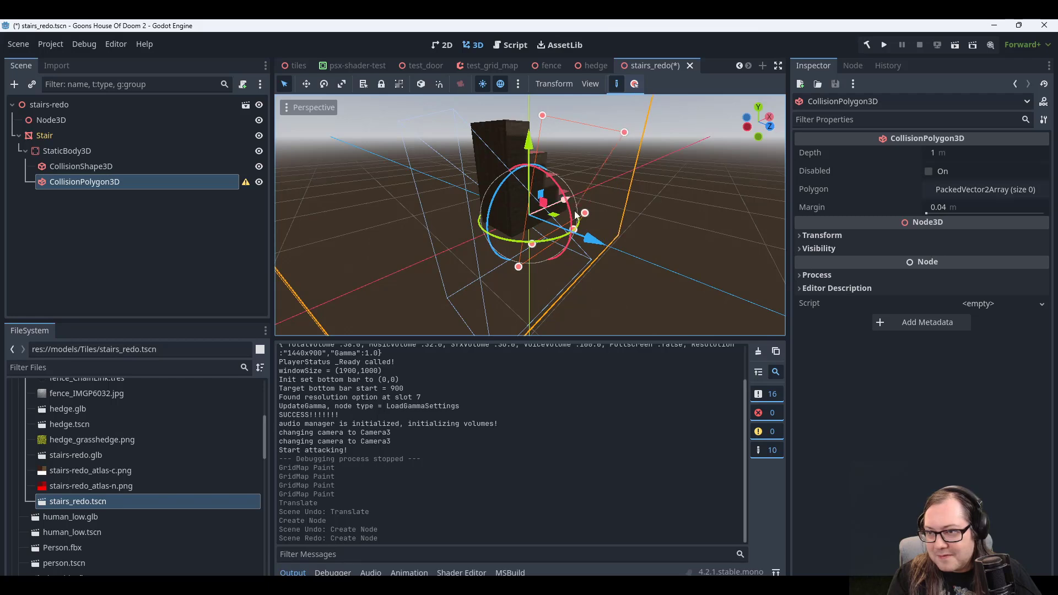
{"action": "middle_click_drag", "start_coordinate": [653, 206], "coordinate": [524, 246]}
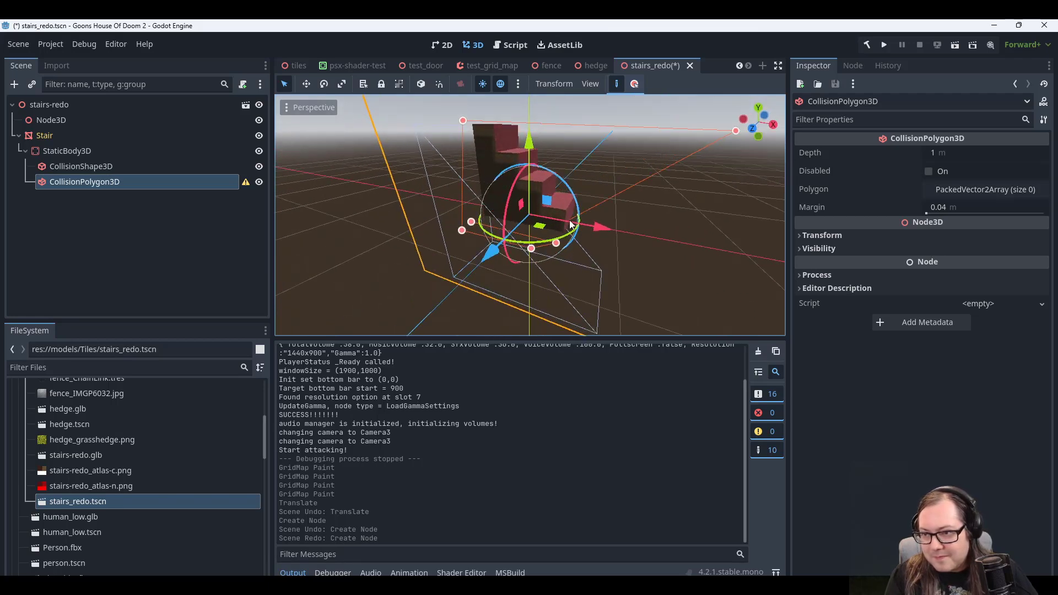
{"action": "left_click", "coordinate": [531, 249]}
Expand the CollisionPolygon3D's polygon array and delete its last point, index 6.
{"action": "middle_click_drag", "start_coordinate": [691, 216], "coordinate": [590, 222]}
{"action": "scroll", "coordinate": [590, 222], "scroll_direction": "down", "scroll_amount": 4}
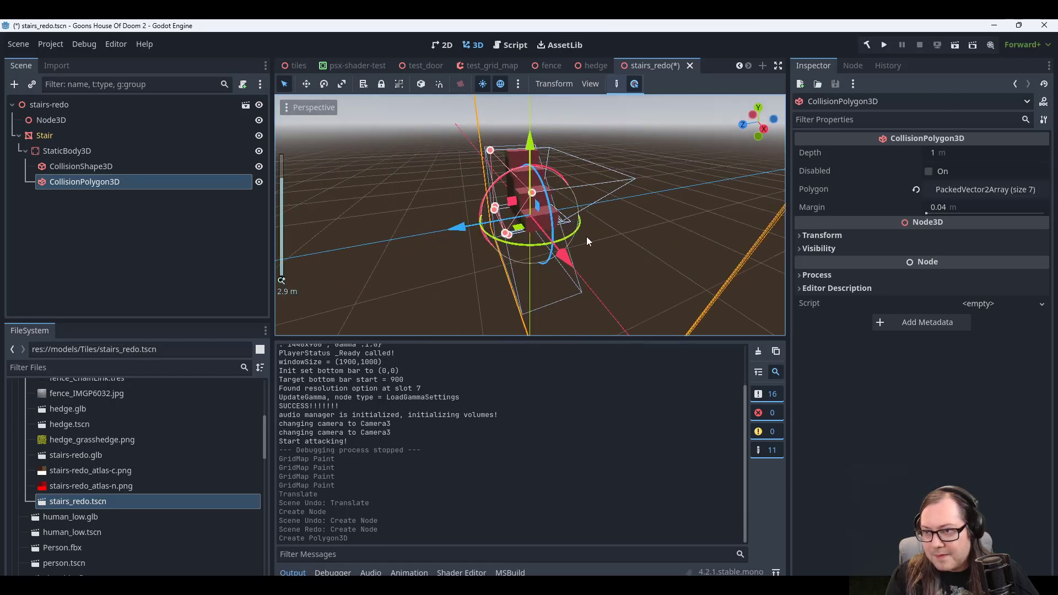
{"action": "left_click", "coordinate": [973, 190]}
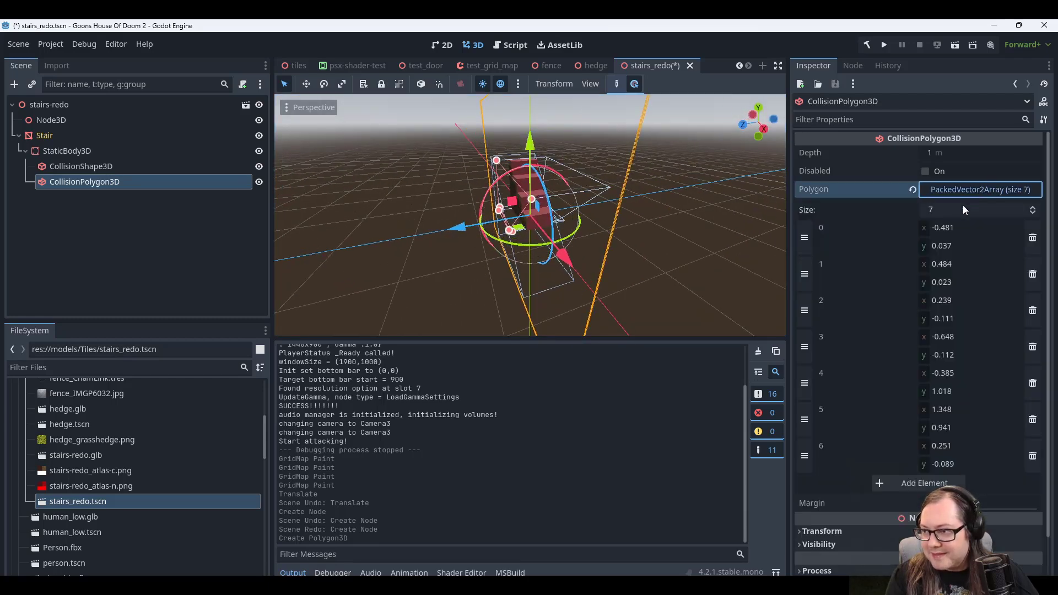
{"action": "left_click", "coordinate": [1032, 456]}
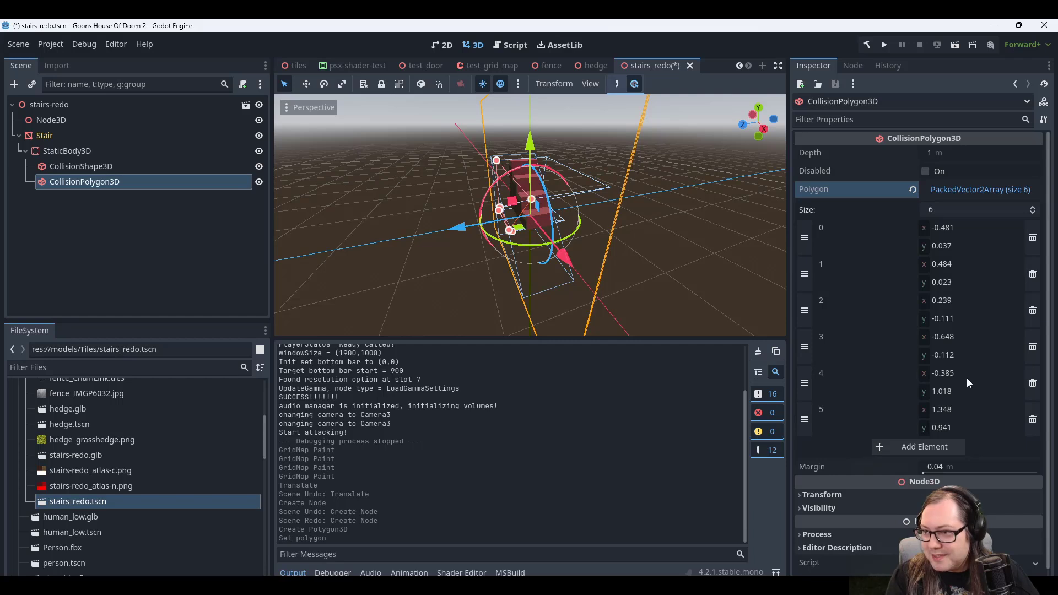
{"action": "left_click", "coordinate": [968, 229]}
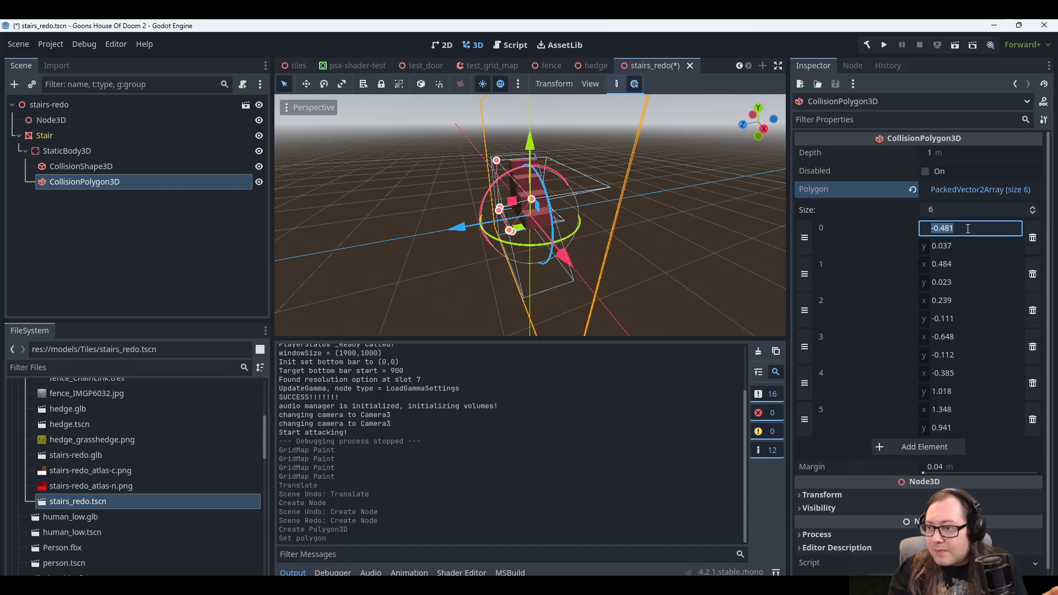
{"action": "key", "text": "Tab"}
{"action": "left_click", "coordinate": [953, 227]}
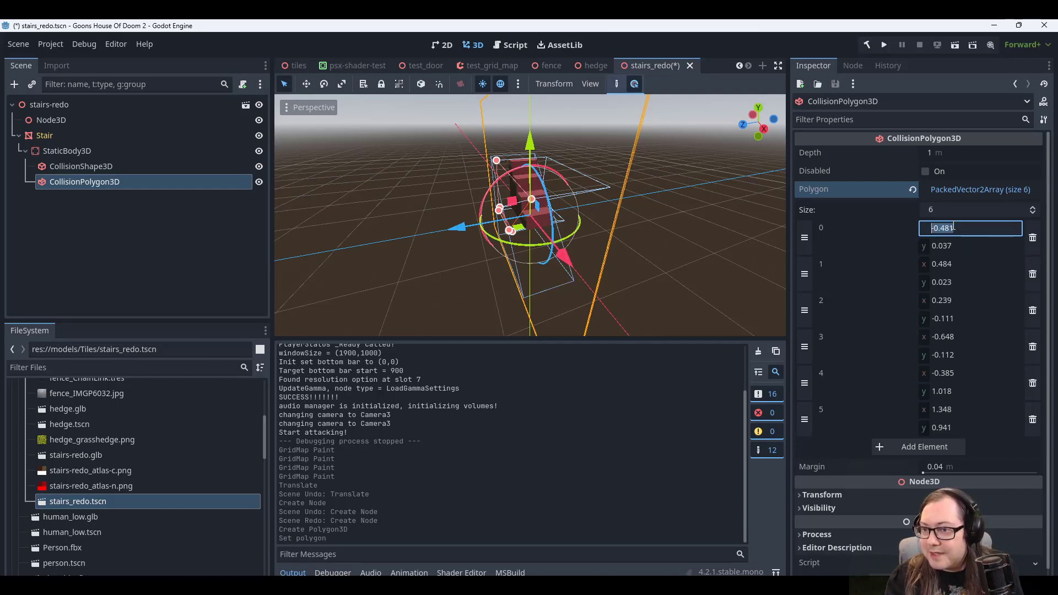
Hide the CollisionShape3D node so that only the new collision polygon shows around the stairs.
{"action": "middle_click_drag", "start_coordinate": [593, 218], "coordinate": [570, 197]}
{"action": "scroll", "coordinate": [593, 228], "scroll_direction": "up", "scroll_amount": 5}
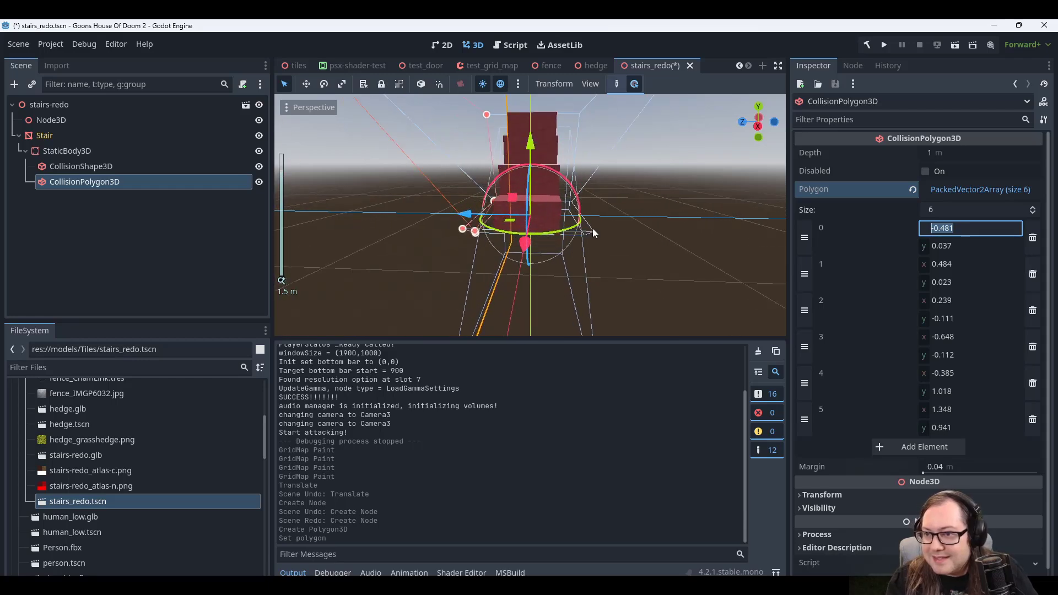
{"action": "left_click", "coordinate": [259, 166]}
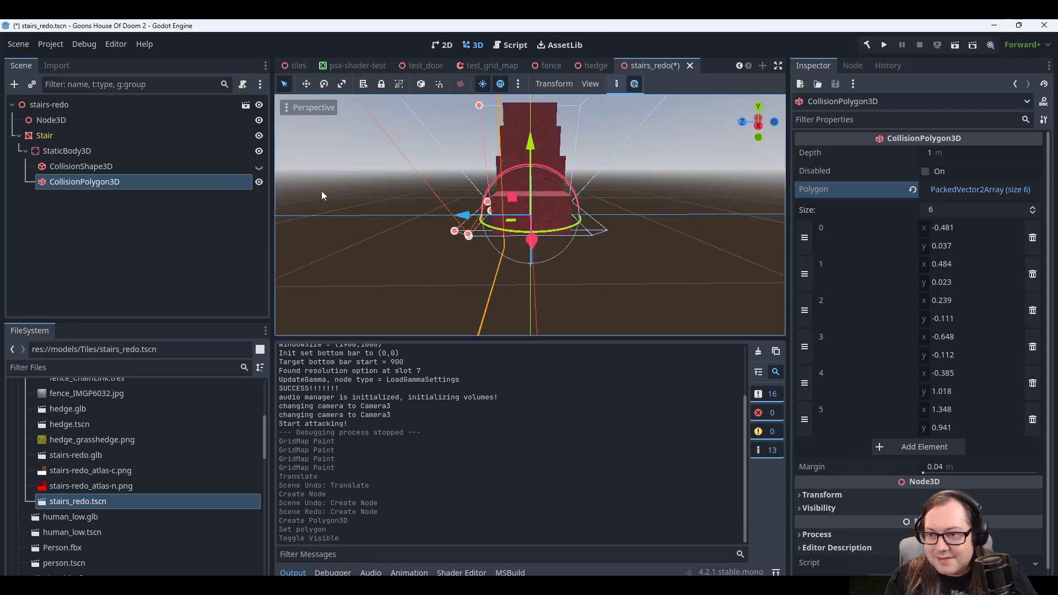
{"action": "middle_click_drag", "start_coordinate": [322, 191], "coordinate": [722, 232]}
{"action": "left_click_drag", "start_coordinate": [722, 228], "coordinate": [289, 256]}
{"action": "scroll", "coordinate": [351, 240], "scroll_direction": "down", "scroll_amount": 6}
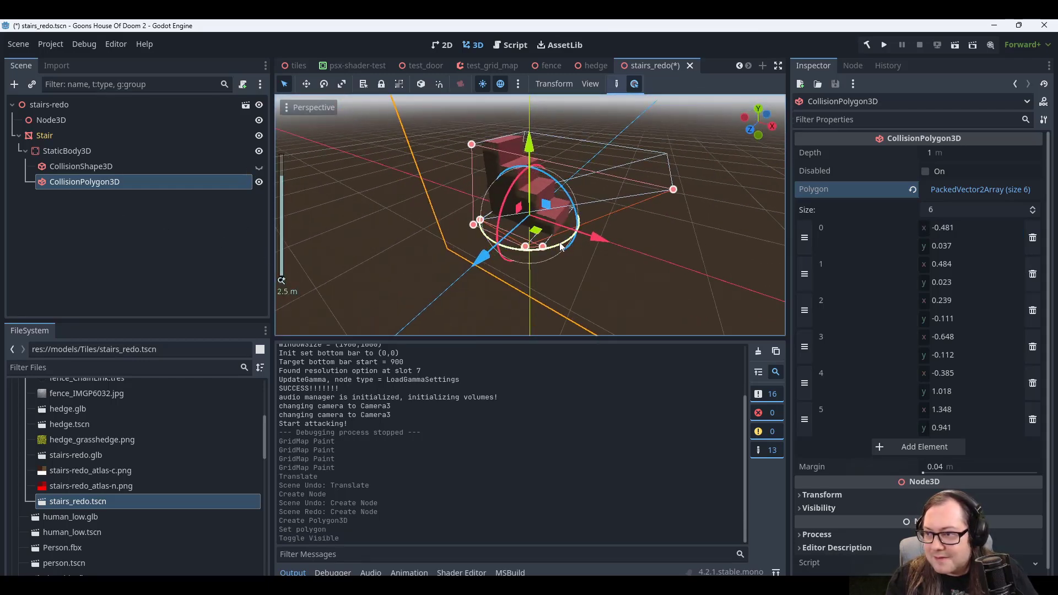
Set polygon point 0 to x -0.5 and y 0, and check its position against the stair base.
{"action": "left_click", "coordinate": [961, 229]}
{"action": "type", "text": "-"}
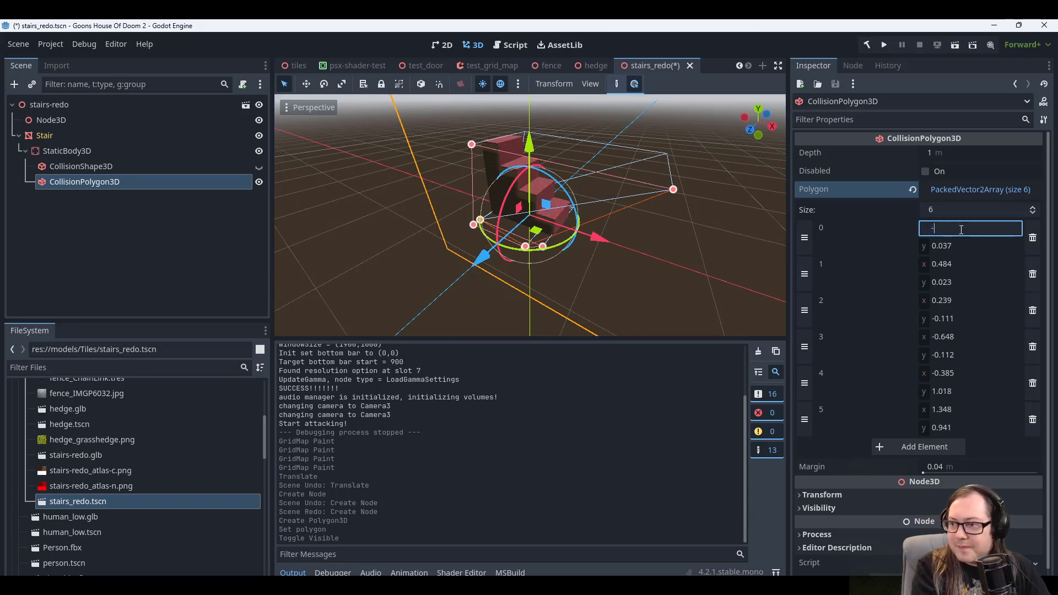
{"action": "type", "text": "0.5"}
{"action": "key", "text": "Return"}
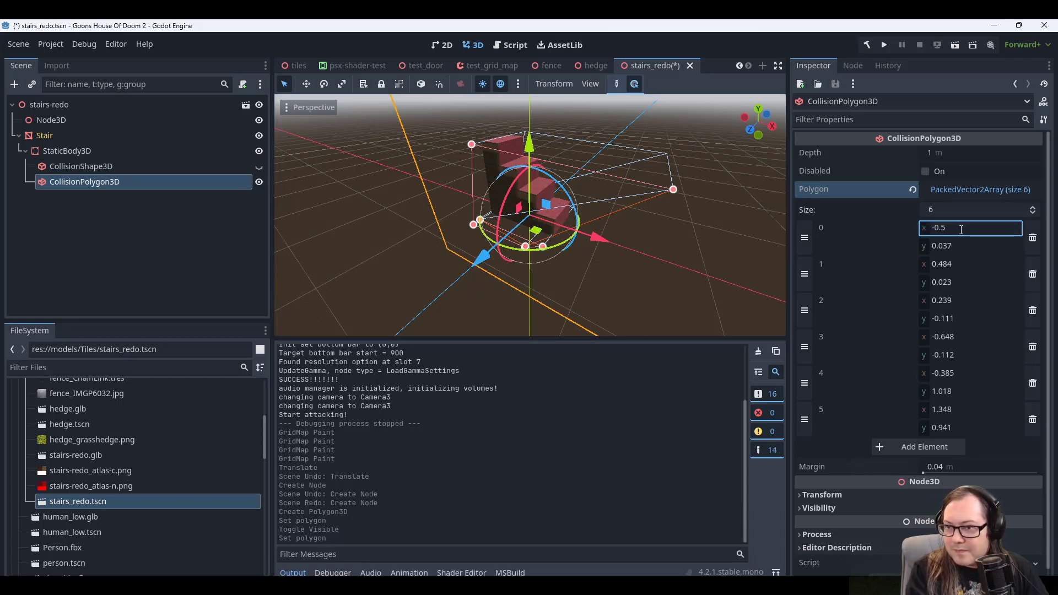
{"action": "left_click", "coordinate": [960, 246]}
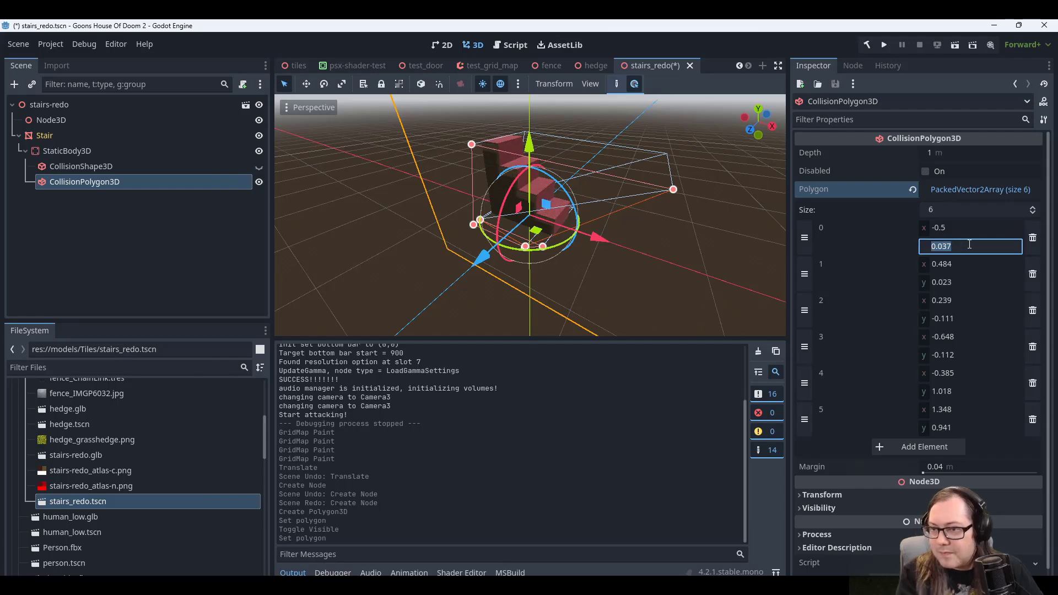
{"action": "type", "text": "0"}
{"action": "key", "text": "Return"}
{"action": "middle_click_drag", "start_coordinate": [623, 259], "coordinate": [737, 168]}
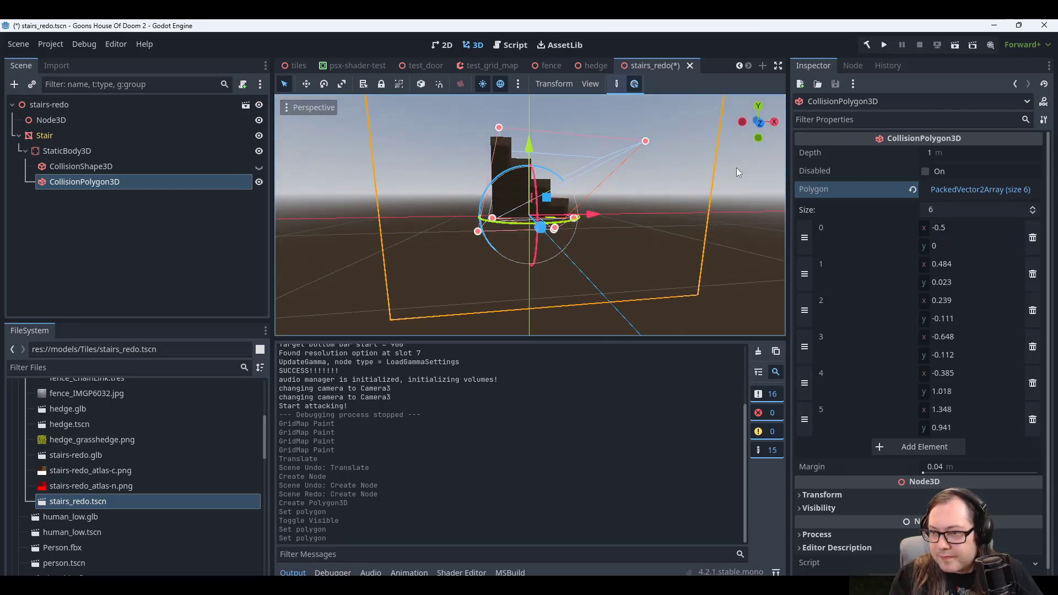
{"action": "left_click", "coordinate": [960, 227]}
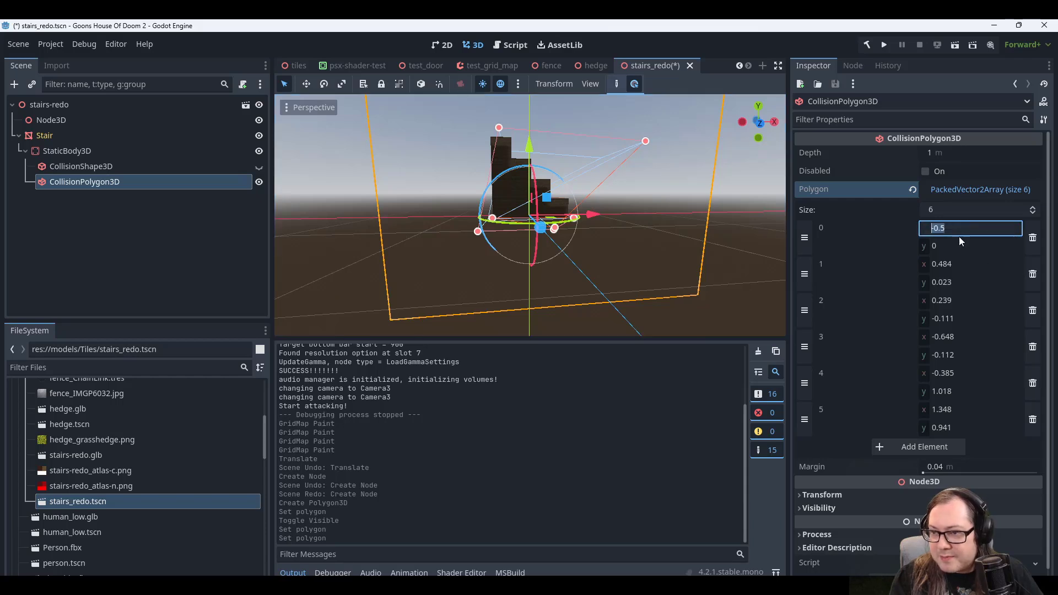
{"action": "middle_click_drag", "start_coordinate": [702, 180], "coordinate": [586, 183]}
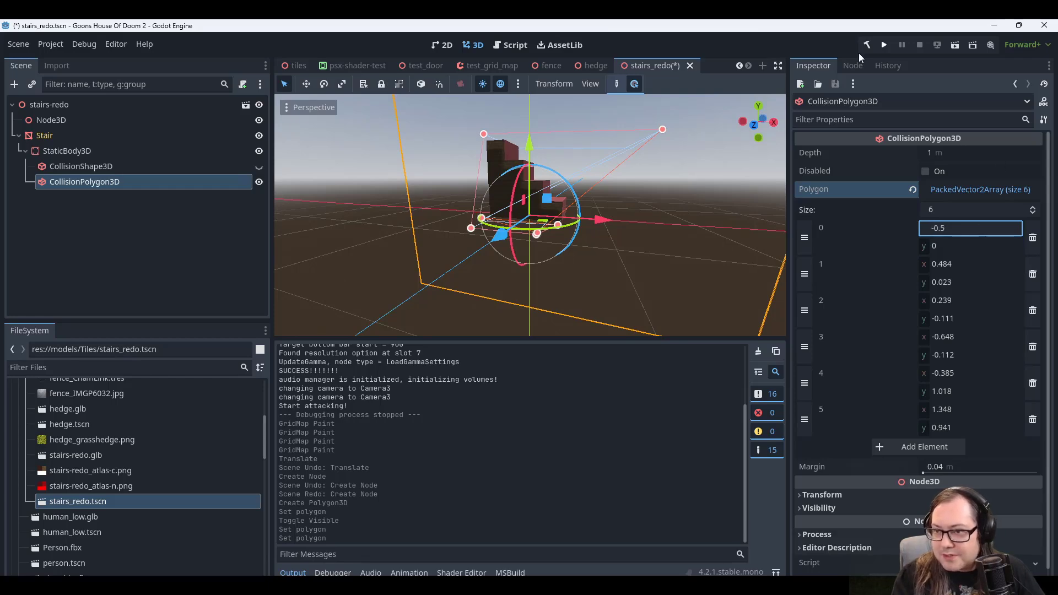
{"action": "middle_click_drag", "start_coordinate": [639, 200], "coordinate": [749, 215]}
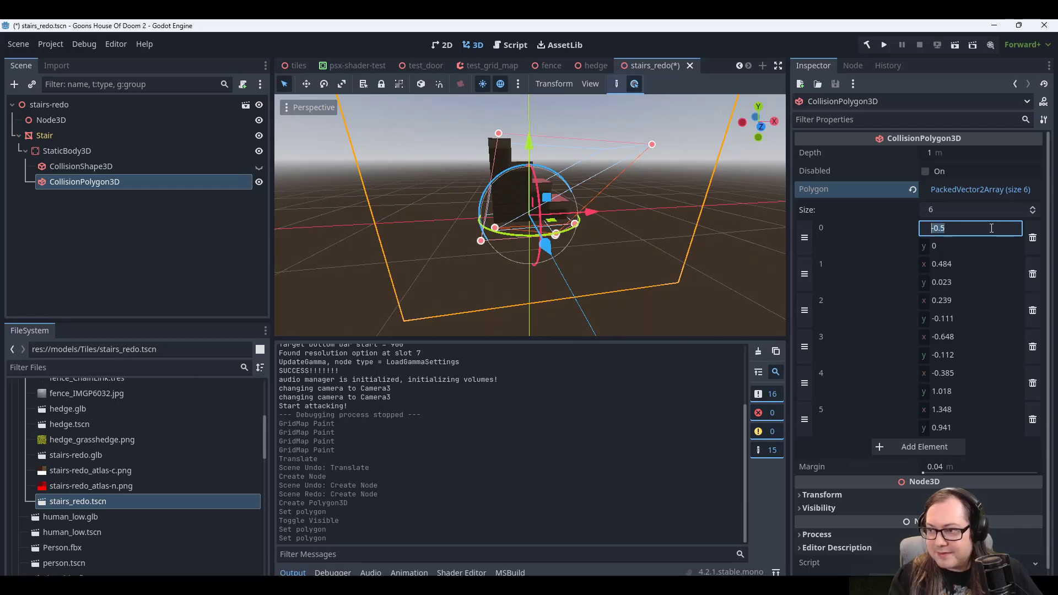
Set polygon point 0's x to 0.5 and check its position against the stair base.
{"action": "key", "text": "Return"}
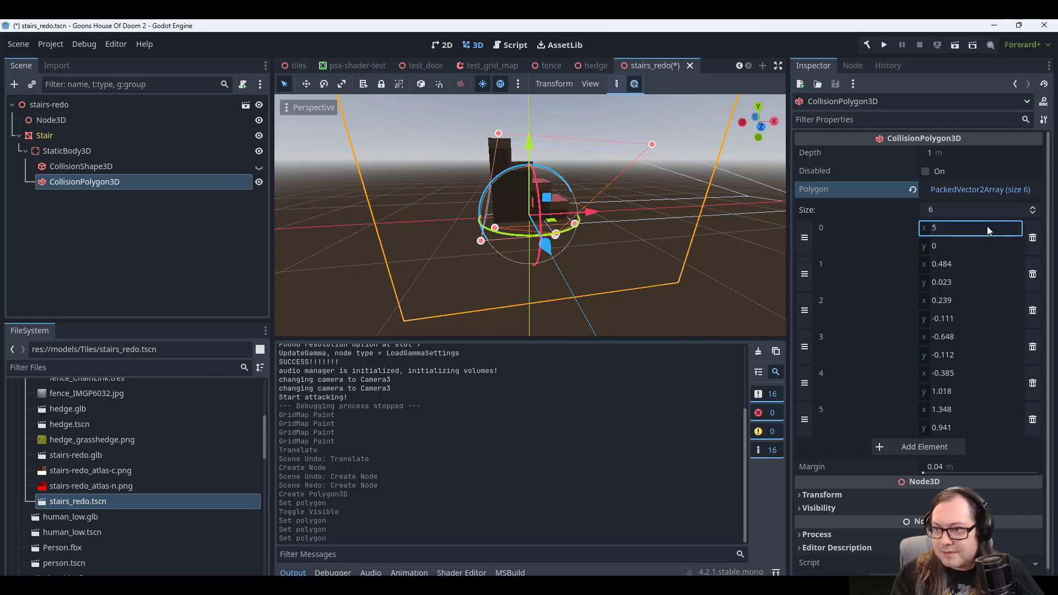
{"action": "scroll", "coordinate": [623, 222], "scroll_direction": "down", "scroll_amount": 4}
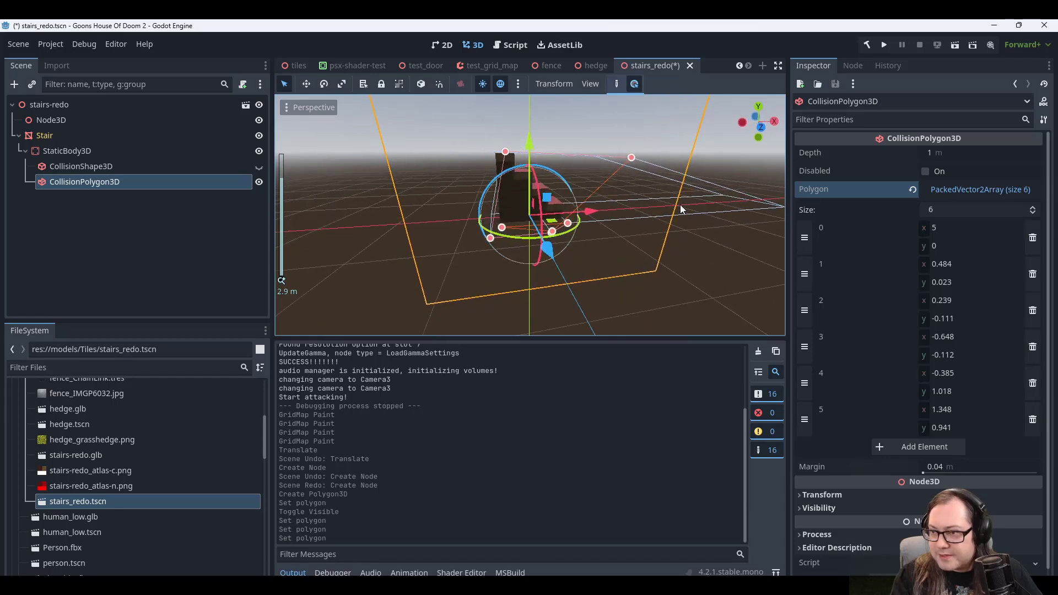
{"action": "left_click", "coordinate": [948, 229]}
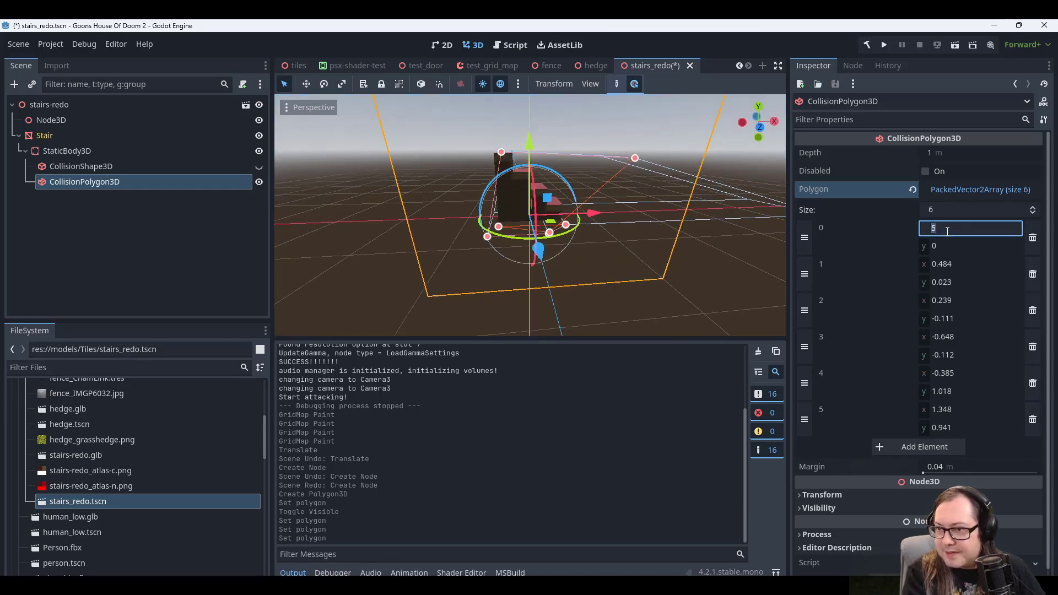
{"action": "type", "text": "0.5"}
{"action": "key", "text": "Return"}
{"action": "middle_click_drag", "start_coordinate": [651, 185], "coordinate": [573, 238]}
{"action": "scroll", "coordinate": [573, 238], "scroll_direction": "up", "scroll_amount": 3}
{"action": "scroll", "coordinate": [573, 238], "scroll_direction": "up", "scroll_amount": 2}
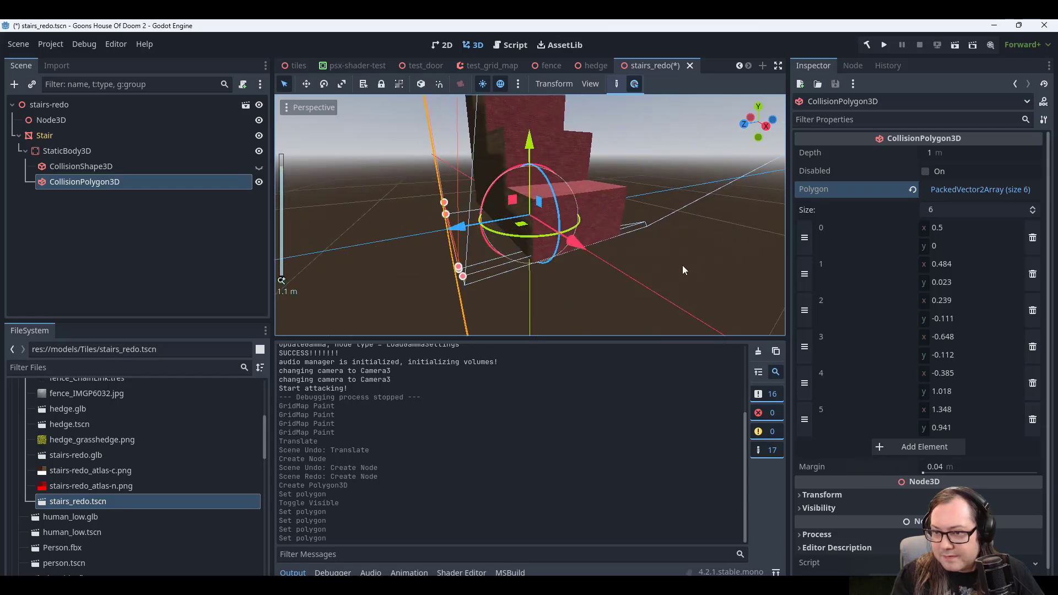
{"action": "scroll", "coordinate": [682, 270], "scroll_direction": "down", "scroll_amount": 1}
{"action": "middle_click_drag", "start_coordinate": [682, 270], "coordinate": [635, 264]}
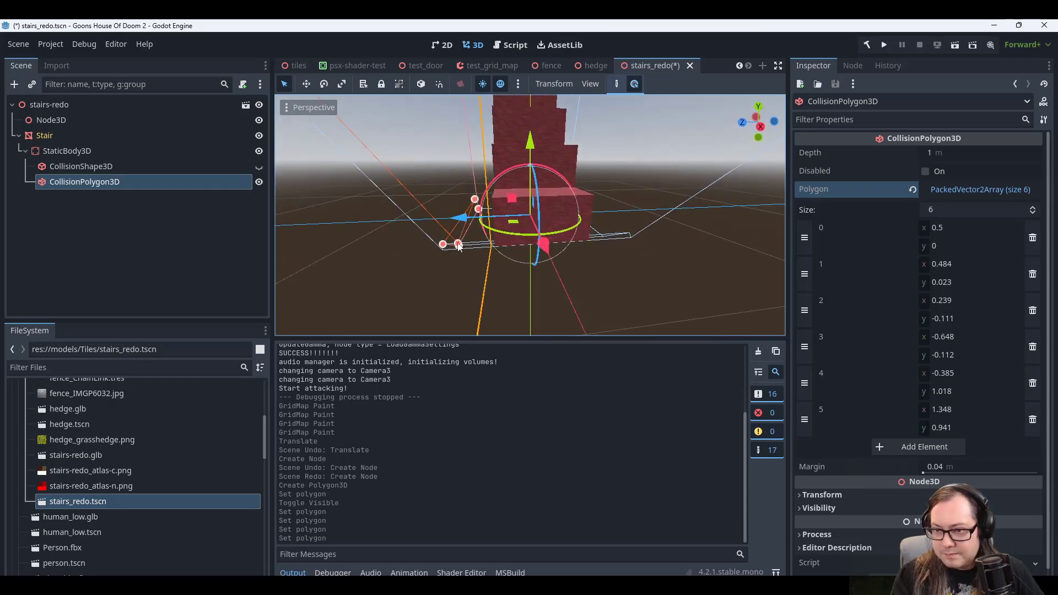
Try to move polygon points 0, 2 and 3 directly in the 3D view toward the stairs' bottom corners.
{"action": "left_click_drag", "start_coordinate": [460, 247], "coordinate": [498, 246]}
{"action": "middle_click_drag", "start_coordinate": [545, 263], "coordinate": [587, 261]}
{"action": "left_click_drag", "start_coordinate": [478, 265], "coordinate": [603, 238]}
{"action": "middle_click_drag", "start_coordinate": [602, 256], "coordinate": [548, 253]}
{"action": "scroll", "coordinate": [548, 253], "scroll_direction": "down", "scroll_amount": 2}
{"action": "middle_click_drag", "start_coordinate": [623, 236], "coordinate": [721, 283]}
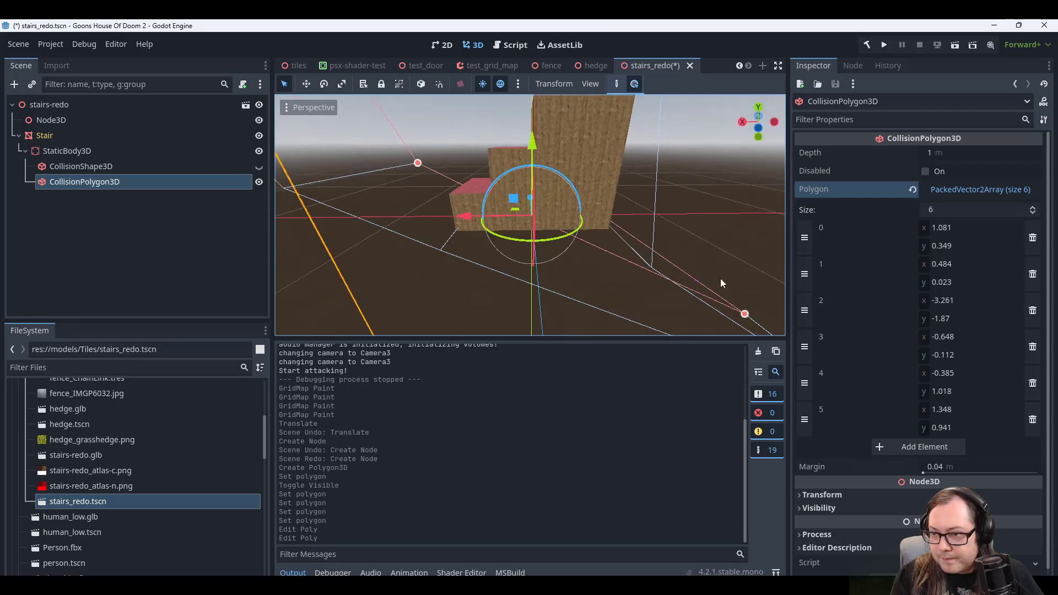
{"action": "left_click_drag", "start_coordinate": [744, 314], "coordinate": [608, 220]}
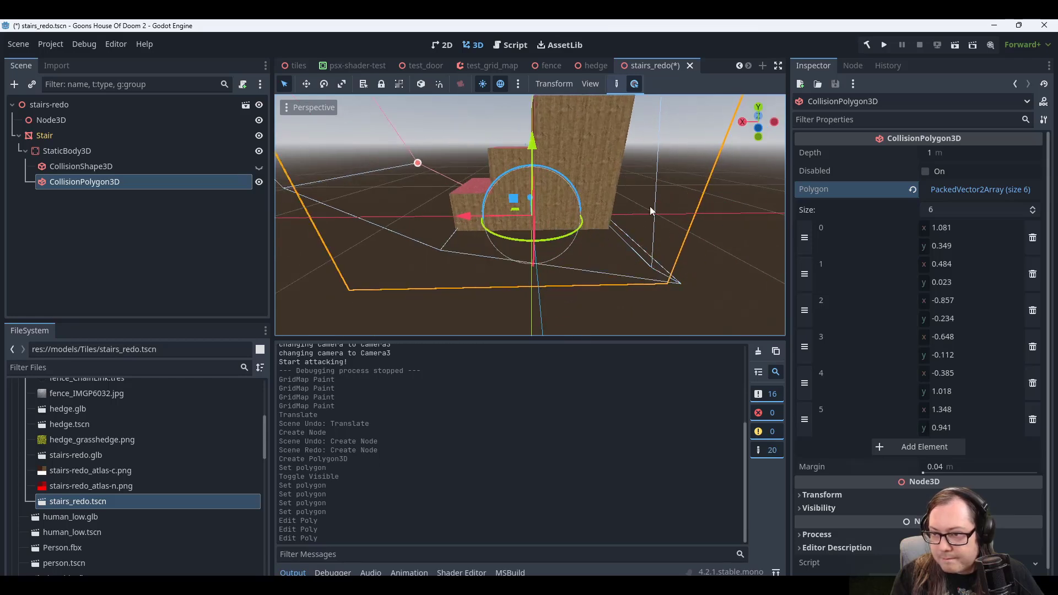
{"action": "middle_click_drag", "start_coordinate": [608, 221], "coordinate": [522, 195]}
{"action": "left_click_drag", "start_coordinate": [651, 246], "coordinate": [542, 251]}
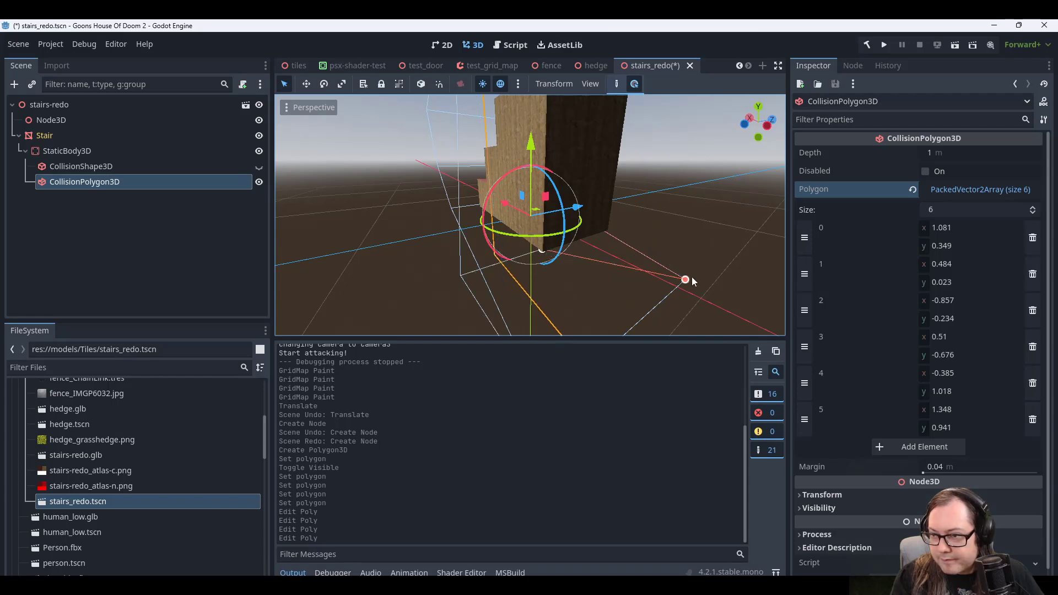
{"action": "left_click_drag", "start_coordinate": [692, 278], "coordinate": [606, 229]}
Try to line up polygon point 2 with the stairs' lower back corner and open its x value for editing.
{"action": "middle_click_drag", "start_coordinate": [693, 237], "coordinate": [528, 212]}
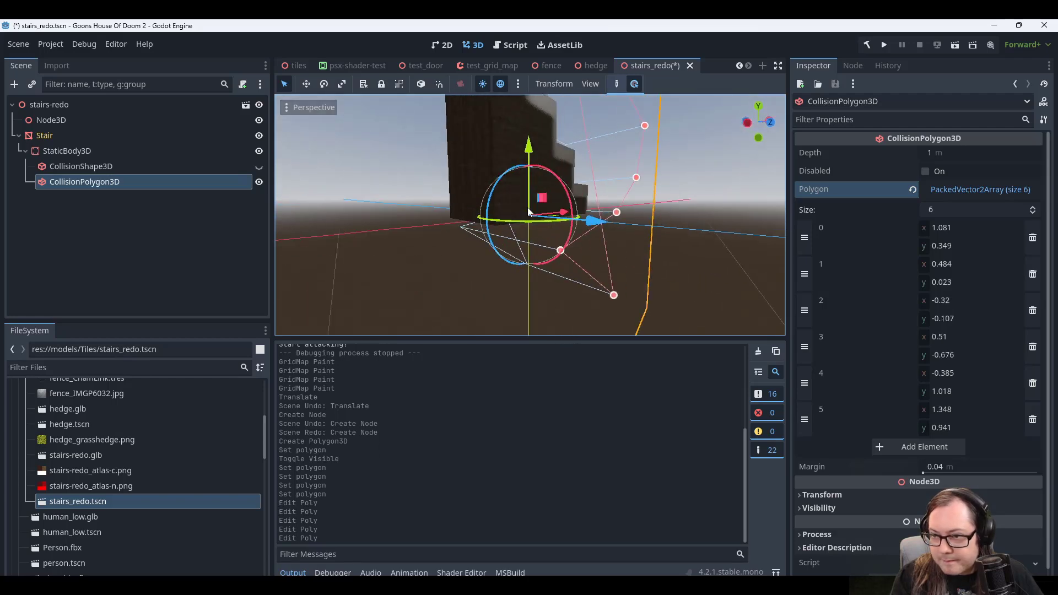
{"action": "middle_click_drag", "start_coordinate": [648, 247], "coordinate": [610, 251]}
{"action": "scroll", "coordinate": [577, 246], "scroll_direction": "down", "scroll_amount": 5}
{"action": "left_click_drag", "start_coordinate": [508, 244], "coordinate": [480, 222]}
{"action": "middle_click_drag", "start_coordinate": [594, 291], "coordinate": [656, 271]}
{"action": "left_click_drag", "start_coordinate": [568, 235], "coordinate": [534, 234]}
{"action": "middle_click_drag", "start_coordinate": [612, 280], "coordinate": [504, 268]}
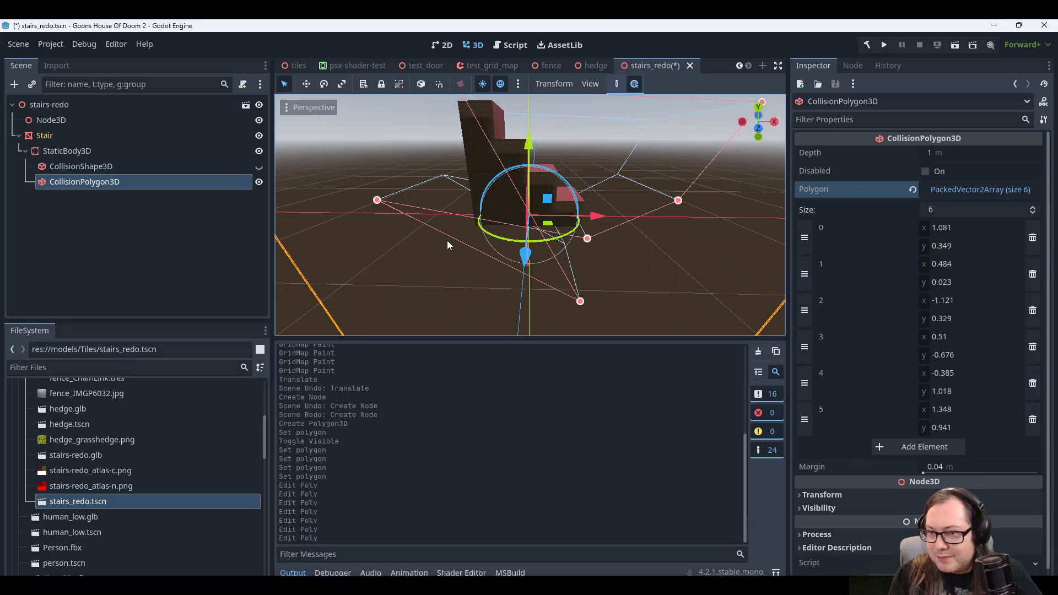
{"action": "left_click_drag", "start_coordinate": [377, 199], "coordinate": [484, 209]}
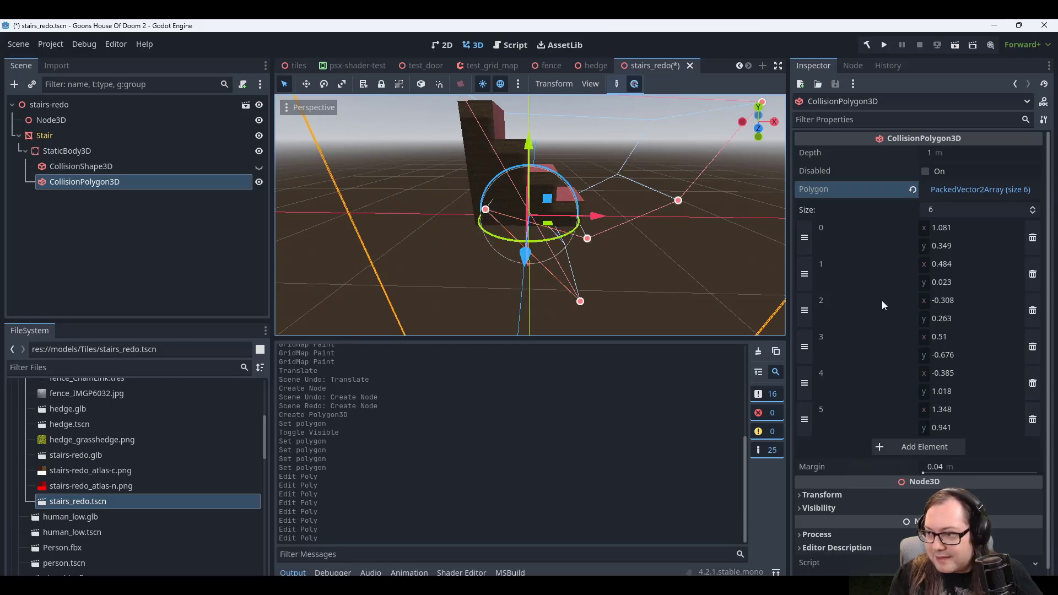
{"action": "left_click", "coordinate": [975, 302]}
{"action": "middle_click_drag", "start_coordinate": [685, 240], "coordinate": [611, 237]}
{"action": "scroll", "coordinate": [600, 245], "scroll_direction": "down", "scroll_amount": 5}
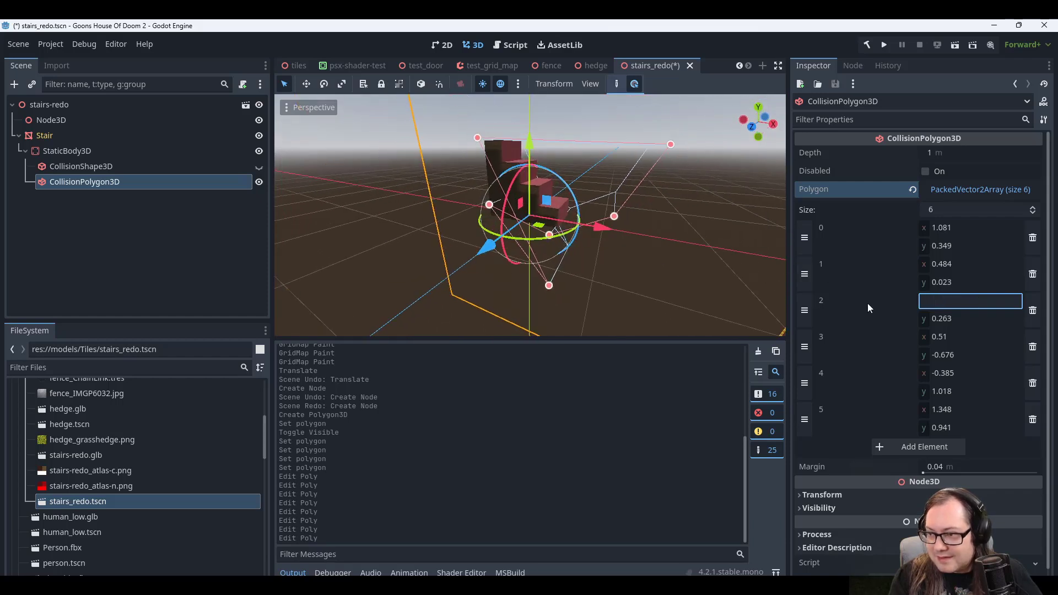
Undo all edits to the collision polygon and bring back only the empty CollisionPolygon3D node.
{"action": "left_click", "coordinate": [401, 188]}
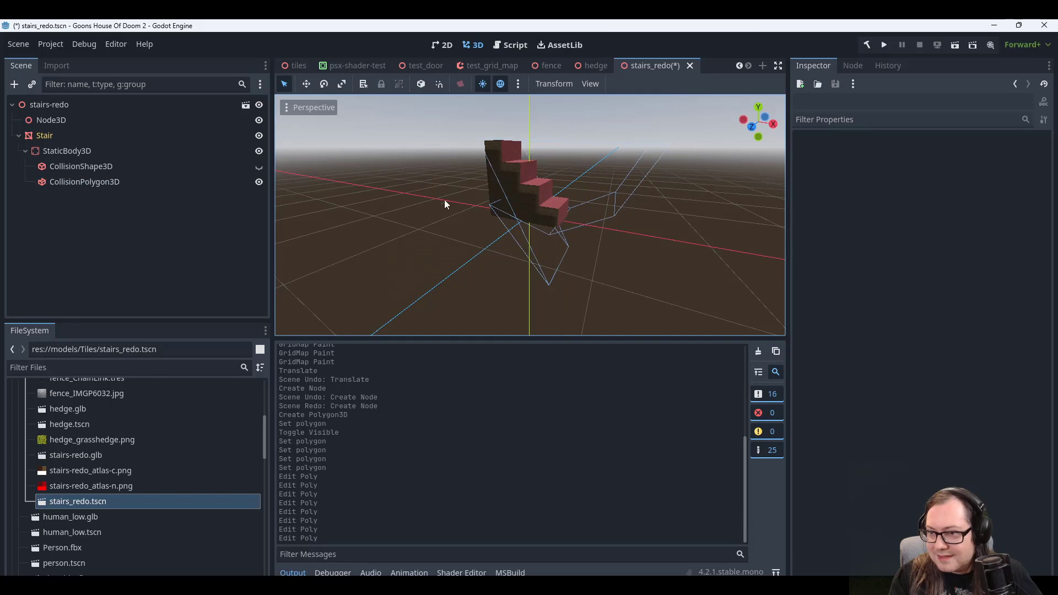
{"action": "left_click", "coordinate": [98, 180]}
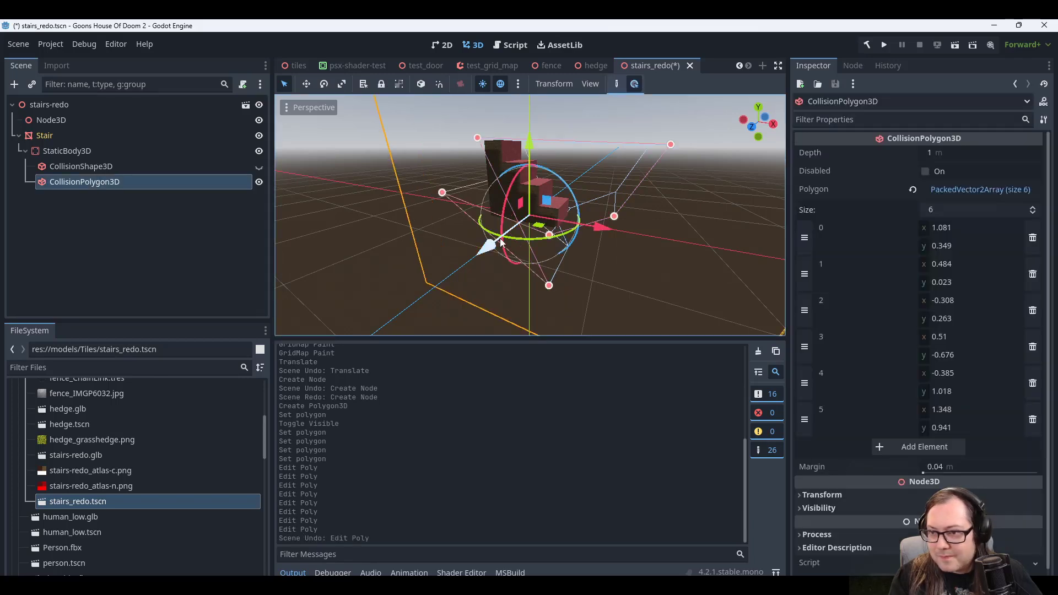
{"action": "key", "text": "ctrl+z"}
{"action": "key", "text": "ctrl+z"}
{"action": "key", "text": "ctrl+z"}
{"action": "key", "text": "ctrl+z"}
{"action": "key", "text": "ctrl+z"}
{"action": "key", "text": "ctrl+z"}
{"action": "key", "text": "ctrl+z"}
{"action": "key", "text": "ctrl+z"}
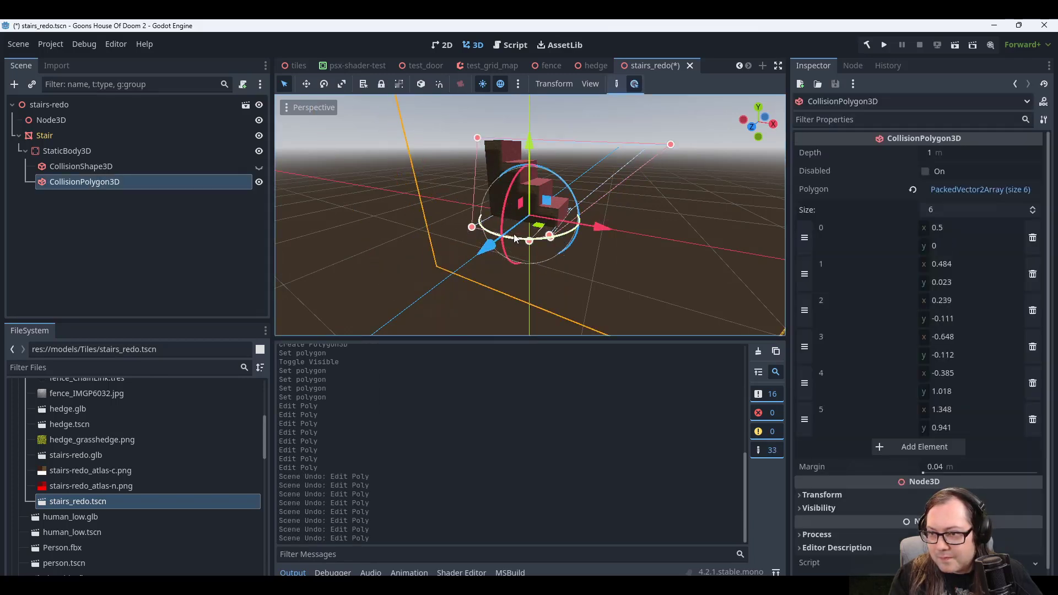
{"action": "key", "text": "ctrl+z"}
{"action": "key", "text": "ctrl+z"}
{"action": "key", "text": "ctrl+z"}
{"action": "key", "text": "ctrl+z"}
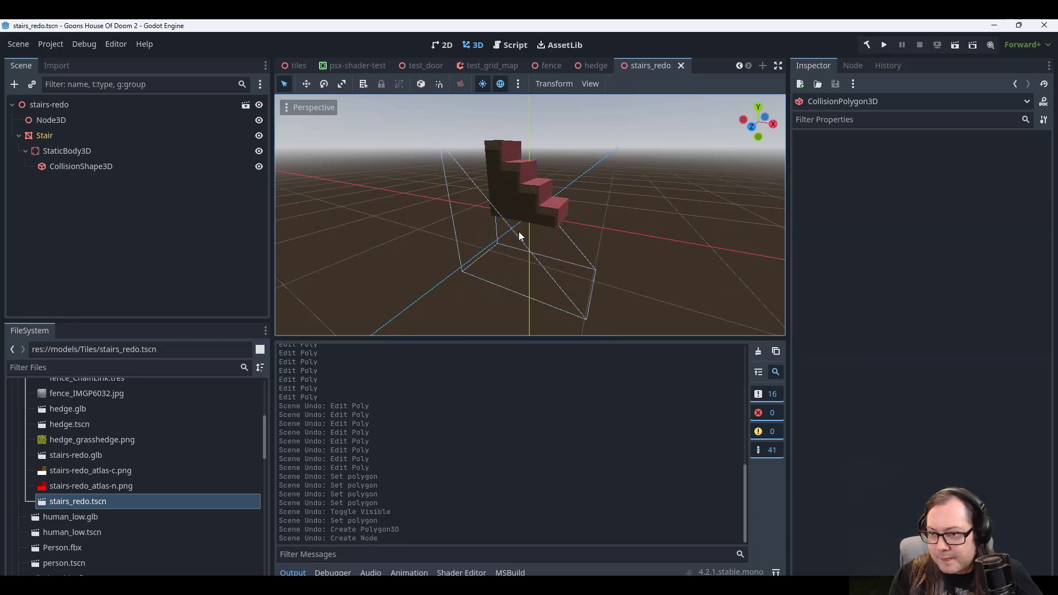
{"action": "key", "text": "ctrl+shift+z"}
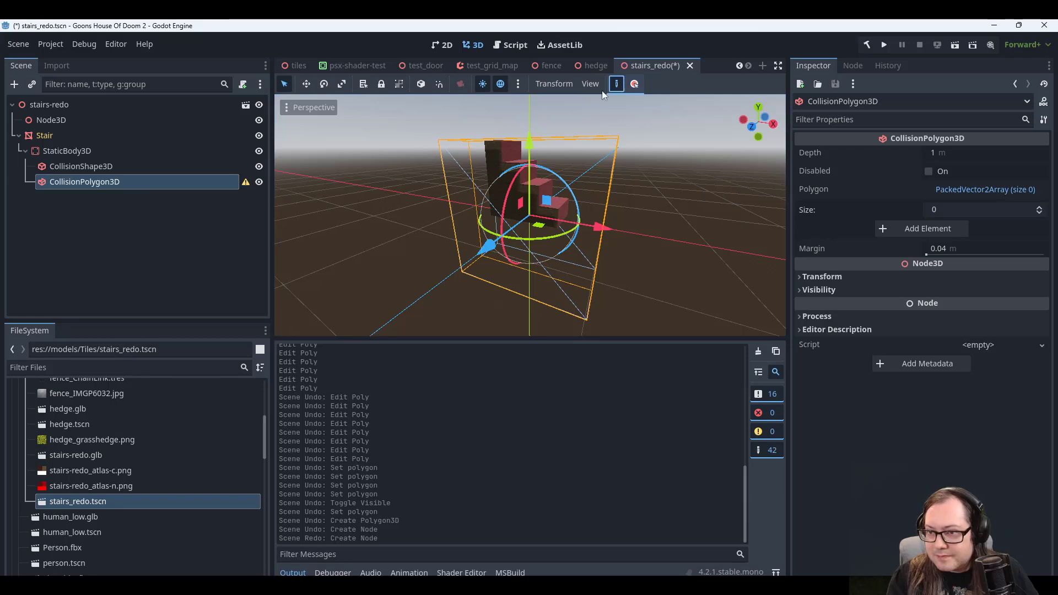
Try to draw a new eight-point collision polygon starting at the stairs' lower back corner.
{"action": "mouse_move", "coordinate": [497, 209]}
{"action": "middle_mouse_down"}
{"action": "mouse_move", "coordinate": [554, 209]}
{"action": "mouse_move", "coordinate": [508, 207]}
{"action": "middle_mouse_up"}
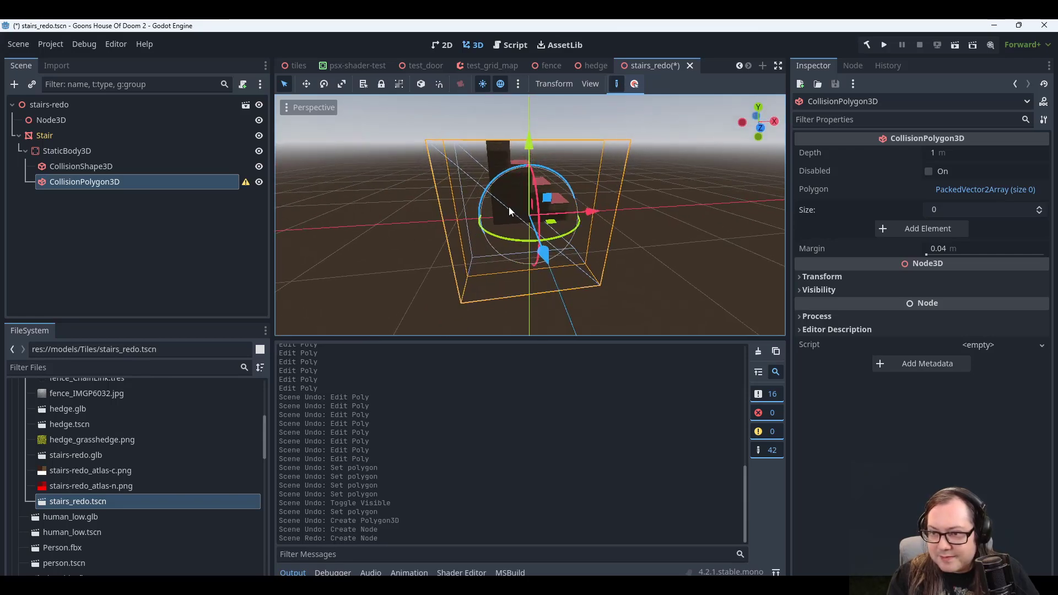
{"action": "scroll", "coordinate": [493, 223], "scroll_direction": "up", "scroll_amount": 5}
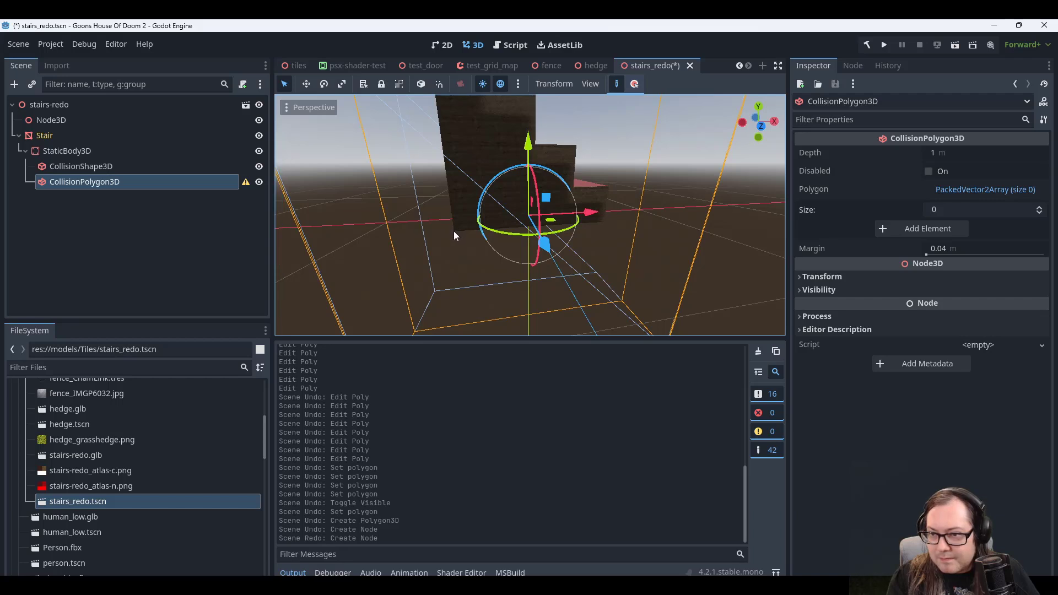
{"action": "left_click", "coordinate": [454, 231]}
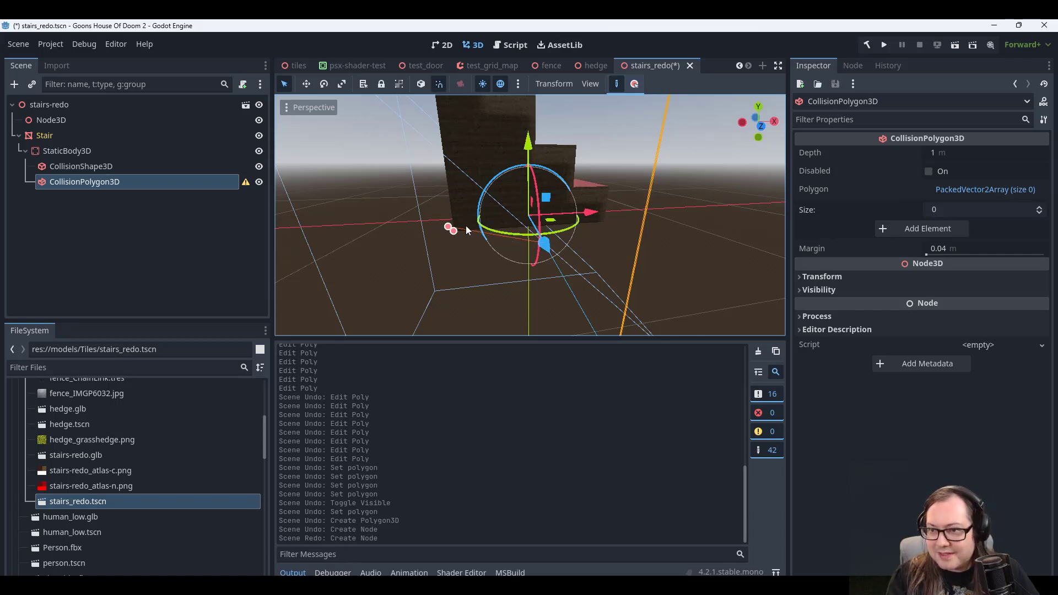
{"action": "left_click", "coordinate": [487, 226]}
{"action": "left_click", "coordinate": [448, 226]}
{"action": "left_click", "coordinate": [463, 212]}
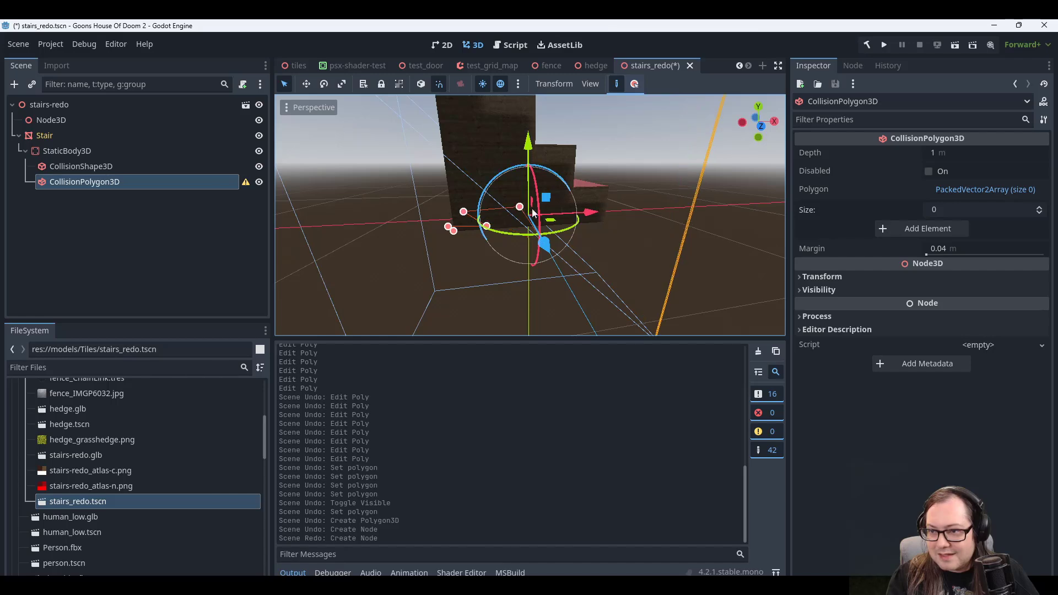
{"action": "left_click", "coordinate": [519, 207]}
{"action": "left_click", "coordinate": [458, 194]}
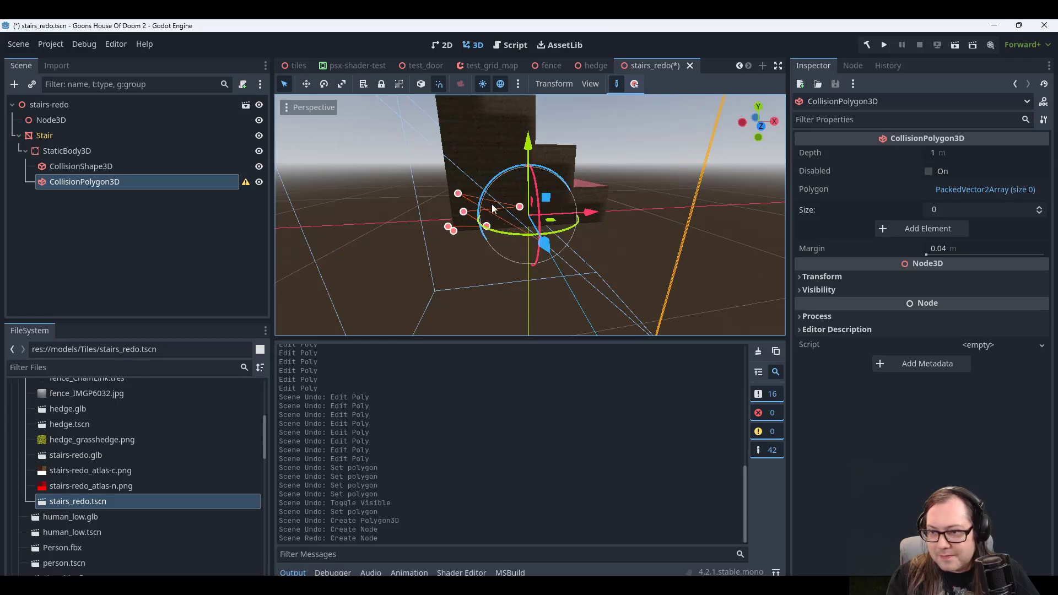
{"action": "middle_click_drag", "start_coordinate": [534, 206], "coordinate": [590, 206]}
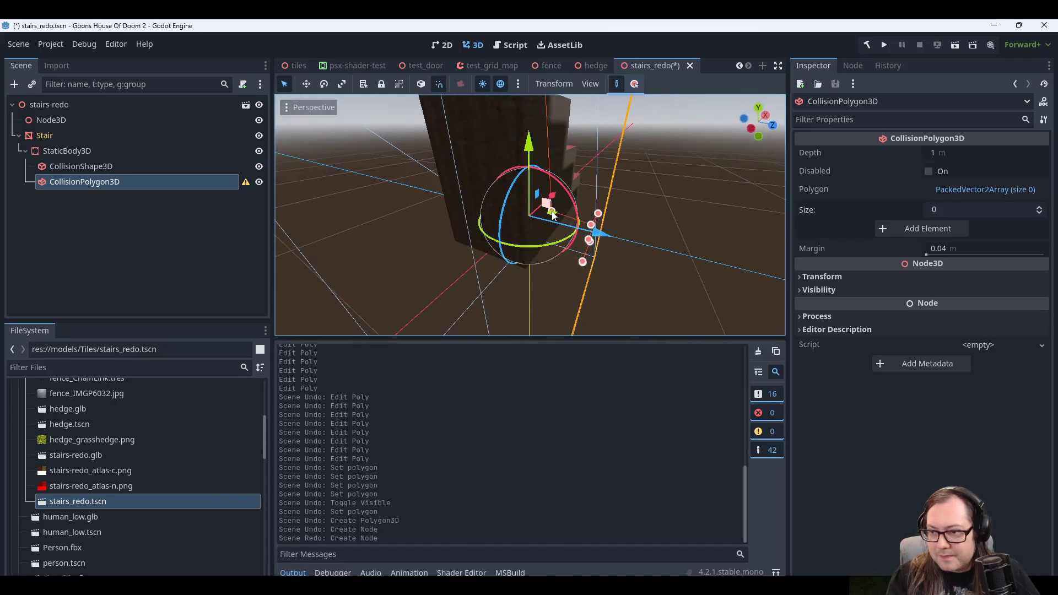
{"action": "left_click", "coordinate": [555, 257]}
{"action": "middle_click_drag", "start_coordinate": [599, 261], "coordinate": [491, 201]}
{"action": "scroll", "coordinate": [495, 253], "scroll_direction": "down", "scroll_amount": 1}
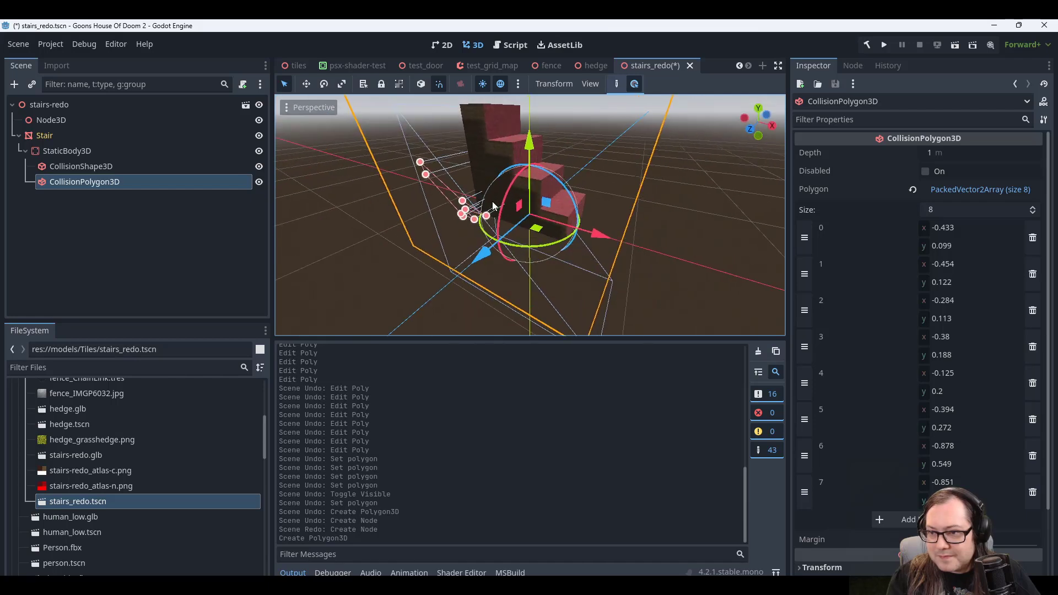
Toggle the CollisionShape3D's visibility to compare it with the new polygon around the stairs, and examine its convex shape points.
{"action": "left_click", "coordinate": [259, 167]}
{"action": "left_click", "coordinate": [259, 167]}
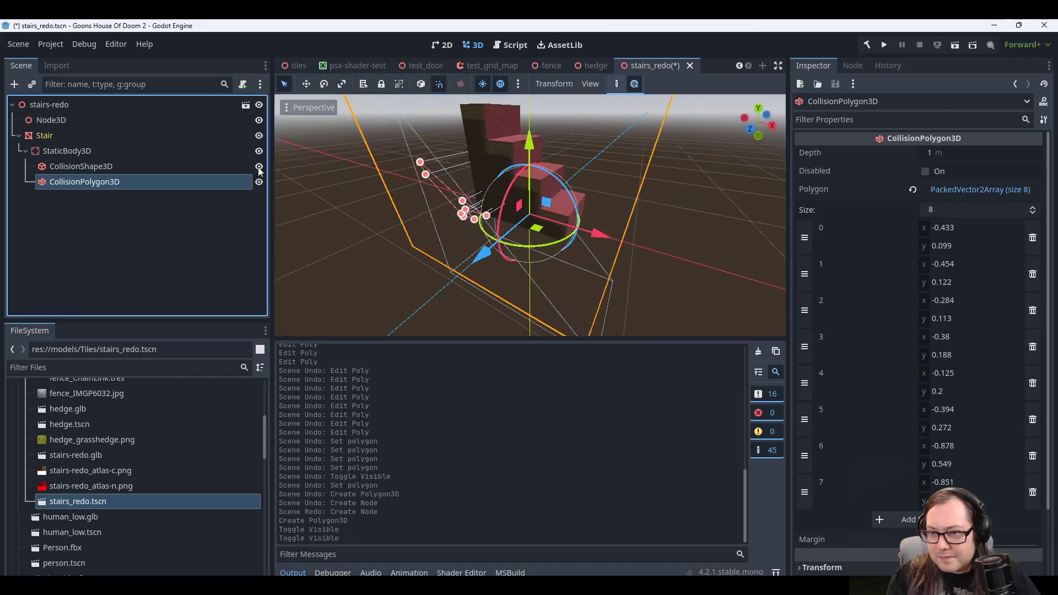
{"action": "left_click", "coordinate": [259, 167]}
{"action": "left_click", "coordinate": [259, 167]}
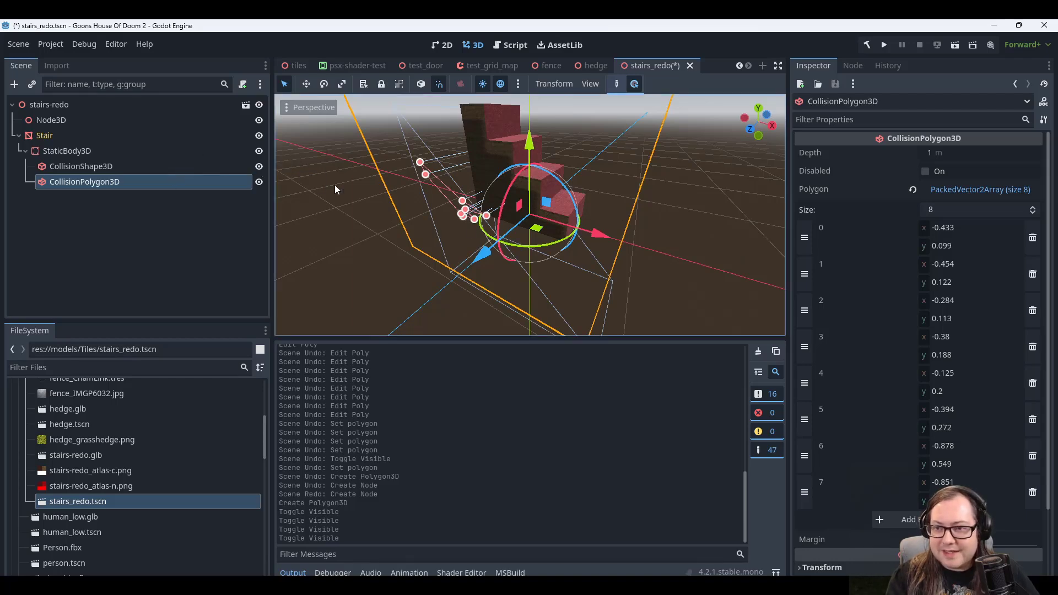
{"action": "middle_click_drag", "start_coordinate": [335, 185], "coordinate": [543, 166]}
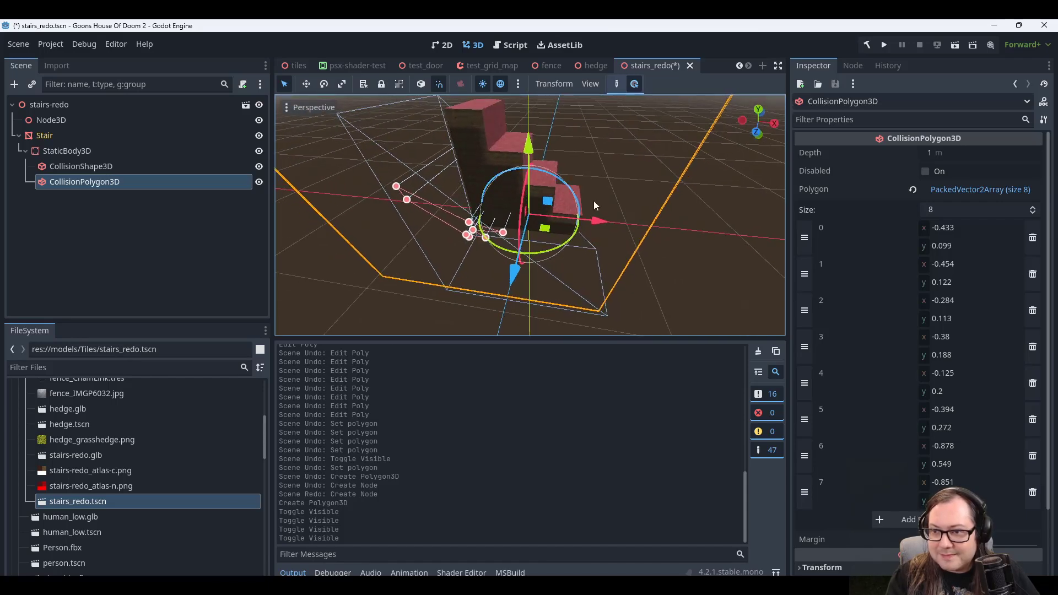
{"action": "middle_click_drag", "start_coordinate": [592, 201], "coordinate": [676, 200]}
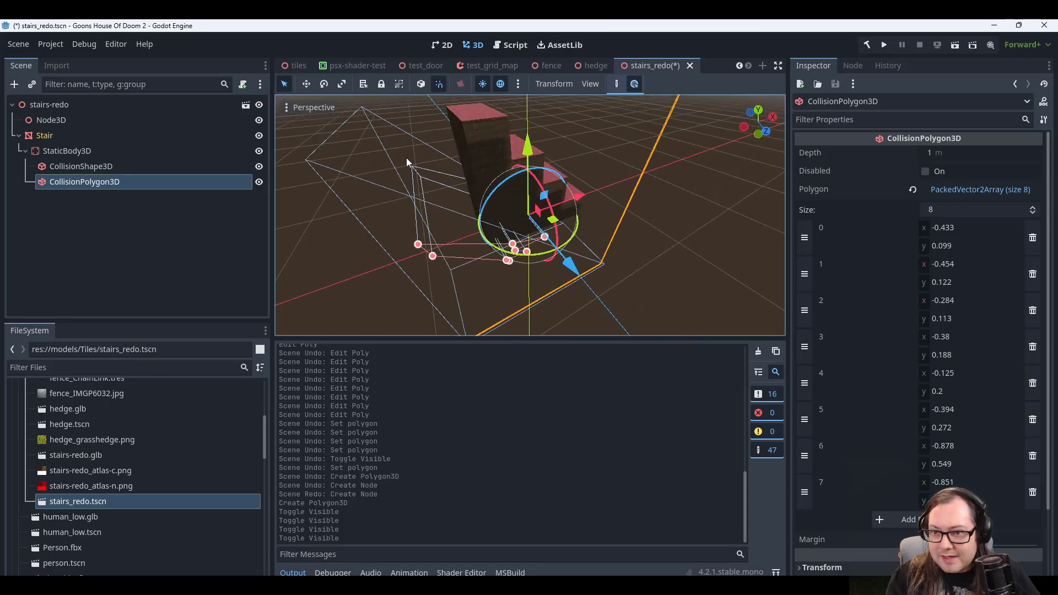
{"action": "left_click", "coordinate": [156, 170]}
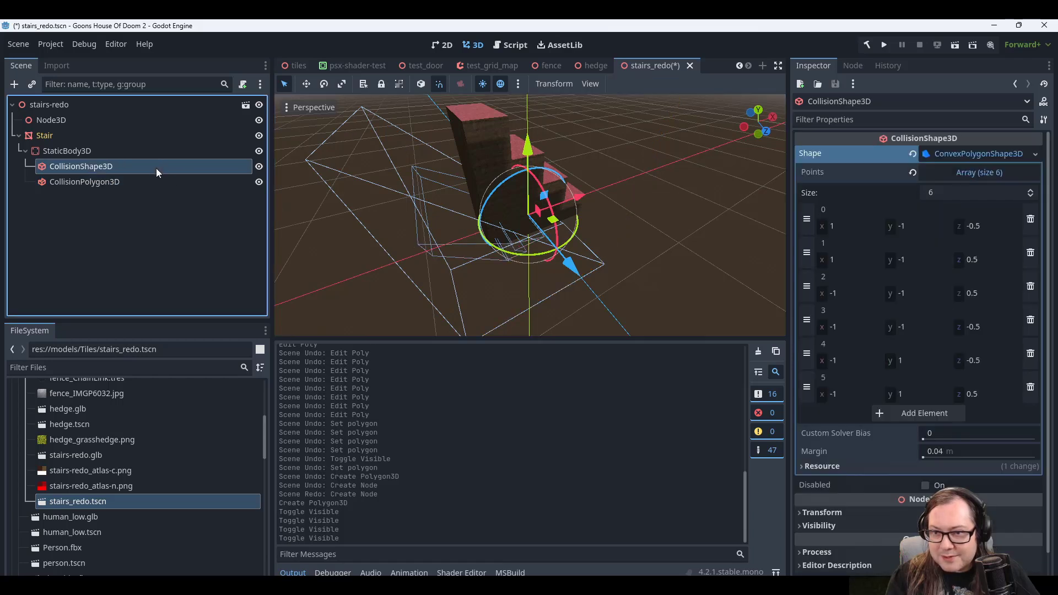
Delete the CollisionPolygon3D node from the StaticBody3D.
{"action": "left_click", "coordinate": [166, 180]}
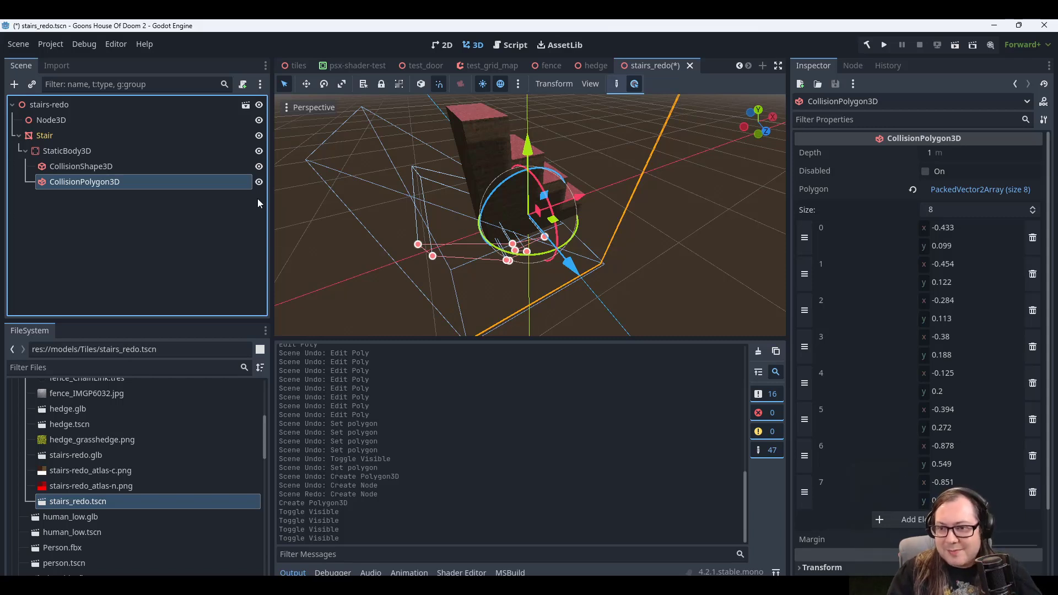
{"action": "key", "text": "Delete"}
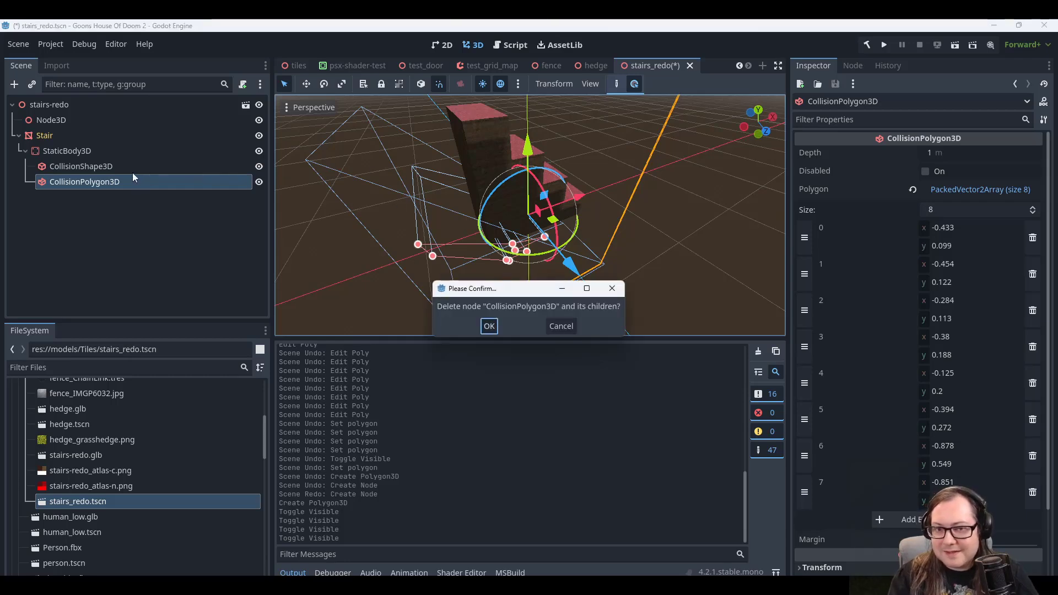
{"action": "left_click", "coordinate": [487, 325]}
Select the CollisionShape3D and set the Y value of its convex shape points 4 and 5 to 2.
{"action": "left_click", "coordinate": [70, 167]}
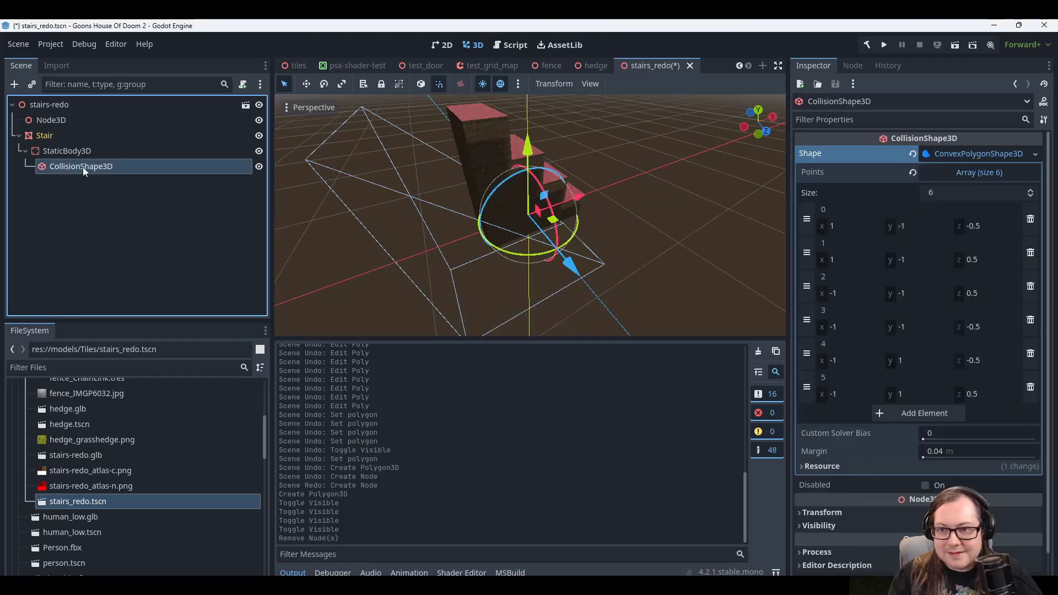
{"action": "middle_click_drag", "start_coordinate": [686, 199], "coordinate": [601, 191]}
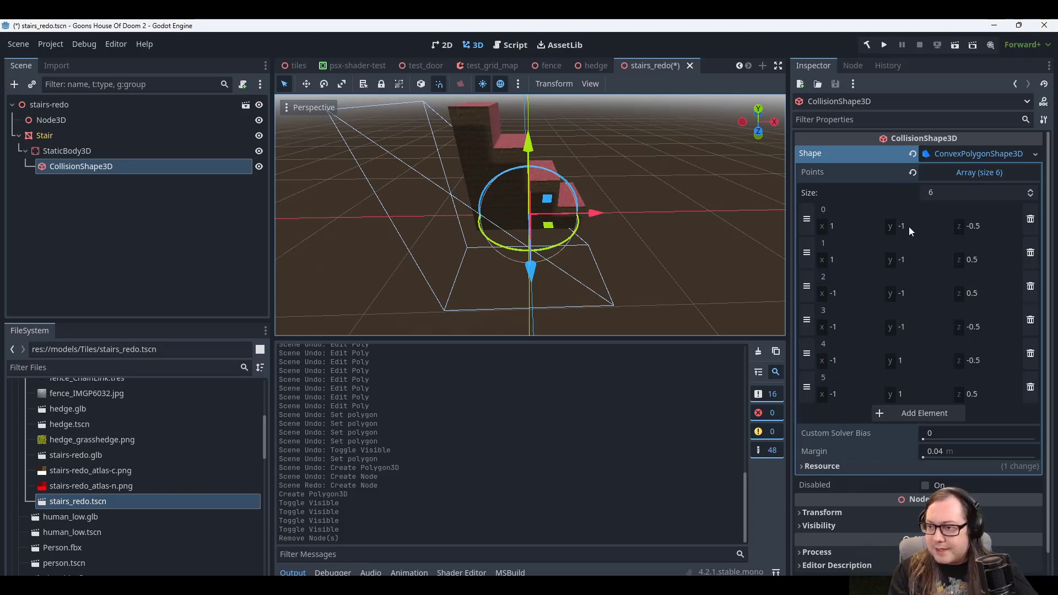
{"action": "left_click", "coordinate": [851, 227]}
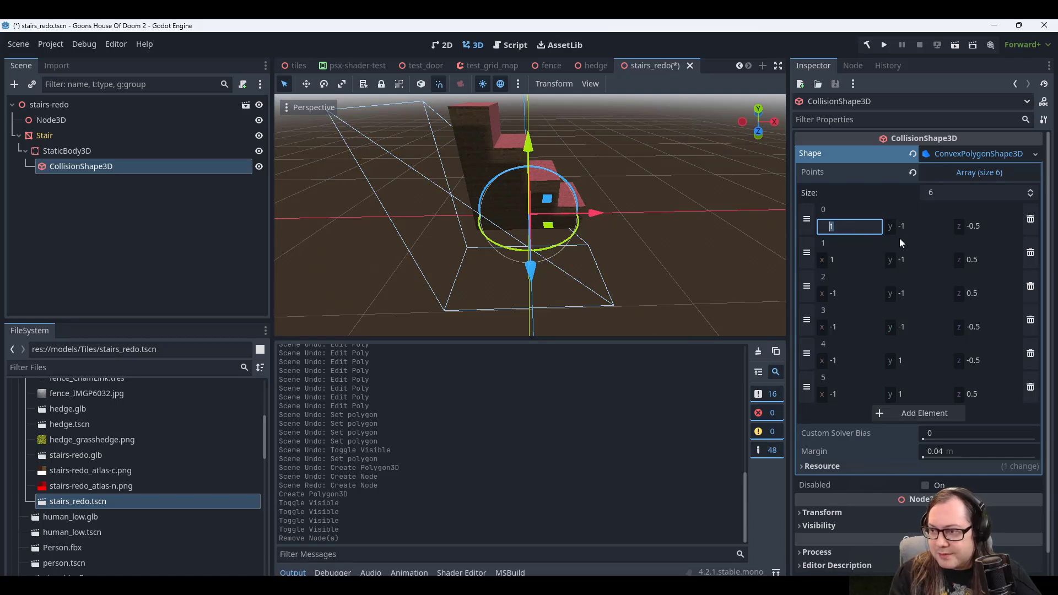
{"action": "left_click", "coordinate": [911, 364]}
{"action": "type", "text": "2"}
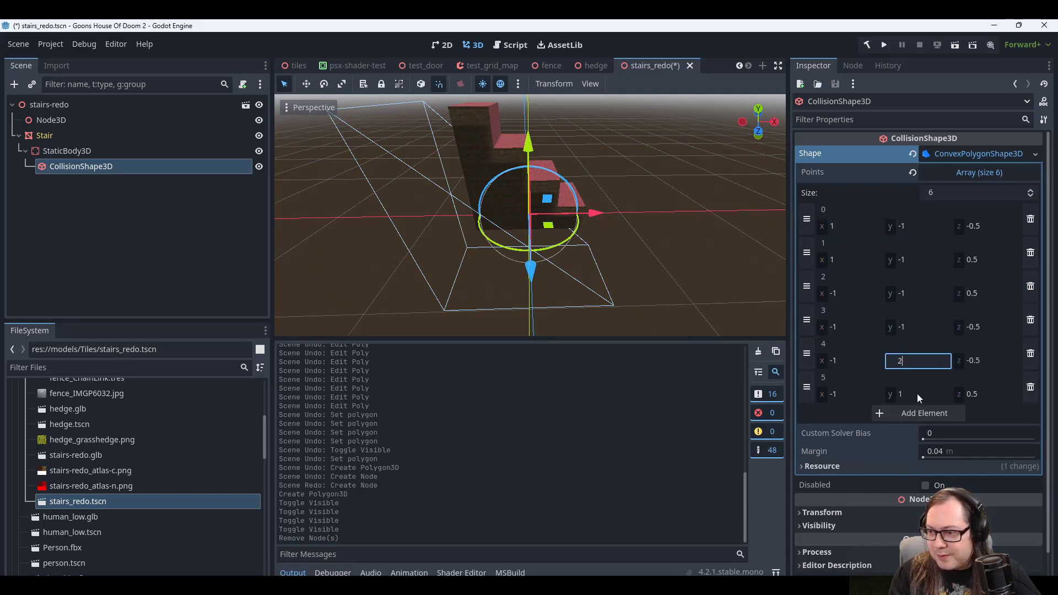
{"action": "left_click", "coordinate": [917, 393]}
{"action": "type", "text": "2"}
Set the Y value of the convex shape's points 0, 1, 2 and 3 to 0.
{"action": "left_click", "coordinate": [913, 328]}
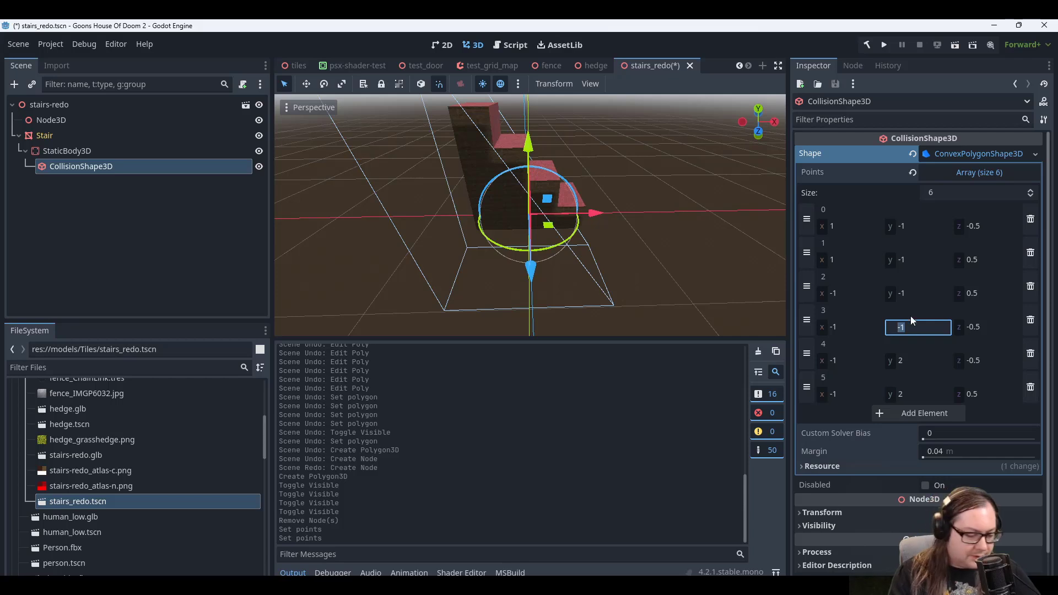
{"action": "type", "text": "0"}
{"action": "left_click", "coordinate": [918, 294]}
{"action": "type", "text": "0"}
{"action": "left_click", "coordinate": [914, 260]}
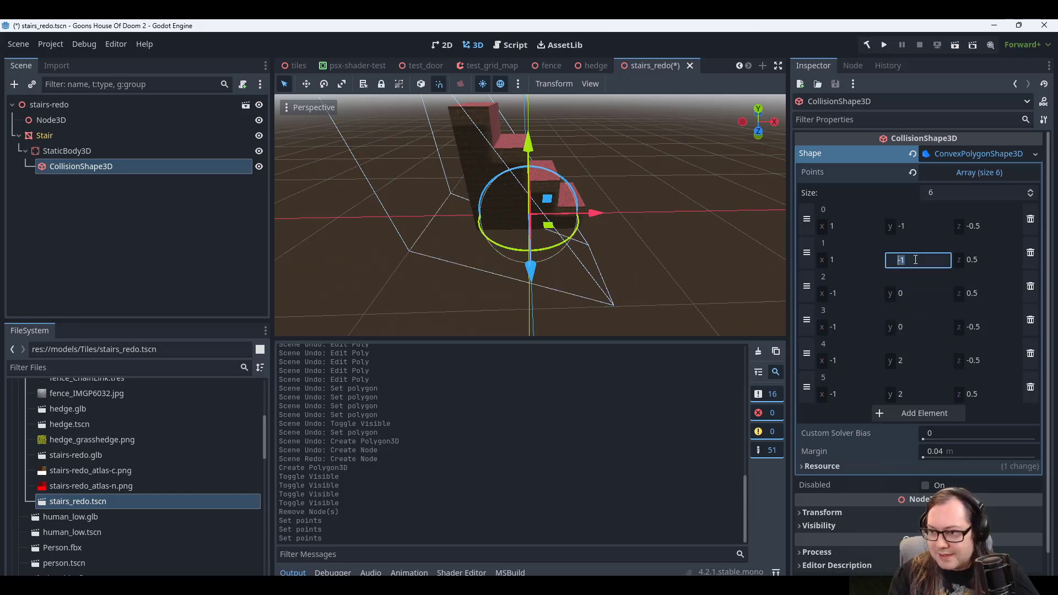
{"action": "type", "text": "0"}
{"action": "left_click", "coordinate": [913, 223]}
{"action": "type", "text": "0"}
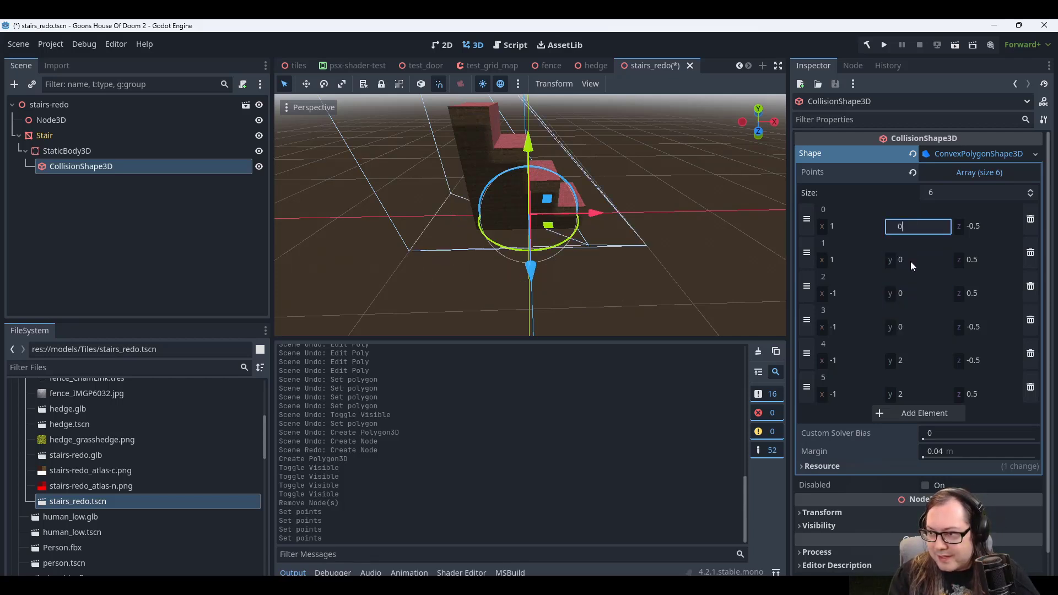
{"action": "left_click", "coordinate": [910, 261]}
Set the Z value of point 0 to -0.25 and of point 1 to 0.25.
{"action": "middle_click_drag", "start_coordinate": [753, 262], "coordinate": [586, 168]}
{"action": "middle_click_drag", "start_coordinate": [633, 199], "coordinate": [712, 185]}
{"action": "left_click", "coordinate": [981, 229]}
{"action": "type", "text": "-0.25"}
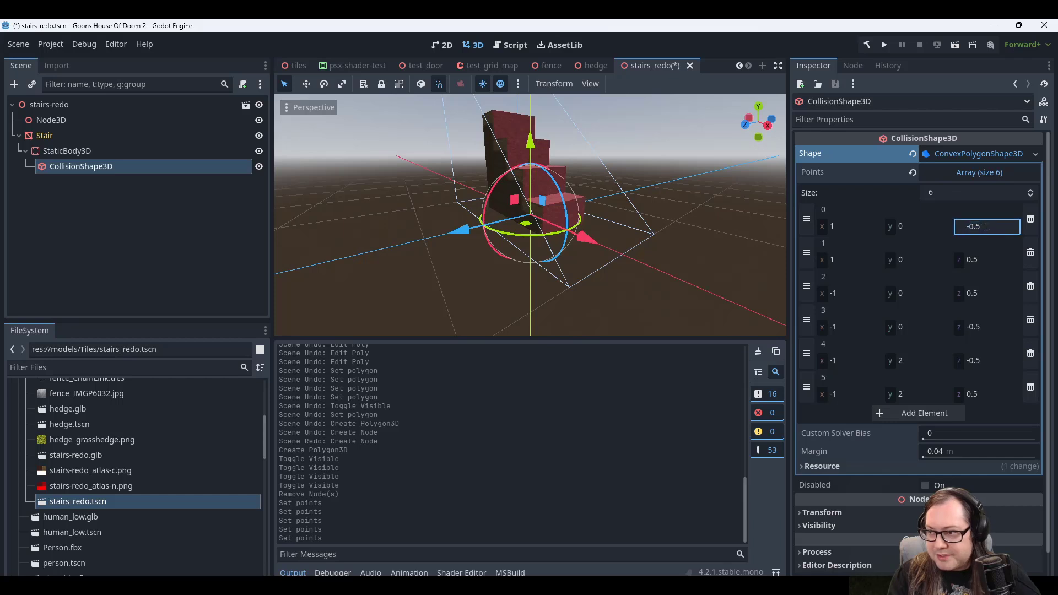
{"action": "left_click", "coordinate": [993, 253]}
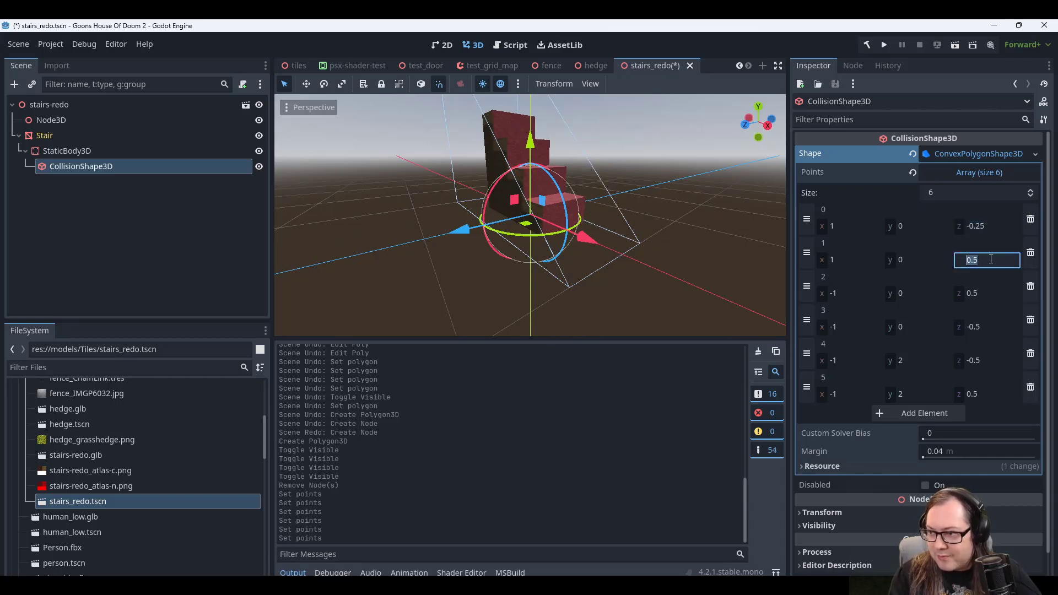
{"action": "type", "text": "2"}
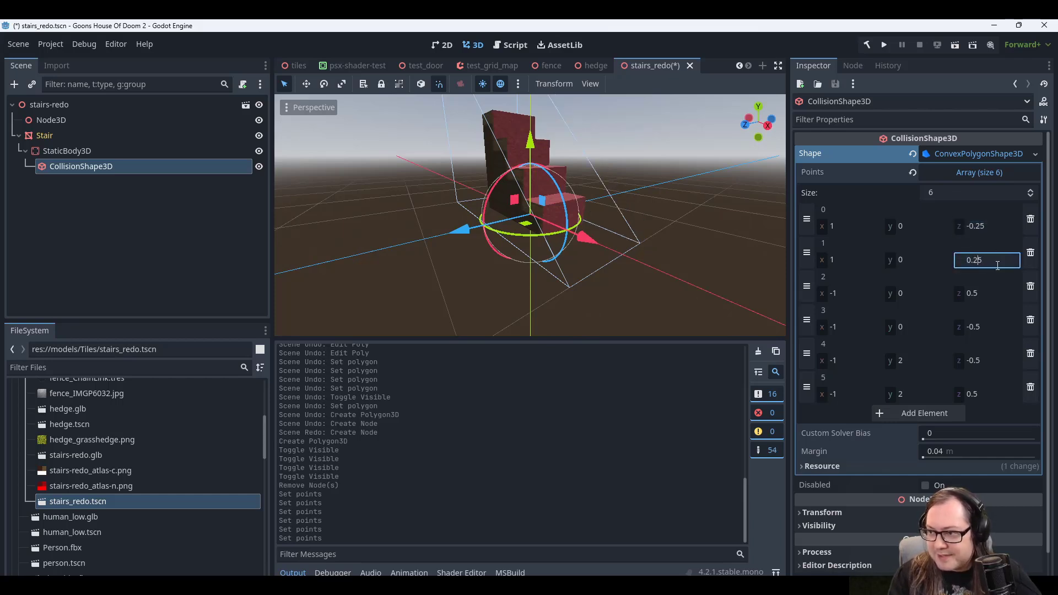
Set the Z value of point 2 to 0.25 and of point 3 to -0.25.
{"action": "left_click", "coordinate": [987, 293]}
{"action": "left_click", "coordinate": [987, 293]}
{"action": "middle_click_drag", "start_coordinate": [699, 186], "coordinate": [626, 161]}
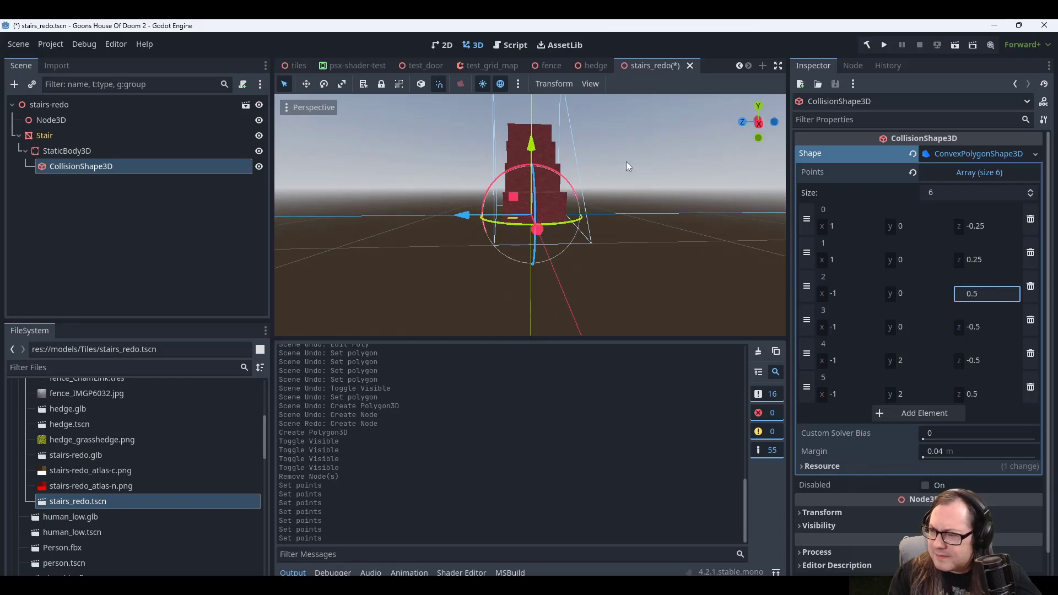
{"action": "key", "text": "Left"}
{"action": "type", "text": "2"}
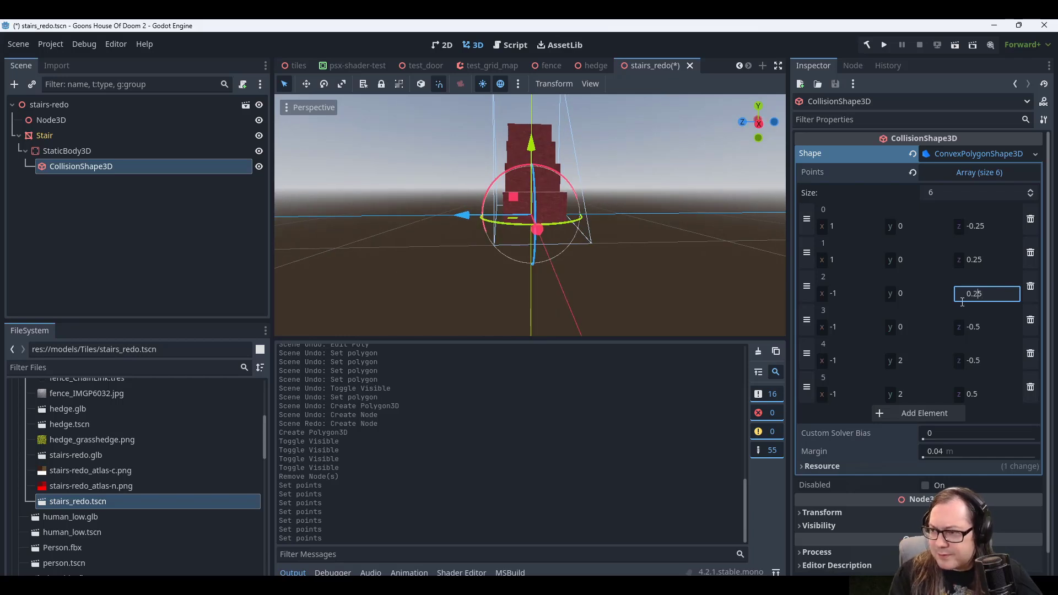
{"action": "left_click", "coordinate": [987, 327]}
{"action": "key", "text": "Left"}
{"action": "type", "text": "2"}
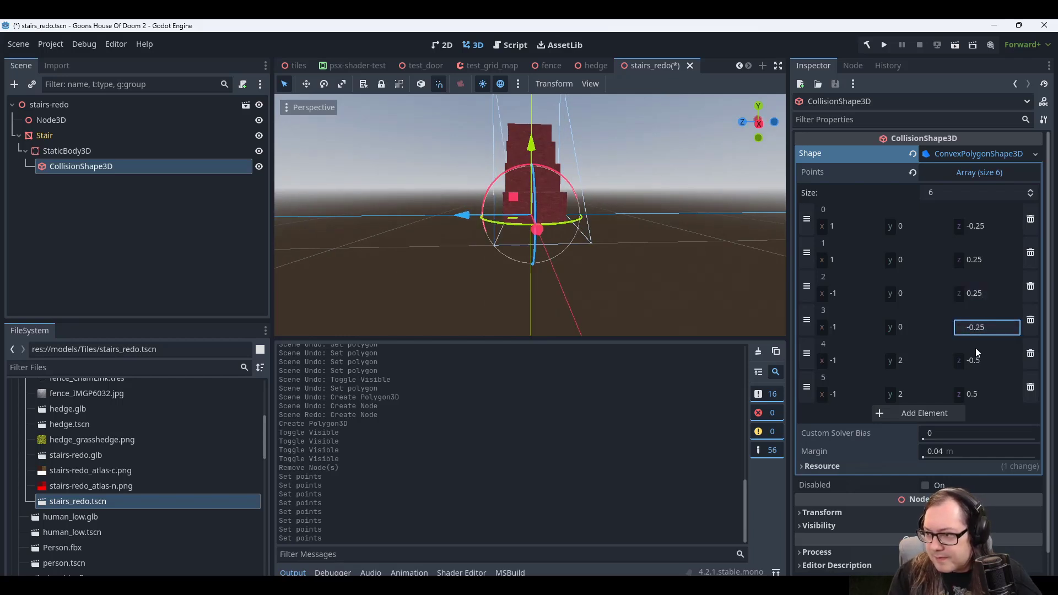
Set the Z value of point 4 to -0.25 and of point 5 to 0.25.
{"action": "left_click", "coordinate": [993, 360]}
{"action": "key", "text": "Left"}
{"action": "type", "text": "2"}
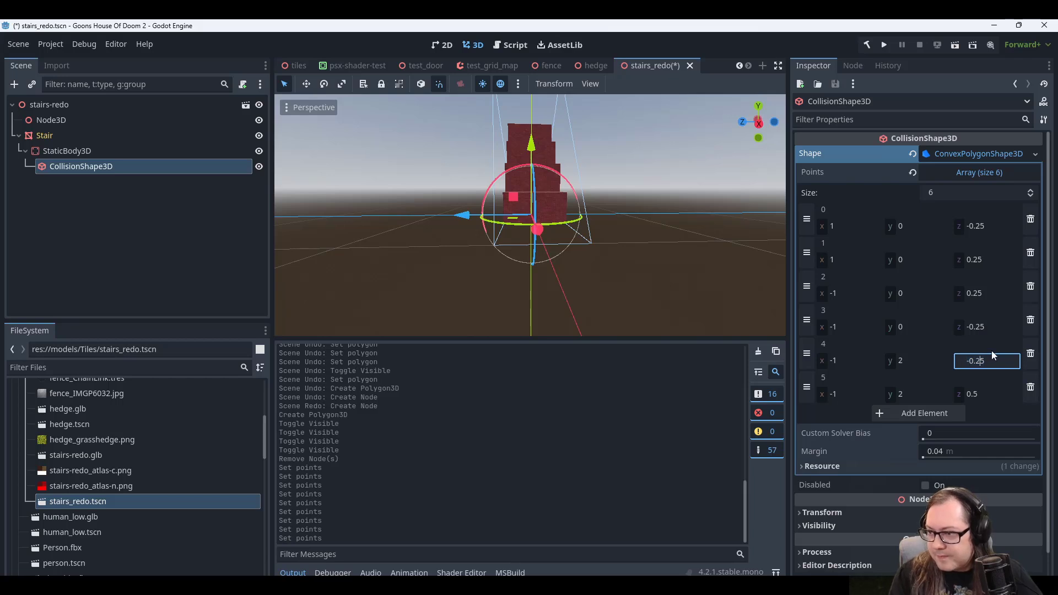
{"action": "left_click", "coordinate": [994, 393]}
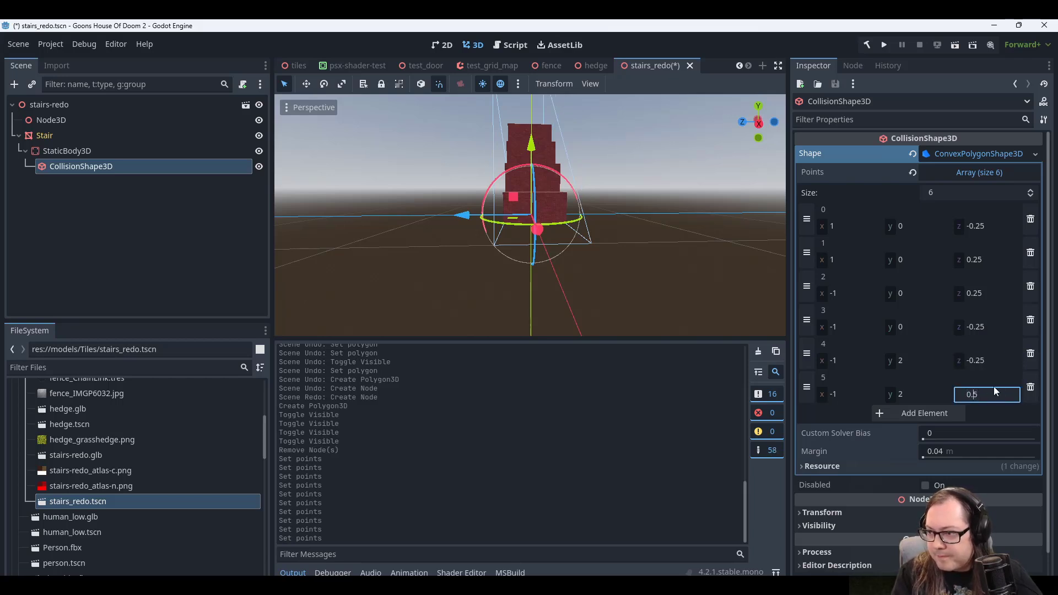
{"action": "type", "text": "2"}
{"action": "left_click", "coordinate": [989, 361]}
{"action": "middle_click_drag", "start_coordinate": [627, 218], "coordinate": [606, 237]}
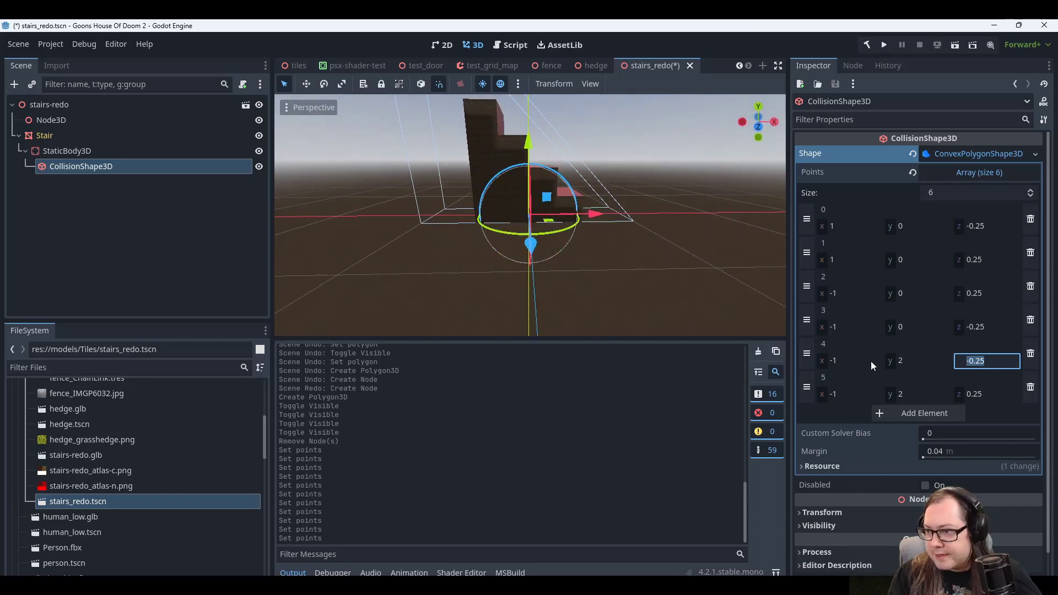
Set the Y value of the convex shape's points 4 and 5 to 1.
{"action": "left_click", "coordinate": [911, 395]}
{"action": "type", "text": "1"}
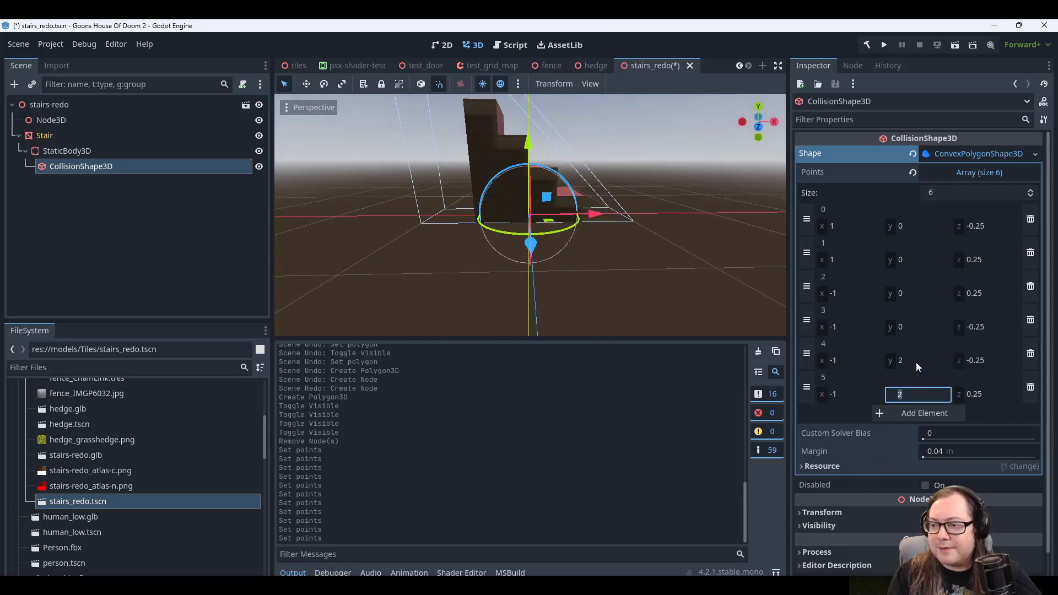
{"action": "left_click", "coordinate": [916, 362]}
{"action": "type", "text": "1"}
{"action": "left_click", "coordinate": [917, 391]}
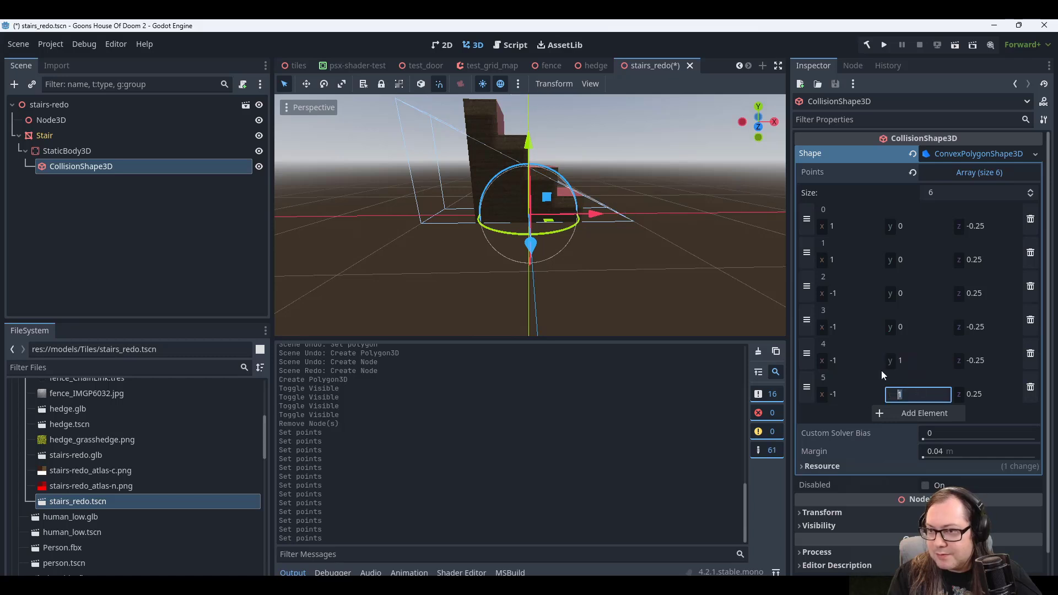
Set the X value of the convex shape's points 4 and 5 to -0.5.
{"action": "middle_click_drag", "start_coordinate": [661, 185], "coordinate": [683, 202]}
{"action": "left_click", "coordinate": [847, 395]}
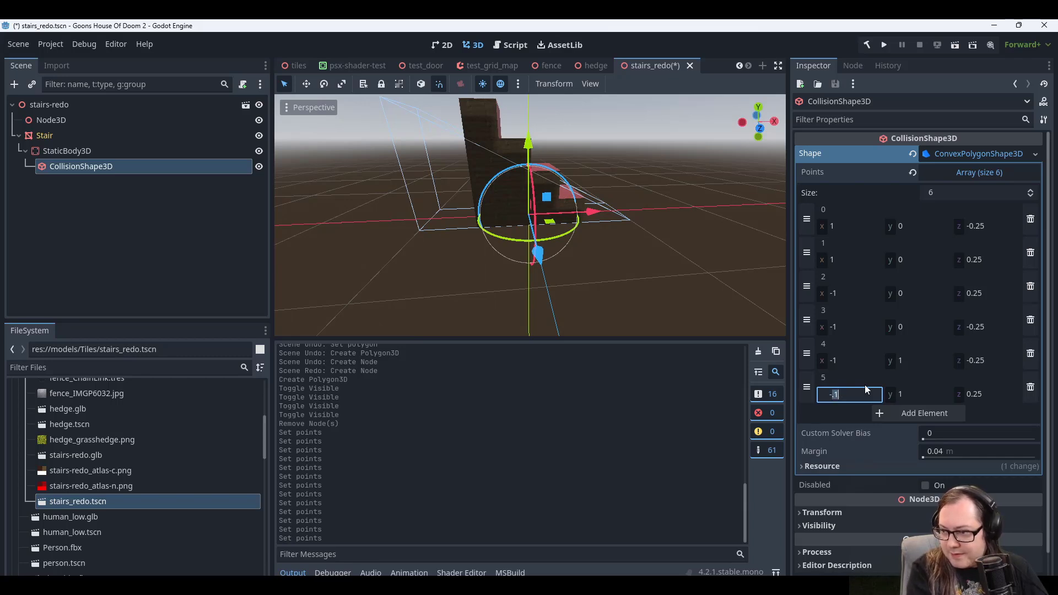
{"action": "left_click", "coordinate": [850, 357]}
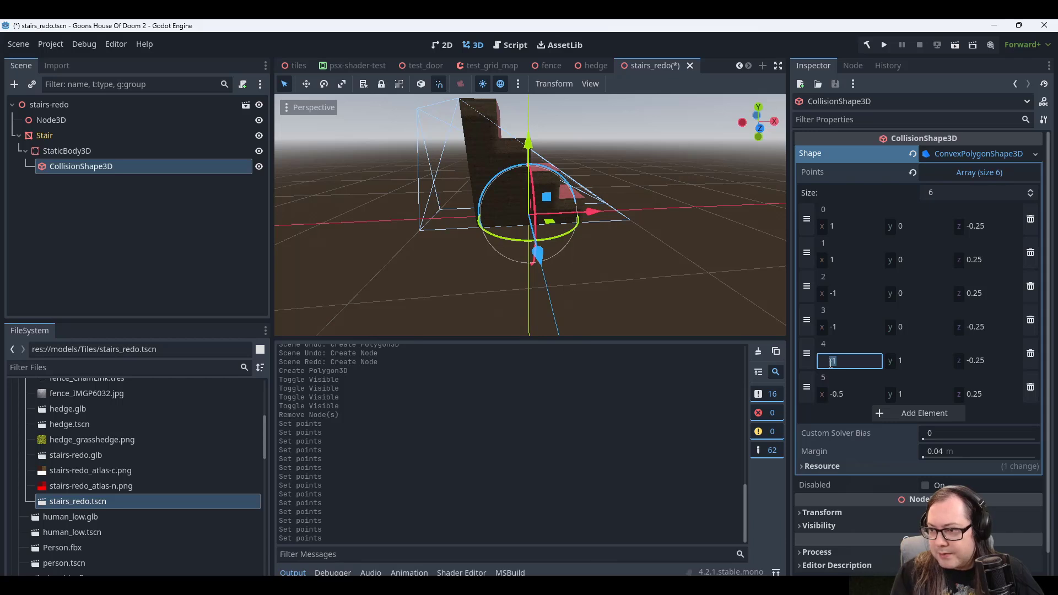
{"action": "double_click", "coordinate": [831, 363]}
{"action": "type", "text": "0.5"}
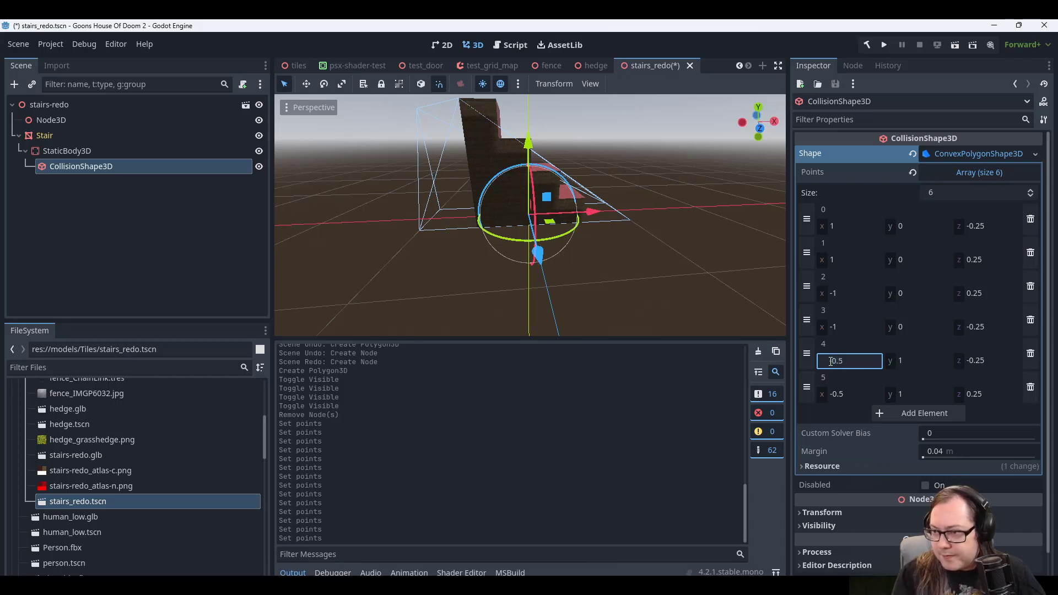
Set the X value of the convex shape's points 2 and 3 to -0.5.
{"action": "left_click", "coordinate": [853, 322]}
{"action": "left_click", "coordinate": [868, 334]}
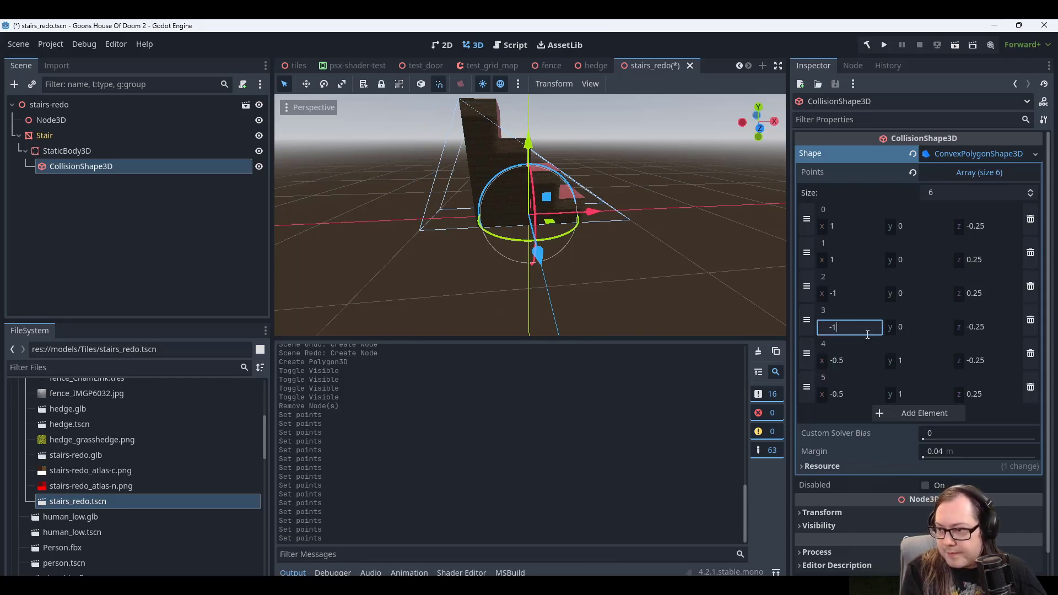
{"action": "key", "text": "shift+Left"}
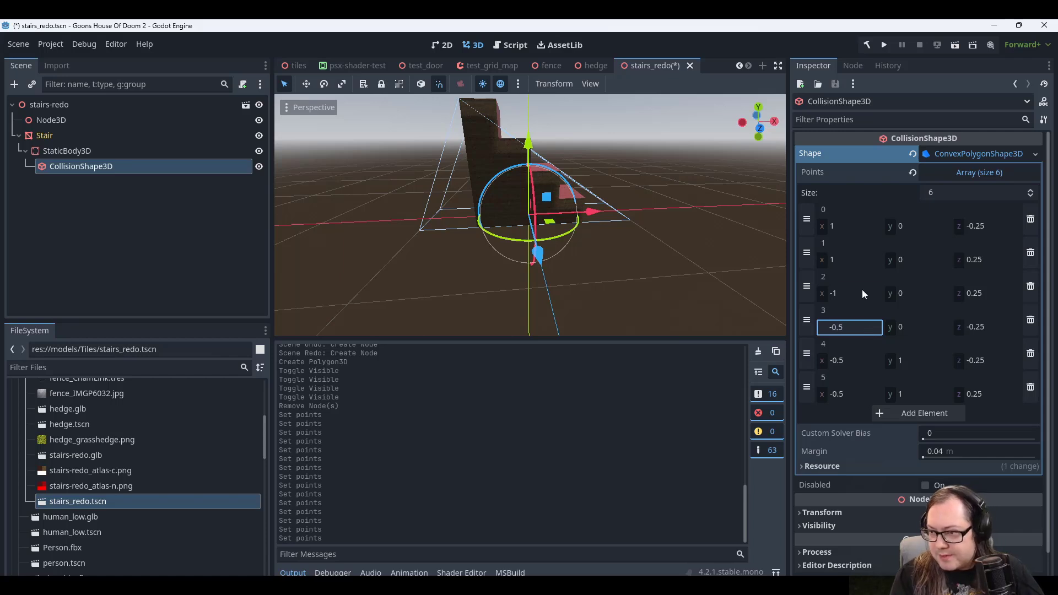
{"action": "left_click", "coordinate": [858, 290]}
{"action": "type", "text": "-0"}
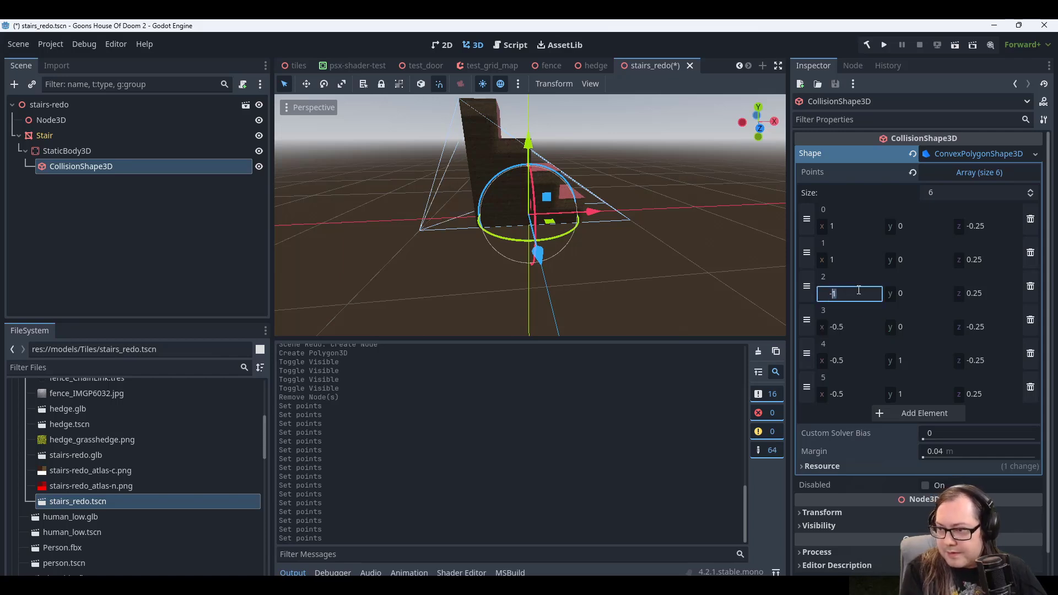
{"action": "type", "text": ".5"}
Set the X value of the convex shape's points 0 and 1 to 0.5 and save the stairs scene.
{"action": "left_click", "coordinate": [846, 259]}
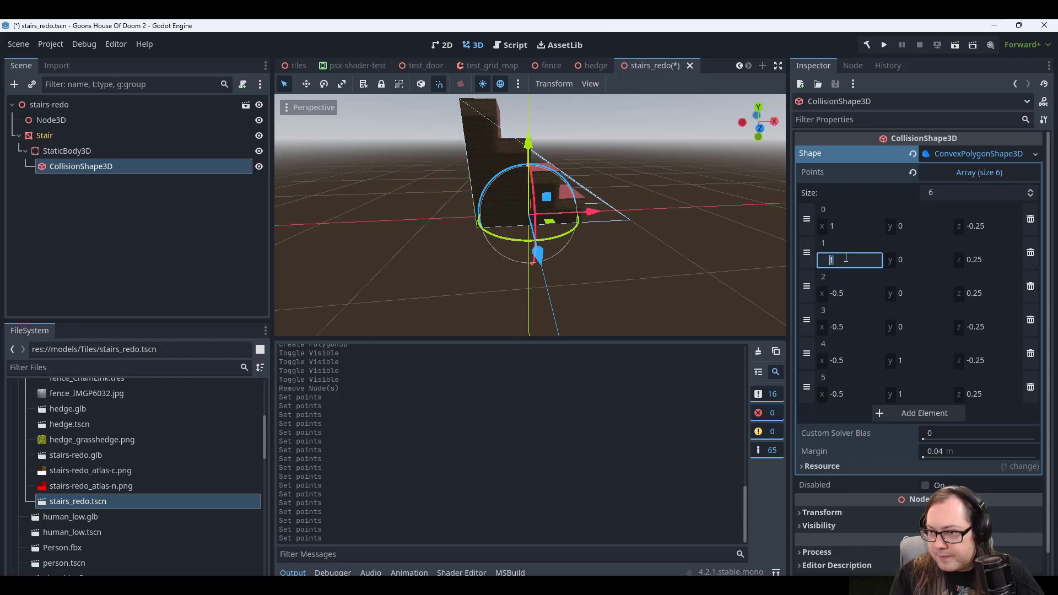
{"action": "type", "text": "0.5"}
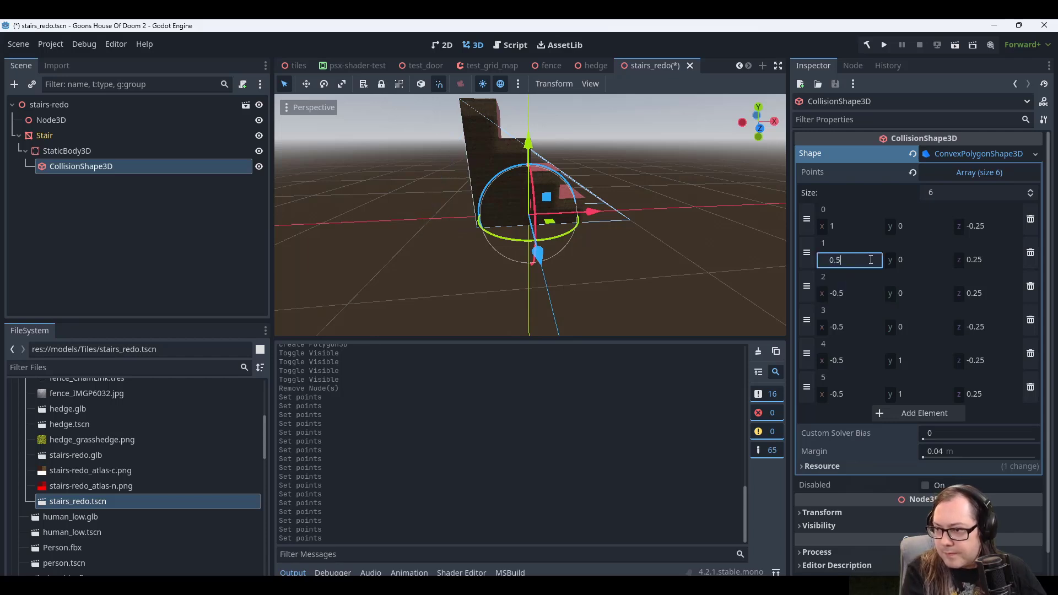
{"action": "left_click", "coordinate": [842, 224]}
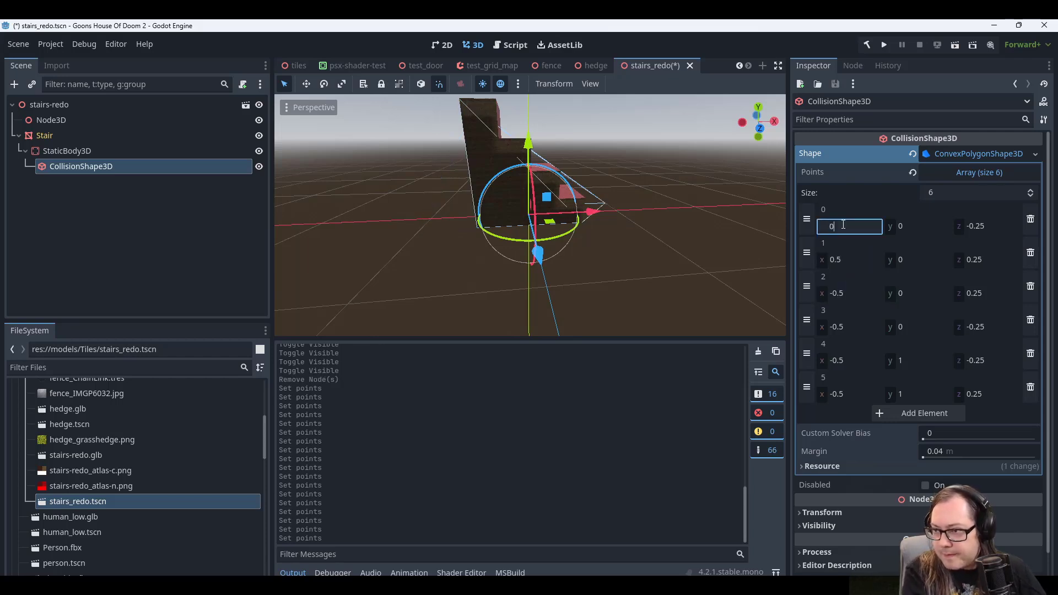
{"action": "key", "text": "Return"}
{"action": "middle_click_drag", "start_coordinate": [630, 165], "coordinate": [524, 192]}
{"action": "mouse_move", "coordinate": [659, 179]}
{"action": "middle_mouse_down"}
{"action": "mouse_move", "coordinate": [614, 180]}
{"action": "mouse_move", "coordinate": [638, 175]}
{"action": "mouse_move", "coordinate": [646, 187]}
{"action": "middle_mouse_up"}
{"action": "key", "text": "ctrl+s"}
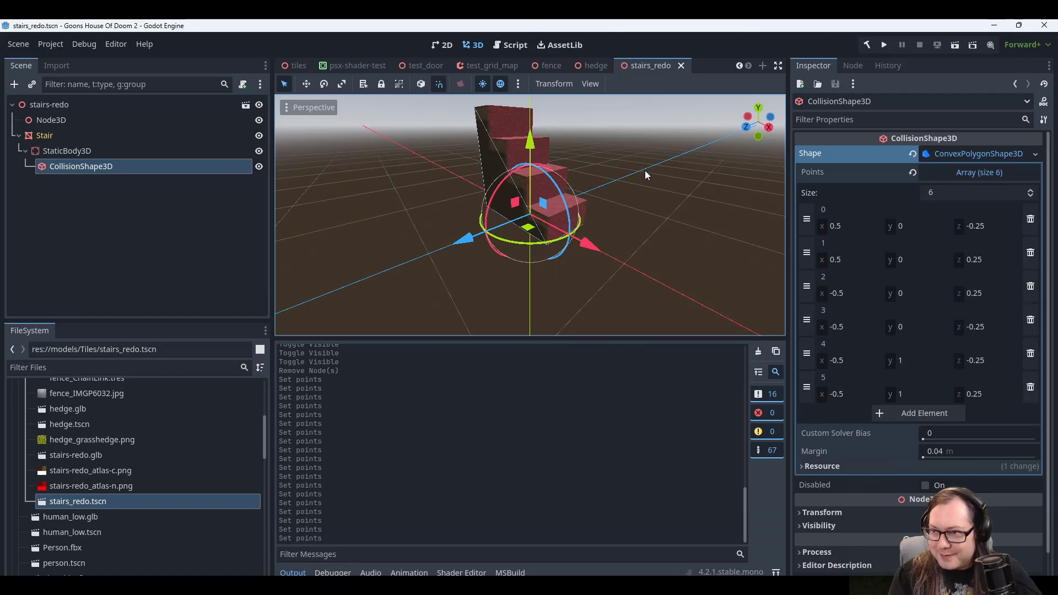
Open the tiles.tscn scene from the prefabs/scenery folder and zoom in on its stairs-redo node.
{"action": "left_click", "coordinate": [117, 137]}
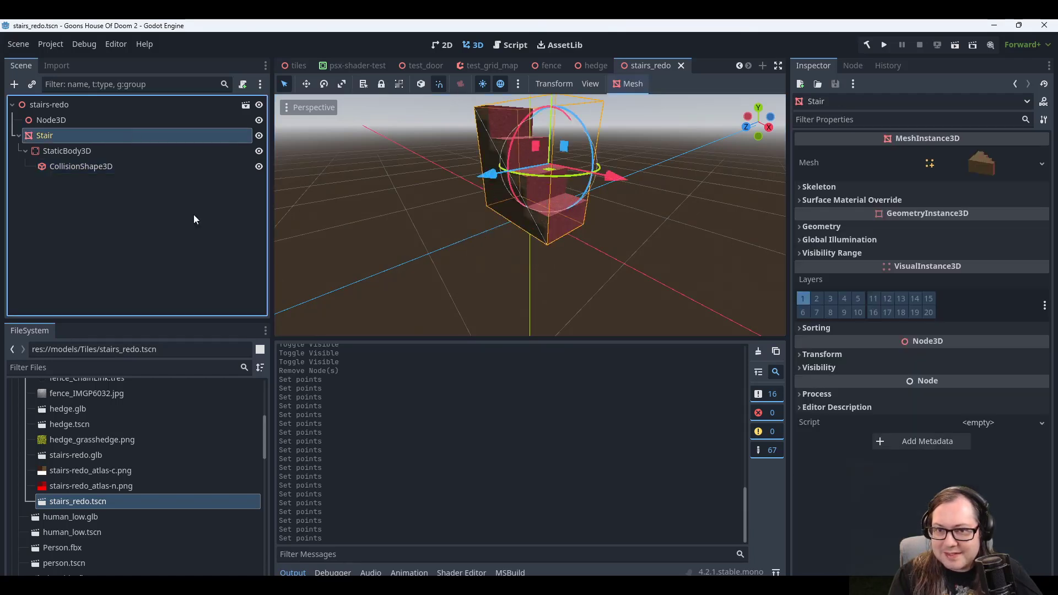
{"action": "scroll", "coordinate": [132, 499], "scroll_direction": "up", "scroll_amount": 5}
{"action": "scroll", "coordinate": [117, 475], "scroll_direction": "down", "scroll_amount": 4}
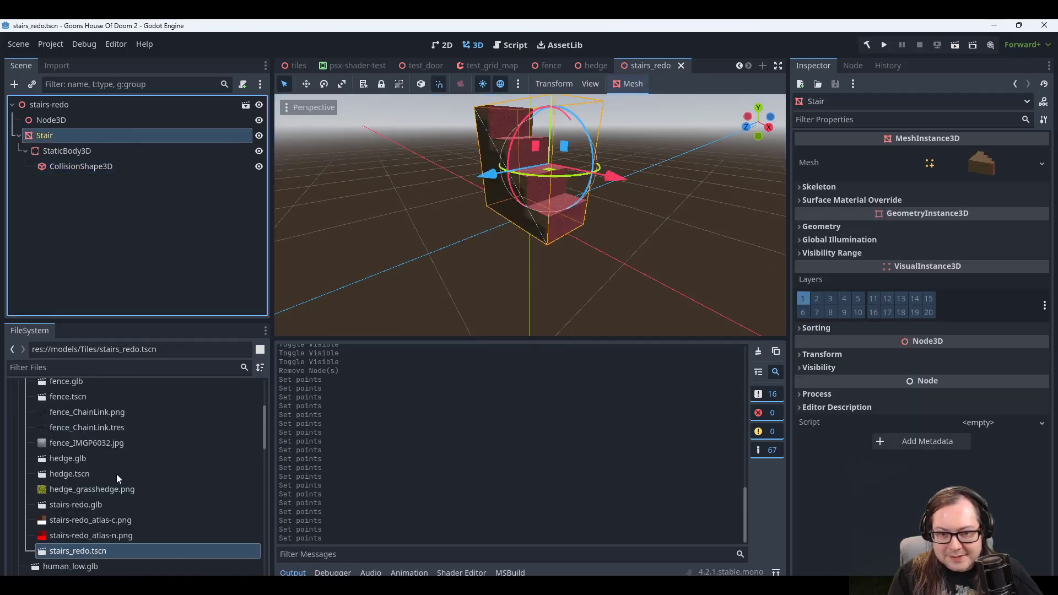
{"action": "scroll", "coordinate": [115, 476], "scroll_direction": "up", "scroll_amount": 5}
{"action": "scroll", "coordinate": [114, 479], "scroll_direction": "down", "scroll_amount": 10}
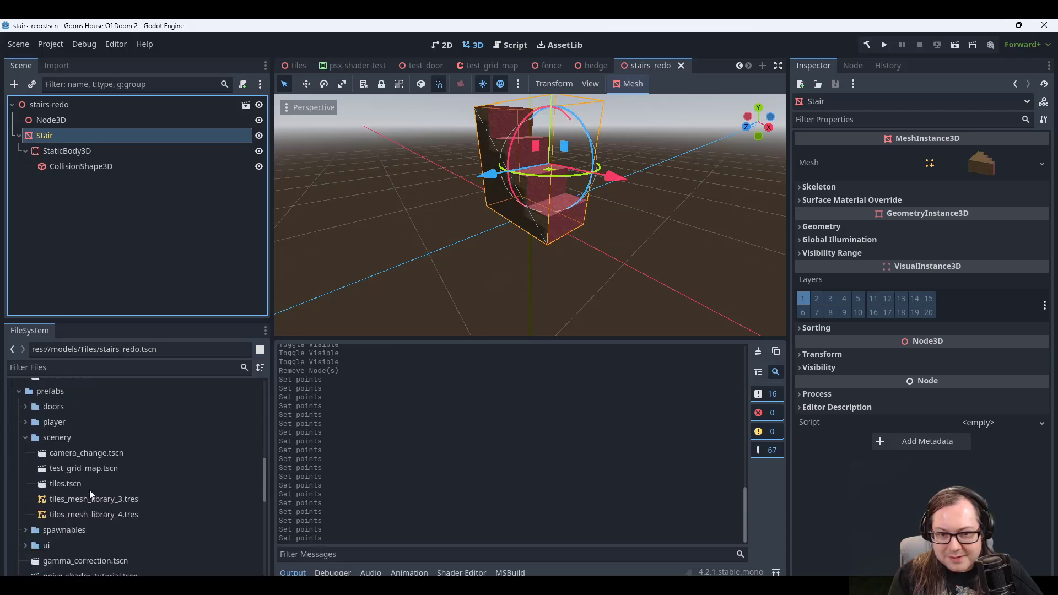
{"action": "scroll", "coordinate": [70, 475], "scroll_direction": "down", "scroll_amount": 8}
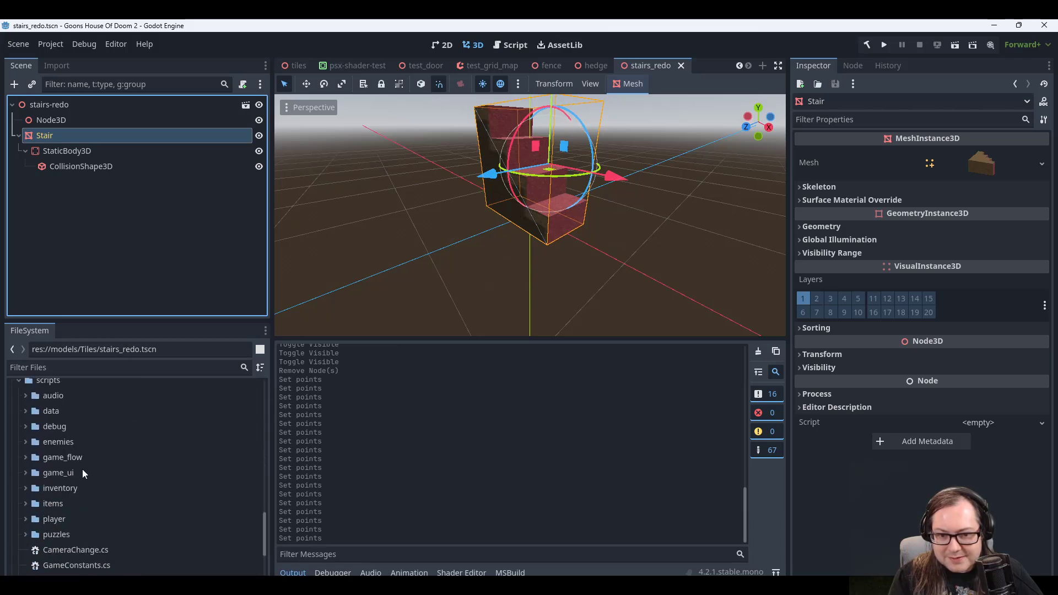
{"action": "scroll", "coordinate": [64, 485], "scroll_direction": "down", "scroll_amount": 1}
{"action": "scroll", "coordinate": [64, 486], "scroll_direction": "up", "scroll_amount": 8}
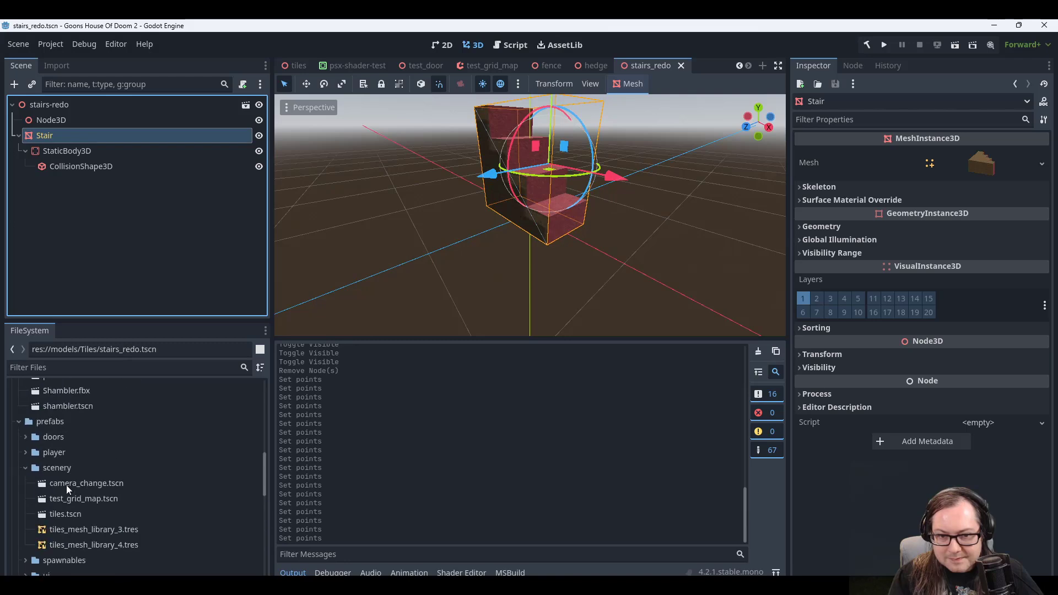
{"action": "double_click", "coordinate": [60, 512]}
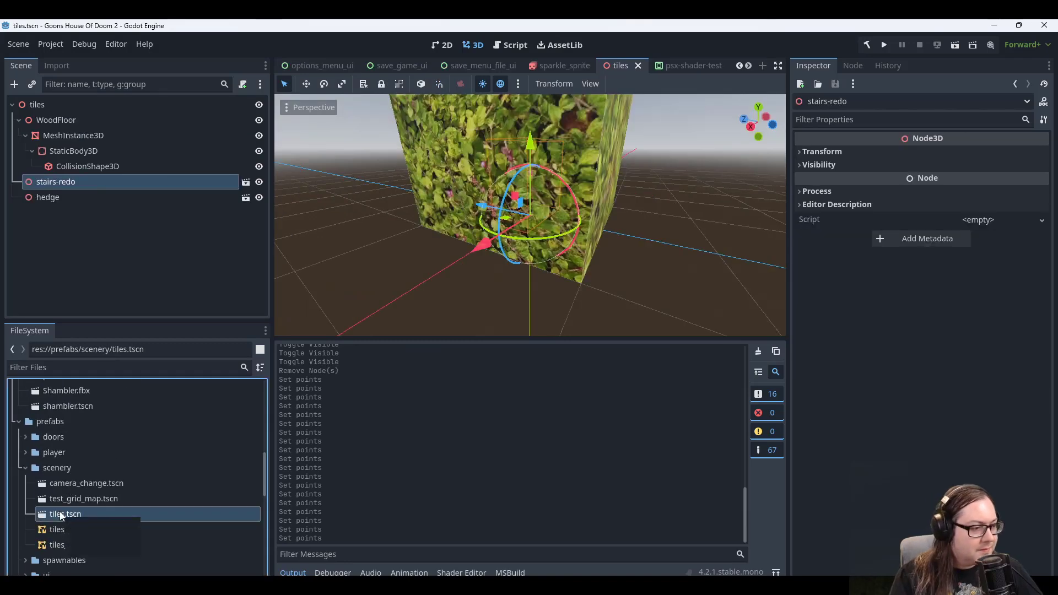
{"action": "scroll", "coordinate": [617, 145], "scroll_direction": "up", "scroll_amount": 4}
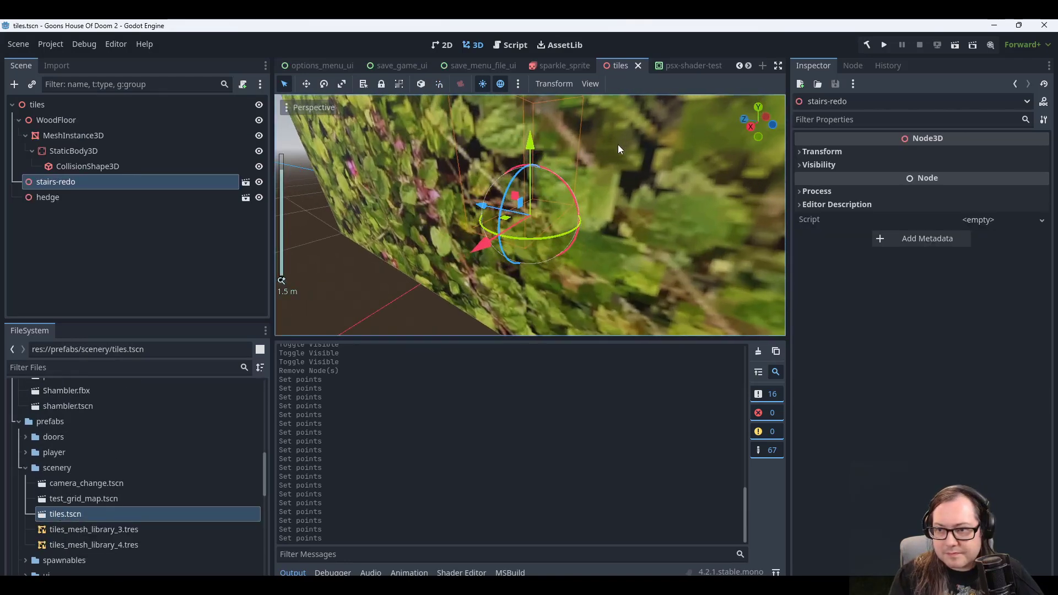
Hide the hedge and WoodFloor nodes in the tiles scene to expose the stairs-redo tile.
{"action": "left_click", "coordinate": [62, 197]}
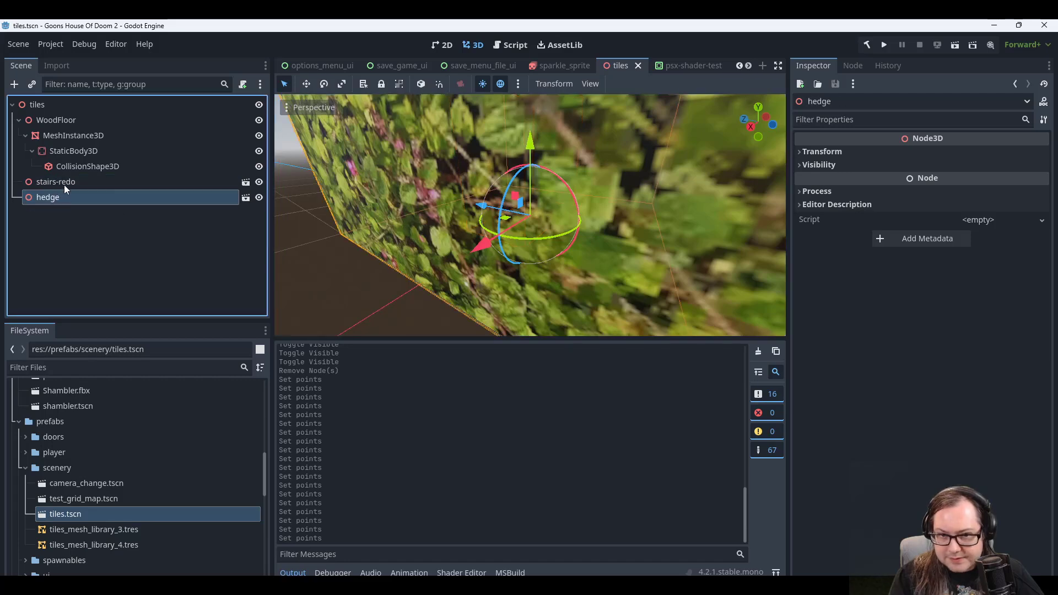
{"action": "left_click", "coordinate": [64, 183]}
{"action": "scroll", "coordinate": [610, 151], "scroll_direction": "up", "scroll_amount": 2}
{"action": "middle_click_drag", "start_coordinate": [610, 151], "coordinate": [587, 187]}
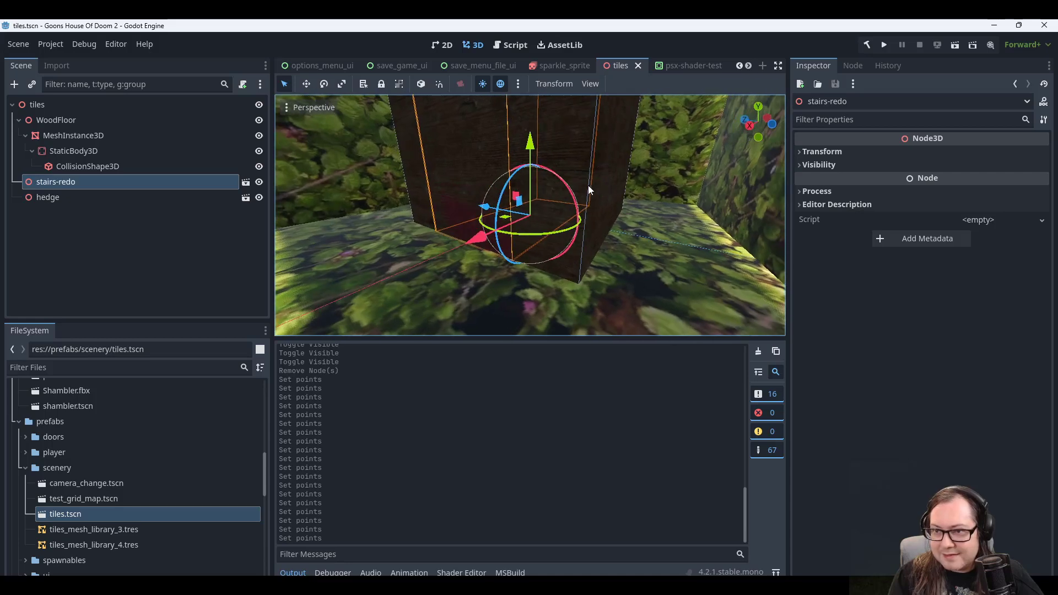
{"action": "scroll", "coordinate": [587, 188], "scroll_direction": "down", "scroll_amount": 4}
{"action": "scroll", "coordinate": [587, 188], "scroll_direction": "up", "scroll_amount": 4}
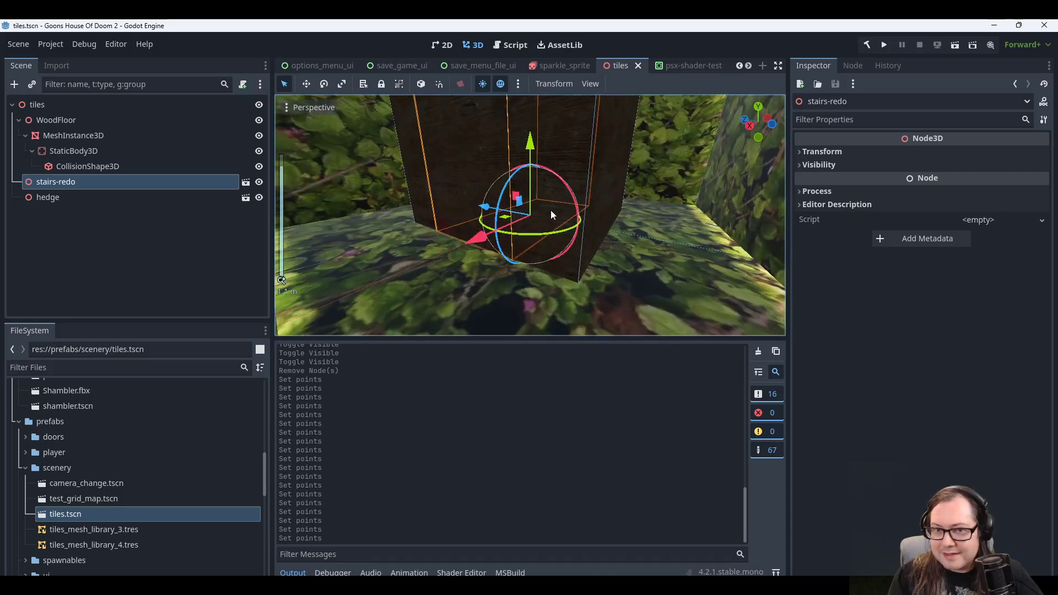
{"action": "left_click", "coordinate": [259, 197]}
{"action": "left_click", "coordinate": [259, 120]}
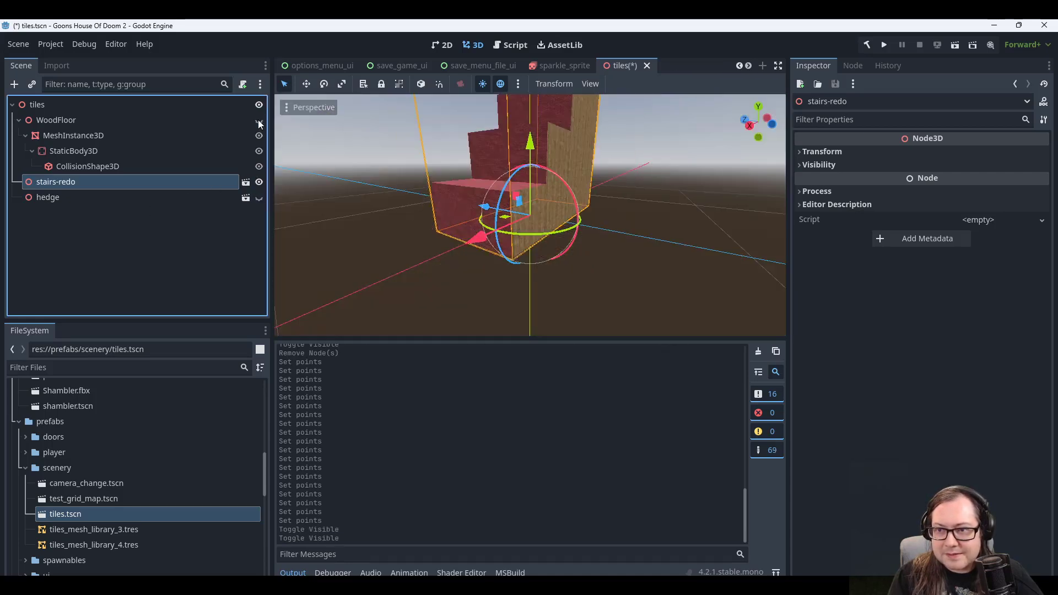
{"action": "scroll", "coordinate": [601, 207], "scroll_direction": "down", "scroll_amount": 2}
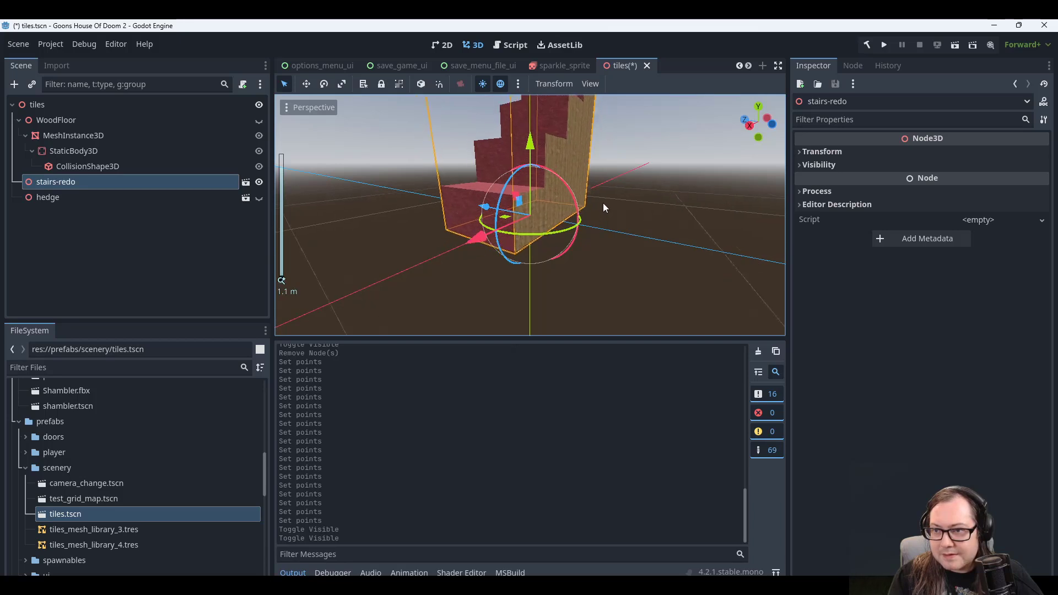
Turn on the Visible Collision Shapes debug option, inspect the stairs-redo tile from another angle, and turn the option off again.
{"action": "right_click", "coordinate": [143, 182]}
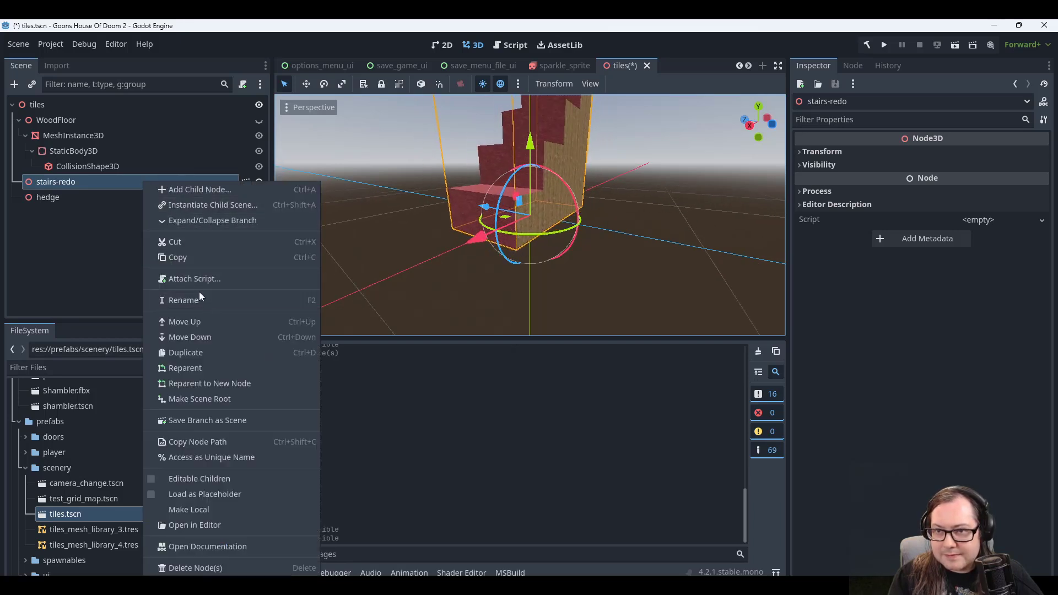
{"action": "left_click", "coordinate": [150, 27]}
{"action": "left_click", "coordinate": [85, 44]}
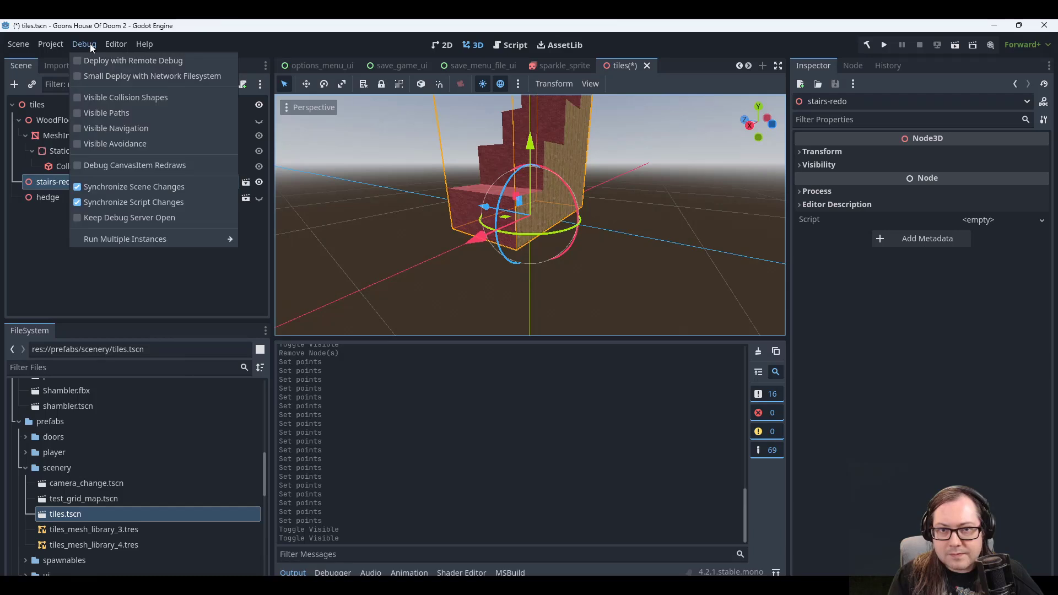
{"action": "left_click", "coordinate": [92, 98]}
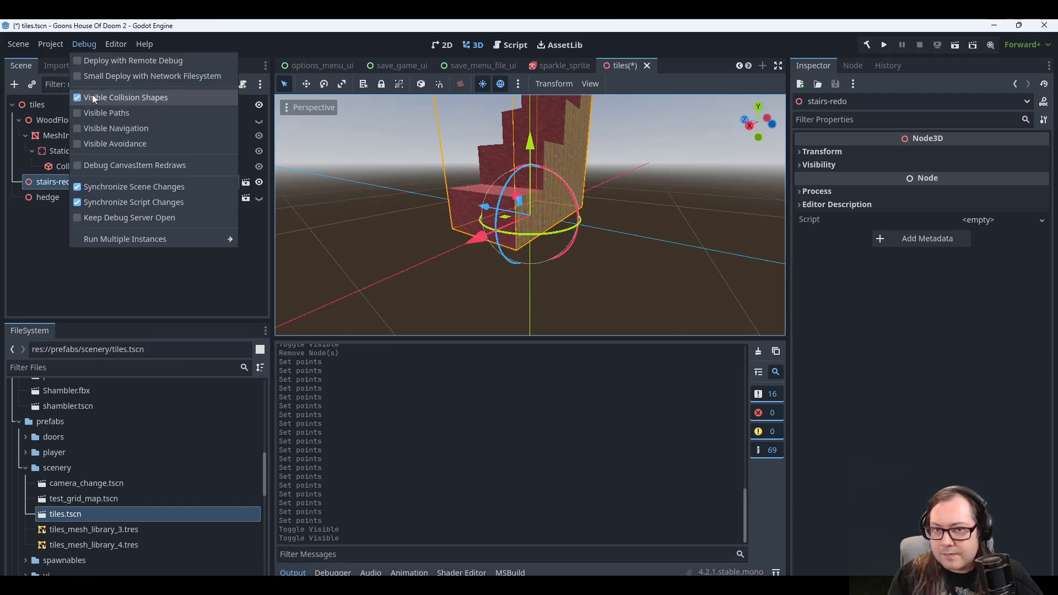
{"action": "middle_click_drag", "start_coordinate": [664, 158], "coordinate": [582, 185]}
{"action": "scroll", "coordinate": [585, 209], "scroll_direction": "down", "scroll_amount": 4}
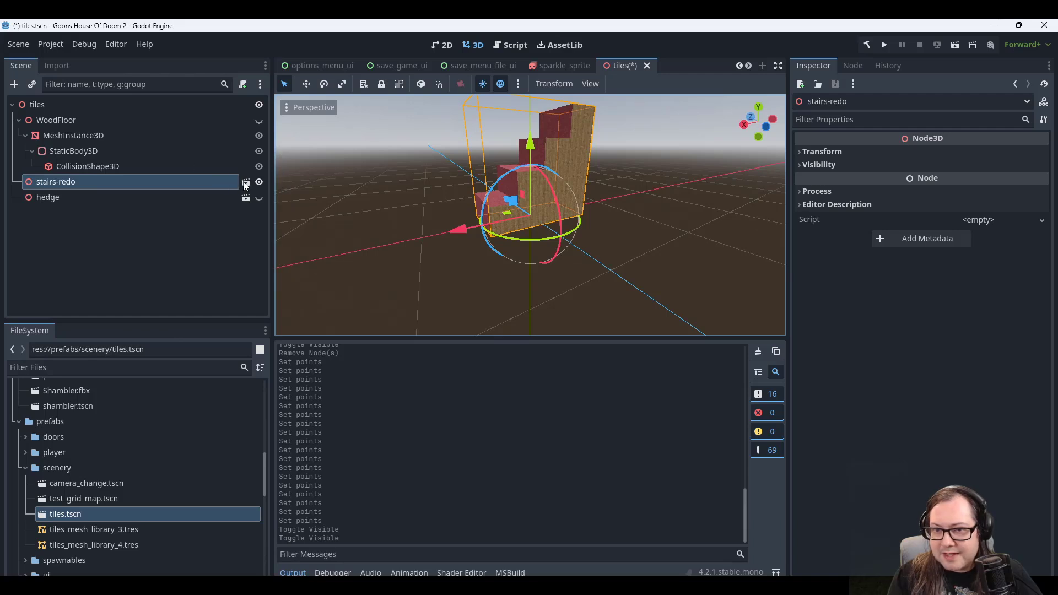
{"action": "left_click", "coordinate": [87, 44]}
{"action": "left_click", "coordinate": [104, 96]}
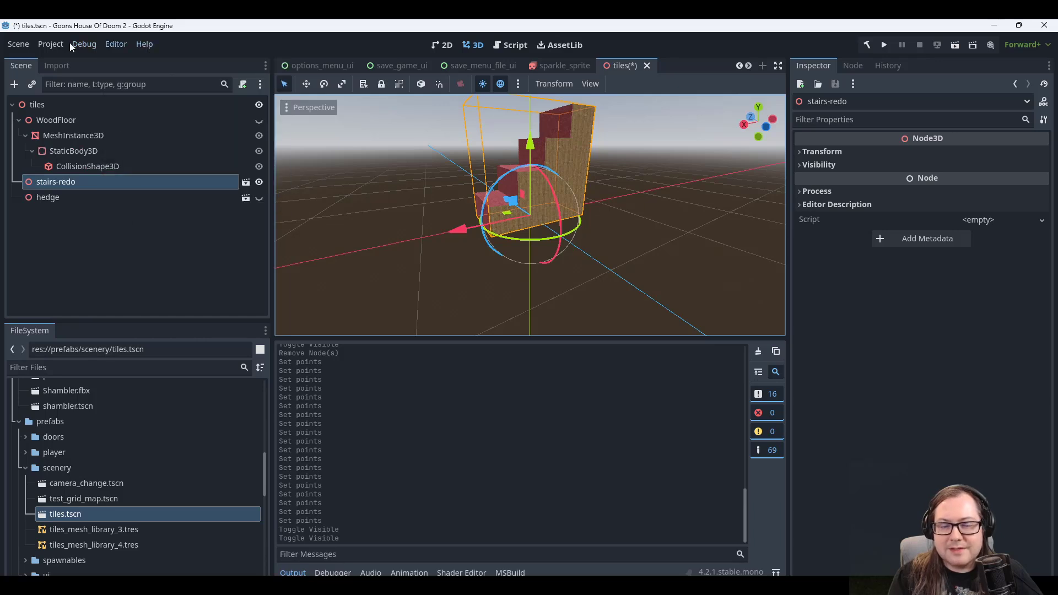
Save the tiles scene and enable Editable Children on the stairs-redo node to inspect its Stair mesh.
{"action": "key", "text": "ctrl+s"}
{"action": "right_click", "coordinate": [198, 182]}
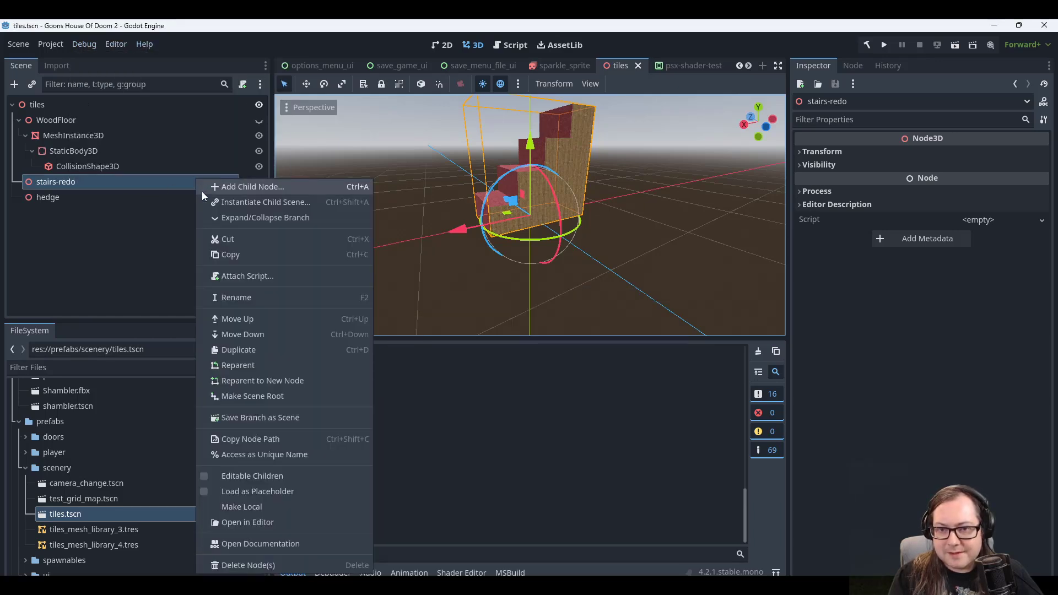
{"action": "left_click", "coordinate": [243, 476]}
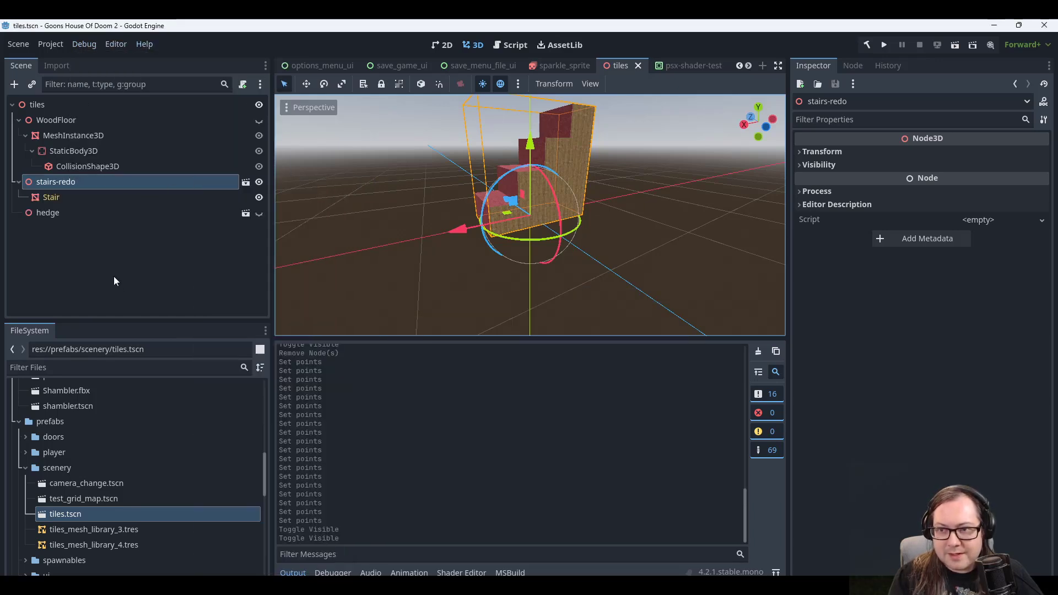
{"action": "left_click", "coordinate": [60, 197]}
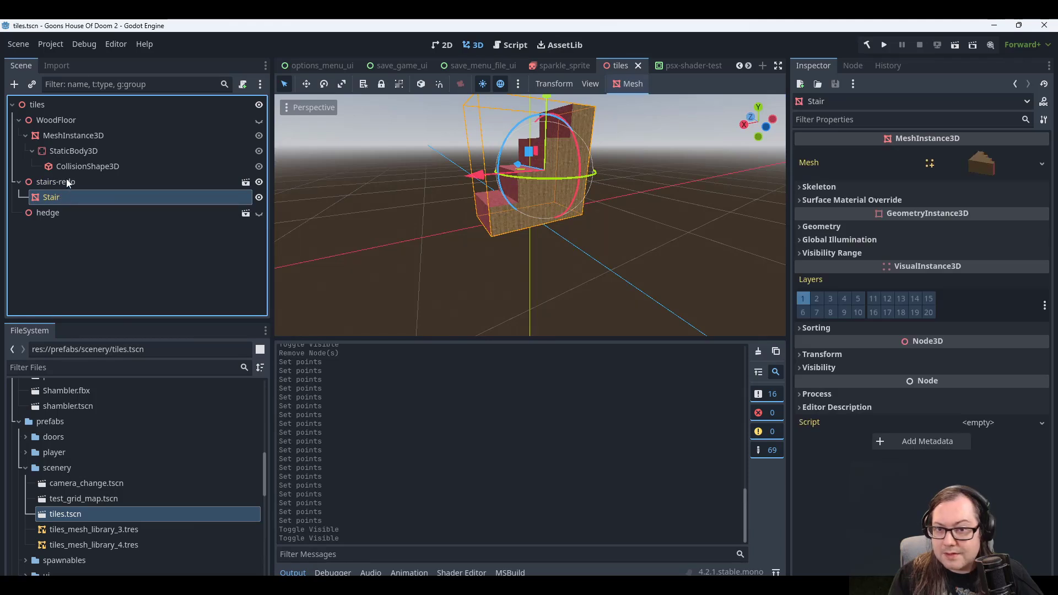
{"action": "left_click", "coordinate": [67, 180]}
Undo the hiding of the WoodFloor and hedge nodes and reselect the stairs-redo node.
{"action": "key", "text": "ctrl+z"}
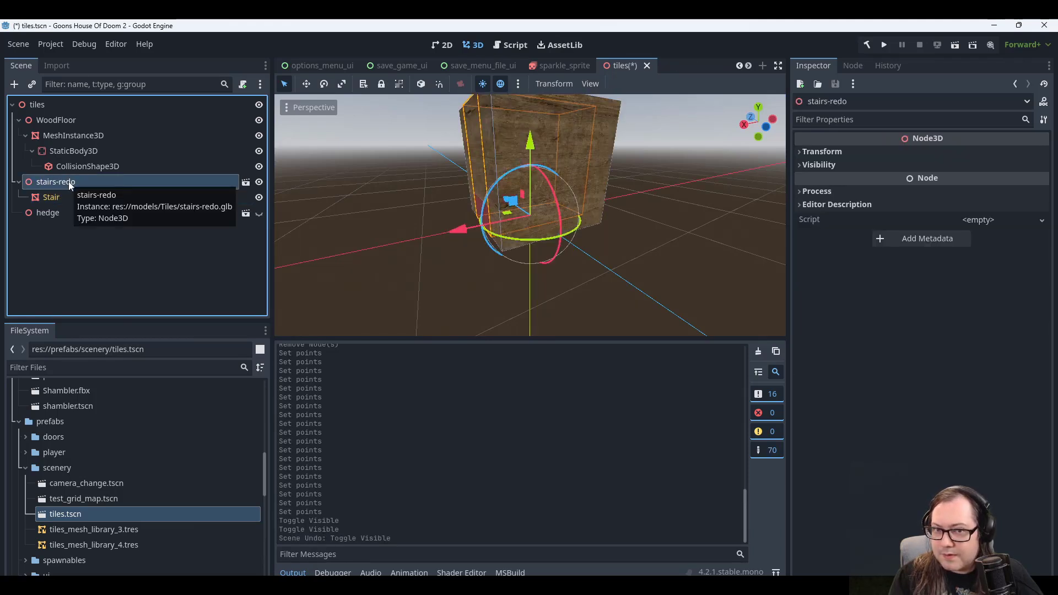
{"action": "key", "text": "ctrl+z"}
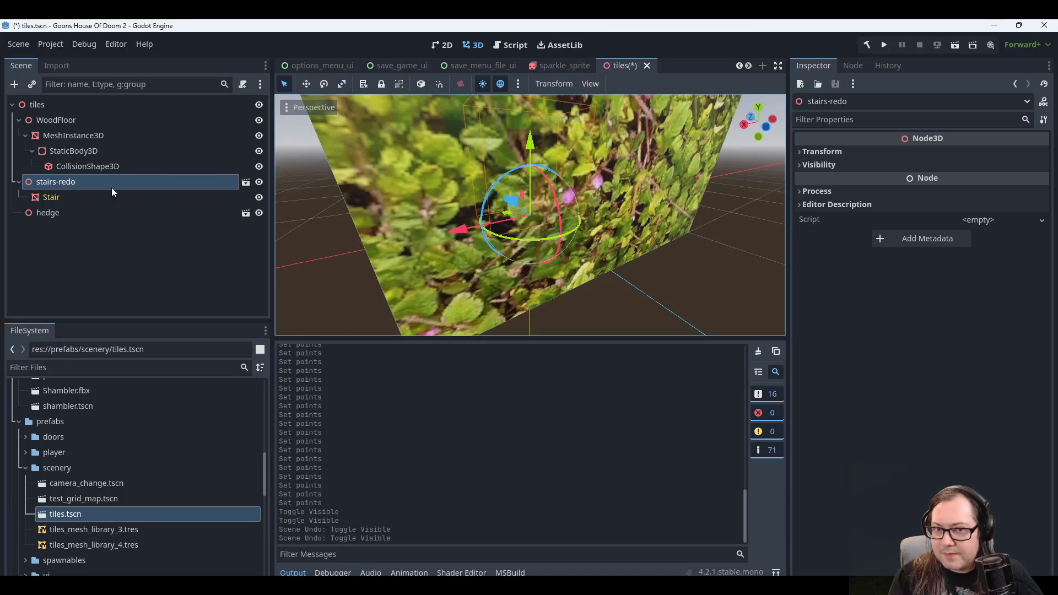
{"action": "left_click", "coordinate": [52, 199]}
{"action": "left_click", "coordinate": [54, 183]}
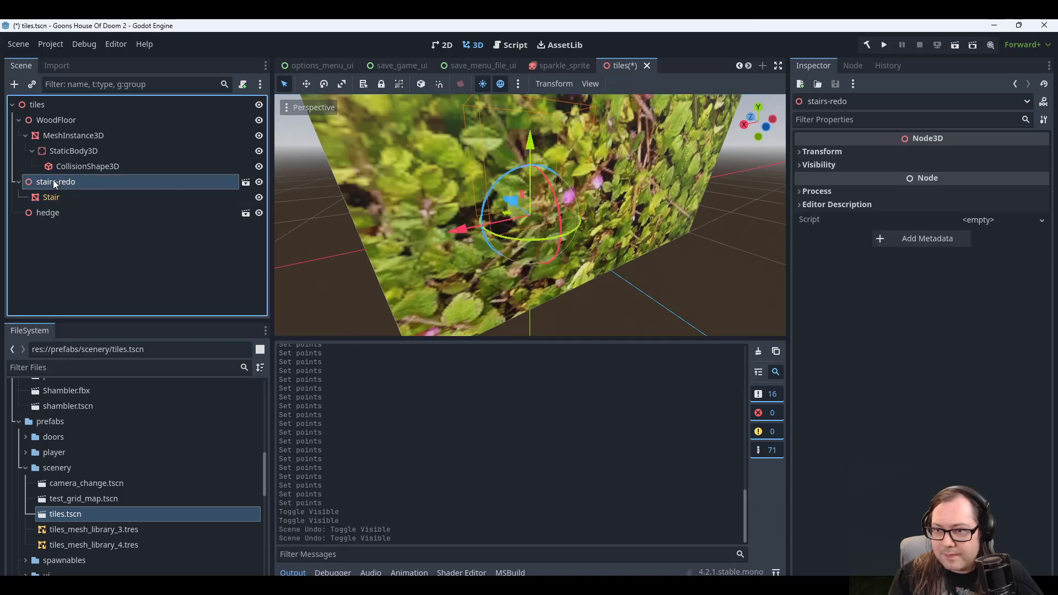
Open stairs_redo.tscn from the models/Tiles folder and delete its extra Node3D node.
{"action": "scroll", "coordinate": [123, 473], "scroll_direction": "down", "scroll_amount": 5}
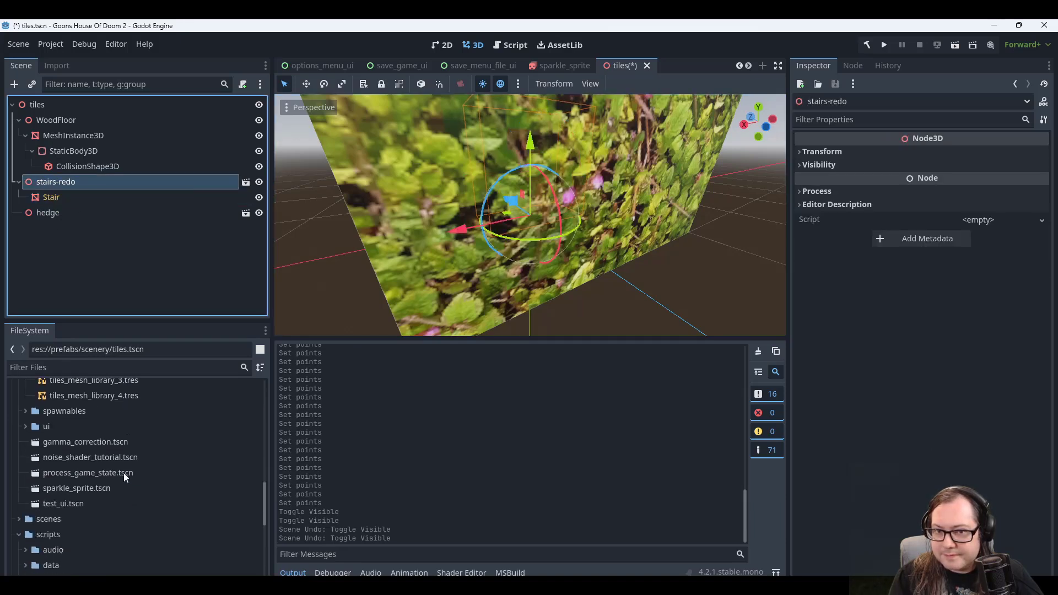
{"action": "scroll", "coordinate": [123, 477], "scroll_direction": "up", "scroll_amount": 6}
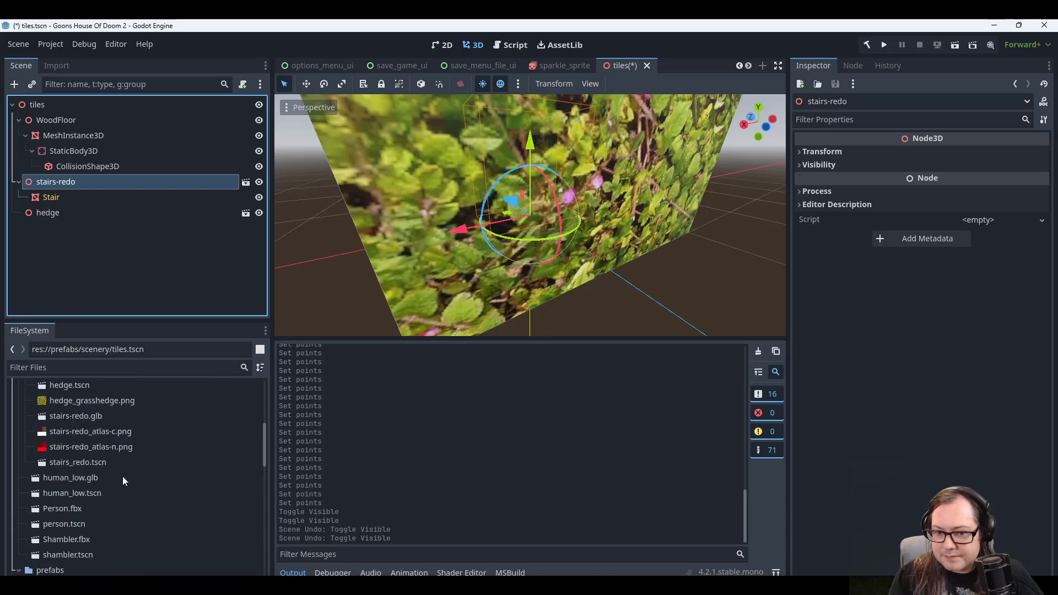
{"action": "double_click", "coordinate": [87, 463]}
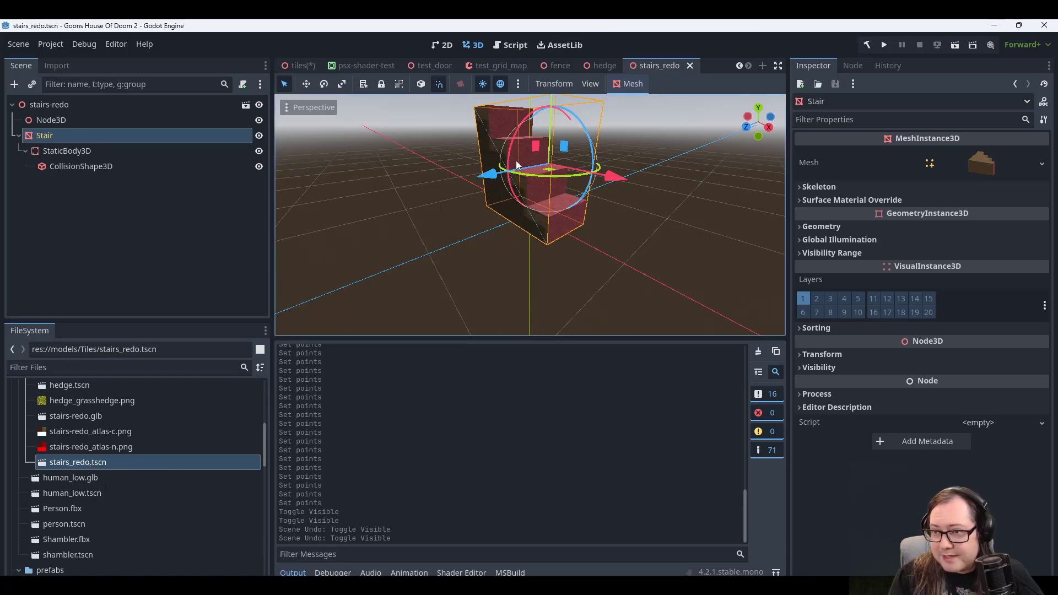
{"action": "left_click", "coordinate": [65, 121]}
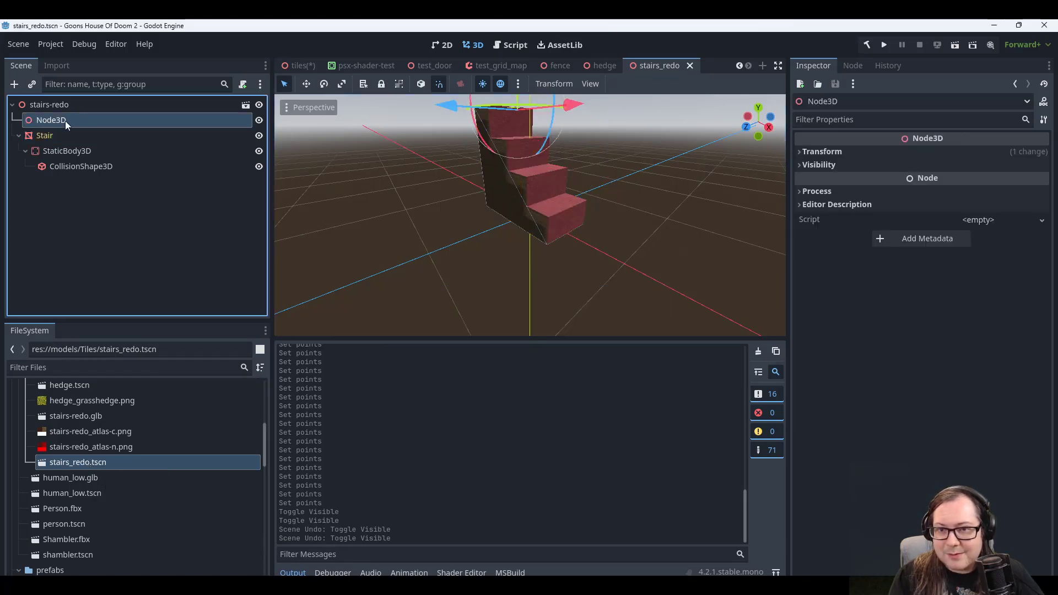
{"action": "key", "text": "Delete"}
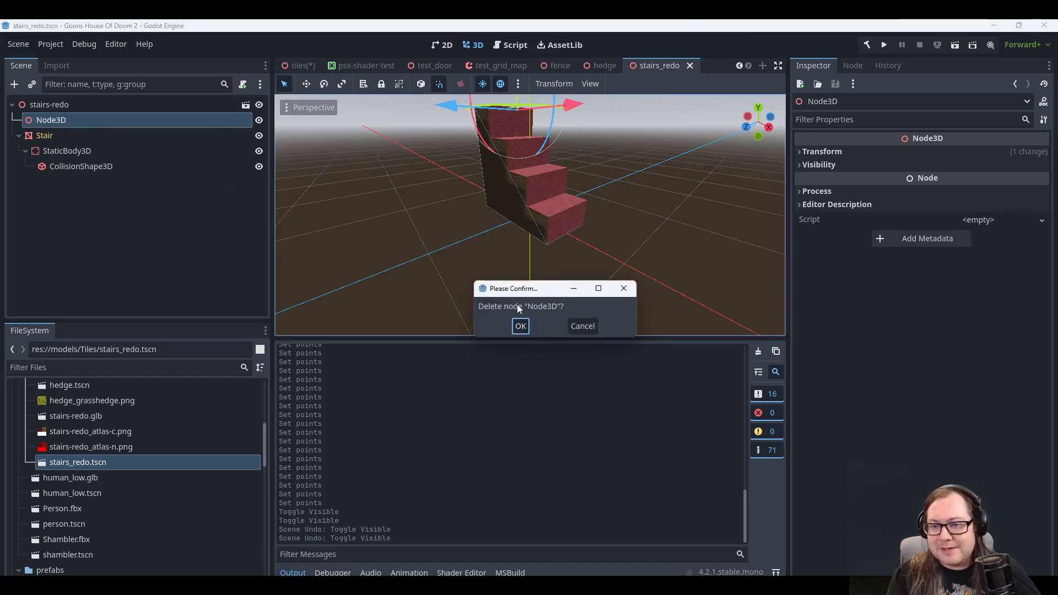
{"action": "left_click", "coordinate": [521, 327]}
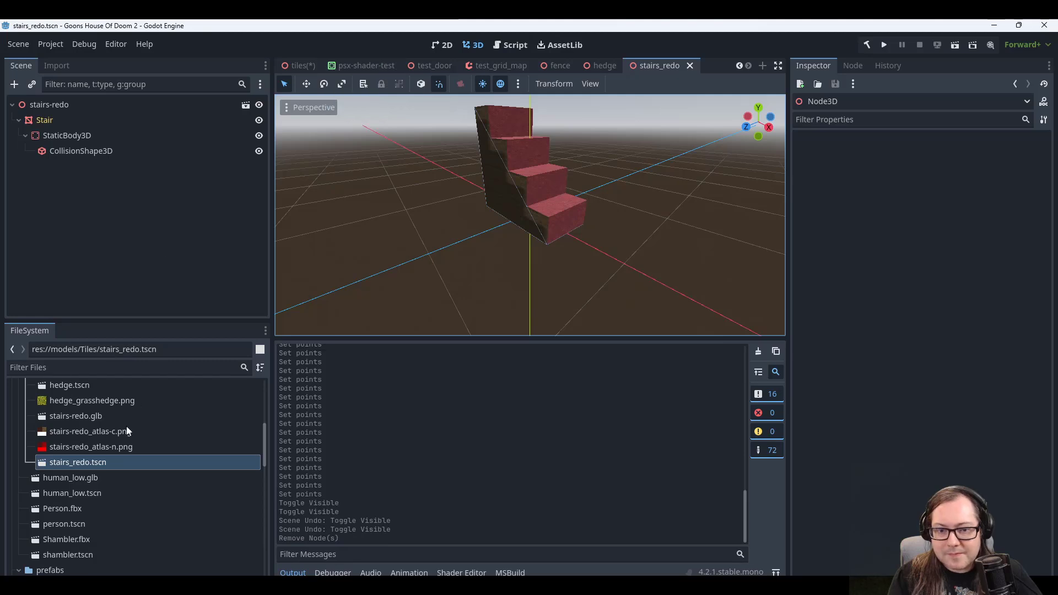
Return to the tiles.tscn scene and delete its old stairs-redo node.
{"action": "scroll", "coordinate": [110, 457], "scroll_direction": "down", "scroll_amount": 3}
{"action": "scroll", "coordinate": [88, 507], "scroll_direction": "down", "scroll_amount": 1}
{"action": "double_click", "coordinate": [68, 488]}
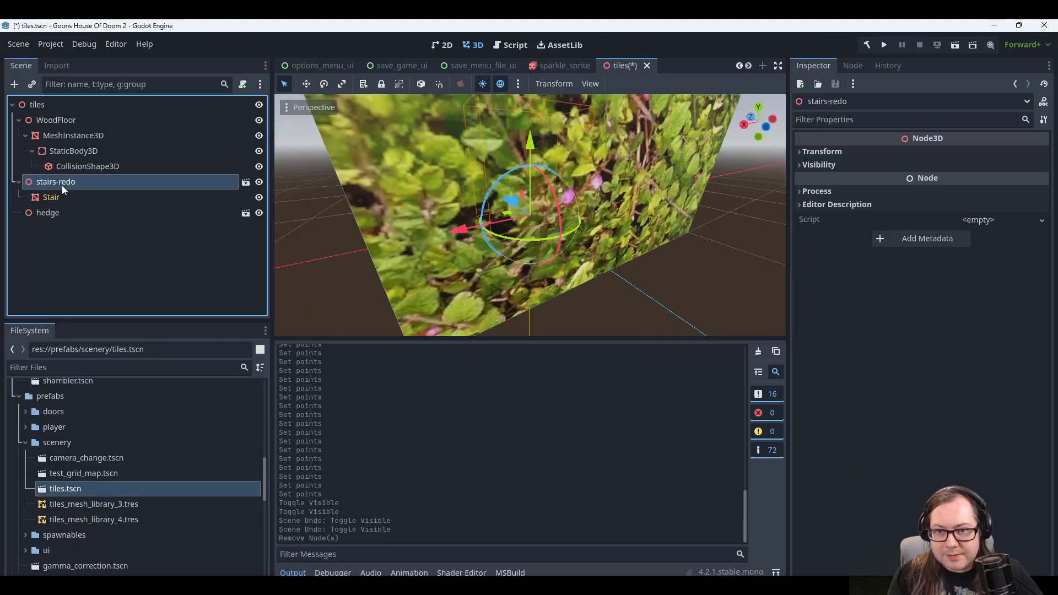
{"action": "key", "text": "Delete"}
{"action": "left_click", "coordinate": [531, 327]}
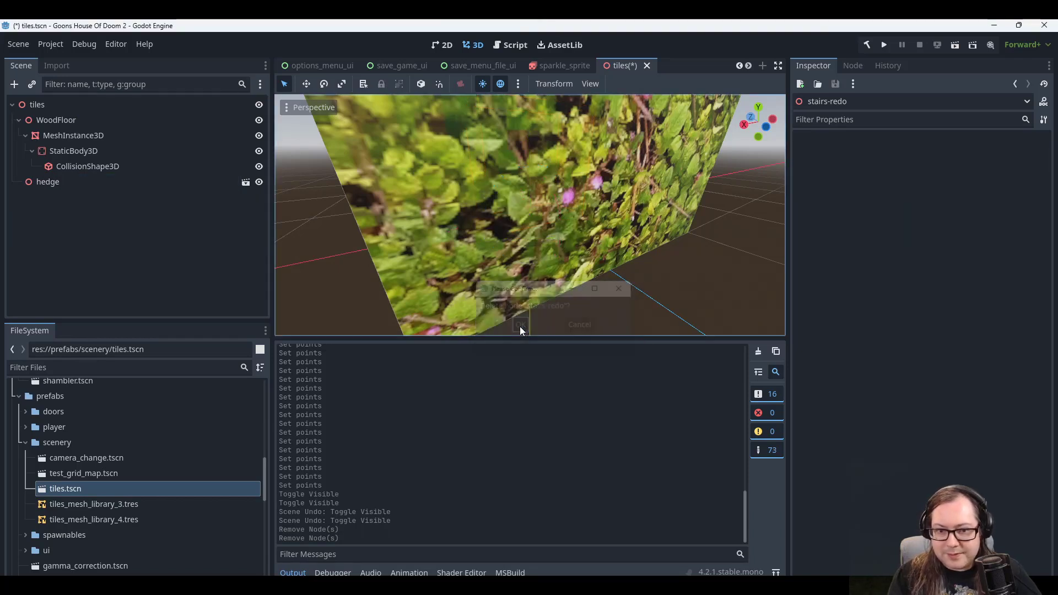
Instantiate stairs_redo.tscn from the models/Tiles folder in the tiles scene, below the hedge node.
{"action": "scroll", "coordinate": [82, 519], "scroll_direction": "down", "scroll_amount": 5}
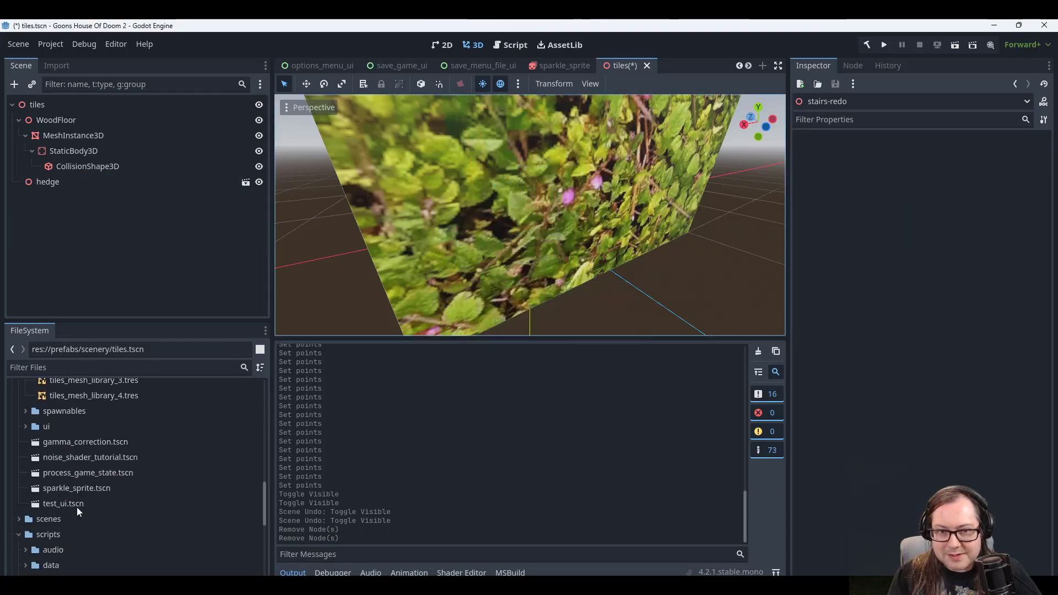
{"action": "scroll", "coordinate": [76, 507], "scroll_direction": "down", "scroll_amount": 10}
{"action": "scroll", "coordinate": [74, 507], "scroll_direction": "up", "scroll_amount": 12}
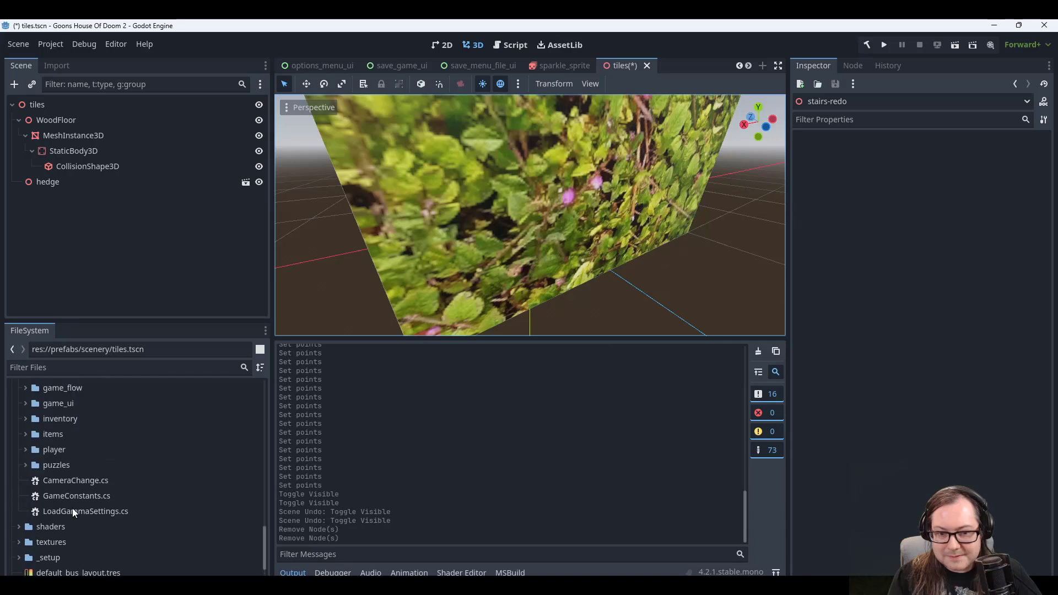
{"action": "scroll", "coordinate": [70, 492], "scroll_direction": "up", "scroll_amount": 7}
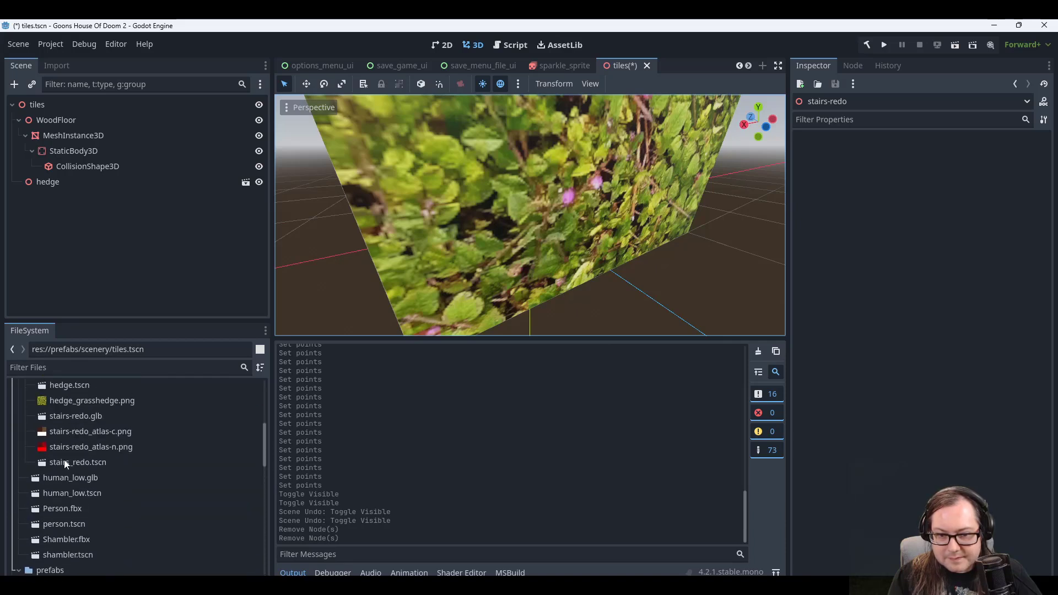
{"action": "left_click_drag", "start_coordinate": [65, 462], "coordinate": [53, 191]}
{"action": "key", "text": "f"}
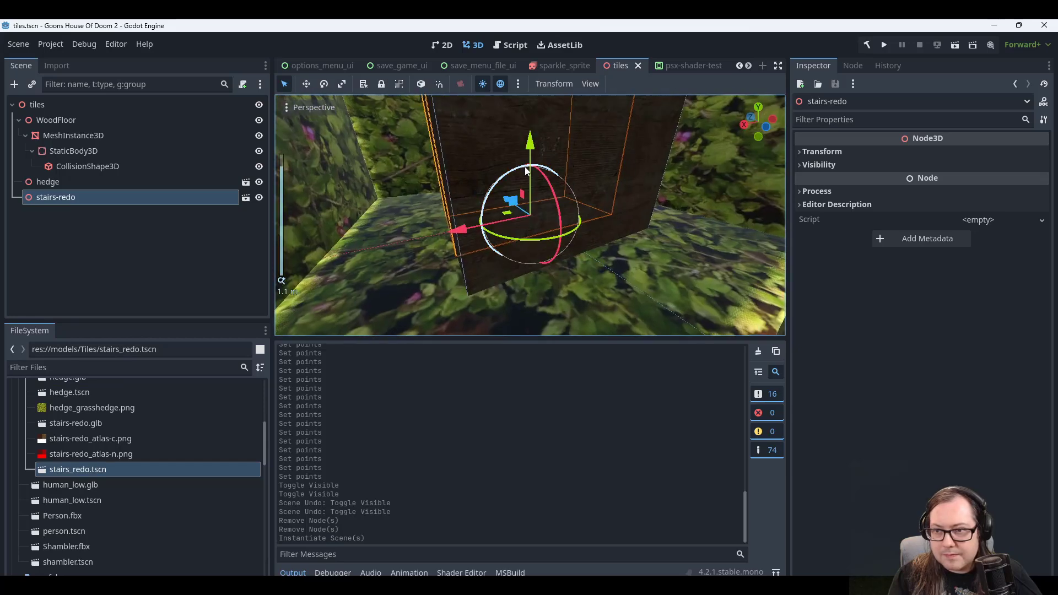
Hide the WoodFloor node to inspect the new stairs-redo instance, and show it again.
{"action": "scroll", "coordinate": [560, 195], "scroll_direction": "up", "scroll_amount": 3}
{"action": "middle_click_drag", "start_coordinate": [560, 195], "coordinate": [378, 181]}
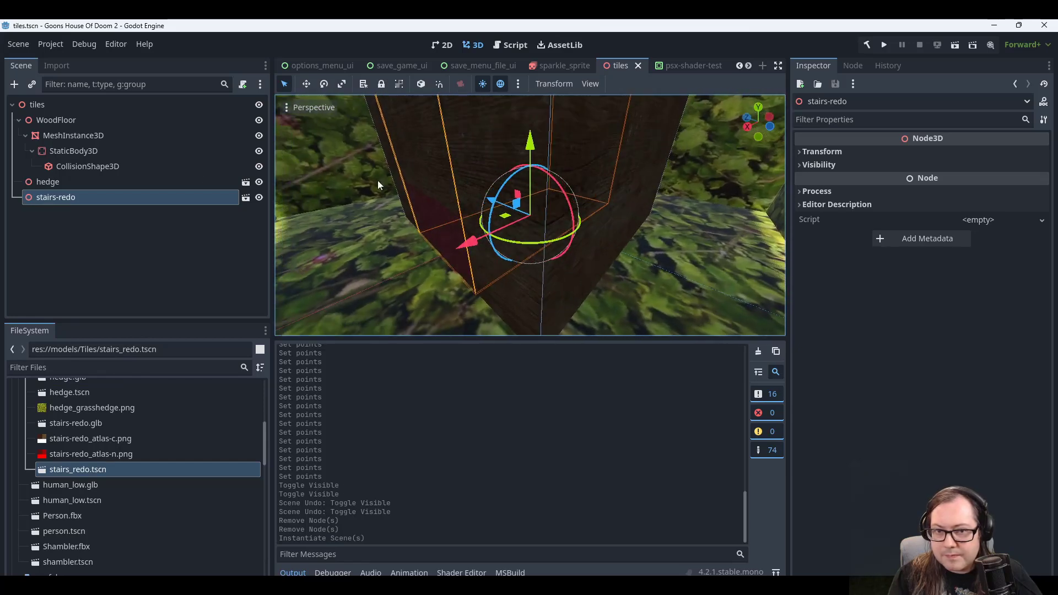
{"action": "left_click", "coordinate": [259, 121]}
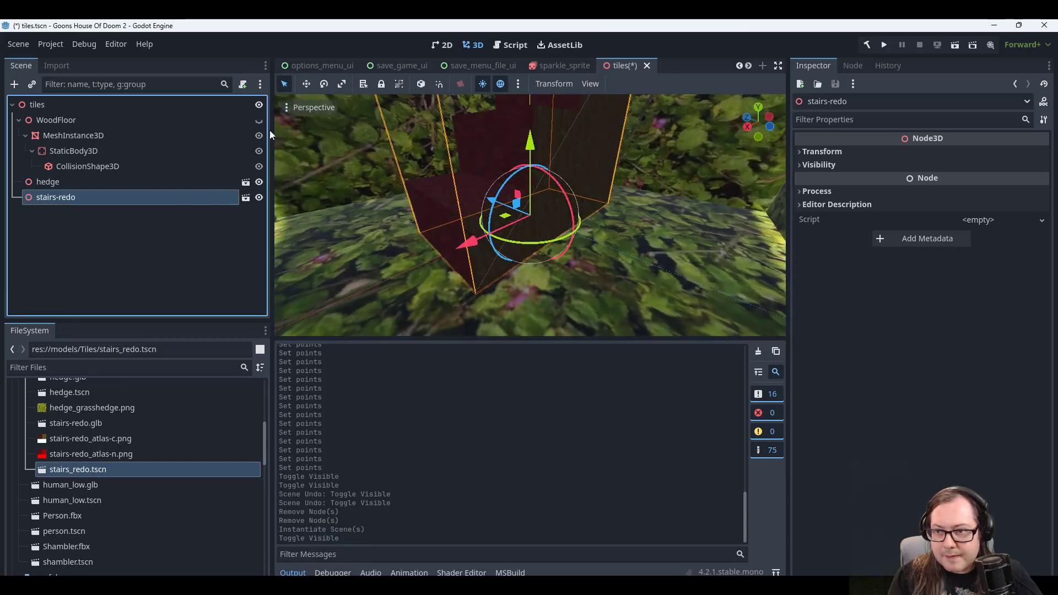
{"action": "scroll", "coordinate": [592, 158], "scroll_direction": "down", "scroll_amount": 3}
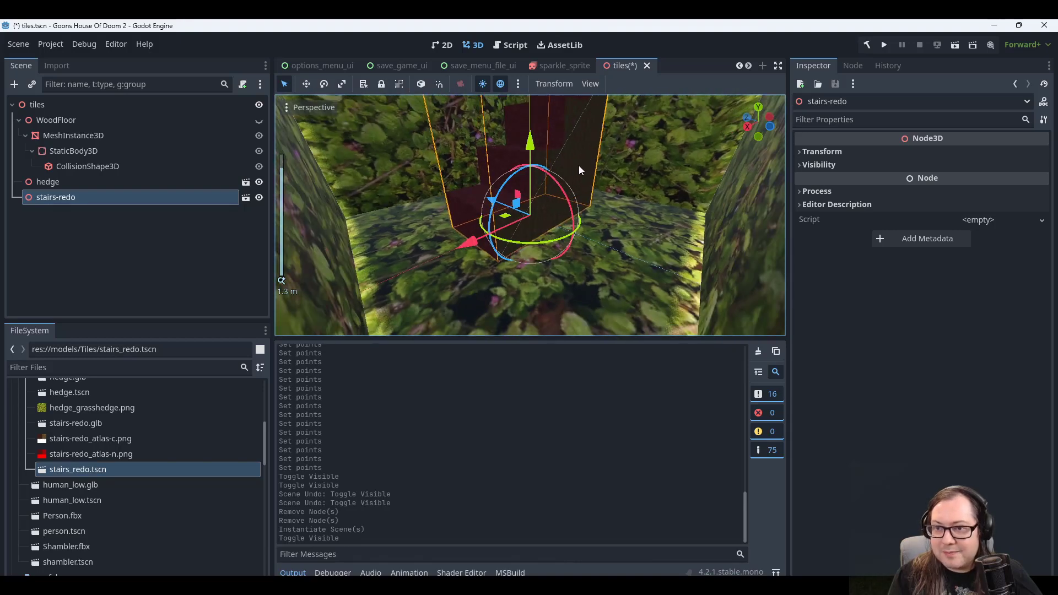
{"action": "scroll", "coordinate": [582, 162], "scroll_direction": "up", "scroll_amount": 2}
{"action": "left_click", "coordinate": [259, 121]}
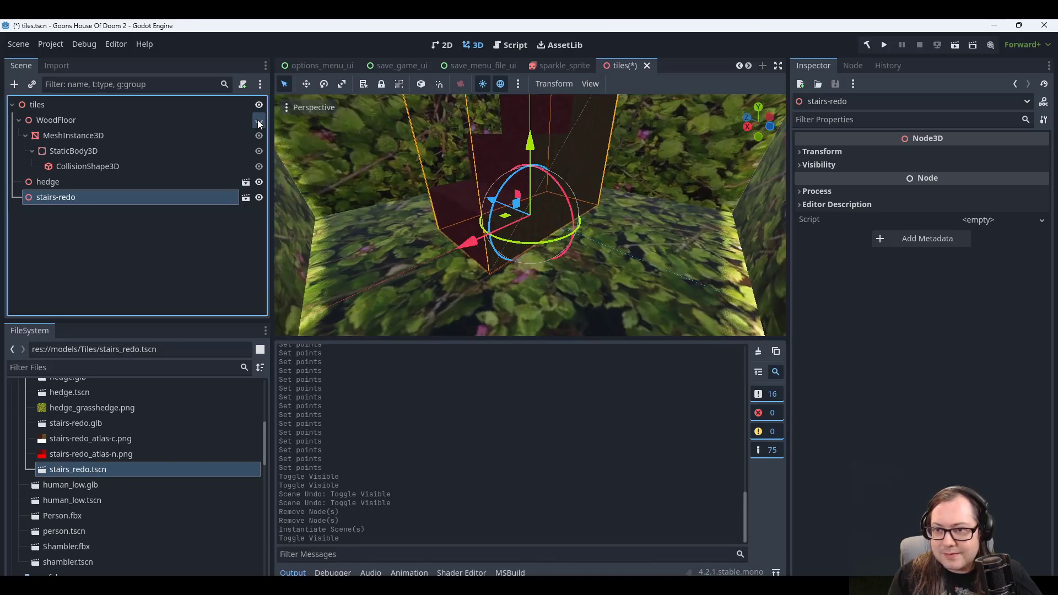
Save the tiles scene with the WoodFloor, hedge and stairs-redo nodes all visible.
{"action": "scroll", "coordinate": [606, 260], "scroll_direction": "down", "scroll_amount": 5}
{"action": "middle_click_drag", "start_coordinate": [606, 260], "coordinate": [634, 234]}
{"action": "scroll", "coordinate": [633, 234], "scroll_direction": "down", "scroll_amount": 2}
{"action": "key", "text": "ctrl+s"}
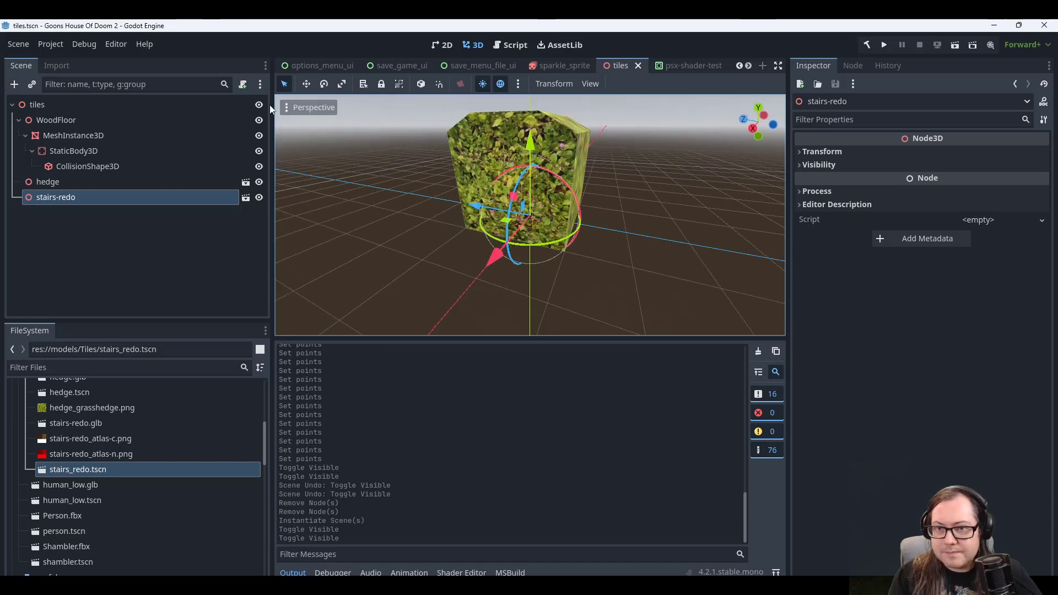
Switch to the open test_scene scene.
{"action": "scroll", "coordinate": [329, 65], "scroll_direction": "up", "scroll_amount": 7}
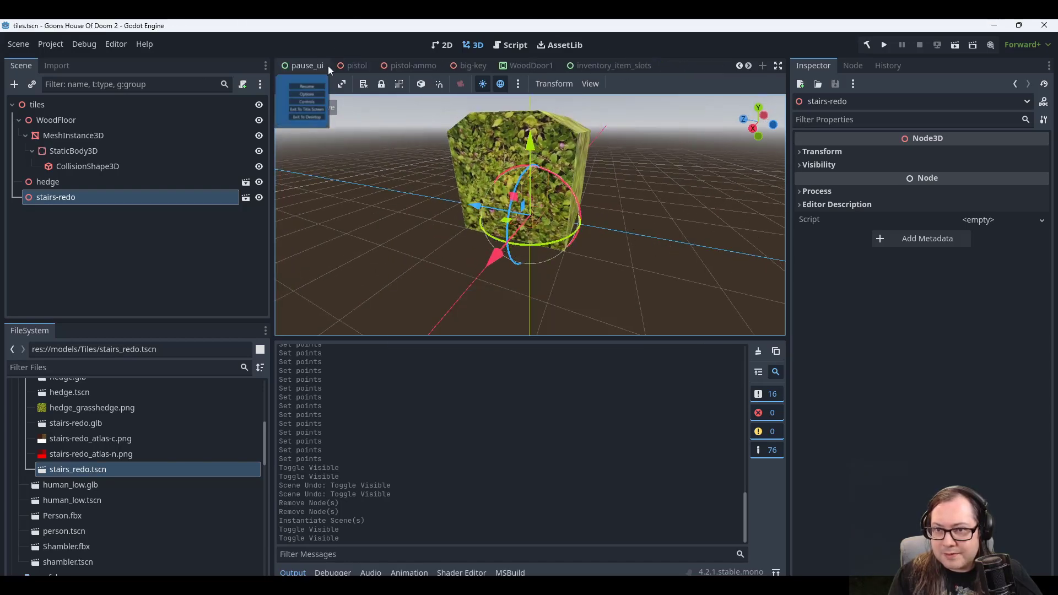
{"action": "scroll", "coordinate": [327, 64], "scroll_direction": "up", "scroll_amount": 6}
{"action": "left_click", "coordinate": [306, 64]}
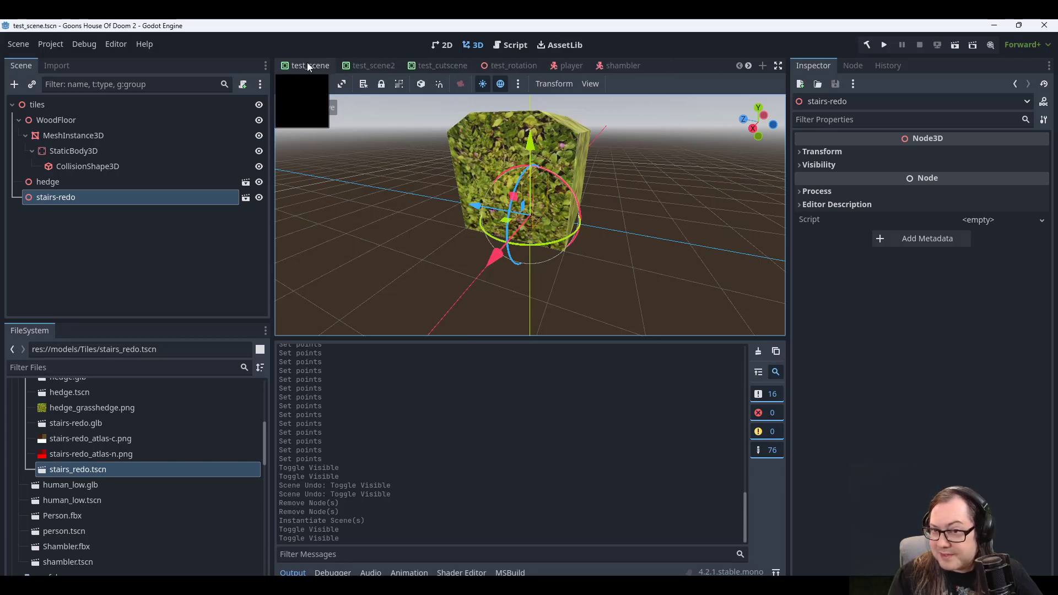
Import tiles.tscn with transforms applied into the GridMap's mesh library, tiles_mesh_library_4.tres.
{"action": "left_click", "coordinate": [138, 279]}
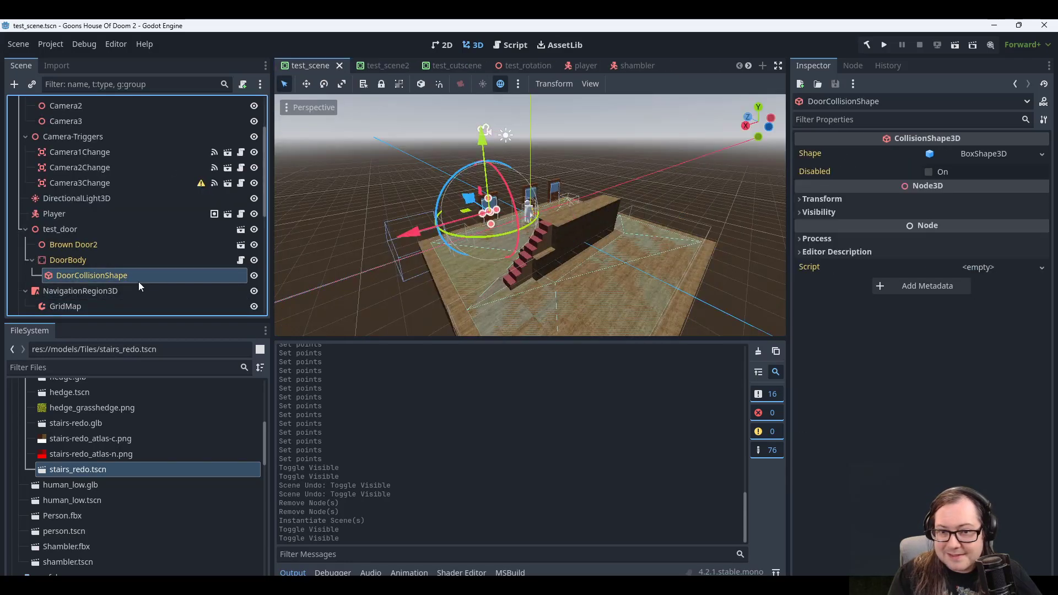
{"action": "left_click", "coordinate": [97, 304]}
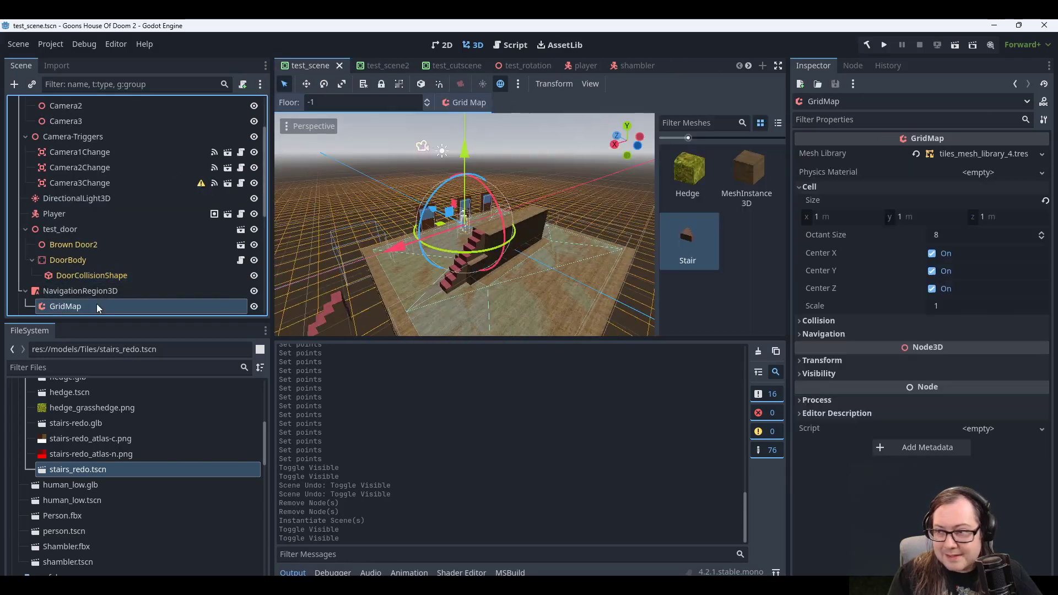
{"action": "left_click", "coordinate": [998, 151]}
{"action": "left_click", "coordinate": [532, 103]}
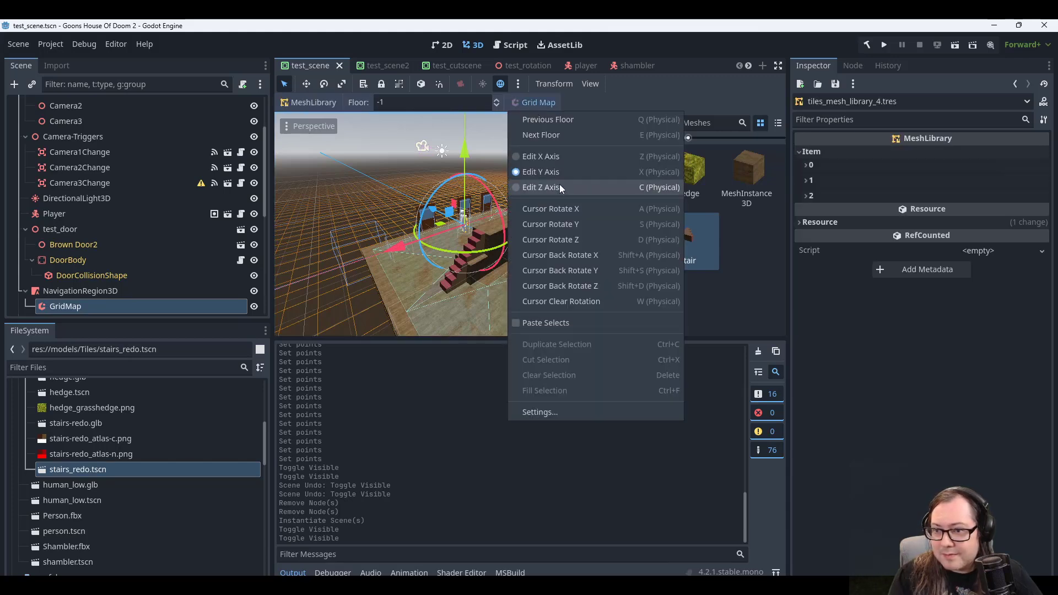
{"action": "left_click", "coordinate": [590, 102]}
{"action": "left_click", "coordinate": [302, 102]}
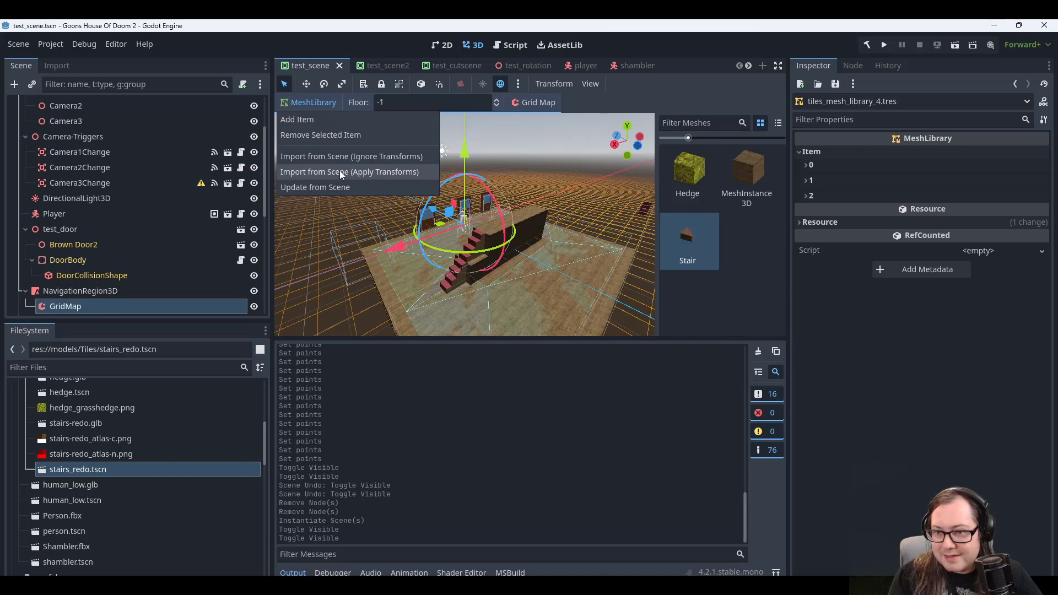
{"action": "left_click", "coordinate": [340, 171]}
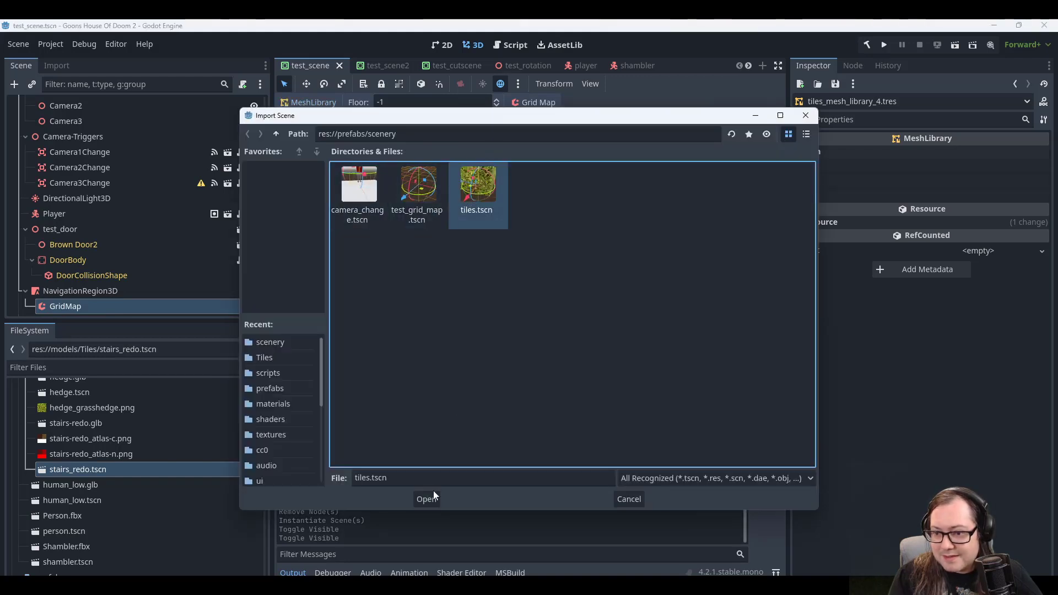
{"action": "left_click", "coordinate": [426, 500]}
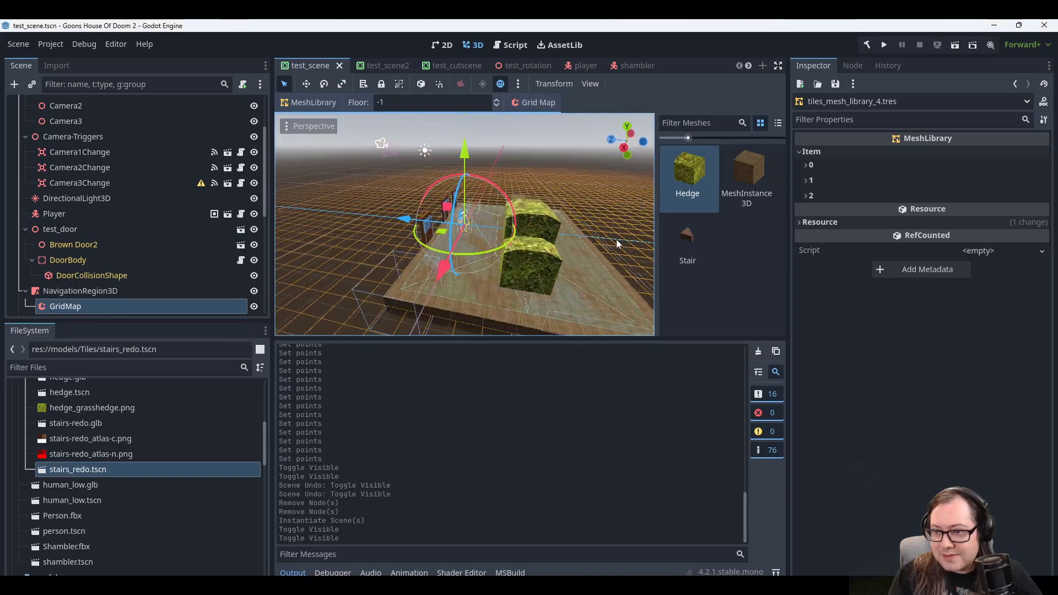
Try painting a Hedge tile at two spots on floor -1 of the GridMap, undoing each placement.
{"action": "middle_click_drag", "start_coordinate": [616, 237], "coordinate": [433, 201]}
{"action": "scroll", "coordinate": [424, 226], "scroll_direction": "down", "scroll_amount": 2}
{"action": "middle_click_drag", "start_coordinate": [424, 248], "coordinate": [540, 240]}
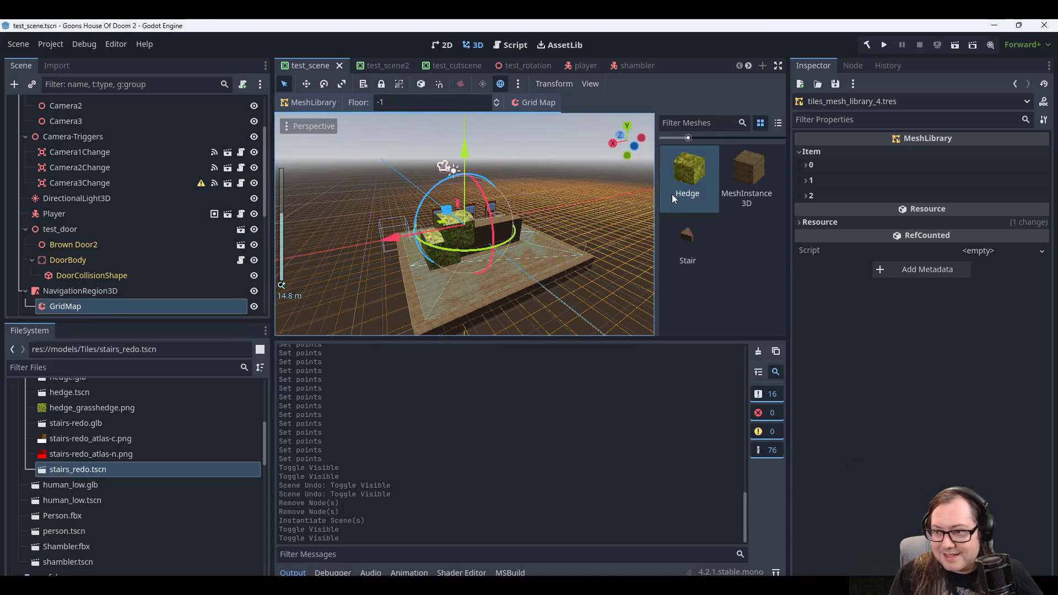
{"action": "left_click", "coordinate": [672, 194]}
{"action": "mouse_move", "coordinate": [478, 257]}
{"action": "middle_mouse_down"}
{"action": "mouse_move", "coordinate": [497, 265]}
{"action": "mouse_move", "coordinate": [452, 247]}
{"action": "middle_mouse_up"}
{"action": "left_click", "coordinate": [485, 259]}
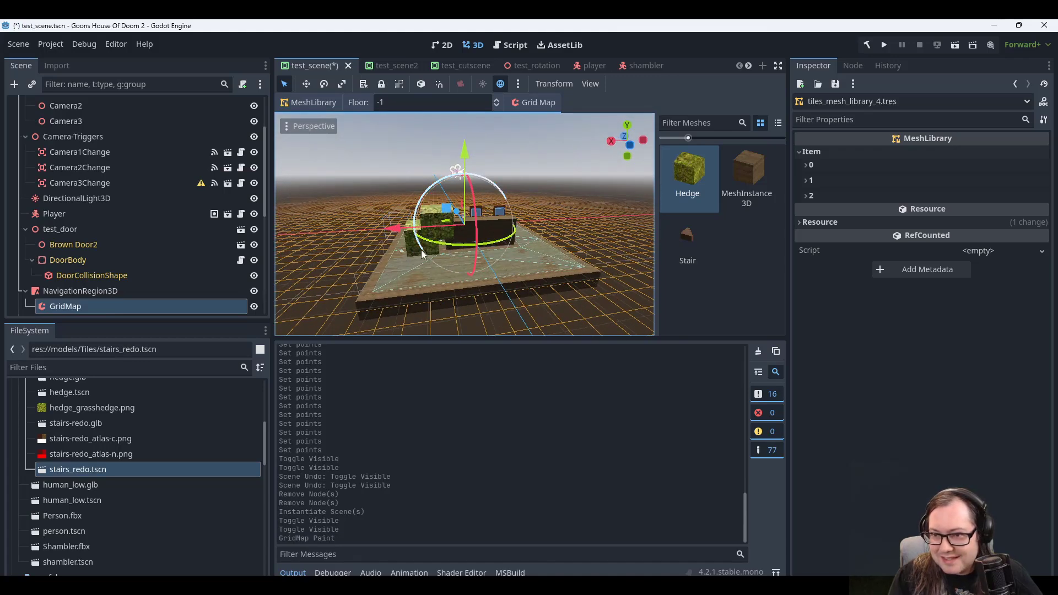
{"action": "key", "text": "ctrl+z"}
{"action": "mouse_move", "coordinate": [420, 251]}
{"action": "middle_mouse_down"}
{"action": "mouse_move", "coordinate": [439, 243]}
{"action": "mouse_move", "coordinate": [537, 260]}
{"action": "mouse_move", "coordinate": [459, 262]}
{"action": "mouse_move", "coordinate": [441, 232]}
{"action": "middle_mouse_up"}
{"action": "left_click", "coordinate": [452, 253]}
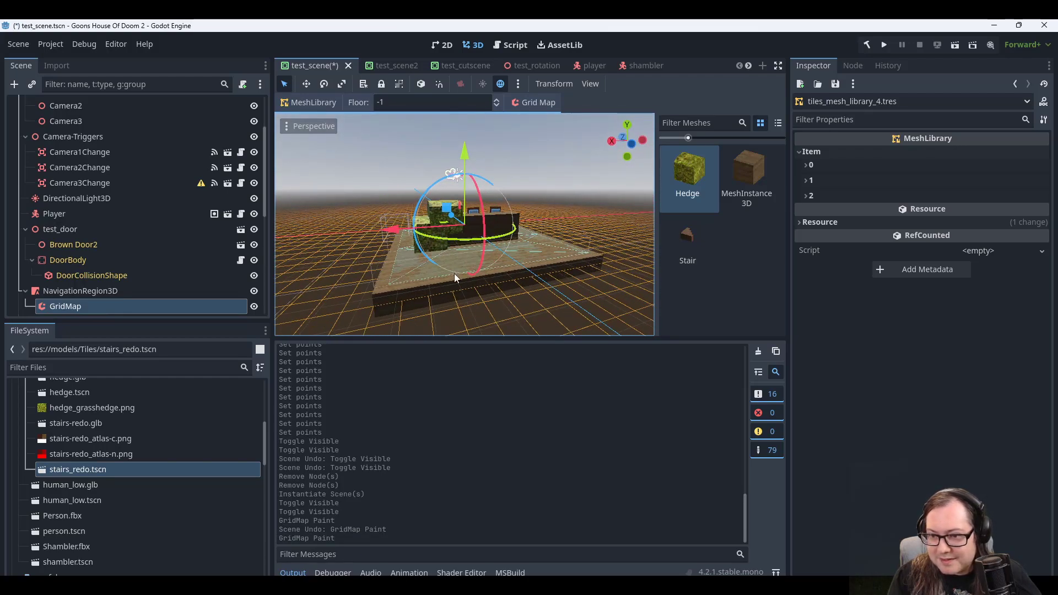
{"action": "key", "text": "ctrl+z"}
{"action": "middle_click_drag", "start_coordinate": [454, 270], "coordinate": [459, 246]}
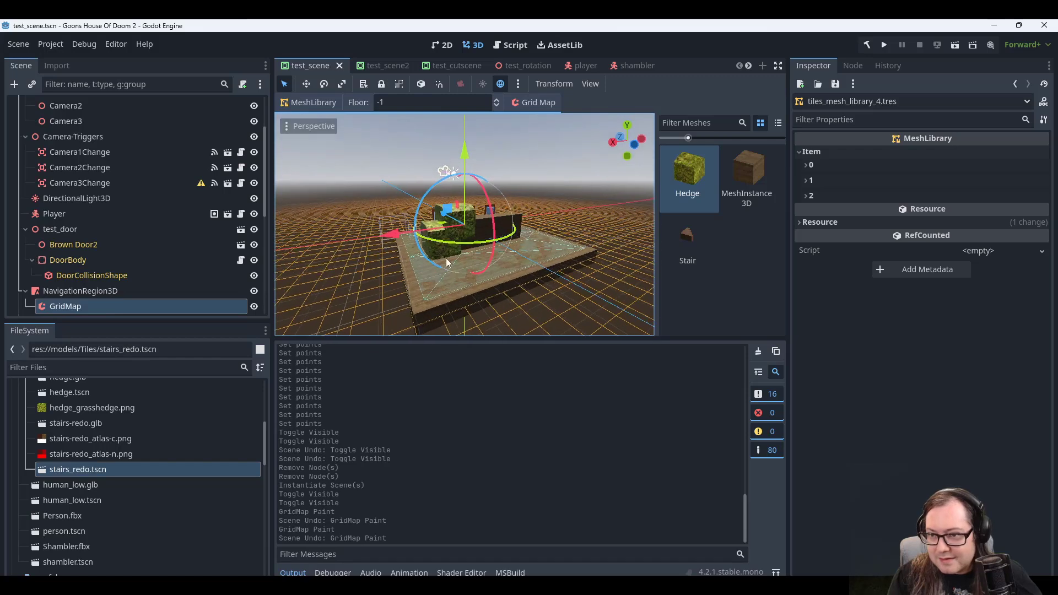
Erase the upper stair tile on GridMap floor 0 and the lower stair tile on floor -1.
{"action": "key", "text": "e"}
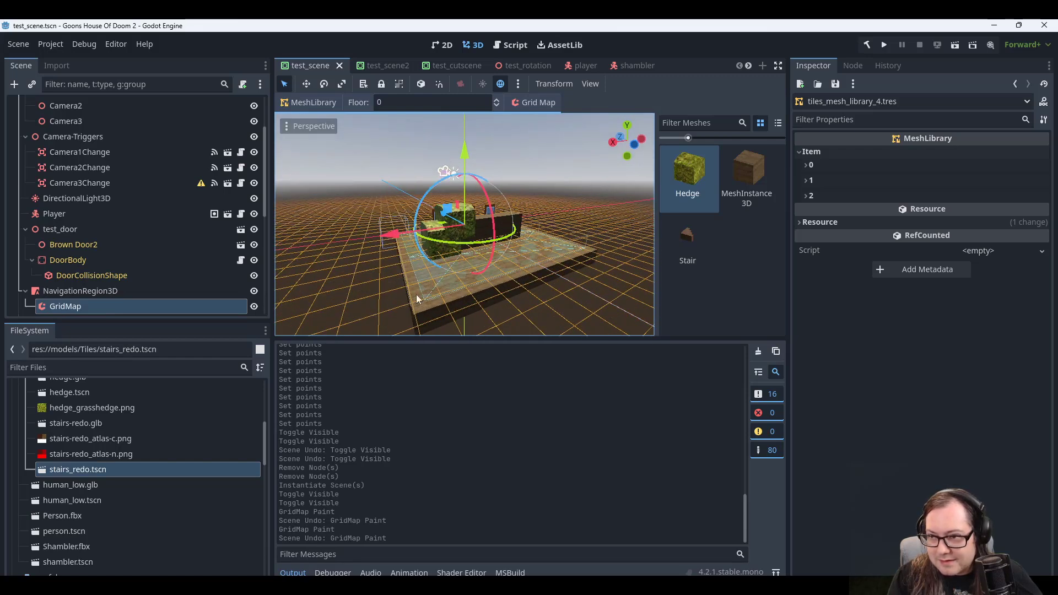
{"action": "left_click", "coordinate": [686, 243]}
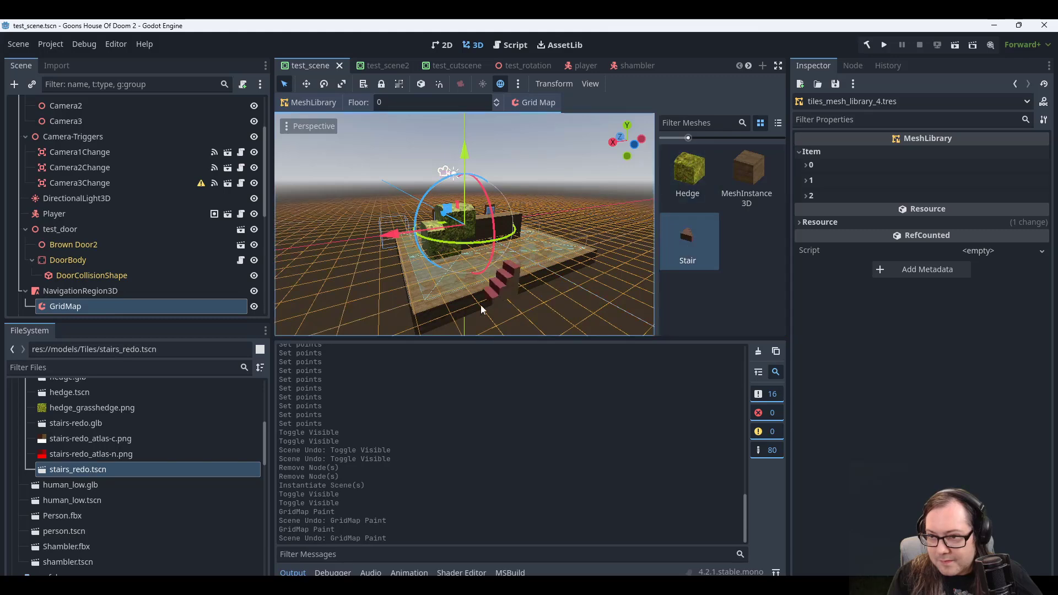
{"action": "left_click", "coordinate": [675, 190]}
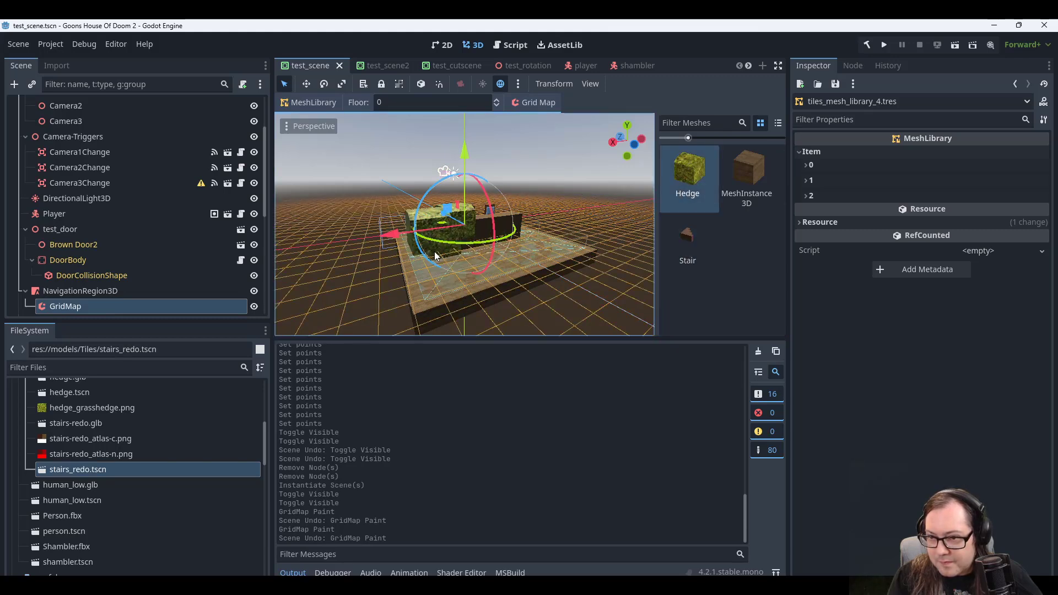
{"action": "middle_click_drag", "start_coordinate": [439, 253], "coordinate": [478, 277]}
{"action": "scroll", "coordinate": [477, 275], "scroll_direction": "up", "scroll_amount": 3}
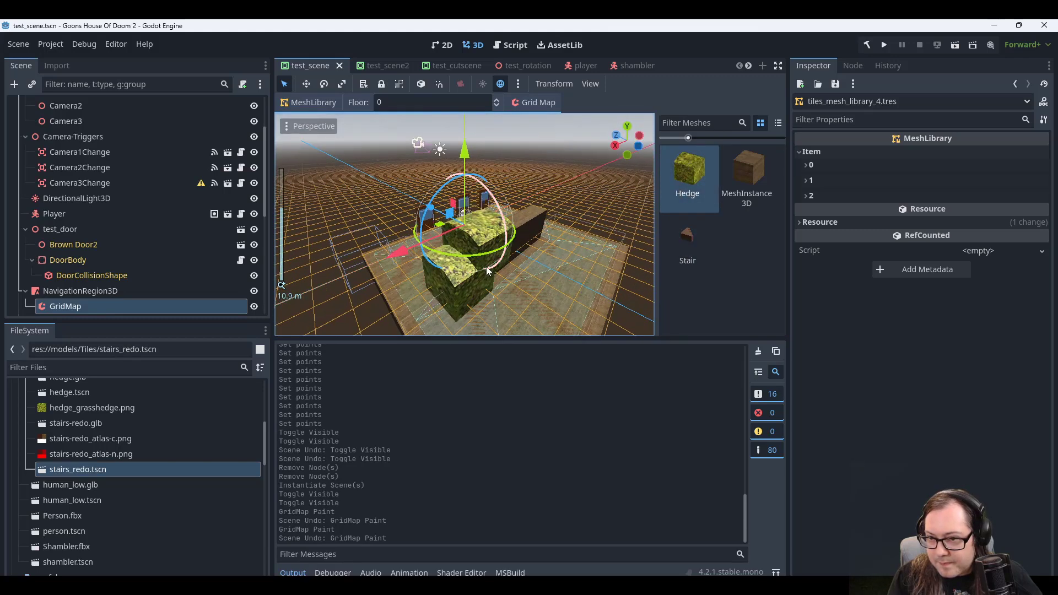
{"action": "right_click", "coordinate": [487, 268]}
{"action": "key", "text": "q"}
{"action": "right_click", "coordinate": [464, 298]}
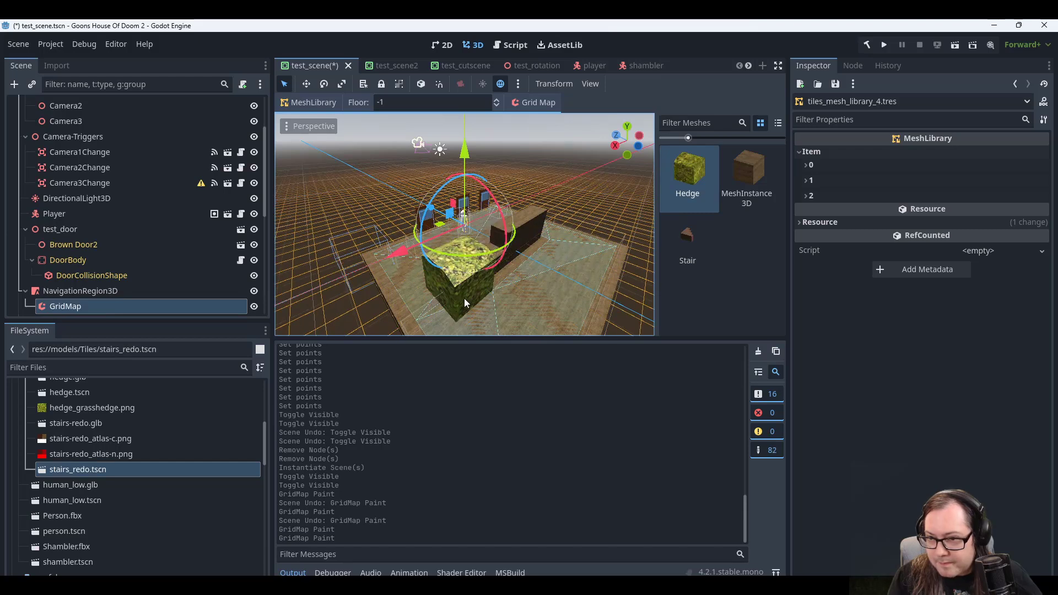
Paint new Stair tiles where the old ones stood, the lower on floor -1 and the upper on floor 0.
{"action": "left_click", "coordinate": [674, 240]}
{"action": "left_click", "coordinate": [459, 293]}
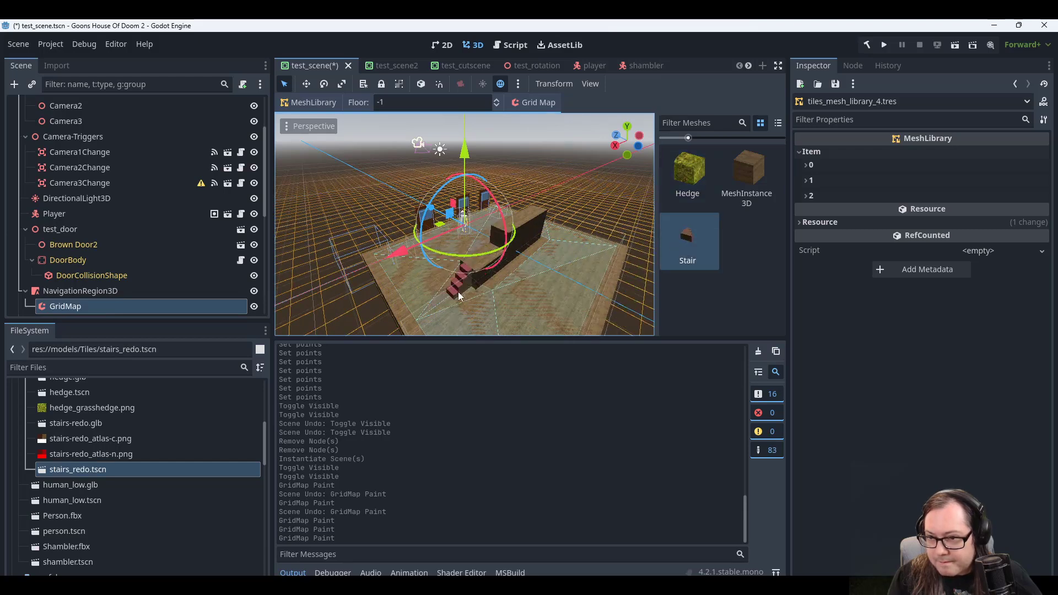
{"action": "key", "text": "e"}
{"action": "left_click", "coordinate": [474, 265]}
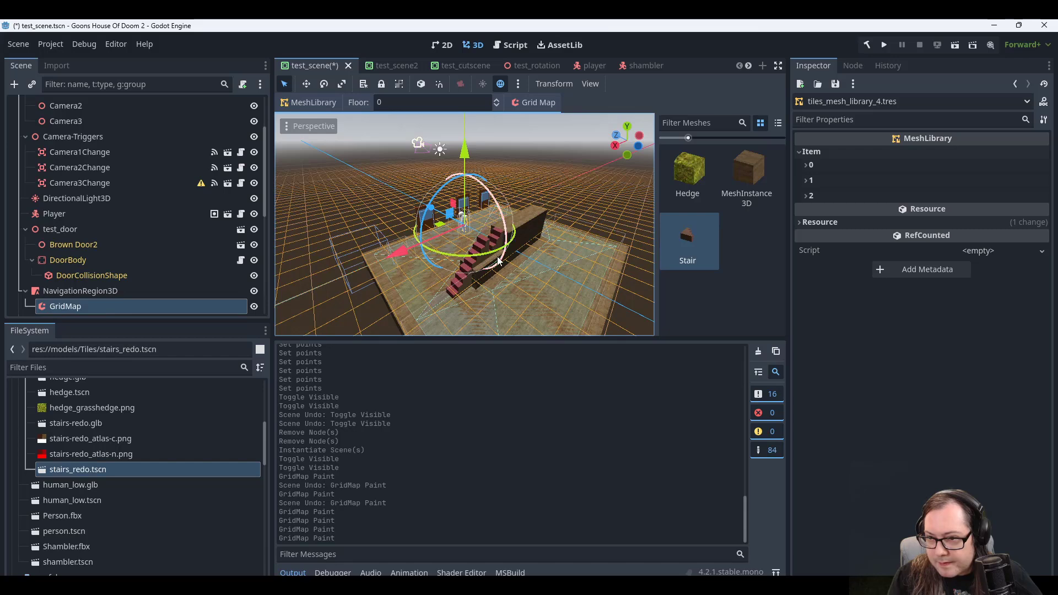
{"action": "middle_click_drag", "start_coordinate": [494, 261], "coordinate": [530, 261]}
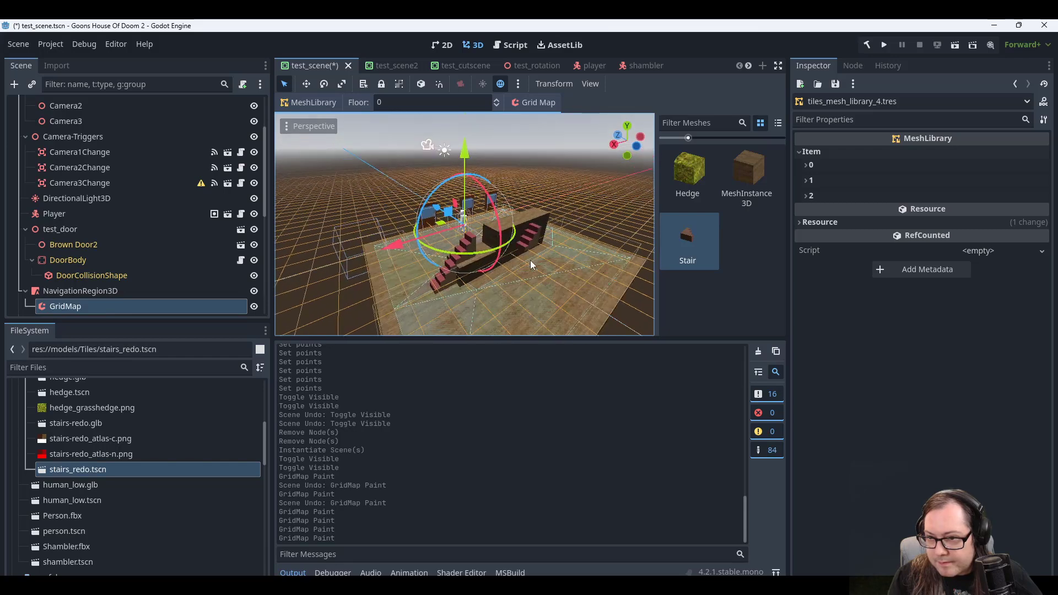
Paint a MeshInstance3D tile near the stairs on floor 0 of the GridMap.
{"action": "left_click", "coordinate": [723, 201]}
{"action": "left_click", "coordinate": [446, 260]}
{"action": "mouse_move", "coordinate": [446, 260]}
{"action": "middle_mouse_down"}
{"action": "mouse_move", "coordinate": [504, 296]}
{"action": "mouse_move", "coordinate": [535, 282]}
{"action": "middle_mouse_up"}
Save the test scene, run the project to check the repainted tiles in the game, and close the game.
{"action": "key", "text": "ctrl+s"}
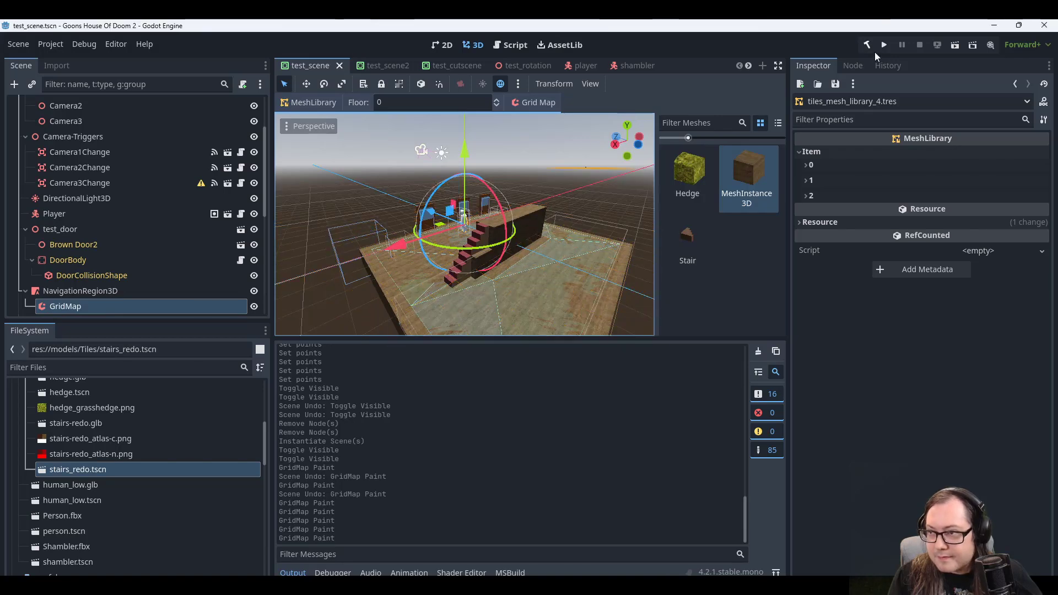
{"action": "left_click", "coordinate": [878, 44]}
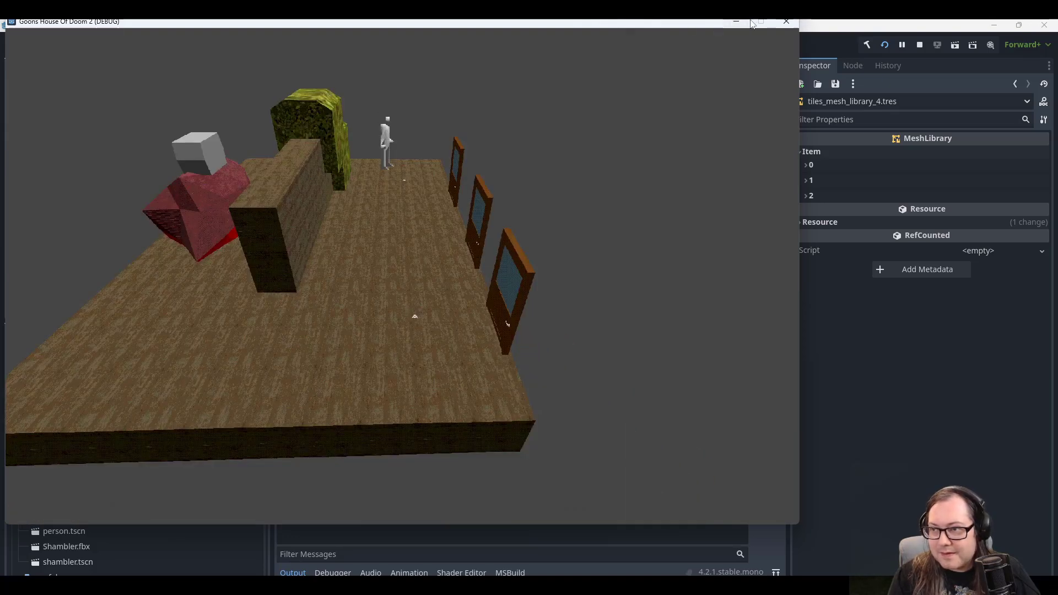
{"action": "left_click", "coordinate": [784, 24]}
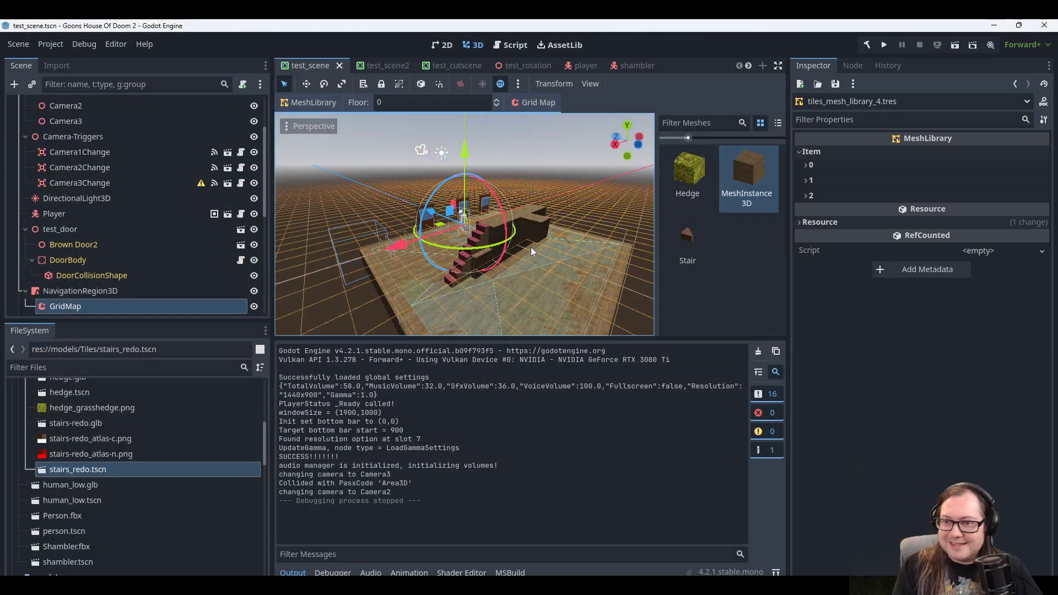
Paint a Hedge tile on floor -1 of the GridMap, in front of the stairs.
{"action": "left_click", "coordinate": [686, 168]}
{"action": "middle_click_drag", "start_coordinate": [541, 303], "coordinate": [517, 272]}
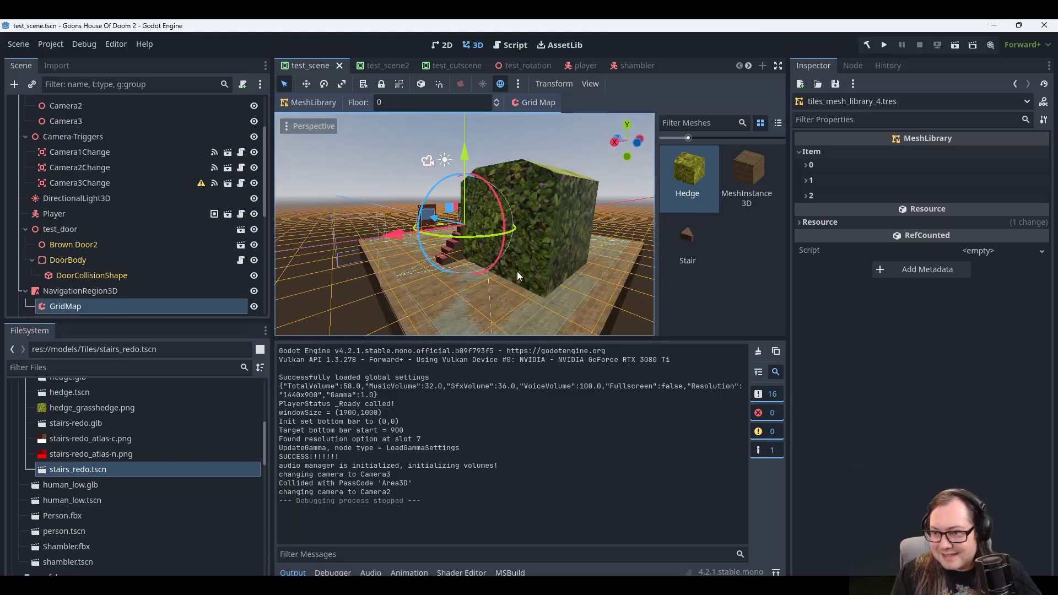
{"action": "key", "text": "q"}
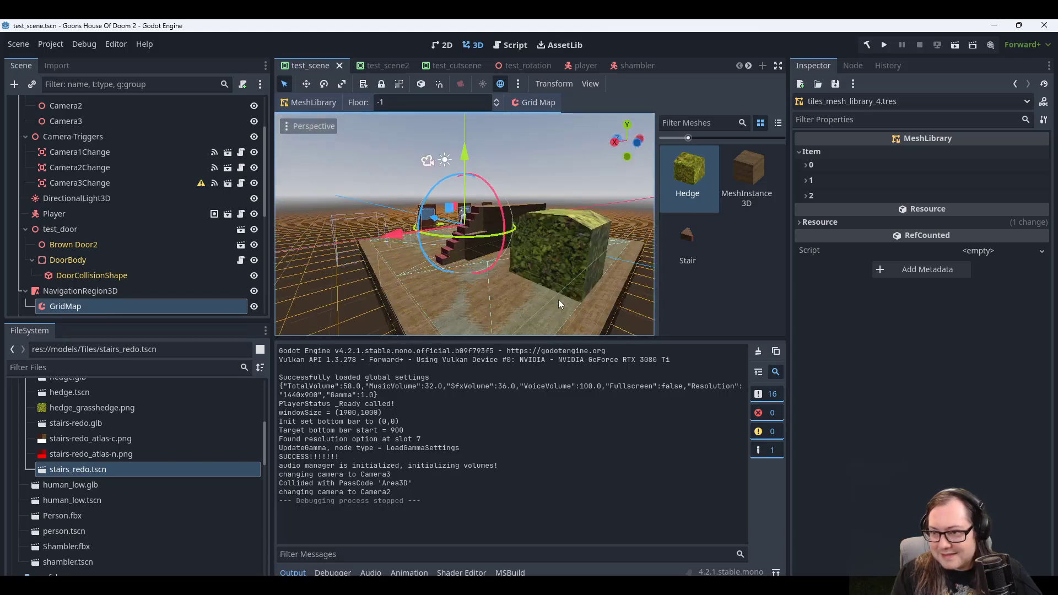
{"action": "left_click", "coordinate": [426, 290]}
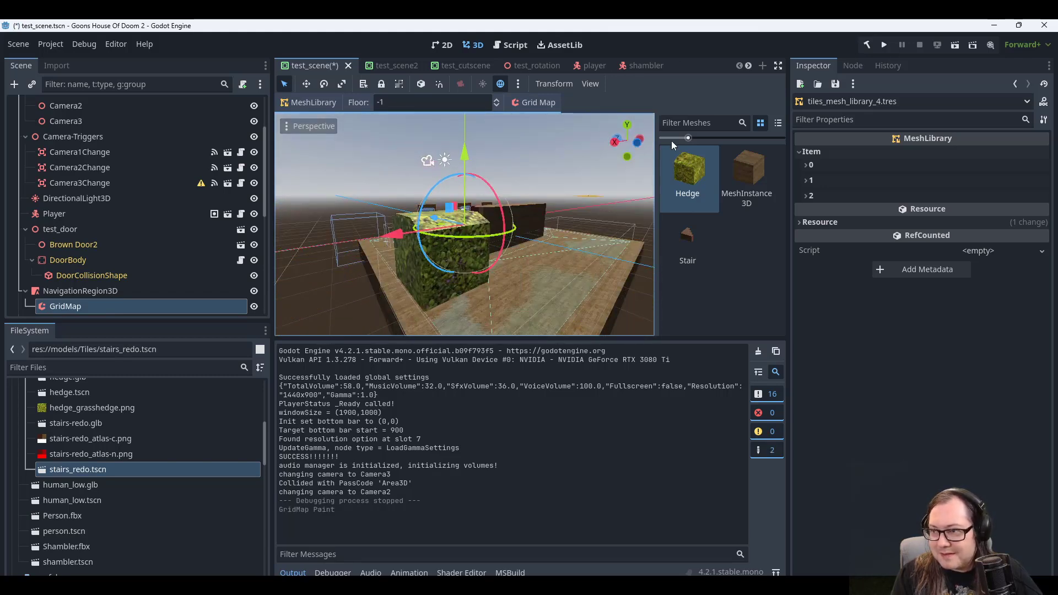
Run the project and walk the character around the hedges to the far side of the platform.
{"action": "left_click", "coordinate": [884, 45]}
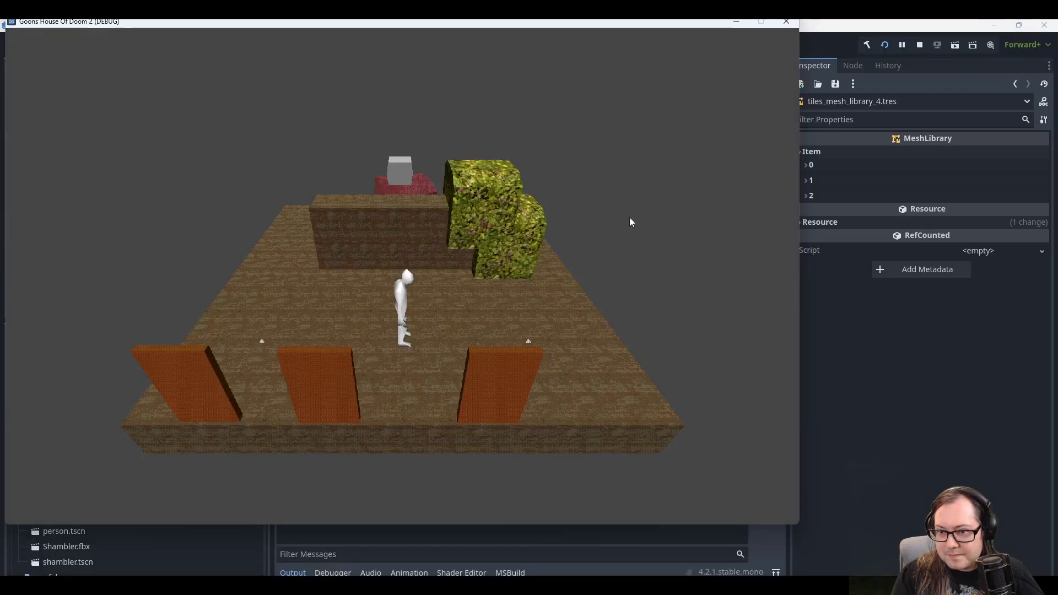
{"action": "key", "text": "d"}
{"action": "key", "text": "w"}
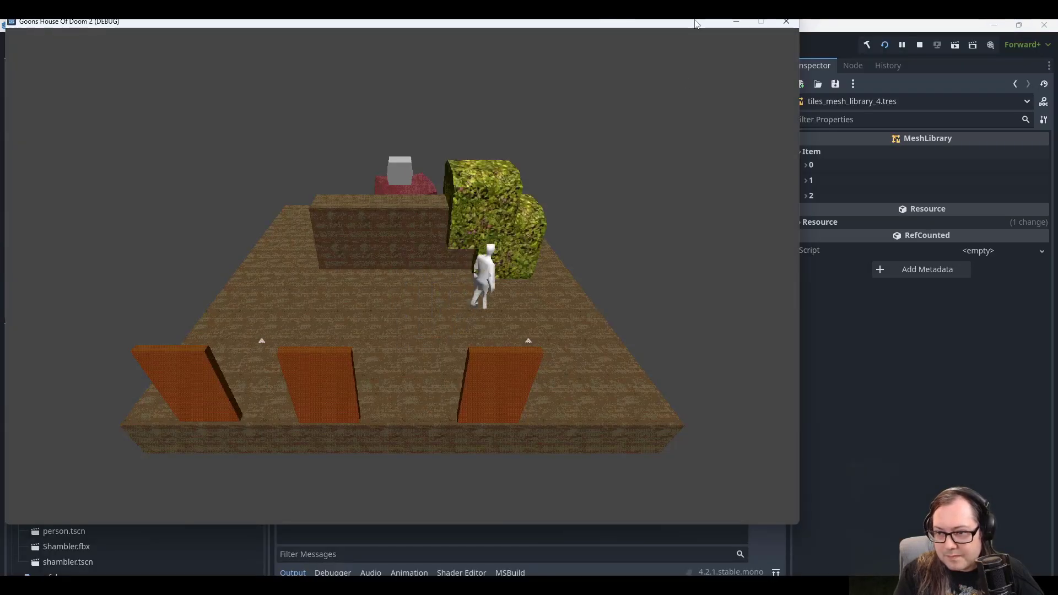
{"action": "key", "text": "w"}
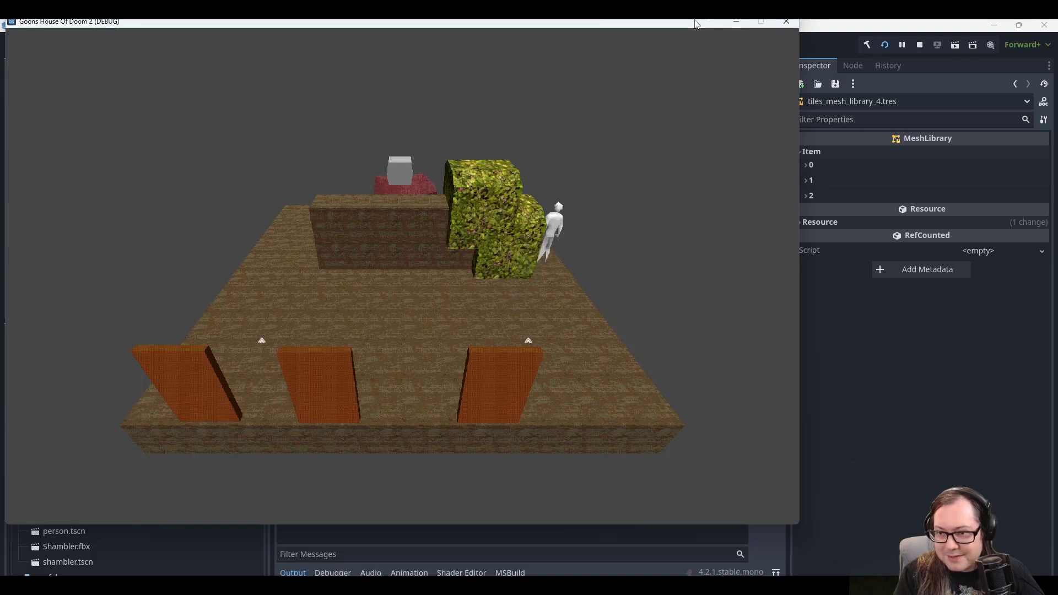
{"action": "key", "text": "s"}
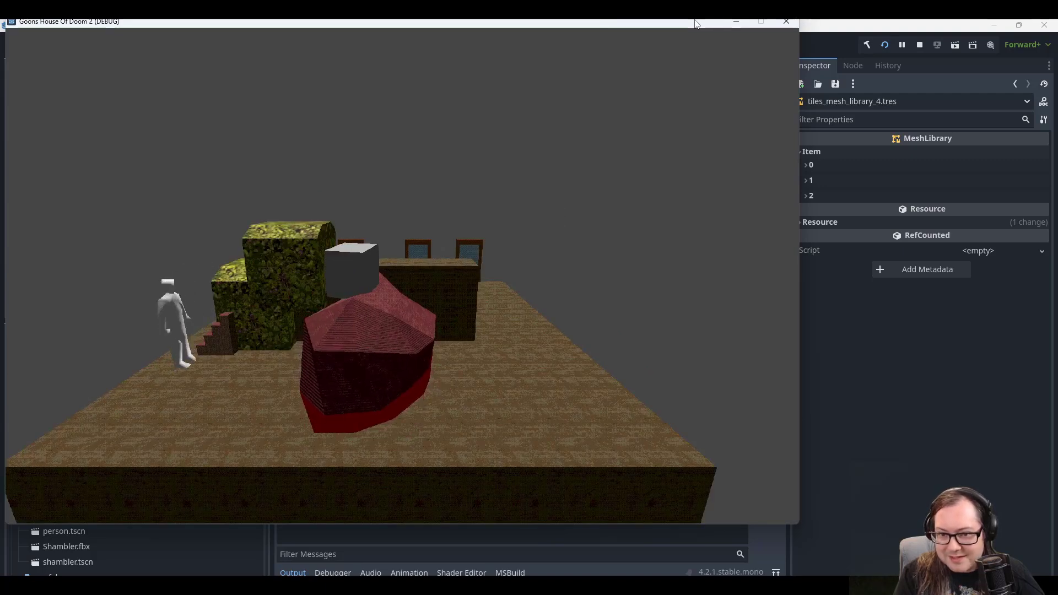
Walk the character against the stairs and hedge from several sides to test their collision, and close the game.
{"action": "key", "text": "d"}
{"action": "key", "text": "d"}
{"action": "key", "text": "a"}
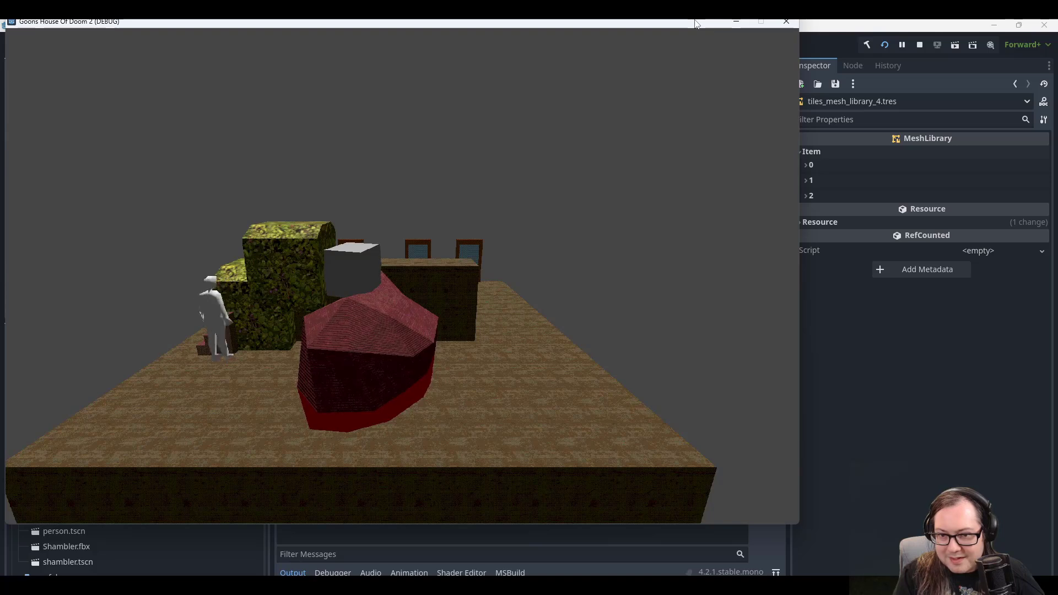
{"action": "key", "text": "w"}
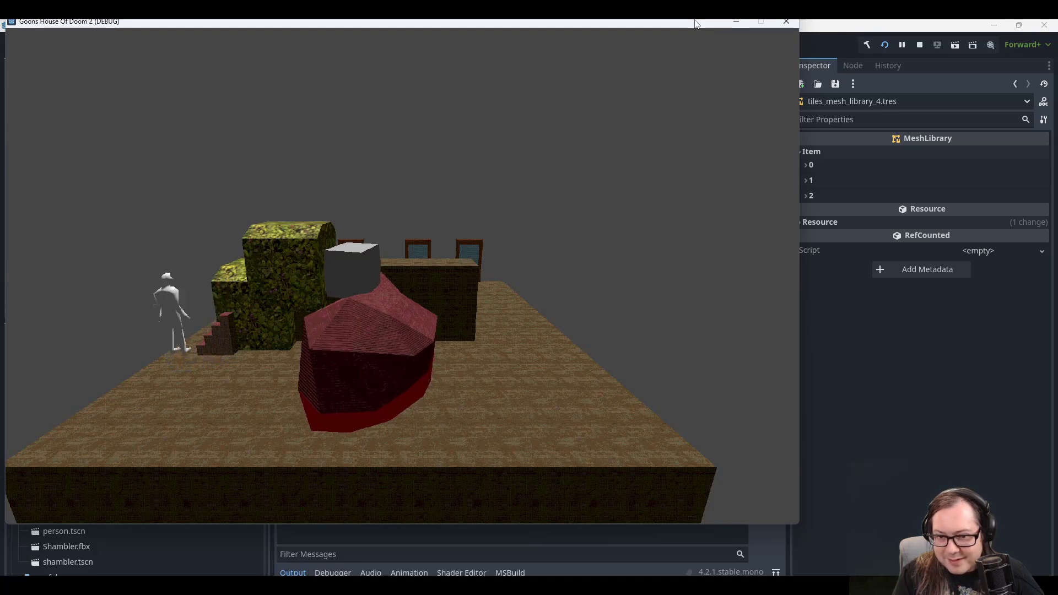
{"action": "key", "text": "d"}
{"action": "key", "text": "s"}
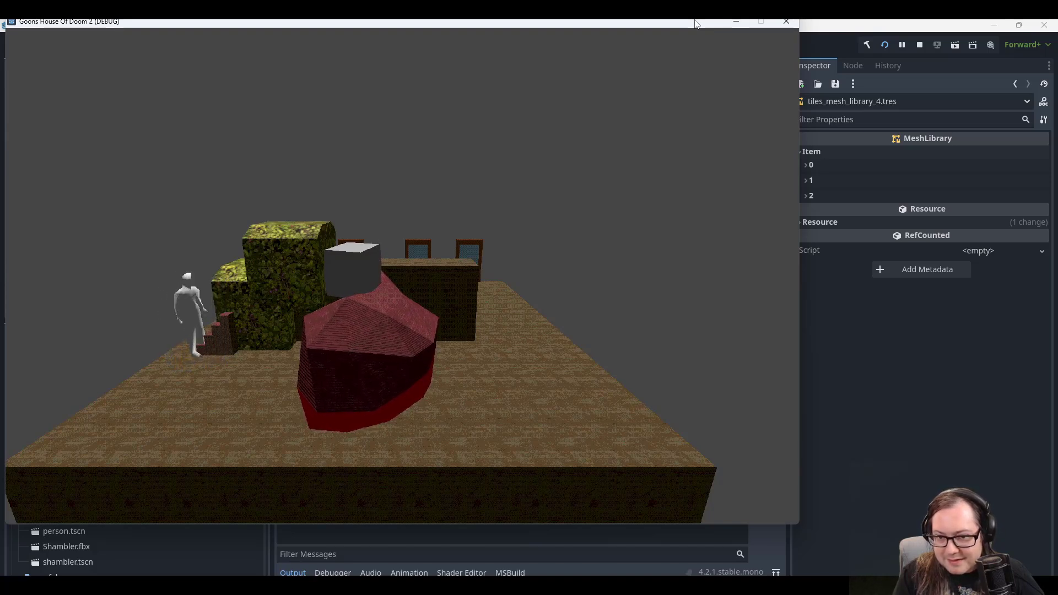
{"action": "key", "text": "d"}
{"action": "key", "text": "a"}
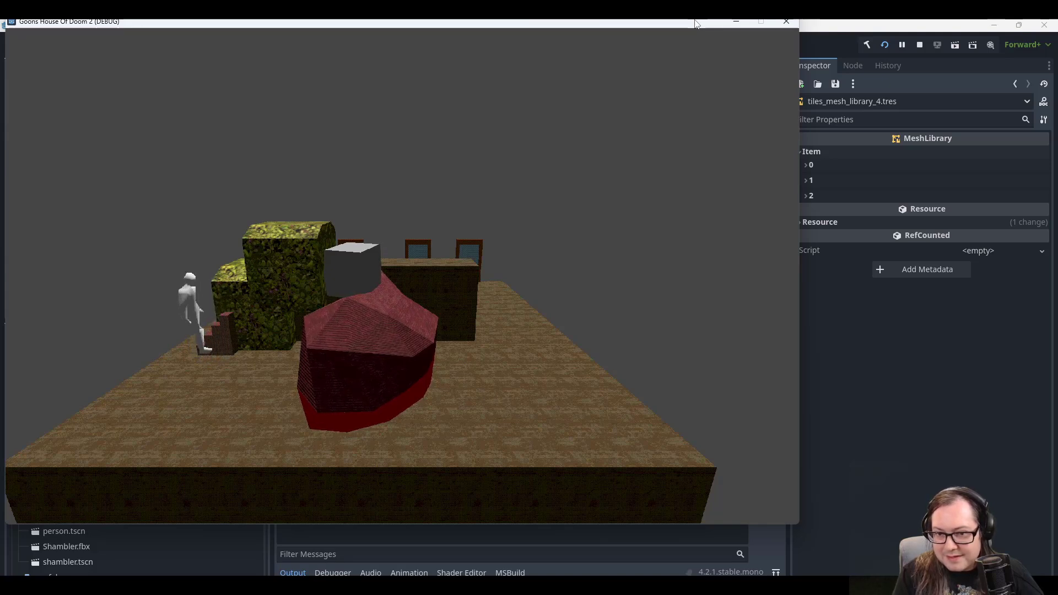
{"action": "left_click", "coordinate": [786, 23]}
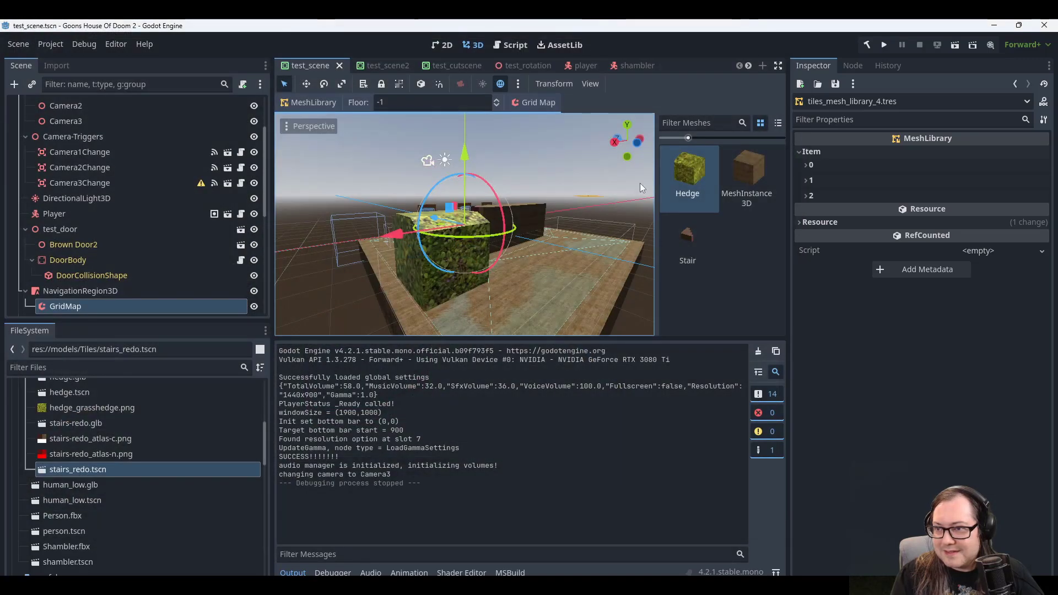
Look over the GridMap in the test scene, close the editor and reopen the Goons House Of Doom 2 project.
{"action": "right_click", "coordinate": [112, 291]}
{"action": "left_click", "coordinate": [64, 309]}
{"action": "left_click", "coordinate": [65, 306]}
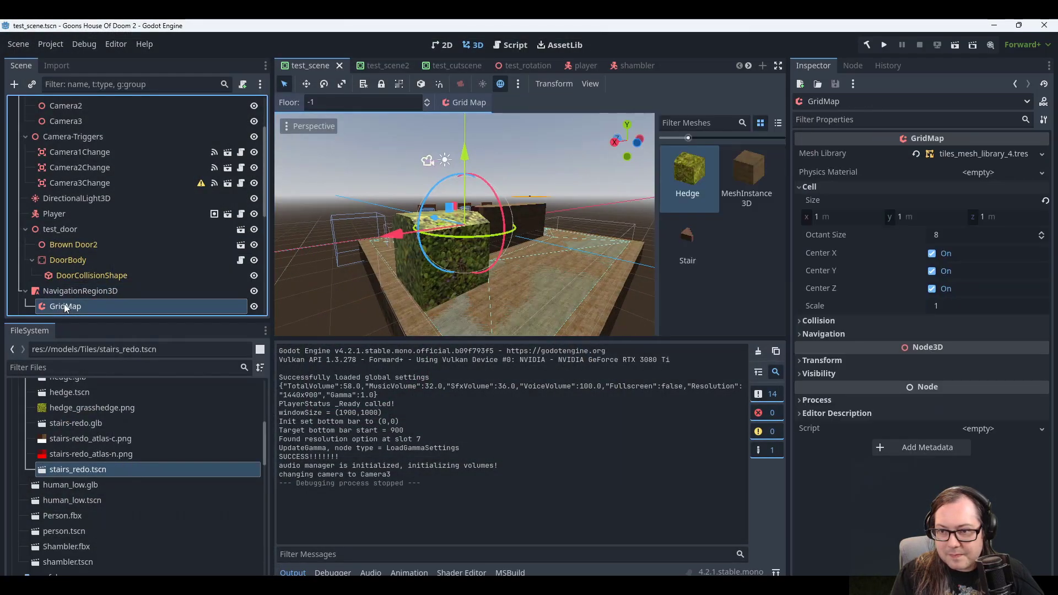
{"action": "middle_click_drag", "start_coordinate": [512, 189], "coordinate": [533, 238]}
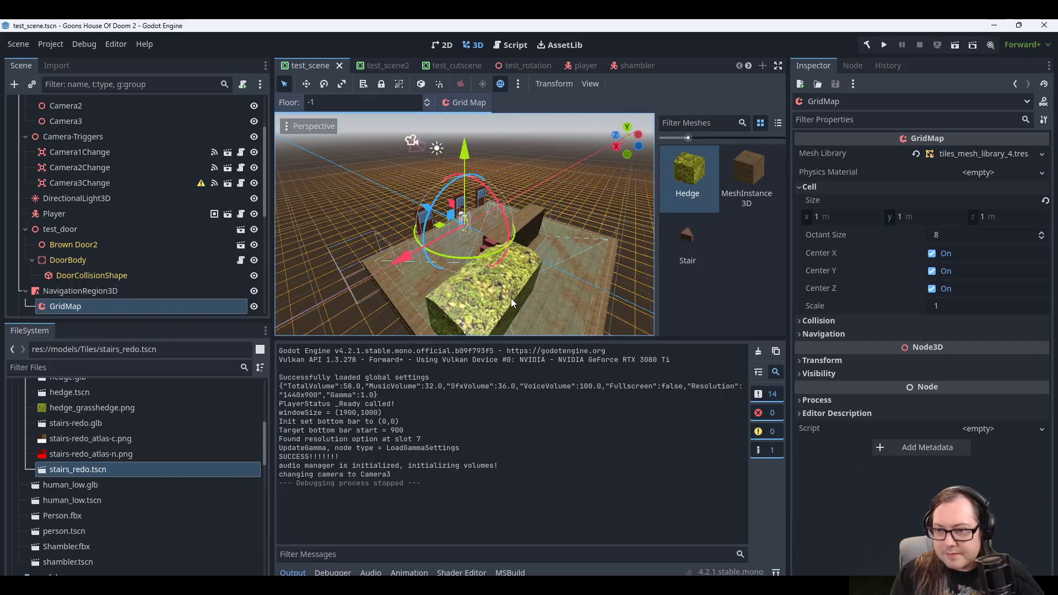
{"action": "middle_click_drag", "start_coordinate": [511, 302], "coordinate": [537, 280]}
{"action": "left_click", "coordinate": [1045, 25]}
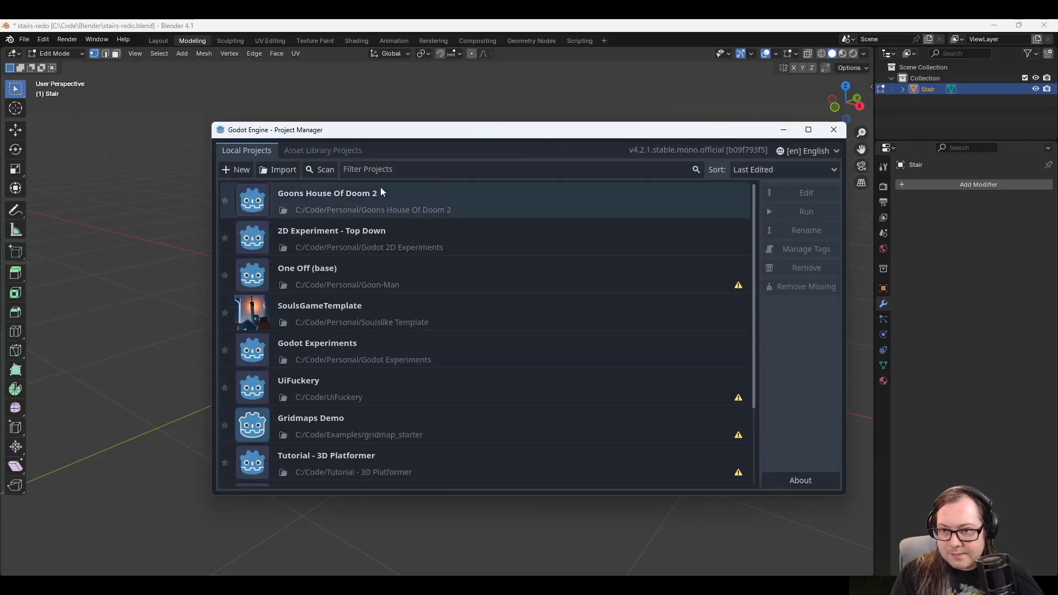
{"action": "double_click", "coordinate": [373, 193]}
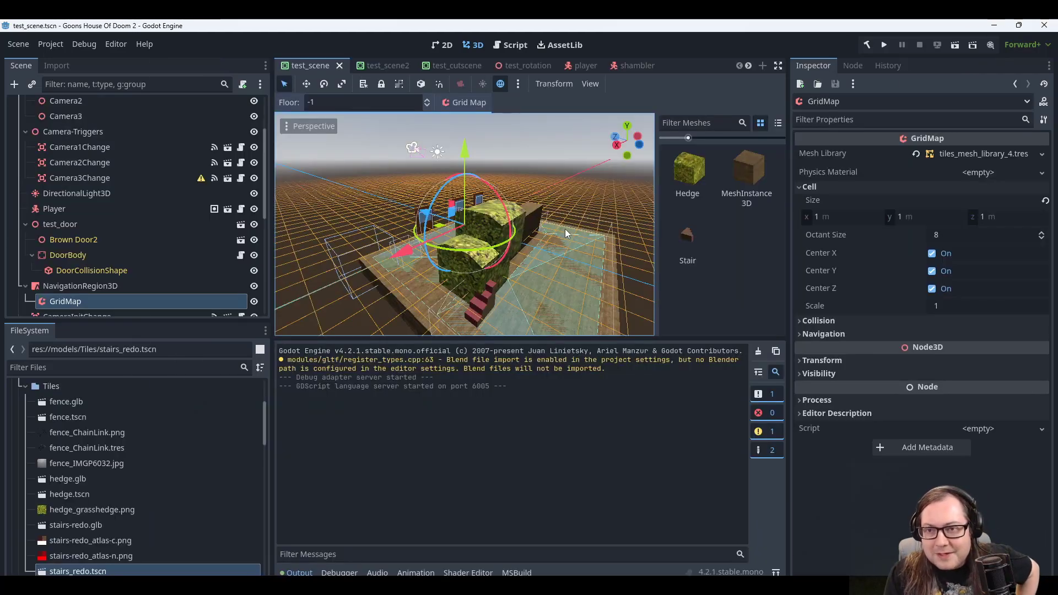
Clear the hedge and stair tiles in front of the wooden wall from floors -1 and 0 of the GridMap.
{"action": "middle_click_drag", "start_coordinate": [493, 240], "coordinate": [590, 278]}
{"action": "left_click", "coordinate": [676, 233]}
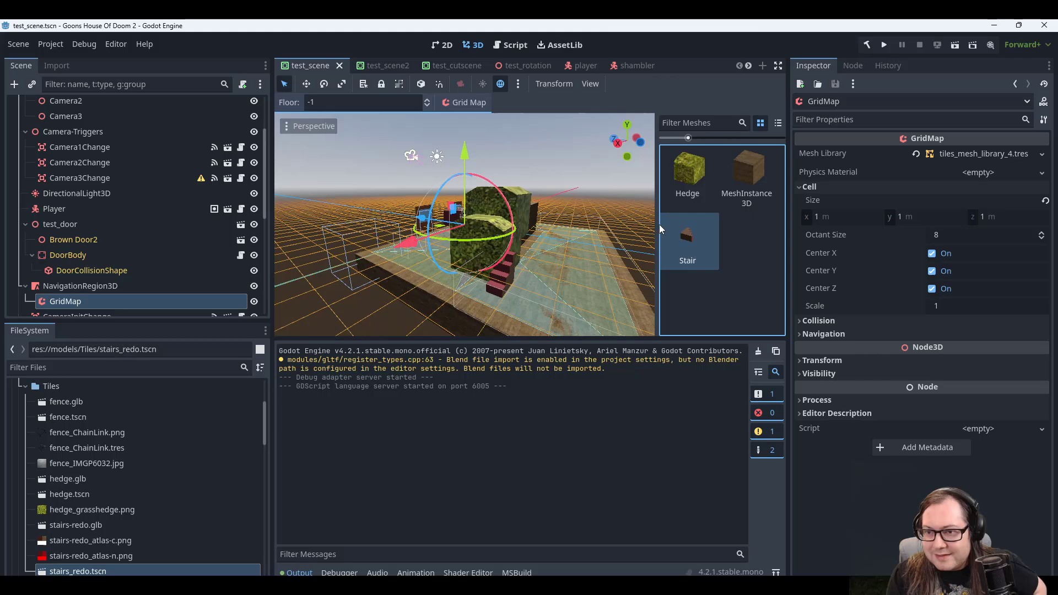
{"action": "left_click", "coordinate": [500, 291]}
{"action": "left_click", "coordinate": [688, 175]}
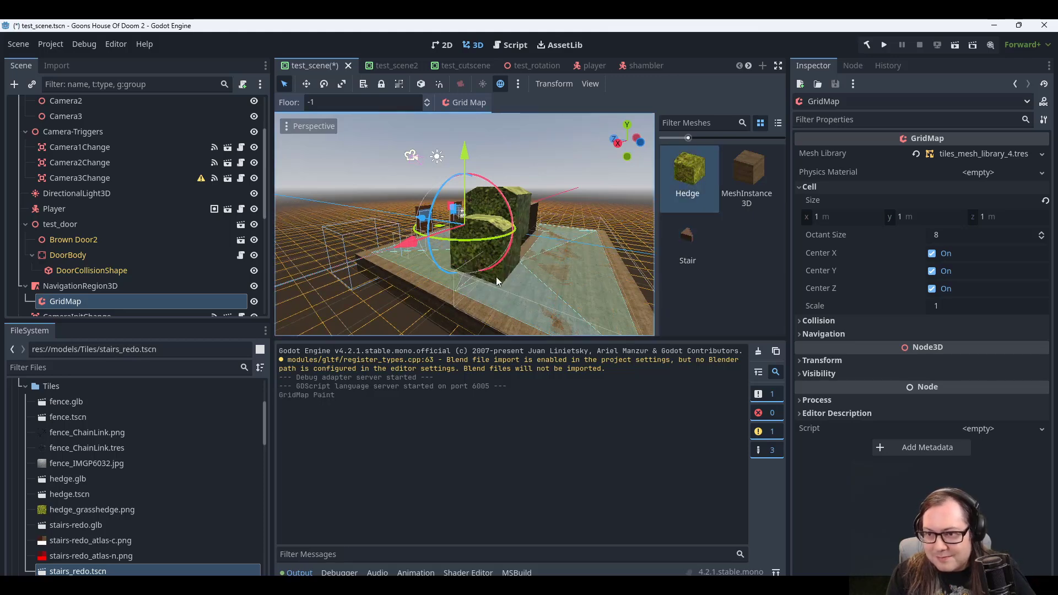
{"action": "middle_click_drag", "start_coordinate": [530, 277], "coordinate": [451, 283]}
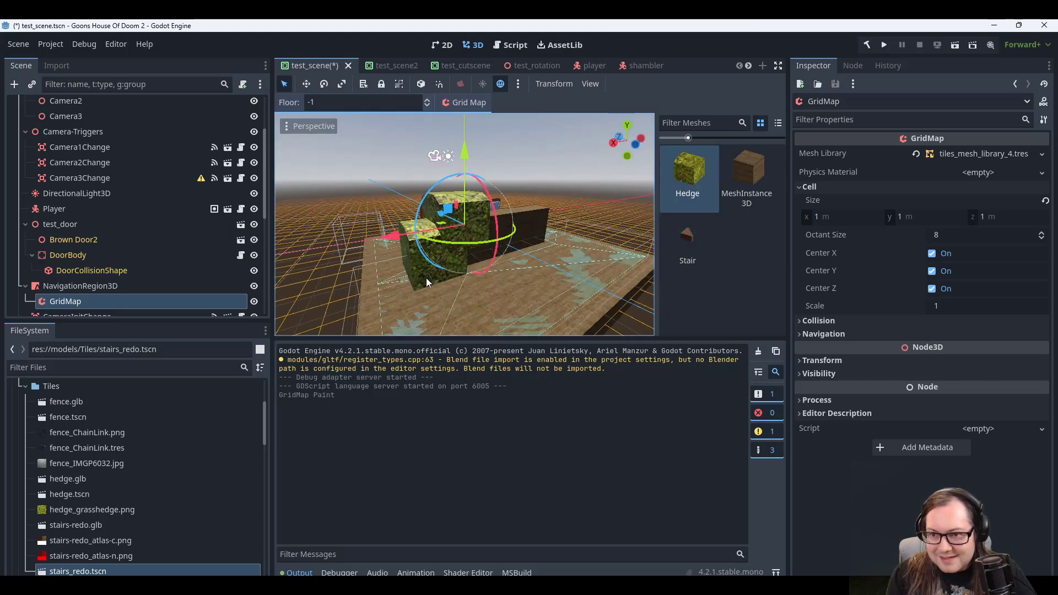
{"action": "left_click", "coordinate": [428, 280]}
{"action": "key", "text": "e"}
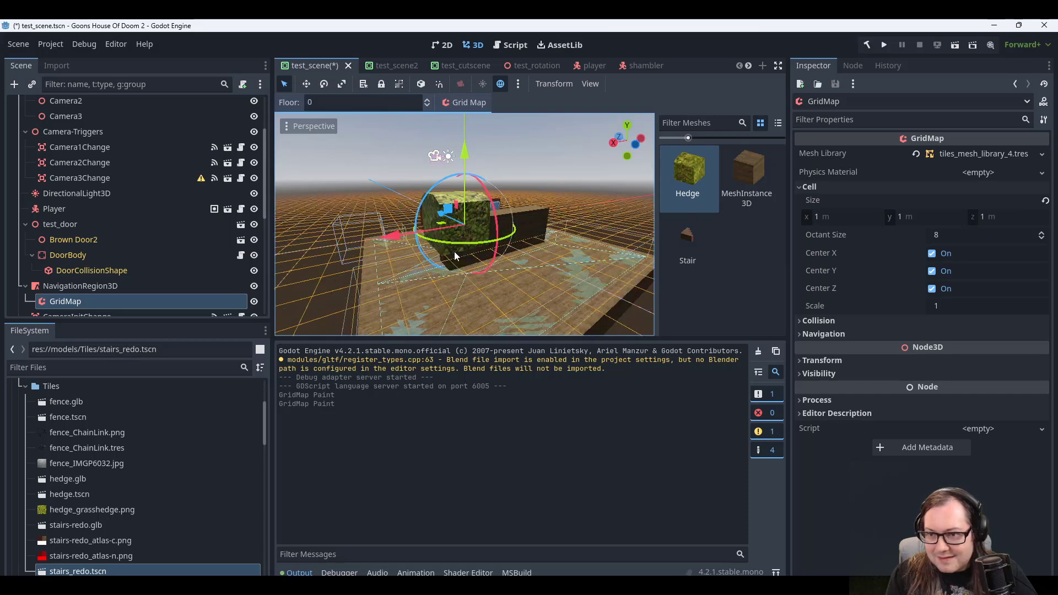
{"action": "left_click", "coordinate": [466, 266]}
Paint a flight of Stair tiles on floors 0 and -1 against the wooden wall and save the test scene.
{"action": "left_click", "coordinate": [688, 240]}
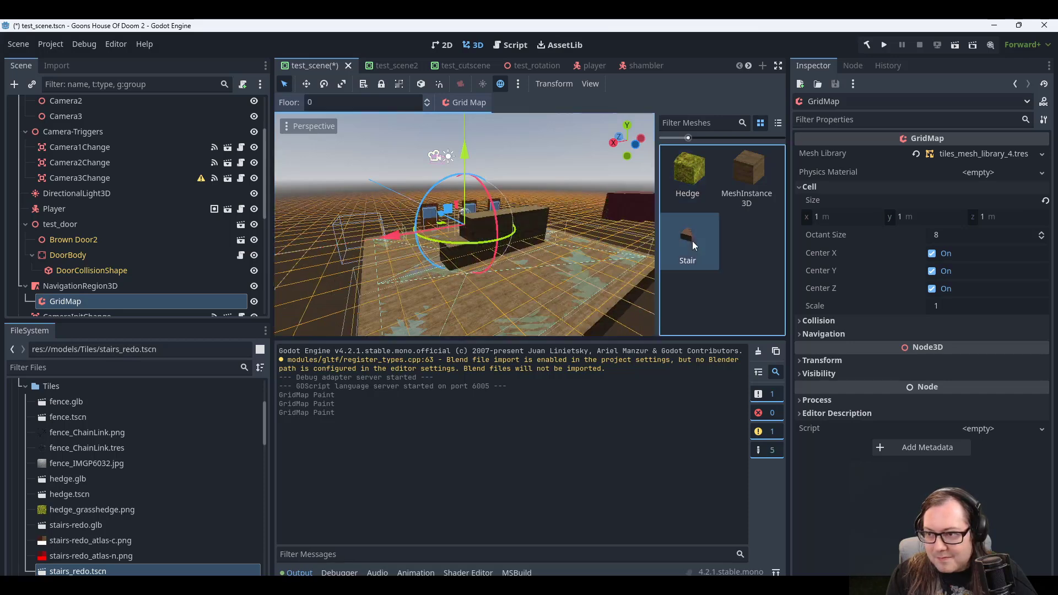
{"action": "left_click", "coordinate": [461, 252]}
{"action": "middle_click_drag", "start_coordinate": [462, 252], "coordinate": [520, 282]}
{"action": "key", "text": "q"}
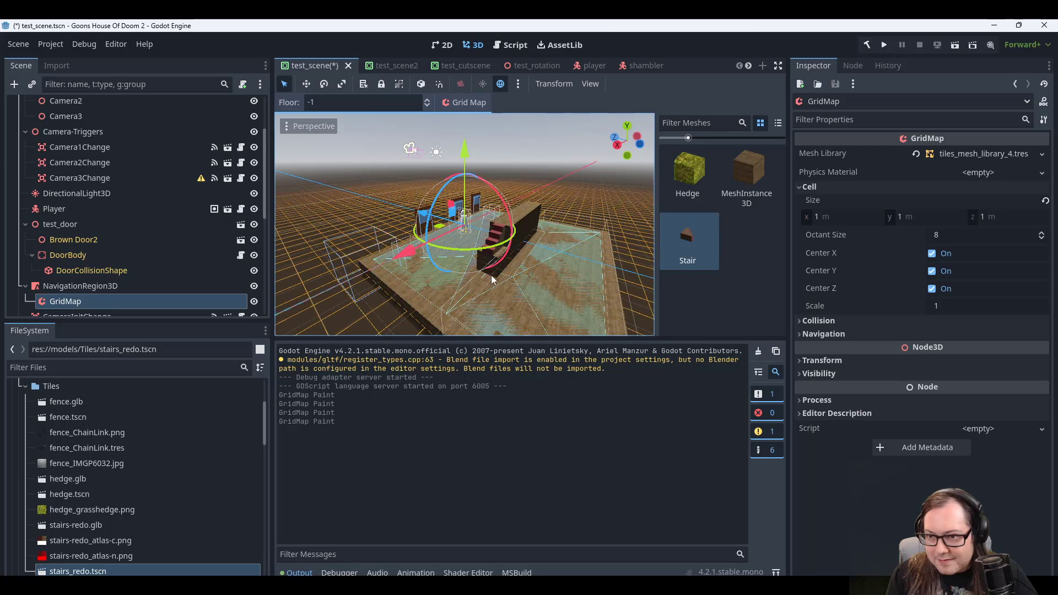
{"action": "key", "text": "ctrl+s"}
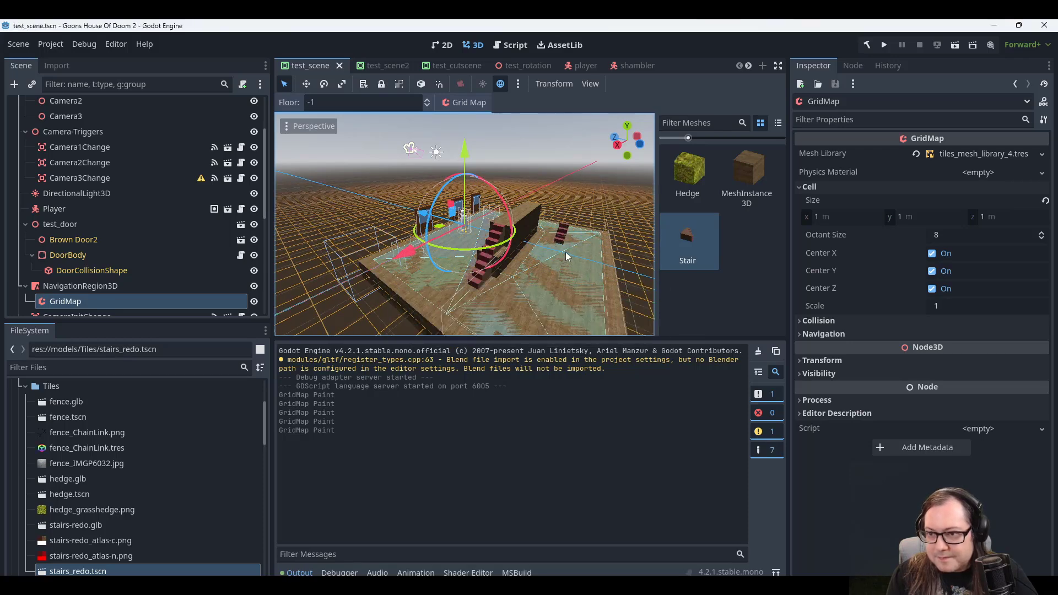
Run the project, walk the character against the stairs from different sides to test their collision, and close the game.
{"action": "left_click", "coordinate": [882, 44]}
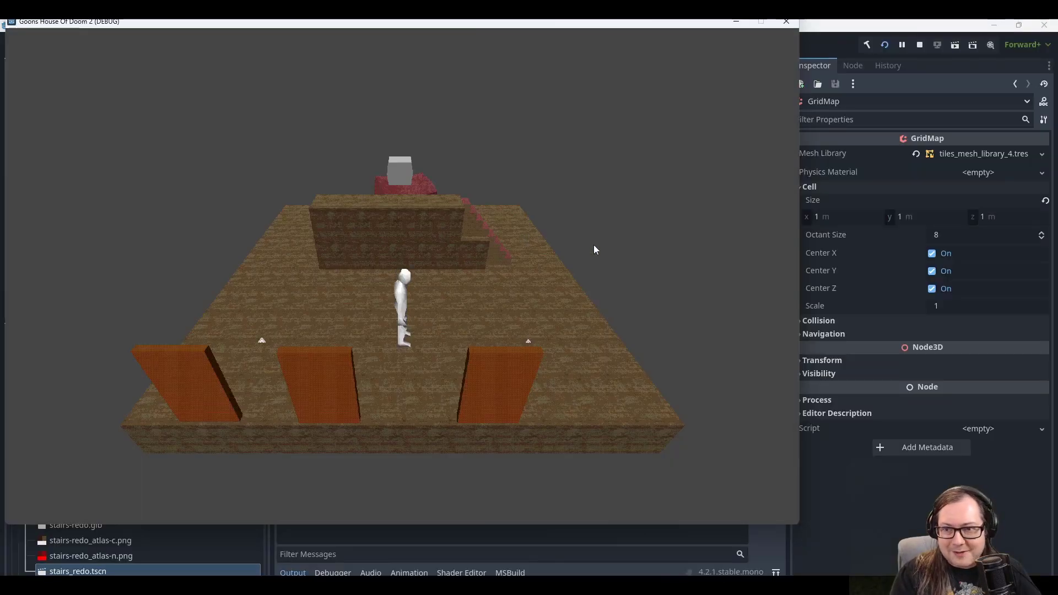
{"action": "key", "text": "d"}
{"action": "key", "text": "w"}
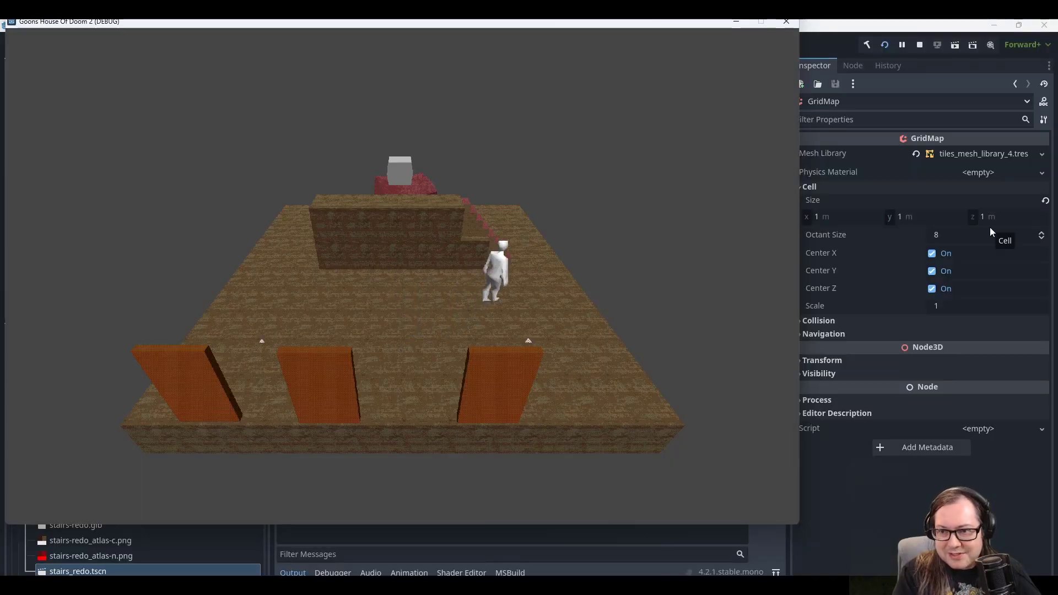
{"action": "key", "text": "a"}
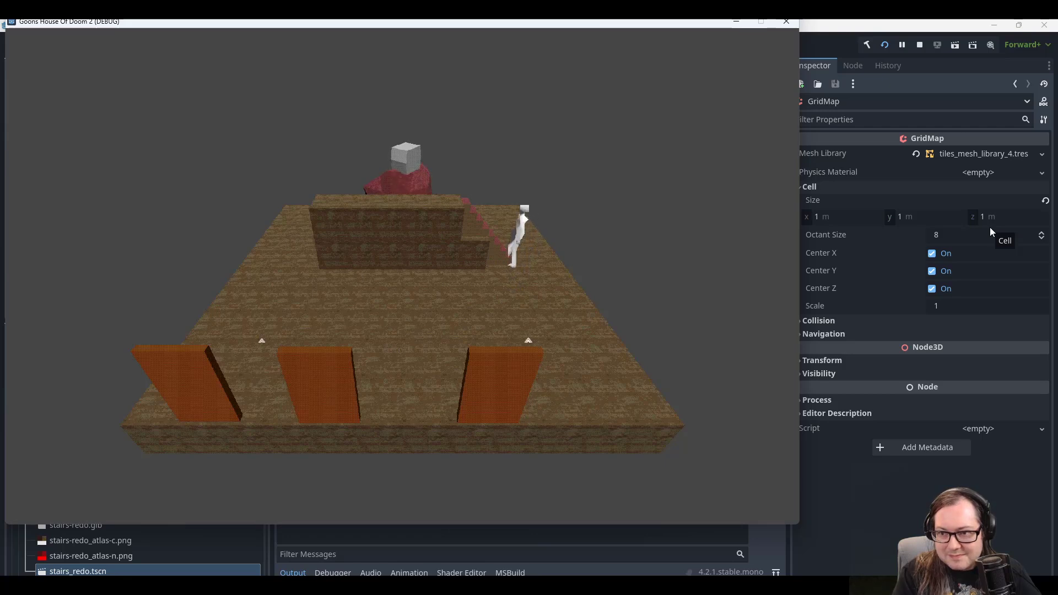
{"action": "key", "text": "a"}
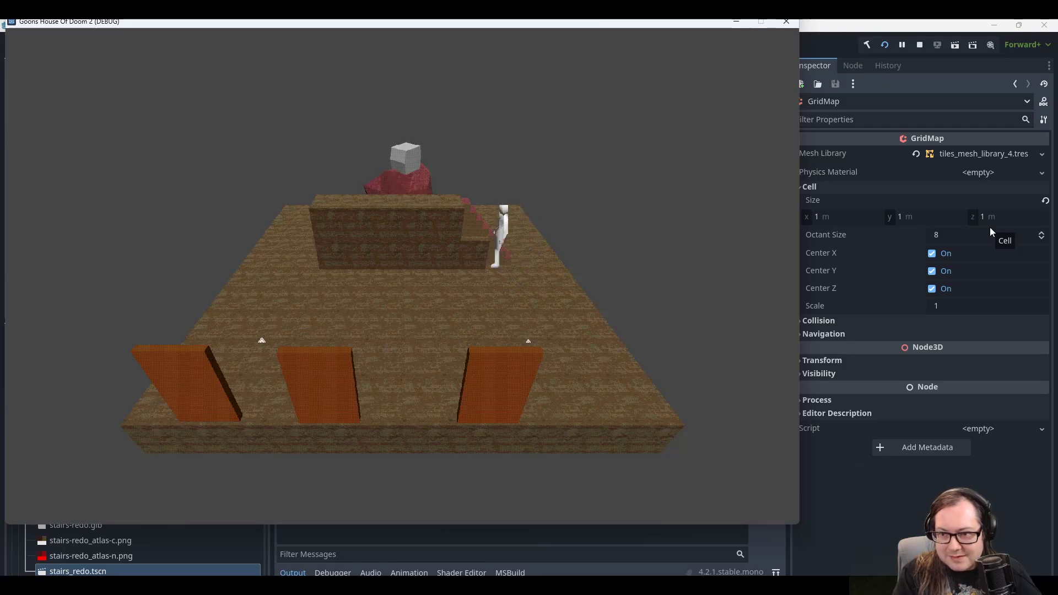
{"action": "key", "text": "d"}
{"action": "key", "text": "d"}
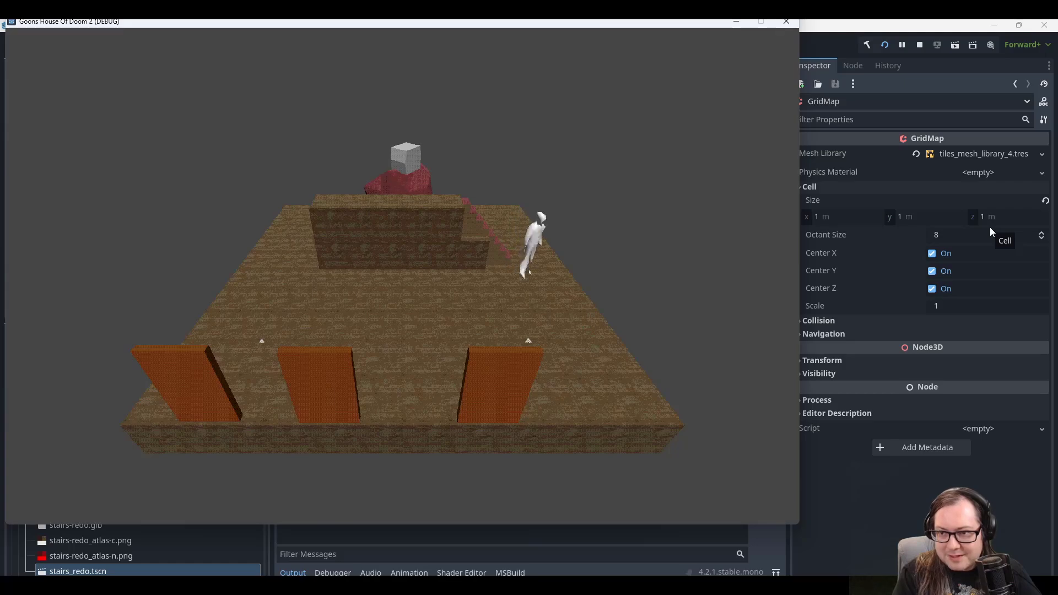
{"action": "left_click", "coordinate": [787, 22]}
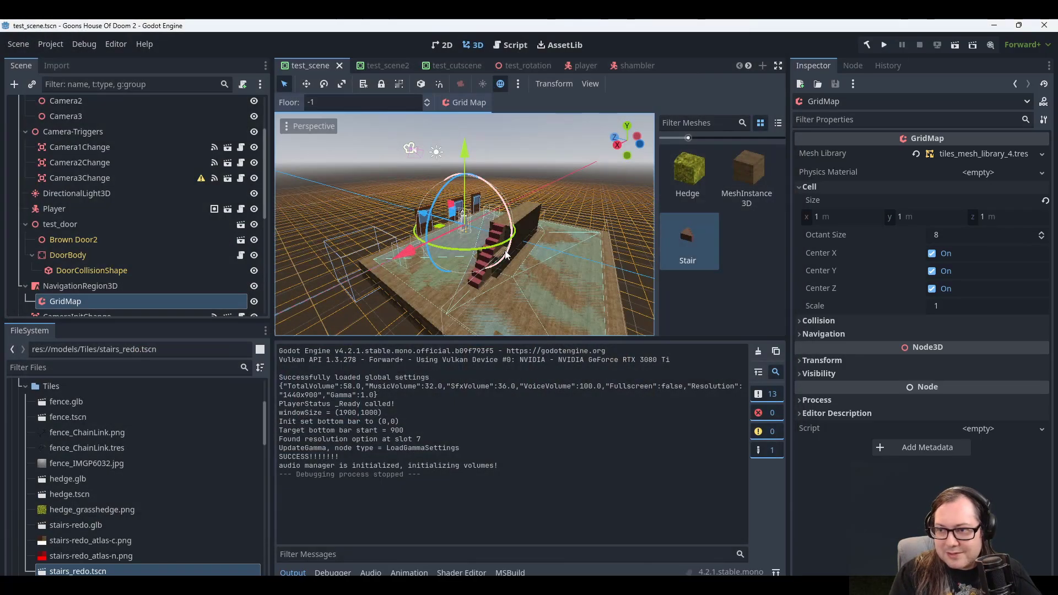
Paint a second, taller flight of Stair tiles rising from floor -1 to floor 1 in the open area beside the wall.
{"action": "middle_click_drag", "start_coordinate": [383, 292], "coordinate": [484, 299]}
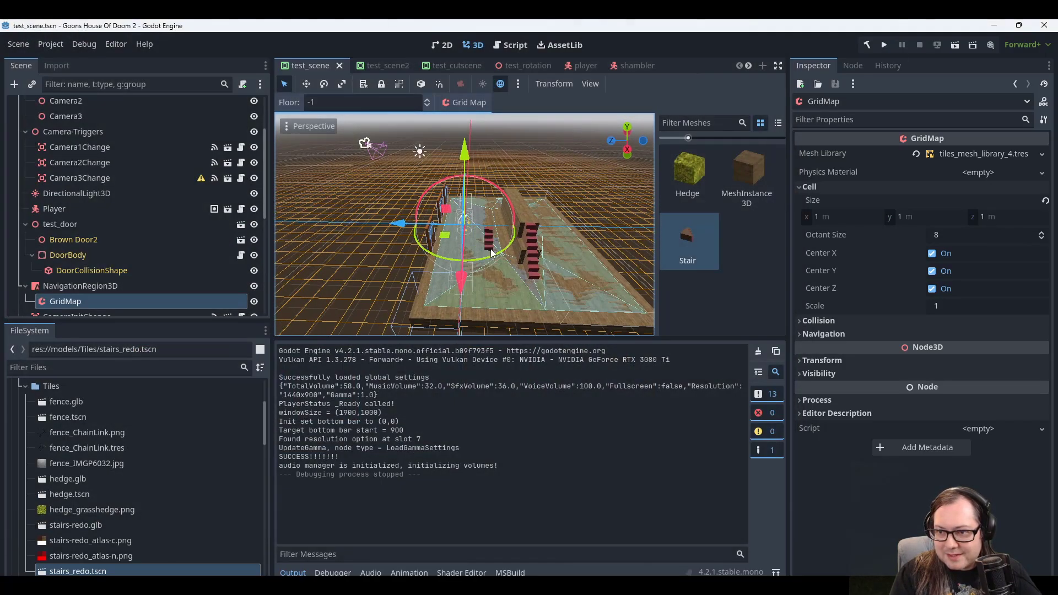
{"action": "left_click", "coordinate": [488, 233]}
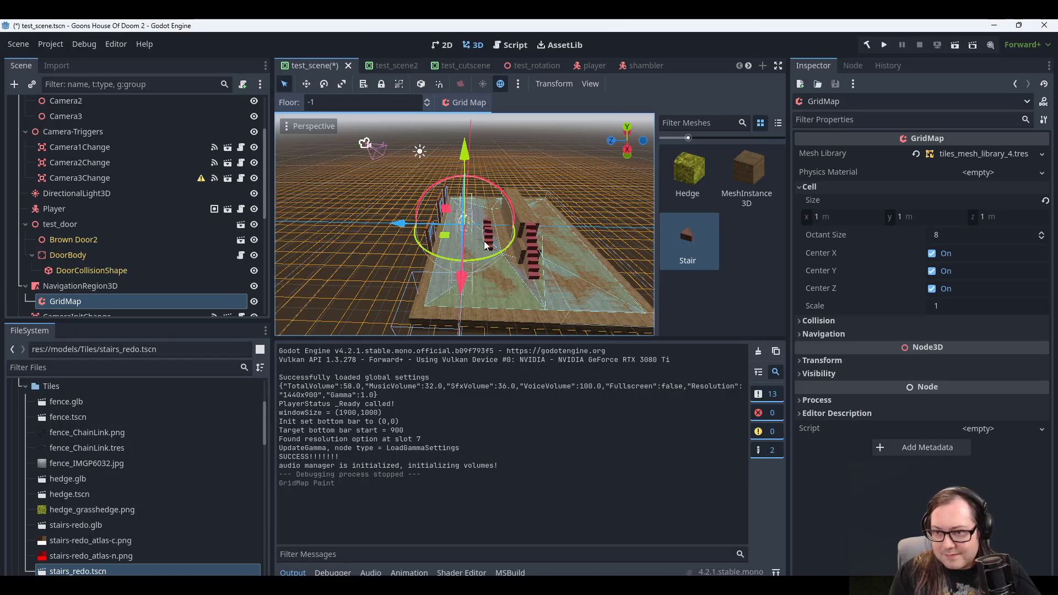
{"action": "left_click", "coordinate": [485, 236]}
{"action": "key", "text": "q"}
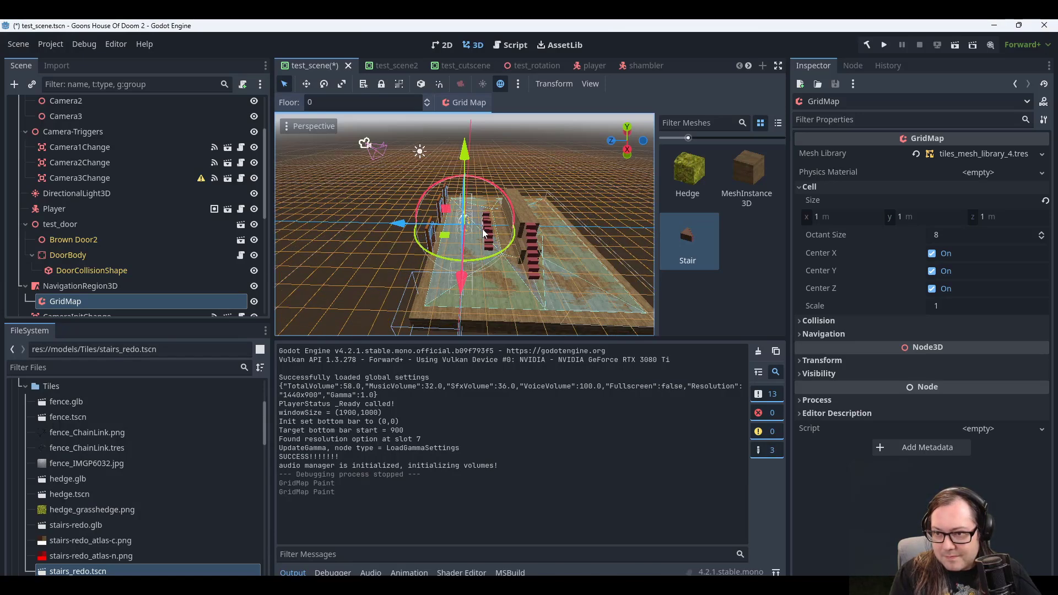
{"action": "key", "text": "e"}
{"action": "key", "text": "e"}
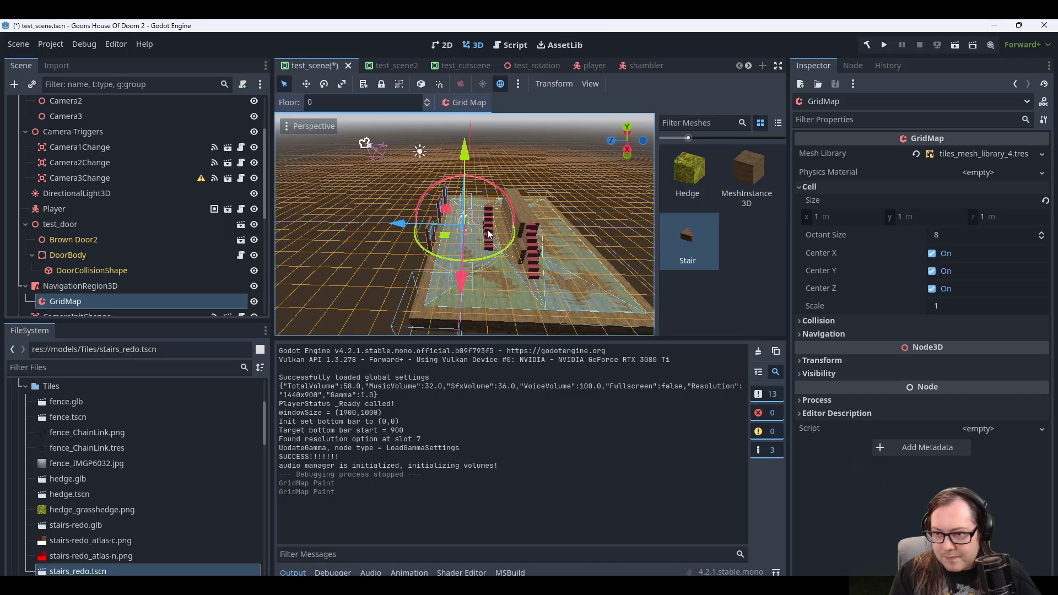
{"action": "left_click", "coordinate": [488, 225]}
{"action": "key", "text": "e"}
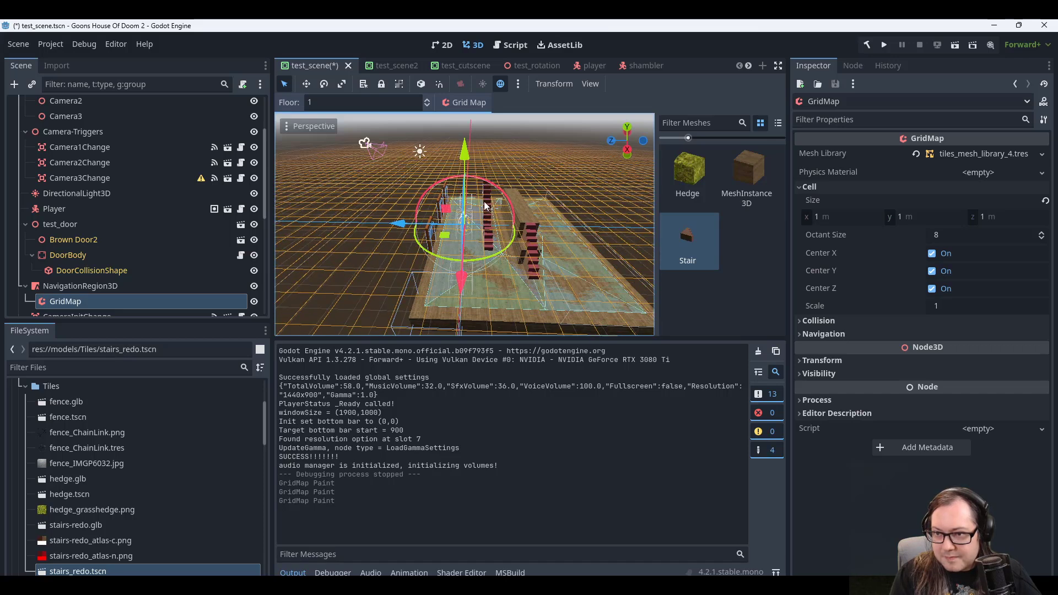
{"action": "left_click", "coordinate": [484, 201]}
Save the test scene, run the project to test the taller stairs with the character, and close the game.
{"action": "key", "text": "ctrl+s"}
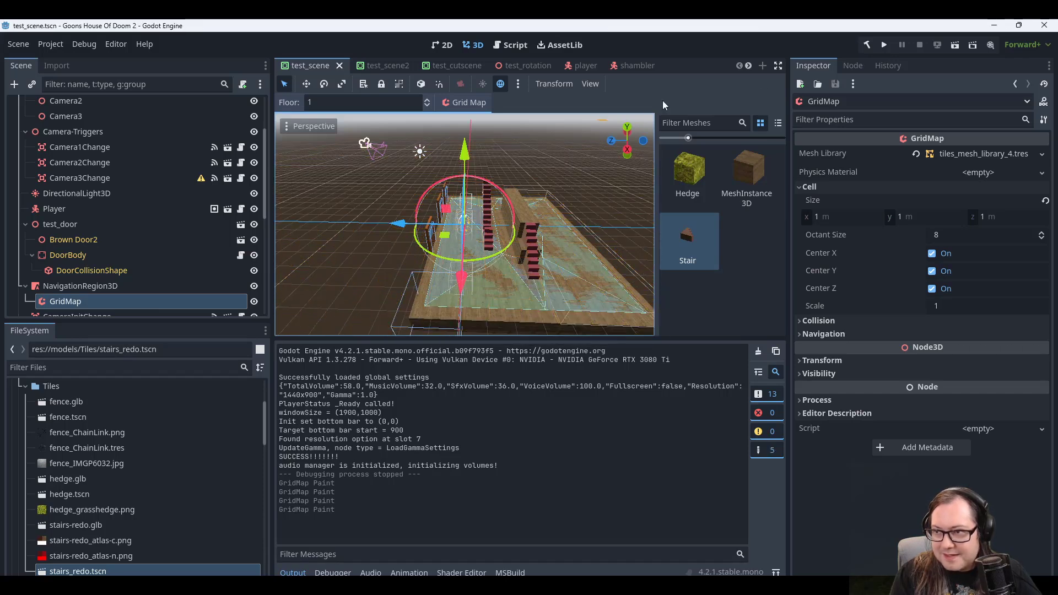
{"action": "left_click", "coordinate": [882, 48]}
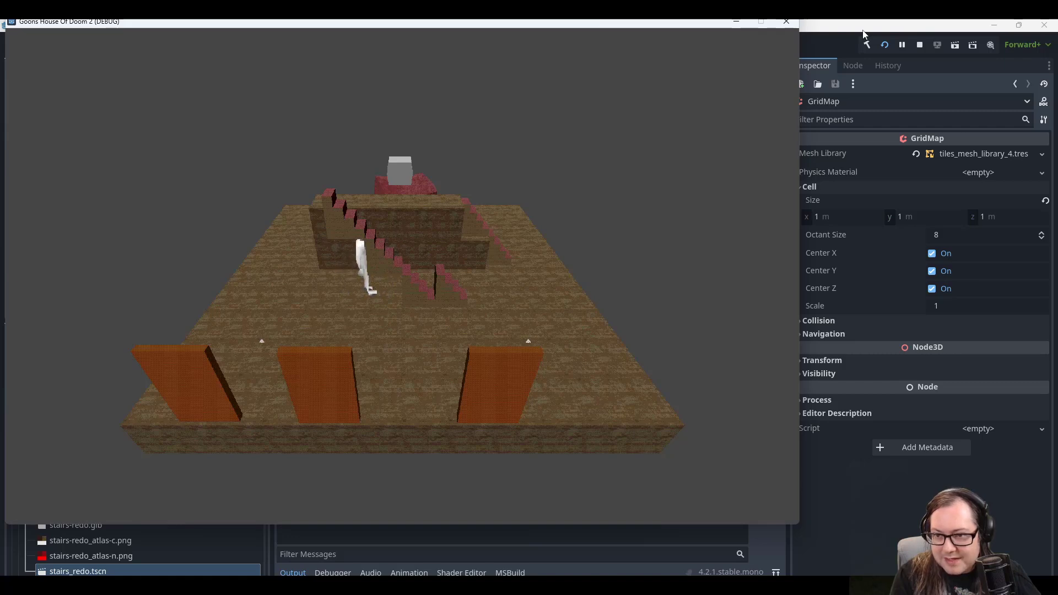
{"action": "left_click", "coordinate": [787, 23]}
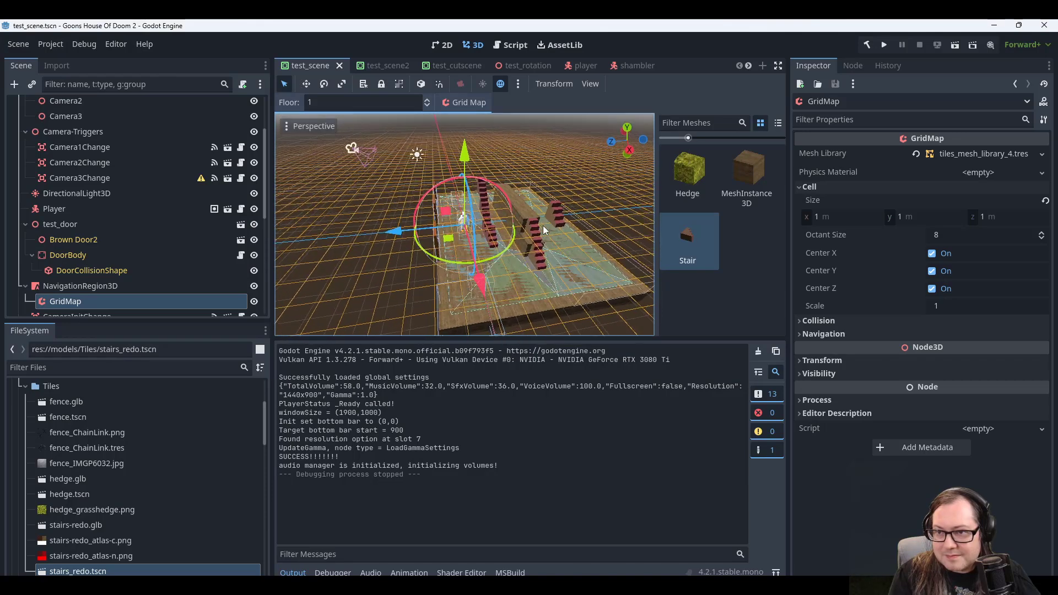
Open the stairs_redo.tscn scene and view the stair model from its side.
{"action": "scroll", "coordinate": [112, 522], "scroll_direction": "down", "scroll_amount": 1}
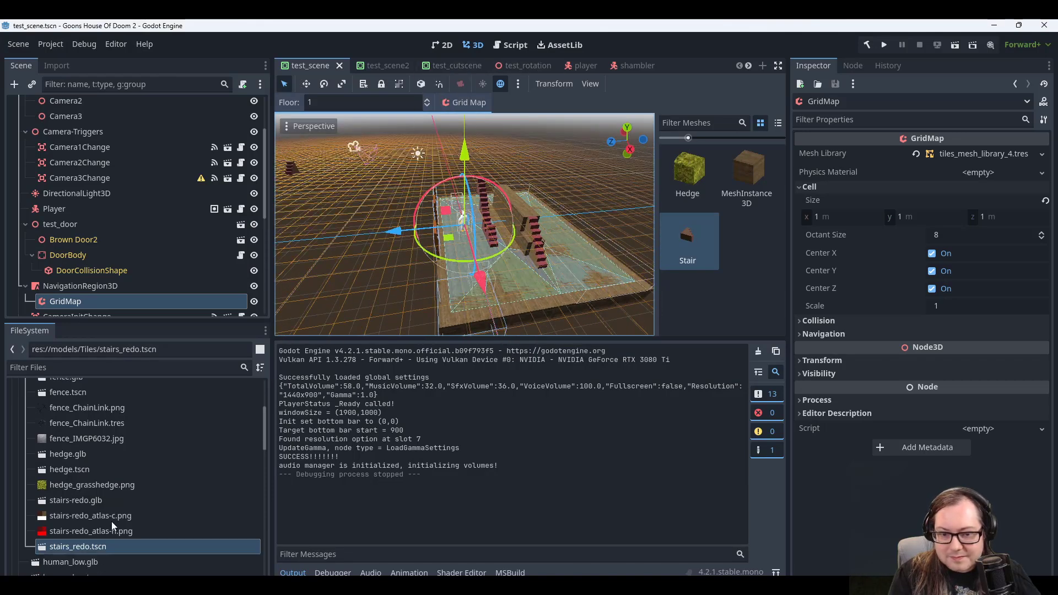
{"action": "scroll", "coordinate": [112, 521], "scroll_direction": "down", "scroll_amount": 1}
{"action": "double_click", "coordinate": [88, 524]}
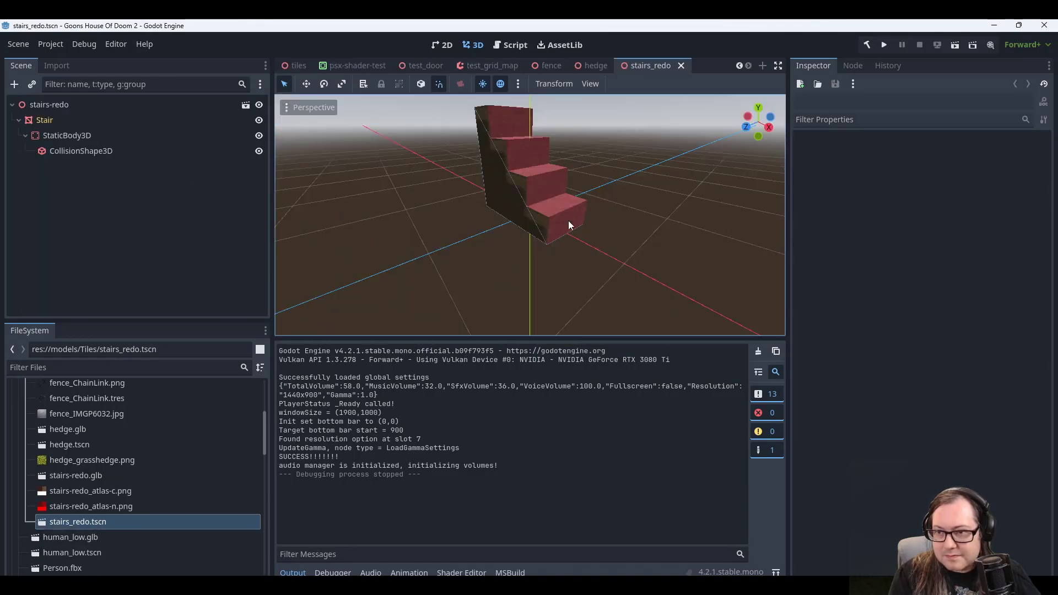
{"action": "middle_click_drag", "start_coordinate": [569, 225], "coordinate": [633, 229]}
Try a margin of 7.016 m on the stair's convex collision shape and reset the margin to its default.
{"action": "left_click", "coordinate": [92, 154]}
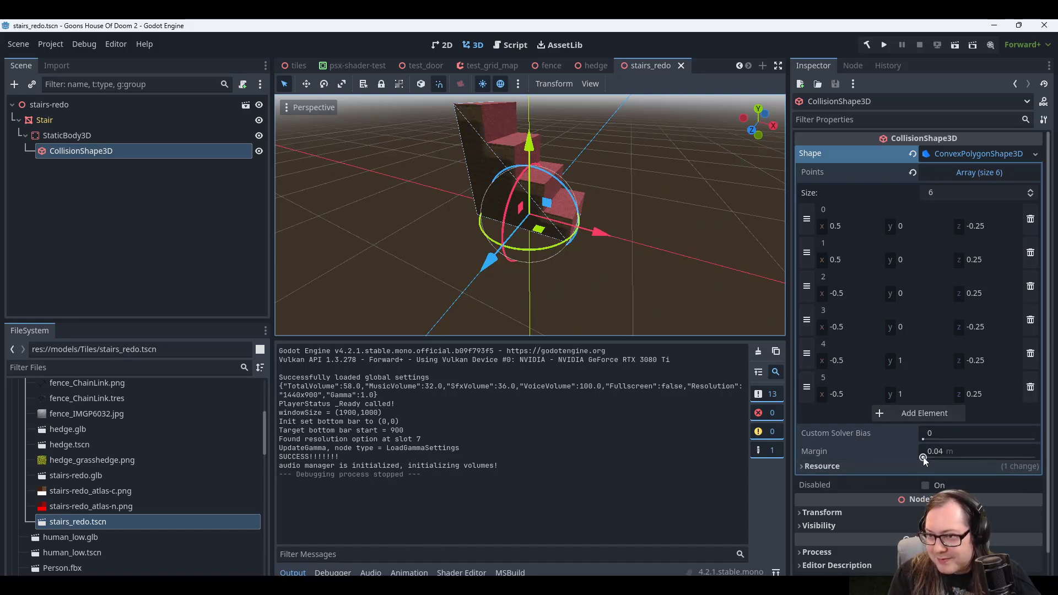
{"action": "left_click_drag", "start_coordinate": [923, 458], "coordinate": [1001, 459]}
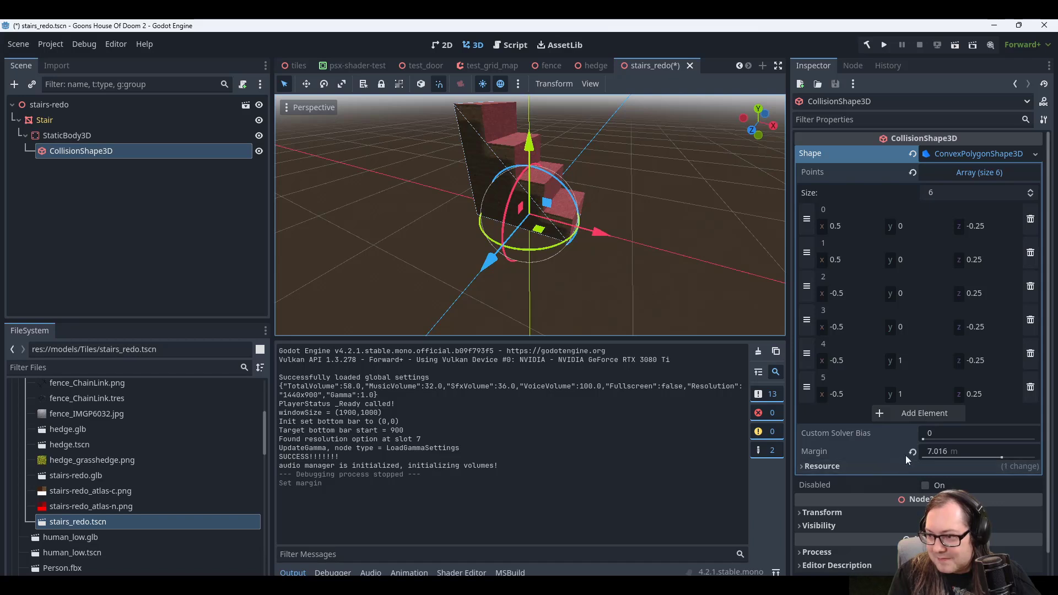
{"action": "left_click", "coordinate": [913, 452]}
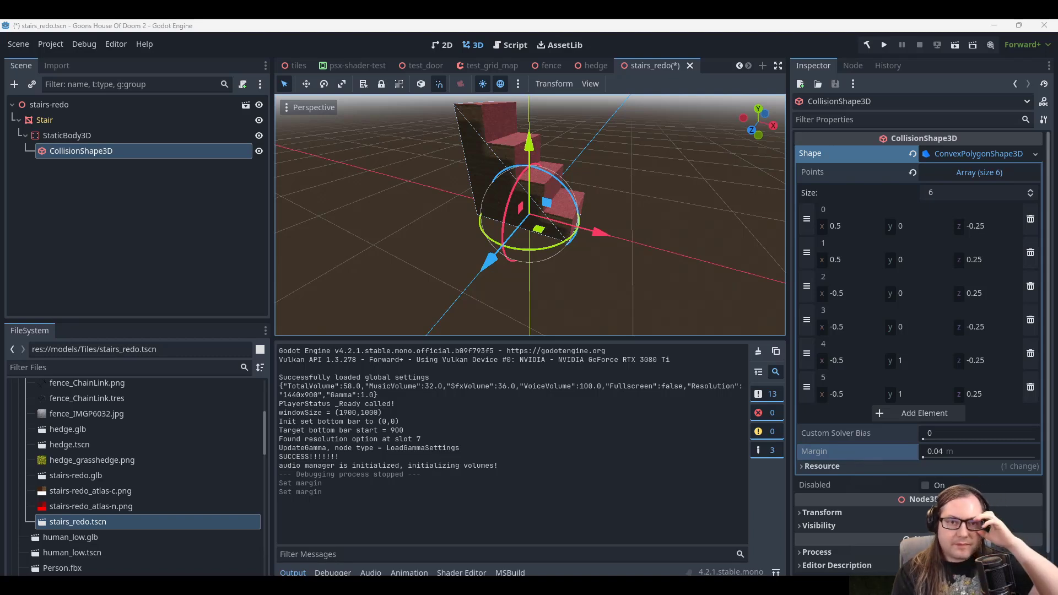
Examine the transform properties of the StaticBody3D, the Stair mesh and the stairs-redo root node.
{"action": "left_click", "coordinate": [121, 138]}
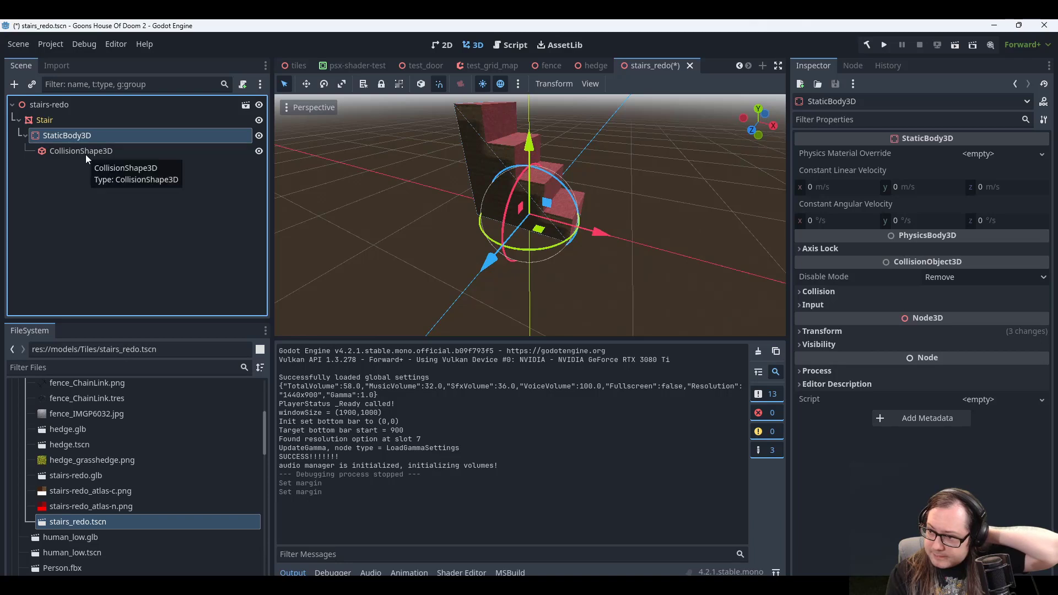
{"action": "left_click", "coordinate": [849, 332]}
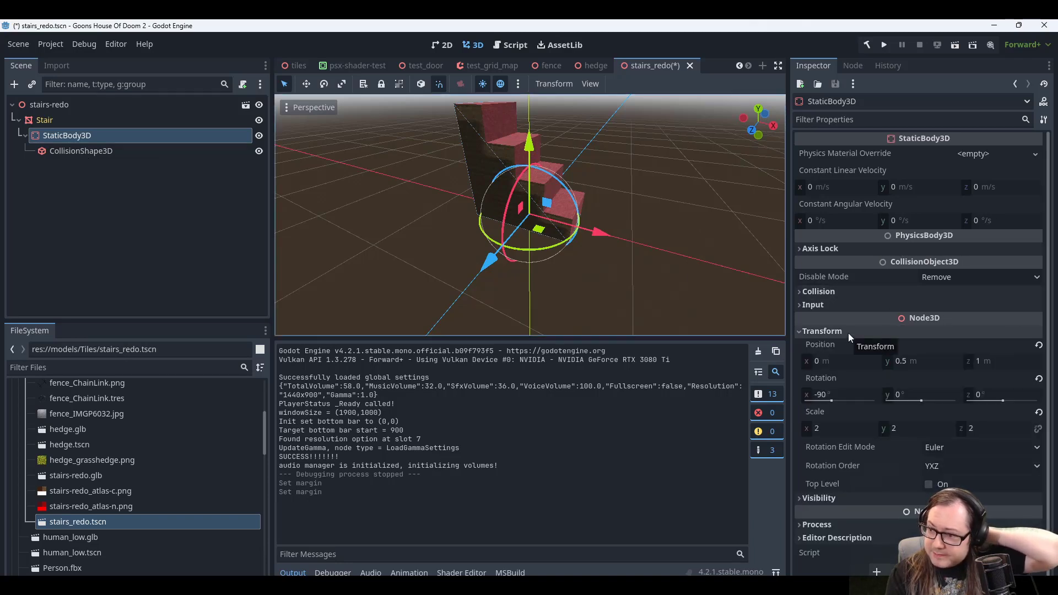
{"action": "left_click", "coordinate": [48, 120]}
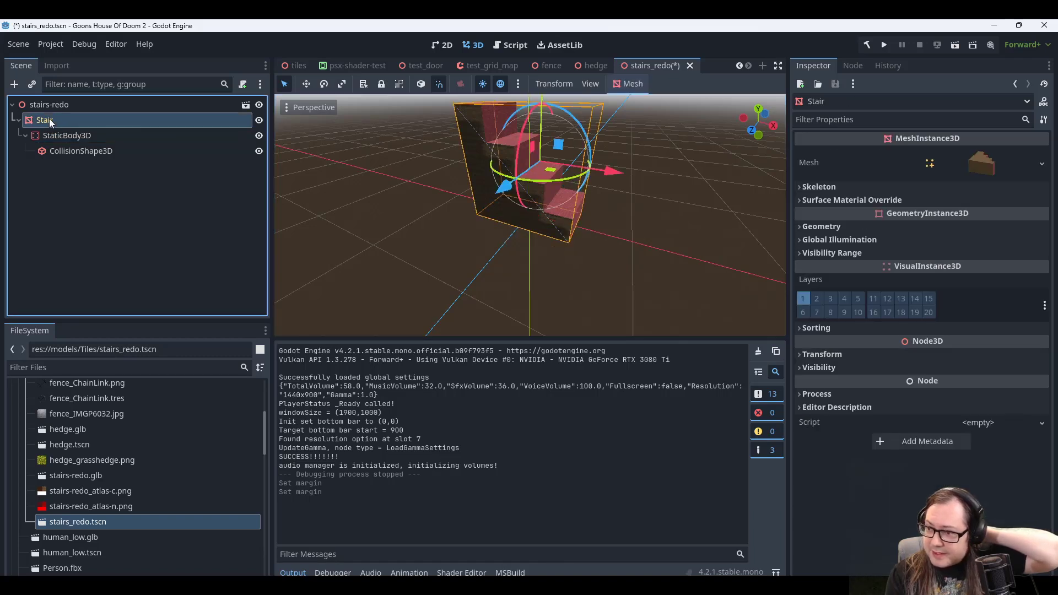
{"action": "left_click", "coordinate": [838, 355]}
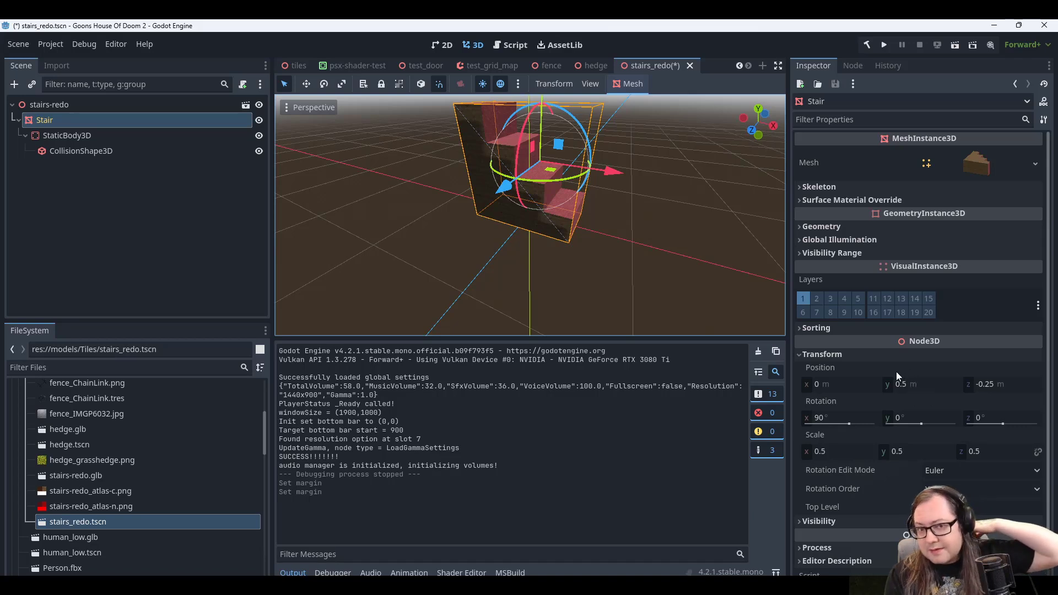
{"action": "left_click", "coordinate": [102, 106]}
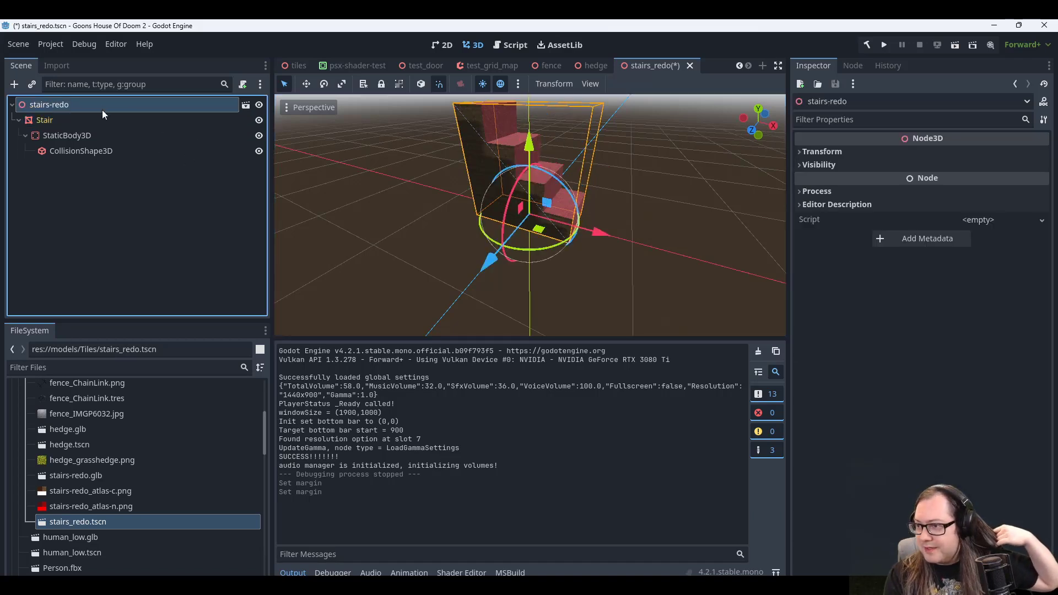
{"action": "left_click", "coordinate": [834, 152]}
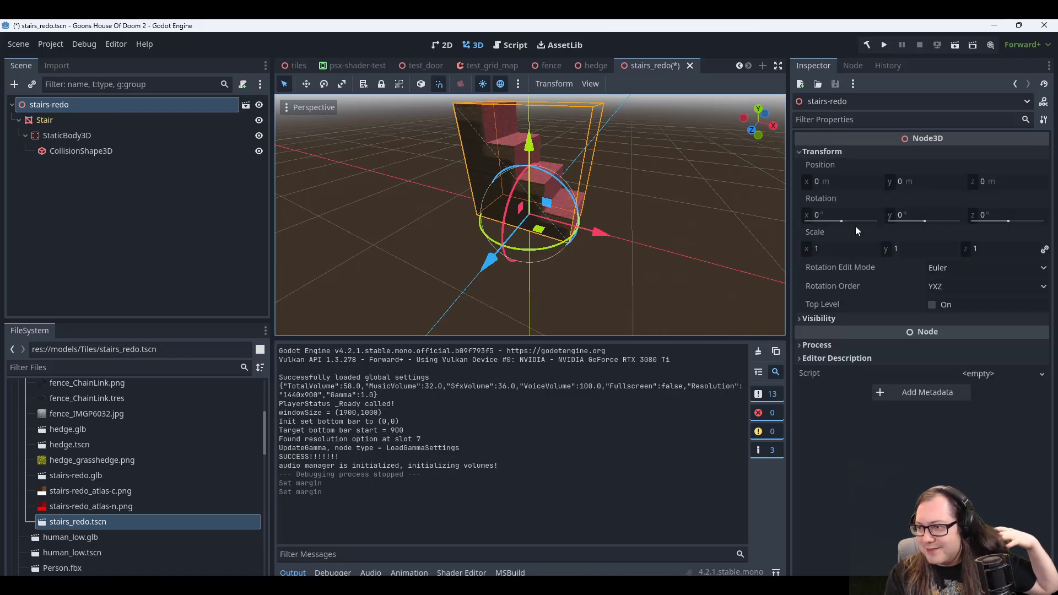
{"action": "left_click", "coordinate": [51, 134]}
{"action": "left_click", "coordinate": [50, 118]}
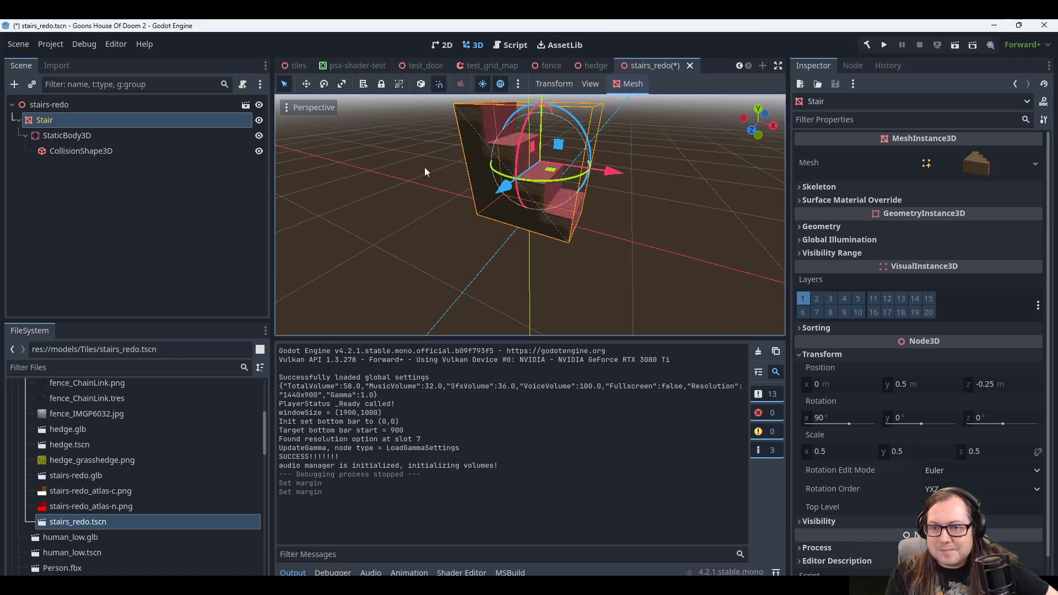
Open the hedge.tscn scene and check the Hedge mesh's transform for comparison with the stairs.
{"action": "double_click", "coordinate": [69, 445]}
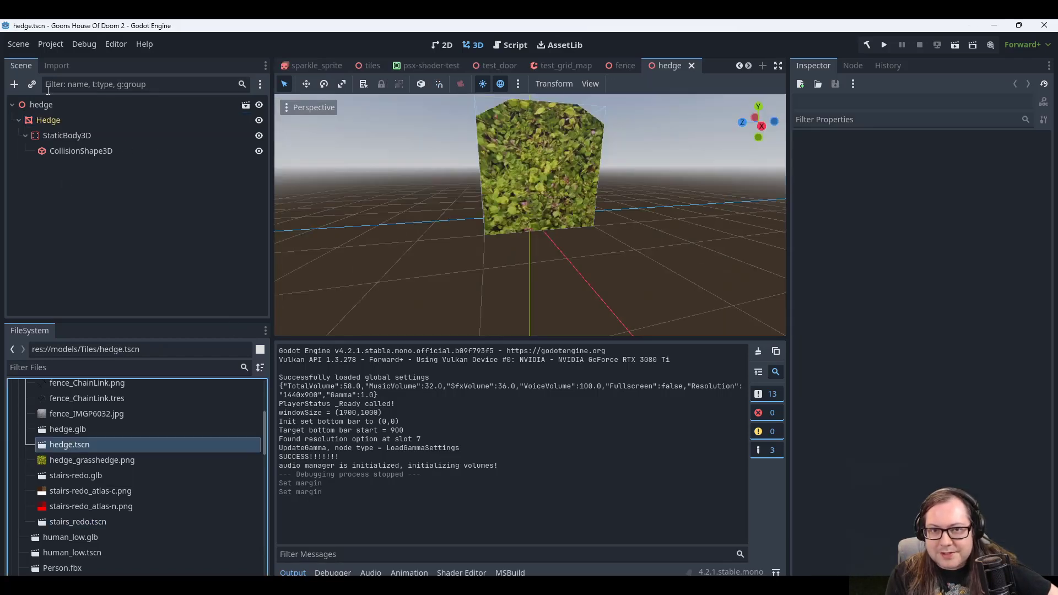
{"action": "left_click", "coordinate": [52, 121]}
{"action": "left_click", "coordinate": [824, 355]}
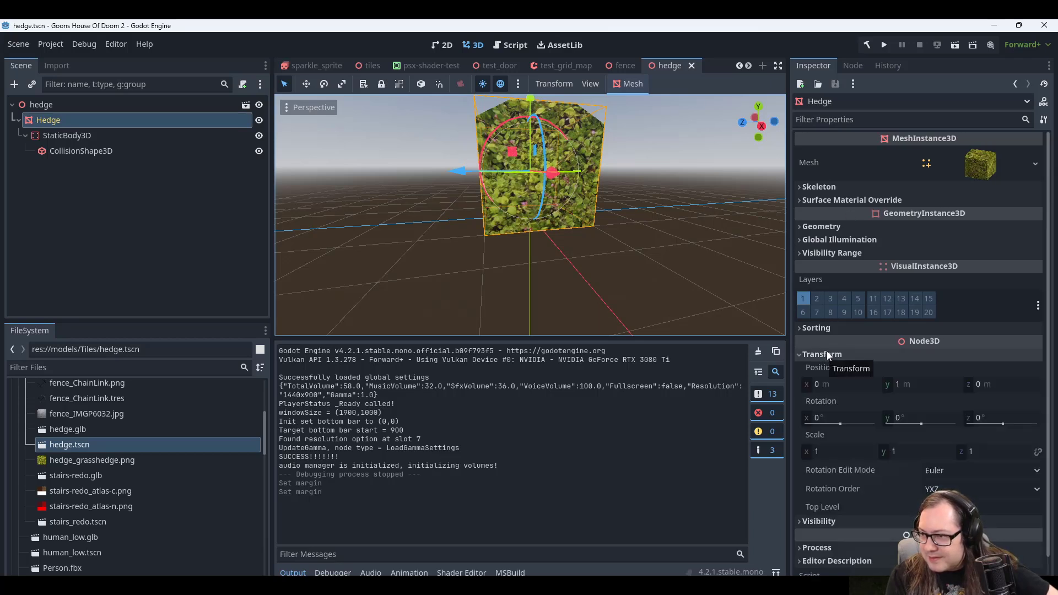
{"action": "left_click", "coordinate": [827, 353]}
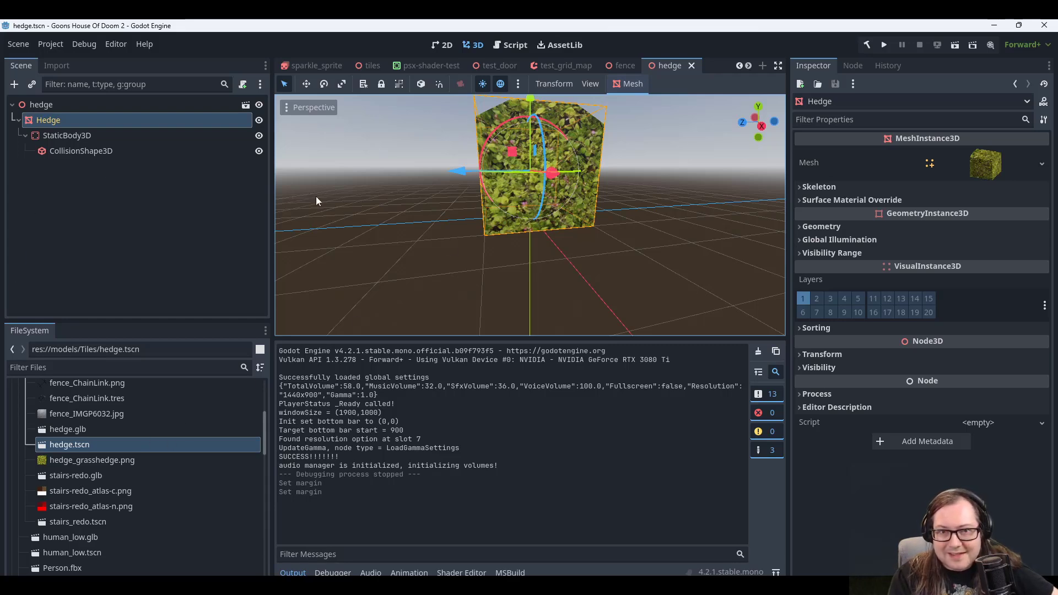
Return to the stairs_redo.tscn scene and examine the StaticBody3D's collision settings and its placement on the stair model.
{"action": "double_click", "coordinate": [71, 521]}
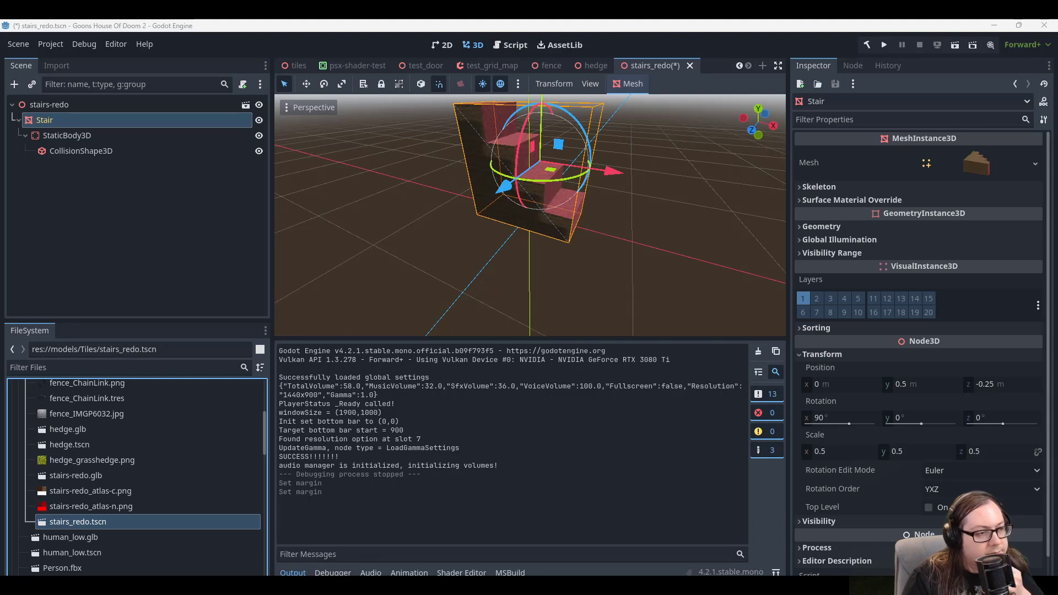
{"action": "left_click", "coordinate": [94, 132]}
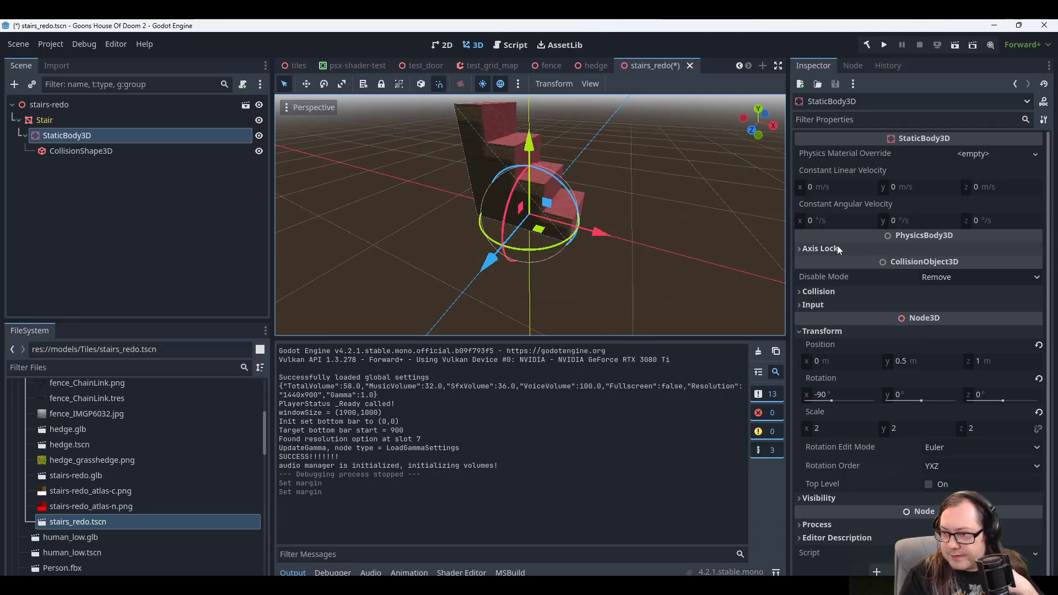
{"action": "left_click", "coordinate": [818, 291]}
{"action": "left_click", "coordinate": [818, 291]}
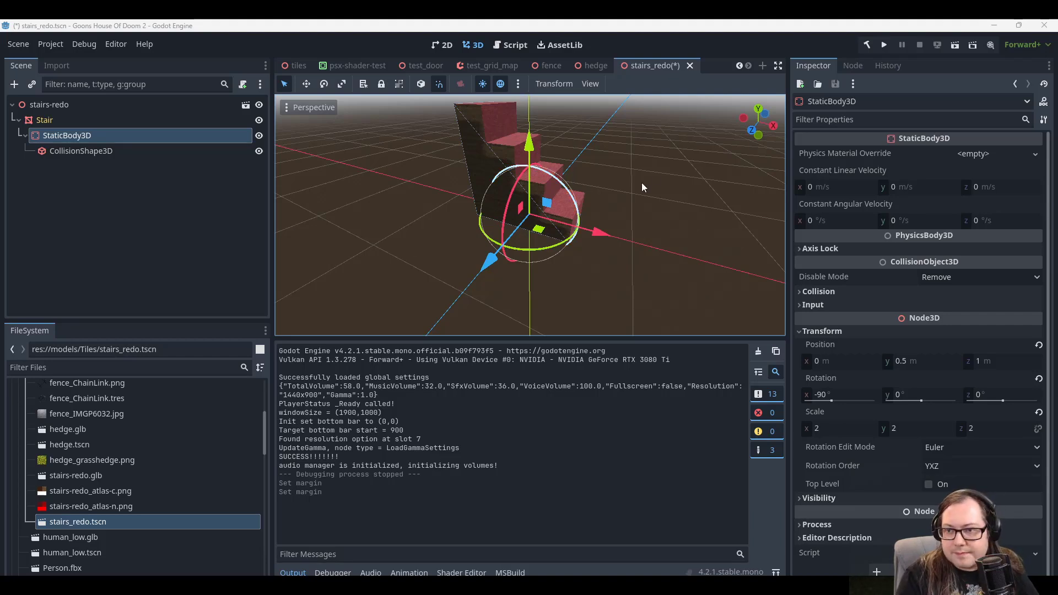
{"action": "scroll", "coordinate": [659, 156], "scroll_direction": "up", "scroll_amount": 3}
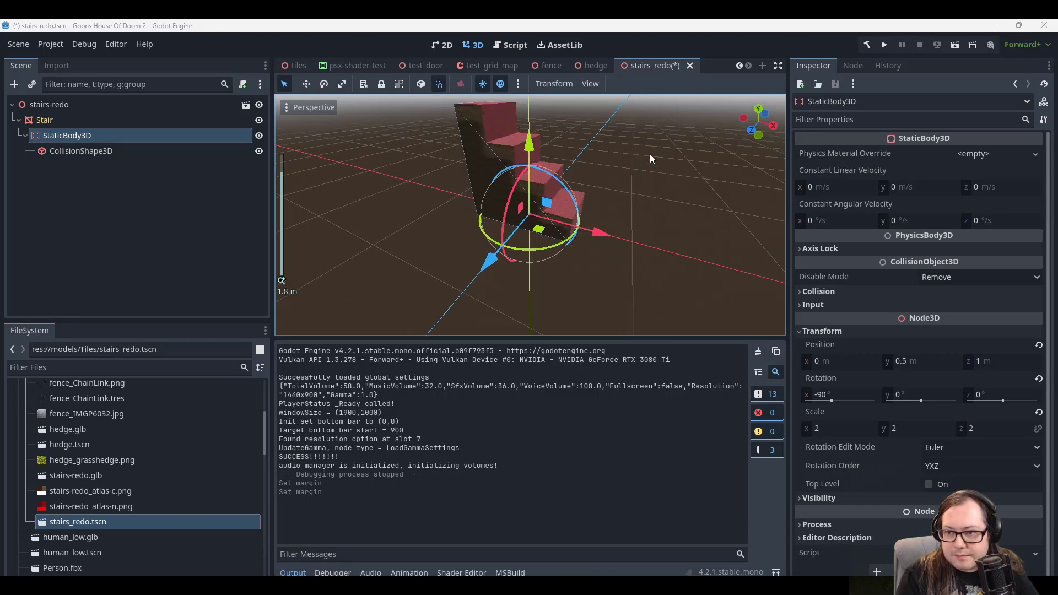
{"action": "middle_click_drag", "start_coordinate": [650, 159], "coordinate": [508, 172]}
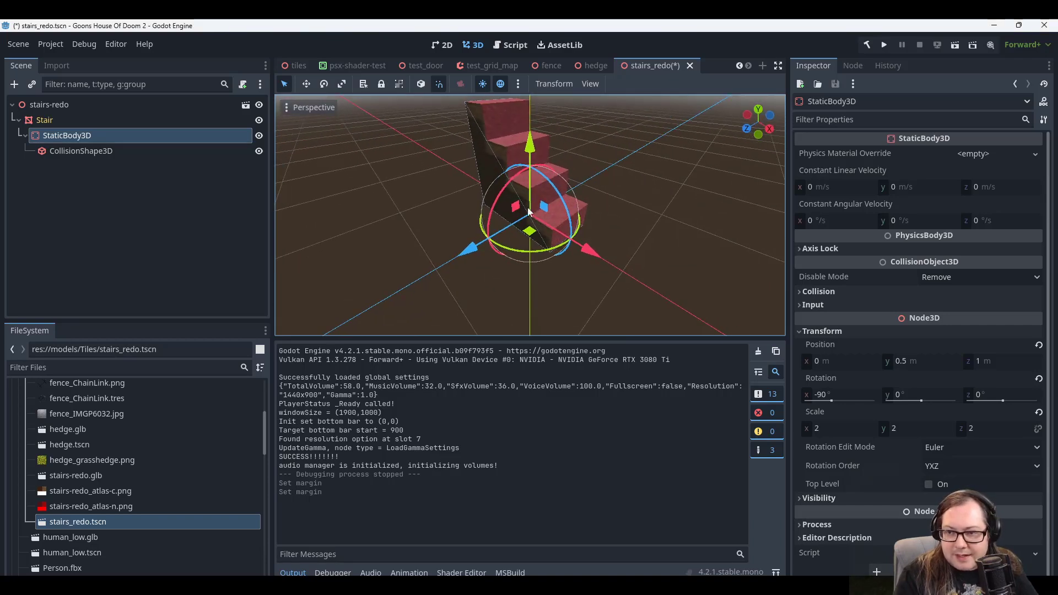
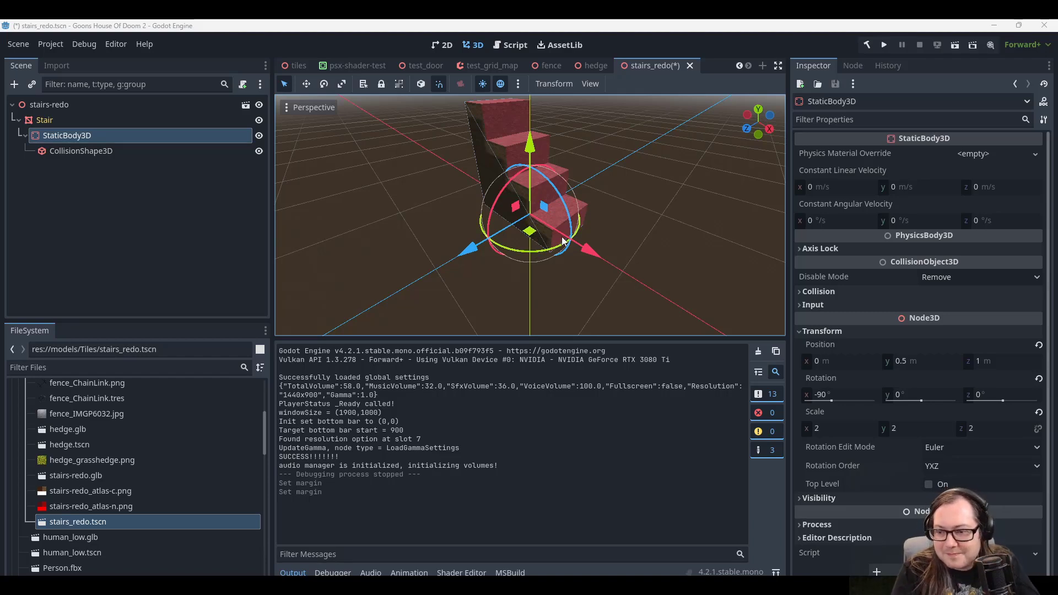
Examine the input and axis lock settings of the stair's StaticBody3D.
{"action": "left_click", "coordinate": [821, 296]}
{"action": "left_click", "coordinate": [821, 294]}
{"action": "left_click", "coordinate": [815, 306]}
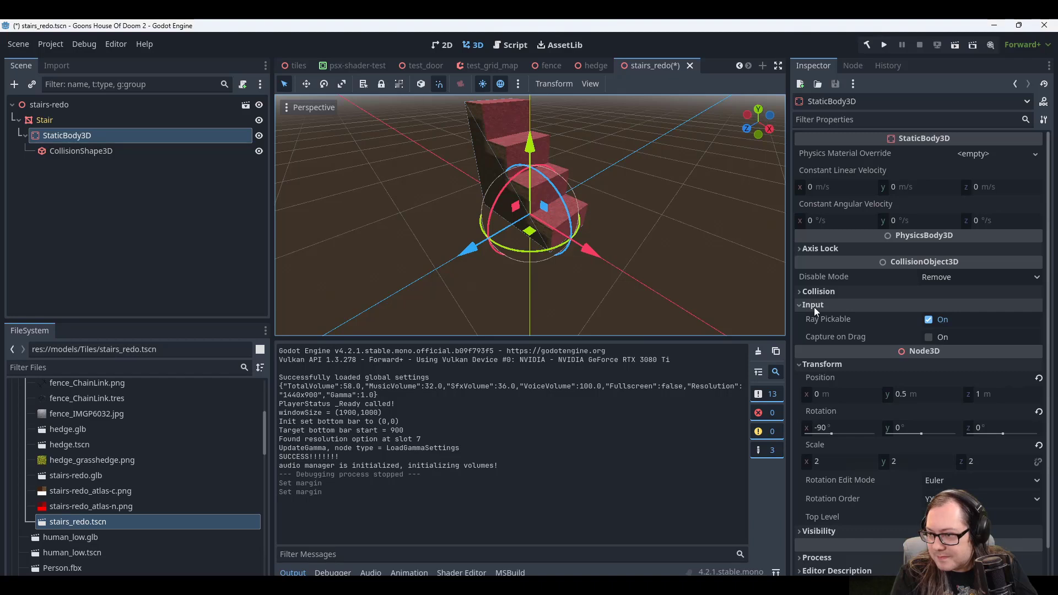
{"action": "mouse_move", "coordinate": [833, 320]}
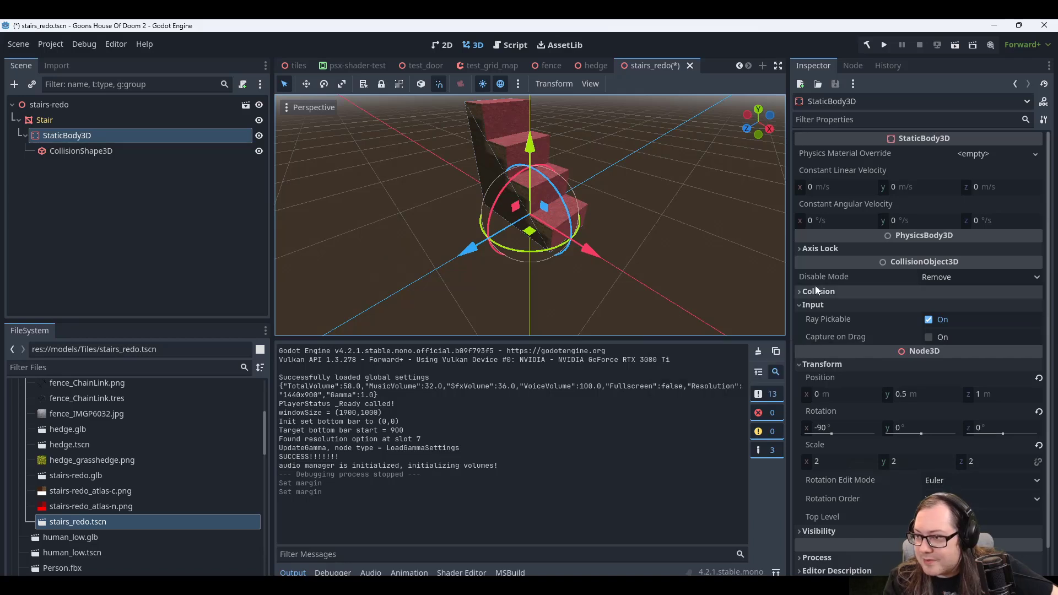
{"action": "left_click", "coordinate": [822, 248]}
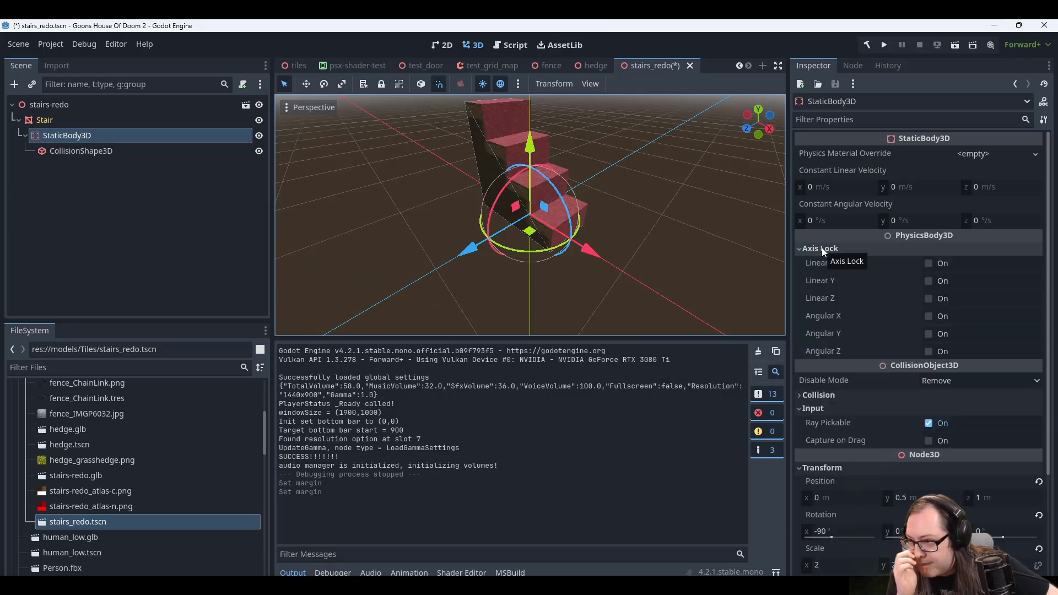
{"action": "left_click", "coordinate": [821, 248]}
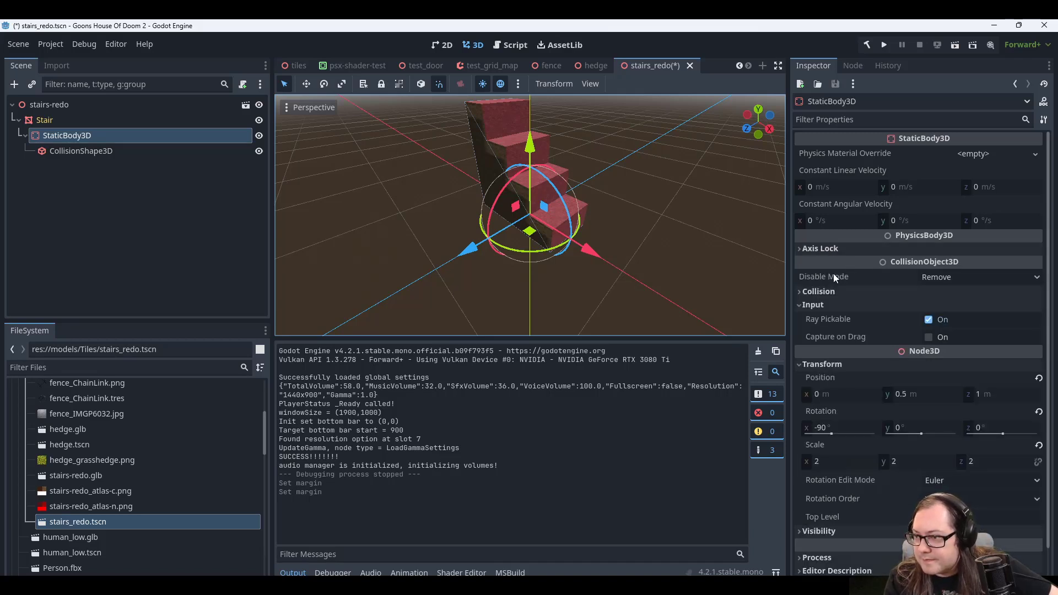
{"action": "left_click", "coordinate": [821, 304]}
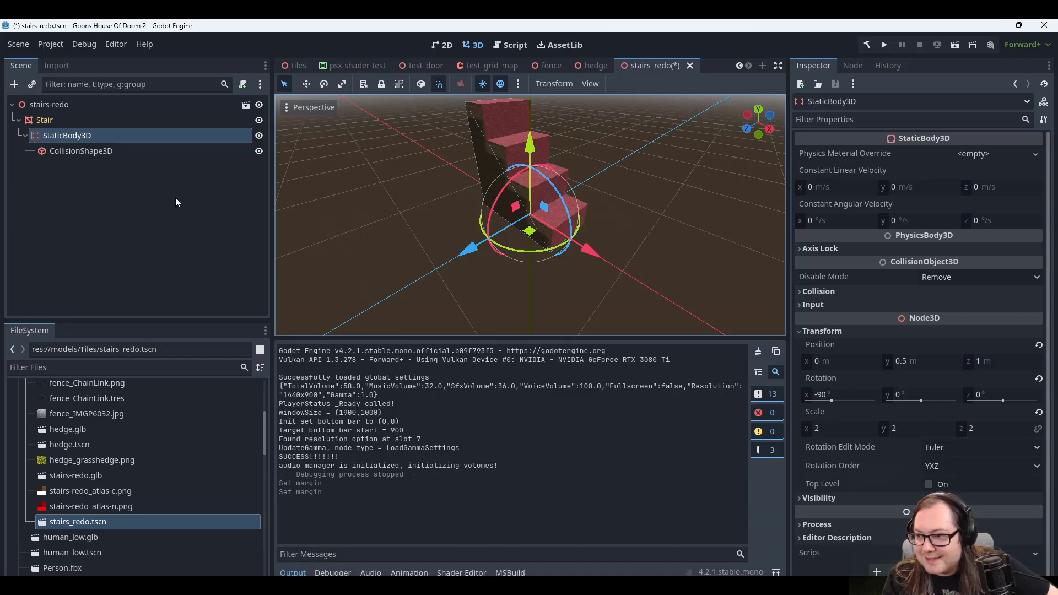
Try resetting the StaticBody3D's scale to 1, and undo the change.
{"action": "left_click", "coordinate": [98, 148]}
{"action": "left_click", "coordinate": [93, 136]}
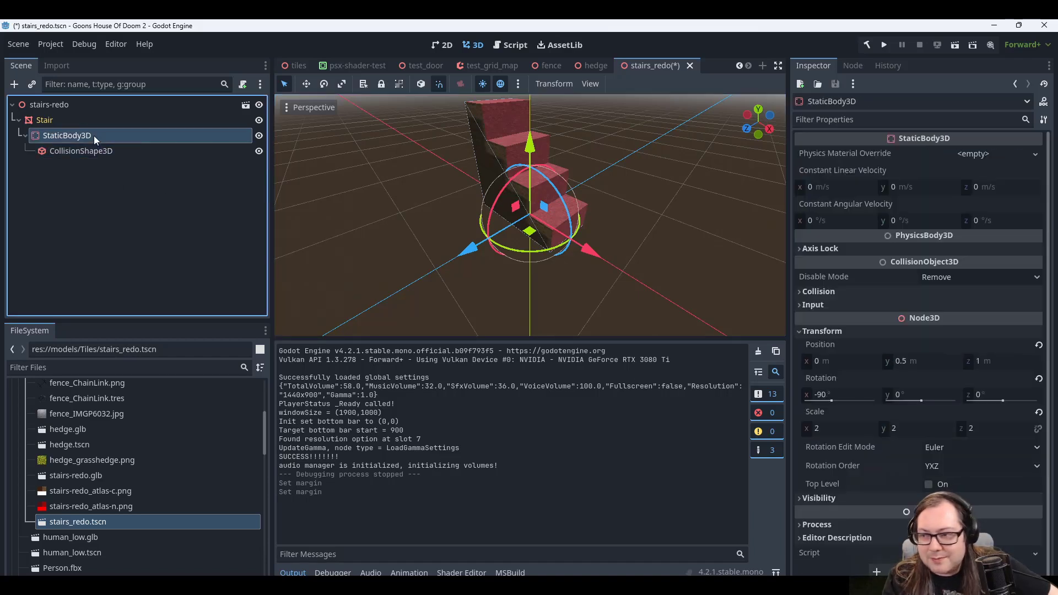
{"action": "left_click", "coordinate": [1039, 412]}
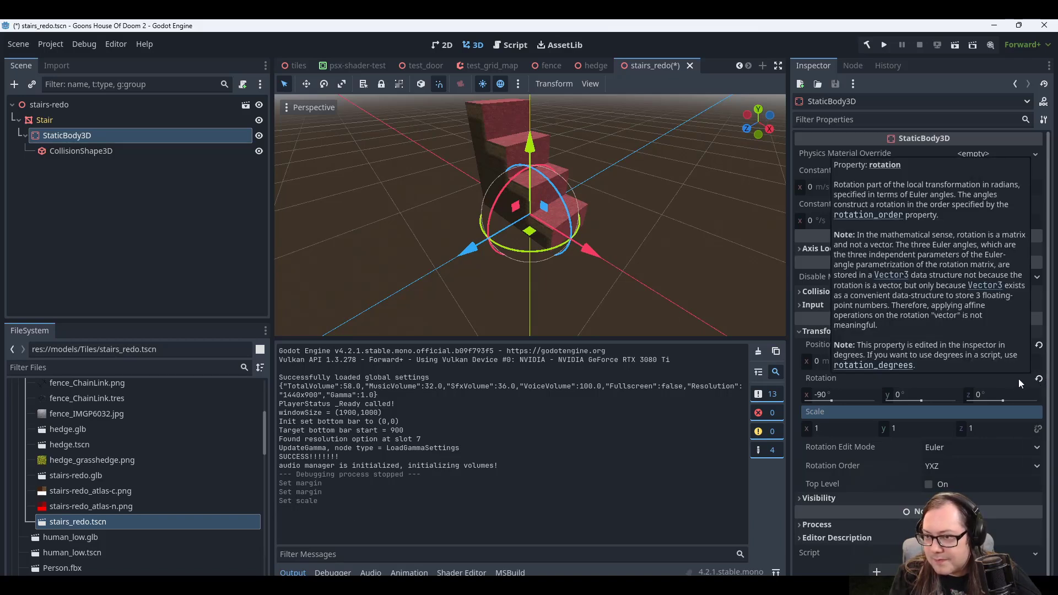
{"action": "key", "text": "ctrl+z"}
Check the transform values of the Stair mesh and the stairs-redo root node.
{"action": "left_click", "coordinate": [81, 120]}
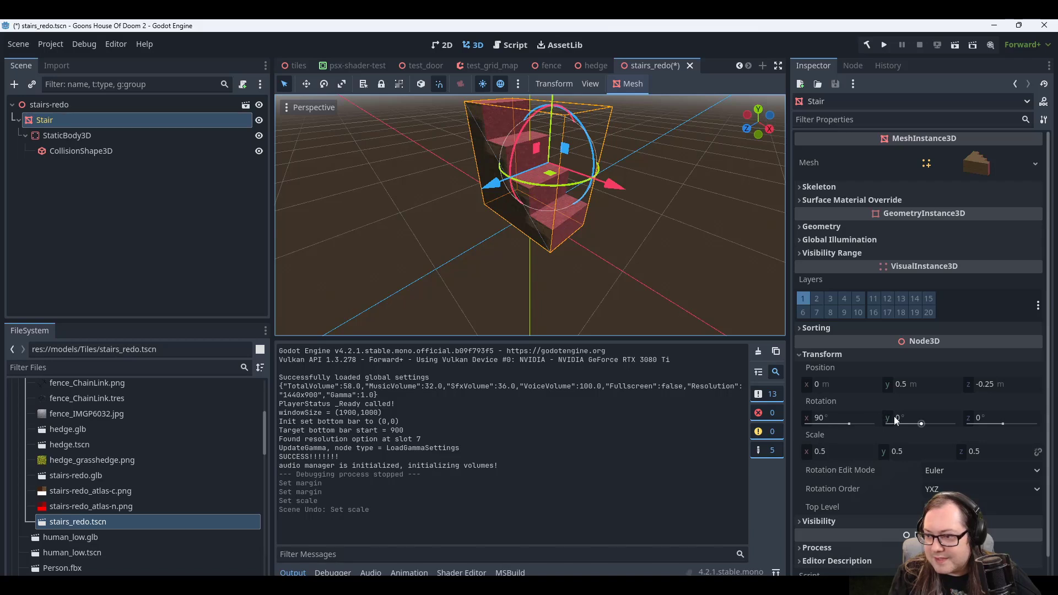
{"action": "left_click", "coordinate": [67, 104]}
{"action": "left_click", "coordinate": [69, 131]}
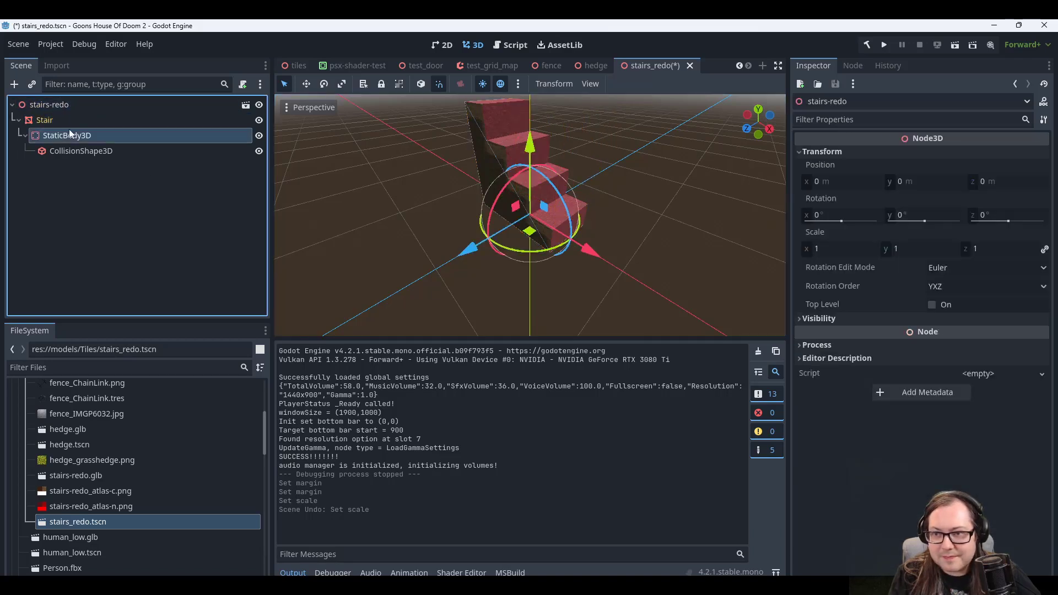
Switch to the stairs-redo file in Blender and show the stair model in Material Preview shading.
{"action": "mouse_move", "coordinate": [650, 585]}
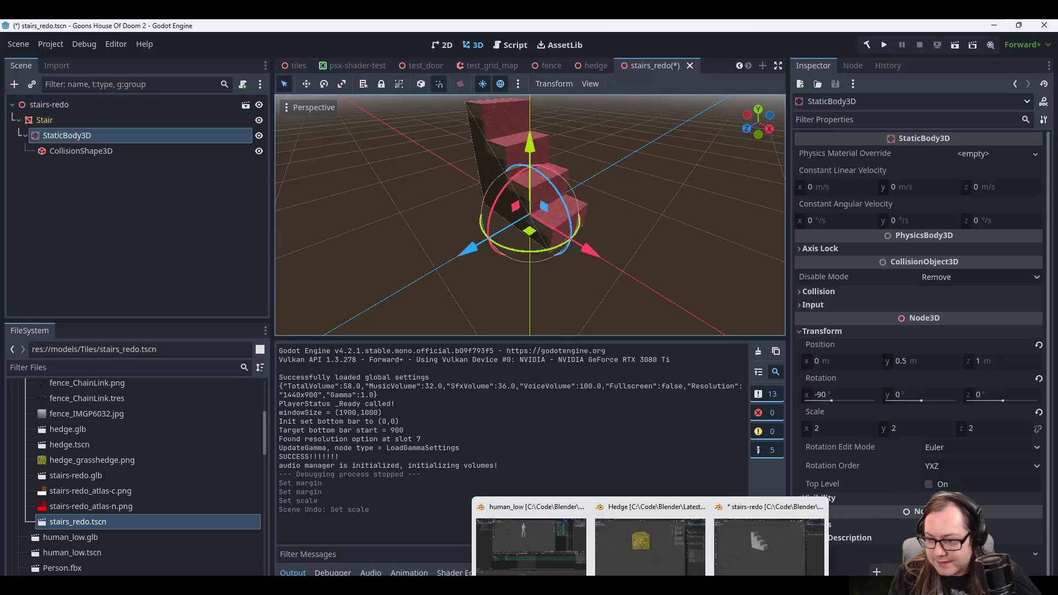
{"action": "left_click", "coordinate": [720, 537]}
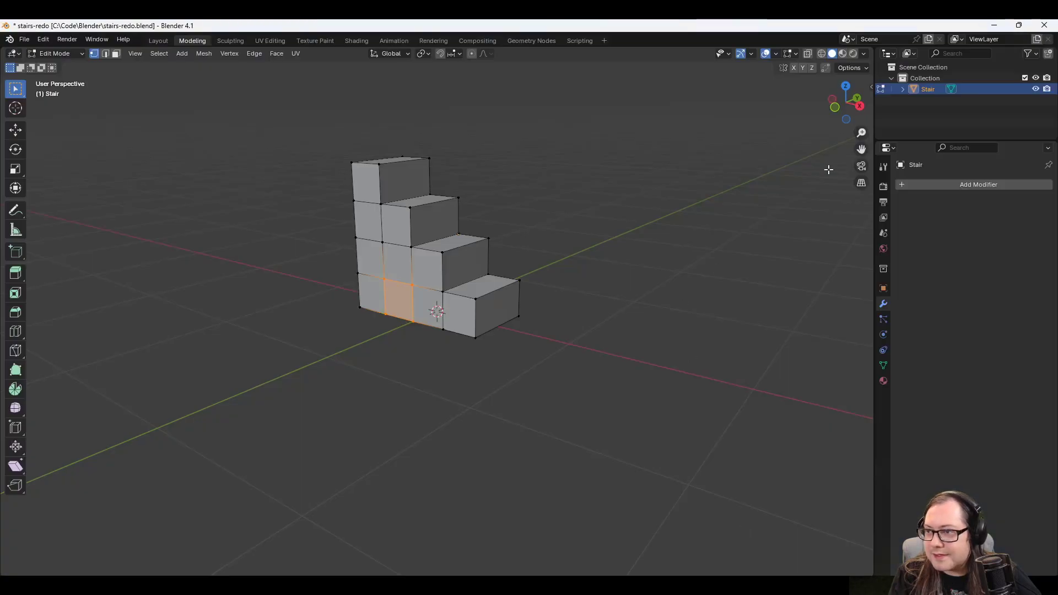
{"action": "key", "text": "z"}
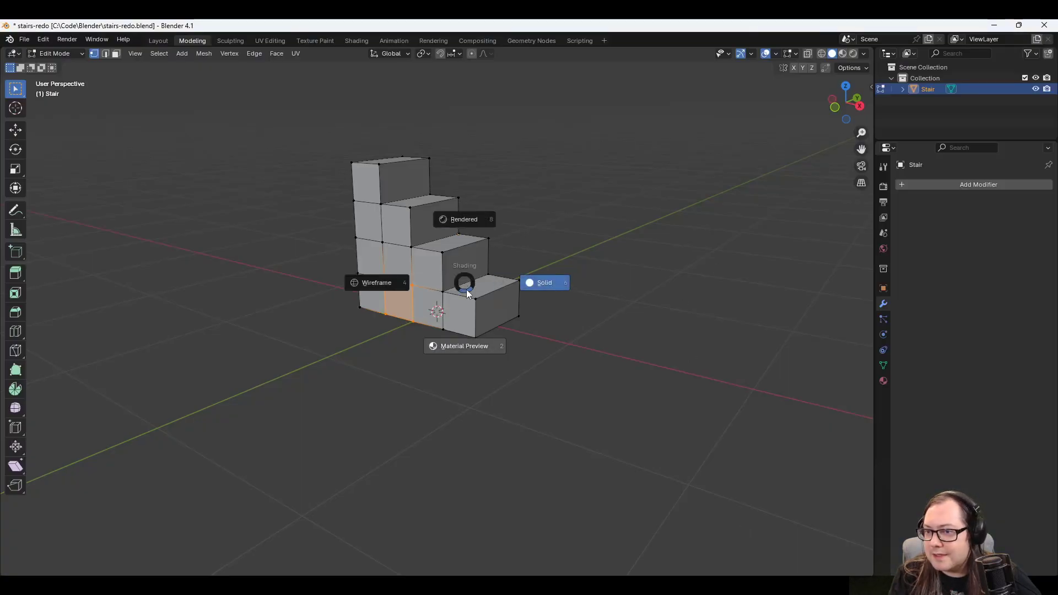
{"action": "left_click", "coordinate": [582, 194]}
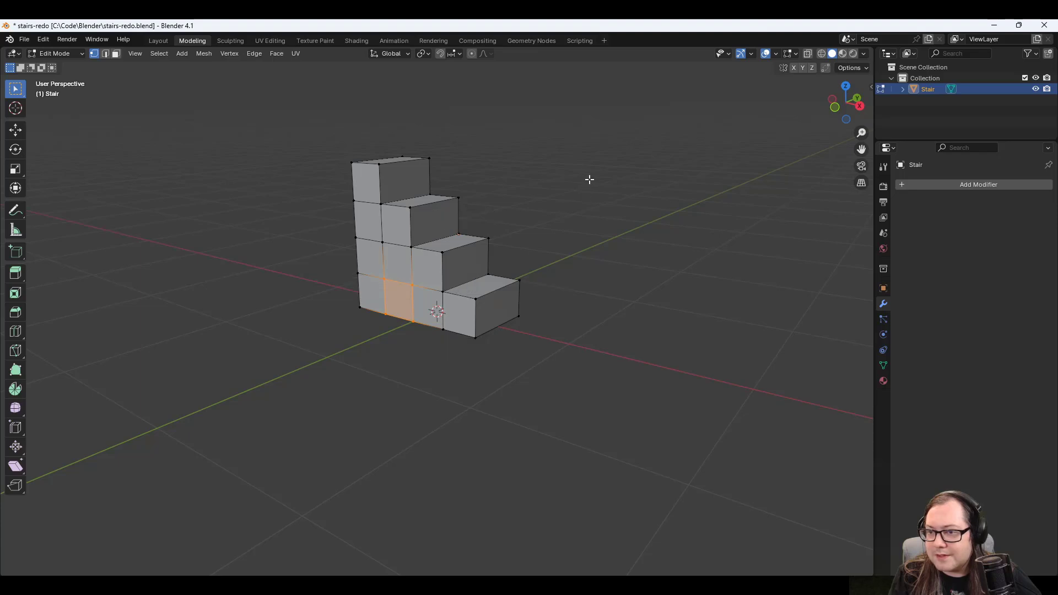
{"action": "left_click", "coordinate": [841, 55]}
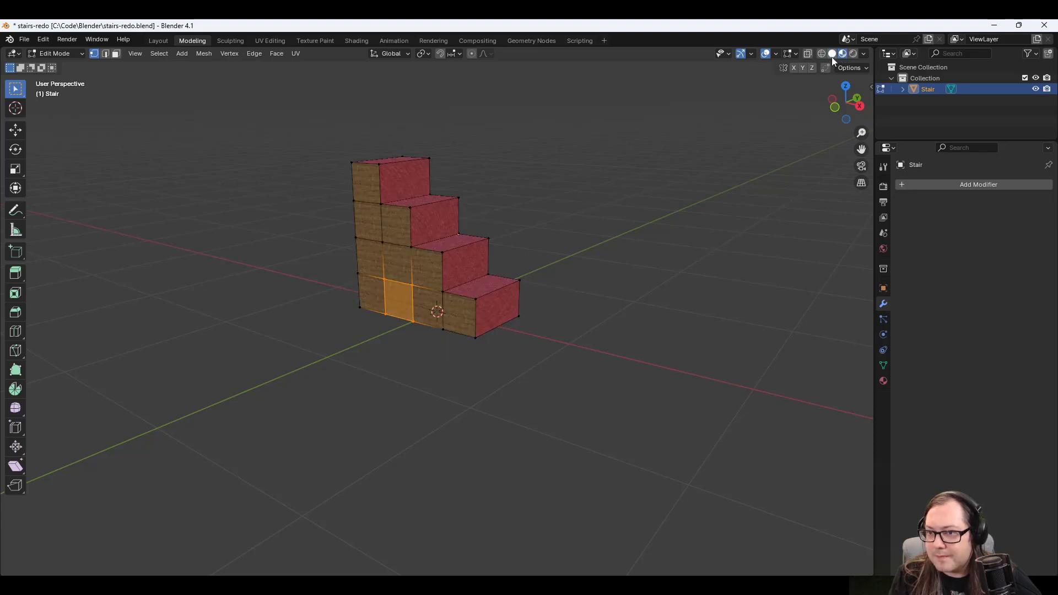
Put the Stair into Object Mode with its transform values shown in the sidebar.
{"action": "middle_click_drag", "start_coordinate": [557, 198], "coordinate": [514, 205]}
{"action": "left_click", "coordinate": [437, 268]}
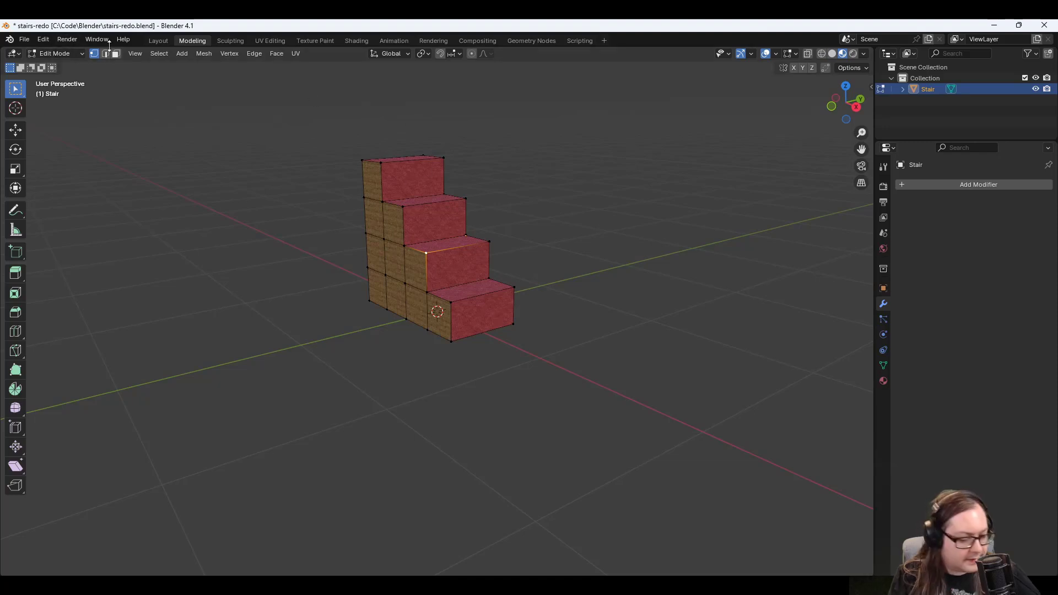
{"action": "key", "text": "n"}
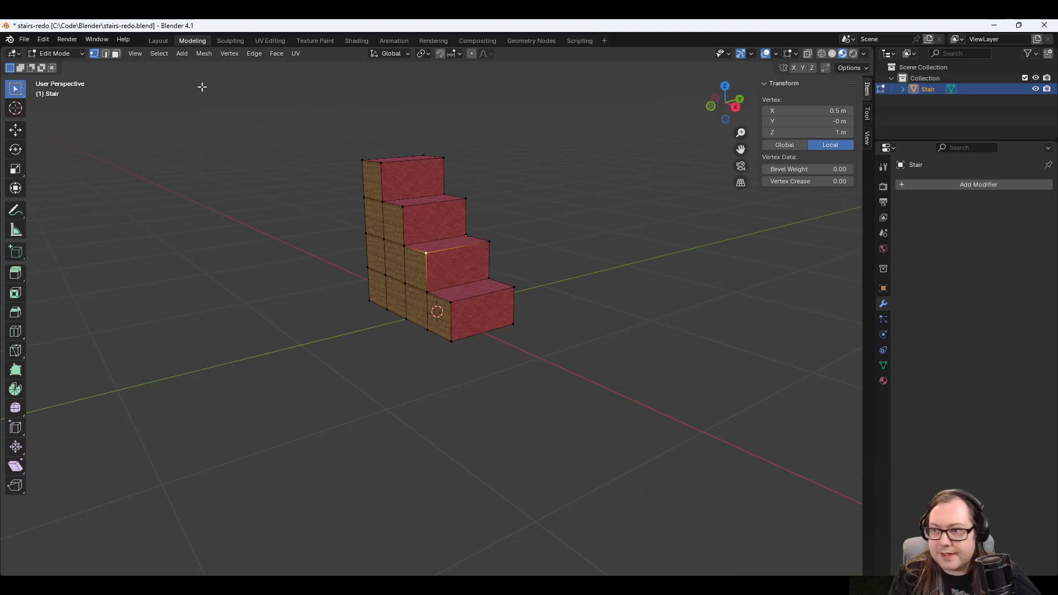
{"action": "left_click", "coordinate": [47, 54]}
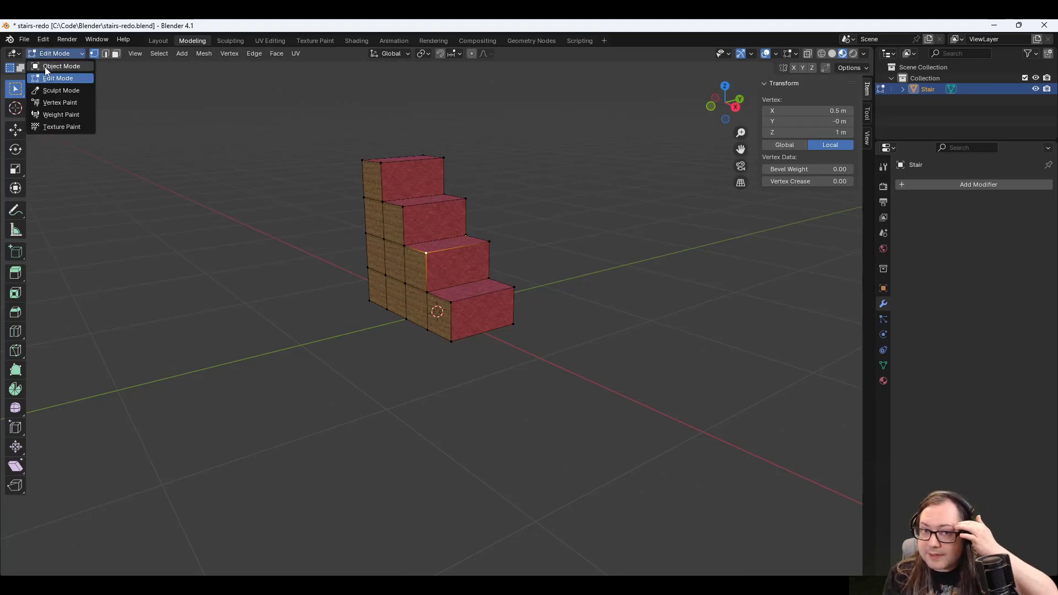
{"action": "left_click", "coordinate": [50, 66]}
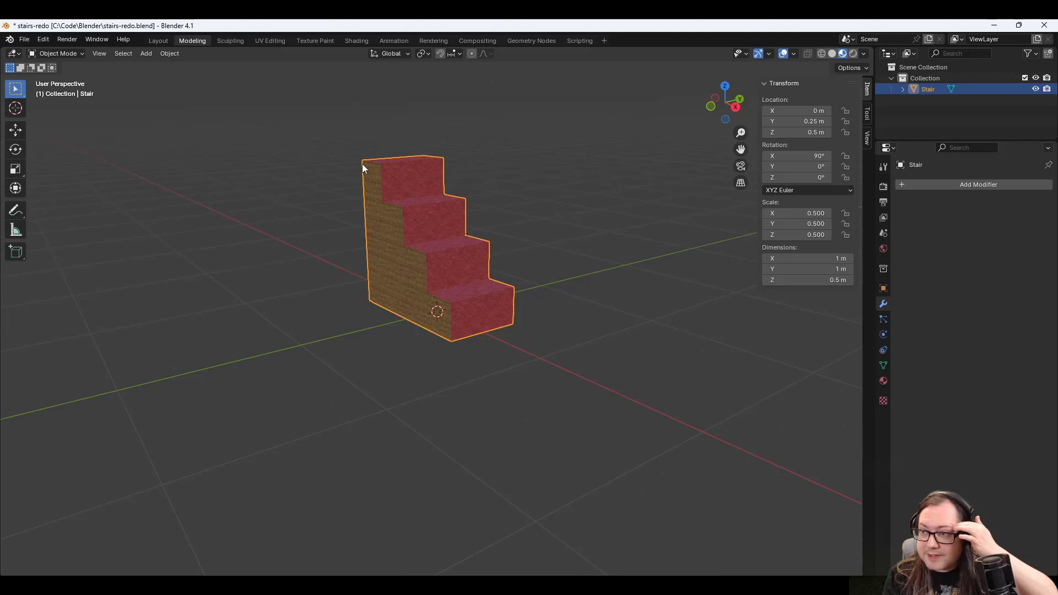
Try setting the Stair's X rotation to 0°, and undo the change.
{"action": "left_click", "coordinate": [800, 155]}
{"action": "type", "text": "0"}
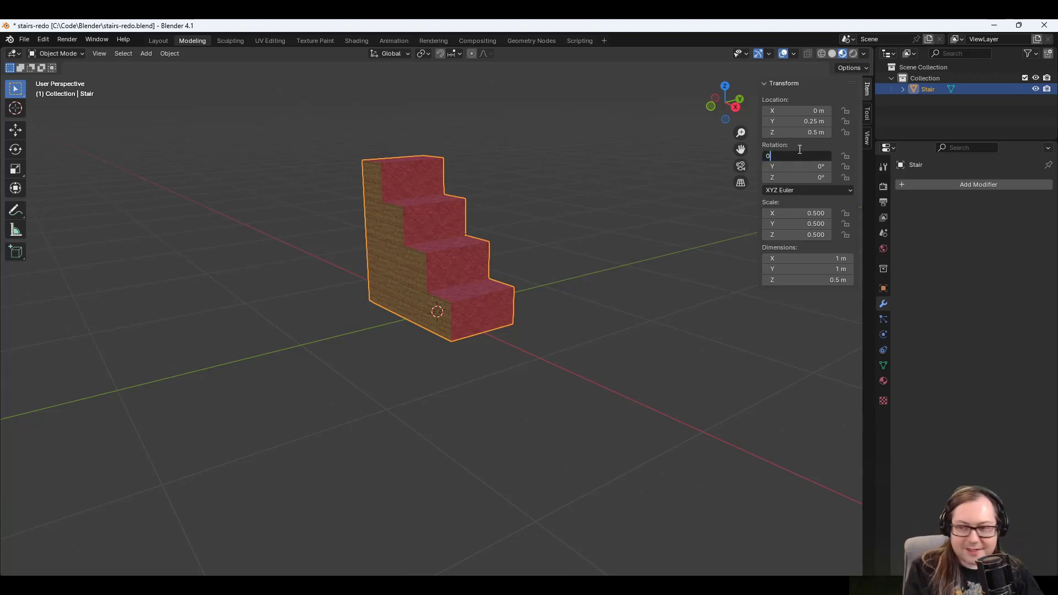
{"action": "key", "text": "Return"}
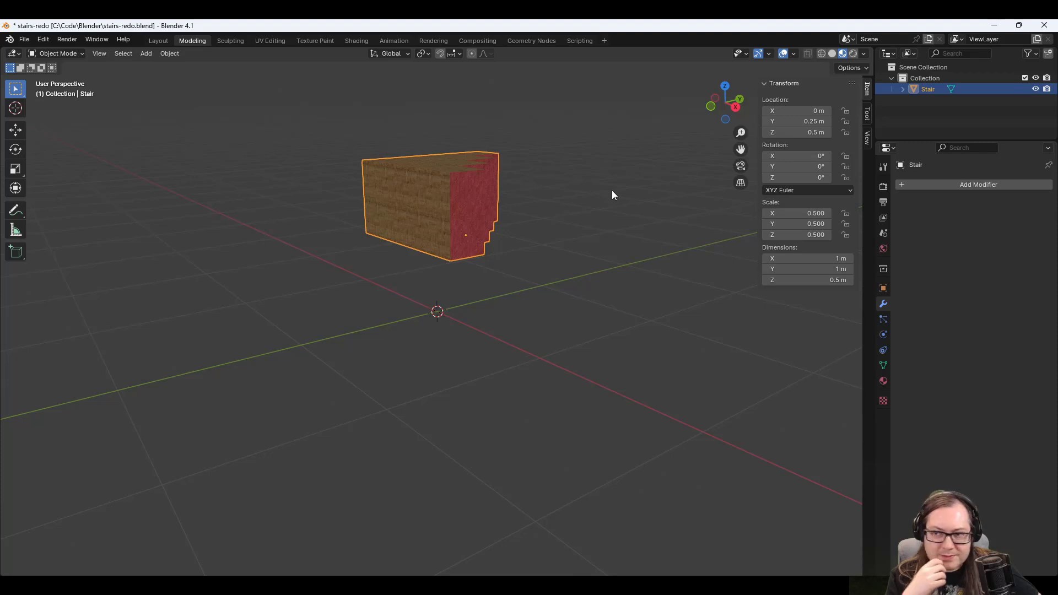
{"action": "key", "text": "ctrl+z"}
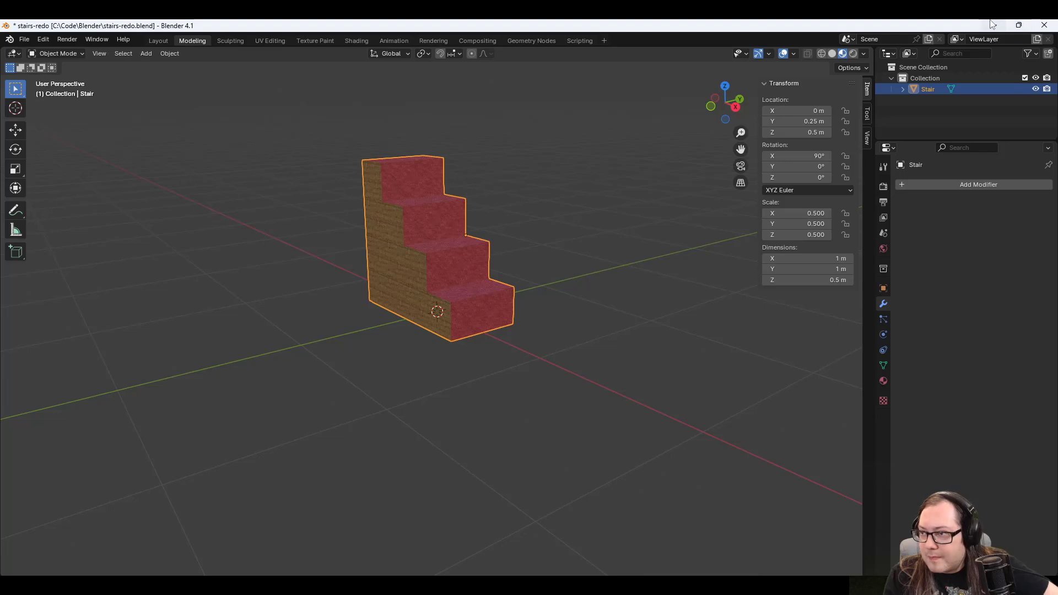
Switch back to Godot and examine the existing CollisionShape3D's polygon points and transform, and how it fits the stair model.
{"action": "left_click", "coordinate": [724, 586]}
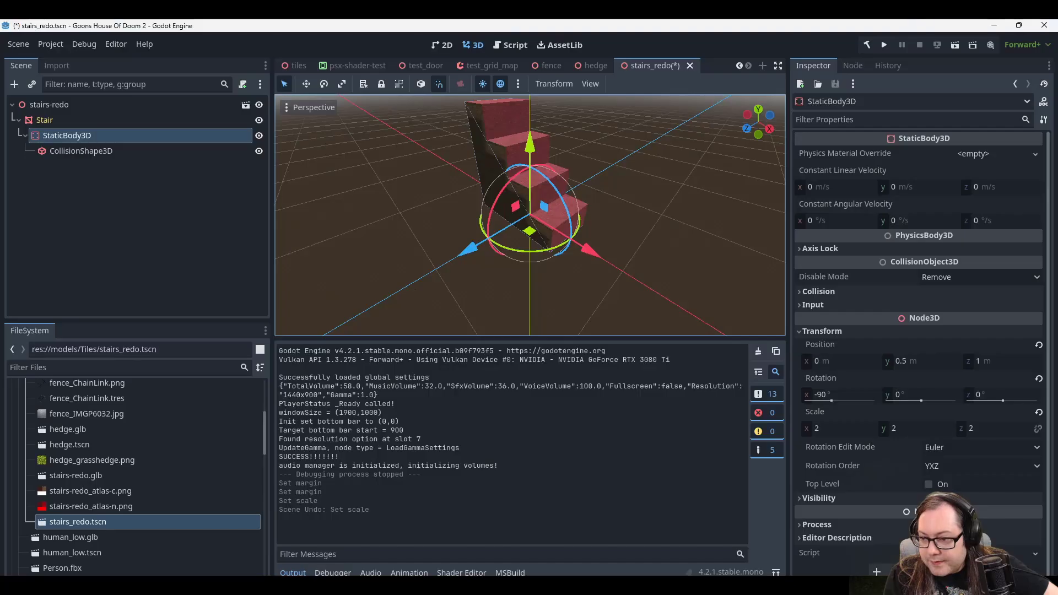
{"action": "middle_click_drag", "start_coordinate": [654, 190], "coordinate": [291, 196]}
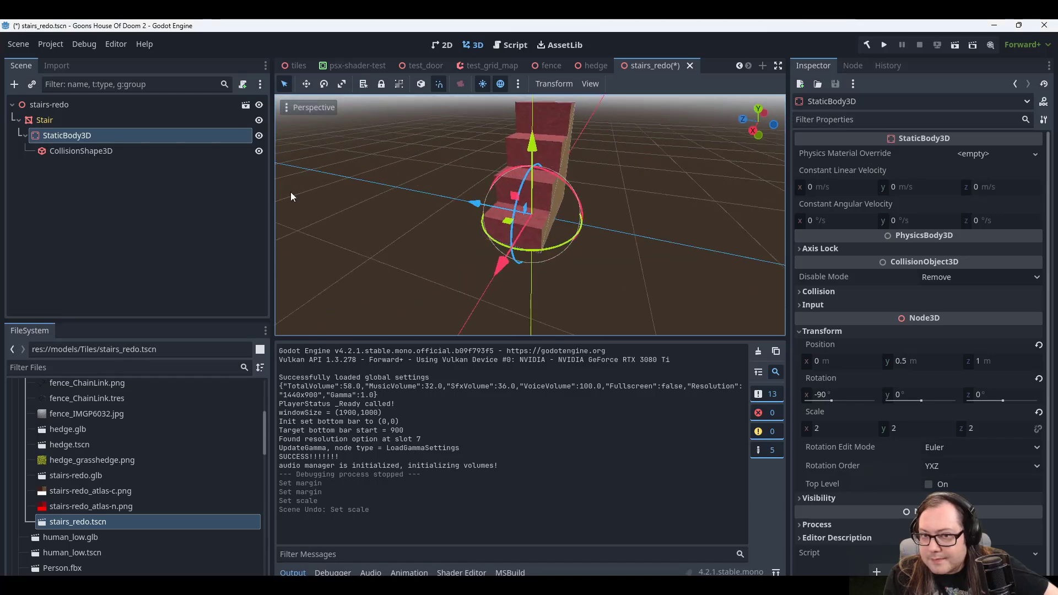
{"action": "left_click", "coordinate": [115, 151]}
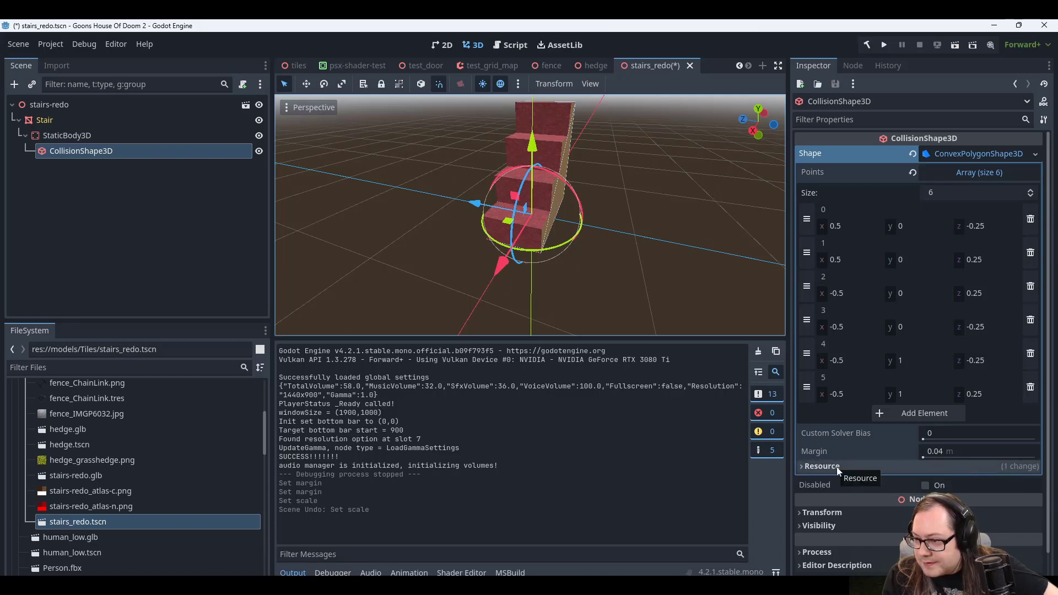
{"action": "scroll", "coordinate": [837, 468], "scroll_direction": "down", "scroll_amount": 1}
{"action": "left_click", "coordinate": [828, 484]}
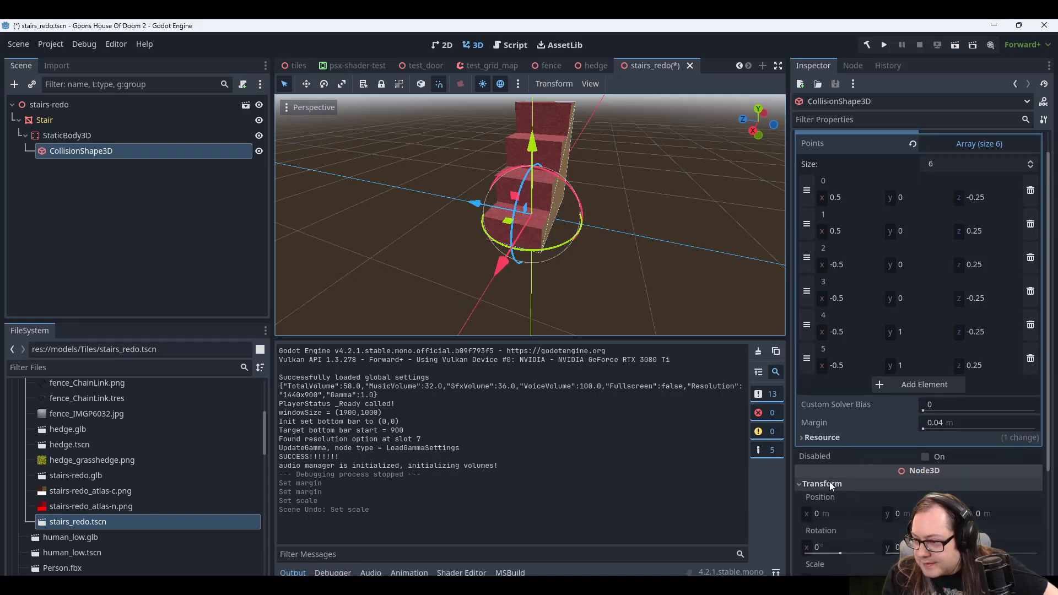
{"action": "scroll", "coordinate": [830, 481], "scroll_direction": "down", "scroll_amount": 5}
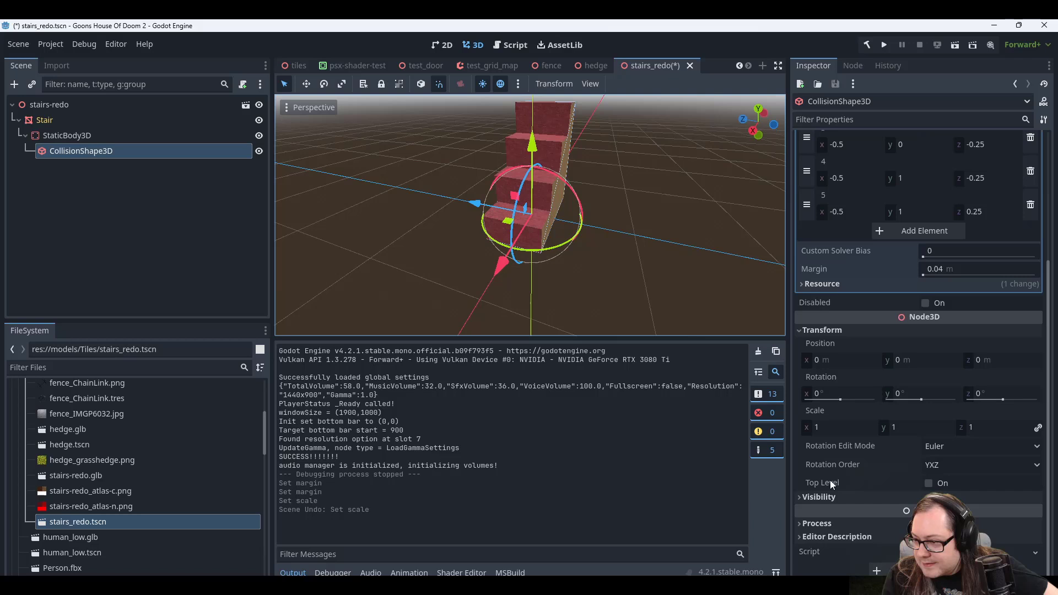
{"action": "left_click", "coordinate": [826, 333]}
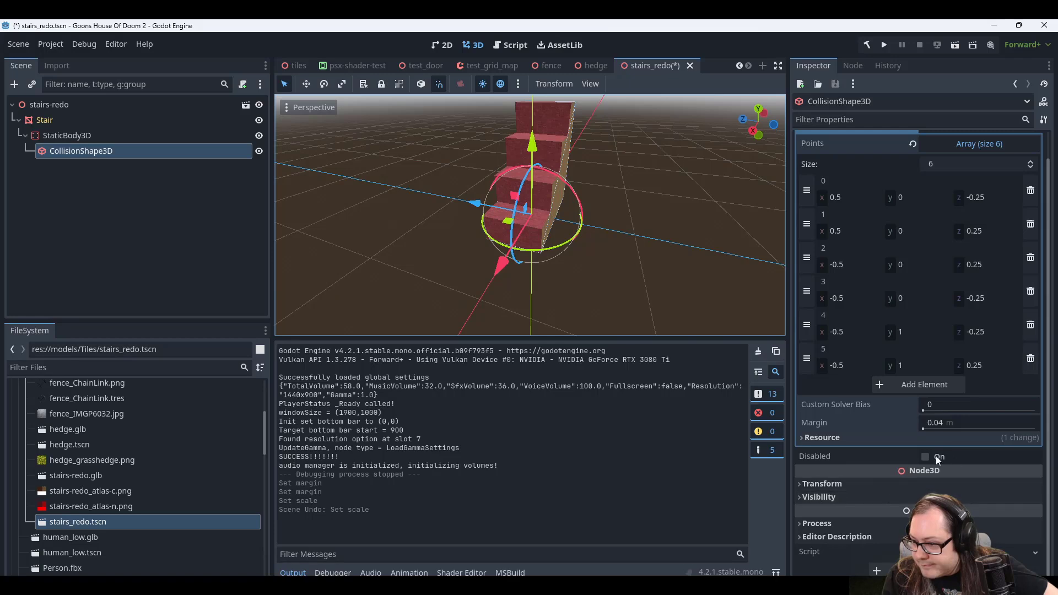
{"action": "scroll", "coordinate": [917, 477], "scroll_direction": "up", "scroll_amount": 1}
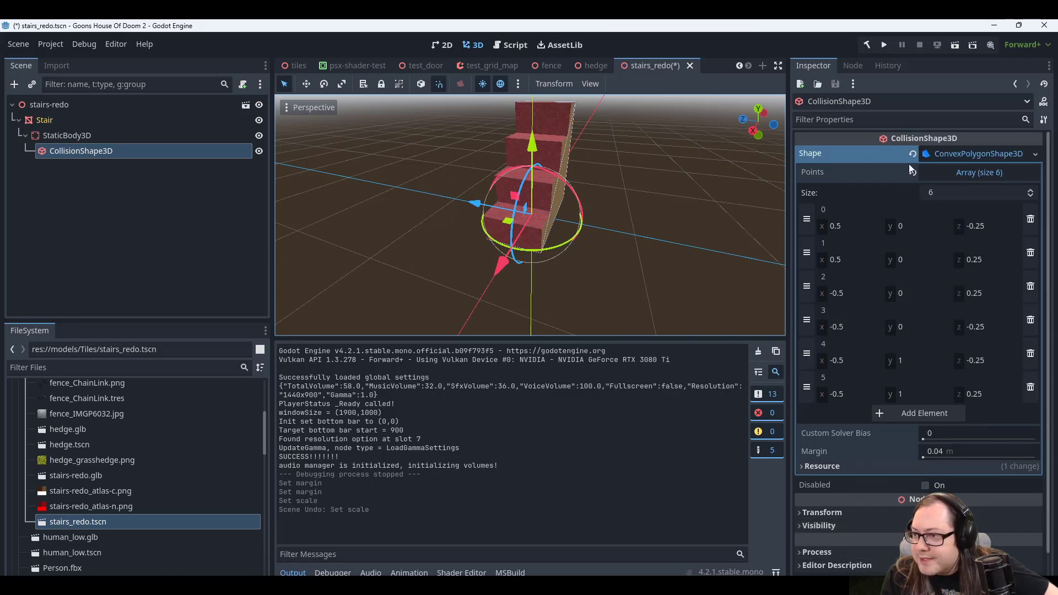
{"action": "middle_click_drag", "start_coordinate": [594, 195], "coordinate": [682, 165]}
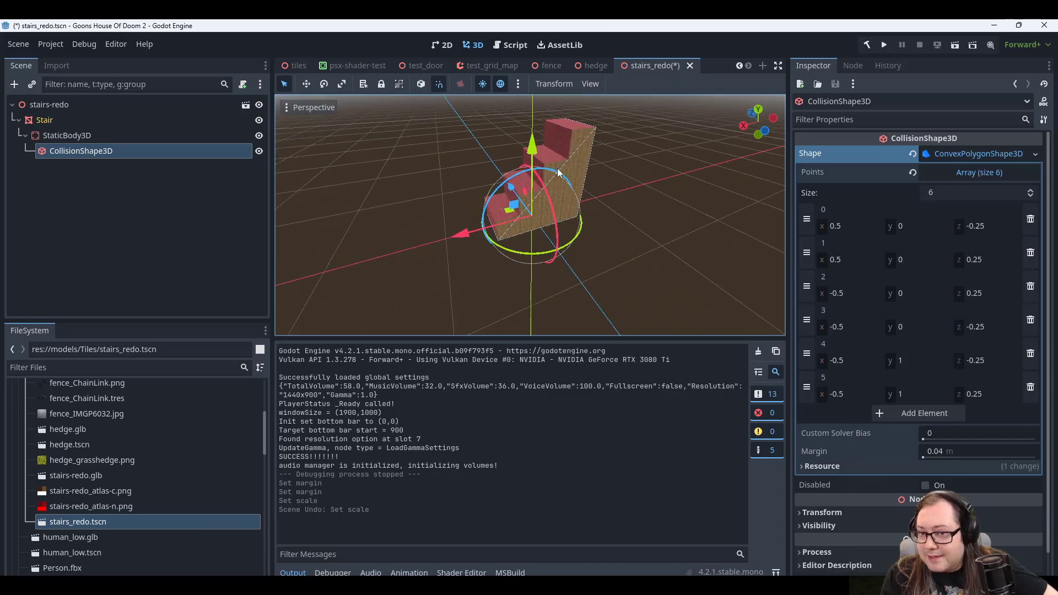
Add a second CollisionShape3D under the StaticBody3D and give it a new BoxShape3D.
{"action": "left_click", "coordinate": [153, 135]}
{"action": "right_click", "coordinate": [155, 136]}
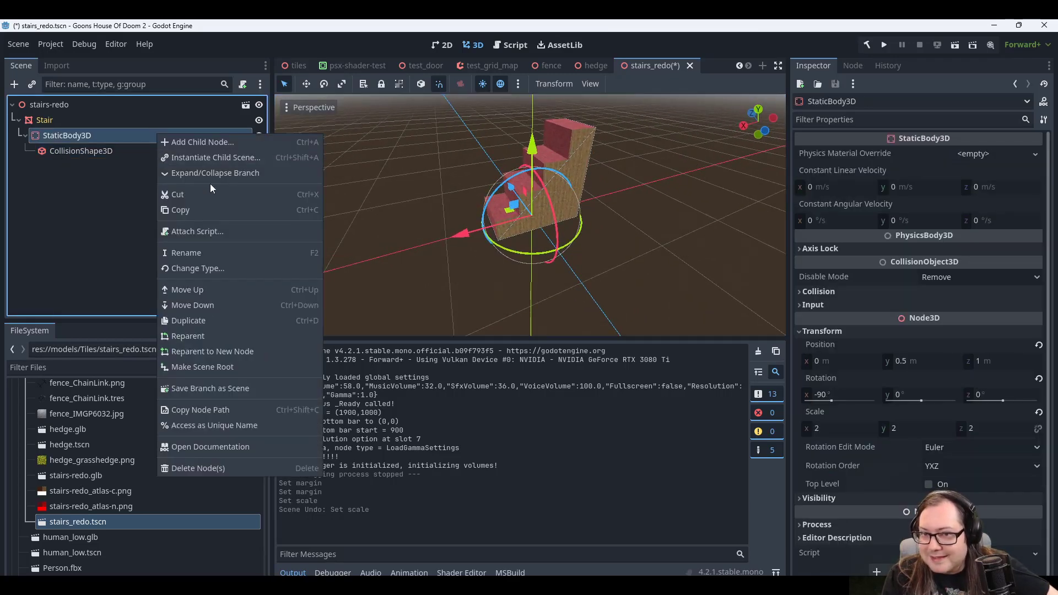
{"action": "left_click", "coordinate": [209, 142]}
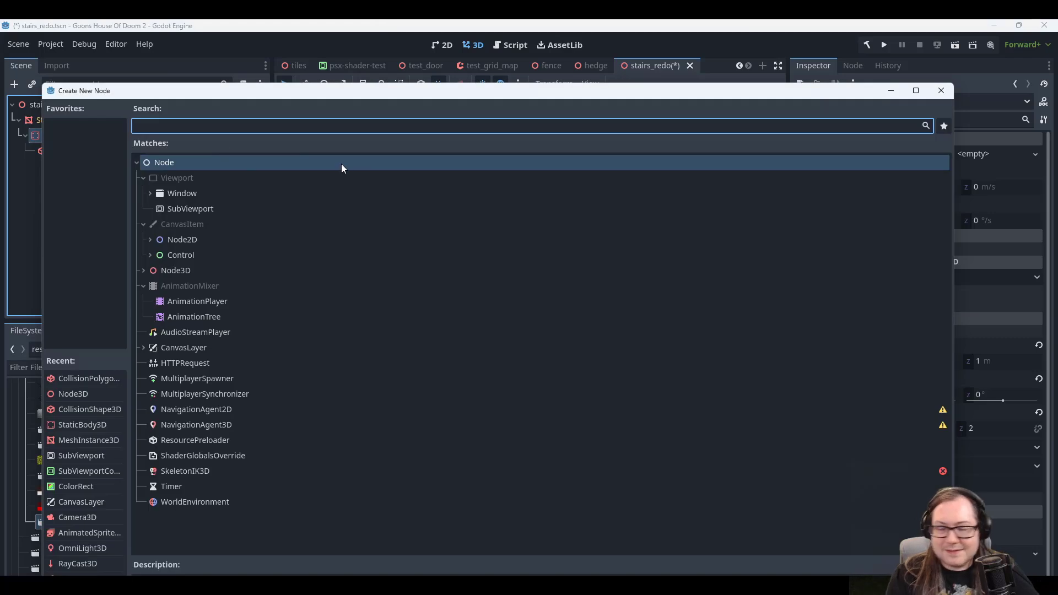
{"action": "type", "text": "Shape"}
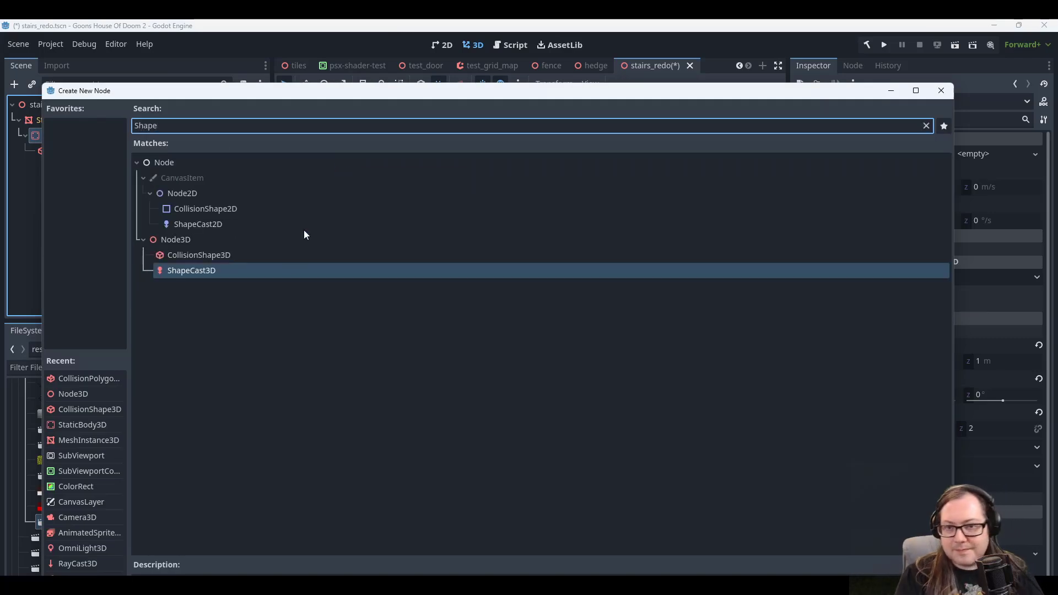
{"action": "double_click", "coordinate": [196, 254]}
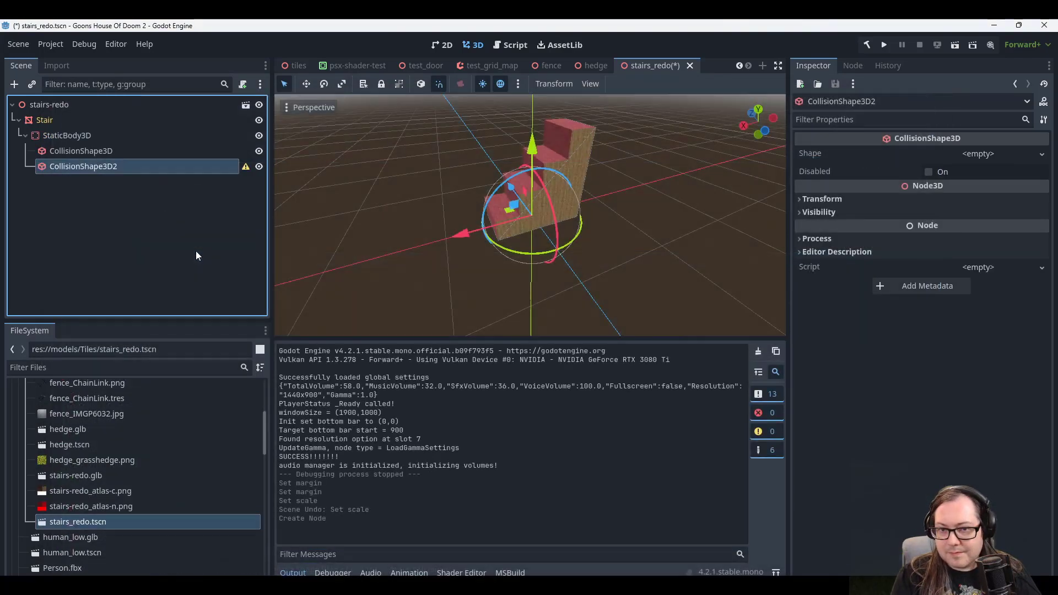
{"action": "left_click", "coordinate": [973, 155]}
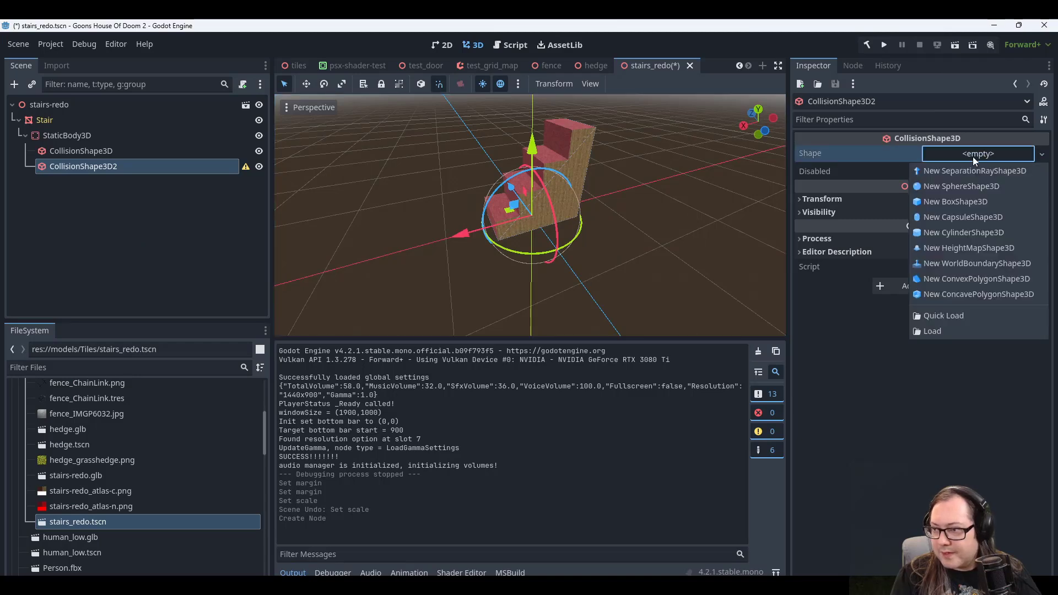
{"action": "left_click", "coordinate": [950, 202]}
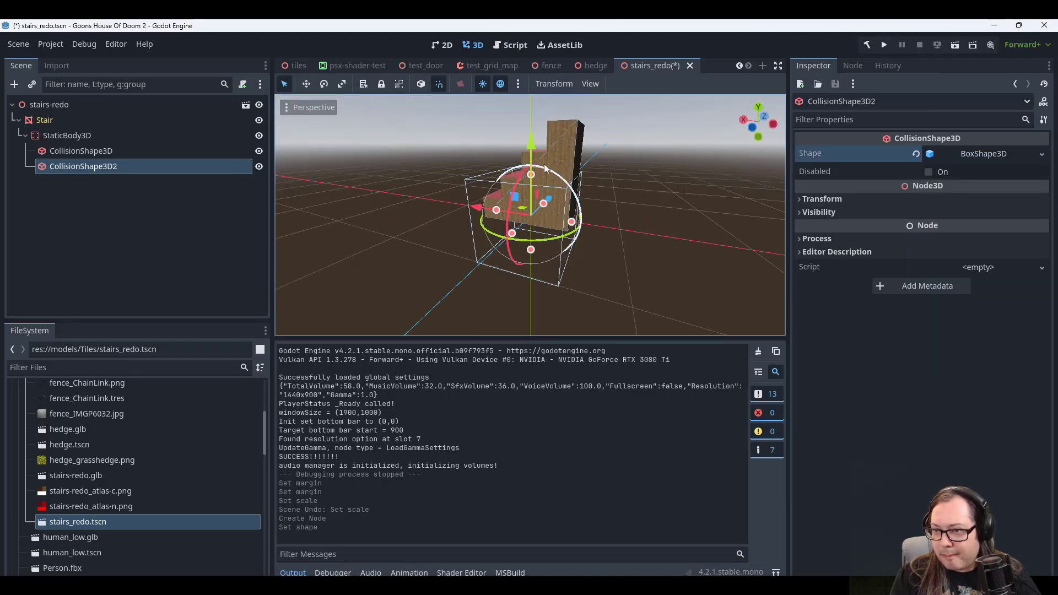
Hide the original convex CollisionShape3D and examine how the box collision shape fits the stair model.
{"action": "scroll", "coordinate": [551, 210], "scroll_direction": "up", "scroll_amount": 2}
{"action": "scroll", "coordinate": [610, 257], "scroll_direction": "down", "scroll_amount": 2}
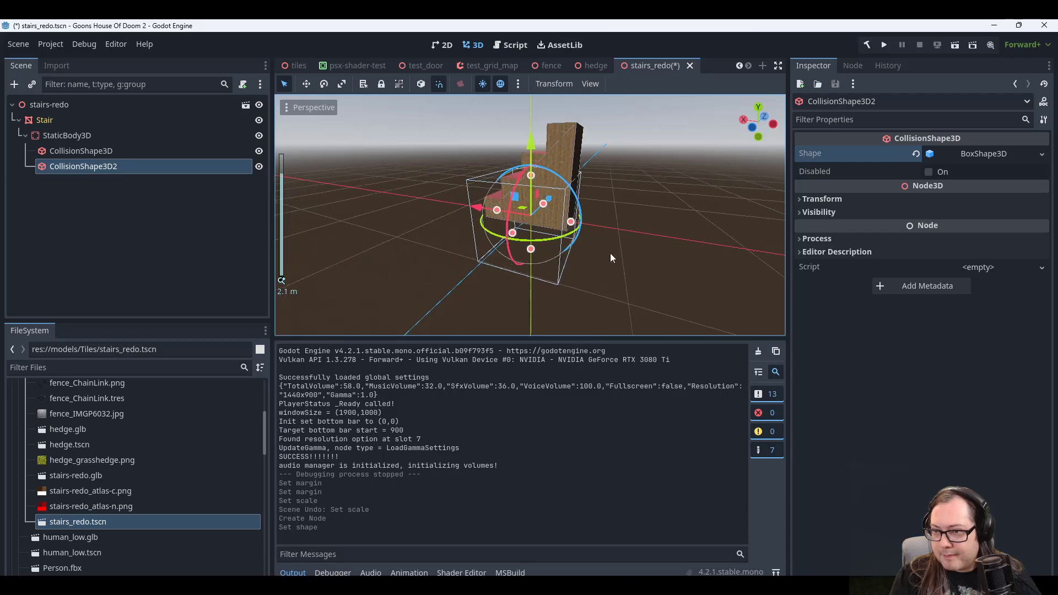
{"action": "scroll", "coordinate": [610, 252], "scroll_direction": "up", "scroll_amount": 3}
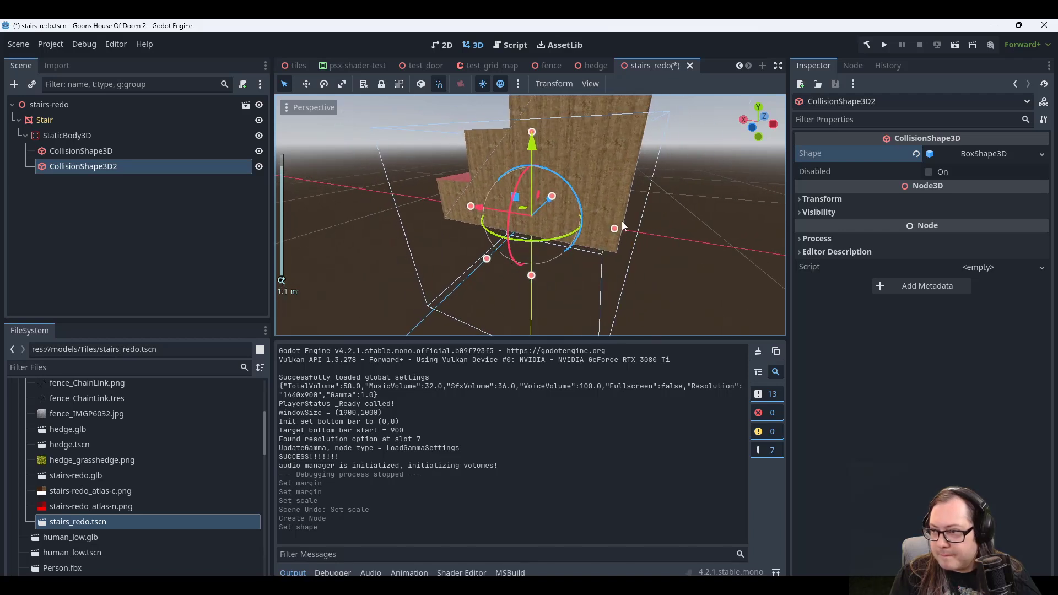
{"action": "left_click", "coordinate": [238, 153]}
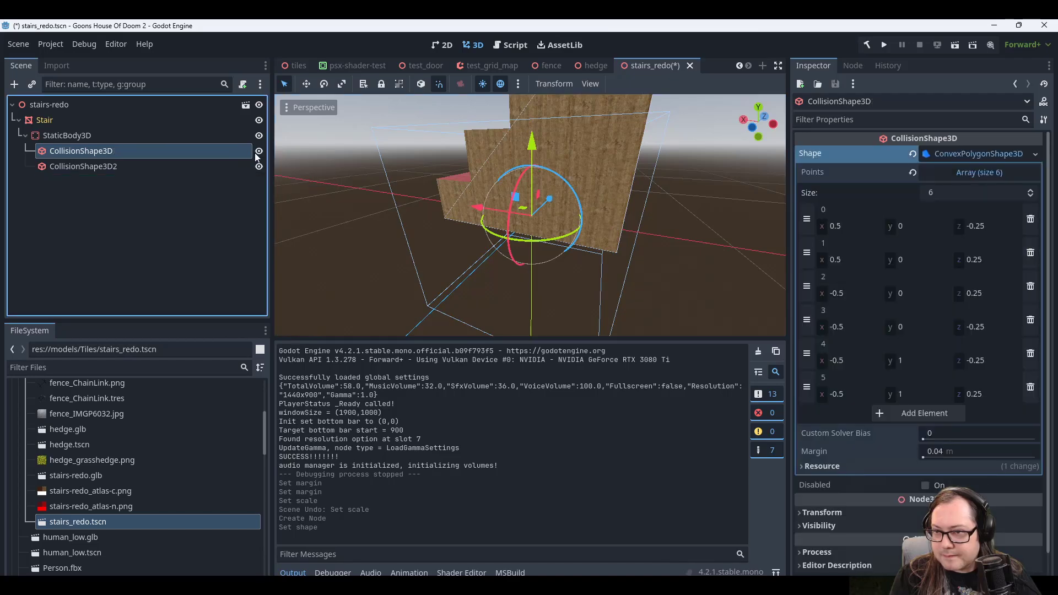
{"action": "left_click", "coordinate": [259, 151]}
{"action": "scroll", "coordinate": [709, 233], "scroll_direction": "down", "scroll_amount": 3}
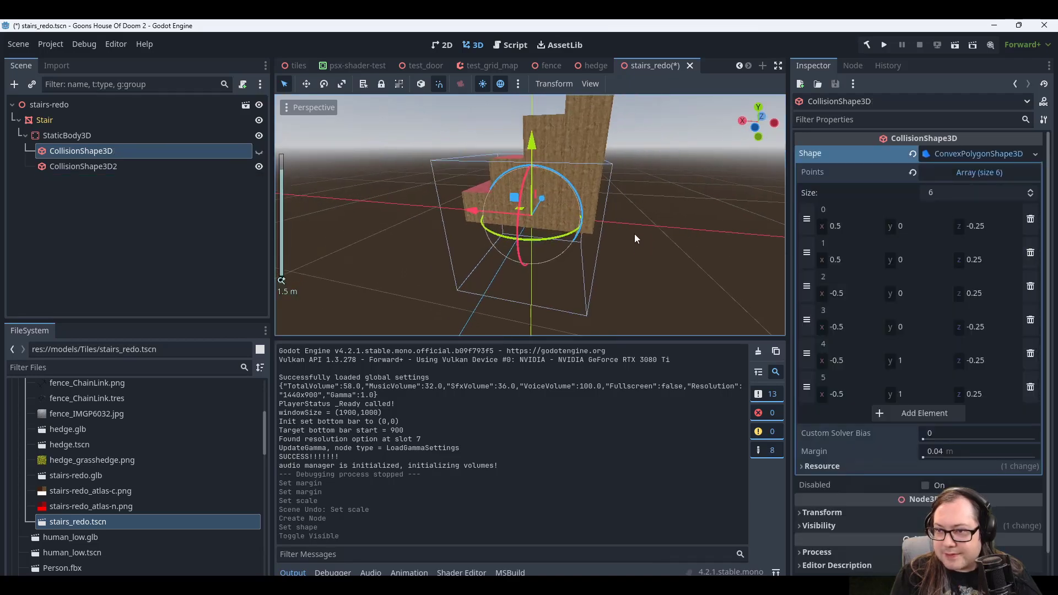
{"action": "middle_click_drag", "start_coordinate": [640, 217], "coordinate": [651, 213]}
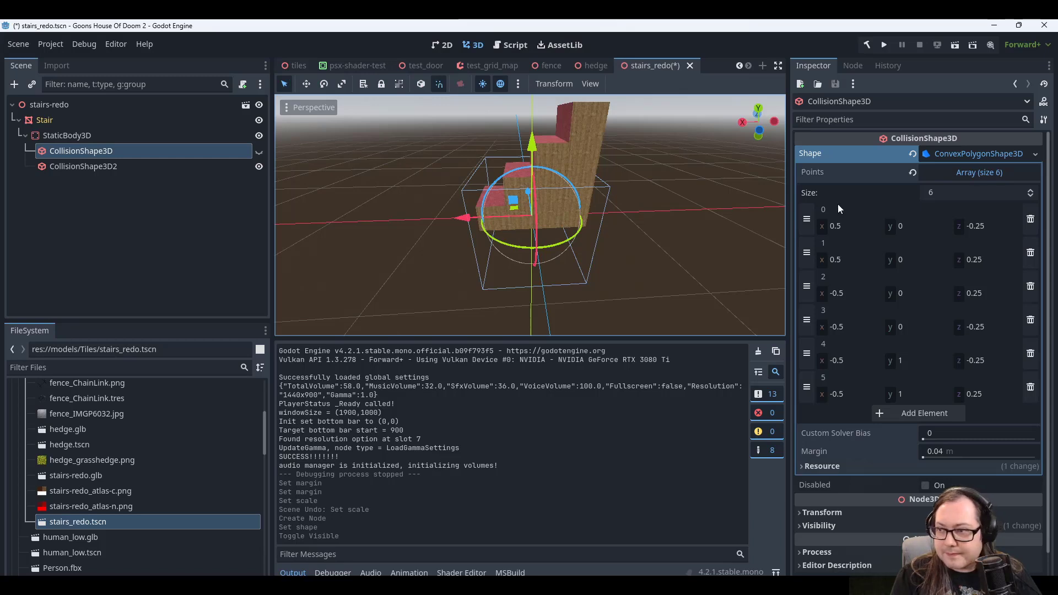
Check CollisionShape3D2's transform and box size, and compare them with the parent StaticBody3D's transform.
{"action": "left_click", "coordinate": [74, 165]}
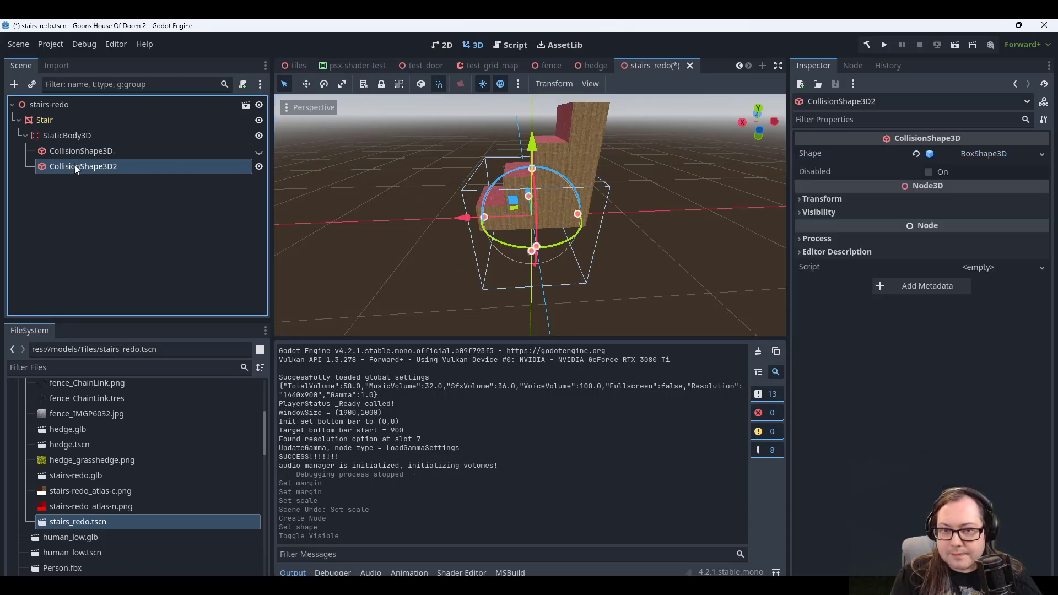
{"action": "left_click", "coordinate": [822, 199]}
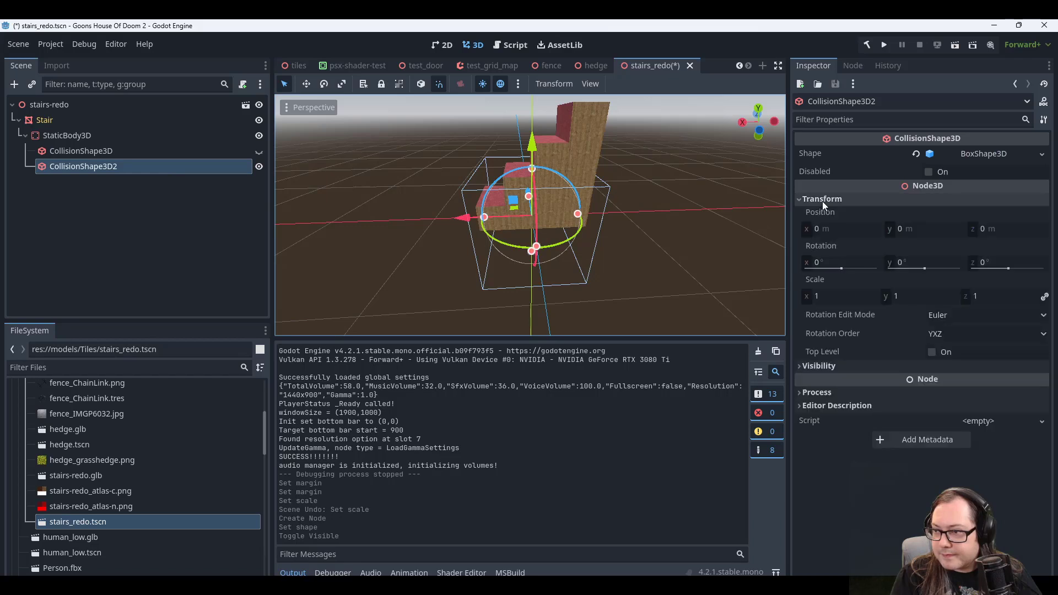
{"action": "left_click", "coordinate": [832, 200]}
{"action": "left_click", "coordinate": [983, 154]}
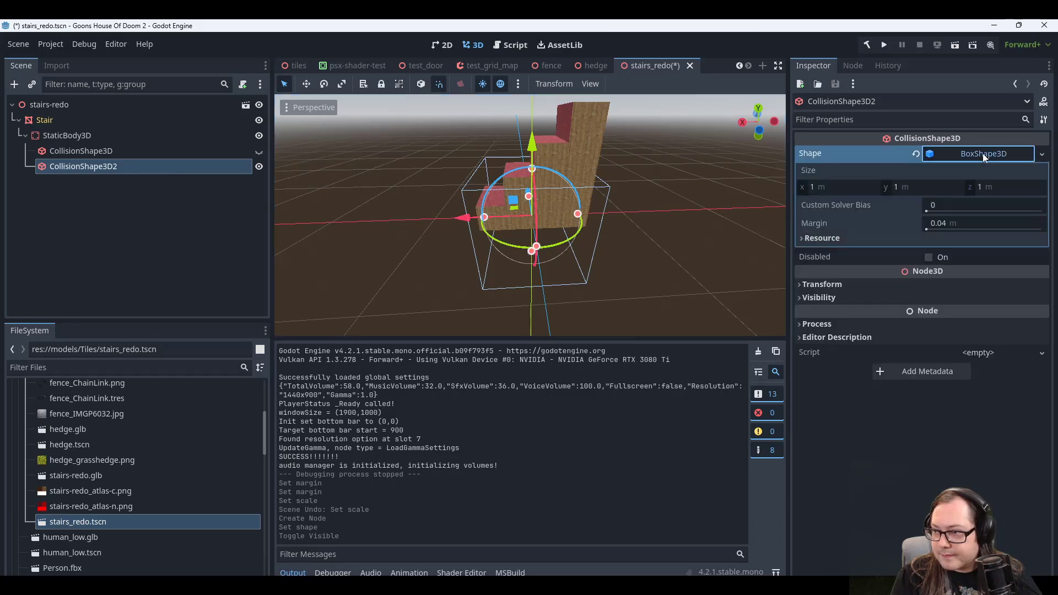
{"action": "left_click", "coordinate": [141, 163]}
{"action": "left_click", "coordinate": [66, 138]}
{"action": "left_click", "coordinate": [76, 164]}
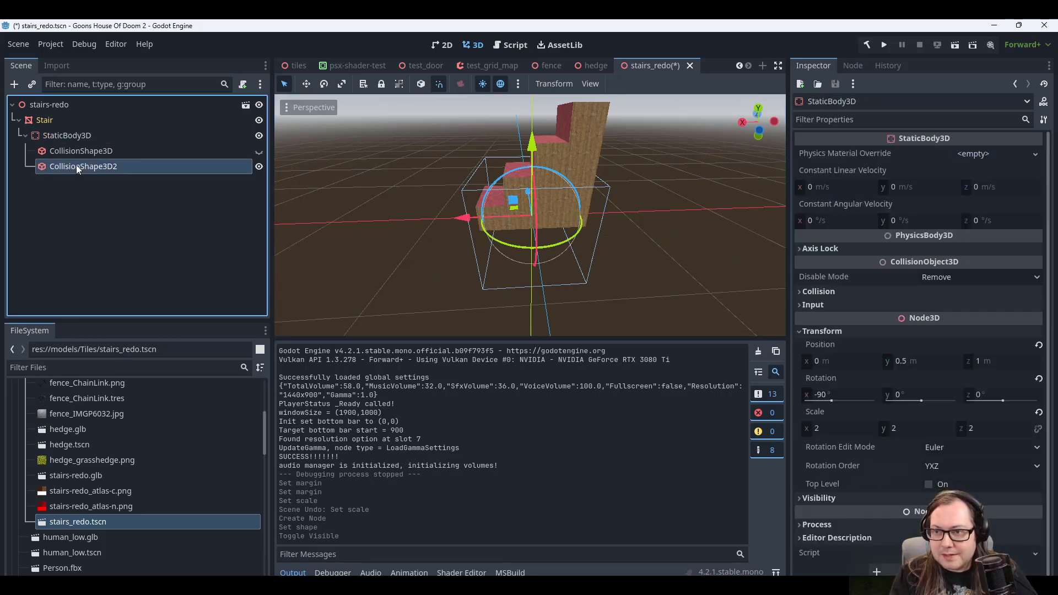
Reset the StaticBody3D's position to 0 on all axes and check where the collision box sits on the stair.
{"action": "left_click", "coordinate": [81, 138]}
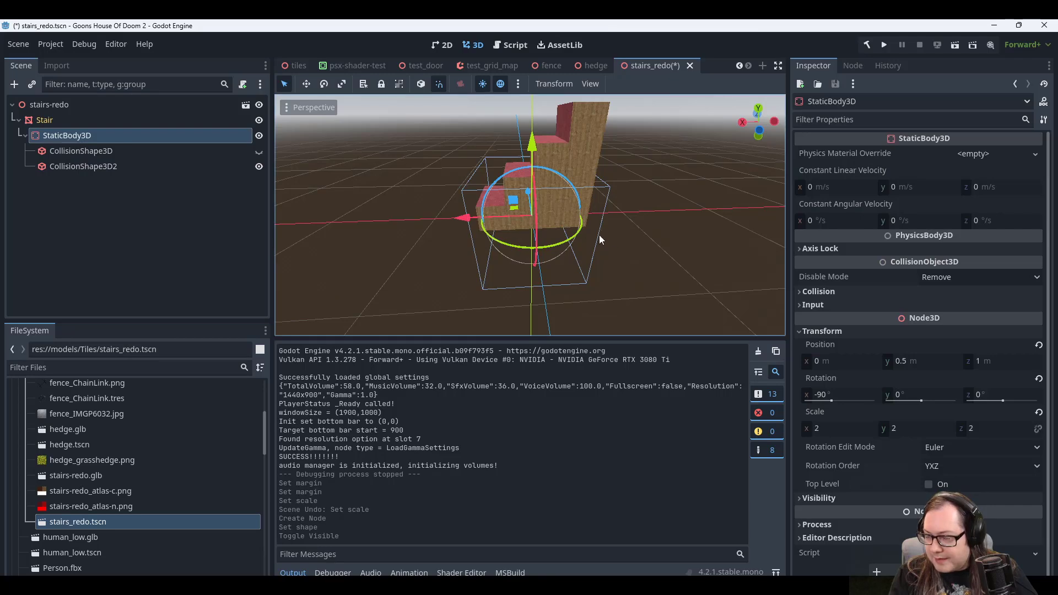
{"action": "middle_click_drag", "start_coordinate": [600, 234], "coordinate": [589, 183]}
{"action": "left_click", "coordinate": [1038, 346]}
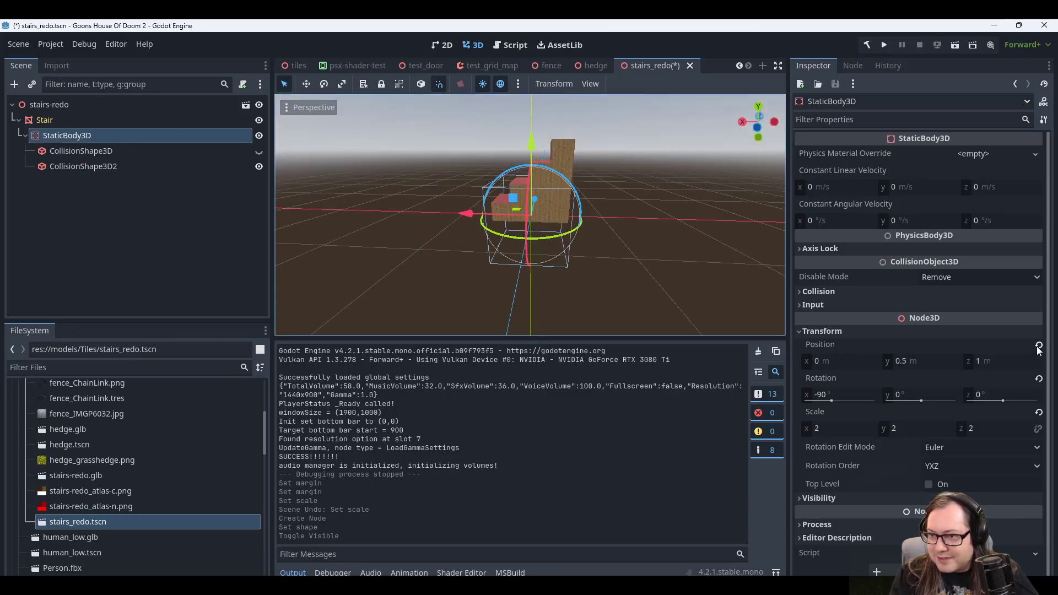
{"action": "middle_click_drag", "start_coordinate": [636, 161], "coordinate": [322, 236]}
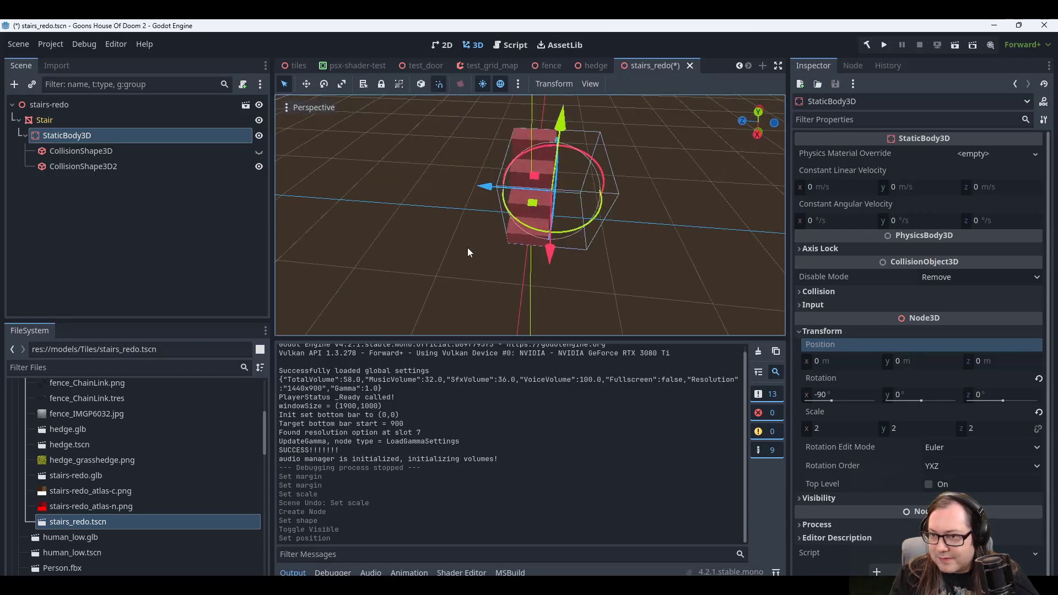
{"action": "middle_click_drag", "start_coordinate": [496, 234], "coordinate": [444, 196]}
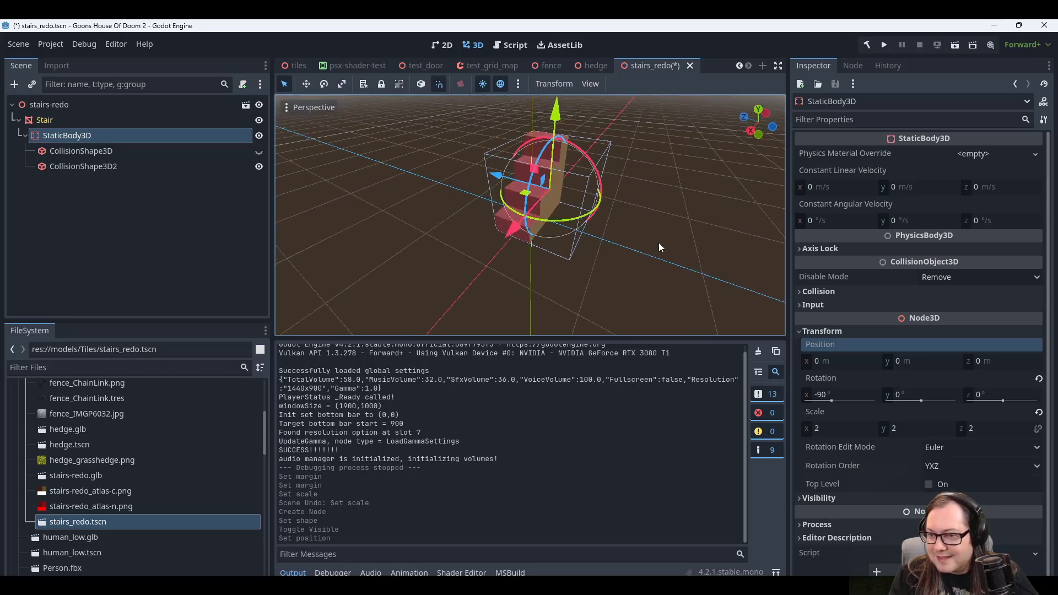
Check the Stair's transform and reset the StaticBody3D's scale to 1 on all axes.
{"action": "left_click", "coordinate": [74, 121]}
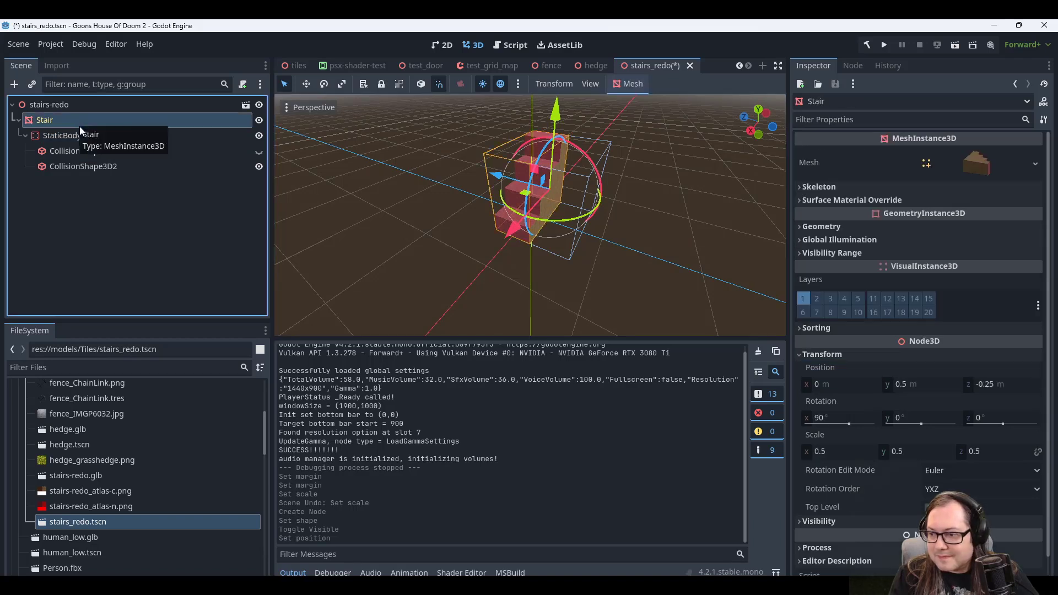
{"action": "left_click", "coordinate": [73, 139]}
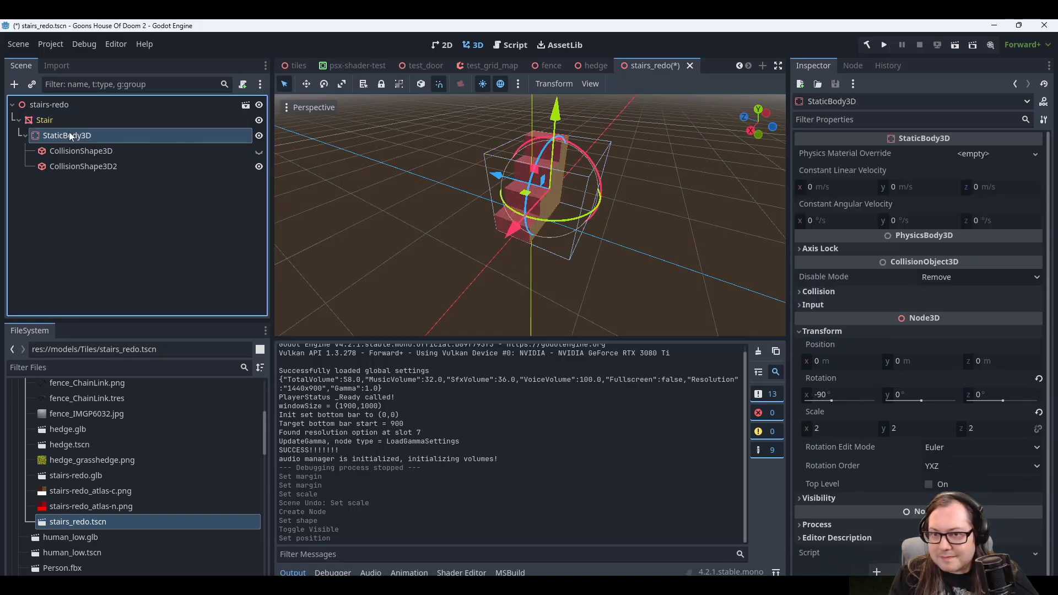
{"action": "left_click", "coordinate": [1038, 413]}
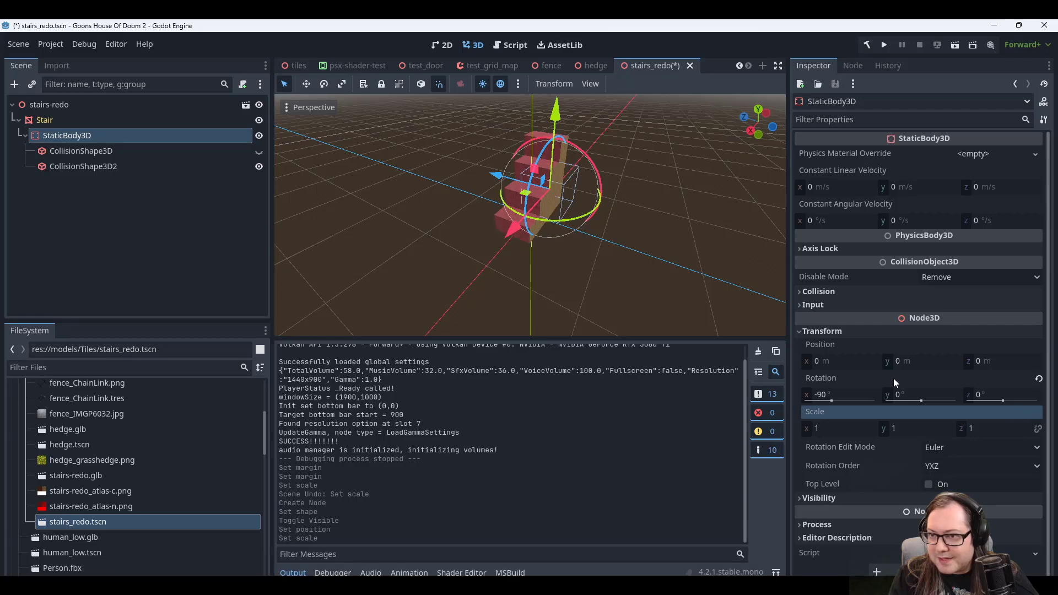
{"action": "middle_click_drag", "start_coordinate": [585, 274], "coordinate": [579, 242]}
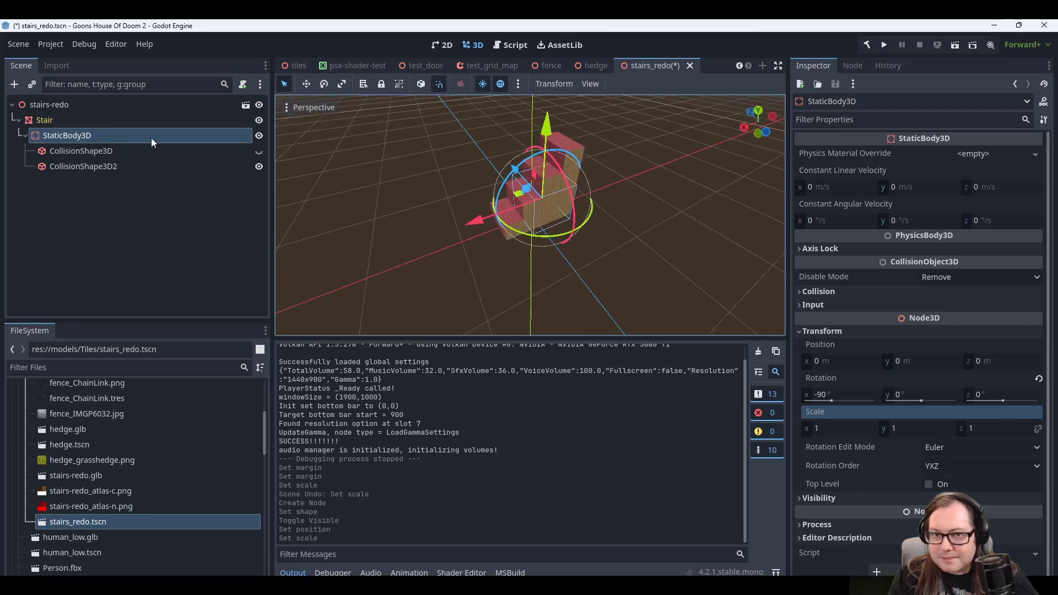
Make the original convex CollisionShape3D visible again and view it against the stair.
{"action": "left_click", "coordinate": [61, 155]}
{"action": "left_click", "coordinate": [259, 151]}
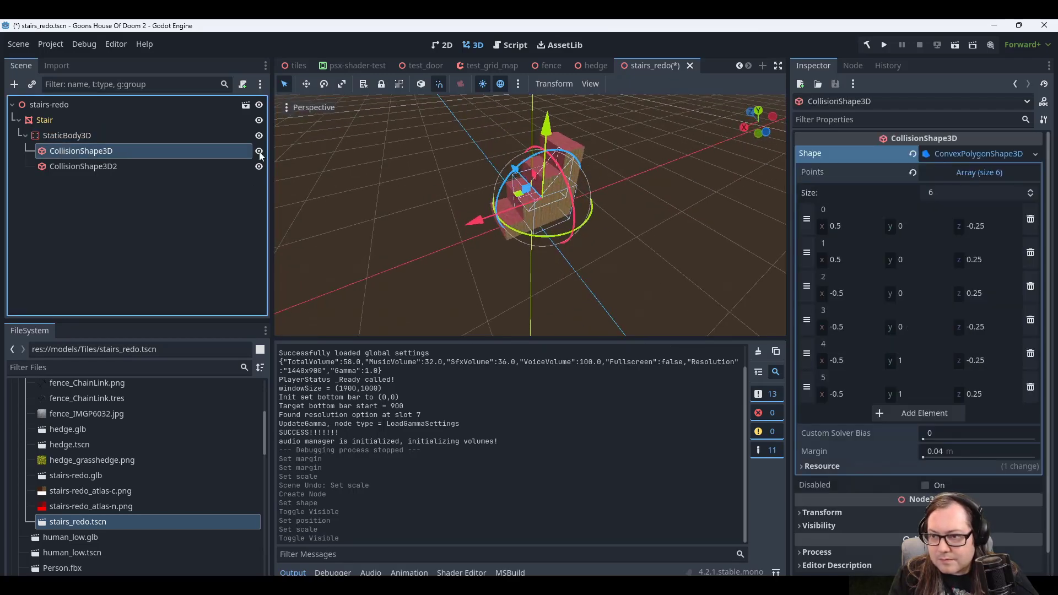
{"action": "mouse_move", "coordinate": [693, 254]}
{"action": "middle_mouse_down"}
{"action": "mouse_move", "coordinate": [760, 205]}
{"action": "mouse_move", "coordinate": [693, 224]}
{"action": "mouse_move", "coordinate": [686, 242]}
{"action": "mouse_move", "coordinate": [591, 229]}
{"action": "mouse_move", "coordinate": [722, 255]}
{"action": "mouse_move", "coordinate": [650, 249]}
{"action": "mouse_move", "coordinate": [702, 260]}
{"action": "middle_mouse_up"}
Move the StaticBody3D onto the stair with a Y position of 0.5 m and save the scene.
{"action": "left_click", "coordinate": [67, 135]}
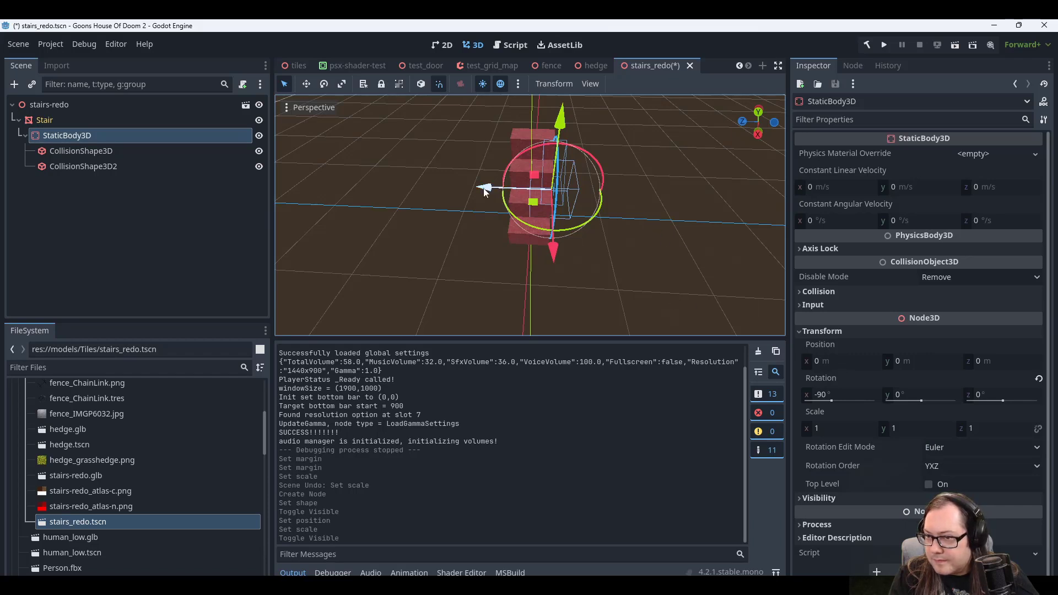
{"action": "mouse_move", "coordinate": [478, 188]}
{"action": "left_mouse_down"}
{"action": "mouse_move", "coordinate": [431, 183]}
{"action": "mouse_move", "coordinate": [466, 187]}
{"action": "left_mouse_up"}
{"action": "key", "text": "ctrl+z"}
{"action": "left_click", "coordinate": [940, 361]}
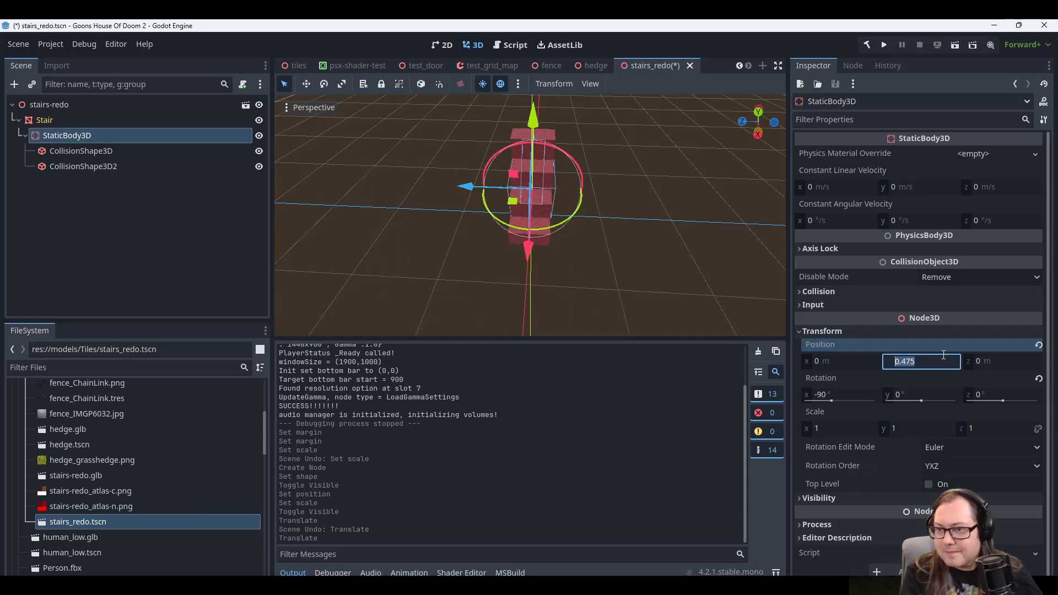
{"action": "type", "text": "0.5"}
{"action": "key", "text": "Return"}
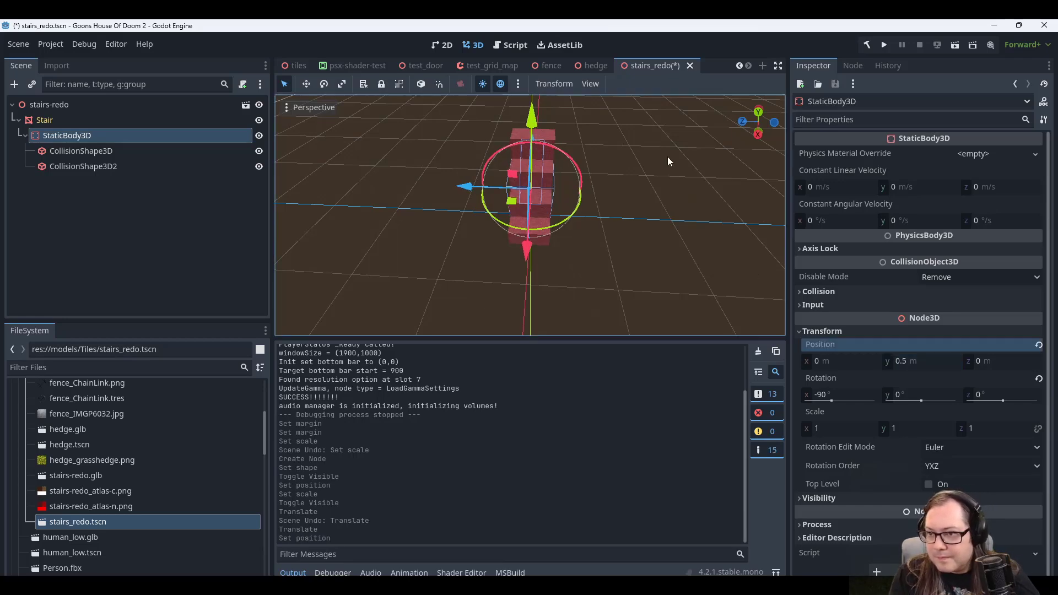
{"action": "middle_click_drag", "start_coordinate": [667, 157], "coordinate": [454, 101]}
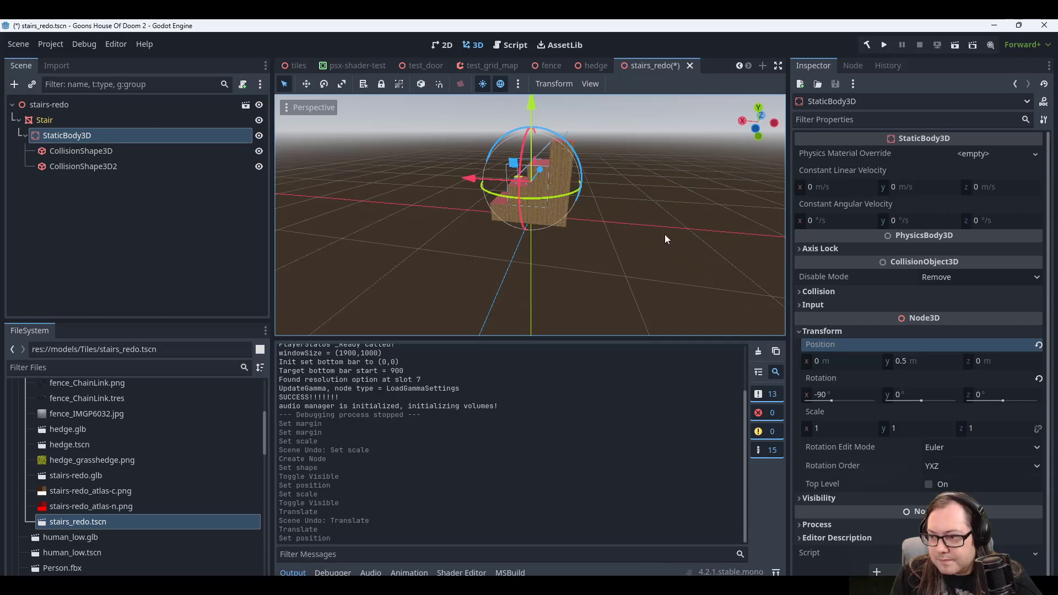
{"action": "middle_click_drag", "start_coordinate": [665, 233], "coordinate": [713, 233]}
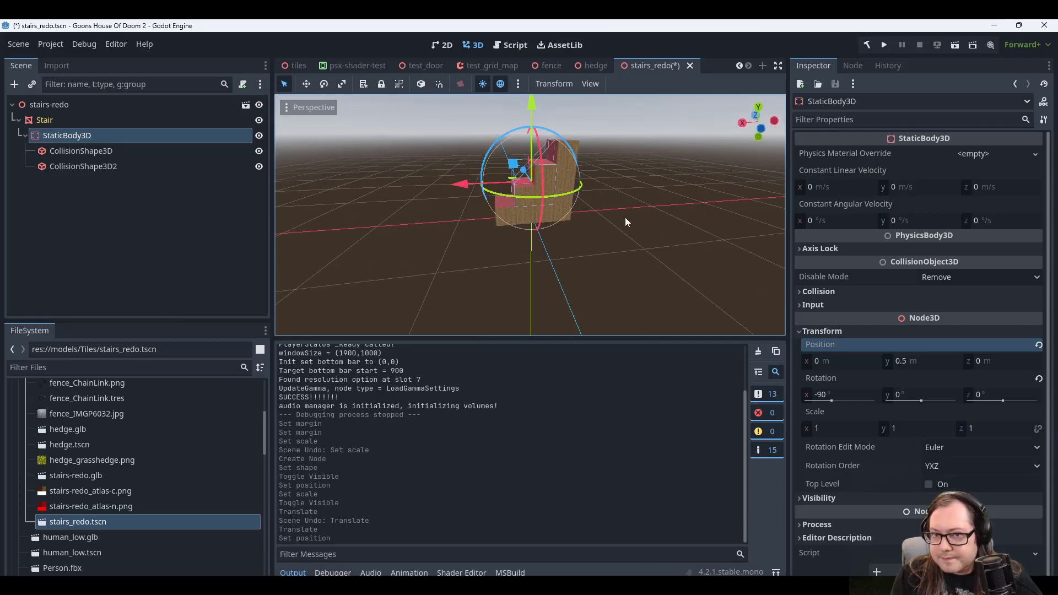
{"action": "key", "text": "ctrl+s"}
Disable and hide the box shape CollisionShape3D2, keeping the convex CollisionShape3D active, and save the scene.
{"action": "mouse_move", "coordinate": [623, 213]}
{"action": "middle_mouse_down"}
{"action": "mouse_move", "coordinate": [722, 224]}
{"action": "mouse_move", "coordinate": [655, 181]}
{"action": "mouse_move", "coordinate": [587, 183]}
{"action": "middle_mouse_up"}
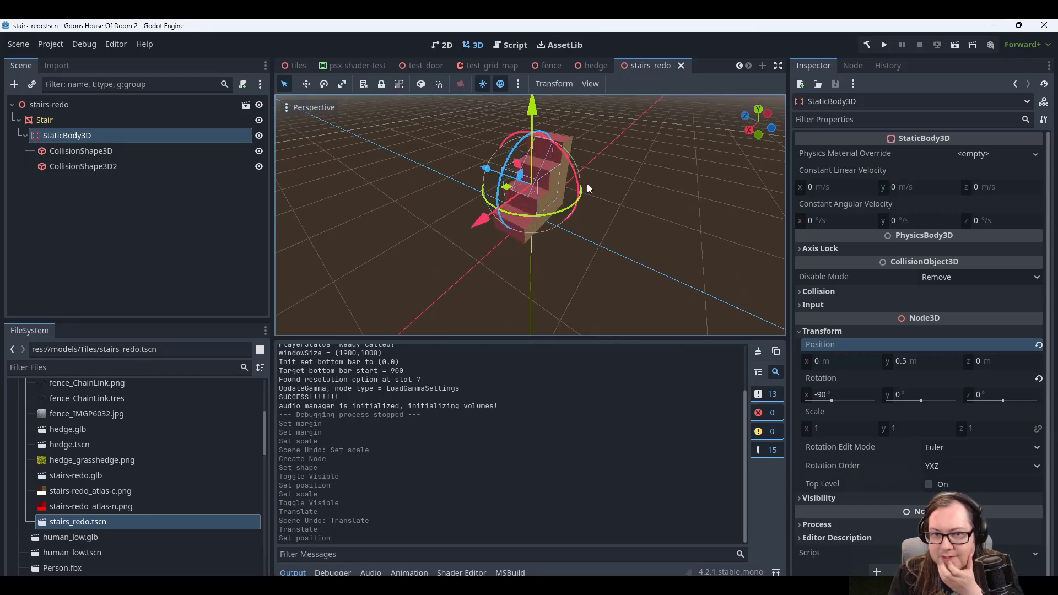
{"action": "left_click", "coordinate": [128, 168]}
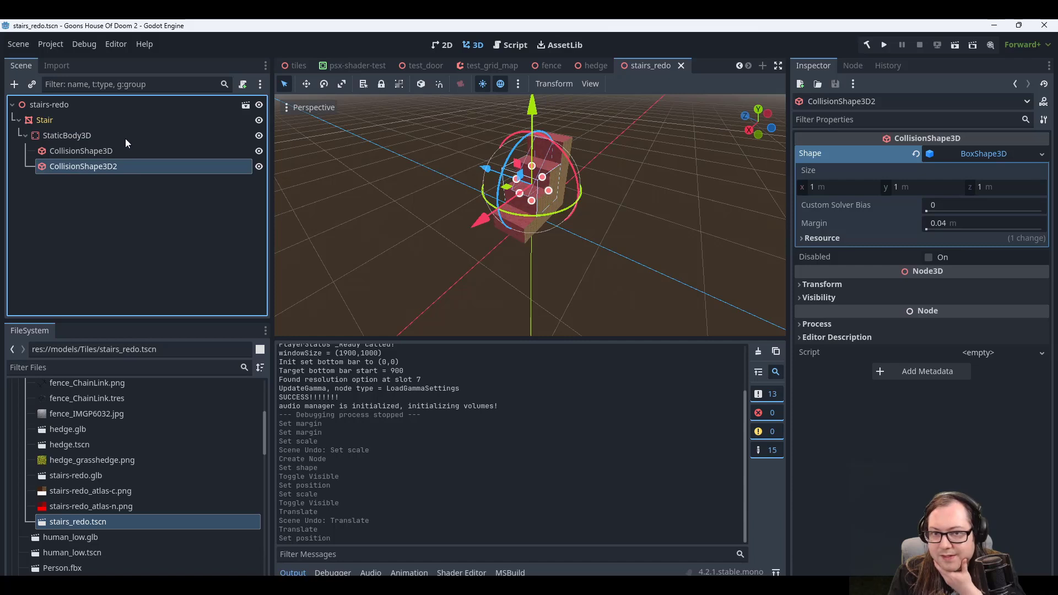
{"action": "left_click", "coordinate": [125, 137]}
{"action": "left_click", "coordinate": [122, 164]}
{"action": "left_click", "coordinate": [118, 154]}
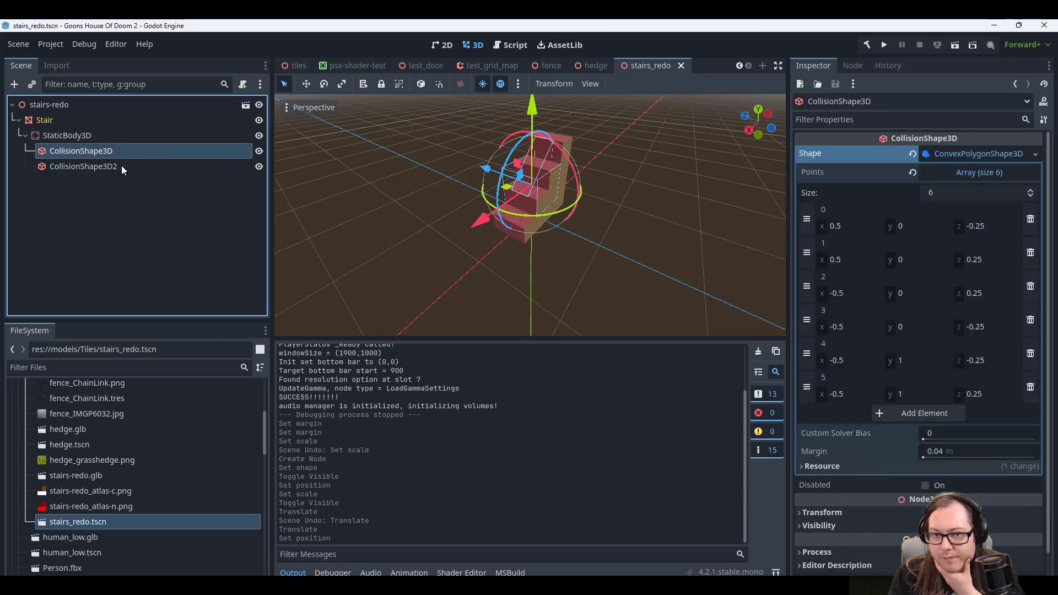
{"action": "left_click", "coordinate": [121, 165]}
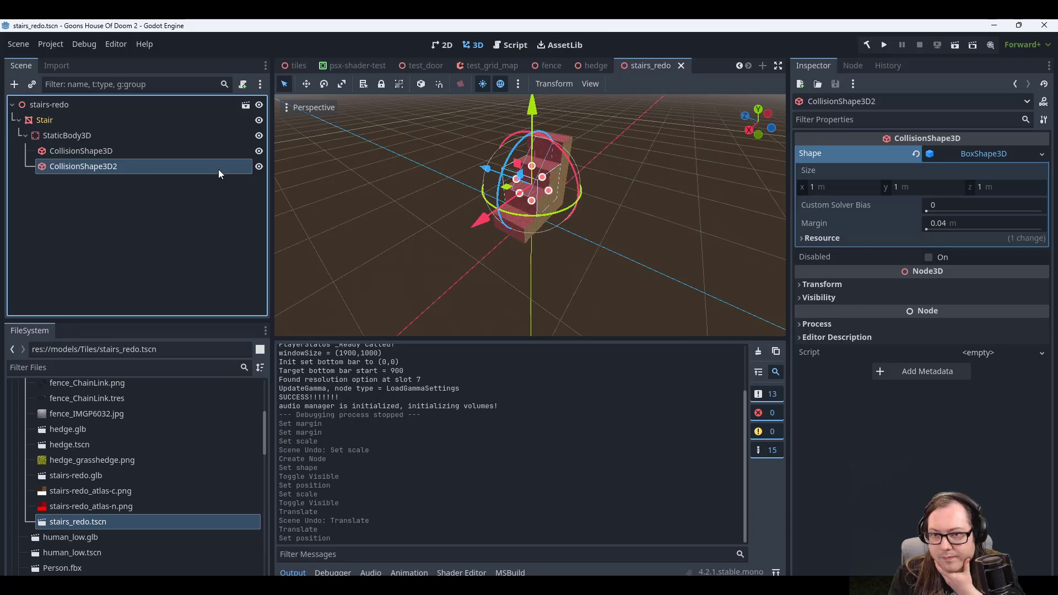
{"action": "left_click", "coordinate": [932, 257]}
{"action": "left_click", "coordinate": [258, 166]}
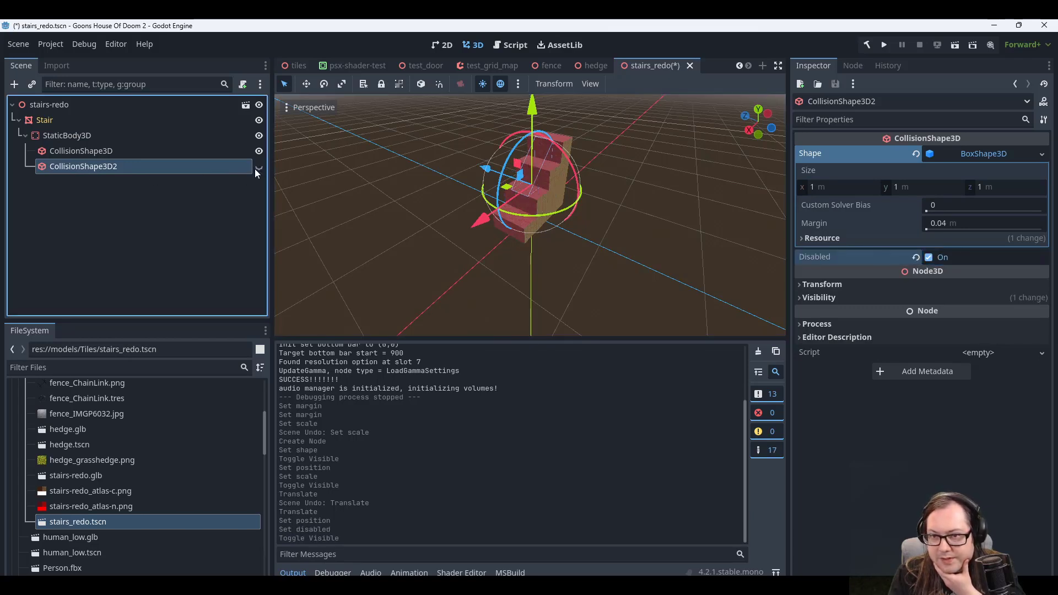
{"action": "left_click", "coordinate": [154, 141]}
{"action": "left_click", "coordinate": [153, 151]}
{"action": "key", "text": "ctrl+s"}
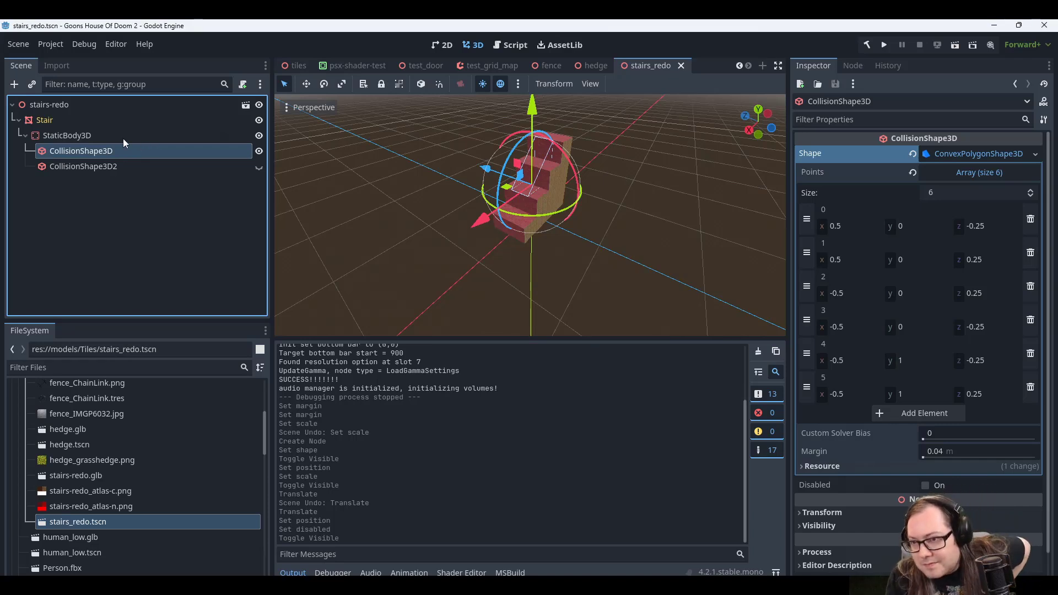
Compare the transform values of the StaticBody3D, the Stair mesh and the stairs-redo root node.
{"action": "left_click", "coordinate": [84, 139]}
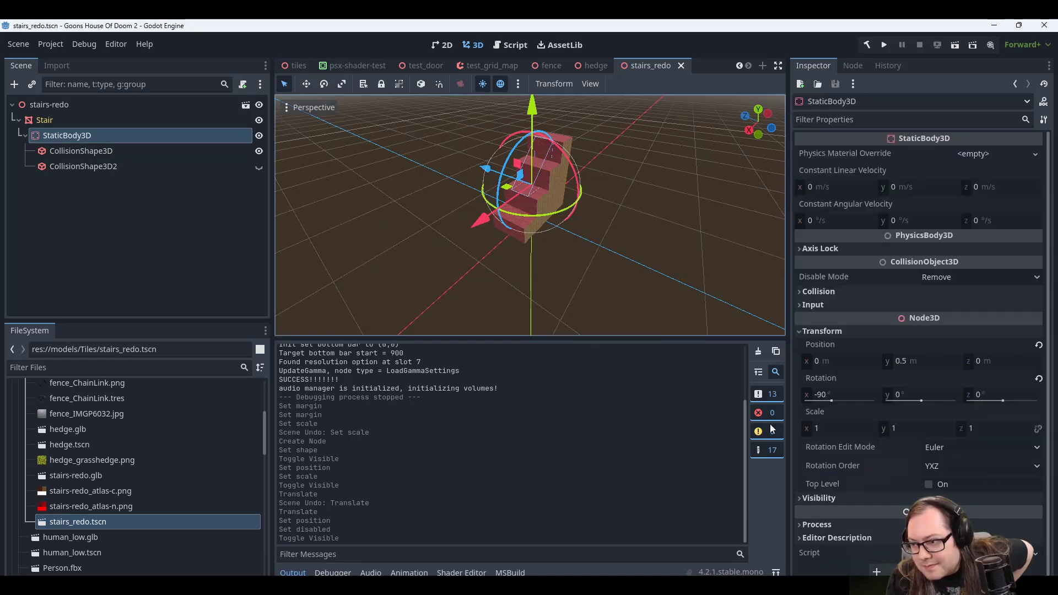
{"action": "left_click", "coordinate": [74, 122]}
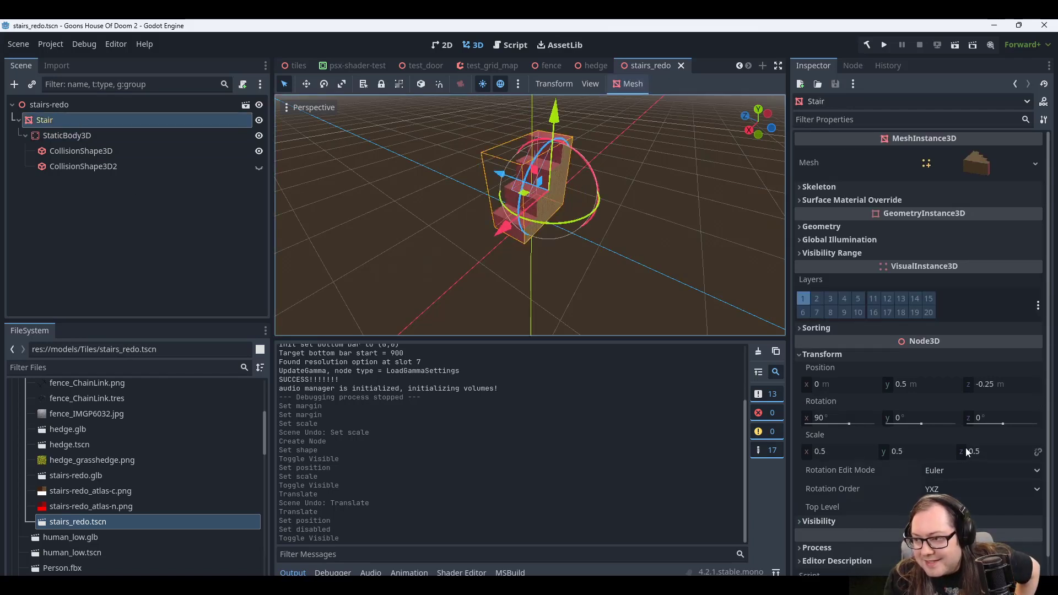
{"action": "left_click", "coordinate": [60, 106]}
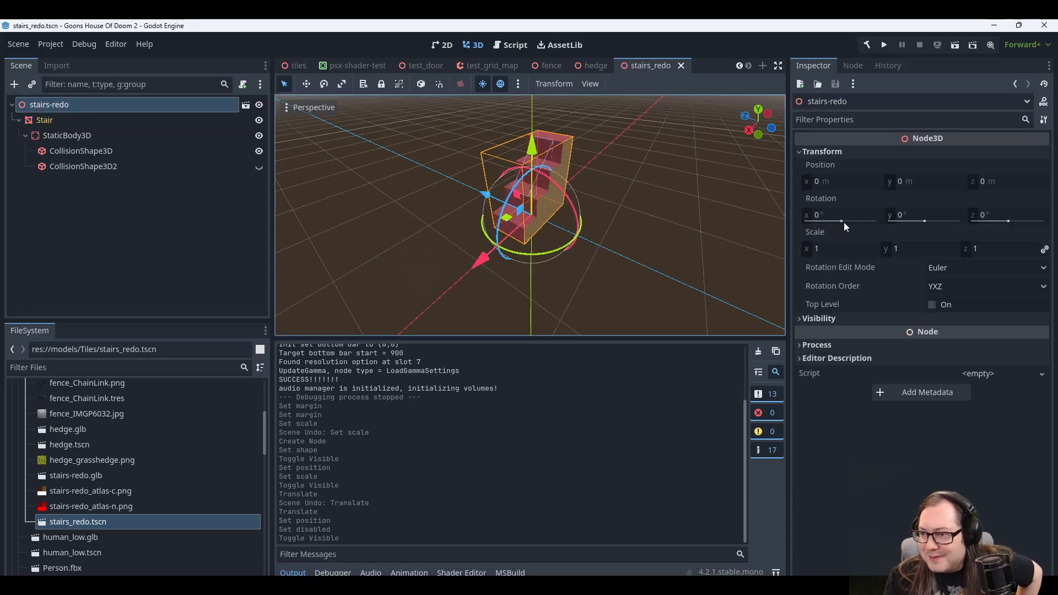
{"action": "left_click", "coordinate": [130, 120]}
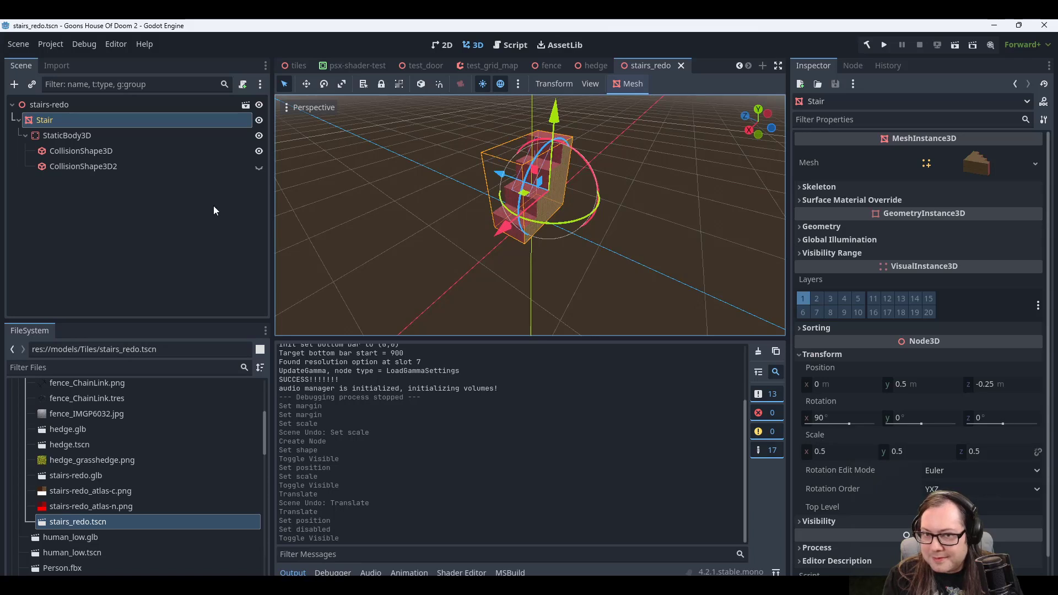
{"action": "left_click", "coordinate": [61, 133]}
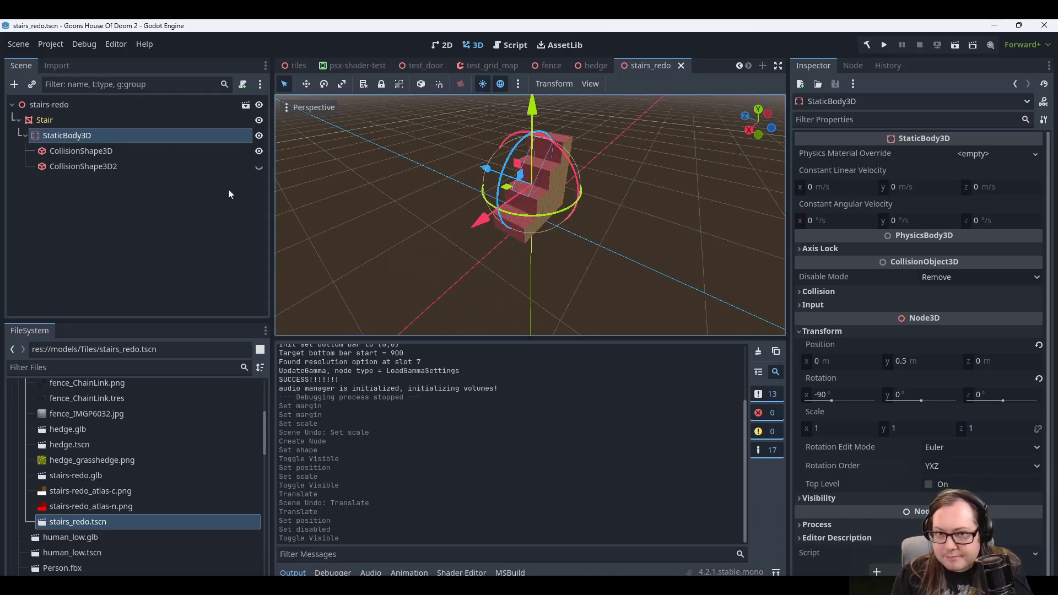
{"action": "left_click", "coordinate": [97, 148]}
{"action": "left_click", "coordinate": [99, 136]}
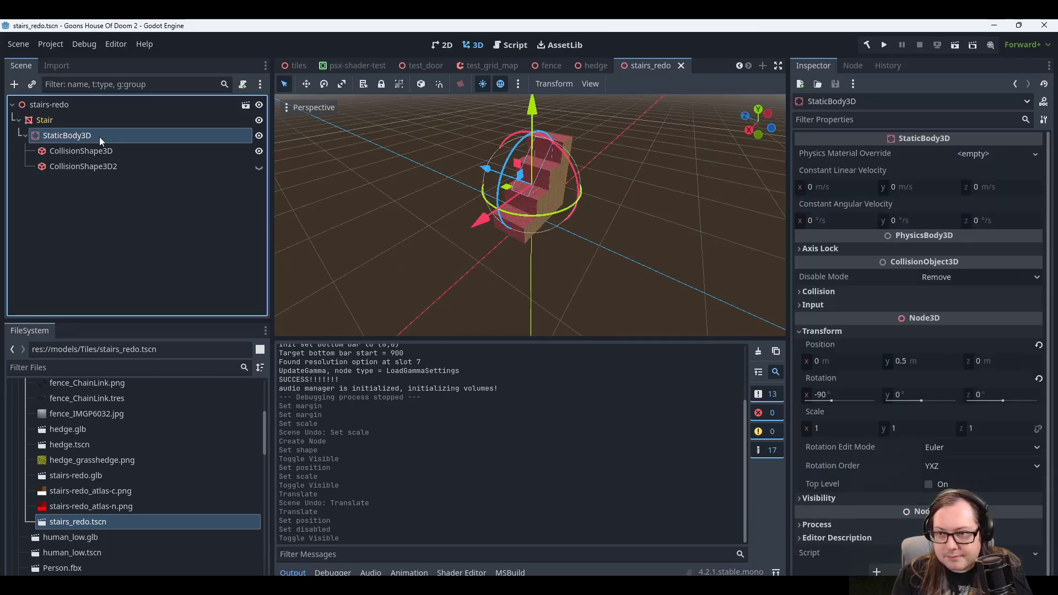
Compare the convex shape points of CollisionShape3D with the transform values of its parent StaticBody3D.
{"action": "left_click", "coordinate": [99, 146]}
{"action": "left_click", "coordinate": [101, 136]}
{"action": "left_click", "coordinate": [101, 149]}
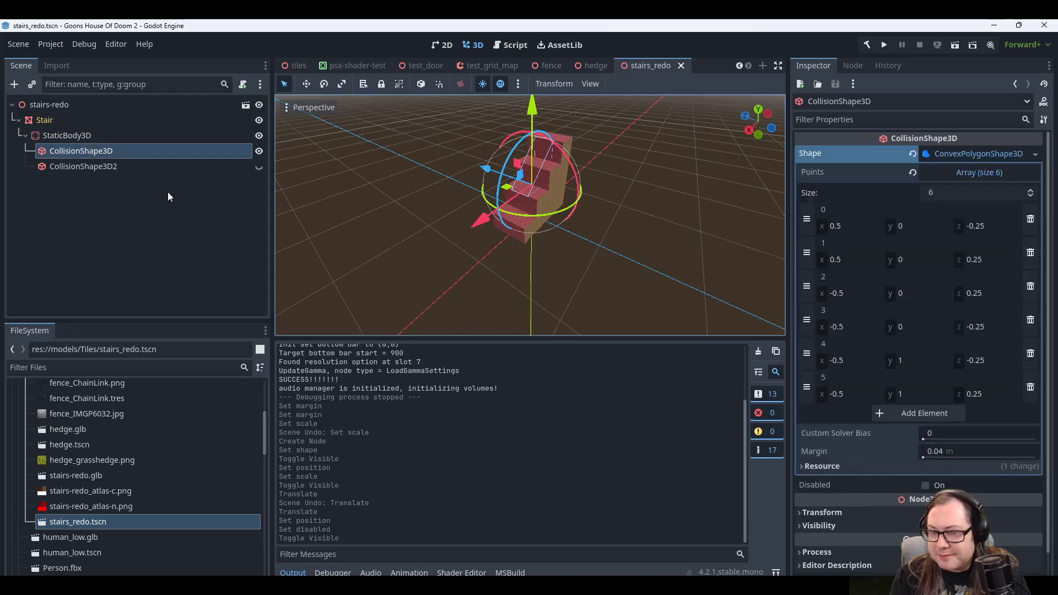
{"action": "left_click", "coordinate": [60, 138]}
{"action": "left_click", "coordinate": [67, 151]}
{"action": "left_click", "coordinate": [61, 134]}
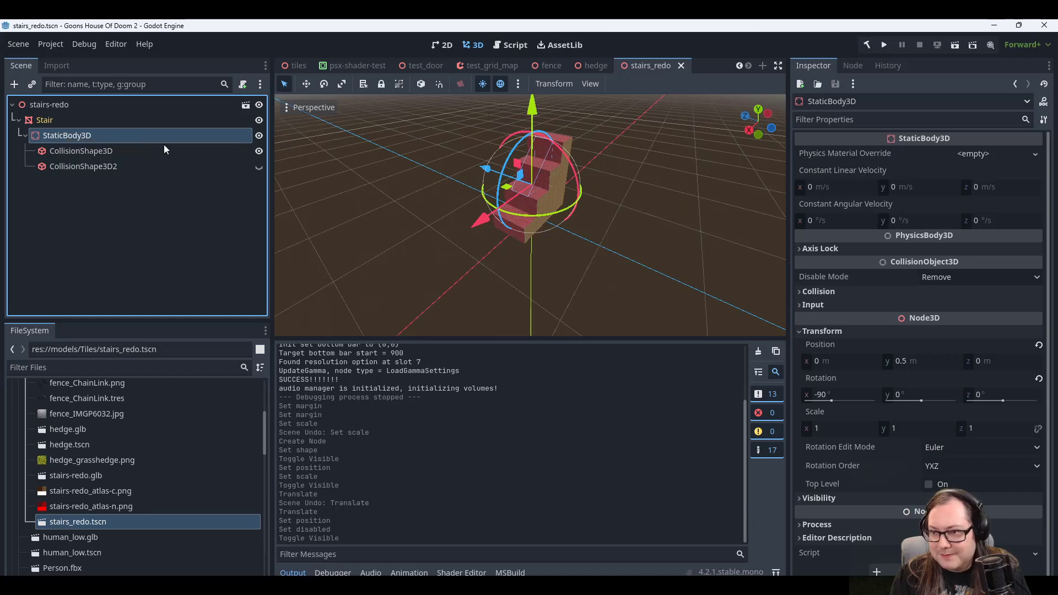
{"action": "left_click", "coordinate": [851, 425]}
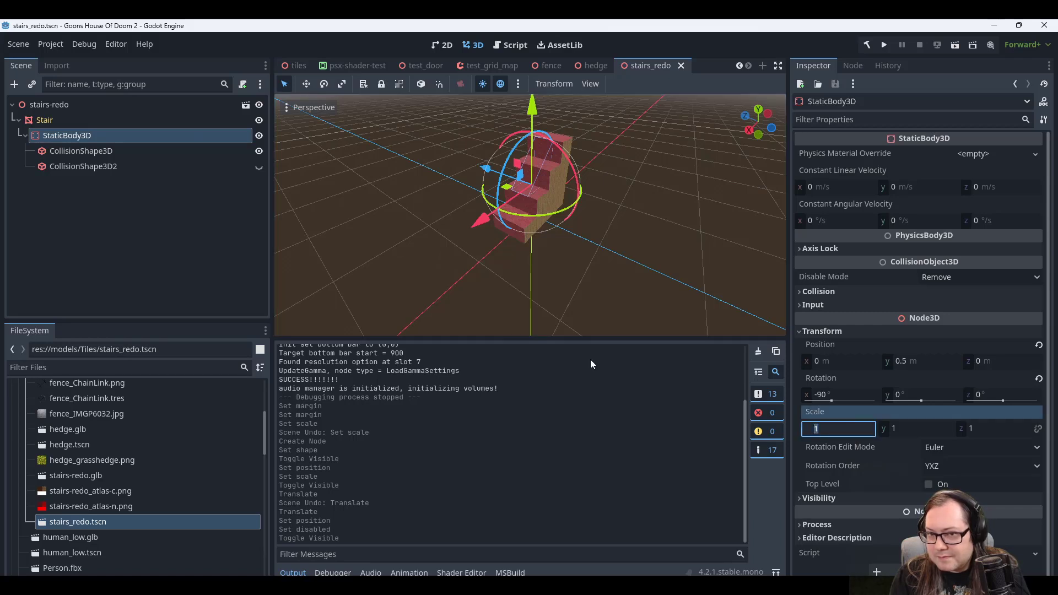
{"action": "left_click", "coordinate": [100, 152]}
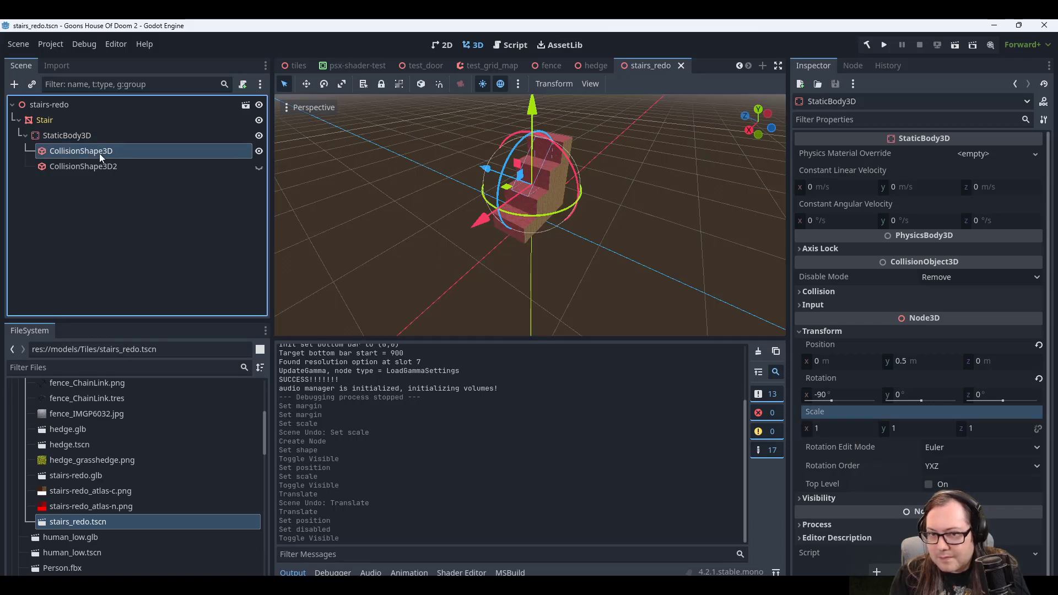
Show the box shape CollisionShape3D2 against the stair and hide it again.
{"action": "left_click", "coordinate": [257, 168]}
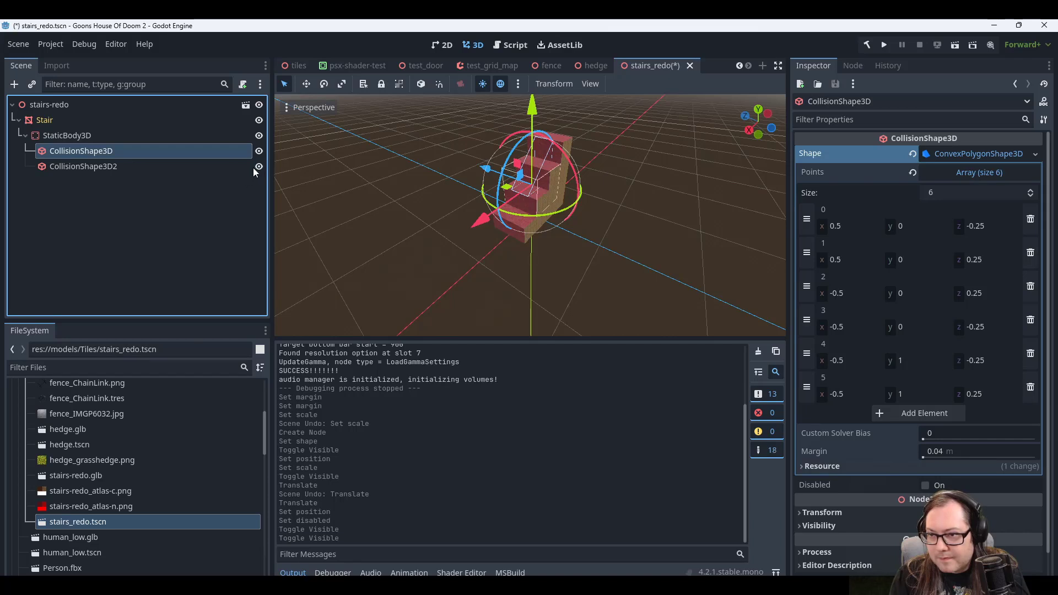
{"action": "left_click", "coordinate": [193, 167]}
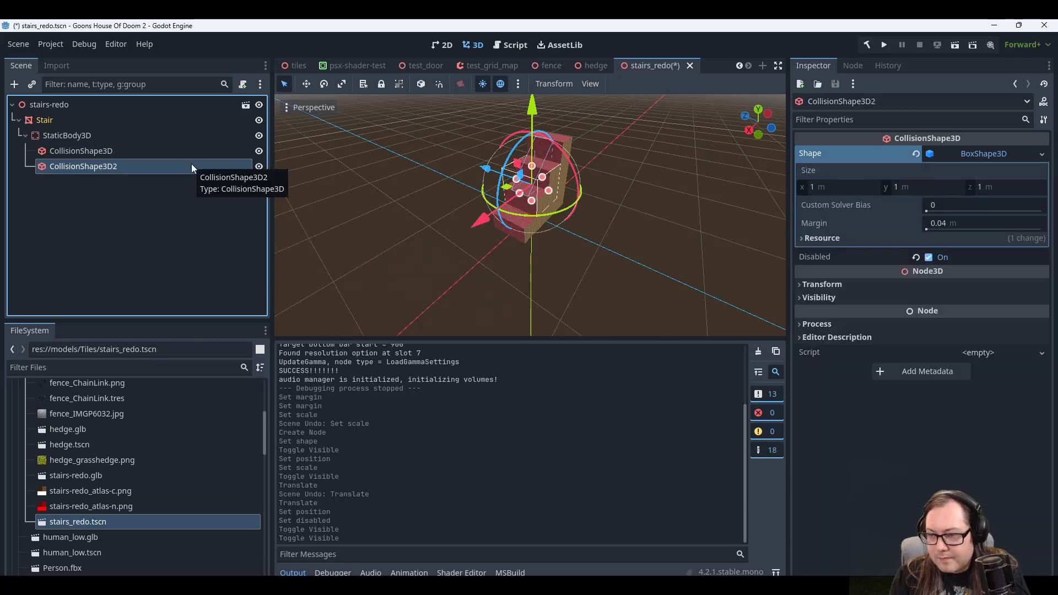
{"action": "left_click", "coordinate": [259, 166]}
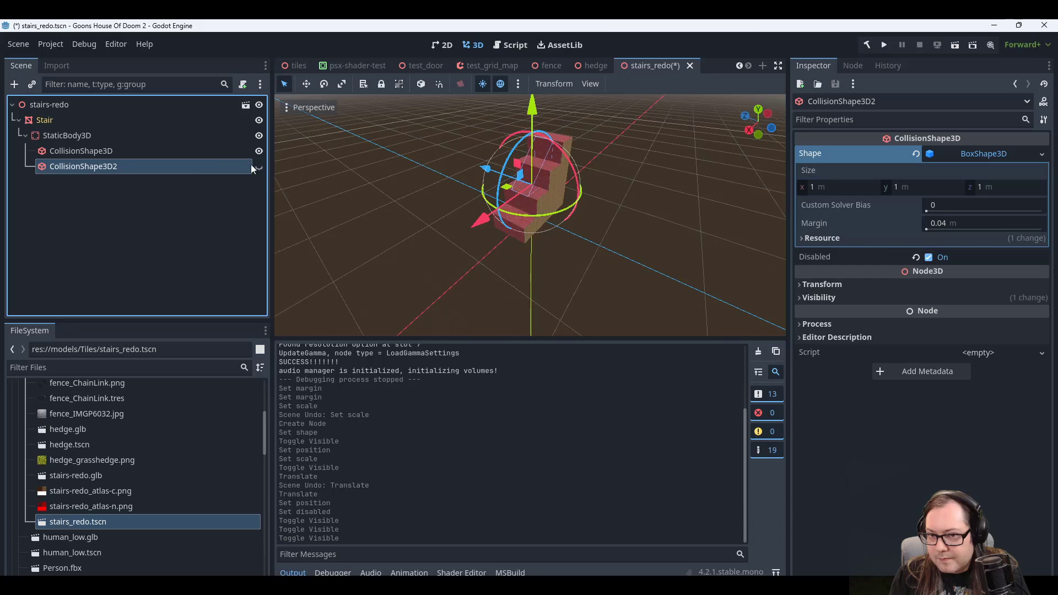
Set the X coordinate of points 0 and 1 of the convex CollisionShape3D to 1.
{"action": "left_click", "coordinate": [197, 151]}
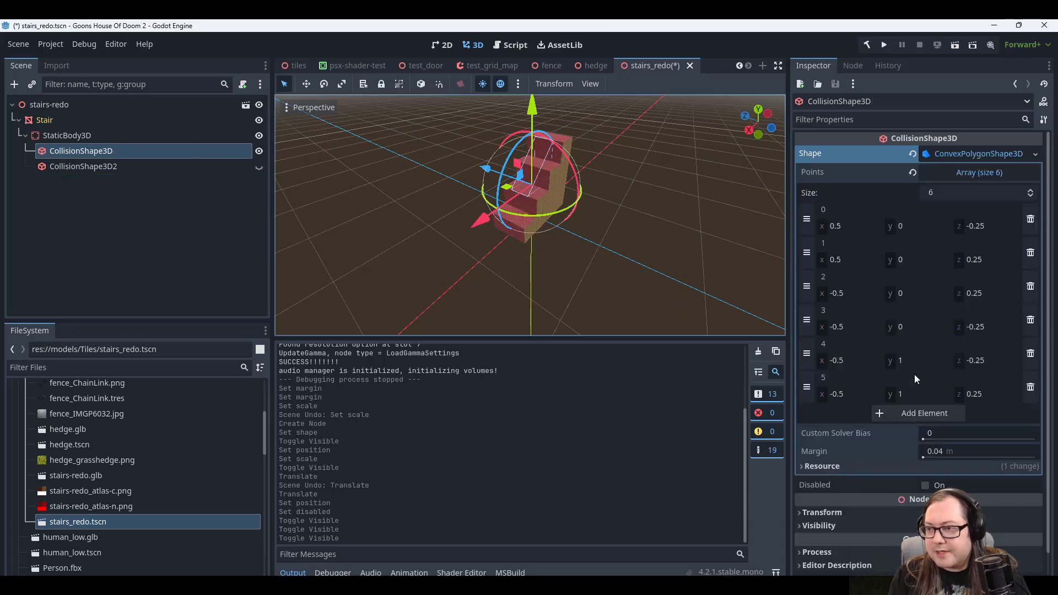
{"action": "left_click", "coordinate": [852, 219]}
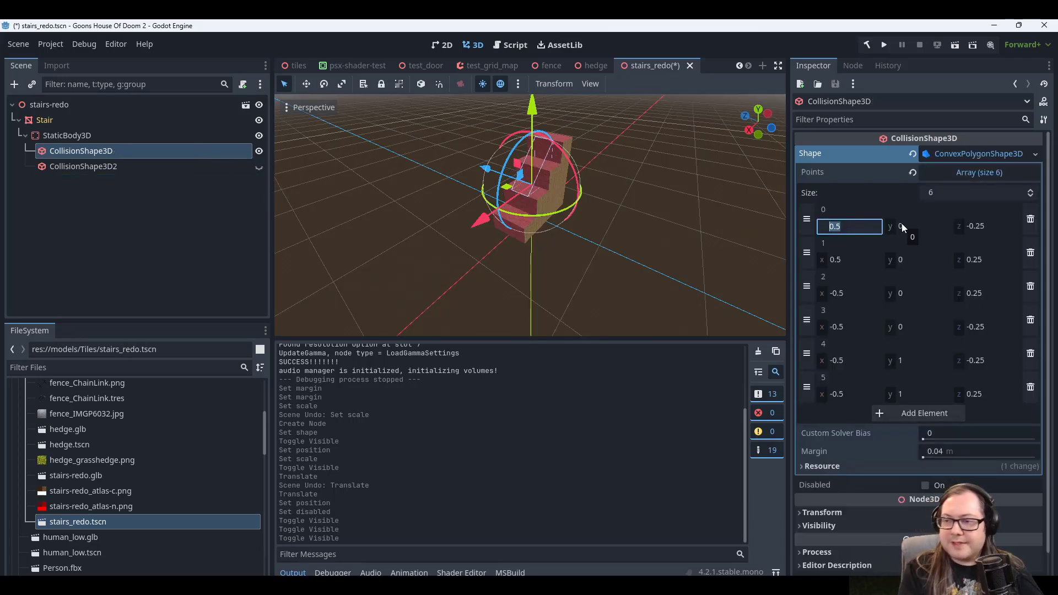
{"action": "type", "text": "1"}
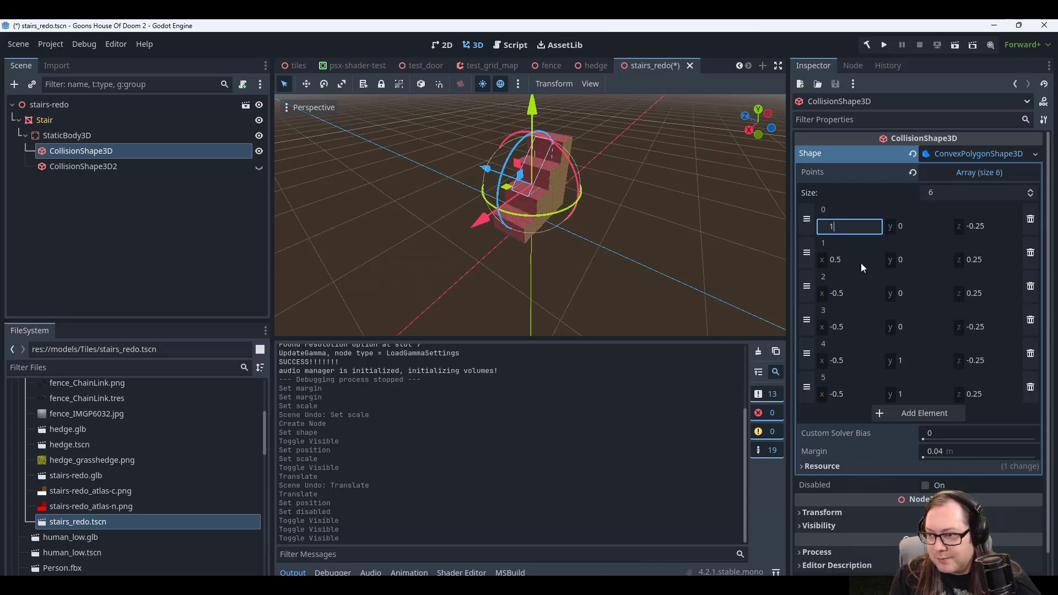
{"action": "left_click", "coordinate": [853, 260]}
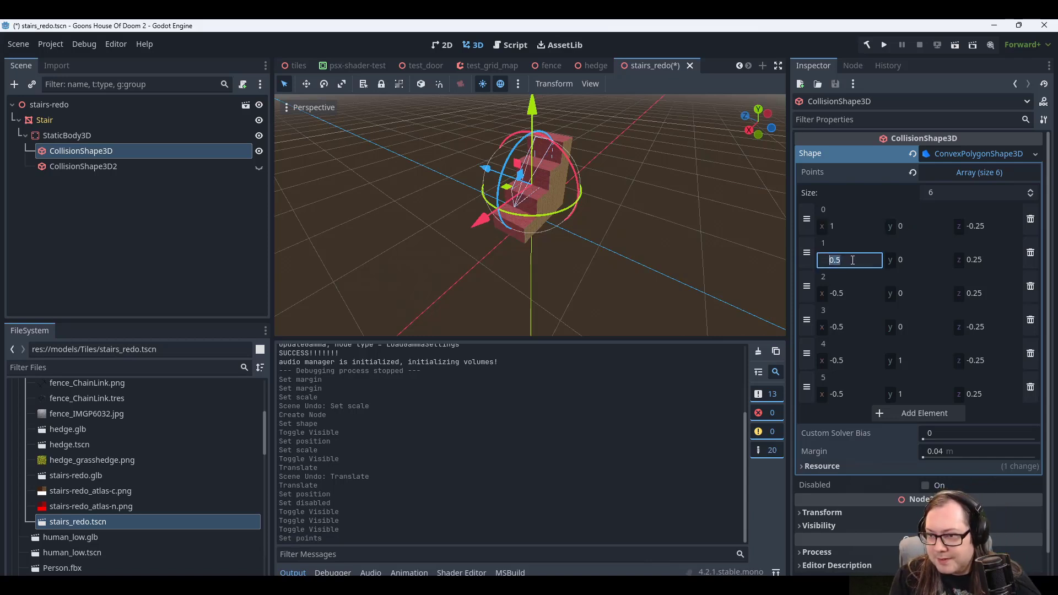
Set the X coordinate of points 2, 3, 4 and 5 of the convex shape to -1.
{"action": "left_click", "coordinate": [860, 294]}
{"action": "left_click", "coordinate": [852, 290]}
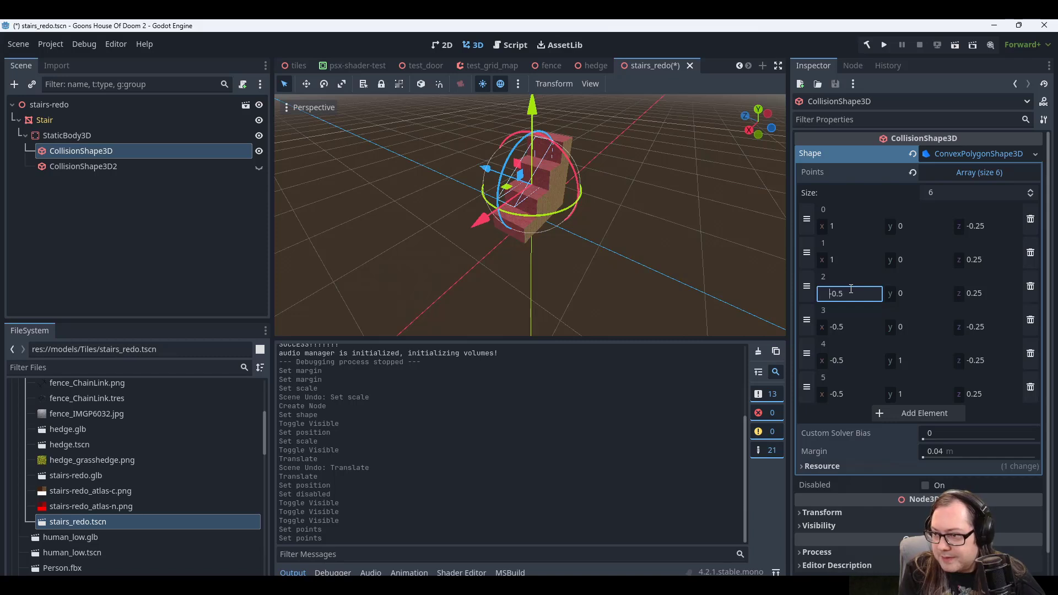
{"action": "type", "text": "-1"}
{"action": "left_click", "coordinate": [853, 326]}
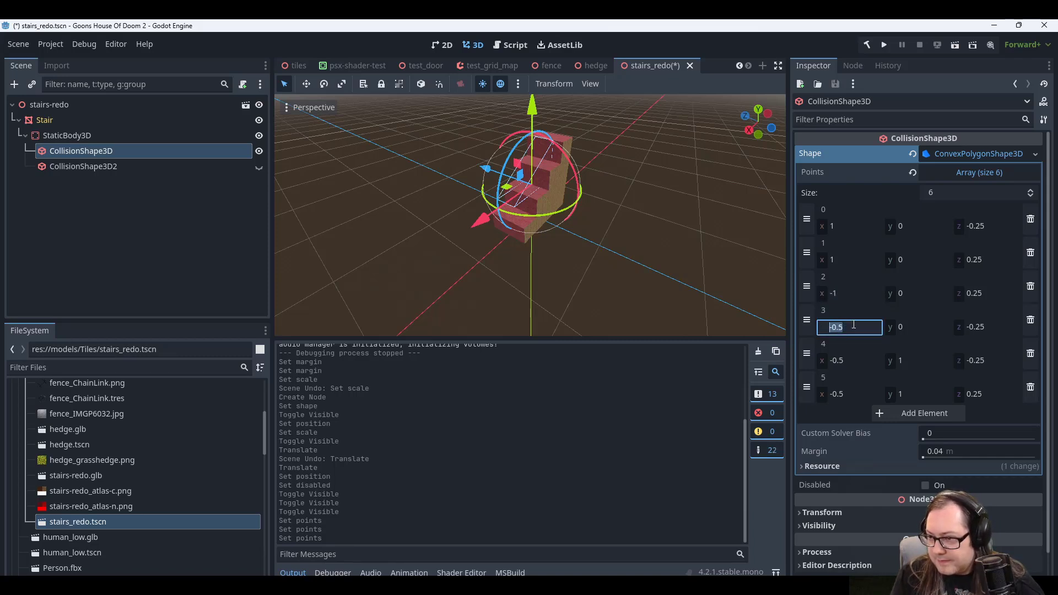
{"action": "type", "text": "-1"}
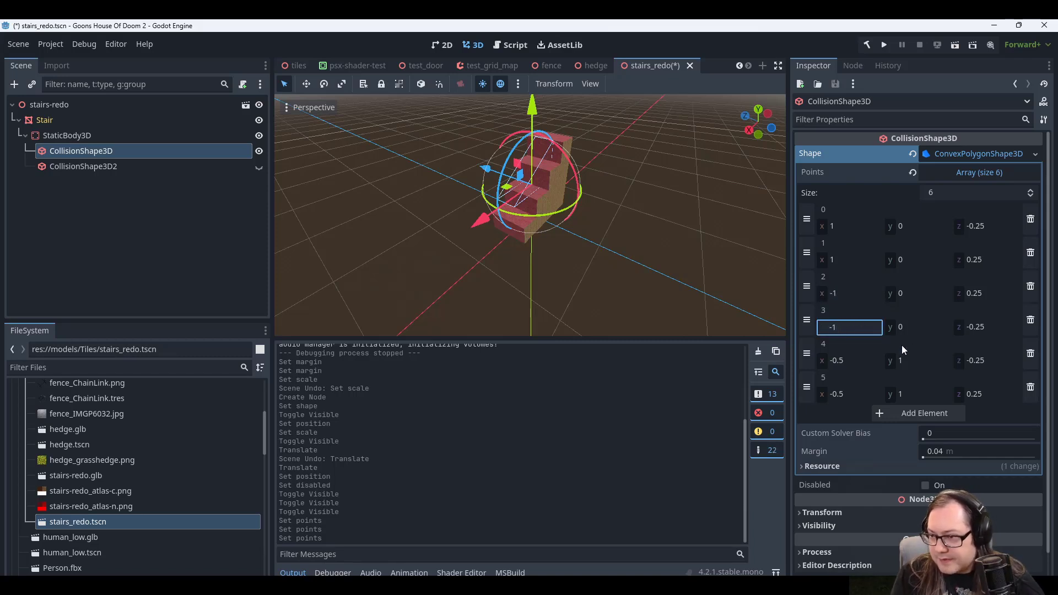
{"action": "left_click", "coordinate": [847, 361]}
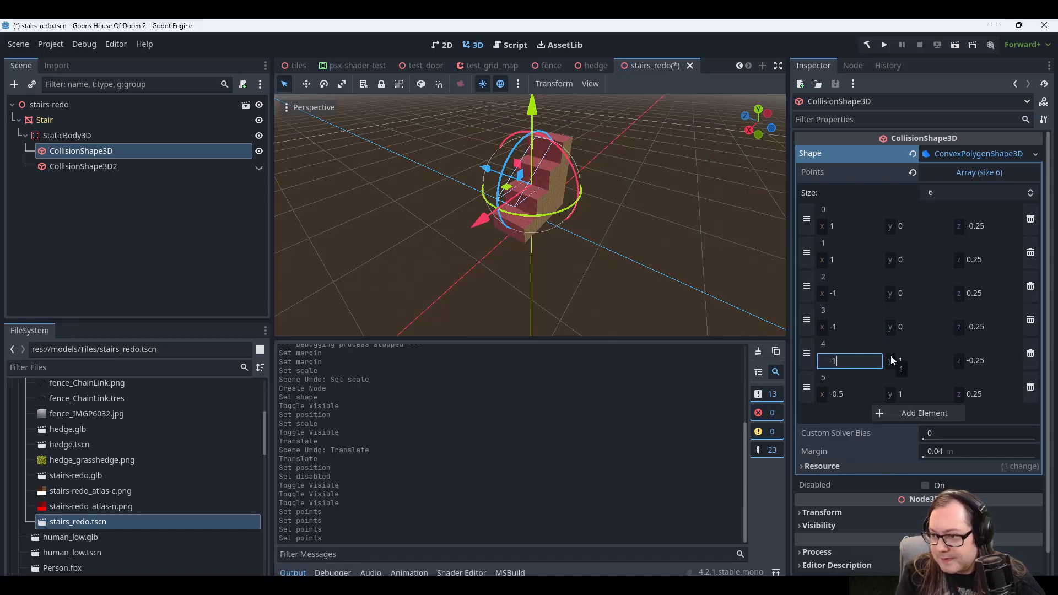
{"action": "left_click", "coordinate": [862, 394]}
{"action": "key", "text": "Left"}
{"action": "key", "text": "Right"}
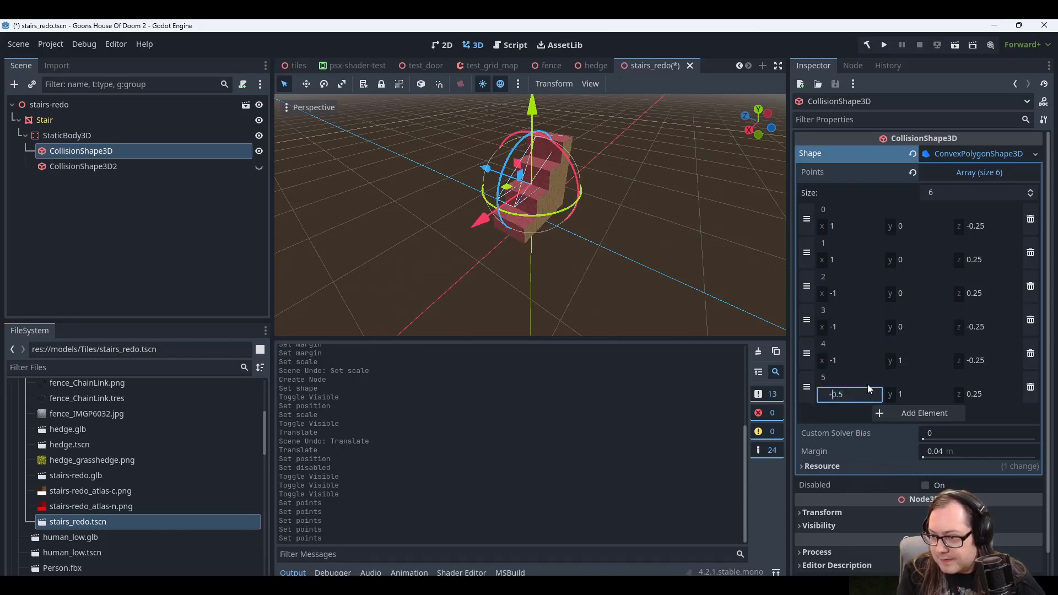
{"action": "left_click", "coordinate": [921, 394]}
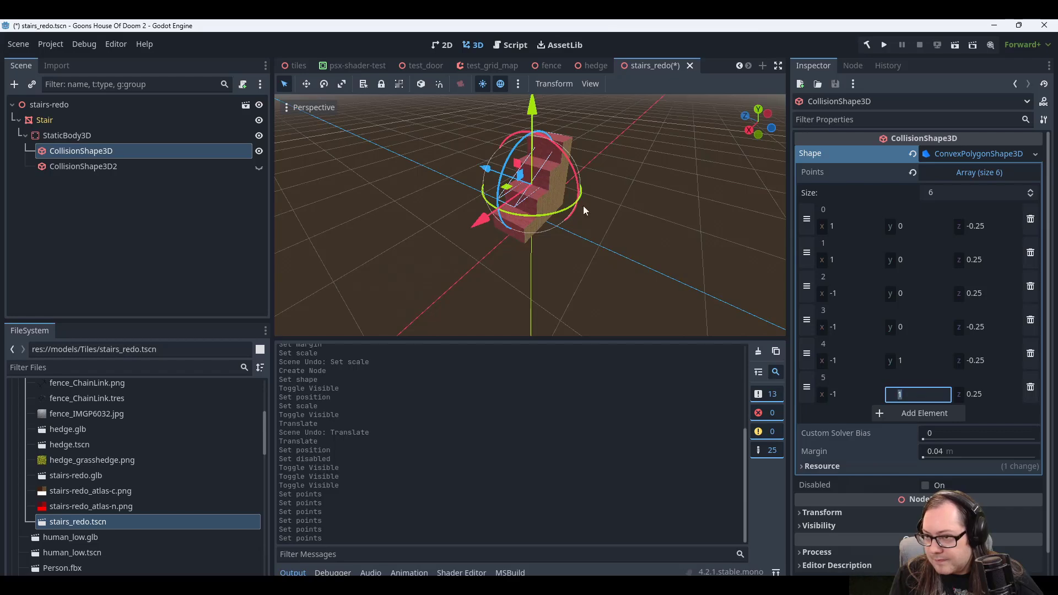
Set the Y coordinate of points 0 through 3 of the convex shape to -1.
{"action": "middle_click_drag", "start_coordinate": [583, 206], "coordinate": [631, 213]}
{"action": "left_click", "coordinate": [922, 326]}
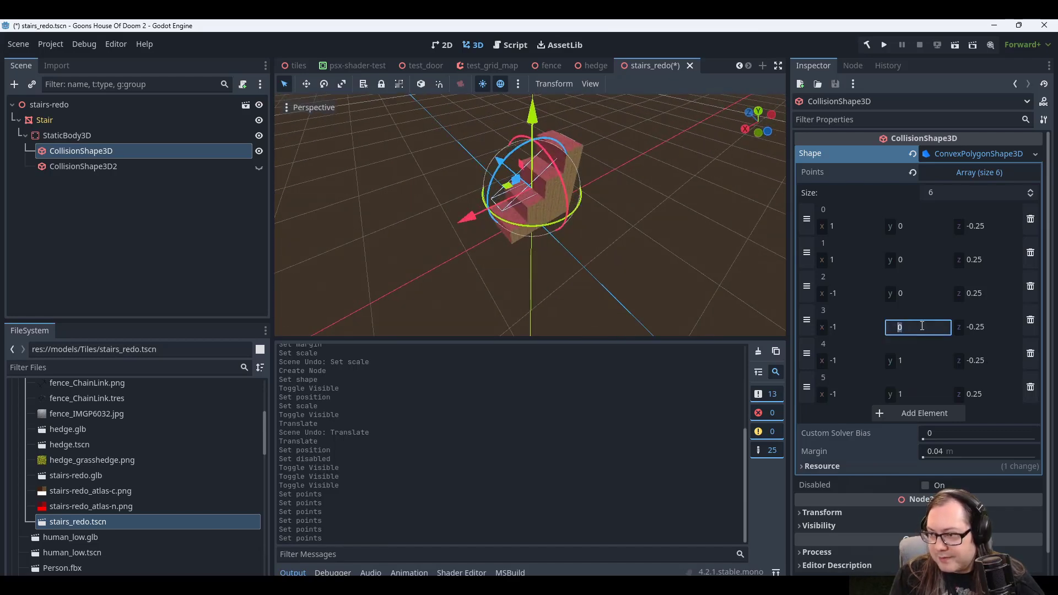
{"action": "left_click", "coordinate": [917, 293]}
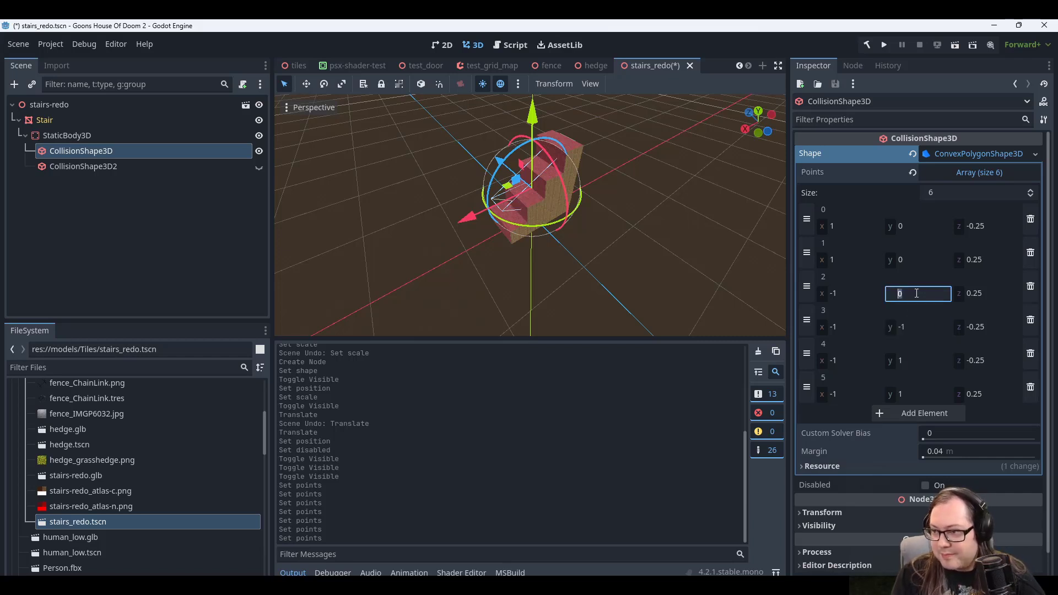
{"action": "type", "text": "-1"}
{"action": "left_click", "coordinate": [915, 258]}
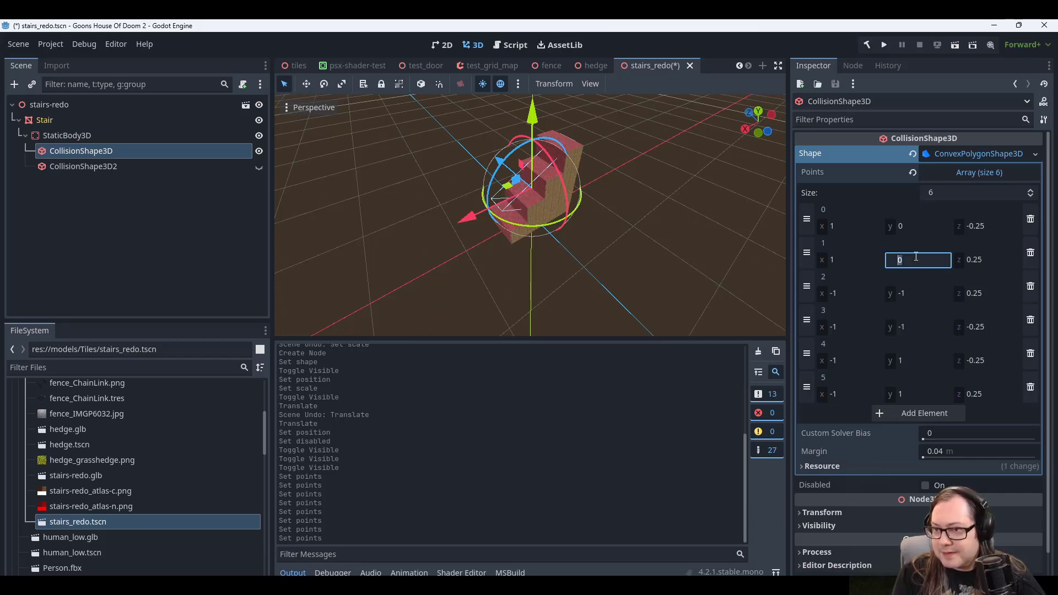
{"action": "type", "text": "-1"}
{"action": "left_click", "coordinate": [914, 227]}
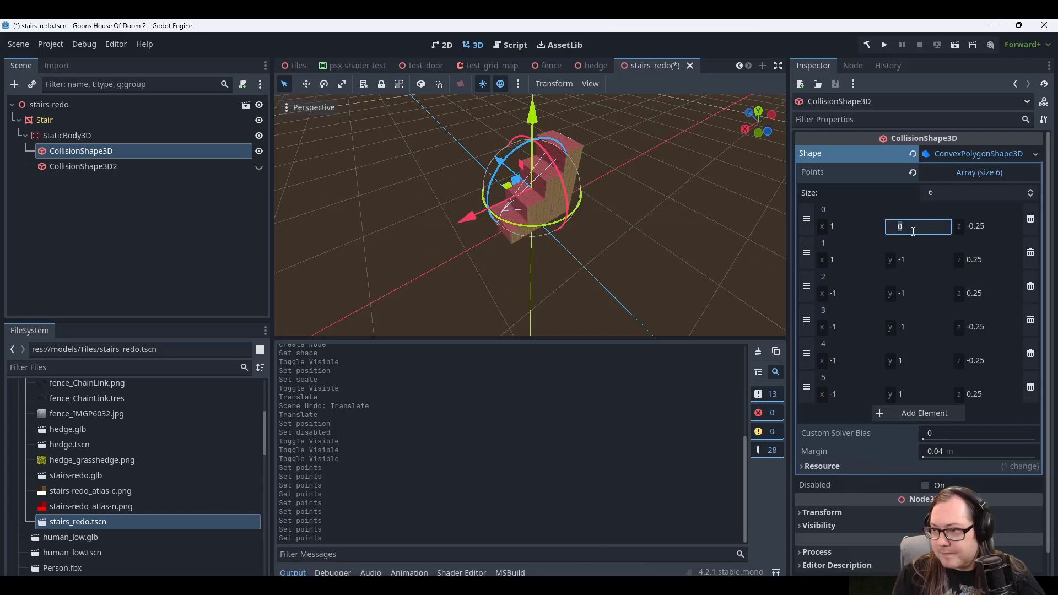
{"action": "left_click", "coordinate": [924, 263]}
Set the convex shape's Z coordinates to -0.5 for points 0 and 3, and to 0.5 for points 1 and 2.
{"action": "middle_click_drag", "start_coordinate": [651, 263], "coordinate": [689, 243]}
{"action": "left_click", "coordinate": [992, 227]}
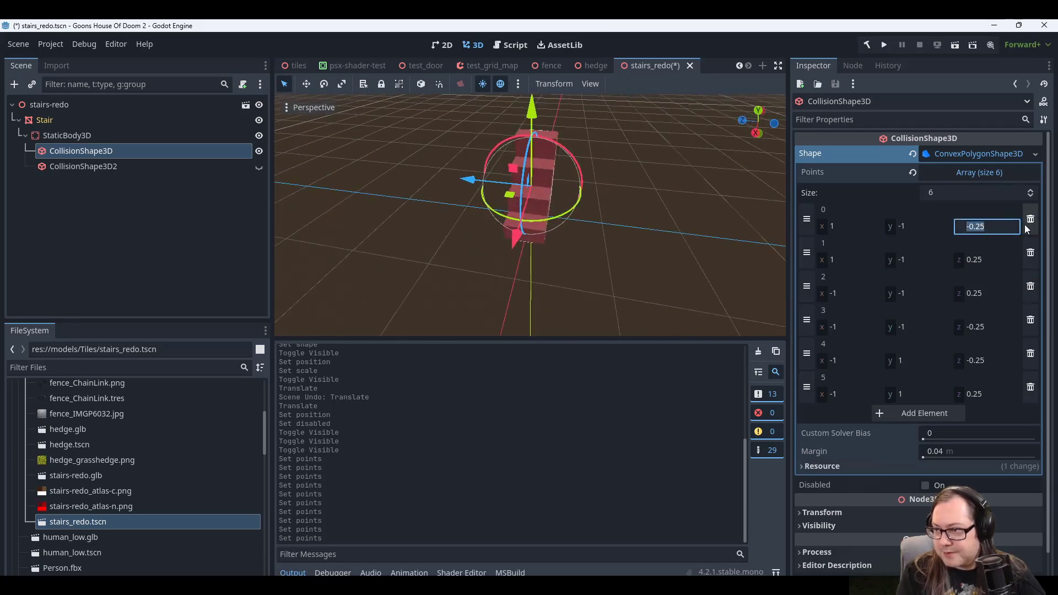
{"action": "left_click", "coordinate": [992, 259]}
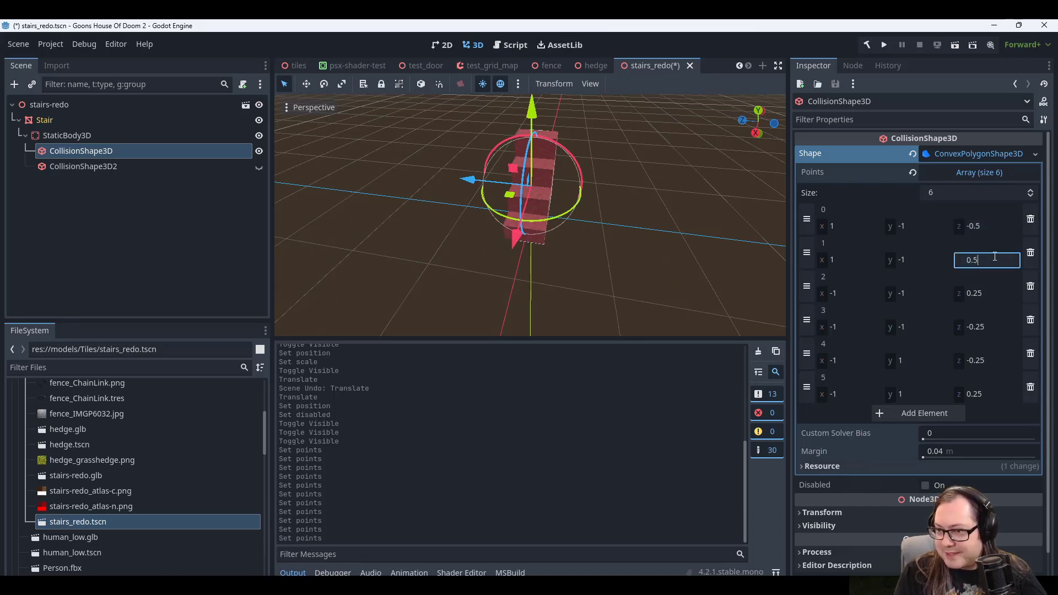
{"action": "left_click", "coordinate": [997, 291]}
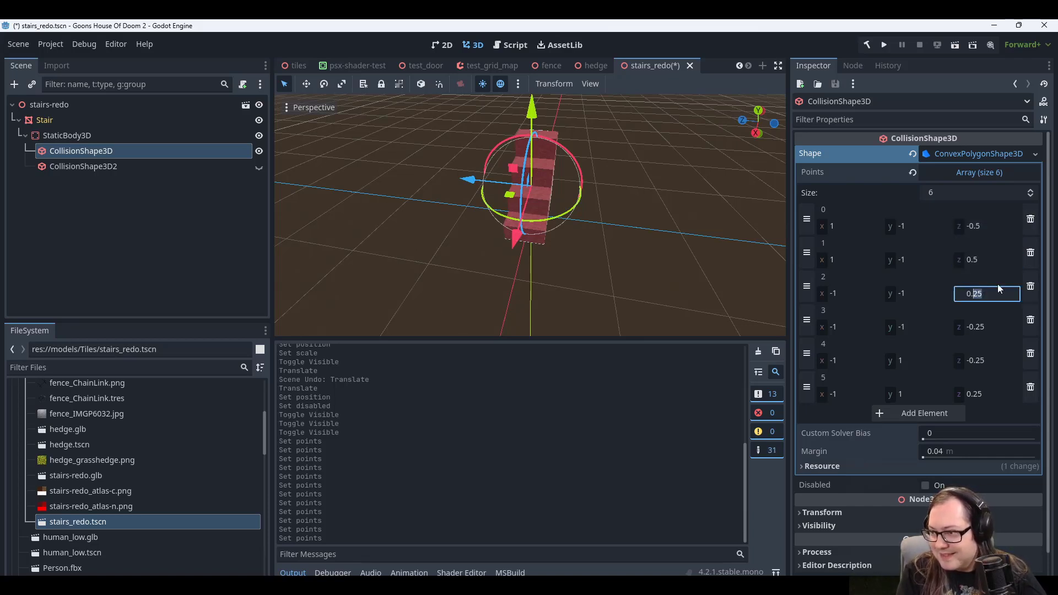
{"action": "left_click", "coordinate": [996, 326]}
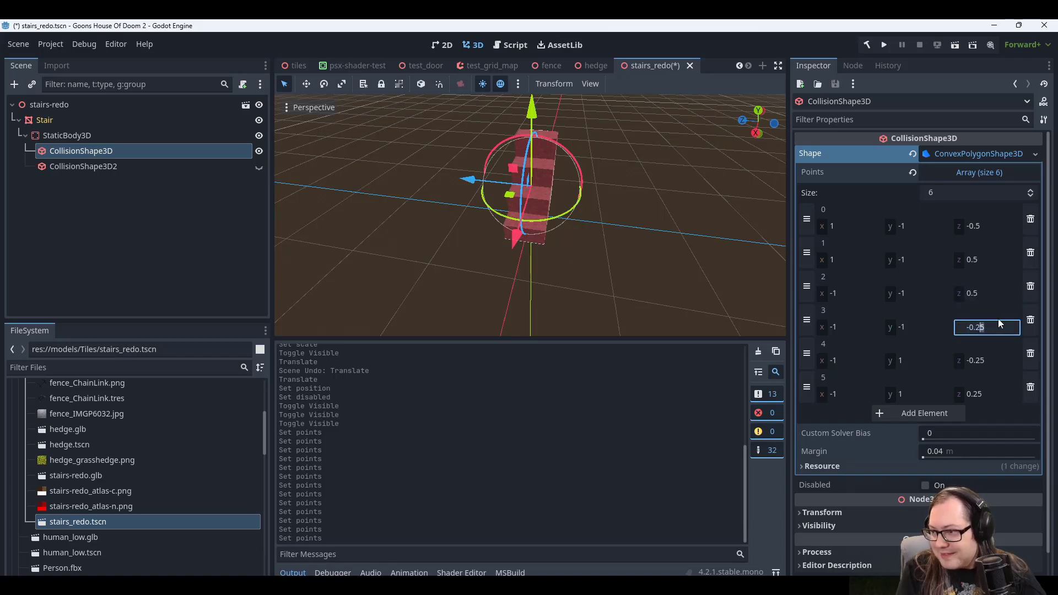
{"action": "key", "text": "BackSpace"}
Set the Z coordinate of point 4 to -0.5 and of point 5 to 0.5, and save the stairs_redo scene.
{"action": "left_click", "coordinate": [1000, 360]}
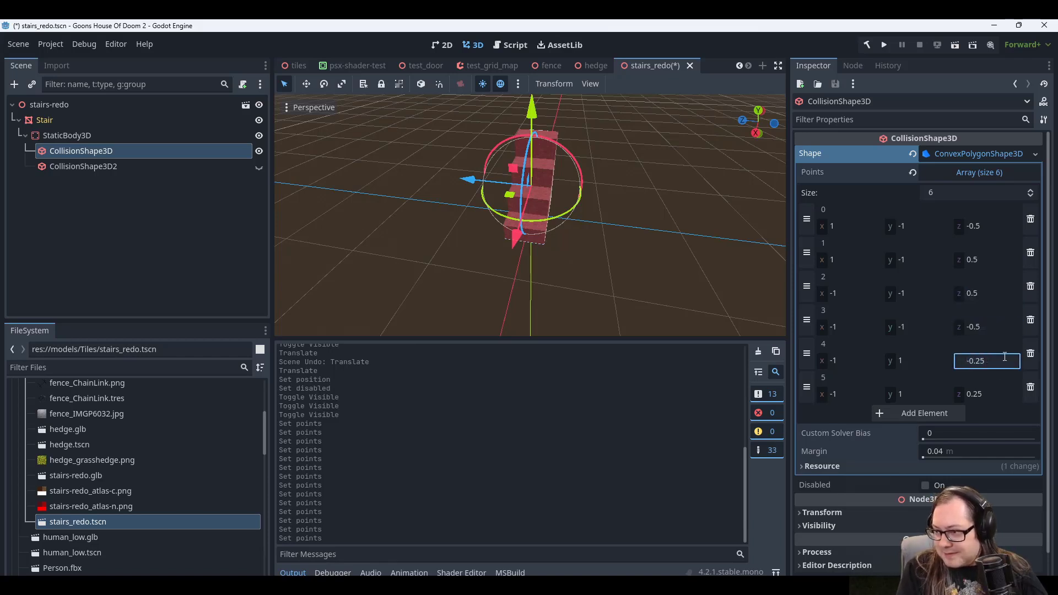
{"action": "type", "text": "5"}
{"action": "left_click", "coordinate": [998, 394]}
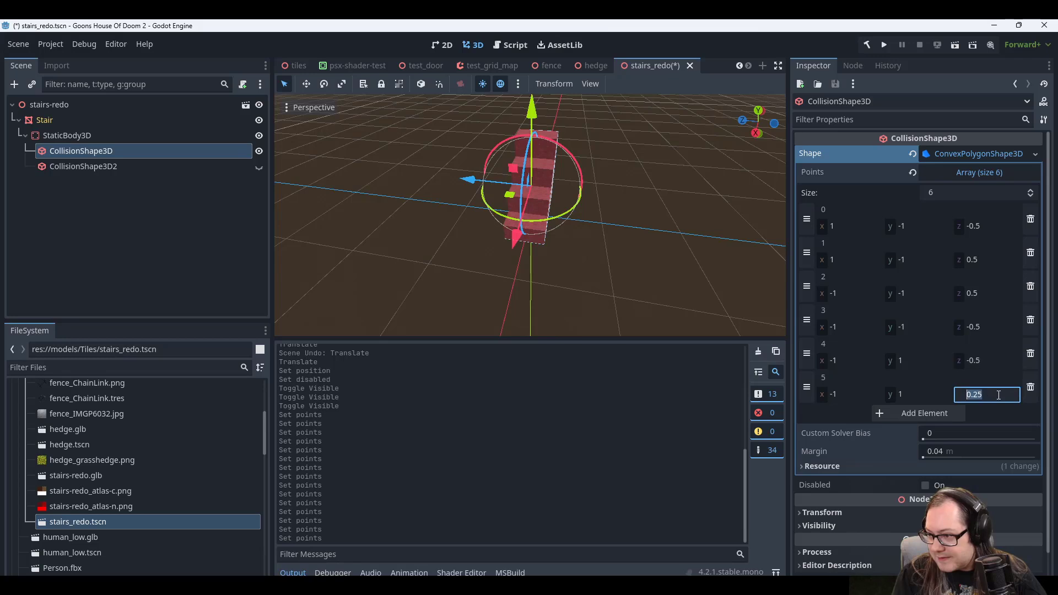
{"action": "type", "text": "0.5"}
{"action": "key", "text": "Return"}
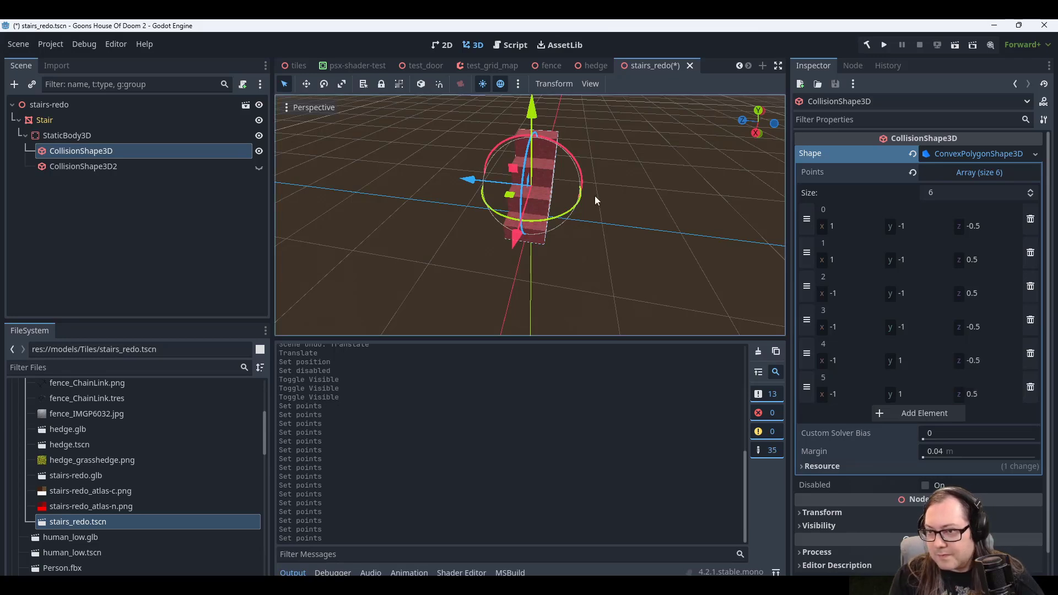
{"action": "mouse_move", "coordinate": [594, 197]}
{"action": "middle_mouse_down"}
{"action": "mouse_move", "coordinate": [776, 163]}
{"action": "mouse_move", "coordinate": [609, 213]}
{"action": "mouse_move", "coordinate": [670, 187]}
{"action": "mouse_move", "coordinate": [643, 204]}
{"action": "mouse_move", "coordinate": [608, 204]}
{"action": "mouse_move", "coordinate": [600, 169]}
{"action": "mouse_move", "coordinate": [515, 121]}
{"action": "mouse_move", "coordinate": [565, 143]}
{"action": "mouse_move", "coordinate": [660, 154]}
{"action": "middle_mouse_up"}
{"action": "key", "text": "ctrl+s"}
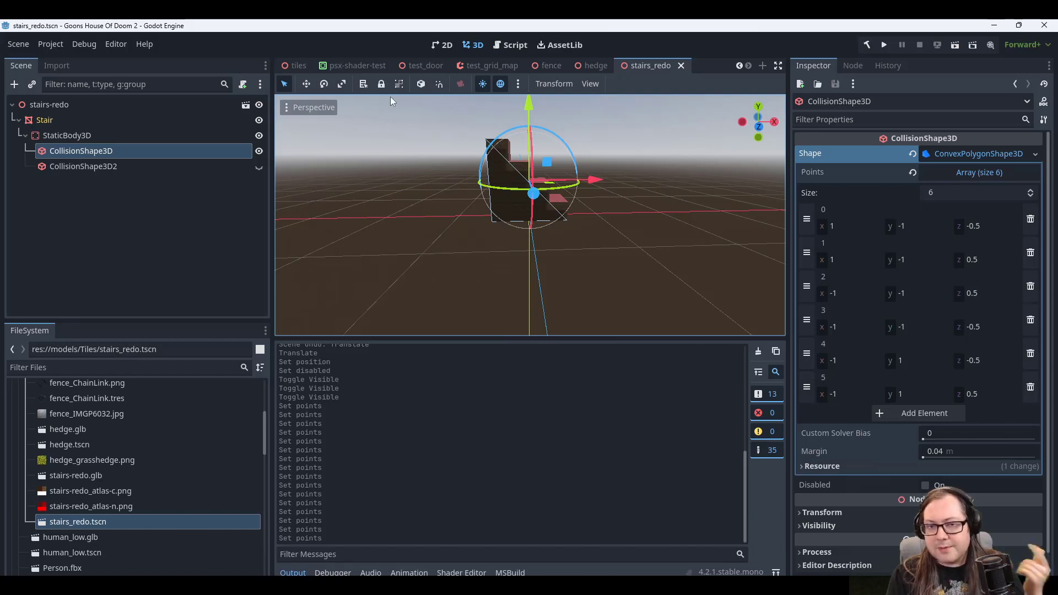
Import tiles.tscn from res://prefabs/scenery into tiles_mesh_library_4.tres with transforms applied.
{"action": "scroll", "coordinate": [323, 63], "scroll_direction": "up", "scroll_amount": 5}
{"action": "scroll", "coordinate": [323, 62], "scroll_direction": "up", "scroll_amount": 5}
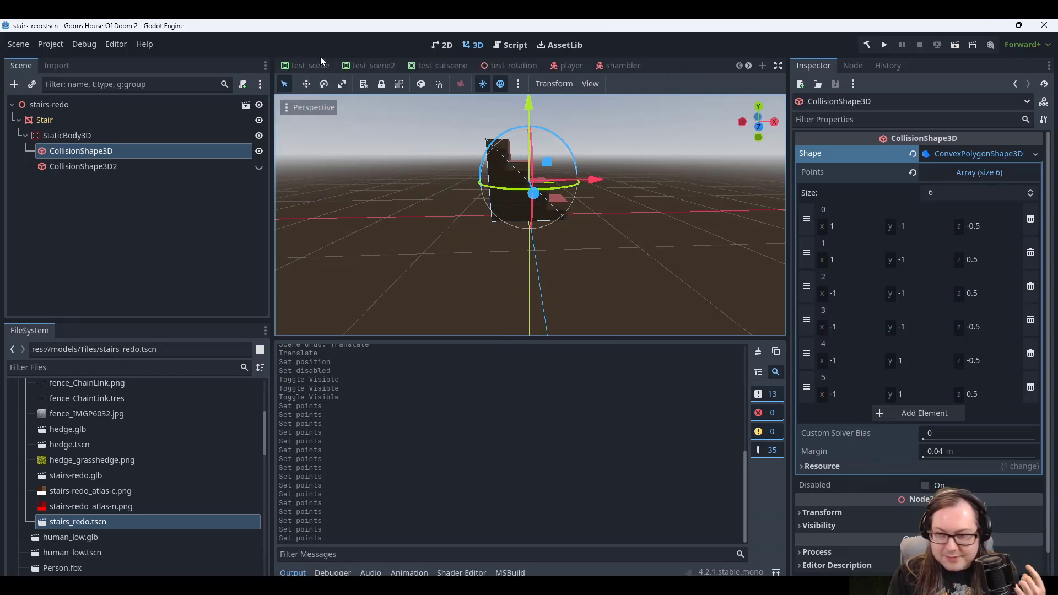
{"action": "scroll", "coordinate": [144, 505], "scroll_direction": "down", "scroll_amount": 5}
{"action": "left_click", "coordinate": [104, 505]}
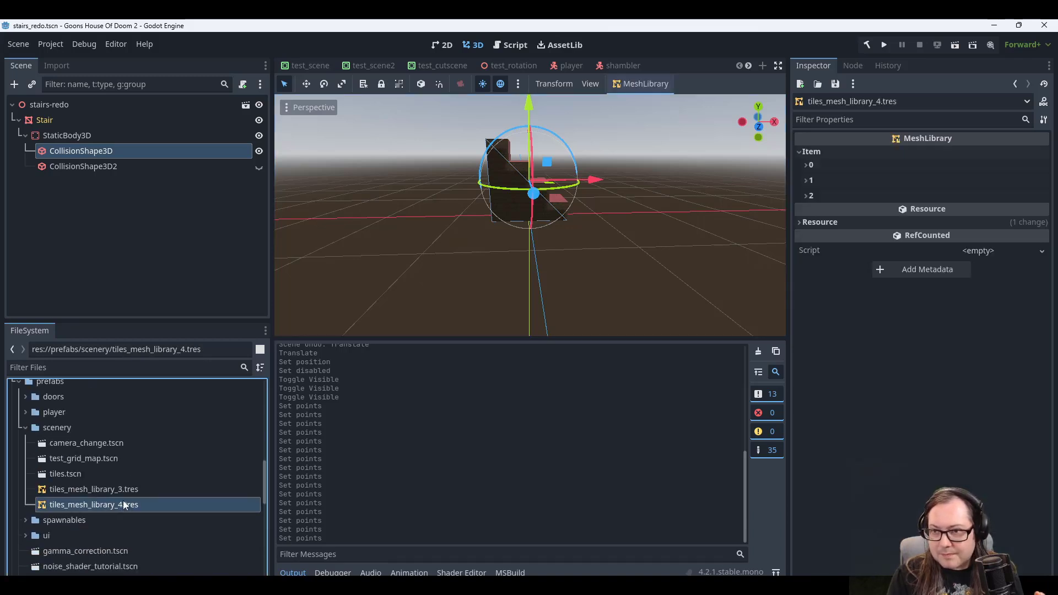
{"action": "left_click", "coordinate": [644, 84]}
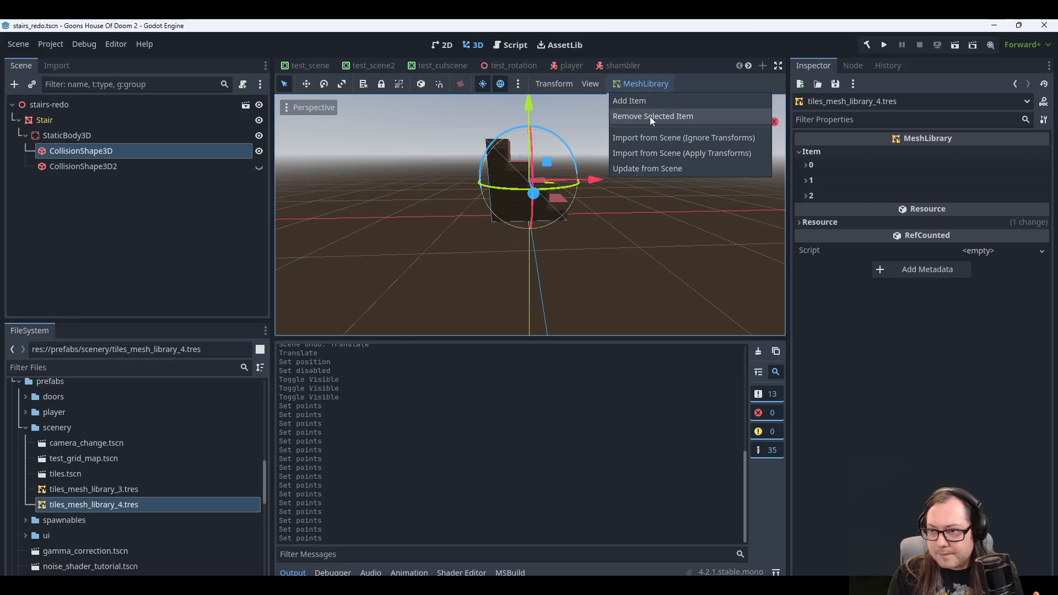
{"action": "left_click", "coordinate": [656, 151]}
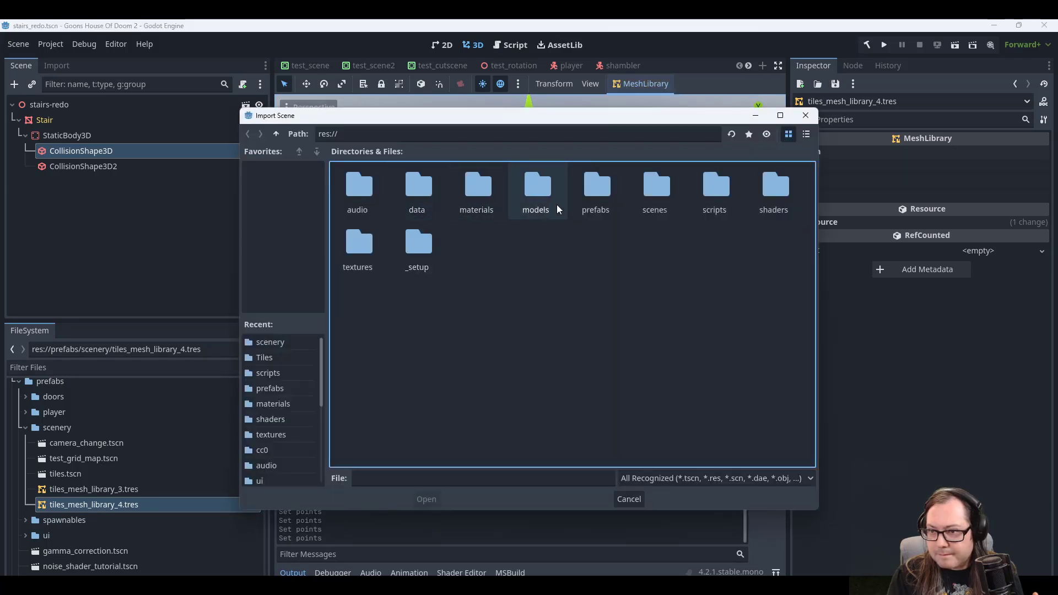
{"action": "double_click", "coordinate": [579, 194]}
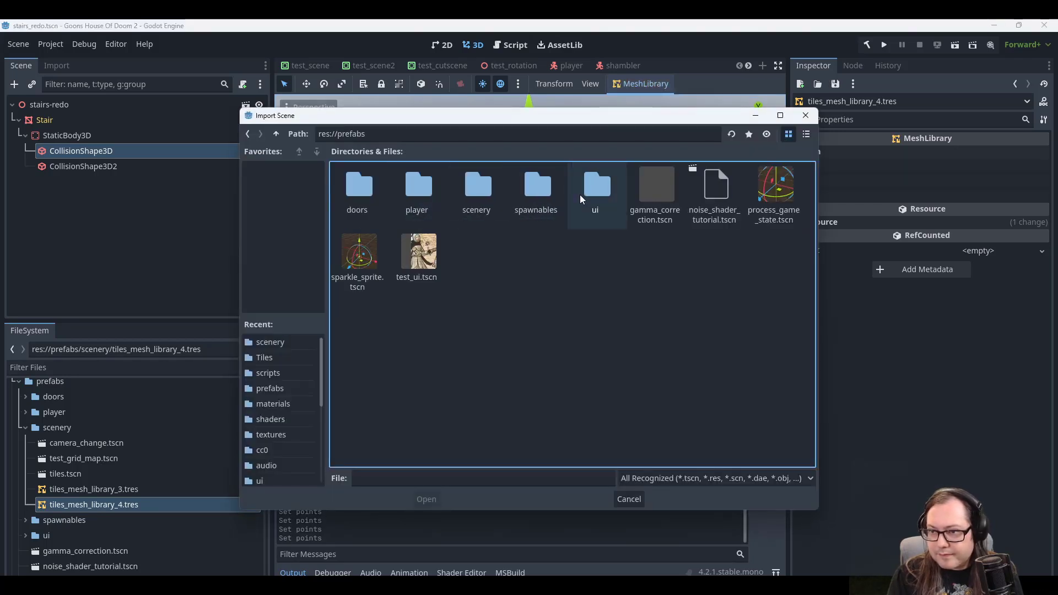
{"action": "double_click", "coordinate": [476, 190]}
{"action": "left_click", "coordinate": [471, 193]}
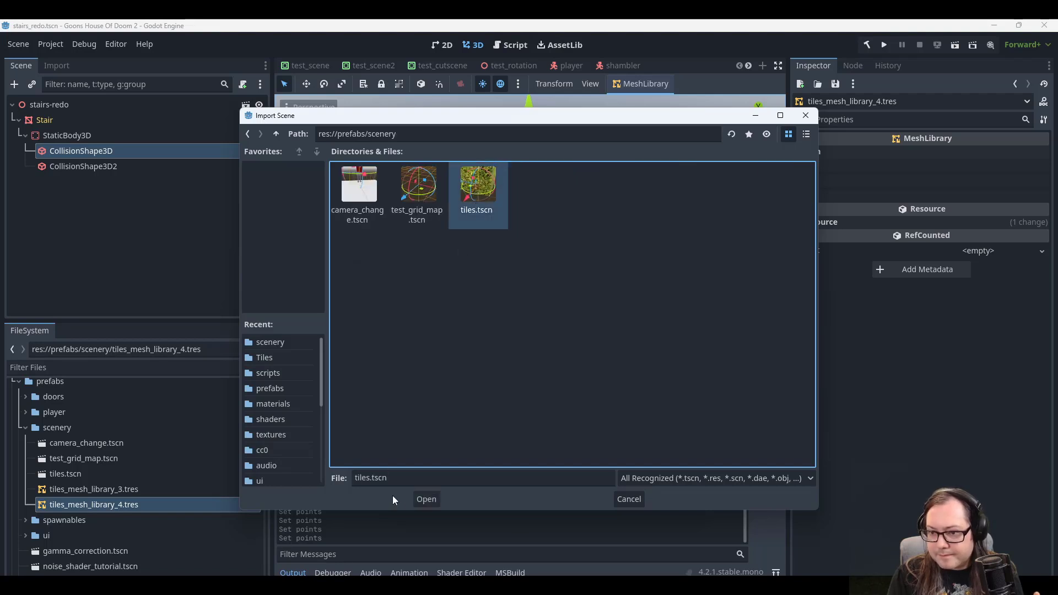
{"action": "left_click", "coordinate": [428, 501]}
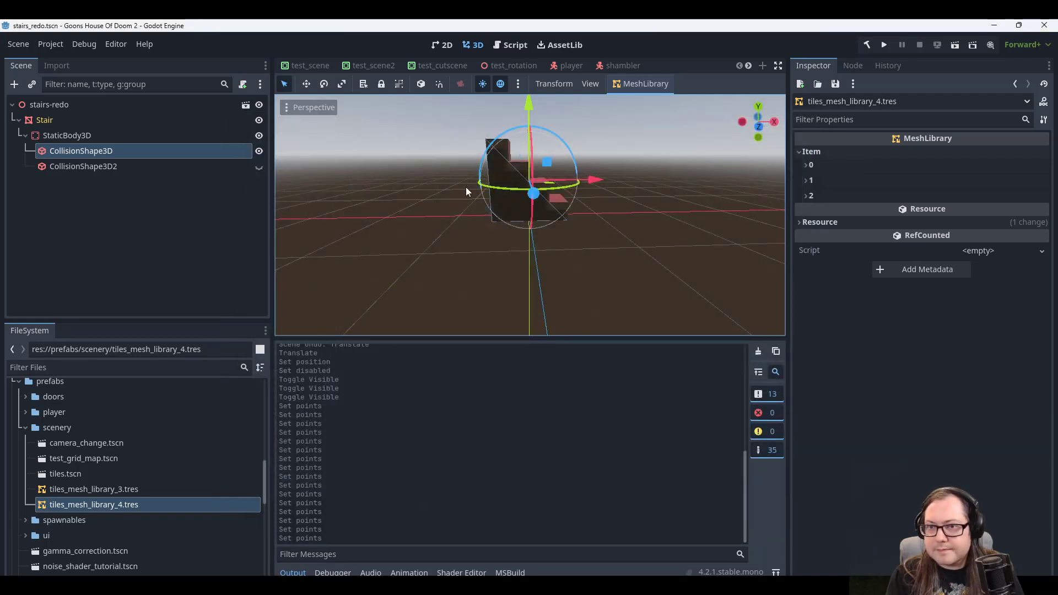
Open test_scene and run the project.
{"action": "scroll", "coordinate": [312, 65], "scroll_direction": "up", "scroll_amount": 12}
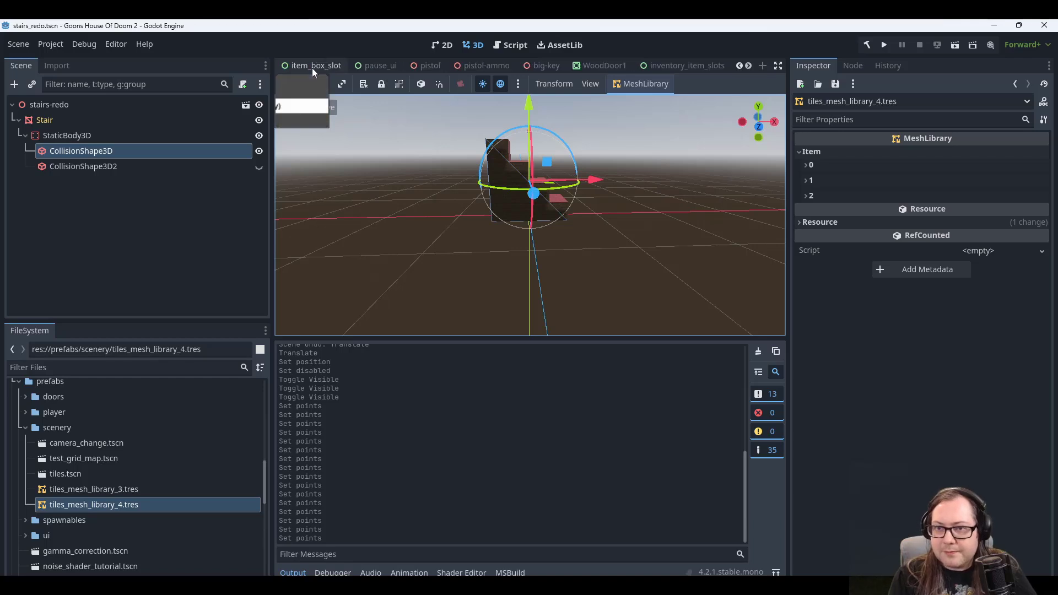
{"action": "scroll", "coordinate": [313, 66], "scroll_direction": "up", "scroll_amount": 6}
{"action": "left_click", "coordinate": [305, 64]}
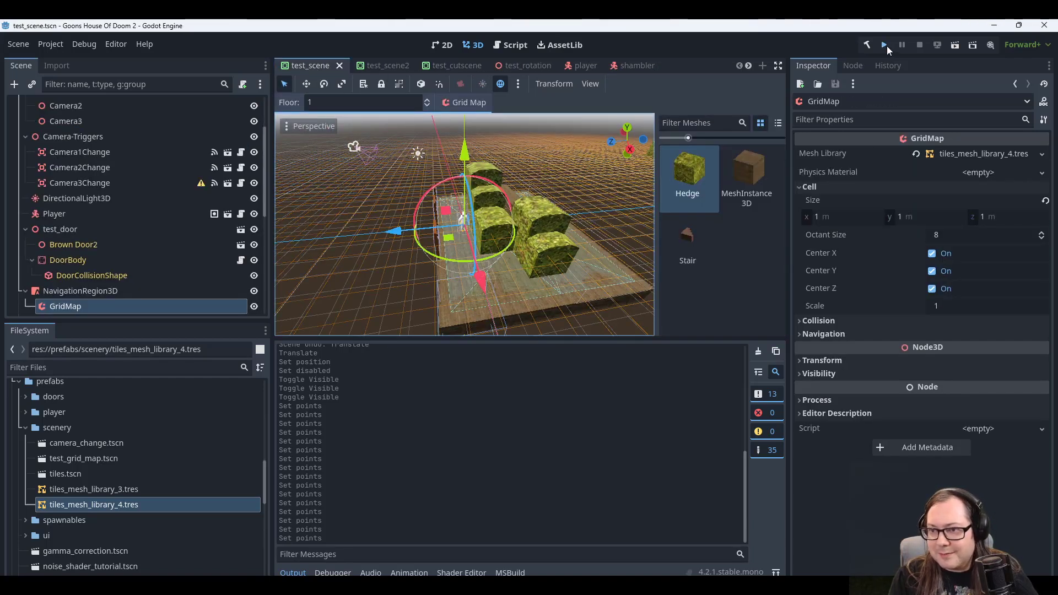
{"action": "left_click", "coordinate": [887, 37]}
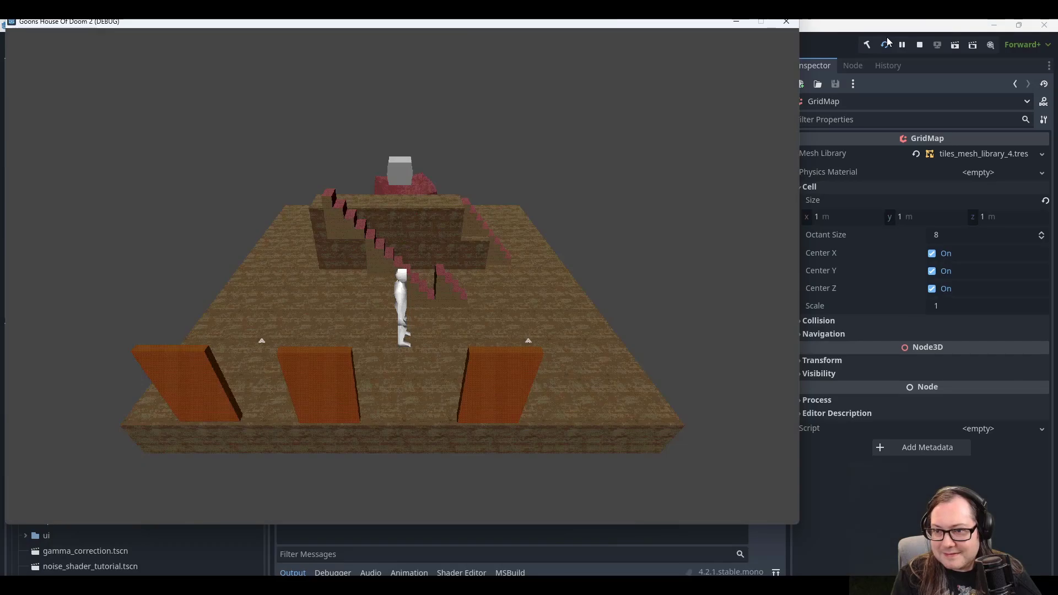
Walk the character back and forth into the stairs to test their collision, and close the game.
{"action": "key", "text": "d"}
{"action": "key", "text": "w"}
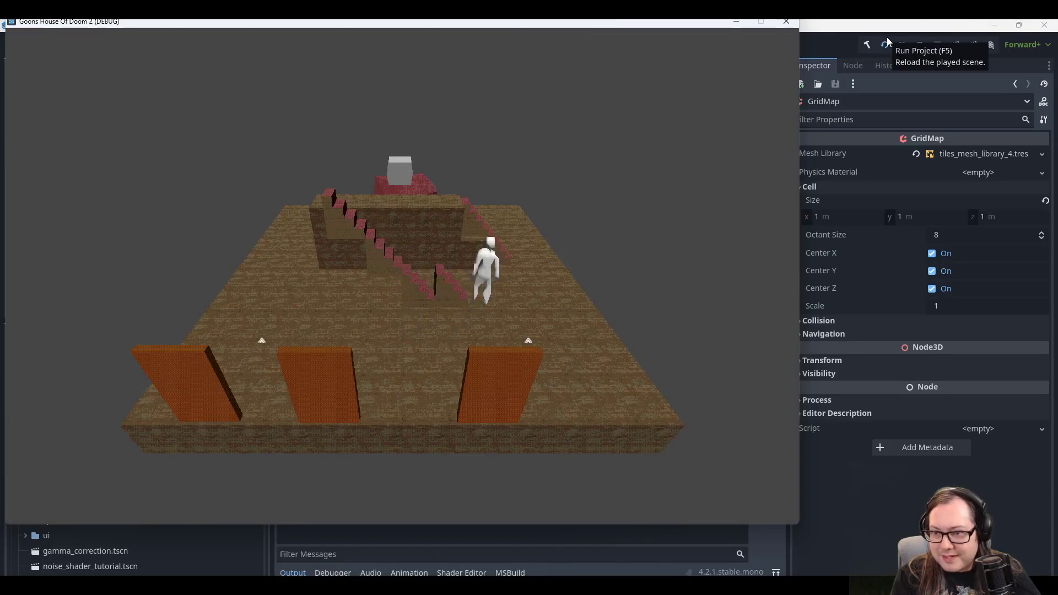
{"action": "key", "text": "a"}
{"action": "key", "text": "a"}
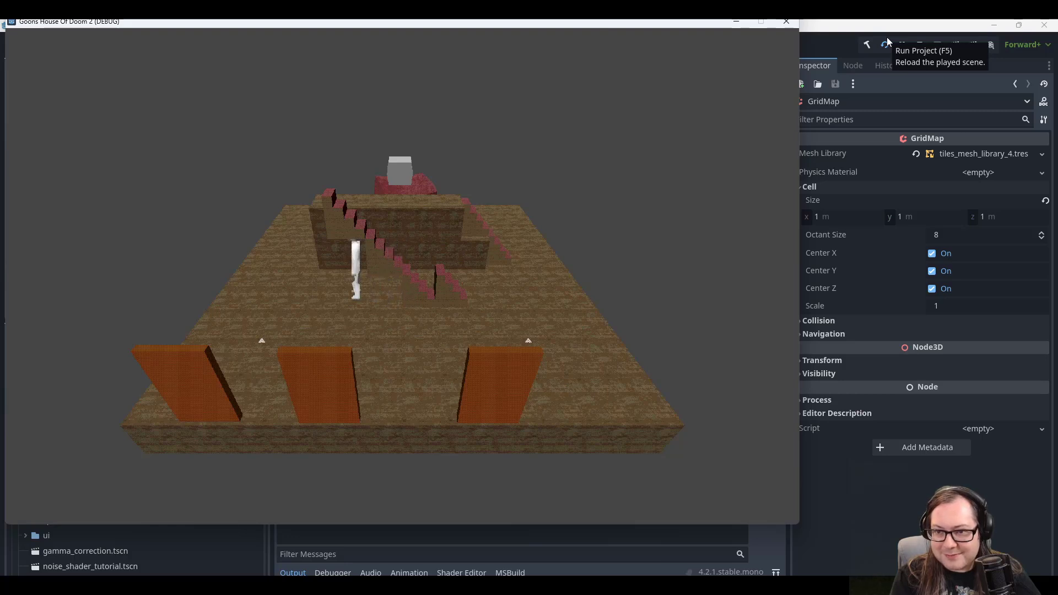
{"action": "key", "text": "d"}
{"action": "key", "text": "d"}
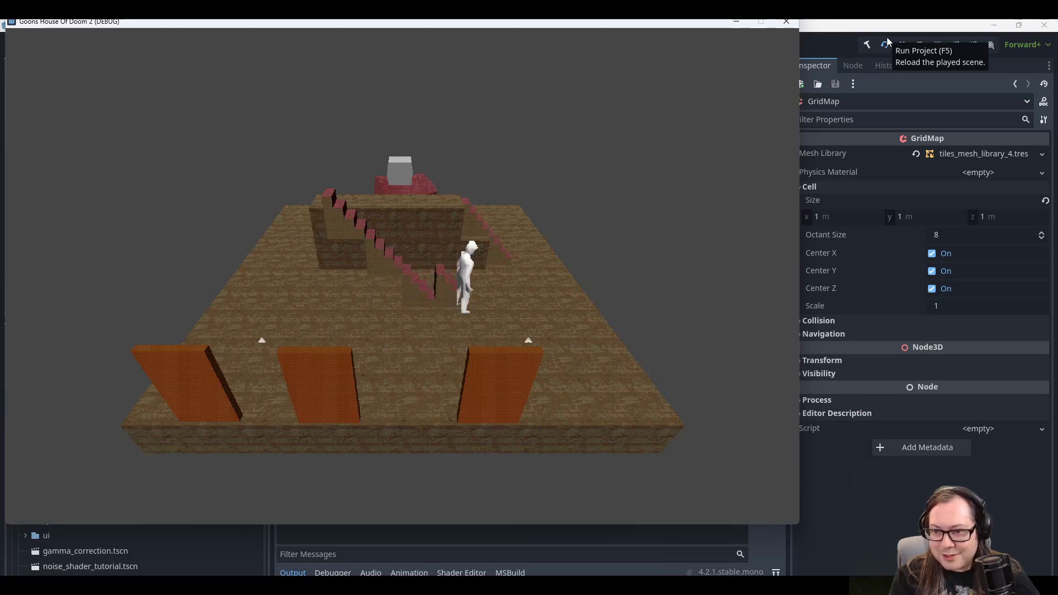
{"action": "key", "text": "s"}
{"action": "key", "text": "a"}
{"action": "key", "text": "w"}
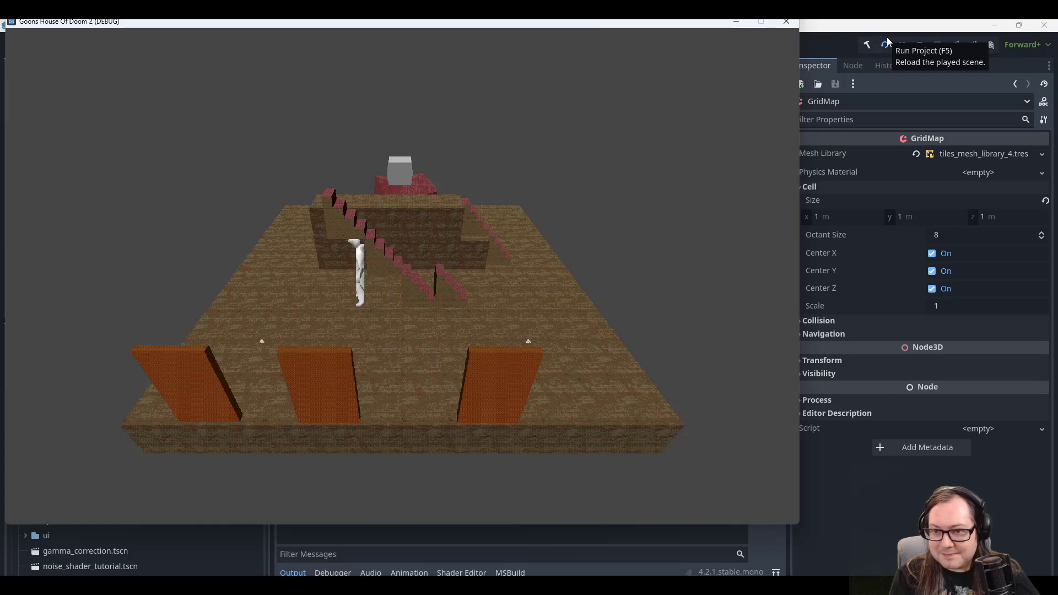
{"action": "key", "text": "d"}
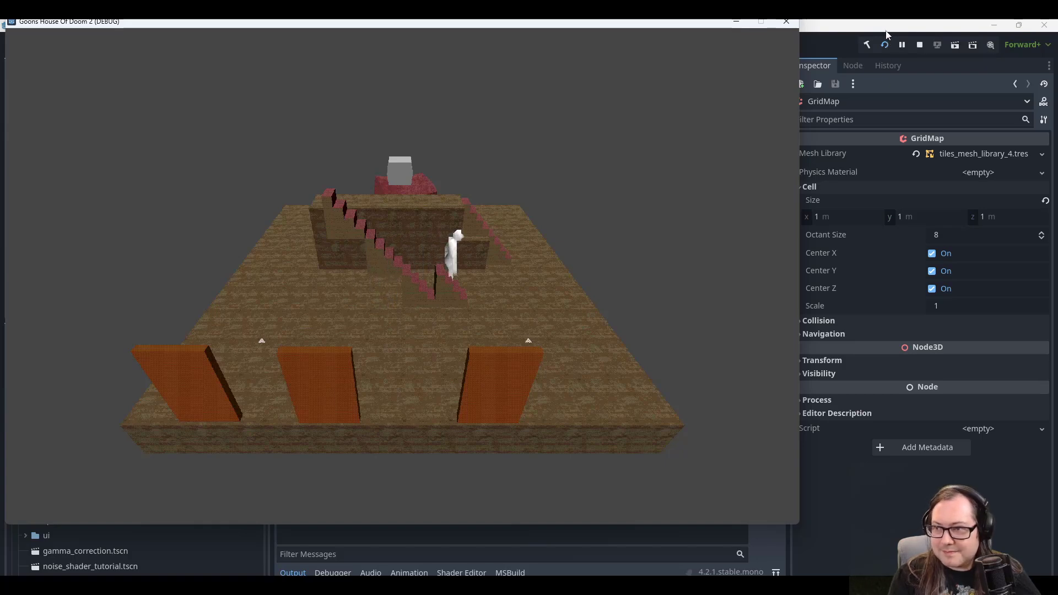
{"action": "left_click", "coordinate": [783, 23]}
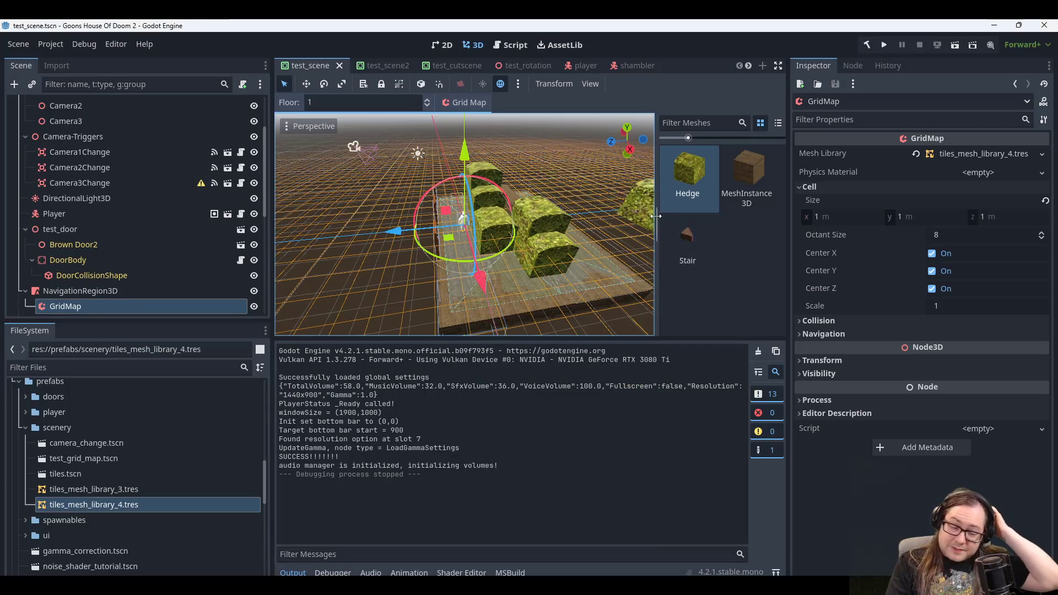
{"action": "left_click", "coordinate": [692, 240]}
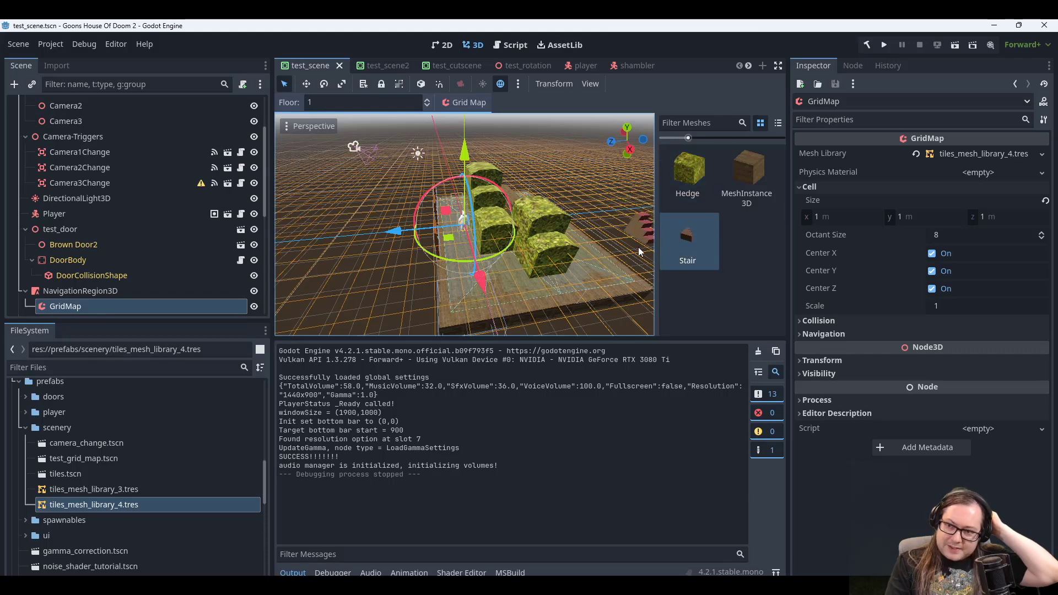
{"action": "left_click", "coordinate": [708, 195]}
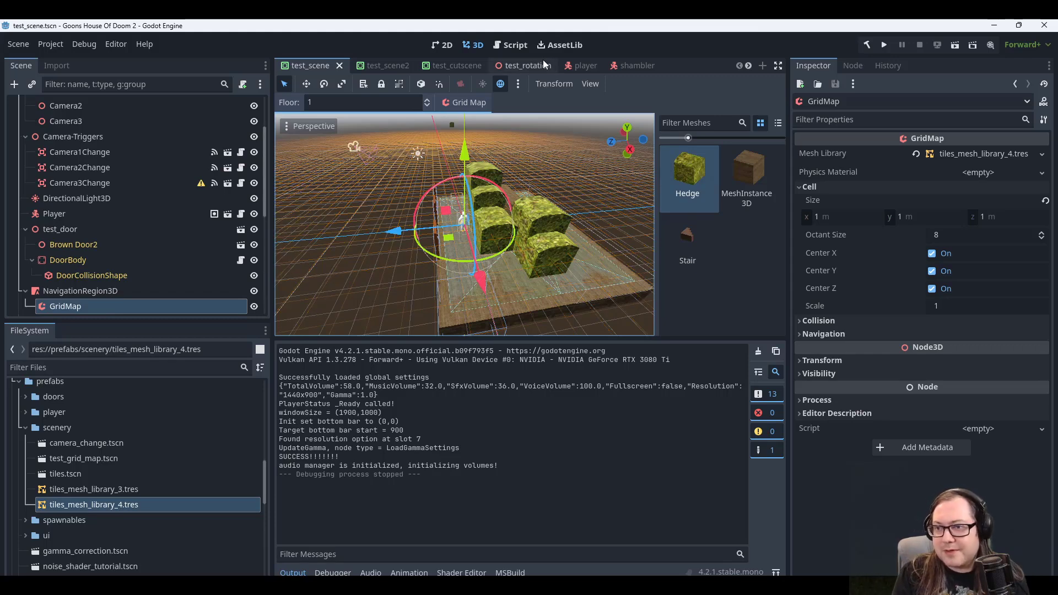
{"action": "scroll", "coordinate": [100, 477], "scroll_direction": "up", "scroll_amount": 10}
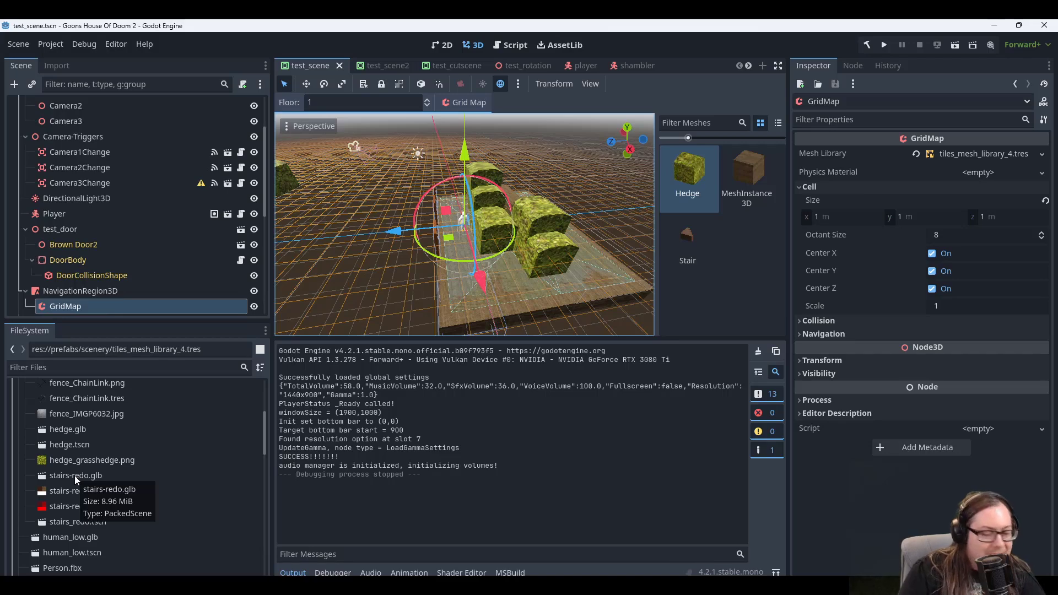
{"action": "middle_click_drag", "start_coordinate": [500, 222], "coordinate": [106, 233]}
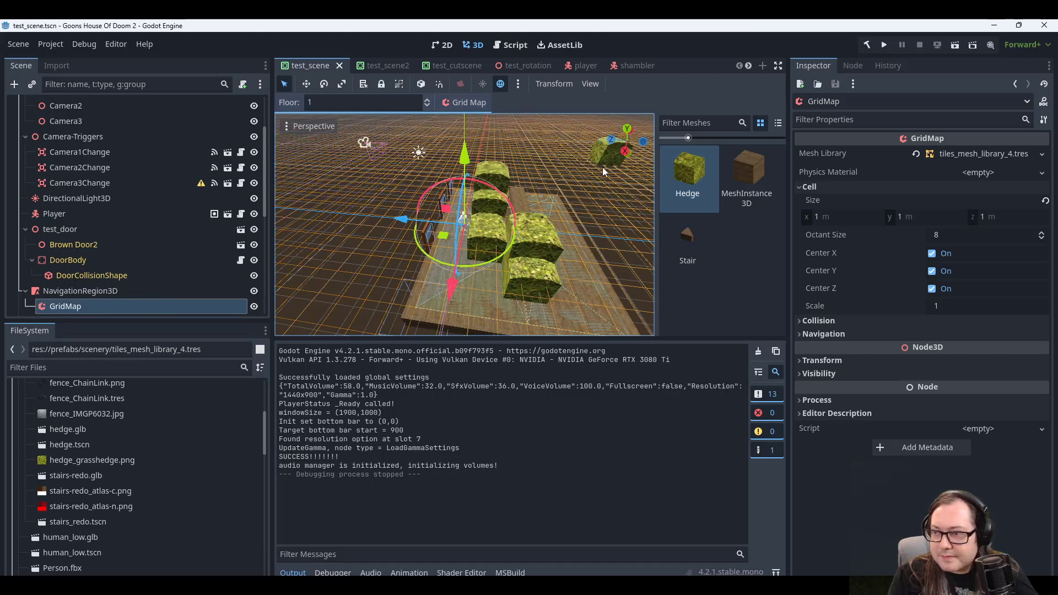
{"action": "middle_click_drag", "start_coordinate": [488, 285], "coordinate": [573, 261]}
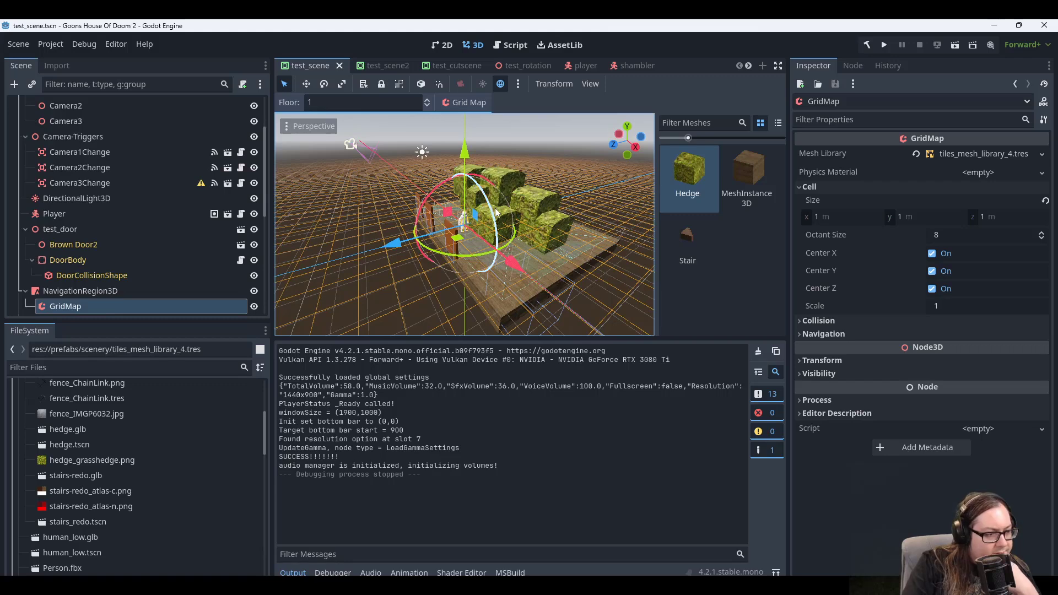
Turn on Visible Collision Shapes for debugging and run the project.
{"action": "left_click", "coordinate": [83, 44]}
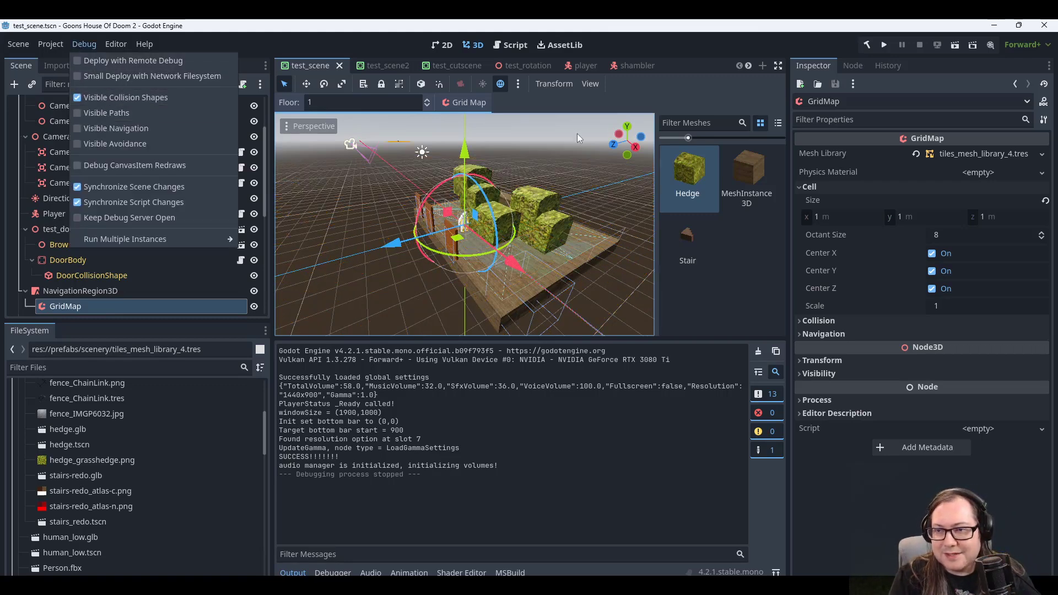
{"action": "left_click", "coordinate": [243, 41]}
{"action": "left_click", "coordinate": [885, 44]}
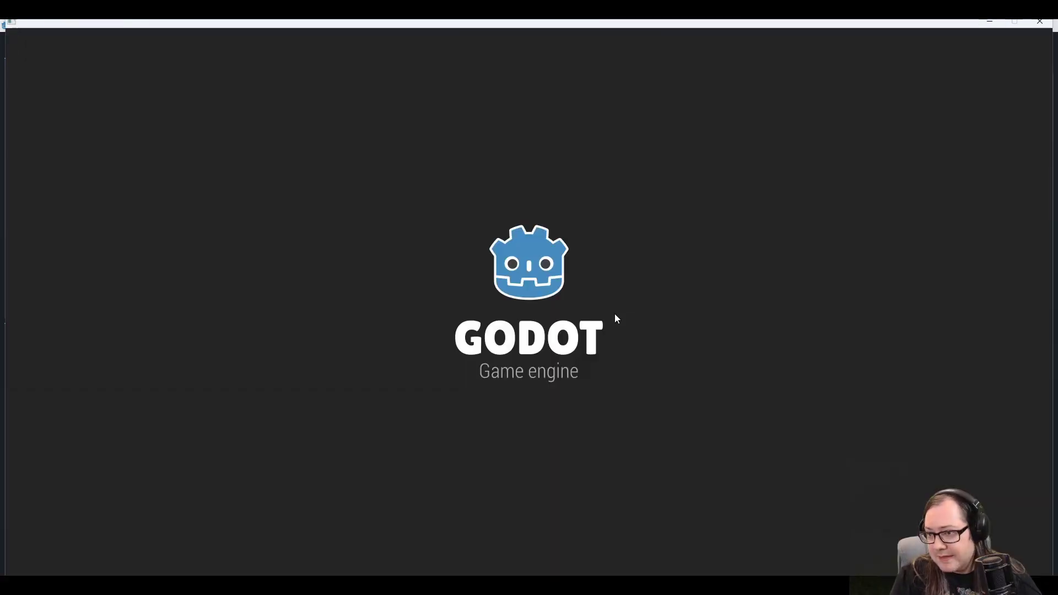
Walk the character around the stairs to inspect their collision outlines, and close the game.
{"action": "key", "text": "d"}
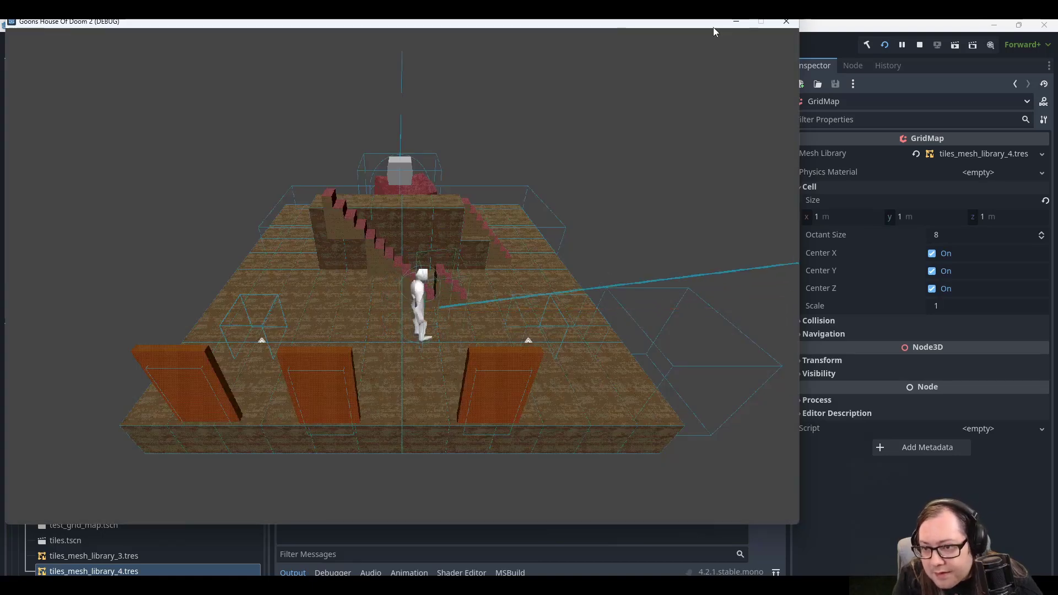
{"action": "key", "text": "w"}
{"action": "key", "text": "a"}
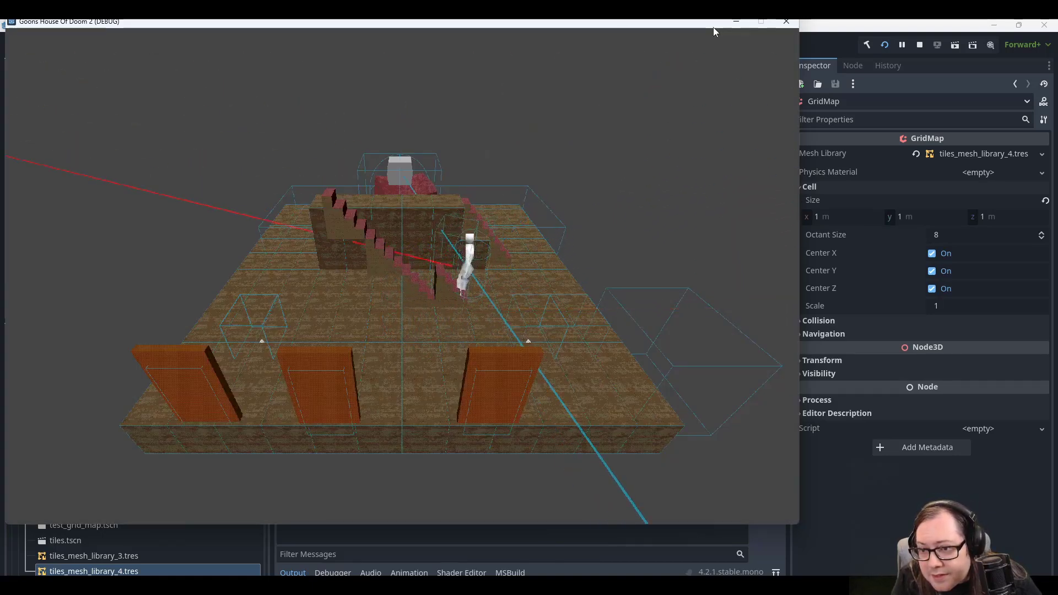
{"action": "key", "text": "s"}
{"action": "key", "text": "a"}
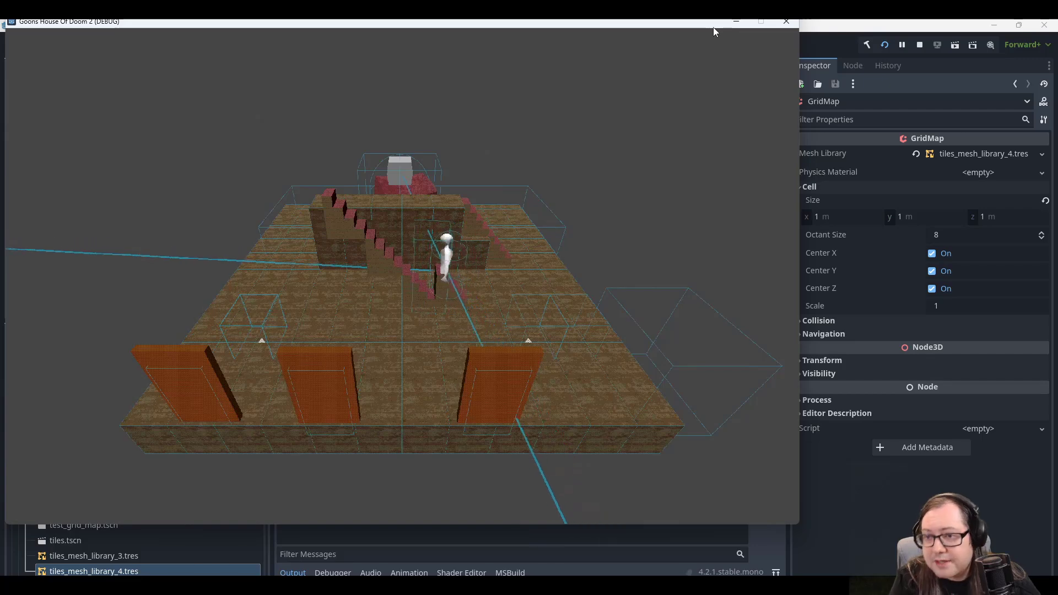
{"action": "key", "text": "a"}
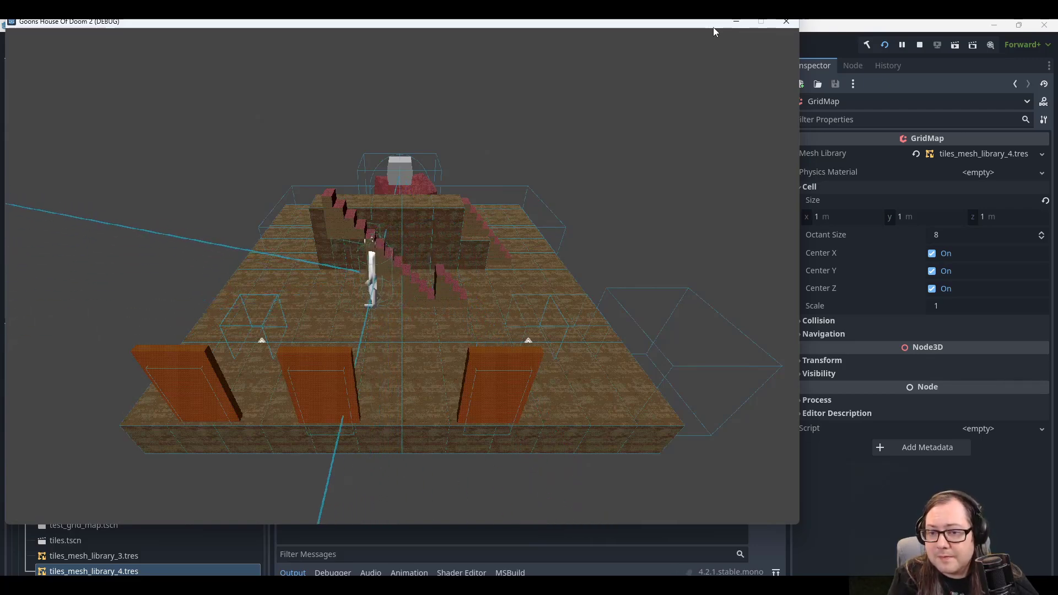
{"action": "key", "text": "d"}
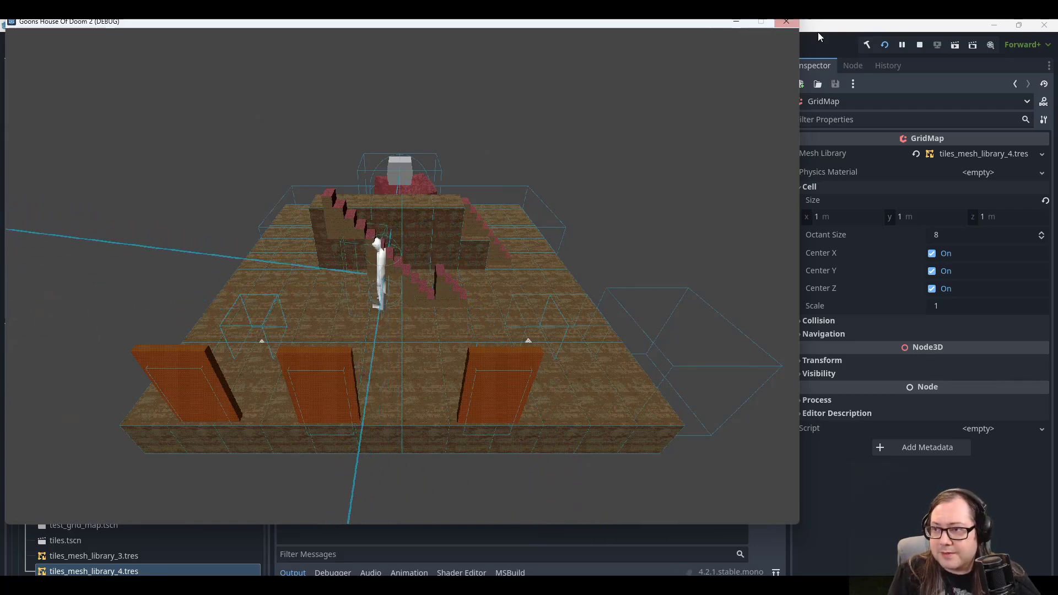
{"action": "left_click", "coordinate": [787, 22]}
Set the grid map's floor to -1 and place a test stair tile just outside the platform in test_scene.
{"action": "left_click", "coordinate": [688, 243]}
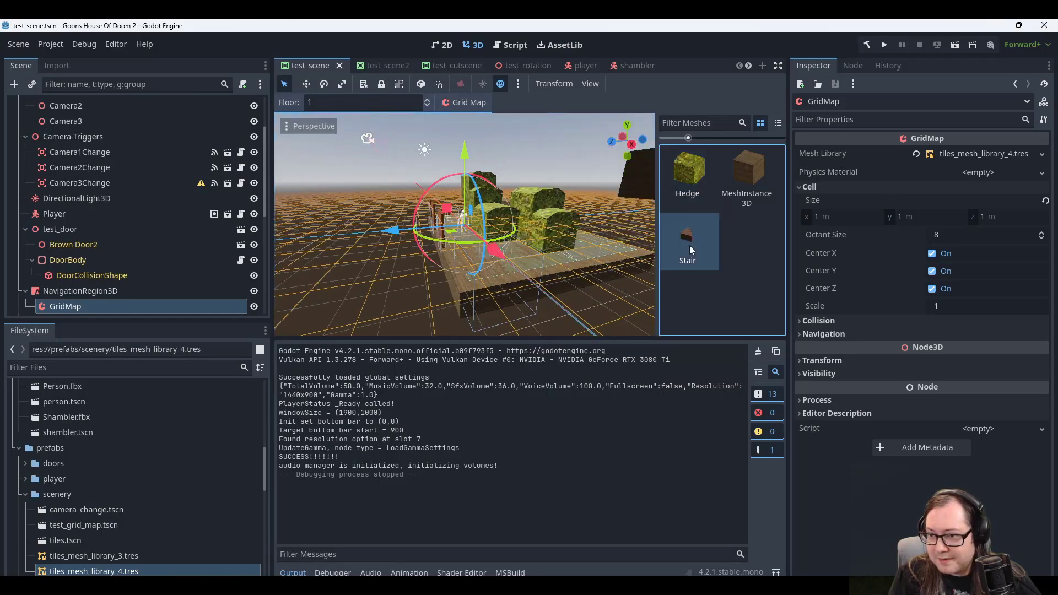
{"action": "key", "text": "q"}
{"action": "middle_click_drag", "start_coordinate": [502, 300], "coordinate": [603, 289]}
{"action": "left_click", "coordinate": [688, 176]}
{"action": "key", "text": "q"}
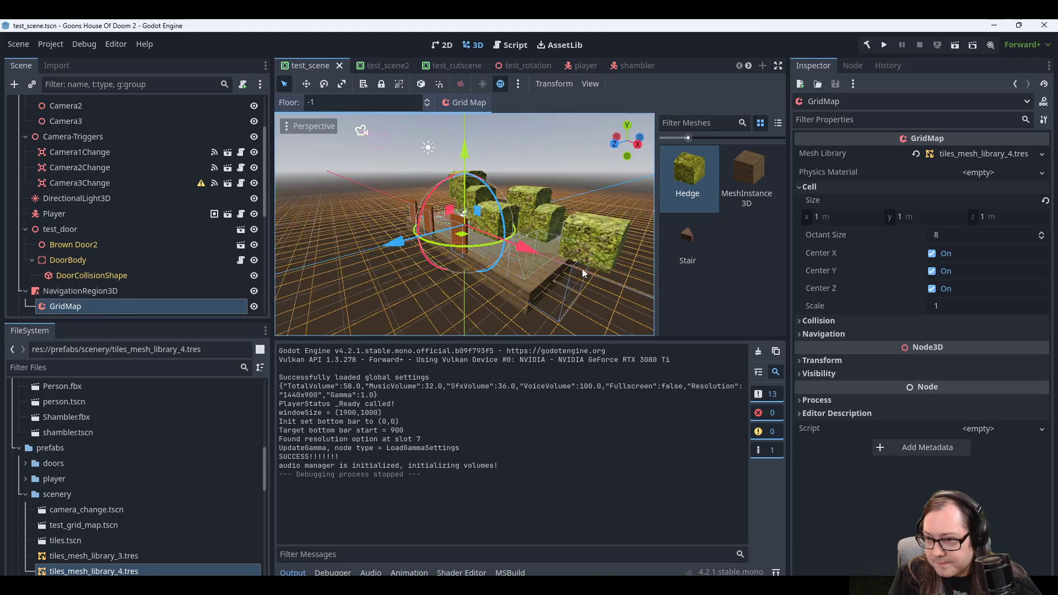
{"action": "left_click", "coordinate": [601, 283]}
{"action": "middle_click_drag", "start_coordinate": [601, 282], "coordinate": [594, 262]}
{"action": "key", "text": "ctrl+s"}
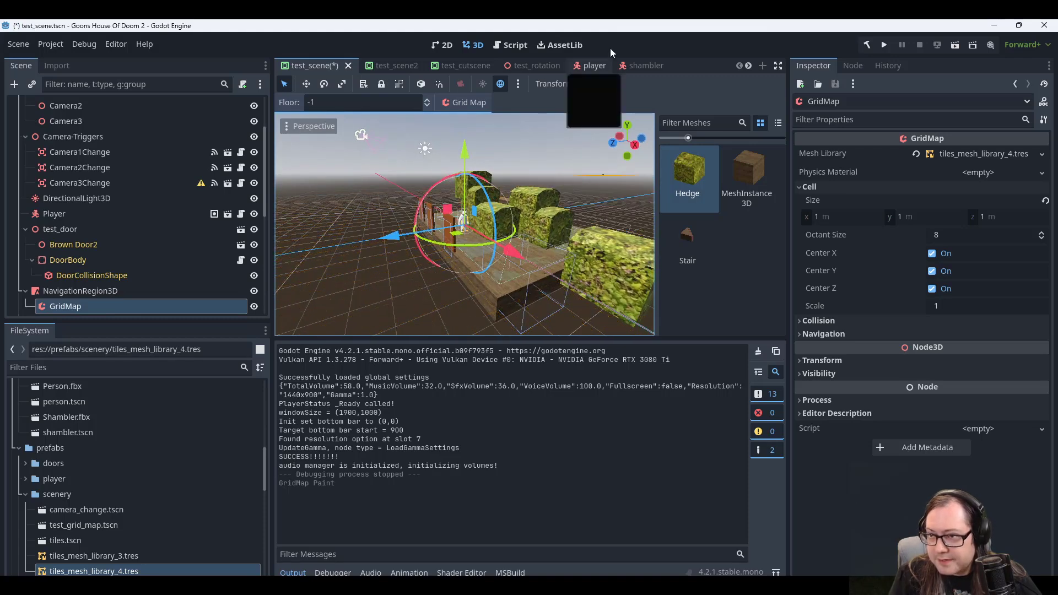
Run the project to check the separately placed stair tile for a collision outline, and close the game.
{"action": "left_click", "coordinate": [882, 47]}
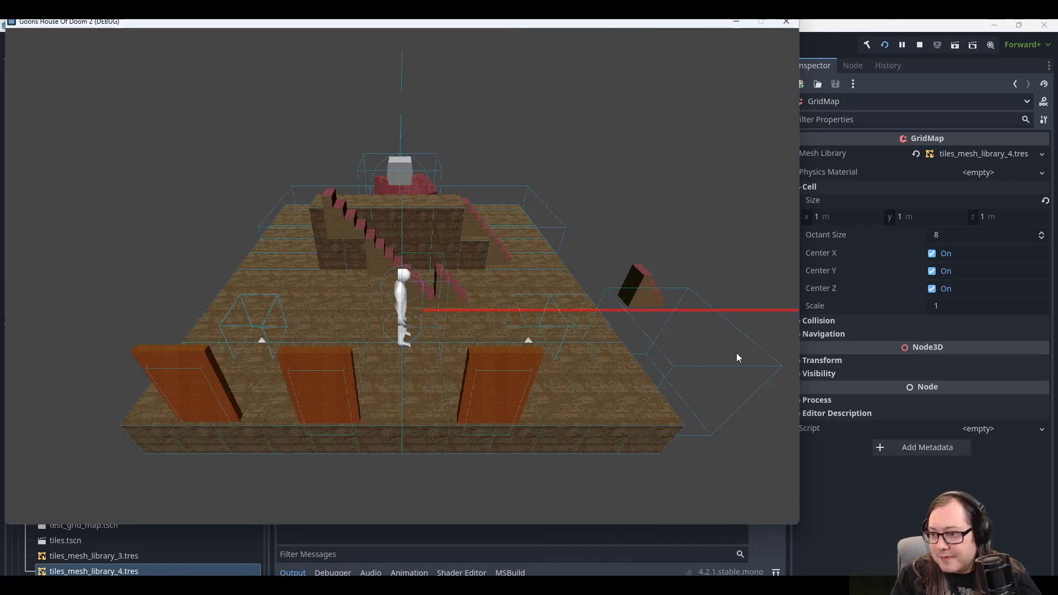
{"action": "left_click", "coordinate": [787, 23]}
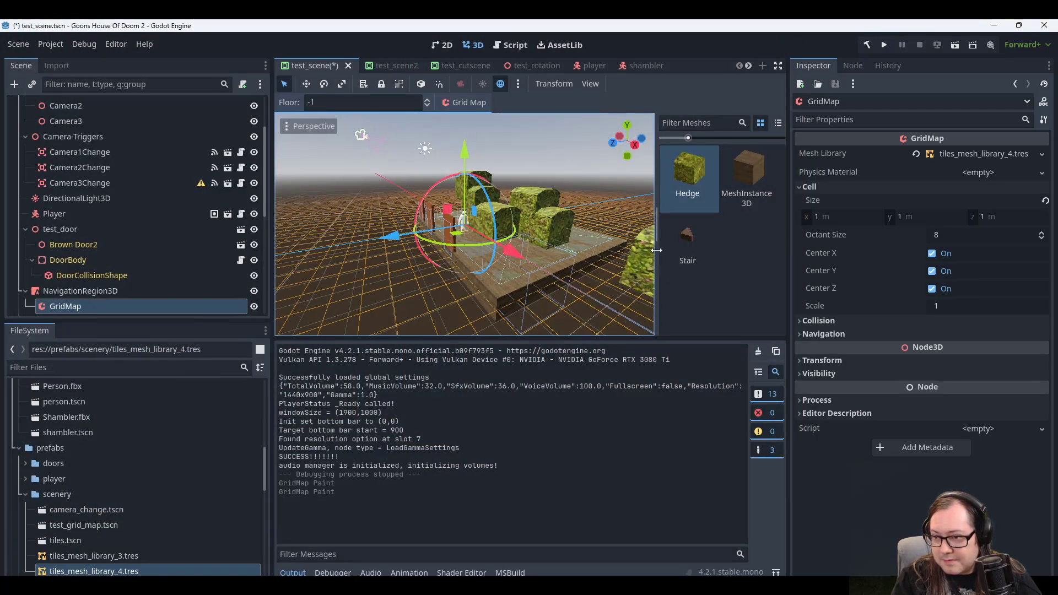
Save test_scene, close the Godot editor and start Godot again.
{"action": "key", "text": "ctrl+s"}
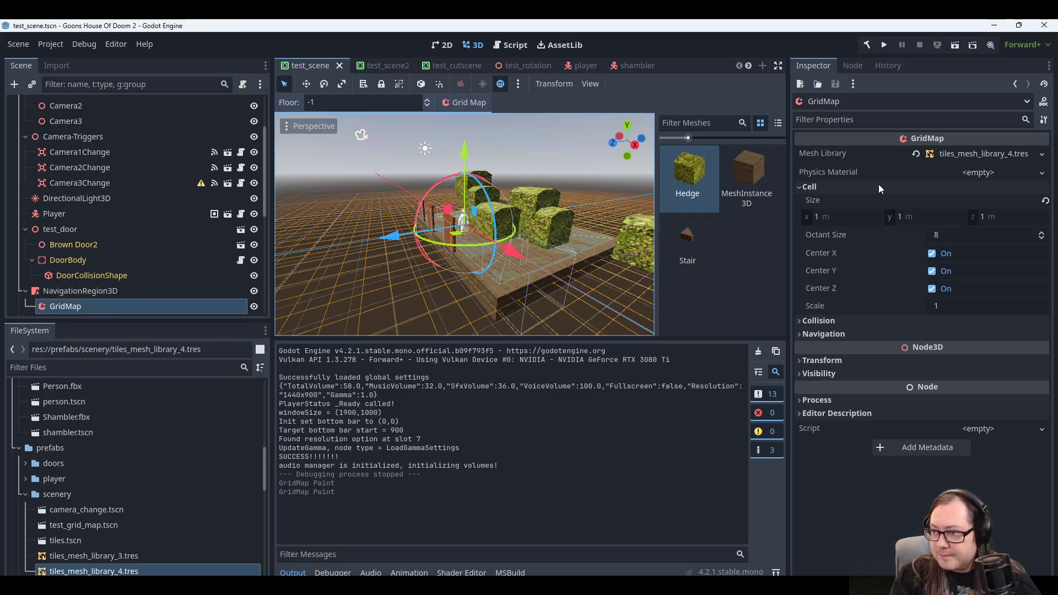
{"action": "left_click", "coordinate": [1044, 27]}
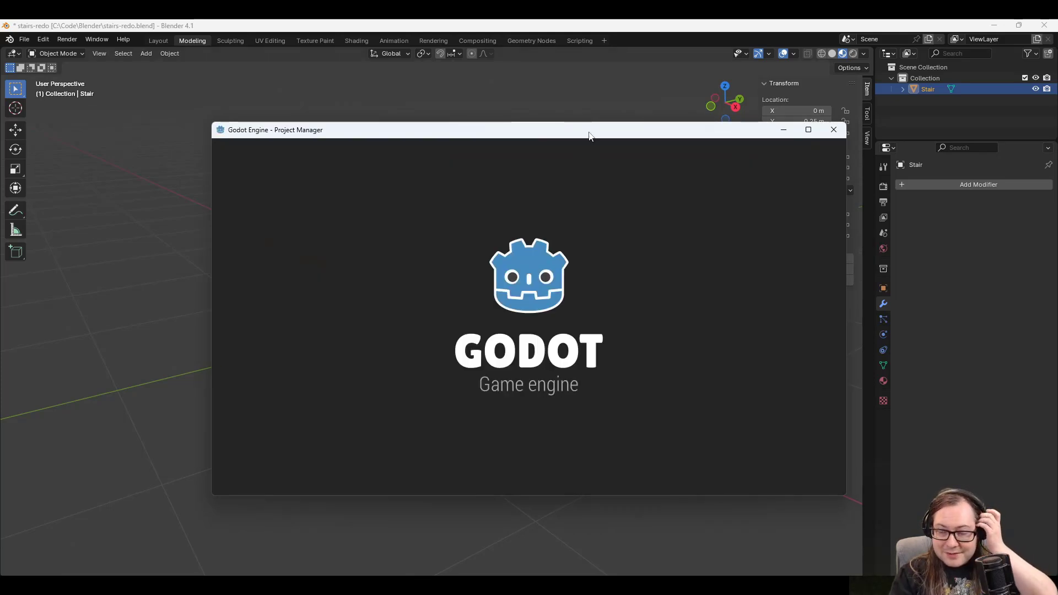
Open the Goons House Of Doom 2 project and examine the stairs around the player in test_scene.
{"action": "double_click", "coordinate": [401, 200]}
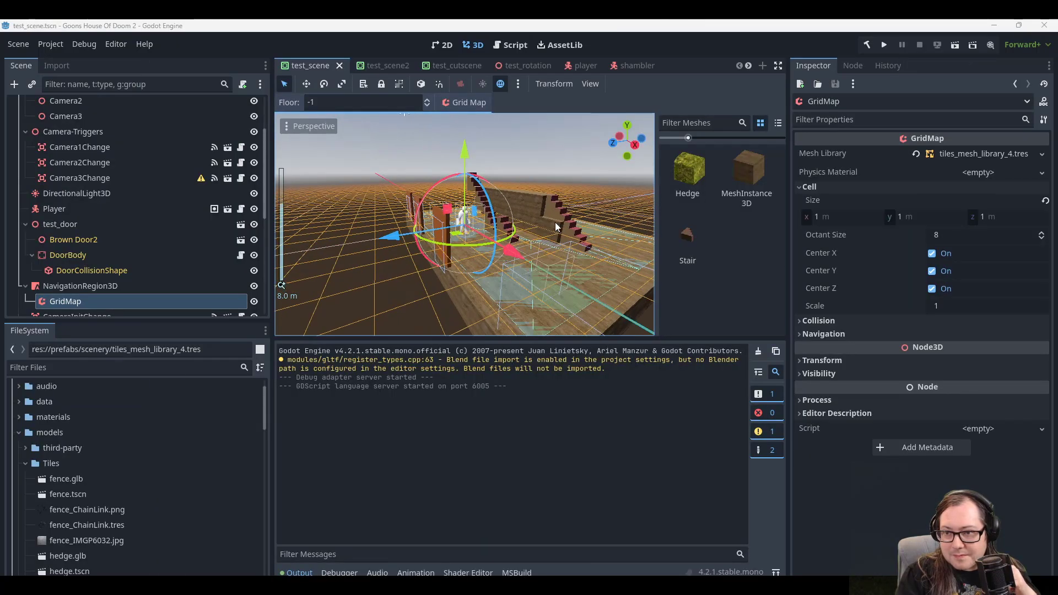
{"action": "scroll", "coordinate": [575, 205], "scroll_direction": "down", "scroll_amount": 5}
{"action": "middle_click_drag", "start_coordinate": [574, 205], "coordinate": [533, 252]}
{"action": "scroll", "coordinate": [600, 203], "scroll_direction": "up", "scroll_amount": 7}
{"action": "scroll", "coordinate": [533, 247], "scroll_direction": "up", "scroll_amount": 2}
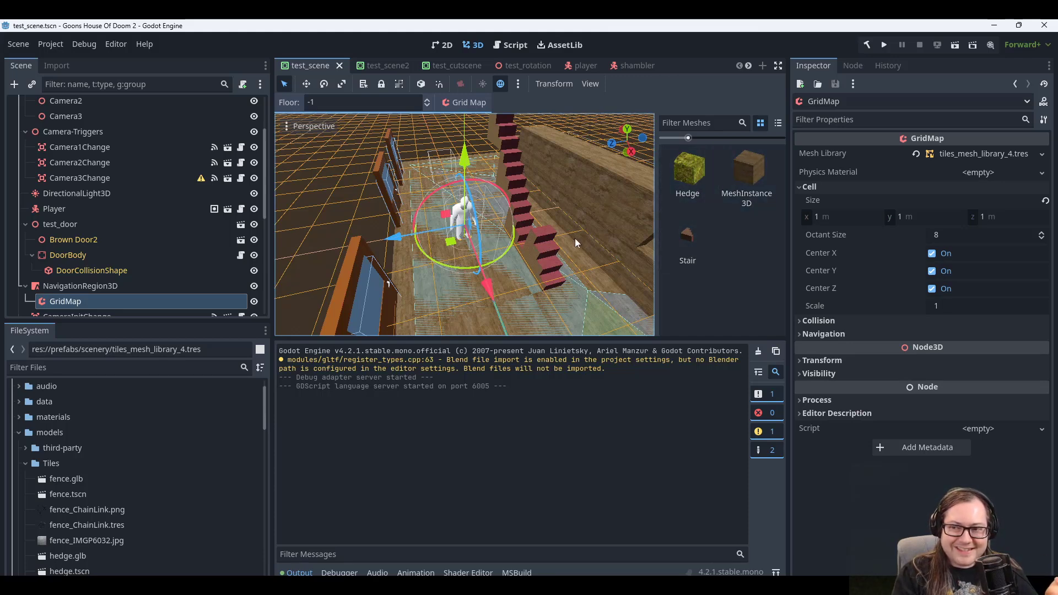
{"action": "middle_click_drag", "start_coordinate": [575, 239], "coordinate": [519, 243]}
{"action": "scroll", "coordinate": [563, 253], "scroll_direction": "down", "scroll_amount": 3}
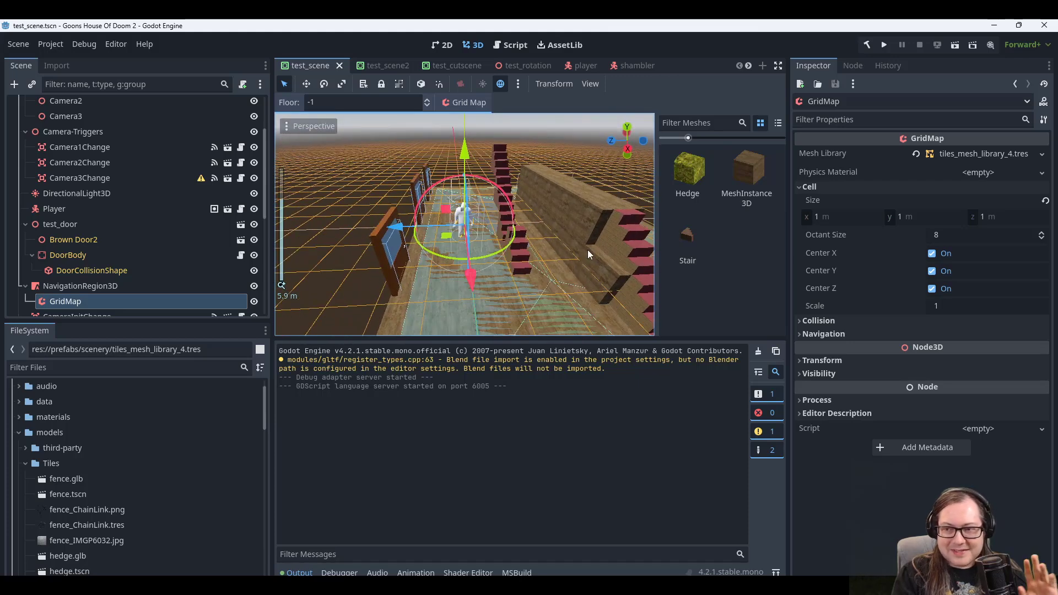
{"action": "mouse_move", "coordinate": [587, 256]}
{"action": "middle_mouse_down"}
{"action": "mouse_move", "coordinate": [576, 260]}
{"action": "mouse_move", "coordinate": [600, 269]}
{"action": "middle_mouse_up"}
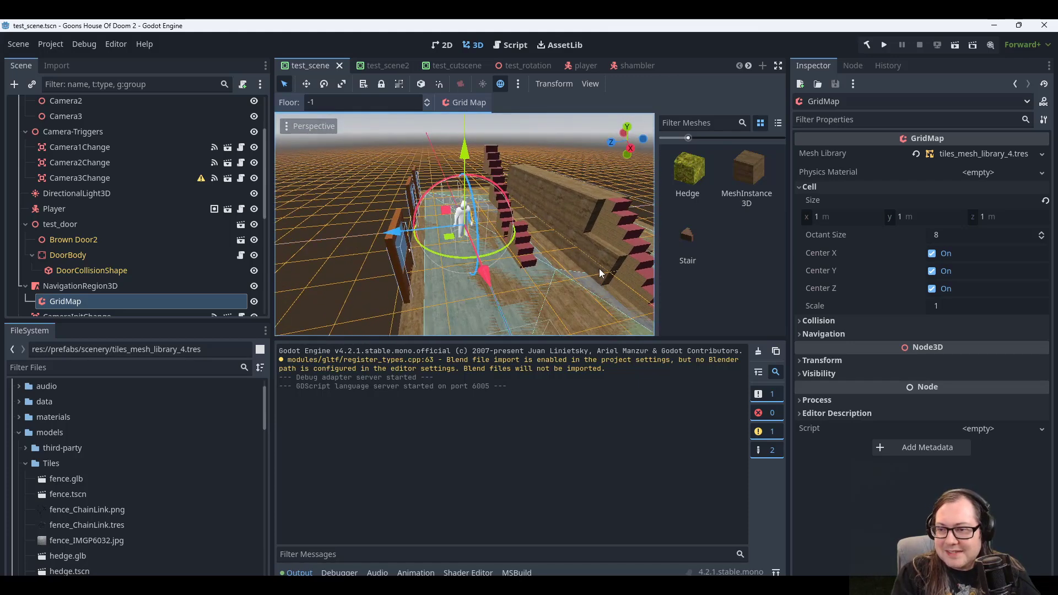
Select the Stair tile in the grid map's mesh palette and open tiles_mesh_library_4.tres to view its properties.
{"action": "left_click", "coordinate": [692, 235]}
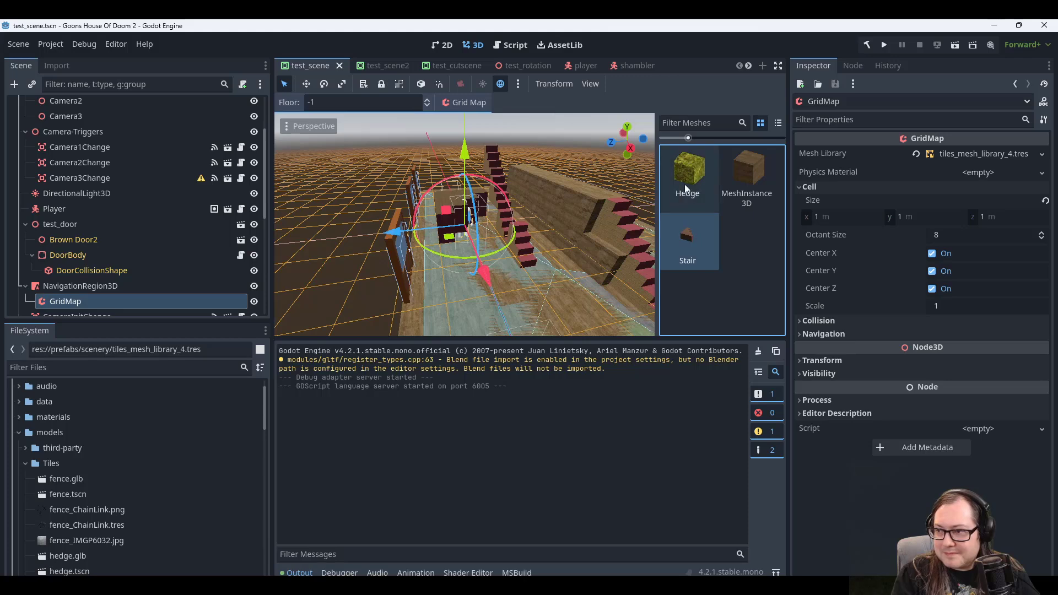
{"action": "left_click", "coordinate": [699, 191]}
{"action": "left_click", "coordinate": [689, 240]}
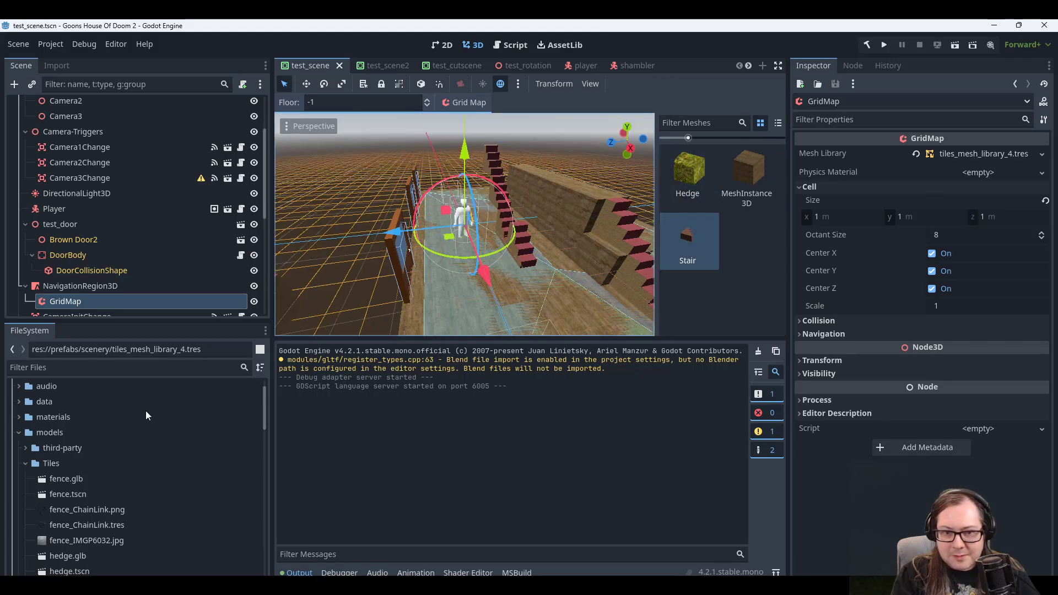
{"action": "scroll", "coordinate": [118, 496], "scroll_direction": "down", "scroll_amount": 10}
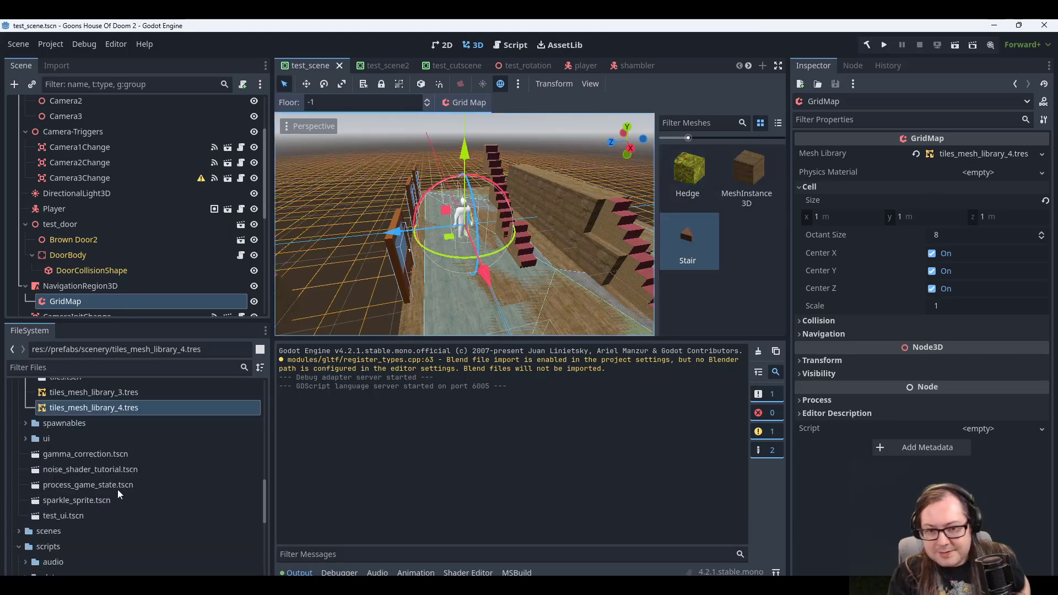
{"action": "double_click", "coordinate": [100, 409]}
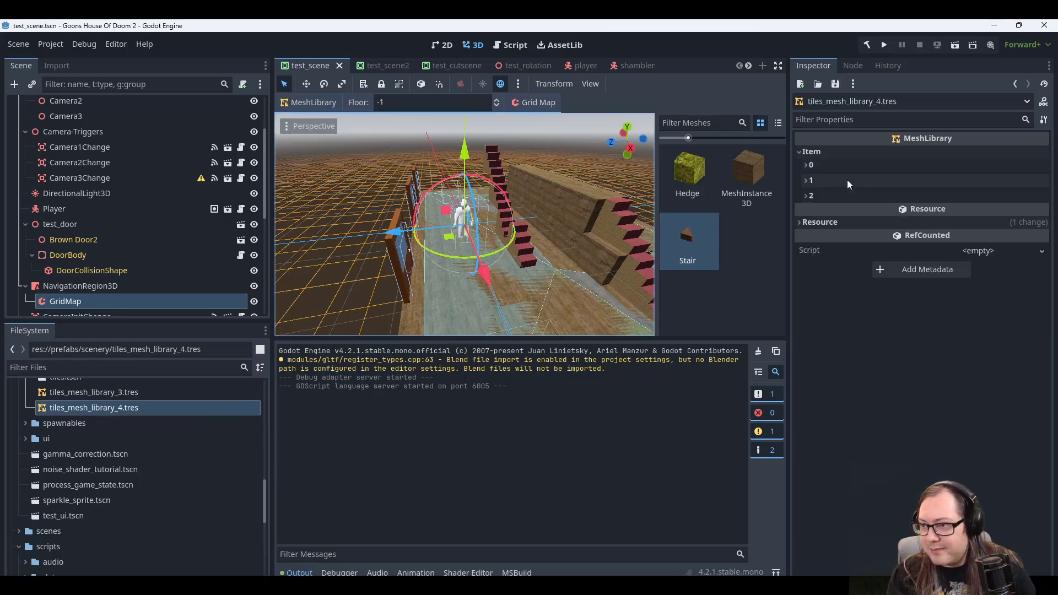
Examine the mesh and collision shapes array of item 0, MeshInstance3D, in the mesh library.
{"action": "left_click", "coordinate": [834, 165]}
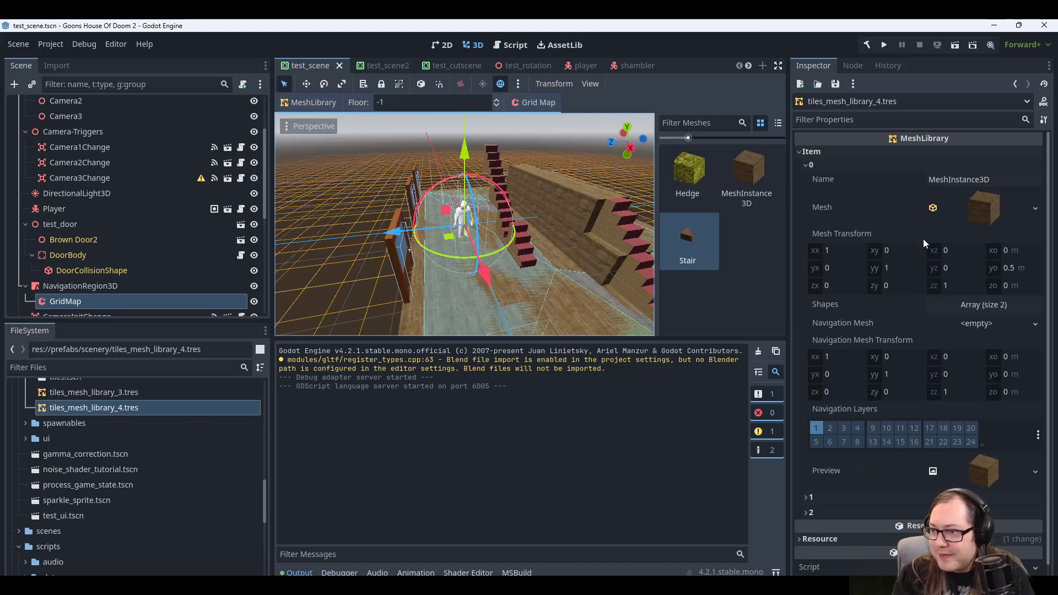
{"action": "left_click", "coordinate": [977, 219]}
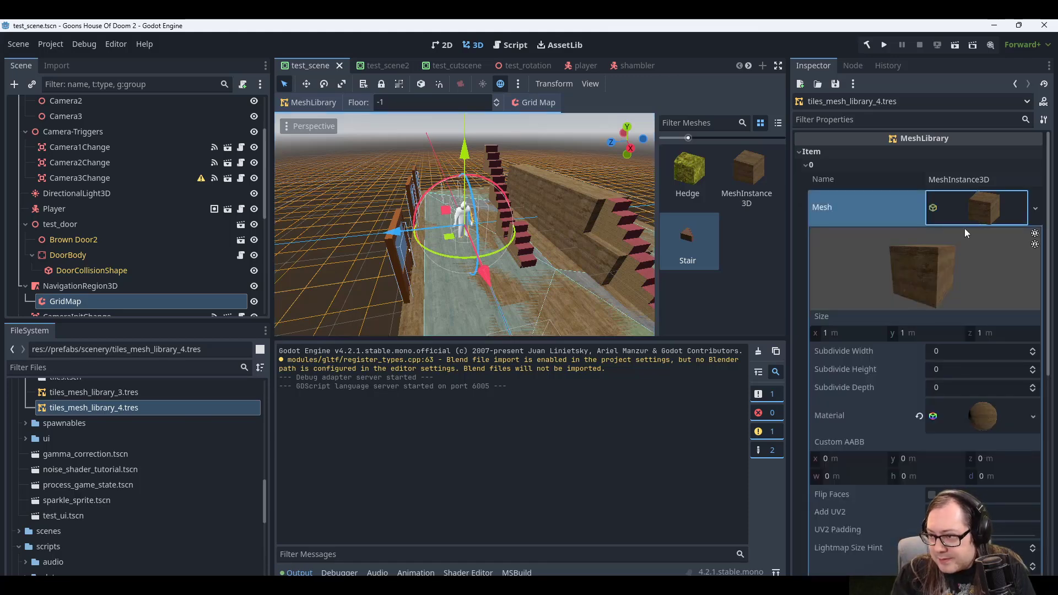
{"action": "left_click", "coordinate": [984, 208]}
{"action": "left_click", "coordinate": [970, 305]}
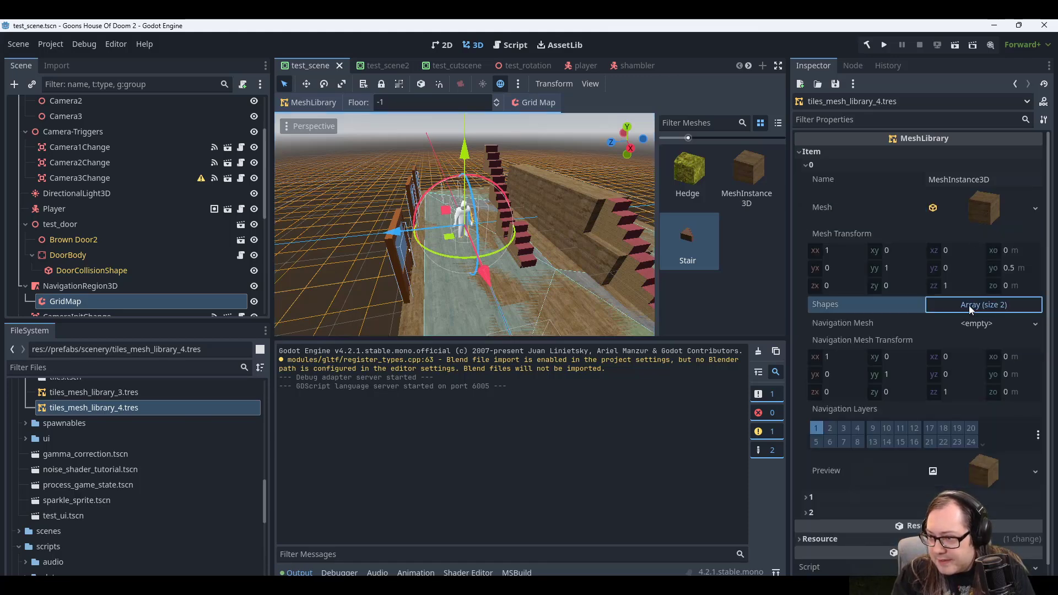
{"action": "scroll", "coordinate": [964, 342], "scroll_direction": "down", "scroll_amount": 2}
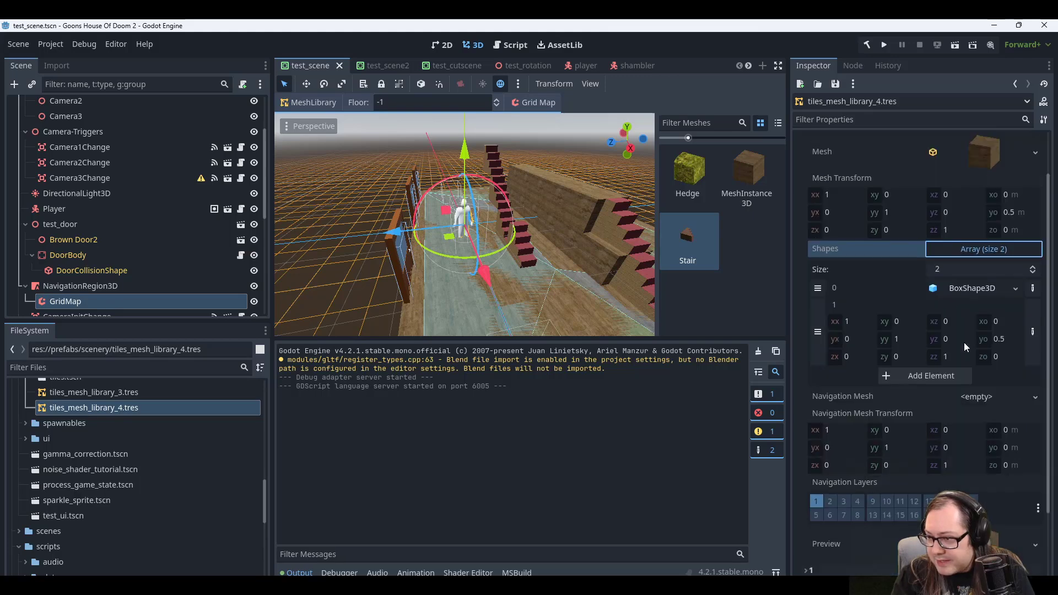
{"action": "scroll", "coordinate": [960, 346], "scroll_direction": "down", "scroll_amount": 2}
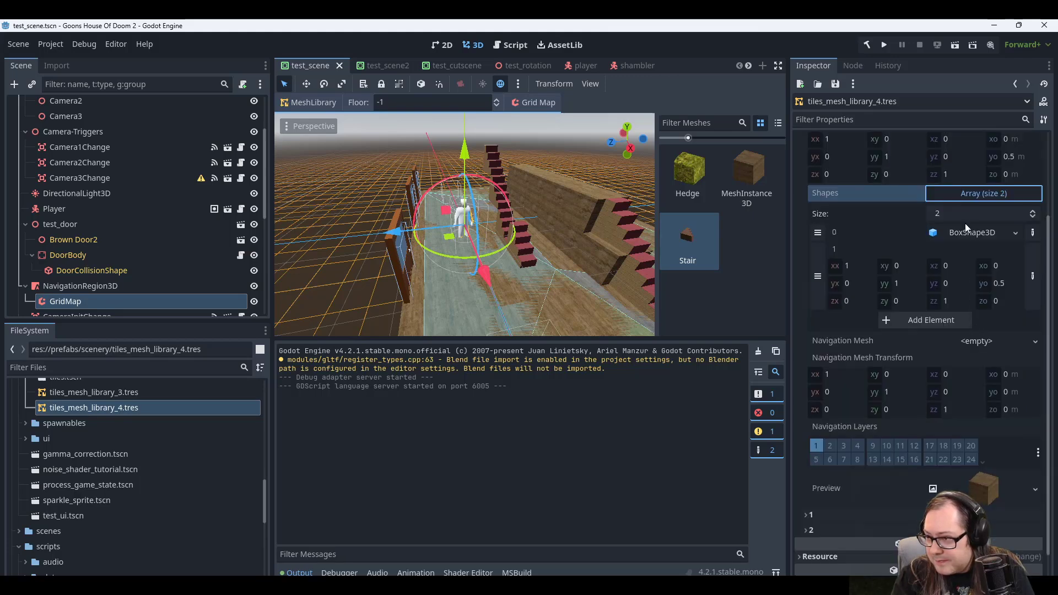
{"action": "scroll", "coordinate": [922, 429], "scroll_direction": "down", "scroll_amount": 1}
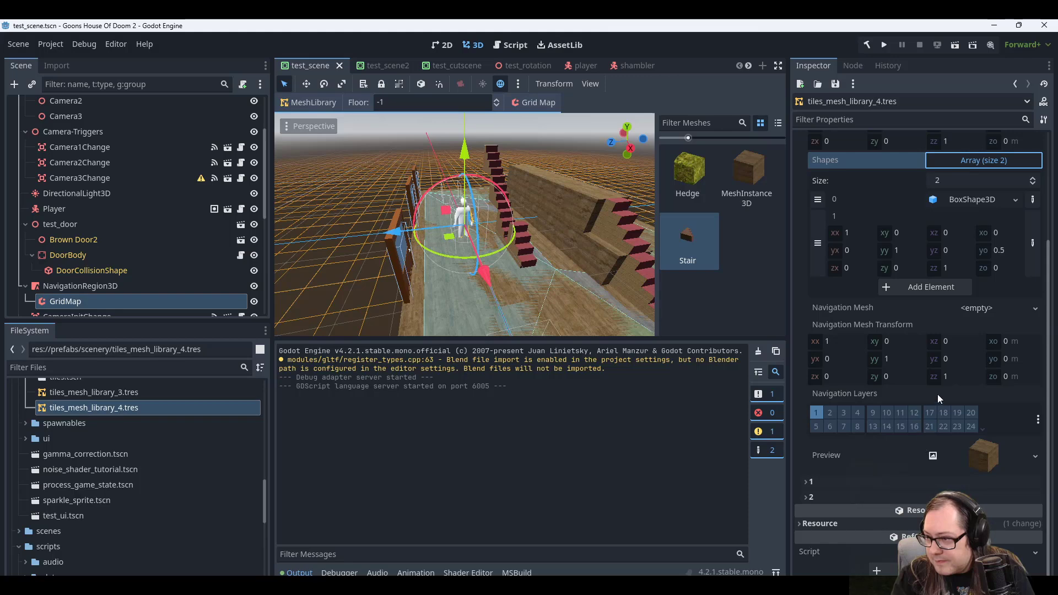
{"action": "scroll", "coordinate": [959, 342], "scroll_direction": "up", "scroll_amount": 2}
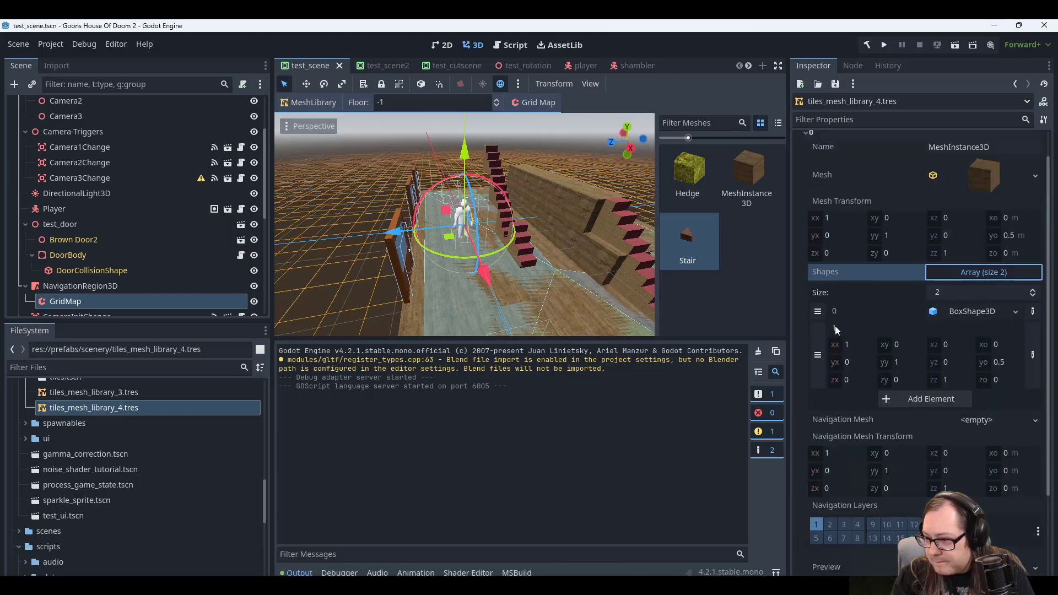
{"action": "left_click", "coordinate": [984, 314]}
{"action": "left_click", "coordinate": [983, 312]}
{"action": "left_click", "coordinate": [984, 273]}
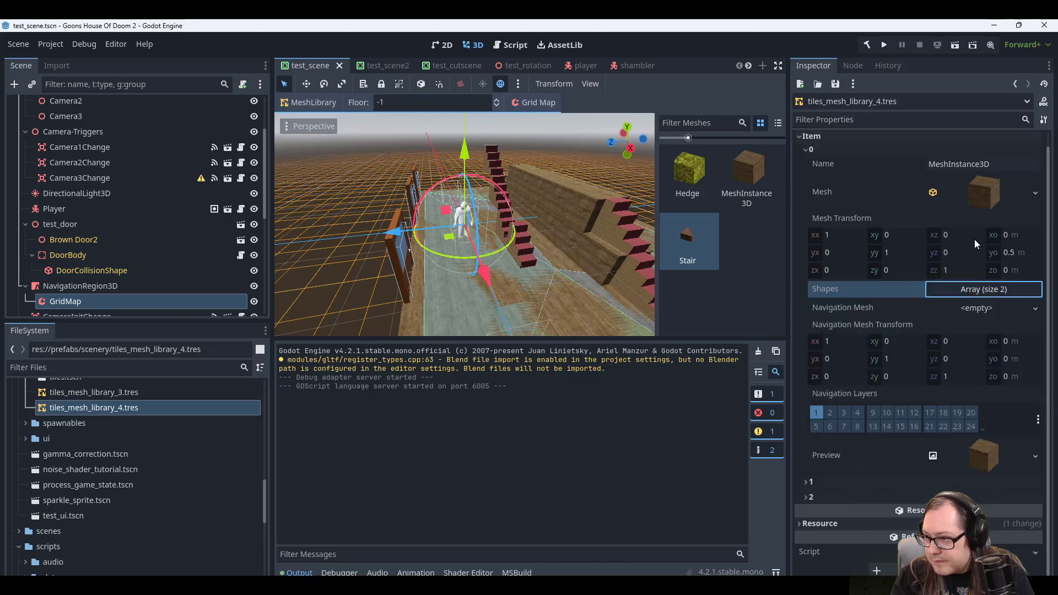
{"action": "left_click", "coordinate": [806, 149]}
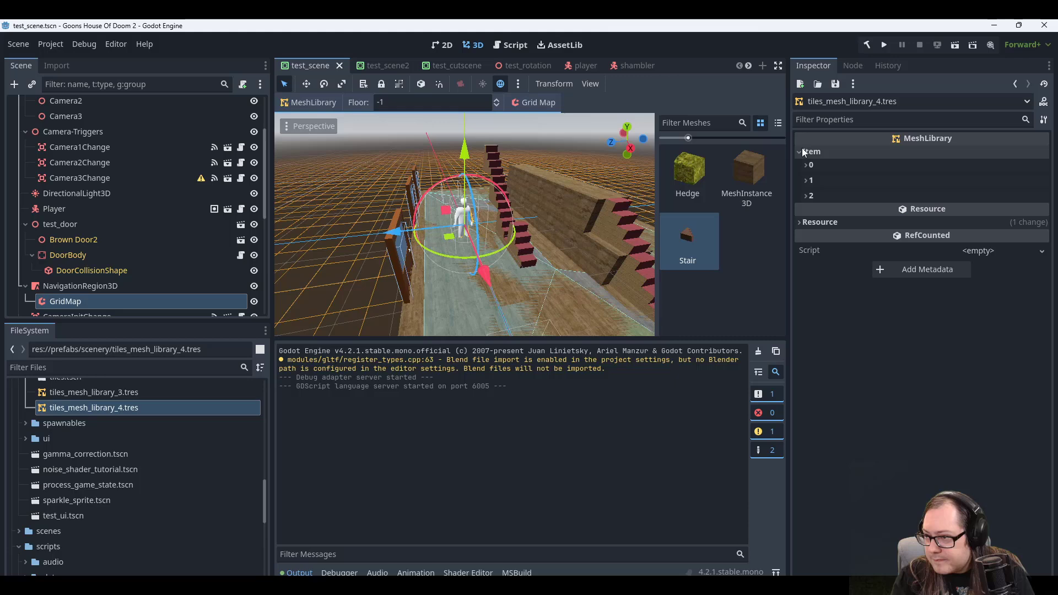
Check the mesh and collision shapes array of item 1, Stair, in the mesh library.
{"action": "left_click", "coordinate": [805, 177]}
{"action": "left_click", "coordinate": [980, 221]}
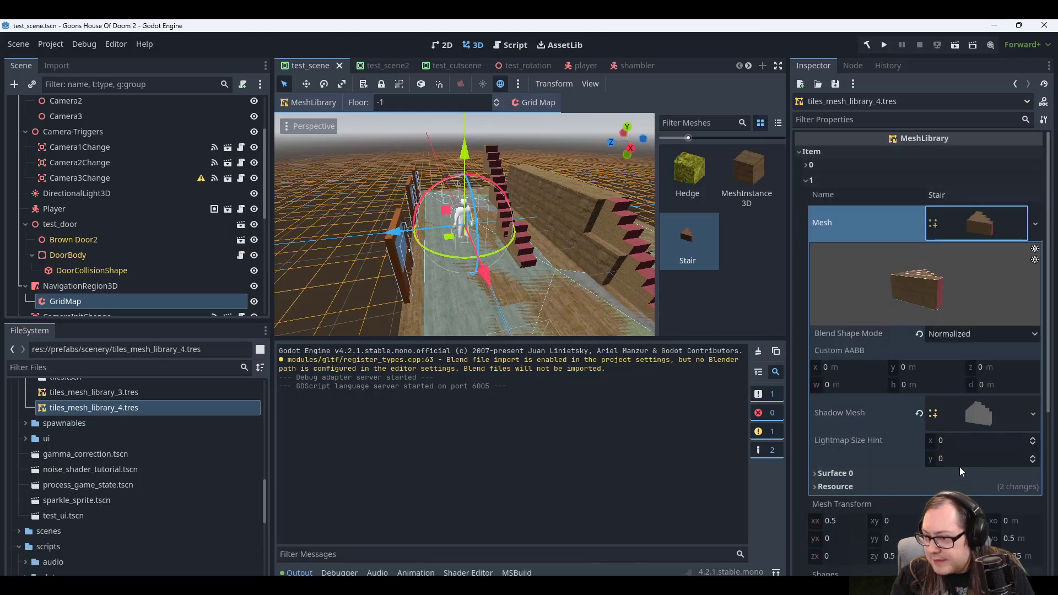
{"action": "left_click", "coordinate": [980, 218]}
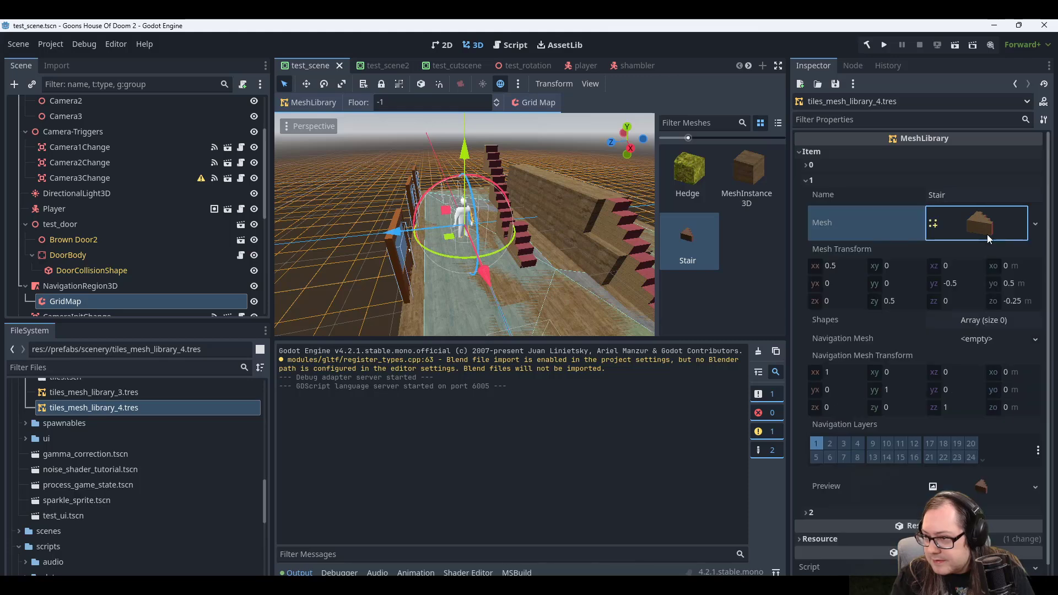
{"action": "left_click", "coordinate": [983, 320]}
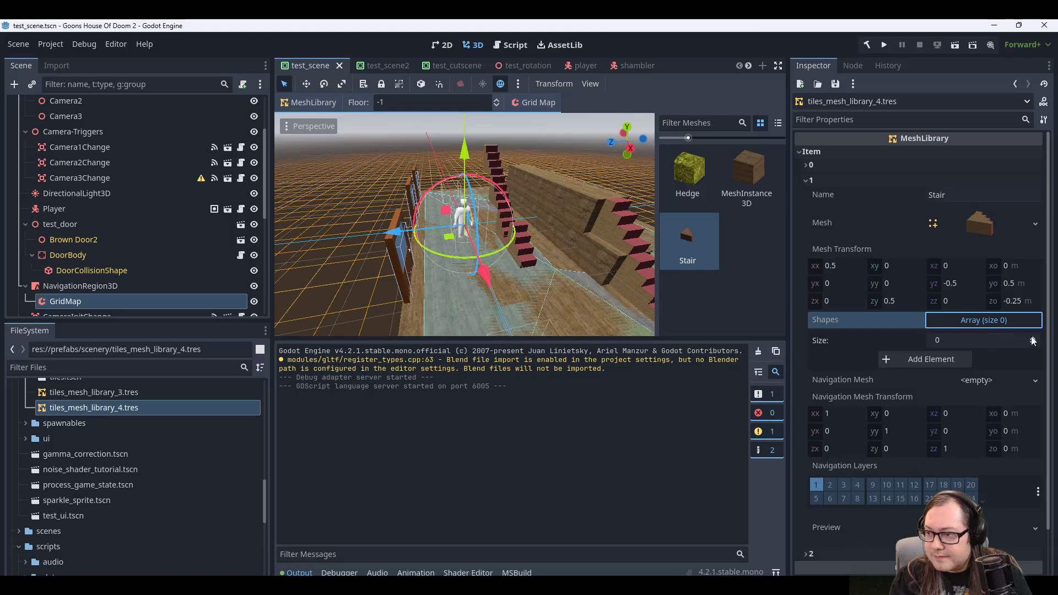
{"action": "left_click", "coordinate": [978, 322]}
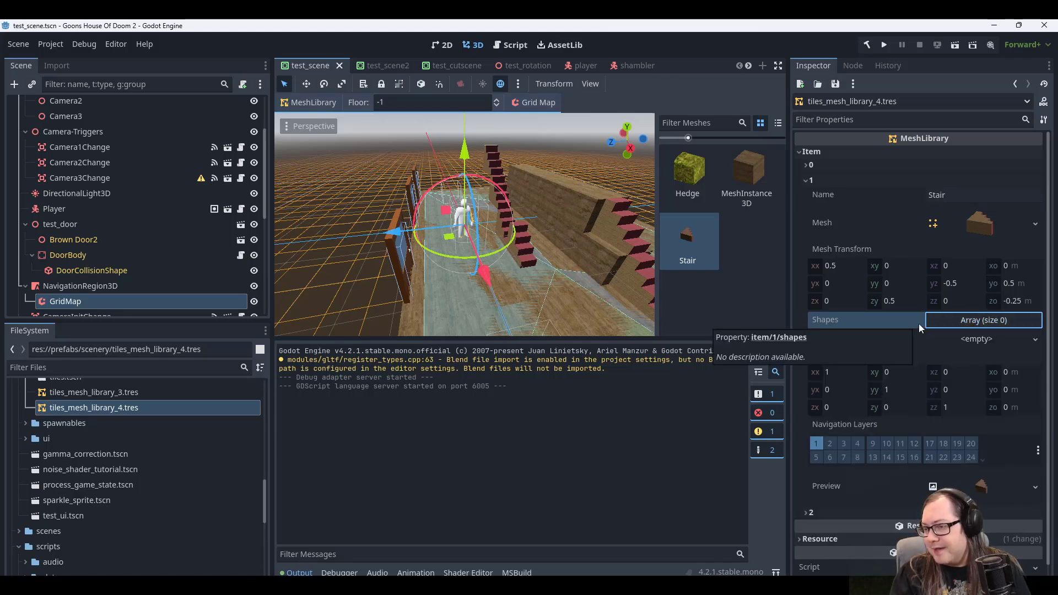
{"action": "scroll", "coordinate": [117, 279], "scroll_direction": "down", "scroll_amount": 1}
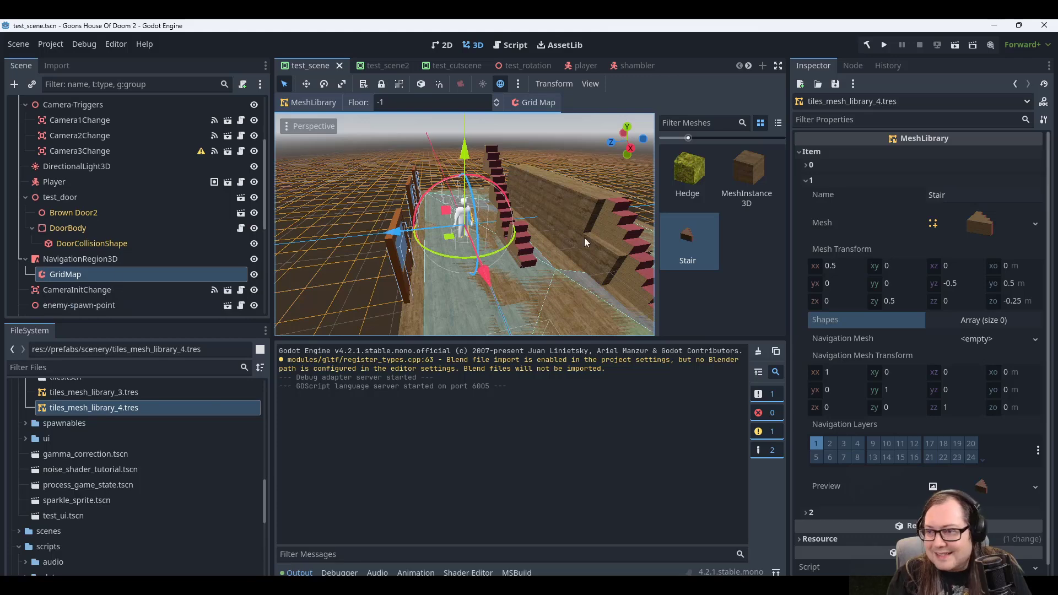
{"action": "left_click", "coordinate": [807, 181]}
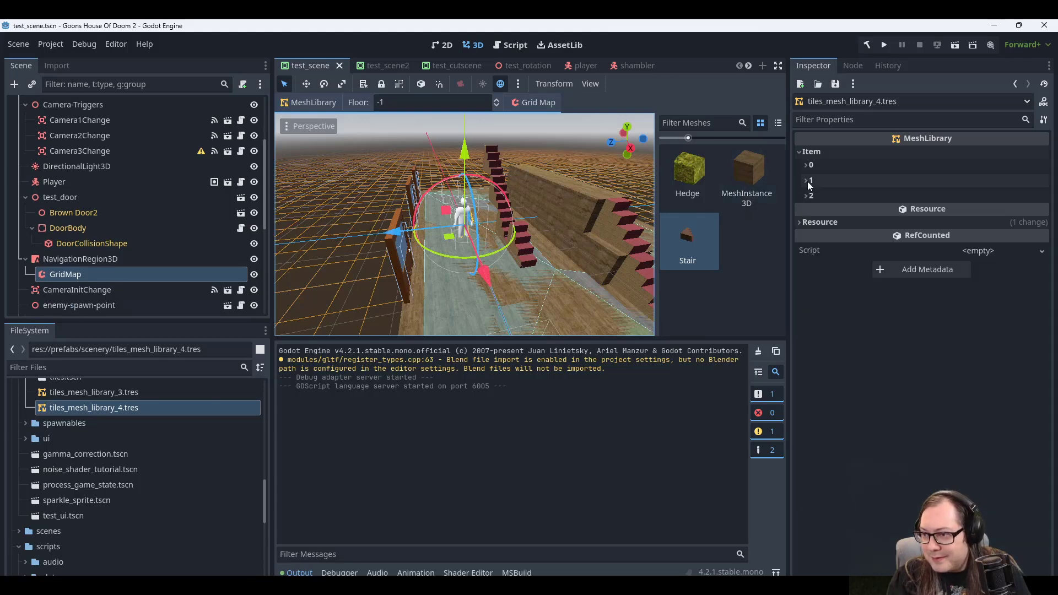
Examine the mesh and collision shapes array of item 2, Hedge, for comparison with the Stair item.
{"action": "left_click", "coordinate": [809, 195]}
{"action": "left_click", "coordinate": [978, 243]}
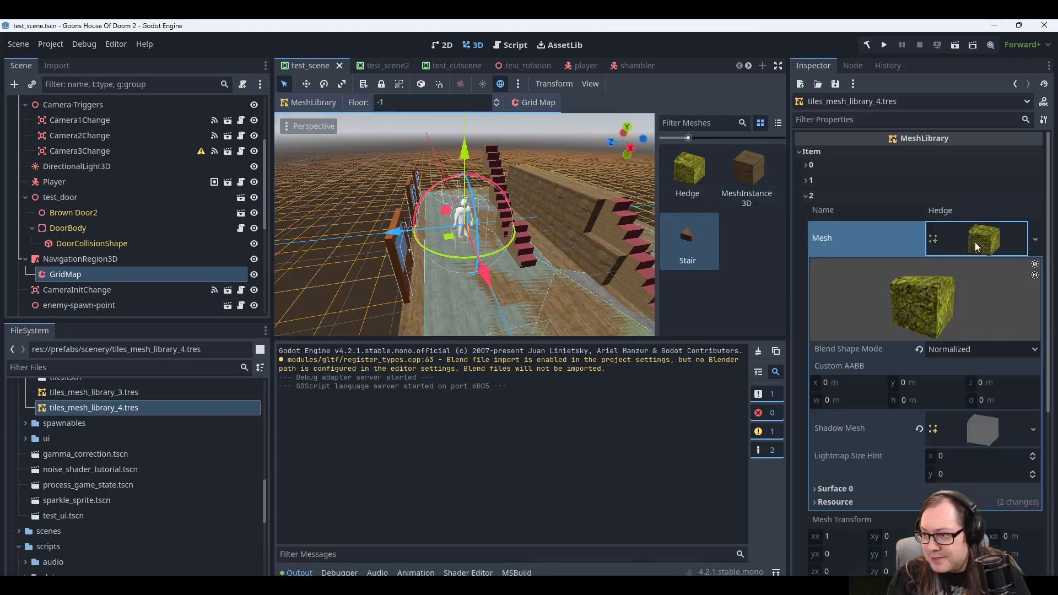
{"action": "scroll", "coordinate": [970, 386], "scroll_direction": "down", "scroll_amount": 4}
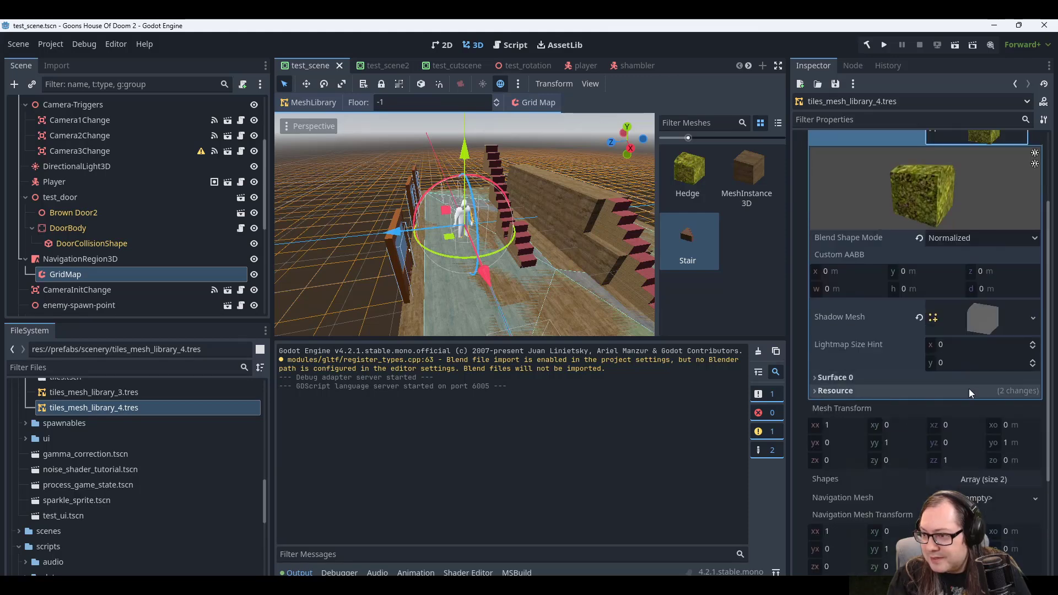
{"action": "scroll", "coordinate": [974, 386], "scroll_direction": "up", "scroll_amount": 4}
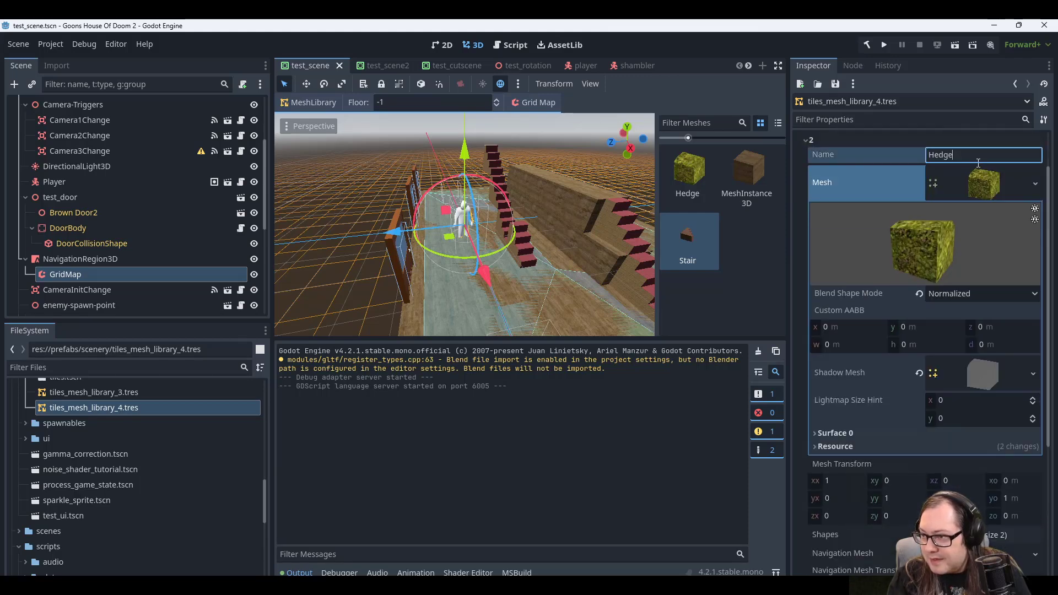
{"action": "left_click", "coordinate": [976, 183]}
{"action": "left_click", "coordinate": [981, 320]}
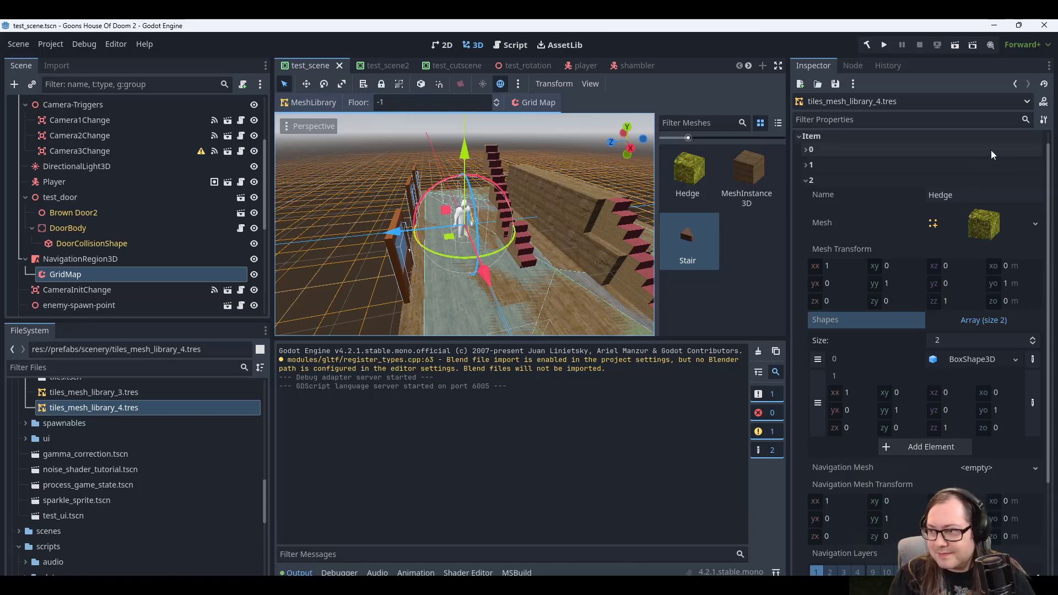
{"action": "left_click_drag", "start_coordinate": [1052, 221], "coordinate": [1050, 187]}
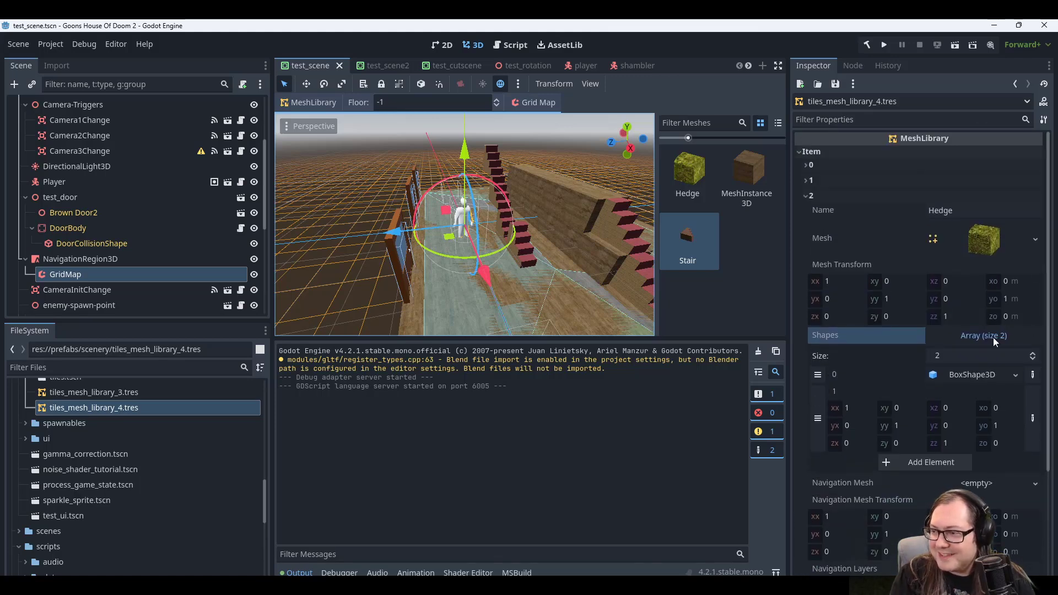
{"action": "left_click_drag", "start_coordinate": [1050, 243], "coordinate": [1008, 174]}
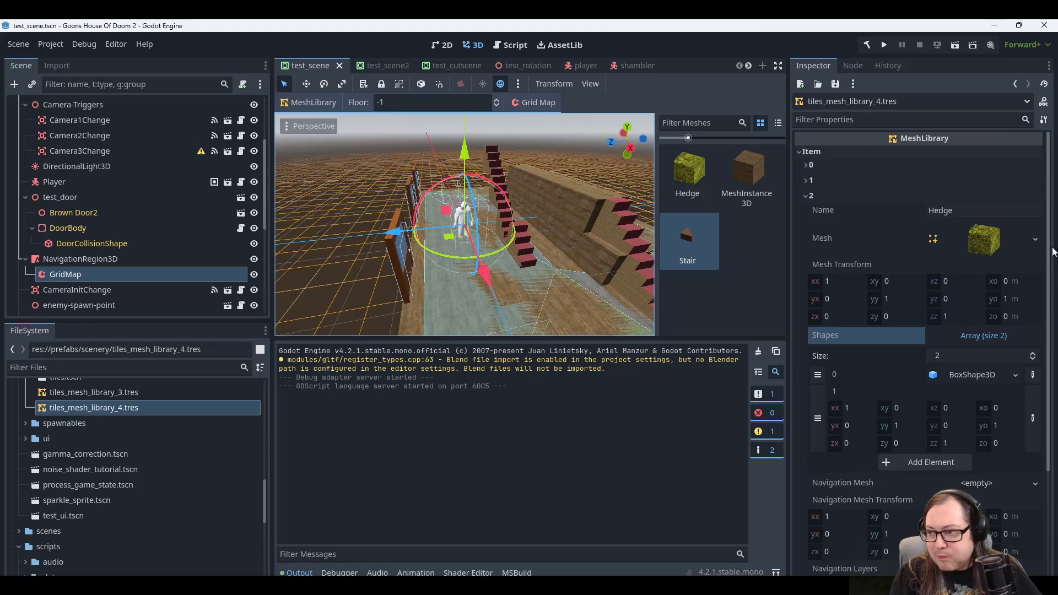
{"action": "left_click_drag", "start_coordinate": [1048, 253], "coordinate": [1027, 187]}
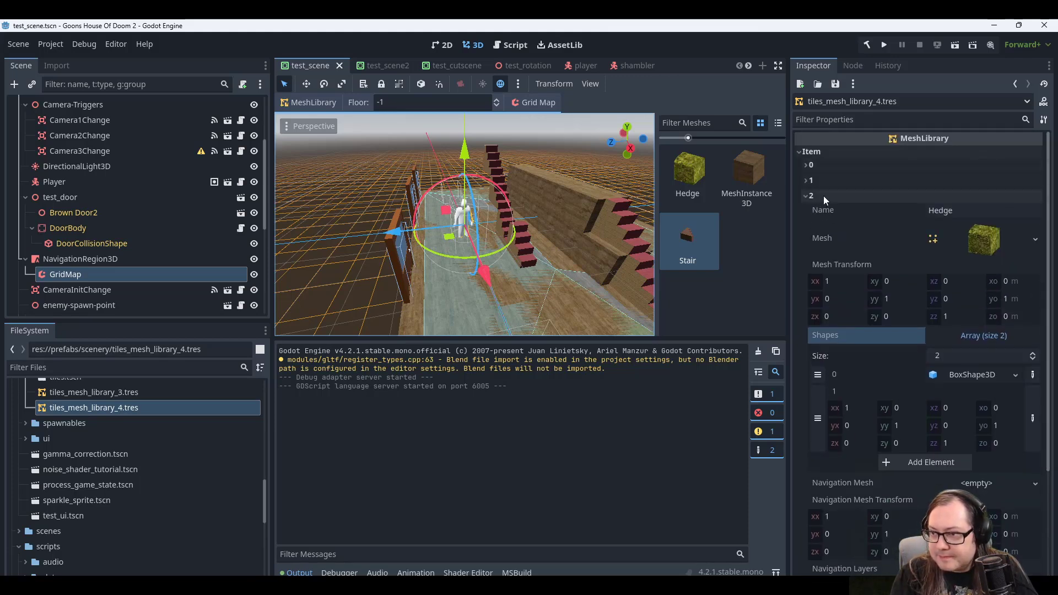
{"action": "left_click", "coordinate": [805, 195]}
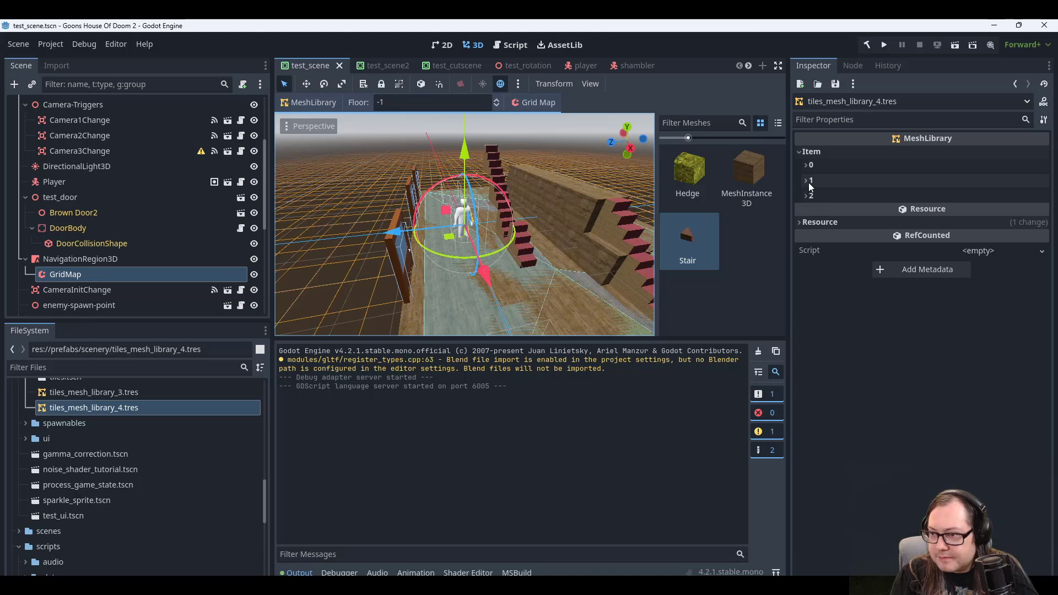
Recheck the Stair item's properties in the mesh library and open the tiles.tscn scene from the scenery folder.
{"action": "left_click", "coordinate": [806, 181]}
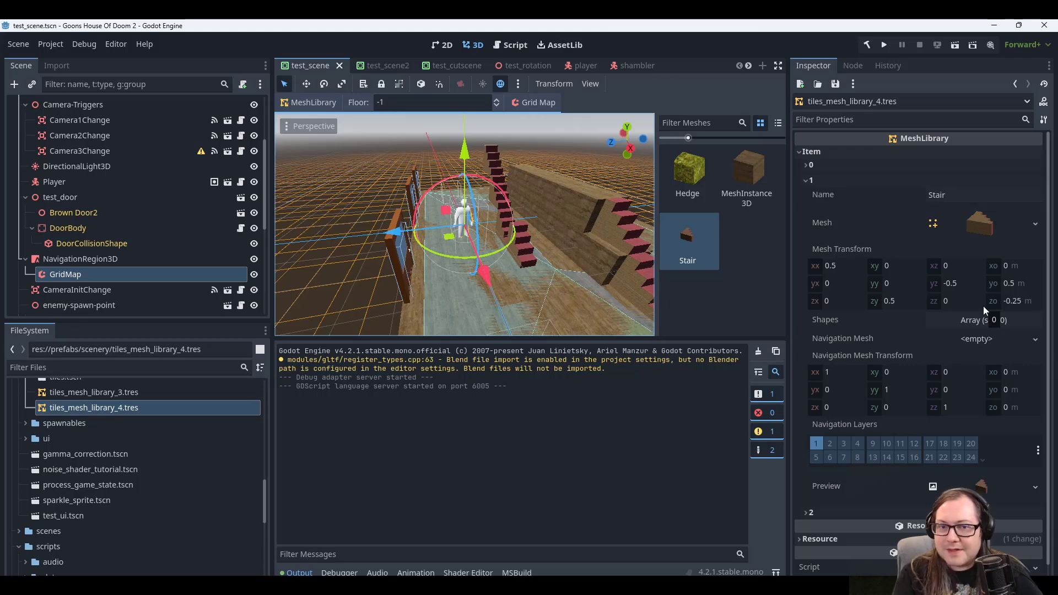
{"action": "scroll", "coordinate": [89, 448], "scroll_direction": "up", "scroll_amount": 10}
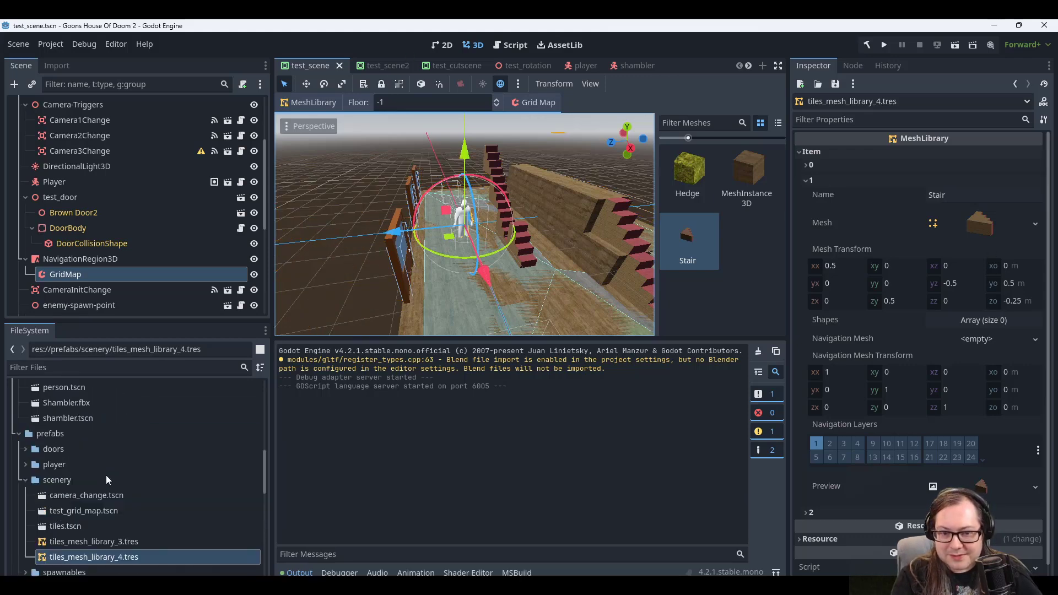
{"action": "scroll", "coordinate": [72, 504], "scroll_direction": "down", "scroll_amount": 3}
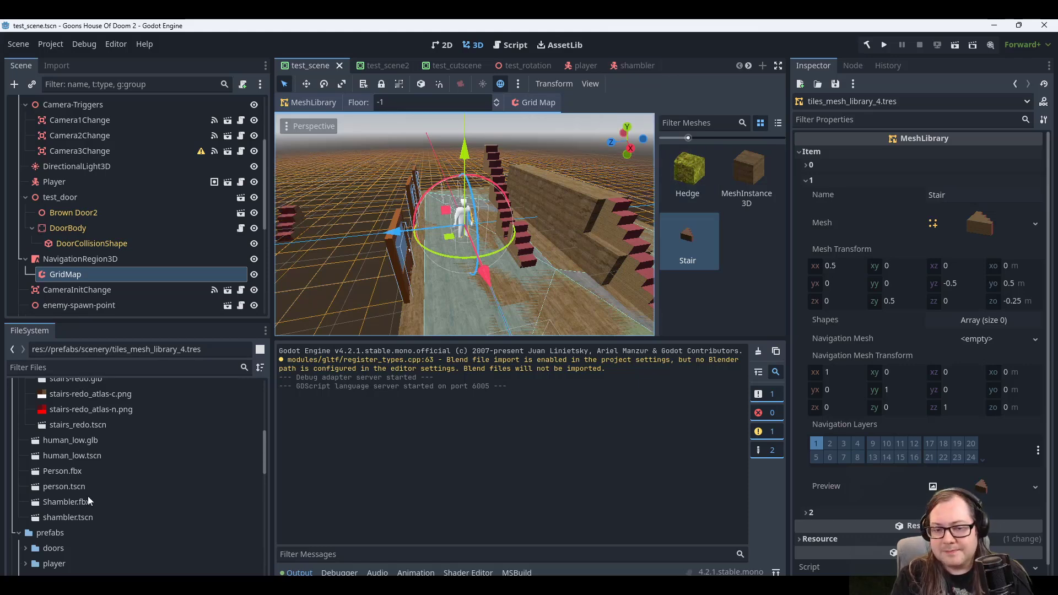
{"action": "scroll", "coordinate": [86, 496], "scroll_direction": "down", "scroll_amount": 5}
{"action": "double_click", "coordinate": [65, 426]}
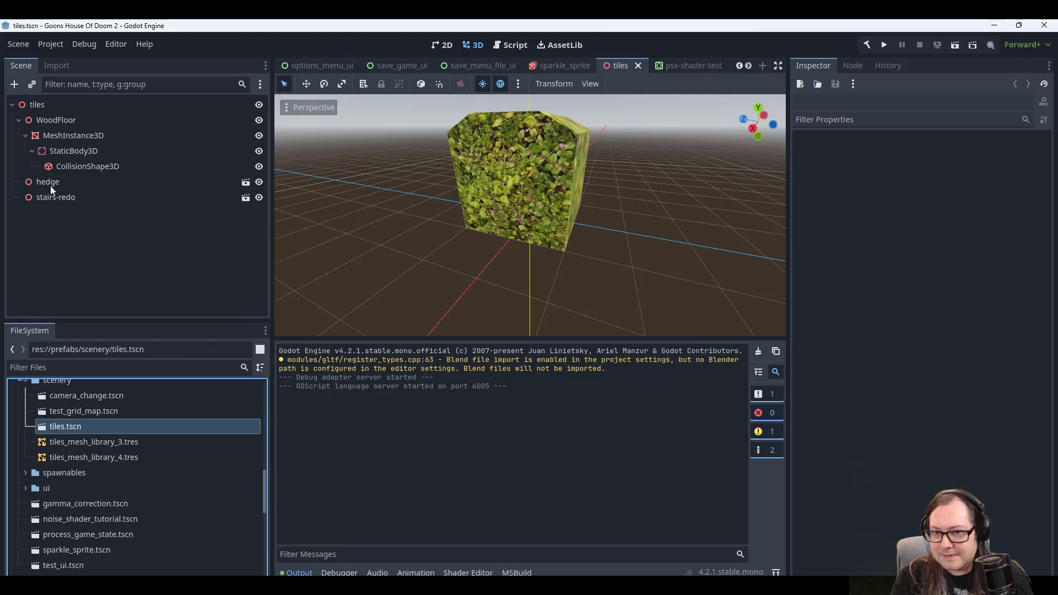
Hide the hedge and WoodFloor nodes in the tiles scene and inspect the stairs-redo model.
{"action": "left_click", "coordinate": [52, 185]}
{"action": "left_click", "coordinate": [103, 193]}
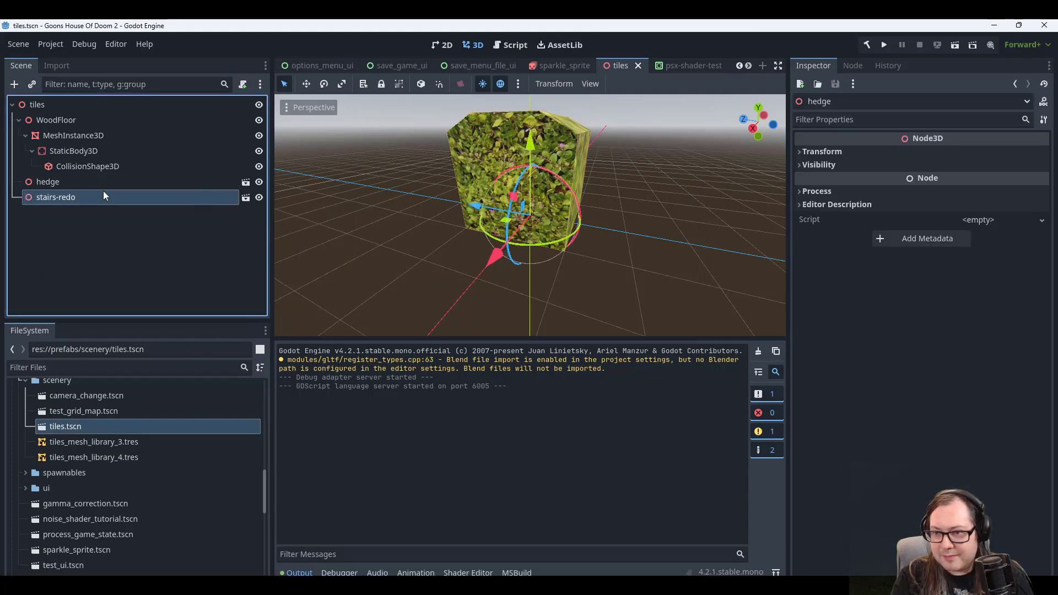
{"action": "middle_click_drag", "start_coordinate": [656, 172], "coordinate": [626, 138]}
{"action": "scroll", "coordinate": [582, 196], "scroll_direction": "up", "scroll_amount": 8}
{"action": "middle_click_drag", "start_coordinate": [626, 138], "coordinate": [701, 216], "text": "shift"}
{"action": "scroll", "coordinate": [634, 168], "scroll_direction": "up", "scroll_amount": 2}
{"action": "scroll", "coordinate": [701, 216], "scroll_direction": "down", "scroll_amount": 5}
{"action": "scroll", "coordinate": [702, 215], "scroll_direction": "down", "scroll_amount": 2}
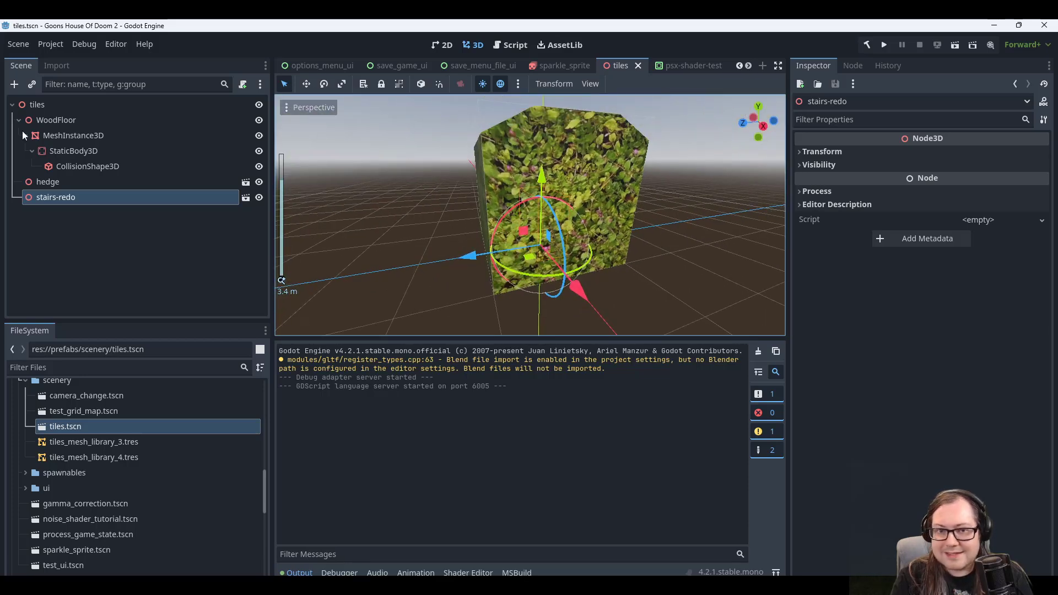
{"action": "left_click", "coordinate": [259, 183]}
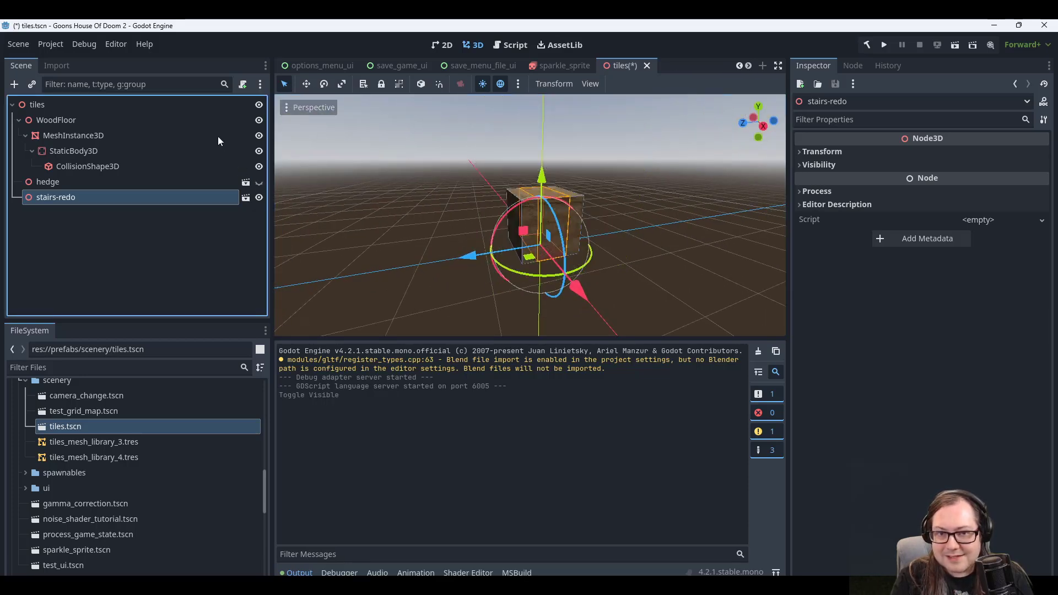
{"action": "left_click", "coordinate": [259, 120]}
{"action": "scroll", "coordinate": [527, 243], "scroll_direction": "up", "scroll_amount": 5}
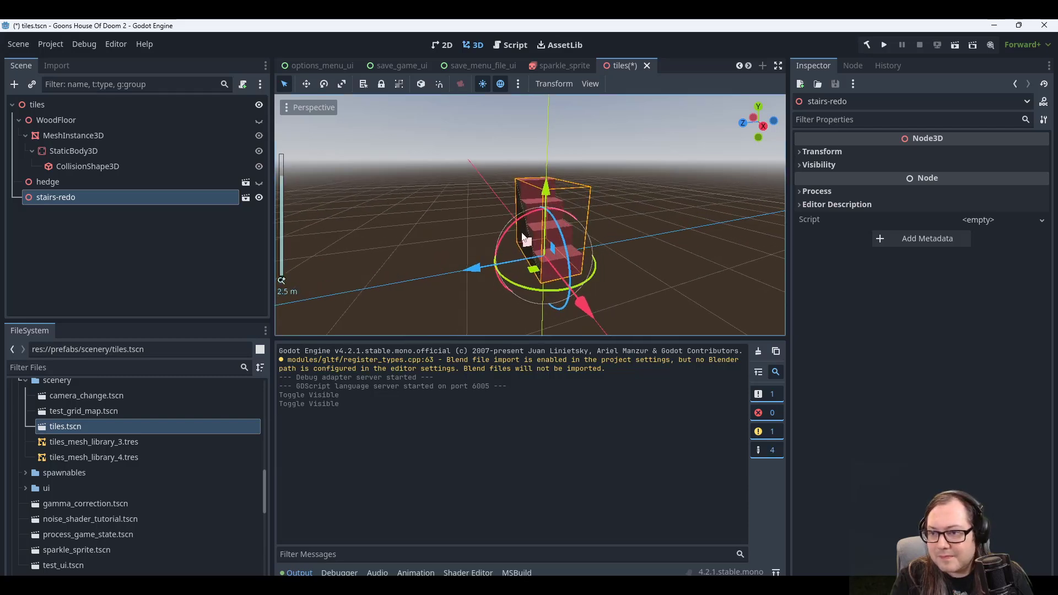
{"action": "middle_click_drag", "start_coordinate": [606, 194], "coordinate": [566, 218]}
Make the WoodFloor and hedge nodes visible again and save the tiles scene.
{"action": "left_click", "coordinate": [259, 120]}
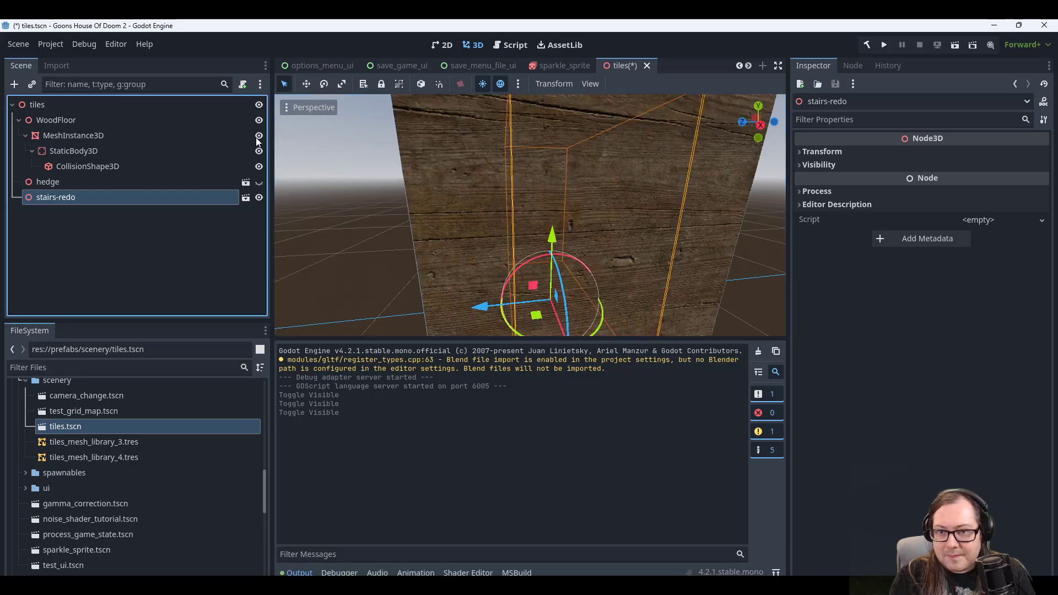
{"action": "left_click", "coordinate": [259, 182]}
{"action": "scroll", "coordinate": [528, 216], "scroll_direction": "down", "scroll_amount": 5}
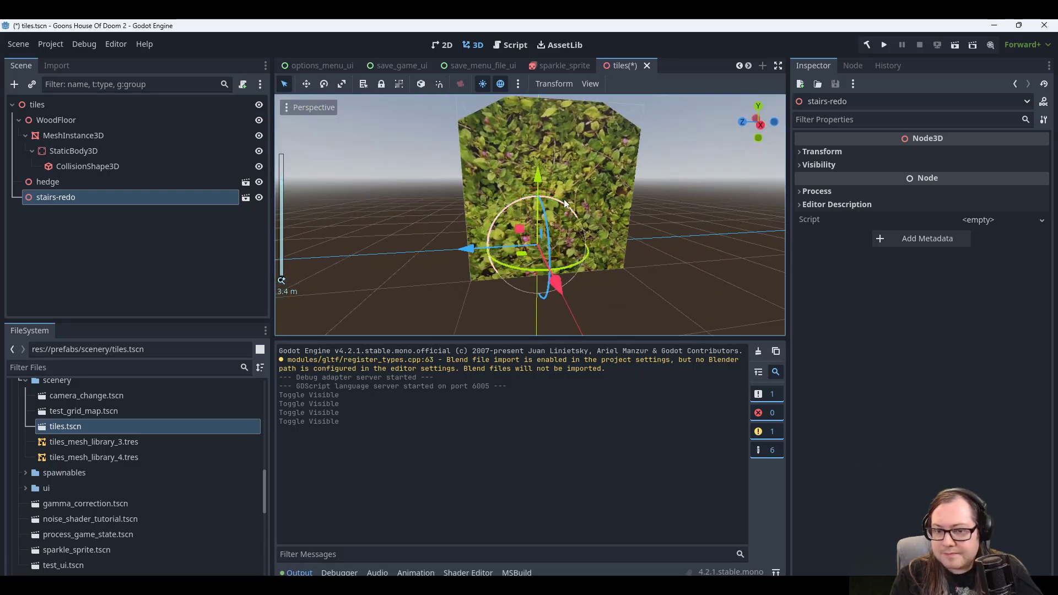
{"action": "key", "text": "ctrl+s"}
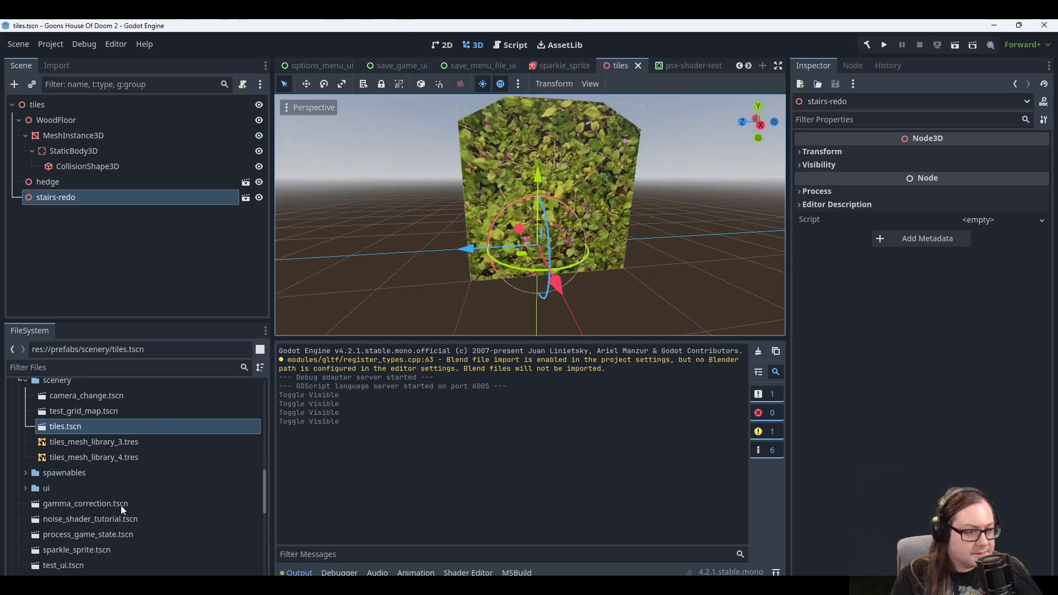
Open stairs_redo.tscn from the models/Tiles folder, and disable and hide its convex polygon node CollisionShape3D.
{"action": "scroll", "coordinate": [121, 505], "scroll_direction": "down", "scroll_amount": 3}
{"action": "scroll", "coordinate": [91, 479], "scroll_direction": "up", "scroll_amount": 8}
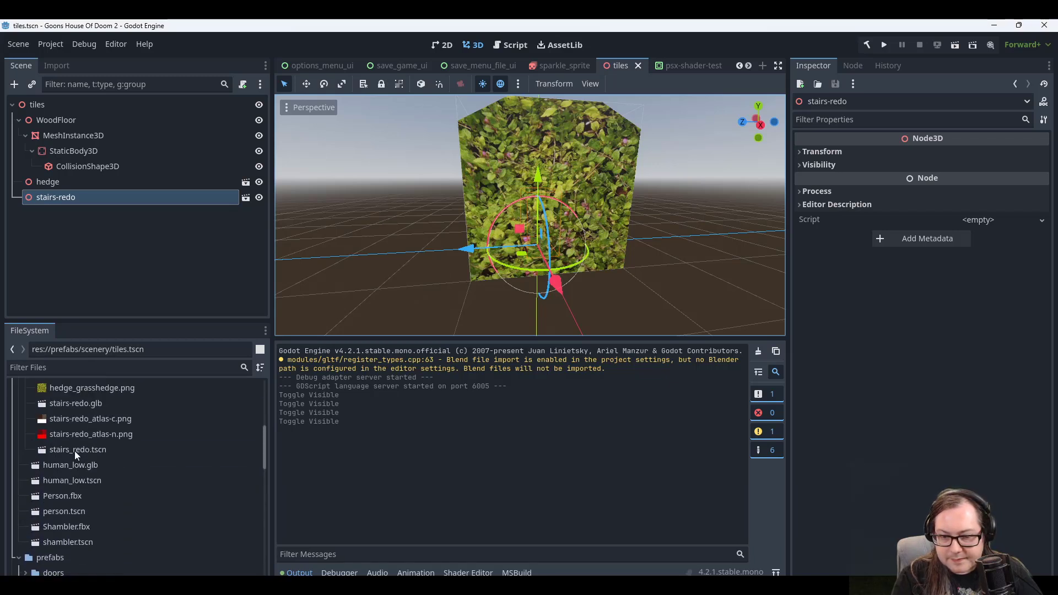
{"action": "double_click", "coordinate": [75, 451]}
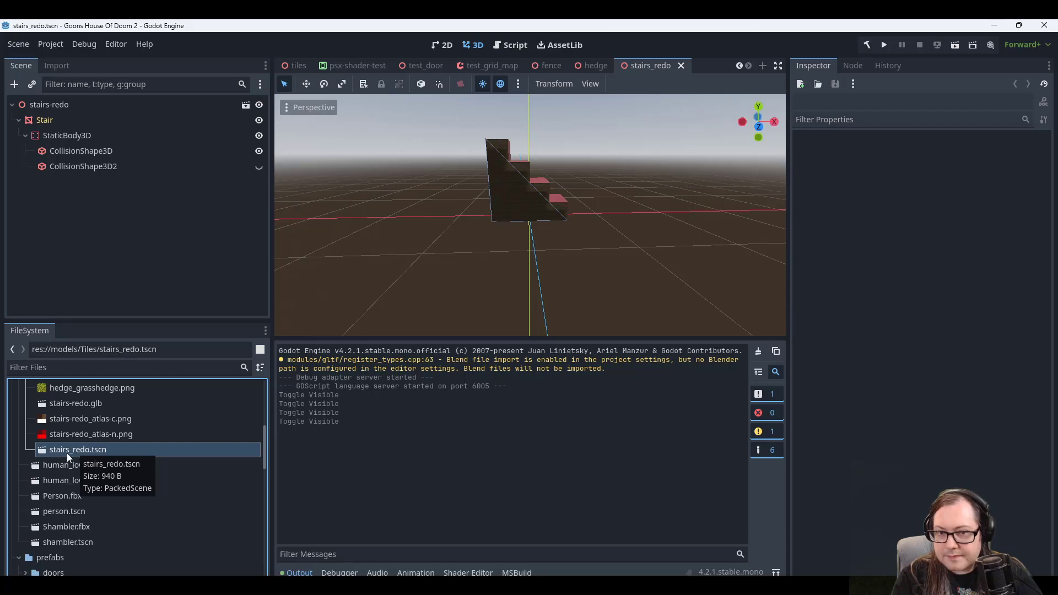
{"action": "left_click", "coordinate": [94, 167]}
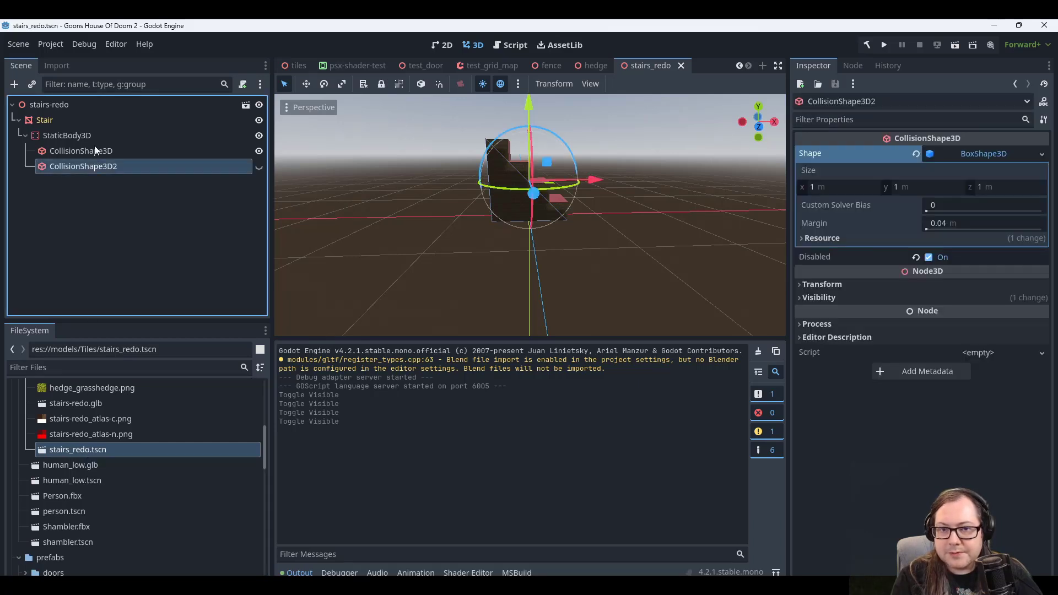
{"action": "left_click", "coordinate": [83, 151]}
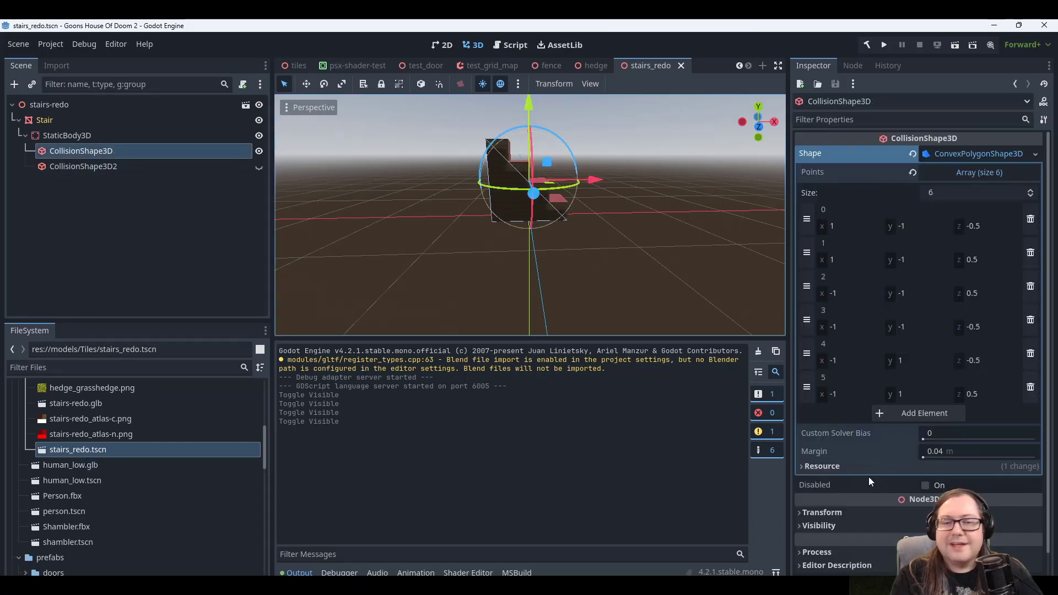
{"action": "left_click", "coordinate": [927, 486]}
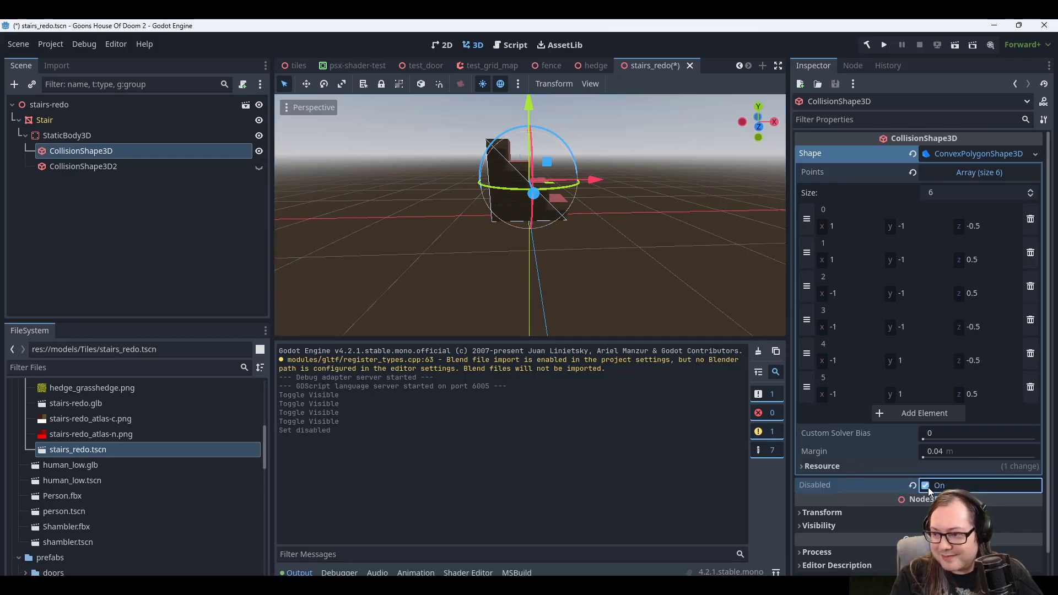
{"action": "left_click", "coordinate": [259, 151]}
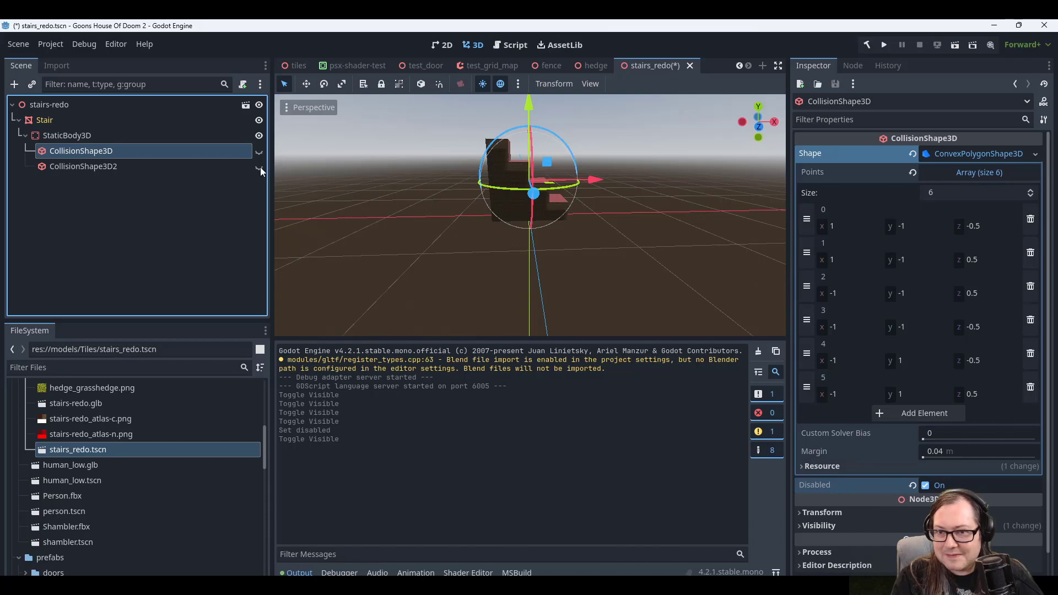
Make the box collision node CollisionShape3D2 visible and enable it.
{"action": "left_click", "coordinate": [259, 167]}
{"action": "left_click", "coordinate": [232, 166]}
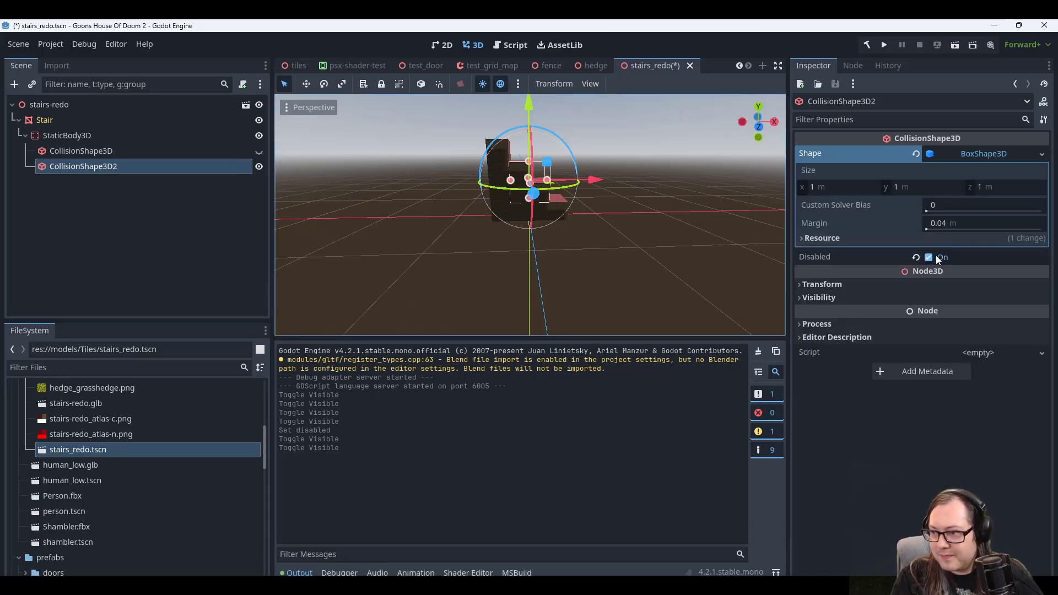
{"action": "left_click", "coordinate": [940, 257]}
Set the box collision shape's size to x 2, y 2 and z 1 m and save the stair scene.
{"action": "left_click", "coordinate": [845, 187]}
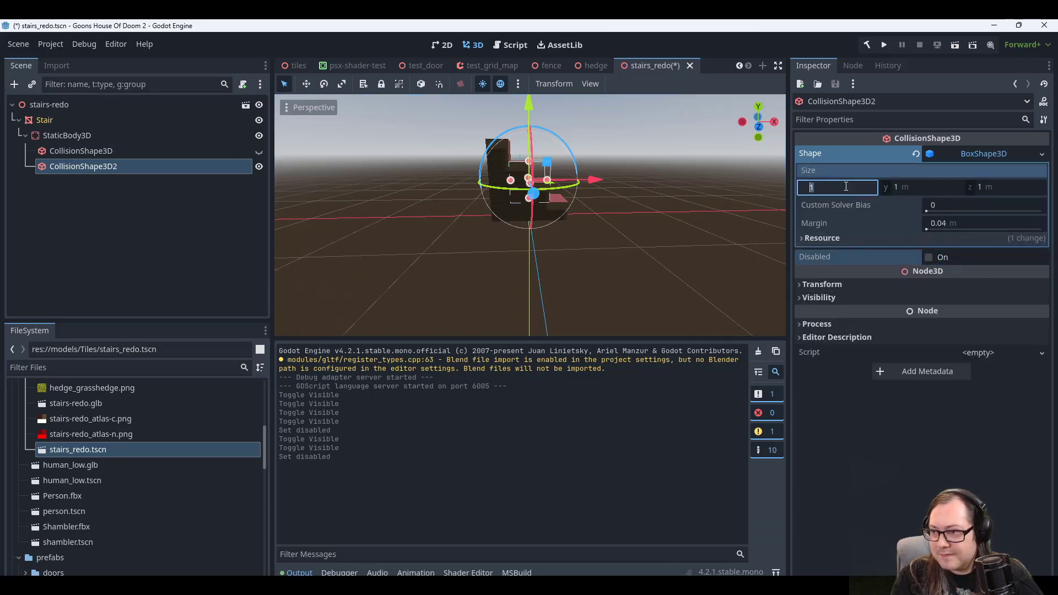
{"action": "type", "text": "2"}
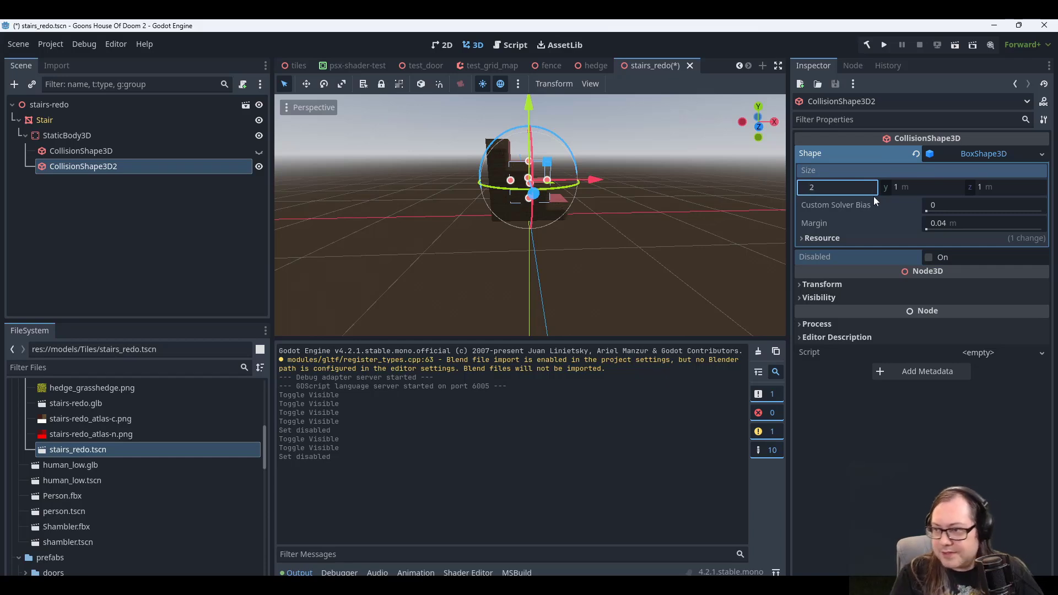
{"action": "key", "text": "Tab"}
{"action": "type", "text": "2"}
{"action": "key", "text": "Tab"}
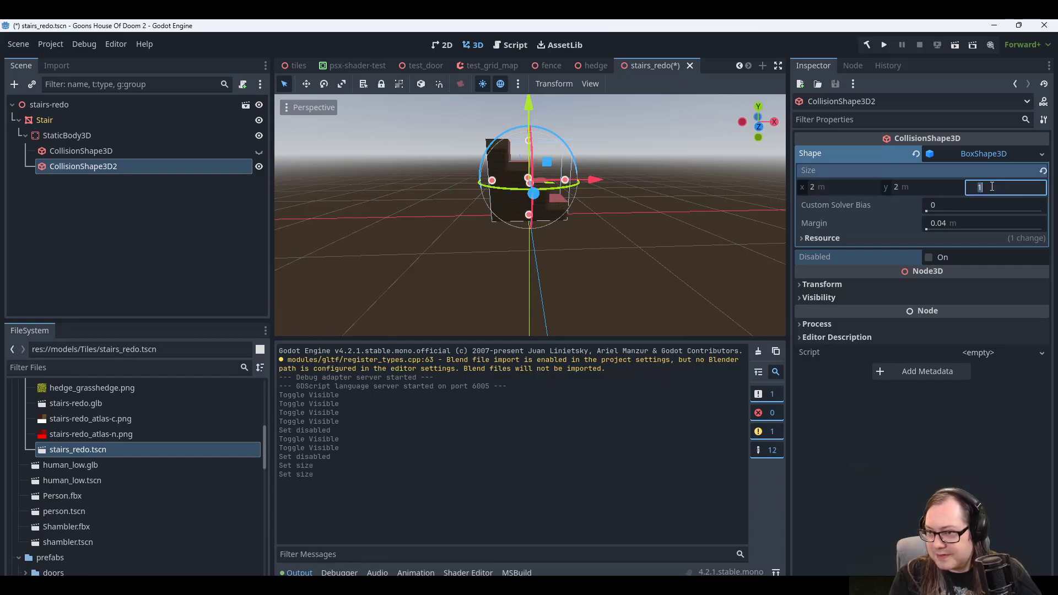
{"action": "left_click", "coordinate": [916, 188]}
{"action": "middle_click_drag", "start_coordinate": [607, 213], "coordinate": [412, 176]}
{"action": "left_click", "coordinate": [1004, 189]}
{"action": "type", "text": "1"}
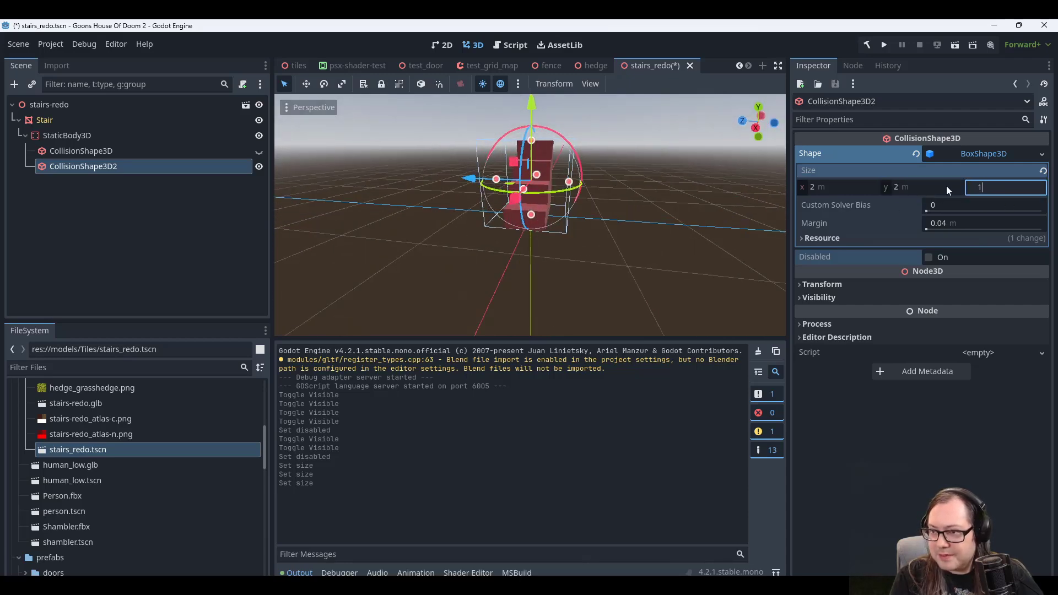
{"action": "left_click", "coordinate": [947, 186]}
{"action": "key", "text": "ctrl+s"}
{"action": "middle_click_drag", "start_coordinate": [561, 274], "coordinate": [691, 190]}
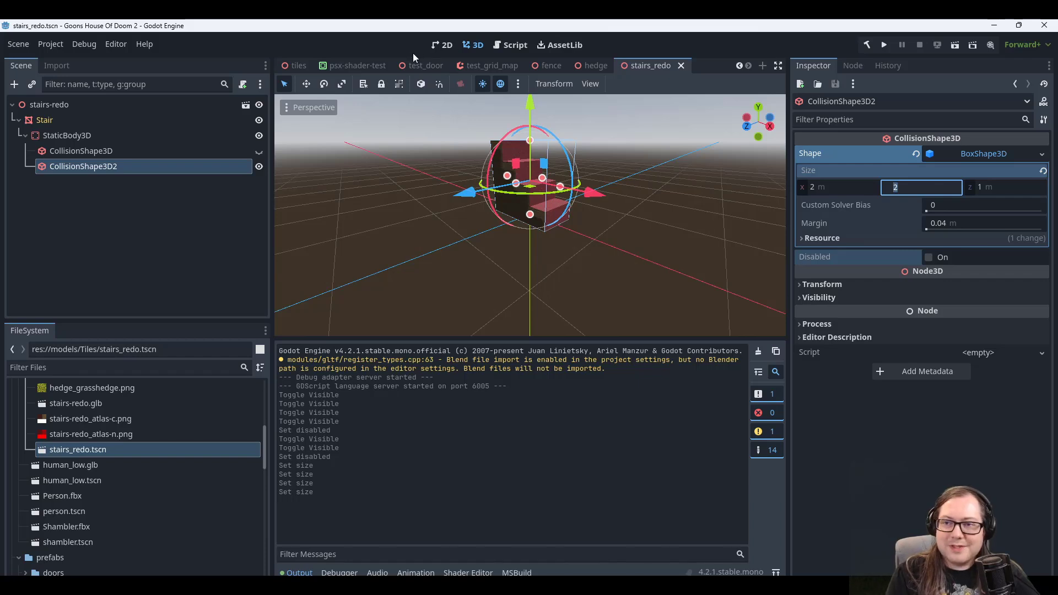
Switch to test_scene, run the project to check the stair collision, and close the game window.
{"action": "scroll", "coordinate": [474, 59], "scroll_direction": "up", "scroll_amount": 8}
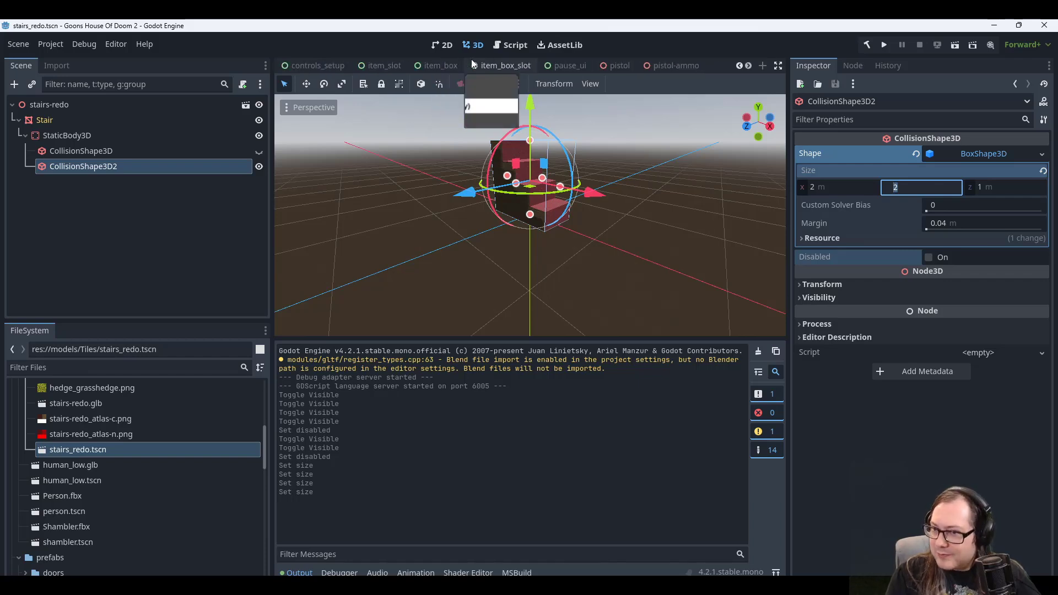
{"action": "scroll", "coordinate": [471, 62], "scroll_direction": "up", "scroll_amount": 8}
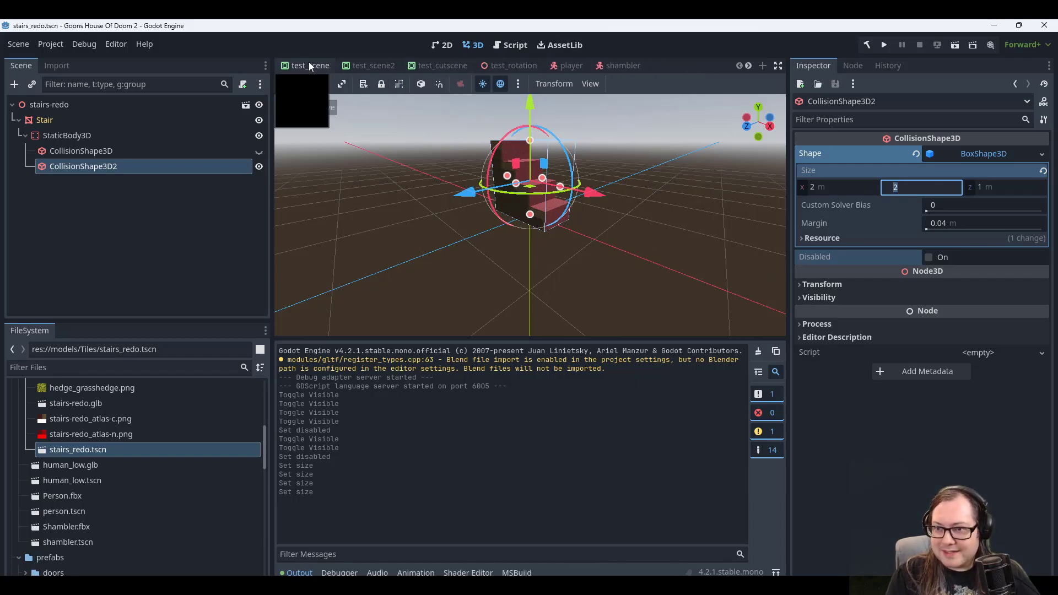
{"action": "left_click", "coordinate": [309, 65]}
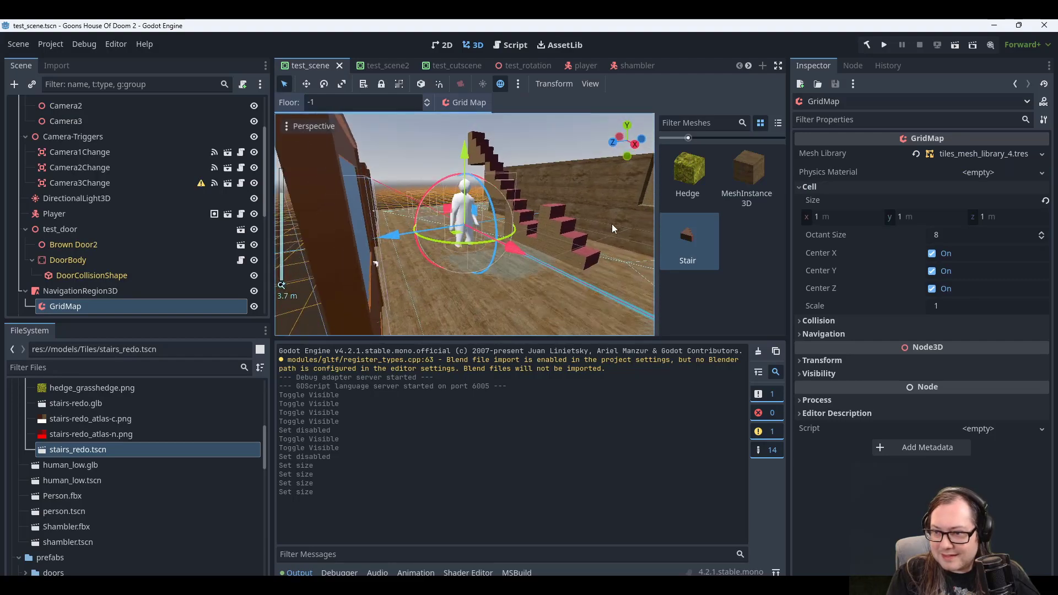
{"action": "middle_click_drag", "start_coordinate": [613, 225], "coordinate": [683, 140]}
{"action": "scroll", "coordinate": [355, 118], "scroll_direction": "down", "scroll_amount": 8}
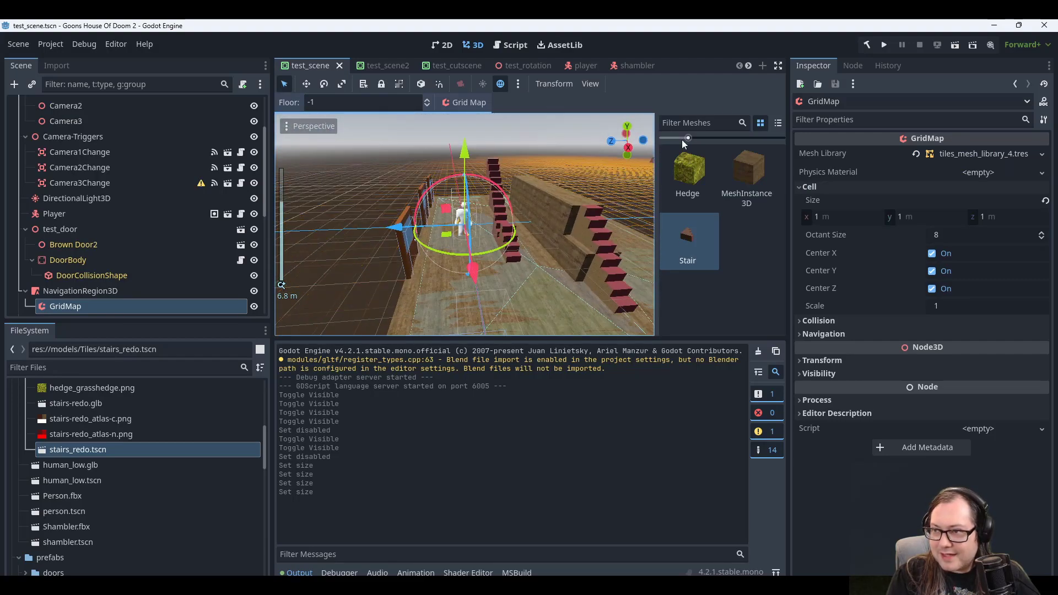
{"action": "left_click", "coordinate": [882, 40]}
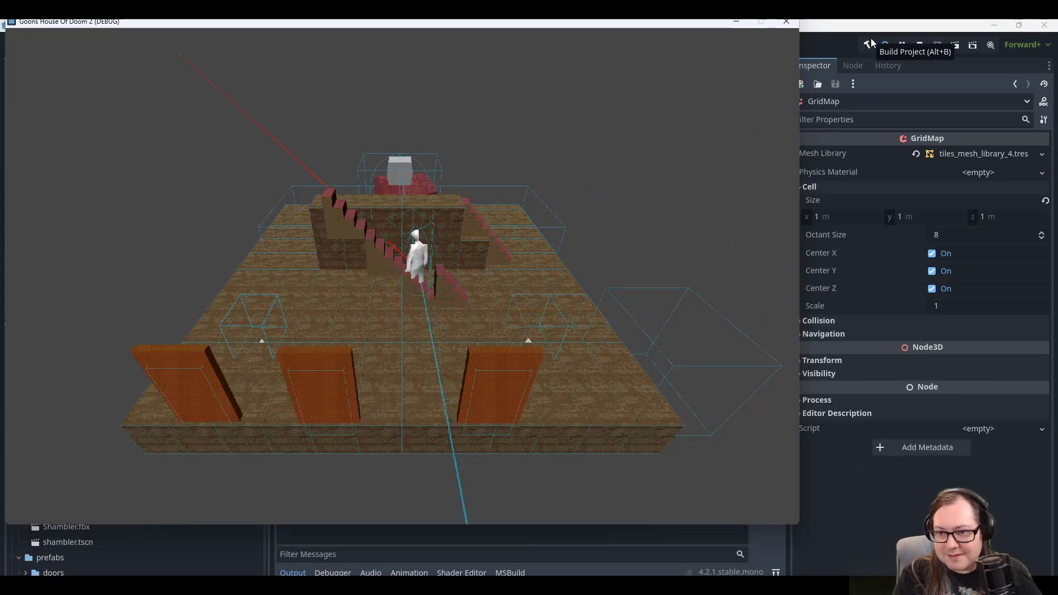
{"action": "left_click", "coordinate": [788, 24]}
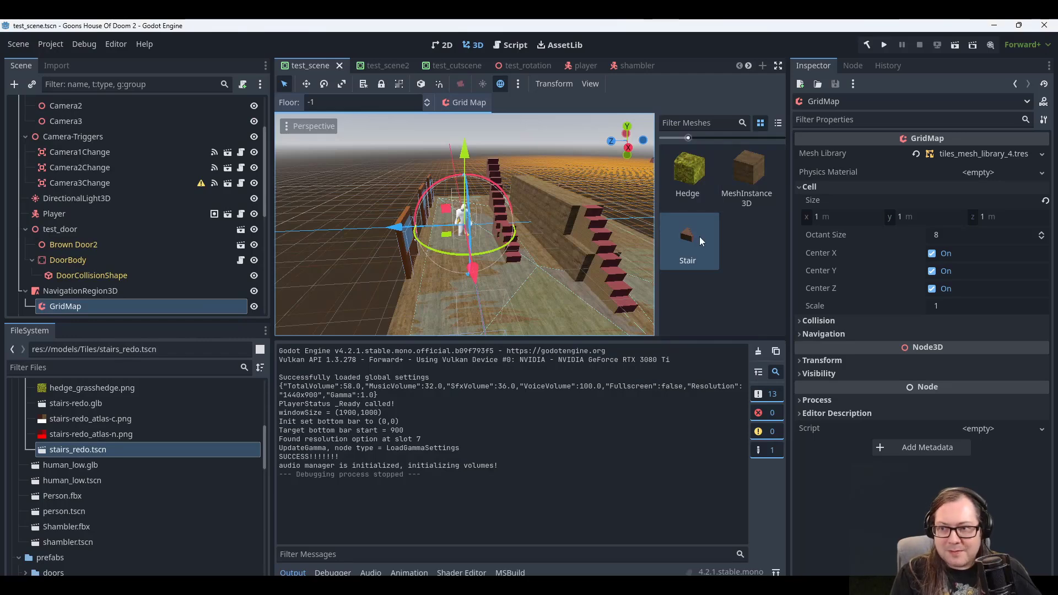
Import prefabs/scenery/tiles.tscn with transforms applied into the GridMap's mesh library, tiles_mesh_library_4.tres.
{"action": "left_click", "coordinate": [965, 154]}
{"action": "left_click", "coordinate": [313, 100]}
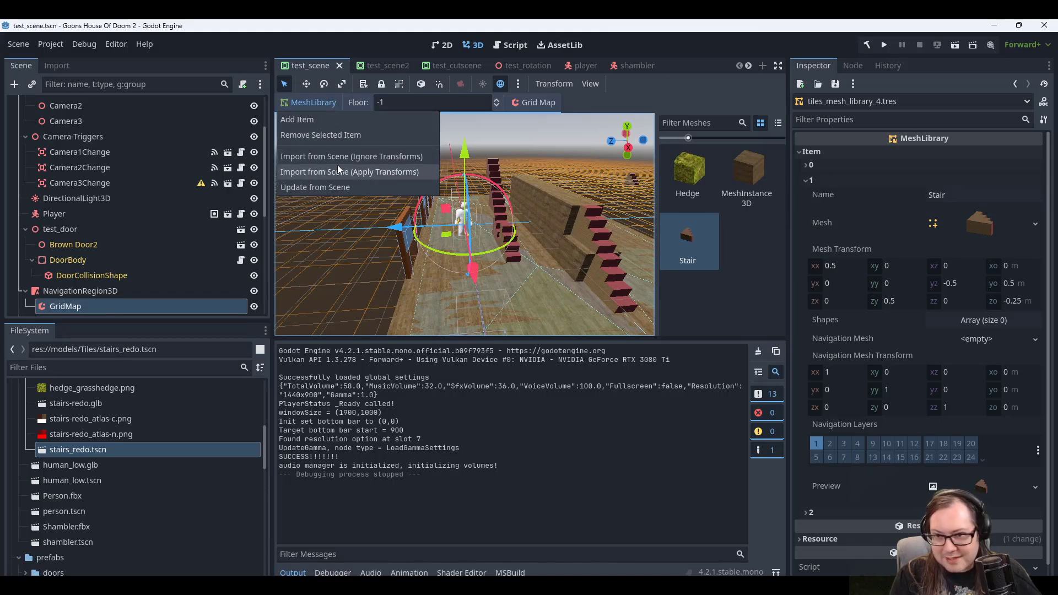
{"action": "left_click", "coordinate": [336, 168]}
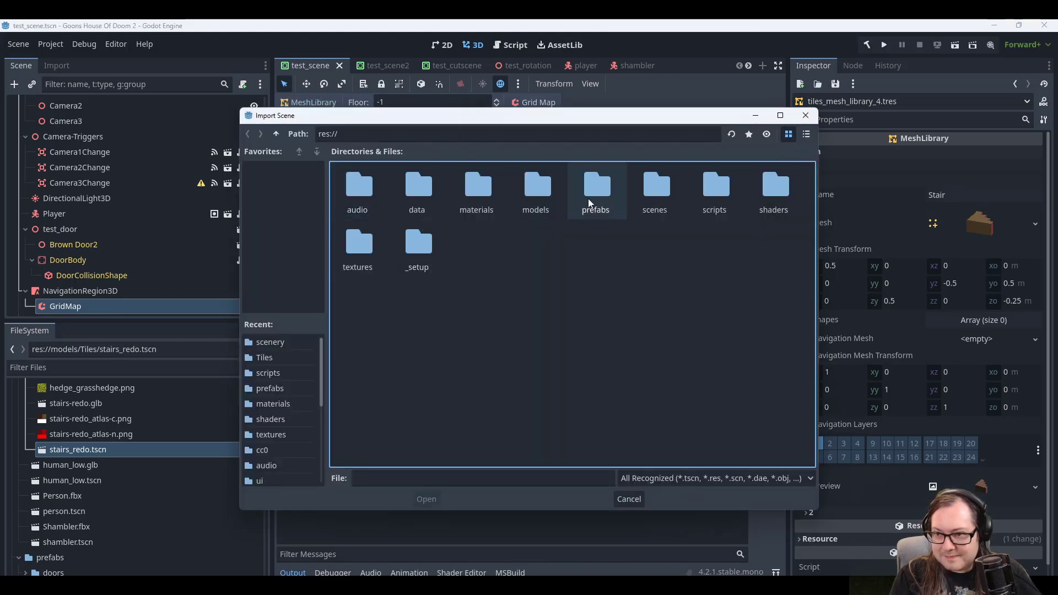
{"action": "double_click", "coordinate": [650, 193]}
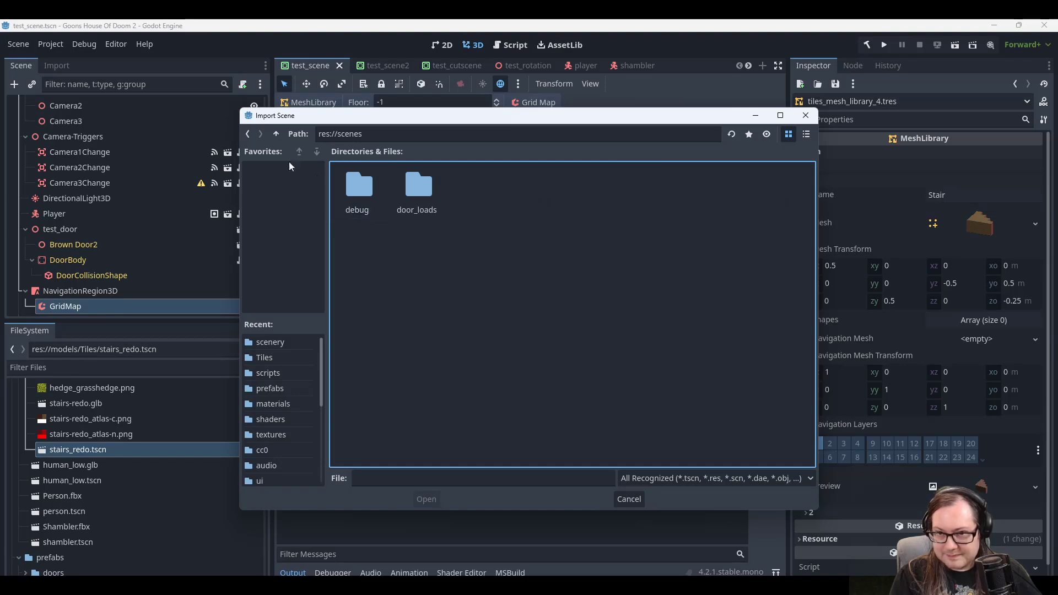
{"action": "left_click", "coordinate": [248, 134]}
{"action": "double_click", "coordinate": [585, 193]}
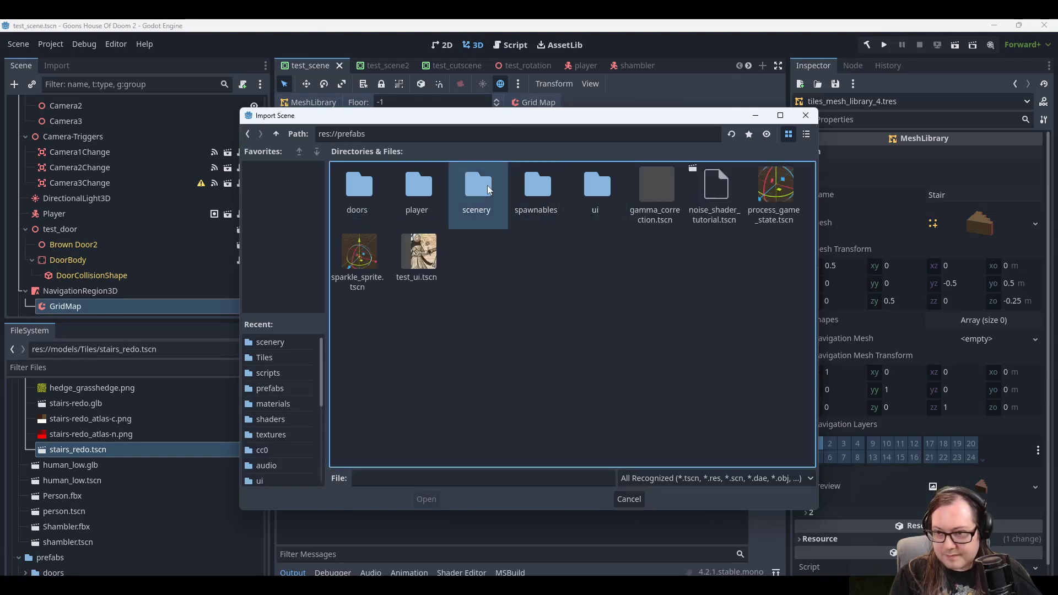
{"action": "double_click", "coordinate": [473, 194]}
{"action": "double_click", "coordinate": [475, 193]}
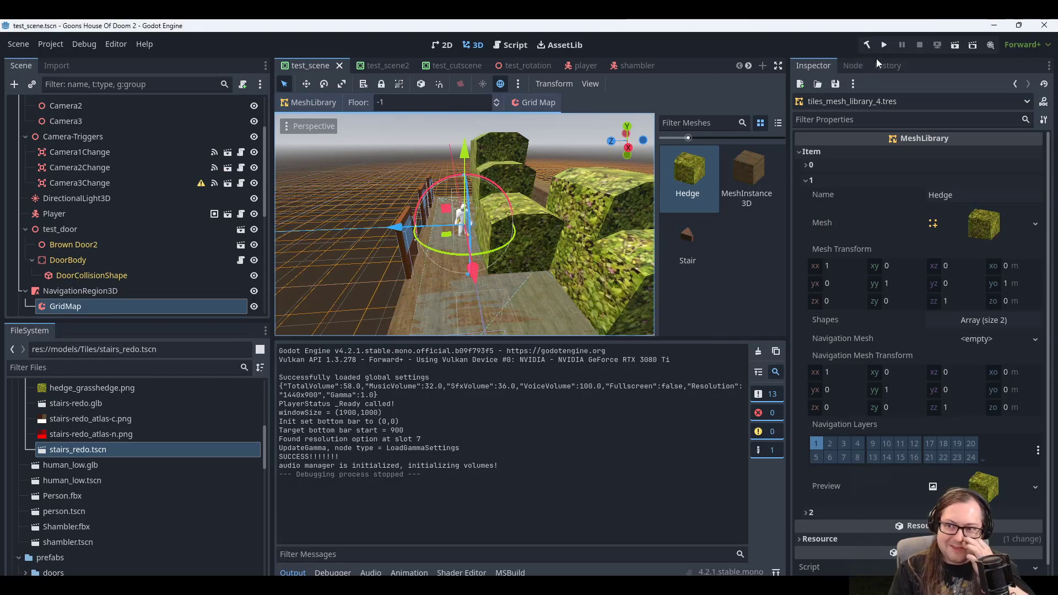
Compare the Stair and Hedge items in the GridMap's mesh palette.
{"action": "left_click", "coordinate": [685, 237]}
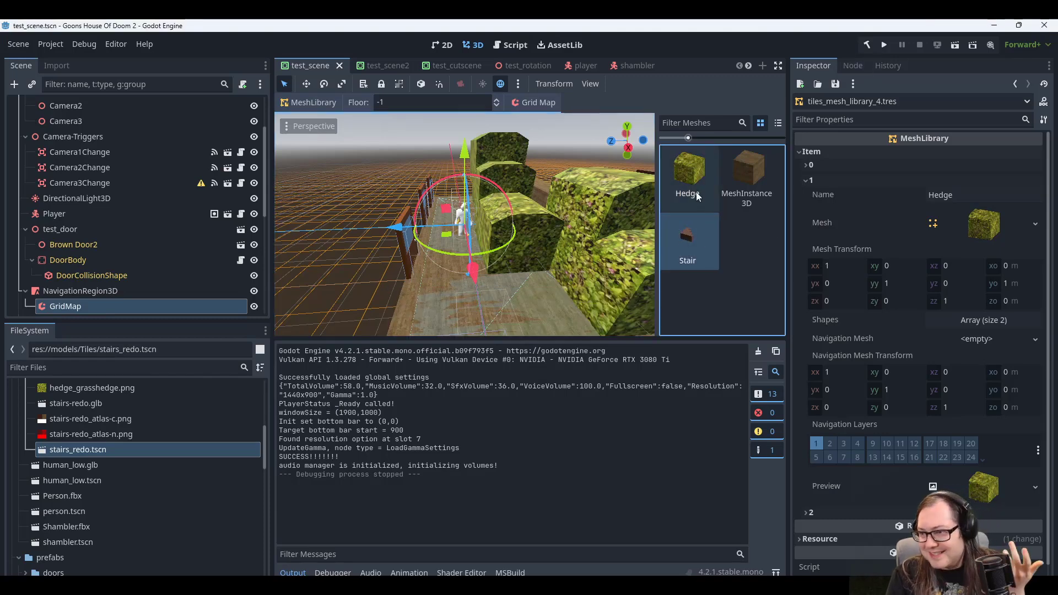
{"action": "left_click", "coordinate": [696, 192]}
{"action": "left_click", "coordinate": [683, 233]}
{"action": "left_click", "coordinate": [695, 173]}
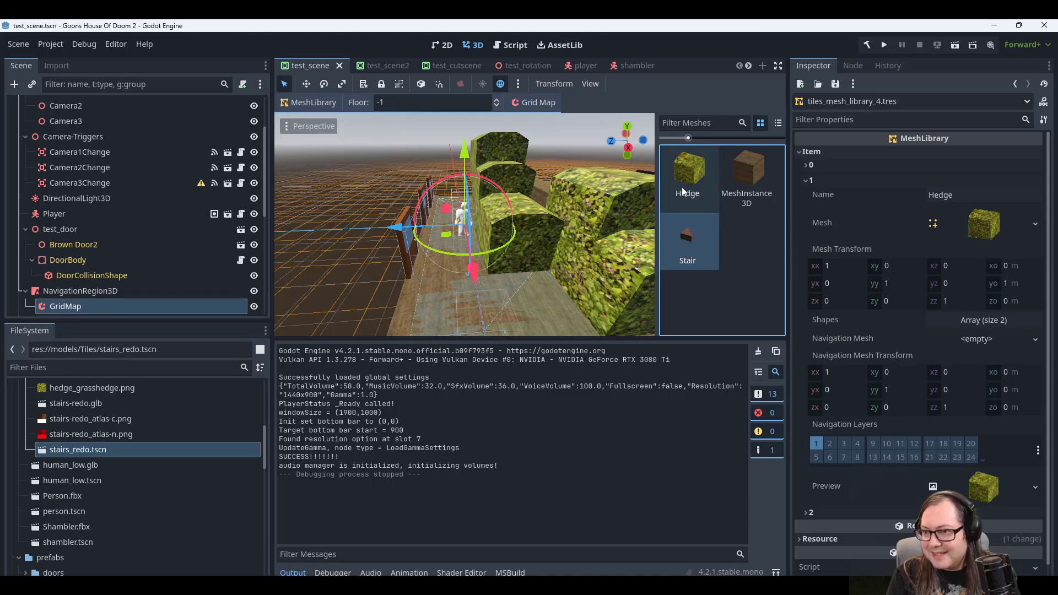
Run the project again and walk the character into the stairs to test their collision.
{"action": "left_click", "coordinate": [883, 45]}
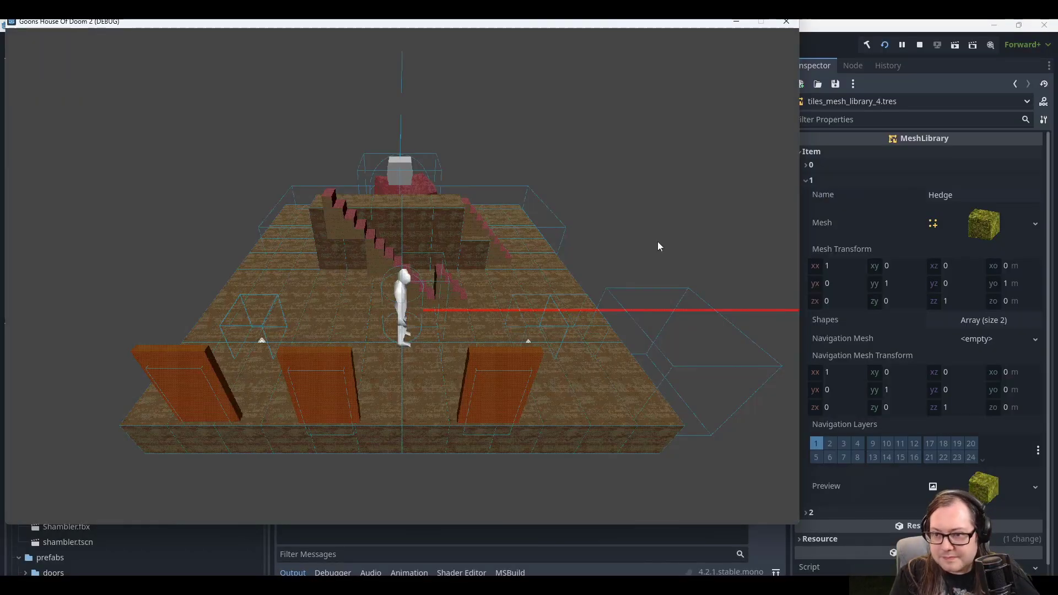
{"action": "key", "text": "w"}
{"action": "key", "text": "a"}
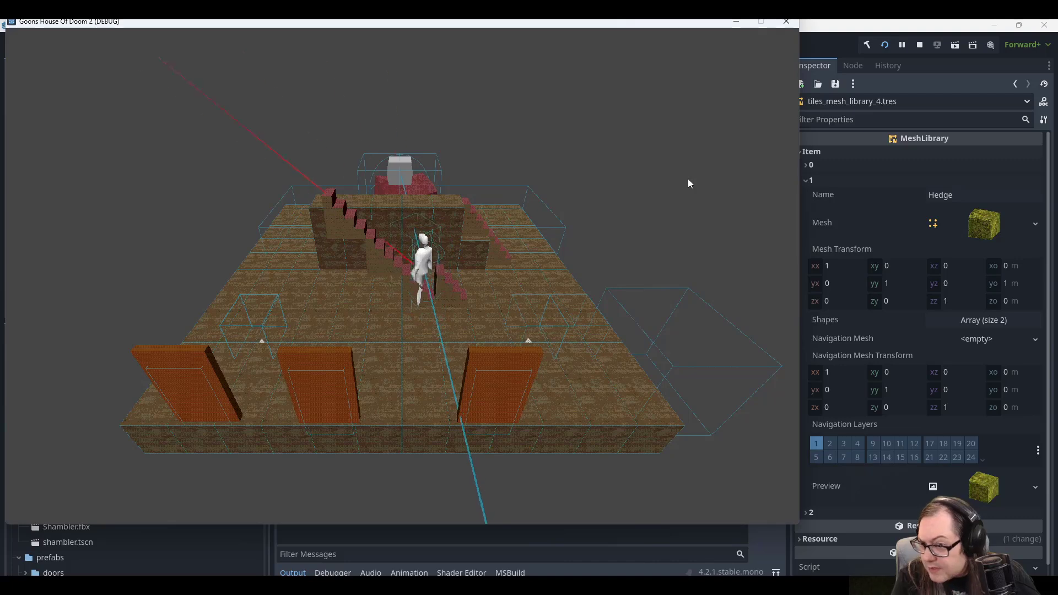
{"action": "key", "text": "d"}
{"action": "key", "text": "s"}
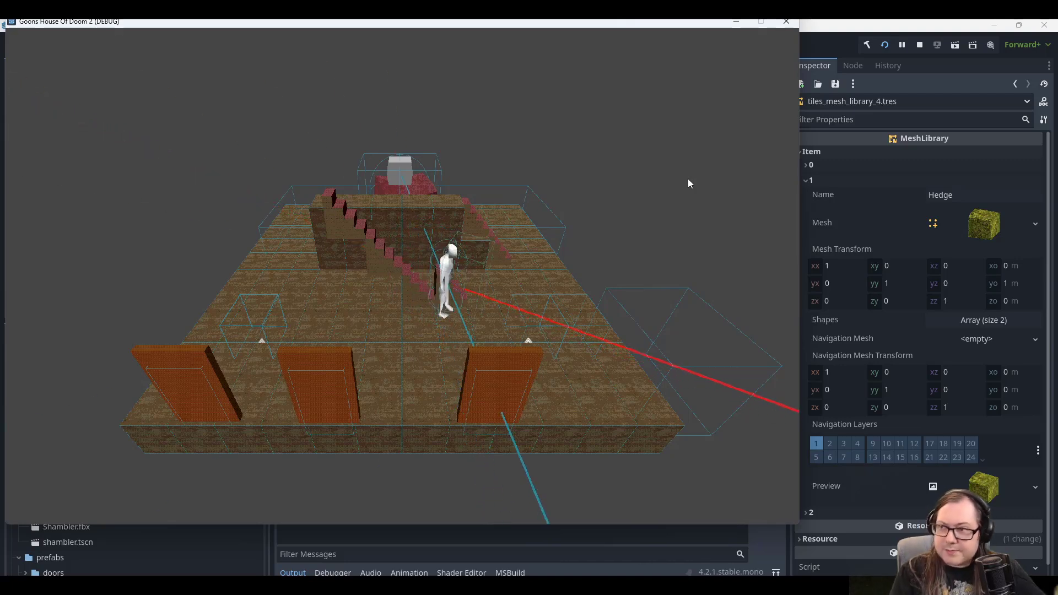
Close the game window and open the prefabs/scenery/tiles.tscn scene.
{"action": "left_click", "coordinate": [785, 22]}
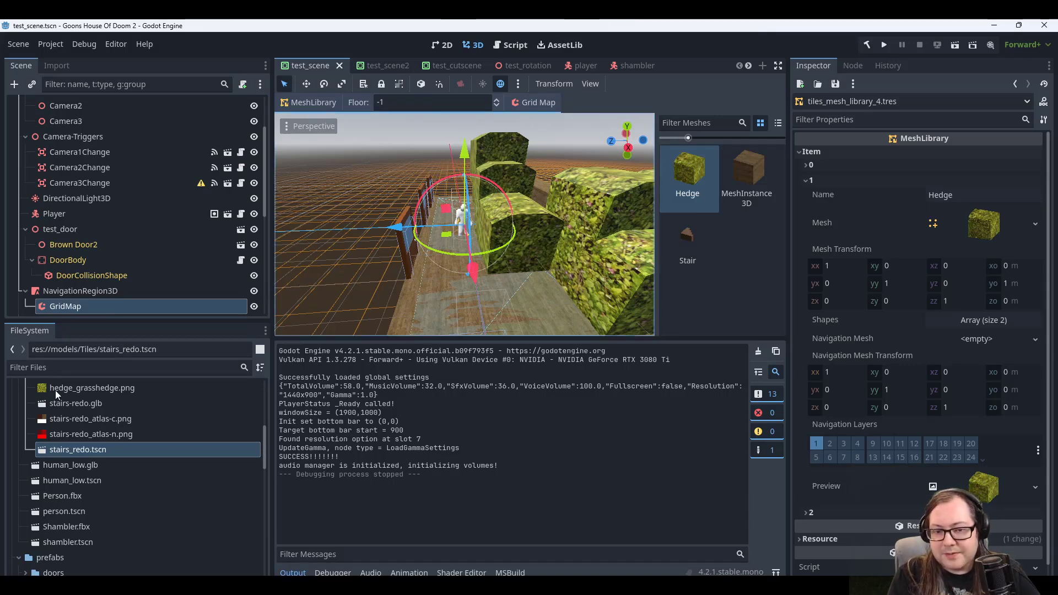
{"action": "scroll", "coordinate": [84, 490], "scroll_direction": "down", "scroll_amount": 3}
{"action": "scroll", "coordinate": [84, 486], "scroll_direction": "down", "scroll_amount": 6}
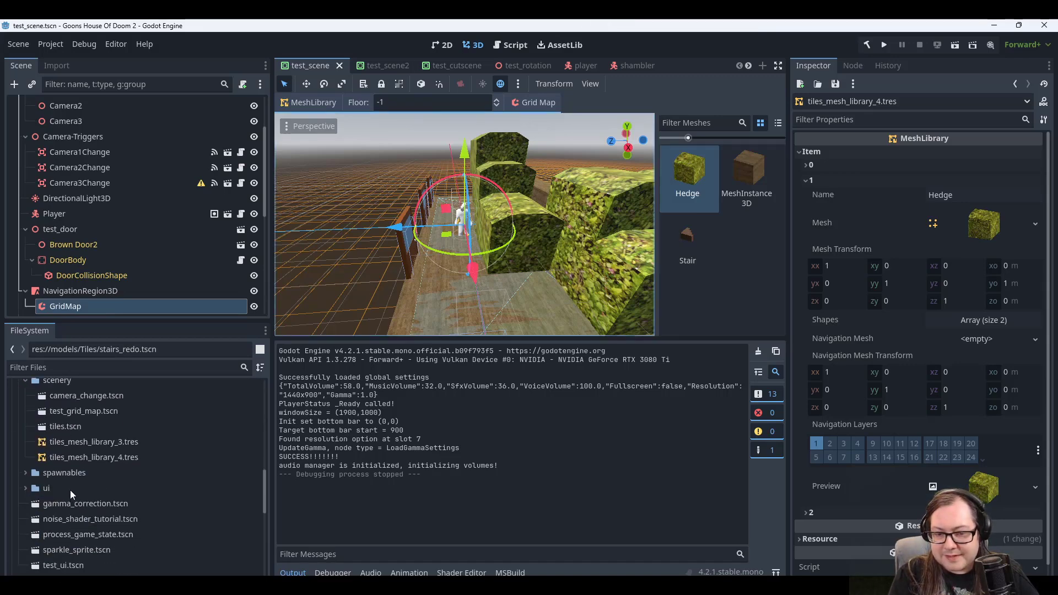
{"action": "double_click", "coordinate": [68, 426]}
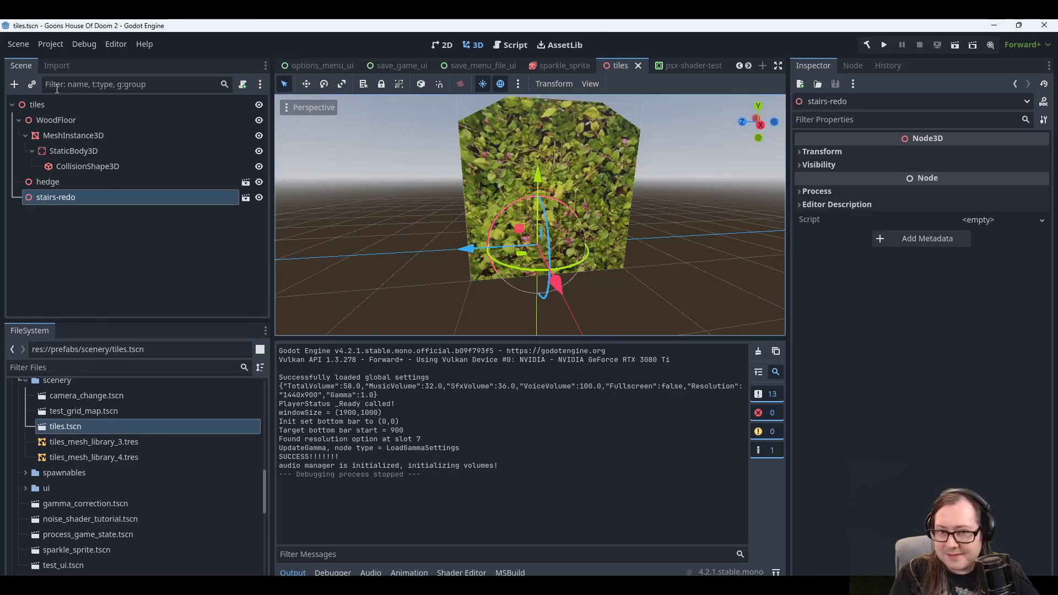
Export the tiles scene as a mesh library, overwriting prefabs/scenery/tiles_mesh_library_4.tres without merging and with MeshInstance transforms applied.
{"action": "left_click", "coordinate": [21, 45]}
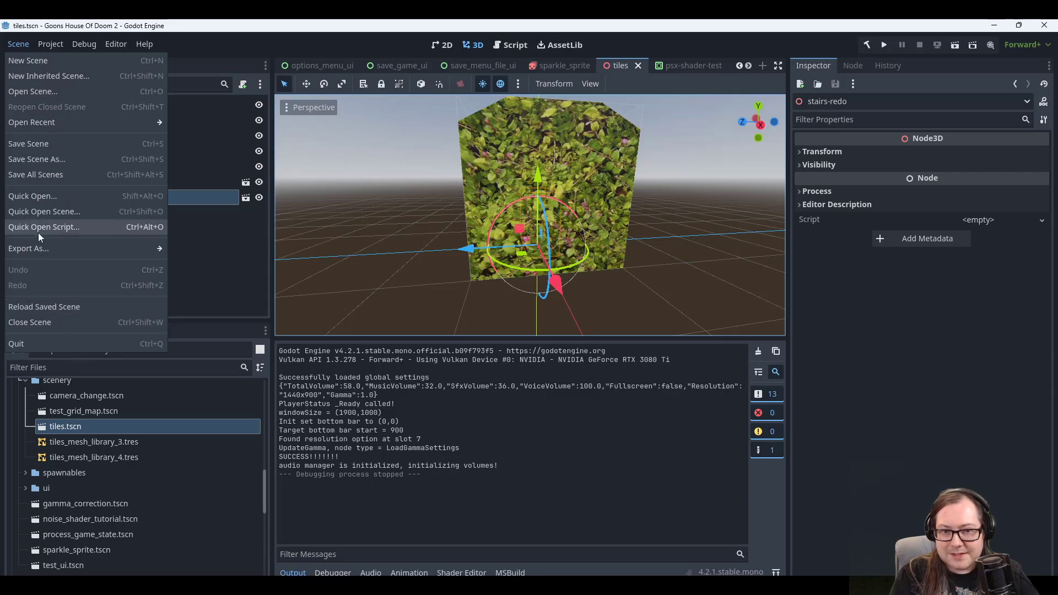
{"action": "mouse_move", "coordinate": [37, 249]}
{"action": "left_click", "coordinate": [191, 246]}
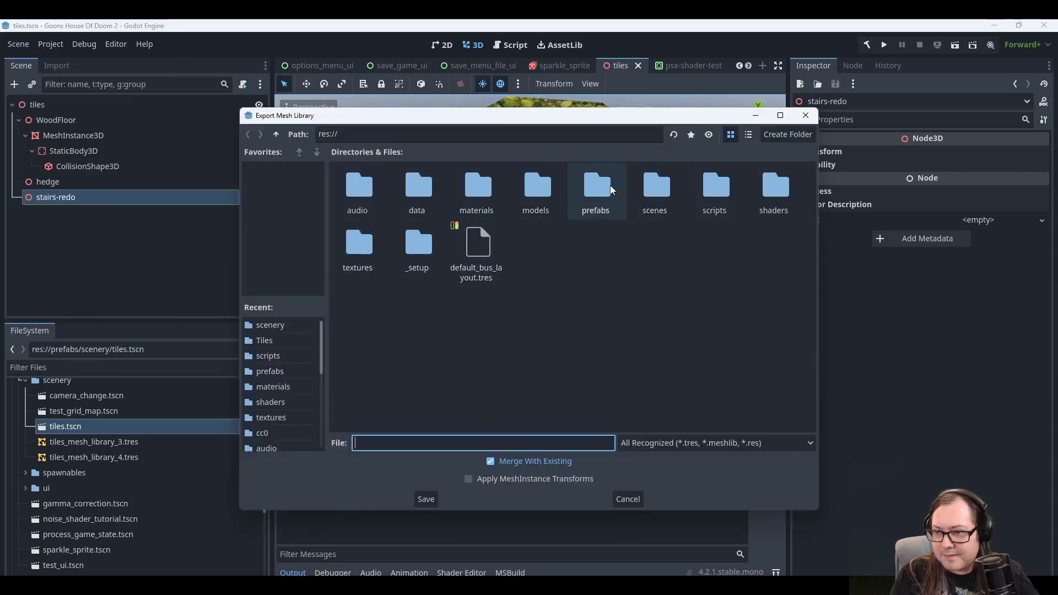
{"action": "double_click", "coordinate": [597, 190]}
{"action": "double_click", "coordinate": [478, 193]}
{"action": "left_click", "coordinate": [418, 192]}
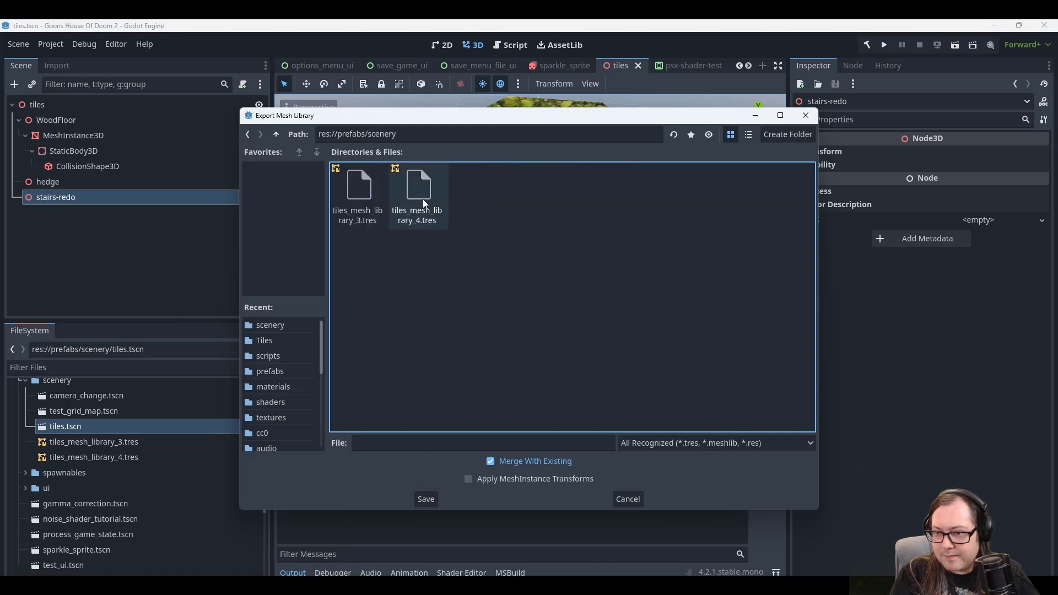
{"action": "left_click", "coordinate": [490, 462]}
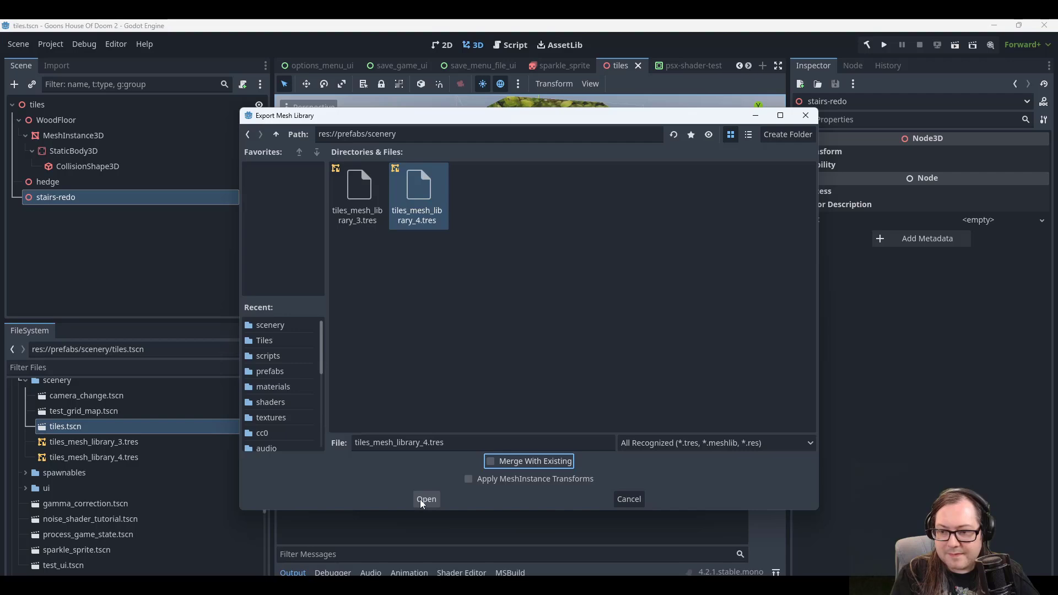
{"action": "left_click", "coordinate": [468, 480]}
{"action": "left_click", "coordinate": [426, 499]}
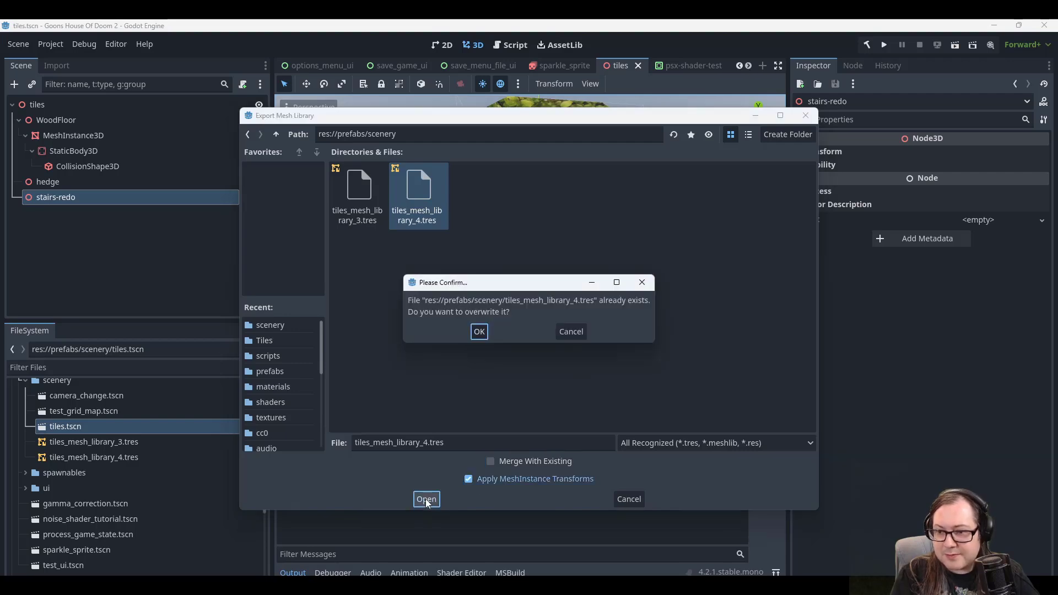
{"action": "left_click", "coordinate": [480, 332]}
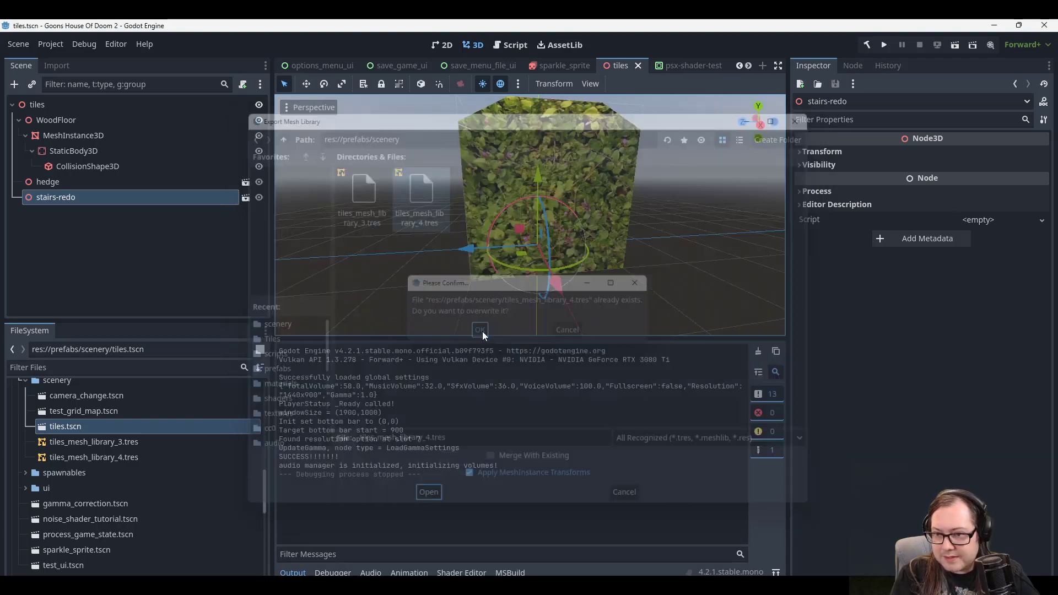
Switch to test_scene, run the project to check the exported tiles, and close the game window.
{"action": "scroll", "coordinate": [325, 61], "scroll_direction": "down", "scroll_amount": 5}
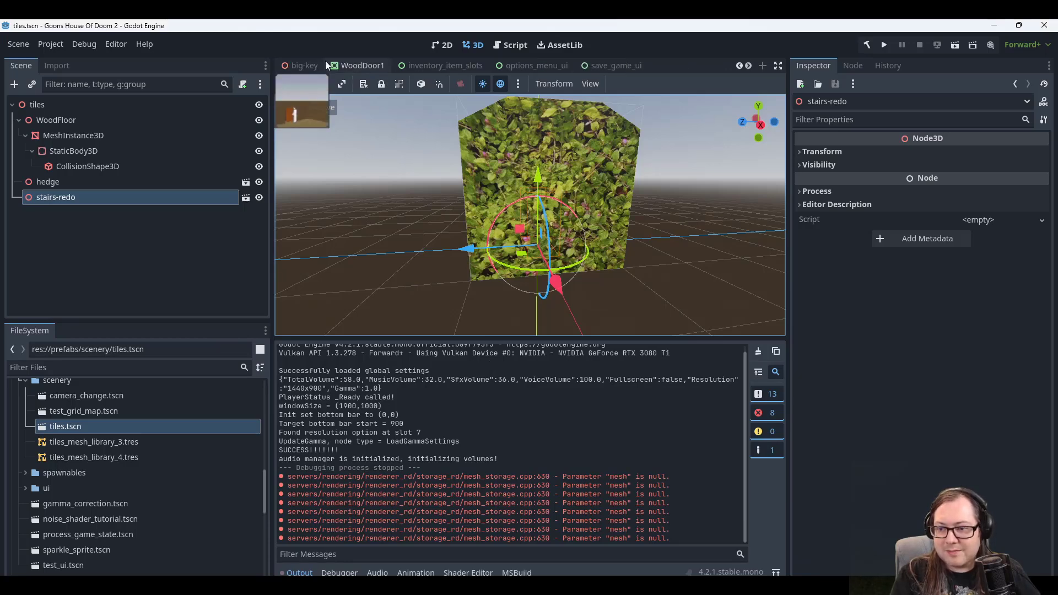
{"action": "scroll", "coordinate": [317, 61], "scroll_direction": "up", "scroll_amount": 5}
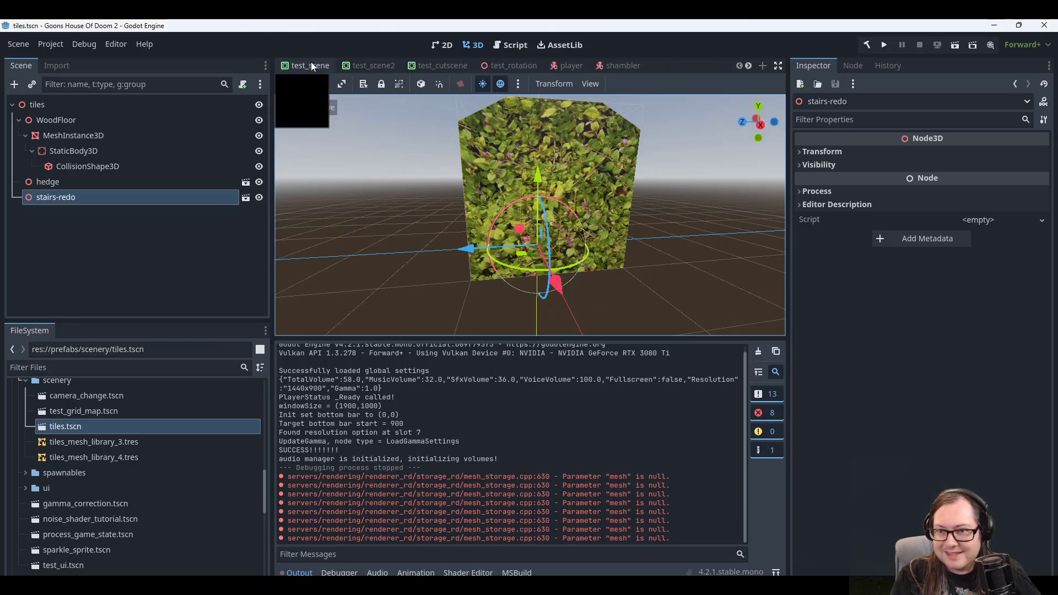
{"action": "left_click", "coordinate": [311, 64]}
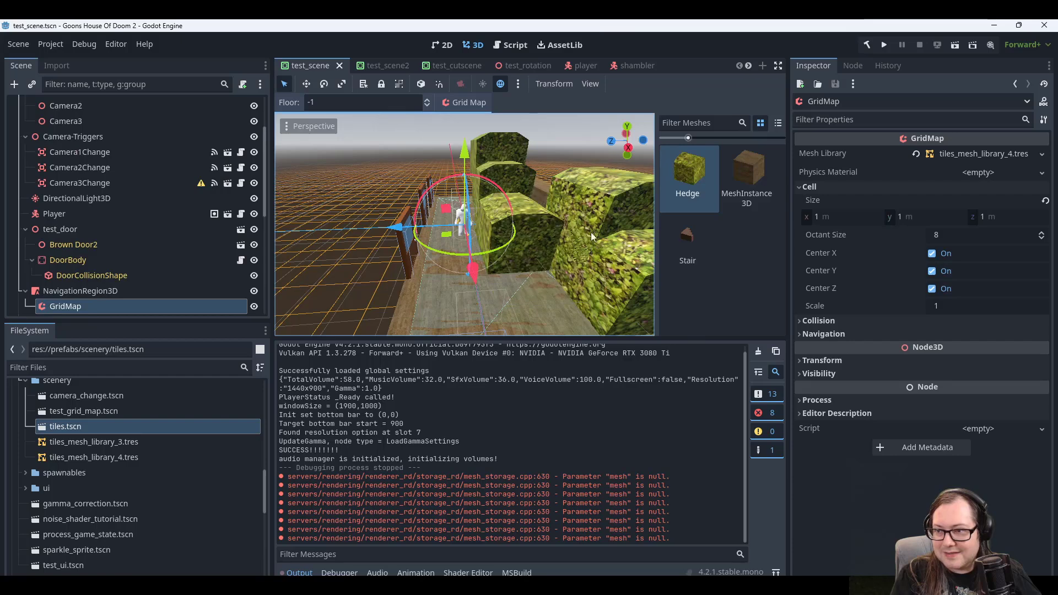
{"action": "left_click", "coordinate": [881, 44]}
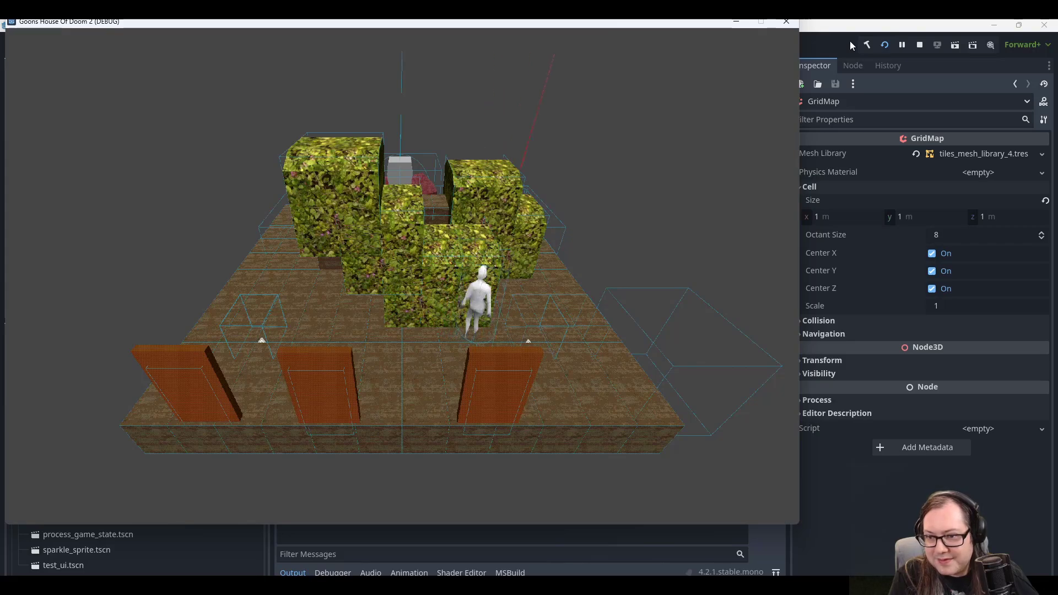
{"action": "left_click", "coordinate": [786, 21]}
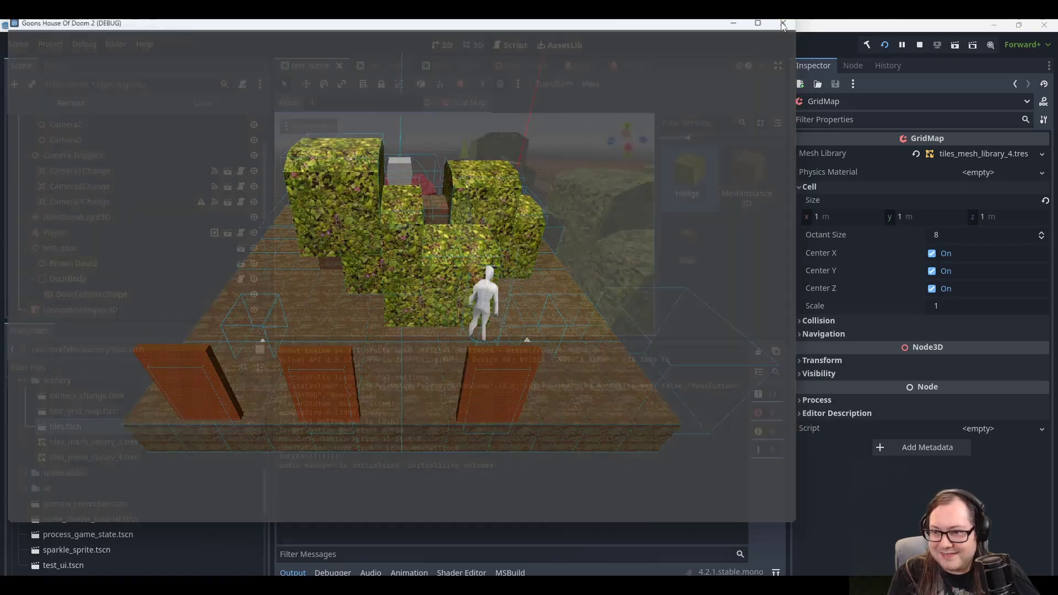
Undo the stray Hedge tile and paint a Stair tile on the open floor beside the hedges.
{"action": "left_click", "coordinate": [518, 260]}
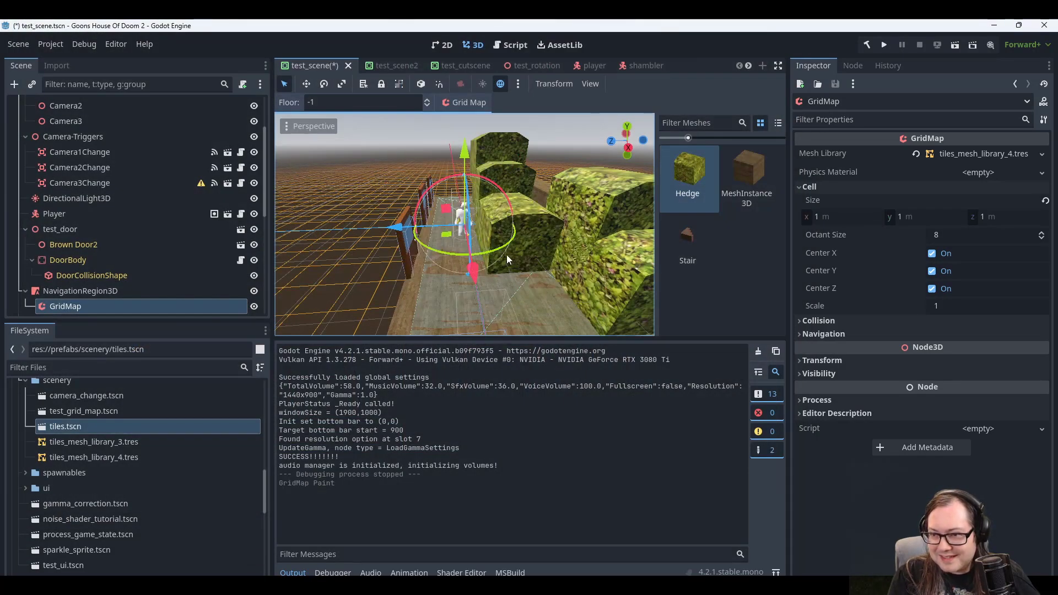
{"action": "key", "text": "ctrl+z"}
{"action": "left_click", "coordinate": [689, 243]}
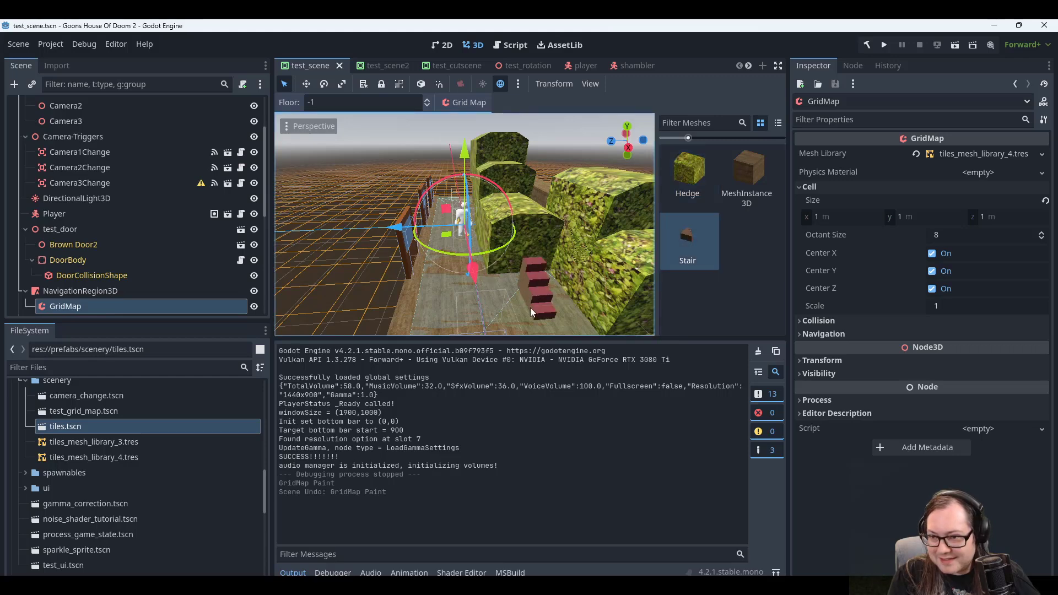
{"action": "left_click", "coordinate": [508, 312]}
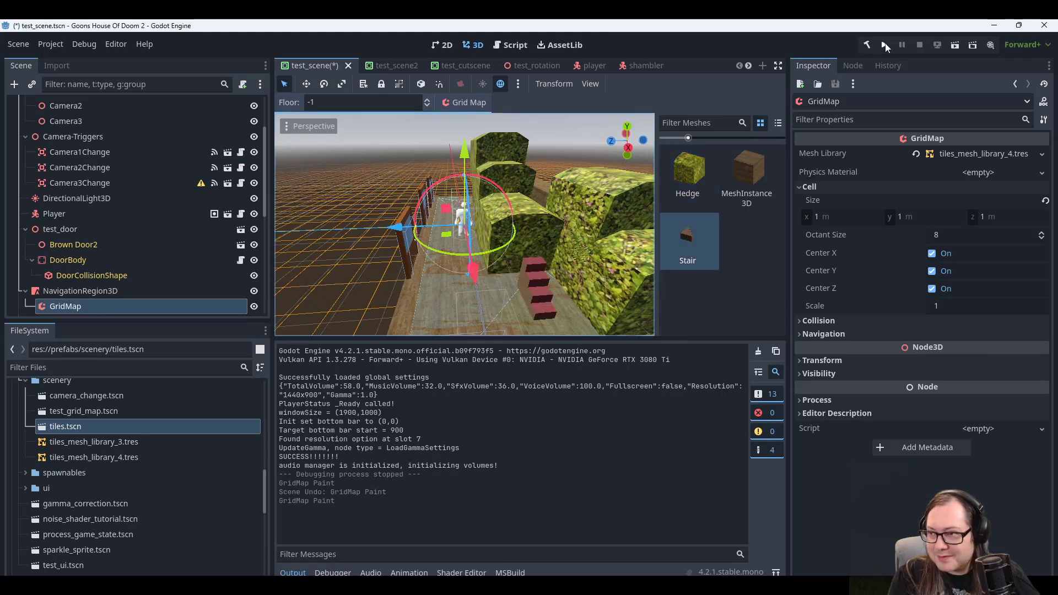
Save and run the project, walk the character around the new stair tile, and close the game window.
{"action": "left_click", "coordinate": [884, 45]}
{"action": "key", "text": "ctrl+s"}
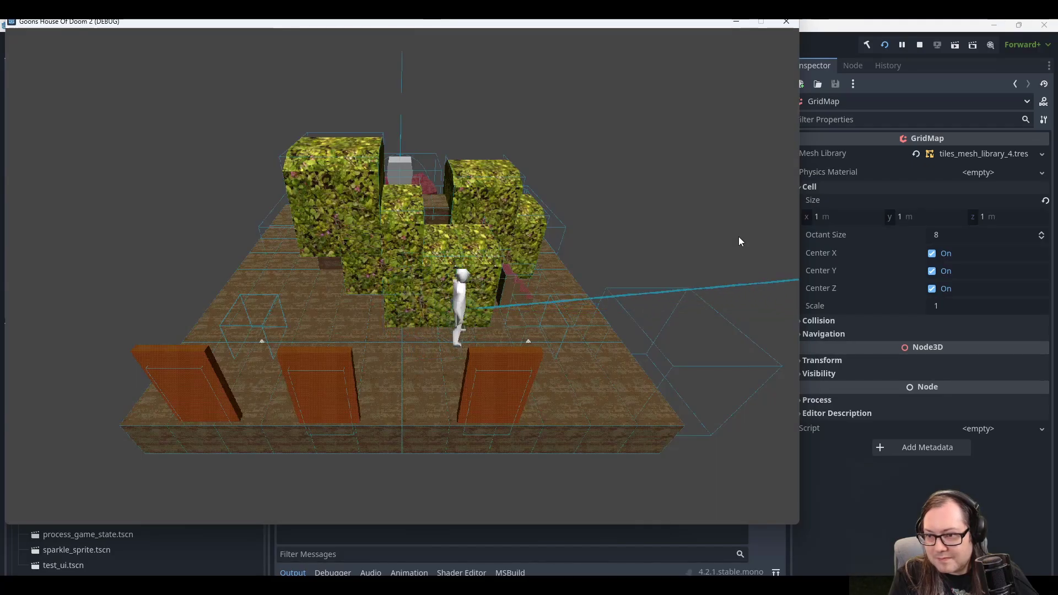
{"action": "key", "text": "w"}
{"action": "key", "text": "a"}
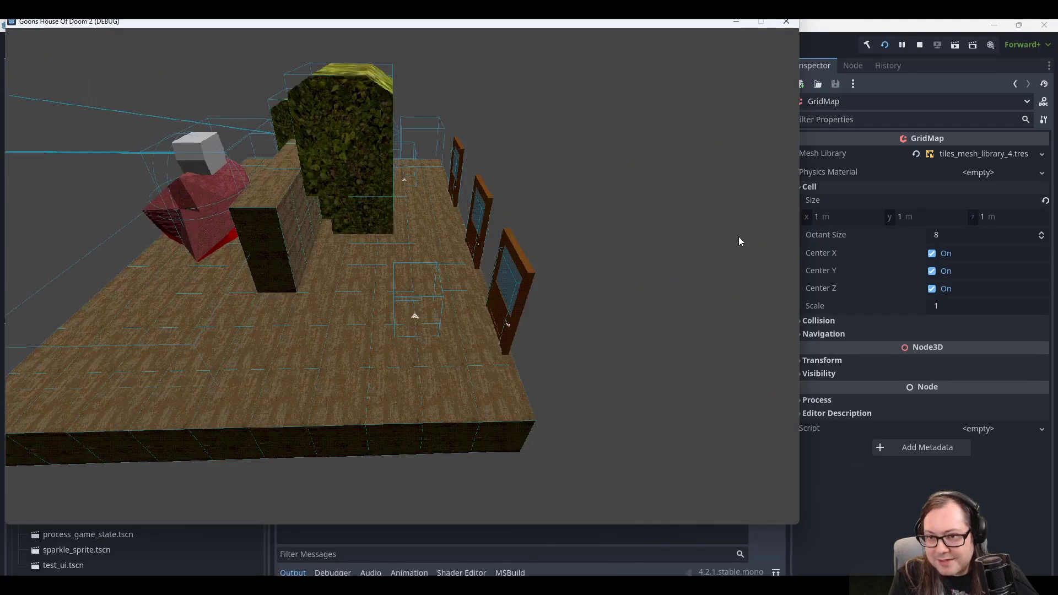
{"action": "left_click", "coordinate": [786, 23]}
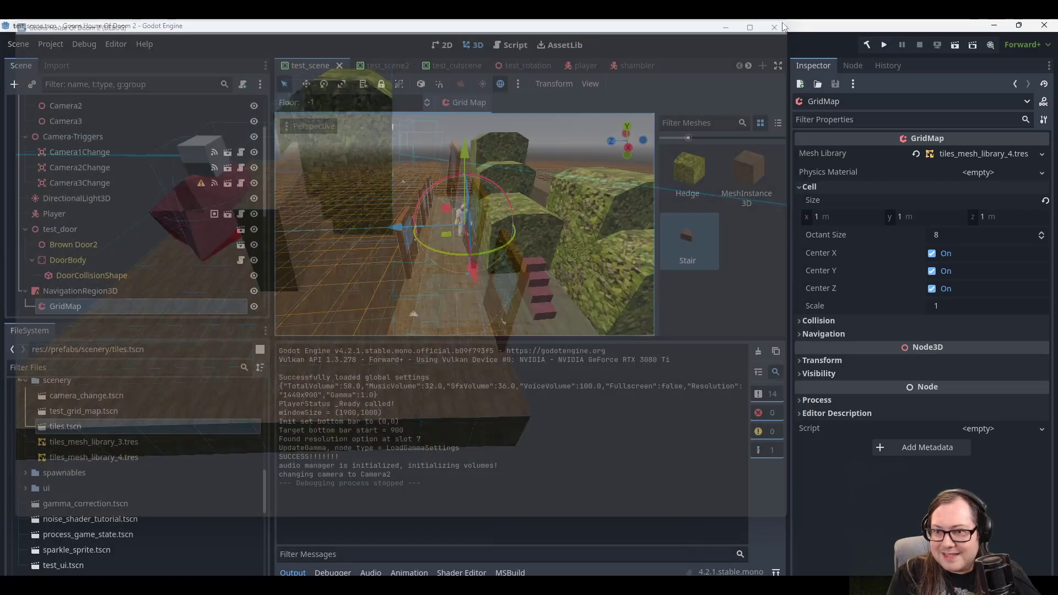
Paint two adjacent Stair tiles on the open floor beside the tall hedge.
{"action": "mouse_move", "coordinate": [469, 242]}
{"action": "middle_mouse_down"}
{"action": "mouse_move", "coordinate": [511, 215]}
{"action": "mouse_move", "coordinate": [406, 244]}
{"action": "mouse_move", "coordinate": [377, 276]}
{"action": "middle_mouse_up"}
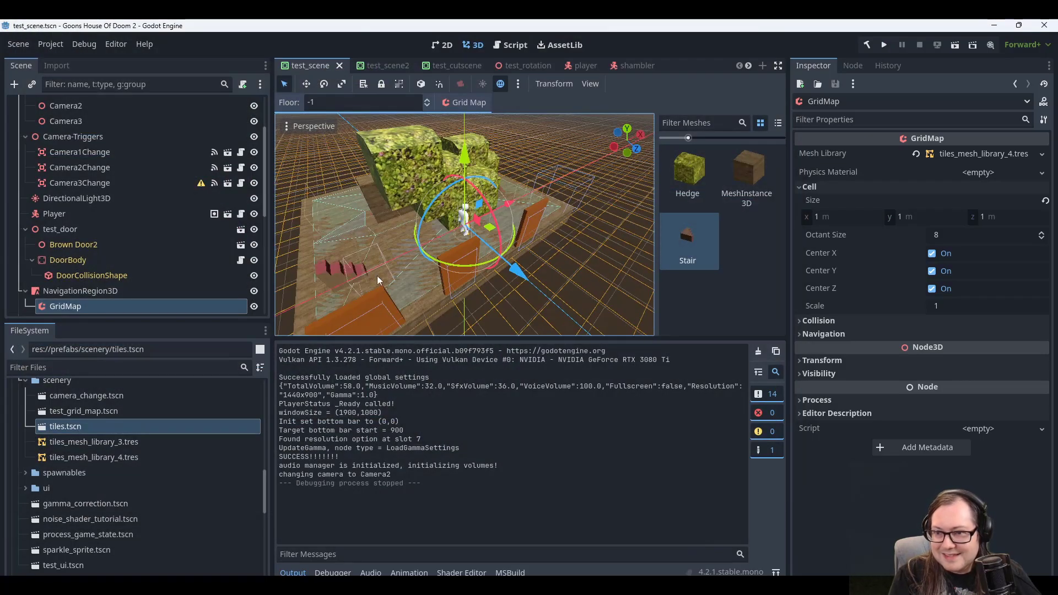
{"action": "left_click", "coordinate": [373, 238]}
{"action": "left_click", "coordinate": [377, 254]}
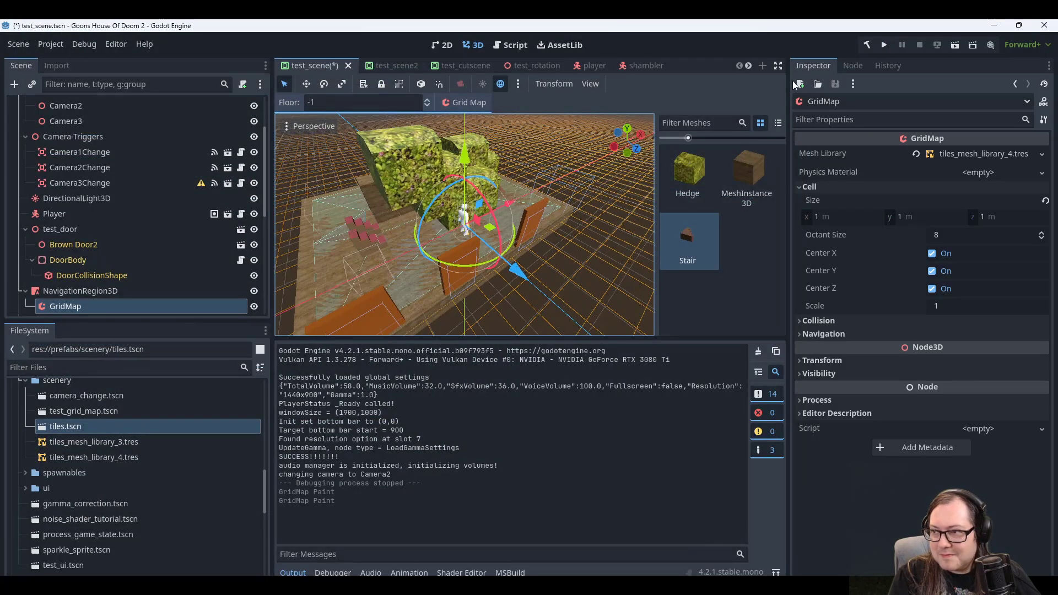
Run the project, walk the character into the two adjacent stair tiles to test their collision, and close the game.
{"action": "left_click", "coordinate": [884, 44]}
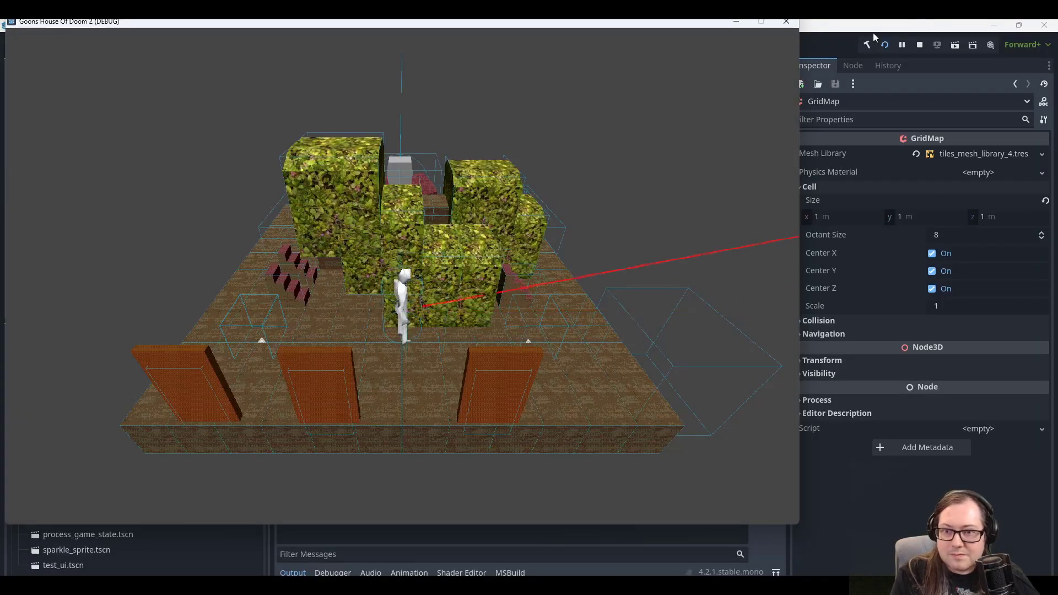
{"action": "key", "text": "a"}
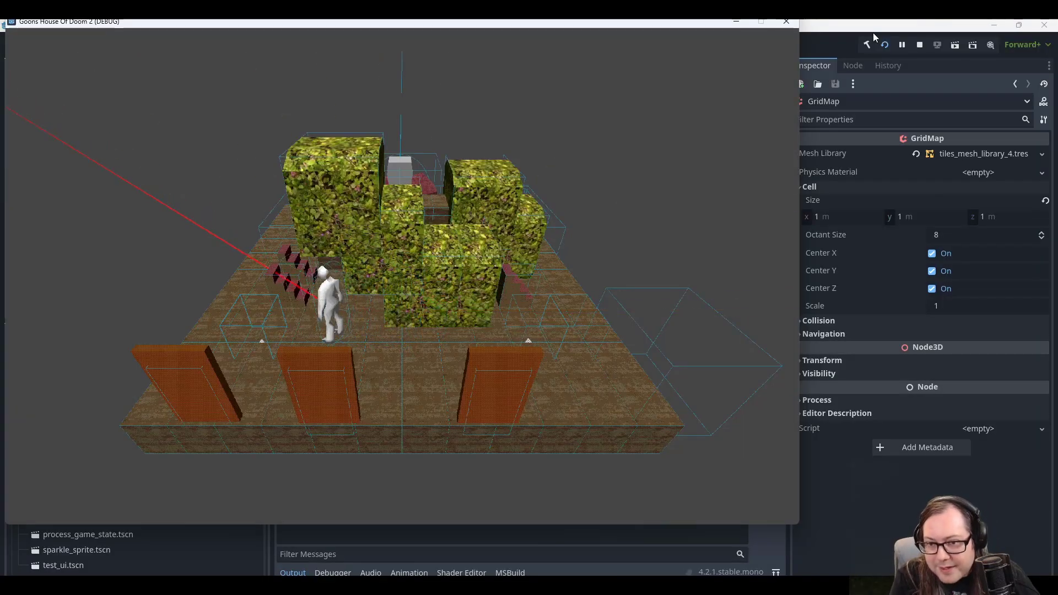
{"action": "key", "text": "a"}
{"action": "key", "text": "w"}
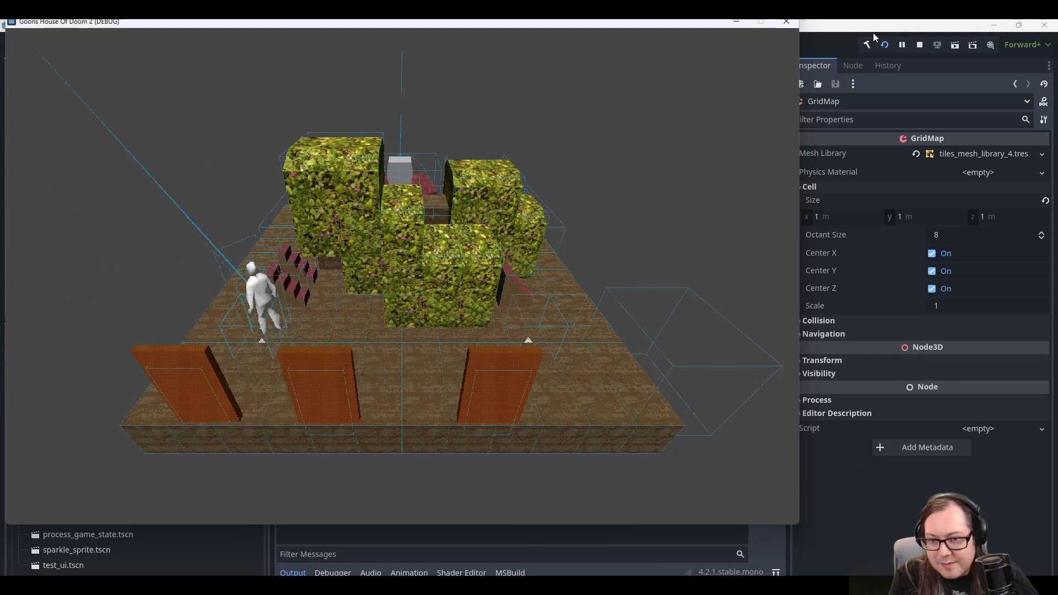
{"action": "key", "text": "d"}
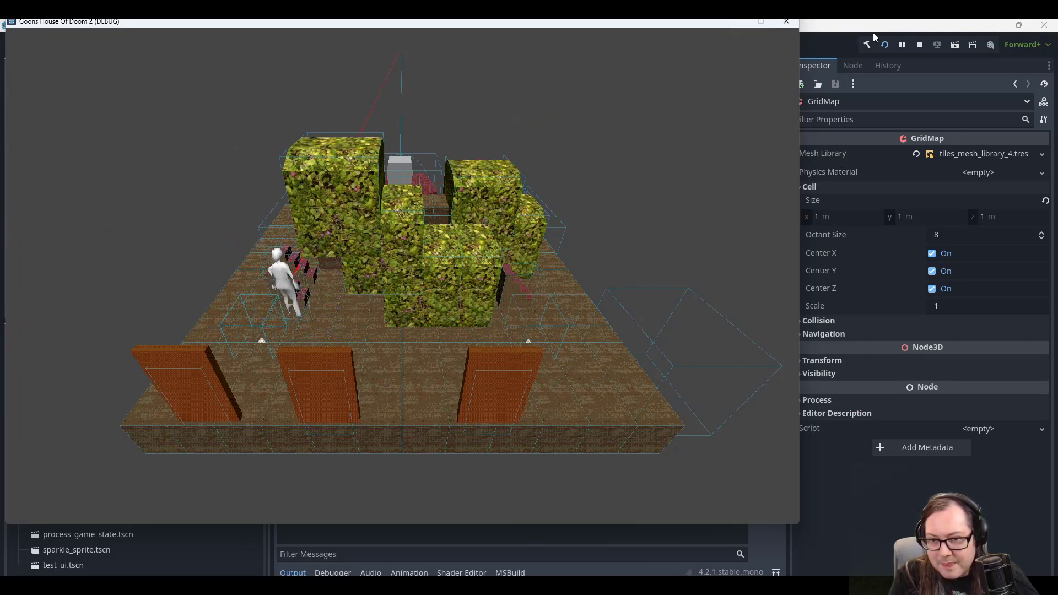
{"action": "left_click", "coordinate": [787, 21]}
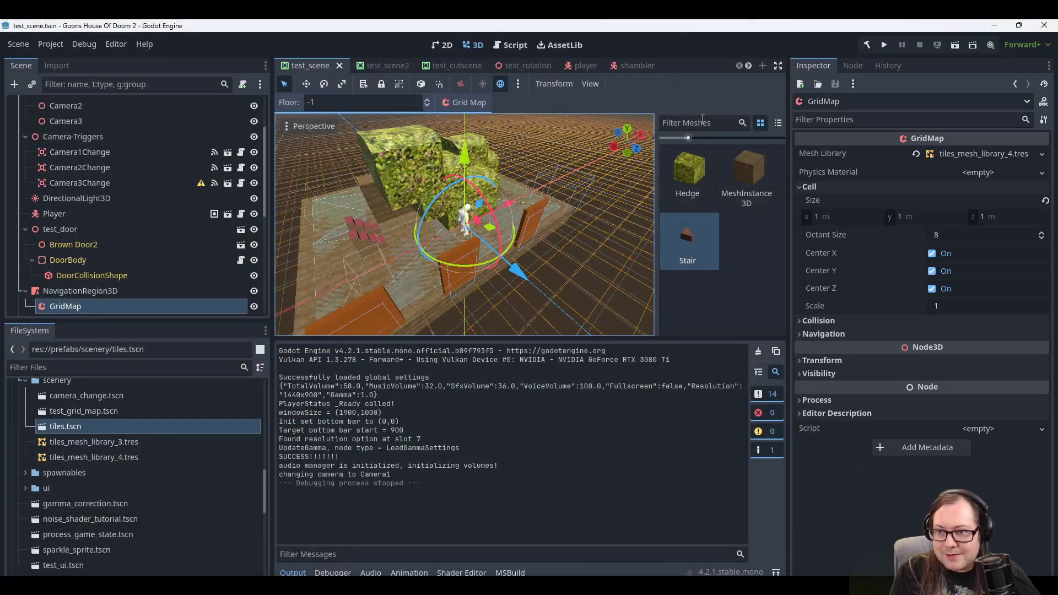
Undo the three Stair tile placements in the GridMap.
{"action": "key", "text": "ctrl+z"}
{"action": "key", "text": "ctrl+z"}
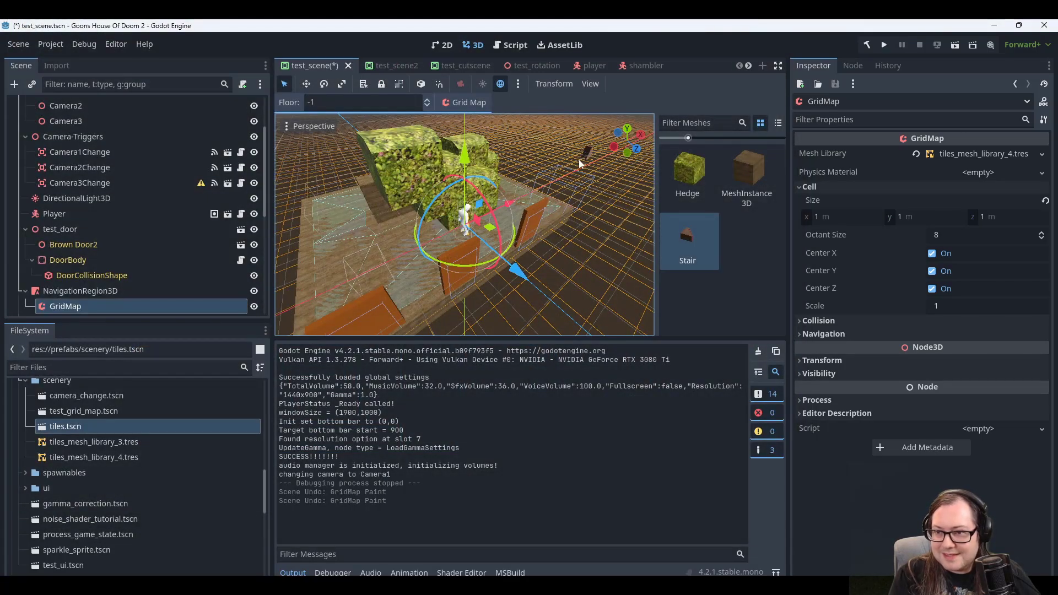
{"action": "key", "text": "ctrl+z"}
{"action": "mouse_move", "coordinate": [585, 171]}
{"action": "middle_mouse_down"}
{"action": "mouse_move", "coordinate": [472, 188]}
{"action": "mouse_move", "coordinate": [478, 124]}
{"action": "middle_mouse_up"}
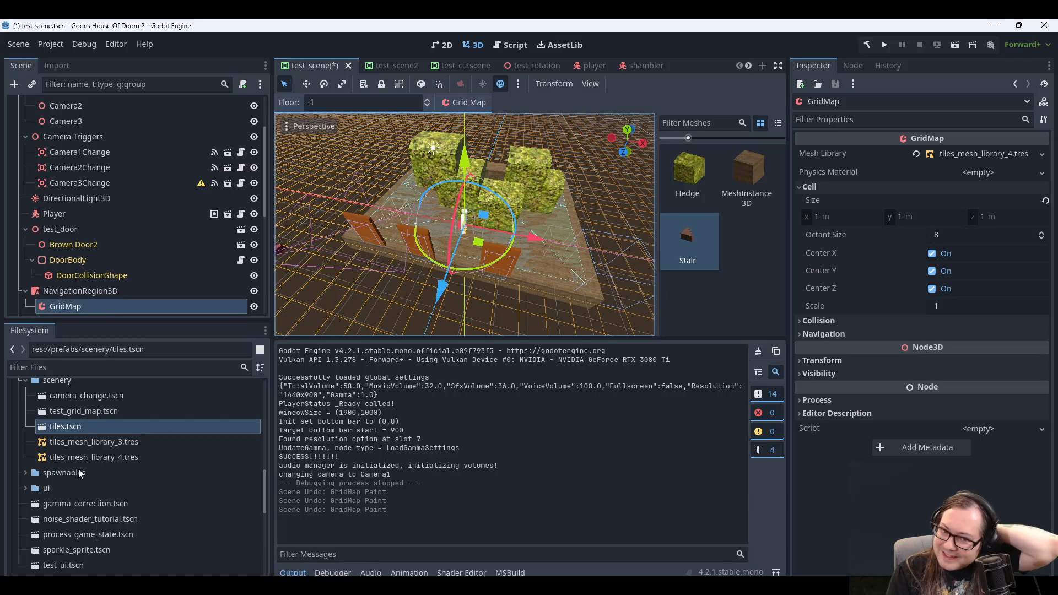
Open models/Tiles/stairs_redo.tscn and delete the box-shaped CollisionShape3D2 node.
{"action": "scroll", "coordinate": [64, 465], "scroll_direction": "up", "scroll_amount": 6}
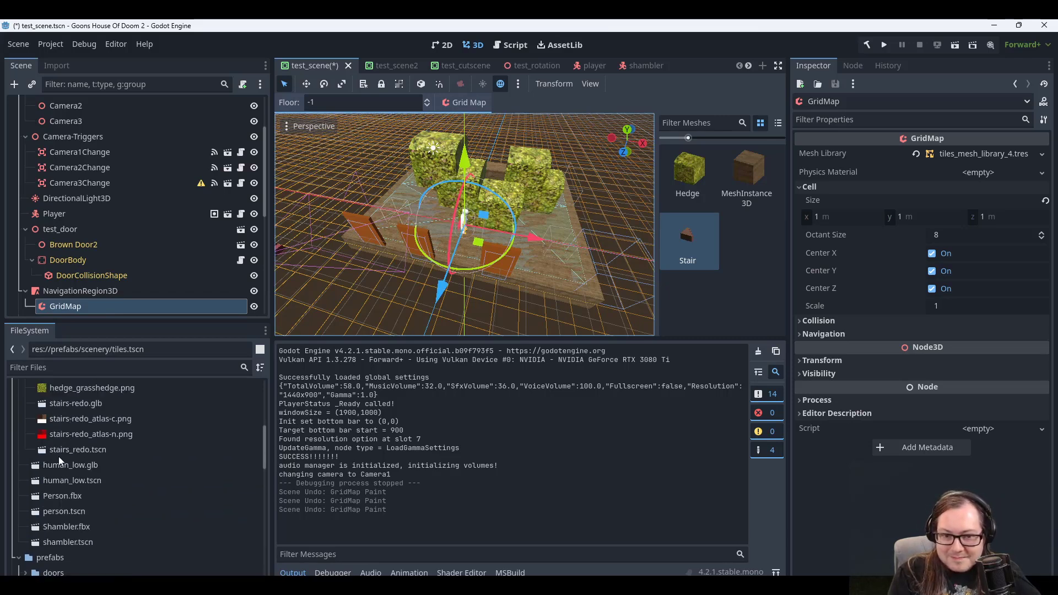
{"action": "double_click", "coordinate": [61, 449]}
{"action": "left_click", "coordinate": [117, 167]}
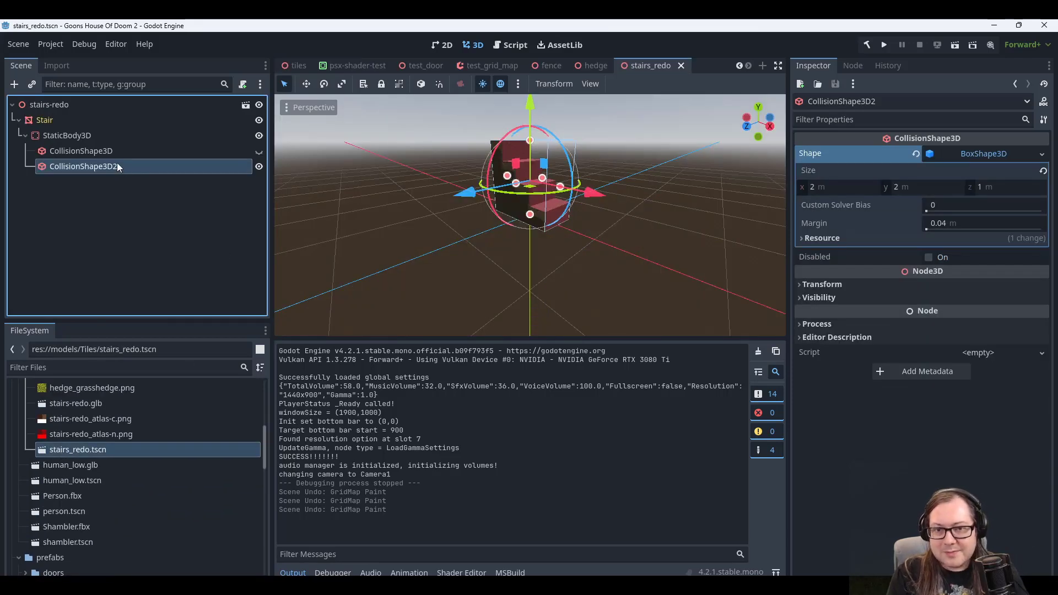
{"action": "key", "text": "Delete"}
{"action": "key", "text": "Return"}
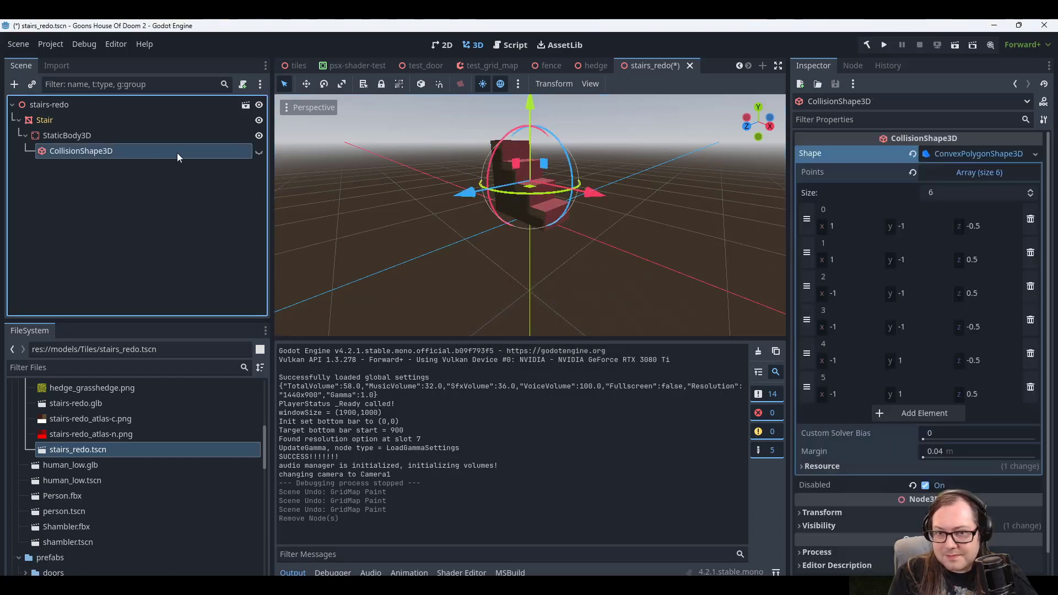
Make the remaining convex CollisionShape3D visible, turn off its Disabled option, and save the stairs scene.
{"action": "left_click", "coordinate": [259, 152]}
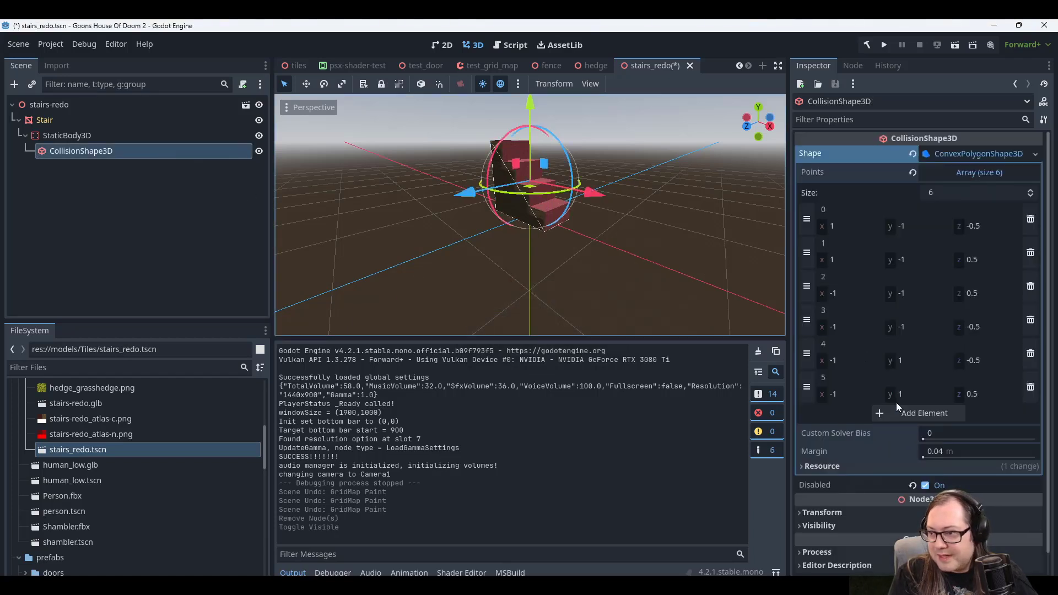
{"action": "left_click", "coordinate": [925, 488]}
{"action": "key", "text": "ctrl+s"}
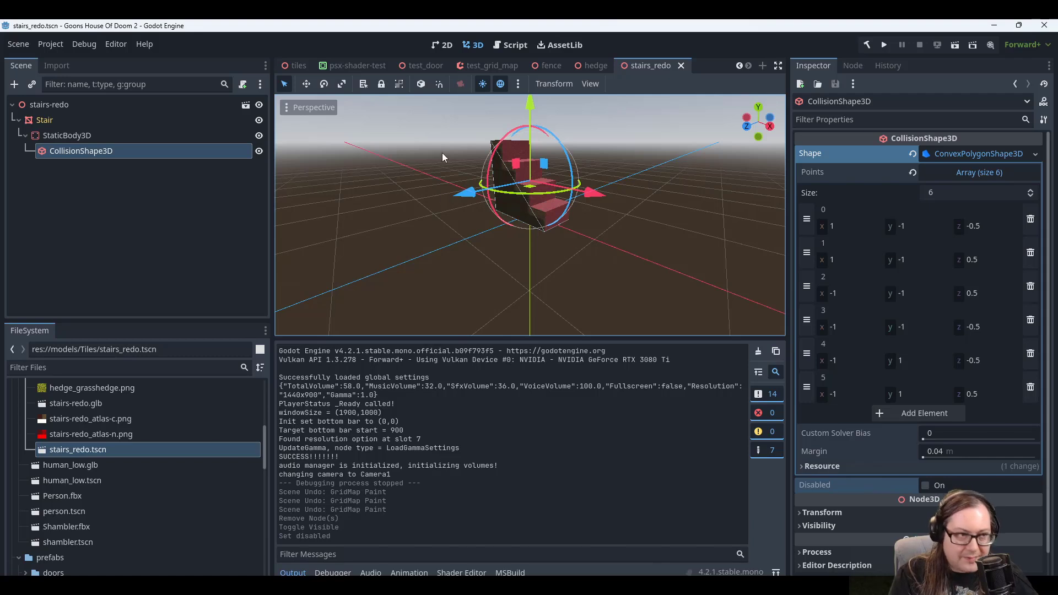
Export the tiles scene as a MeshLibrary over tiles_mesh_library_4.tres in res://prefabs/scenery, confirming the overwrite.
{"action": "left_click", "coordinate": [297, 65]}
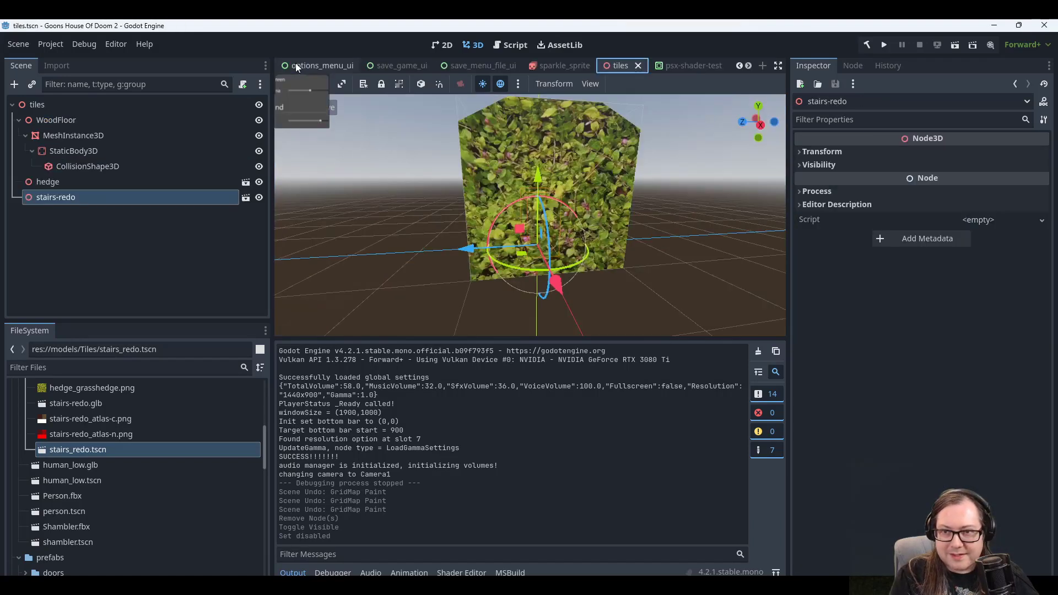
{"action": "left_click", "coordinate": [17, 45]}
{"action": "mouse_move", "coordinate": [52, 249]}
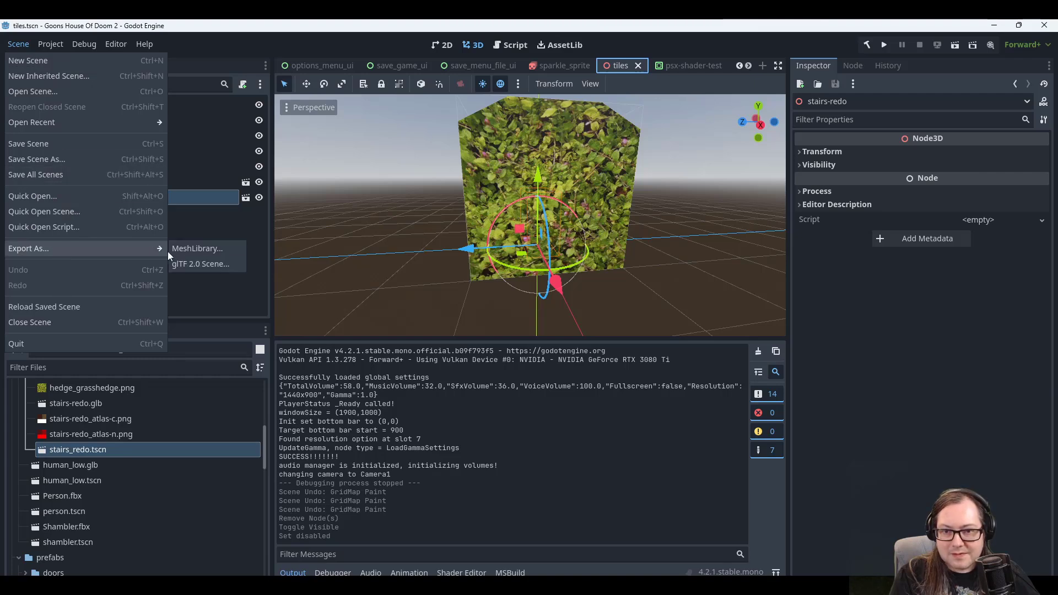
{"action": "left_click", "coordinate": [196, 248]}
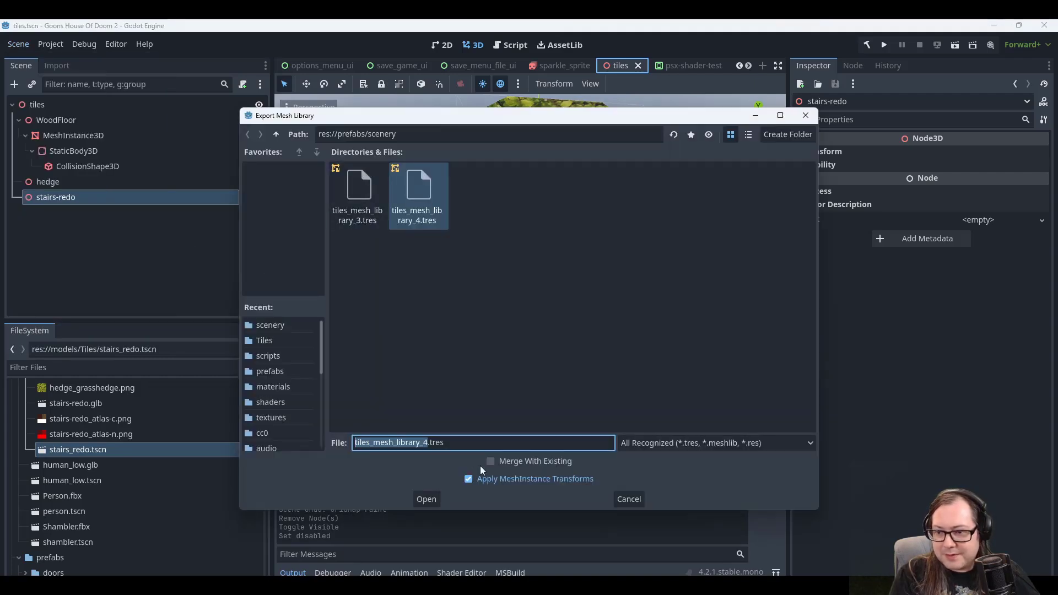
{"action": "left_click", "coordinate": [426, 499]}
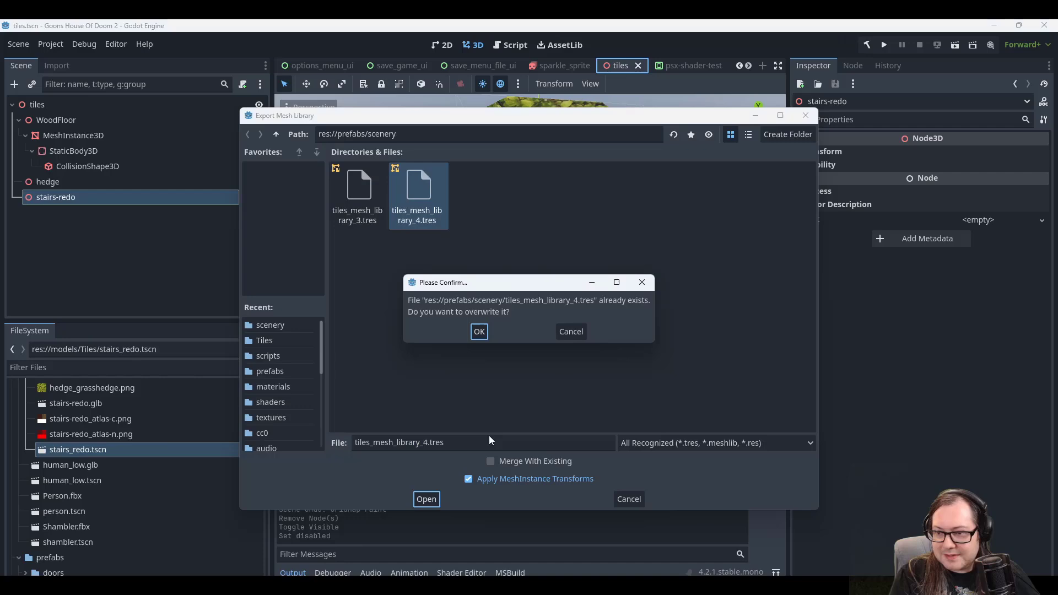
{"action": "left_click", "coordinate": [477, 332]}
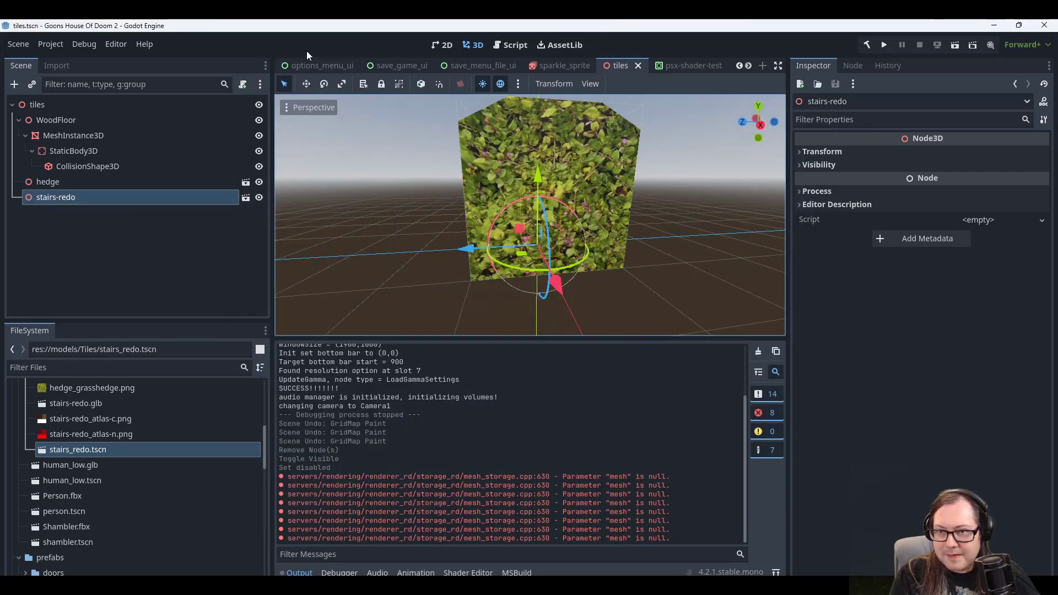
Close the editor without saving test_scene and reopen the Goons House Of Doom 2 project from the Project Manager.
{"action": "left_click", "coordinate": [1045, 26]}
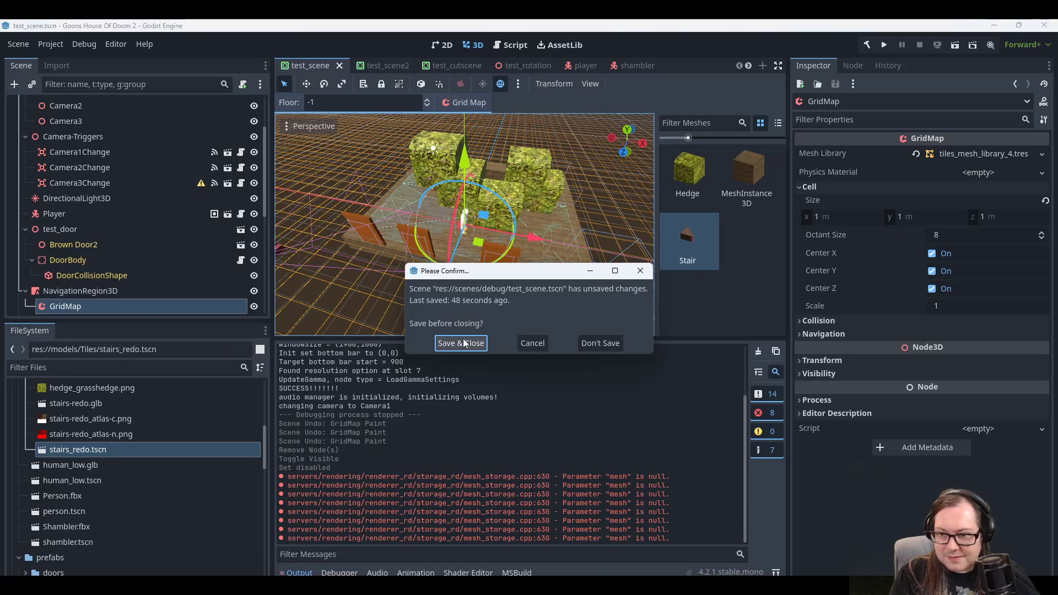
{"action": "left_click", "coordinate": [597, 342]}
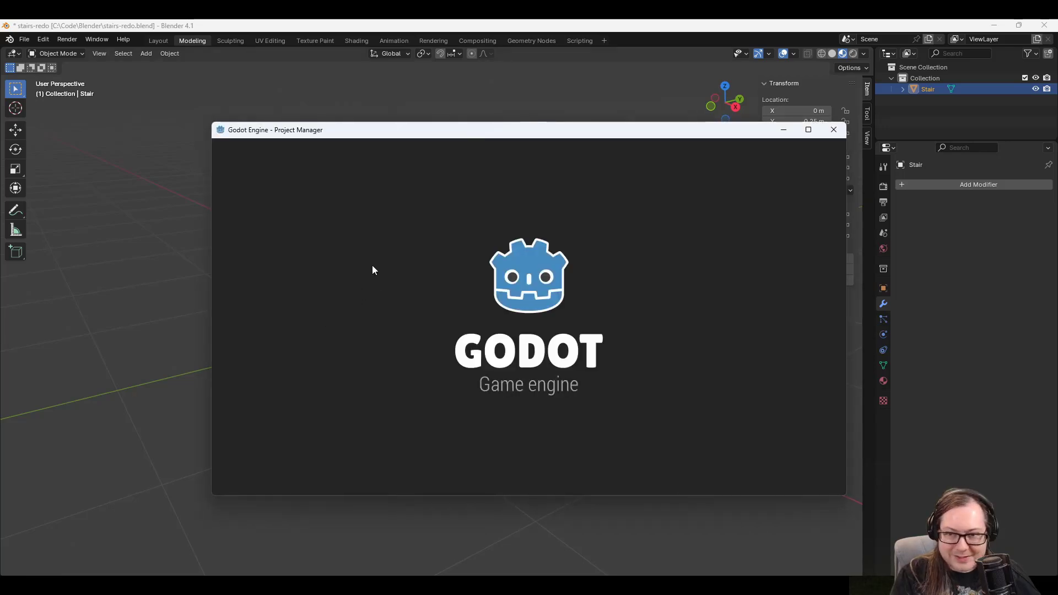
{"action": "double_click", "coordinate": [317, 197]}
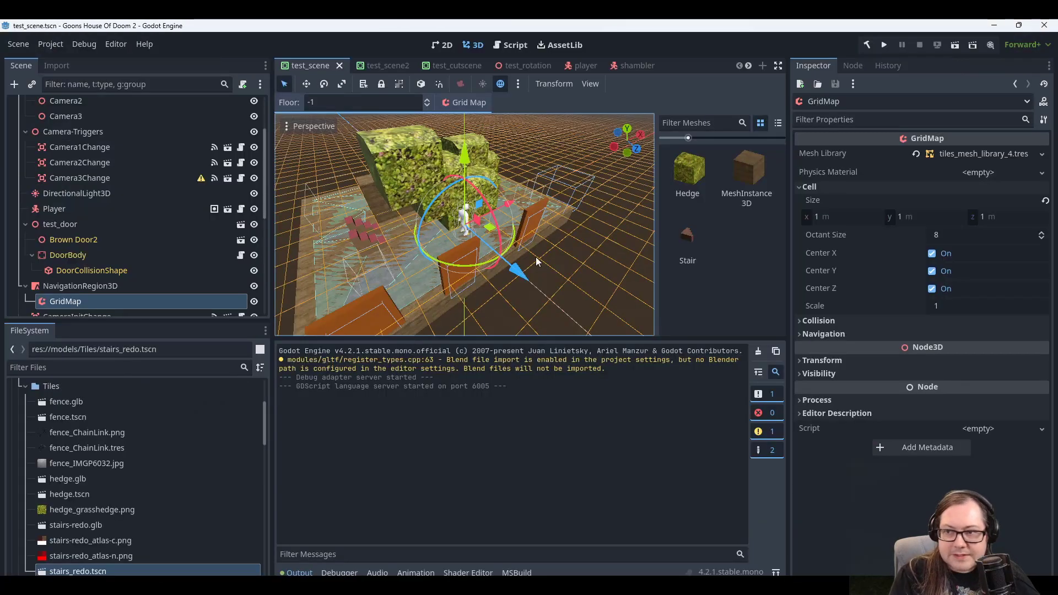
Erase the existing stair tiles and begin clearing the hedge tiles on floor -1 of the GridMap.
{"action": "middle_click_drag", "start_coordinate": [580, 156], "coordinate": [489, 159]}
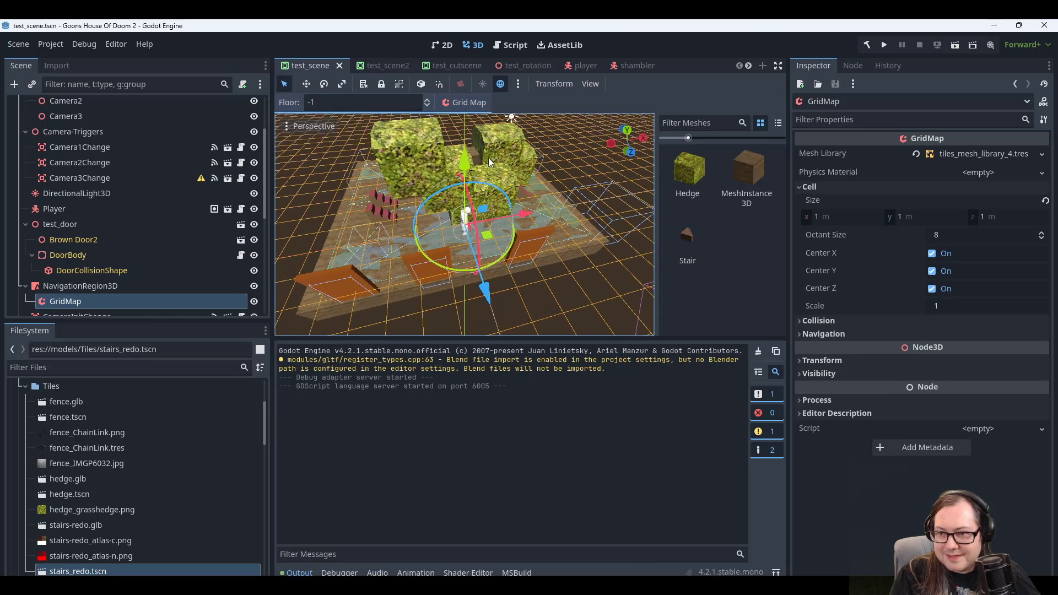
{"action": "left_click", "coordinate": [677, 247]}
{"action": "left_click", "coordinate": [389, 221]}
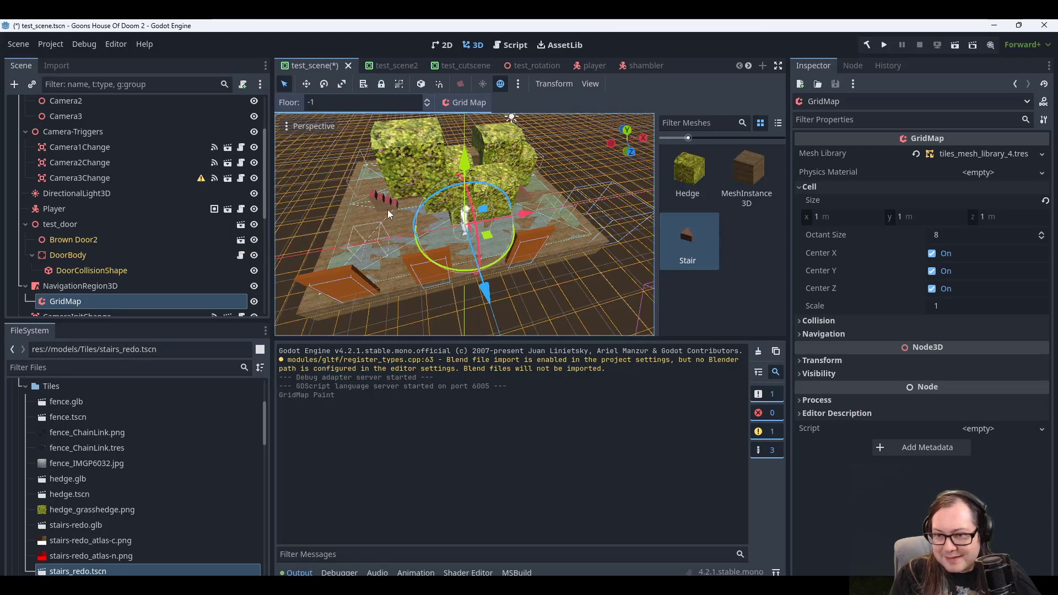
{"action": "mouse_move", "coordinate": [389, 221]}
{"action": "middle_mouse_down"}
{"action": "mouse_move", "coordinate": [546, 239]}
{"action": "mouse_move", "coordinate": [537, 236]}
{"action": "mouse_move", "coordinate": [535, 255]}
{"action": "mouse_move", "coordinate": [524, 246]}
{"action": "mouse_move", "coordinate": [515, 257]}
{"action": "middle_mouse_up"}
{"action": "left_click", "coordinate": [555, 251]}
{"action": "left_click", "coordinate": [689, 170]}
{"action": "left_click", "coordinate": [587, 254]}
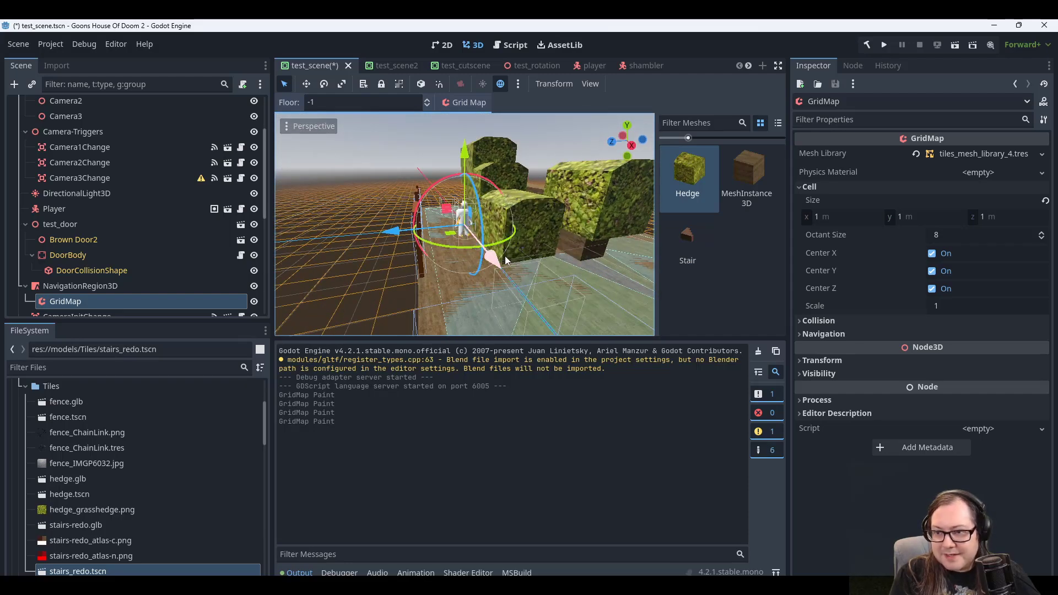
{"action": "left_click", "coordinate": [545, 269]}
Edit the GridMap cell above the low wooden block on floor 0, undo that edit, and clear the hedge there.
{"action": "mouse_move", "coordinate": [606, 280]}
{"action": "middle_mouse_down"}
{"action": "mouse_move", "coordinate": [562, 265]}
{"action": "mouse_move", "coordinate": [551, 282]}
{"action": "middle_mouse_up"}
{"action": "scroll", "coordinate": [591, 268], "scroll_direction": "down", "scroll_amount": 3}
{"action": "key", "text": "e"}
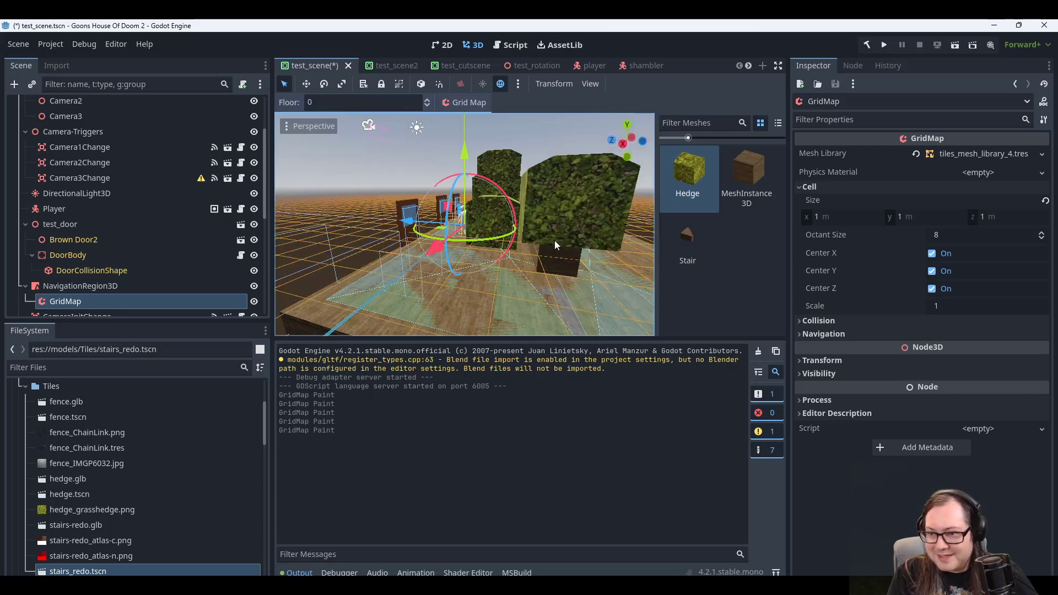
{"action": "left_click", "coordinate": [555, 240]}
{"action": "key", "text": "ctrl+z"}
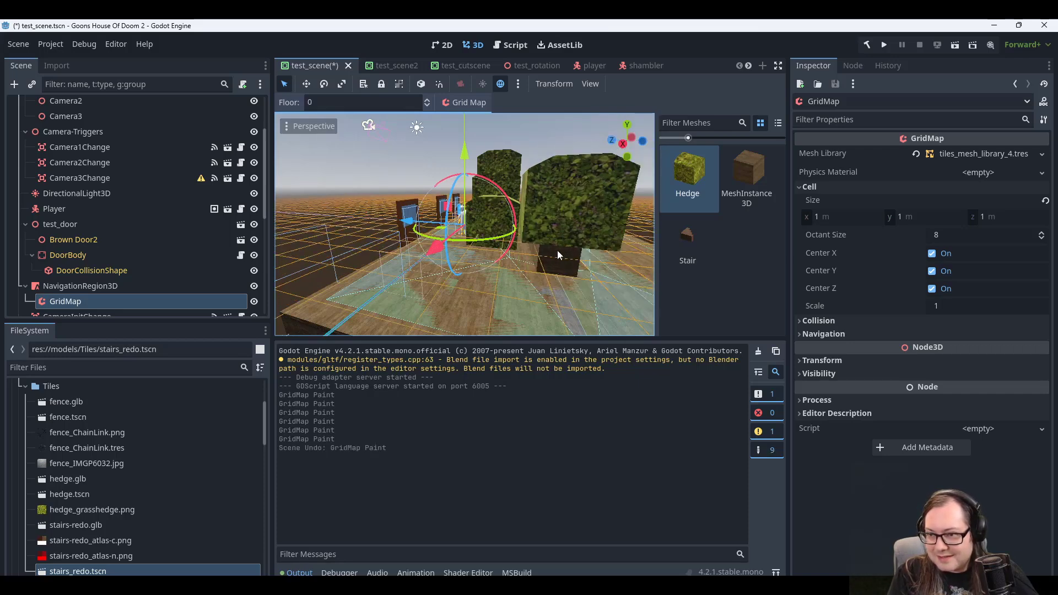
{"action": "left_click", "coordinate": [557, 250]}
Erase the remaining hedge tiles beside the character on floors 0 and 1, and return the GridMap to floor -1.
{"action": "mouse_move", "coordinate": [465, 260]}
{"action": "middle_mouse_down"}
{"action": "mouse_move", "coordinate": [550, 258]}
{"action": "mouse_move", "coordinate": [505, 206]}
{"action": "middle_mouse_up"}
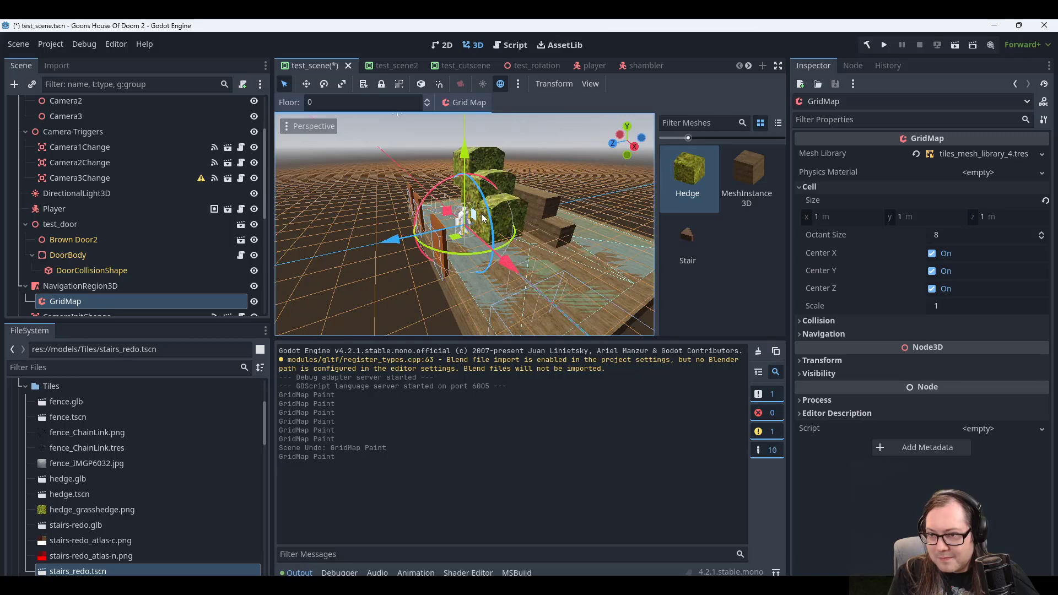
{"action": "left_click", "coordinate": [493, 221]}
{"action": "key", "text": "e"}
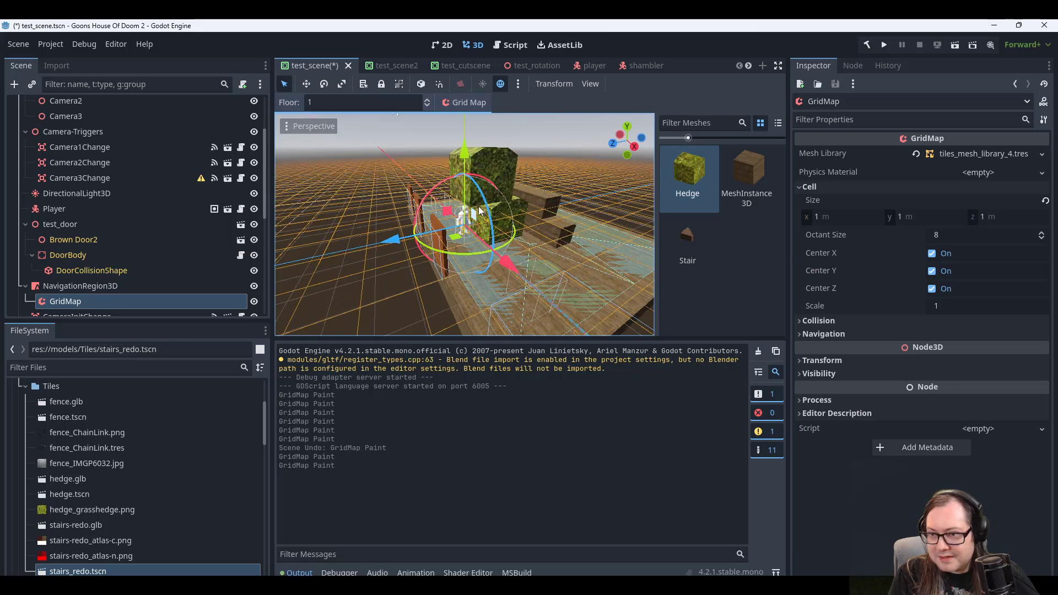
{"action": "left_click", "coordinate": [477, 196]}
{"action": "right_click", "coordinate": [477, 197]}
{"action": "key", "text": "q"}
{"action": "key", "text": "q"}
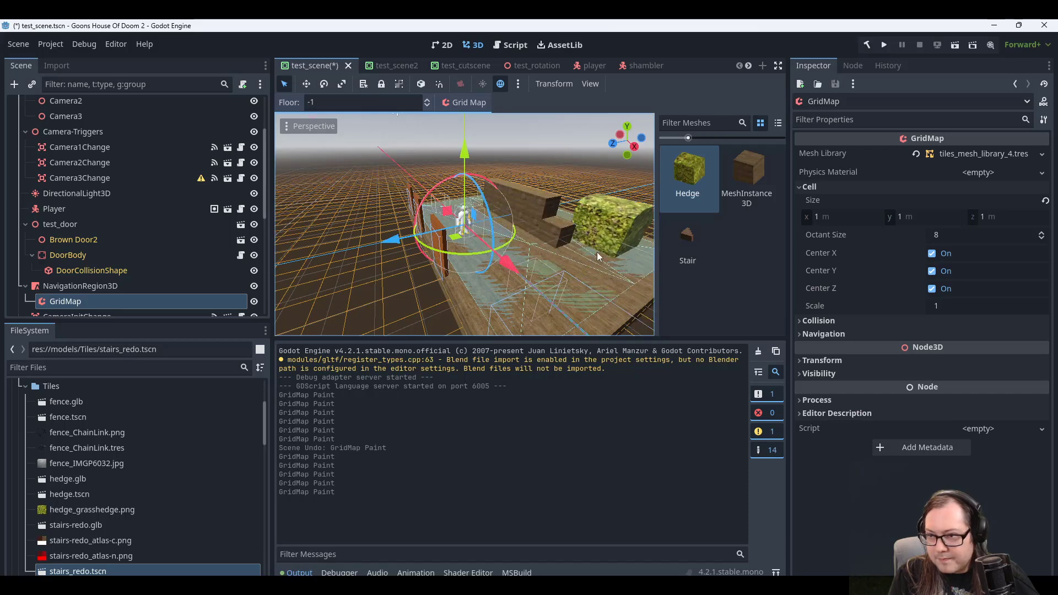
Place two Stair tiles alongside the wooden blocks to form one rising staircase, and save test_scene.
{"action": "left_click", "coordinate": [689, 249]}
{"action": "key", "text": "e"}
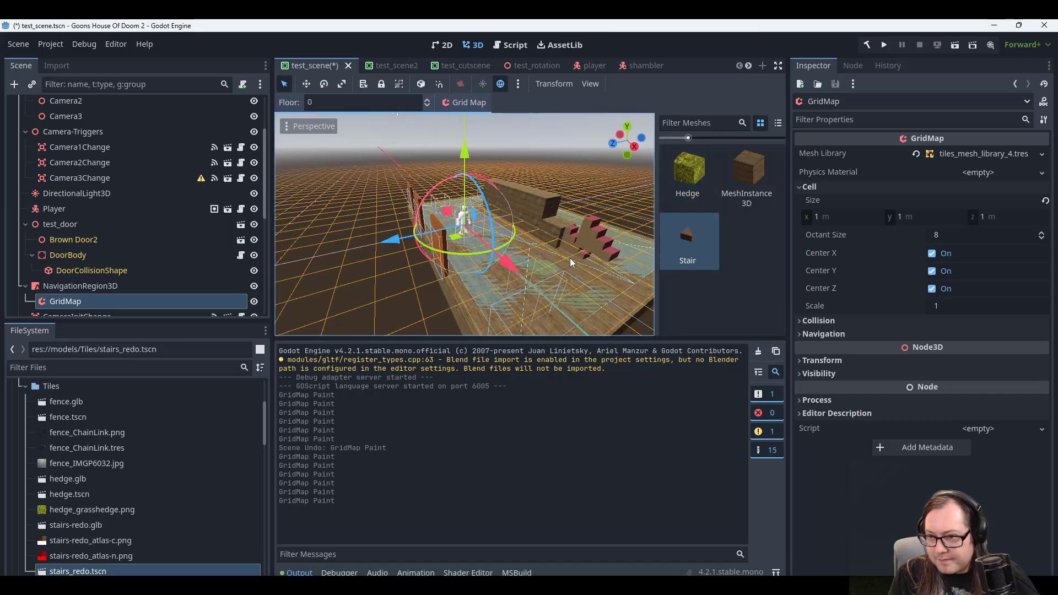
{"action": "left_click", "coordinate": [551, 246]}
{"action": "left_click", "coordinate": [557, 234]}
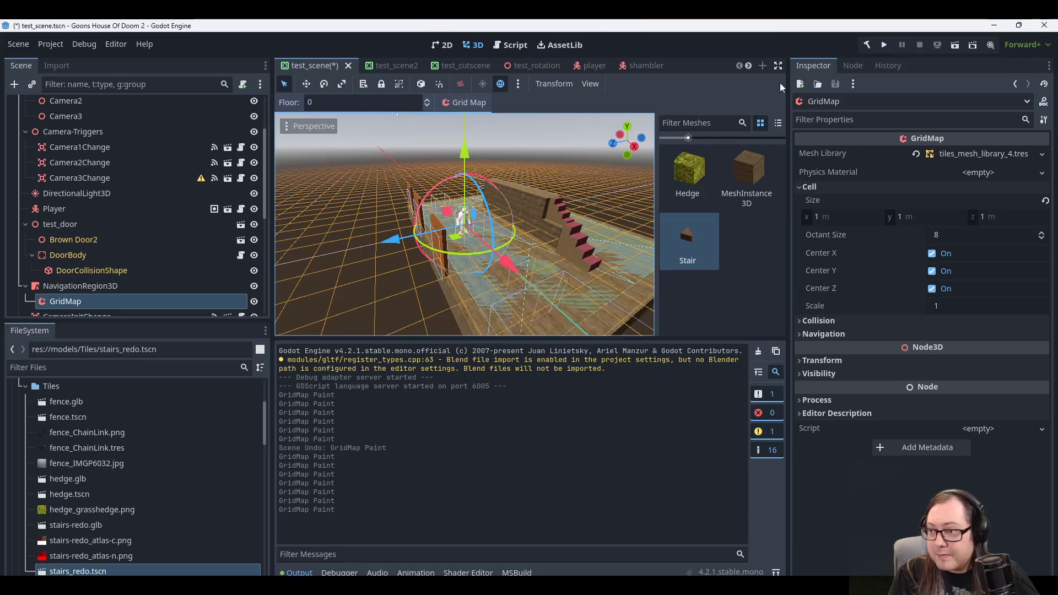
{"action": "key", "text": "ctrl+s"}
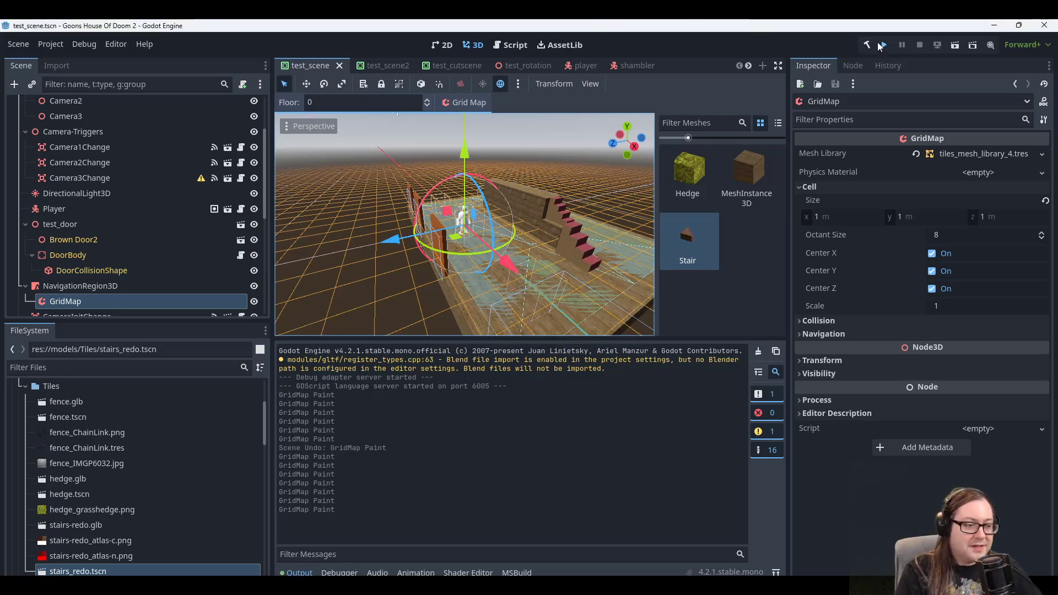
Run the project and walk the character to the staircase and up its steps to test the collision.
{"action": "left_click", "coordinate": [882, 45]}
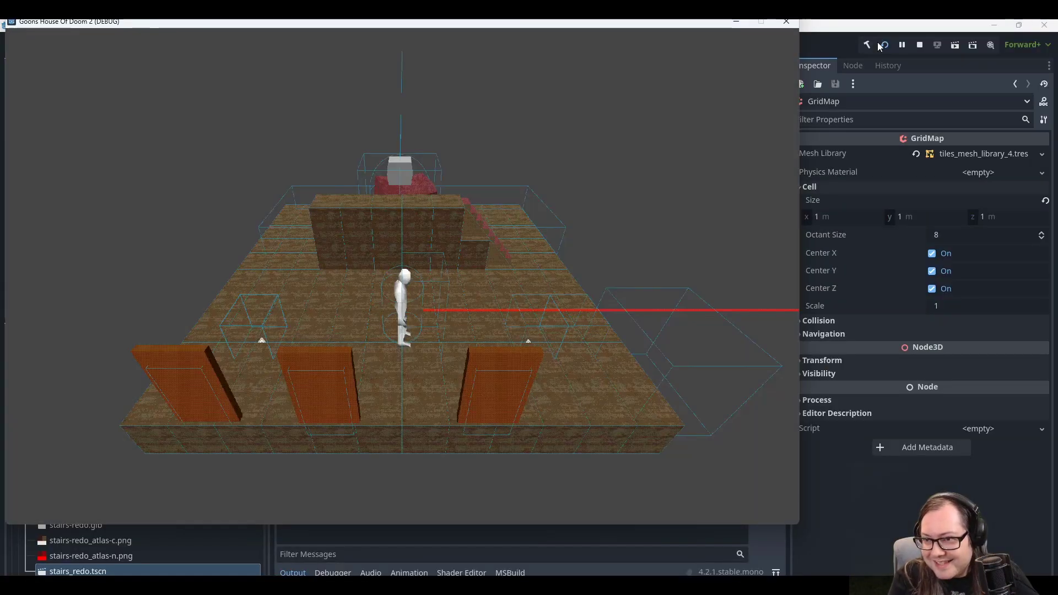
{"action": "key", "text": "d"}
{"action": "key", "text": "w"}
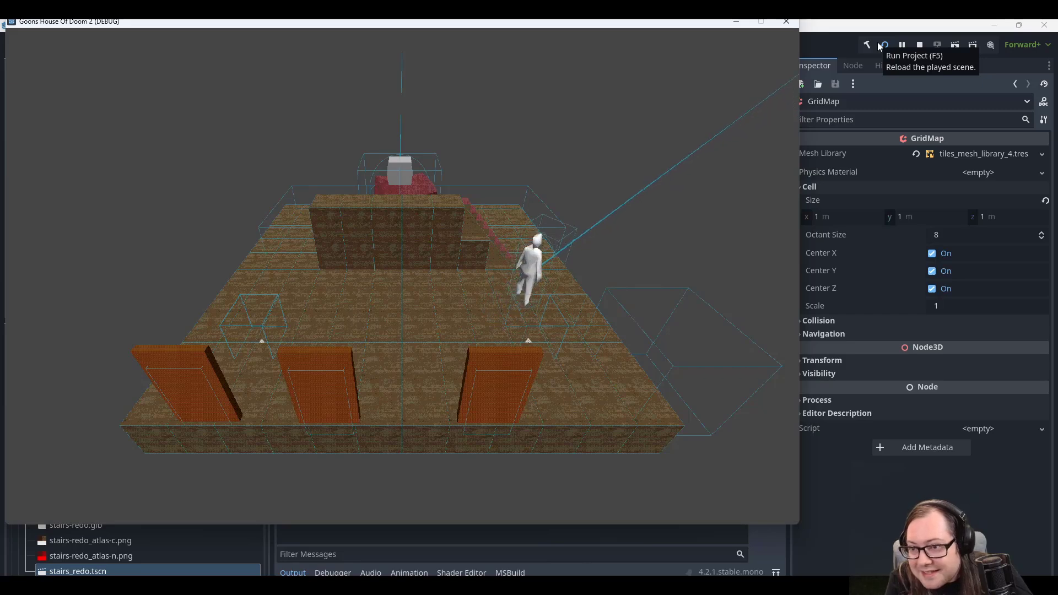
{"action": "key", "text": "a"}
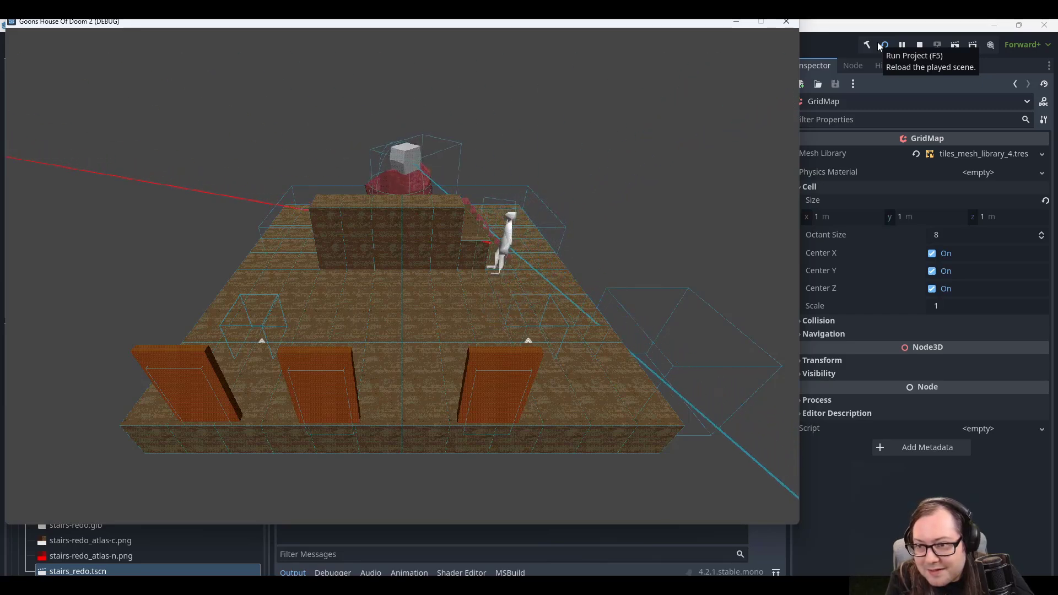
{"action": "key", "text": "d"}
{"action": "key", "text": "w"}
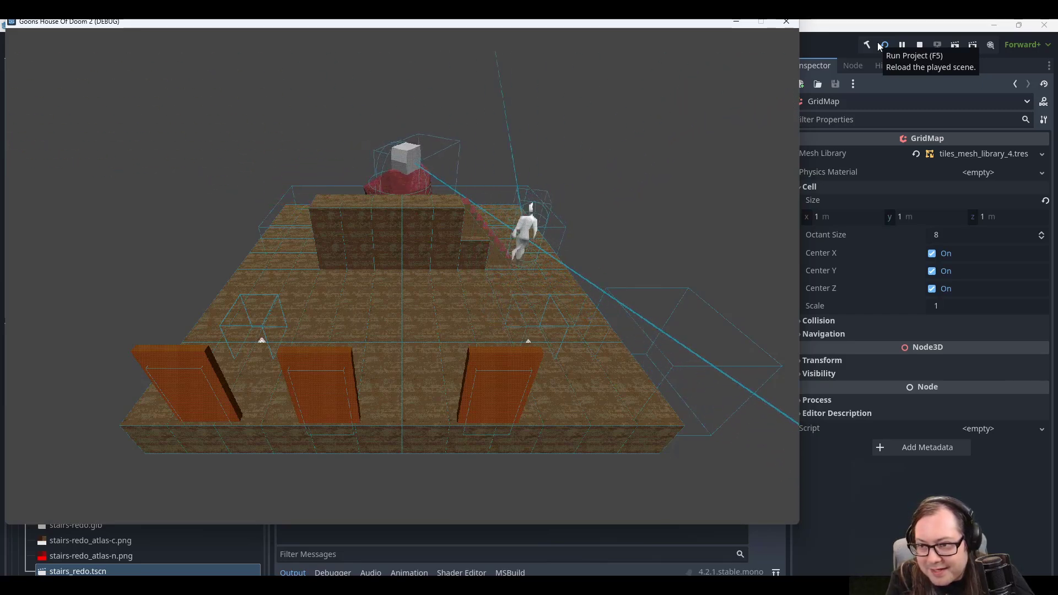
{"action": "key", "text": "a"}
{"action": "key", "text": "w"}
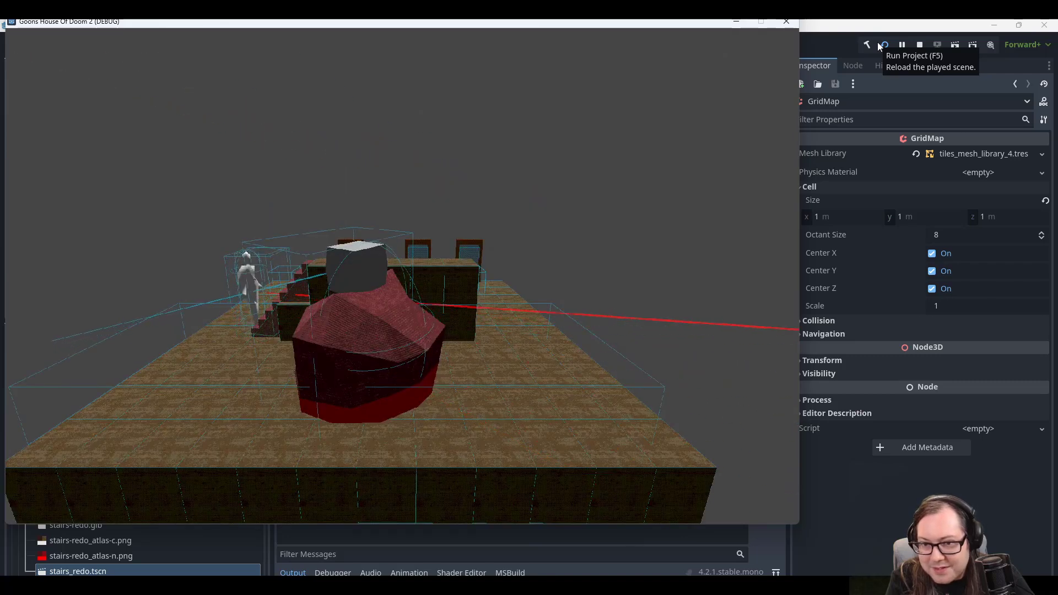
{"action": "key", "text": "w"}
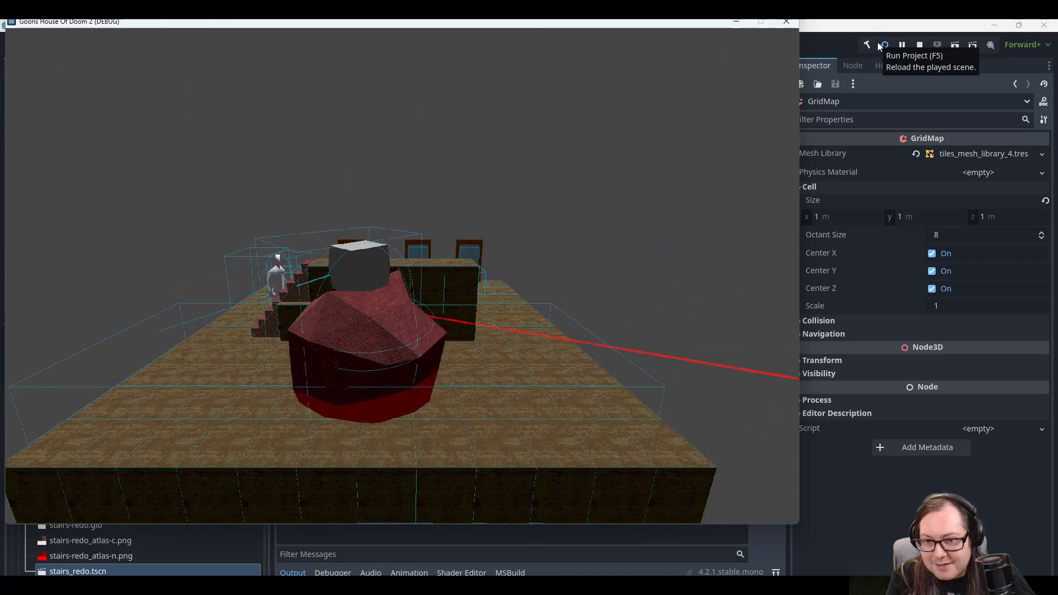
Walk the character down and up the staircase again to retest its collision, and close the game.
{"action": "key", "text": "d"}
{"action": "key", "text": "w"}
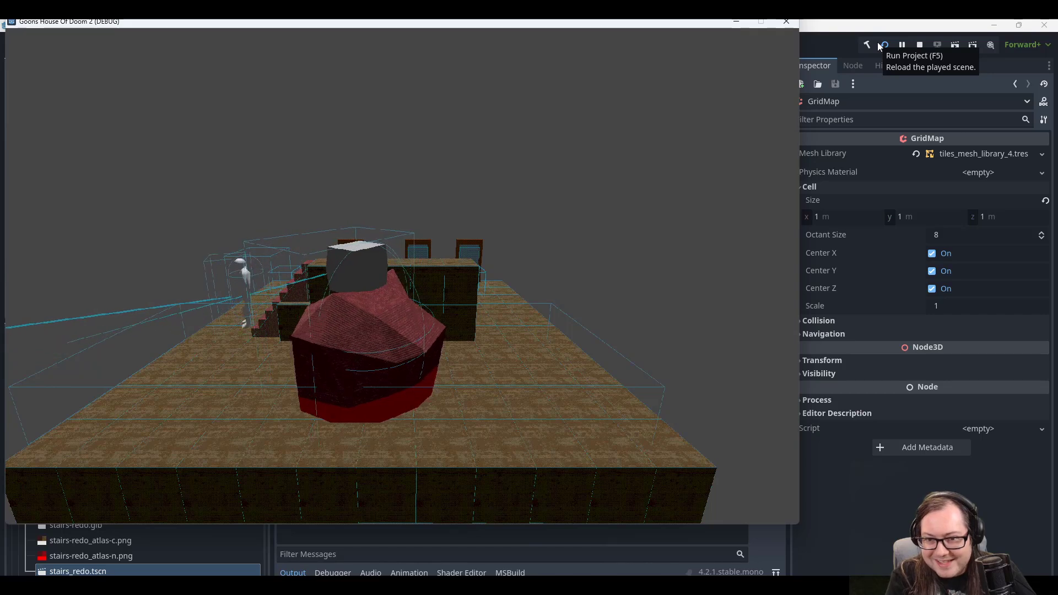
{"action": "key", "text": "a"}
{"action": "key", "text": "a"}
{"action": "key", "text": "w"}
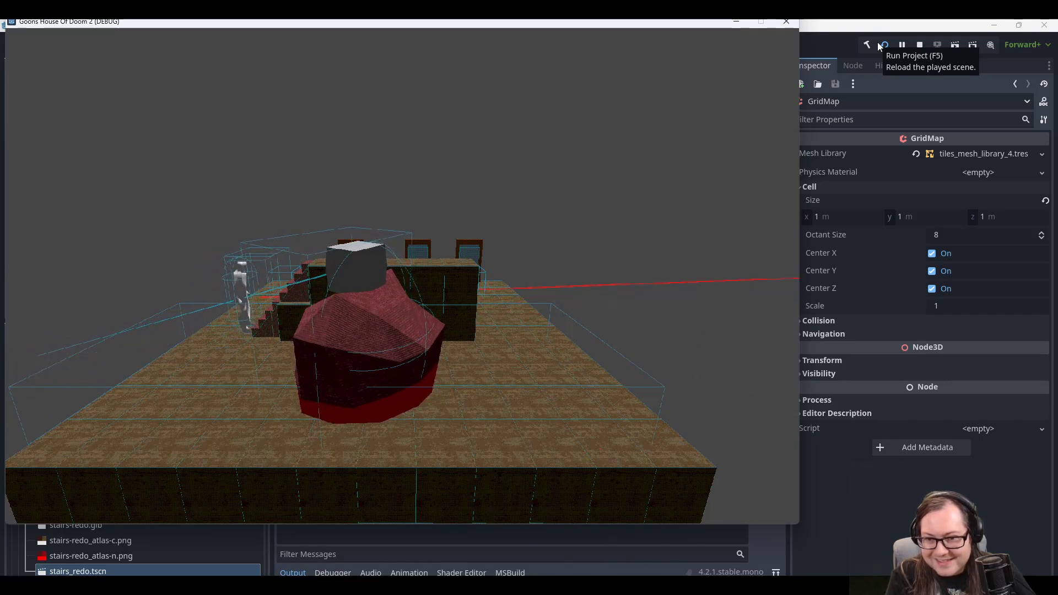
{"action": "key", "text": "w"}
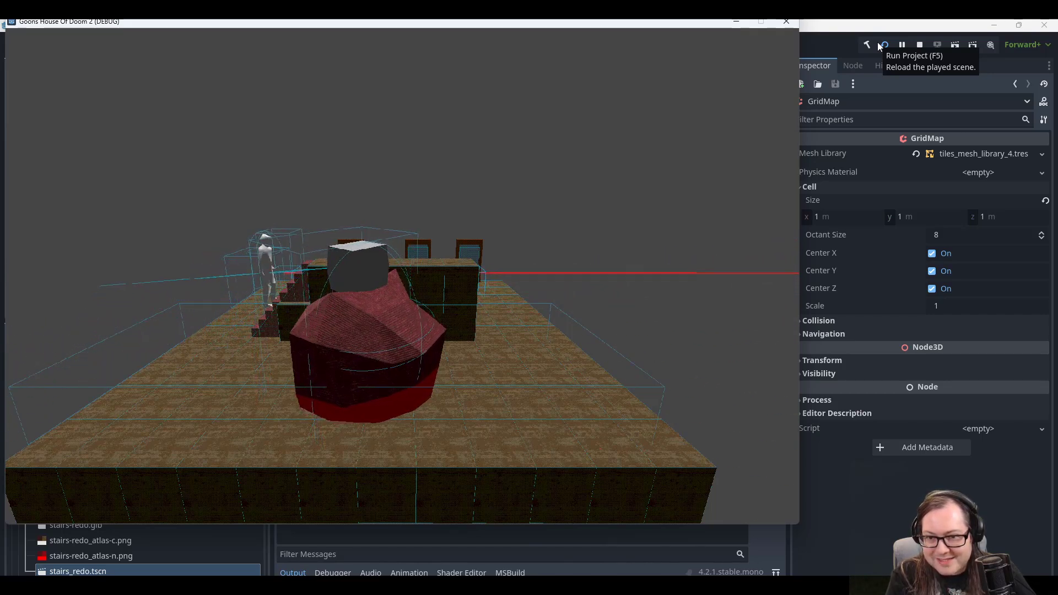
{"action": "key", "text": "d"}
{"action": "key", "text": "a"}
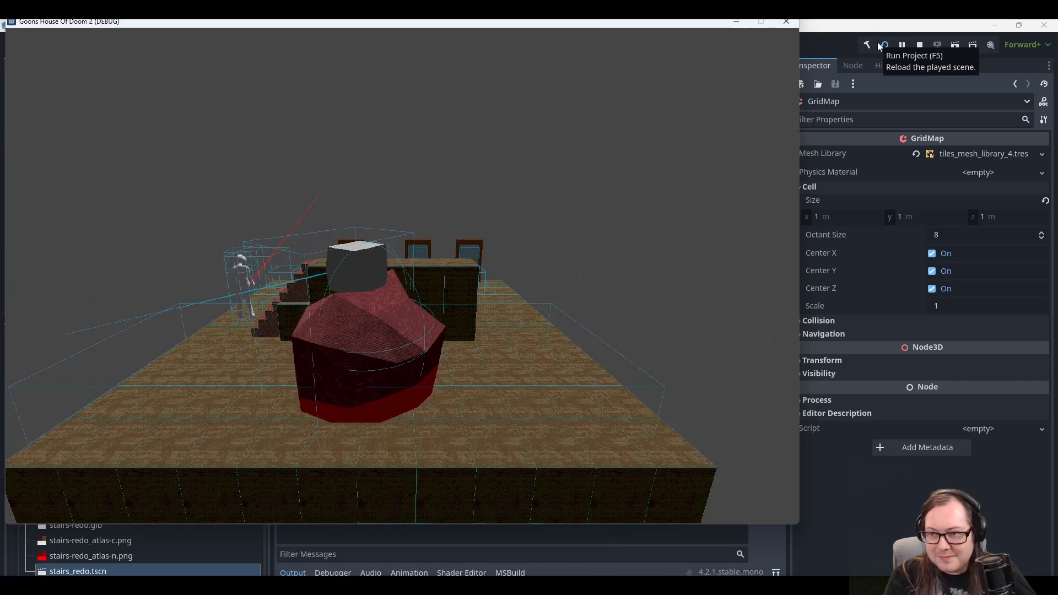
{"action": "left_click", "coordinate": [781, 24]}
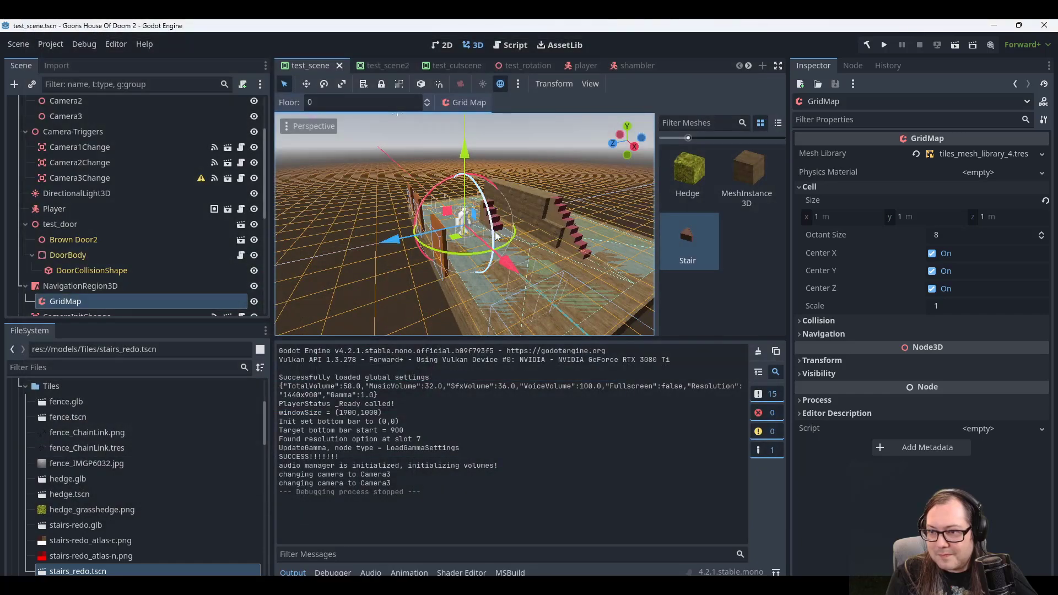
{"action": "middle_click_drag", "start_coordinate": [575, 237], "coordinate": [489, 133]}
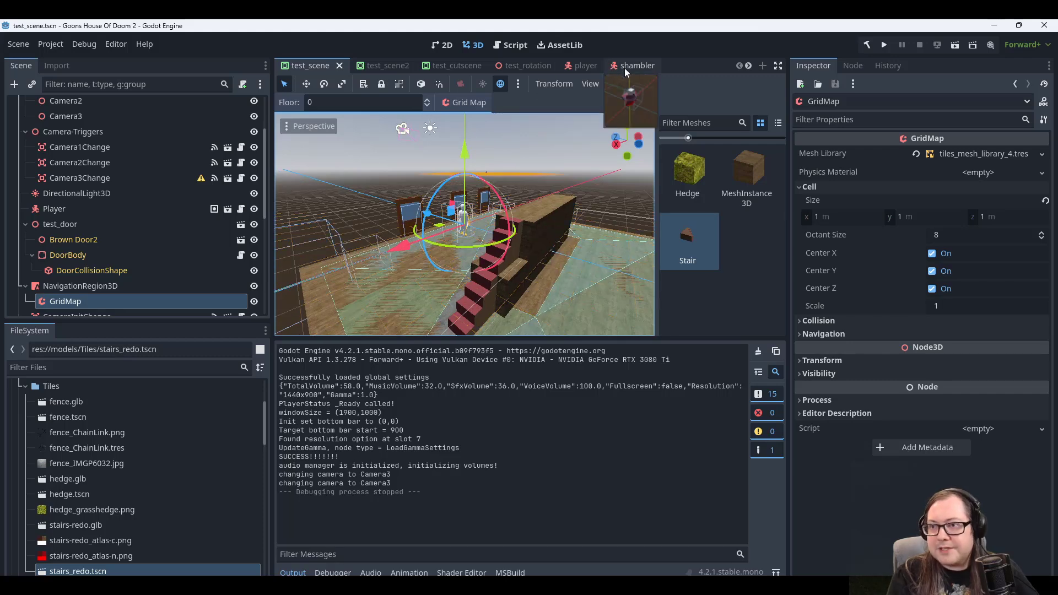
{"action": "scroll", "coordinate": [583, 69], "scroll_direction": "down", "scroll_amount": 5}
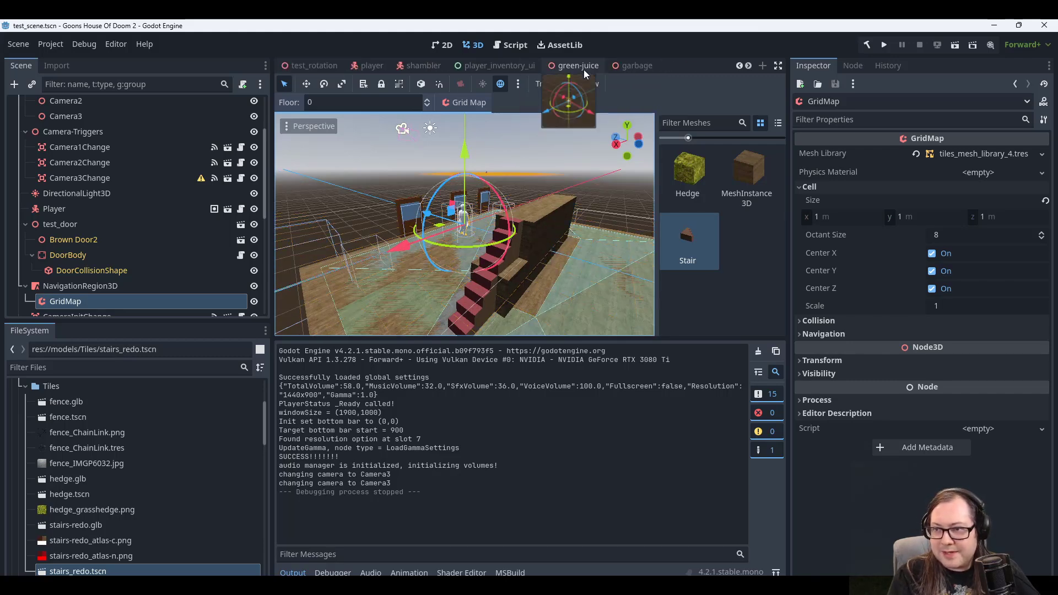
{"action": "scroll", "coordinate": [583, 70], "scroll_direction": "down", "scroll_amount": 2}
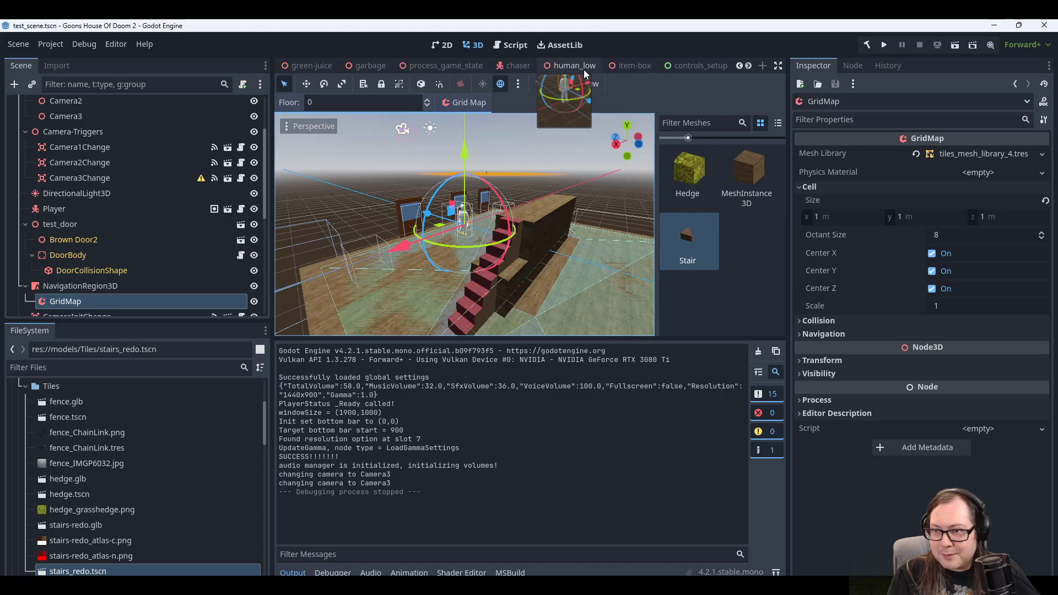
{"action": "scroll", "coordinate": [113, 558], "scroll_direction": "down", "scroll_amount": 3}
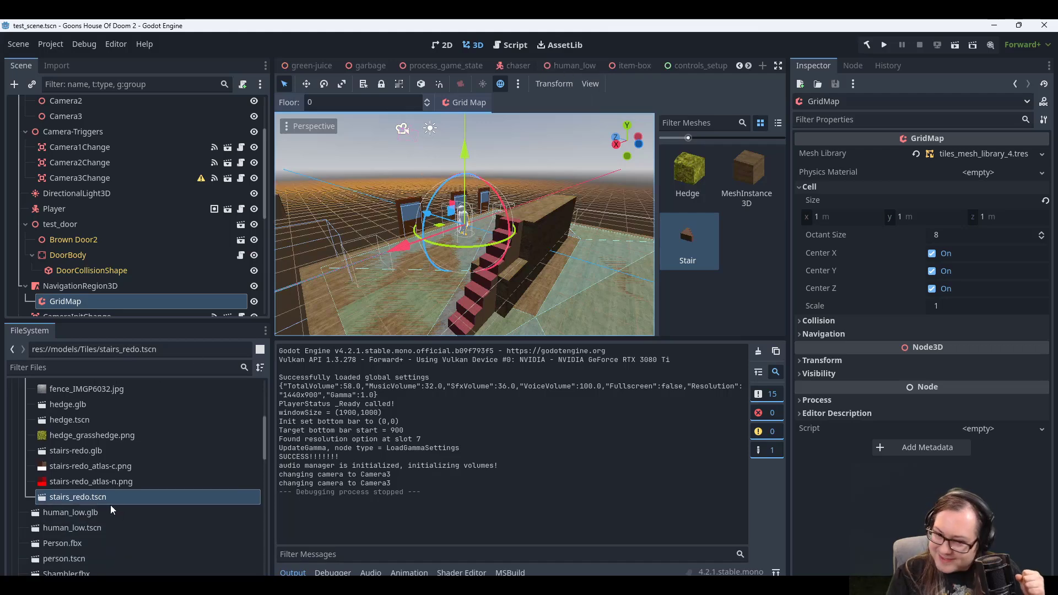
Erase the staircase's Stair tiles beside the wooden blocks on GridMap floors 0 and -1, and save test_scene.
{"action": "mouse_move", "coordinate": [573, 262]}
{"action": "middle_mouse_down"}
{"action": "mouse_move", "coordinate": [540, 235]}
{"action": "mouse_move", "coordinate": [606, 284]}
{"action": "middle_mouse_up"}
{"action": "left_click", "coordinate": [480, 231]}
{"action": "right_click", "coordinate": [553, 279]}
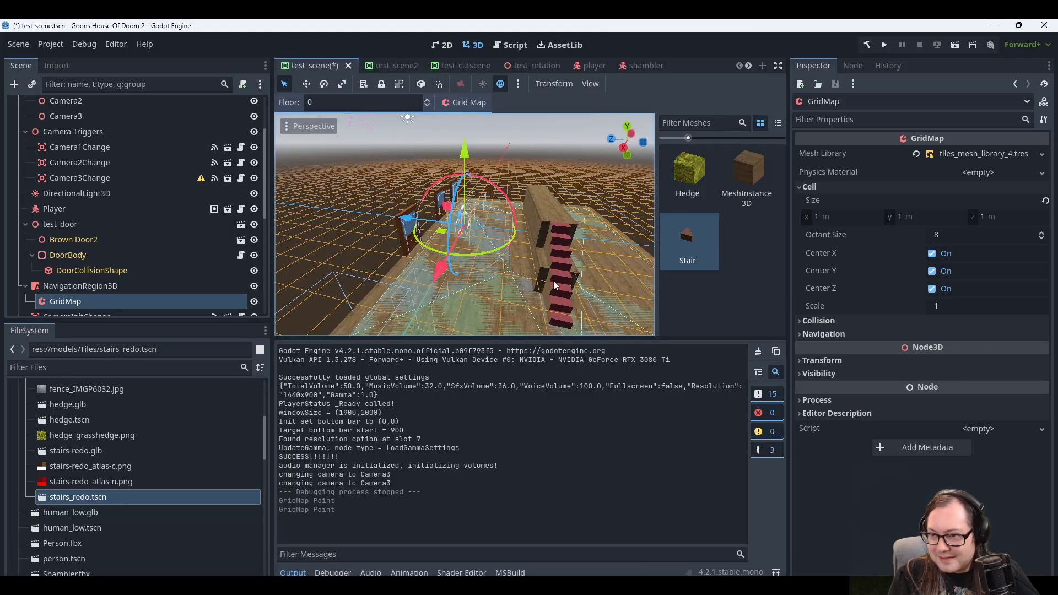
{"action": "key", "text": "q"}
{"action": "left_click", "coordinate": [554, 319]}
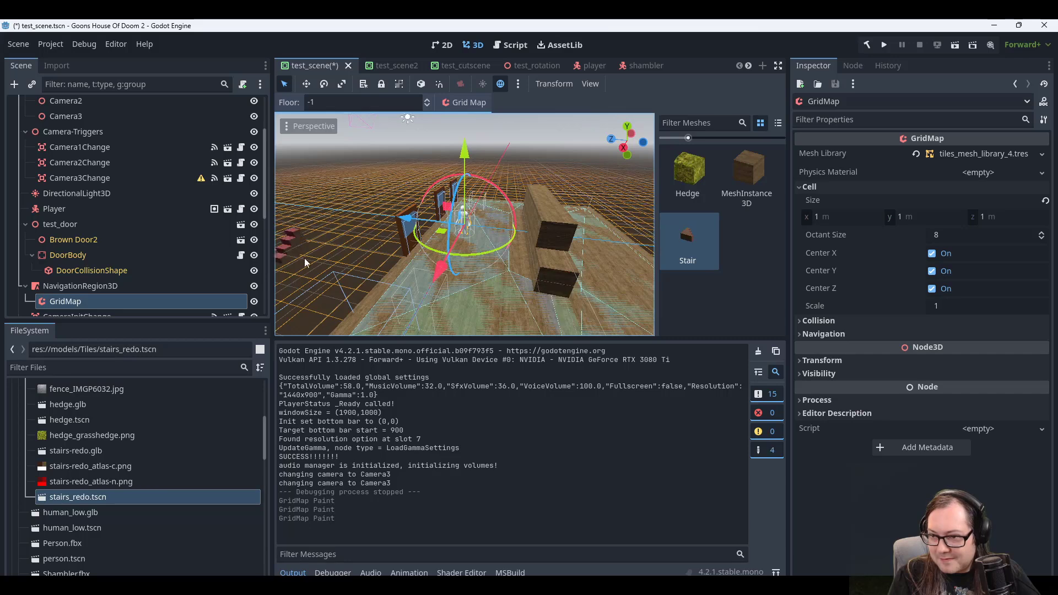
{"action": "key", "text": "ctrl+s"}
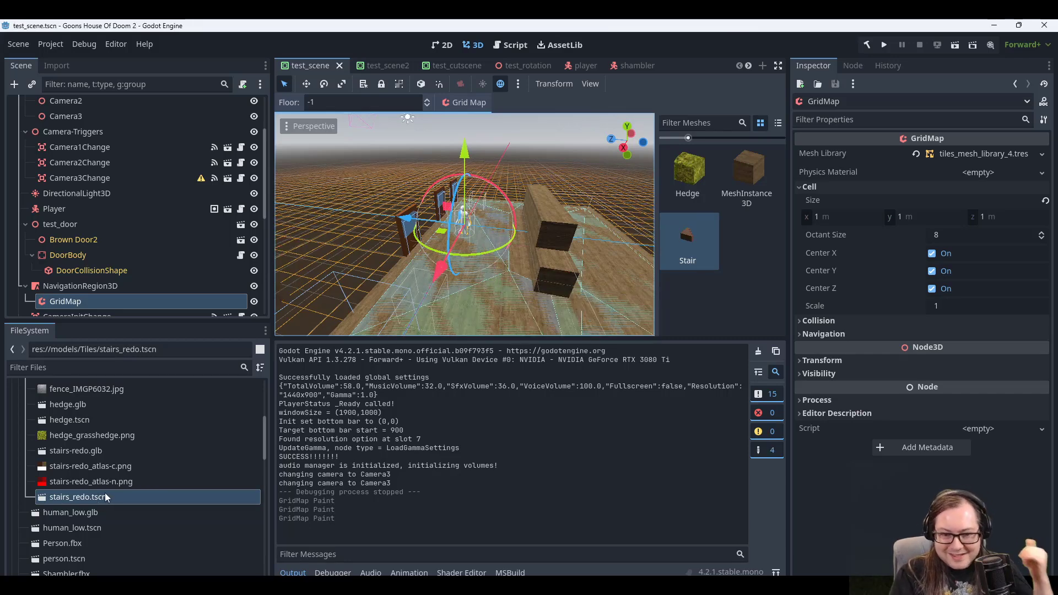
Open stairs_redo.tscn and add two new points to the stair collision shape's convex polygon.
{"action": "double_click", "coordinate": [94, 498]}
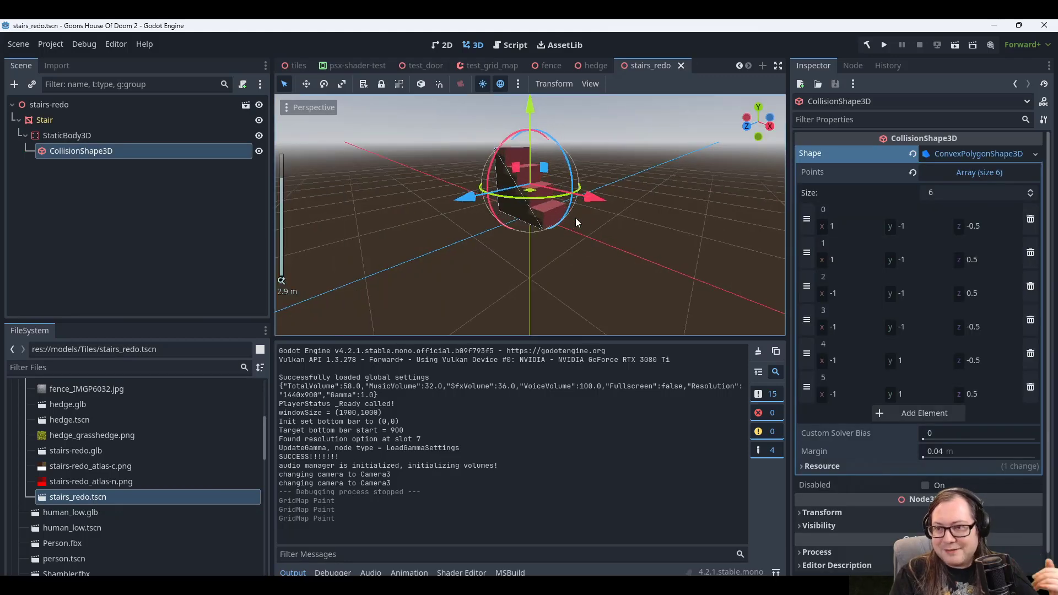
{"action": "scroll", "coordinate": [662, 170], "scroll_direction": "down", "scroll_amount": 2}
{"action": "middle_click_drag", "start_coordinate": [662, 170], "coordinate": [696, 197]}
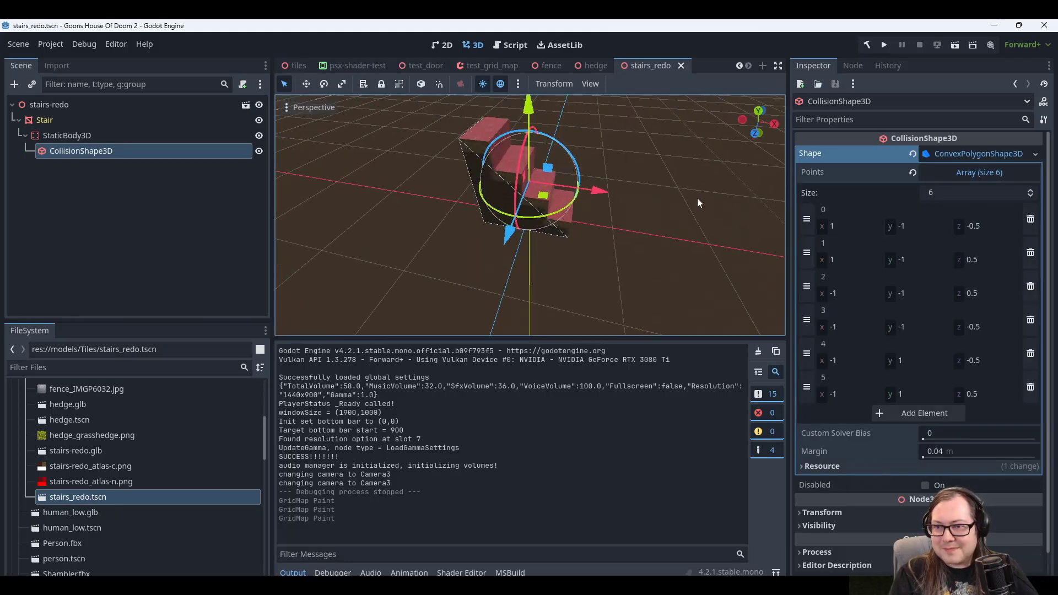
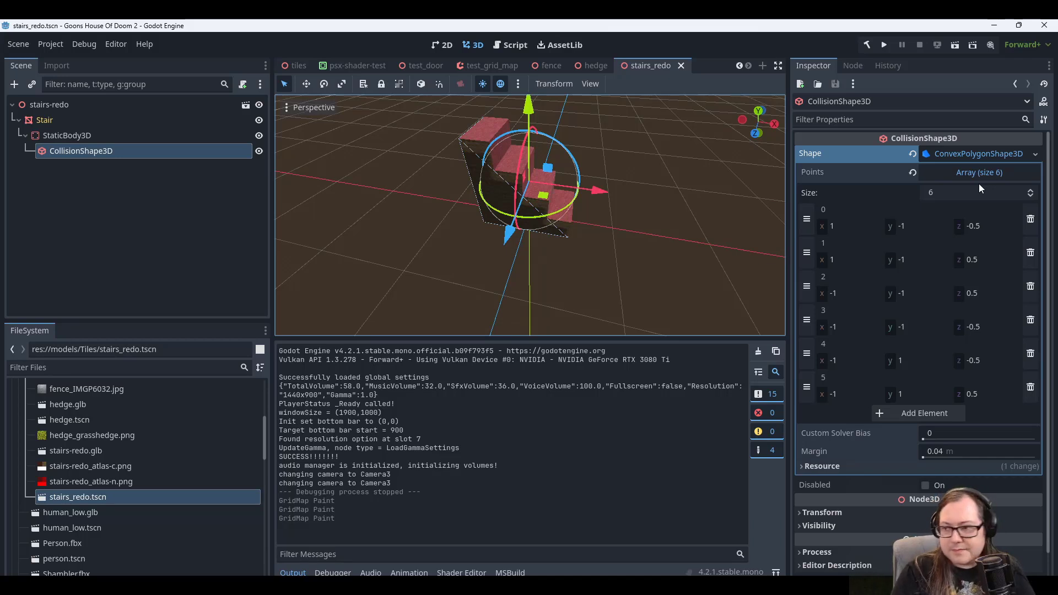
{"action": "left_click", "coordinate": [900, 411]}
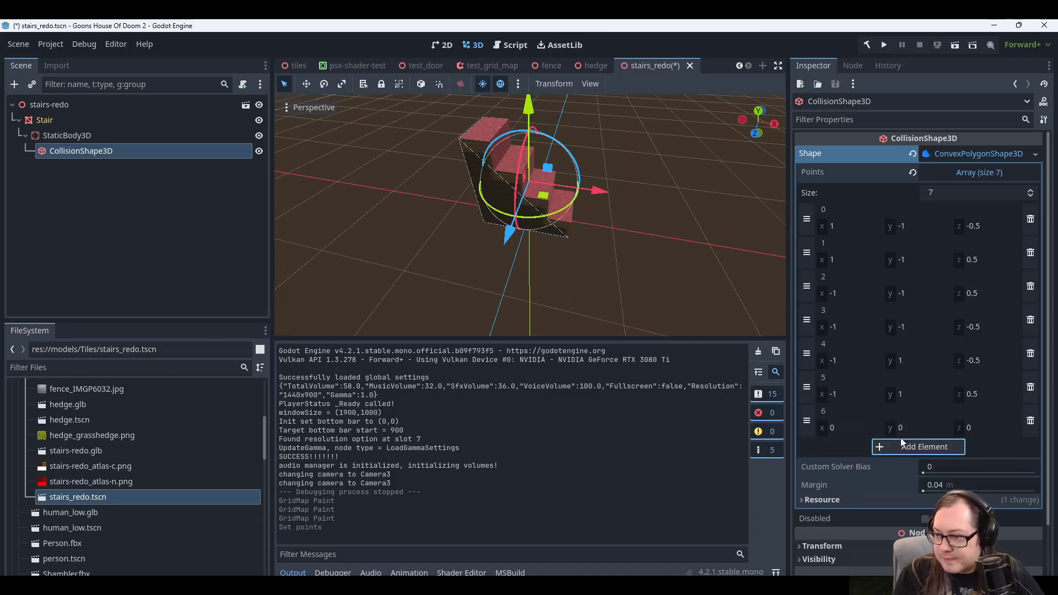
{"action": "left_click", "coordinate": [882, 444]}
Copy the value of point 4 to point 6 and of point 5 to point 7, and refresh the CollisionShape3D selection.
{"action": "left_click", "coordinate": [854, 428]}
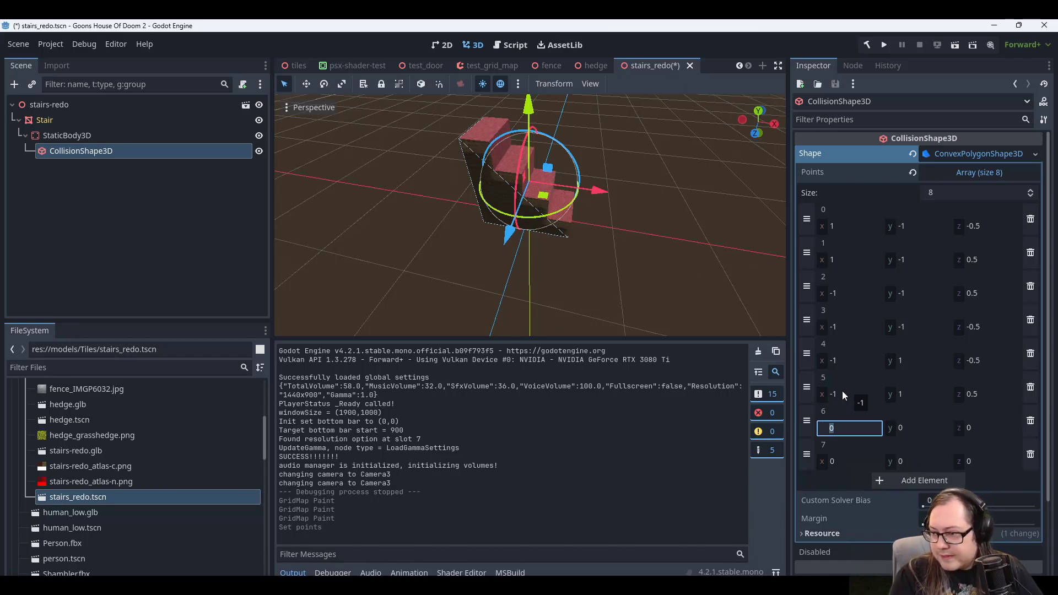
{"action": "left_click", "coordinate": [845, 362]}
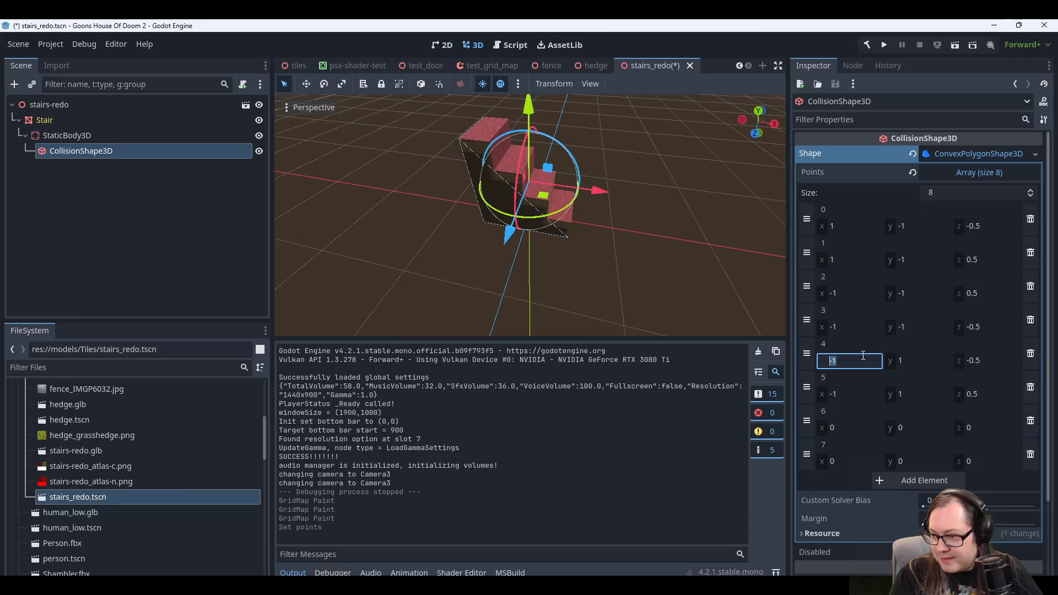
{"action": "right_click", "coordinate": [851, 350]}
{"action": "left_click", "coordinate": [859, 357]}
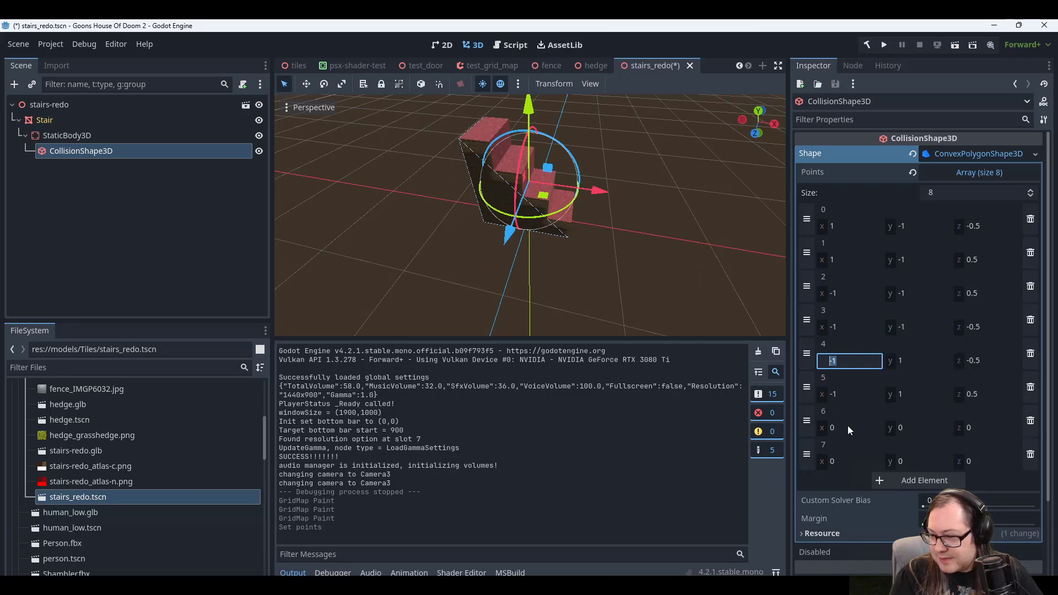
{"action": "right_click", "coordinate": [842, 414]}
{"action": "left_click", "coordinate": [858, 434]}
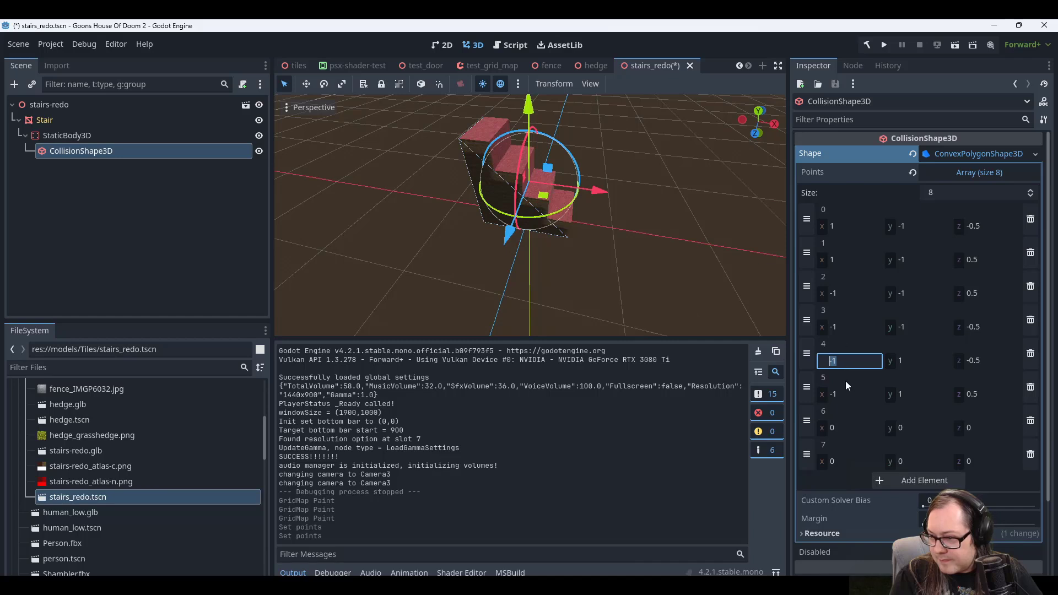
{"action": "right_click", "coordinate": [845, 382]}
{"action": "left_click", "coordinate": [857, 388]}
{"action": "right_click", "coordinate": [837, 450]}
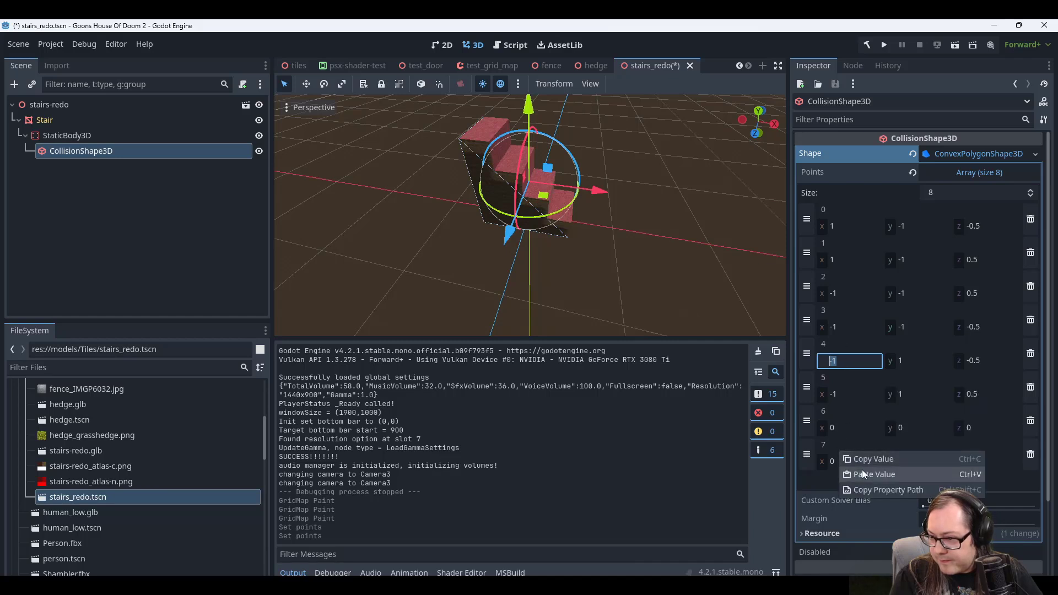
{"action": "left_click", "coordinate": [862, 469]}
{"action": "left_click", "coordinate": [60, 137]}
{"action": "left_click", "coordinate": [85, 150]}
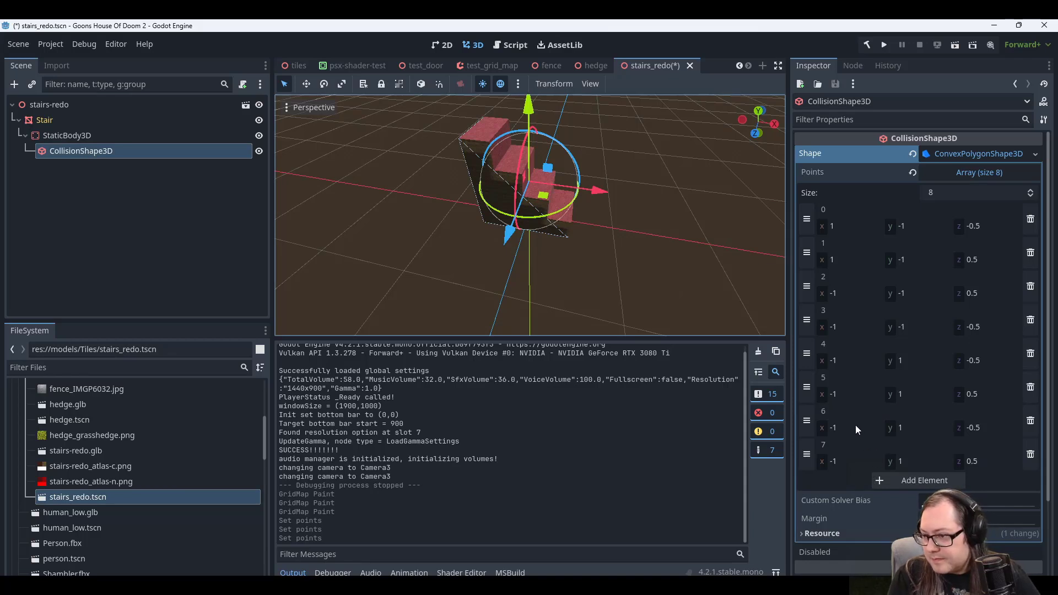
Set the x coordinates of collision points 4 and 5 to -0.9.
{"action": "left_click", "coordinate": [851, 359]}
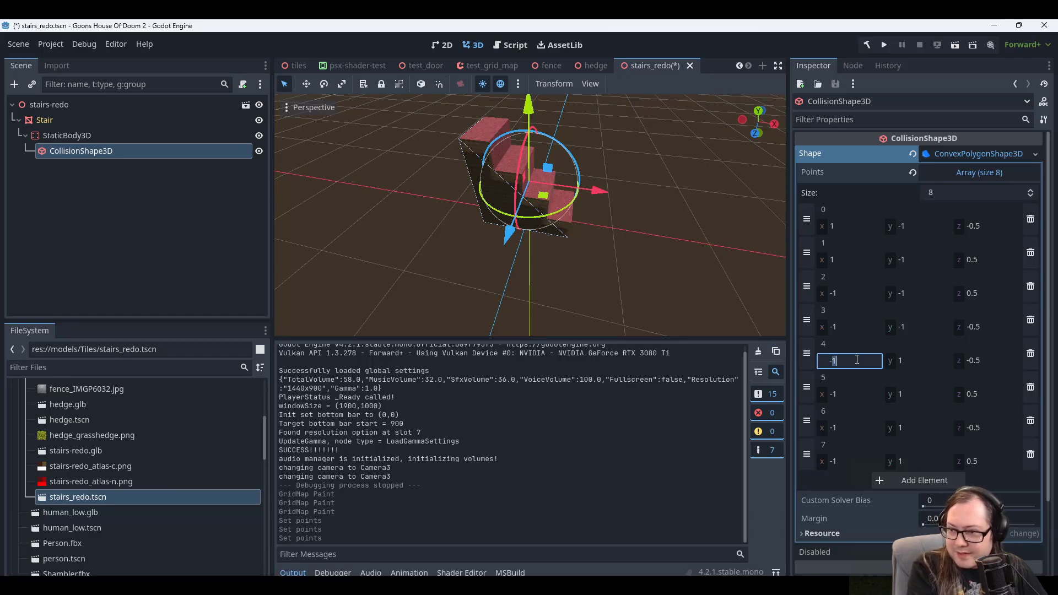
{"action": "left_click", "coordinate": [849, 395]}
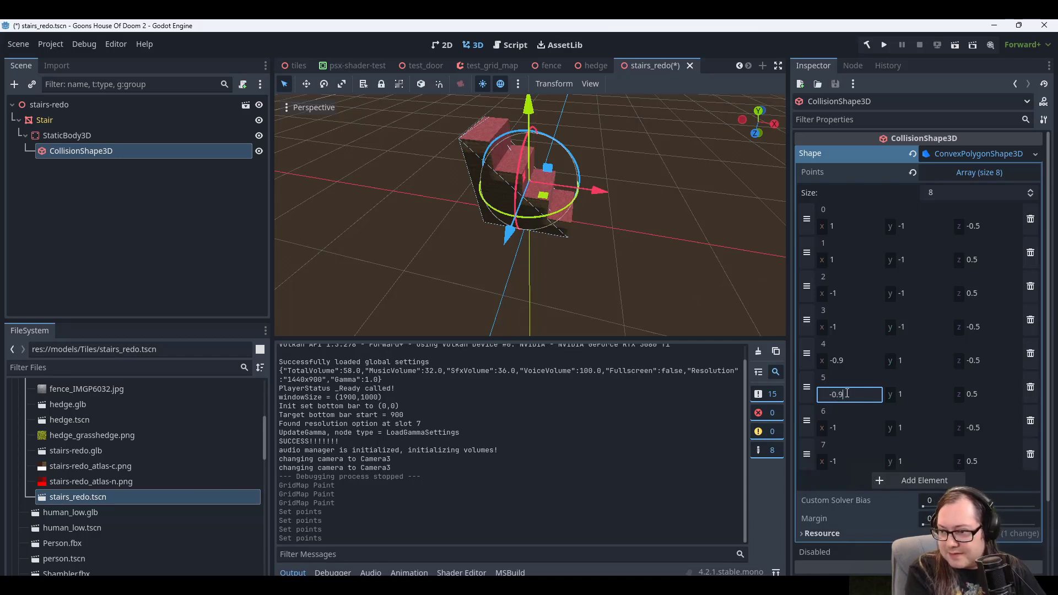
{"action": "left_click", "coordinate": [842, 361]}
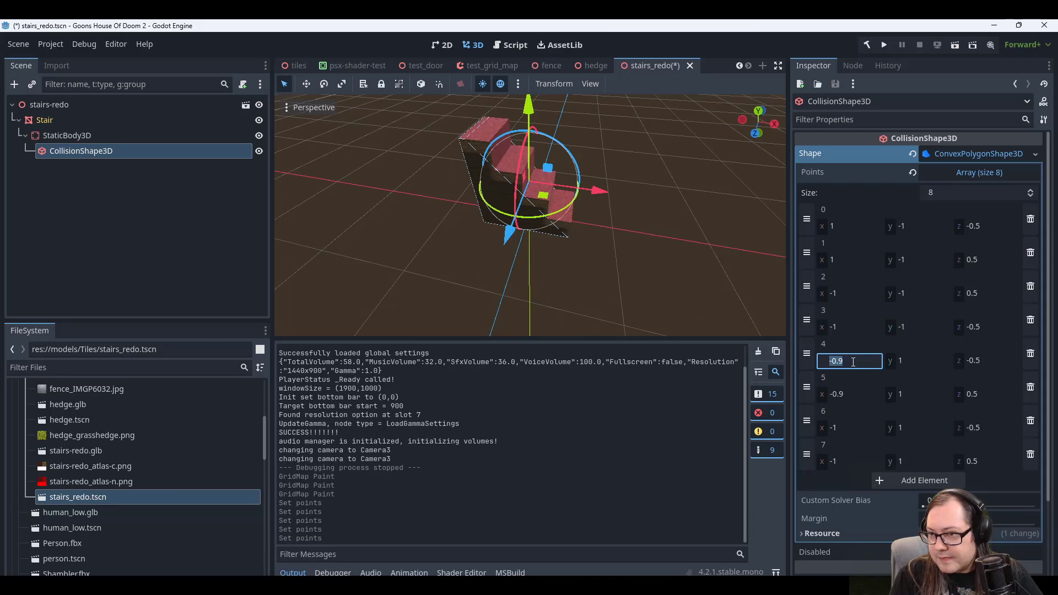
Set the x coordinates of collision points 4 and 5 to -0.7 and check the shape against the top step.
{"action": "left_click", "coordinate": [854, 394]}
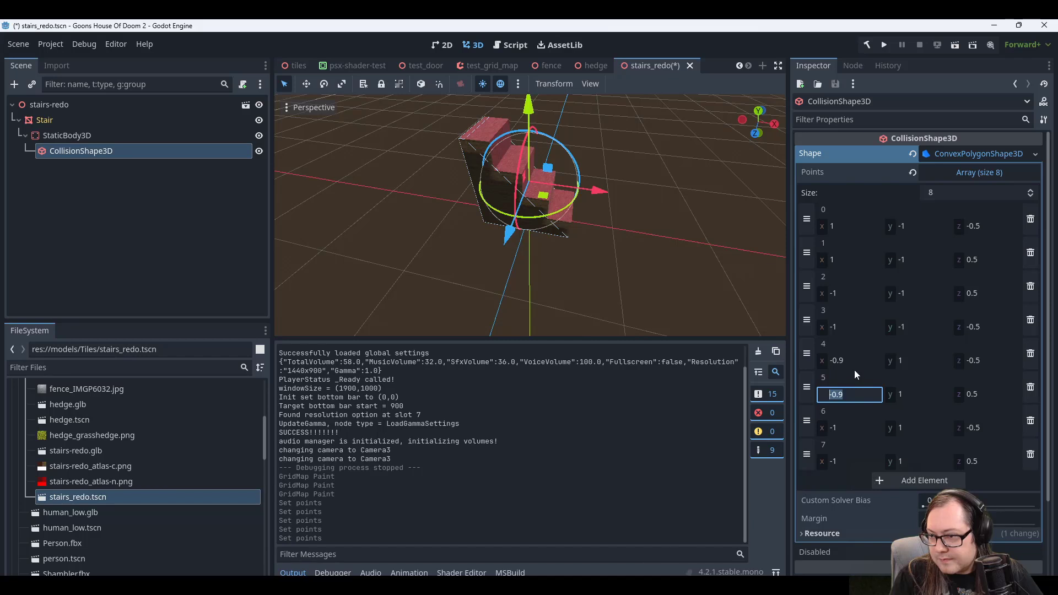
{"action": "mouse_move", "coordinate": [855, 363]}
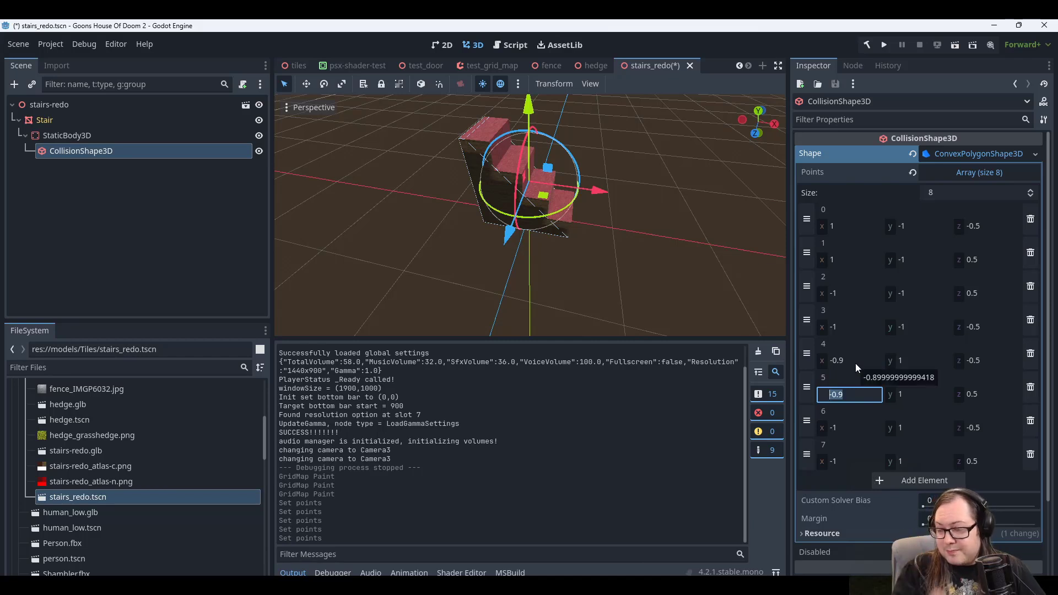
{"action": "key", "text": "Right"}
{"action": "key", "text": "shift+Left"}
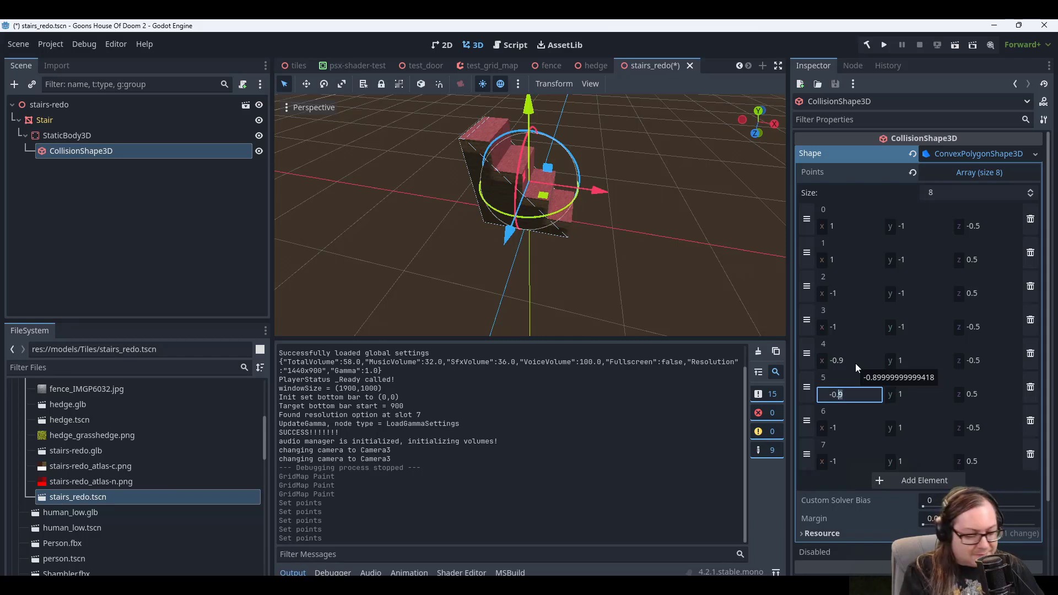
{"action": "type", "text": "7"}
{"action": "left_click", "coordinate": [852, 361]}
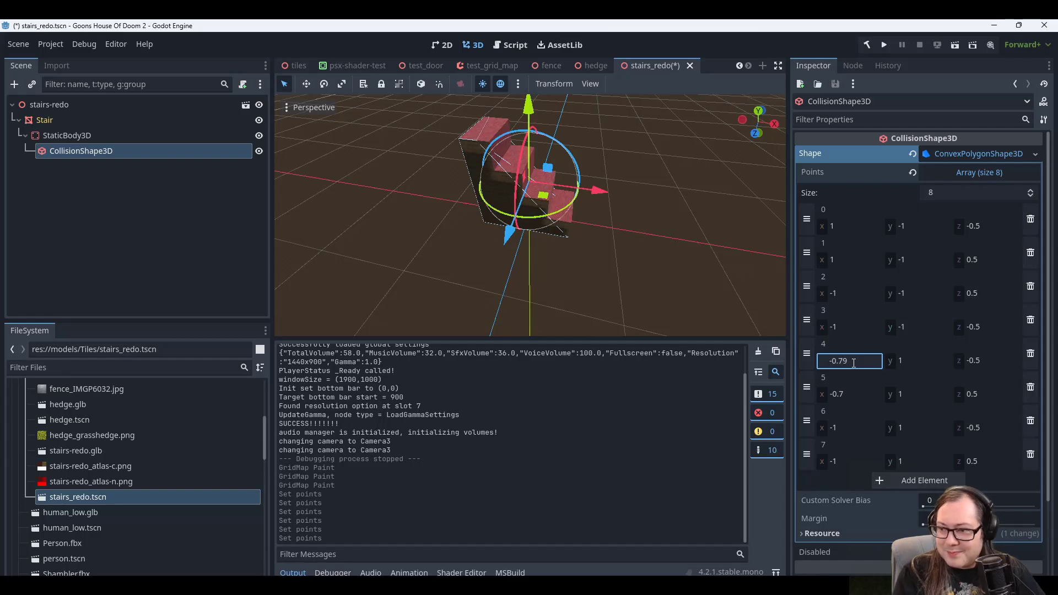
{"action": "left_click", "coordinate": [852, 394]}
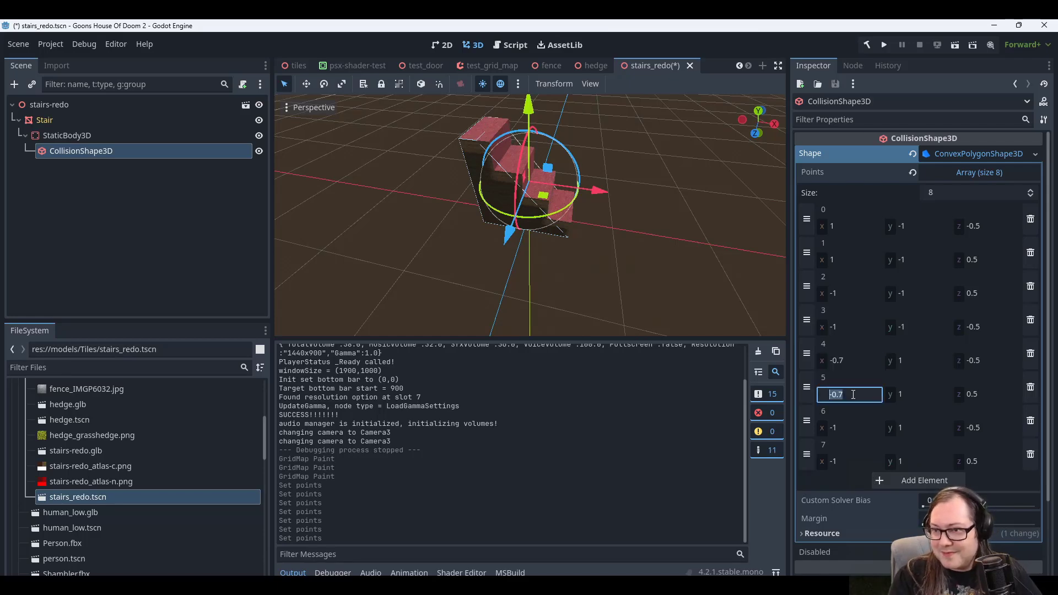
{"action": "middle_click_drag", "start_coordinate": [606, 189], "coordinate": [581, 153]}
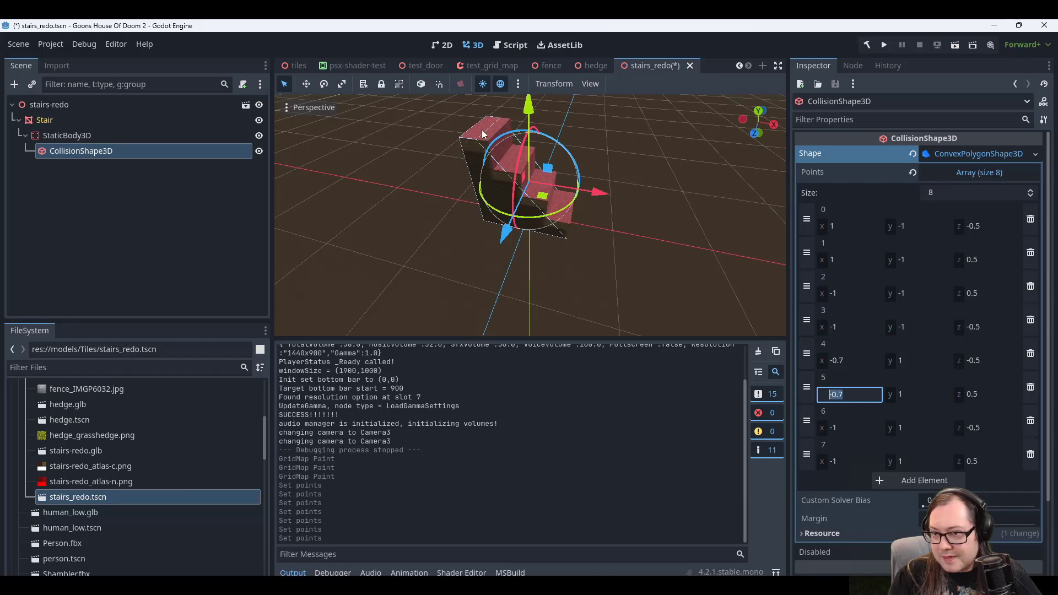
Raise the four upper collision points, 4 to 7, by setting their y coordinates to 1.05.
{"action": "left_click", "coordinate": [909, 364]}
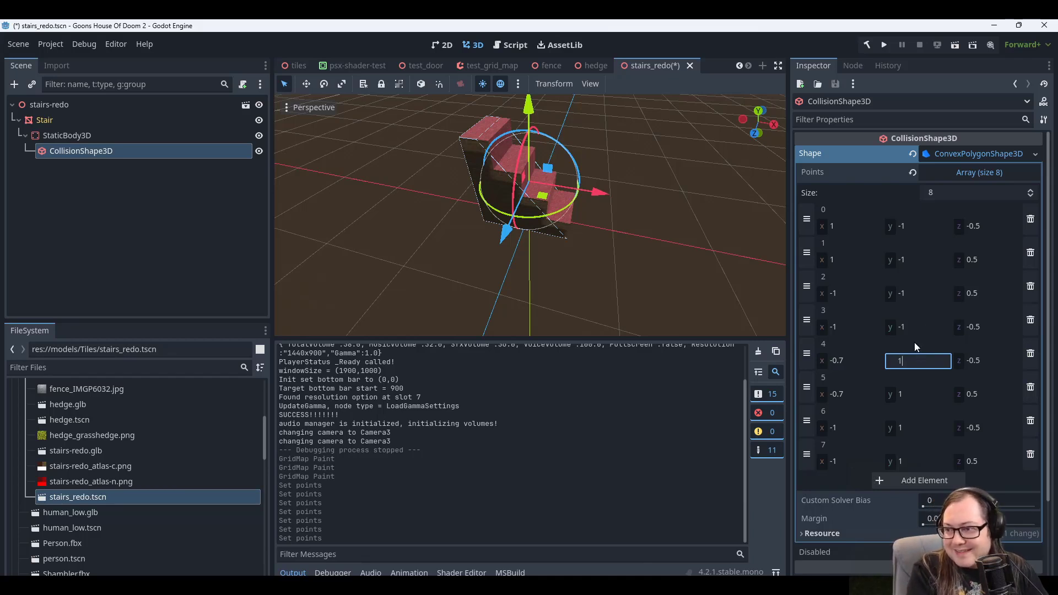
{"action": "type", "text": ".0"}
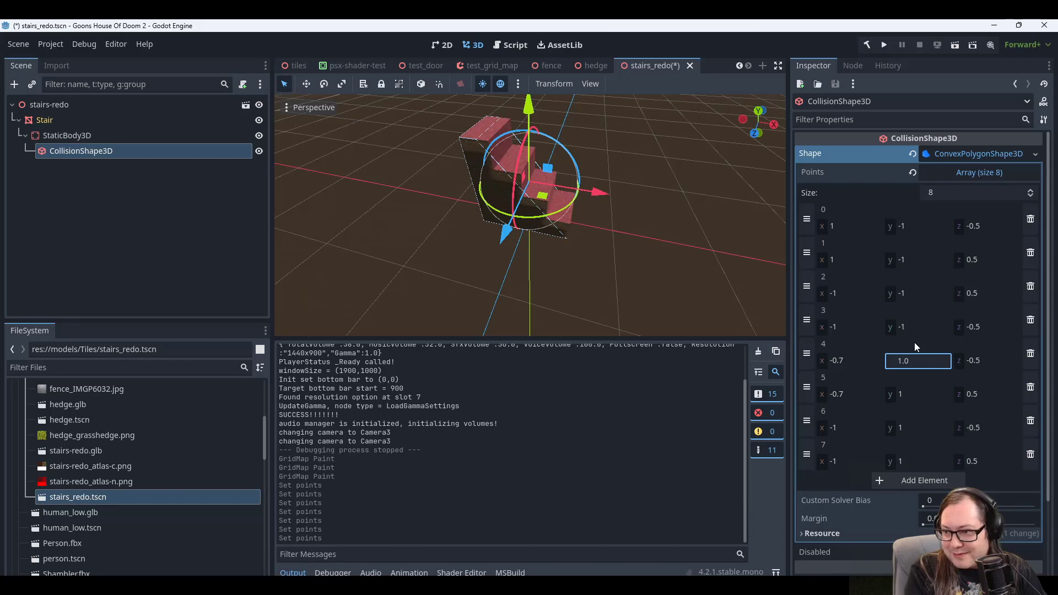
{"action": "type", "text": "5"}
{"action": "left_click", "coordinate": [912, 400]}
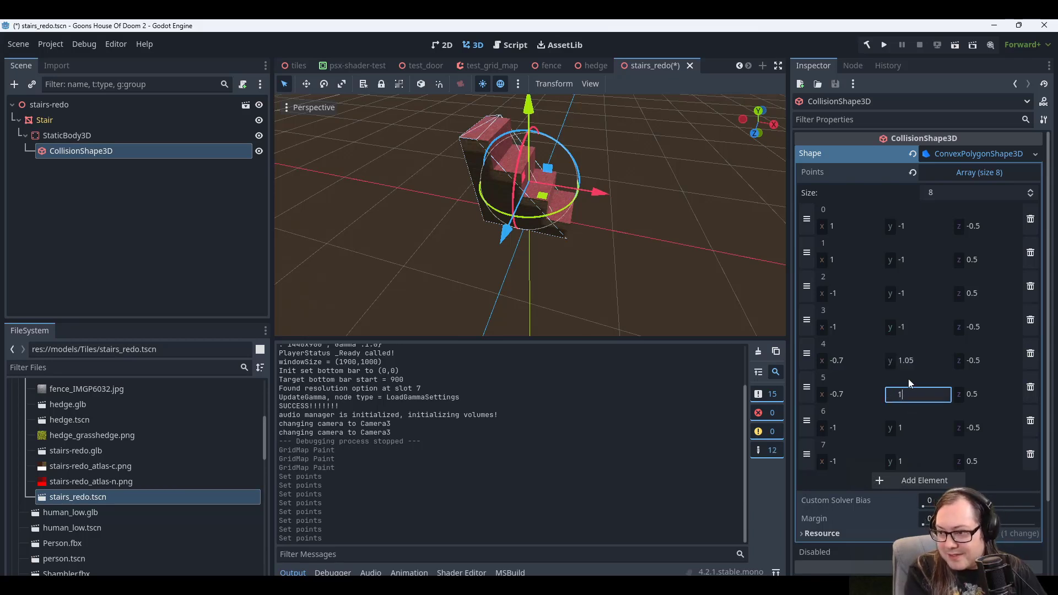
{"action": "type", "text": ".05"}
{"action": "left_click", "coordinate": [916, 426]}
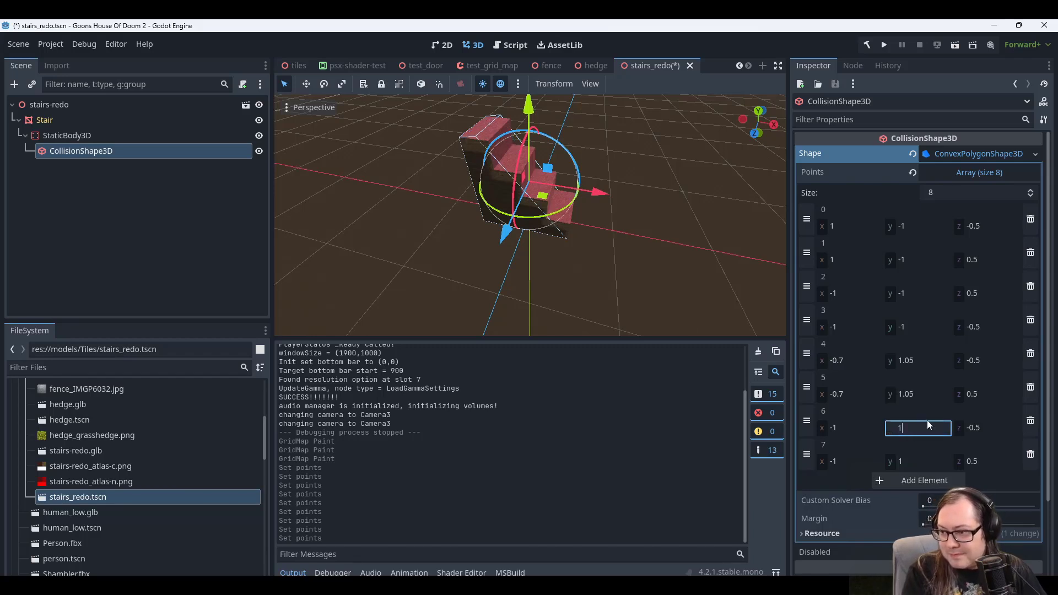
{"action": "type", "text": "1.05"}
{"action": "left_click", "coordinate": [924, 458]}
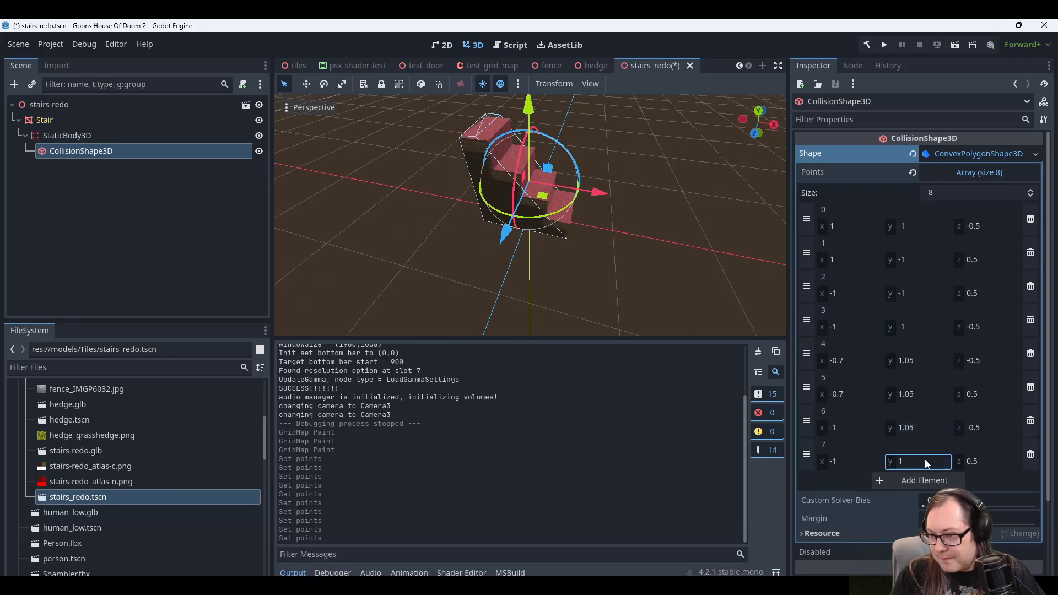
{"action": "type", "text": ".05"}
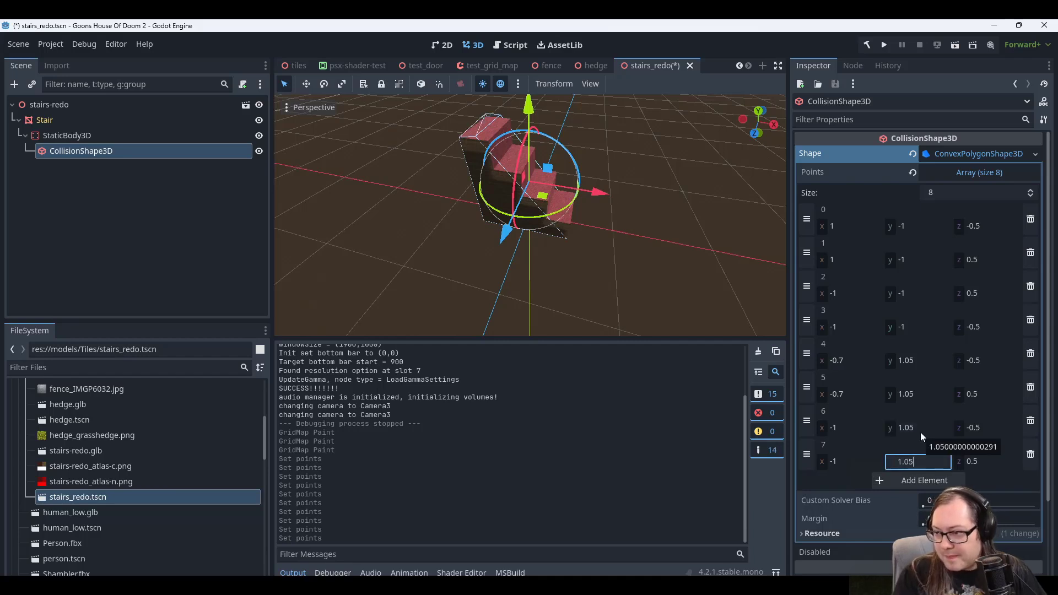
{"action": "left_click", "coordinate": [920, 432]}
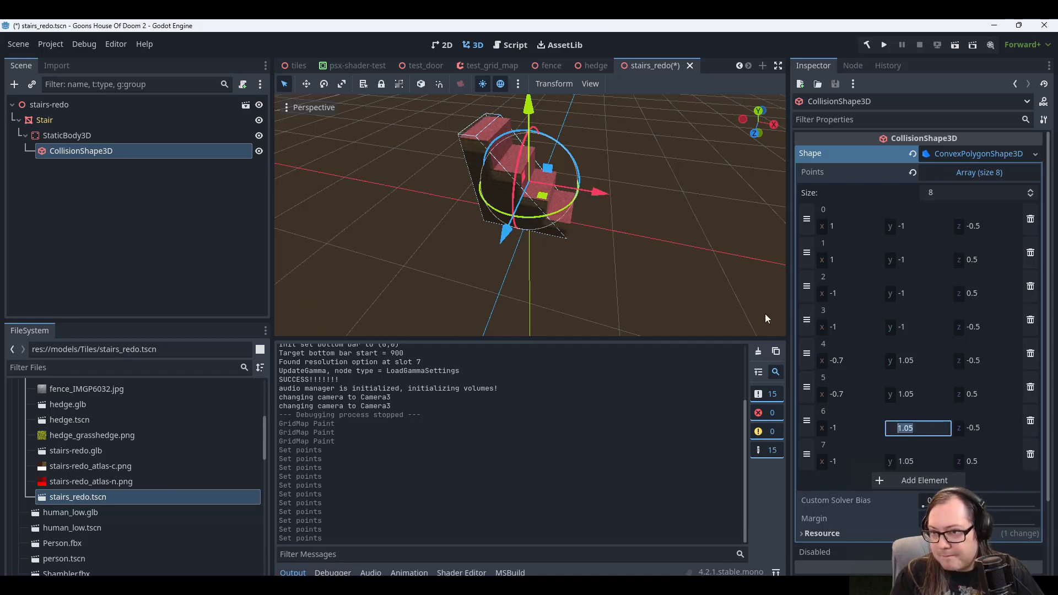
Extend the collision shape's lower front edge by setting the x coordinates of points 0 and 1 to 1.2.
{"action": "left_click", "coordinate": [852, 223]}
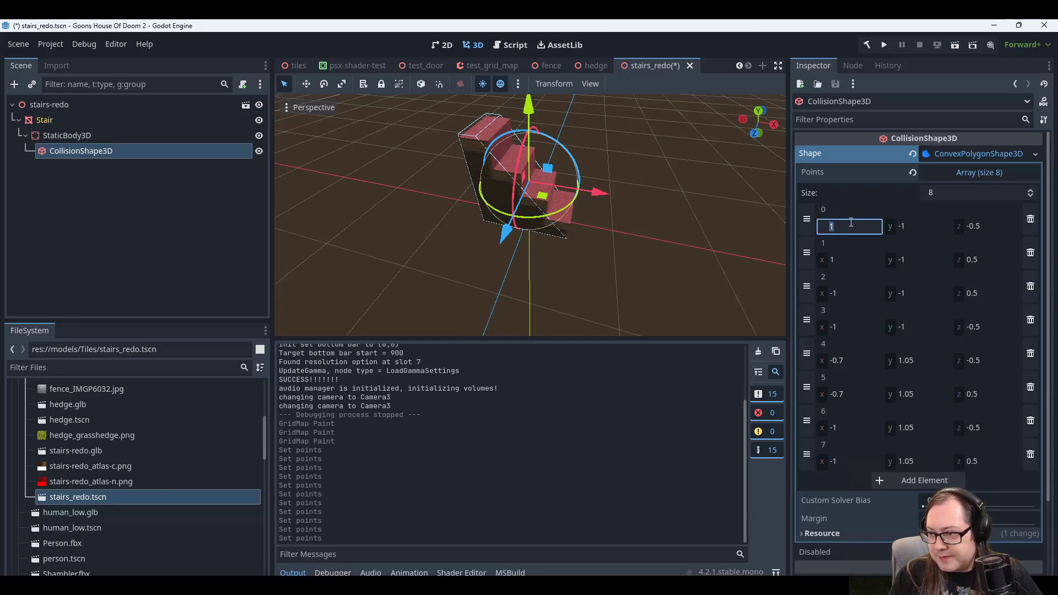
{"action": "type", "text": "1."}
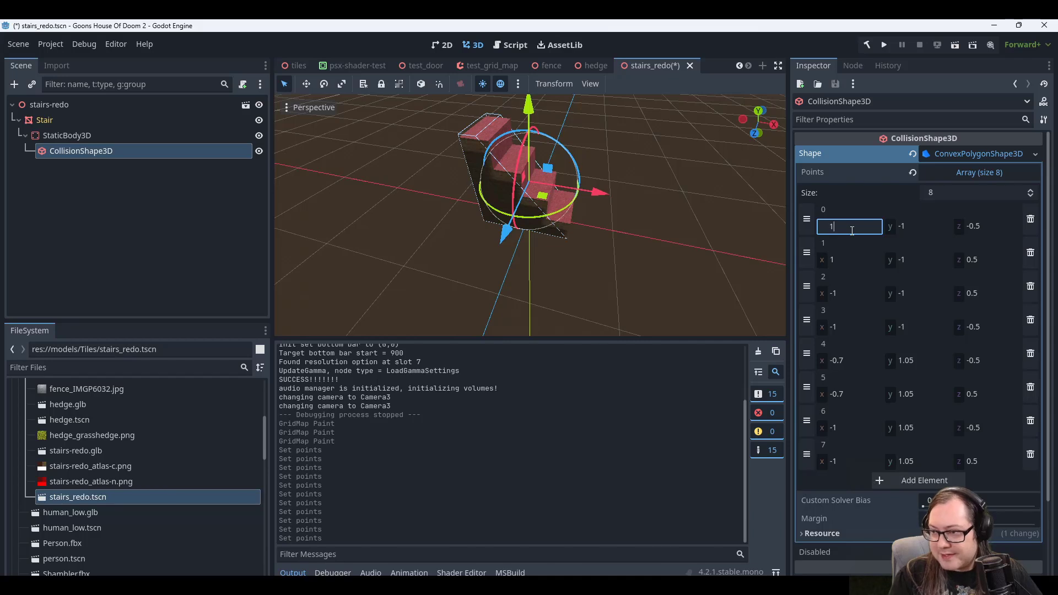
{"action": "type", "text": "2"}
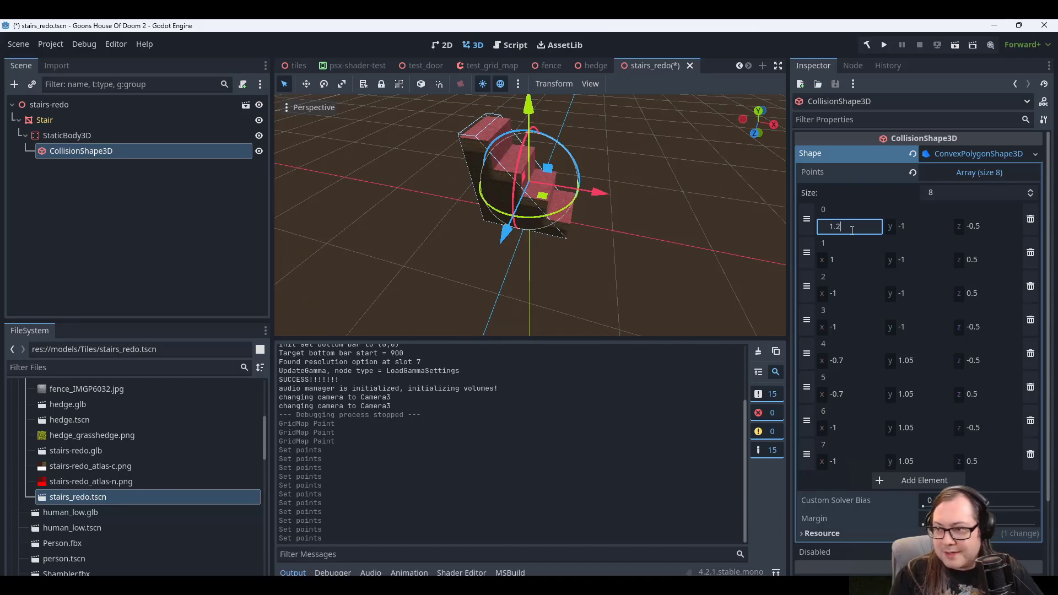
{"action": "left_click", "coordinate": [852, 259]}
{"action": "type", "text": "1"}
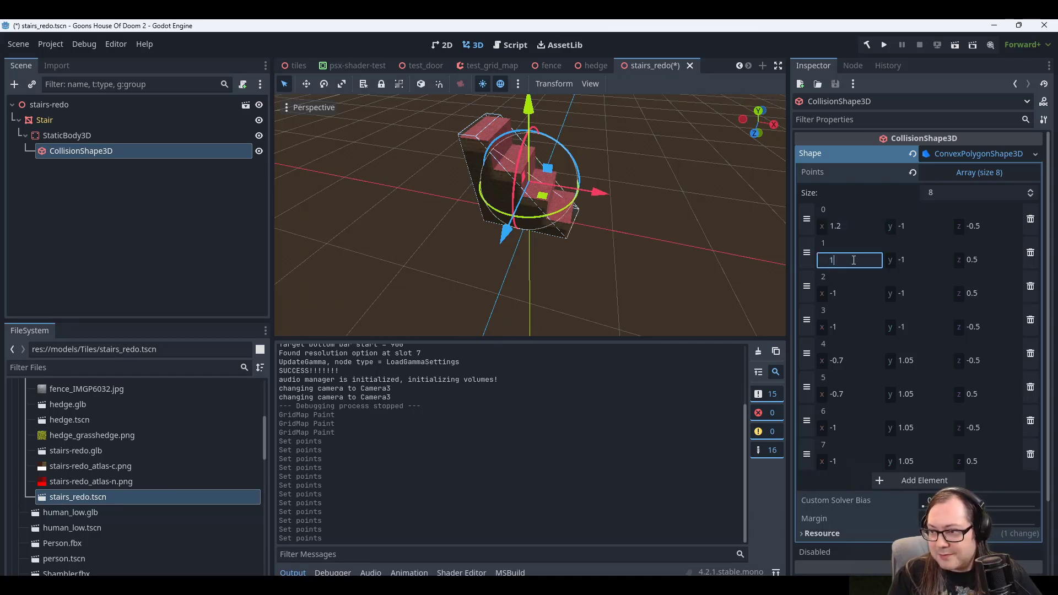
{"action": "type", "text": ".2"}
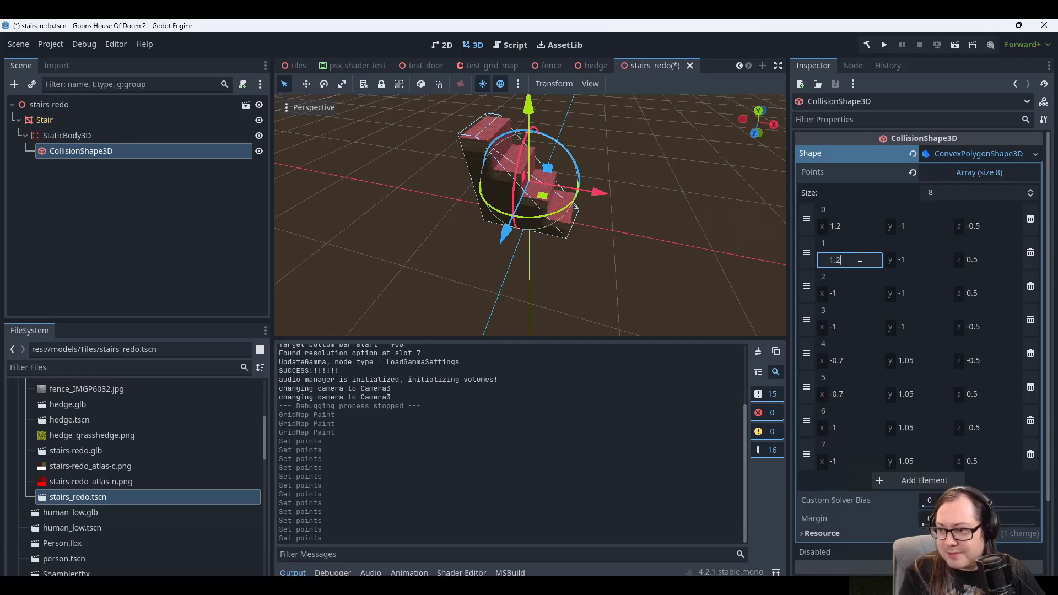
{"action": "left_click", "coordinate": [843, 230]}
{"action": "middle_click_drag", "start_coordinate": [684, 201], "coordinate": [610, 136]}
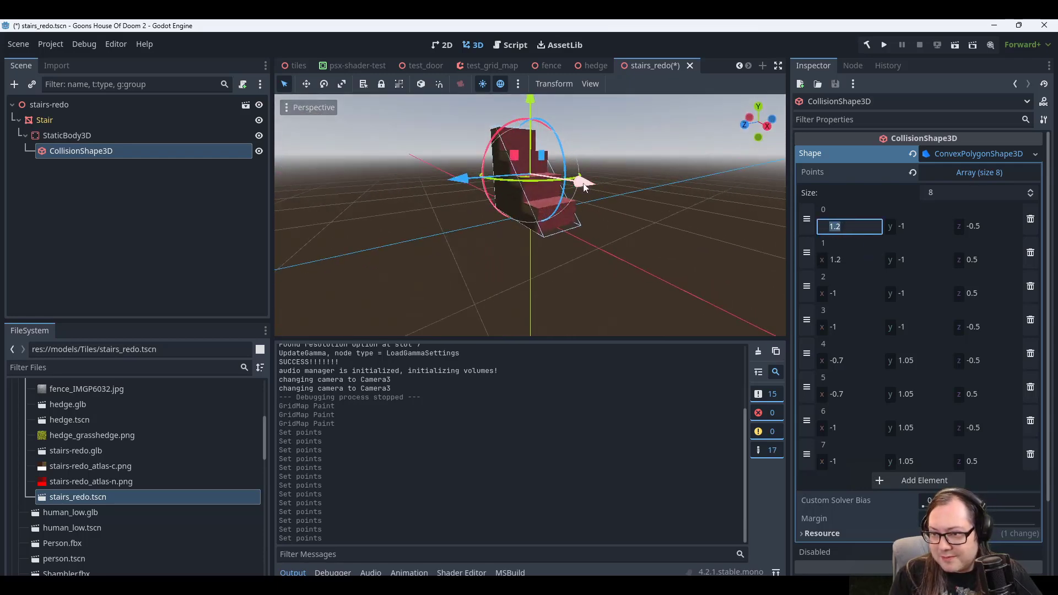
Extend the collision shape's lower front edge by setting the x coordinates of points 0 and 1 to 1.25, and save the stair scene.
{"action": "scroll", "coordinate": [614, 234], "scroll_direction": "down", "scroll_amount": 2}
{"action": "middle_click_drag", "start_coordinate": [639, 214], "coordinate": [583, 217]}
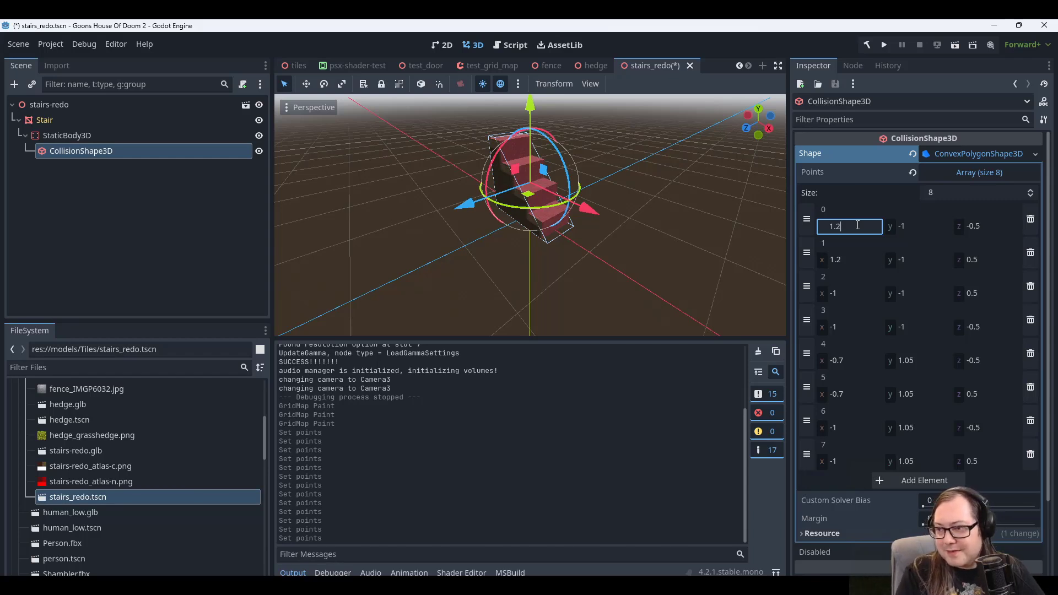
{"action": "left_click", "coordinate": [854, 260]}
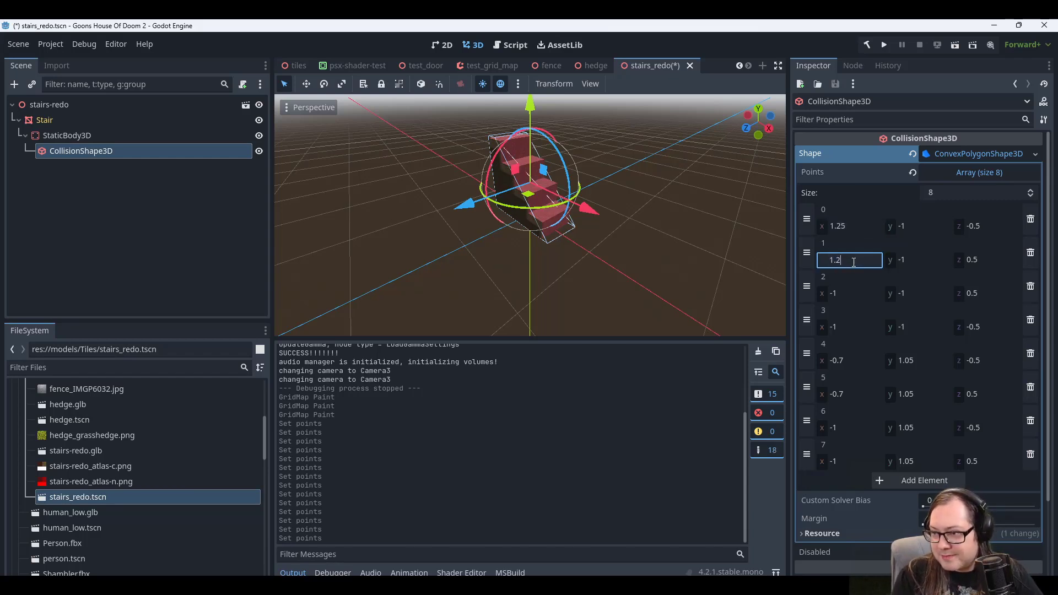
{"action": "left_click", "coordinate": [852, 227]}
{"action": "middle_click_drag", "start_coordinate": [621, 241], "coordinate": [691, 206]}
{"action": "scroll", "coordinate": [684, 188], "scroll_direction": "up", "scroll_amount": 7}
{"action": "mouse_move", "coordinate": [670, 171]}
{"action": "middle_mouse_down"}
{"action": "mouse_move", "coordinate": [694, 149]}
{"action": "mouse_move", "coordinate": [643, 154]}
{"action": "mouse_move", "coordinate": [699, 170]}
{"action": "mouse_move", "coordinate": [666, 169]}
{"action": "mouse_move", "coordinate": [649, 151]}
{"action": "mouse_move", "coordinate": [665, 160]}
{"action": "middle_mouse_up"}
{"action": "scroll", "coordinate": [645, 148], "scroll_direction": "down", "scroll_amount": 4}
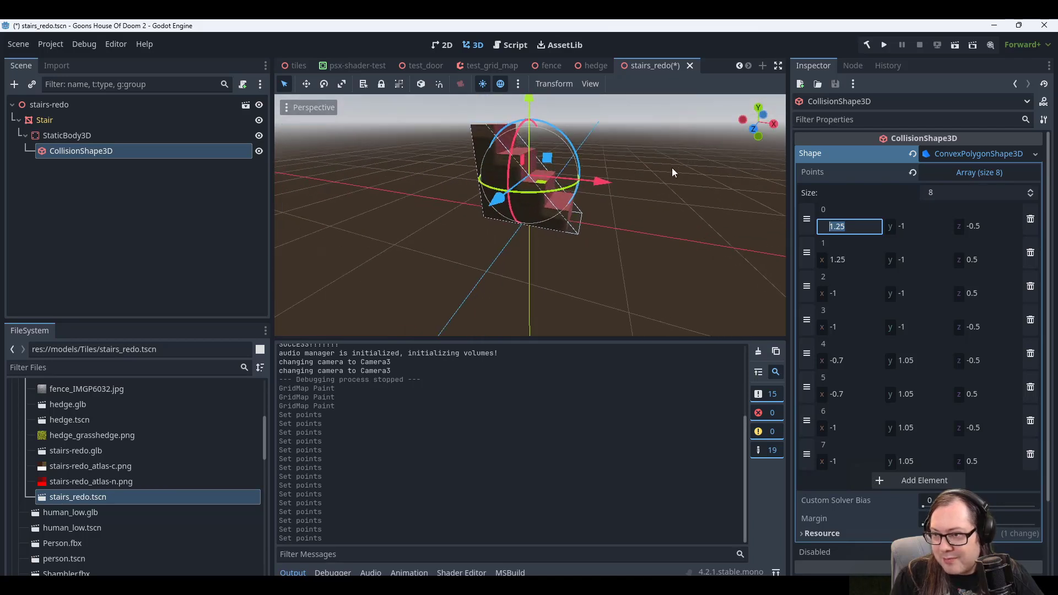
{"action": "key", "text": "ctrl+s"}
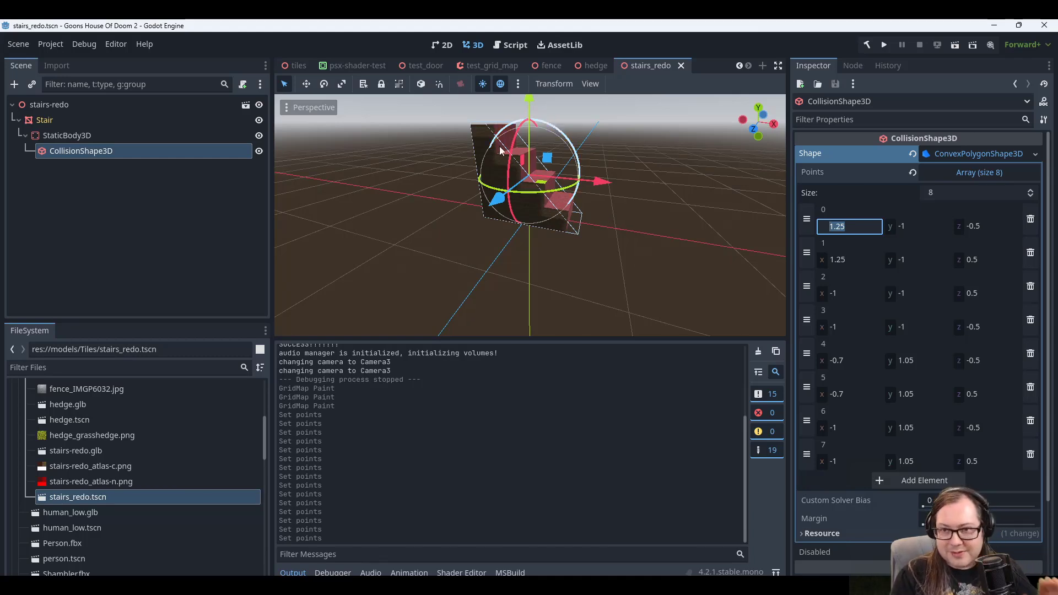
Switch to test_scene, select the TV node in the scene hierarchy and collapse its children.
{"action": "scroll", "coordinate": [339, 68], "scroll_direction": "up", "scroll_amount": 2}
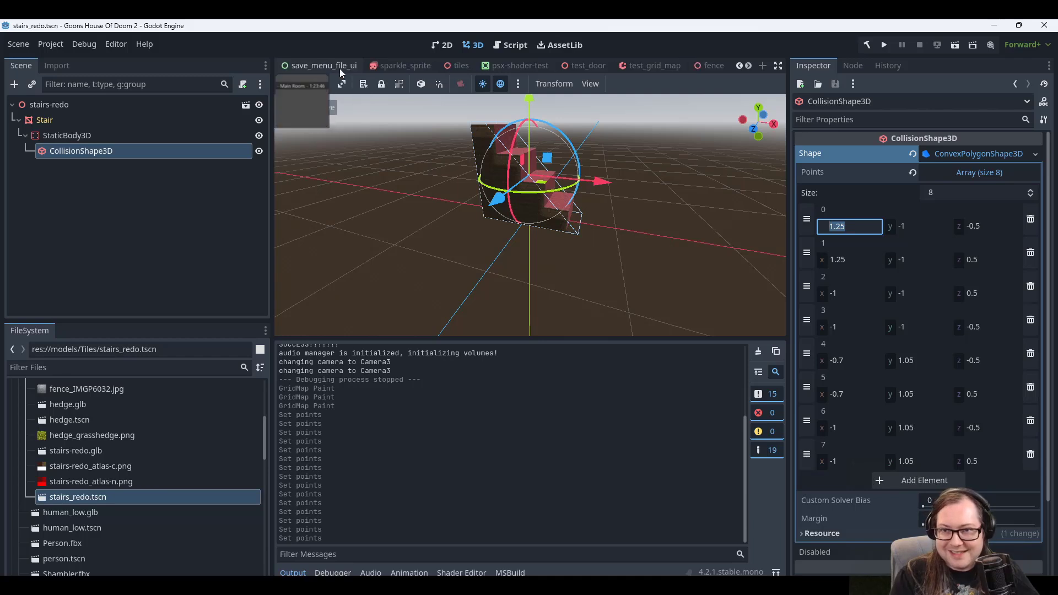
{"action": "scroll", "coordinate": [340, 68], "scroll_direction": "up", "scroll_amount": 6}
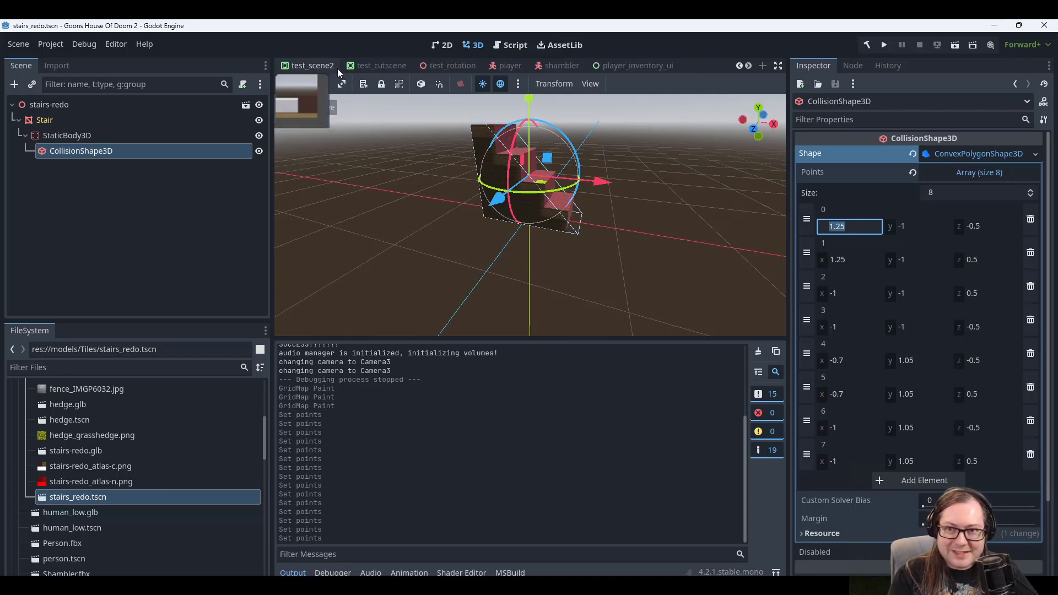
{"action": "scroll", "coordinate": [337, 68], "scroll_direction": "up", "scroll_amount": 1}
{"action": "left_click", "coordinate": [308, 65]}
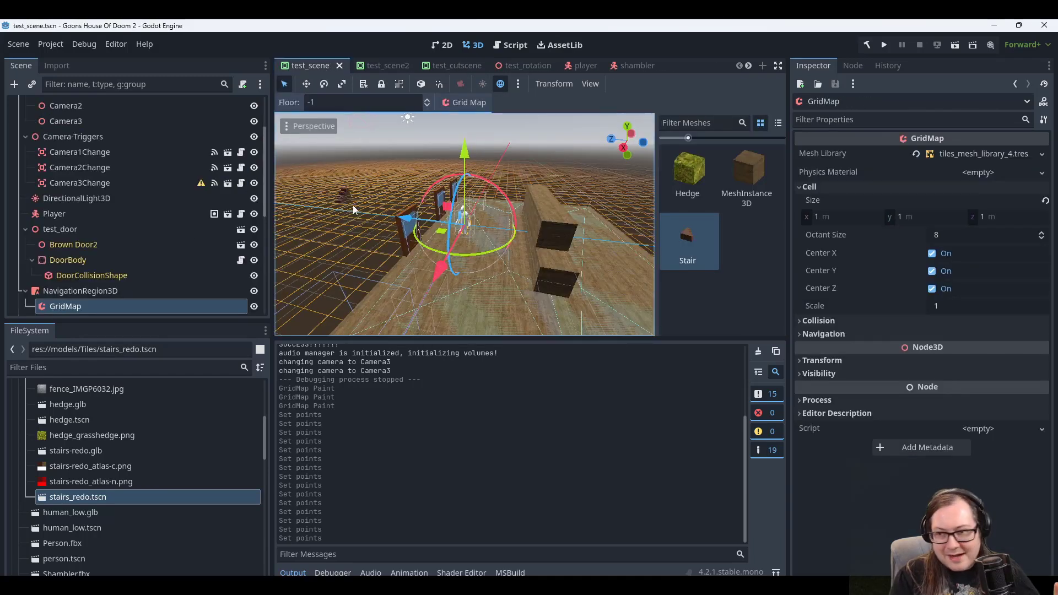
{"action": "left_click", "coordinate": [91, 139]}
{"action": "scroll", "coordinate": [91, 138], "scroll_direction": "up", "scroll_amount": 3}
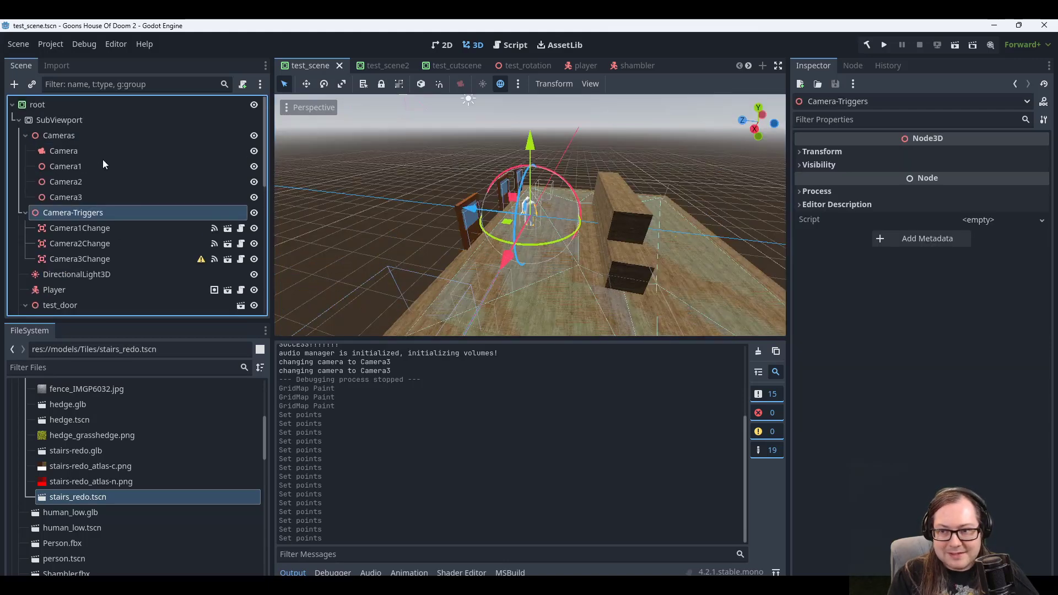
{"action": "scroll", "coordinate": [102, 160], "scroll_direction": "down", "scroll_amount": 8}
{"action": "scroll", "coordinate": [71, 224], "scroll_direction": "down", "scroll_amount": 3}
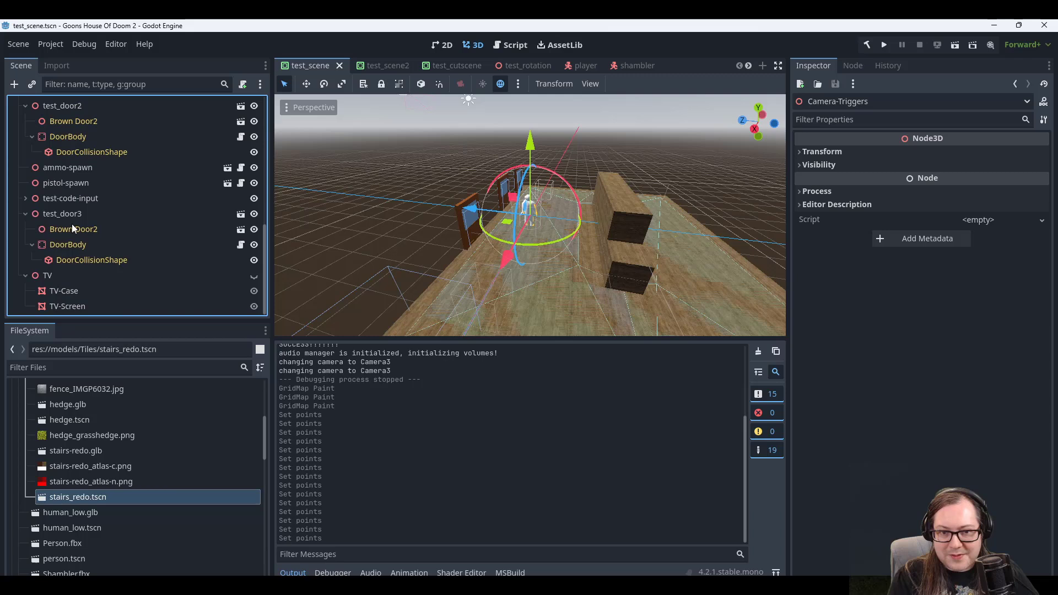
{"action": "left_click", "coordinate": [42, 278]}
{"action": "left_click", "coordinate": [25, 276]}
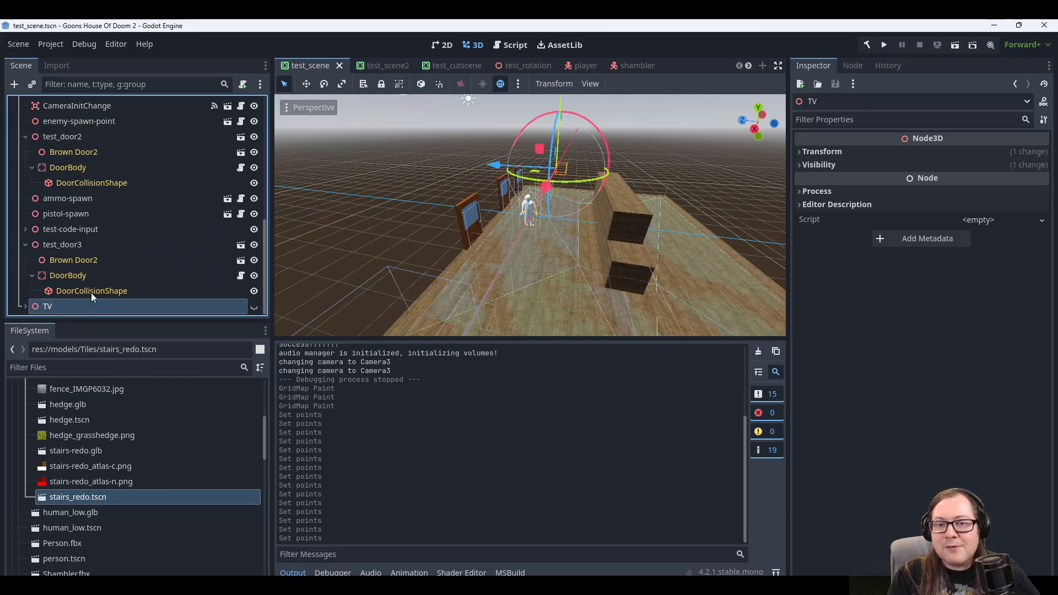
Add two stairs_redo.tscn instances to test_scene, one above the other at the end of the wooden wall, and save the scene.
{"action": "left_click_drag", "start_coordinate": [64, 496], "coordinate": [646, 331]}
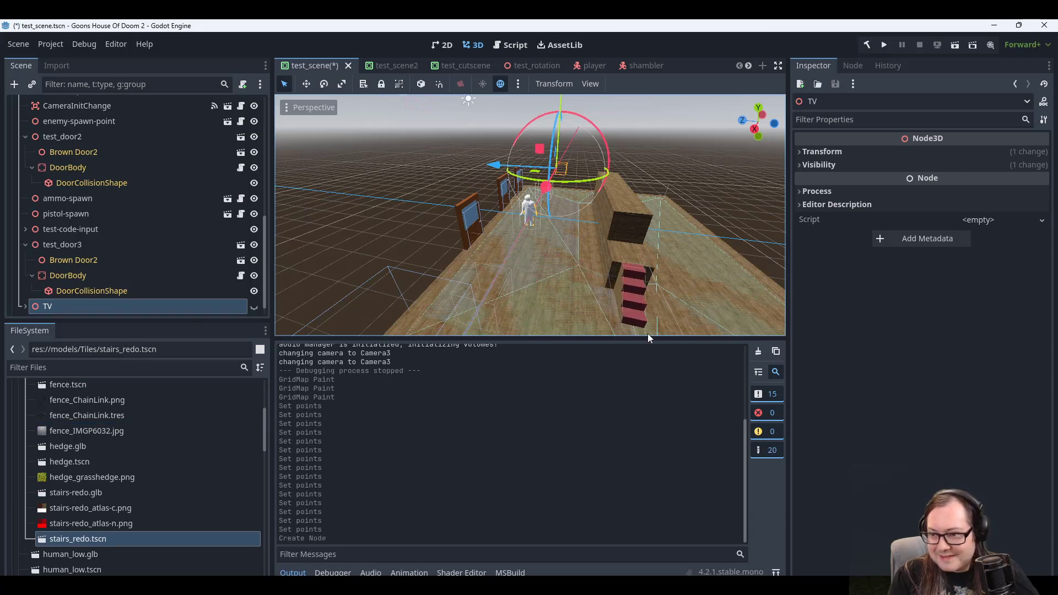
{"action": "key", "text": "ctrl+s"}
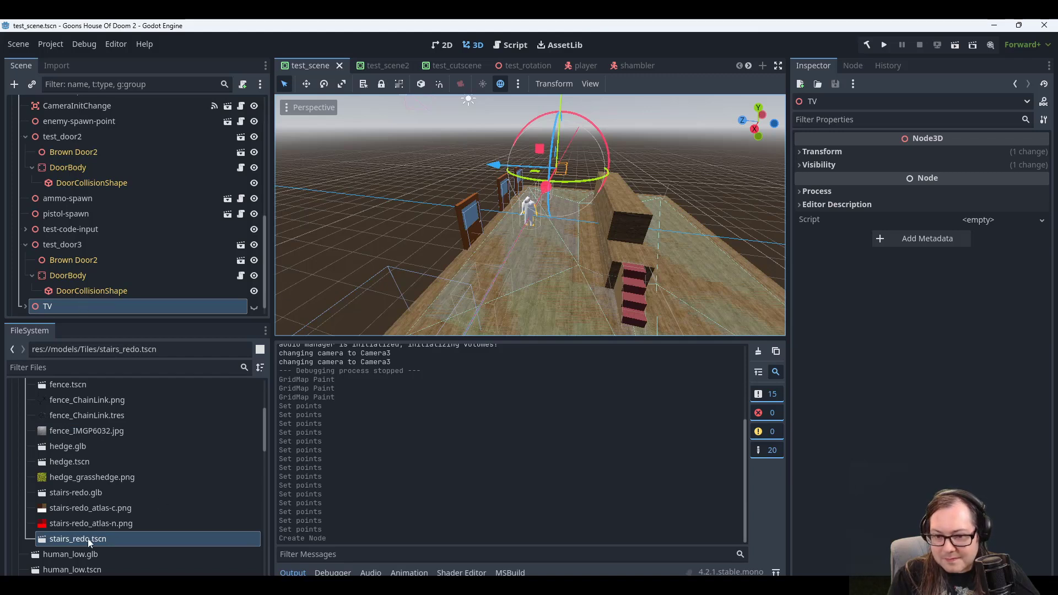
{"action": "left_click_drag", "start_coordinate": [88, 538], "coordinate": [630, 260]}
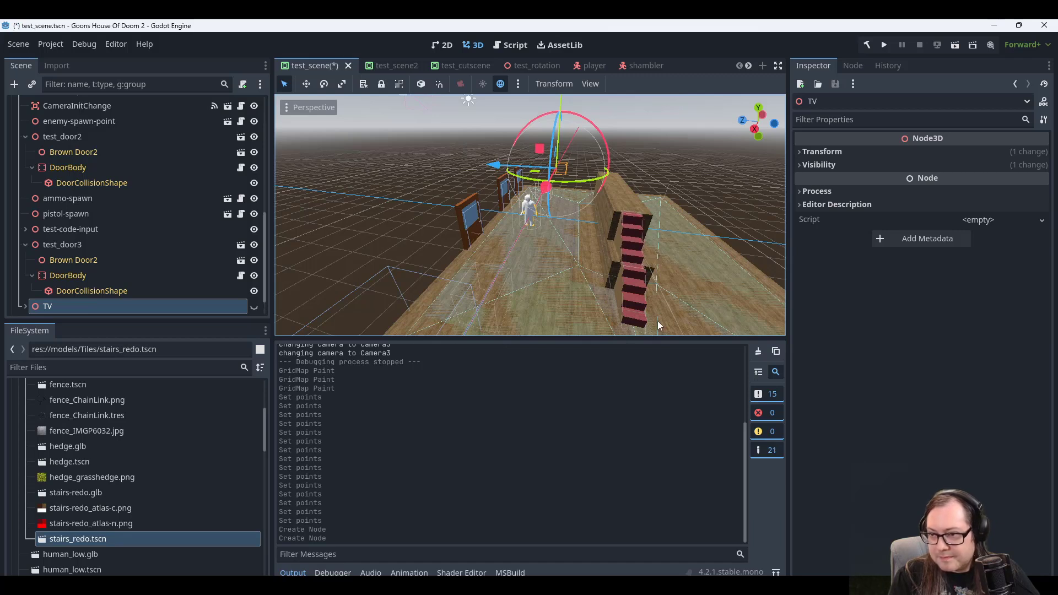
{"action": "key", "text": "ctrl+s"}
Run the game and walk the player character across the floor to the foot of the new staircase.
{"action": "left_click", "coordinate": [877, 46]}
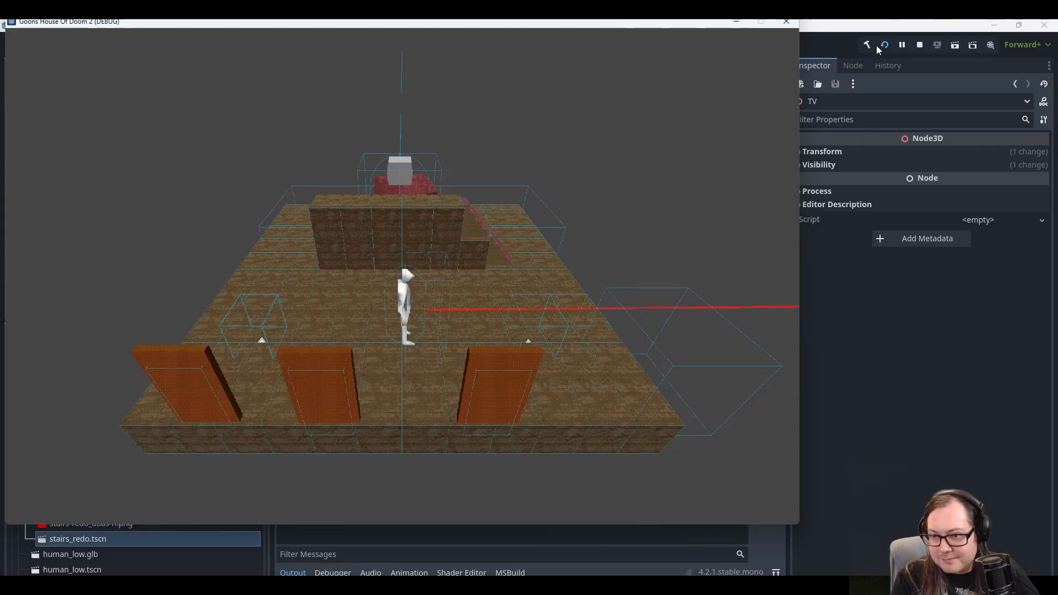
{"action": "key", "text": "d"}
{"action": "key", "text": "w"}
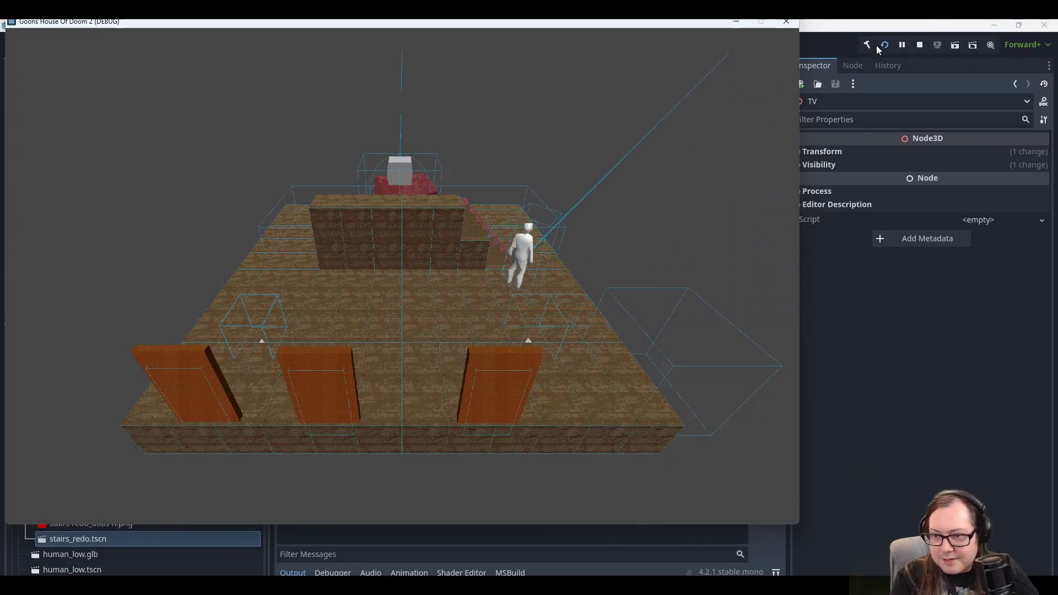
{"action": "key", "text": "a"}
{"action": "key", "text": "w"}
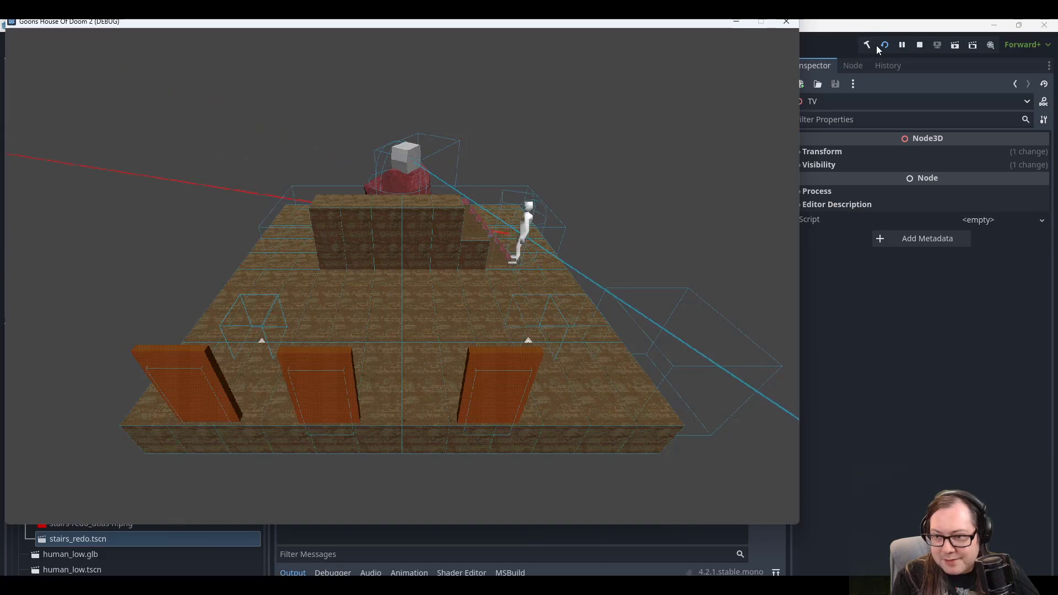
{"action": "key", "text": "a"}
{"action": "key", "text": "s"}
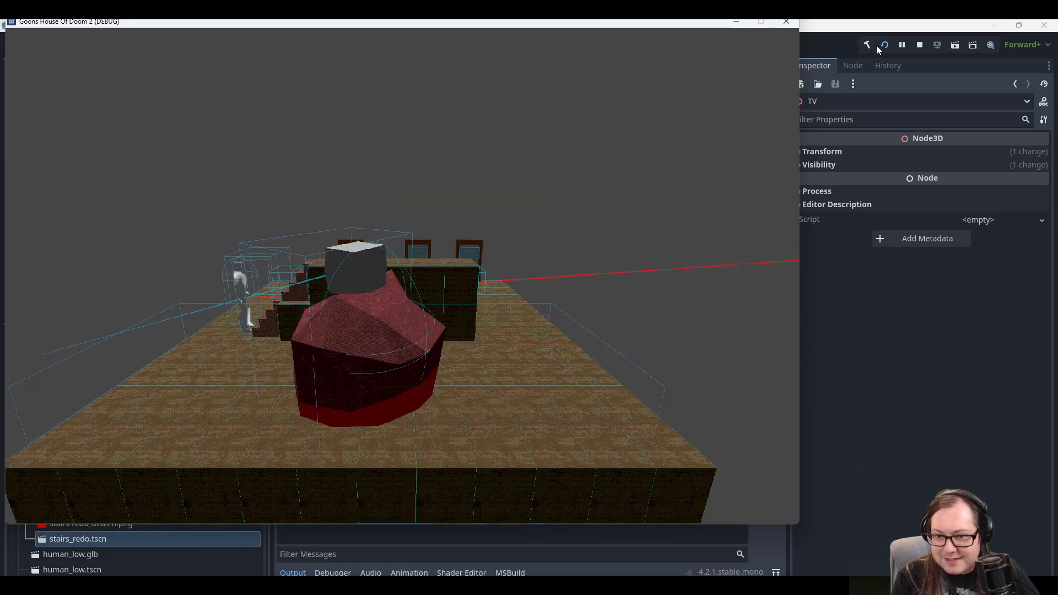
Test walking the character onto the staircase from several approaches, walk back to the door side and close the game.
{"action": "key", "text": "d"}
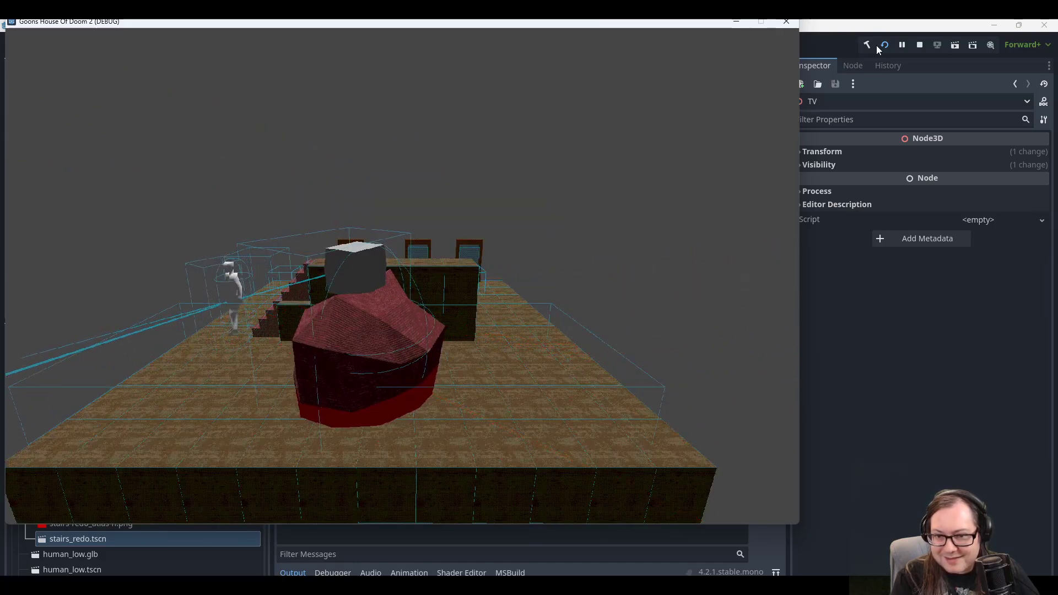
{"action": "key", "text": "w"}
{"action": "key", "text": "a"}
{"action": "key", "text": "w"}
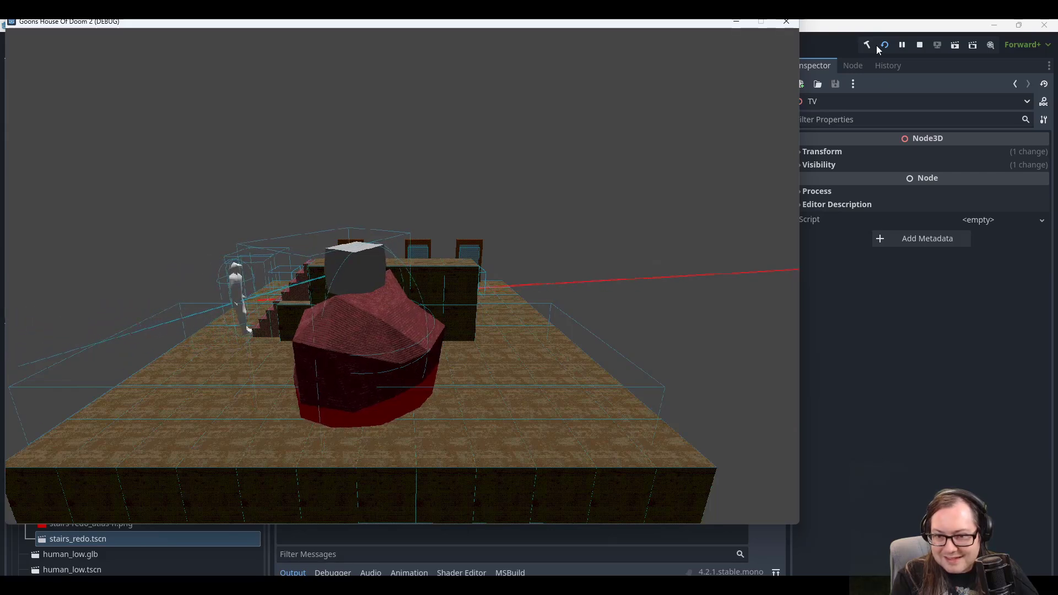
{"action": "key", "text": "w"}
{"action": "key", "text": "d"}
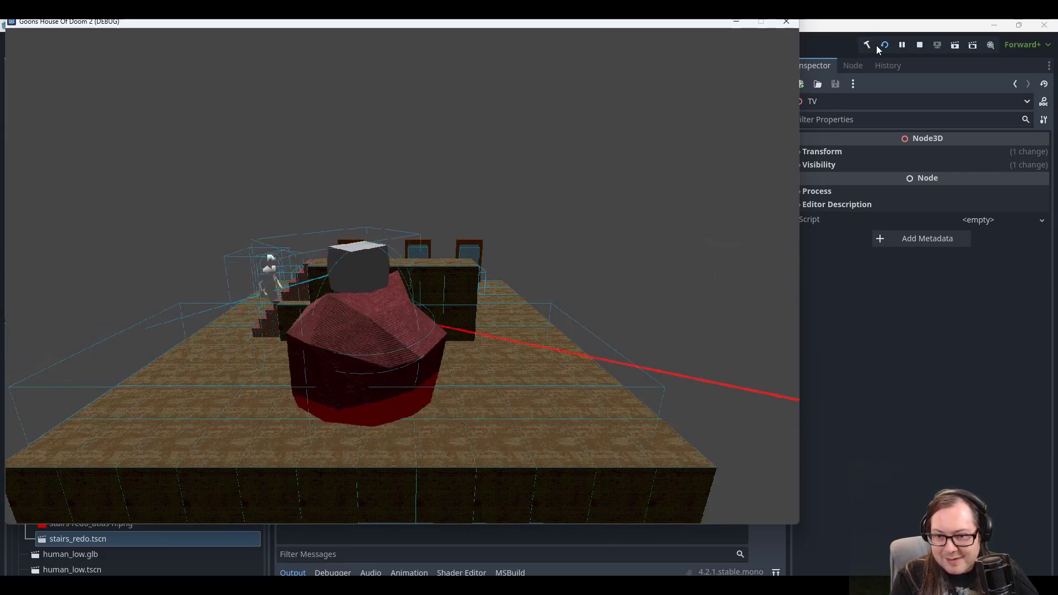
{"action": "key", "text": "d"}
{"action": "key", "text": "w"}
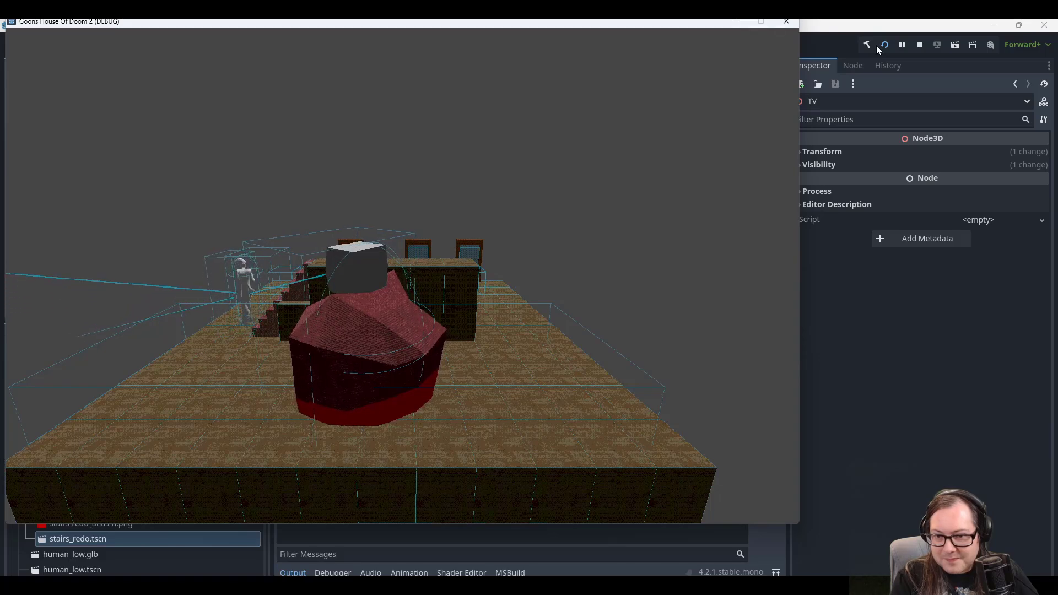
{"action": "key", "text": "w"}
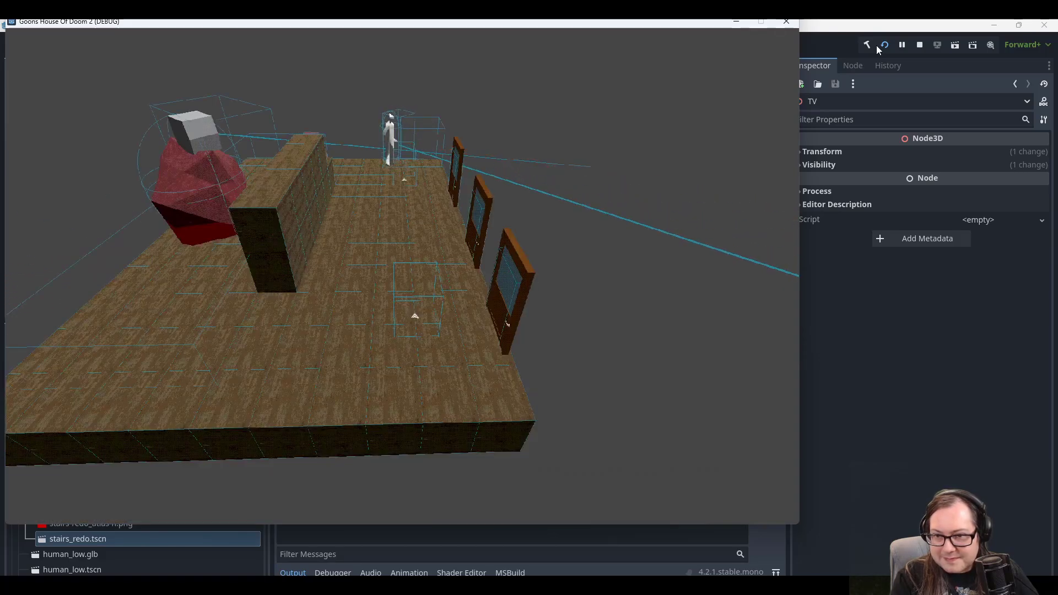
{"action": "left_click", "coordinate": [787, 21]}
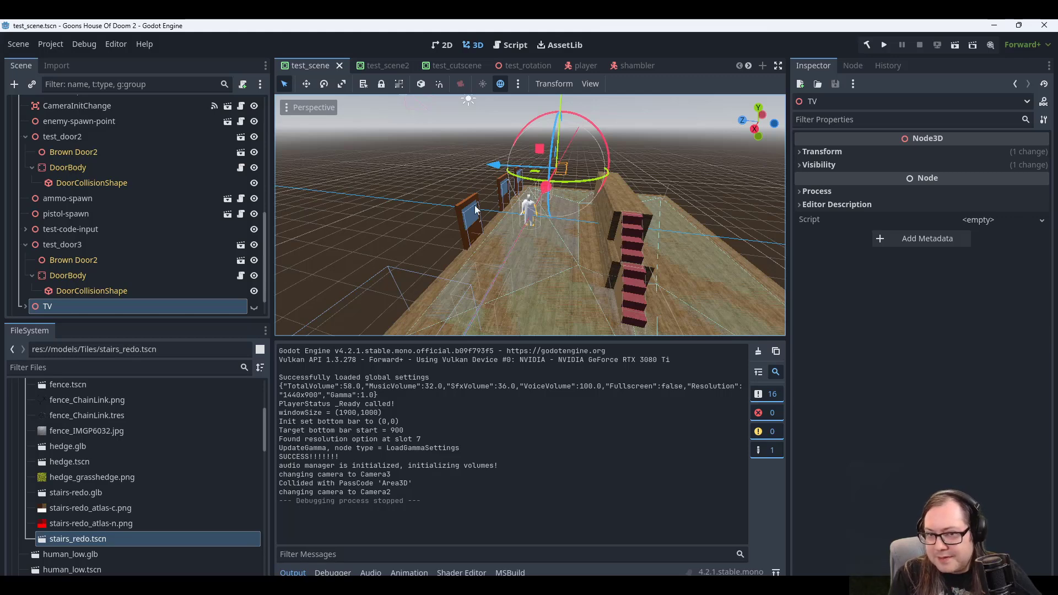
Select the Player node and expand its Transform properties.
{"action": "scroll", "coordinate": [137, 268], "scroll_direction": "up", "scroll_amount": 10}
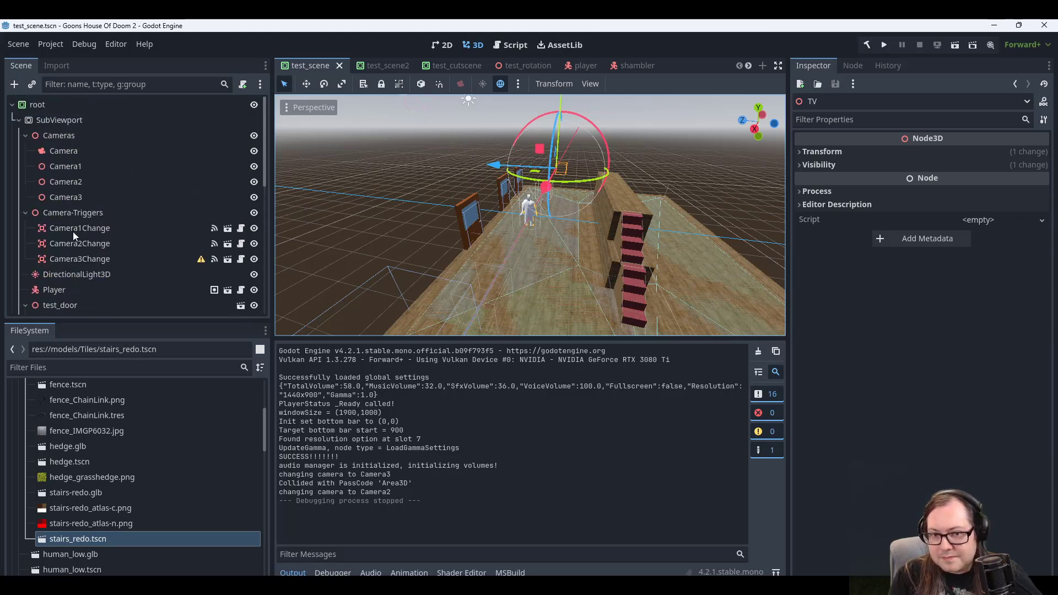
{"action": "left_click", "coordinate": [54, 290]}
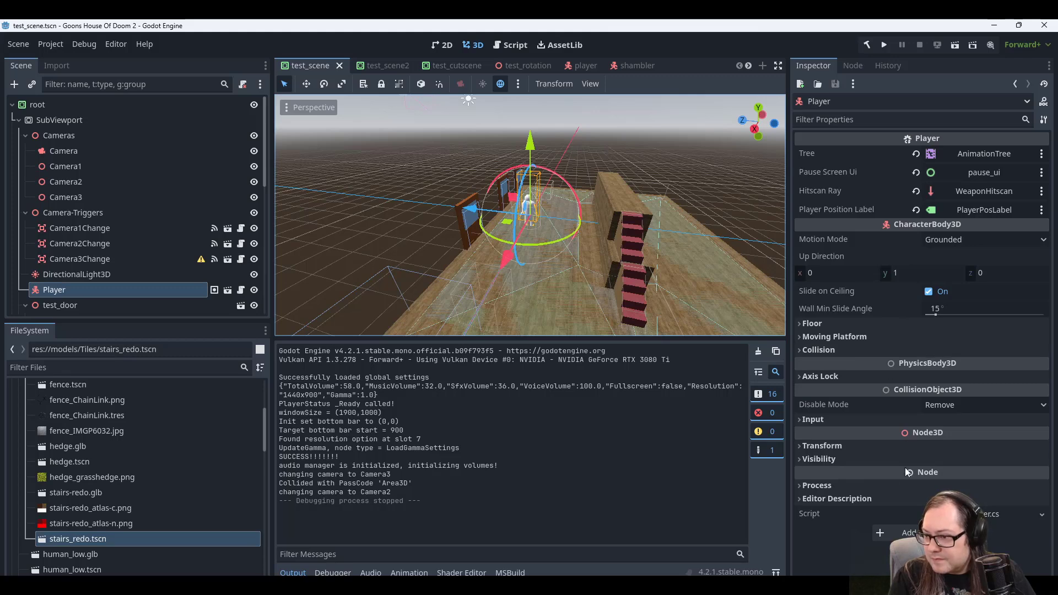
{"action": "left_click", "coordinate": [815, 446]}
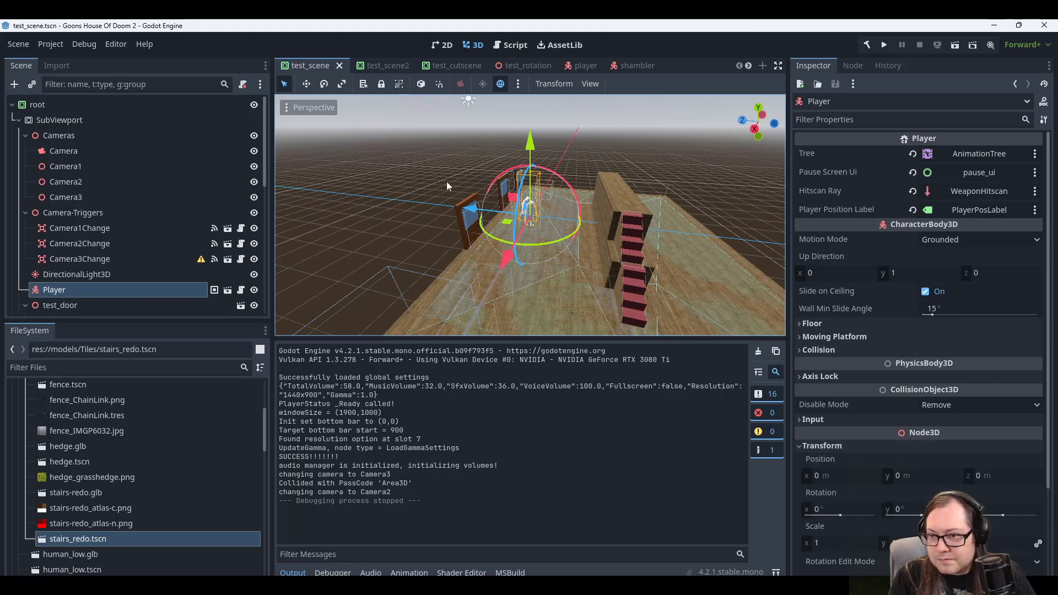
{"action": "scroll", "coordinate": [538, 225], "scroll_direction": "up", "scroll_amount": 8}
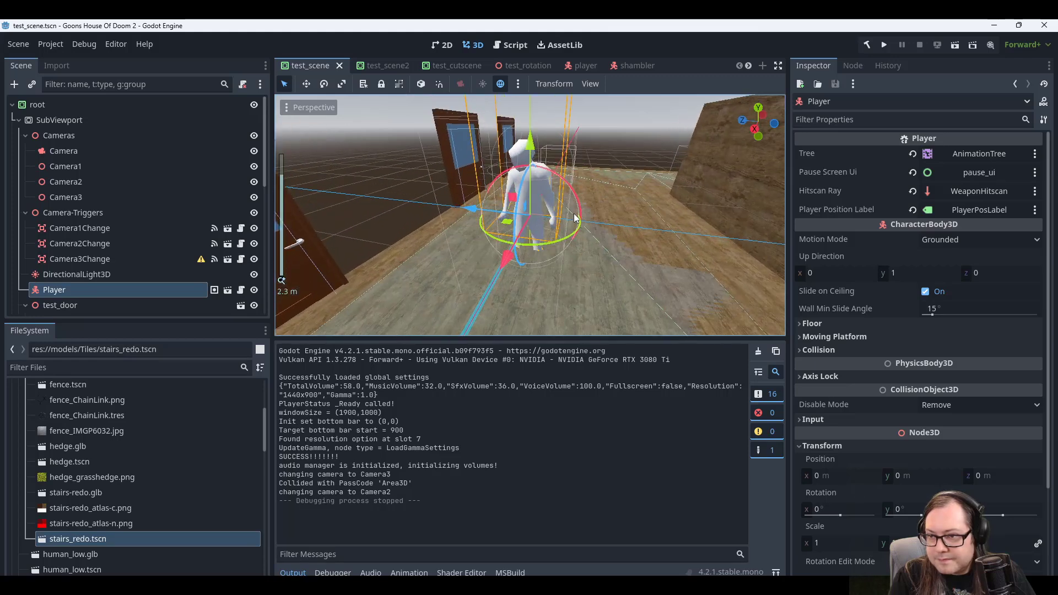
{"action": "left_click_drag", "start_coordinate": [529, 142], "coordinate": [534, 68]}
{"action": "left_click", "coordinate": [441, 84]}
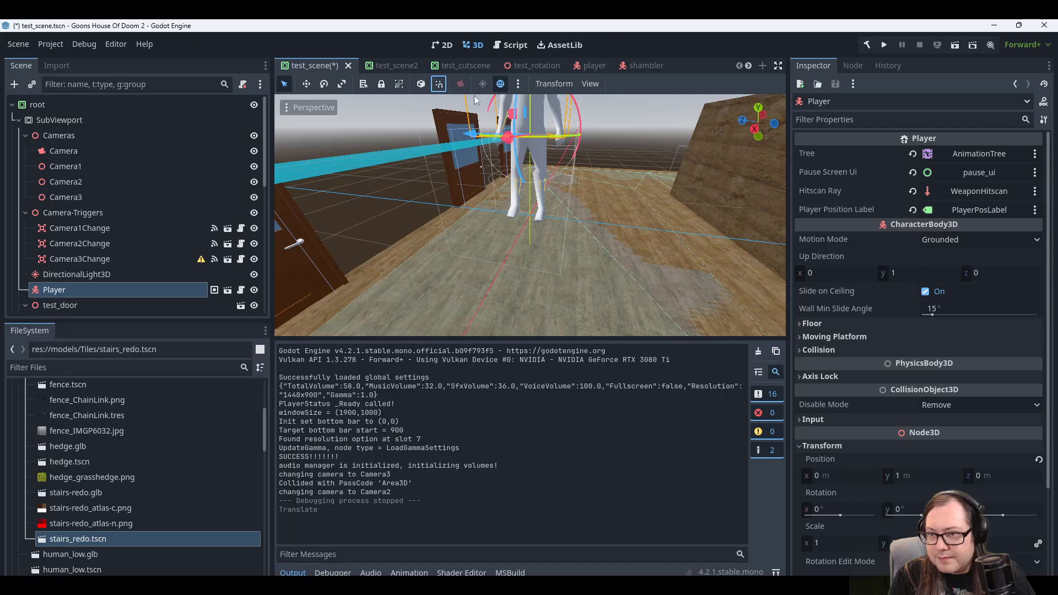
{"action": "scroll", "coordinate": [616, 189], "scroll_direction": "down", "scroll_amount": 10}
{"action": "left_click_drag", "start_coordinate": [529, 112], "coordinate": [530, 148], "text": "ctrl"}
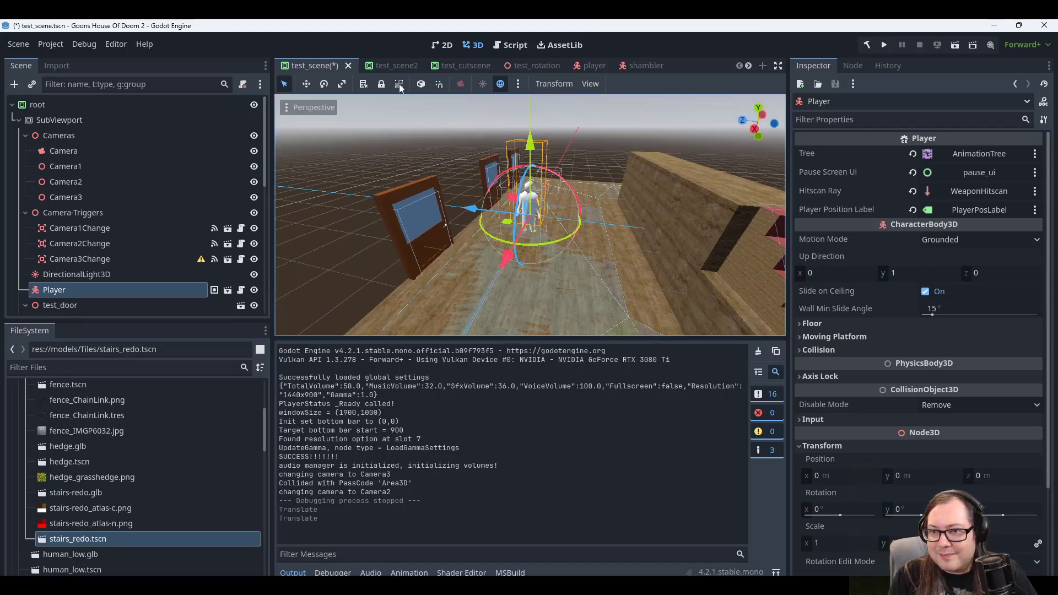
Toggle snapping, raise the Player vertically to a y position of about 0.52 m, and save the scene.
{"action": "left_click", "coordinate": [440, 86]}
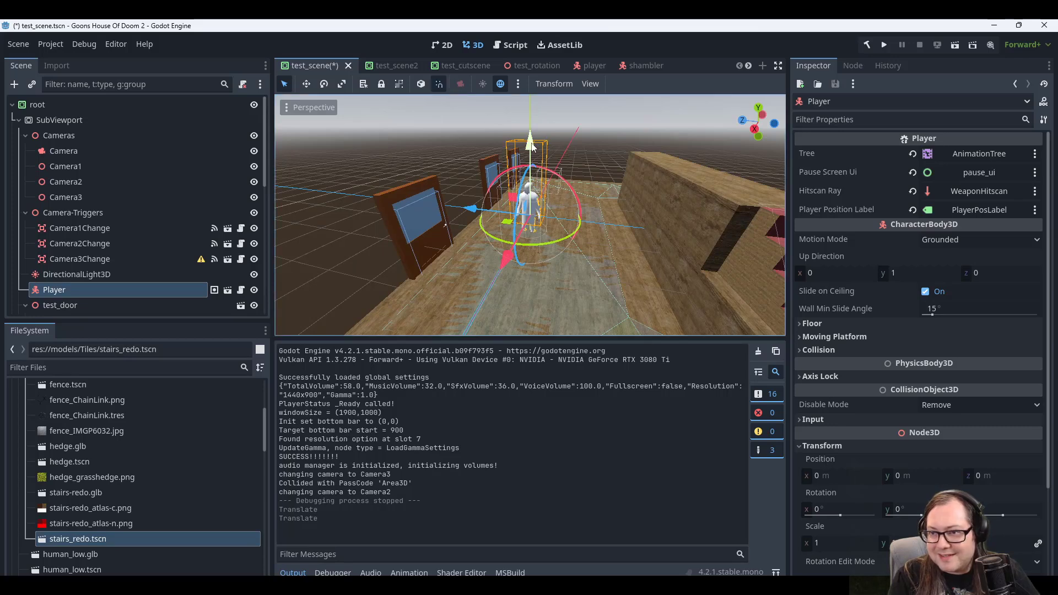
{"action": "left_click_drag", "start_coordinate": [533, 146], "coordinate": [533, 116]}
{"action": "scroll", "coordinate": [629, 201], "scroll_direction": "up", "scroll_amount": 4}
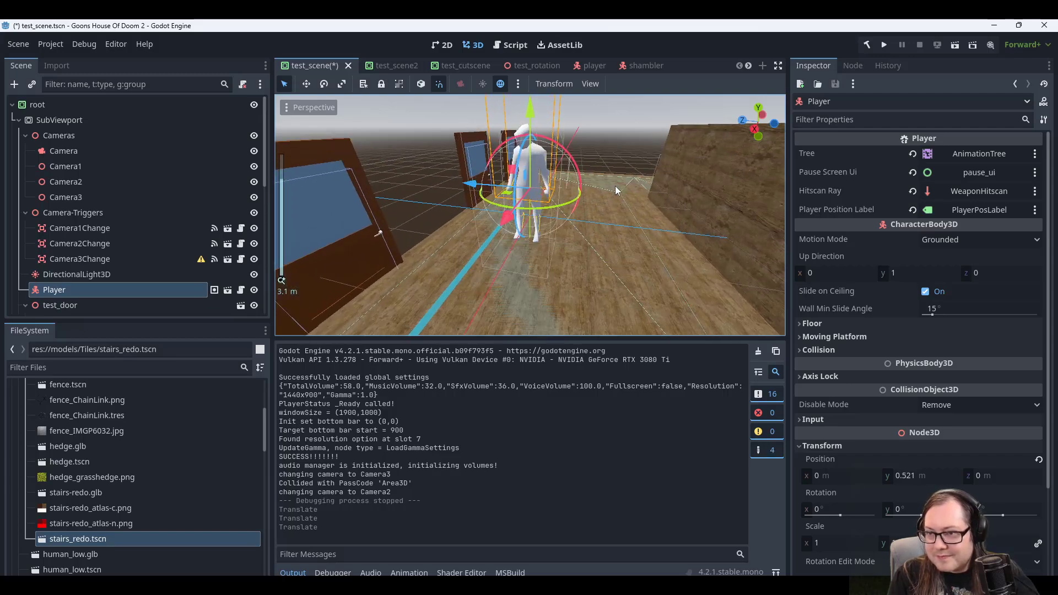
{"action": "key", "text": "ctrl+s"}
Examine the raised Player against the floor and staircase, check the Slide on Ceiling description, and expand the Player's Floor properties.
{"action": "scroll", "coordinate": [647, 136], "scroll_direction": "down", "scroll_amount": 4}
{"action": "middle_click_drag", "start_coordinate": [647, 136], "coordinate": [586, 163]}
{"action": "scroll", "coordinate": [509, 187], "scroll_direction": "down", "scroll_amount": 2}
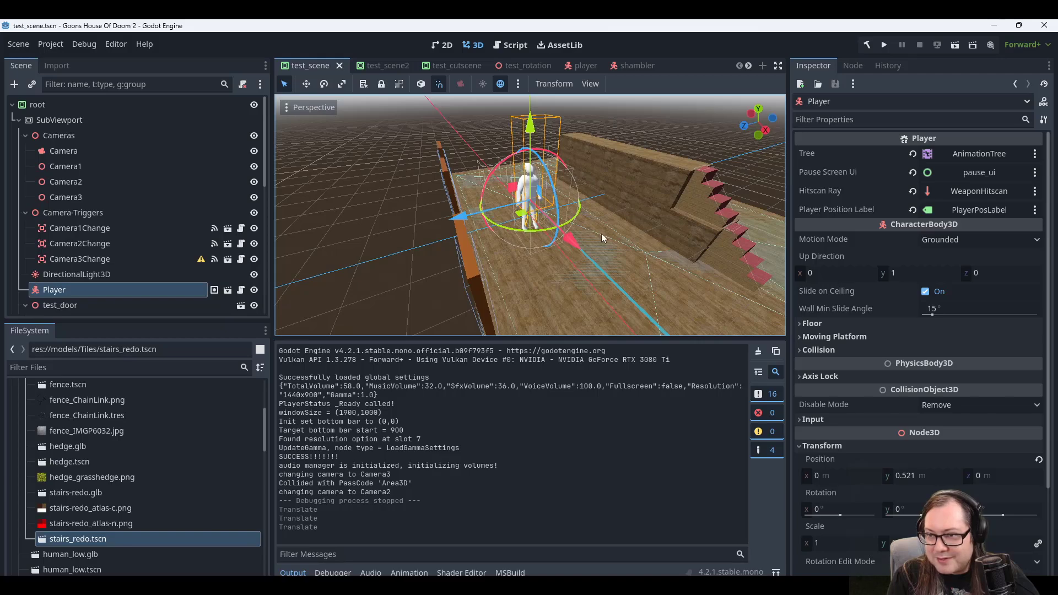
{"action": "scroll", "coordinate": [612, 238], "scroll_direction": "up", "scroll_amount": 8}
{"action": "mouse_move", "coordinate": [529, 244]}
{"action": "middle_mouse_down"}
{"action": "mouse_move", "coordinate": [676, 202]}
{"action": "mouse_move", "coordinate": [478, 236]}
{"action": "mouse_move", "coordinate": [531, 246]}
{"action": "middle_mouse_up"}
{"action": "scroll", "coordinate": [606, 246], "scroll_direction": "down", "scroll_amount": 13}
{"action": "middle_click_drag", "start_coordinate": [650, 246], "coordinate": [626, 221]}
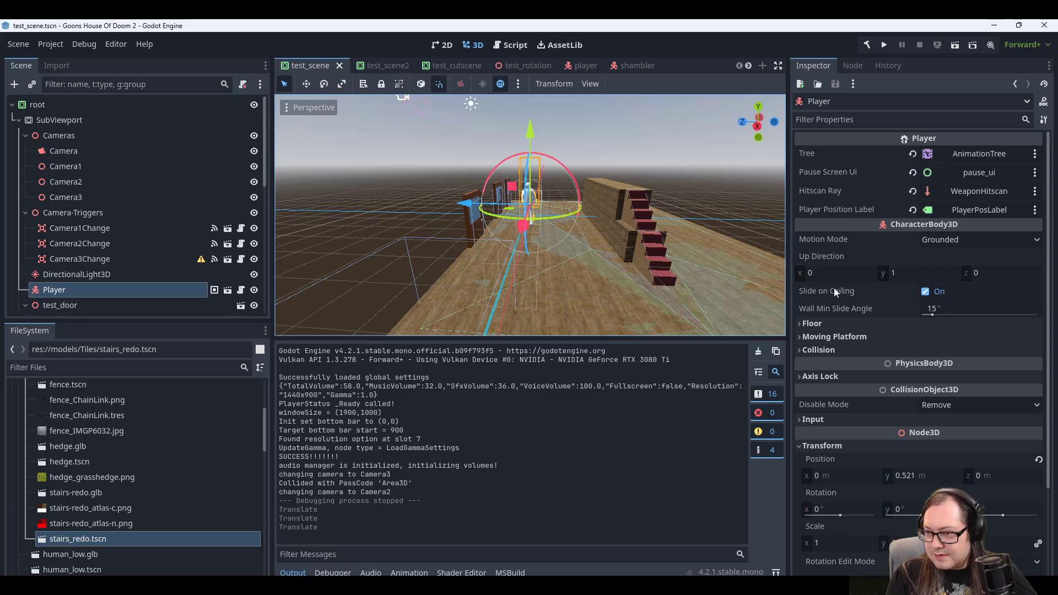
{"action": "mouse_move", "coordinate": [834, 291]}
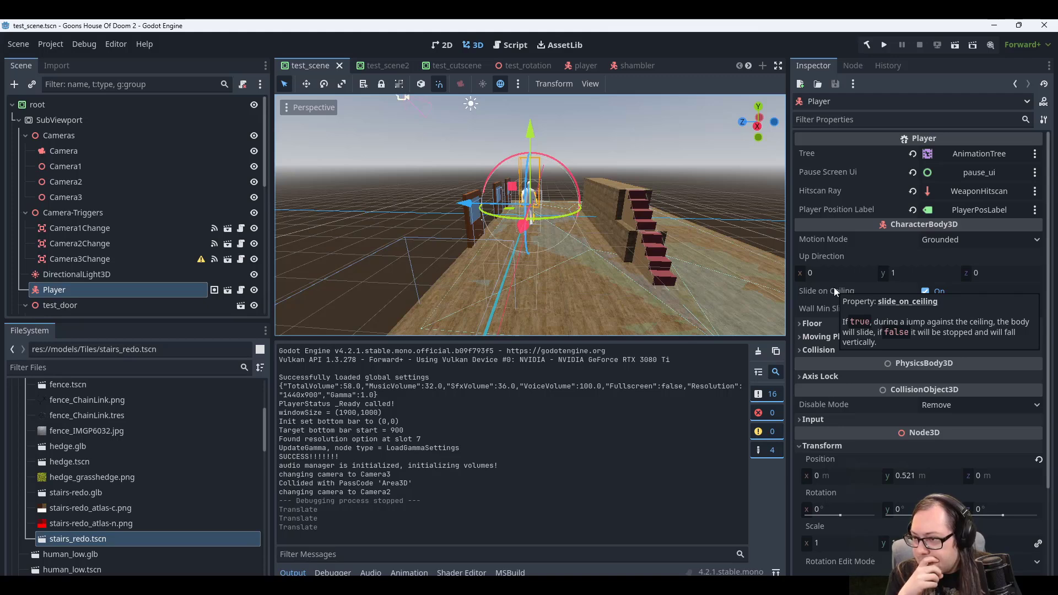
{"action": "left_click", "coordinate": [811, 325]}
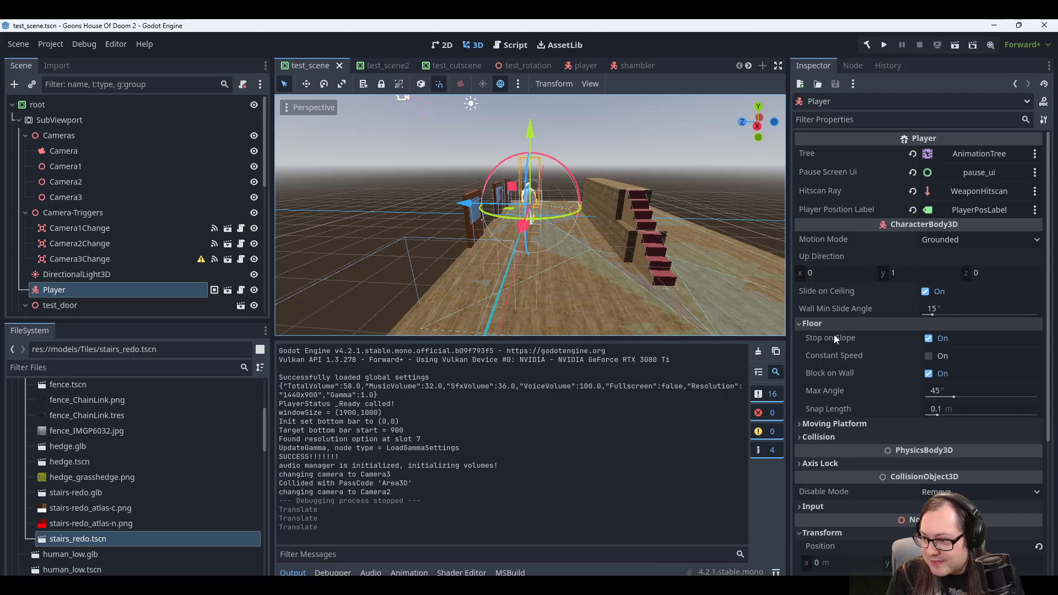
Open the Player's own scene, select its root node, and look through the Floor and Moving Platform properties.
{"action": "mouse_move", "coordinate": [834, 335]}
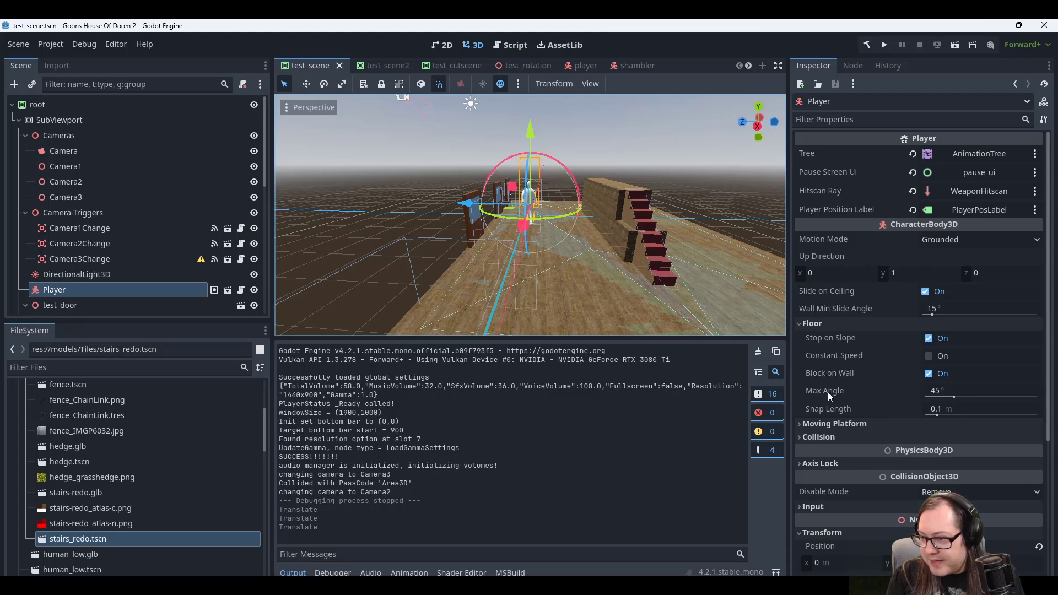
{"action": "left_click", "coordinate": [228, 290]}
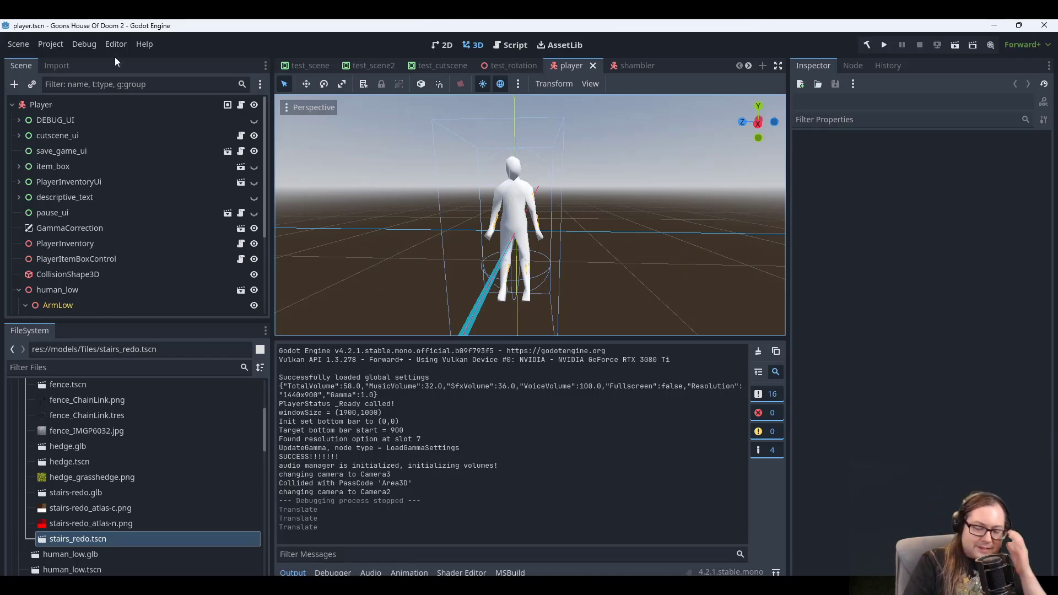
{"action": "left_click", "coordinate": [93, 105]}
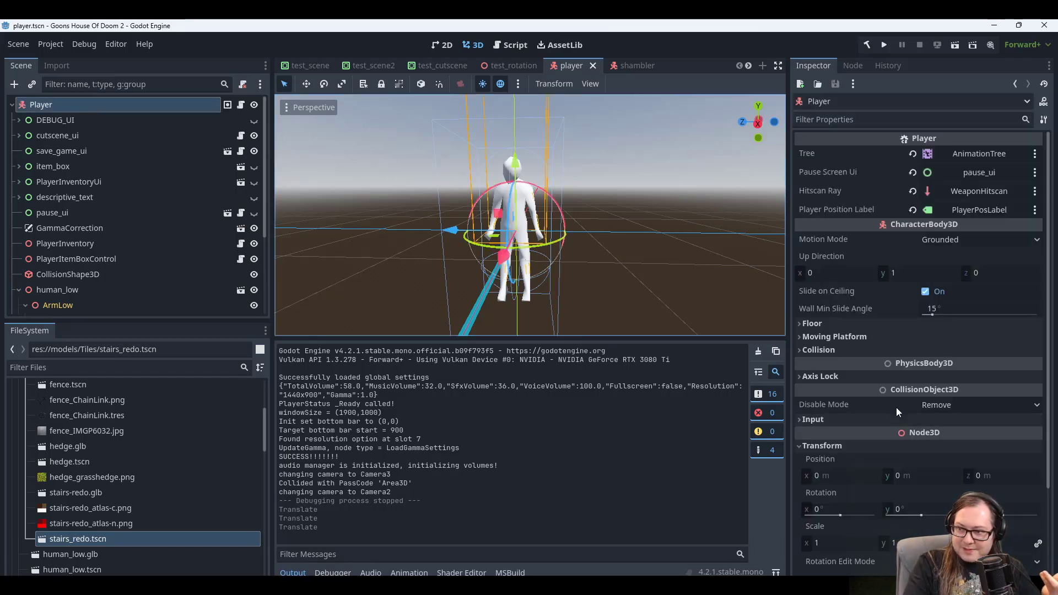
{"action": "left_click", "coordinate": [855, 329]}
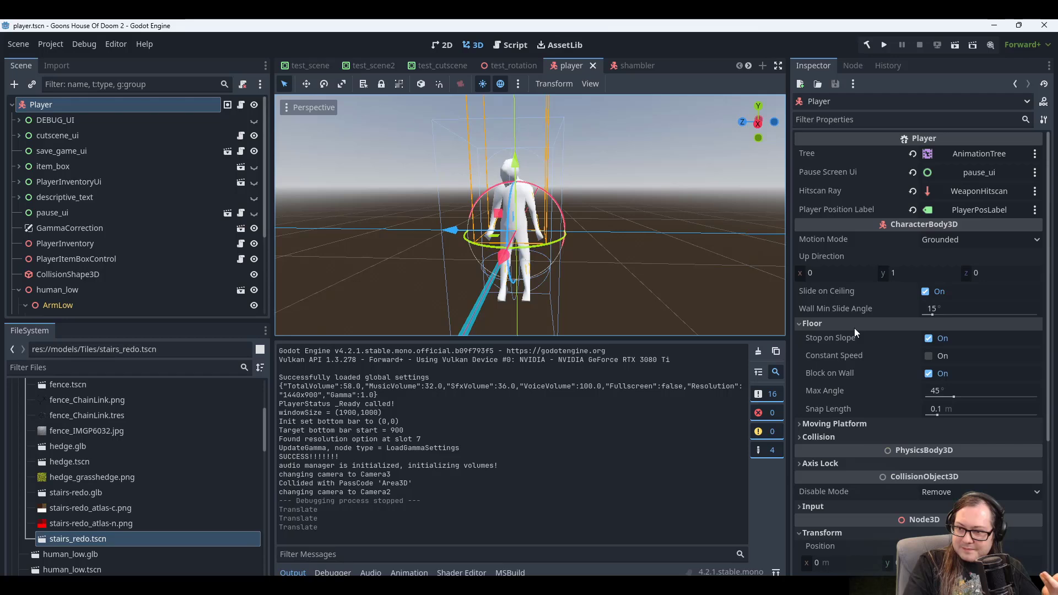
{"action": "left_click", "coordinate": [854, 329]}
{"action": "left_click", "coordinate": [849, 338]}
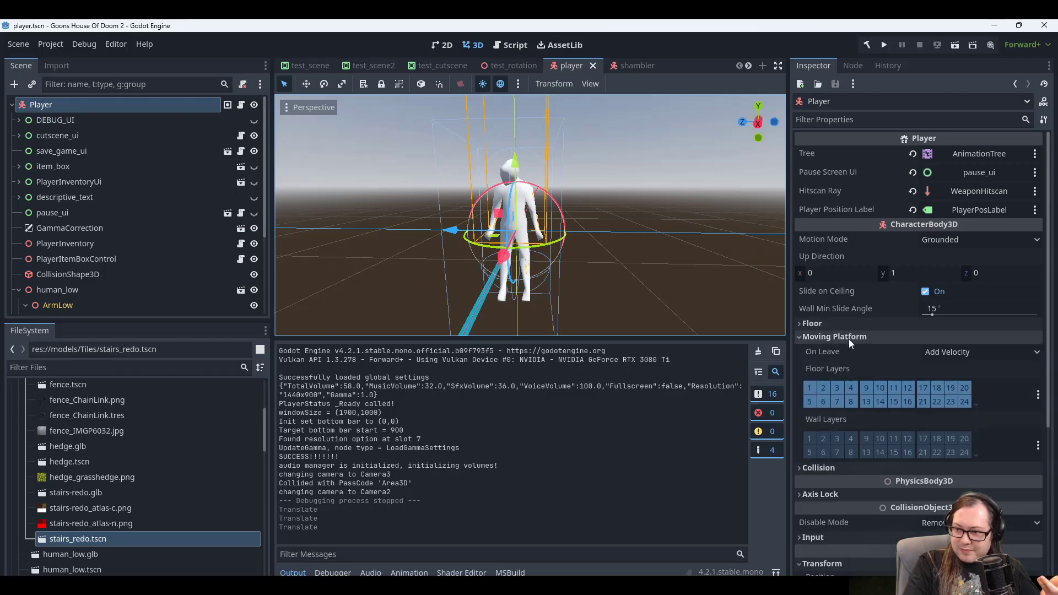
{"action": "left_click", "coordinate": [848, 338]}
{"action": "left_click", "coordinate": [830, 351]}
{"action": "left_click", "coordinate": [832, 348]}
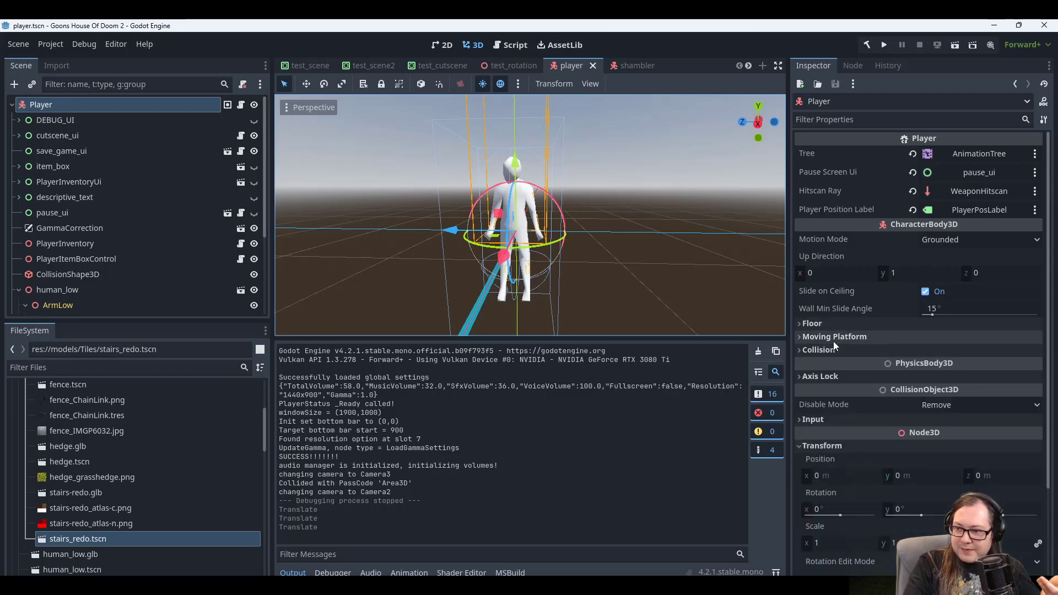
{"action": "left_click", "coordinate": [833, 325]}
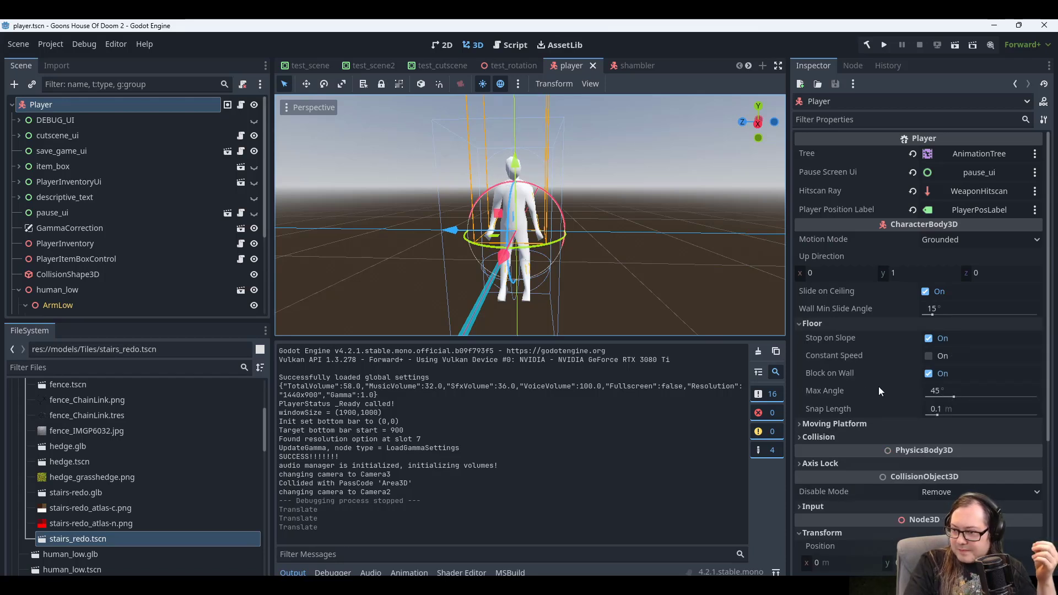
Set the Player's floor Max Angle to 60° and save the player scene.
{"action": "mouse_move", "coordinate": [836, 395]}
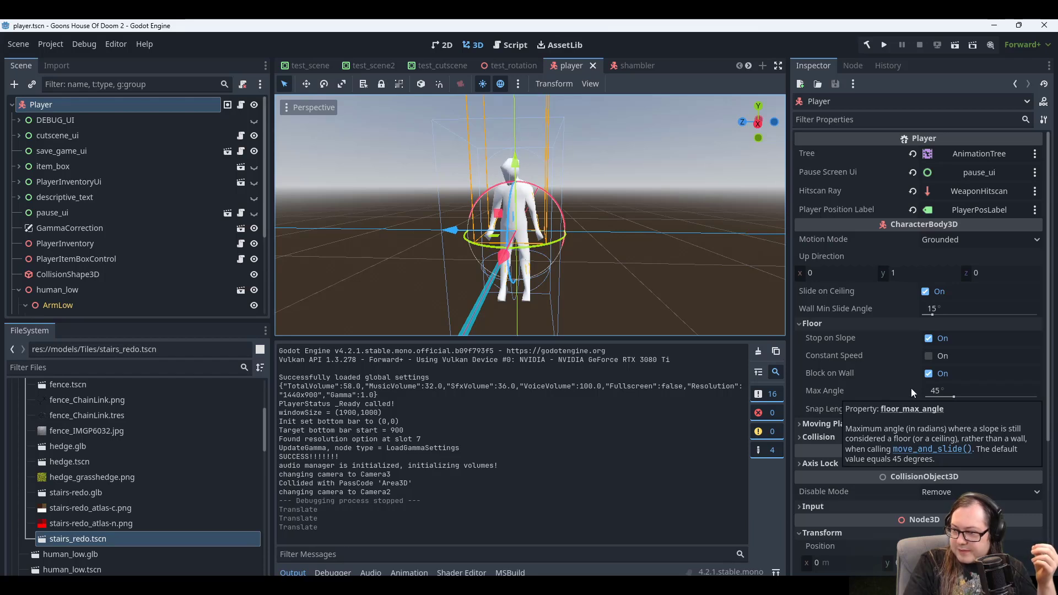
{"action": "left_click", "coordinate": [967, 388]}
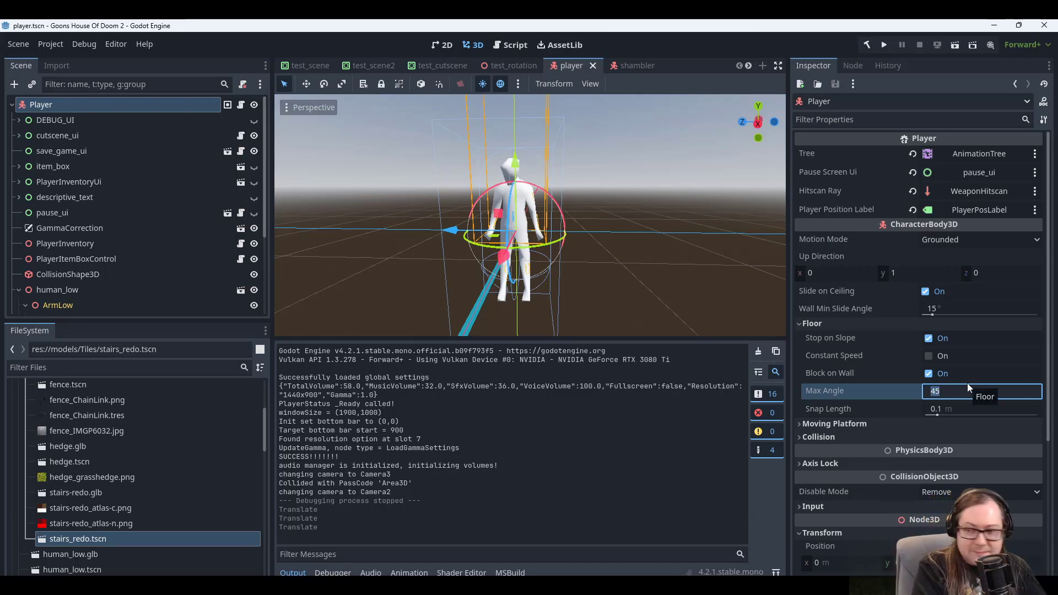
{"action": "type", "text": "60"}
{"action": "key", "text": "Return"}
{"action": "key", "text": "ctrl+s"}
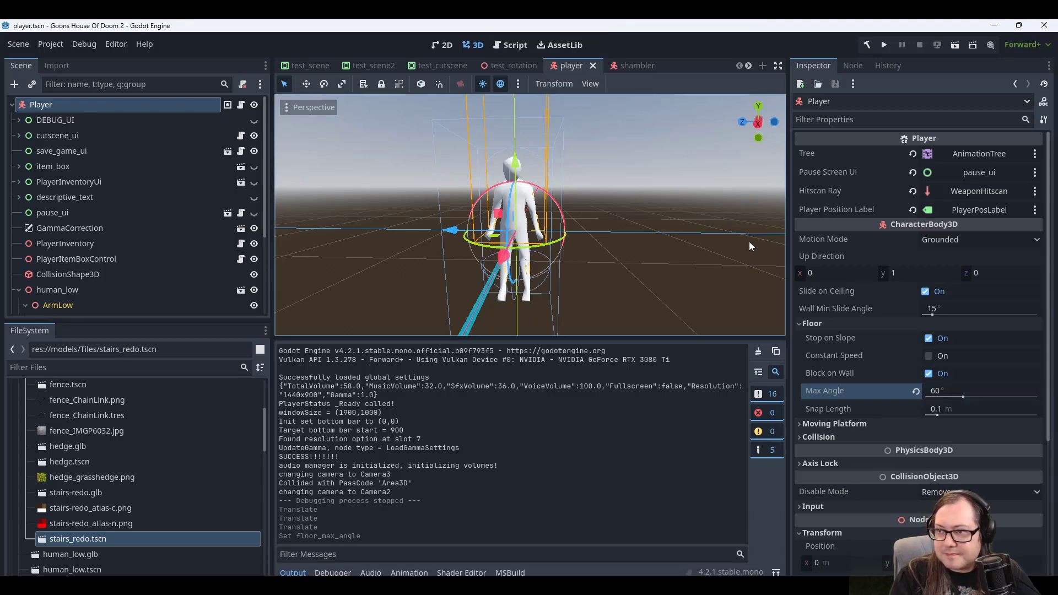
Run the project, test walking the character up the stairs and along the raised platform, and close the game.
{"action": "left_click", "coordinate": [885, 44]}
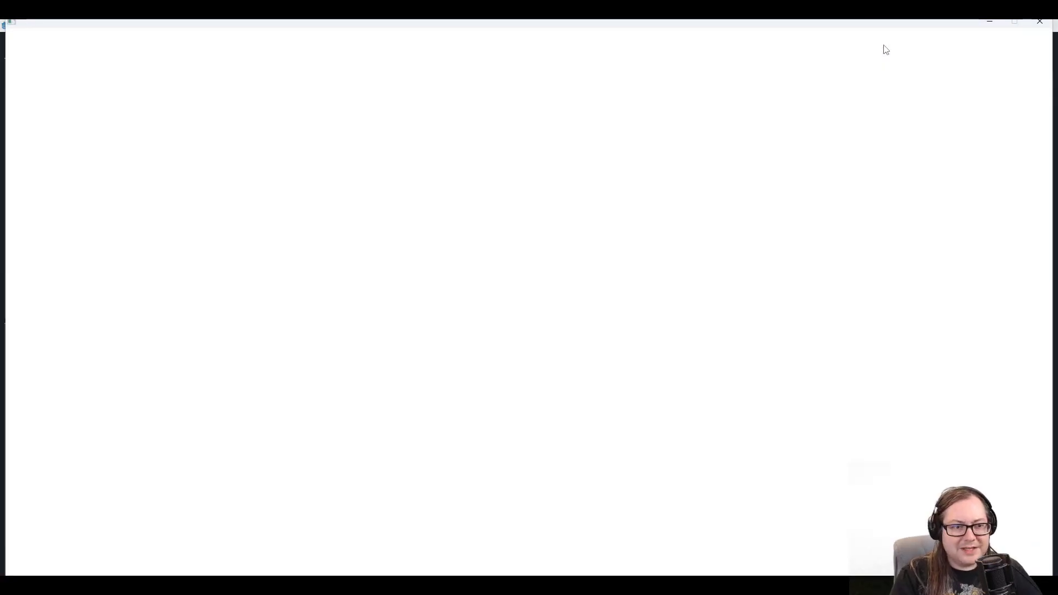
{"action": "key", "text": "w"}
{"action": "key", "text": "a"}
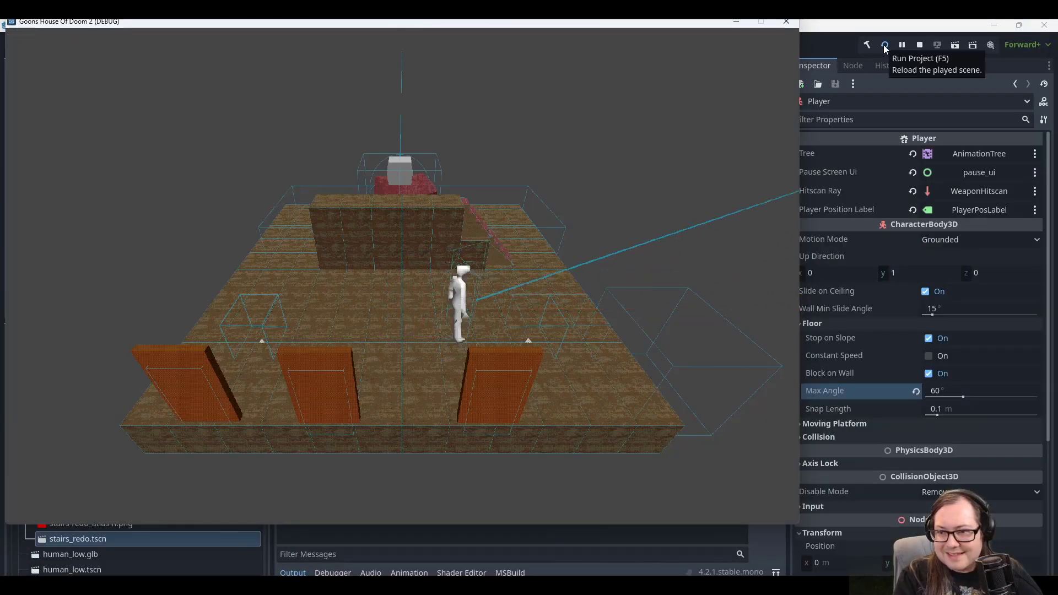
{"action": "key", "text": "w"}
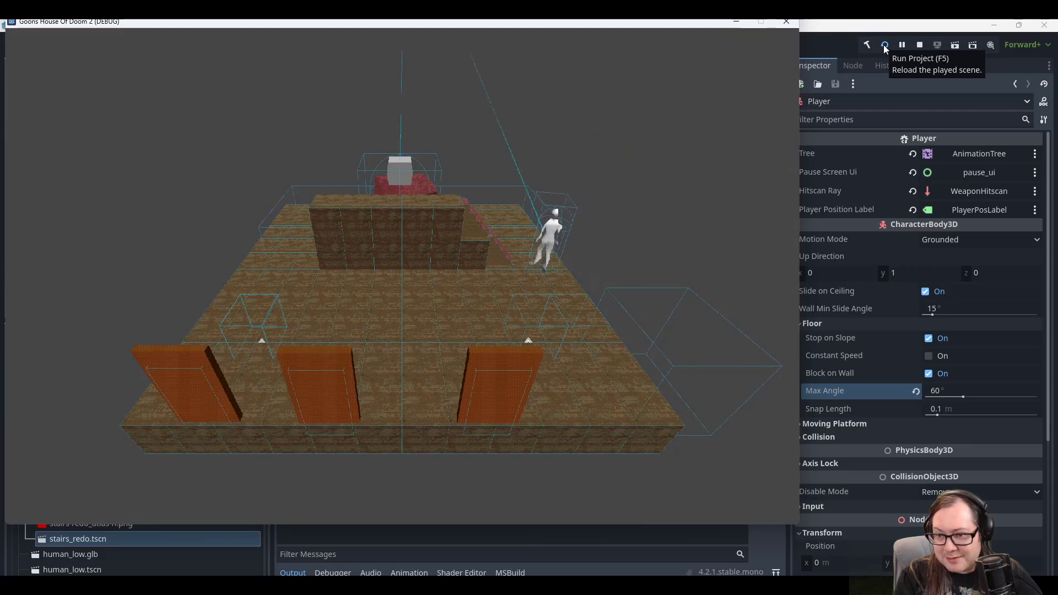
{"action": "key", "text": "a"}
{"action": "key", "text": "w"}
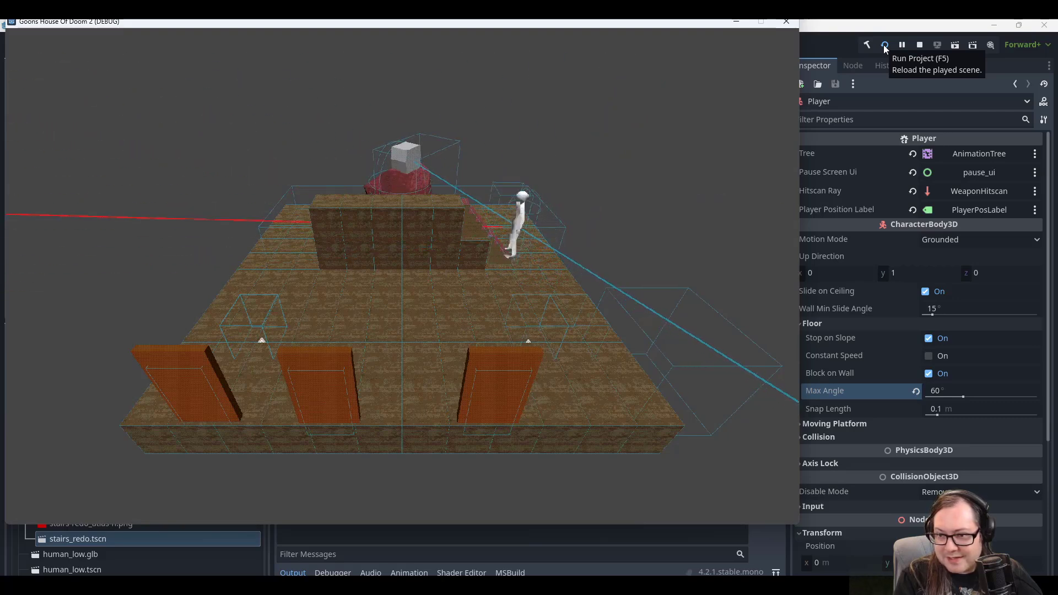
{"action": "key", "text": "a"}
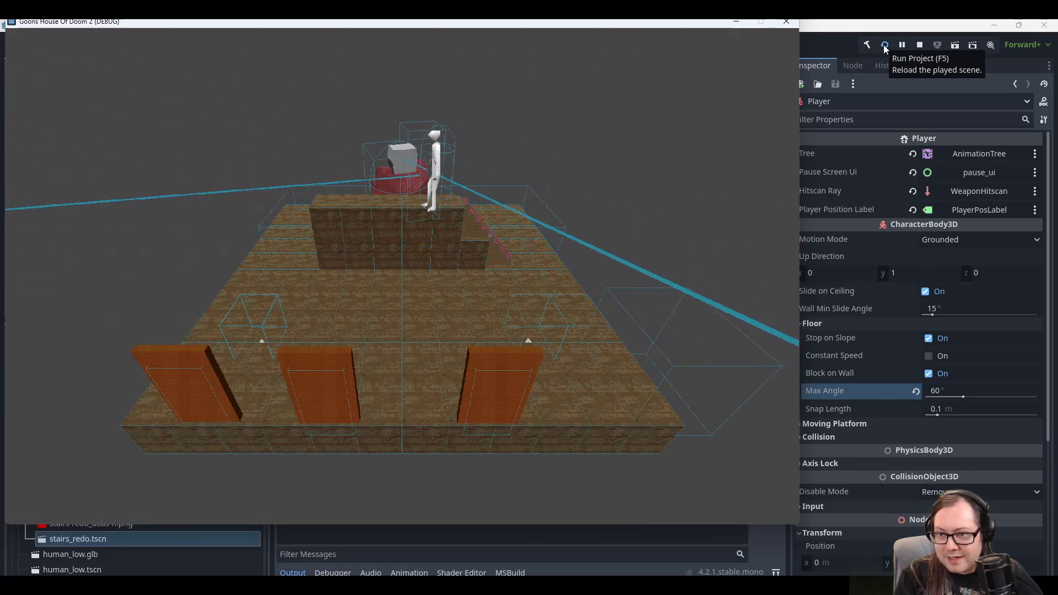
{"action": "key", "text": "a"}
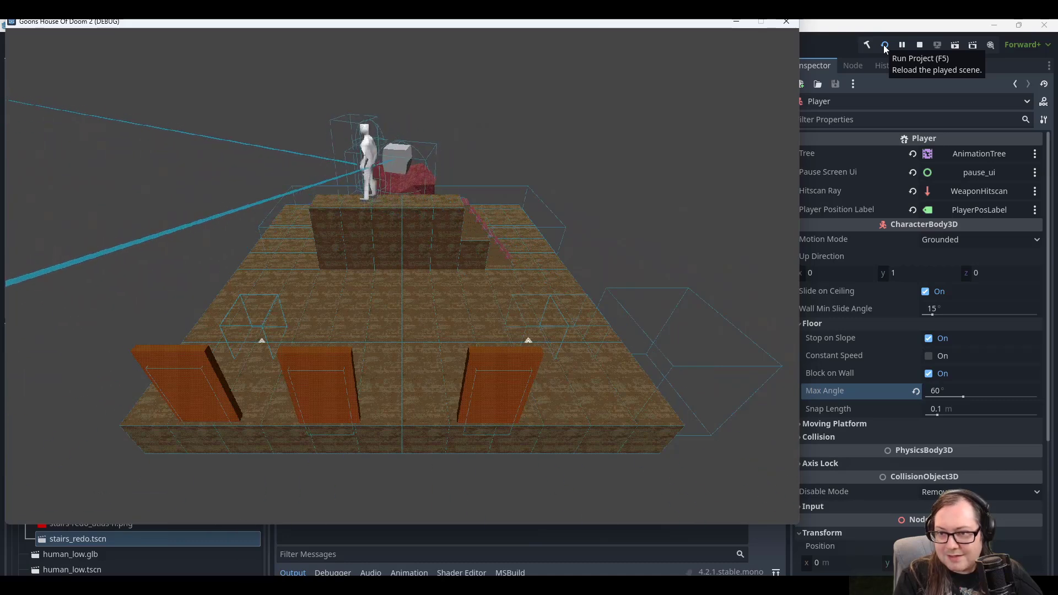
{"action": "key", "text": "w"}
{"action": "key", "text": "d"}
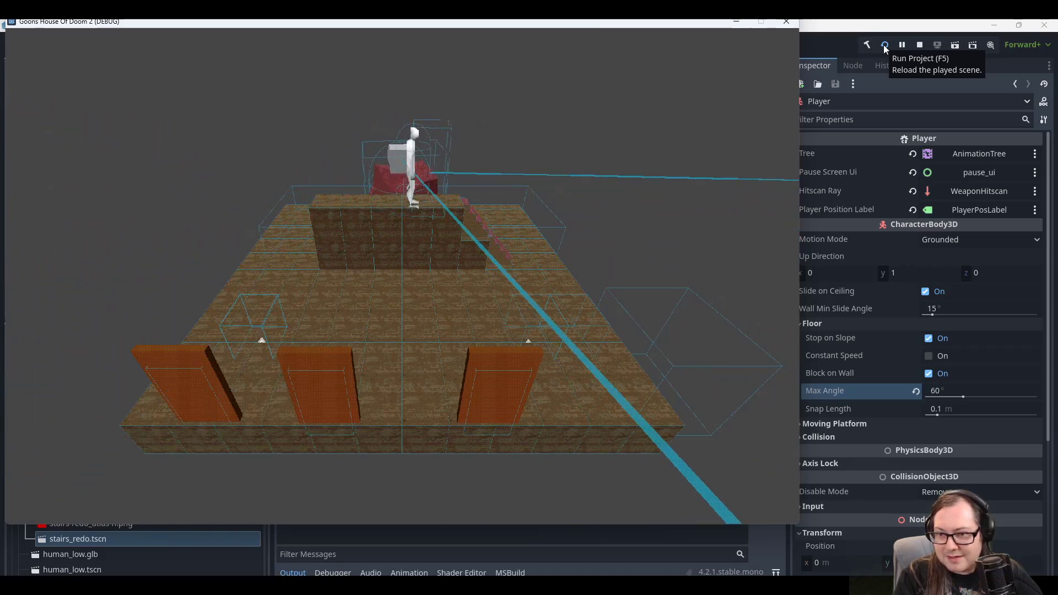
{"action": "left_click", "coordinate": [786, 22]}
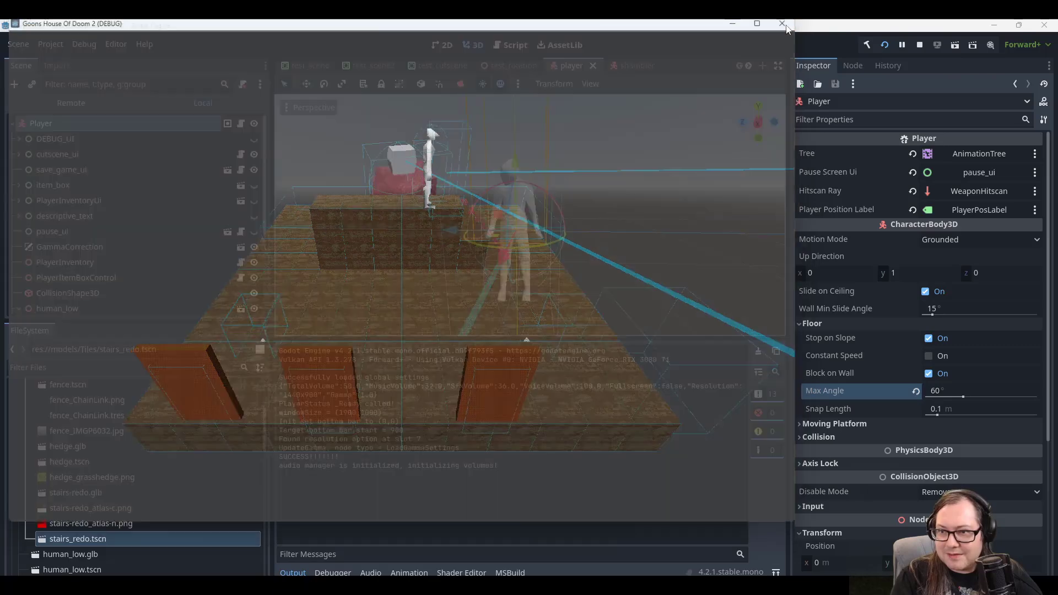
{"action": "right_click_drag", "start_coordinate": [586, 224], "coordinate": [569, 224]}
{"action": "scroll", "coordinate": [629, 209], "scroll_direction": "down", "scroll_amount": 9}
{"action": "middle_click_drag", "start_coordinate": [547, 236], "coordinate": [630, 170]}
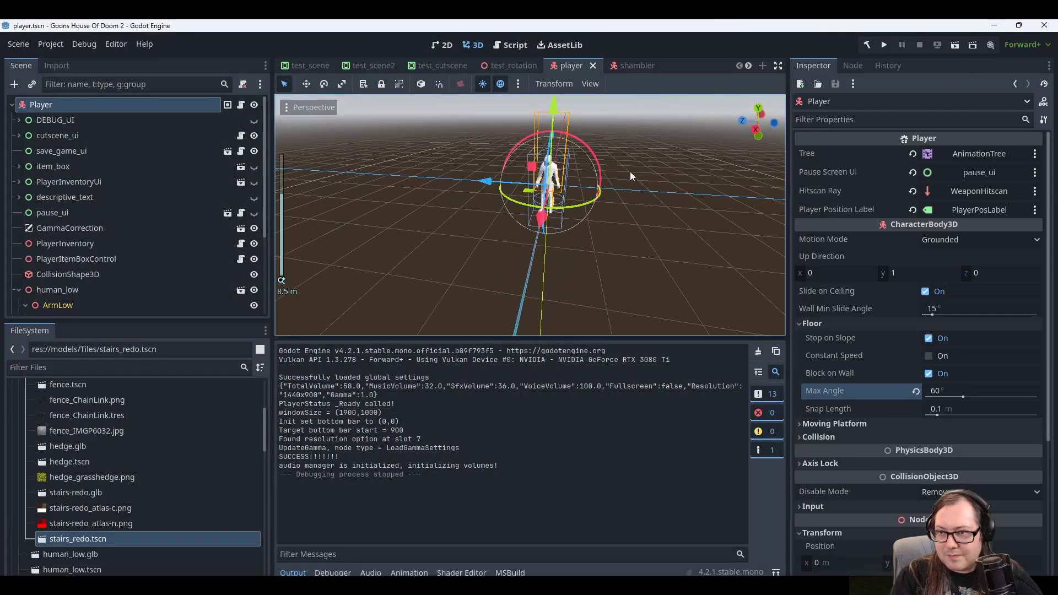
Delete the stairs-redo and stairs-redo2 nodes from test_scene and save the scene.
{"action": "left_click", "coordinate": [299, 66]}
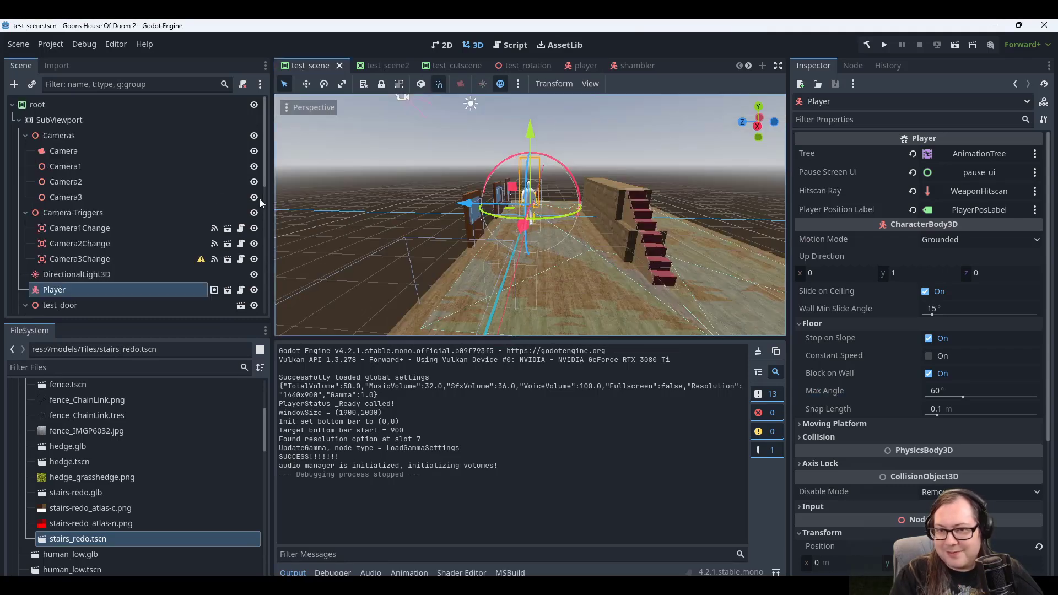
{"action": "scroll", "coordinate": [90, 216], "scroll_direction": "down", "scroll_amount": 5}
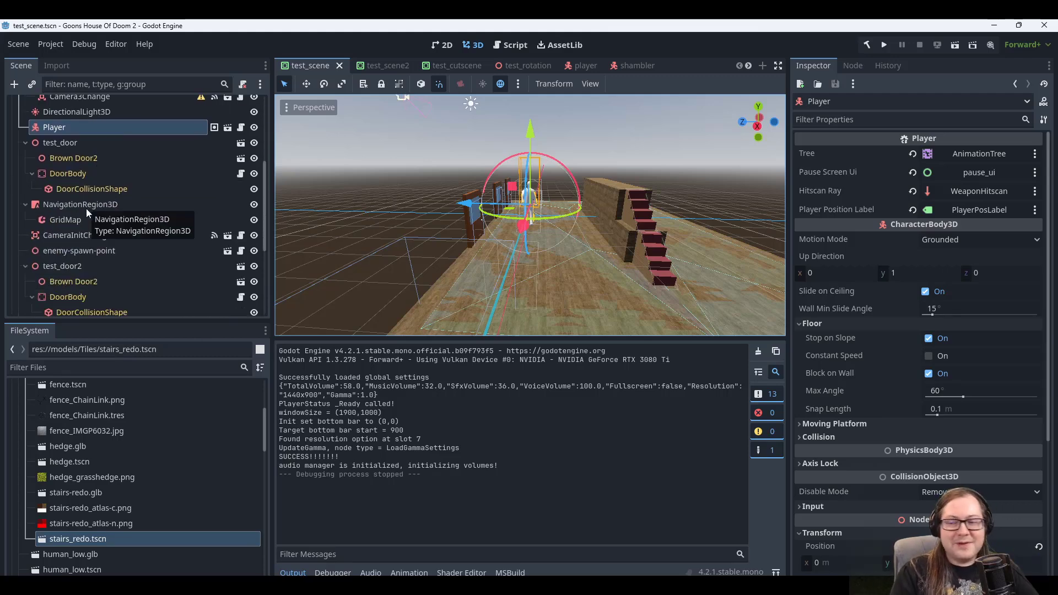
{"action": "scroll", "coordinate": [86, 220], "scroll_direction": "down", "scroll_amount": 1}
{"action": "scroll", "coordinate": [85, 237], "scroll_direction": "down", "scroll_amount": 3}
{"action": "scroll", "coordinate": [84, 249], "scroll_direction": "down", "scroll_amount": 2}
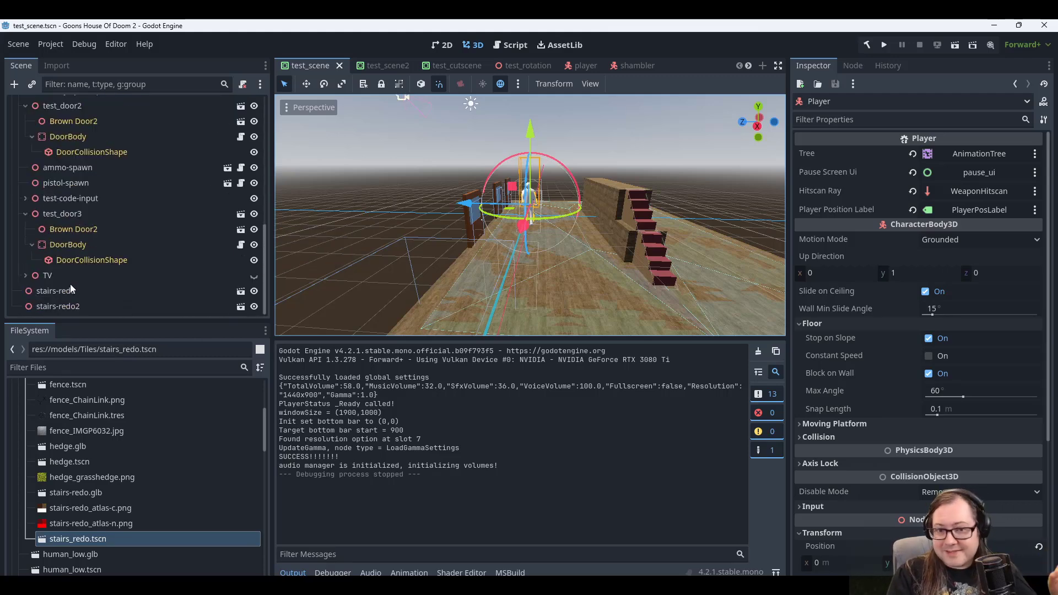
{"action": "left_click", "coordinate": [64, 291]}
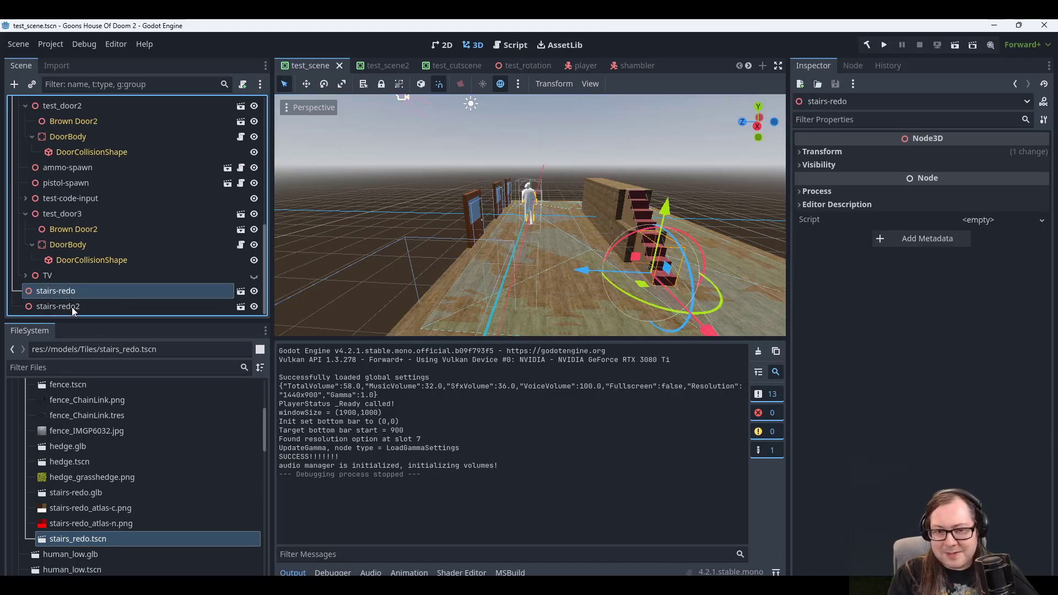
{"action": "left_click", "coordinate": [72, 307], "text": "shift"}
{"action": "key", "text": "Delete"}
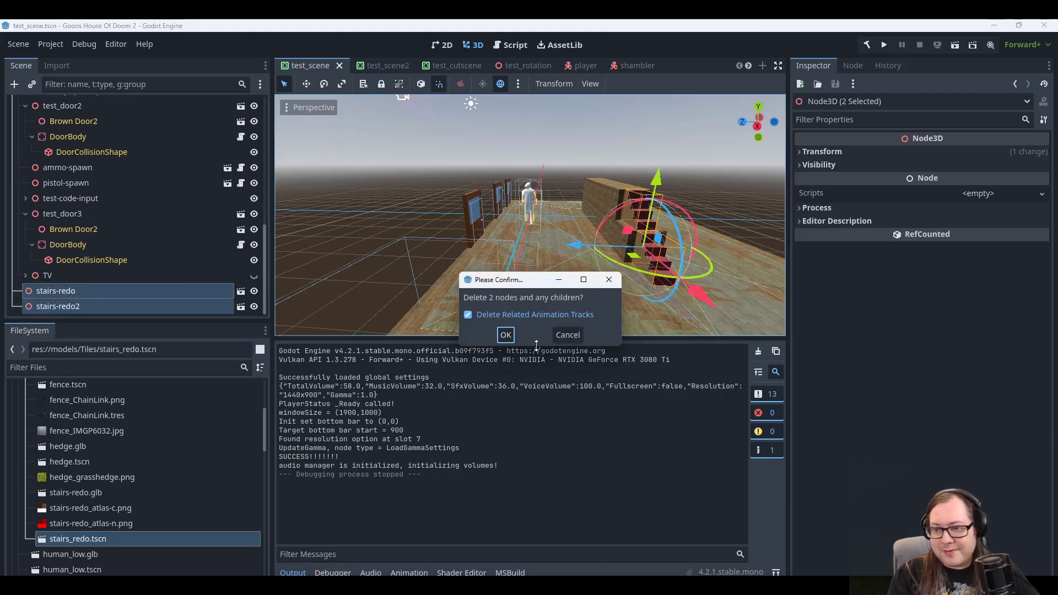
{"action": "left_click", "coordinate": [505, 335]}
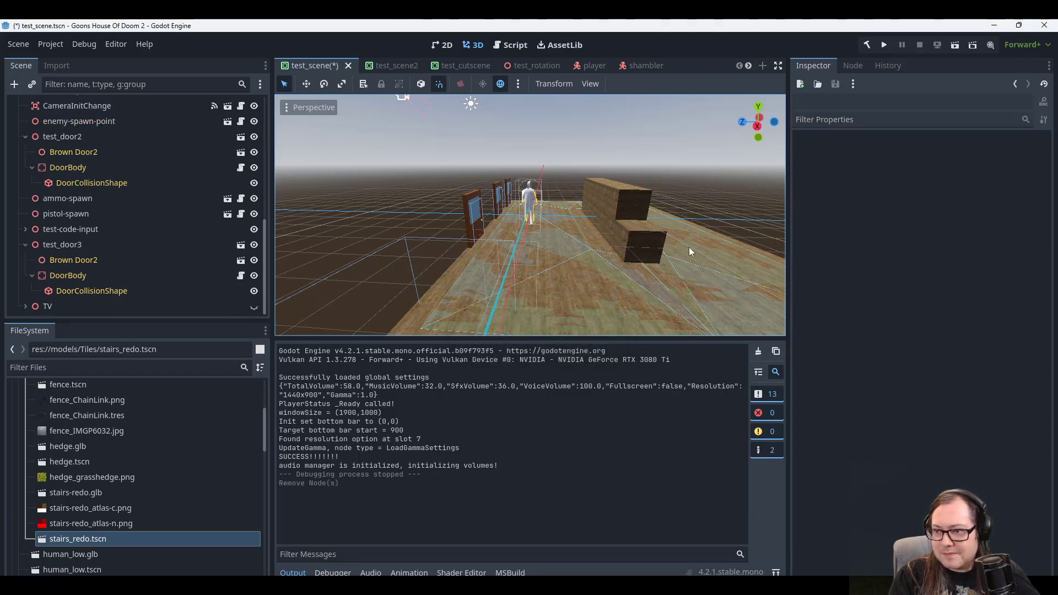
{"action": "key", "text": "ctrl+s"}
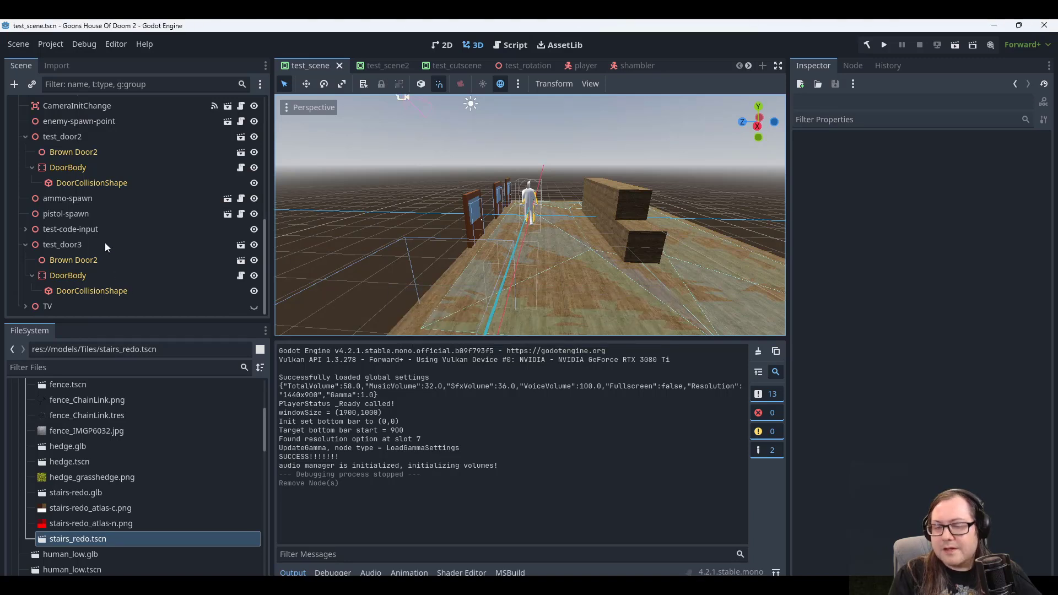
Select the GridMap node under NavigationRegion3D to show its mesh palette.
{"action": "scroll", "coordinate": [105, 246], "scroll_direction": "up", "scroll_amount": 2}
{"action": "scroll", "coordinate": [103, 237], "scroll_direction": "up", "scroll_amount": 2}
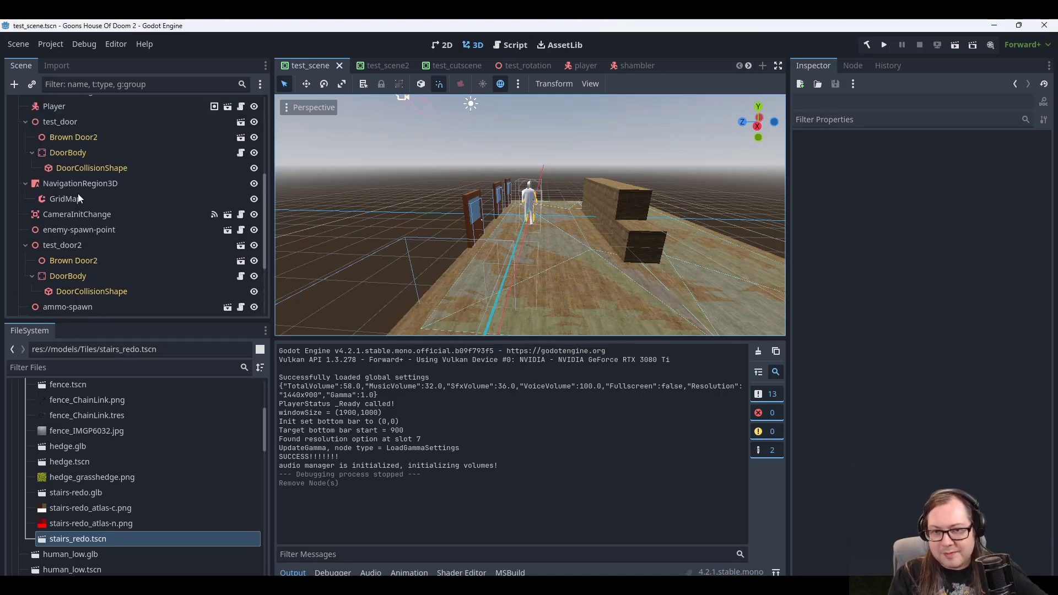
{"action": "left_click", "coordinate": [74, 199]}
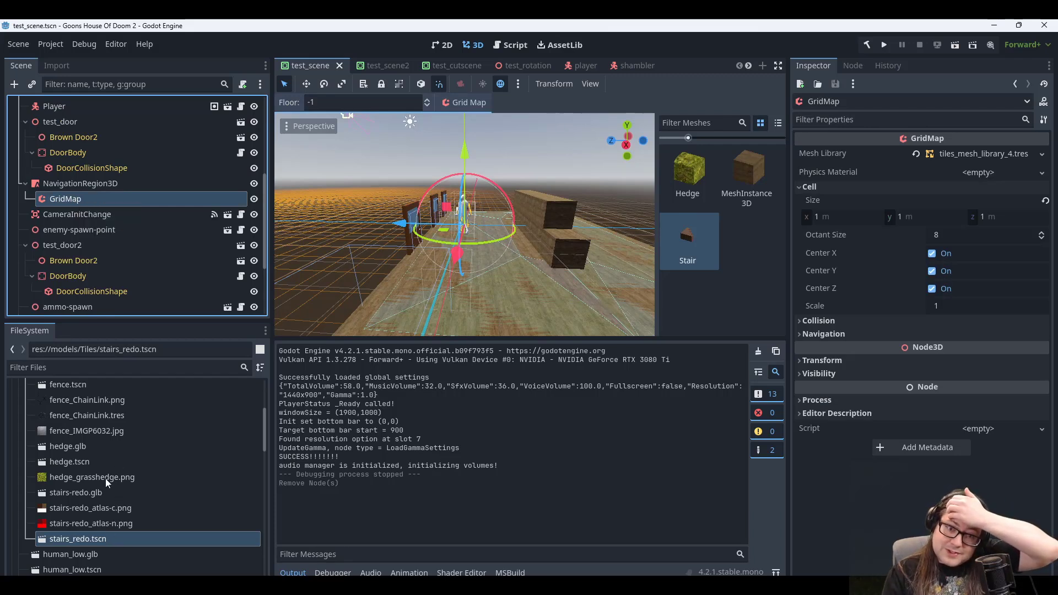
Find tiles.tscn in the prefabs/scenery folder and open it.
{"action": "scroll", "coordinate": [73, 425], "scroll_direction": "up", "scroll_amount": 5}
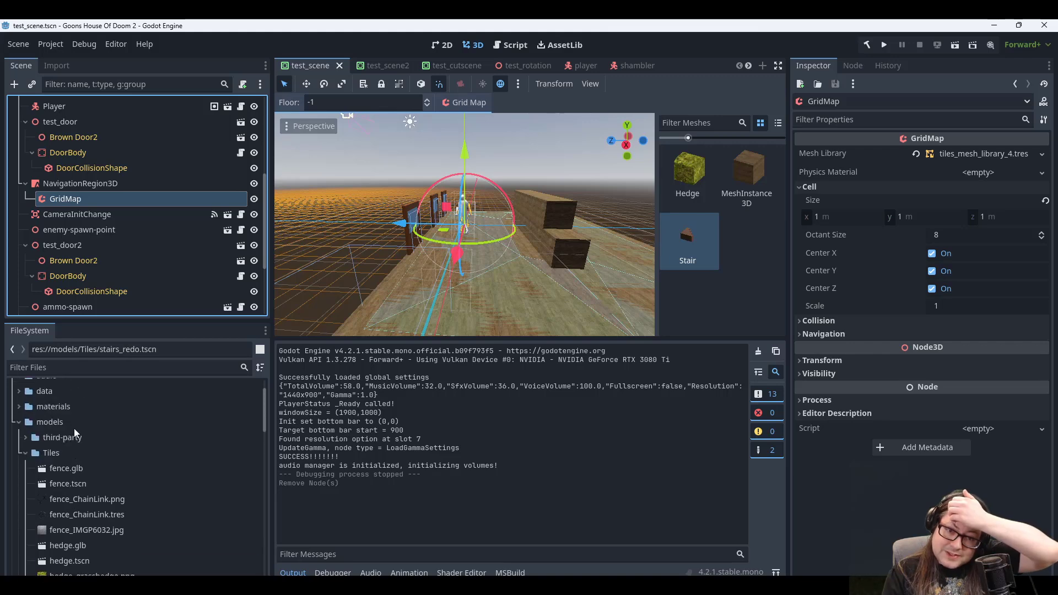
{"action": "scroll", "coordinate": [86, 473], "scroll_direction": "down", "scroll_amount": 15}
{"action": "scroll", "coordinate": [82, 500], "scroll_direction": "down", "scroll_amount": 3}
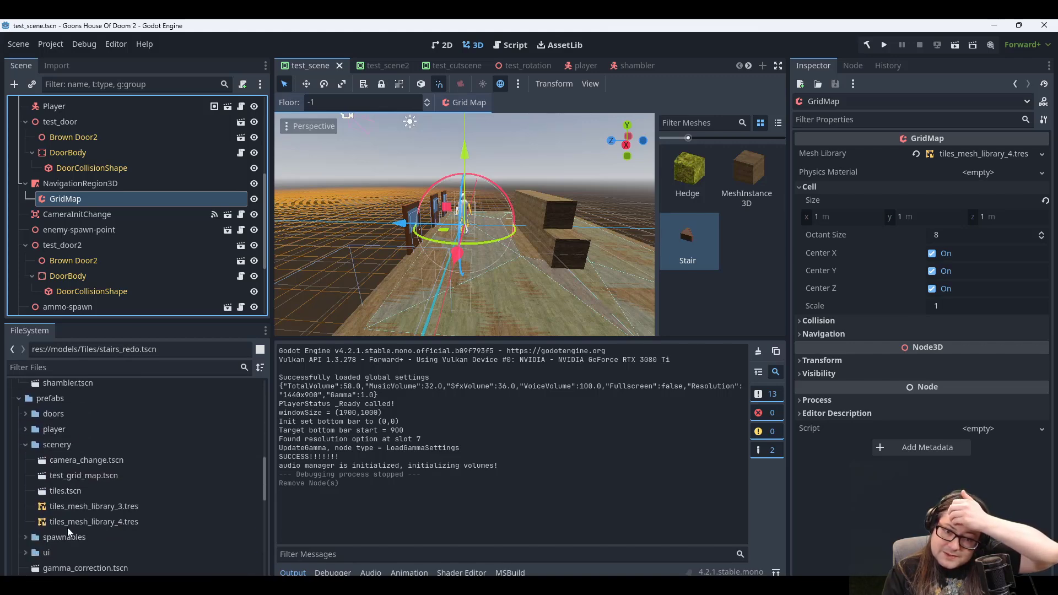
{"action": "left_click", "coordinate": [64, 490]}
{"action": "double_click", "coordinate": [64, 490]}
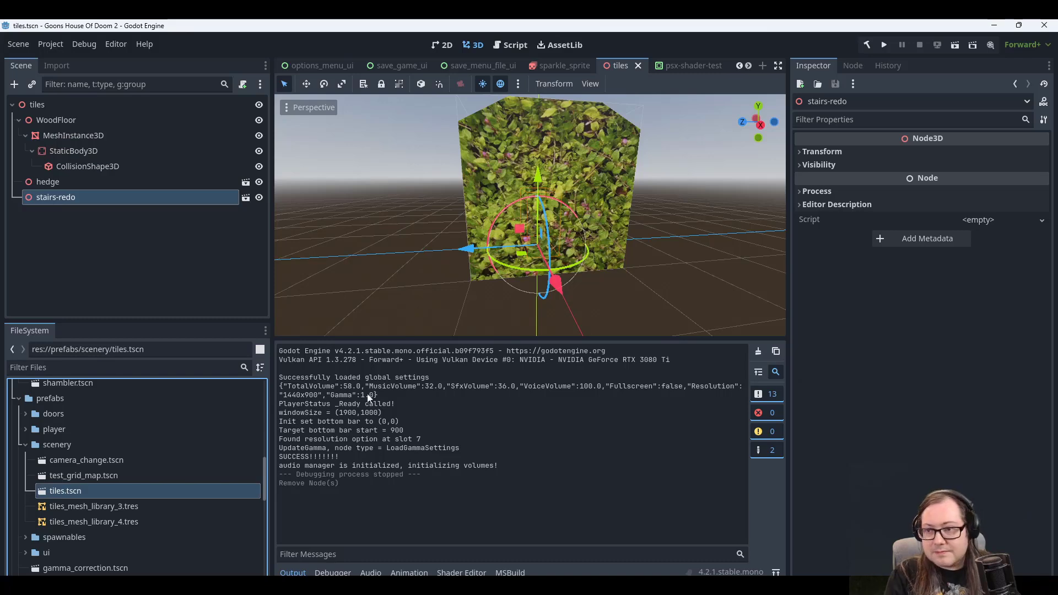
Export the tiles scene as a mesh library over prefabs/scenery/tiles_mesh_library_4.tres, with Merge With Existing off and Apply MeshInstance Transforms on.
{"action": "left_click", "coordinate": [17, 44]}
{"action": "mouse_move", "coordinate": [56, 243]}
{"action": "left_click", "coordinate": [206, 250]}
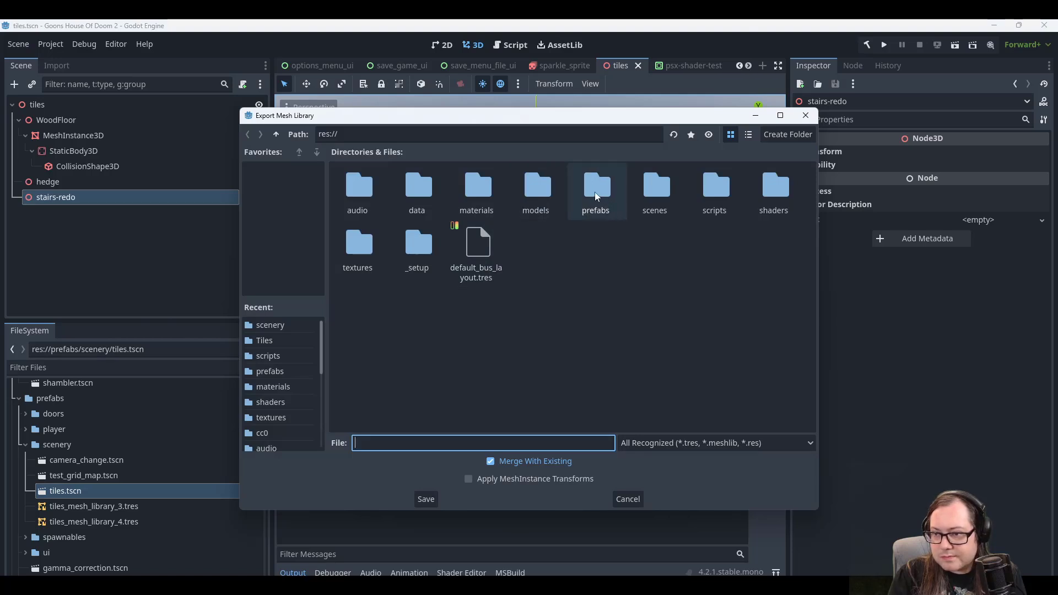
{"action": "double_click", "coordinate": [591, 196]}
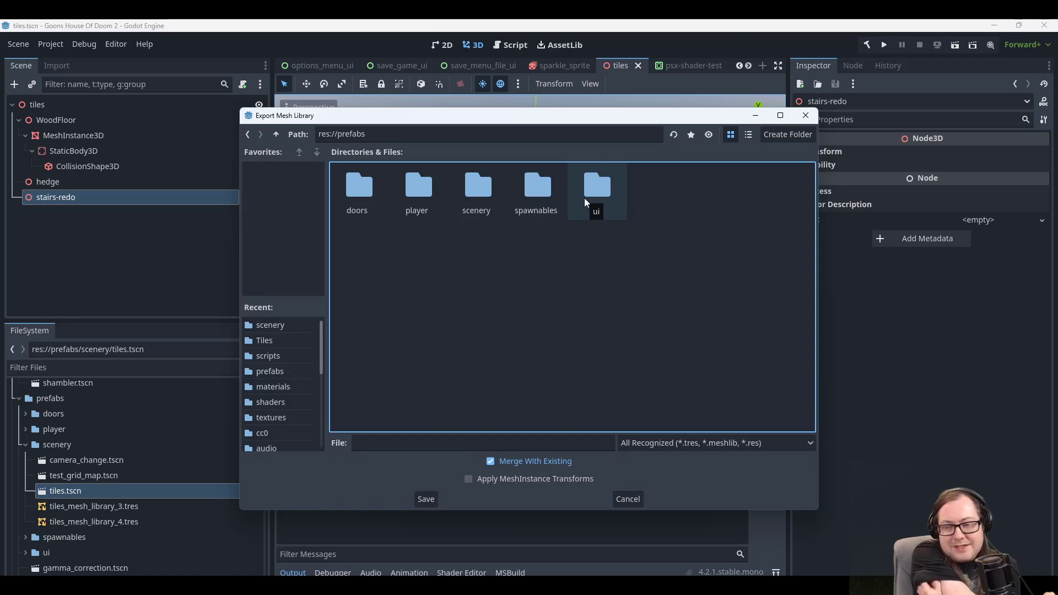
{"action": "double_click", "coordinate": [465, 194]}
{"action": "left_click", "coordinate": [427, 203]}
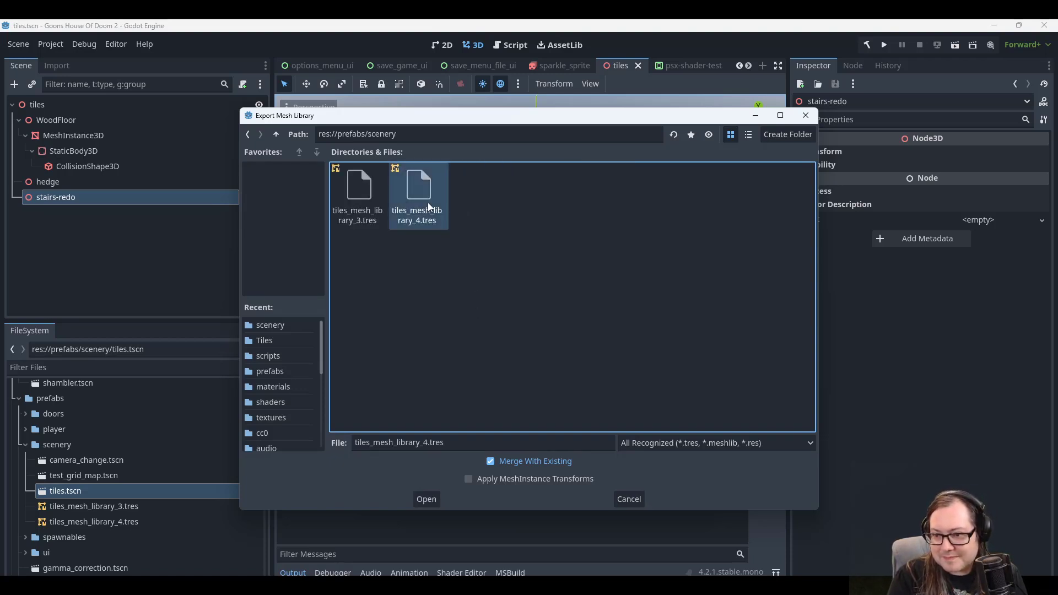
{"action": "left_click", "coordinate": [490, 462]}
{"action": "left_click", "coordinate": [468, 478]}
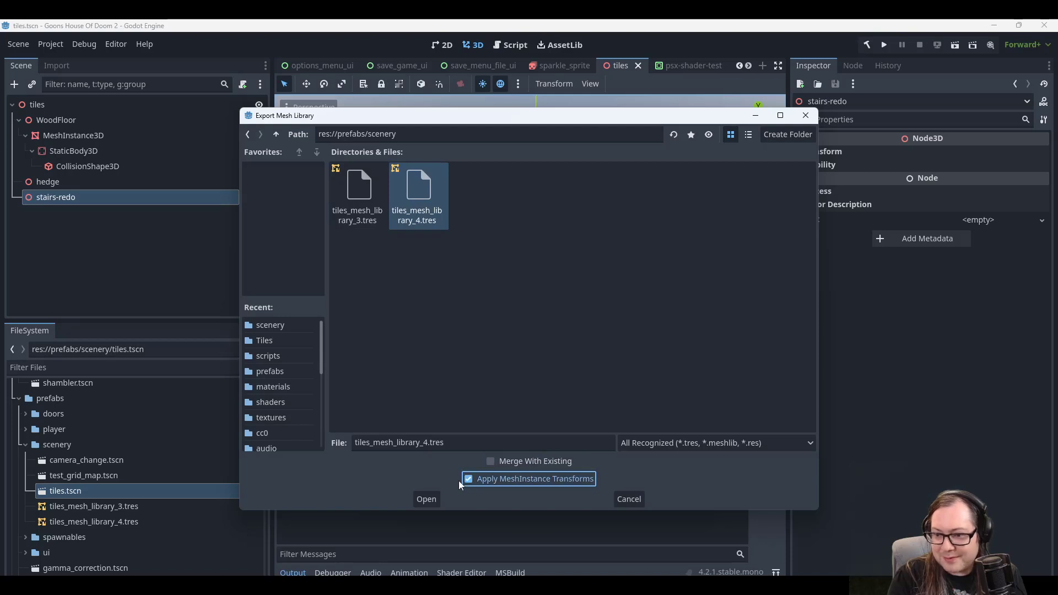
{"action": "left_click", "coordinate": [428, 499]}
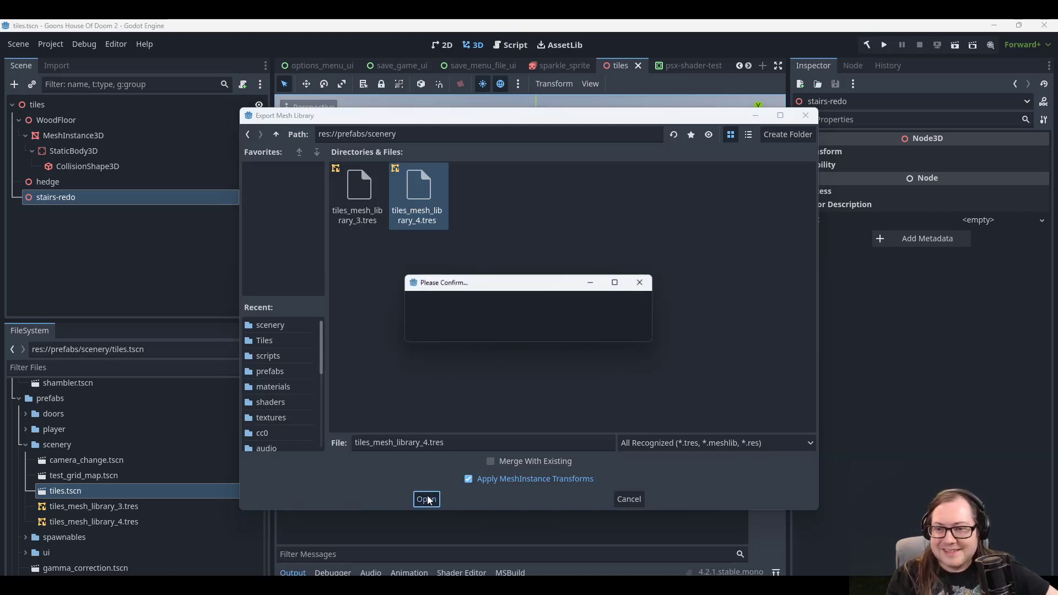
{"action": "left_click", "coordinate": [479, 331]}
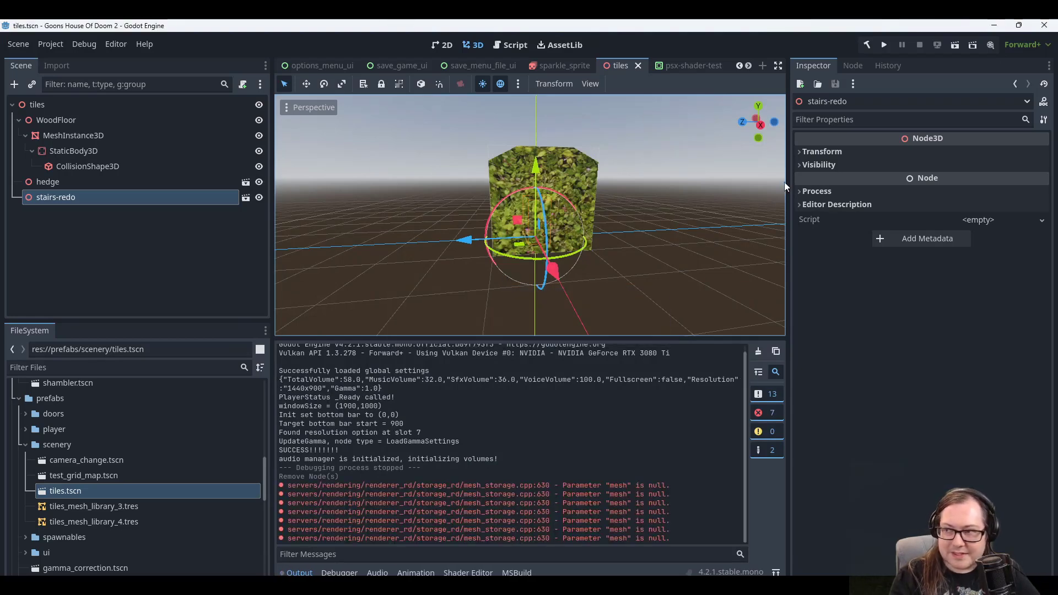
Close the editor, reopen the Goons House Of Doom 2 project and switch to test_scene.
{"action": "left_click", "coordinate": [1038, 28]}
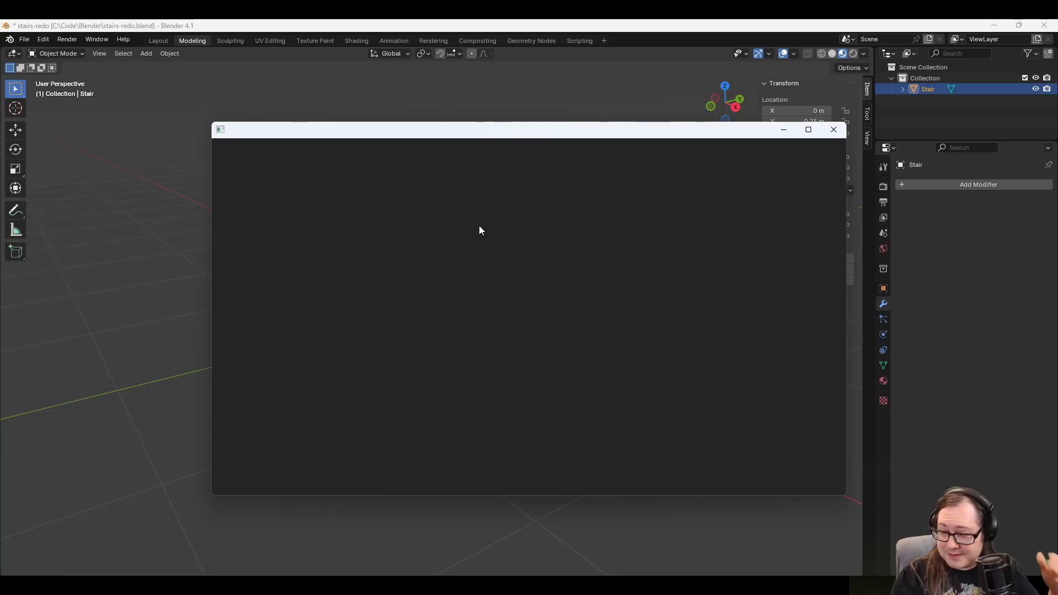
{"action": "double_click", "coordinate": [349, 202]}
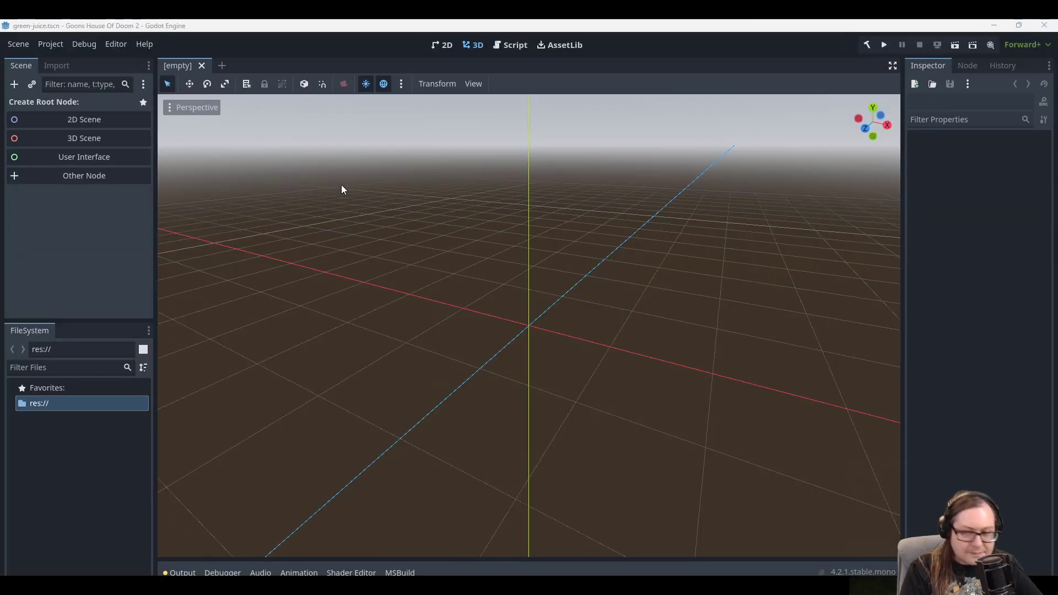
{"action": "scroll", "coordinate": [323, 64], "scroll_direction": "down", "scroll_amount": 8}
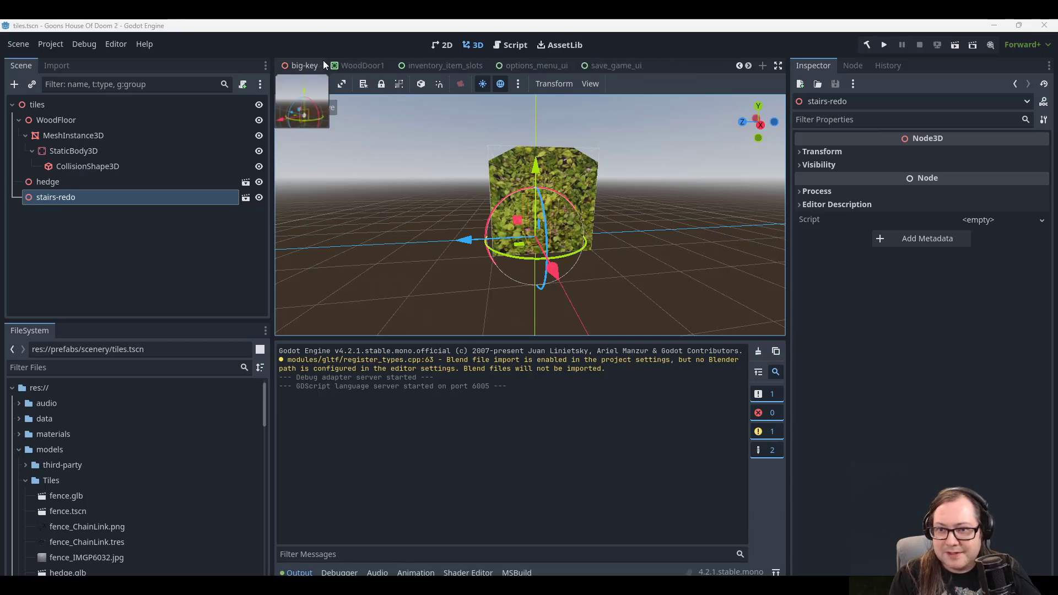
{"action": "scroll", "coordinate": [314, 64], "scroll_direction": "up", "scroll_amount": 3}
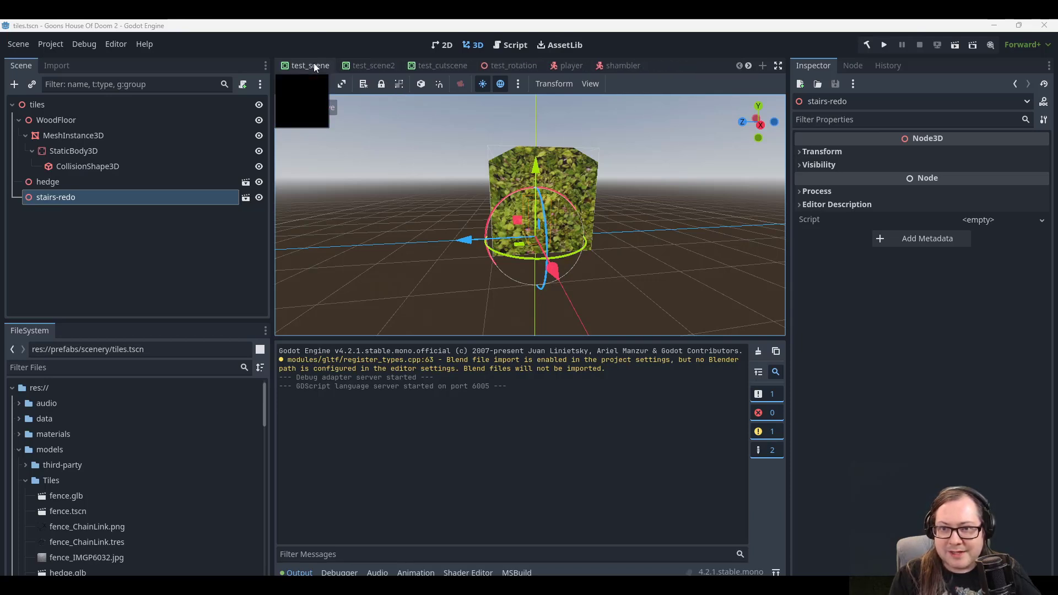
{"action": "left_click", "coordinate": [305, 65]}
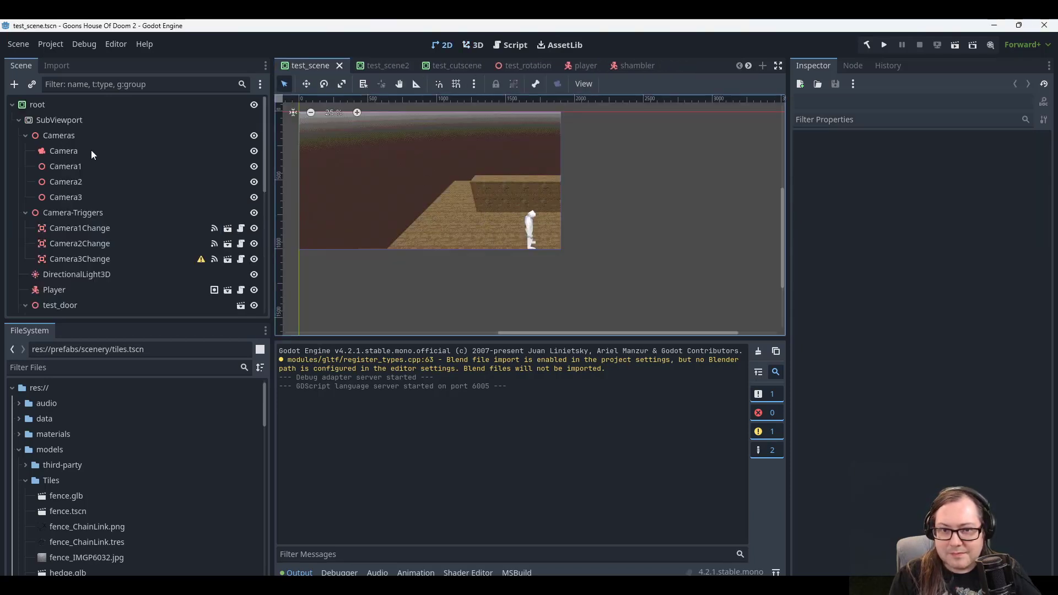
Show test_scene in 3D by selecting the Cameras node and find the GridMap node under NavigationRegion3D.
{"action": "left_click", "coordinate": [82, 134]}
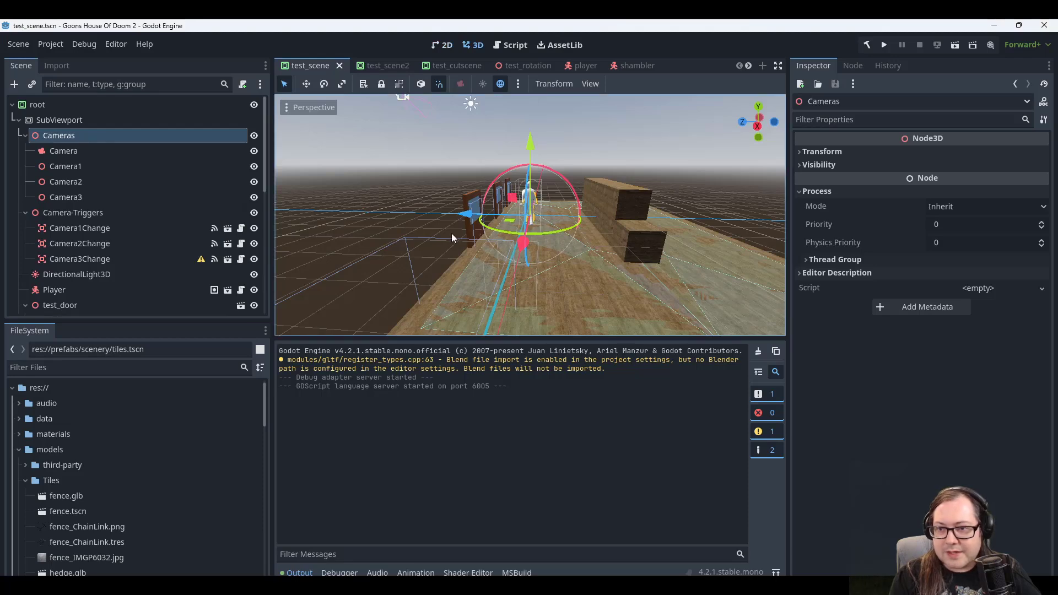
{"action": "scroll", "coordinate": [610, 259], "scroll_direction": "down", "scroll_amount": 3}
{"action": "scroll", "coordinate": [610, 260], "scroll_direction": "up", "scroll_amount": 3}
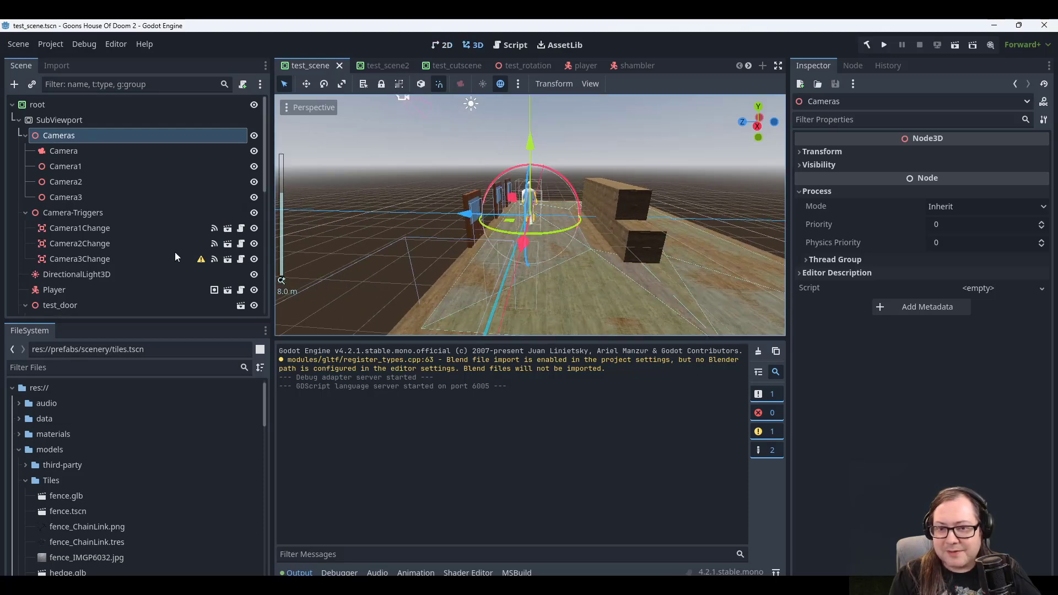
{"action": "scroll", "coordinate": [112, 257], "scroll_direction": "down", "scroll_amount": 5}
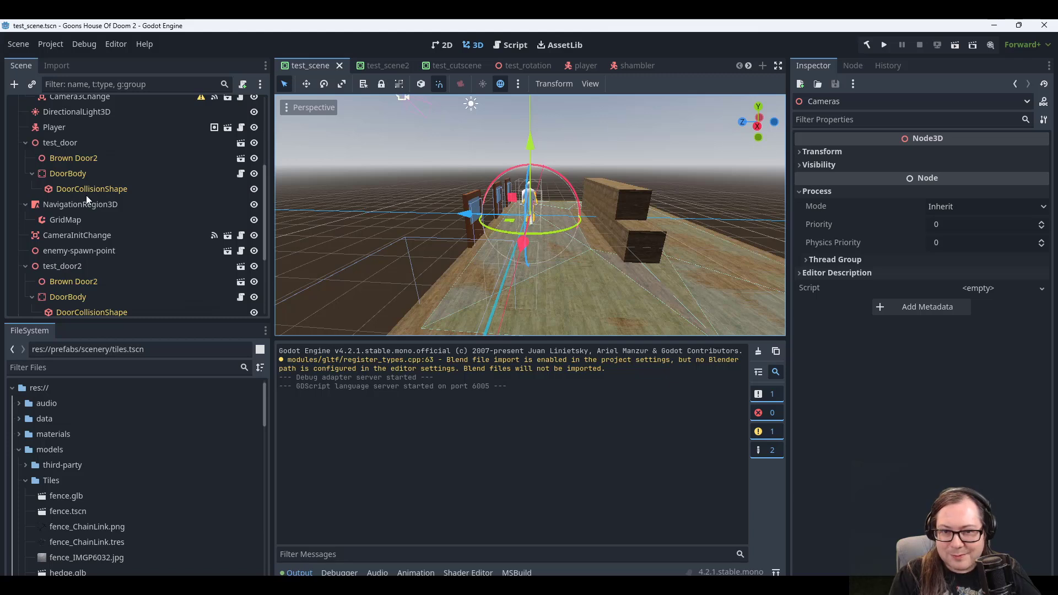
Paint Stair tiles on the GridMap beside the wooden blocks, one on floor -1 and one on floor 0, and save the scene.
{"action": "scroll", "coordinate": [68, 268], "scroll_direction": "down", "scroll_amount": 4}
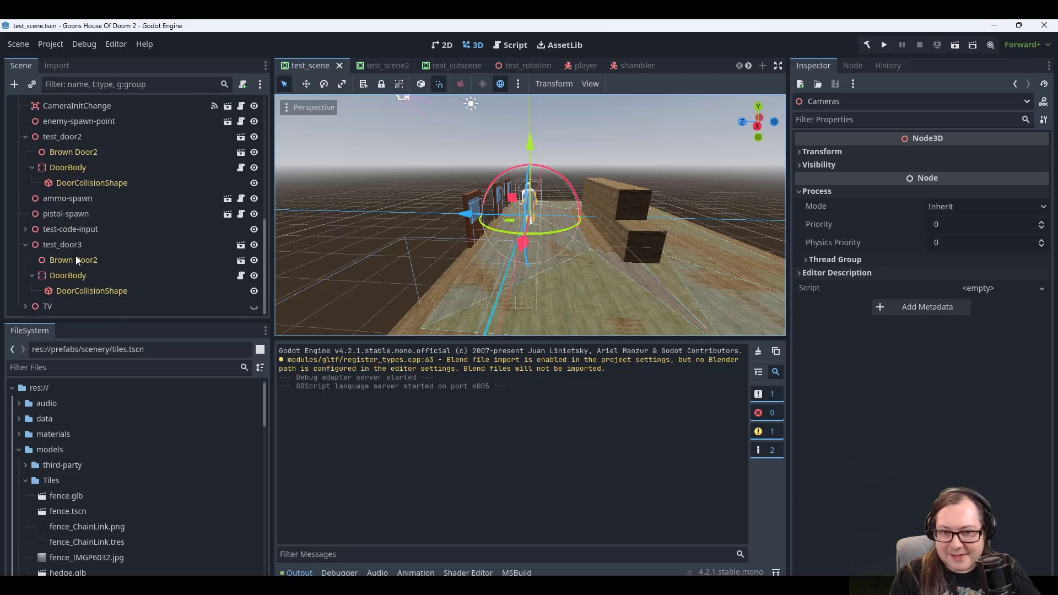
{"action": "left_click", "coordinate": [59, 244]}
{"action": "scroll", "coordinate": [86, 266], "scroll_direction": "up", "scroll_amount": 5}
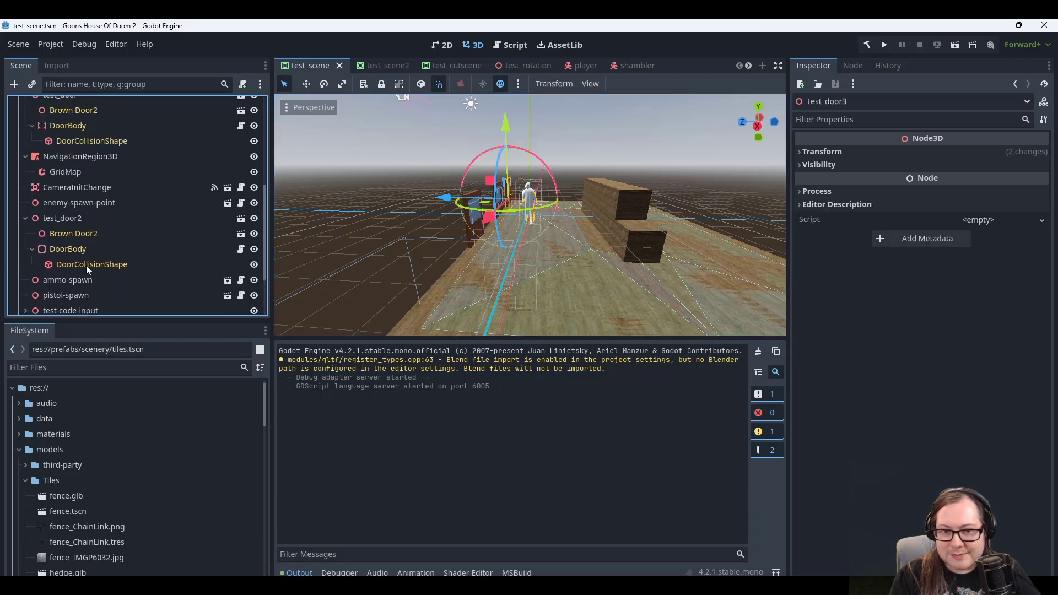
{"action": "left_click", "coordinate": [81, 255]}
{"action": "left_click", "coordinate": [675, 224]}
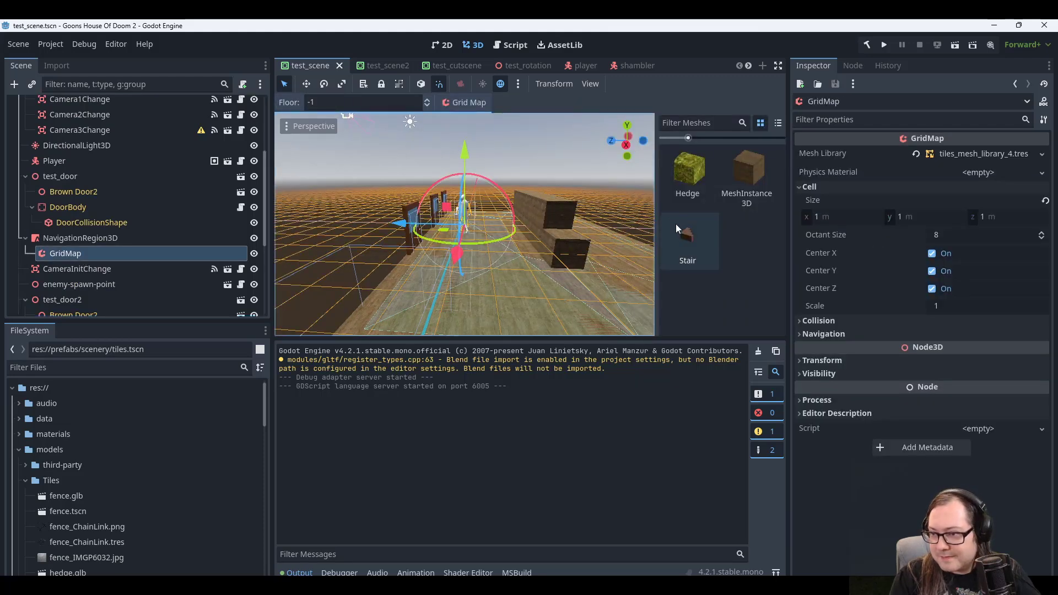
{"action": "left_click", "coordinate": [573, 284]}
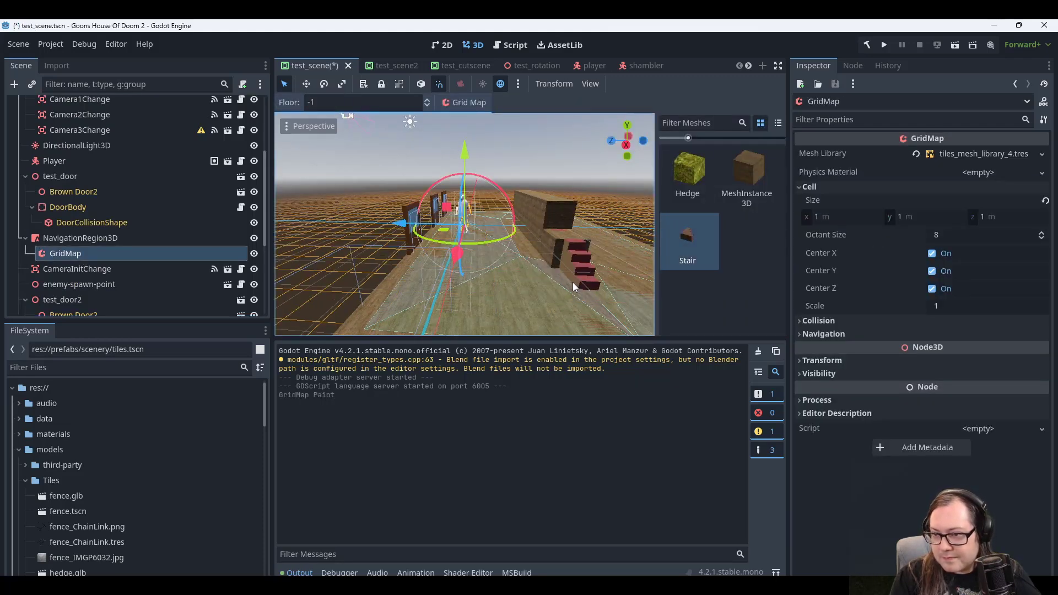
{"action": "key", "text": "e"}
{"action": "left_click", "coordinate": [564, 247]}
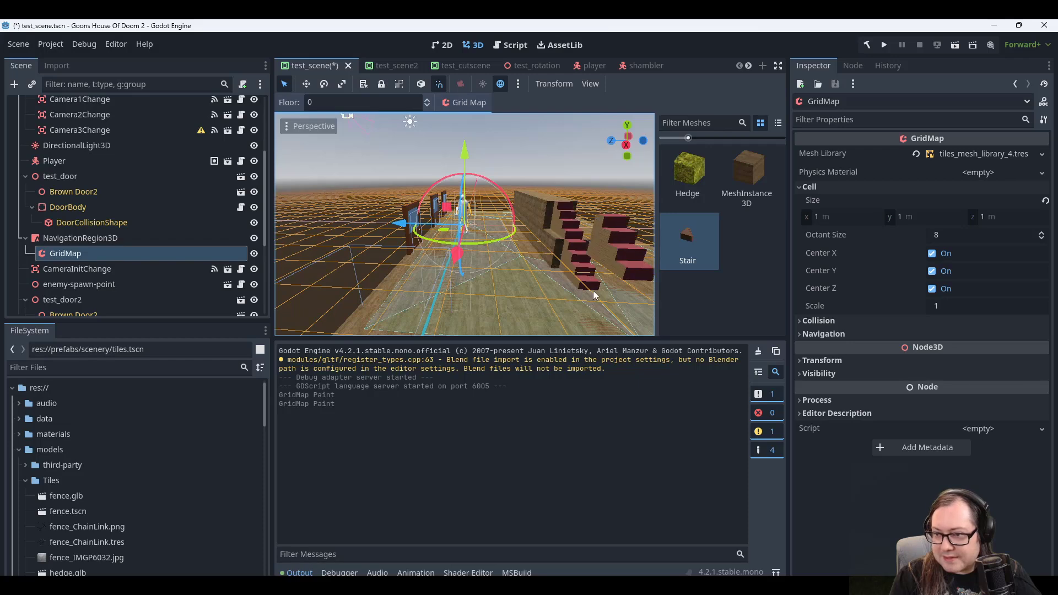
{"action": "key", "text": "ctrl+s"}
Bake the NavigationRegion3D's navigation mesh and inspect its coverage around the new stairs.
{"action": "left_click", "coordinate": [113, 238]}
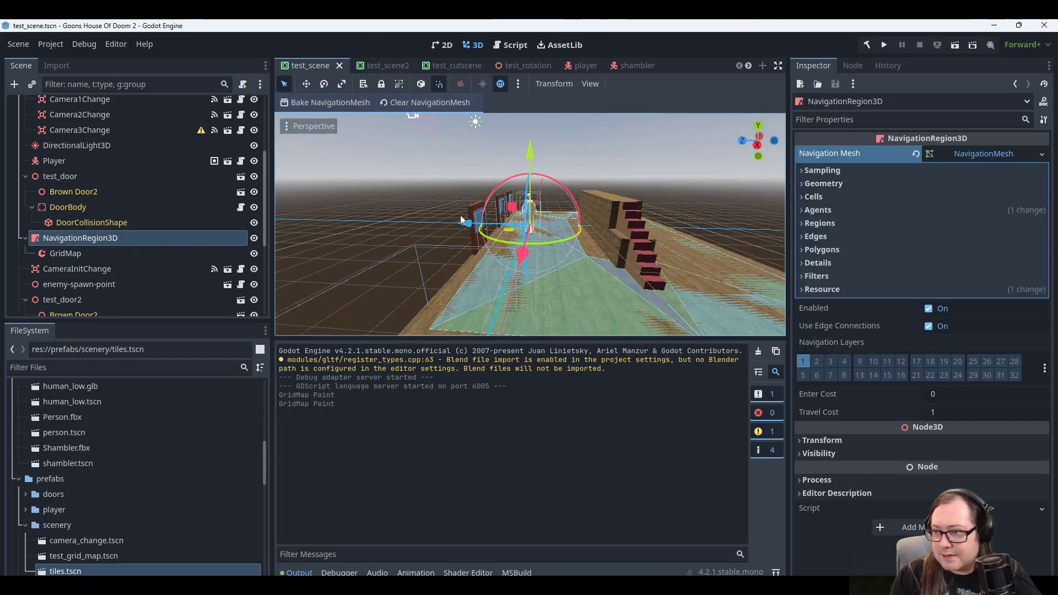
{"action": "left_click", "coordinate": [325, 103]}
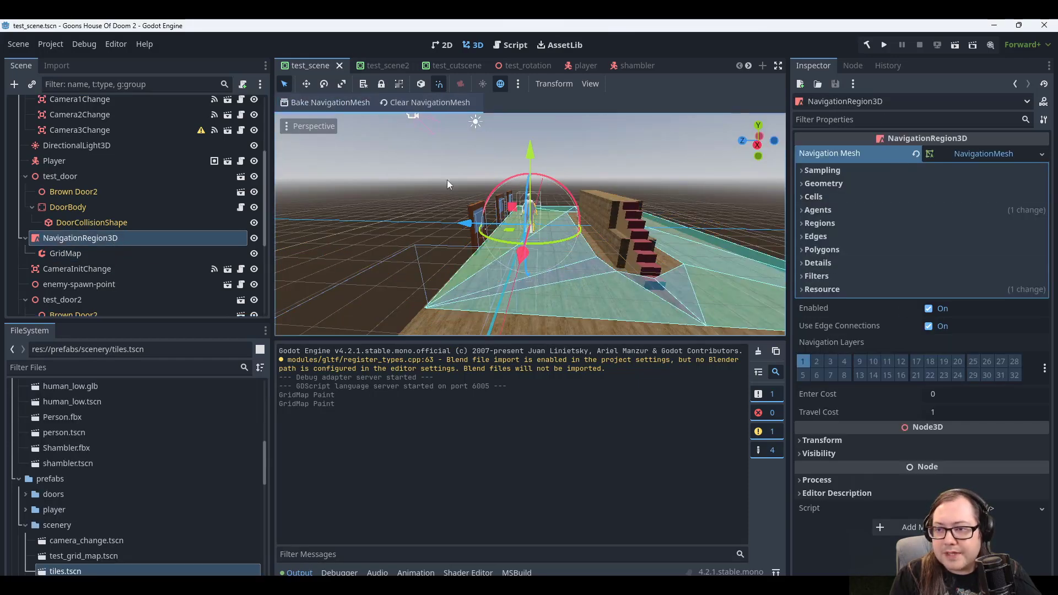
{"action": "middle_click_drag", "start_coordinate": [706, 241], "coordinate": [598, 234]}
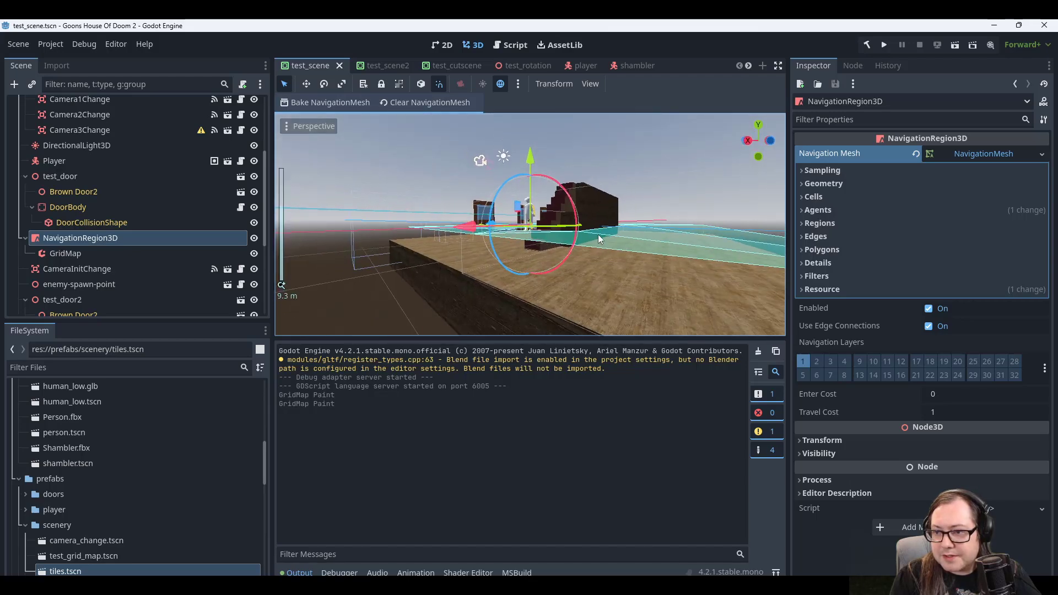
{"action": "scroll", "coordinate": [660, 244], "scroll_direction": "up", "scroll_amount": 2}
{"action": "scroll", "coordinate": [667, 253], "scroll_direction": "down", "scroll_amount": 2}
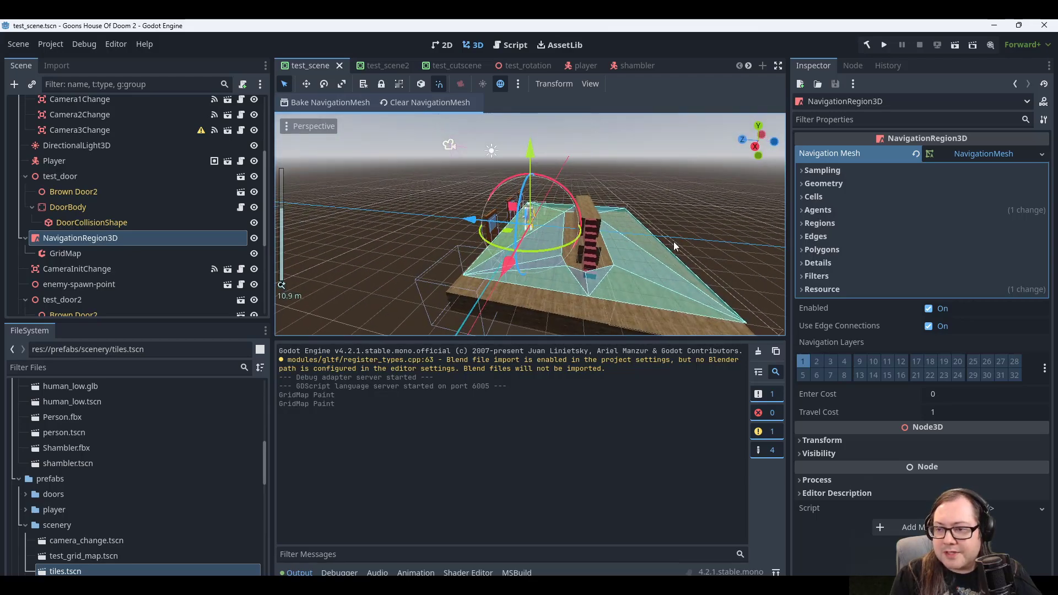
{"action": "middle_click_drag", "start_coordinate": [673, 241], "coordinate": [616, 233]}
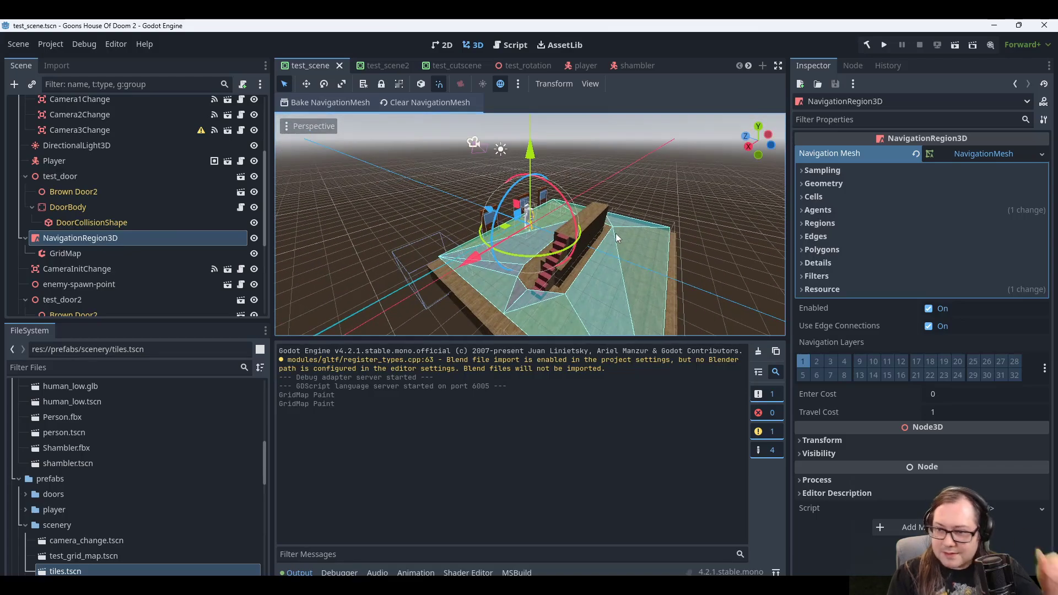
{"action": "scroll", "coordinate": [635, 238], "scroll_direction": "up", "scroll_amount": 4}
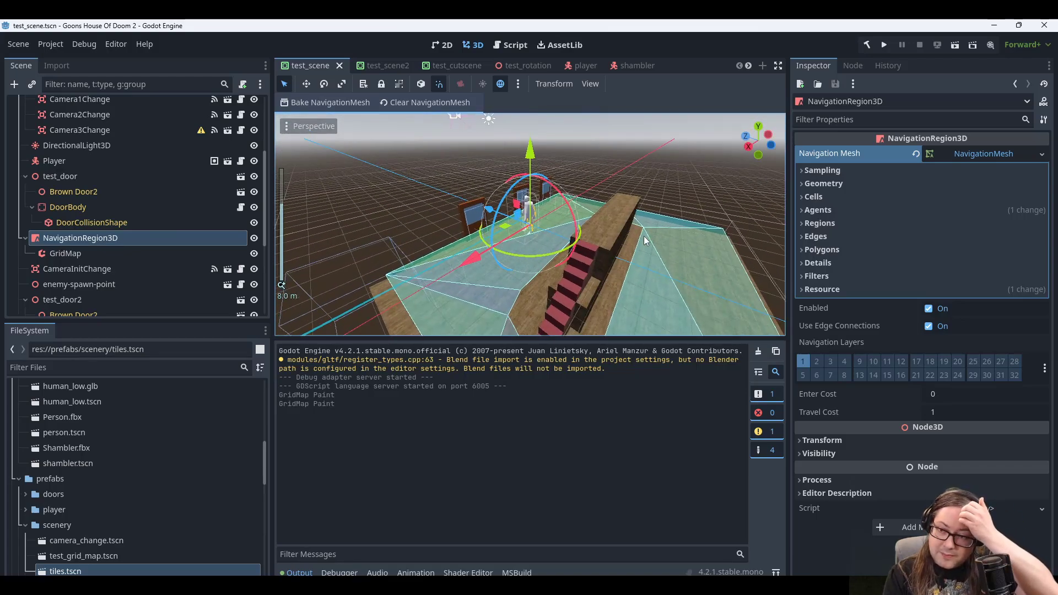
{"action": "scroll", "coordinate": [606, 200], "scroll_direction": "down", "scroll_amount": 2}
{"action": "mouse_move", "coordinate": [606, 200]}
{"action": "middle_mouse_down"}
{"action": "mouse_move", "coordinate": [624, 230]}
{"action": "mouse_move", "coordinate": [617, 205]}
{"action": "middle_mouse_up"}
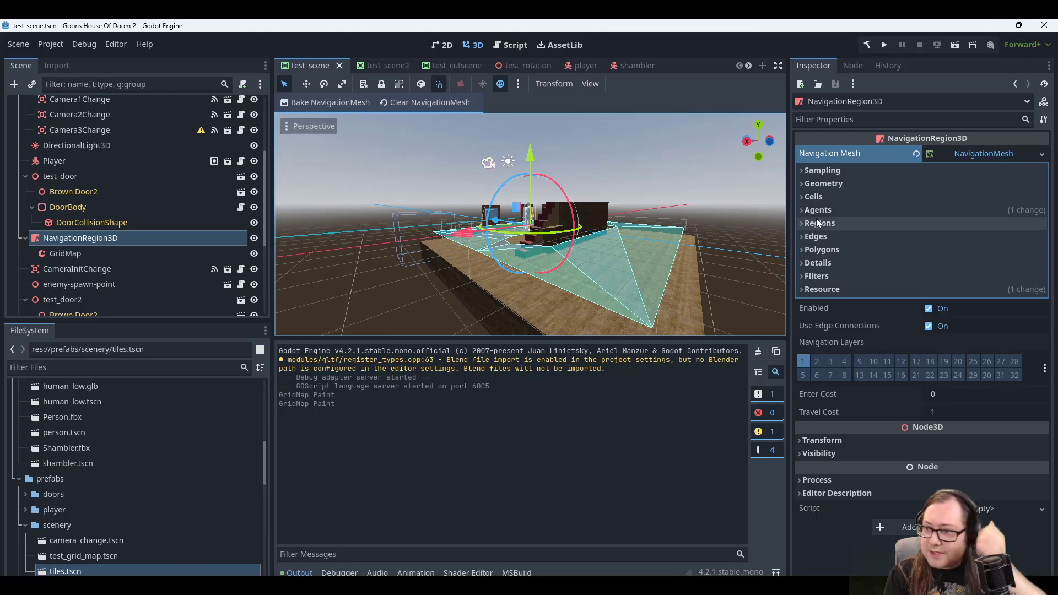
Set the navigation mesh's agent Max Slope to 60° and save the scene.
{"action": "left_click", "coordinate": [809, 183]}
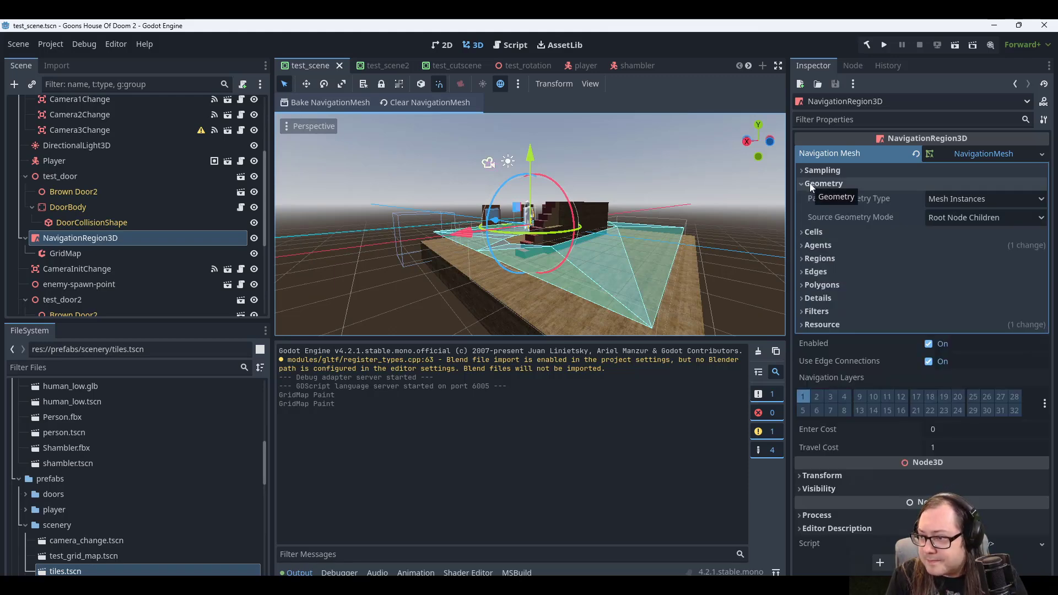
{"action": "left_click", "coordinate": [809, 183]}
{"action": "left_click", "coordinate": [809, 210]}
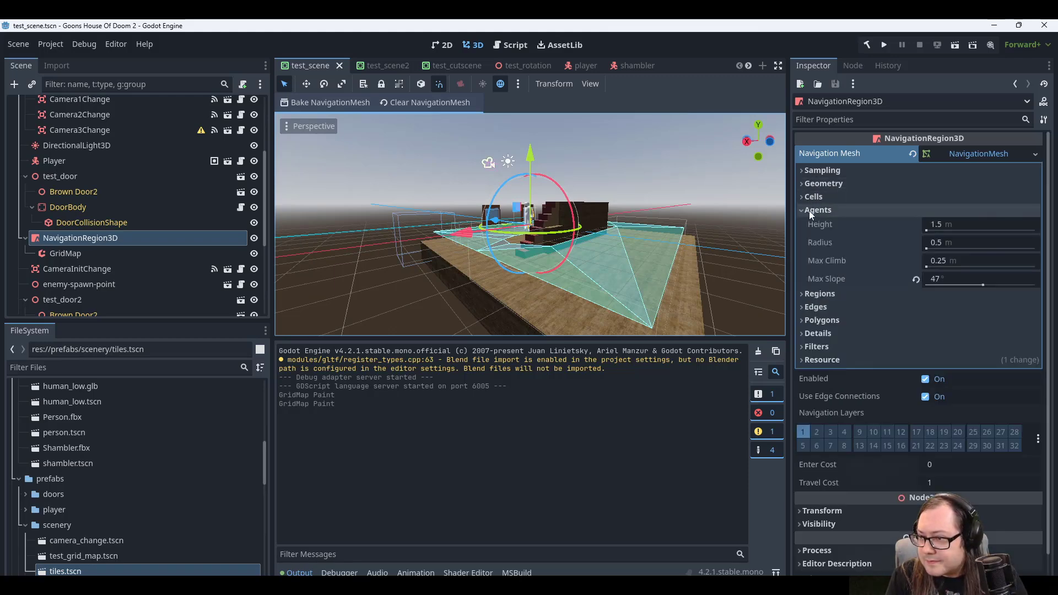
{"action": "left_click", "coordinate": [954, 277]}
{"action": "type", "text": "60"}
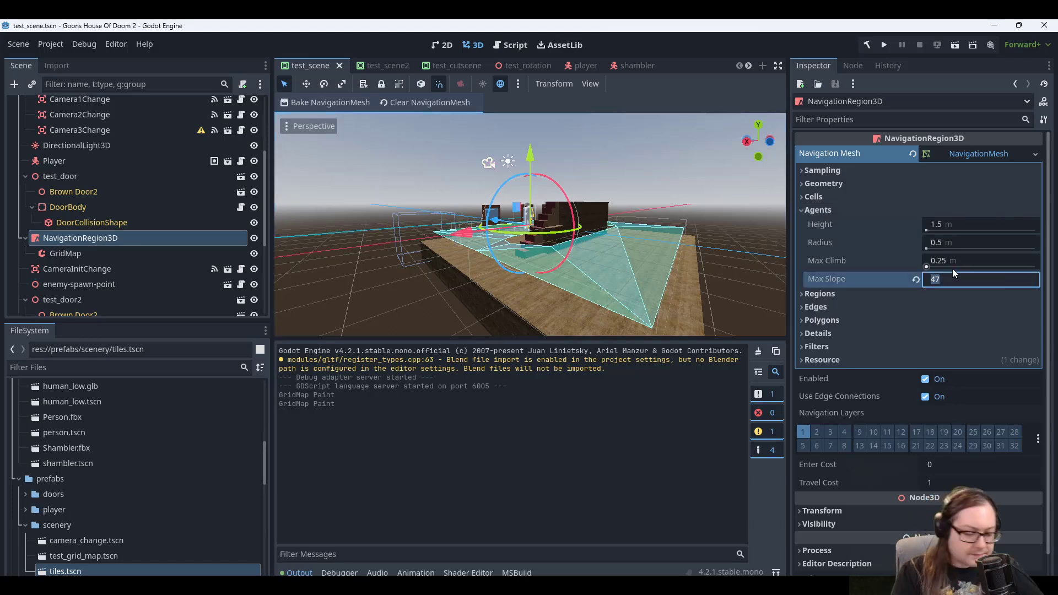
{"action": "key", "text": "Return"}
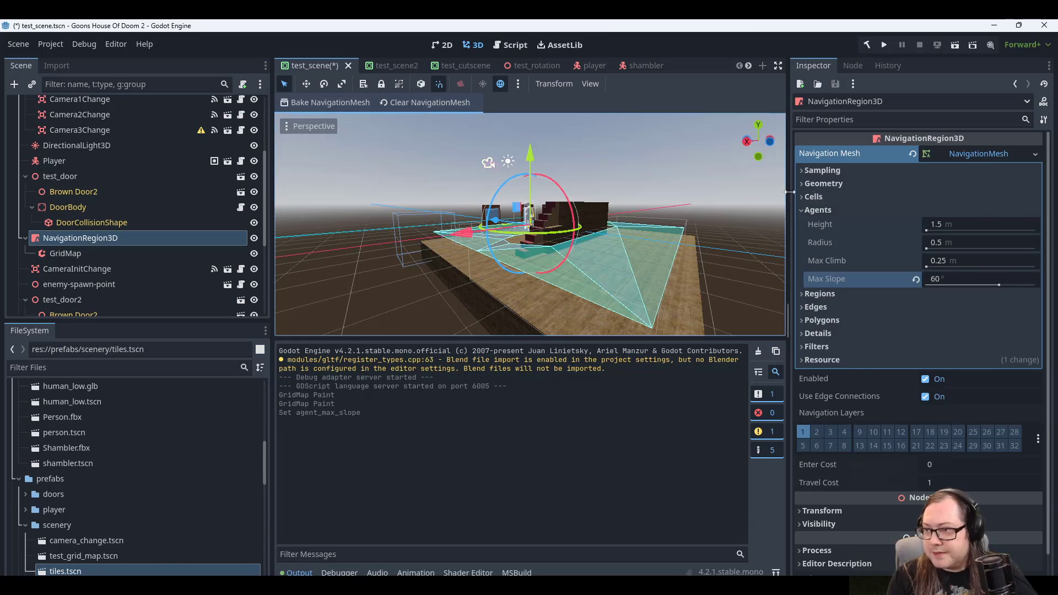
{"action": "key", "text": "ctrl+s"}
Rebake the navigation mesh with the new slope limit, check it around the staircase from several angles, and reselect the GridMap.
{"action": "left_click", "coordinate": [296, 102]}
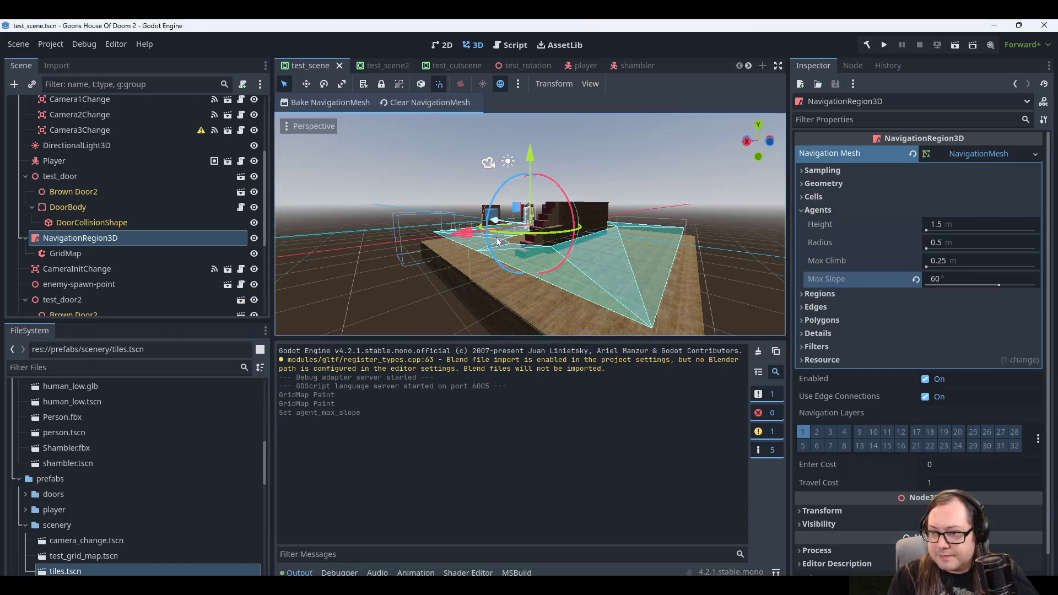
{"action": "scroll", "coordinate": [664, 188], "scroll_direction": "down", "scroll_amount": 2}
{"action": "middle_click_drag", "start_coordinate": [665, 188], "coordinate": [693, 219]}
{"action": "scroll", "coordinate": [683, 247], "scroll_direction": "up", "scroll_amount": 2}
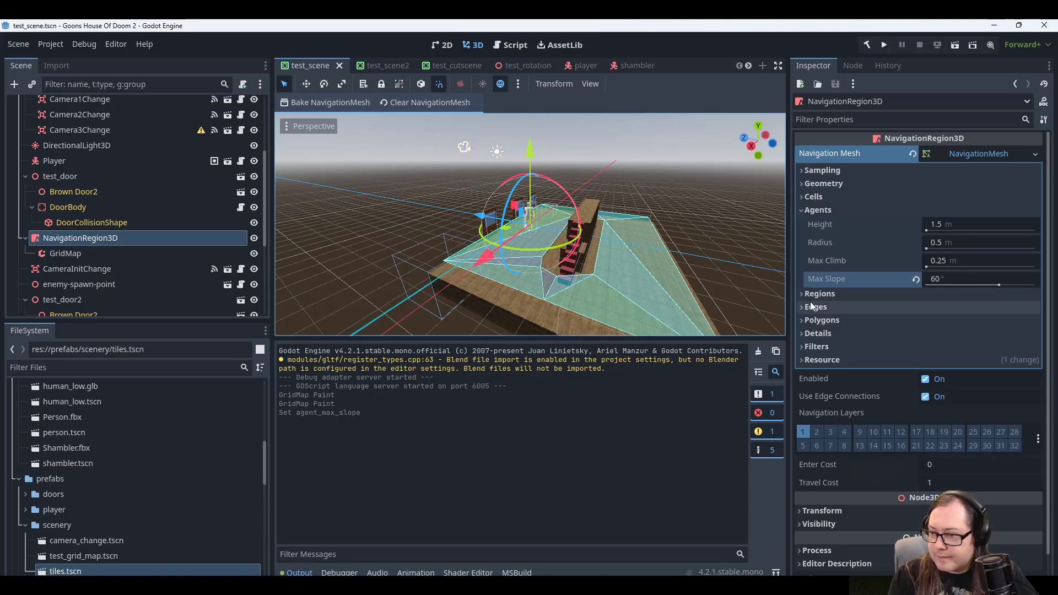
{"action": "middle_click_drag", "start_coordinate": [689, 216], "coordinate": [587, 172]}
{"action": "scroll", "coordinate": [598, 259], "scroll_direction": "down", "scroll_amount": 6}
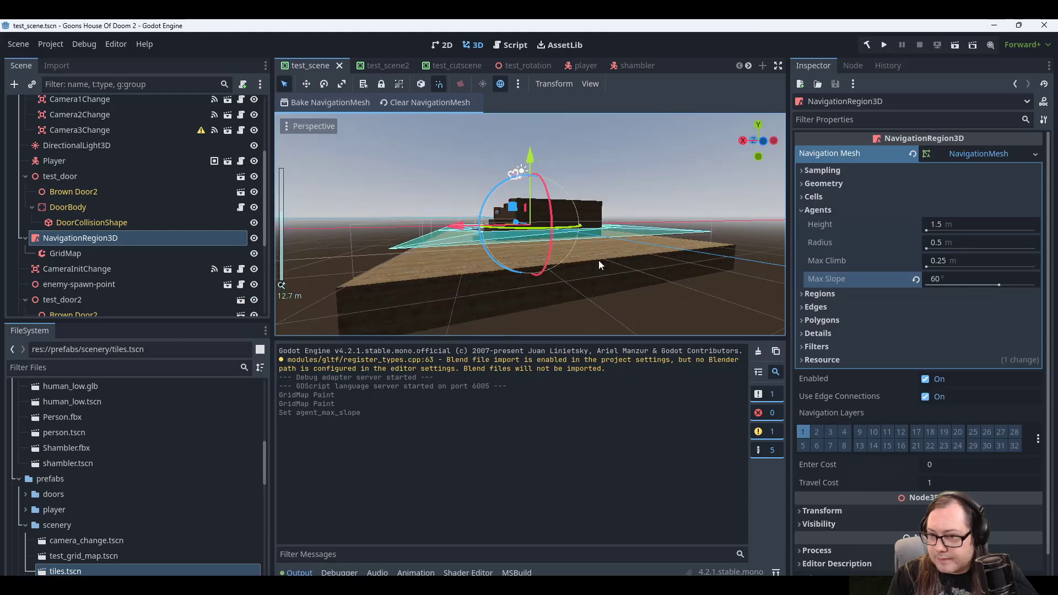
{"action": "middle_click_drag", "start_coordinate": [619, 236], "coordinate": [685, 285]}
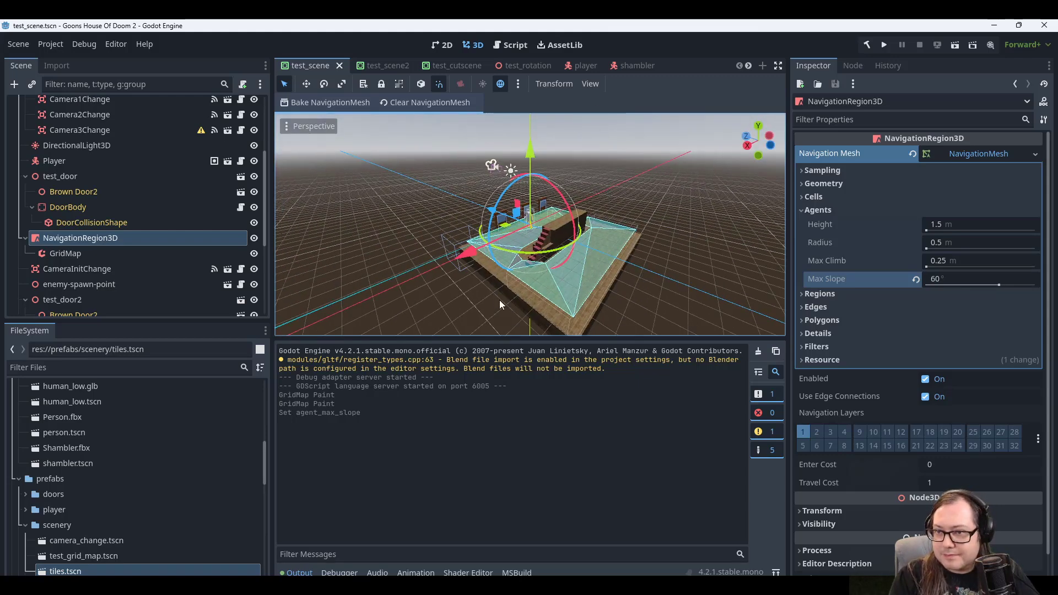
{"action": "middle_click_drag", "start_coordinate": [547, 278], "coordinate": [220, 200]}
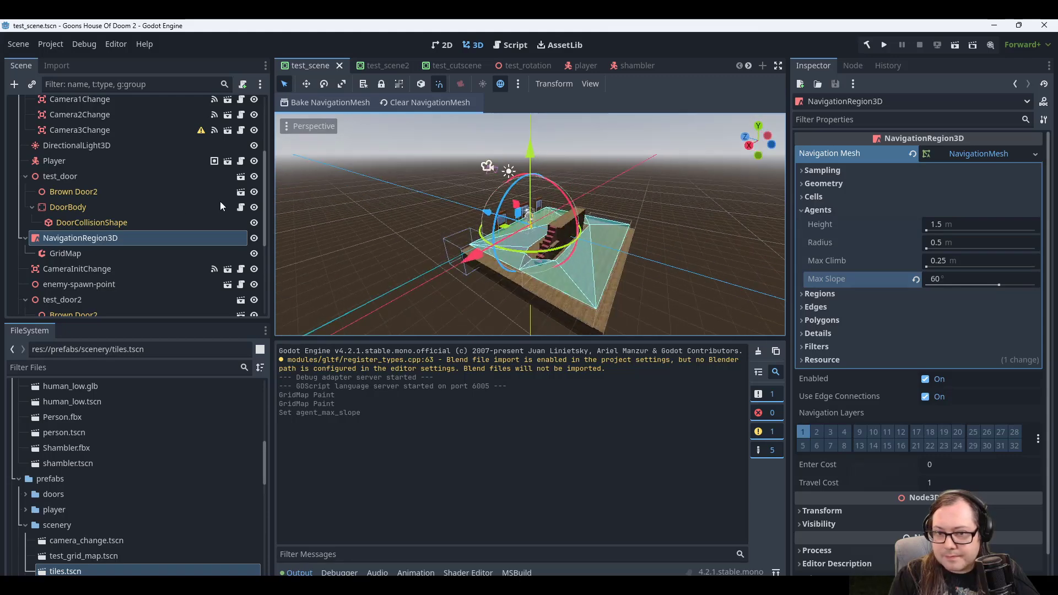
{"action": "left_click", "coordinate": [88, 253]}
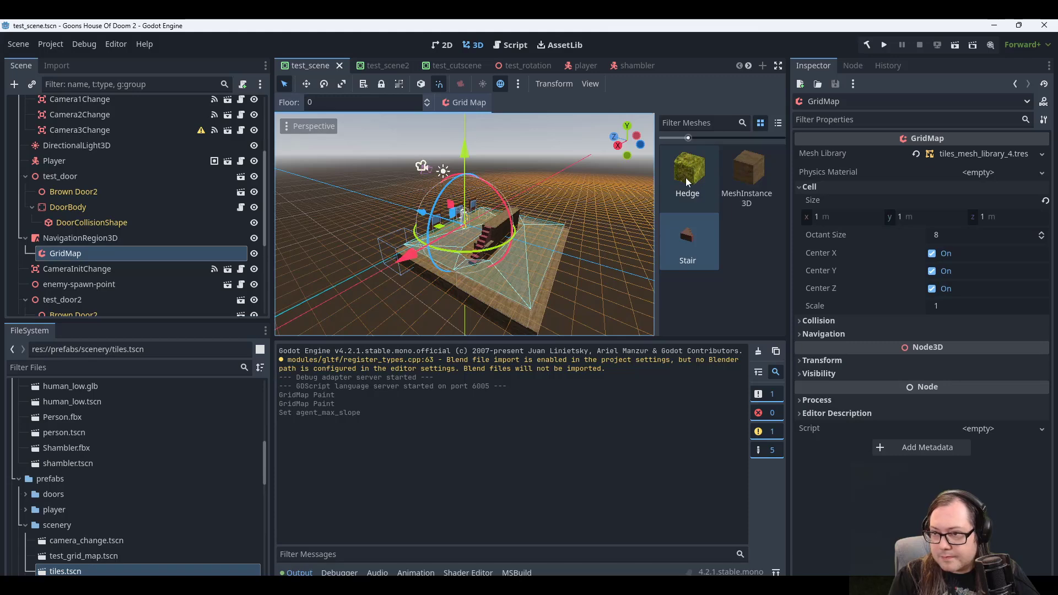
Run the project, walk the player around to the stairs and up onto the blocks, and close the game.
{"action": "left_click", "coordinate": [882, 45]}
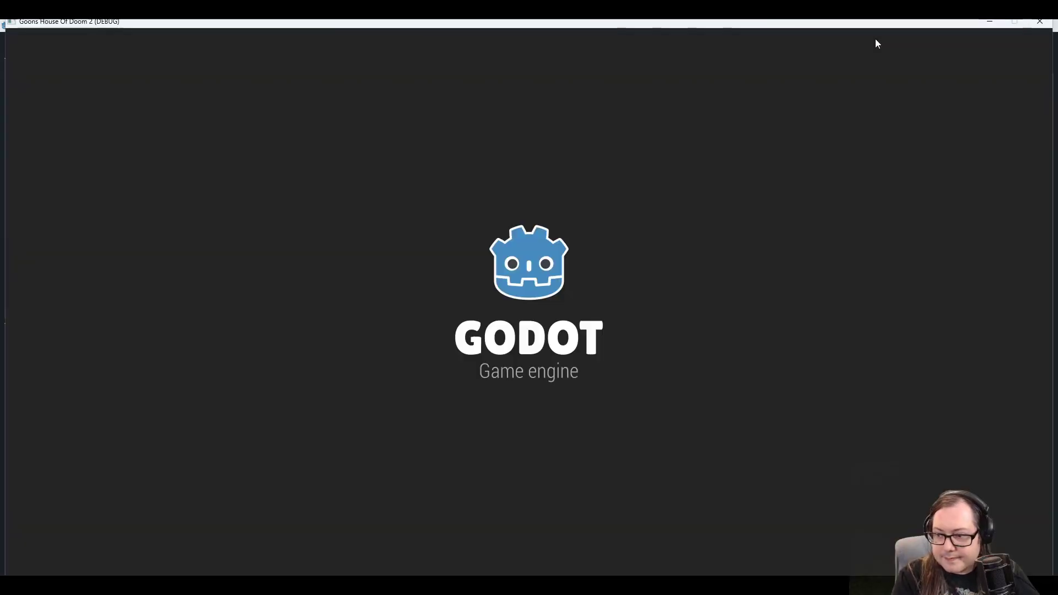
{"action": "key", "text": "w"}
{"action": "key", "text": "a"}
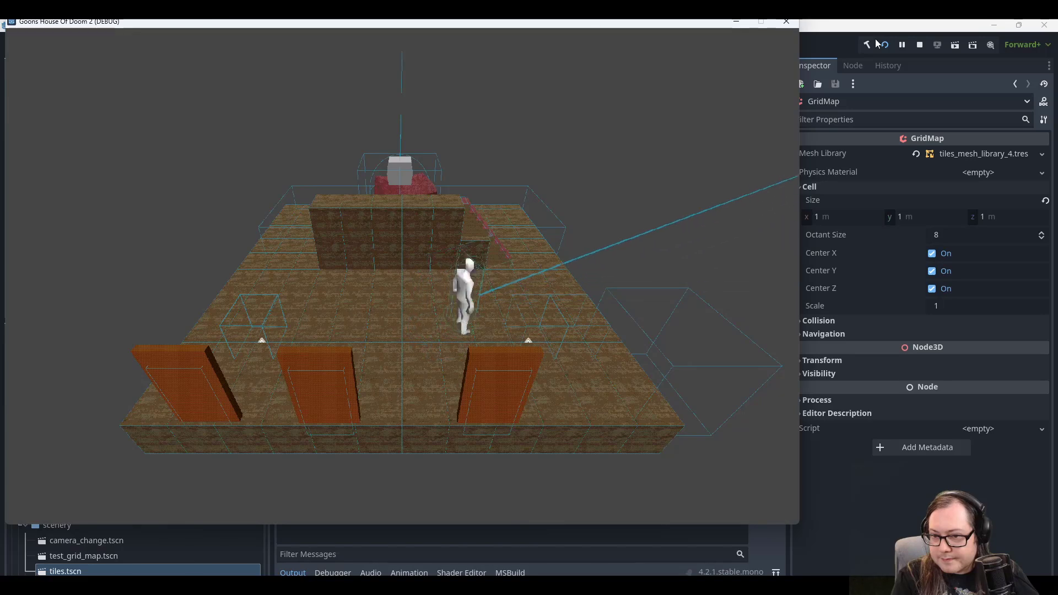
{"action": "key", "text": "a"}
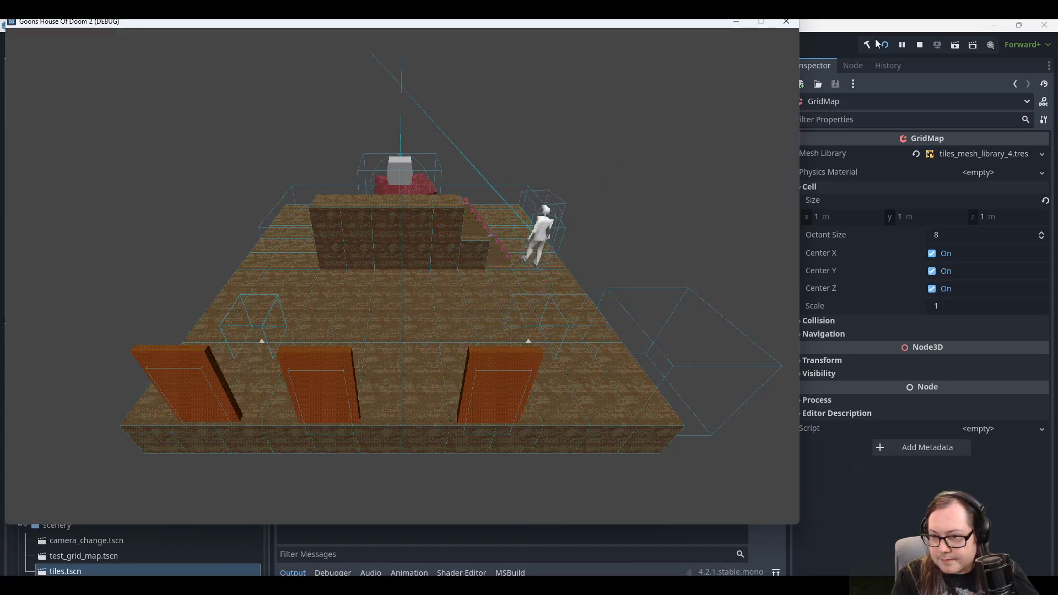
{"action": "key", "text": "a"}
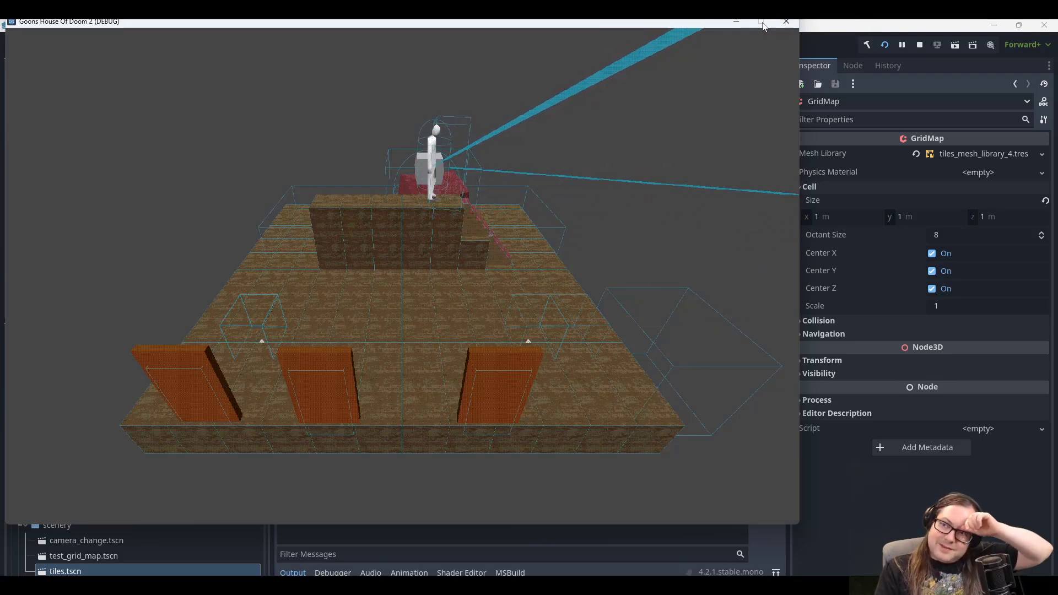
{"action": "left_click", "coordinate": [785, 23]}
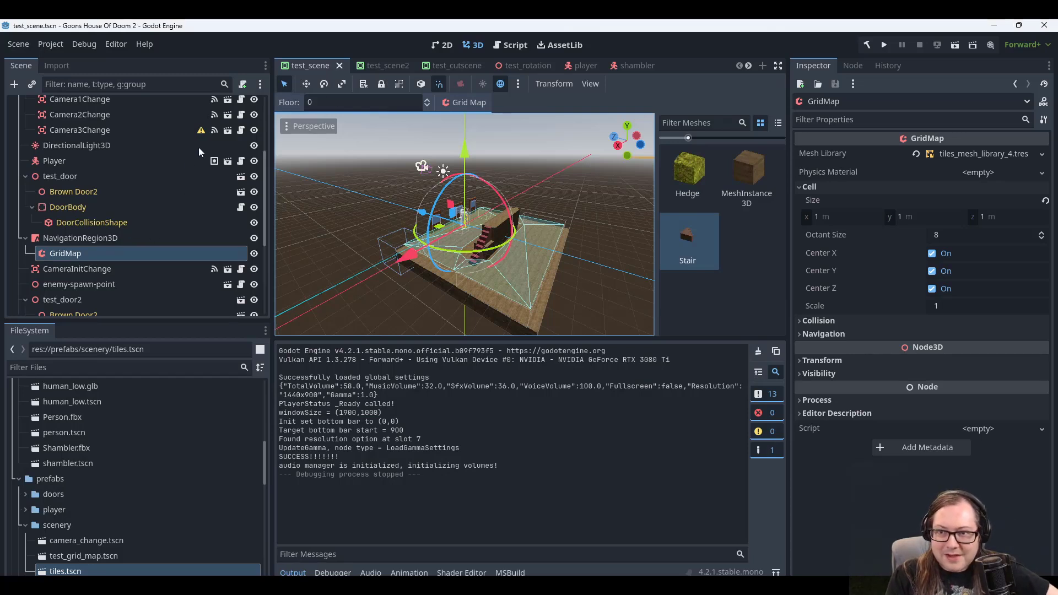
Review the NavigationRegion3D and GridMap properties and look through the scene's node tree.
{"action": "mouse_move", "coordinate": [201, 135]}
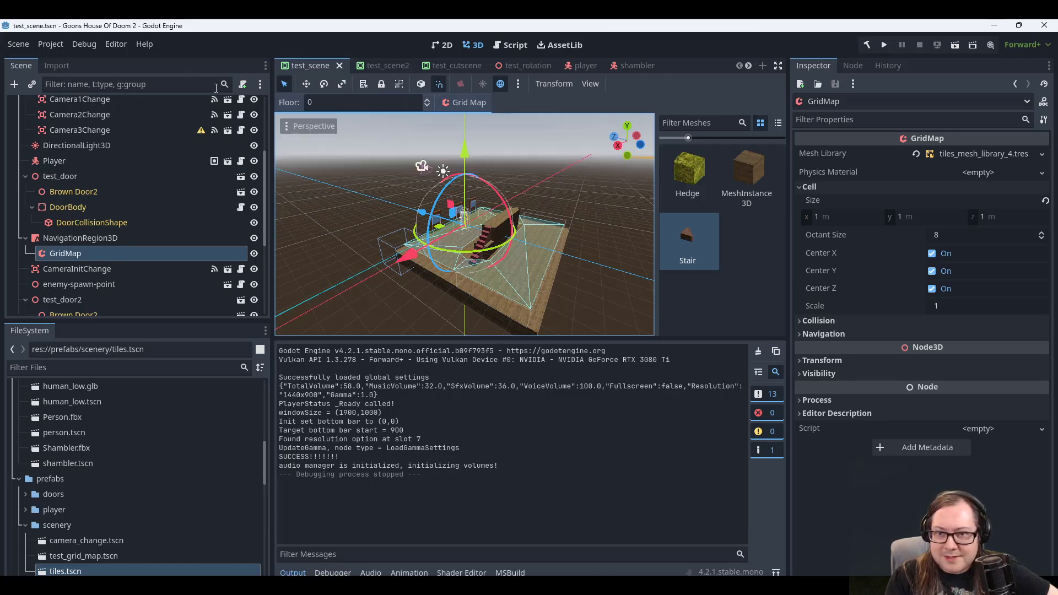
{"action": "left_click", "coordinate": [90, 237]}
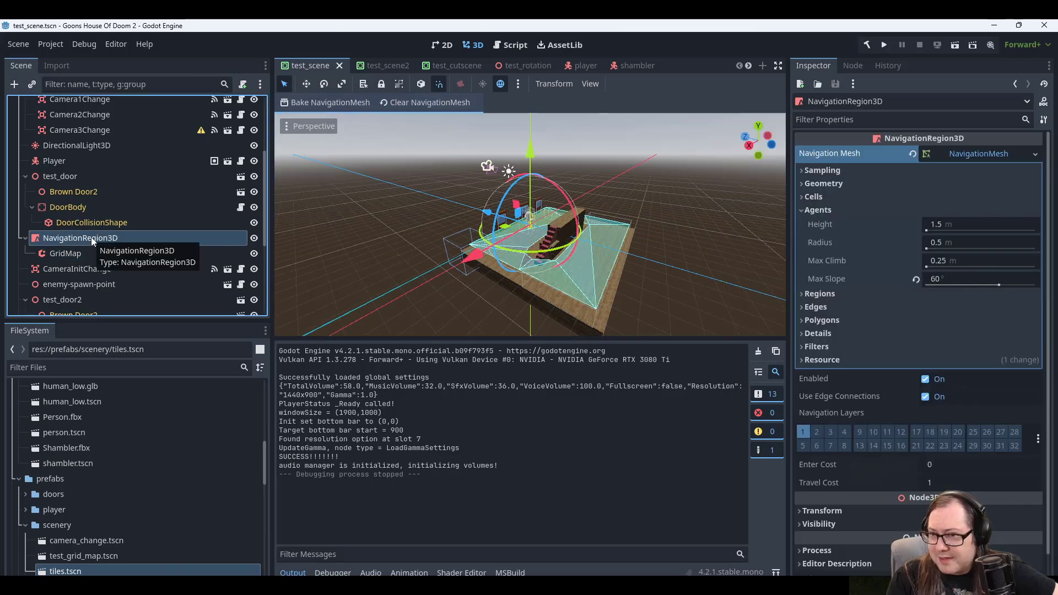
{"action": "left_click", "coordinate": [91, 253]}
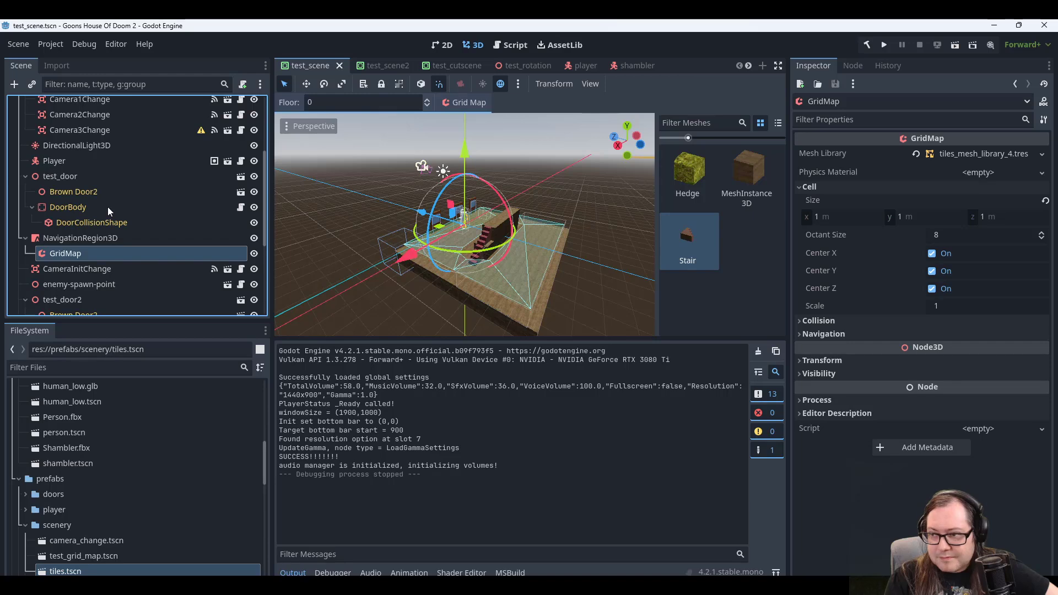
{"action": "scroll", "coordinate": [77, 177], "scroll_direction": "up", "scroll_amount": 3}
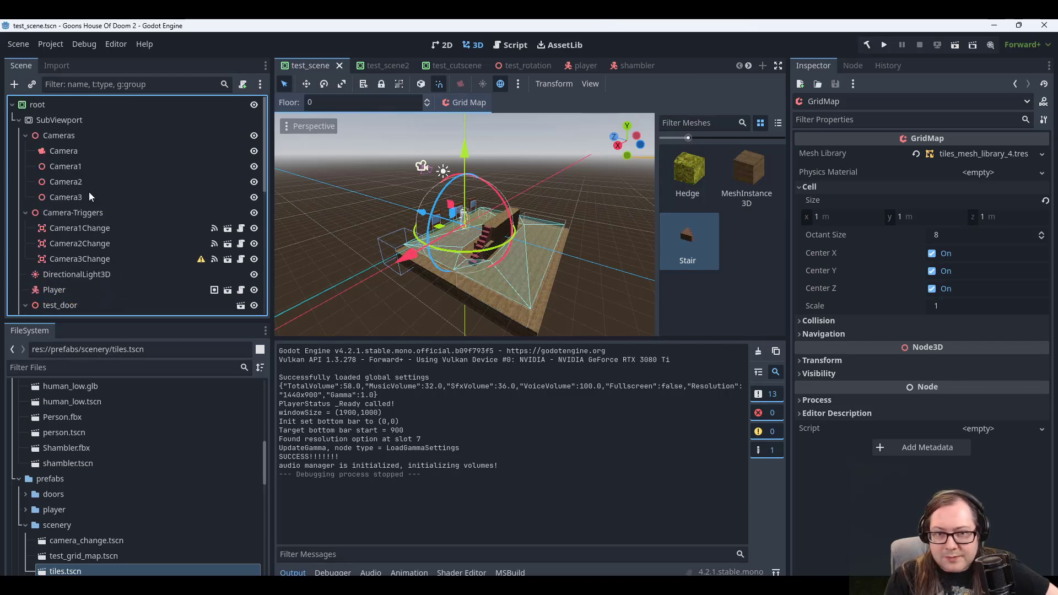
{"action": "scroll", "coordinate": [88, 192], "scroll_direction": "down", "scroll_amount": 6}
{"action": "scroll", "coordinate": [146, 477], "scroll_direction": "down", "scroll_amount": 3}
{"action": "scroll", "coordinate": [137, 469], "scroll_direction": "up", "scroll_amount": 3}
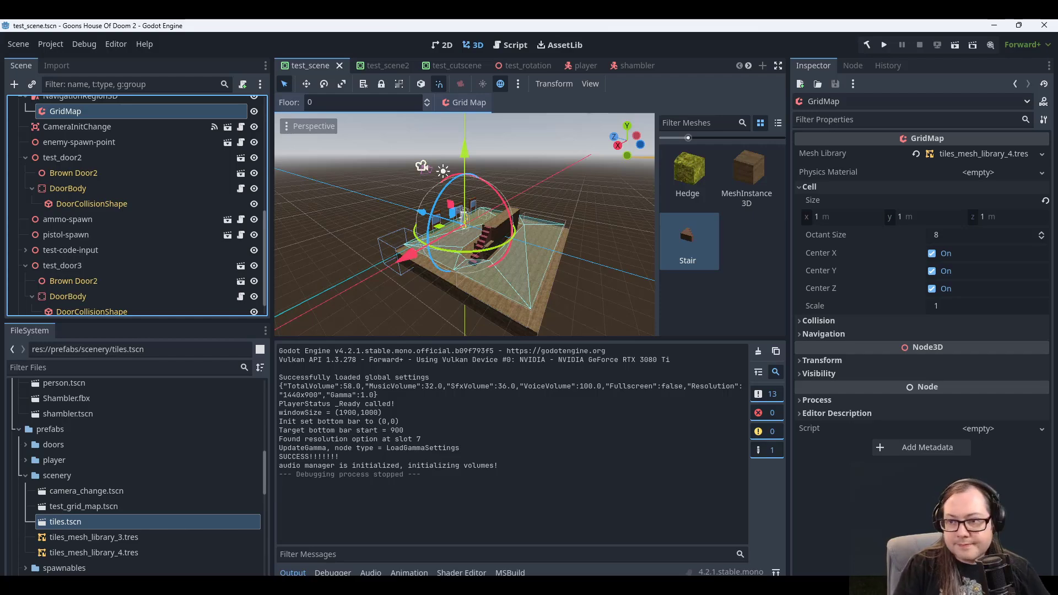
Examine the painted stair tiles and neighbouring blocks up close from several angles.
{"action": "middle_click_drag", "start_coordinate": [534, 272], "coordinate": [617, 270]}
{"action": "scroll", "coordinate": [529, 271], "scroll_direction": "up", "scroll_amount": 7}
{"action": "middle_click_drag", "start_coordinate": [534, 280], "coordinate": [533, 237]}
{"action": "scroll", "coordinate": [492, 268], "scroll_direction": "up", "scroll_amount": 1}
{"action": "scroll", "coordinate": [523, 266], "scroll_direction": "down", "scroll_amount": 2}
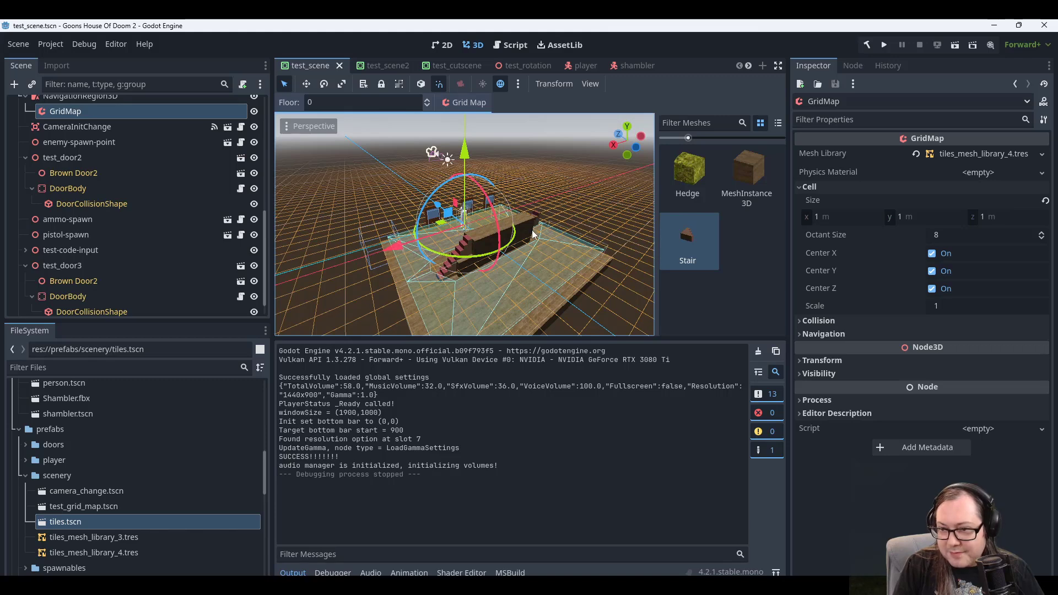
{"action": "scroll", "coordinate": [529, 238], "scroll_direction": "up", "scroll_amount": 6}
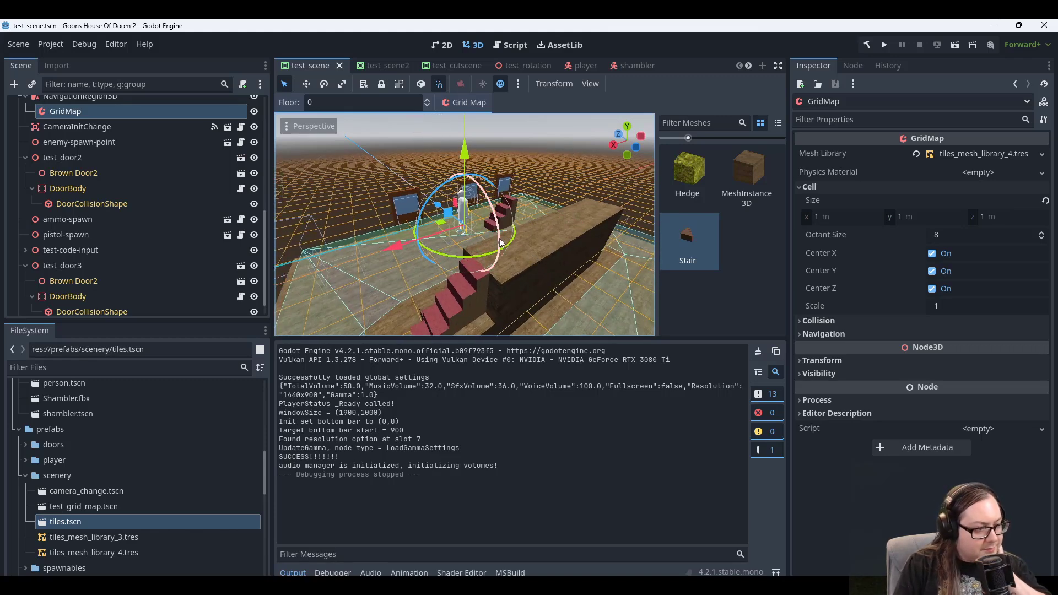
{"action": "middle_click_drag", "start_coordinate": [426, 268], "coordinate": [521, 296]}
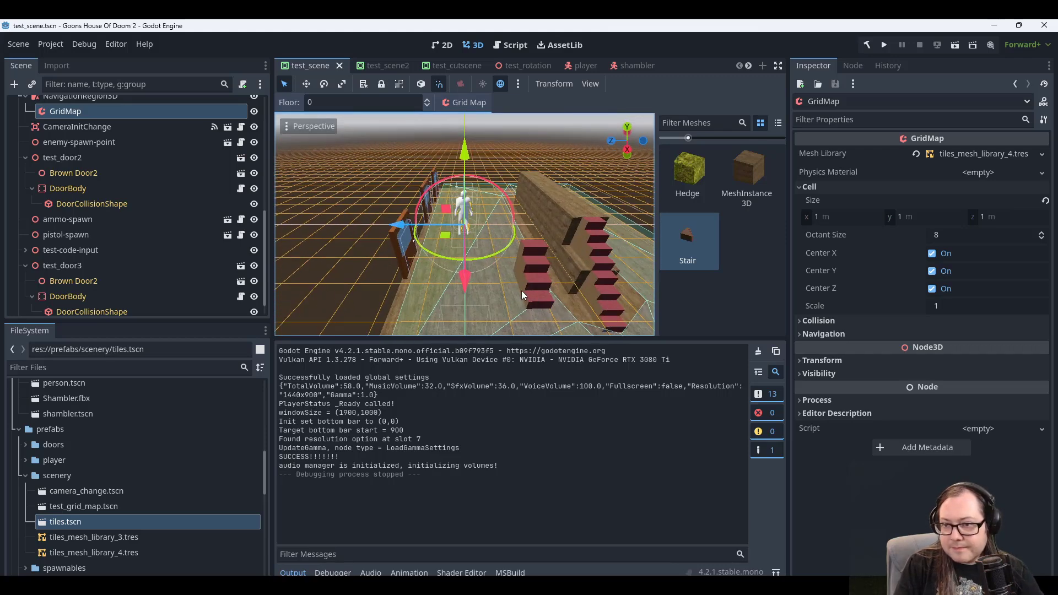
Lower the GridMap's editing floor to -1 and turn off visible collision shapes for debug runs.
{"action": "key", "text": "q"}
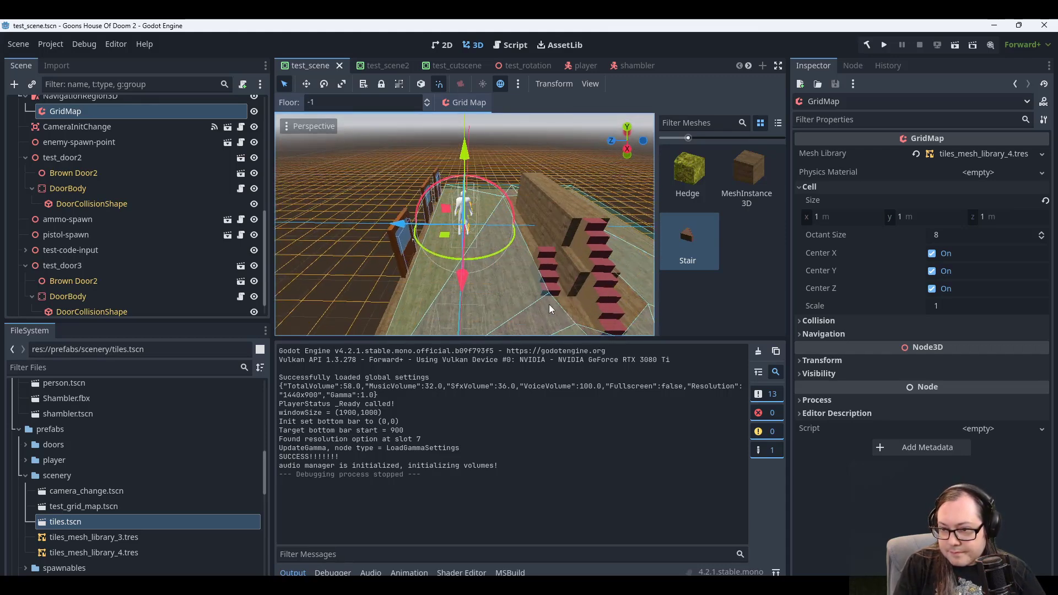
{"action": "left_click", "coordinate": [57, 46]}
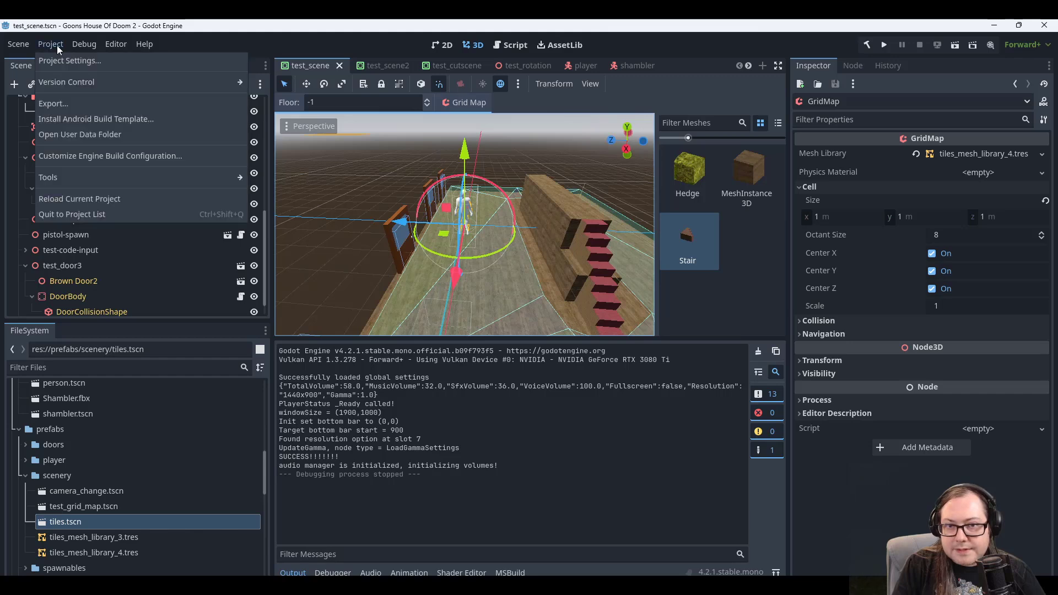
{"action": "mouse_move", "coordinate": [101, 44]}
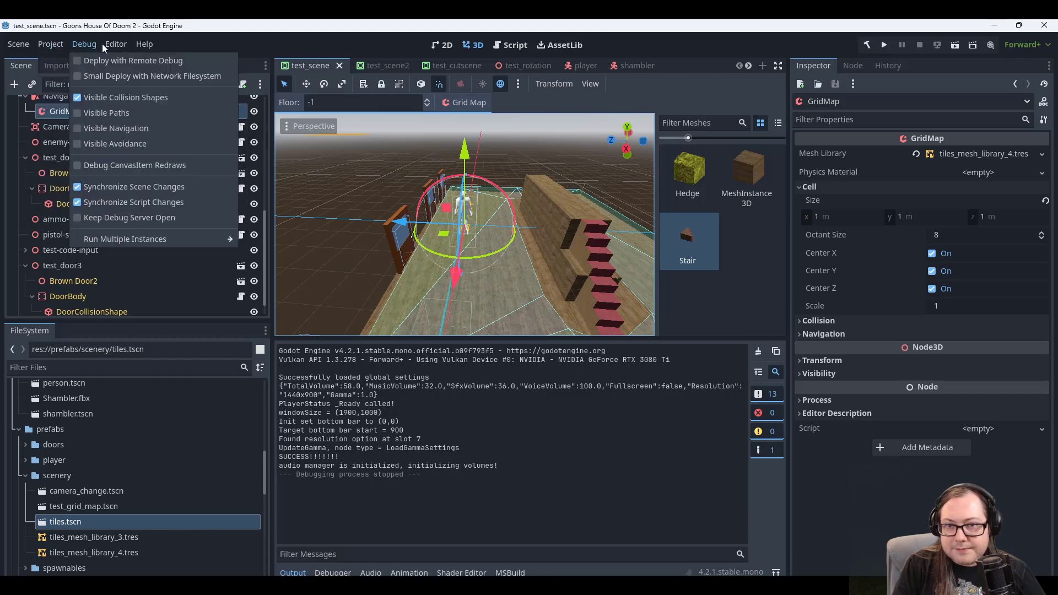
{"action": "left_click", "coordinate": [110, 97]}
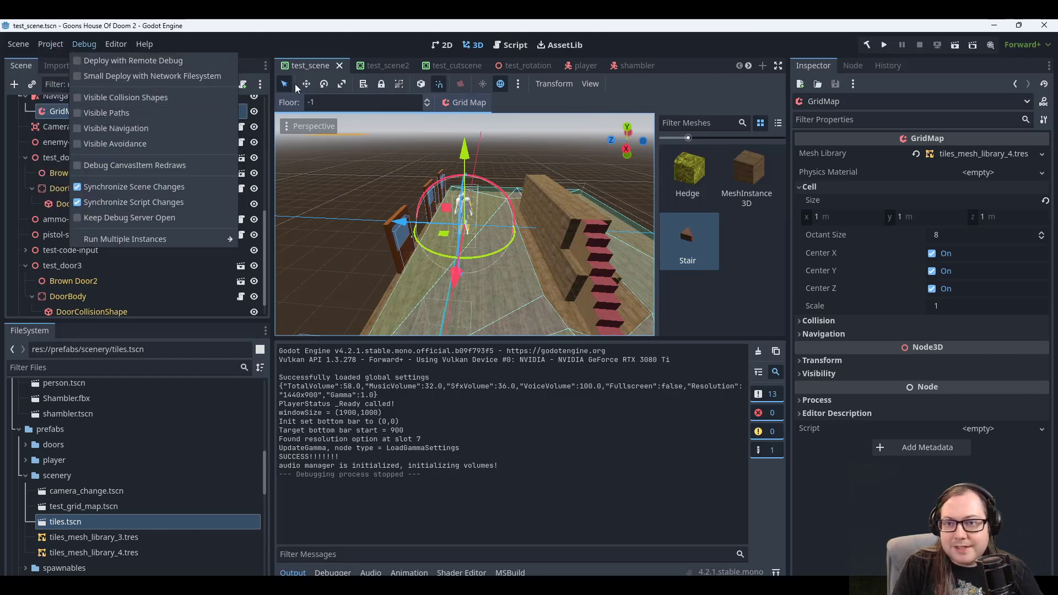
{"action": "left_click", "coordinate": [218, 40]}
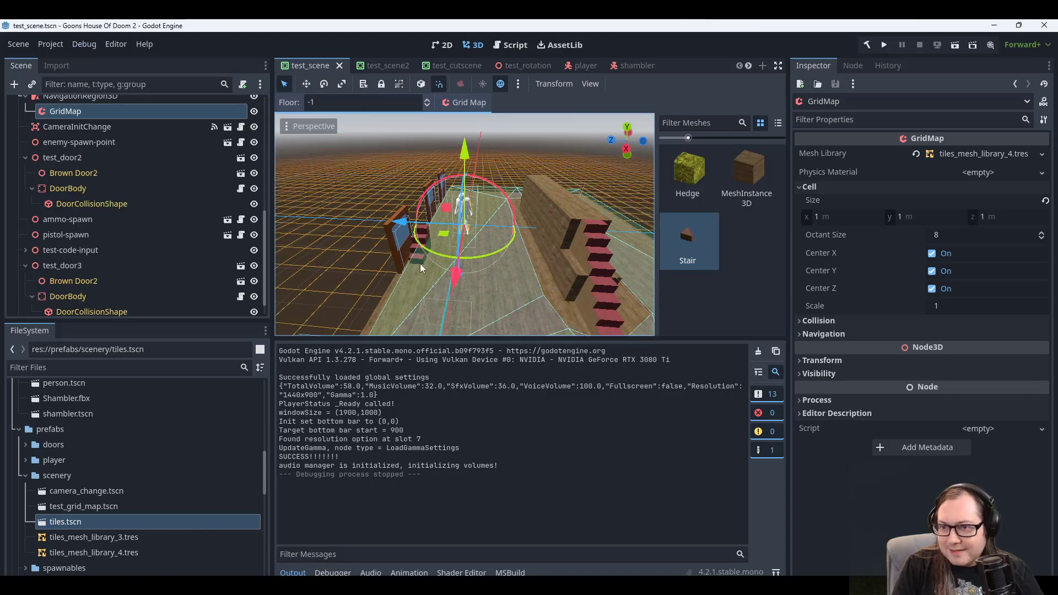
{"action": "middle_click_drag", "start_coordinate": [498, 247], "coordinate": [513, 264]}
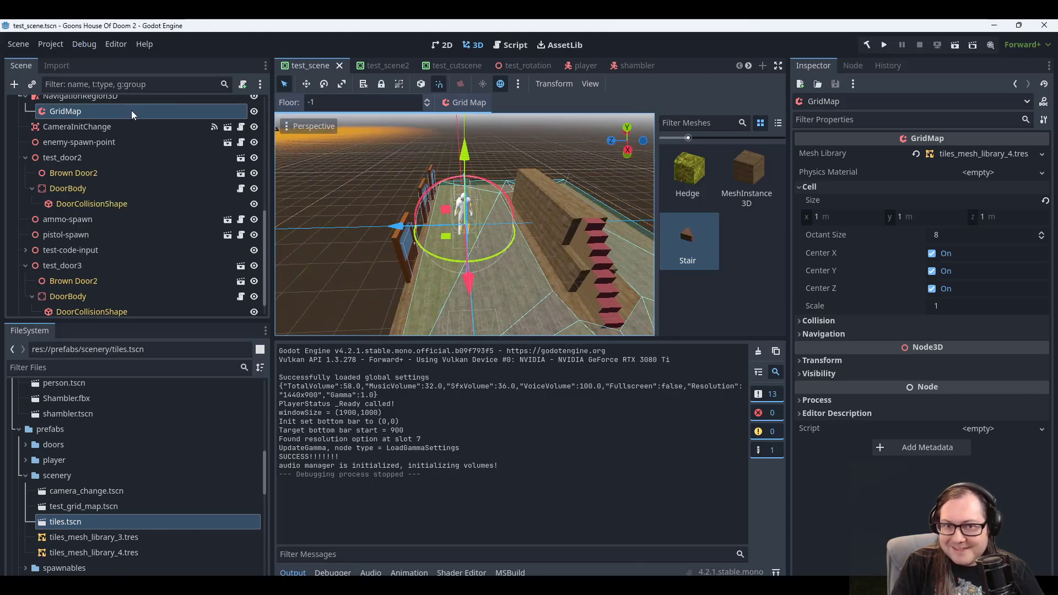
Look over the Camera-Triggers, Camera and DirectionalLight3D nodes and where they sit around the scene.
{"action": "scroll", "coordinate": [98, 145], "scroll_direction": "up", "scroll_amount": 10}
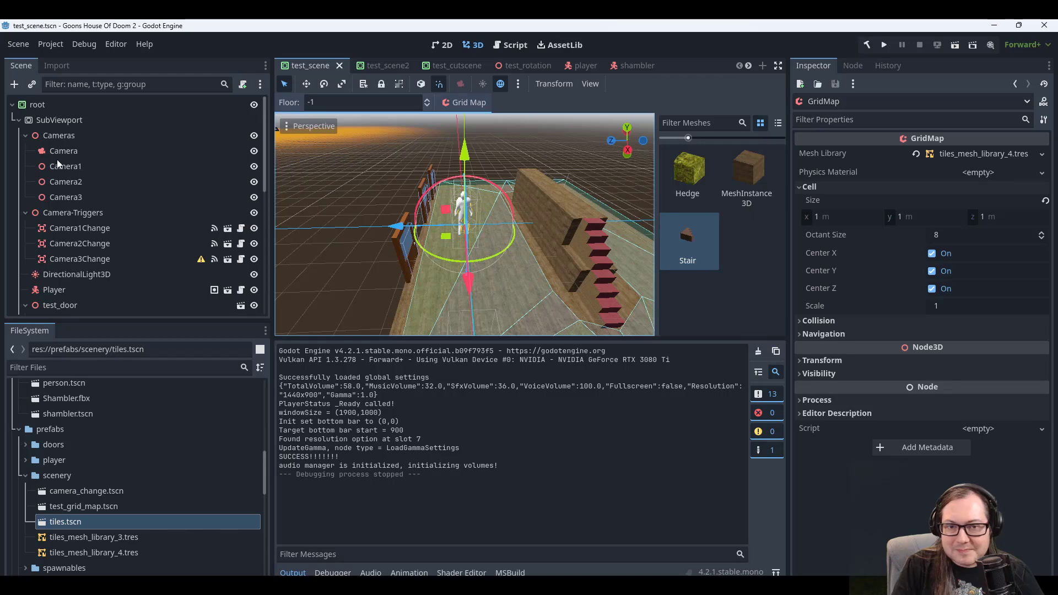
{"action": "left_click", "coordinate": [75, 213]}
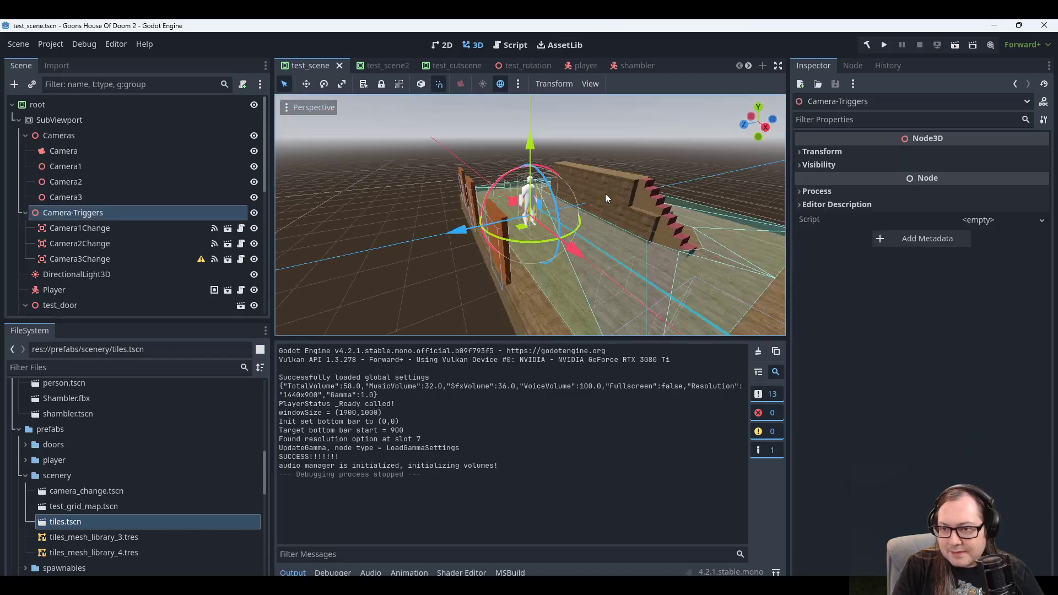
{"action": "middle_click_drag", "start_coordinate": [605, 198], "coordinate": [538, 230]}
{"action": "left_click", "coordinate": [510, 257]}
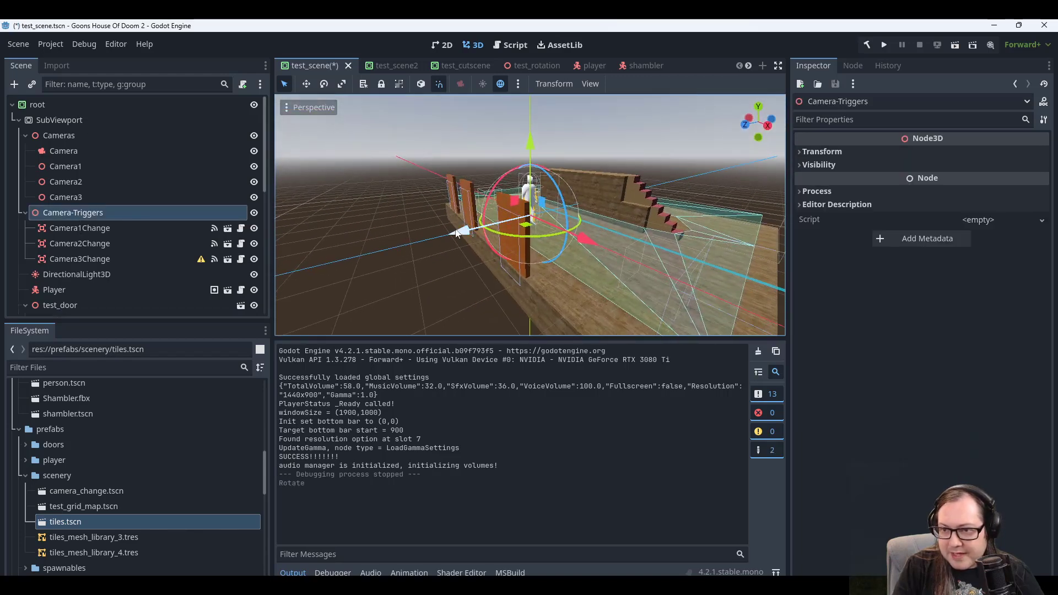
{"action": "middle_click_drag", "start_coordinate": [594, 162], "coordinate": [587, 225]}
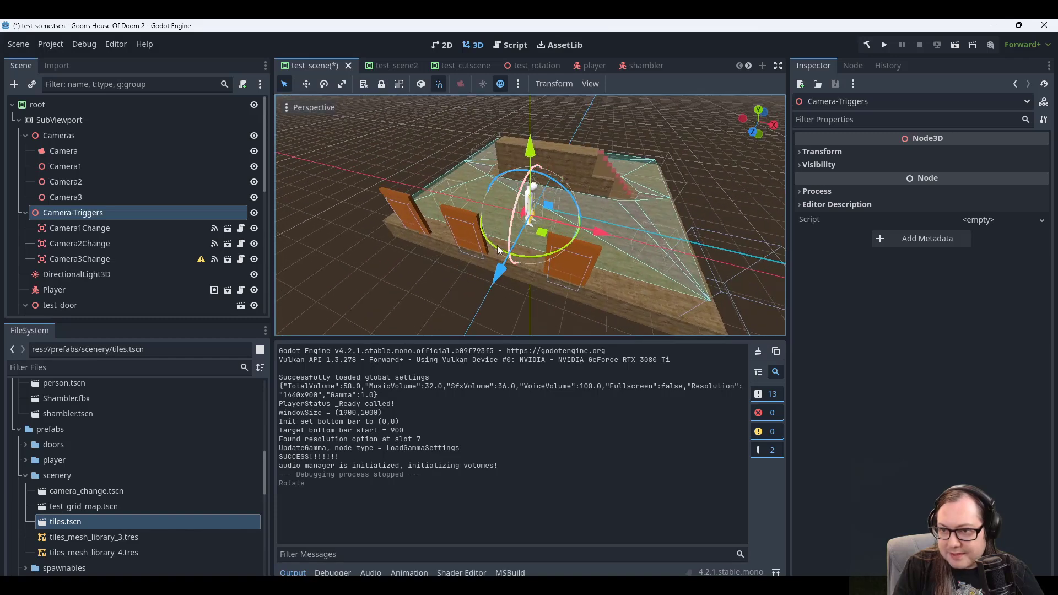
{"action": "left_click", "coordinate": [405, 221]}
{"action": "scroll", "coordinate": [151, 230], "scroll_direction": "down", "scroll_amount": 3}
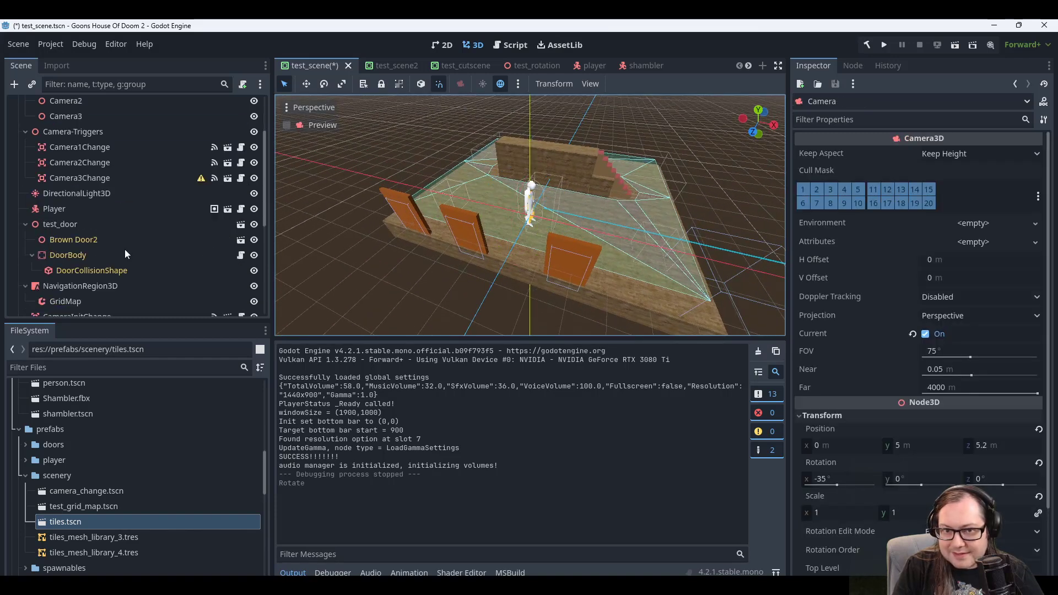
{"action": "left_click", "coordinate": [61, 193]}
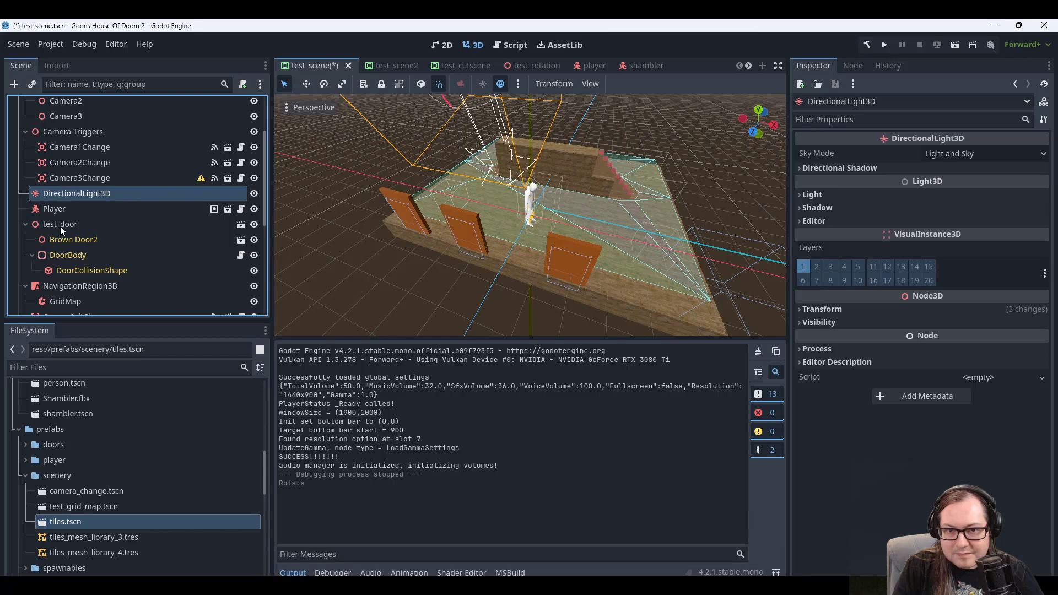
Select test_door, test_door2 and test_door3 together and show their shared transform values.
{"action": "left_click", "coordinate": [61, 225]}
{"action": "left_click", "coordinate": [25, 224]}
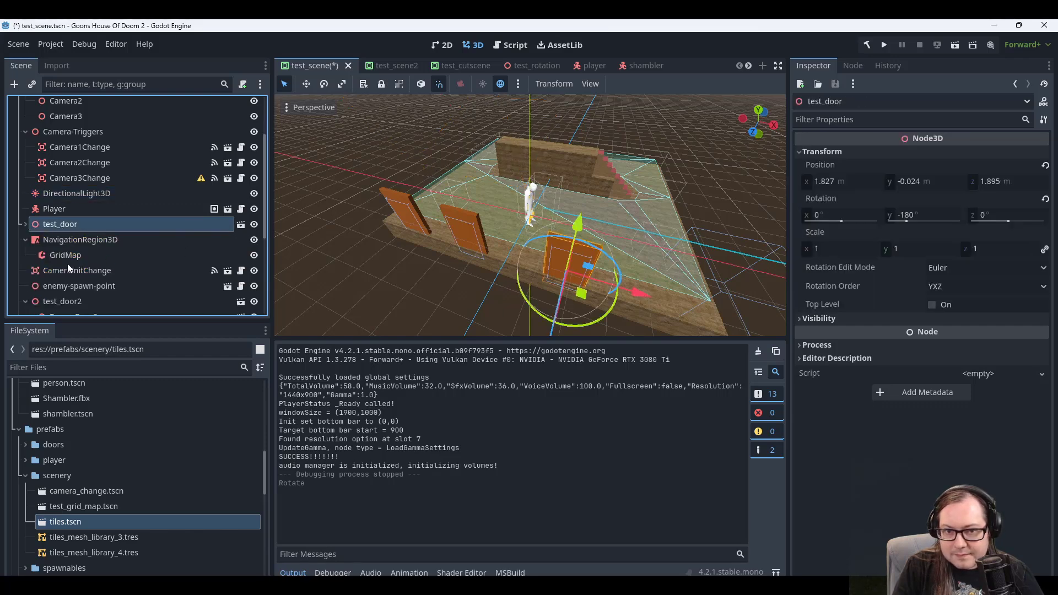
{"action": "scroll", "coordinate": [68, 273], "scroll_direction": "down", "scroll_amount": 3}
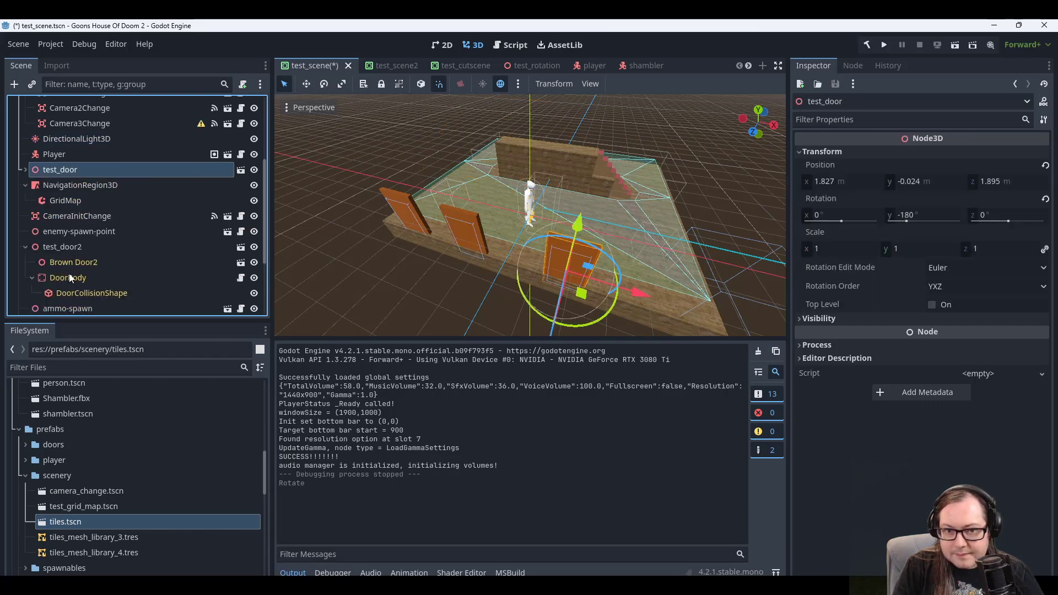
{"action": "left_click", "coordinate": [26, 246]}
{"action": "left_click", "coordinate": [61, 246], "text": "ctrl"}
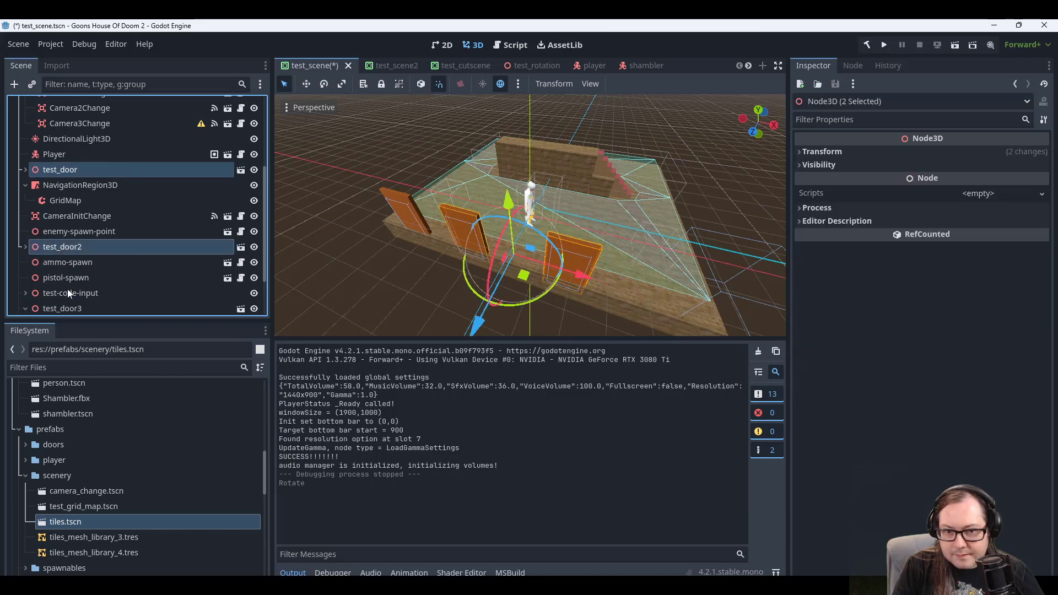
{"action": "left_click", "coordinate": [69, 309], "text": "ctrl"}
{"action": "left_click", "coordinate": [816, 152]}
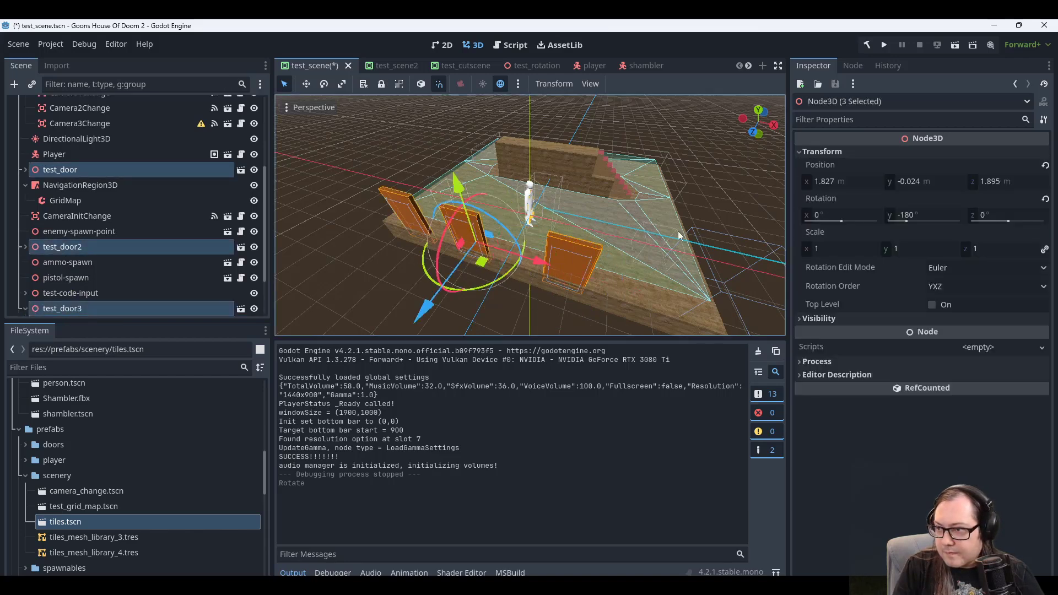
{"action": "middle_click_drag", "start_coordinate": [621, 243], "coordinate": [591, 174]}
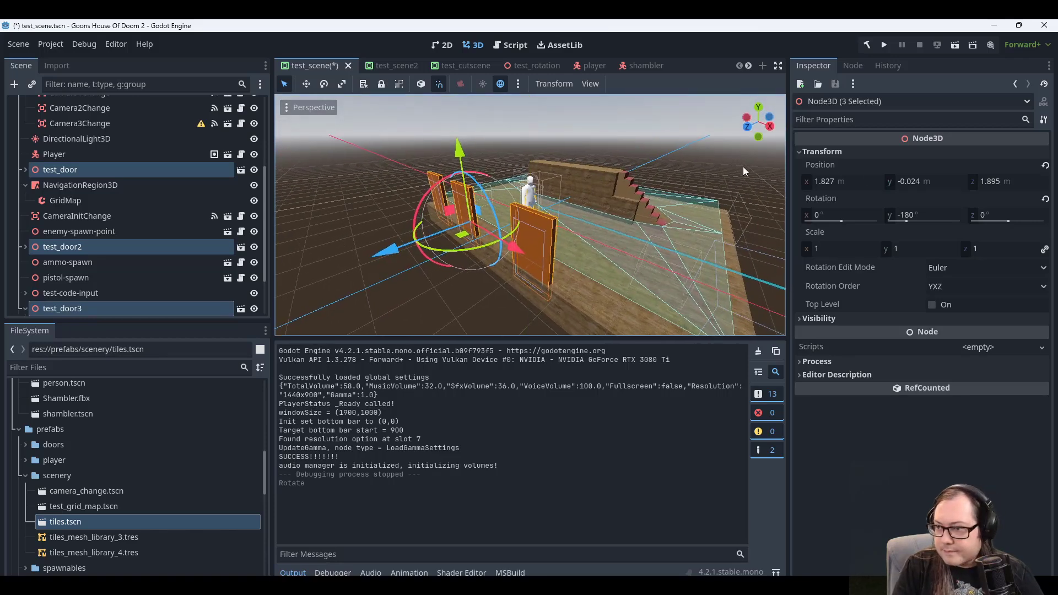
Set the Y position of the three selected doors to 0 m.
{"action": "left_click", "coordinate": [933, 182]}
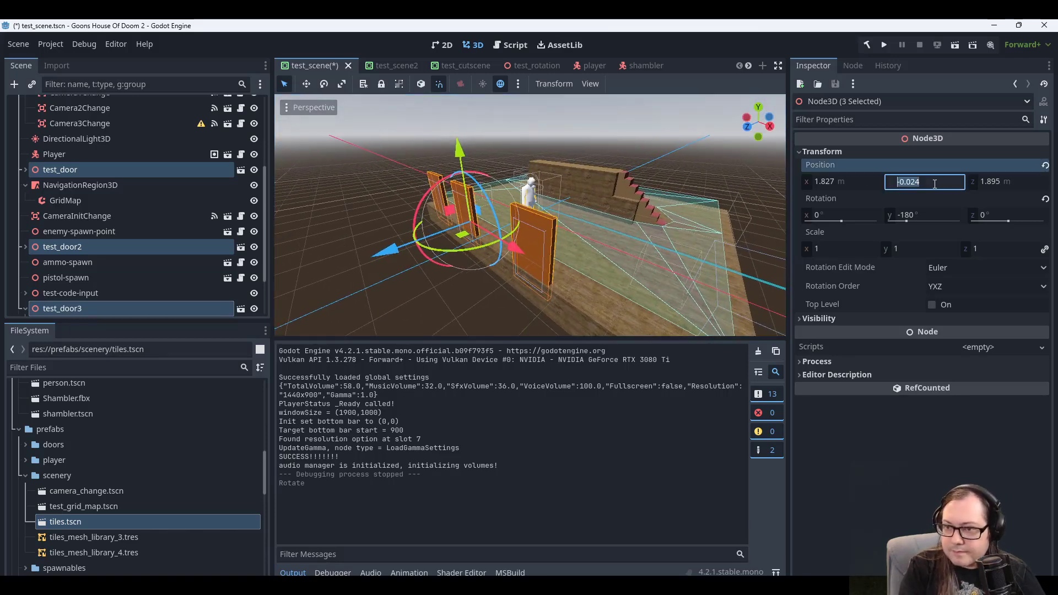
{"action": "type", "text": "0"}
{"action": "key", "text": "Return"}
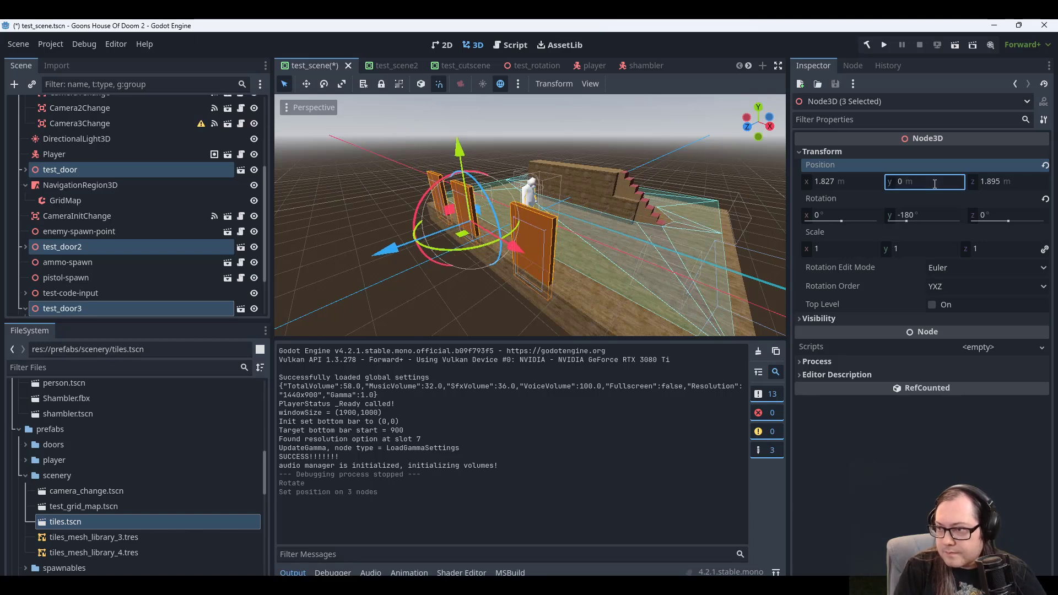
Raise the three selected doors to a Y position of 0.5 m, check how they stand on the floor, and save the scene.
{"action": "left_click", "coordinate": [935, 181]}
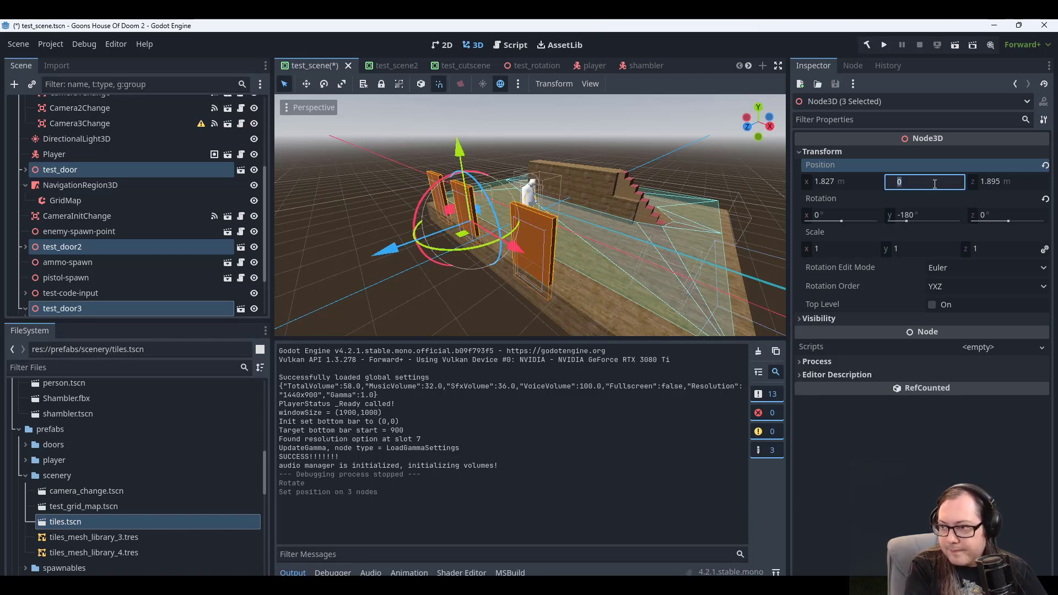
{"action": "type", "text": "0.5"}
{"action": "key", "text": "Return"}
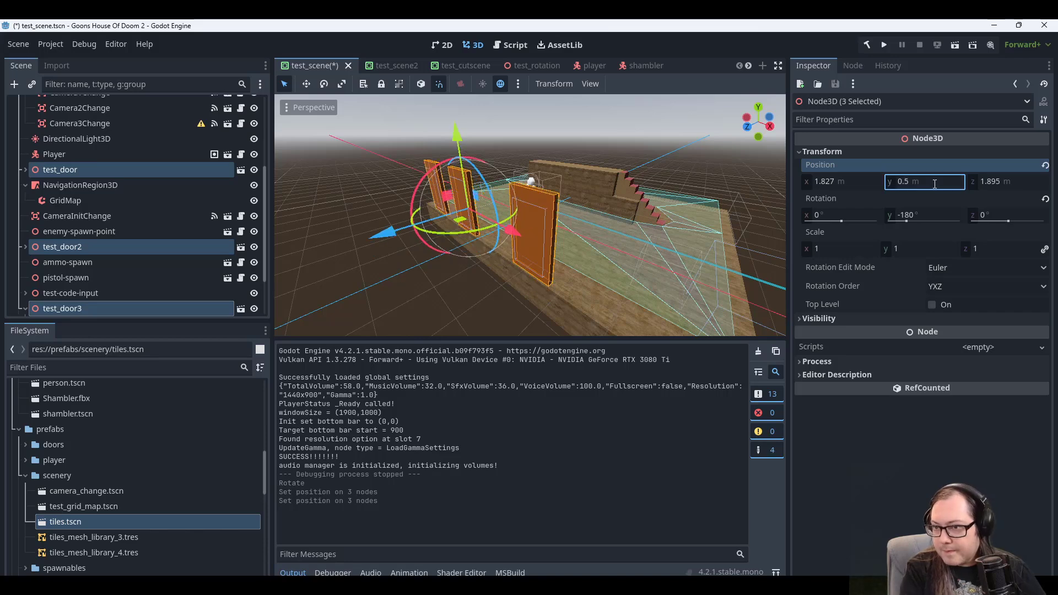
{"action": "middle_click_drag", "start_coordinate": [596, 246], "coordinate": [722, 151]}
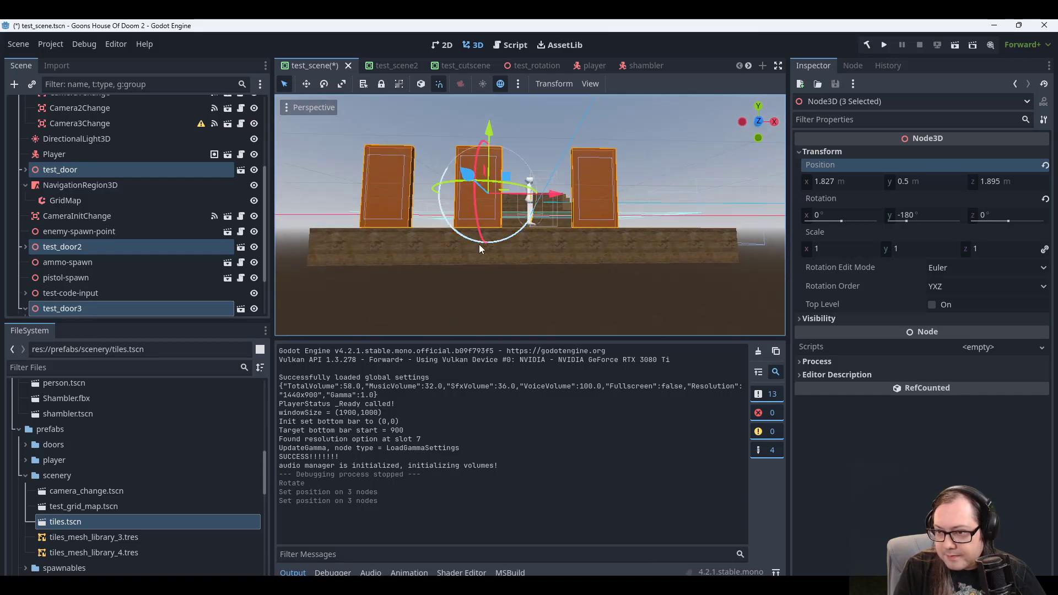
{"action": "mouse_move", "coordinate": [480, 248]}
{"action": "middle_mouse_down"}
{"action": "mouse_move", "coordinate": [602, 270]}
{"action": "mouse_move", "coordinate": [647, 253]}
{"action": "mouse_move", "coordinate": [600, 256]}
{"action": "mouse_move", "coordinate": [515, 287]}
{"action": "mouse_move", "coordinate": [464, 293]}
{"action": "mouse_move", "coordinate": [442, 280]}
{"action": "middle_mouse_up"}
{"action": "key", "text": "ctrl+s"}
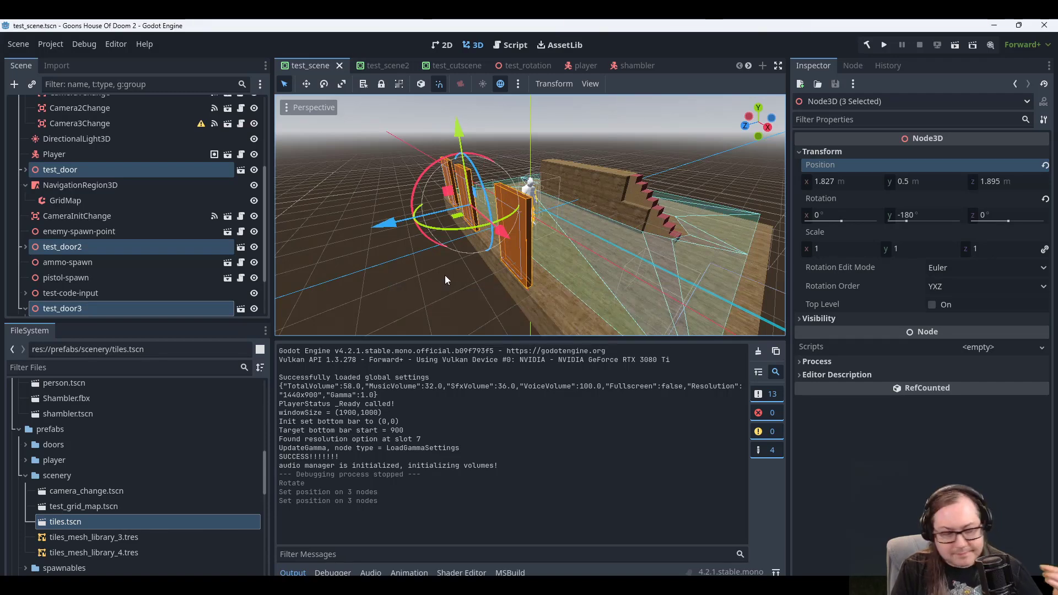
Examine the placement of the ammo-spawn and pistol-spawn points relative to the floor tiles from several angles.
{"action": "scroll", "coordinate": [565, 227], "scroll_direction": "down", "scroll_amount": 2}
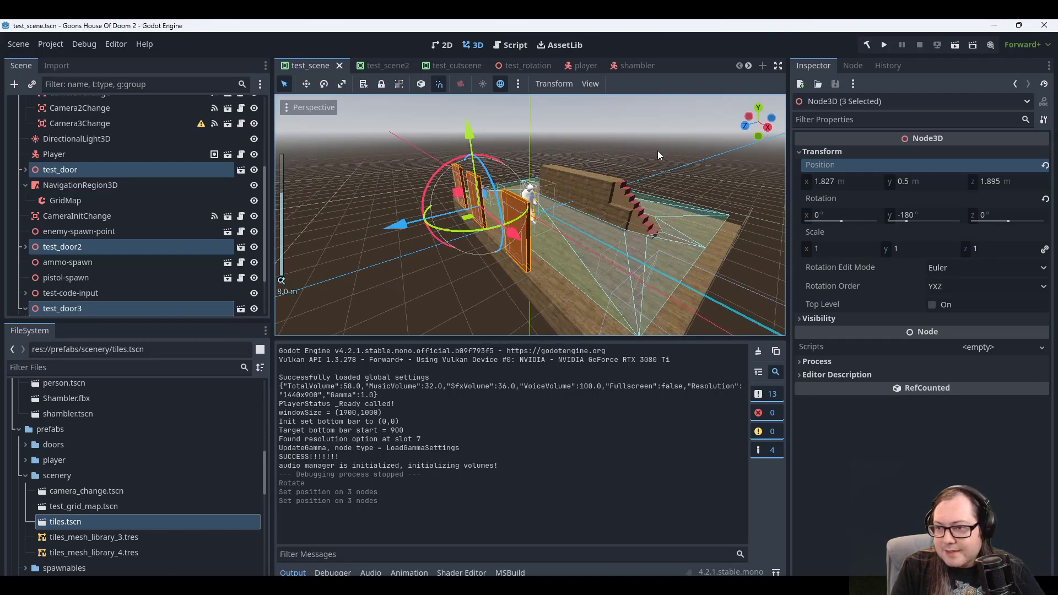
{"action": "middle_click_drag", "start_coordinate": [658, 154], "coordinate": [557, 176]}
{"action": "scroll", "coordinate": [78, 214], "scroll_direction": "down", "scroll_amount": 4}
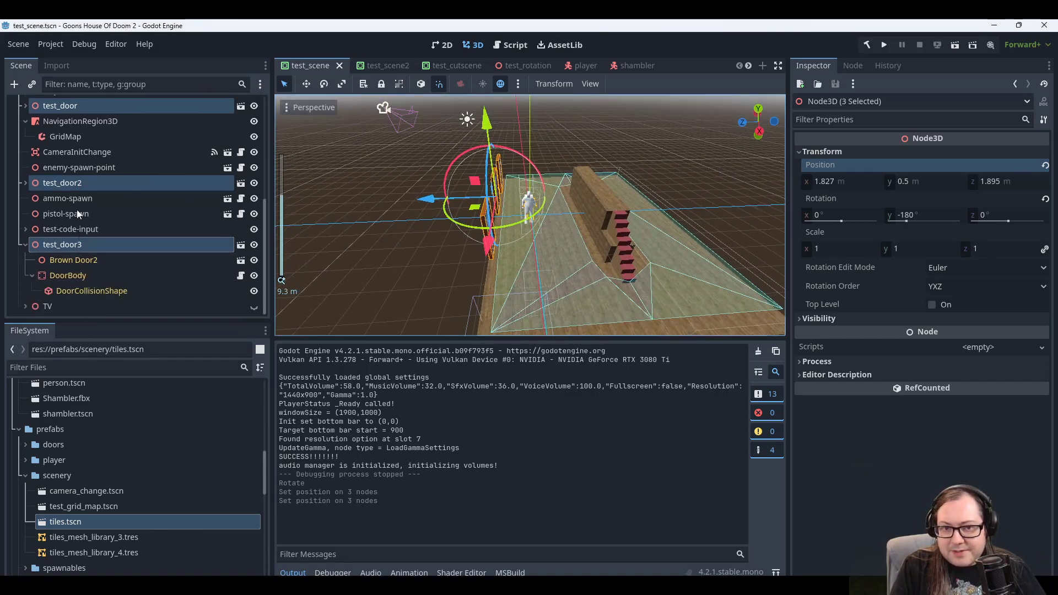
{"action": "left_click", "coordinate": [75, 200]}
{"action": "middle_click_drag", "start_coordinate": [655, 231], "coordinate": [415, 269]}
{"action": "middle_click_drag", "start_coordinate": [640, 303], "coordinate": [88, 223]}
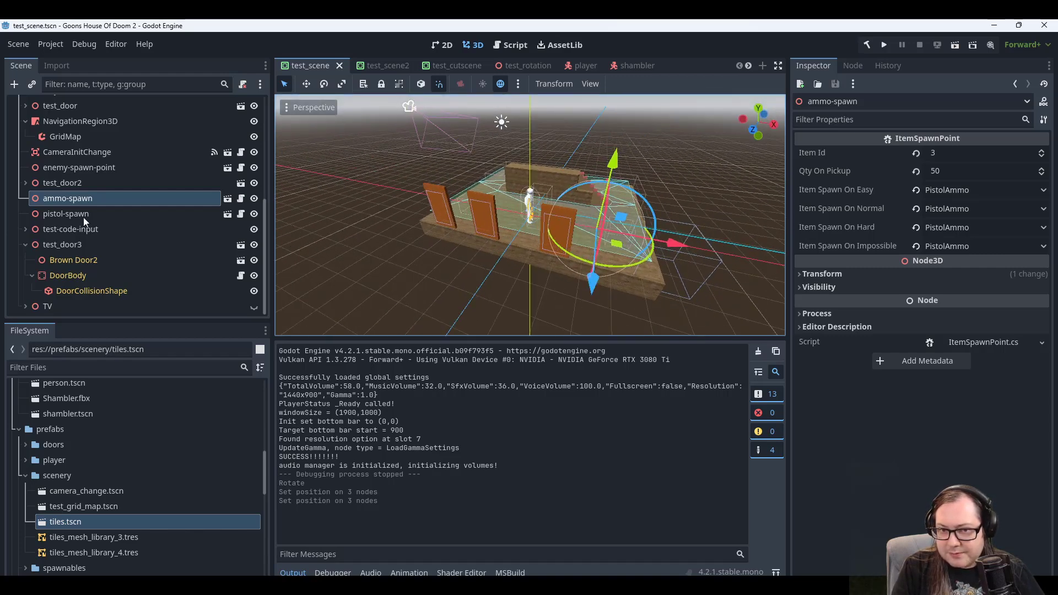
{"action": "left_click", "coordinate": [84, 217]}
{"action": "middle_click_drag", "start_coordinate": [362, 292], "coordinate": [667, 278]}
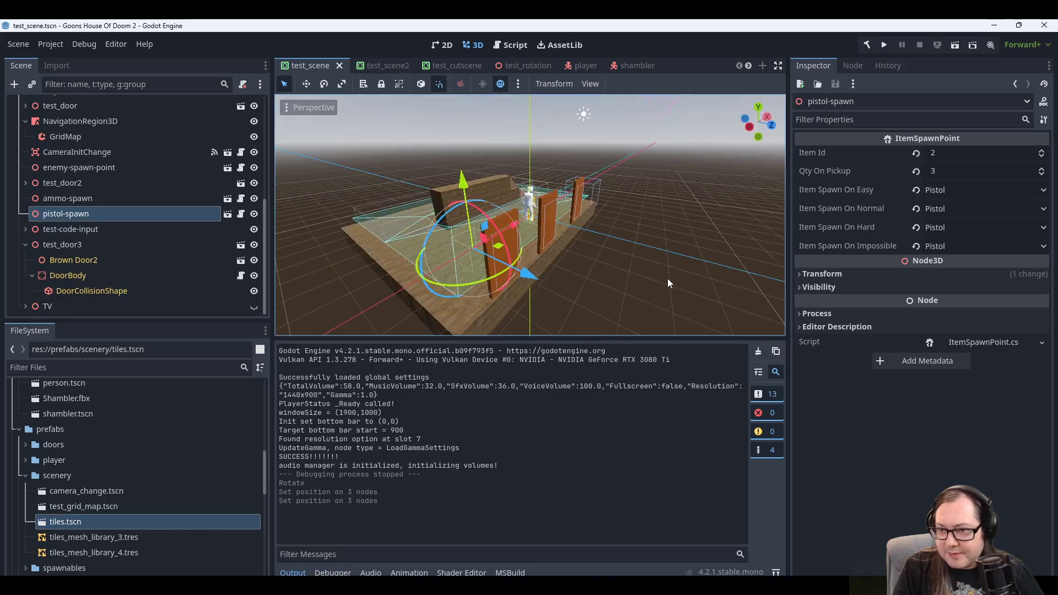
{"action": "middle_click_drag", "start_coordinate": [638, 238], "coordinate": [530, 254]}
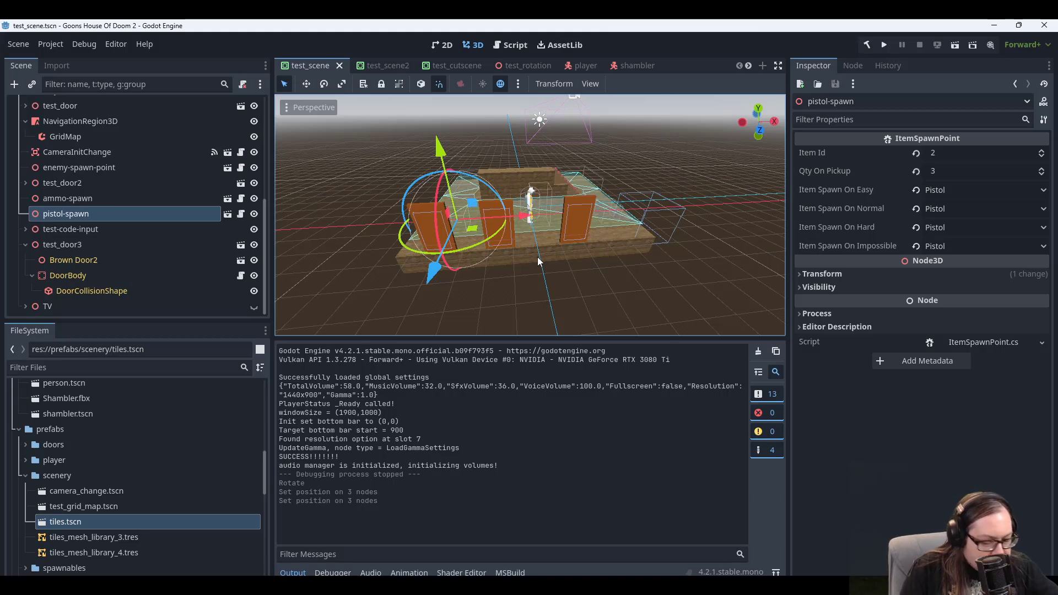
Raise the CollisionShape3D of test-code-input to a Y position of 0.5 m, check its height against the floor, and save the scene.
{"action": "left_click", "coordinate": [667, 209]}
{"action": "middle_click_drag", "start_coordinate": [701, 280], "coordinate": [534, 274]}
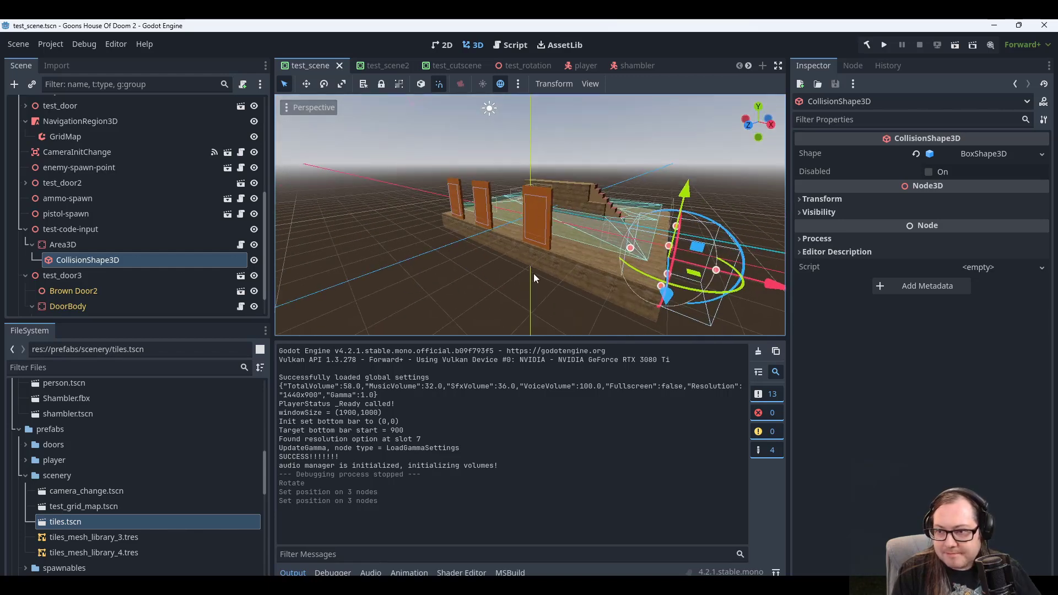
{"action": "scroll", "coordinate": [534, 274], "scroll_direction": "down", "scroll_amount": 2}
{"action": "middle_click_drag", "start_coordinate": [733, 229], "coordinate": [671, 204]}
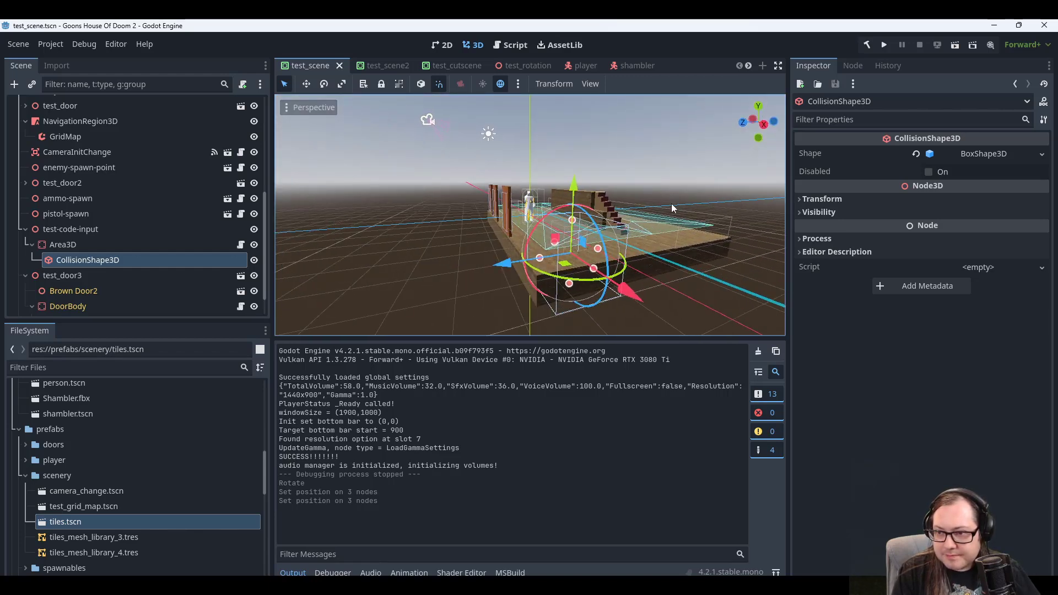
{"action": "scroll", "coordinate": [415, 260], "scroll_direction": "up", "scroll_amount": 6}
{"action": "scroll", "coordinate": [413, 280], "scroll_direction": "down", "scroll_amount": 6}
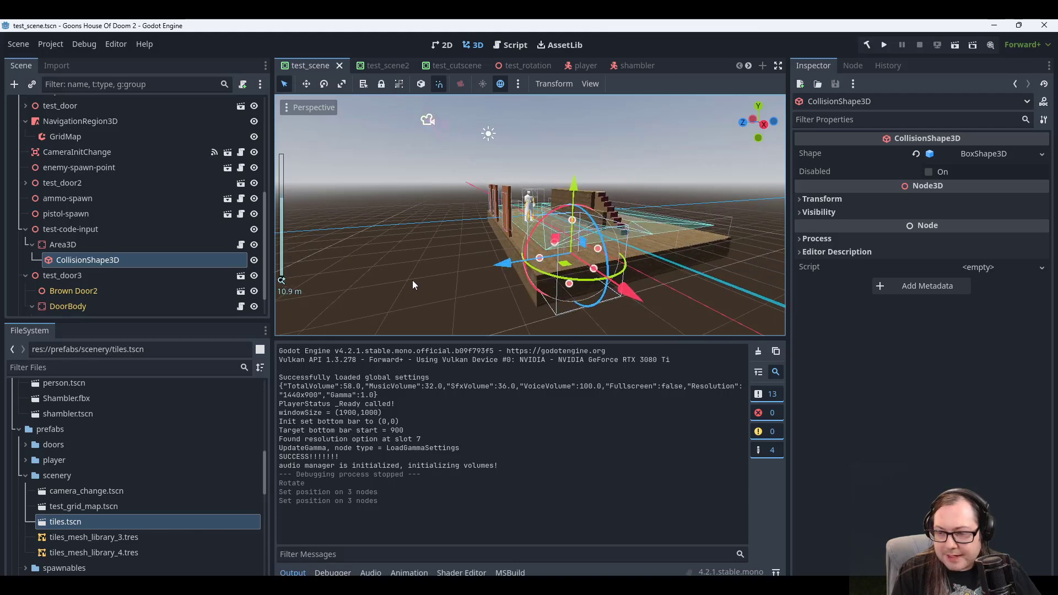
{"action": "middle_click_drag", "start_coordinate": [412, 280], "coordinate": [523, 273]}
{"action": "scroll", "coordinate": [523, 273], "scroll_direction": "up", "scroll_amount": 3}
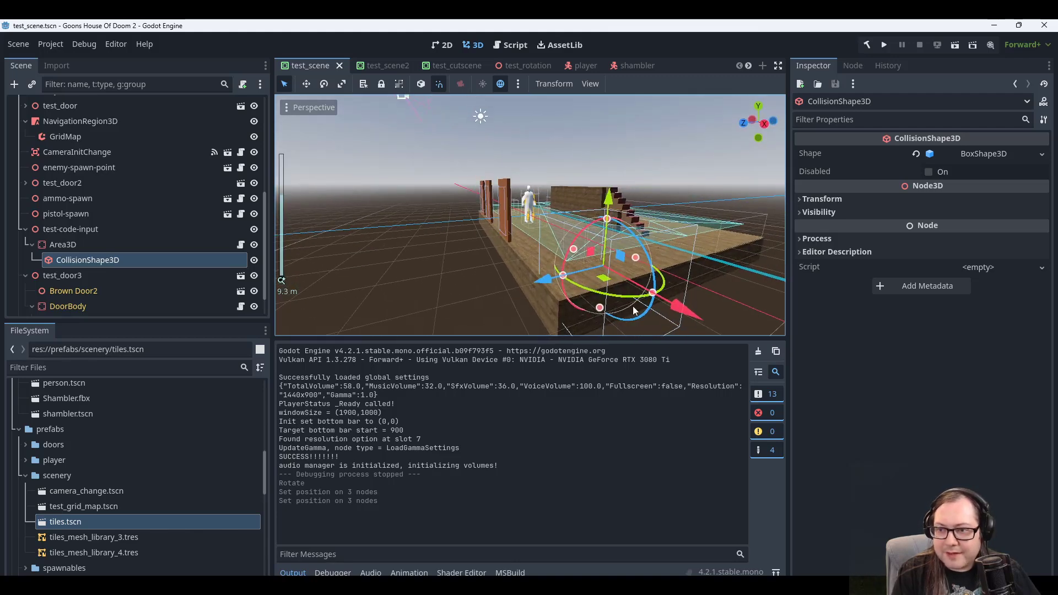
{"action": "middle_click_drag", "start_coordinate": [729, 247], "coordinate": [675, 269]}
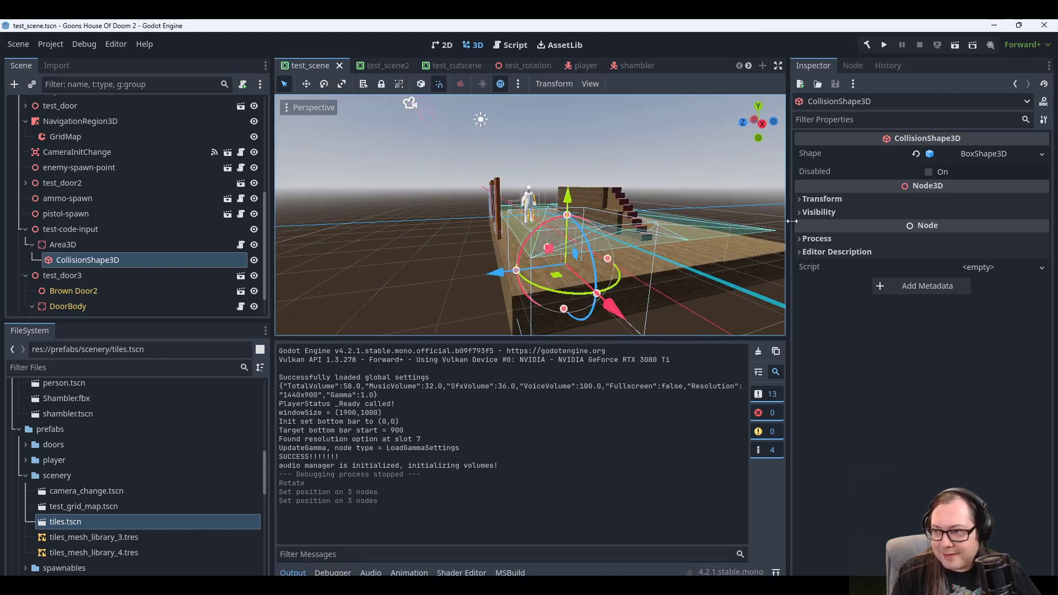
{"action": "left_click", "coordinate": [821, 200]}
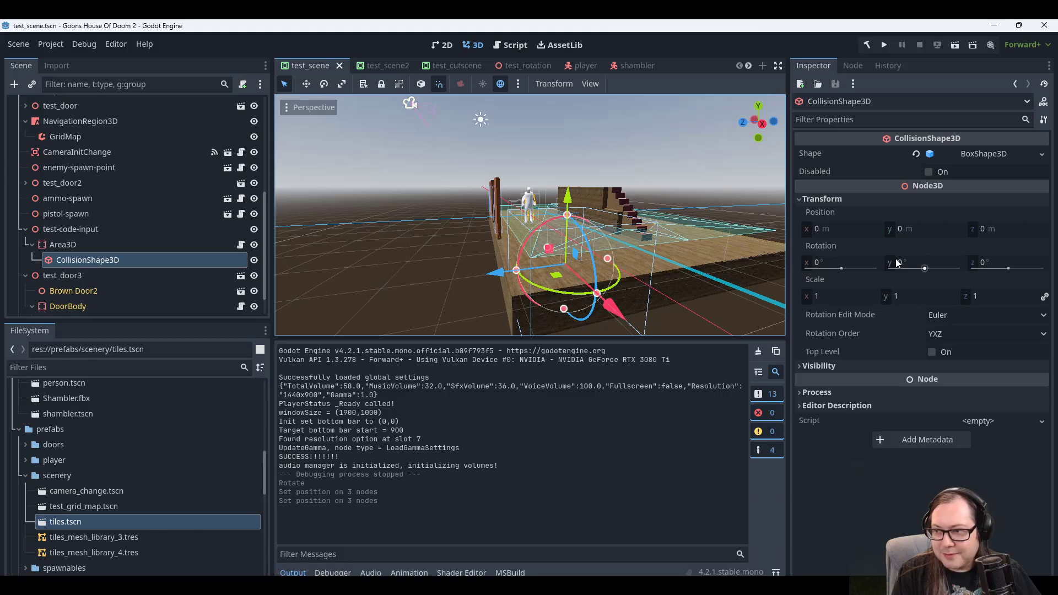
{"action": "left_click", "coordinate": [912, 234]}
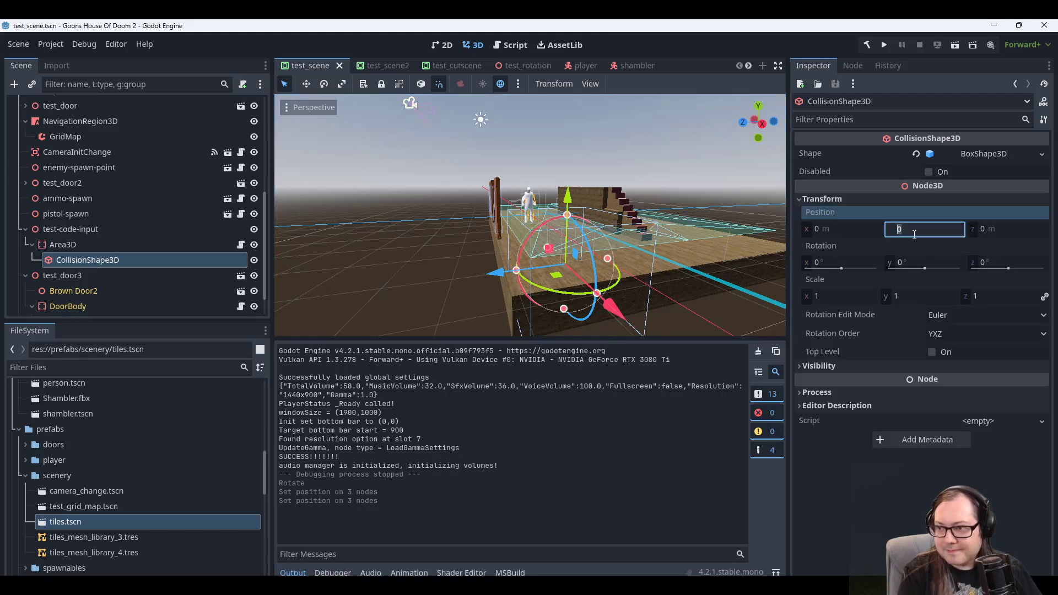
{"action": "key", "text": "Return"}
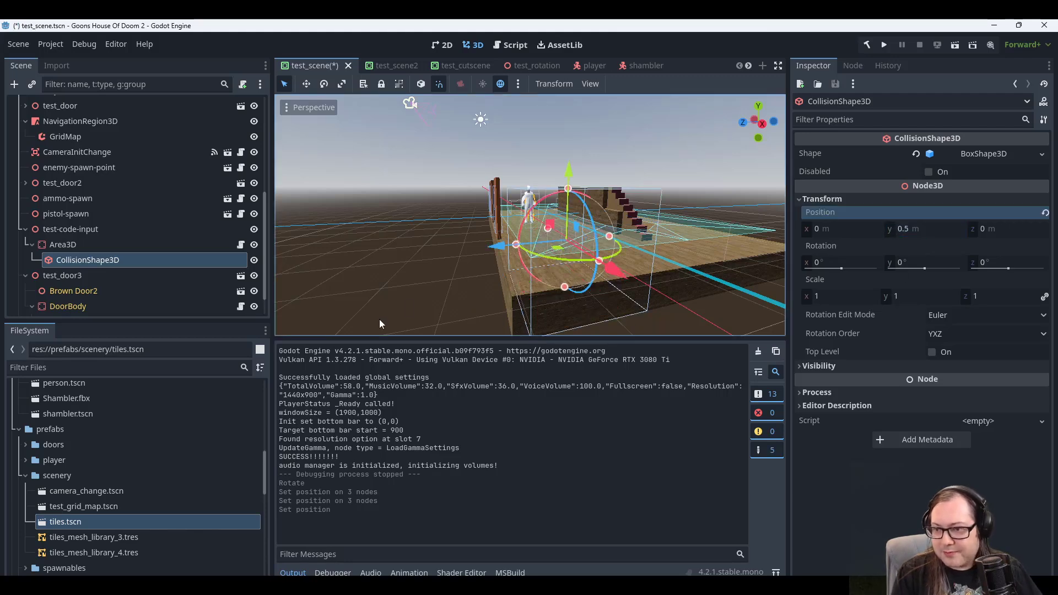
{"action": "middle_click_drag", "start_coordinate": [379, 319], "coordinate": [493, 257]}
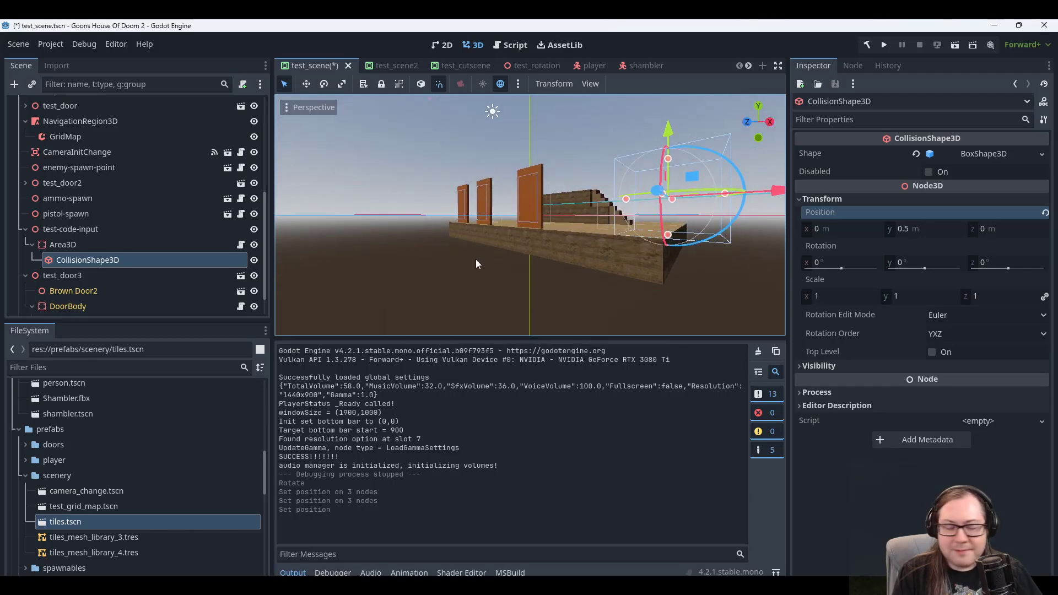
{"action": "key", "text": "ctrl+s"}
Examine the doors, stairs and floor tiles from several angles and look through the scene's nodes for objects still needing a height adjustment.
{"action": "middle_click_drag", "start_coordinate": [407, 253], "coordinate": [530, 293]}
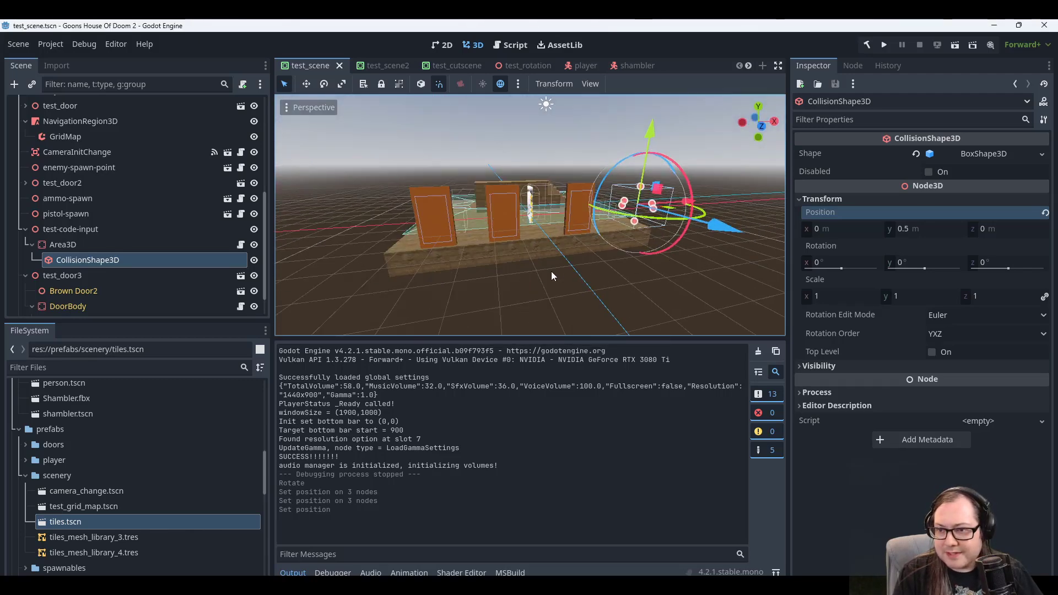
{"action": "scroll", "coordinate": [552, 269], "scroll_direction": "up", "scroll_amount": 7}
{"action": "middle_click_drag", "start_coordinate": [567, 147], "coordinate": [699, 198]}
{"action": "scroll", "coordinate": [422, 234], "scroll_direction": "down", "scroll_amount": 3}
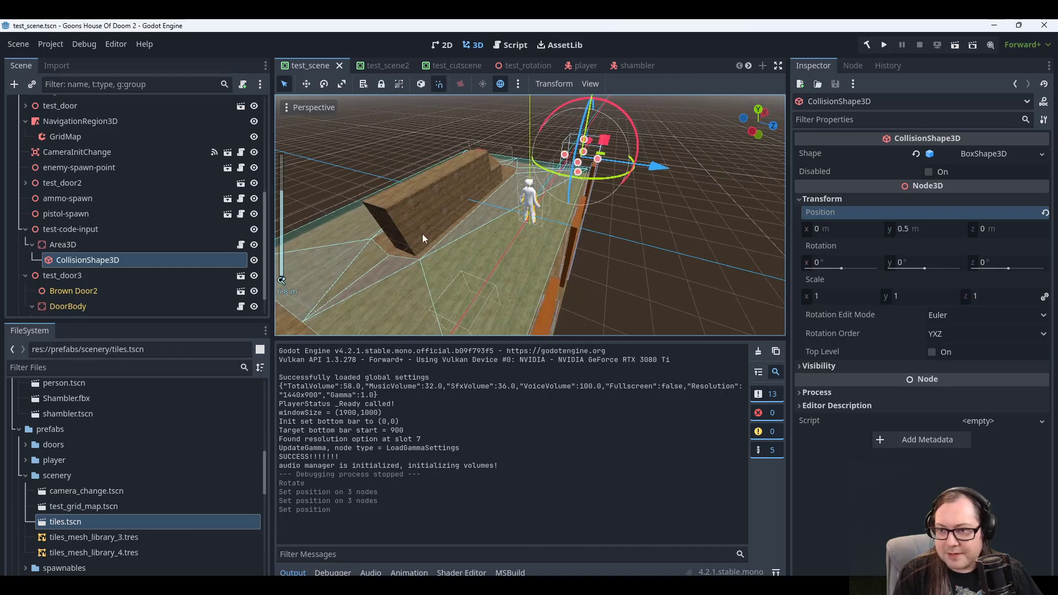
{"action": "middle_click_drag", "start_coordinate": [422, 234], "coordinate": [570, 166]}
{"action": "scroll", "coordinate": [611, 211], "scroll_direction": "down", "scroll_amount": 4}
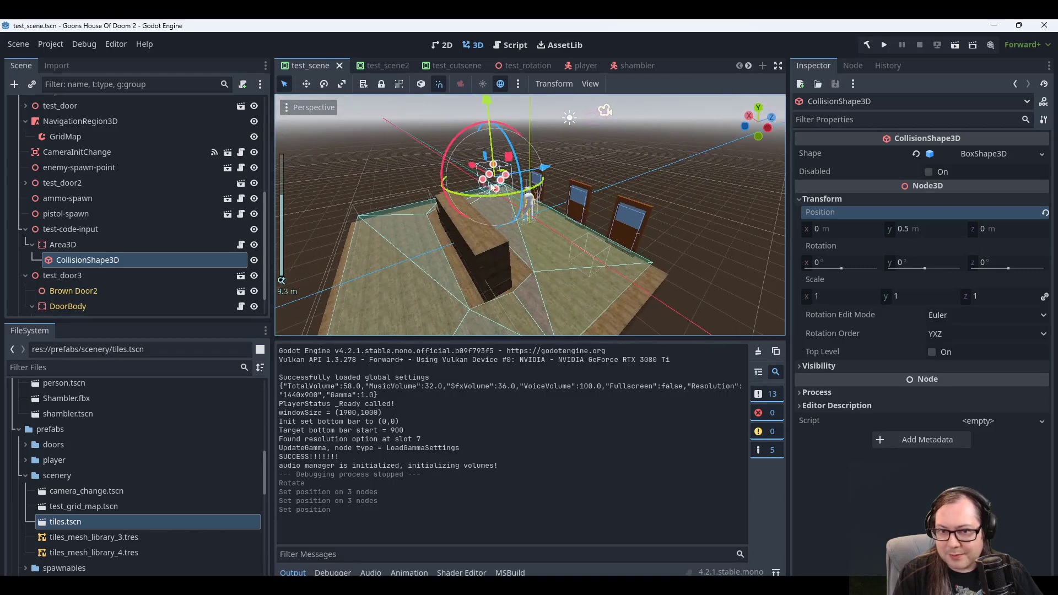
{"action": "scroll", "coordinate": [143, 260], "scroll_direction": "down", "scroll_amount": 2}
{"action": "scroll", "coordinate": [127, 250], "scroll_direction": "up", "scroll_amount": 3}
{"action": "scroll", "coordinate": [122, 251], "scroll_direction": "down", "scroll_amount": 3}
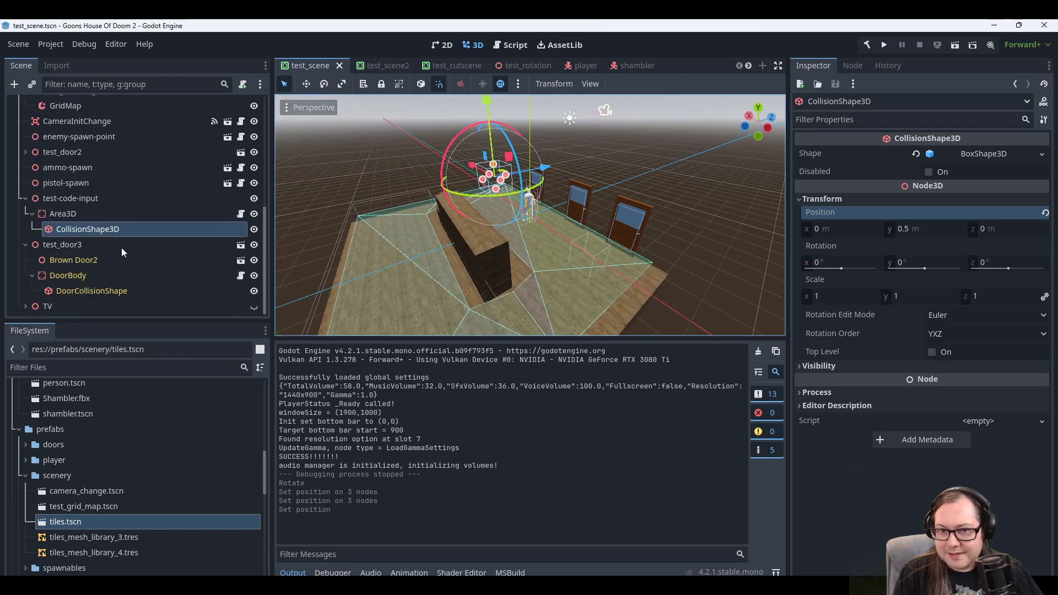
{"action": "scroll", "coordinate": [113, 227], "scroll_direction": "up", "scroll_amount": 3}
Set the Y position of enemy-spawn-point to 0 m and save the scene.
{"action": "left_click", "coordinate": [62, 193]}
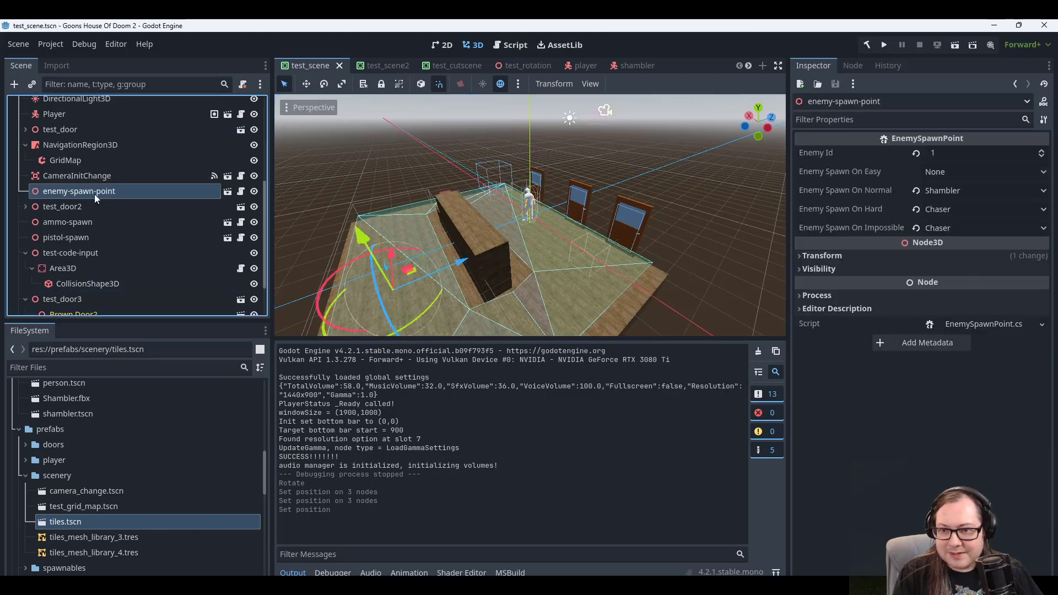
{"action": "key", "text": "f"}
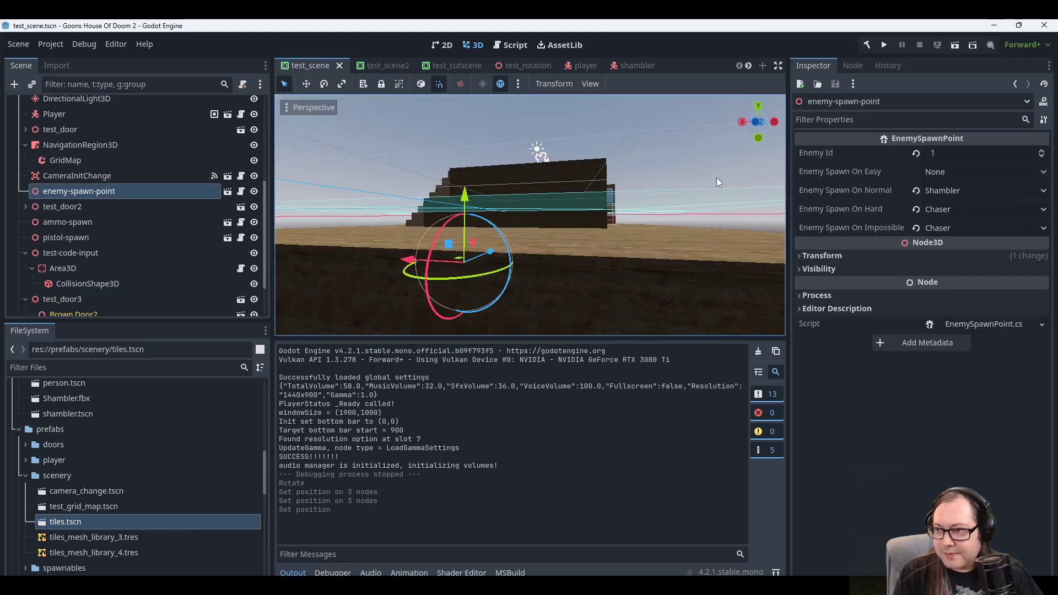
{"action": "left_click", "coordinate": [844, 257]}
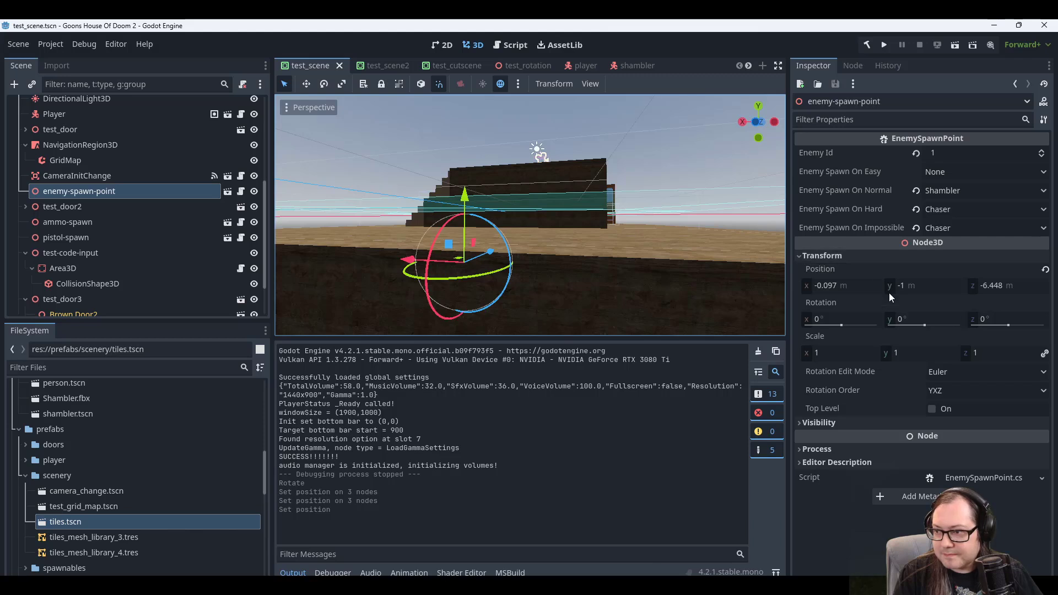
{"action": "left_click", "coordinate": [906, 286]}
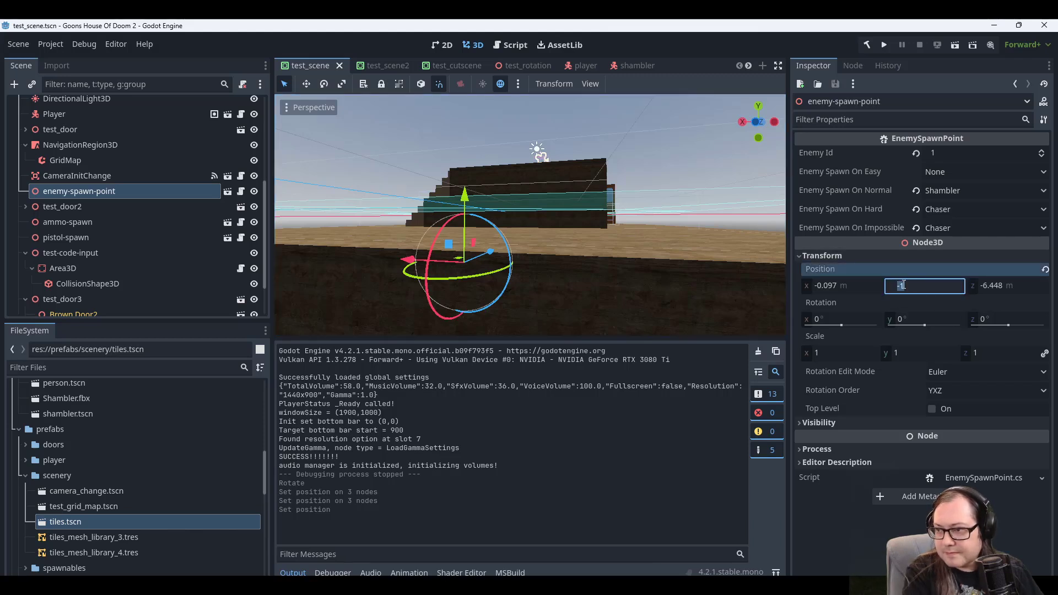
{"action": "type", "text": "0"}
{"action": "key", "text": "Return"}
{"action": "key", "text": "ctrl+s"}
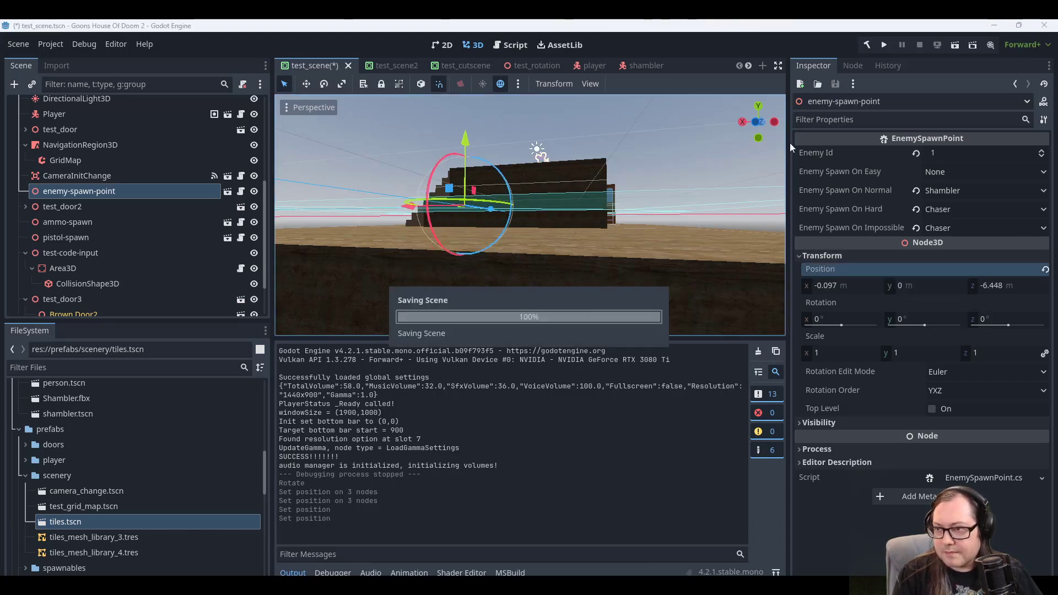
Run the project to check how the spawned enemy stands on the tile floor, and close the game window.
{"action": "left_click", "coordinate": [884, 44]}
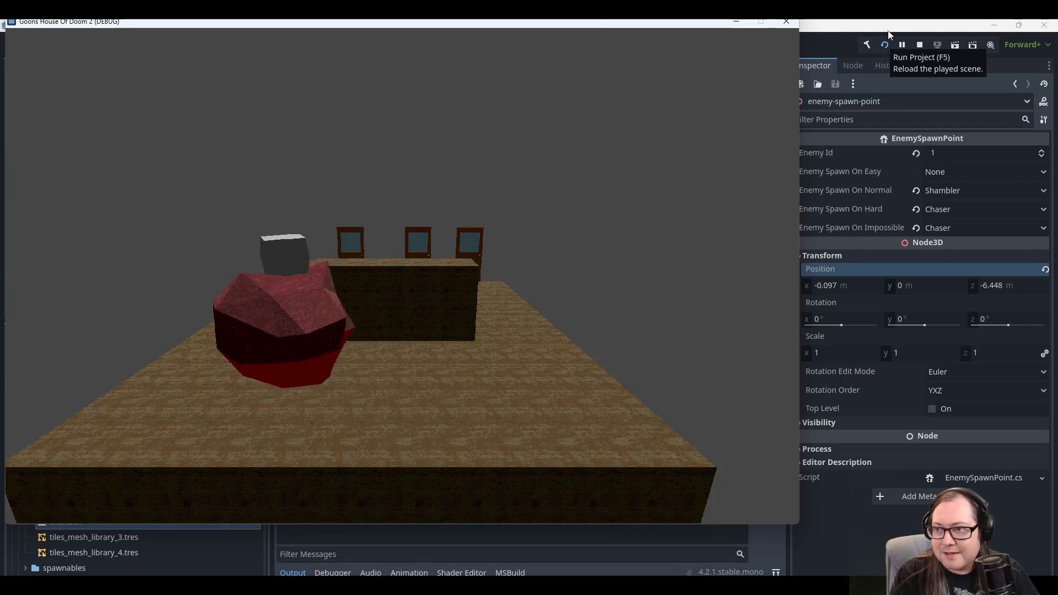
{"action": "left_click", "coordinate": [786, 21]}
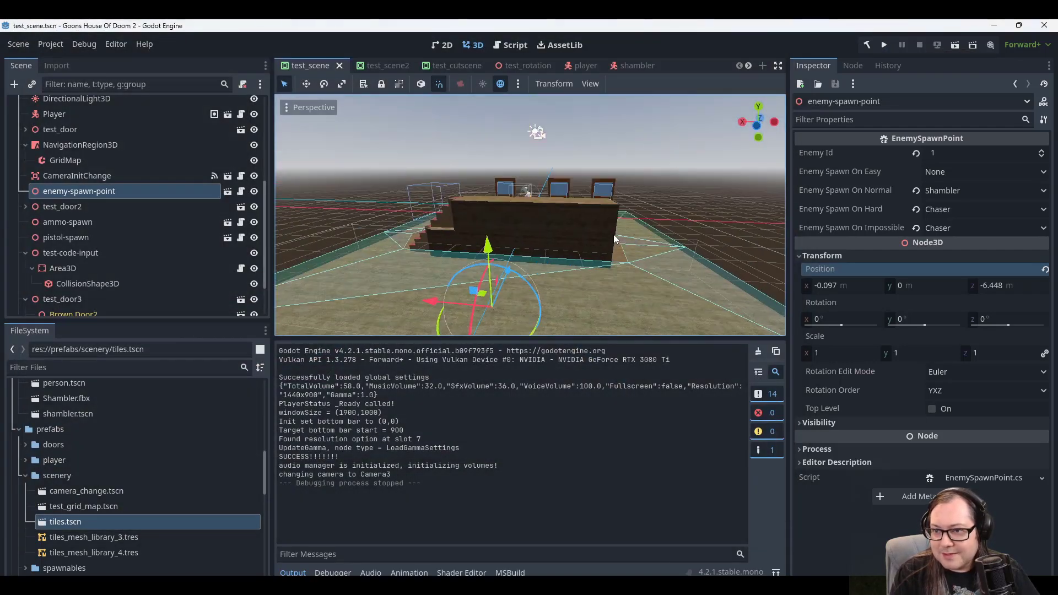
{"action": "middle_click_drag", "start_coordinate": [646, 227], "coordinate": [627, 219]}
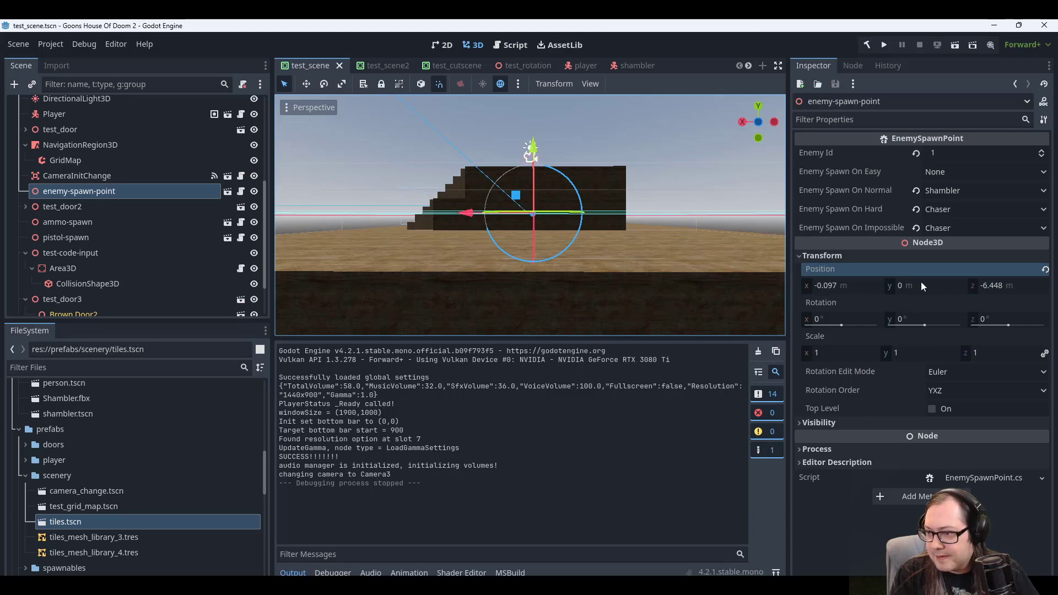
Set the Y position of enemy-spawn-point to -0.5 m, check its height against the floor, and save the scene.
{"action": "left_click", "coordinate": [73, 175]}
{"action": "left_click", "coordinate": [84, 192]}
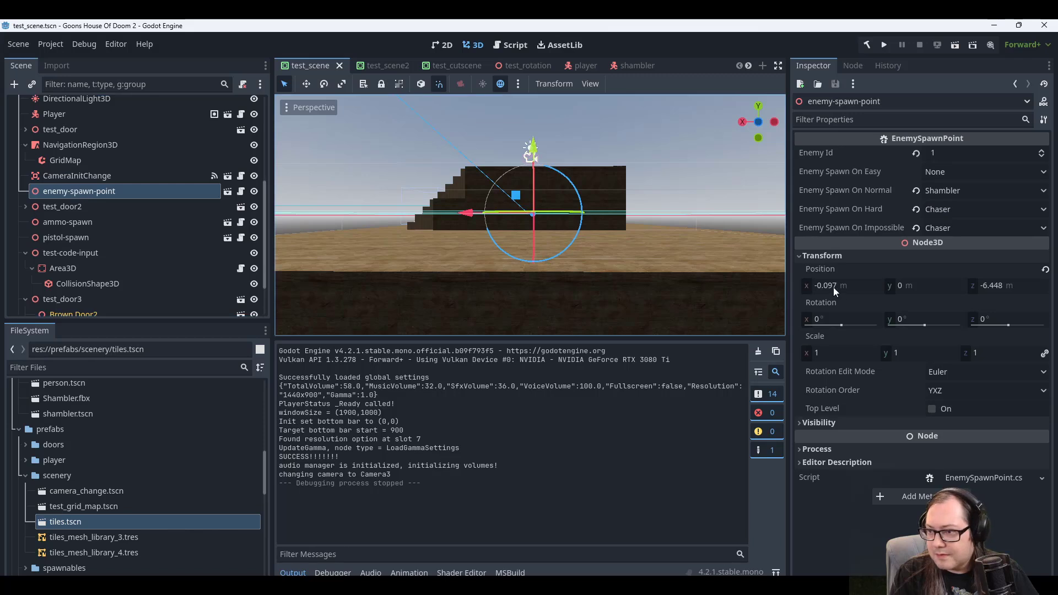
{"action": "left_click", "coordinate": [909, 283]}
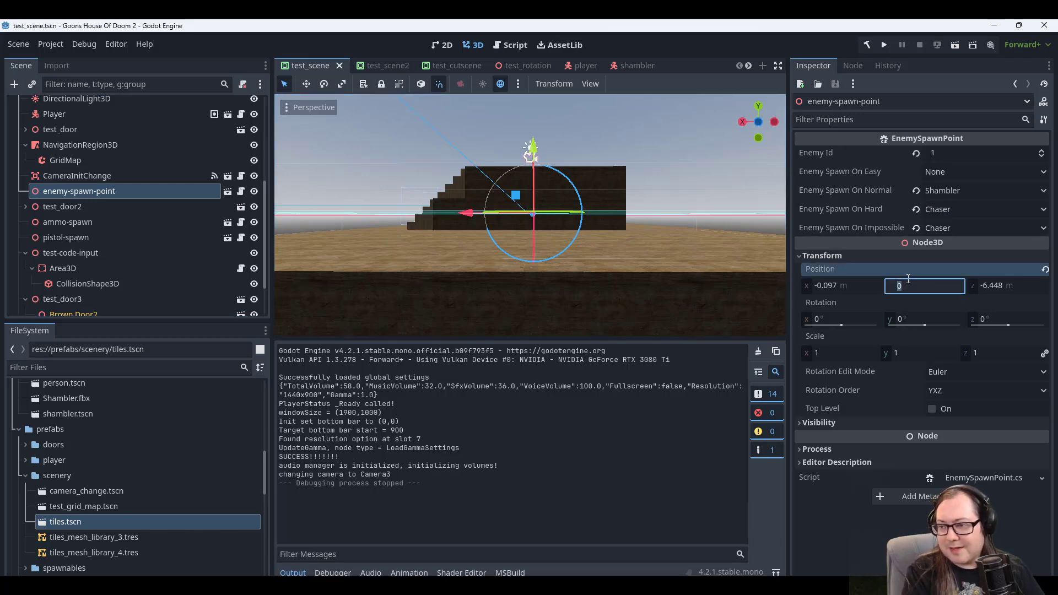
{"action": "key", "text": "Return"}
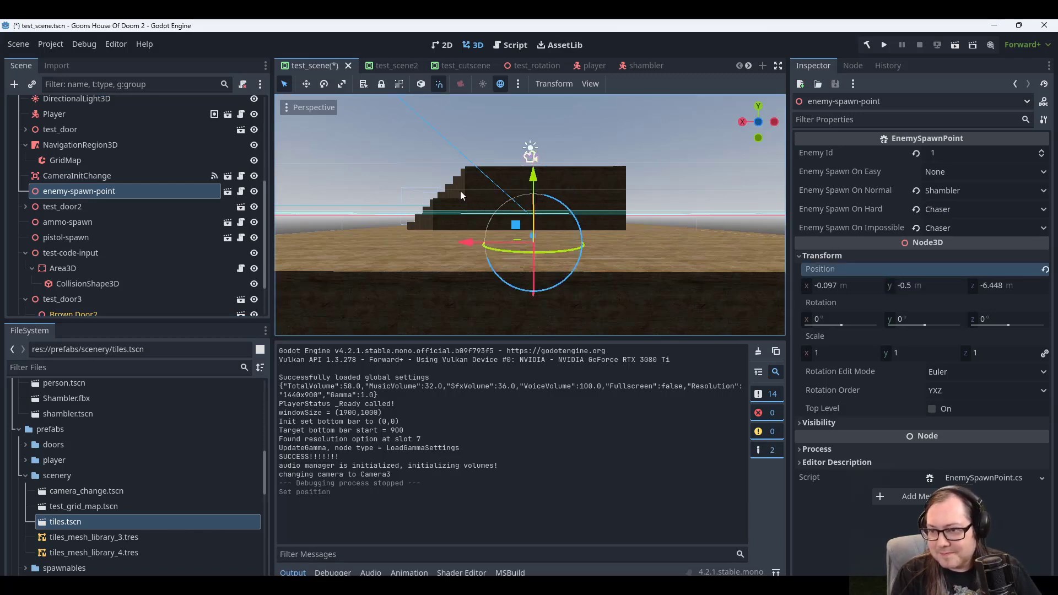
{"action": "middle_click_drag", "start_coordinate": [614, 208], "coordinate": [483, 230], "text": "shift"}
{"action": "key", "text": "ctrl+s"}
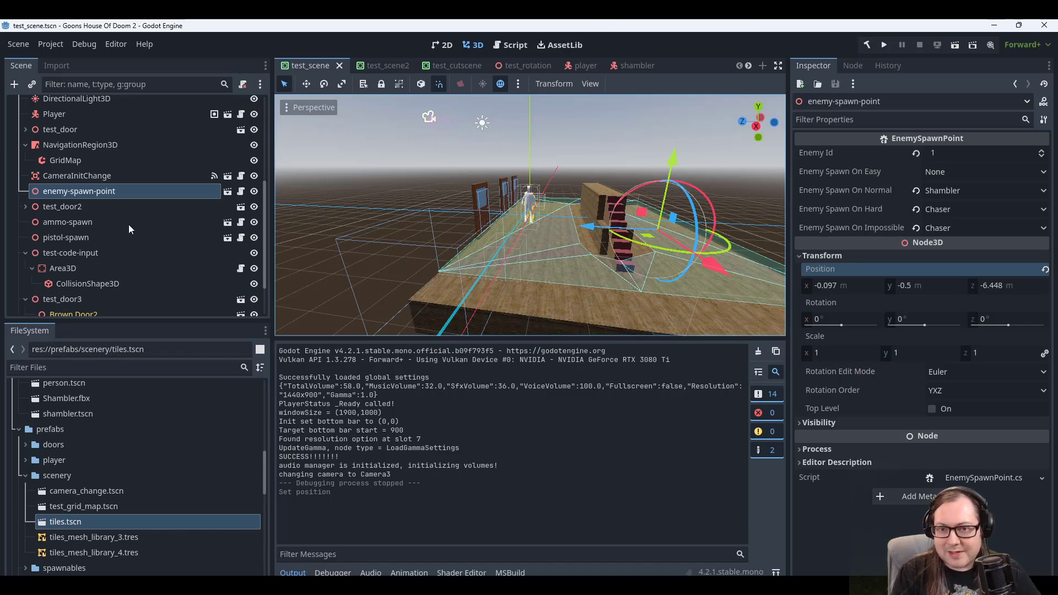
Find the enemies folder under prefabs/spawnables in the project files and open the chaser.tscn scene.
{"action": "scroll", "coordinate": [151, 474], "scroll_direction": "down", "scroll_amount": 2}
{"action": "scroll", "coordinate": [132, 455], "scroll_direction": "up", "scroll_amount": 6}
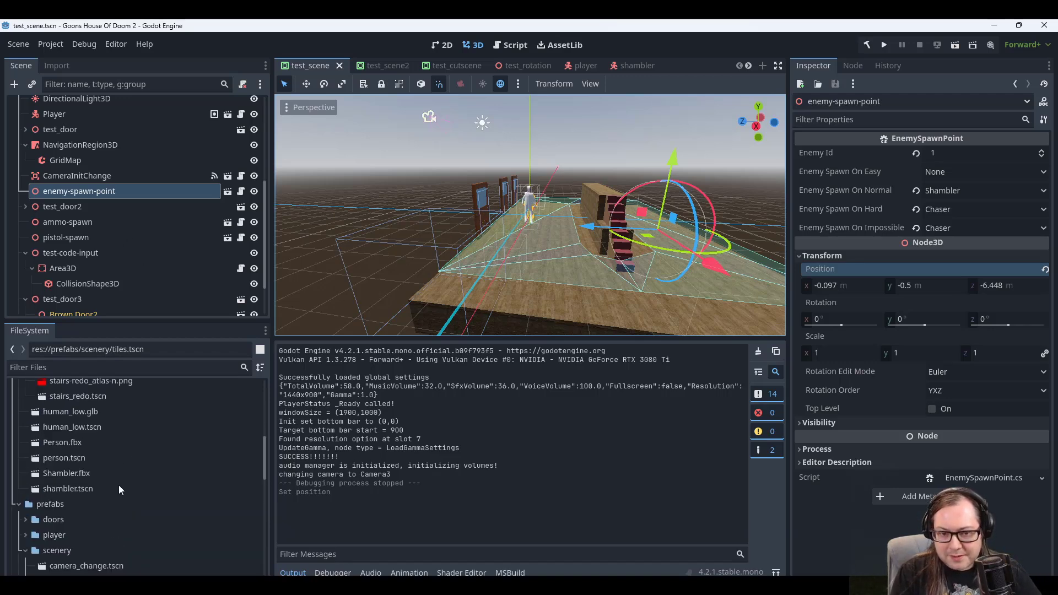
{"action": "scroll", "coordinate": [104, 488], "scroll_direction": "up", "scroll_amount": 10}
{"action": "scroll", "coordinate": [107, 496], "scroll_direction": "down", "scroll_amount": 9}
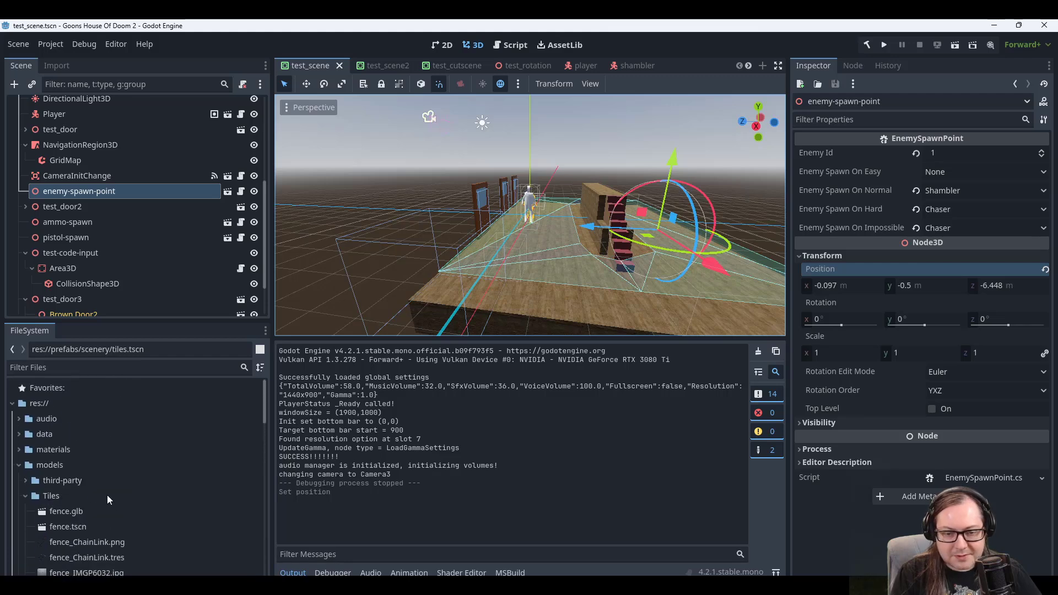
{"action": "scroll", "coordinate": [106, 499], "scroll_direction": "down", "scroll_amount": 6}
{"action": "scroll", "coordinate": [82, 493], "scroll_direction": "up", "scroll_amount": 2}
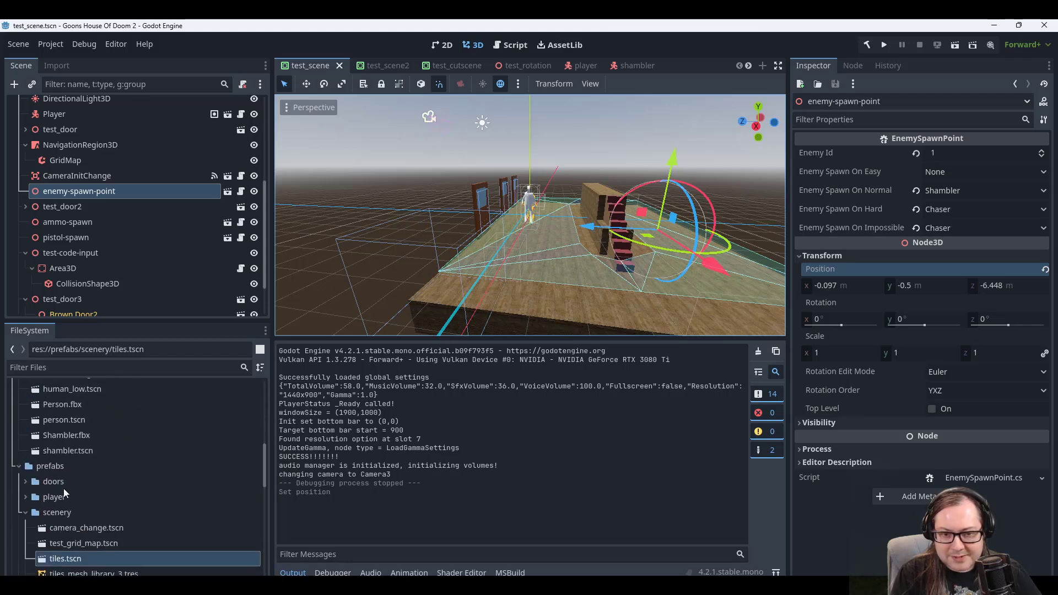
{"action": "scroll", "coordinate": [48, 492], "scroll_direction": "down", "scroll_amount": 5}
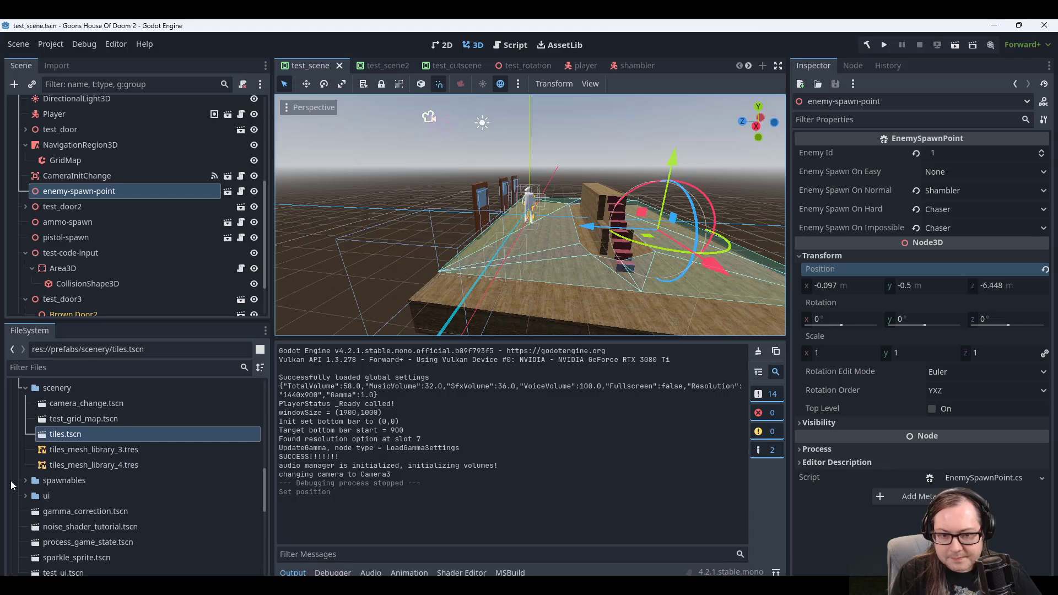
{"action": "left_click", "coordinate": [26, 480]}
{"action": "left_click", "coordinate": [32, 495]}
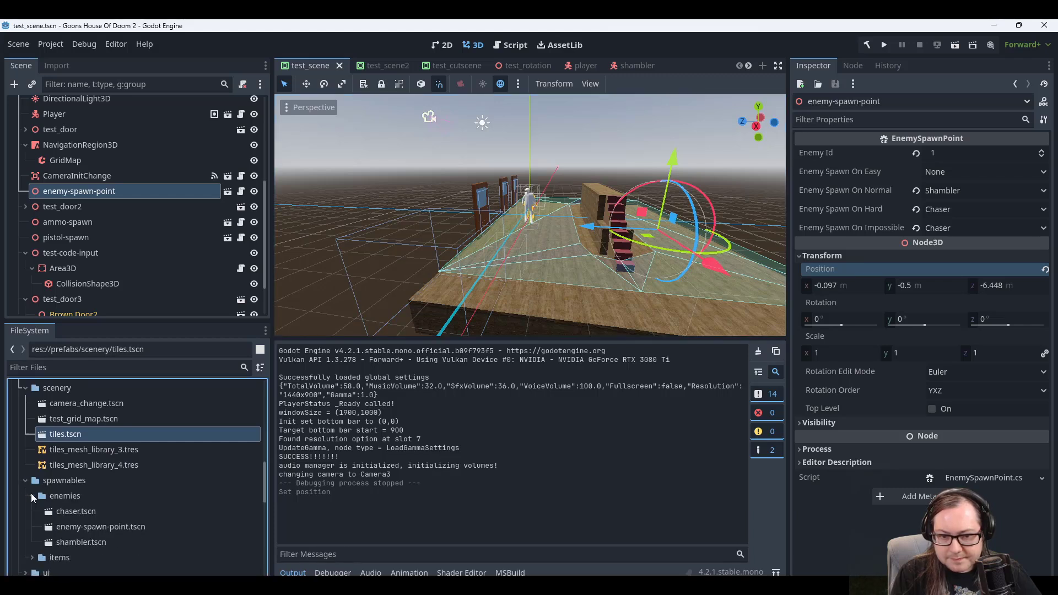
{"action": "scroll", "coordinate": [36, 495], "scroll_direction": "down", "scroll_amount": 2}
{"action": "left_click", "coordinate": [72, 462]}
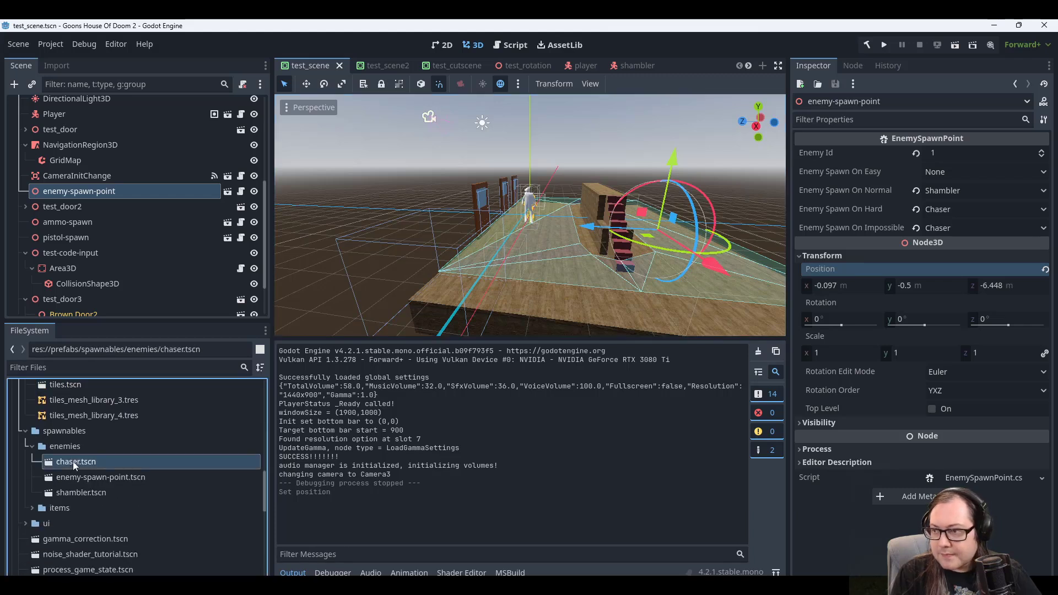
{"action": "double_click", "coordinate": [65, 466]}
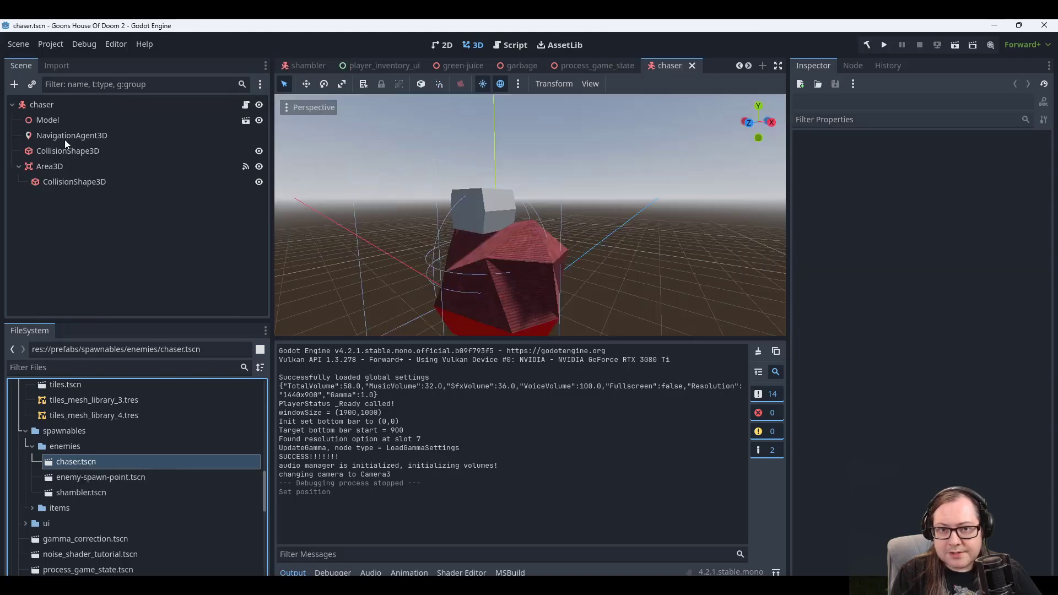
Set the floor max angle of the root chaser node to 60°.
{"action": "left_click", "coordinate": [44, 106]}
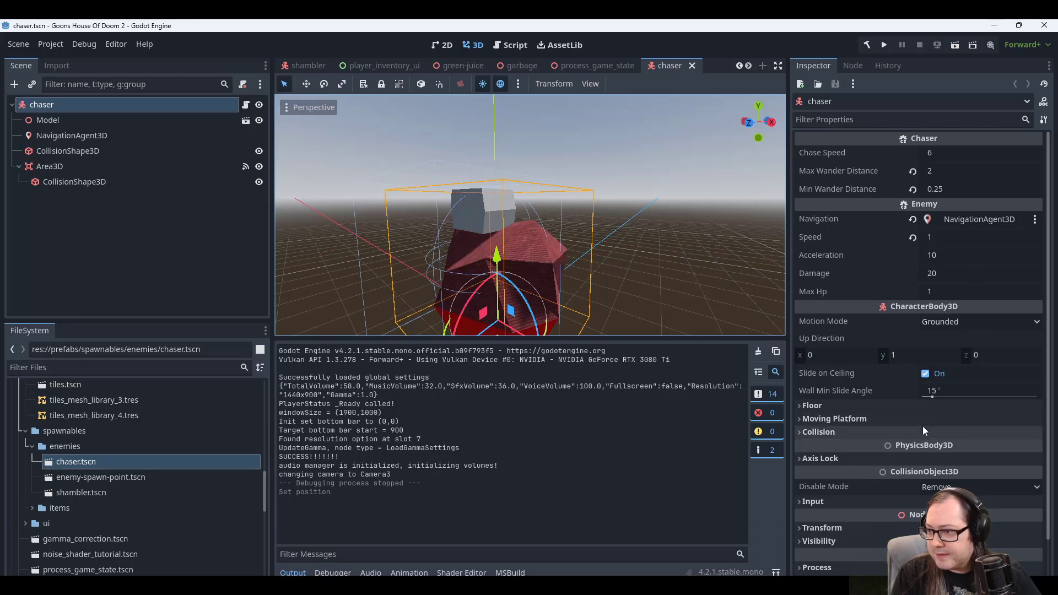
{"action": "left_click", "coordinate": [820, 408]}
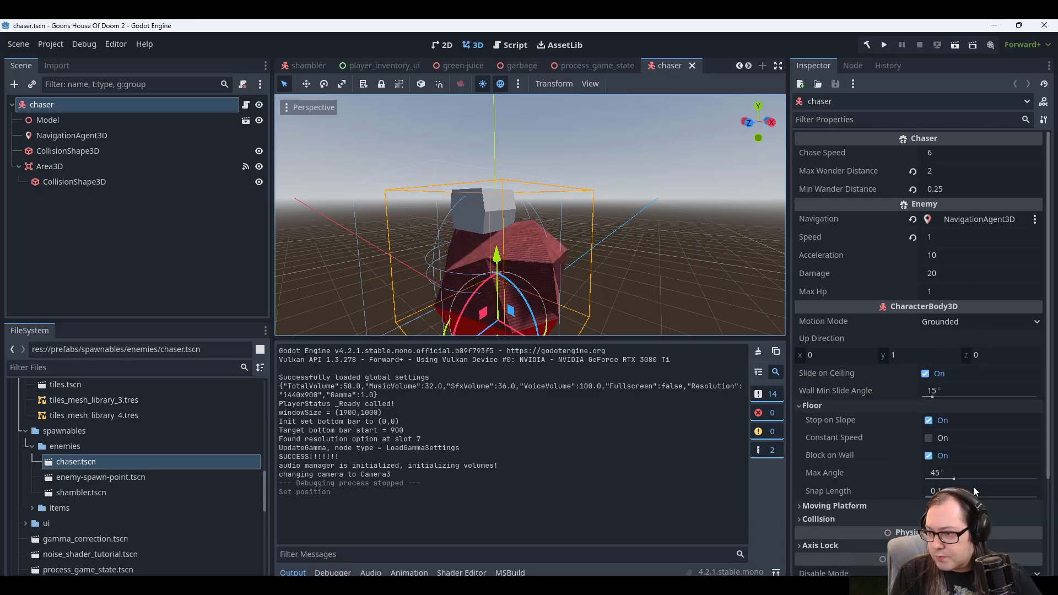
{"action": "left_click", "coordinate": [967, 473]}
{"action": "type", "text": "60"}
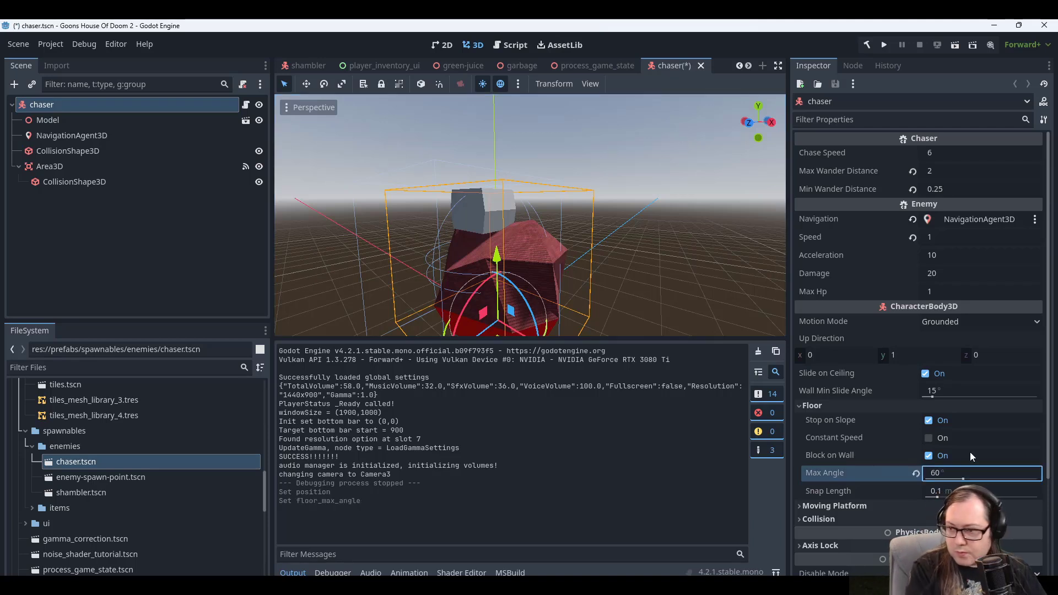
Save the chaser scene and open enemy-spawn-point.tscn from the enemies folder to check it.
{"action": "key", "text": "Return"}
{"action": "key", "text": "ctrl+s"}
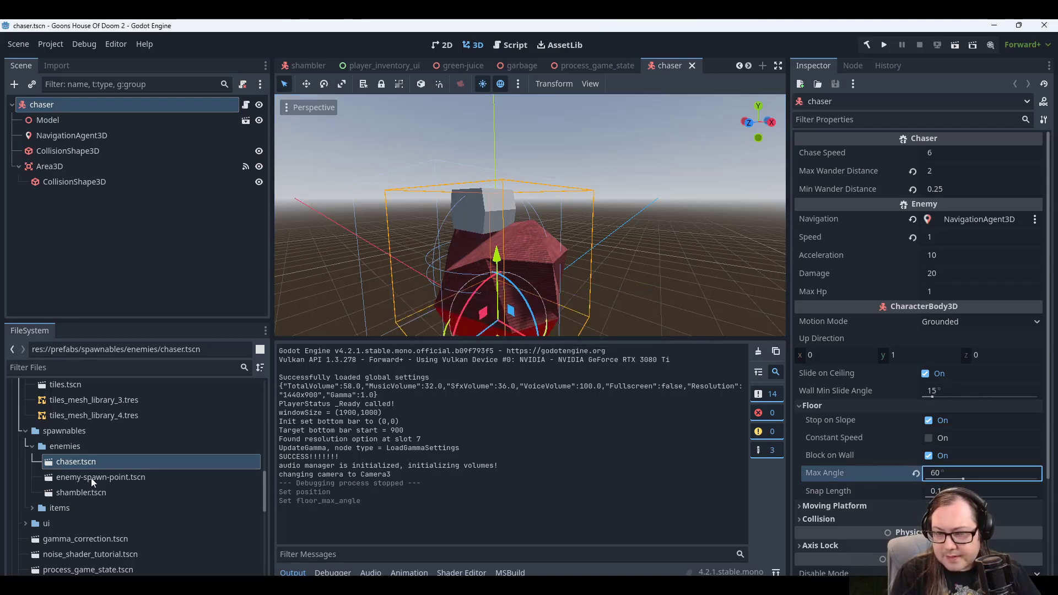
{"action": "double_click", "coordinate": [85, 476]}
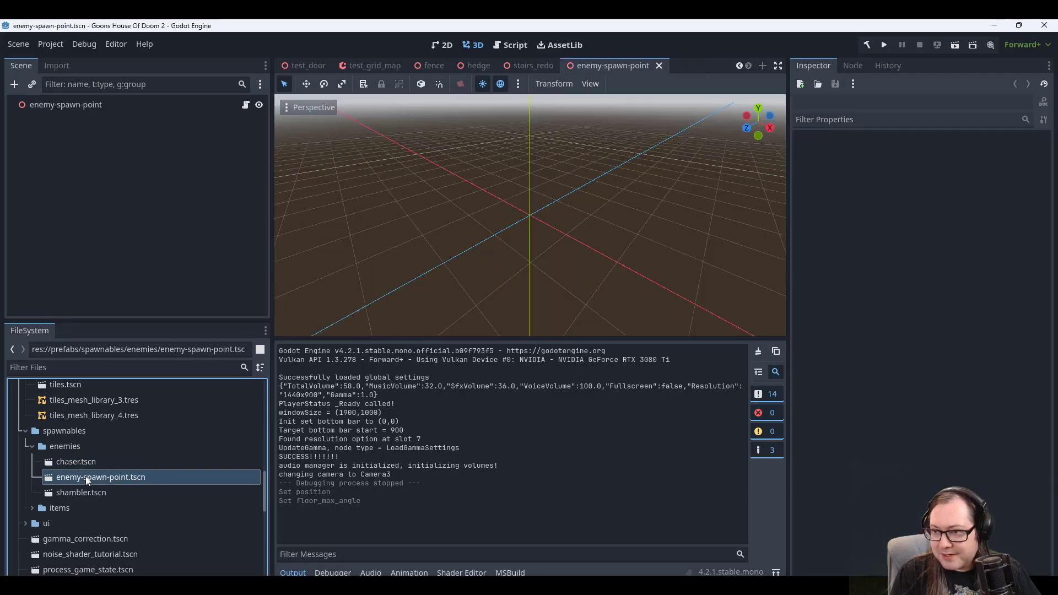
{"action": "scroll", "coordinate": [516, 259], "scroll_direction": "down", "scroll_amount": 3}
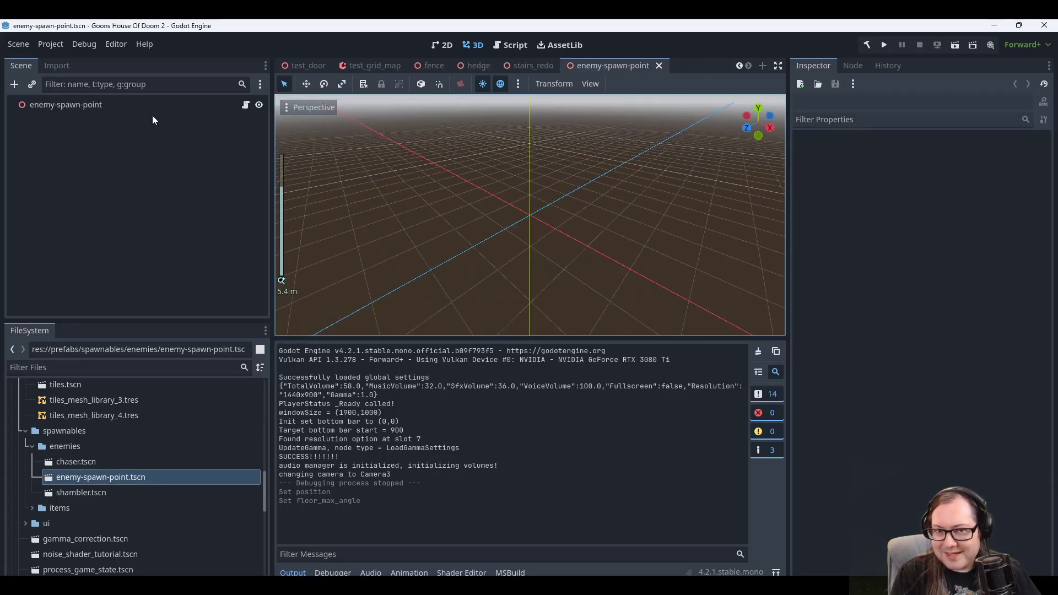
Open shambler.tscn, set the root shambler node's floor max angle to 60°, and close the saved scene.
{"action": "double_click", "coordinate": [81, 463]}
{"action": "double_click", "coordinate": [81, 493]}
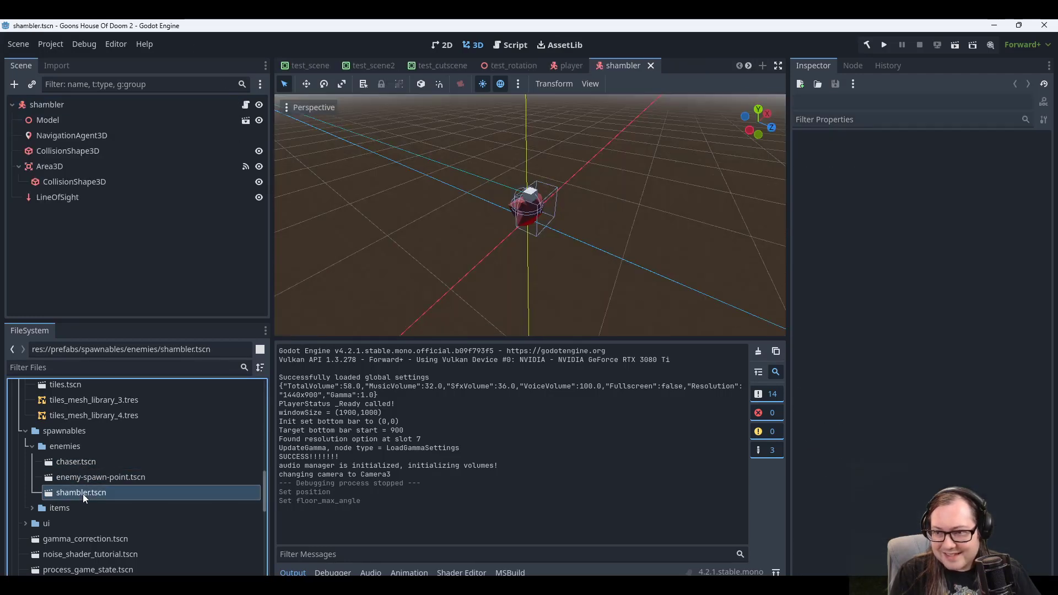
{"action": "left_click", "coordinate": [51, 107]}
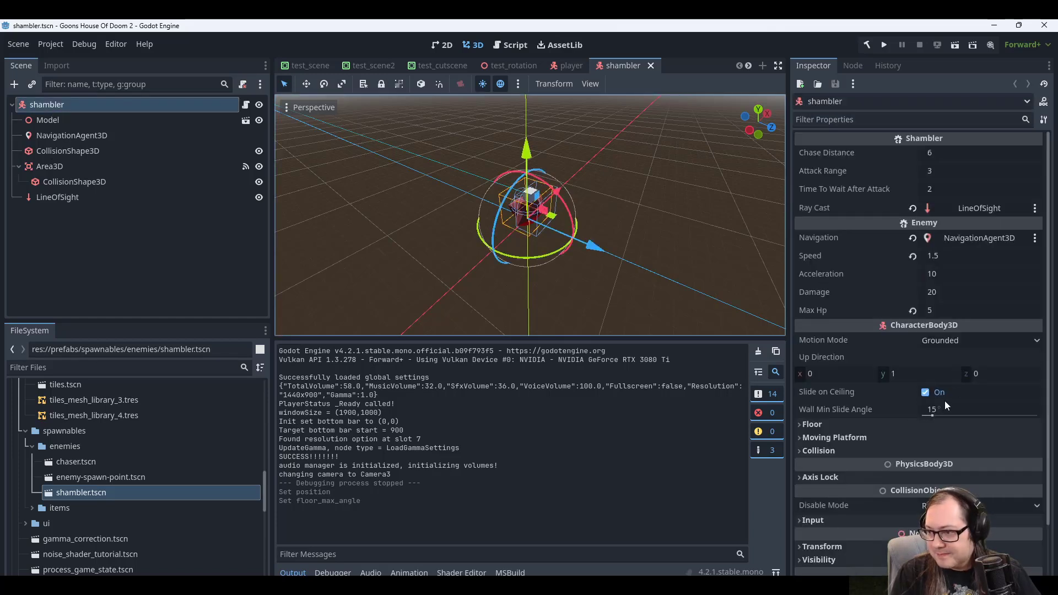
{"action": "left_click", "coordinate": [828, 425]}
{"action": "left_click", "coordinate": [969, 478]}
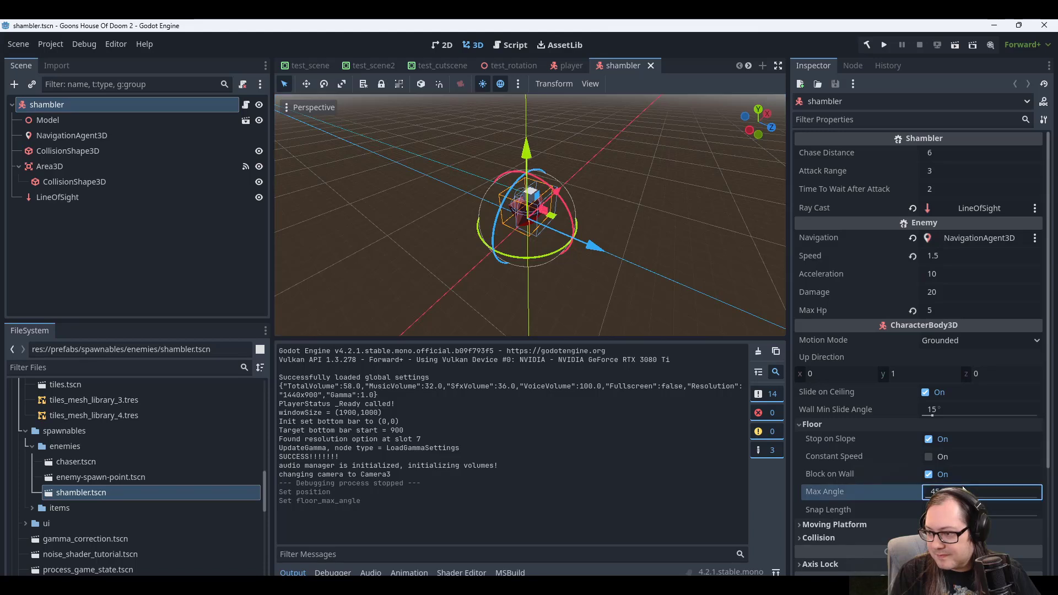
{"action": "type", "text": "60"}
{"action": "key", "text": "Return"}
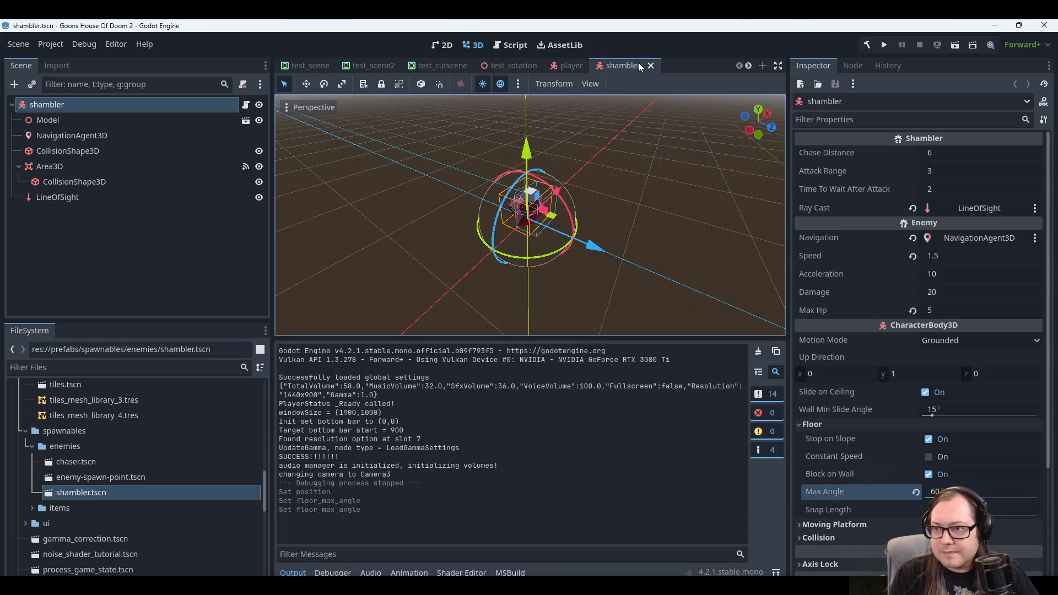
{"action": "left_click", "coordinate": [650, 66]}
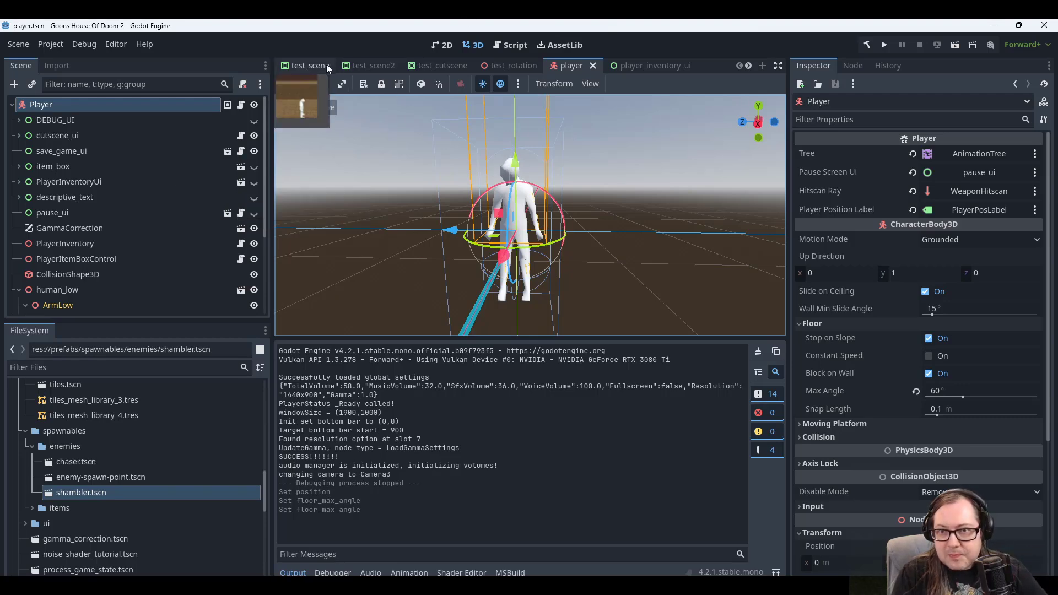
Look over test_scene, switch to test_scene2 in the 3D view, and examine its tile layout and node tree.
{"action": "left_click", "coordinate": [309, 64]}
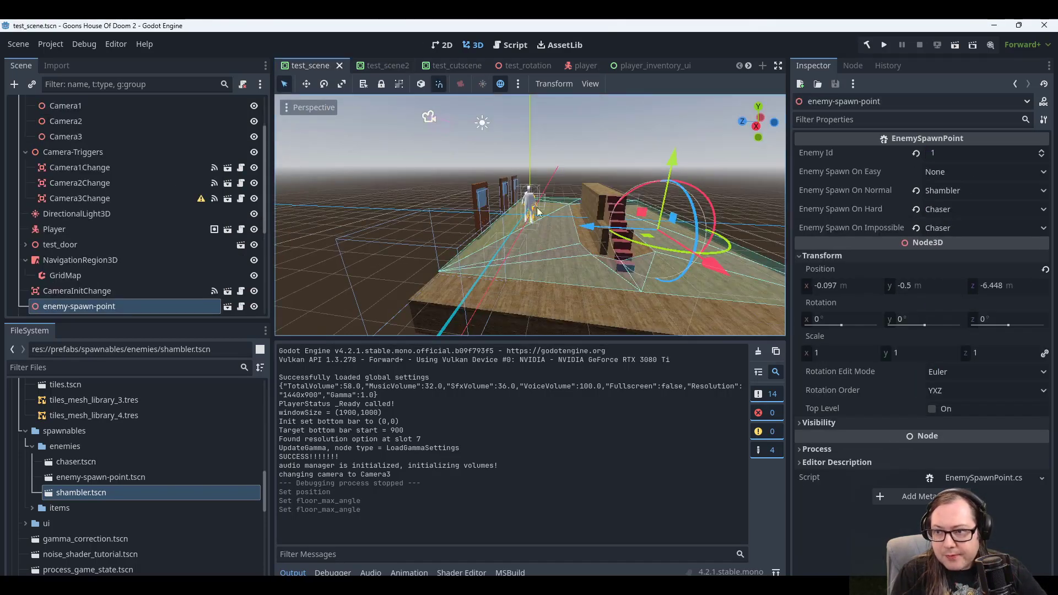
{"action": "middle_click_drag", "start_coordinate": [452, 128], "coordinate": [416, 127]}
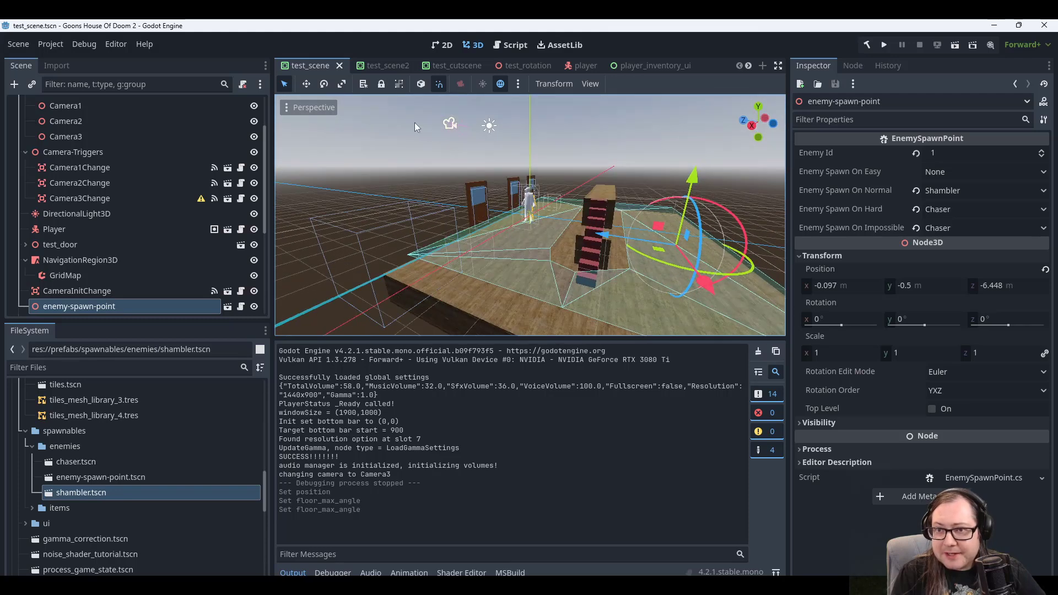
{"action": "left_click", "coordinate": [386, 64]}
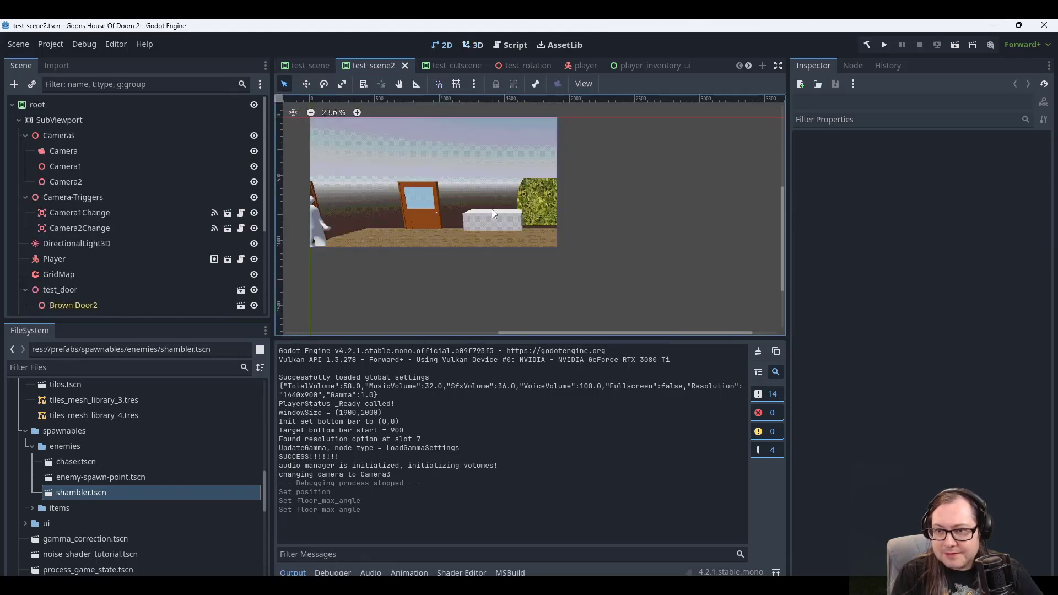
{"action": "scroll", "coordinate": [492, 209], "scroll_direction": "up", "scroll_amount": 1}
{"action": "left_click", "coordinate": [87, 120]}
{"action": "left_click", "coordinate": [72, 148]}
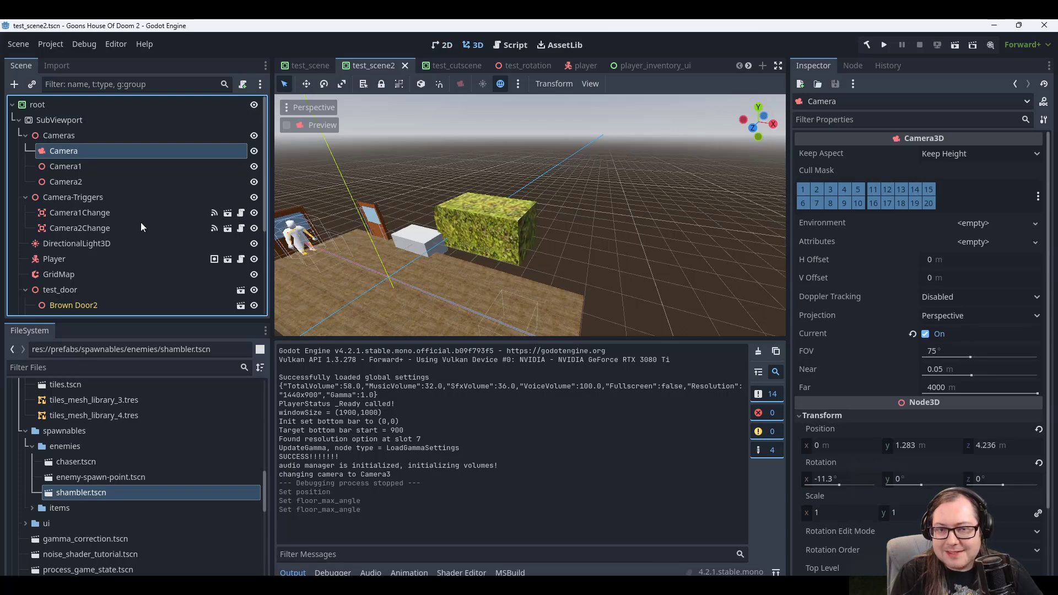
{"action": "middle_click_drag", "start_coordinate": [407, 241], "coordinate": [539, 232]}
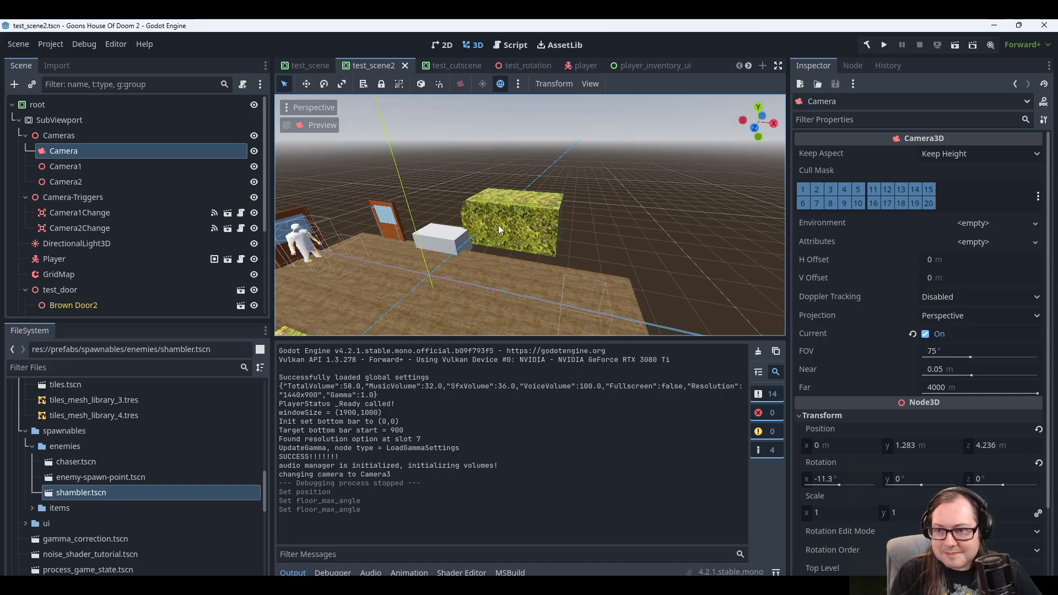
{"action": "mouse_move", "coordinate": [521, 234]}
{"action": "middle_mouse_down"}
{"action": "mouse_move", "coordinate": [495, 229]}
{"action": "mouse_move", "coordinate": [517, 237]}
{"action": "middle_mouse_up"}
{"action": "scroll", "coordinate": [523, 233], "scroll_direction": "down", "scroll_amount": 5}
{"action": "scroll", "coordinate": [529, 233], "scroll_direction": "up", "scroll_amount": 5}
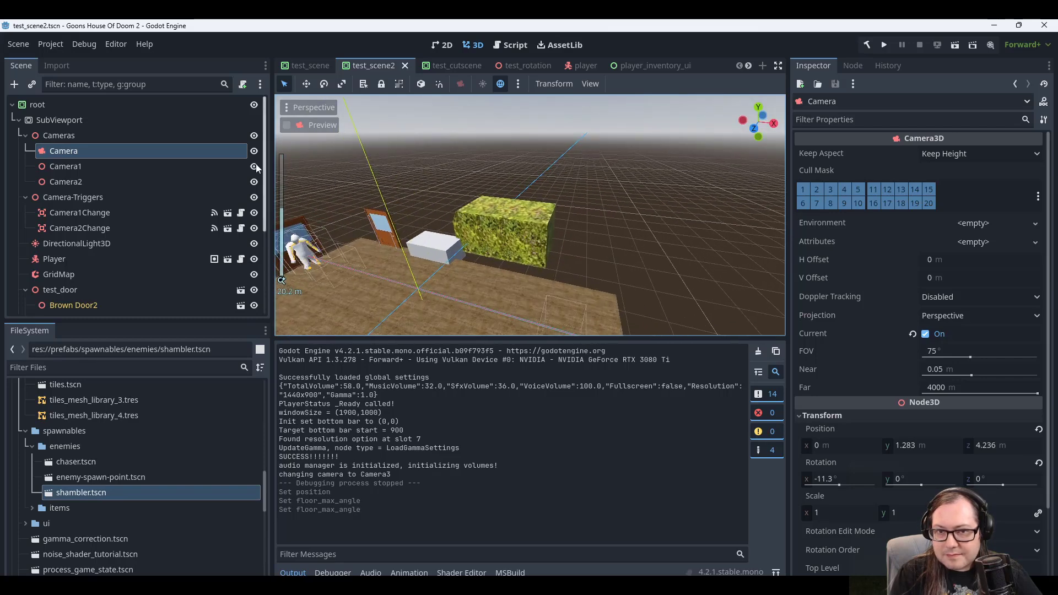
{"action": "scroll", "coordinate": [88, 276], "scroll_direction": "down", "scroll_amount": 4}
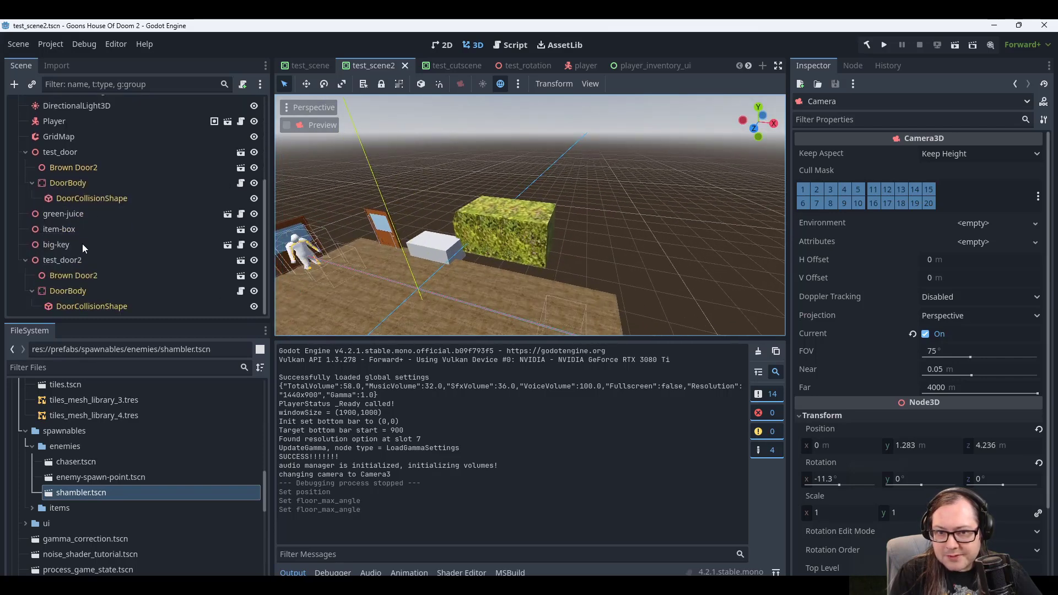
{"action": "scroll", "coordinate": [66, 271], "scroll_direction": "up", "scroll_amount": 2}
{"action": "scroll", "coordinate": [71, 270], "scroll_direction": "up", "scroll_amount": 1}
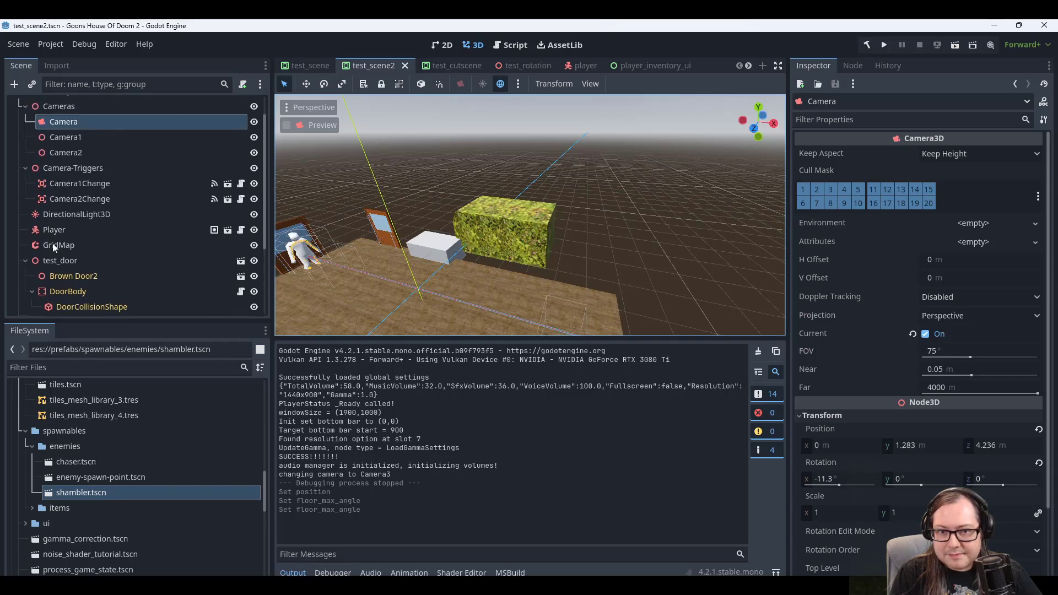
Select the GridMap in test_scene2 with its Hedge tile and start erasing the hedge block behind the white box.
{"action": "left_click", "coordinate": [57, 245]}
{"action": "left_click", "coordinate": [687, 177]}
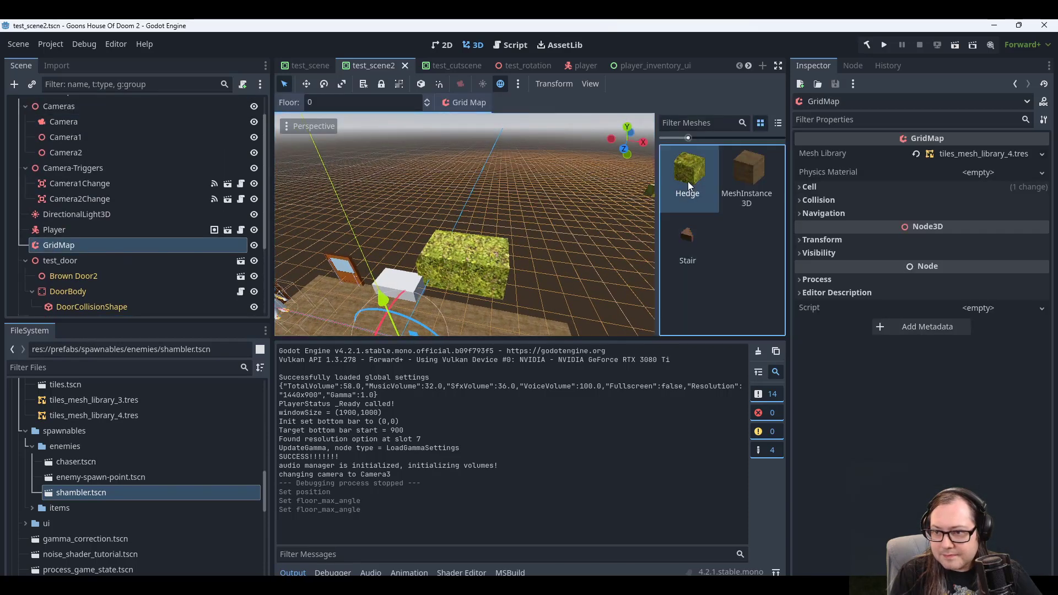
{"action": "left_click", "coordinate": [479, 278]}
{"action": "key", "text": "q"}
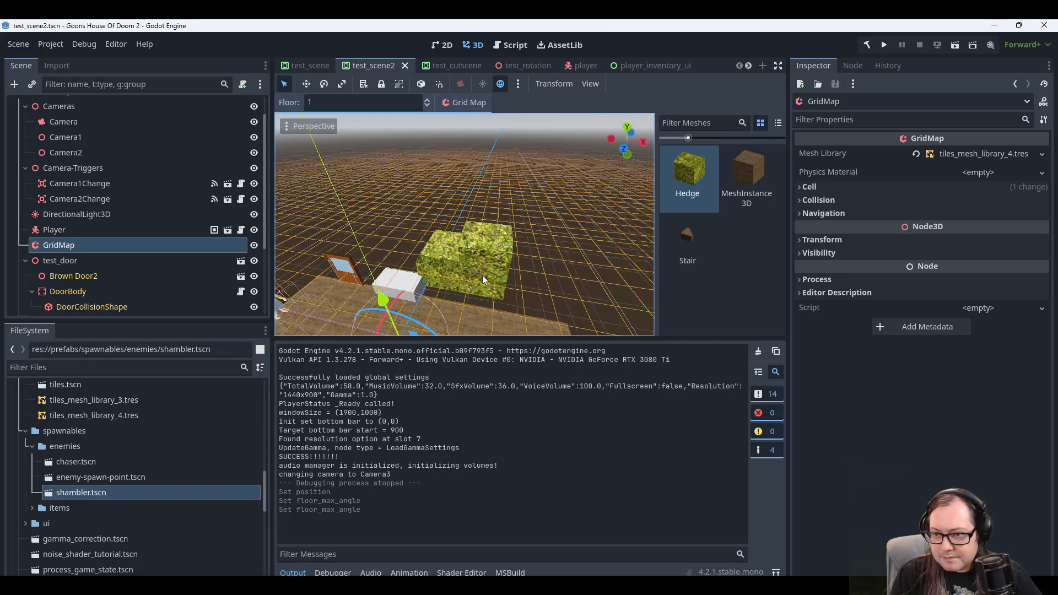
{"action": "left_click", "coordinate": [432, 269]}
{"action": "left_click", "coordinate": [461, 276]}
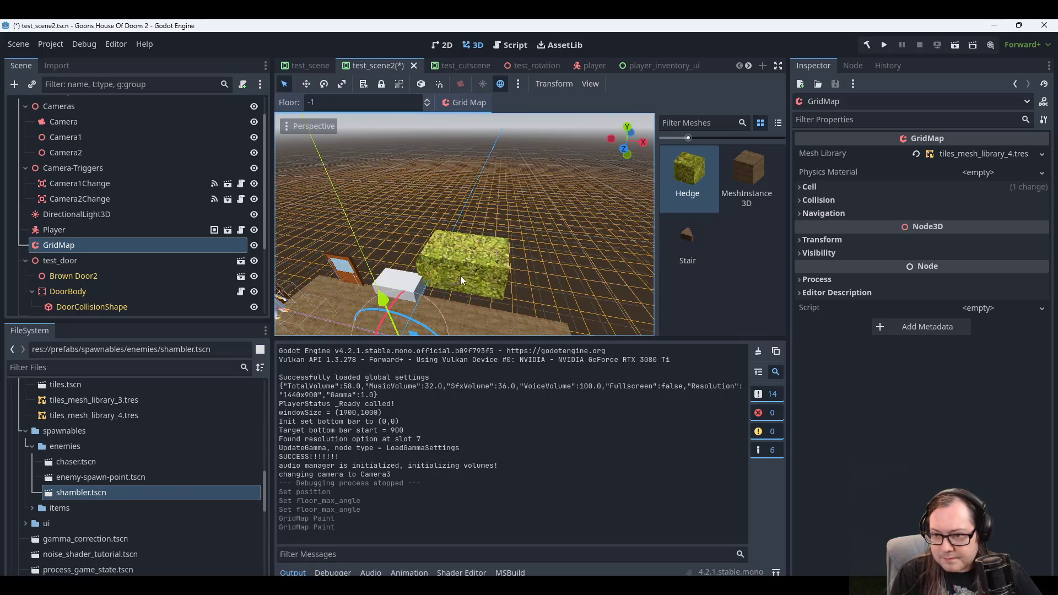
{"action": "left_click", "coordinate": [496, 281]}
{"action": "left_click", "coordinate": [504, 284]}
{"action": "left_click", "coordinate": [495, 280]}
{"action": "left_click", "coordinate": [478, 277]}
{"action": "left_click", "coordinate": [450, 273]}
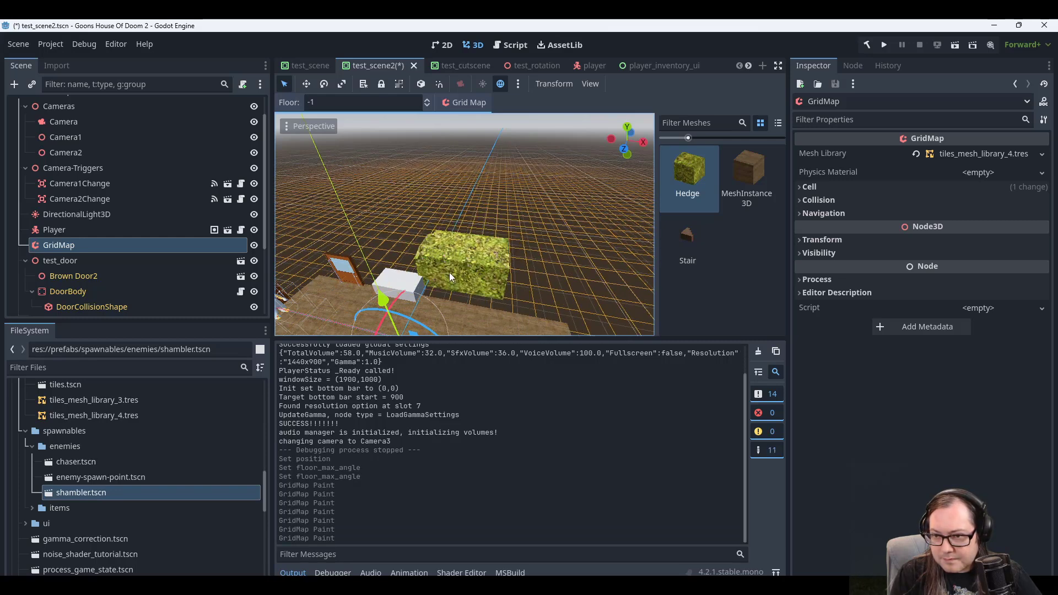
{"action": "left_click", "coordinate": [485, 274]}
Erase the remaining hedge tiles from the GridMap, including the block at the front edge of the floor.
{"action": "mouse_move", "coordinate": [485, 273]}
{"action": "middle_mouse_down"}
{"action": "mouse_move", "coordinate": [507, 250]}
{"action": "mouse_move", "coordinate": [409, 231]}
{"action": "middle_mouse_up"}
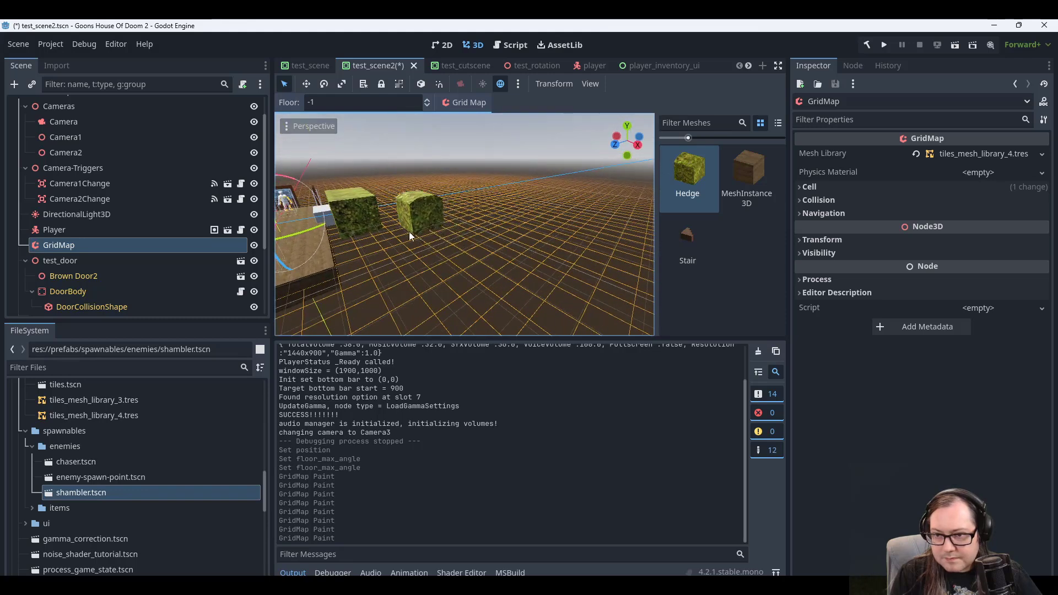
{"action": "left_click", "coordinate": [365, 233]}
{"action": "key", "text": "e"}
{"action": "left_click", "coordinate": [370, 221]}
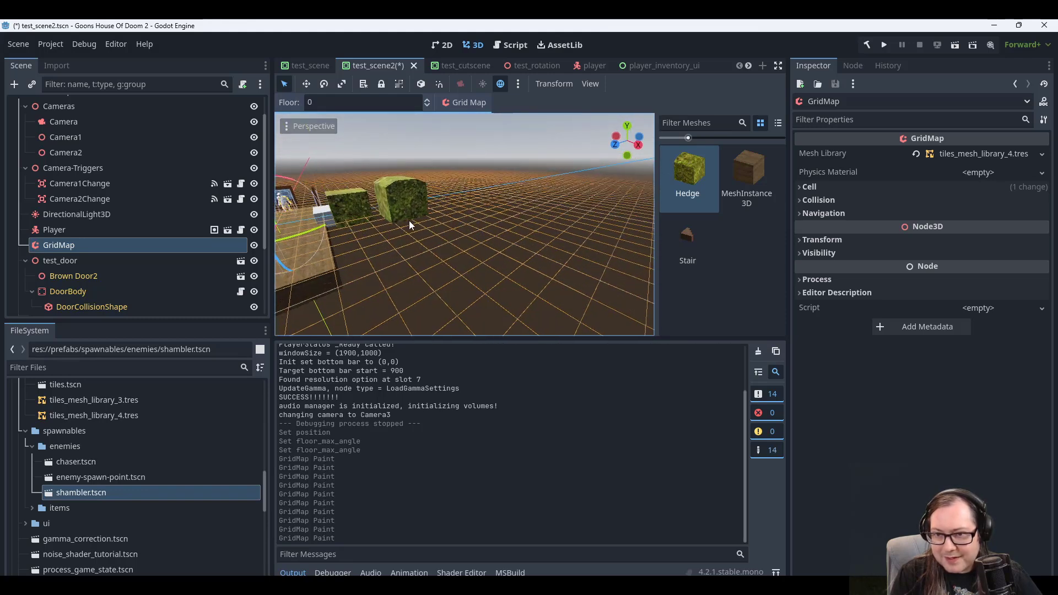
{"action": "middle_click_drag", "start_coordinate": [409, 221], "coordinate": [495, 234]}
{"action": "left_click", "coordinate": [385, 233]}
{"action": "scroll", "coordinate": [480, 240], "scroll_direction": "down", "scroll_amount": 5}
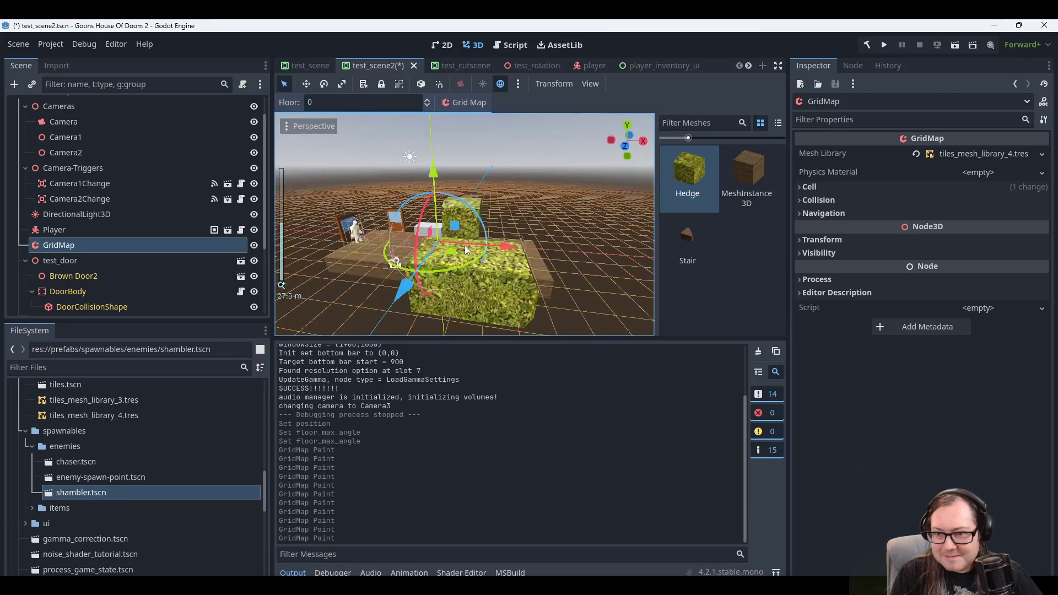
{"action": "mouse_move", "coordinate": [468, 278]}
{"action": "right_mouse_down"}
{"action": "mouse_move", "coordinate": [491, 273]}
{"action": "mouse_move", "coordinate": [432, 254]}
{"action": "right_mouse_up"}
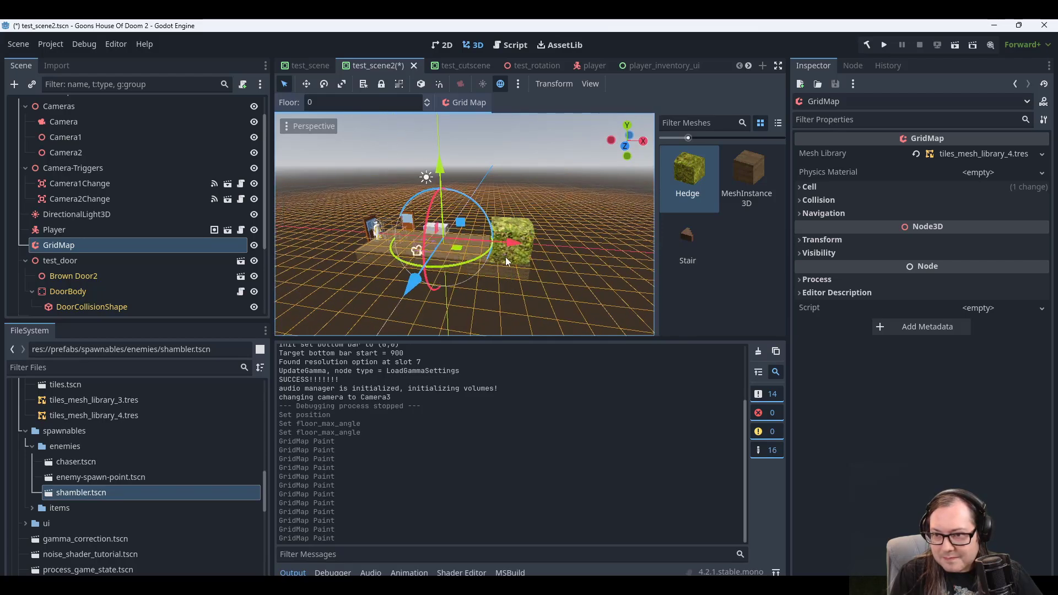
{"action": "middle_click_drag", "start_coordinate": [505, 257], "coordinate": [538, 237]}
{"action": "scroll", "coordinate": [514, 266], "scroll_direction": "up", "scroll_amount": 5}
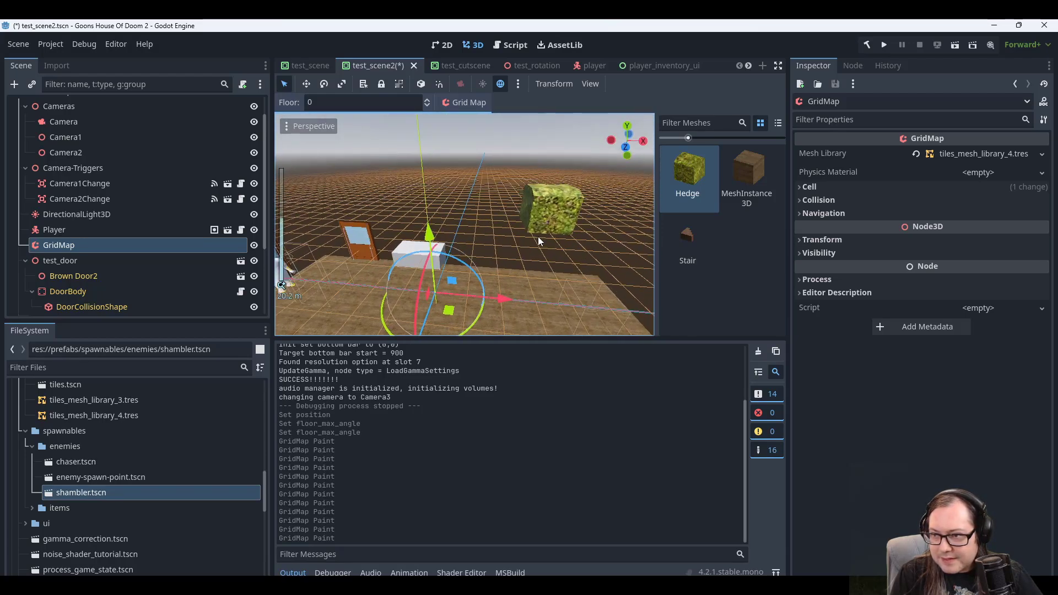
Preview the Stair tile against the wooden floor and inspect the GridMap's cell settings.
{"action": "left_click", "coordinate": [687, 239]}
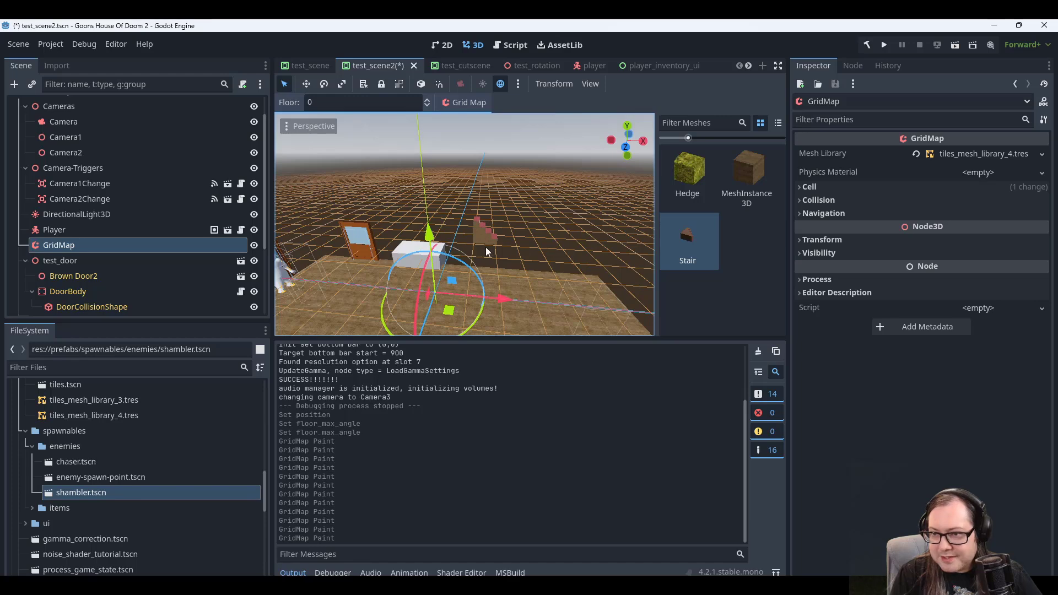
{"action": "middle_click_drag", "start_coordinate": [490, 248], "coordinate": [494, 252]}
{"action": "left_click", "coordinate": [848, 189]}
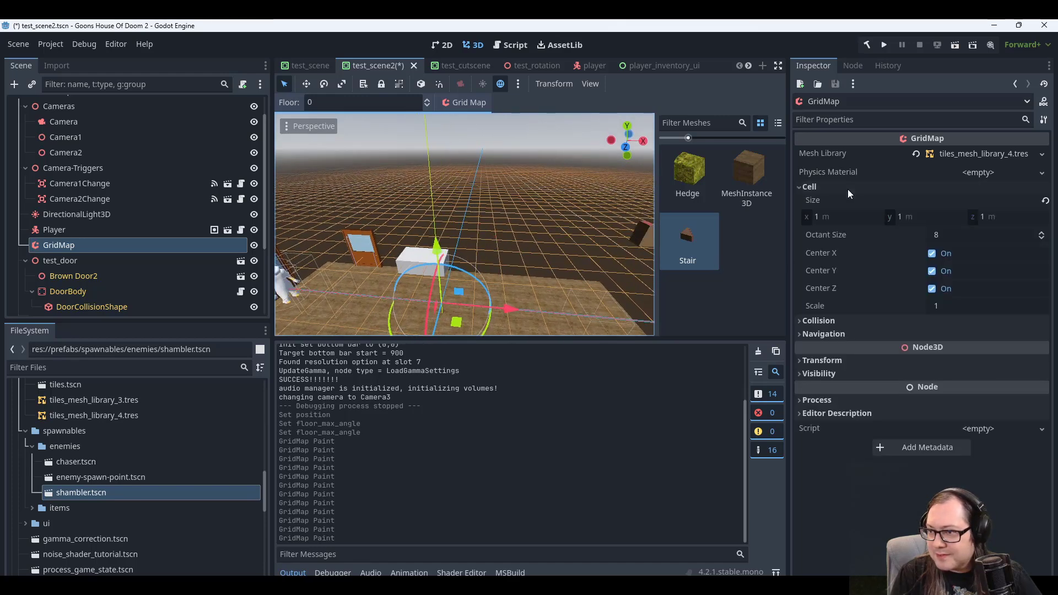
{"action": "left_click", "coordinate": [848, 190]}
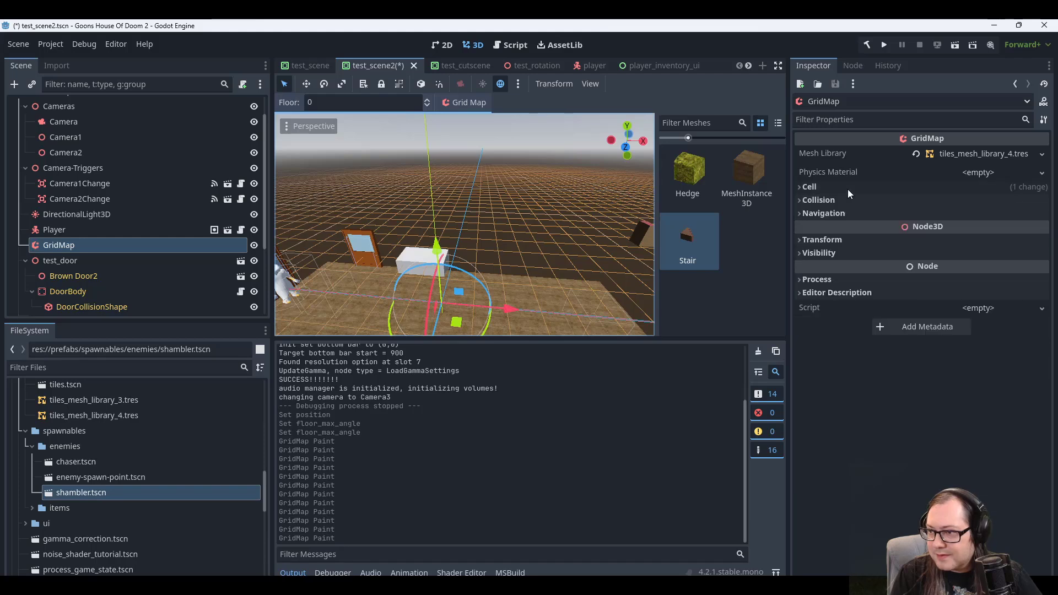
{"action": "middle_click_drag", "start_coordinate": [494, 255], "coordinate": [505, 251]}
{"action": "middle_click_drag", "start_coordinate": [521, 258], "coordinate": [536, 253]}
Paint a row of Hedge tiles on GridMap floor -1 along the back edge beside the white box.
{"action": "left_click", "coordinate": [673, 189]}
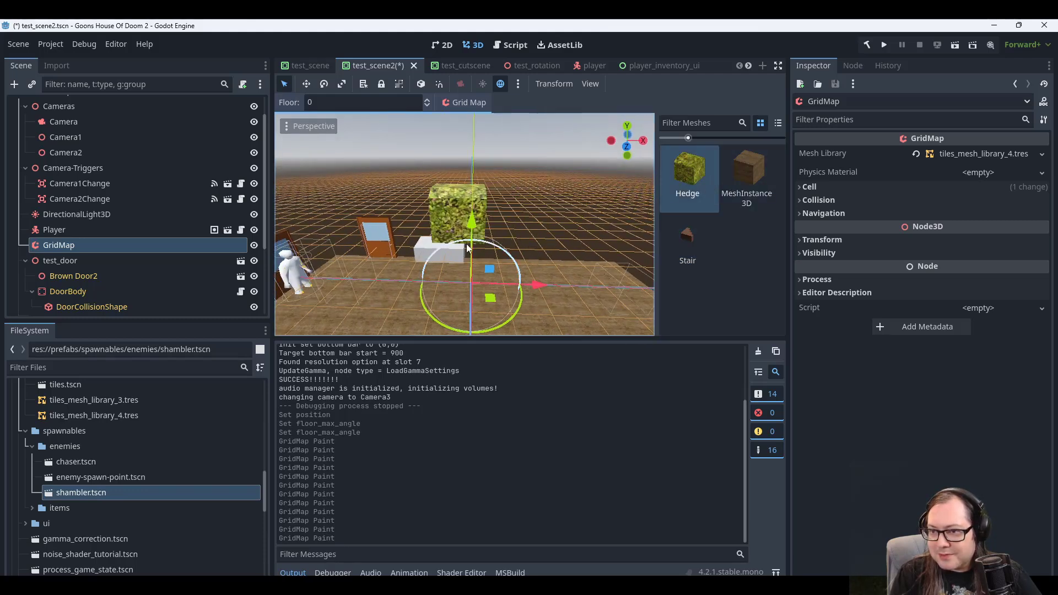
{"action": "mouse_move", "coordinate": [524, 244]}
{"action": "middle_mouse_down"}
{"action": "mouse_move", "coordinate": [471, 261]}
{"action": "mouse_move", "coordinate": [487, 264]}
{"action": "middle_mouse_up"}
{"action": "key", "text": "q"}
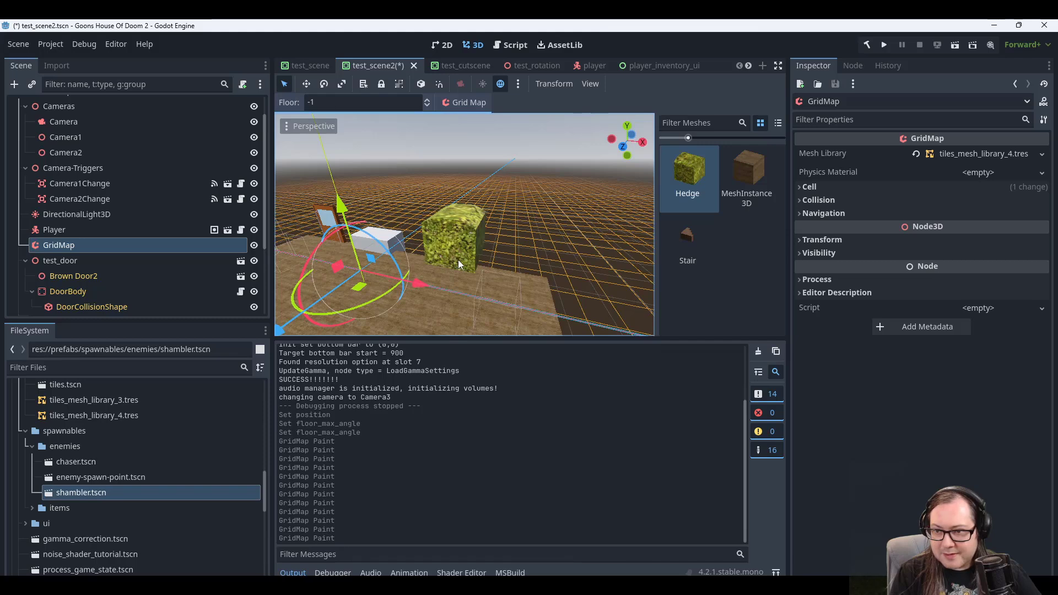
{"action": "middle_click_drag", "start_coordinate": [458, 259], "coordinate": [465, 264]}
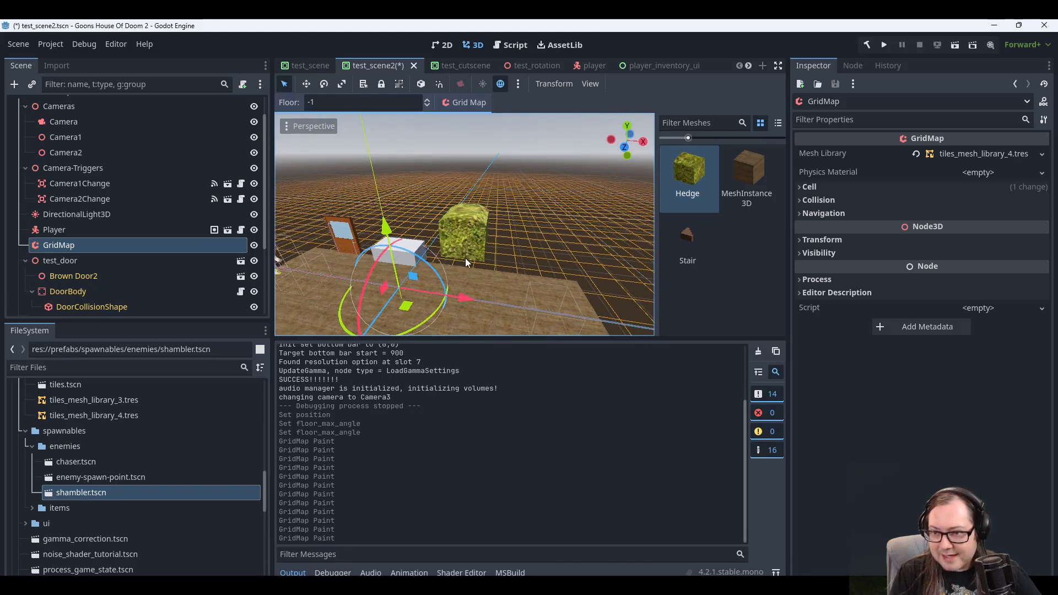
{"action": "left_click", "coordinate": [463, 267]}
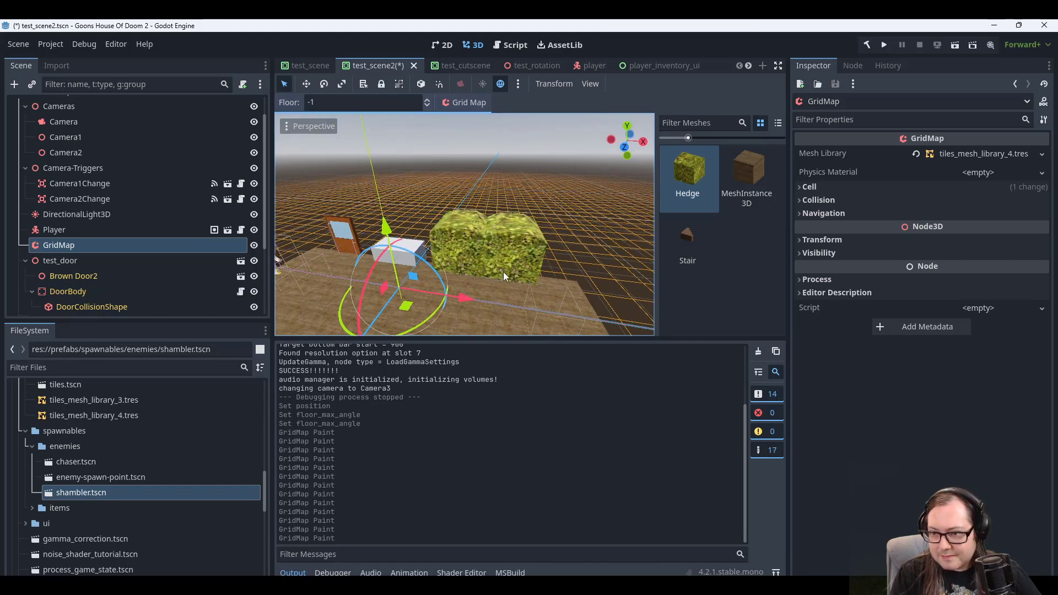
{"action": "left_click_drag", "start_coordinate": [503, 272], "coordinate": [556, 277]}
{"action": "left_click", "coordinate": [555, 278]}
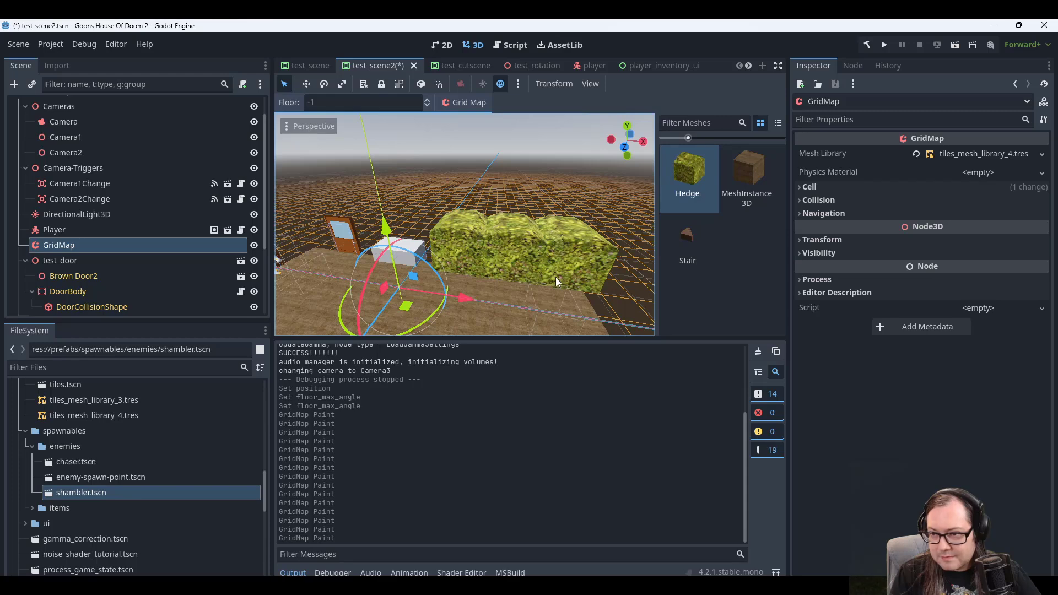
Paint another row of Hedge tiles on GridMap floor -1 along the front edge of the wooden floor.
{"action": "mouse_move", "coordinate": [555, 278]}
{"action": "middle_mouse_down"}
{"action": "mouse_move", "coordinate": [546, 263]}
{"action": "mouse_move", "coordinate": [539, 313]}
{"action": "middle_mouse_up"}
{"action": "scroll", "coordinate": [546, 265], "scroll_direction": "down", "scroll_amount": 6}
{"action": "left_click", "coordinate": [535, 280]}
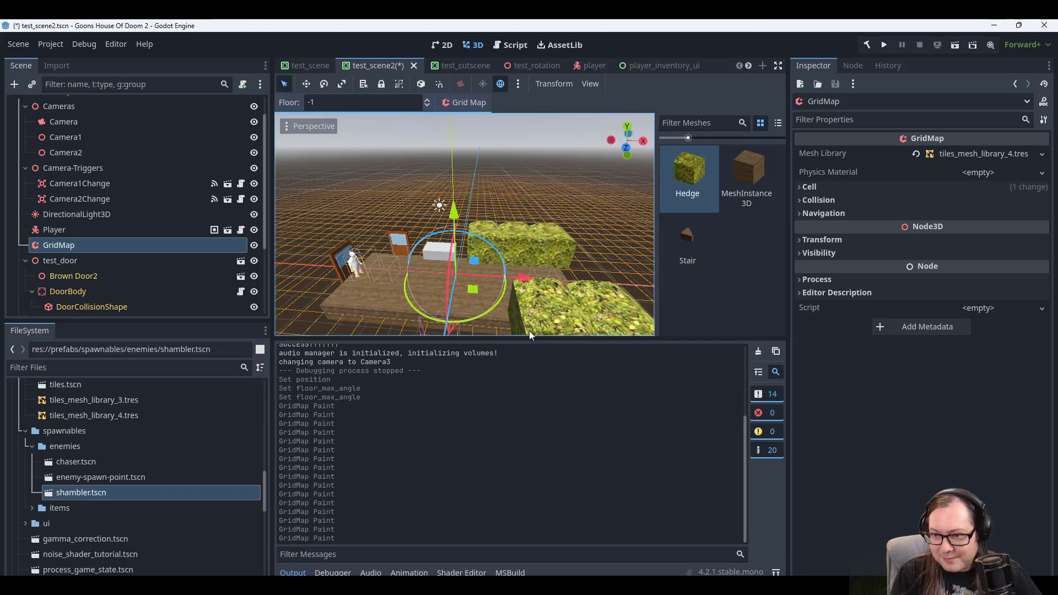
{"action": "left_click", "coordinate": [528, 331]}
{"action": "left_click", "coordinate": [481, 330]}
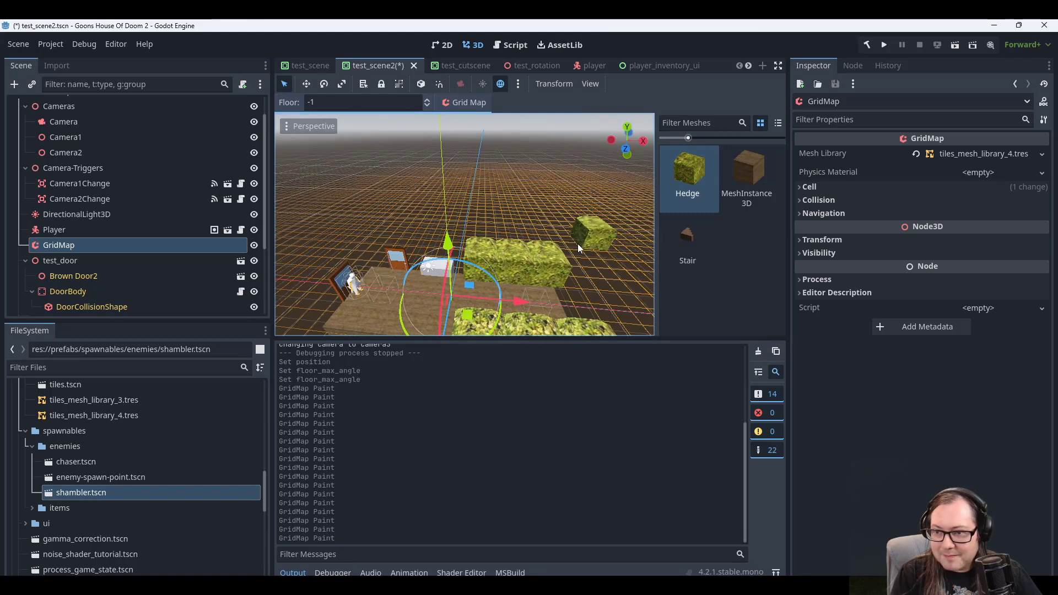
Save test_scene2 and check how the Player and doors sit against the wooden floor.
{"action": "key", "text": "ctrl+s"}
{"action": "middle_click_drag", "start_coordinate": [577, 244], "coordinate": [502, 222]}
{"action": "scroll", "coordinate": [508, 233], "scroll_direction": "up", "scroll_amount": 8}
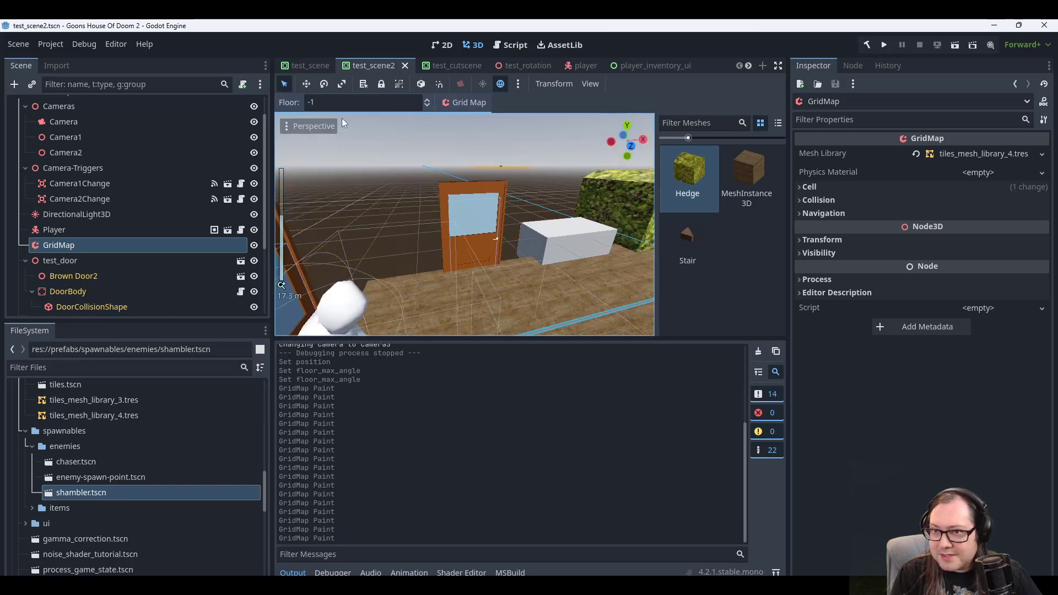
{"action": "left_click", "coordinate": [65, 229]}
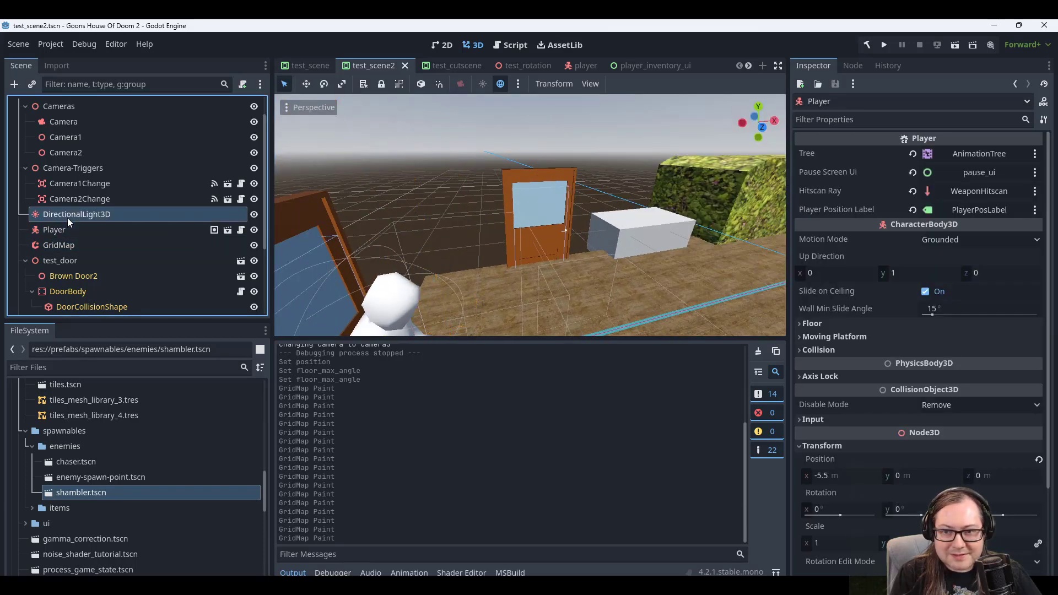
{"action": "left_click", "coordinate": [68, 216]}
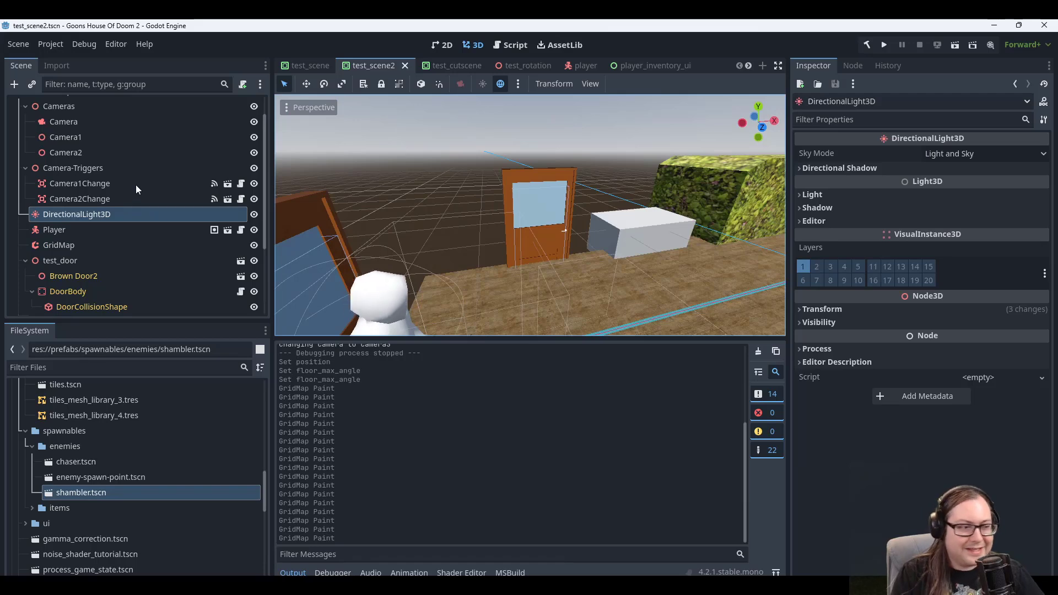
{"action": "scroll", "coordinate": [518, 267], "scroll_direction": "down", "scroll_amount": 15}
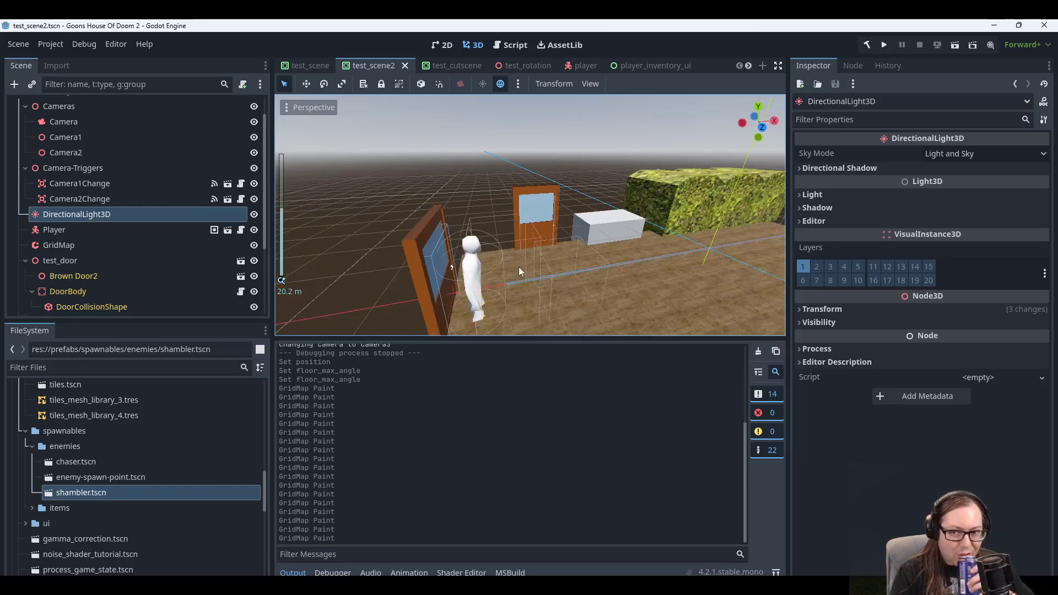
{"action": "scroll", "coordinate": [571, 233], "scroll_direction": "up", "scroll_amount": 7}
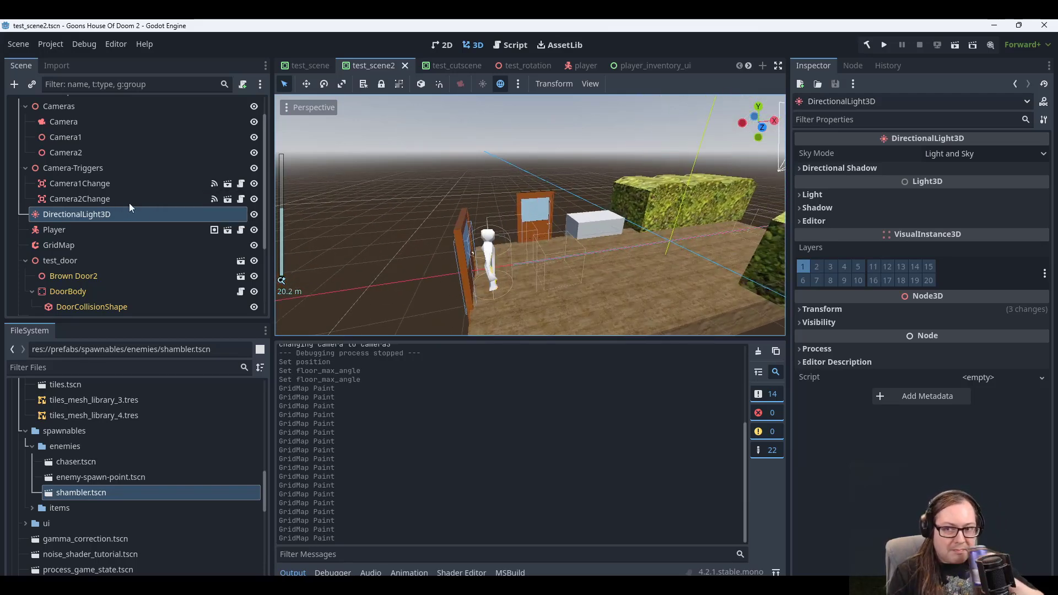
Raise the Player to a Y position of 0.5 m with snapping enabled, and save the scene.
{"action": "left_click", "coordinate": [72, 228]}
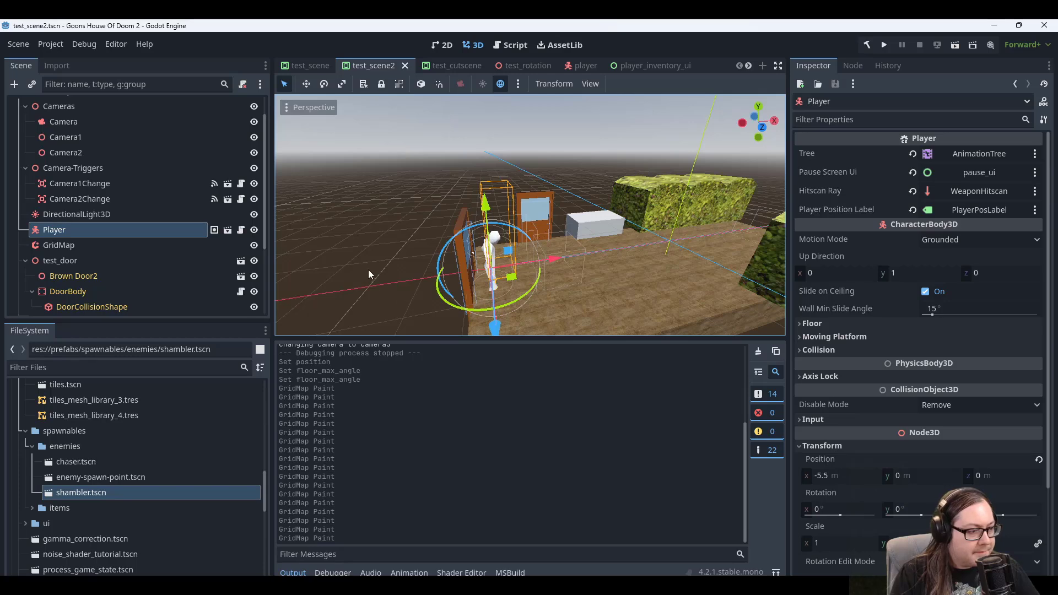
{"action": "left_click_drag", "start_coordinate": [483, 217], "coordinate": [492, 189]}
{"action": "left_click", "coordinate": [439, 84]}
{"action": "left_click", "coordinate": [912, 476]}
{"action": "type", "text": "0.5"}
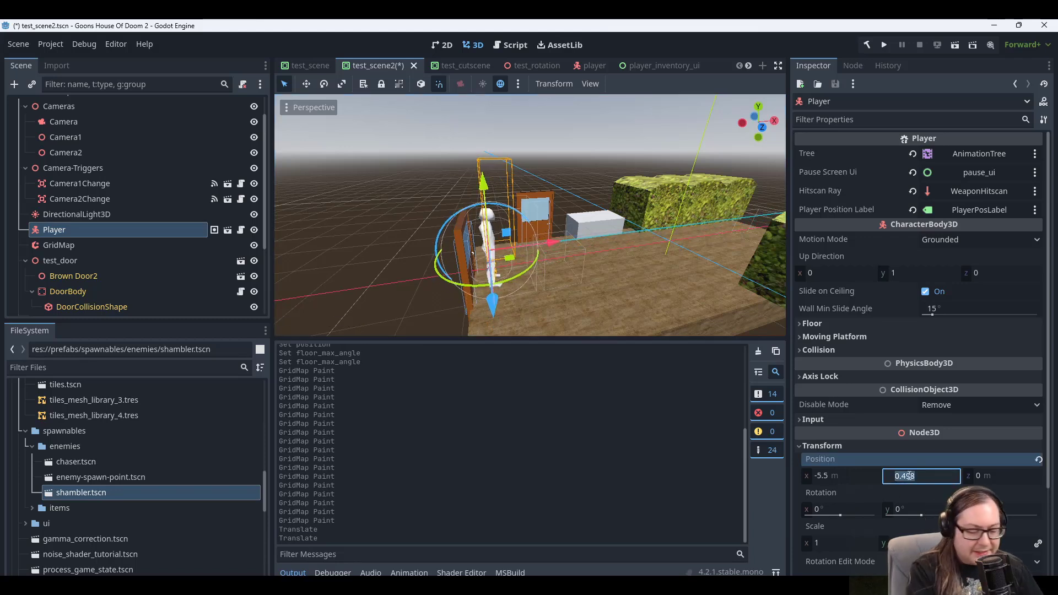
{"action": "key", "text": "Return"}
{"action": "key", "text": "ctrl+s"}
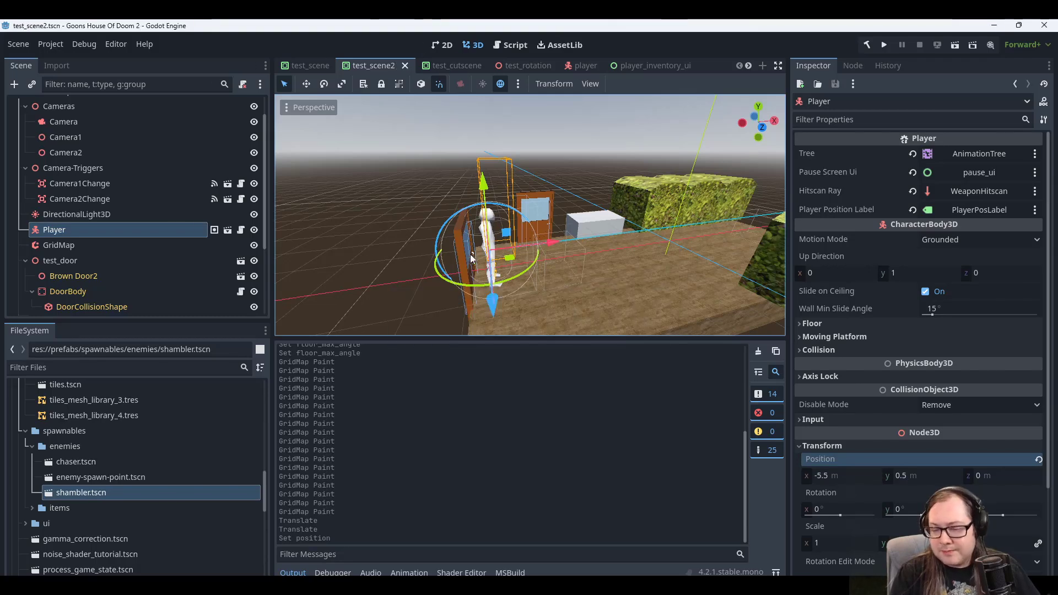
Set the Y position of both test_door and test_door2 to 0.5 m together, and save the scene.
{"action": "left_click", "coordinate": [83, 261]}
{"action": "left_click", "coordinate": [24, 260]}
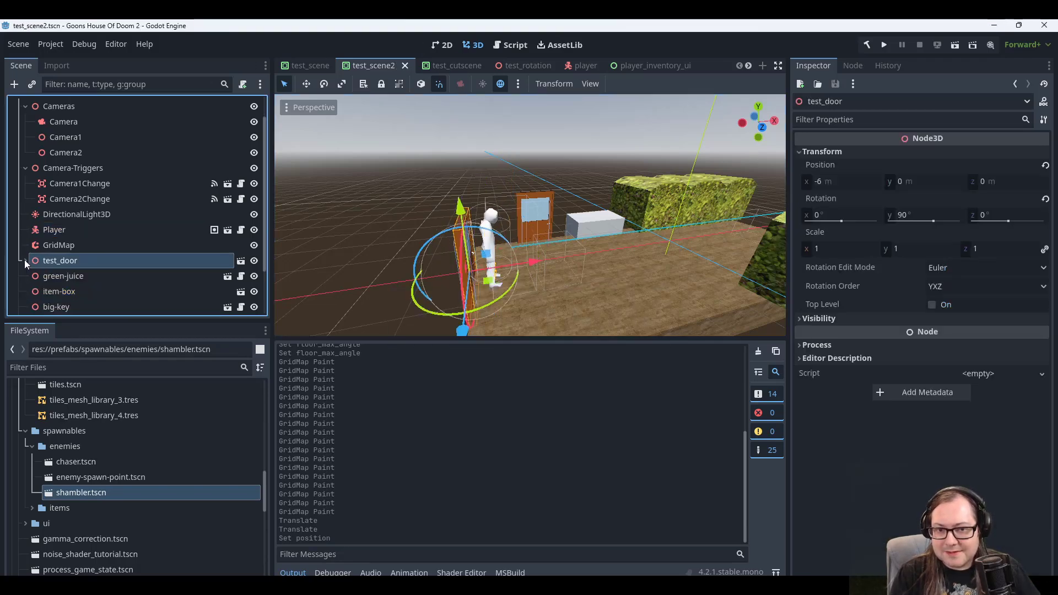
{"action": "scroll", "coordinate": [56, 271], "scroll_direction": "down", "scroll_amount": 1}
{"action": "scroll", "coordinate": [56, 273], "scroll_direction": "down", "scroll_amount": 1}
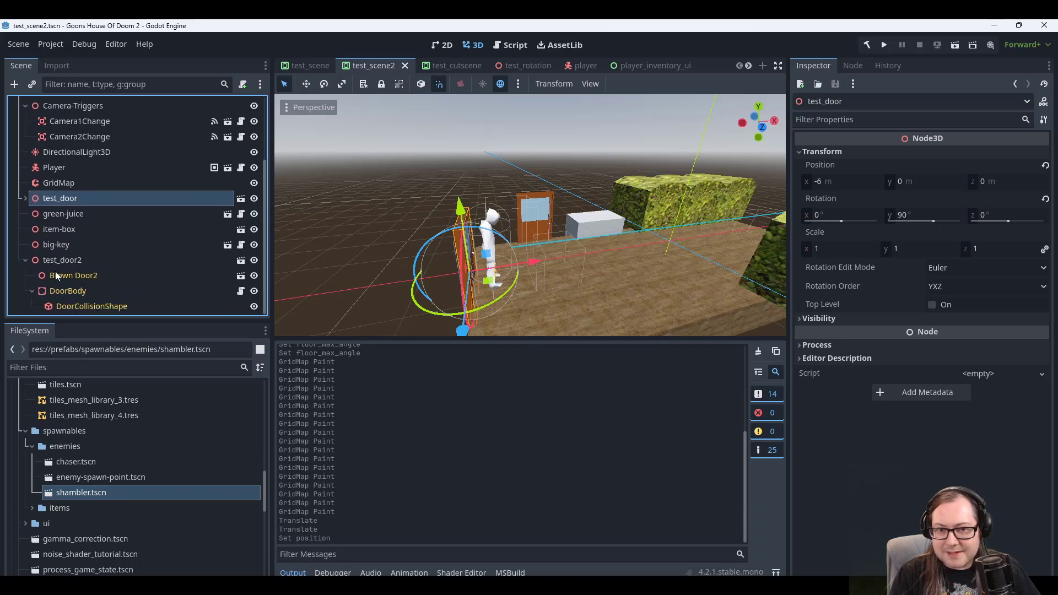
{"action": "left_click", "coordinate": [25, 259]}
{"action": "left_click", "coordinate": [56, 303], "text": "ctrl"}
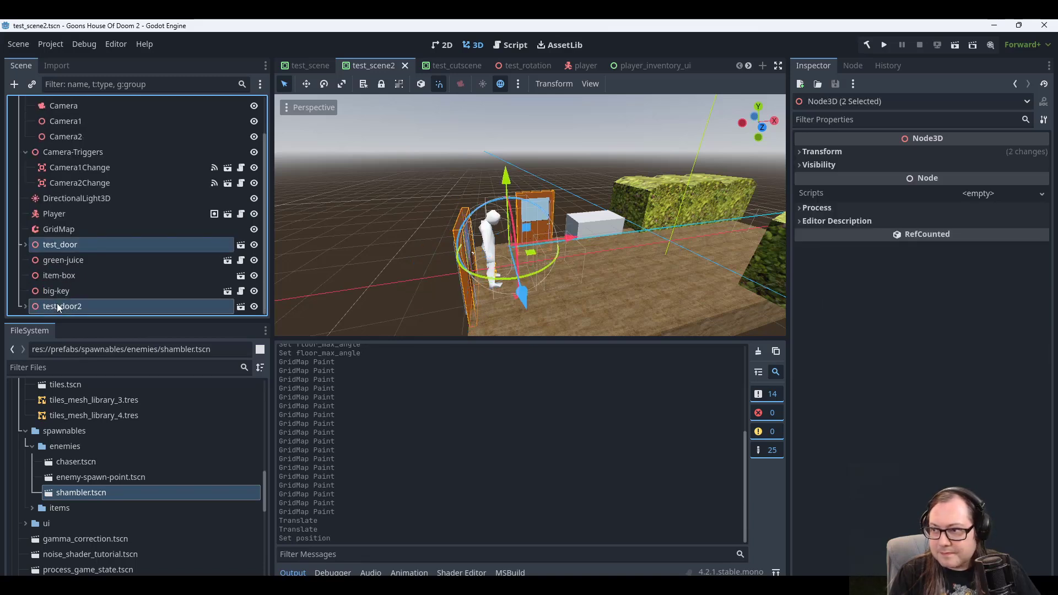
{"action": "left_click", "coordinate": [835, 151]}
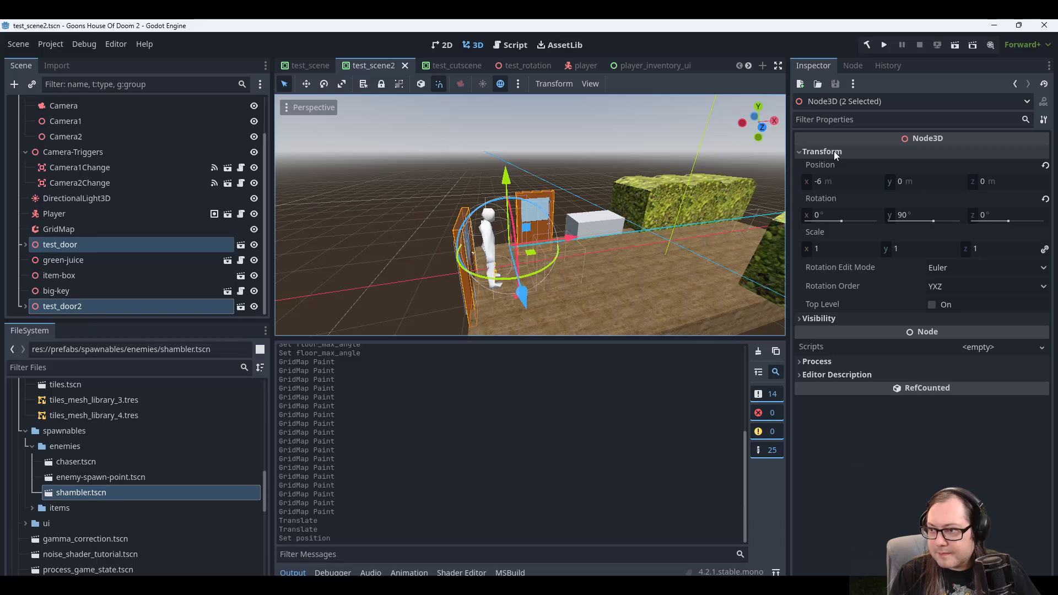
{"action": "left_click", "coordinate": [908, 183]}
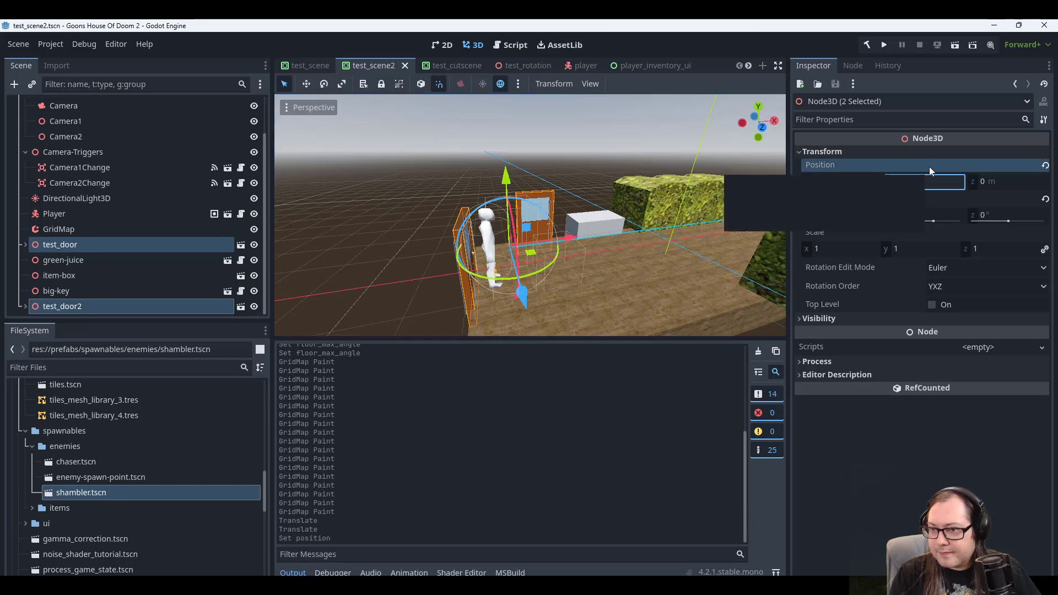
{"action": "type", "text": "0.5"}
{"action": "key", "text": "Return"}
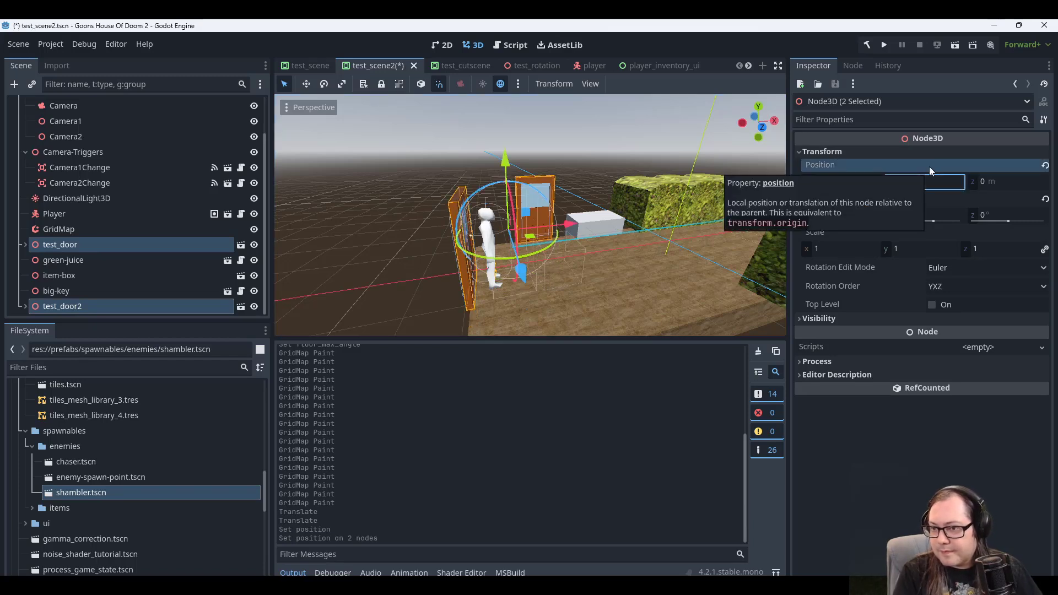
{"action": "middle_click_drag", "start_coordinate": [555, 187], "coordinate": [644, 269]}
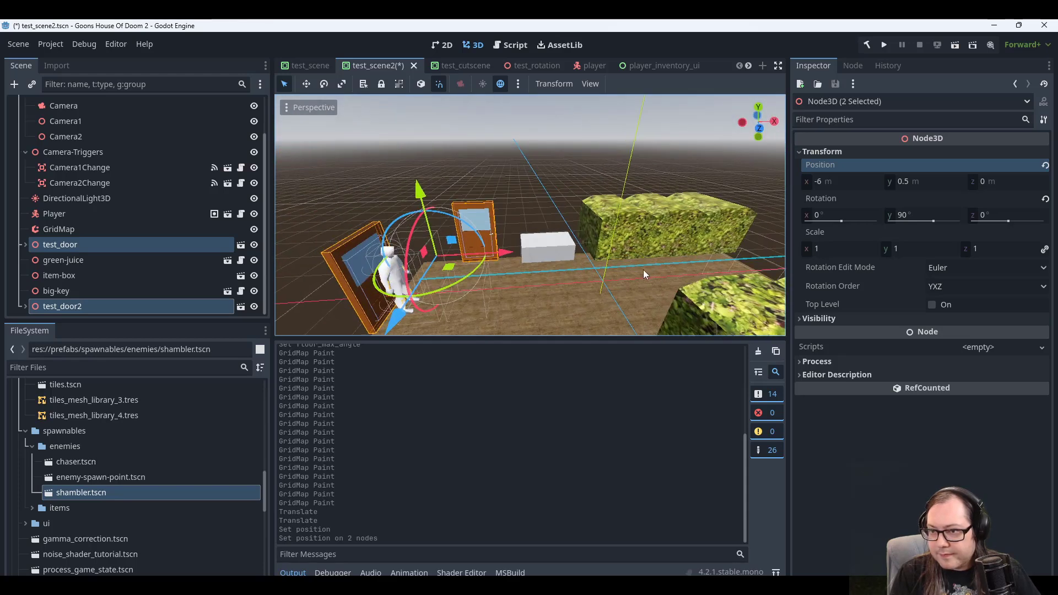
{"action": "key", "text": "ctrl+s"}
Set the Y position of the white item-box to 0 m.
{"action": "left_click", "coordinate": [557, 250]}
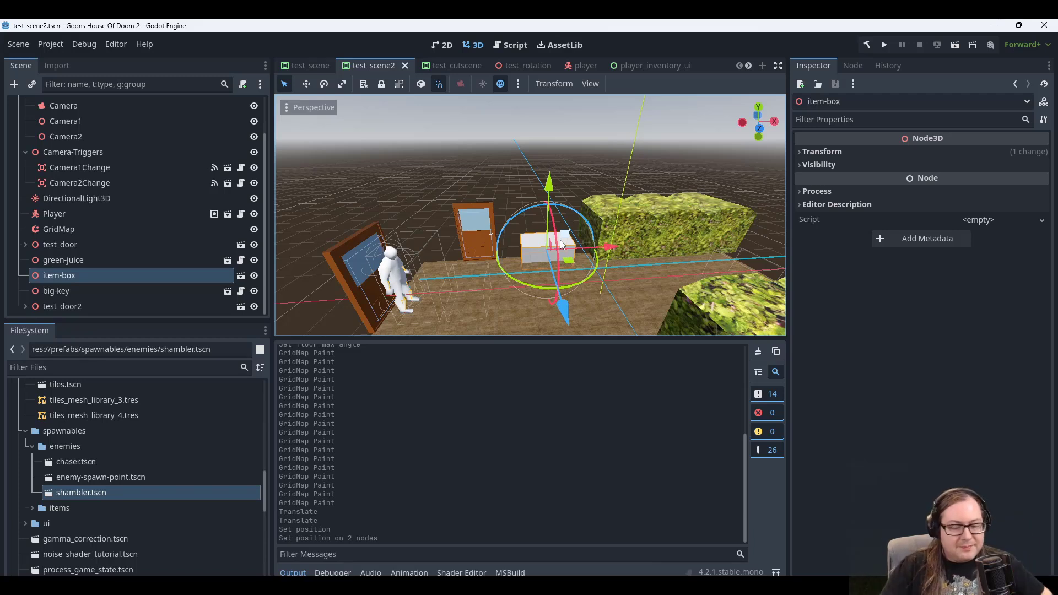
{"action": "left_click", "coordinate": [820, 151]}
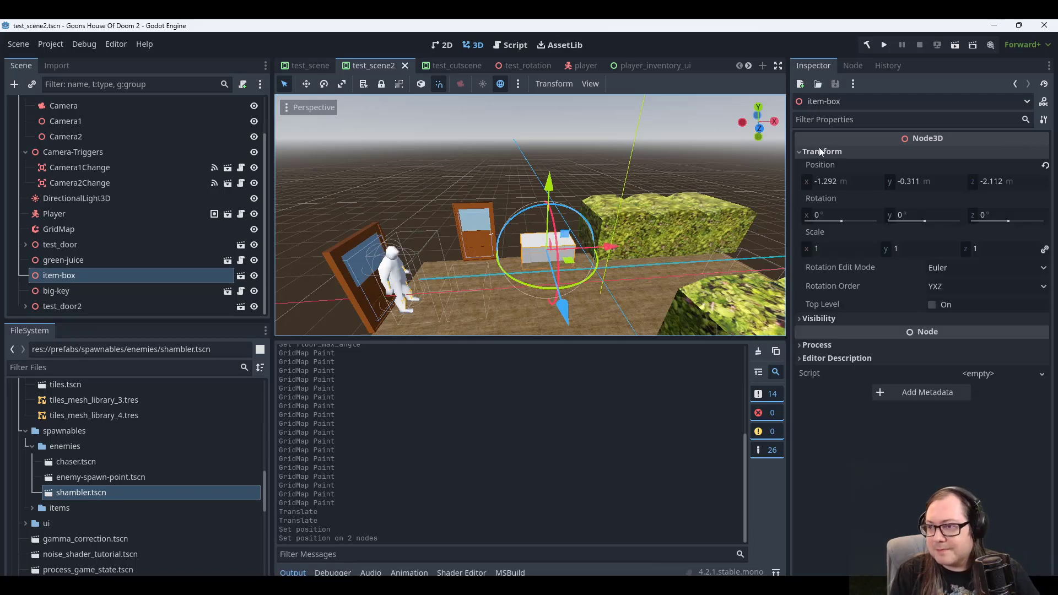
{"action": "left_click", "coordinate": [916, 182]}
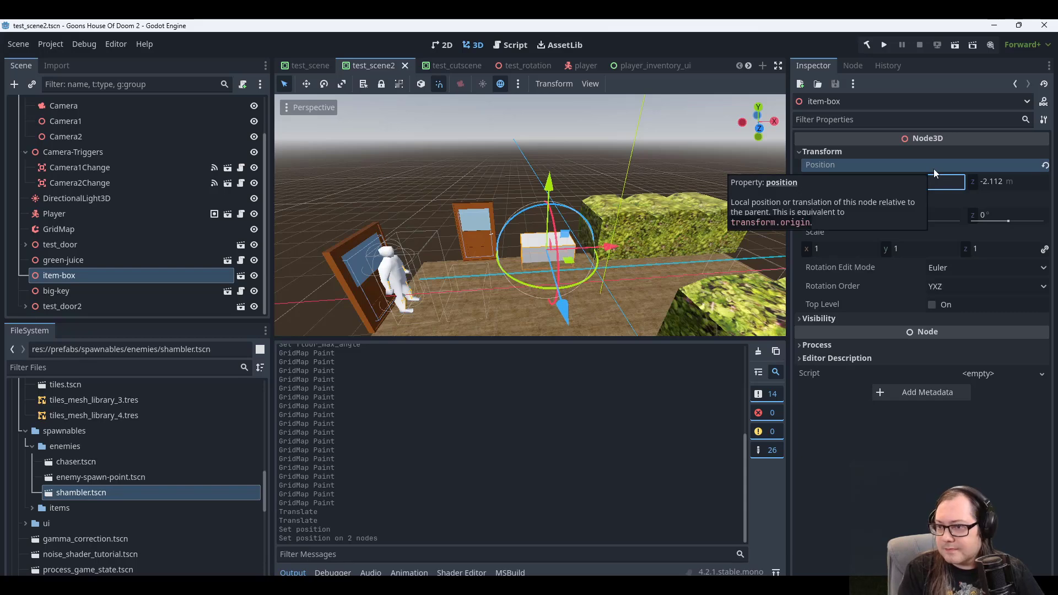
{"action": "key", "text": "Left"}
{"action": "key", "text": "Right"}
{"action": "key", "text": "Right"}
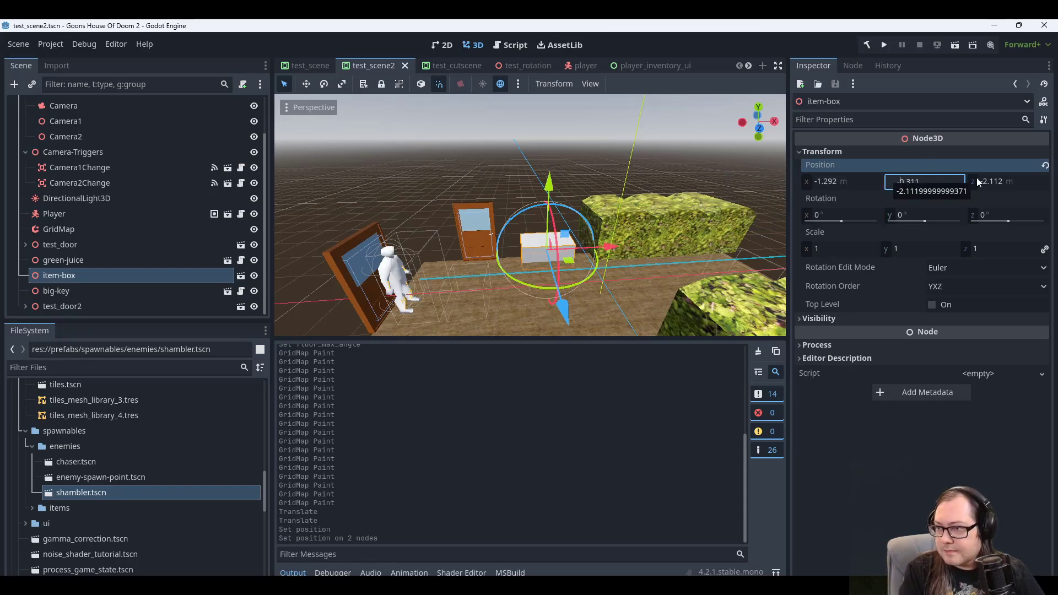
{"action": "key", "text": "ctrl+a"}
{"action": "type", "text": "0"}
{"action": "key", "text": "Return"}
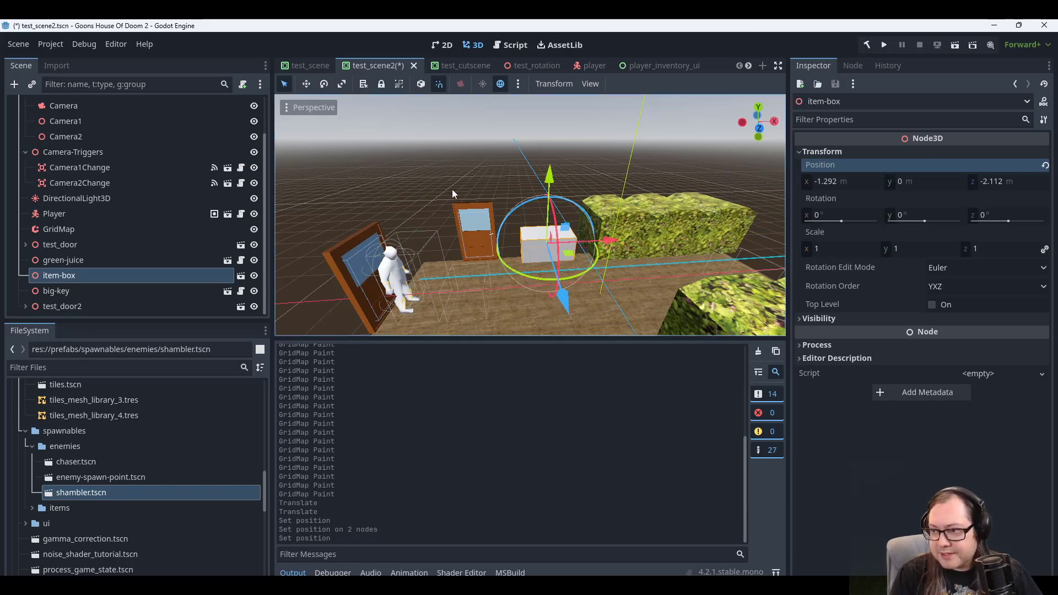
Set the item-box's X position to -1 m.
{"action": "middle_click_drag", "start_coordinate": [452, 190], "coordinate": [494, 243]}
{"action": "scroll", "coordinate": [510, 183], "scroll_direction": "up", "scroll_amount": 4}
{"action": "middle_click_drag", "start_coordinate": [589, 225], "coordinate": [546, 223]}
{"action": "left_click", "coordinate": [853, 183]}
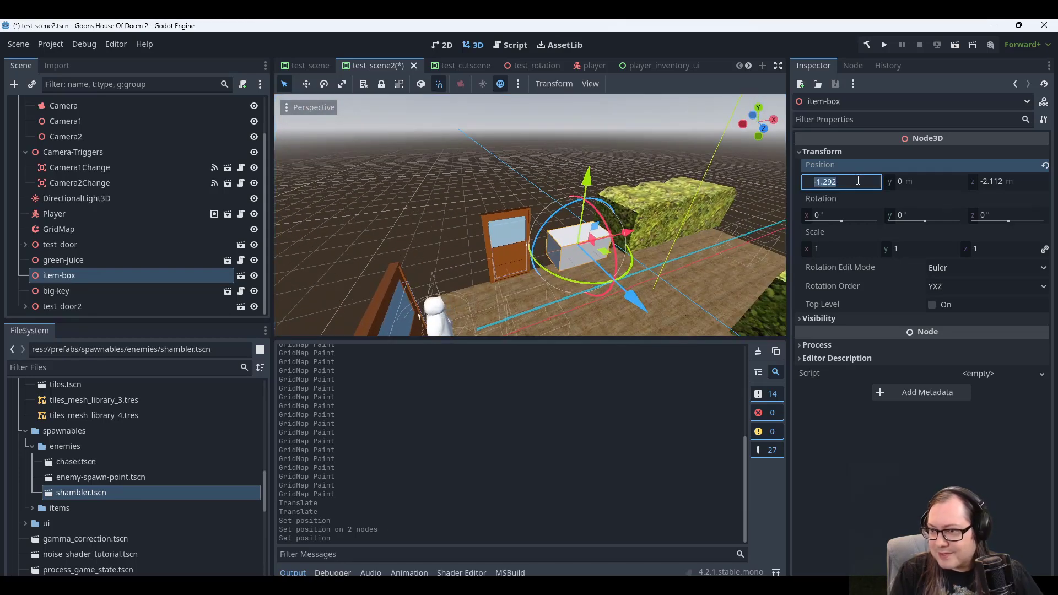
{"action": "key", "text": "Left"}
{"action": "key", "text": "Right"}
{"action": "key", "text": "Right"}
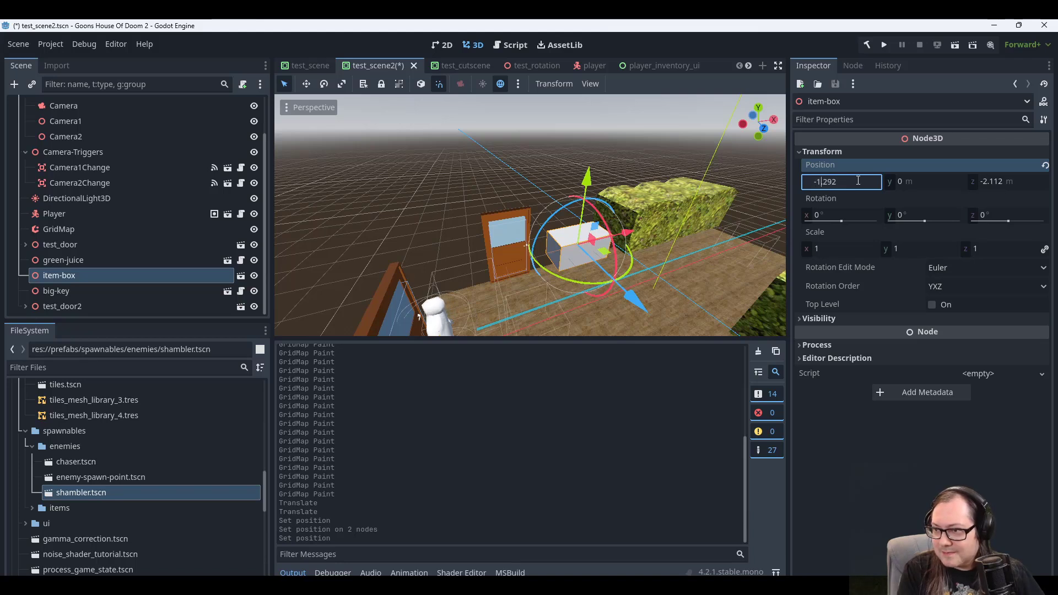
{"action": "key", "text": "shift+End"}
{"action": "key", "text": "BackSpace"}
{"action": "key", "text": "Return"}
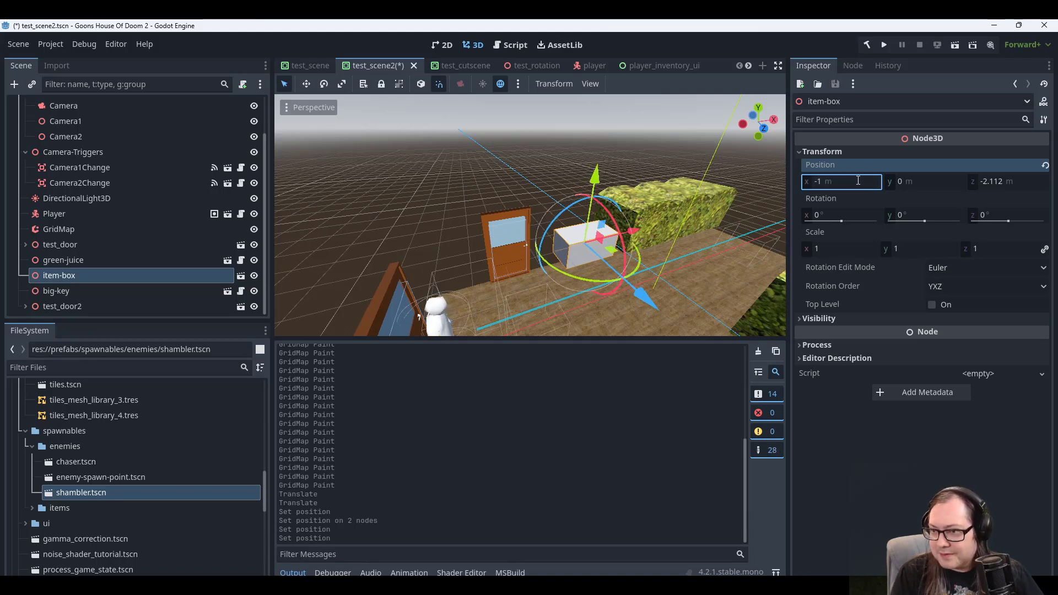
Try the item-box at Z positions of -2 m and -2.04 m.
{"action": "middle_click_drag", "start_coordinate": [715, 210], "coordinate": [672, 208]}
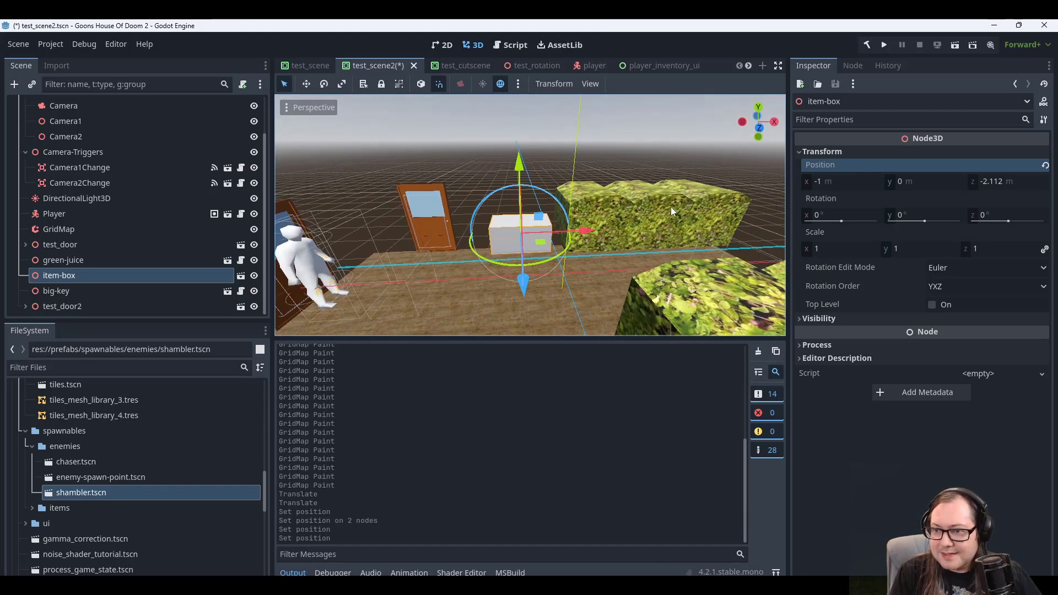
{"action": "left_click", "coordinate": [995, 181]}
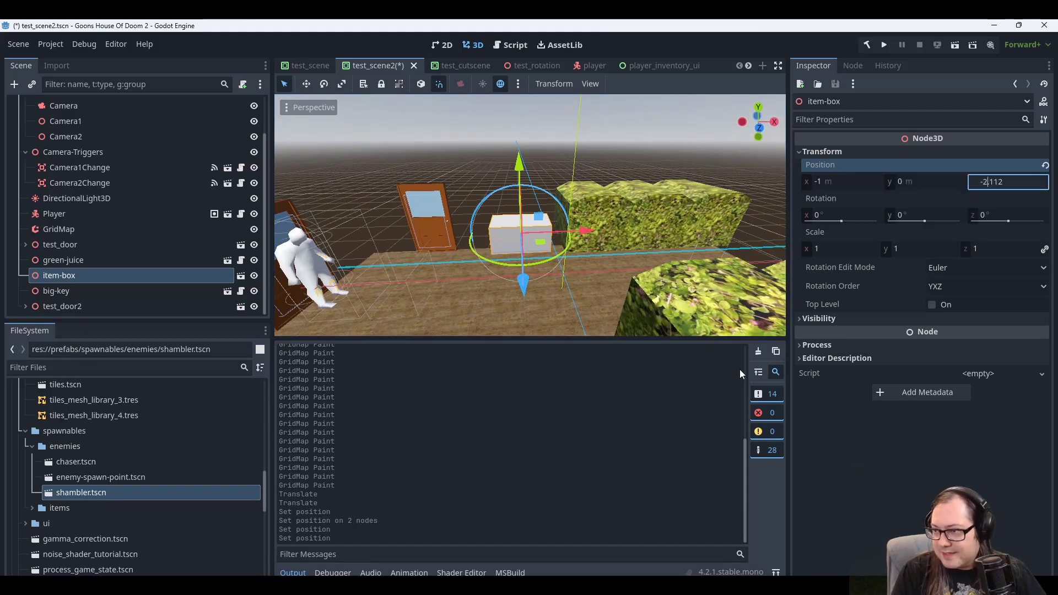
{"action": "type", "text": "-2"}
{"action": "key", "text": "Return"}
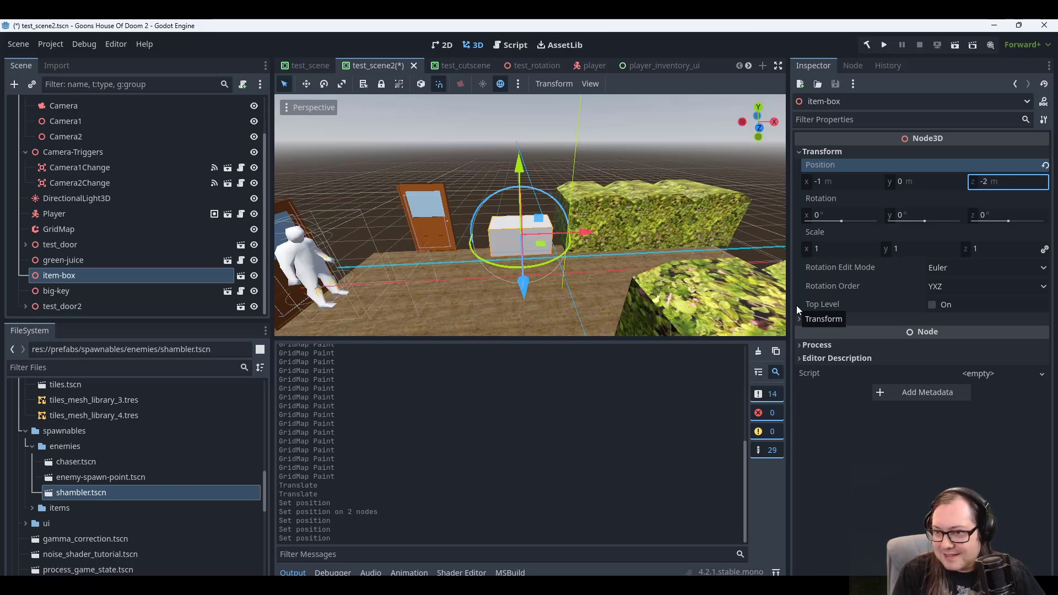
{"action": "middle_click_drag", "start_coordinate": [525, 248], "coordinate": [652, 226]}
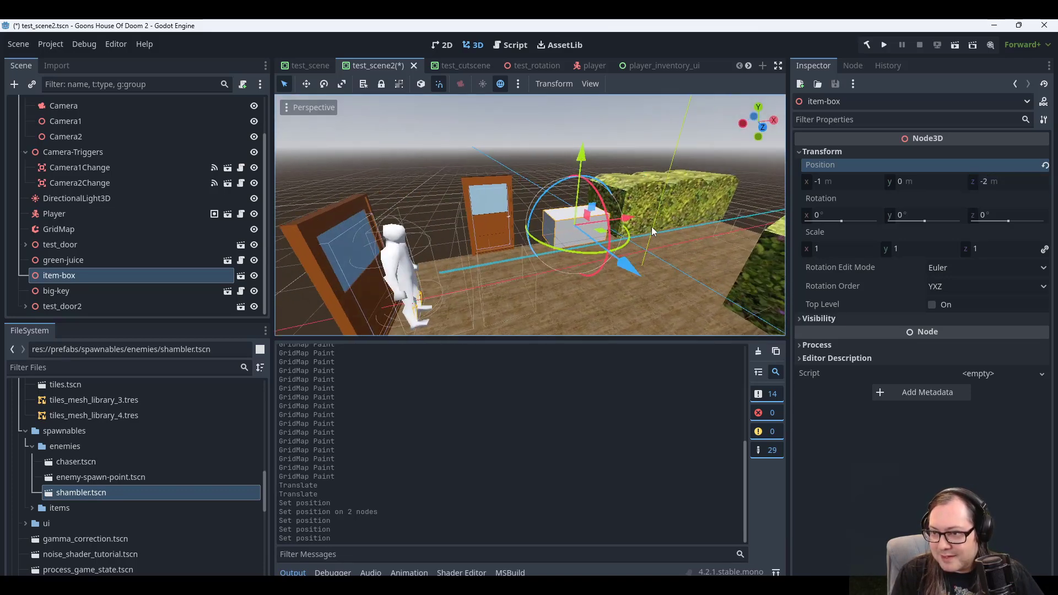
{"action": "left_click_drag", "start_coordinate": [1019, 180], "coordinate": [999, 180]}
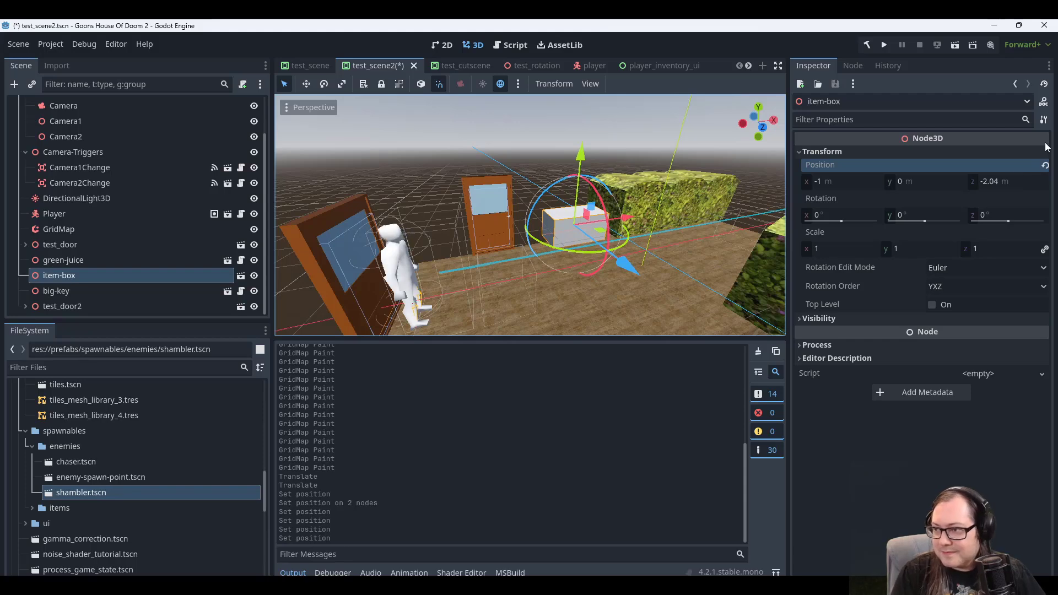
Set the item-box's Z position to -2.5 m and save the scene.
{"action": "left_click", "coordinate": [1005, 181]}
{"action": "key", "text": "Delete"}
{"action": "key", "text": "Delete"}
{"action": "type", "text": "5"}
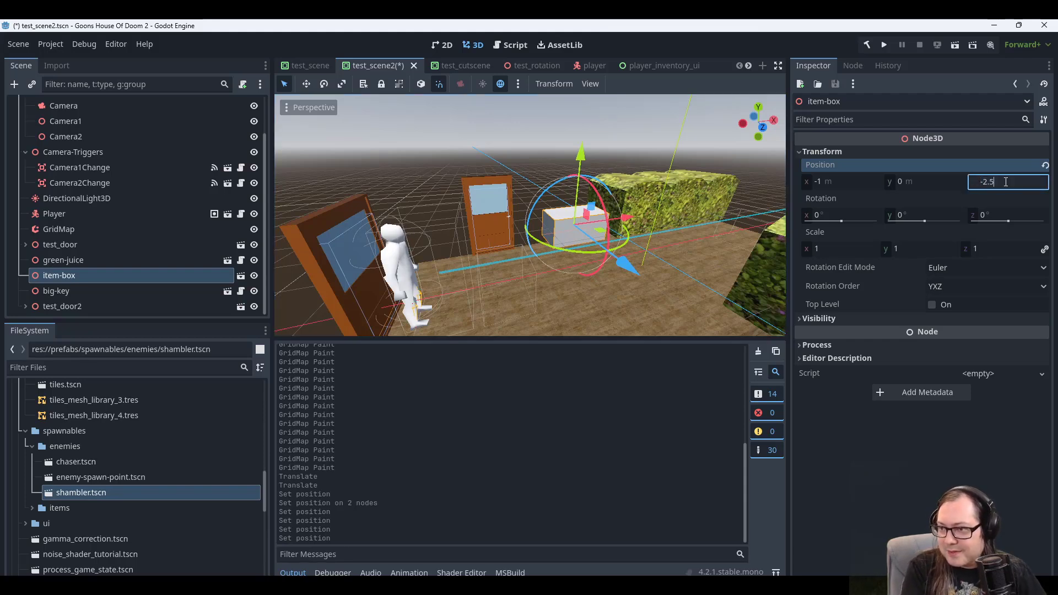
{"action": "key", "text": "Return"}
{"action": "middle_click_drag", "start_coordinate": [475, 243], "coordinate": [463, 300]}
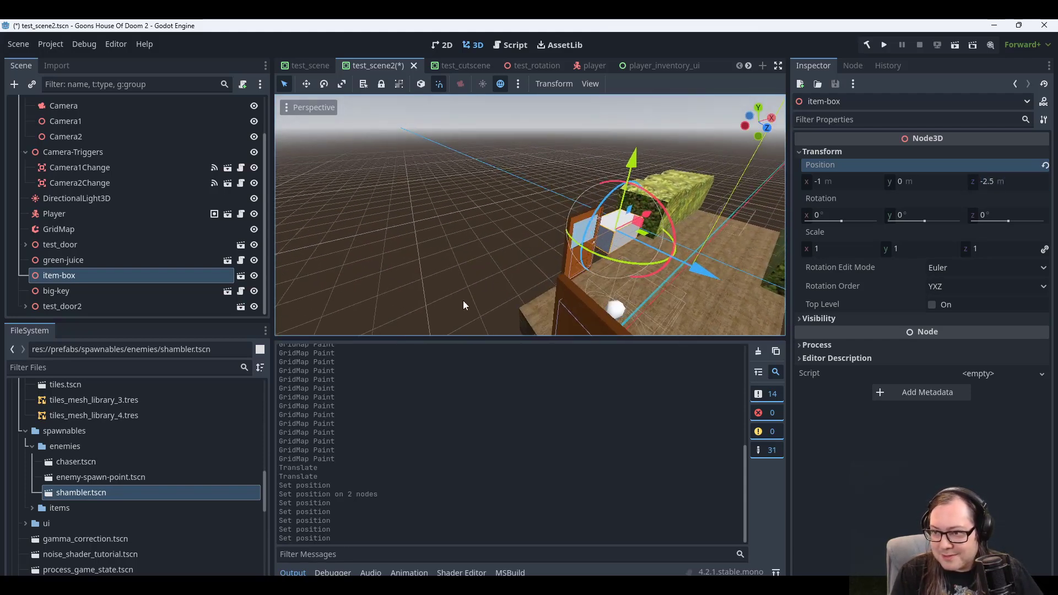
{"action": "key", "text": "ctrl+s"}
{"action": "middle_click_drag", "start_coordinate": [689, 221], "coordinate": [524, 238]}
{"action": "scroll", "coordinate": [523, 238], "scroll_direction": "up", "scroll_amount": 4}
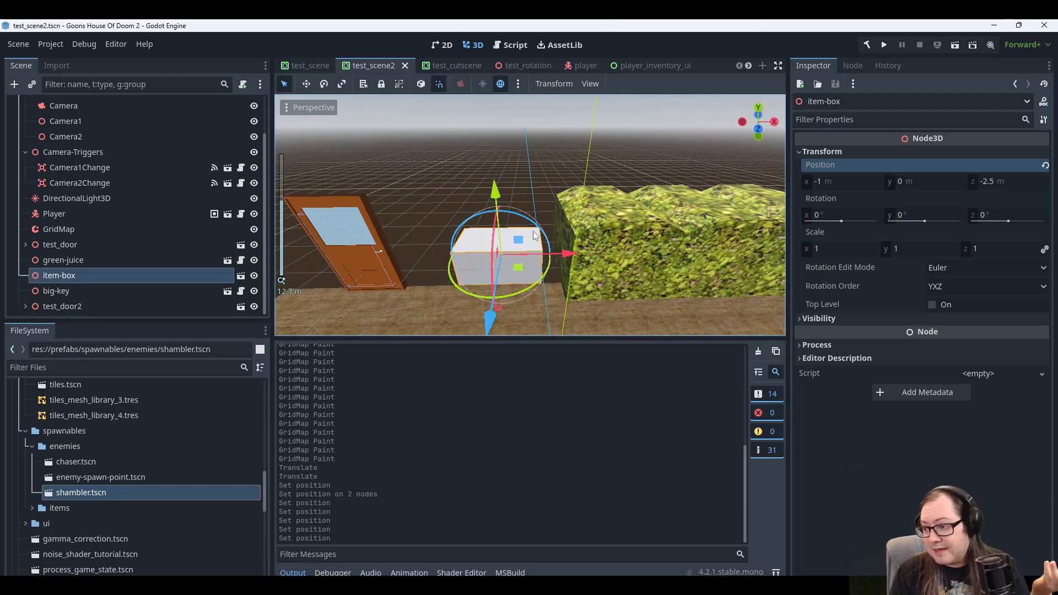
{"action": "scroll", "coordinate": [674, 241], "scroll_direction": "down", "scroll_amount": 6}
{"action": "scroll", "coordinate": [663, 246], "scroll_direction": "up", "scroll_amount": 6}
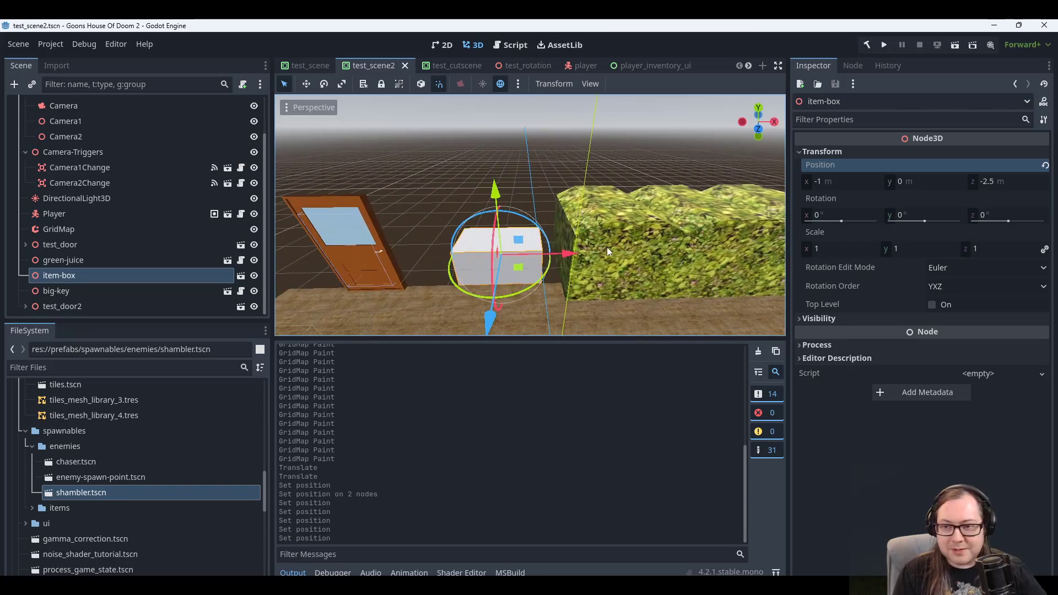
{"action": "middle_click_drag", "start_coordinate": [607, 247], "coordinate": [621, 232]}
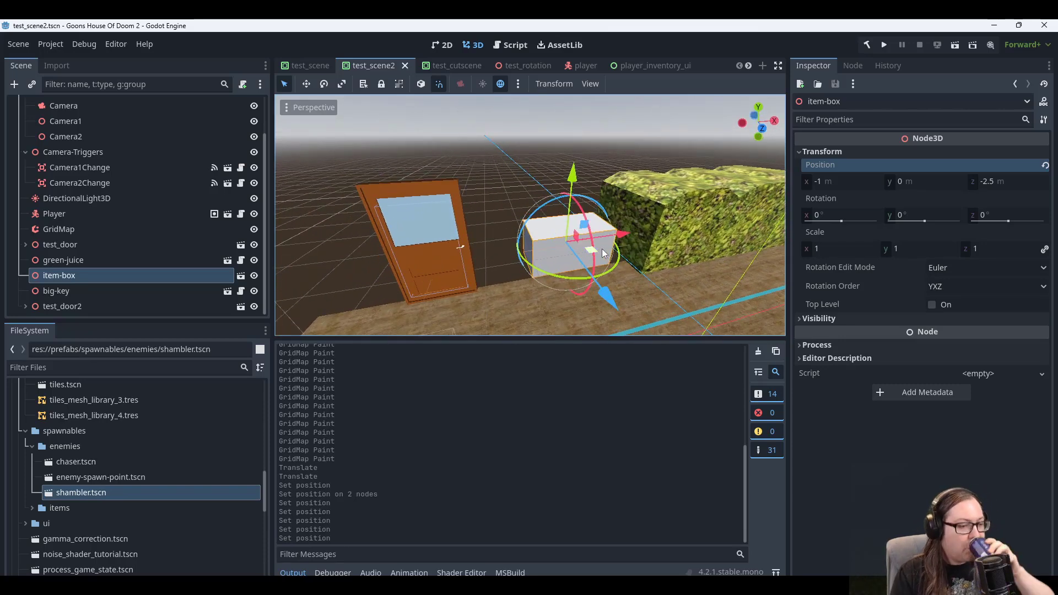
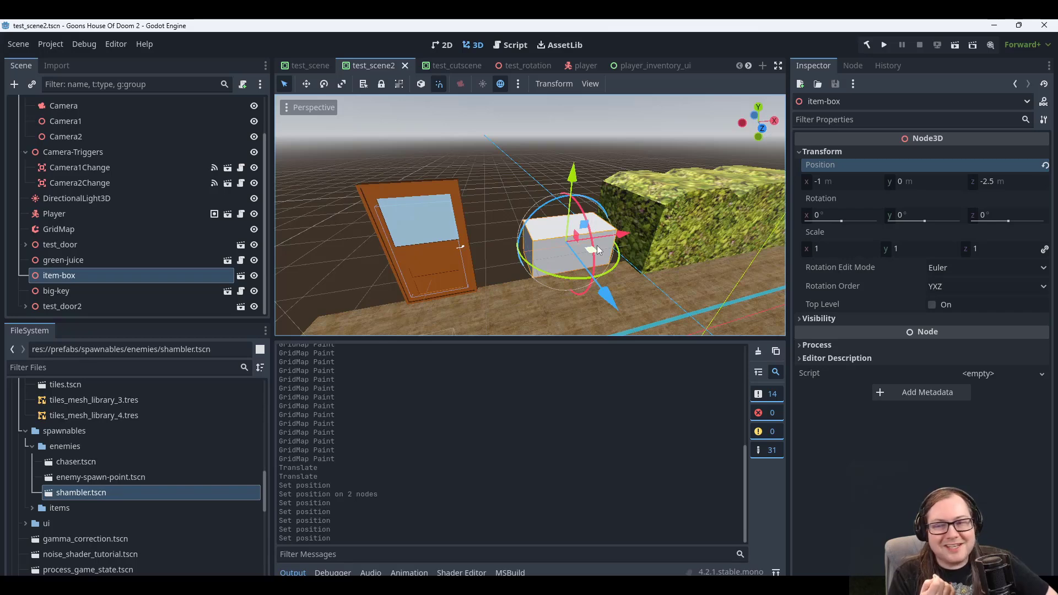
{"action": "scroll", "coordinate": [595, 243], "scroll_direction": "up", "scroll_amount": 5}
{"action": "scroll", "coordinate": [603, 252], "scroll_direction": "down", "scroll_amount": 5}
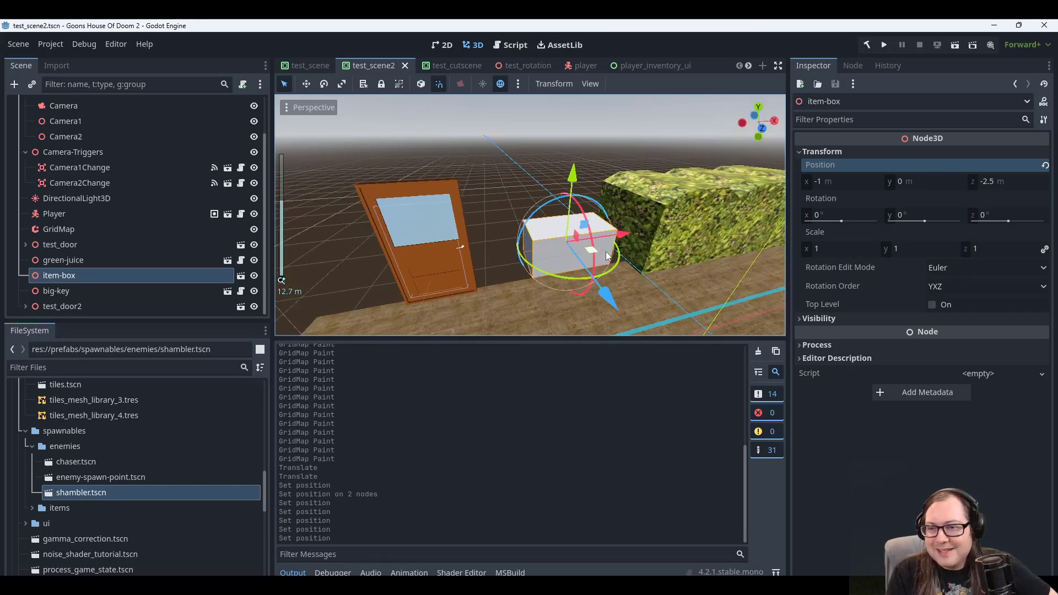
Examine the item-box, wooden floor and hedges from several angles to check how they line up.
{"action": "scroll", "coordinate": [595, 234], "scroll_direction": "down", "scroll_amount": 4}
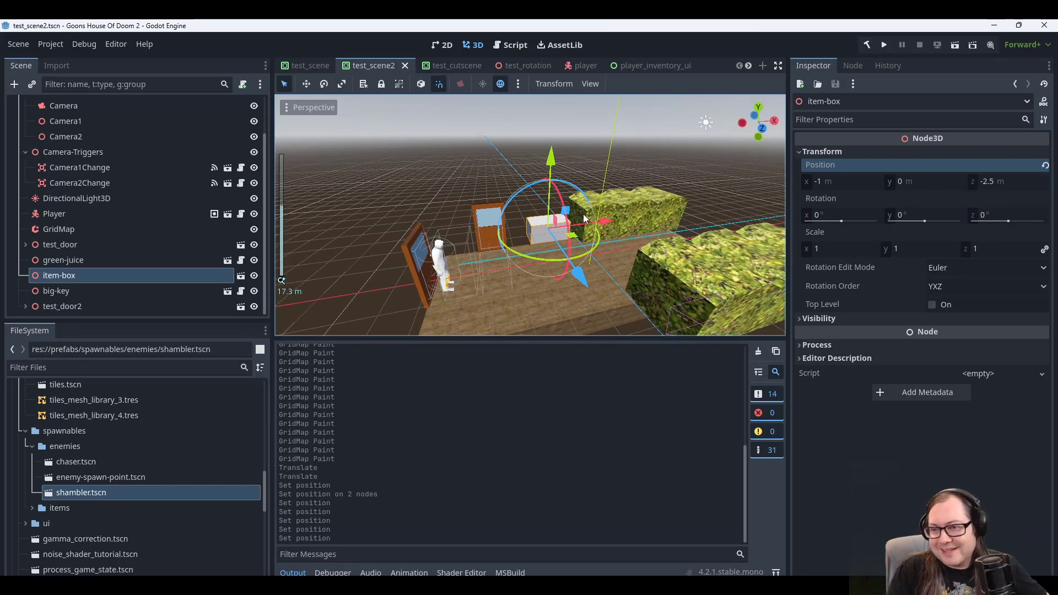
{"action": "scroll", "coordinate": [541, 243], "scroll_direction": "up", "scroll_amount": 4}
{"action": "middle_click_drag", "start_coordinate": [536, 289], "coordinate": [606, 246]}
{"action": "scroll", "coordinate": [514, 299], "scroll_direction": "down", "scroll_amount": 2}
{"action": "scroll", "coordinate": [594, 258], "scroll_direction": "up", "scroll_amount": 3}
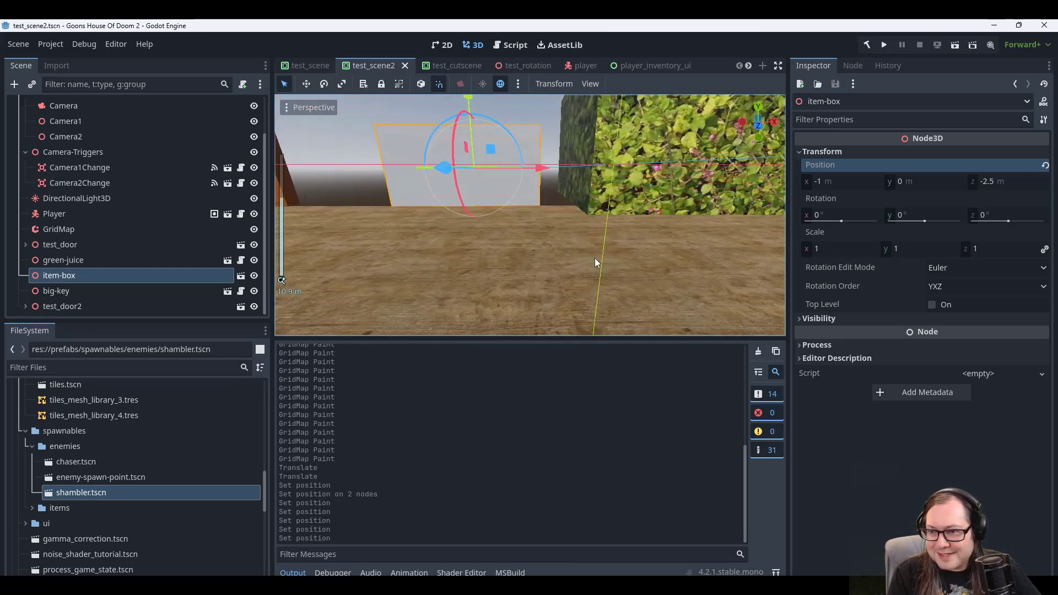
{"action": "scroll", "coordinate": [530, 242], "scroll_direction": "down", "scroll_amount": 4}
{"action": "middle_click_drag", "start_coordinate": [464, 256], "coordinate": [523, 251]}
{"action": "scroll", "coordinate": [522, 251], "scroll_direction": "down", "scroll_amount": 2}
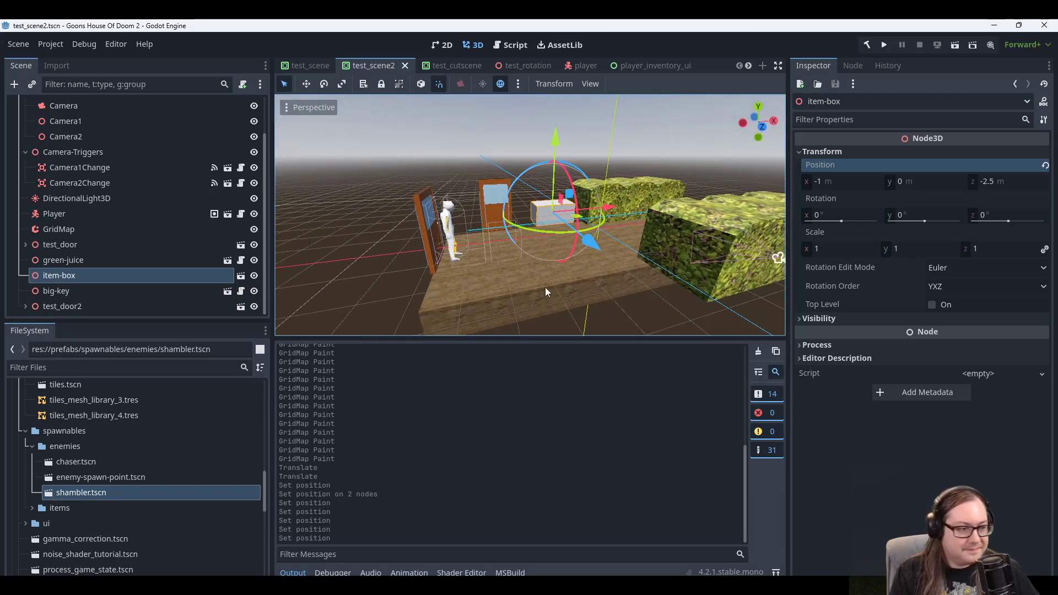
{"action": "scroll", "coordinate": [653, 229], "scroll_direction": "up", "scroll_amount": 2}
{"action": "middle_click_drag", "start_coordinate": [546, 289], "coordinate": [550, 223]}
{"action": "scroll", "coordinate": [653, 229], "scroll_direction": "up", "scroll_amount": 3}
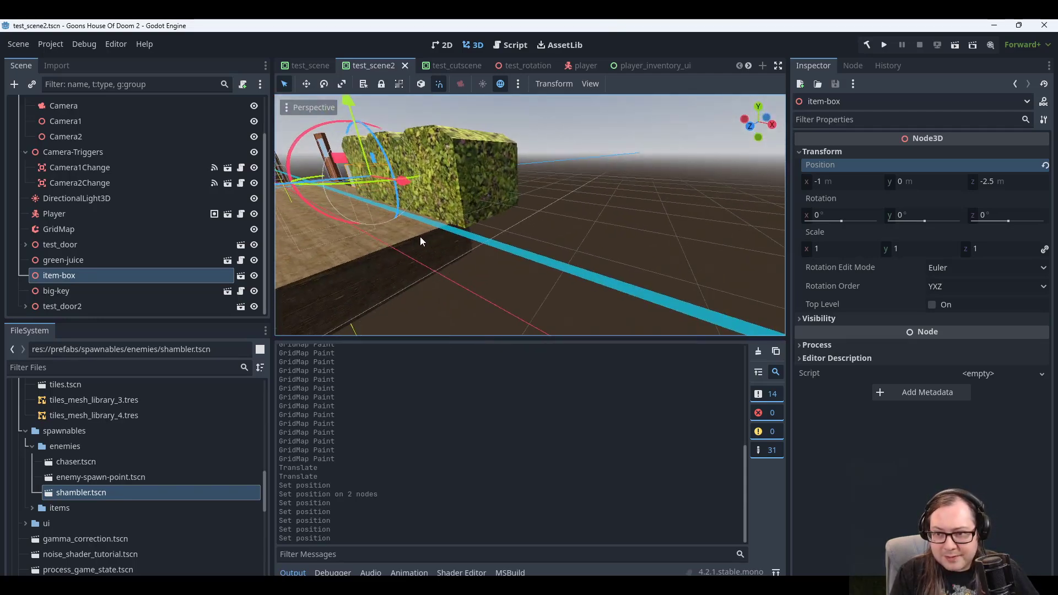
{"action": "middle_click_drag", "start_coordinate": [420, 237], "coordinate": [523, 247]}
{"action": "scroll", "coordinate": [535, 237], "scroll_direction": "down", "scroll_amount": 2}
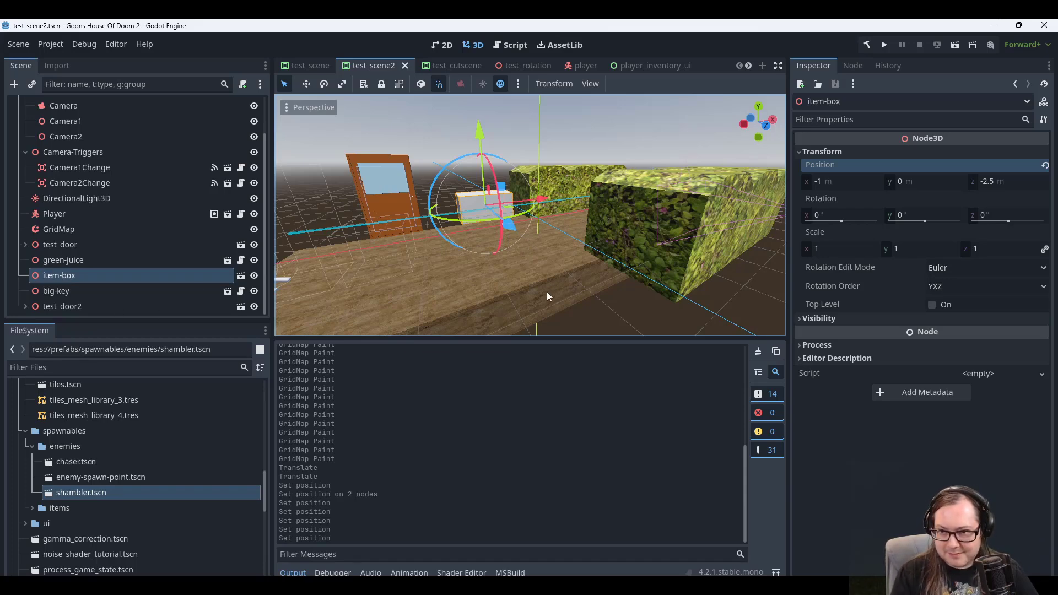
{"action": "scroll", "coordinate": [548, 260], "scroll_direction": "down", "scroll_amount": 6}
{"action": "scroll", "coordinate": [548, 259], "scroll_direction": "up", "scroll_amount": 12}
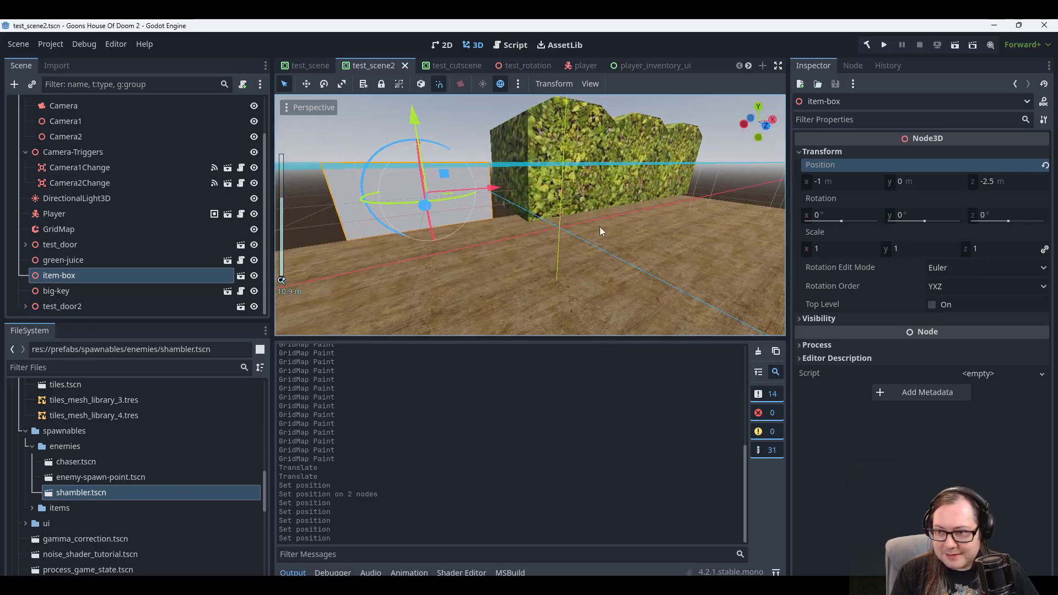
{"action": "right_click_drag", "start_coordinate": [600, 227], "coordinate": [587, 245]}
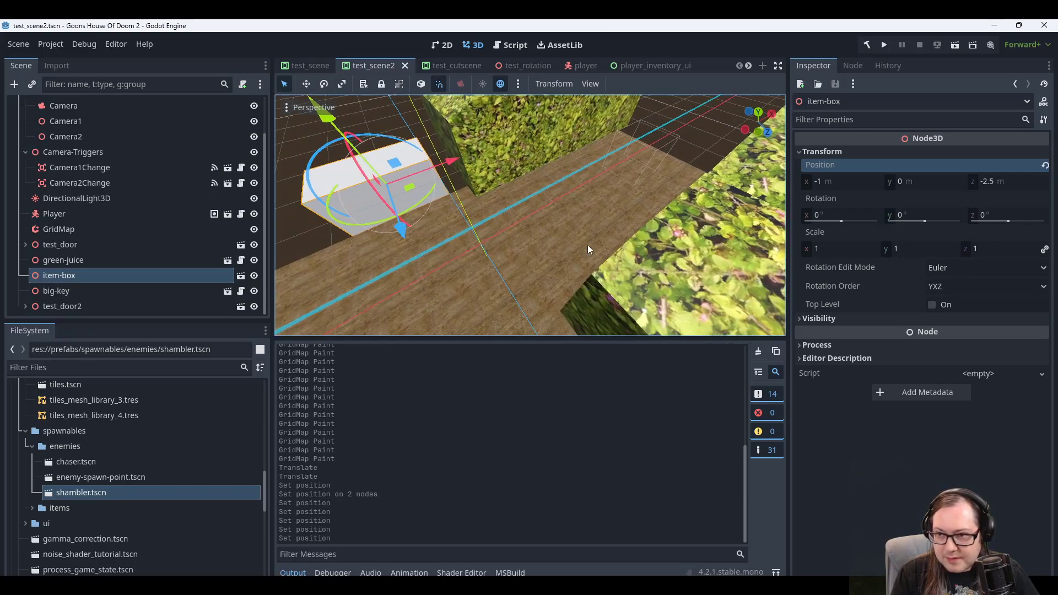
{"action": "scroll", "coordinate": [590, 245], "scroll_direction": "down", "scroll_amount": 4}
{"action": "scroll", "coordinate": [616, 189], "scroll_direction": "up", "scroll_amount": 8}
{"action": "right_click_drag", "start_coordinate": [699, 127], "coordinate": [766, 105]}
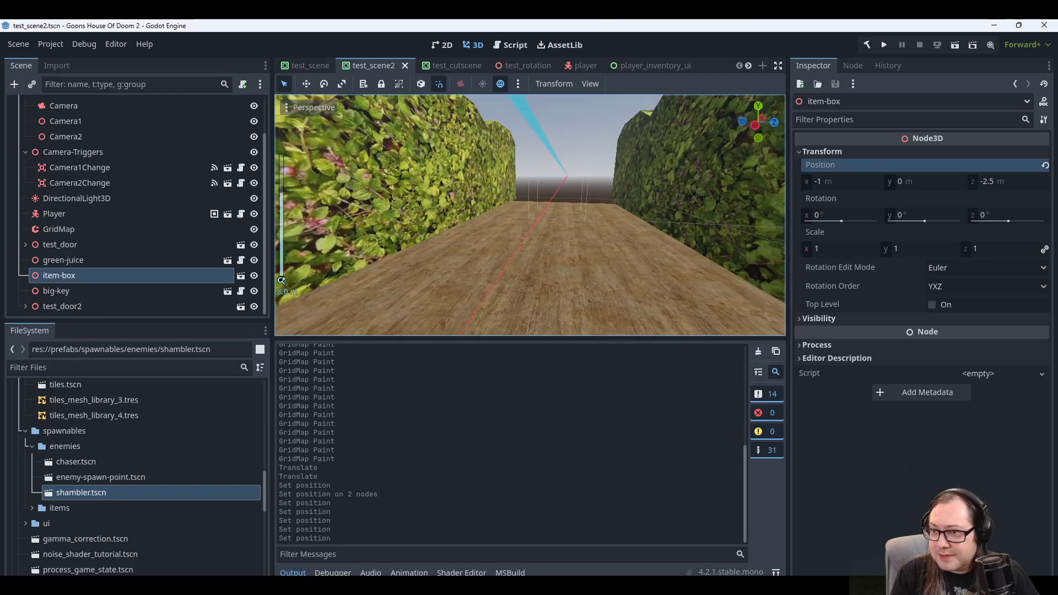
Inspect the placement of the Camera2Change and Camera1Change triggers relative to the floor, hedges and player.
{"action": "middle_click_drag", "start_coordinate": [602, 160], "coordinate": [558, 191]}
{"action": "left_click", "coordinate": [557, 190]}
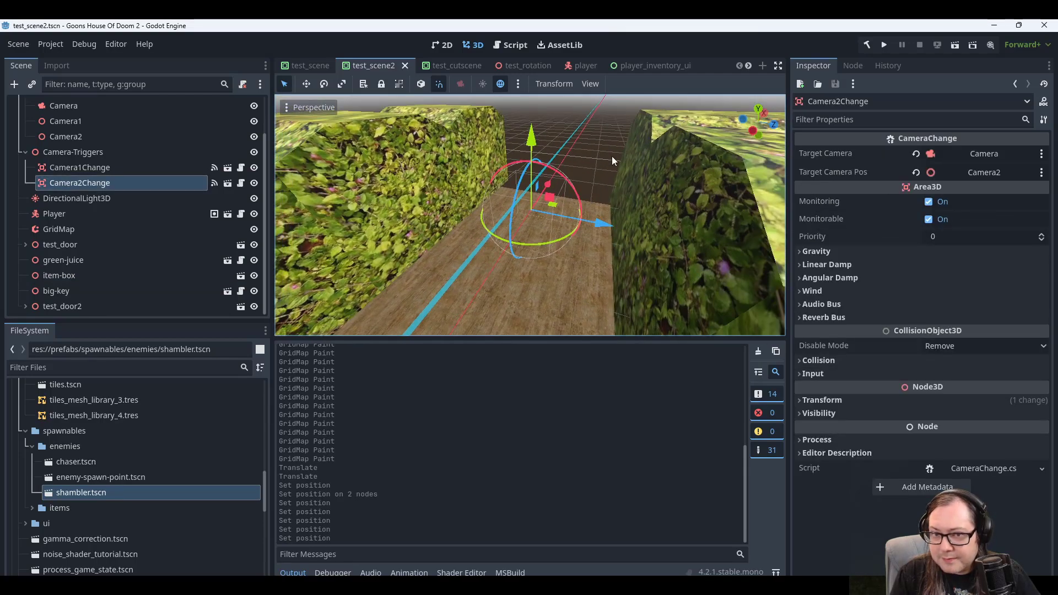
{"action": "right_click_drag", "start_coordinate": [611, 156], "coordinate": [594, 167]}
{"action": "middle_click_drag", "start_coordinate": [594, 167], "coordinate": [620, 137]}
{"action": "key", "text": "f"}
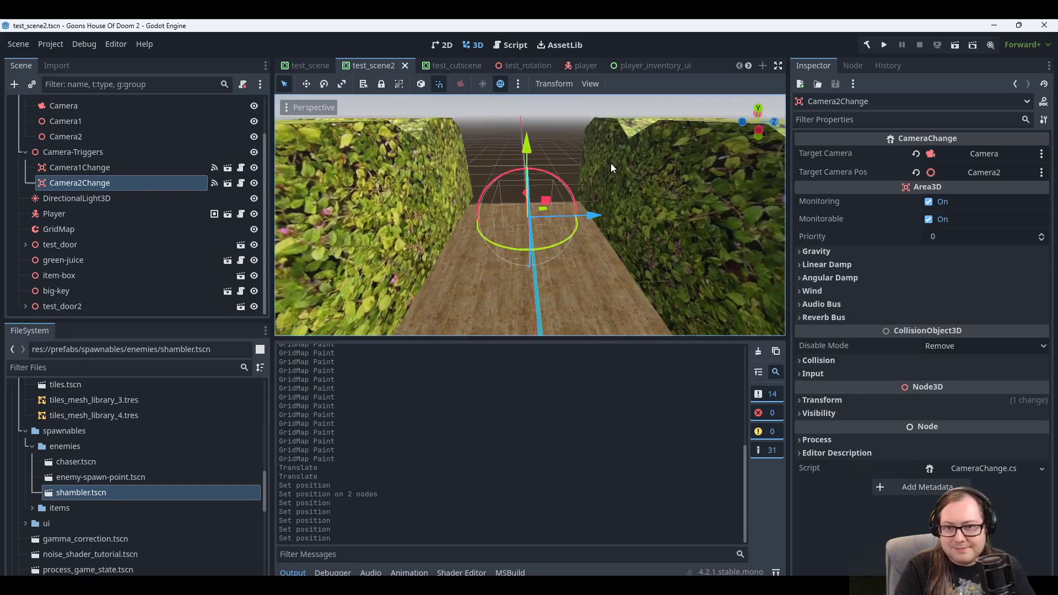
{"action": "left_click", "coordinate": [113, 168]}
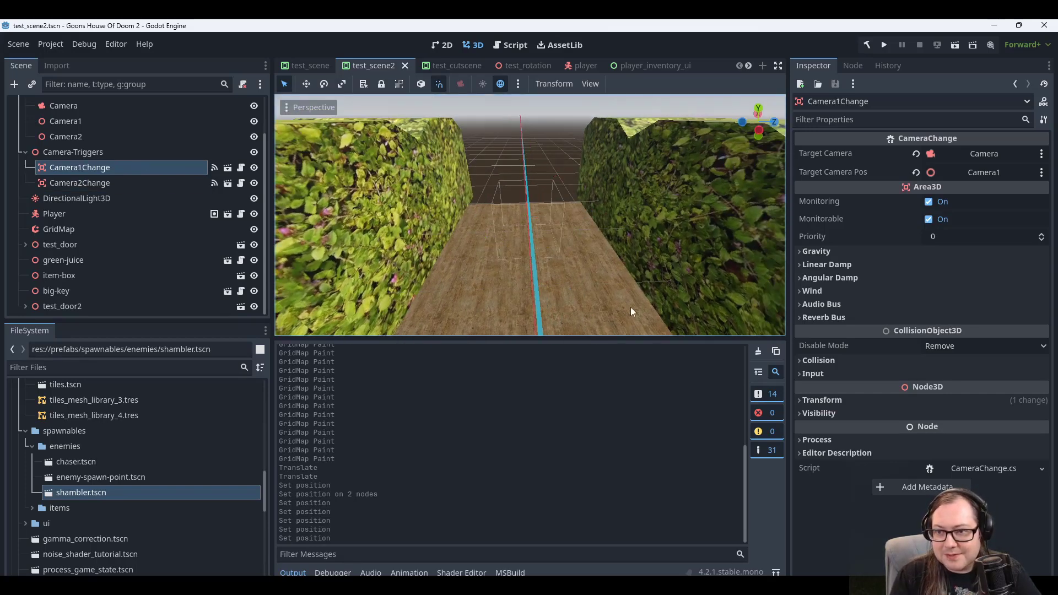
{"action": "key", "text": "f"}
{"action": "middle_click_drag", "start_coordinate": [545, 198], "coordinate": [636, 219]}
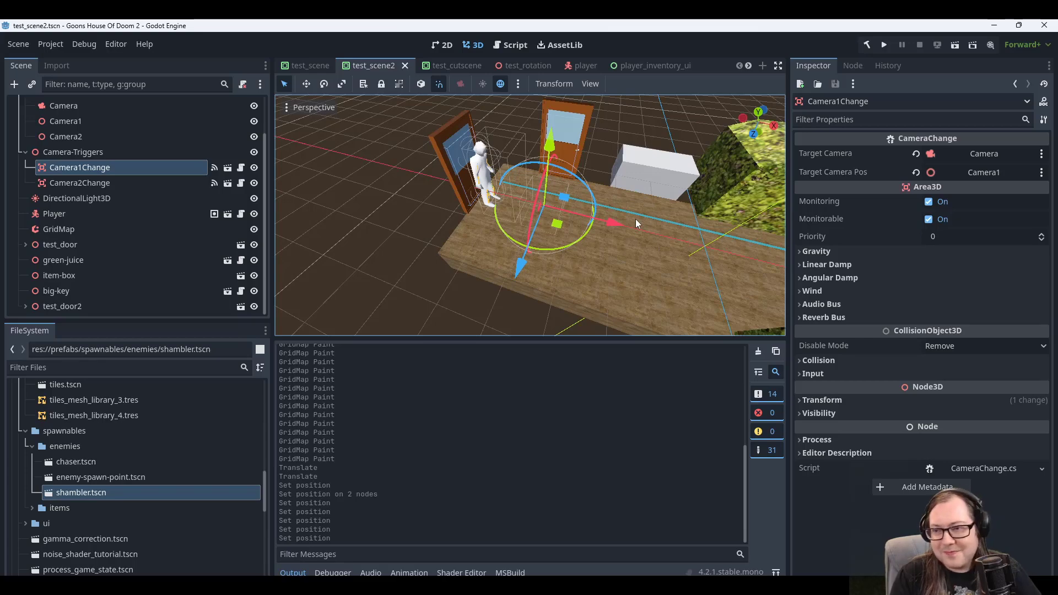
{"action": "scroll", "coordinate": [694, 177], "scroll_direction": "down", "scroll_amount": 13}
{"action": "right_click_drag", "start_coordinate": [670, 171], "coordinate": [742, 141]}
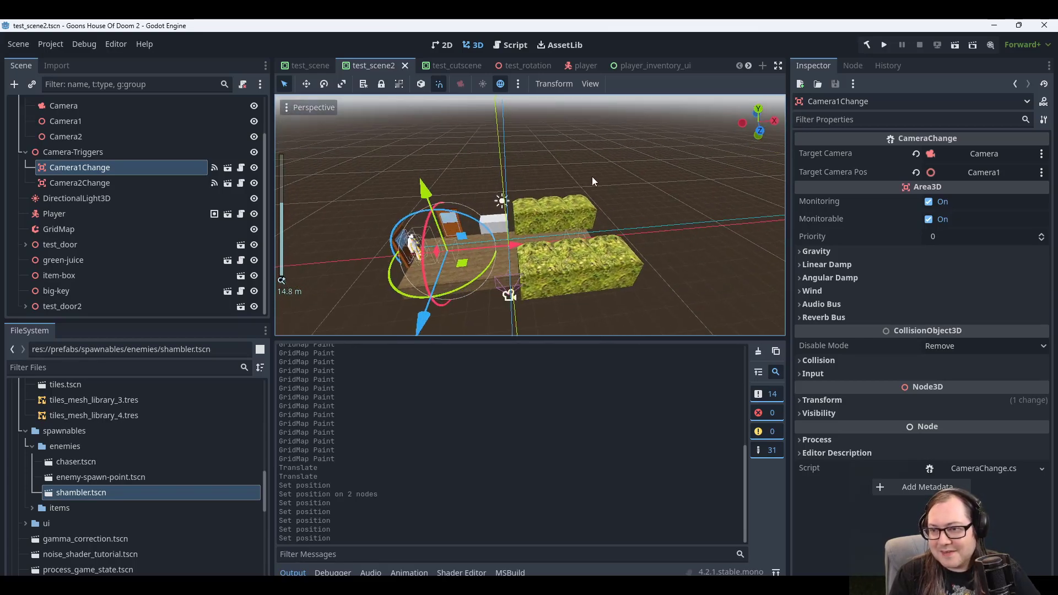
{"action": "scroll", "coordinate": [584, 204], "scroll_direction": "up", "scroll_amount": 8}
{"action": "middle_click_drag", "start_coordinate": [535, 203], "coordinate": [532, 137]}
{"action": "scroll", "coordinate": [582, 204], "scroll_direction": "down", "scroll_amount": 4}
{"action": "left_click", "coordinate": [81, 183]}
{"action": "left_click", "coordinate": [81, 170]}
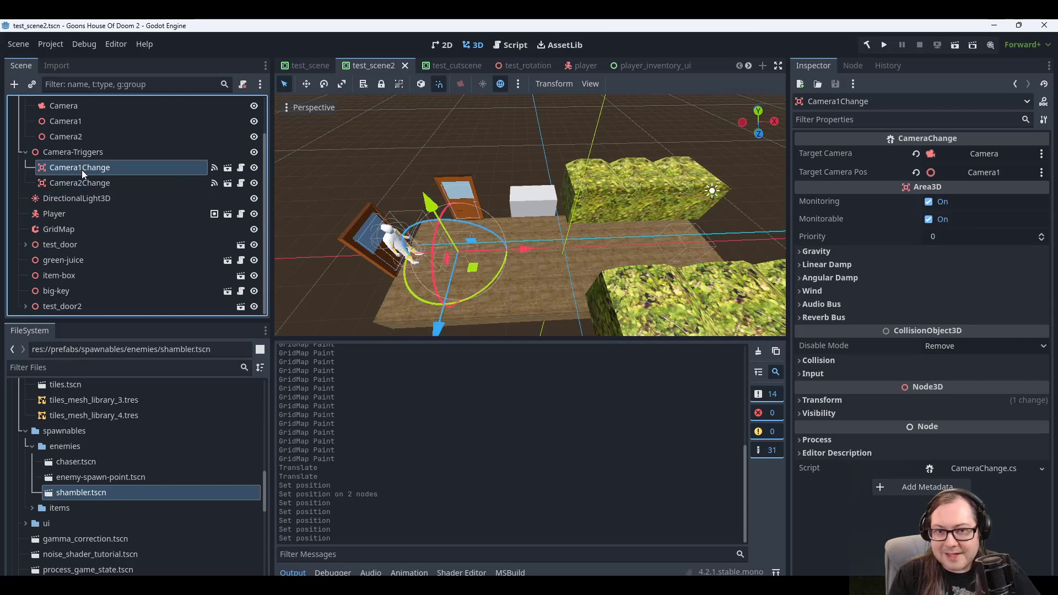
{"action": "left_click", "coordinate": [81, 157]}
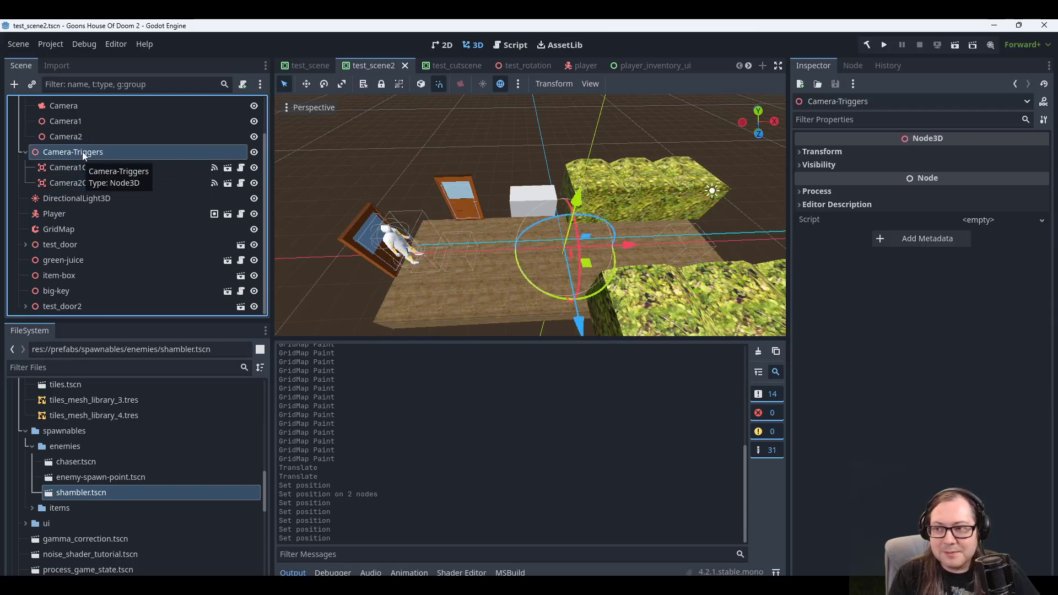
Compare the Camera2 and Camera1 positions, and set Camera1's Y position to 1.783 m.
{"action": "left_click", "coordinate": [84, 141]}
{"action": "left_click", "coordinate": [84, 121]}
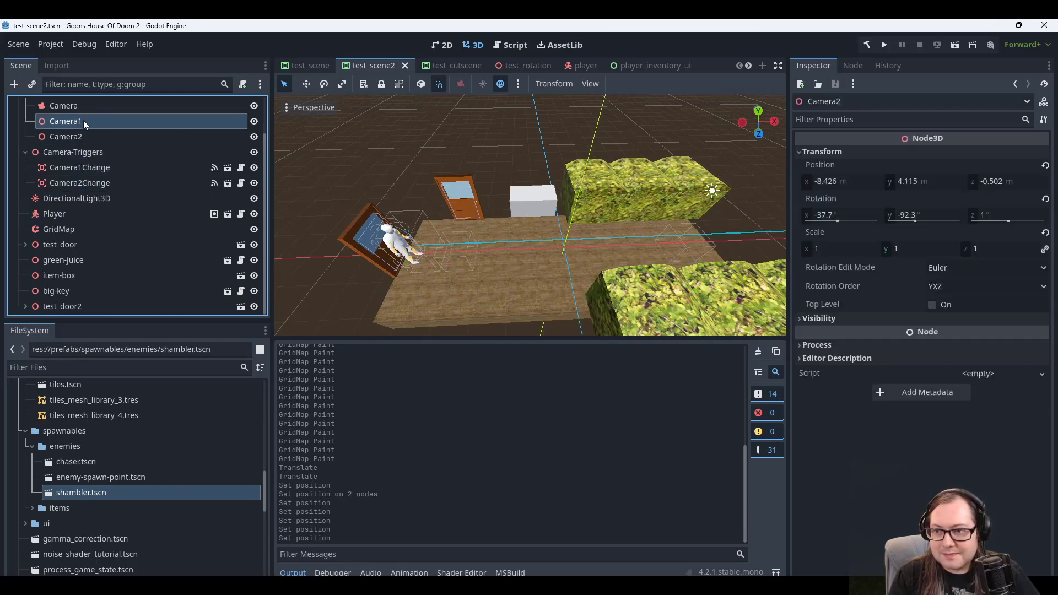
{"action": "scroll", "coordinate": [83, 141], "scroll_direction": "up", "scroll_amount": 1}
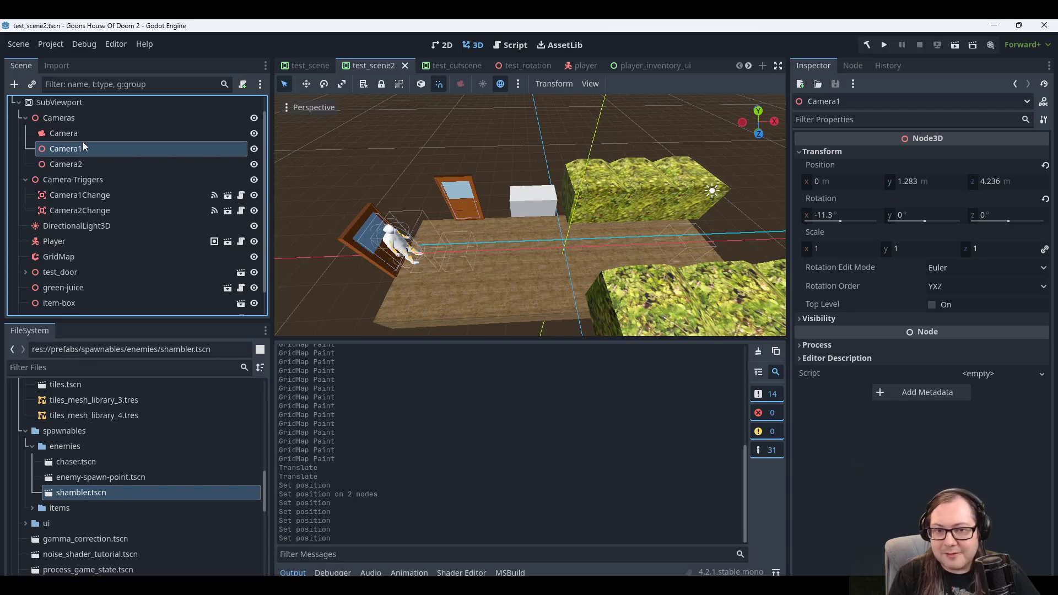
{"action": "left_click", "coordinate": [77, 161]}
{"action": "left_click", "coordinate": [78, 148]}
{"action": "scroll", "coordinate": [543, 226], "scroll_direction": "down", "scroll_amount": 7}
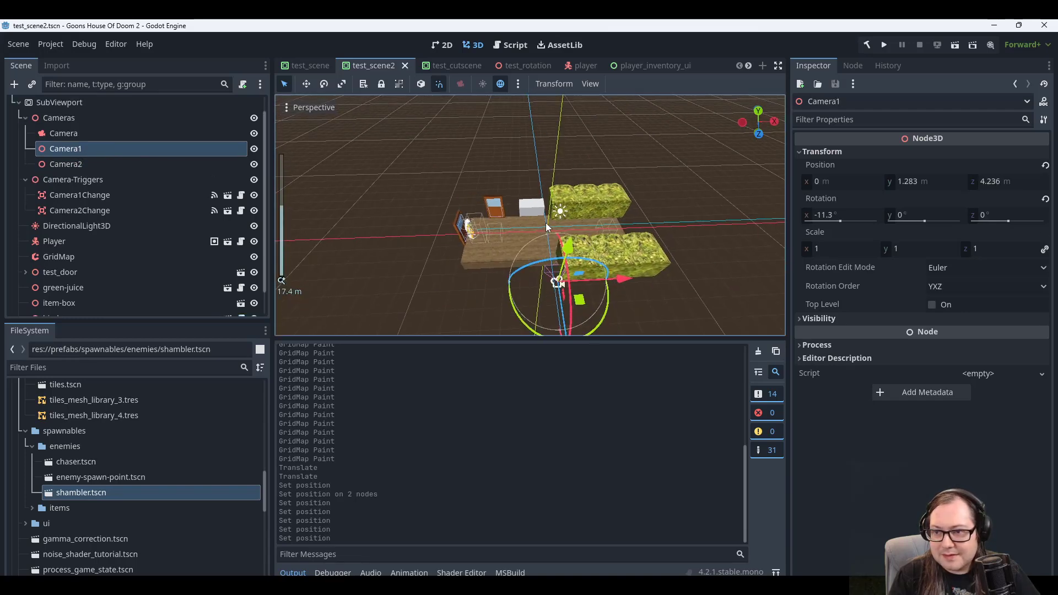
{"action": "scroll", "coordinate": [523, 241], "scroll_direction": "up", "scroll_amount": 5}
{"action": "right_click_drag", "start_coordinate": [521, 244], "coordinate": [656, 212]}
{"action": "mouse_move", "coordinate": [522, 243]}
{"action": "middle_mouse_down"}
{"action": "mouse_move", "coordinate": [558, 183]}
{"action": "mouse_move", "coordinate": [532, 219]}
{"action": "mouse_move", "coordinate": [457, 222]}
{"action": "mouse_move", "coordinate": [540, 218]}
{"action": "mouse_move", "coordinate": [530, 216]}
{"action": "mouse_move", "coordinate": [536, 235]}
{"action": "mouse_move", "coordinate": [523, 210]}
{"action": "mouse_move", "coordinate": [528, 226]}
{"action": "middle_mouse_up"}
{"action": "scroll", "coordinate": [531, 218], "scroll_direction": "up", "scroll_amount": 5}
{"action": "scroll", "coordinate": [531, 220], "scroll_direction": "down", "scroll_amount": 4}
{"action": "scroll", "coordinate": [528, 227], "scroll_direction": "down", "scroll_amount": 4}
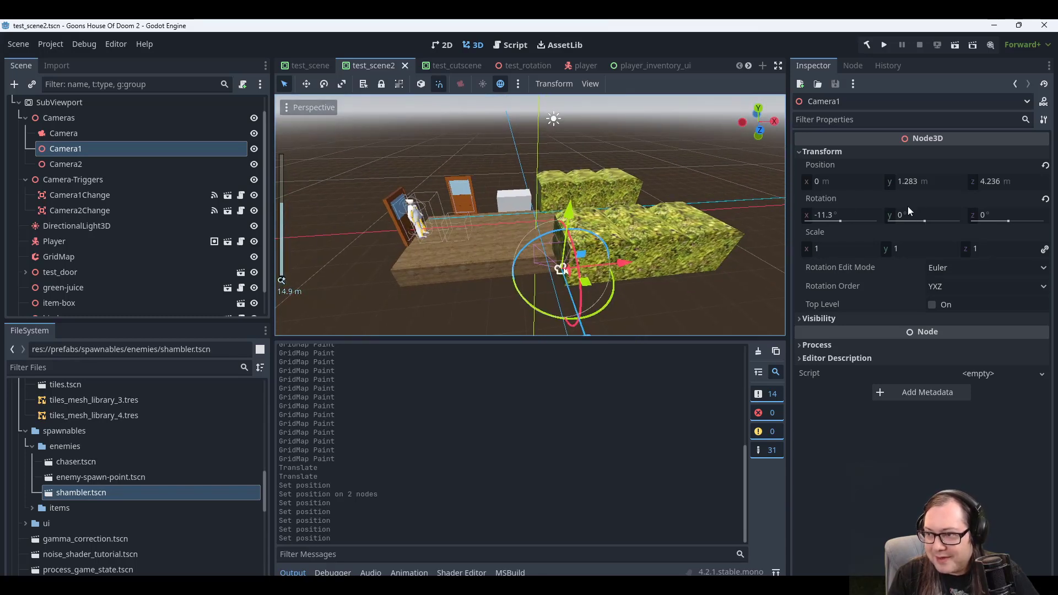
{"action": "left_click", "coordinate": [921, 181]}
{"action": "left_click", "coordinate": [923, 181]}
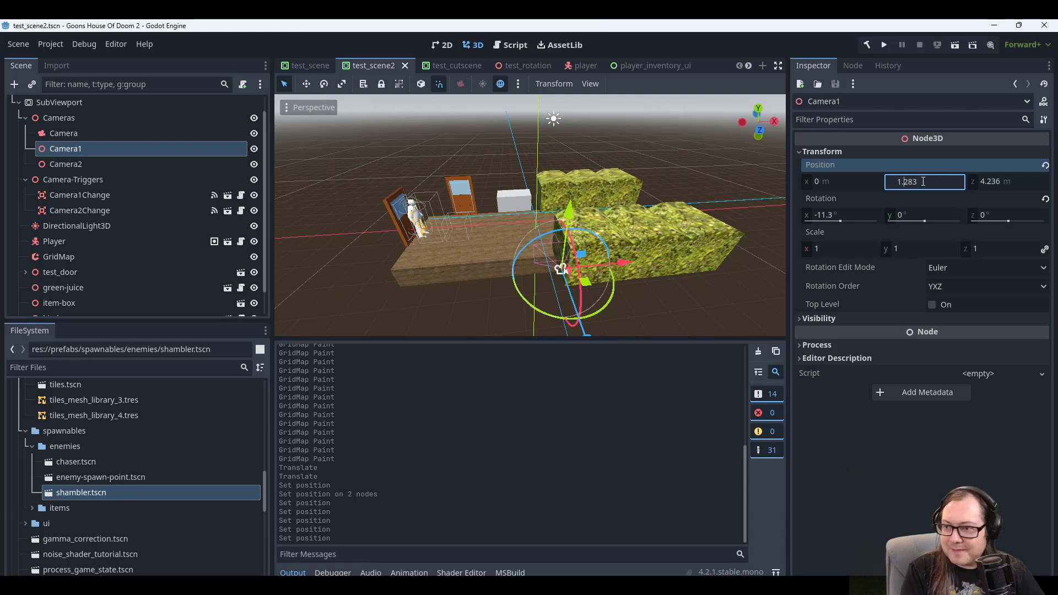
{"action": "key", "text": "shift+Right"}
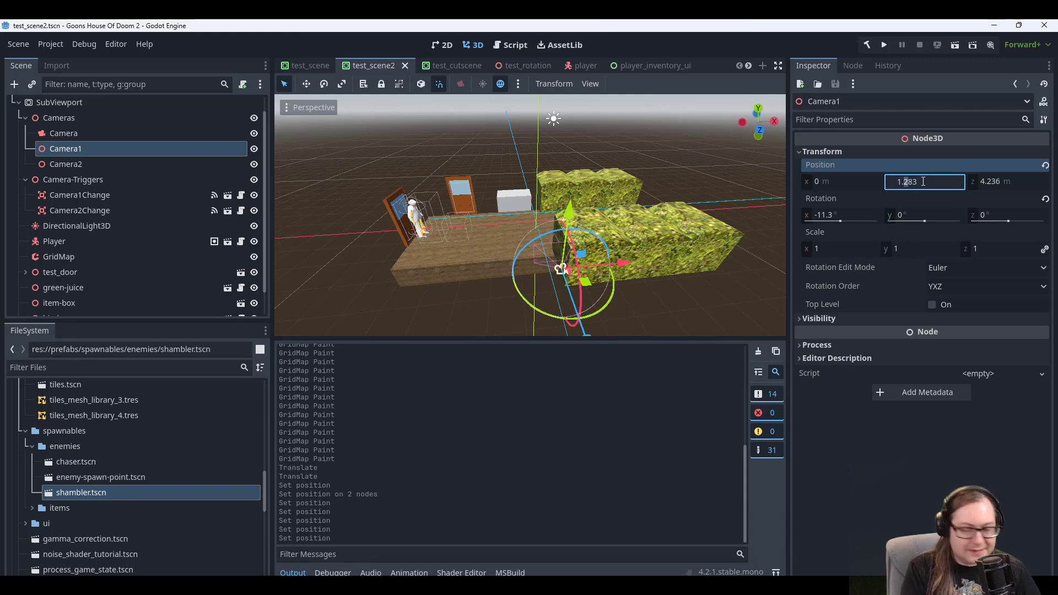
{"action": "type", "text": "7"}
{"action": "key", "text": "Return"}
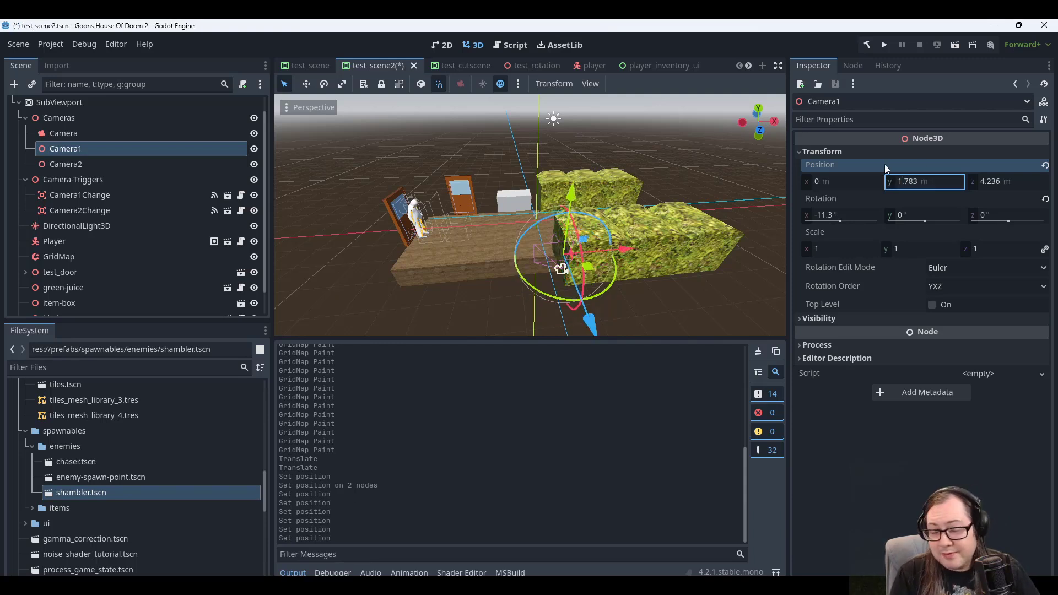
Set the Y position of the Camera node to 1.783 m and save the scene.
{"action": "left_click", "coordinate": [85, 136]}
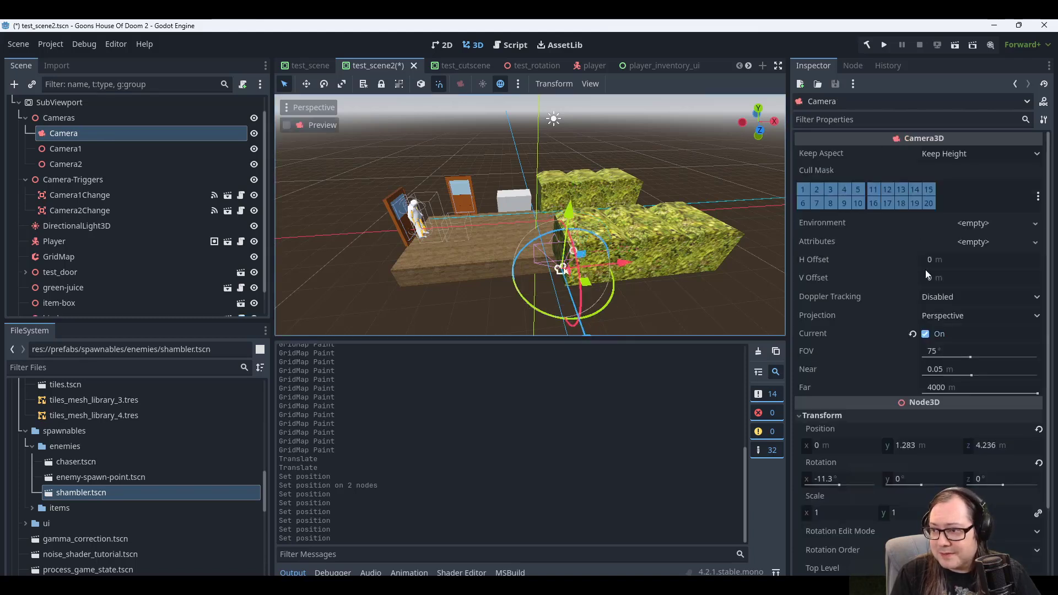
{"action": "left_click", "coordinate": [901, 444]}
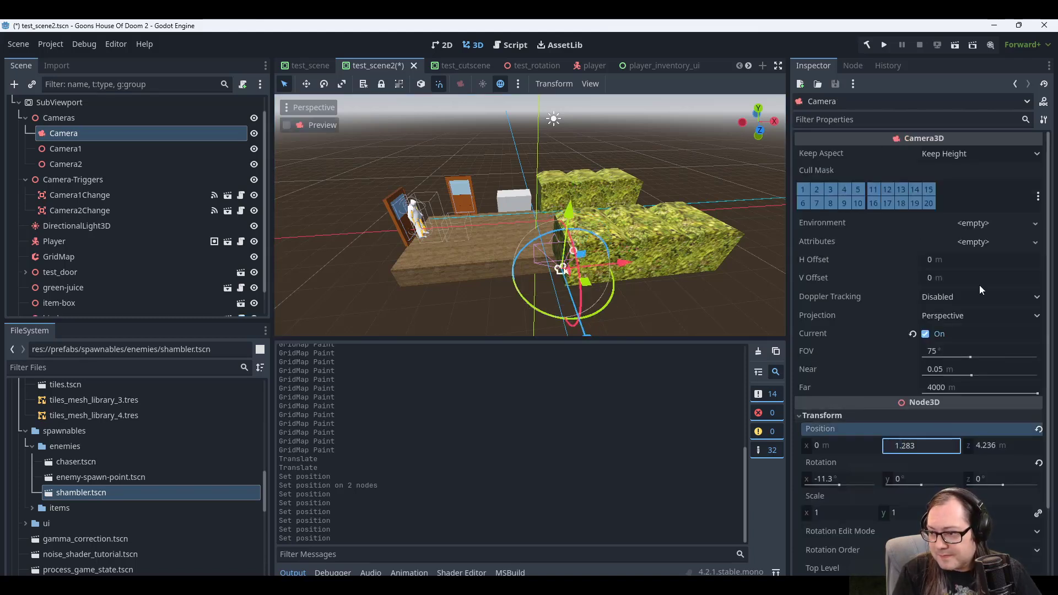
{"action": "type", "text": "5"}
{"action": "left_click", "coordinate": [990, 448]}
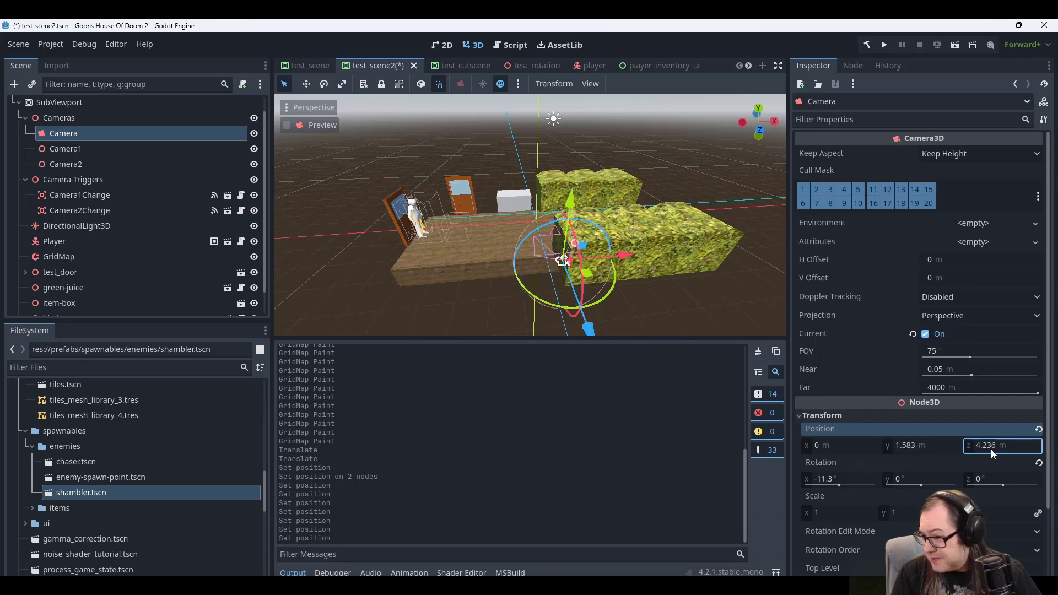
{"action": "left_click", "coordinate": [922, 446]}
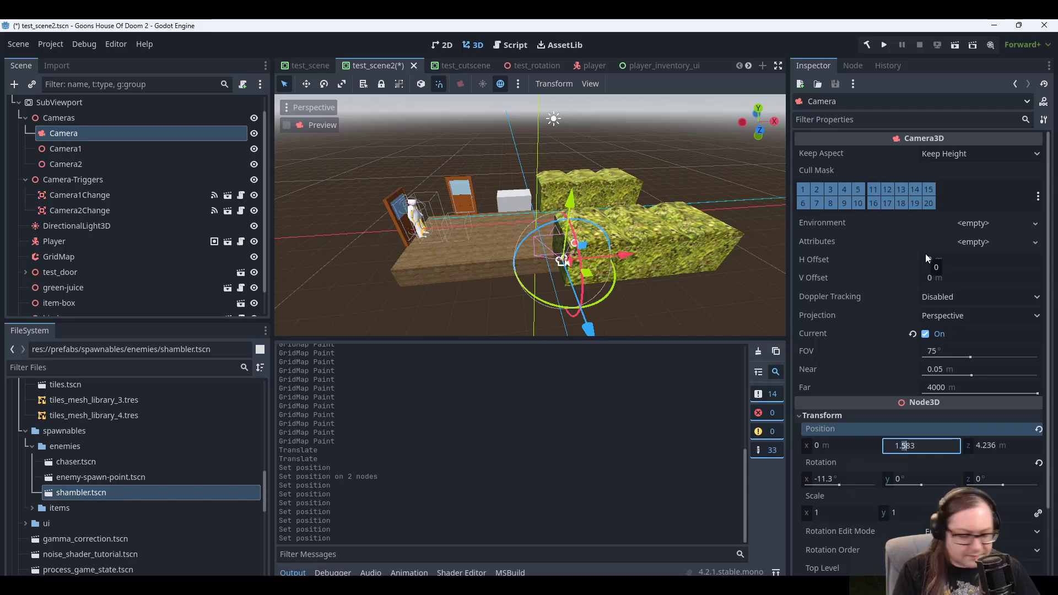
{"action": "key", "text": "BackSpace"}
{"action": "type", "text": "7"}
{"action": "key", "text": "Return"}
{"action": "key", "text": "ctrl+s"}
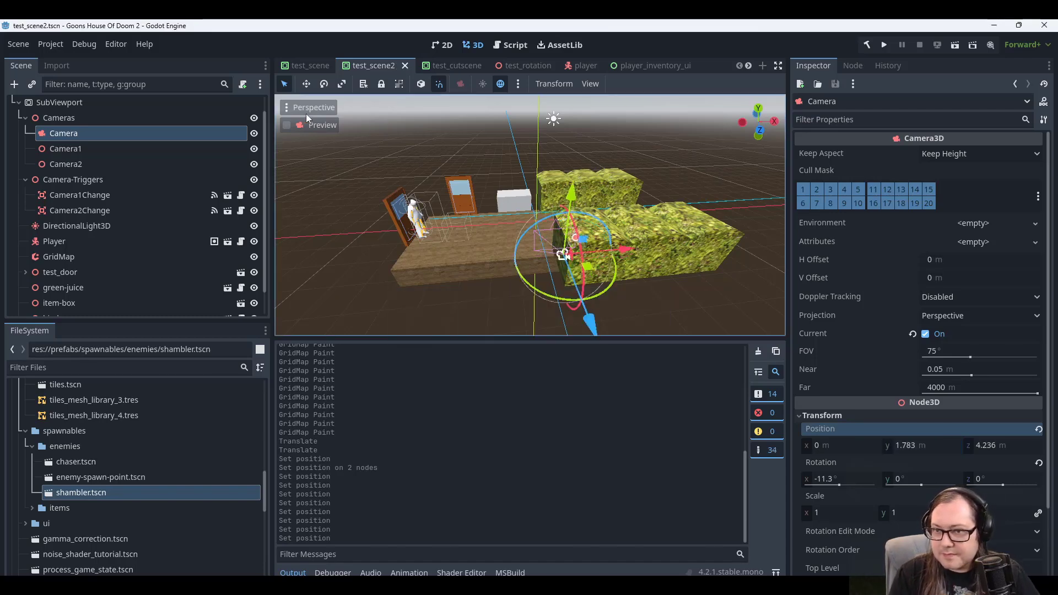
Preview the scene through the Camera node and return to the perspective view.
{"action": "left_click", "coordinate": [287, 125]}
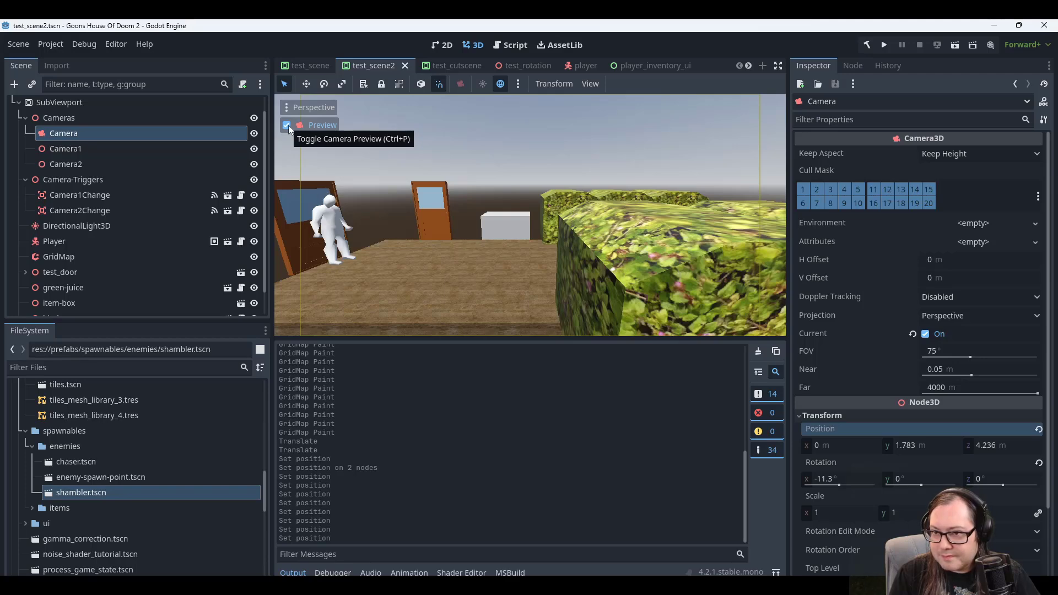
{"action": "left_click", "coordinate": [287, 125]}
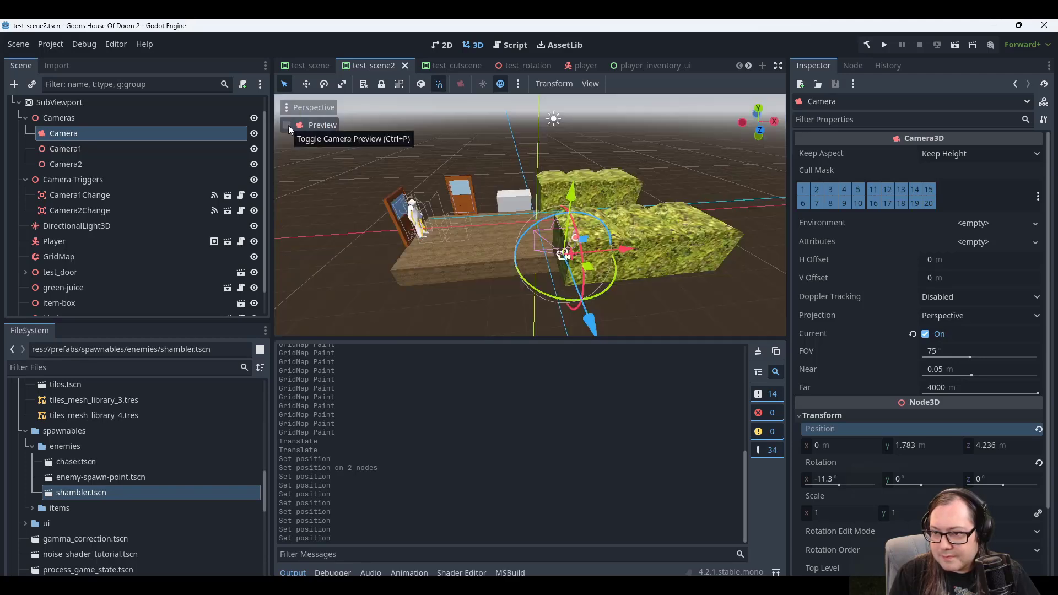
{"action": "left_click", "coordinate": [287, 125]}
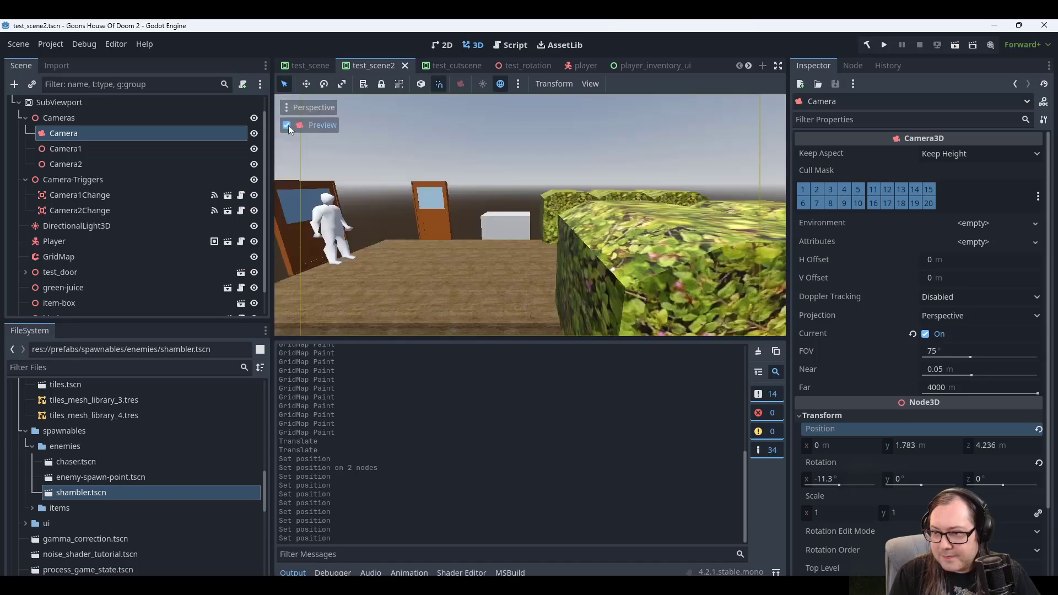
{"action": "left_click", "coordinate": [288, 125]}
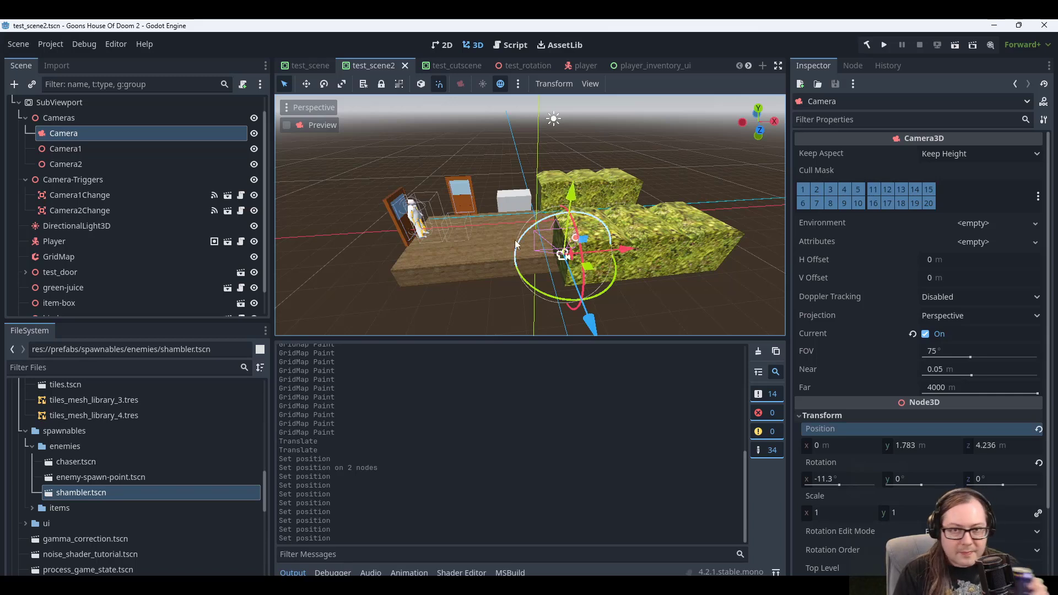
Set the Y position of Camera2 to 4.615 m.
{"action": "left_click", "coordinate": [98, 145]}
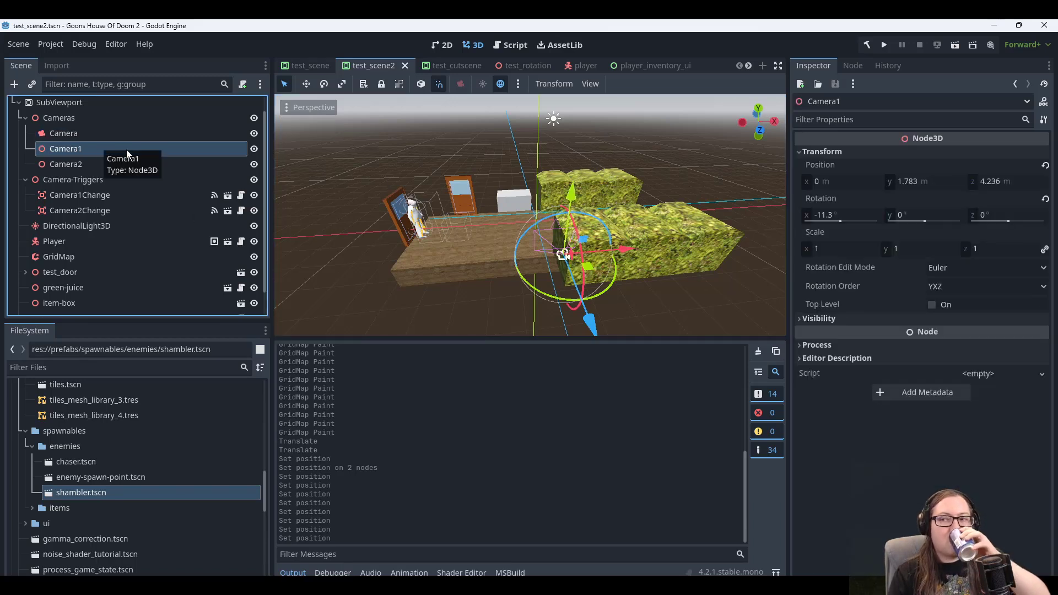
{"action": "left_click", "coordinate": [108, 163]}
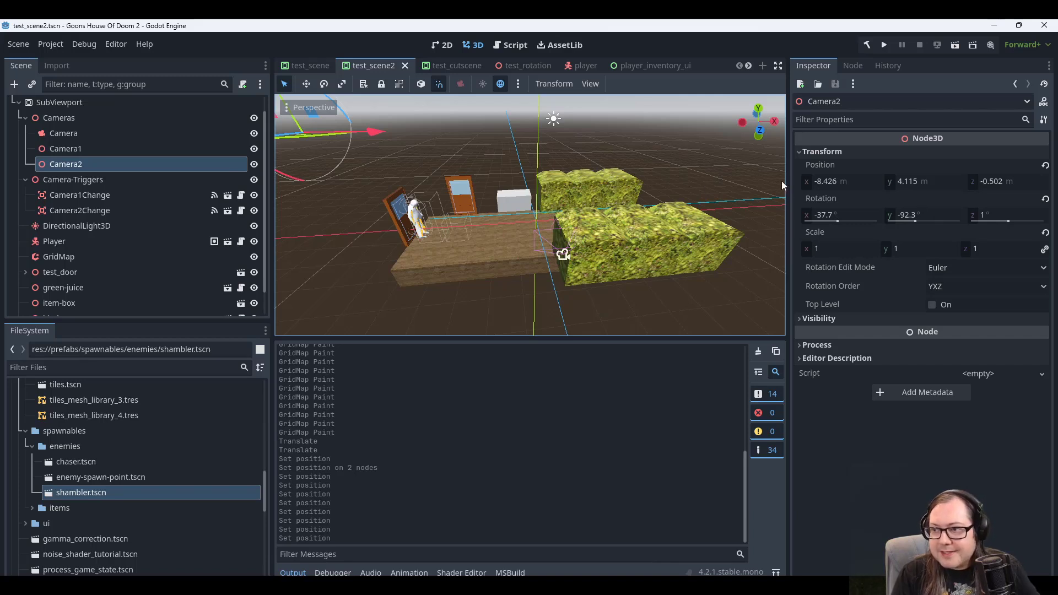
{"action": "left_click", "coordinate": [904, 182]}
{"action": "left_click", "coordinate": [941, 180]}
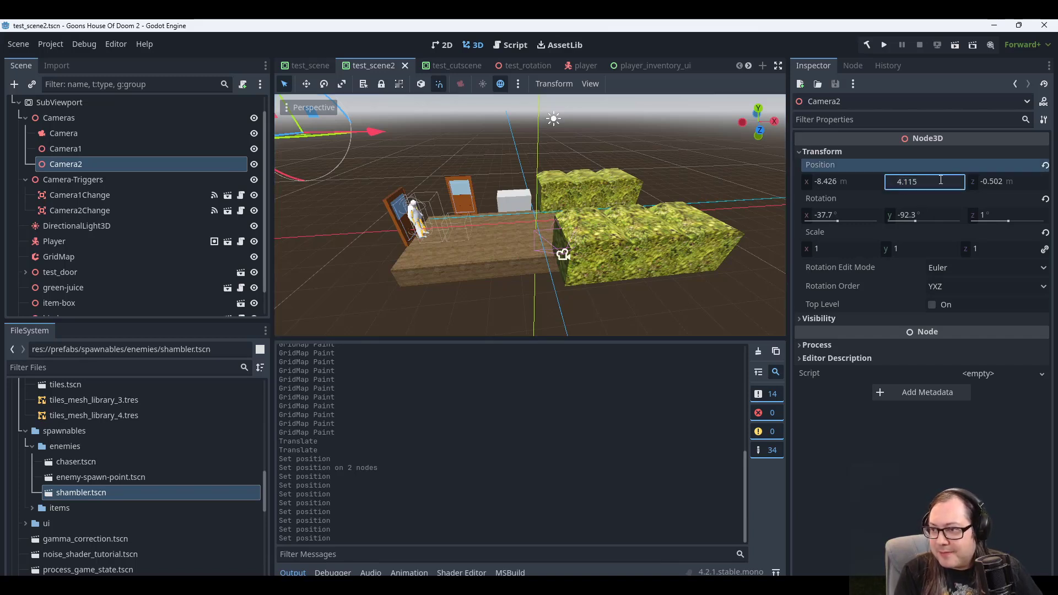
{"action": "key", "text": "Return"}
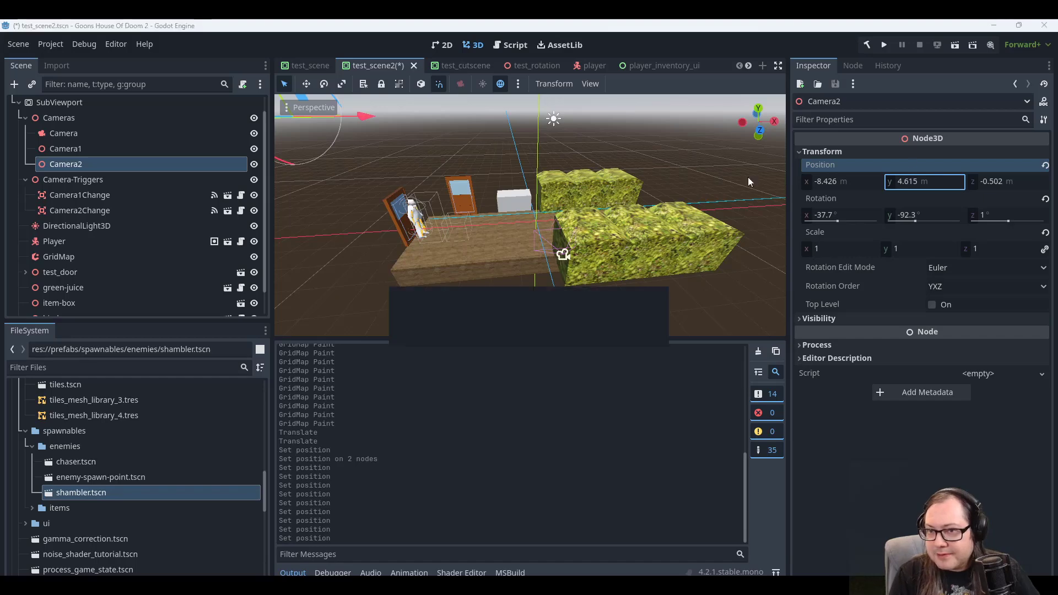
Select the DirectionalLight3D in test_scene2 and examine its Light settings.
{"action": "middle_click_drag", "start_coordinate": [488, 175], "coordinate": [551, 201]}
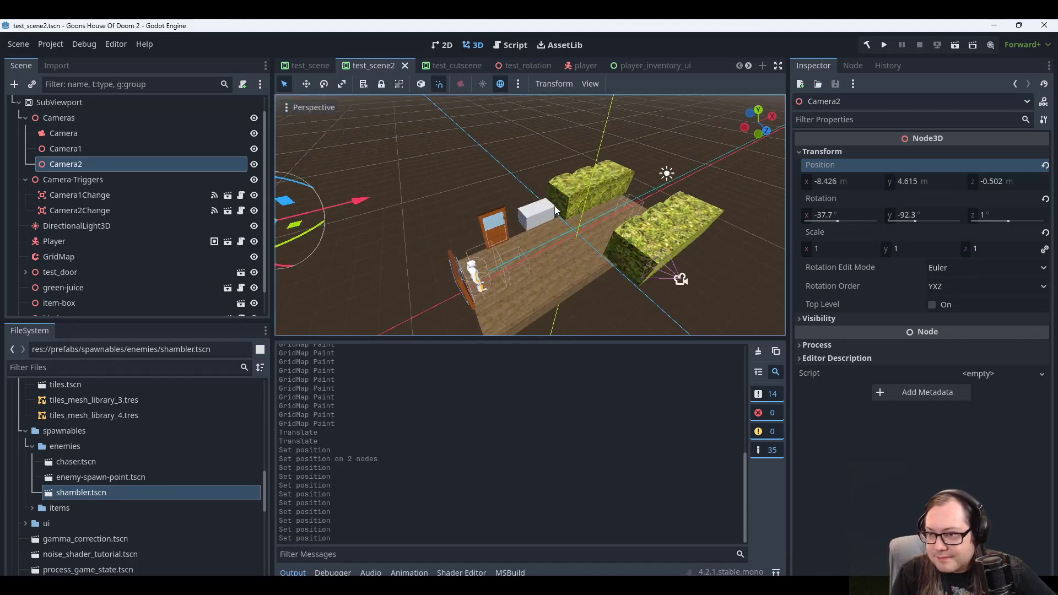
{"action": "left_click", "coordinate": [668, 174]}
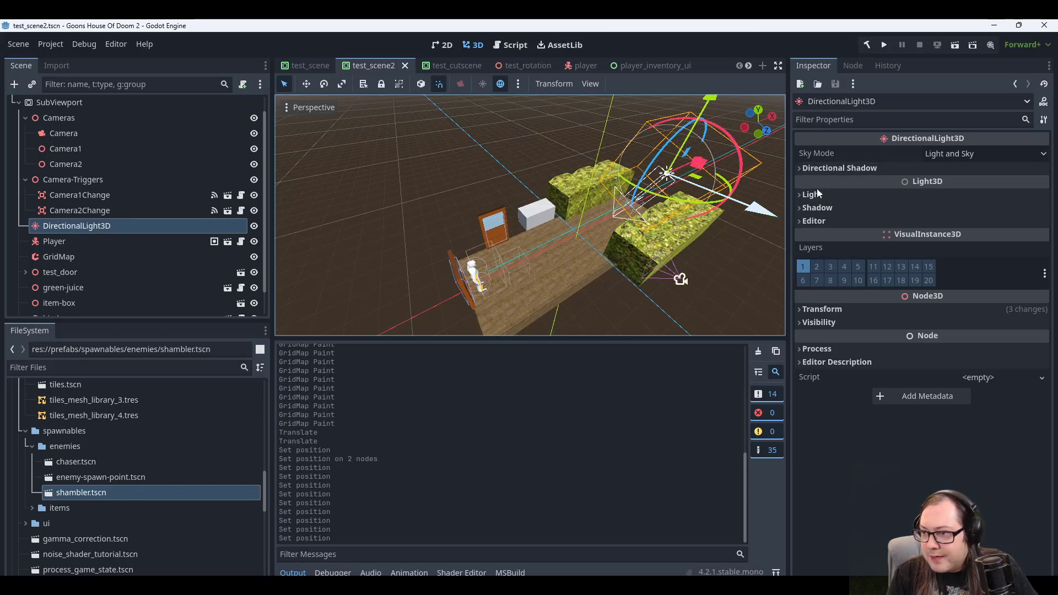
{"action": "left_click", "coordinate": [825, 170]}
{"action": "left_click", "coordinate": [825, 169]}
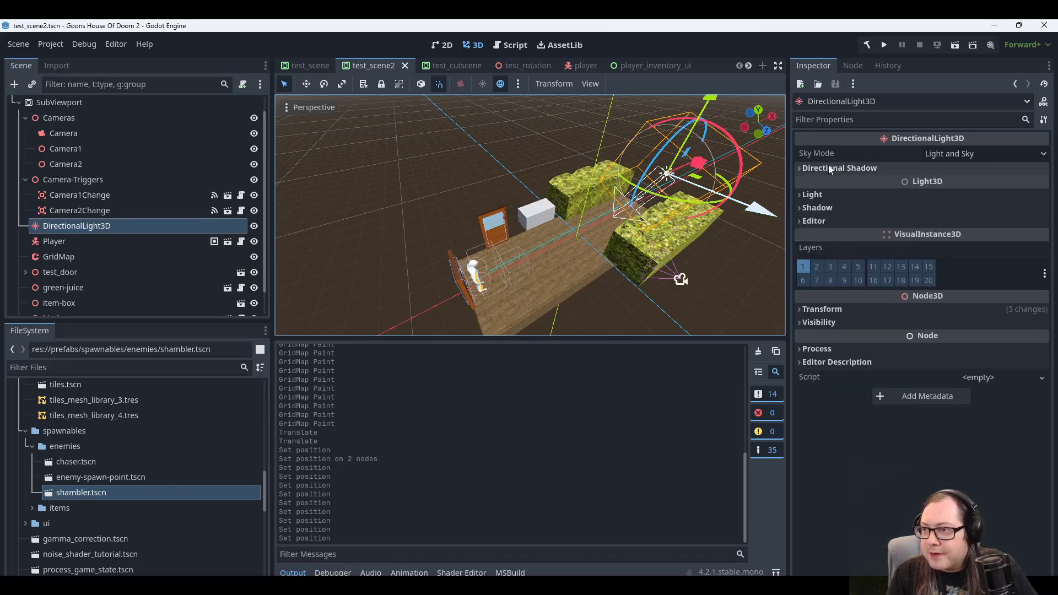
{"action": "left_click", "coordinate": [809, 199]}
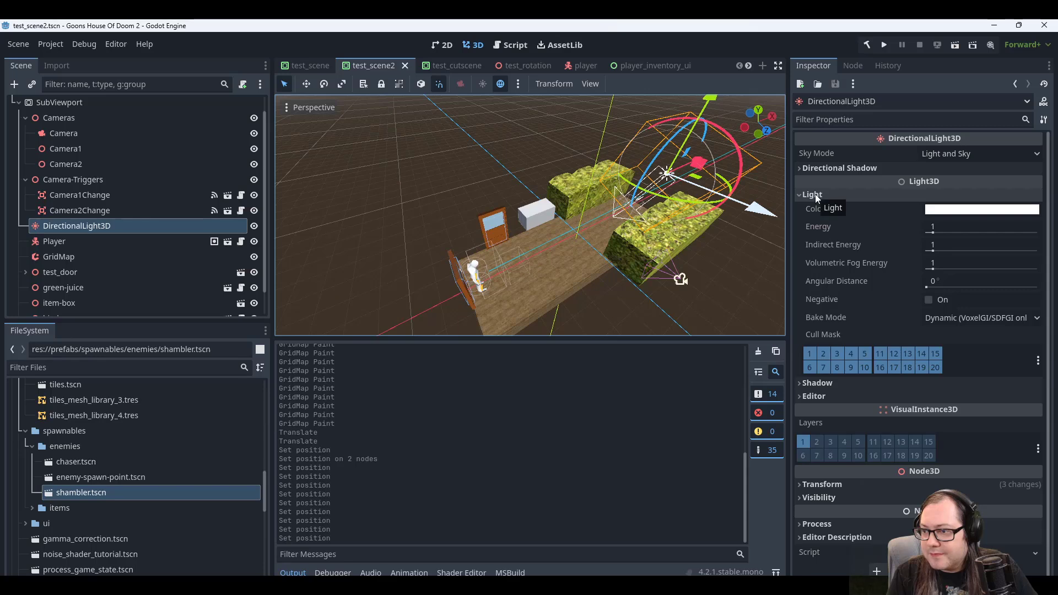
{"action": "left_click", "coordinate": [818, 195]}
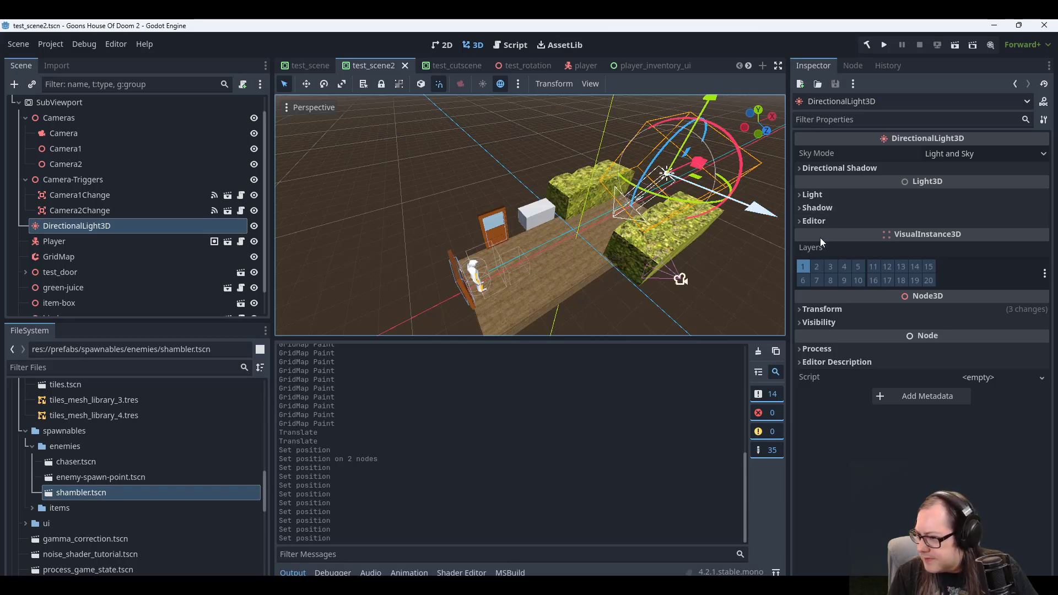
Set the directional light's Y position to 5.111 m and save the scene.
{"action": "left_click", "coordinate": [819, 307]}
{"action": "left_click", "coordinate": [907, 338]}
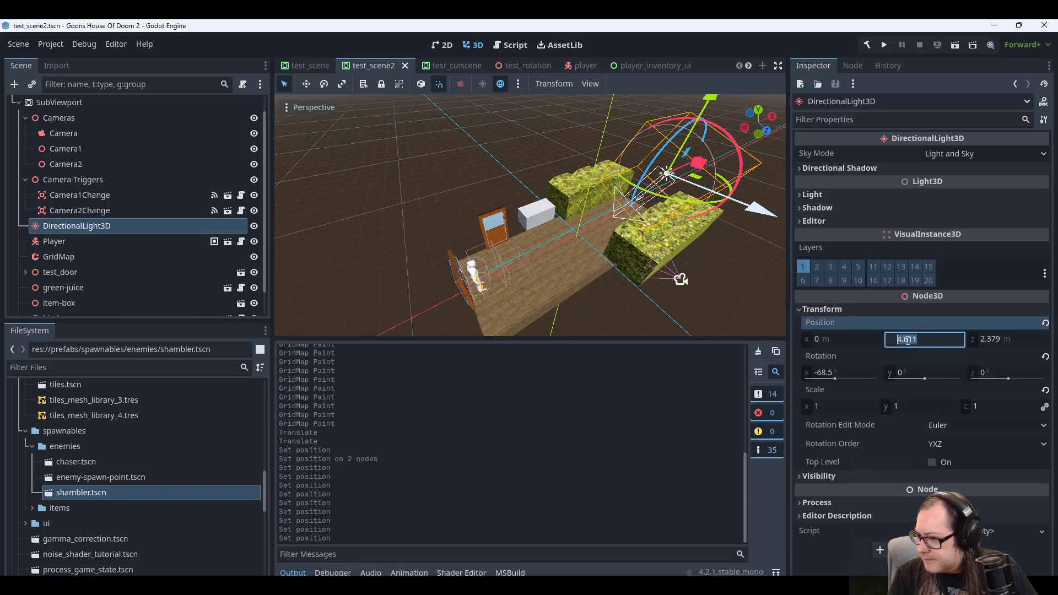
{"action": "left_click_drag", "start_coordinate": [710, 102], "coordinate": [678, 191]}
{"action": "key", "text": "ctrl+z"}
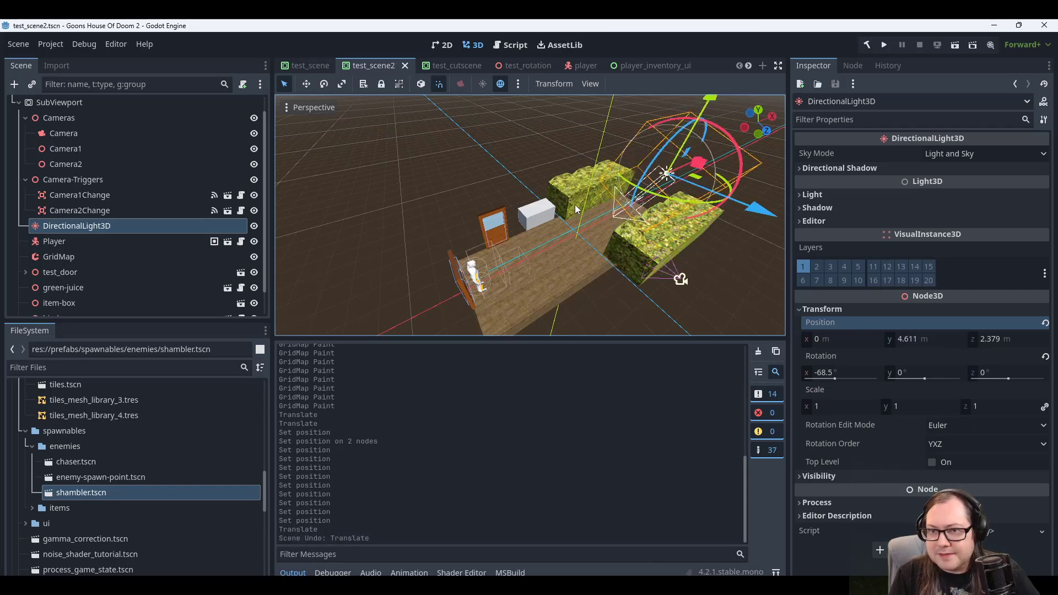
{"action": "left_click", "coordinate": [915, 339]}
{"action": "left_click", "coordinate": [916, 339]}
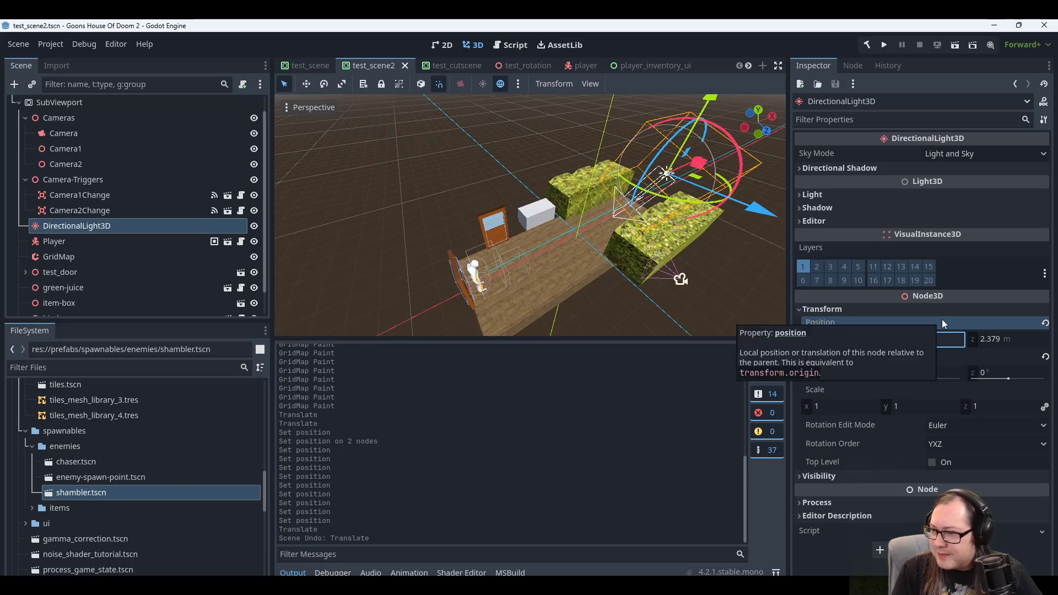
{"action": "key", "text": "Left"}
{"action": "key", "text": "shift+Left"}
{"action": "type", "text": "5"}
{"action": "key", "text": "Right"}
{"action": "key", "text": "shift+Right"}
{"action": "type", "text": "1"}
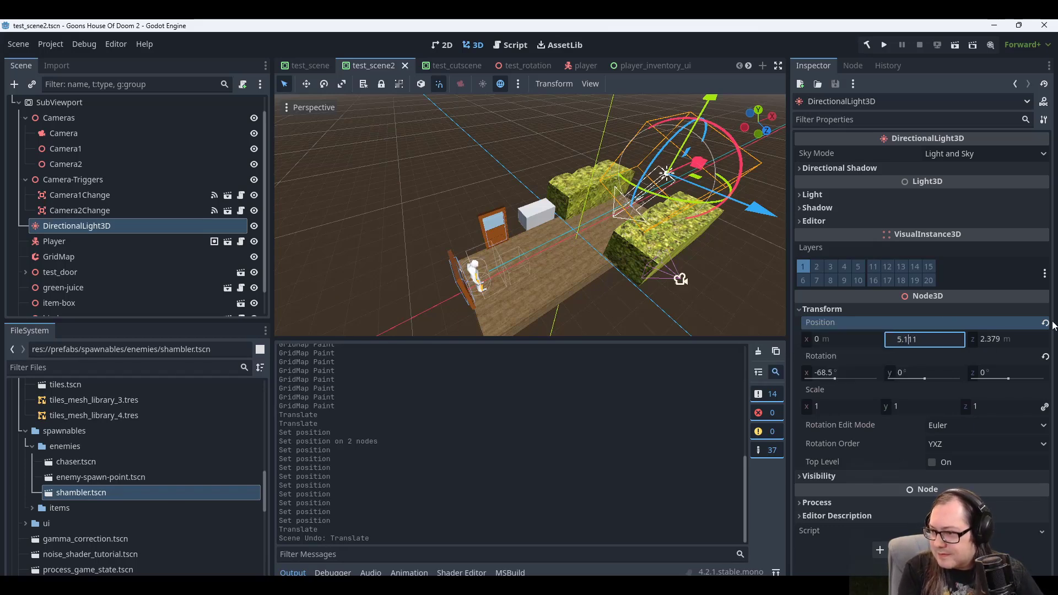
{"action": "key", "text": "Return"}
{"action": "key", "text": "ctrl+s"}
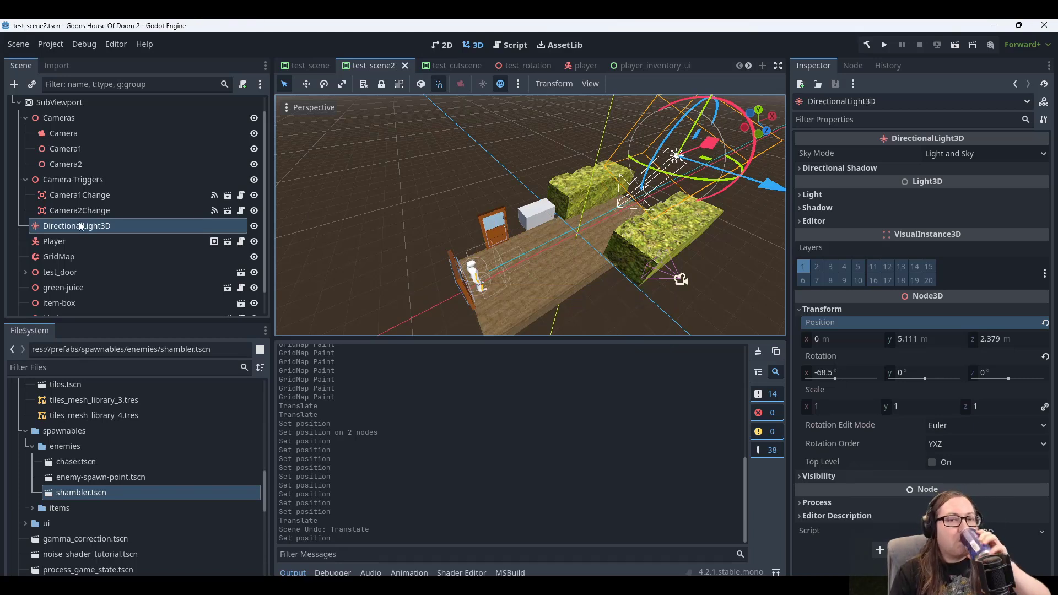
Check the placement of the Camera-Triggers, DirectionalLight3D, Player, GridMap, test_door and green-juice nodes in the scene.
{"action": "scroll", "coordinate": [83, 213], "scroll_direction": "down", "scroll_amount": 2}
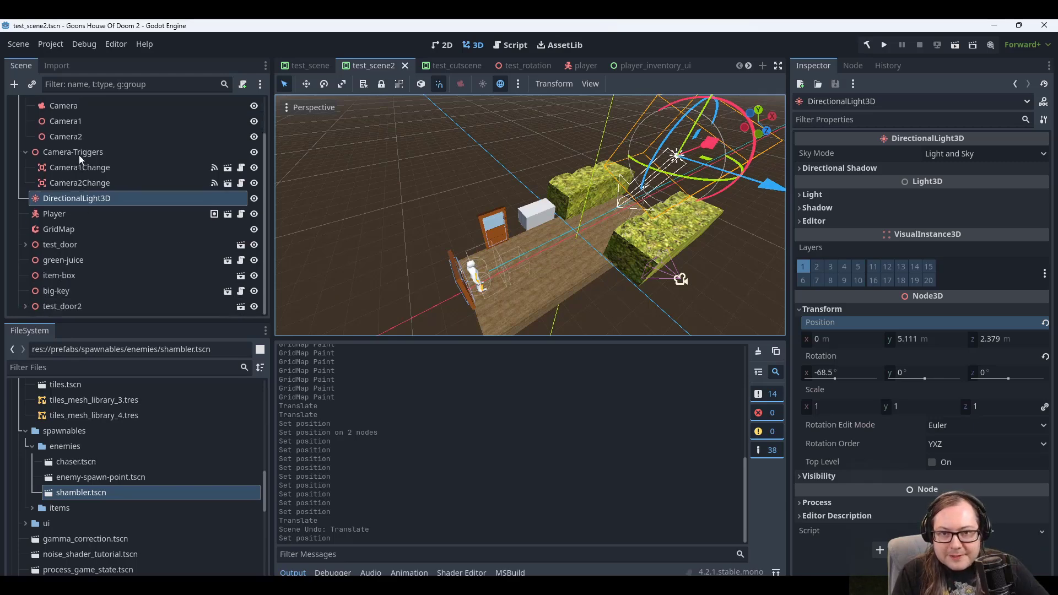
{"action": "left_click", "coordinate": [79, 153]}
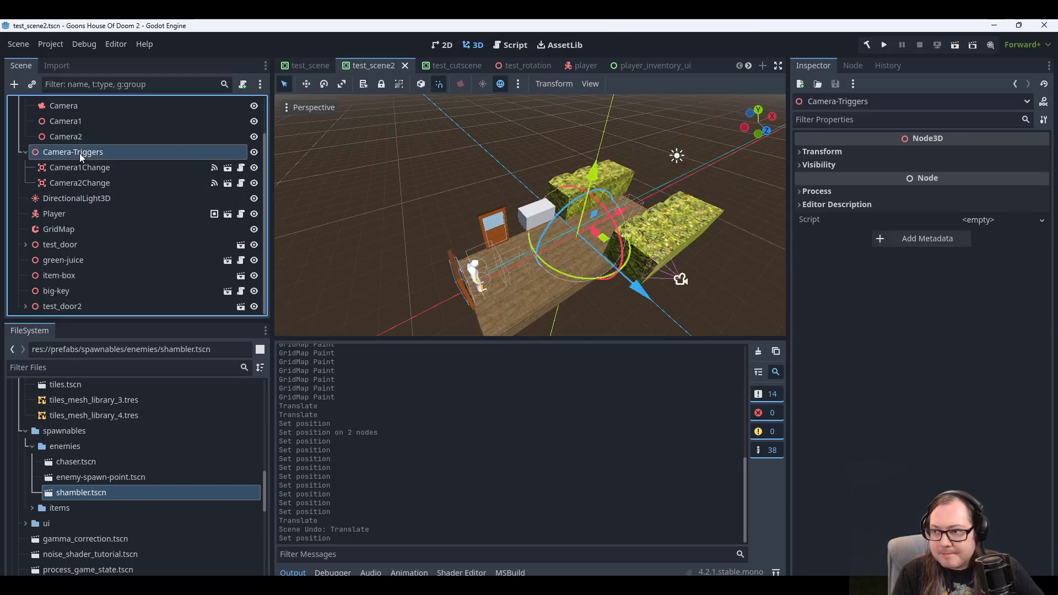
{"action": "left_click", "coordinate": [69, 199]}
{"action": "left_click", "coordinate": [71, 210]}
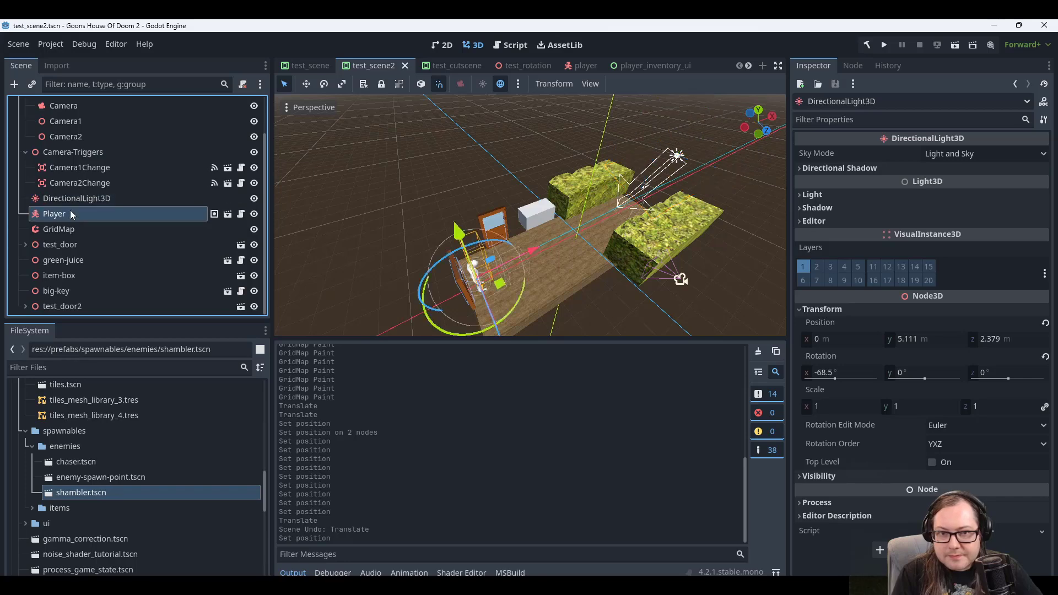
{"action": "left_click", "coordinate": [68, 223]}
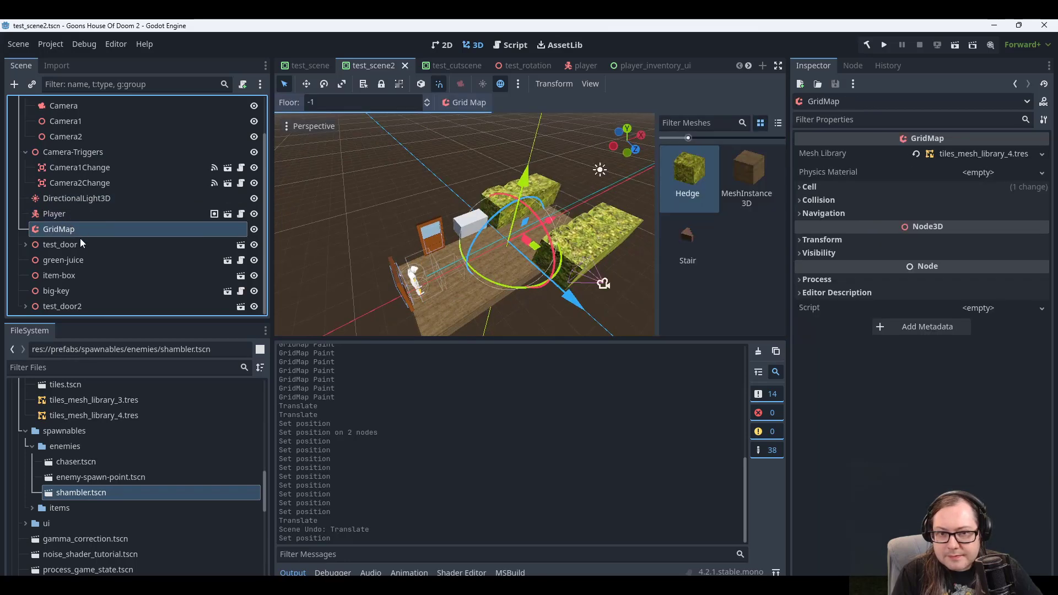
{"action": "left_click", "coordinate": [72, 247]}
{"action": "left_click", "coordinate": [74, 263]}
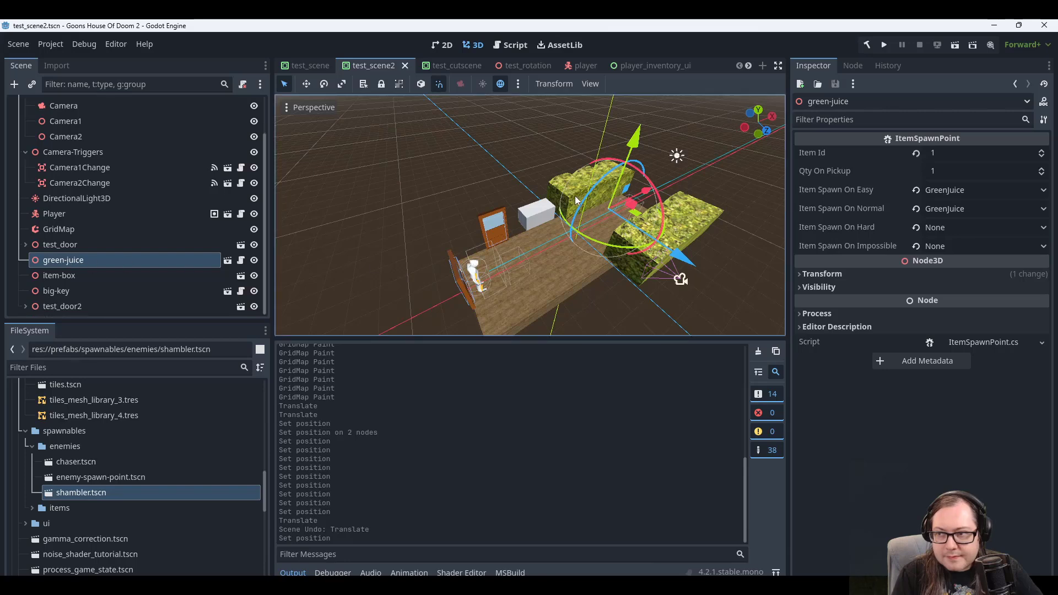
{"action": "scroll", "coordinate": [656, 196], "scroll_direction": "up", "scroll_amount": 4}
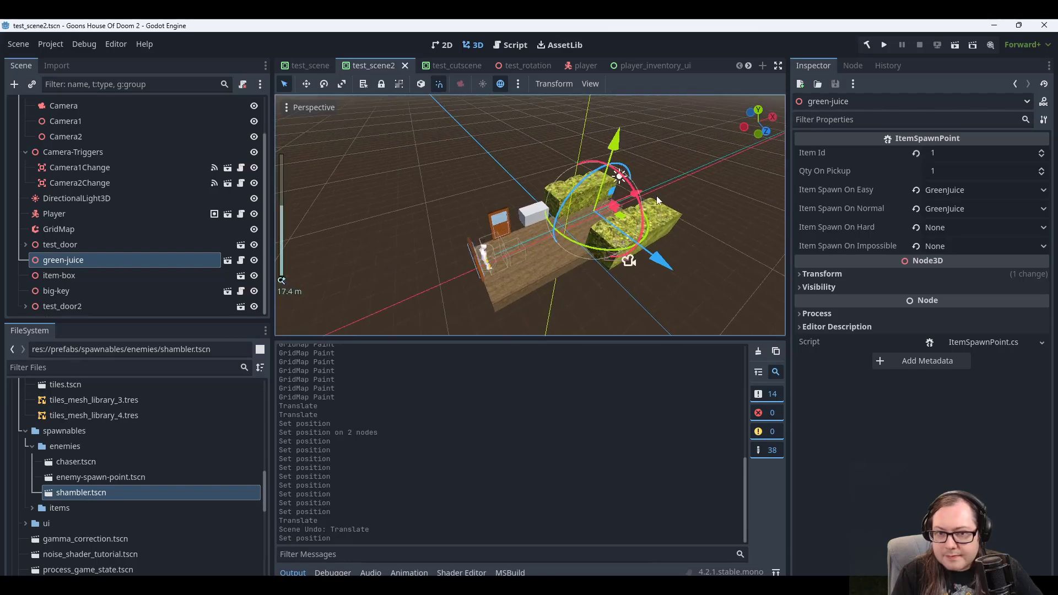
{"action": "middle_click_drag", "start_coordinate": [656, 196], "coordinate": [599, 194]}
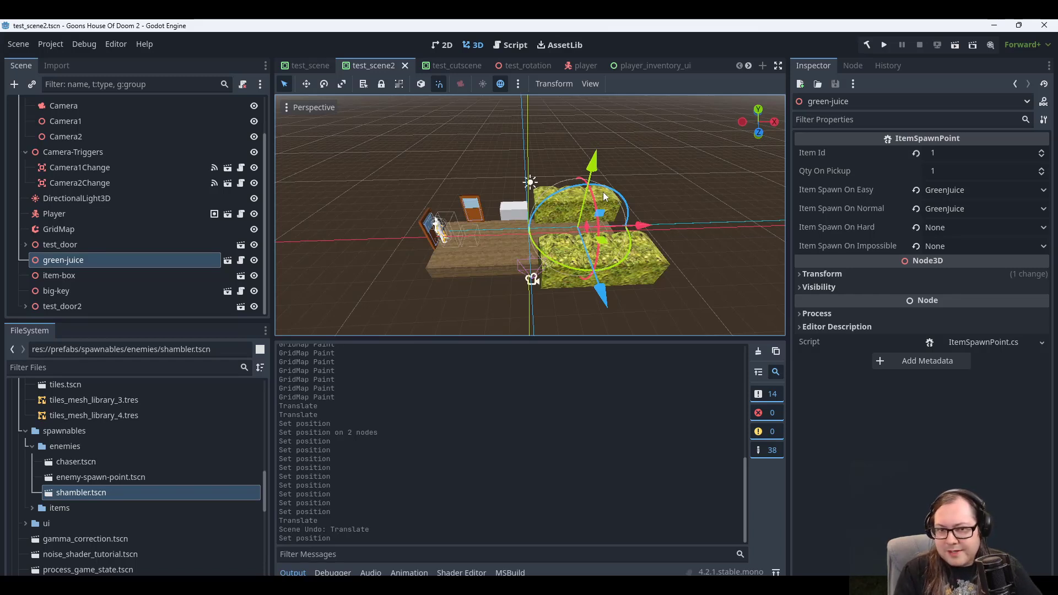
Compare the placement of the green-juice and big-key item spawn points.
{"action": "left_click", "coordinate": [67, 291]}
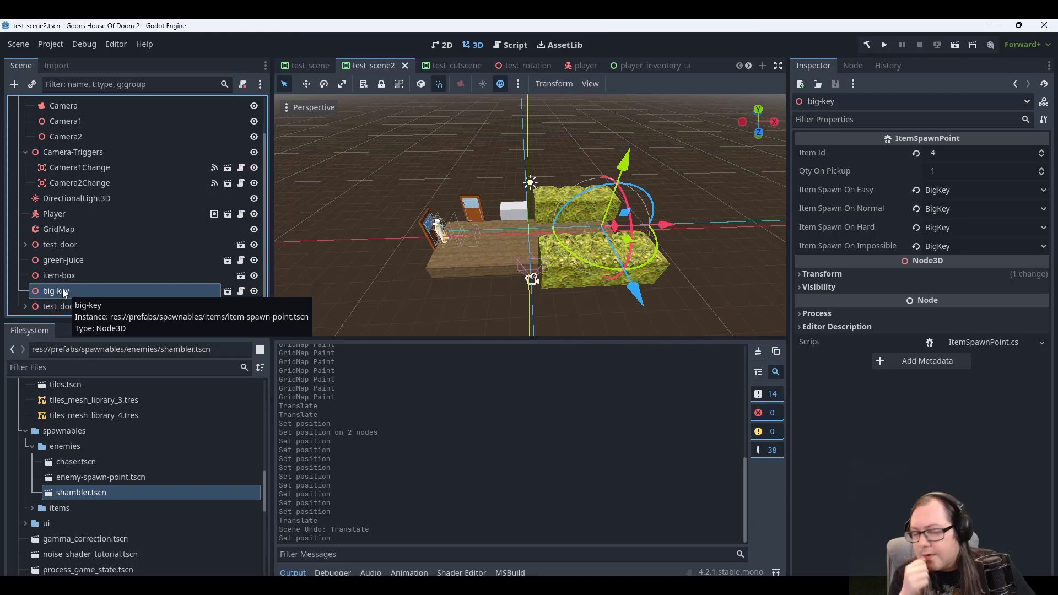
{"action": "left_click", "coordinate": [64, 260]}
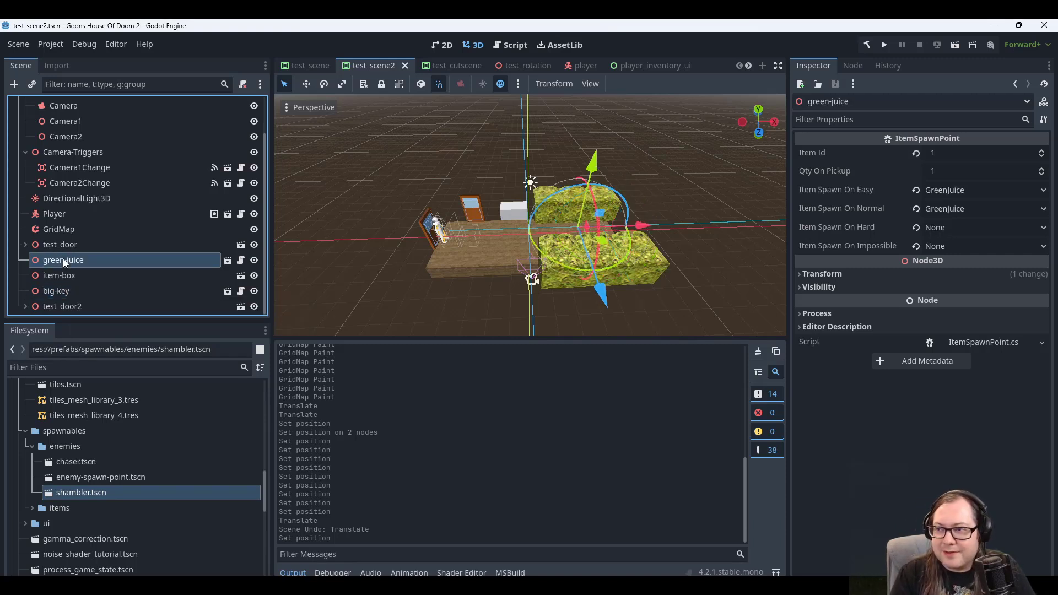
{"action": "left_click", "coordinate": [59, 292]}
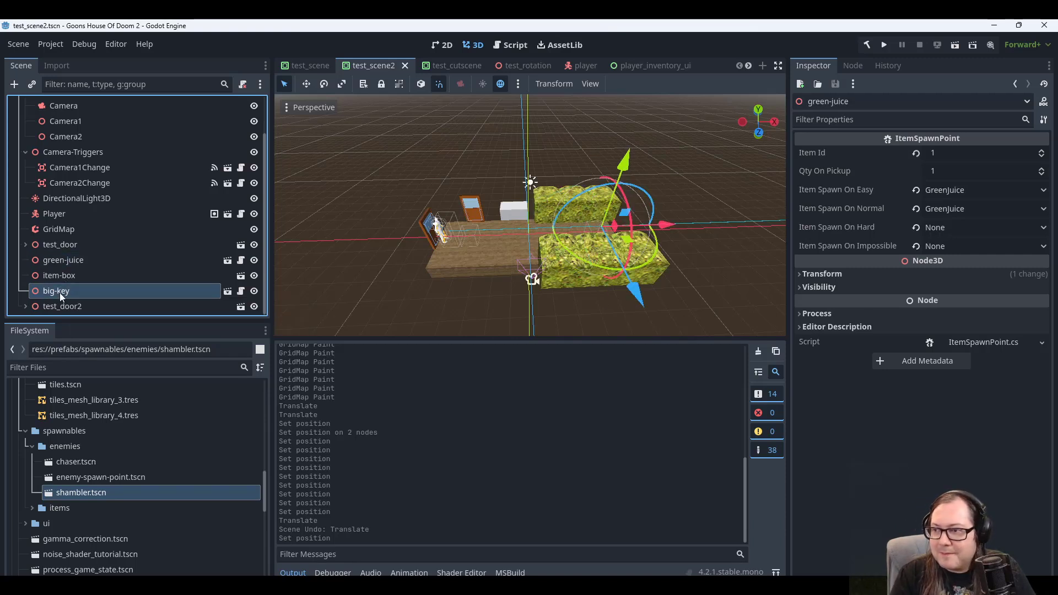
{"action": "left_click", "coordinate": [65, 260]}
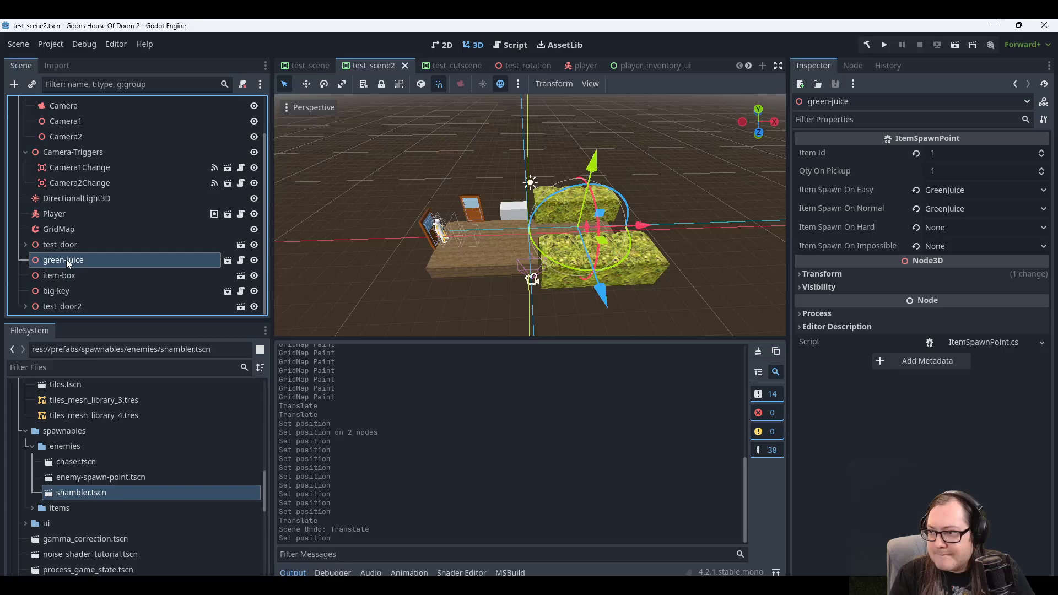
{"action": "left_click", "coordinate": [60, 290]}
Examine the big-key spawn point up close to check its height against the floor between the hedges.
{"action": "scroll", "coordinate": [581, 231], "scroll_direction": "up", "scroll_amount": 2}
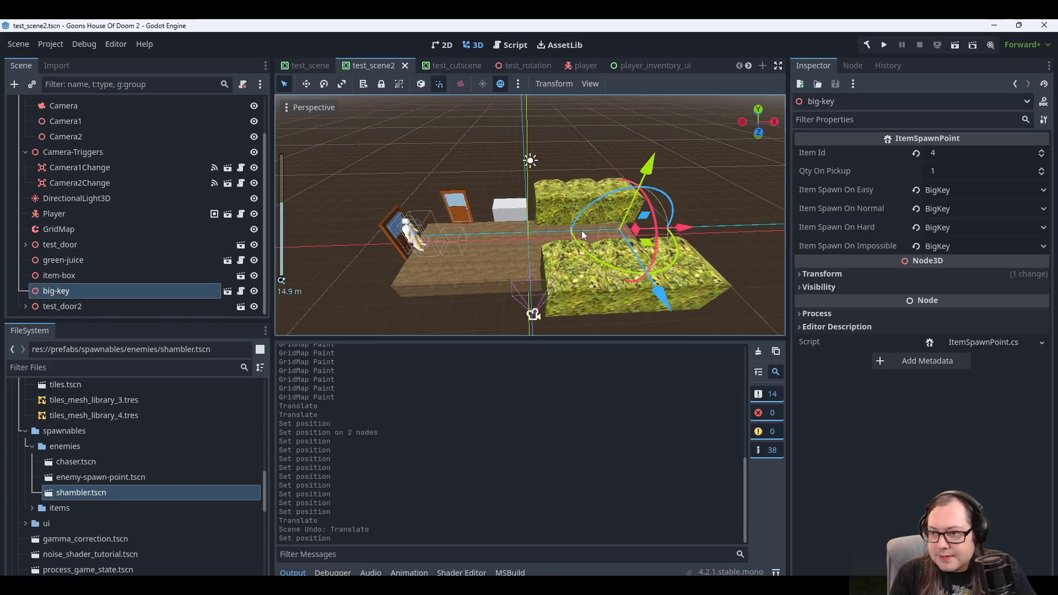
{"action": "scroll", "coordinate": [581, 231], "scroll_direction": "up", "scroll_amount": 8}
{"action": "middle_click_drag", "start_coordinate": [557, 263], "coordinate": [610, 200]}
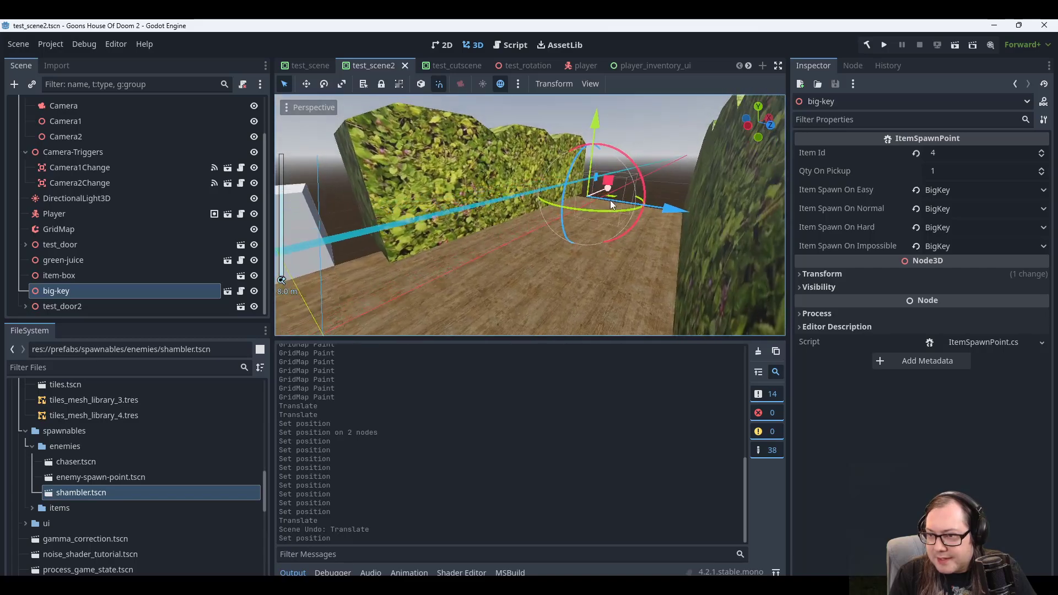
{"action": "scroll", "coordinate": [608, 209], "scroll_direction": "up", "scroll_amount": 6}
{"action": "scroll", "coordinate": [627, 284], "scroll_direction": "down", "scroll_amount": 2}
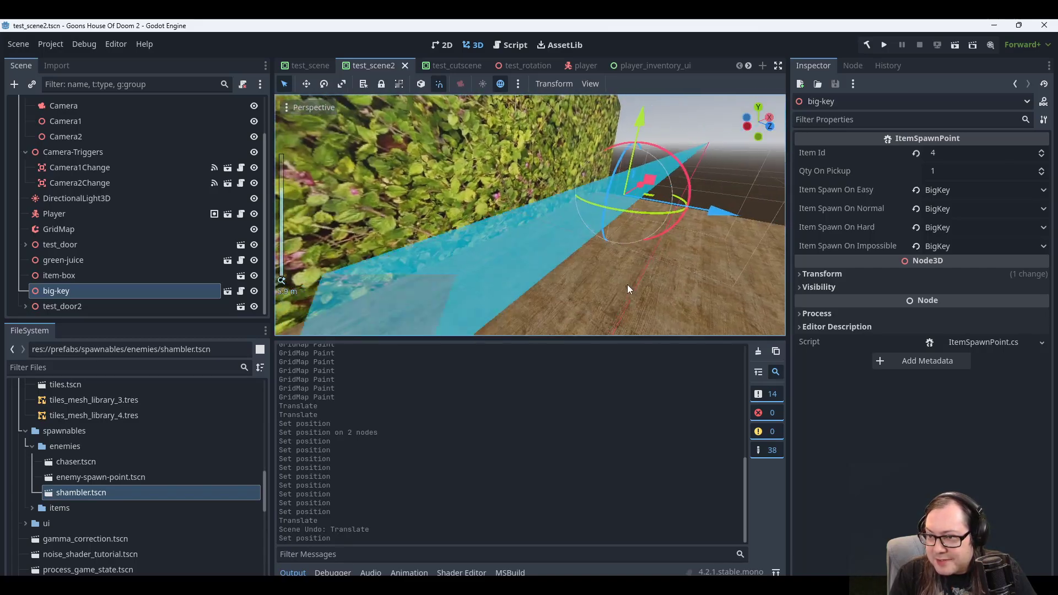
{"action": "scroll", "coordinate": [636, 257], "scroll_direction": "down", "scroll_amount": 4}
{"action": "scroll", "coordinate": [633, 257], "scroll_direction": "up", "scroll_amount": 6}
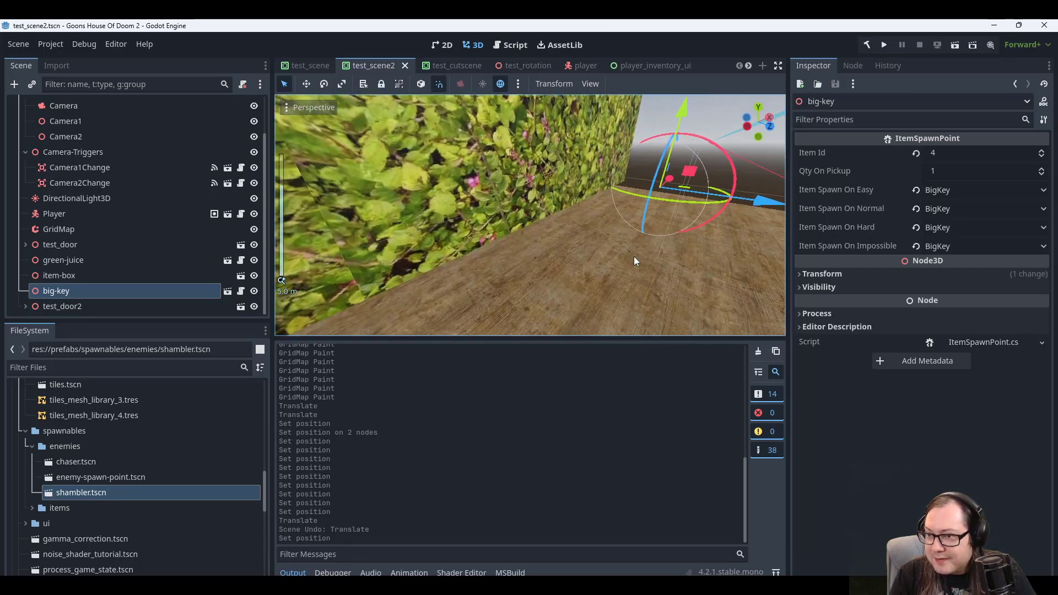
{"action": "middle_click_drag", "start_coordinate": [633, 257], "coordinate": [533, 243]}
{"action": "scroll", "coordinate": [574, 215], "scroll_direction": "down", "scroll_amount": 8}
{"action": "scroll", "coordinate": [574, 213], "scroll_direction": "down", "scroll_amount": 5}
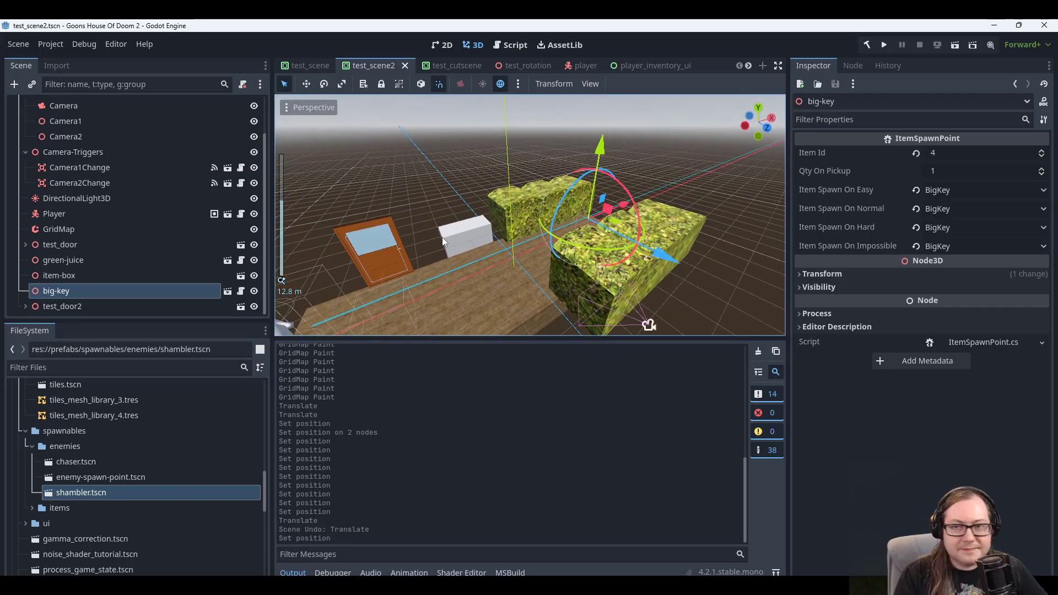
Switch to the test_cutscene scene and set the Player's Y position to 0.5 m.
{"action": "left_click", "coordinate": [446, 63]}
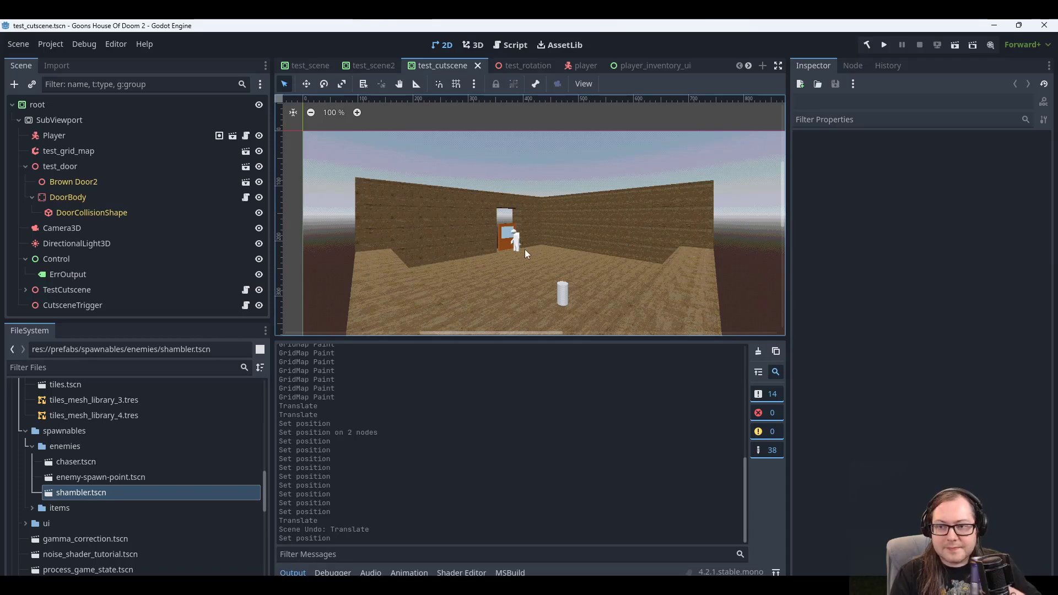
{"action": "scroll", "coordinate": [531, 230], "scroll_direction": "up", "scroll_amount": 1}
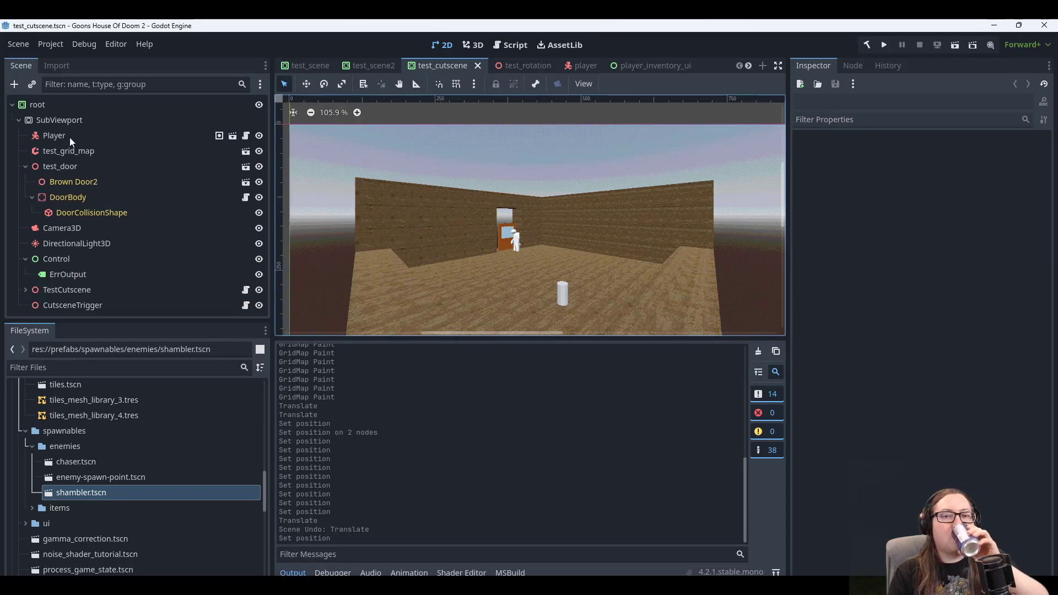
{"action": "left_click", "coordinate": [54, 135]}
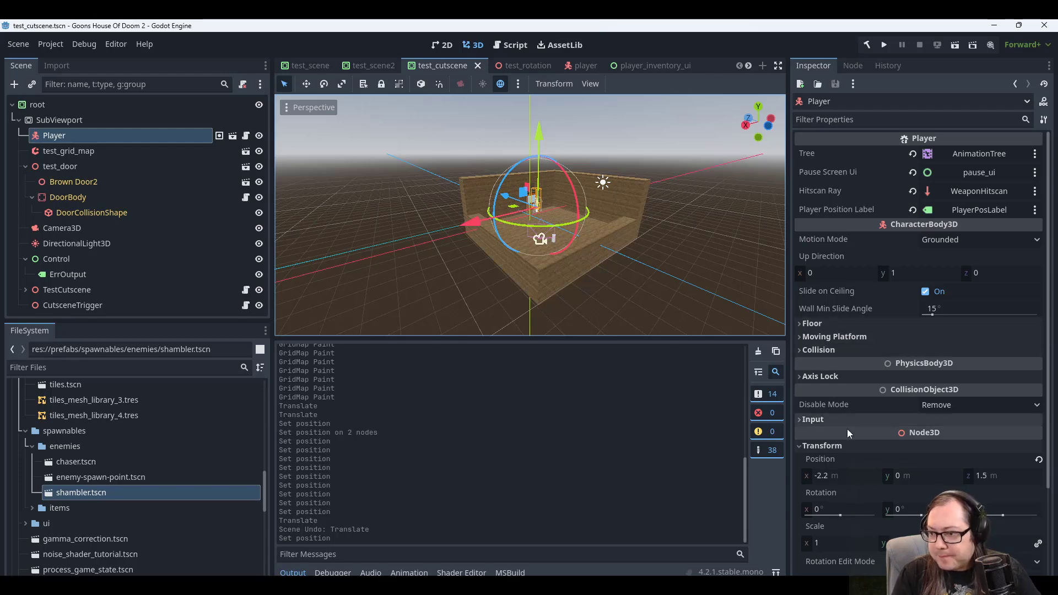
{"action": "left_click", "coordinate": [909, 475]}
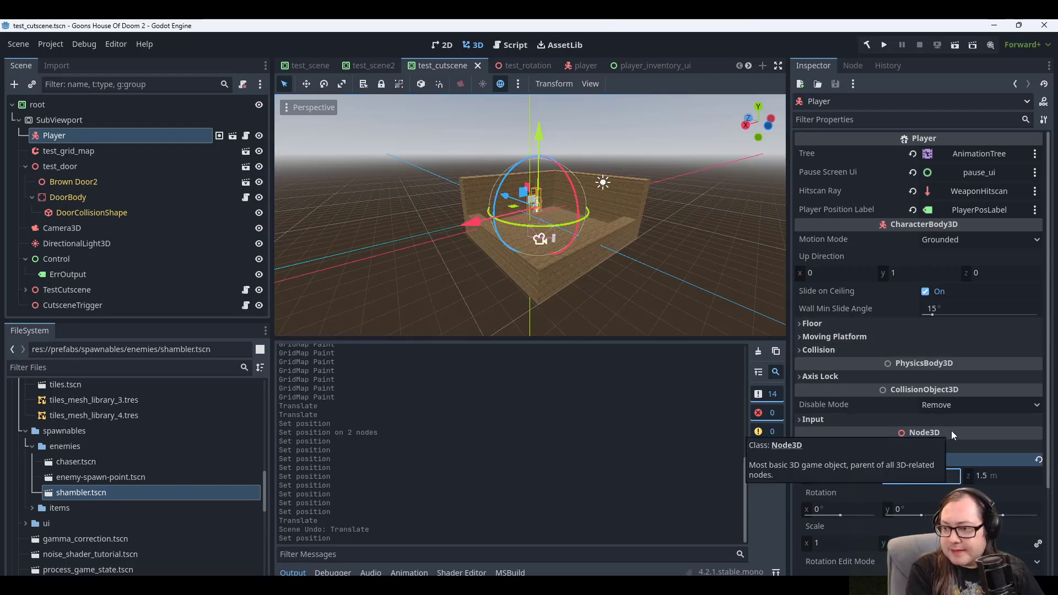
{"action": "type", "text": "0.5"}
{"action": "key", "text": "Return"}
Set the Y position of Brown Door2 inside test_door to 0.5 m and save the cutscene scene.
{"action": "scroll", "coordinate": [628, 253], "scroll_direction": "up", "scroll_amount": 15}
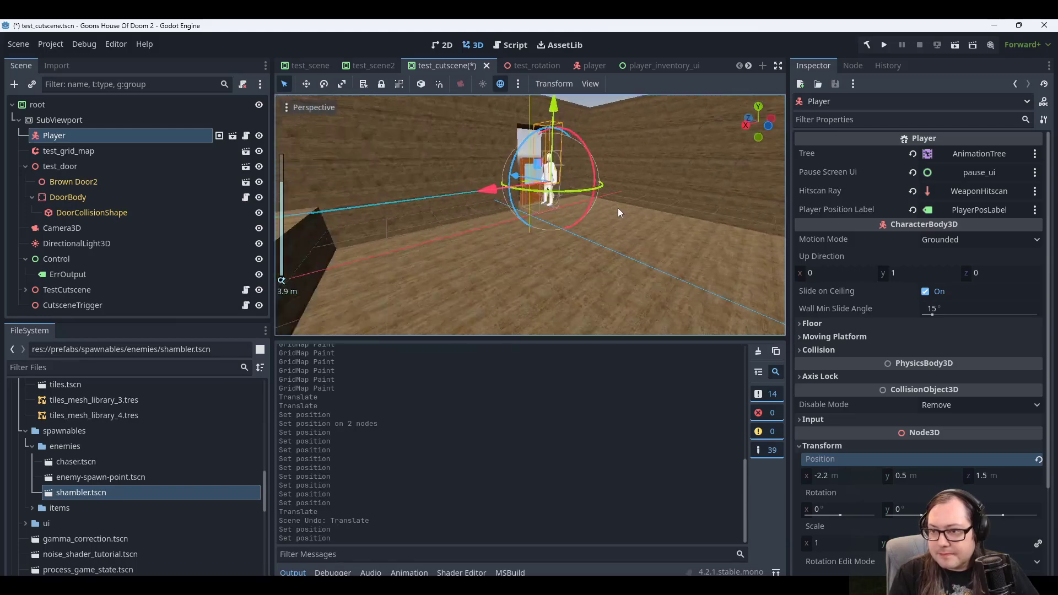
{"action": "middle_click_drag", "start_coordinate": [618, 207], "coordinate": [686, 164]}
{"action": "left_click", "coordinate": [565, 112]}
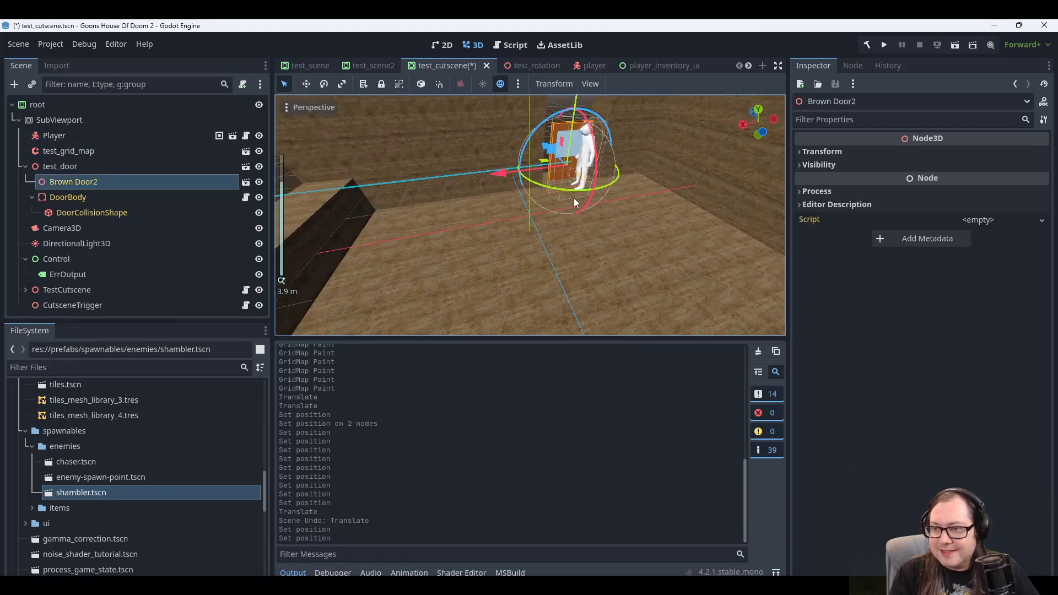
{"action": "left_click", "coordinate": [819, 152]}
{"action": "left_click", "coordinate": [925, 182]}
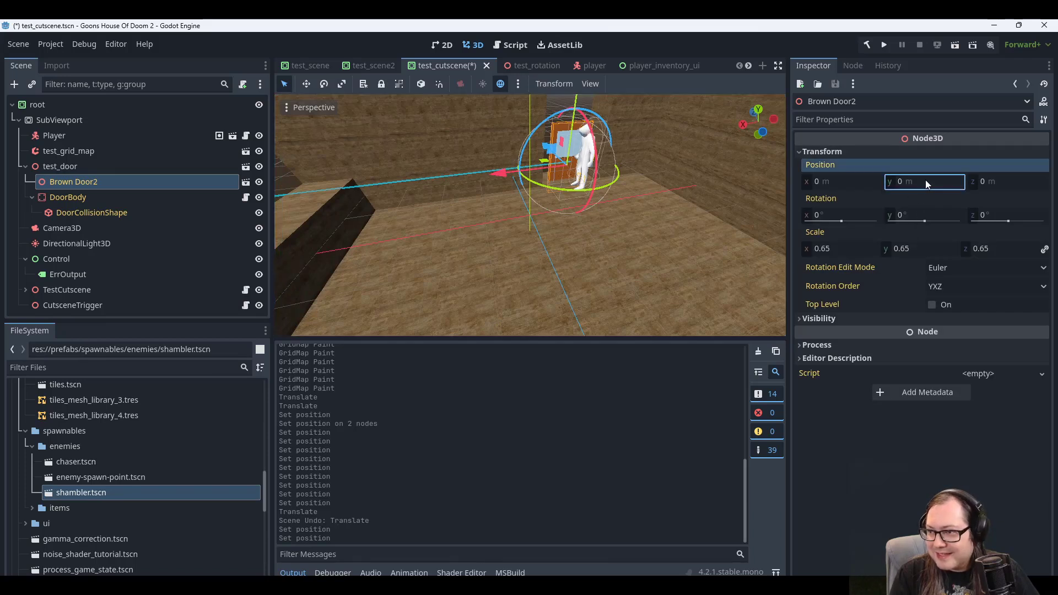
{"action": "type", "text": "0.5"}
{"action": "key", "text": "Return"}
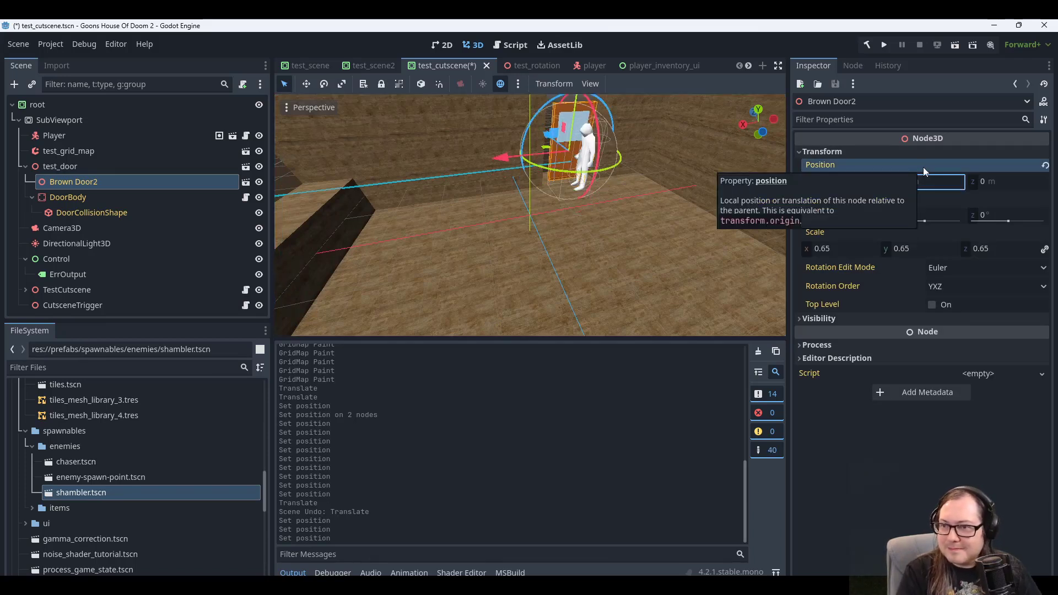
{"action": "key", "text": "ctrl+s"}
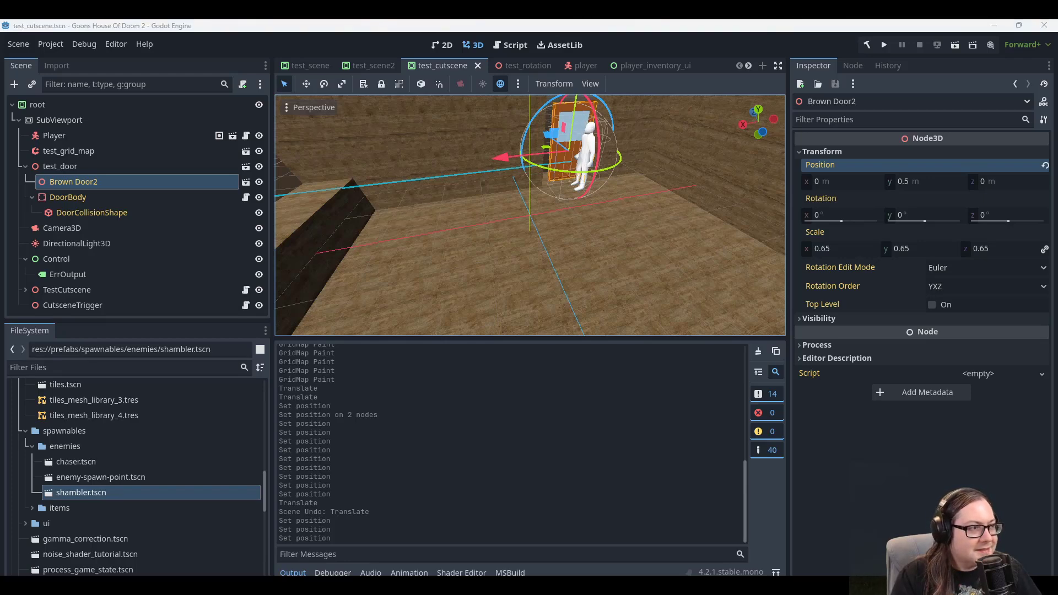
Undo the last position change on Brown Door2 inside test_door.
{"action": "scroll", "coordinate": [468, 202], "scroll_direction": "down", "scroll_amount": 4}
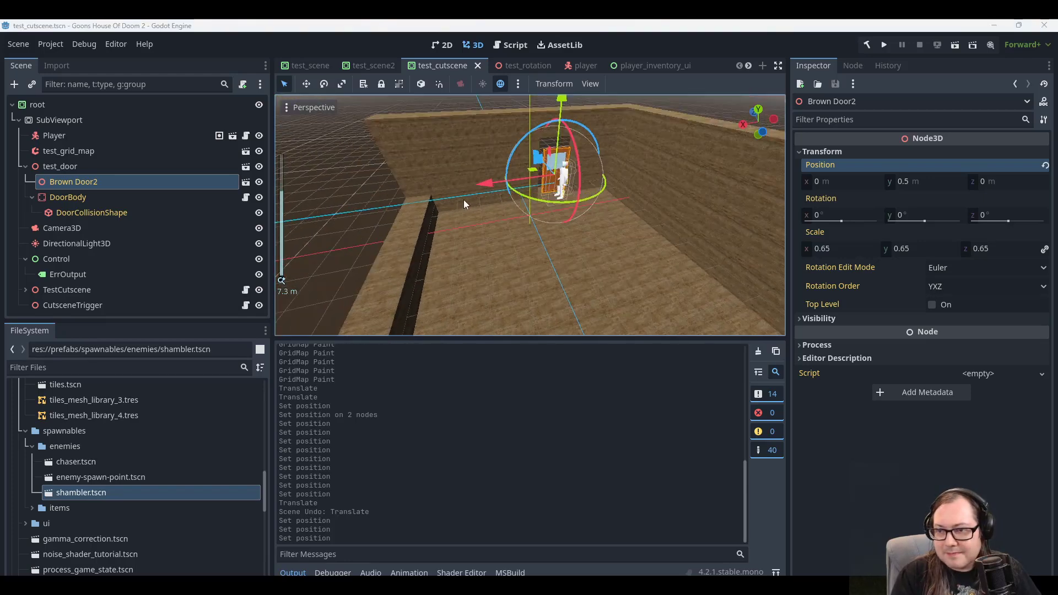
{"action": "right_click_drag", "start_coordinate": [369, 166], "coordinate": [415, 201]}
{"action": "middle_click_drag", "start_coordinate": [415, 201], "coordinate": [436, 190]}
{"action": "scroll", "coordinate": [455, 232], "scroll_direction": "down", "scroll_amount": 4}
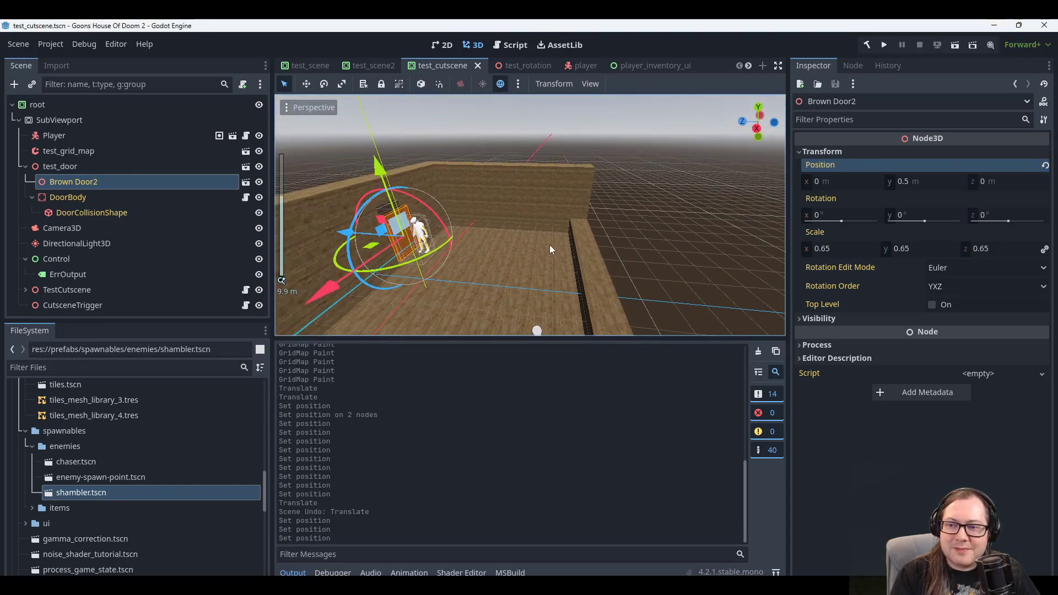
{"action": "middle_click_drag", "start_coordinate": [550, 245], "coordinate": [527, 201]}
{"action": "scroll", "coordinate": [511, 265], "scroll_direction": "down", "scroll_amount": 4}
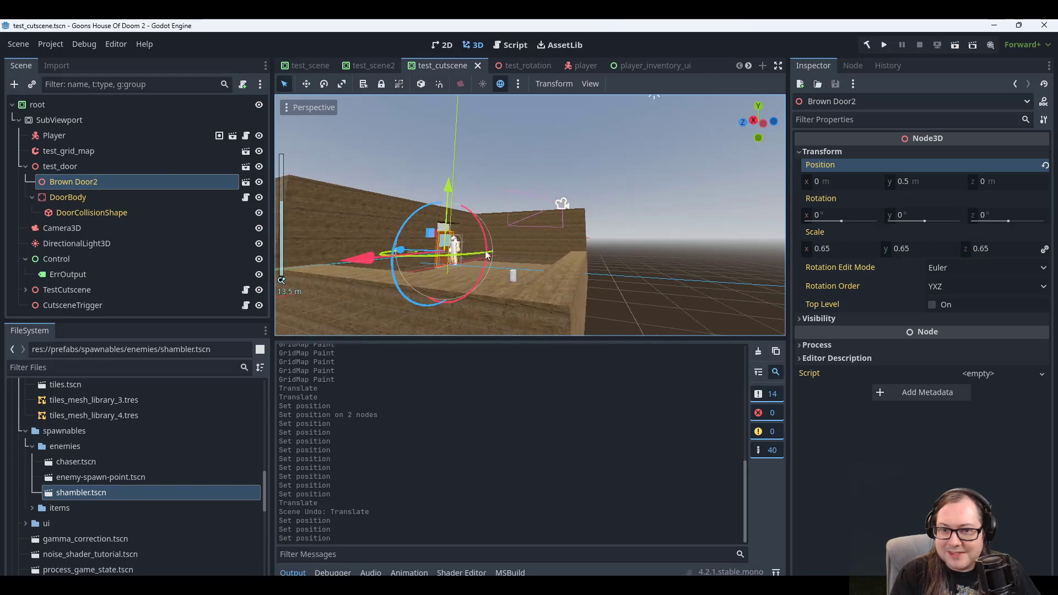
{"action": "scroll", "coordinate": [490, 245], "scroll_direction": "up", "scroll_amount": 3}
{"action": "left_click", "coordinate": [80, 166]}
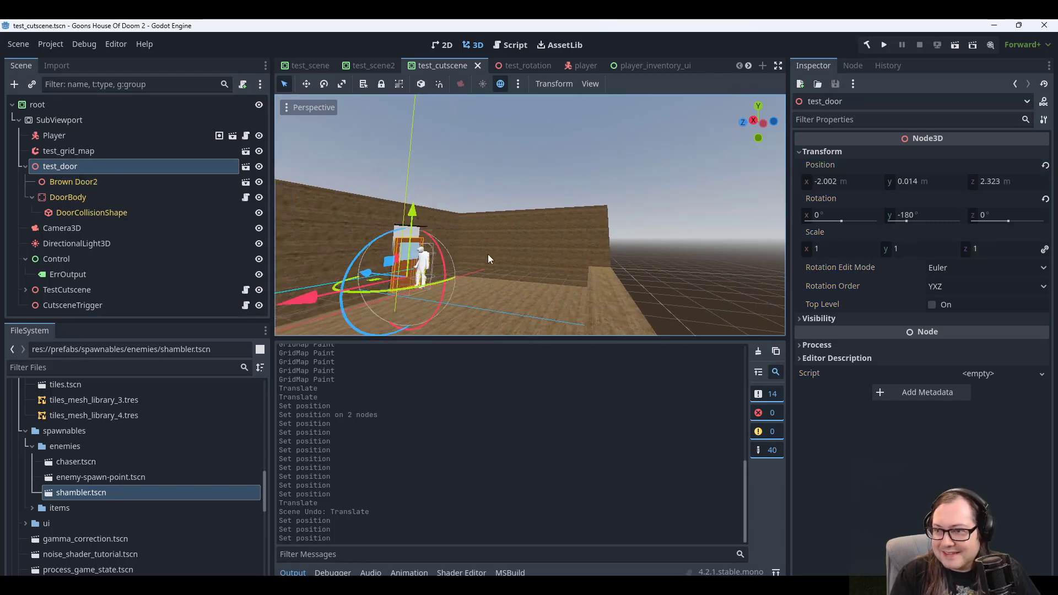
{"action": "scroll", "coordinate": [487, 254], "scroll_direction": "up", "scroll_amount": 3}
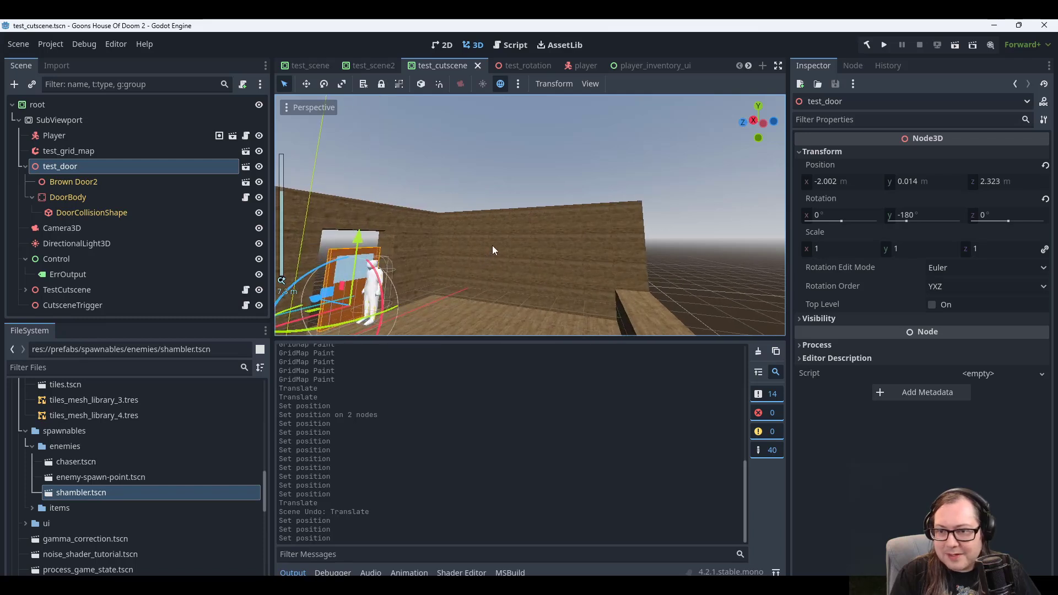
{"action": "key", "text": "ctrl+z"}
{"action": "left_click", "coordinate": [100, 181]}
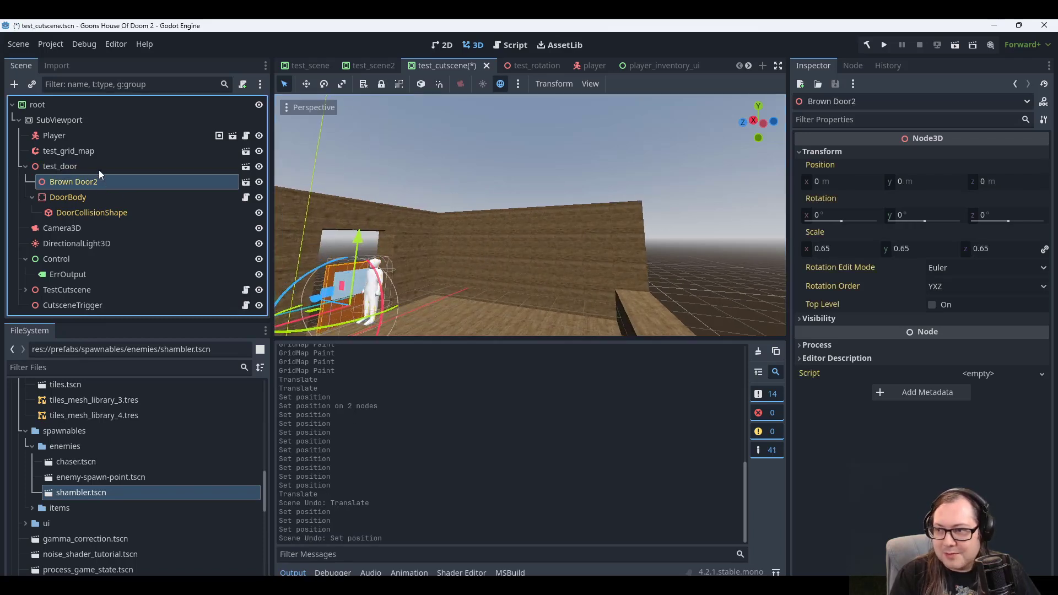
Set the Y position of the parent test_door node to 0.514 m and save the scene.
{"action": "left_click", "coordinate": [100, 166]}
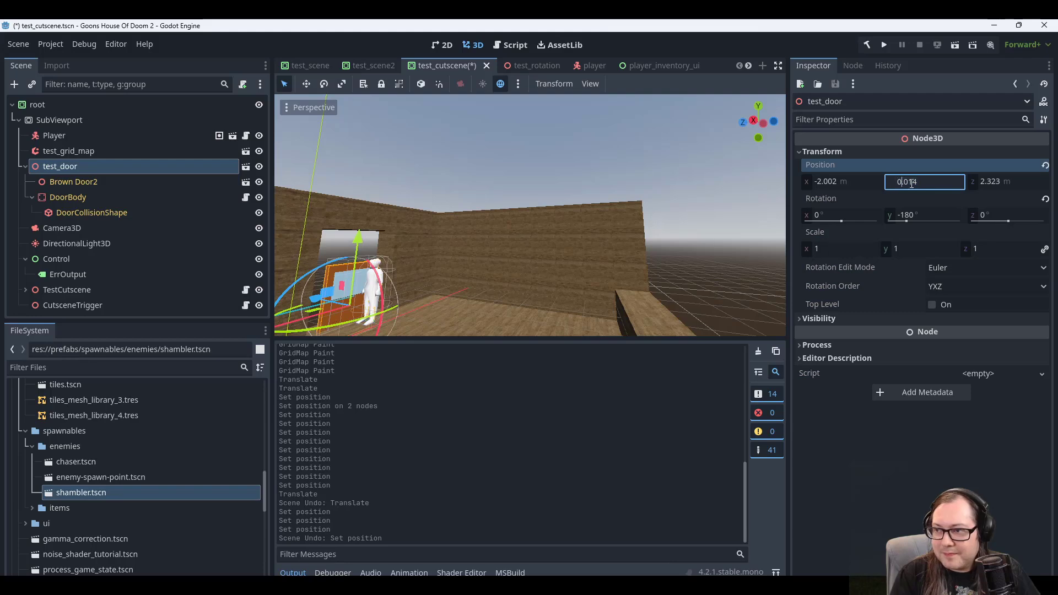
{"action": "key", "text": "Right"}
{"action": "key", "text": "Right"}
{"action": "key", "text": "BackSpace"}
{"action": "type", "text": "5"}
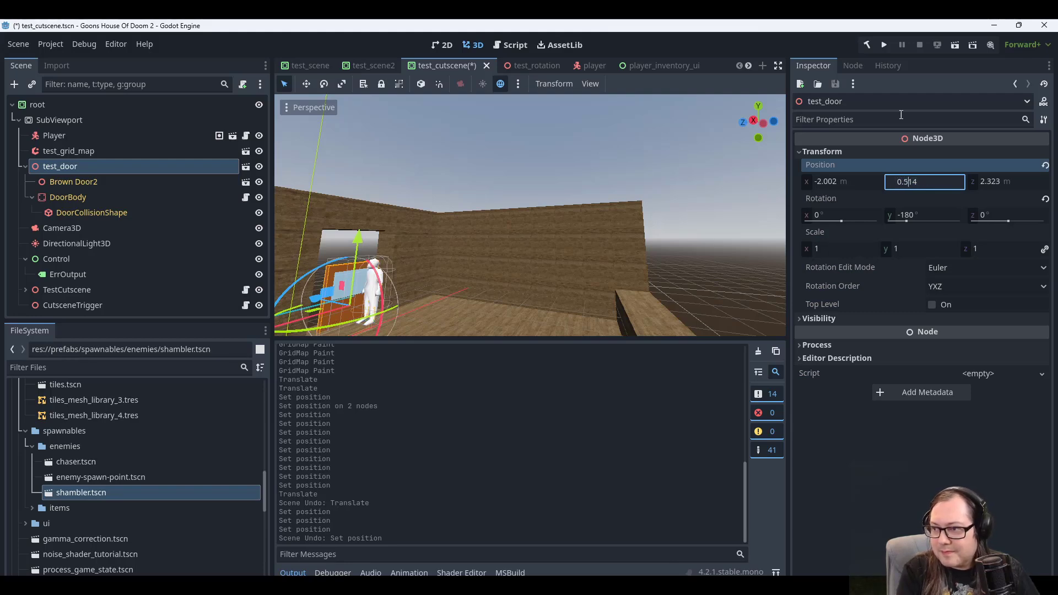
{"action": "key", "text": "Return"}
{"action": "key", "text": "ctrl+s"}
Collapse test_door, set Camera3D's Y position to 2.48 m and save the cutscene scene.
{"action": "middle_click_drag", "start_coordinate": [497, 225], "coordinate": [648, 262]}
{"action": "scroll", "coordinate": [690, 222], "scroll_direction": "down", "scroll_amount": 4}
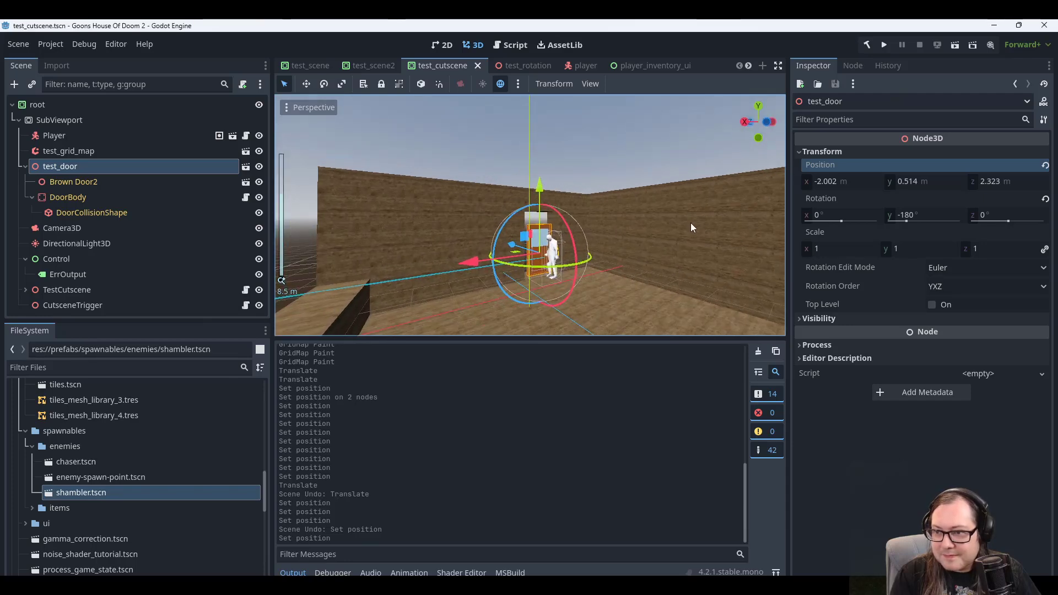
{"action": "middle_click_drag", "start_coordinate": [690, 222], "coordinate": [583, 265]}
{"action": "scroll", "coordinate": [558, 260], "scroll_direction": "down", "scroll_amount": 10}
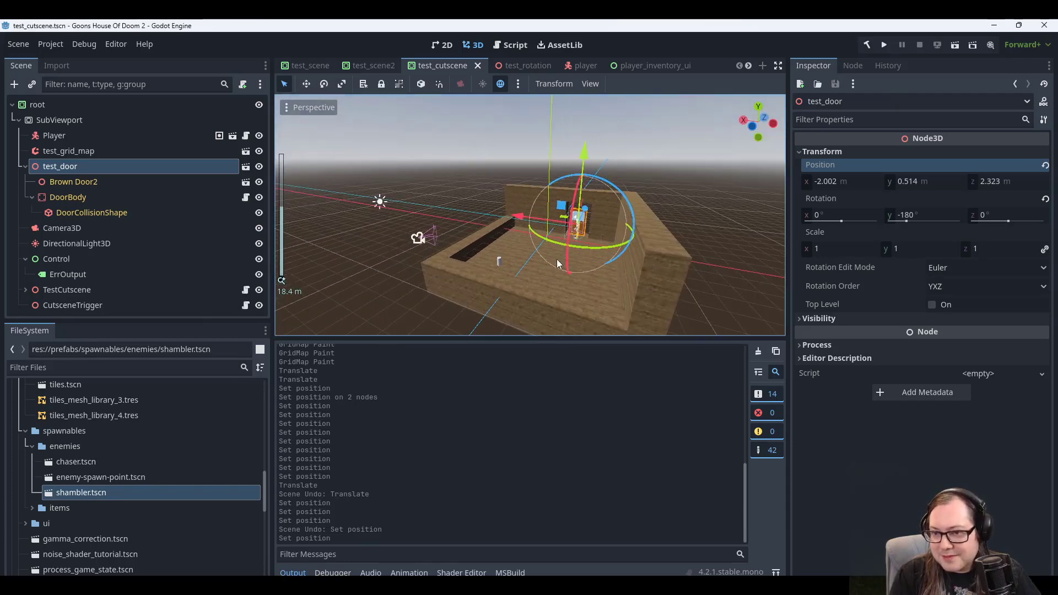
{"action": "scroll", "coordinate": [556, 260], "scroll_direction": "up", "scroll_amount": 4}
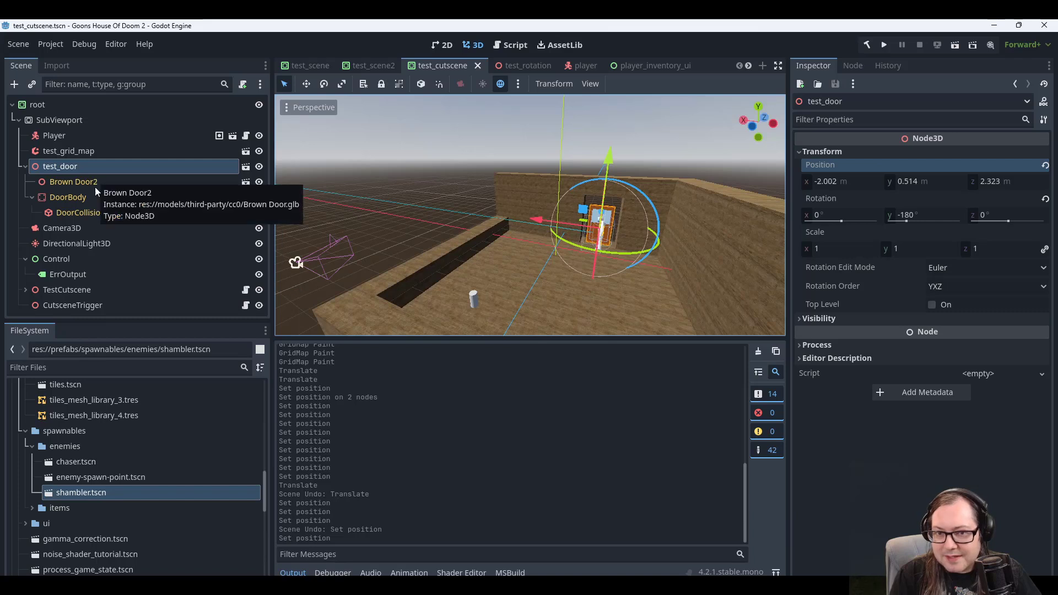
{"action": "left_click", "coordinate": [25, 166]}
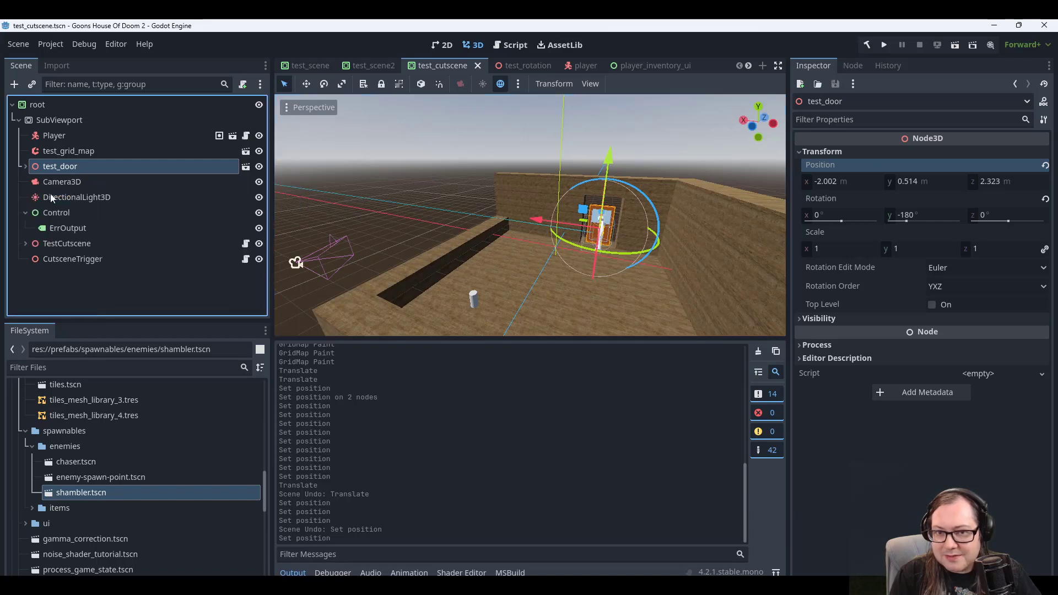
{"action": "left_click", "coordinate": [48, 183]}
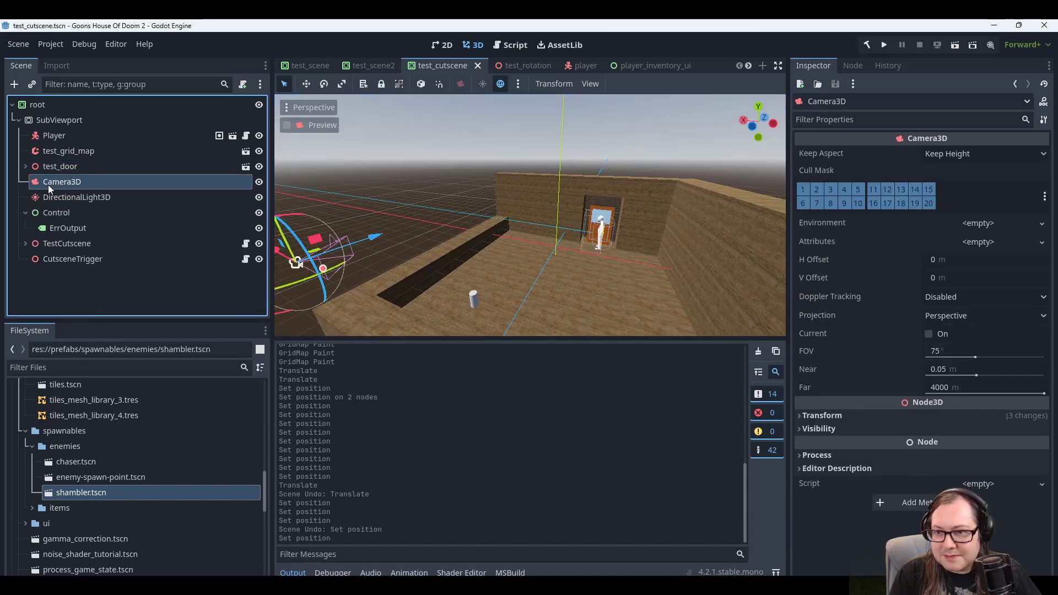
{"action": "left_click", "coordinate": [834, 416]}
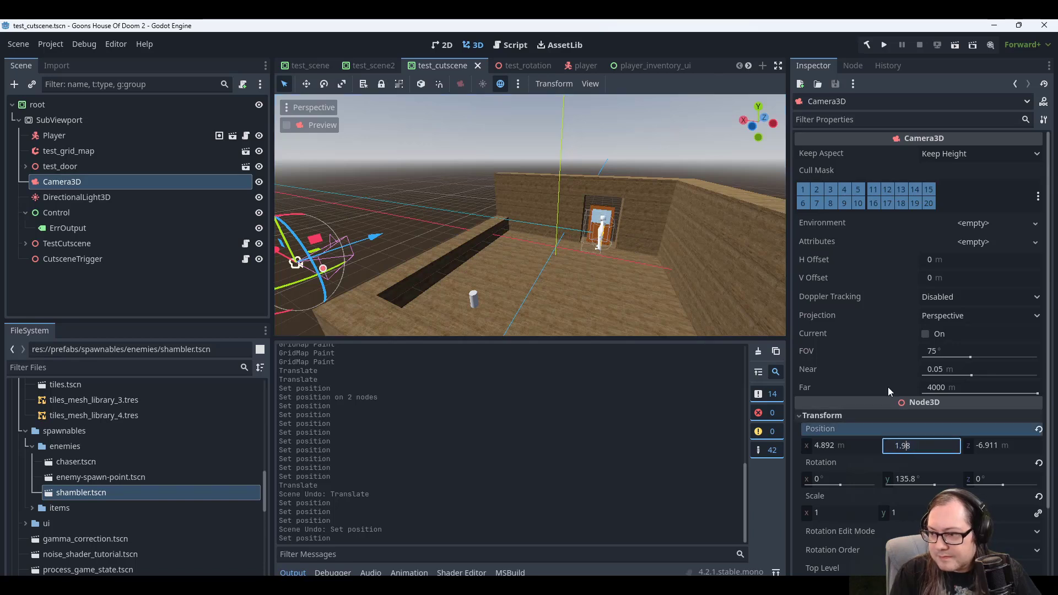
{"action": "key", "text": "shift+Right"}
{"action": "key", "text": "shift+Right"}
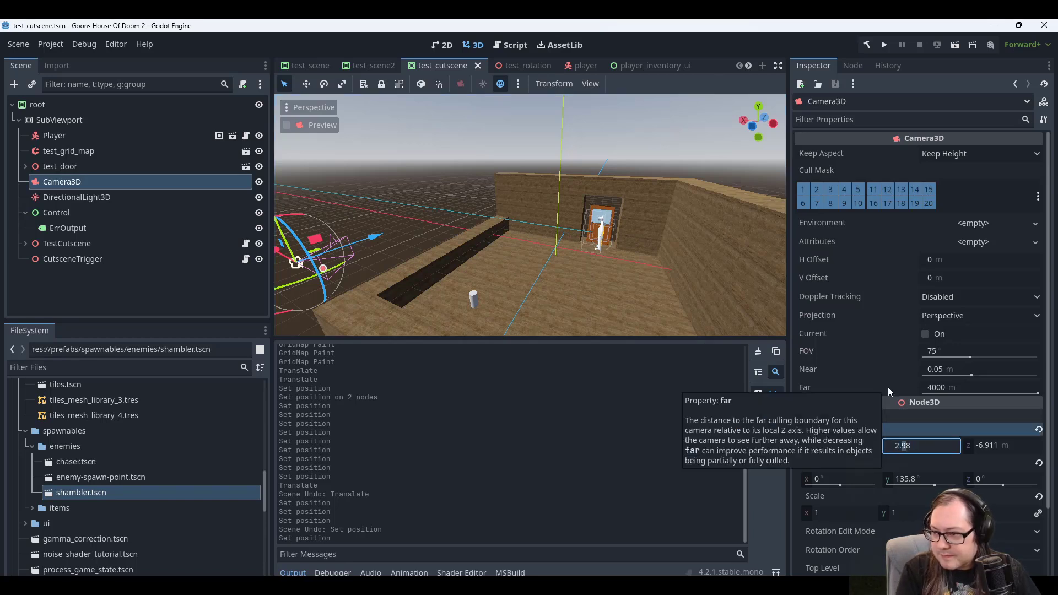
{"action": "type", "text": "2.4"}
{"action": "key", "text": "Return"}
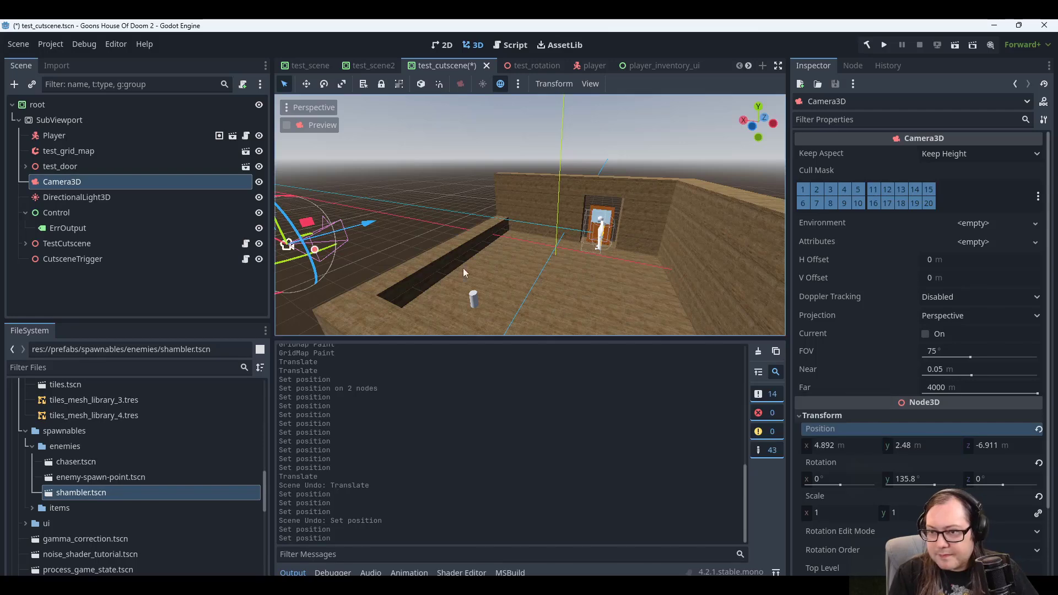
{"action": "key", "text": "ctrl+s"}
Inspect the Control, ErrOutput, CutsceneTrigger and TestCutscene nodes for positions that depend on floor height, and expand TestCutscene's instructions.
{"action": "middle_click_drag", "start_coordinate": [475, 229], "coordinate": [465, 253]}
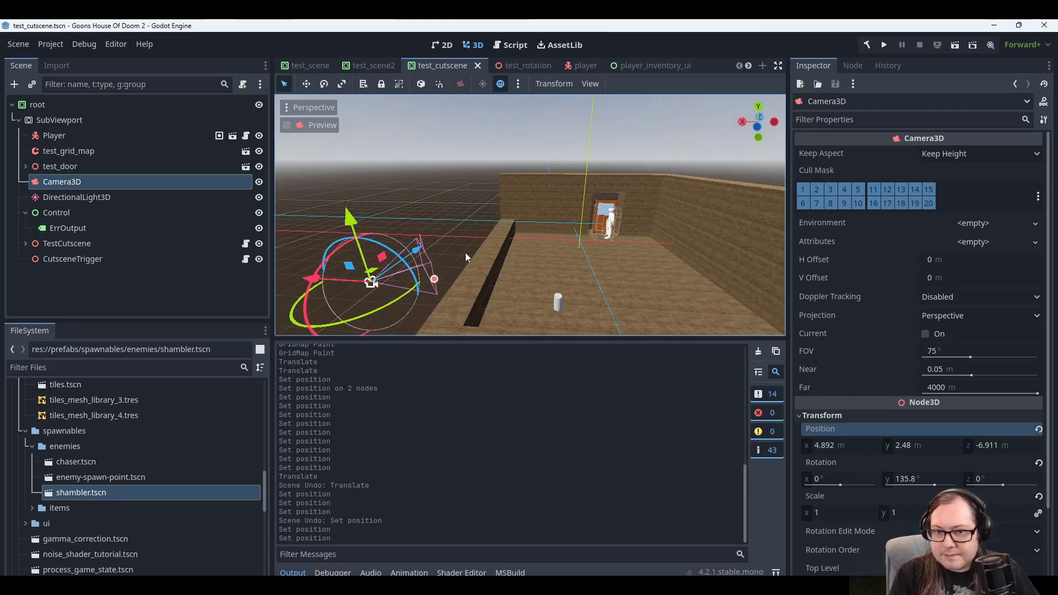
{"action": "left_click", "coordinate": [62, 216]}
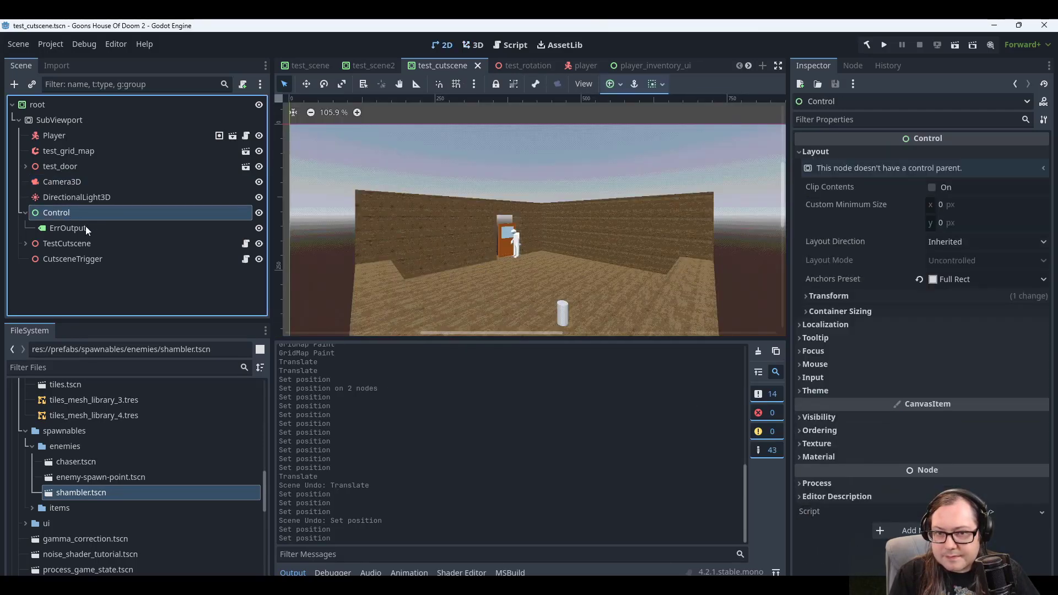
{"action": "left_click", "coordinate": [81, 227]}
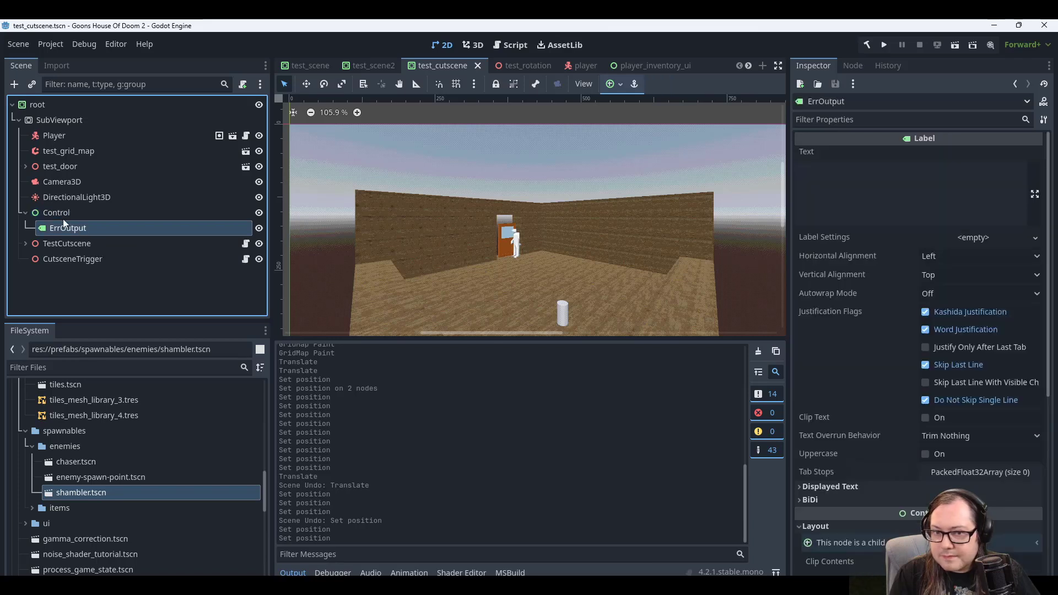
{"action": "left_click", "coordinate": [62, 219]}
{"action": "left_click", "coordinate": [24, 213]}
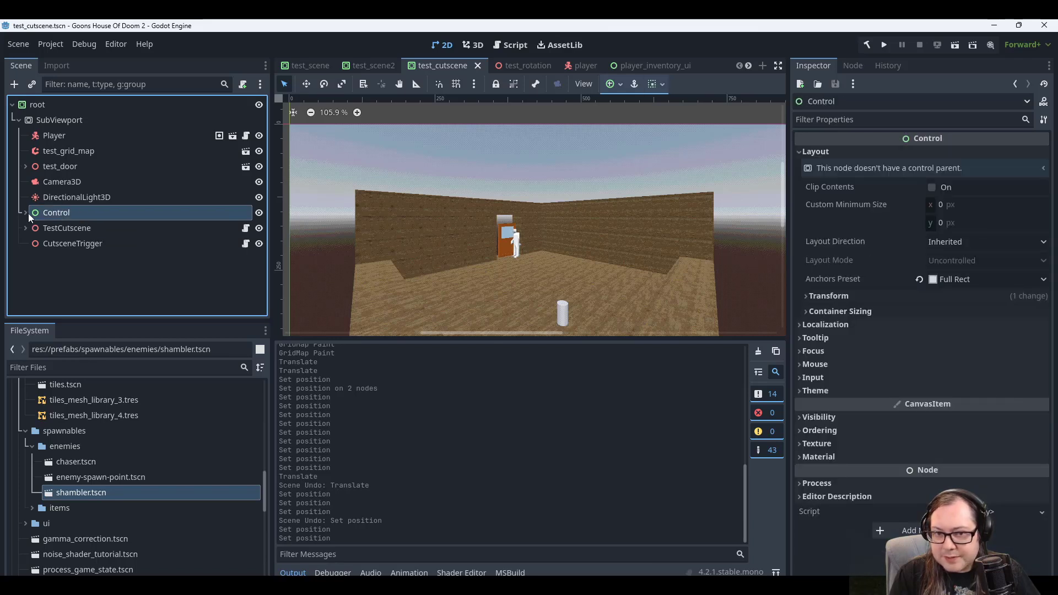
{"action": "left_click", "coordinate": [55, 227]}
{"action": "left_click", "coordinate": [68, 245]}
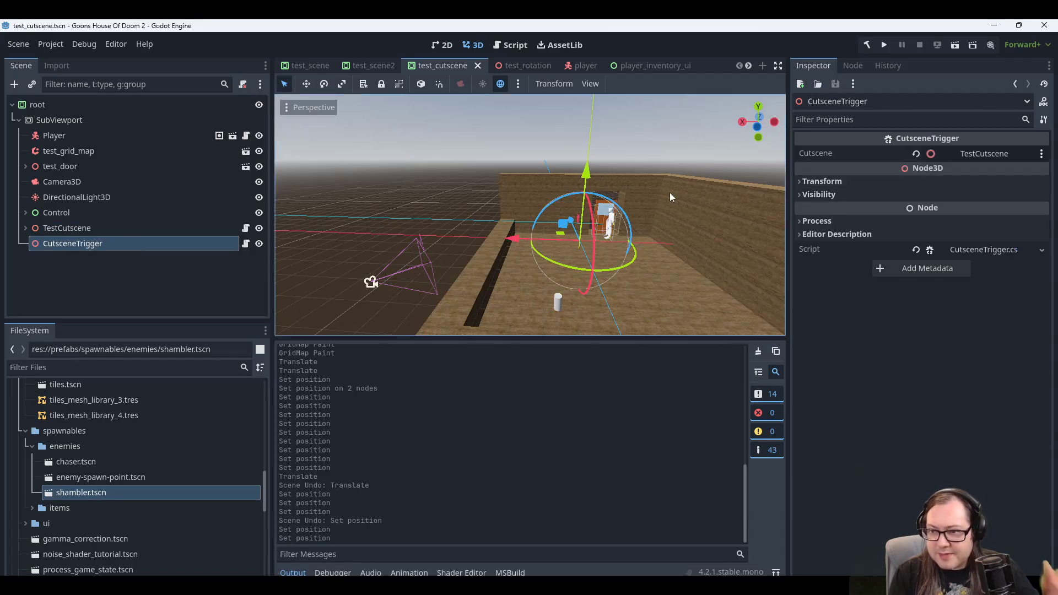
{"action": "left_click", "coordinate": [812, 181]}
{"action": "left_click", "coordinate": [812, 181]}
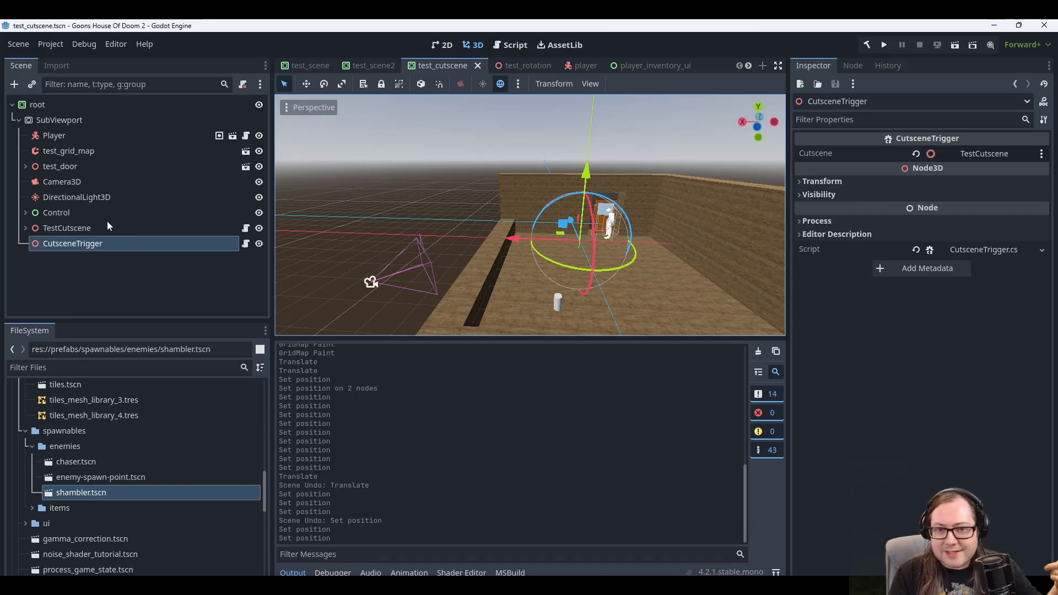
{"action": "left_click", "coordinate": [88, 228]}
{"action": "left_click", "coordinate": [48, 243]}
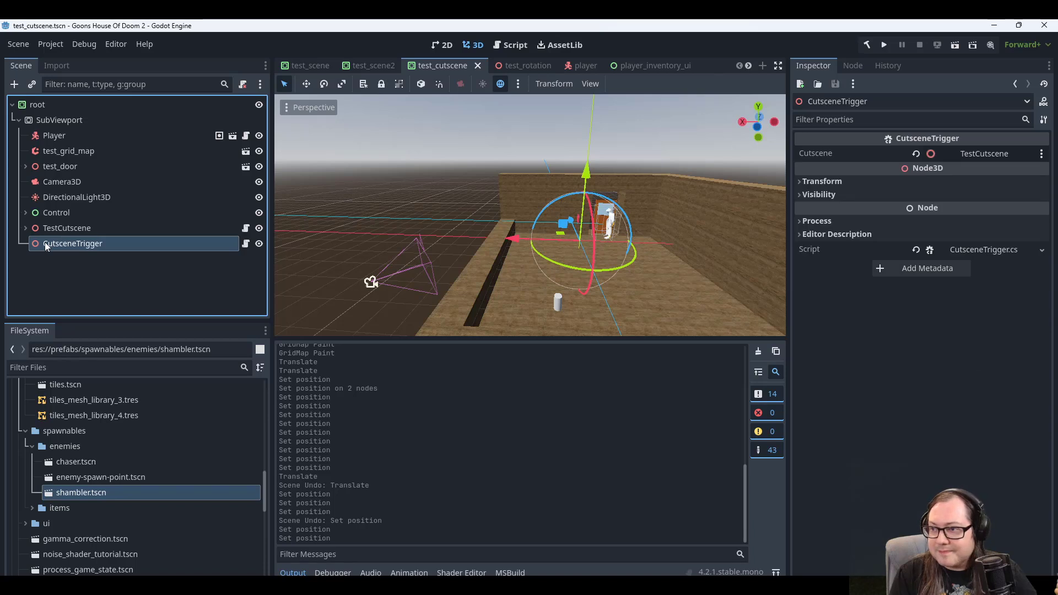
{"action": "left_click", "coordinate": [61, 227]}
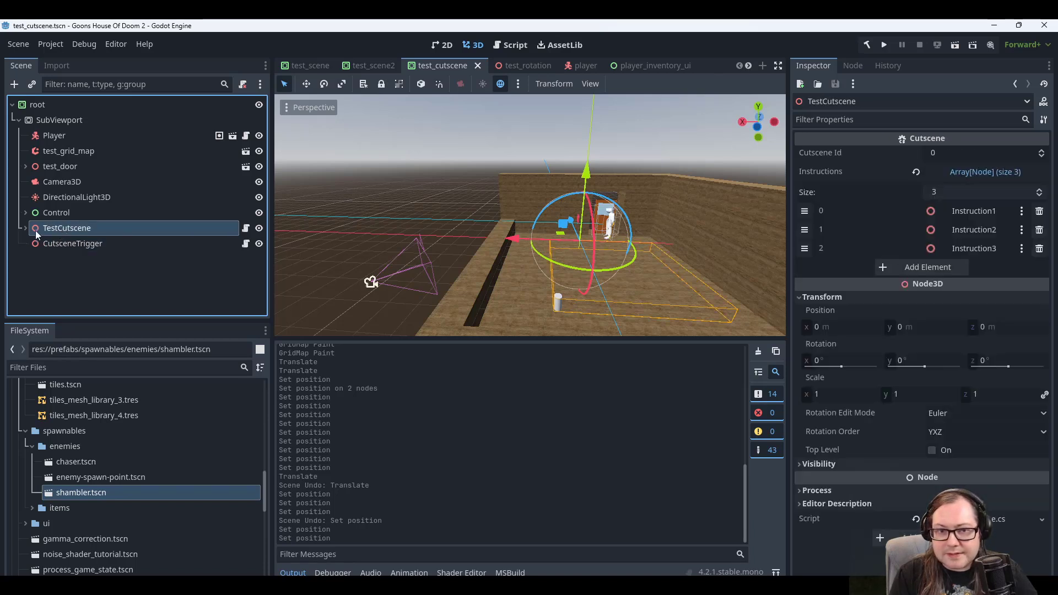
{"action": "left_click", "coordinate": [25, 228]}
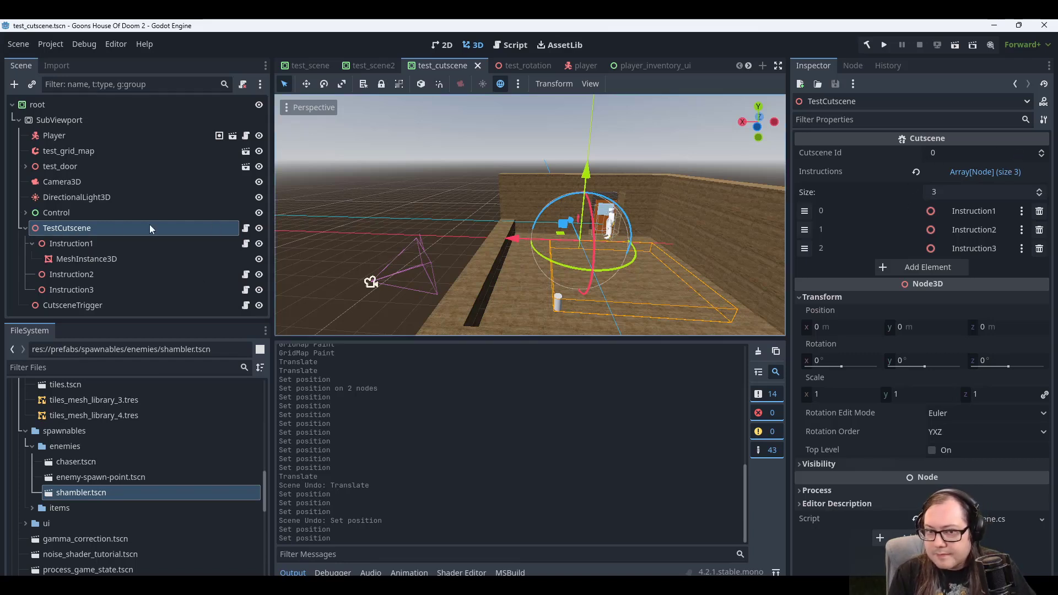
Set the Move To Position Y value to 0.5 on Instruction1 and Instruction2 of TestCutscene.
{"action": "left_click", "coordinate": [98, 242]}
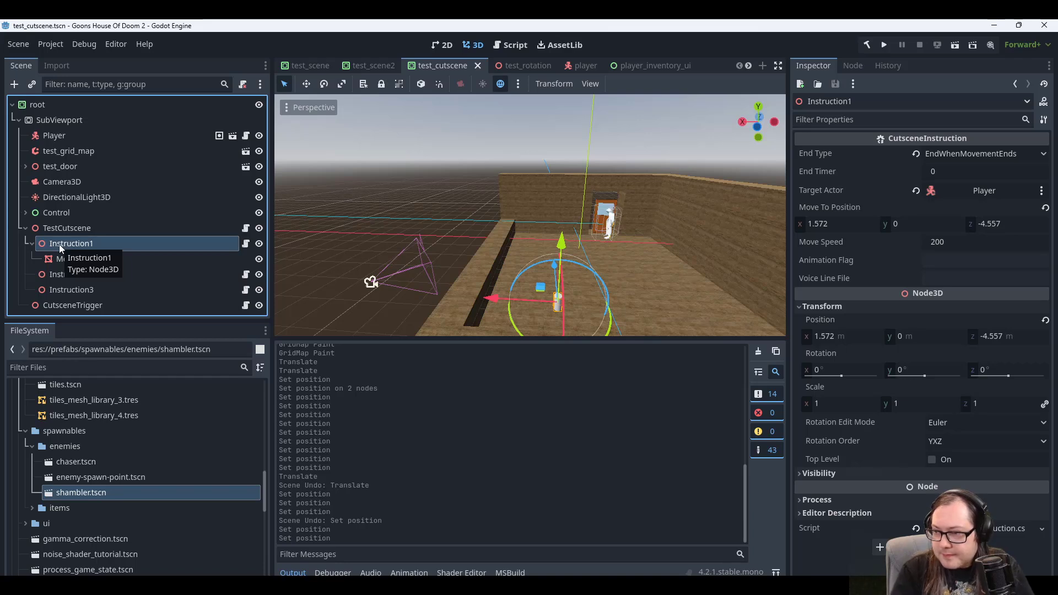
{"action": "left_click", "coordinate": [930, 223]}
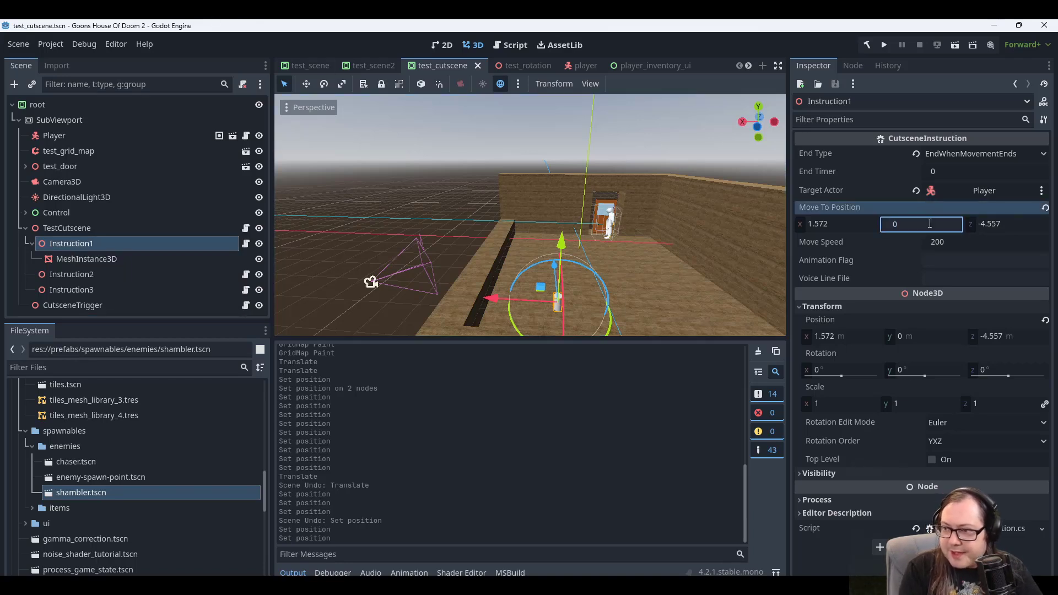
{"action": "type", "text": "0.5"}
{"action": "key", "text": "Return"}
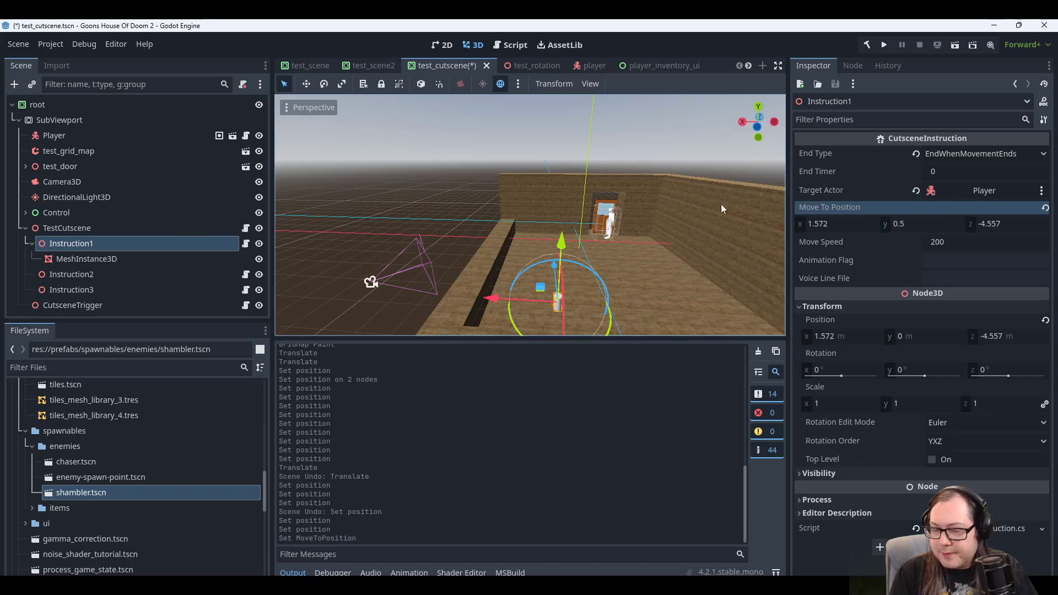
{"action": "left_click", "coordinate": [60, 274]}
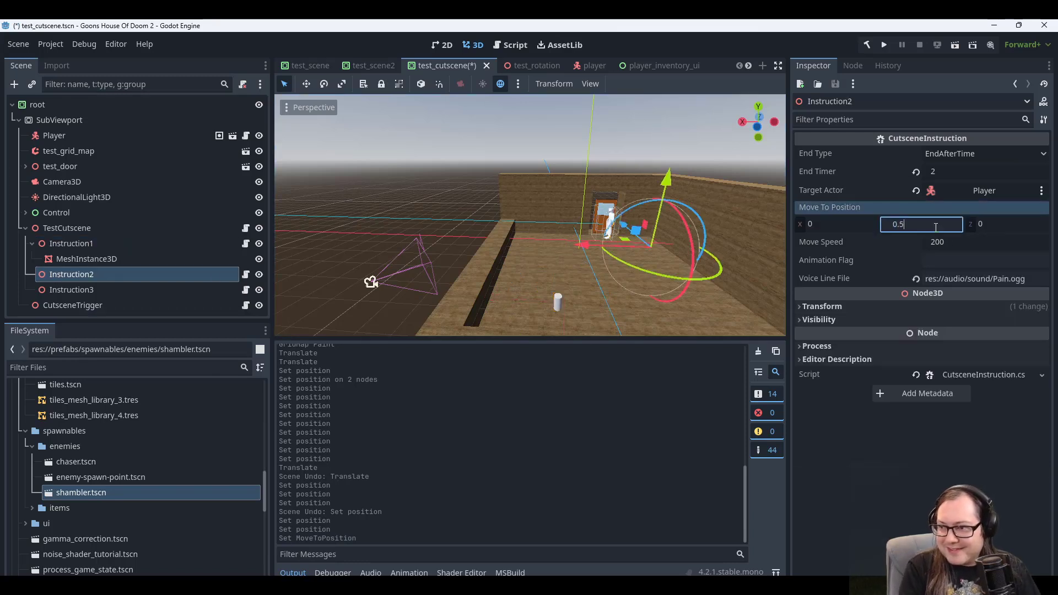
{"action": "key", "text": "Return"}
Set Instruction3's Move To Position Y value to 0.5 and save the cutscene scene.
{"action": "left_click", "coordinate": [131, 291]}
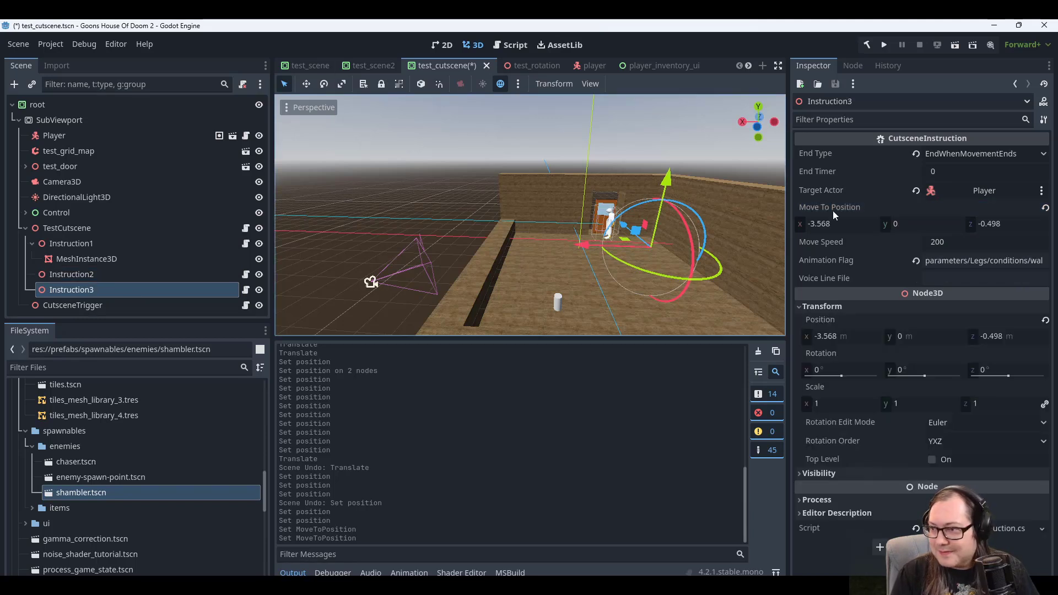
{"action": "left_click", "coordinate": [911, 224]}
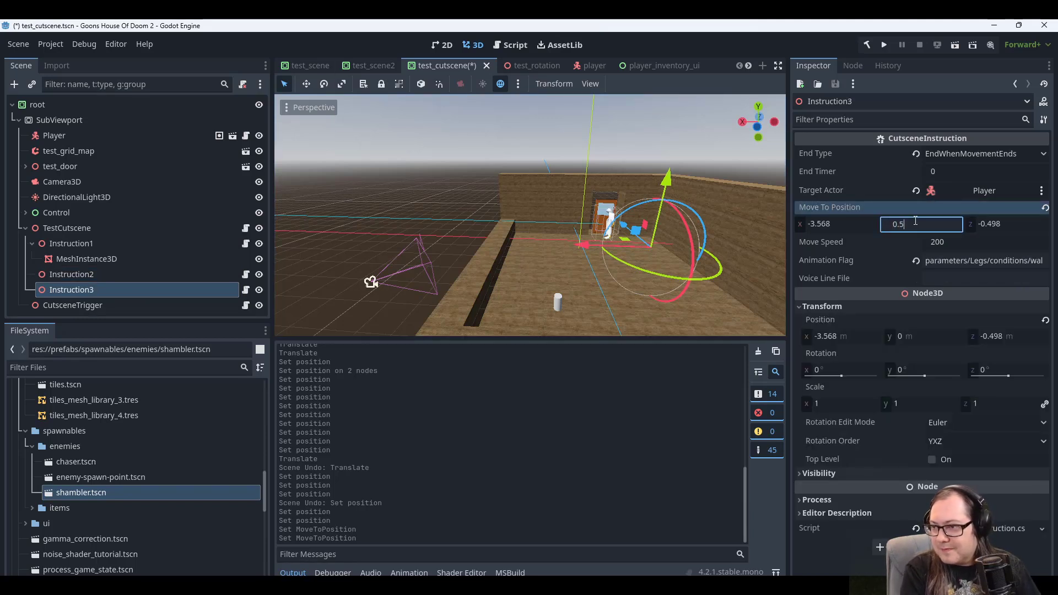
{"action": "type", "text": "0.5"}
{"action": "key", "text": "Return"}
{"action": "key", "text": "ctrl+s"}
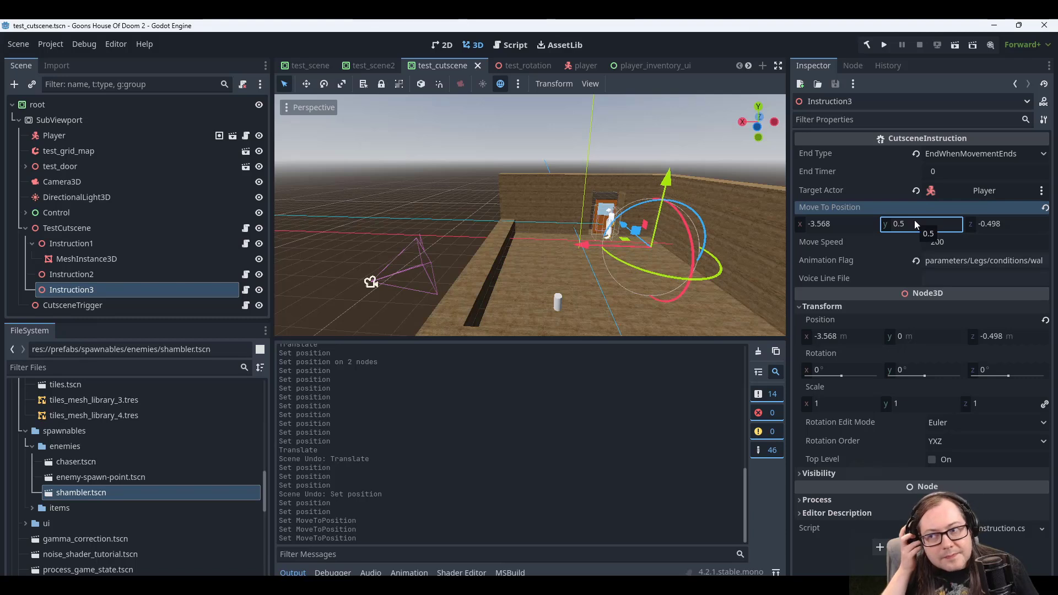
Run the project for a quick check, close the game window and switch to the test_scene2 scene.
{"action": "left_click", "coordinate": [883, 45]}
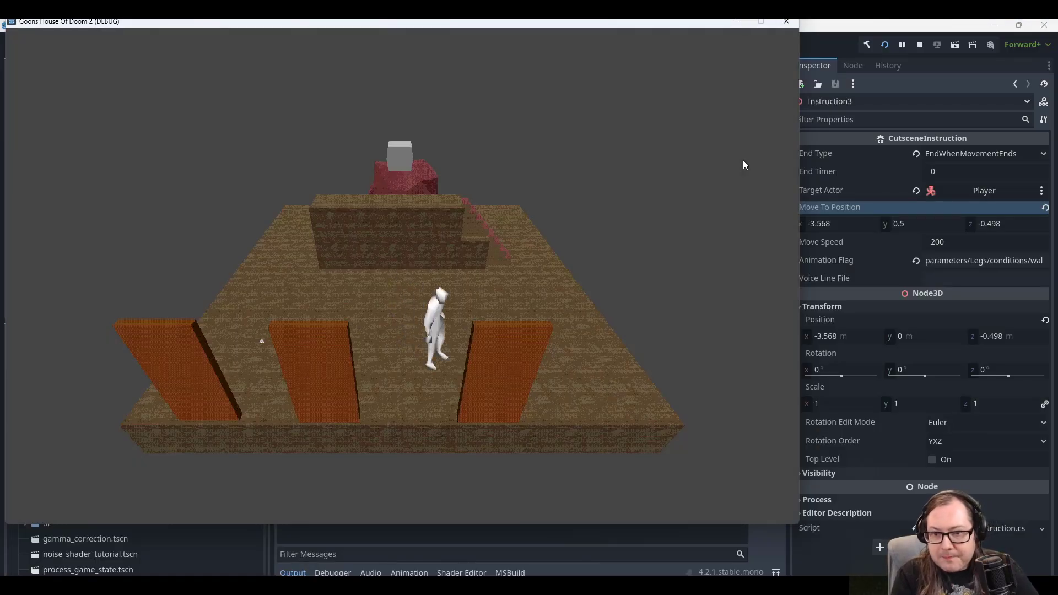
{"action": "left_click", "coordinate": [786, 22]}
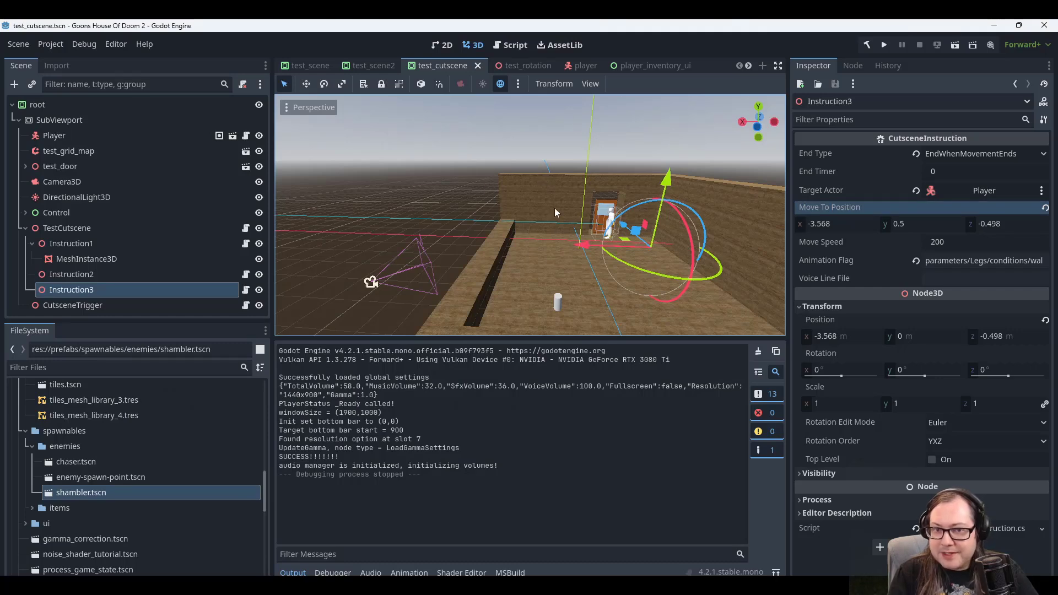
{"action": "left_click", "coordinate": [375, 65]}
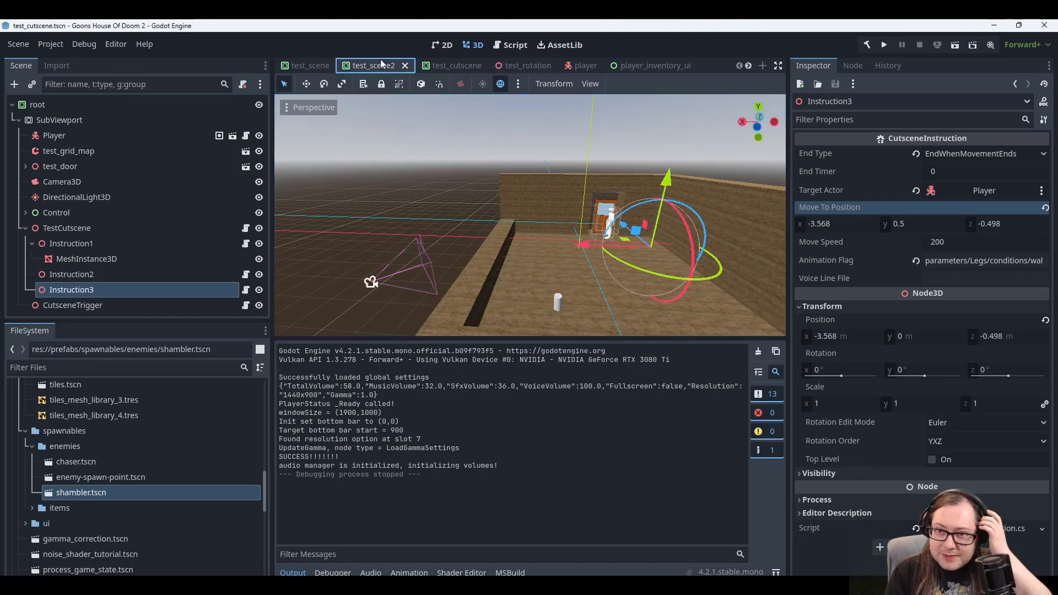
Set the big-key item's Y position to 0.25 in test_scene2.
{"action": "scroll", "coordinate": [693, 208], "scroll_direction": "up", "scroll_amount": 4}
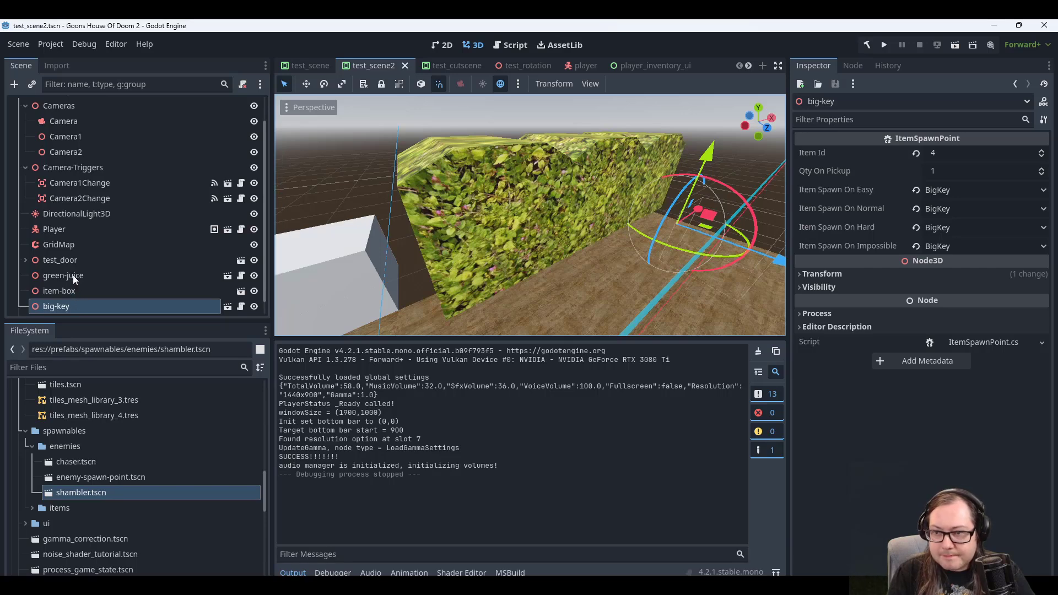
{"action": "left_click", "coordinate": [830, 277]}
{"action": "left_click", "coordinate": [907, 303]}
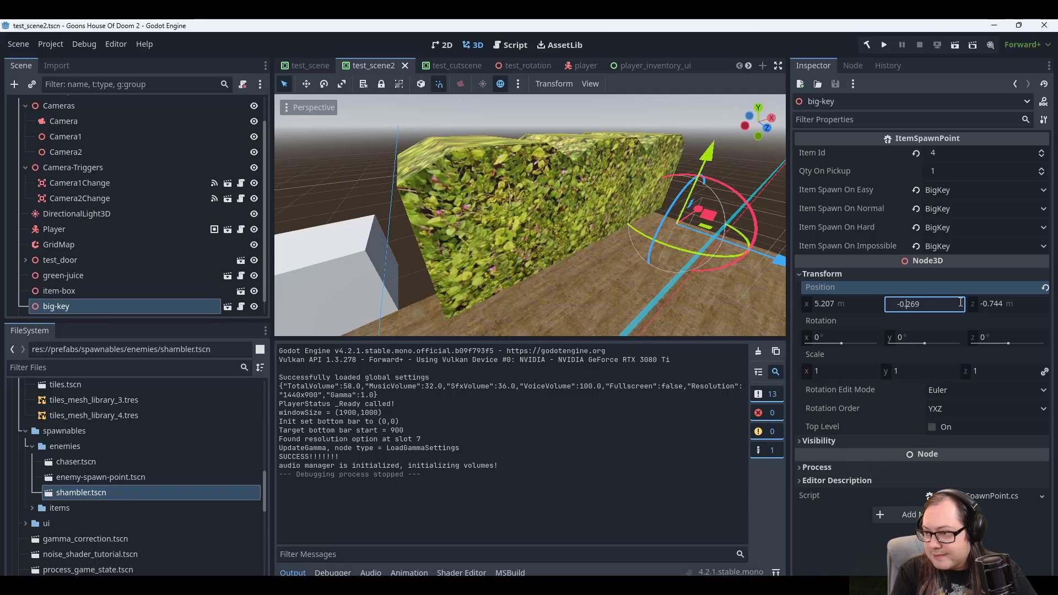
{"action": "key", "text": "shift+End"}
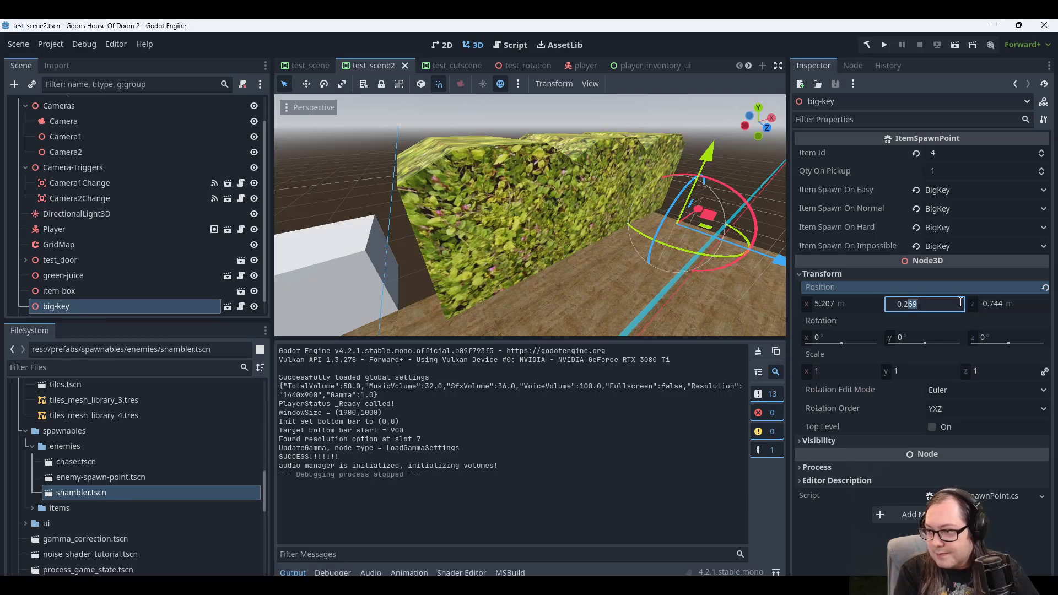
{"action": "type", "text": "5"}
{"action": "key", "text": "Return"}
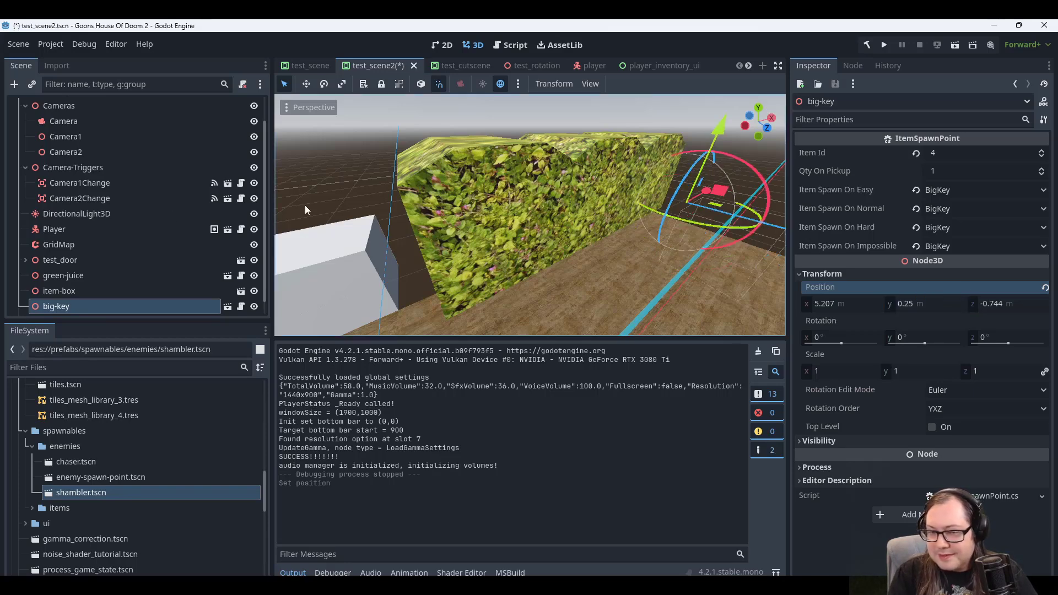
Set the green-juice item's Y position to 0.25 and save test_scene2.
{"action": "left_click", "coordinate": [66, 276]}
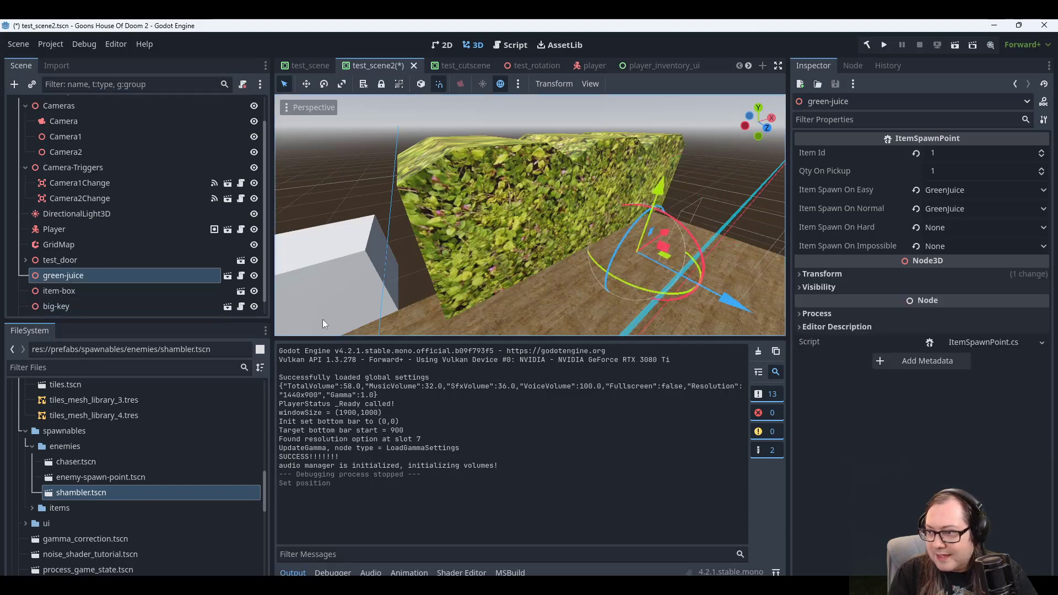
{"action": "left_click", "coordinate": [835, 274]}
{"action": "left_click", "coordinate": [922, 303]}
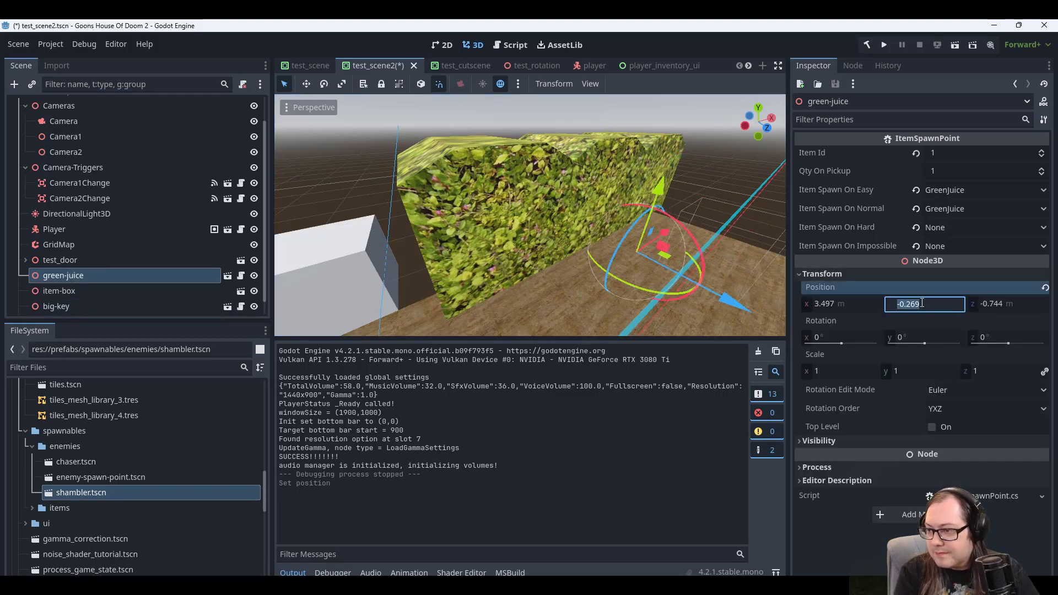
{"action": "type", "text": "5"}
{"action": "key", "text": "Return"}
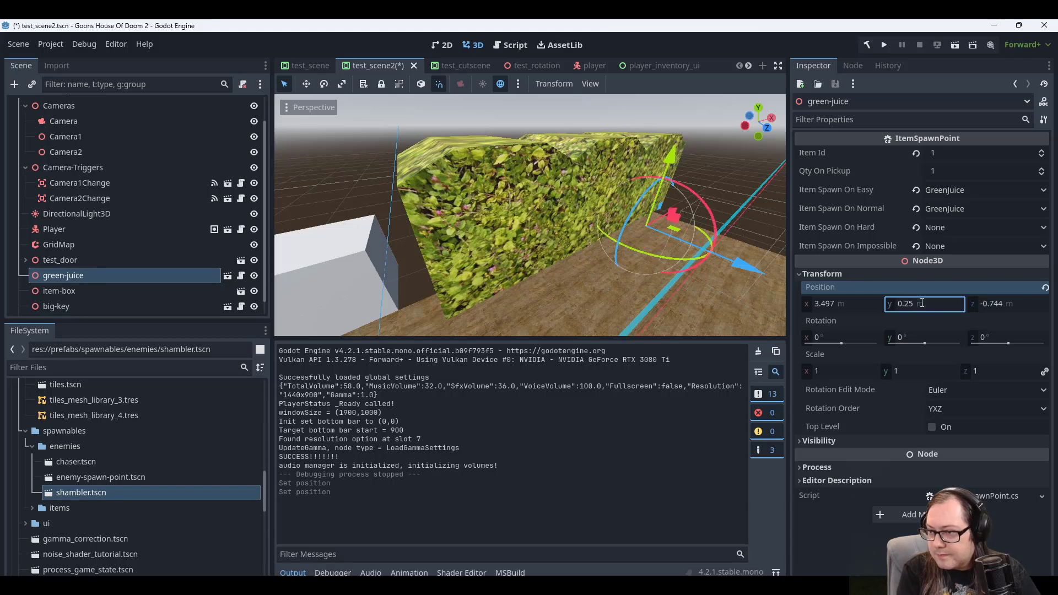
{"action": "key", "text": "ctrl+s"}
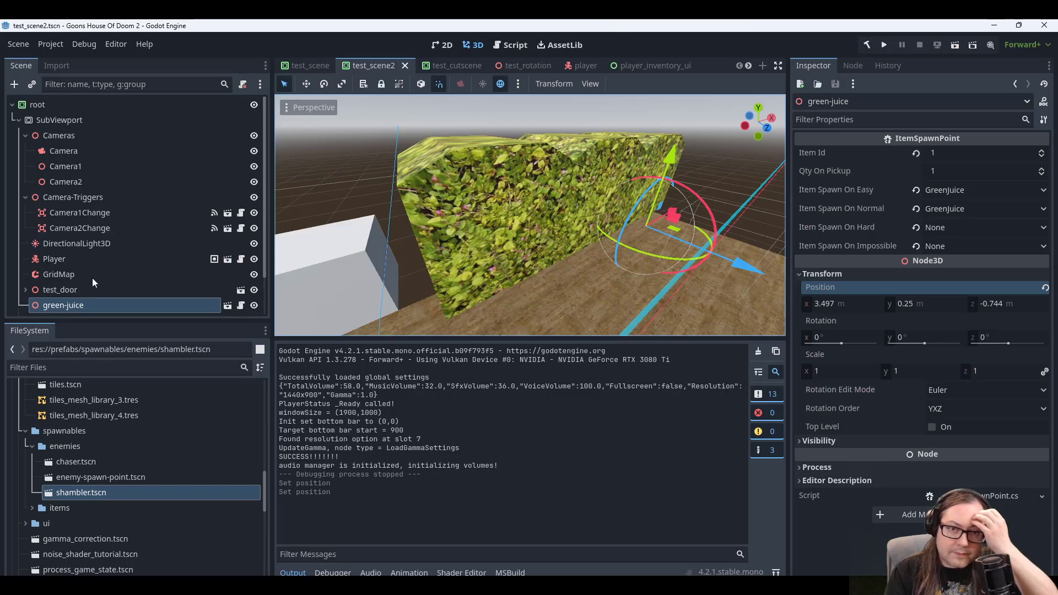
In test_scene, set the ammo-spawn node's Y position to 0.5 and save the scene.
{"action": "scroll", "coordinate": [91, 277], "scroll_direction": "down", "scroll_amount": 1}
{"action": "left_click", "coordinate": [292, 67]}
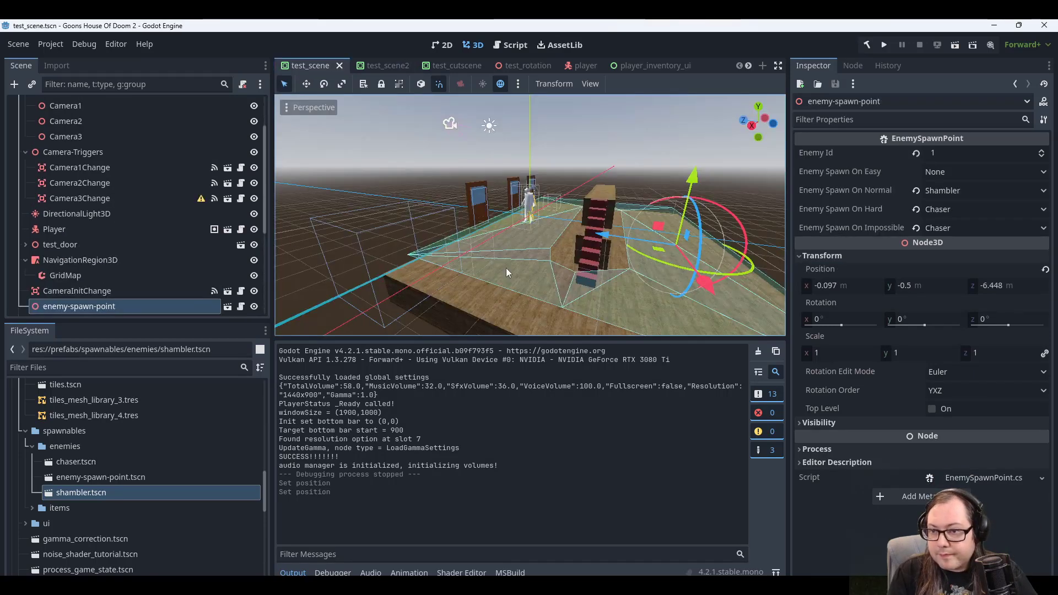
{"action": "scroll", "coordinate": [525, 233], "scroll_direction": "up", "scroll_amount": 3}
{"action": "middle_click_drag", "start_coordinate": [525, 233], "coordinate": [477, 234], "text": "shift"}
{"action": "scroll", "coordinate": [588, 179], "scroll_direction": "down", "scroll_amount": 5}
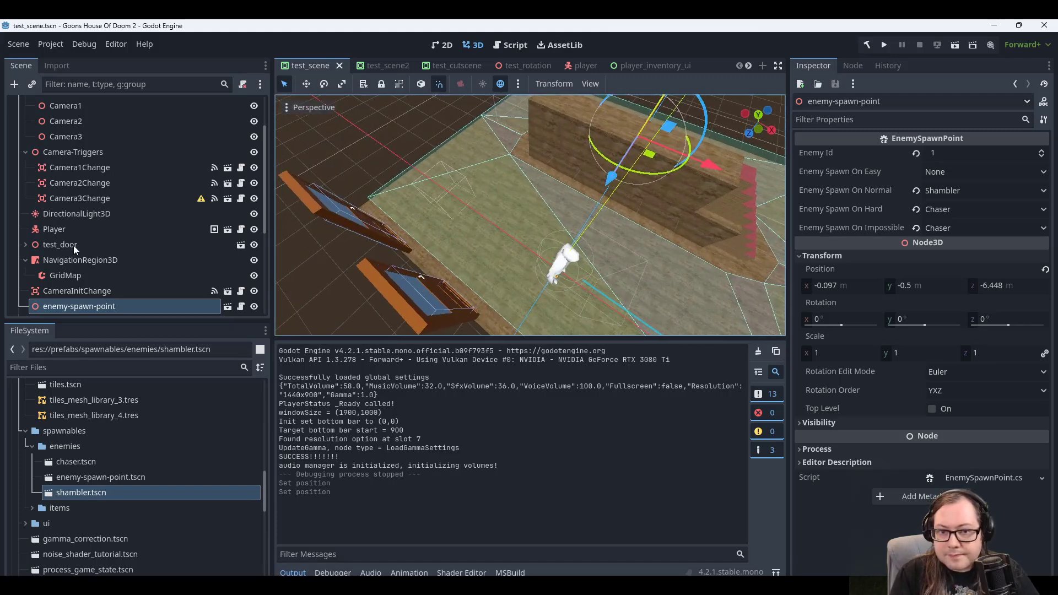
{"action": "scroll", "coordinate": [33, 278], "scroll_direction": "down", "scroll_amount": 4}
{"action": "scroll", "coordinate": [32, 276], "scroll_direction": "down", "scroll_amount": 3}
{"action": "left_click", "coordinate": [70, 174]}
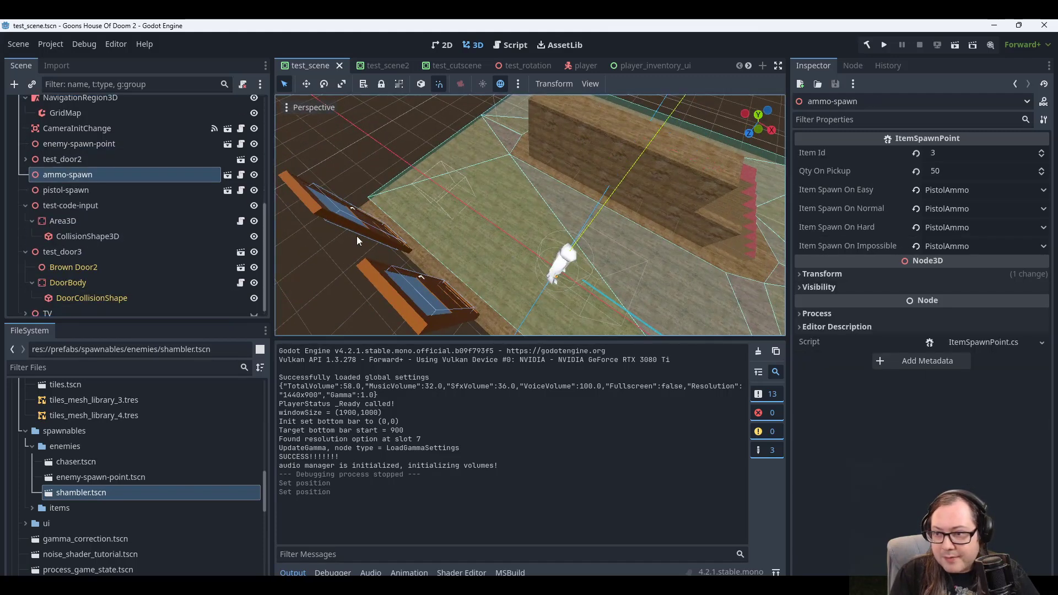
{"action": "middle_click_drag", "start_coordinate": [356, 236], "coordinate": [496, 244]}
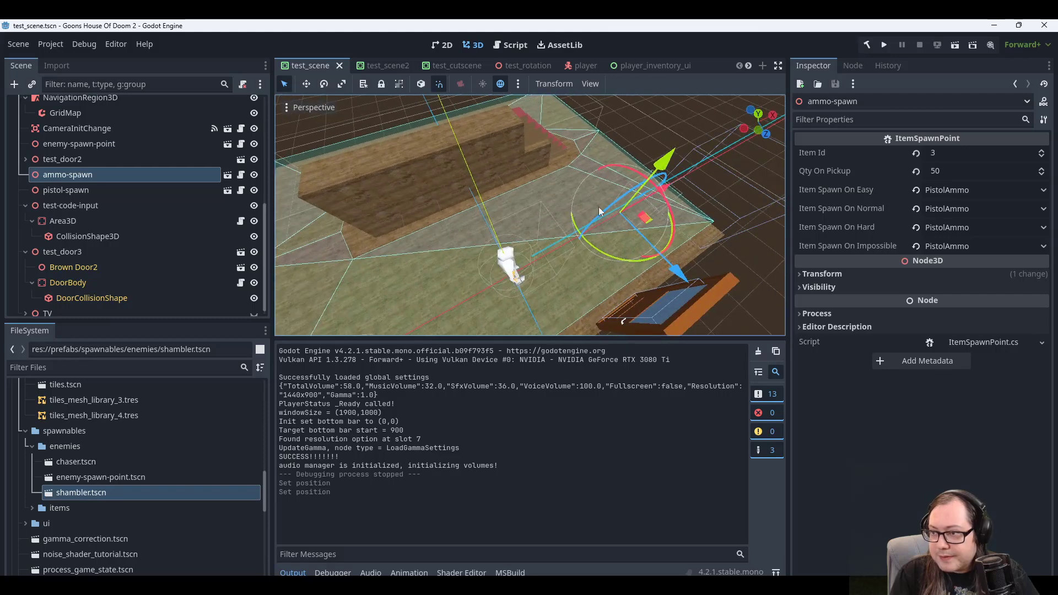
{"action": "left_click", "coordinate": [846, 272]}
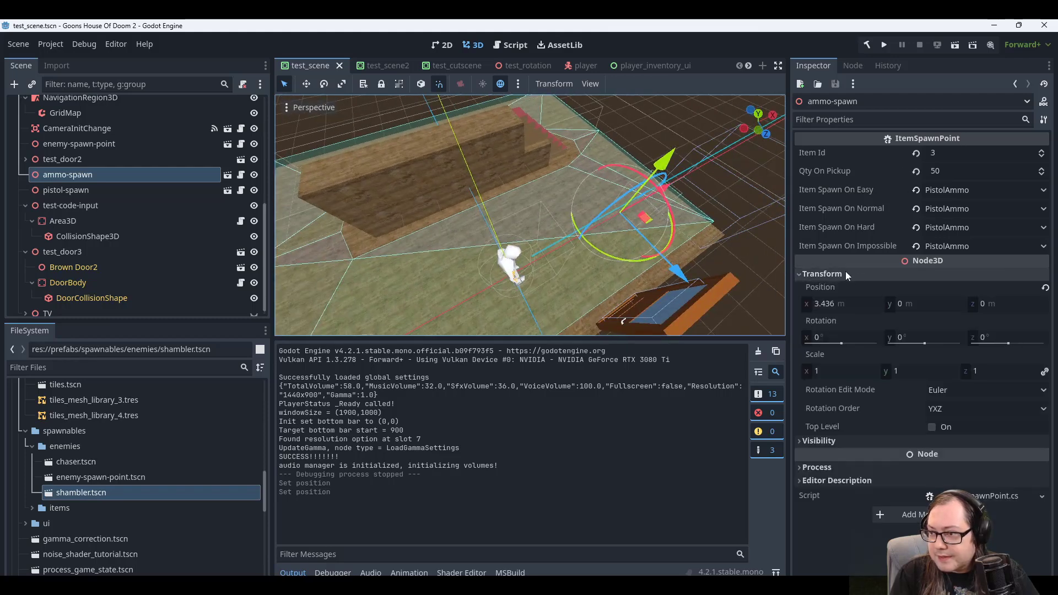
{"action": "left_click", "coordinate": [907, 306]}
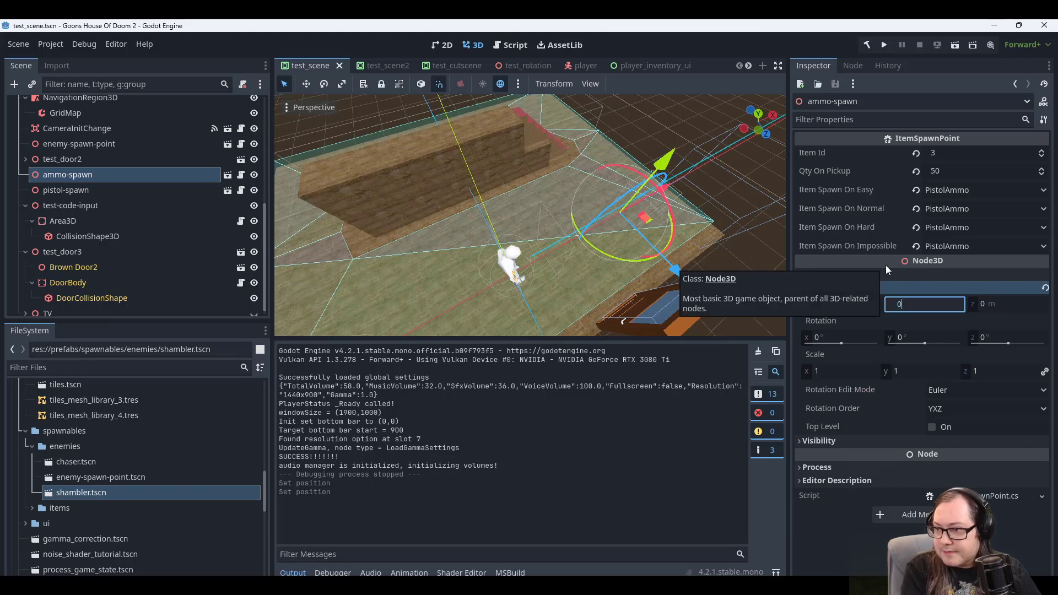
{"action": "type", "text": ".5"}
{"action": "key", "text": "Return"}
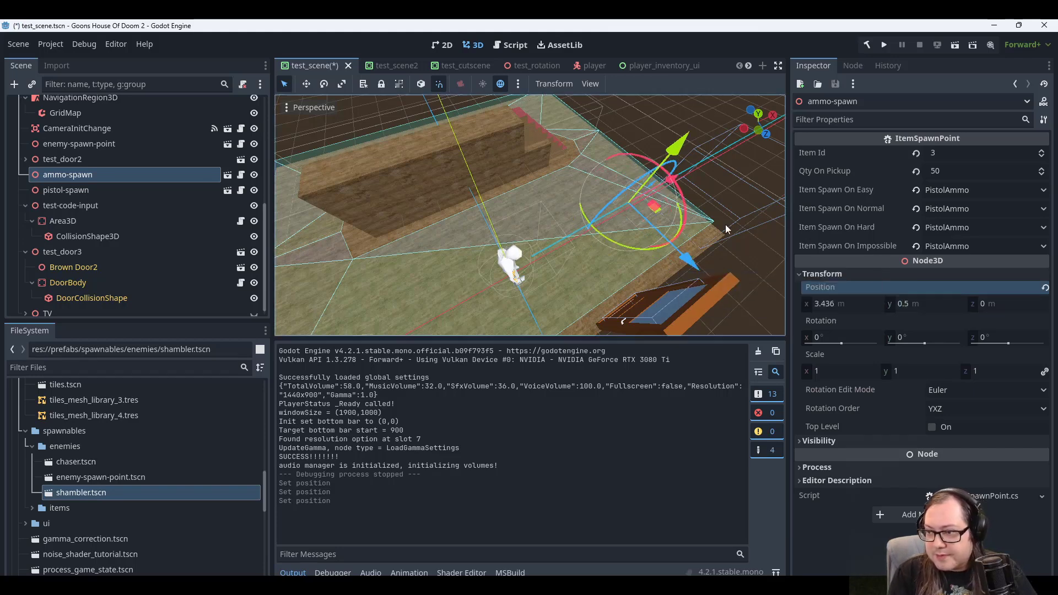
{"action": "key", "text": "ctrl+s"}
Set the pistol-spawn node's Y position to 0.5 and save test_scene.
{"action": "left_click", "coordinate": [64, 190]}
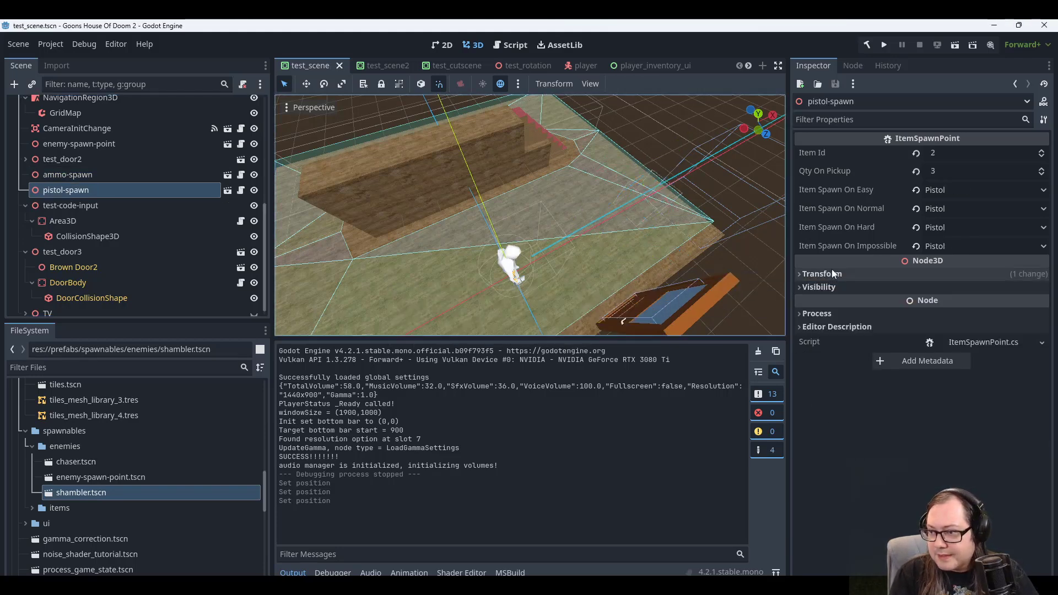
{"action": "left_click", "coordinate": [925, 274]}
{"action": "left_click", "coordinate": [935, 304]}
{"action": "type", "text": "0.5"}
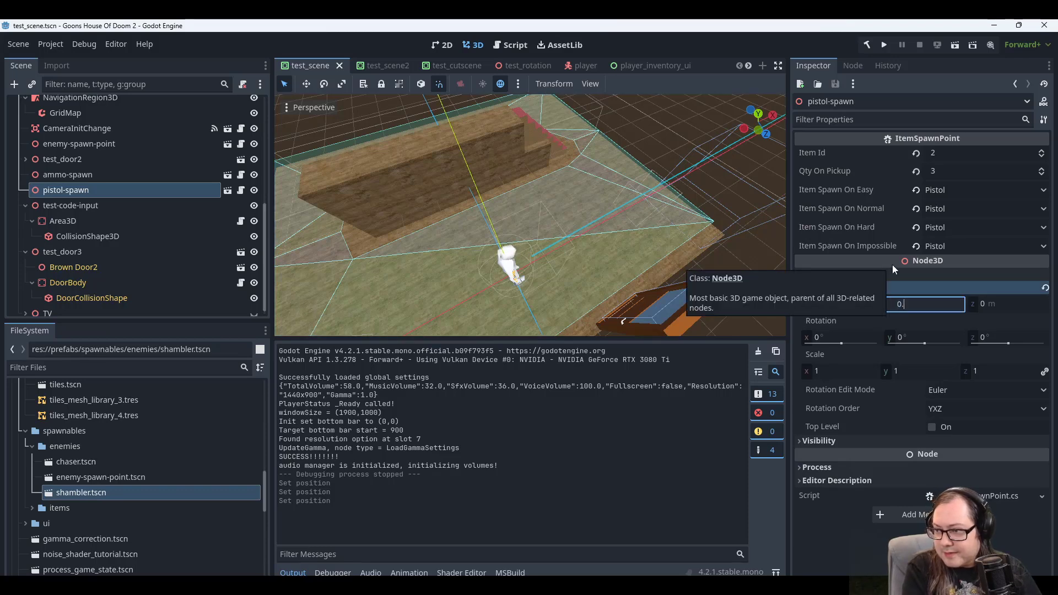
{"action": "key", "text": "Return"}
{"action": "key", "text": "ctrl+s"}
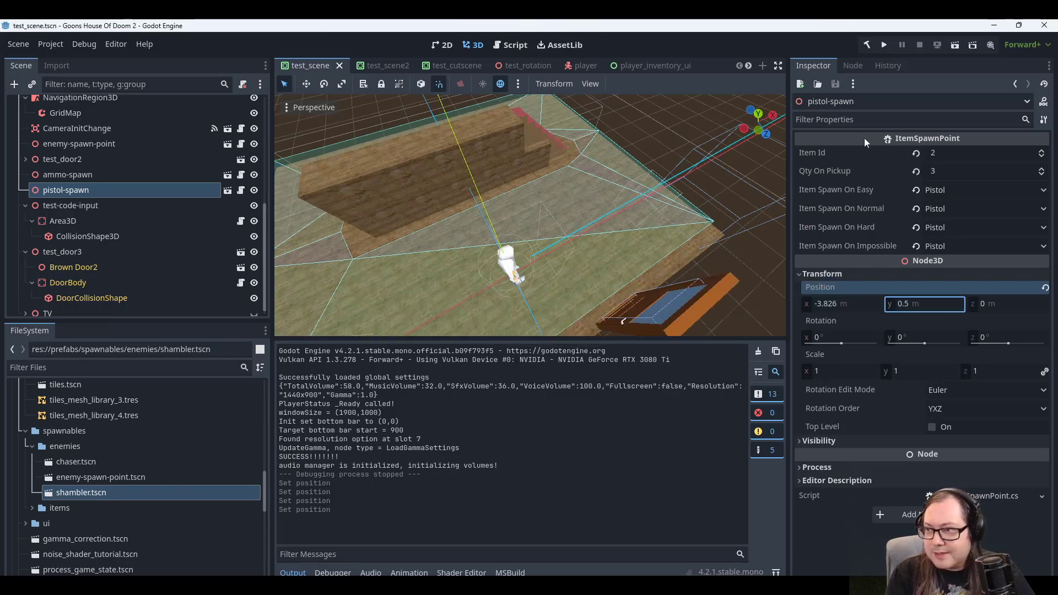
Run the project and advance through the keypad messages until the player can move again.
{"action": "left_click", "coordinate": [880, 48]}
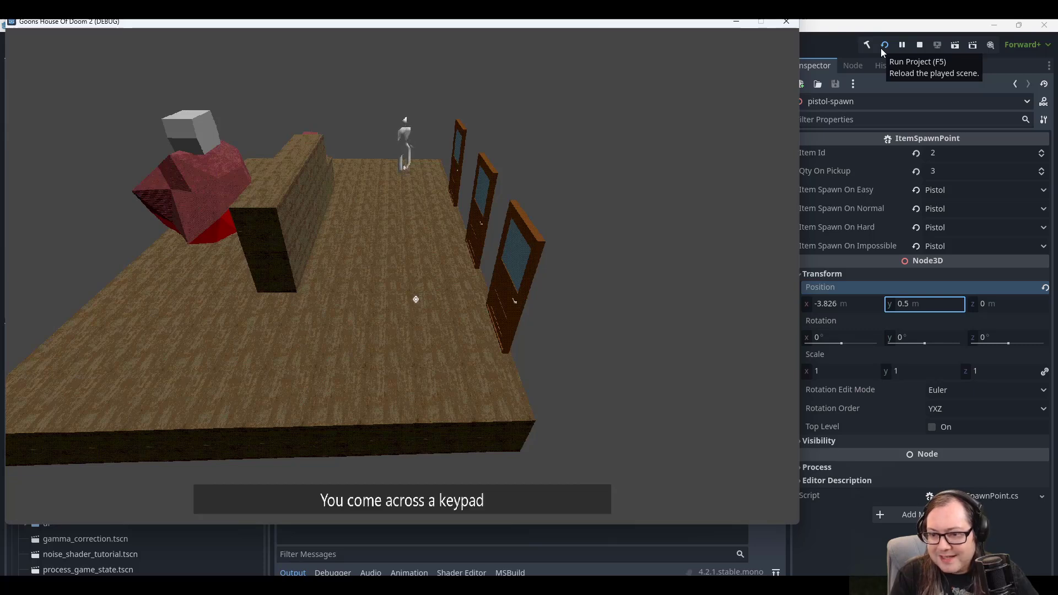
{"action": "key", "text": "space"}
{"action": "key", "text": "space"}
{"action": "key", "text": "space"}
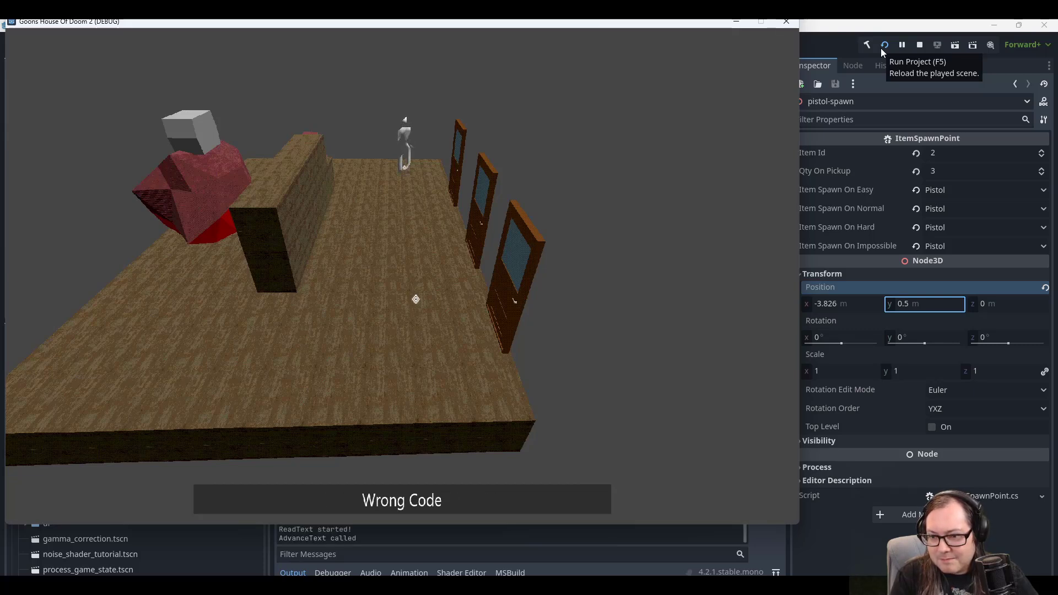
{"action": "key", "text": "space"}
{"action": "key", "text": "space"}
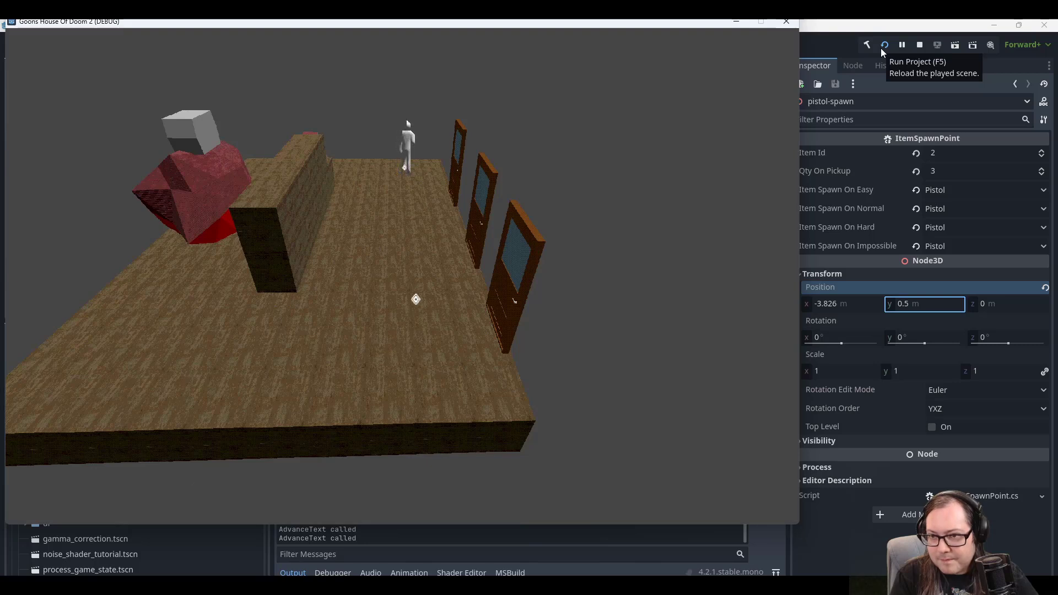
Walk the player across the first room and through a door into the hedge room.
{"action": "key", "text": "d"}
{"action": "key", "text": "w"}
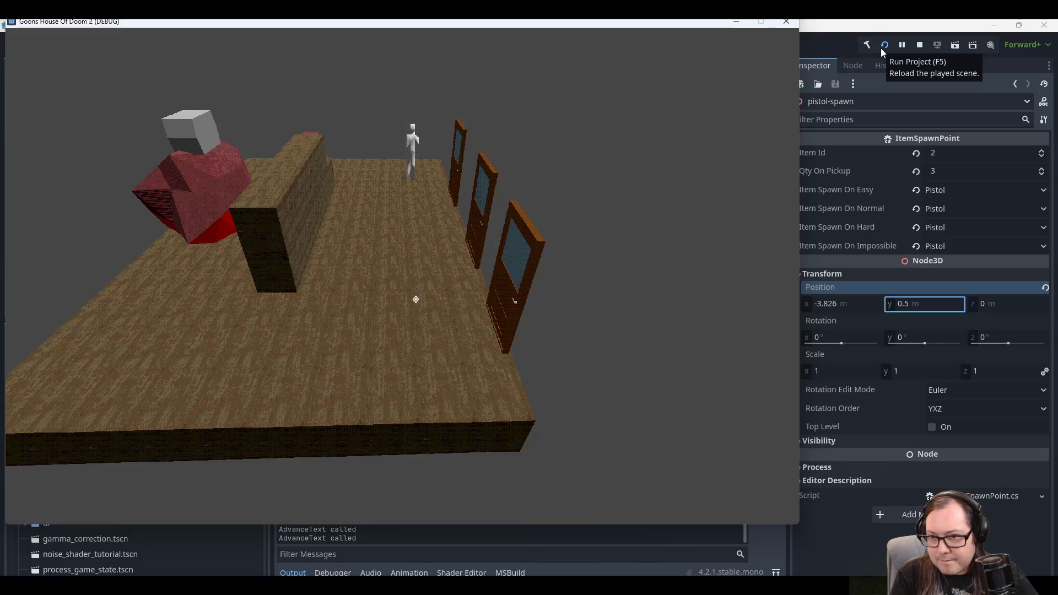
{"action": "key", "text": "w"}
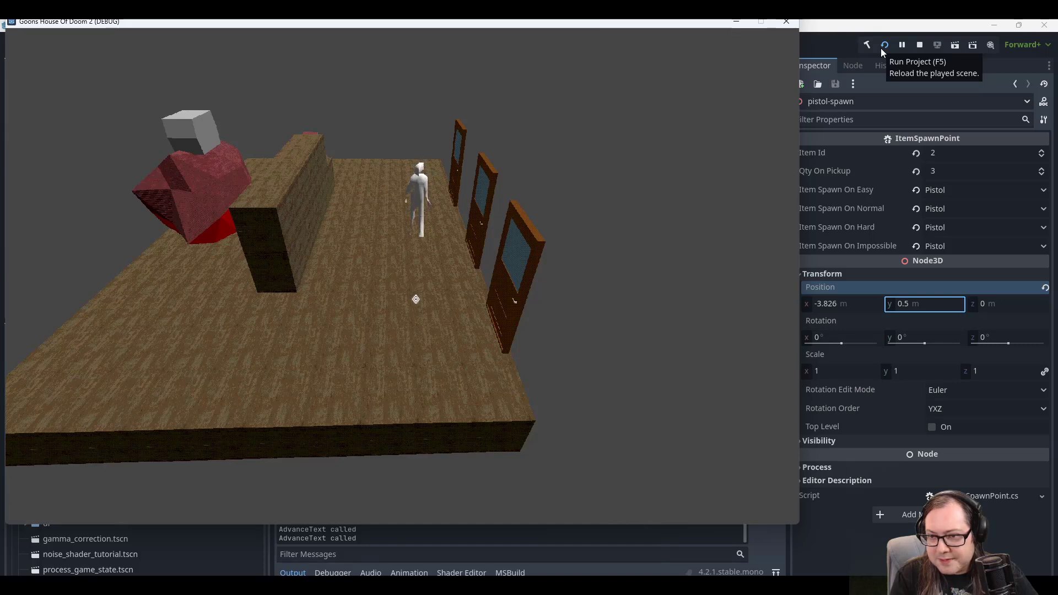
{"action": "key", "text": "w"}
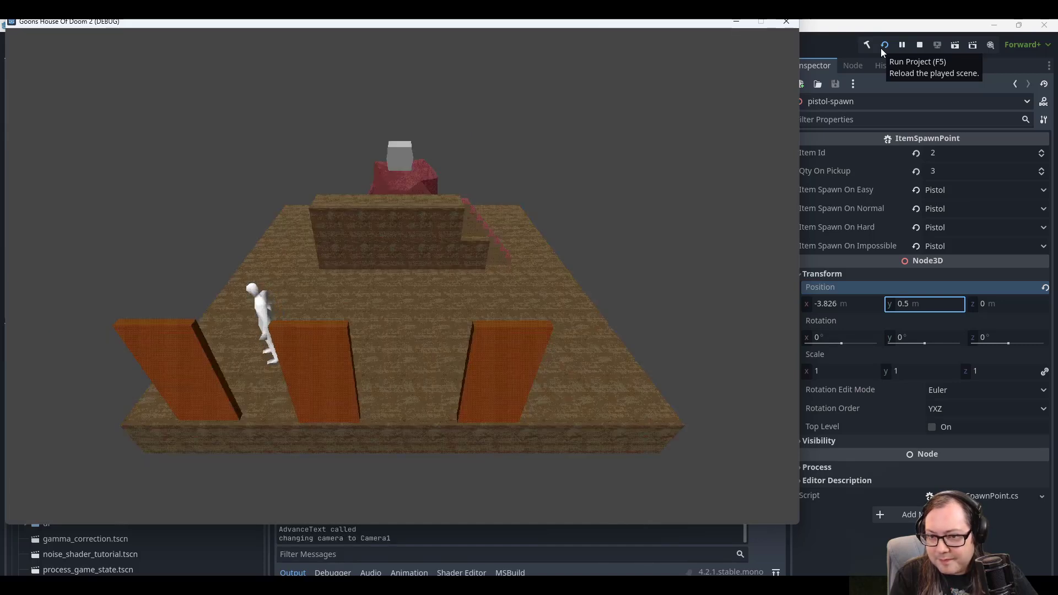
{"action": "key", "text": "w"}
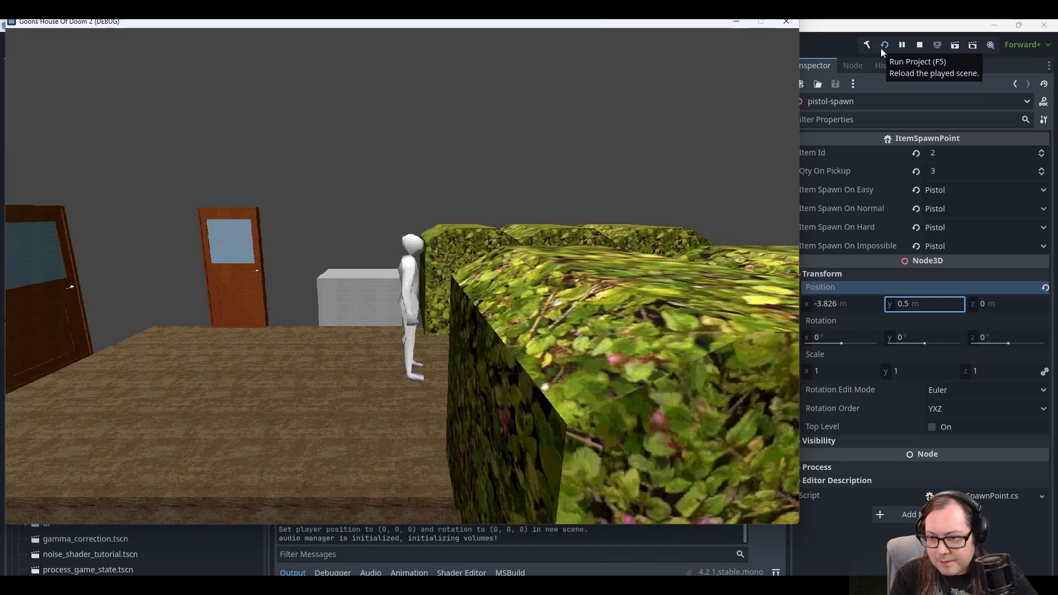
Walk the player between the hedges to check the item spots, and go through the door to the cutscene room.
{"action": "key", "text": "w"}
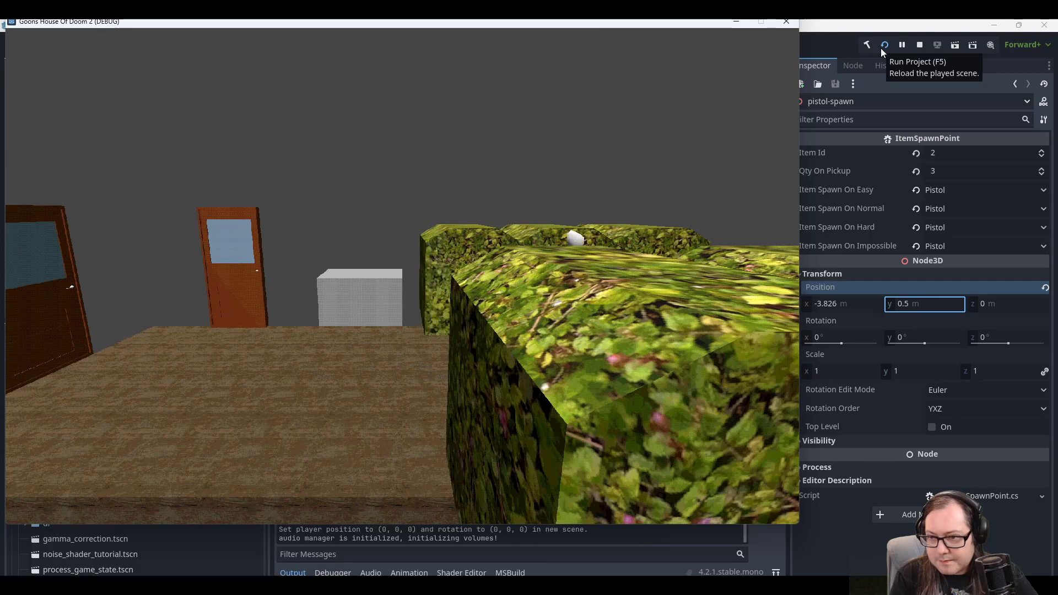
{"action": "key", "text": "w"}
{"action": "key", "text": "w"}
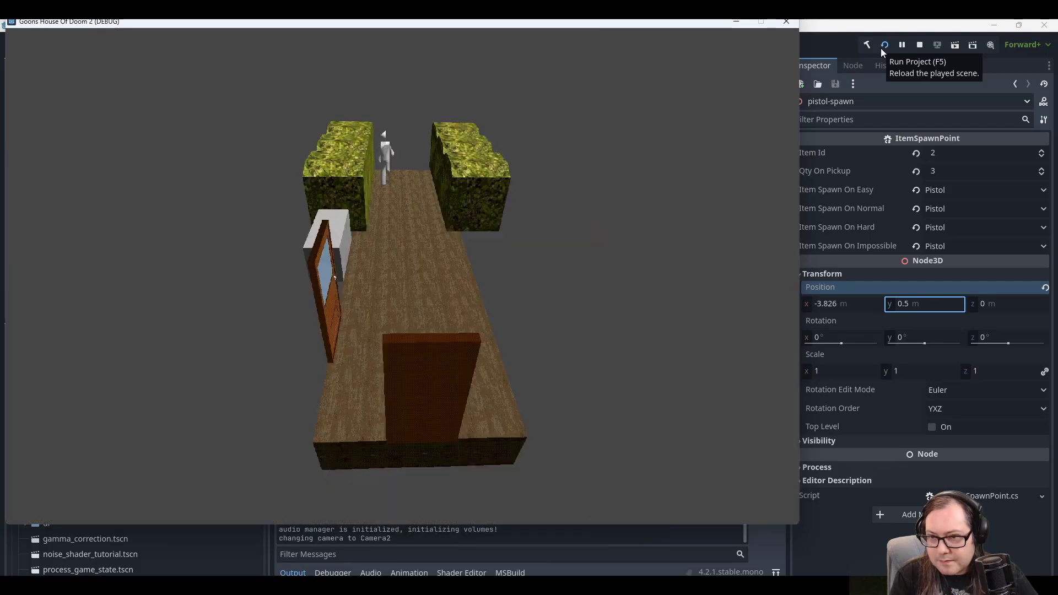
{"action": "key", "text": "a"}
{"action": "key", "text": "w"}
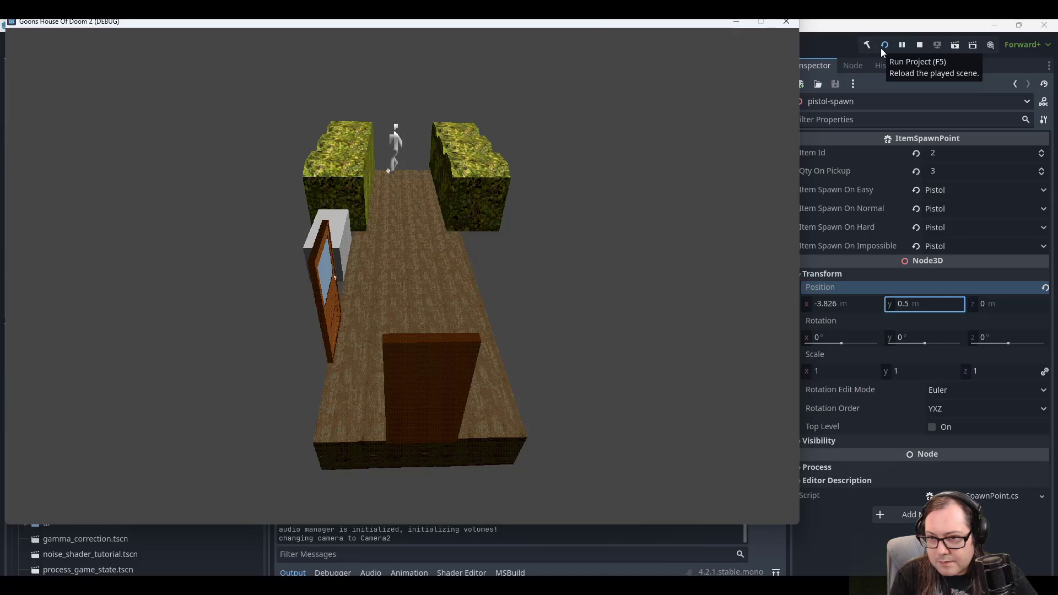
{"action": "key", "text": "d"}
{"action": "key", "text": "w"}
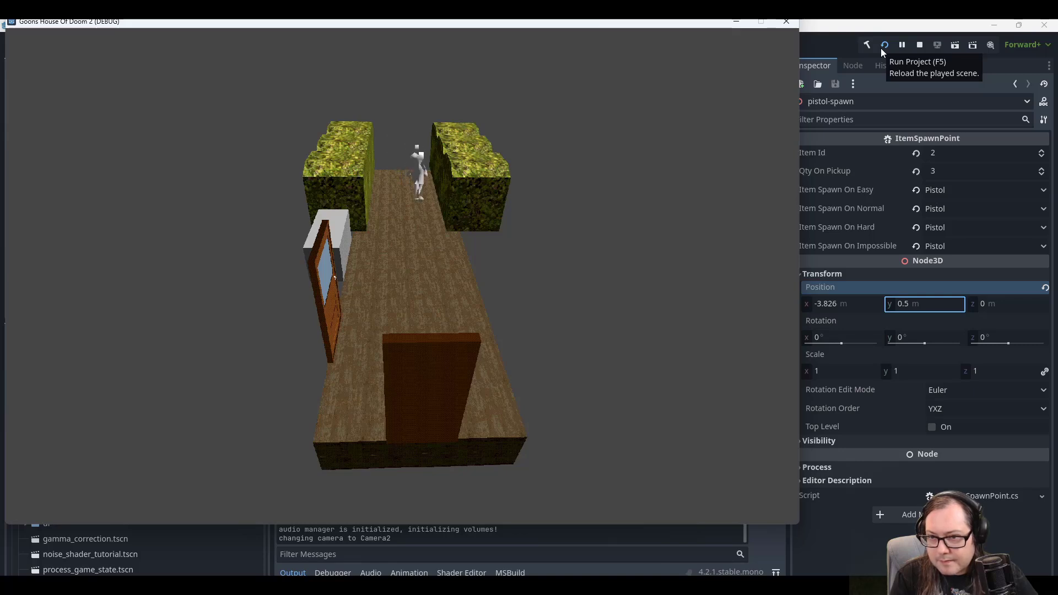
{"action": "key", "text": "w"}
{"action": "key", "text": "d"}
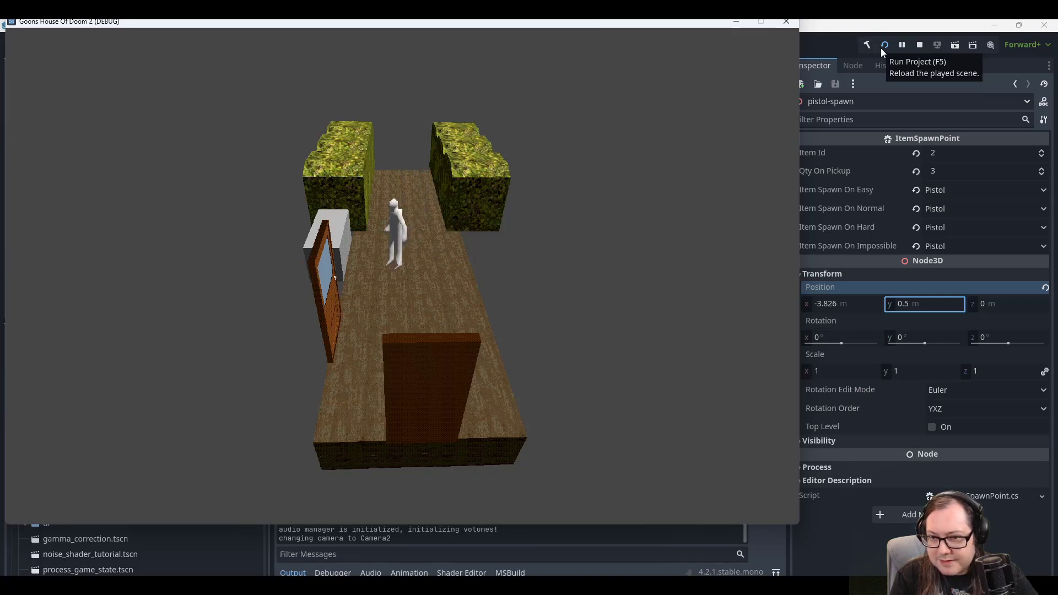
{"action": "key", "text": "w"}
{"action": "key", "text": "e"}
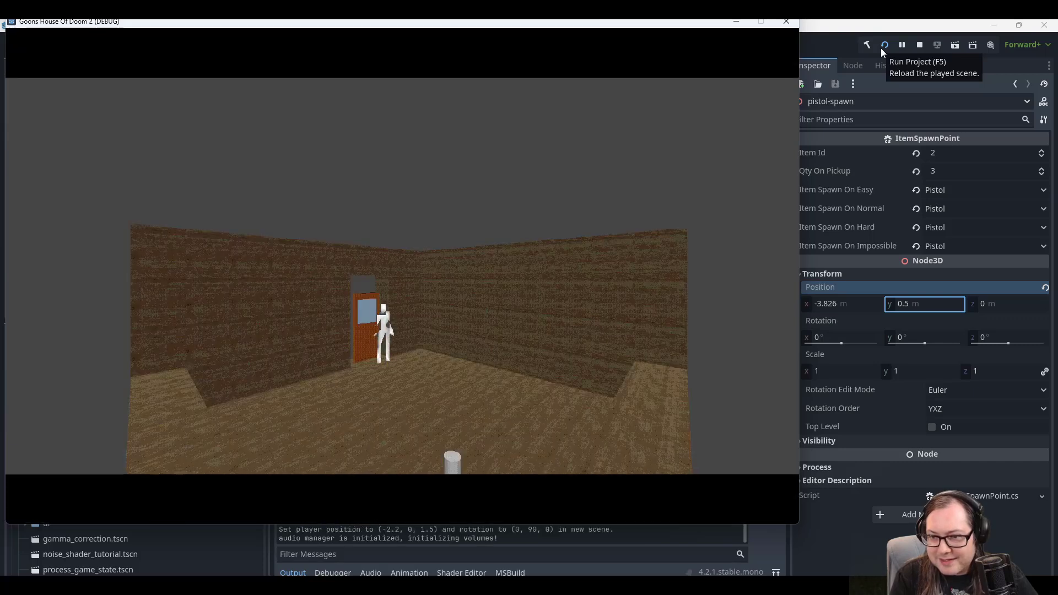
Watch the cutscene play through to its end, try the door of the cutscene room with the player, and close the game.
{"action": "key", "text": "w"}
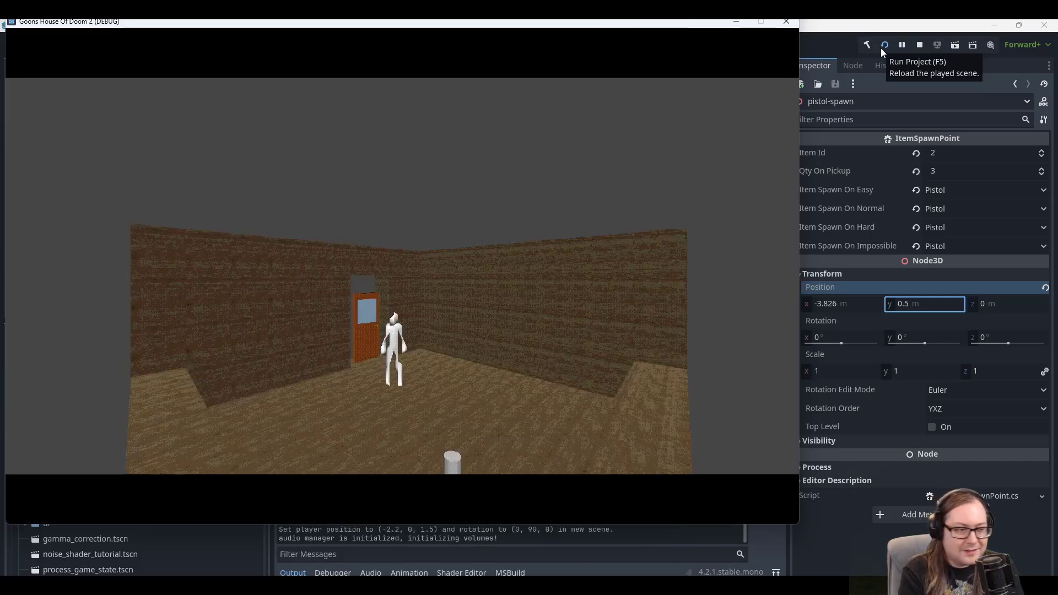
{"action": "key", "text": "w"}
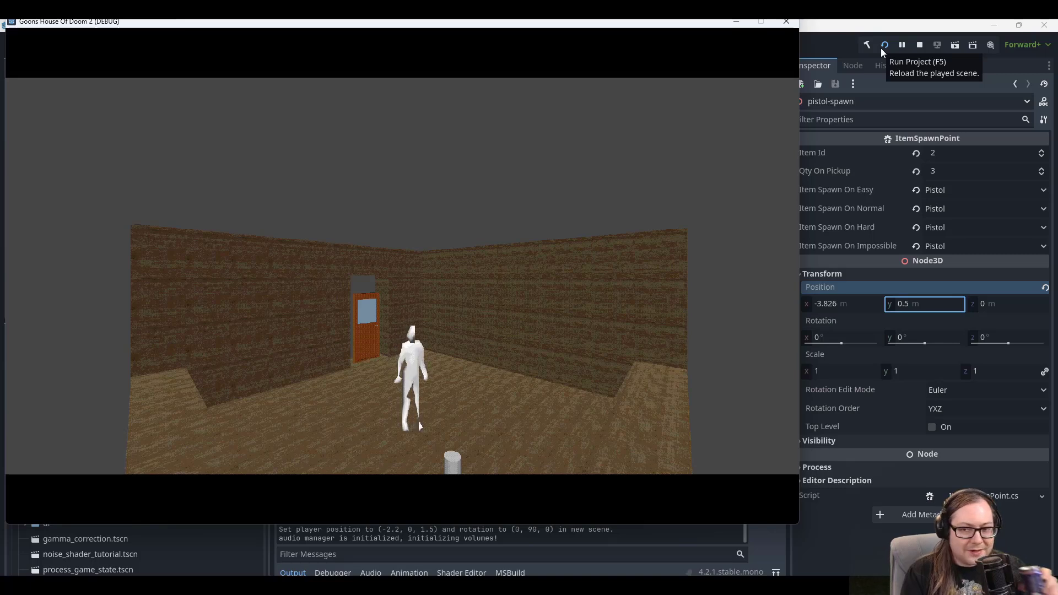
{"action": "key", "text": "w"}
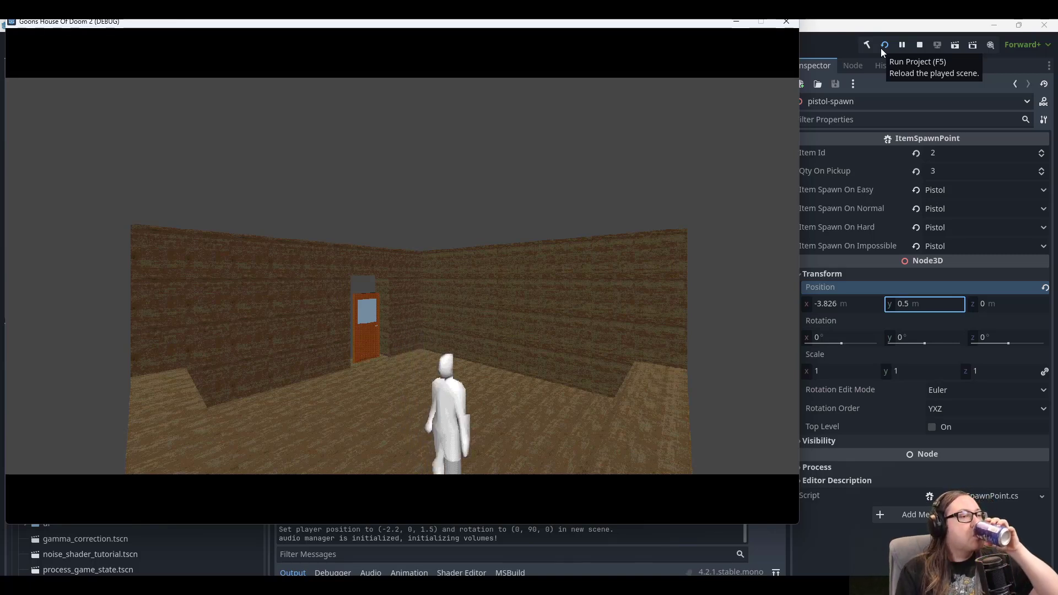
{"action": "key", "text": "s"}
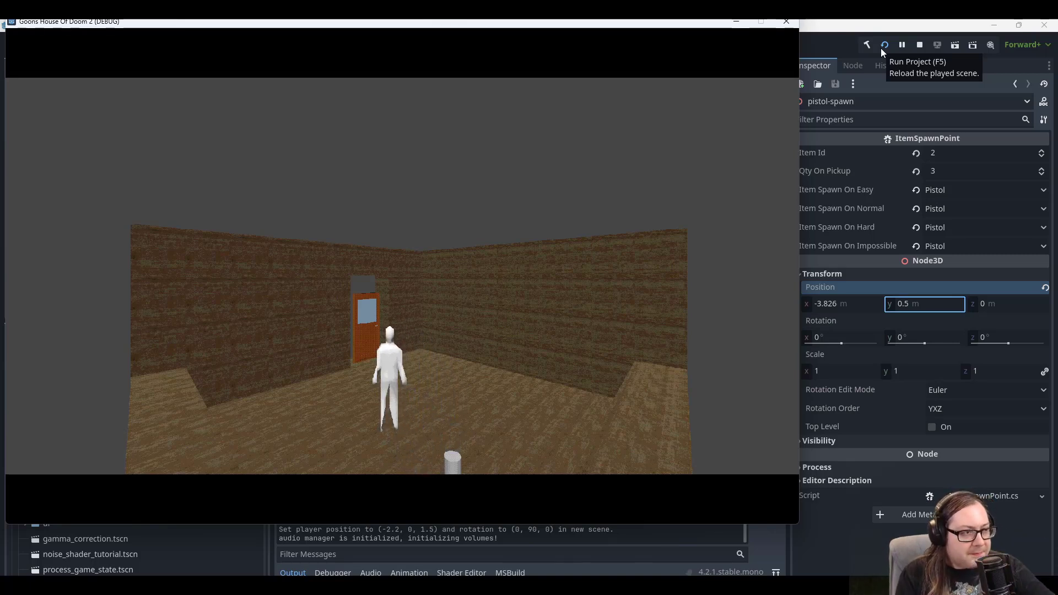
{"action": "key", "text": "w"}
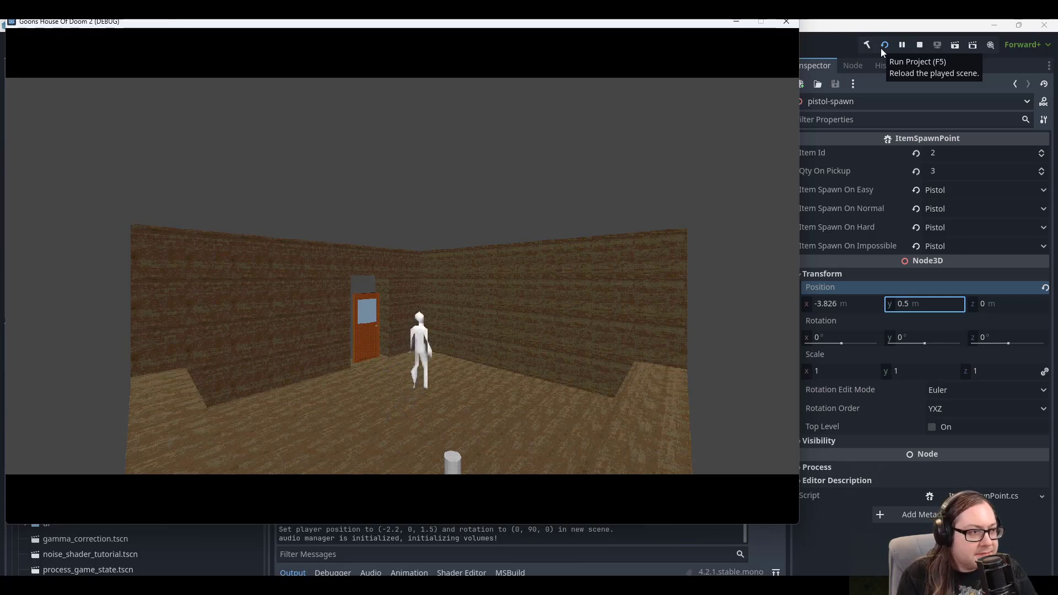
{"action": "key", "text": "w"}
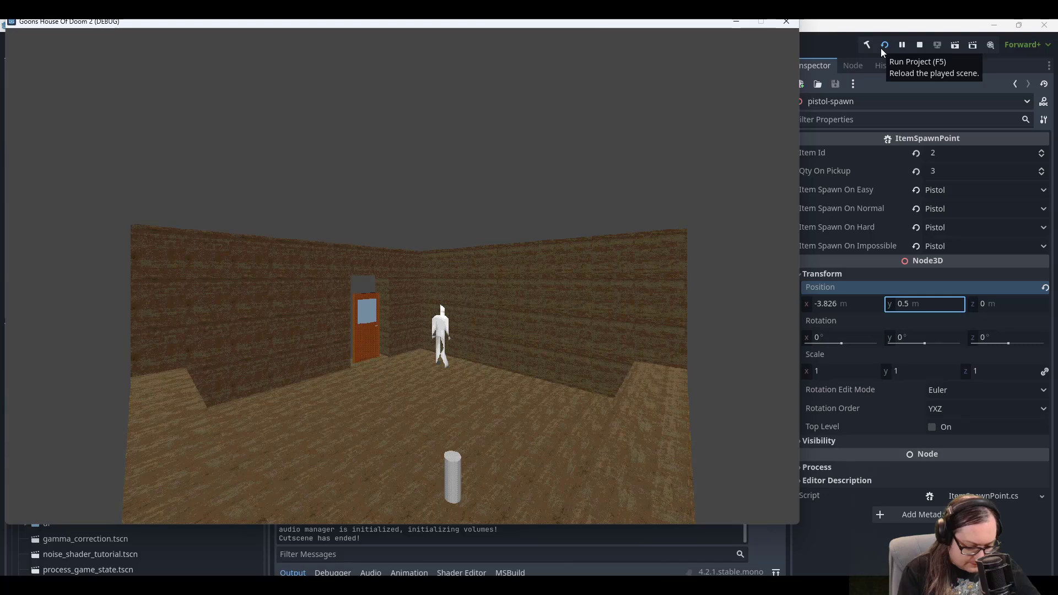
{"action": "key", "text": "a"}
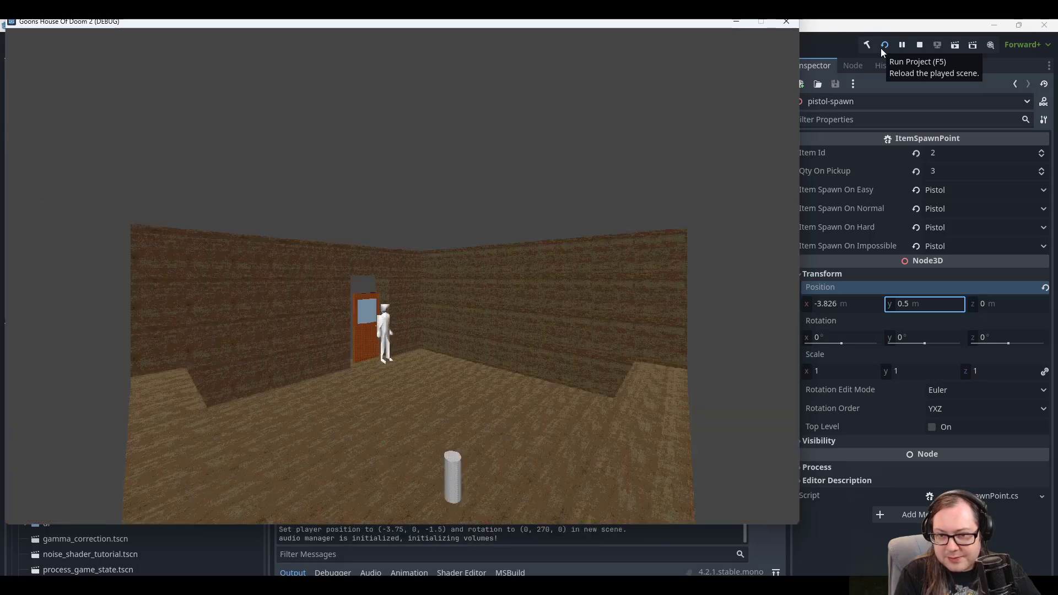
{"action": "left_click", "coordinate": [787, 21]}
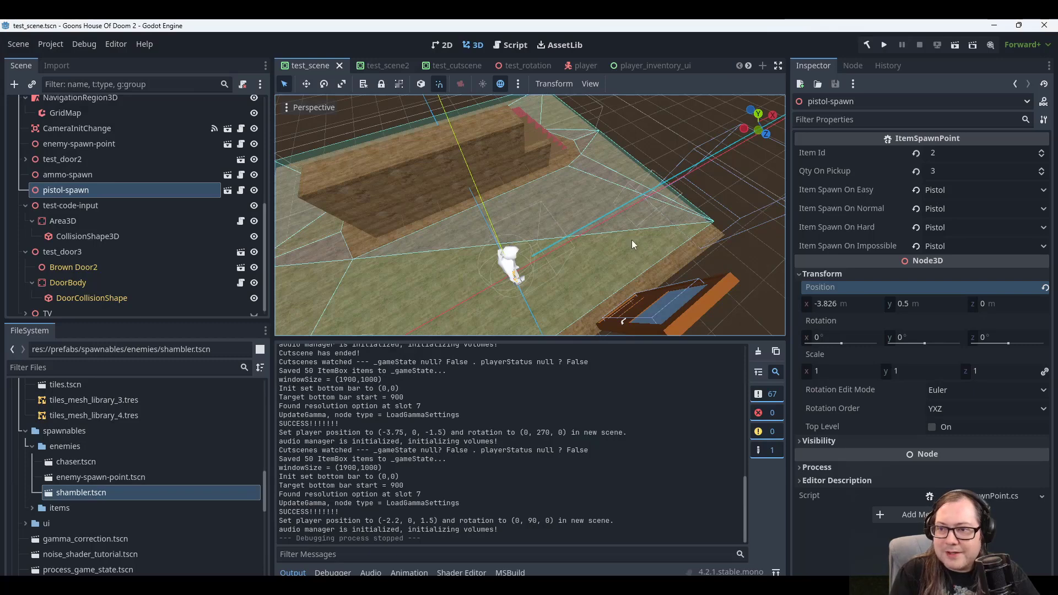
Run the project and walk the player through a door of the first room into the hedge room.
{"action": "scroll", "coordinate": [628, 238], "scroll_direction": "down", "scroll_amount": 3}
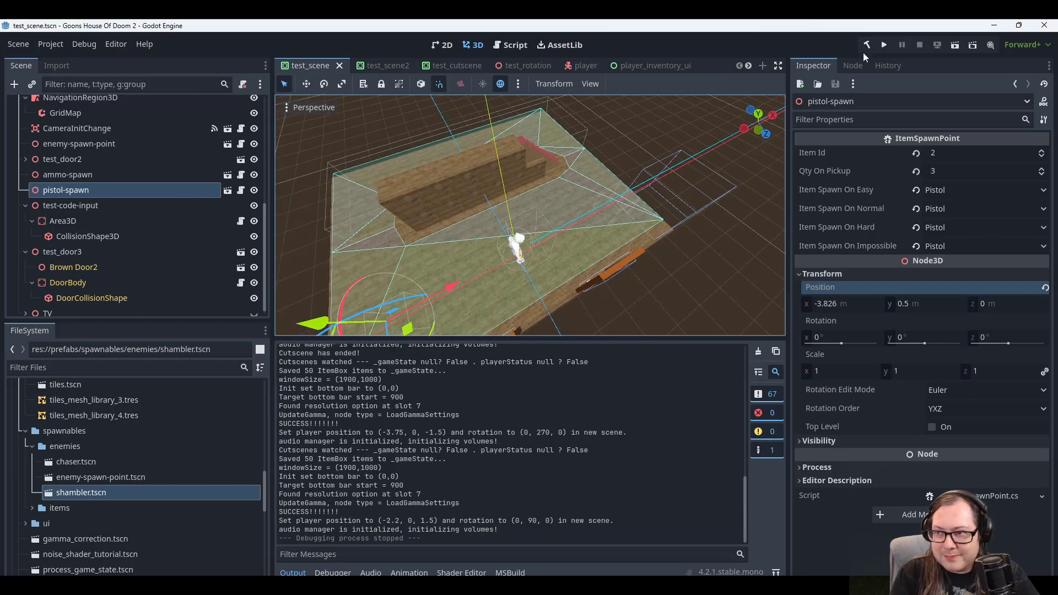
{"action": "scroll", "coordinate": [595, 209], "scroll_direction": "down", "scroll_amount": 2}
{"action": "scroll", "coordinate": [583, 216], "scroll_direction": "up", "scroll_amount": 3}
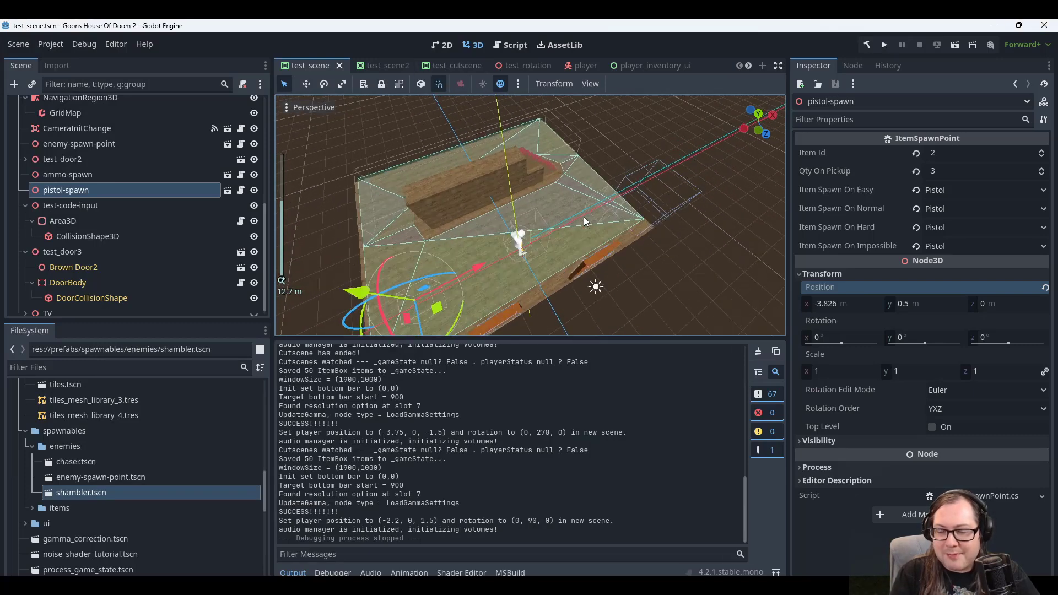
{"action": "left_click", "coordinate": [881, 44]}
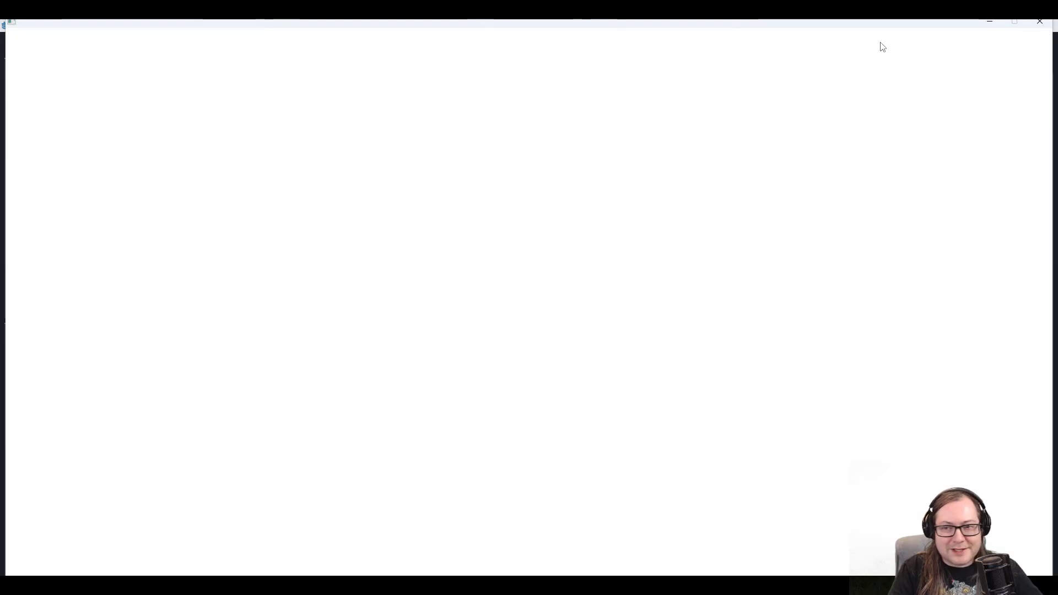
{"action": "key", "text": "w"}
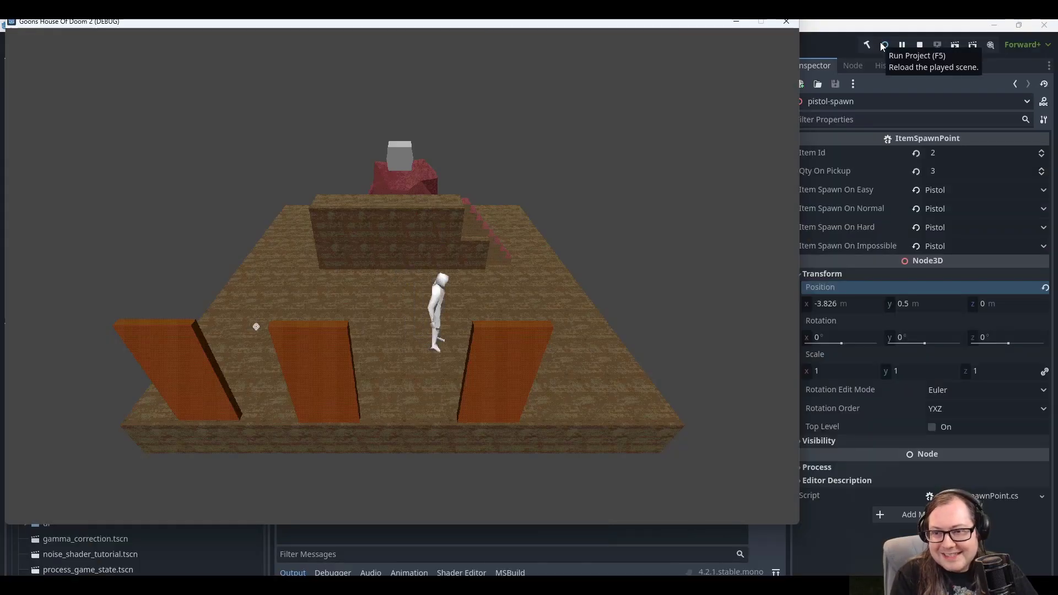
{"action": "key", "text": "d"}
{"action": "key", "text": "e"}
{"action": "key", "text": "a"}
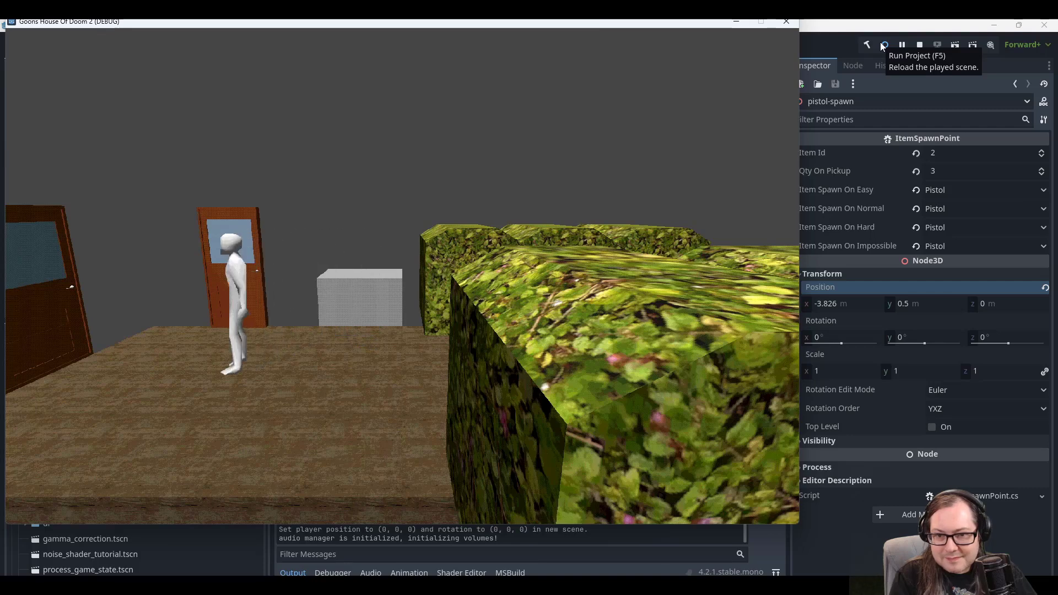
Take the player back through the door to the first room and return to the hedge room.
{"action": "key", "text": "w"}
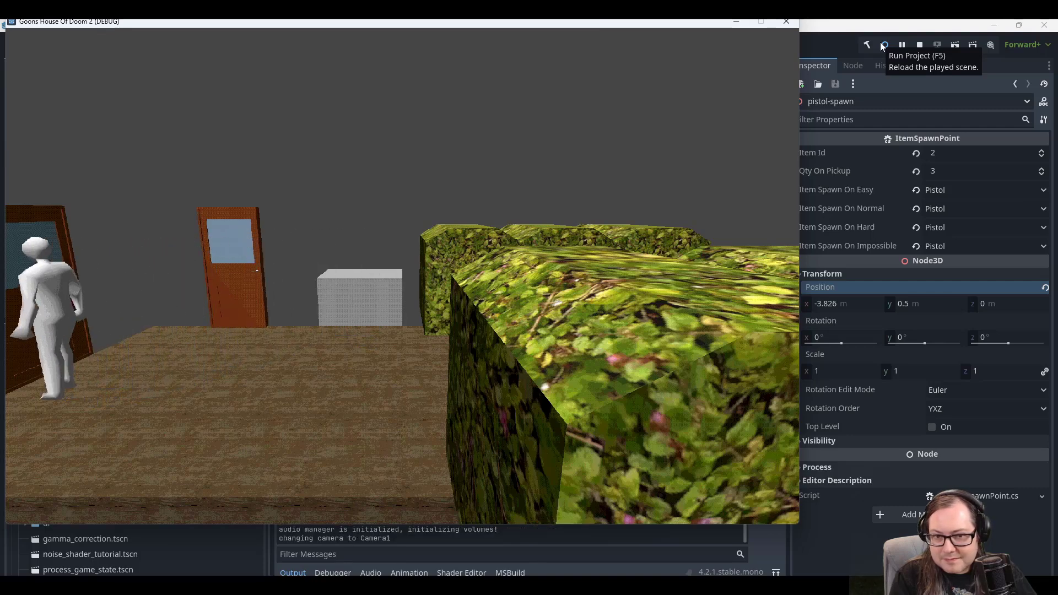
{"action": "key", "text": "e"}
{"action": "key", "text": "s"}
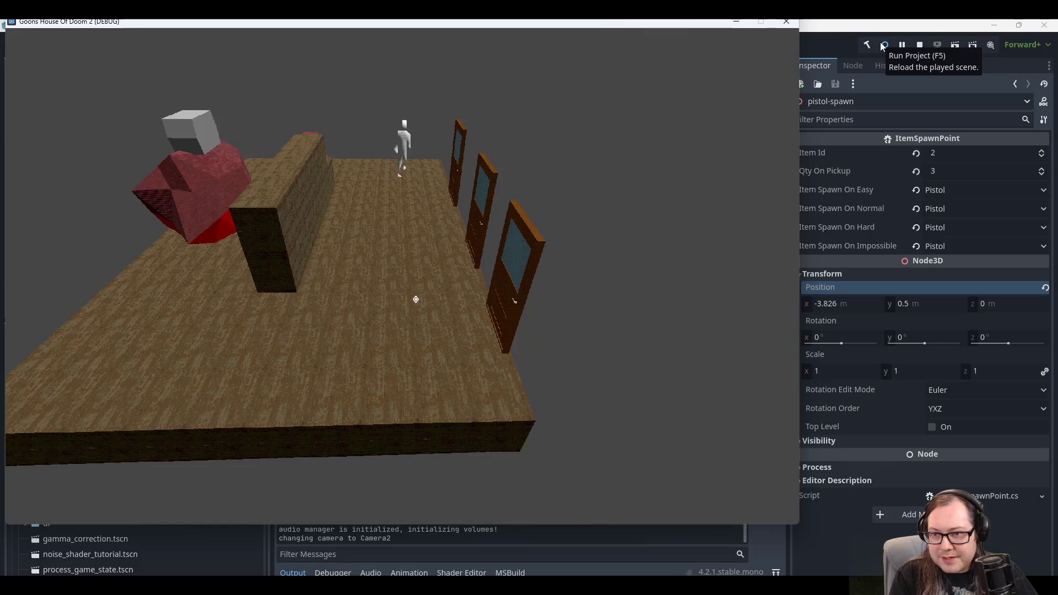
{"action": "key", "text": "w"}
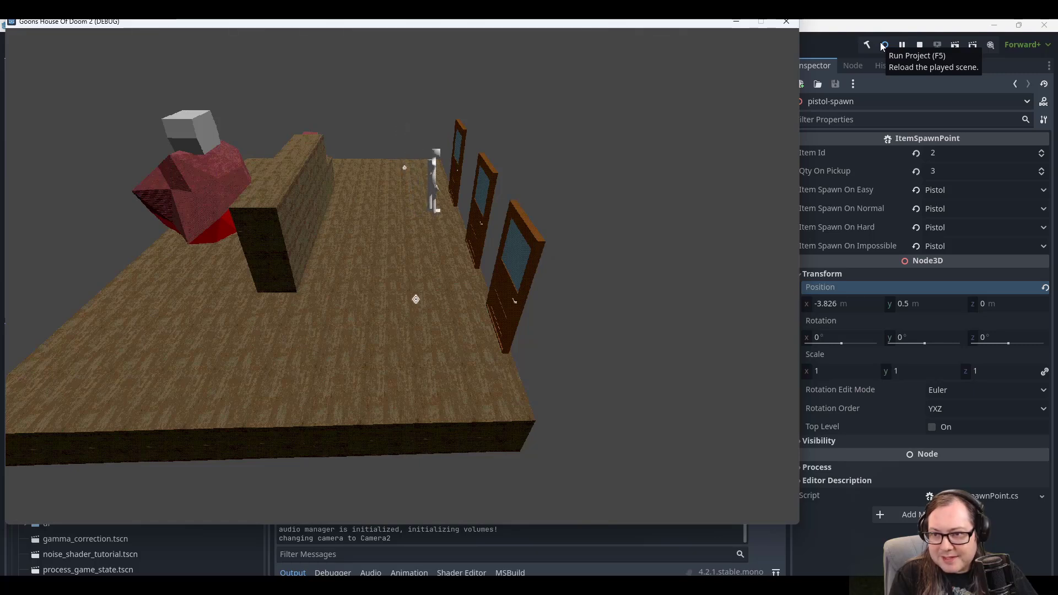
{"action": "key", "text": "e"}
{"action": "key", "text": "a"}
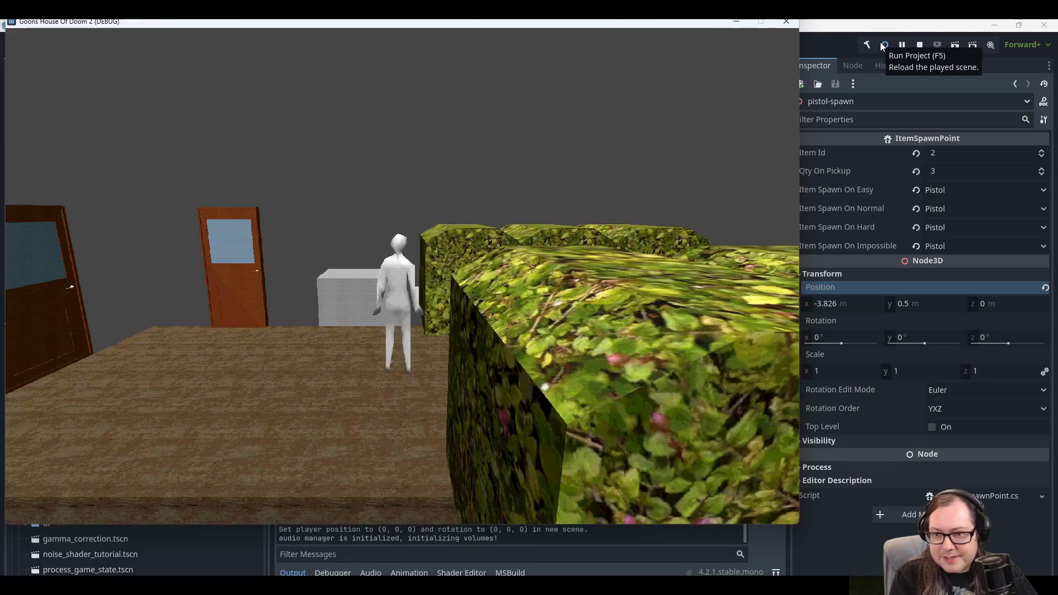
Walk the player through the door beside the item box into the cutscene room and skip the cutscene.
{"action": "key", "text": "w"}
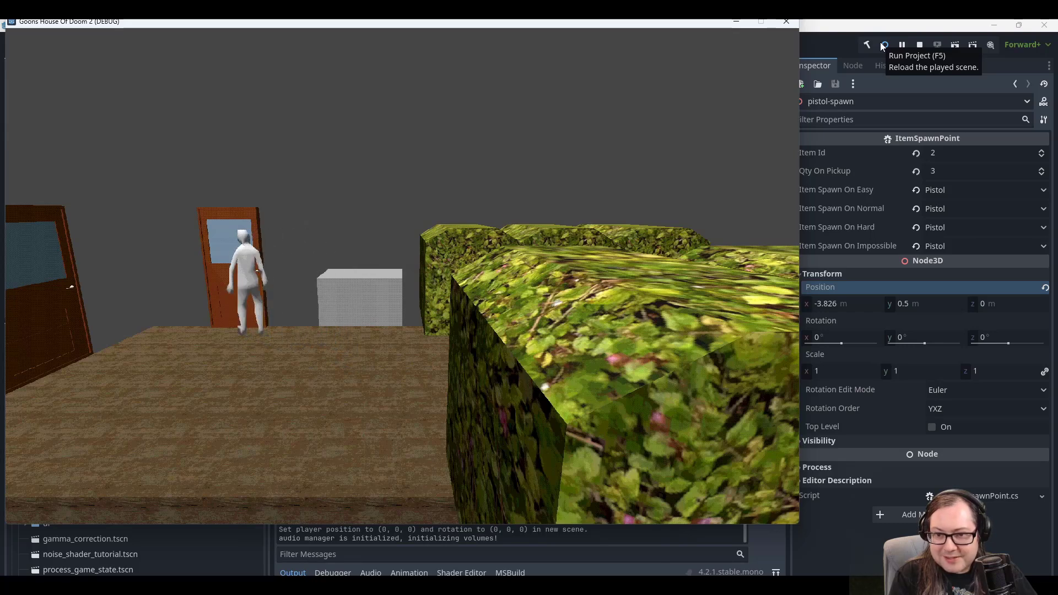
{"action": "key", "text": "e"}
{"action": "key", "text": "Escape"}
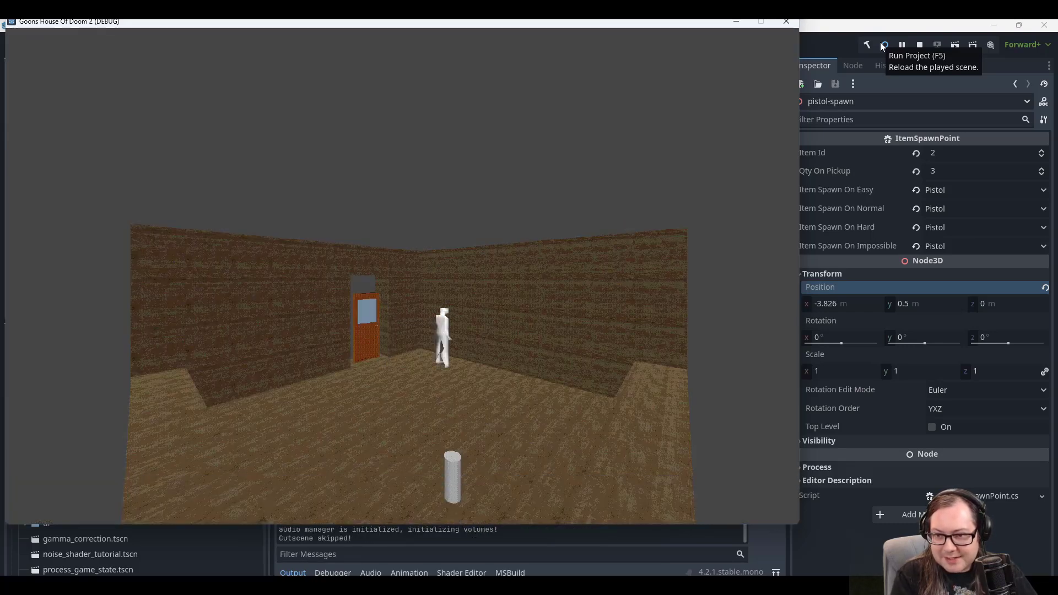
Return the player to the hedge room, walk between the hedges to check the item spots, and close the game.
{"action": "key", "text": "a"}
{"action": "key", "text": "w"}
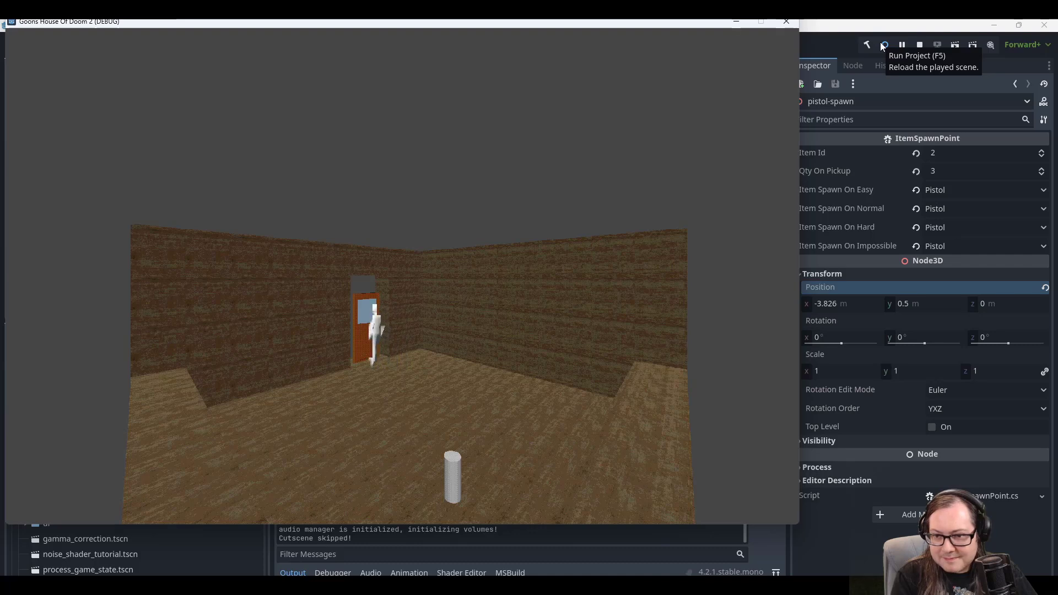
{"action": "key", "text": "e"}
{"action": "key", "text": "w"}
{"action": "key", "text": "a"}
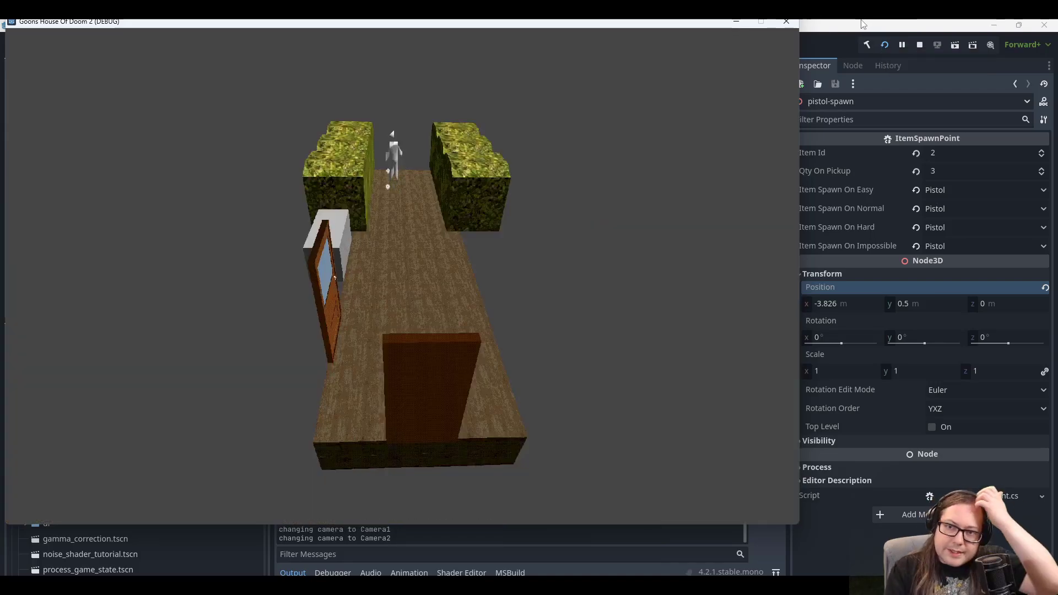
{"action": "left_click", "coordinate": [787, 21]}
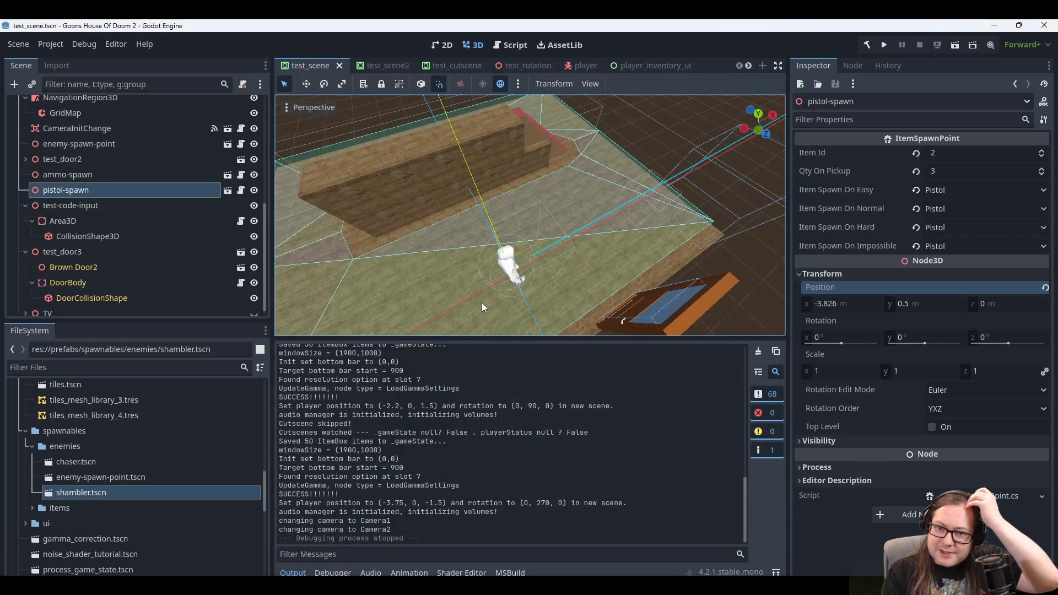
In test_scene2, move the green-juice and big-key nodes together along Z to the middle of the path between the hedges and save.
{"action": "left_click", "coordinate": [371, 66]}
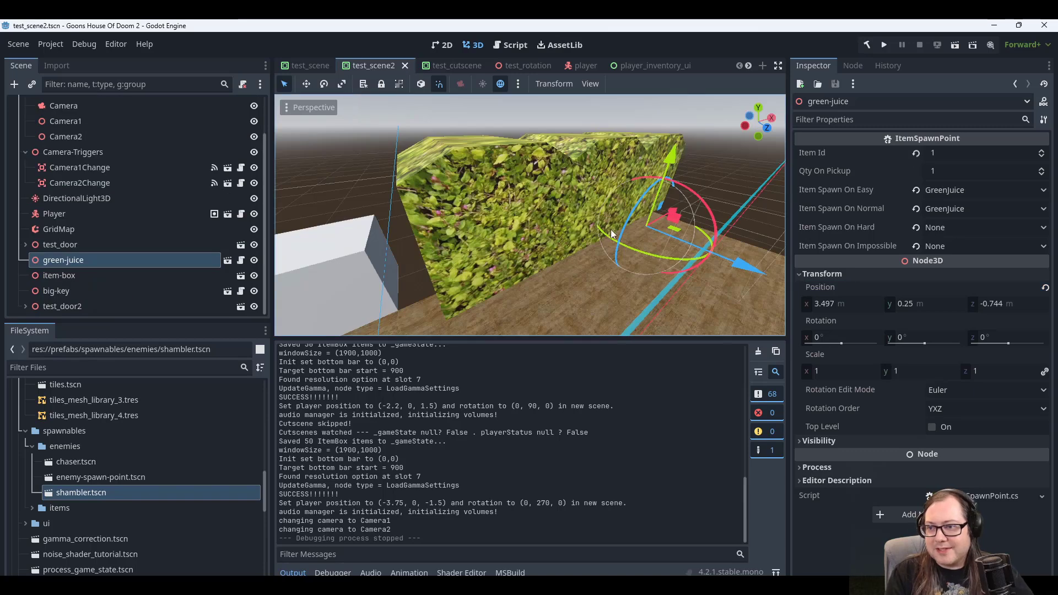
{"action": "scroll", "coordinate": [552, 226], "scroll_direction": "down", "scroll_amount": 6}
{"action": "middle_click_drag", "start_coordinate": [535, 223], "coordinate": [590, 240]}
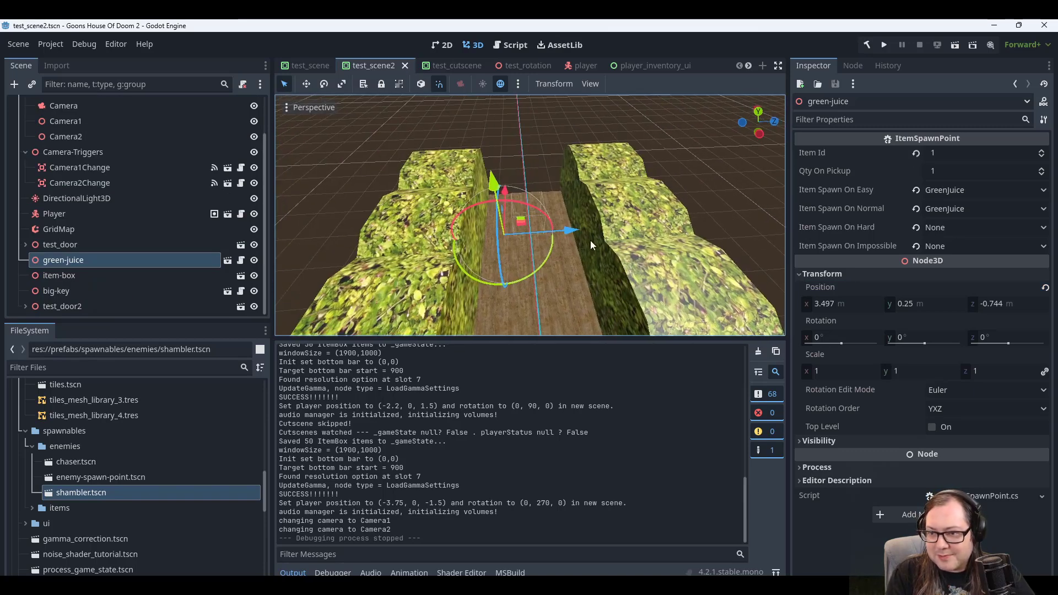
{"action": "left_click", "coordinate": [64, 306]}
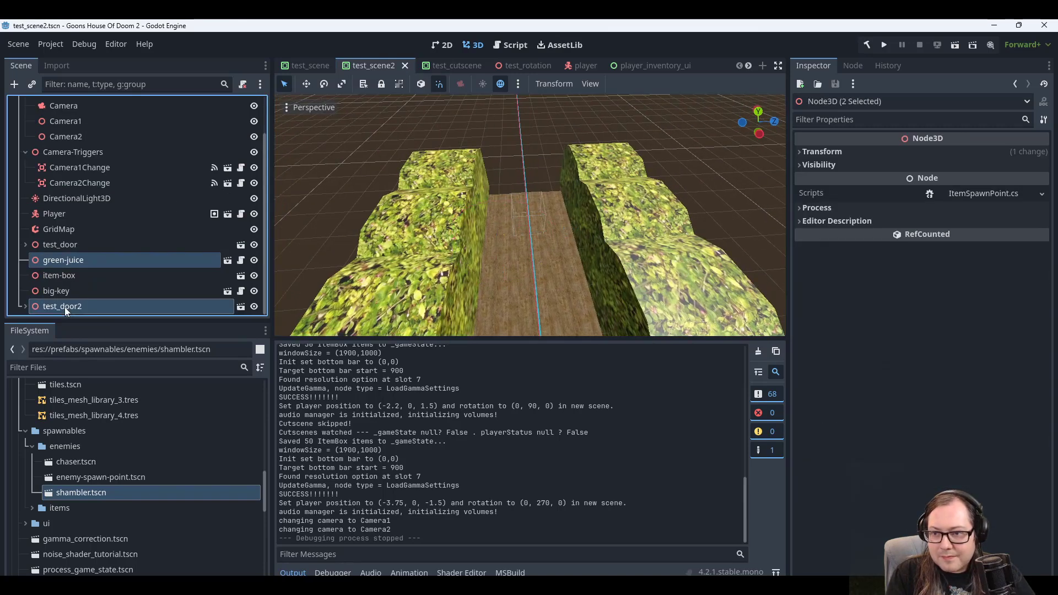
{"action": "left_click", "coordinate": [65, 261]}
{"action": "left_click", "coordinate": [63, 291], "text": "ctrl"}
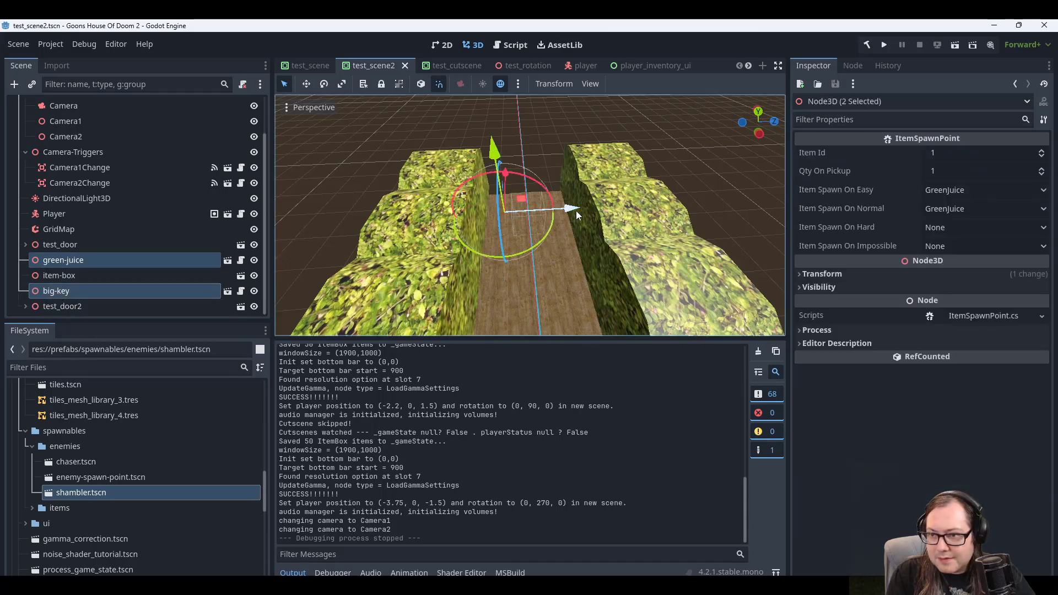
{"action": "mouse_move", "coordinate": [576, 210]}
{"action": "left_mouse_down"}
{"action": "mouse_move", "coordinate": [601, 214]}
{"action": "mouse_move", "coordinate": [593, 210]}
{"action": "left_mouse_up"}
{"action": "key", "text": "ctrl+s"}
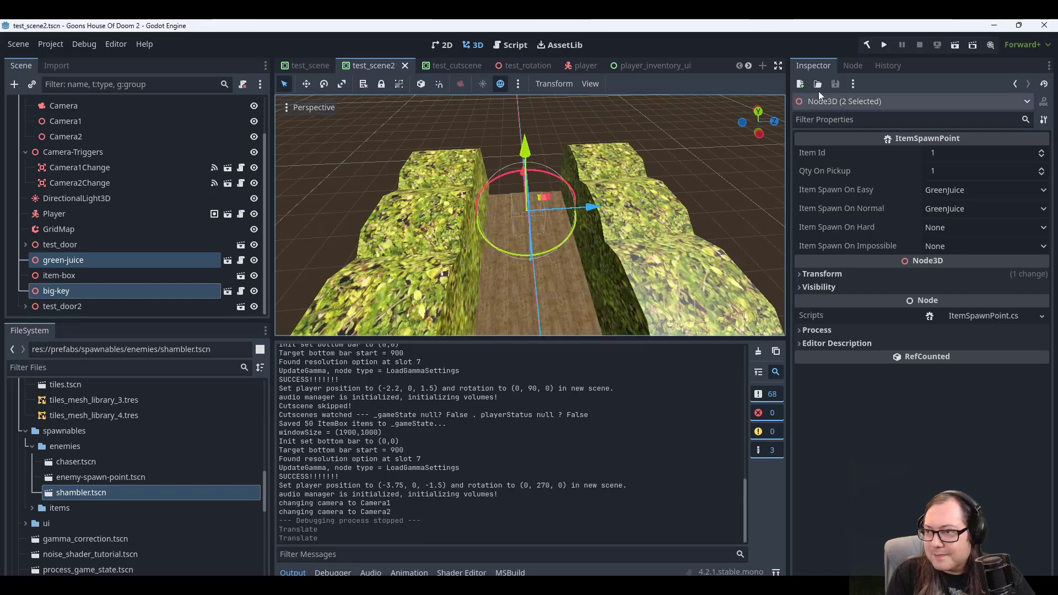
Run the project, check the moved items between the hedges in the hedge room, and close the game.
{"action": "left_click", "coordinate": [886, 43]}
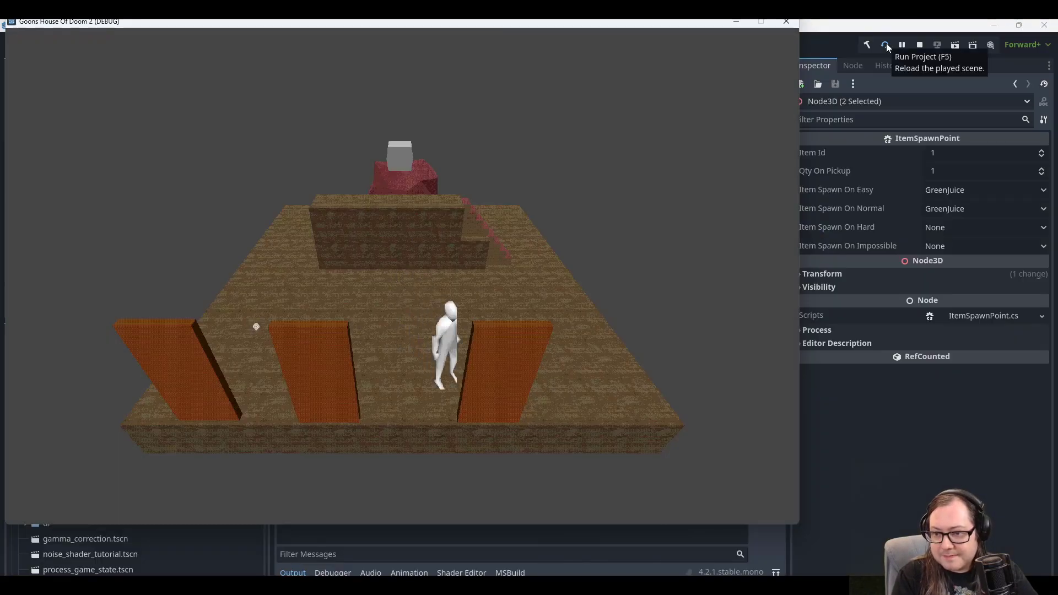
{"action": "key", "text": "w"}
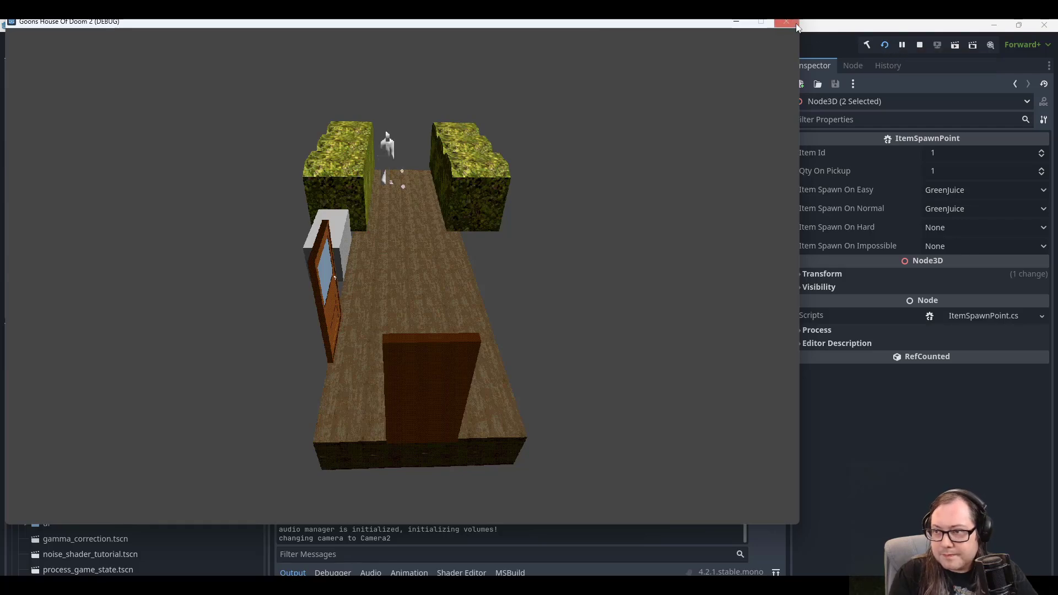
{"action": "left_click", "coordinate": [787, 21]}
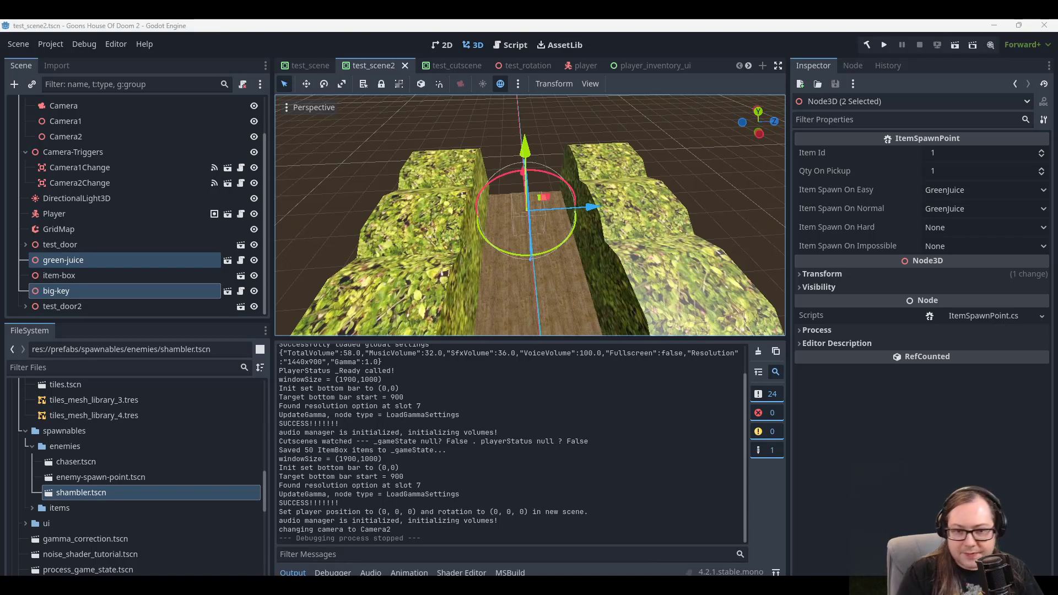
Open tiles_mesh_library_4.tres for inspection and examine the hedge tiles and floor in test_scene2 from several angles.
{"action": "left_click", "coordinate": [103, 416]}
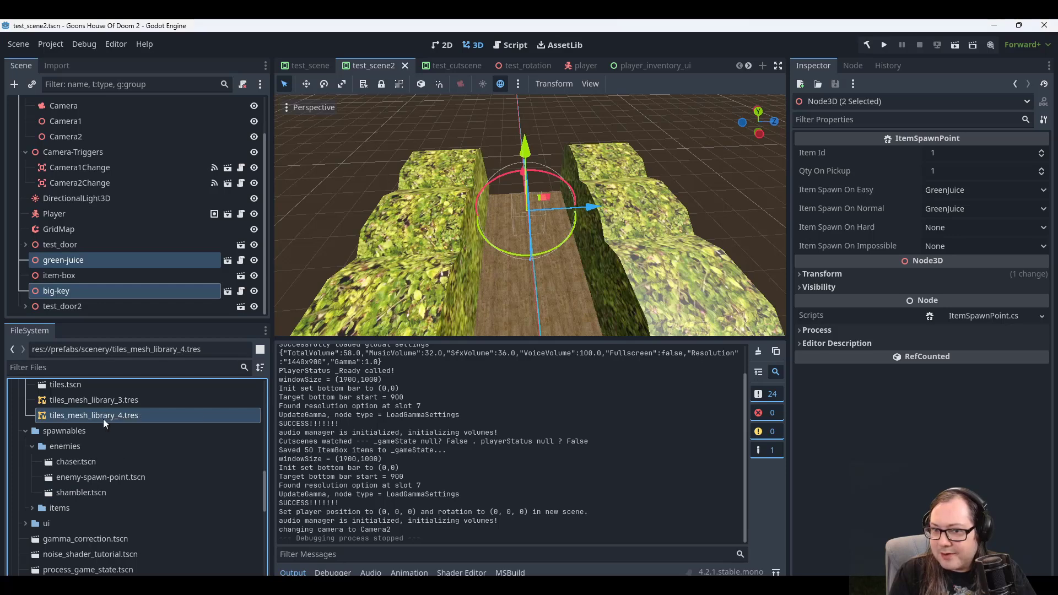
{"action": "double_click", "coordinate": [104, 418]}
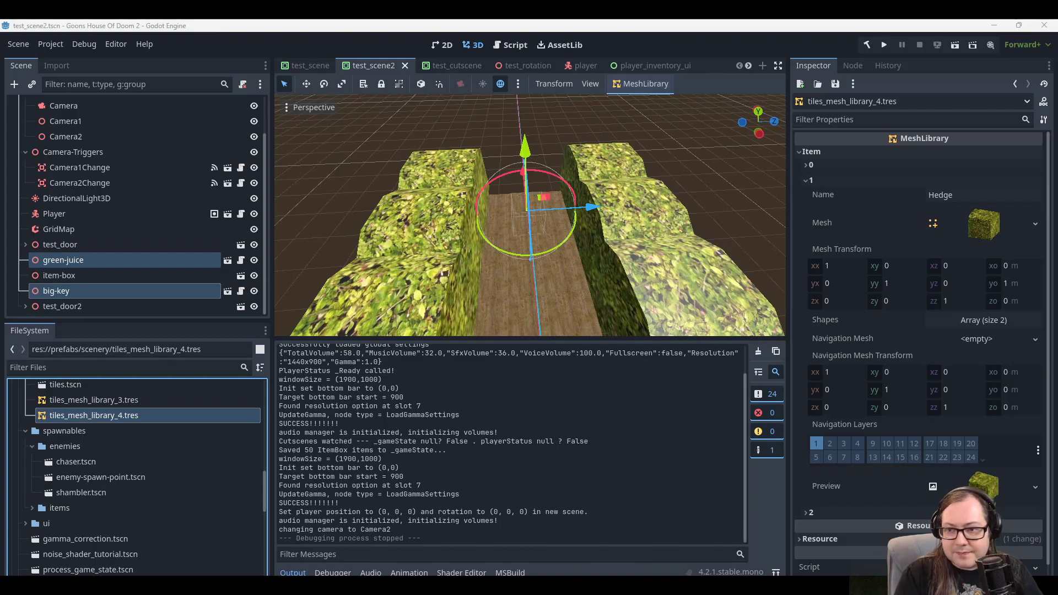
{"action": "scroll", "coordinate": [571, 228], "scroll_direction": "down", "scroll_amount": 5}
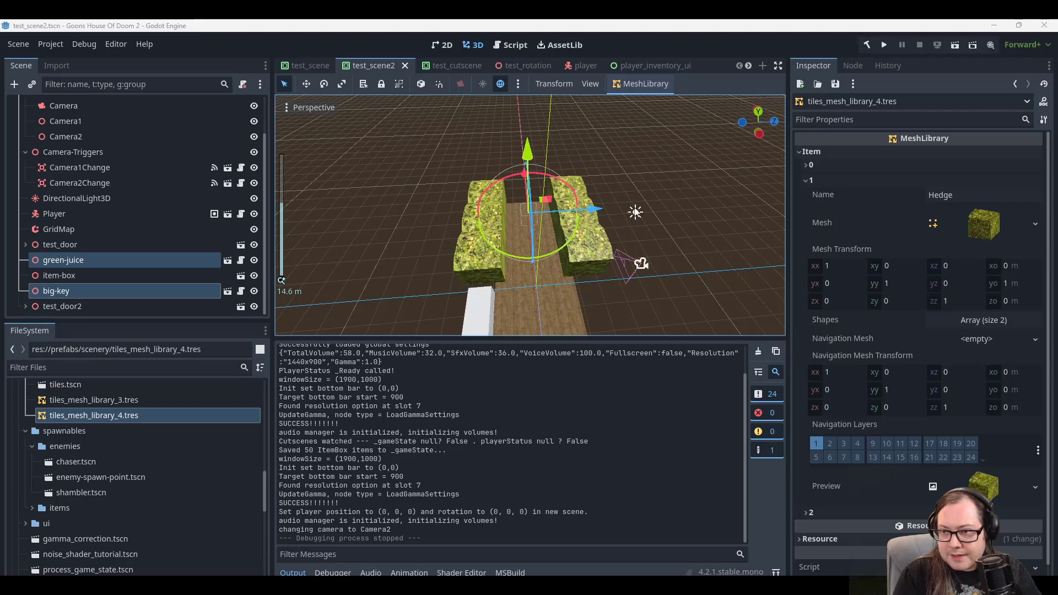
{"action": "middle_click_drag", "start_coordinate": [635, 208], "coordinate": [602, 172]}
{"action": "mouse_move", "coordinate": [647, 229]}
{"action": "right_mouse_down"}
{"action": "mouse_move", "coordinate": [584, 228]}
{"action": "mouse_move", "coordinate": [647, 229]}
{"action": "right_mouse_up"}
{"action": "mouse_move", "coordinate": [679, 217]}
{"action": "middle_mouse_down"}
{"action": "mouse_move", "coordinate": [574, 196]}
{"action": "mouse_move", "coordinate": [683, 207]}
{"action": "middle_mouse_up"}
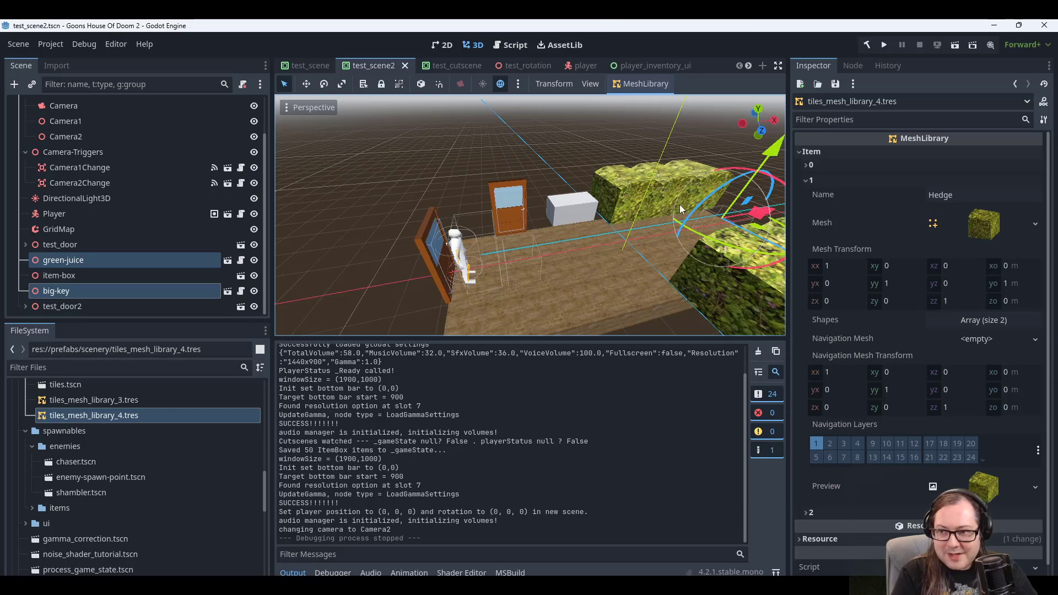
{"action": "middle_click_drag", "start_coordinate": [668, 185], "coordinate": [335, 323]}
{"action": "scroll", "coordinate": [577, 178], "scroll_direction": "up", "scroll_amount": 5}
{"action": "scroll", "coordinate": [579, 180], "scroll_direction": "up", "scroll_amount": 6}
{"action": "middle_click_drag", "start_coordinate": [579, 181], "coordinate": [577, 226]}
{"action": "scroll", "coordinate": [558, 200], "scroll_direction": "down", "scroll_amount": 6}
{"action": "scroll", "coordinate": [557, 200], "scroll_direction": "up", "scroll_amount": 4}
{"action": "scroll", "coordinate": [580, 226], "scroll_direction": "down", "scroll_amount": 8}
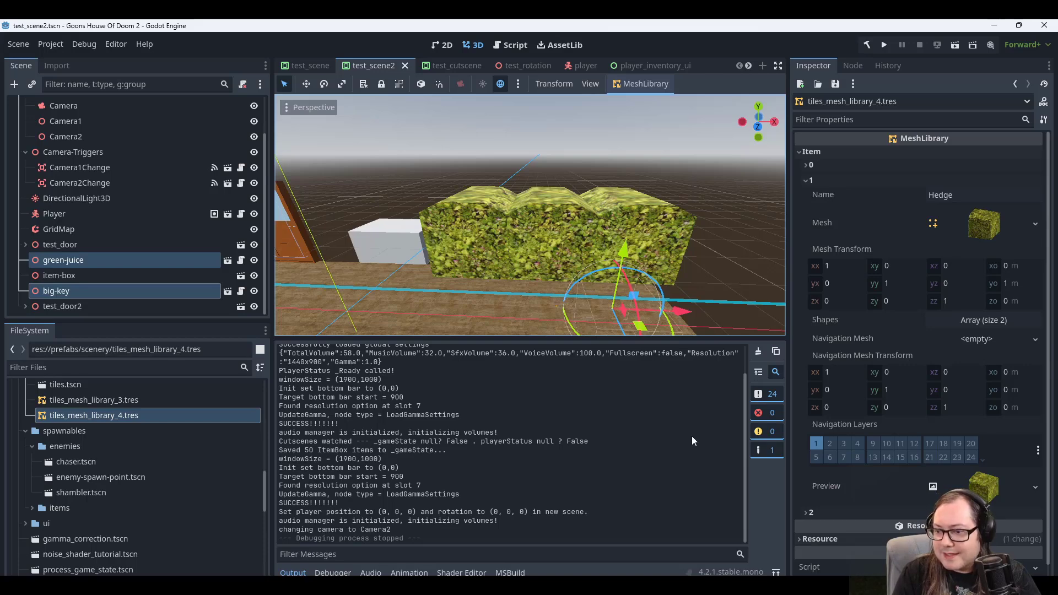
Switch to the Hedge file in Blender and set the hedge material's roughness to 1.000, comparing it against 0.000.
{"action": "mouse_move", "coordinate": [629, 515]}
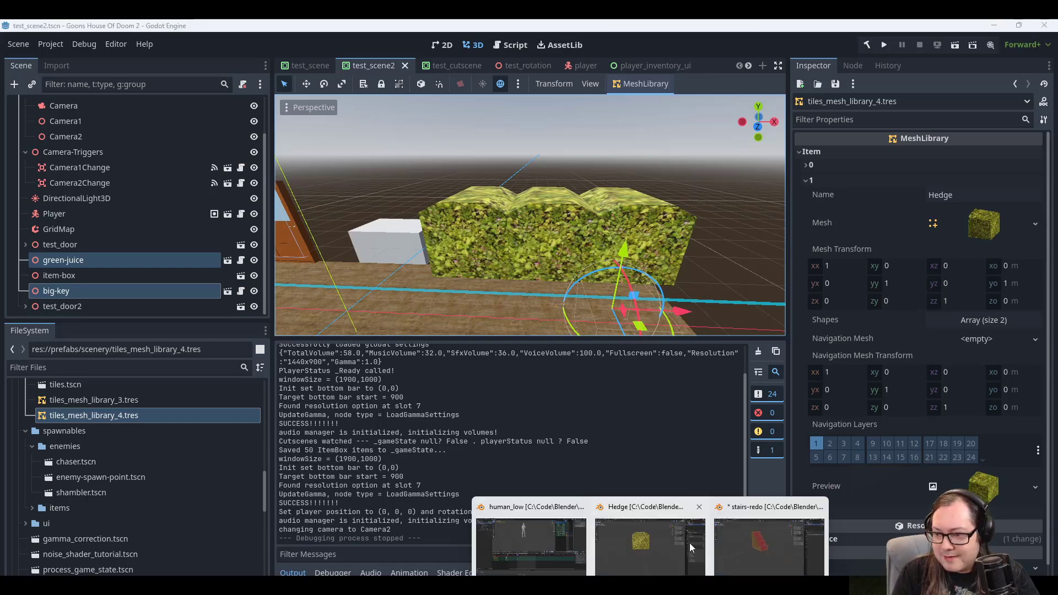
{"action": "left_click", "coordinate": [650, 543]}
{"action": "left_click", "coordinate": [881, 381]}
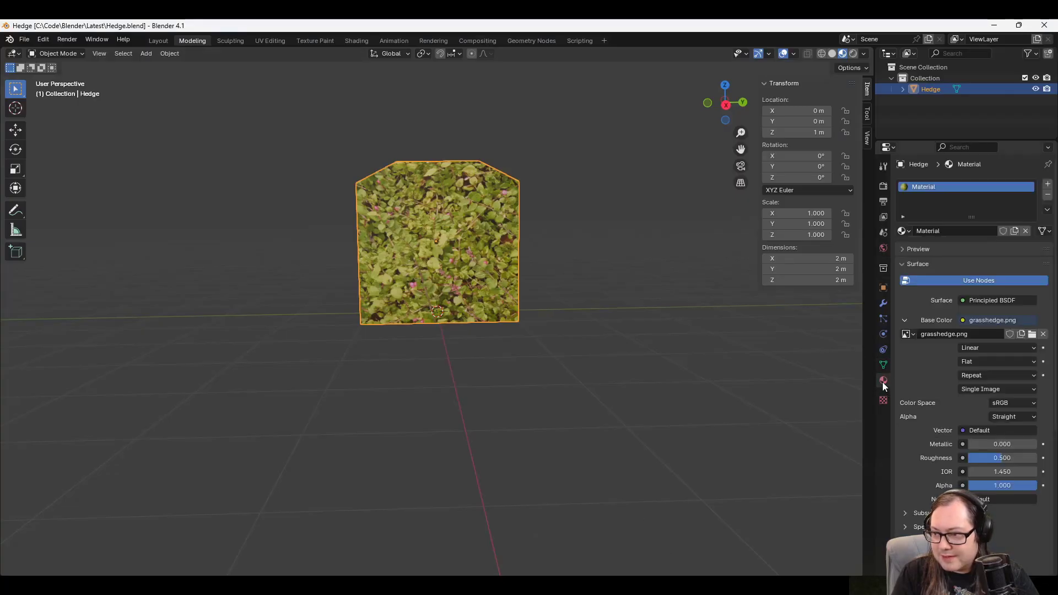
{"action": "scroll", "coordinate": [942, 401], "scroll_direction": "down", "scroll_amount": 1}
{"action": "scroll", "coordinate": [935, 397], "scroll_direction": "down", "scroll_amount": 2}
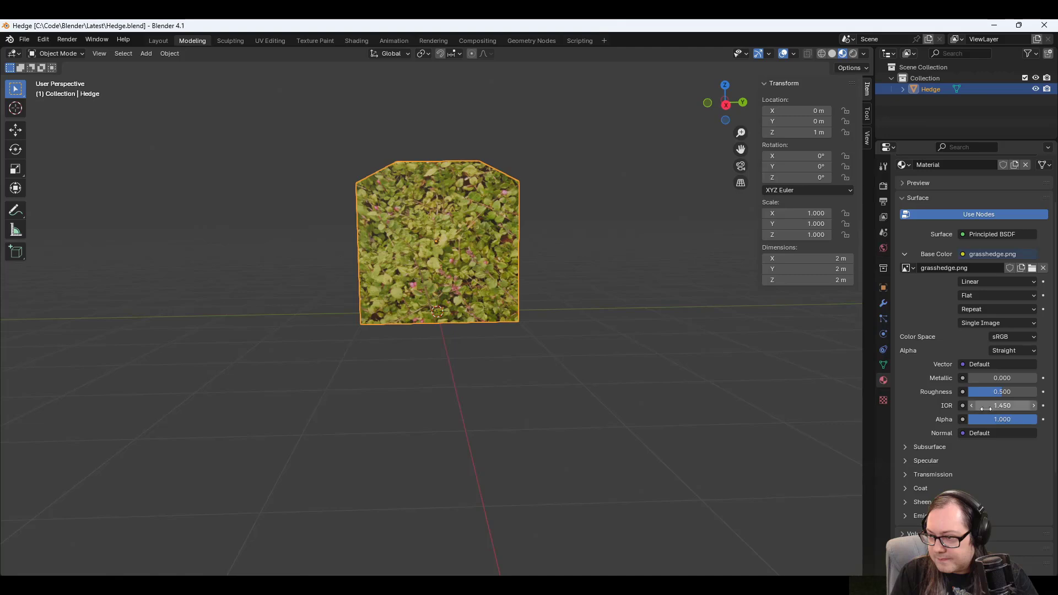
{"action": "left_click_drag", "start_coordinate": [1001, 392], "coordinate": [1037, 392]}
{"action": "right_click", "coordinate": [605, 262]}
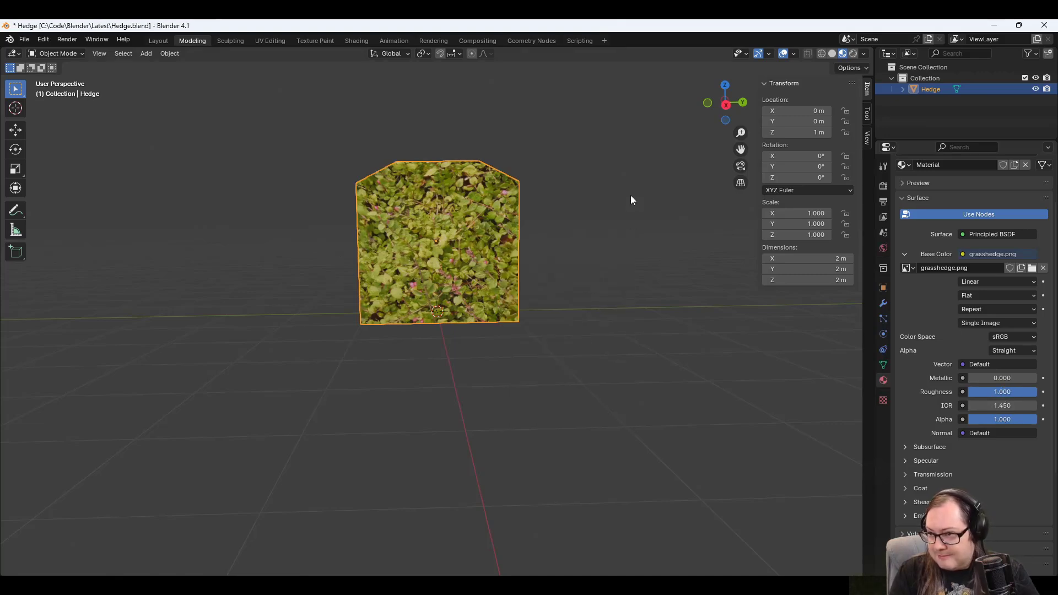
{"action": "middle_click_drag", "start_coordinate": [630, 195], "coordinate": [615, 219]}
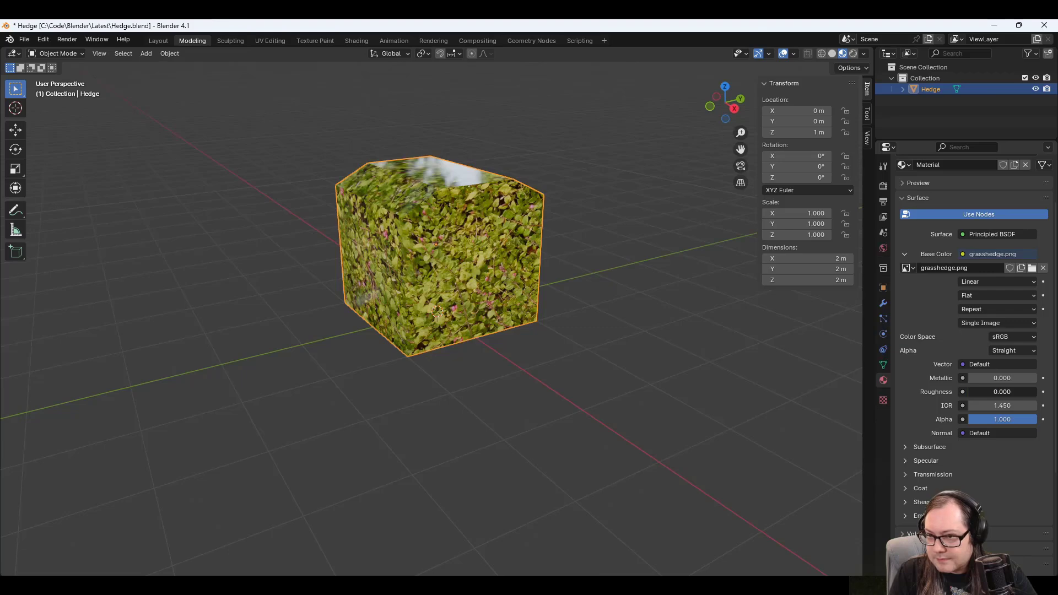
{"action": "middle_click_drag", "start_coordinate": [625, 233], "coordinate": [570, 226]}
{"action": "left_click_drag", "start_coordinate": [980, 392], "coordinate": [1025, 385]}
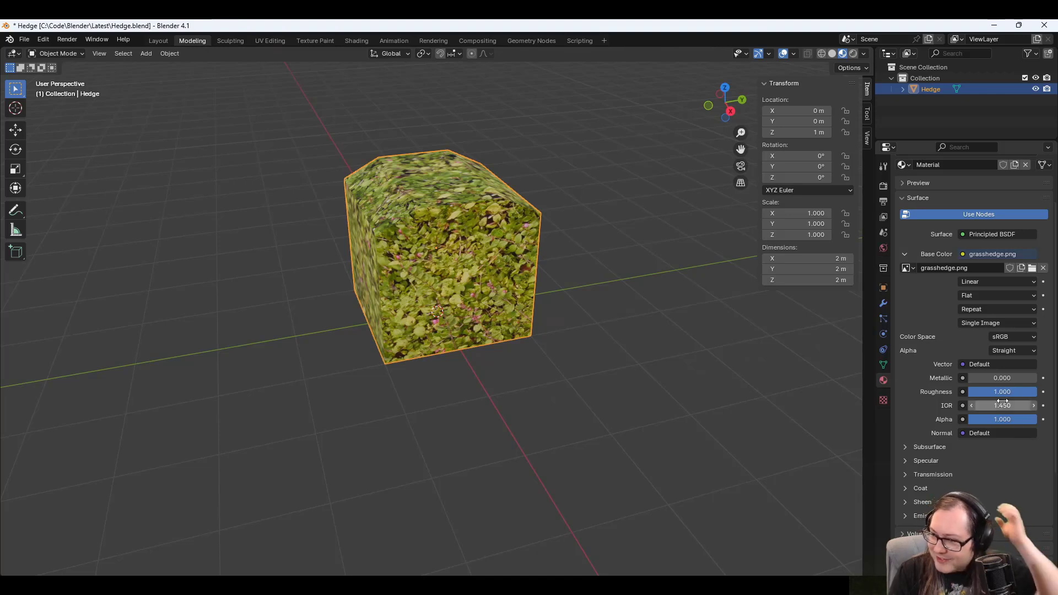
Try a metallic value of about 0.817 on the hedge material, return it to 0.000 and inspect the block.
{"action": "left_click_drag", "start_coordinate": [980, 379], "coordinate": [1024, 379]}
{"action": "middle_click_drag", "start_coordinate": [831, 352], "coordinate": [890, 346]}
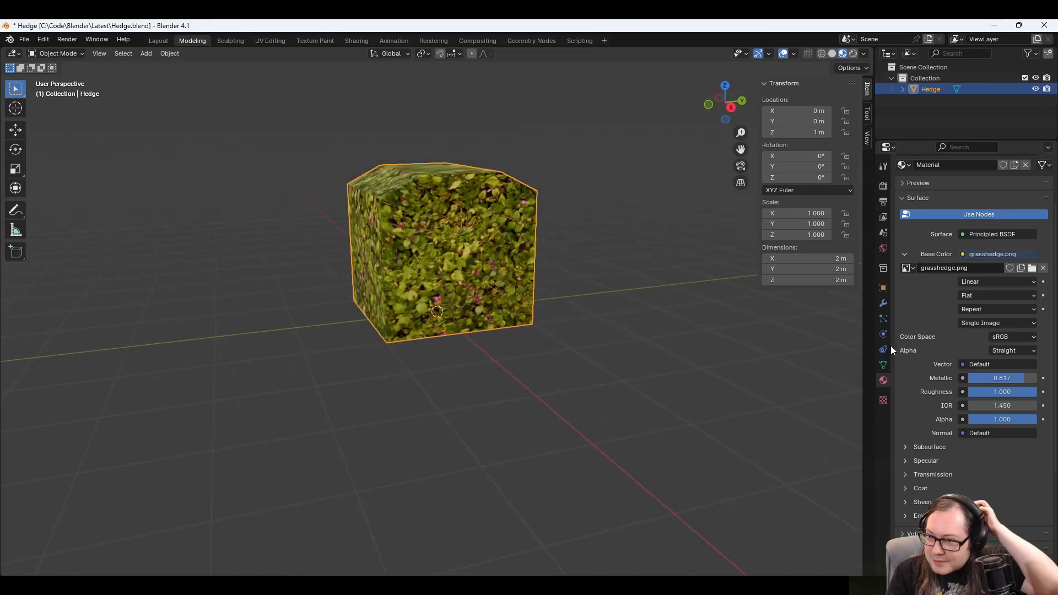
{"action": "left_click_drag", "start_coordinate": [1001, 380], "coordinate": [943, 381]}
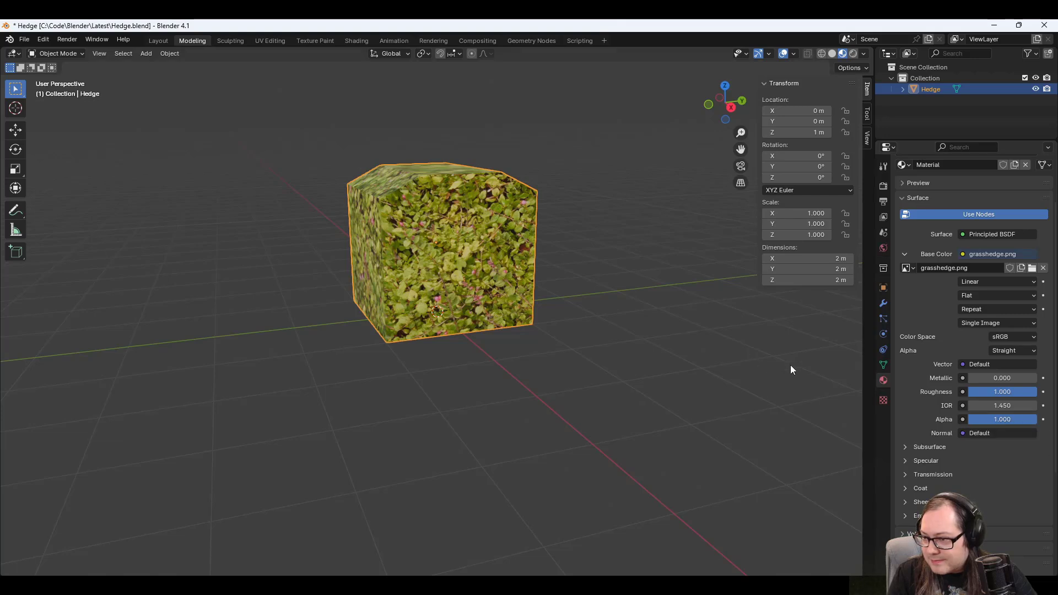
{"action": "middle_click_drag", "start_coordinate": [650, 277], "coordinate": [609, 267]}
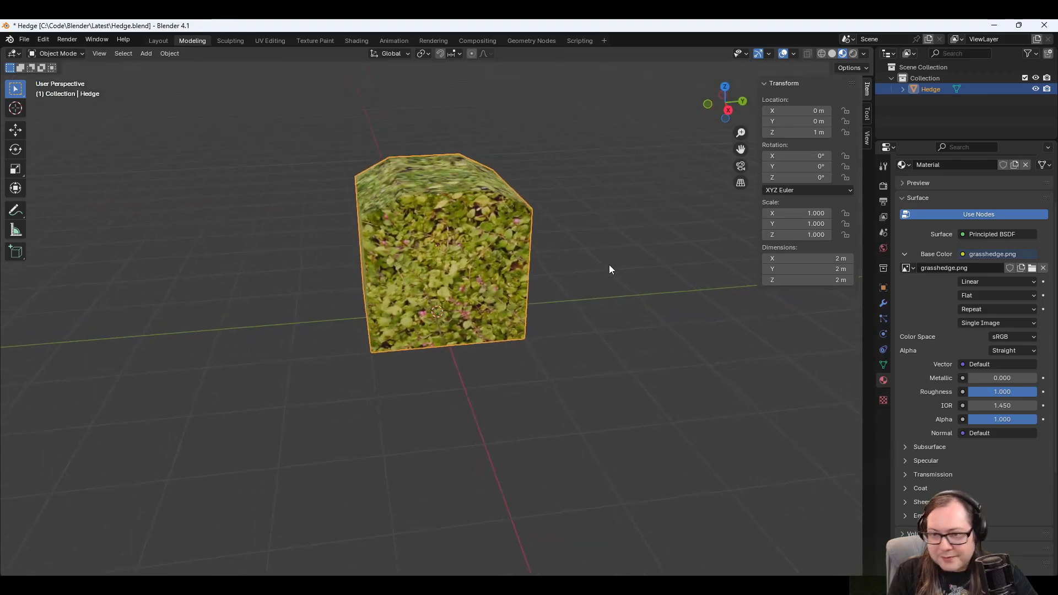
Save the Hedge file and export the hedge as glTF Binary over the existing hedge.glb.
{"action": "key", "text": "ctrl+s"}
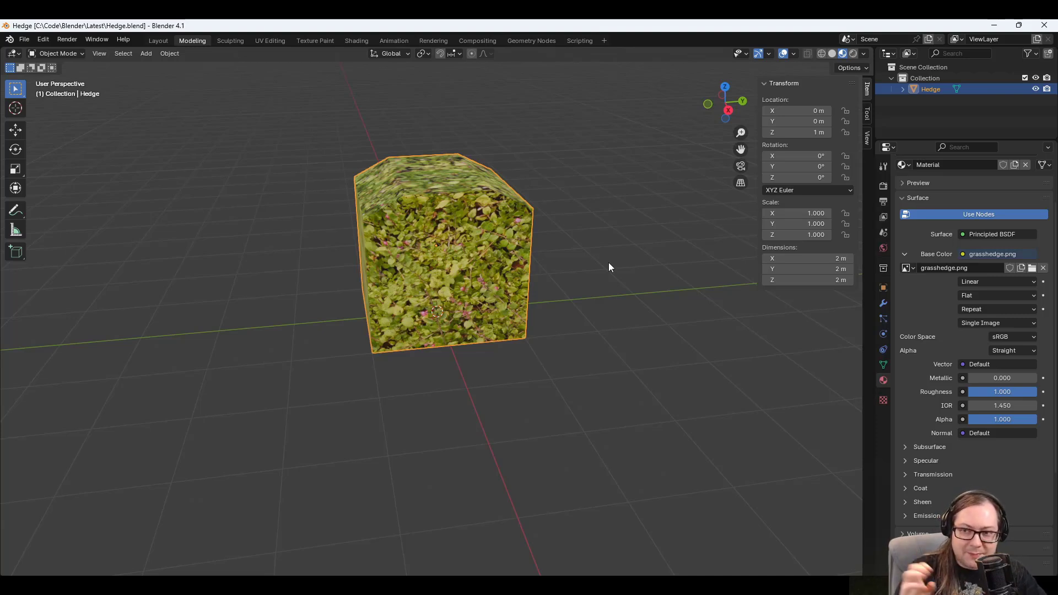
{"action": "middle_click_drag", "start_coordinate": [403, 187], "coordinate": [362, 223]}
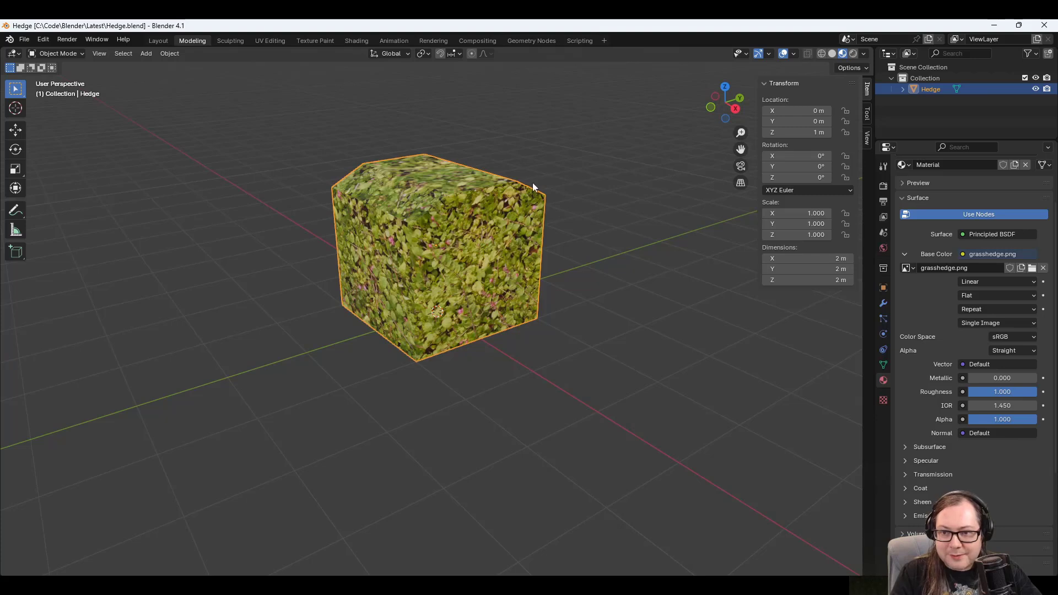
{"action": "middle_click_drag", "start_coordinate": [533, 183], "coordinate": [560, 263]}
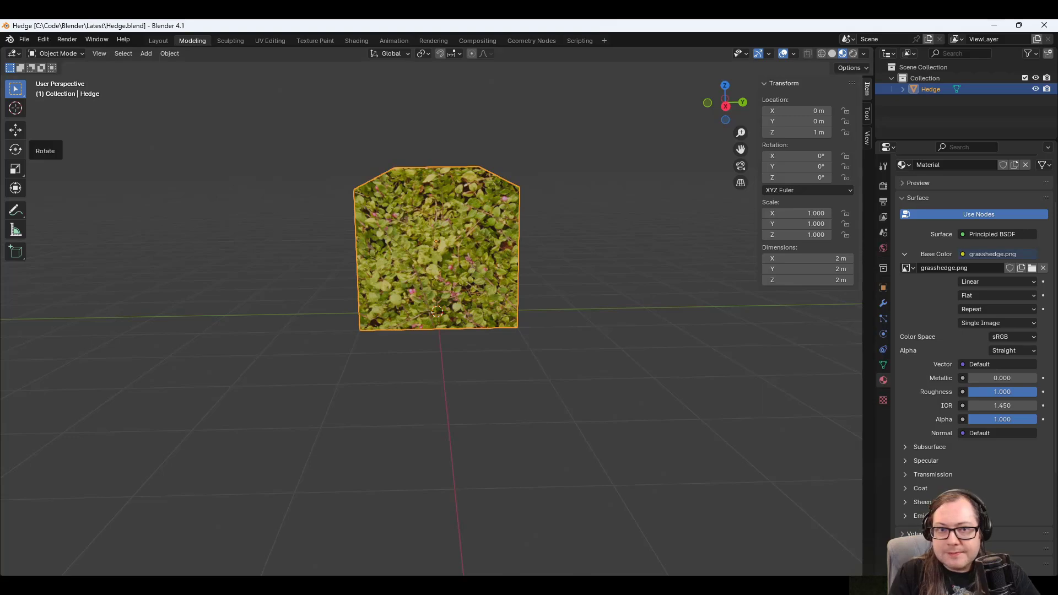
{"action": "left_click", "coordinate": [10, 39]}
{"action": "mouse_move", "coordinate": [24, 39]}
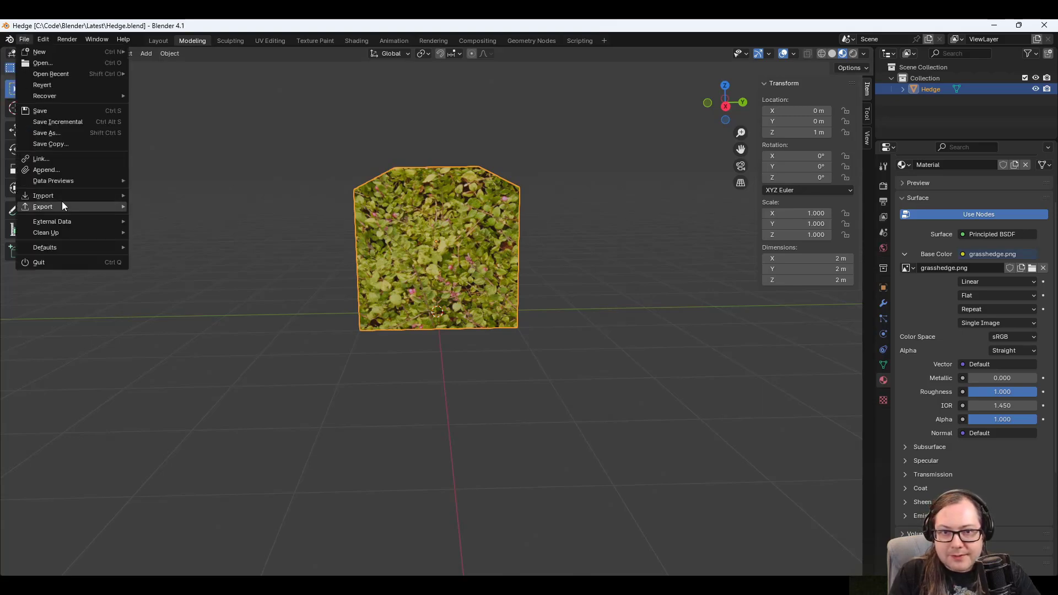
{"action": "mouse_move", "coordinate": [61, 206]}
{"action": "left_click", "coordinate": [201, 327]}
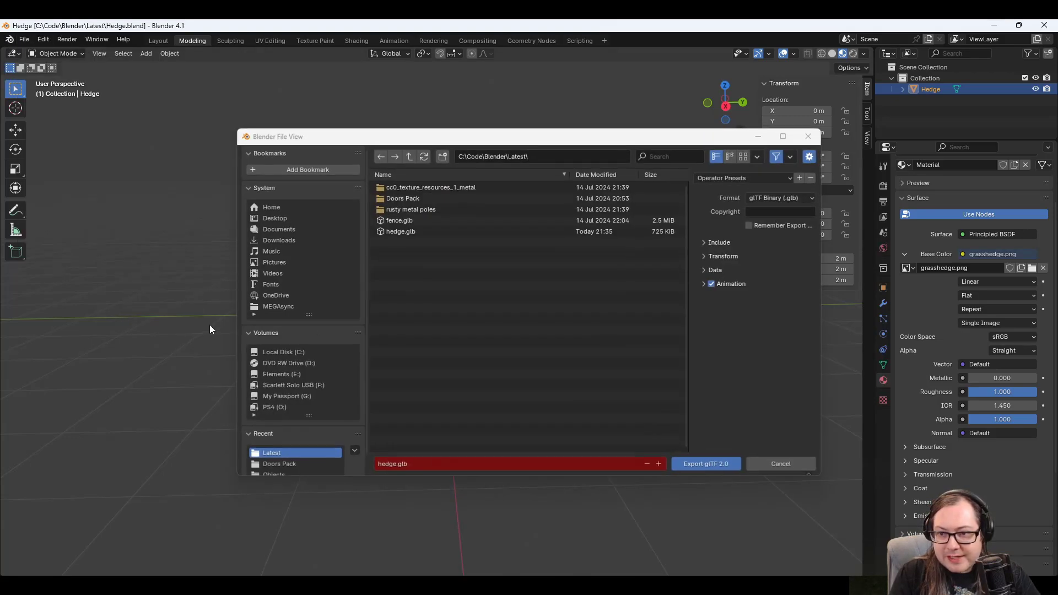
{"action": "left_click", "coordinate": [693, 465]}
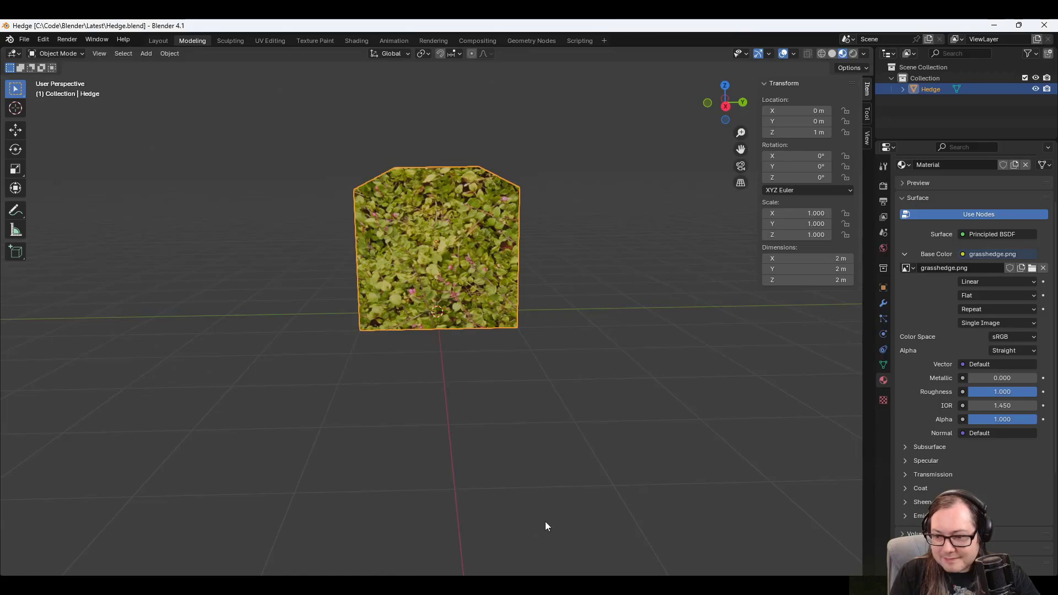
Switch to Godot and update the hedge model in the models/Tiles folder with the new export.
{"action": "left_click", "coordinate": [720, 586]}
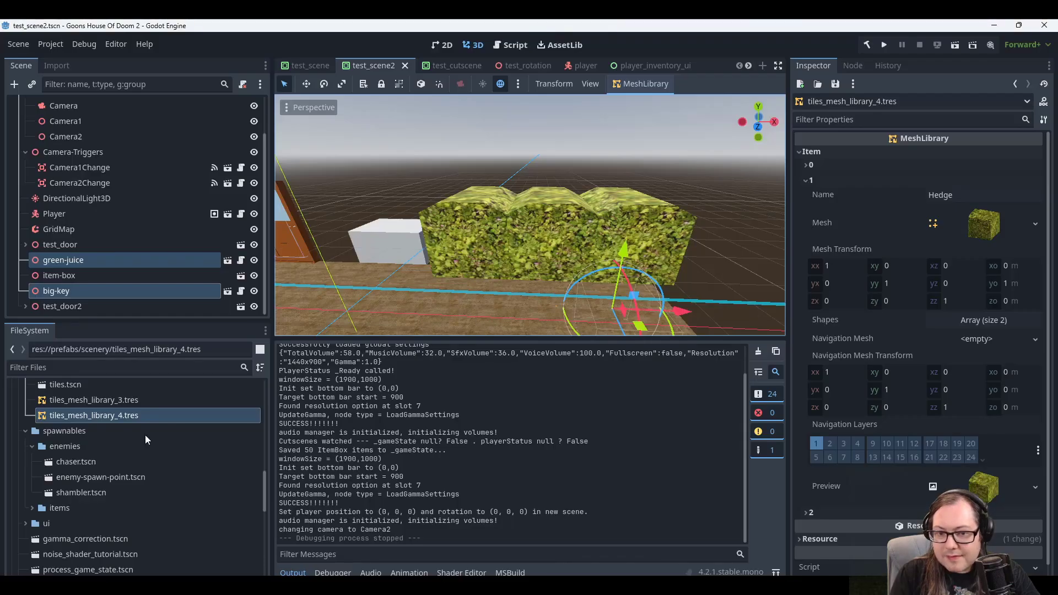
{"action": "scroll", "coordinate": [143, 474], "scroll_direction": "up", "scroll_amount": 3}
{"action": "scroll", "coordinate": [143, 485], "scroll_direction": "up", "scroll_amount": 10}
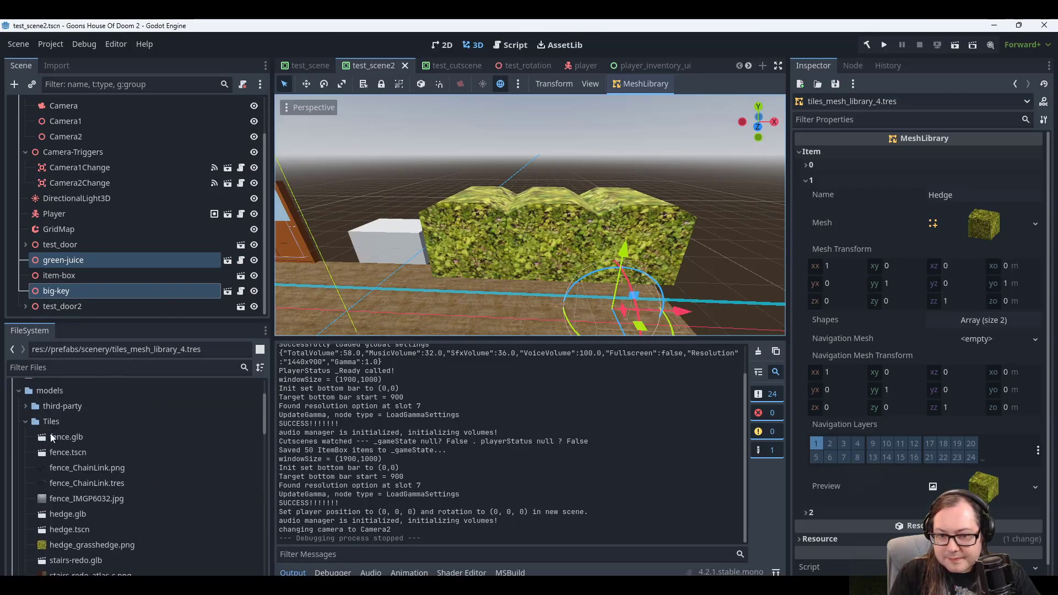
{"action": "left_click", "coordinate": [52, 423]}
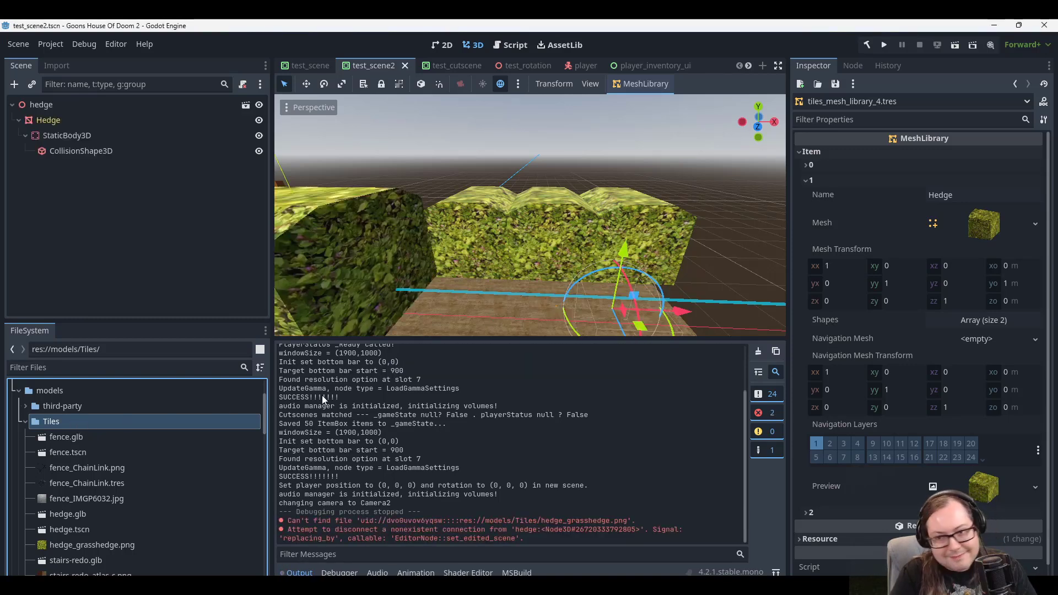
Examine the updated hedges in test_scene2 from several angles and check the hedge block in test_scene.
{"action": "scroll", "coordinate": [487, 198], "scroll_direction": "down", "scroll_amount": 5}
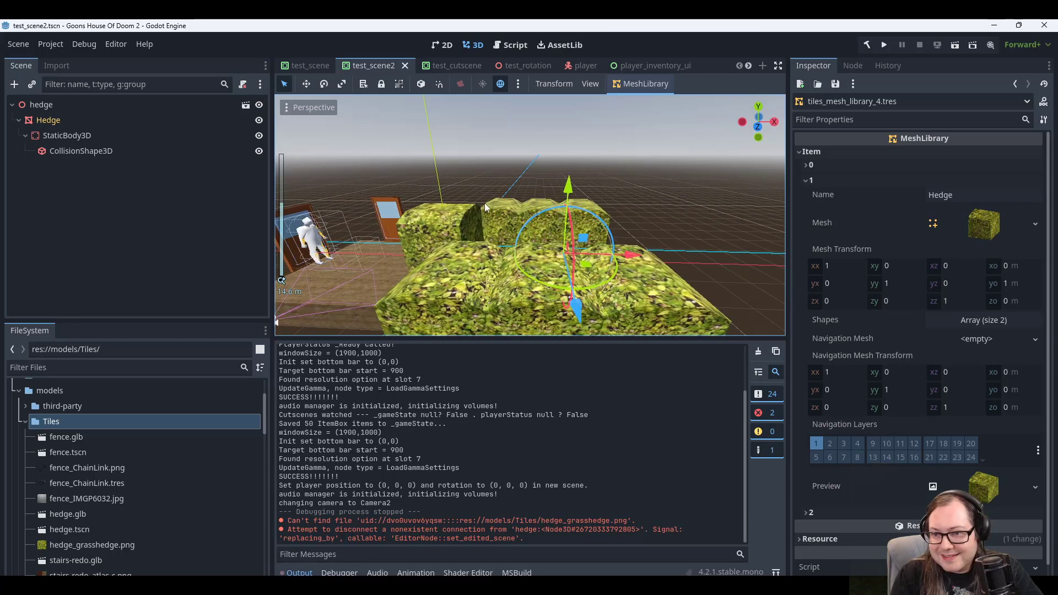
{"action": "middle_click_drag", "start_coordinate": [484, 203], "coordinate": [580, 208]}
{"action": "scroll", "coordinate": [579, 208], "scroll_direction": "up", "scroll_amount": 3}
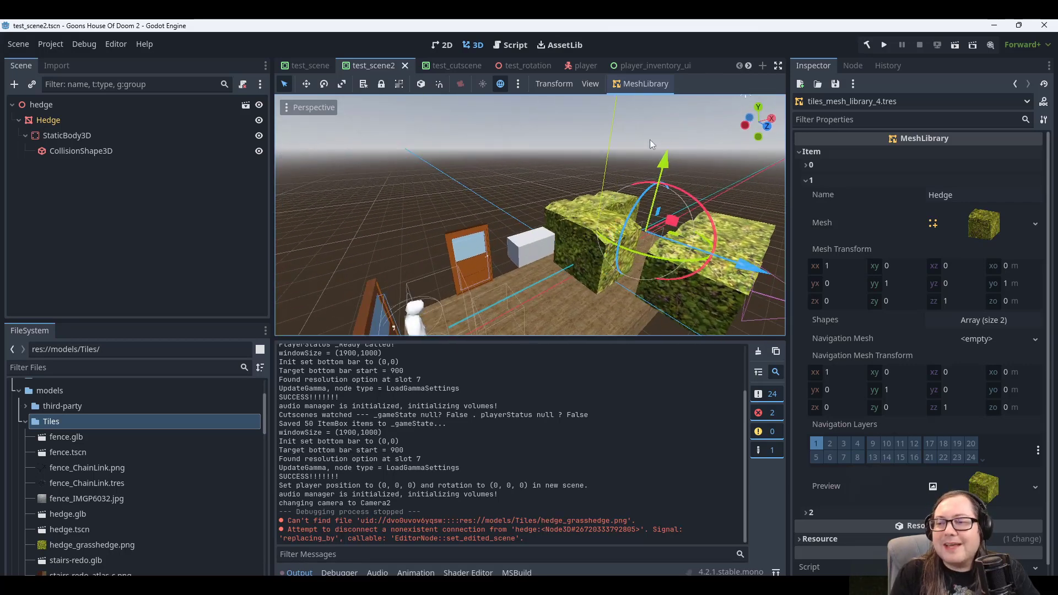
{"action": "middle_click_drag", "start_coordinate": [650, 140], "coordinate": [584, 145]}
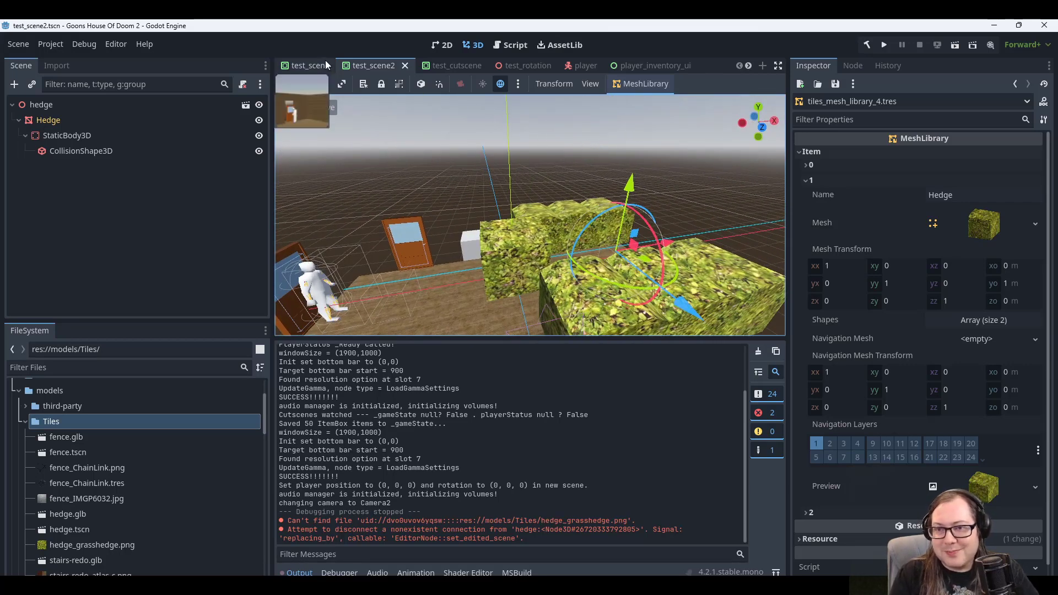
{"action": "left_click", "coordinate": [305, 66]}
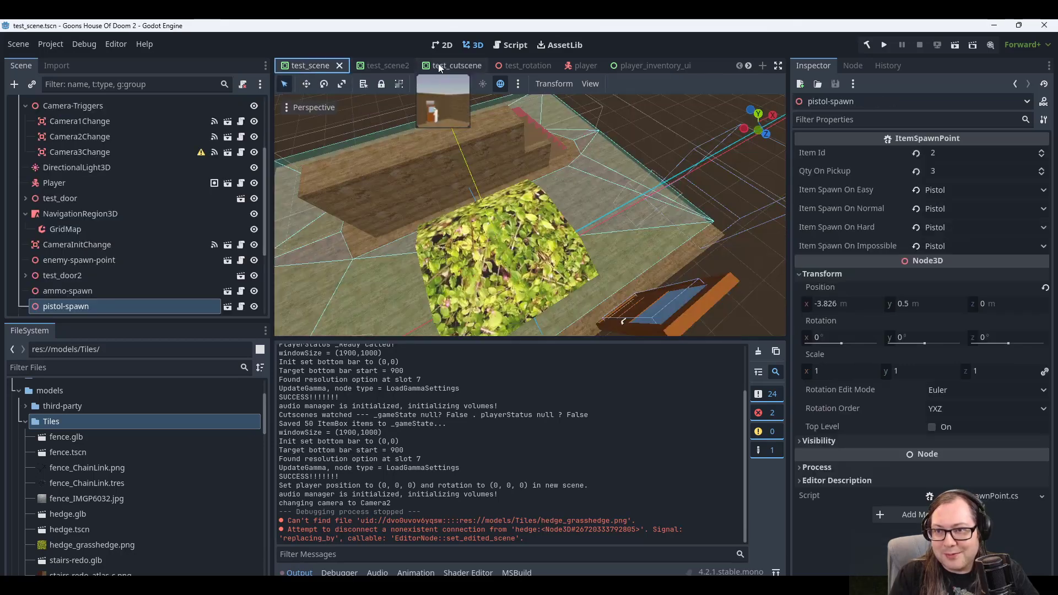
{"action": "left_click", "coordinate": [310, 61]}
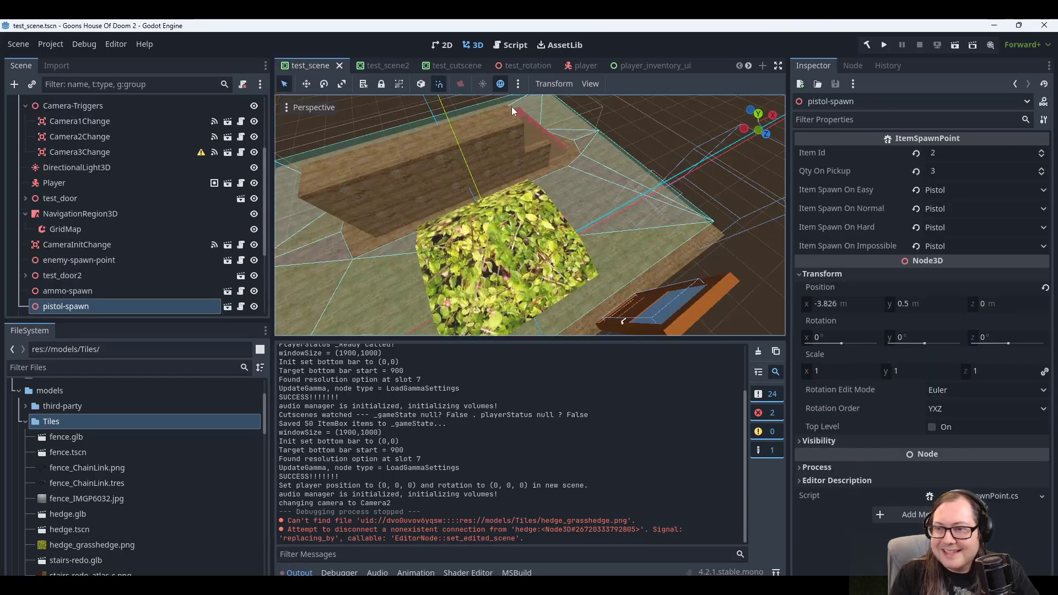
Run the project, enter the hedge room, walk around the hedges to check their look, and close the game.
{"action": "left_click", "coordinate": [884, 45]}
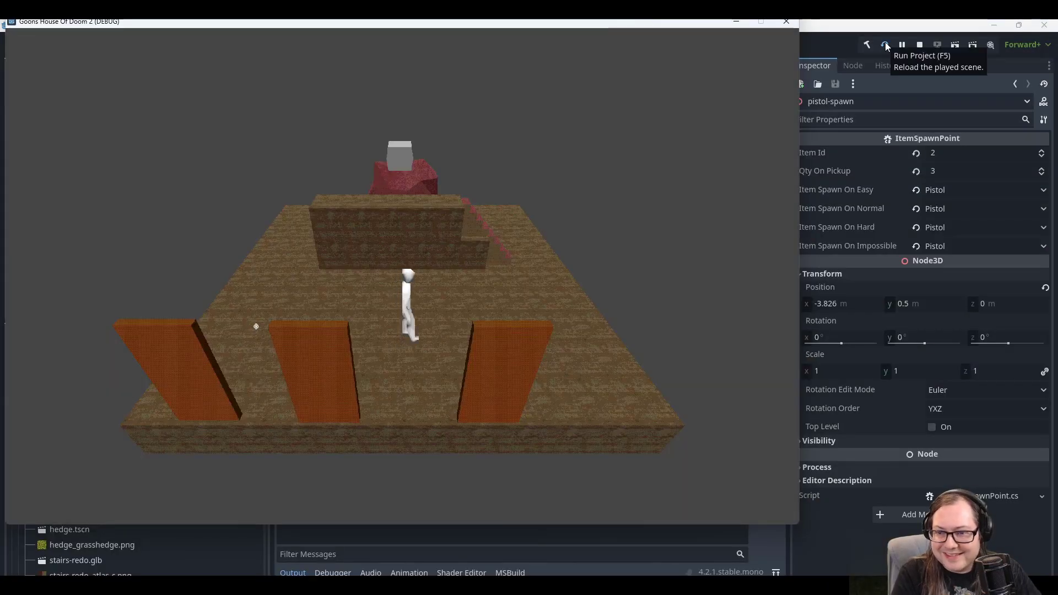
{"action": "key", "text": "w"}
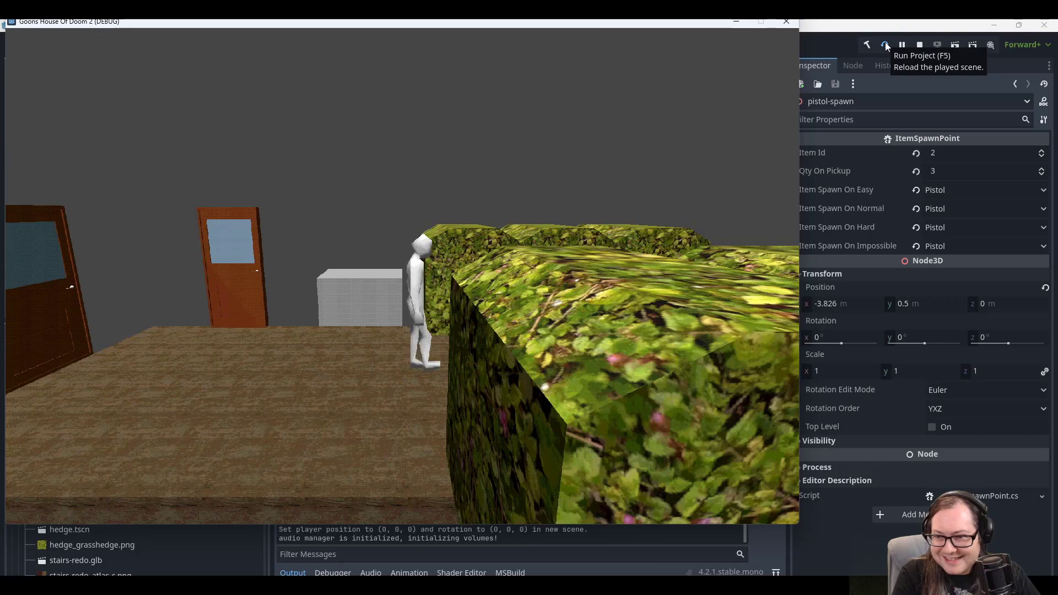
{"action": "key", "text": "w"}
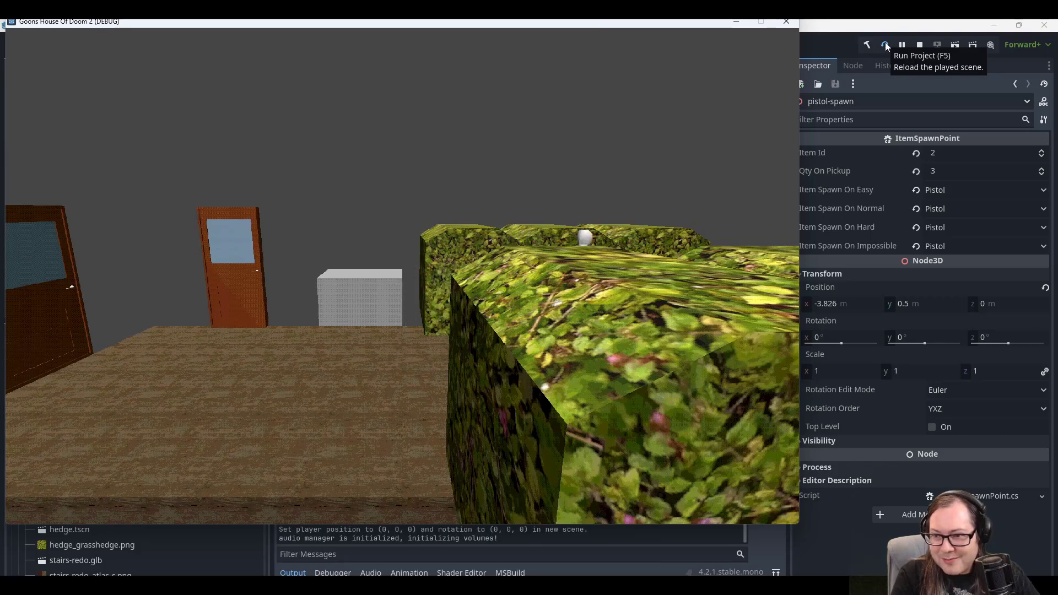
{"action": "key", "text": "w"}
{"action": "key", "text": "d"}
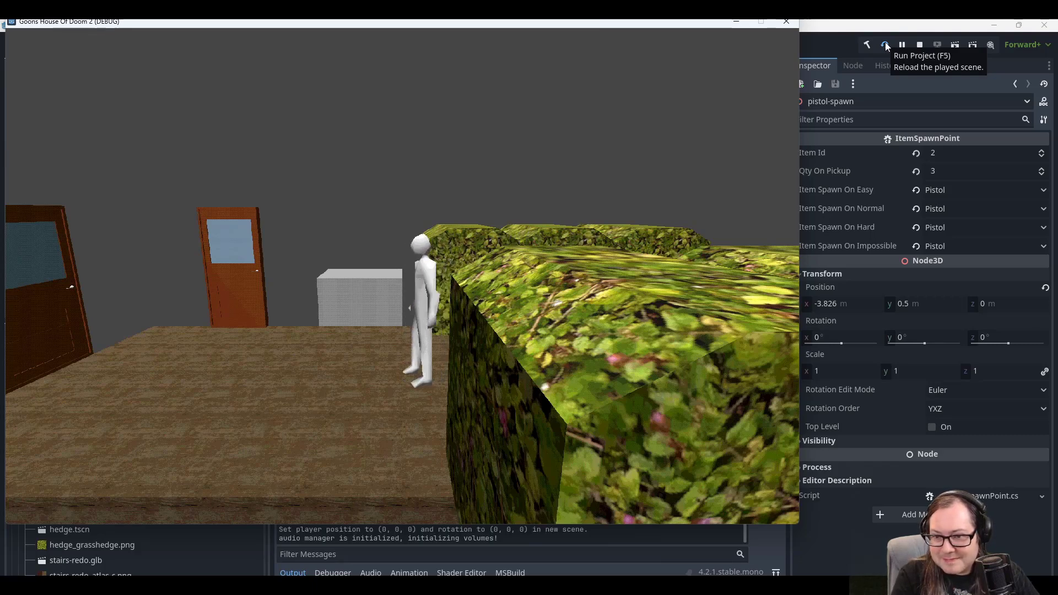
{"action": "key", "text": "w"}
{"action": "key", "text": "d"}
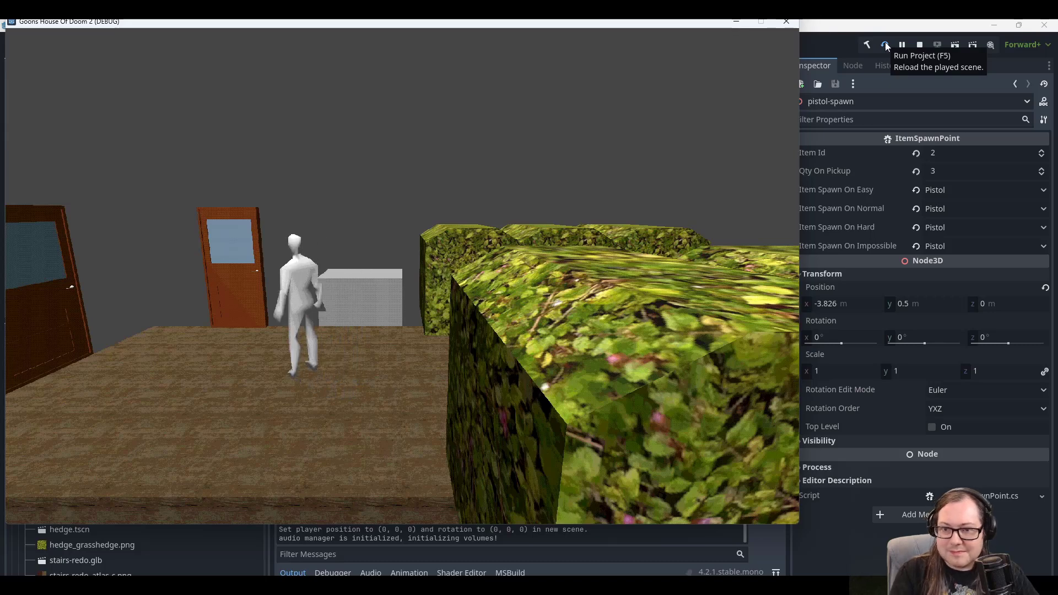
{"action": "left_click", "coordinate": [786, 21]}
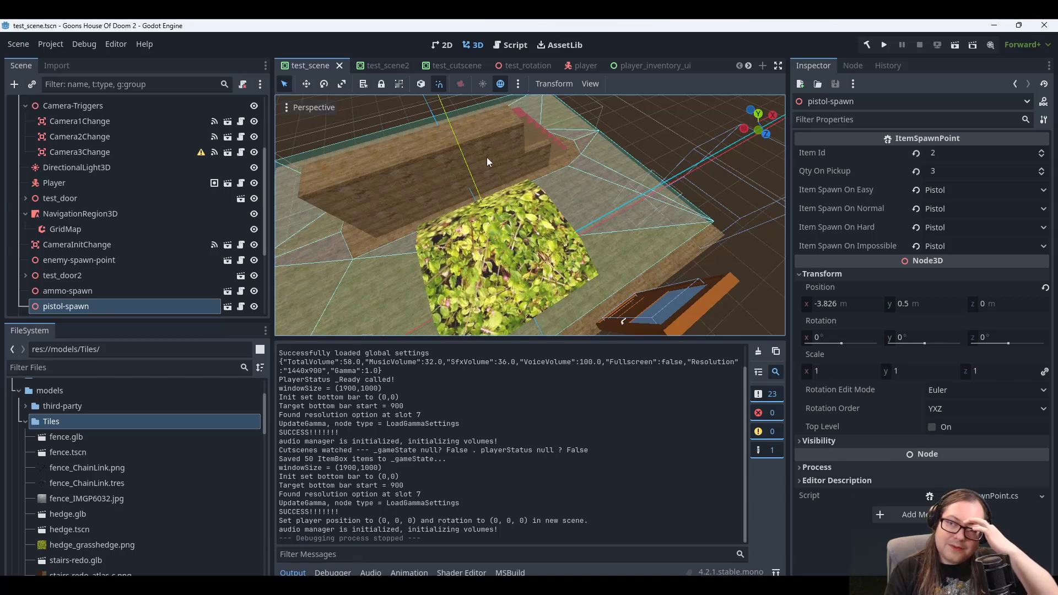
Run the project once more, view the player beside the hedges in the hedge room, and close the game.
{"action": "left_click", "coordinate": [883, 44]}
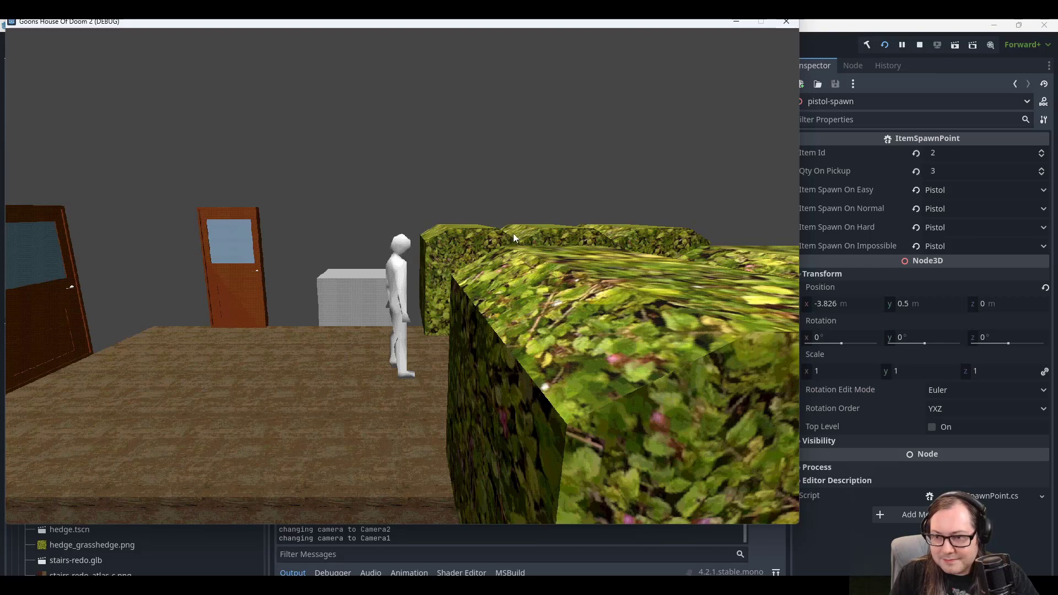
{"action": "left_click_drag", "start_coordinate": [680, 25], "coordinate": [736, 45]}
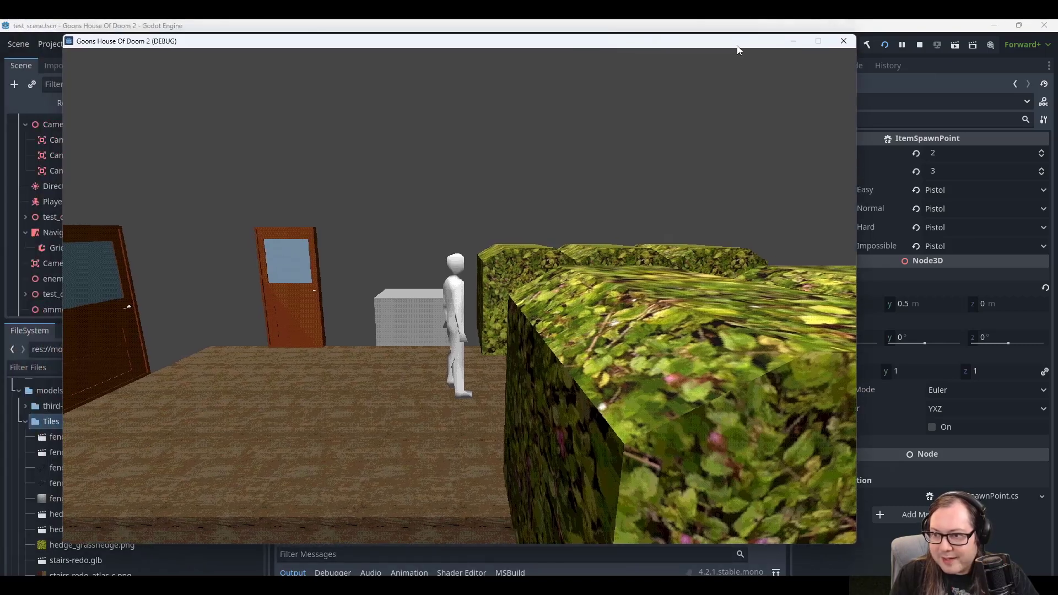
{"action": "left_click", "coordinate": [843, 41]}
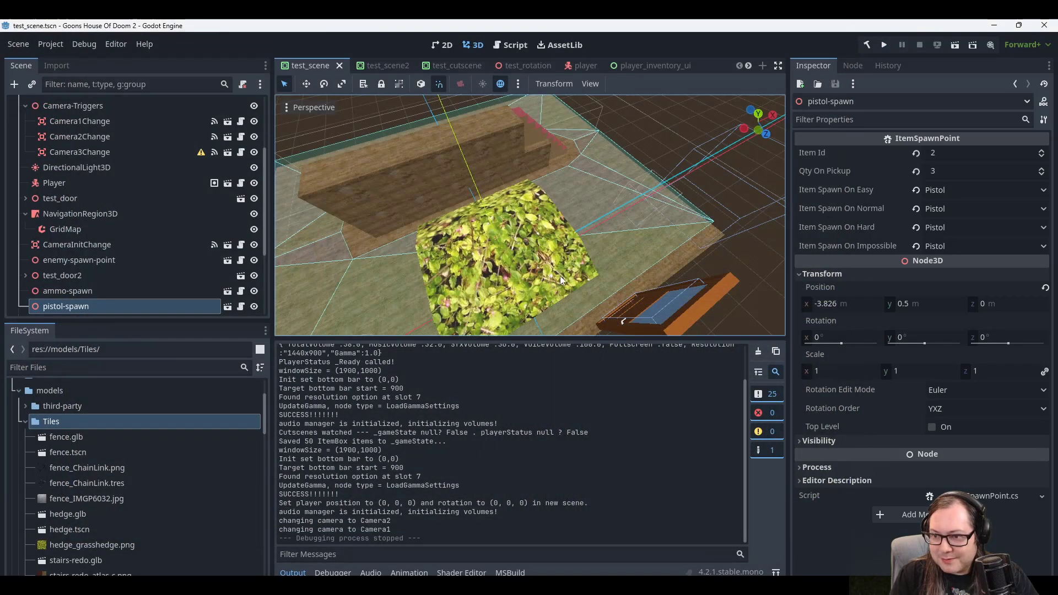
Look over test_scene around the hedge block and select its DirectionalLight3D for inspection.
{"action": "scroll", "coordinate": [548, 247], "scroll_direction": "down", "scroll_amount": 5}
{"action": "scroll", "coordinate": [554, 242], "scroll_direction": "up", "scroll_amount": 7}
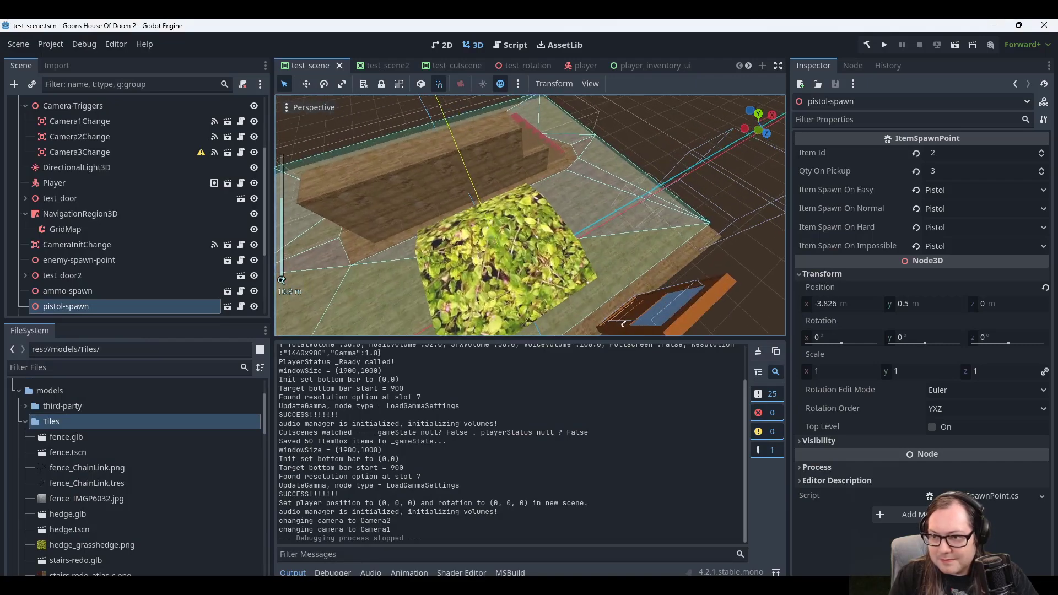
{"action": "middle_click_drag", "start_coordinate": [562, 317], "coordinate": [579, 226]}
{"action": "scroll", "coordinate": [616, 167], "scroll_direction": "down", "scroll_amount": 6}
{"action": "scroll", "coordinate": [595, 200], "scroll_direction": "up", "scroll_amount": 2}
{"action": "scroll", "coordinate": [586, 206], "scroll_direction": "down", "scroll_amount": 3}
{"action": "left_click", "coordinate": [577, 254]}
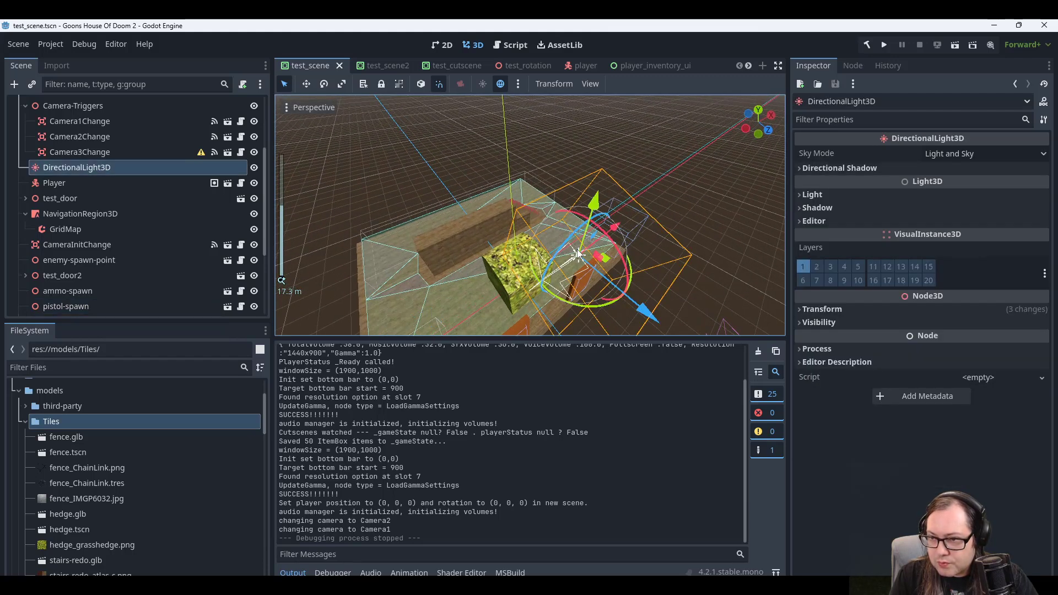
{"action": "left_click", "coordinate": [591, 84]}
{"action": "left_click", "coordinate": [592, 84]}
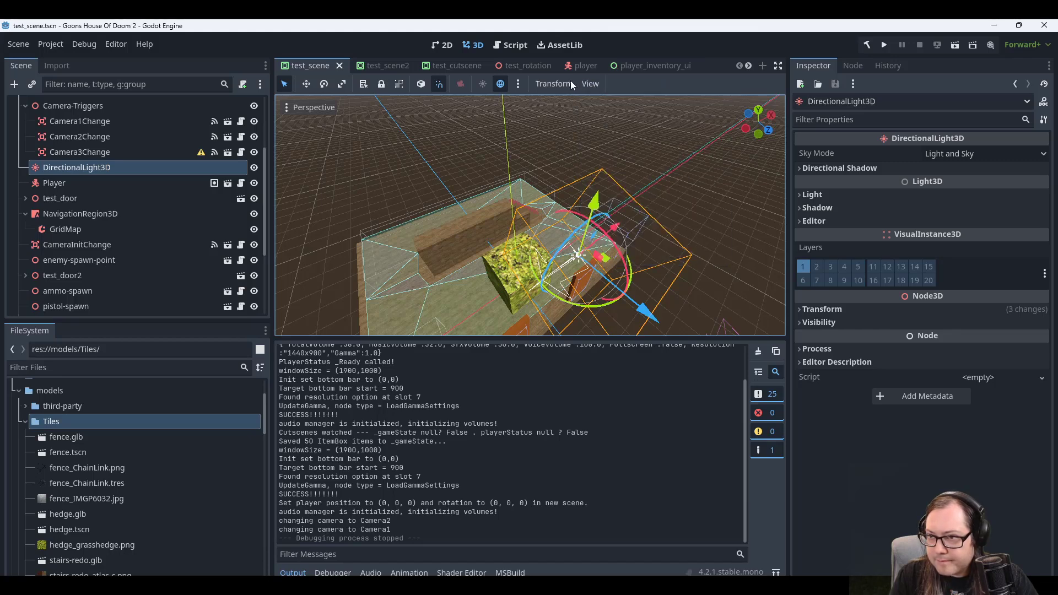
Try rotating the DirectionalLight3D to change the light falling on the hedge block, and undo the rotation.
{"action": "left_click", "coordinate": [569, 81]}
{"action": "left_click", "coordinate": [569, 81]}
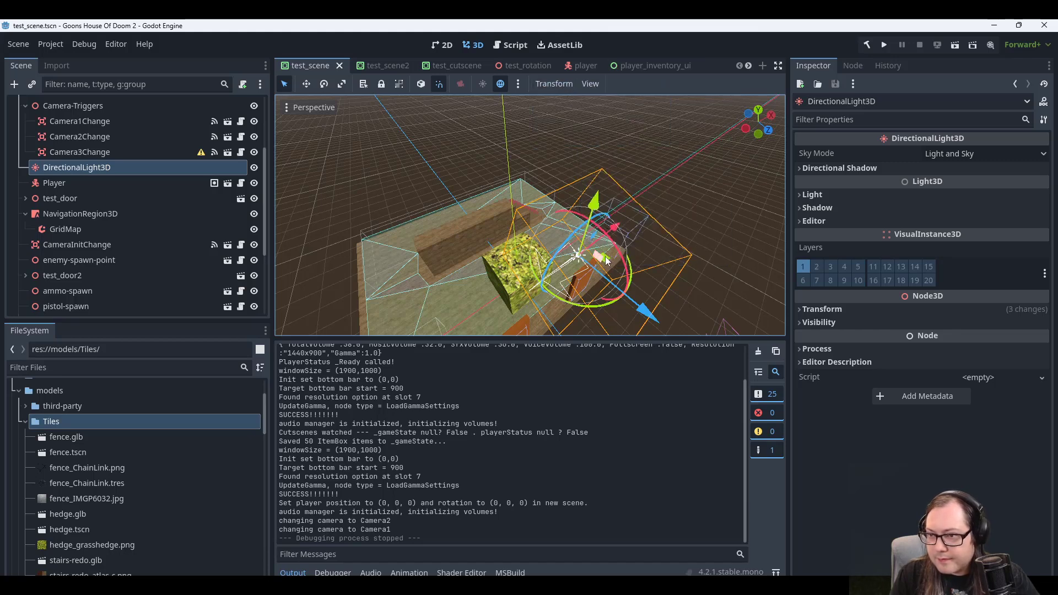
{"action": "mouse_move", "coordinate": [606, 261]}
{"action": "left_mouse_down"}
{"action": "mouse_move", "coordinate": [594, 234]}
{"action": "mouse_move", "coordinate": [594, 263]}
{"action": "mouse_move", "coordinate": [608, 260]}
{"action": "left_mouse_up"}
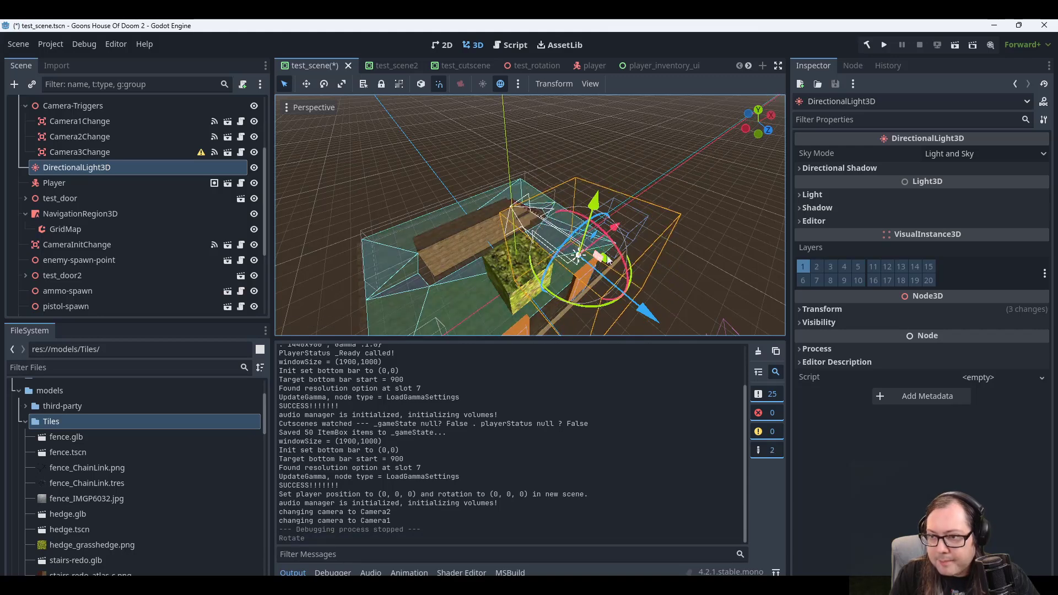
{"action": "key", "text": "ctrl+z"}
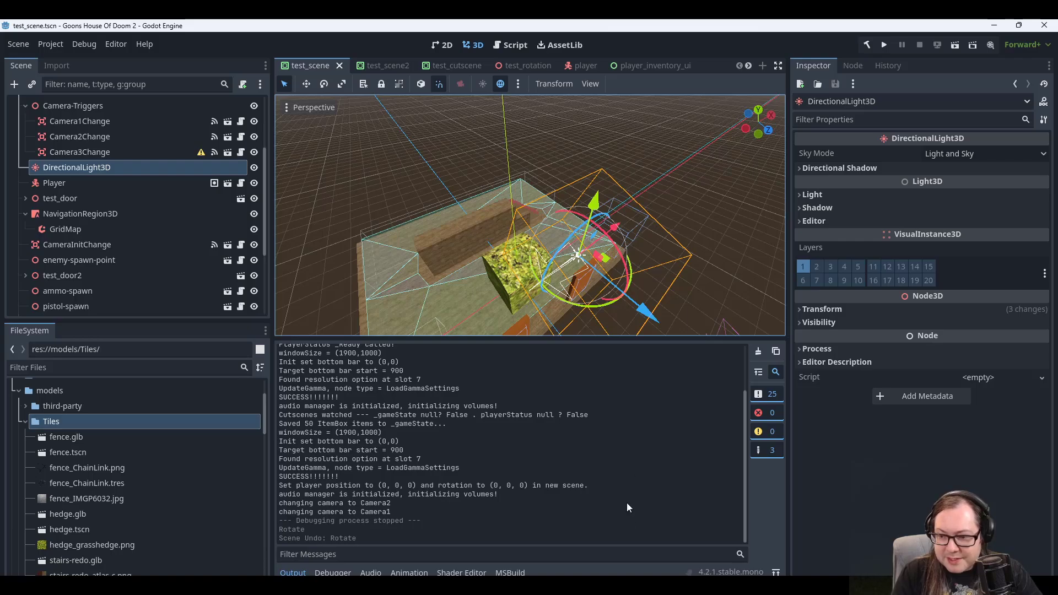
Switch to Blender and examine the textured Hedge model up close and from several angles.
{"action": "mouse_move", "coordinate": [639, 573]}
{"action": "left_click", "coordinate": [636, 547]}
{"action": "scroll", "coordinate": [492, 194], "scroll_direction": "down", "scroll_amount": 2}
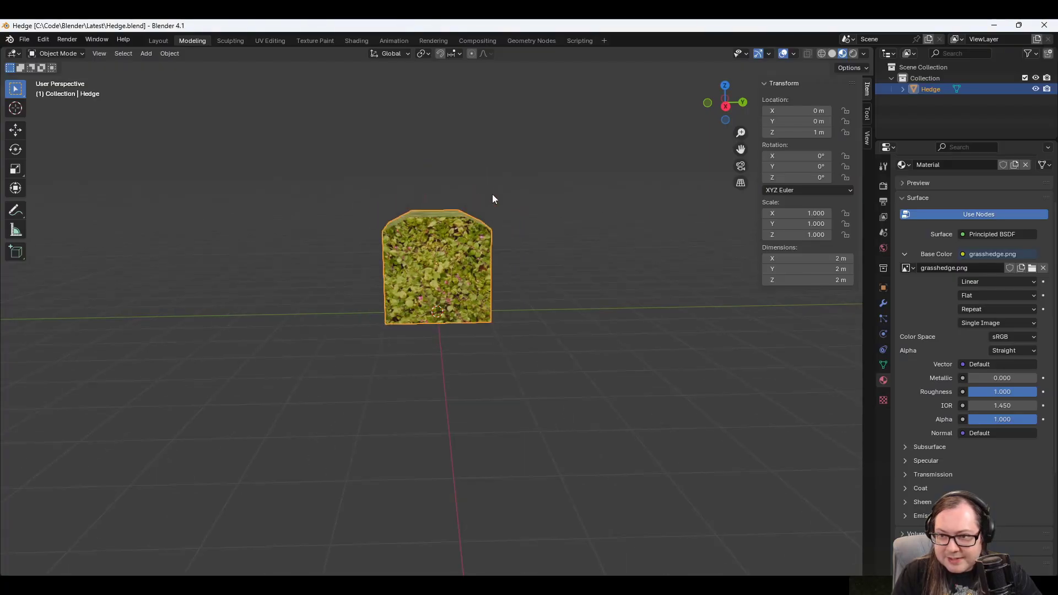
{"action": "scroll", "coordinate": [507, 197], "scroll_direction": "up", "scroll_amount": 2}
{"action": "middle_click_drag", "start_coordinate": [517, 185], "coordinate": [577, 209]}
{"action": "scroll", "coordinate": [570, 183], "scroll_direction": "down", "scroll_amount": 2}
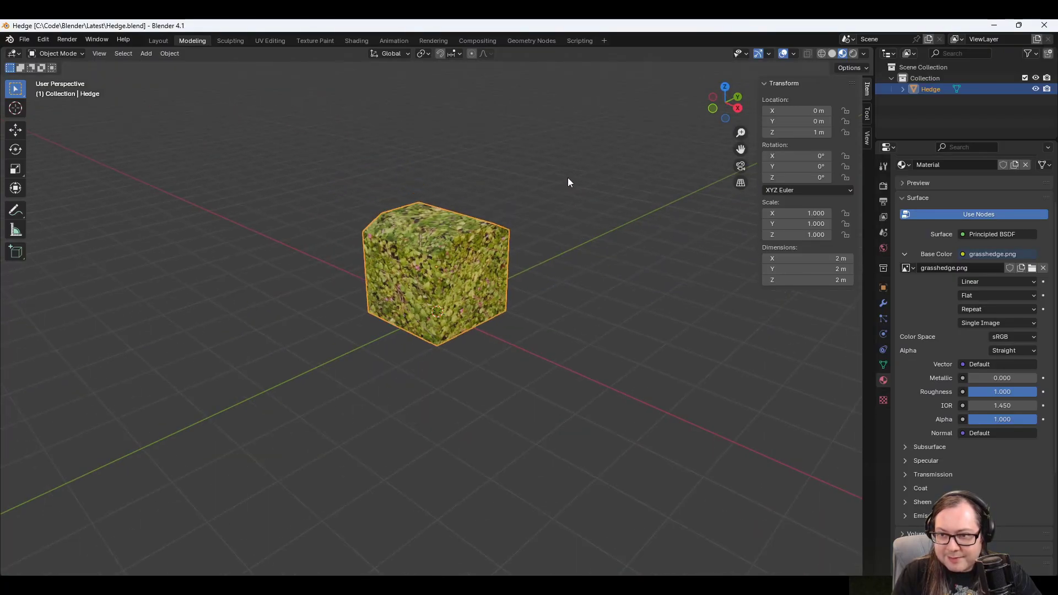
{"action": "scroll", "coordinate": [561, 207], "scroll_direction": "up", "scroll_amount": 3}
{"action": "mouse_move", "coordinate": [620, 262]}
{"action": "middle_mouse_down"}
{"action": "mouse_move", "coordinate": [519, 237]}
{"action": "mouse_move", "coordinate": [498, 246]}
{"action": "mouse_move", "coordinate": [630, 256]}
{"action": "middle_mouse_up"}
{"action": "scroll", "coordinate": [630, 255], "scroll_direction": "down", "scroll_amount": 3}
{"action": "middle_click_drag", "start_coordinate": [625, 202], "coordinate": [596, 204]}
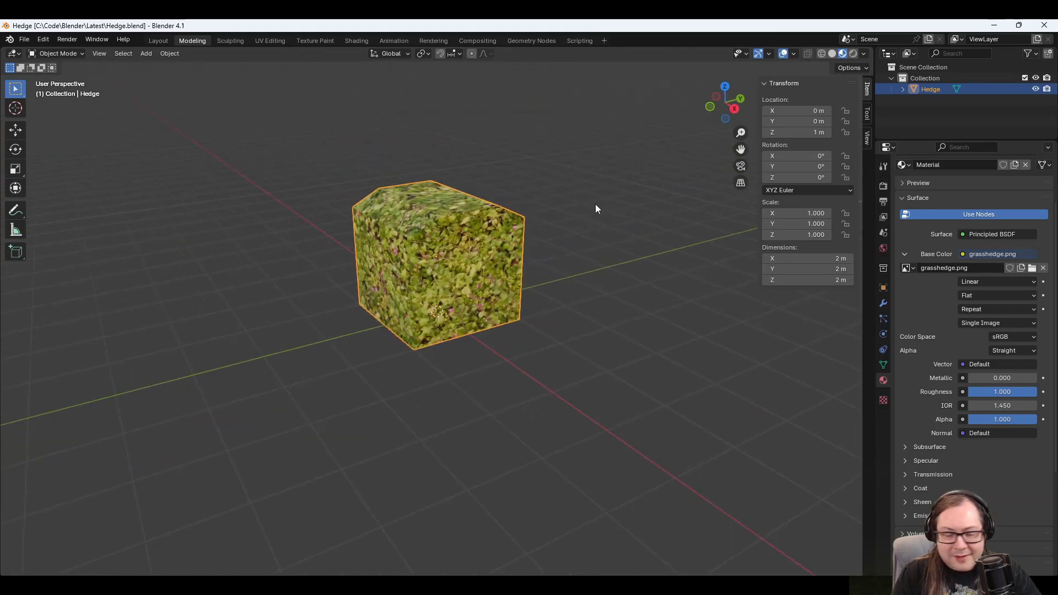
{"action": "scroll", "coordinate": [596, 205], "scroll_direction": "down", "scroll_amount": 1}
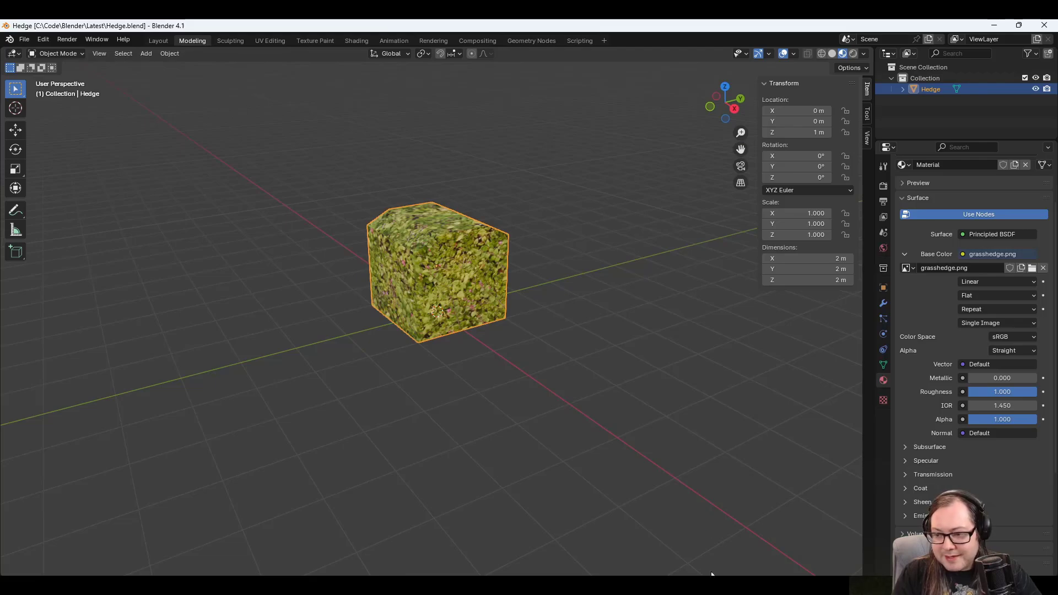
Return to Godot and examine the hedge block, raised wooden wall and red stairs in test_scene from several angles.
{"action": "left_click", "coordinate": [721, 585]}
{"action": "scroll", "coordinate": [649, 204], "scroll_direction": "down", "scroll_amount": 5}
{"action": "scroll", "coordinate": [643, 220], "scroll_direction": "up", "scroll_amount": 10}
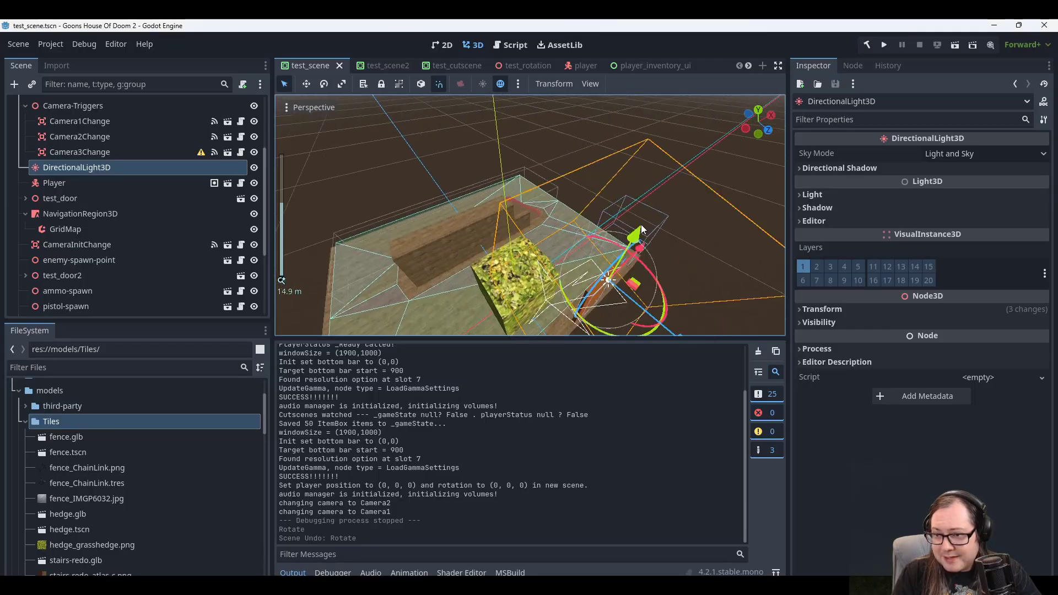
{"action": "scroll", "coordinate": [641, 227], "scroll_direction": "down", "scroll_amount": 5}
{"action": "scroll", "coordinate": [612, 234], "scroll_direction": "up", "scroll_amount": 4}
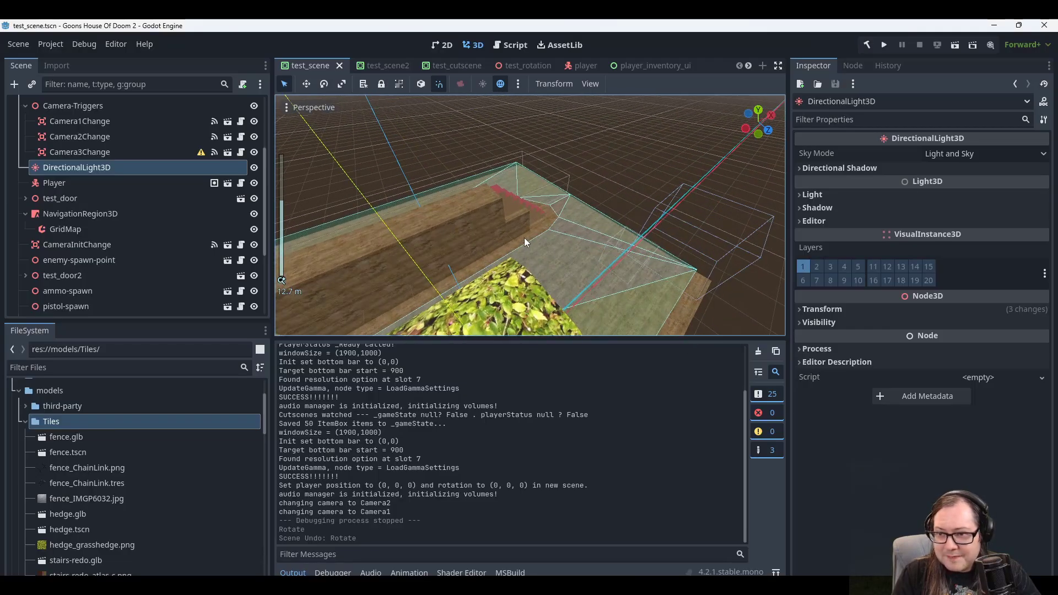
{"action": "right_click_drag", "start_coordinate": [575, 194], "coordinate": [533, 188]}
{"action": "middle_click_drag", "start_coordinate": [532, 188], "coordinate": [491, 181]}
{"action": "scroll", "coordinate": [501, 213], "scroll_direction": "up", "scroll_amount": 8}
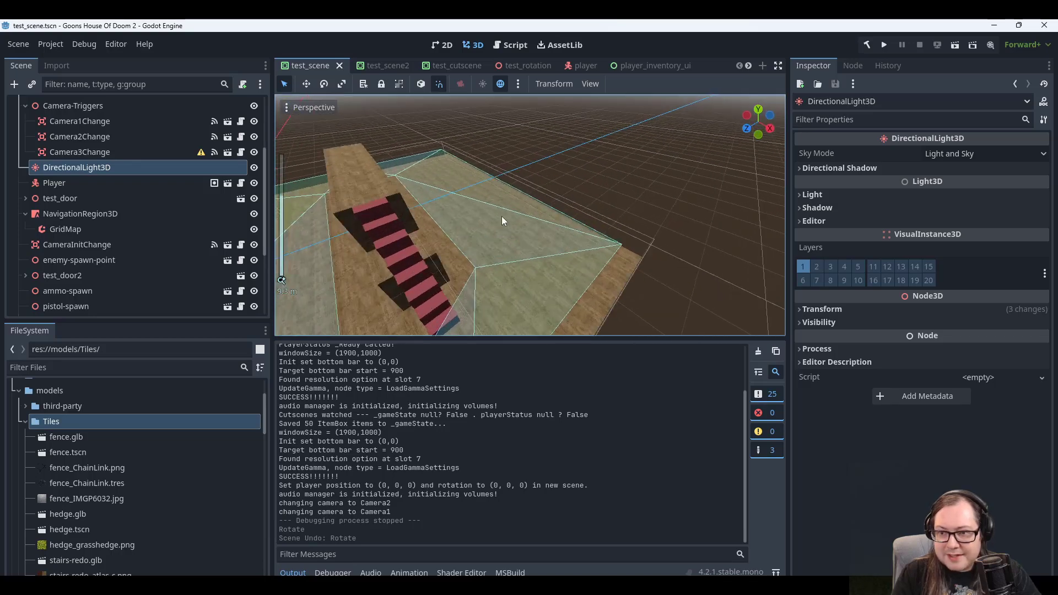
{"action": "scroll", "coordinate": [380, 258], "scroll_direction": "down", "scroll_amount": 8}
{"action": "middle_click_drag", "start_coordinate": [419, 217], "coordinate": [678, 191]}
{"action": "scroll", "coordinate": [455, 197], "scroll_direction": "down", "scroll_amount": 2}
{"action": "scroll", "coordinate": [678, 192], "scroll_direction": "down", "scroll_amount": 1}
{"action": "scroll", "coordinate": [627, 200], "scroll_direction": "up", "scroll_amount": 4}
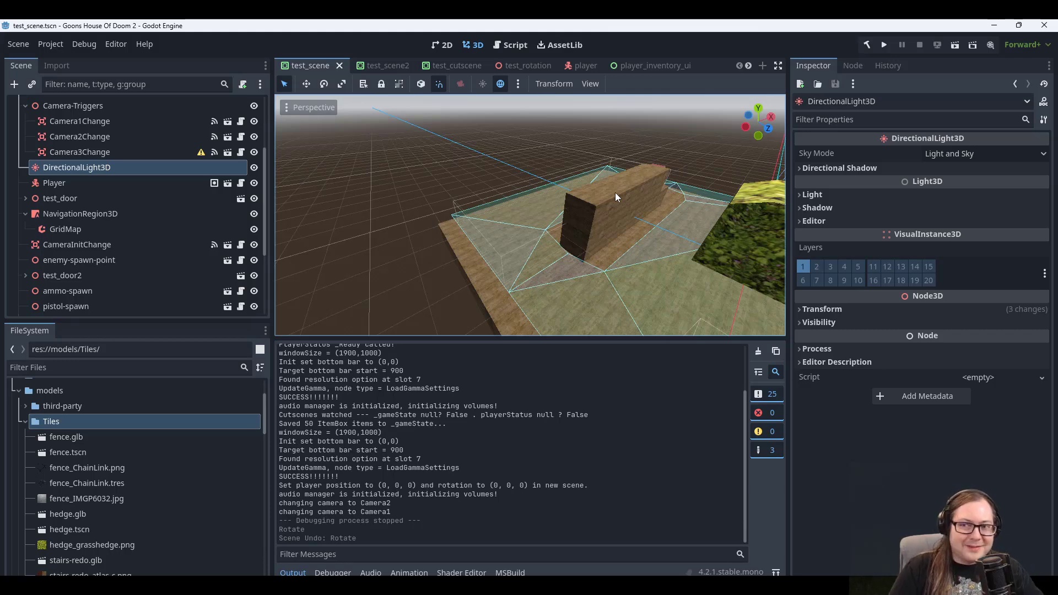
{"action": "middle_click_drag", "start_coordinate": [615, 193], "coordinate": [560, 257]}
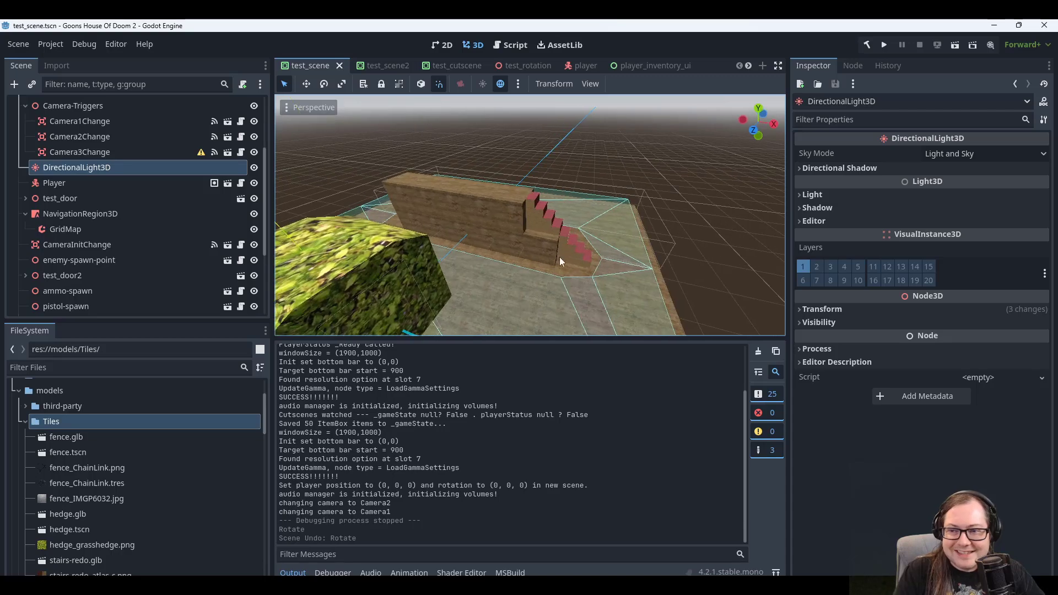
{"action": "middle_click_drag", "start_coordinate": [706, 242], "coordinate": [537, 177]}
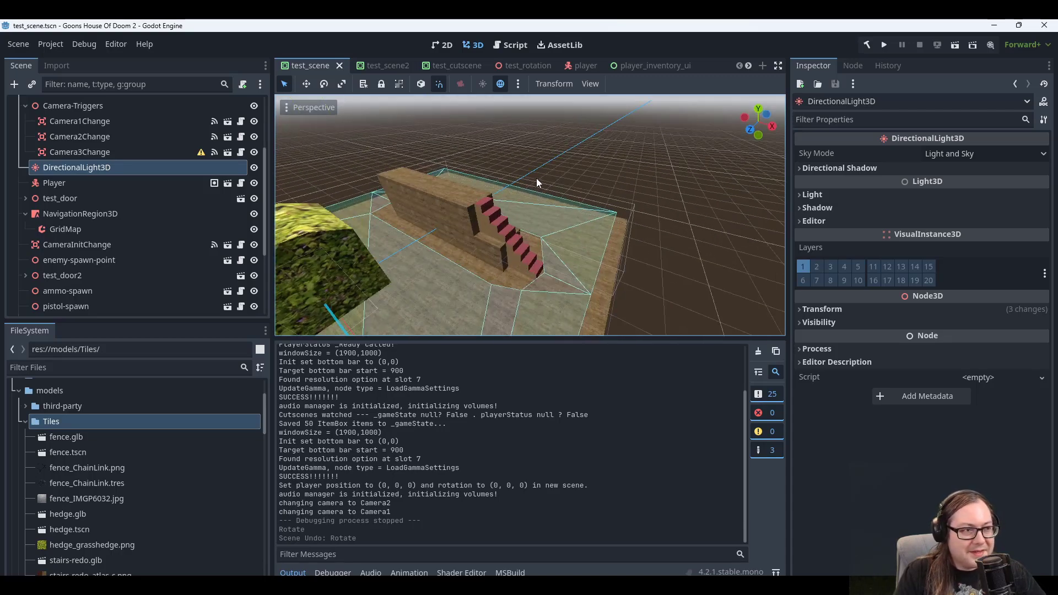